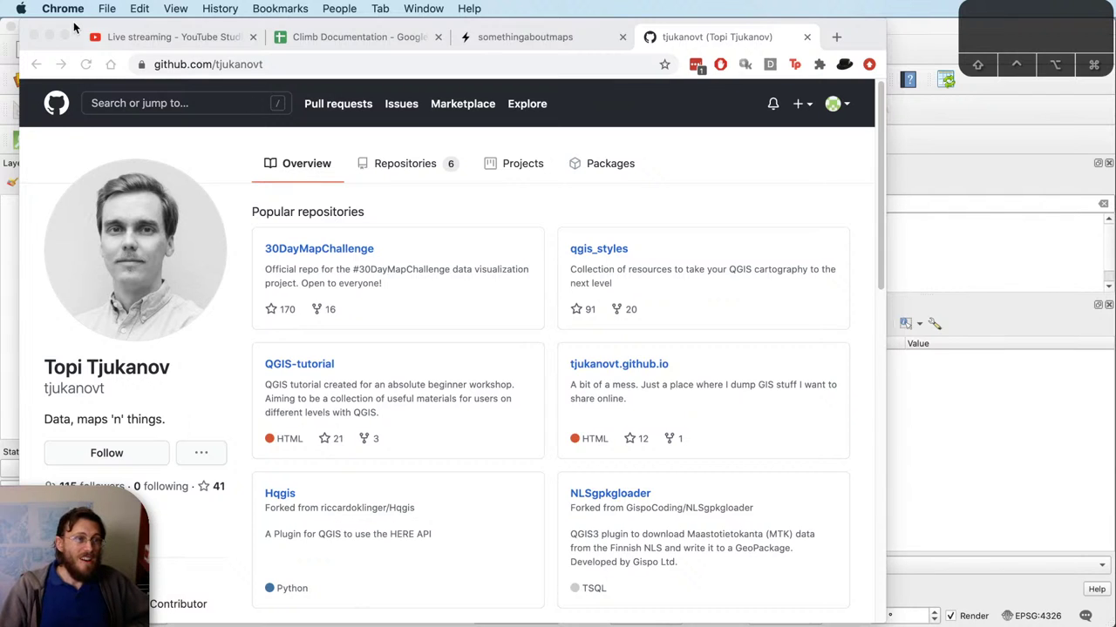
Step: Open the 30DayMapChallenge repository and review the README's list of daily themes through the Monochrome entry
right_click(36, 67)
key("Escape")
left_click(319, 248)
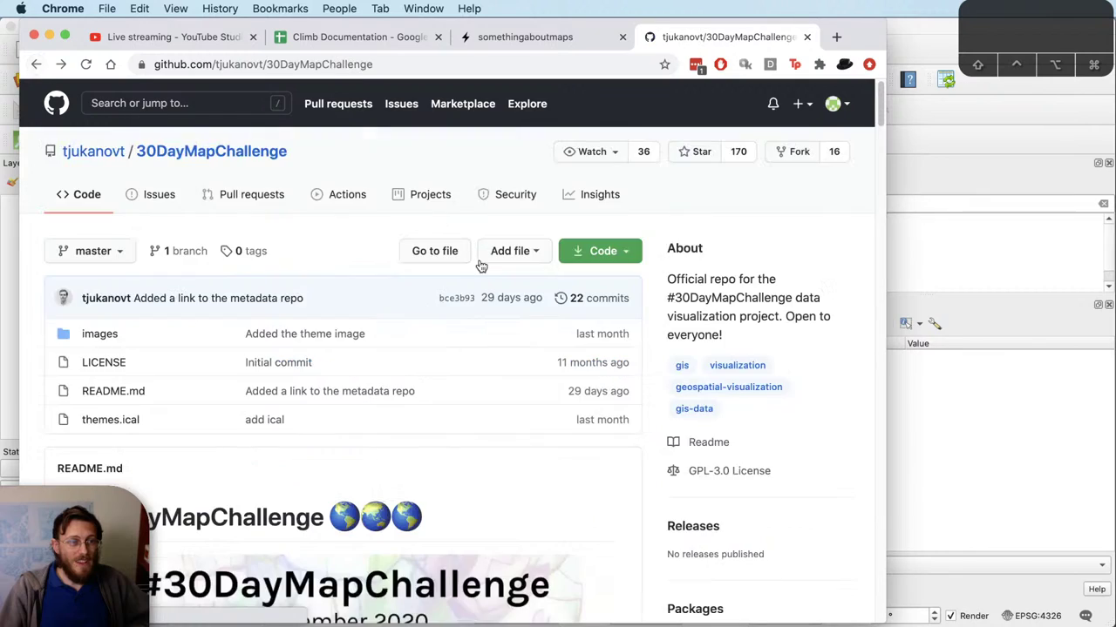
scroll(475, 274, "down", 5)
scroll(476, 273, "down", 5)
scroll(476, 274, "down", 15)
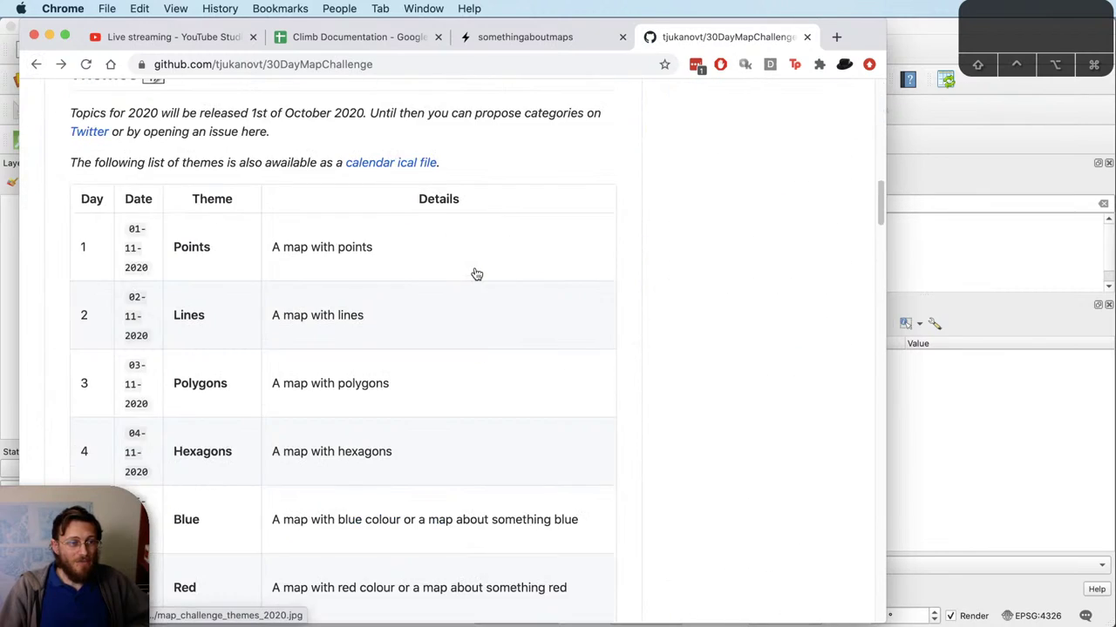
scroll(475, 269, "down", 10)
scroll(475, 269, "up", 10)
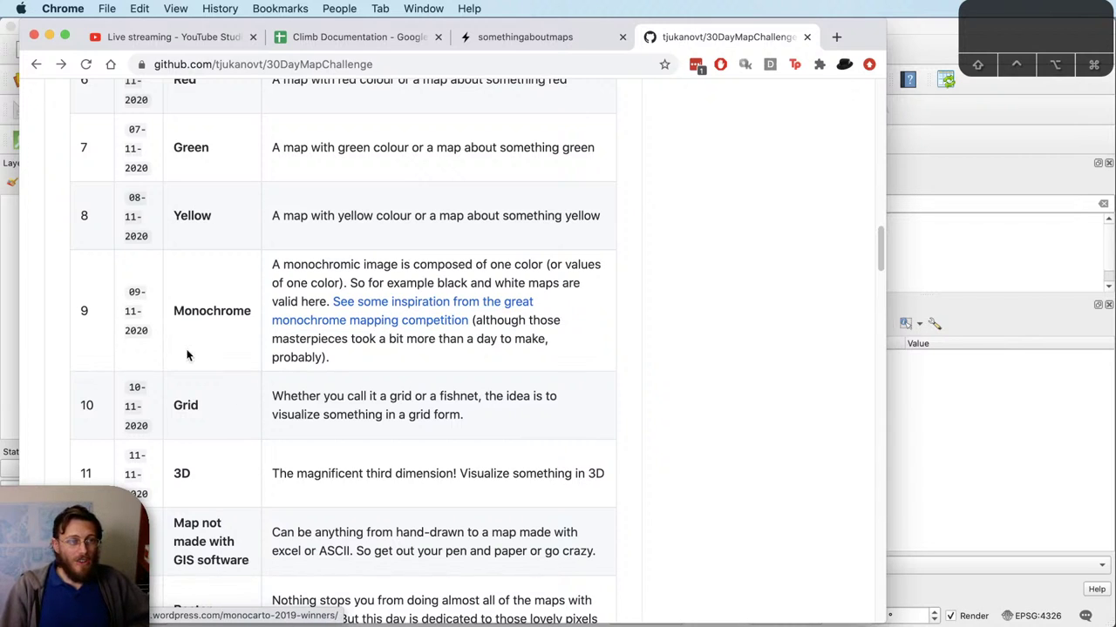
Step: Open the monochrome mapping competition link in the day 9 theme and examine the winning maps through The Lost Treasures of la Isla del Coco
left_click(395, 321)
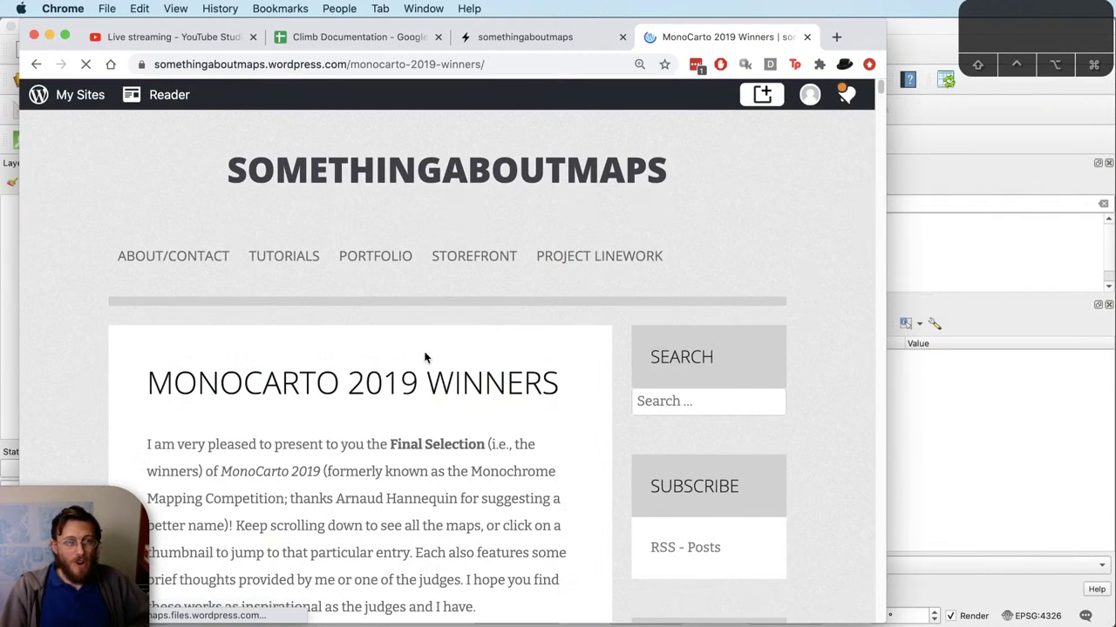
scroll(425, 356, "down", 5)
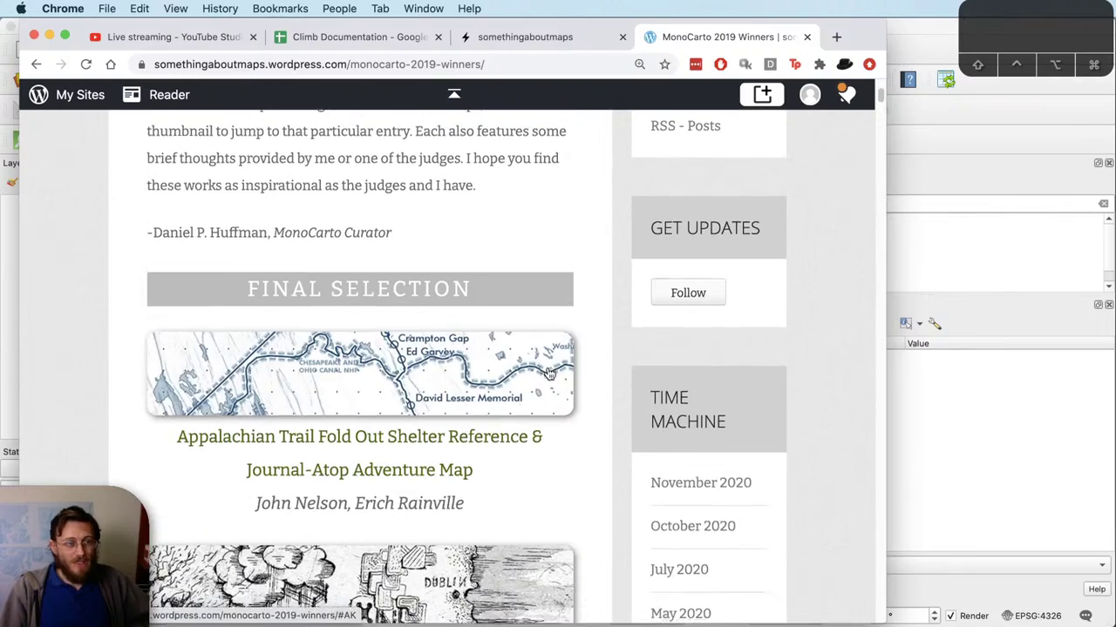
scroll(550, 373, "down", 20)
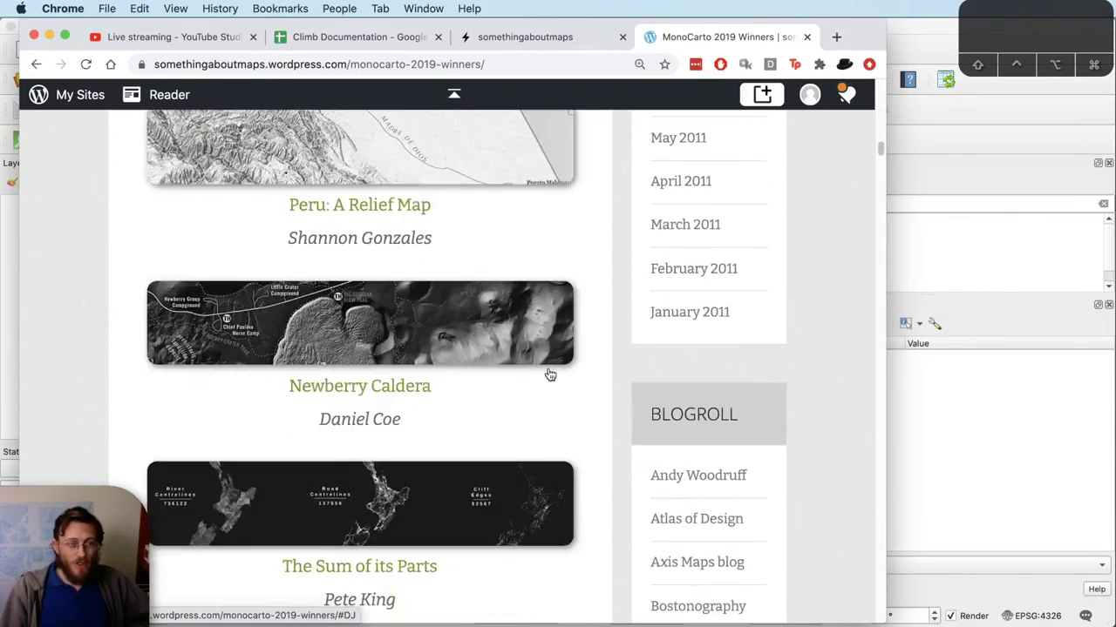
scroll(549, 373, "down", 20)
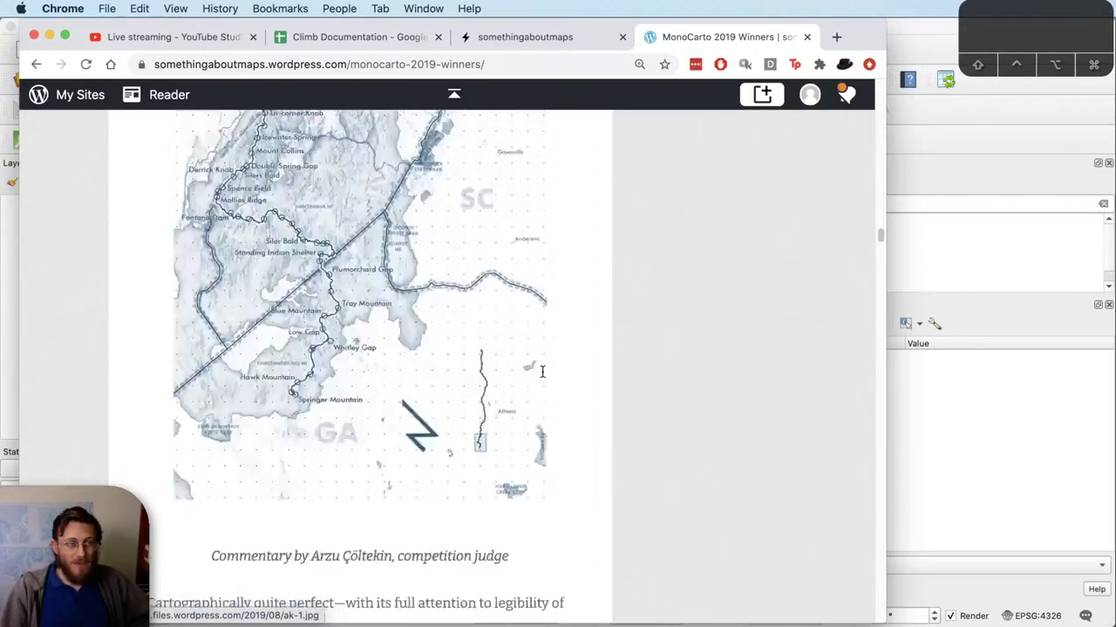
scroll(541, 372, "down", 10)
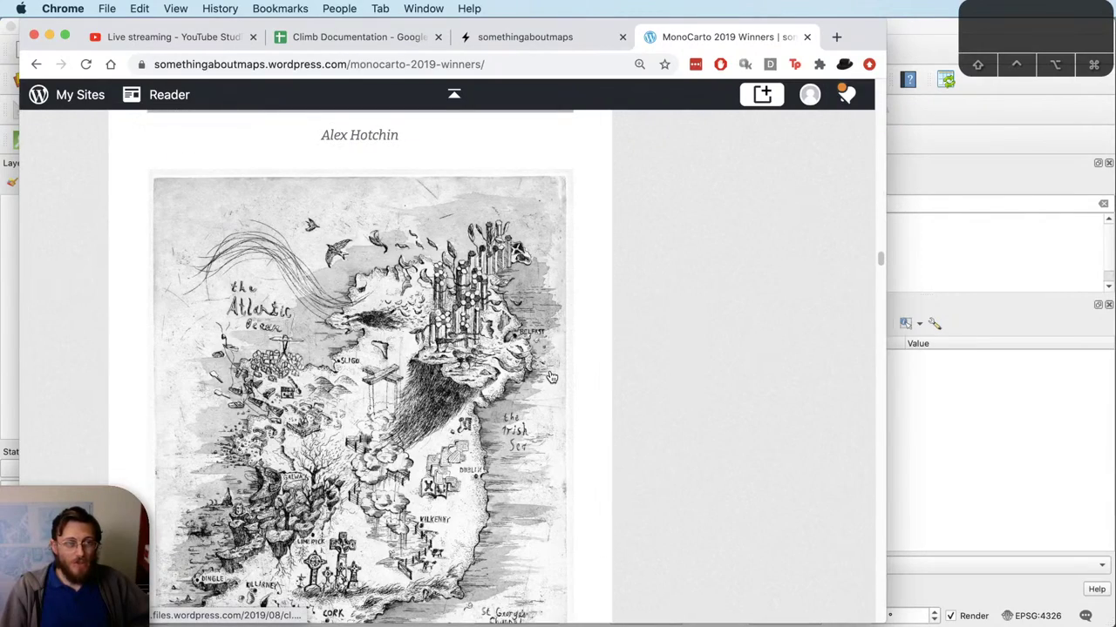
scroll(551, 377, "down", 12)
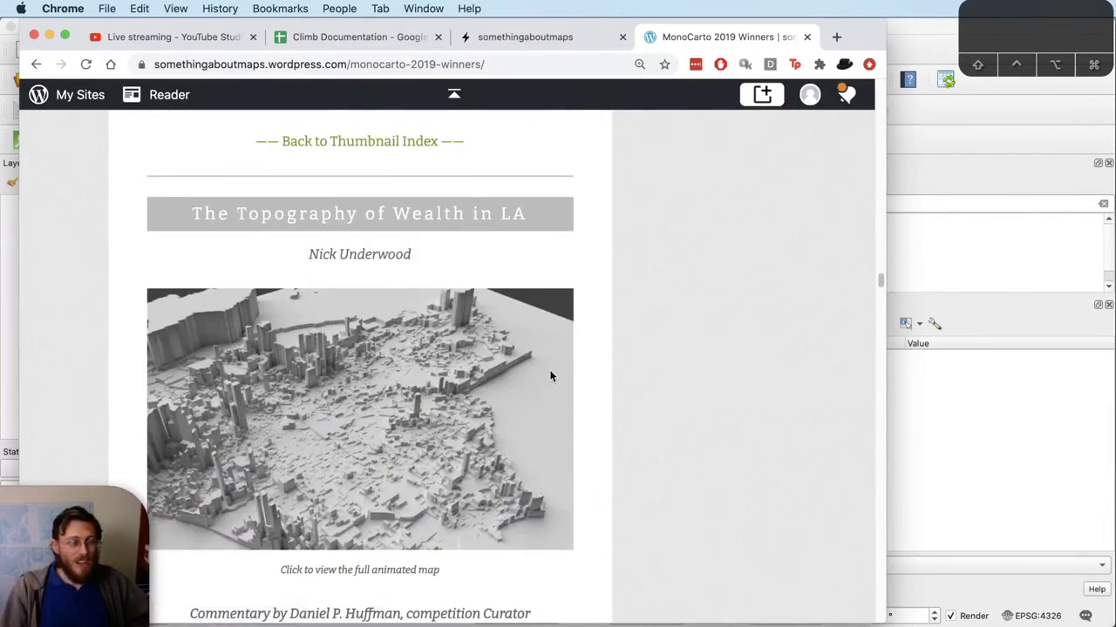
scroll(550, 377, "down", 5)
scroll(550, 375, "down", 20)
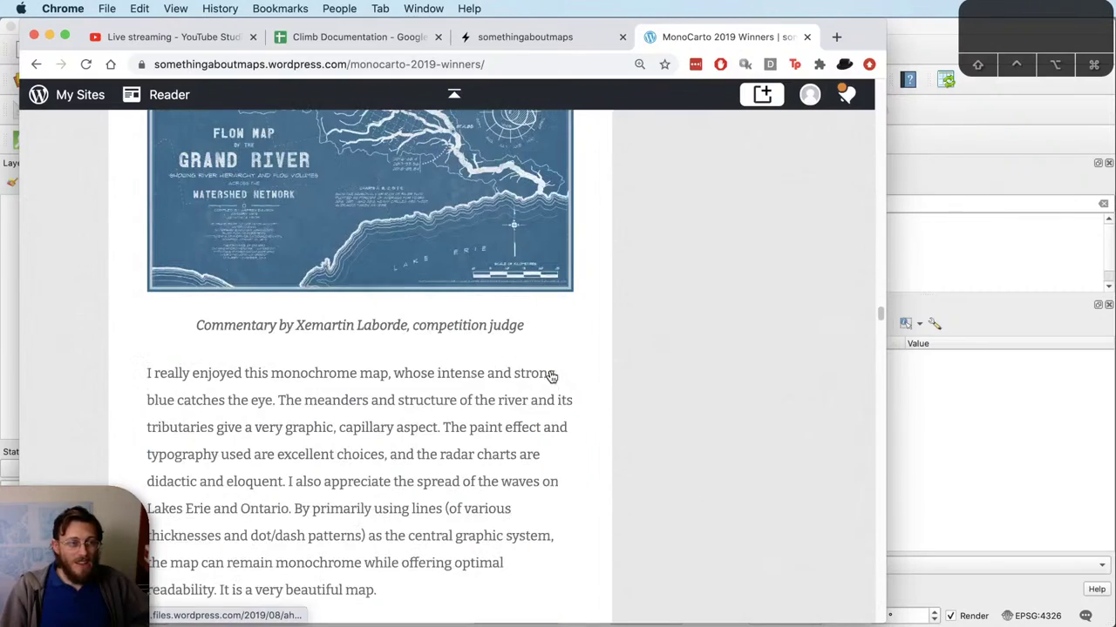
scroll(550, 373, "down", 15)
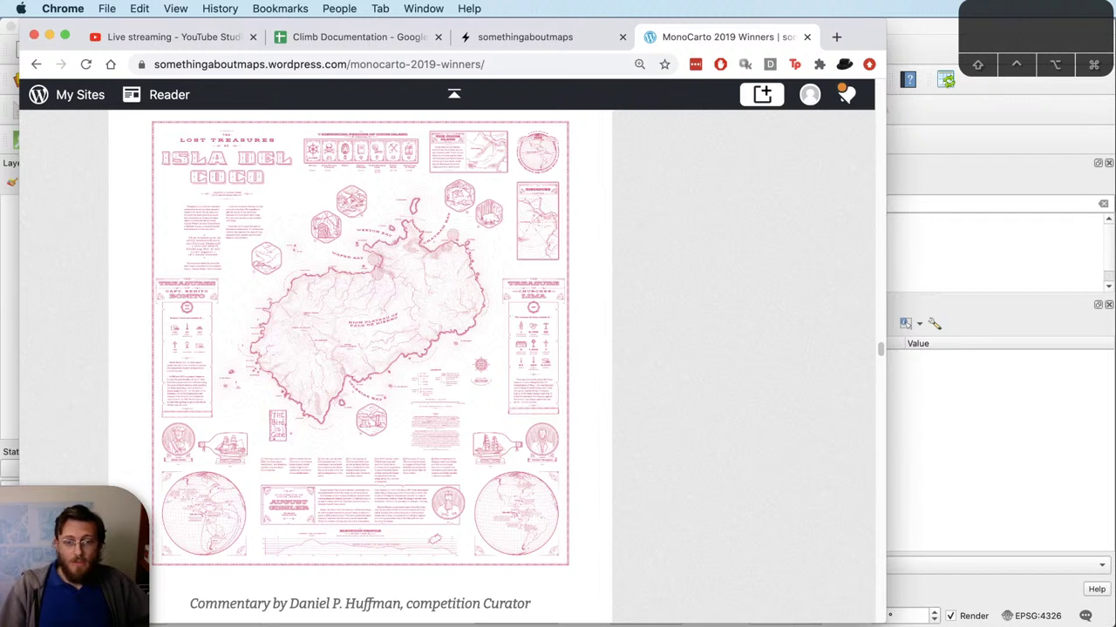
scroll(779, 567, "down", 1)
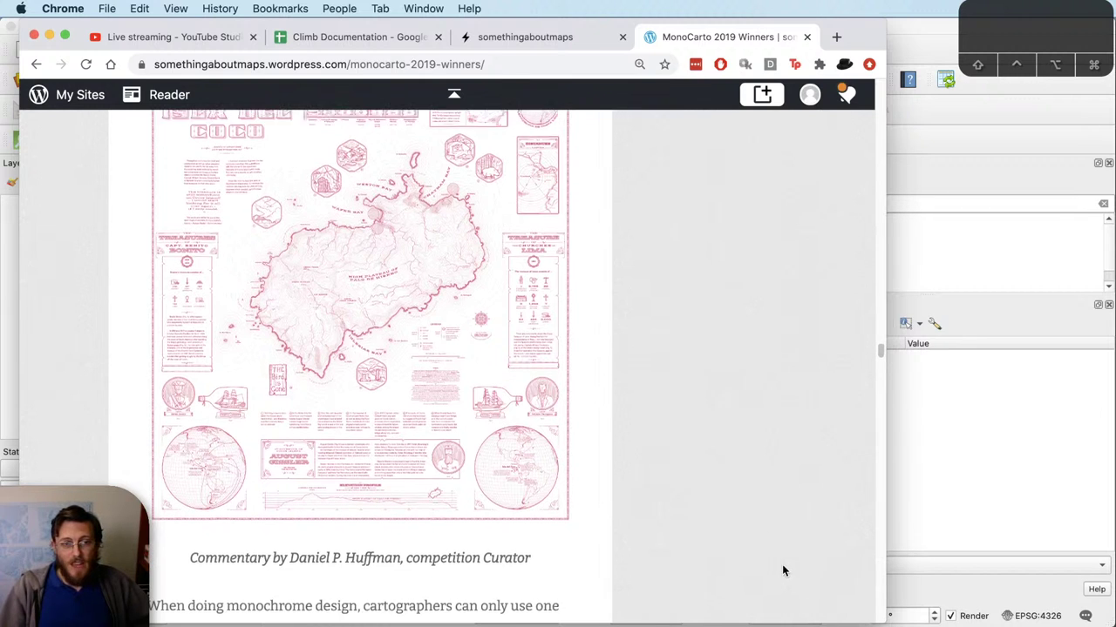
scroll(781, 564, "up", 4)
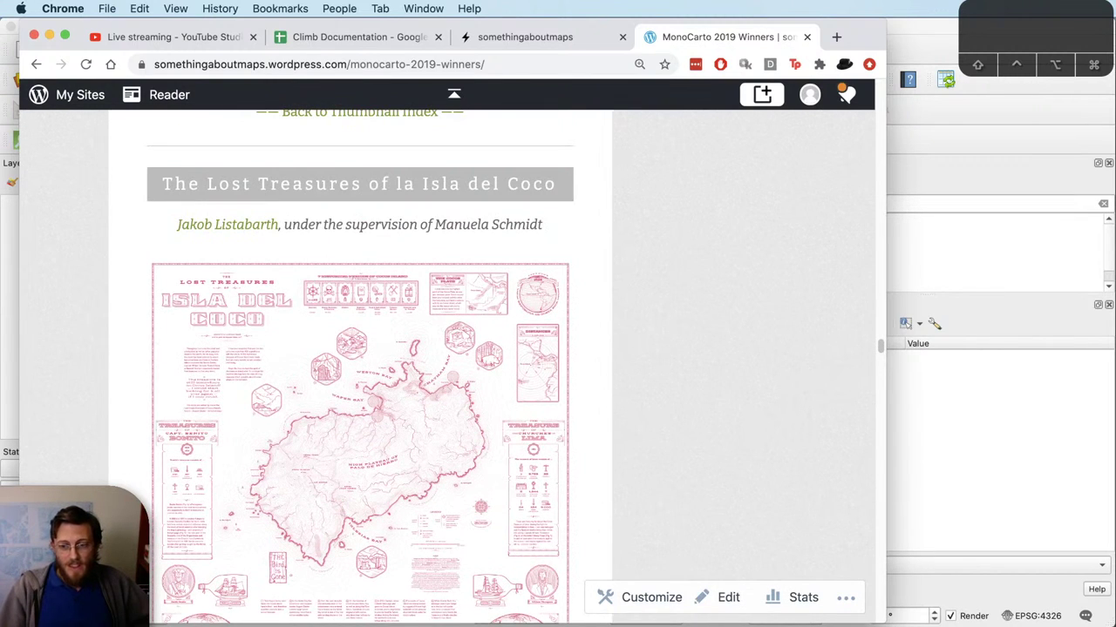
Step: Switch to Illustrator and examine the black-and-white hexagon map with tree symbols in Testw3.ai
key("super+Tab")
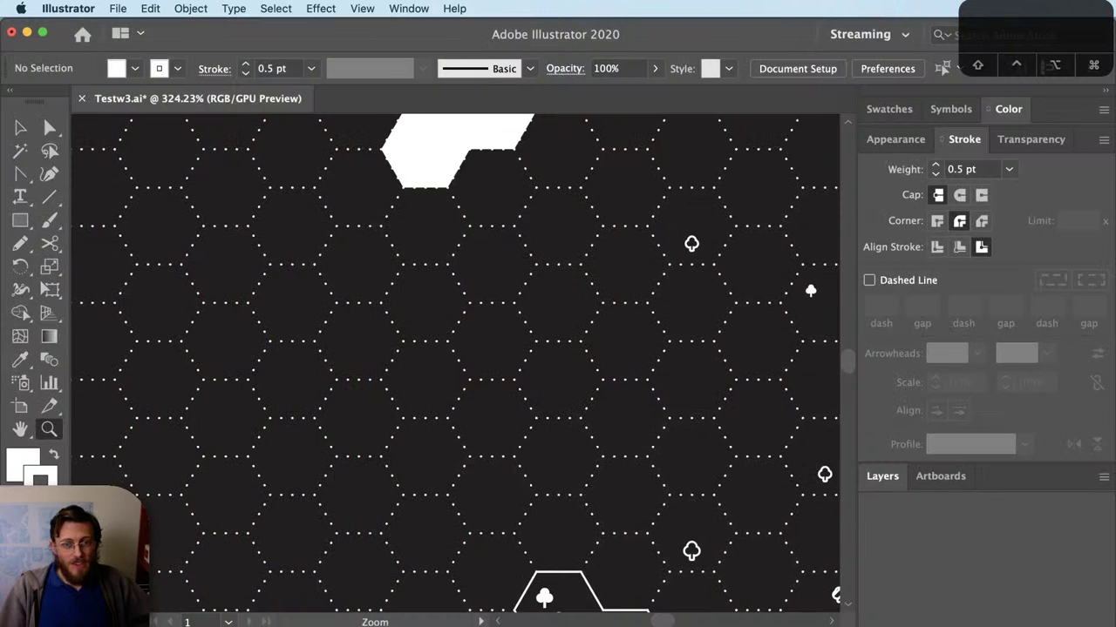
scroll(494, 288, "down", 2)
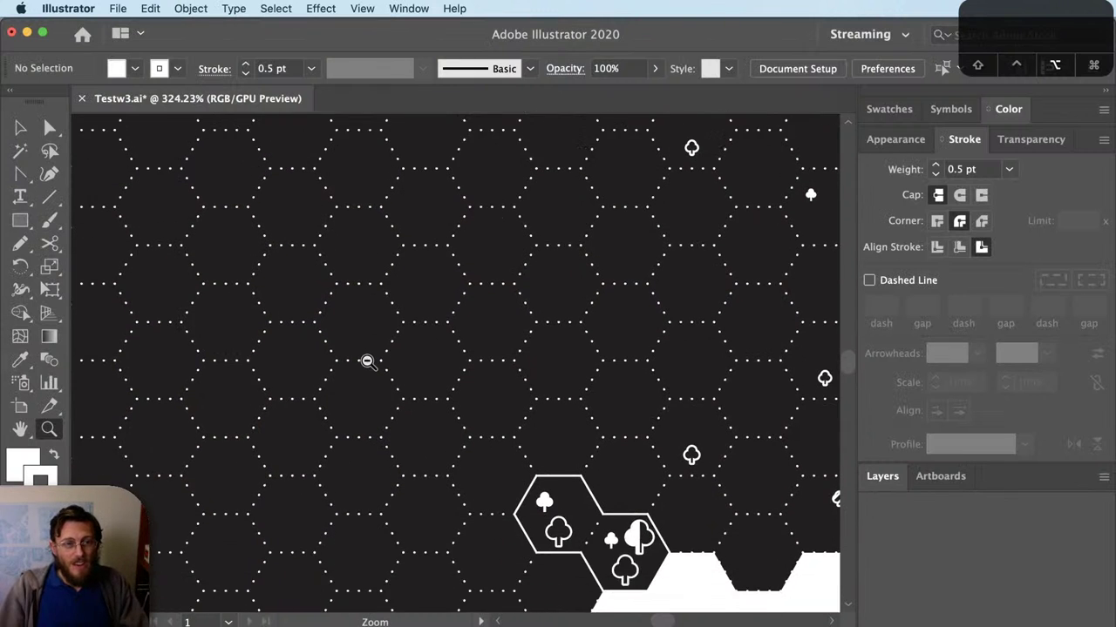
key("super+1")
left_click(488, 431)
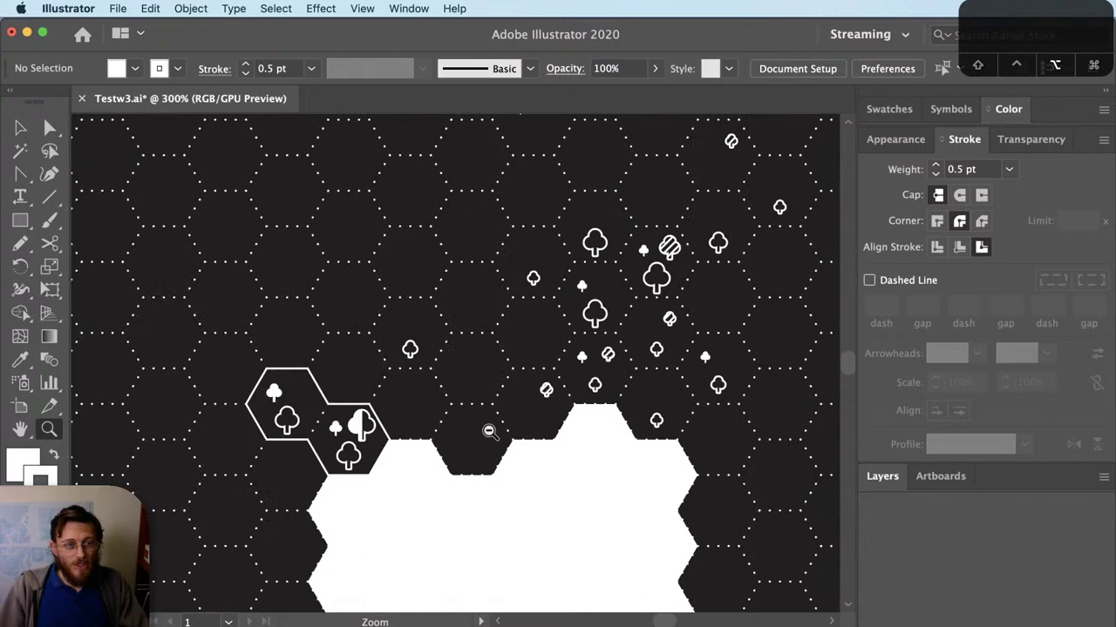
left_click(493, 348)
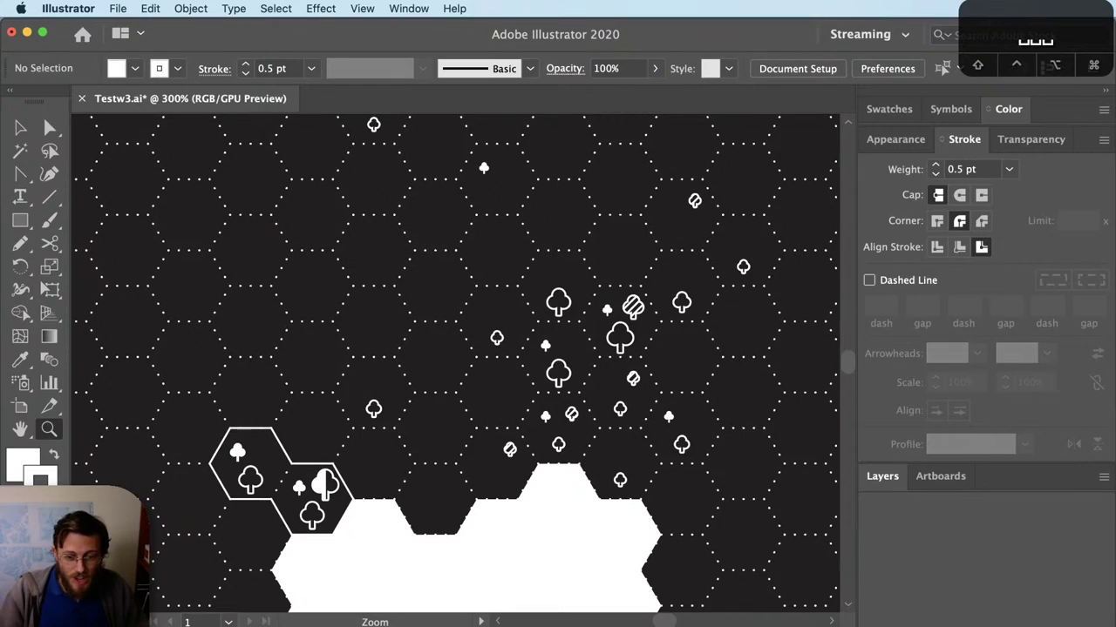
Step: Switch back to Chrome and examine more MonoCarto 2019 winners through the Natural Gas System of North America map
key("super+Tab")
key("super+Tab")
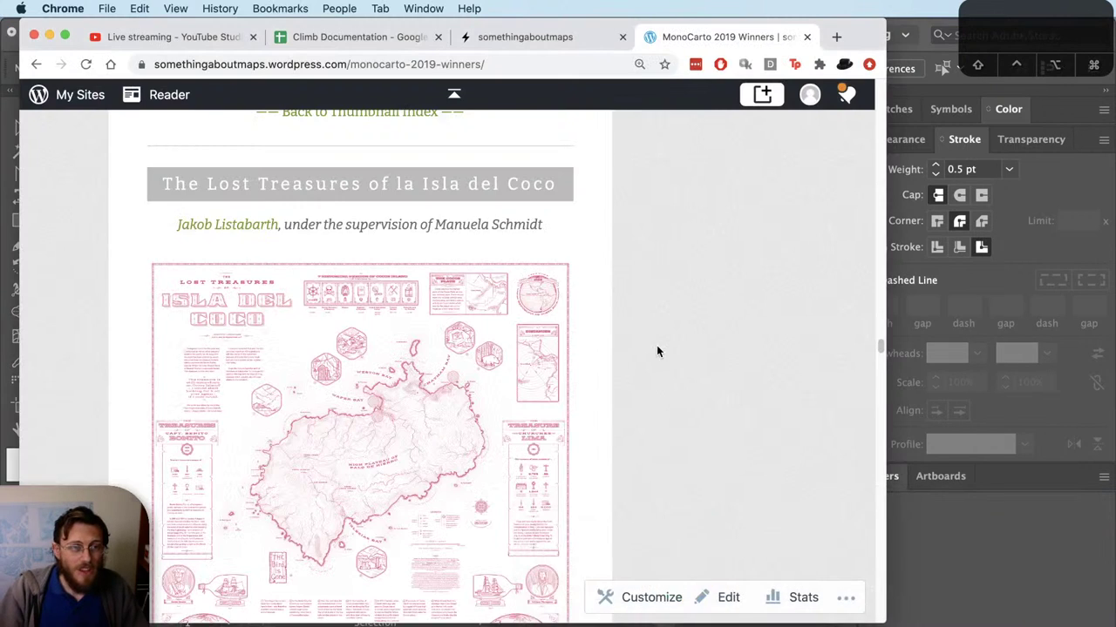
scroll(658, 352, "down", 15)
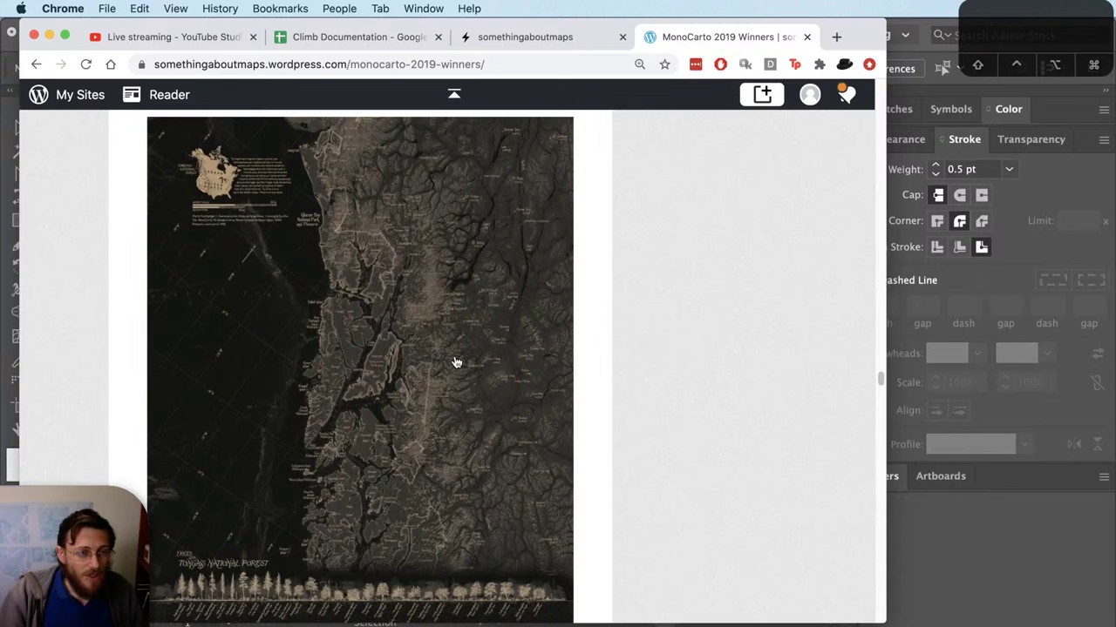
scroll(331, 390, "down", 15)
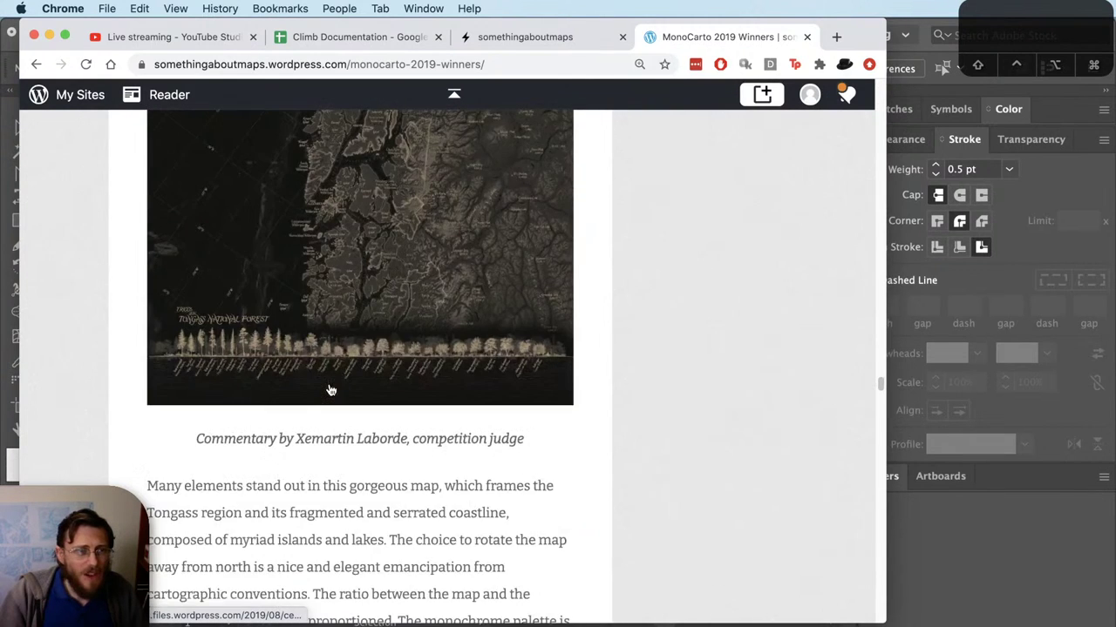
scroll(332, 388, "down", 15)
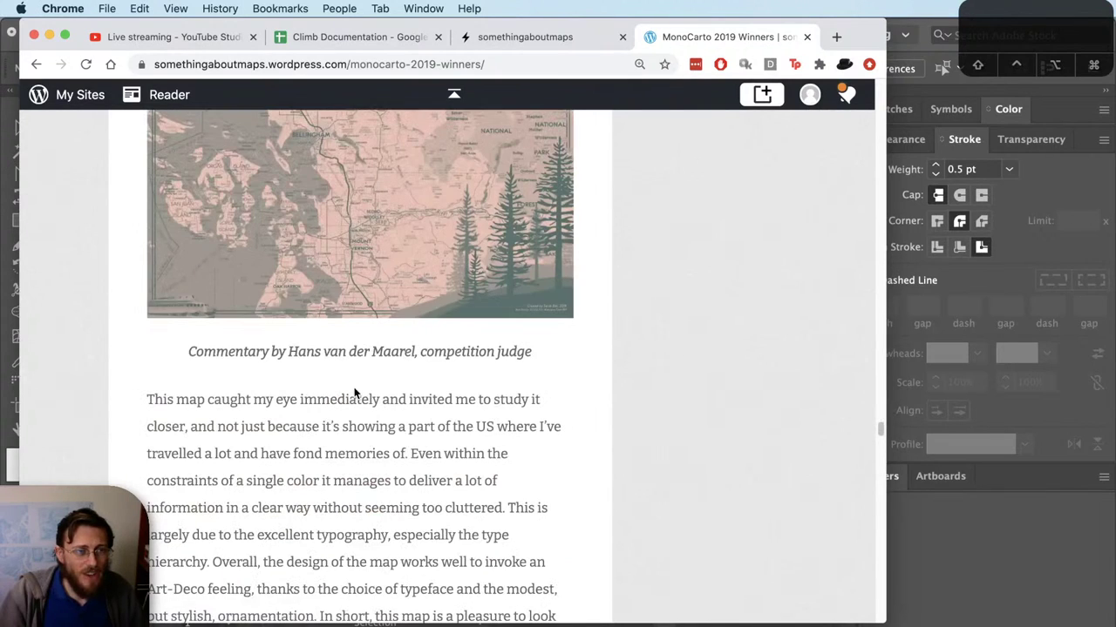
scroll(356, 392, "down", 15)
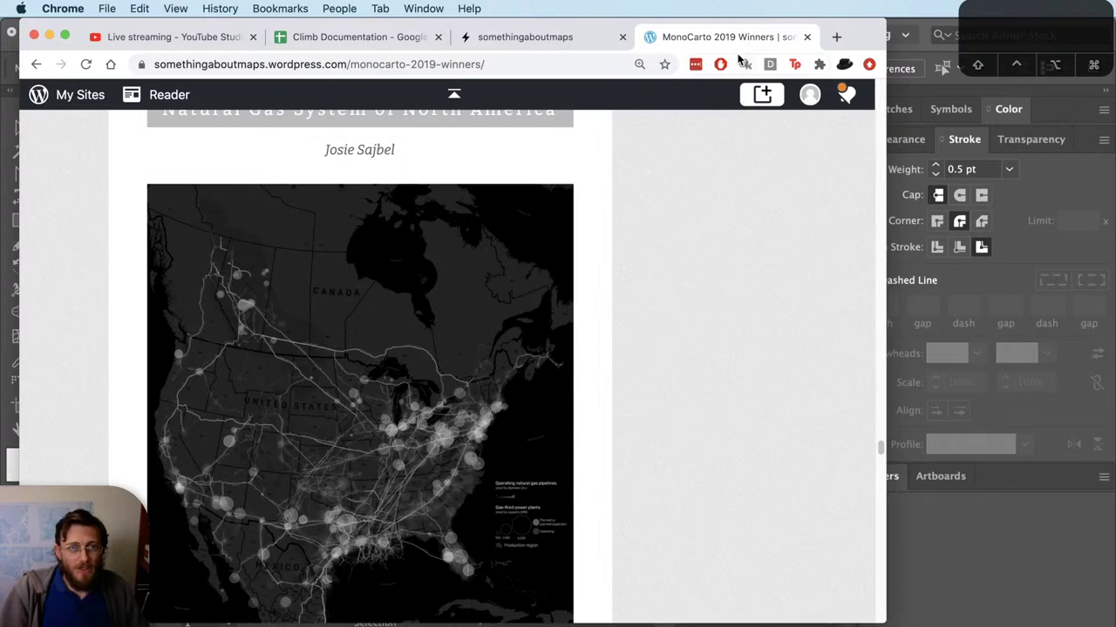
Step: Open the portfolio on the somethingaboutmaps site and view the Atlas of Great Lakes Islands project
left_click(538, 38)
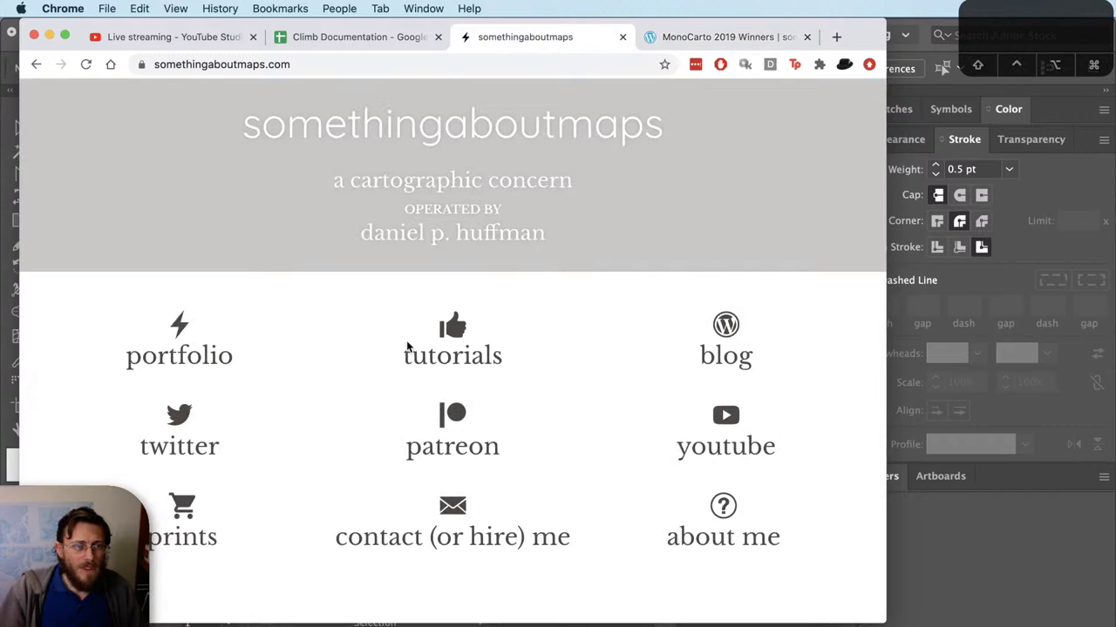
left_click(199, 349)
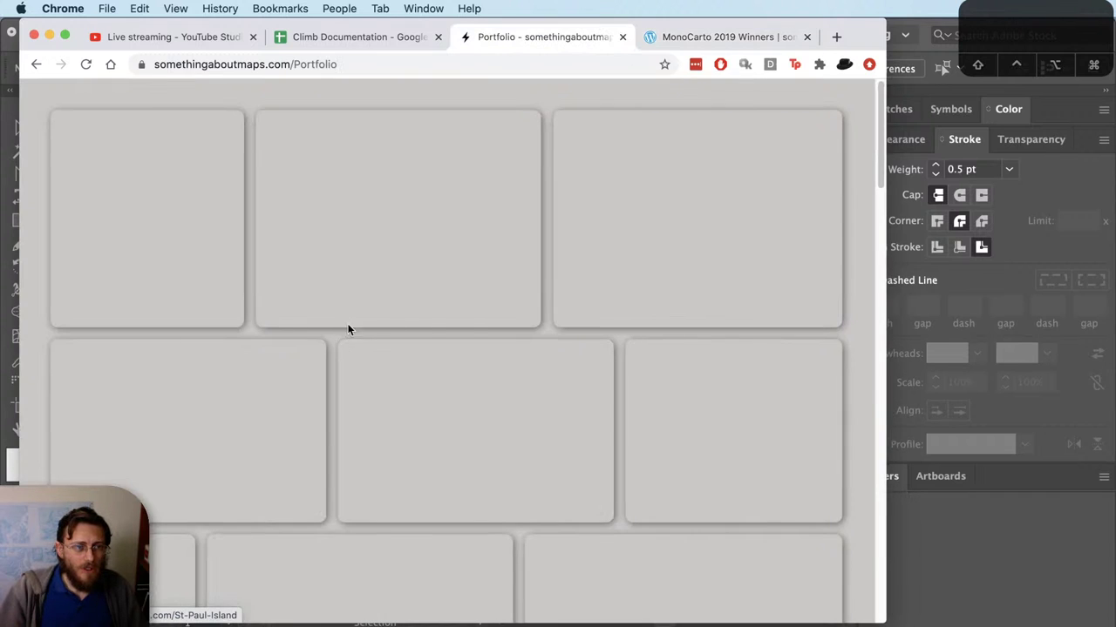
left_click(730, 229)
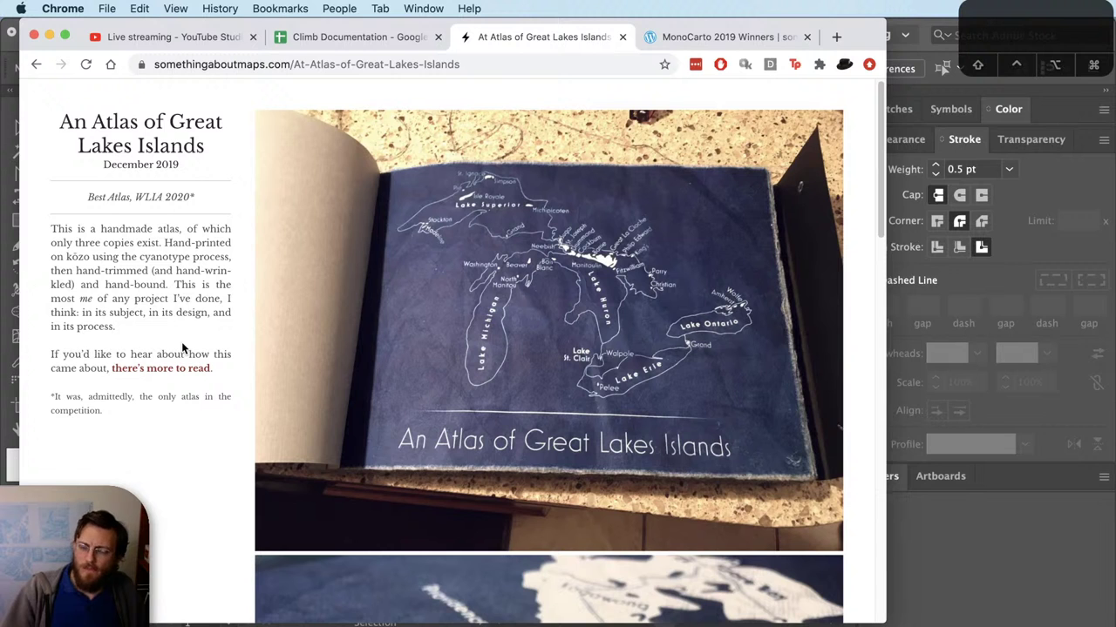
Step: Examine the atlas project's photos, comparing the cover map with the close-up of the dotted island map
scroll(182, 366, "down", 5)
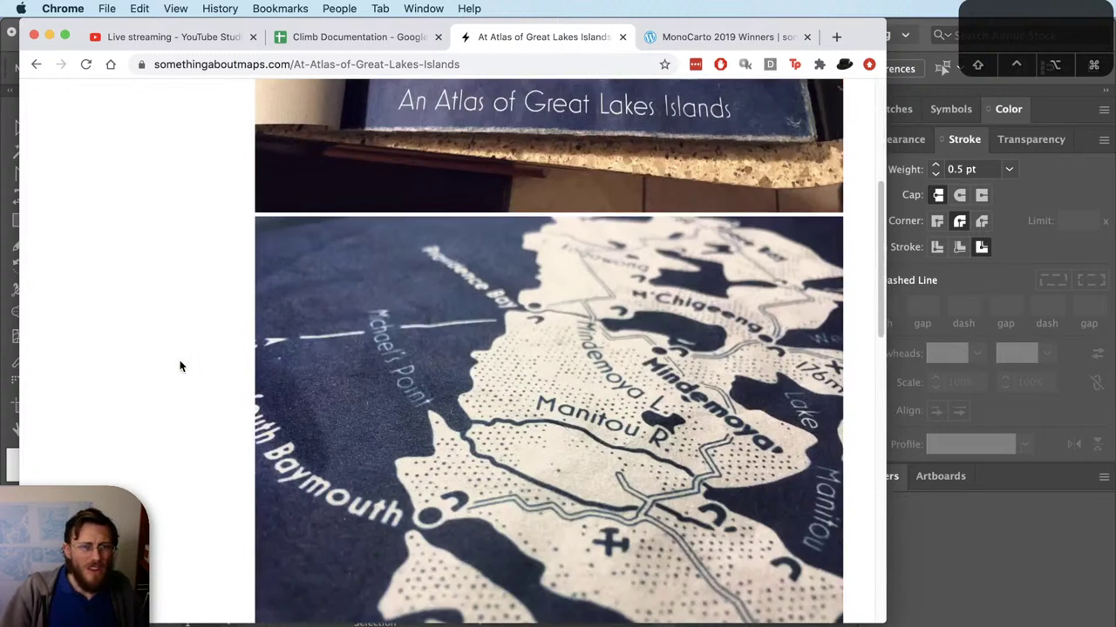
scroll(178, 364, "down", 3)
scroll(179, 364, "down", 3)
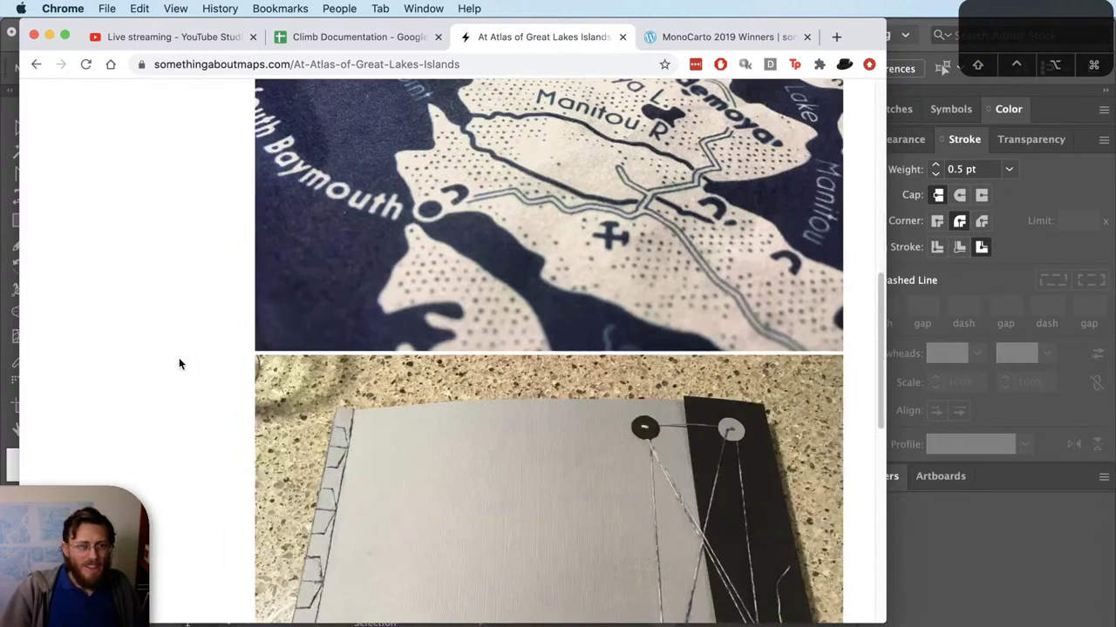
scroll(178, 364, "up", 2)
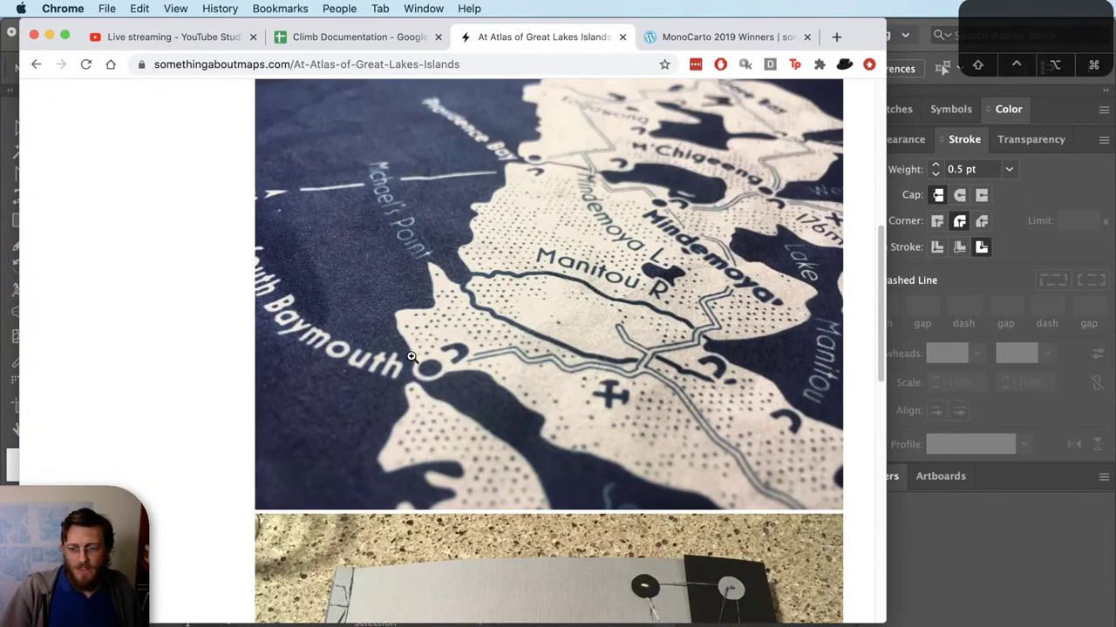
scroll(349, 384, "up", 3)
scroll(348, 384, "up", 2)
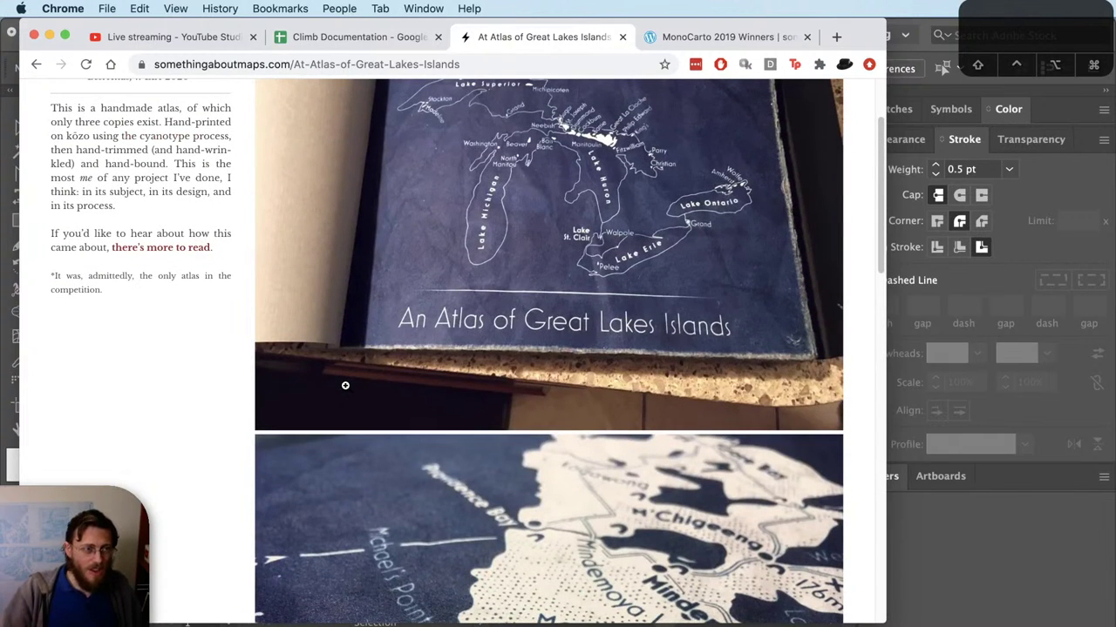
scroll(452, 381, "up", 2)
scroll(452, 381, "down", 5)
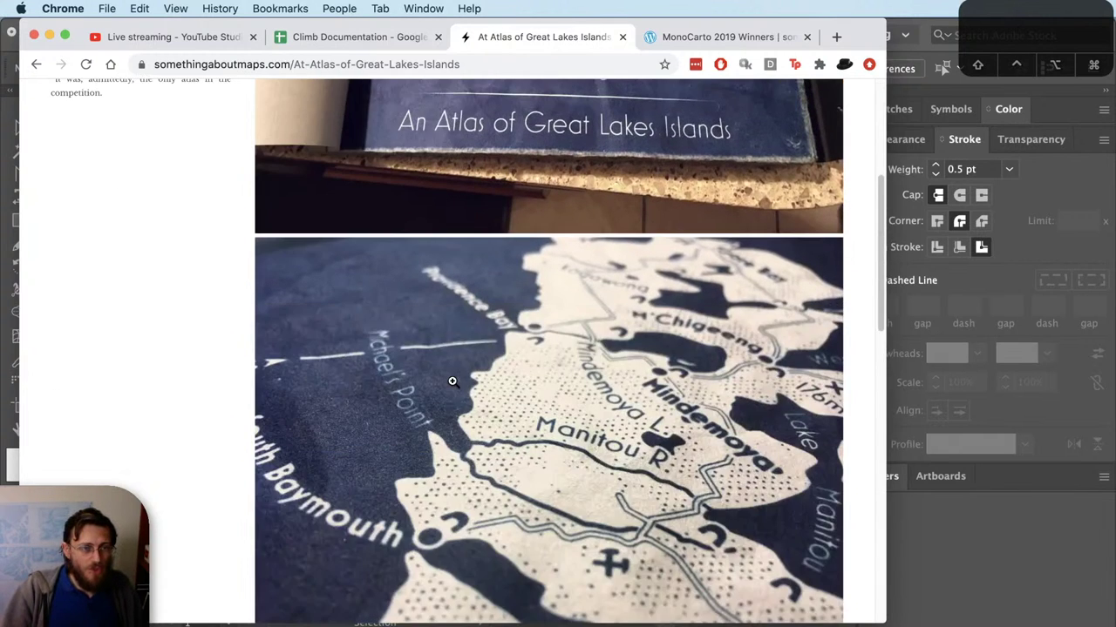
scroll(186, 365, "up", 4)
Step: Open the linked blog post about how the atlas came about and read through to the black-and-white map under A Starting Point
left_click(183, 305)
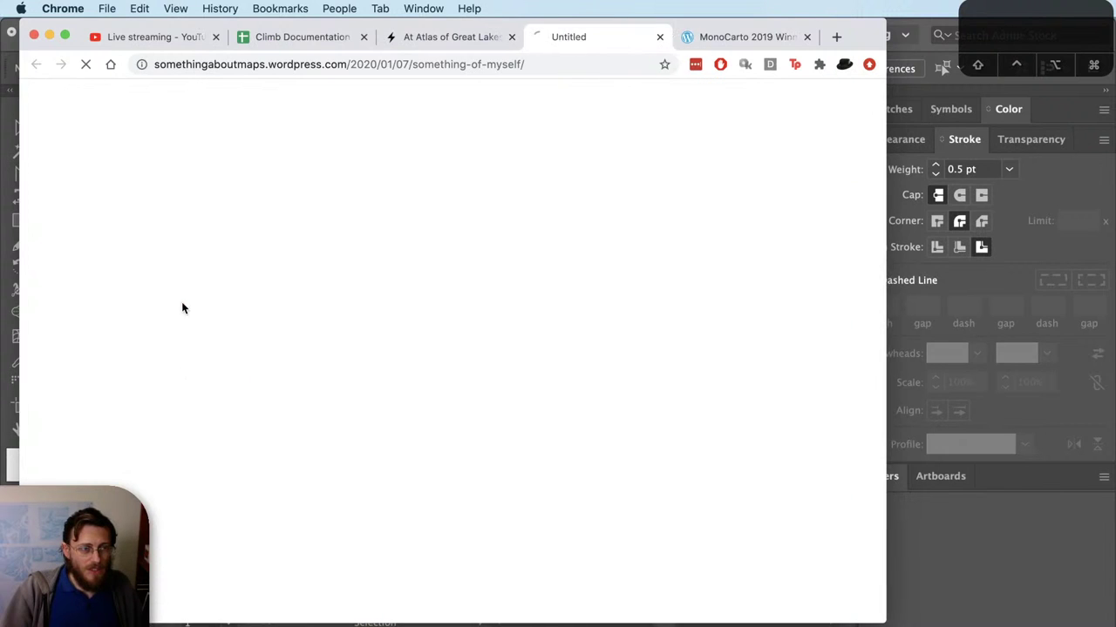
scroll(608, 331, "down", 10)
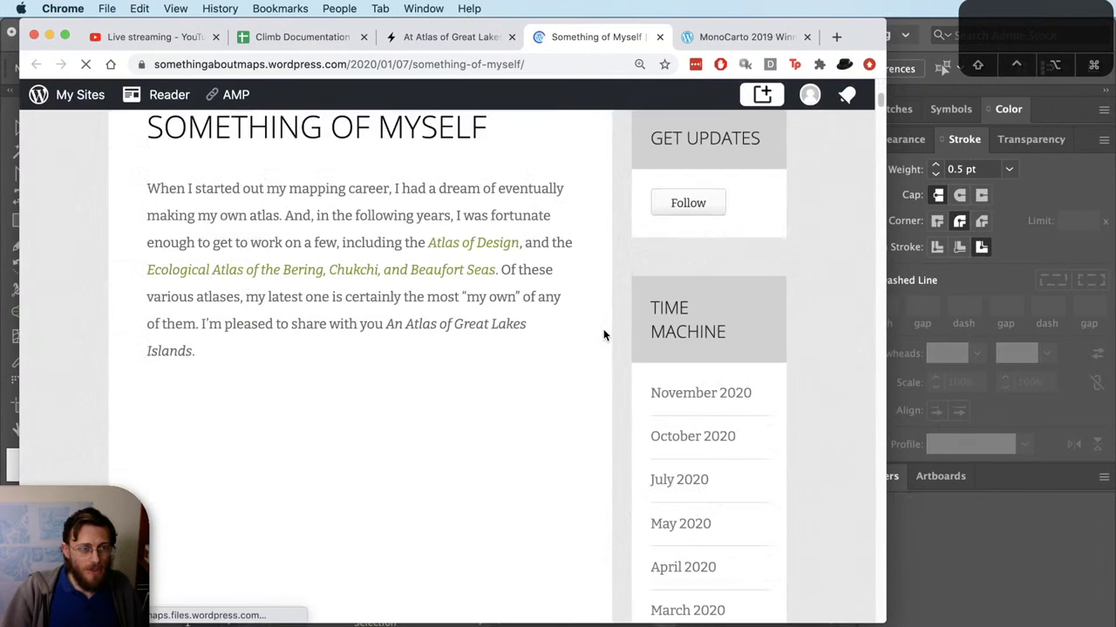
scroll(602, 331, "down", 7)
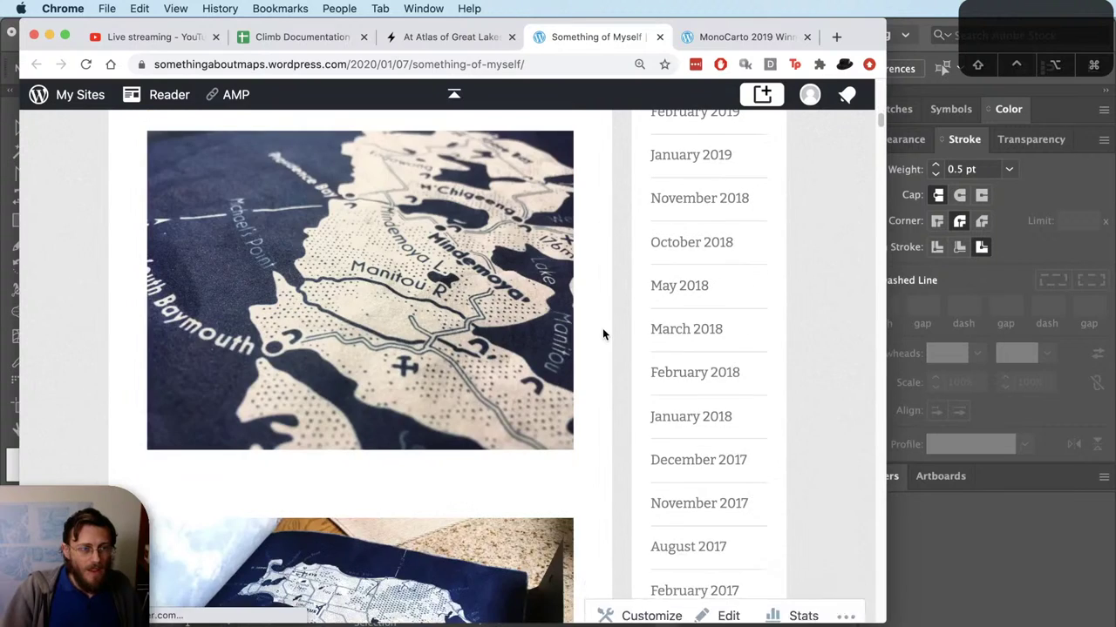
scroll(398, 341, "up", 4)
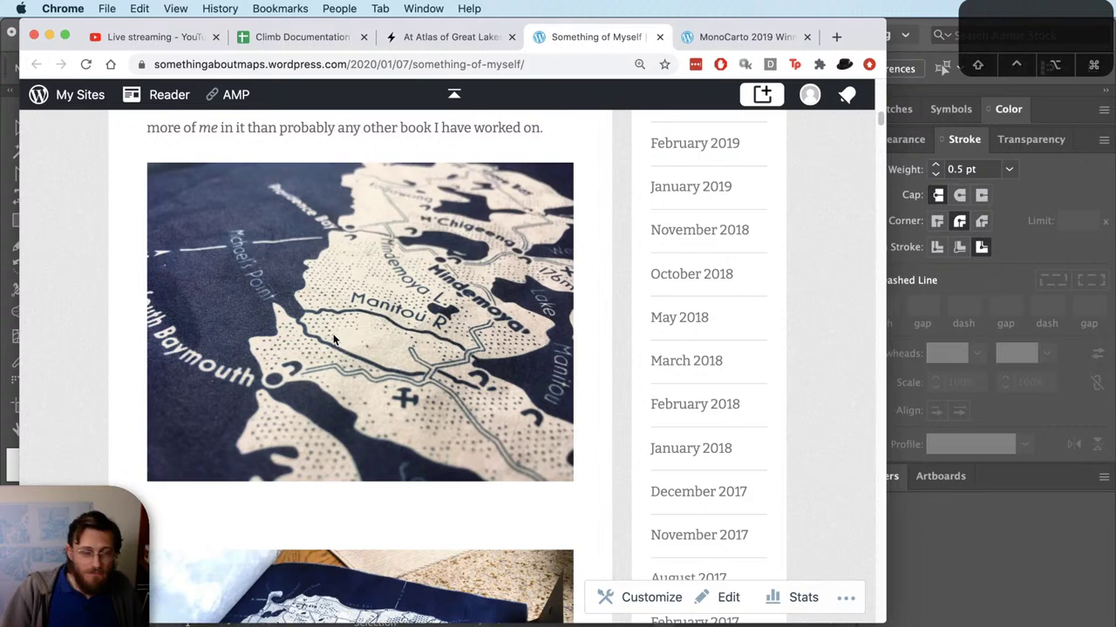
scroll(358, 344, "down", 10)
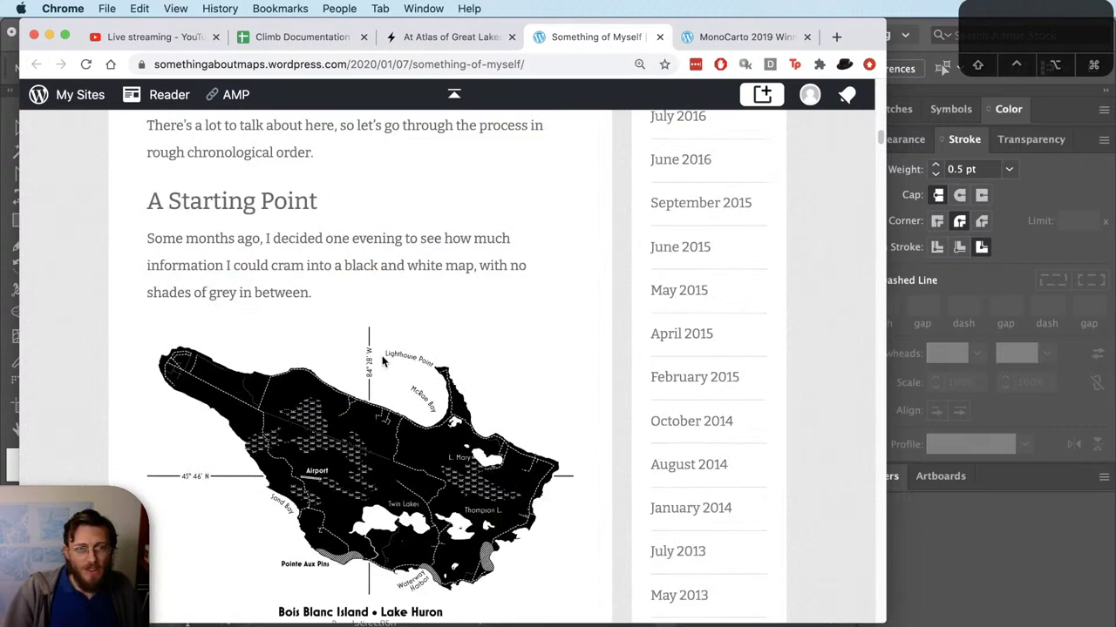
Step: View the Bois Blanc Island map, return to the somethingaboutmaps portfolio and examine the Typewriter Maps project
scroll(382, 362, "down", 2)
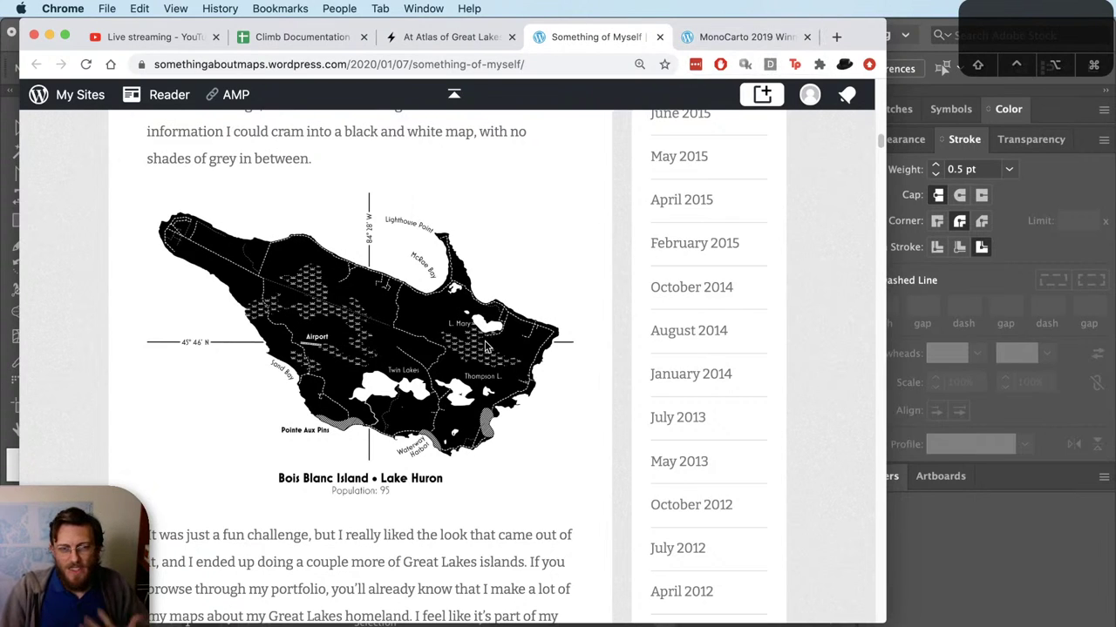
left_click(483, 42)
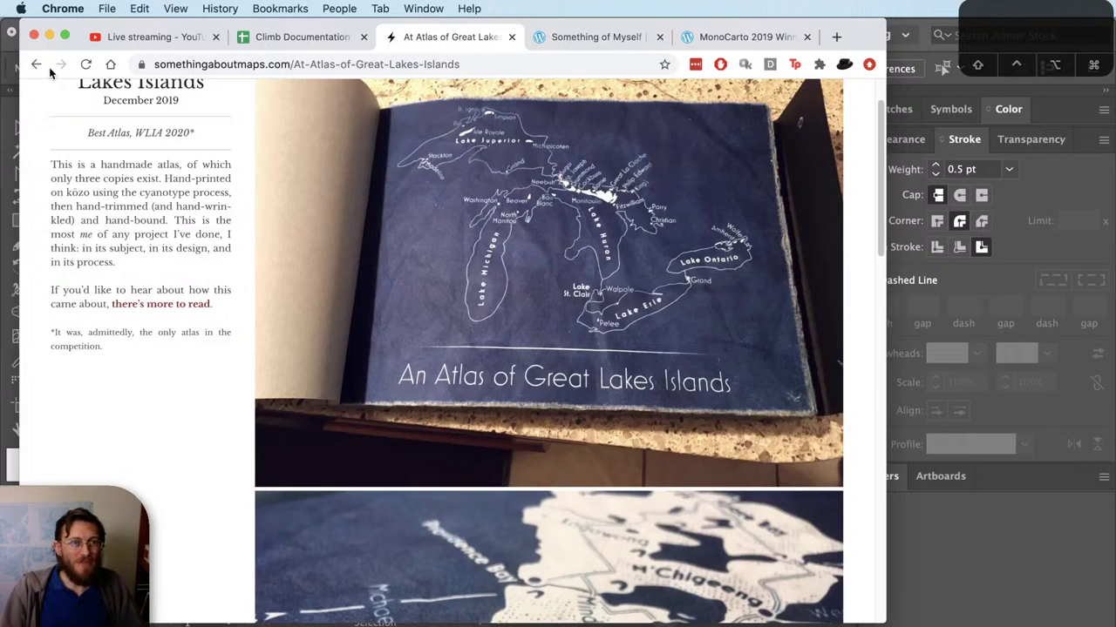
key("super+bracketleft")
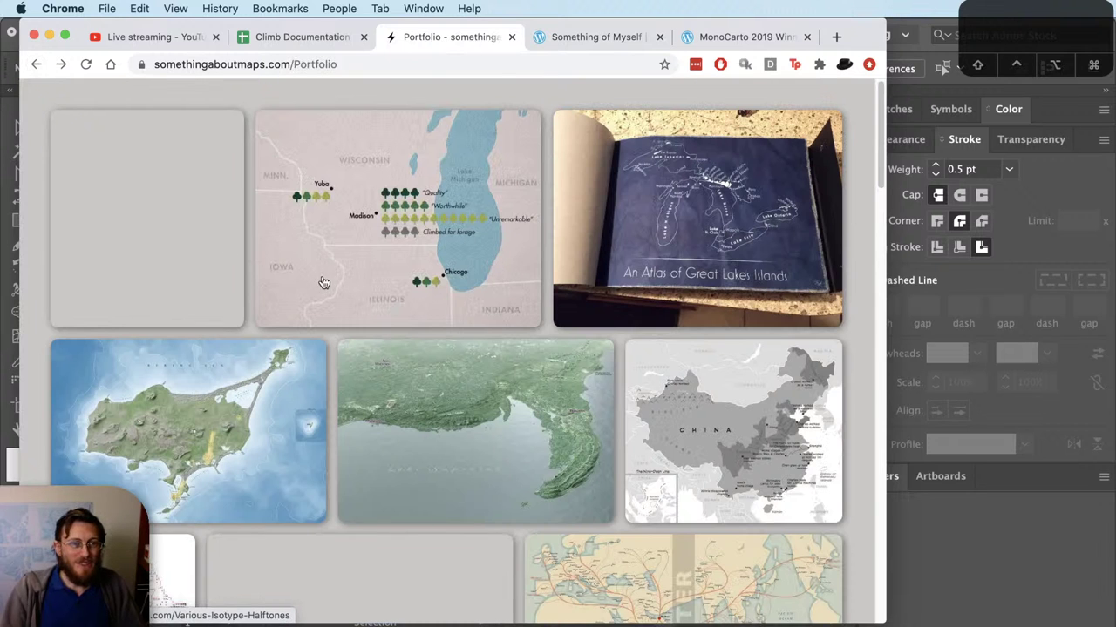
scroll(321, 282, "down", 3)
left_click(161, 453)
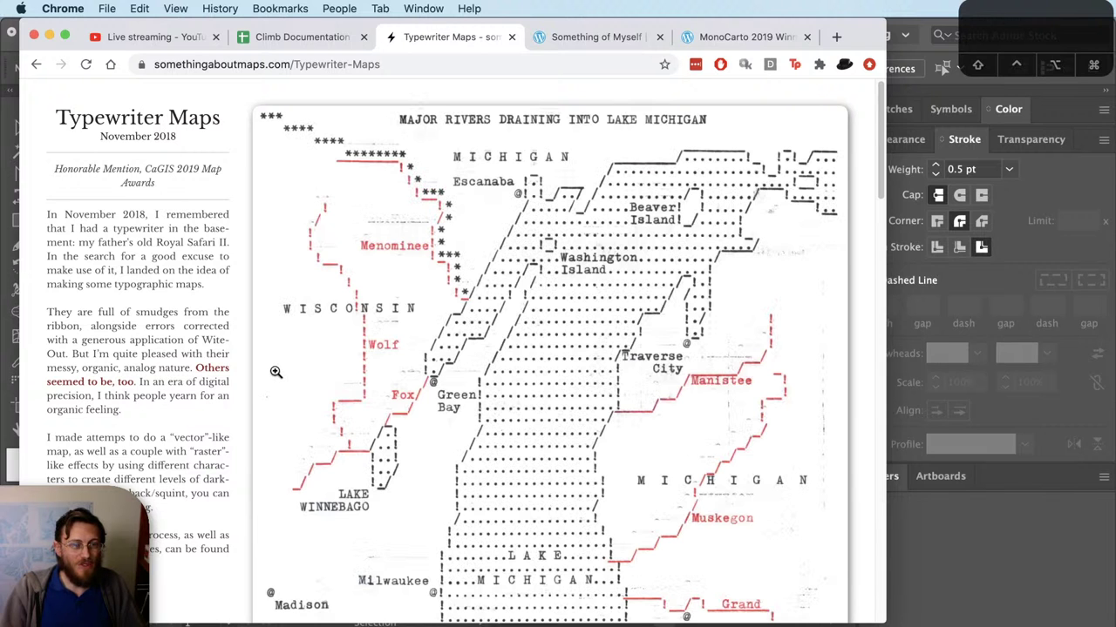
scroll(396, 372, "down", 5)
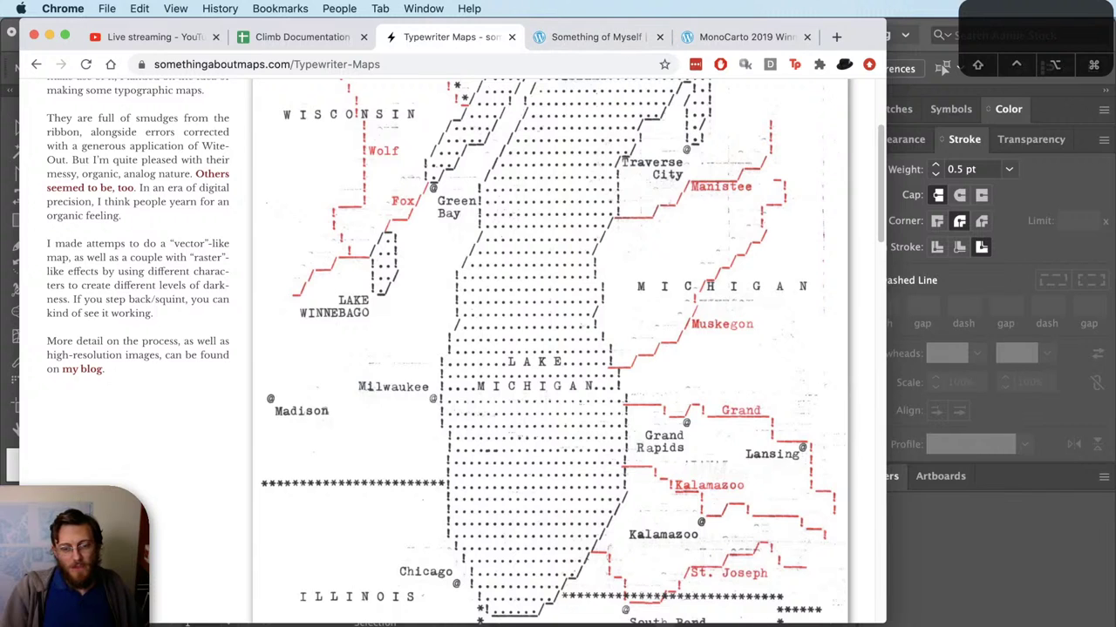
Step: Look at the hexagon tree map in Illustrator, return to Chrome and revisit the Bois Blanc Island and natural gas maps
key("super+Tab")
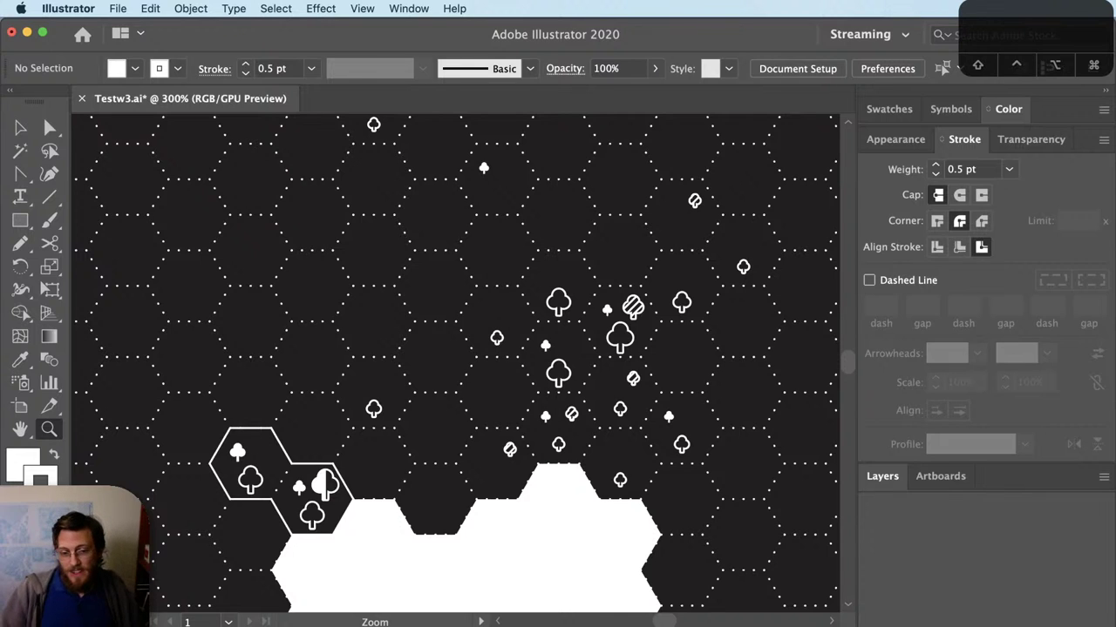
key("super+Tab")
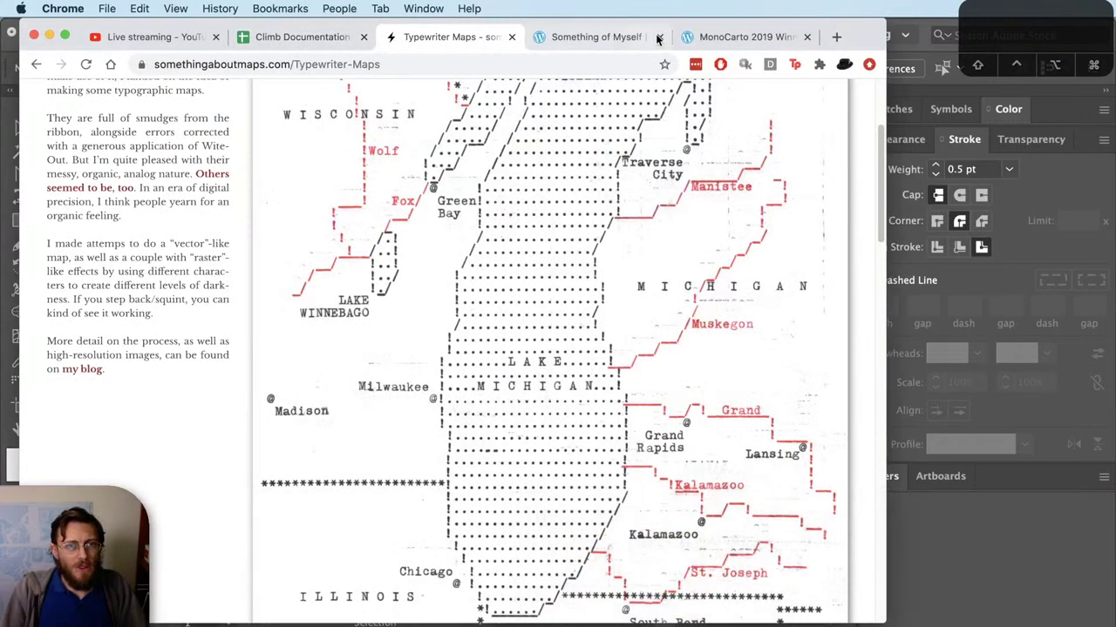
left_click(635, 38)
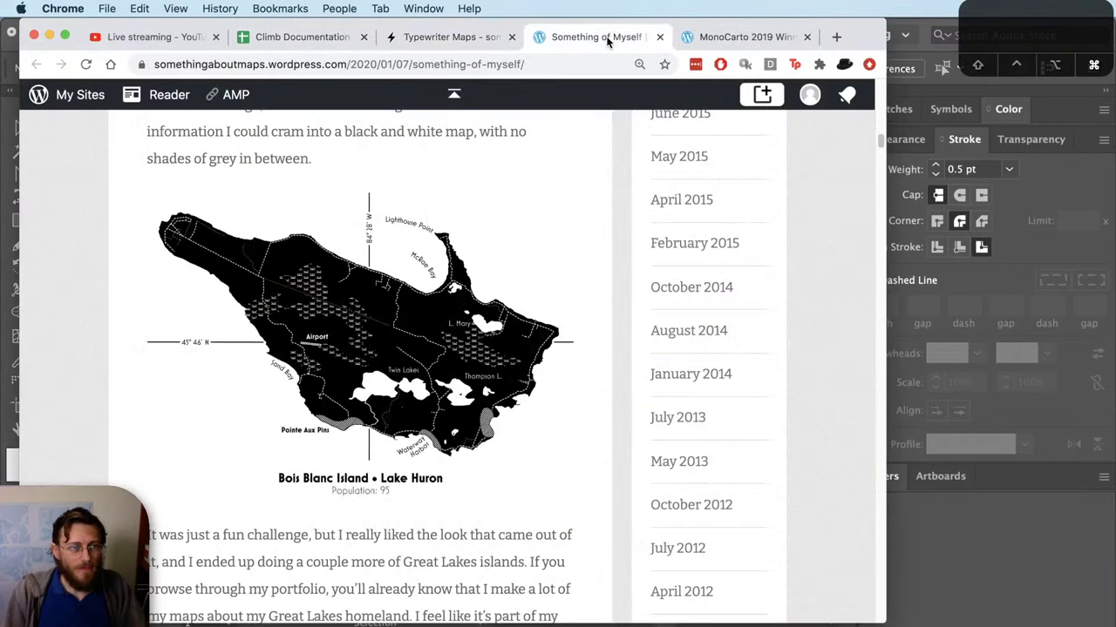
left_click(741, 37)
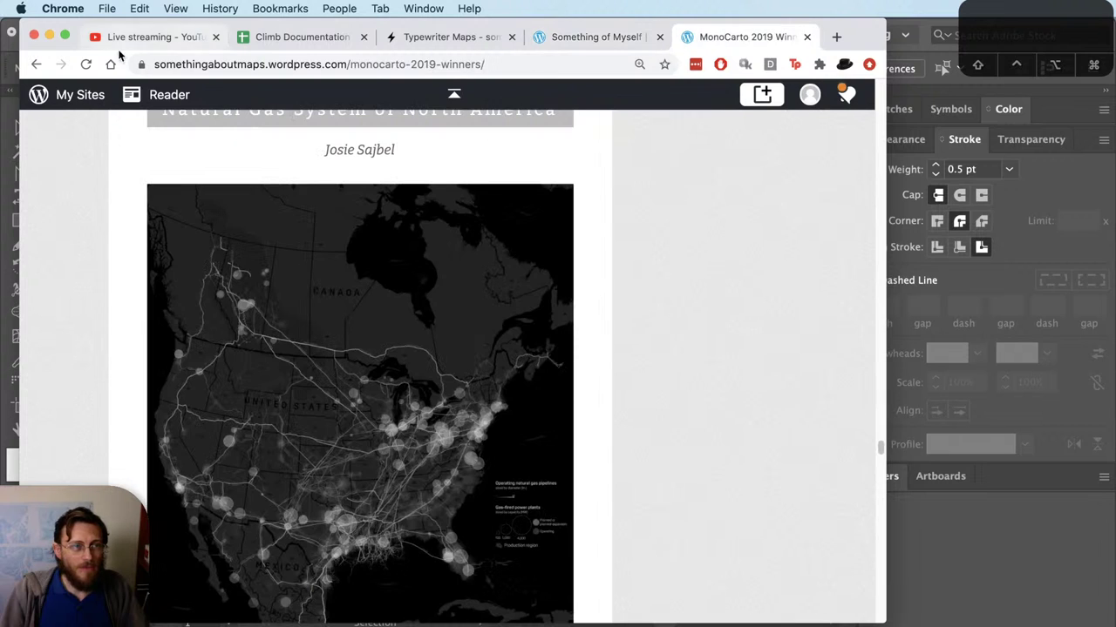
left_click(626, 37)
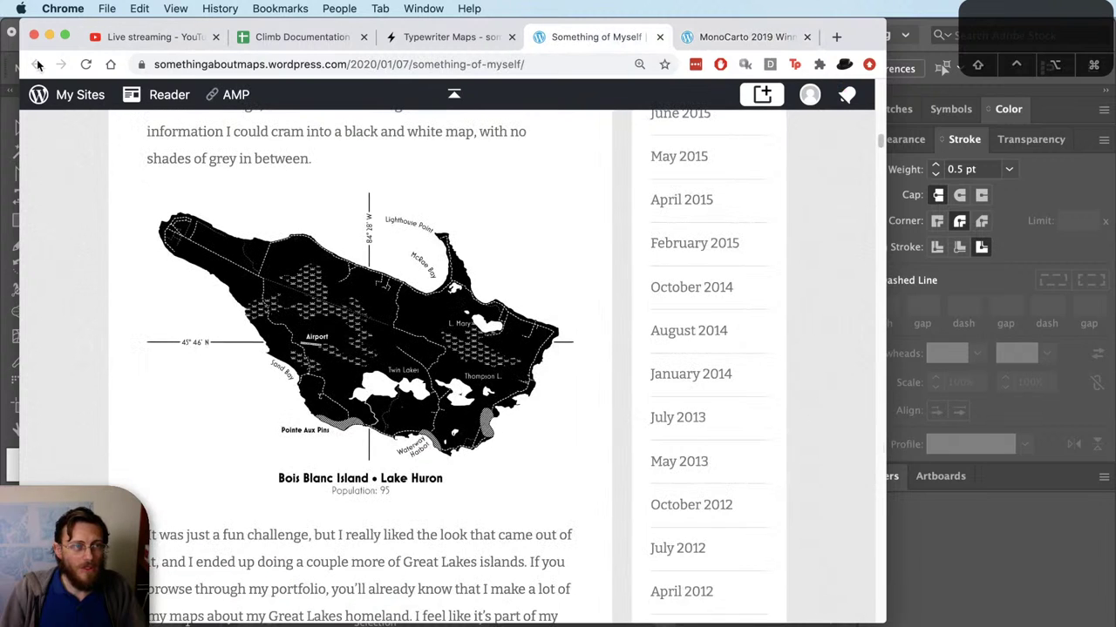
Step: Open the Various Isotype Halftones project from the portfolio and view its first tree-climbing map enlarged
left_click(478, 36)
left_click(37, 63)
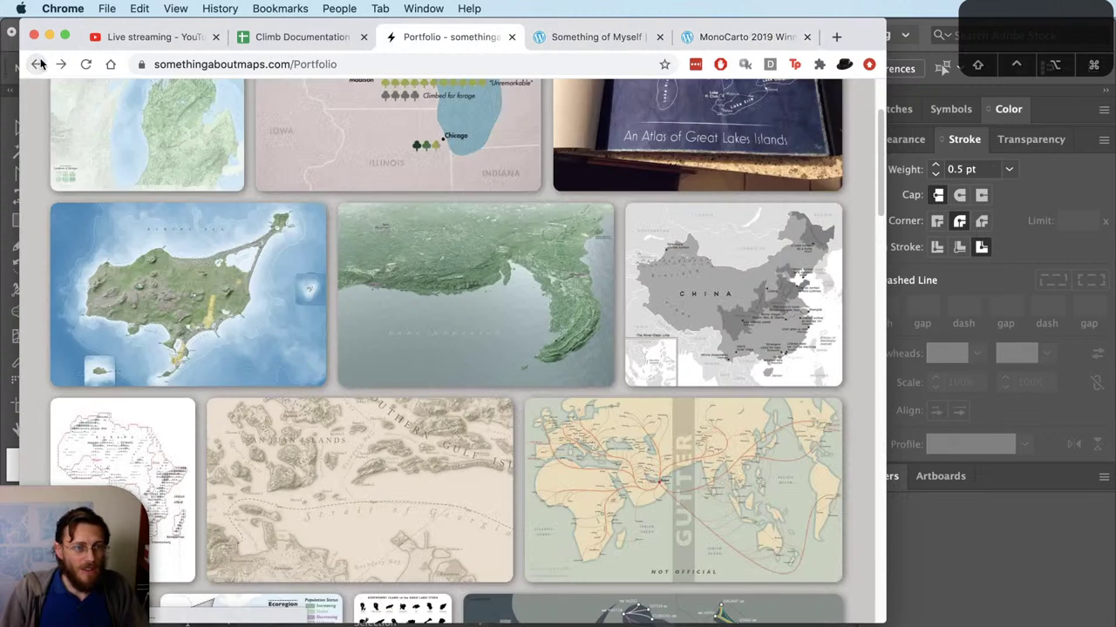
scroll(720, 386, "down", 2)
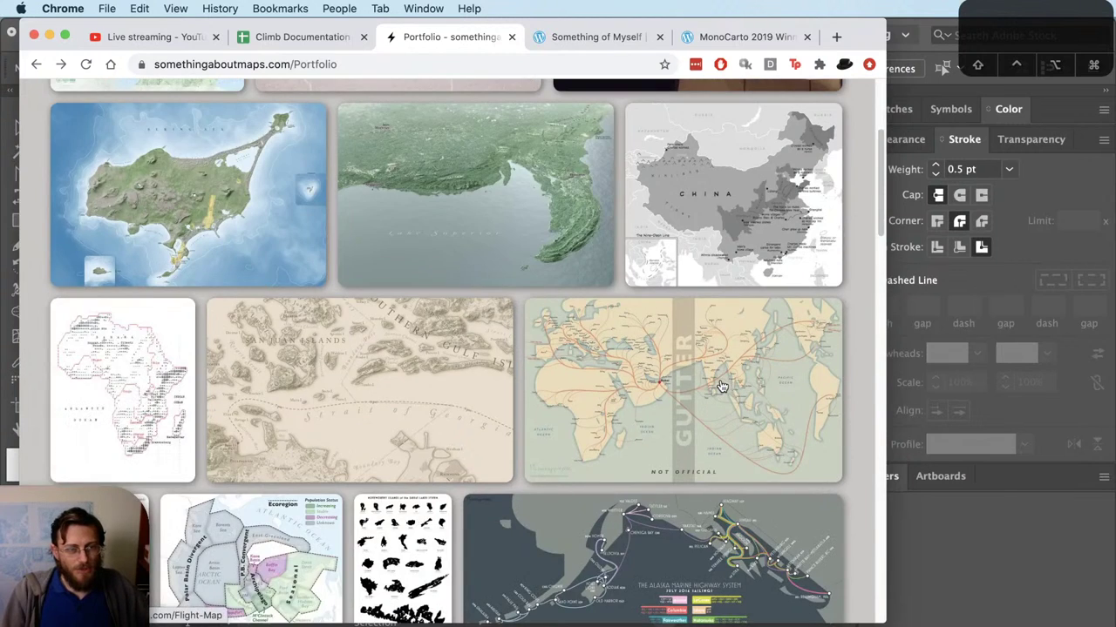
scroll(717, 386, "up", 5)
left_click(401, 259)
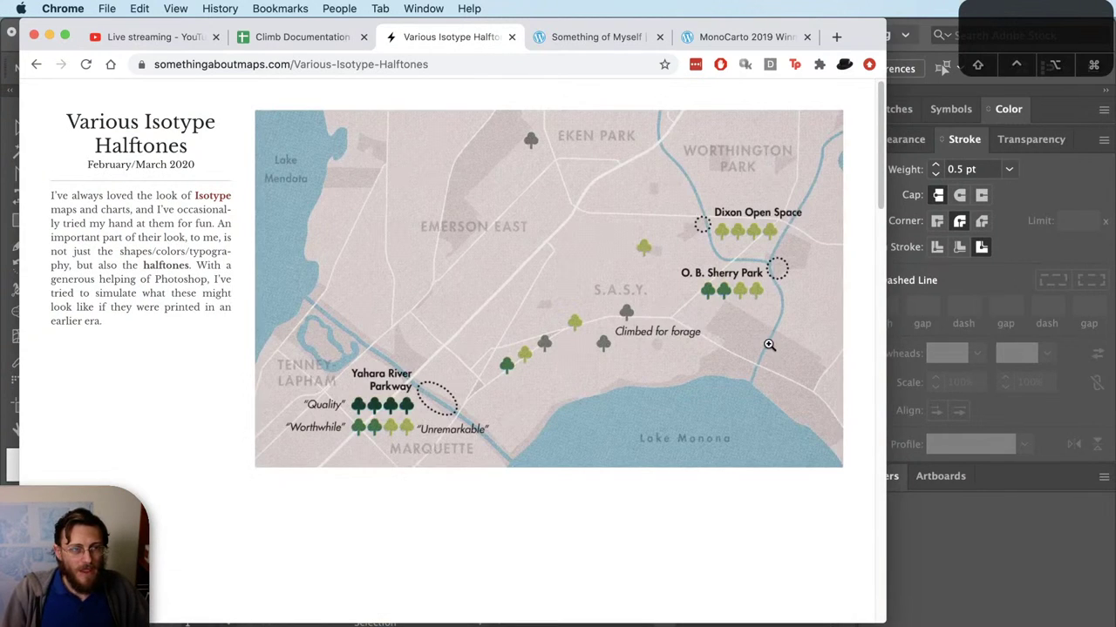
left_click(663, 225)
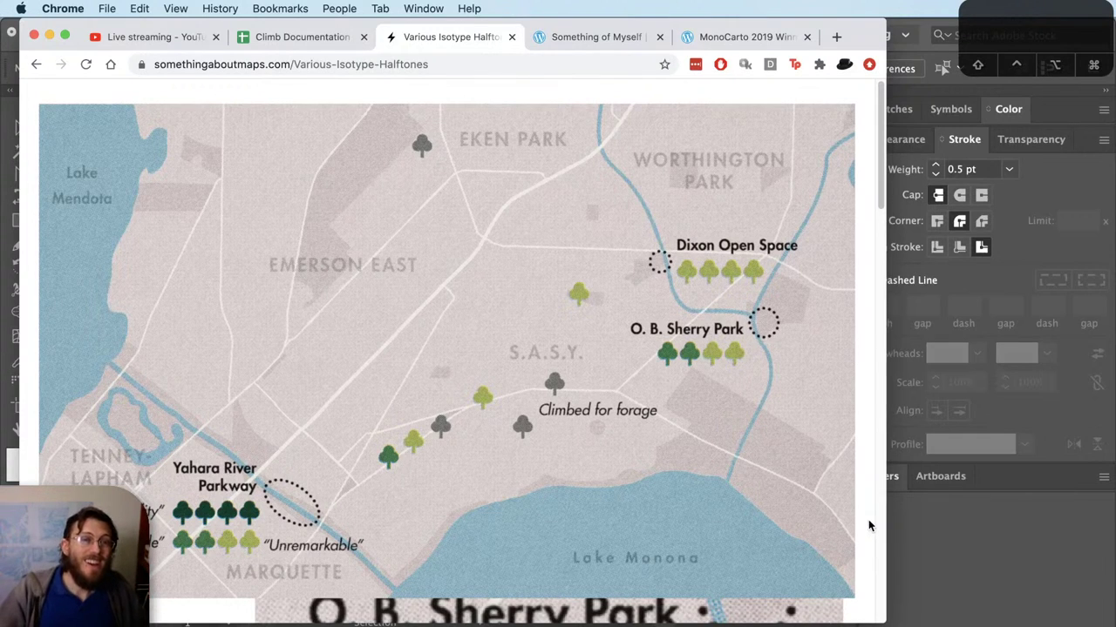
left_click(863, 475)
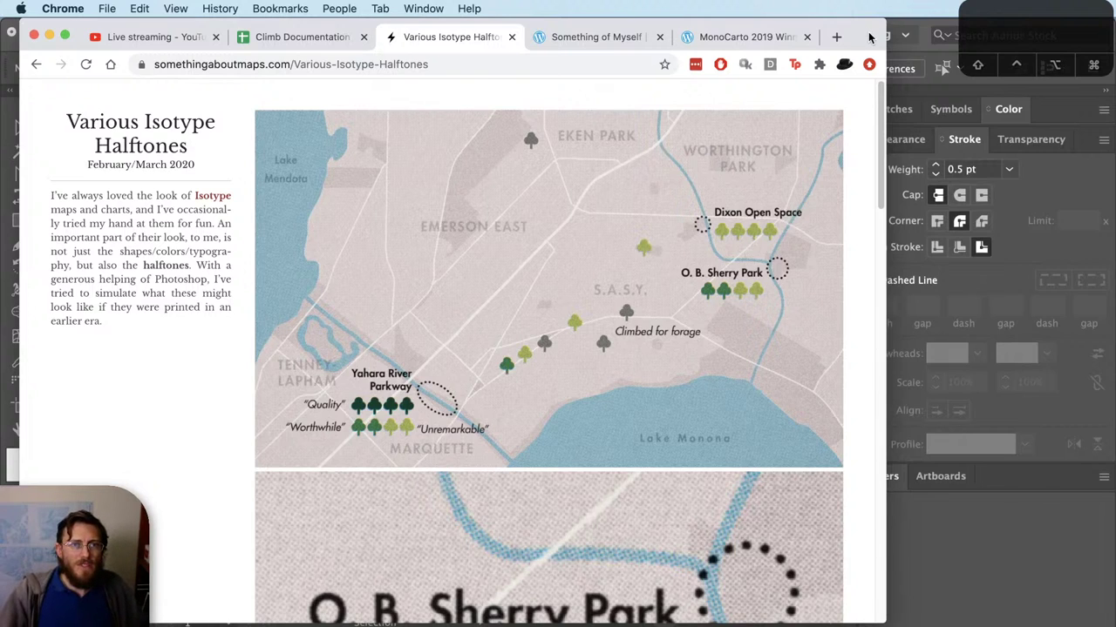
Step: Bring up the Climb Documentation spreadsheet and widen the browser window across the screen
left_click_drag(868, 35, 874, 41)
double_click(872, 41)
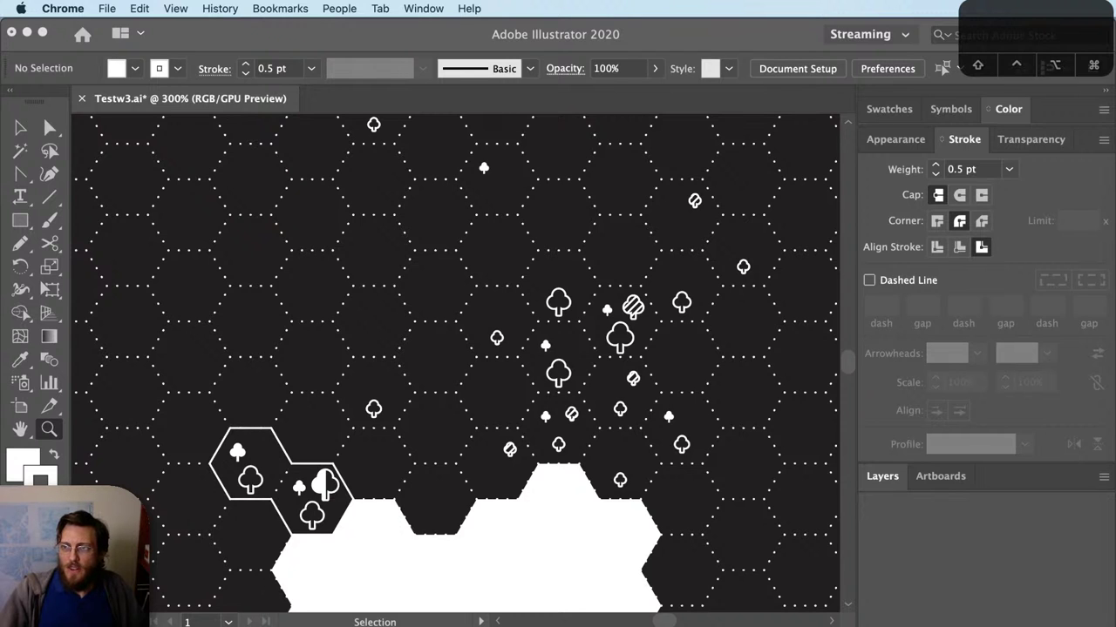
left_click(884, 616)
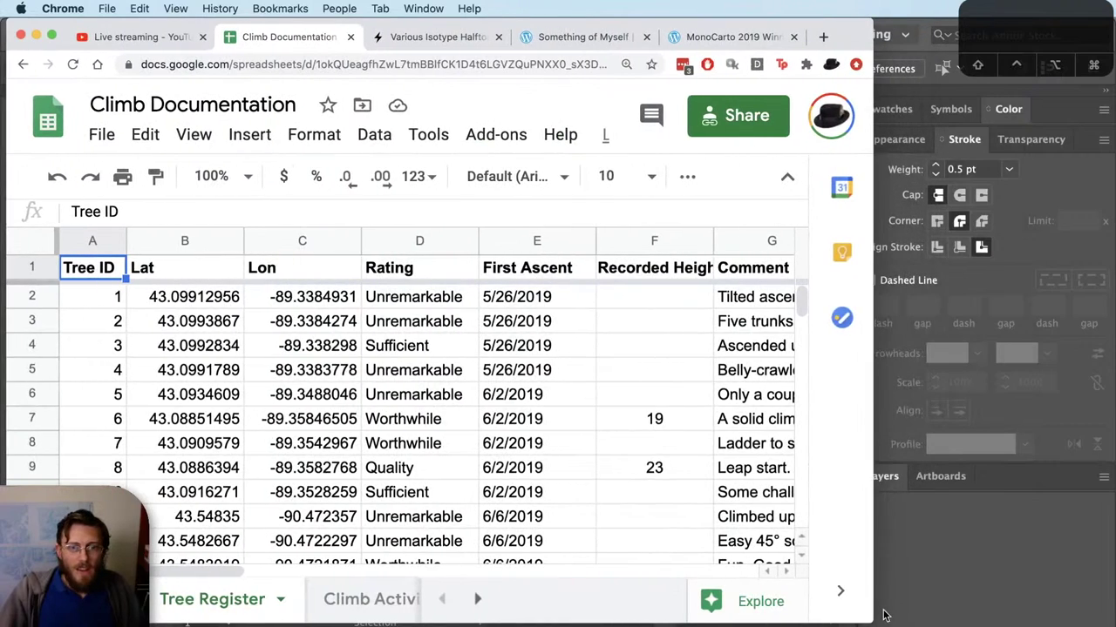
left_click_drag(872, 621, 1103, 617)
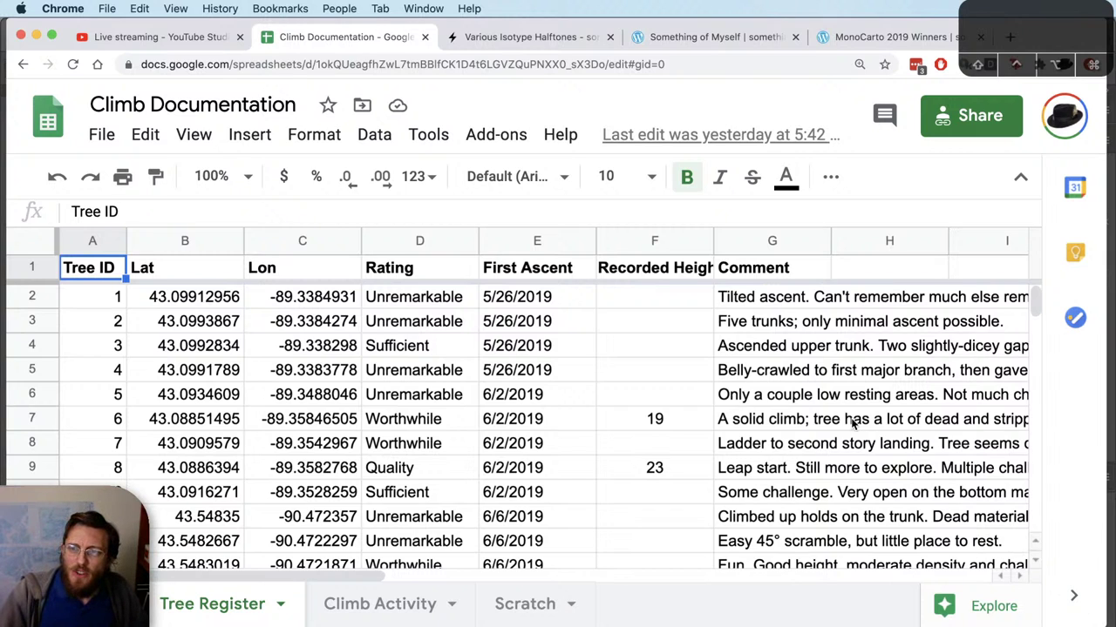
Step: Examine the first tree's record in the Tree Register, from its latitude through rating to comment
left_click(202, 306)
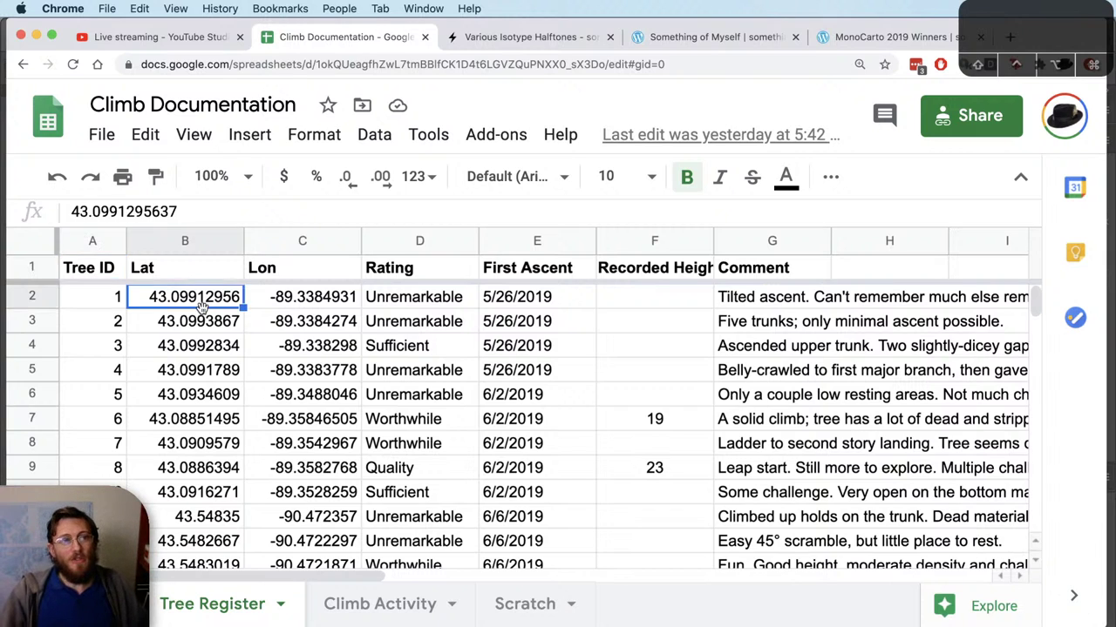
key("Right")
key("Right")
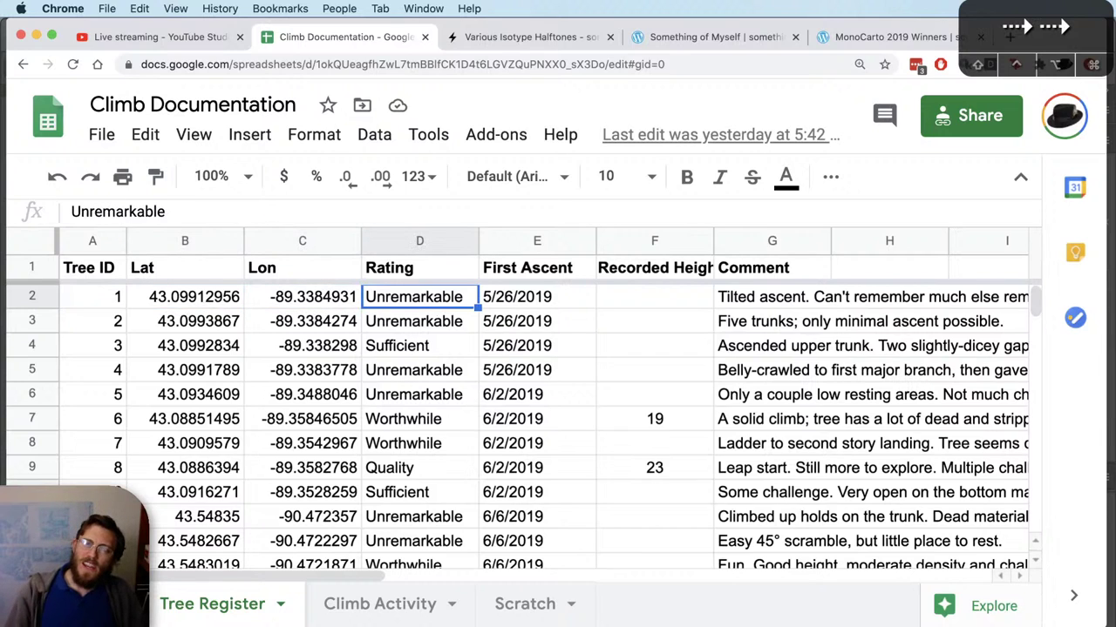
key("Right")
key("Right")
key("Right")
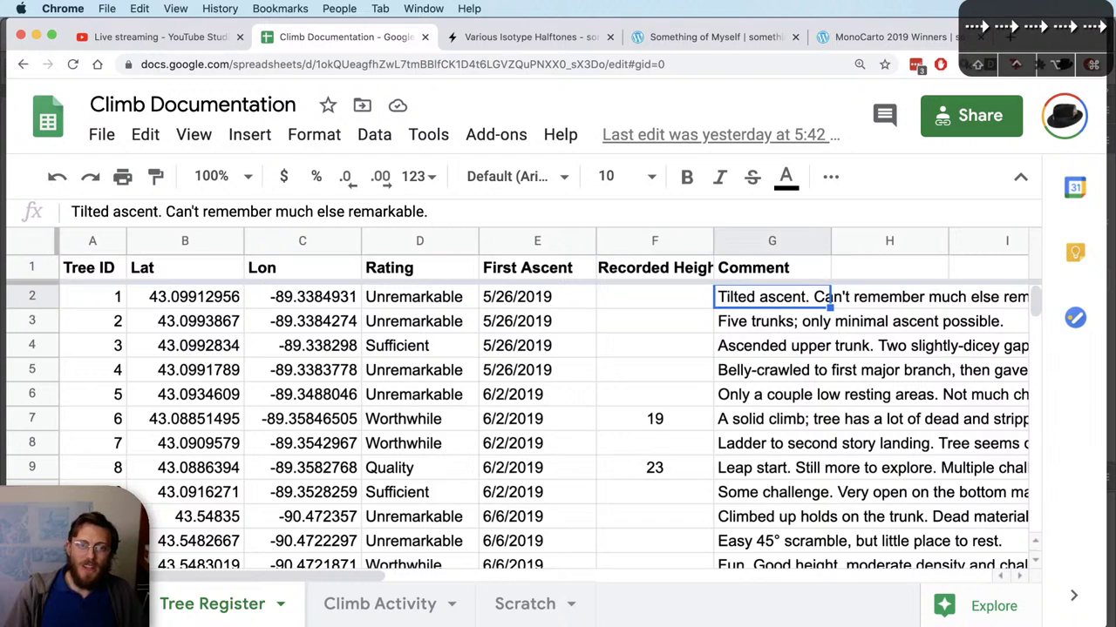
Step: Examine the recorded height, rating and coordinates of tree 6 in the Tree Register
key("Left")
key("Down")
key("Down")
key("Down")
key("Down")
key("Down")
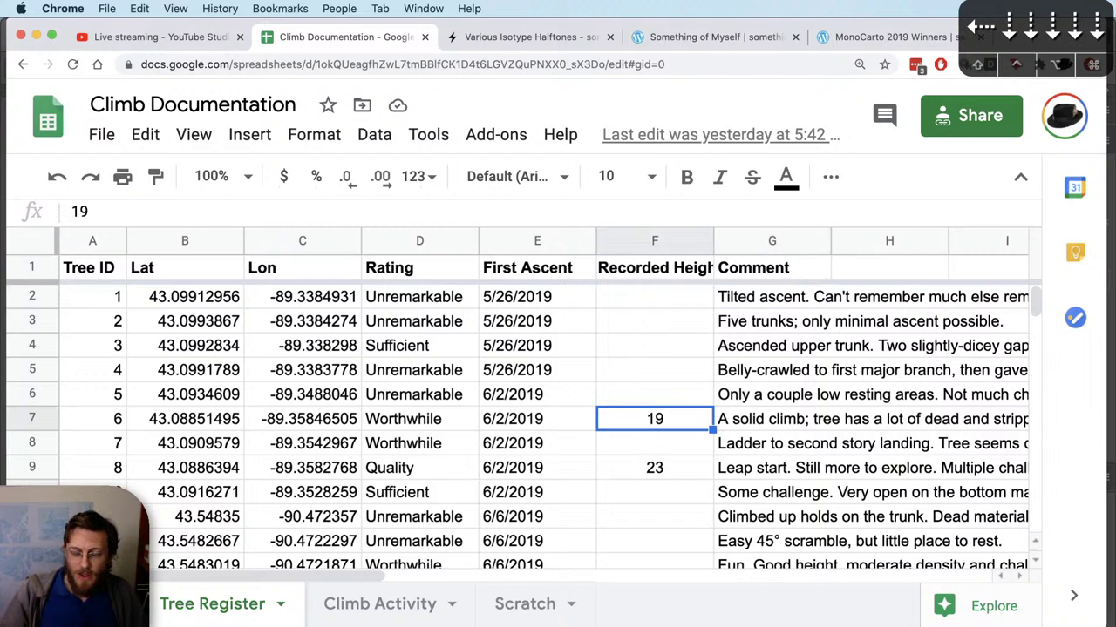
key("Left")
key("Left")
key("Left")
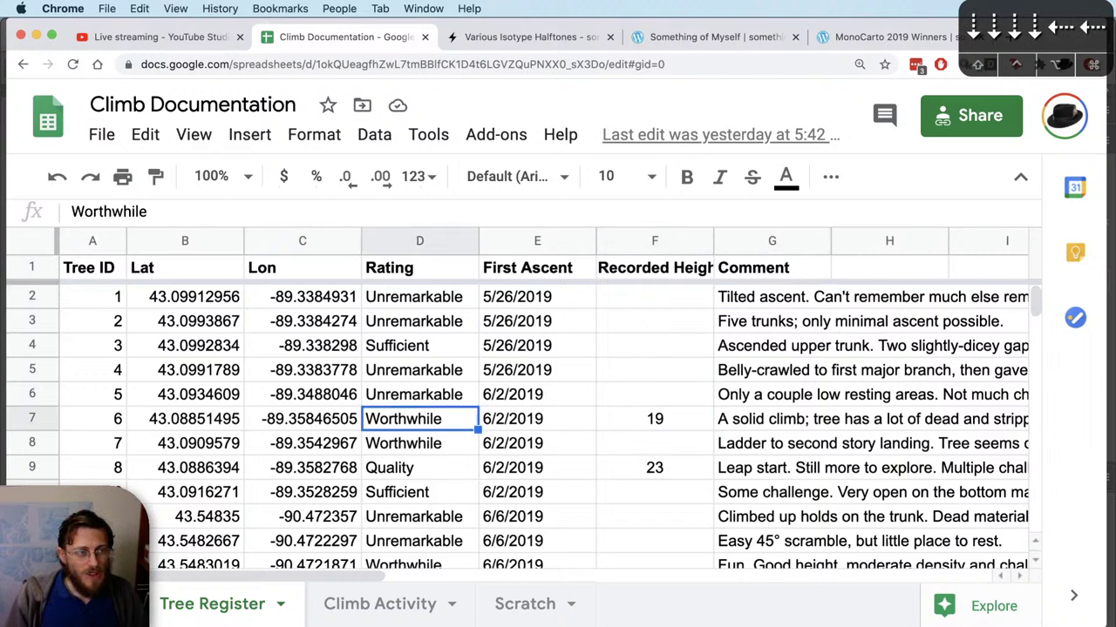
key("Left")
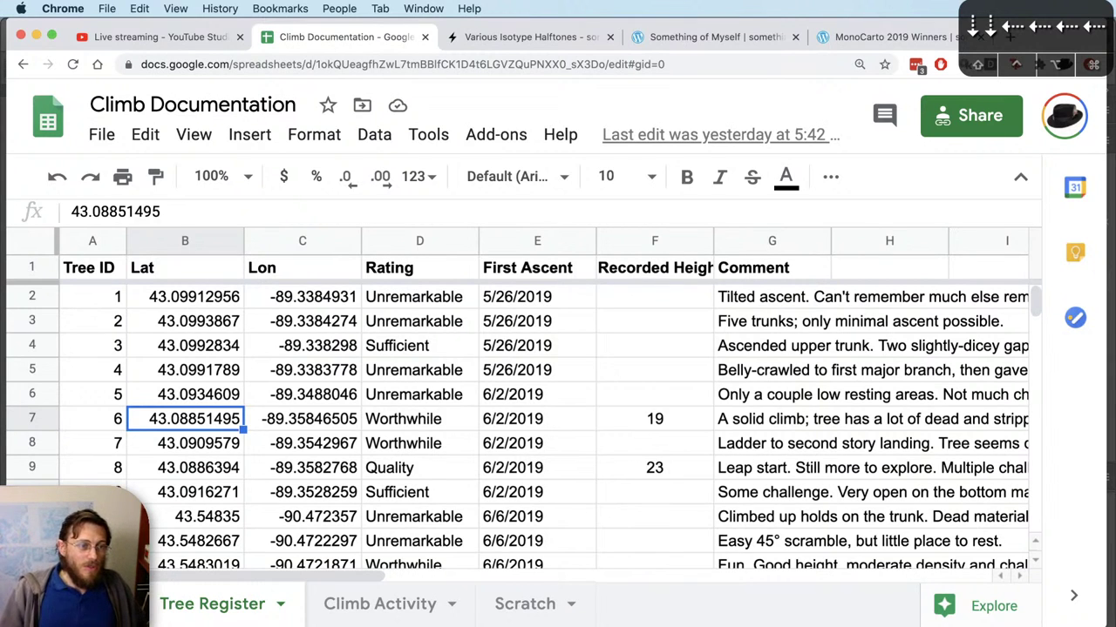
left_click(427, 422)
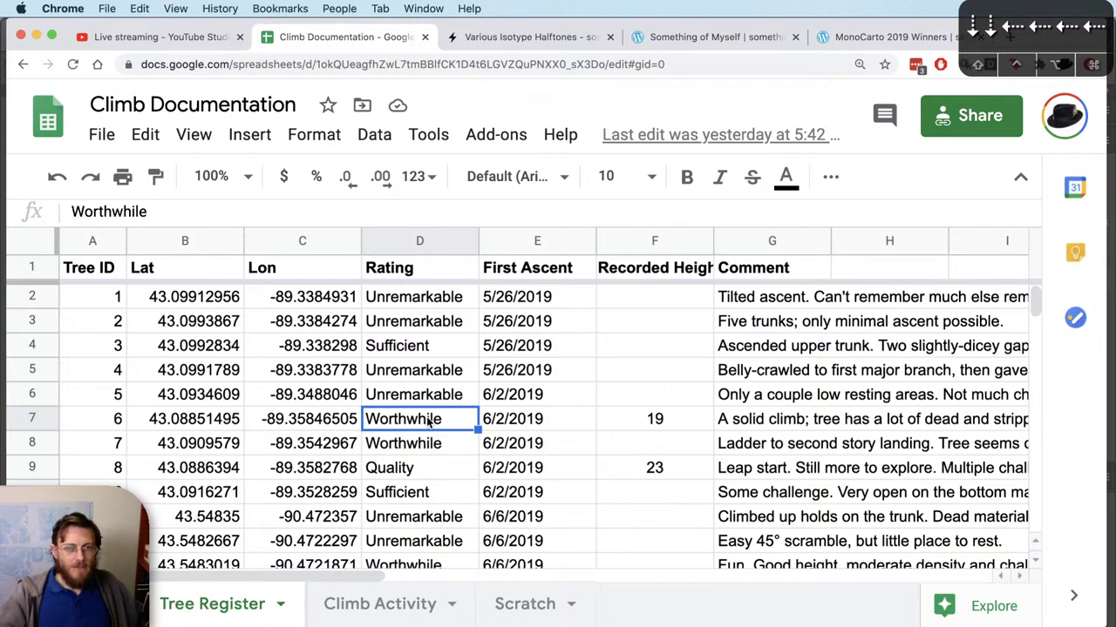
Step: Read the comments in the Tree Register and review the most recent tree entries at its end
left_click_drag(327, 577, 502, 582)
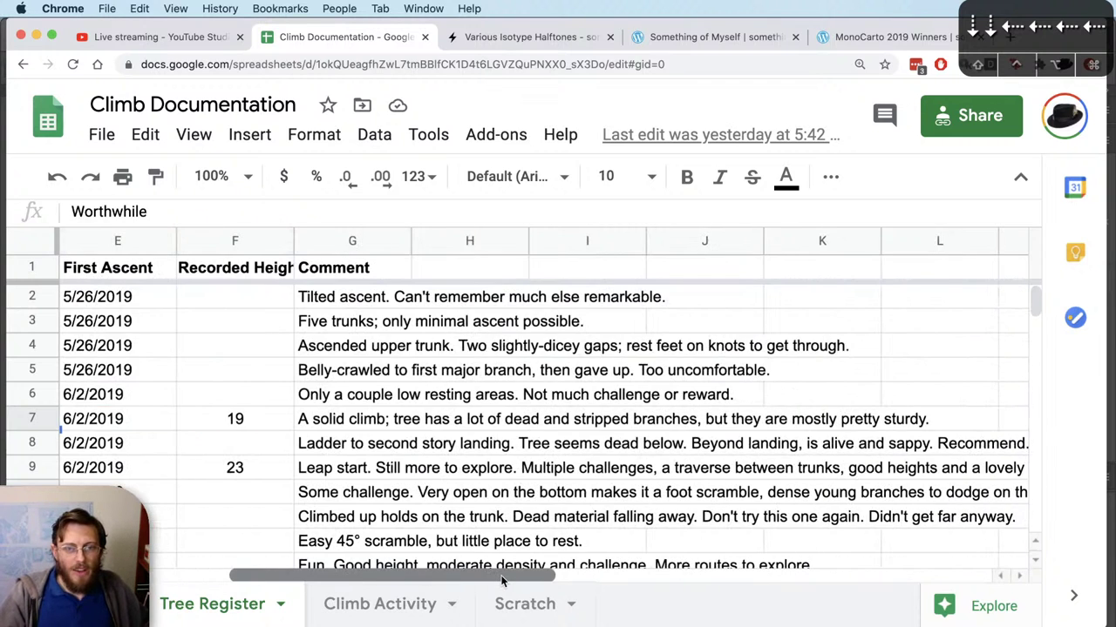
left_click_drag(502, 582, 322, 580)
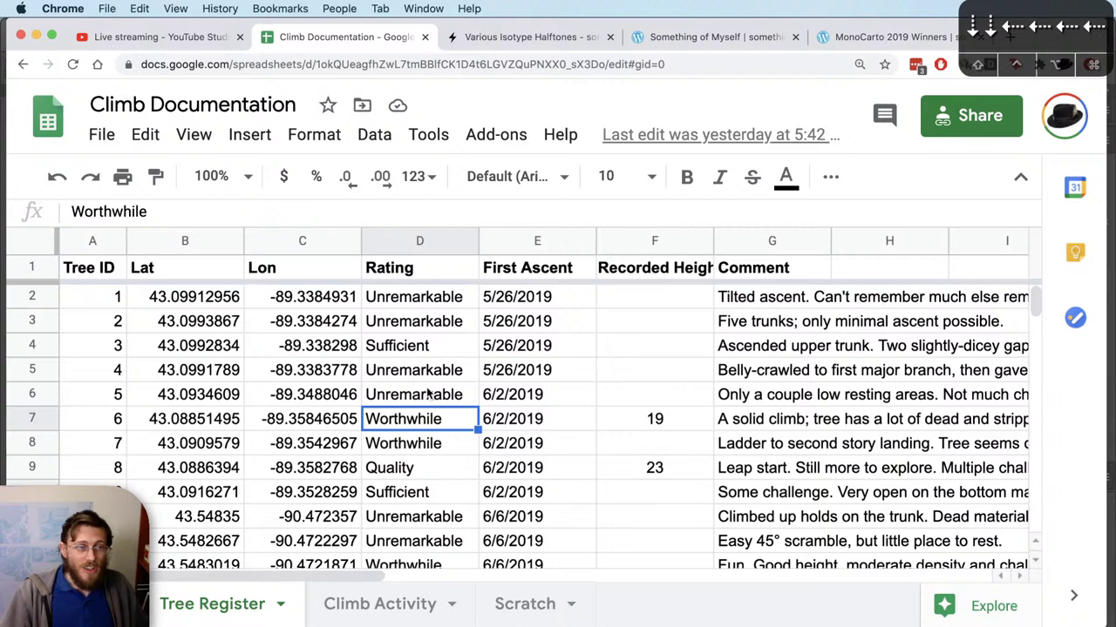
scroll(419, 406, "down", 12)
scroll(417, 411, "down", 10)
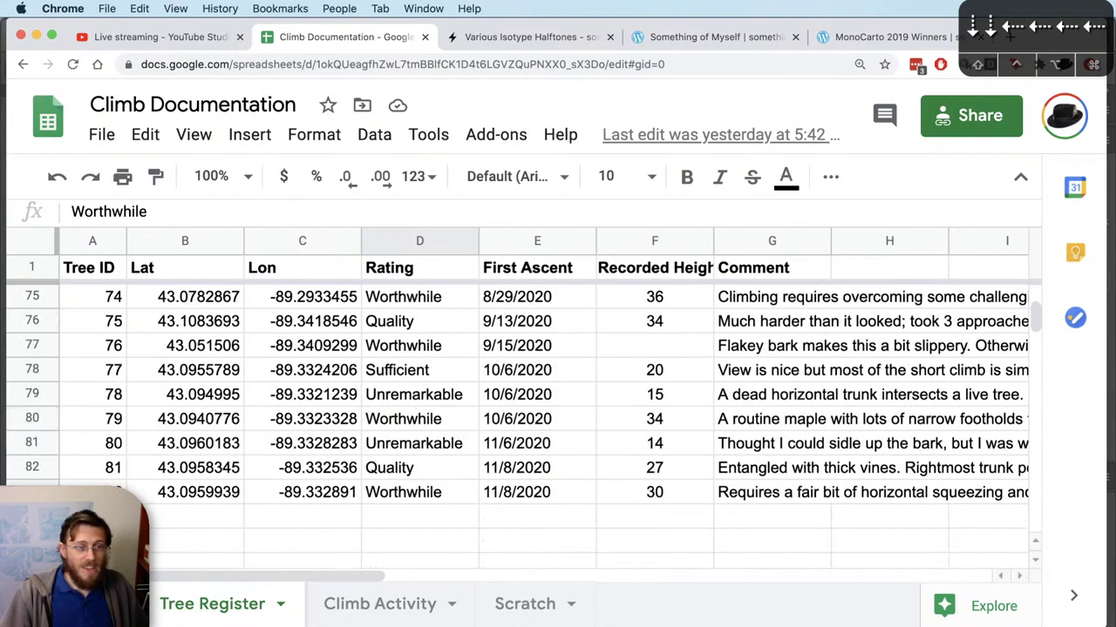
left_click_drag(562, 498, 237, 471)
left_click(411, 518)
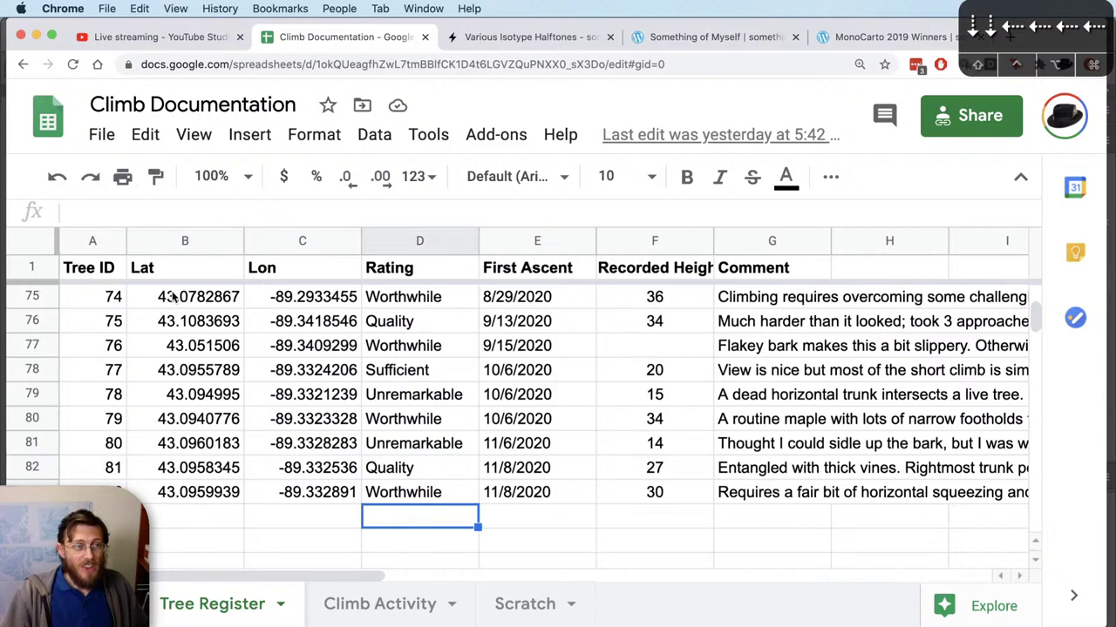
Step: Download the Tree Register sheet as comma-separated values (.csv)
left_click(102, 135)
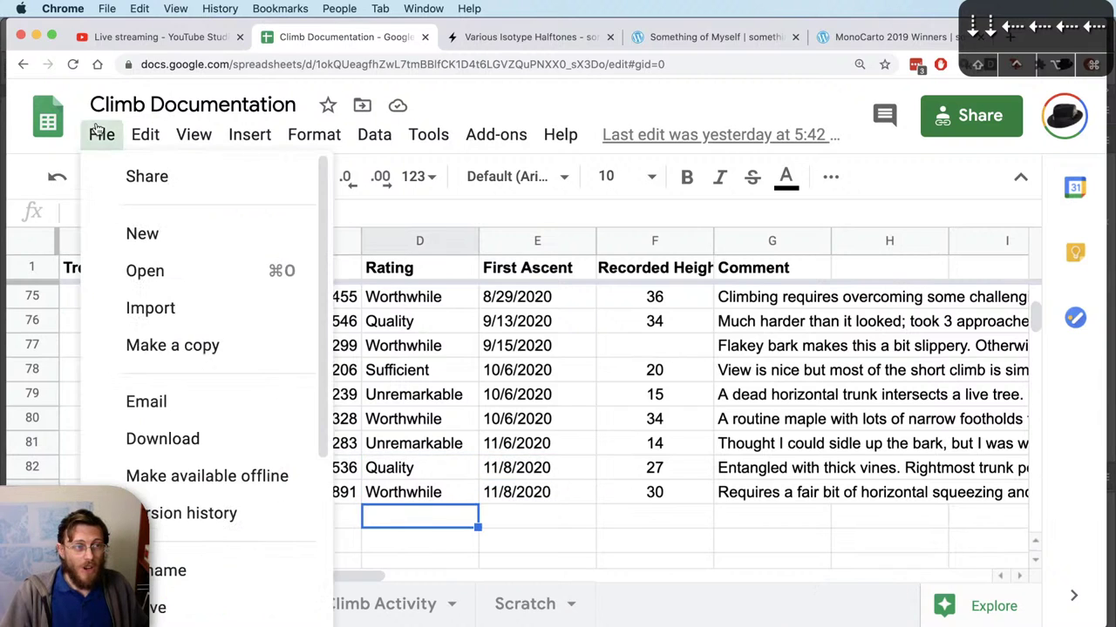
mouse_move(185, 434)
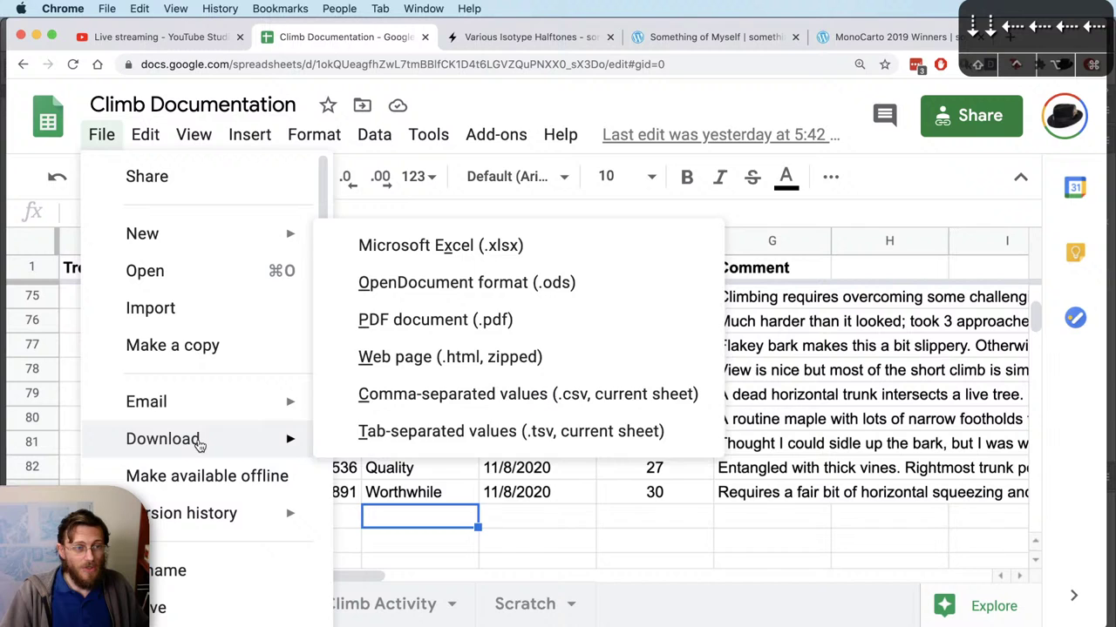
left_click(442, 411)
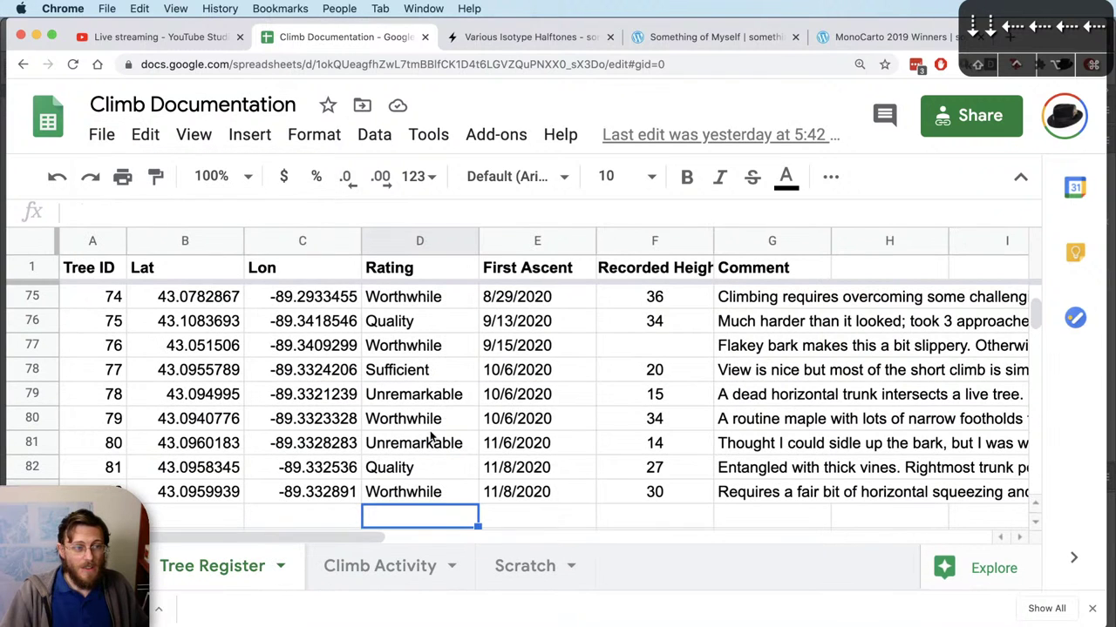
Step: Switch to QGIS and load Climb Documentation - Tree Register.csv as a comma-delimited point layer with X Lon, Y Lat and CRS EPSG:4326 - WGS 84
key("super+Tab")
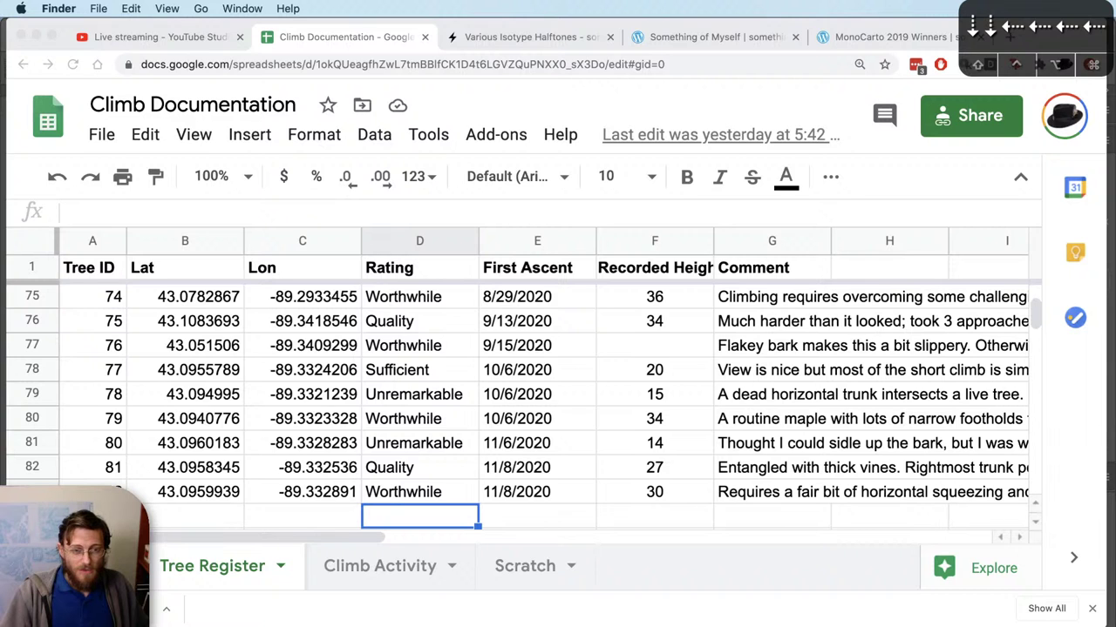
key("super+Tab")
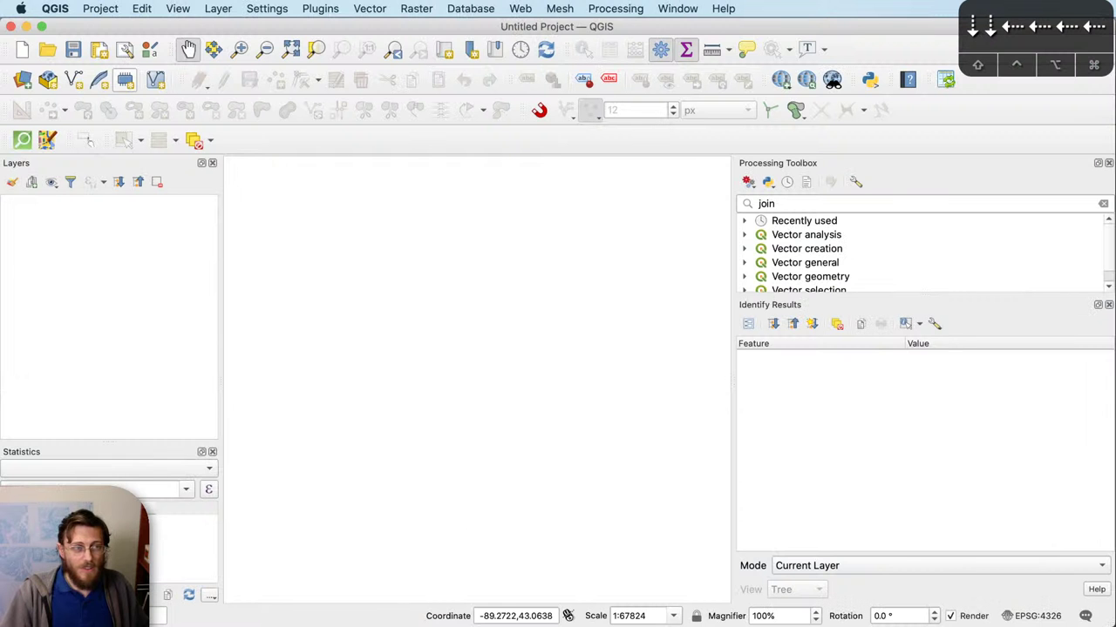
left_click(22, 80)
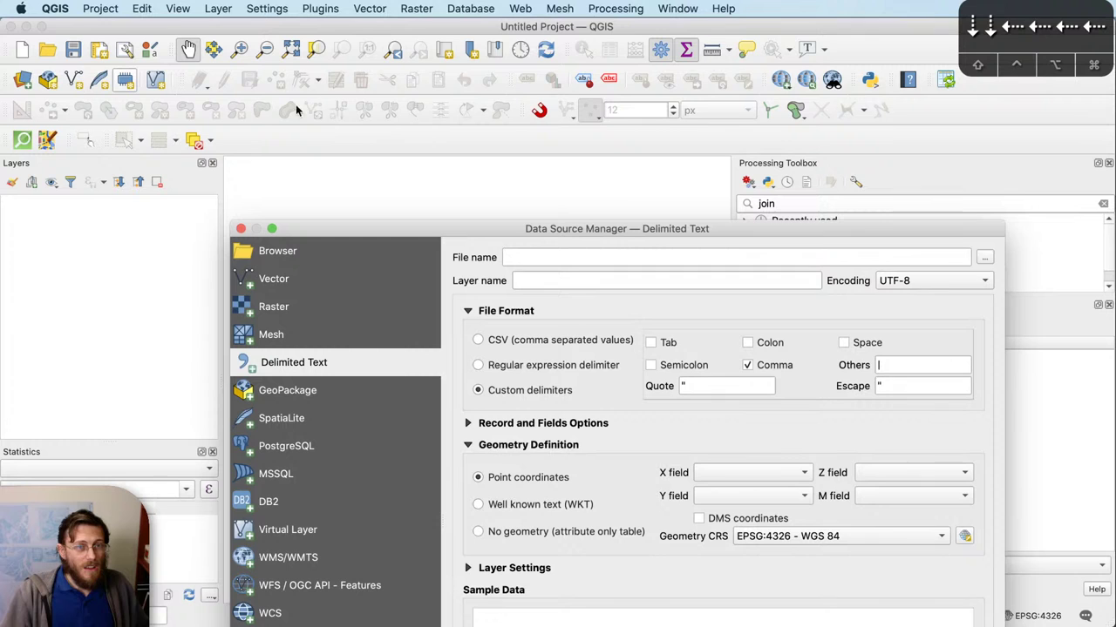
left_click(985, 257)
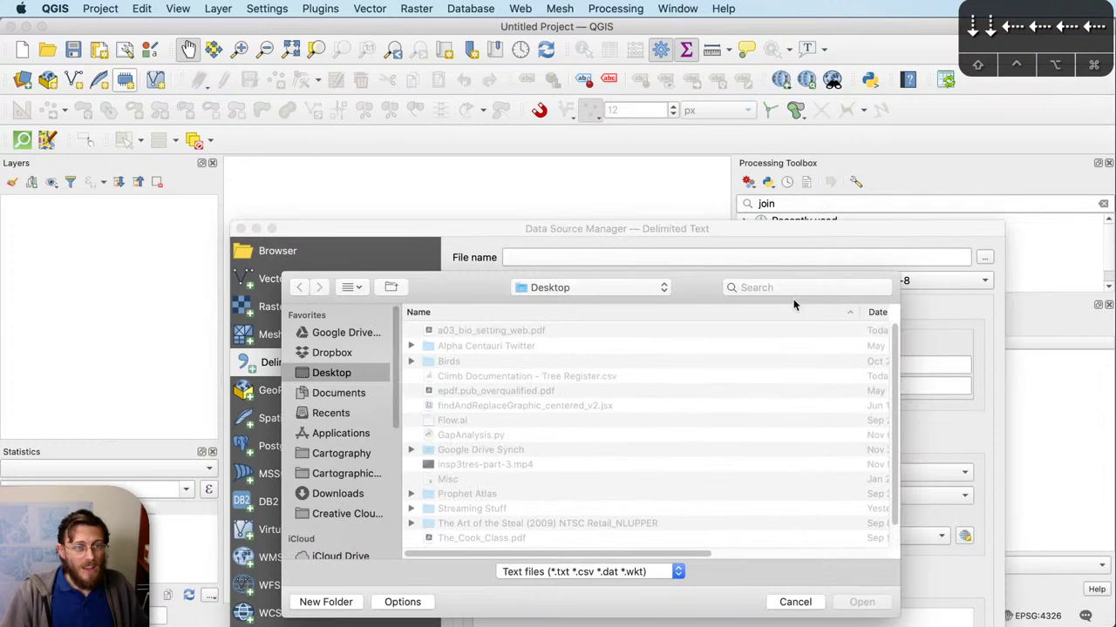
double_click(544, 376)
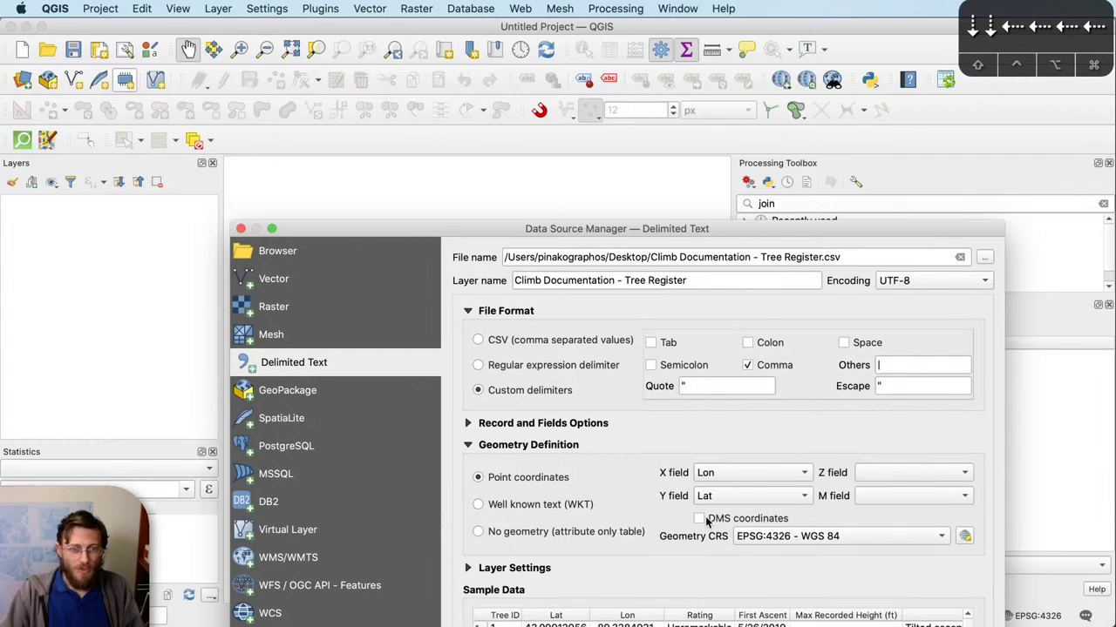
key("Return")
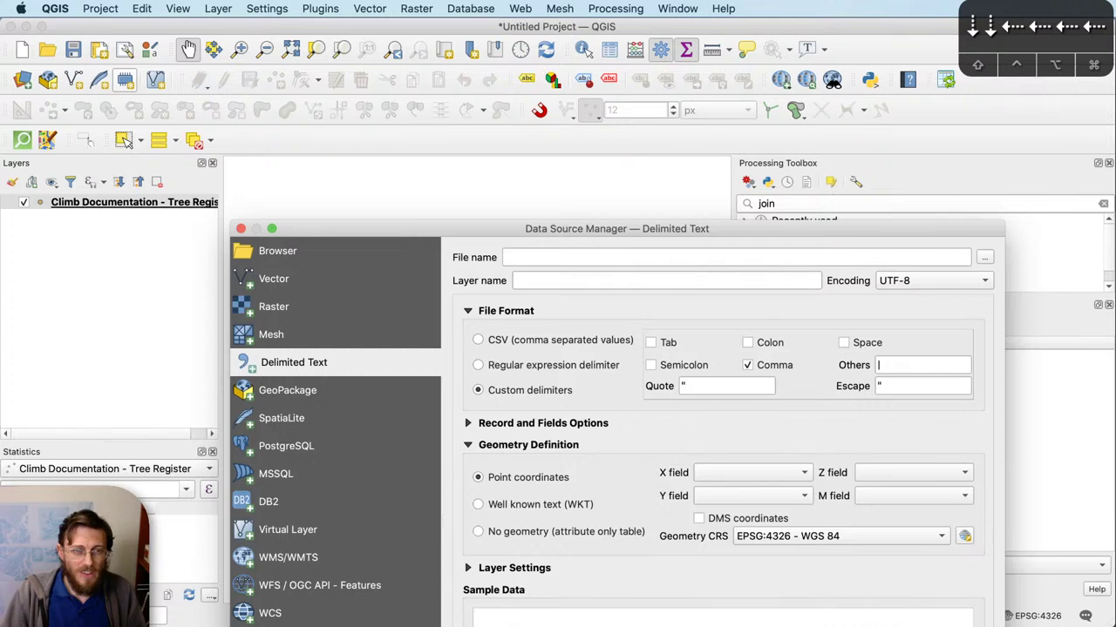
key("Escape")
scroll(538, 358, "down", 1)
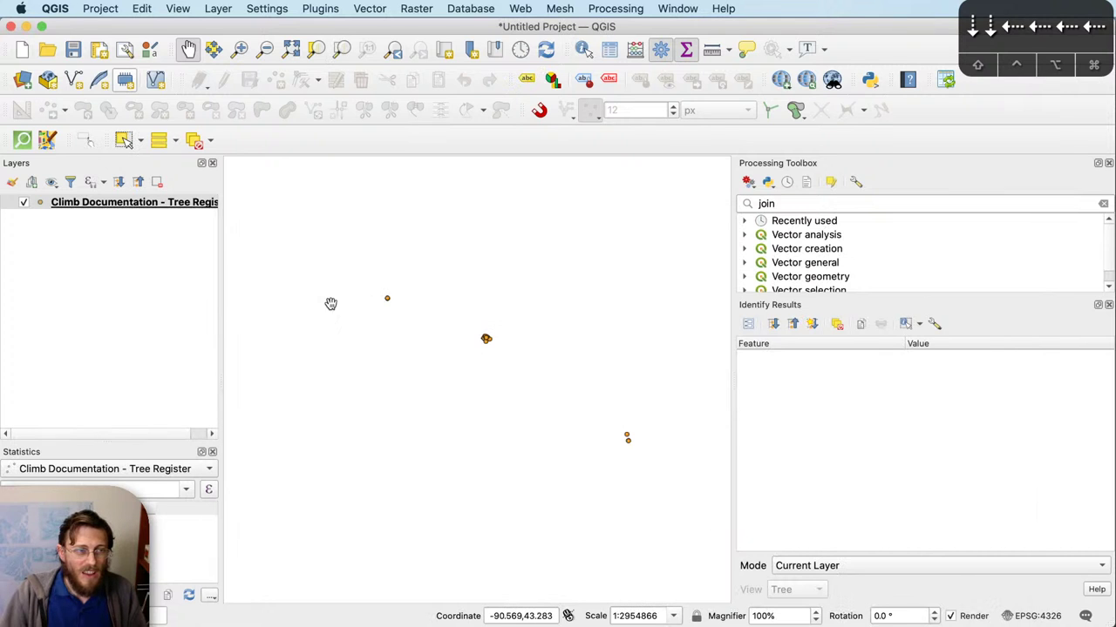
Step: Add the OSM B&W XYZ tiles as a basemap and place them beneath the Tree Register layer
left_click(22, 79)
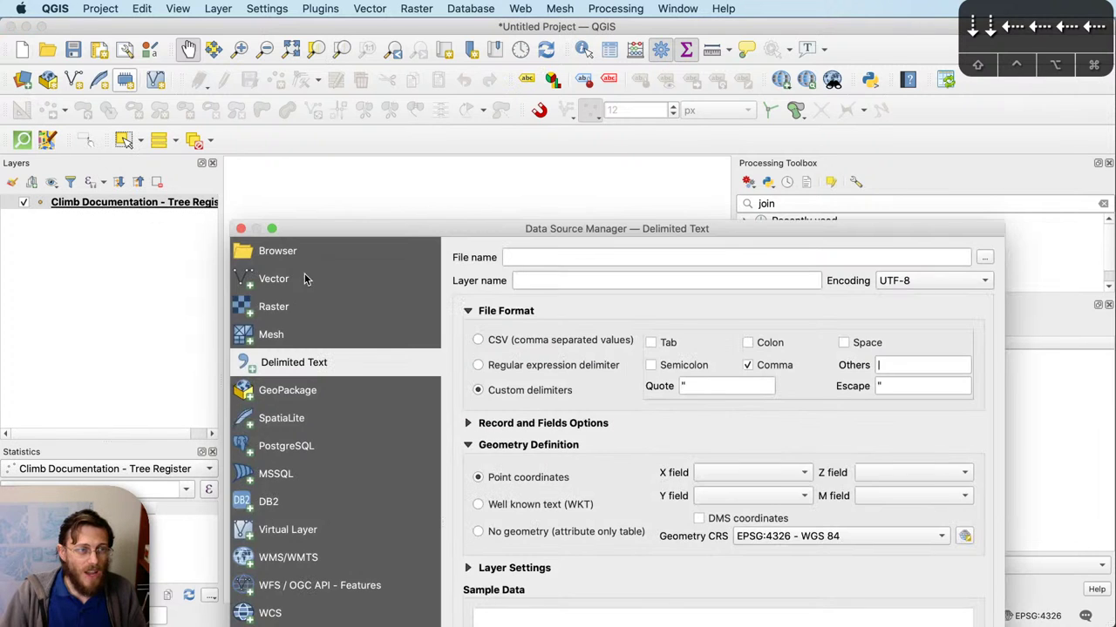
left_click(307, 255)
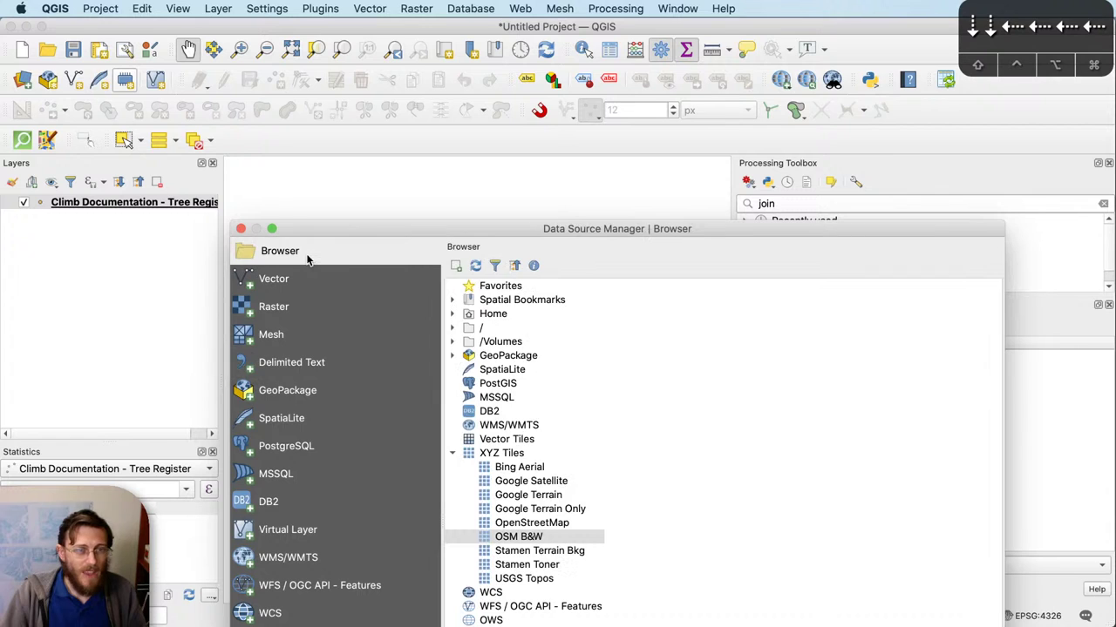
double_click(568, 537)
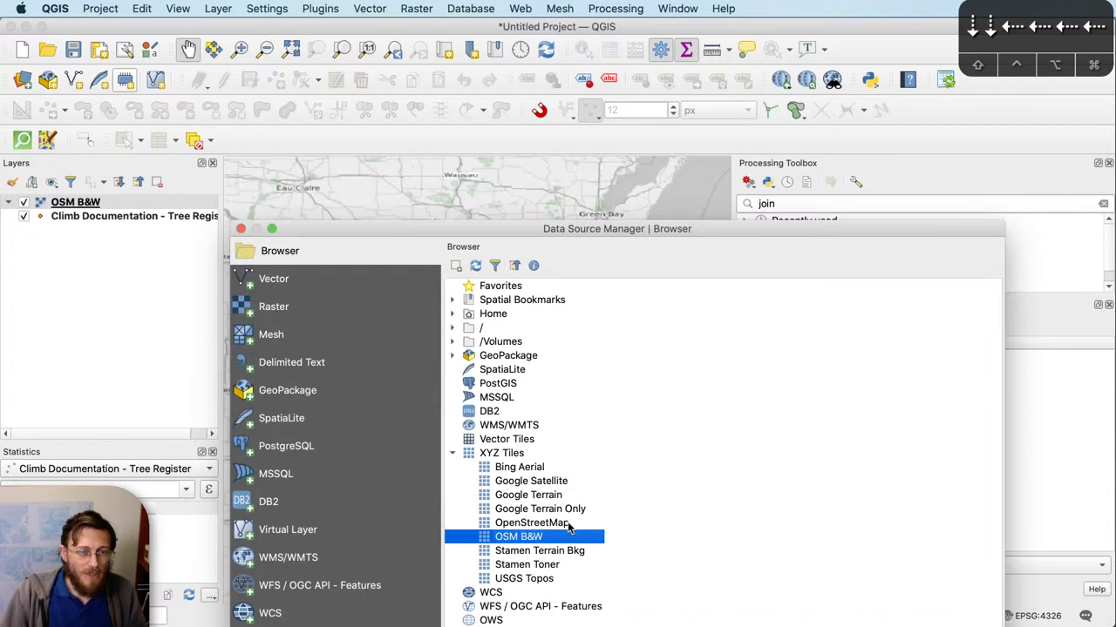
left_click(241, 228)
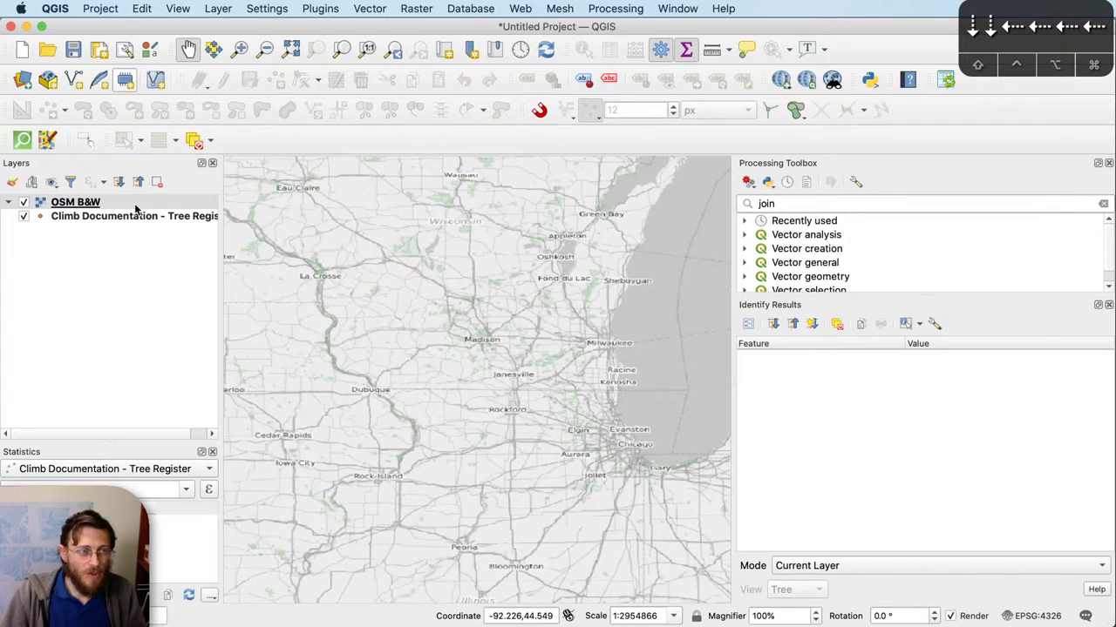
left_click_drag(135, 206, 139, 224)
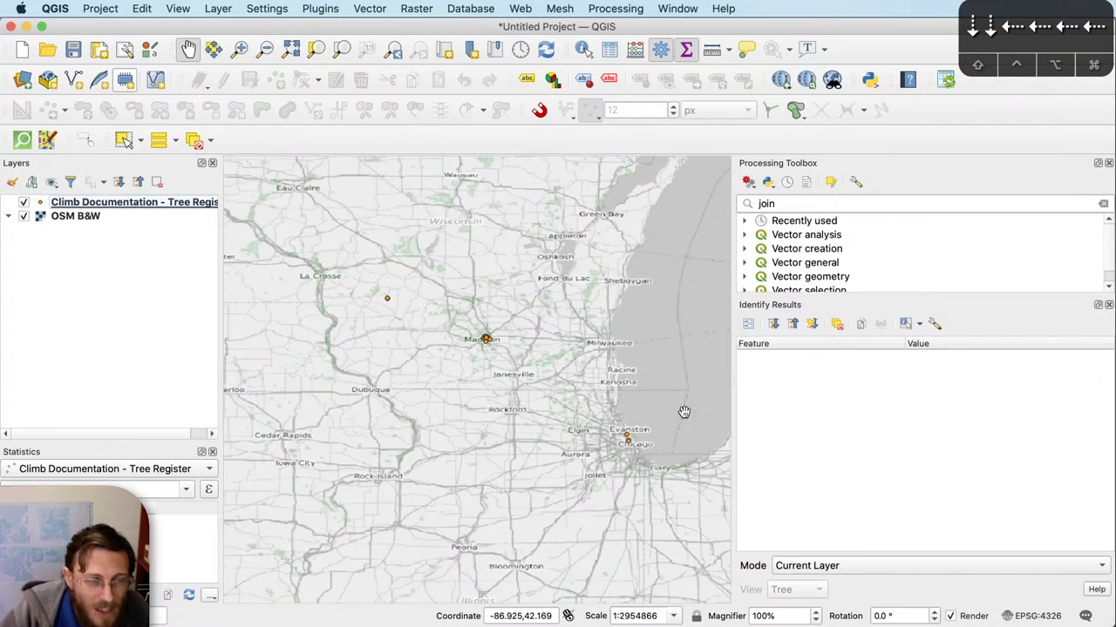
Step: Examine the climbed-tree points near Chicago, north of Richland Center and across Madison against the basemap
scroll(488, 335, "down", 1)
scroll(477, 322, "up", 1)
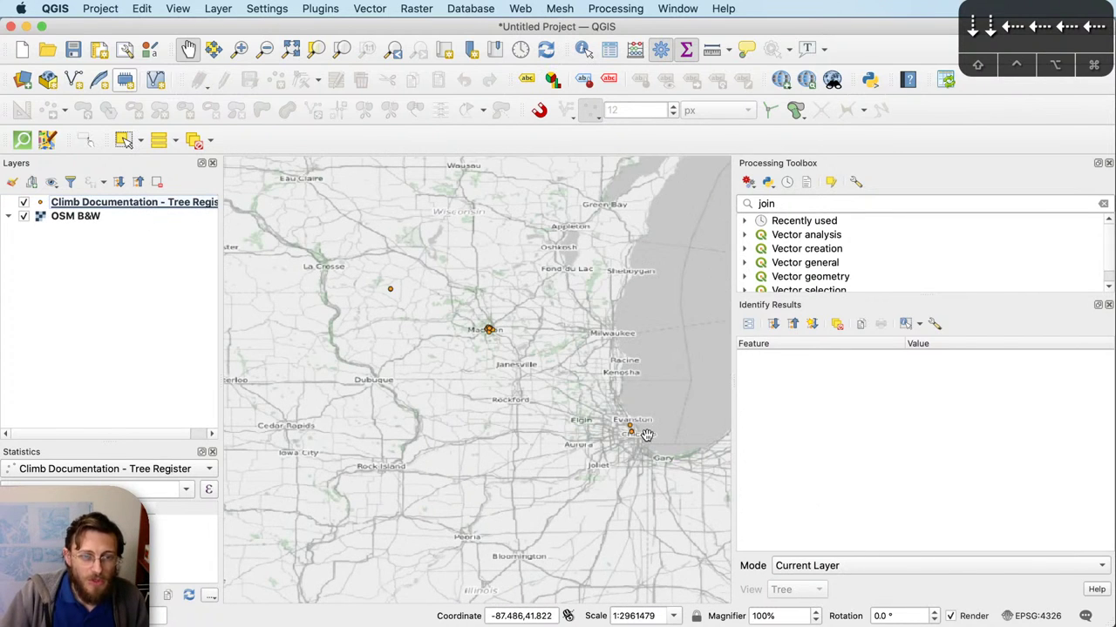
scroll(646, 432, "up", 2)
scroll(642, 438, "down", 2)
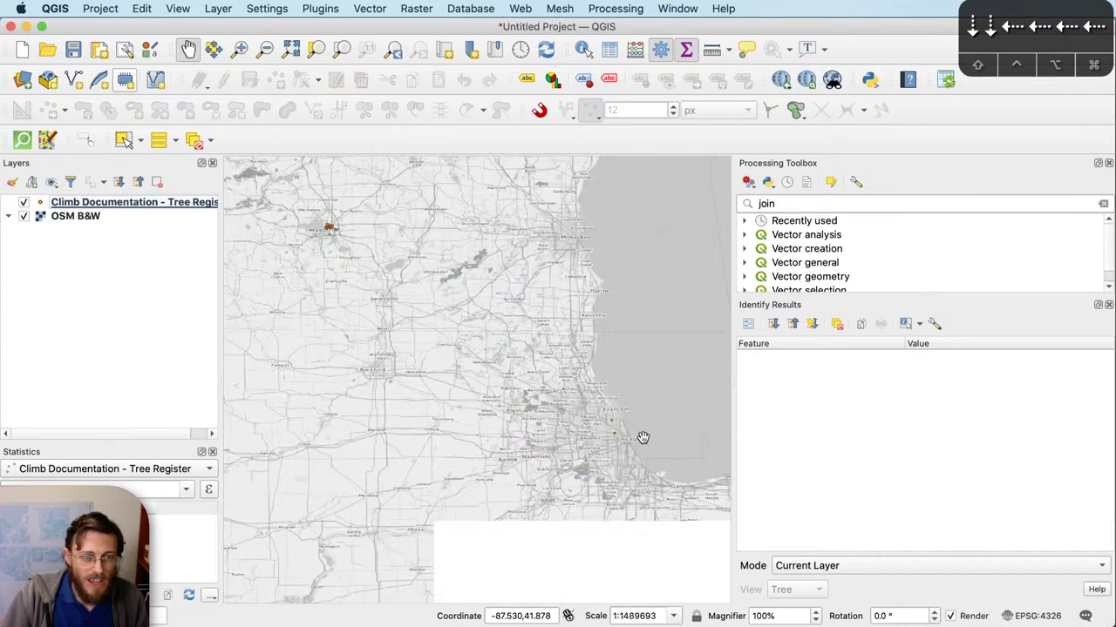
scroll(386, 295, "up", 2)
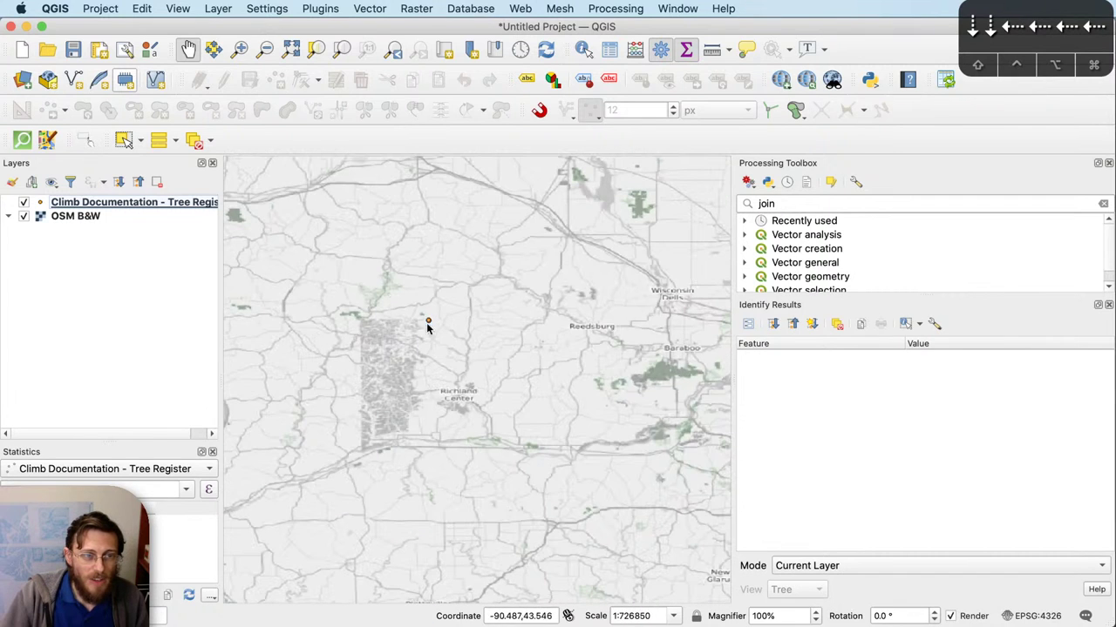
left_click_drag(441, 333, 358, 355)
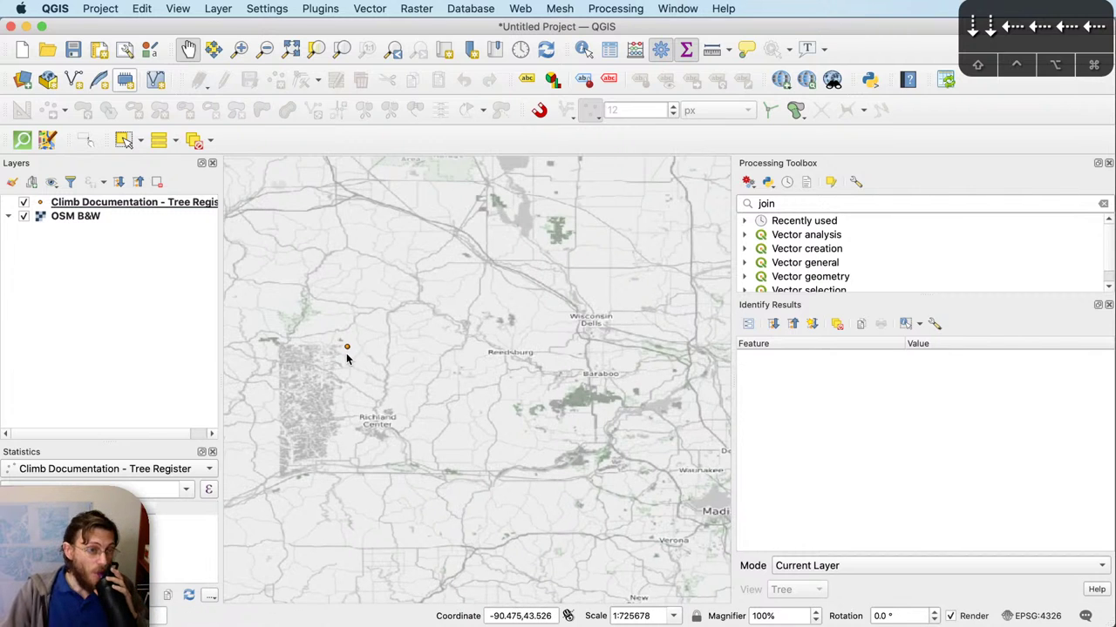
scroll(346, 357, "down", 1)
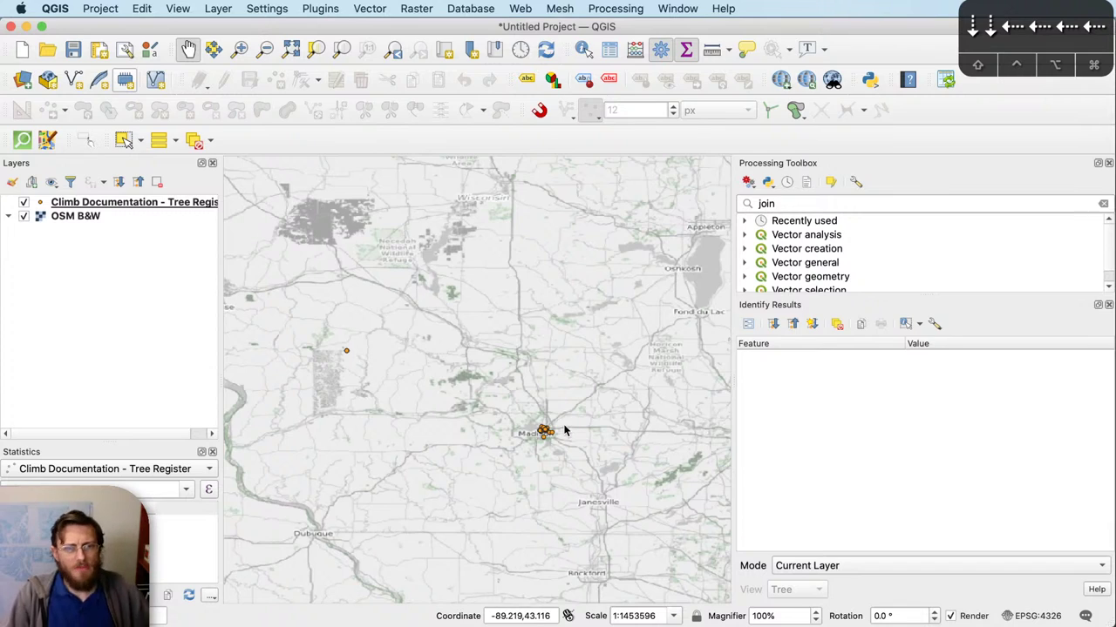
scroll(558, 434, "up", 4)
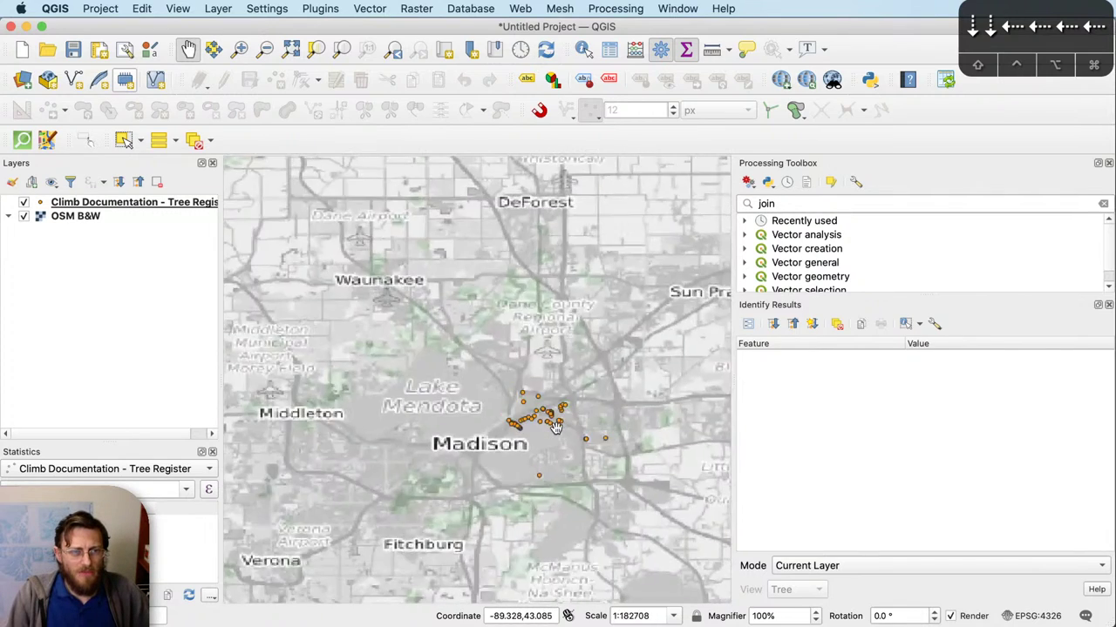
scroll(530, 441, "up", 1)
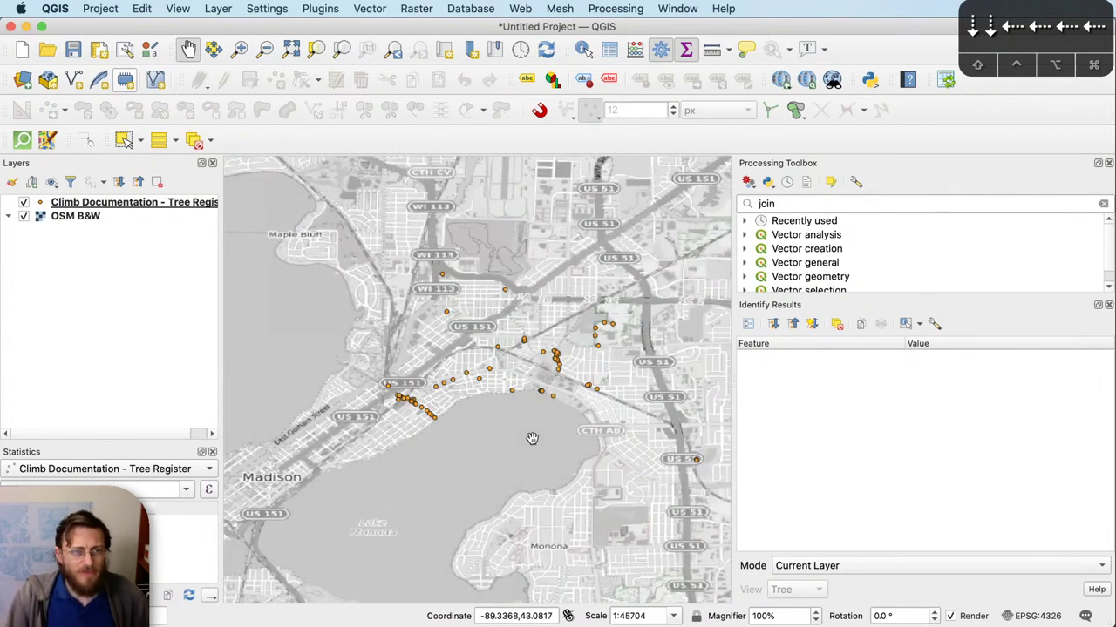
left_click_drag(530, 436, 532, 487)
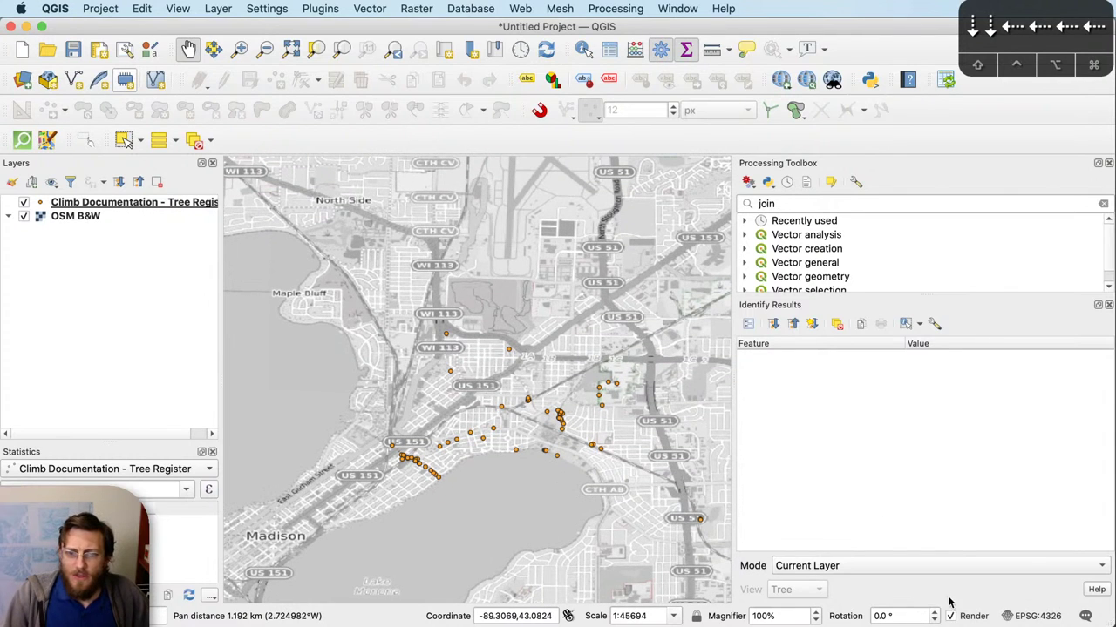
Step: Set the project coordinate reference system to NAD83(2011) / WISCRS Dane (m)
left_click(1028, 616)
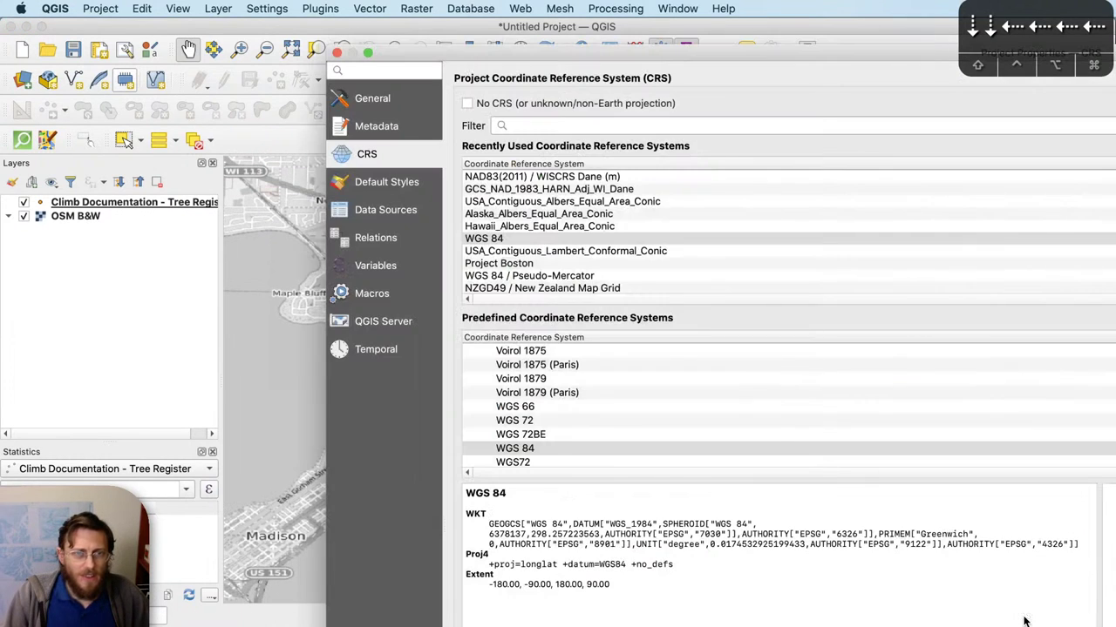
left_click(582, 189)
left_click(577, 177)
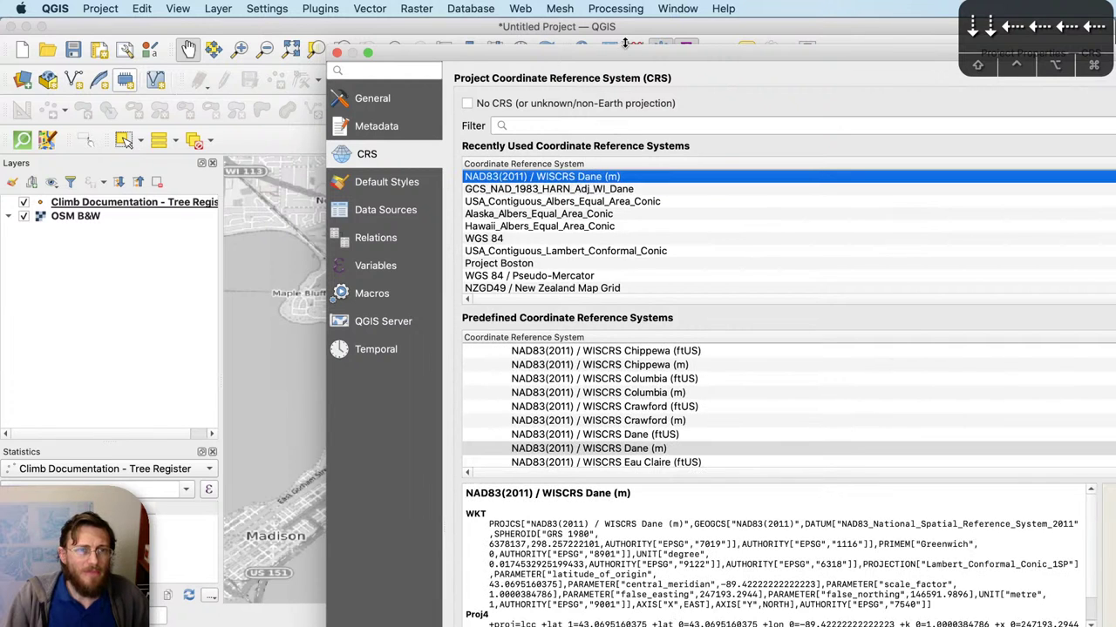
left_click(576, 191)
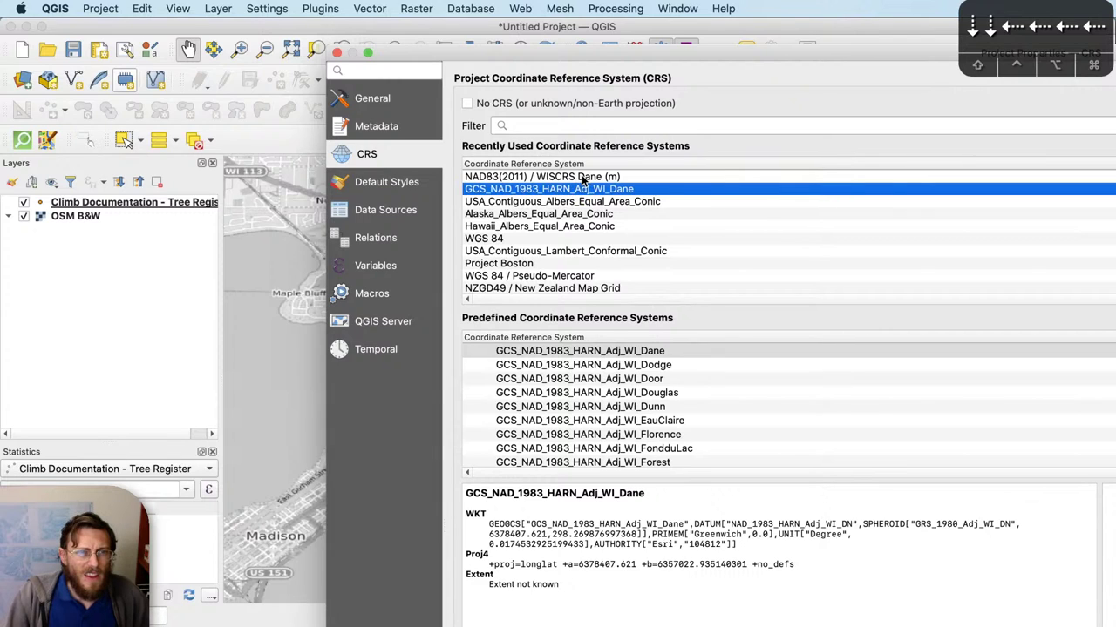
left_click(582, 177)
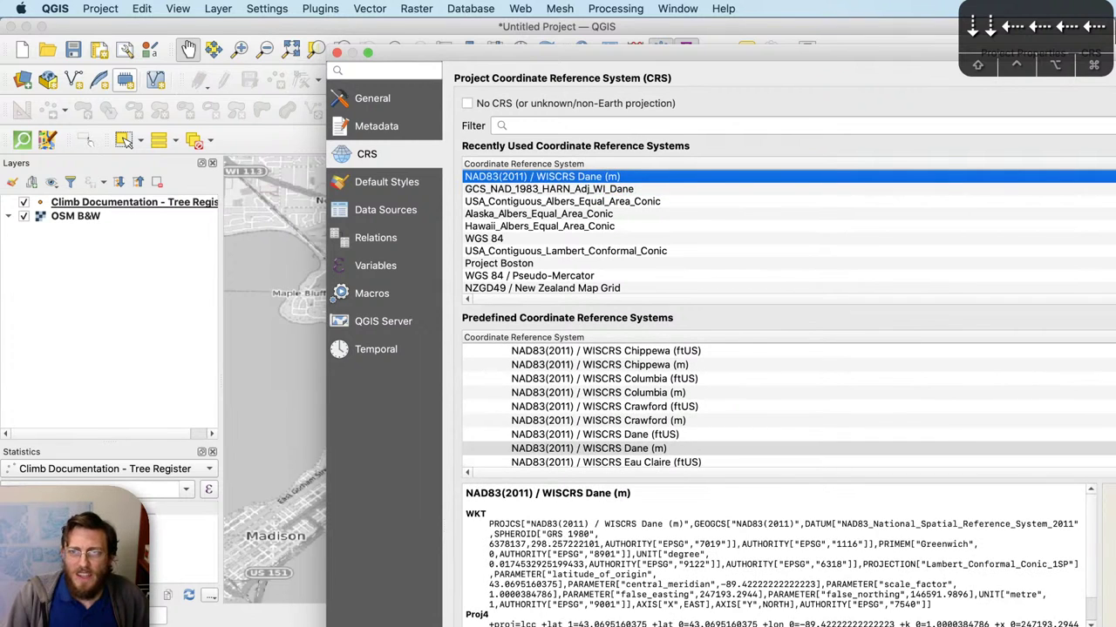
left_click_drag(610, 52, 383, 29)
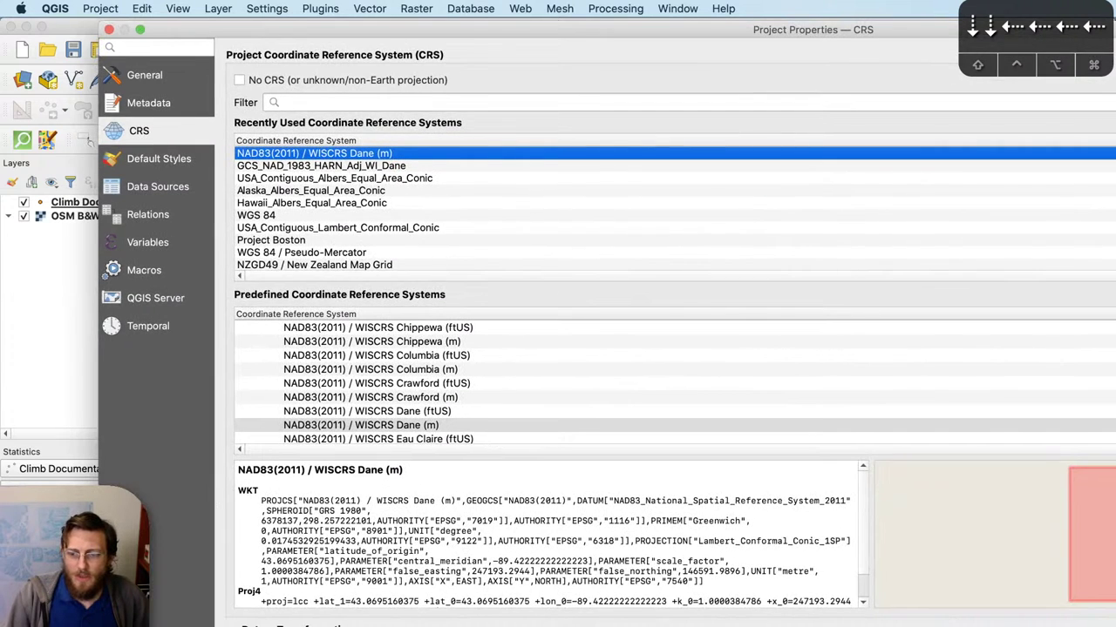
left_click(139, 29)
left_click(1043, 603)
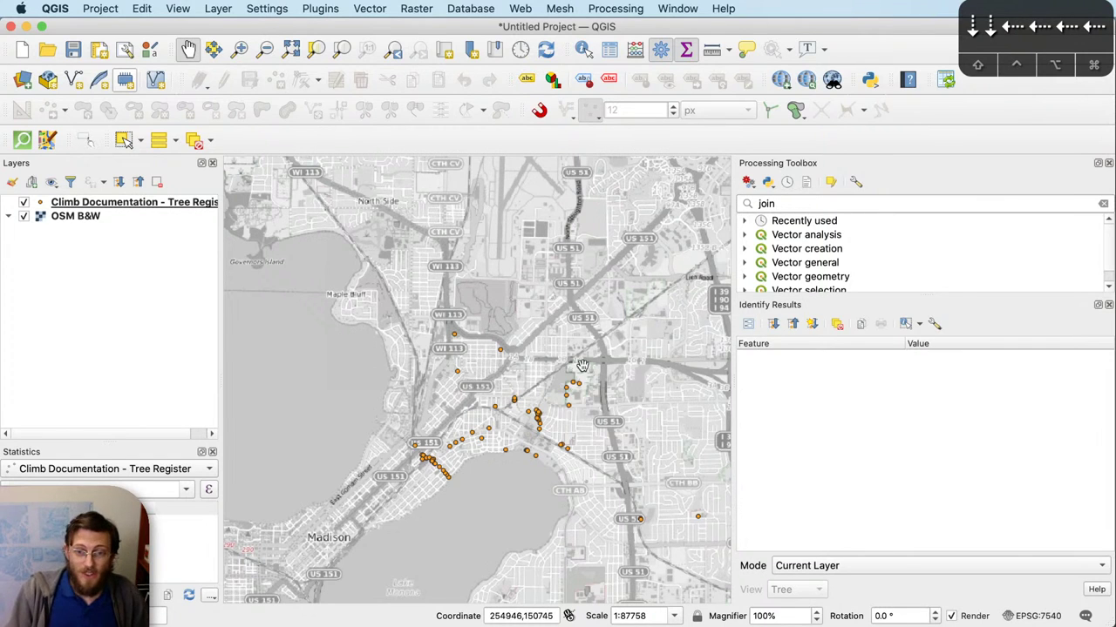
Step: Filter the project's coordinate reference systems by "dane" and review the Dane variants, keeping NAD83(2011) / WISCRS Dane (m)
left_click(1037, 616)
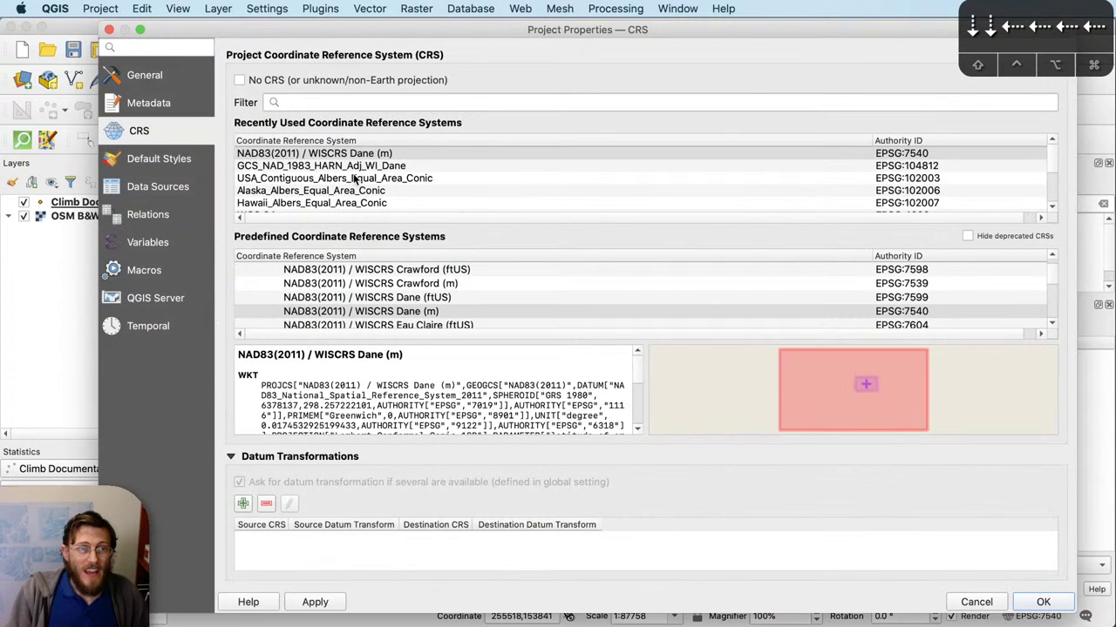
left_click(331, 153)
left_click(339, 104)
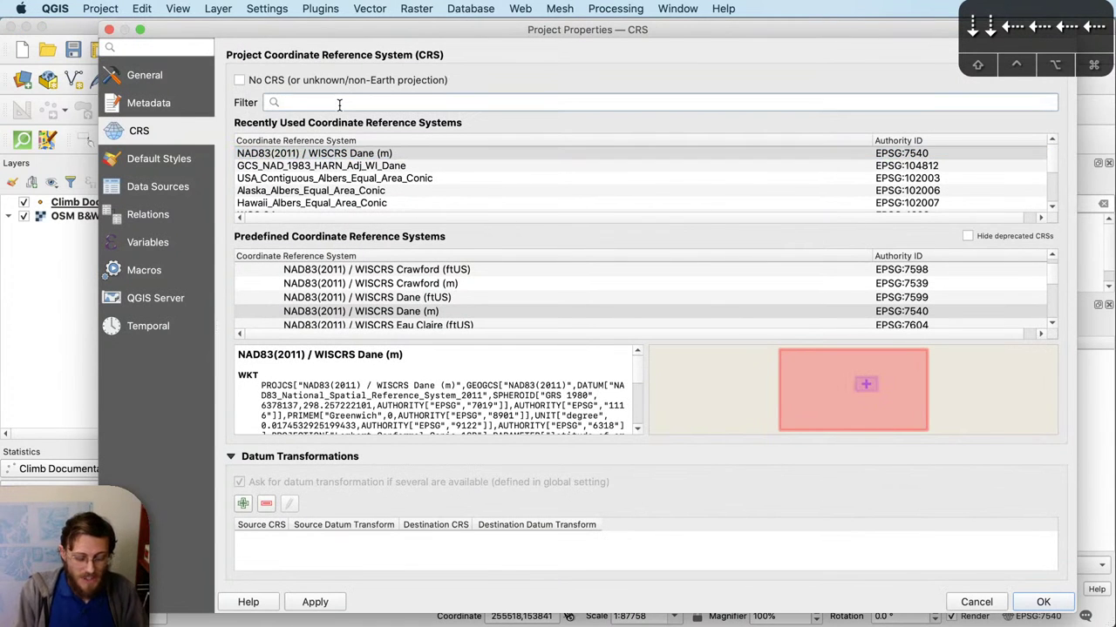
type("dane")
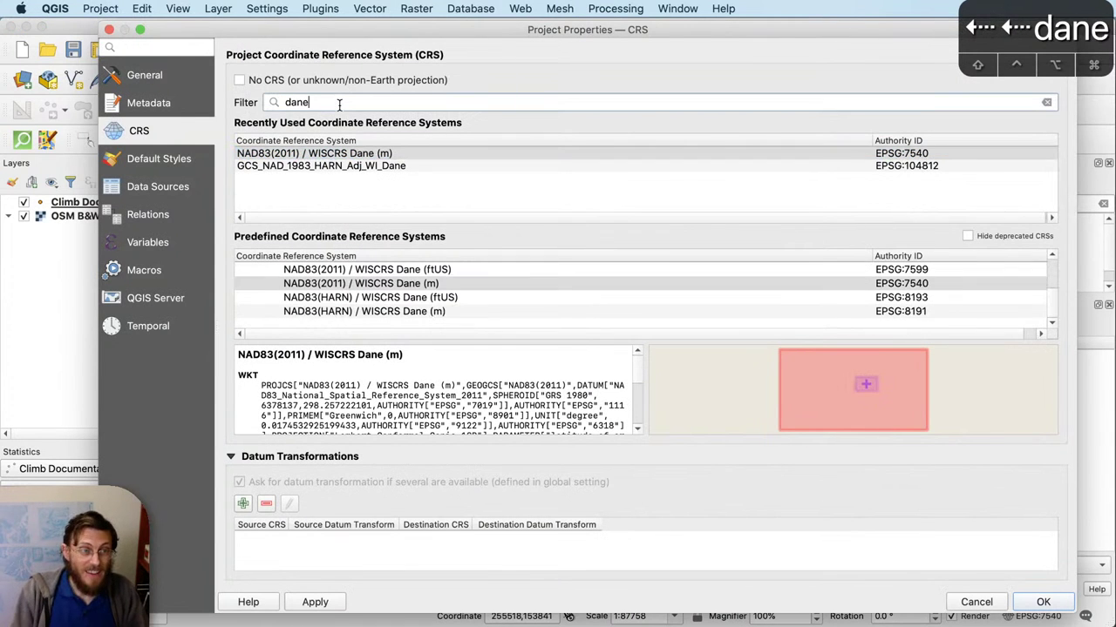
left_click(1025, 288)
scroll(1055, 276, "up", 3)
scroll(1056, 284, "down", 2)
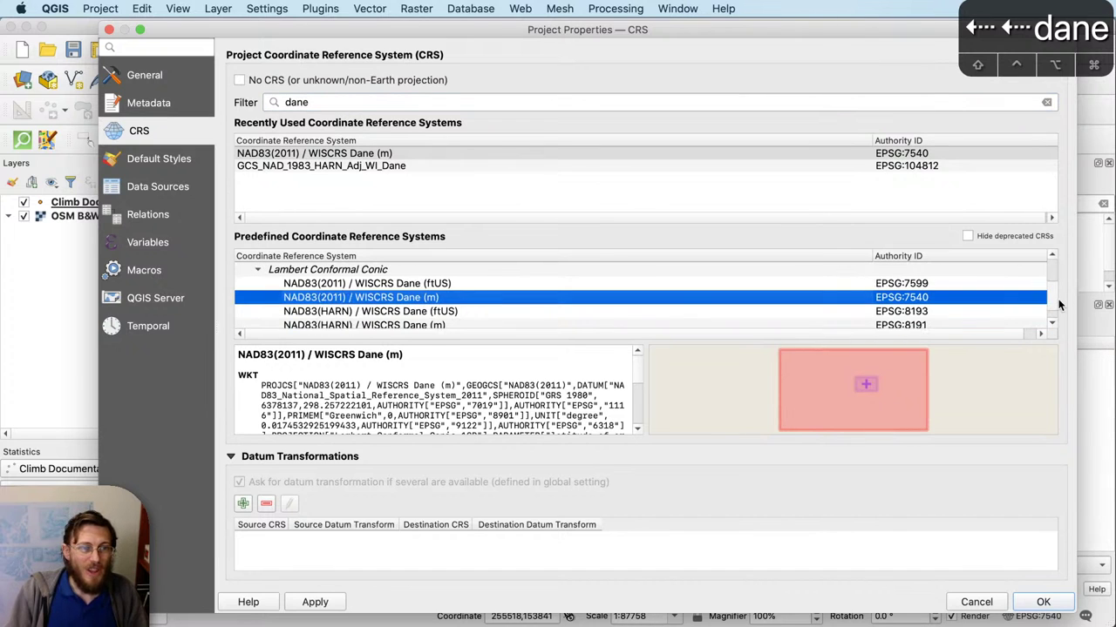
left_click(1039, 602)
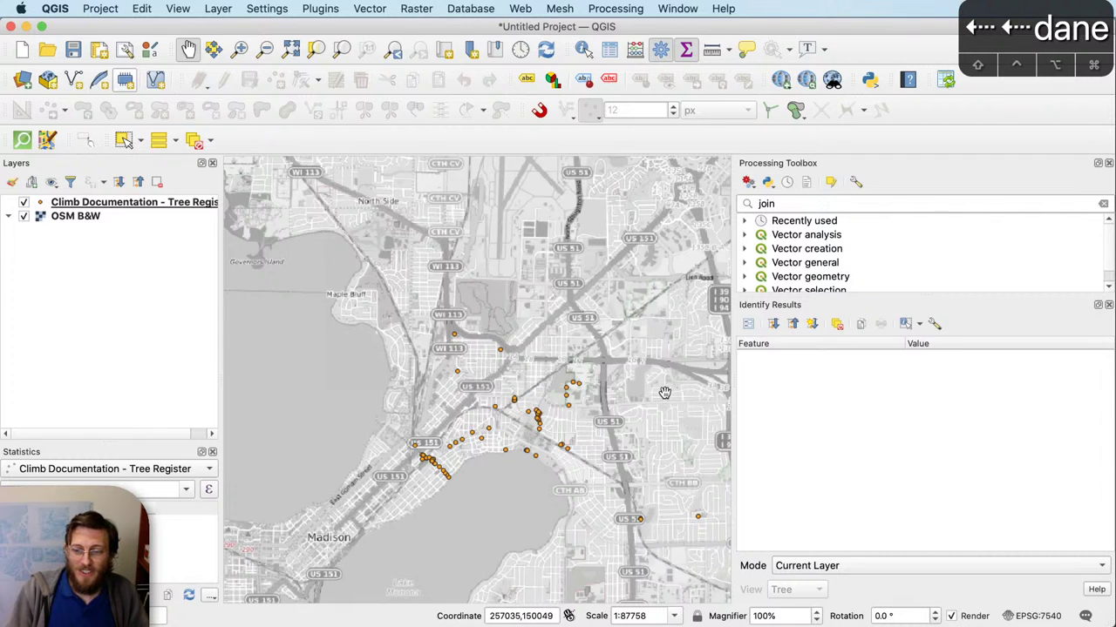
scroll(664, 393, "down", 1)
scroll(666, 410, "up", 1)
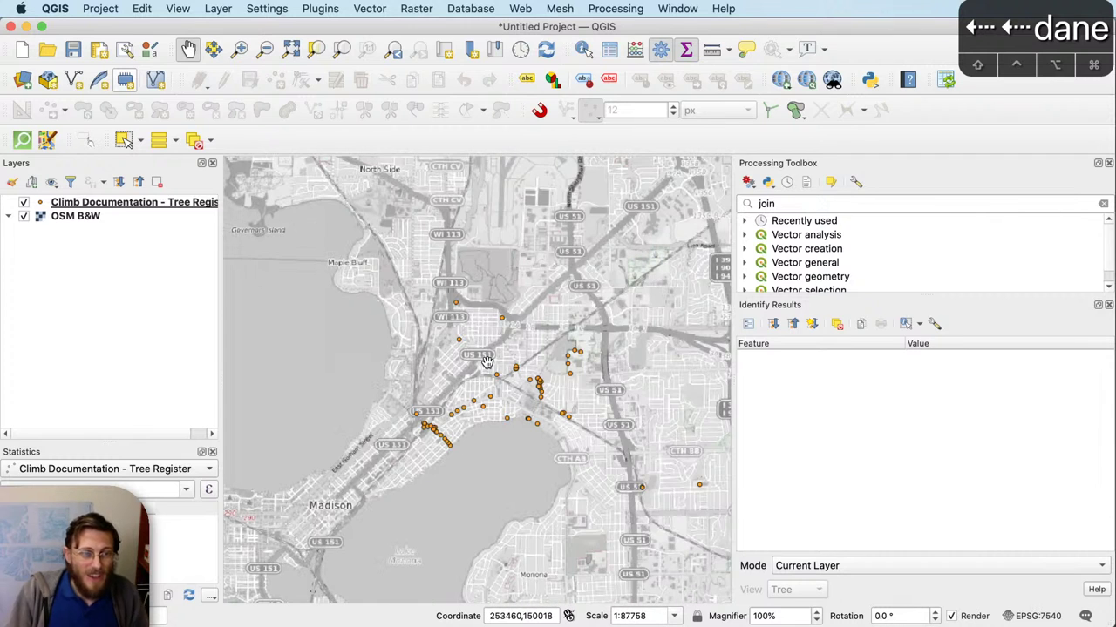
left_click_drag(486, 359, 489, 401)
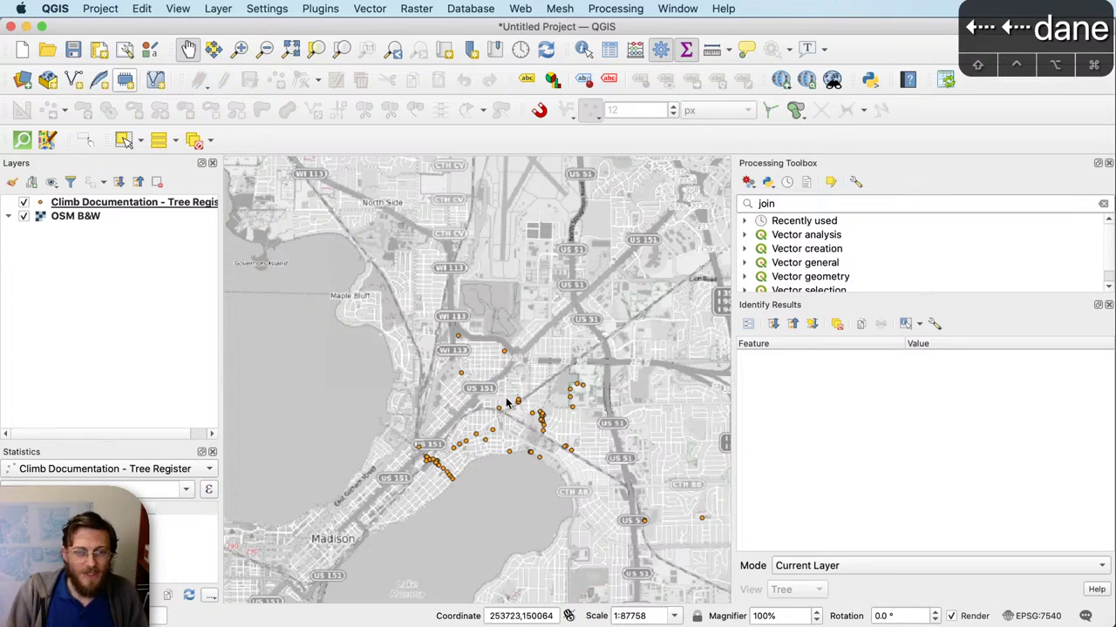
Step: Open the attribute table of the Climb Documentation - Tree Register layer and move its window clear for reading
left_click(141, 203)
right_click(141, 203)
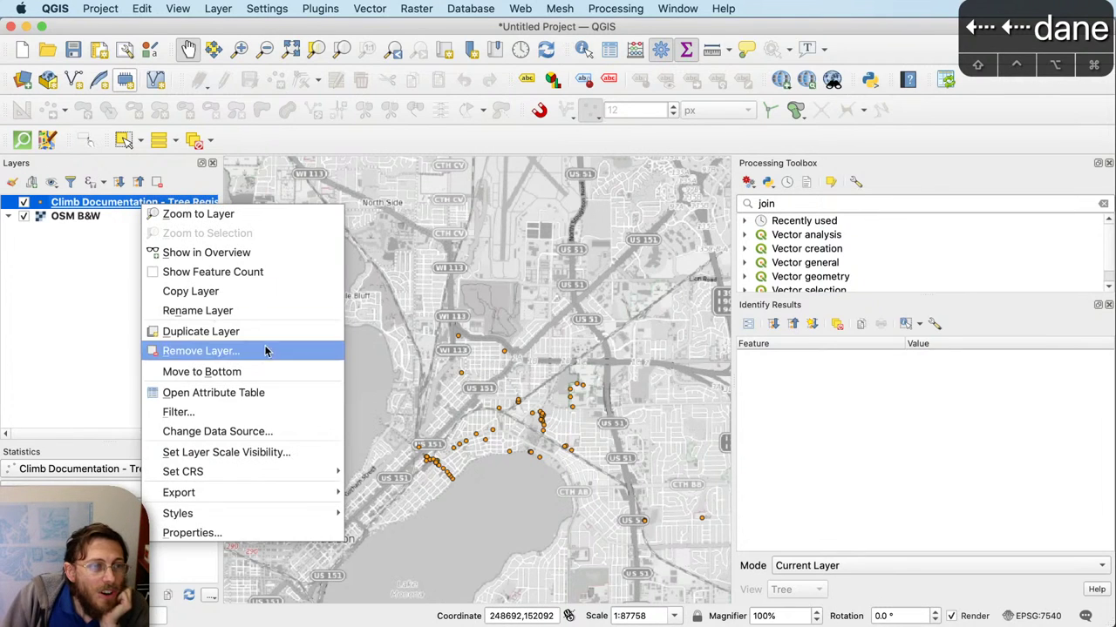
left_click(274, 391)
left_click_drag(1015, 232, 344, 98)
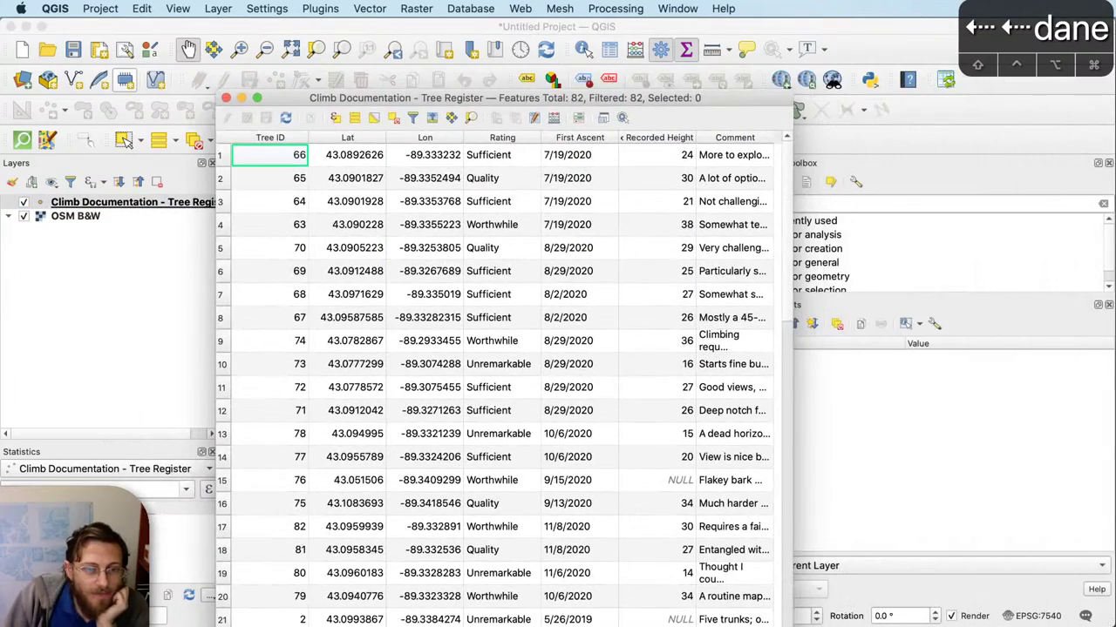
Step: Enlarge the attribute table window to review the tree records, check the hexagon draft in Illustrator, and close the table
left_click_drag(792, 624, 1041, 585)
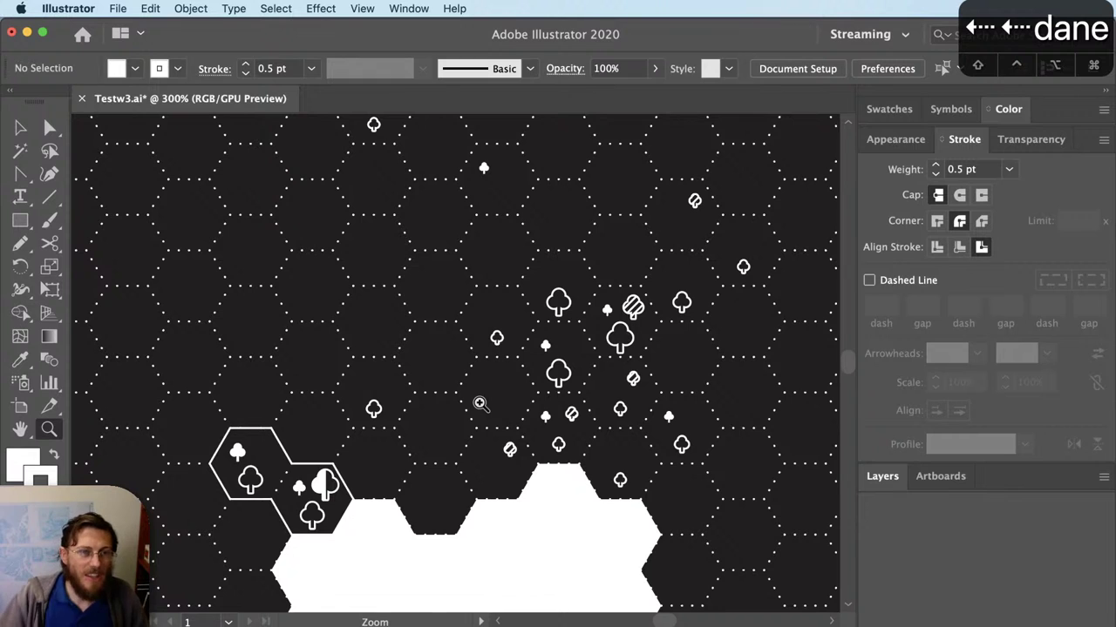
key("v")
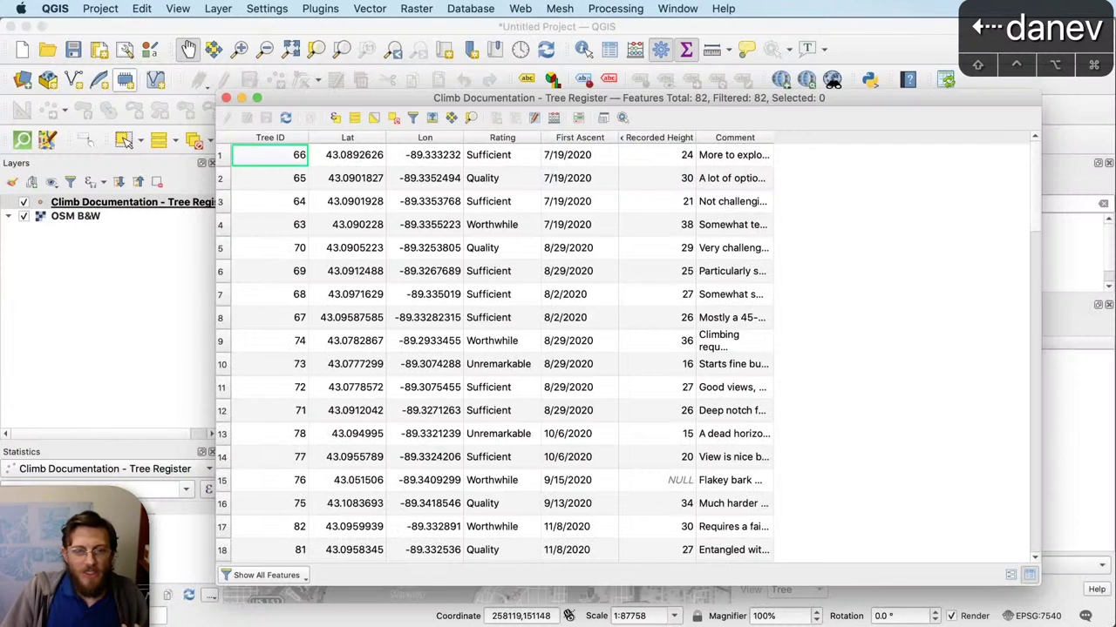
left_click(225, 98)
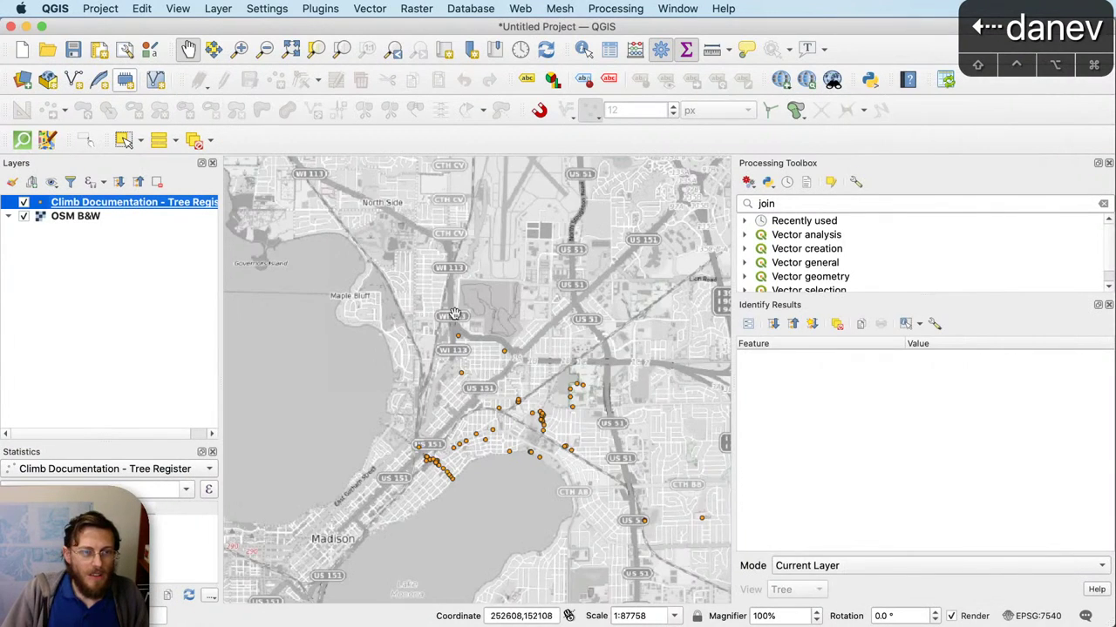
Step: Compare the tree points on Madison's east side with the tree symbols in the hexagon cells of Testw3.ai in Illustrator
scroll(455, 425, "up", 2)
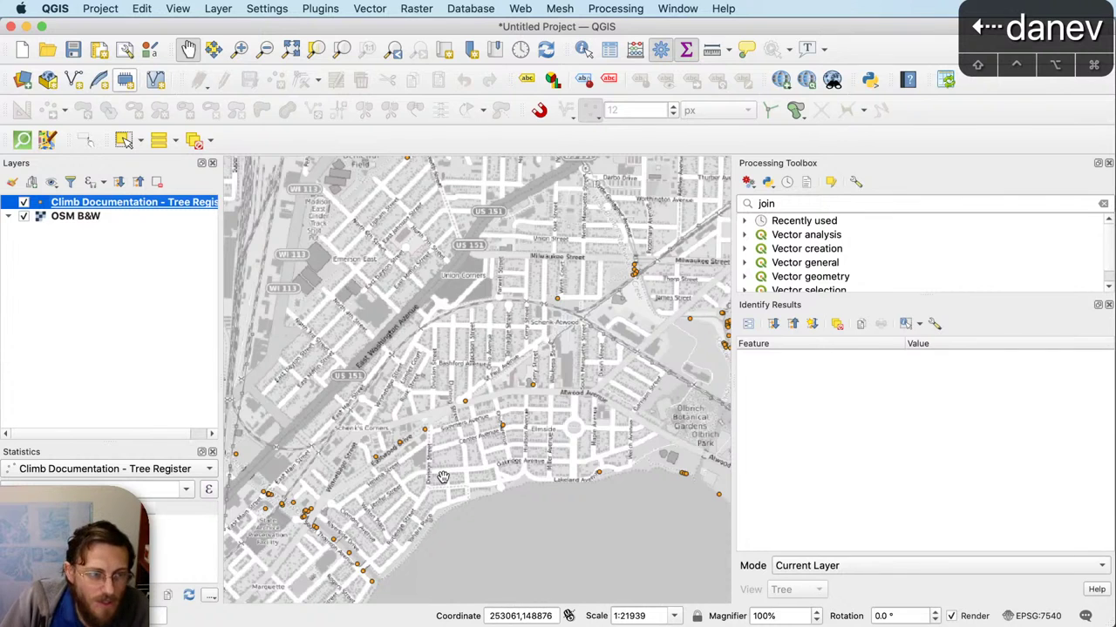
scroll(445, 476, "down", 1)
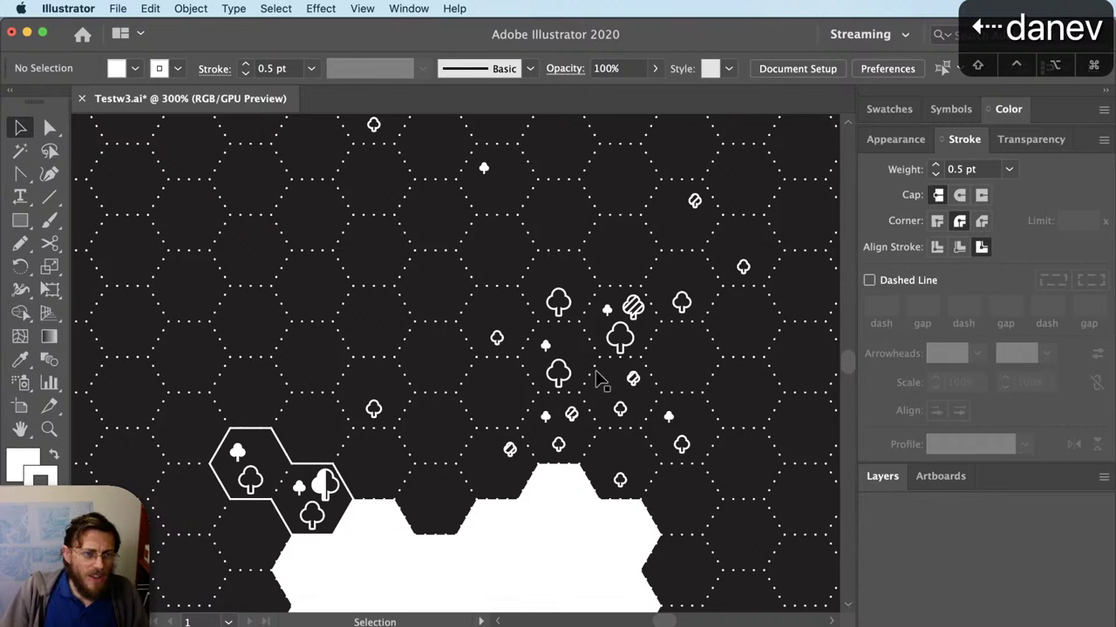
scroll(573, 375, "up", 3)
scroll(573, 375, "up", 1)
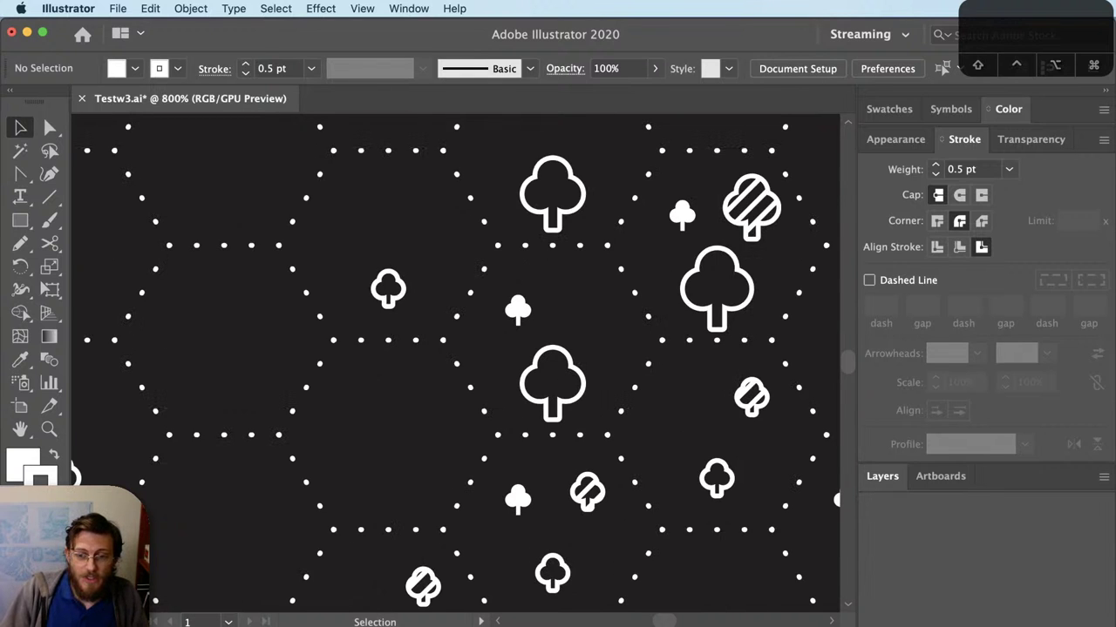
Step: Switch to Chrome and examine the tree-climbing maps on the Various Isotype Halftones page
key("super+Tab")
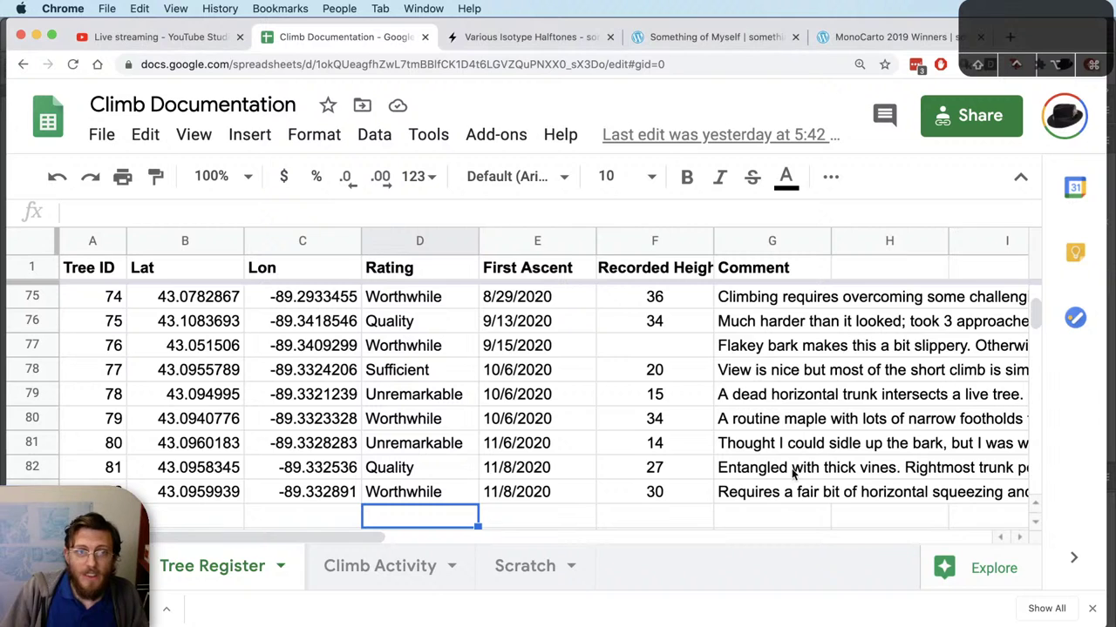
left_click(717, 36)
left_click(533, 33)
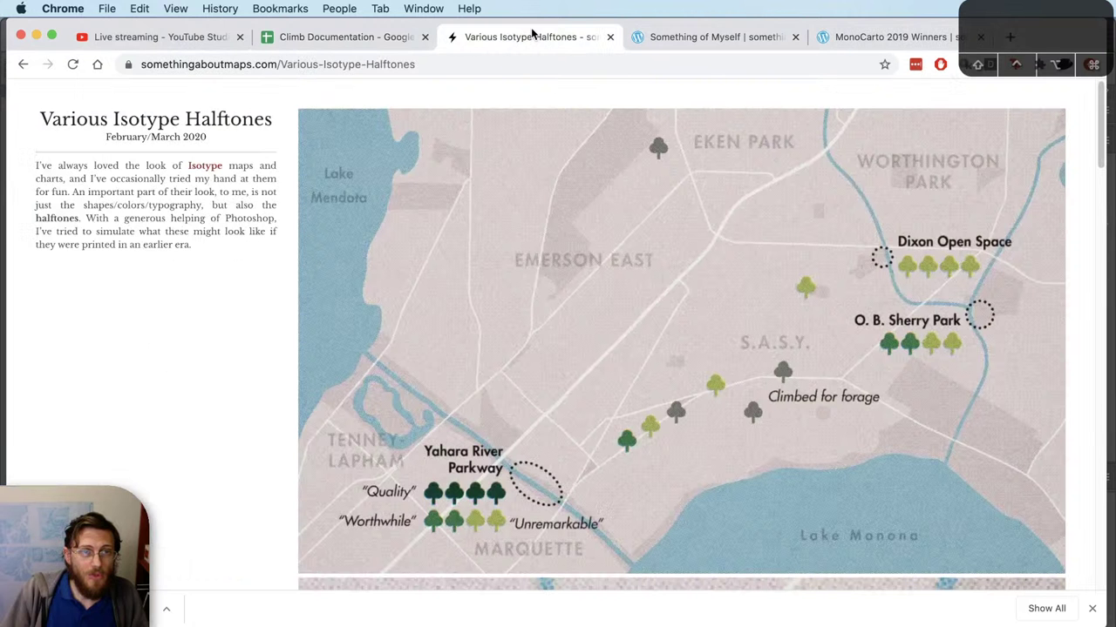
scroll(739, 414, "down", 1)
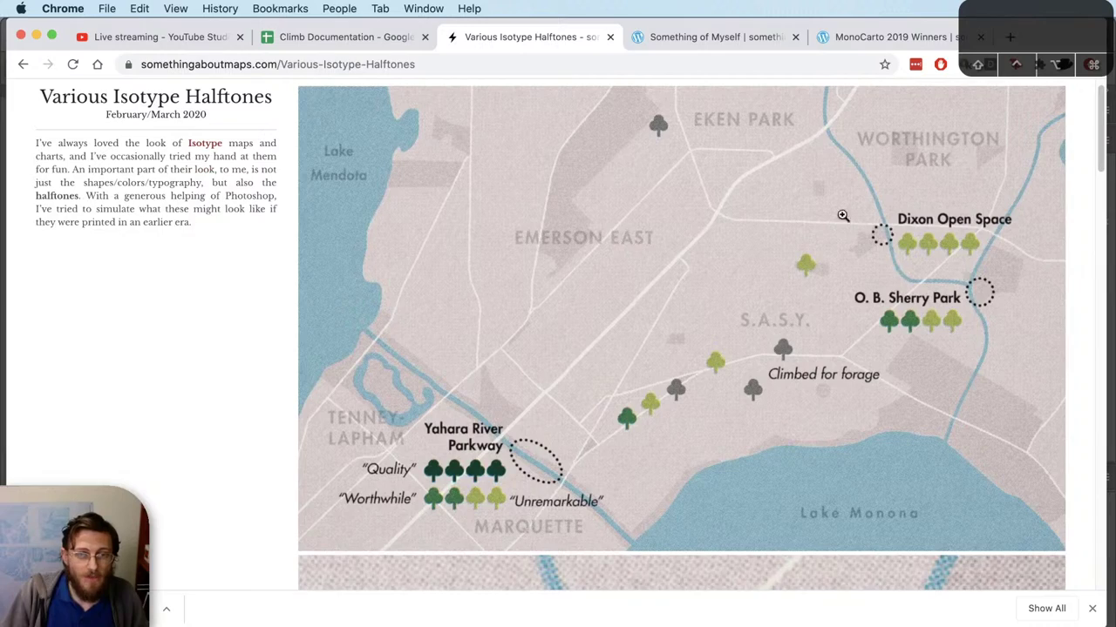
left_click(688, 330)
scroll(688, 331, "down", 5)
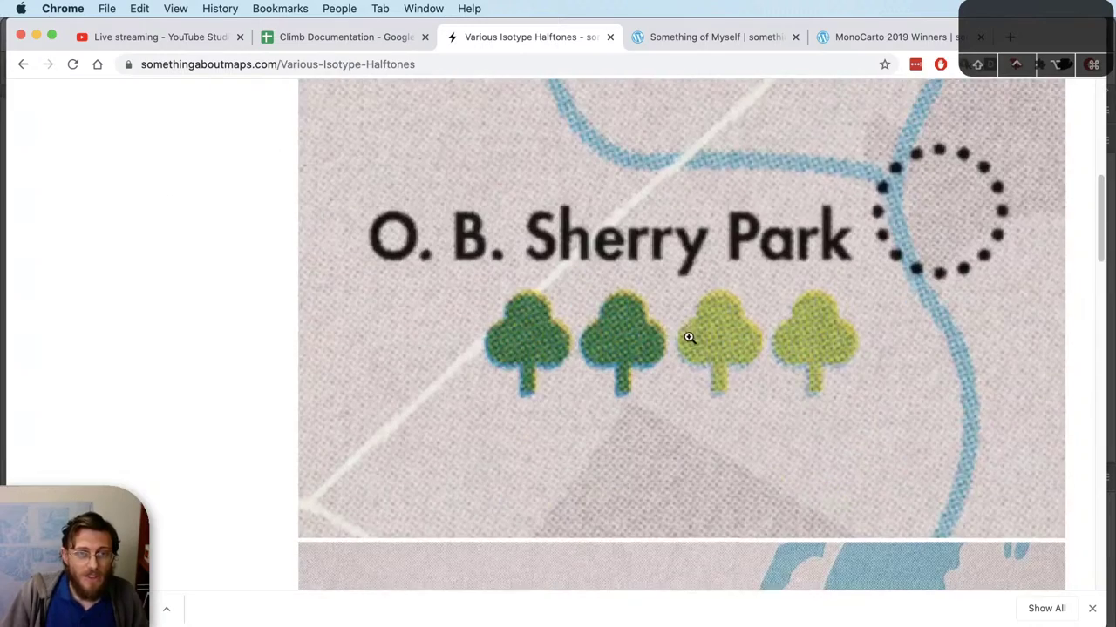
scroll(689, 339, "down", 1)
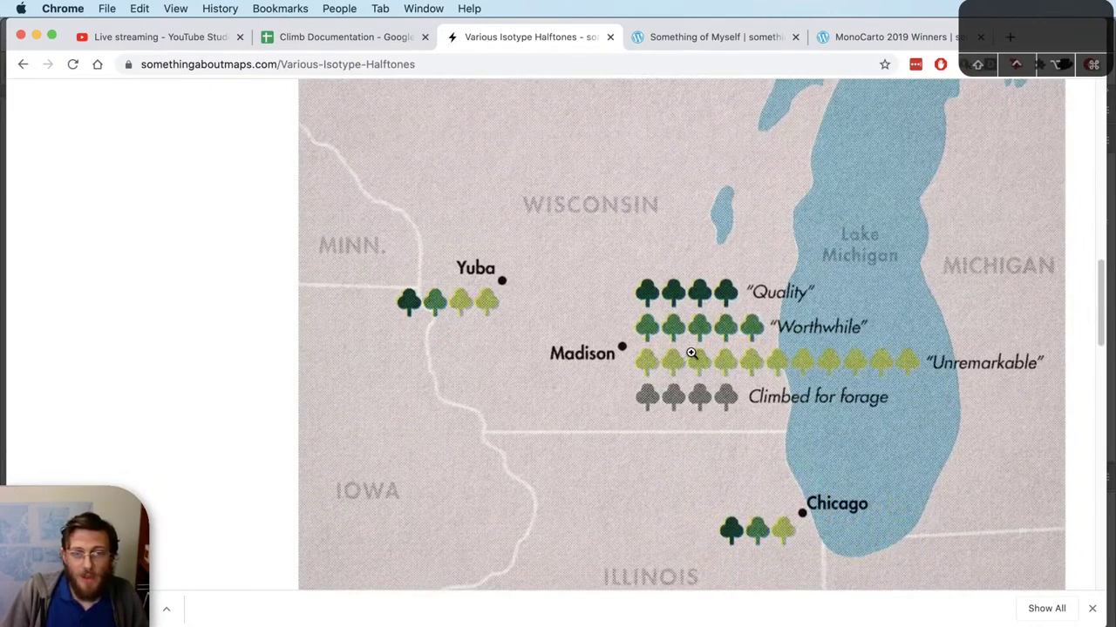
scroll(684, 375, "up", 5)
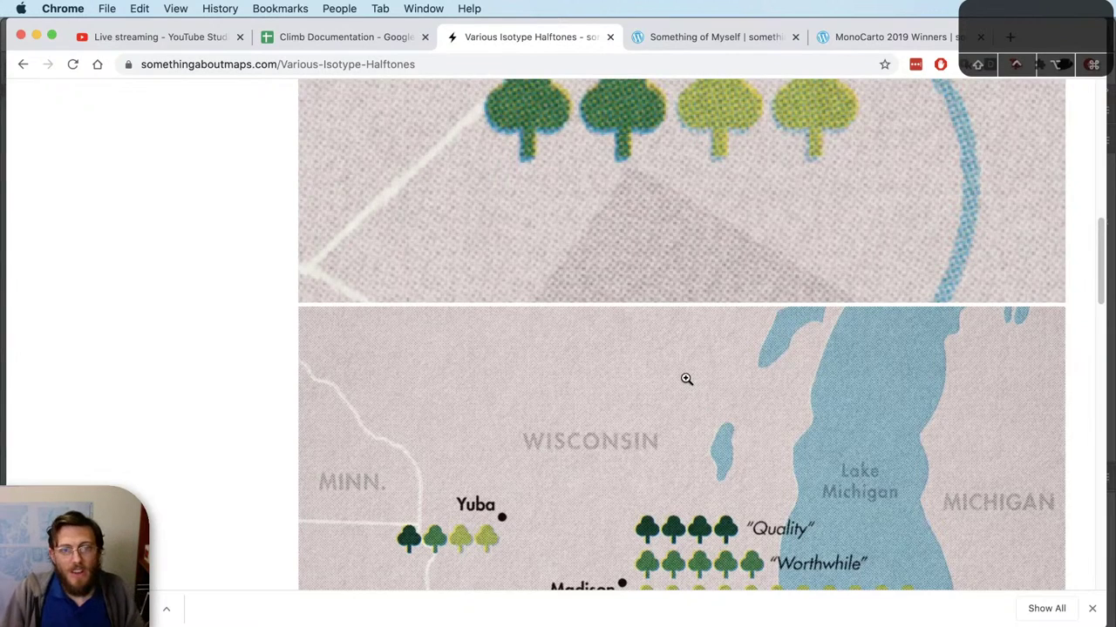
scroll(686, 379, "up", 15)
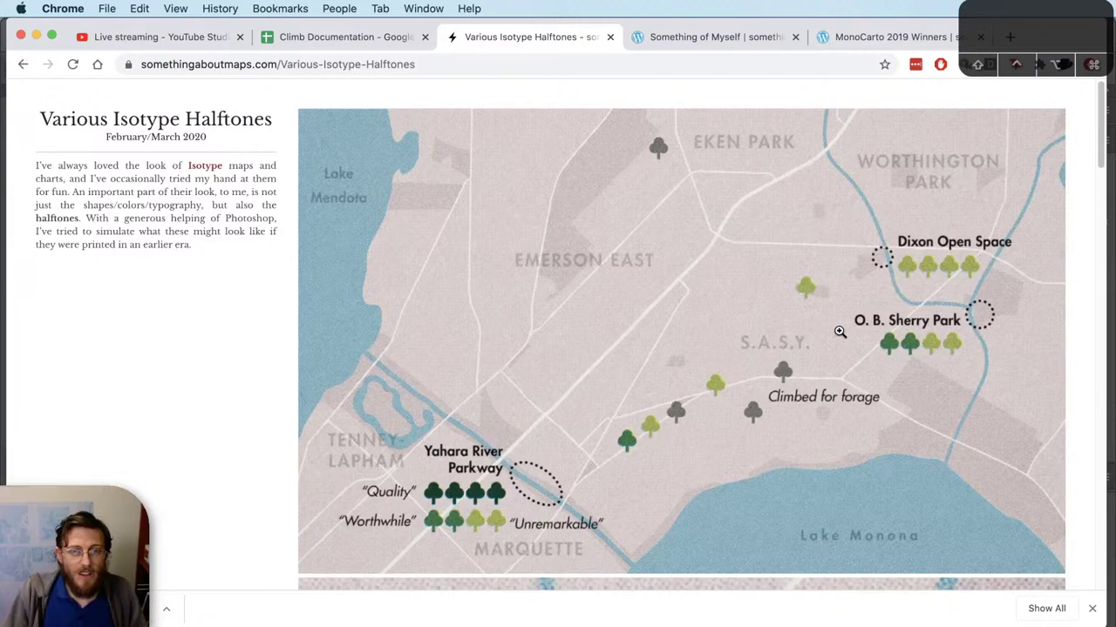
scroll(840, 332, "down", 1)
scroll(840, 332, "up", 1)
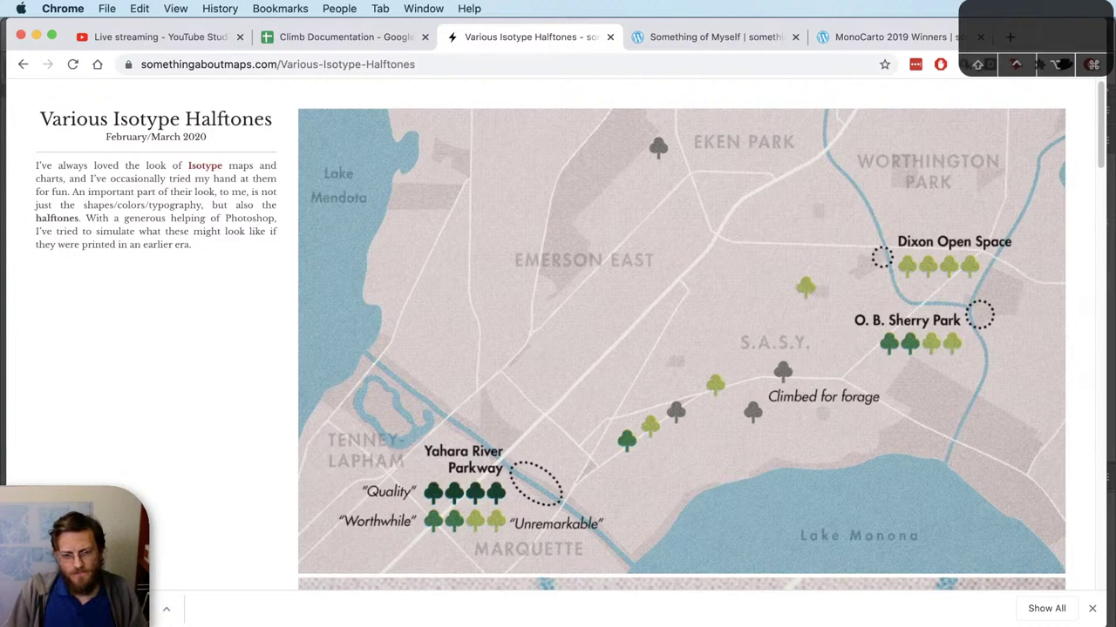
Step: Switch to QGIS and examine how the climbed-tree points spread across Madison and its east side
key("super+Tab")
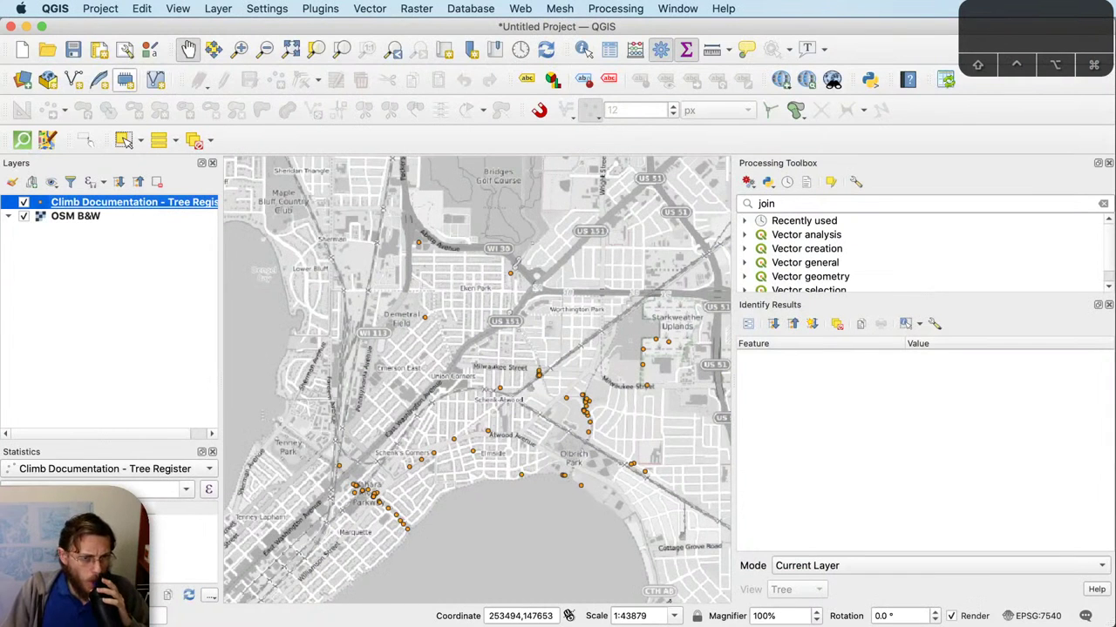
scroll(630, 543, "down", 2)
left_click_drag(629, 543, 581, 414)
scroll(573, 448, "down", 1)
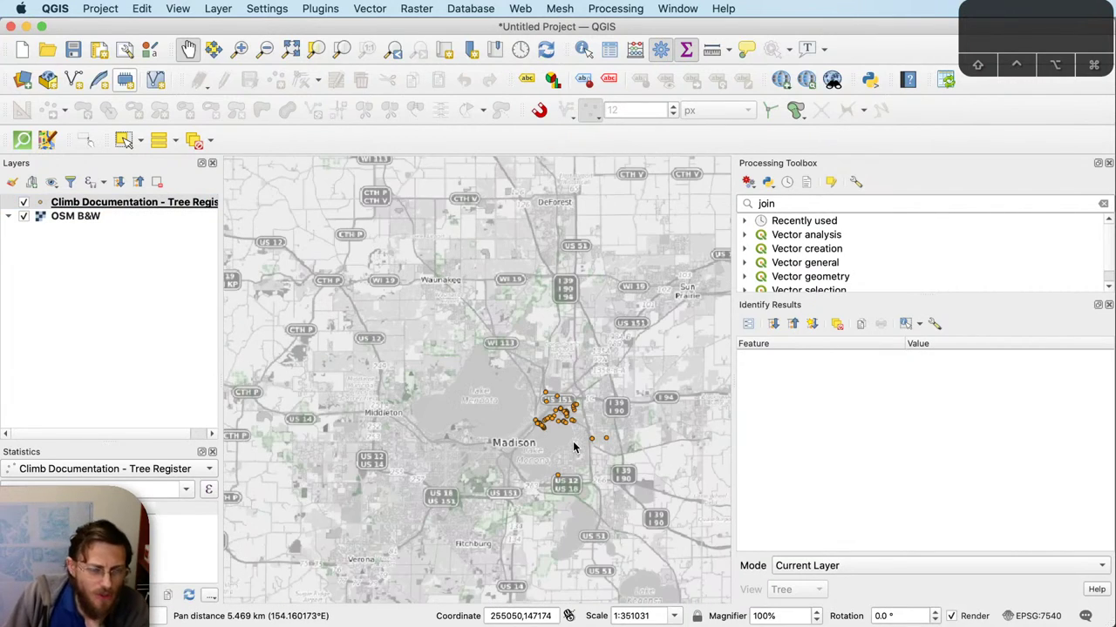
scroll(582, 407, "up", 1)
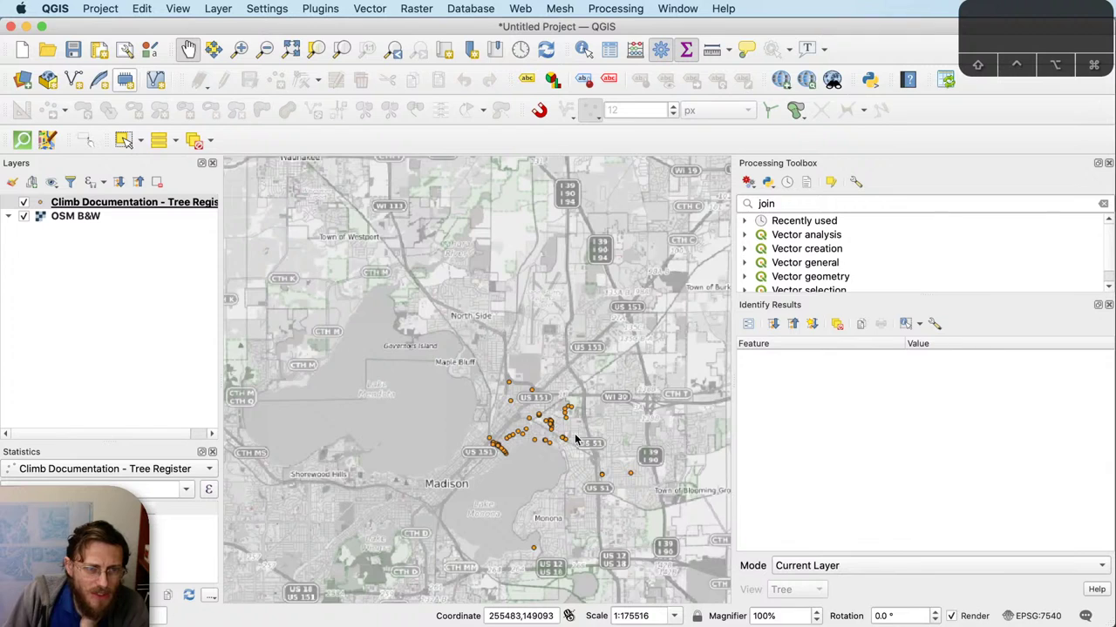
scroll(523, 431, "up", 1)
scroll(509, 434, "up", 1)
left_click_drag(558, 261, 475, 259)
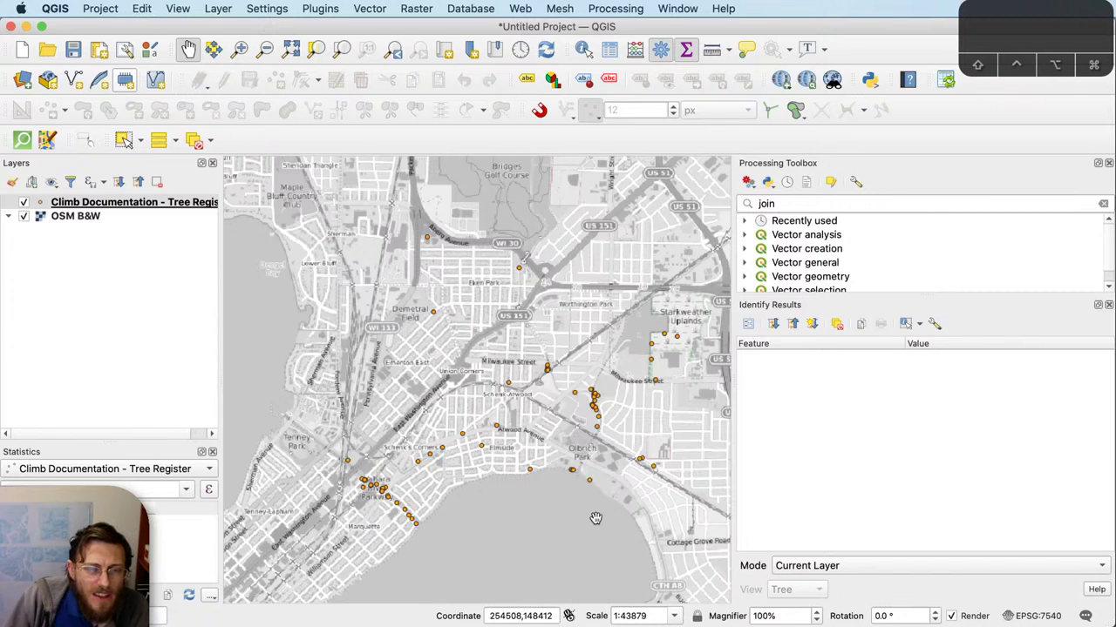
Step: Widen the map canvas and frame the cluster of tree points on Madison's east side
left_click_drag(733, 465, 946, 443)
left_click_drag(673, 438, 636, 398)
scroll(673, 409, "down", 2)
scroll(630, 400, "up", 2)
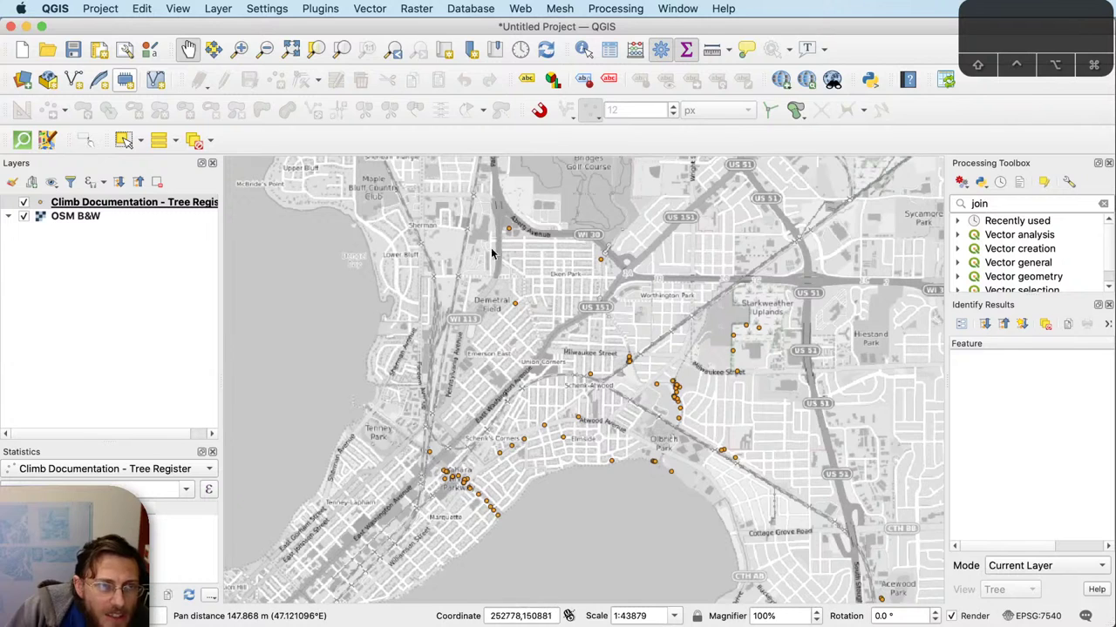
left_click(367, 8)
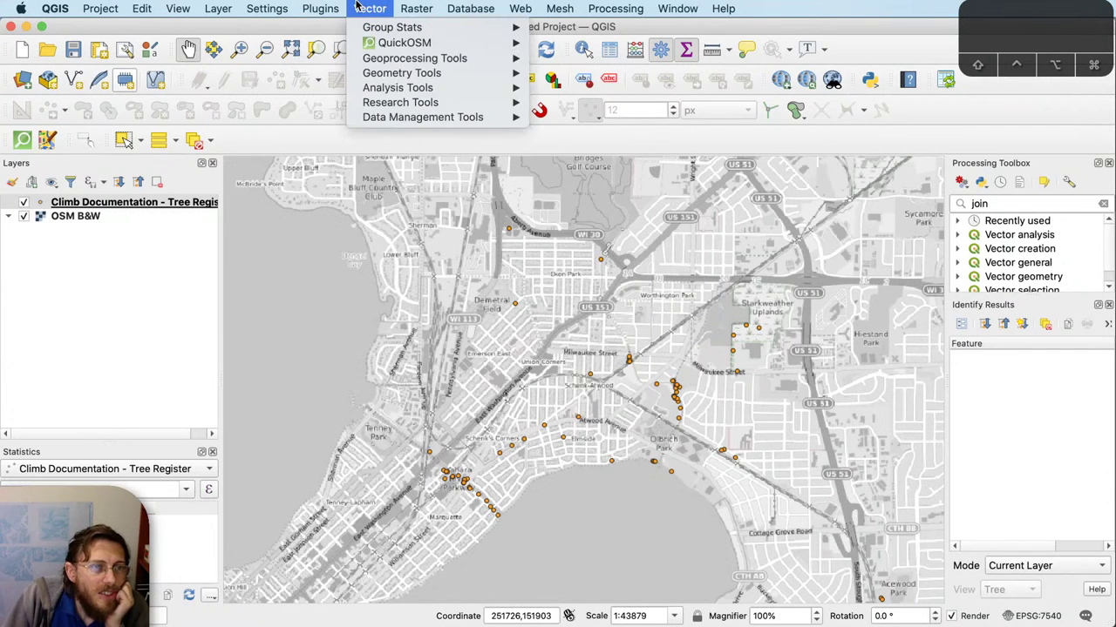
mouse_move(389, 107)
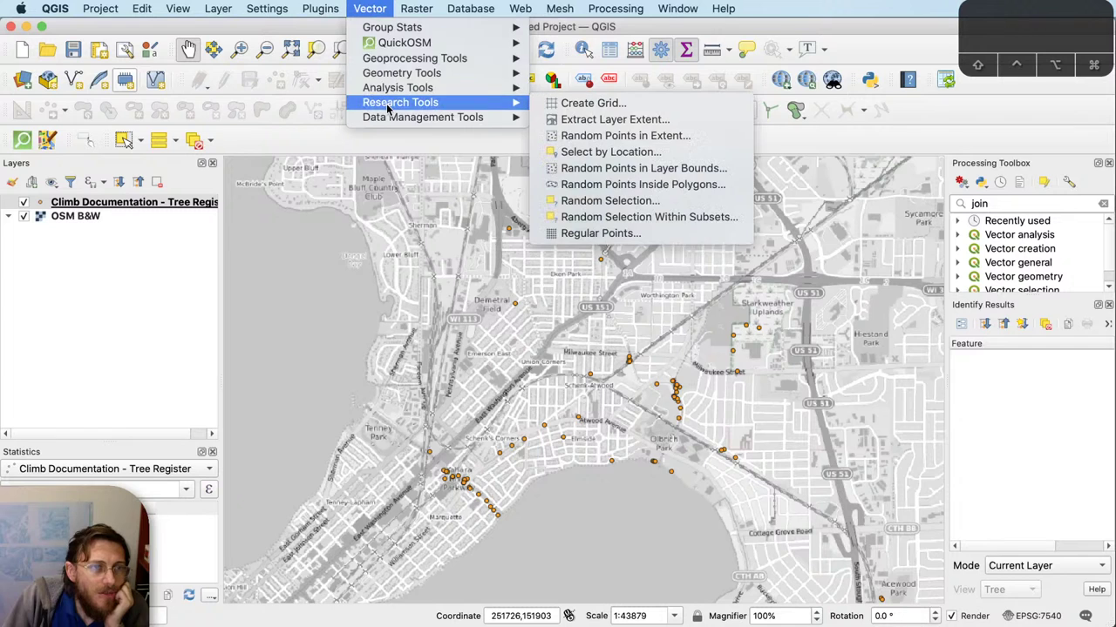
left_click(554, 103)
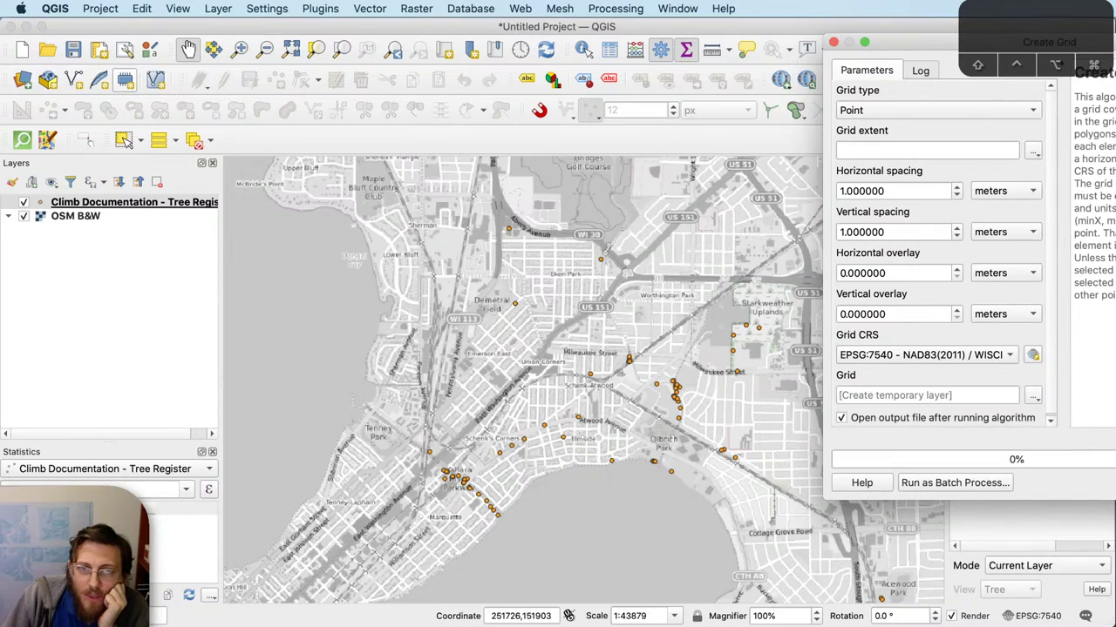
left_click_drag(1081, 41, 530, 58)
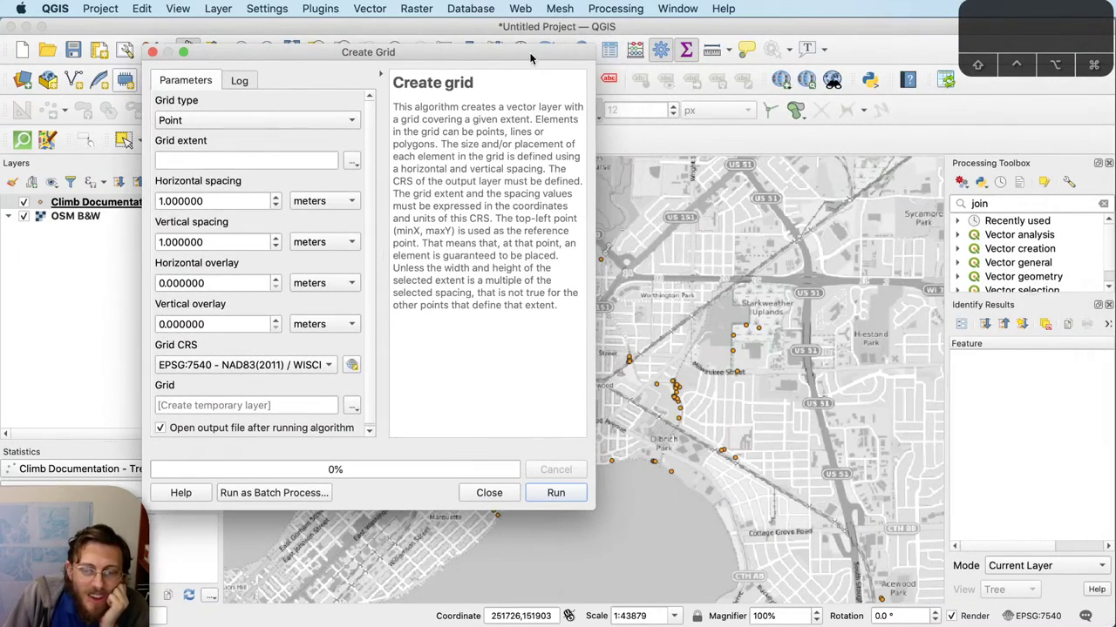
left_click_drag(594, 509, 828, 556)
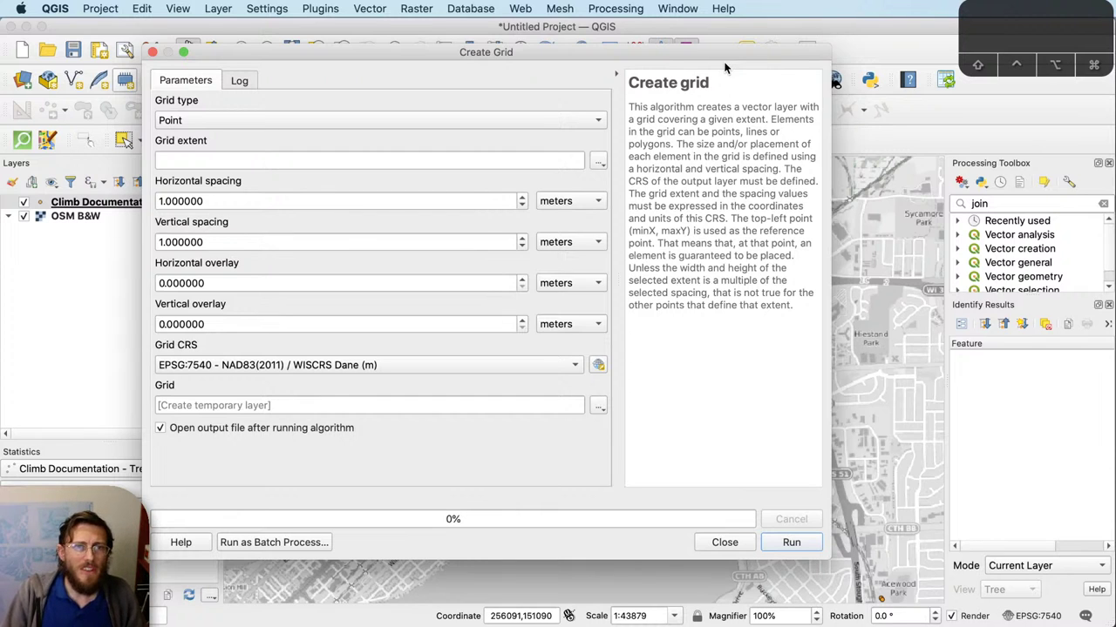
left_click_drag(720, 49, 756, 39)
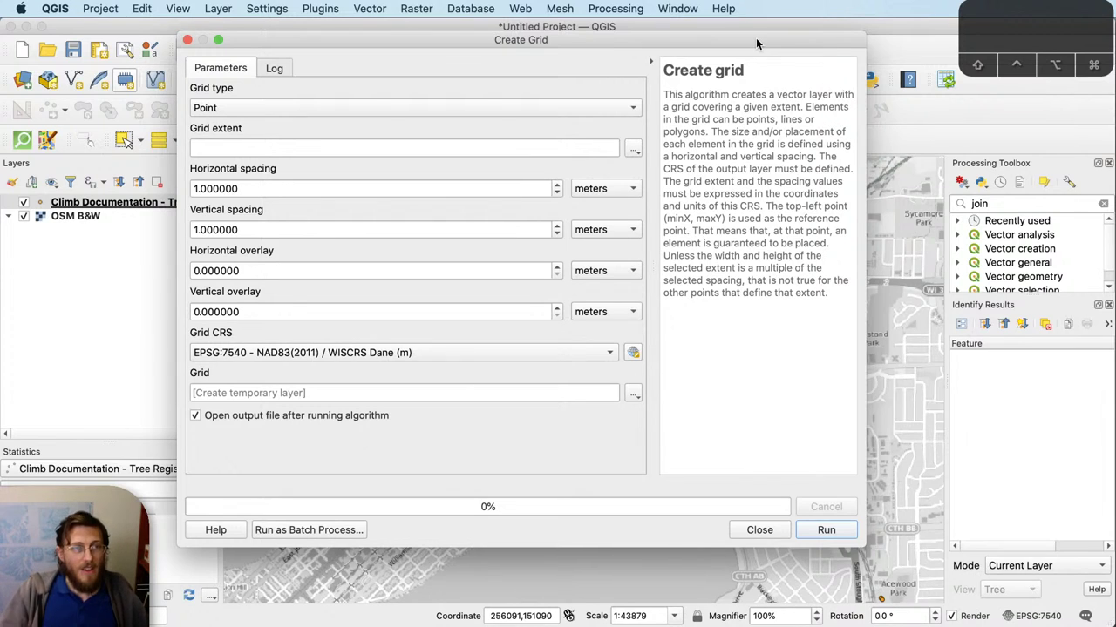
left_click_drag(756, 37, 804, 43)
left_click(593, 114)
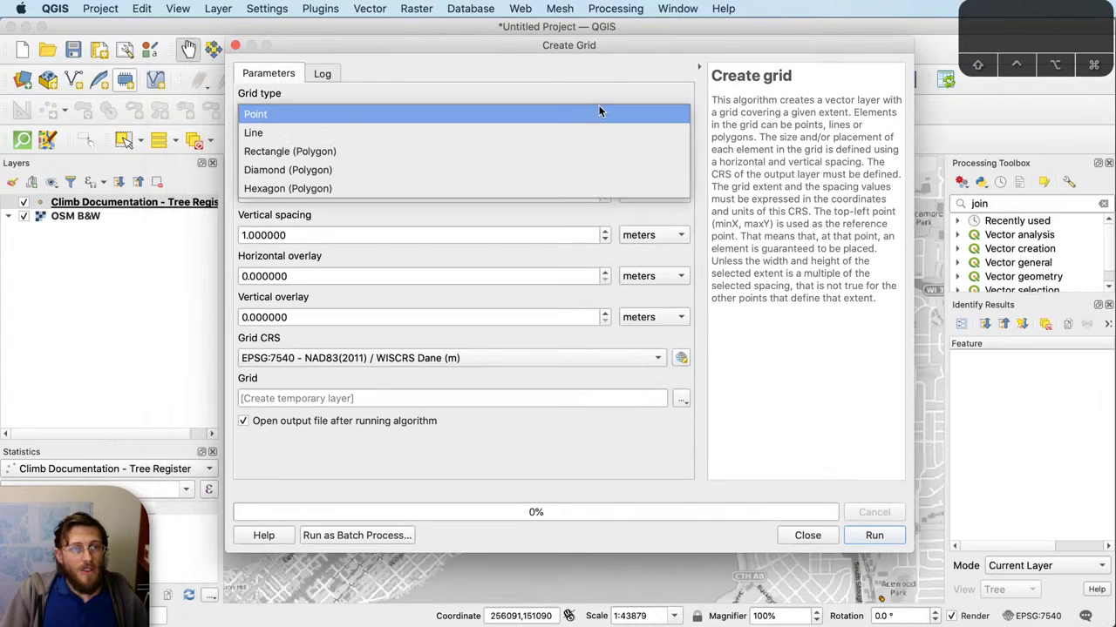
left_click(584, 188)
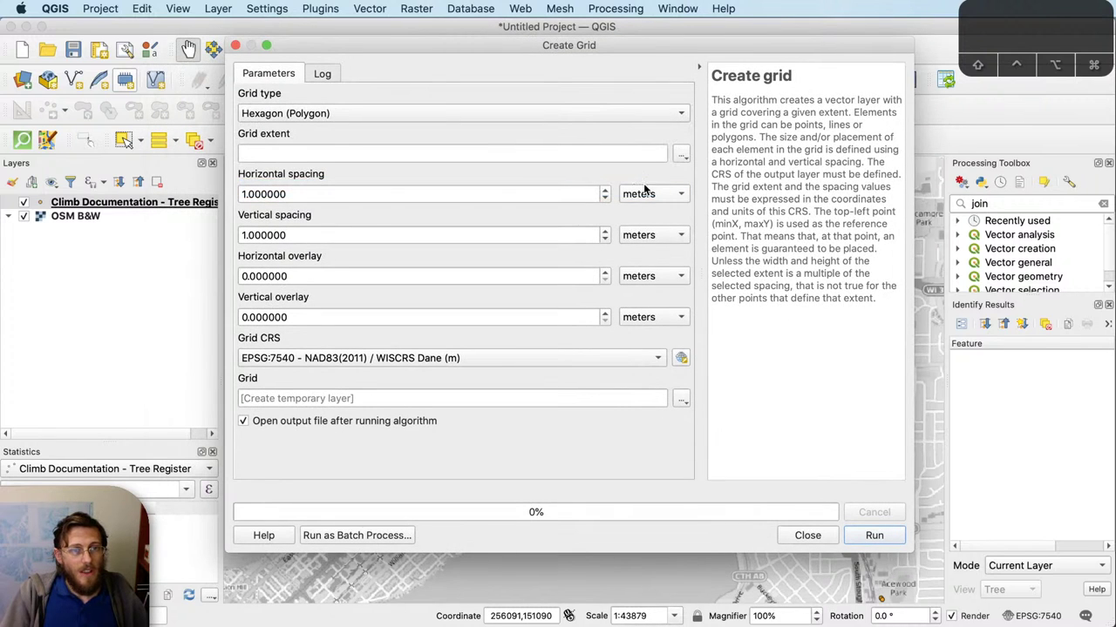
left_click_drag(553, 189, 100, 178)
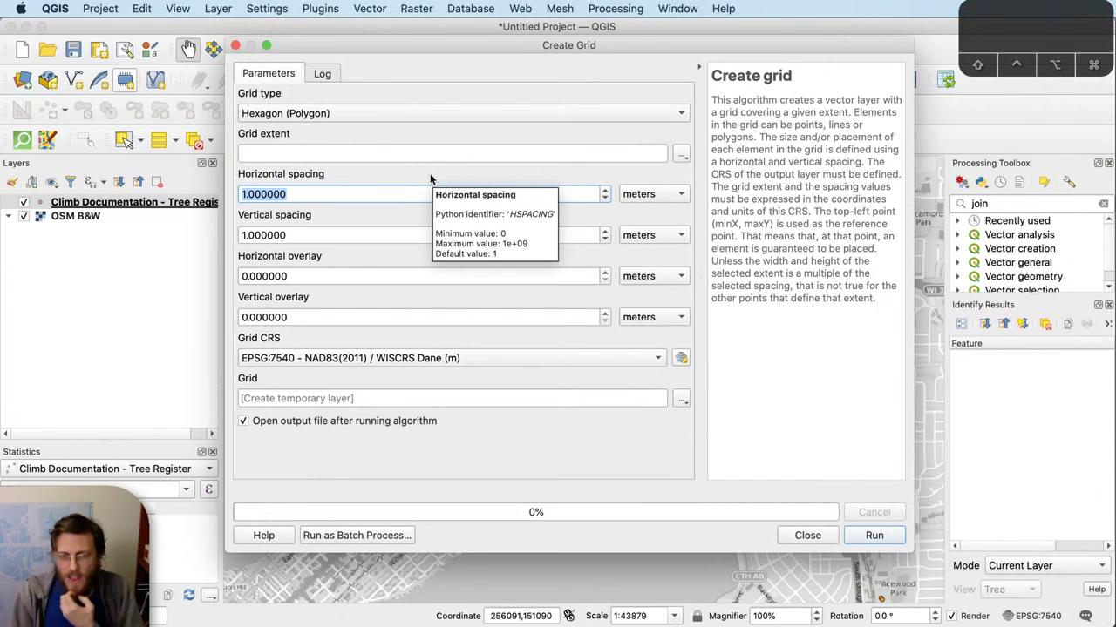
left_click(823, 543)
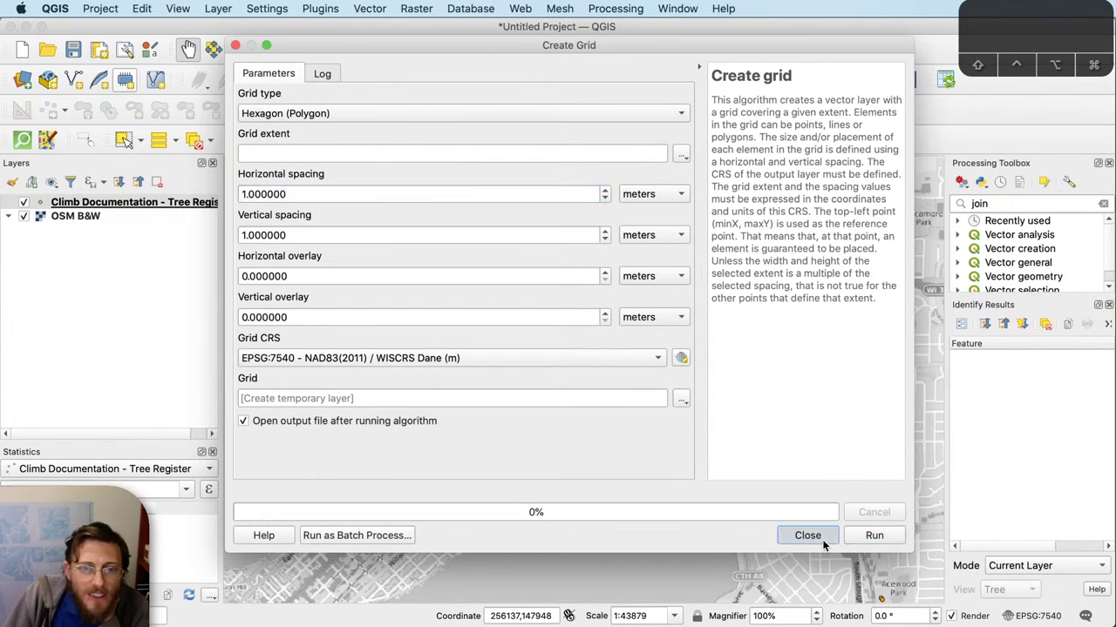
Step: Measure a short ellipsoidal distance in meters near the tree points by Atwood Avenue
left_click(712, 48)
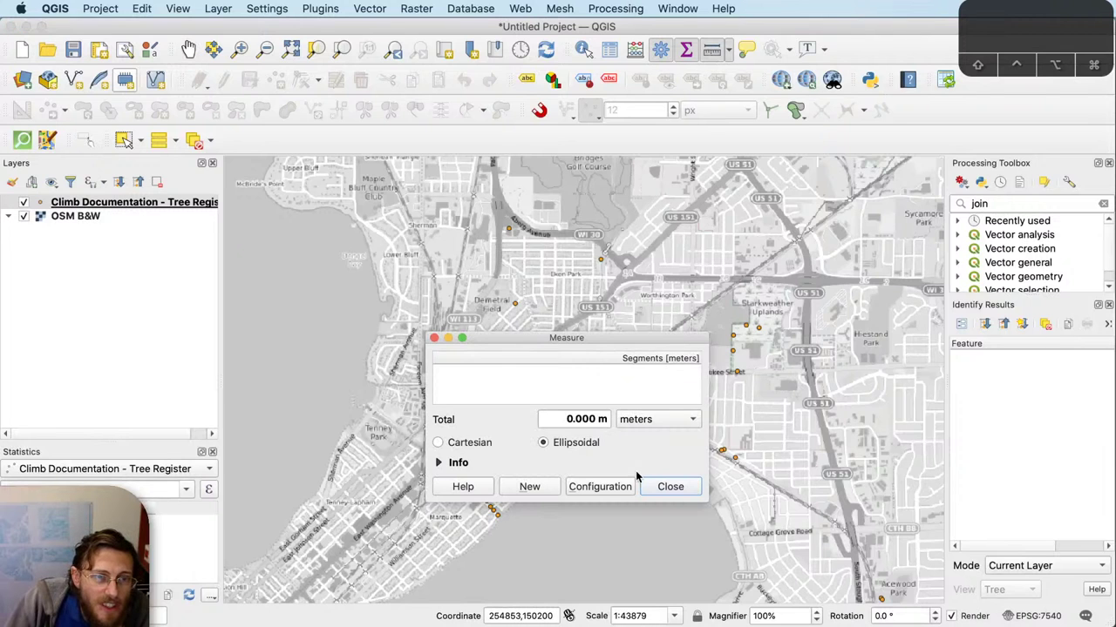
left_click_drag(628, 339, 717, 189)
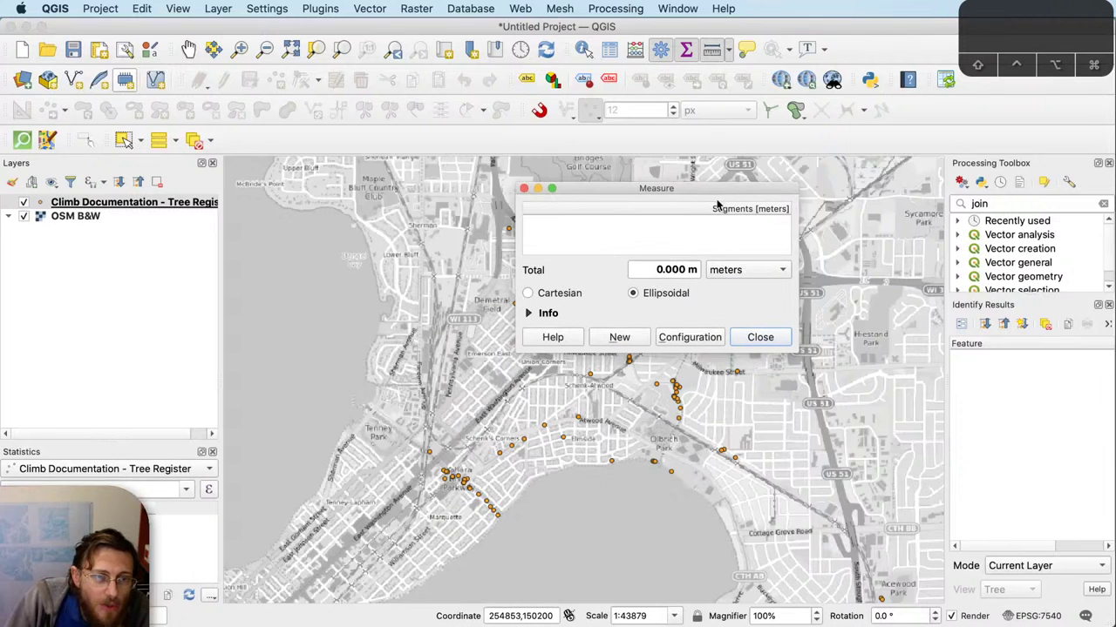
left_click(565, 424)
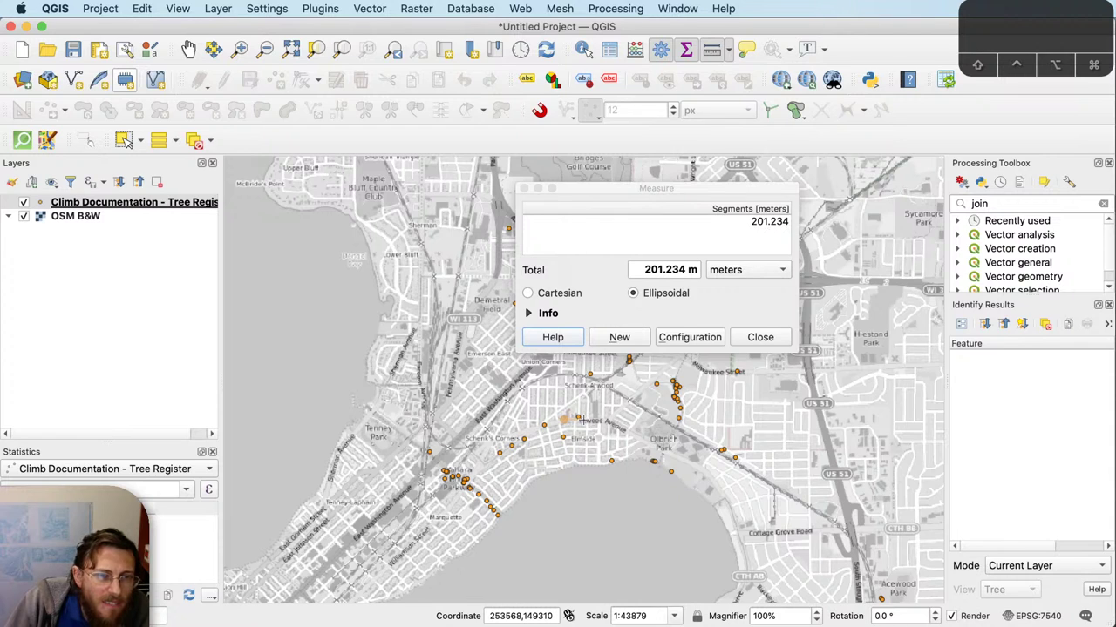
left_click(760, 338)
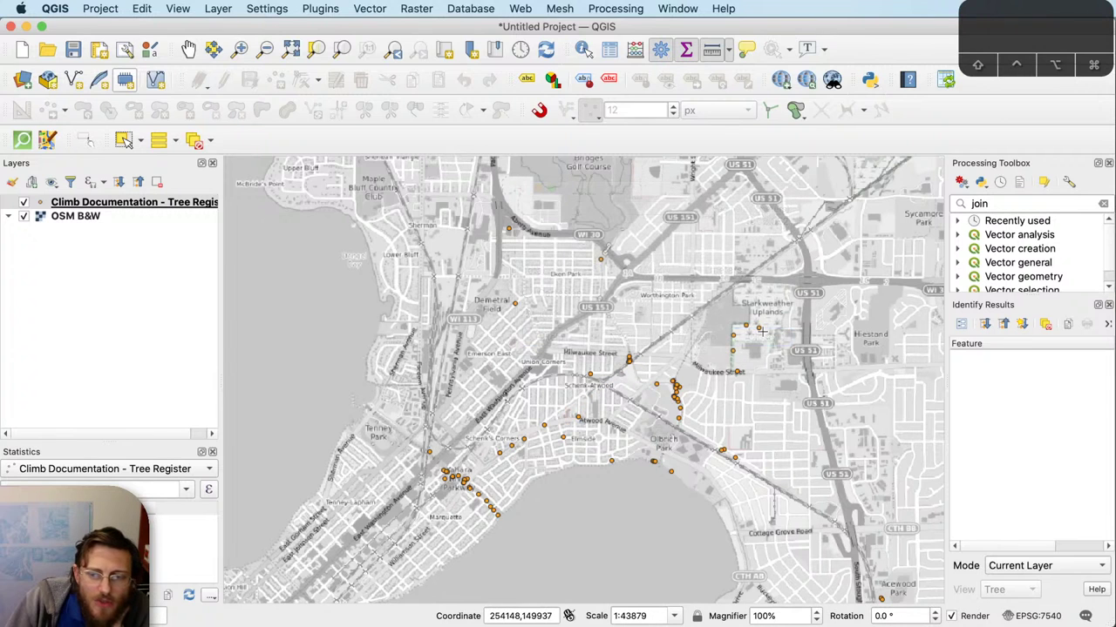
Step: Start Create Grid with the Hexagon (Polygon) type and 200-meter horizontal and vertical spacing
left_click(320, 8)
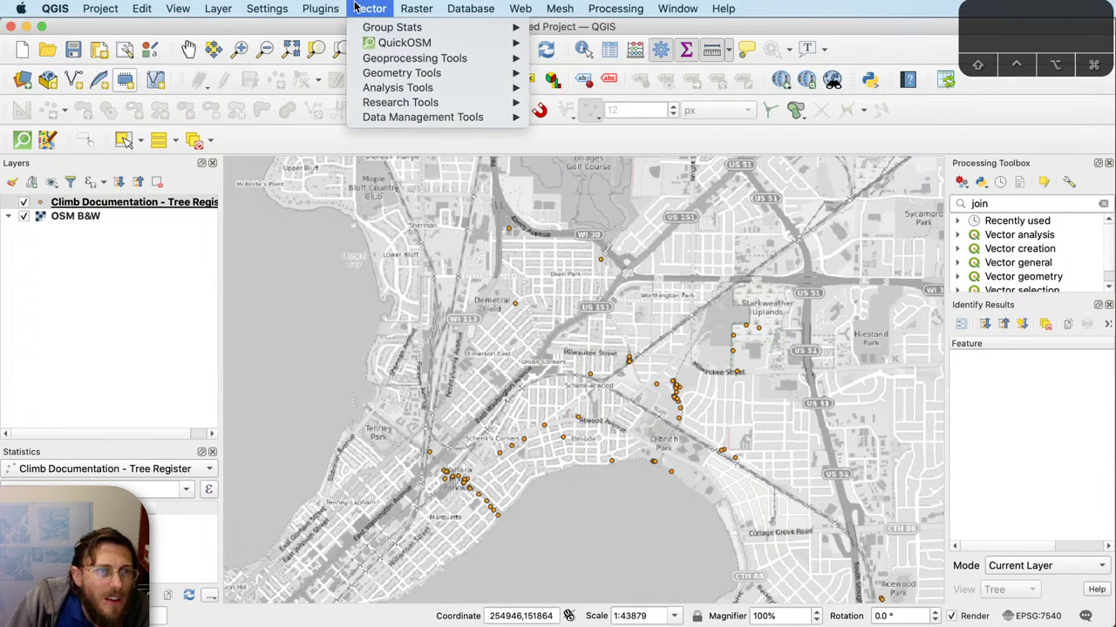
mouse_move(390, 75)
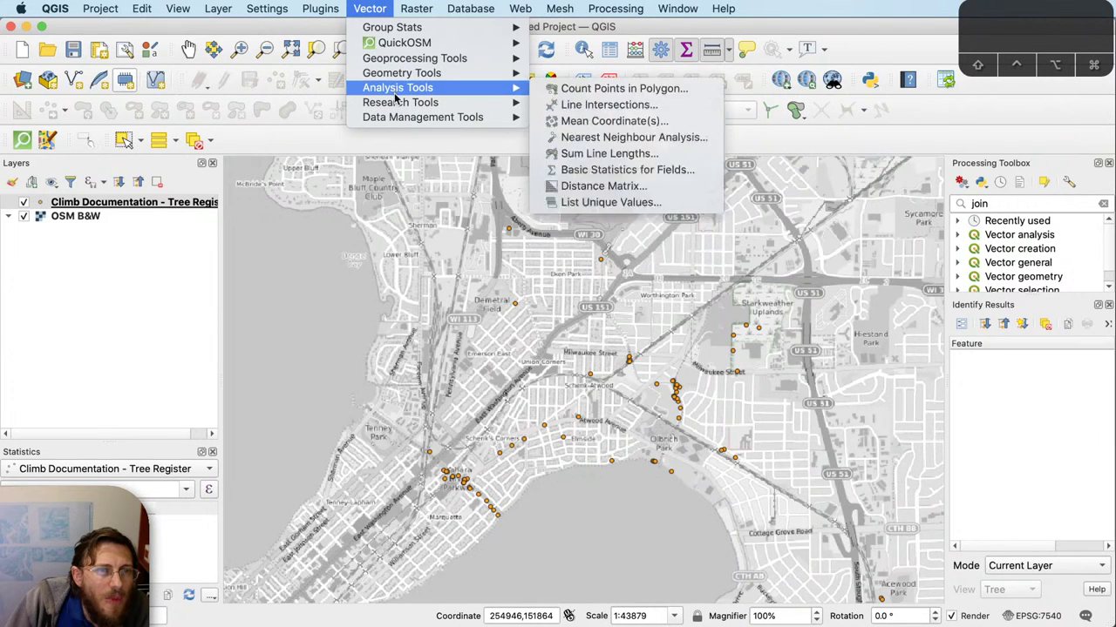
left_click(687, 106)
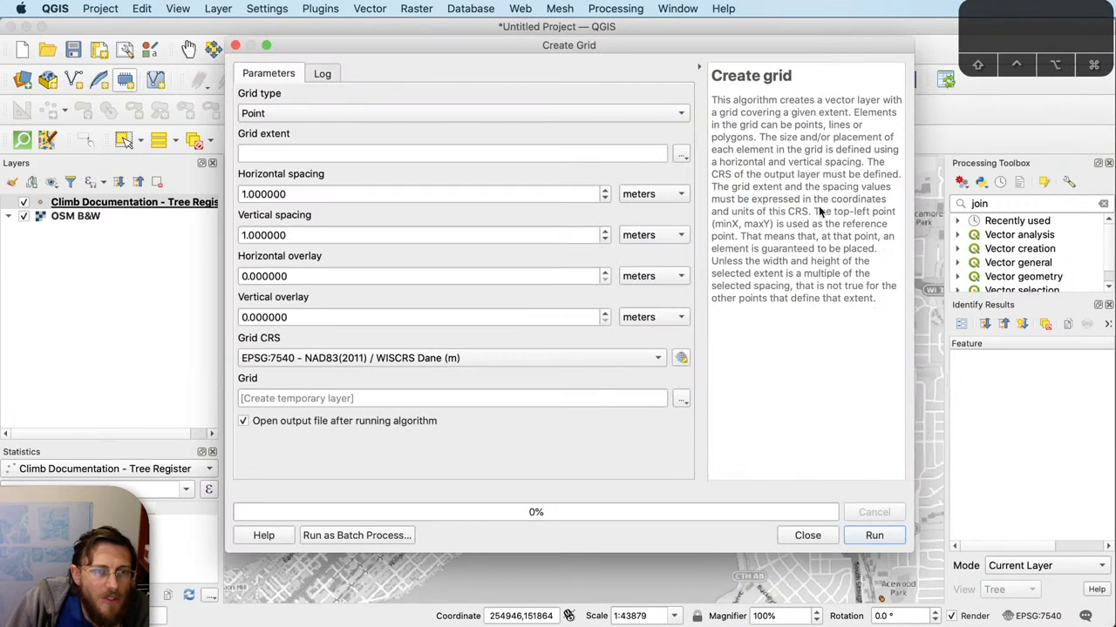
left_click(648, 116)
left_click(622, 193)
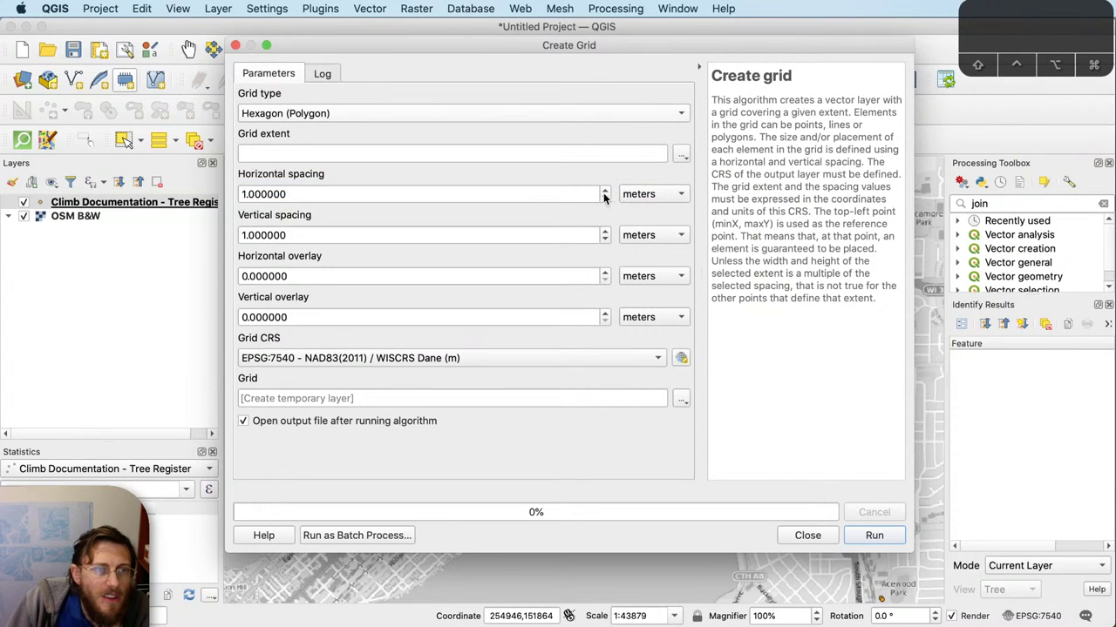
double_click(554, 194)
type("200")
key("Tab")
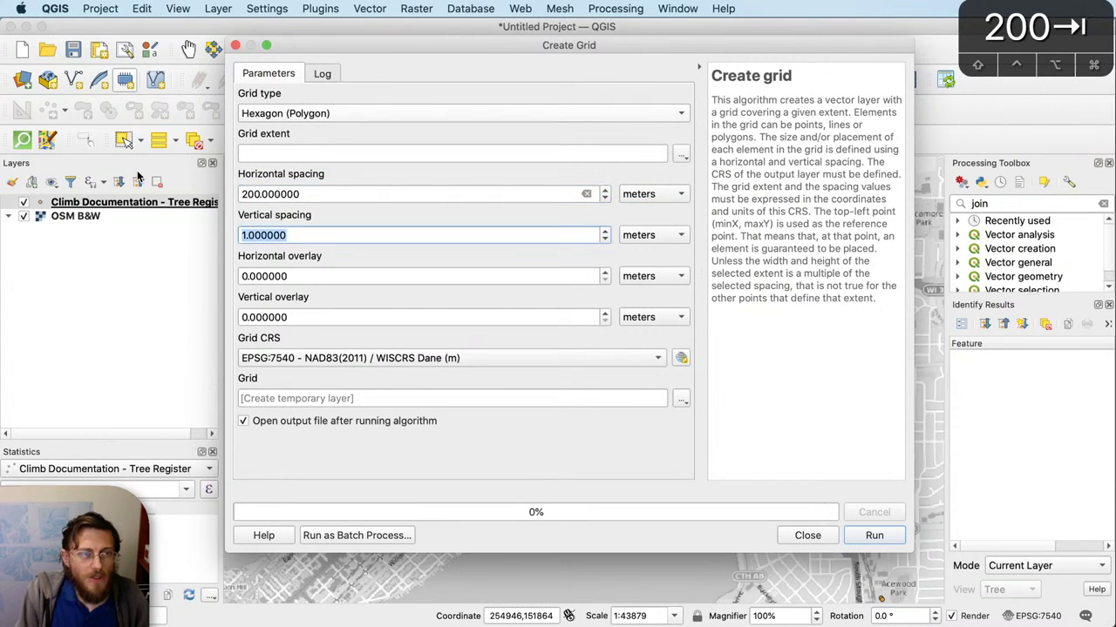
type("200")
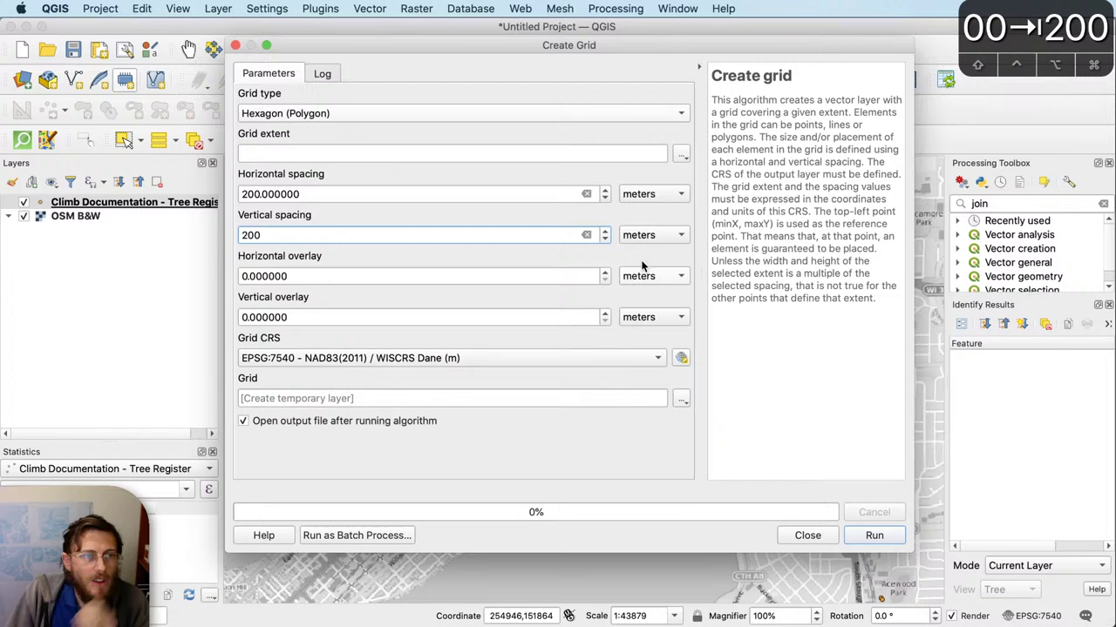
Step: Set the grid extent to the map canvas extent, generate the hexagon grid as a temporary layer and close the tool
left_click(682, 154)
left_click(721, 190)
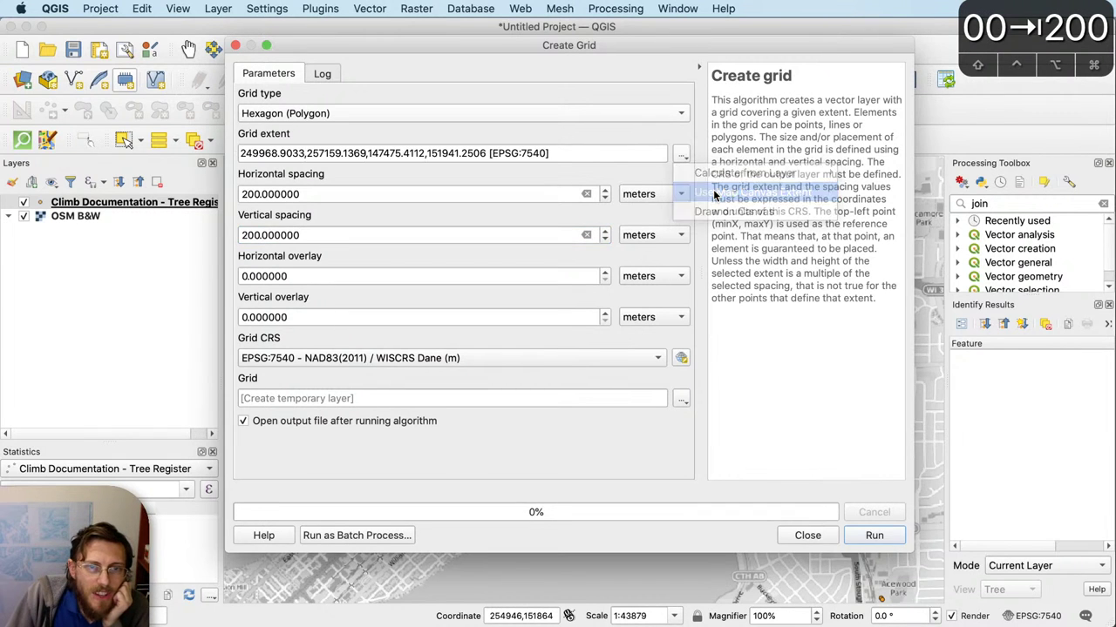
left_click(874, 536)
left_click(771, 535)
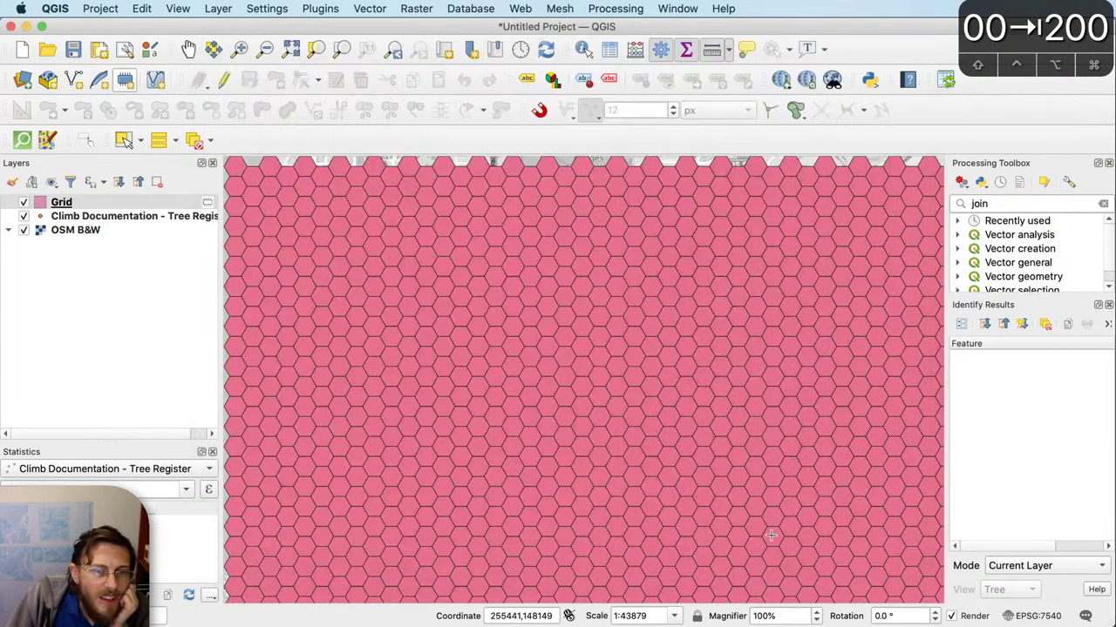
Step: Style the Grid layer's simple fill with No Brush and a red stroke
left_click(42, 202)
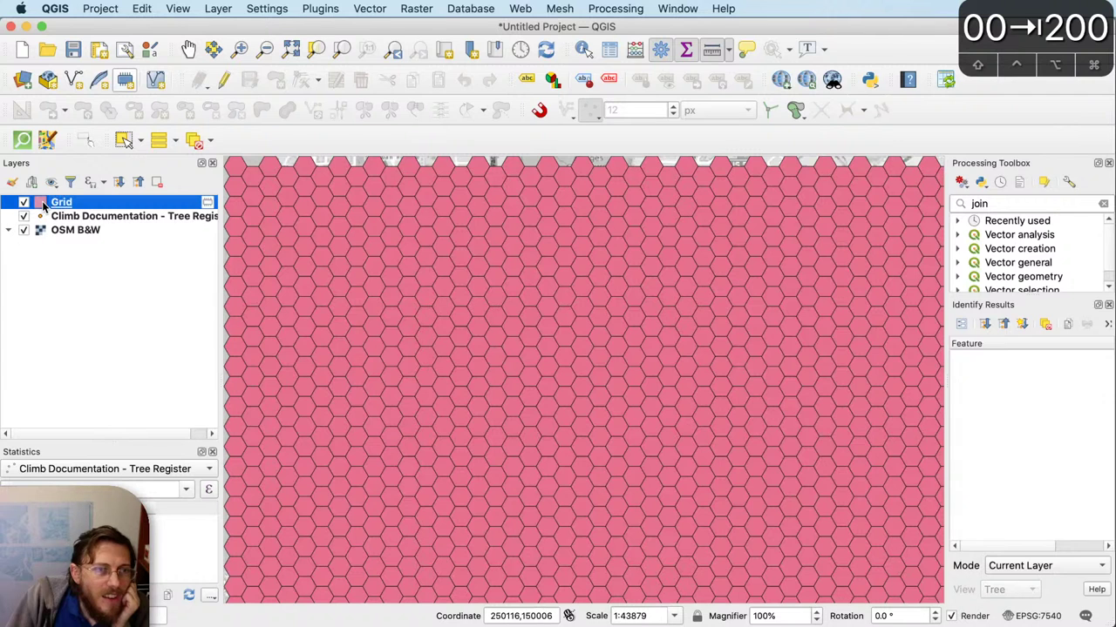
double_click(42, 200)
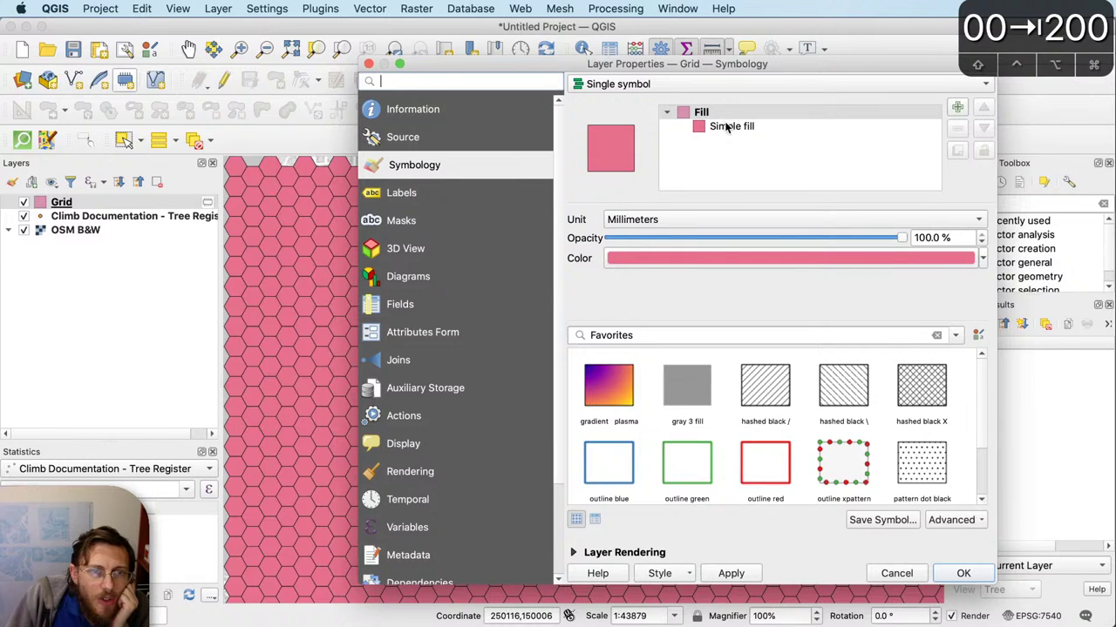
left_click(727, 128)
left_click(837, 275)
left_click(784, 294)
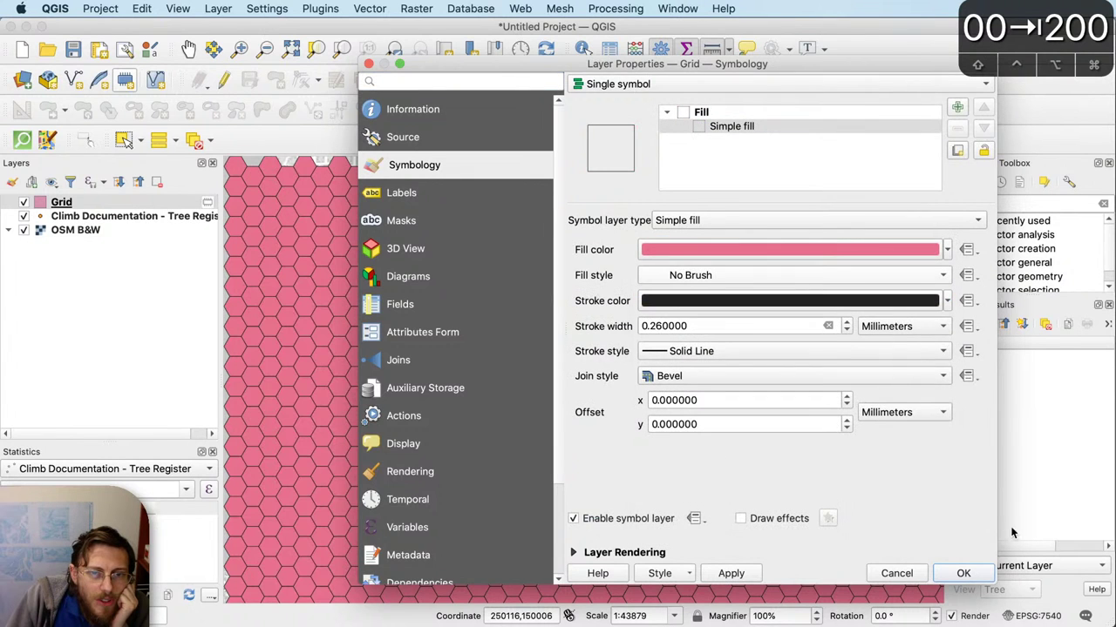
left_click(938, 301)
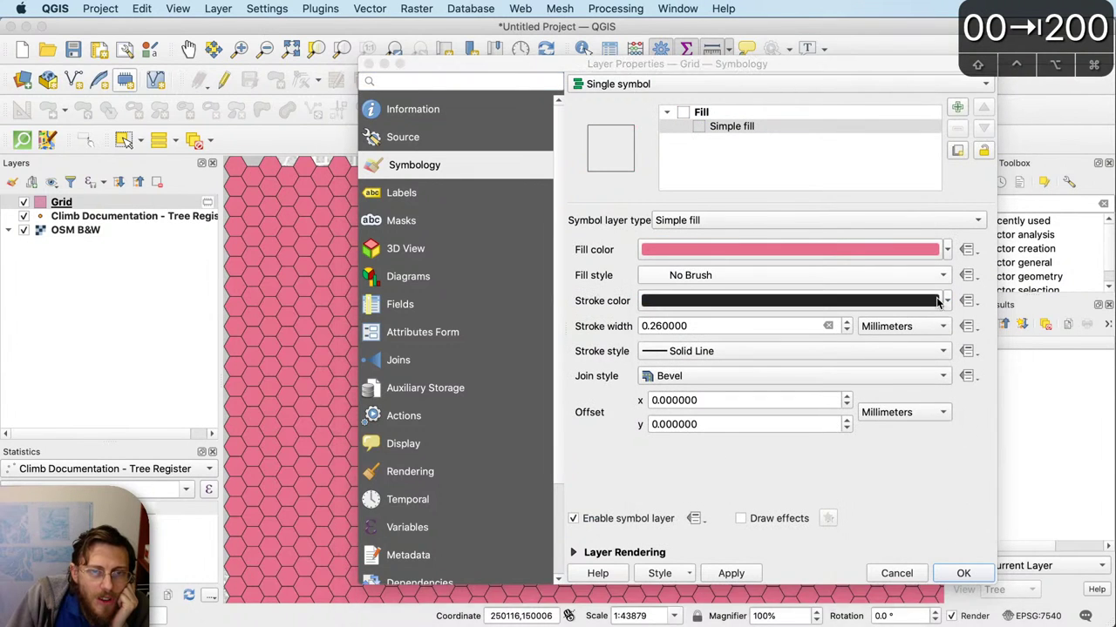
left_click_drag(431, 300, 533, 331)
left_click(840, 515)
left_click(963, 574)
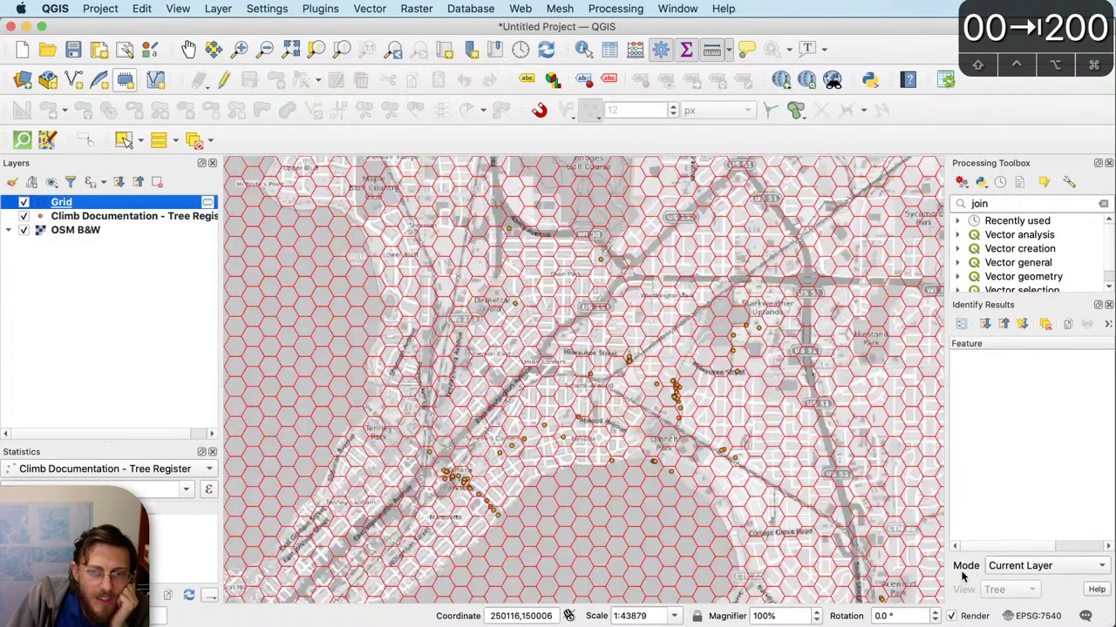
Step: Open the attribute table of the Climb Documentation - Tree Register layer and sort its records by Rating
scroll(593, 493, "up", 1)
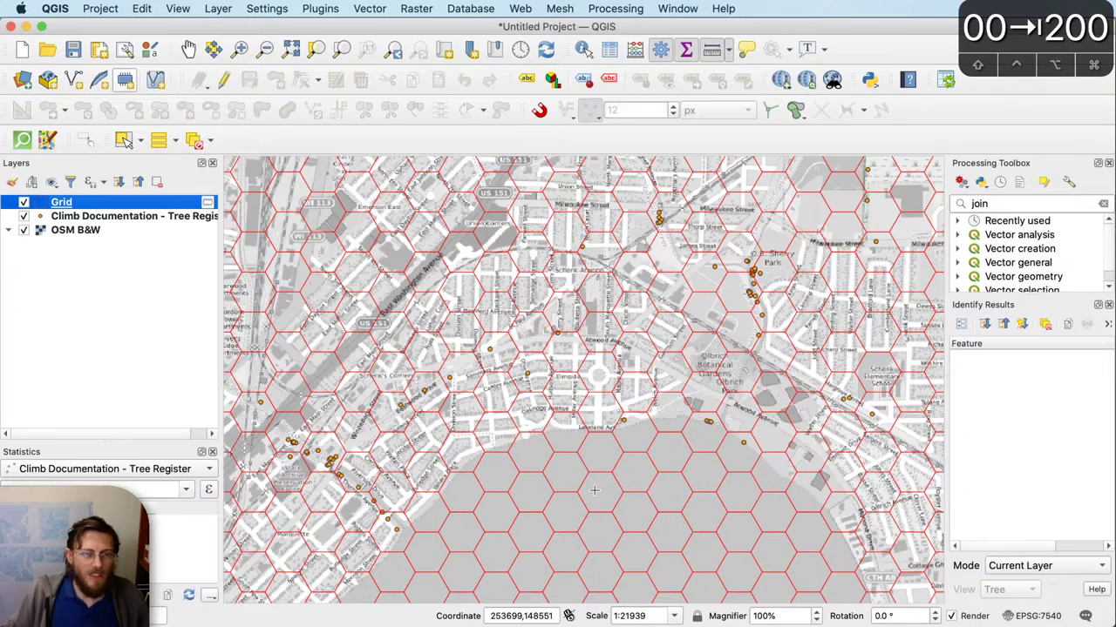
left_click(188, 48)
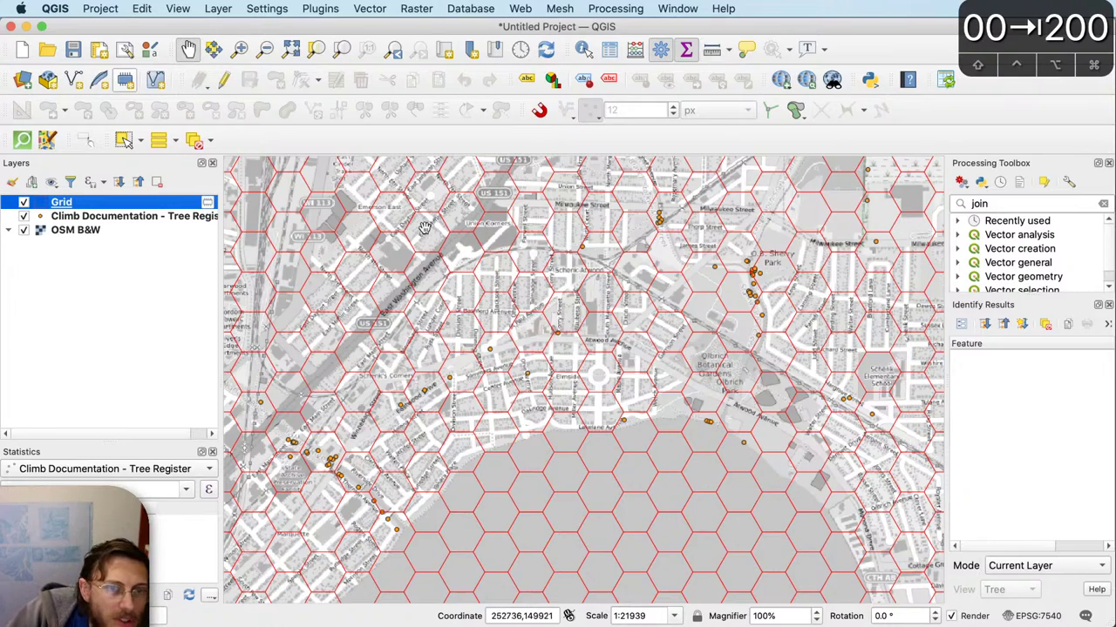
left_click_drag(425, 228, 450, 251)
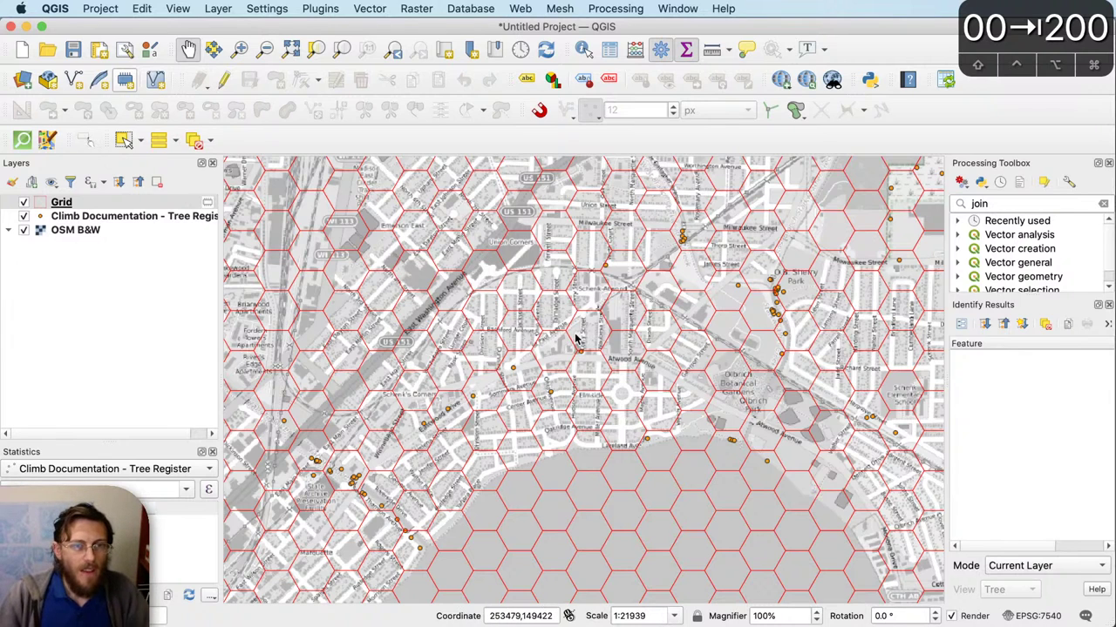
left_click(134, 230)
left_click(135, 215)
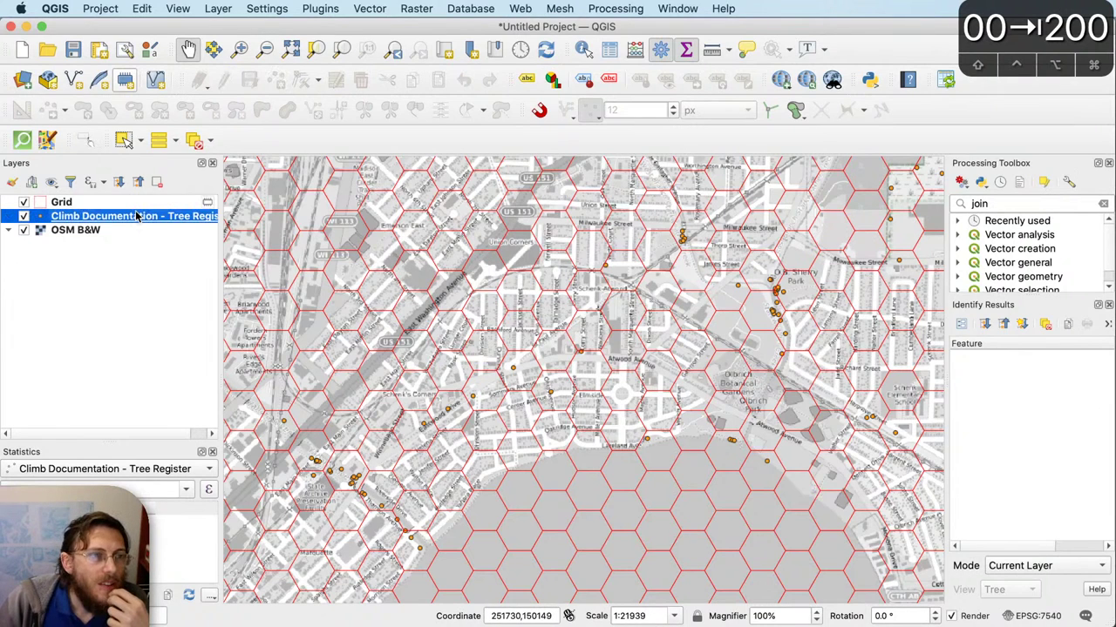
right_click(135, 215)
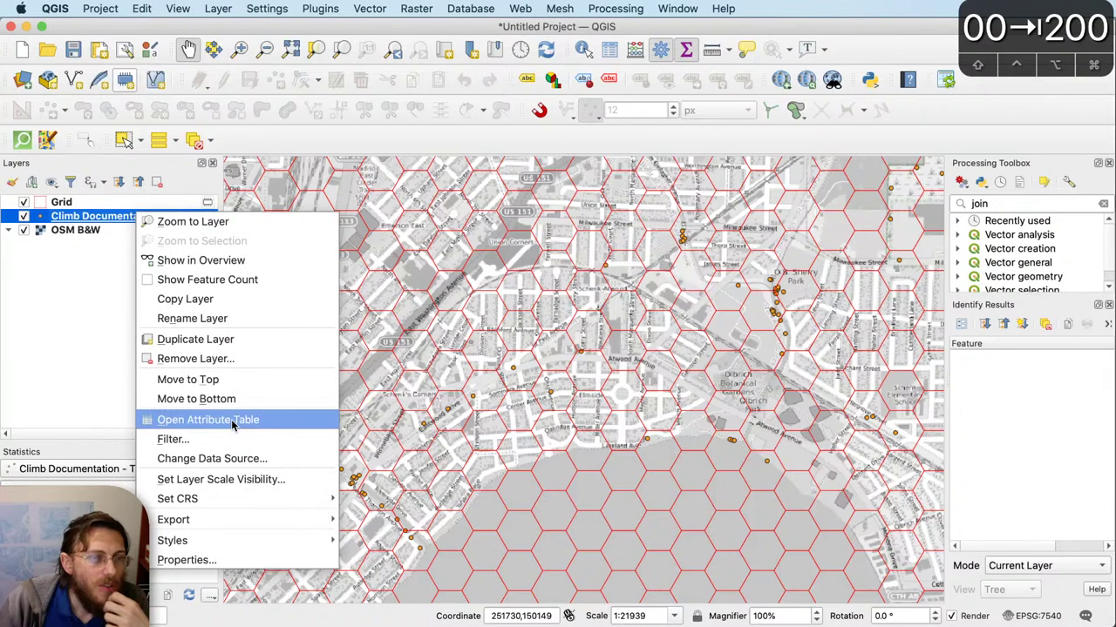
left_click(52, 348)
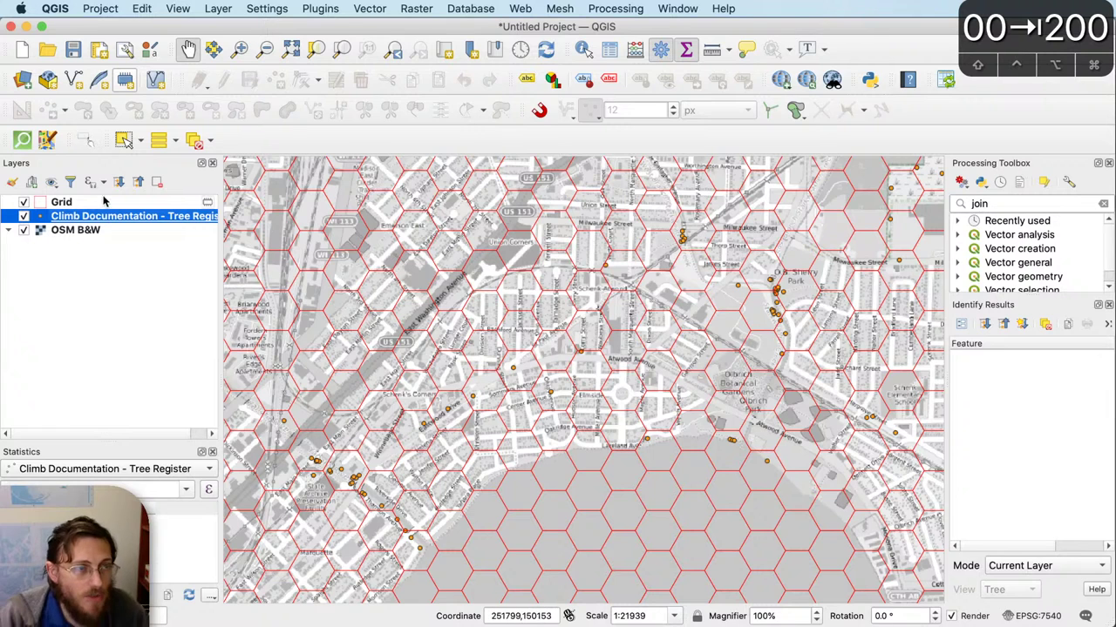
right_click(118, 222)
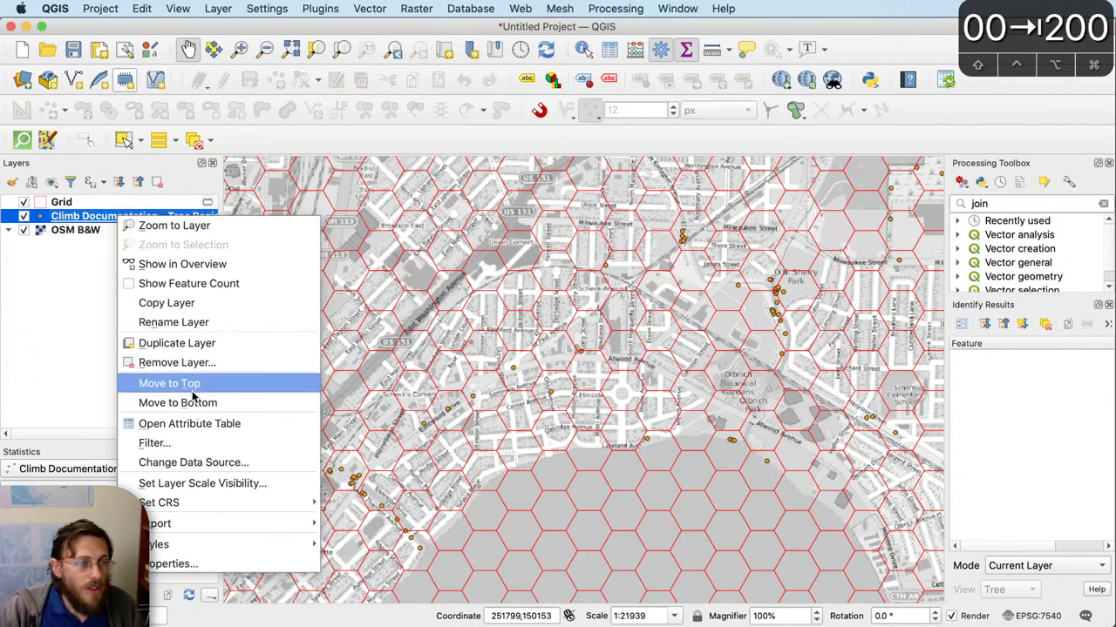
left_click(187, 424)
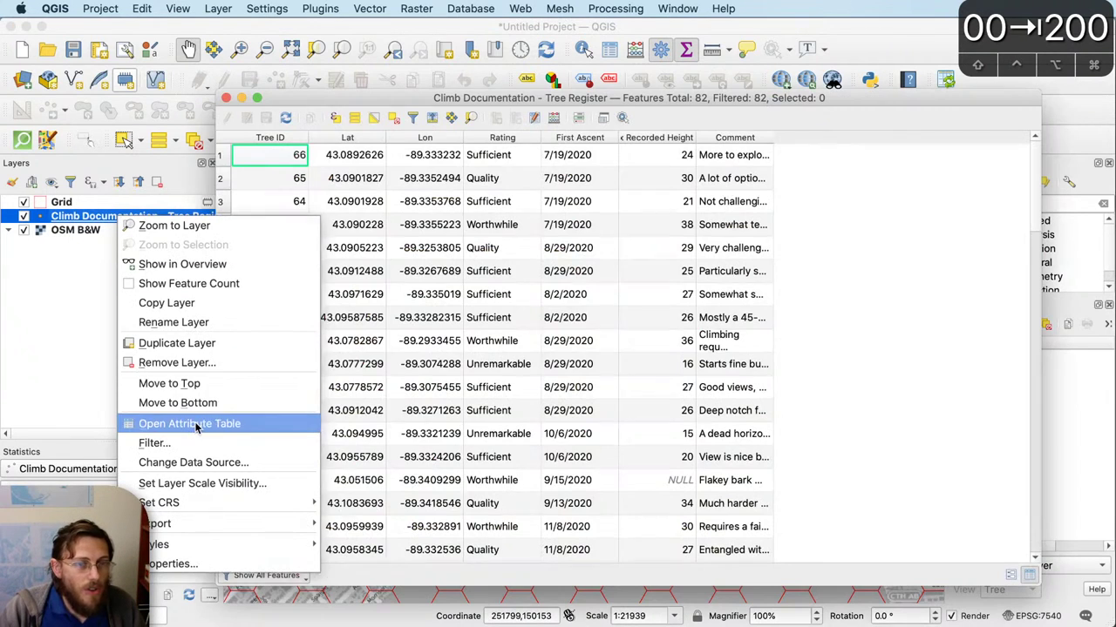
left_click(489, 139)
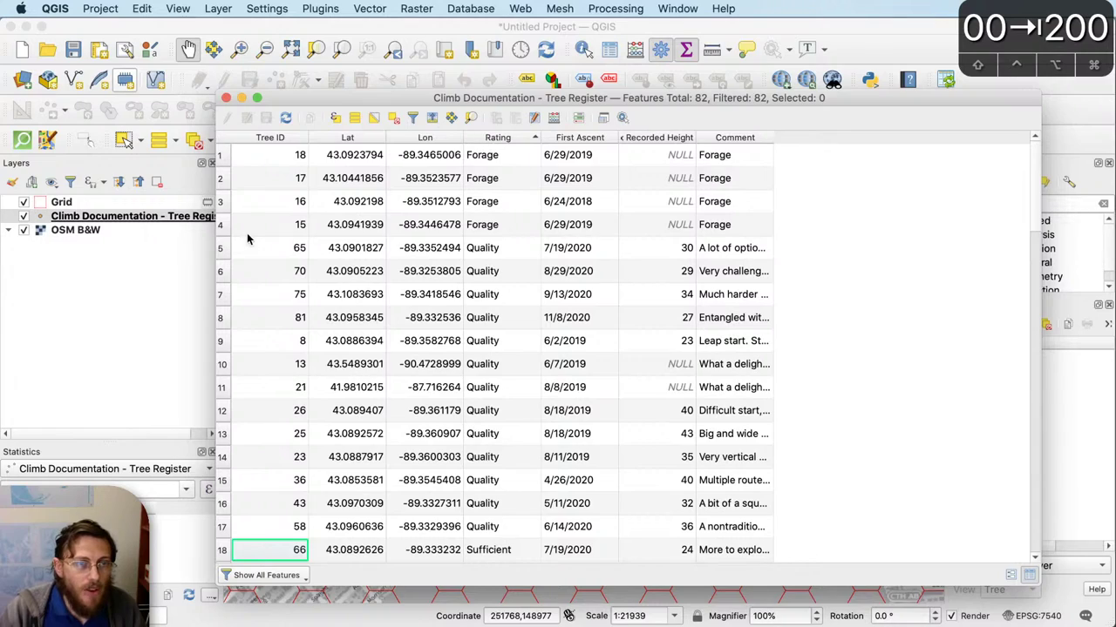
Step: Select the four Forage-rated trees in the attribute table and uncover the map behind it
left_click_drag(229, 226, 225, 169)
left_click_drag(332, 99, 698, 150)
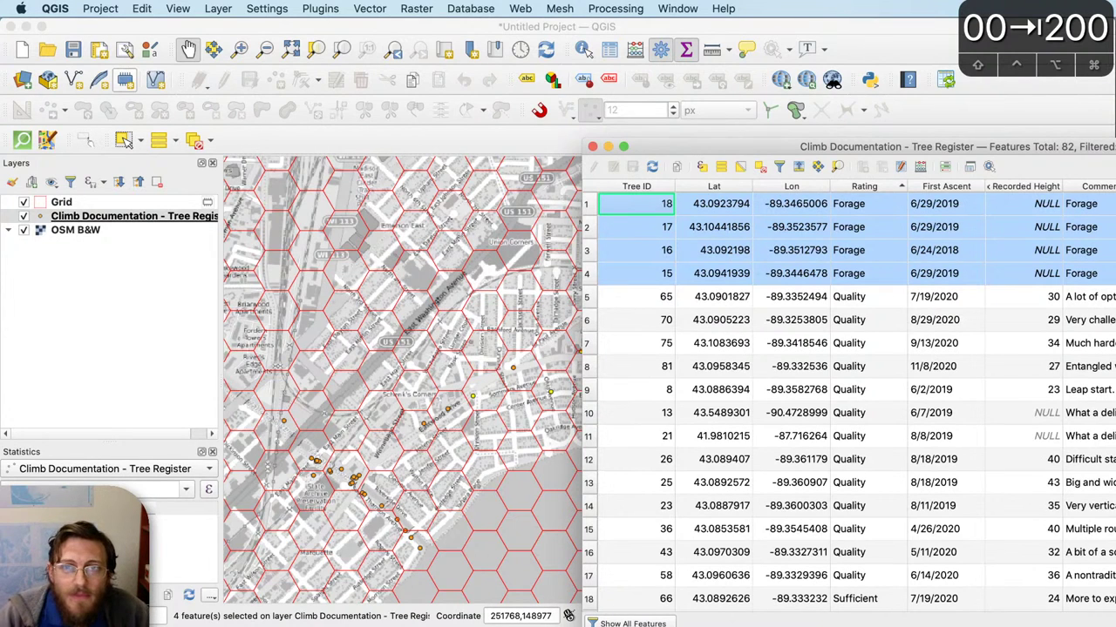
left_click_drag(664, 149, 602, 47)
Step: Select all the Quality-rated trees in the attribute table and close the table
left_click(523, 199)
scroll(613, 335, "down", 3)
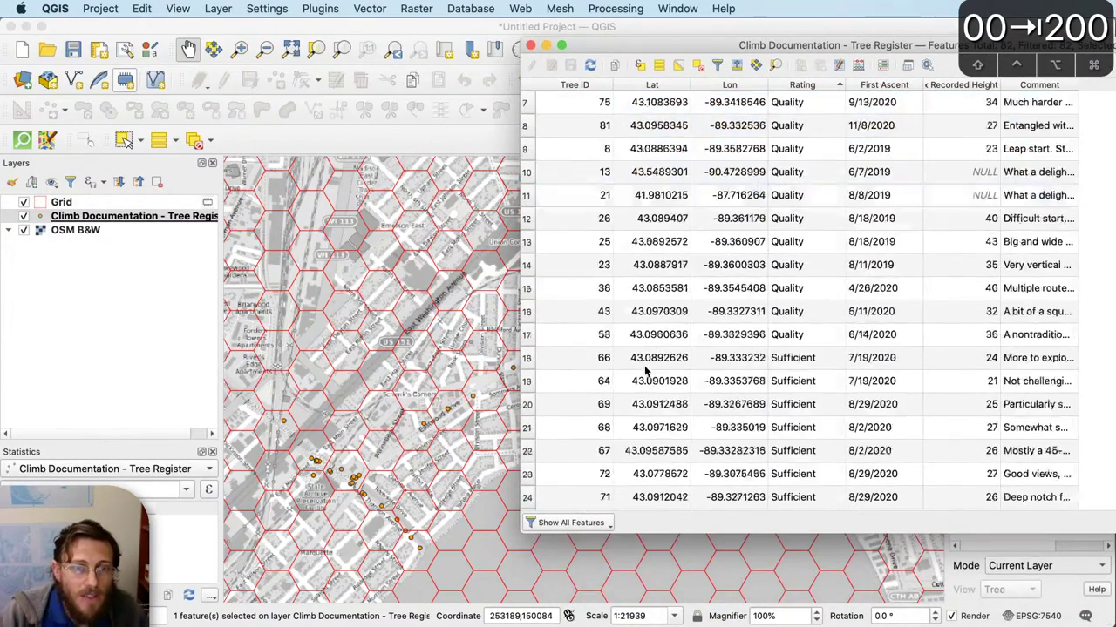
left_click(527, 264, "shift")
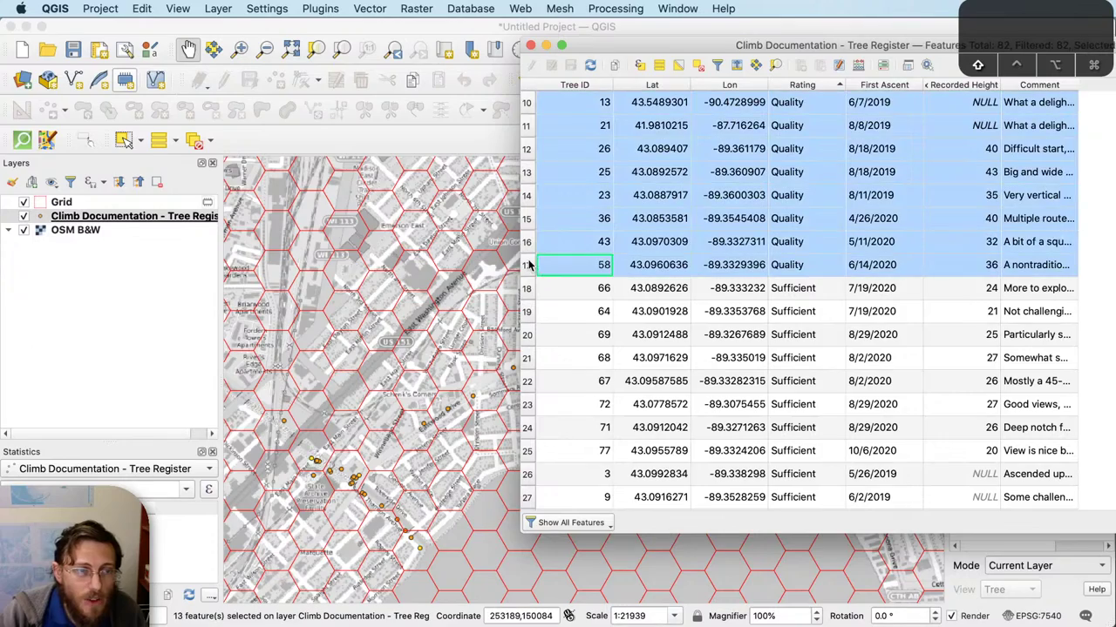
left_click_drag(525, 42, 707, 214)
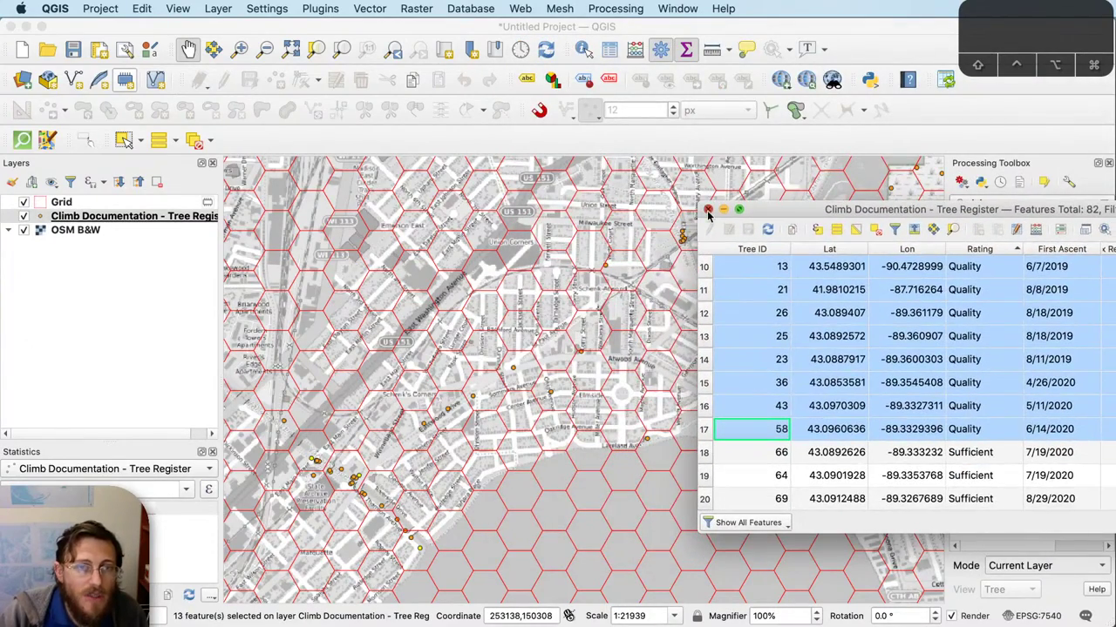
left_click(707, 211)
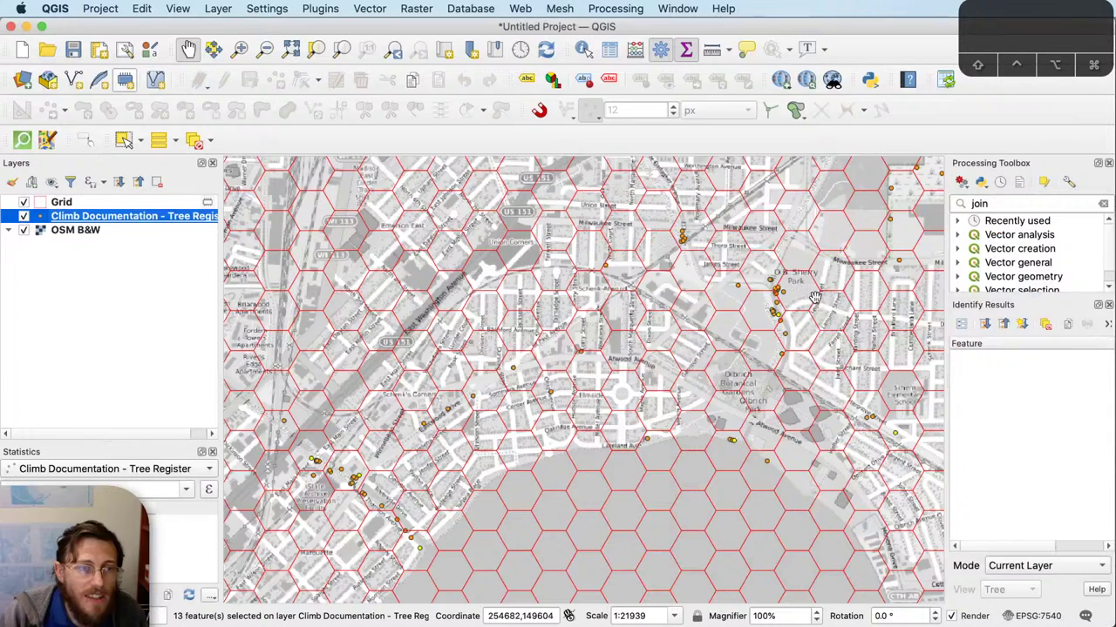
Step: Search the processing tools for "join" and open Join attributes by location (summary)
left_click(986, 206)
key("BackSpace")
key("BackSpace")
key("BackSpace")
key("BackSpace")
type("joi")
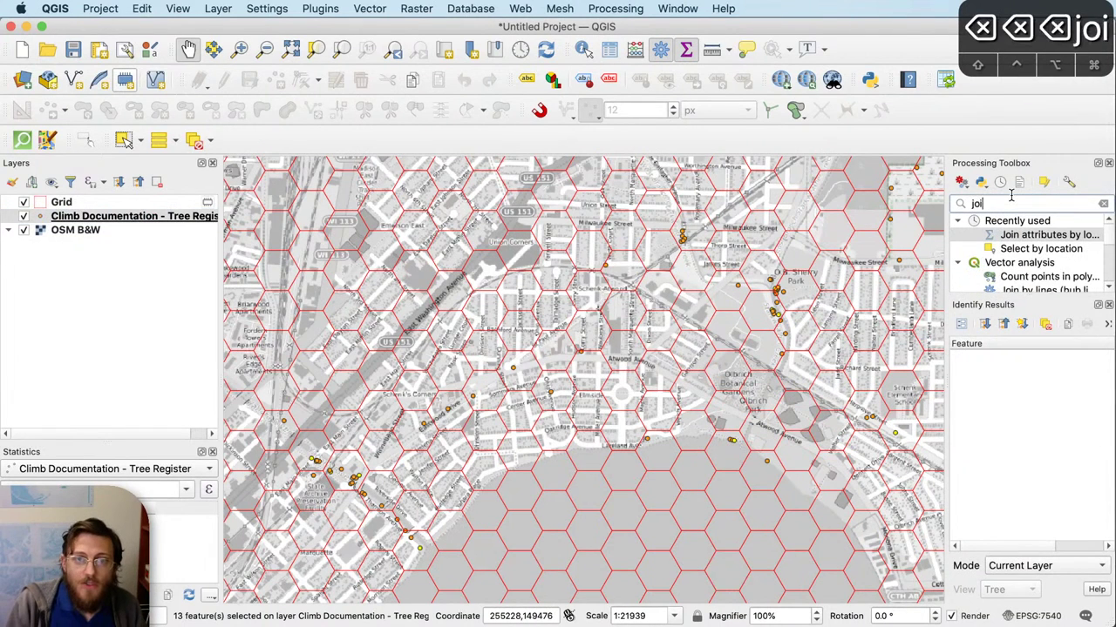
type("n")
left_click_drag(946, 251, 834, 250)
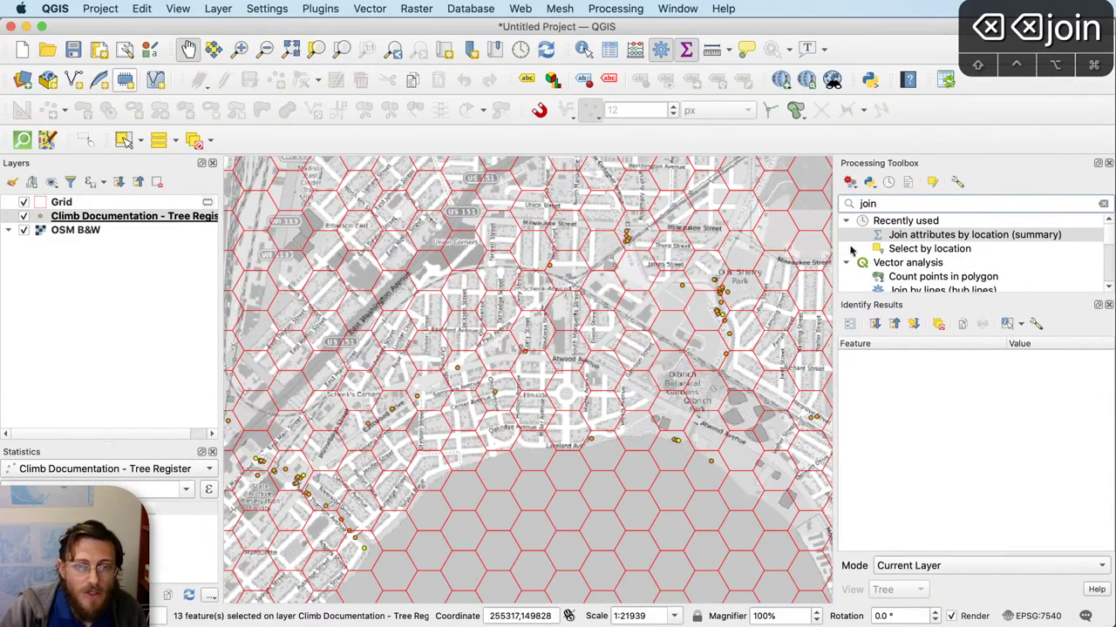
left_click(994, 239)
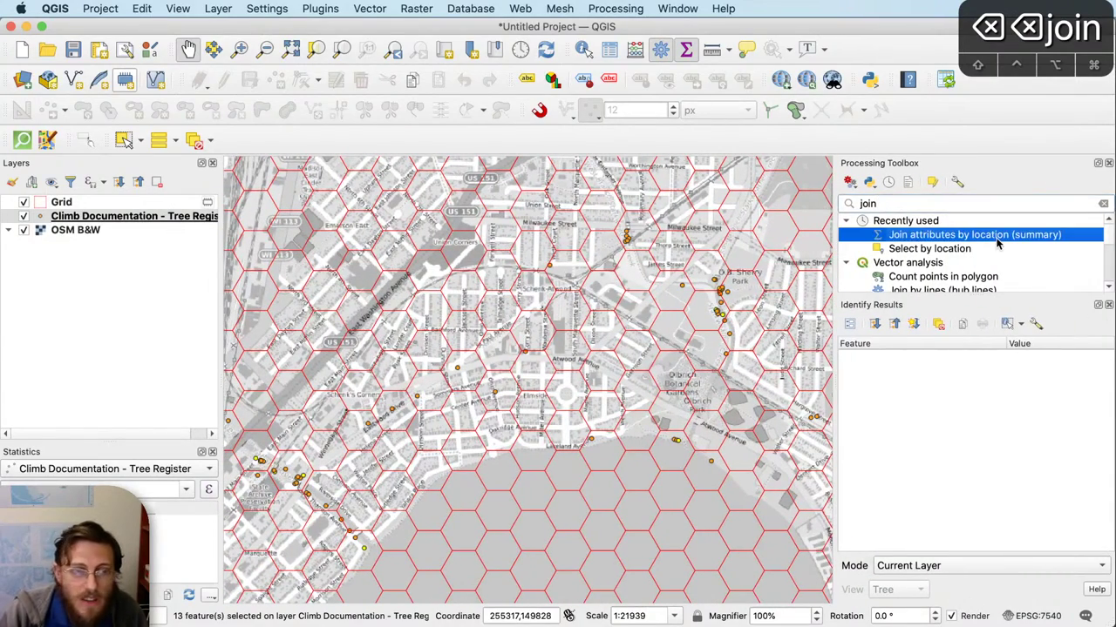
double_click(998, 242)
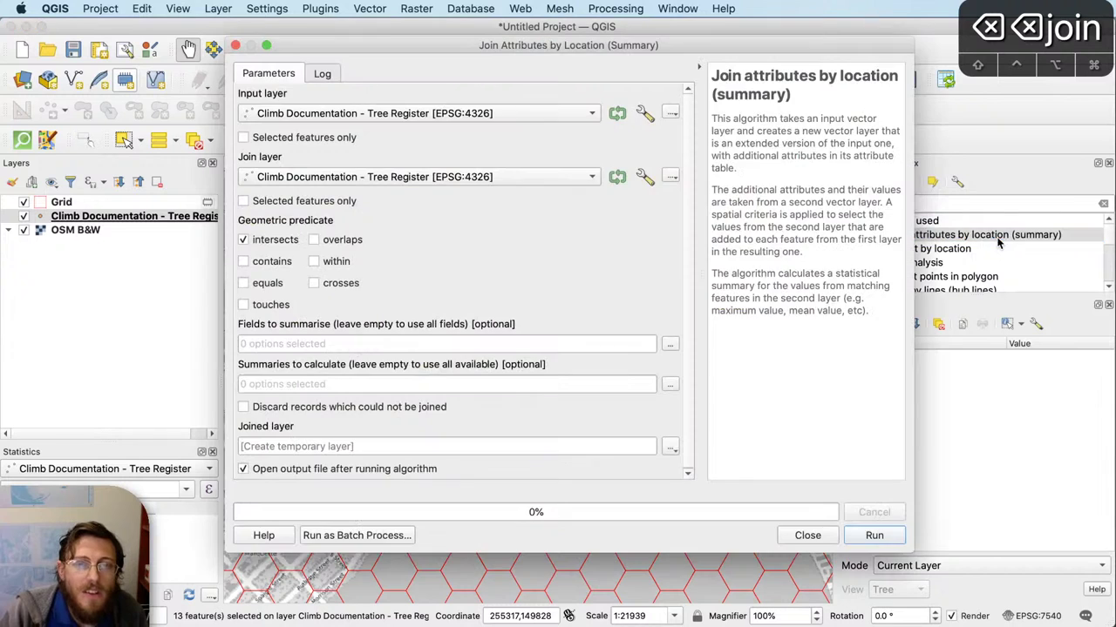
Step: Set Grid as the input layer, limit the Tree Register join layer to selected features, and choose Tree ID as the field to summarise
left_click(424, 109)
left_click(417, 131)
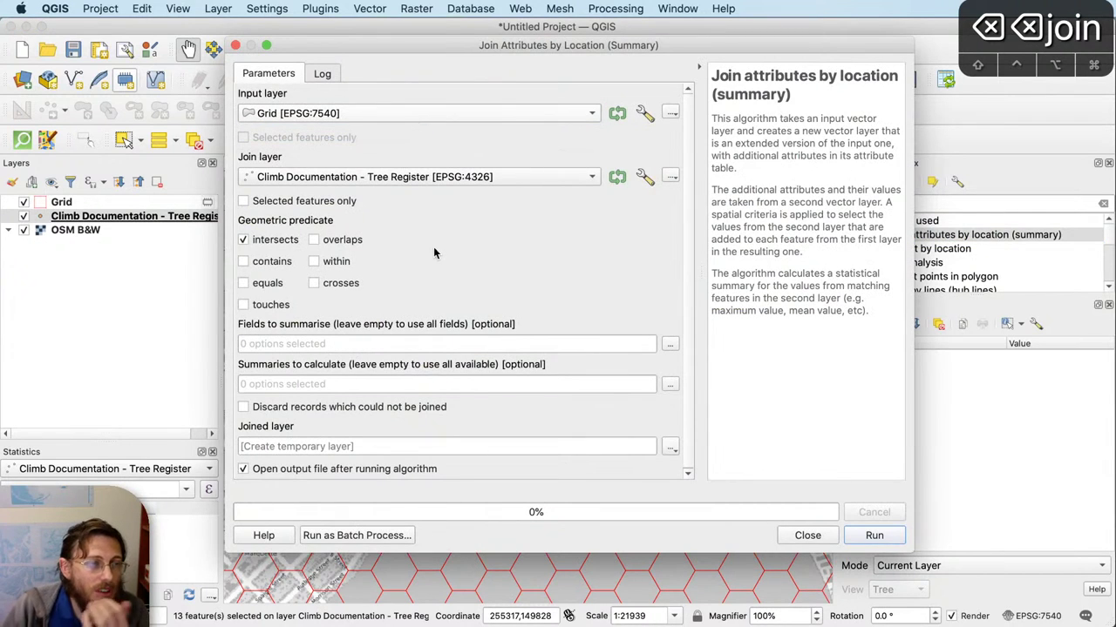
left_click(244, 202)
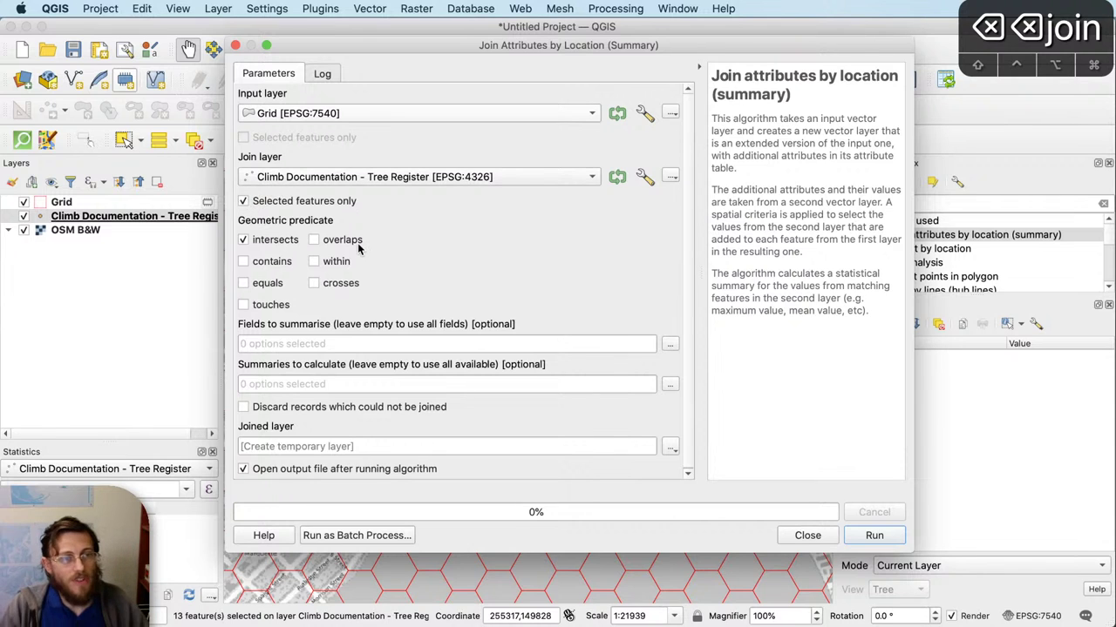
left_click(670, 345)
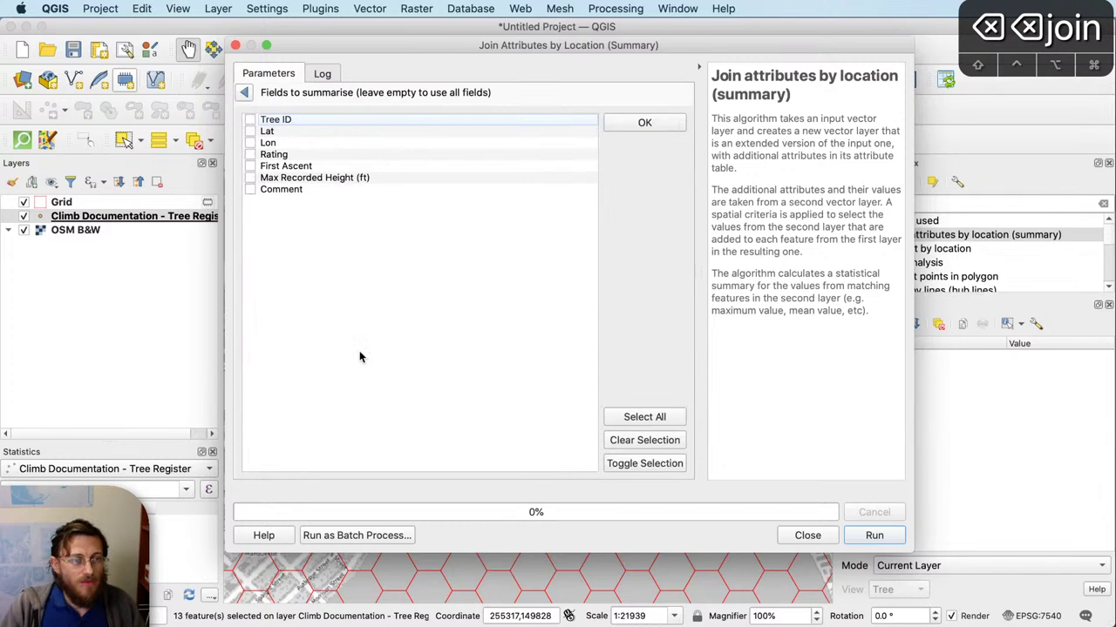
left_click(250, 123)
left_click(643, 127)
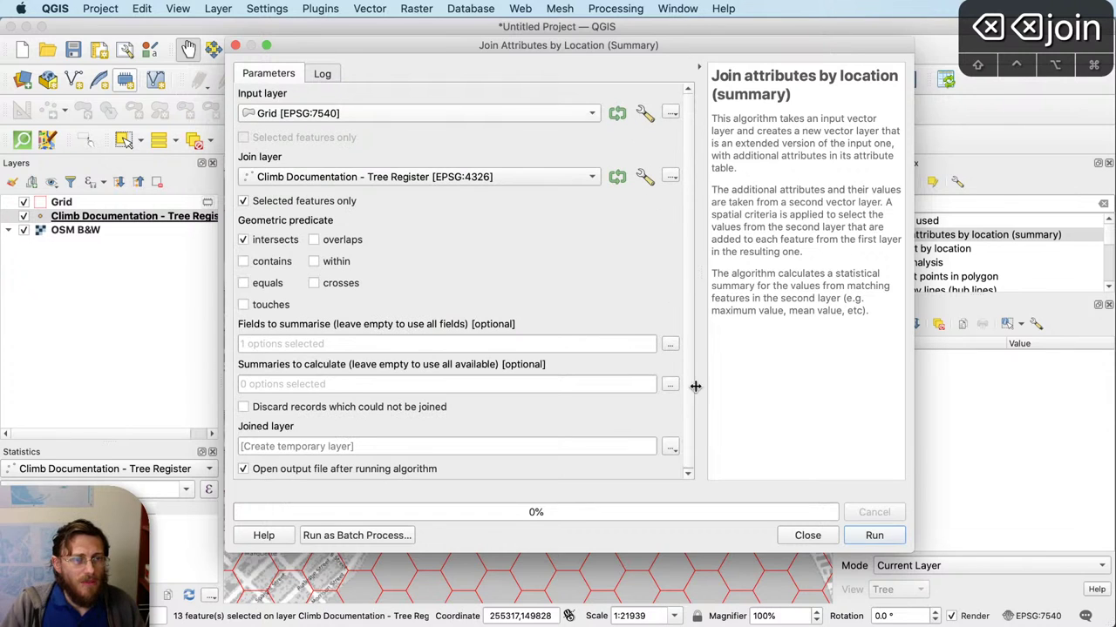
Step: Limit the join summaries to count, run the join into a temporary layer, and close the tool
left_click(668, 386)
left_click(250, 119)
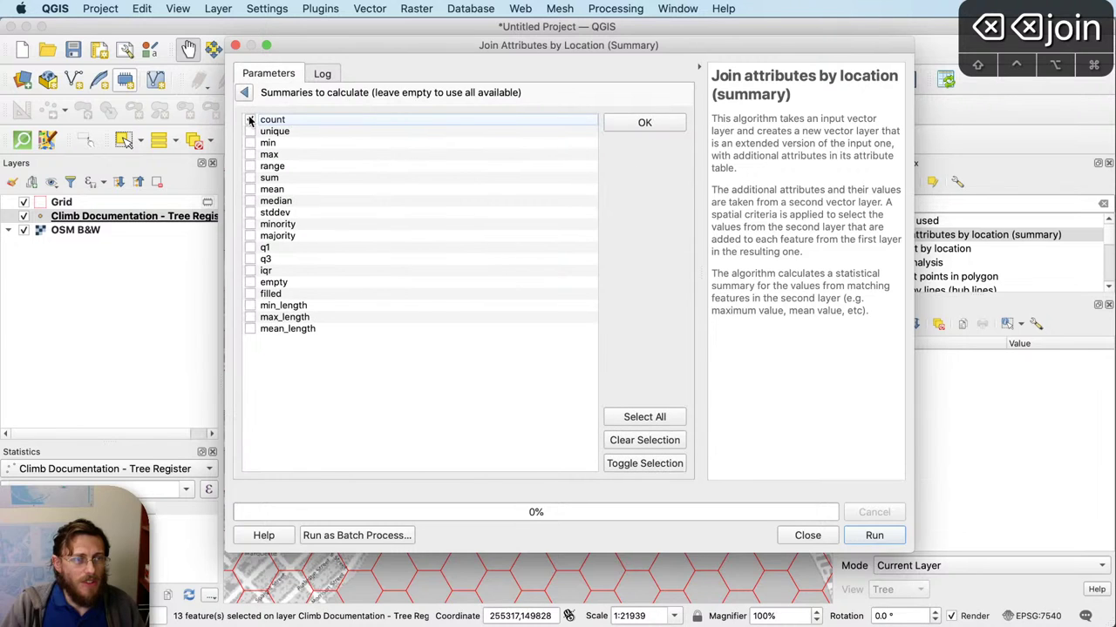
left_click(640, 125)
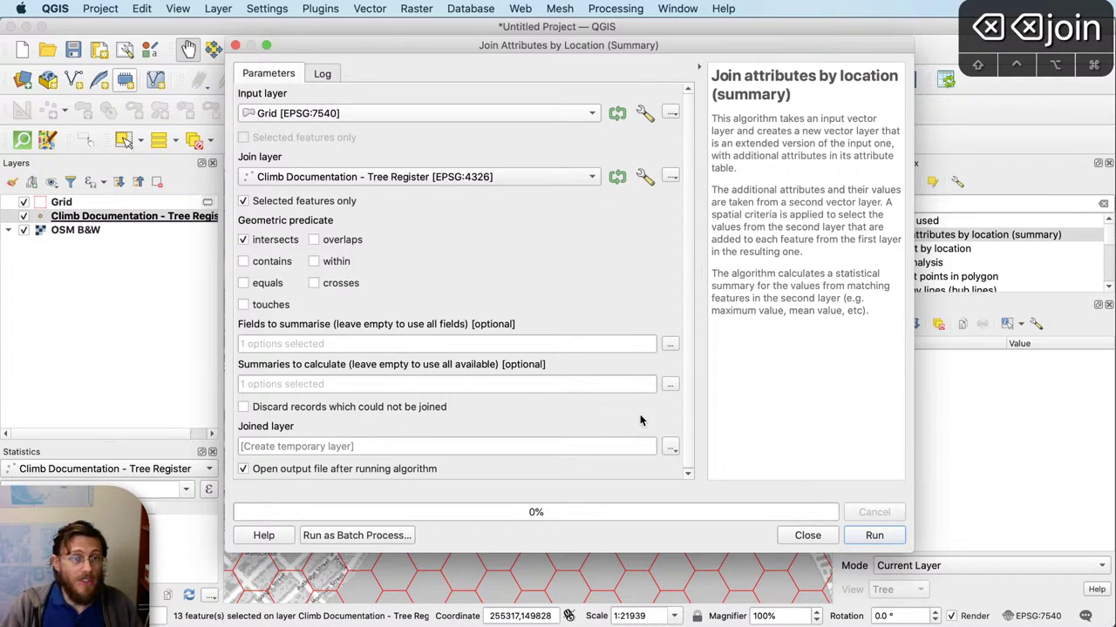
left_click(886, 542)
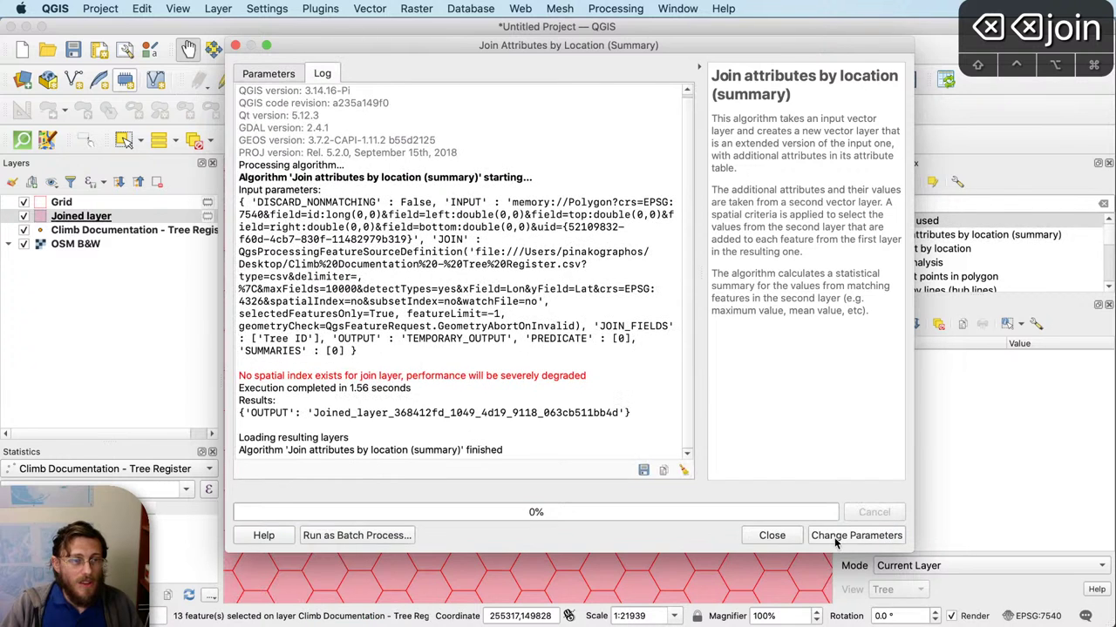
left_click(795, 539)
Step: Hide the Grid and Tree Register layers and open the joined layer's attribute table
left_click(23, 202)
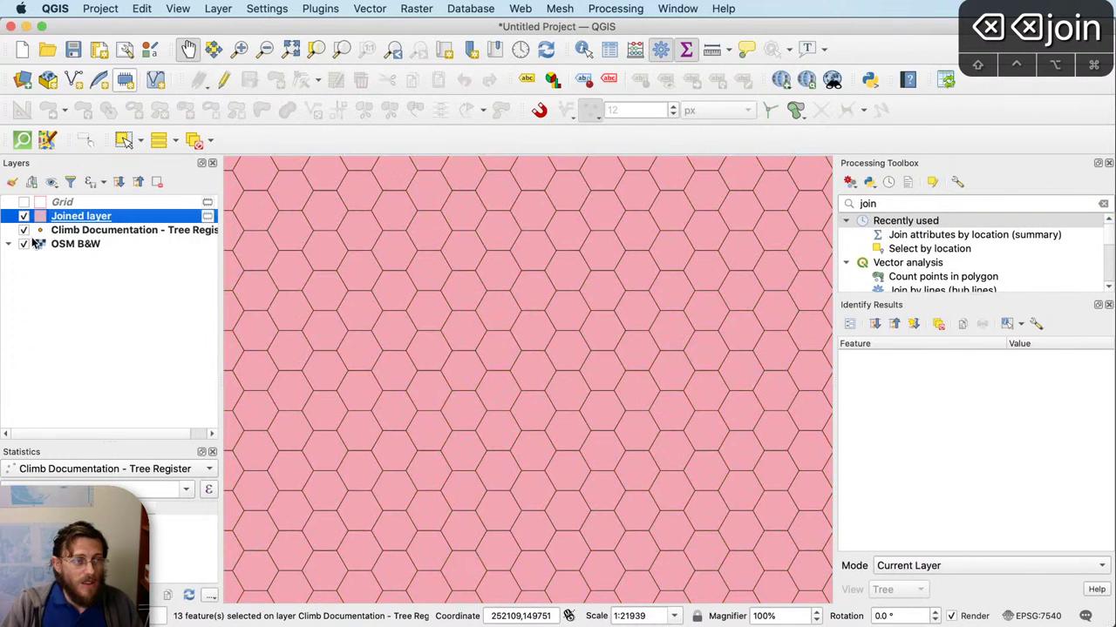
left_click(23, 230)
right_click(130, 222)
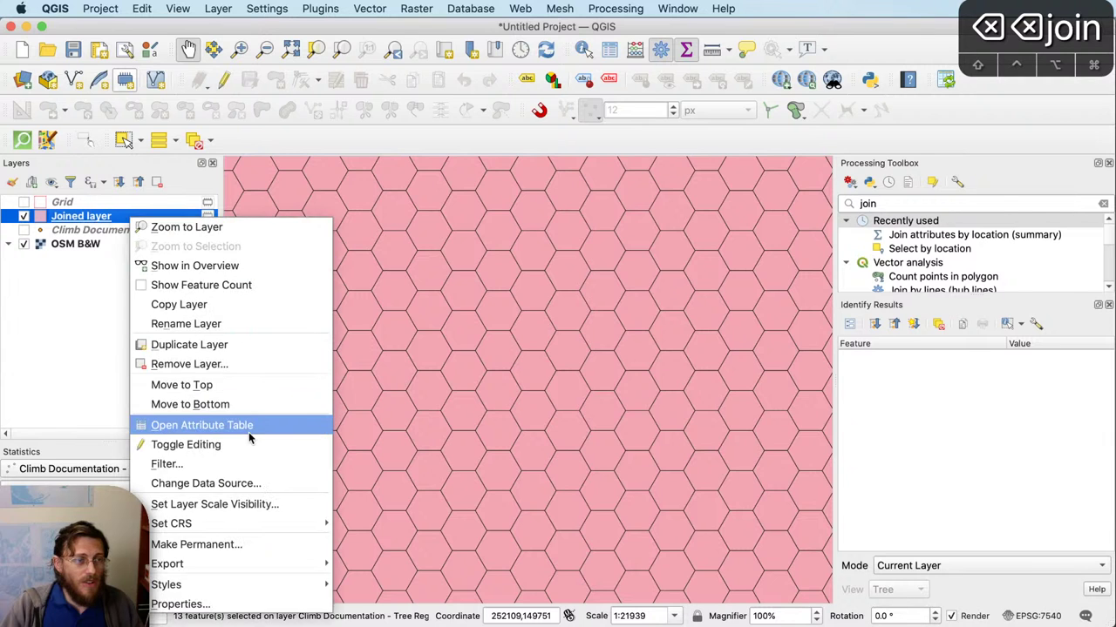
left_click(206, 424)
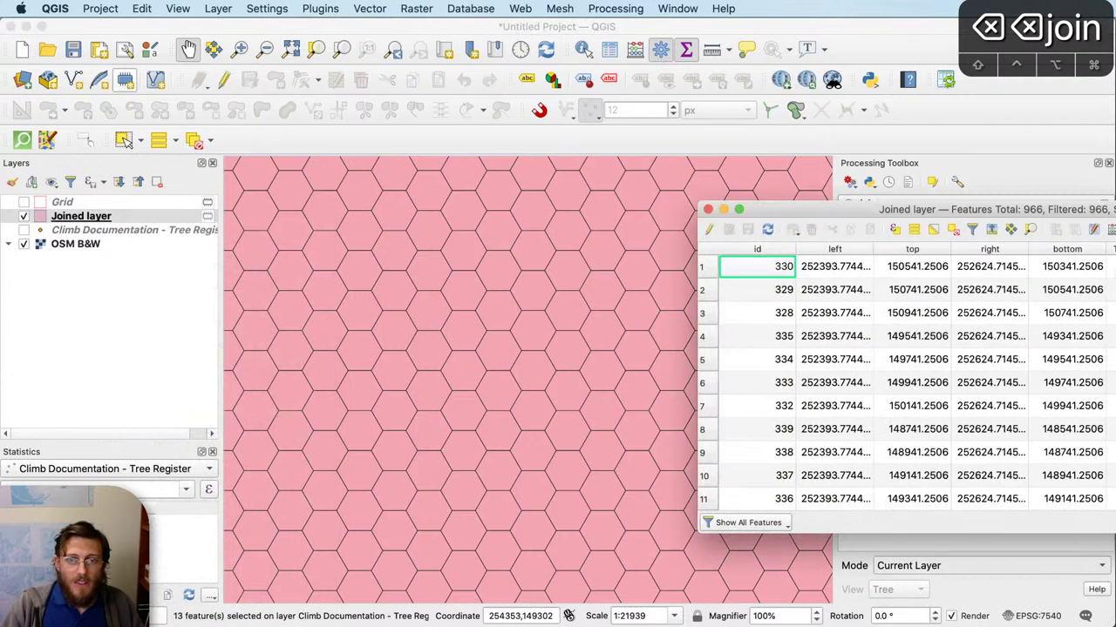
Step: Select the top rows of the joined layer's table in turn to locate their hexagons, ending with only hexagon 292 selected
left_click_drag(708, 276, 713, 316)
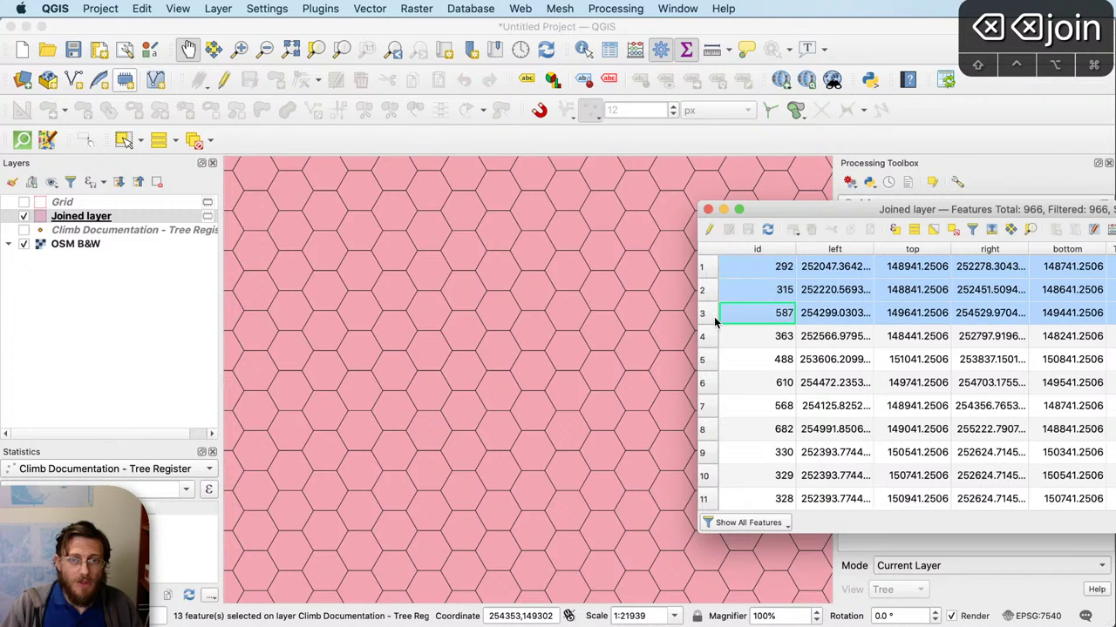
left_click_drag(774, 216, 883, 185)
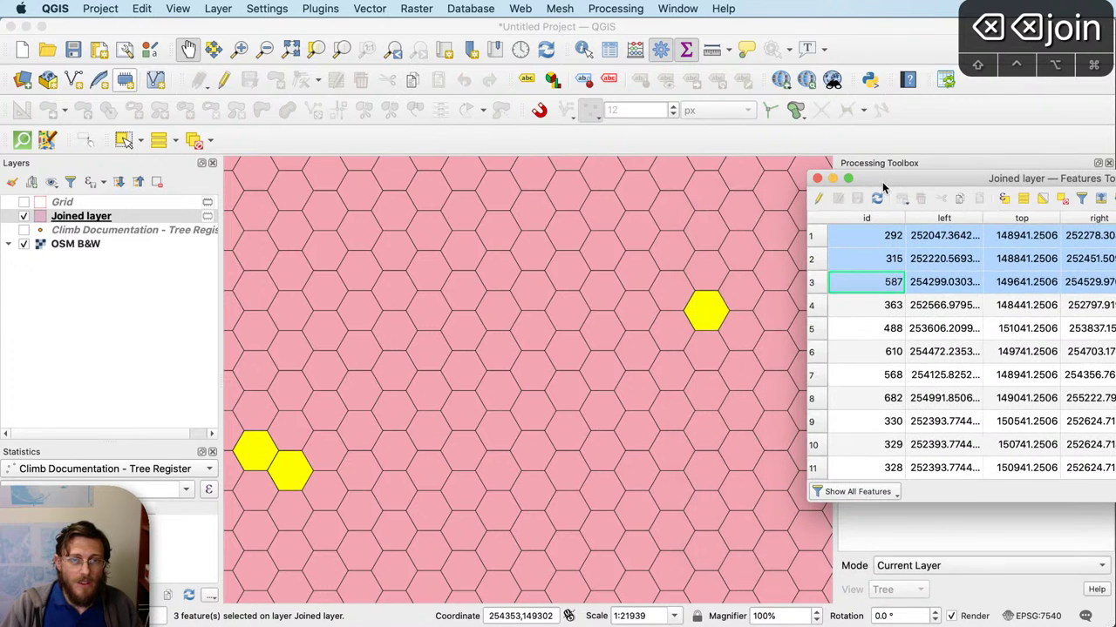
left_click_drag(819, 307, 828, 395)
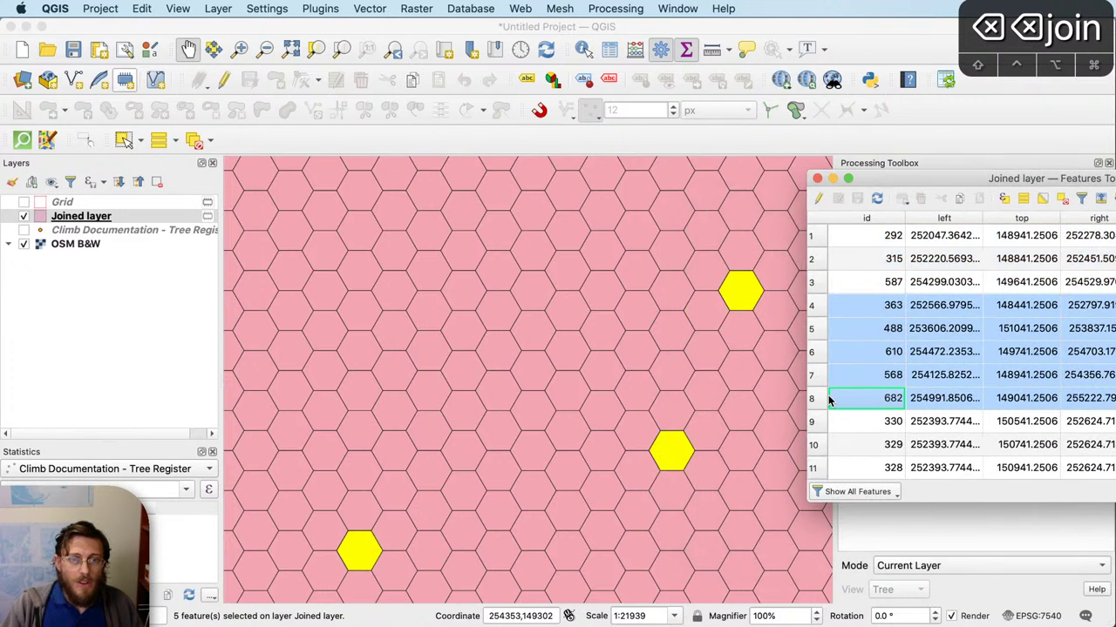
left_click(825, 244)
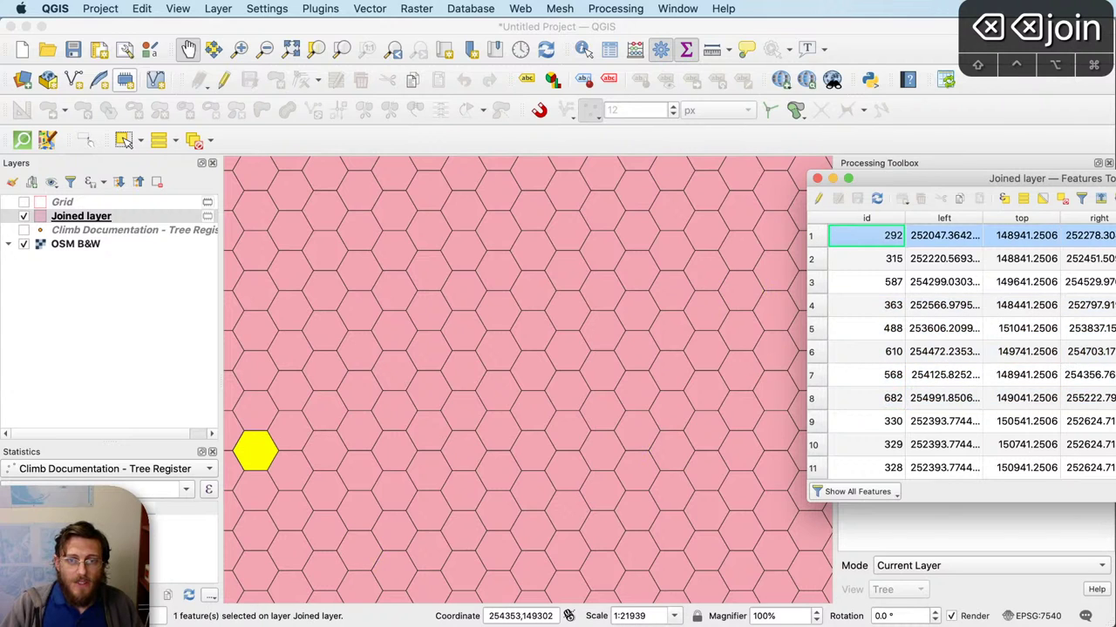
Step: Create a whole-number field named Quality from "Tree ID_count", updating only the selected hexagon
left_click(1099, 199)
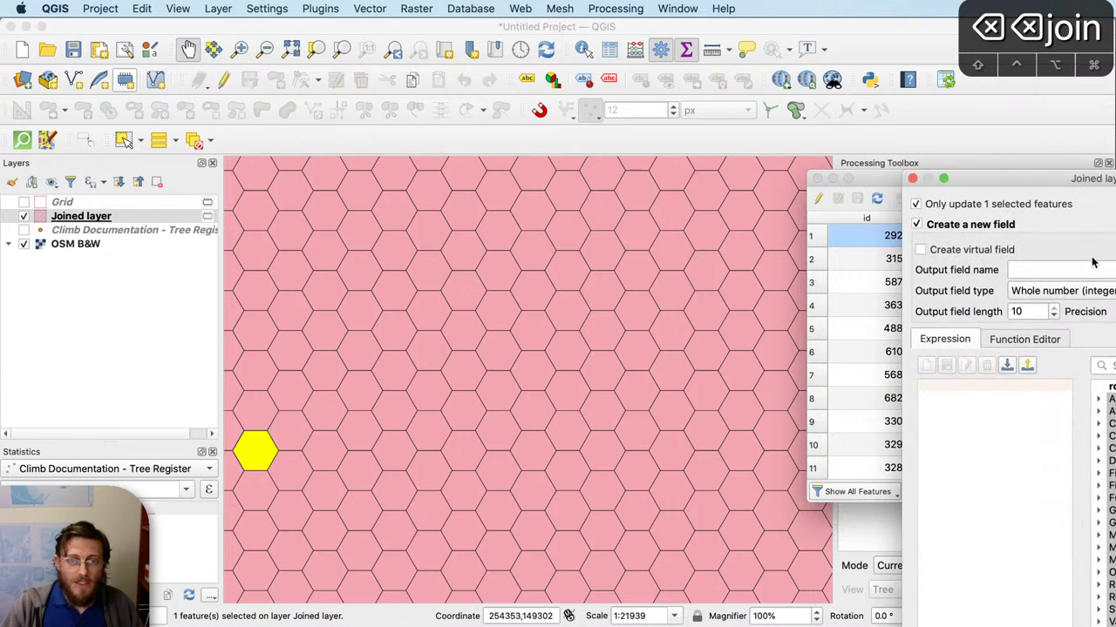
type("Quality")
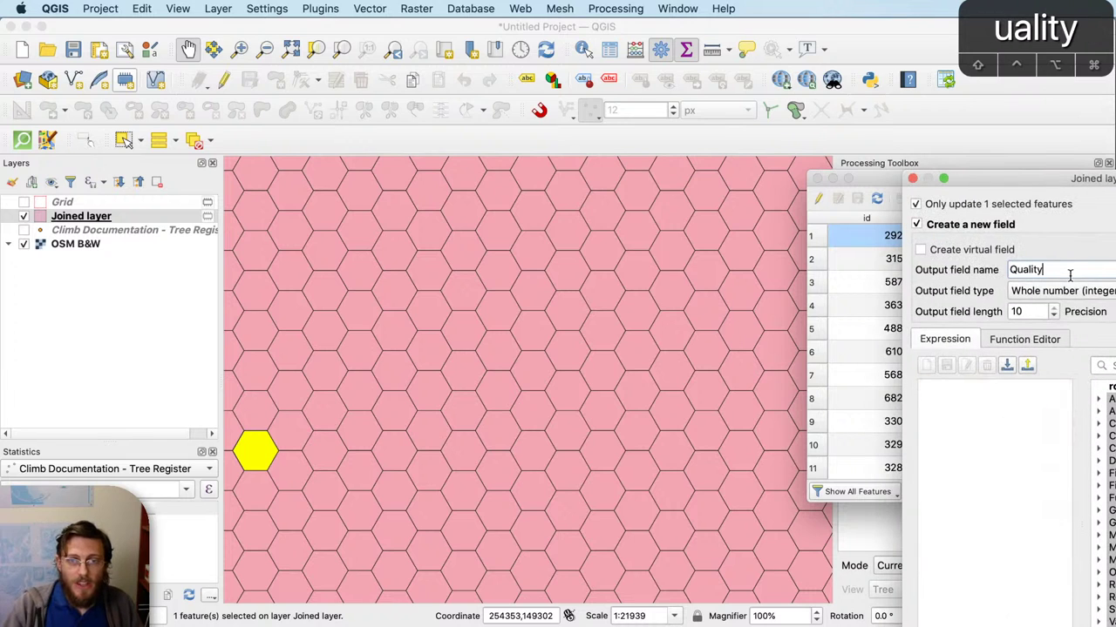
left_click(1099, 475)
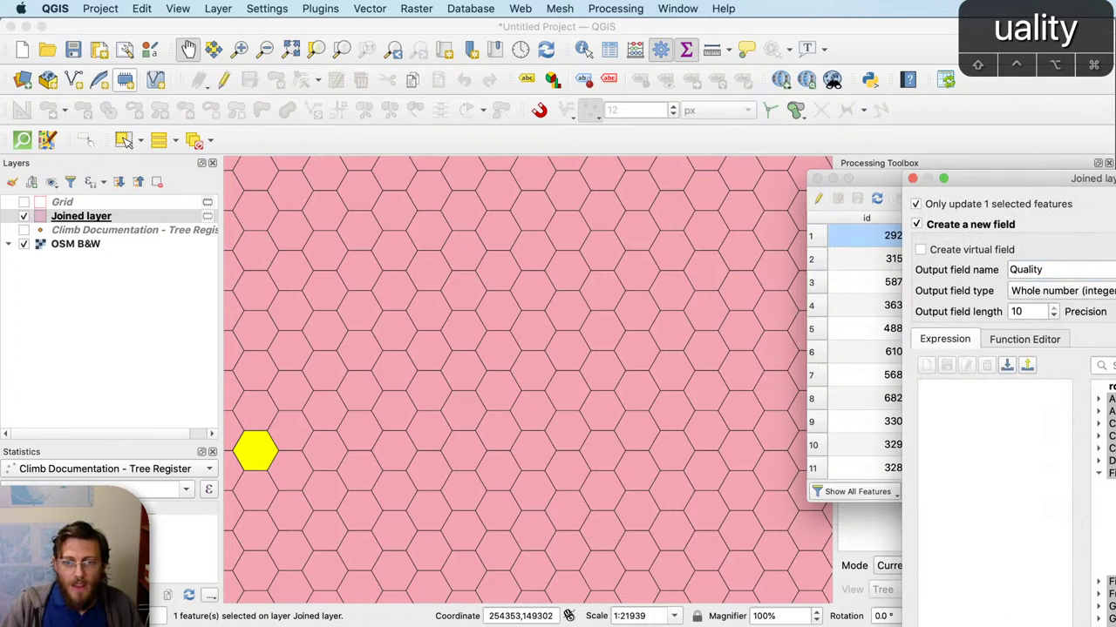
double_click(1103, 570)
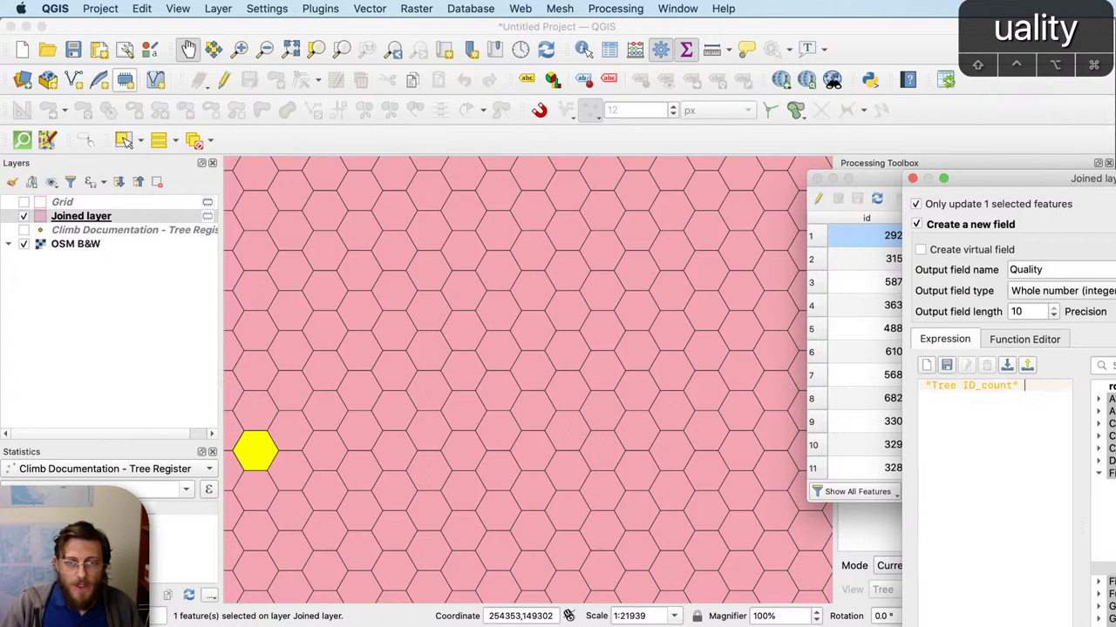
left_click_drag(1109, 183, 434, 161)
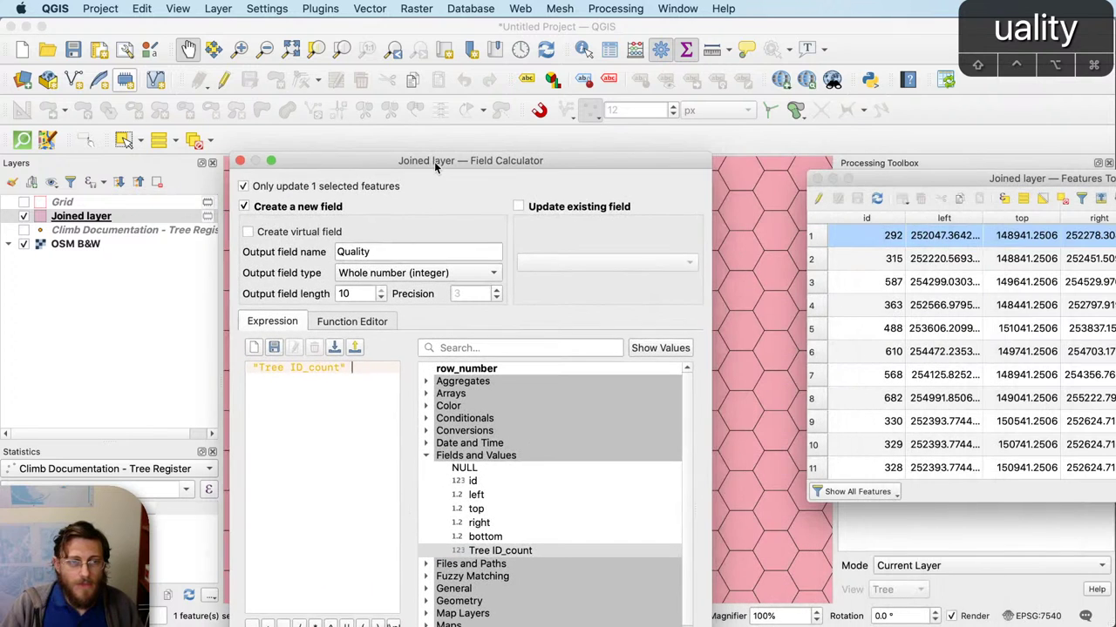
key("Return")
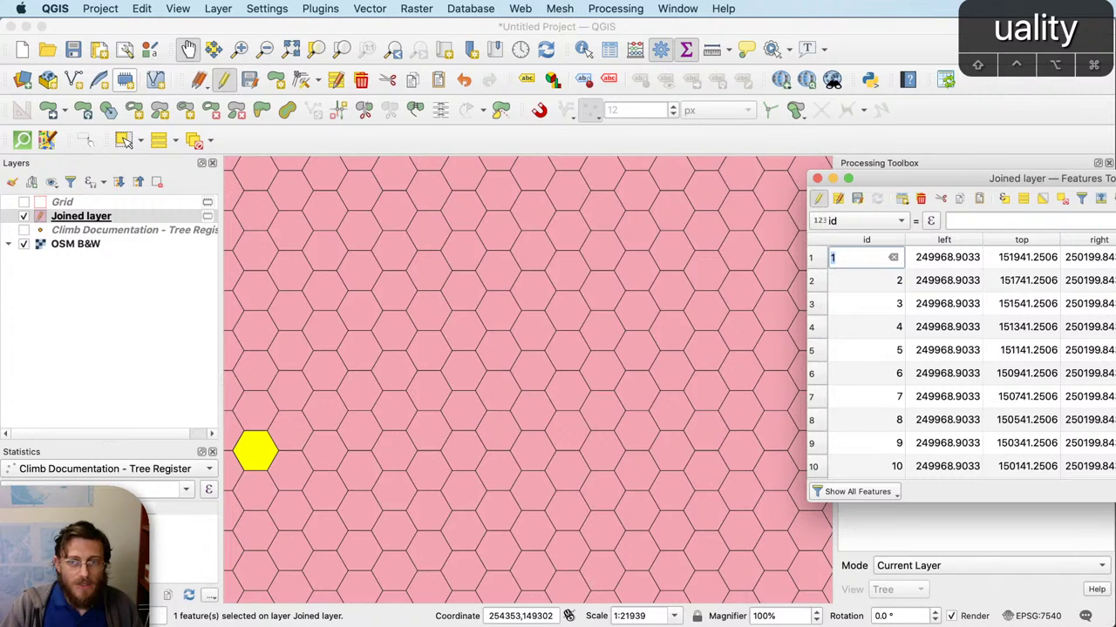
Step: Delete the Tree ID_count field from the joined layer
key("ctrl+l")
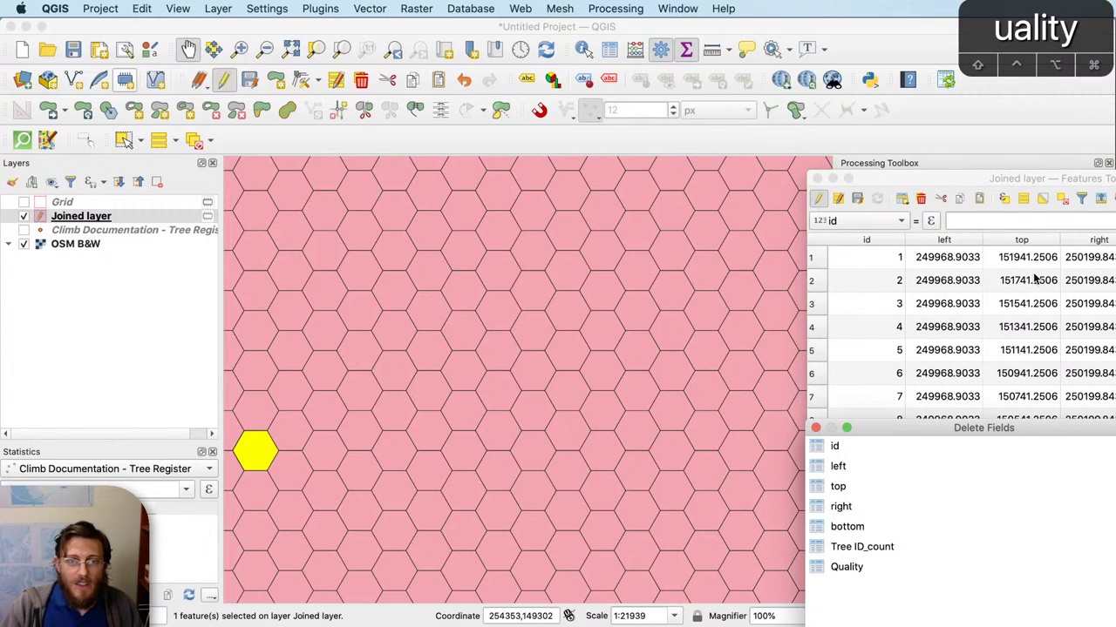
left_click(862, 546)
key("Return")
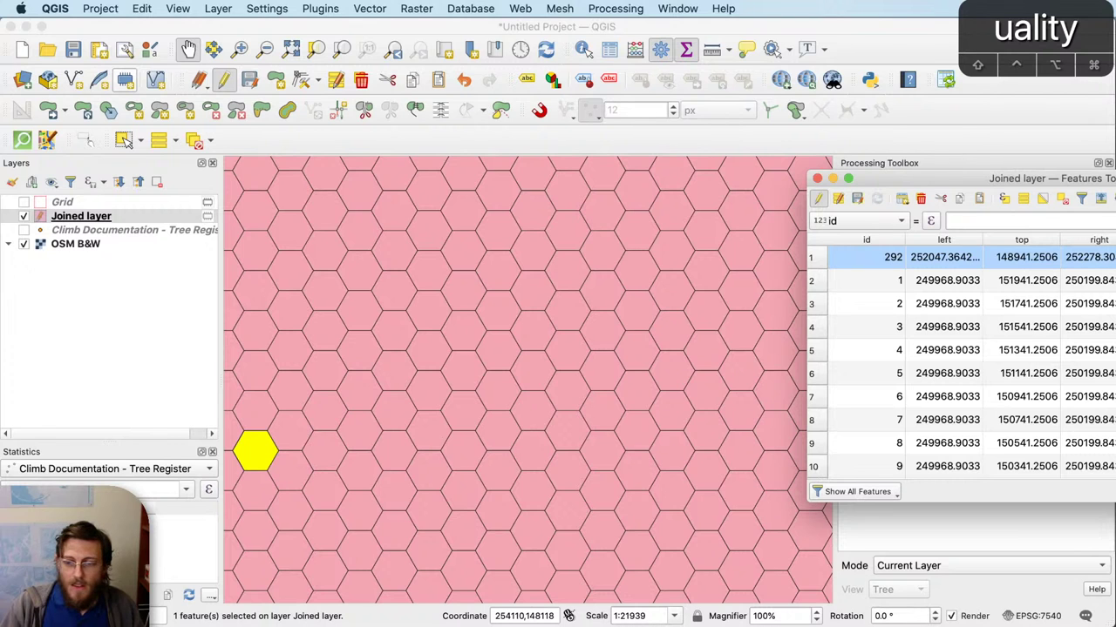
Step: Switch to Chrome to view the Various Isotype Halftones map page, and uncover the QGIS window again
key("super+Tab")
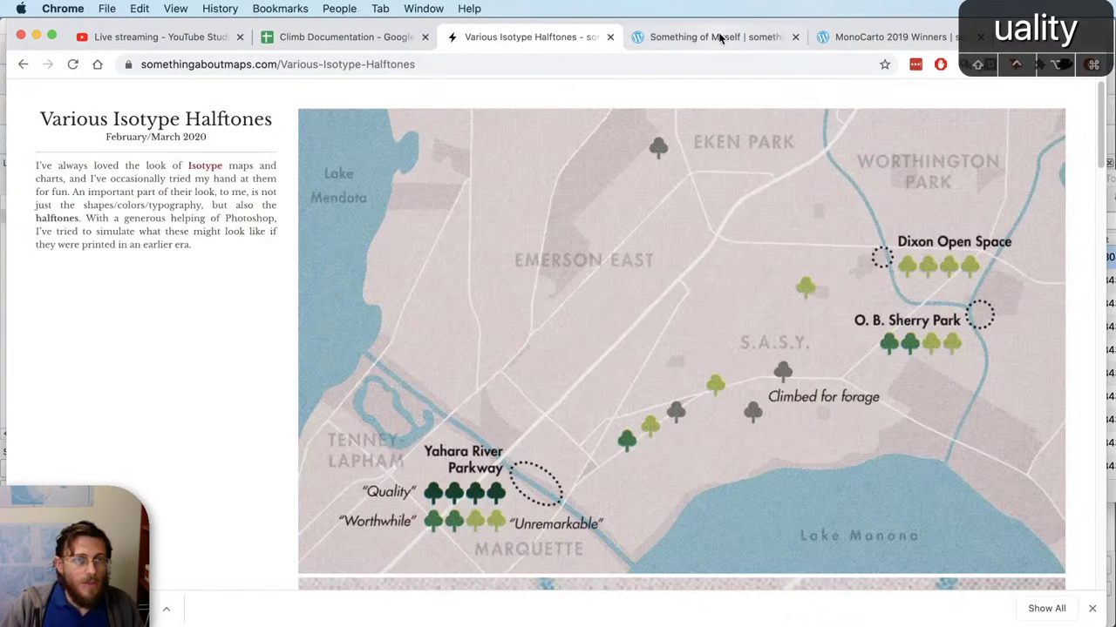
left_click_drag(746, 23, 1115, 108)
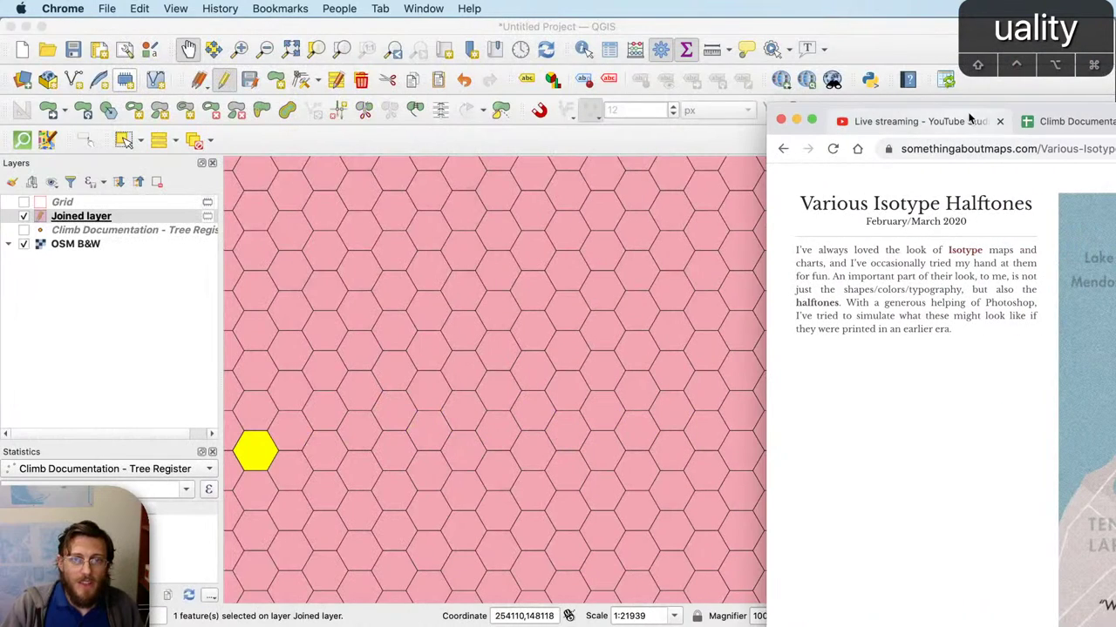
left_click_drag(958, 117, 1115, 87)
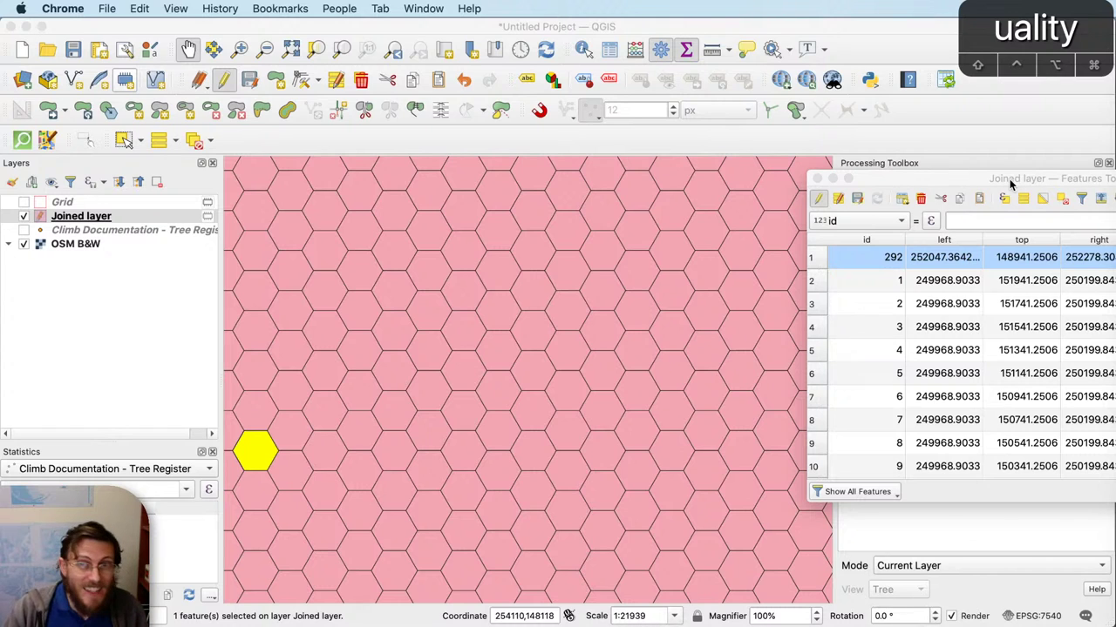
Step: End editing of the joined layer and save its changes
left_click_drag(1011, 179, 769, 278)
left_click(575, 298)
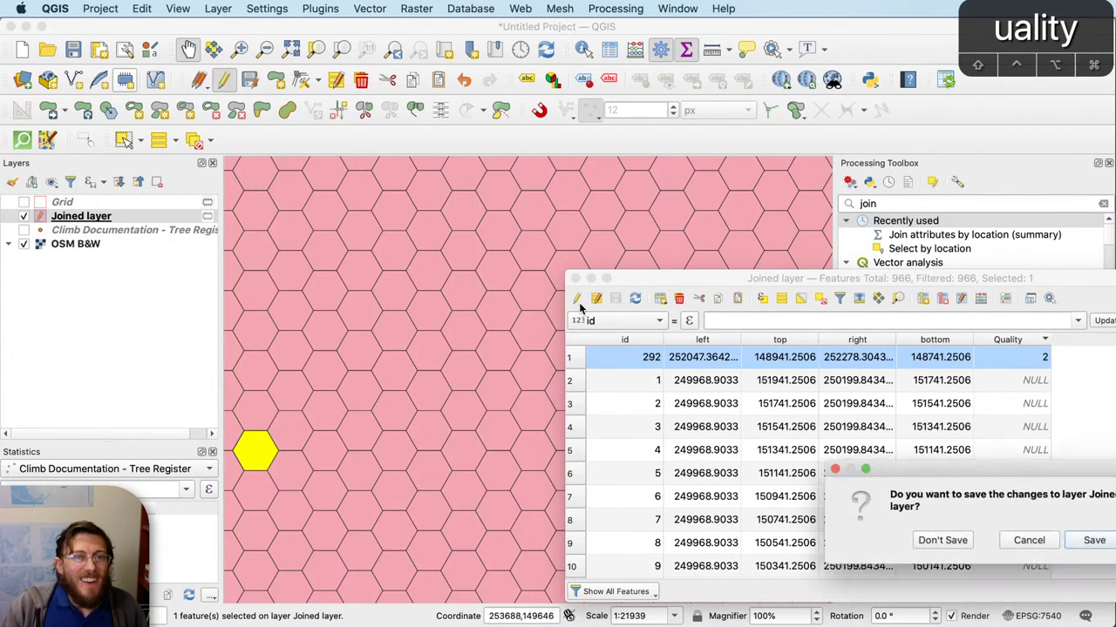
left_click(1100, 541)
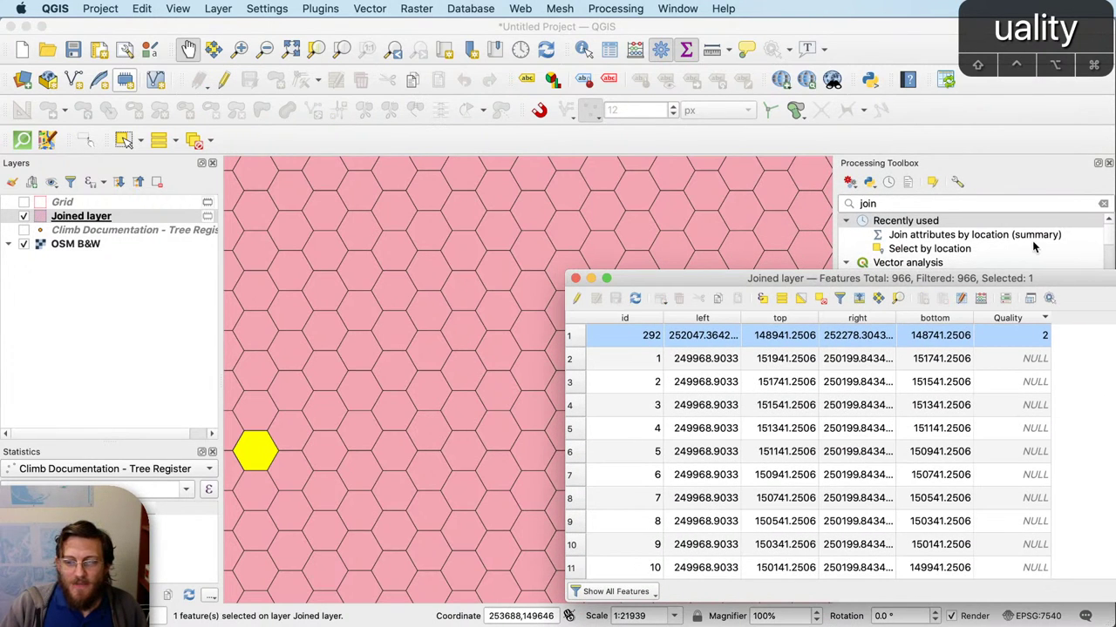
Step: Clear the joined layer's feature selection and close its attribute table
left_click_drag(1098, 277, 924, 205)
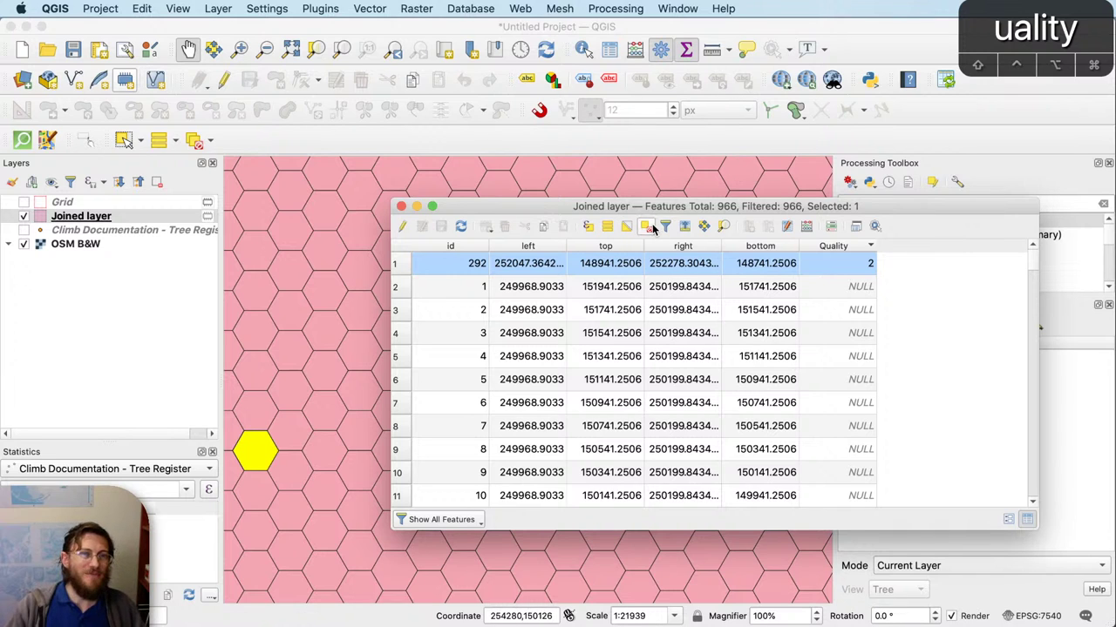
left_click_drag(667, 207, 665, 175)
left_click(646, 194)
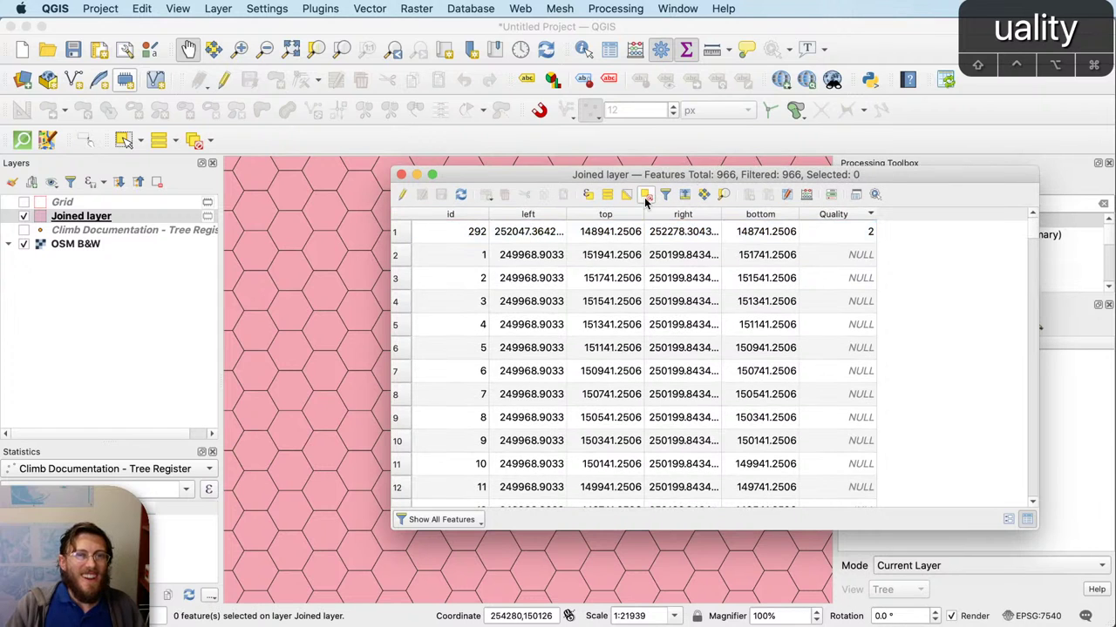
key("super+w")
Step: Open the attribute table of the Climb Documentation - Tree Register layer
left_click(101, 216)
left_click(148, 206)
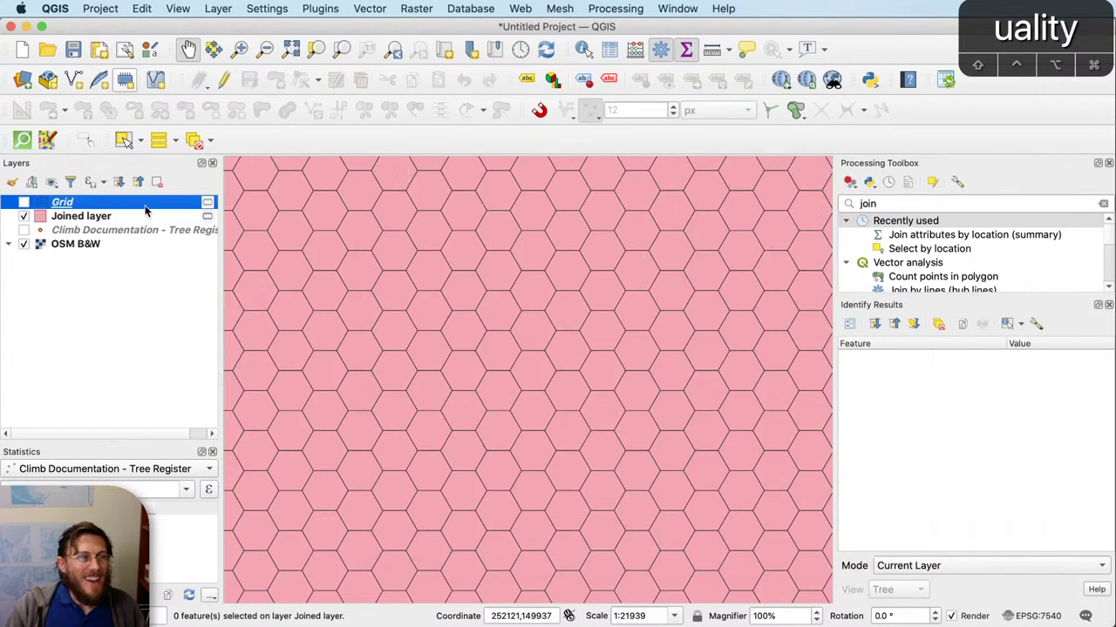
left_click(129, 228)
right_click(129, 229)
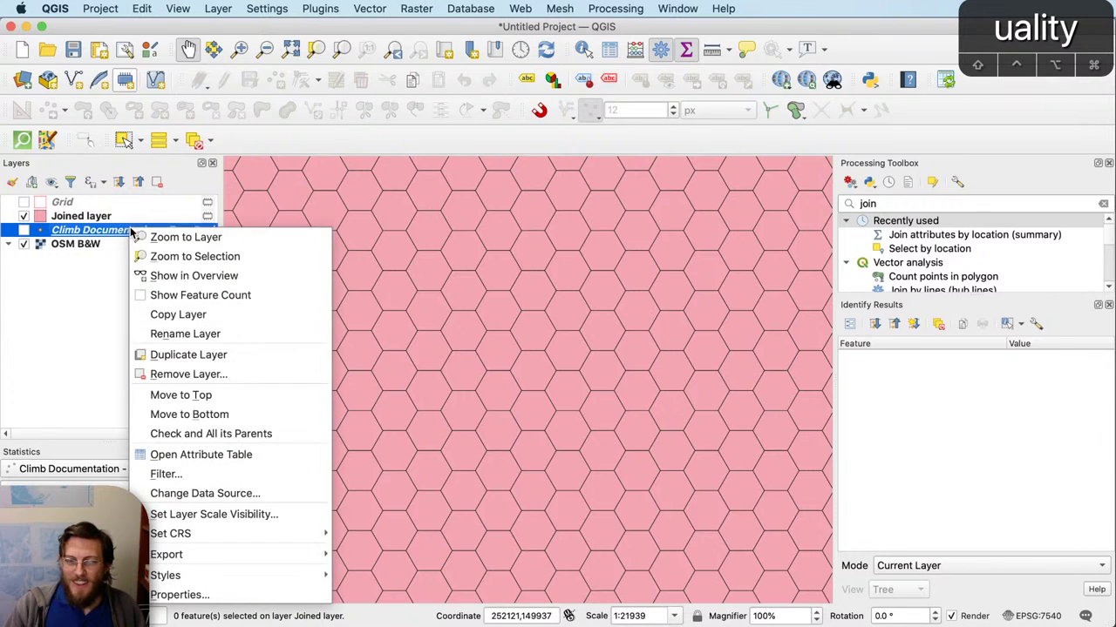
left_click(223, 455)
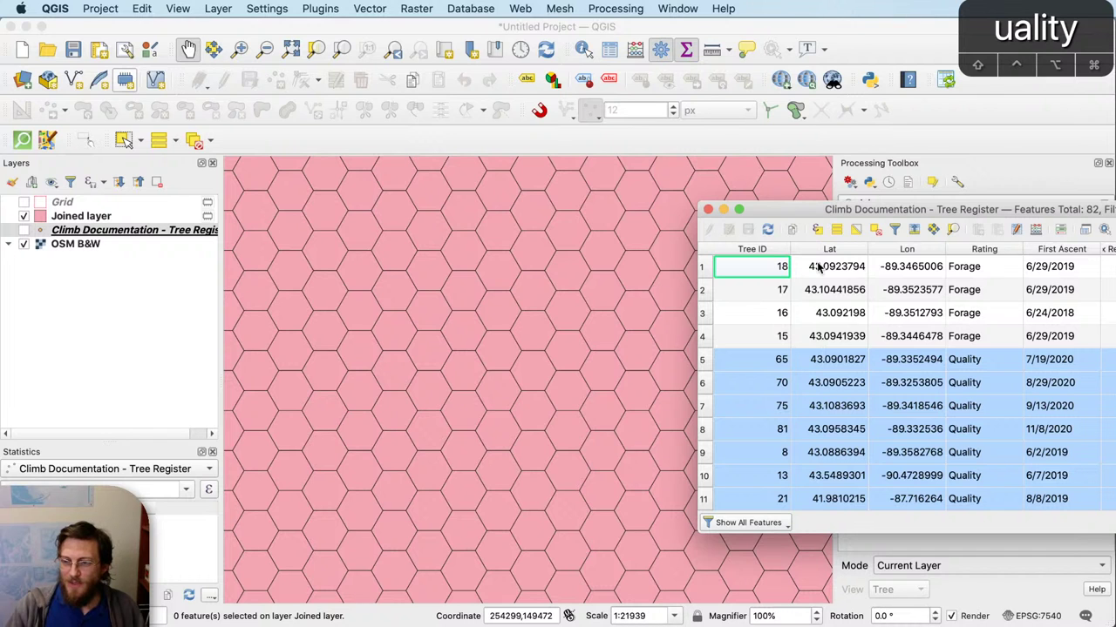
left_click_drag(1058, 212, 768, 189)
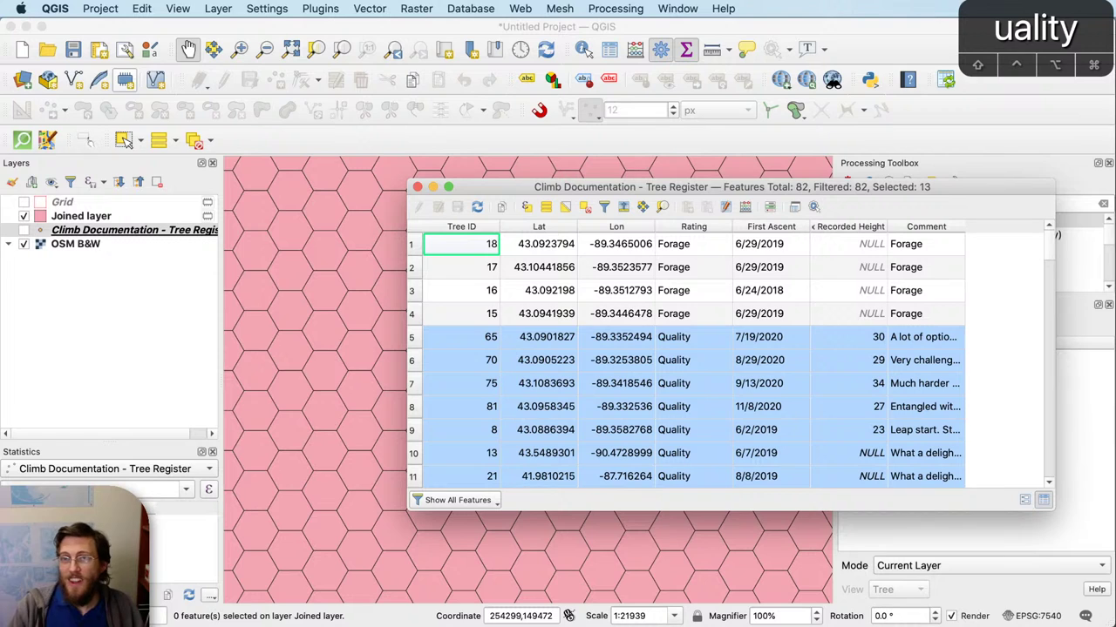
Step: Switch to Chrome, open the YouTube channel from somethingaboutmaps.com, browse its uploads and playlists, and uncover QGIS again
key("super+Tab")
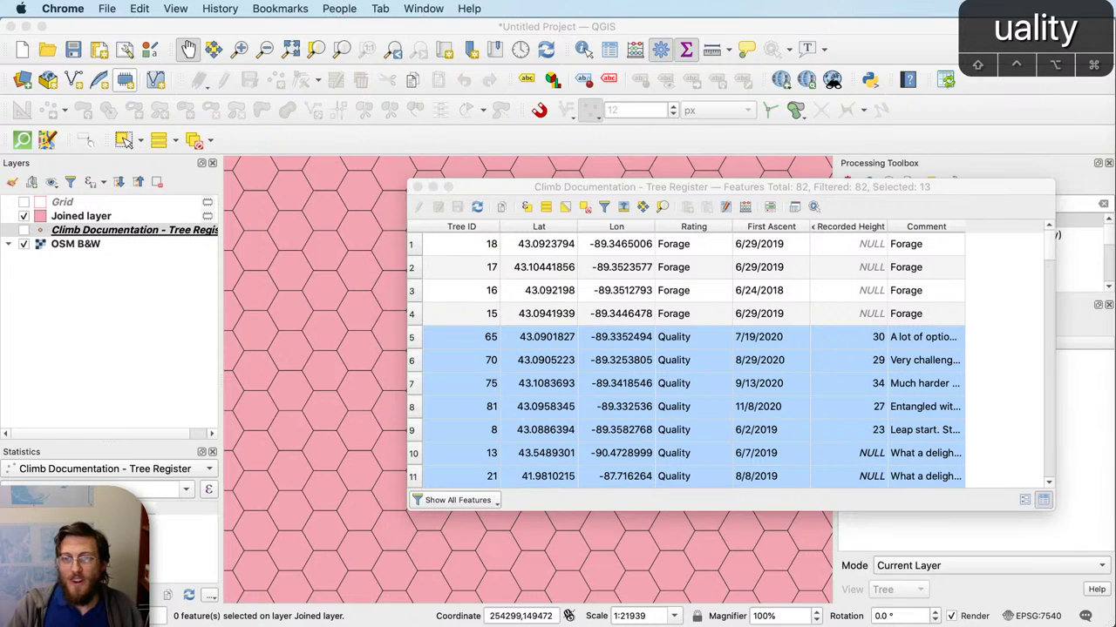
key("ctrl+Right")
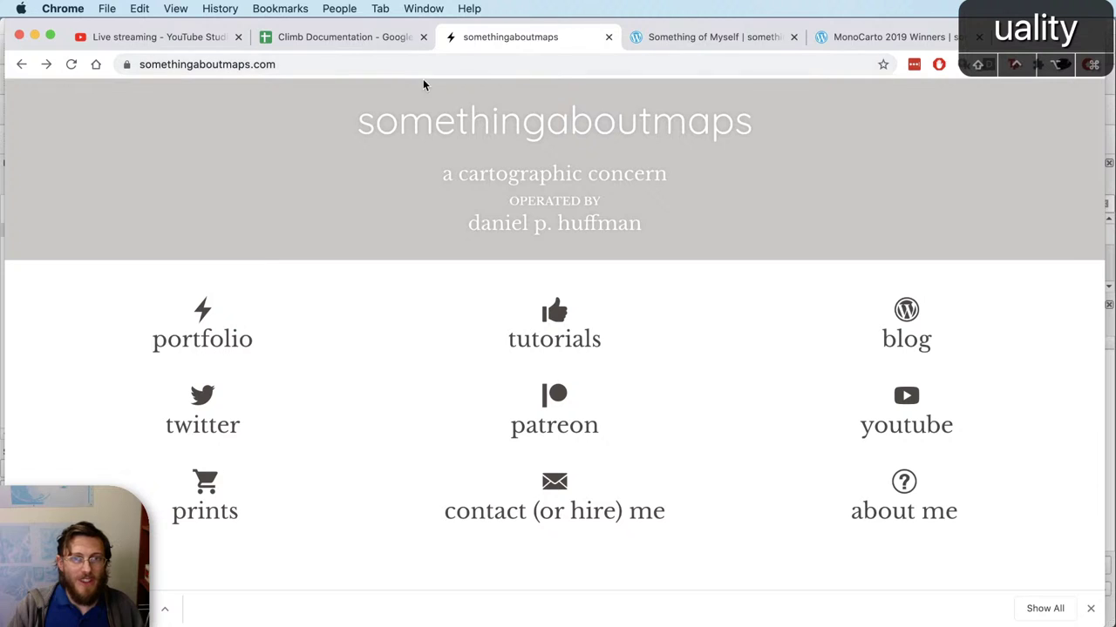
left_click(905, 408)
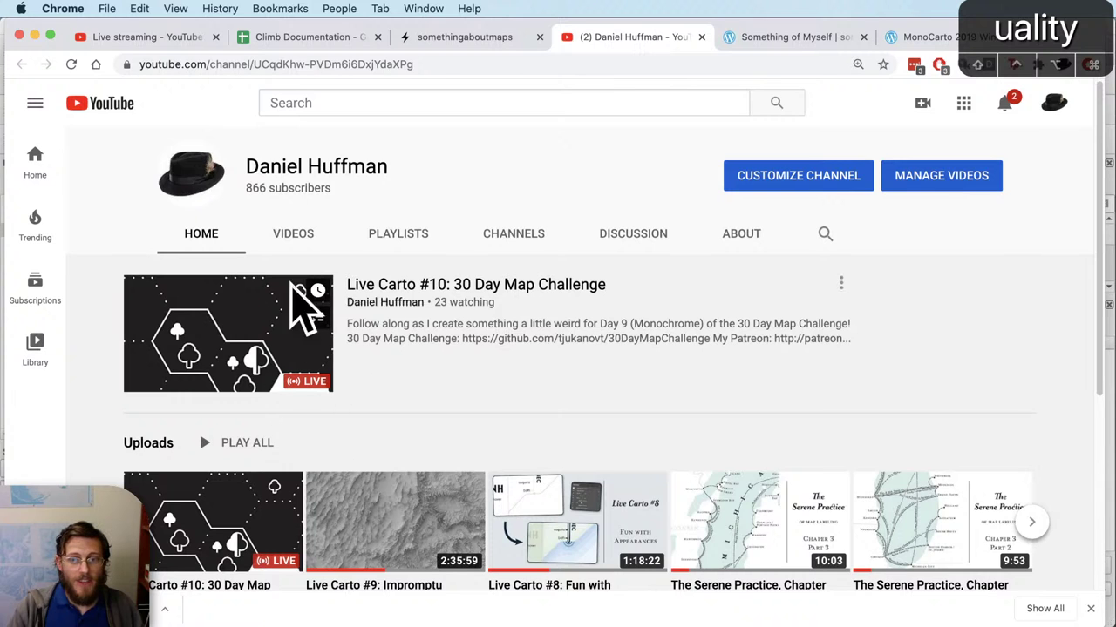
scroll(642, 378, "down", 5)
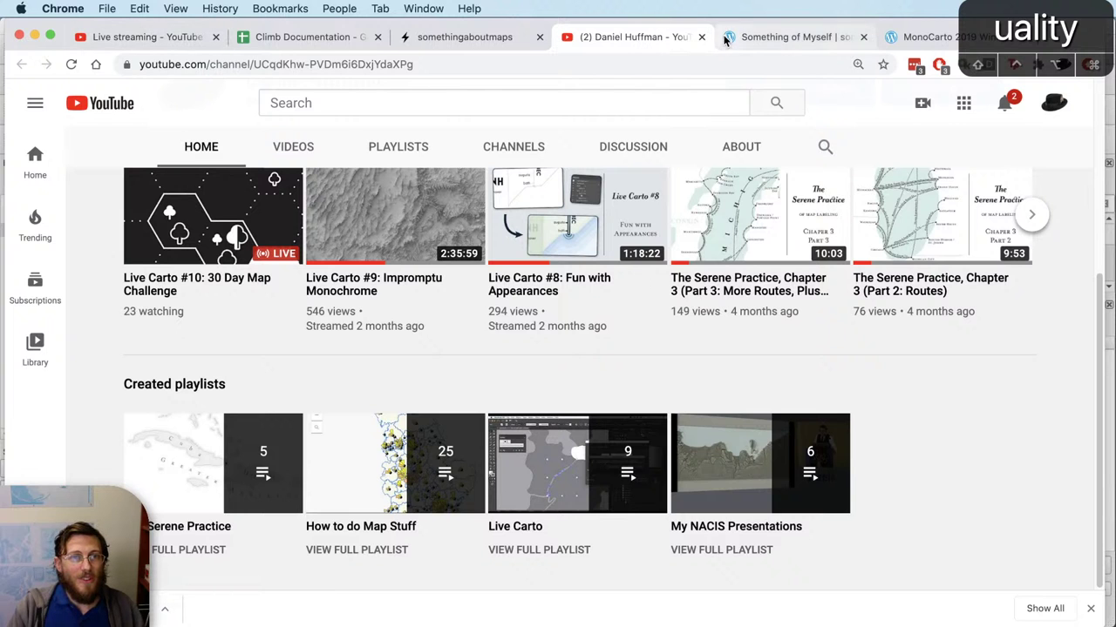
left_click_drag(797, 21, 1115, 19)
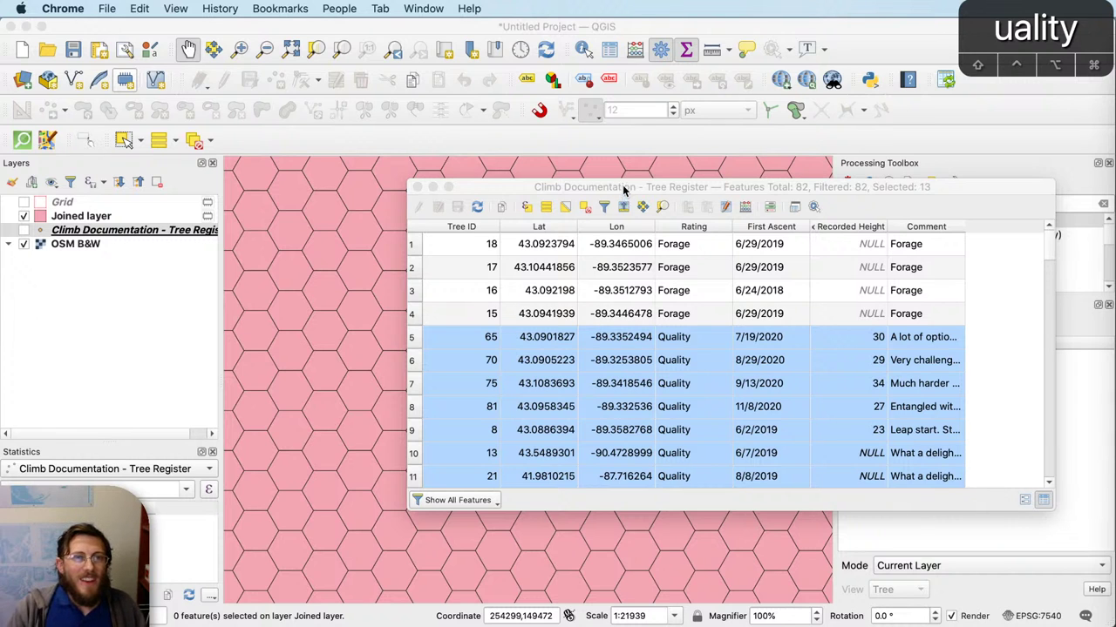
Step: Select the consecutive rows rated Sufficient and Unremarkable, rows 18 to 60, in the Tree Register attribute table
left_click_drag(624, 191, 428, 149)
scroll(616, 356, "down", 7)
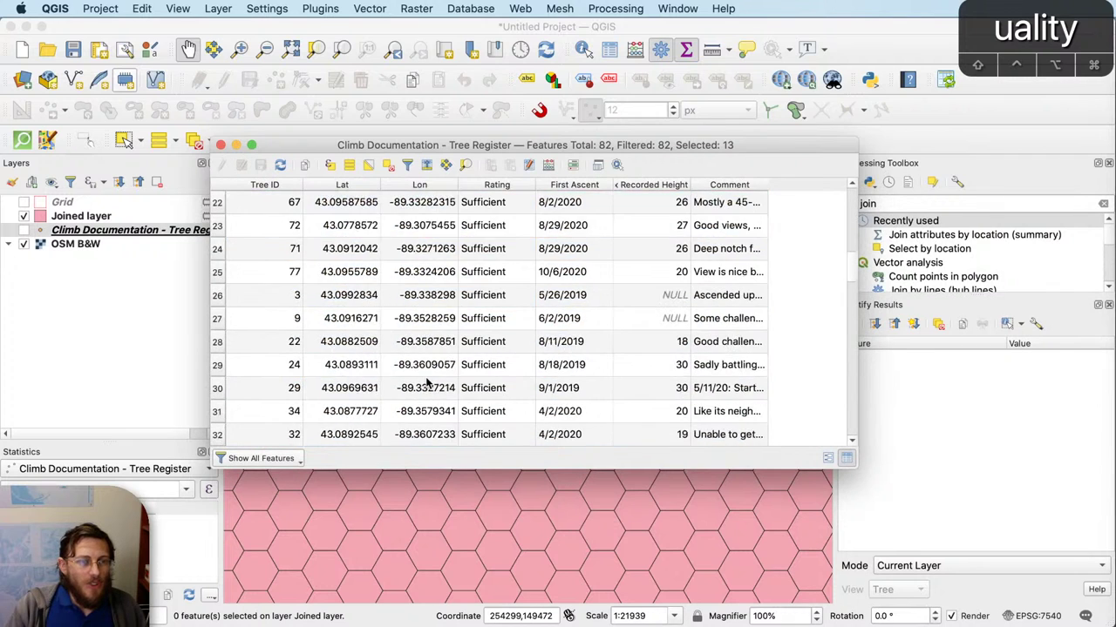
scroll(343, 384, "up", 3)
left_click(219, 319)
scroll(353, 366, "down", 5)
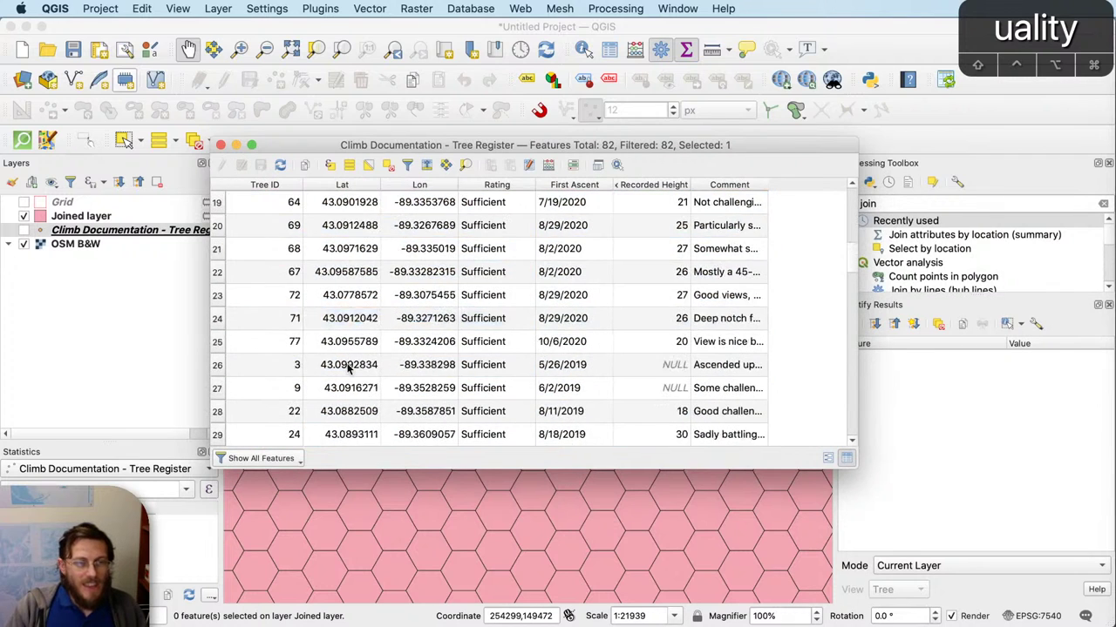
scroll(349, 370, "down", 4)
scroll(349, 369, "down", 7)
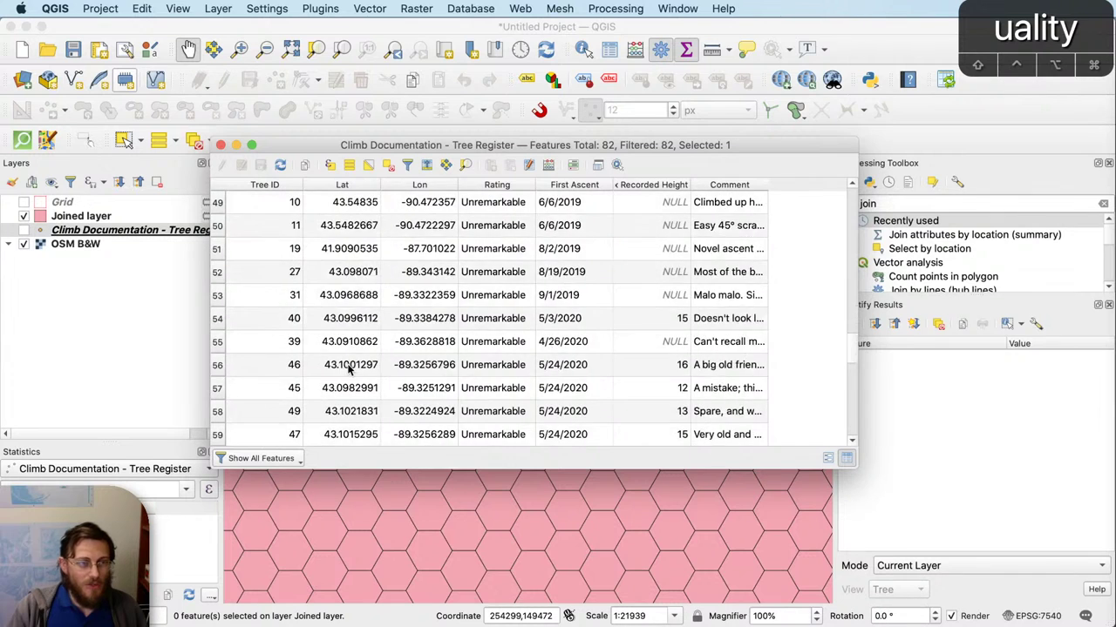
scroll(350, 369, "up", 2)
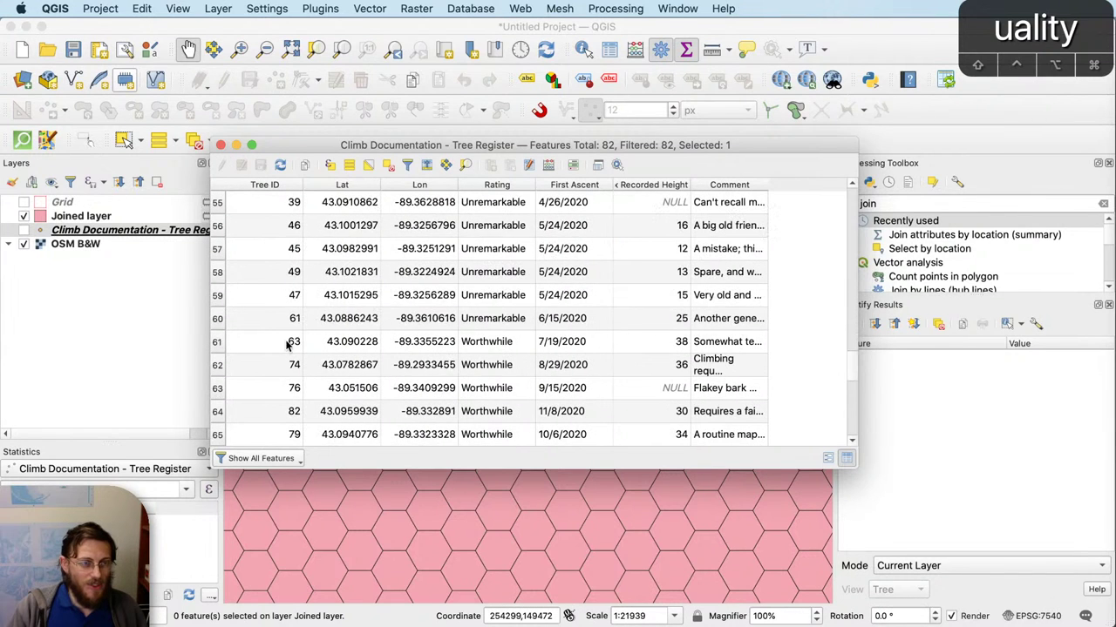
left_click(216, 319, "shift")
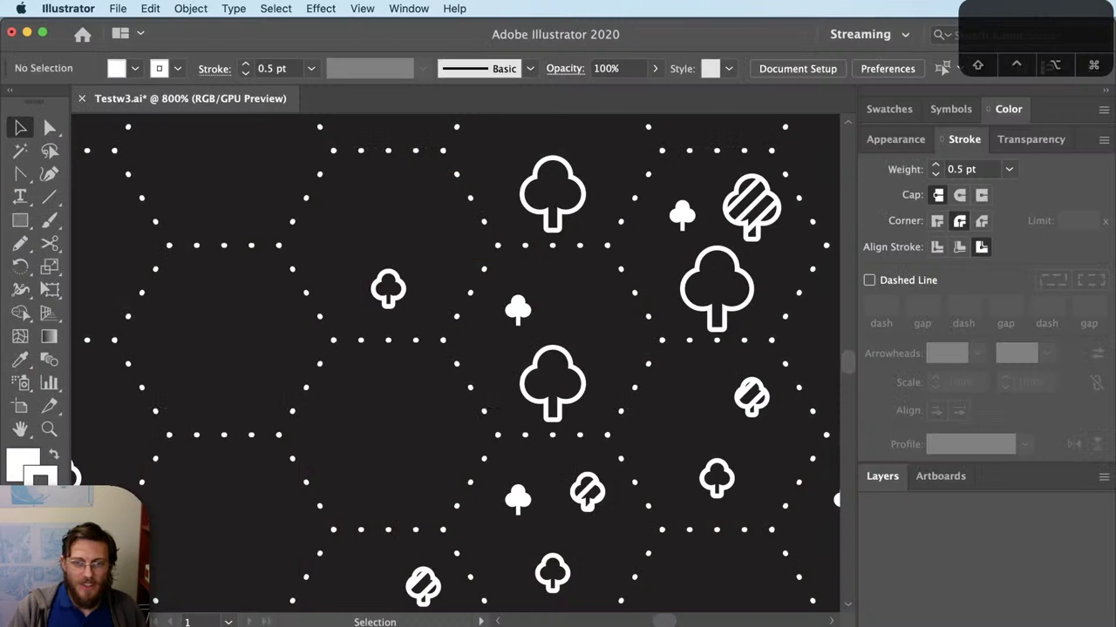
Step: Switch to Illustrator and examine the solid, outlined and hatched tree symbols inside the dotted hexagons of Testw3.ai
key("super+z")
key("super+v")
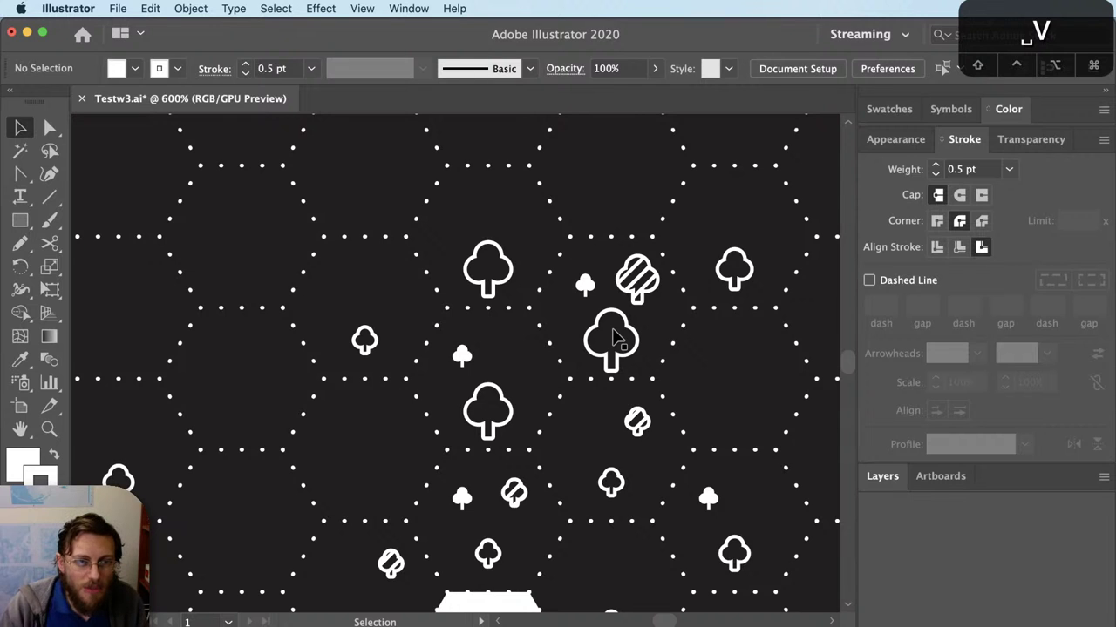
left_click_drag(612, 338, 673, 240)
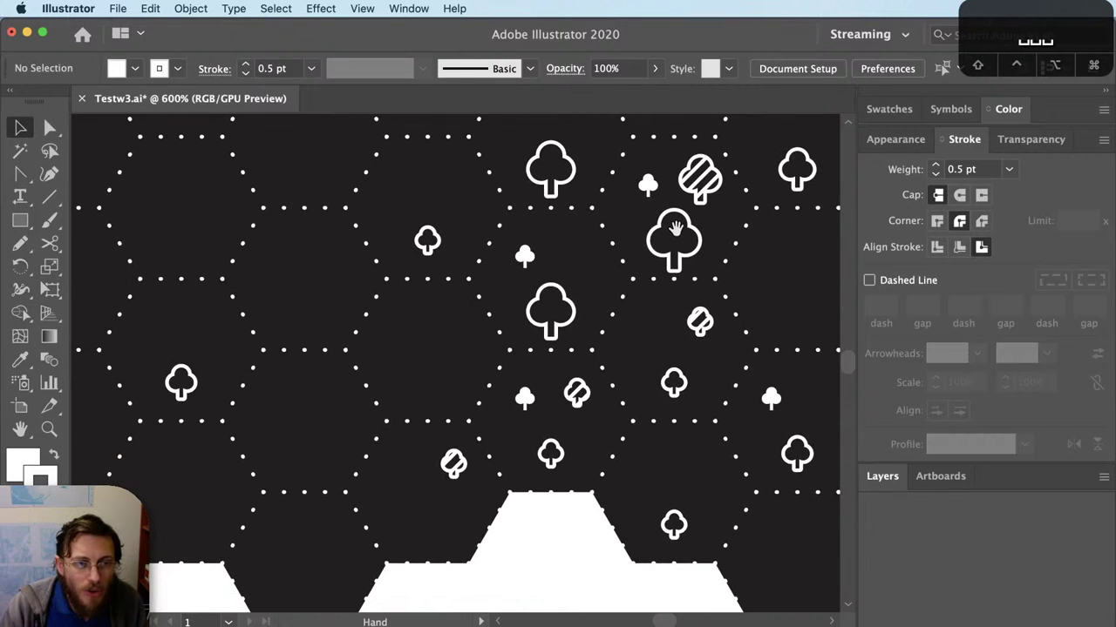
left_click(527, 405)
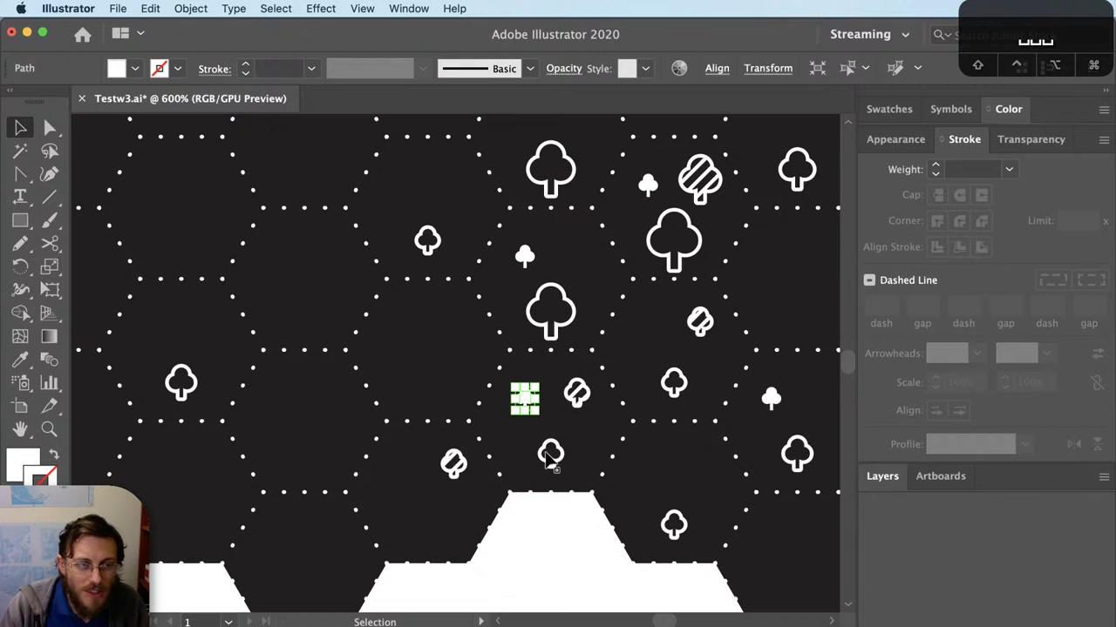
left_click(568, 557)
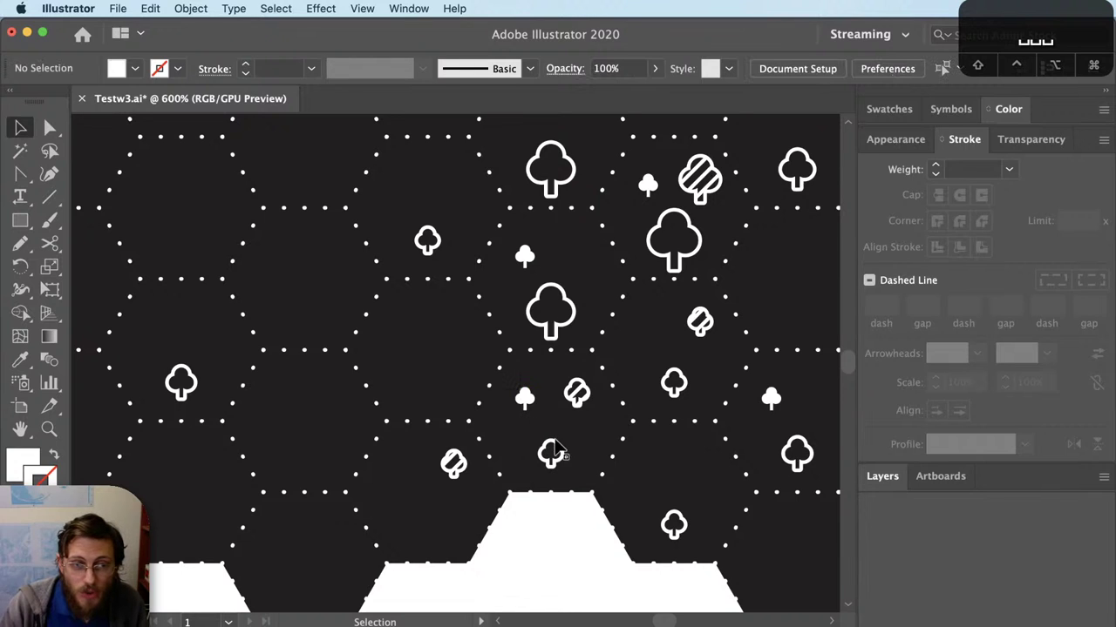
left_click(555, 444)
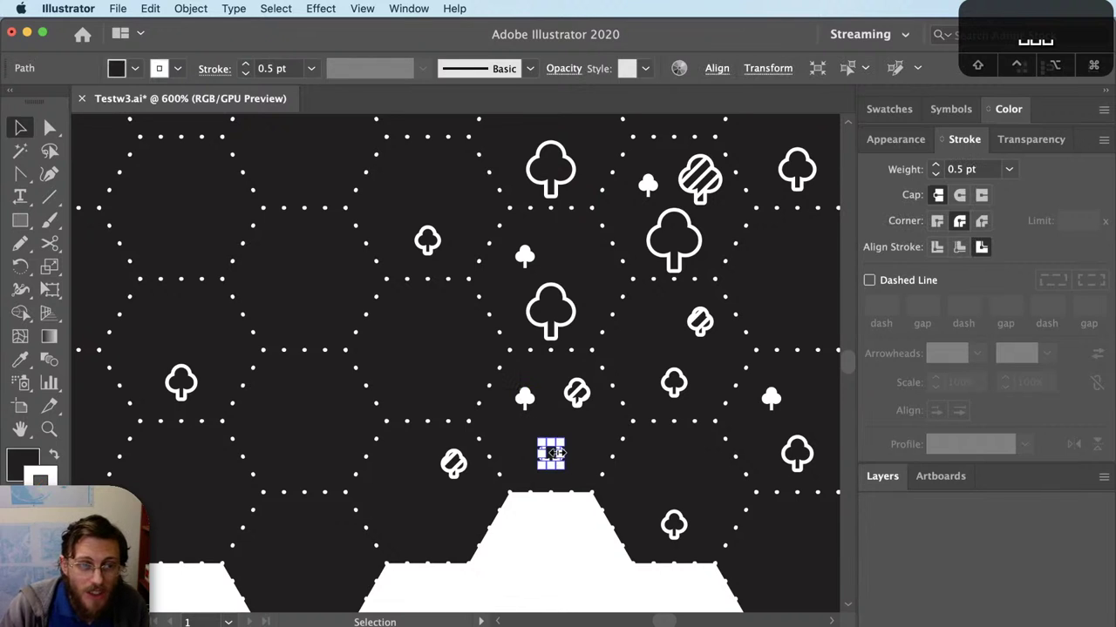
left_click(567, 547)
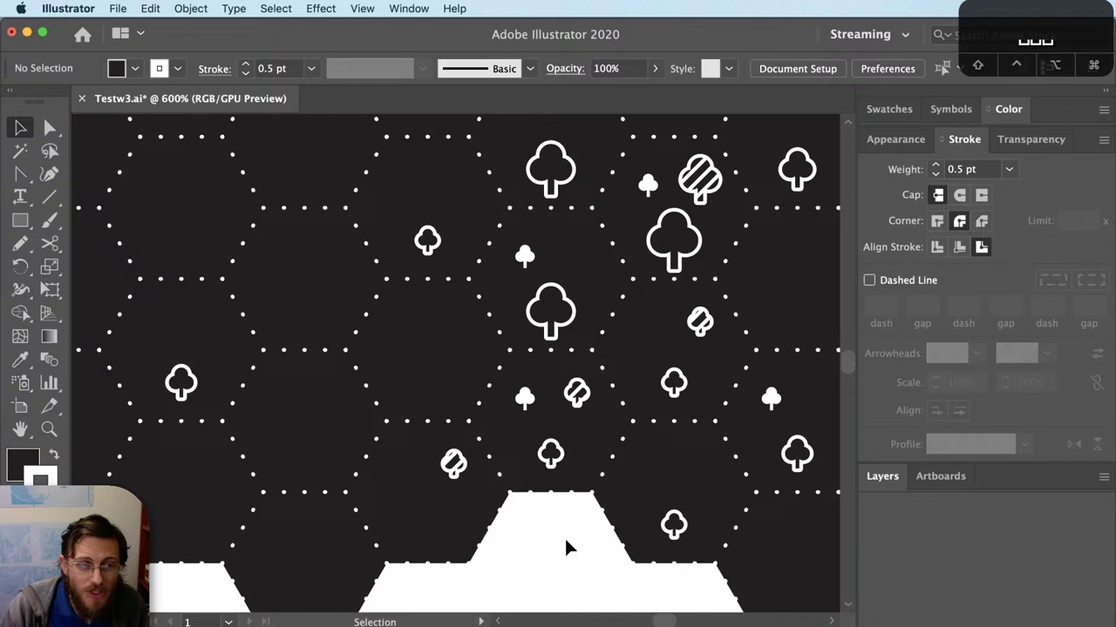
left_click(577, 394)
scroll(553, 406, "down", 3)
scroll(553, 406, "left", 5)
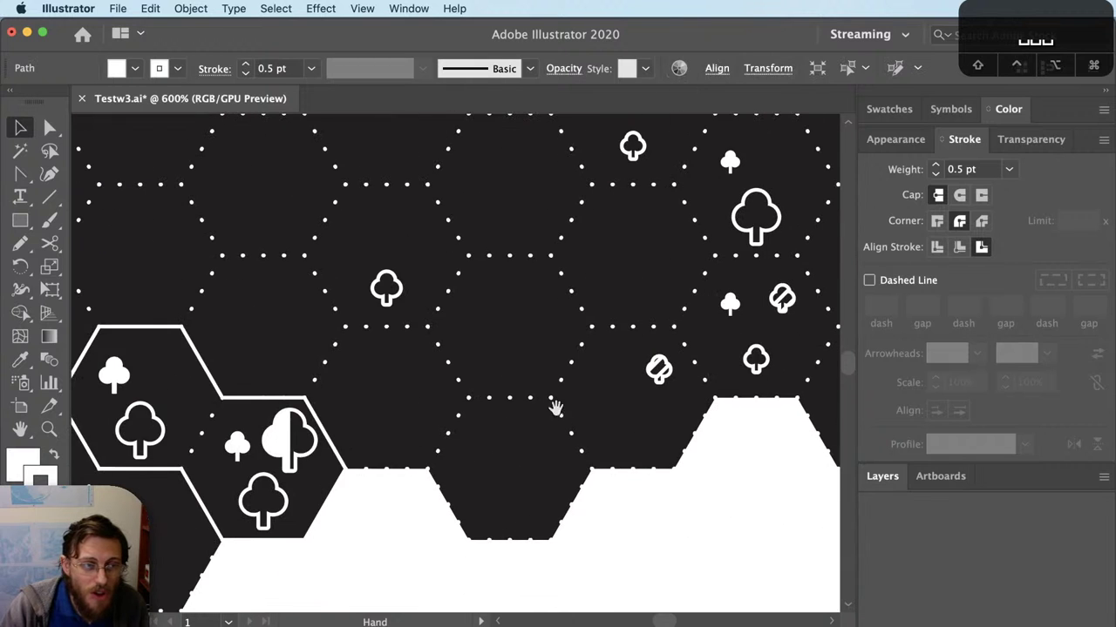
left_click(312, 449)
left_click(618, 544)
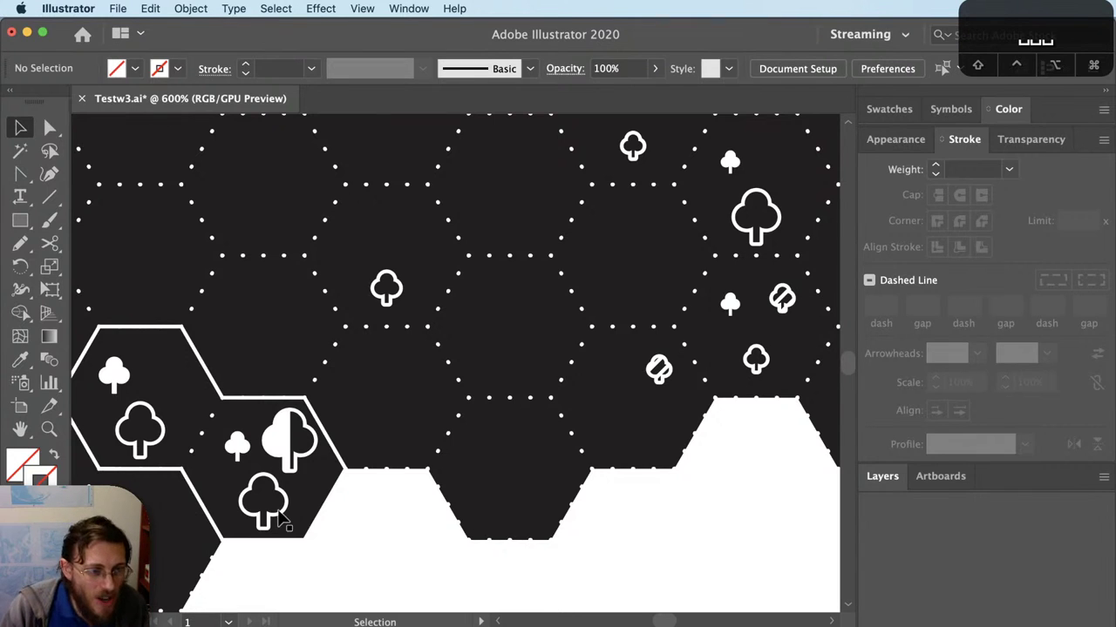
Step: Try placing a duplicate of the outlined tree beside the original in the white-bordered hexagon, and undo the changes
mouse_move(283, 516)
left_mouse_down()
mouse_move(258, 515)
mouse_move(305, 516)
left_mouse_up()
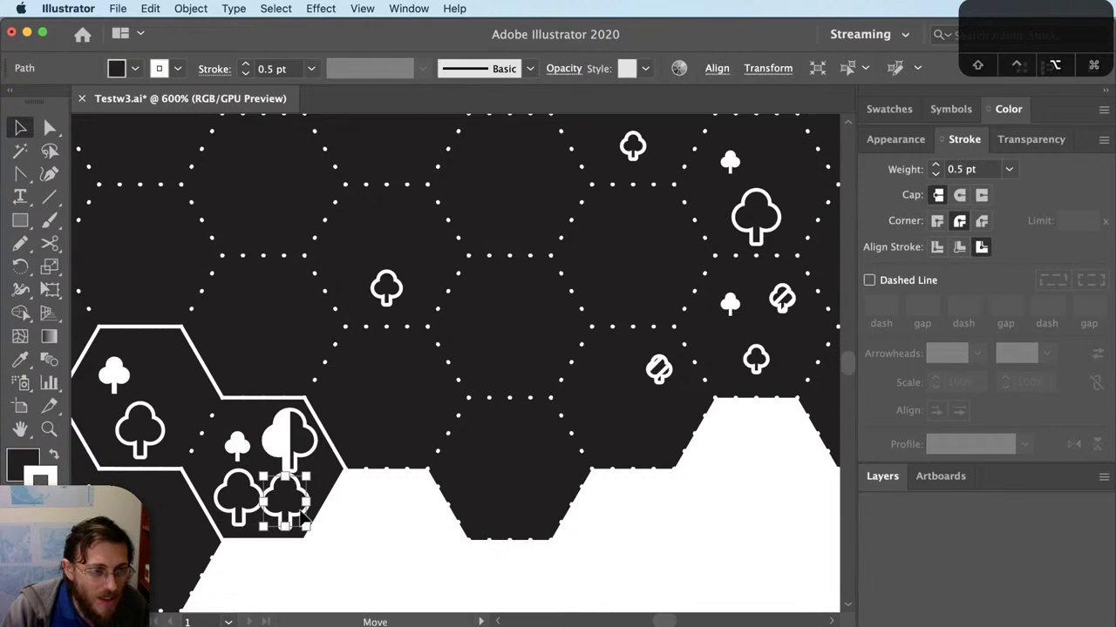
left_click(375, 529)
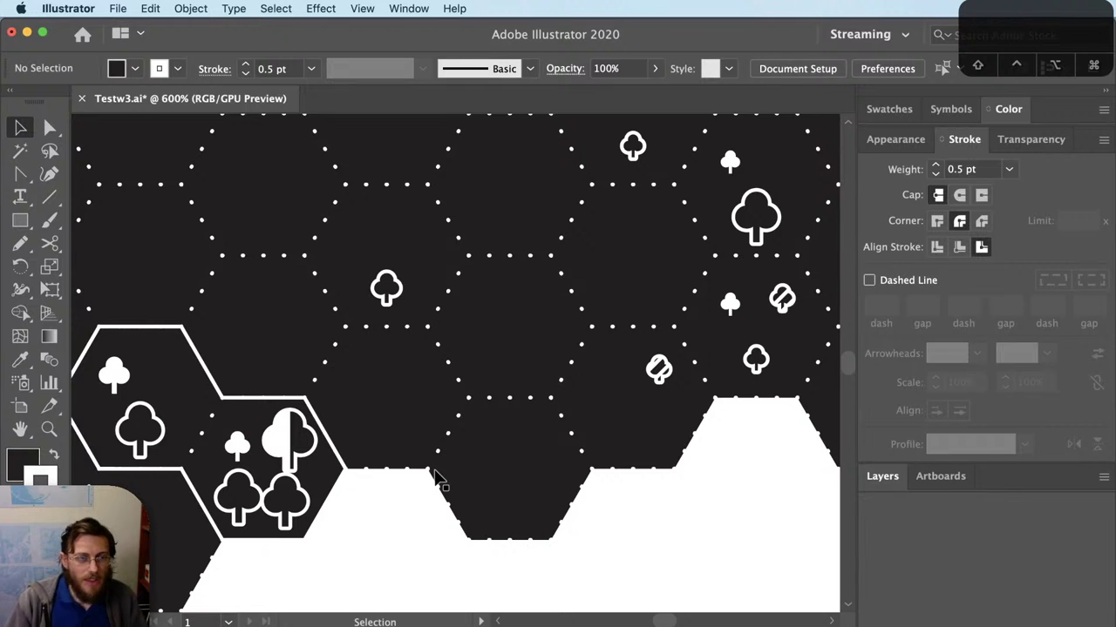
key("super+z")
key("super+z")
left_click(377, 546)
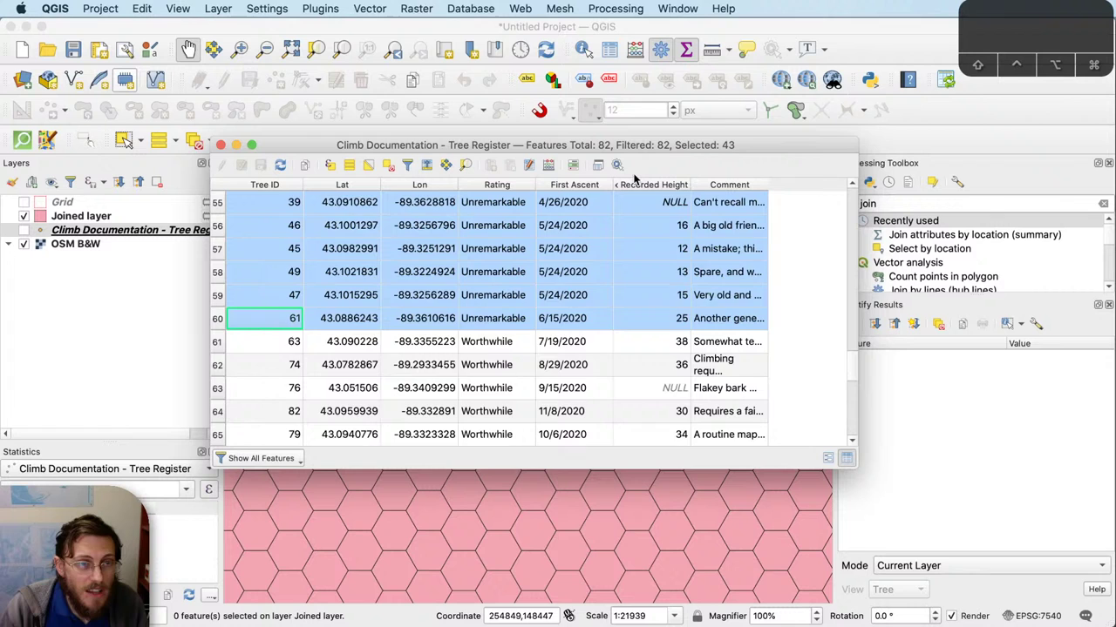
Step: Switch back to QGIS, check the selected Tree Register rows and close the attribute table
scroll(778, 344, "up", 5)
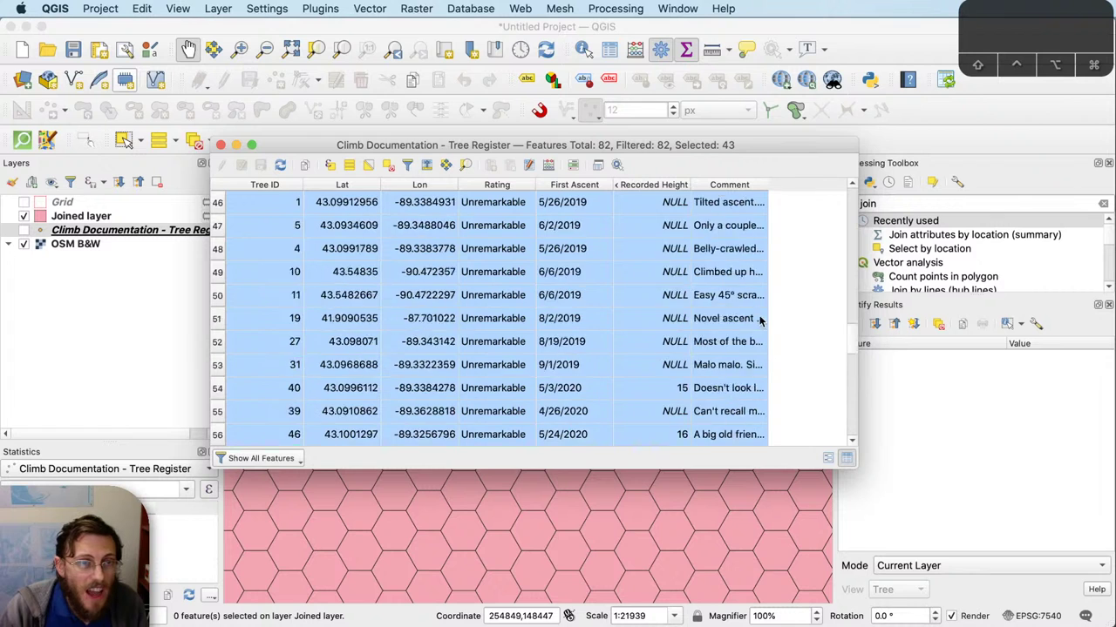
scroll(779, 344, "up", 6)
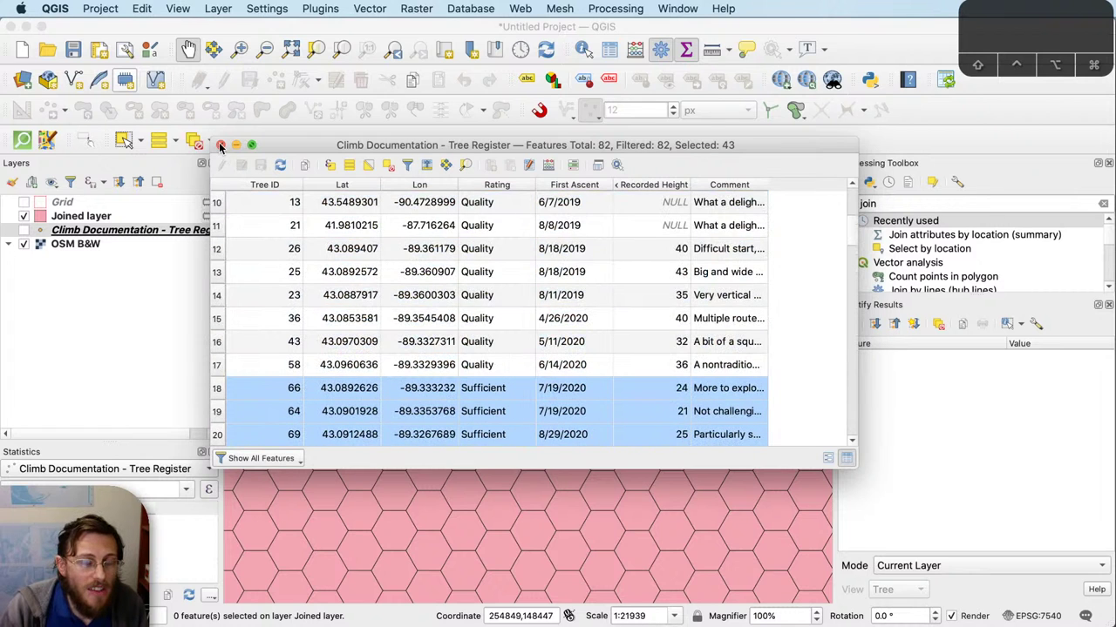
left_click(220, 146)
Step: Remove the Grid layer from the project and confirm the removal
left_click(130, 216)
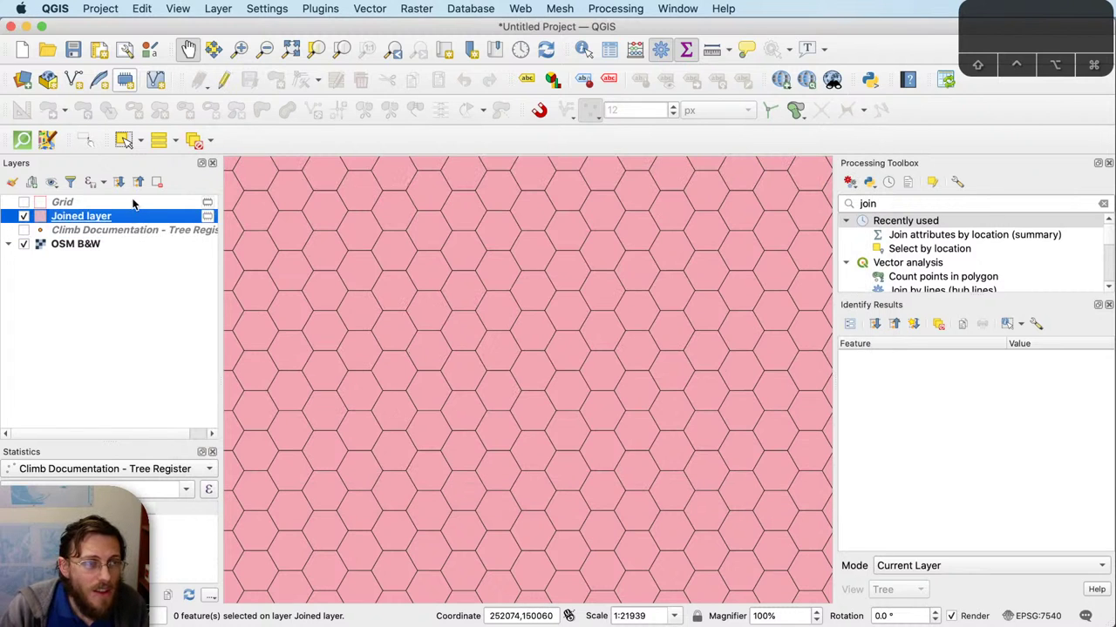
right_click(133, 202)
left_click(216, 348)
key("Return")
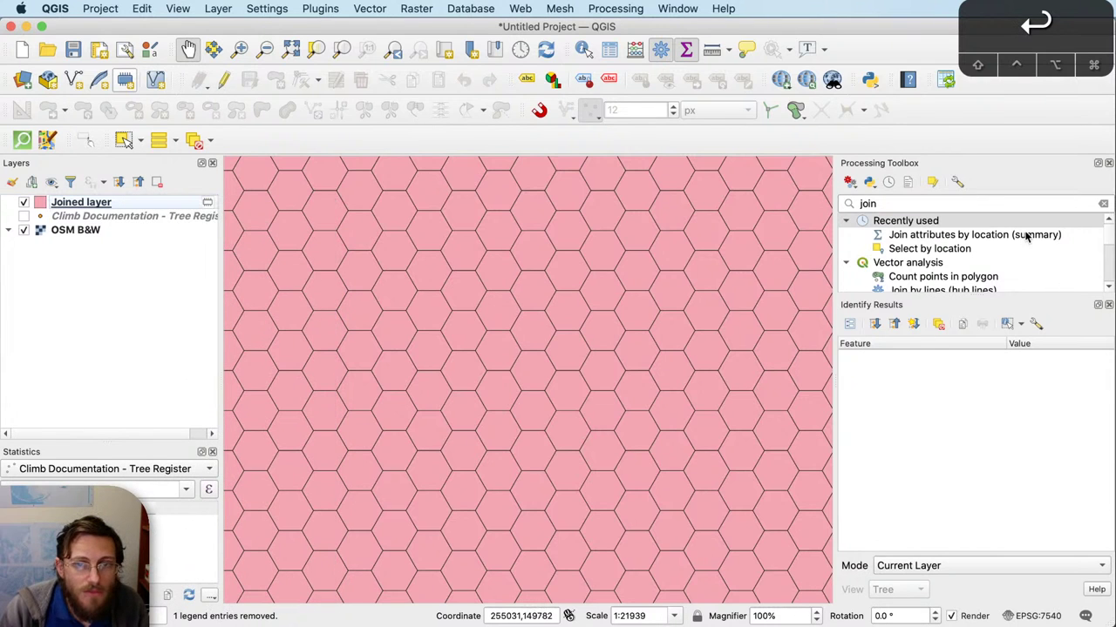
Step: Set up Join attributes by location (summary) on Joined layer with the selected Climb Documentation - Tree Register features, summarising Tree ID
double_click(1026, 235)
left_click(436, 175)
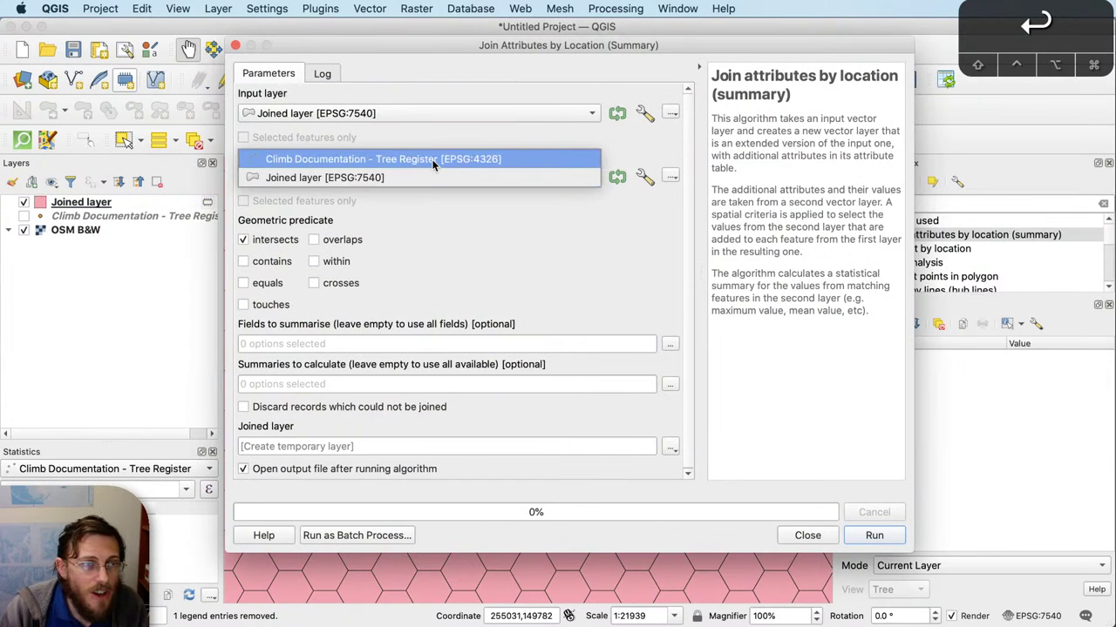
left_click(431, 158)
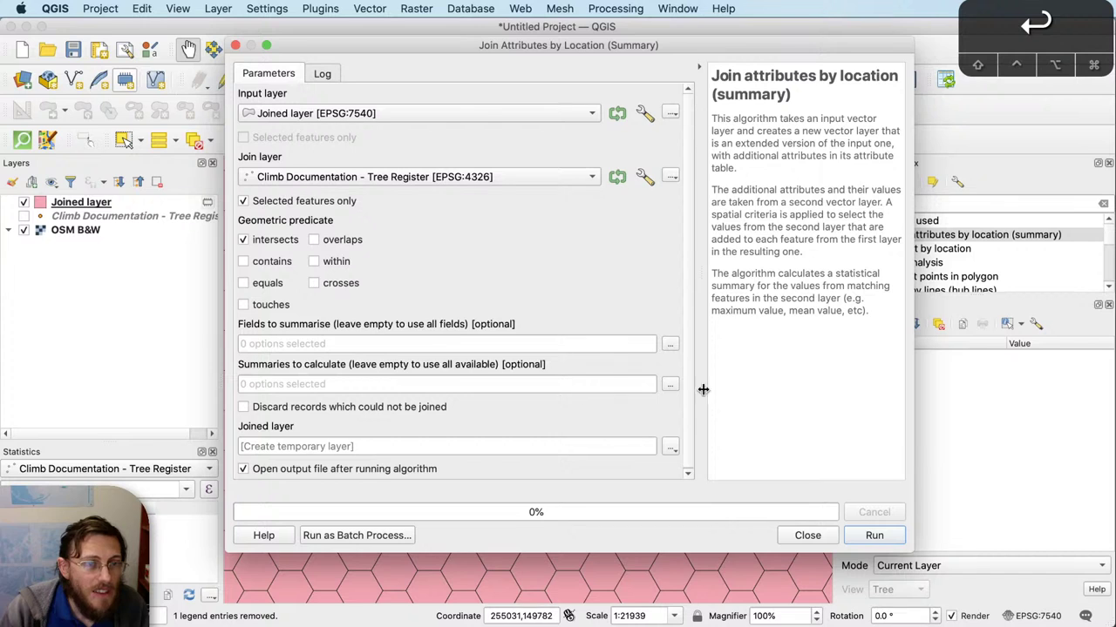
left_click(668, 344)
left_click(250, 120)
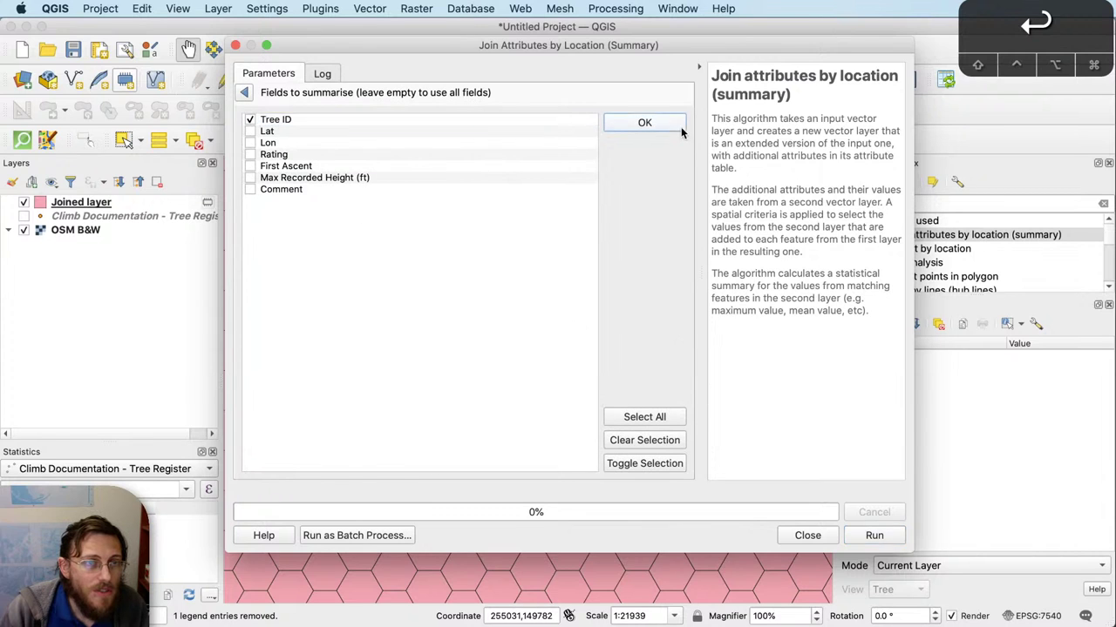
left_click(678, 124)
Step: Restrict the calculated summaries to count, run the join to a temporary layer and close the tool
left_click(669, 384)
left_click(249, 119)
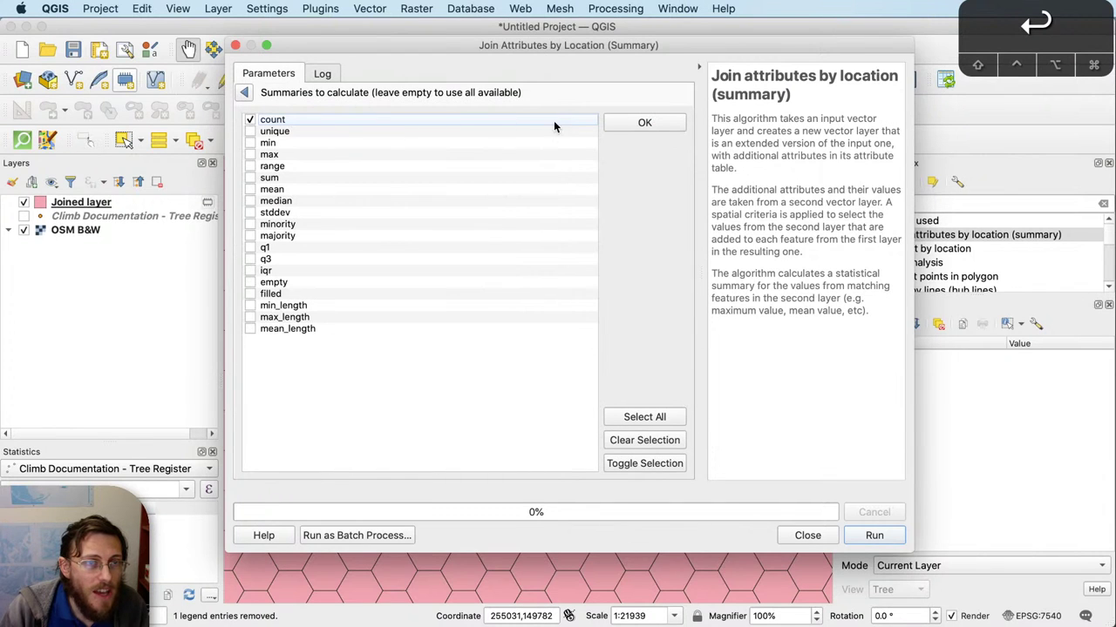
left_click(655, 127)
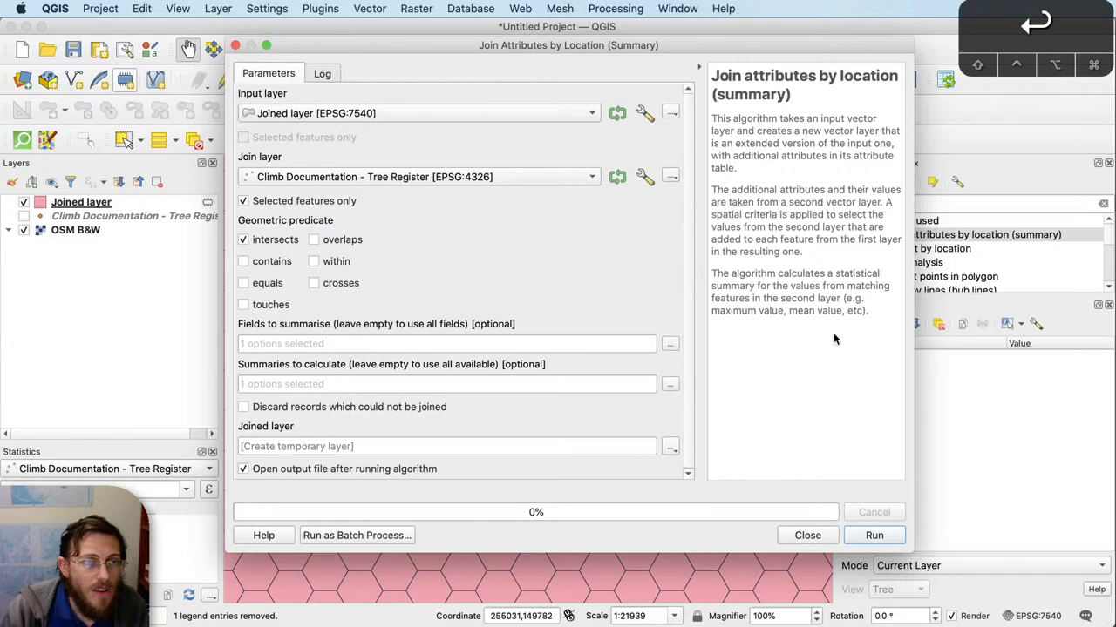
left_click(889, 538)
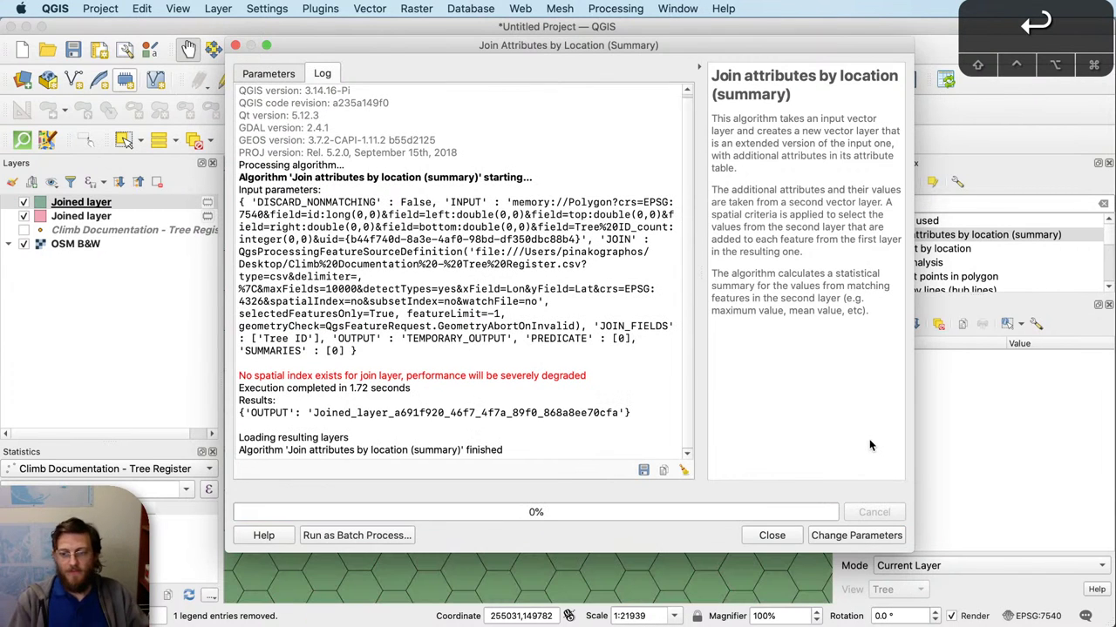
left_click(793, 538)
Step: Open the attribute table of the new green joined layer and sort it by Tree ID_count in descending order
left_click(99, 216)
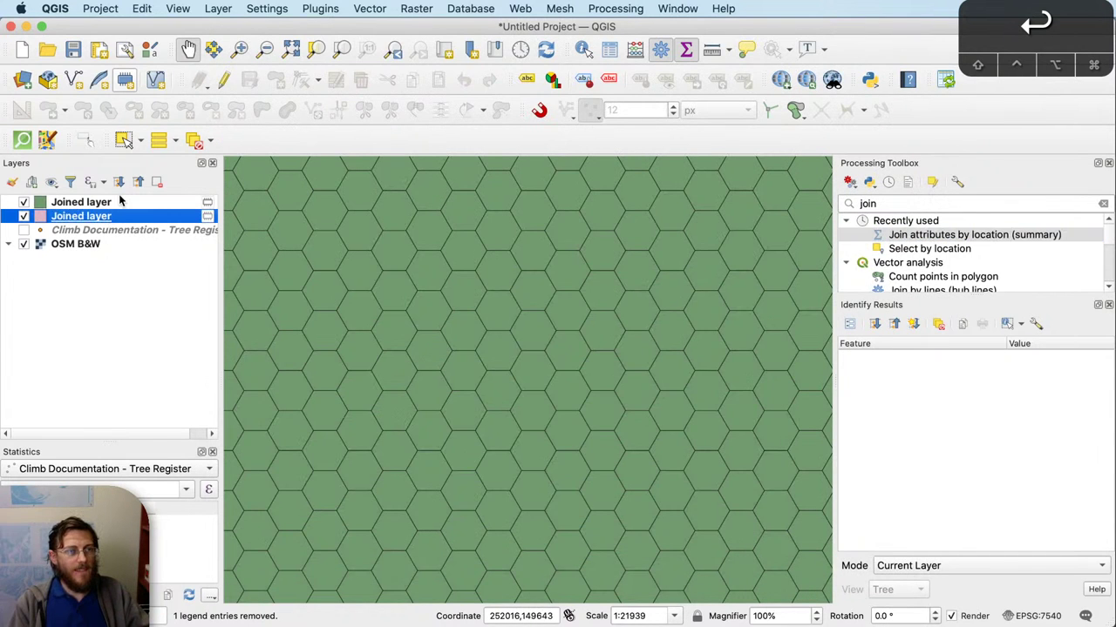
right_click(119, 202)
left_click(261, 386)
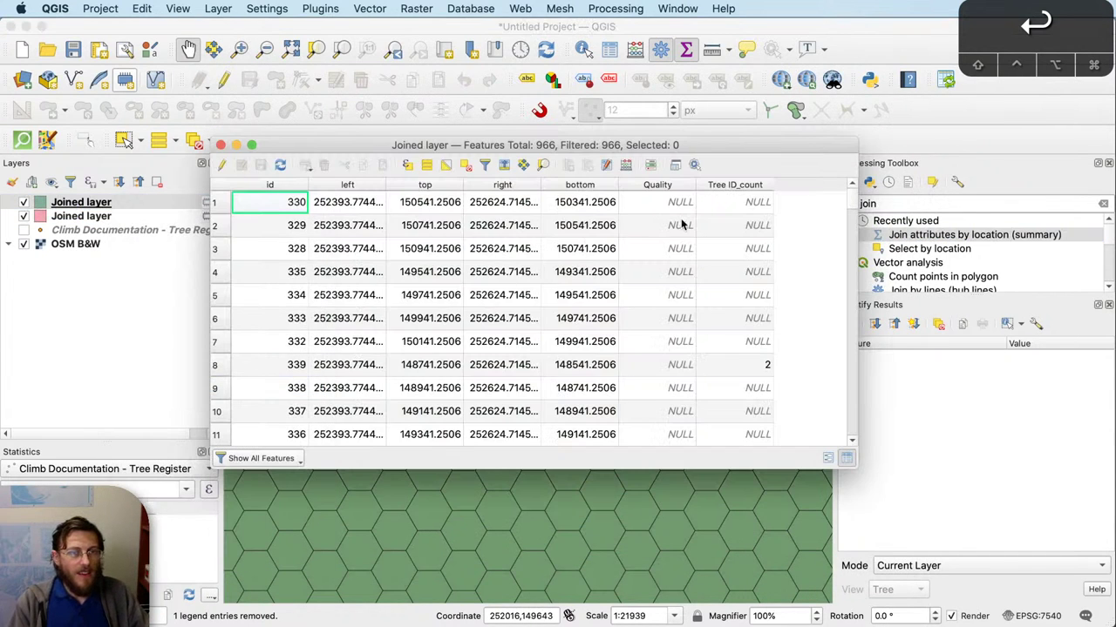
left_click(735, 185)
left_click(736, 185)
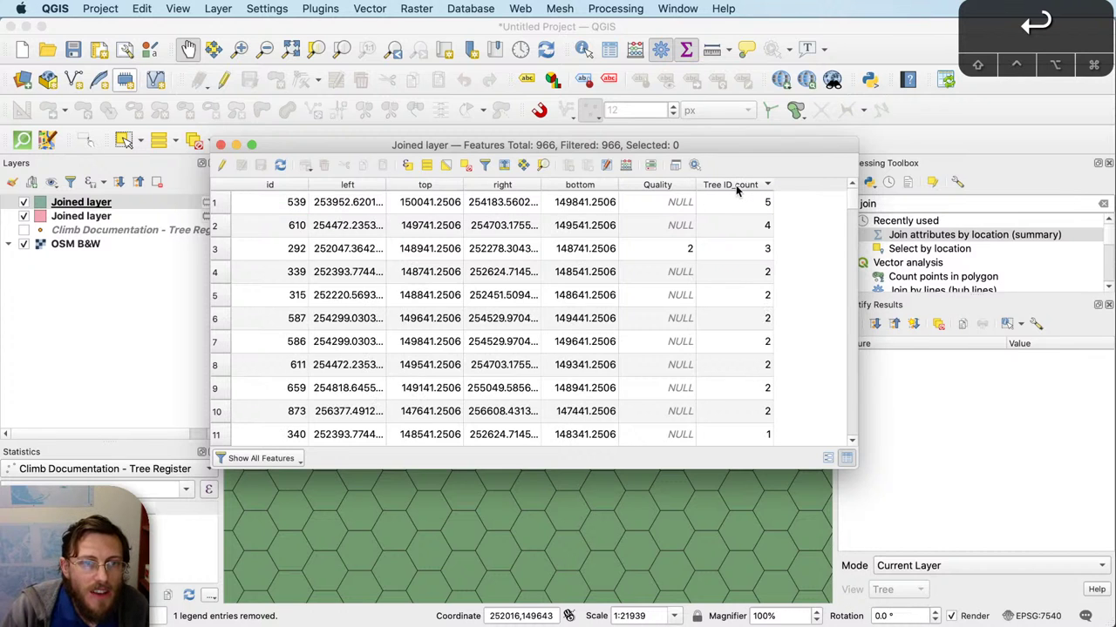
Step: Create a whole-number field named Unremarkable in the joined layer with the Field Calculator, filled from Tree ID_count
left_click(628, 165)
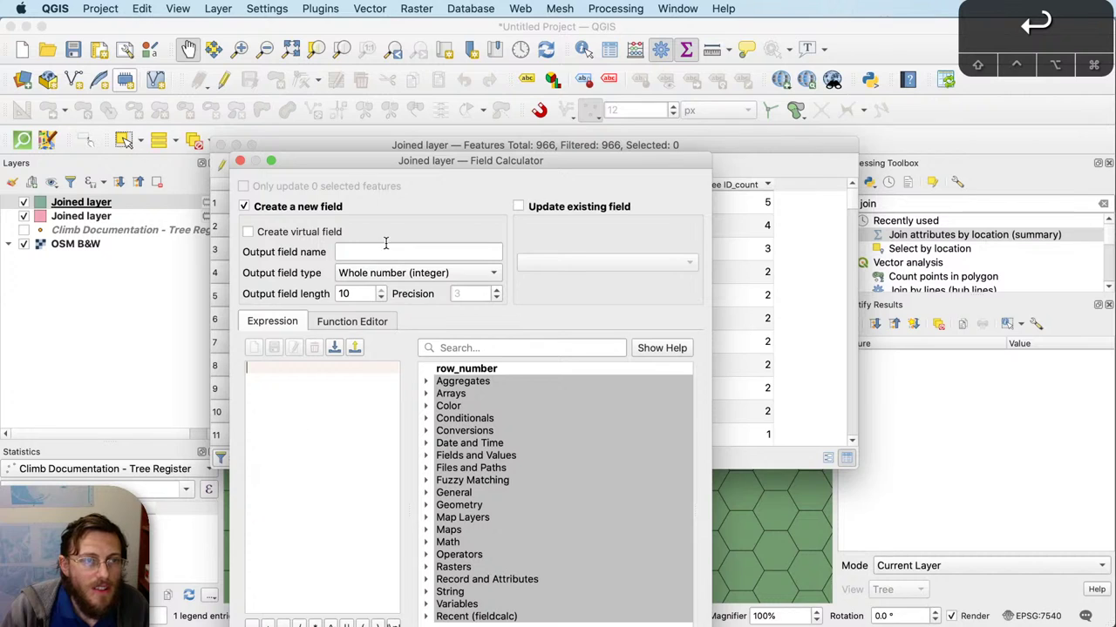
left_click(385, 245)
type("Unremar")
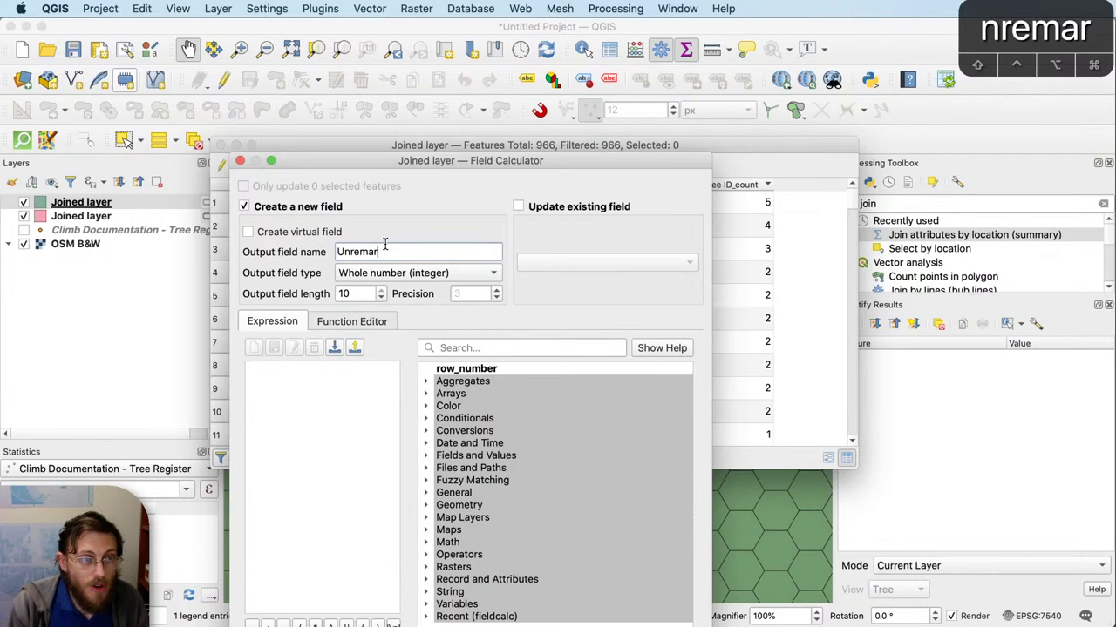
type("kable")
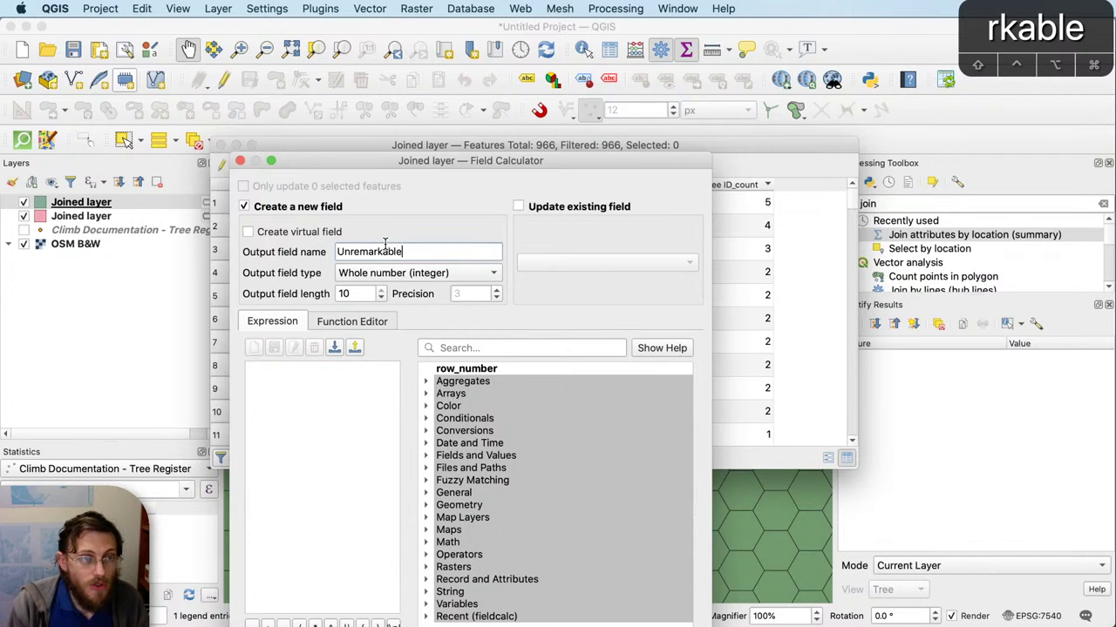
left_click(426, 456)
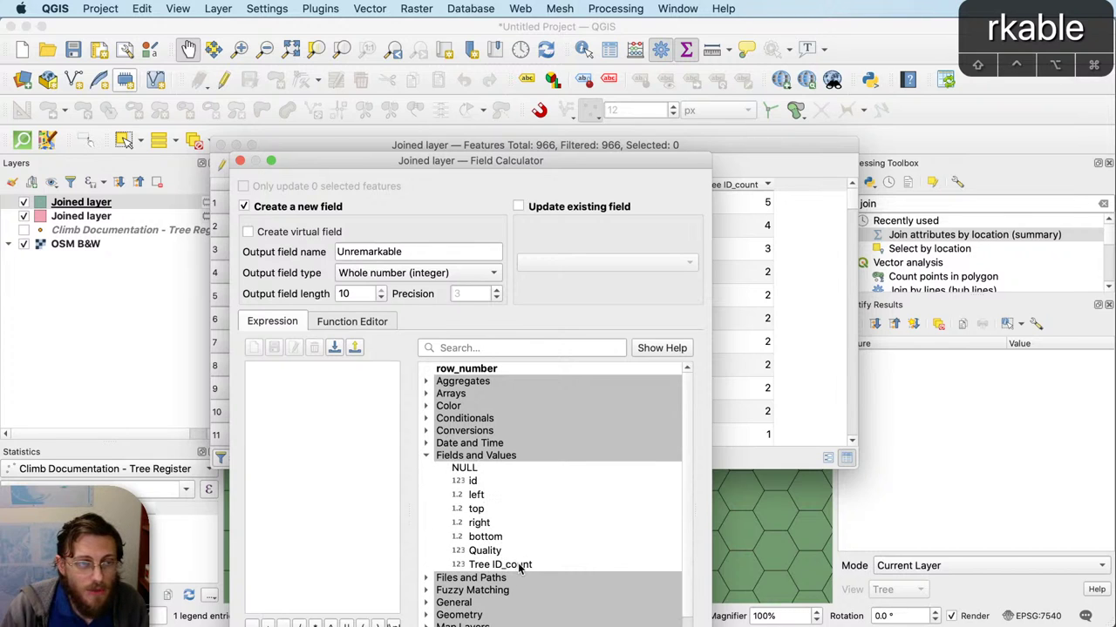
double_click(520, 565)
key("Return")
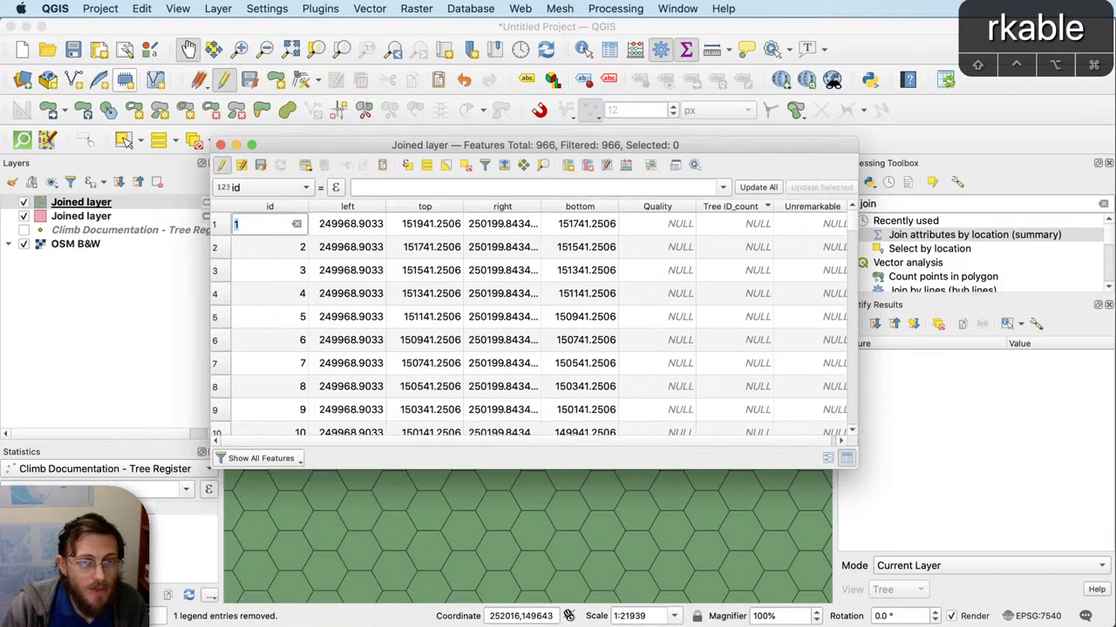
Step: Delete the Tree ID_count field from the joined layer and save the layer edits
left_click(587, 166)
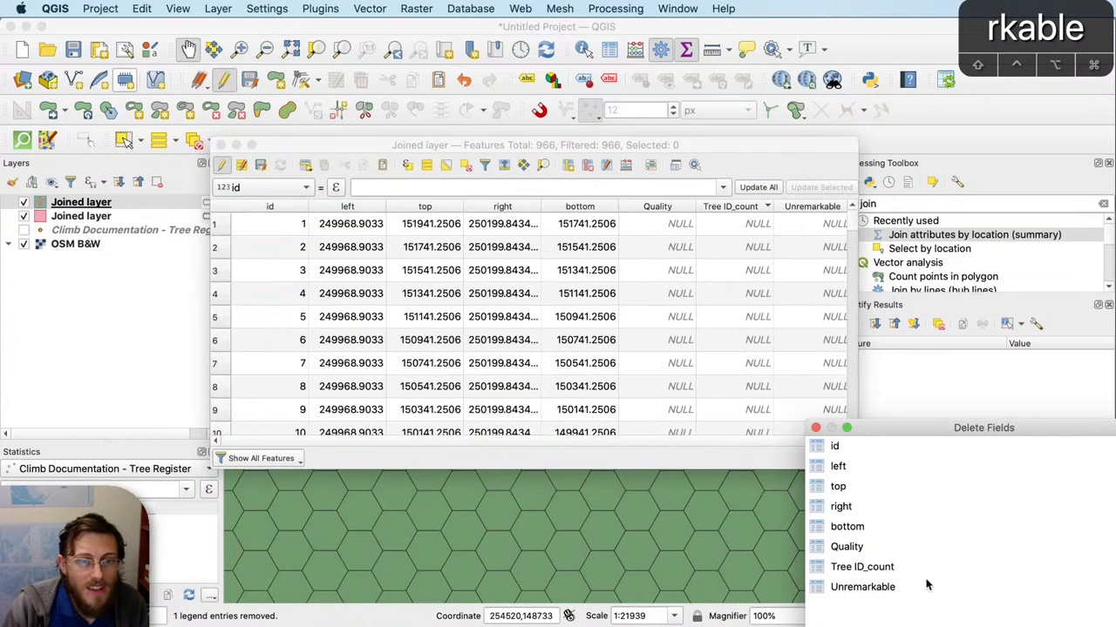
left_click(904, 567)
key("Return")
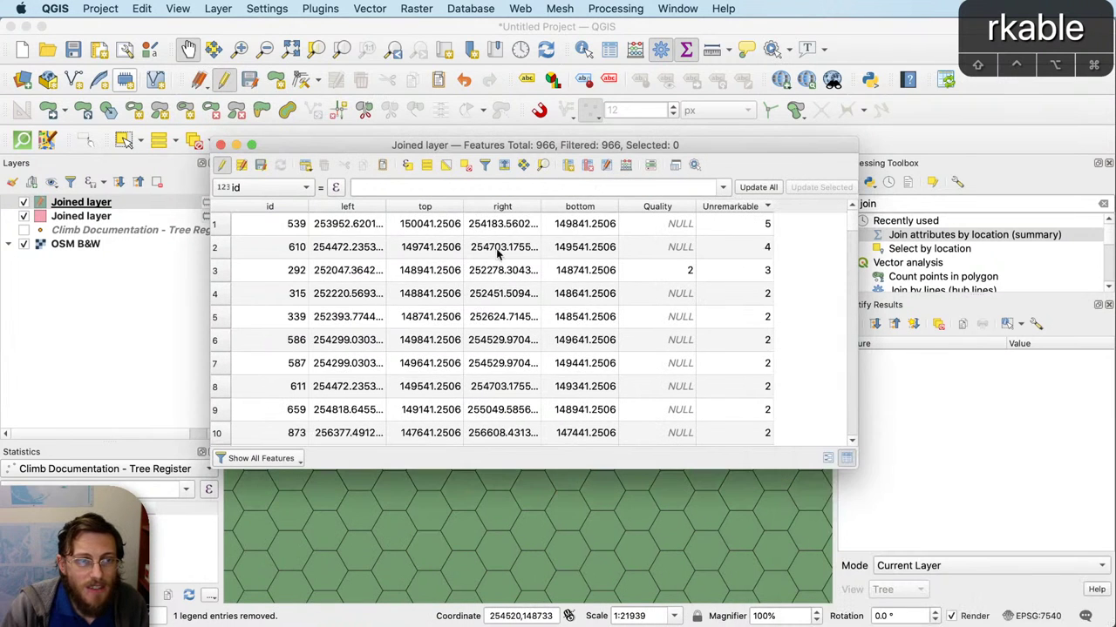
left_click(222, 166)
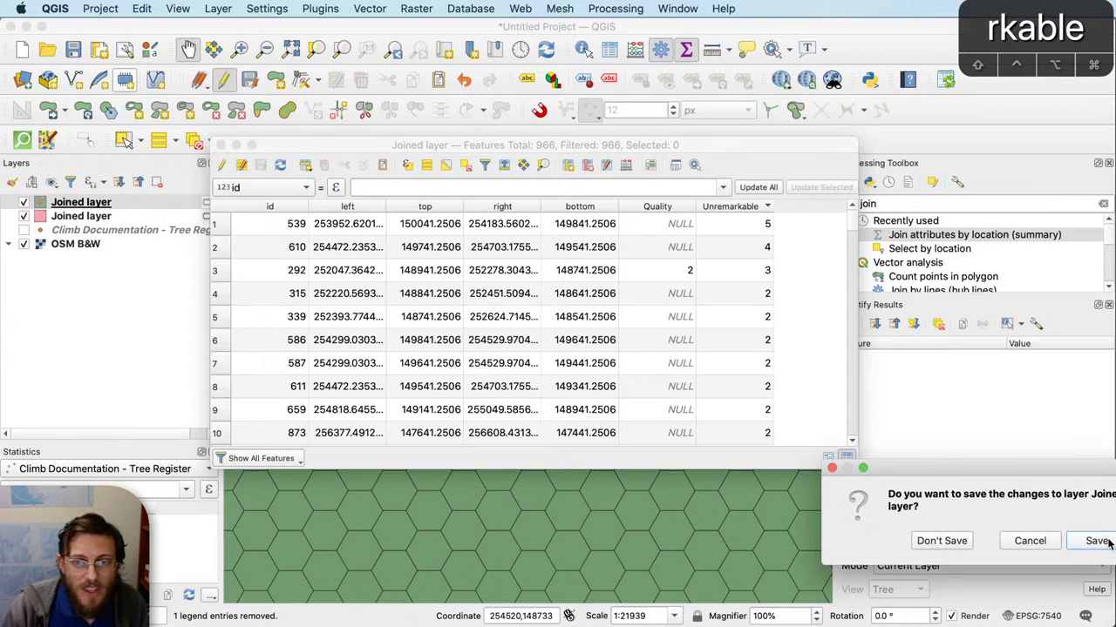
left_click(1105, 542)
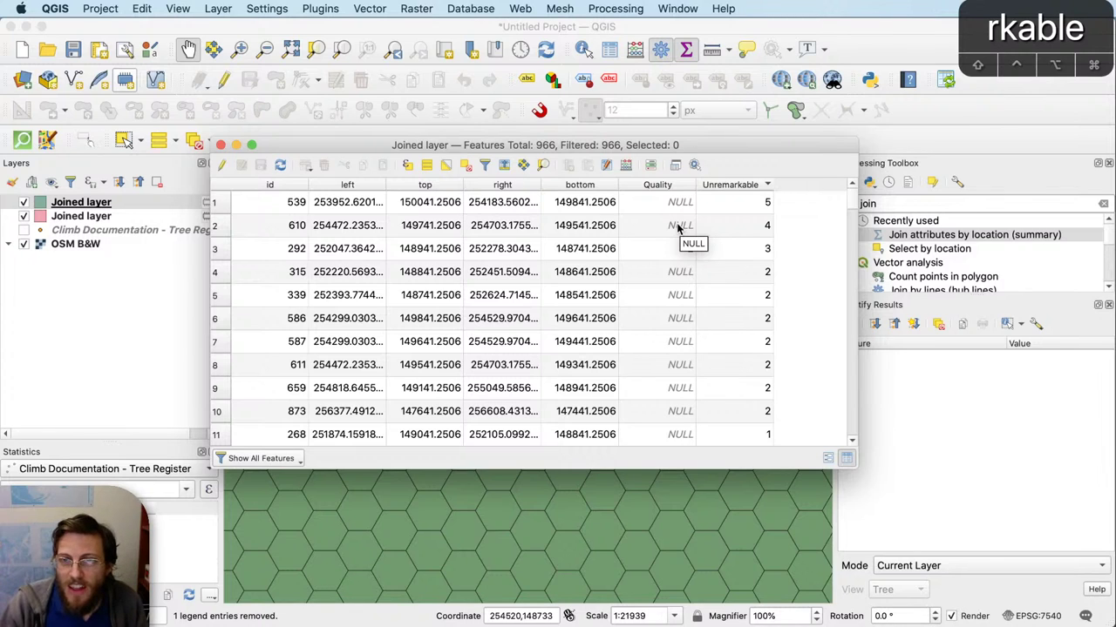
type("2")
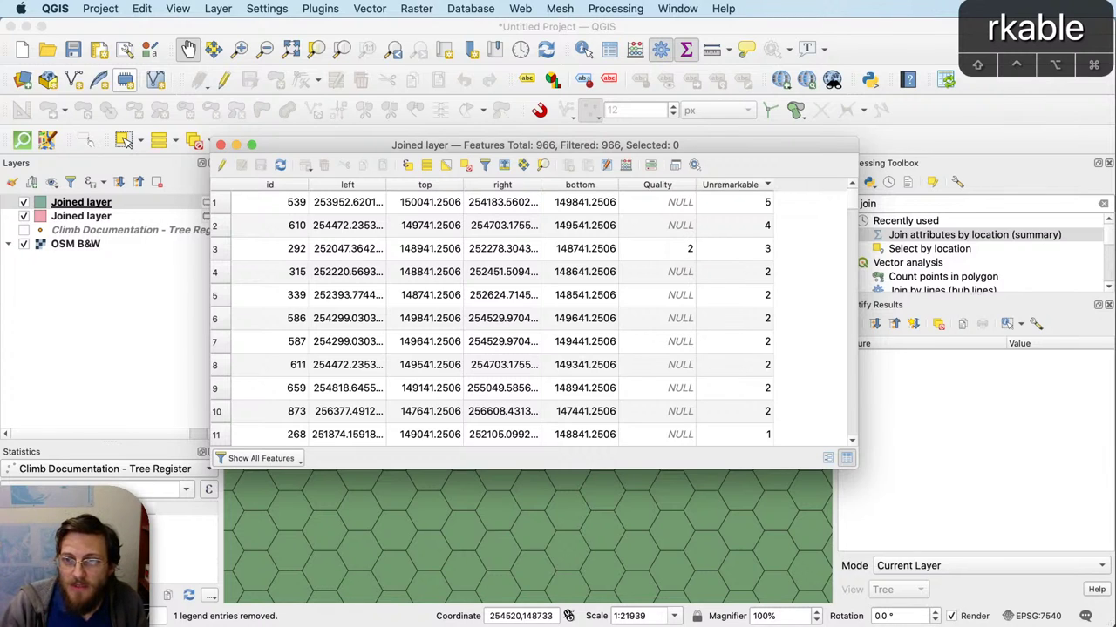
key("super+Tab")
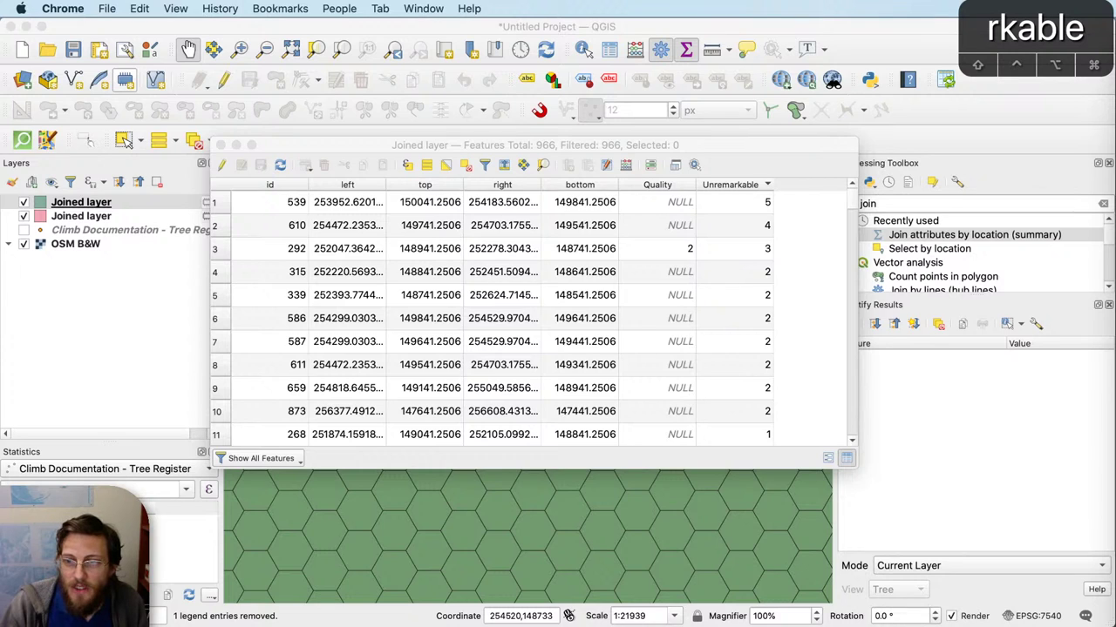
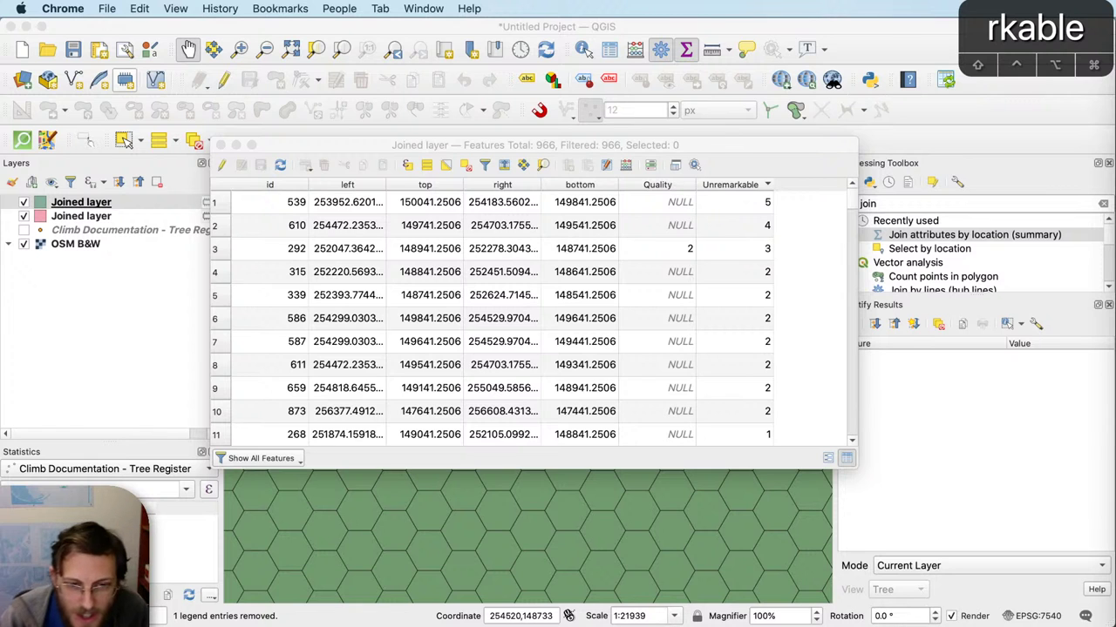
left_click_drag(673, 145, 708, 122)
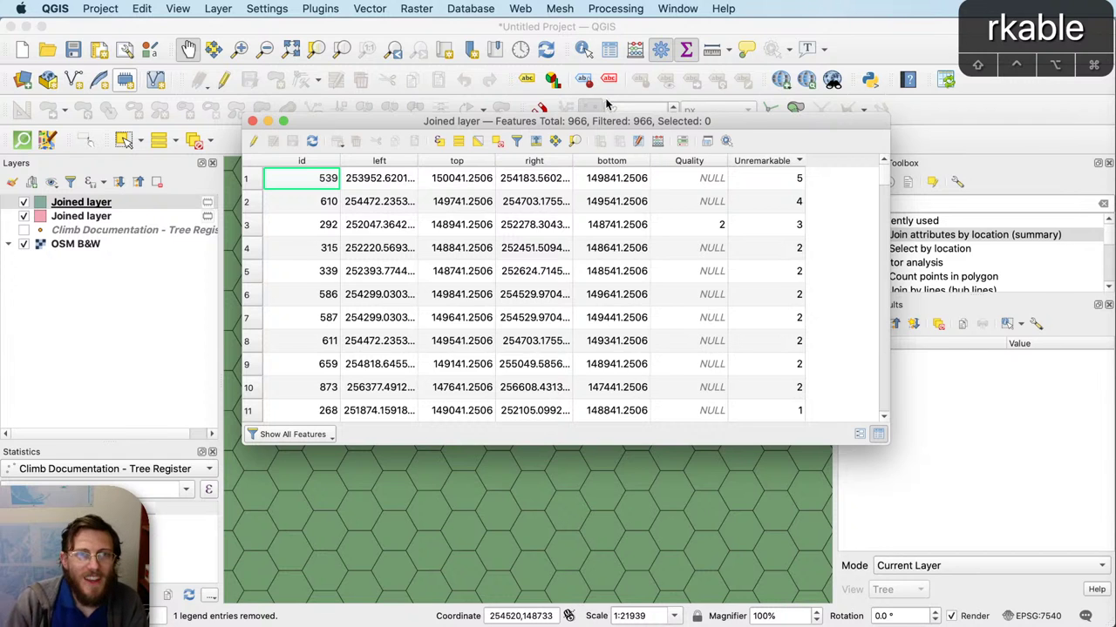
left_click_drag(804, 124, 799, 115)
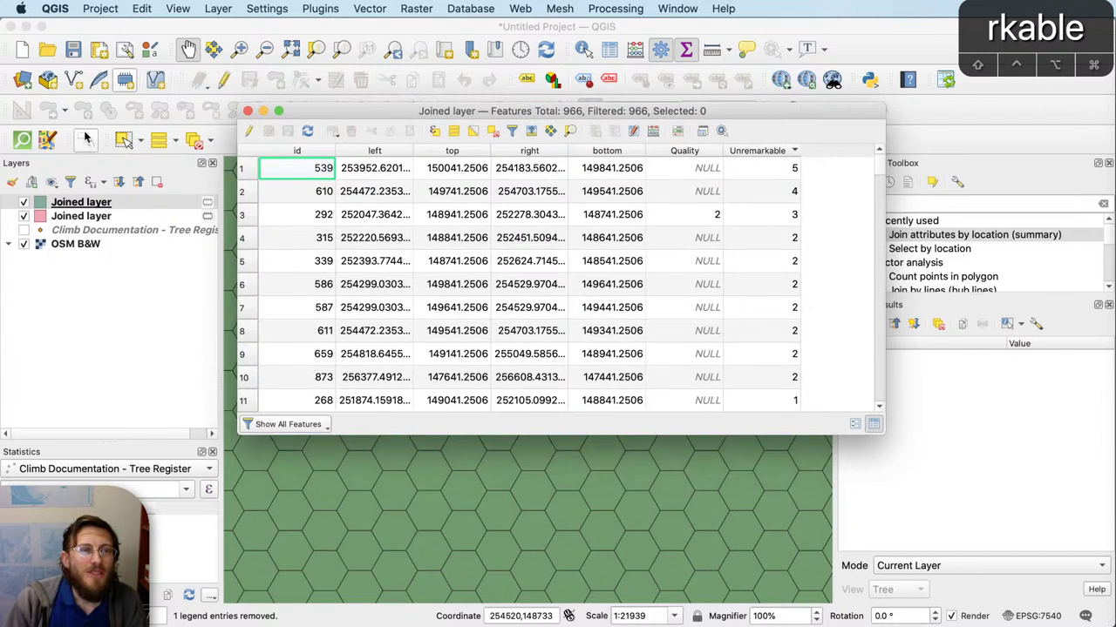
Step: Remove the older pink Joined layer and turn on the visibility of Climb Documentation - Tree Register
left_click(96, 218)
right_click(113, 218)
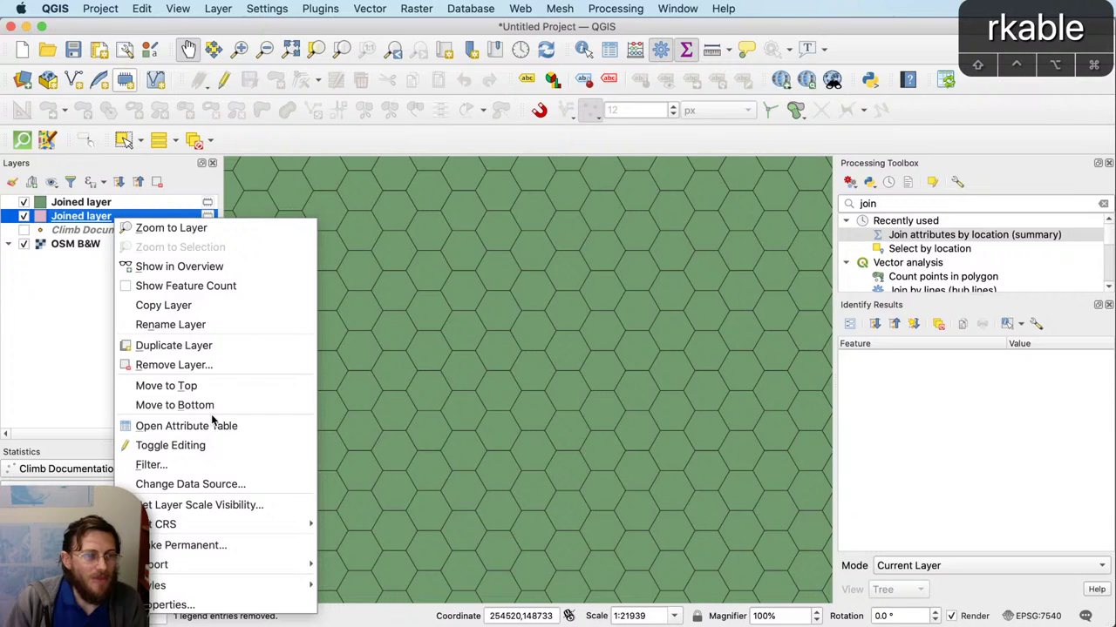
left_click(212, 368)
left_click(25, 217)
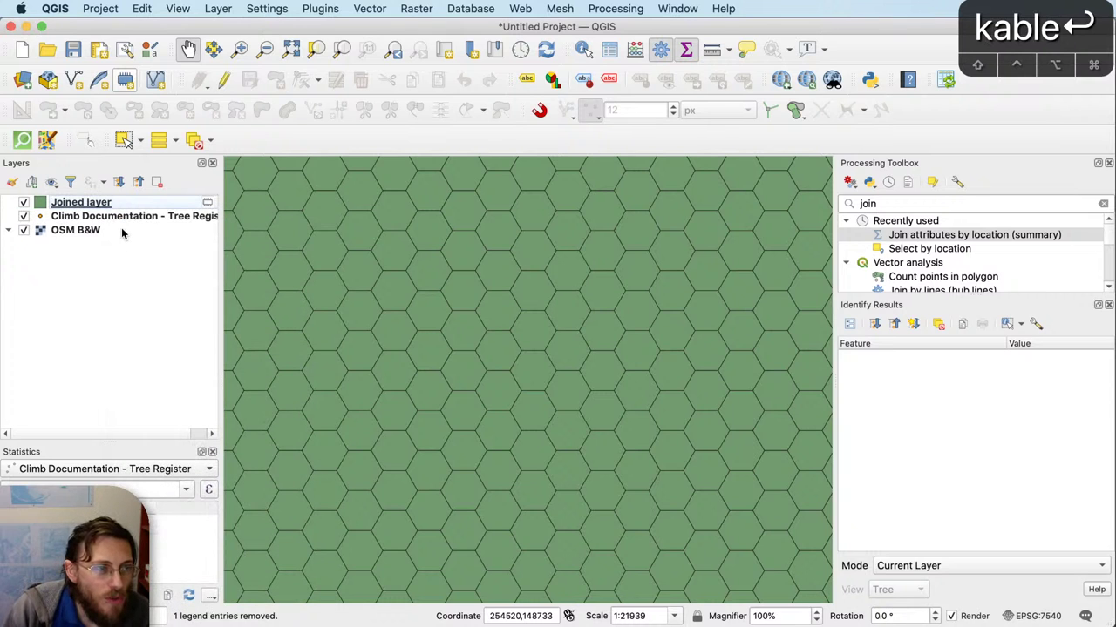
Step: Select all features rated Worthwhile in the Climb Documentation - Tree Register attribute table and close the table
right_click(132, 218)
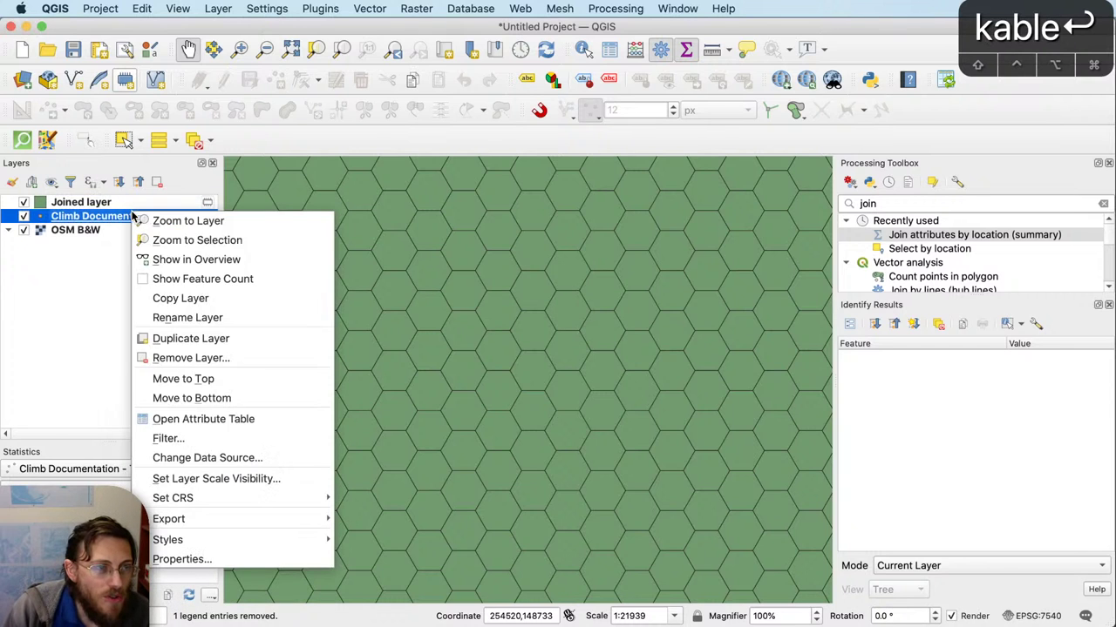
left_click(245, 420)
scroll(654, 302, "down", 15)
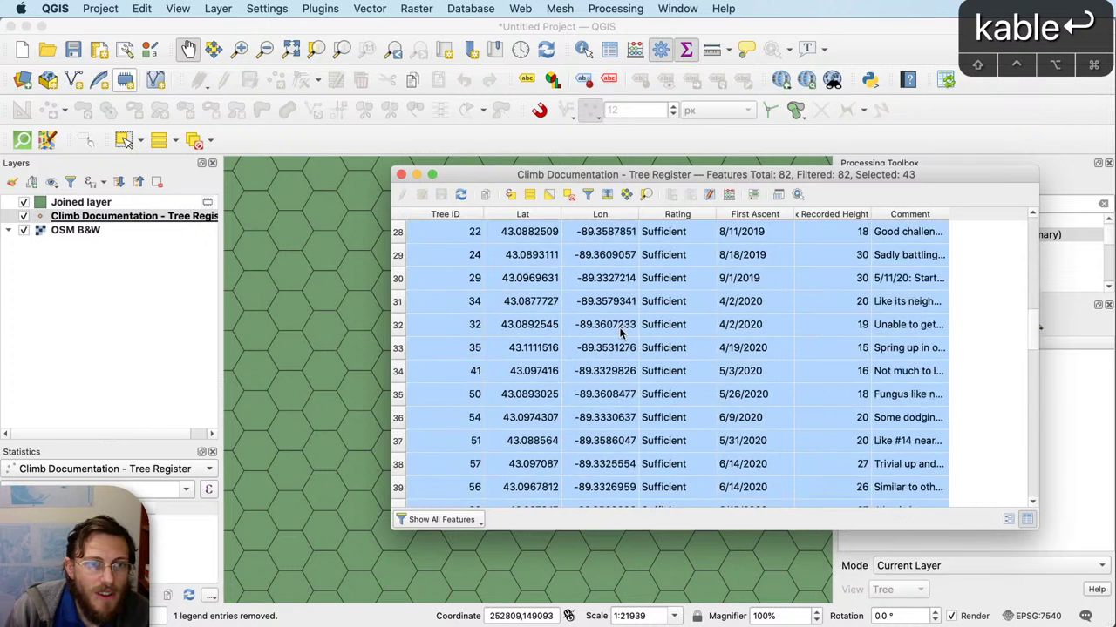
left_click(437, 438)
scroll(438, 440, "down", 6)
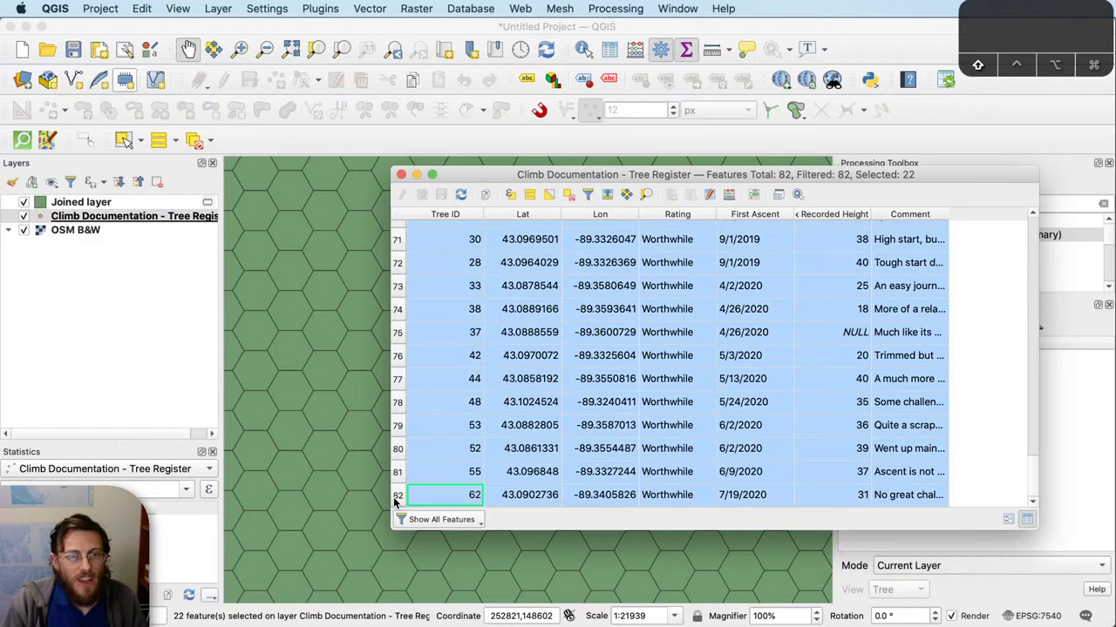
left_click(398, 495, "shift")
left_click(402, 174)
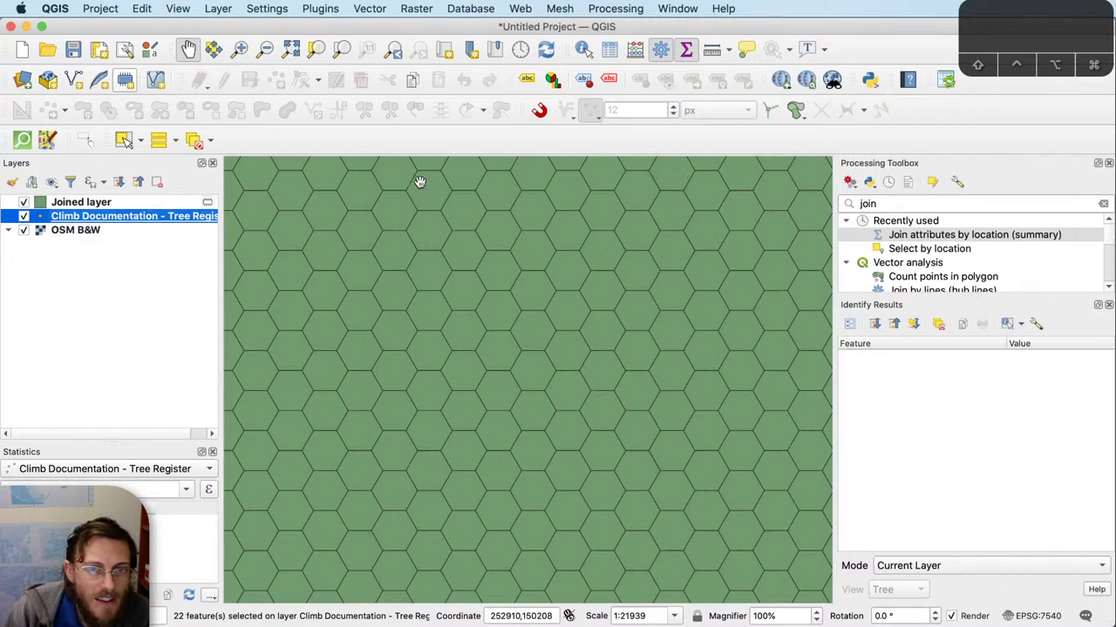
Step: Set up Join attributes by location (summary) on Joined layer with Climb Documentation - Tree Register, summarising Tree ID by count only
double_click(946, 236)
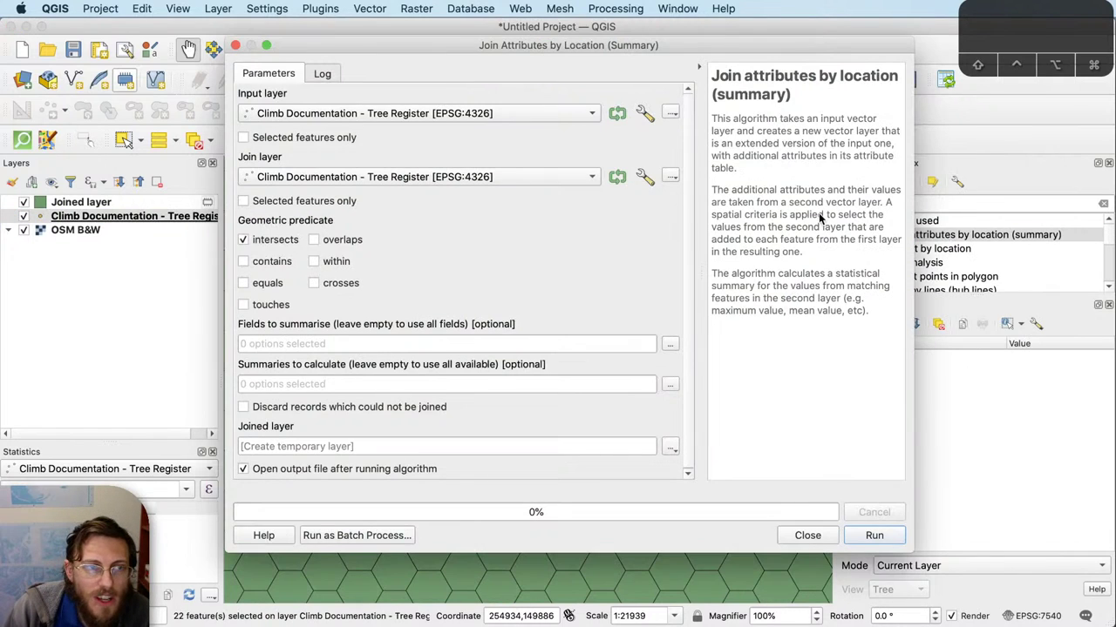
left_click(566, 116)
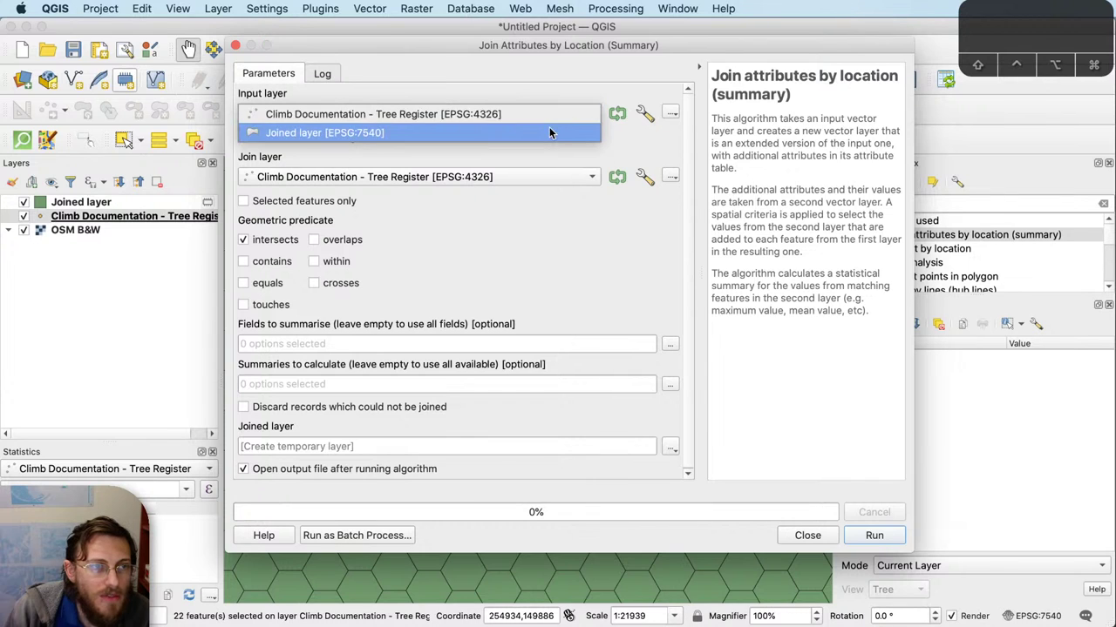
left_click(549, 132)
left_click(670, 344)
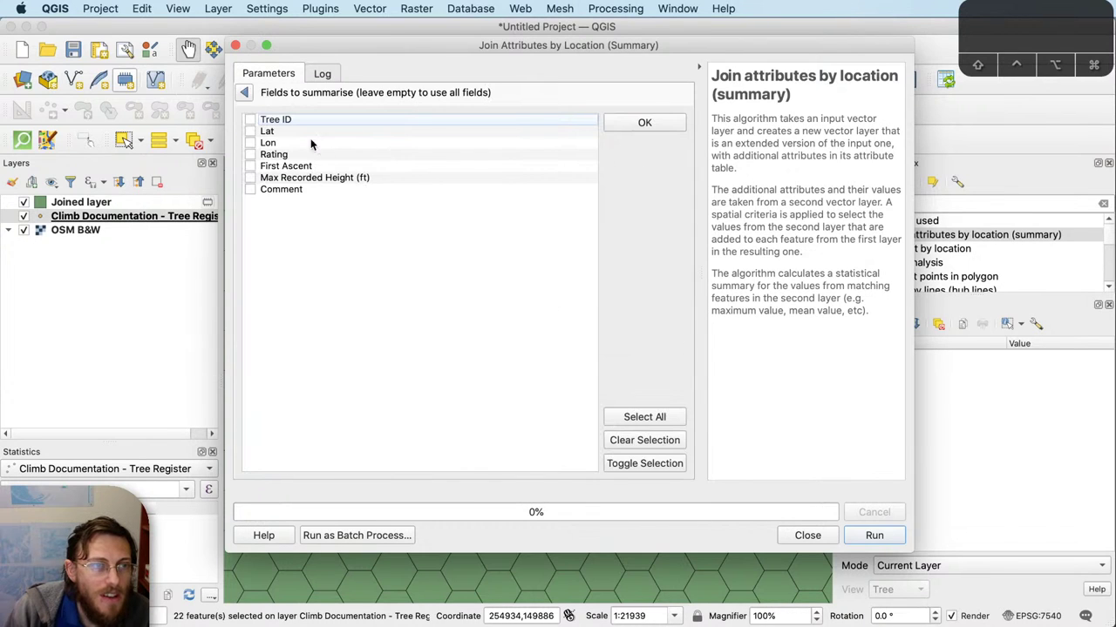
left_click(629, 122)
left_click(659, 380)
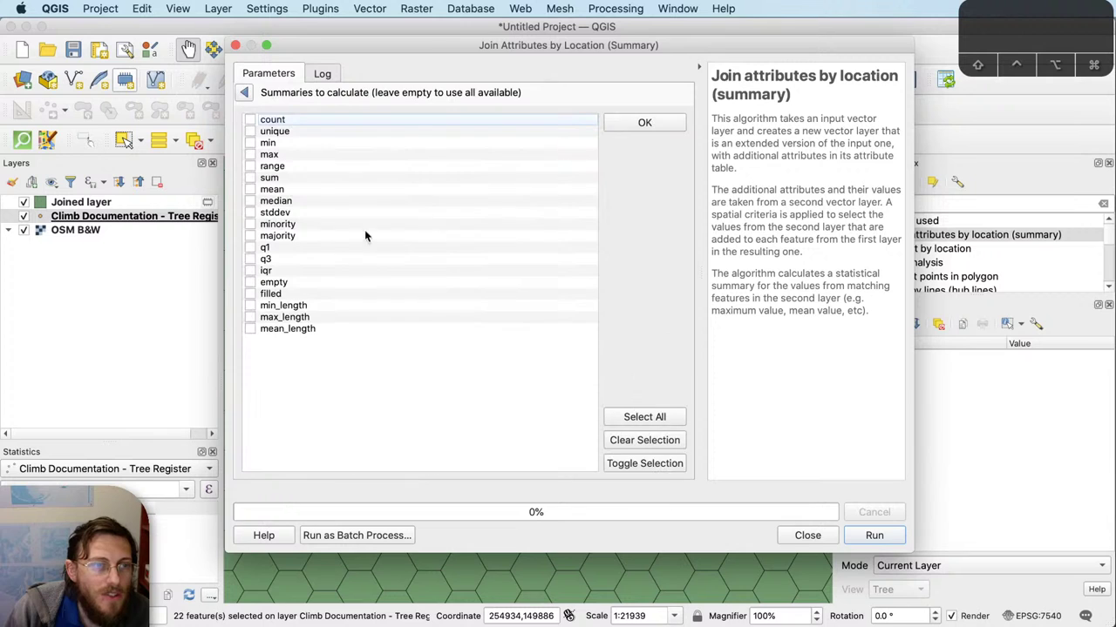
left_click(645, 122)
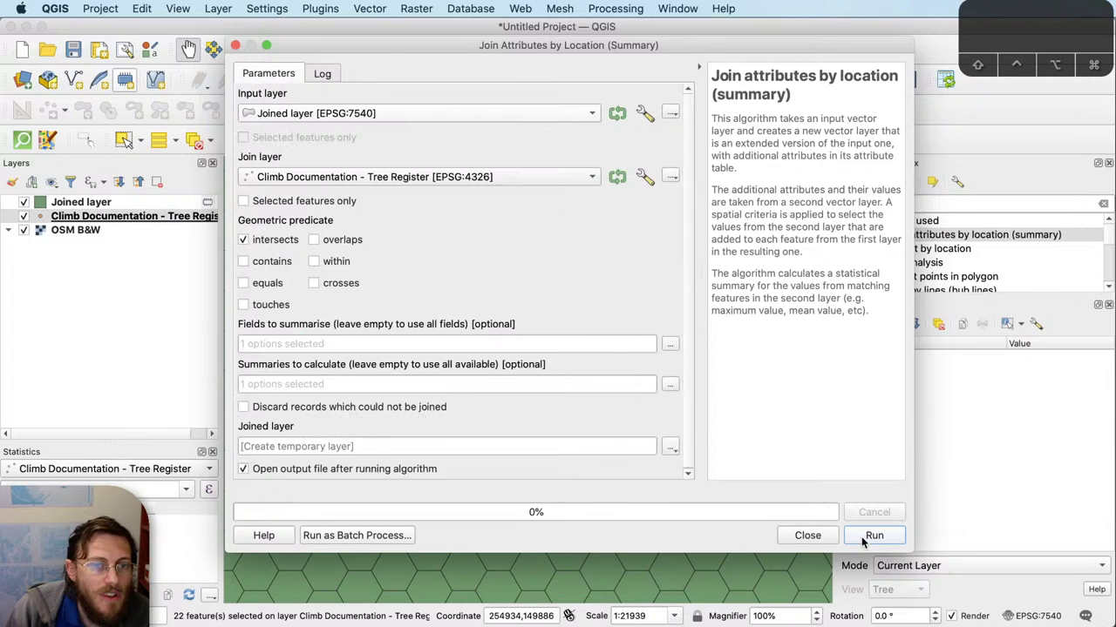
Step: Clear Tree ID from the fields to summarise, run the join to a temporary layer and close the tool
left_click(671, 344)
left_click(248, 122)
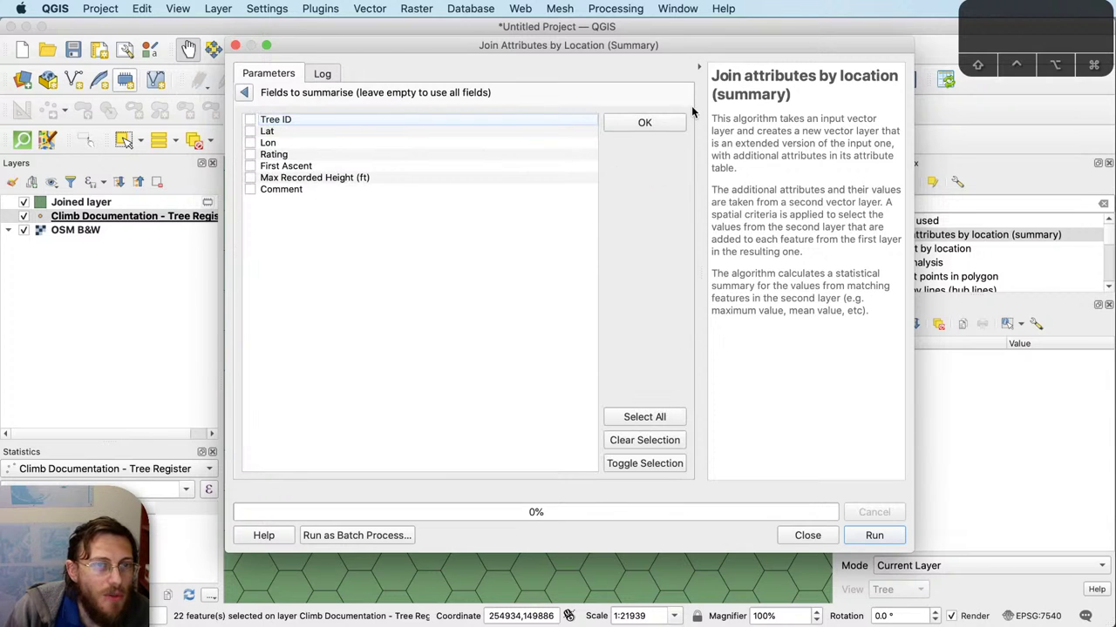
left_click(671, 123)
left_click(888, 539)
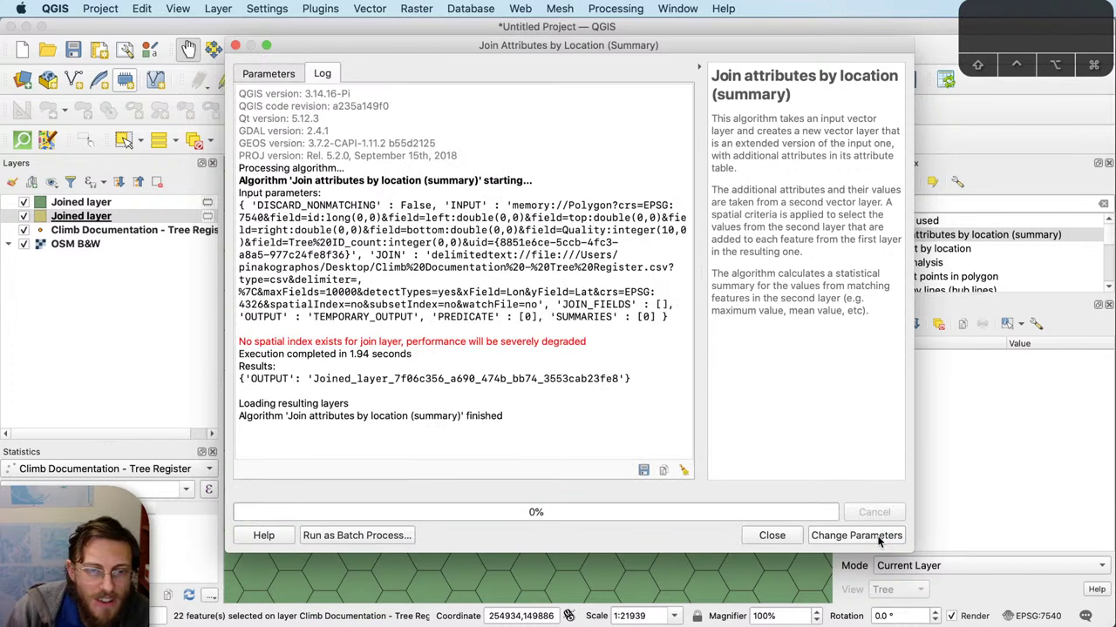
left_click(886, 539)
Step: Open the attribute table of the new yellow joined layer, sort it by Tree ID_count in descending order and enlarge its window
left_click(123, 203)
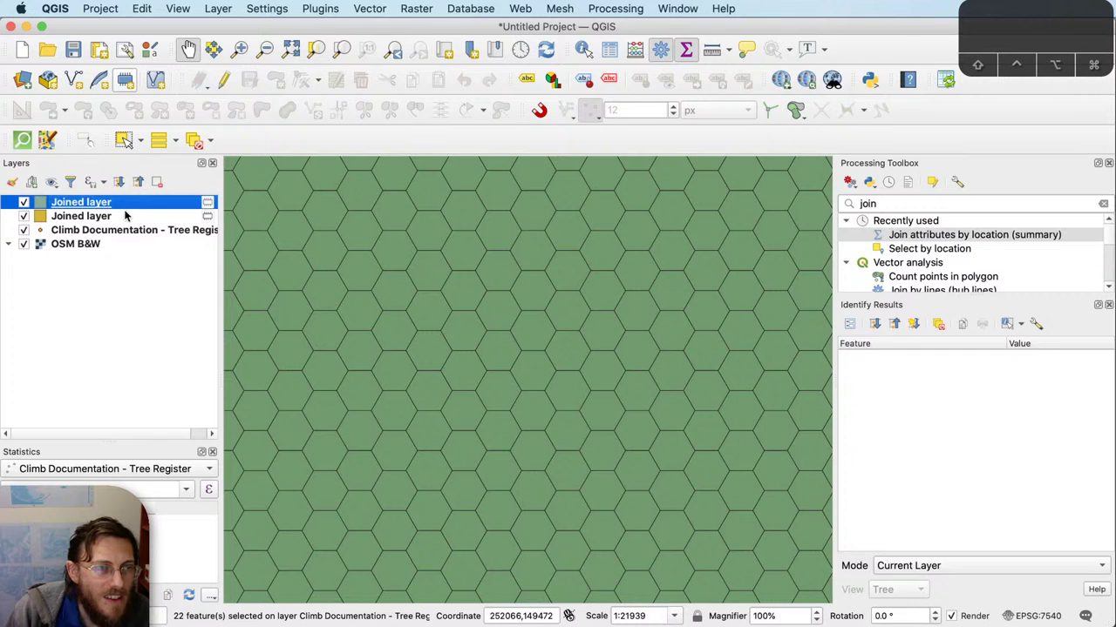
right_click(127, 216)
left_click(234, 421)
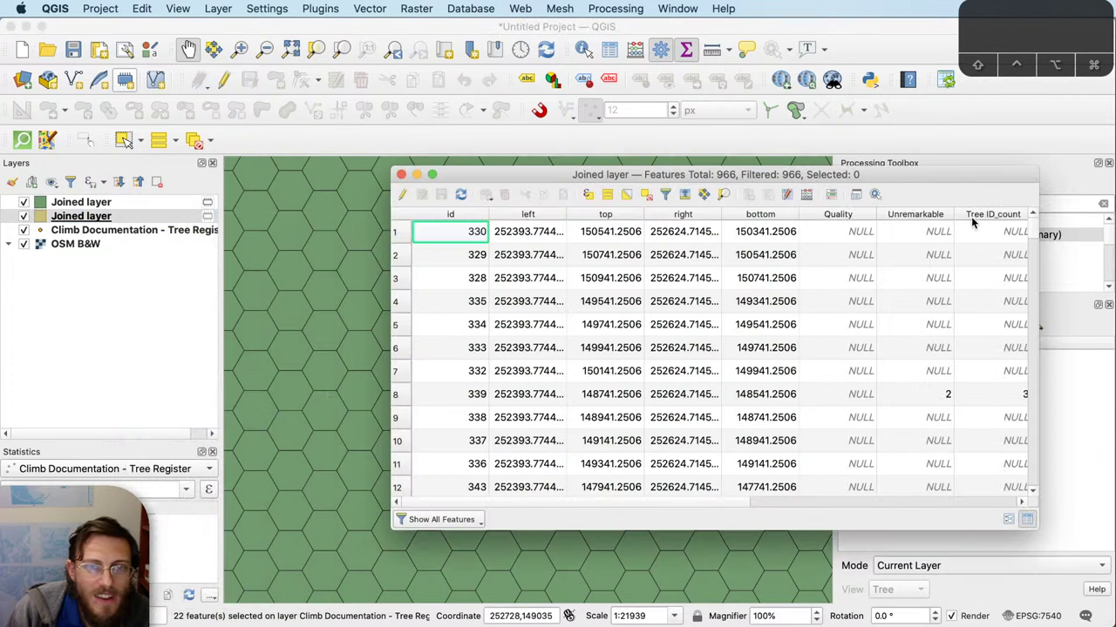
left_click(979, 212)
left_click_drag(959, 175, 567, 142)
left_click_drag(643, 494, 1115, 626)
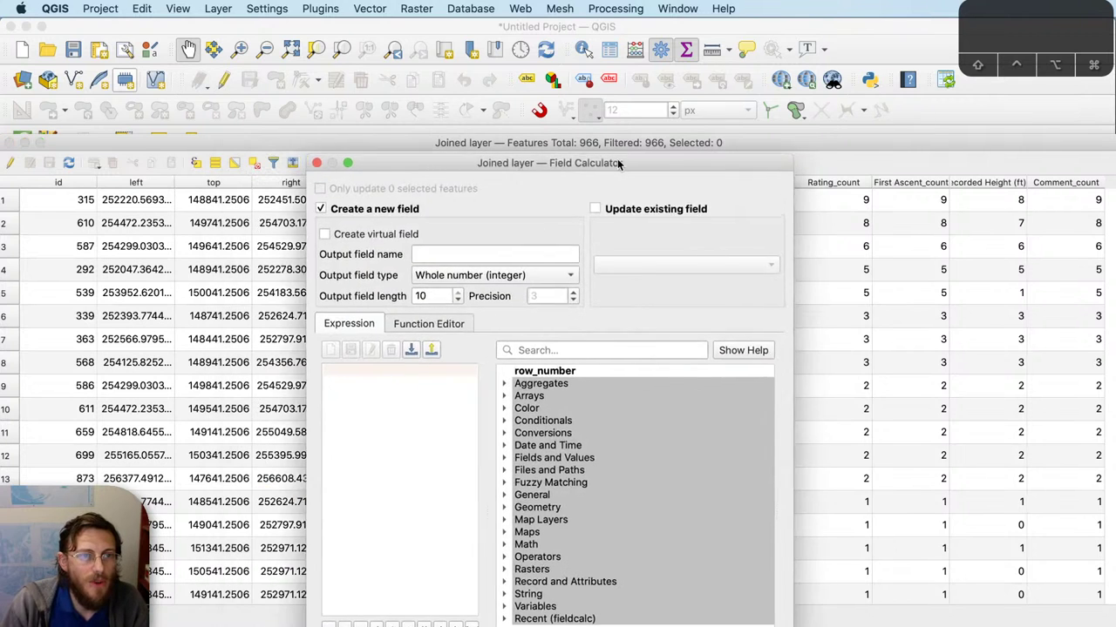
Step: Create a whole-number field named Worthwhile in the joined layer with the Field Calculator, filled from Tree ID_count
left_click(665, 276)
type("Worthwhile")
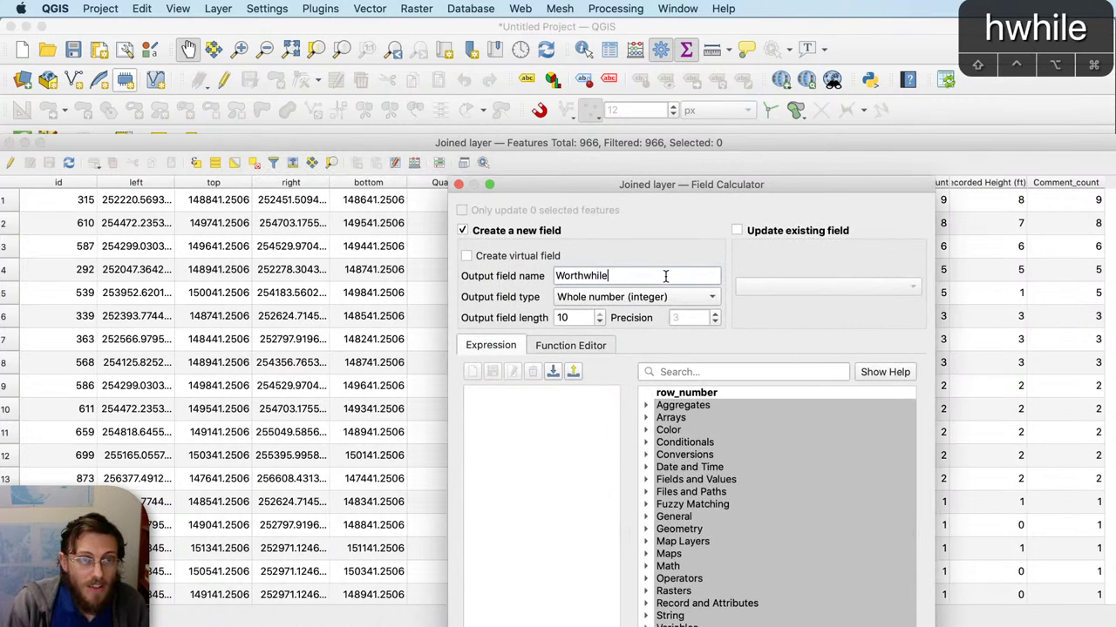
key("Tab")
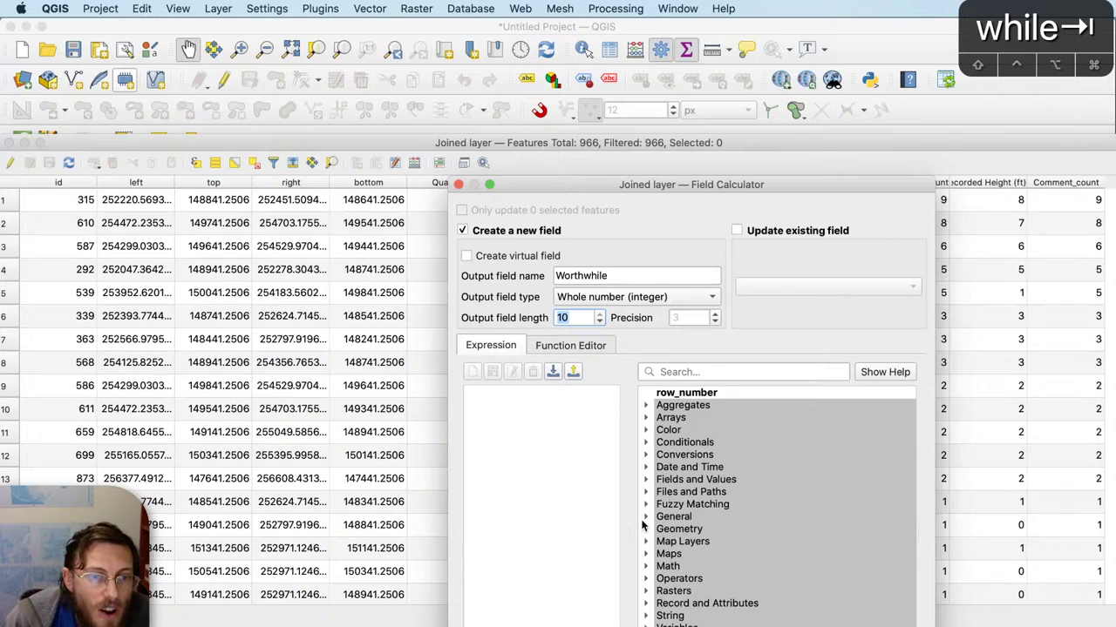
left_click(646, 479)
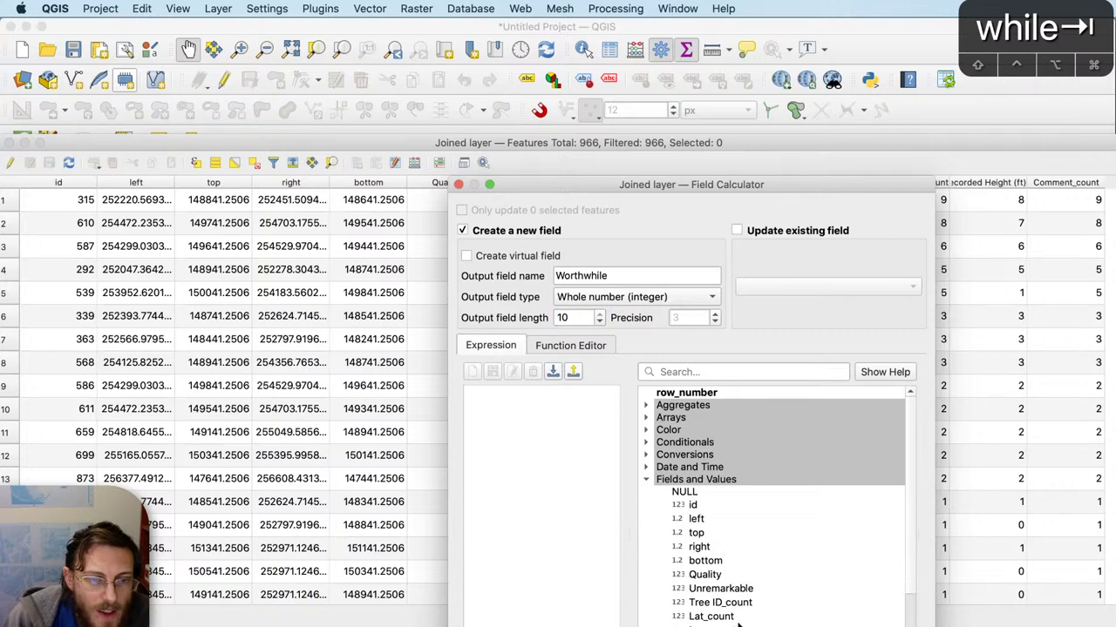
double_click(720, 602)
key("Return")
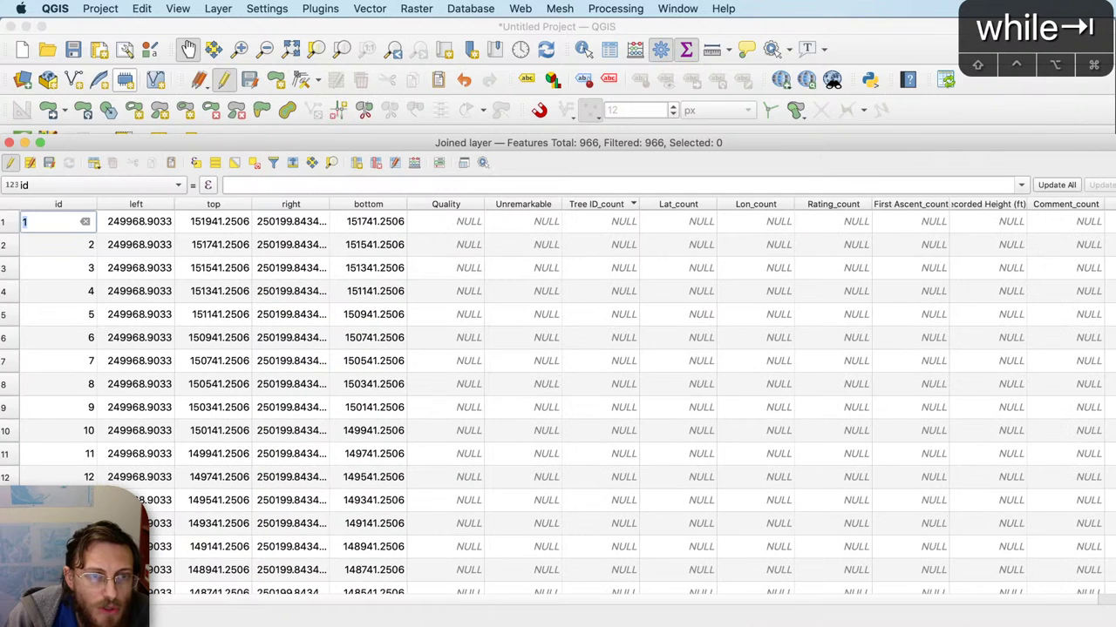
Step: Delete all the count fields from Tree ID_count through Comment_count and save the edits to the joined layer
left_click(377, 163)
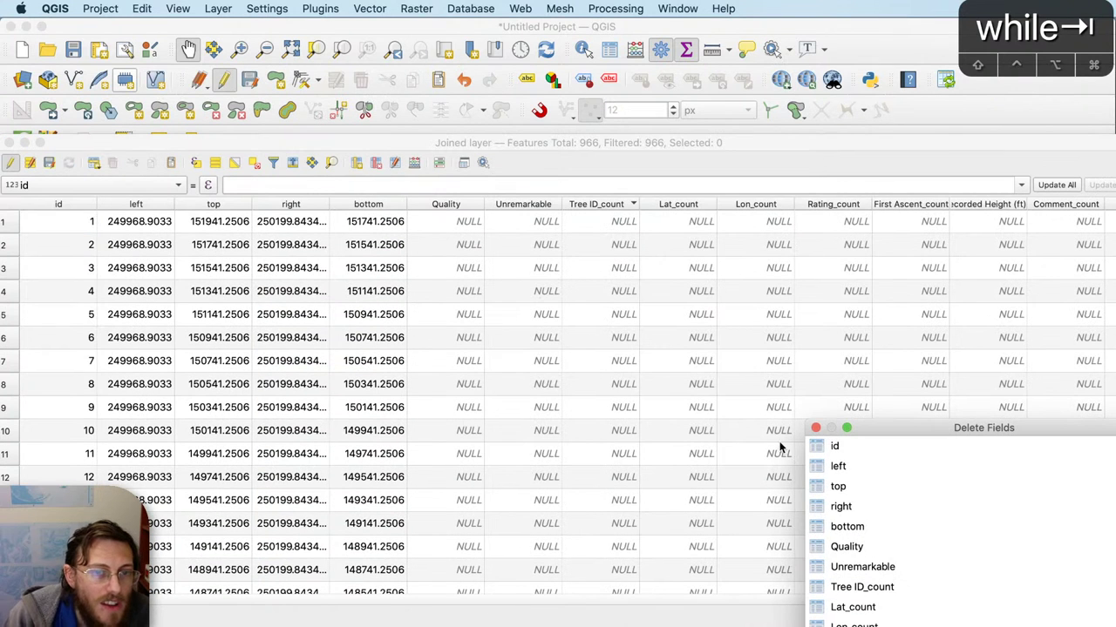
left_click(806, 470)
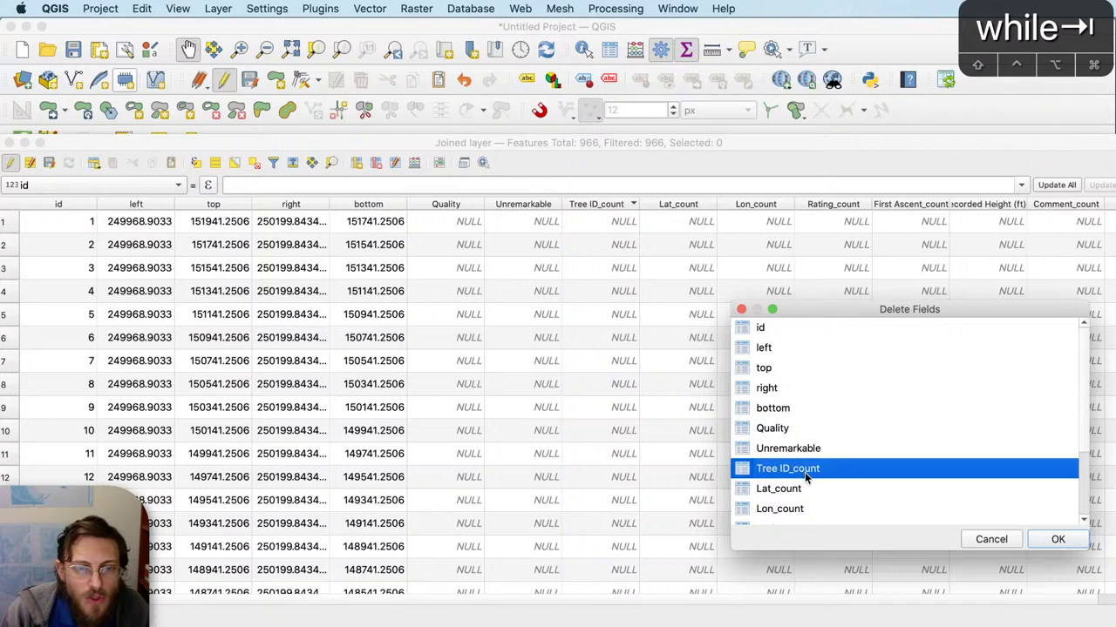
scroll(828, 475, "down", 3)
left_click(871, 492, "super")
left_click(814, 448, "super")
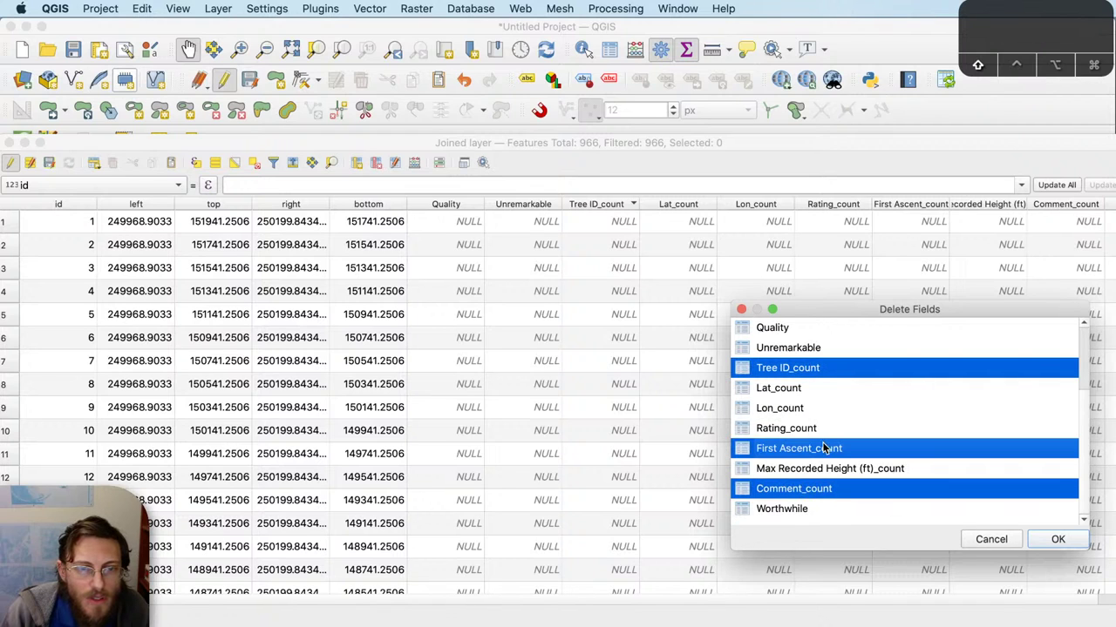
left_click(802, 428, "super")
left_click(798, 408, "super")
left_click(793, 388, "super")
left_click(837, 469, "super")
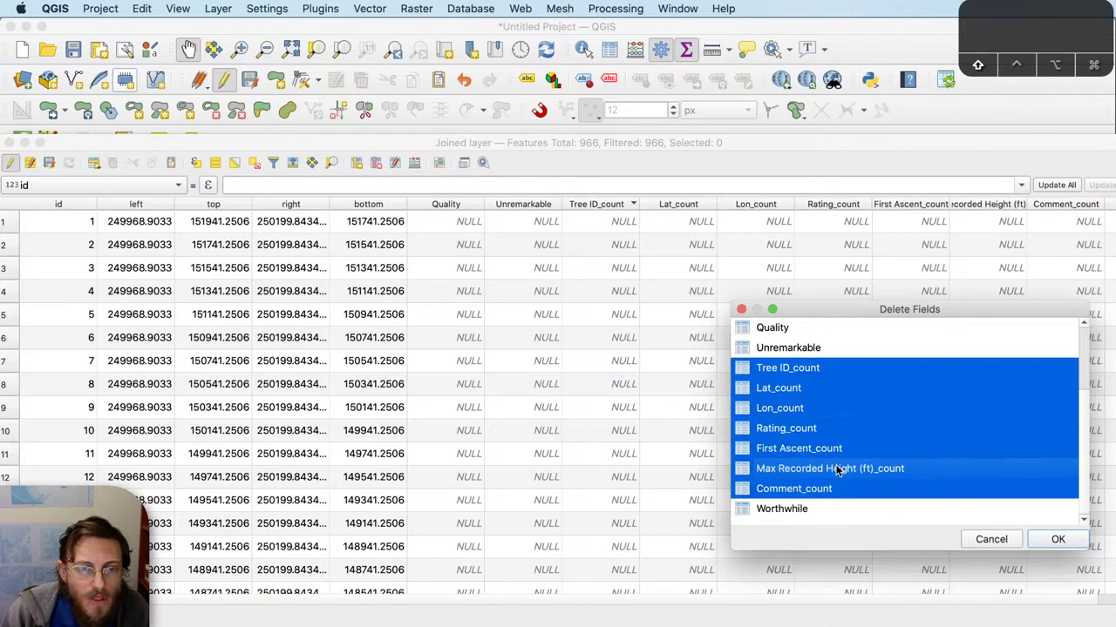
left_click(1050, 540)
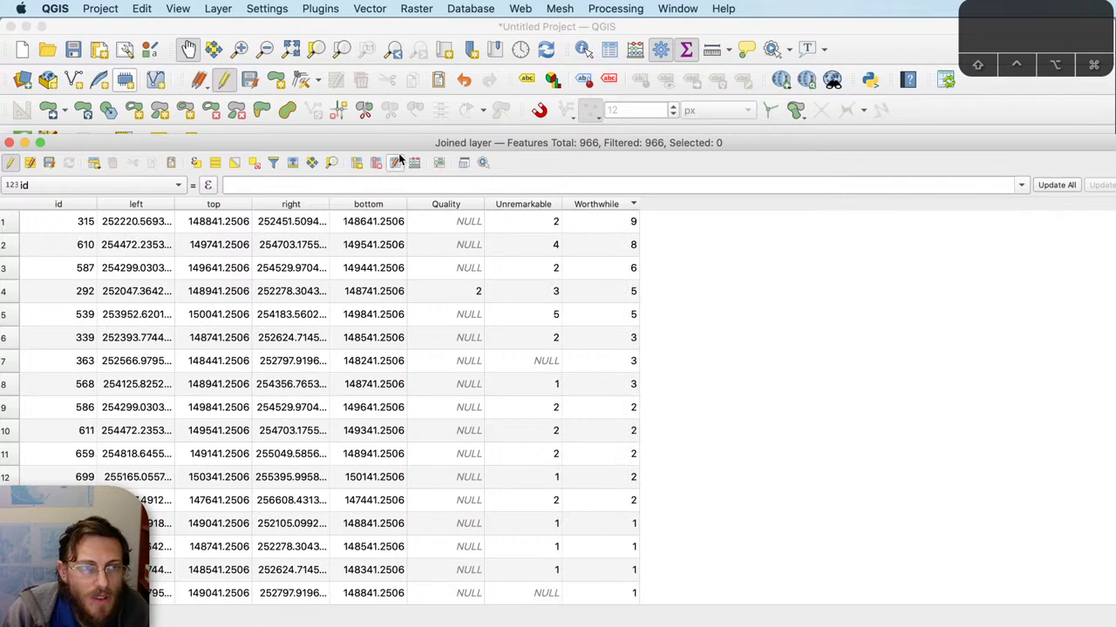
left_click(11, 163)
left_click(1096, 541)
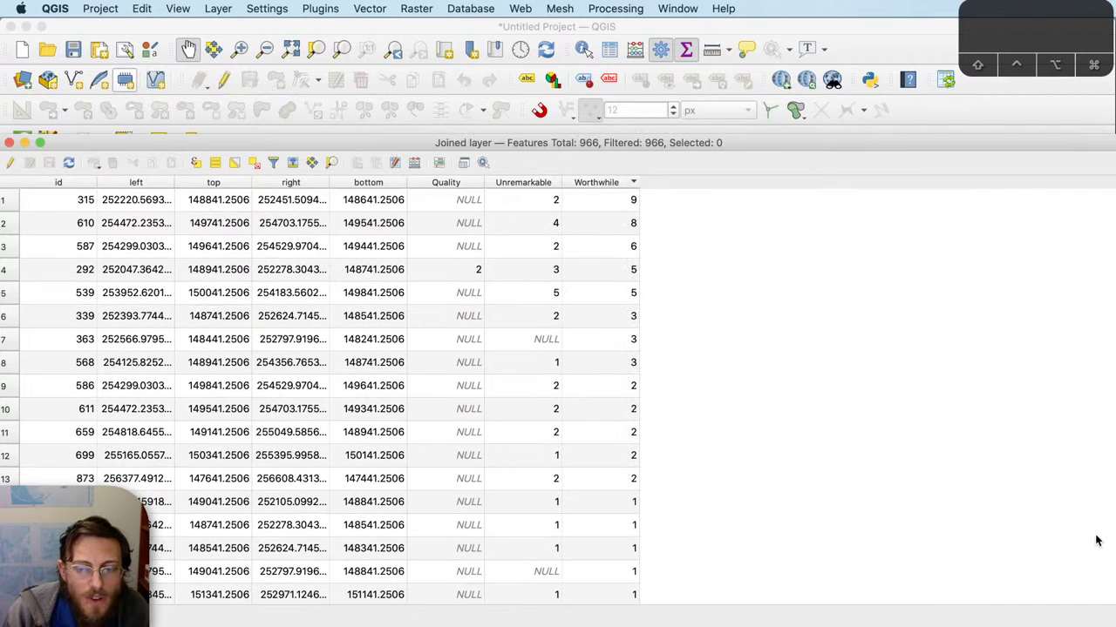
Step: Sort the yellow joined layer's attribute table by Quality in both directions, look through its rating counts and move the table aside
left_click(462, 184)
left_click(463, 183)
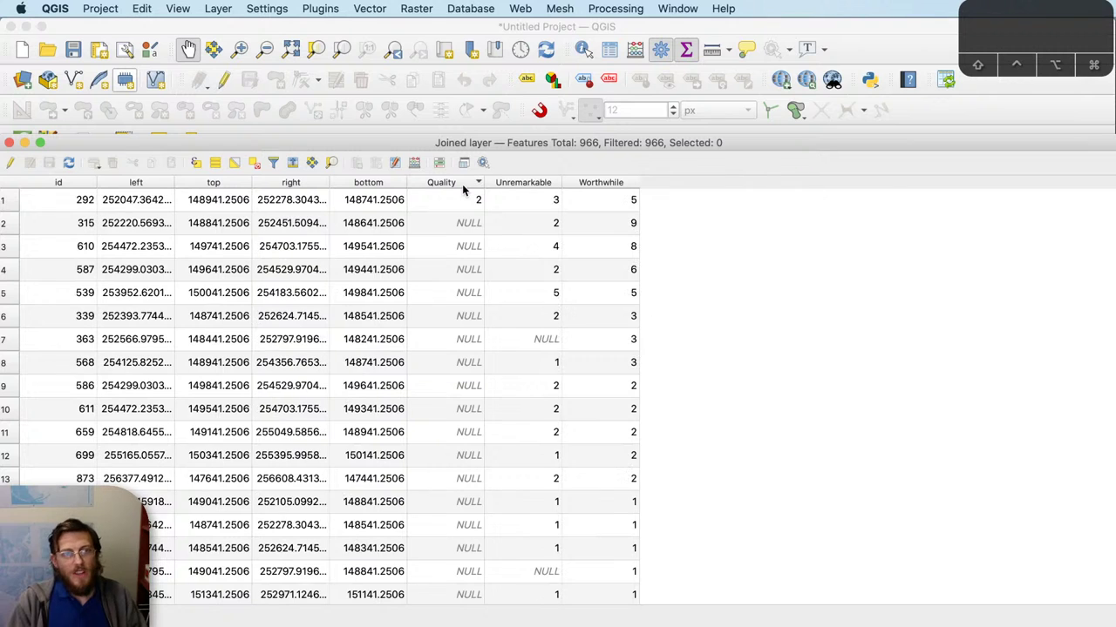
left_click(441, 184)
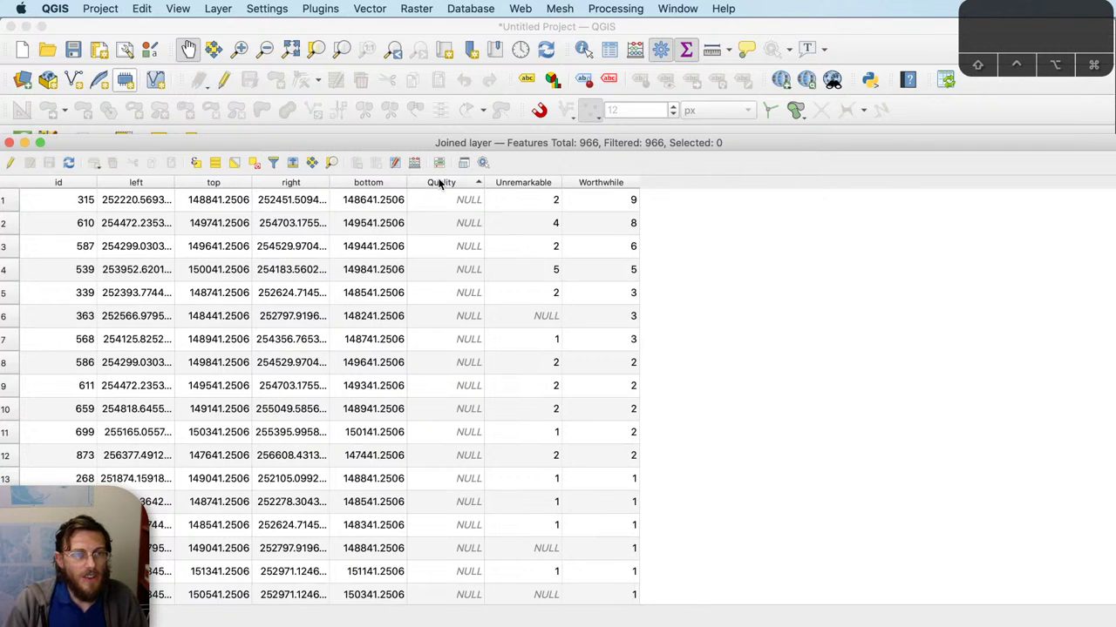
left_click(441, 184)
scroll(488, 294, "down", 12)
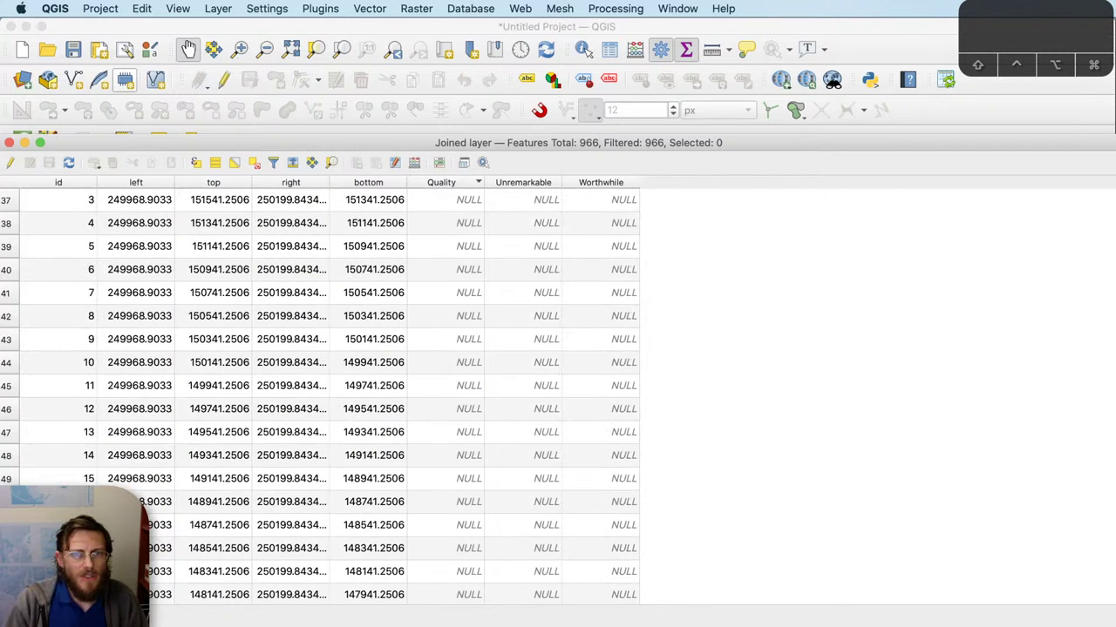
scroll(313, 392, "down", 20)
scroll(313, 392, "up", 20)
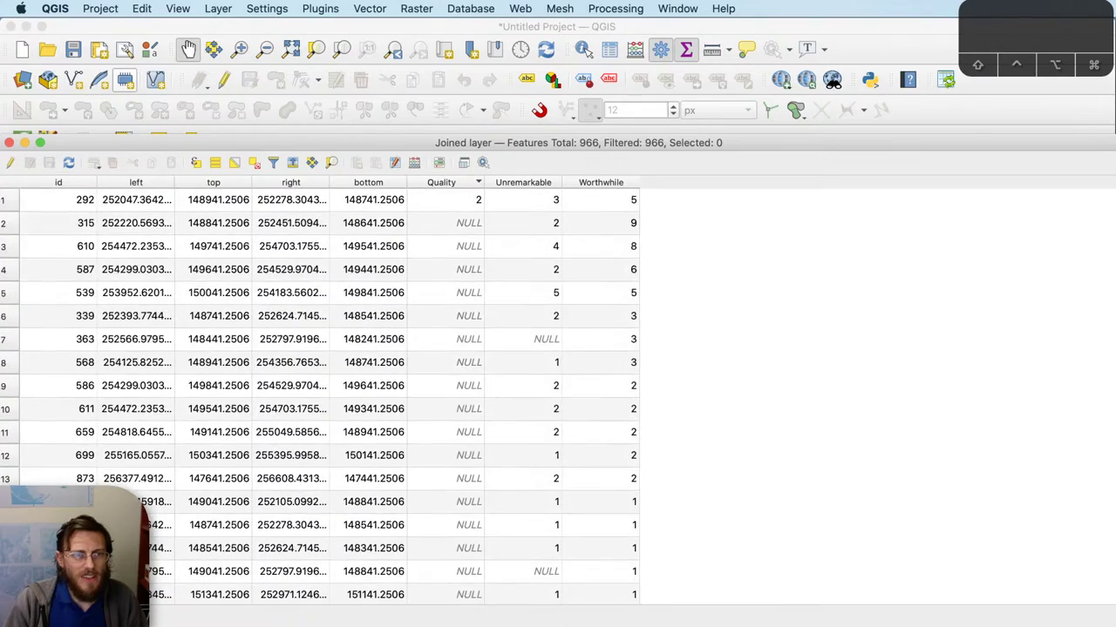
left_click_drag(59, 146, 543, 288)
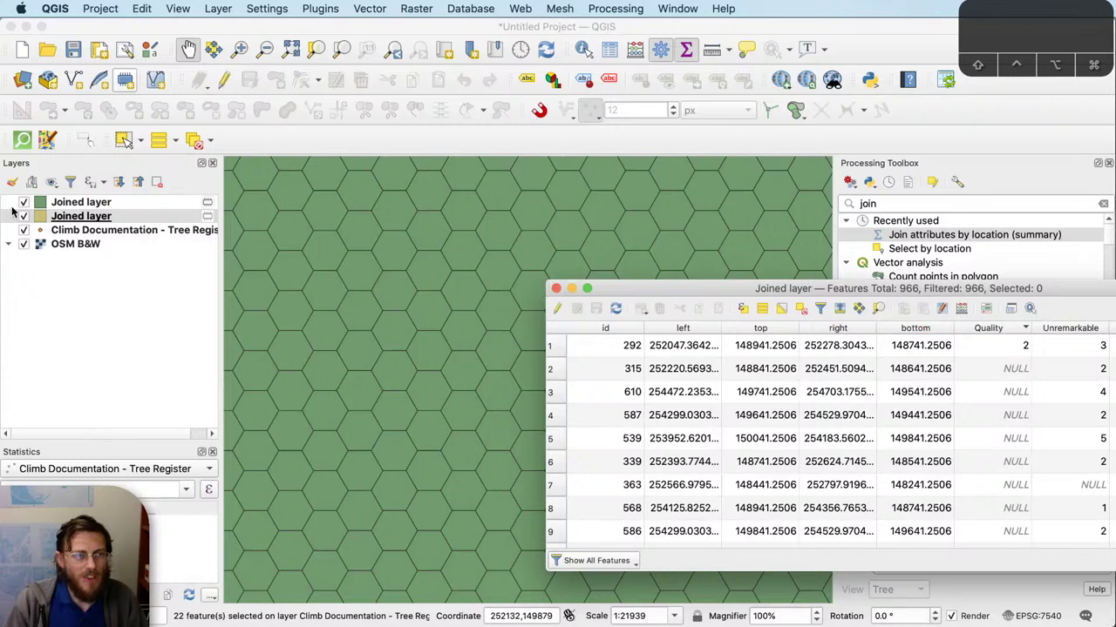
Step: Open the green joined layer's attribute table, sort it by Quality in descending order and compare its counts with the yellow layer's table
left_click(61, 203)
key("F6")
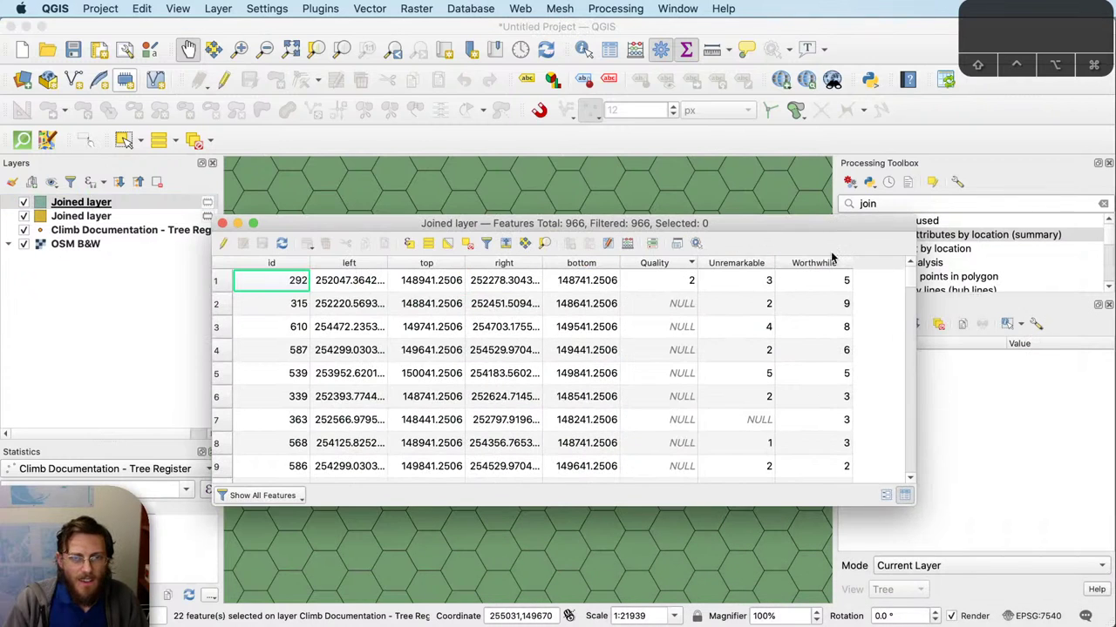
left_click(674, 279)
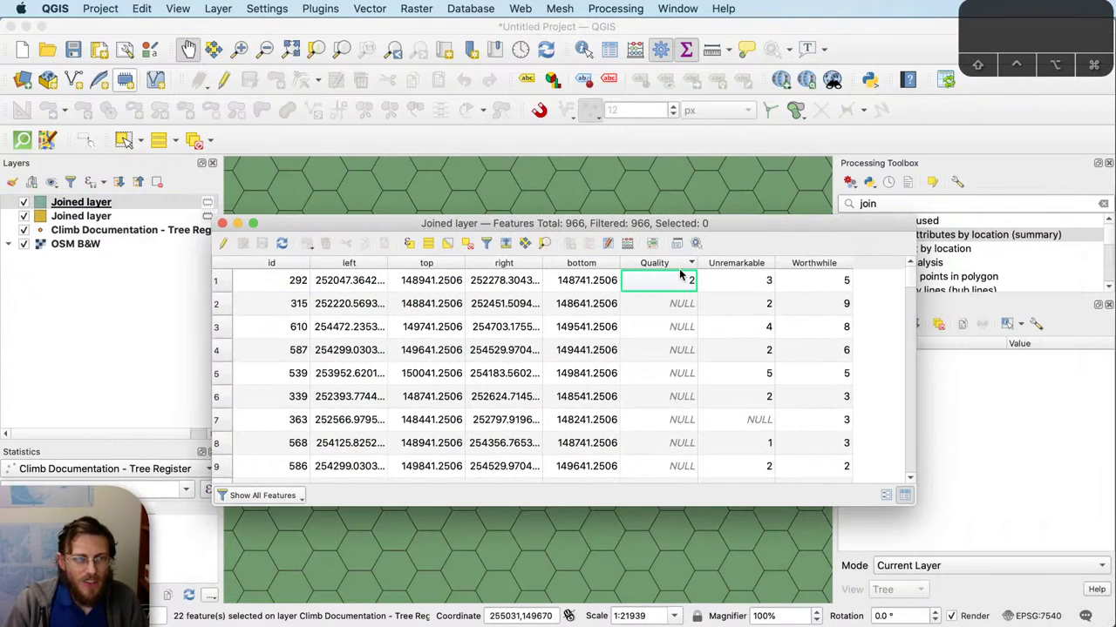
left_click(109, 218)
right_click(109, 218)
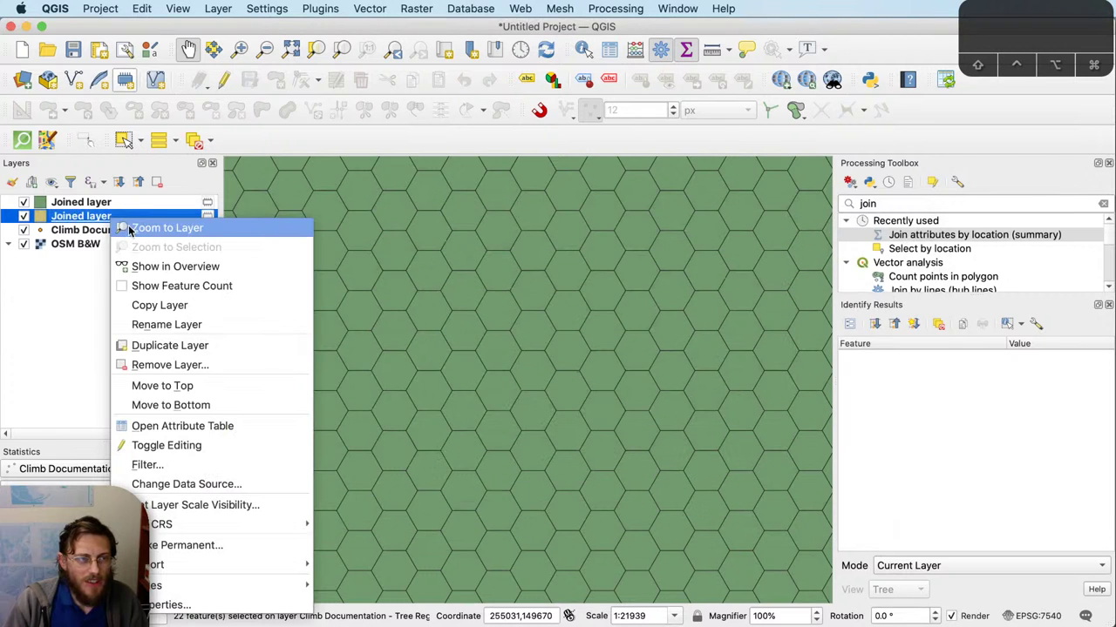
right_click(68, 204)
left_click(140, 391)
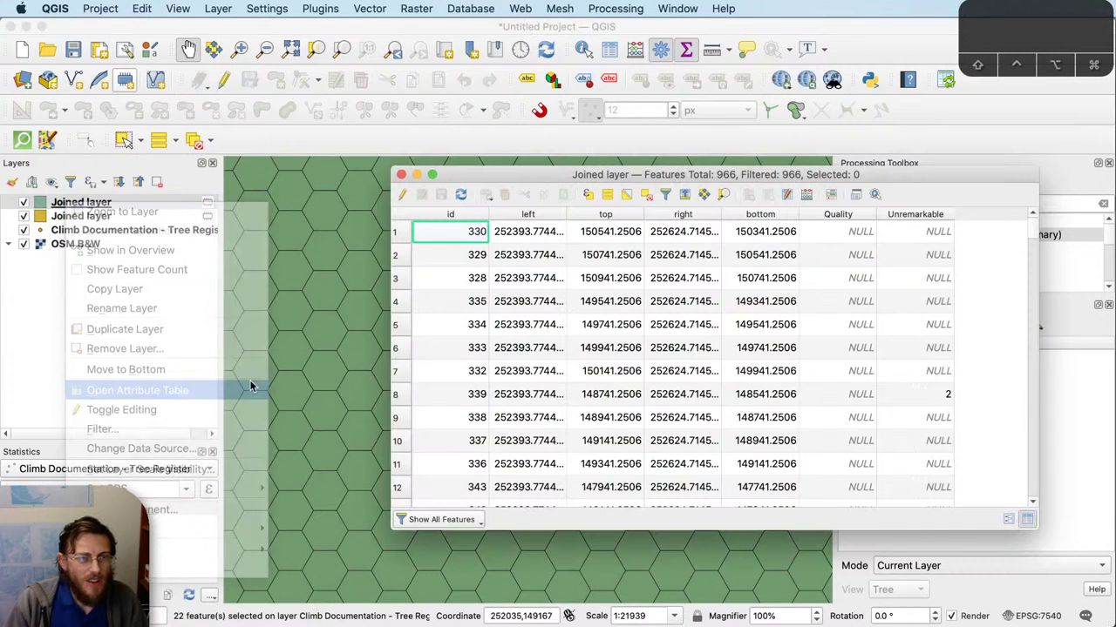
left_click(863, 216)
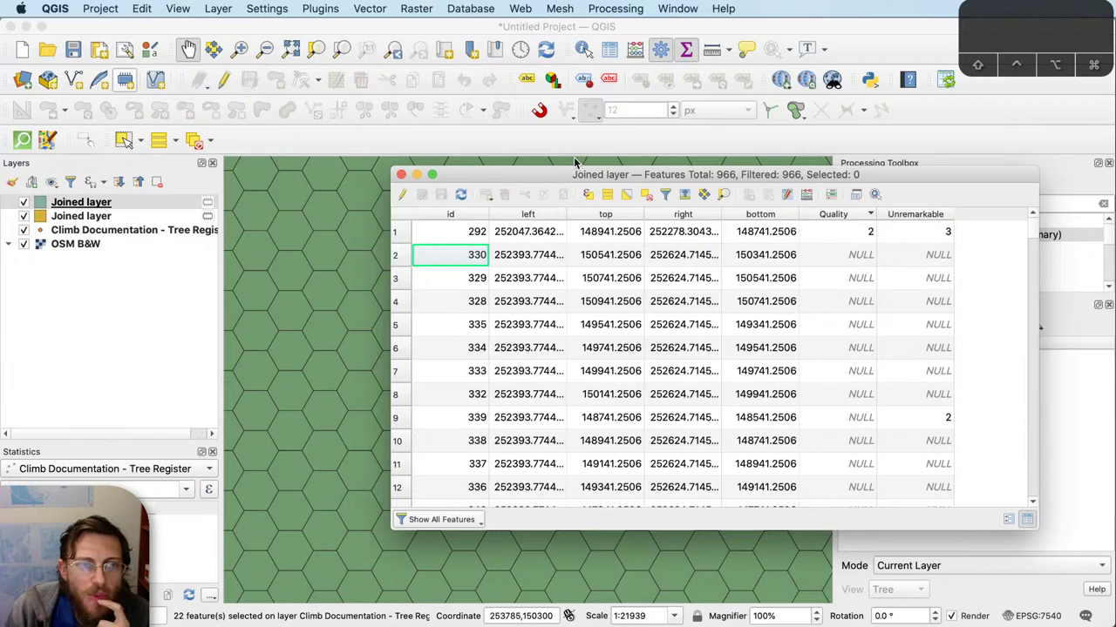
scroll(1029, 244, "down", 20)
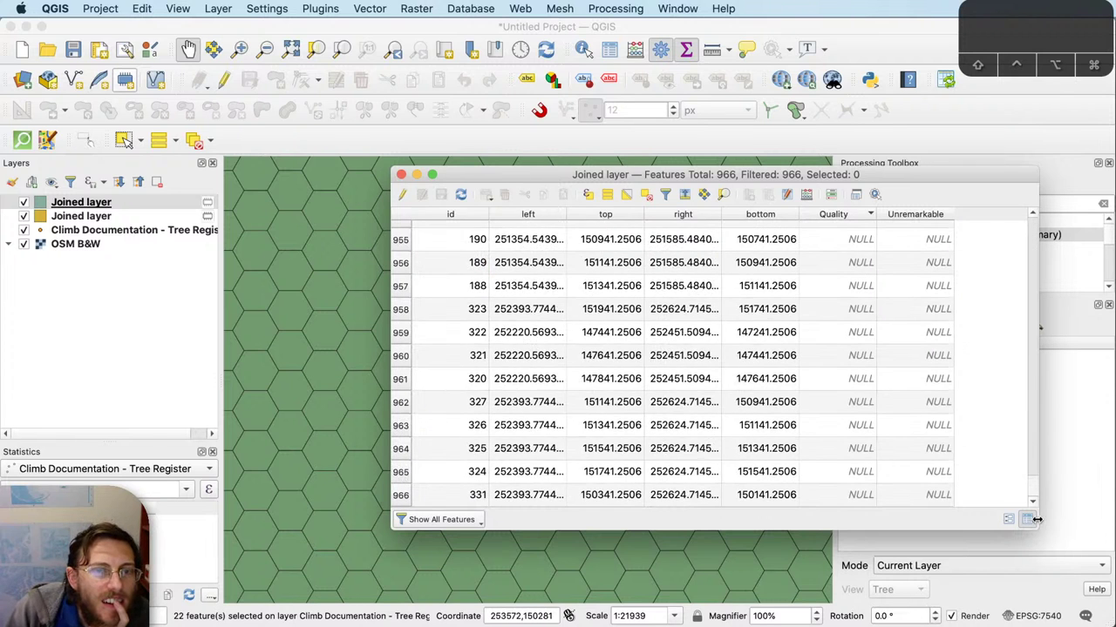
scroll(1034, 250, "up", 20)
scroll(841, 220, "down", 1)
scroll(841, 220, "up", 1)
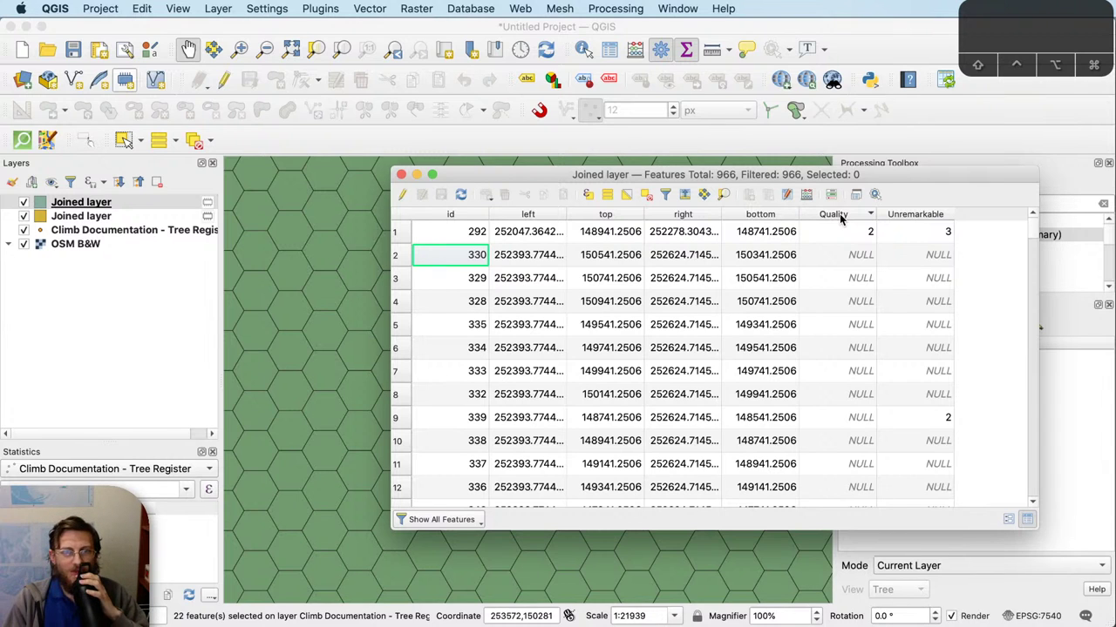
Step: Remove the yellow joined layer containing the Worthwhile field from the project
left_click(173, 218)
right_click(172, 218)
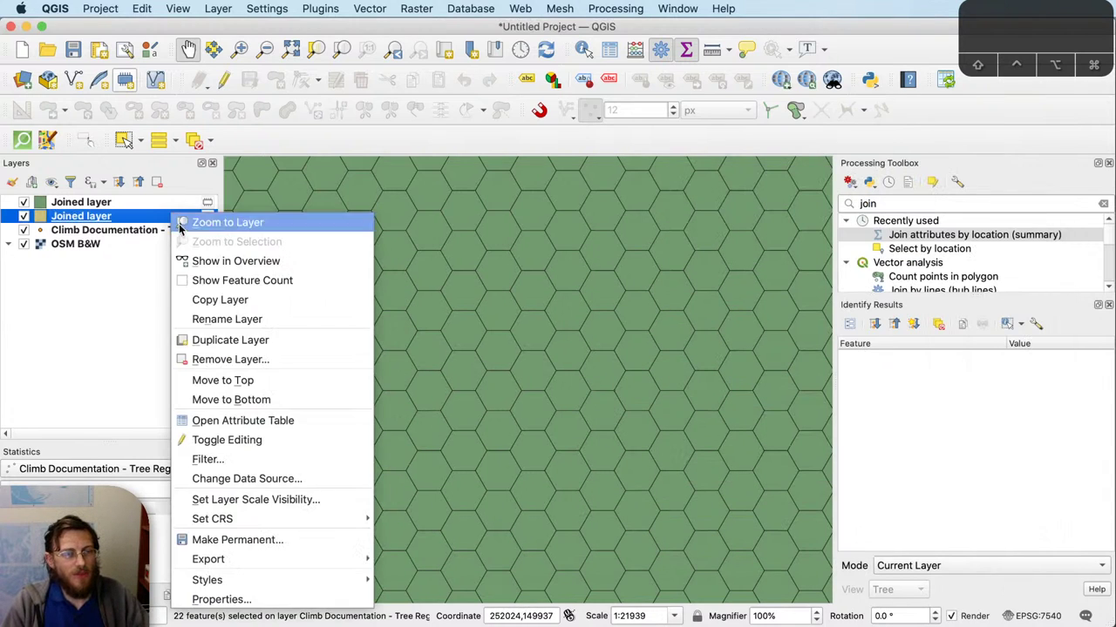
left_click(259, 360)
key("Return")
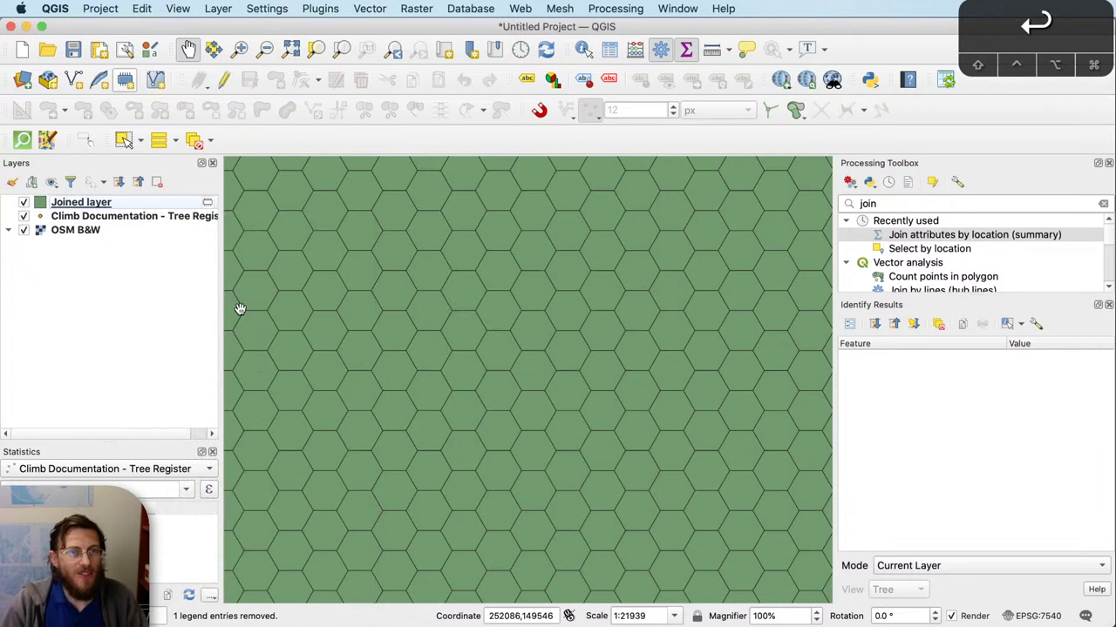
Step: Set up Join attributes by location (summary) with the Joined layer as input and only the selected Tree Register features as join layer
double_click(914, 237)
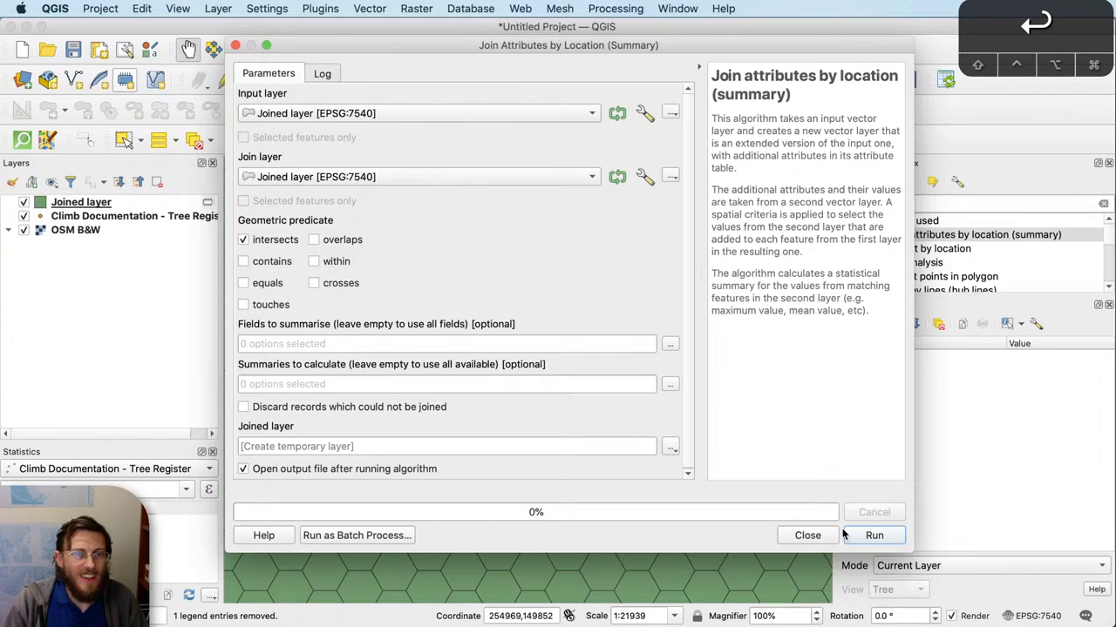
left_click(440, 122)
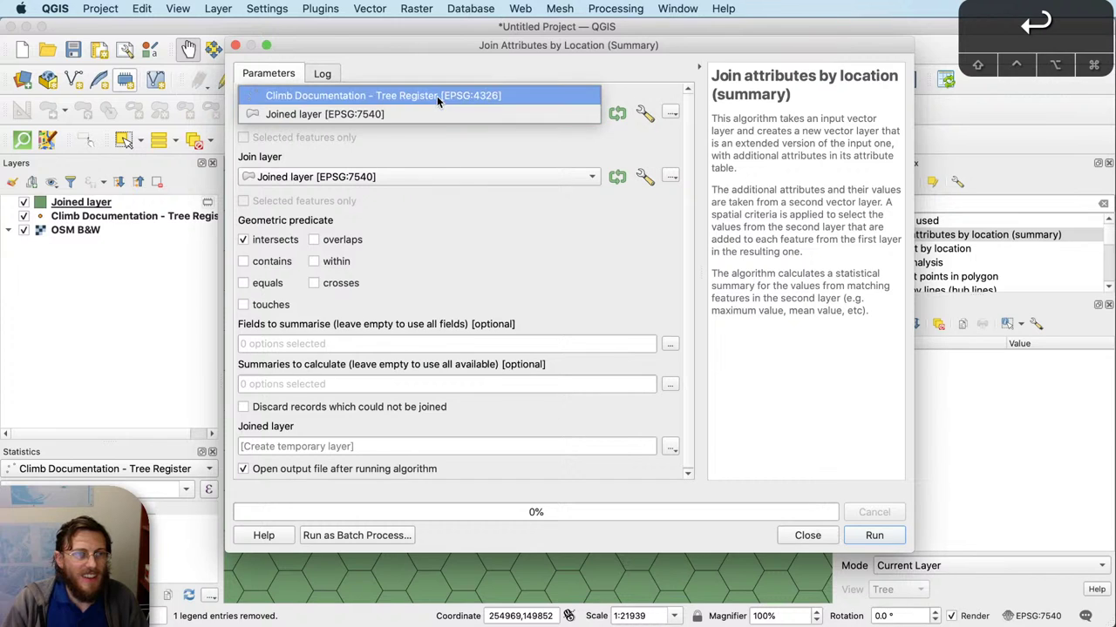
left_click(437, 96)
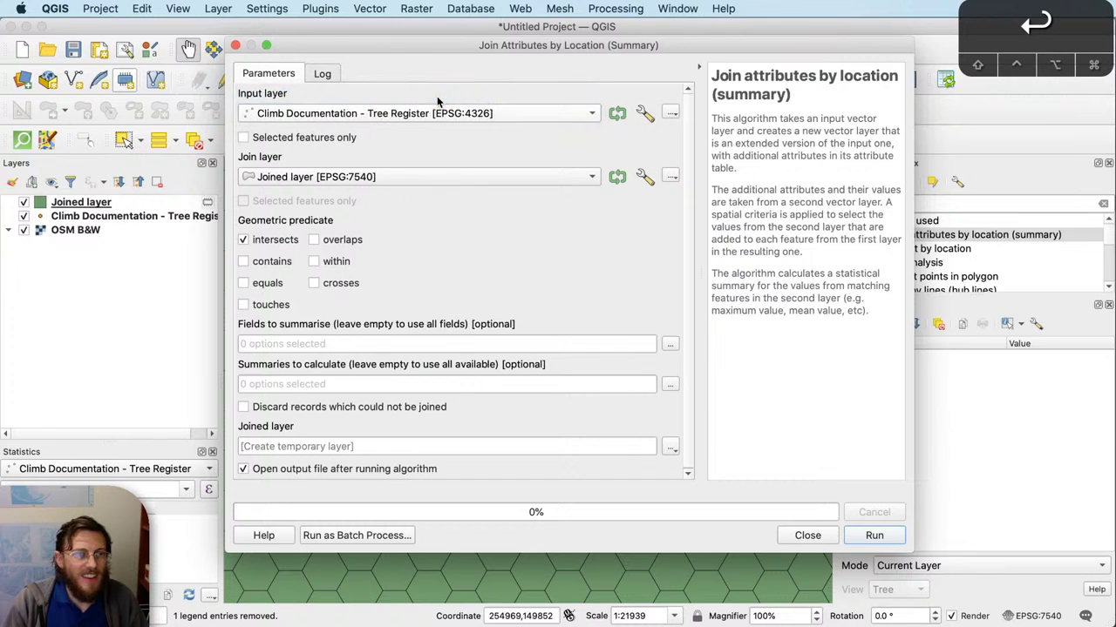
left_click(348, 113)
left_click(305, 129)
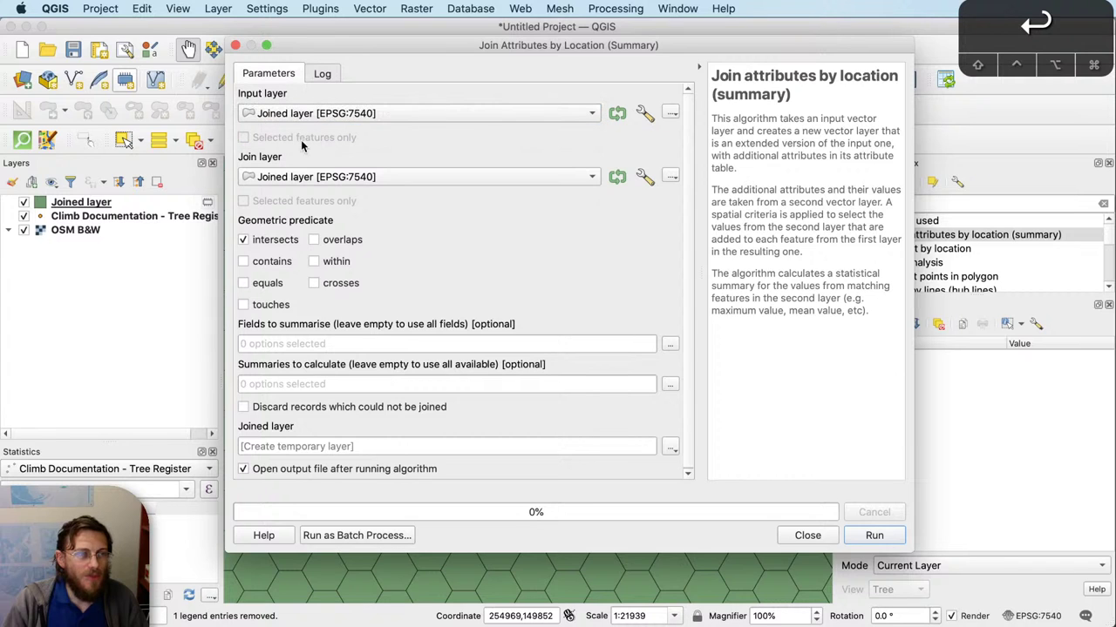
left_click(261, 177)
left_click(279, 157)
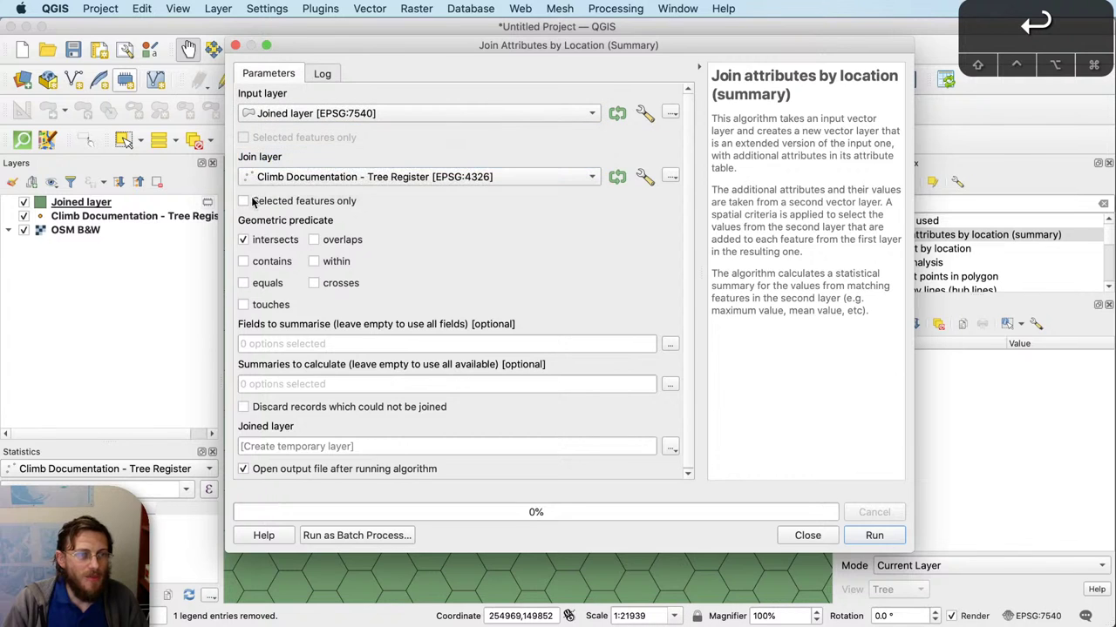
left_click(244, 201)
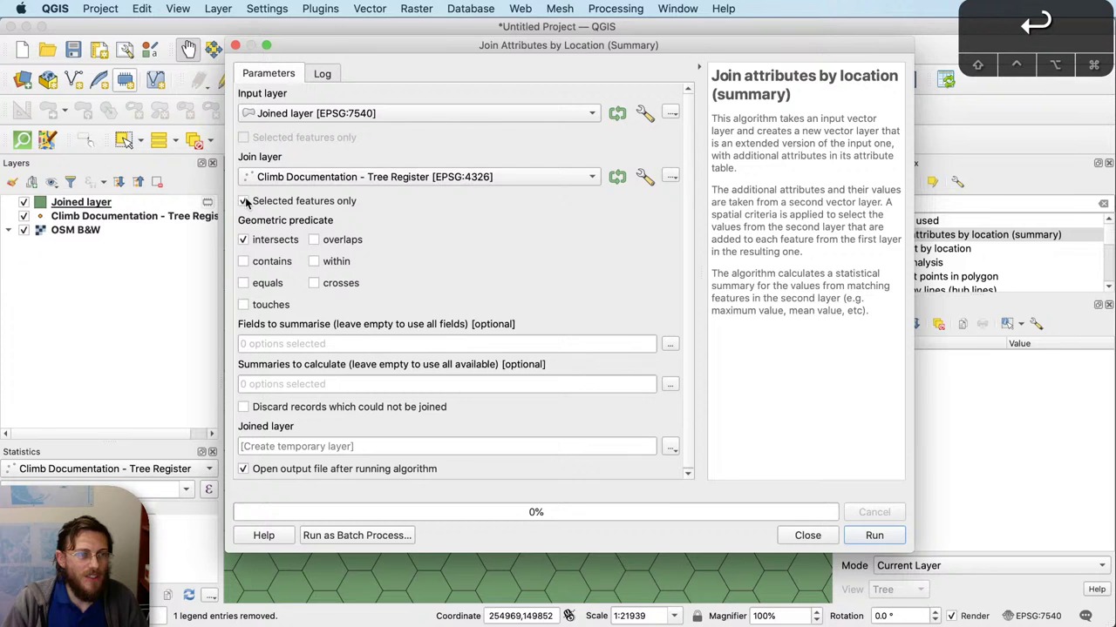
Step: Summarise only the Tree ID field by count, run the join to a temporary layer and close the tool
left_click(669, 344)
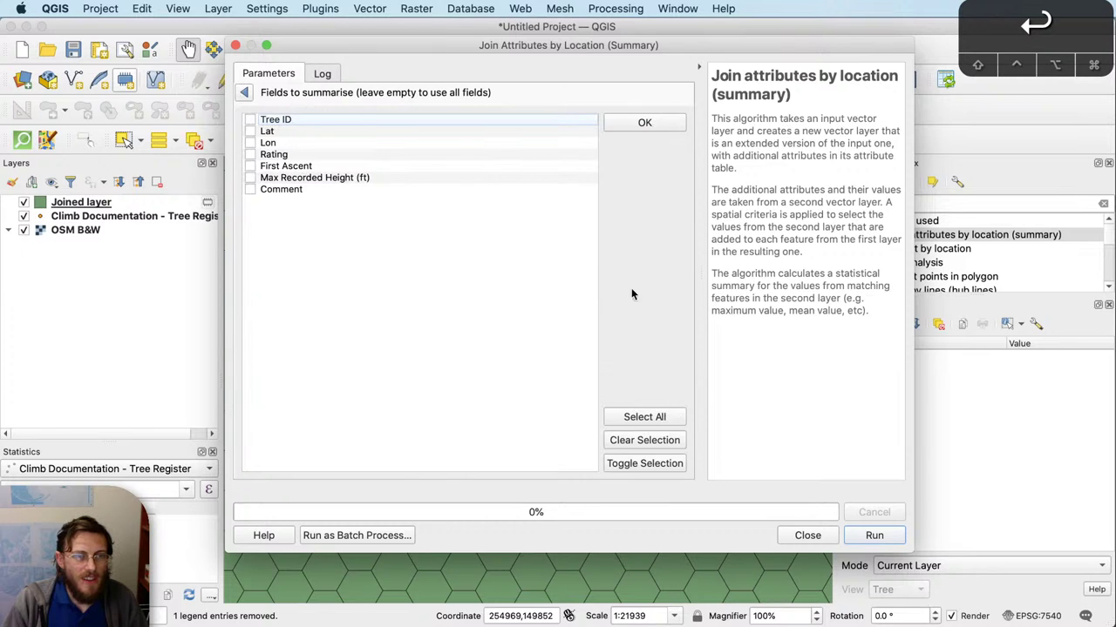
left_click(250, 119)
left_click(644, 122)
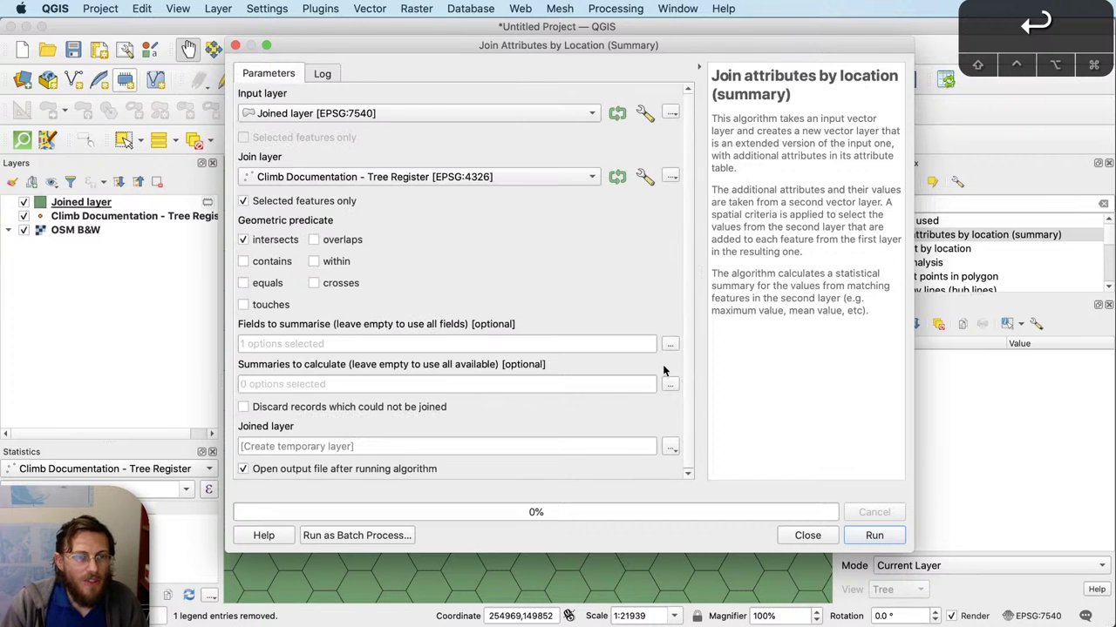
left_click(669, 384)
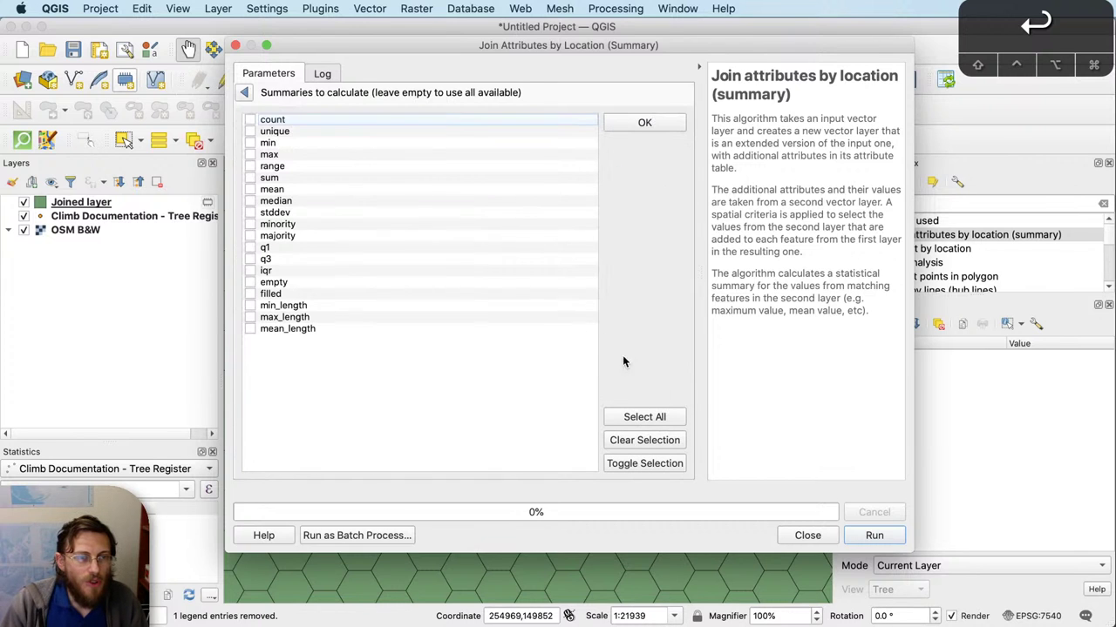
left_click(608, 125)
left_click(874, 536)
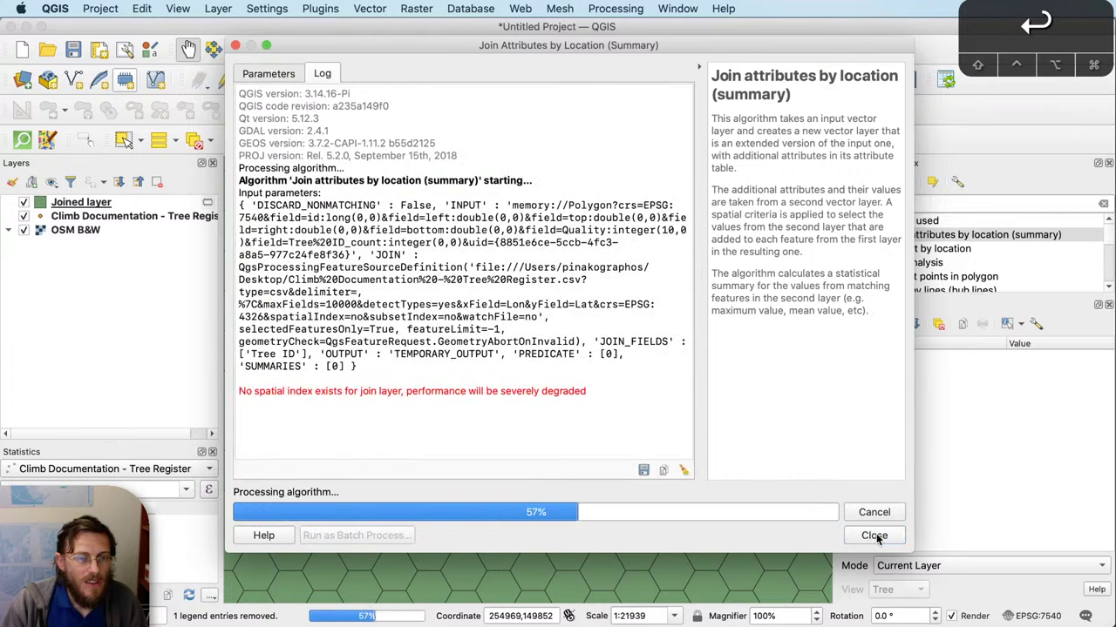
left_click(772, 535)
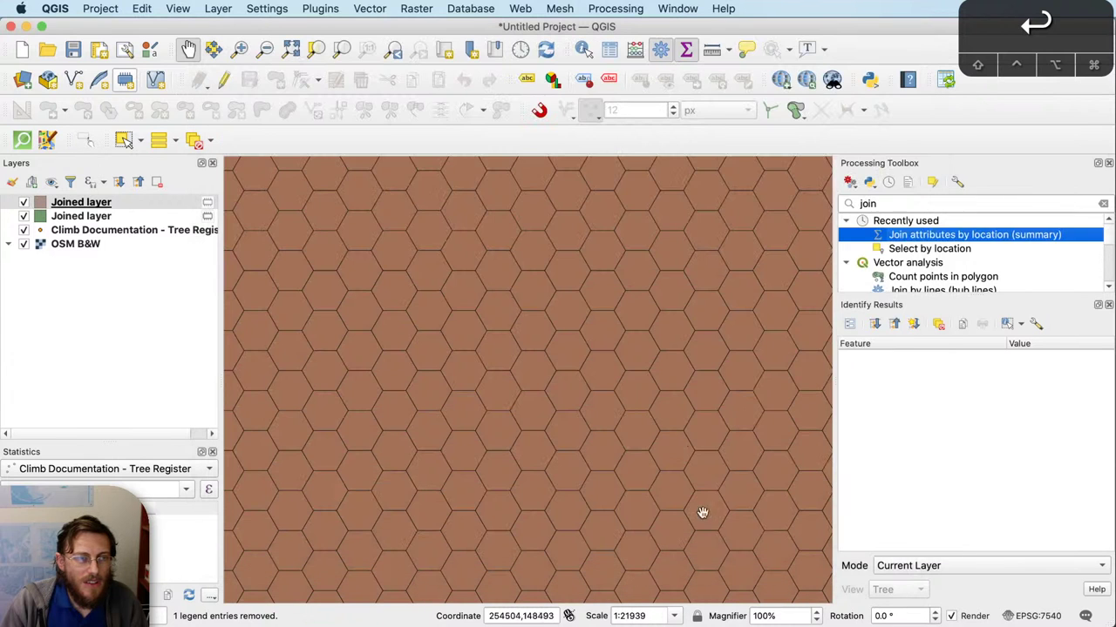
Step: Open the new brown joined layer's attribute table, sort it by Tree ID_count in descending order and select the hexagon with the highest count
left_click(75, 219)
right_click(131, 206)
left_click(240, 391)
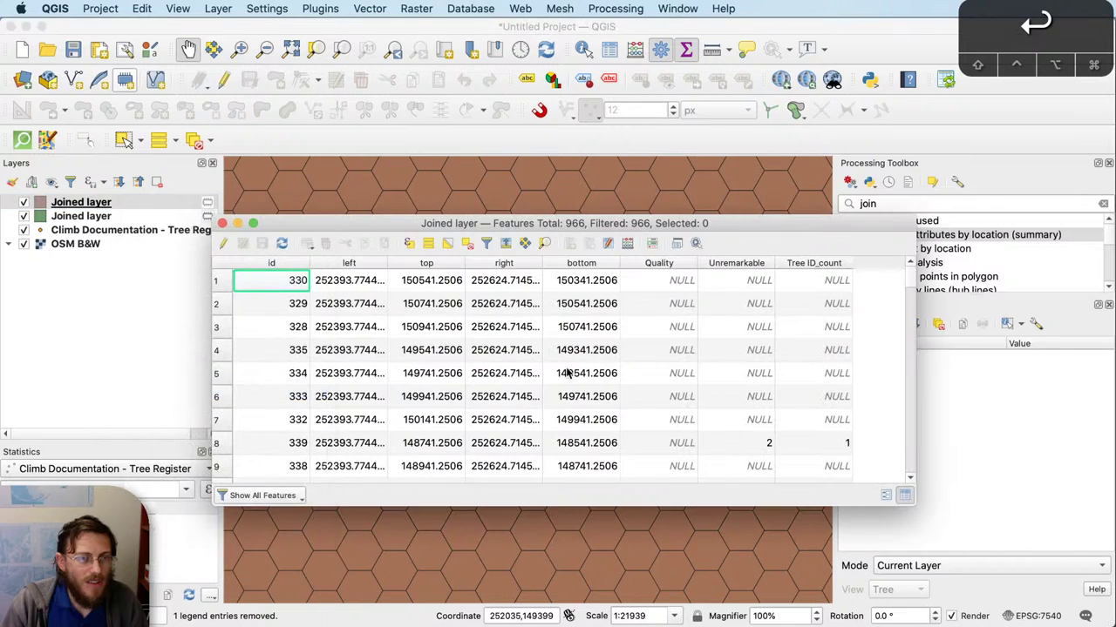
left_click(796, 264)
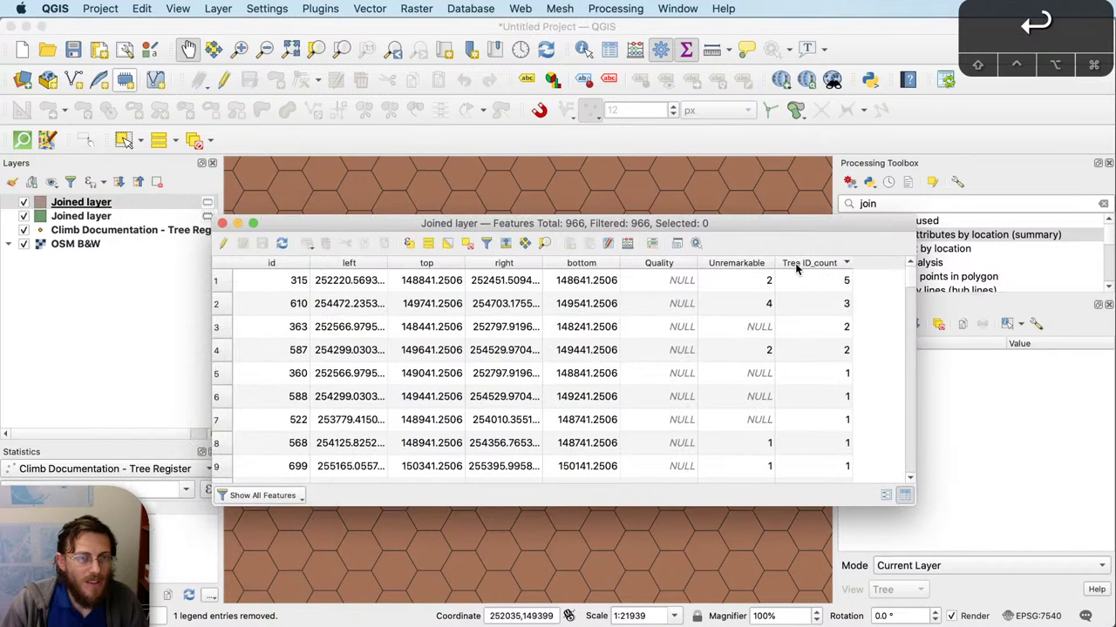
left_click(221, 288)
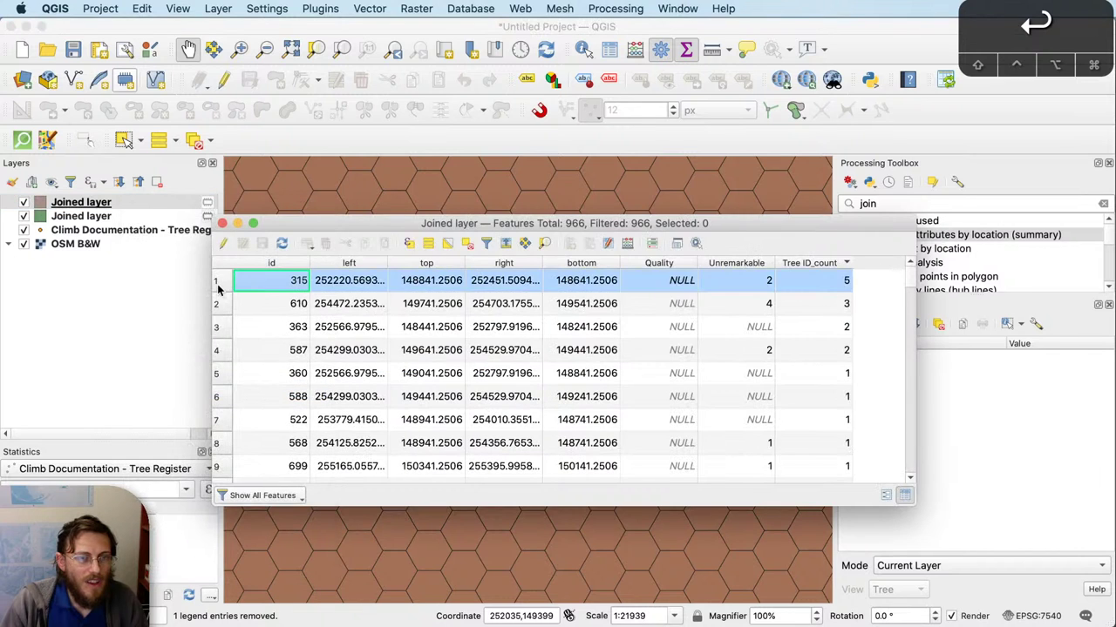
left_click_drag(367, 230, 671, 154)
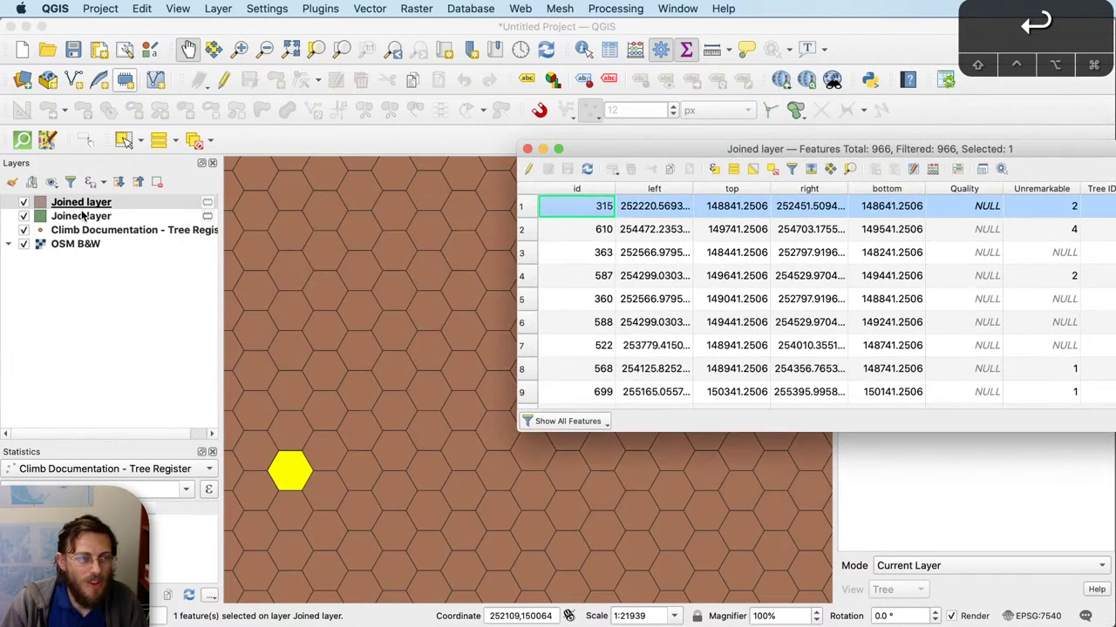
Step: Check the selected trees' ratings at the end of the Tree Register attribute table and close the table
left_click(120, 221)
right_click(122, 231)
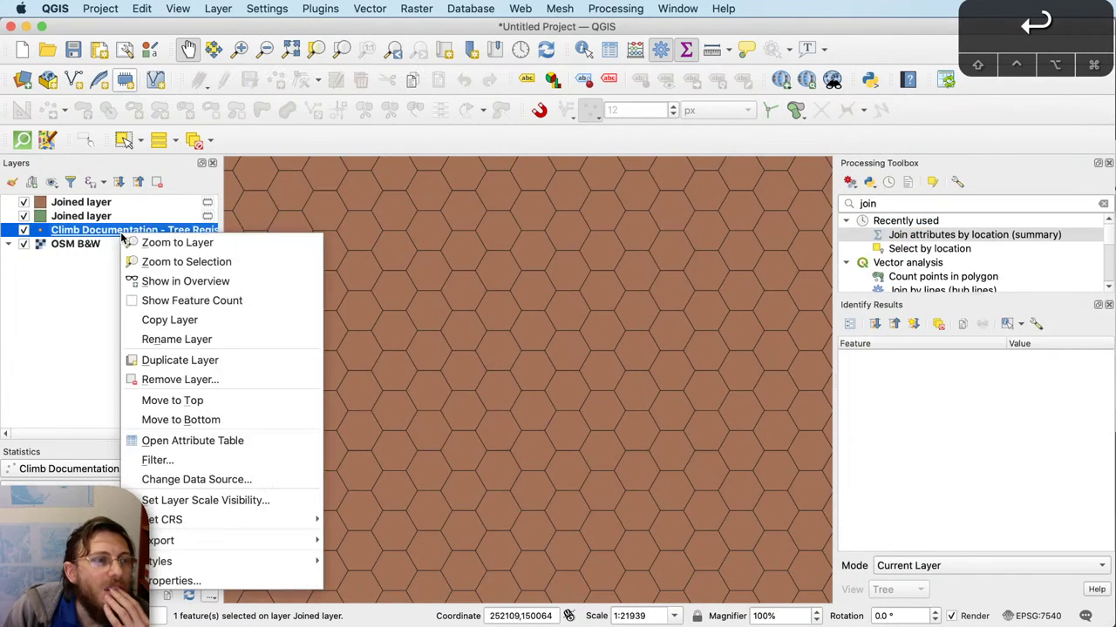
left_click(224, 440)
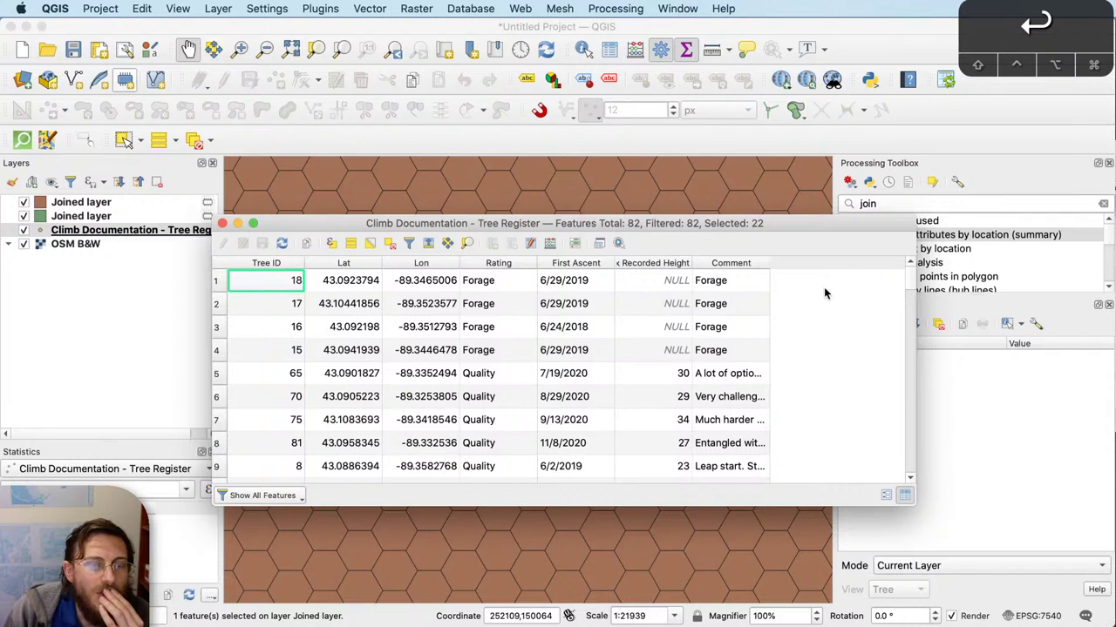
left_click_drag(911, 280, 909, 453)
scroll(540, 364, "down", 3)
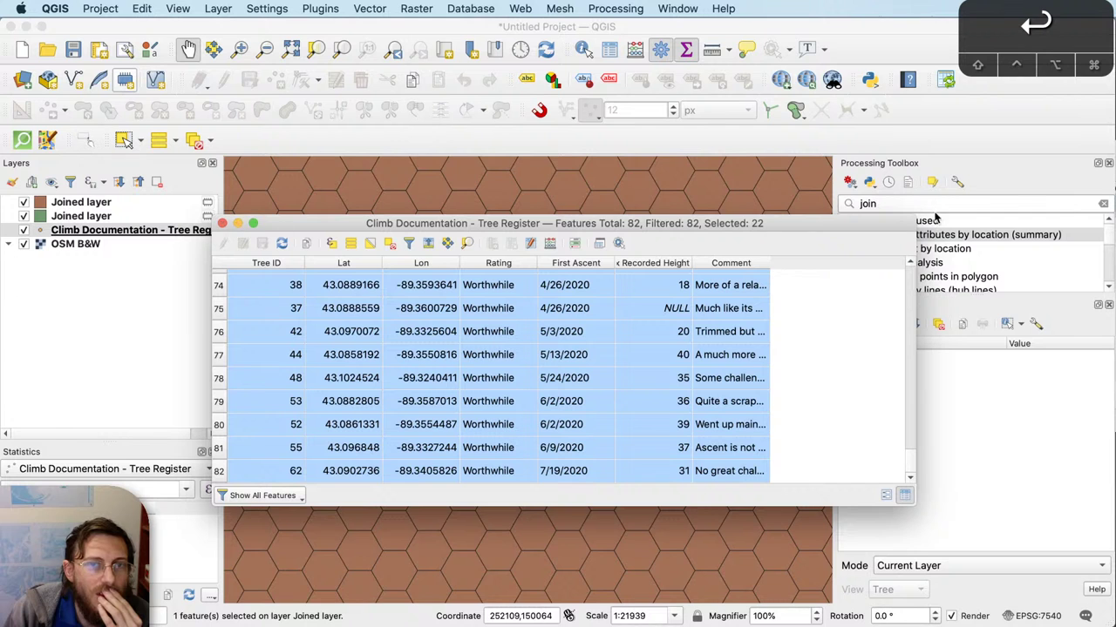
left_click(222, 223)
Step: In the brown joined layer's attribute table, create a new whole-number field WorthWhile of length 10 from the expression "Tree ID_count"
key("F6")
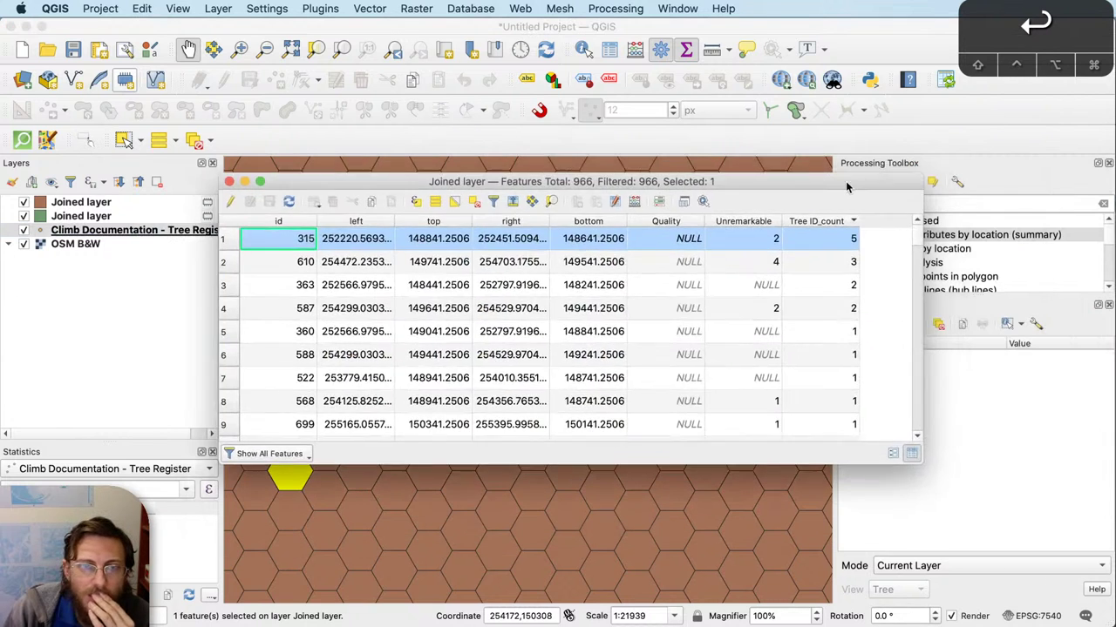
left_click_drag(225, 462, 372, 559)
left_click_drag(510, 532, 659, 541)
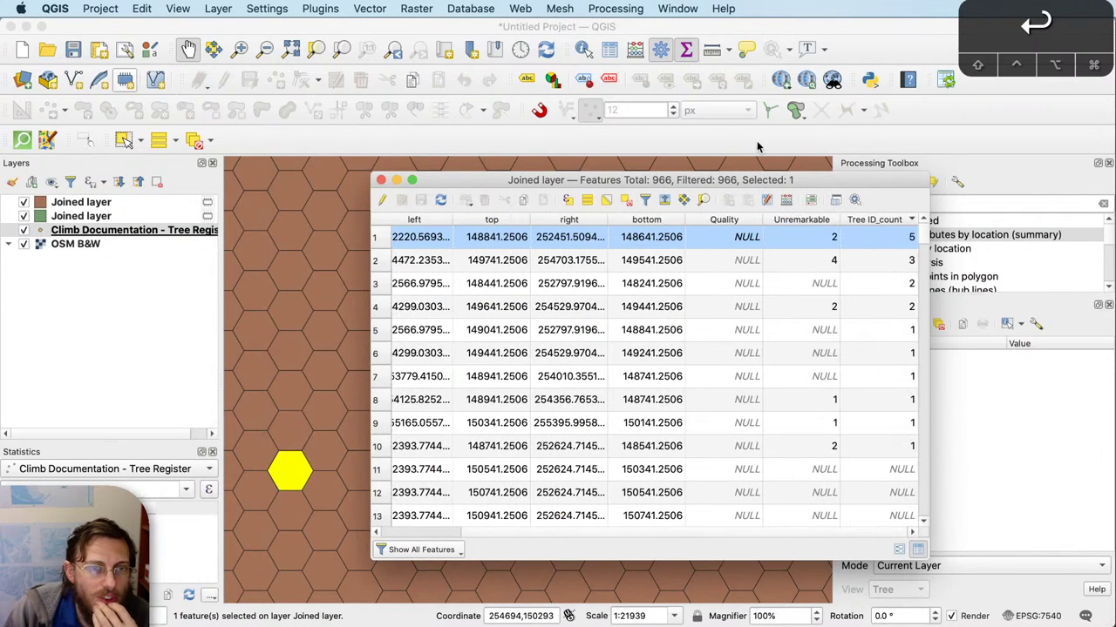
left_click(786, 200)
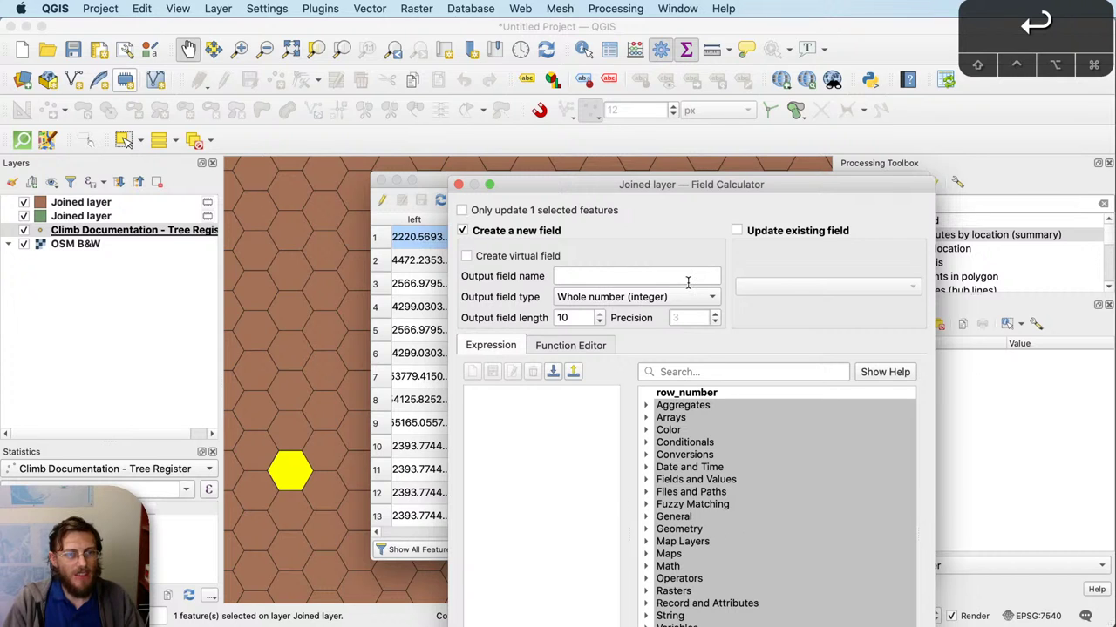
key("Escape")
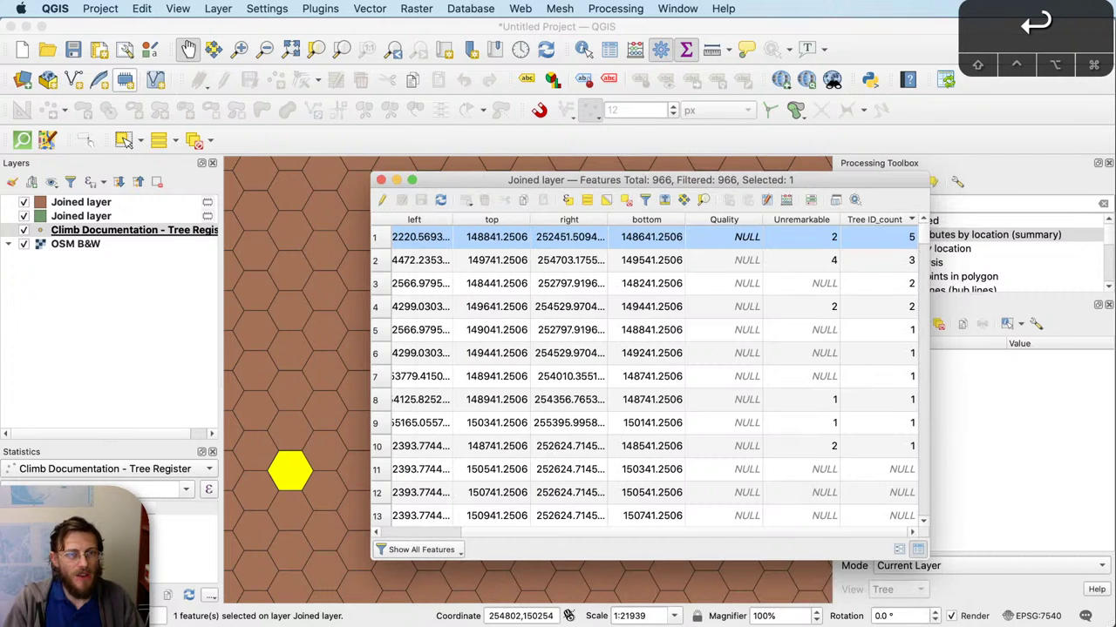
left_click(787, 201)
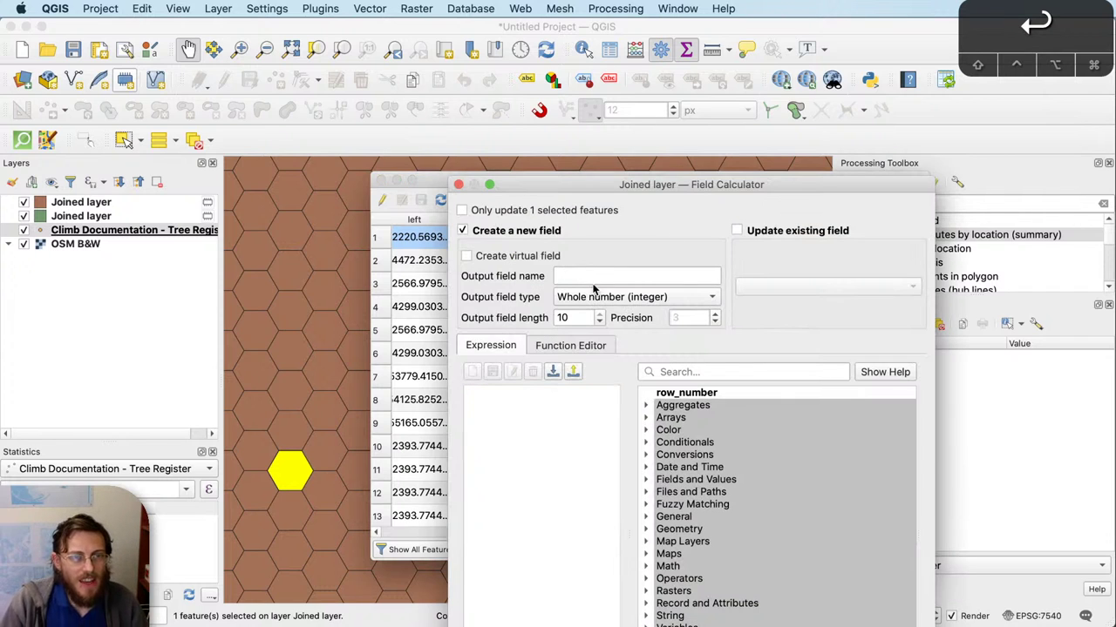
left_click(592, 276)
type("WorthWhile")
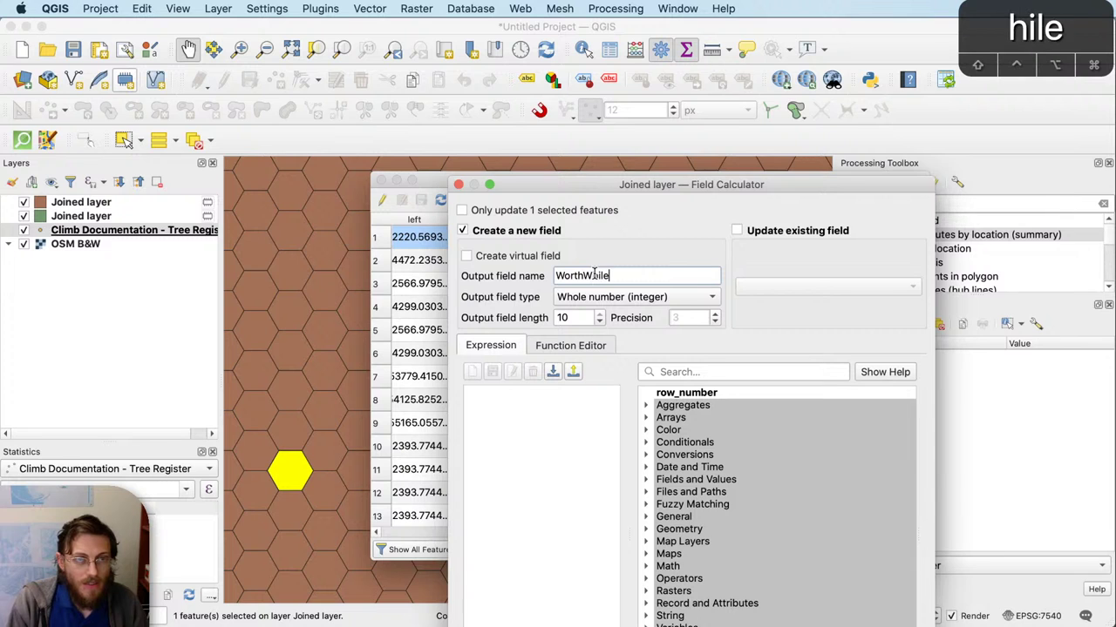
key("Tab")
left_click(646, 480)
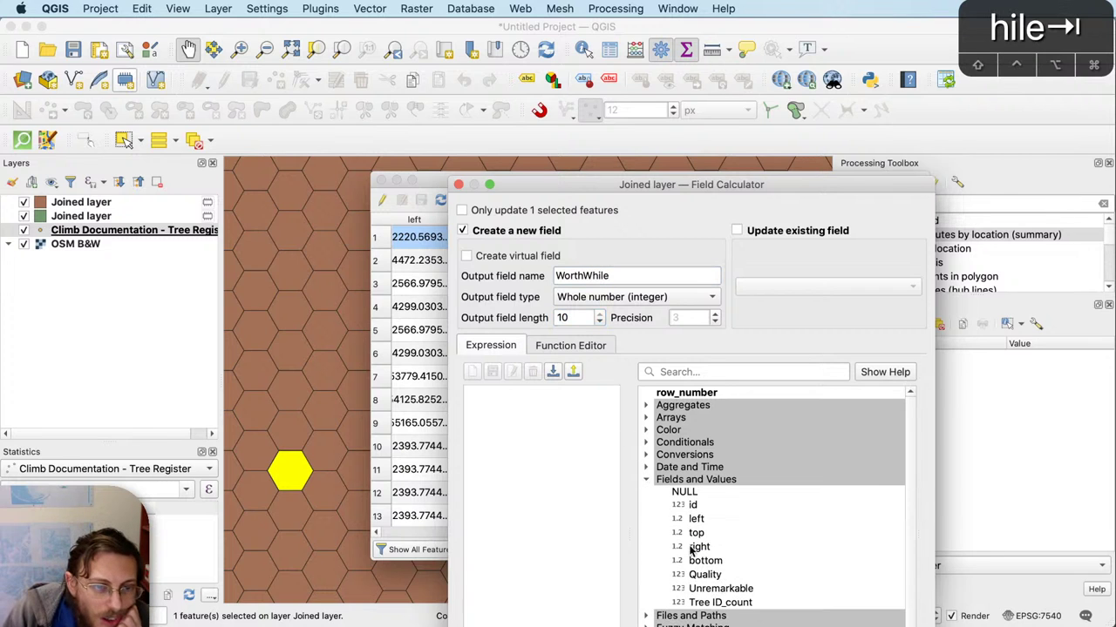
double_click(702, 599)
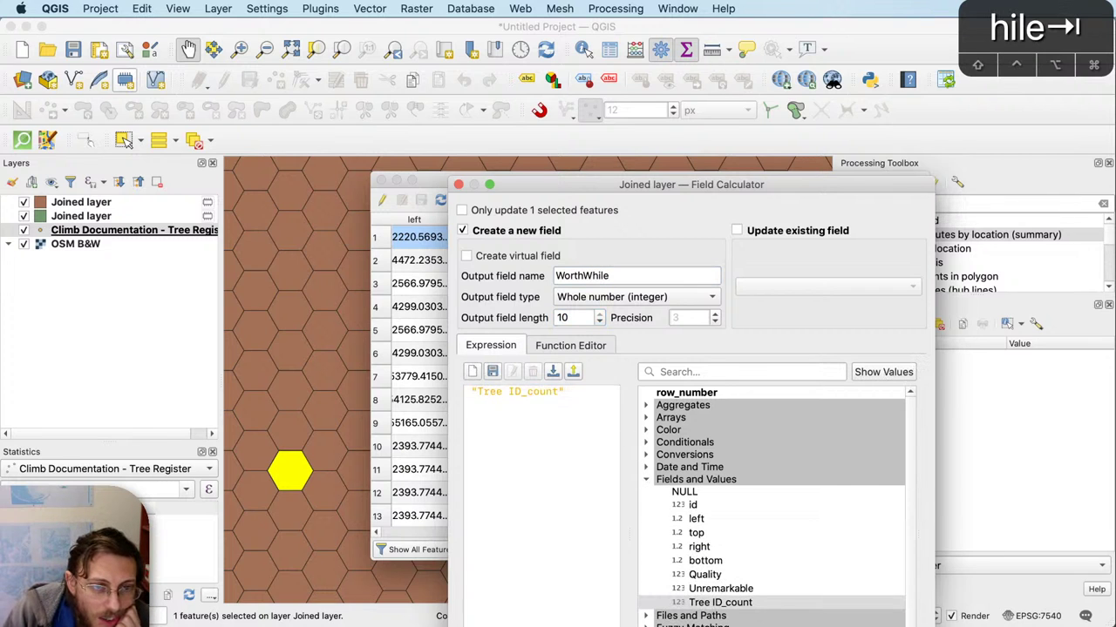
left_click(889, 624)
Step: Sort the joined layer's table by WorthWhile and delete the Quality, Unremarkable and Tree ID_count fields
scroll(740, 523, "right", 2)
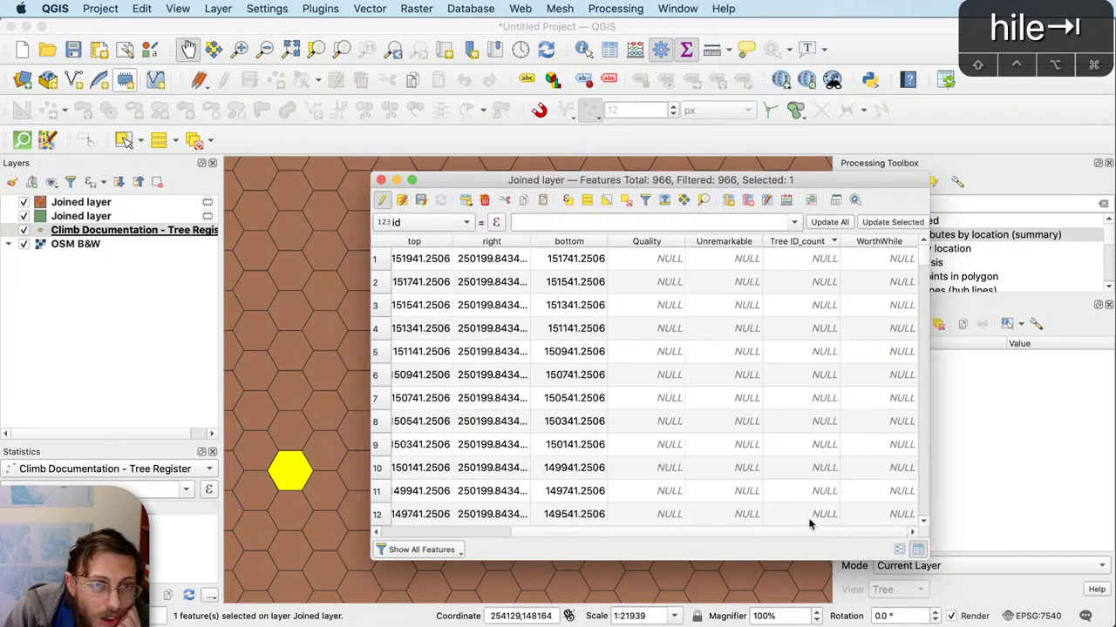
left_click(872, 240)
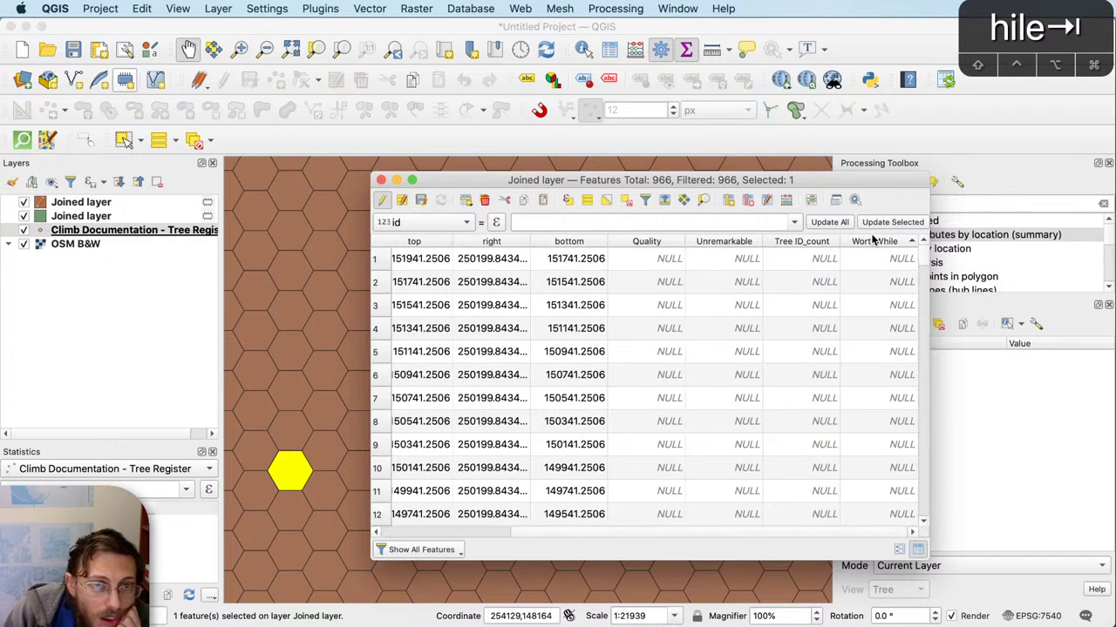
left_click(747, 202)
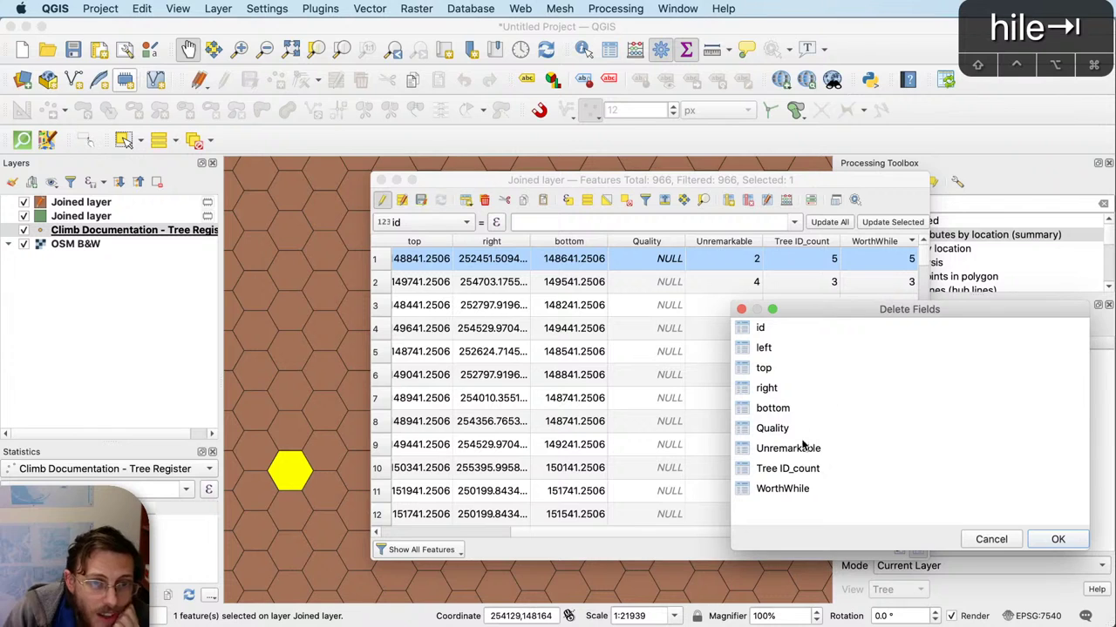
left_click_drag(772, 427, 802, 468)
left_click(1058, 541)
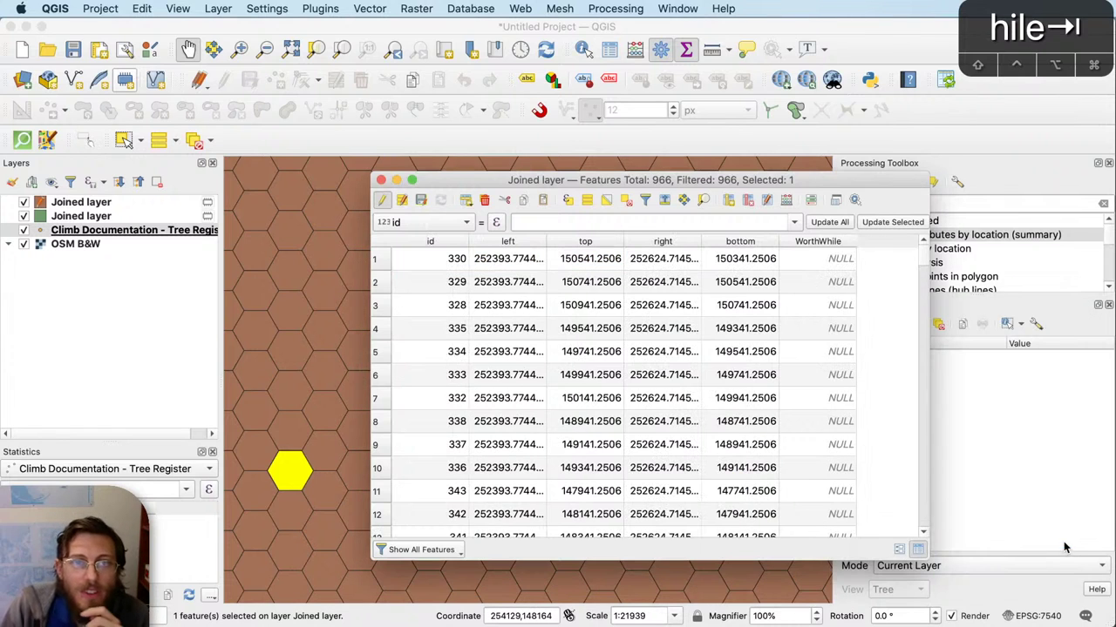
Step: Sort the table by WorthWhile in descending order, end editing with the layer changes saved and close the table
left_click(817, 244)
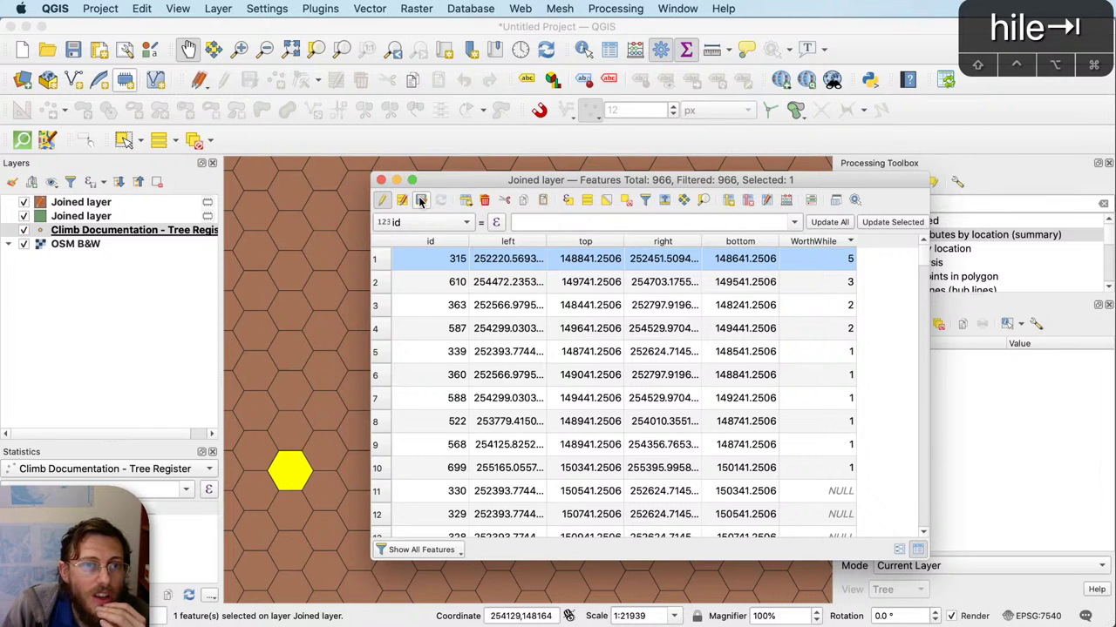
left_click(382, 201)
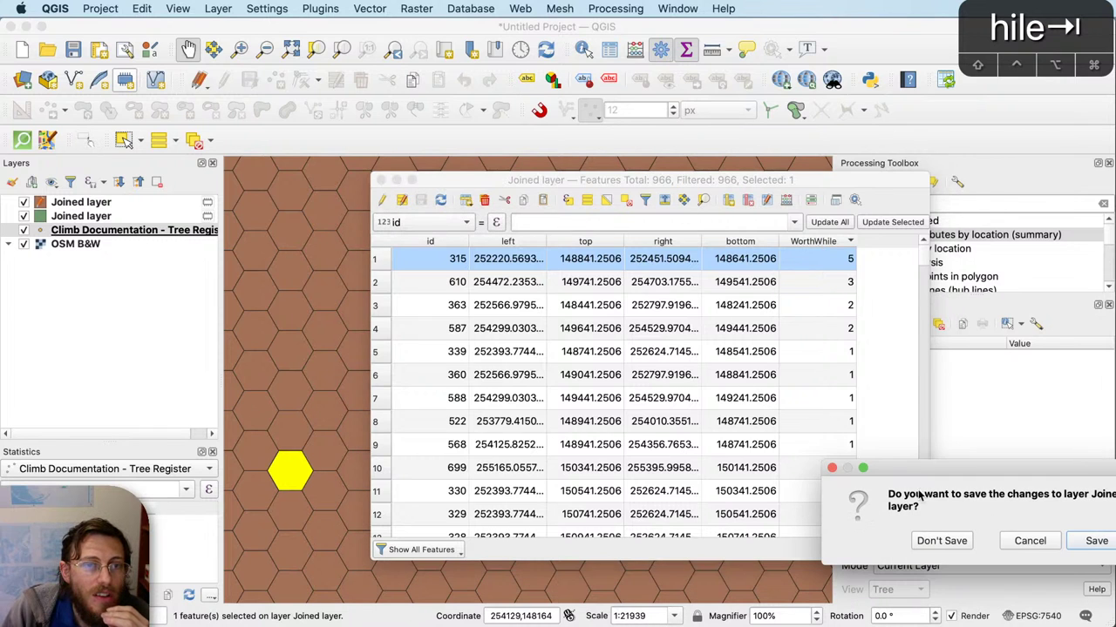
left_click(1085, 544)
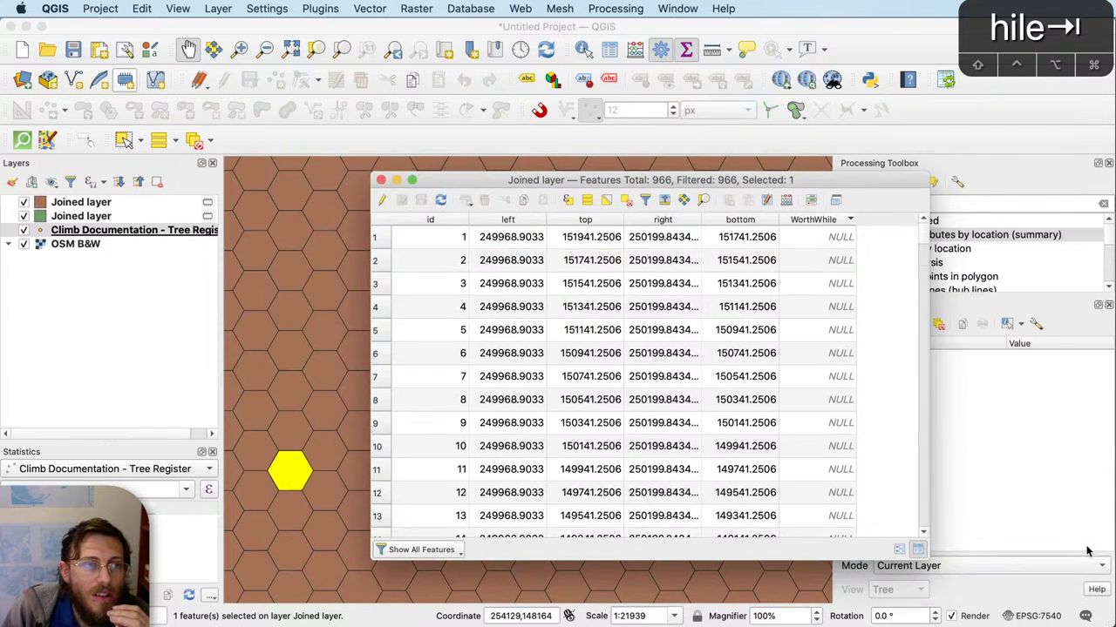
left_click(377, 179)
Step: Check the saved WorthWhile counts in the brown joined layer's reopened attribute table, sorted in descending order, and close it
right_click(110, 206)
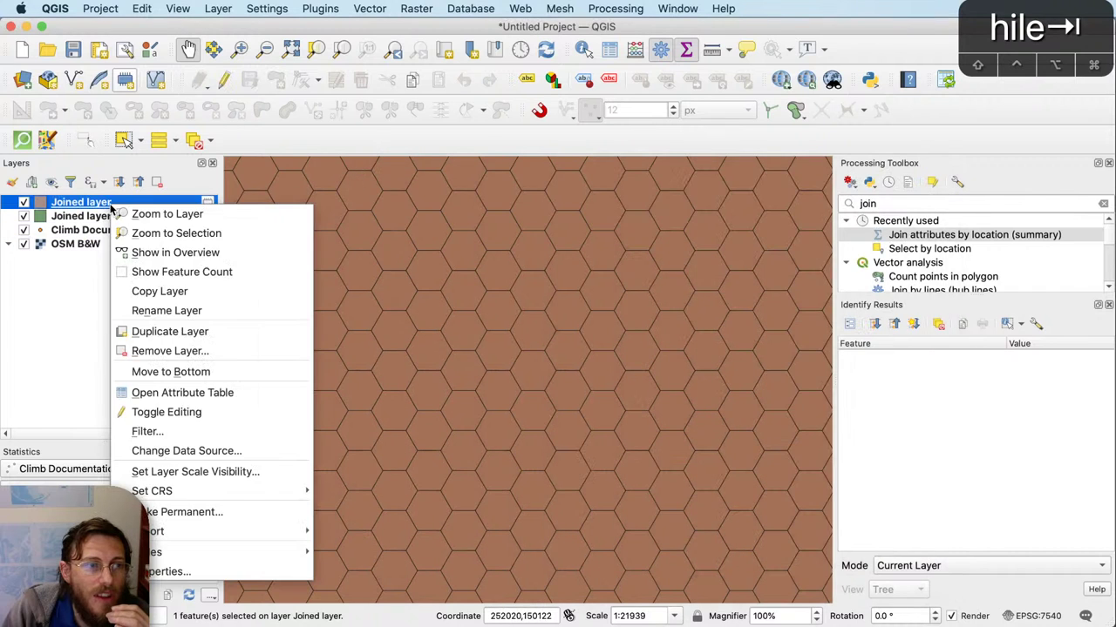
left_click(242, 395)
left_click(806, 219)
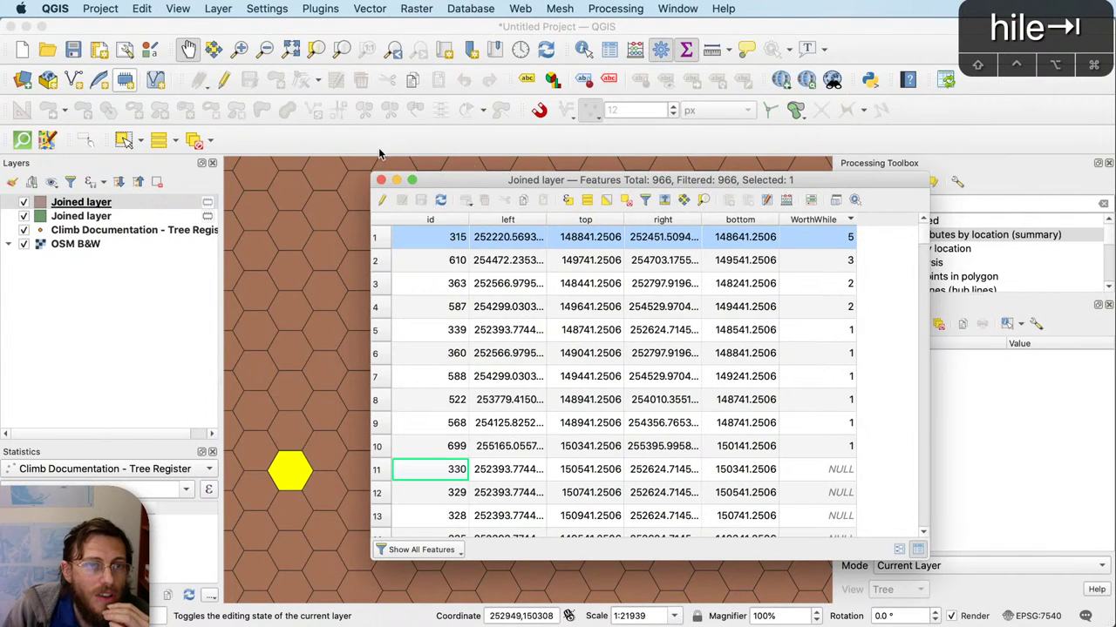
left_click(381, 180)
Step: Remove the older green joined layer from the project
right_click(105, 216)
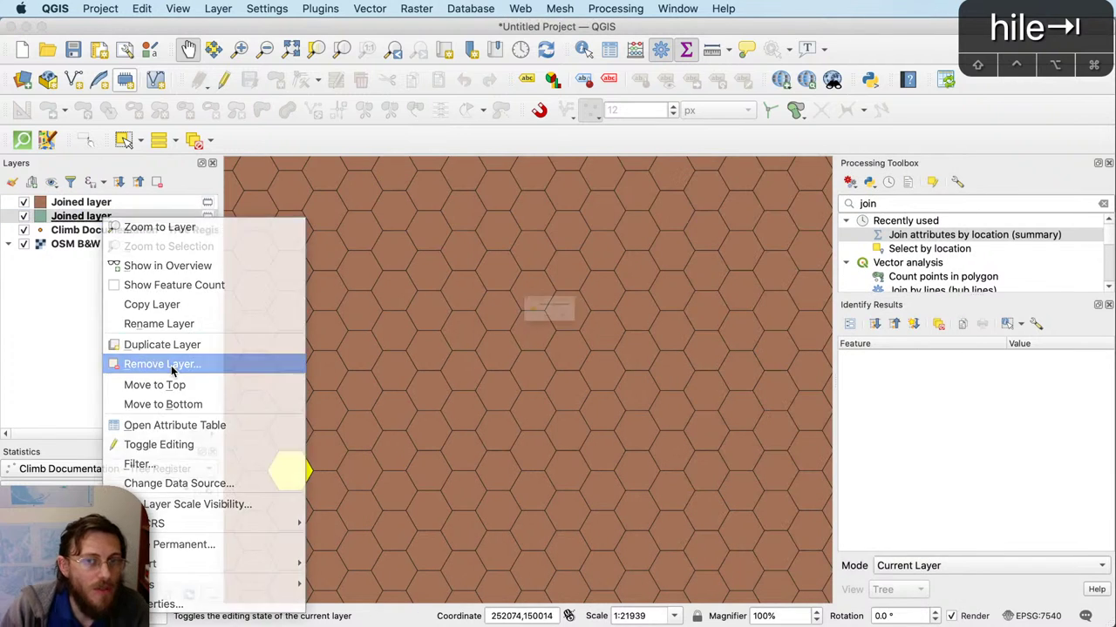
left_click(223, 365)
key("Return")
Step: Open the Tree Register attribute table and select the trees rated Quality, starting with the first Quality row
right_click(71, 216)
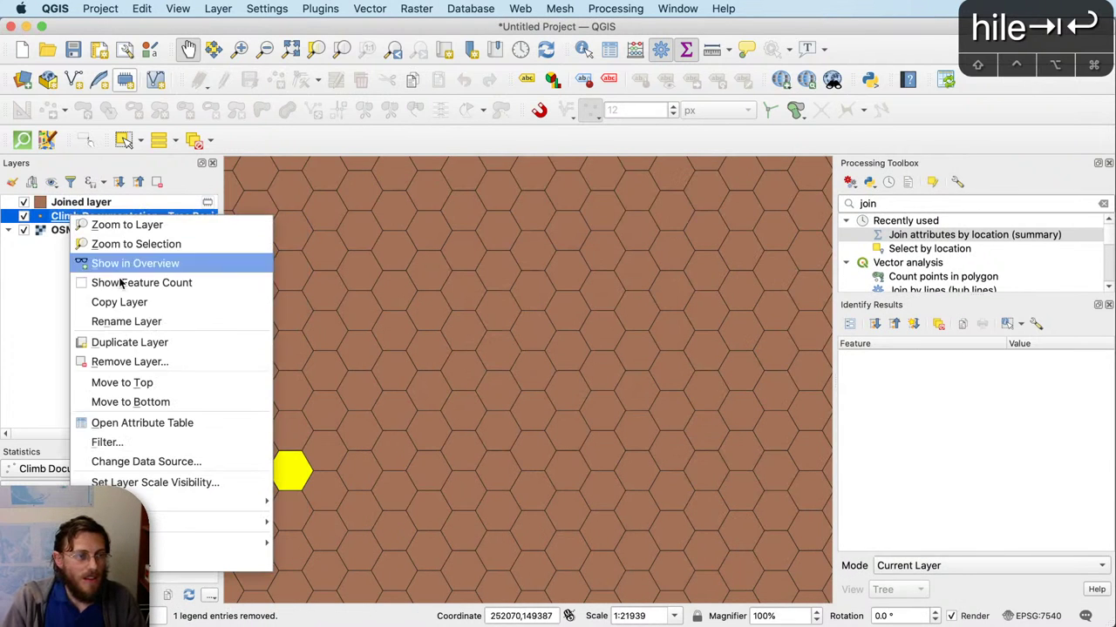
left_click(164, 423)
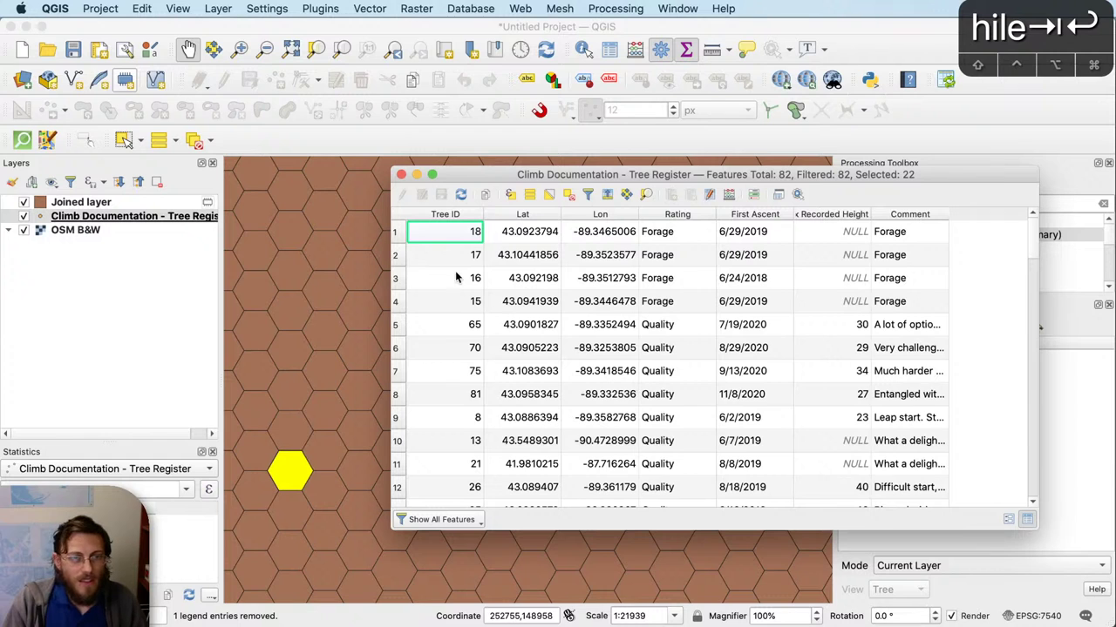
left_click(393, 325)
scroll(577, 351, "down", 3)
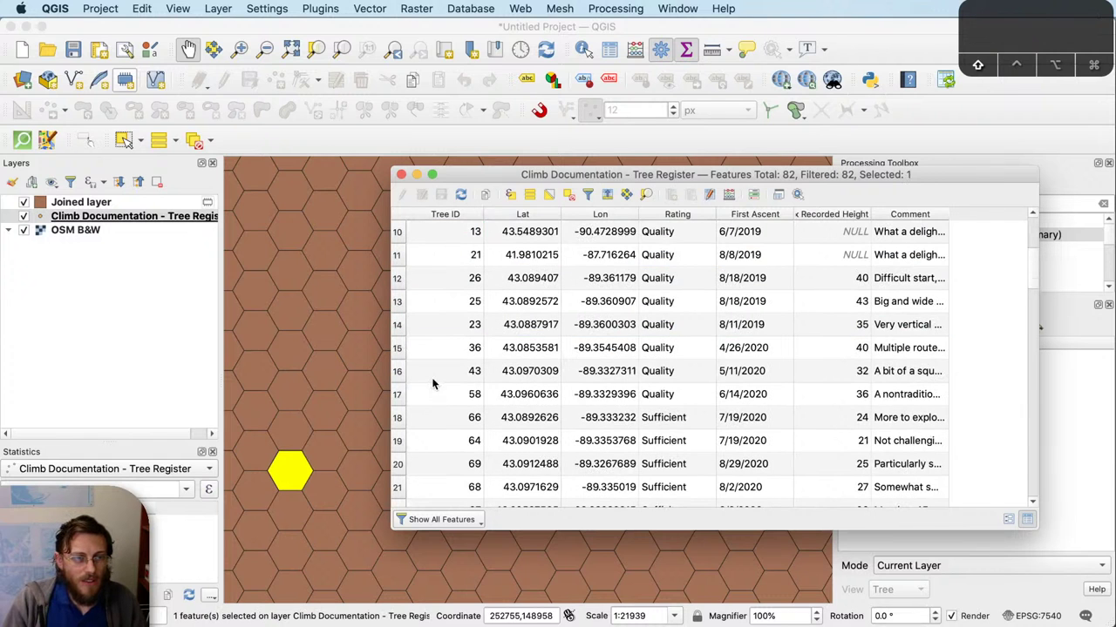
Step: Extend the selection over all Quality-rated trees and set up Join attributes by location (summary) from Joined layer to only the selected Tree Register features
left_click(397, 398, "shift")
left_click(401, 175)
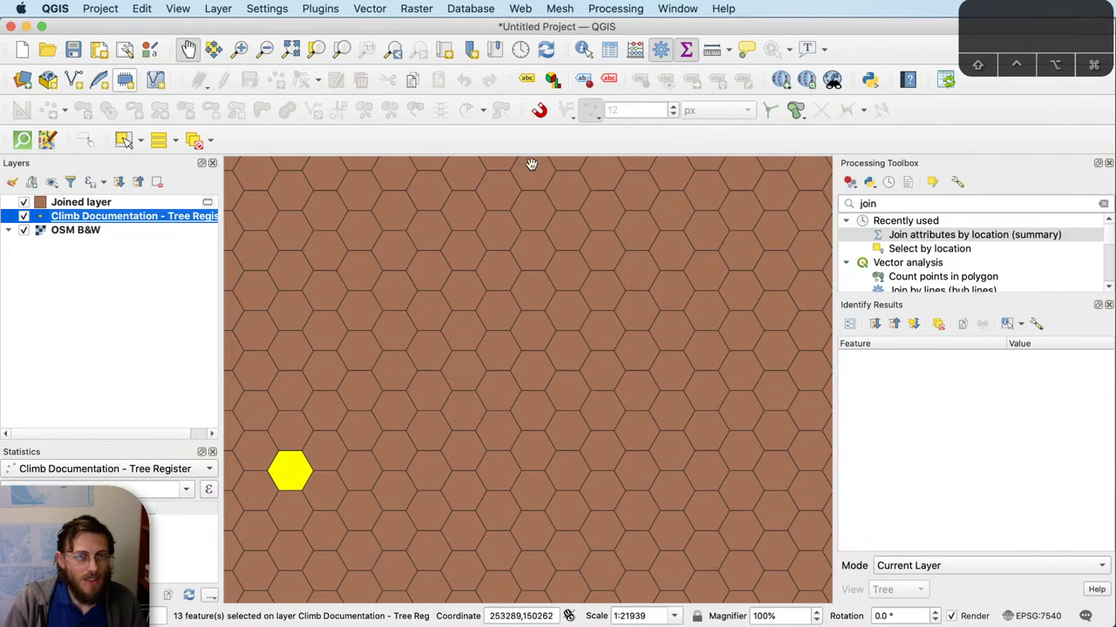
double_click(920, 241)
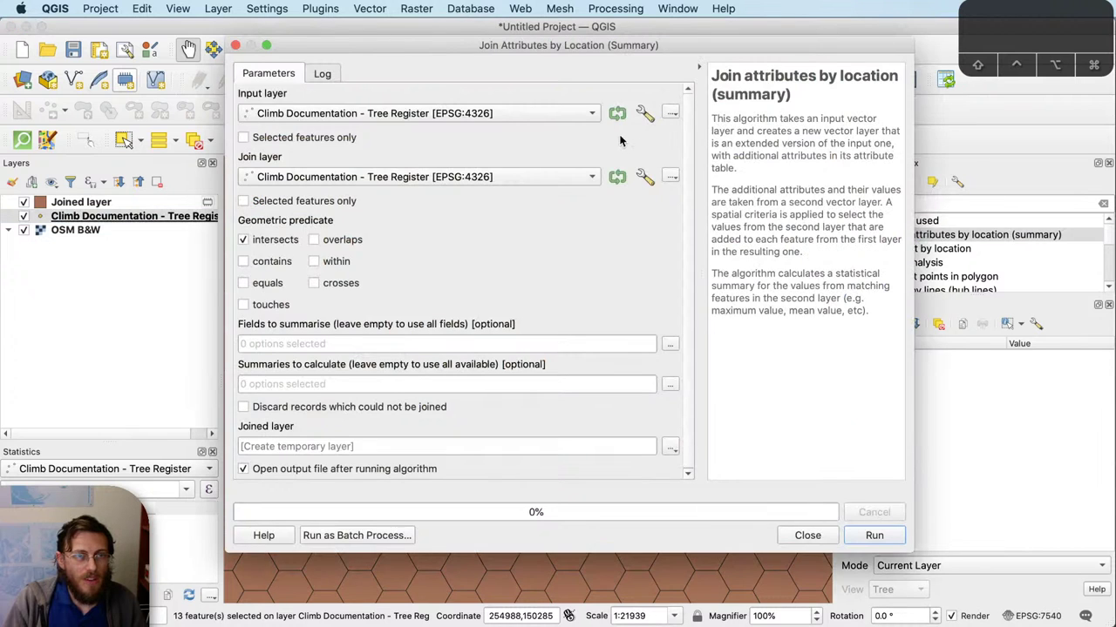
left_click(566, 114)
left_click(531, 129)
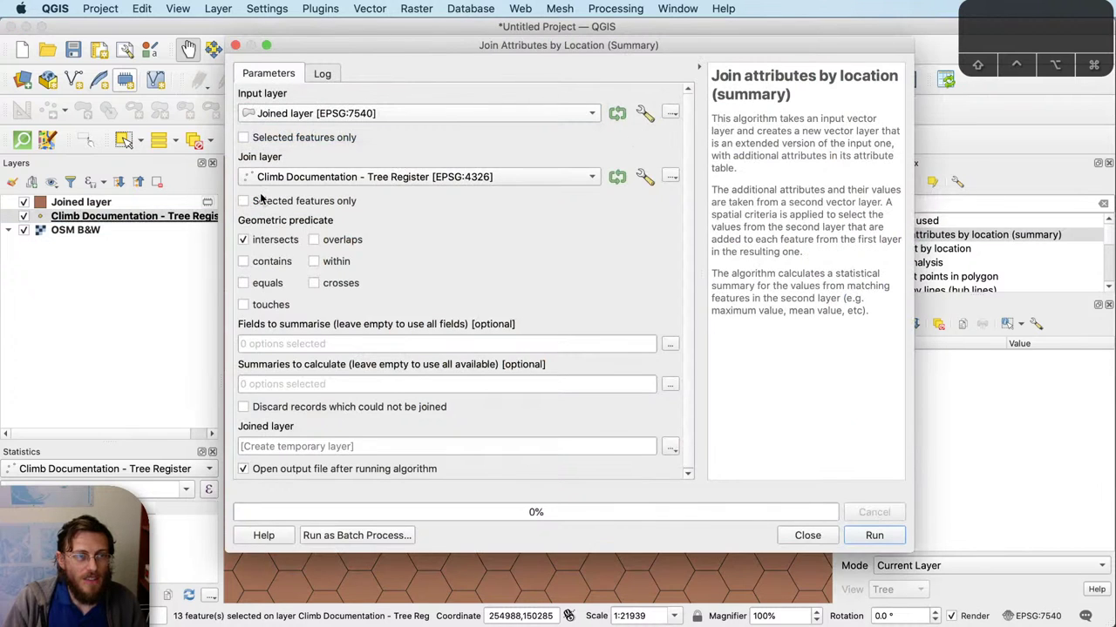
Step: Choose Tree ID as the field to summarise and count as the summary, run the join into a temporary layer and close the tool
left_click(670, 345)
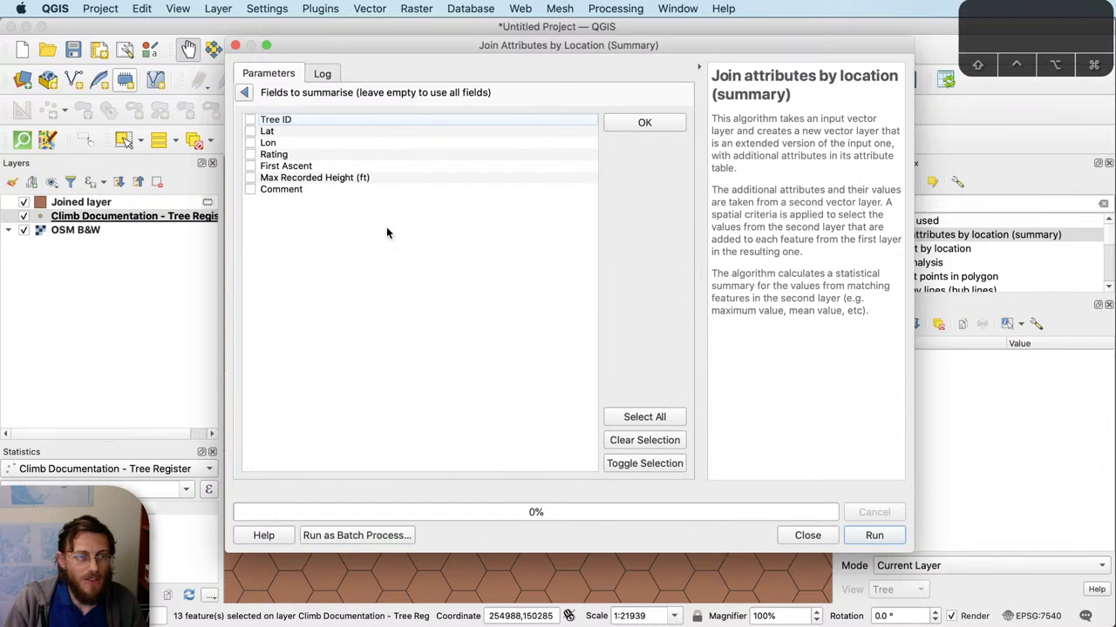
left_click(251, 119)
left_click(681, 129)
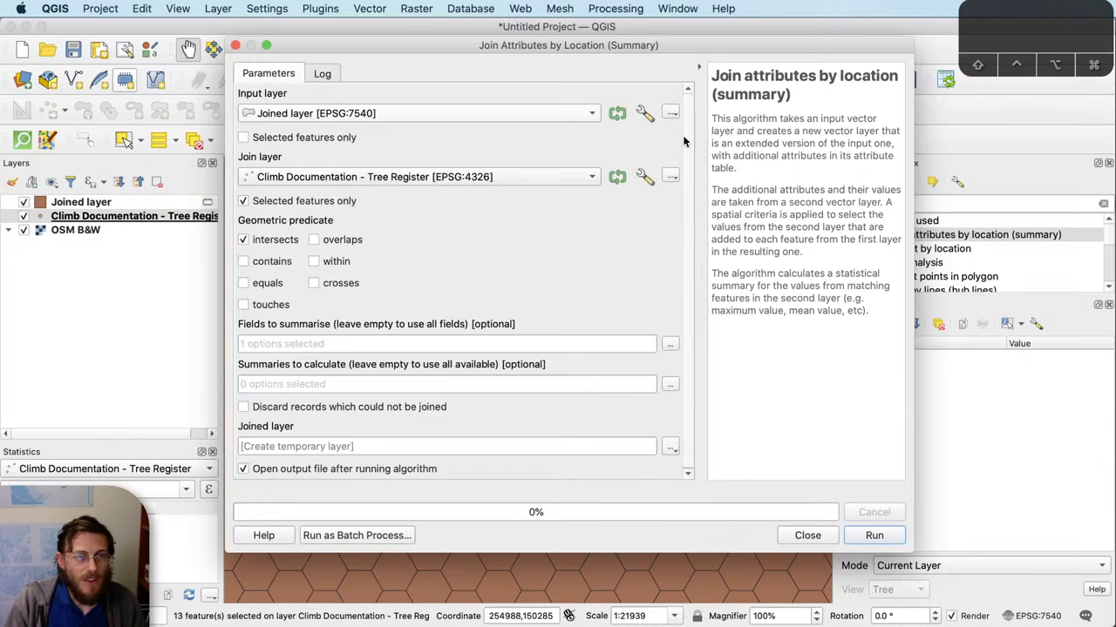
left_click(670, 384)
left_click(260, 122)
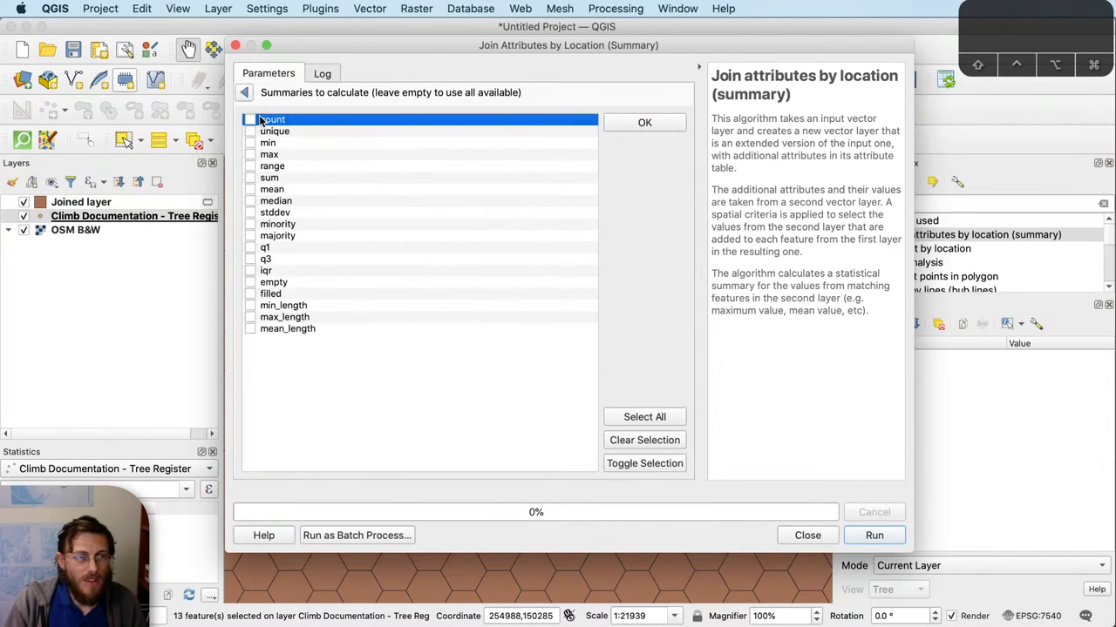
left_click(653, 124)
left_click(872, 535)
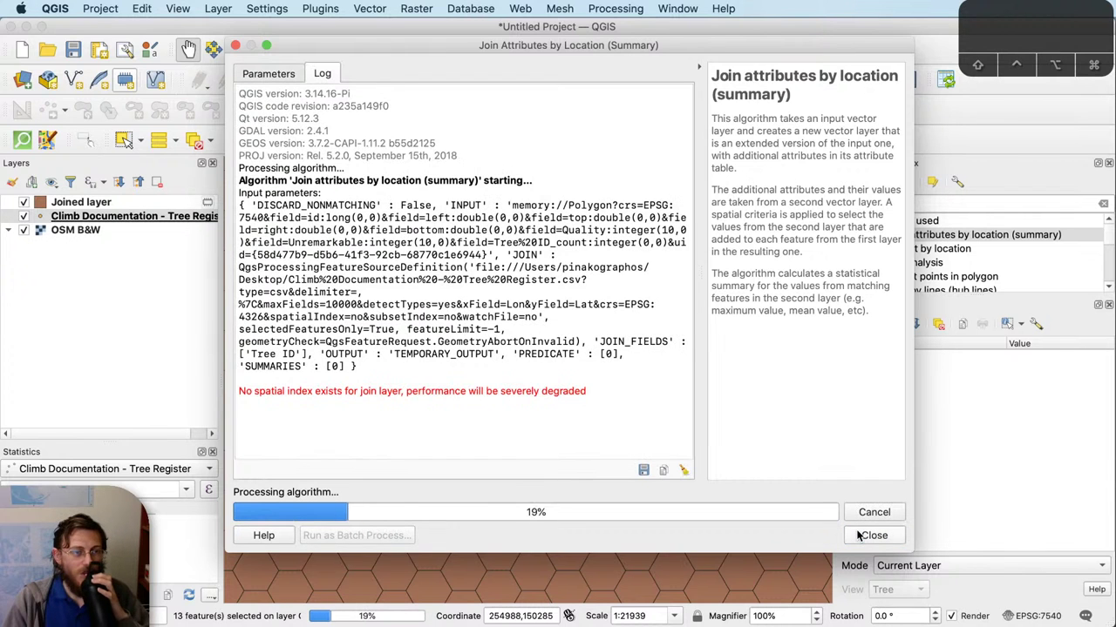
left_click(774, 534)
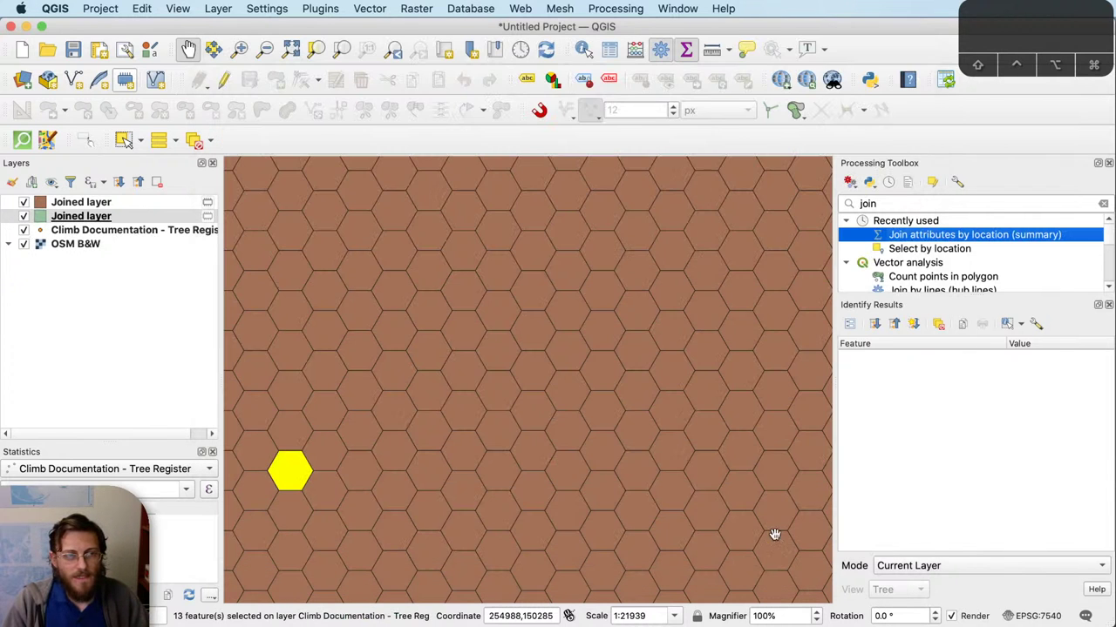
Step: Open the attribute table of the newly joined layer and sort it by Tree ID_count in descending order
right_click(157, 222)
left_click(208, 224)
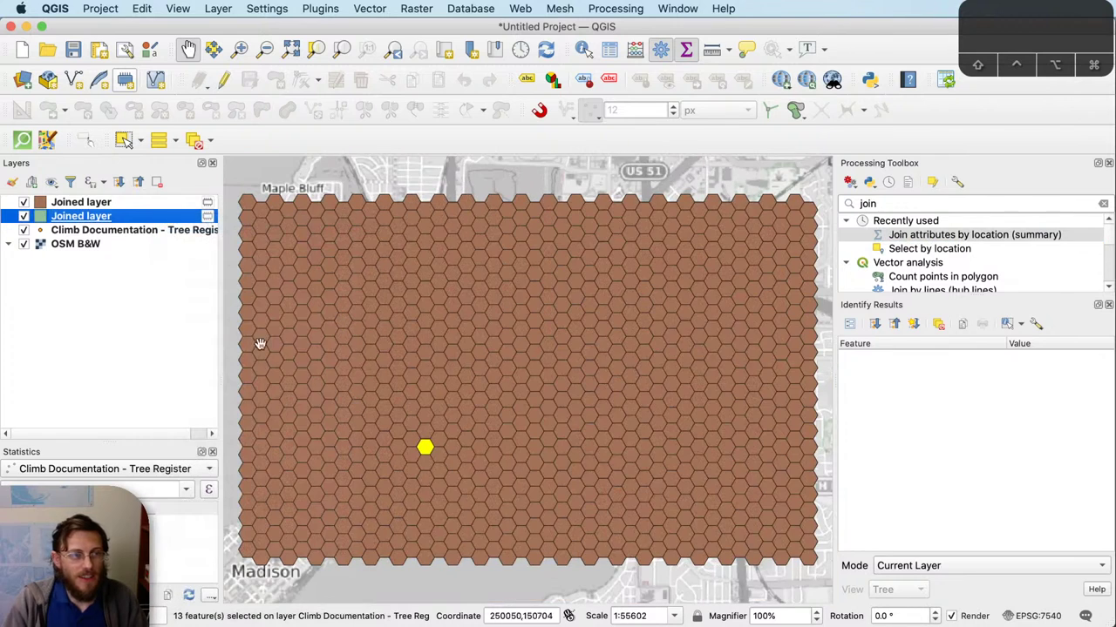
right_click(150, 219)
left_click(261, 421)
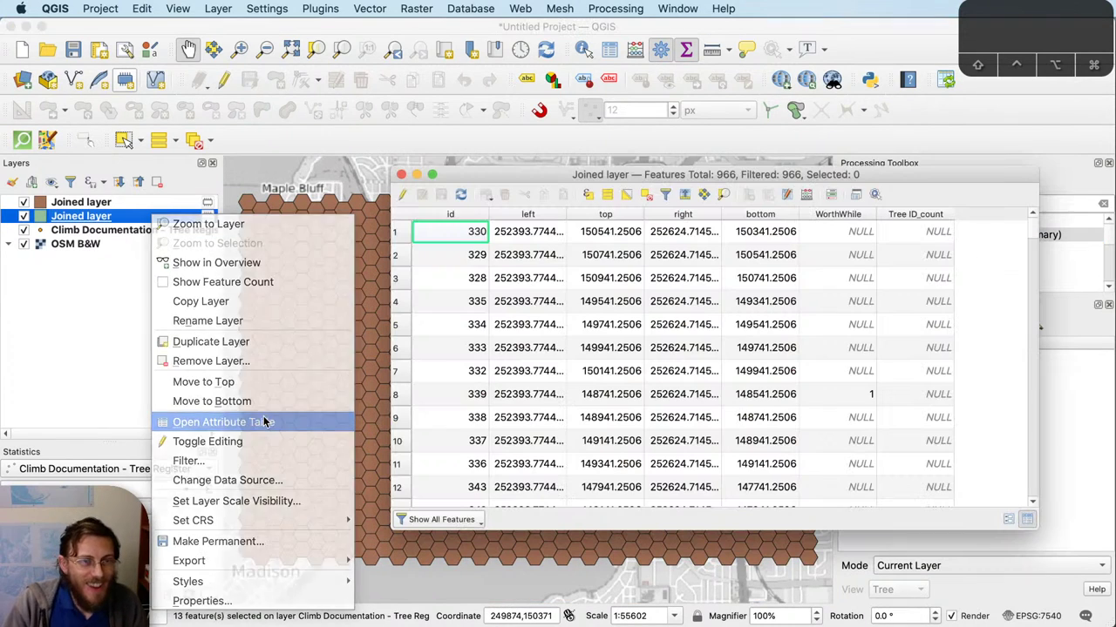
left_click(915, 214)
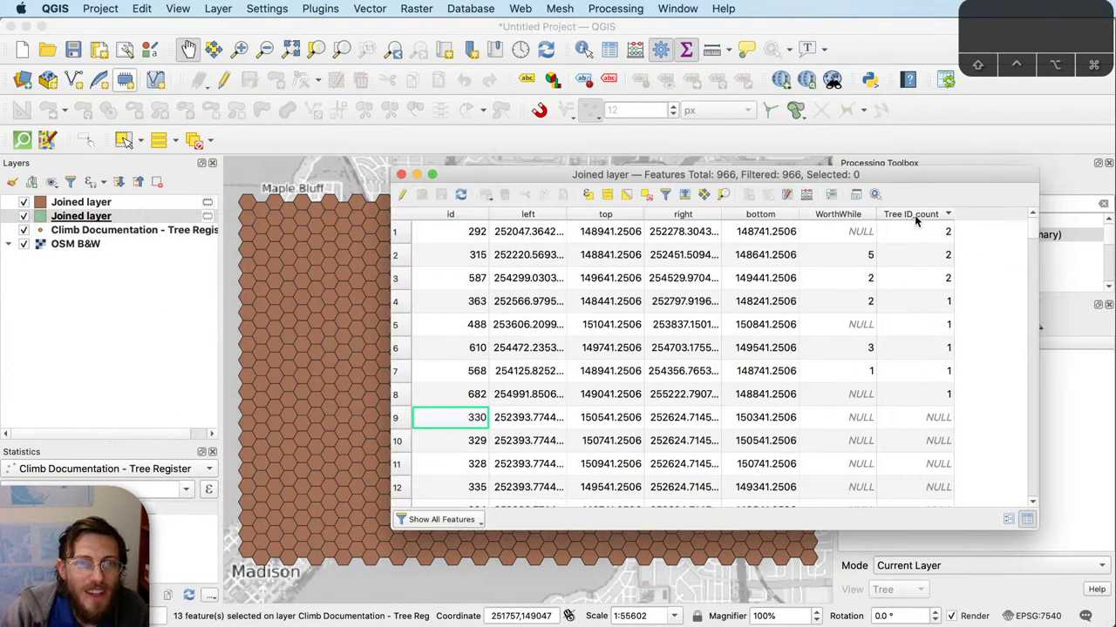
Step: Create a whole-number field named Quality, length 10, calculated from the "Tree ID_count" field
left_click(809, 193)
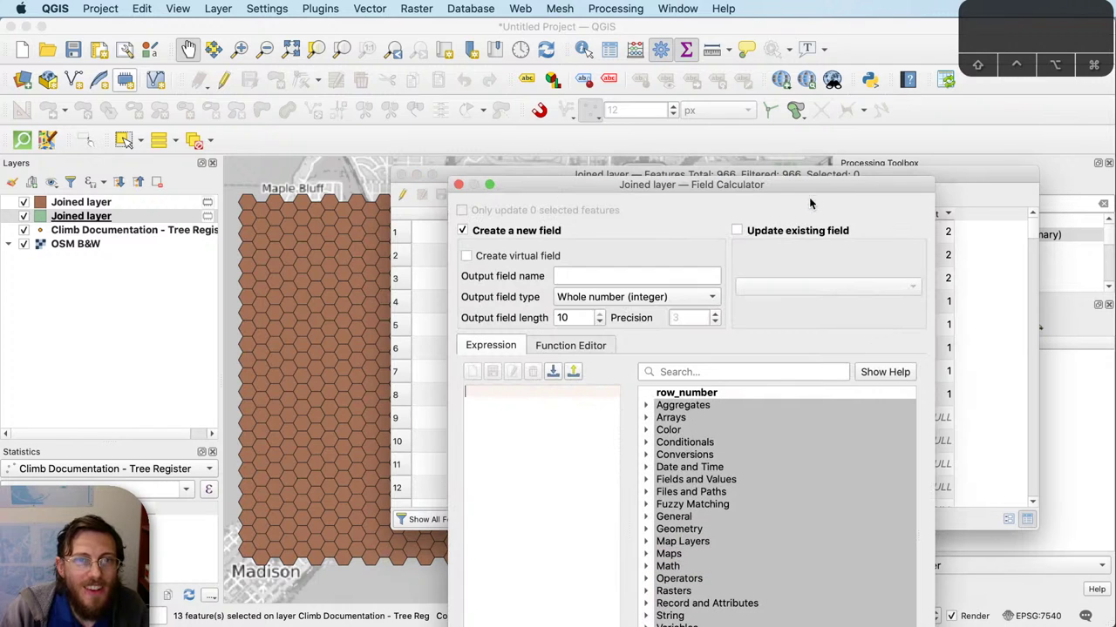
left_click(581, 276)
type("Quality")
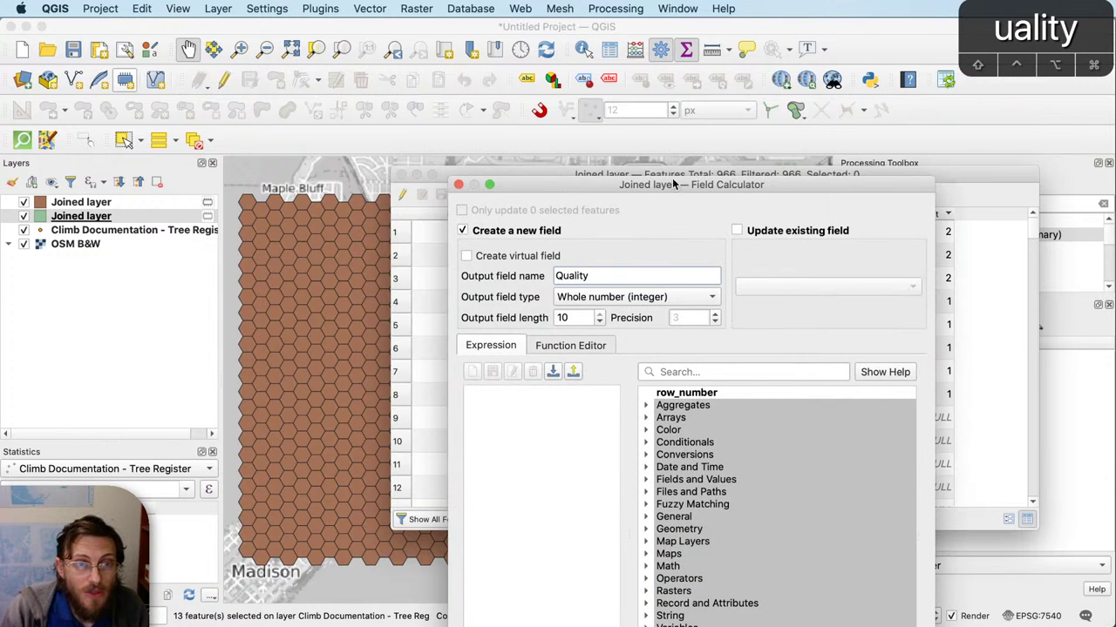
left_click_drag(695, 191, 466, 197)
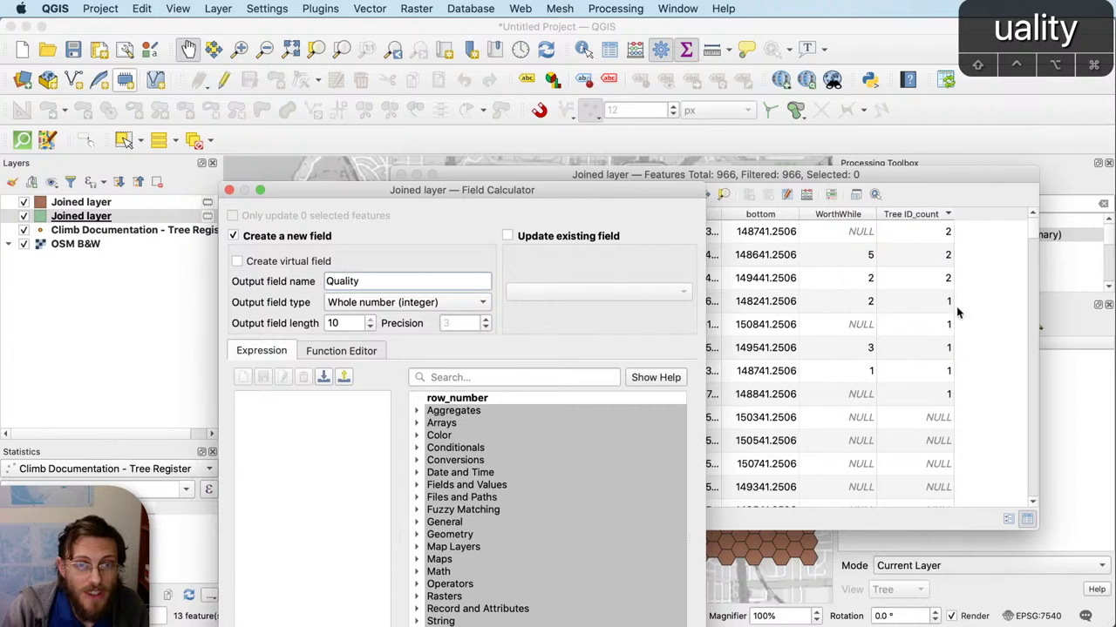
left_click(416, 486)
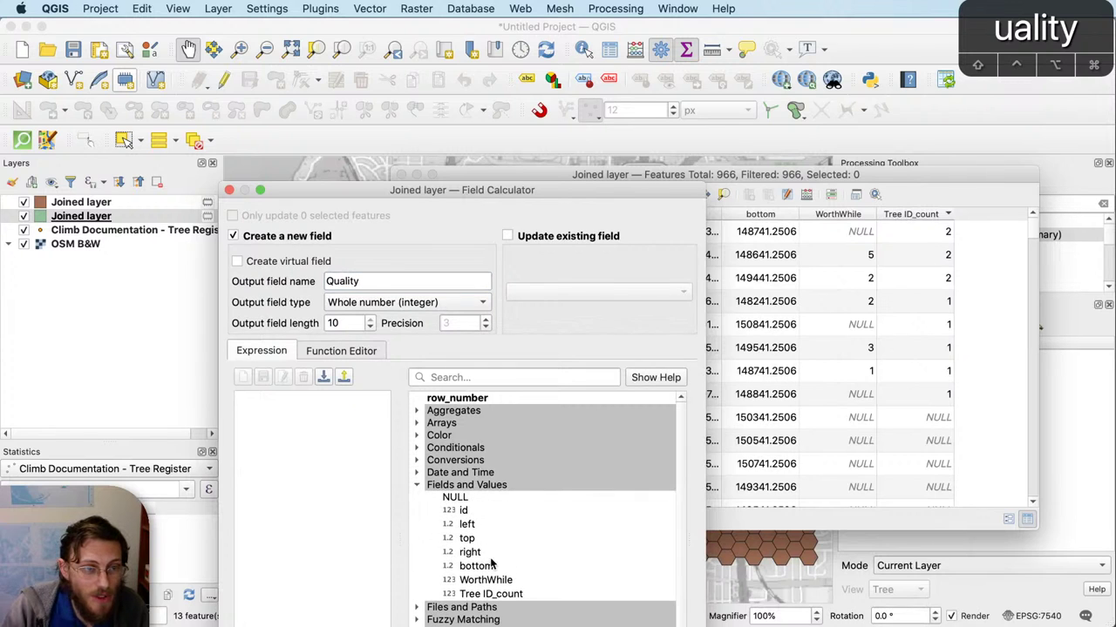
double_click(491, 594)
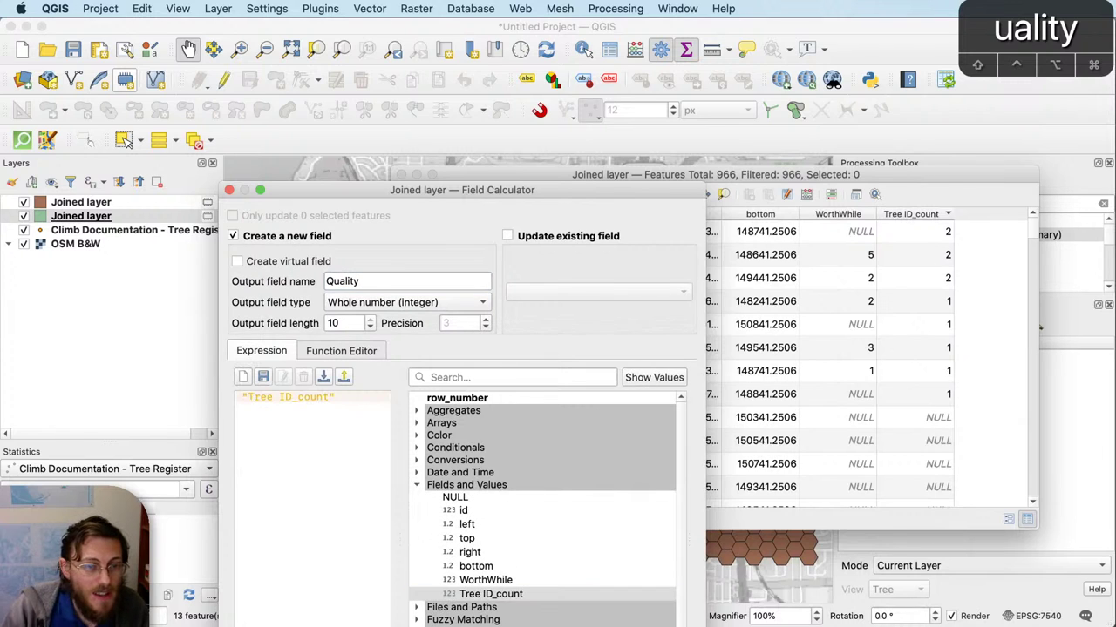
key("Return")
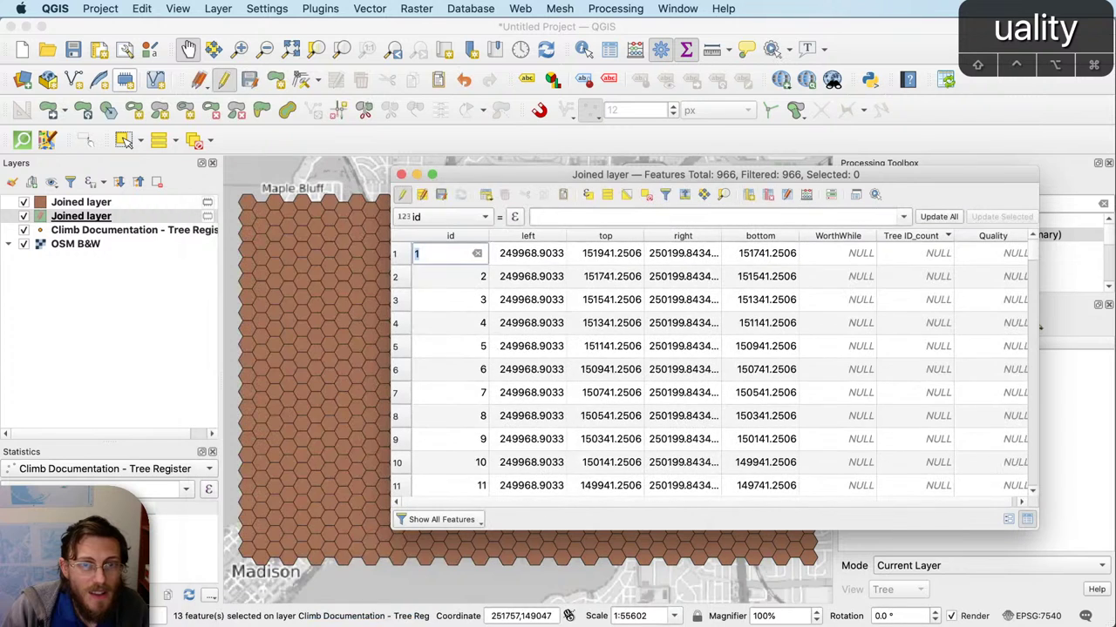
Step: Sort the table by Quality and by WorthWhile to compare the new Quality values with the other count columns
left_click(991, 237)
double_click(835, 277)
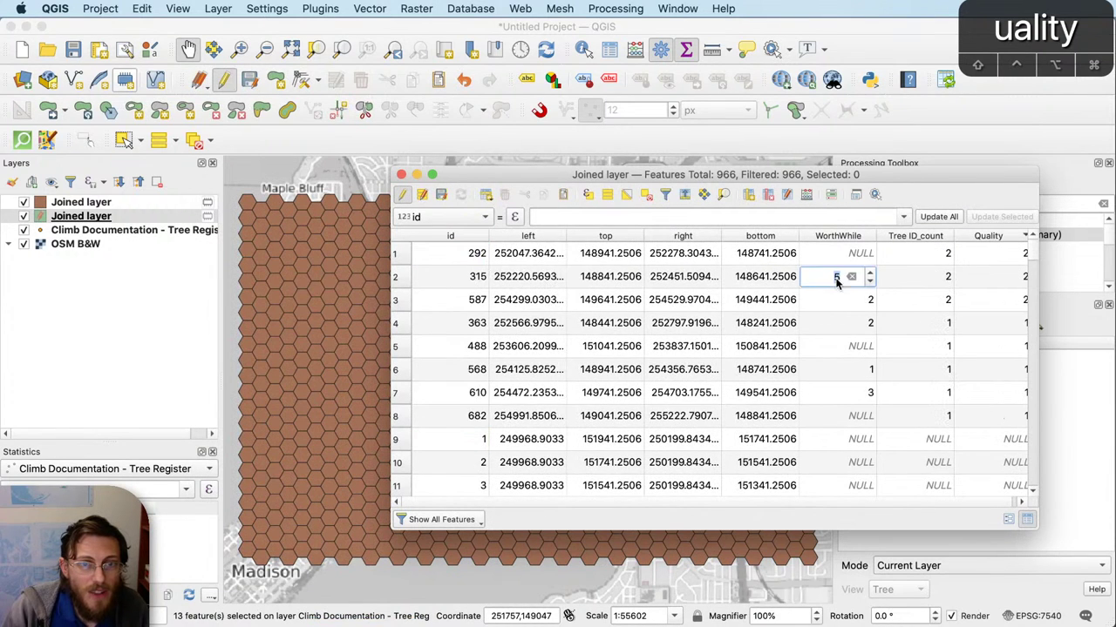
left_click(985, 278)
left_click(824, 235)
left_click(824, 236)
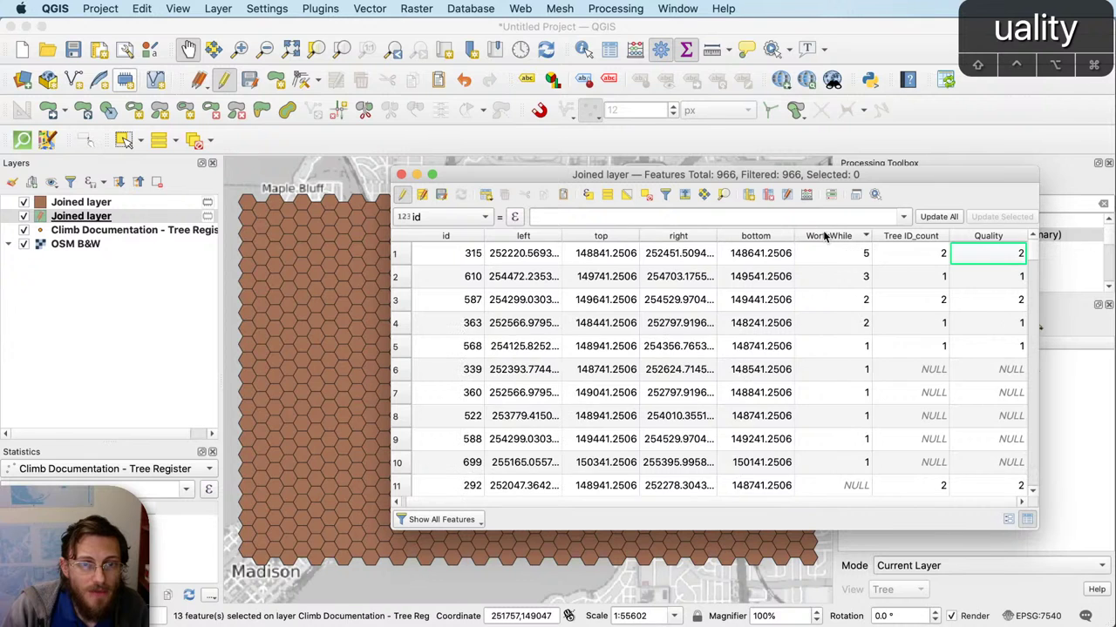
left_click(965, 237)
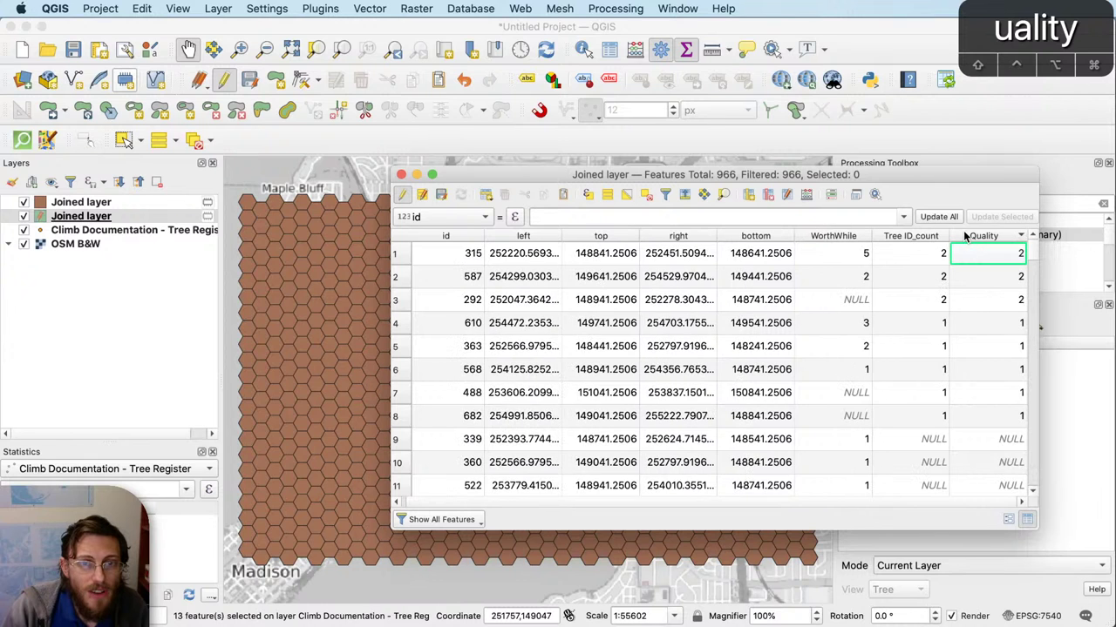
Step: Delete the Tree ID_count field from the joined layer and save the edits while ending the editing session
left_click(770, 196)
left_click(789, 449)
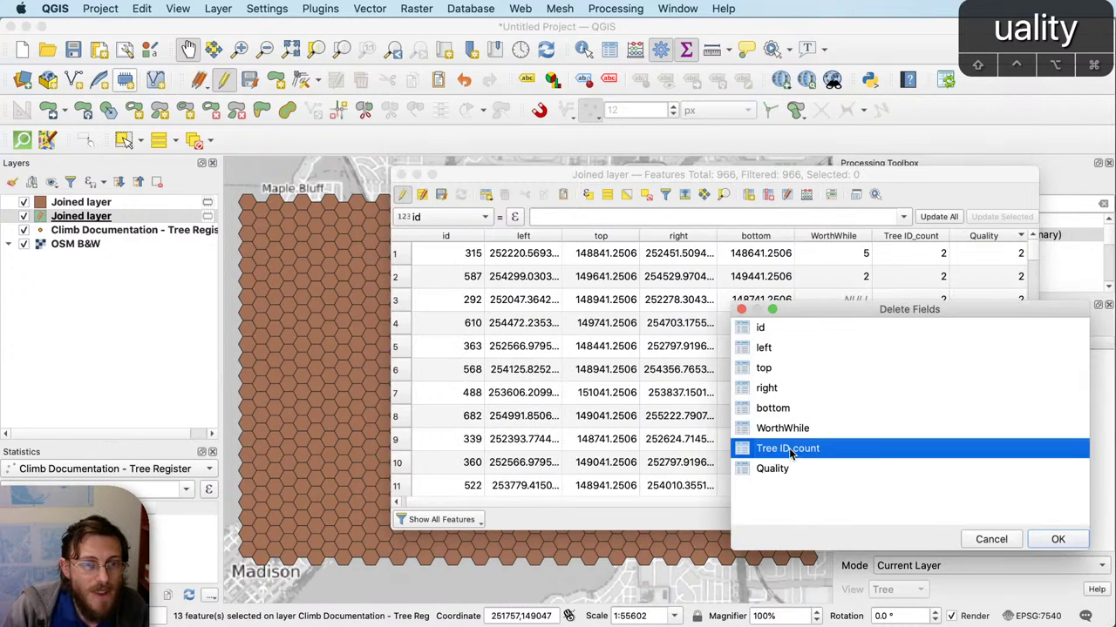
left_click(1058, 540)
left_click(891, 236)
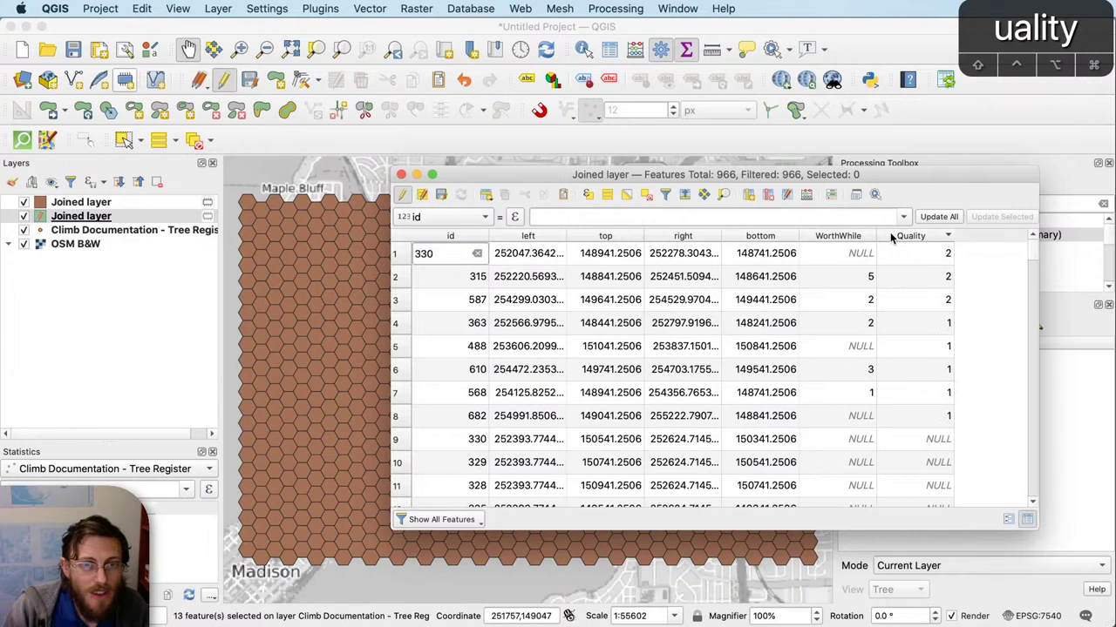
left_click(402, 194)
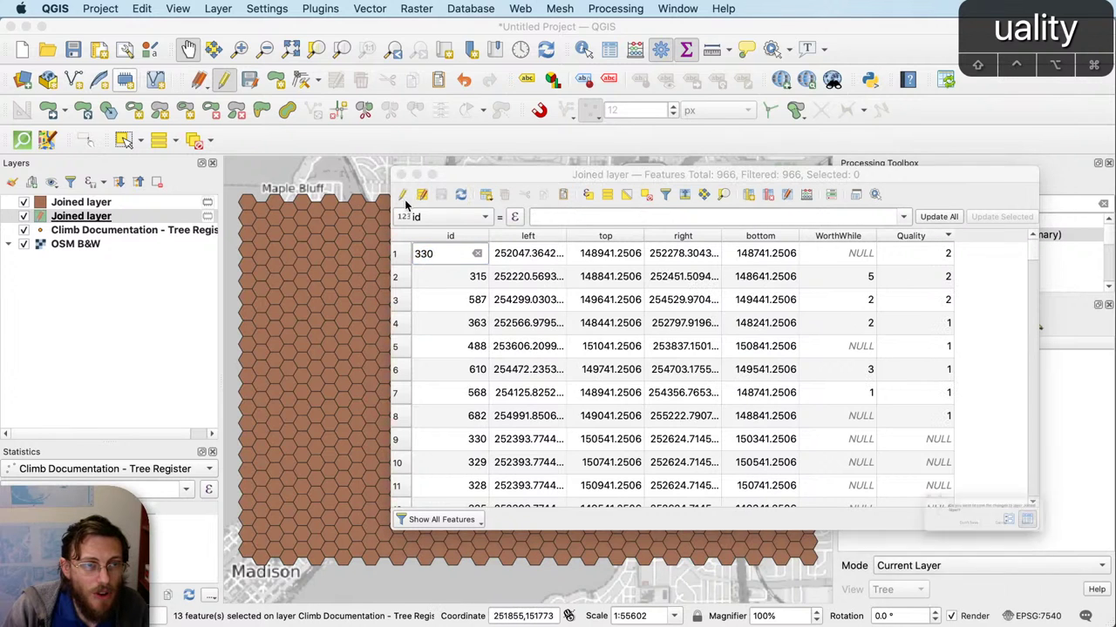
left_click(1081, 540)
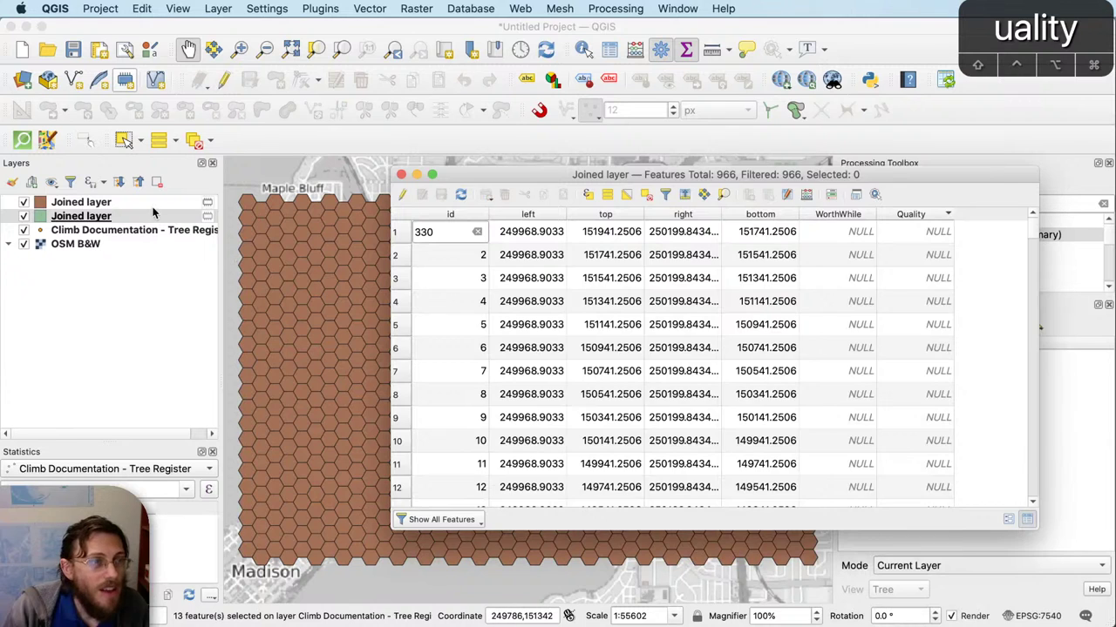
Step: Reopen the new joined layer's attribute table and check the saved Quality values by sorting them in descending order
left_click(155, 206)
right_click(70, 220)
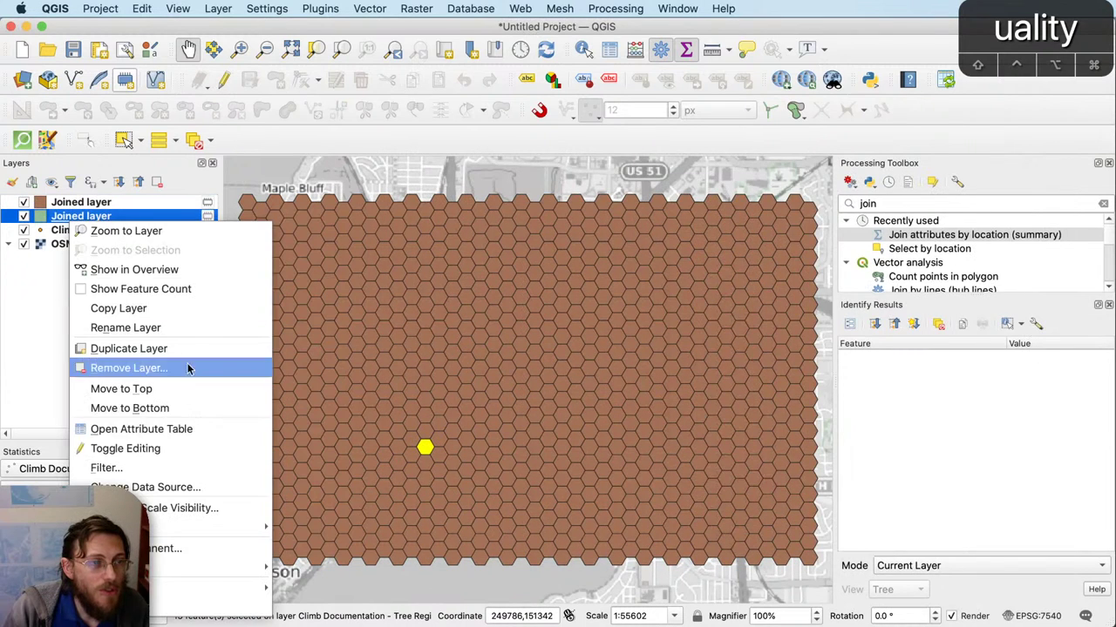
left_click(213, 429)
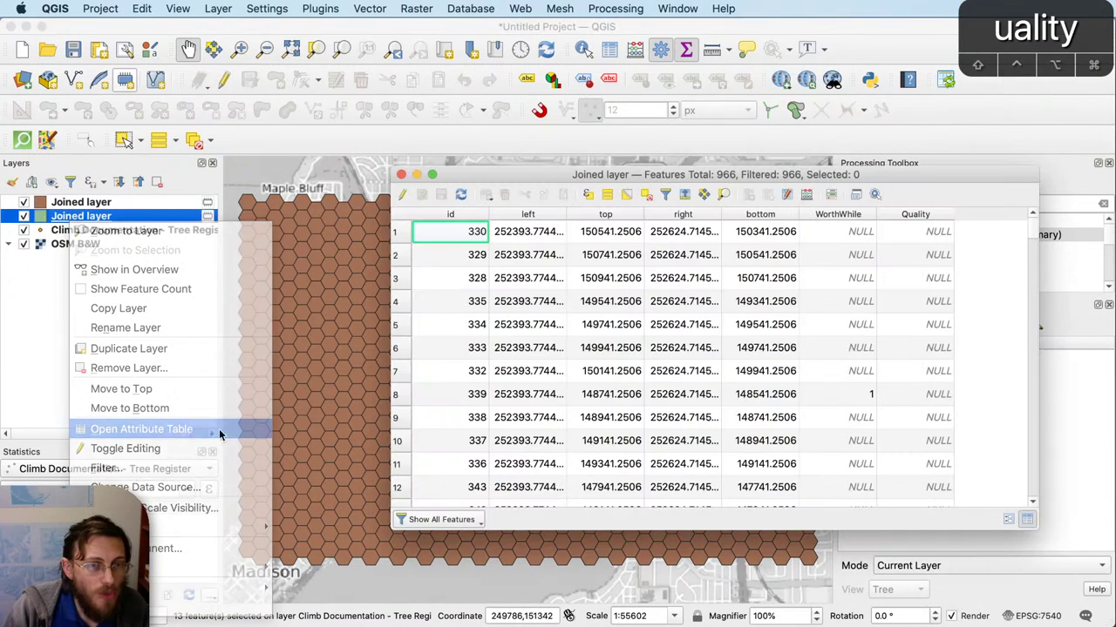
left_click(888, 215)
left_click(888, 214)
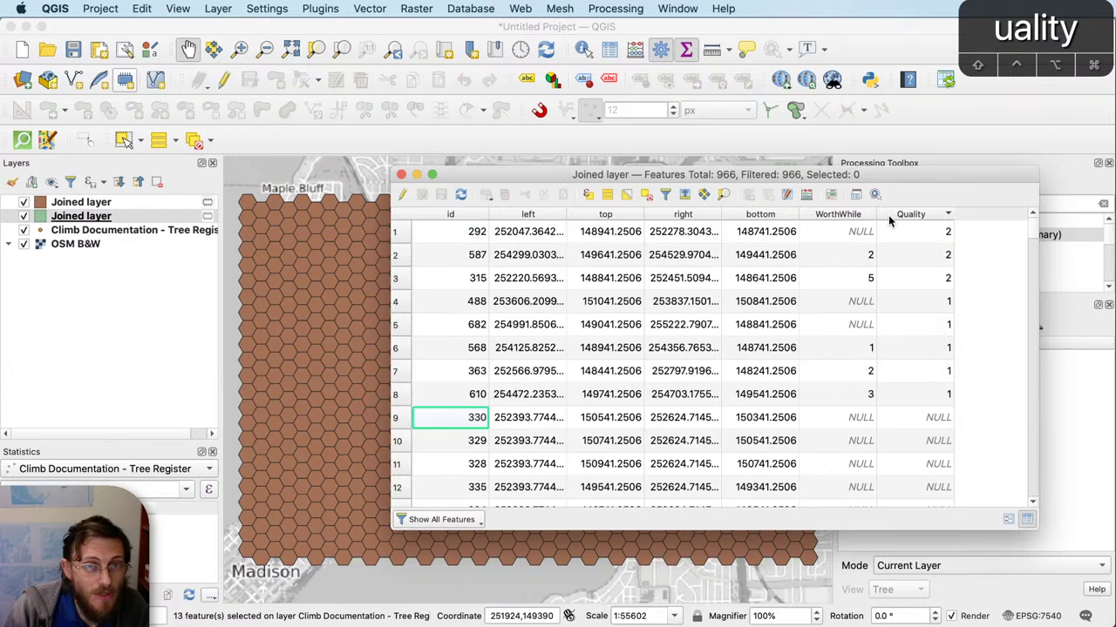
left_click(401, 174)
Step: Remove the older brown Joined layer from the project
left_click(84, 202)
right_click(84, 202)
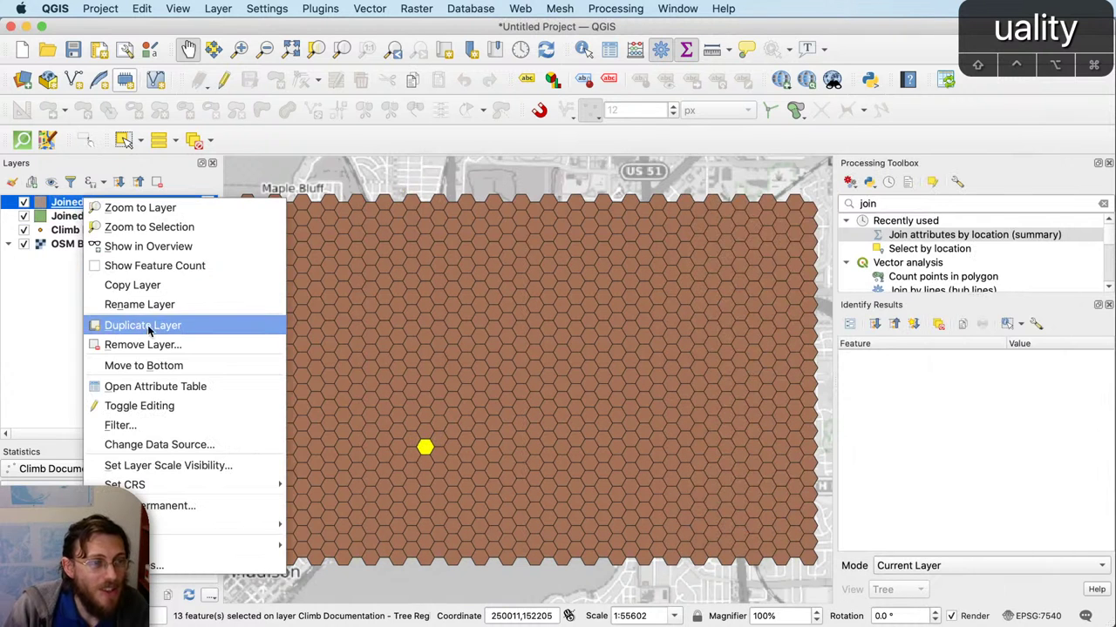
left_click(150, 345)
key("Return")
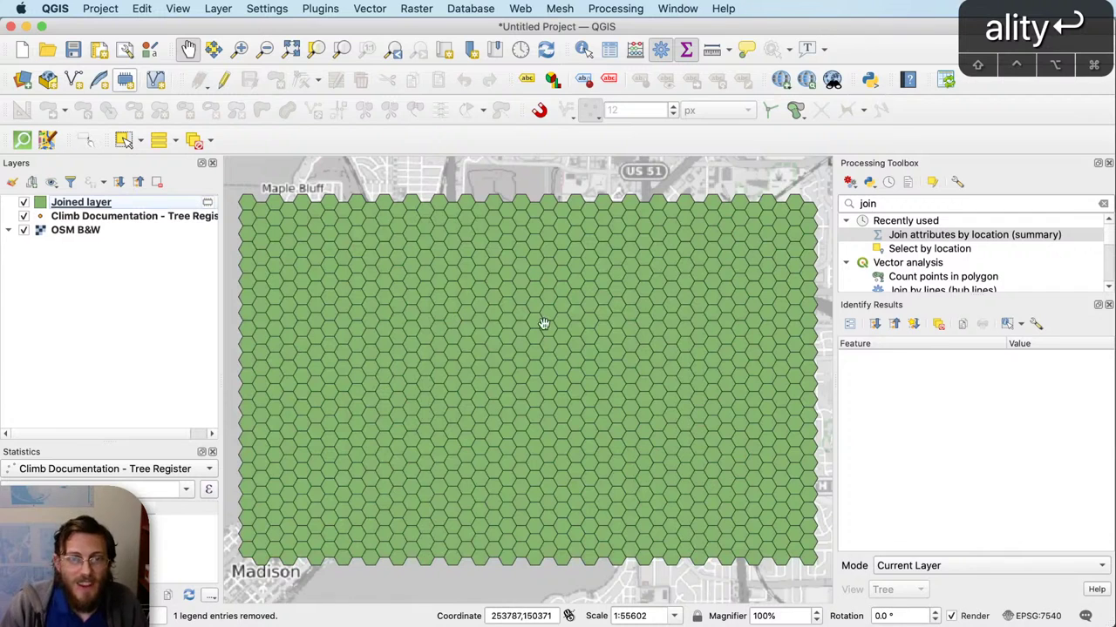
Step: Select rows 18 to 60 of the Tree Register attribute table, covering the trees rated Sufficient through Unremarkable
right_click(110, 216)
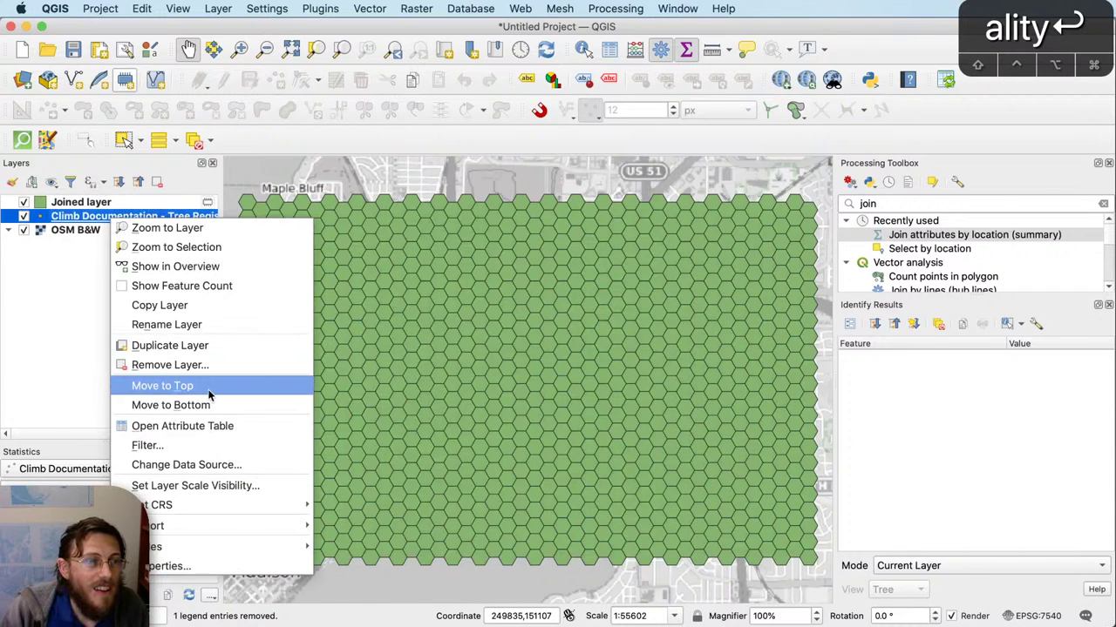
left_click(209, 426)
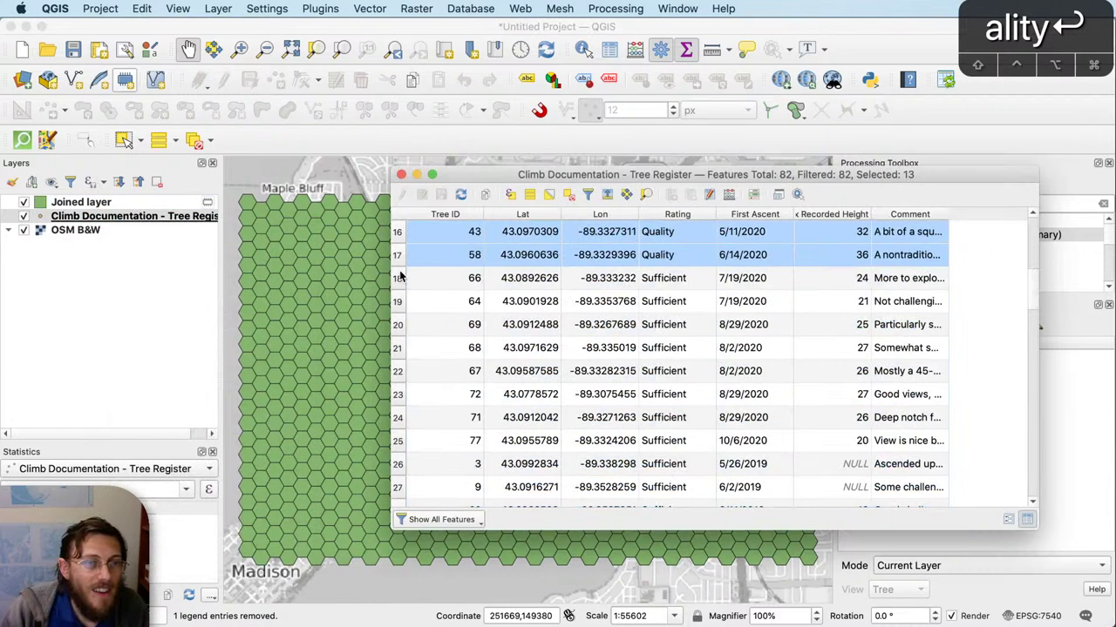
left_click(400, 277)
scroll(484, 367, "down", 14)
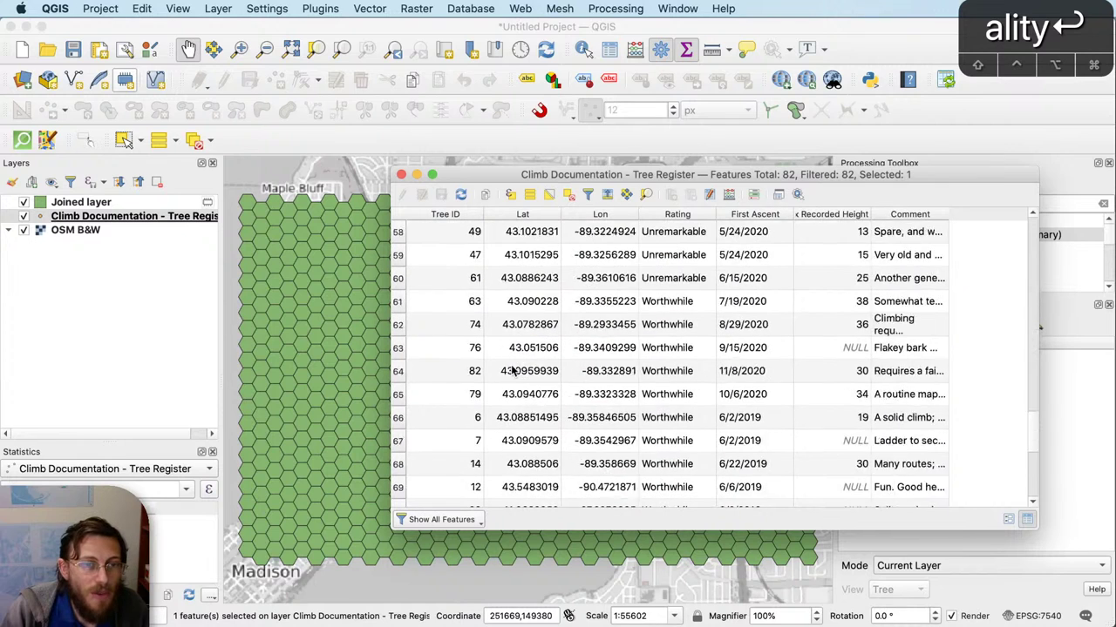
scroll(428, 407, "up", 2)
left_click(399, 415, "shift")
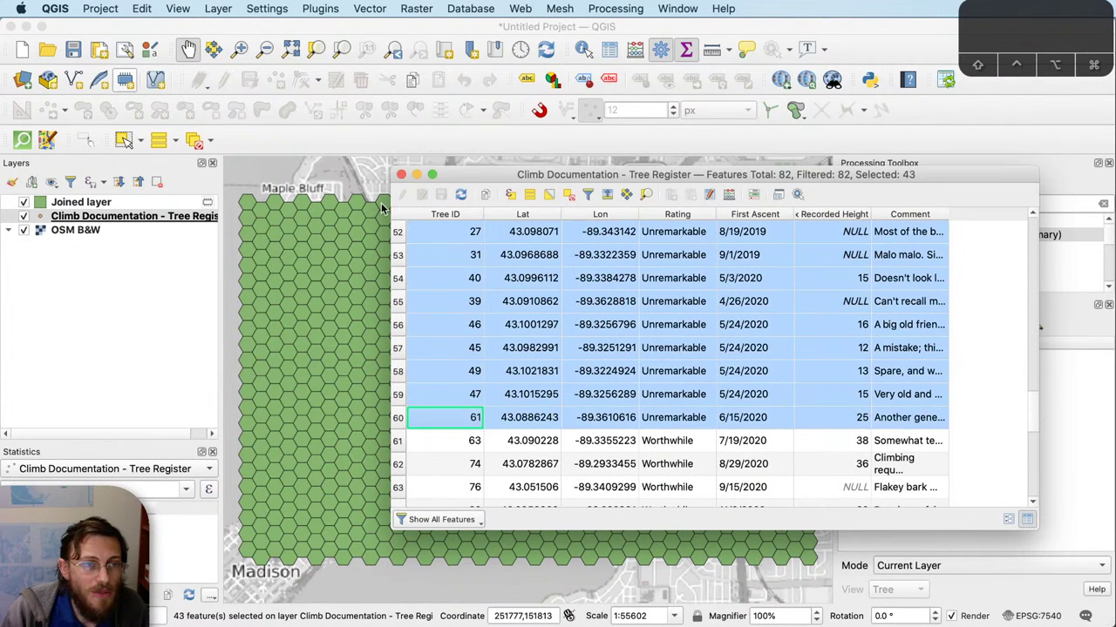
left_click(400, 174)
Step: Run Join Attributes by Location (Summary) on the Joined layer with only the selected Tree Register features, summarising Tree ID by count
double_click(943, 236)
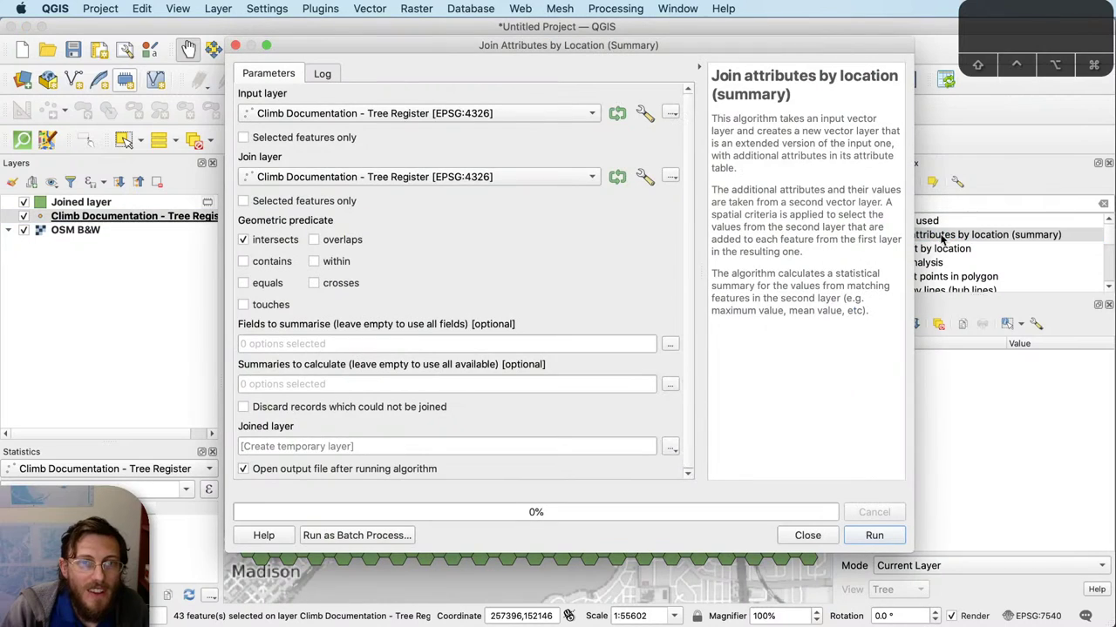
left_click(452, 114)
left_click(445, 128)
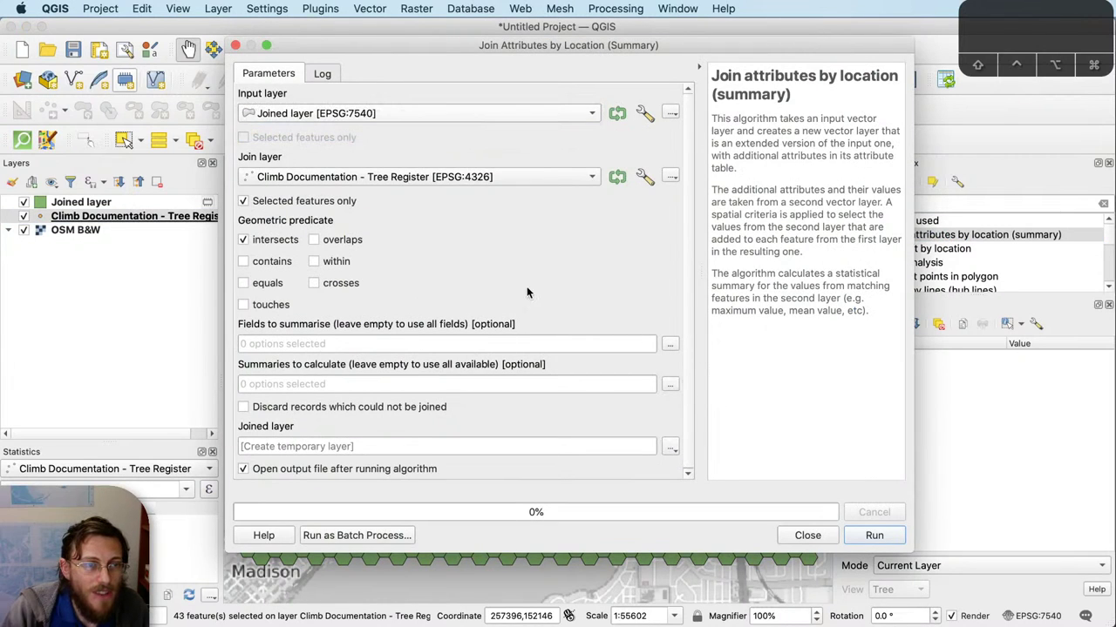
left_click(669, 345)
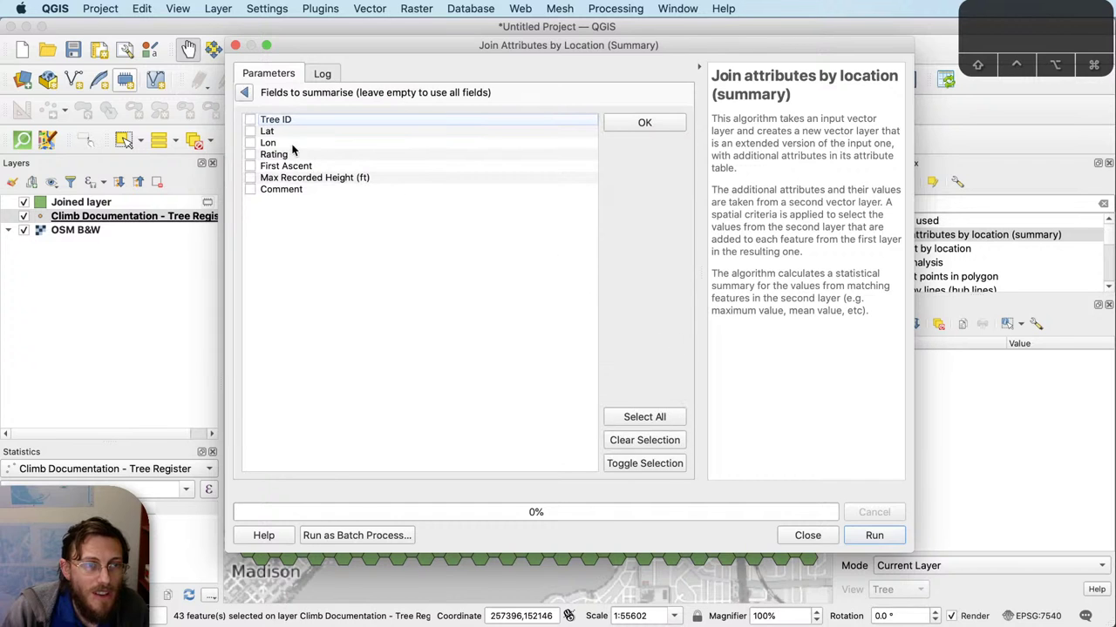
left_click(621, 122)
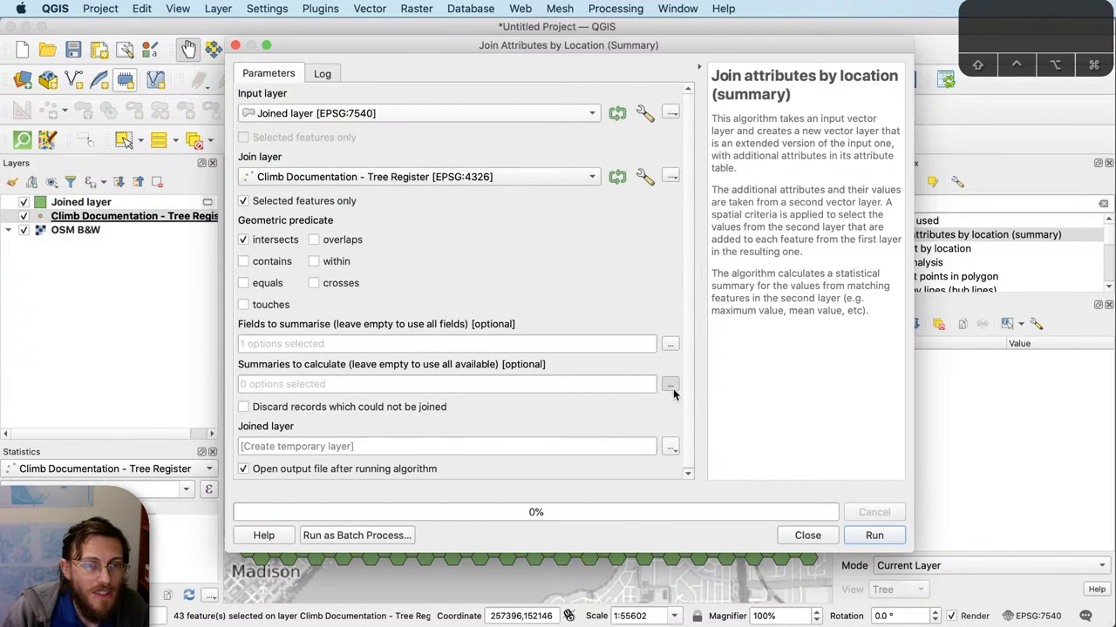
left_click(667, 381)
left_click(610, 123)
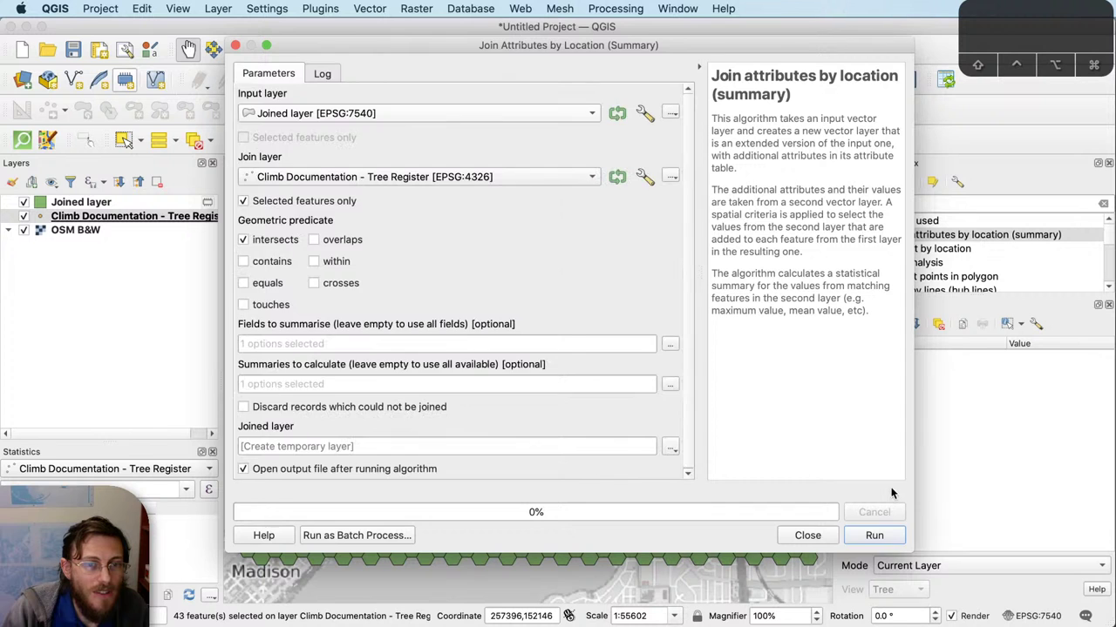
left_click(881, 536)
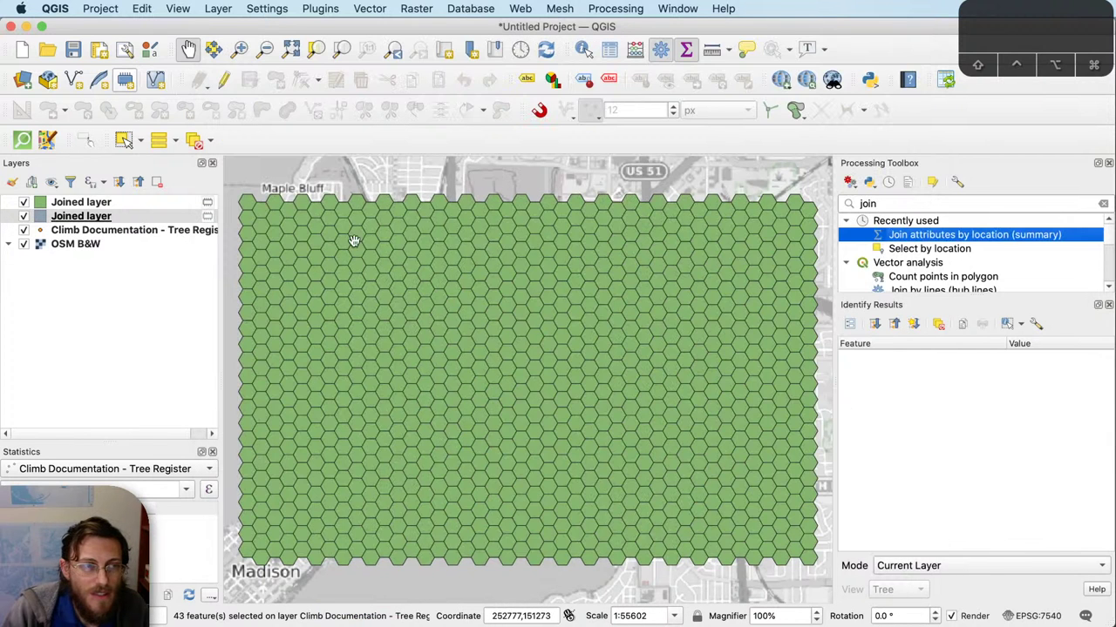
Step: Open the new blue-grey Joined layer's attribute table and sort it by Tree ID_count in descending order
left_click(144, 218)
right_click(149, 220)
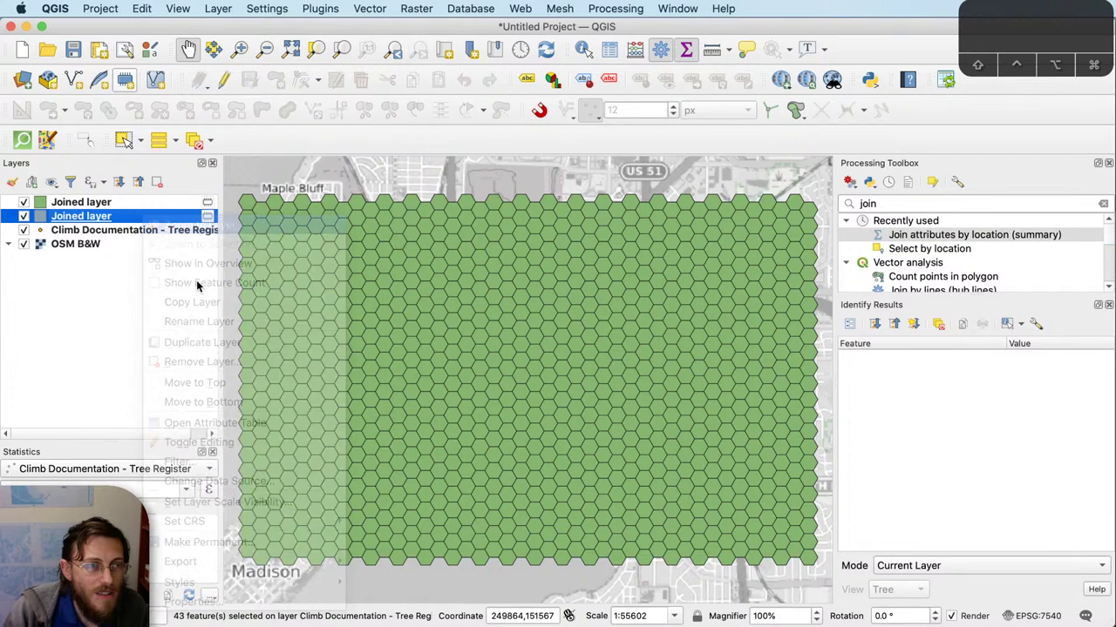
right_click(151, 220)
left_click(264, 424)
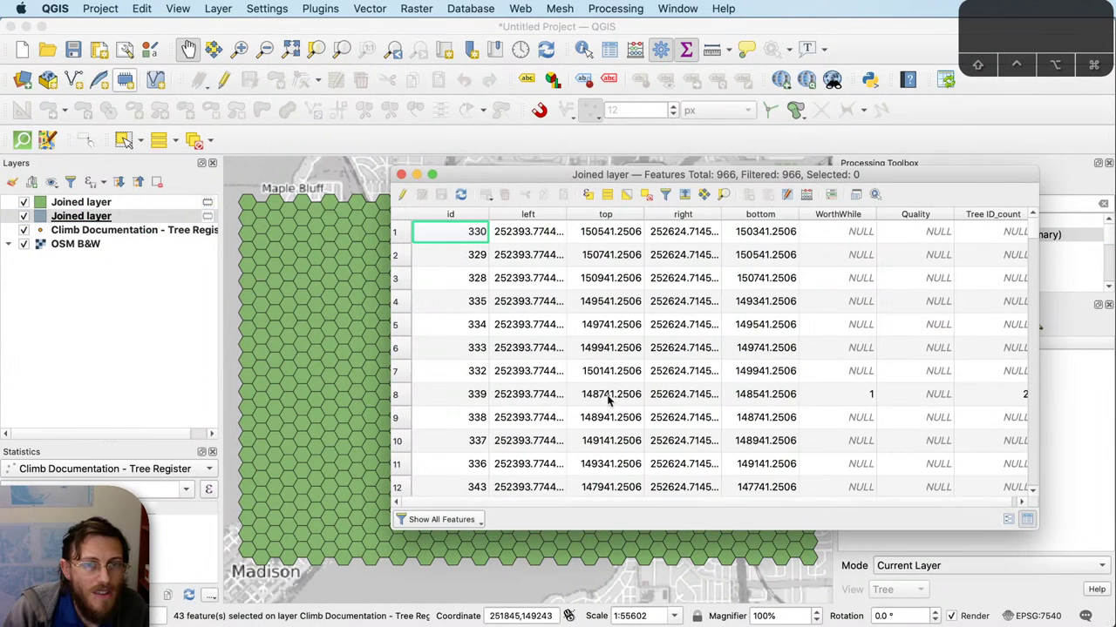
left_click(935, 215)
left_click(980, 215)
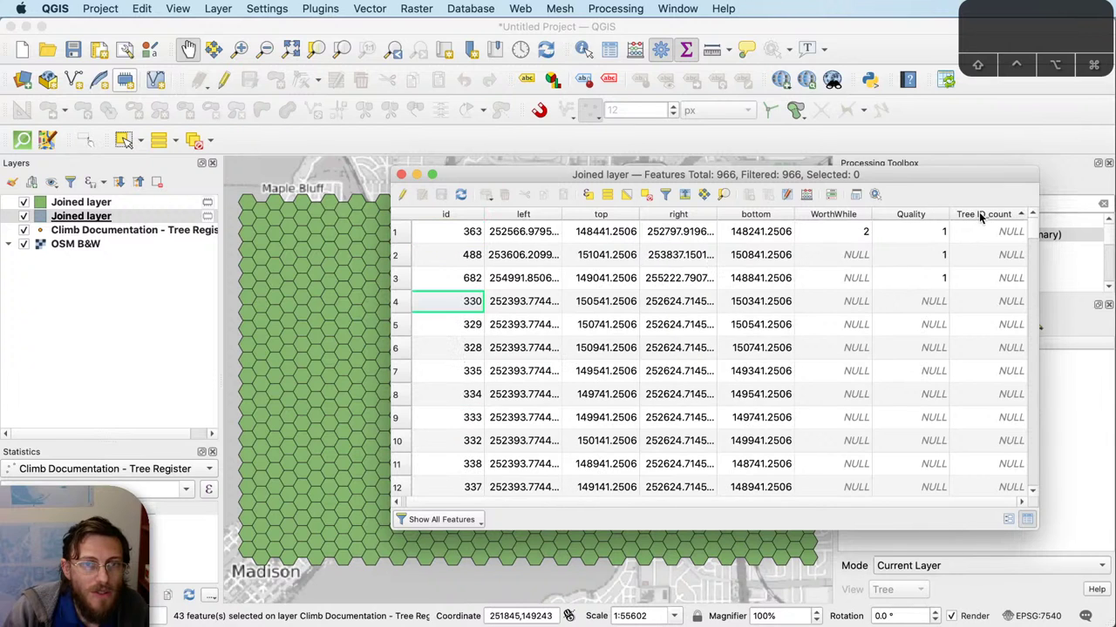
left_click(980, 215)
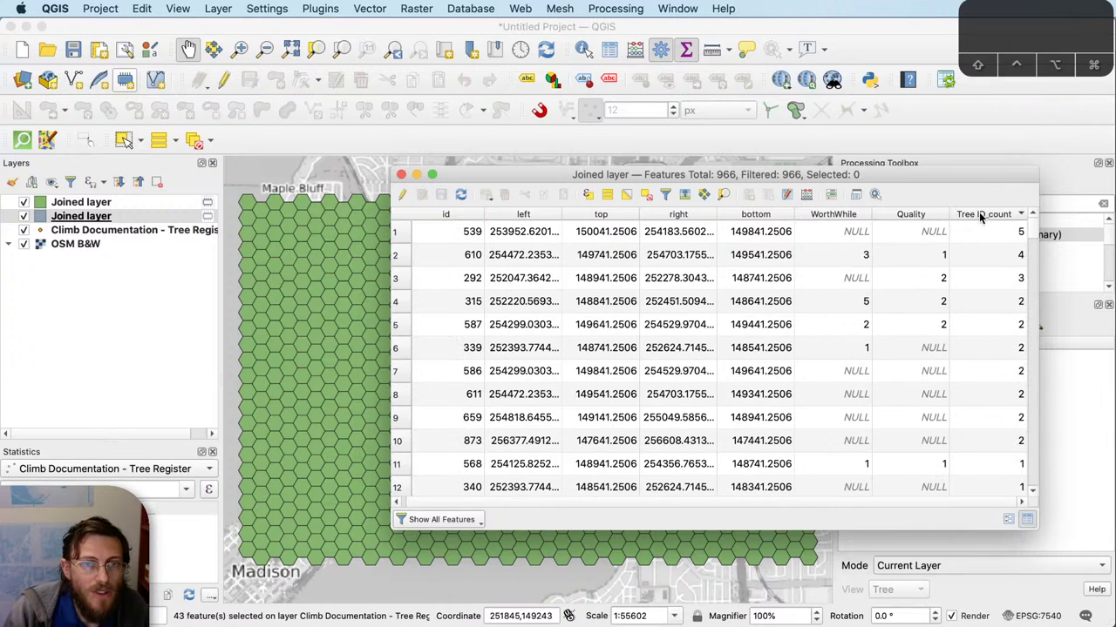
Step: Create a whole-number field named Unremarkable with the field calculator, filled from the expression "Tree ID_count"
left_click(806, 194)
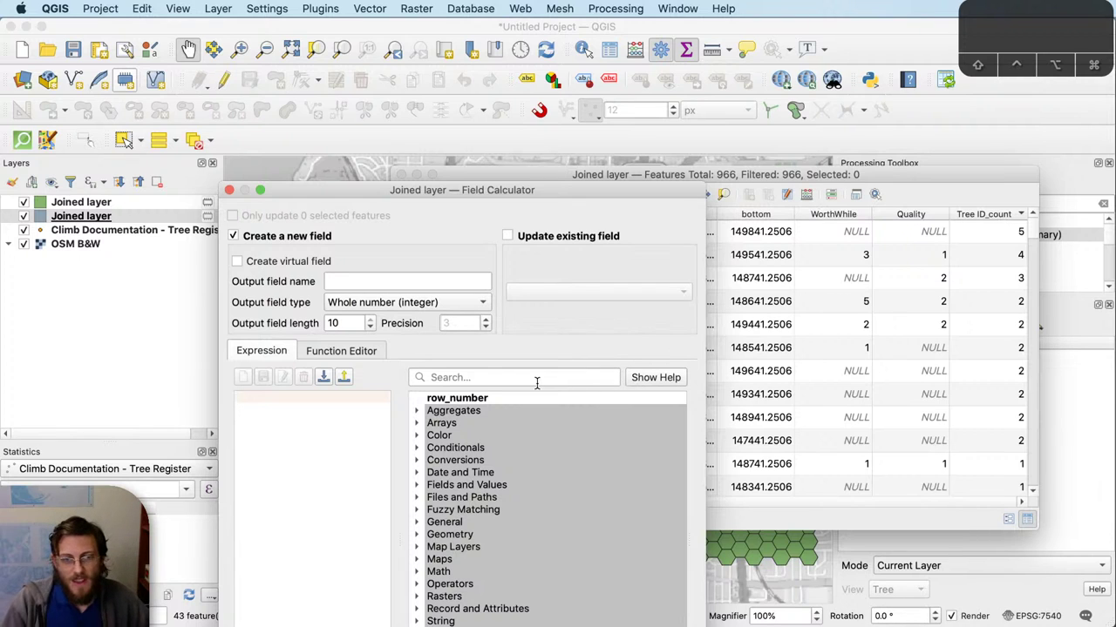
left_click(437, 279)
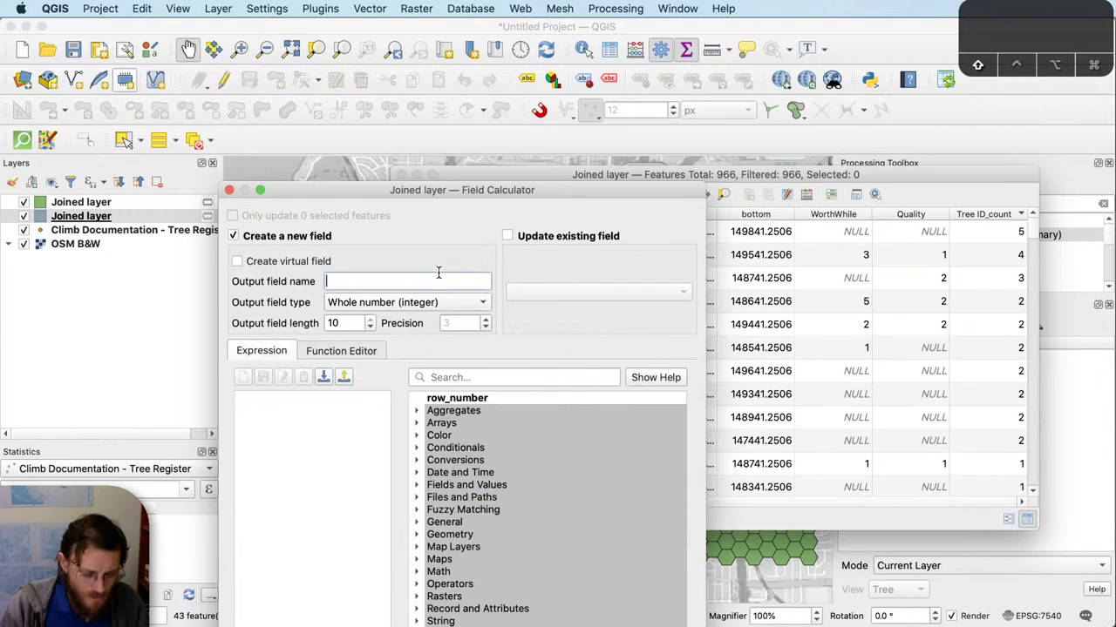
type("Unremarkable")
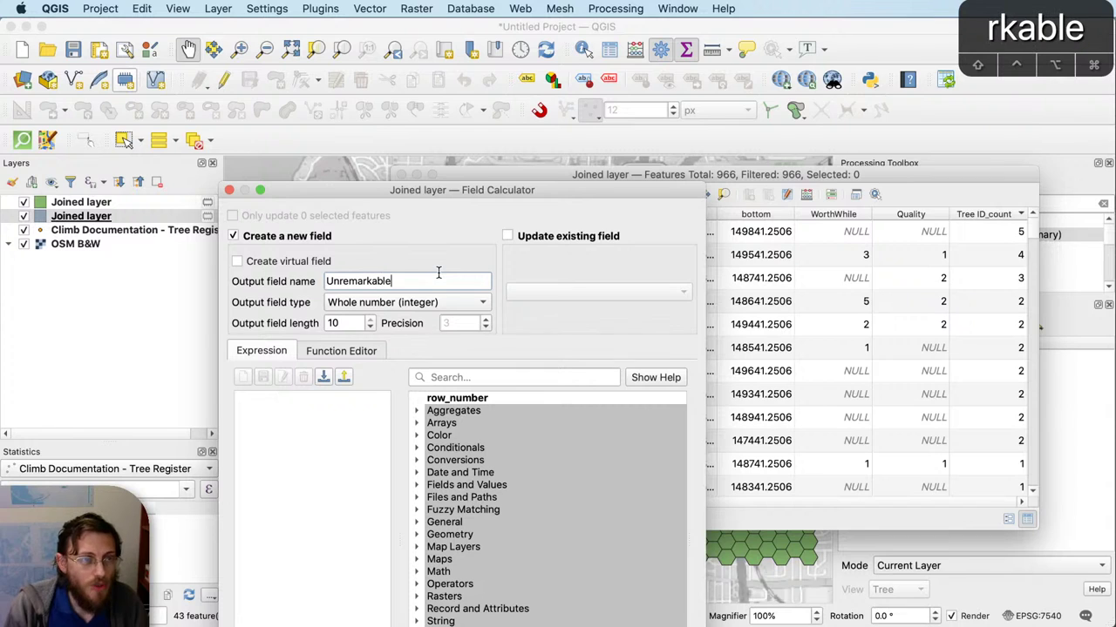
left_click(417, 484)
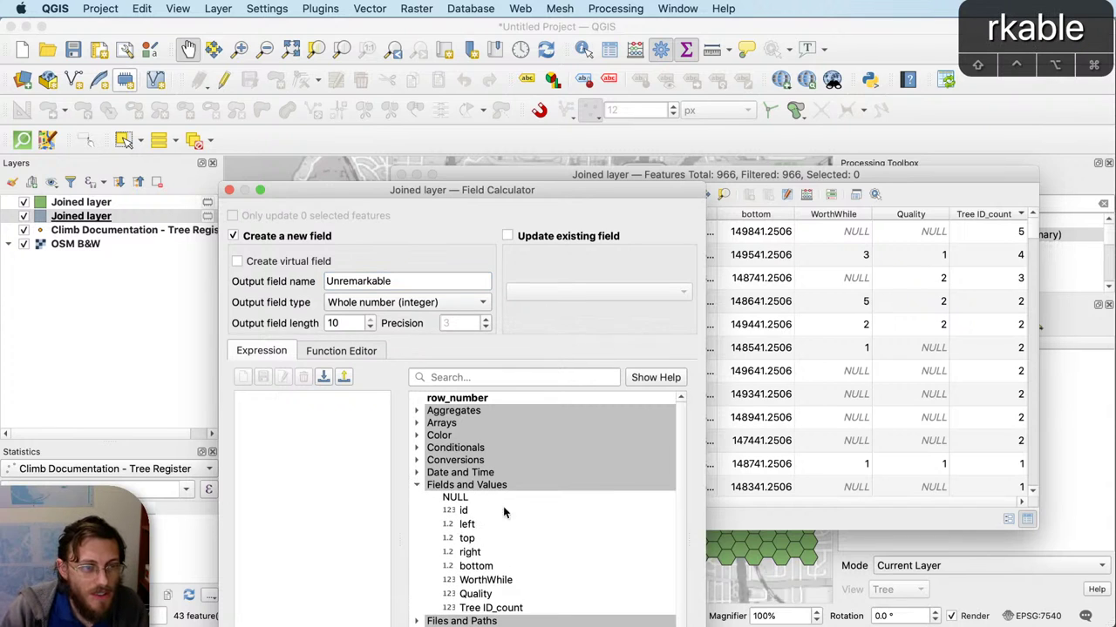
double_click(493, 608)
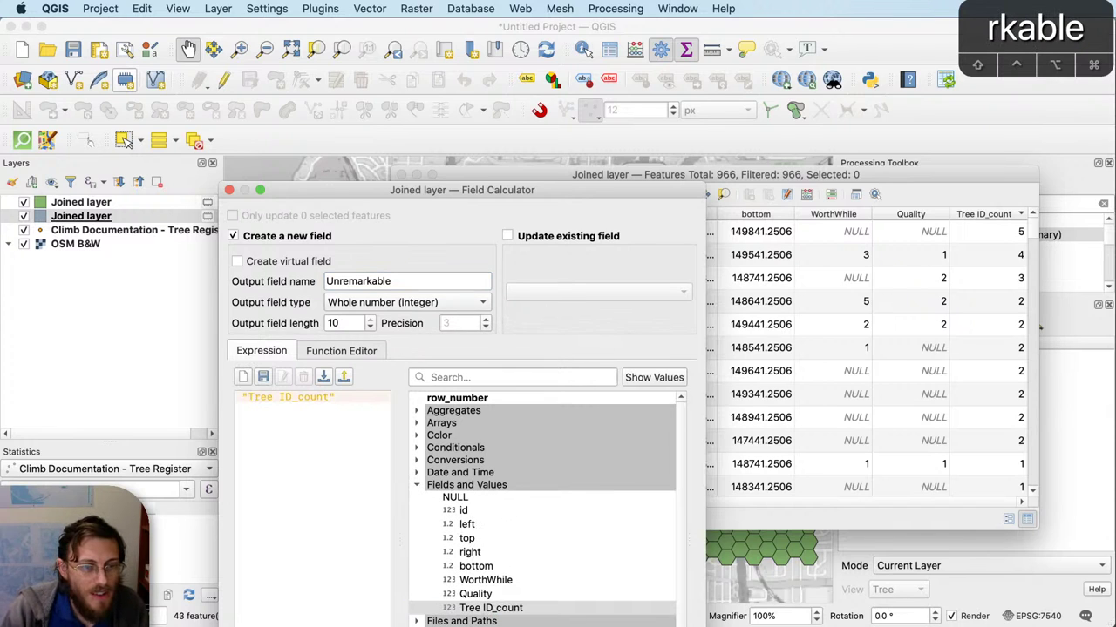
key("Return")
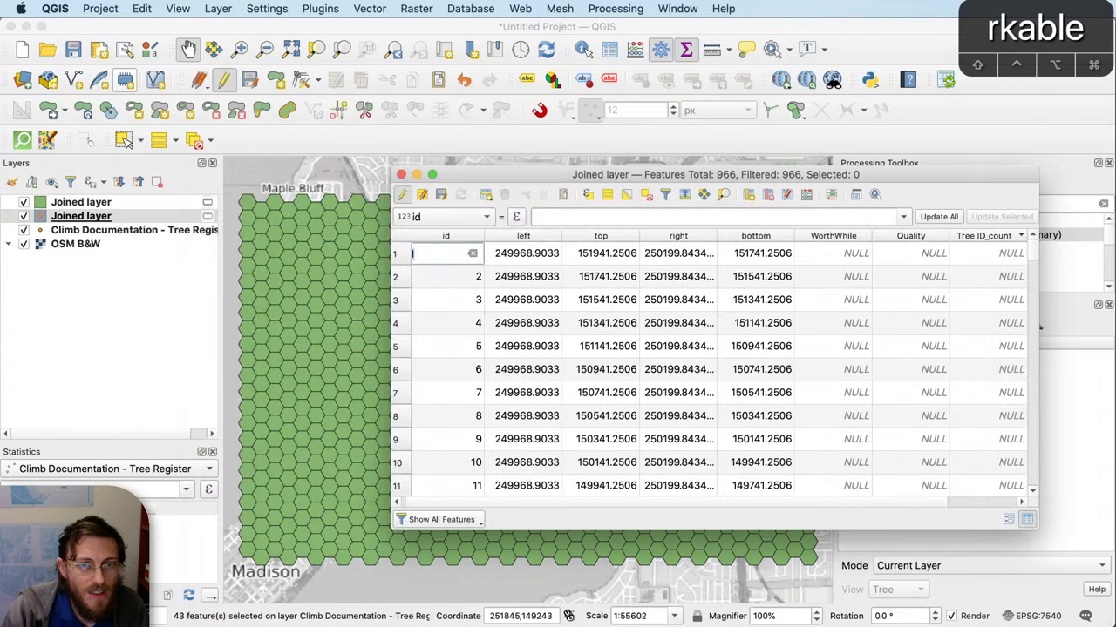
Step: Delete the Tree ID_count field from the new joined layer, then end the editing session and save the changes
left_click(856, 197)
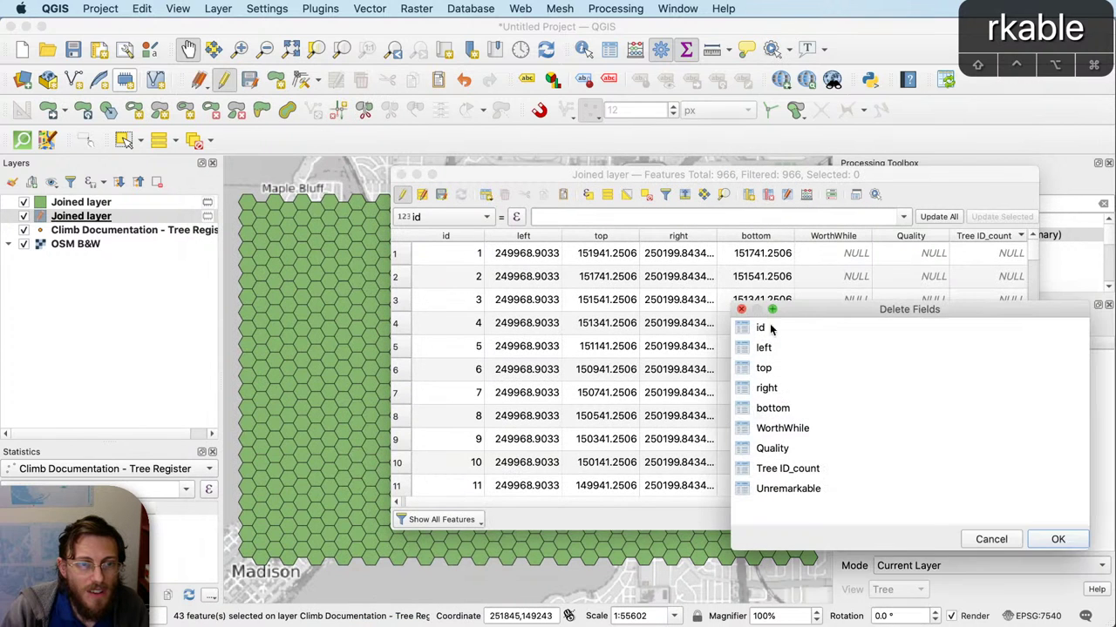
left_click(812, 471)
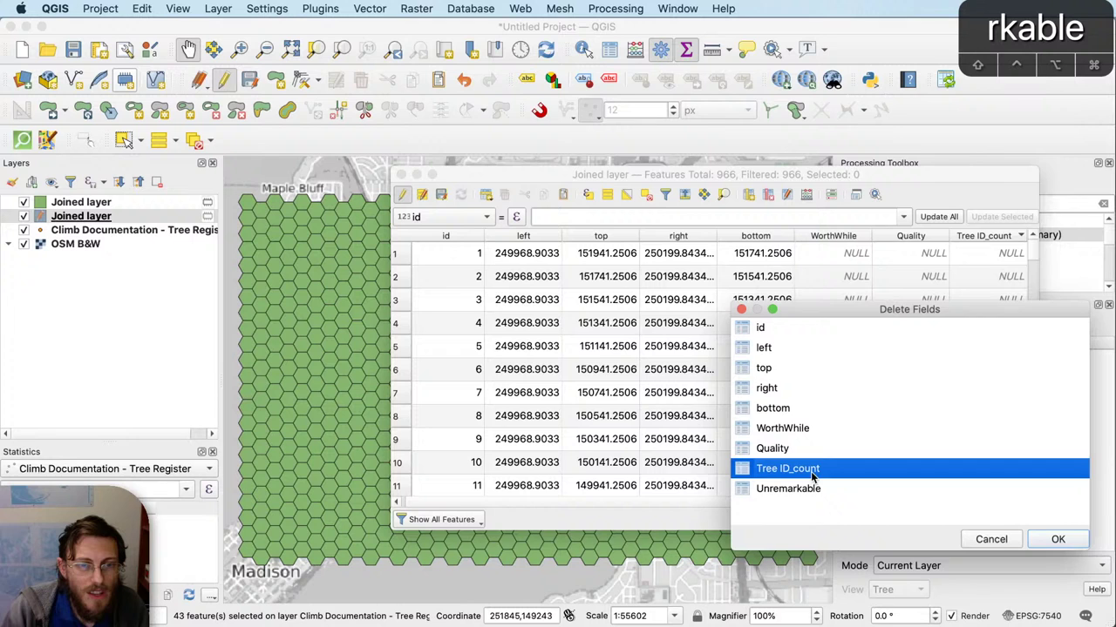
left_click(1058, 540)
left_click(408, 194)
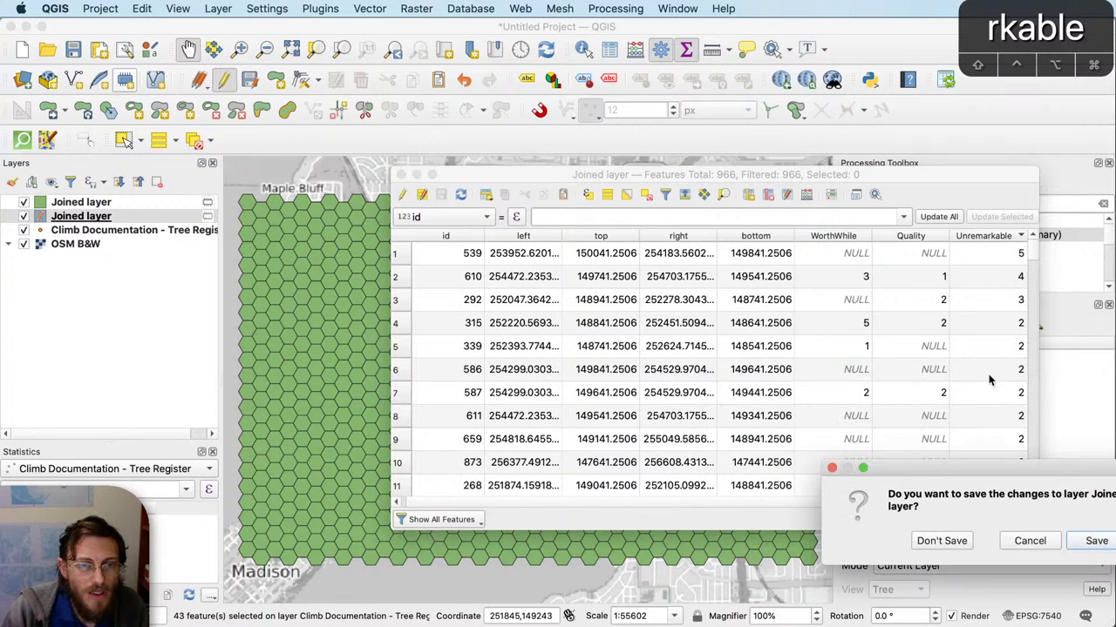
left_click(1097, 541)
Step: Check the tree counts by sorting the table in descending order by WorthWhile, Quality and Unremarkable in turn
left_click(848, 216)
left_click(848, 216)
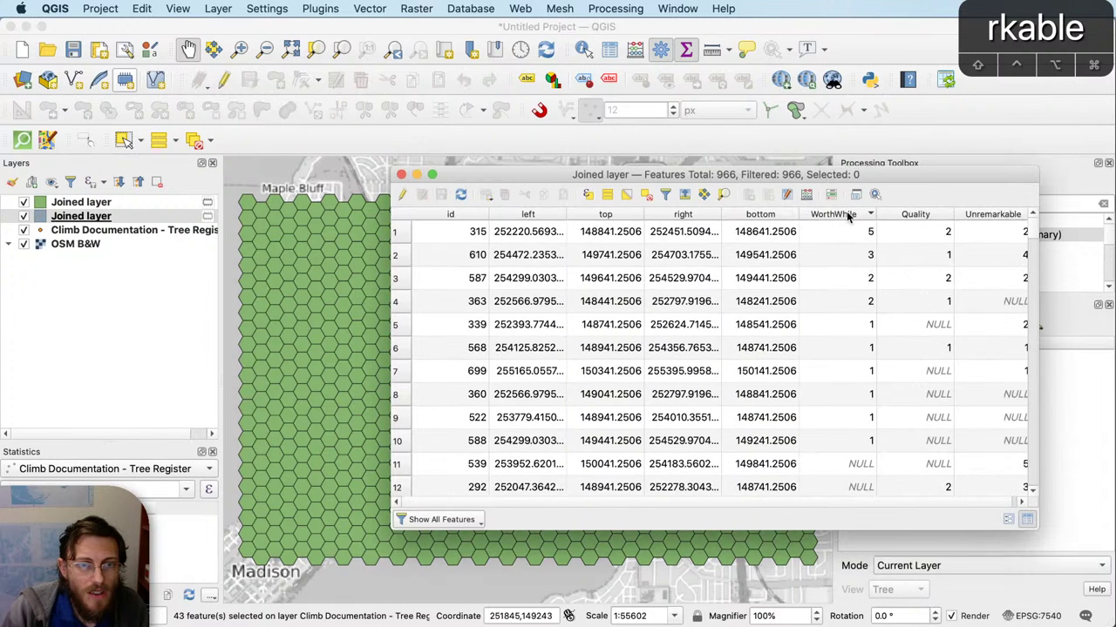
left_click(905, 216)
left_click(906, 215)
left_click(1004, 215)
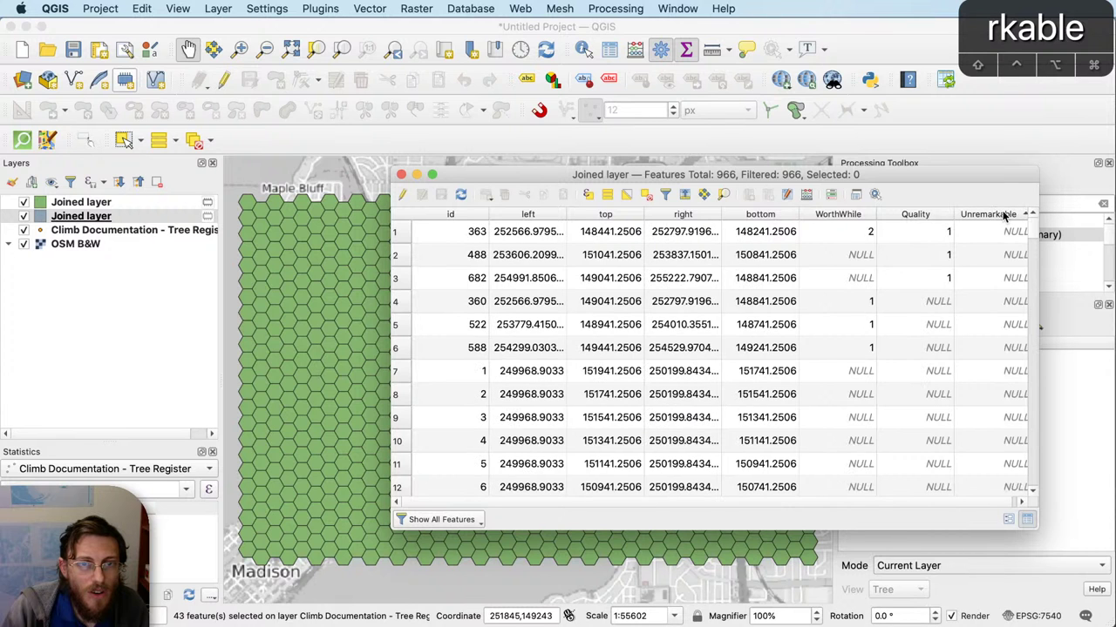
left_click(1004, 216)
Step: Enlarge the attribute table to compare all three rating columns, re-sorting by Quality and WorthWhile, and close the table
left_click_drag(985, 174, 797, 161)
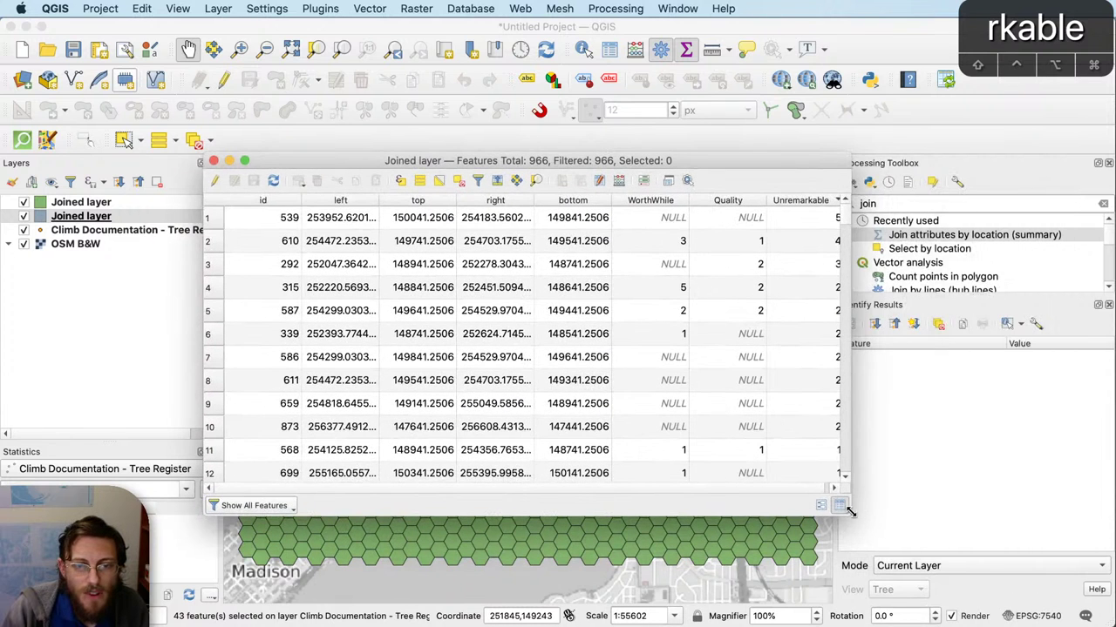
left_click_drag(850, 512, 945, 526)
left_click(811, 225)
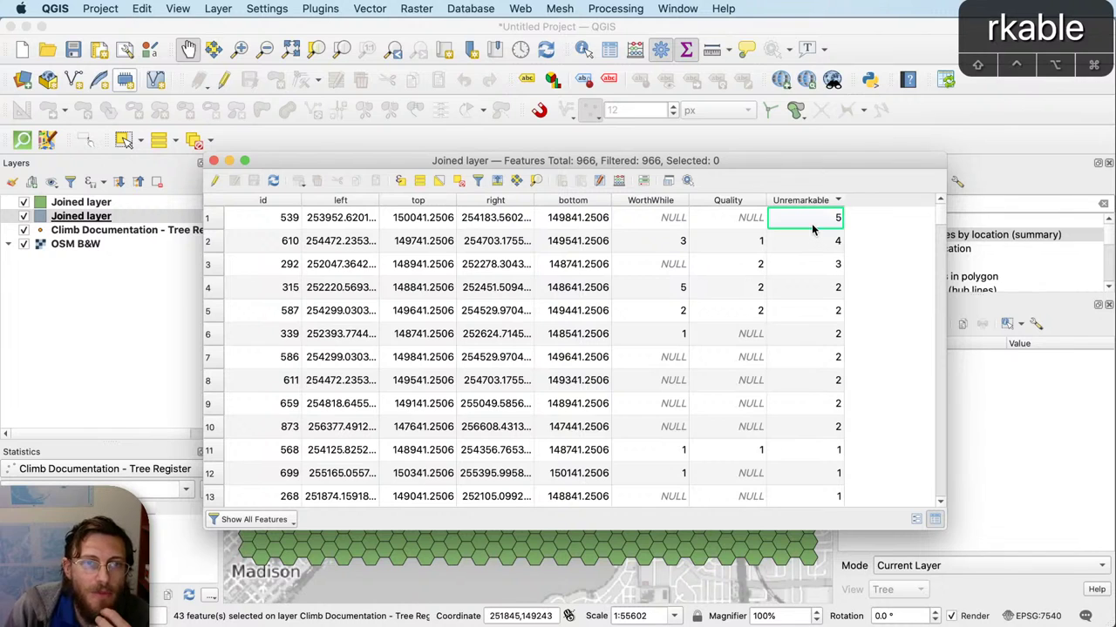
left_click(741, 202)
left_click(719, 206)
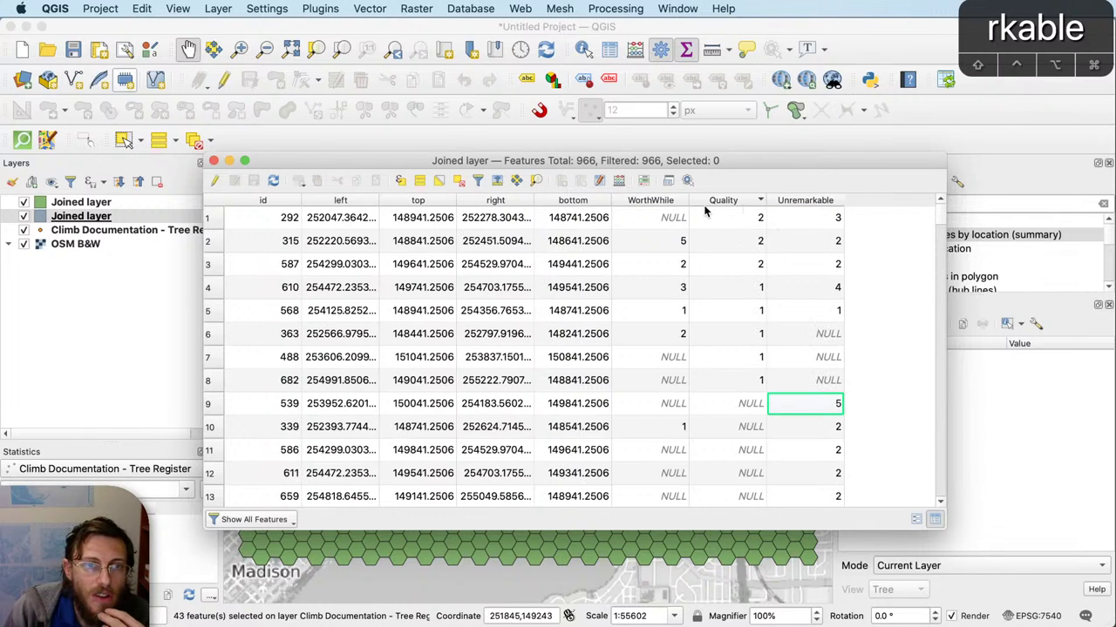
left_click(665, 201)
left_click(665, 201)
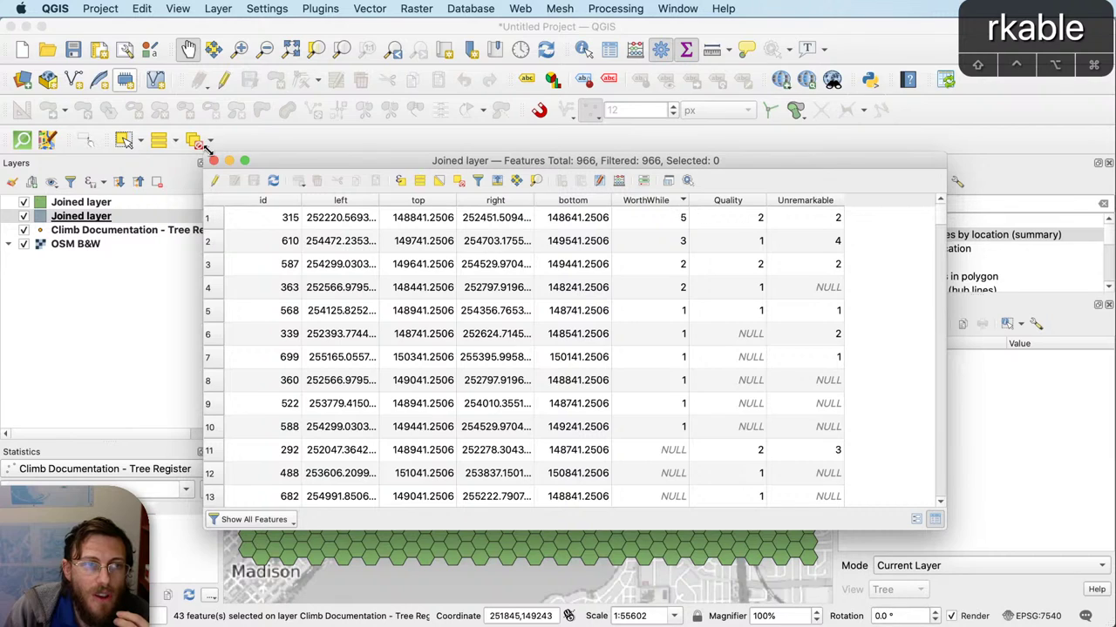
left_click_drag(208, 148, 411, 139)
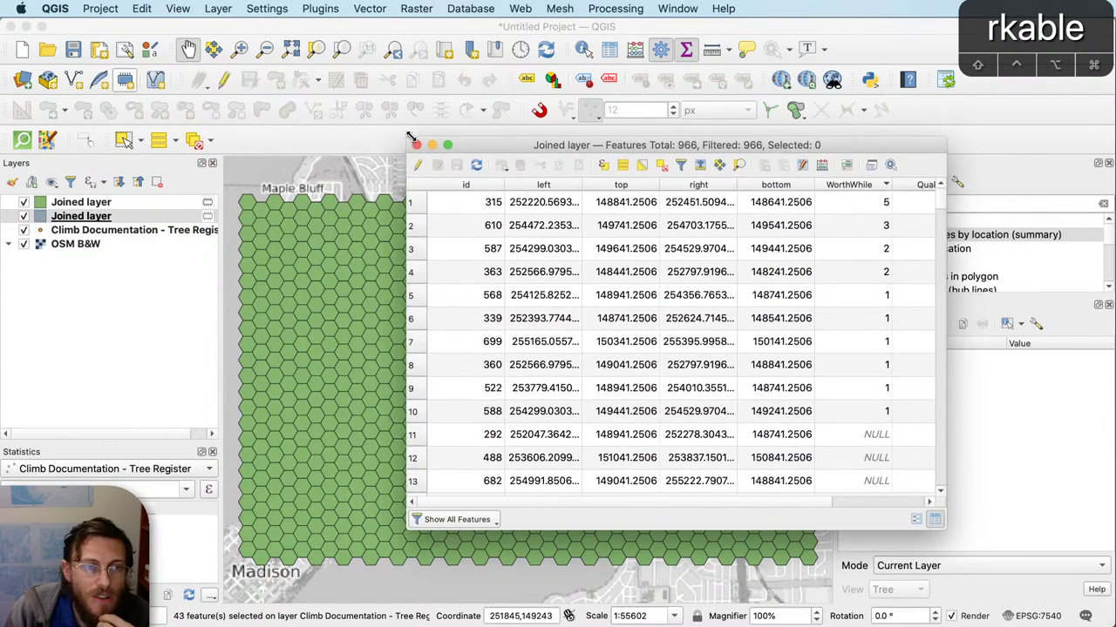
left_click(416, 146)
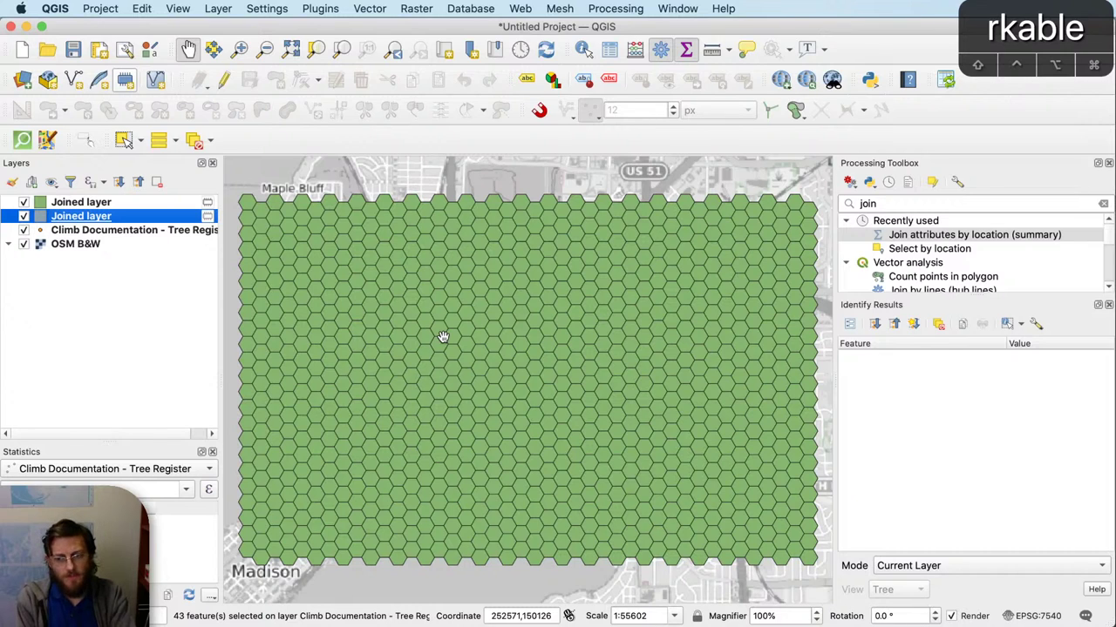
Step: Switch to Illustrator and examine the hexagon map with its tree symbols in Testw3.ai at 300% zoom
key("super+Tab")
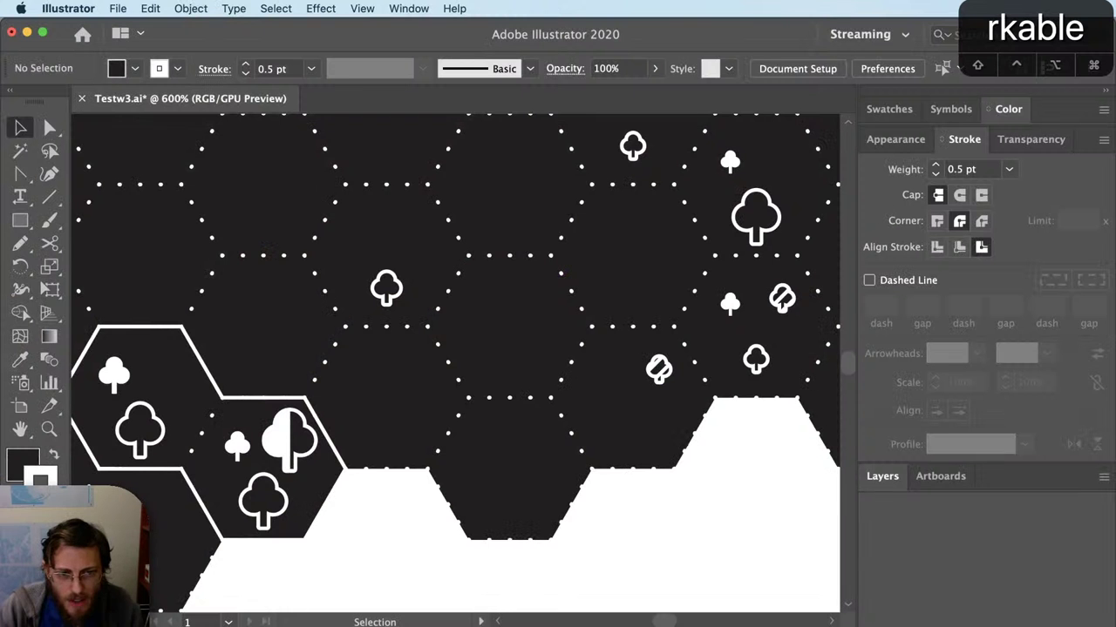
scroll(511, 511, "down", 2)
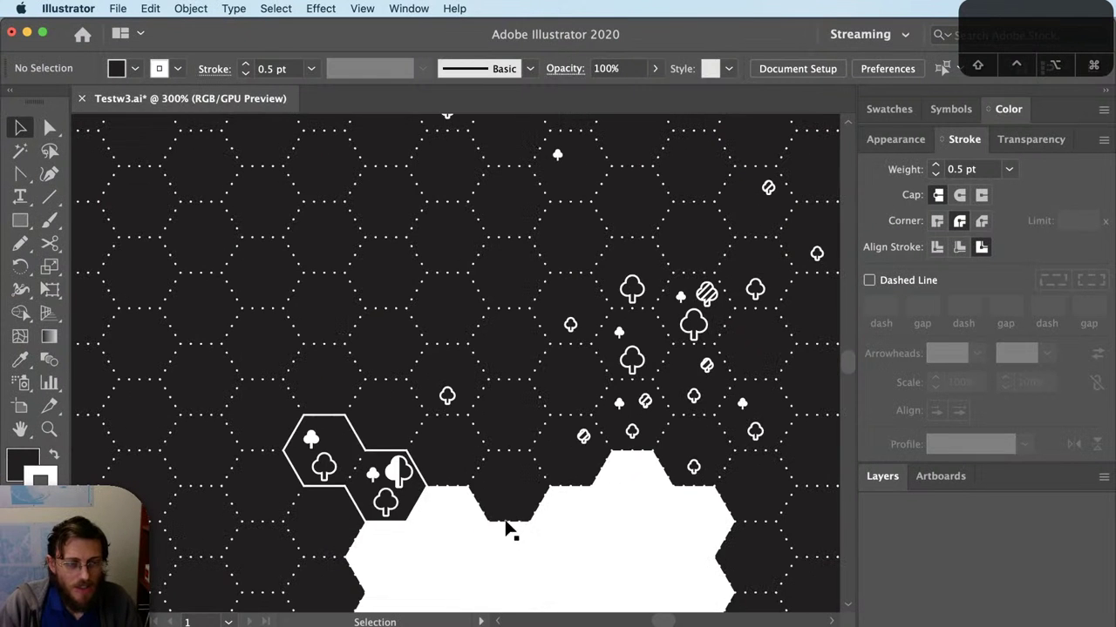
left_click_drag(511, 528, 543, 284)
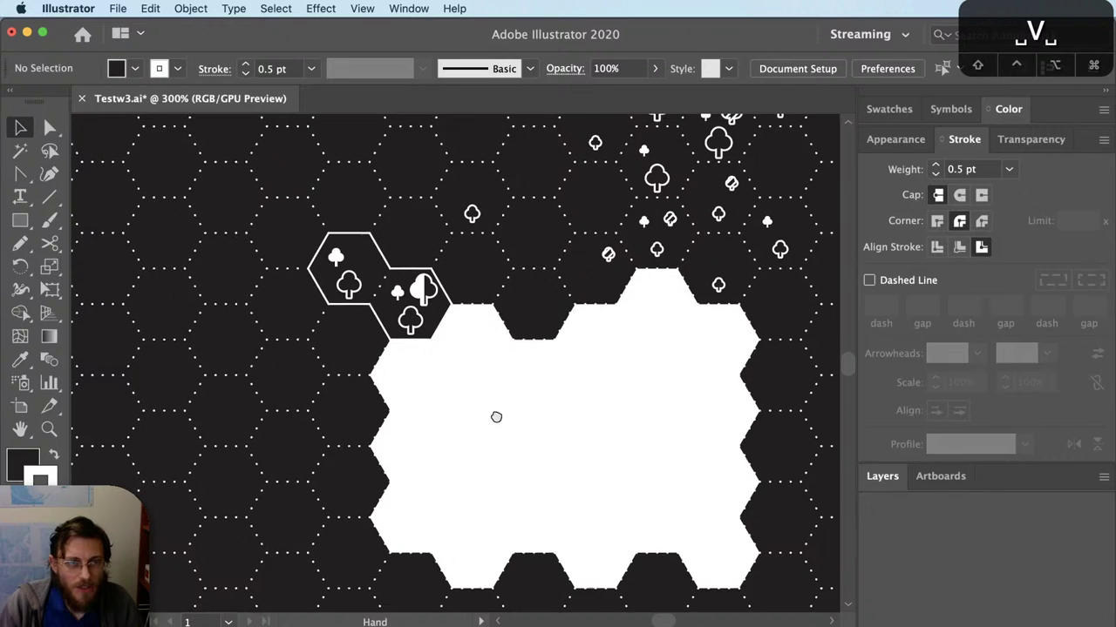
scroll(523, 444, "up", 2)
key("v")
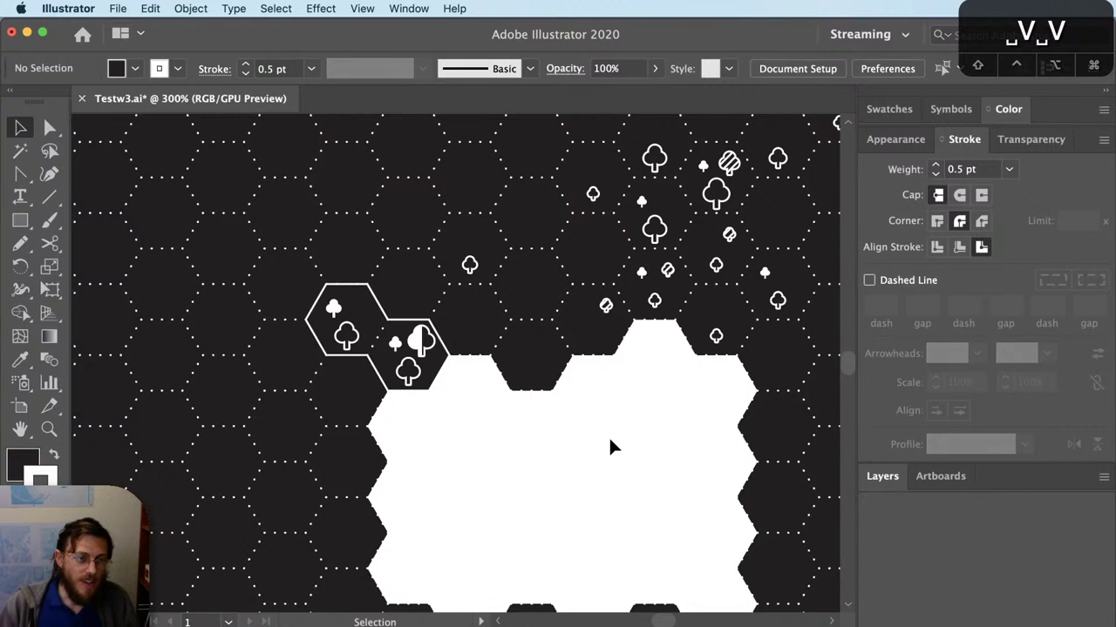
Step: Switch back to QGIS and hide both Joined layers to view the Tree Register points northeast of Madison
key("super+Tab")
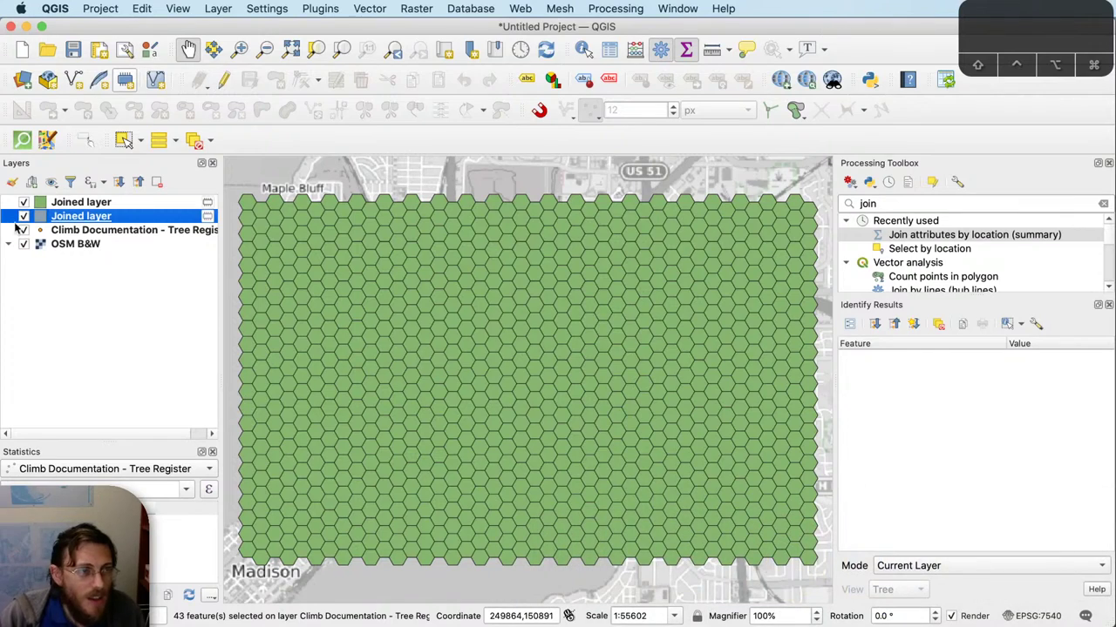
left_click(24, 202)
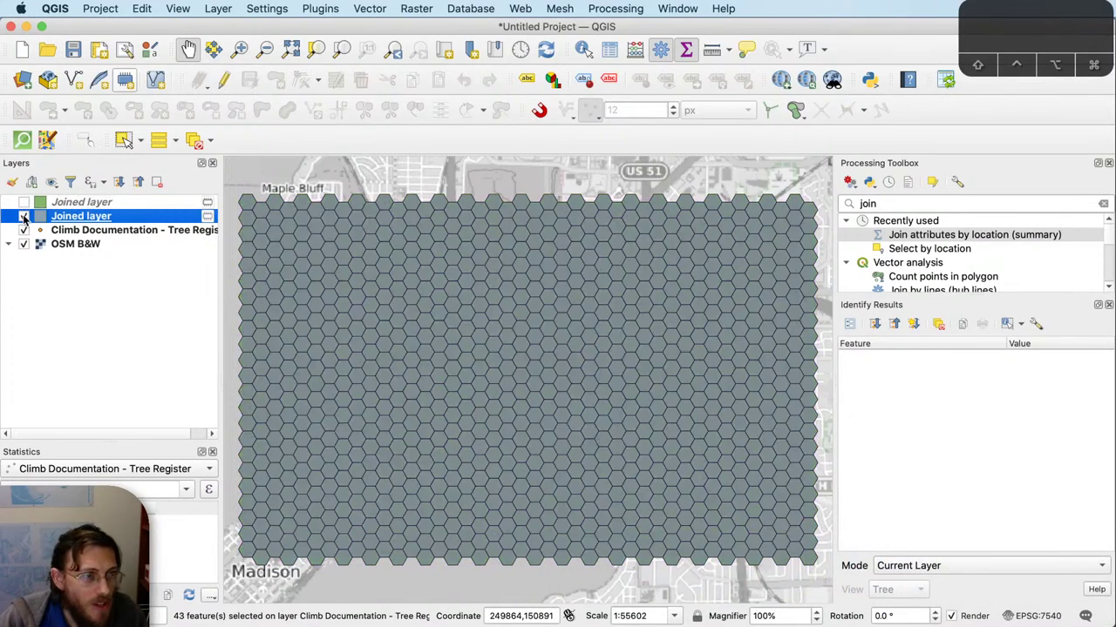
left_click(24, 216)
scroll(479, 396, "down", 2)
scroll(479, 401, "up", 1)
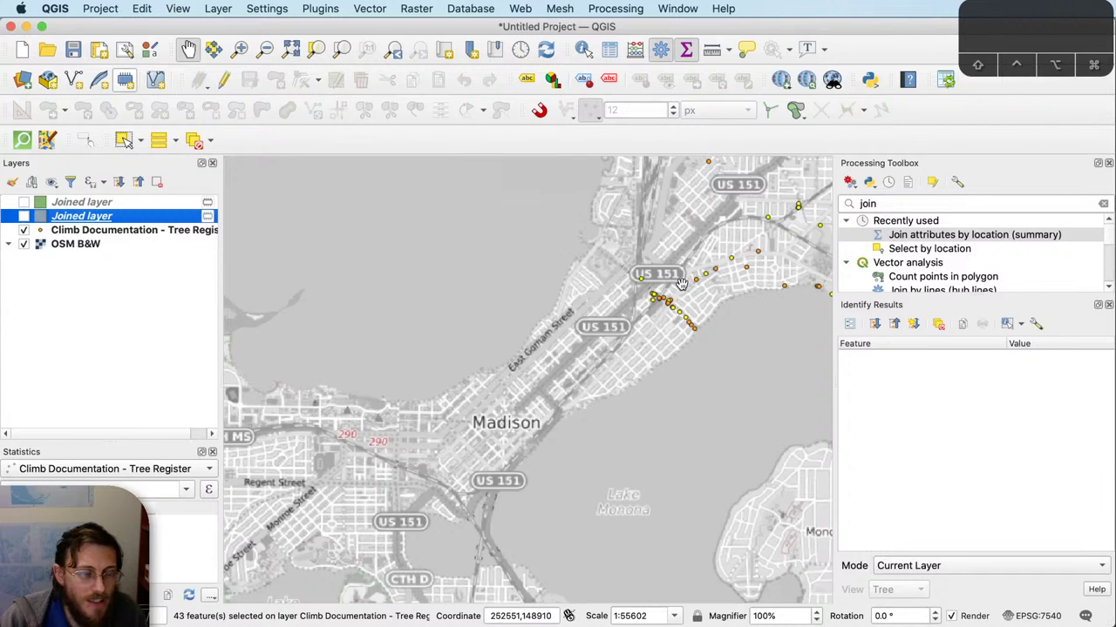
left_click_drag(681, 285, 547, 398)
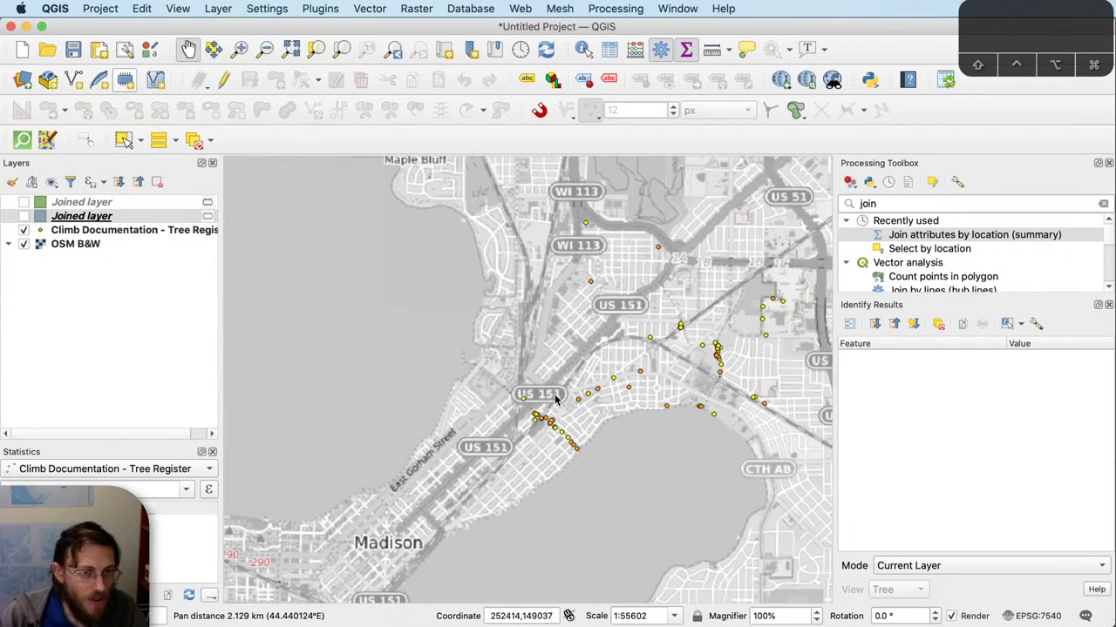
left_click_drag(600, 338, 569, 373)
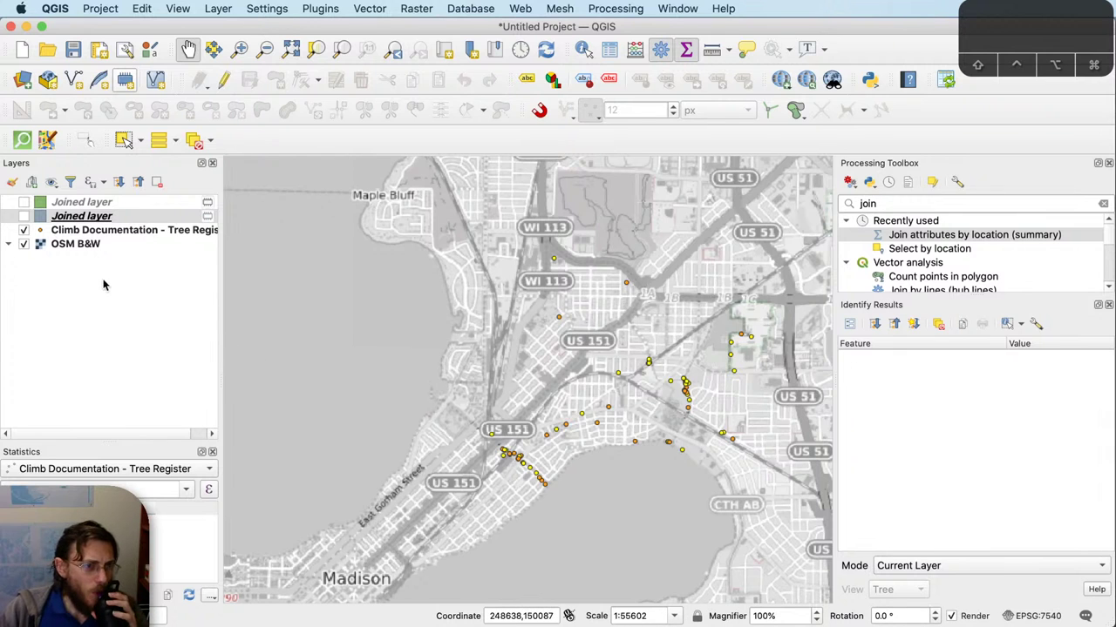
left_click_drag(558, 526, 554, 500)
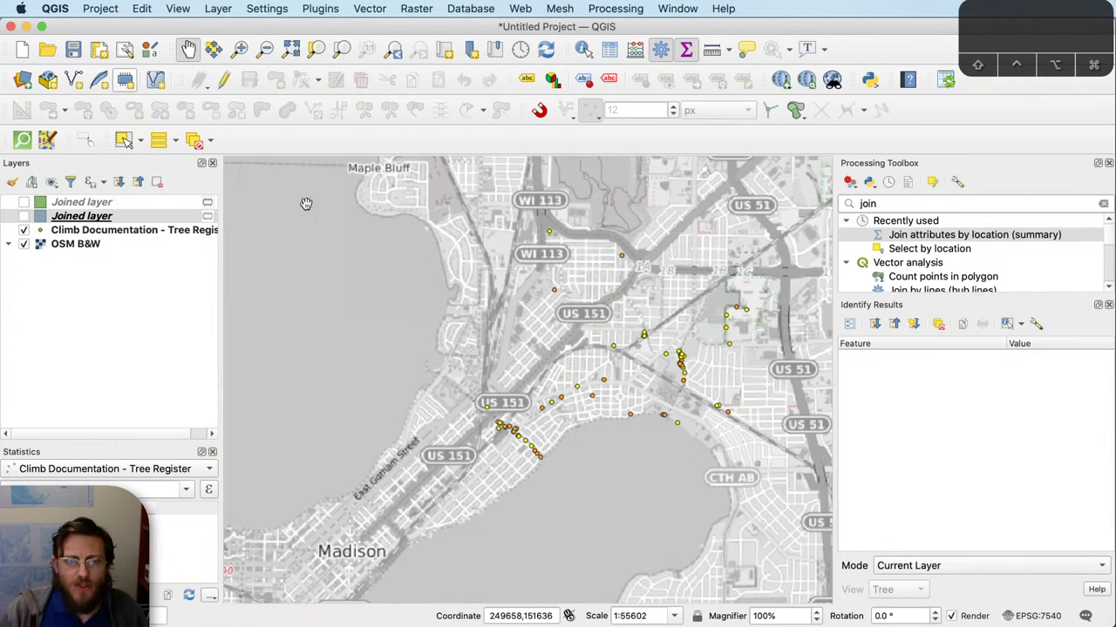
left_click_drag(598, 380, 581, 389)
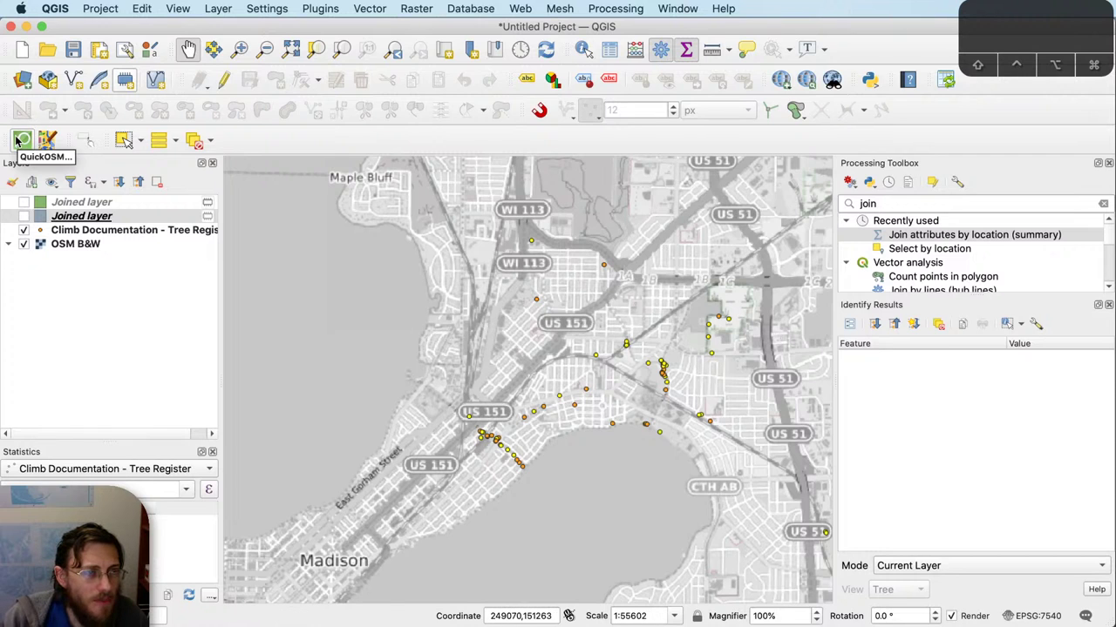
left_click(218, 8)
mouse_move(320, 8)
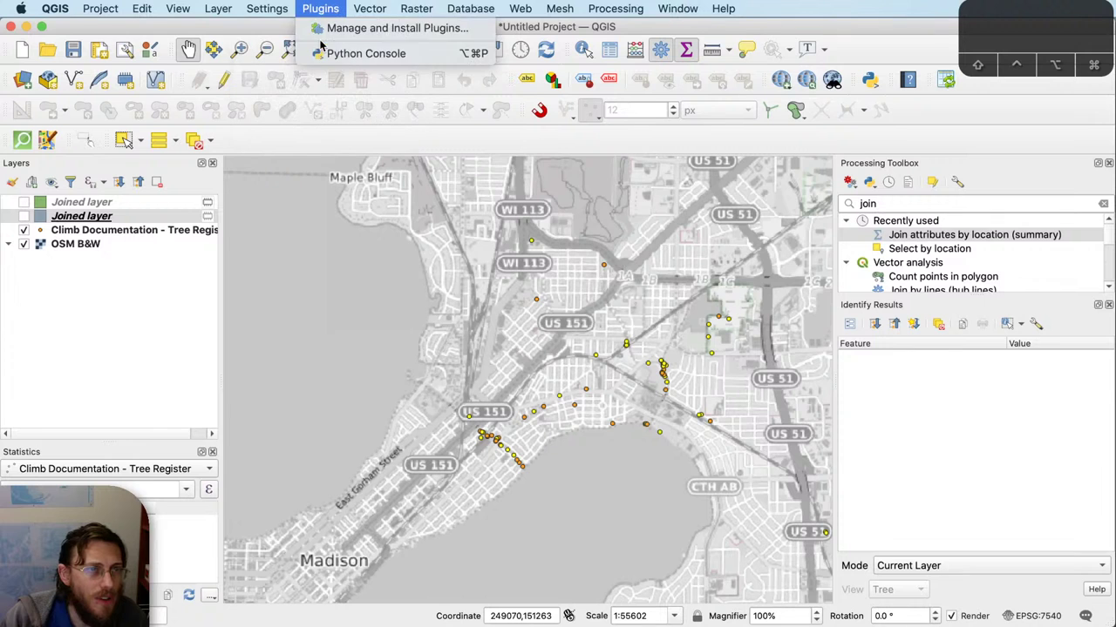
left_click(322, 54)
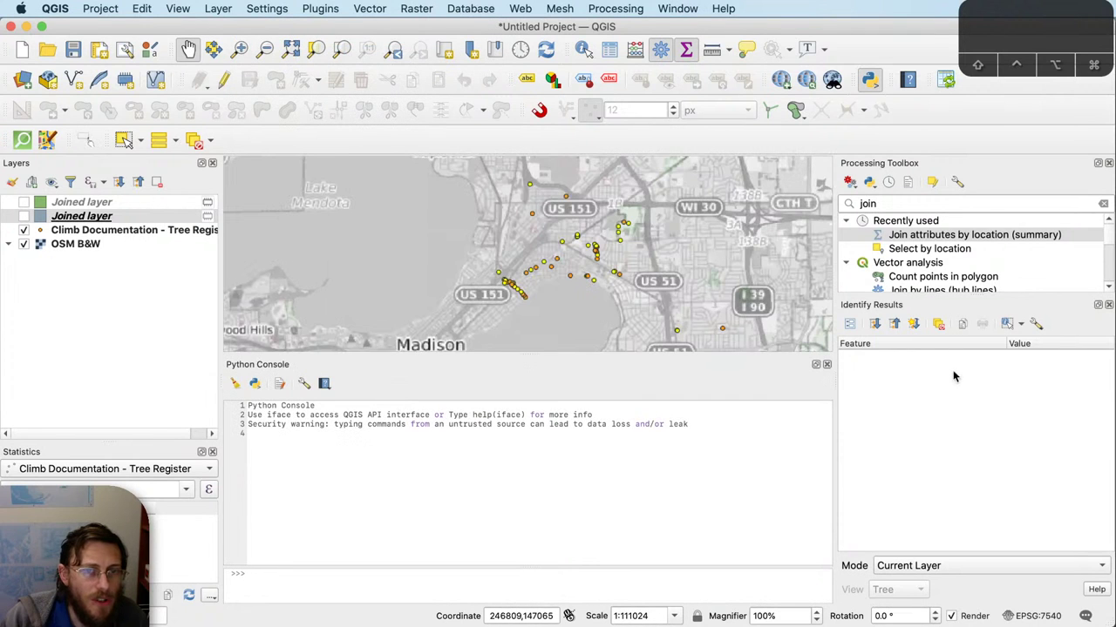
left_click(827, 365)
Step: Open the plugin manager and list all available plugins, bringing its window fully into view
left_click(319, 8)
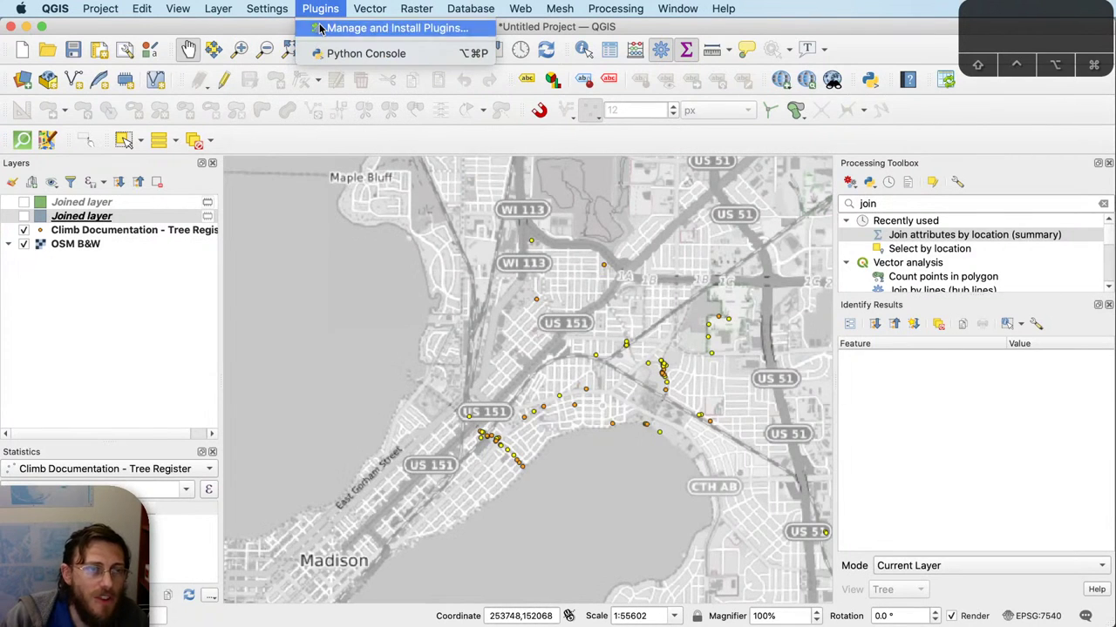
left_click(348, 26)
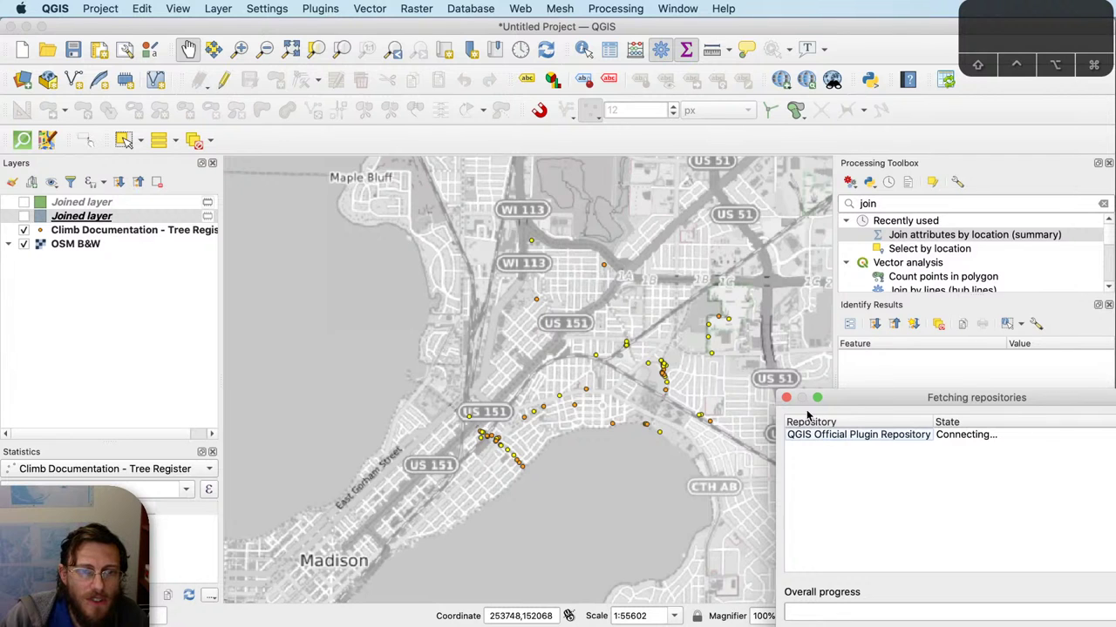
left_click(872, 398)
left_click(907, 367)
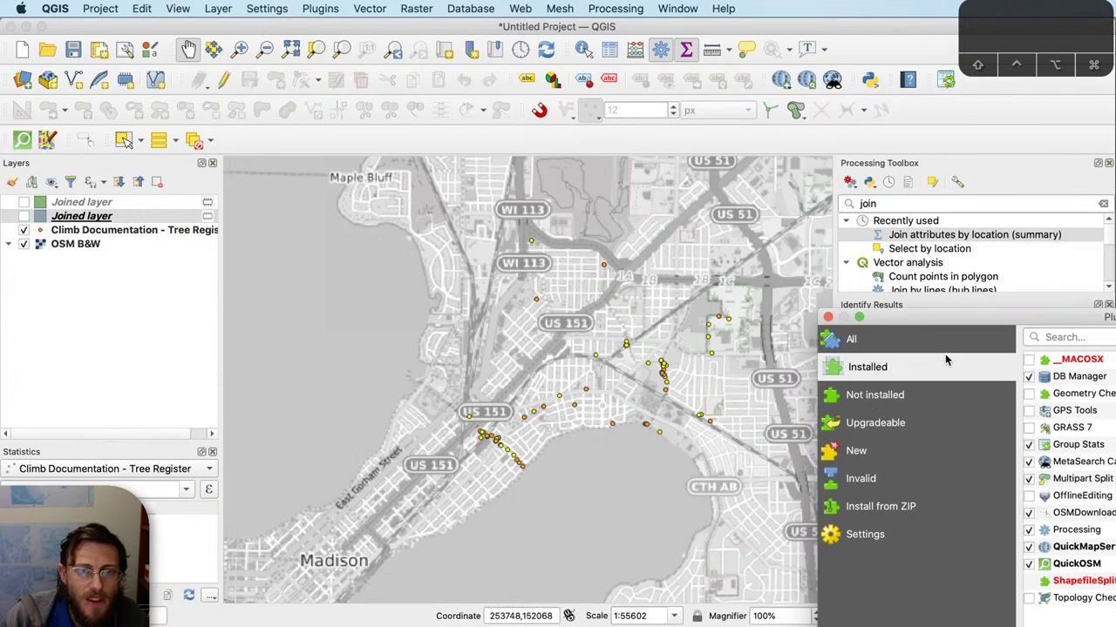
left_click(955, 335)
left_click_drag(958, 325, 558, 206)
Step: Search the plugins for "quick", look up QuickOSM in the list and close the plugin manager
left_click(708, 227)
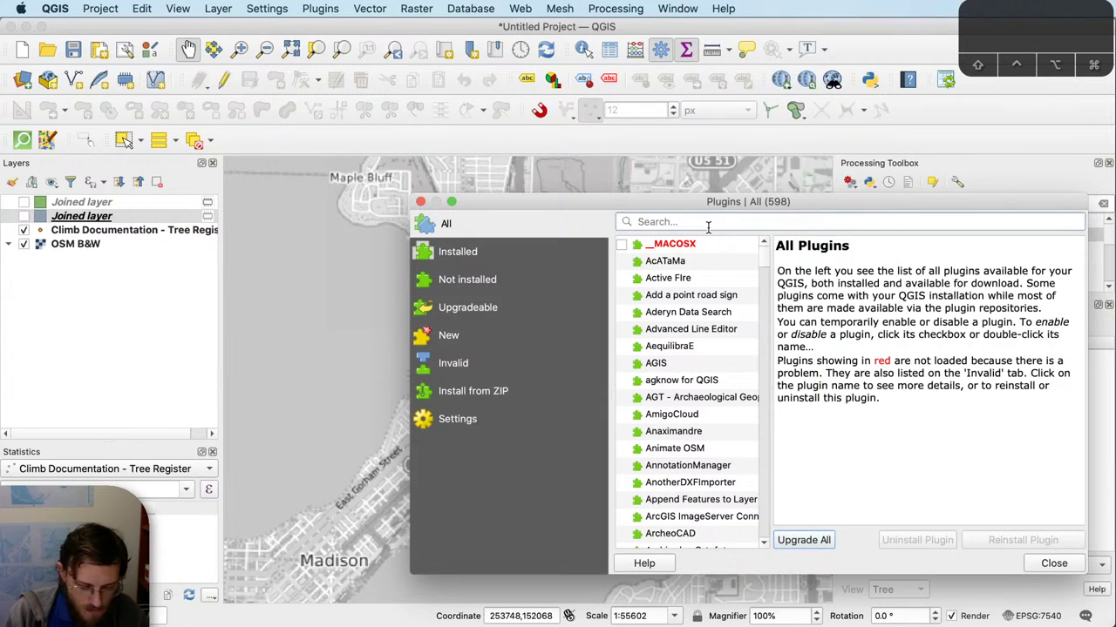
type("quick")
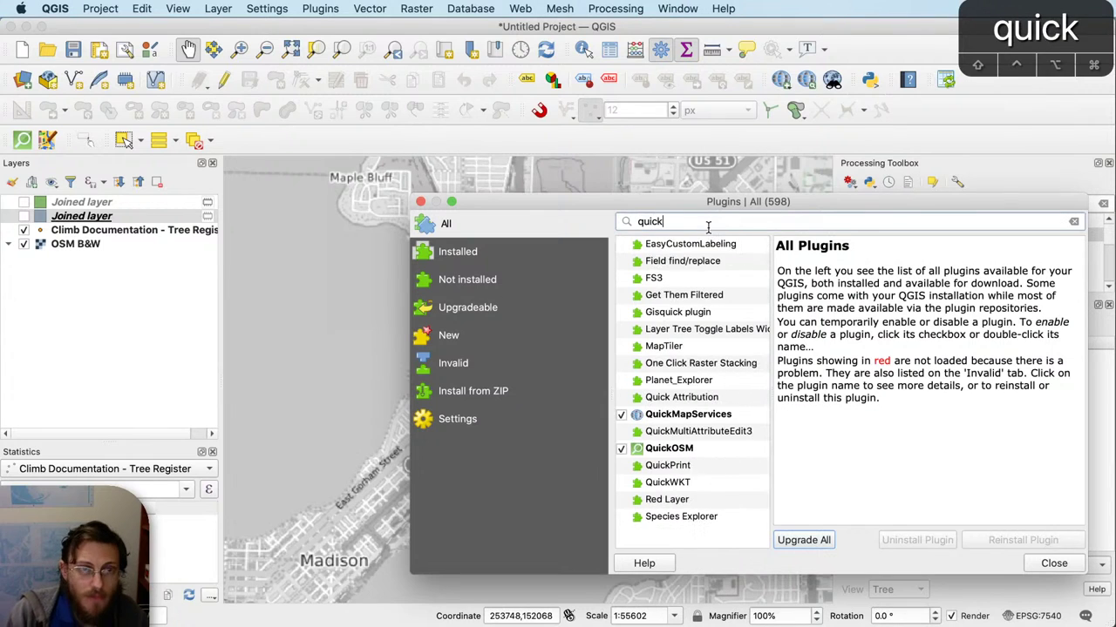
left_click(718, 447)
left_click(420, 201)
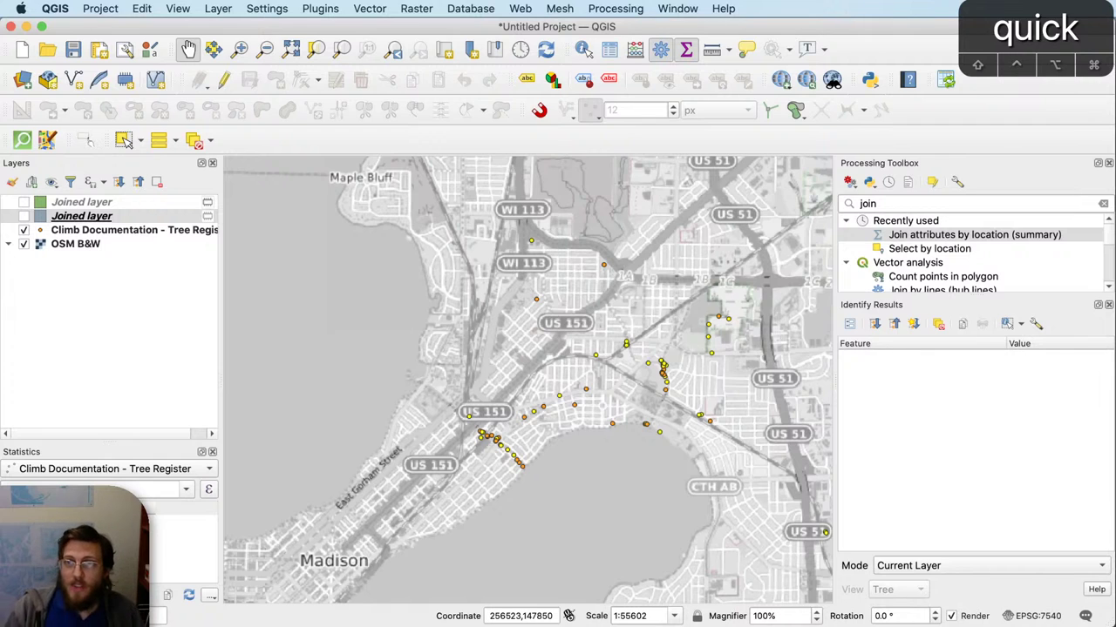
Step: Switch to Chrome, open the Cartographic Perspectives journal website and widen the browser window
key("super+Tab")
type("cartogra")
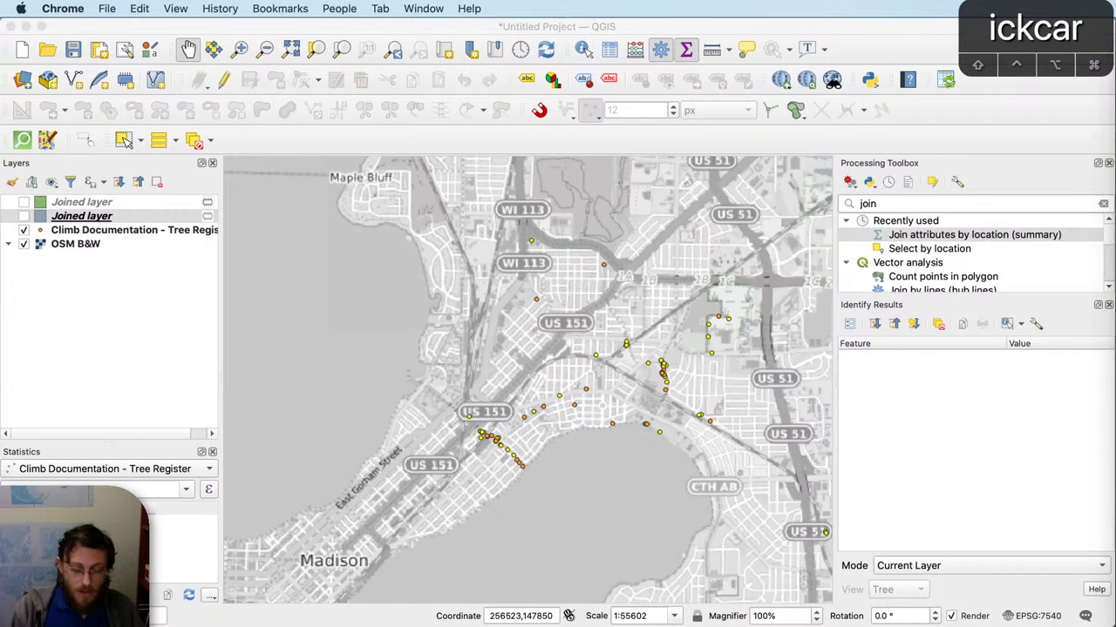
key("Return")
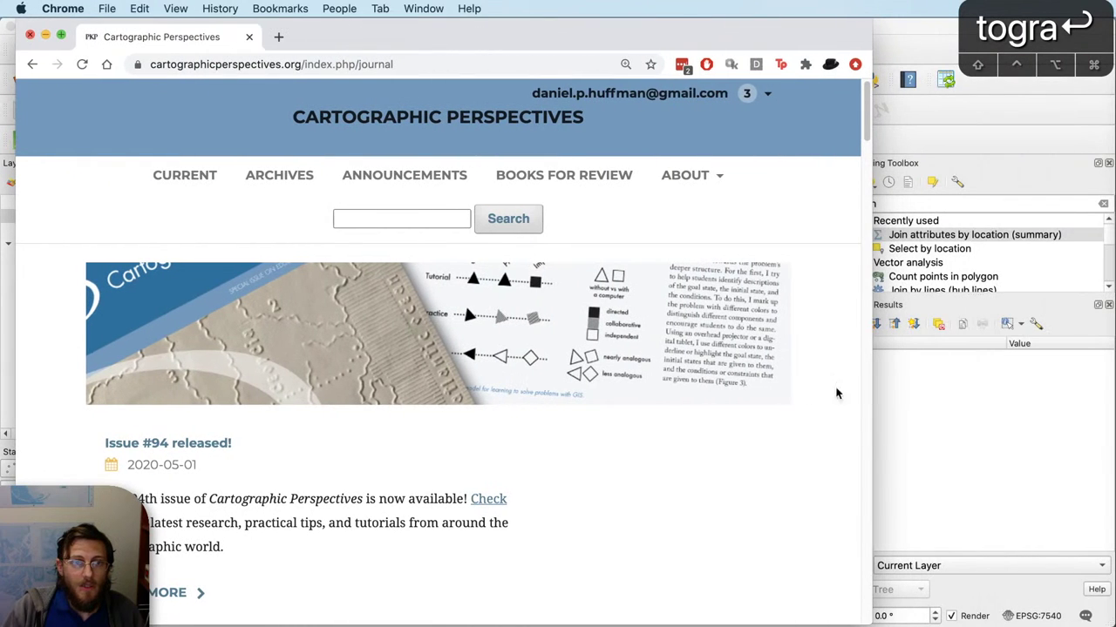
left_click_drag(879, 615, 1110, 601)
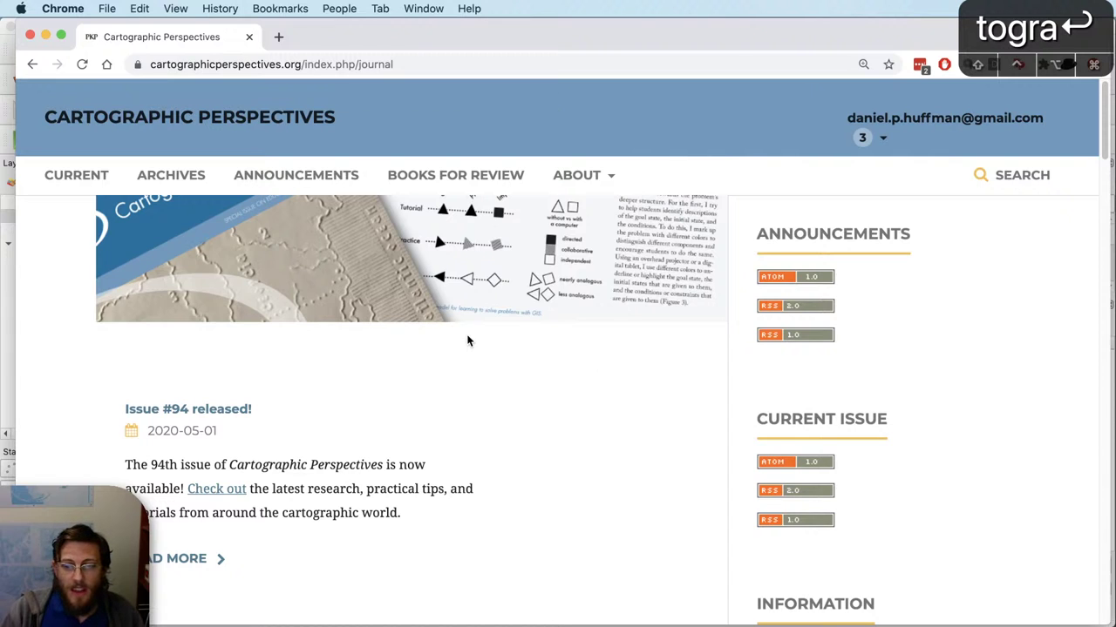
Step: Open issue No. 95 (2020) from the journal's archives
left_click(167, 184)
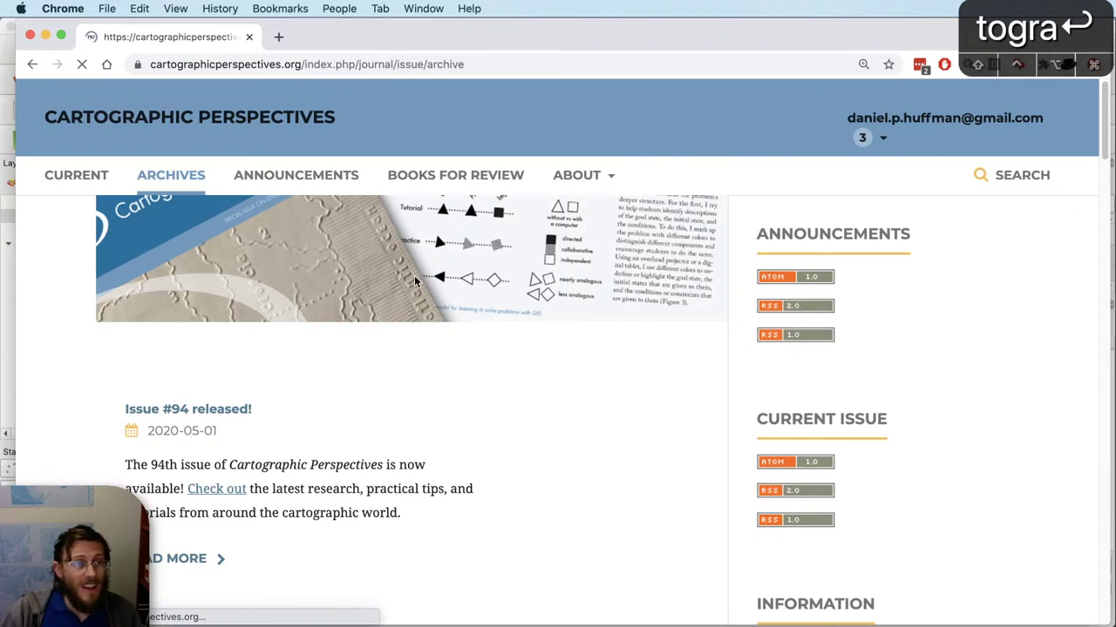
scroll(505, 428, "down", 3)
scroll(287, 307, "up", 2)
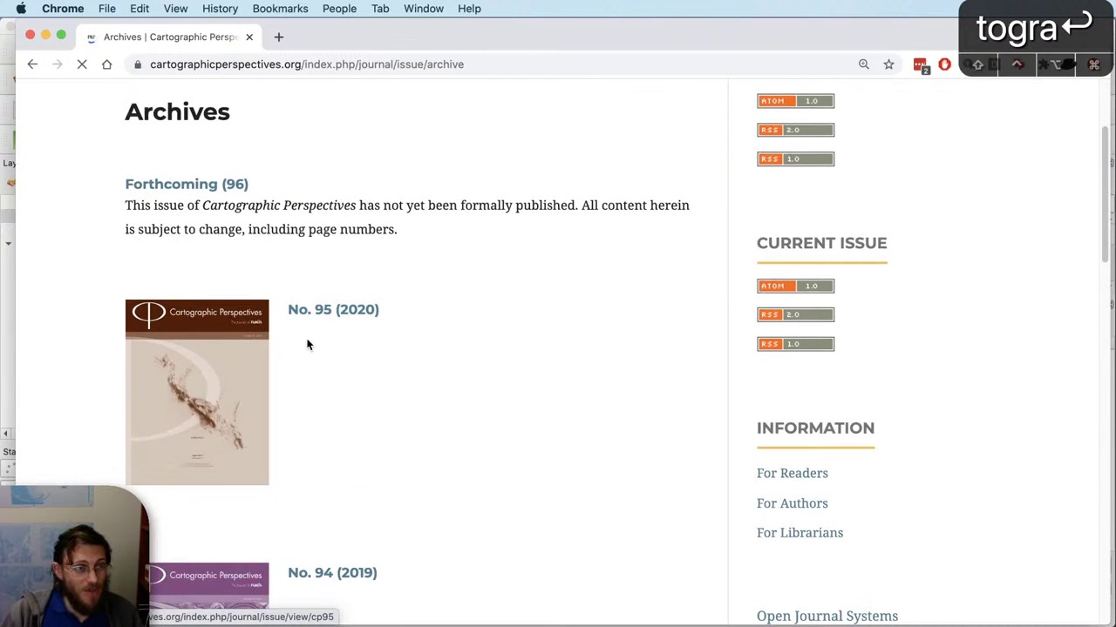
left_click(323, 314)
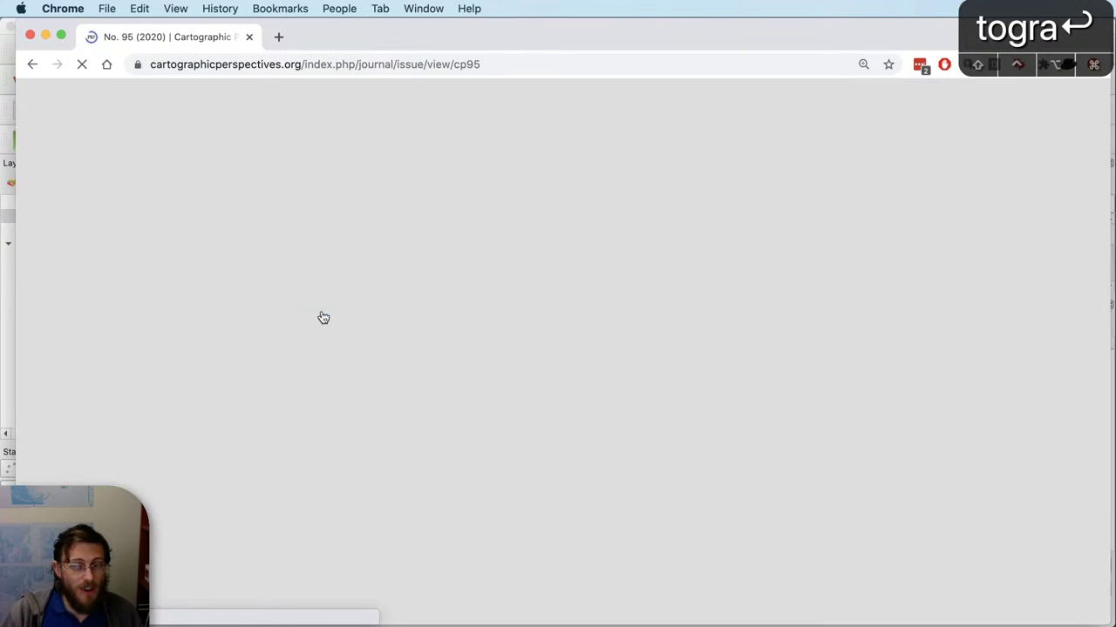
Step: Open the PDF of the article "Evaluating Methods for Downloading OpenStreetMap Data" from the Practical Cartographer's Corner section
scroll(596, 423, "down", 3)
scroll(596, 423, "down", 5)
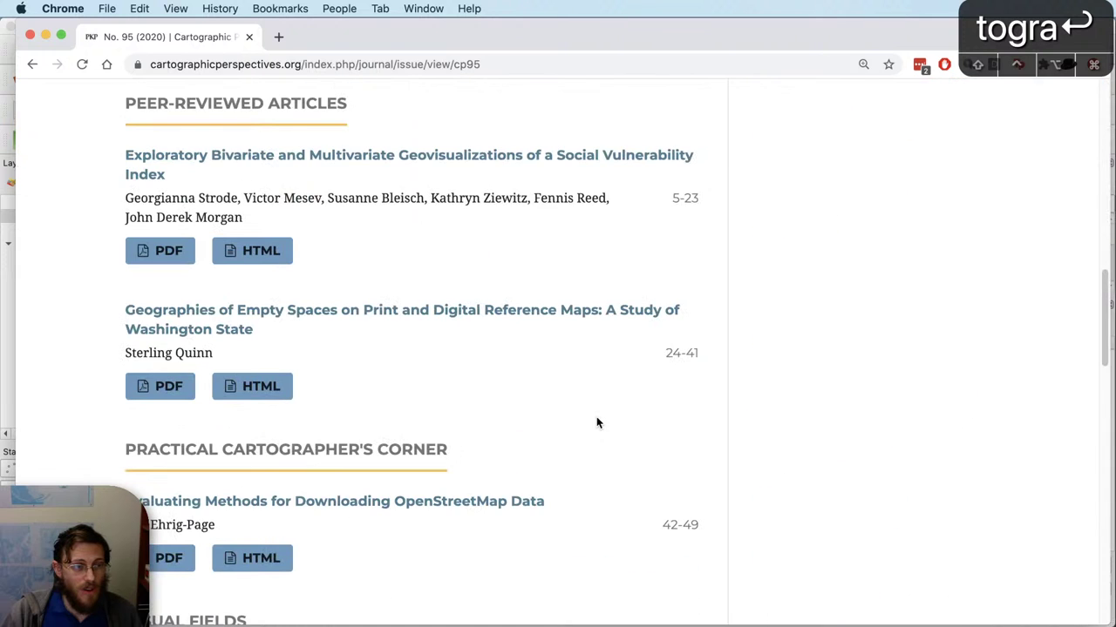
scroll(348, 387, "down", 3)
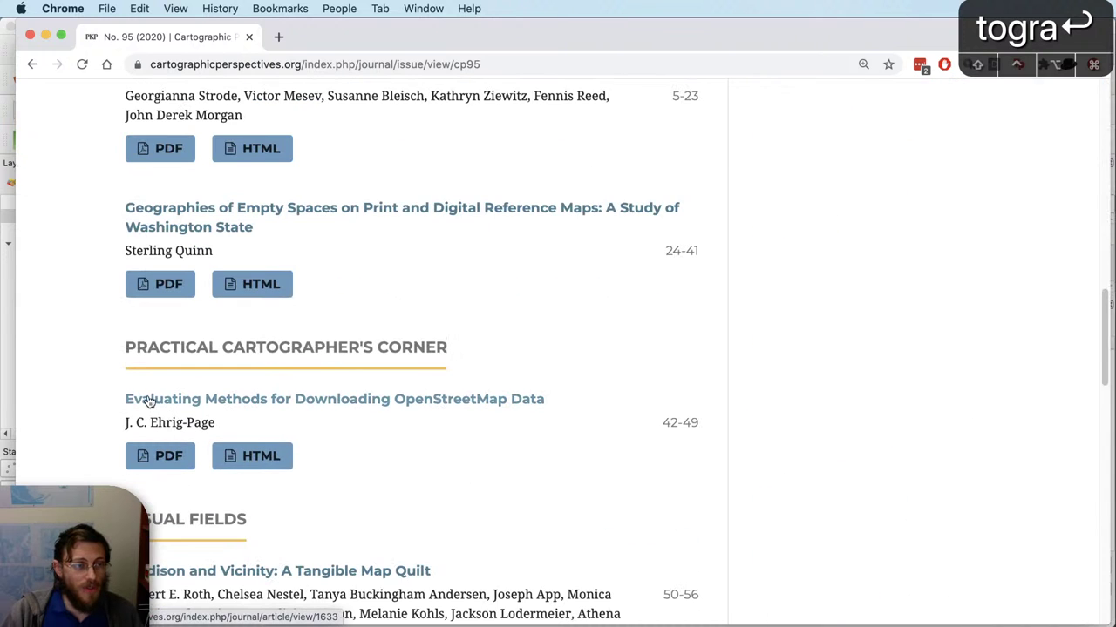
left_click(347, 404)
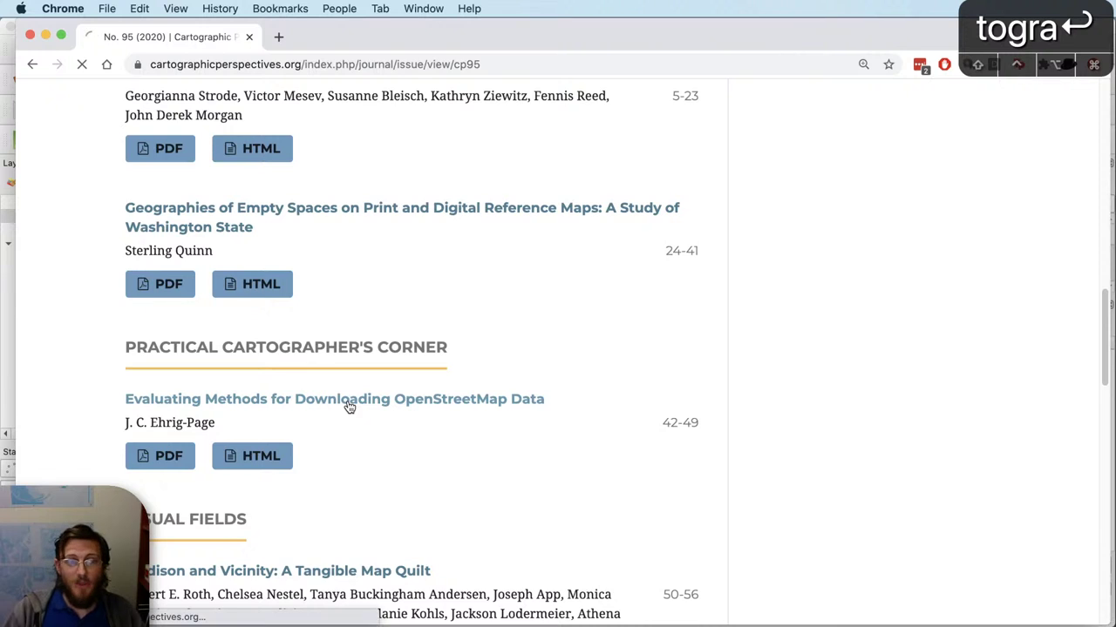
scroll(350, 406, "down", 4)
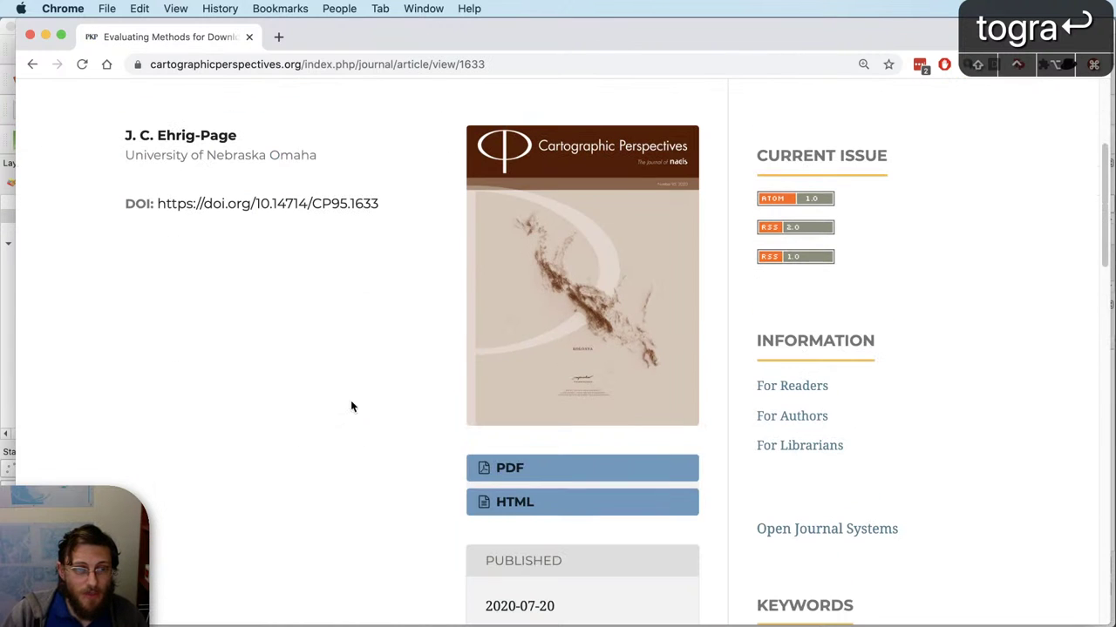
left_click(533, 476)
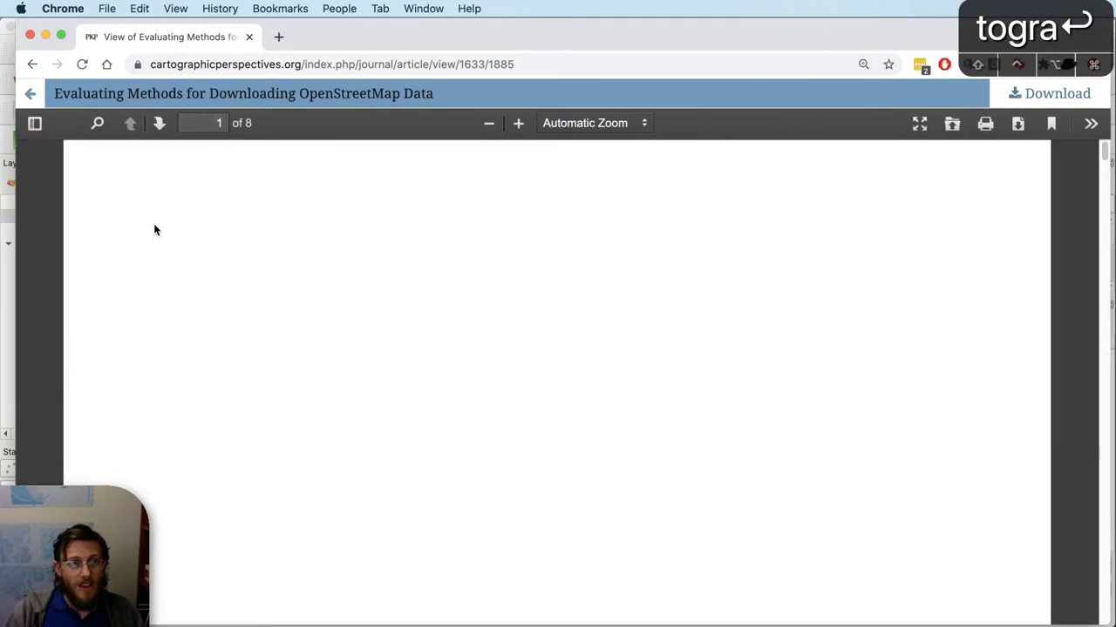
Step: Skim the first two pages of the article on methods for downloading OSM data
scroll(223, 330, "down", 3)
scroll(223, 336, "up", 1)
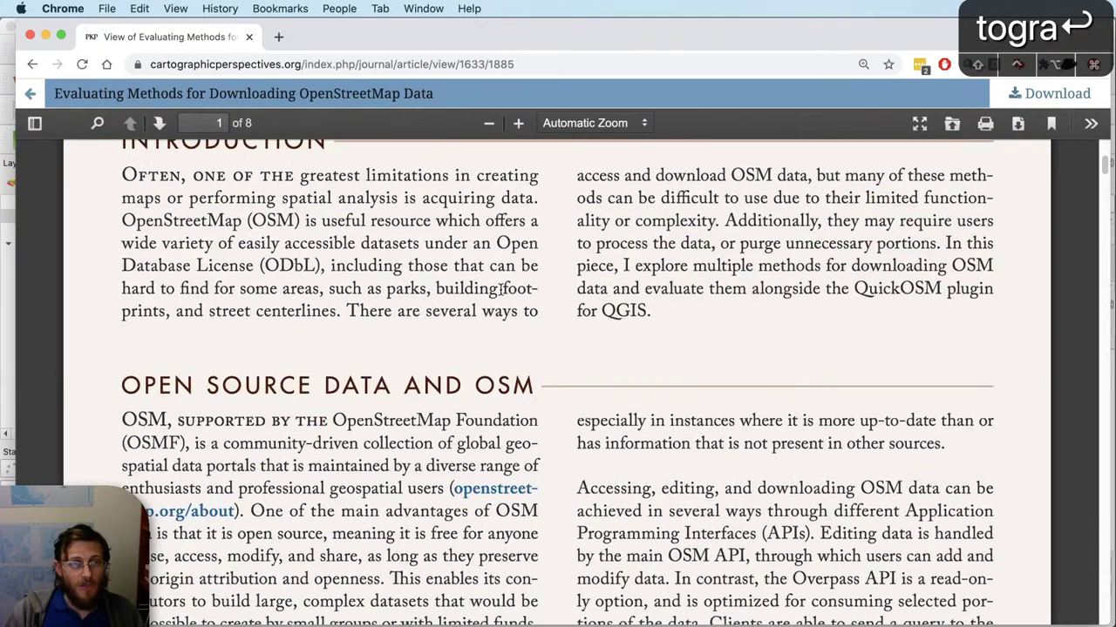
scroll(89, 291, "down", 8)
scroll(325, 340, "down", 10)
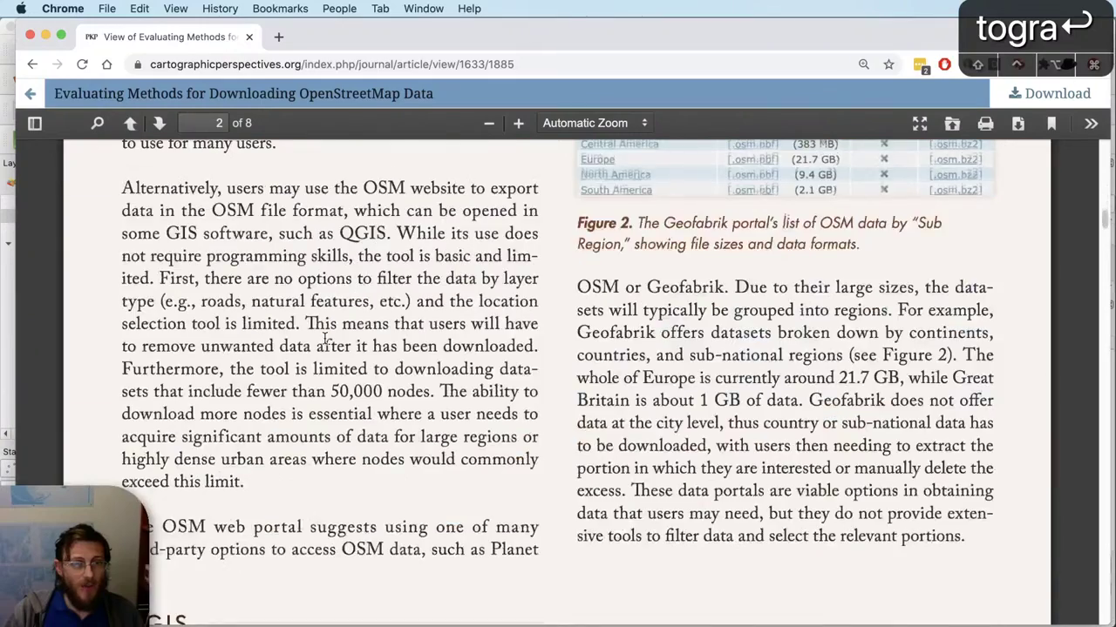
Step: Return to the issue No. 95 page, highlight the cartographicperspectives.org address and close the browser window to get back to QGIS
left_click(30, 64)
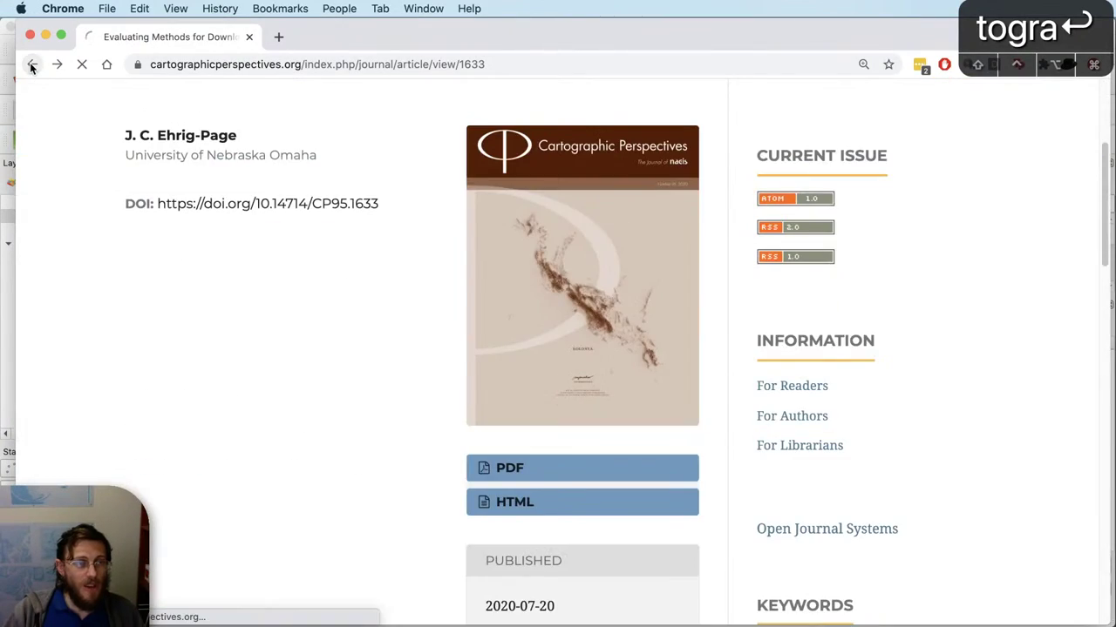
left_click(31, 65)
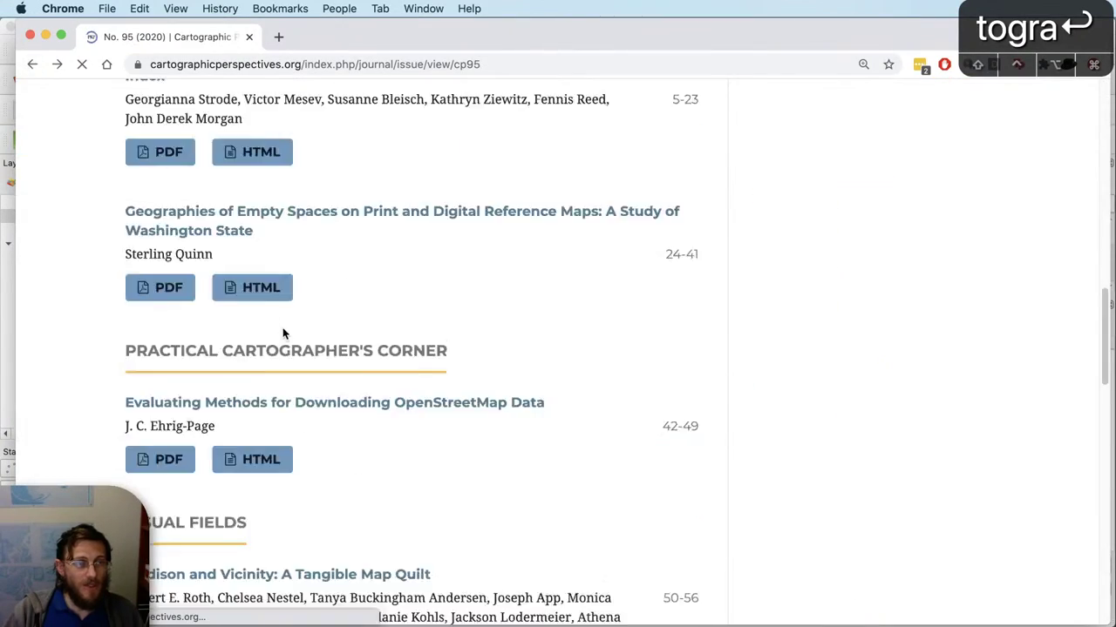
scroll(282, 336, "up", 10)
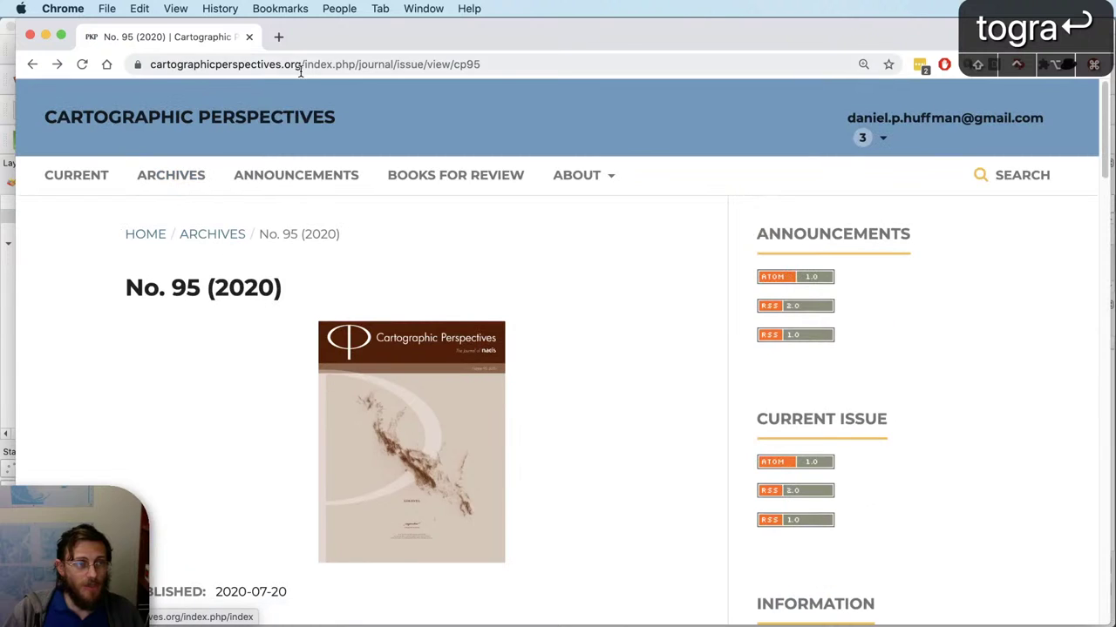
left_click_drag(303, 65, 150, 68)
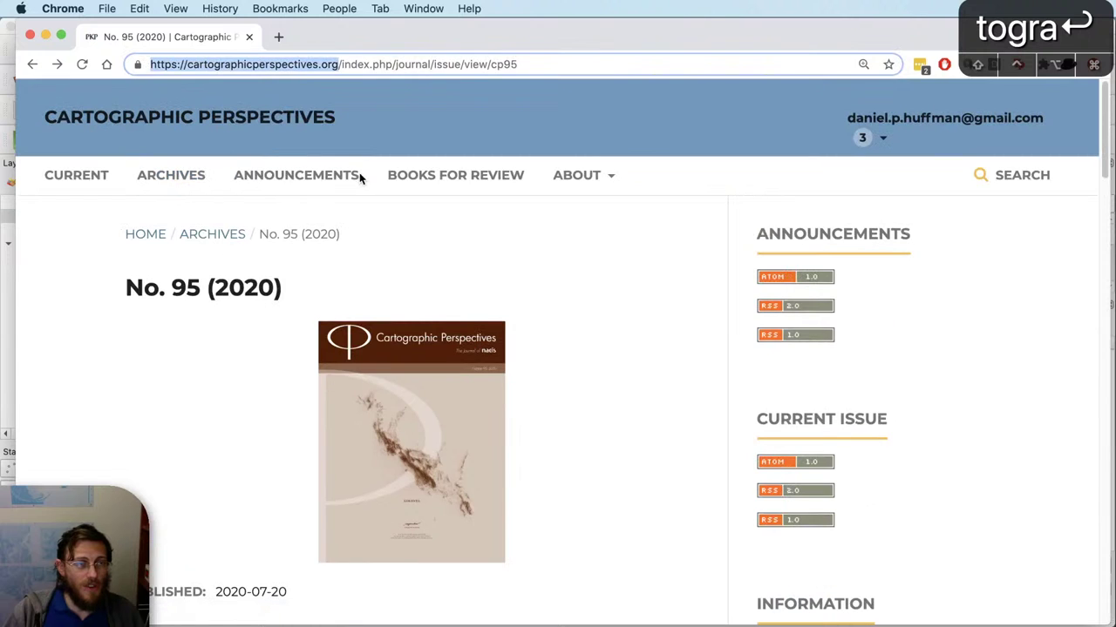
left_click(30, 36)
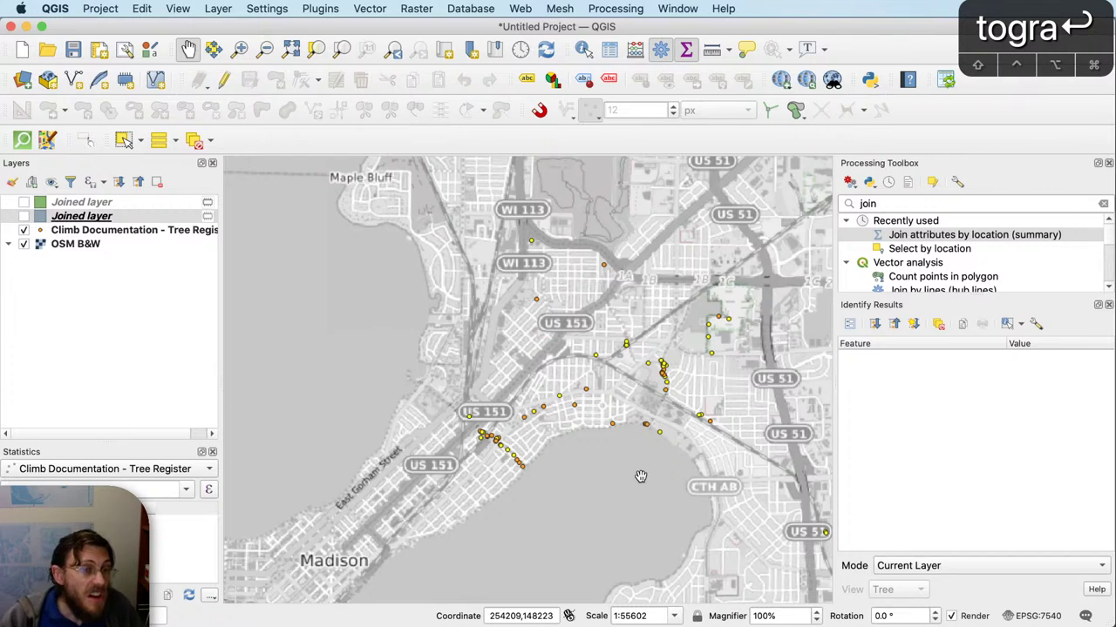
Step: Categorize the Climb Documentation - Tree Register layer by the Rating field, classify its values and switch off the Forage category
left_click(133, 229)
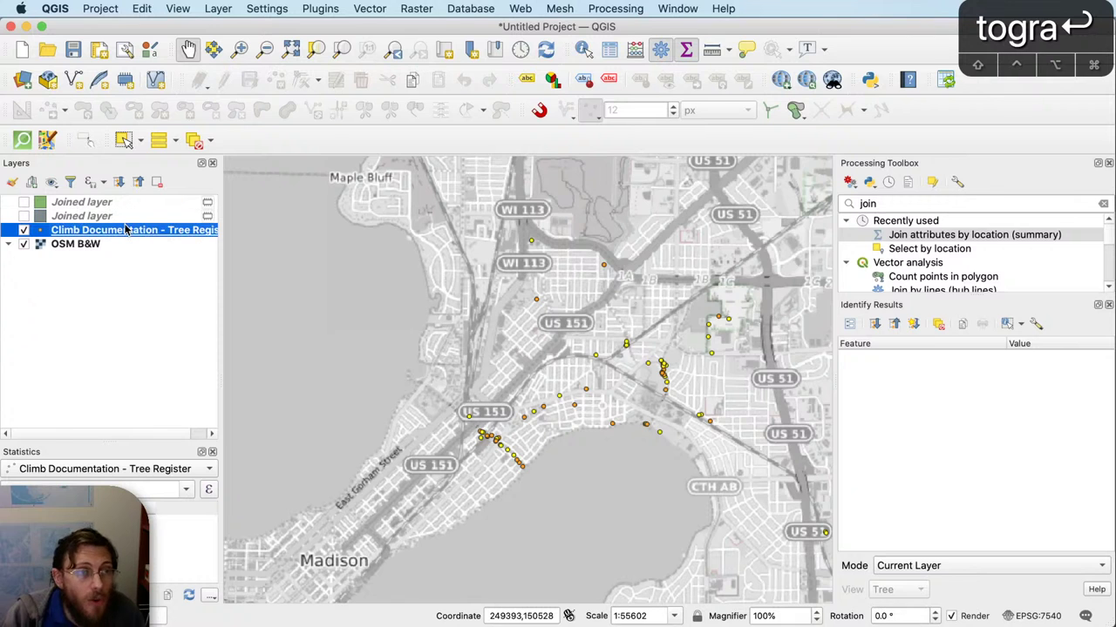
double_click(133, 229)
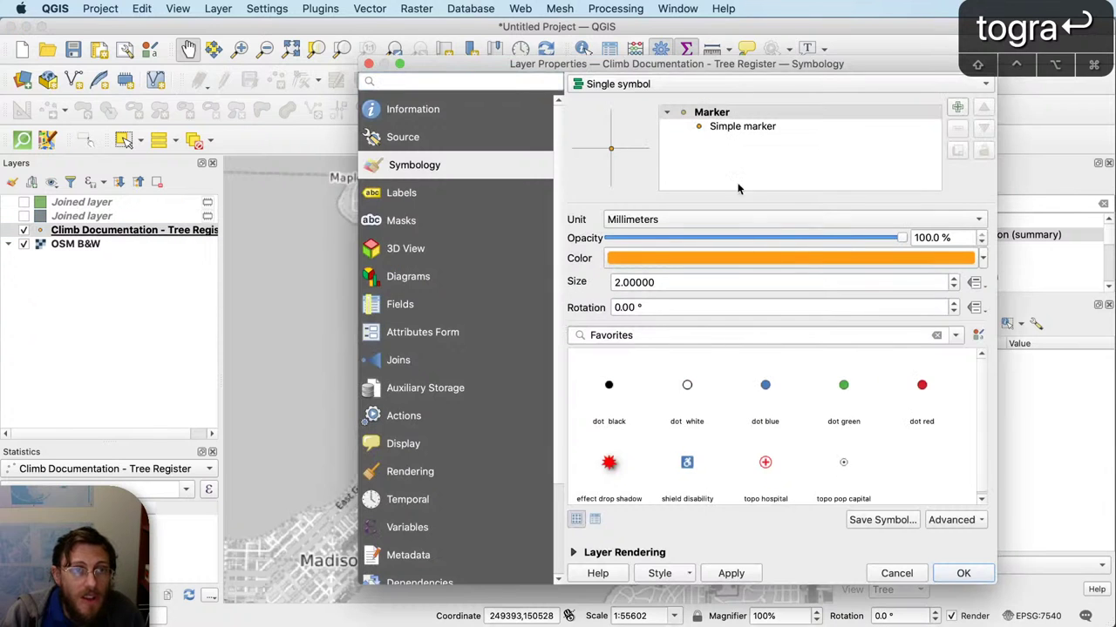
left_click(672, 83)
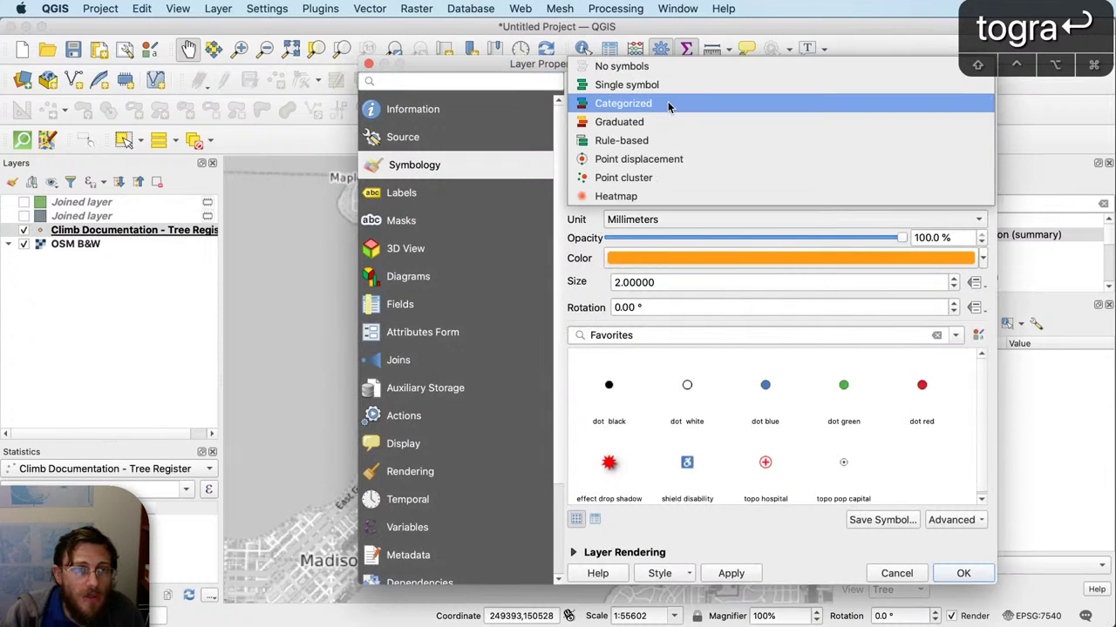
left_click(667, 105)
left_click(963, 107)
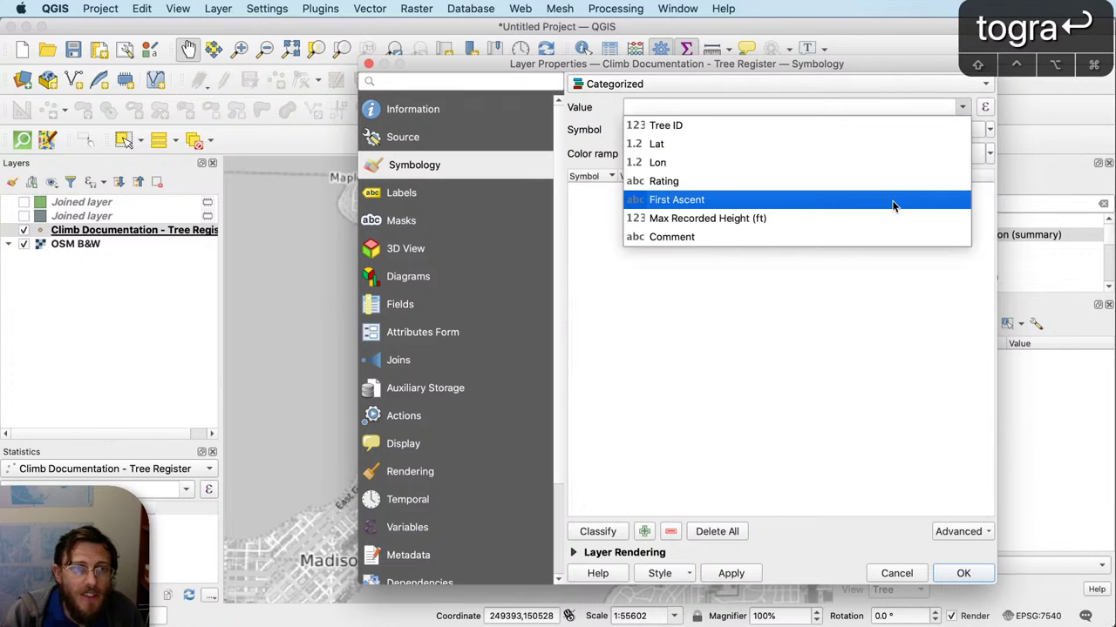
left_click(871, 181)
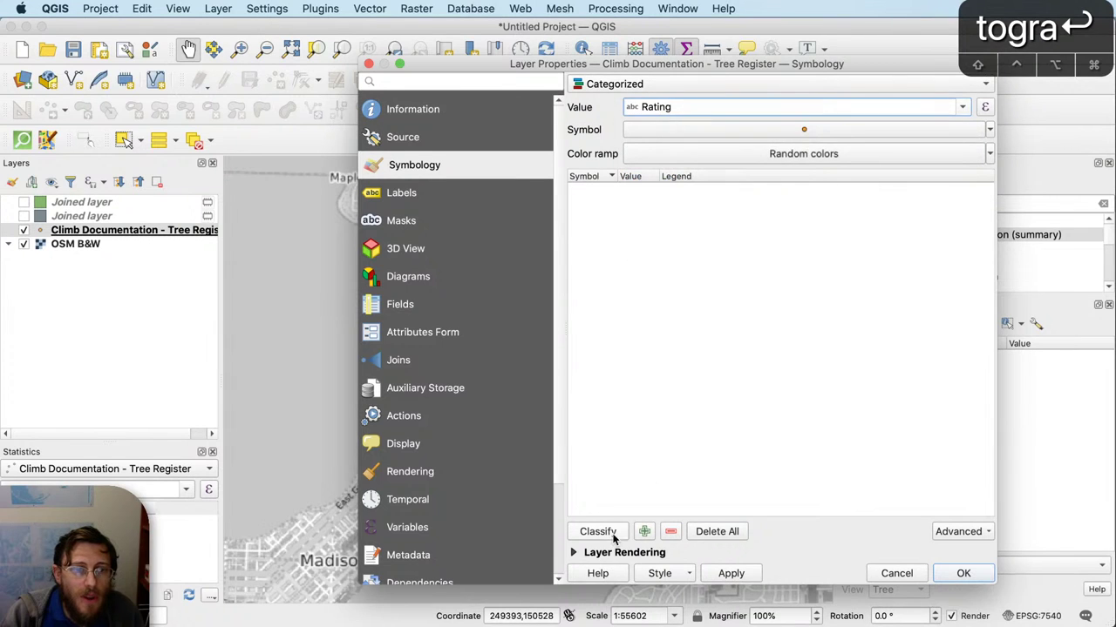
left_click(601, 531)
left_click(576, 189)
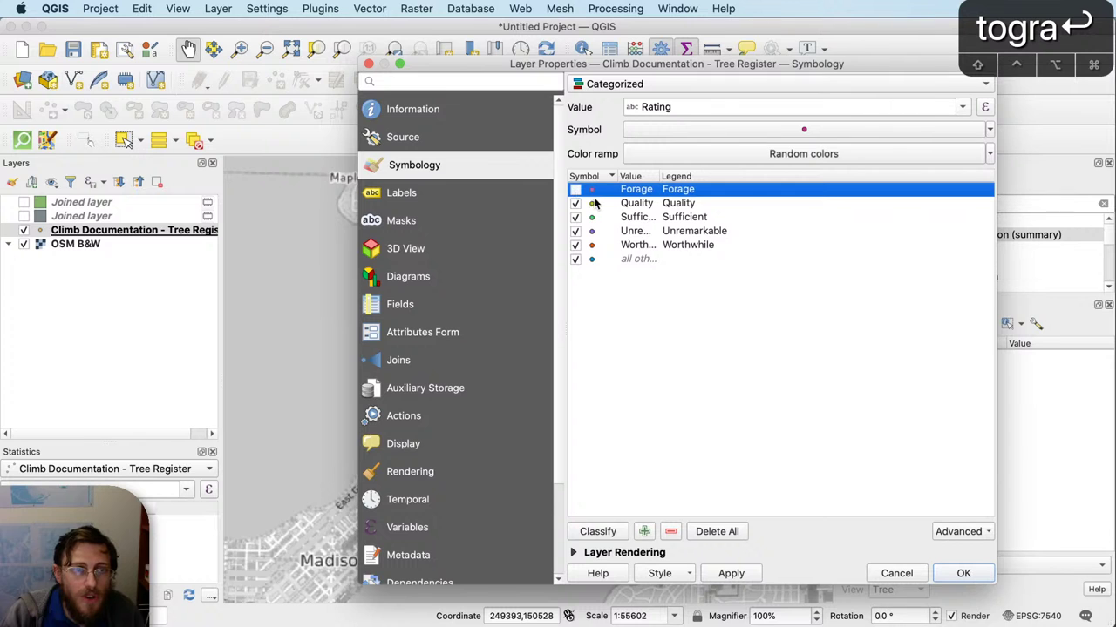
Step: Set the Quality category's marker size to 8 mm
double_click(592, 204)
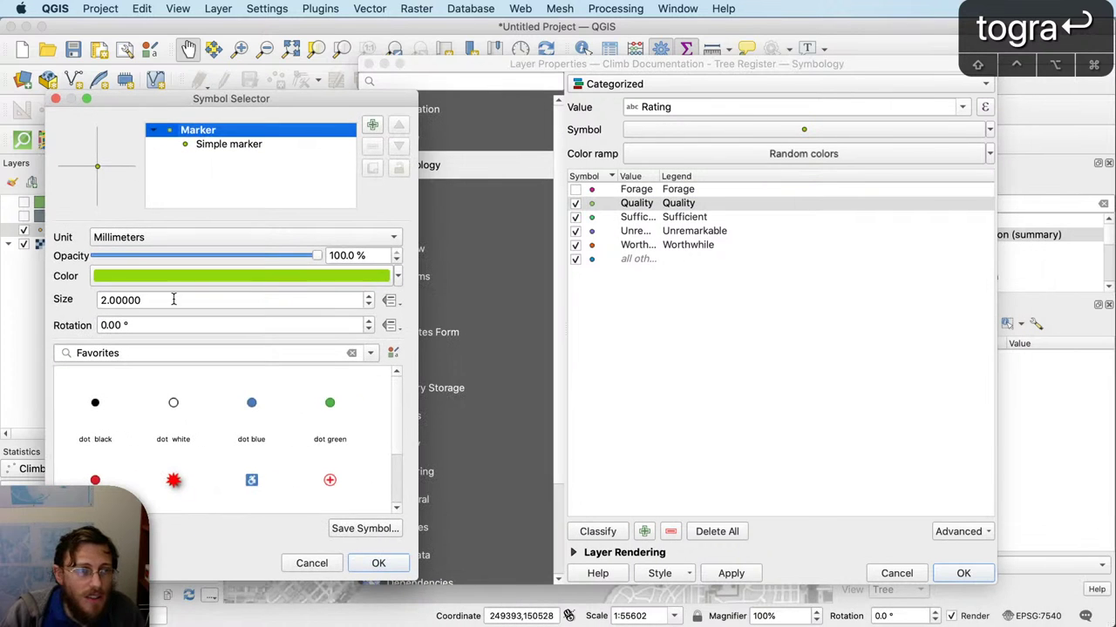
left_click(191, 300)
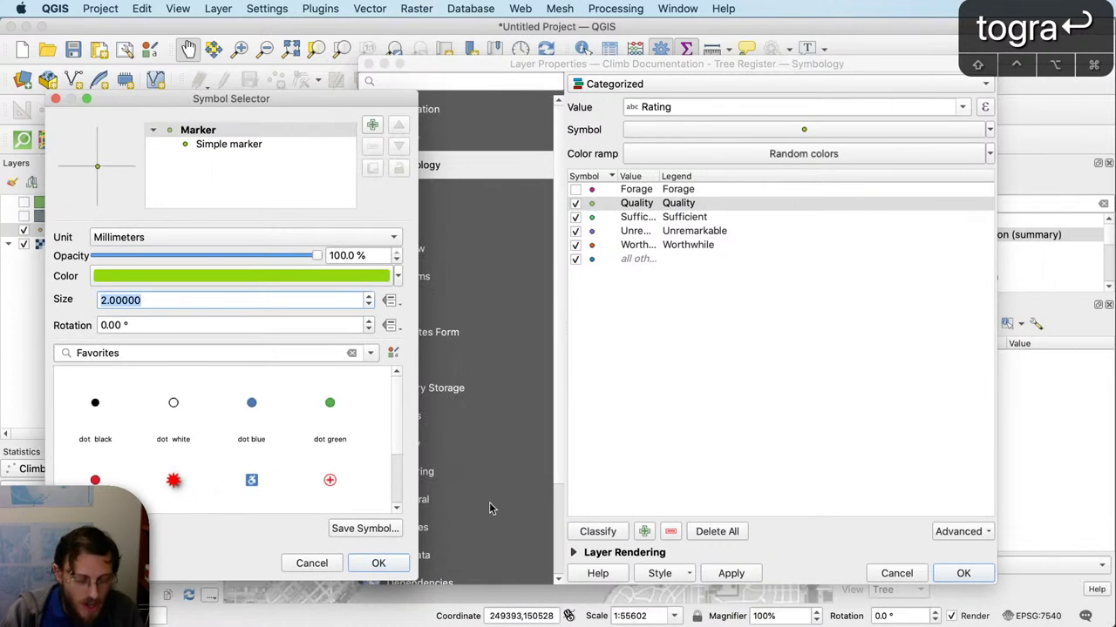
type("8")
left_click(378, 563)
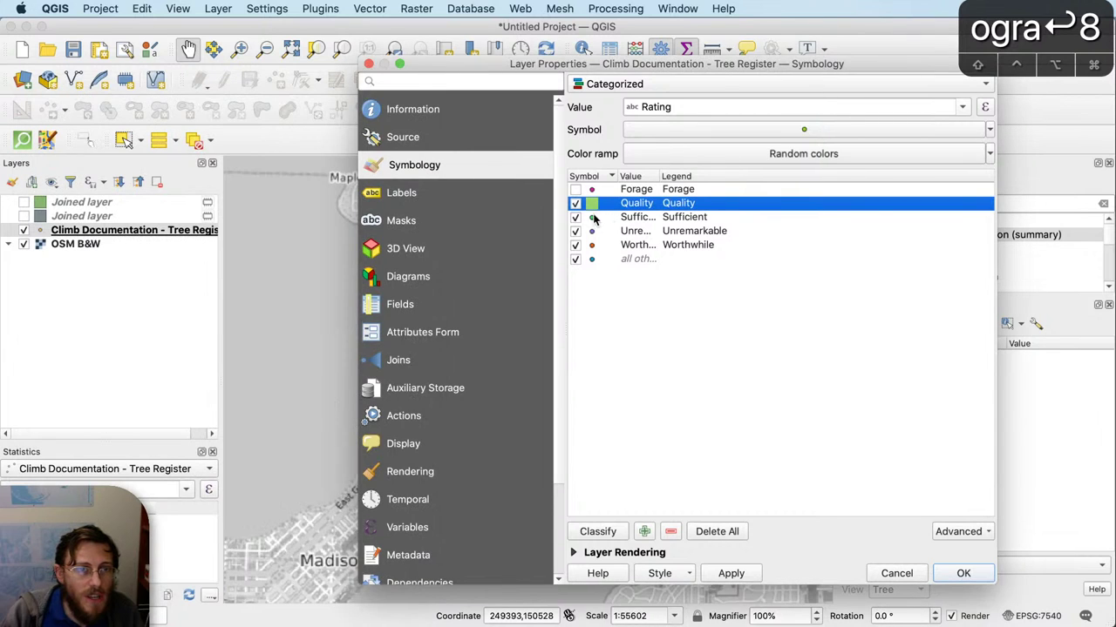
double_click(593, 217)
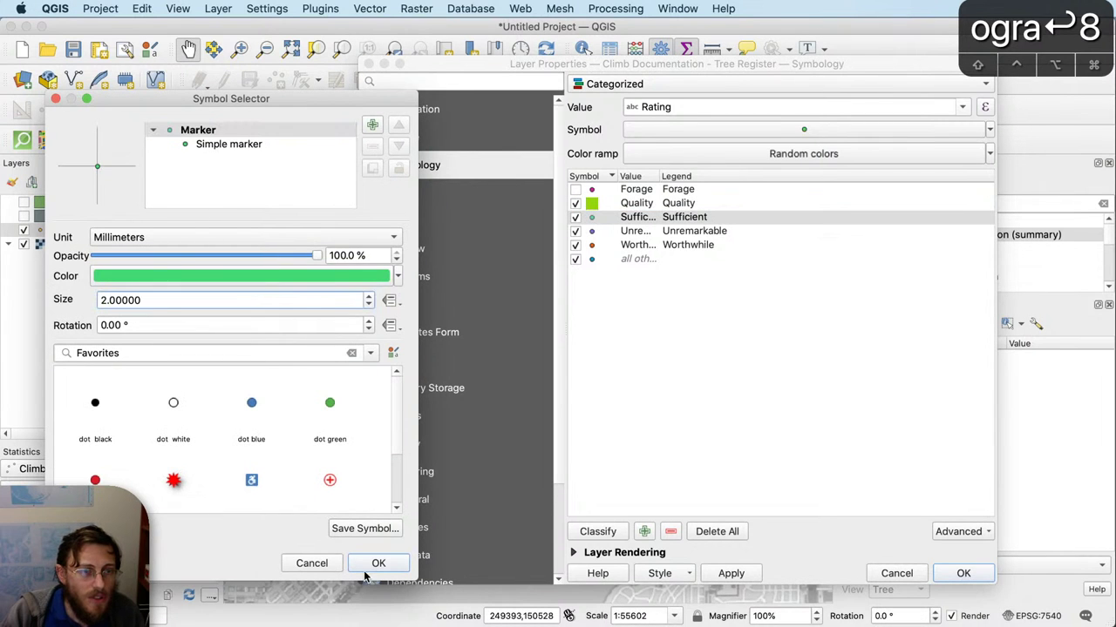
left_click(370, 567)
double_click(593, 230)
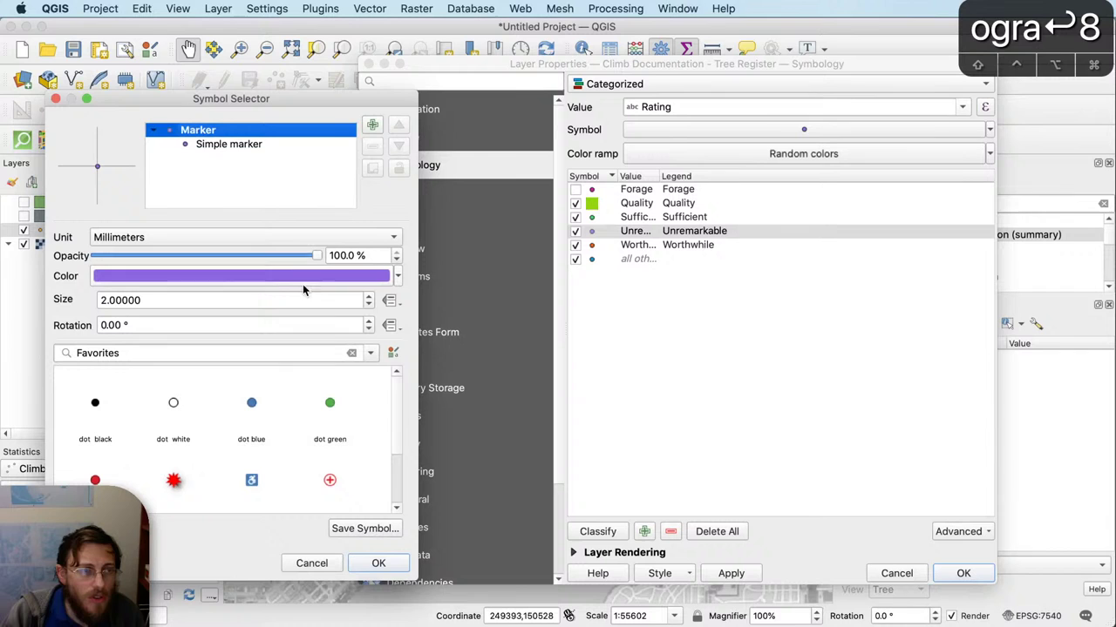
left_click(198, 300)
left_click(377, 564)
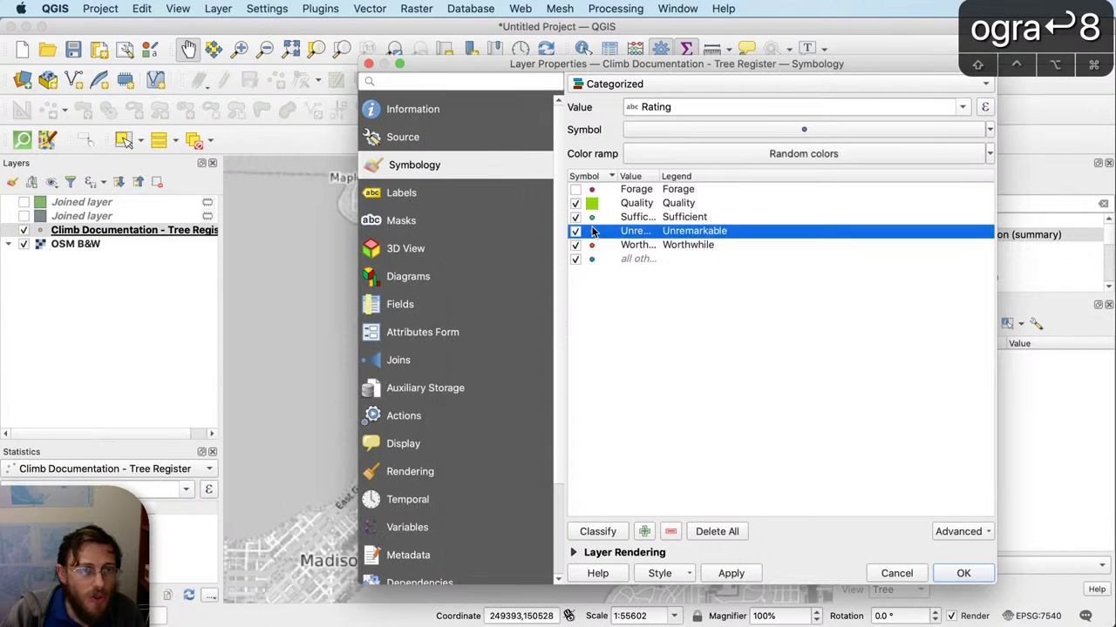
Step: Set the Worthwhile category's marker size to 5 mm and apply the symbology to the Tree Register layer
left_click(593, 259)
double_click(591, 250)
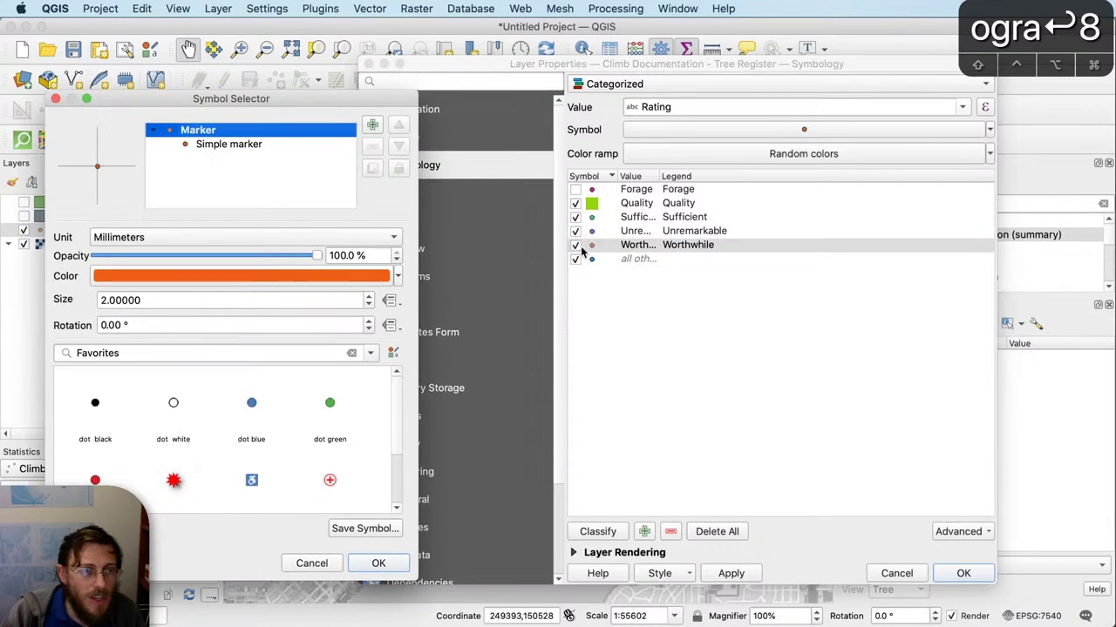
double_click(200, 300)
type("5")
left_click(379, 564)
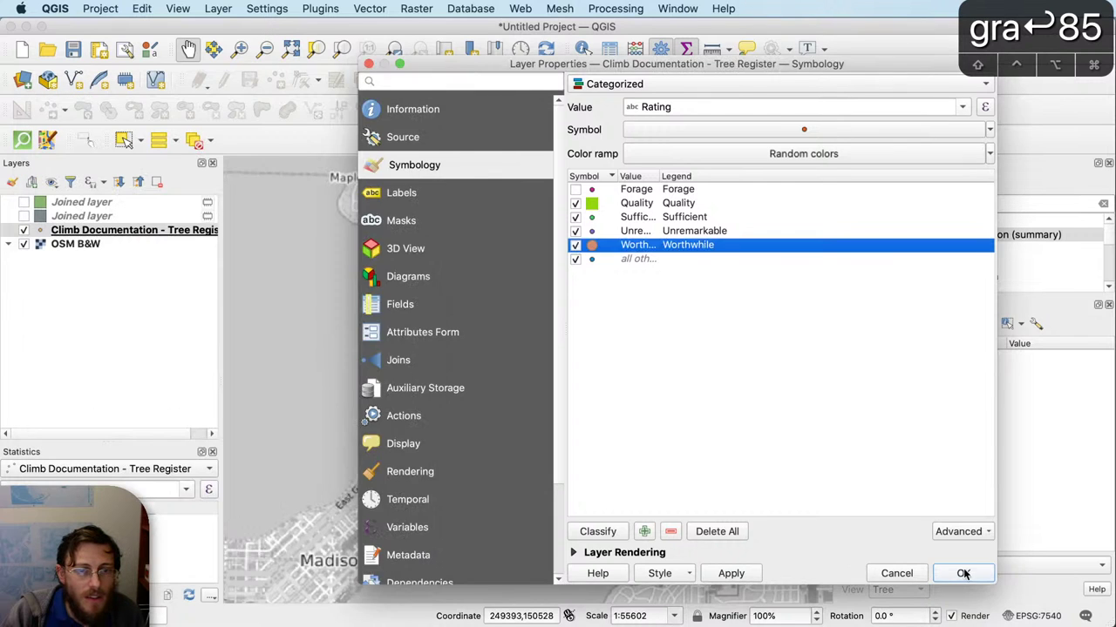
left_click(963, 573)
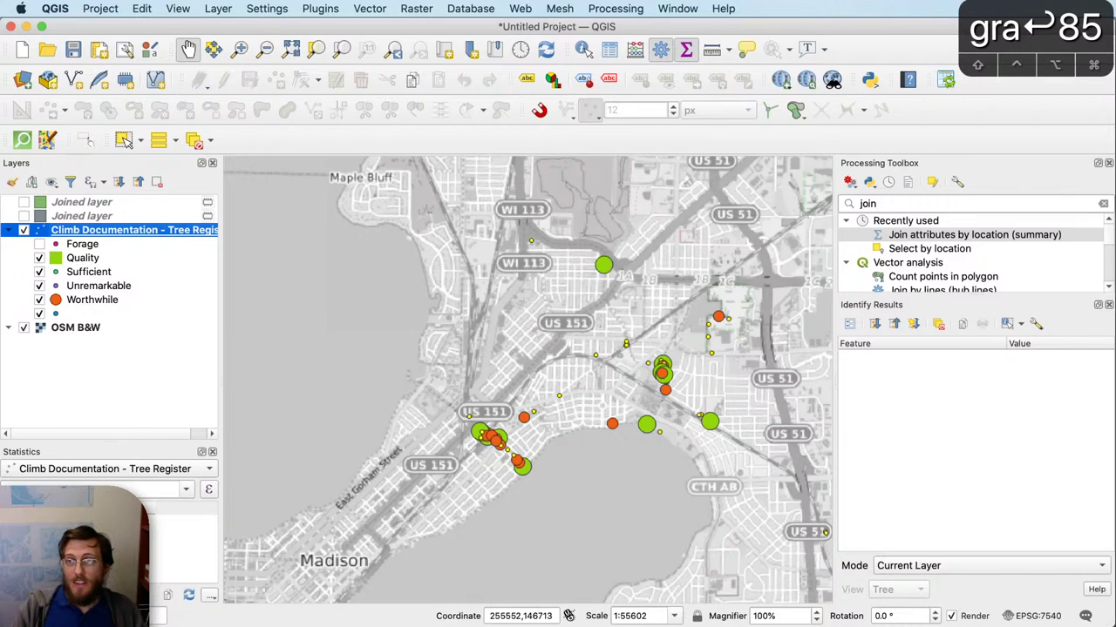
Step: Switch to Chrome, enlarge the somethingaboutmaps blog window and skim "The Quest for the Blue Moon" down to its hexagon map
key("super+Tab")
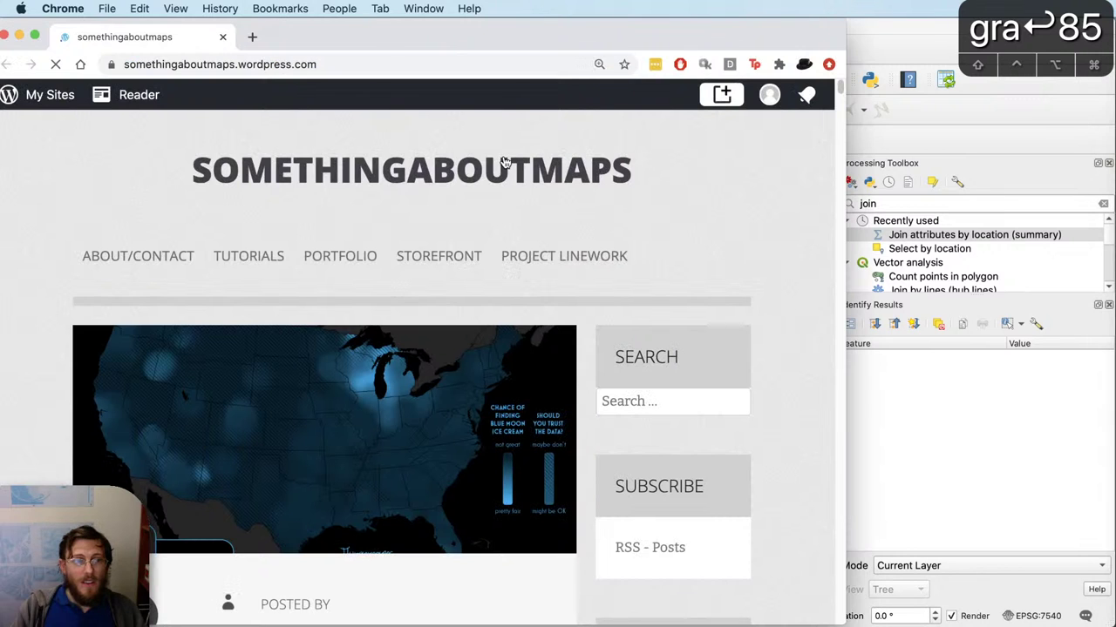
key("ctrl+alt+Return")
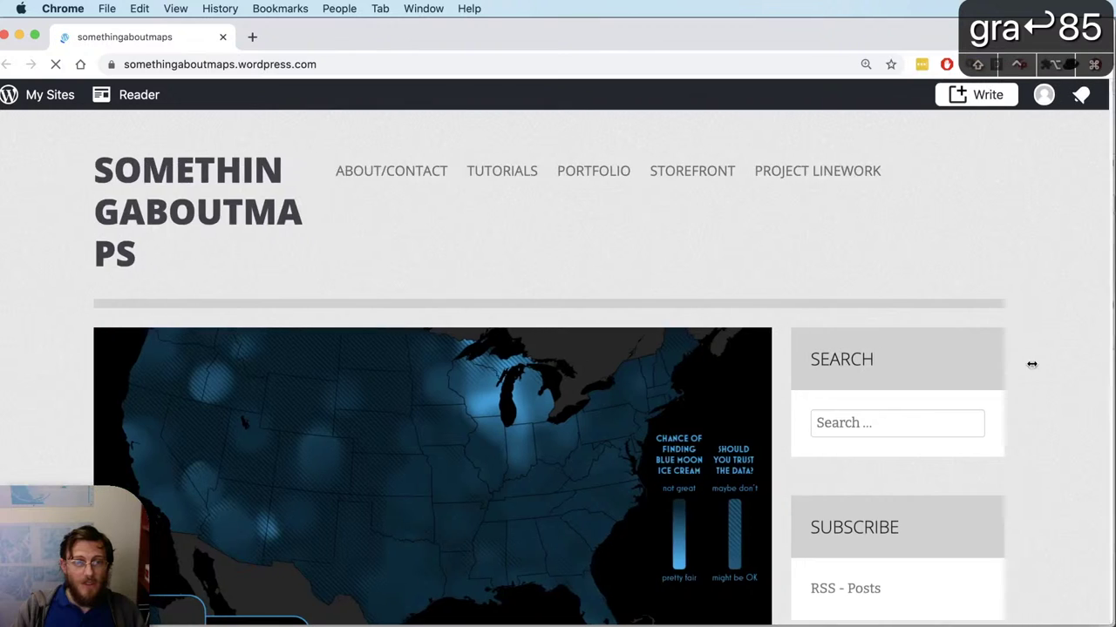
scroll(543, 319, "down", 5)
scroll(324, 452, "down", 3)
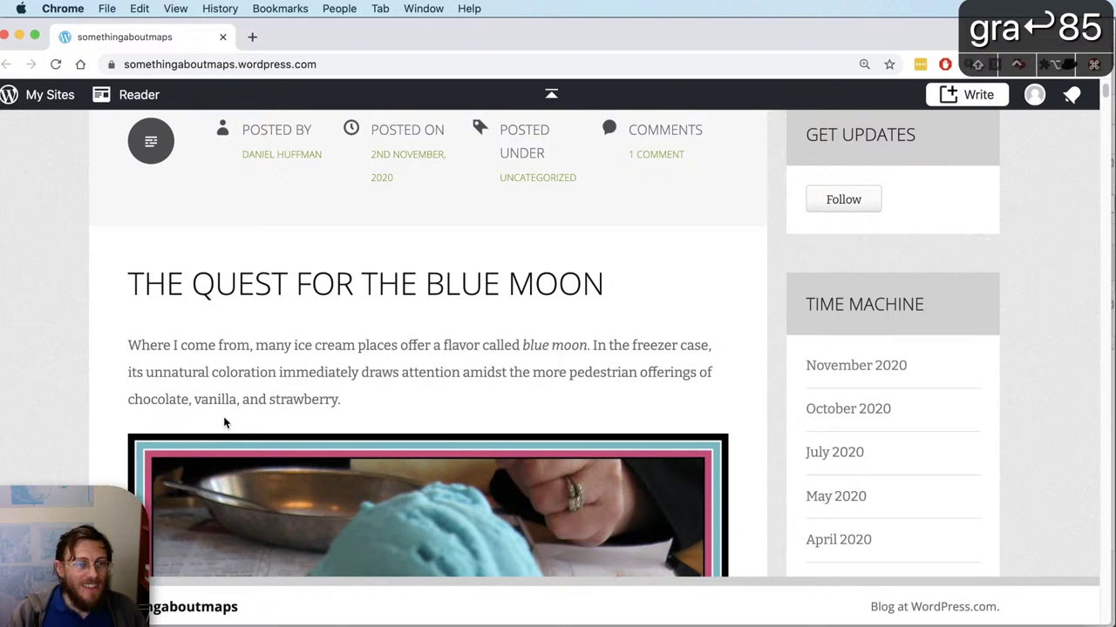
scroll(196, 366, "down", 5)
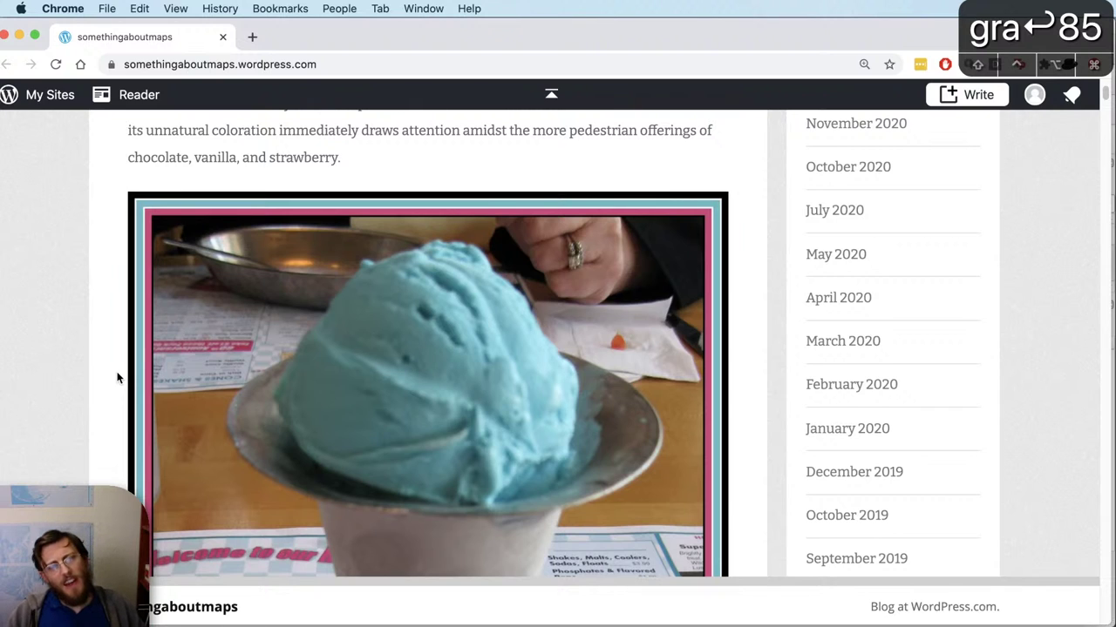
scroll(118, 377, "down", 2)
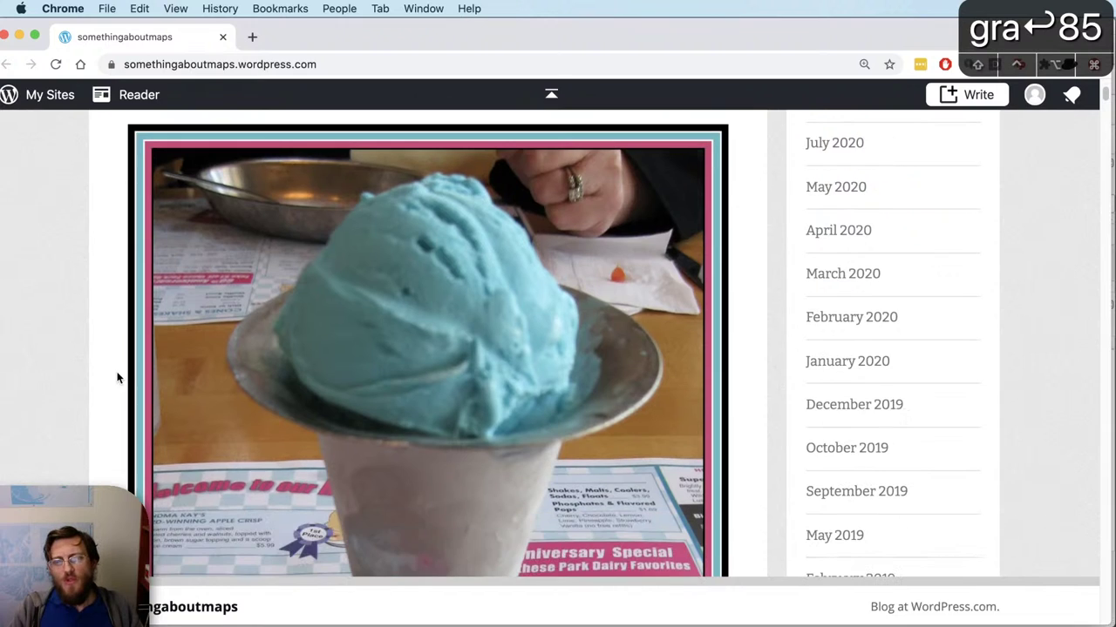
scroll(118, 377, "down", 2)
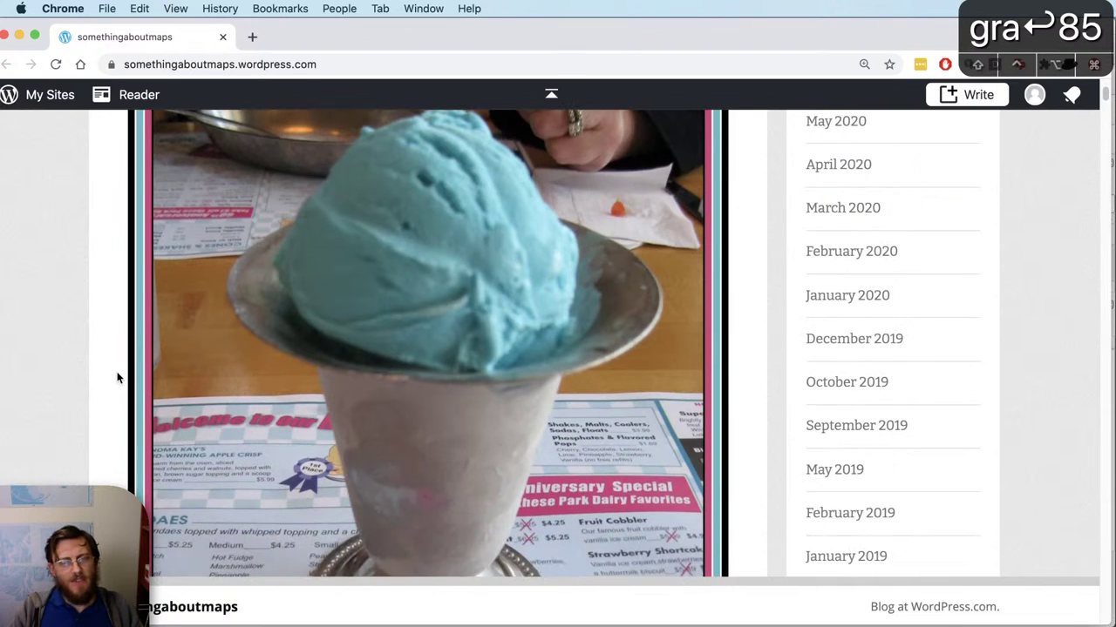
scroll(118, 377, "down", 20)
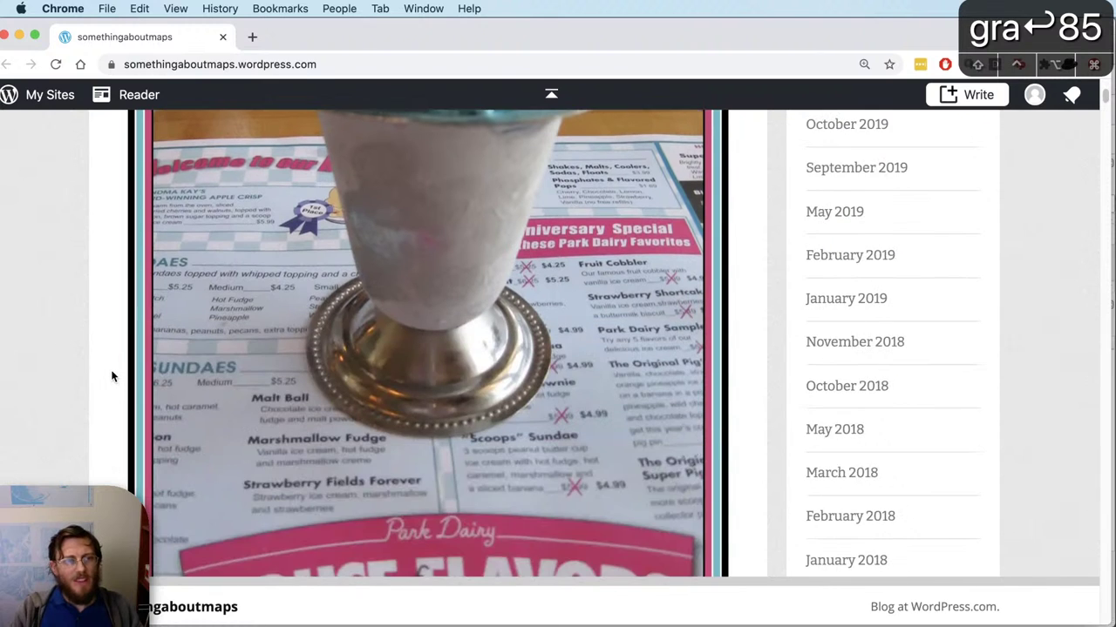
scroll(108, 376, "down", 11)
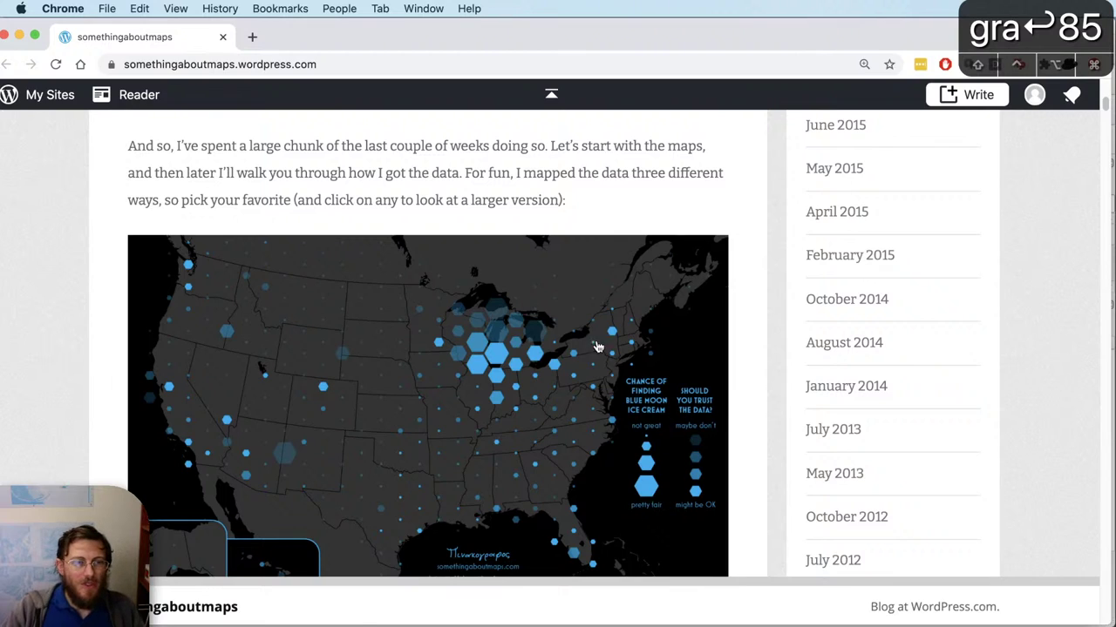
Step: Examine the post's other blue moon maps, including the ice cream point map above the Visualizing section
scroll(720, 401, "down", 5)
scroll(720, 400, "down", 20)
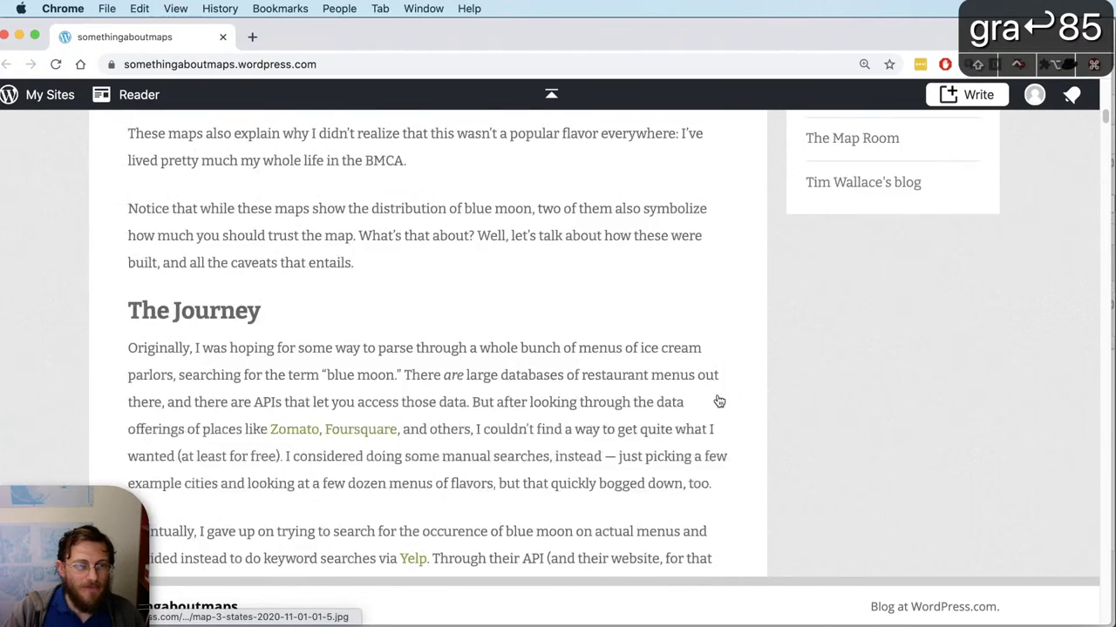
scroll(719, 400, "down", 10)
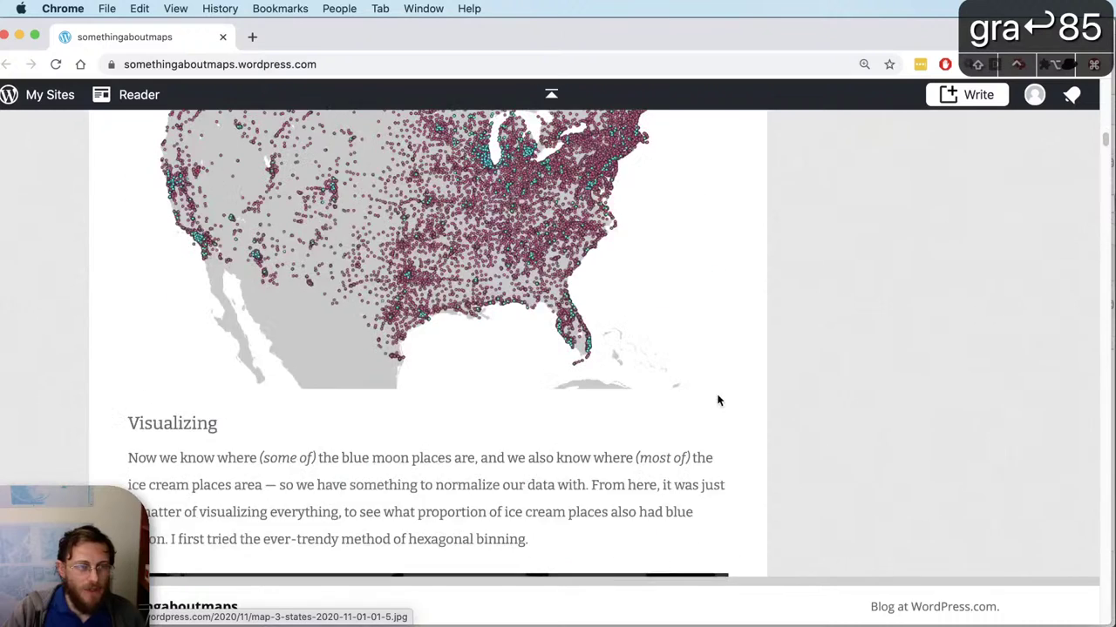
scroll(719, 400, "up", 4)
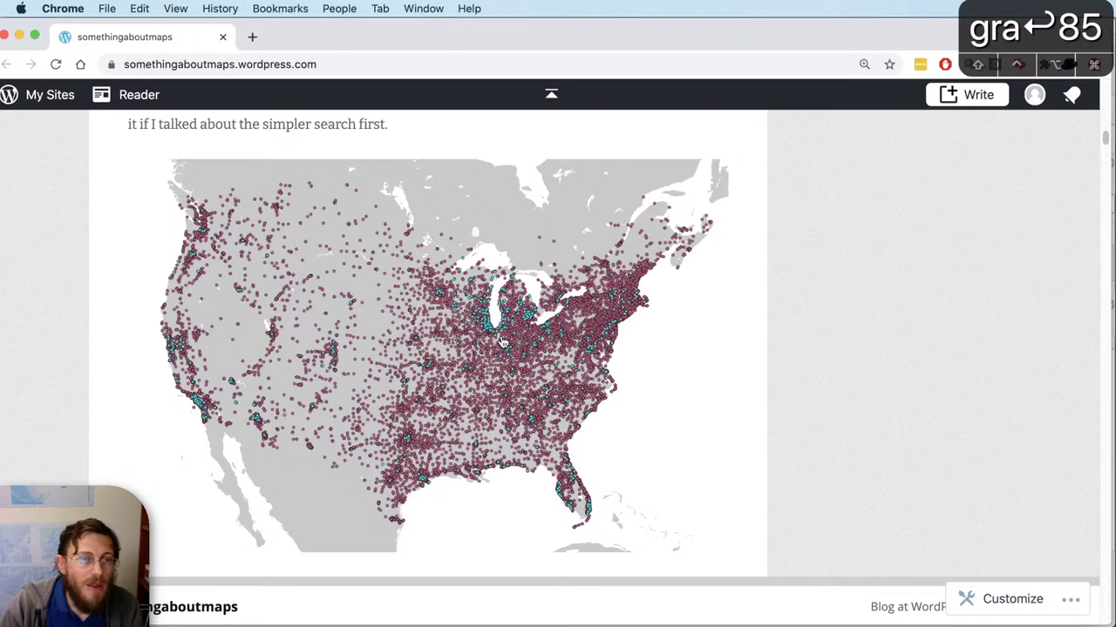
scroll(902, 467, "up", 1)
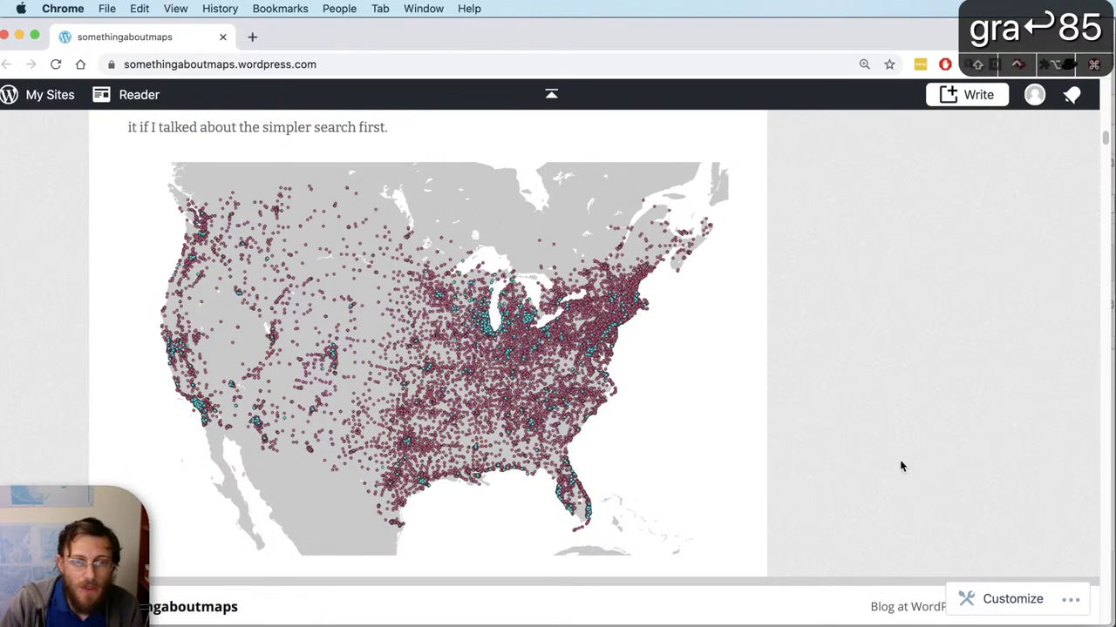
scroll(903, 467, "down", 20)
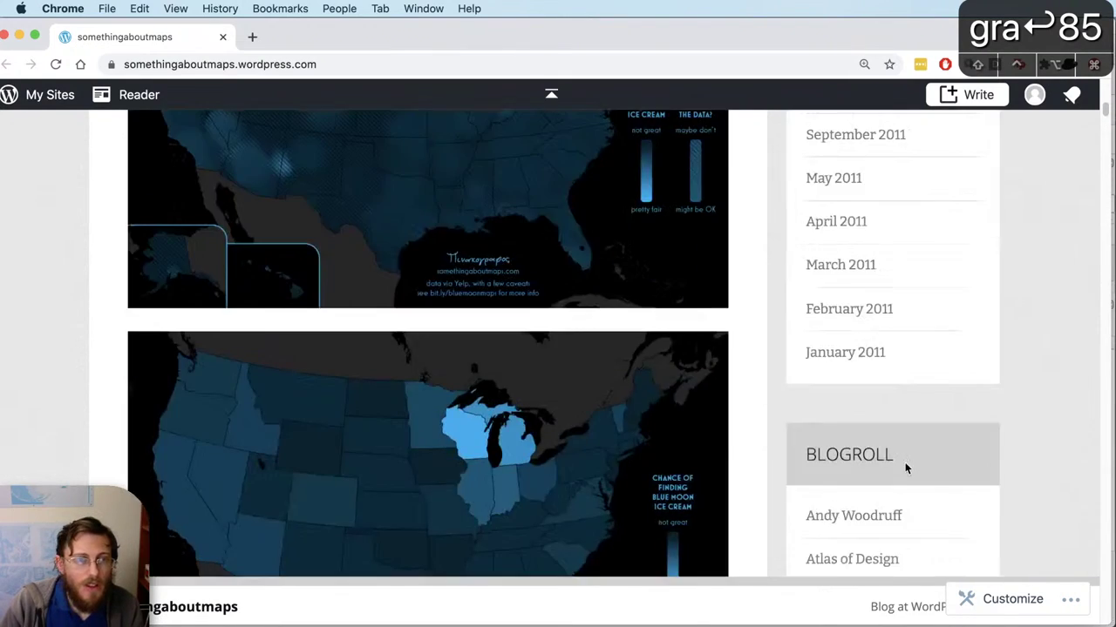
scroll(904, 468, "up", 5)
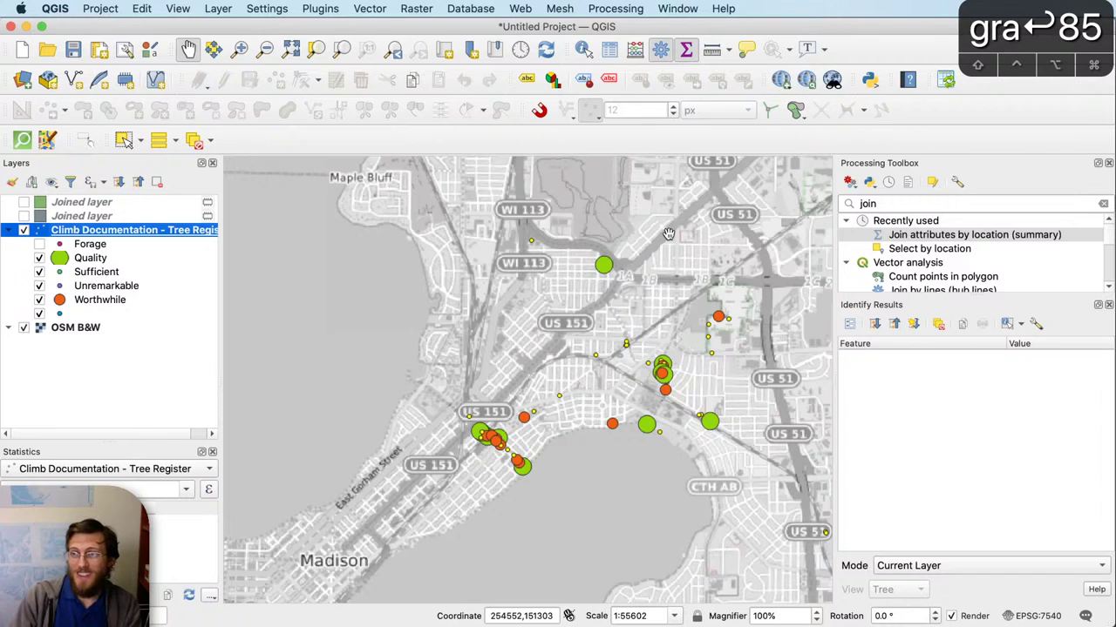
Step: Switch to Chrome and search YouTube for "cgp grey hexagons"
key("super+Tab")
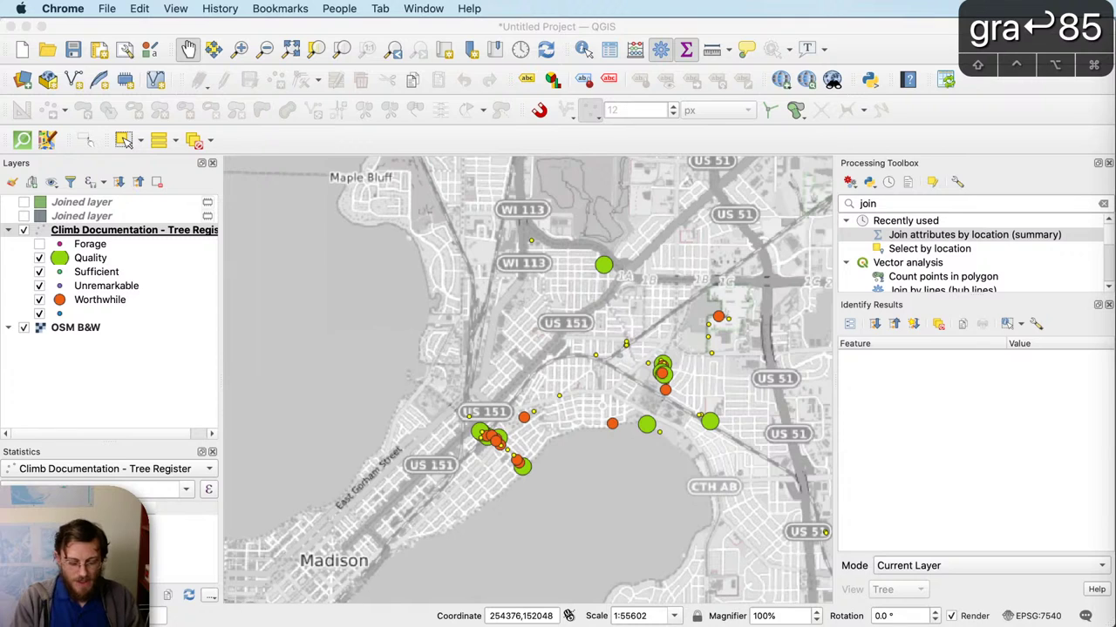
type("cgp_grey_hexagon")
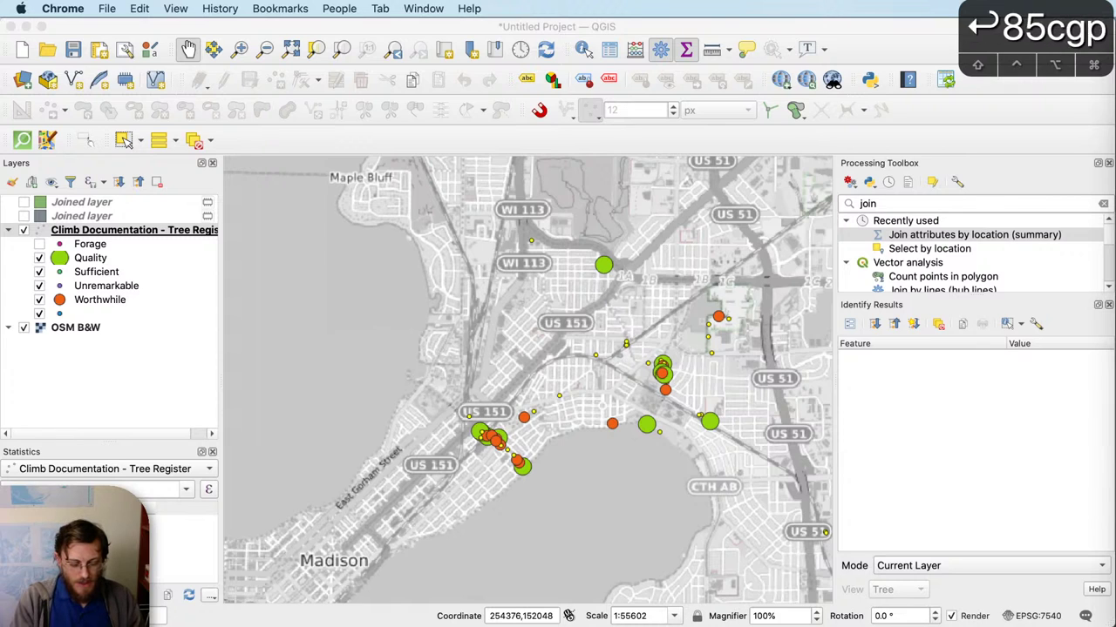
type("s")
key("Return")
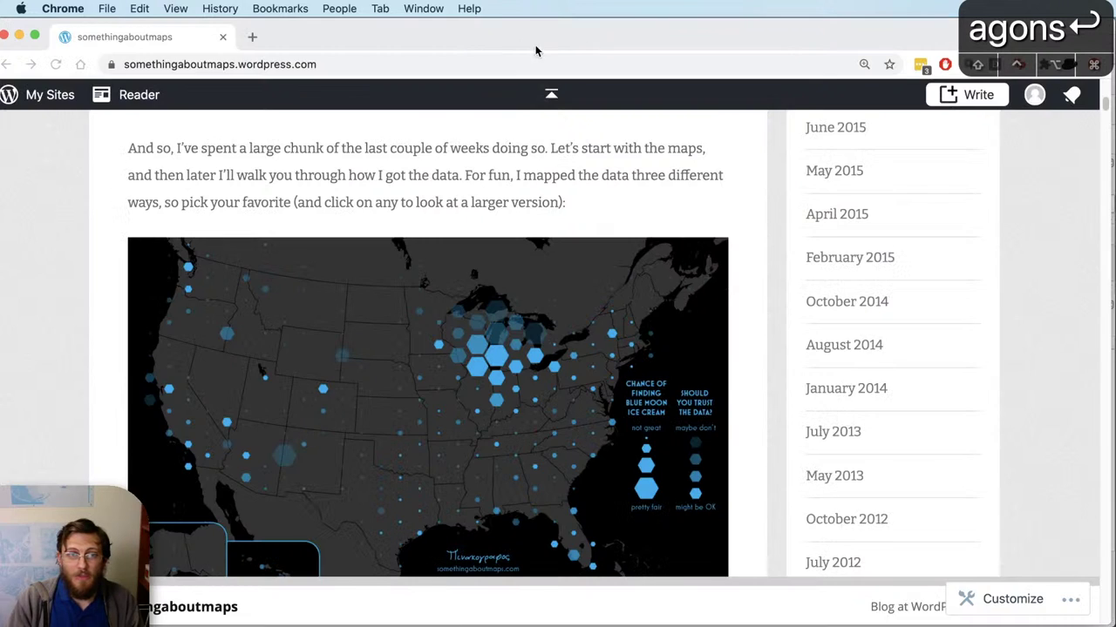
left_click_drag(532, 47, 492, 44)
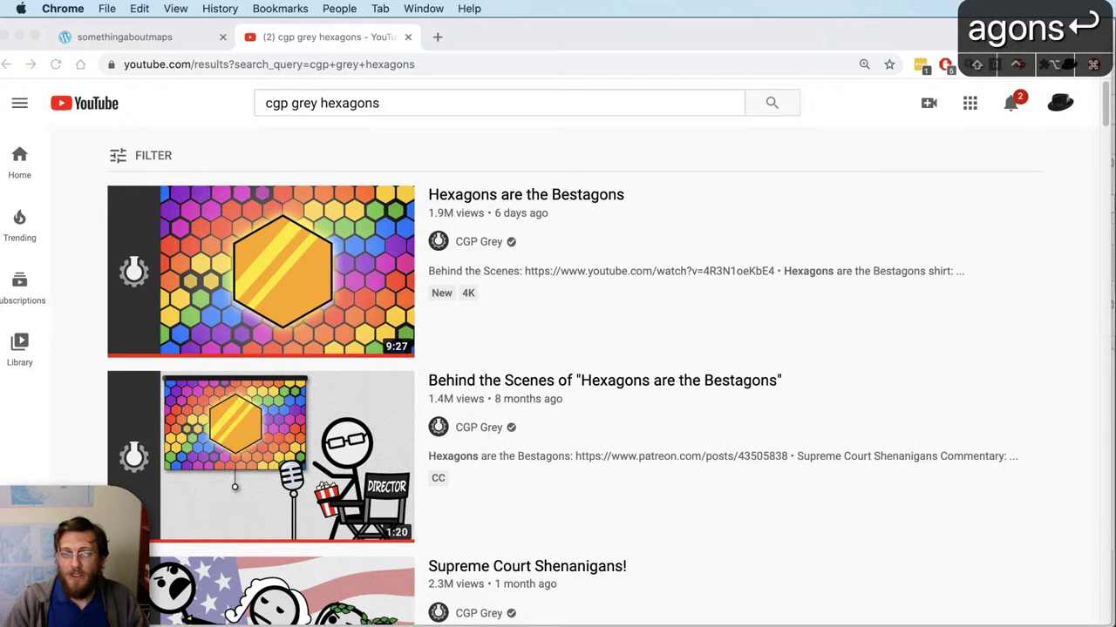
Step: Bring up the 30DayMapChallenge GitHub repository and view its November 2020 theme list and project description
left_click_drag(1115, 10, 502, 11)
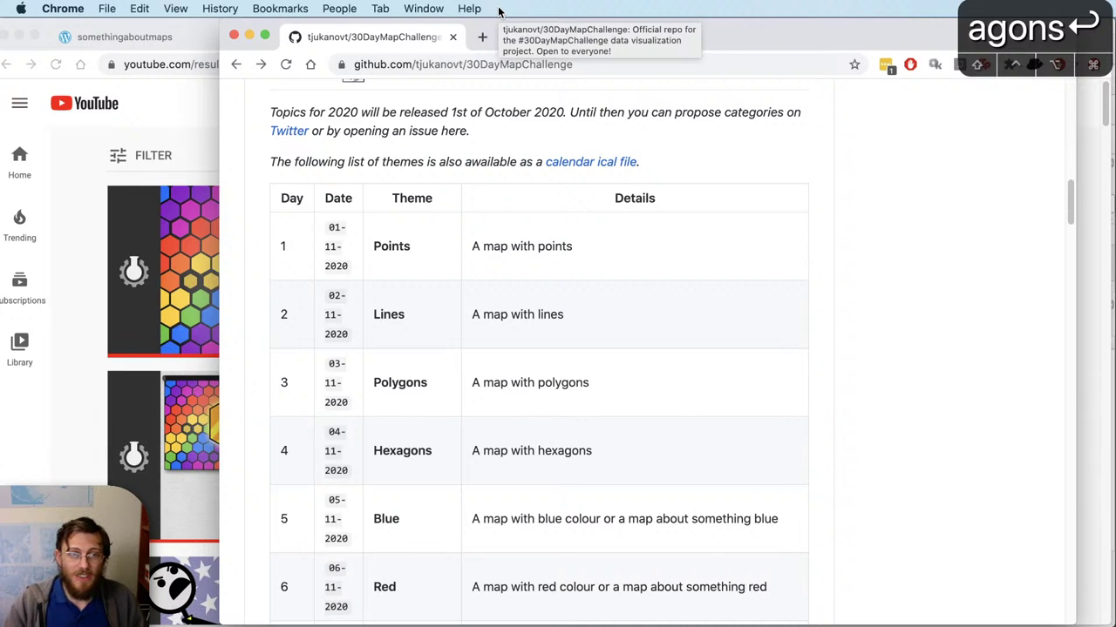
scroll(857, 279, "up", 6)
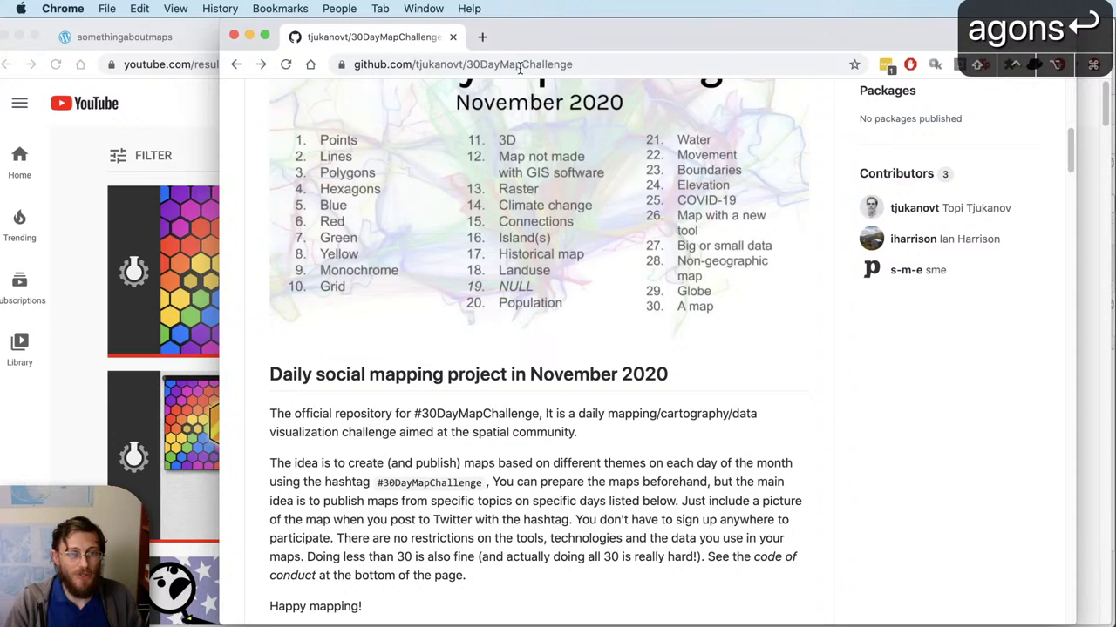
Step: Move the GitHub window aside and review the hexagon and density maps in the somethingaboutmaps blue moon post
left_click_drag(592, 514, 611, 538)
left_click(653, 478)
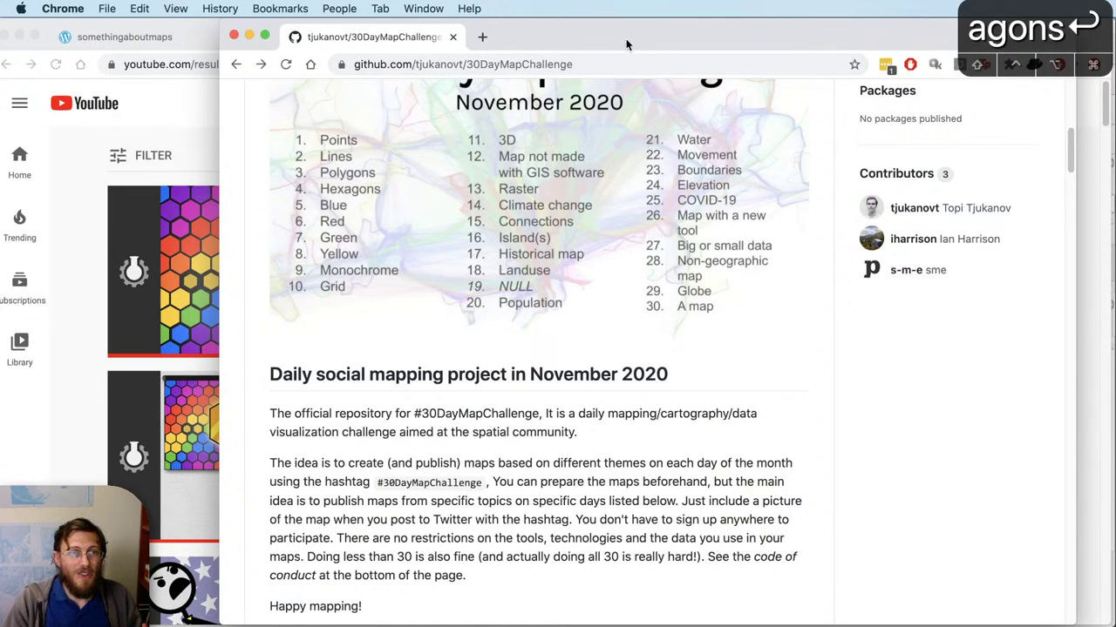
left_click_drag(625, 38, 1115, 44)
left_click(152, 39)
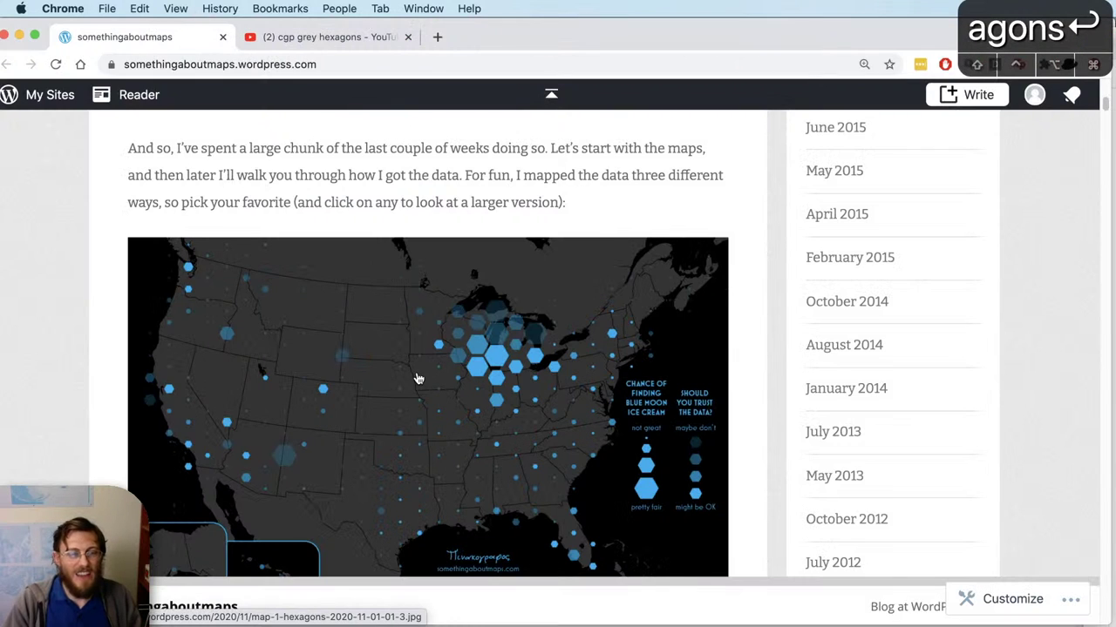
scroll(418, 380, "down", 5)
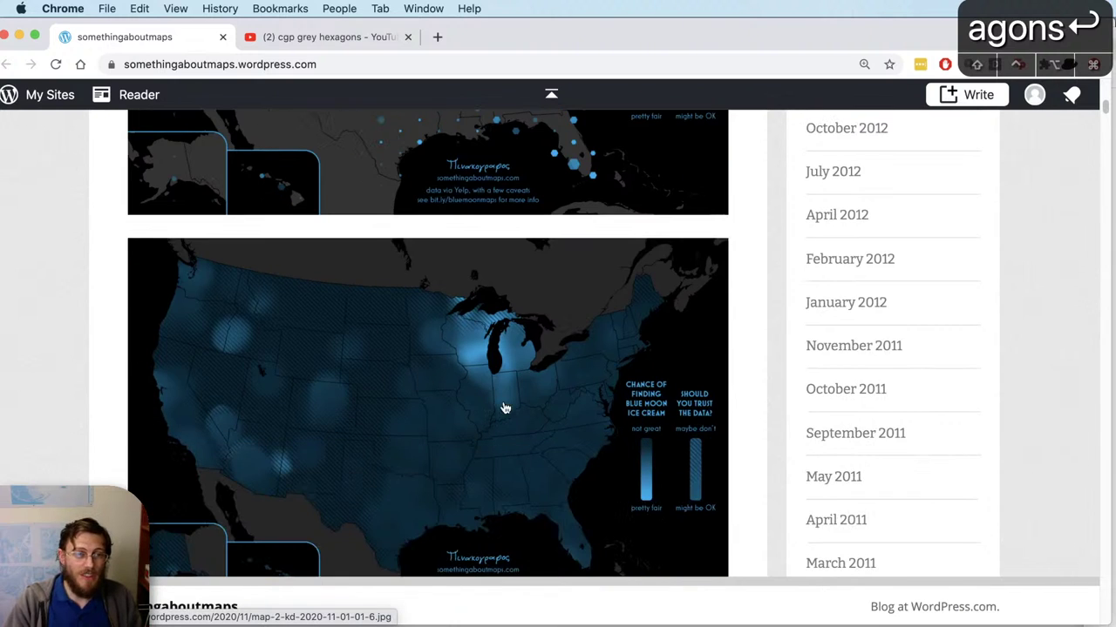
scroll(540, 406, "down", 1)
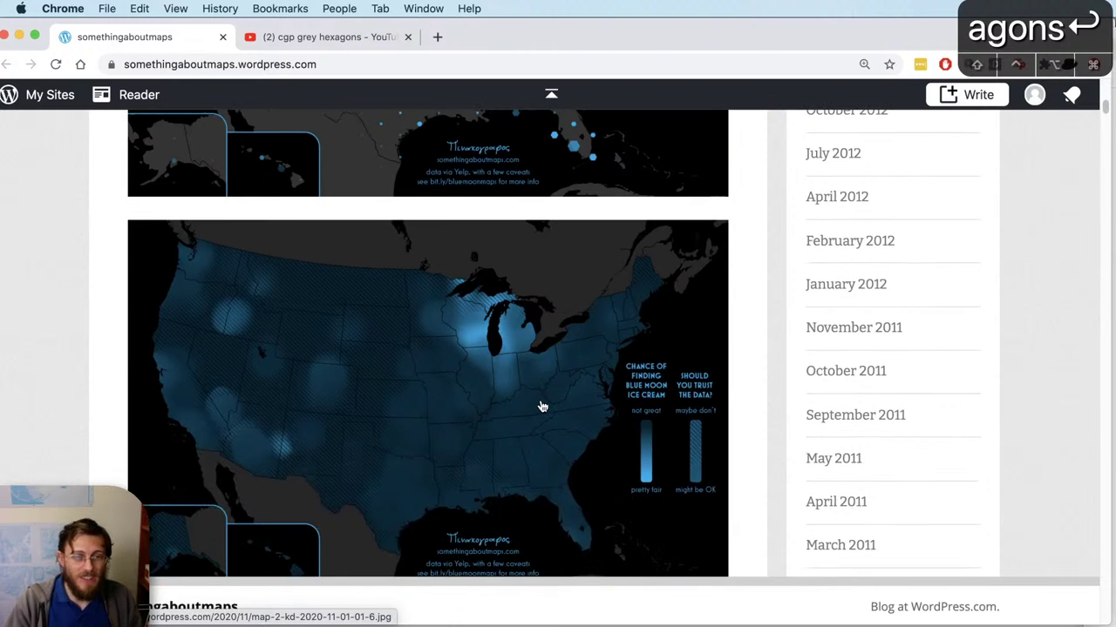
scroll(540, 402, "down", 1)
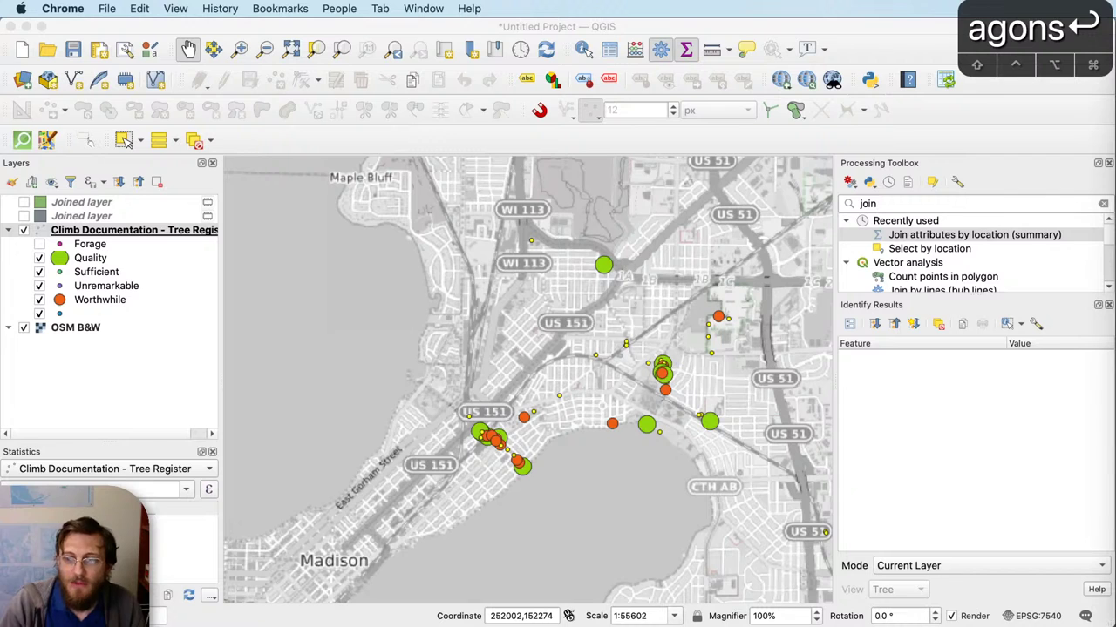
Step: Switch to QGIS, hide the Climb Documentation - Tree Register layer and show the lower Joined layer
left_click(716, 32)
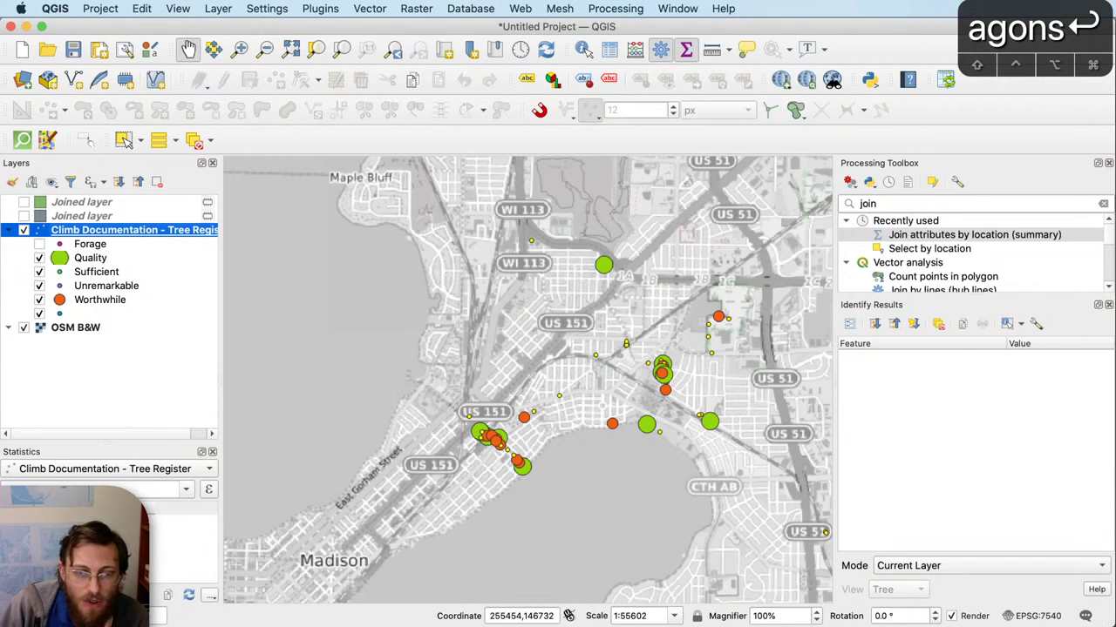
left_click(24, 230)
left_click(24, 216)
Step: Compare the attribute tables of the lower and upper Joined layers, including their rating count columns
right_click(59, 219)
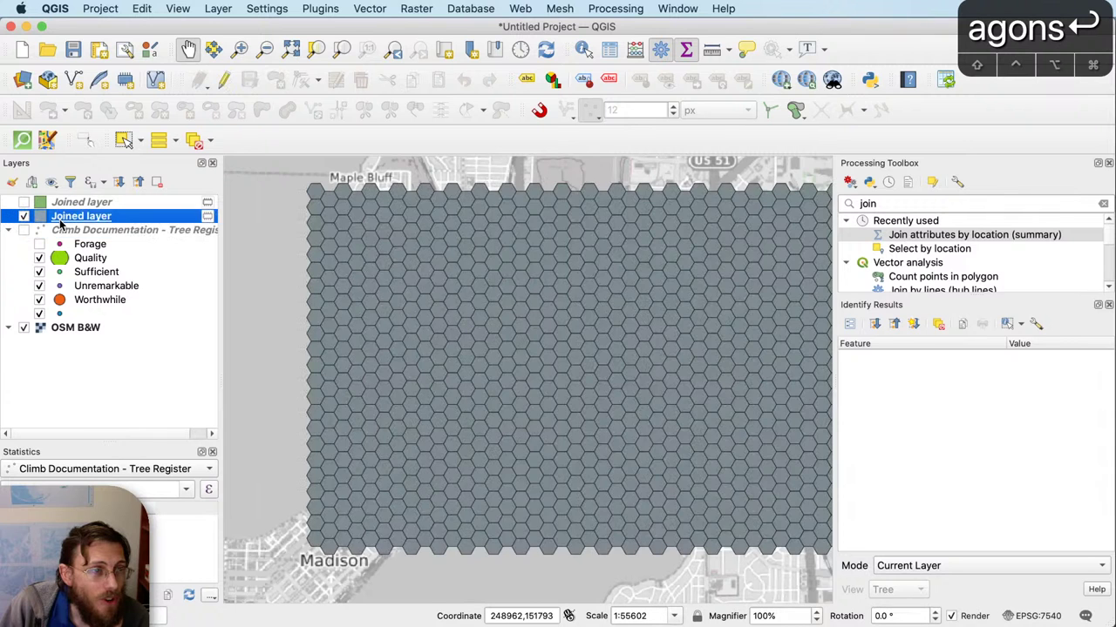
left_click(174, 424)
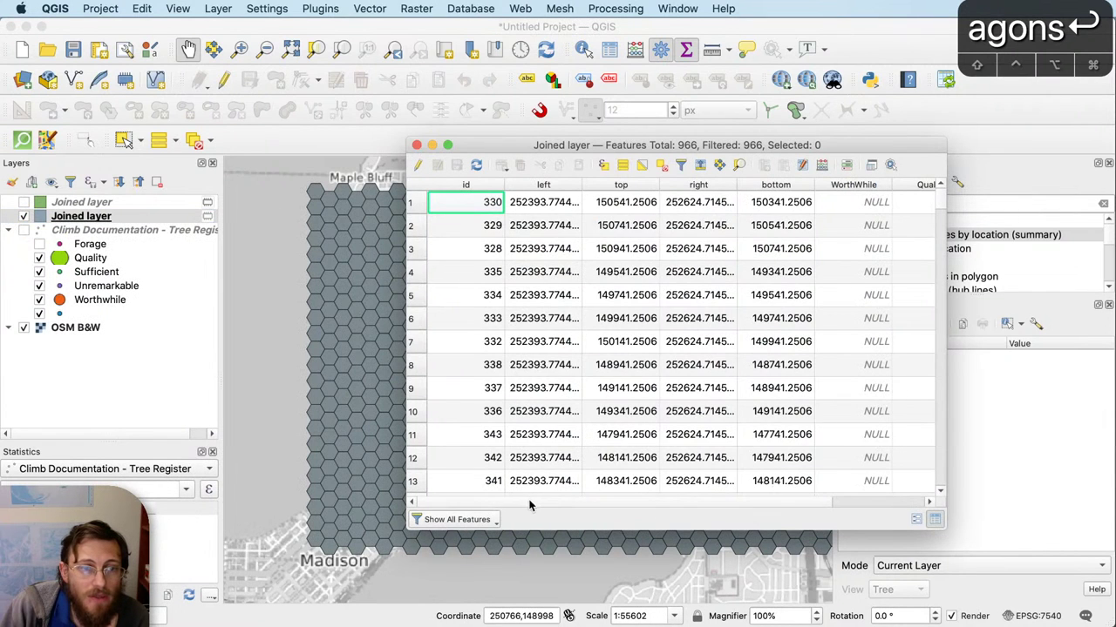
scroll(803, 482, "right", 5)
left_click(416, 145)
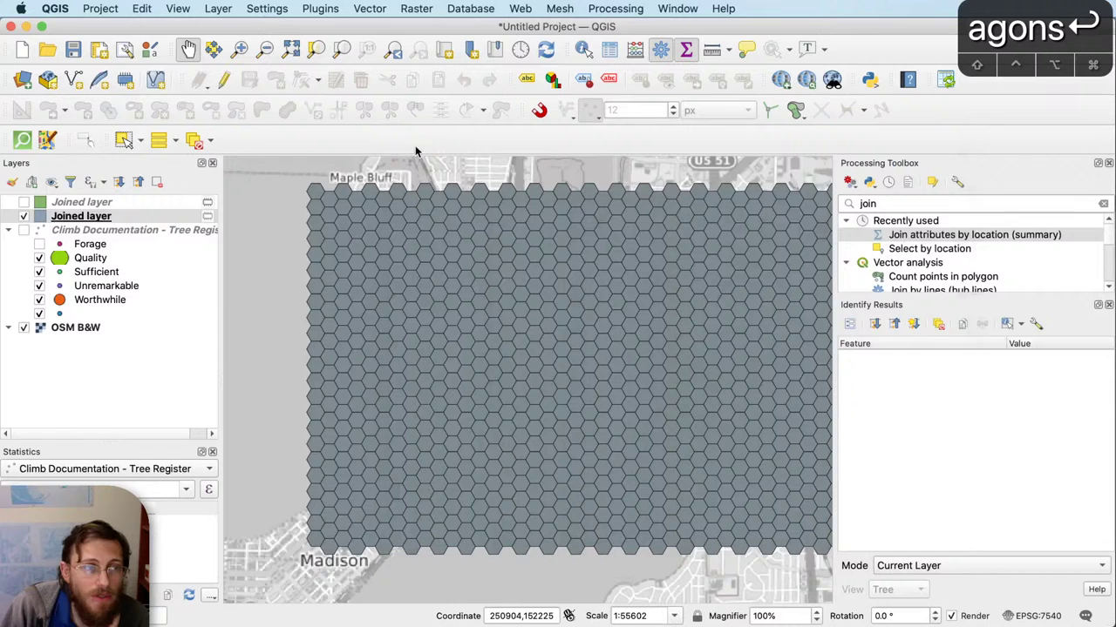
right_click(153, 202)
left_click(174, 407)
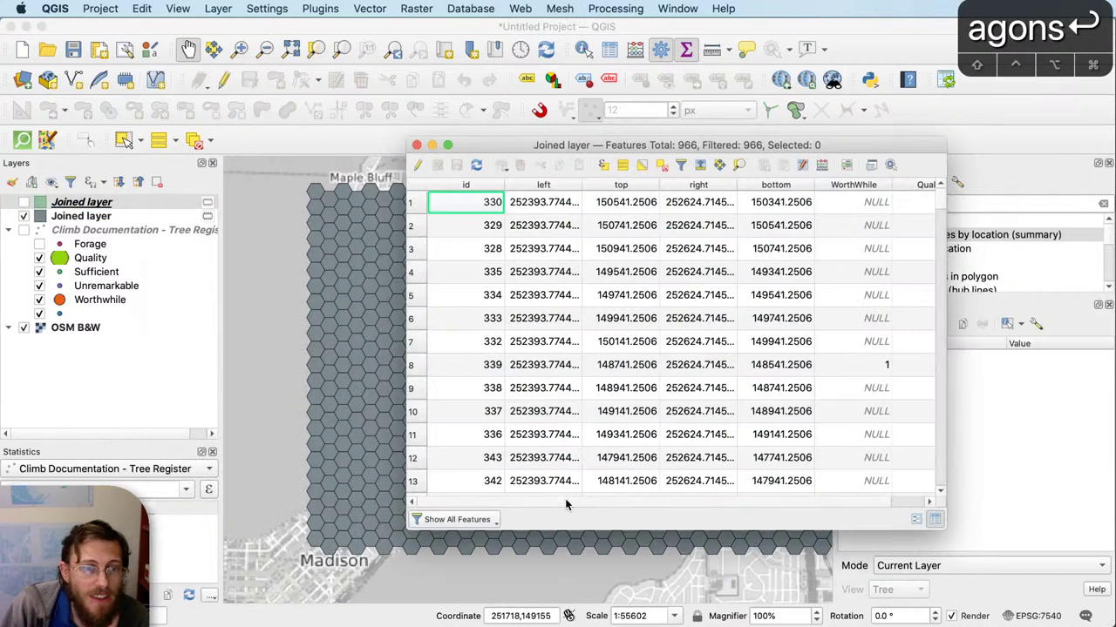
scroll(567, 503, "right", 2)
left_click(416, 145)
Step: Remove the upper Joined layer from the project
right_click(161, 201)
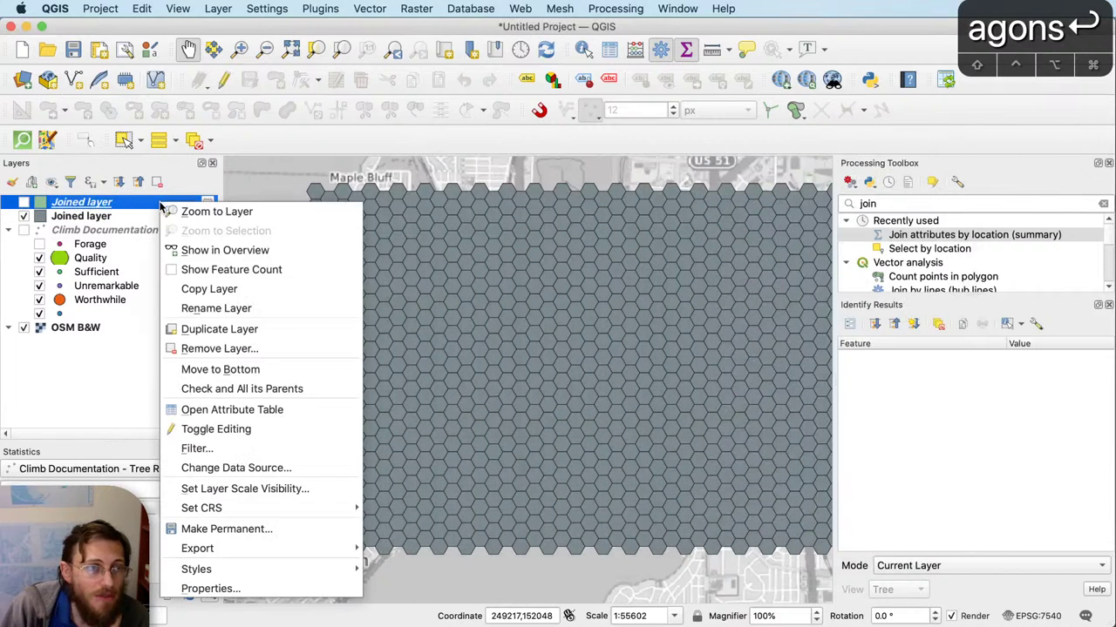
left_click(249, 351)
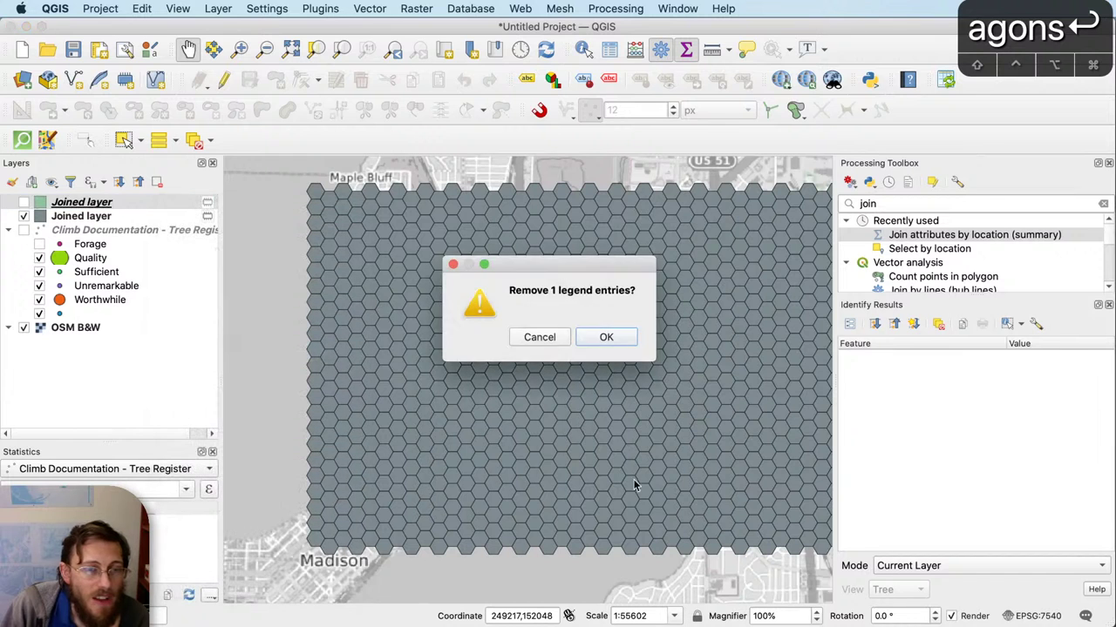
left_click(620, 335)
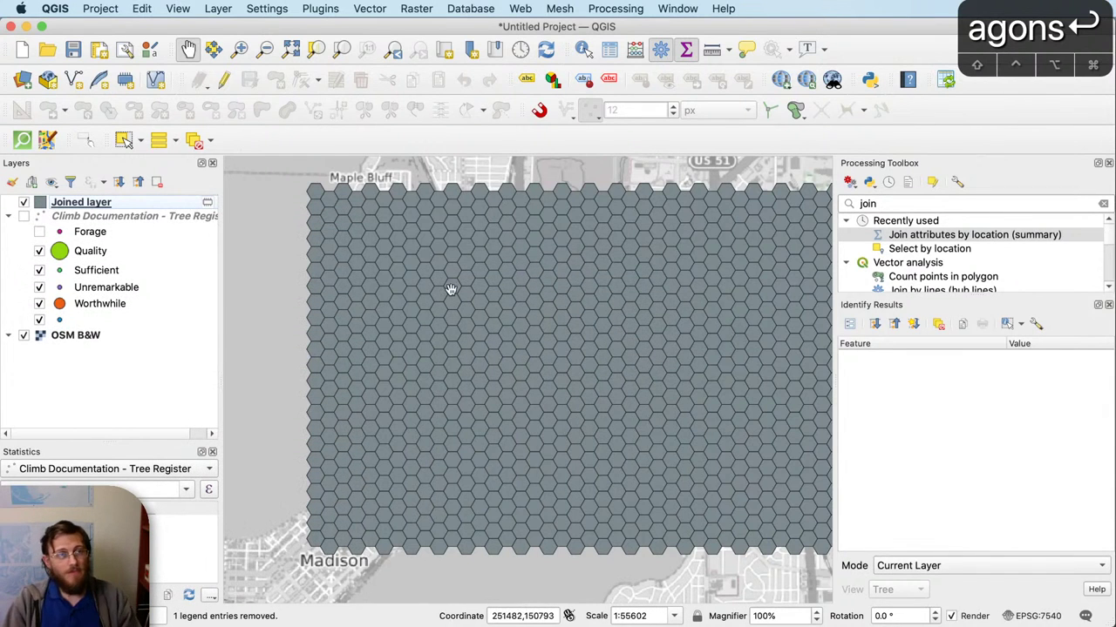
Step: Hide the Joined layer briefly to examine the lakes on the base map, and show the hexagons again
left_click_drag(462, 296, 436, 301)
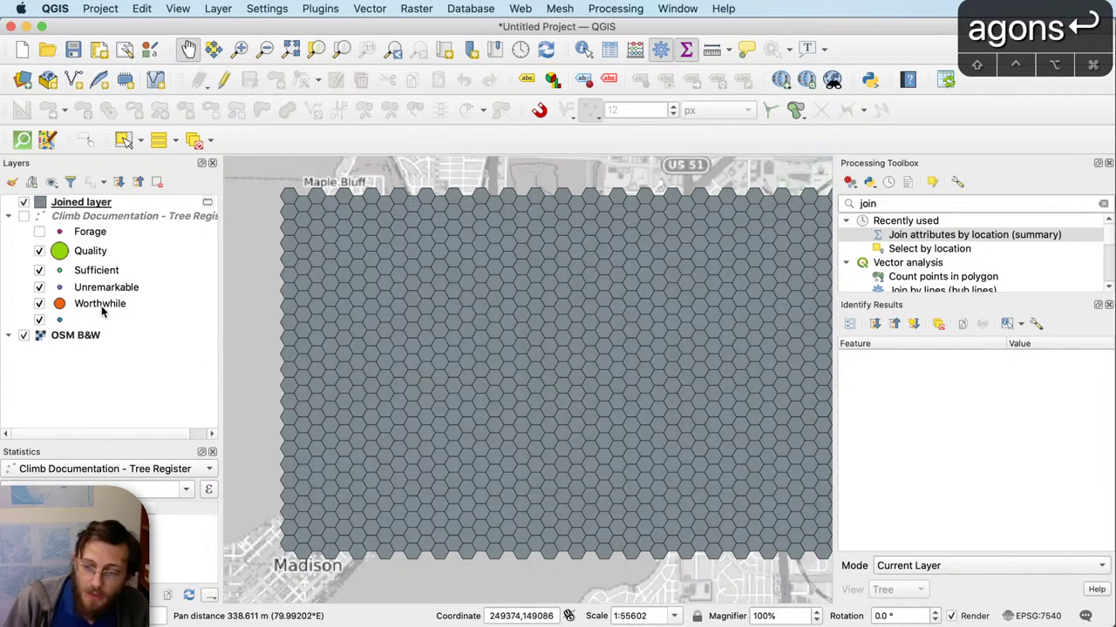
left_click(24, 202)
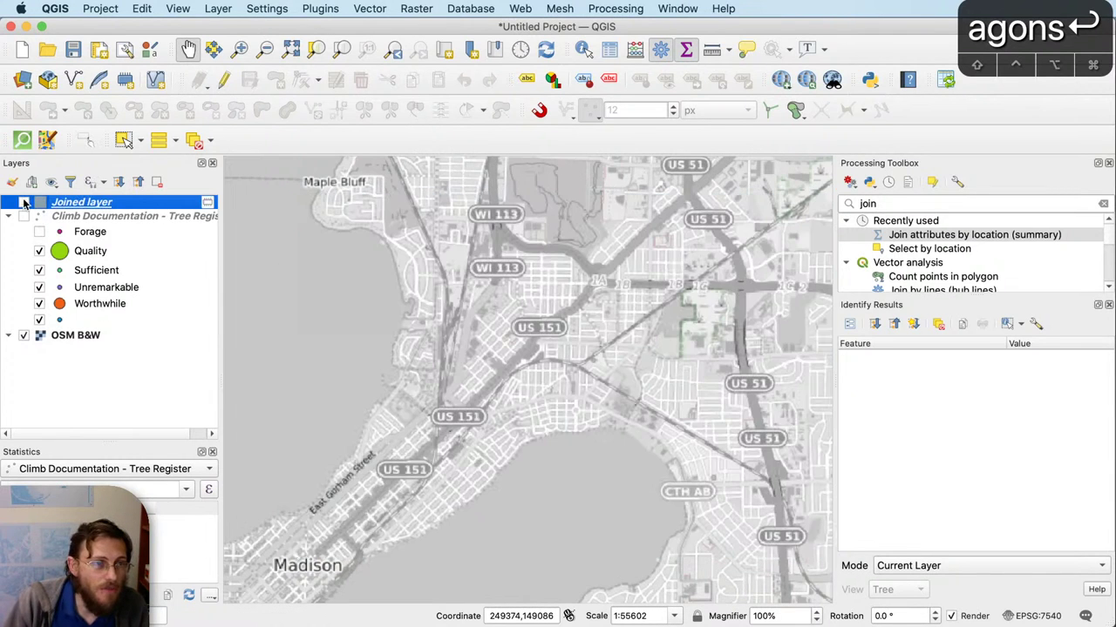
left_click_drag(603, 454, 739, 369)
left_click_drag(652, 322, 520, 430)
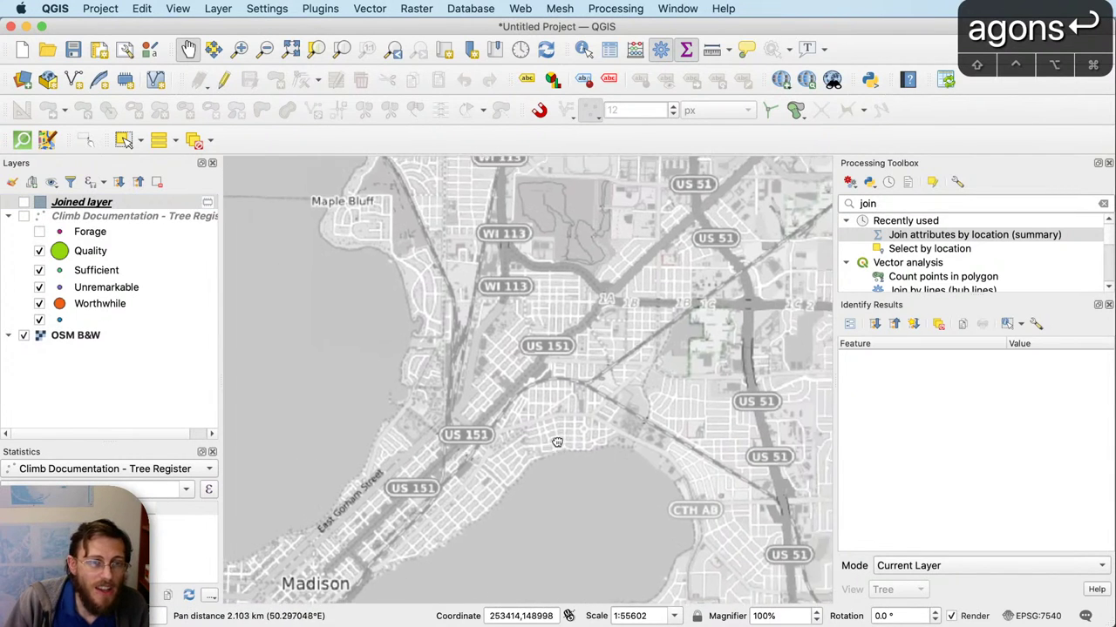
left_click(24, 202)
left_click_drag(417, 361, 387, 359)
Step: Open the QuickOSM query window and enlarge it so that all its fields are visible
left_click(21, 139)
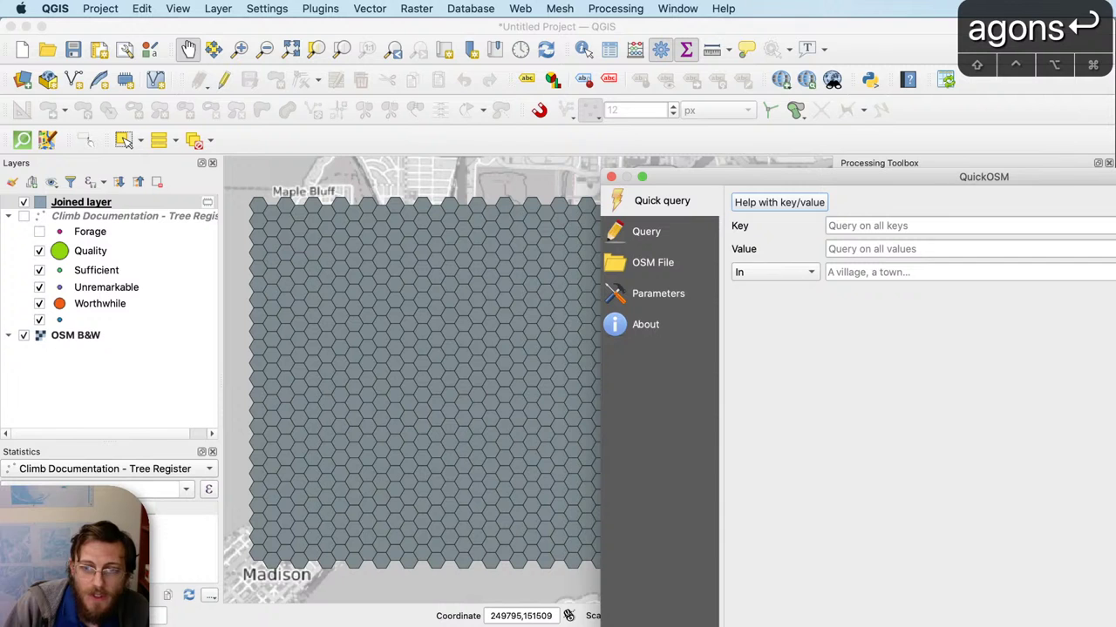
left_click_drag(859, 180, 437, 92)
left_click_drag(672, 509, 954, 544)
left_click(665, 145)
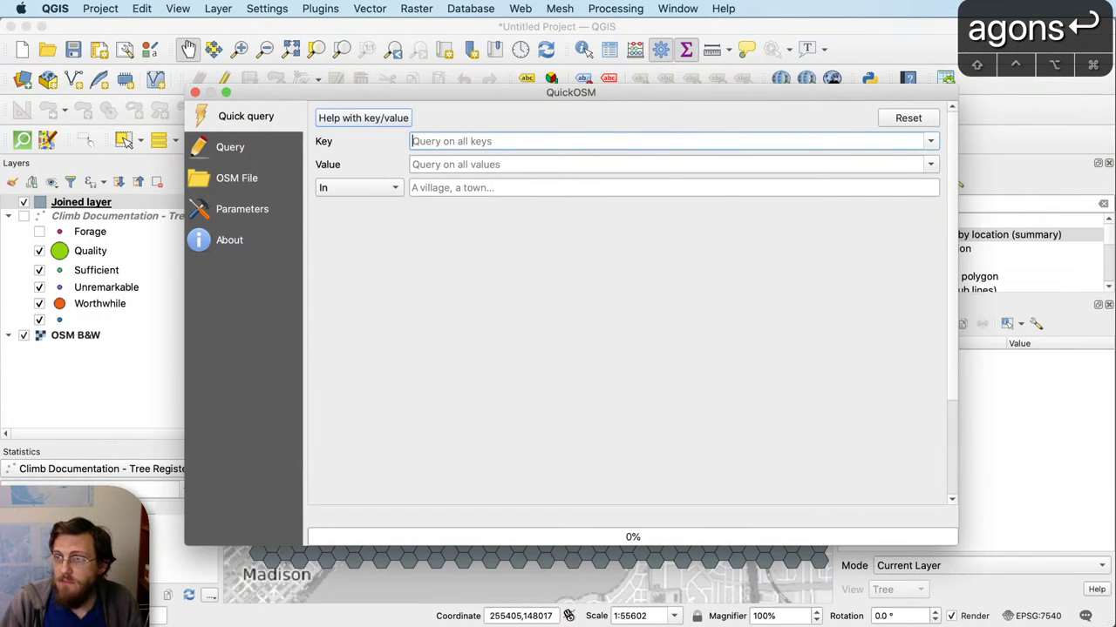
Step: Set up a QuickOSM quick query with key natural, value water and the Canvas Extent as its area
key("super+Tab")
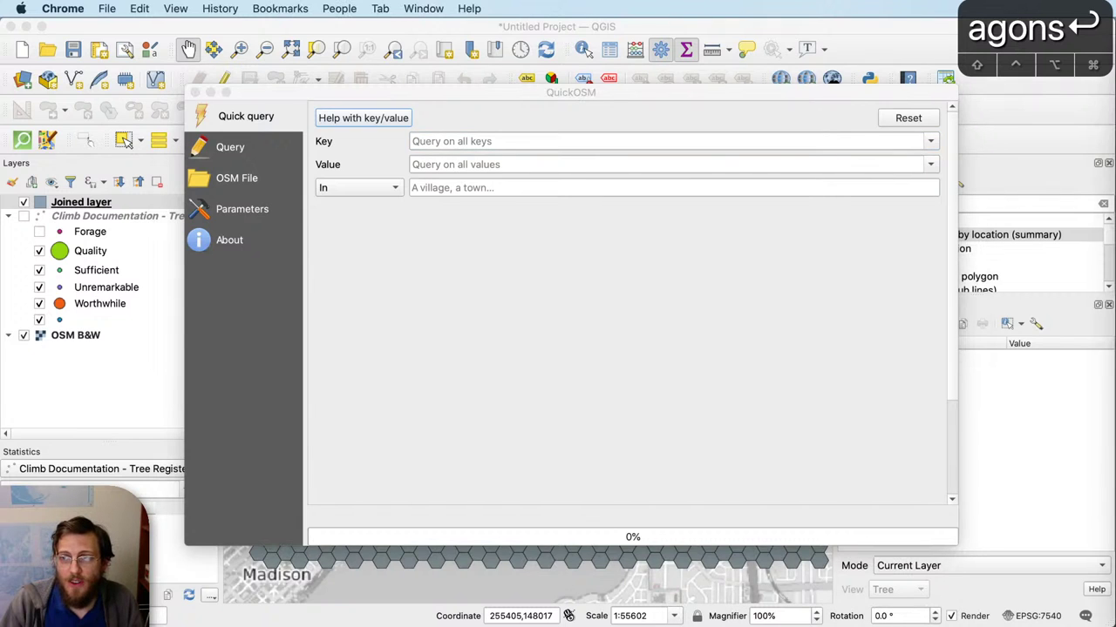
left_click(749, 137)
type("natural")
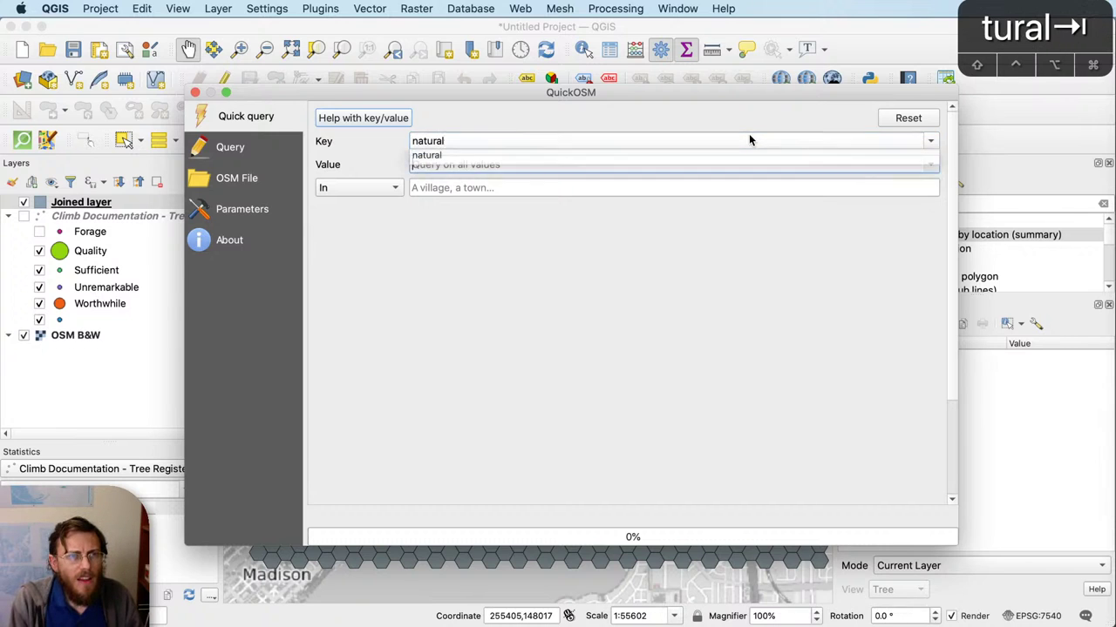
key("Tab")
type("water")
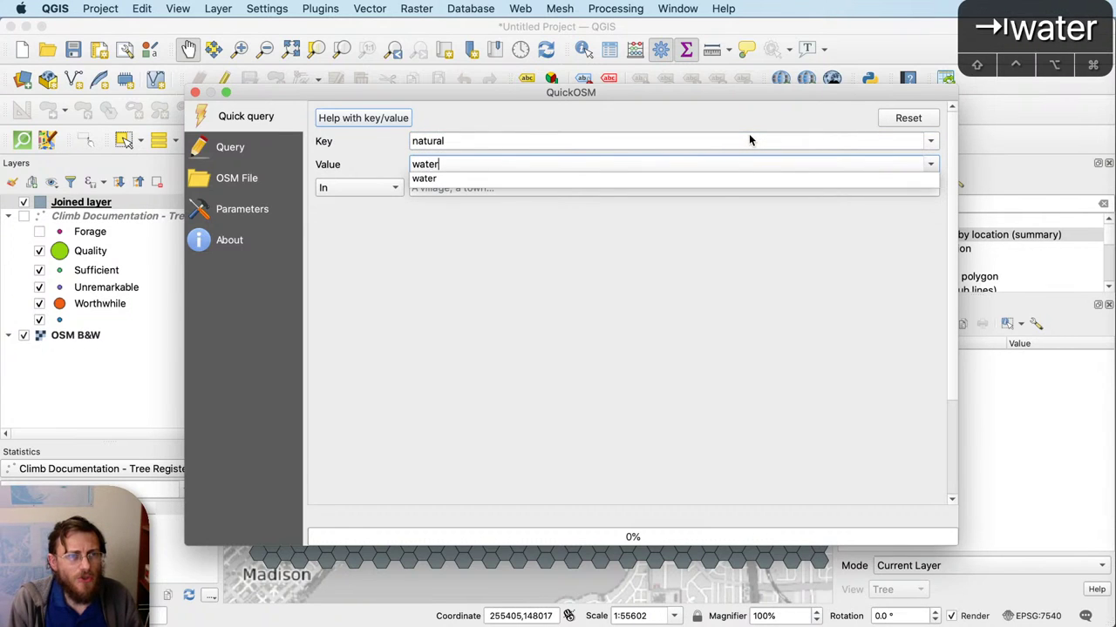
key("Tab")
left_click(337, 189)
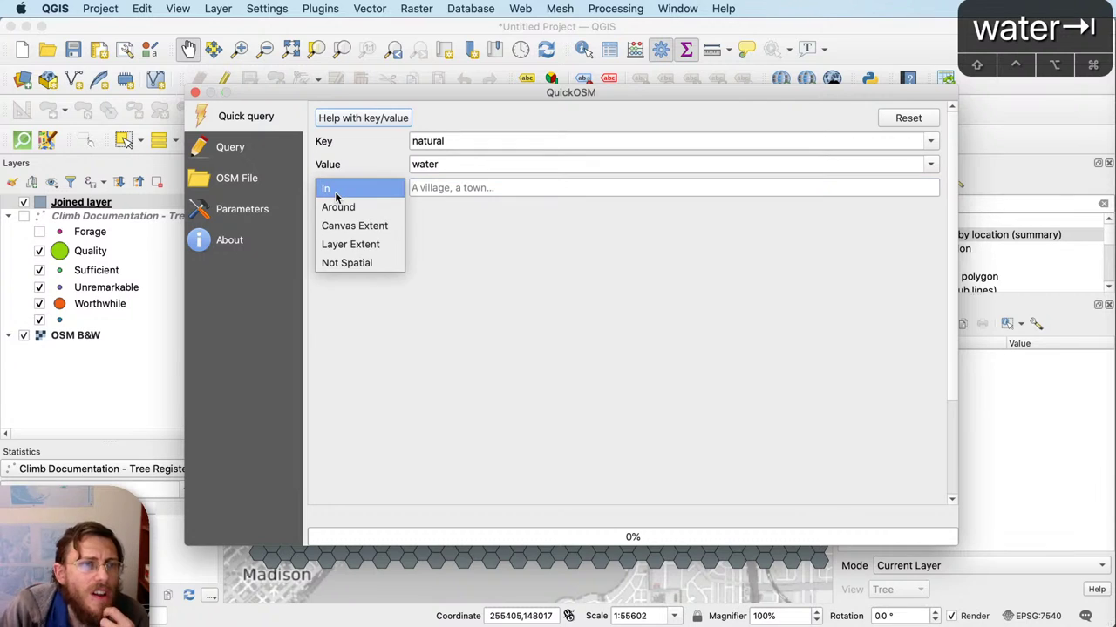
left_click(356, 227)
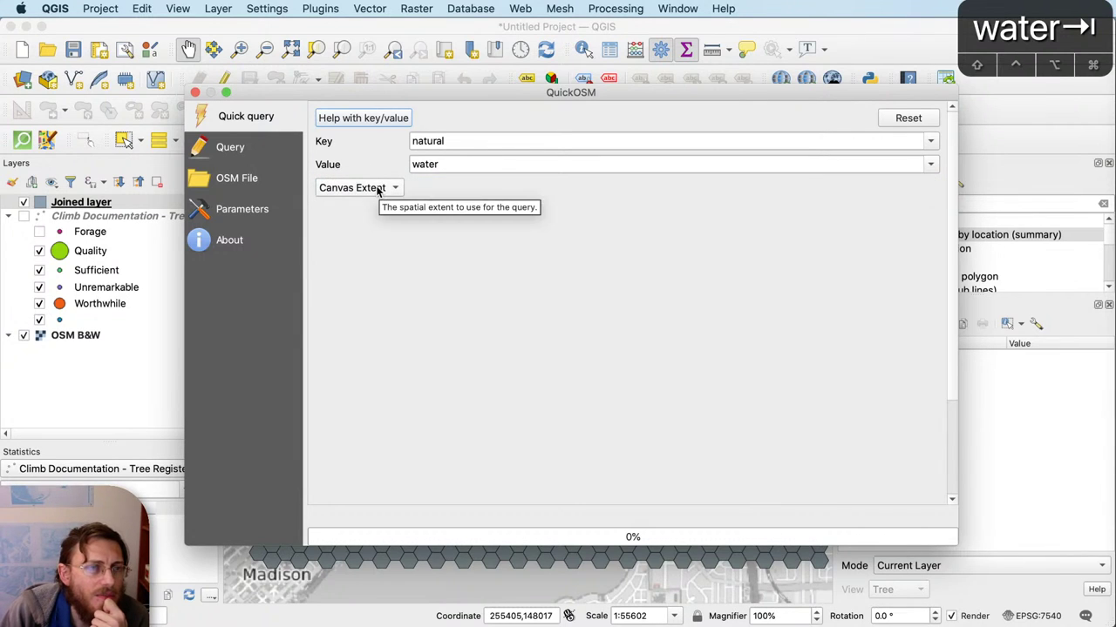
Step: Look through QuickOSM's OSM file and Overpass query pages for a way to run the query
left_click_drag(432, 93, 514, 102)
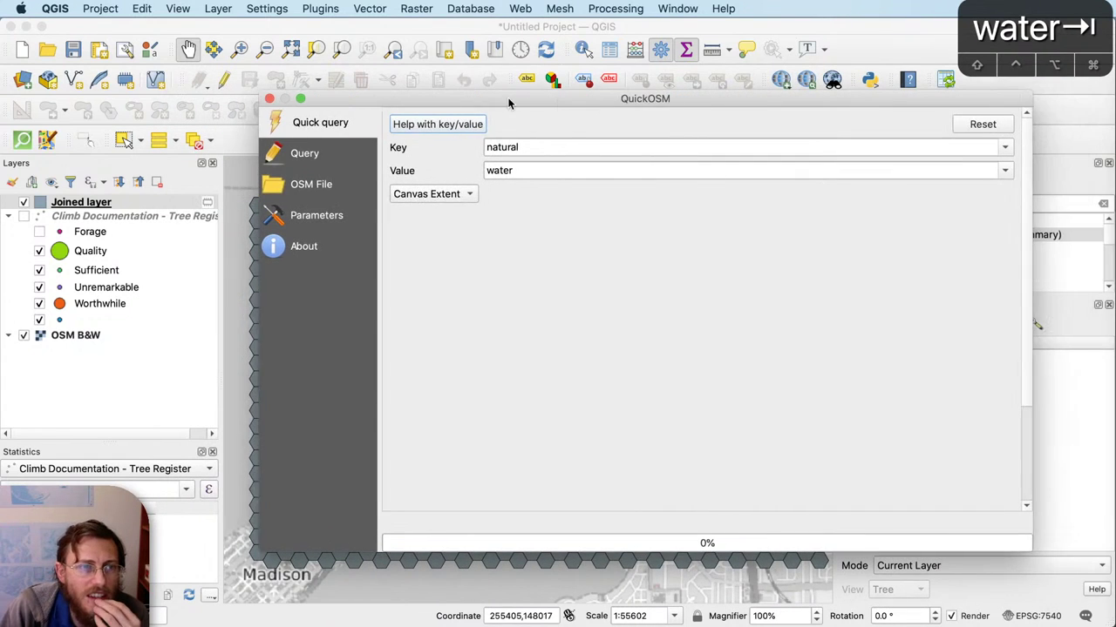
left_click_drag(359, 104, 280, 98)
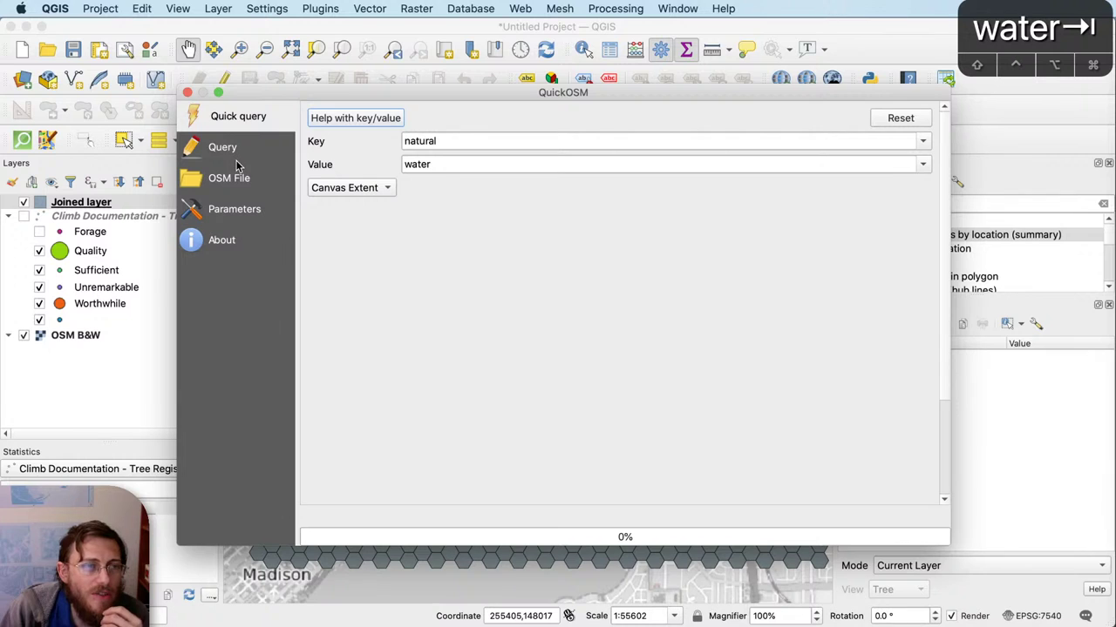
left_click(242, 178)
left_click(246, 148)
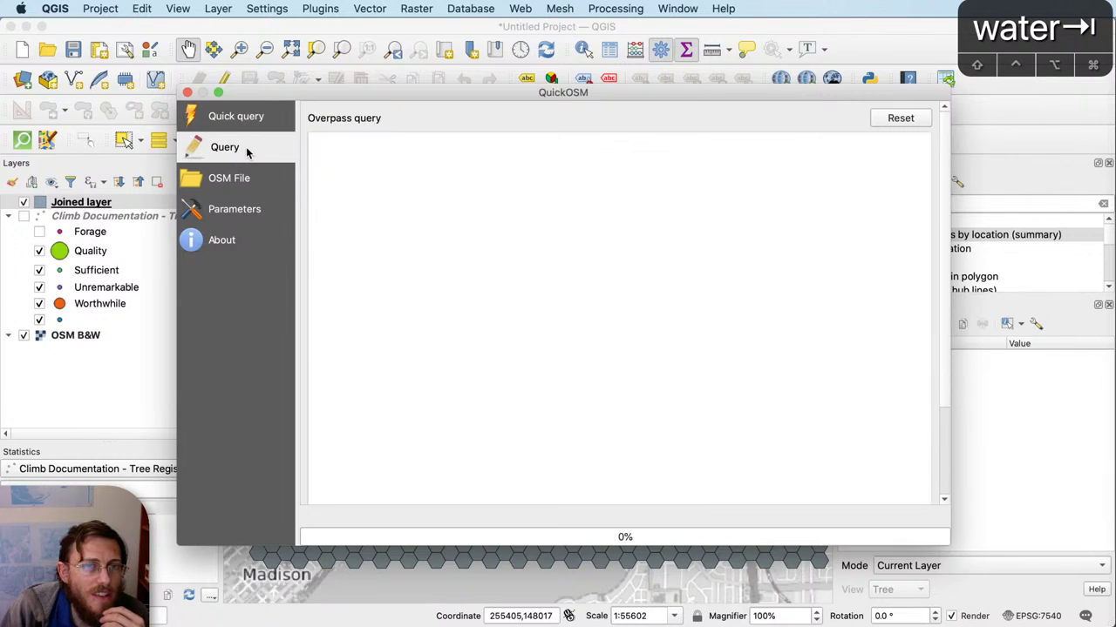
left_click(242, 114)
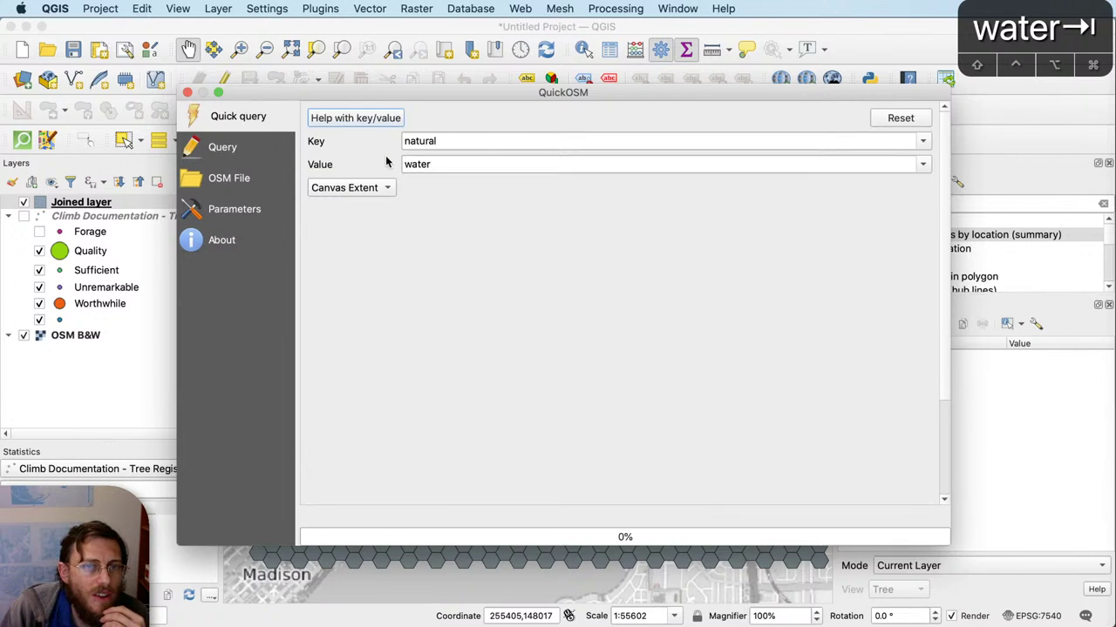
left_click(474, 166)
left_click(270, 157)
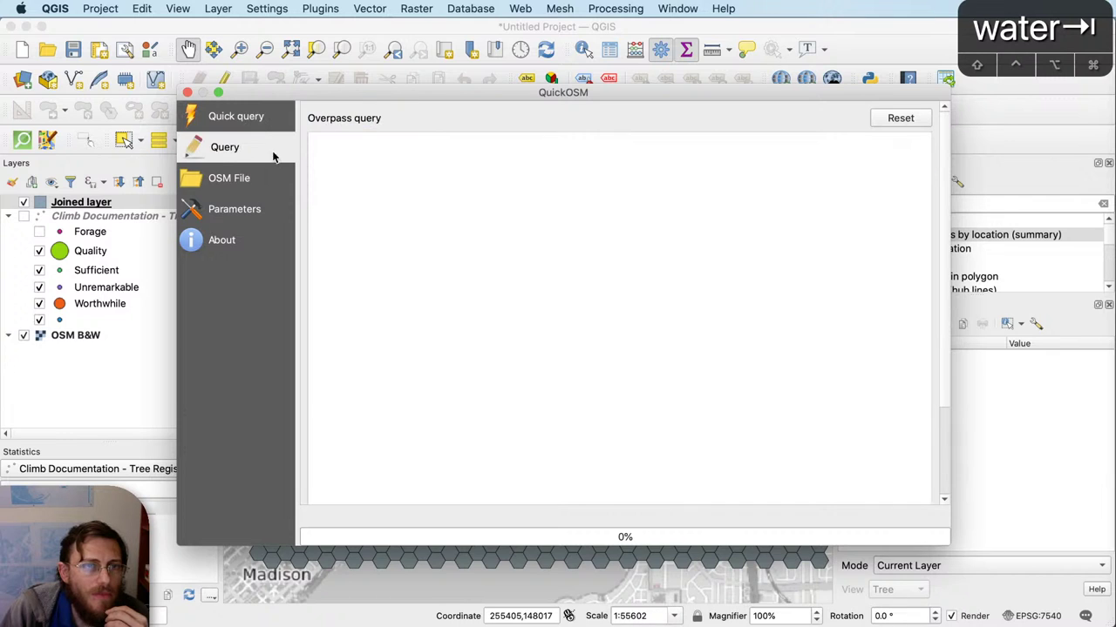
left_click(741, 354)
scroll(768, 385, "down", 5)
scroll(768, 410, "up", 5)
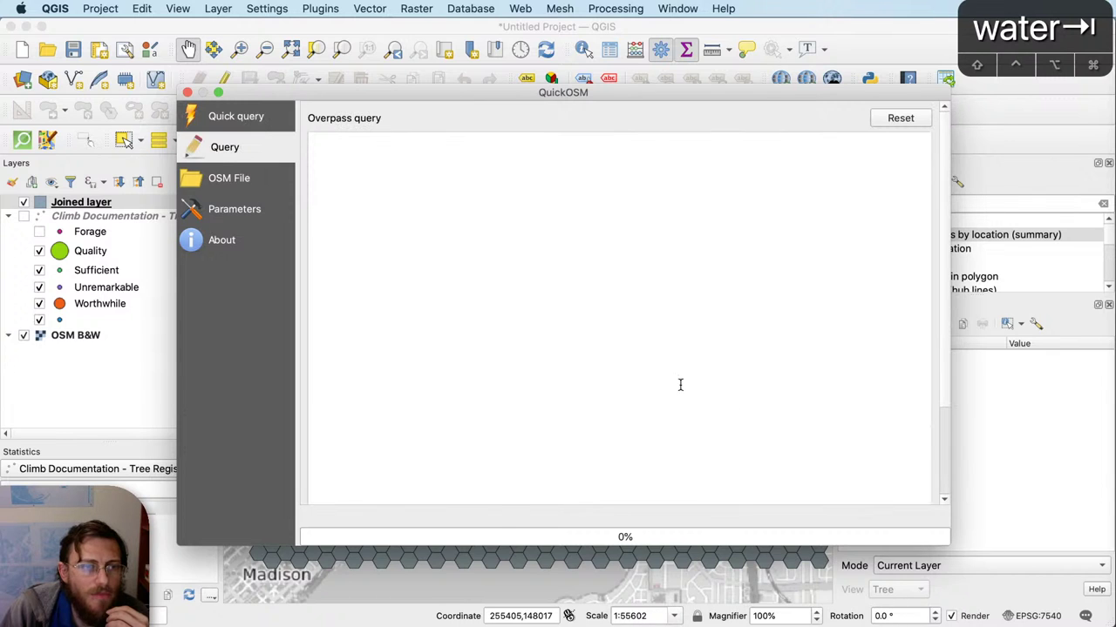
Step: Run the quick query to download the natural=water features within the canvas extent
left_click(260, 119)
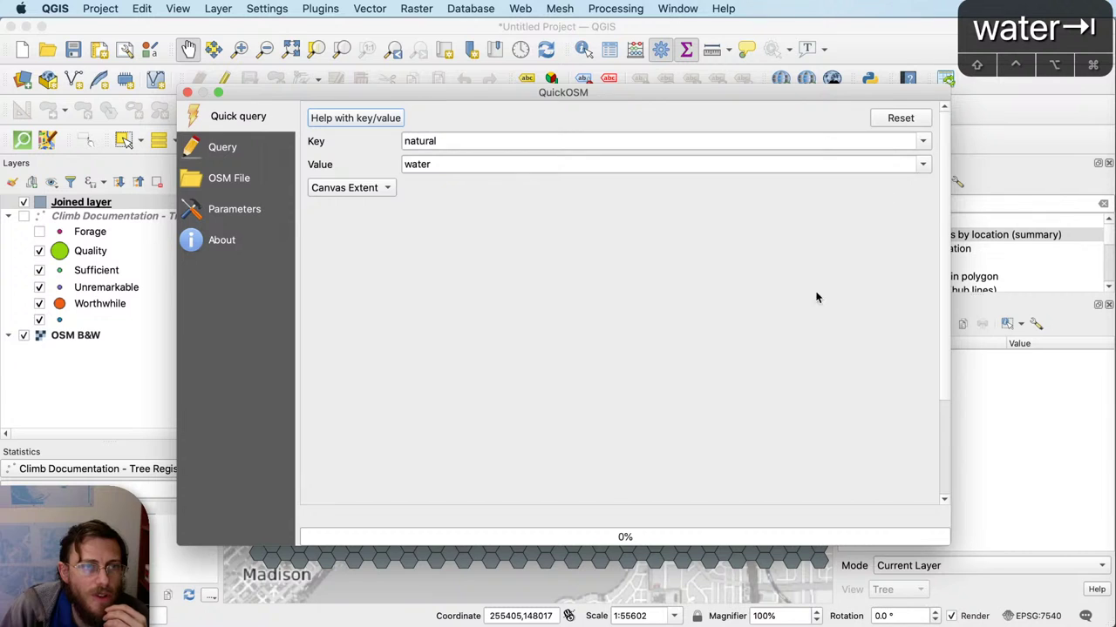
scroll(817, 299, "down", 5)
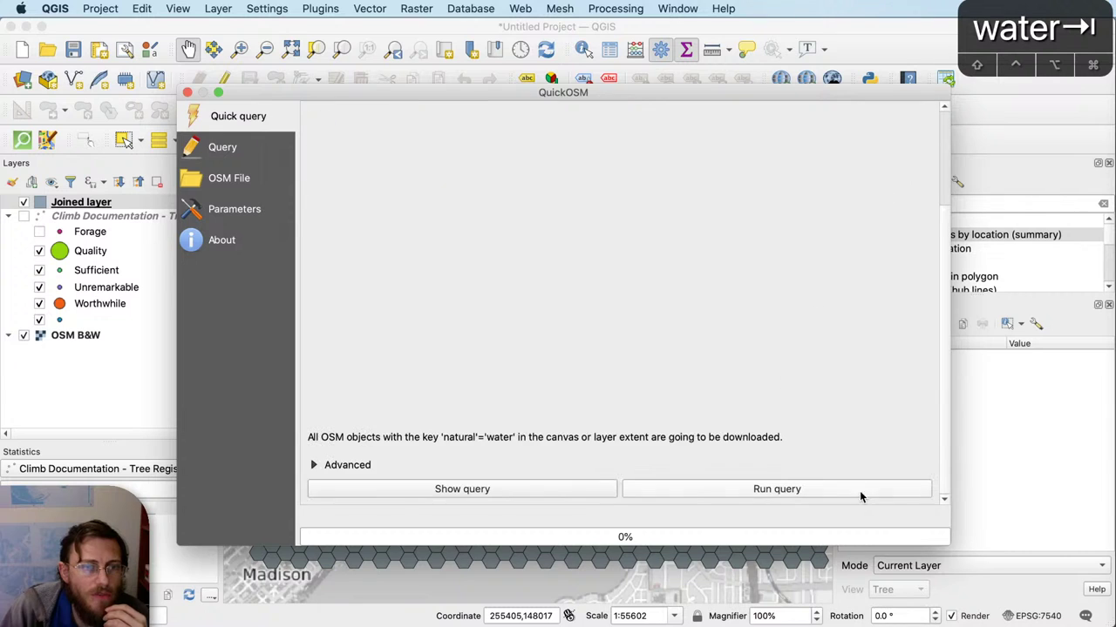
left_click(696, 495)
scroll(613, 306, "up", 5)
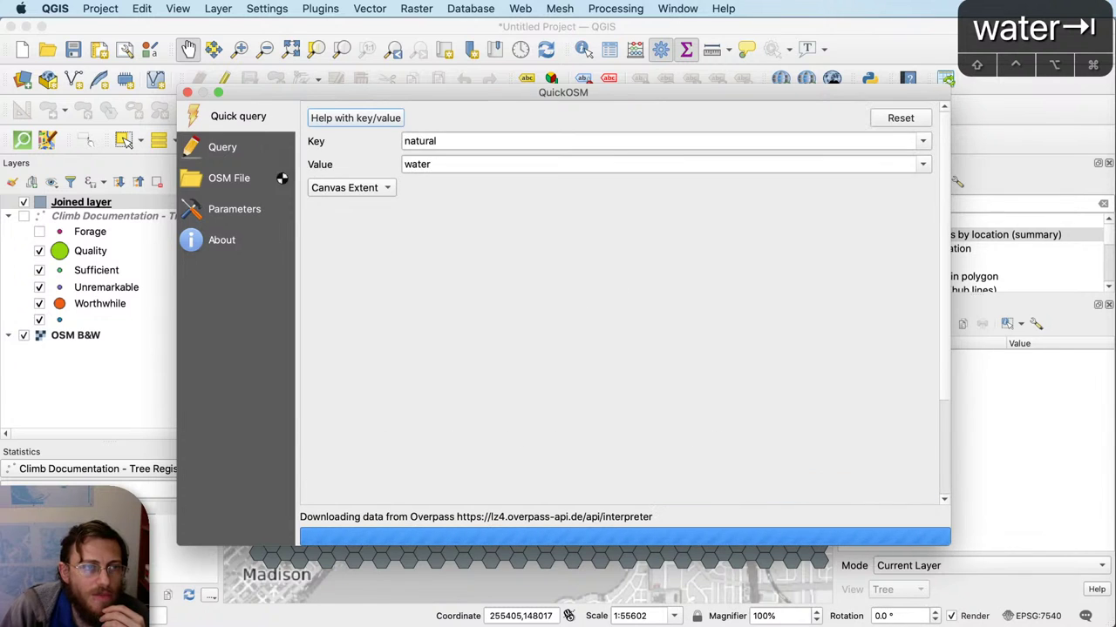
Step: Look through QuickOSM's OSM File, Parameters, About and Overpass query pages for further query options
left_click(241, 148)
left_click(237, 181)
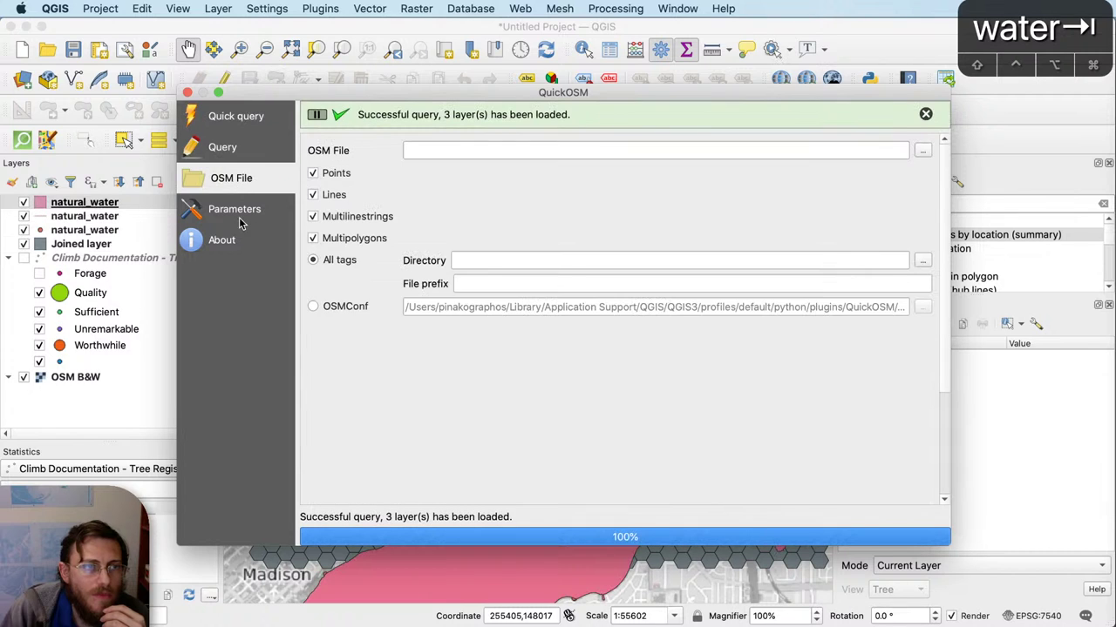
left_click(241, 215)
left_click(246, 243)
left_click(245, 216)
left_click(253, 153)
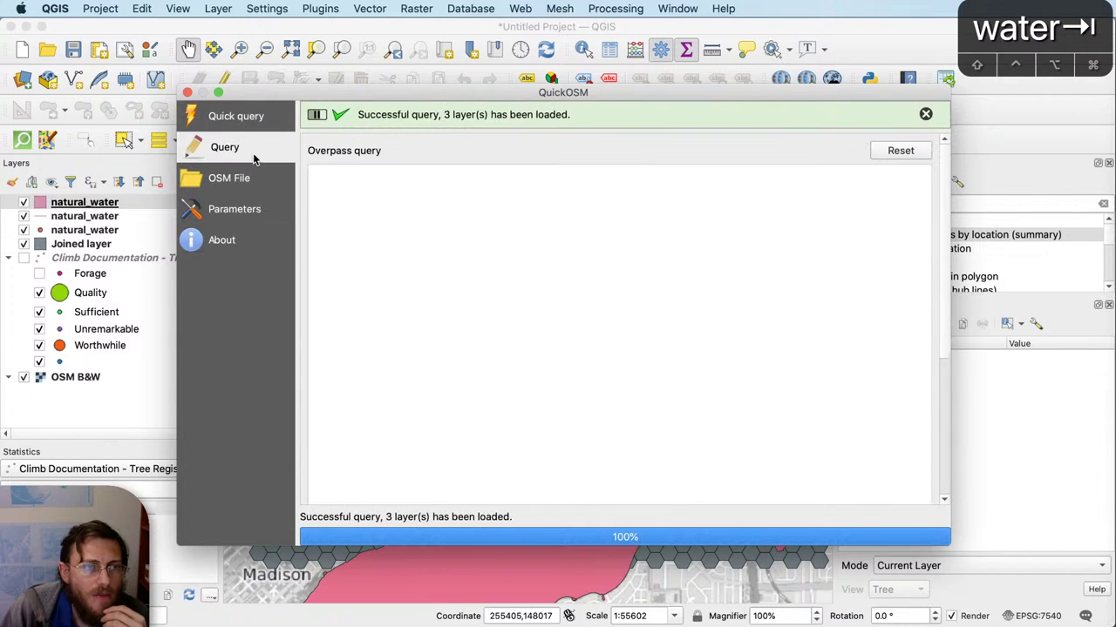
scroll(554, 279, "down", 5)
scroll(554, 279, "up", 5)
scroll(555, 279, "down", 5)
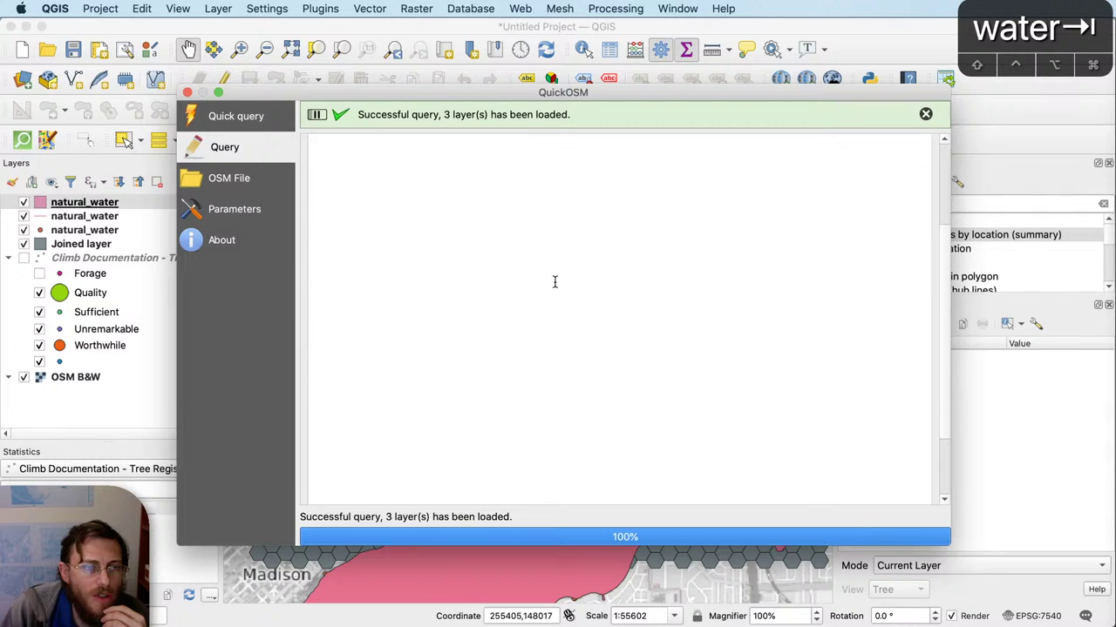
Step: Return to QuickOSM's quick query page, move the dialog off the map and close it
scroll(483, 348, "up", 5)
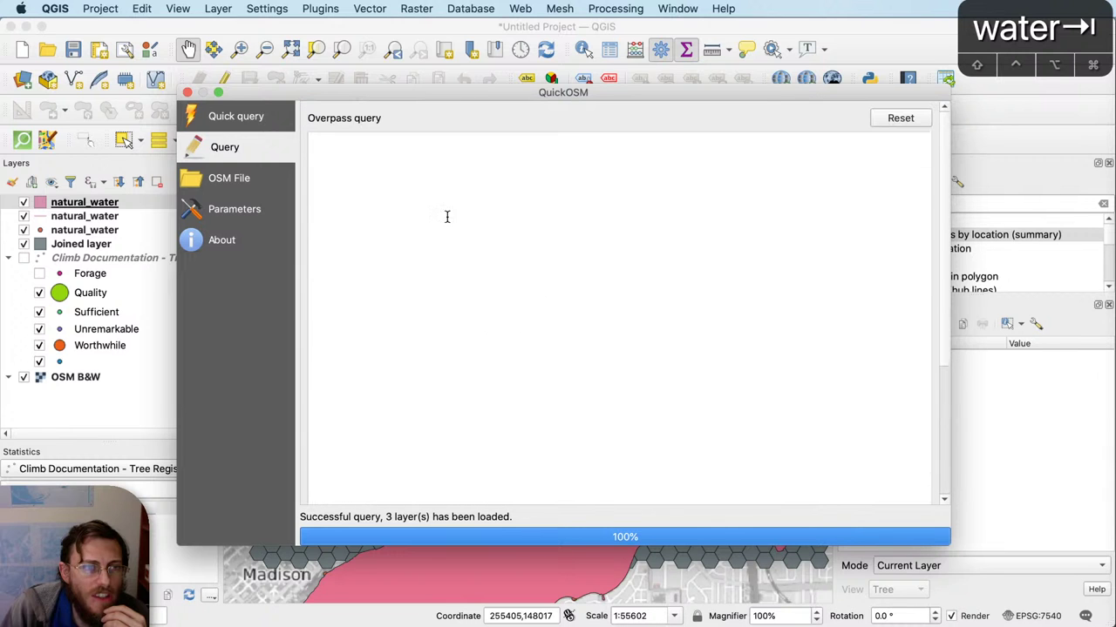
left_click(241, 117)
left_click_drag(560, 94, 1054, 140)
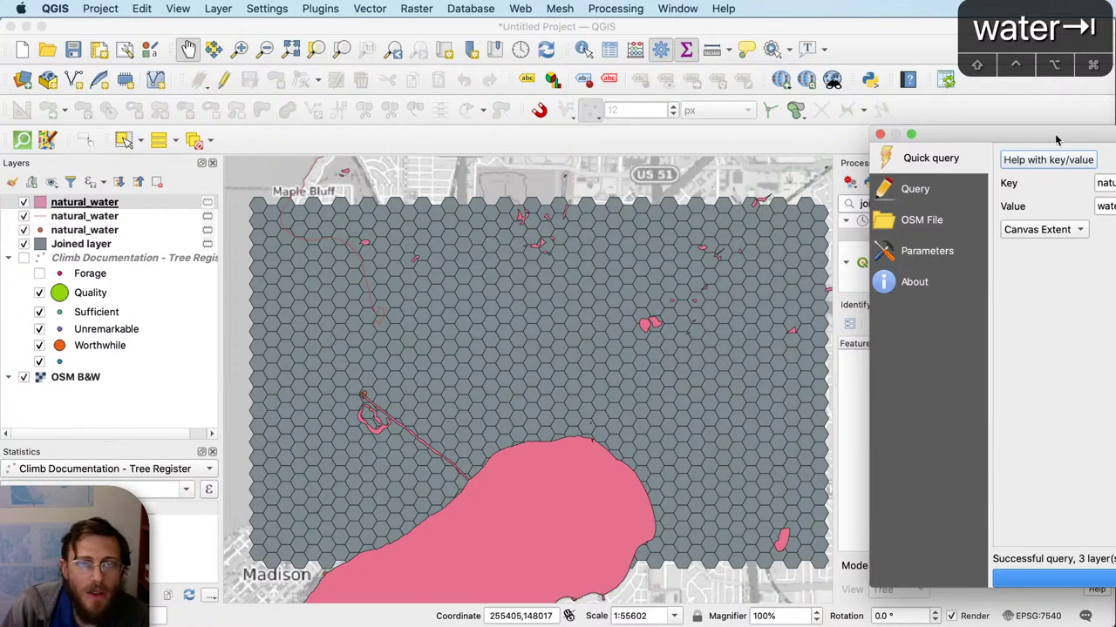
left_click(880, 136)
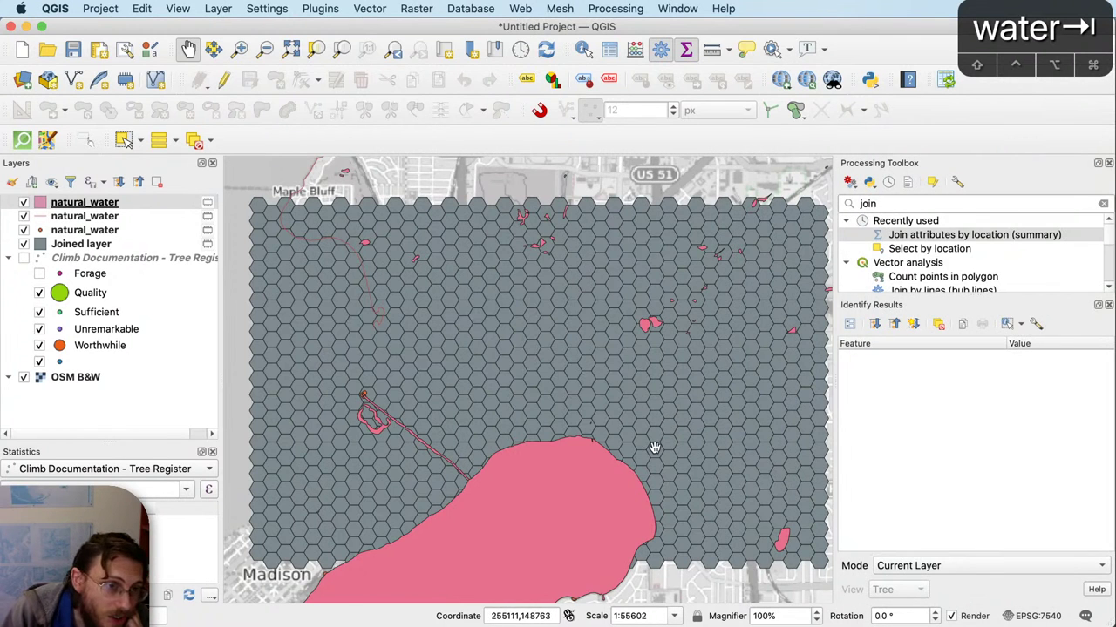
Step: Check the downloaded water polygons around the hexagon grid and hide the OSM B&W basemap
scroll(655, 448, "down", 1)
scroll(544, 501, "up", 1)
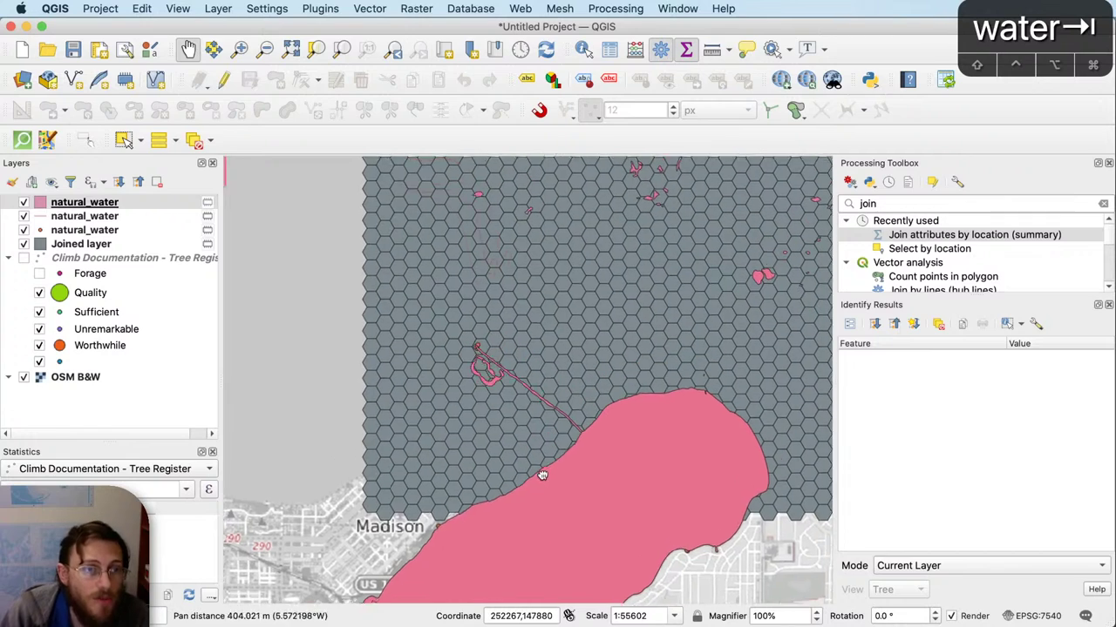
scroll(542, 475, "down", 1)
scroll(301, 247, "down", 1)
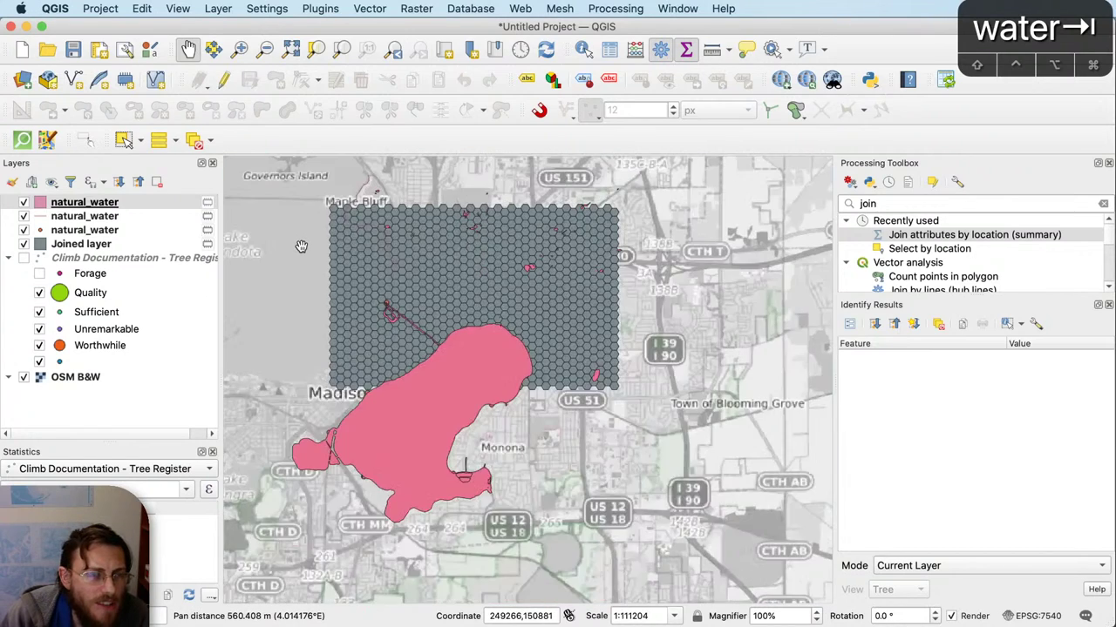
left_click_drag(300, 246, 447, 316)
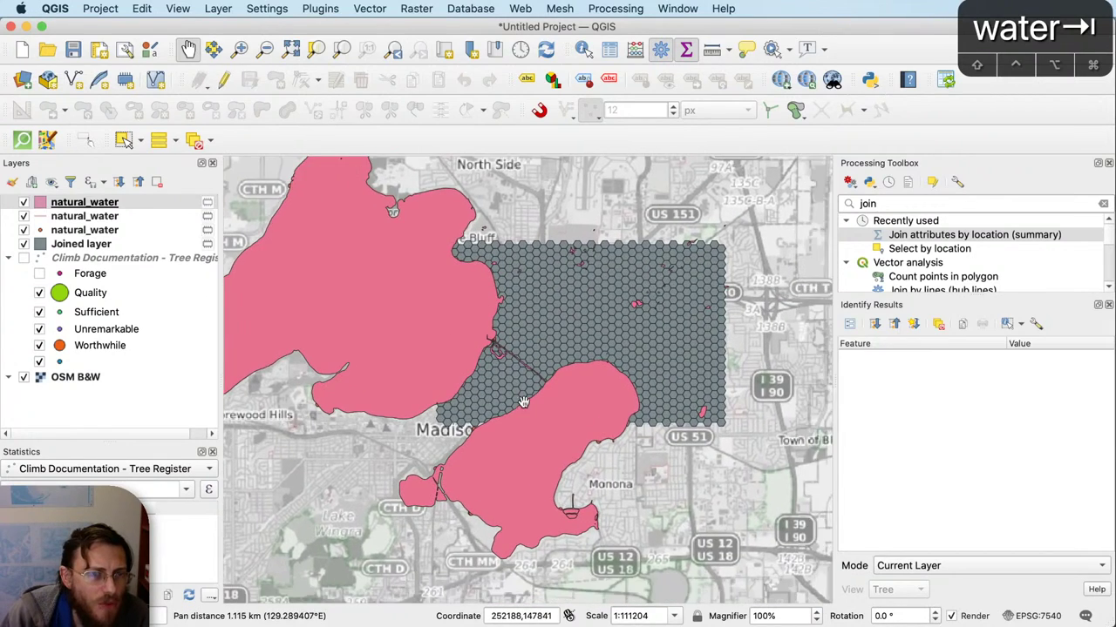
scroll(521, 401, "up", 1)
left_click(23, 377)
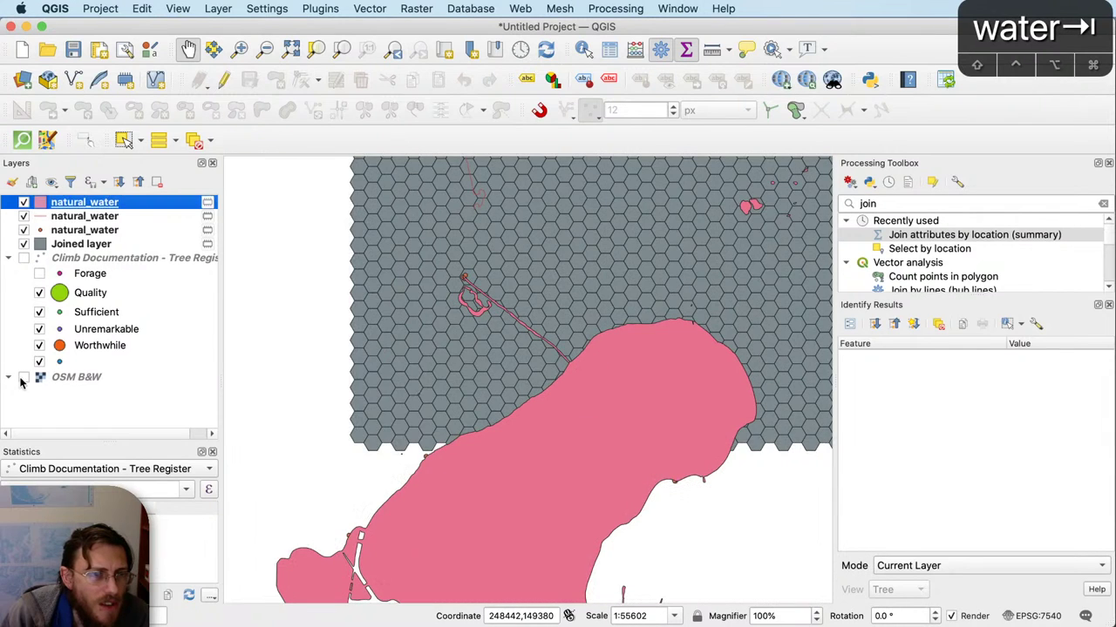
Step: Inspect the lake edges against the hexagons and hide the line and point natural_water layers
left_click_drag(587, 298, 525, 362)
scroll(525, 362, "down", 1)
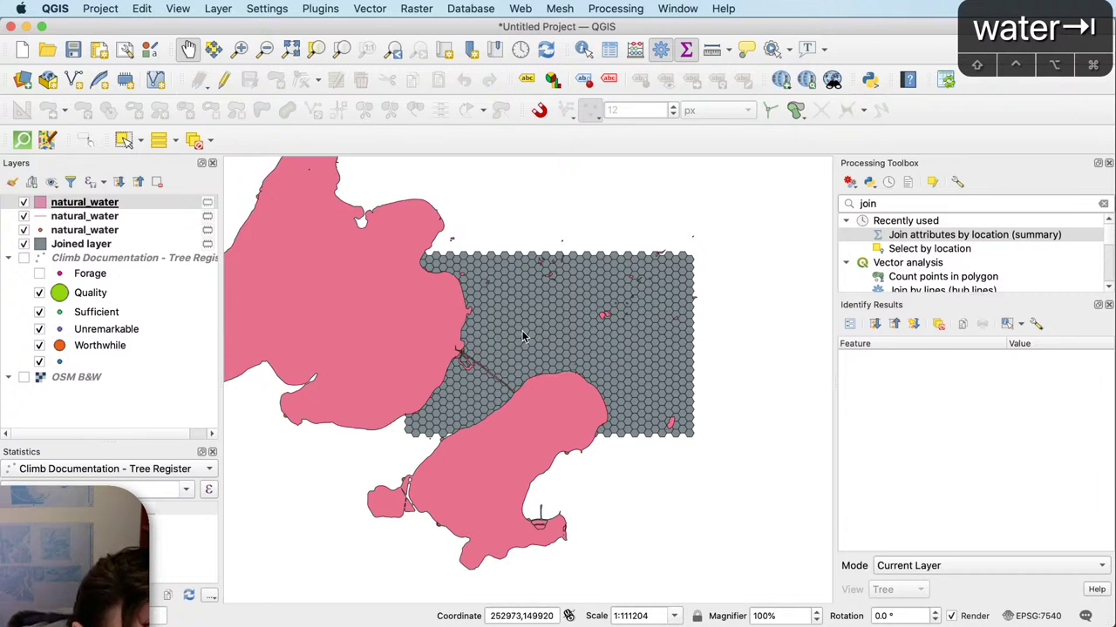
scroll(521, 401, "up", 1)
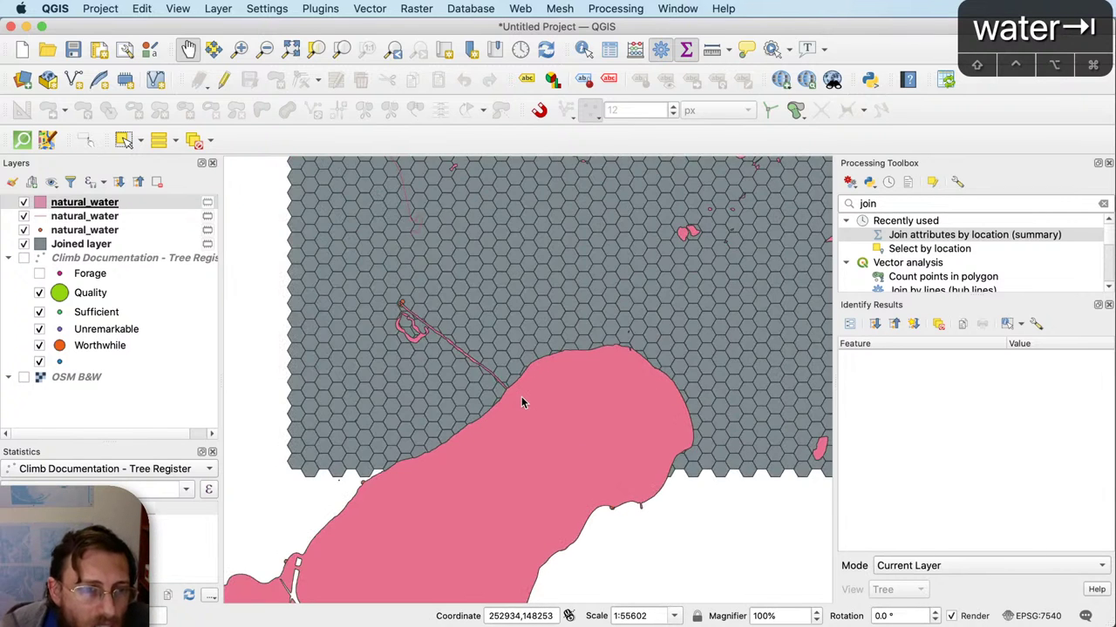
left_click_drag(531, 398, 550, 415)
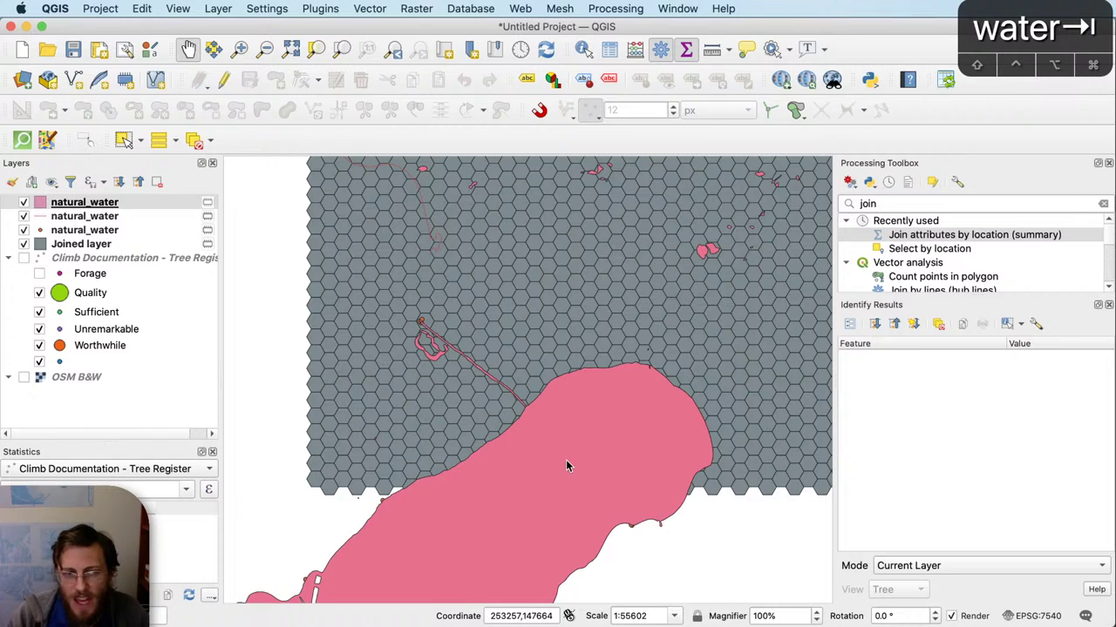
scroll(654, 388, "up", 1)
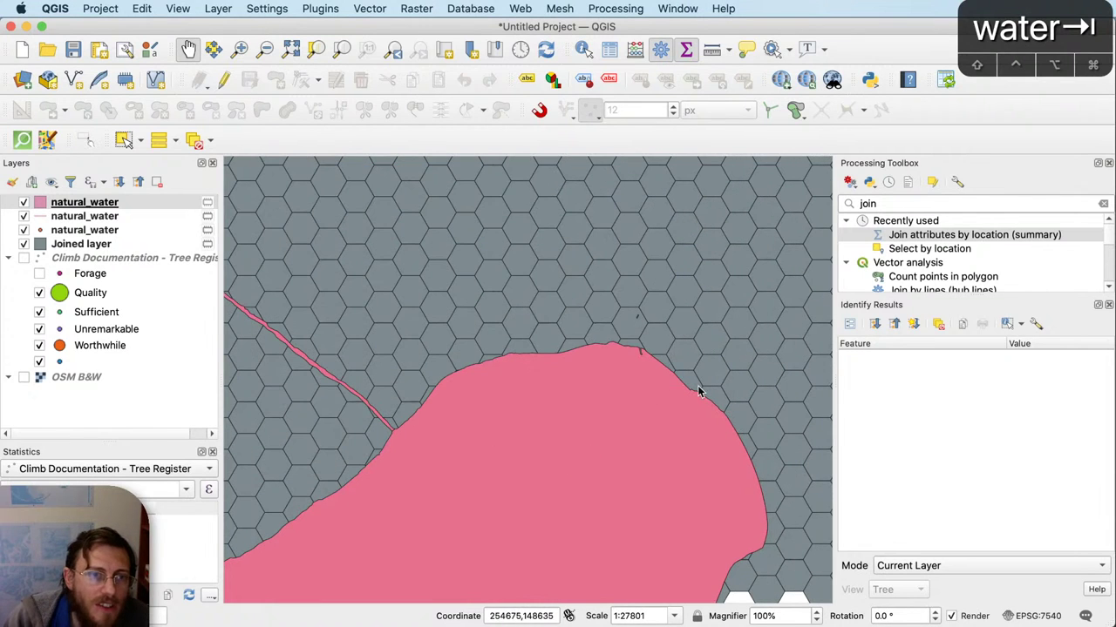
left_click(35, 217)
left_click(24, 231)
left_click(24, 217)
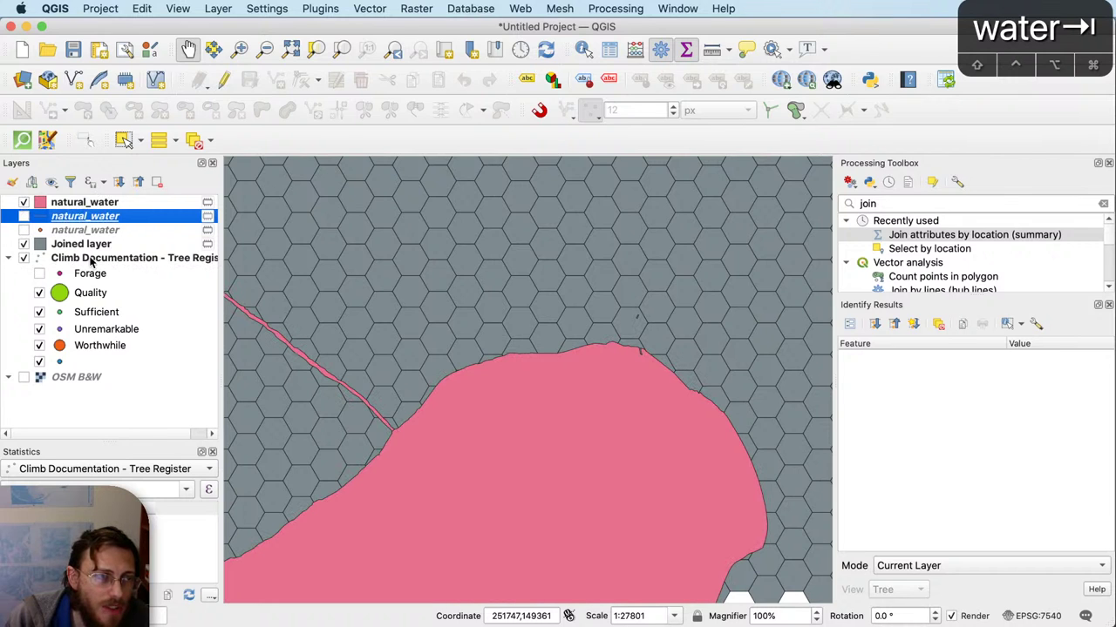
Step: Move the natural_water polygon layer beneath the climb points and briefly hide Joined layer to compare points with water
mouse_move(91, 259)
left_mouse_down()
mouse_move(87, 197)
mouse_move(87, 253)
left_mouse_up()
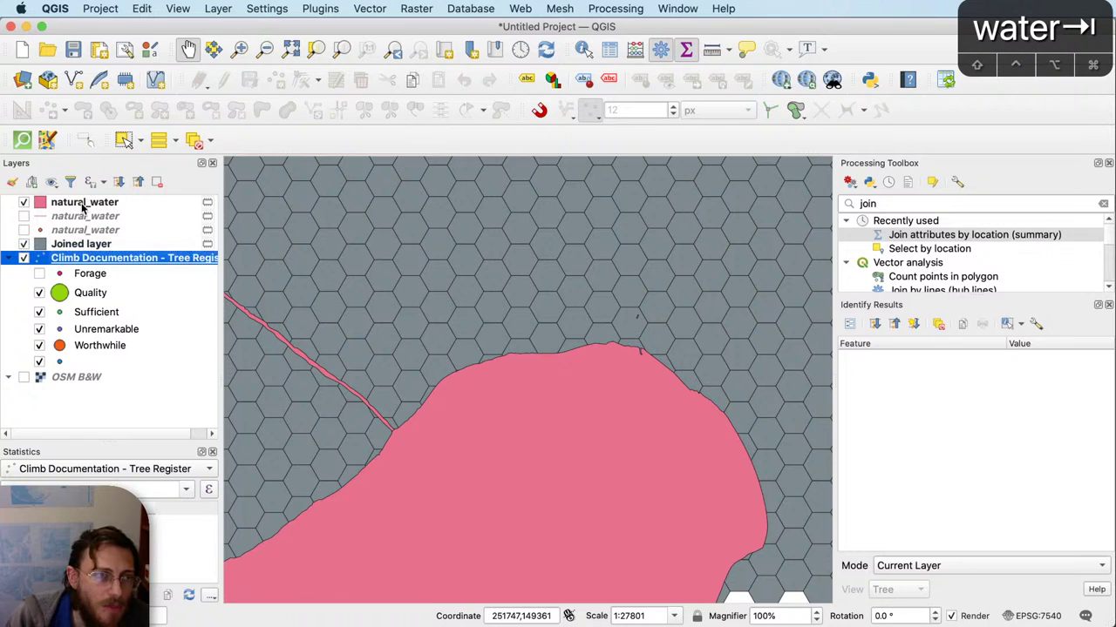
left_click_drag(86, 204, 70, 377)
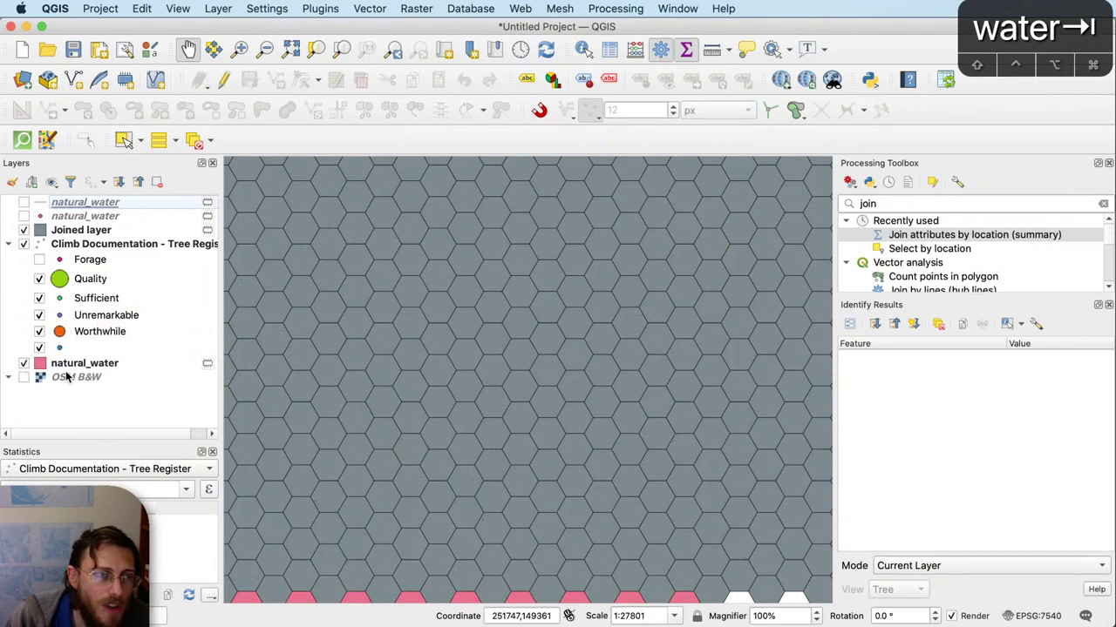
left_click(24, 230)
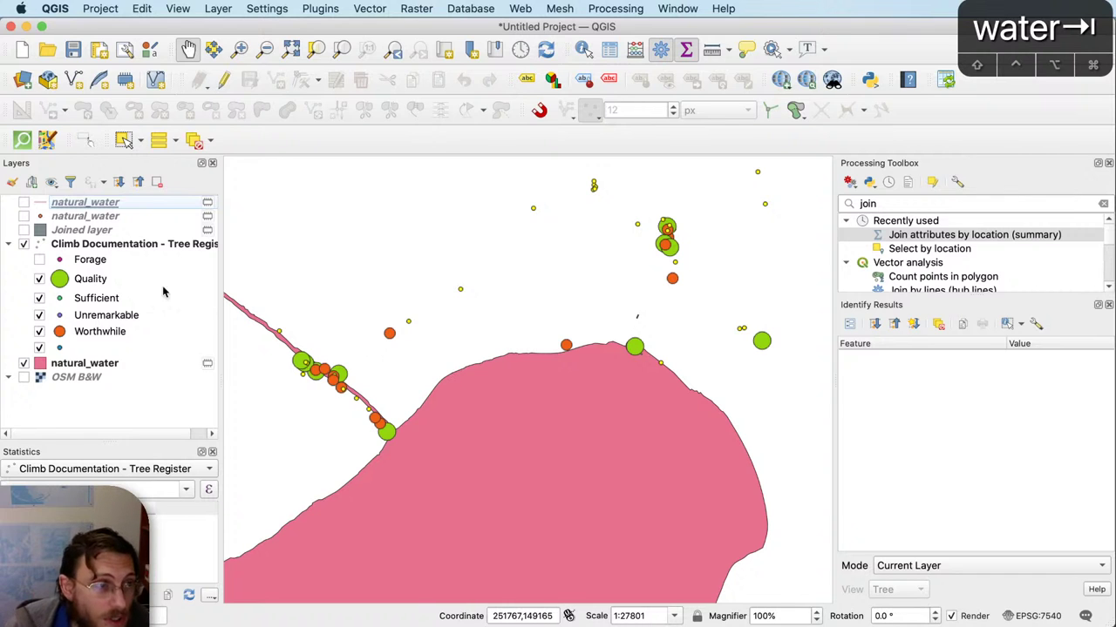
left_click(23, 244)
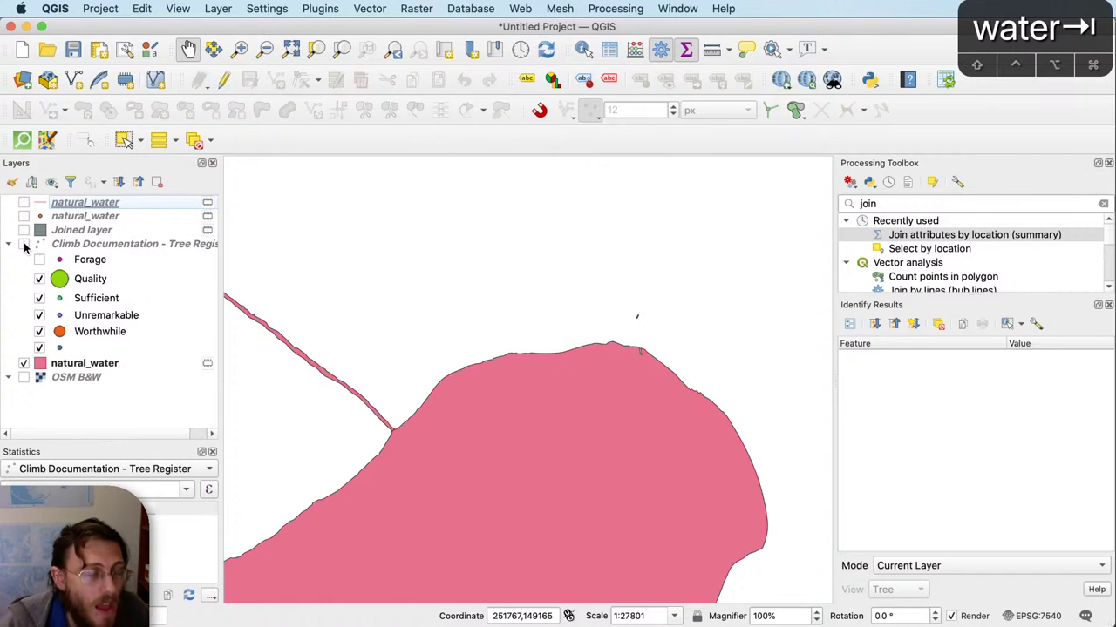
left_click(23, 230)
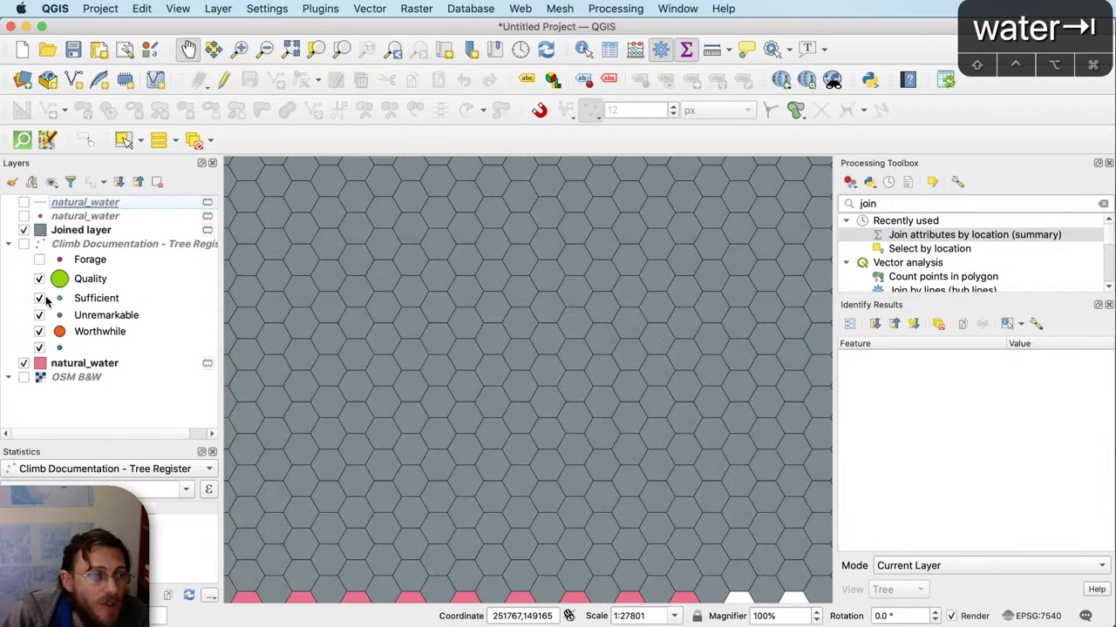
Step: Collapse the Climb Documentation legend, move the natural_water polygon layer directly above Joined layer and hide it
left_click(10, 245)
left_click_drag(97, 260, 110, 225)
right_click(83, 232)
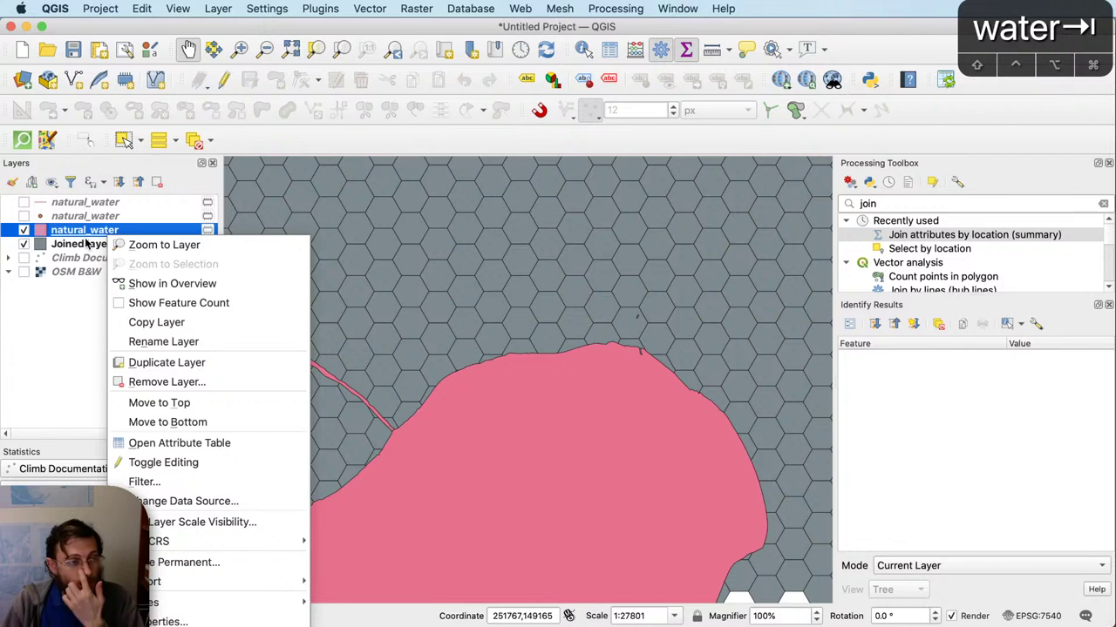
key("Escape")
left_click(23, 231)
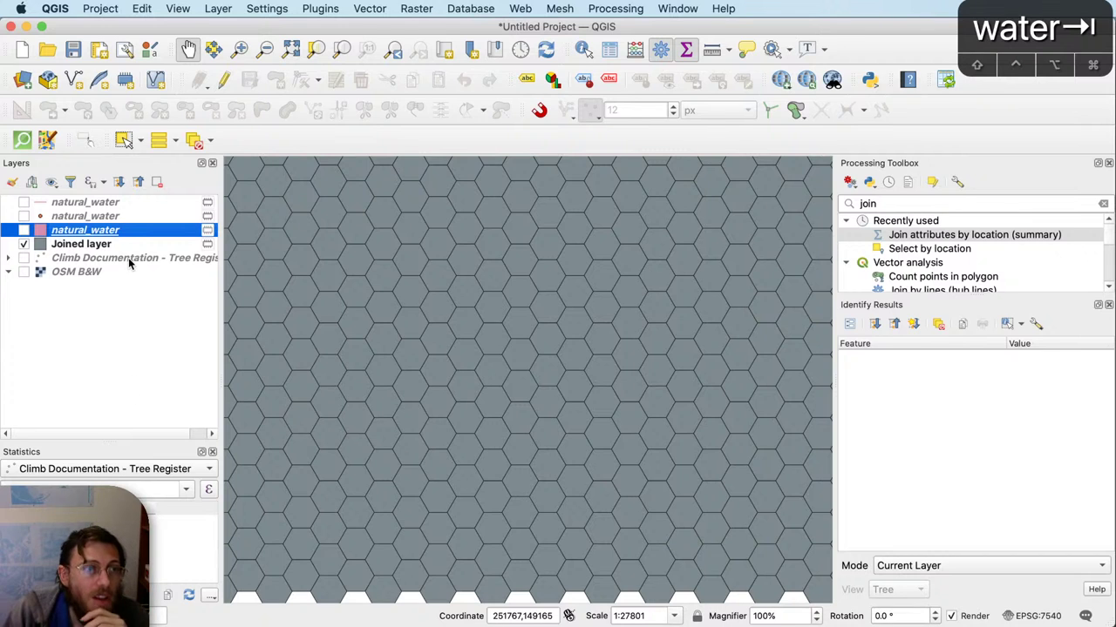
Step: Open the Joined layer's symbology properties and switch its renderer from Single symbol to Graduated
left_click(87, 244)
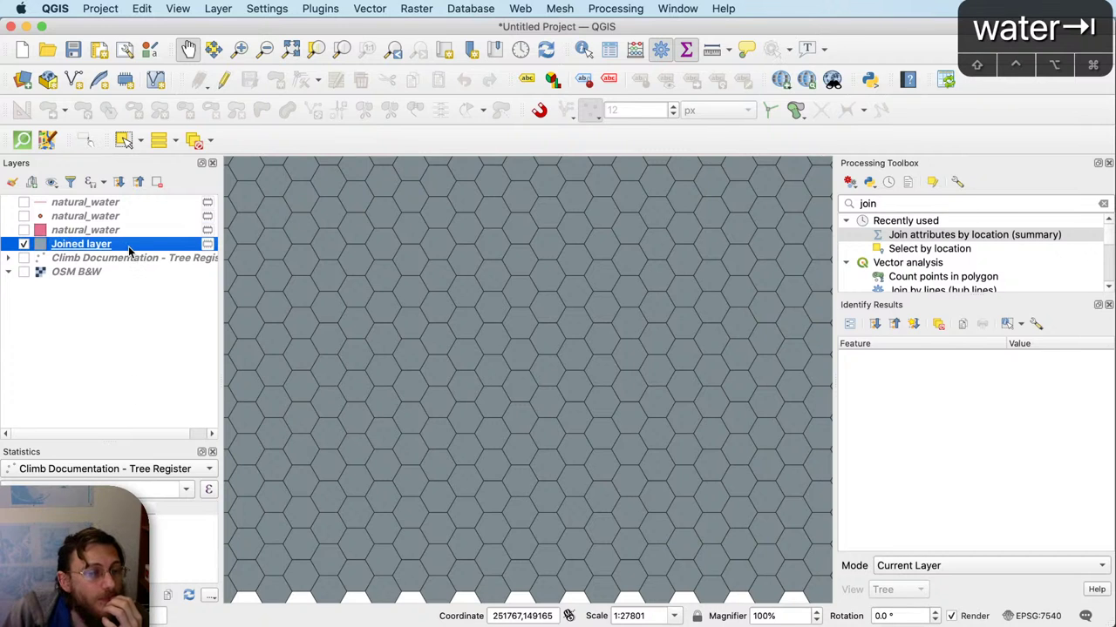
right_click(129, 250)
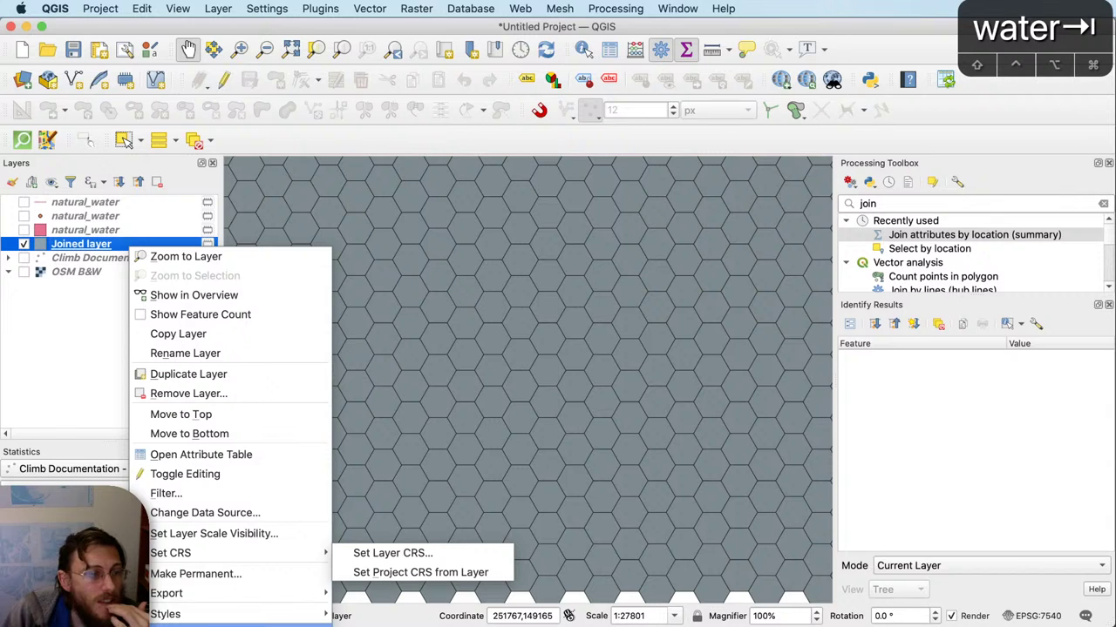
left_click(607, 324)
scroll(601, 349, "down", 2)
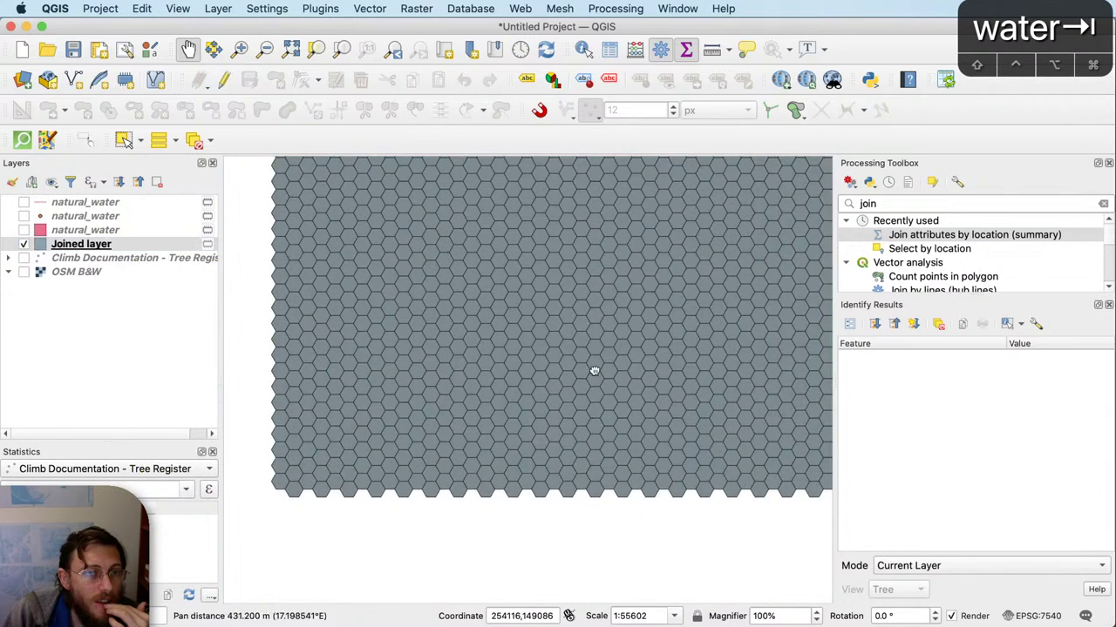
right_click(121, 248)
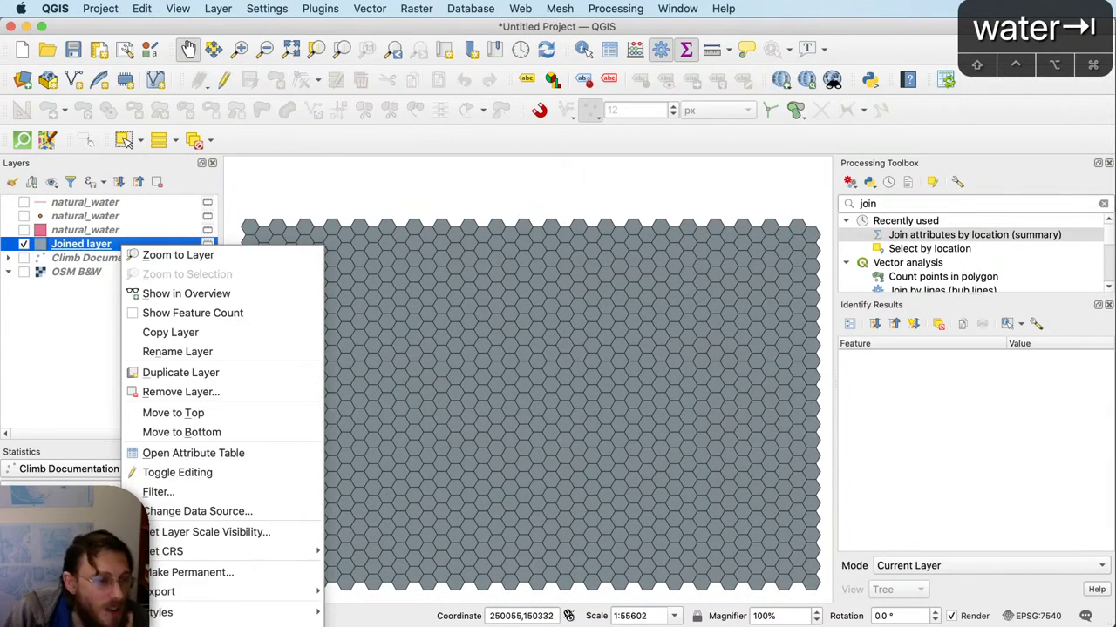
left_click(175, 624)
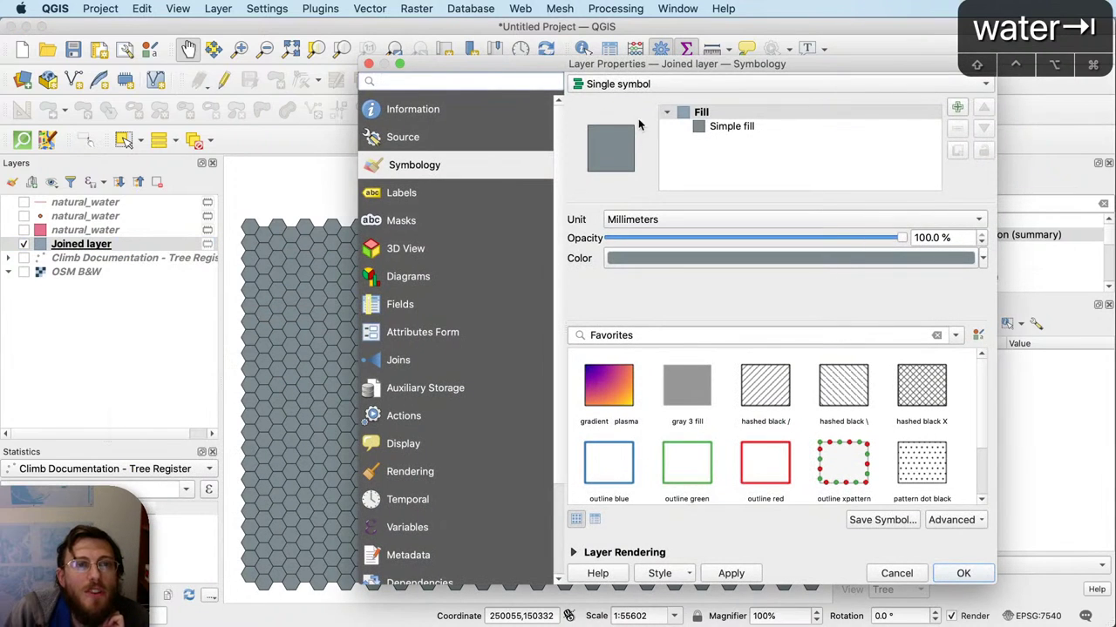
left_click(640, 86)
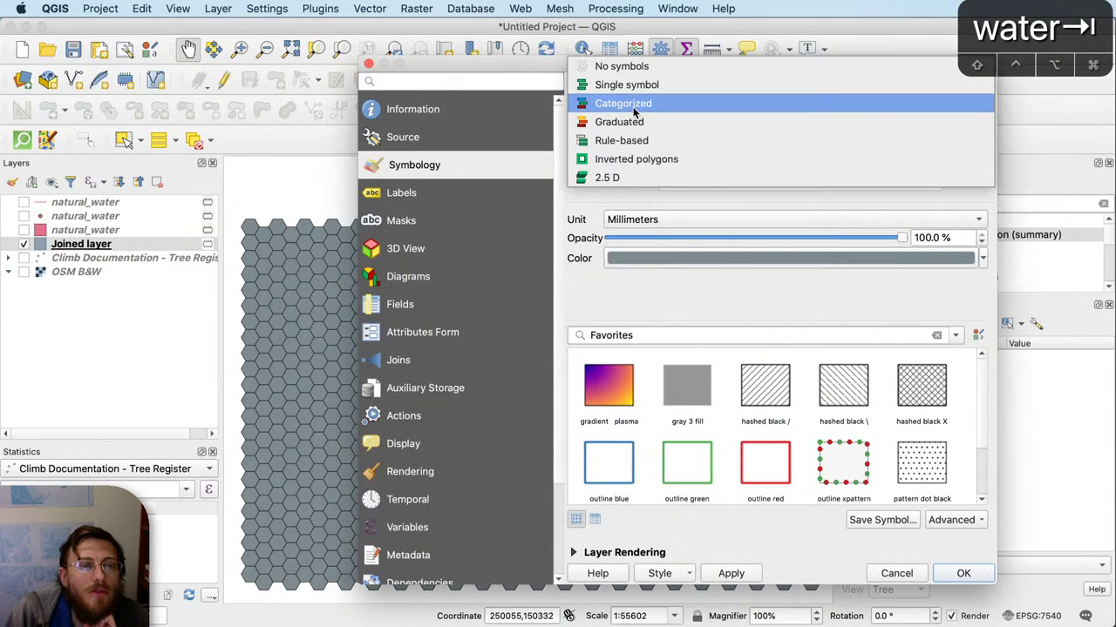
left_click(633, 108)
left_click(894, 83)
left_click(898, 99)
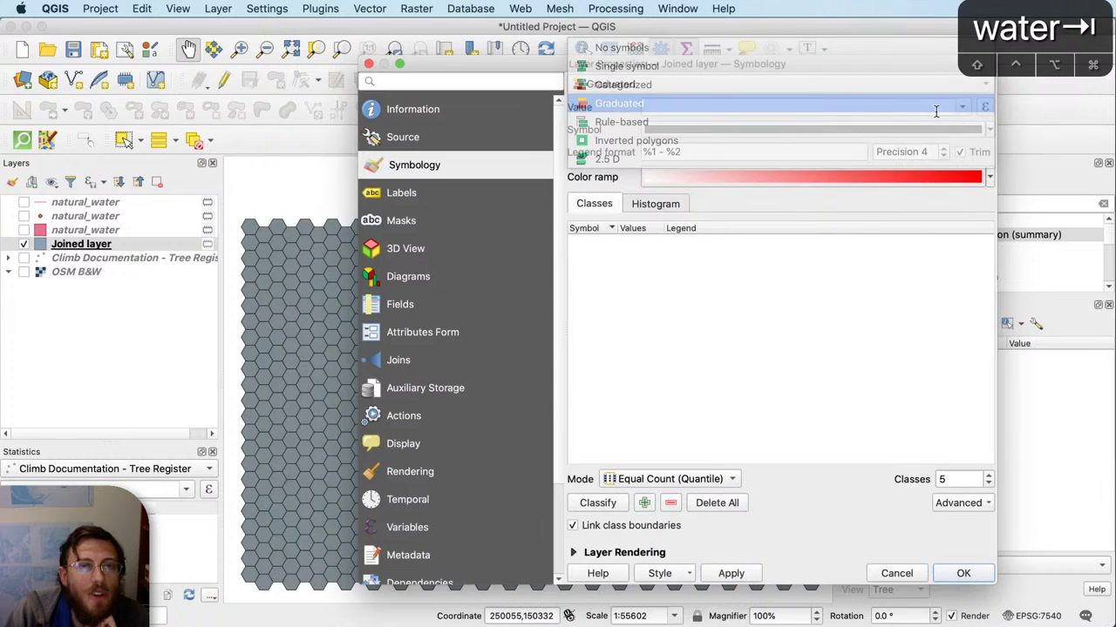
Step: Classify Joined layer by the Unremarkable field in Equal Interval mode with five classes, and apply it to the map
left_click(960, 108)
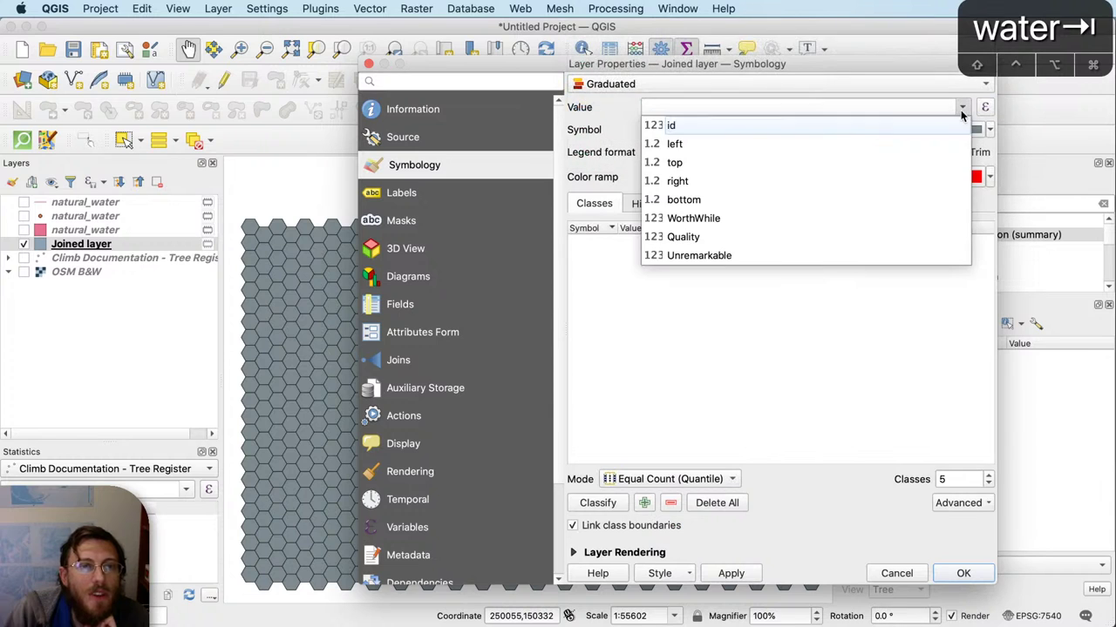
left_click(714, 254)
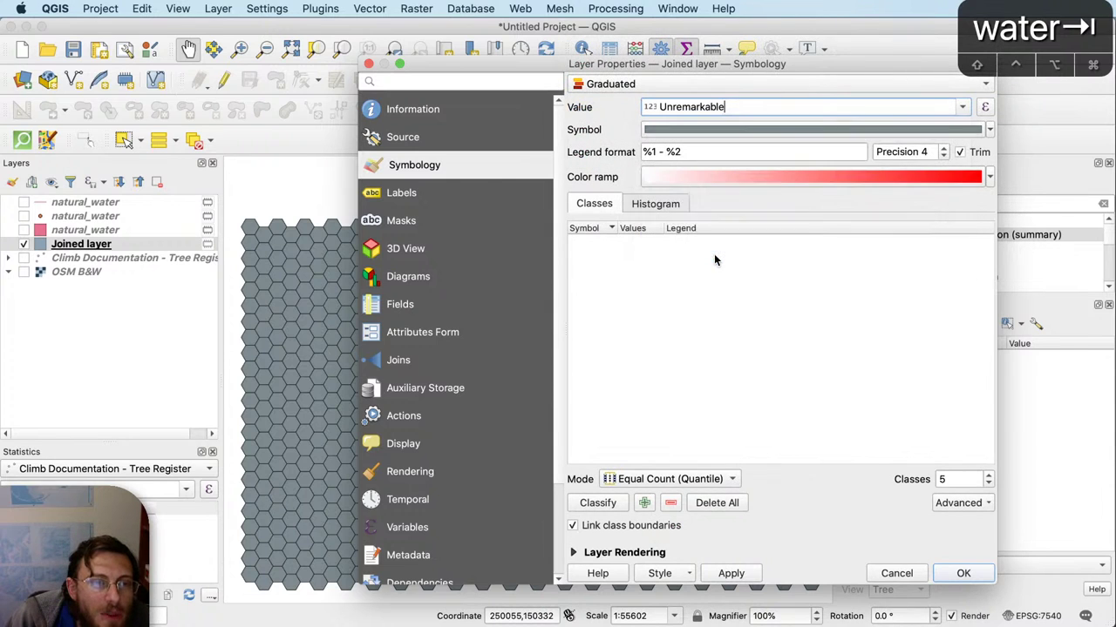
left_click(599, 504)
left_click(649, 482)
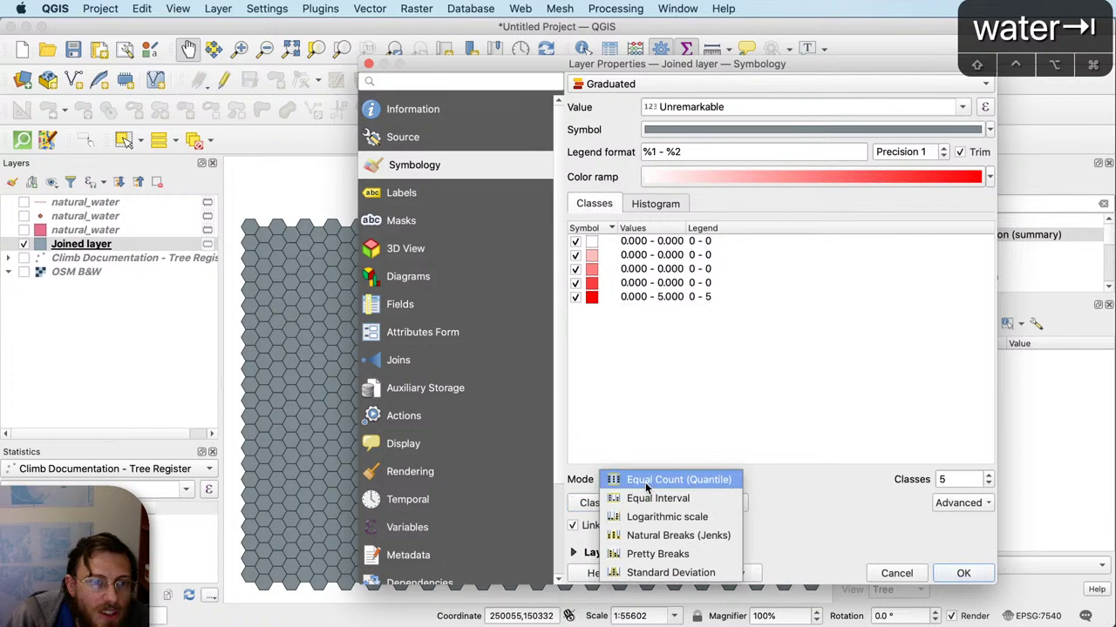
left_click(655, 498)
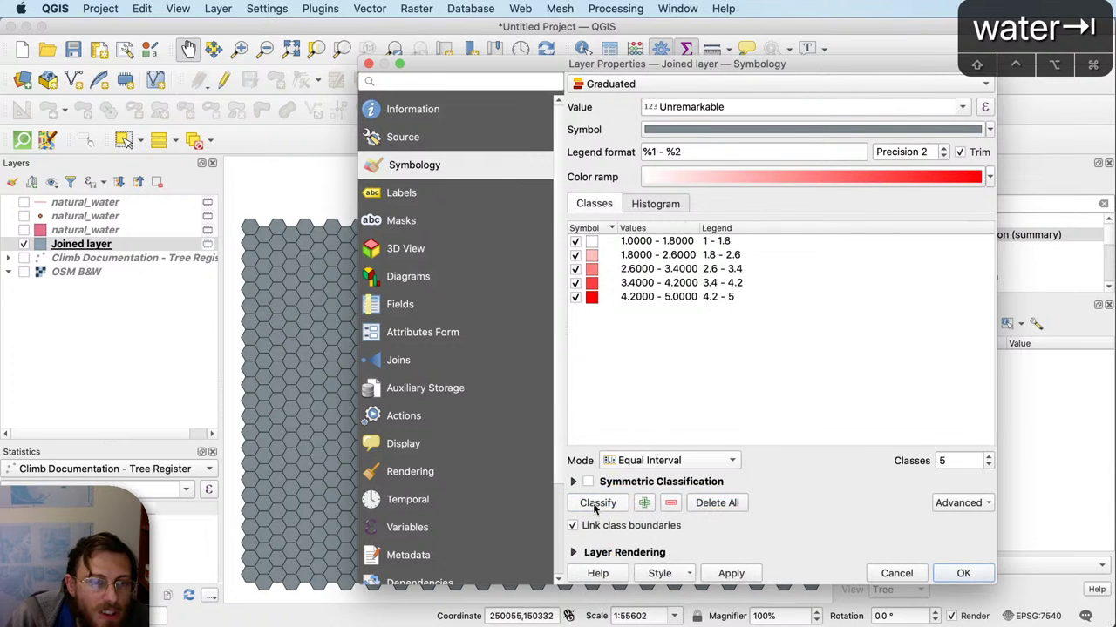
left_click(754, 572)
mouse_move(564, 67)
left_mouse_down()
mouse_move(816, 53)
mouse_move(1059, 81)
mouse_move(1002, 81)
left_mouse_up()
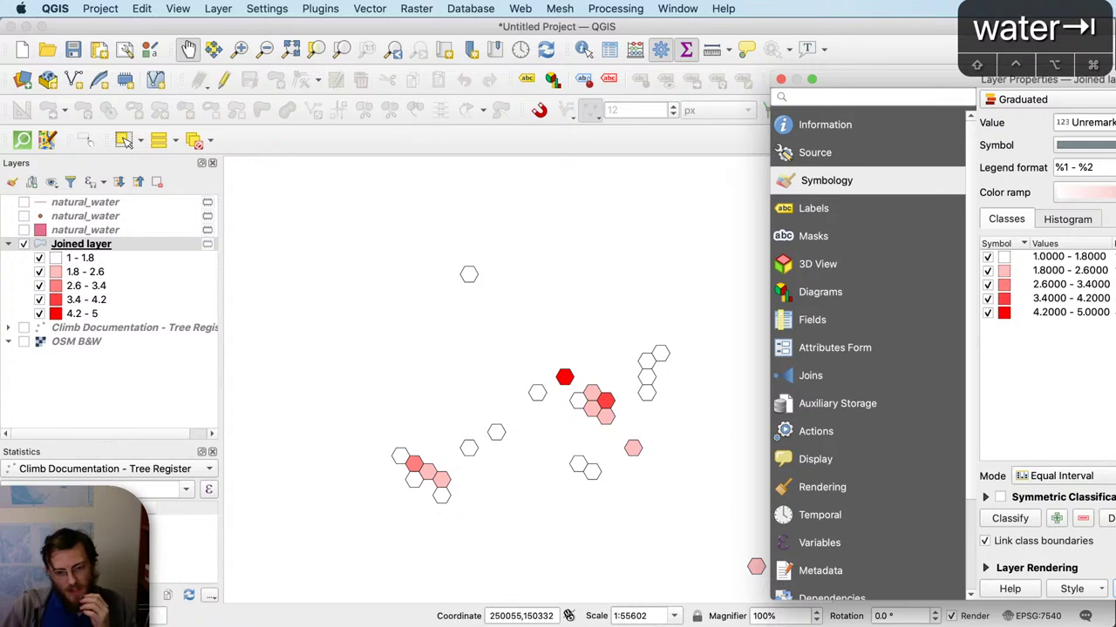
key("super+Tab")
key("v")
Step: Reduce Joined layer's graduated classification to three classes and set the first class's upper value to 2
scroll(684, 392, "up", 5)
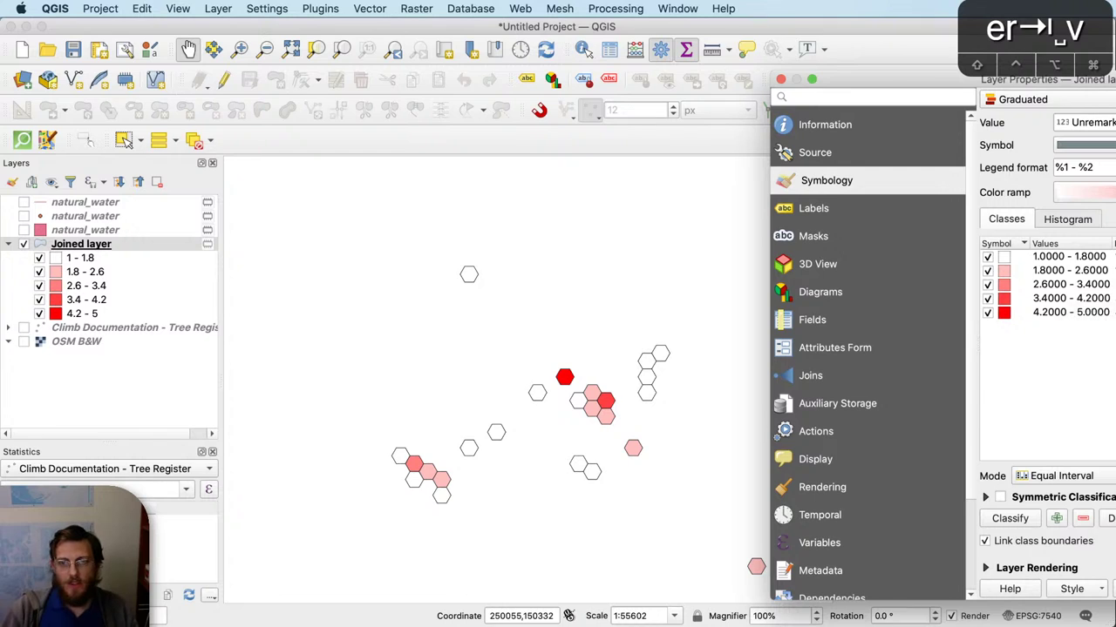
left_click(1086, 258)
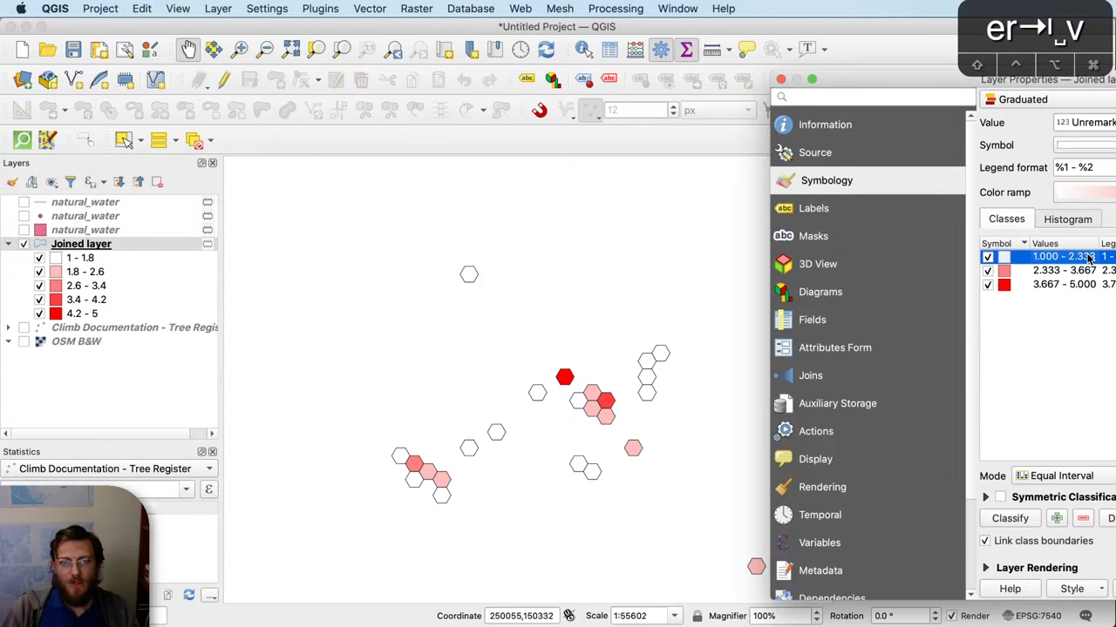
double_click(1086, 258)
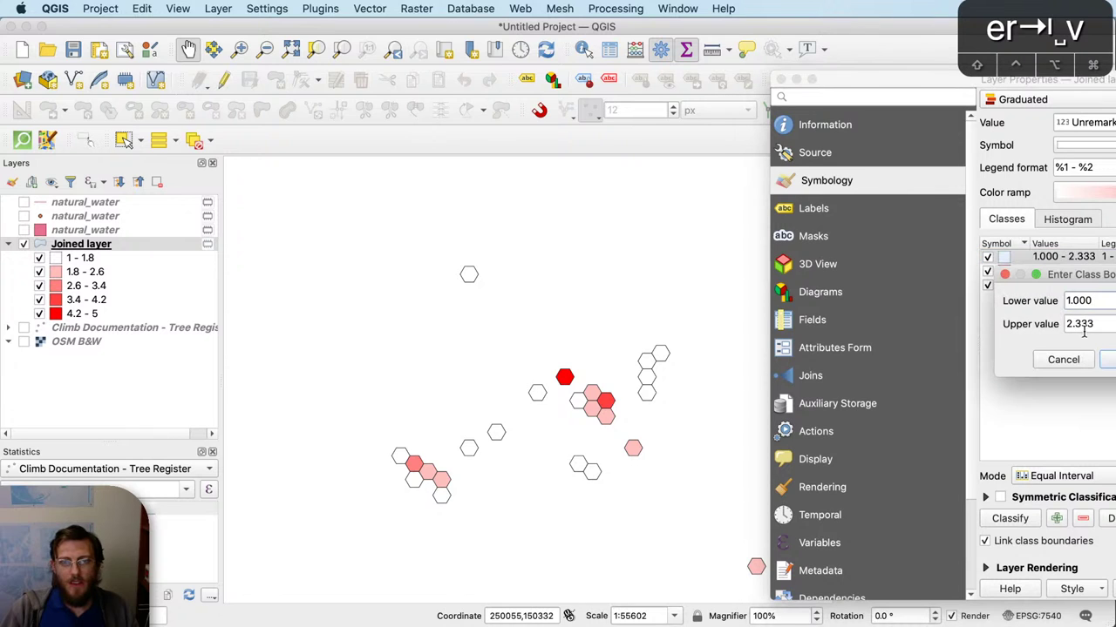
left_click_drag(1112, 324, 919, 318)
type("2")
key("Tab")
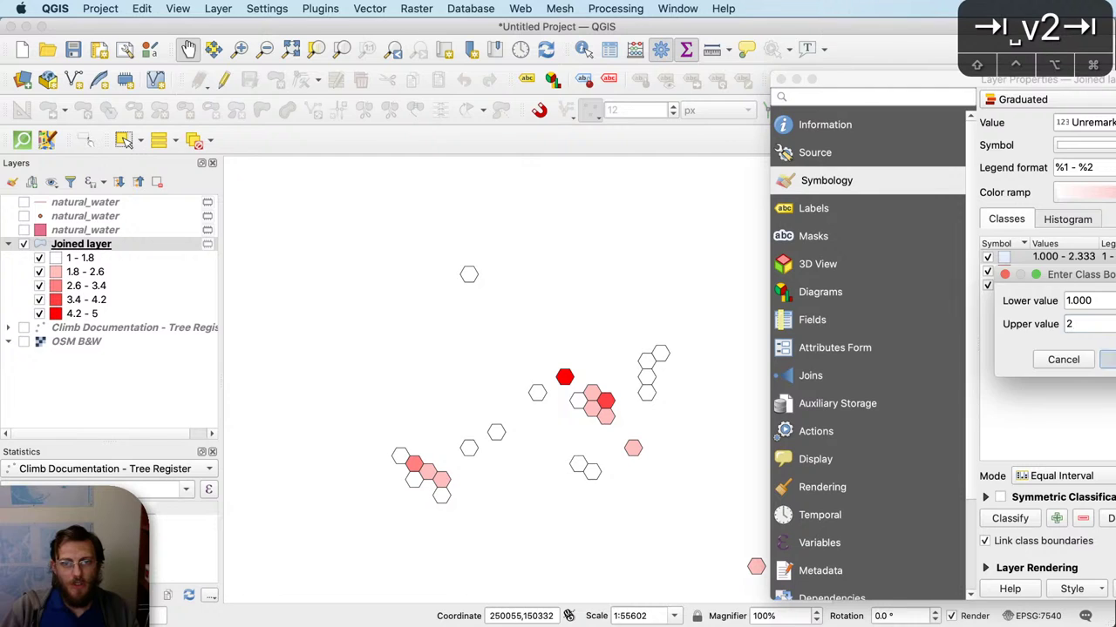
left_click(1109, 359)
Step: Set the upper value of the middle class to 4
left_click(1037, 272)
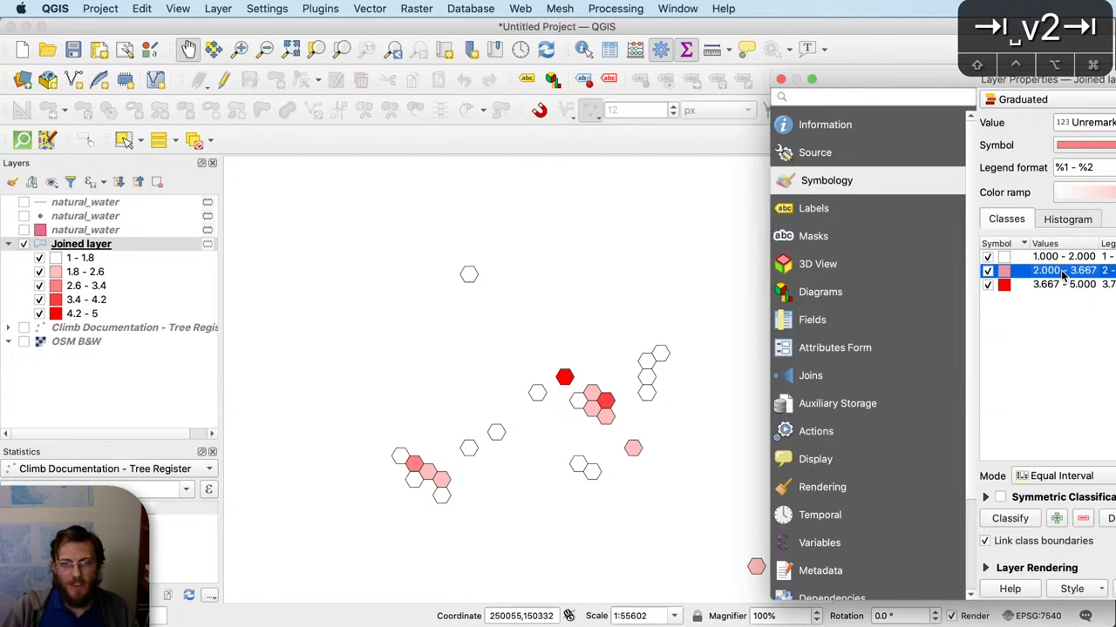
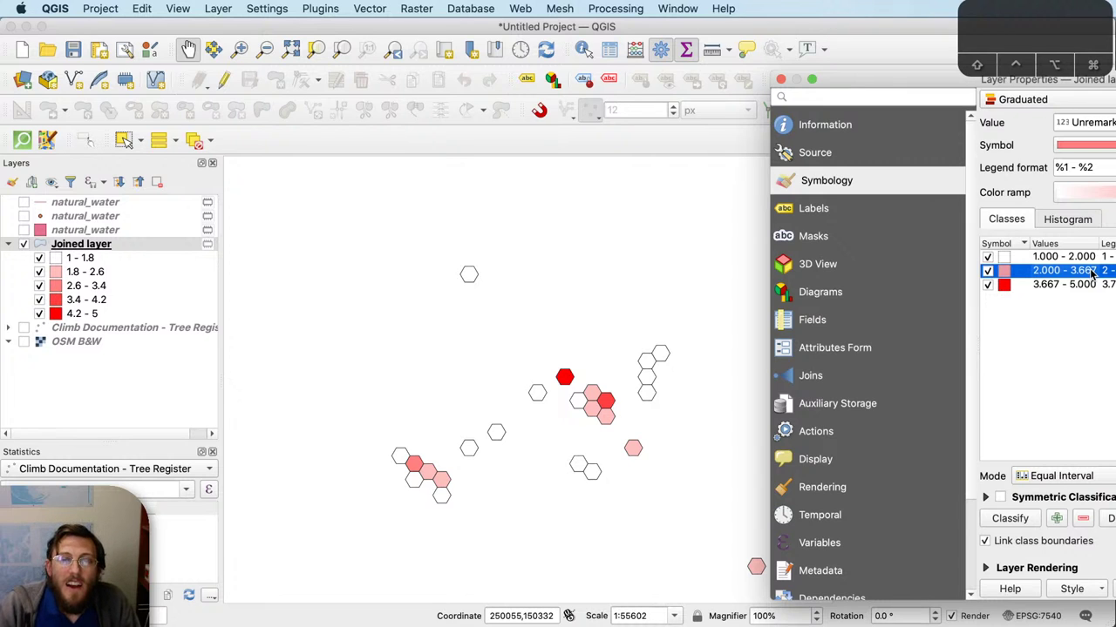
double_click(1092, 274)
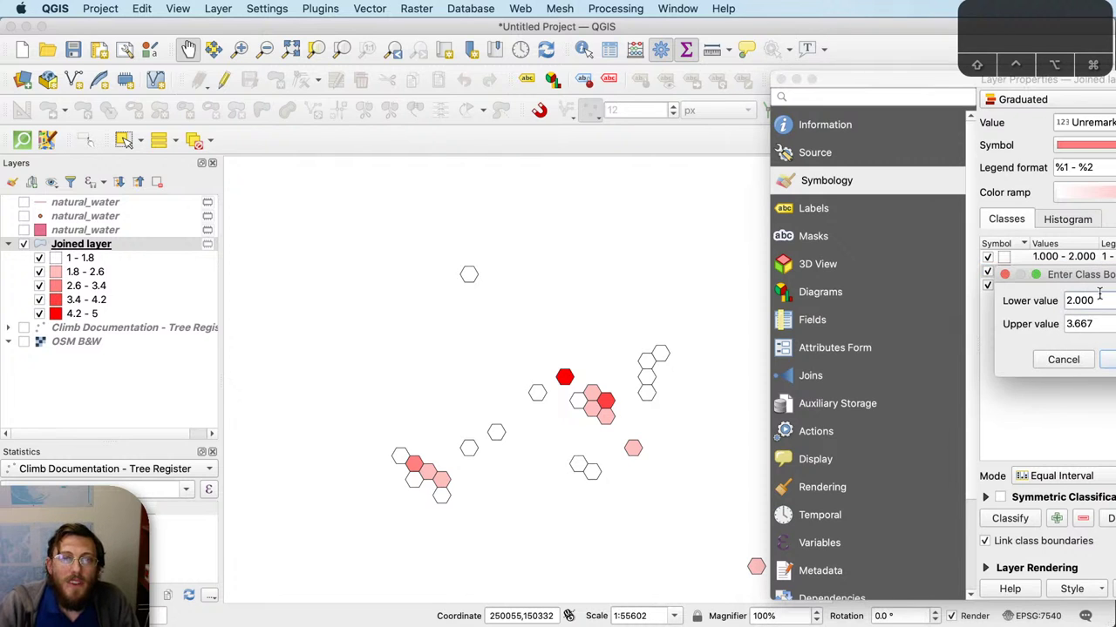
left_click(1070, 357)
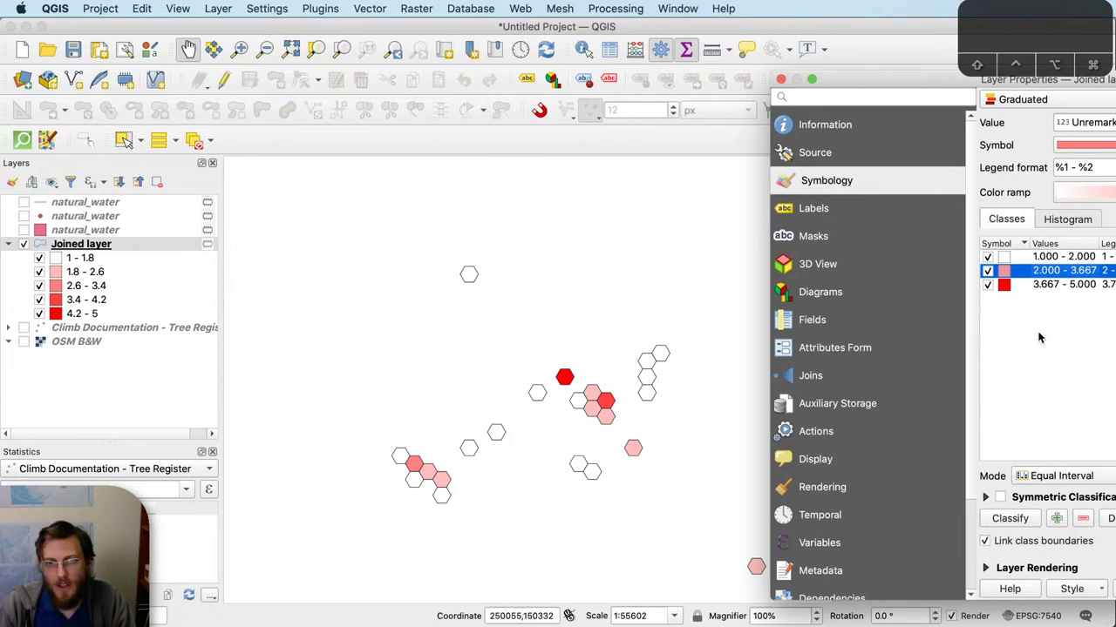
double_click(1085, 275)
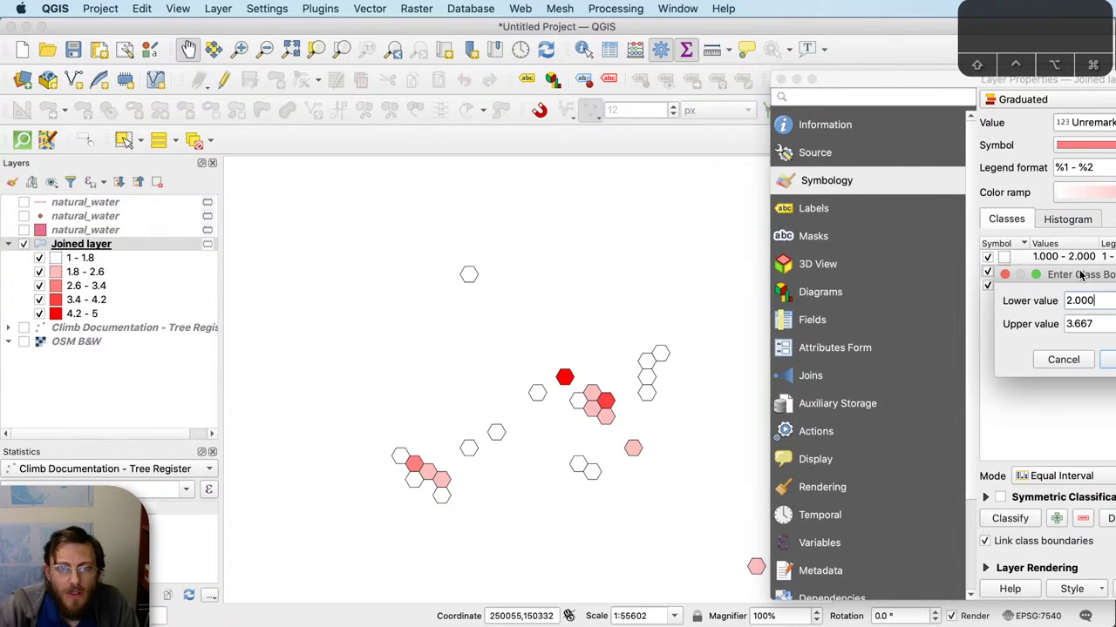
double_click(1105, 323)
type("4")
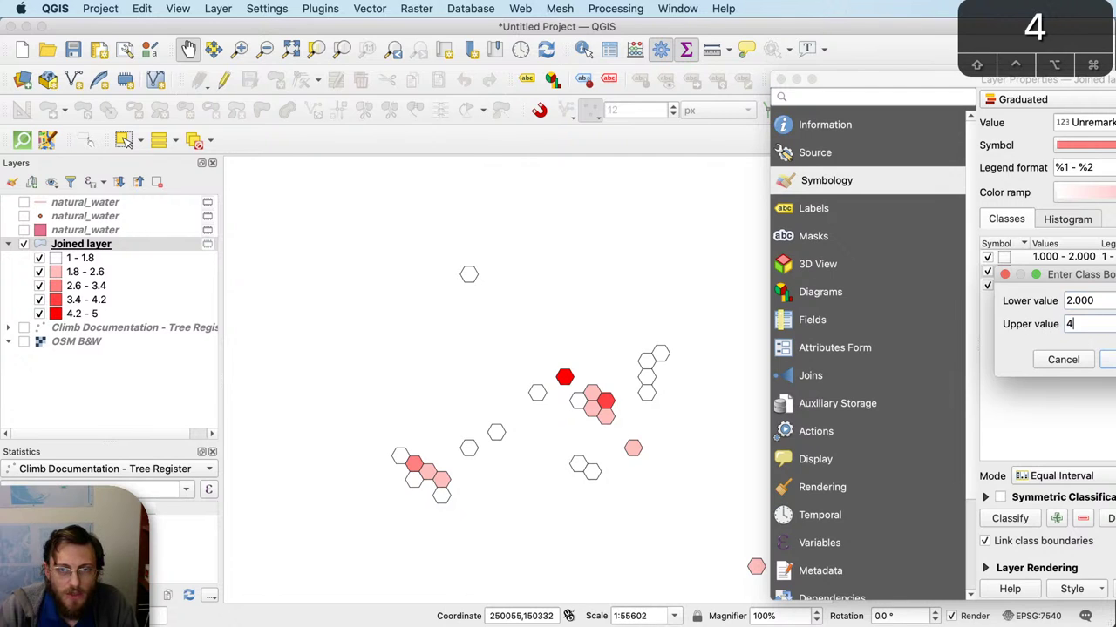
key("Tab")
left_click(1107, 359)
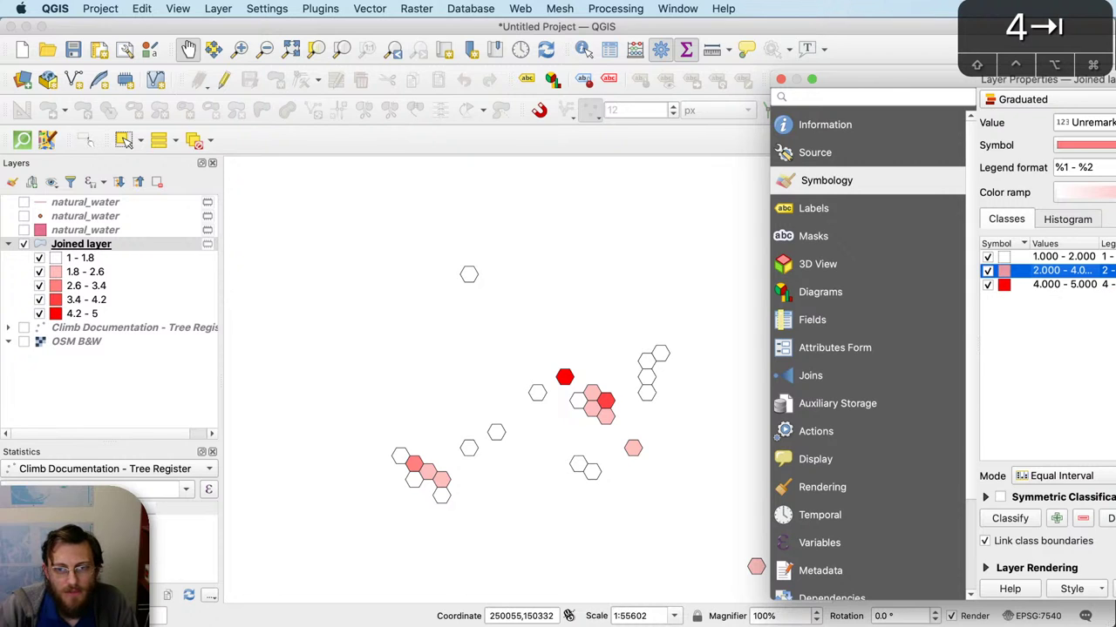
Step: Raise the first class's upper value to 2.5 and widen the class values column
double_click(1081, 256)
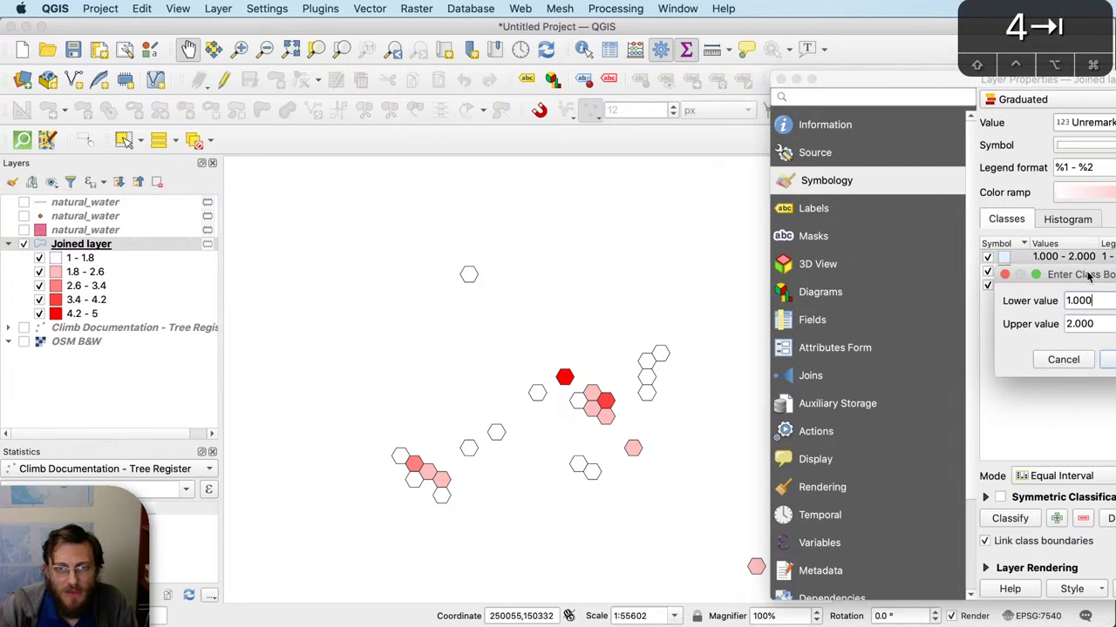
type("2.5")
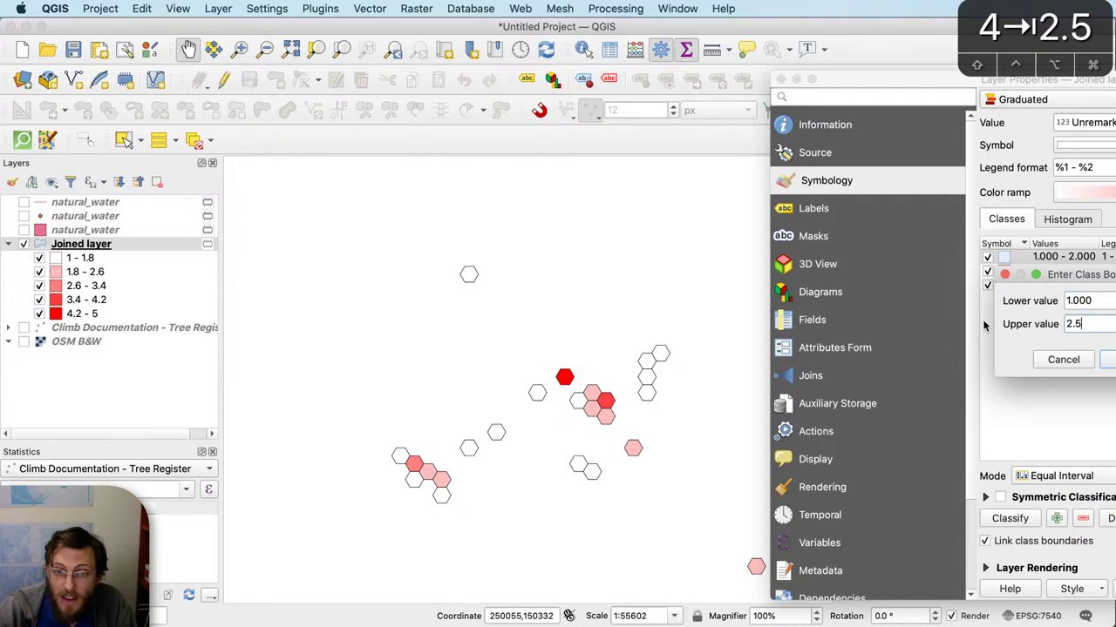
key("Return")
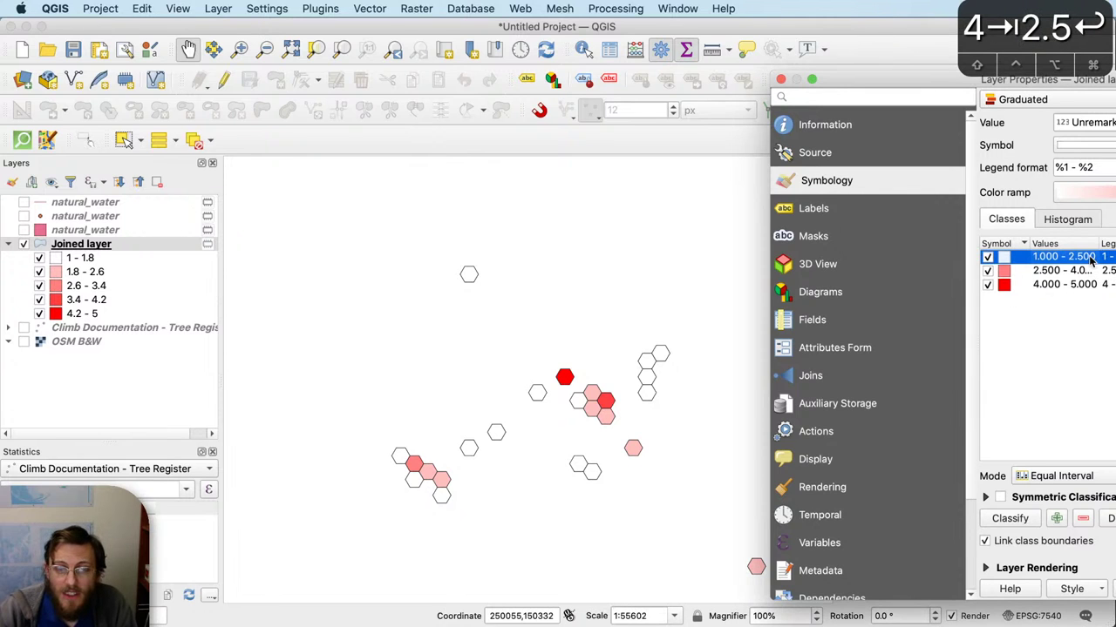
left_click_drag(1103, 244, 1114, 244)
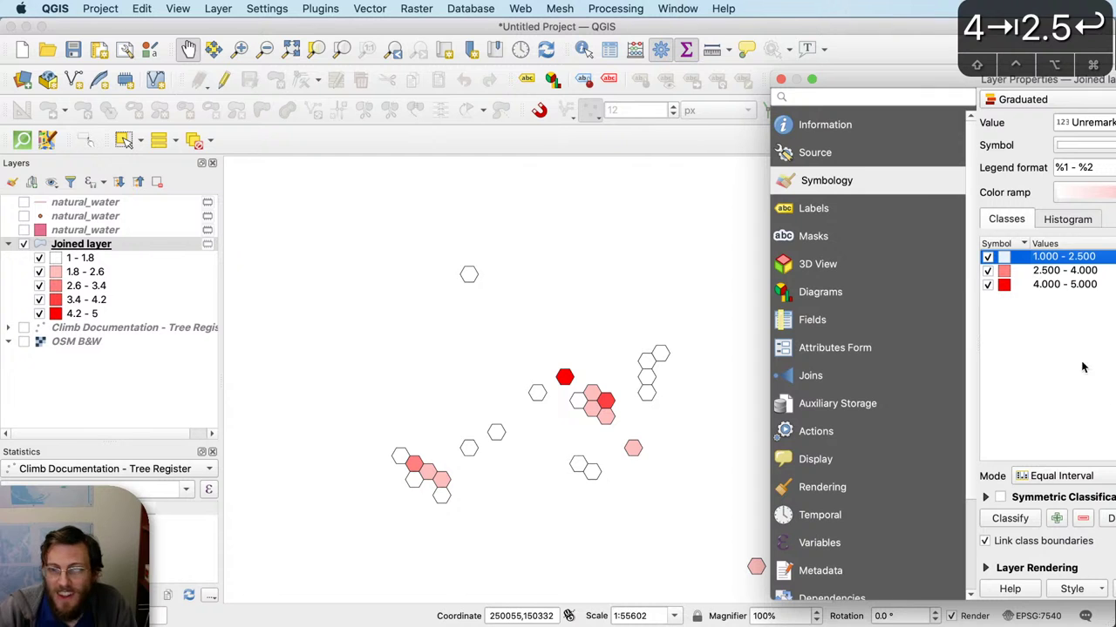
Step: Set the highest class's lower value to 4.5 and apply the class bounds to the map
double_click(1055, 286)
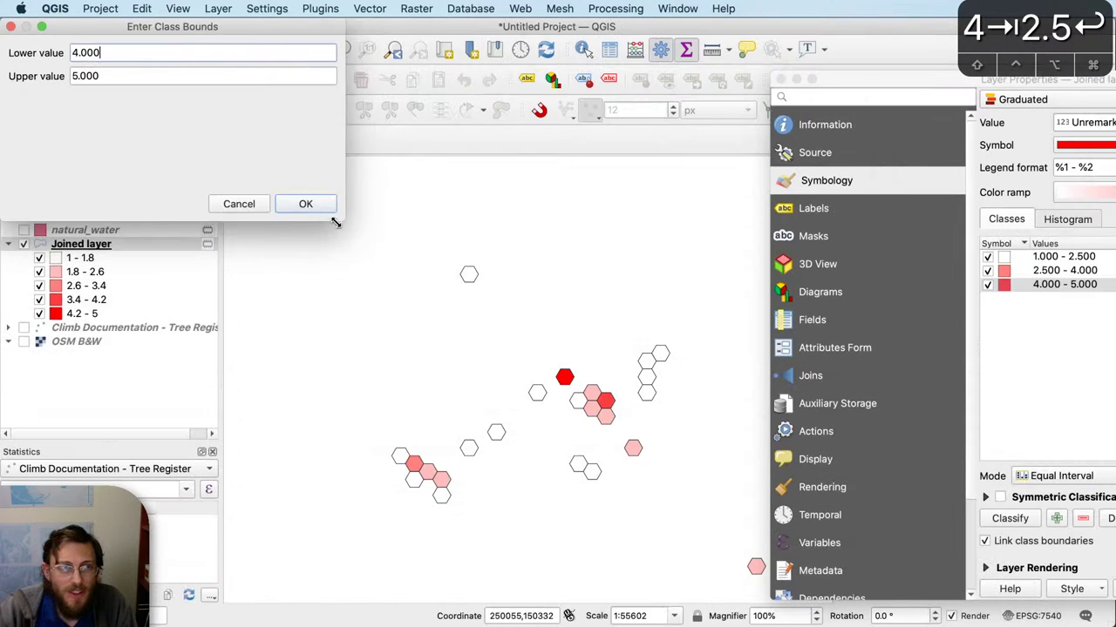
left_click_drag(337, 78, 188, 78)
left_click_drag(185, 28, 823, 282)
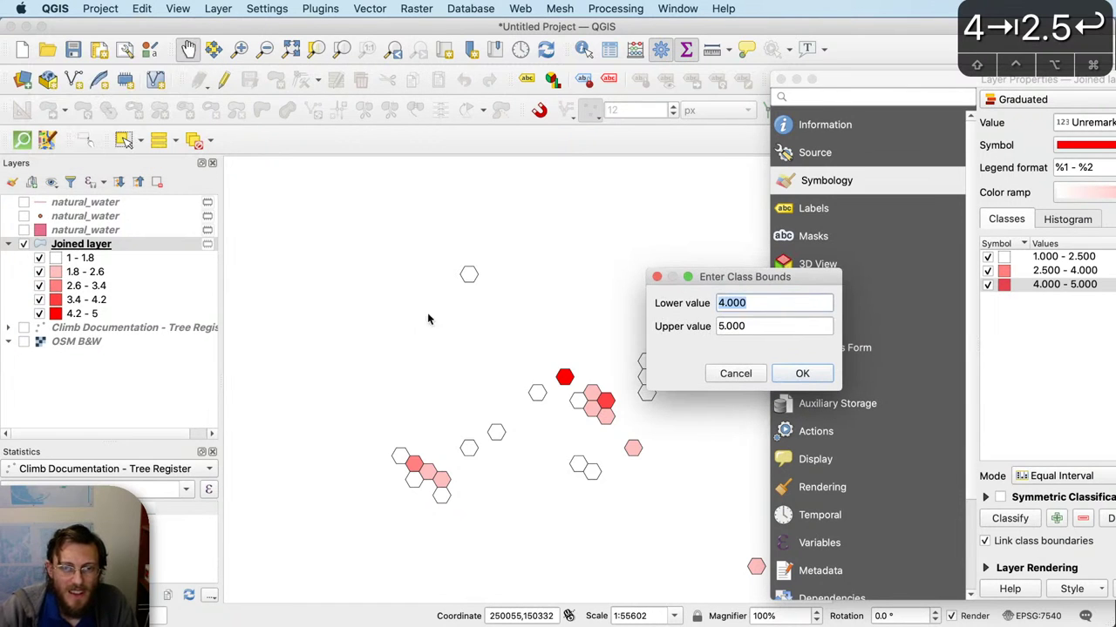
type("4.5")
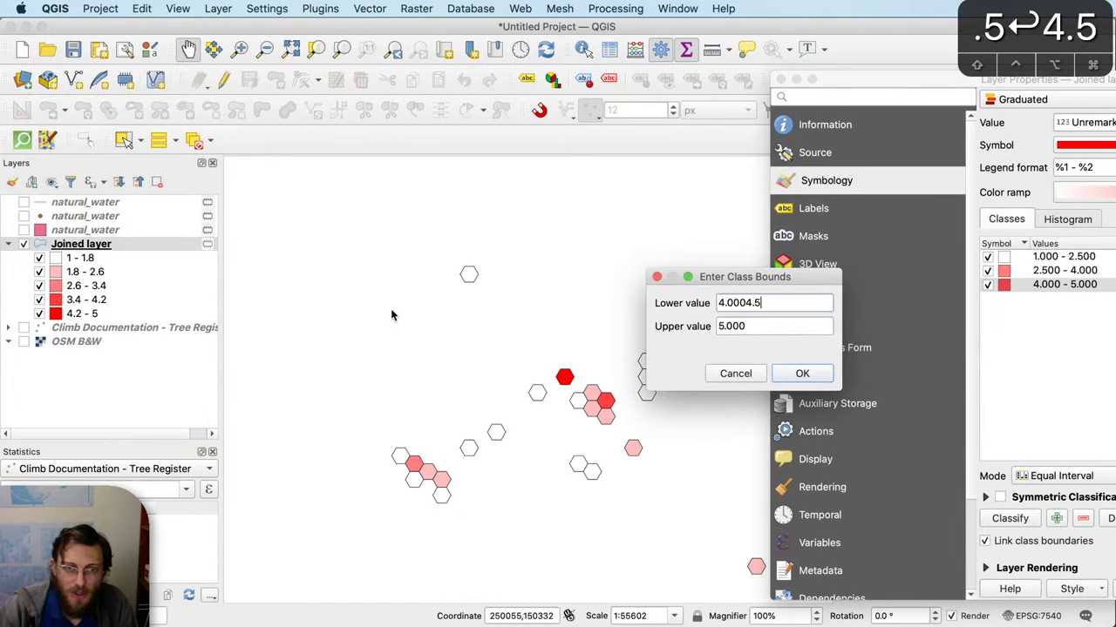
left_click(722, 302)
key("Delete")
key("Delete")
key("Delete")
key("Delete")
key("Delete")
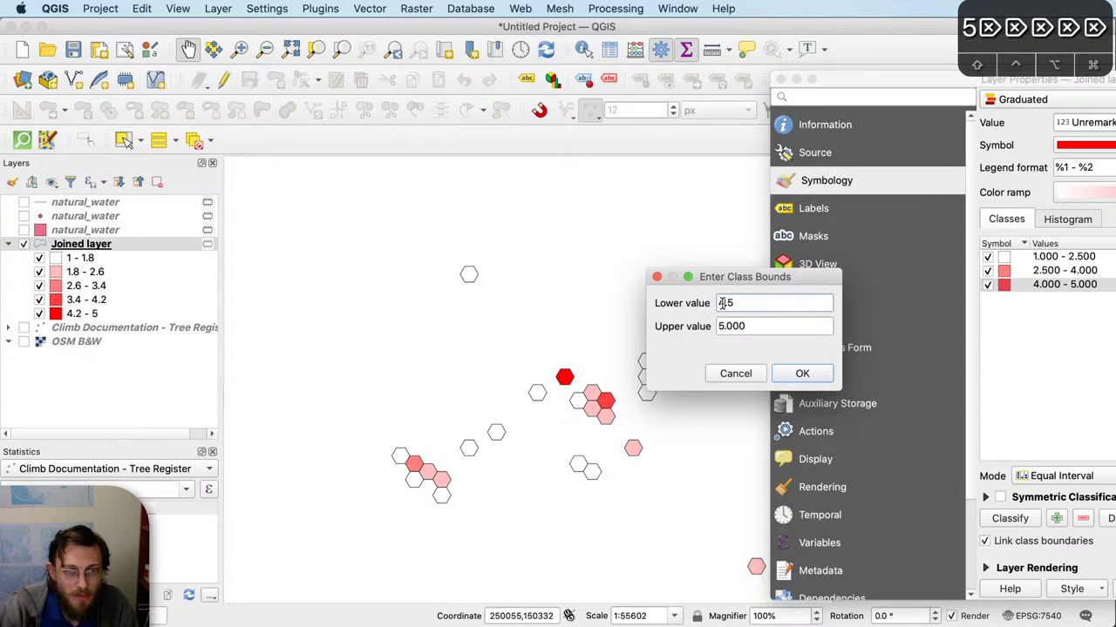
left_click(795, 378)
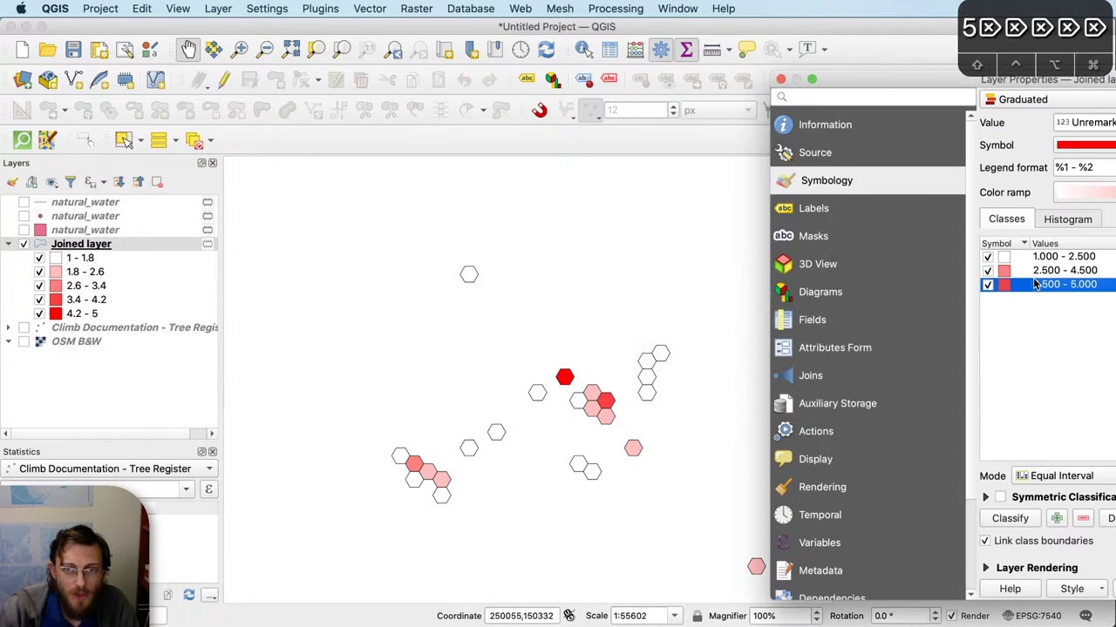
left_click(1112, 589)
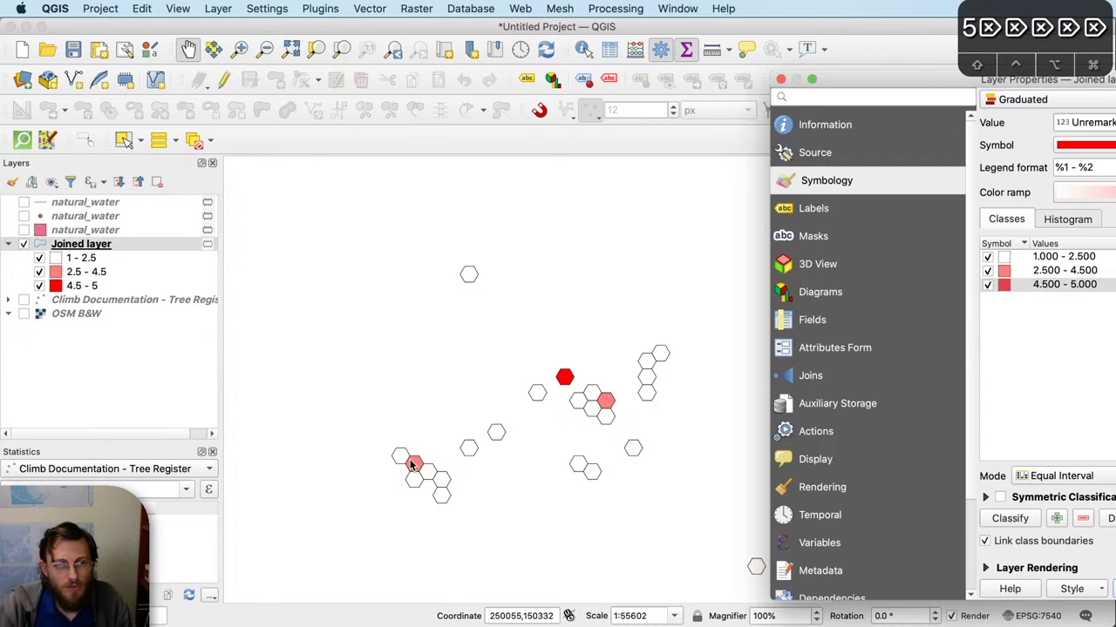
Step: Create a new print layout with an automatically generated title and enlarge its window for editing
left_click(122, 249)
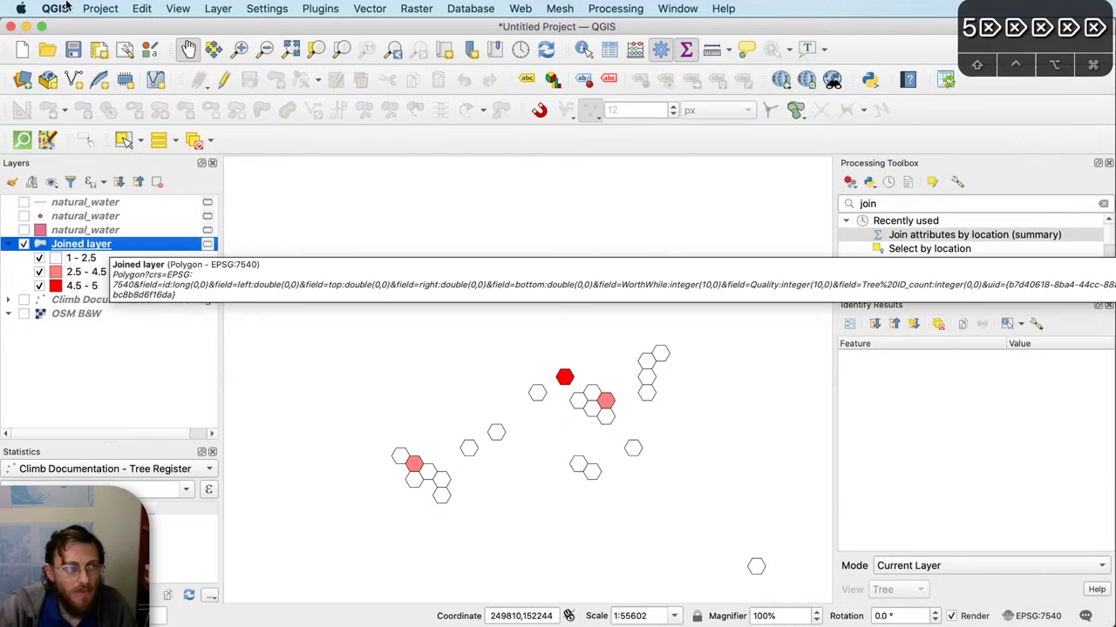
left_click(110, 56)
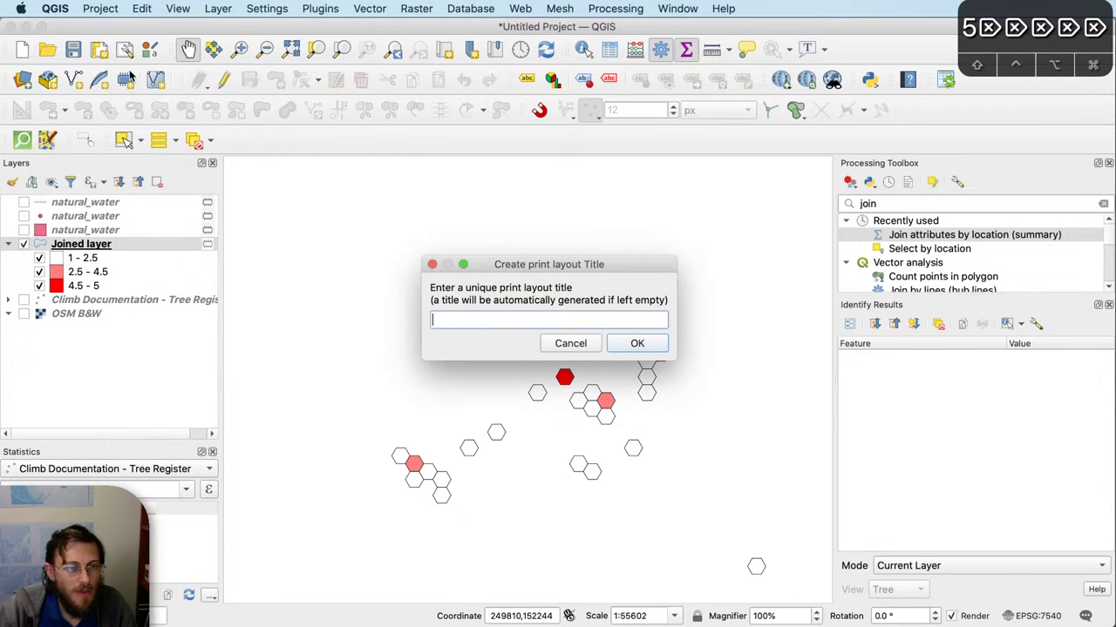
left_click(638, 344)
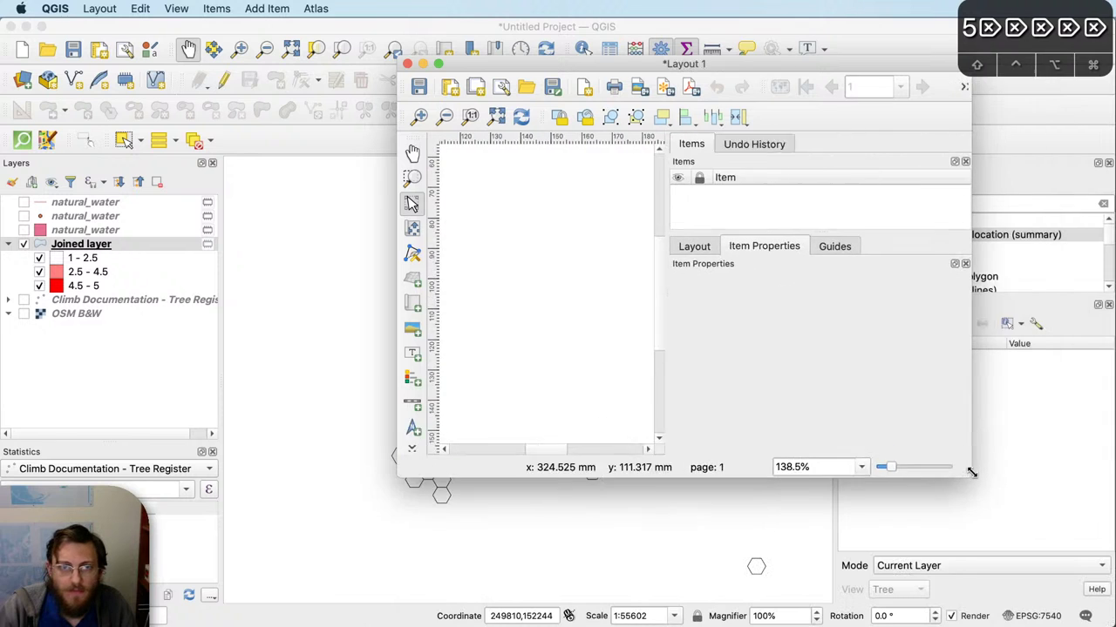
left_click_drag(739, 69, 332, 43)
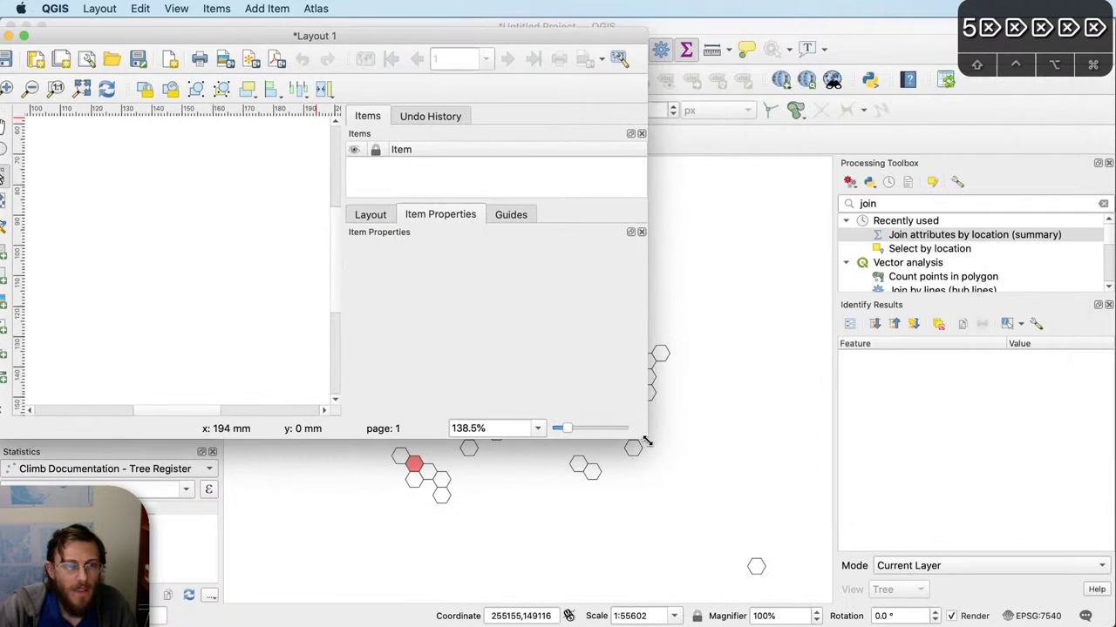
left_click_drag(647, 443, 935, 572)
left_click_drag(479, 41, 575, 31)
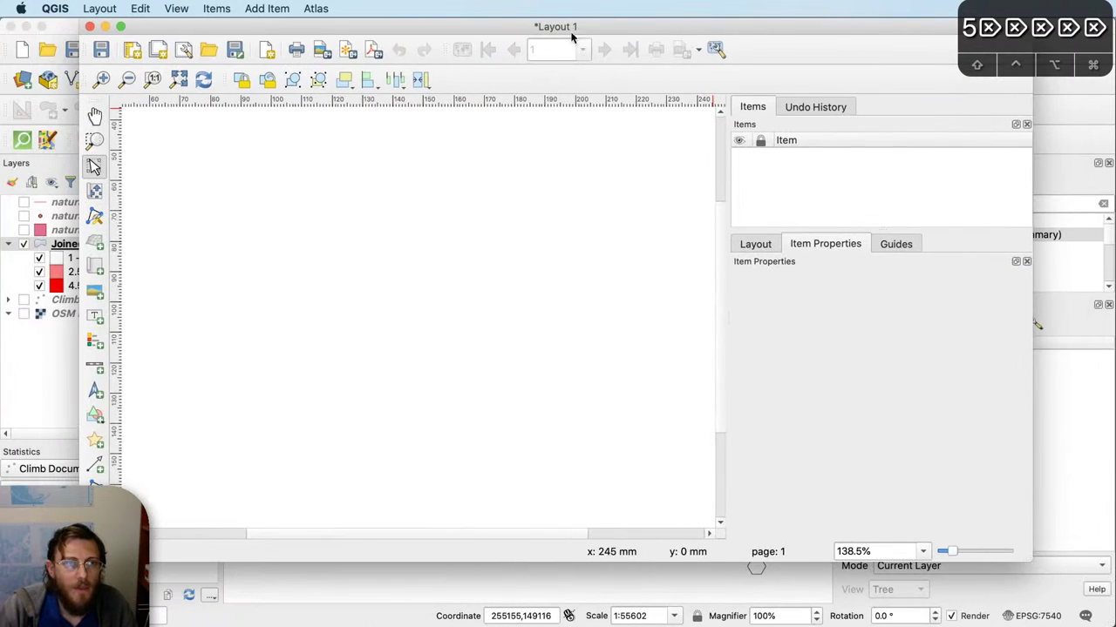
Step: Add a map item covering the whole page of the print layout
left_click(95, 272)
scroll(438, 304, "down", 2)
scroll(389, 285, "up", 1)
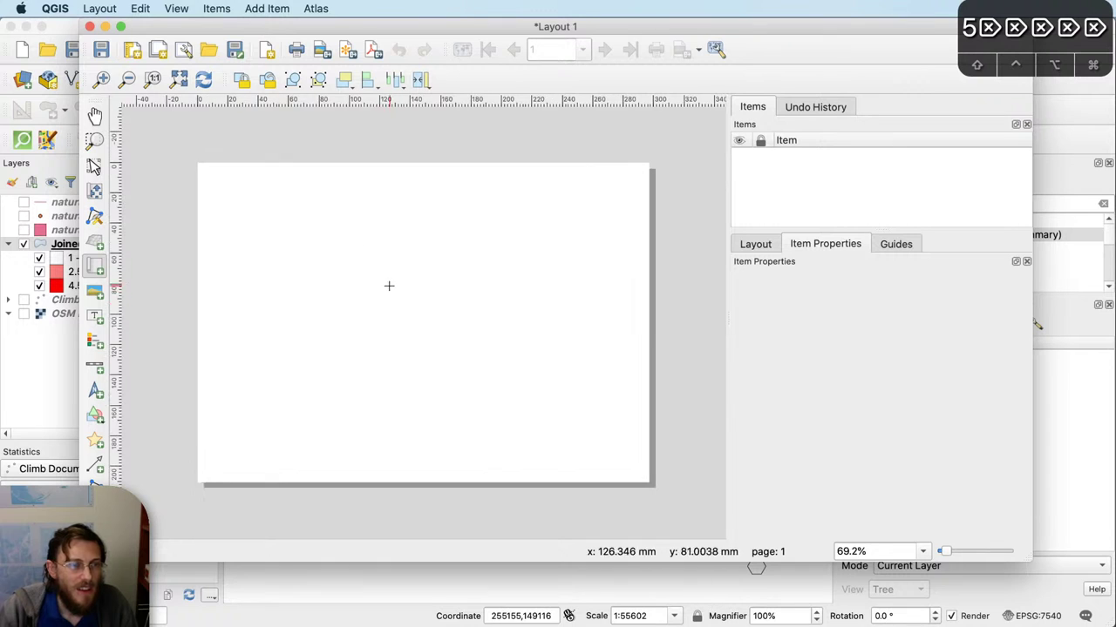
left_click_drag(200, 164, 649, 481)
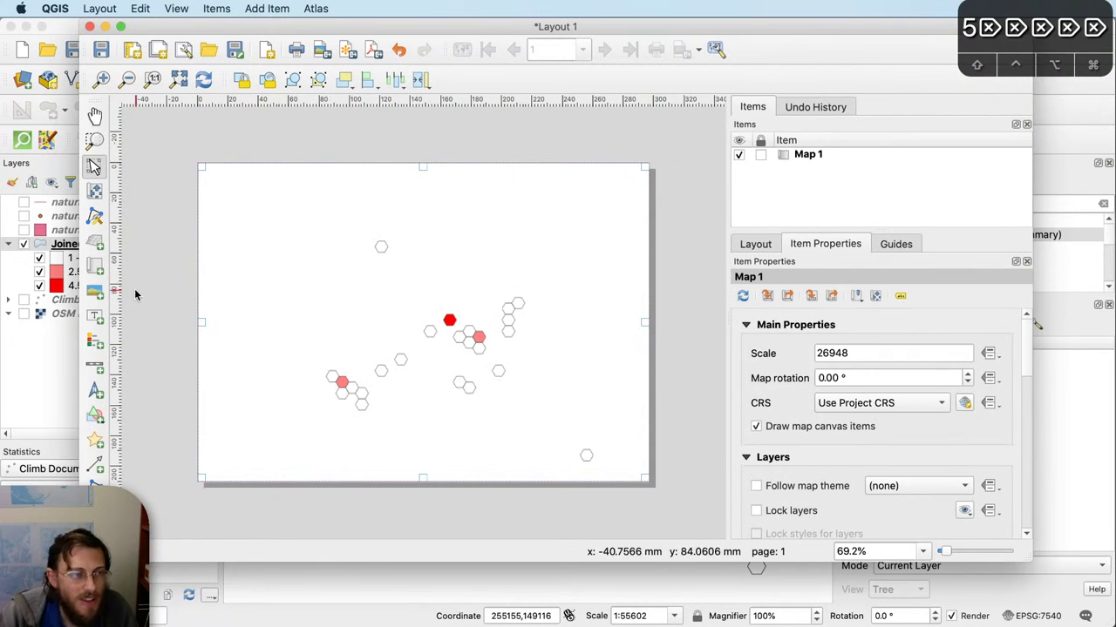
Step: Return to the main project, show the natural_water polygon layer and review Joined layer's graduated symbology
key("ctrl+alt+Right")
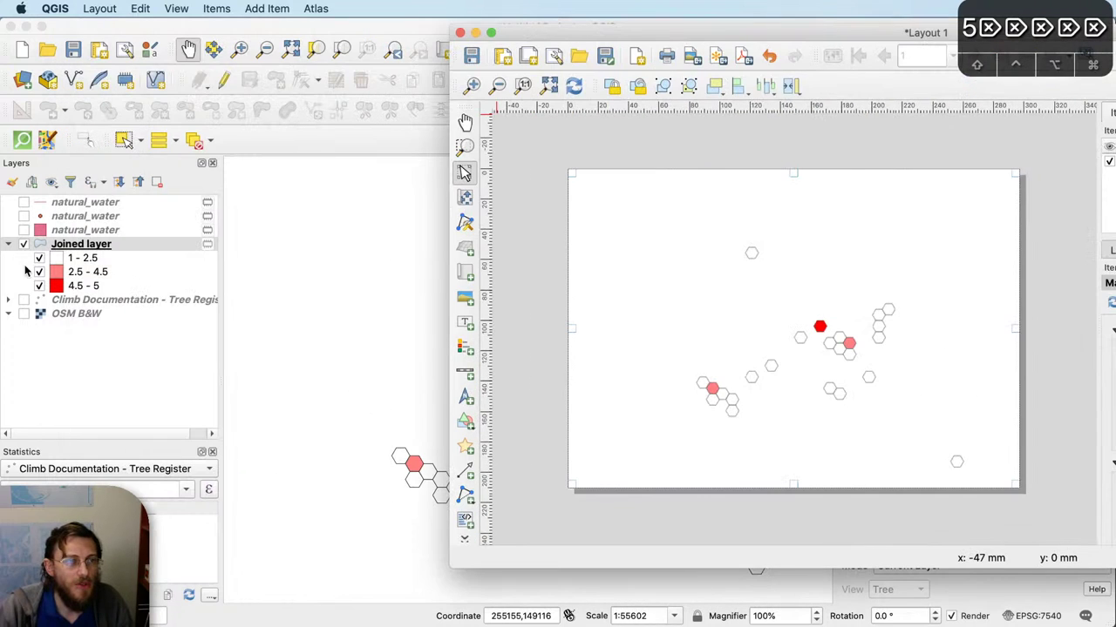
left_click(24, 230)
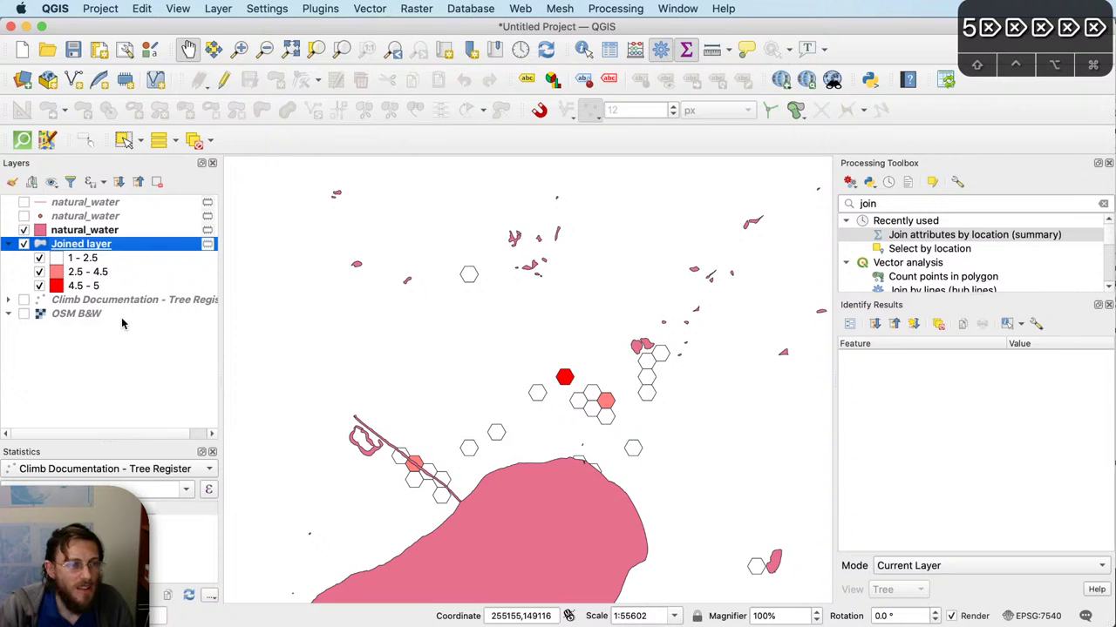
double_click(139, 248)
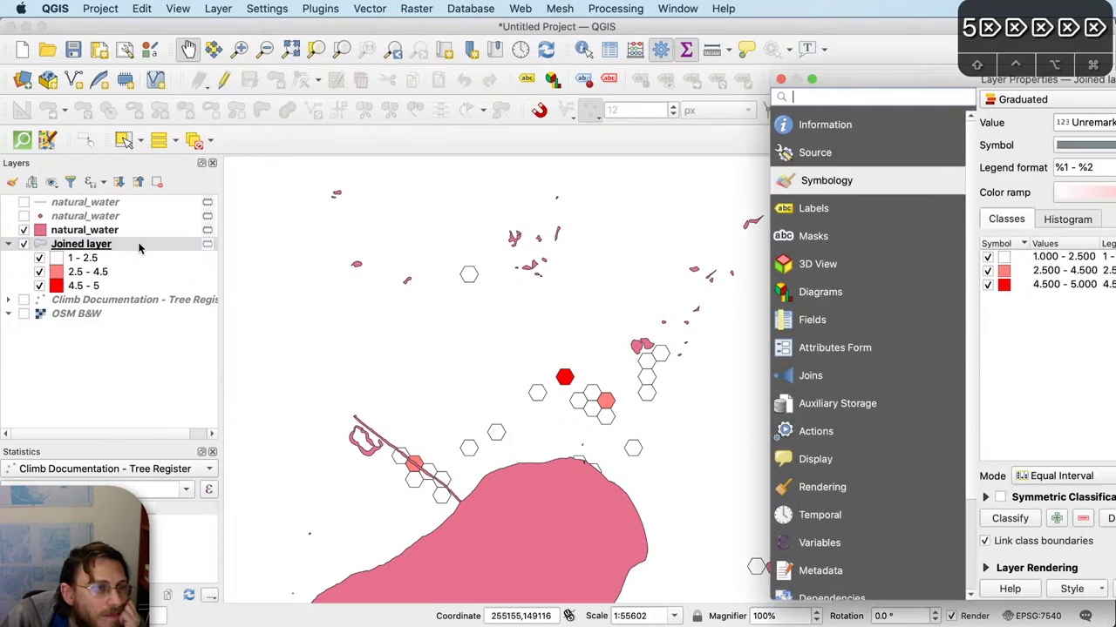
left_click_drag(1111, 91, 934, 81)
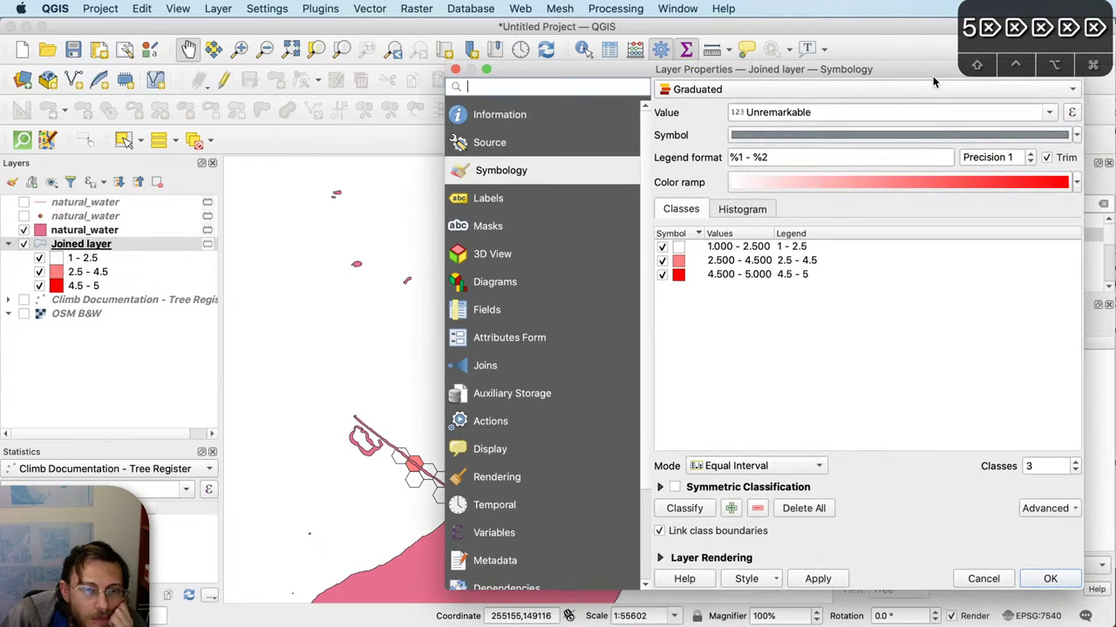
left_click(1007, 582)
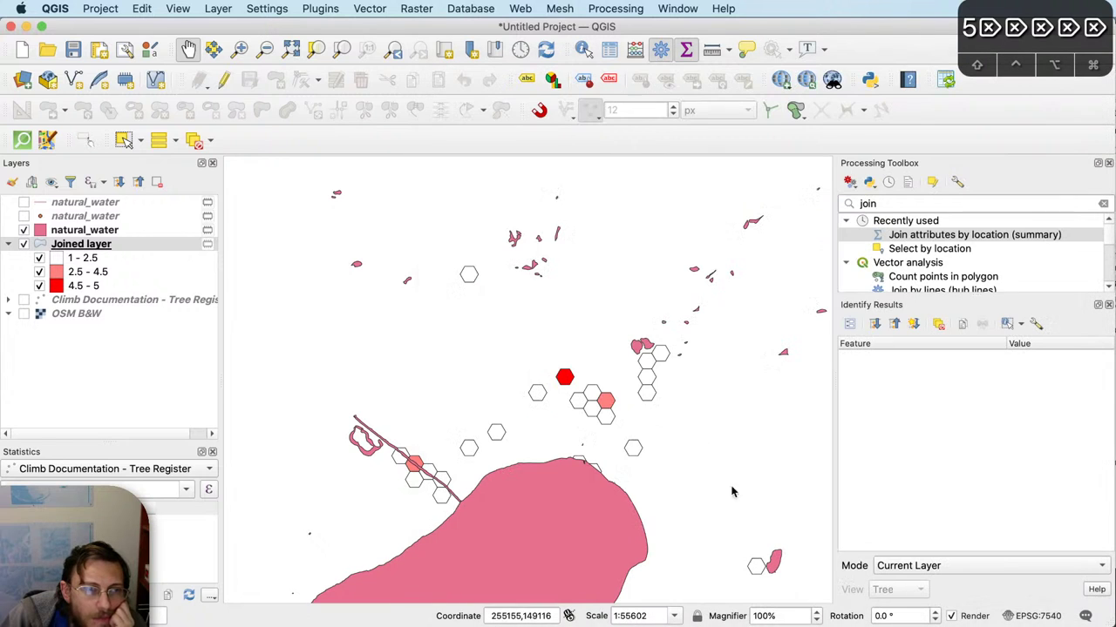
Step: Export Joined layer as an ESRI Shapefile named TreeGrid.shp on the Desktop, keeping EPSG:7540 and adding it to the map
right_click(179, 245)
mouse_move(262, 589)
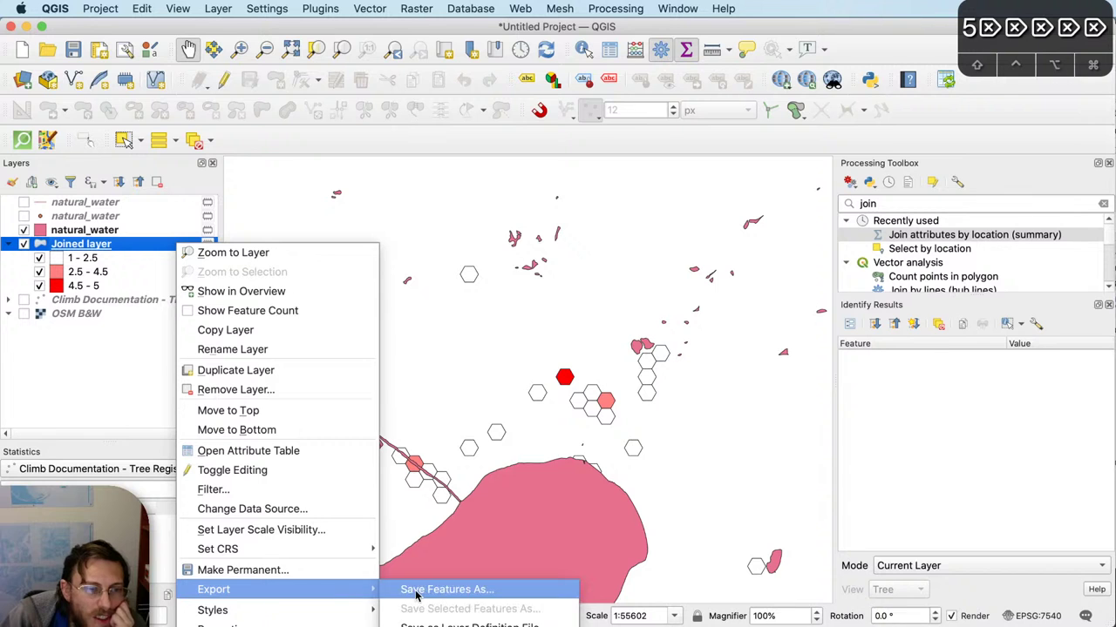
left_click(453, 586)
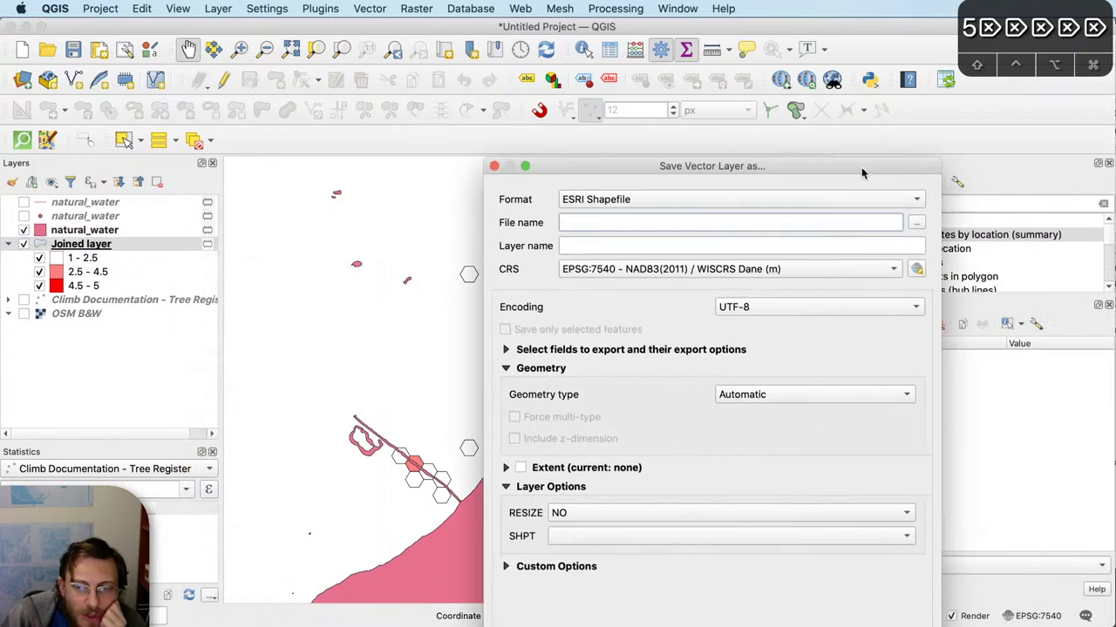
left_click(859, 192)
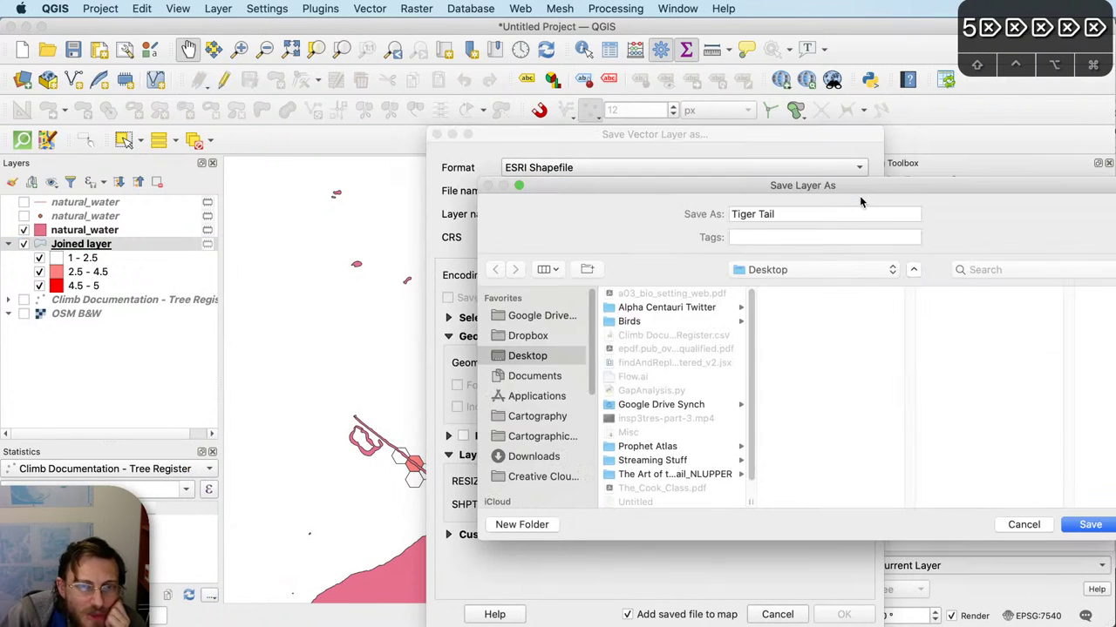
key("BackSpace")
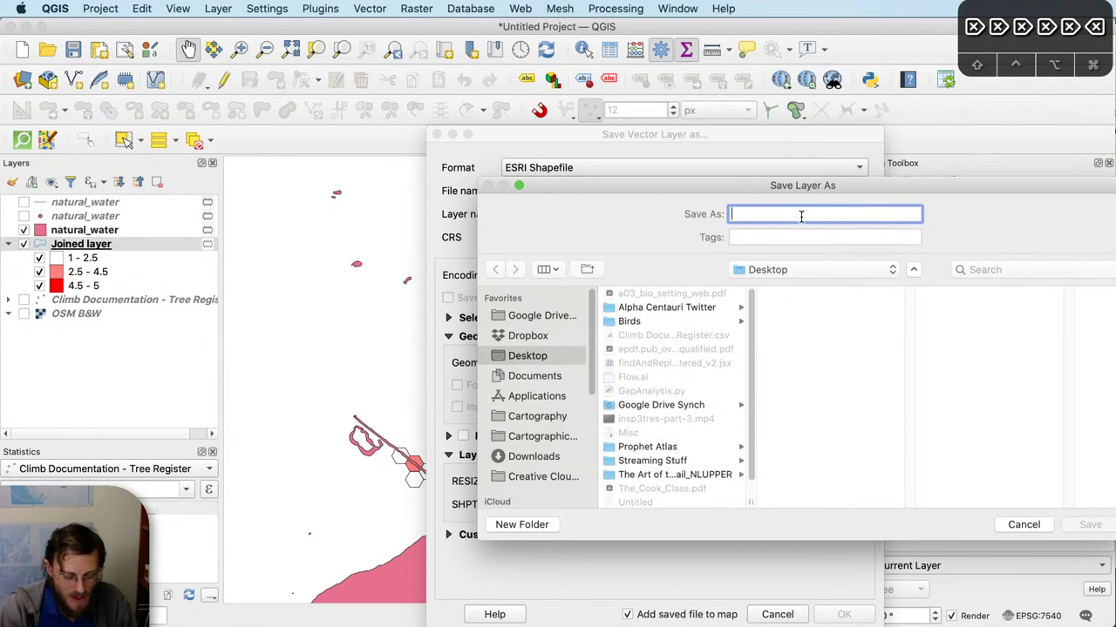
type("Tr")
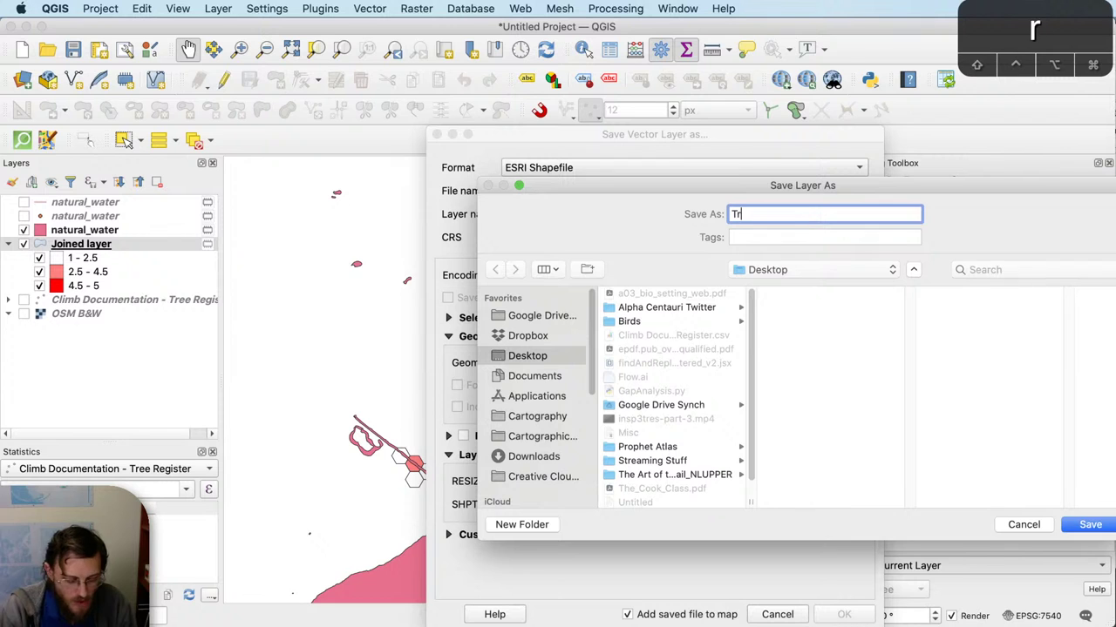
type("eeGrid.shp")
key("Return")
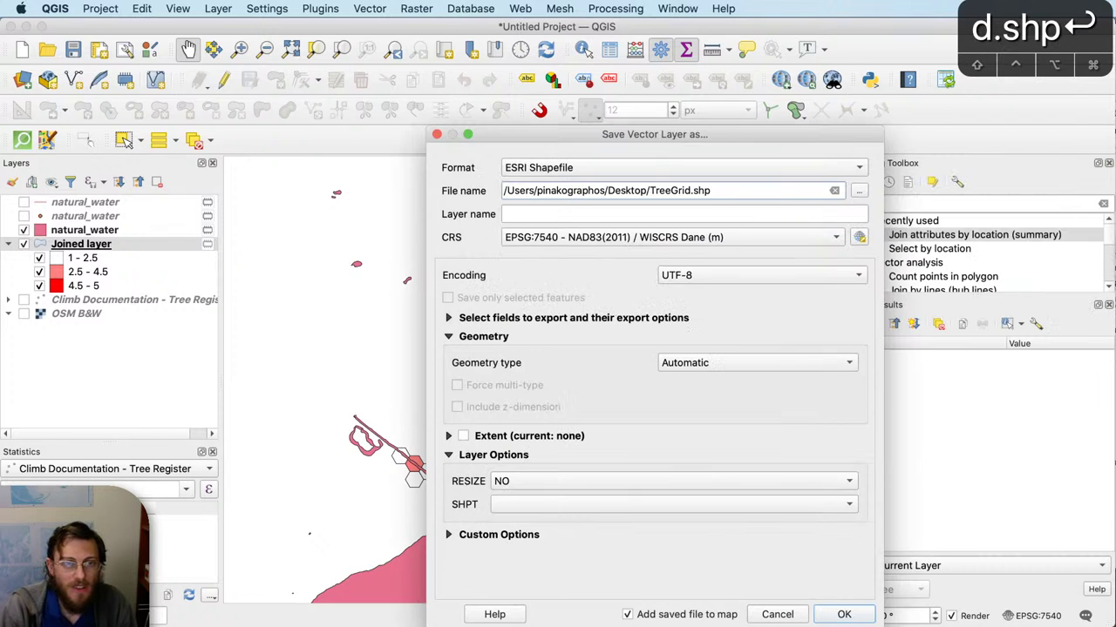
left_click(842, 614)
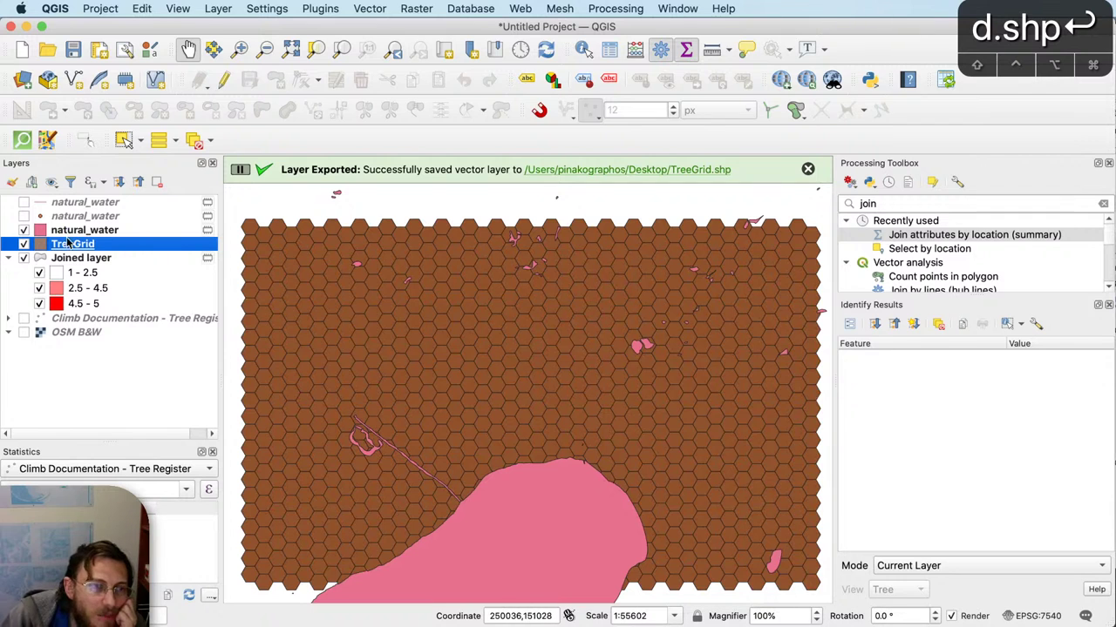
Step: Check the map with the TreeGrid hexagons in the print layout, reposition the layout window and return to the project
left_click(117, 259)
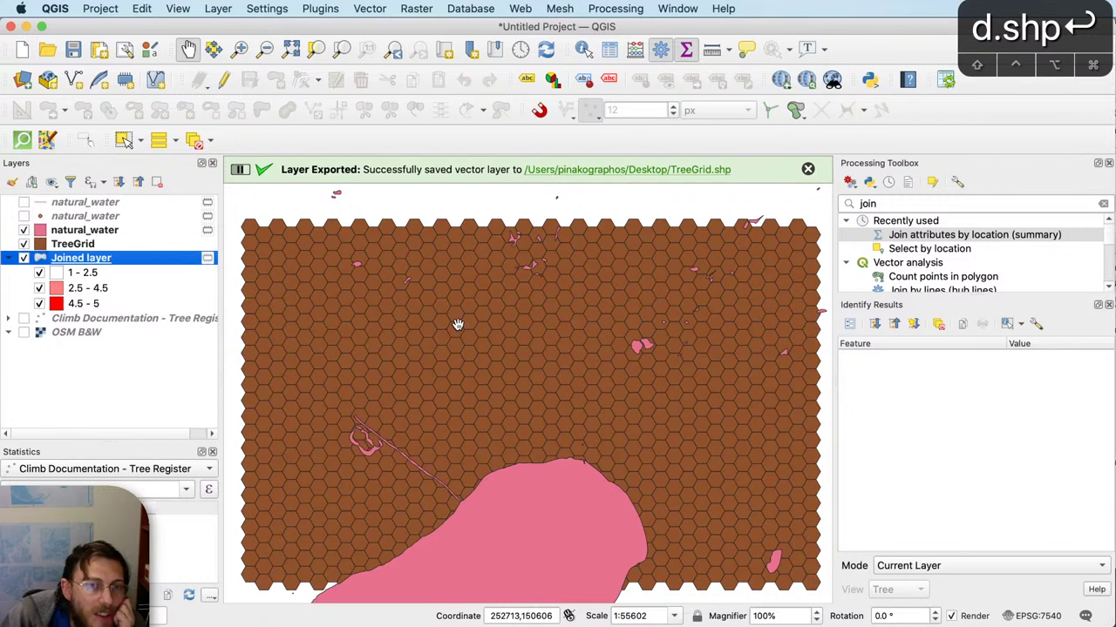
key("super+grave")
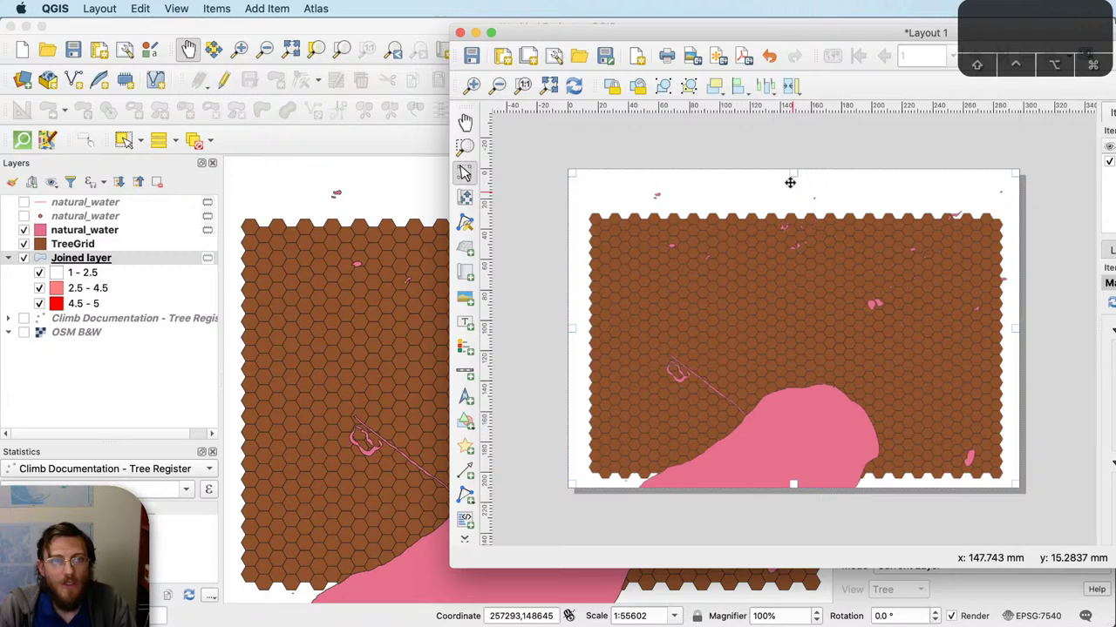
double_click(772, 33)
left_click_drag(512, 32, 645, 48)
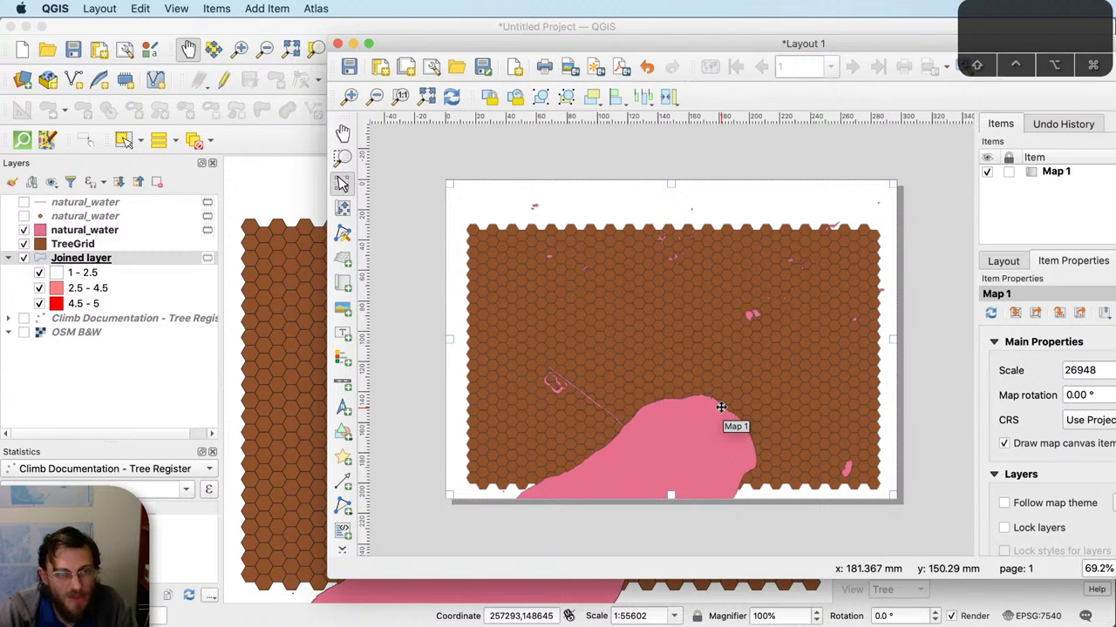
key("super+grave")
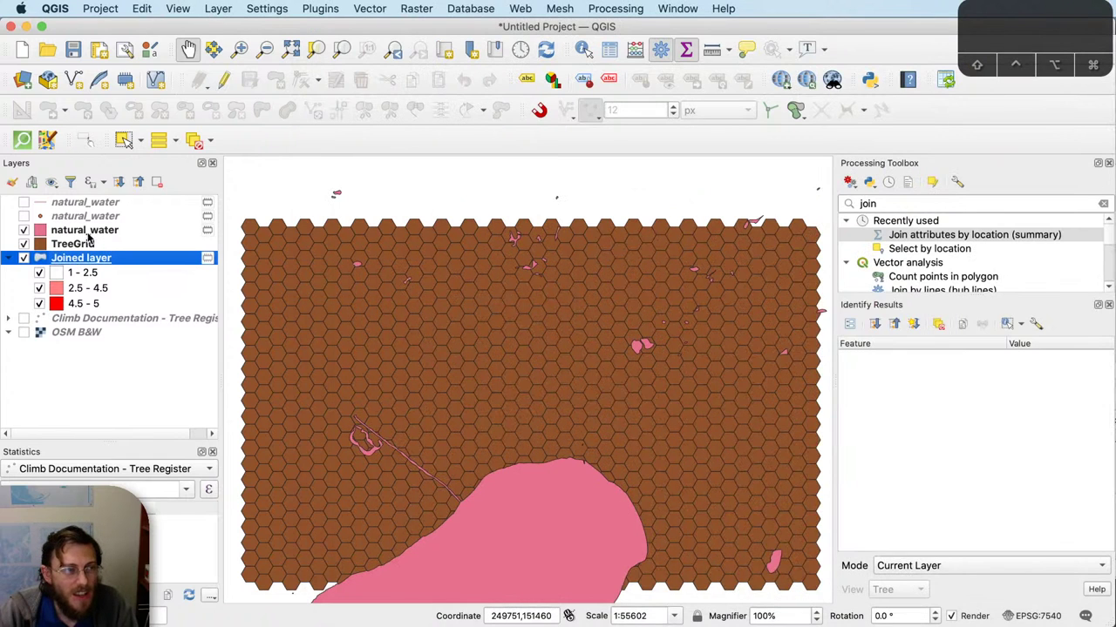
Step: Hide TreeGrid and Joined layer so only the natural_water polygons show, and compare the water coverage with the print layout
left_click(24, 244)
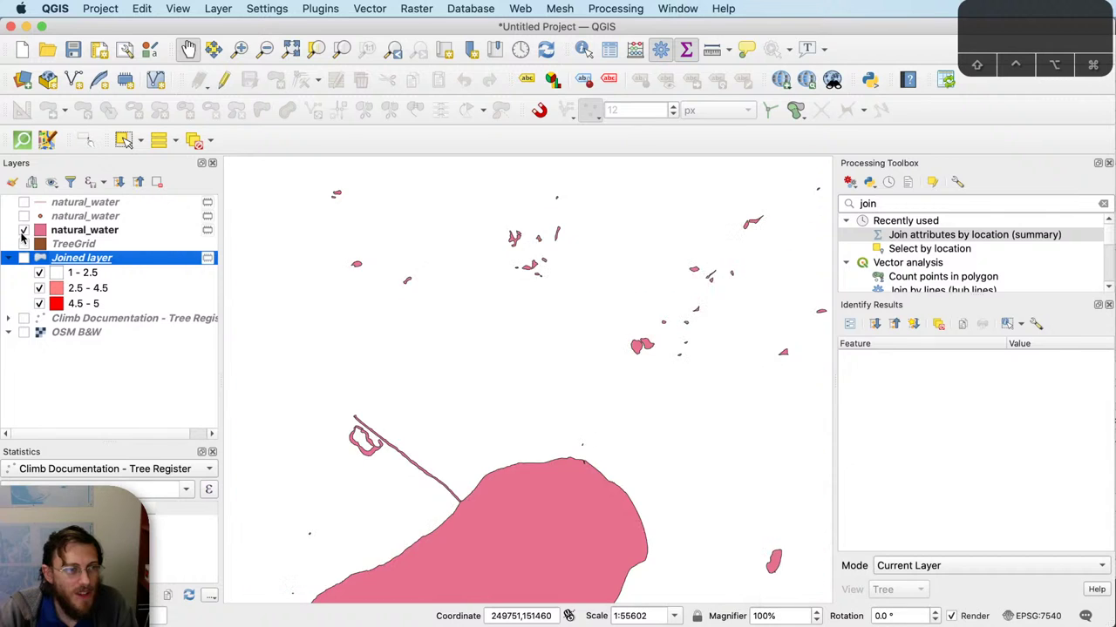
left_click(24, 230)
key("super+grave")
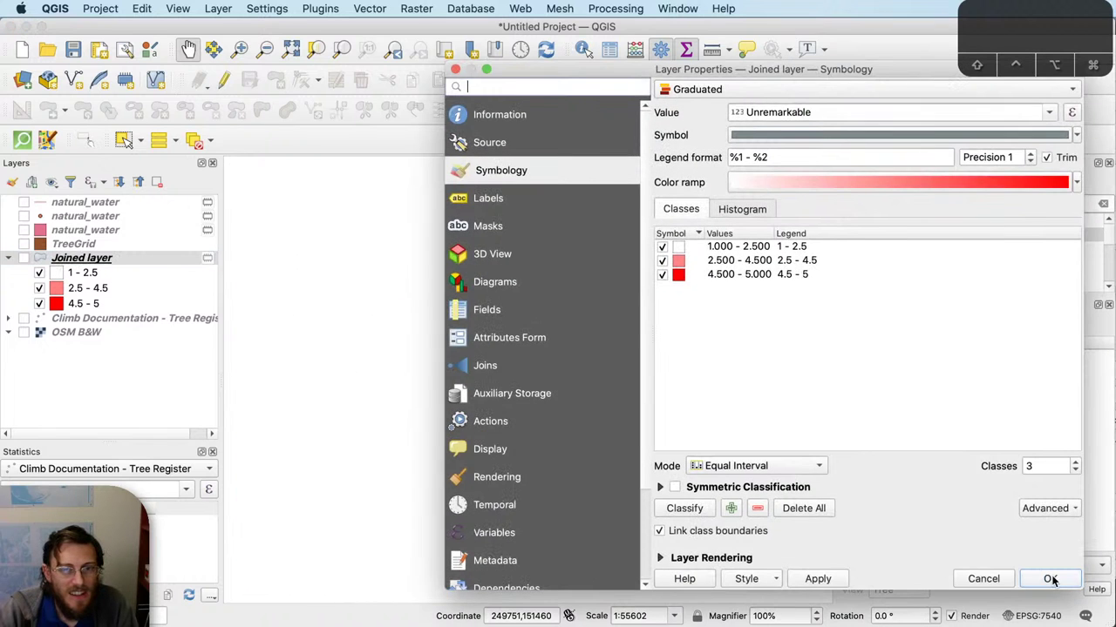
left_click(983, 580)
left_click(24, 230)
scroll(496, 410, "down", 1)
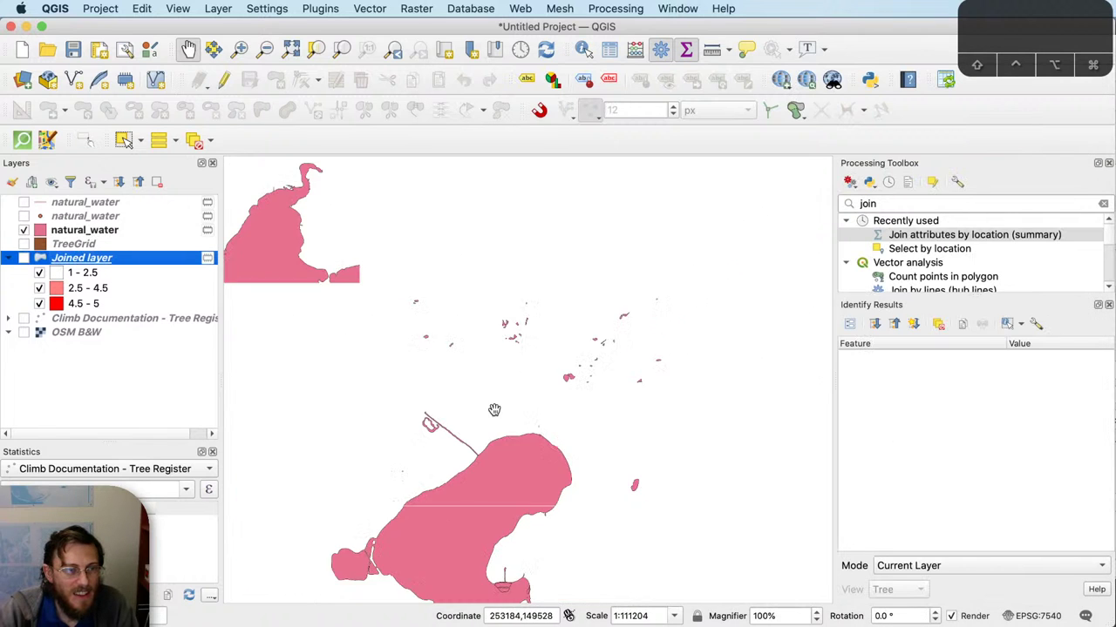
scroll(465, 488, "up", 1)
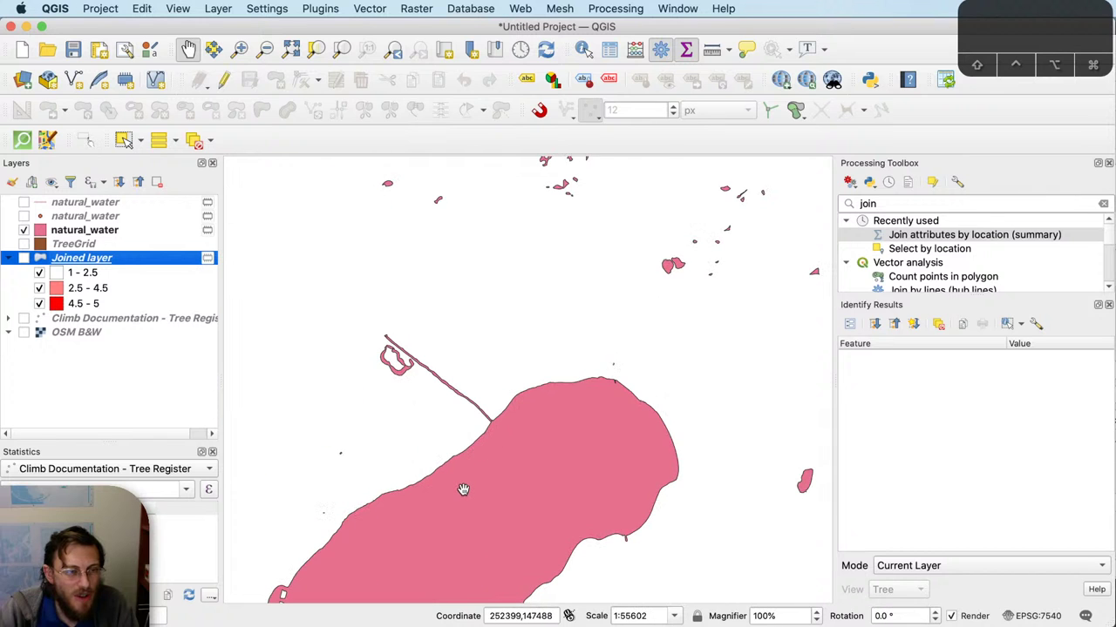
key("super+grave")
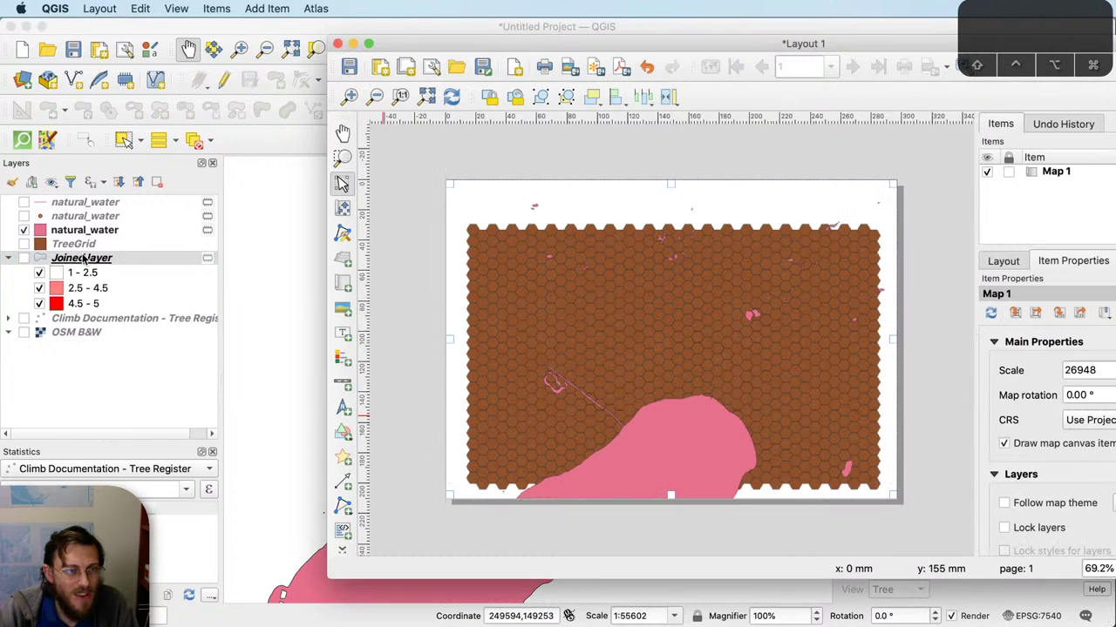
key("super+grave")
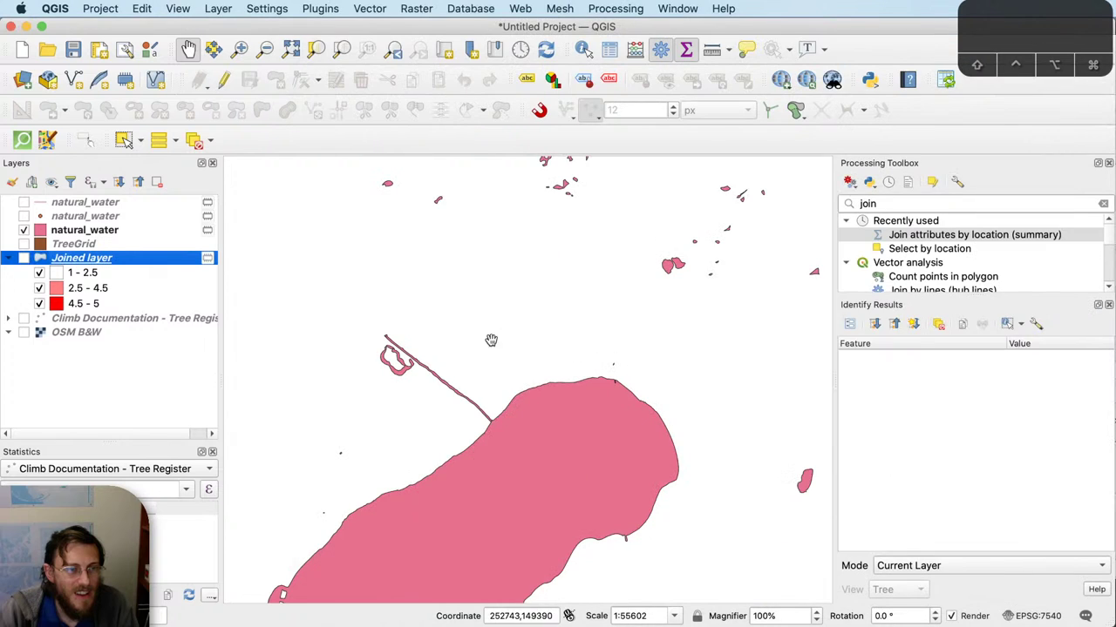
Step: Export the natural_water polygon layer as shapefile MightHelp.shp on the Desktop in the project CRS EPSG:7540, adding it to the map
left_click(113, 231)
right_click(129, 230)
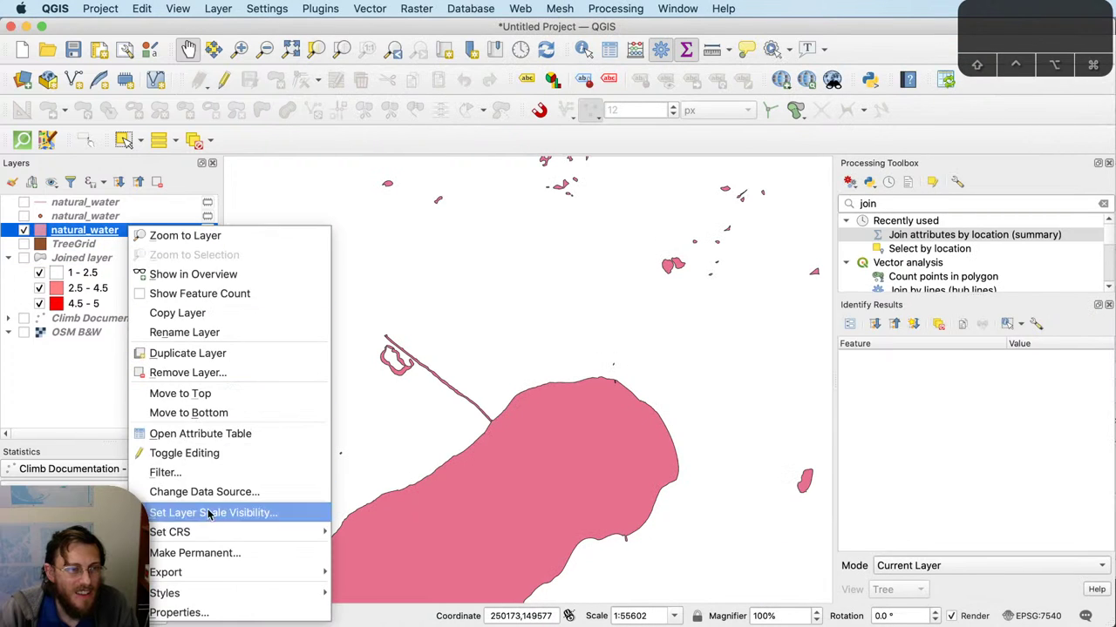
mouse_move(203, 572)
left_click(394, 583)
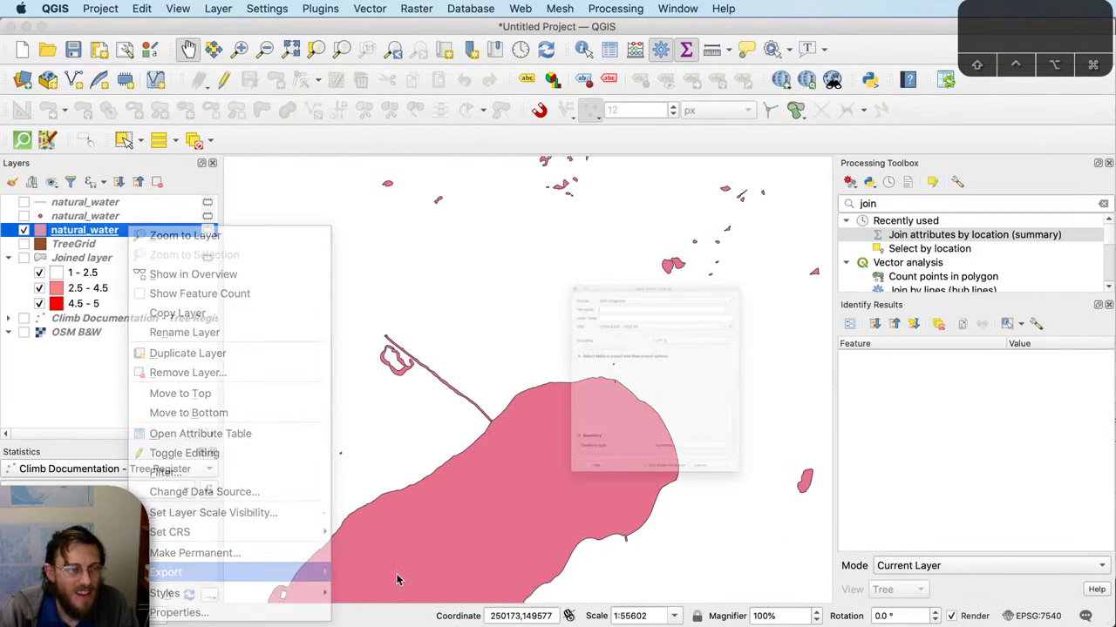
left_click(820, 237)
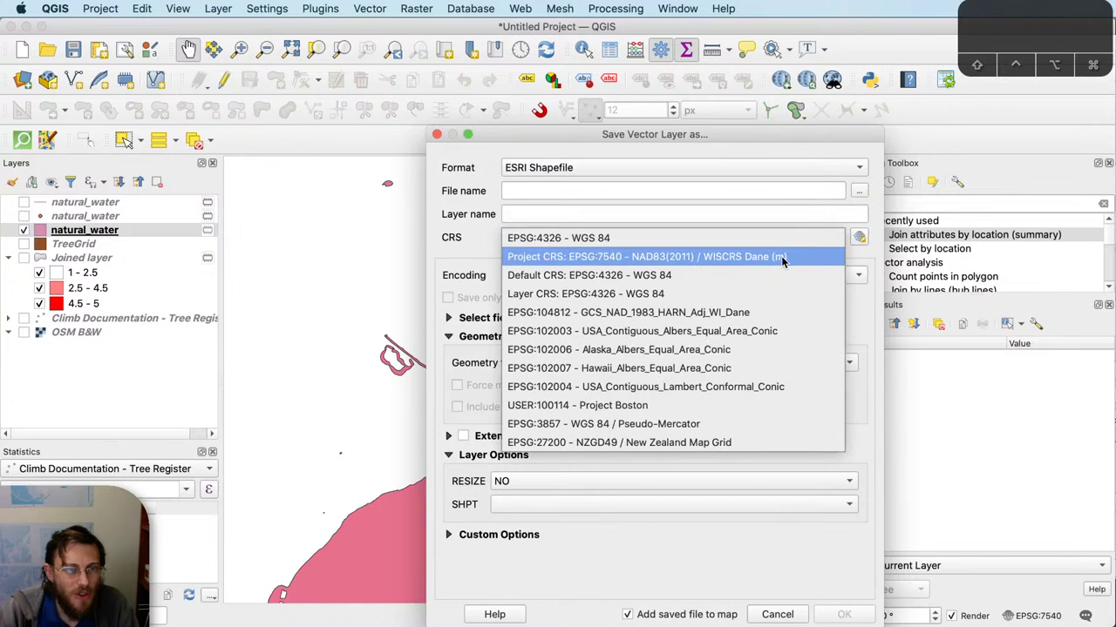
left_click(784, 257)
left_click(858, 191)
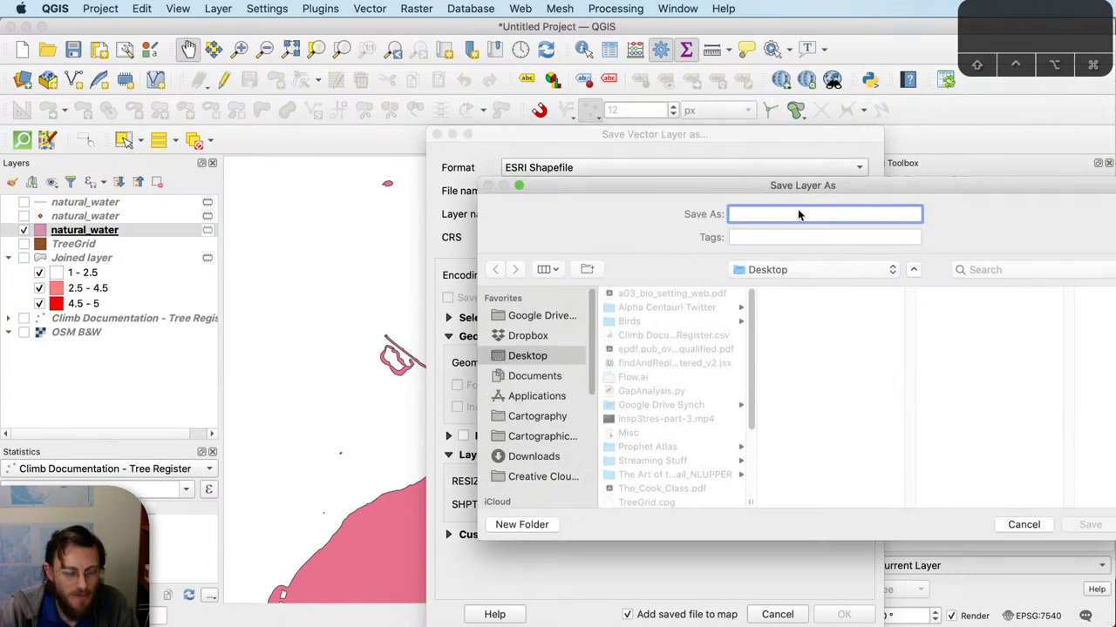
type("MightHelp.shp")
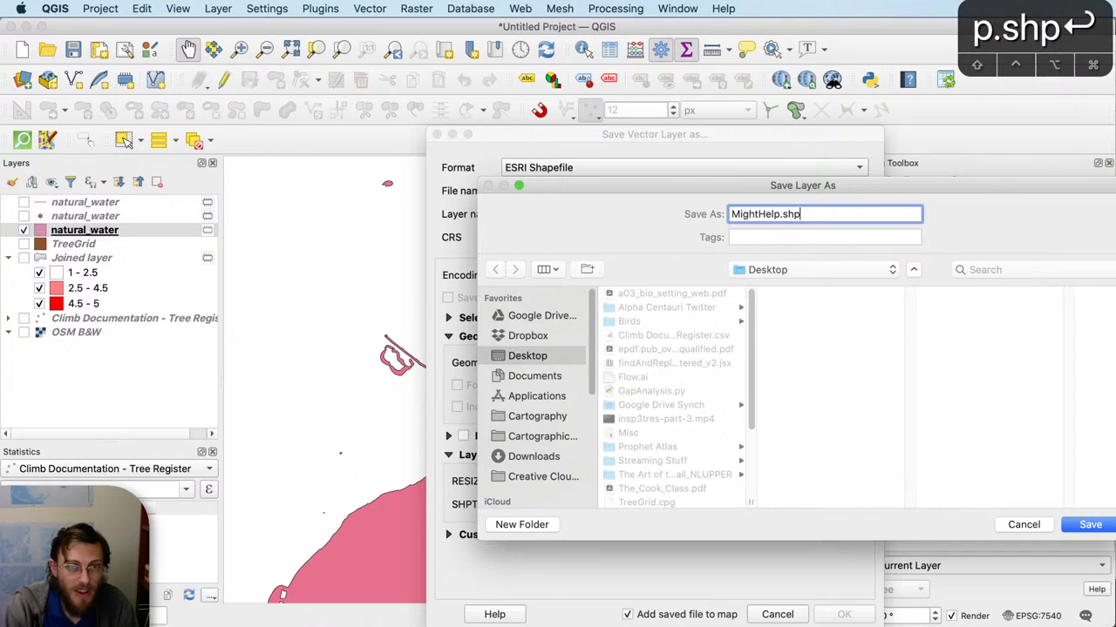
key("Return")
left_click(845, 616)
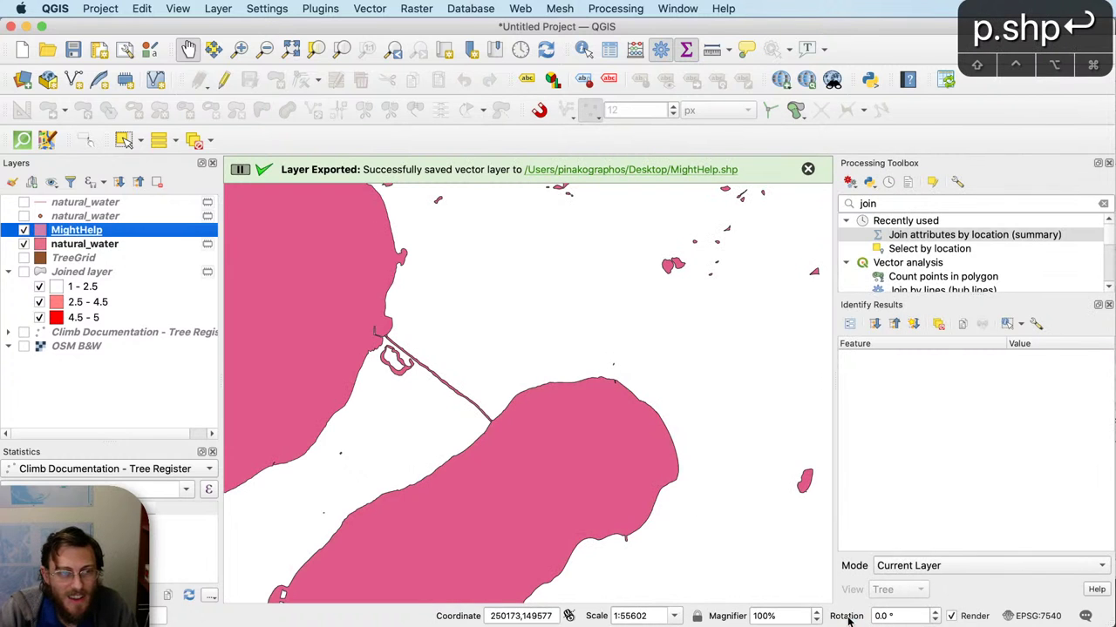
Step: Remove the original natural_water polygon layer from the project and check the MightHelp water polygons in the print layout
right_click(113, 244)
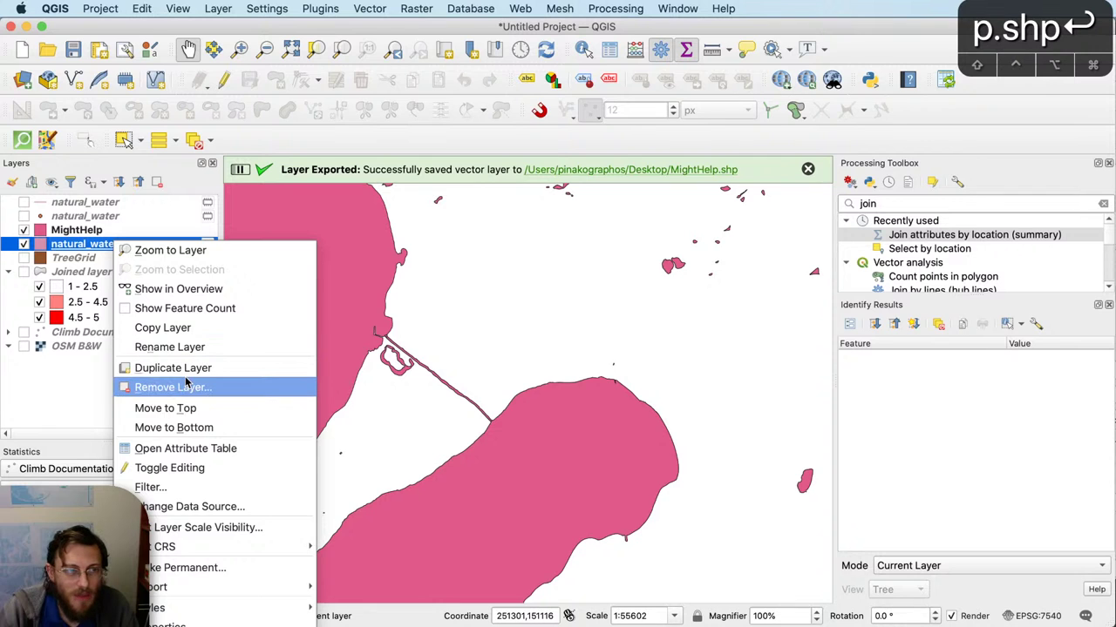
left_click(172, 387)
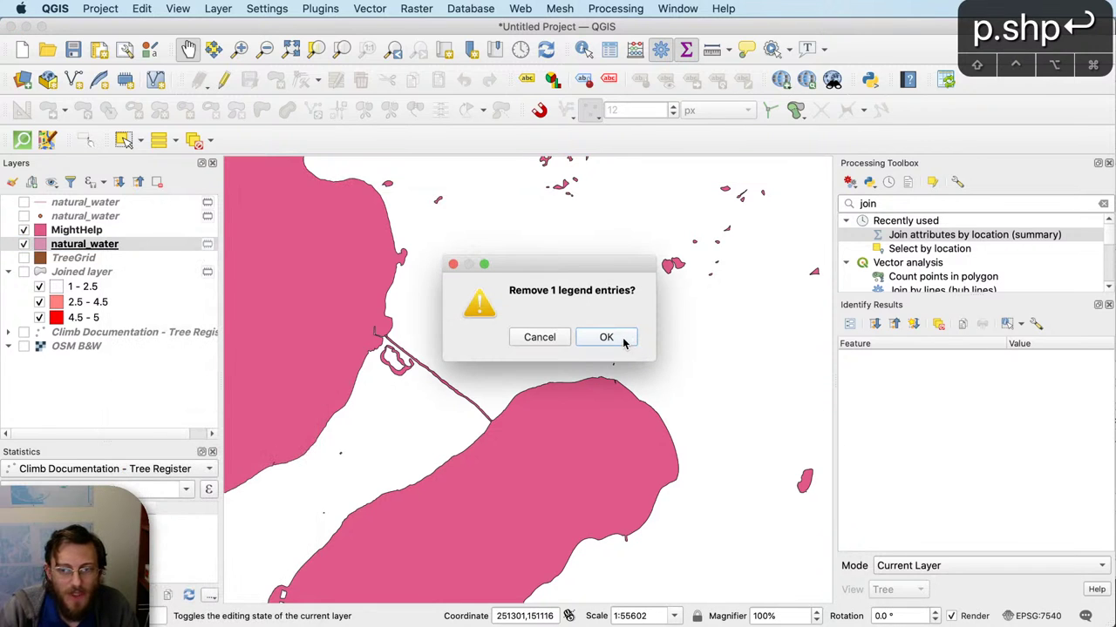
left_click(625, 340)
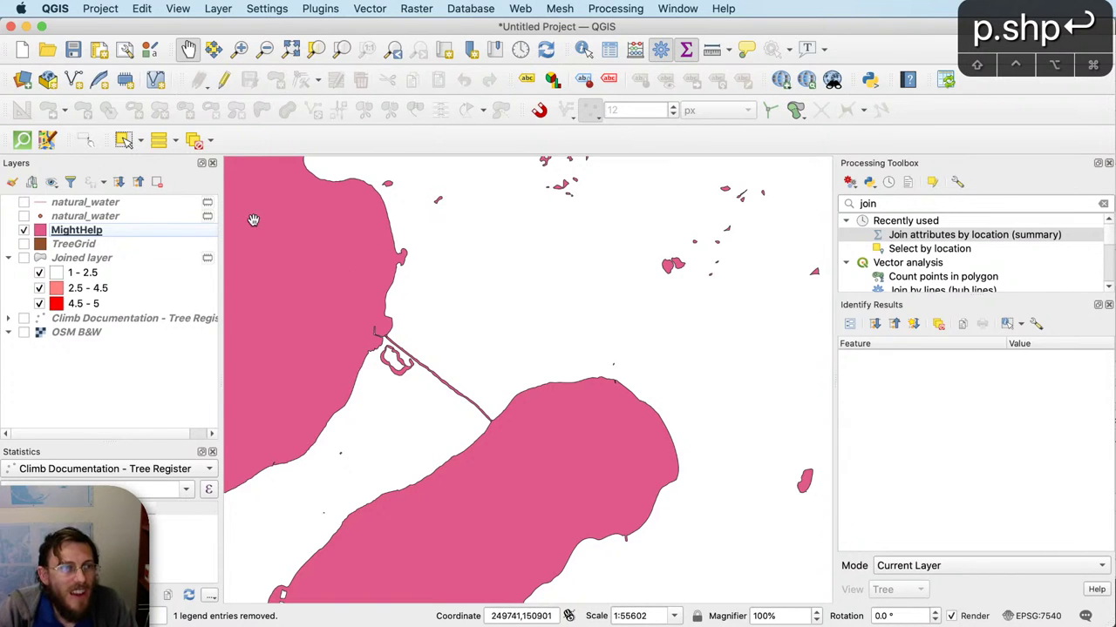
left_click(180, 232)
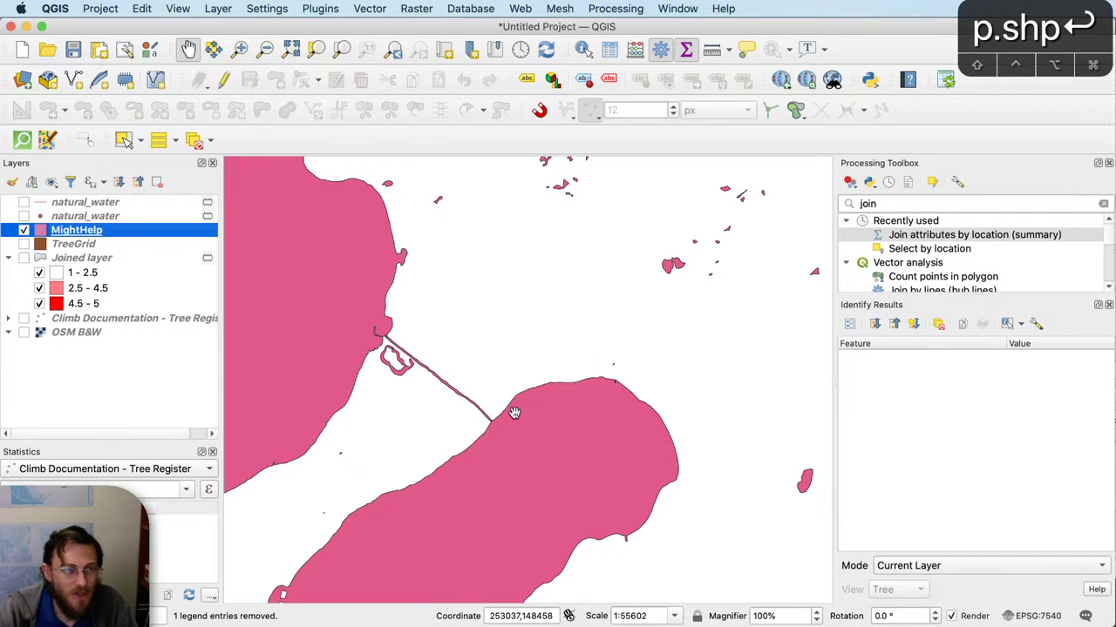
key("super+grave")
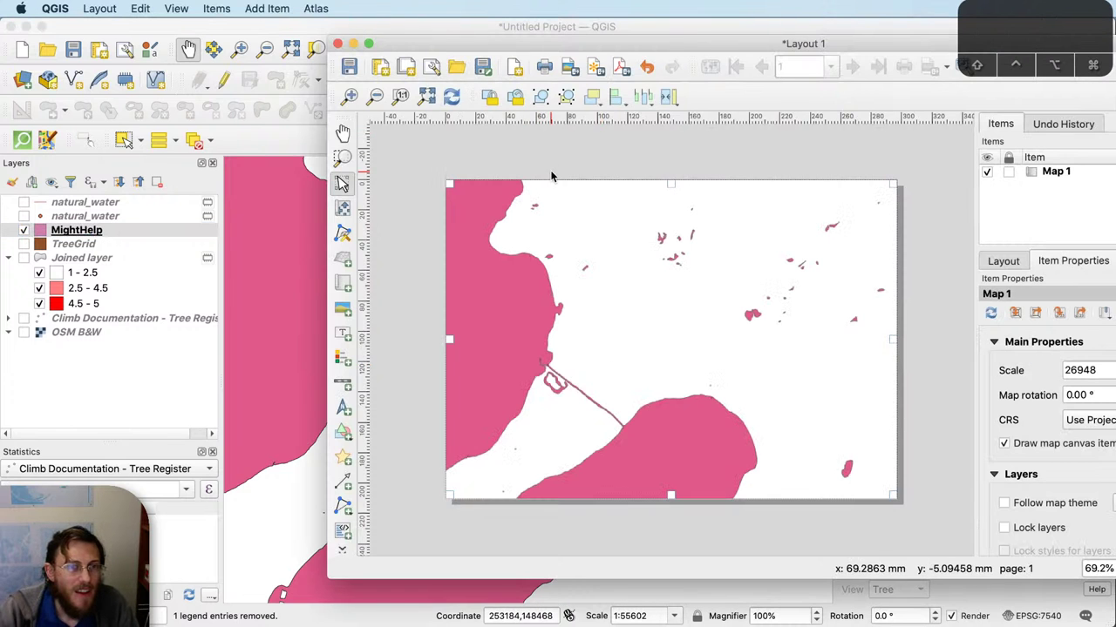
key("super+grave")
Step: Show TreeGrid and Joined layer, and reorder the layers so both sit above MightHelp with TreeGrid first
left_click(23, 244)
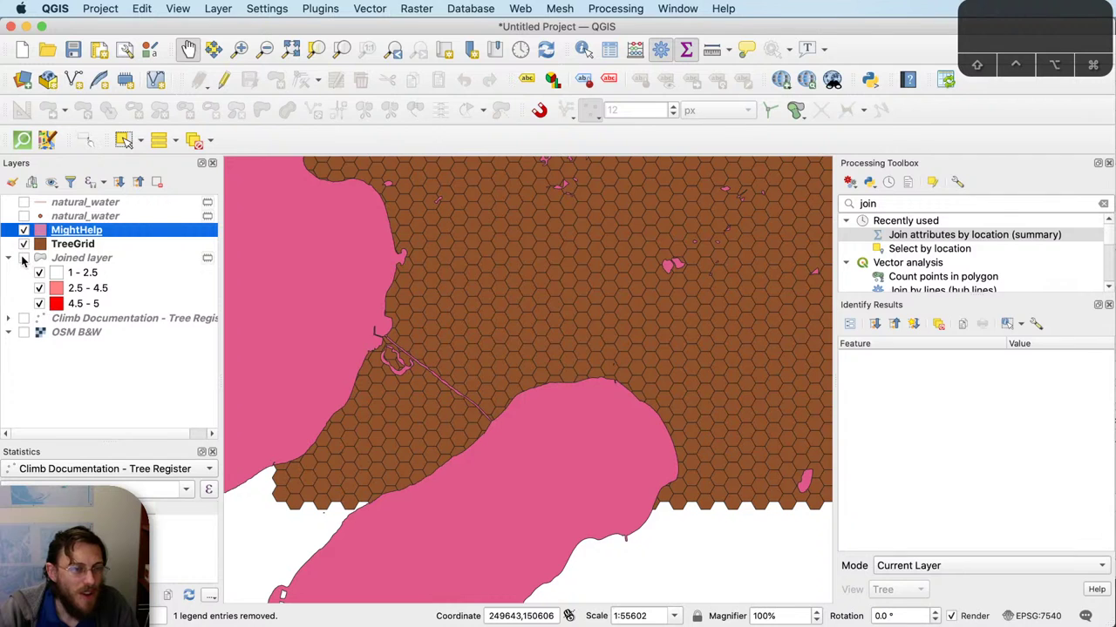
key("super+grave")
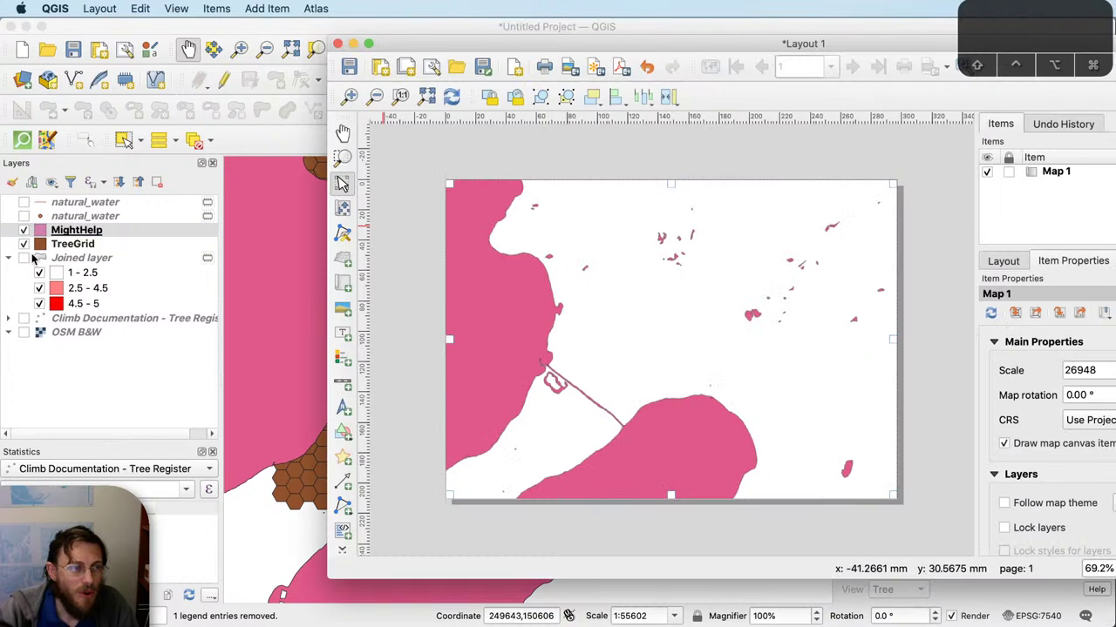
left_click(25, 258)
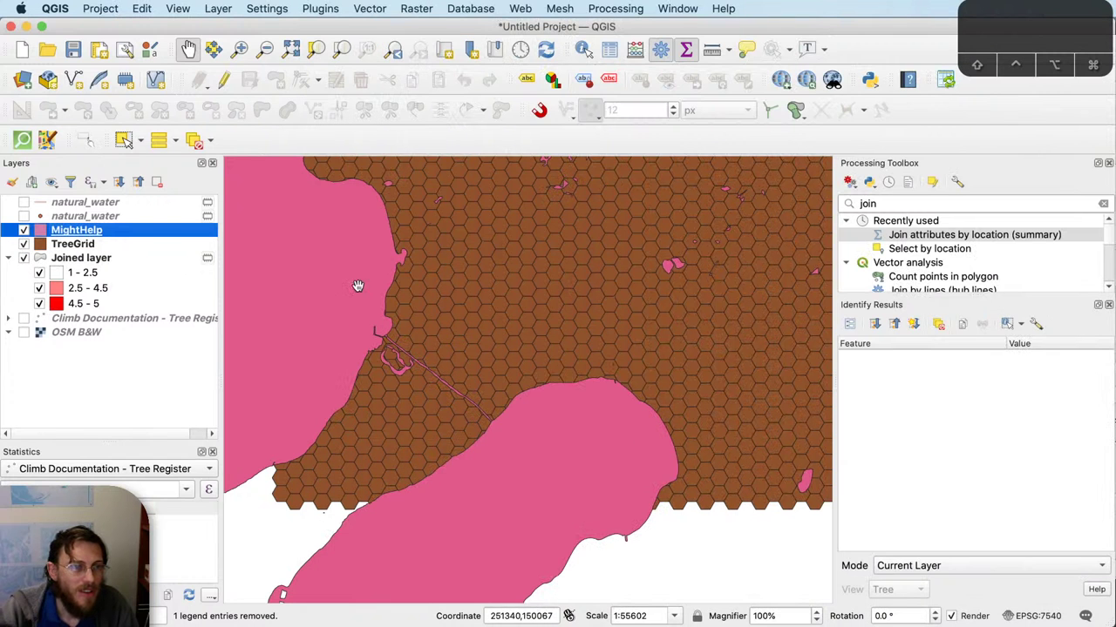
left_click_drag(63, 245, 63, 223)
left_click_drag(672, 369, 625, 415)
key("super+grave")
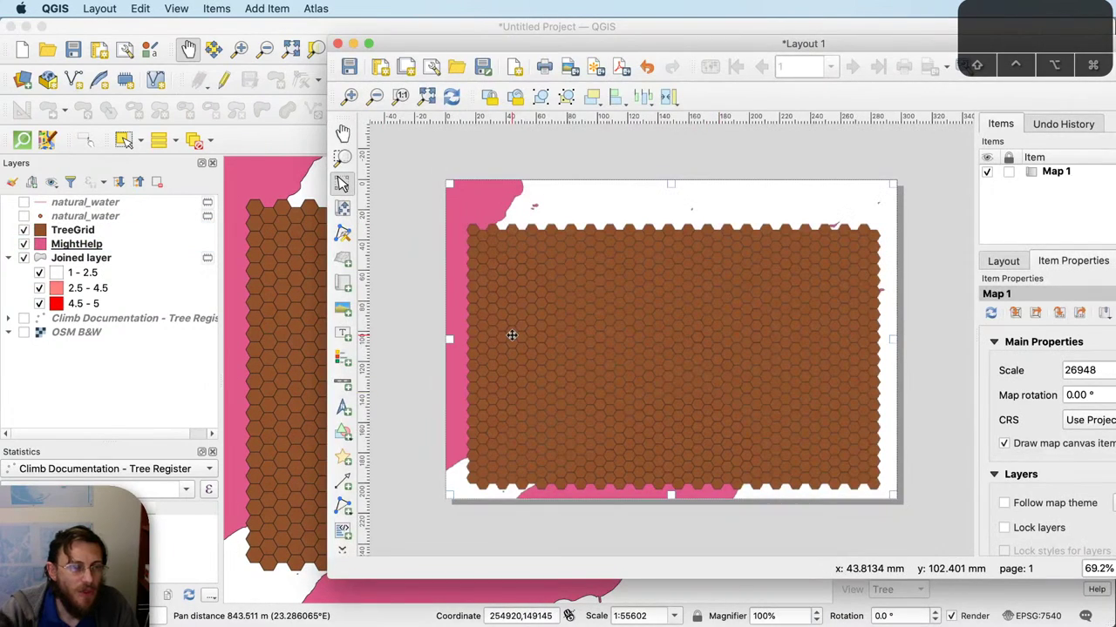
key("super+grave")
left_click_drag(80, 258, 85, 244)
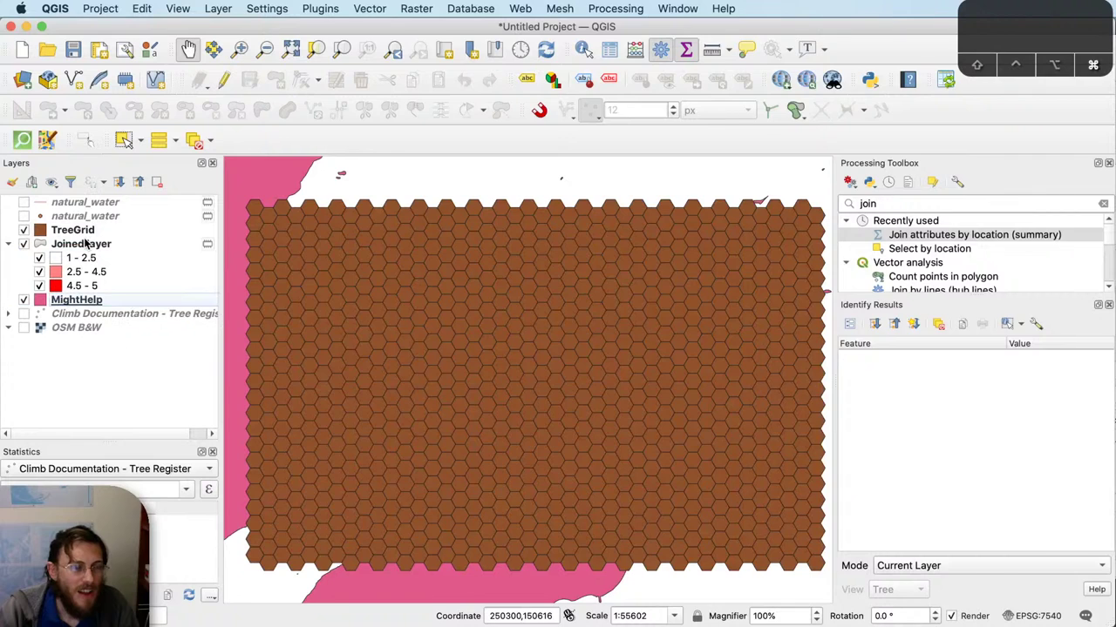
key("super+grave")
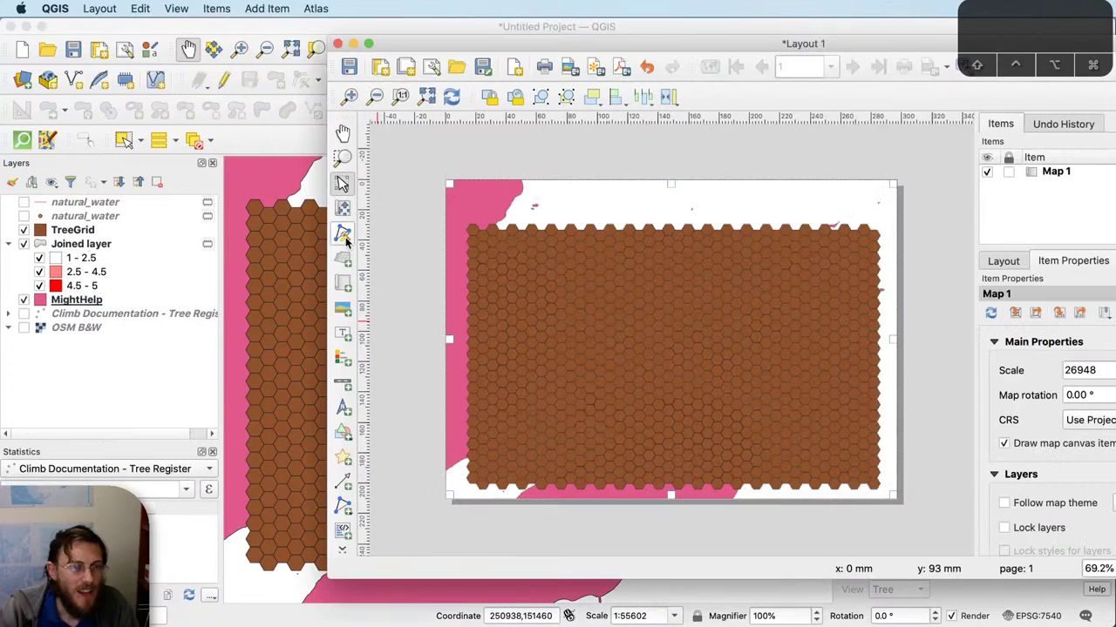
left_click(621, 69)
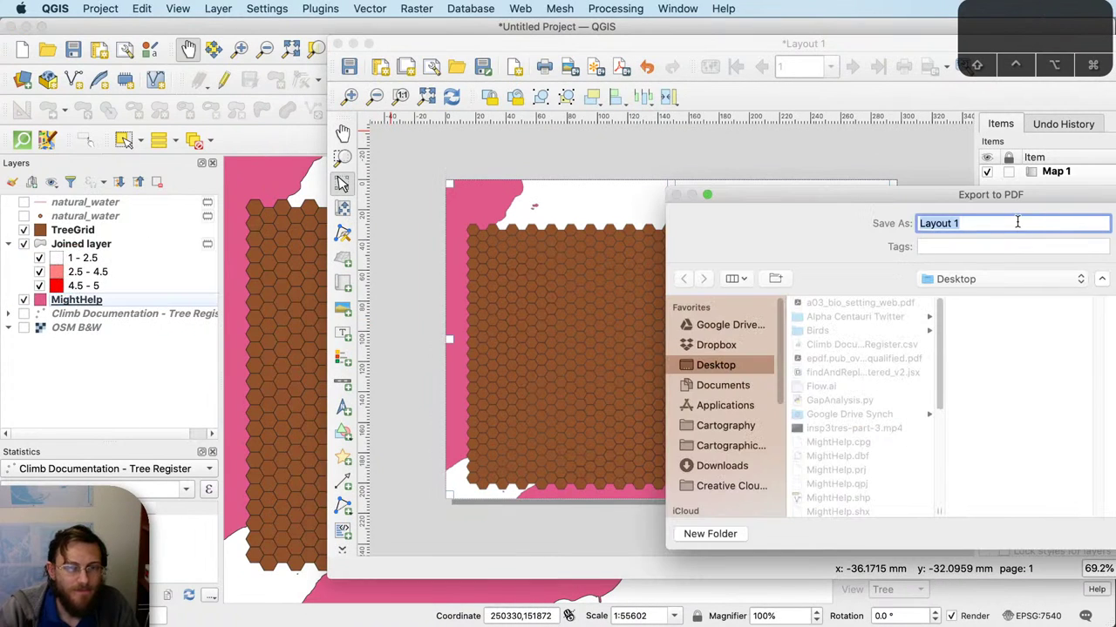
left_click(144, 230)
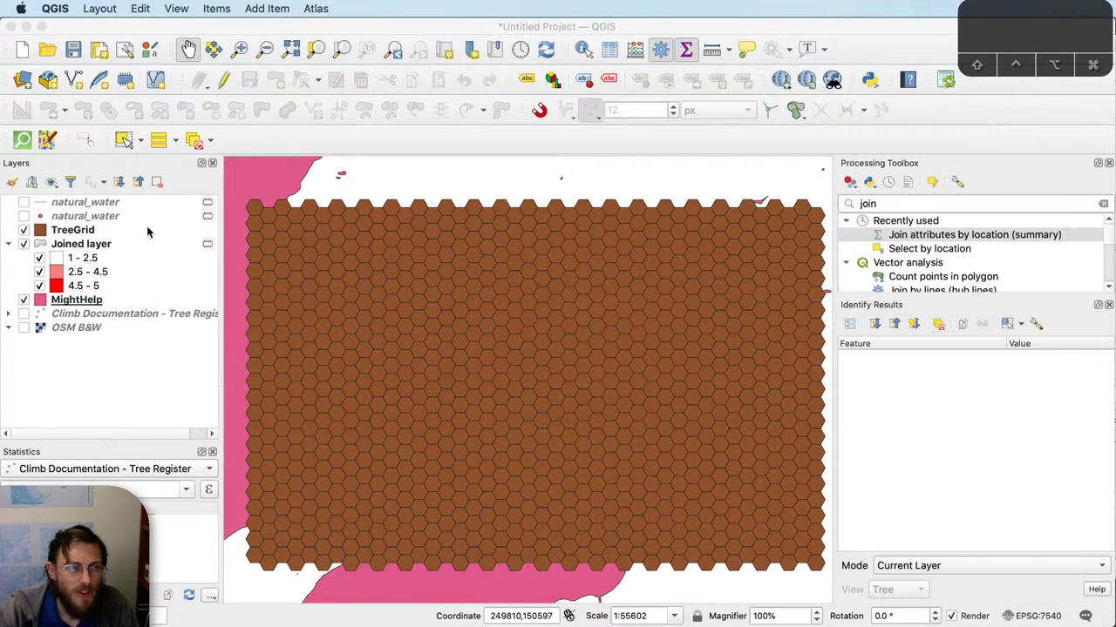
Step: Inspect Joined layer's attribute table and check which attribute drives its graduated symbology
right_click(144, 245)
left_click(289, 449)
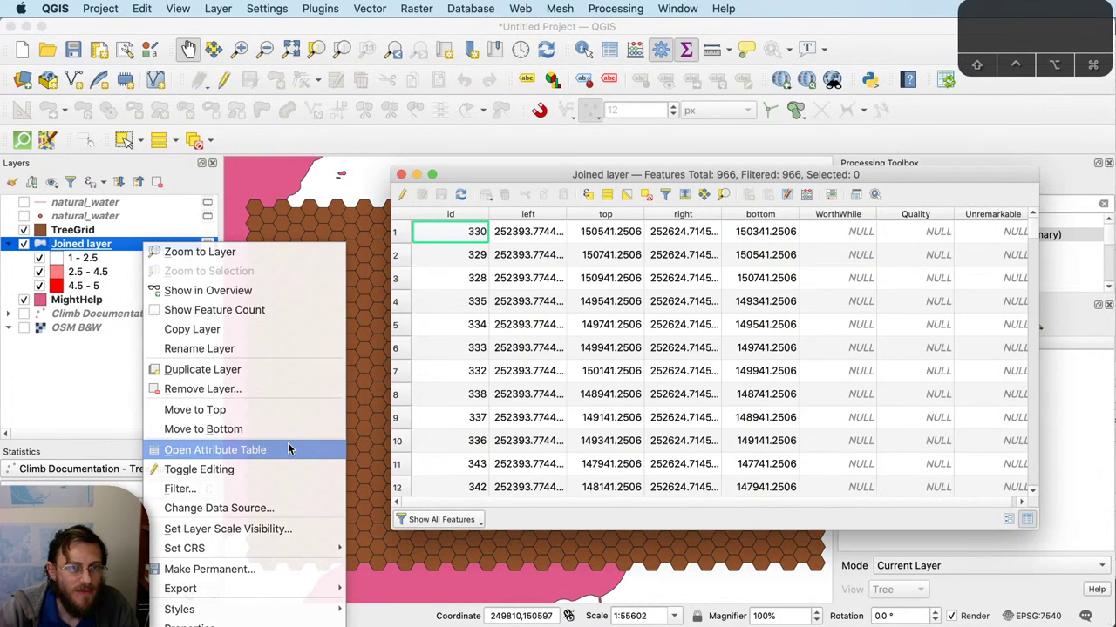
left_click(169, 244)
double_click(171, 245)
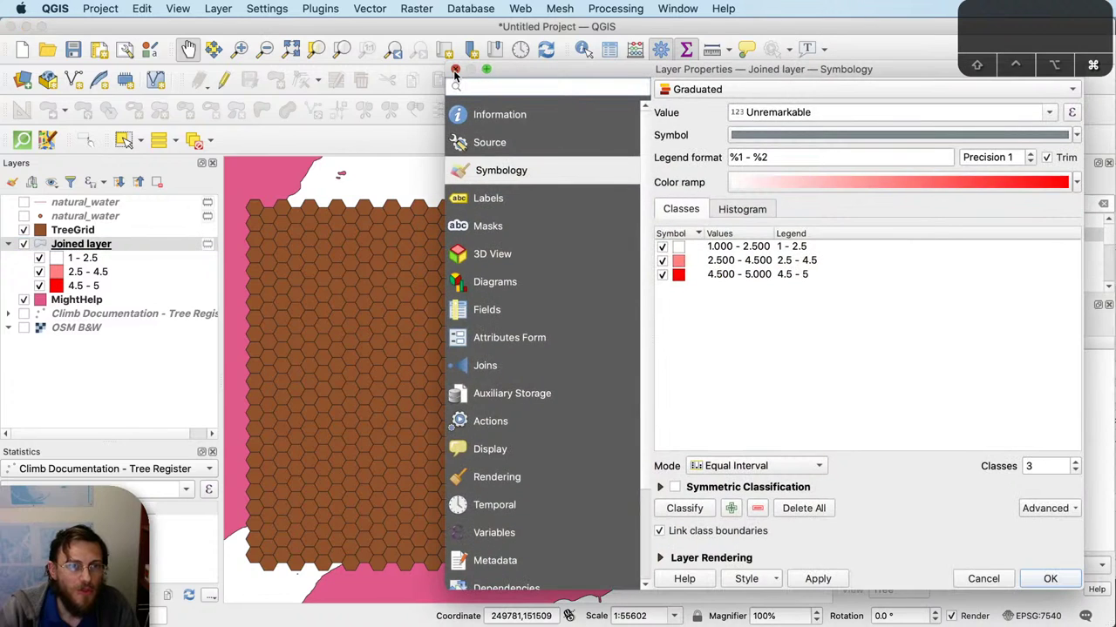
left_click(454, 69)
Step: Export the print layout with the grid and water as Unremarkable.pdf on the Desktop, using the default PDF export options
key("super+grave")
key("super+grave")
key("super+Tab")
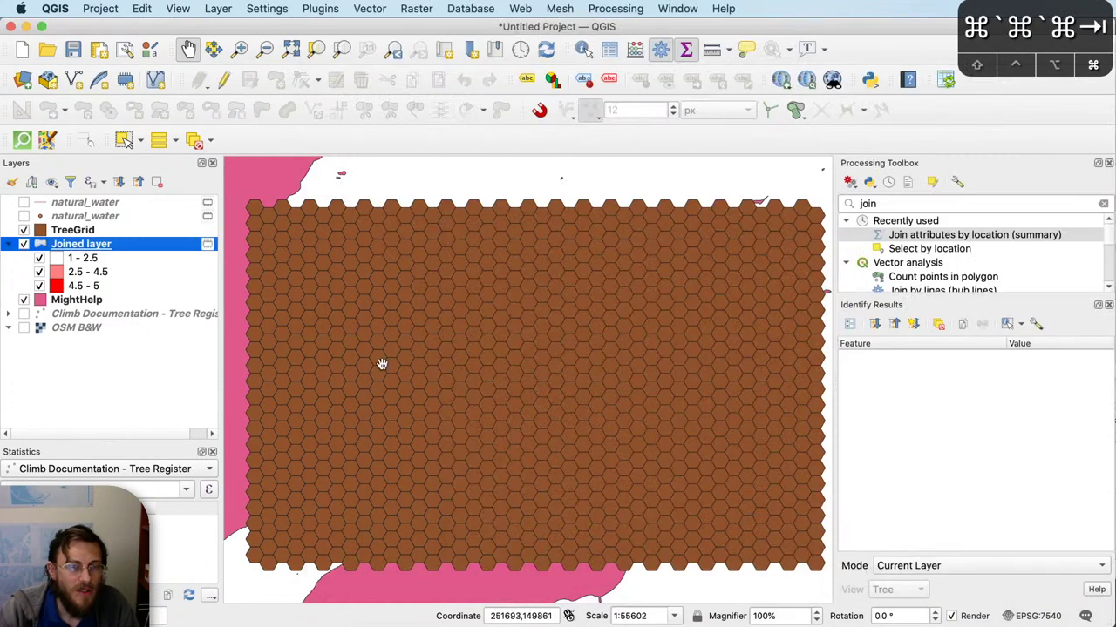
key("super+Tab")
key("super+Tab")
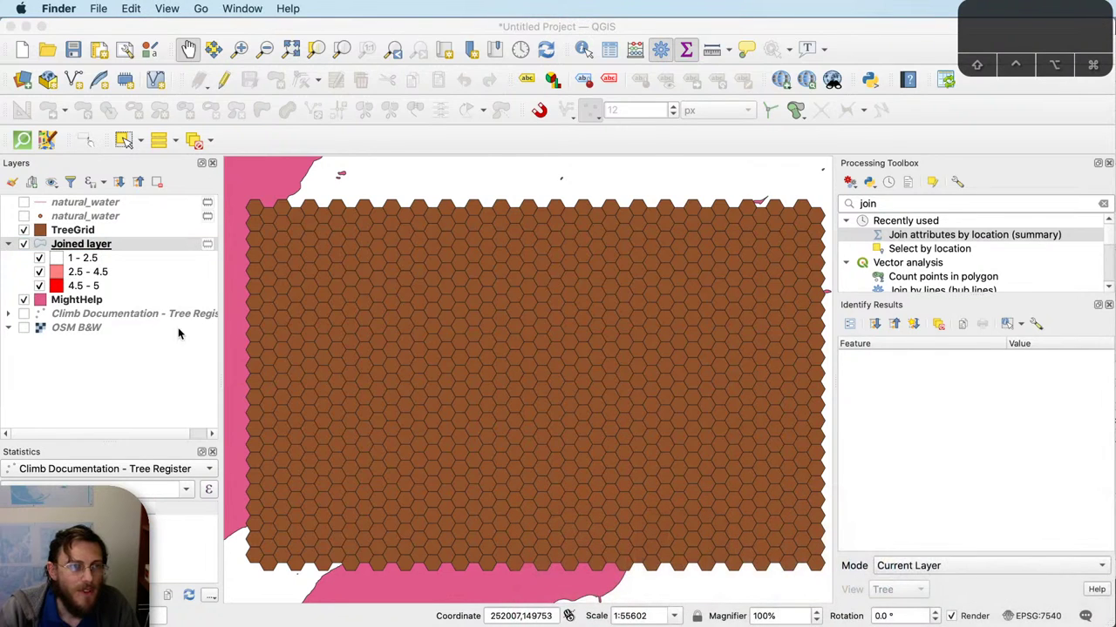
key("super+Tab")
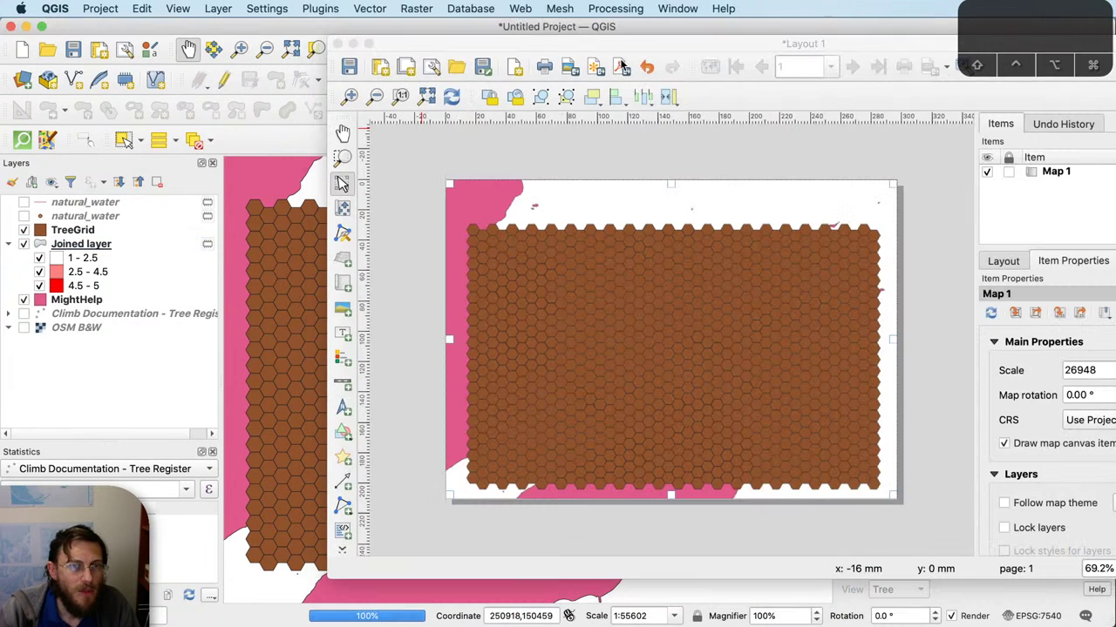
left_click(622, 67)
type("Unremarn")
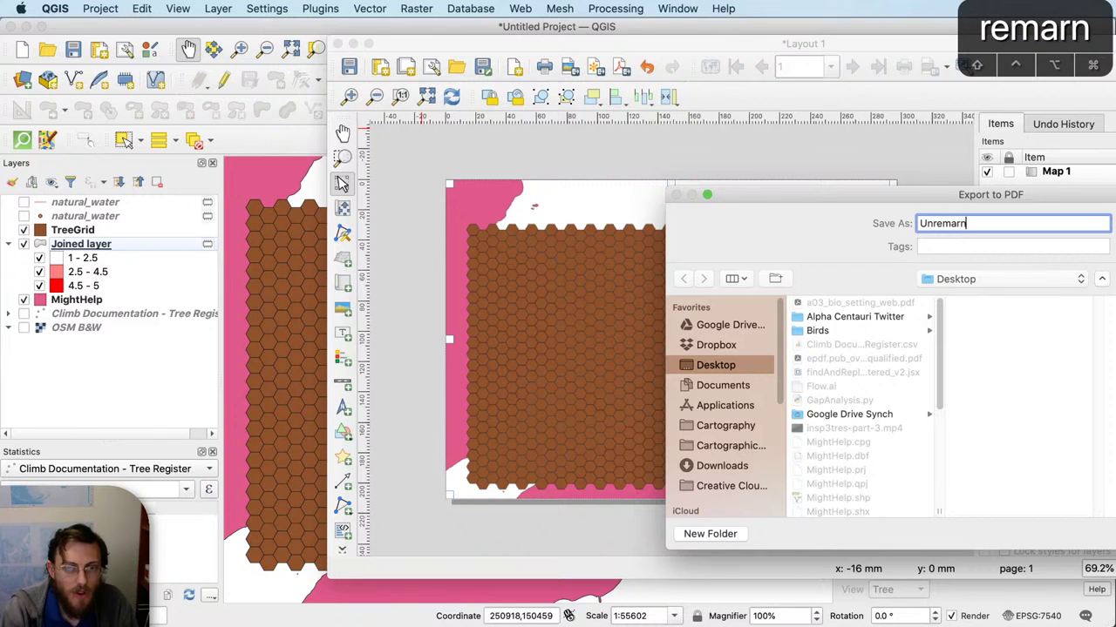
key("BackSpace")
type("kable")
key("Return")
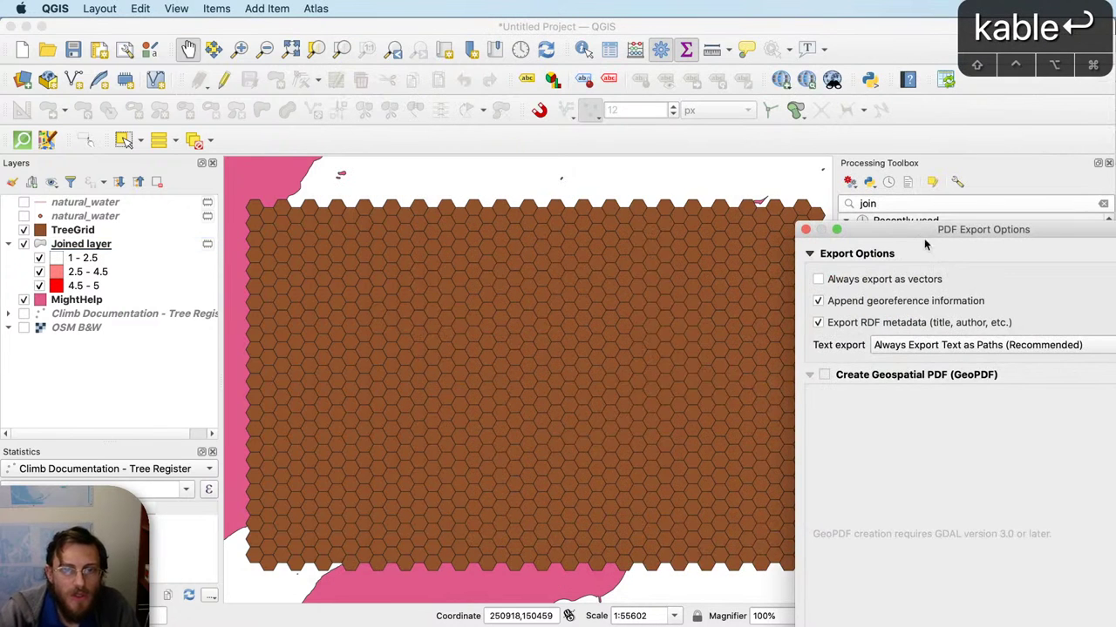
key("Return")
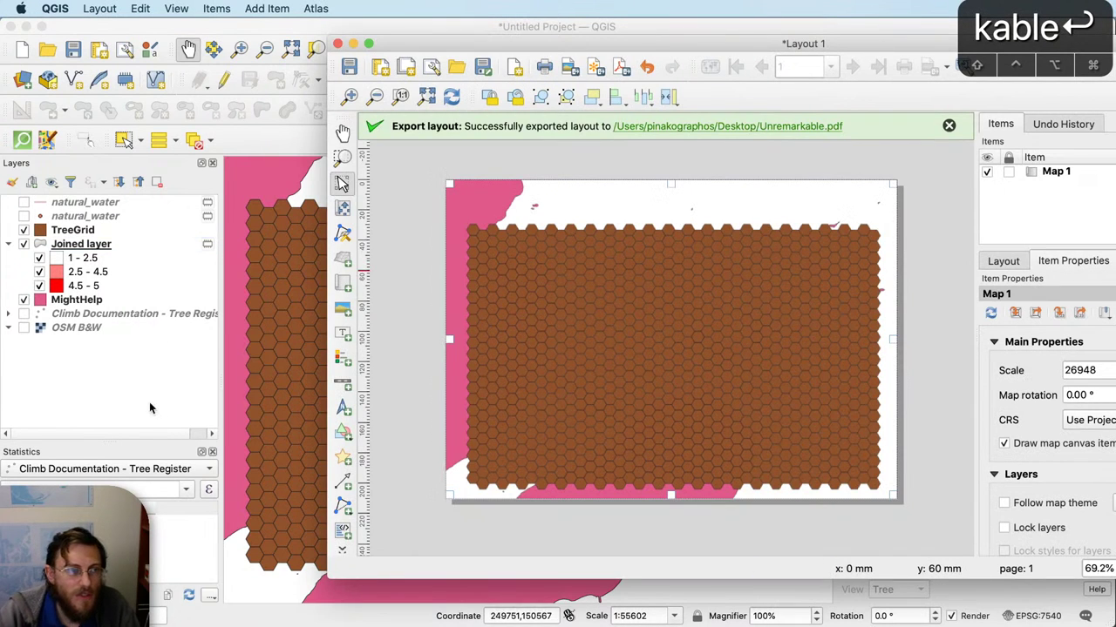
Step: Hide the TreeGrid and MightHelp layers so only the graduated hexagons of Joined layer are drawn
left_click(139, 348)
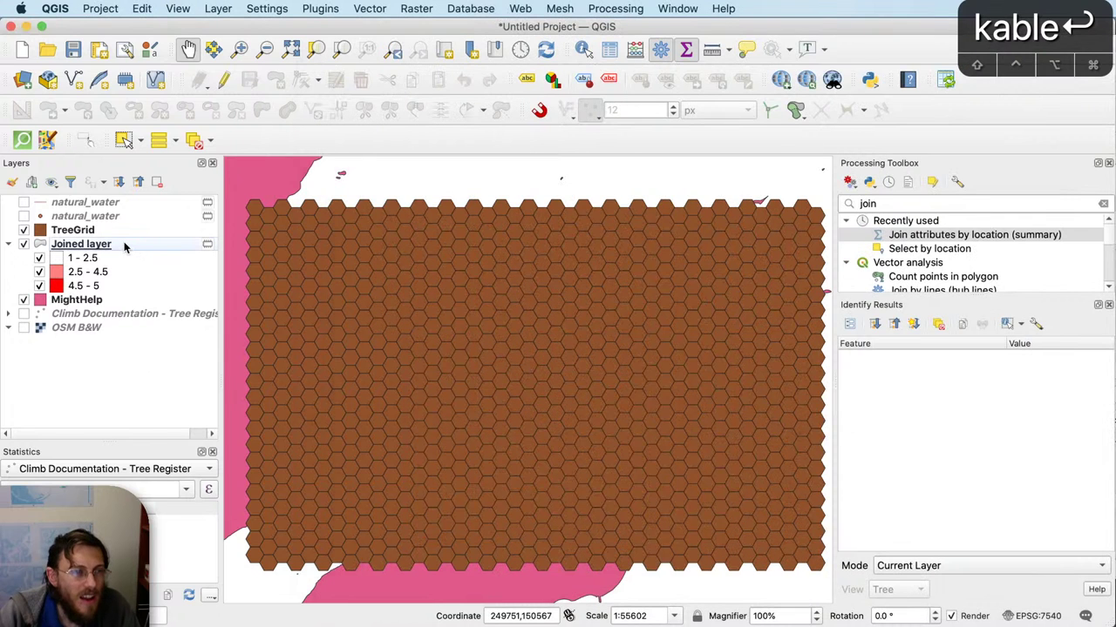
left_click(125, 246)
left_click(23, 230)
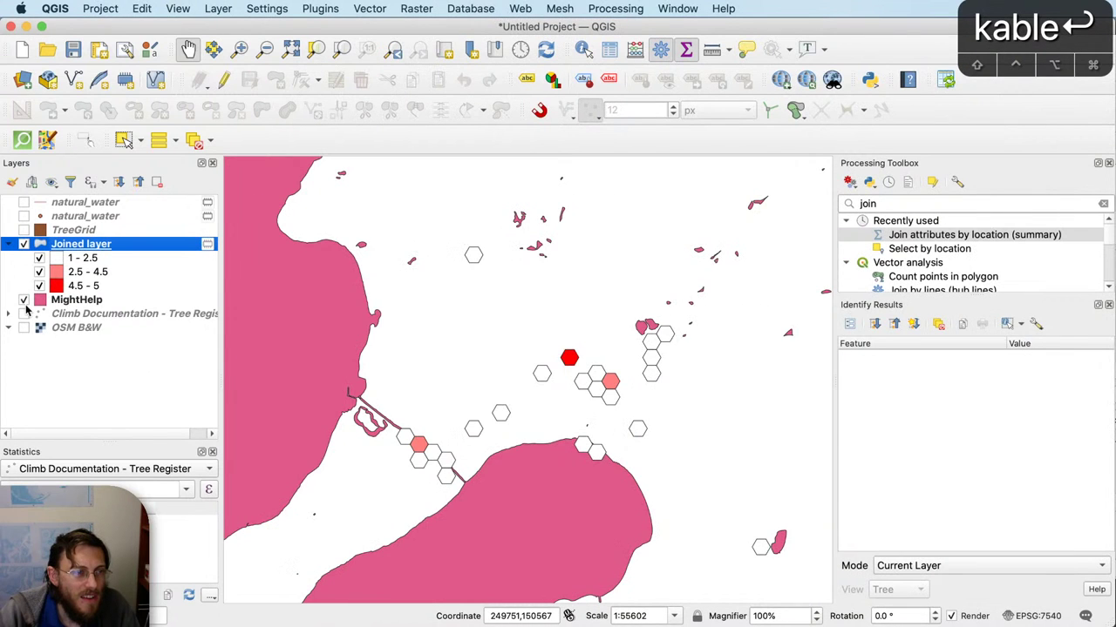
left_click(23, 299)
Step: Set the graduated symbology value of Joined layer to WorthWhile and apply it
right_click(130, 246)
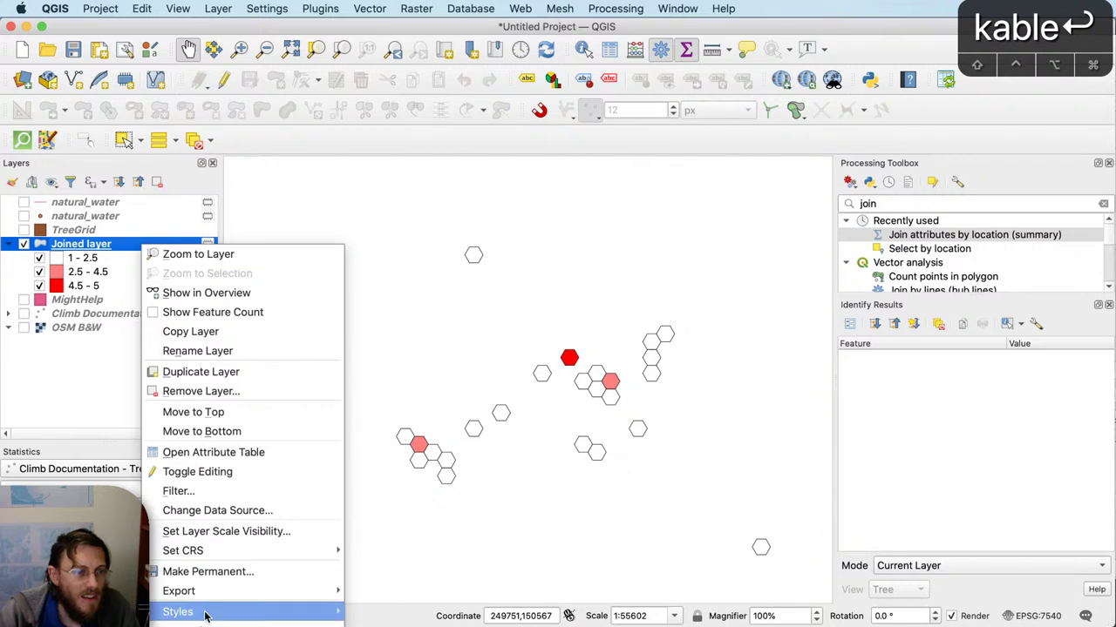
left_click(204, 624)
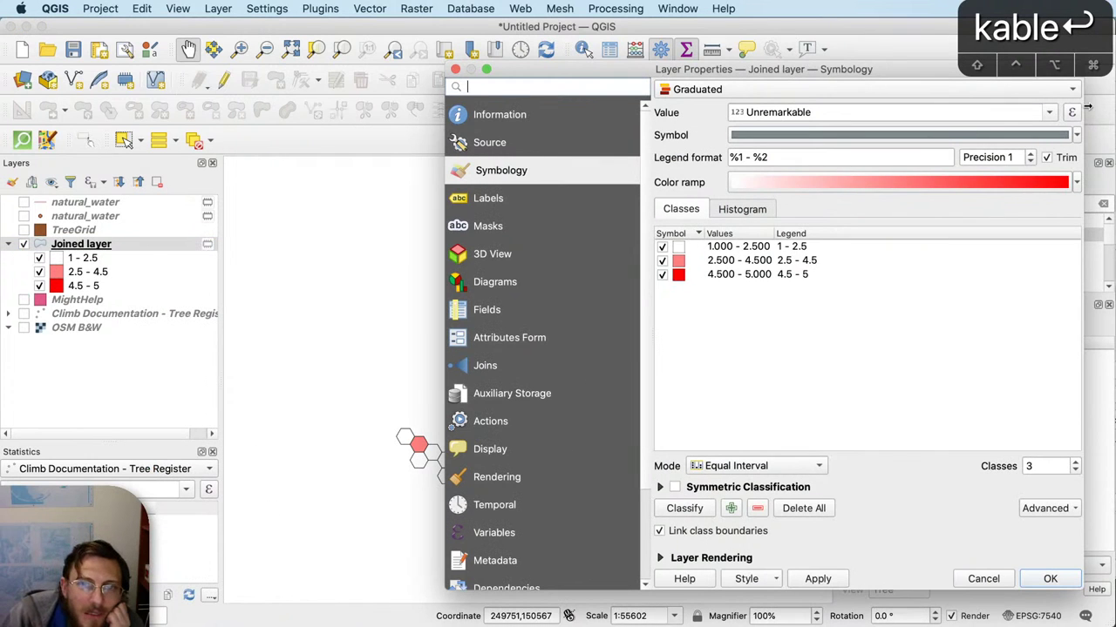
left_click(1050, 112)
left_click(946, 225)
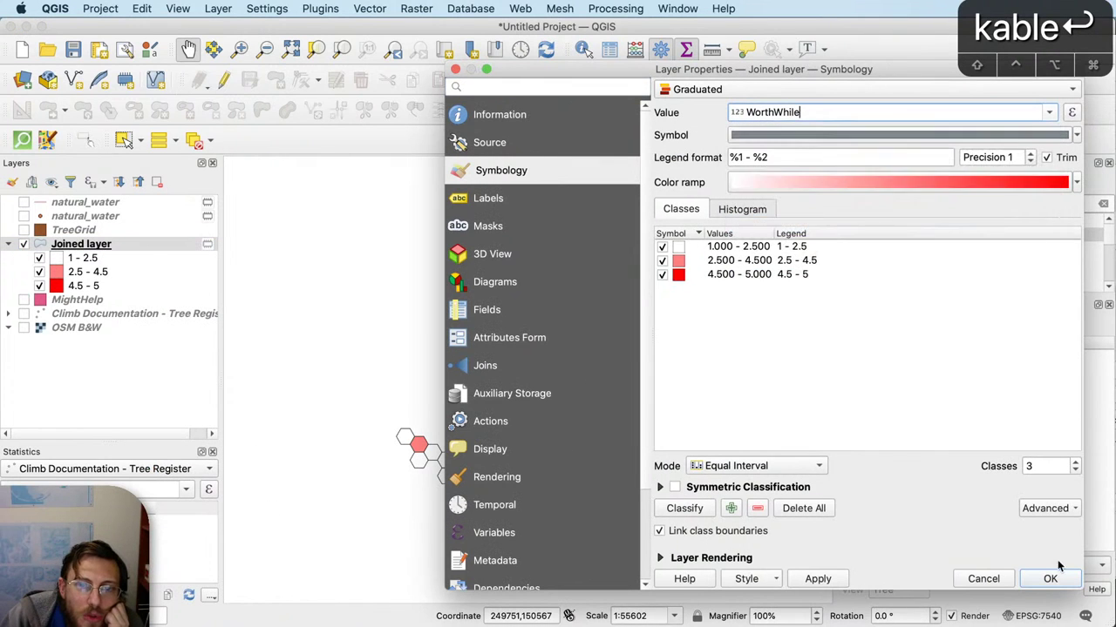
left_click(832, 579)
left_click(1047, 578)
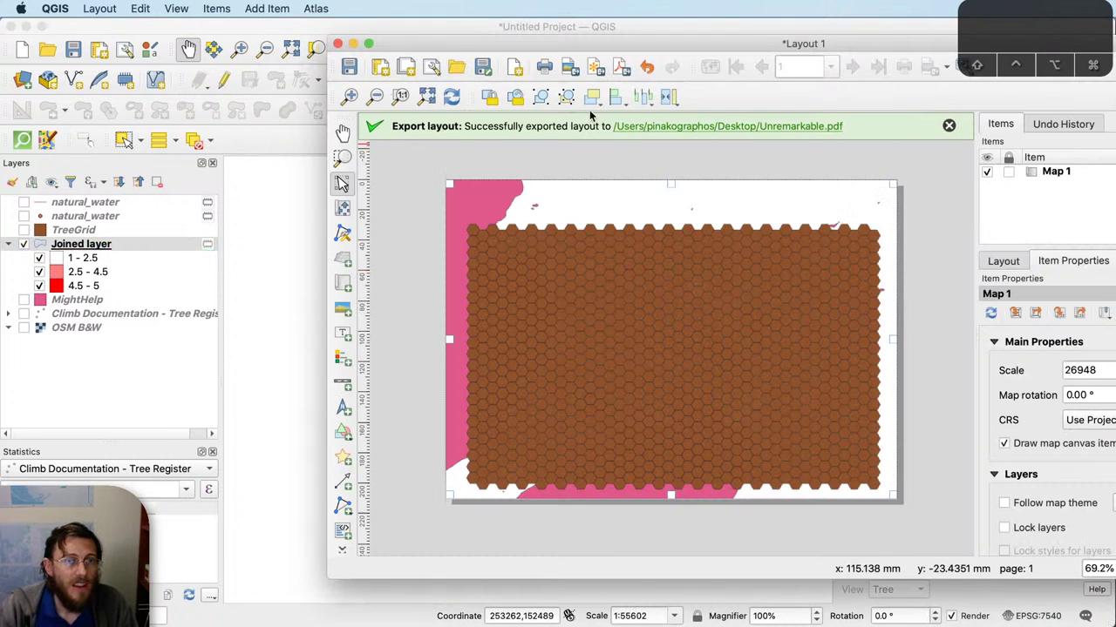
Step: Export the print layout as Worthwhile.pdf on the Desktop with the default PDF export options
left_click(621, 67)
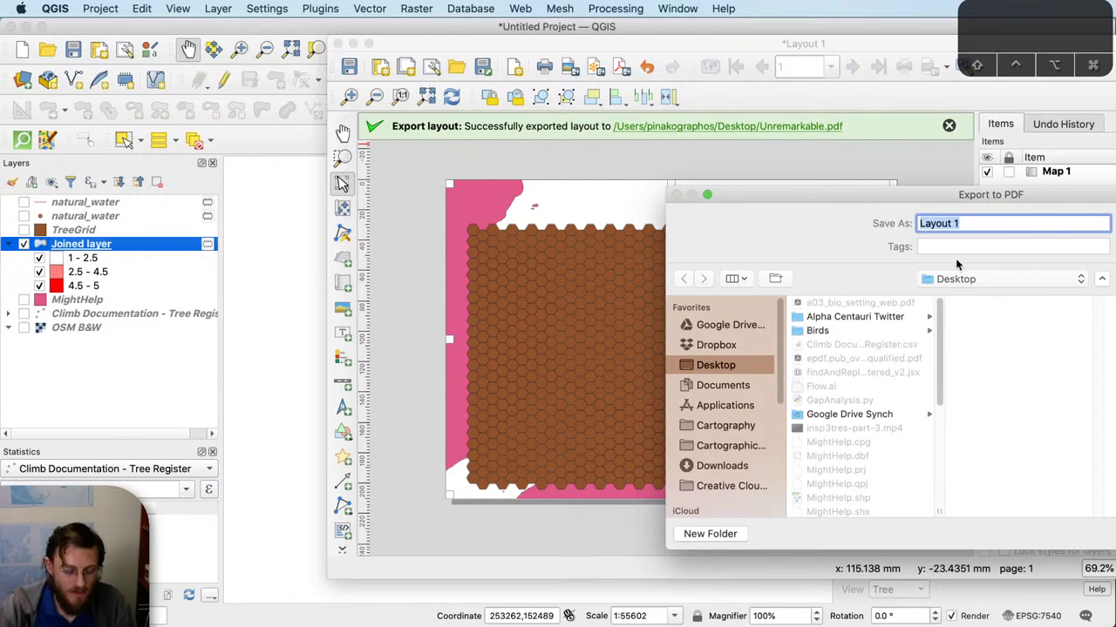
type("Worthwhile")
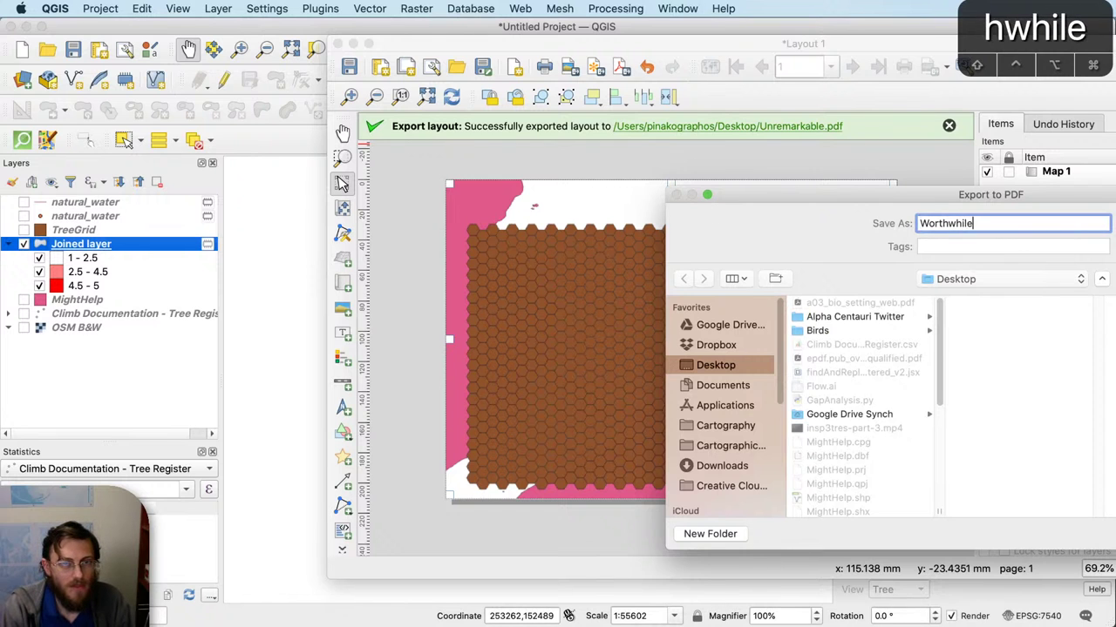
key("Return")
key("Return")
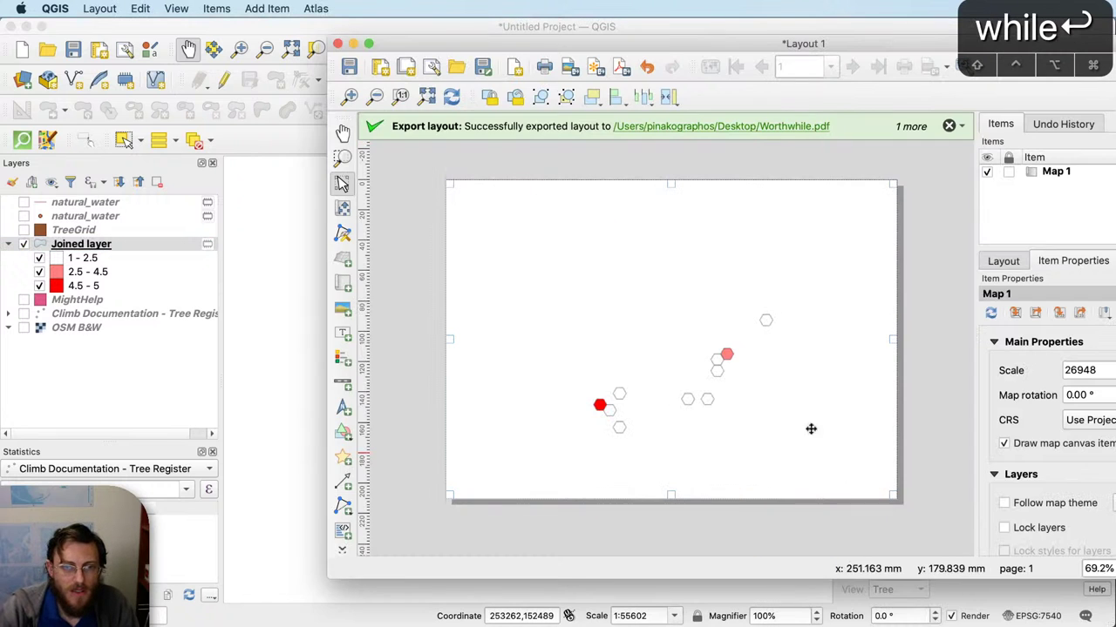
Step: Set the graduated symbology value of Joined layer to Quality and apply it
right_click(159, 248)
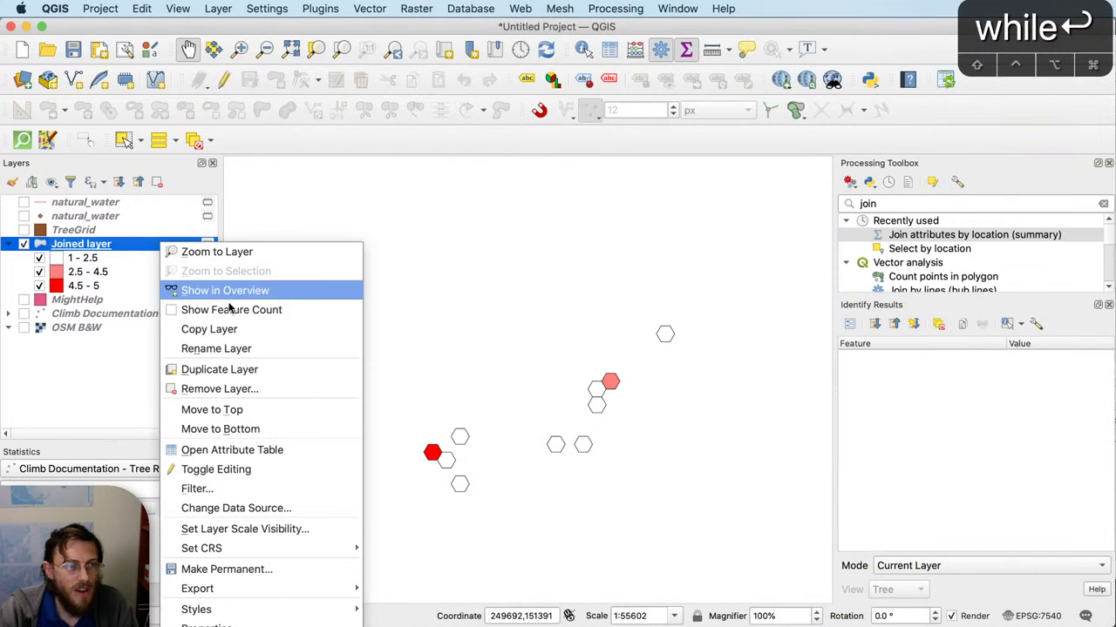
left_click(183, 620)
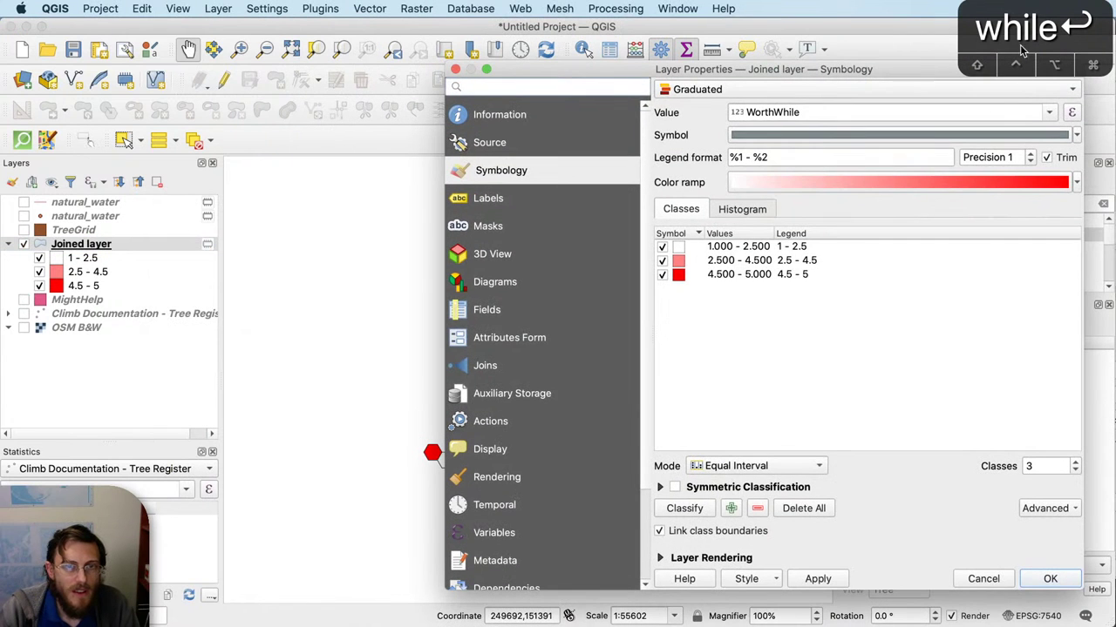
left_click(811, 116)
left_click(812, 248)
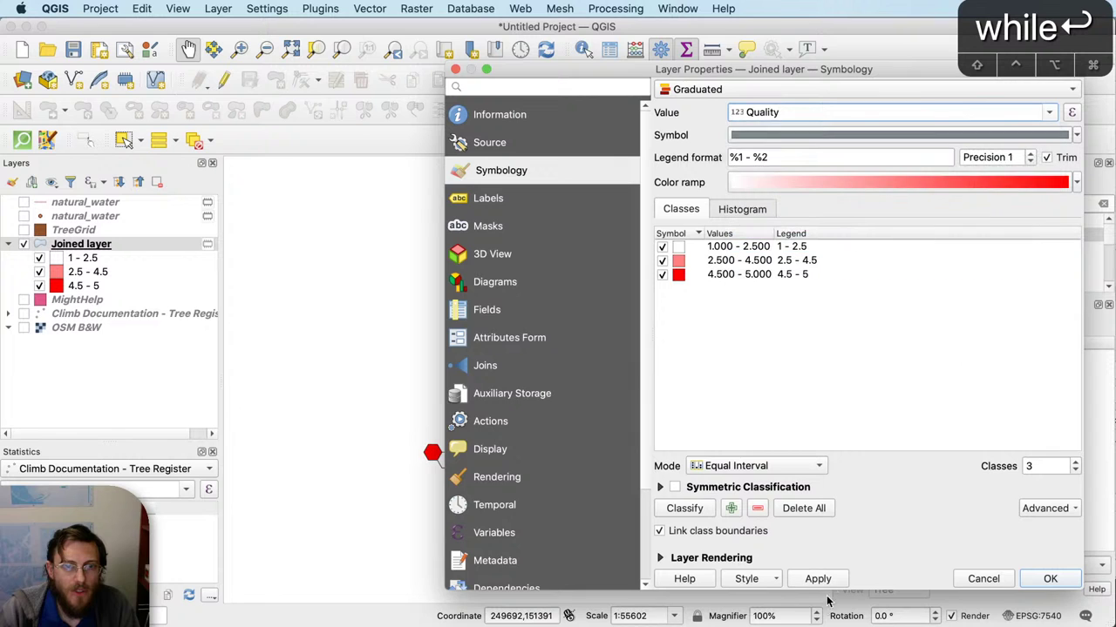
left_click(1050, 579)
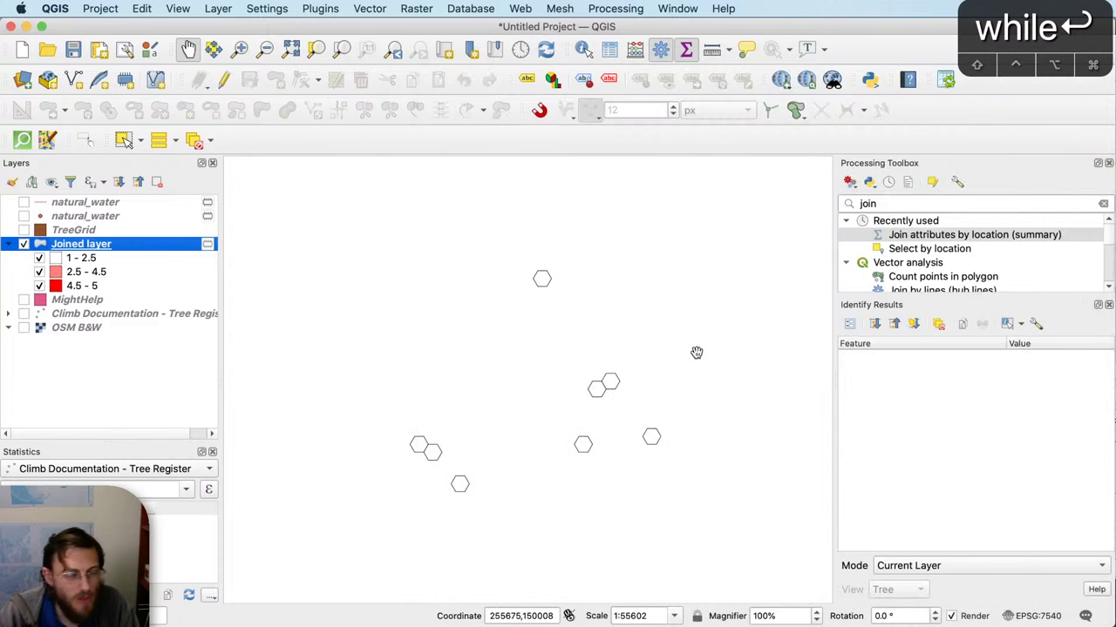
Step: Export the print layout as Quality.pdf on the Desktop with the default PDF export options
key("super+grave")
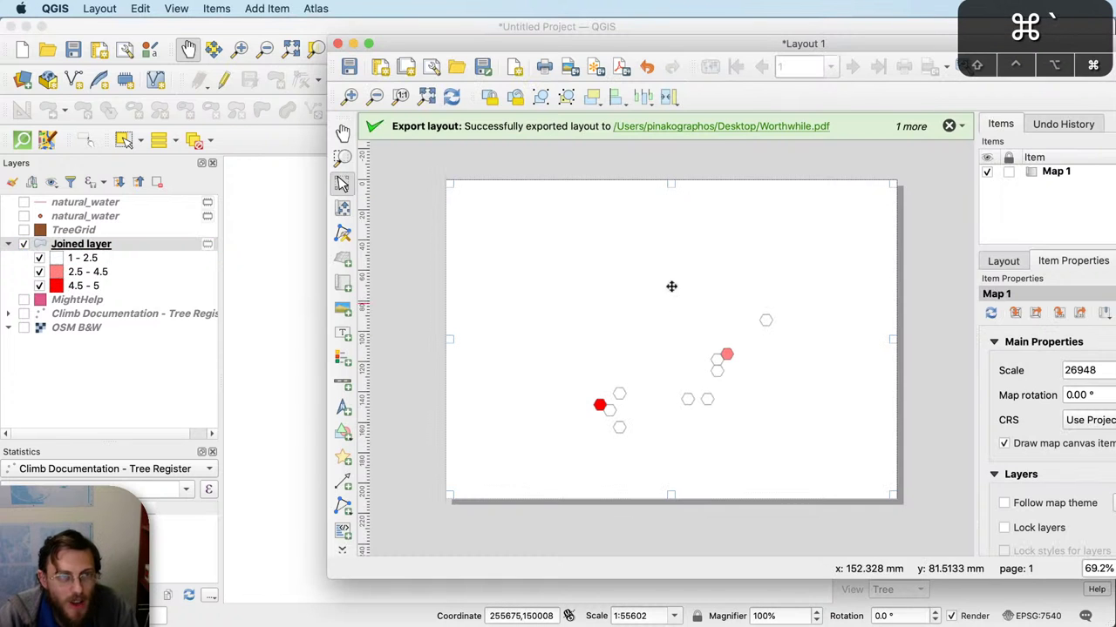
left_click(622, 73)
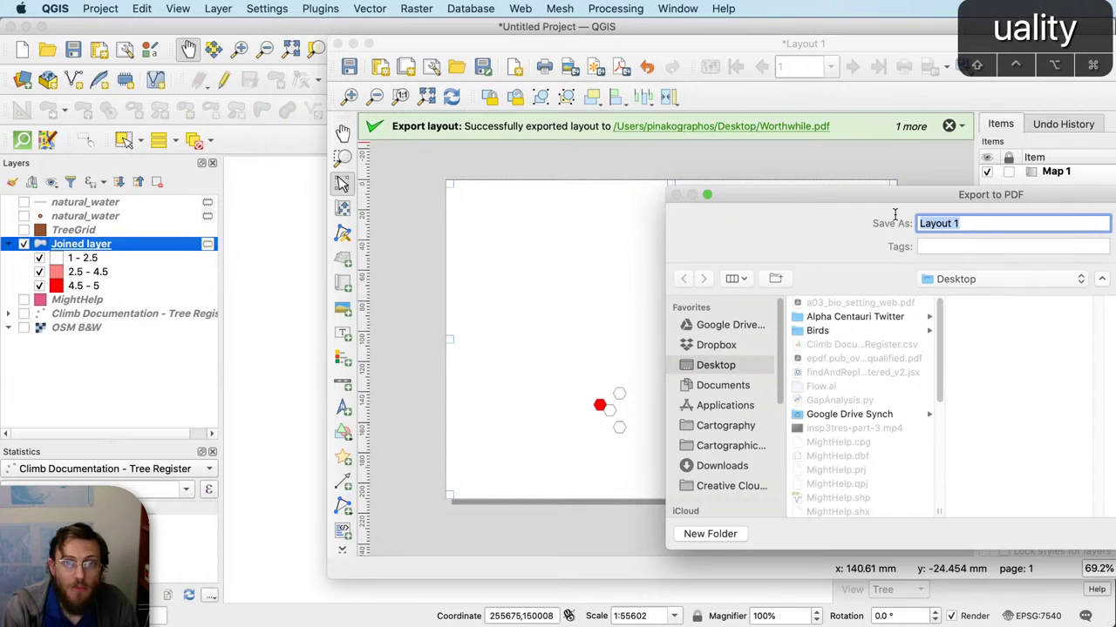
type("Quality")
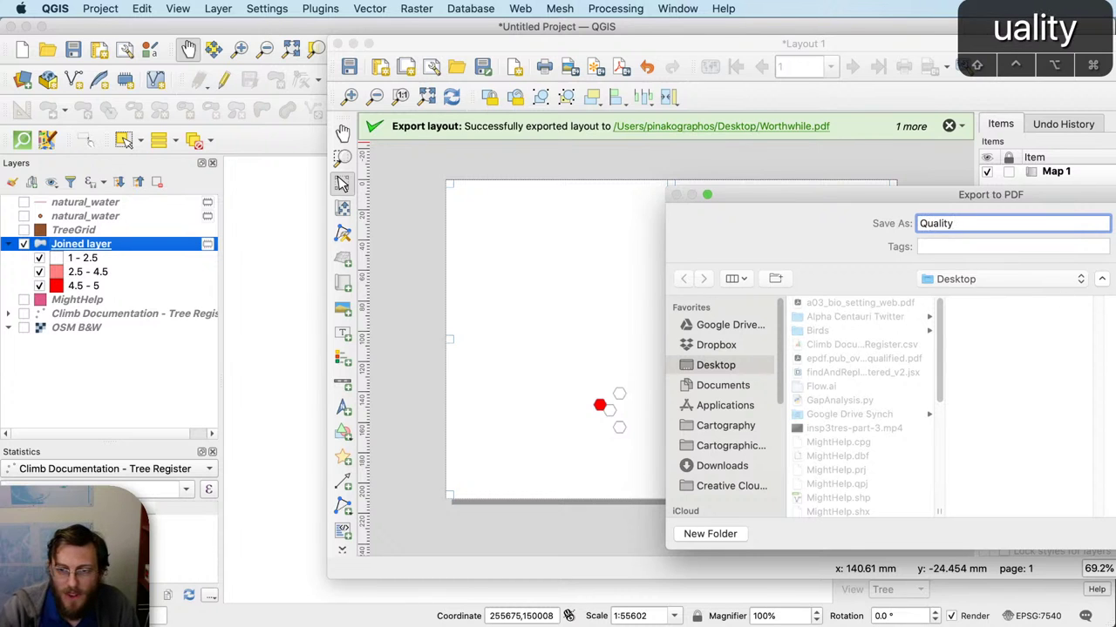
key("Return")
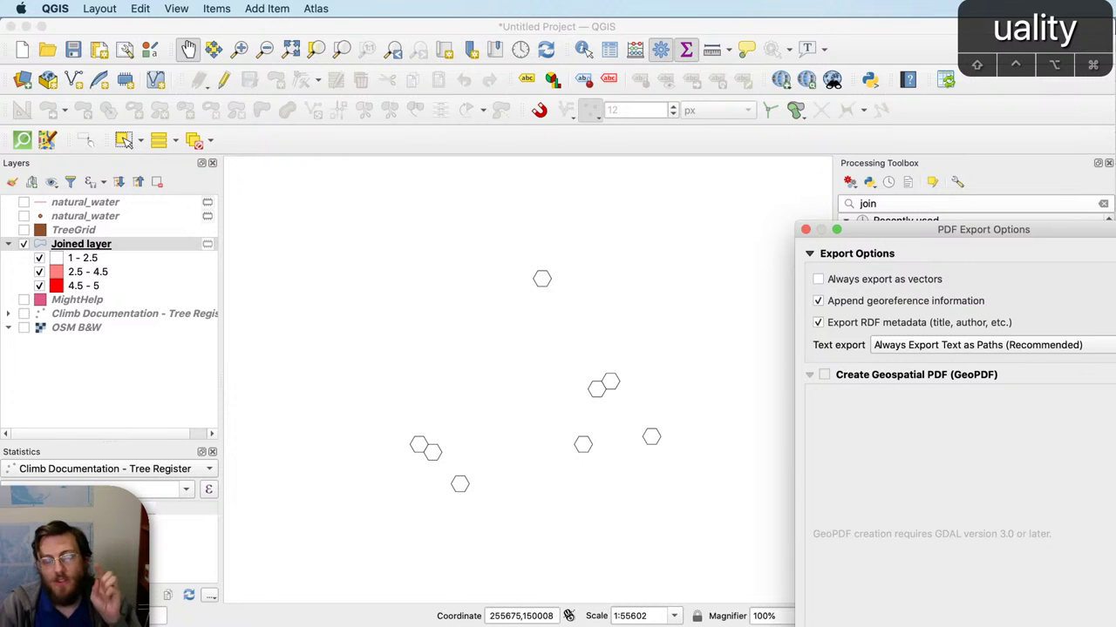
key("Return")
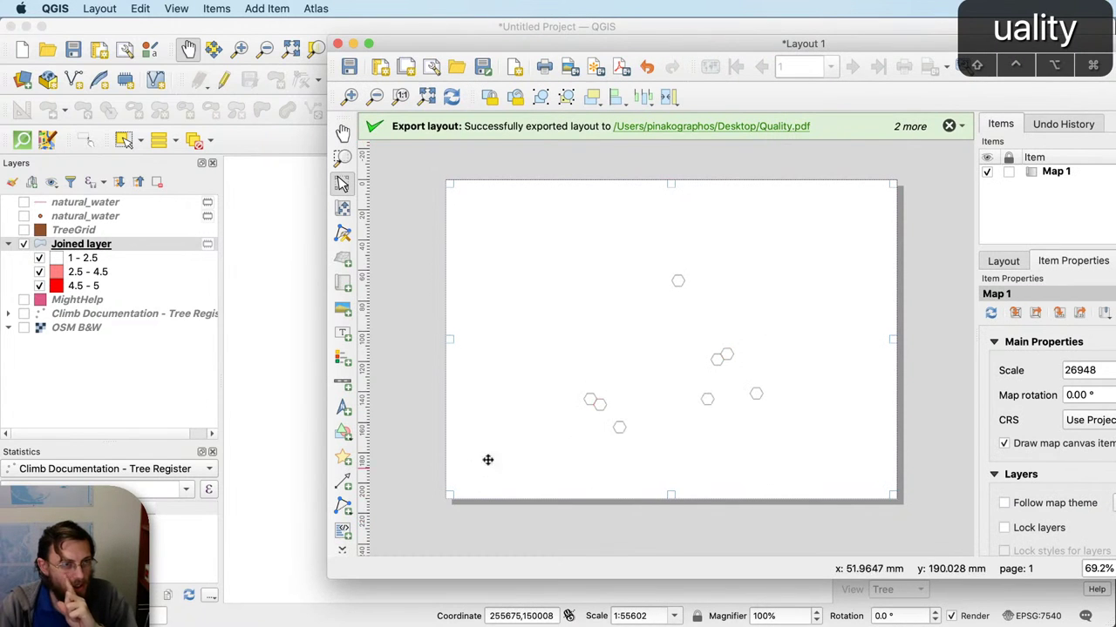
Step: Switch to Unremarkable.pdf in Illustrator and expand Layer 1 to list its clip groups
left_click(263, 403)
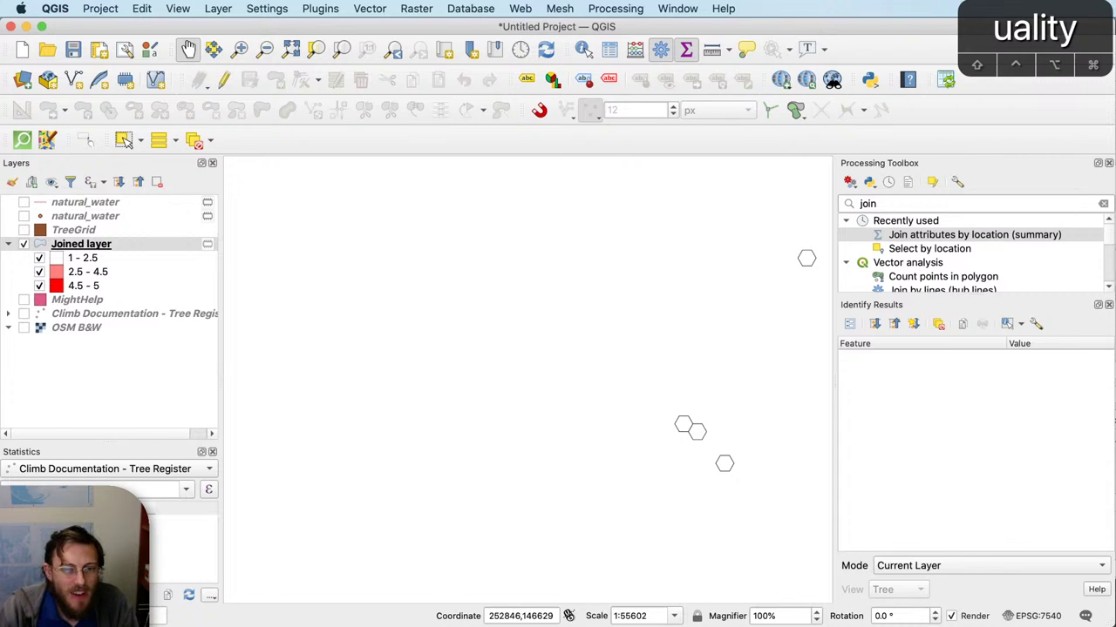
key("super+Tab")
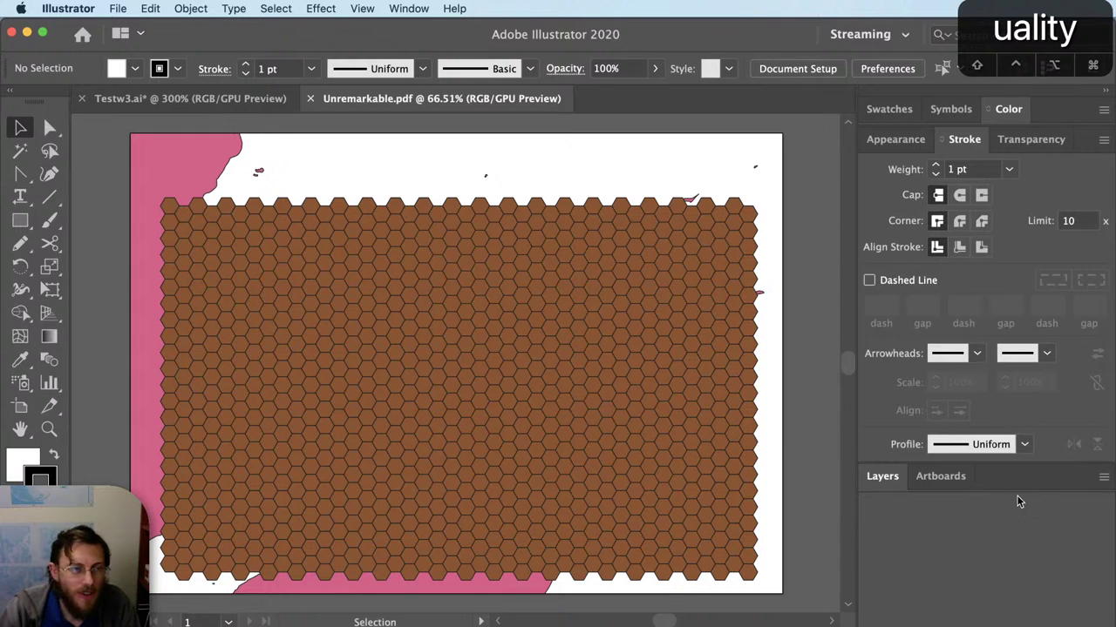
left_click_drag(687, 375, 709, 366)
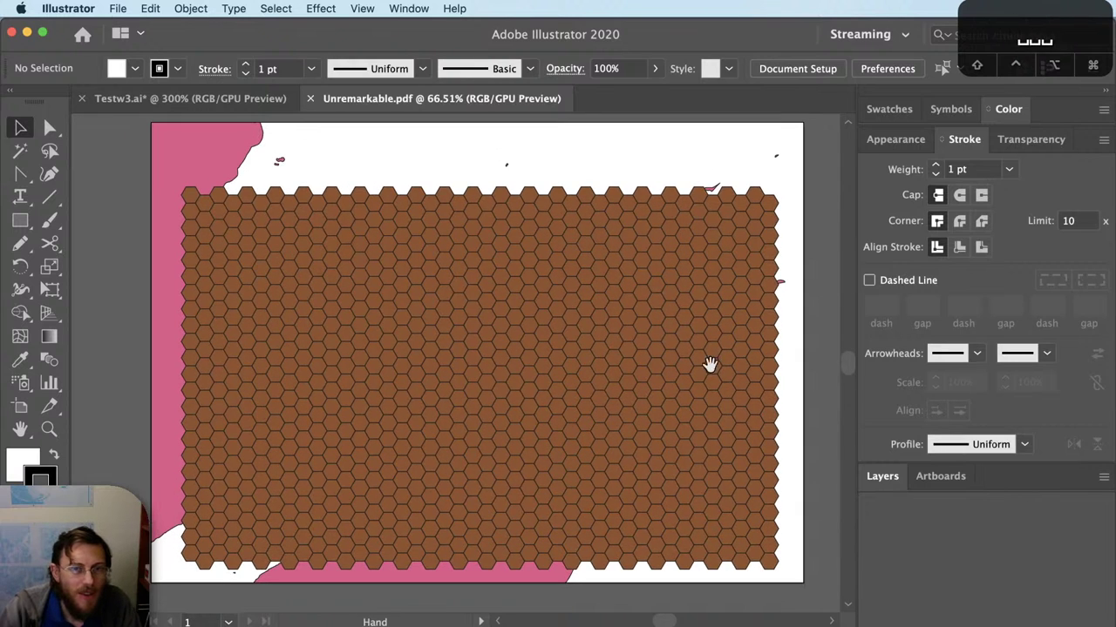
left_click(883, 476)
left_click(917, 200)
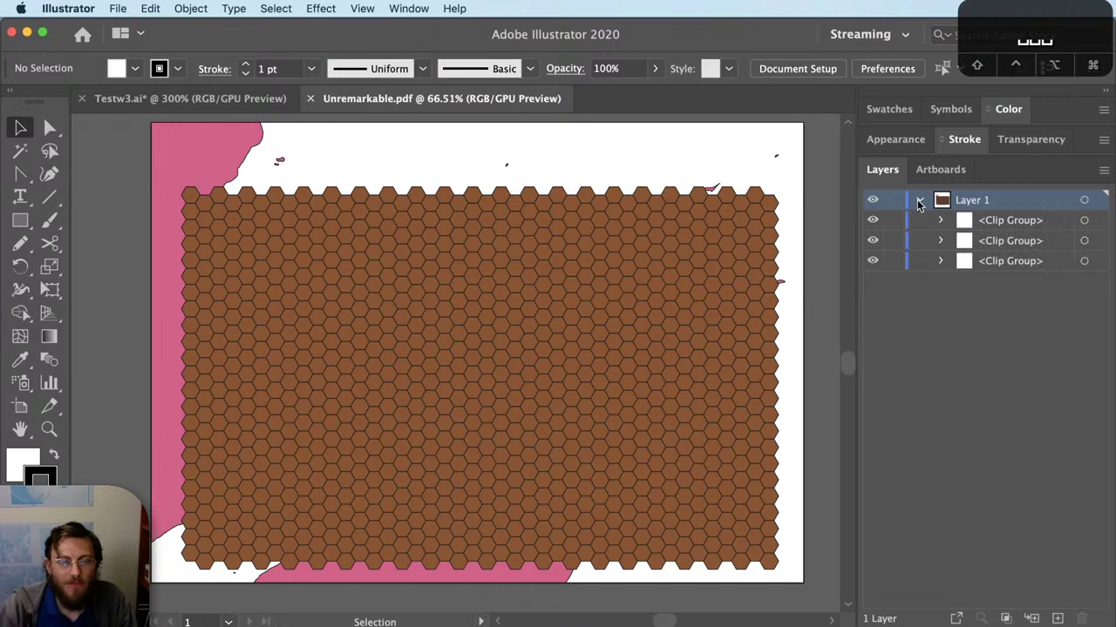
Step: Select one brown hexagon in the grid and extend the selection to all hexagons with the same appearance
key("a")
scroll(652, 223, "up", 1)
scroll(652, 228, "up", 1)
key("a")
left_click(661, 220)
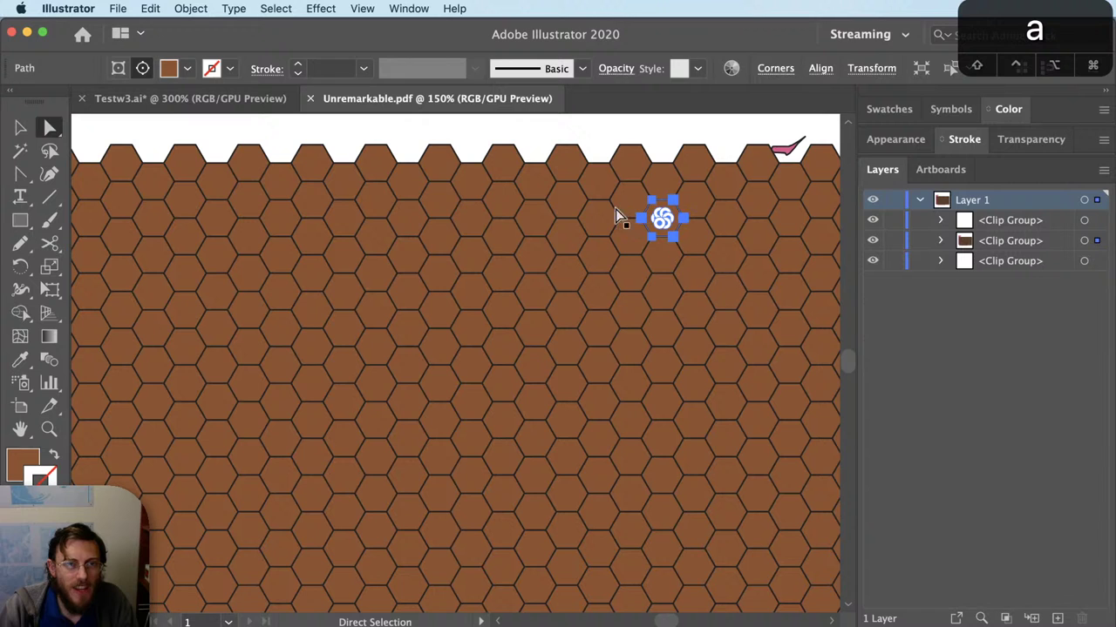
left_click(150, 8)
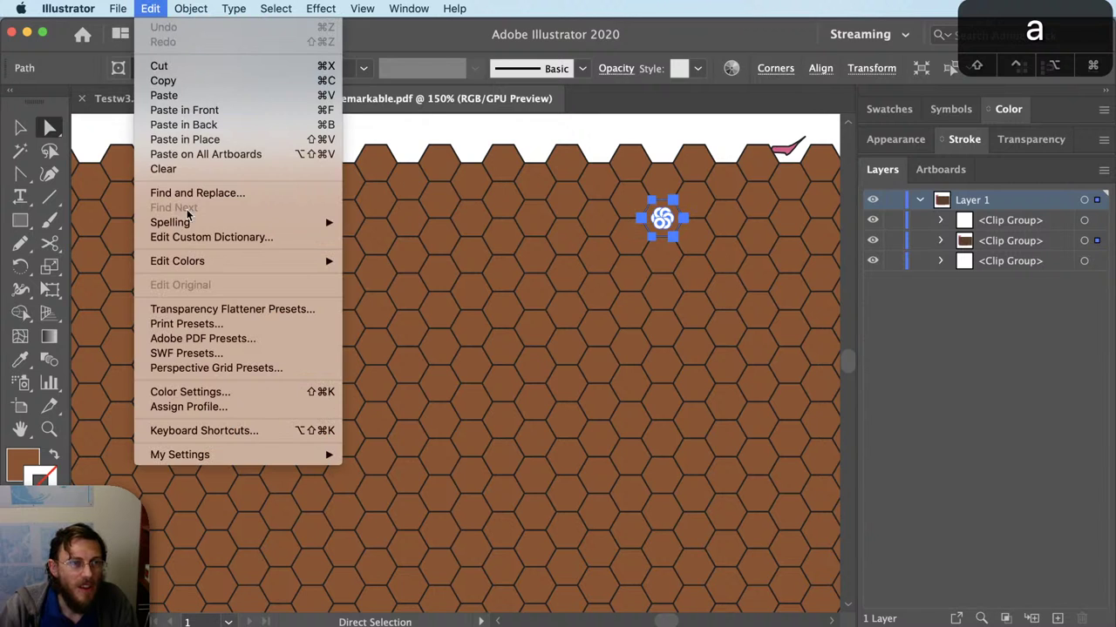
mouse_move(233, 7)
mouse_move(275, 8)
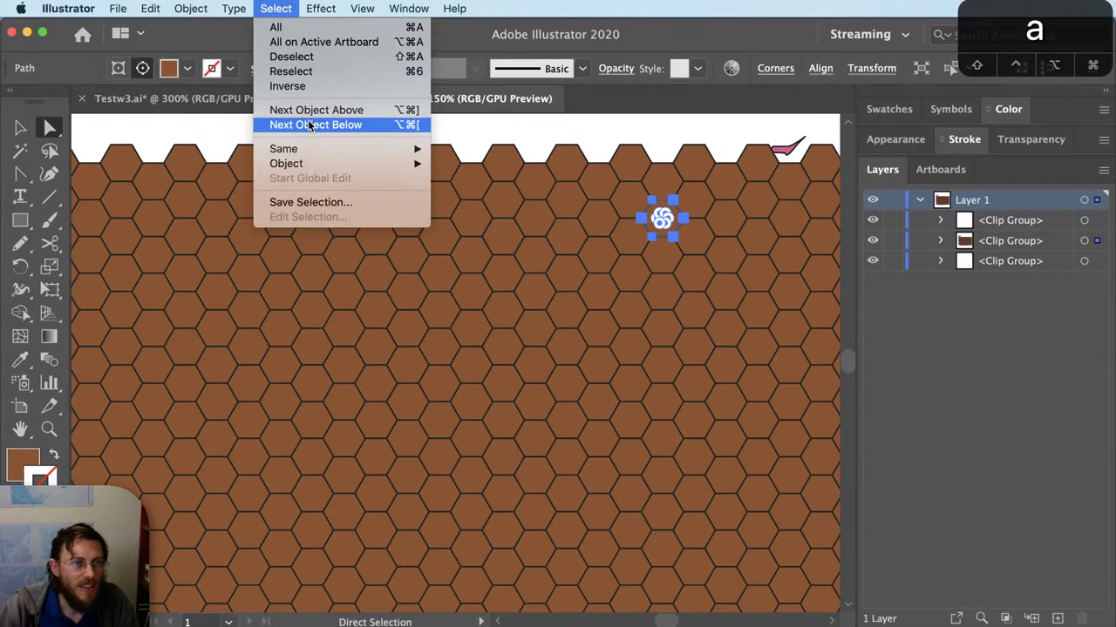
mouse_move(284, 149)
left_click(548, 209)
scroll(723, 396, "down", 5, "alt")
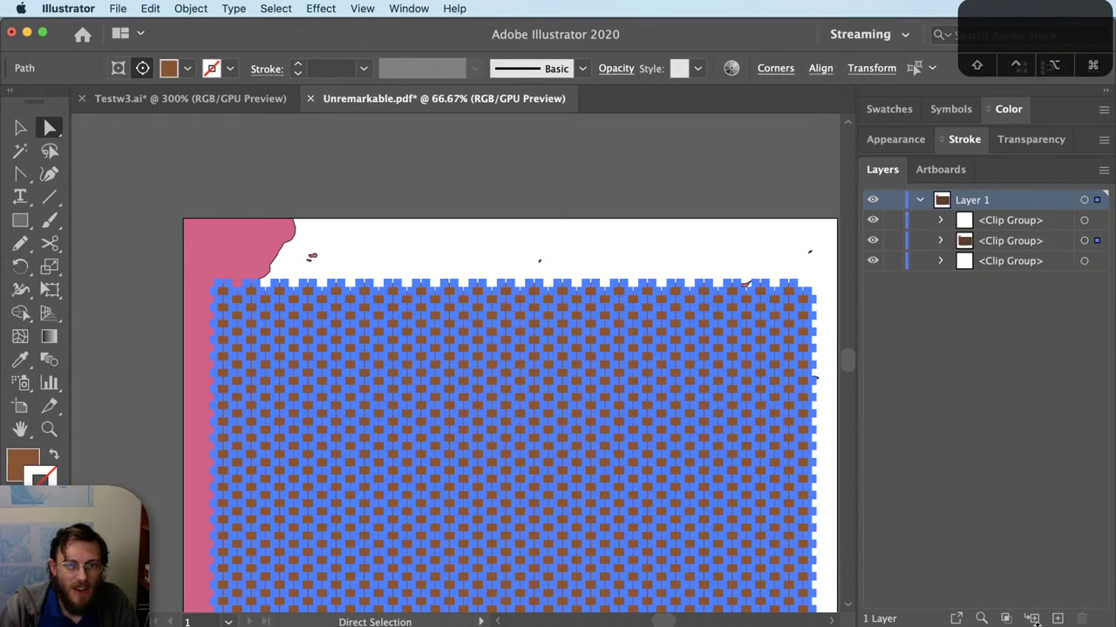
Step: Move the selected brown hexagons onto a new layer named Hexes and hide that layer
left_click(1057, 618)
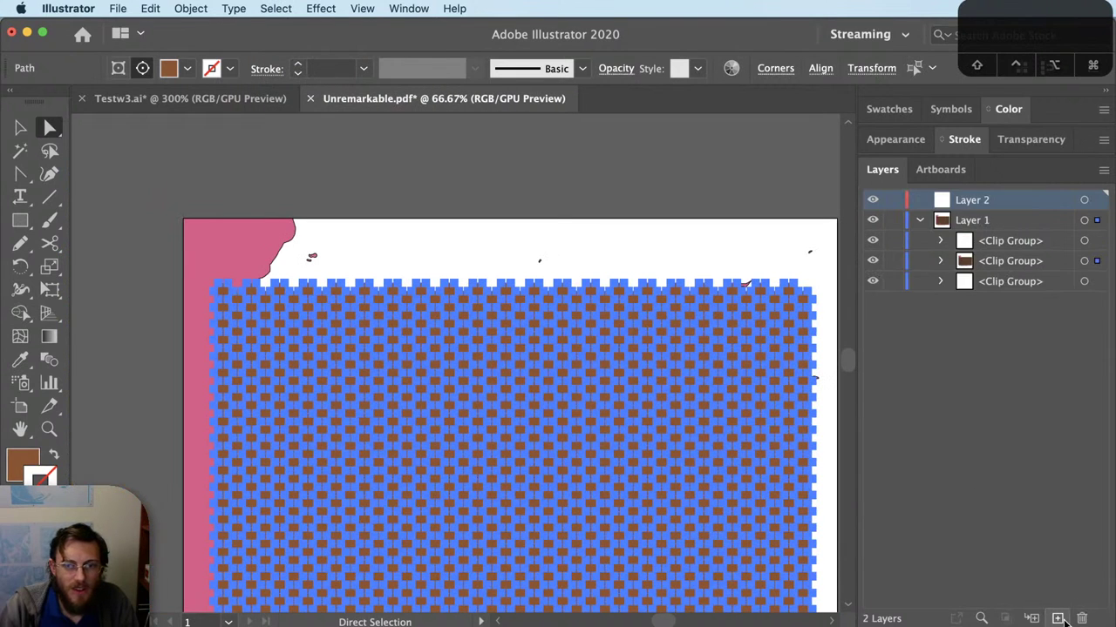
left_click(919, 219)
left_click_drag(1097, 220, 1098, 199)
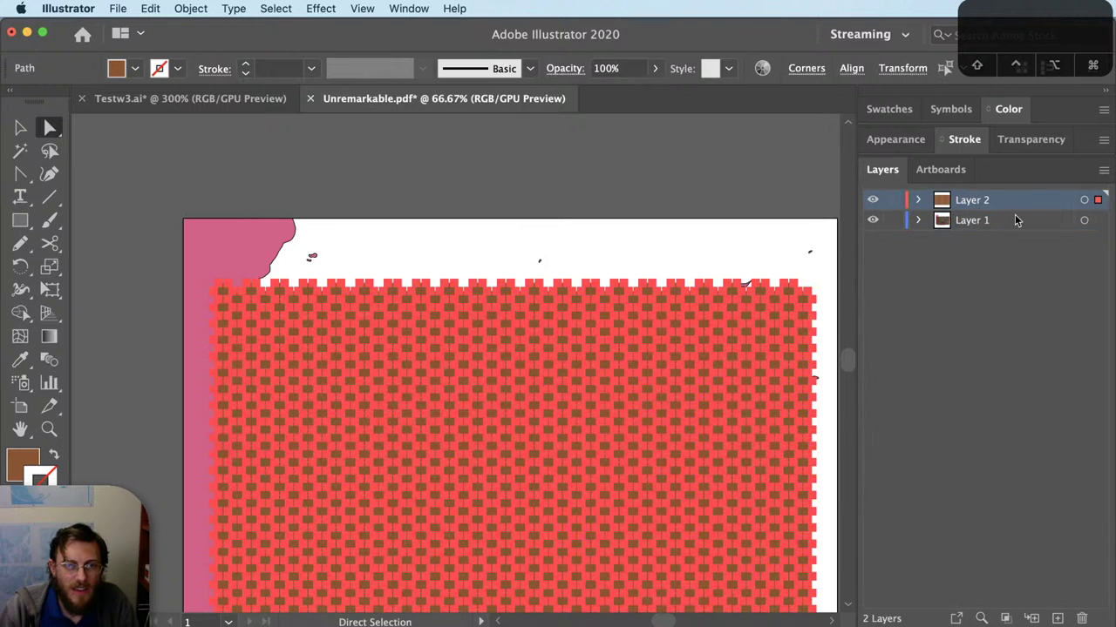
left_click(971, 203)
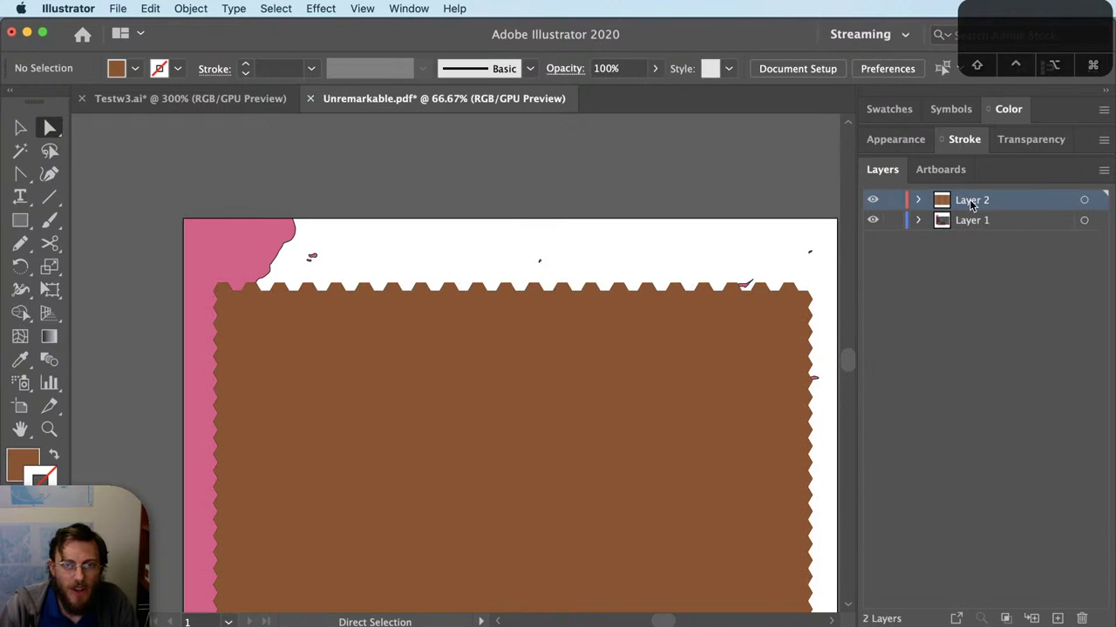
double_click(972, 200)
type("Hexes")
key("Return")
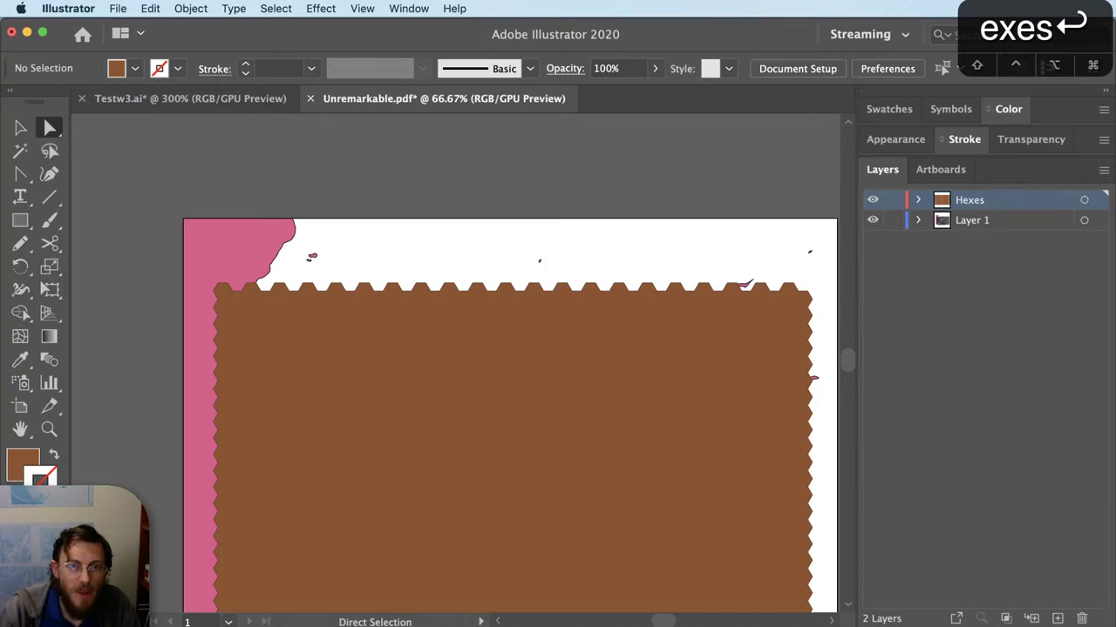
left_click(872, 199)
Step: Select all black outlines on Layer 1 that match one grid hexagon's stroke, and delete them
scroll(671, 309, "up", 1)
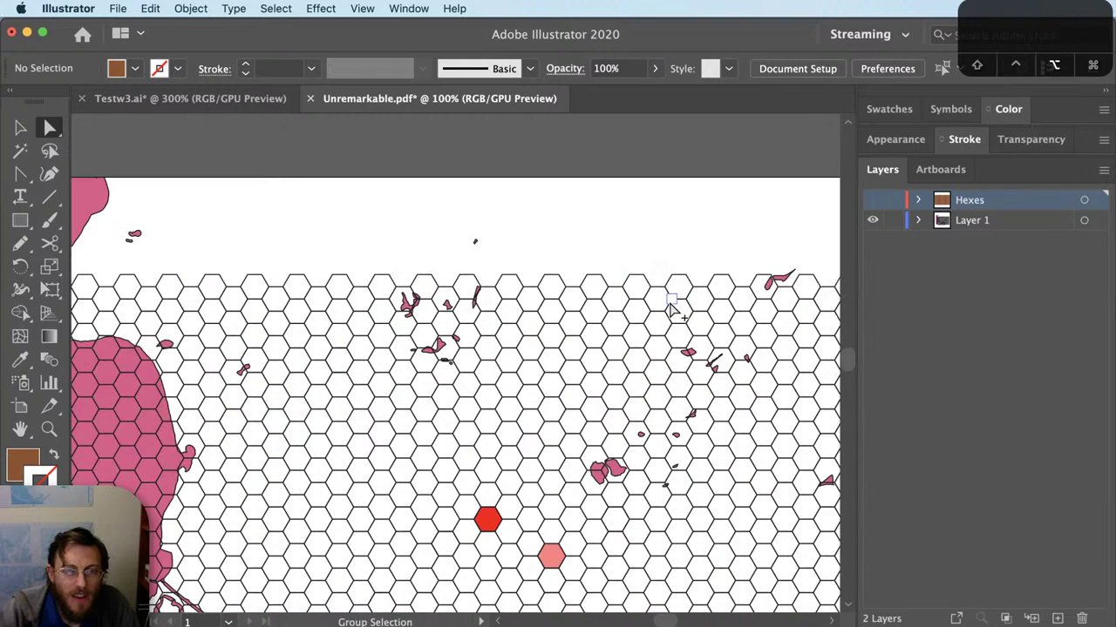
scroll(671, 307, "up", 2)
scroll(686, 276, "up", 2)
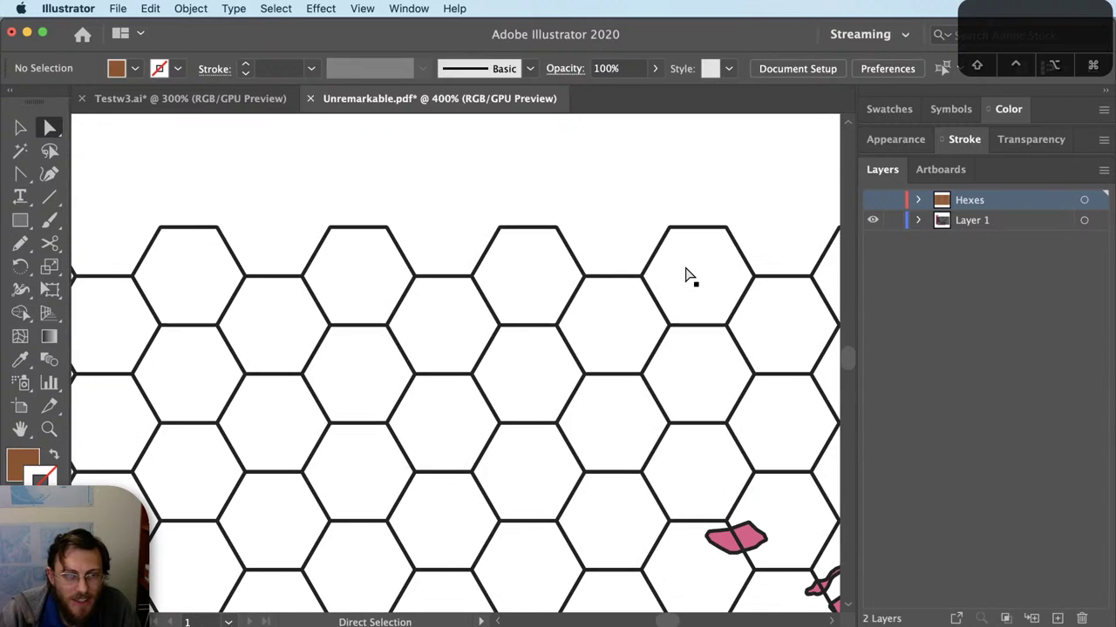
key("a")
left_click(669, 228)
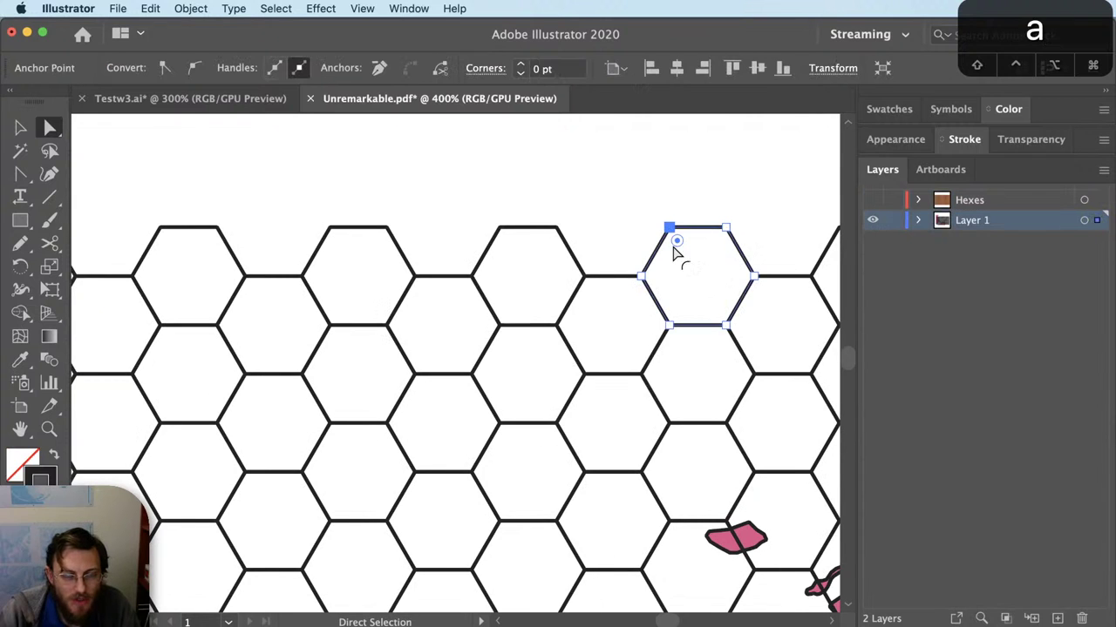
scroll(655, 292, "down", 1)
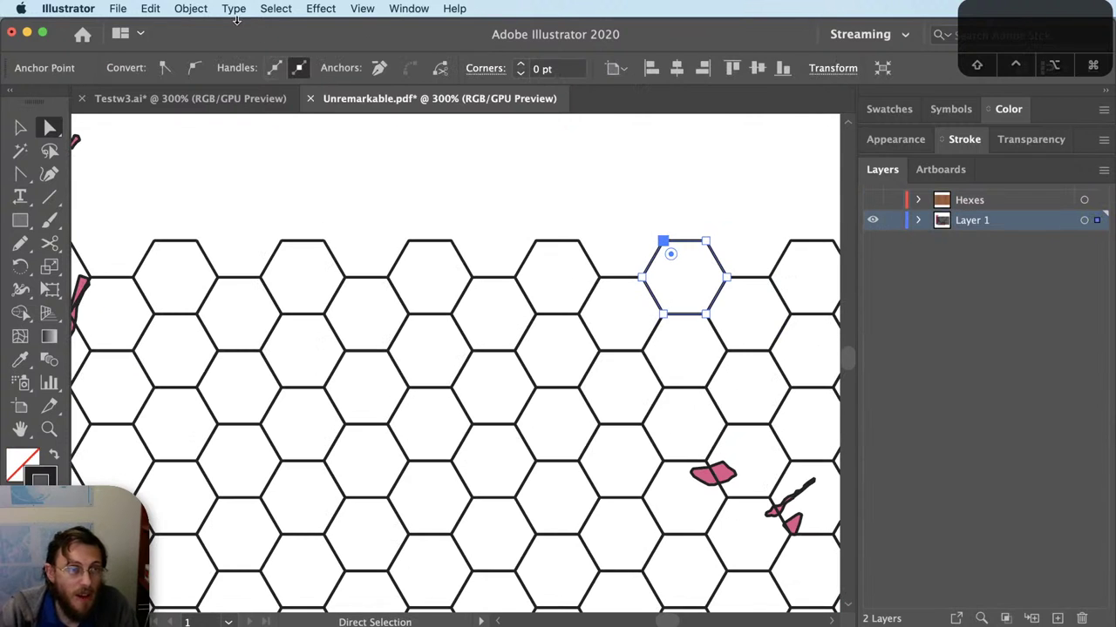
key("super+a")
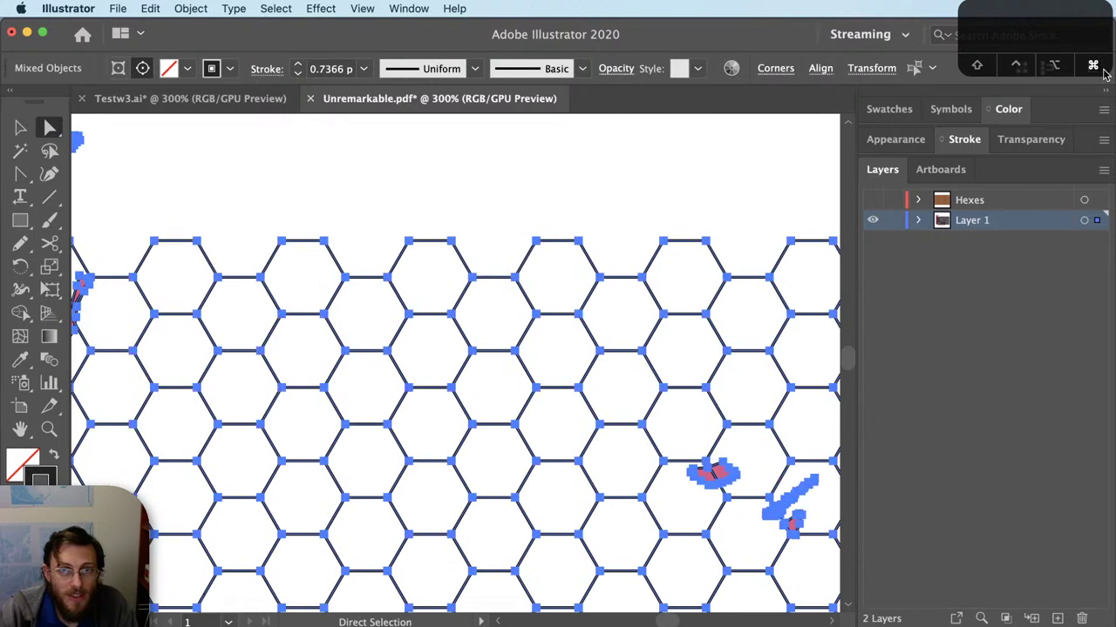
key("super+6")
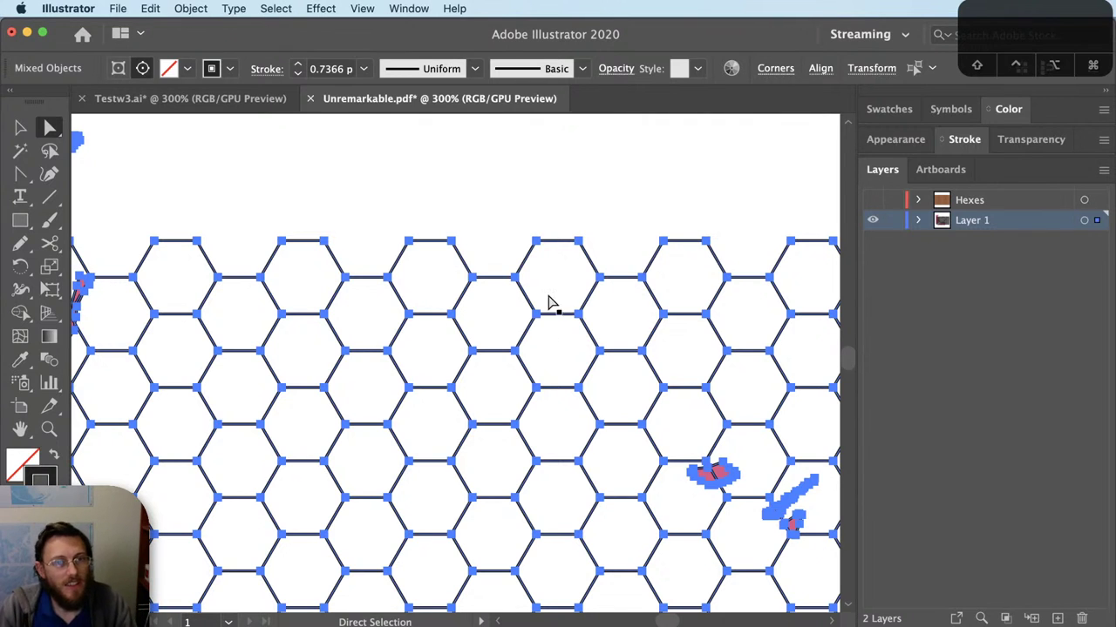
left_click(991, 118)
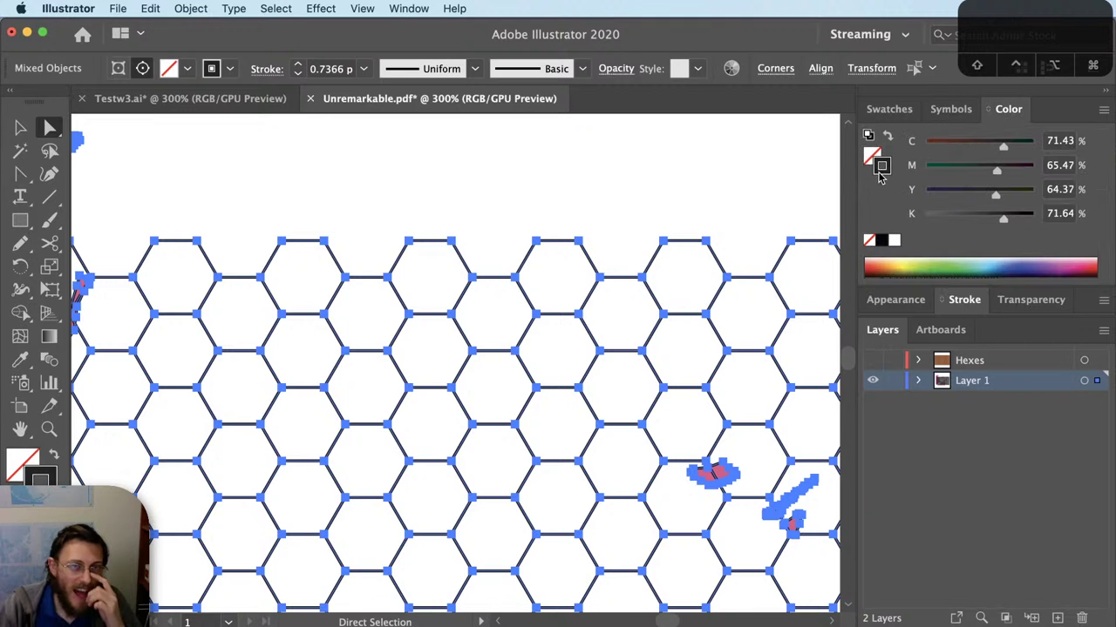
key("ctrl+minus")
key("ctrl+minus")
key("ctrl+minus")
key("ctrl+minus")
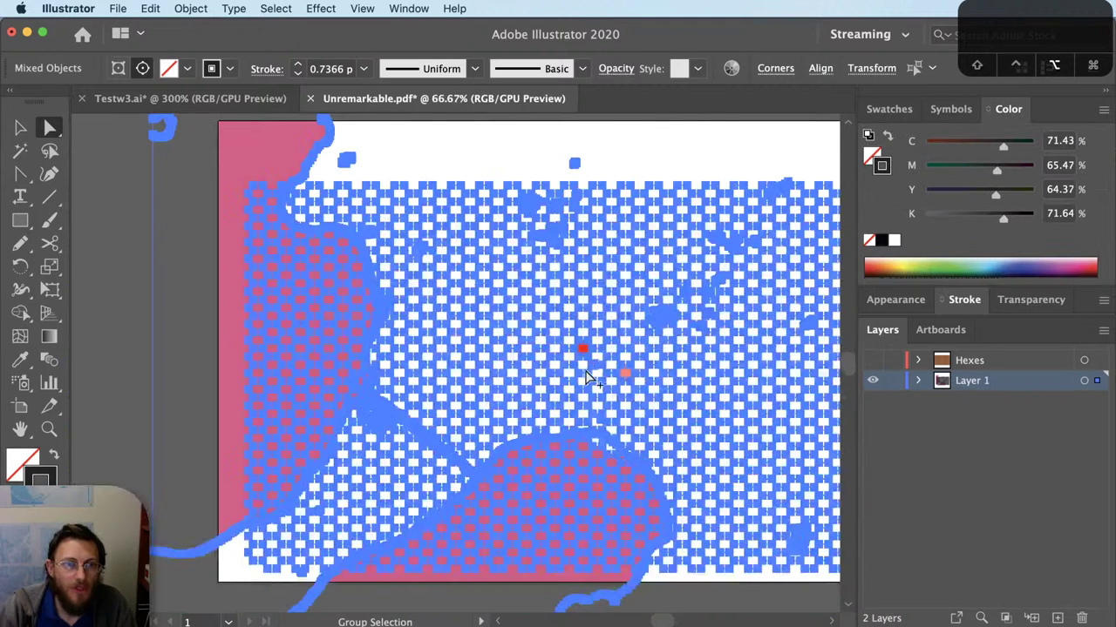
key("ctrl+plus")
key("Delete")
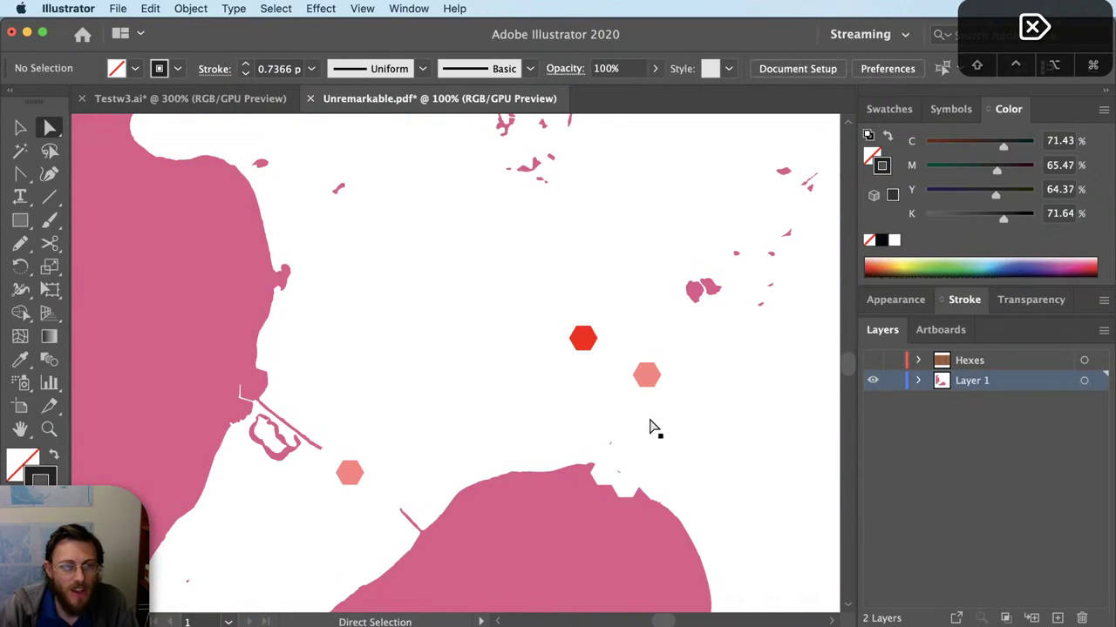
Step: Move the two large pink lake shapes onto a new layer named Lakes and hide that layer
scroll(649, 419, "down", 1, "alt")
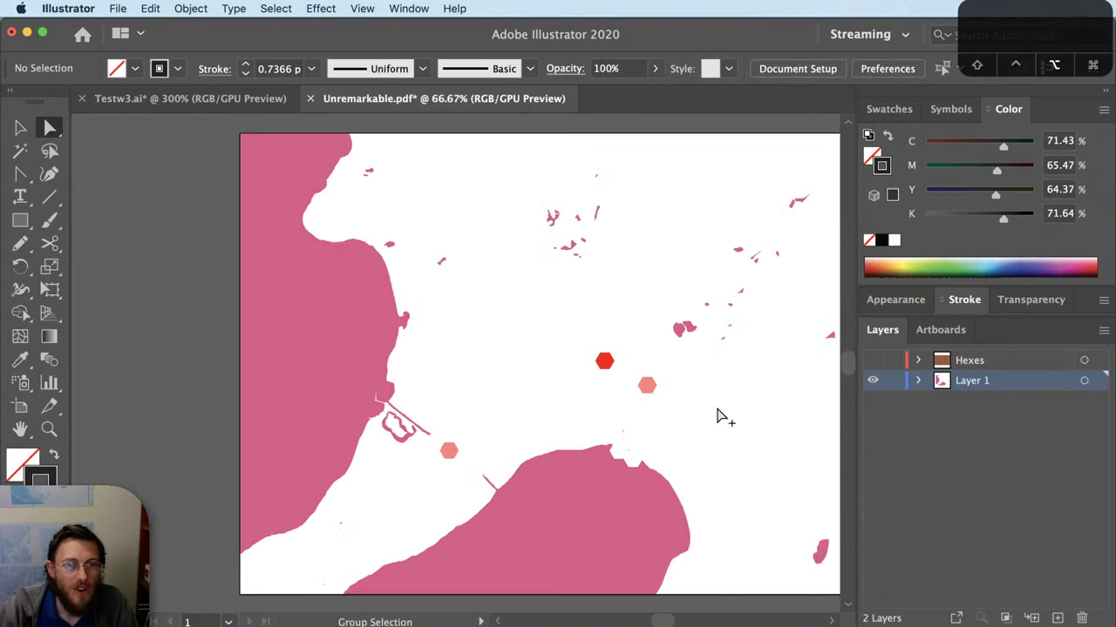
left_click(617, 511)
left_click(322, 333, "shift")
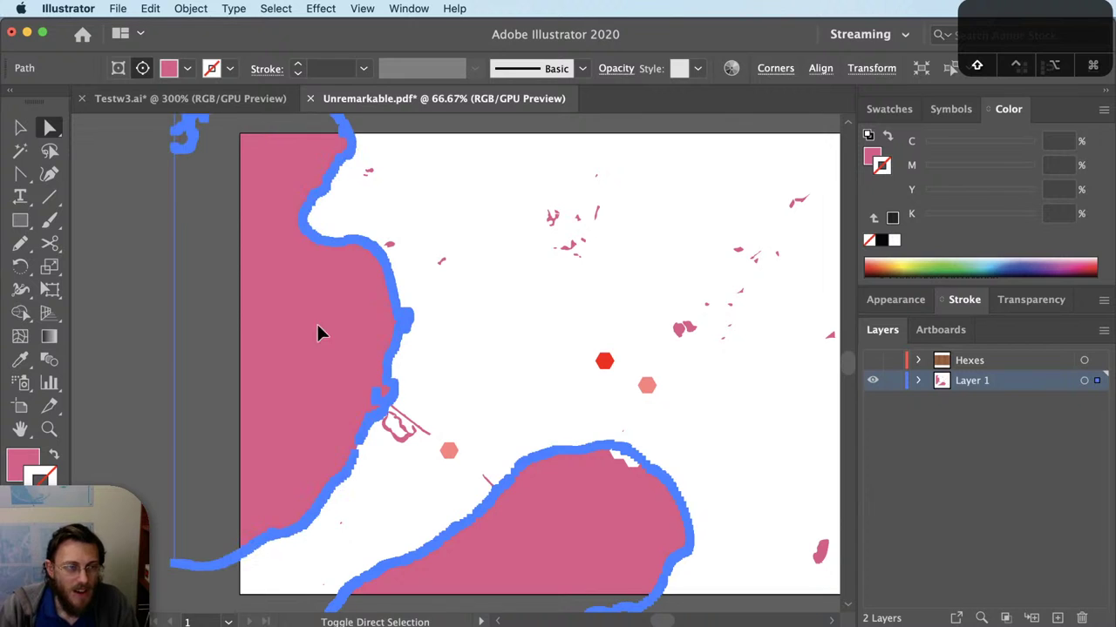
left_click(1057, 617)
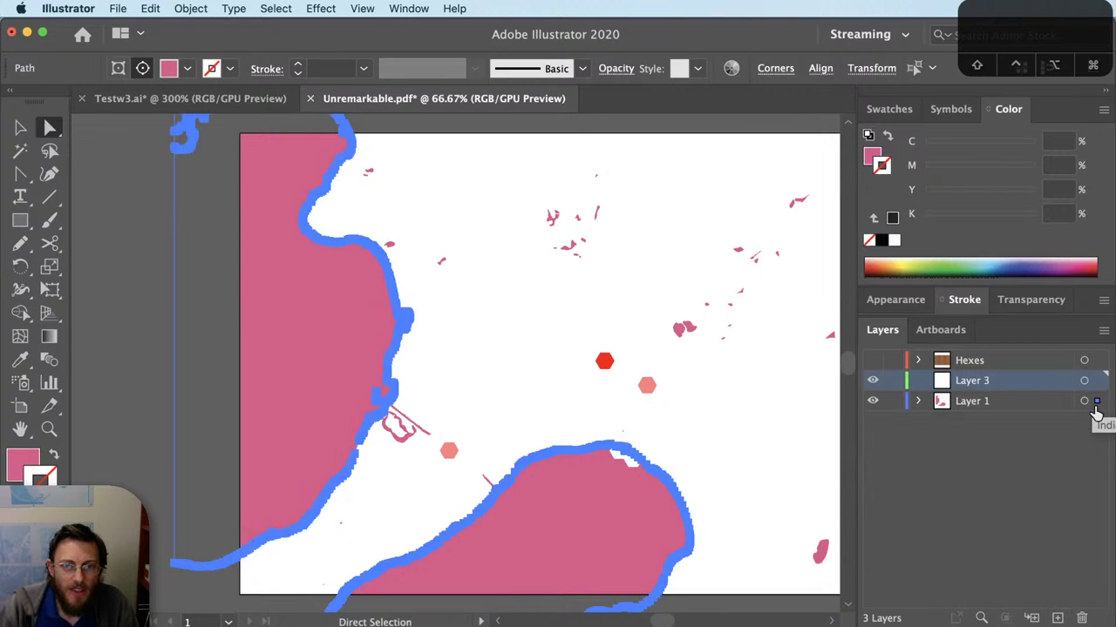
left_click_drag(1096, 401, 1097, 381)
double_click(980, 382)
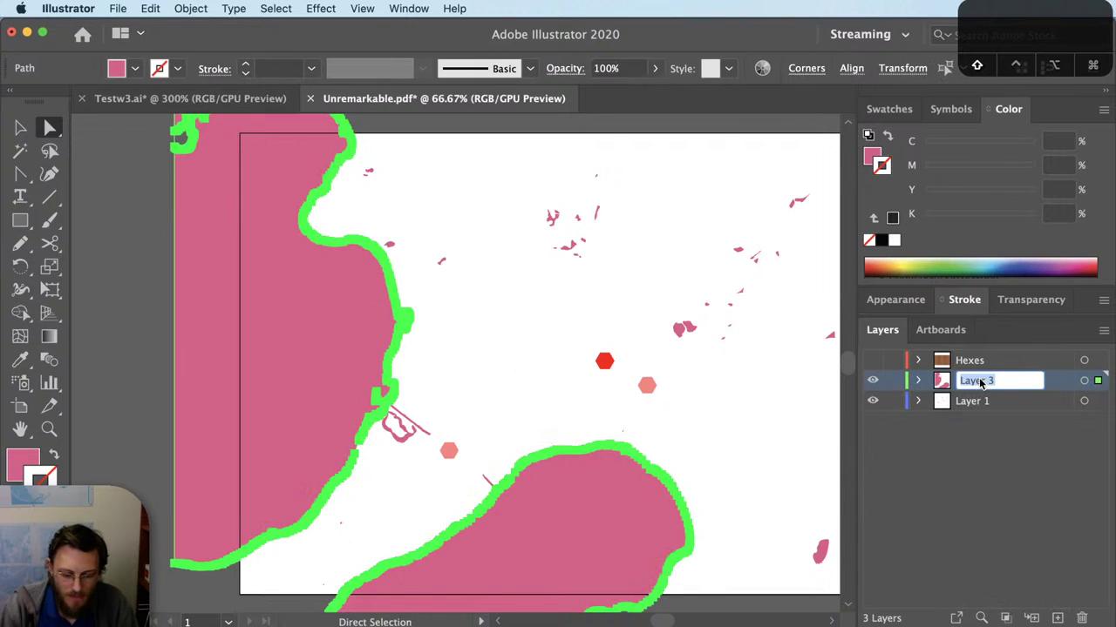
type("Lakes")
key("Return")
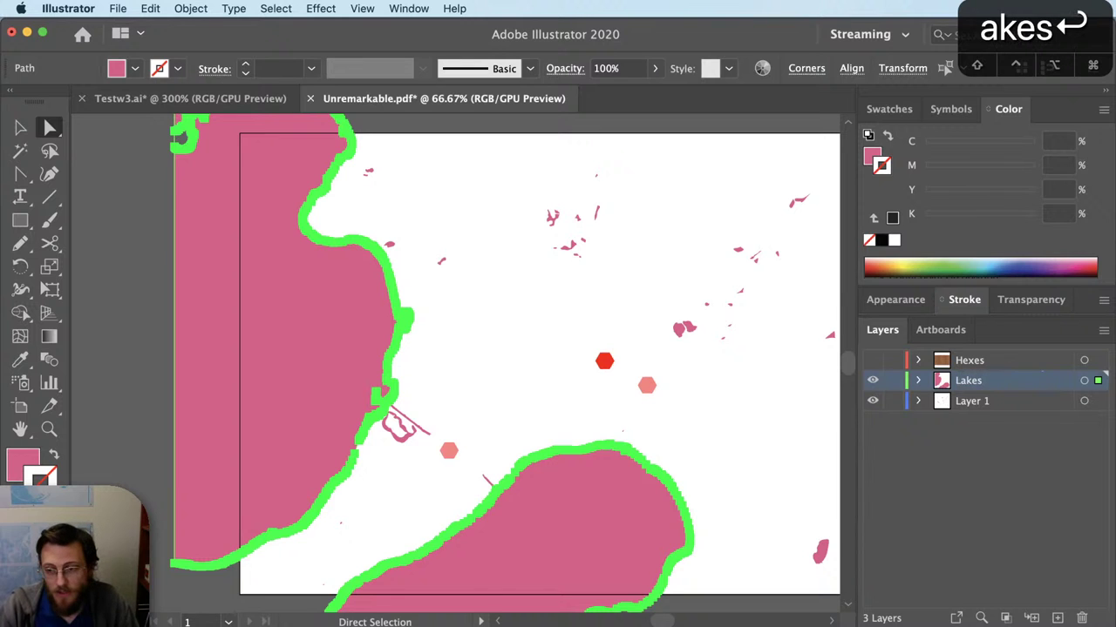
left_click(873, 380)
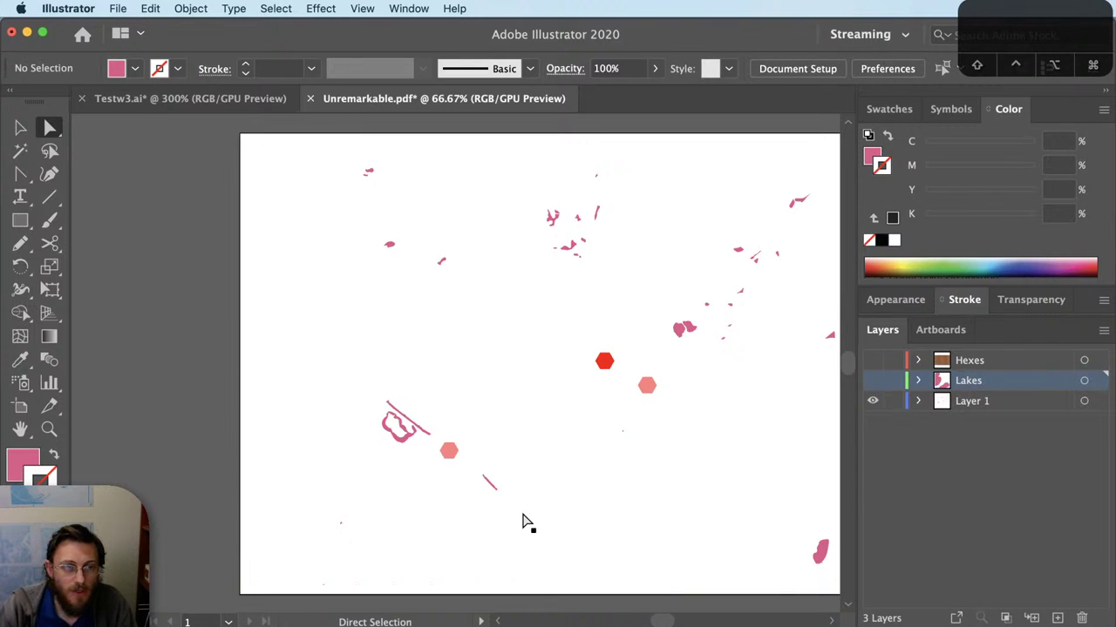
Step: Select all the remaining small pink water shapes on Layer 1 and delete them
left_click_drag(685, 329, 681, 336)
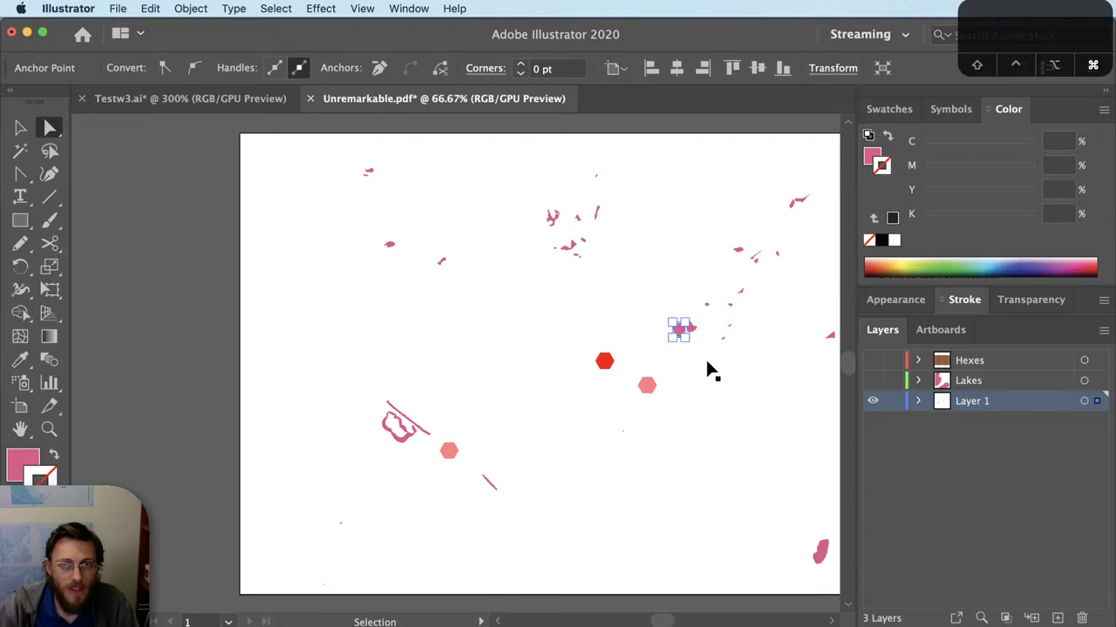
key("super+a")
key("BackSpace")
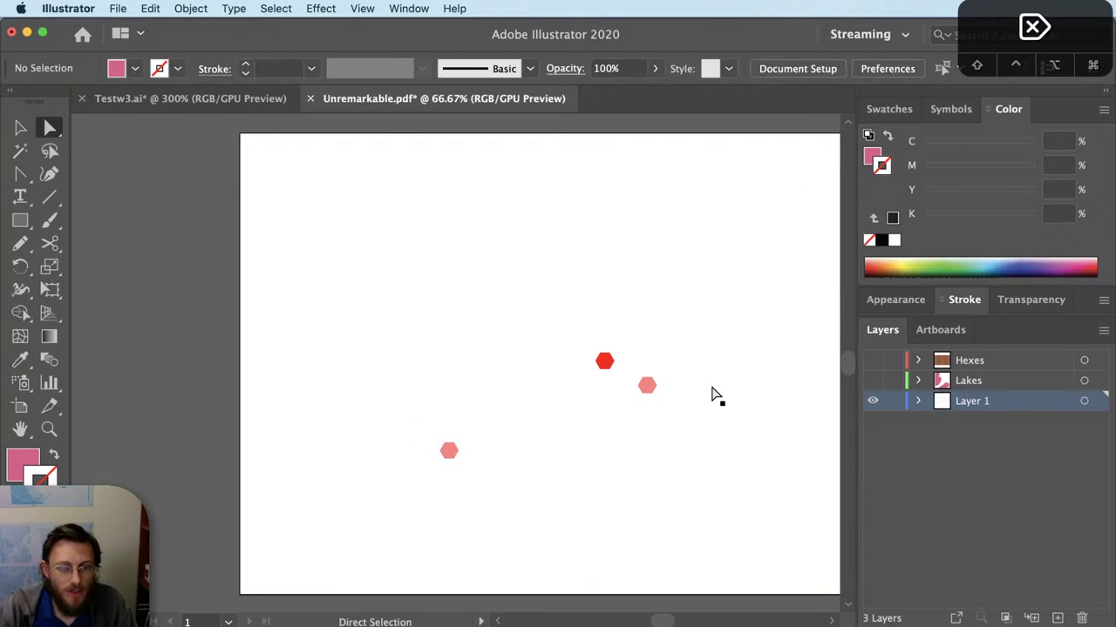
Step: Check the white background shape on Layer 1 and display the remaining artwork in Outline view
left_click(730, 435)
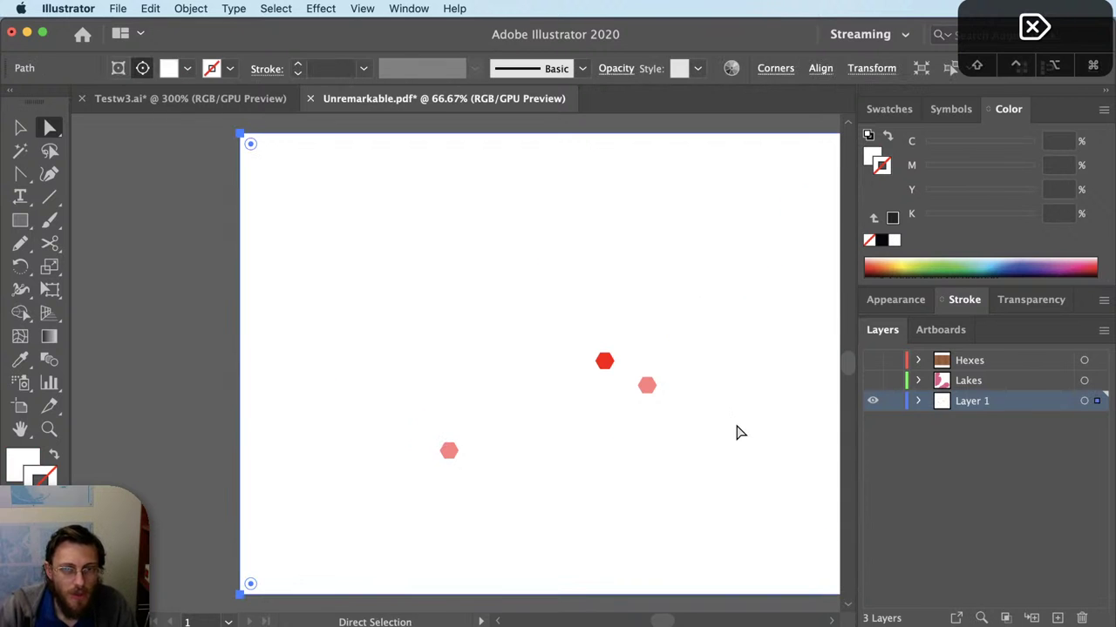
left_click(202, 205)
key("a")
left_click(344, 193)
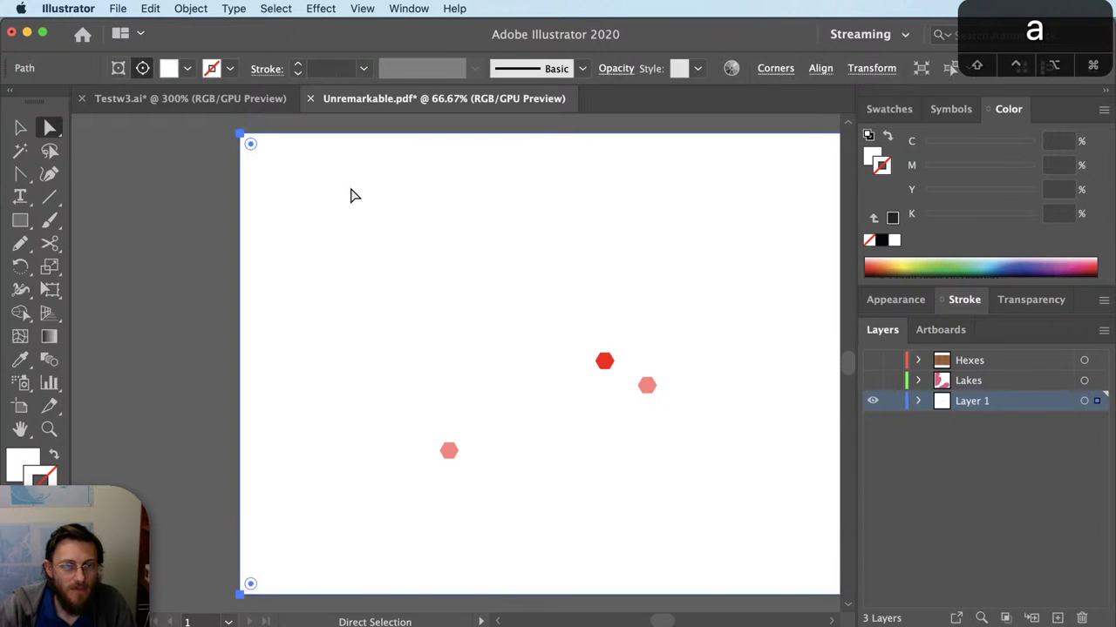
left_click(184, 154)
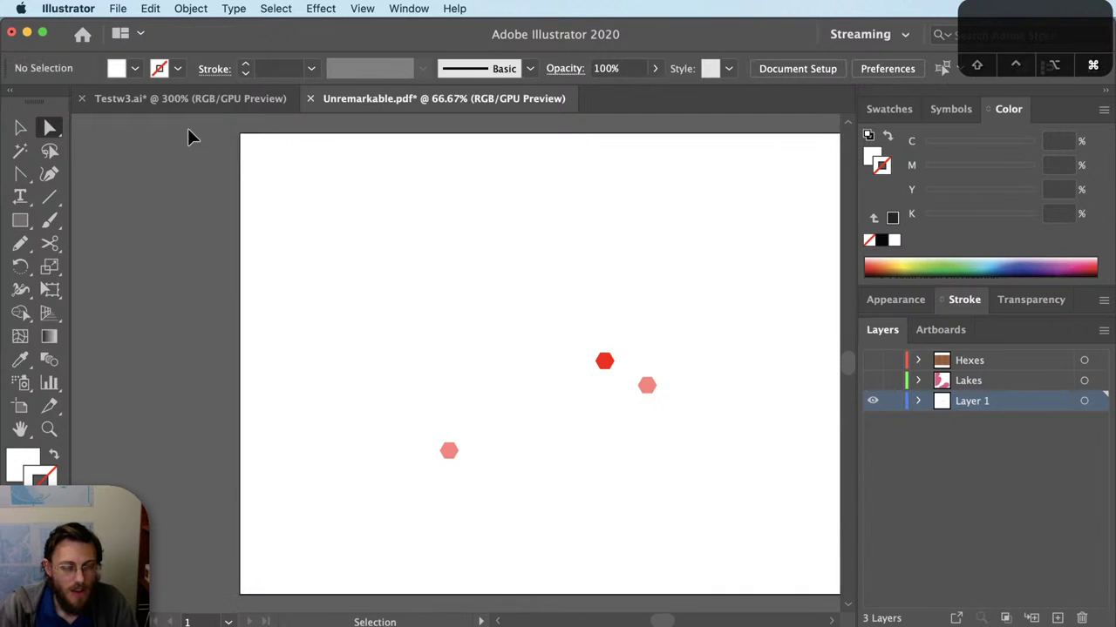
key("super+y")
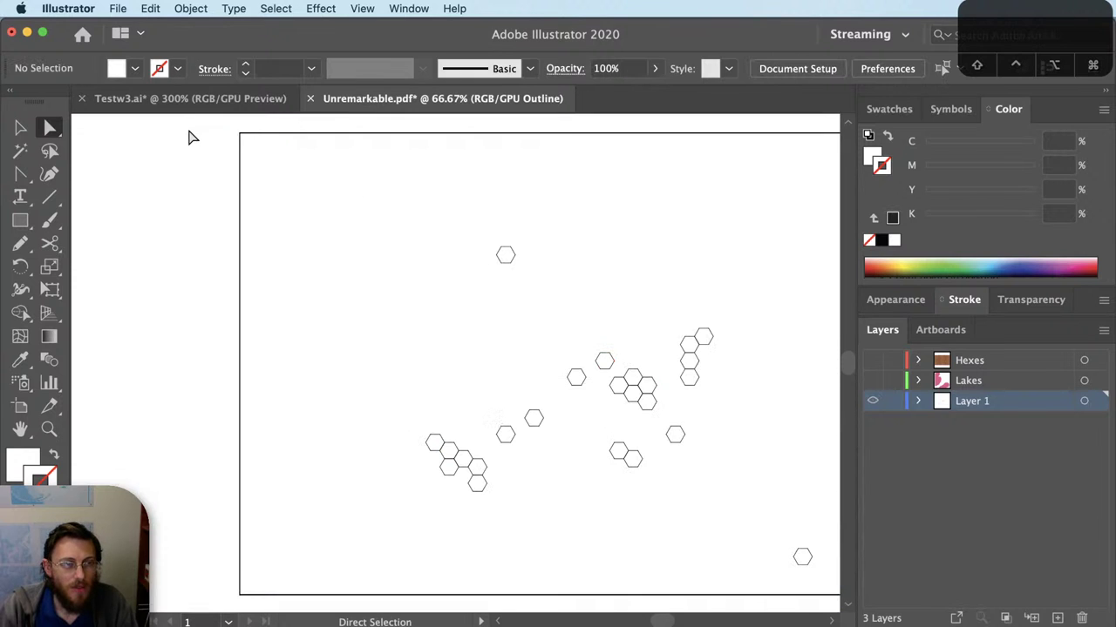
Step: Compare the hexagons in Outline and Preview views, checking the one at the upper end of the eastern cluster
left_click(318, 8)
mouse_move(362, 8)
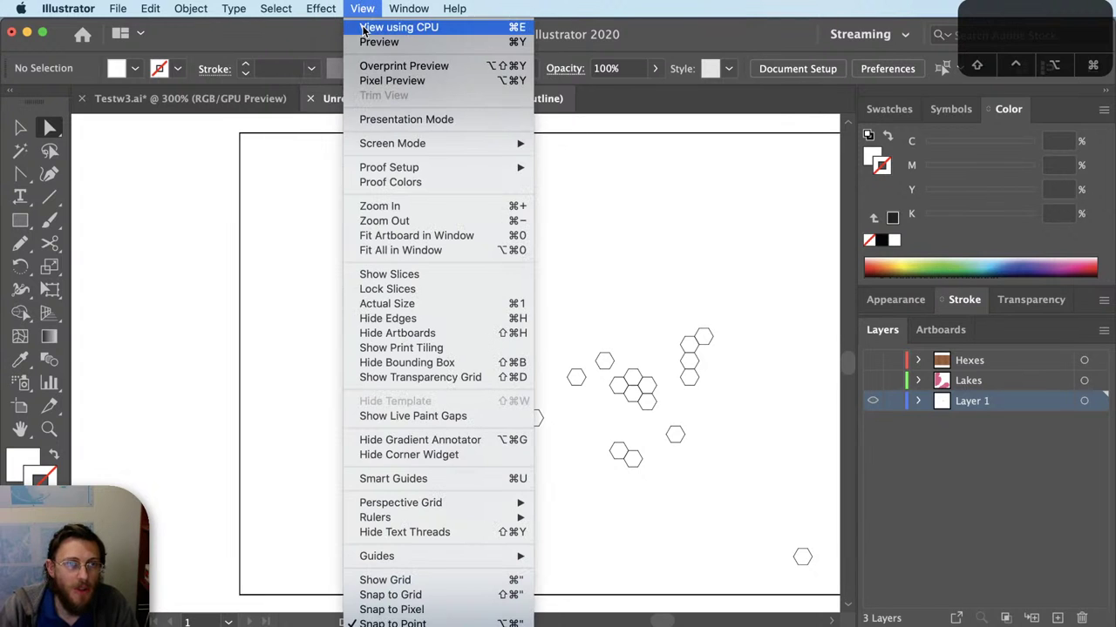
left_click(467, 42)
key("super+y")
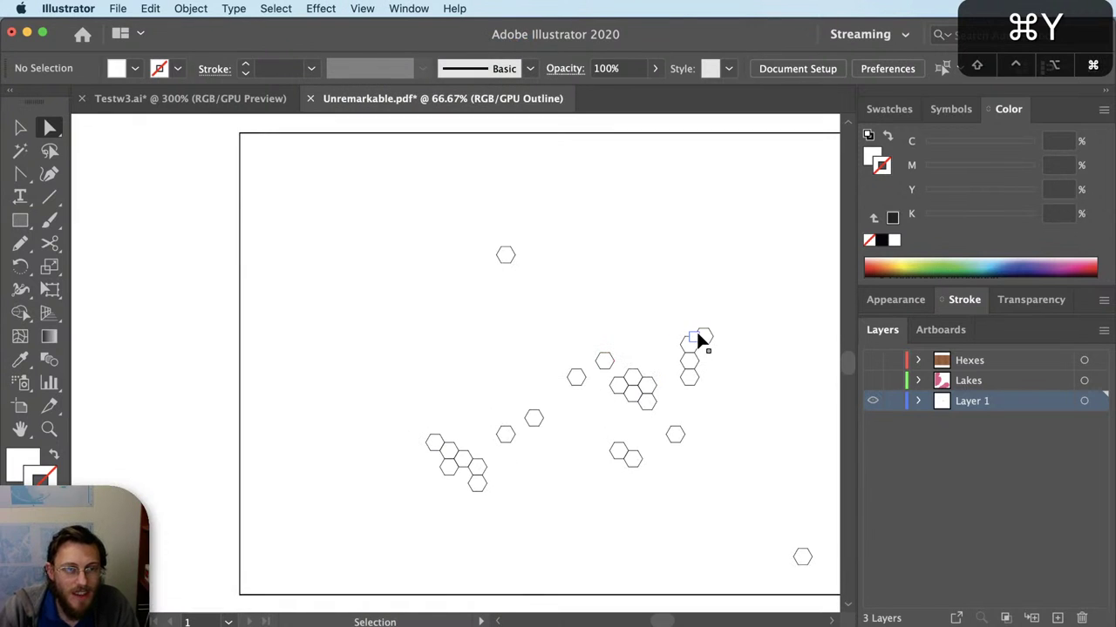
key("super+y")
key("super+y")
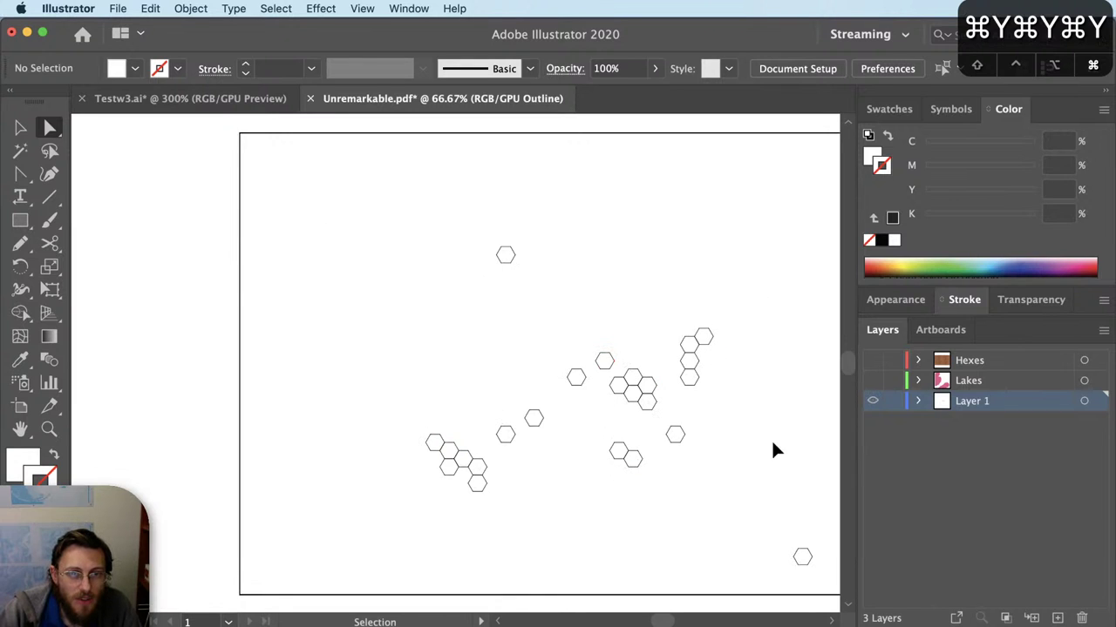
left_click(713, 345)
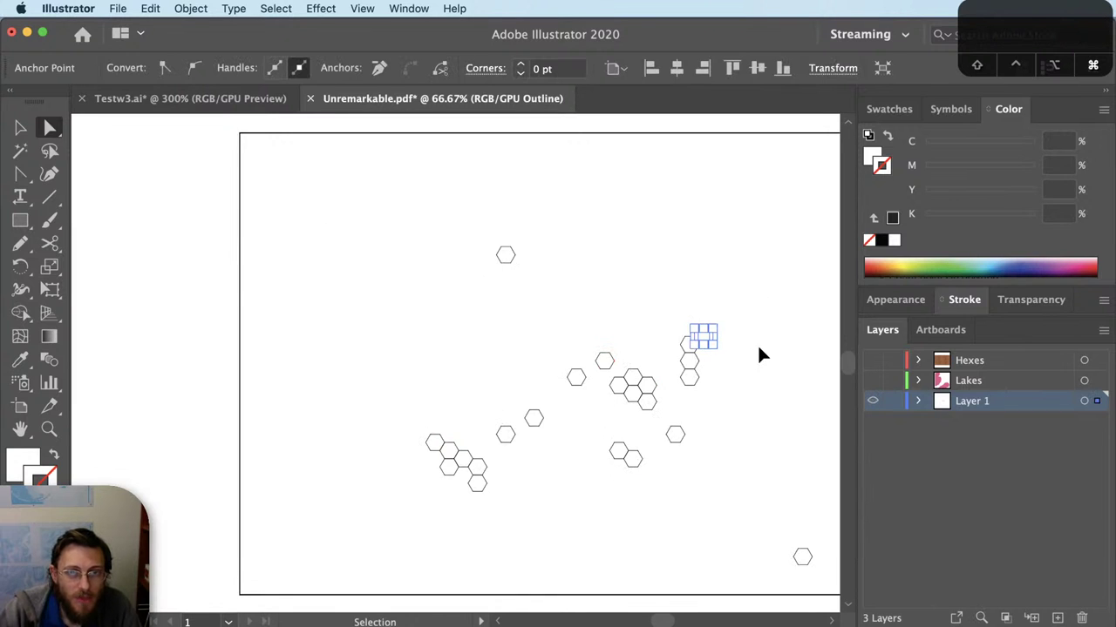
key("super+y")
key("super+y")
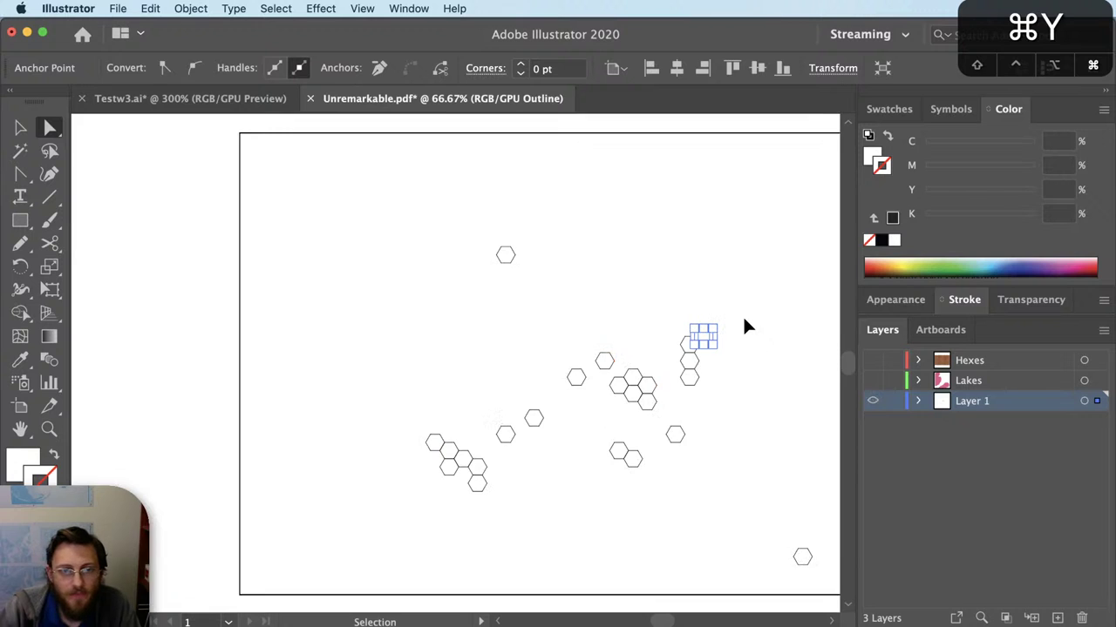
key("super+y")
key("super+y")
left_click(754, 253)
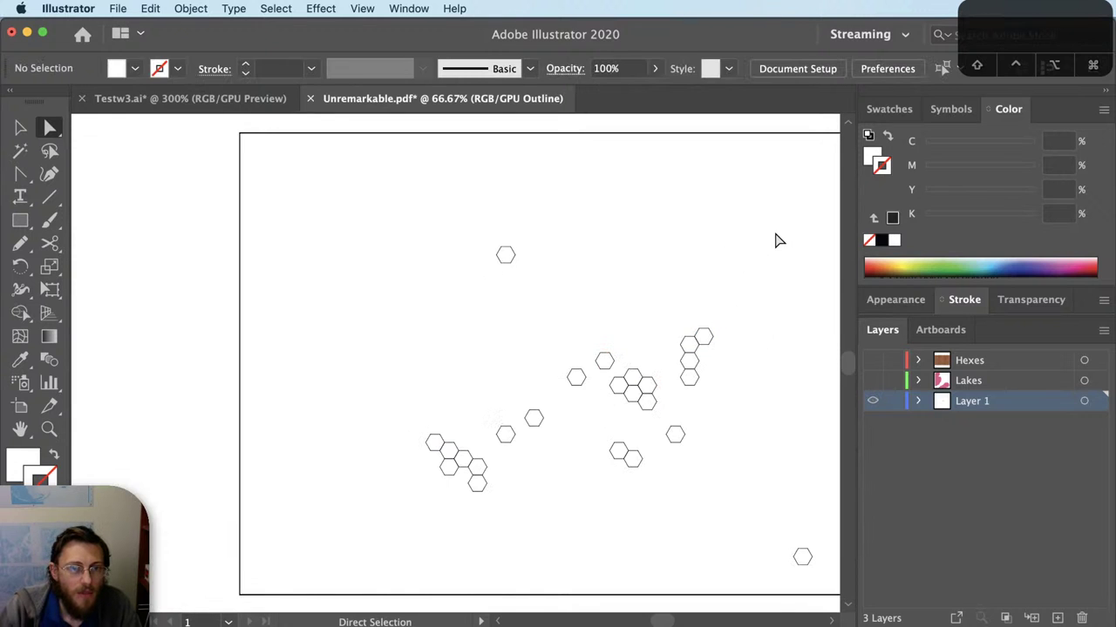
Step: Delete the rectangular frame around the hexagons, and select all the hexagons in Preview view
scroll(750, 242, "right", 3)
left_click_drag(775, 202, 262, 587)
scroll(260, 412, "down", 1)
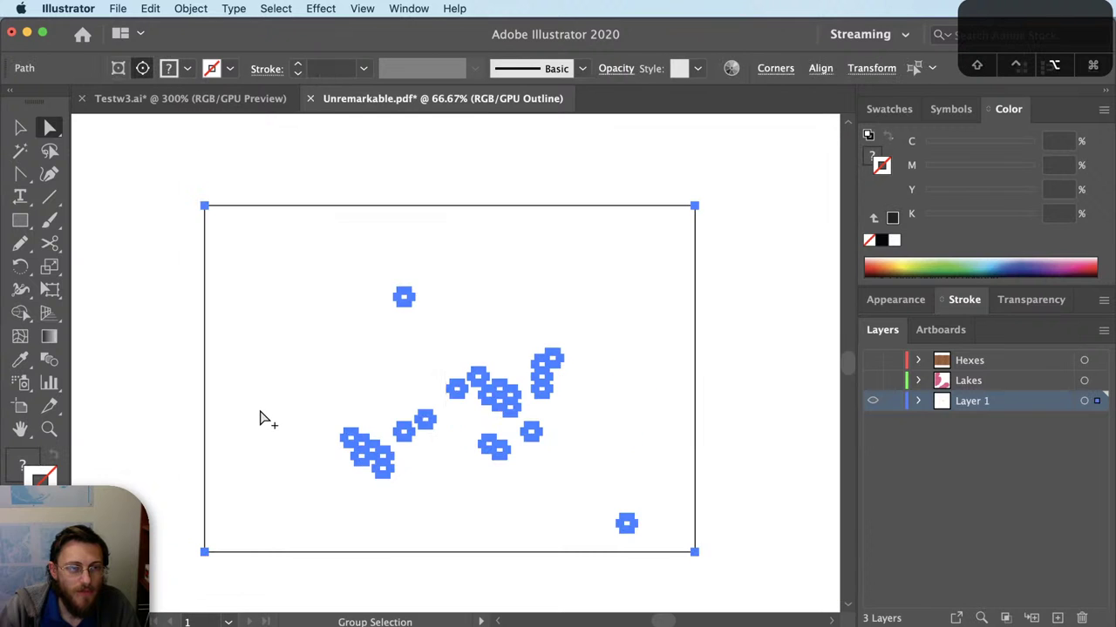
left_click(732, 197)
left_click(700, 211)
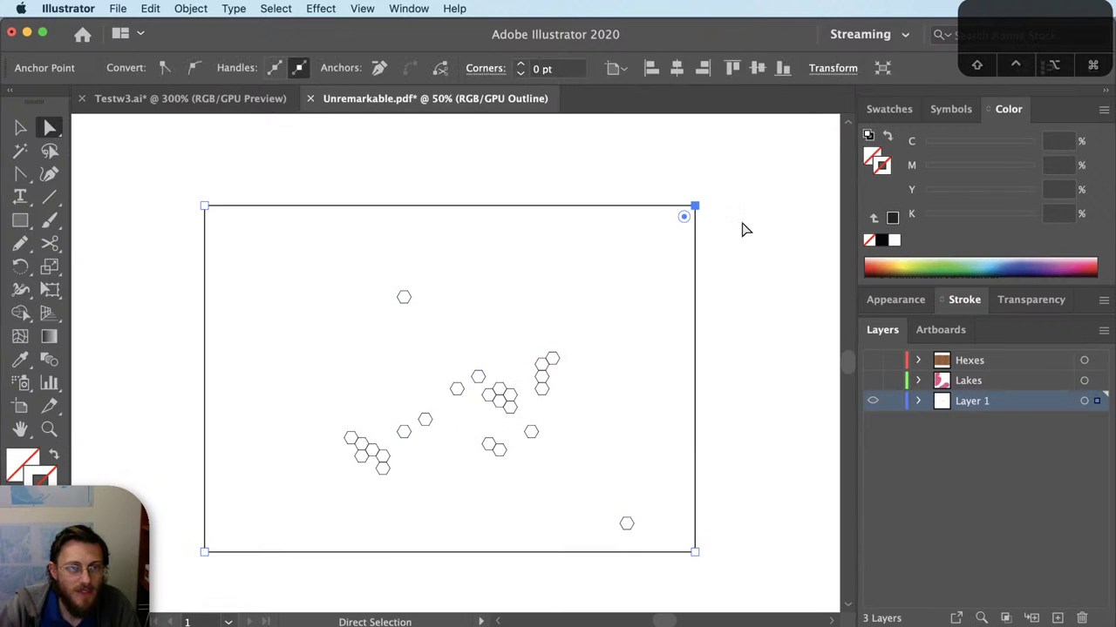
left_click(755, 184)
left_click_drag(759, 160, 261, 548)
key("BackSpace")
key("BackSpace")
key("super+y")
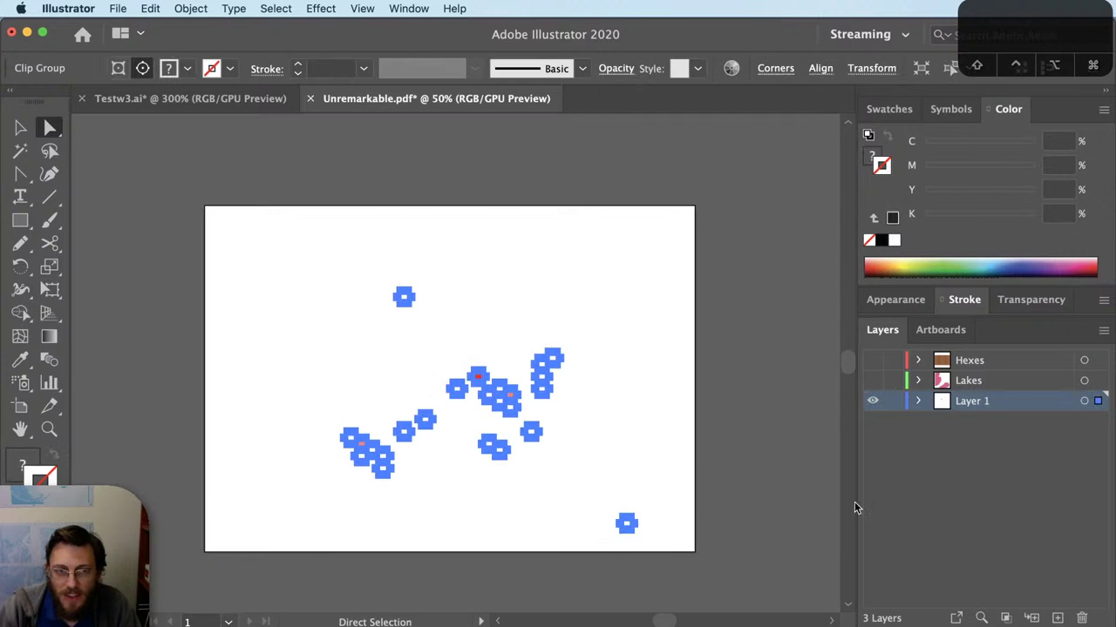
Step: Move the selected hexagons onto a new layer and delete the emptied Layer 1
left_click(1058, 615)
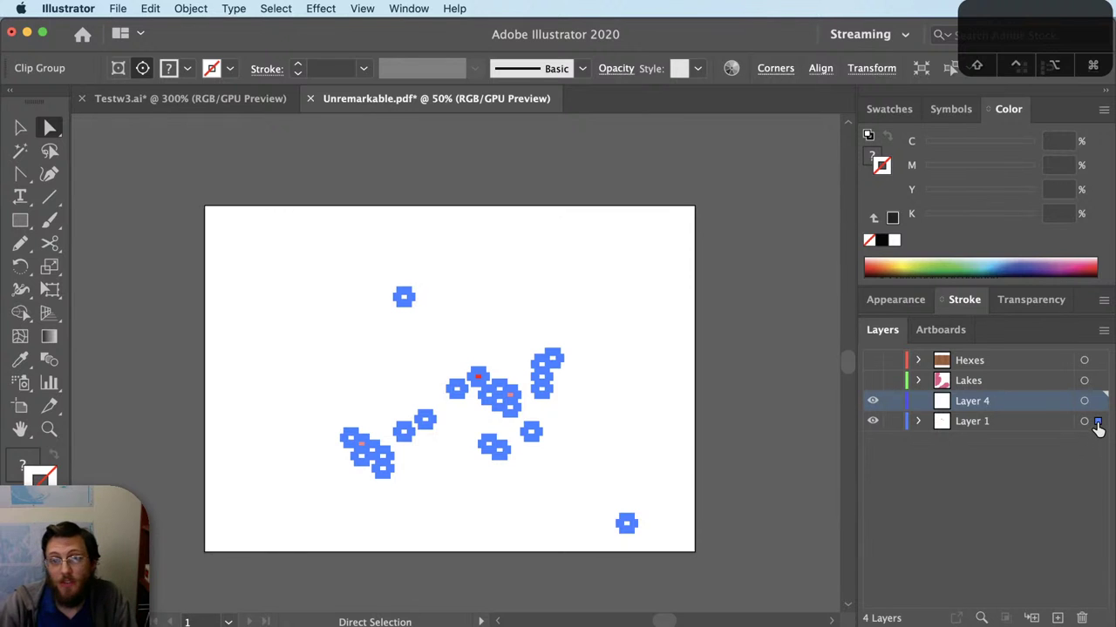
left_click_drag(1097, 427, 1097, 402)
left_click(969, 425)
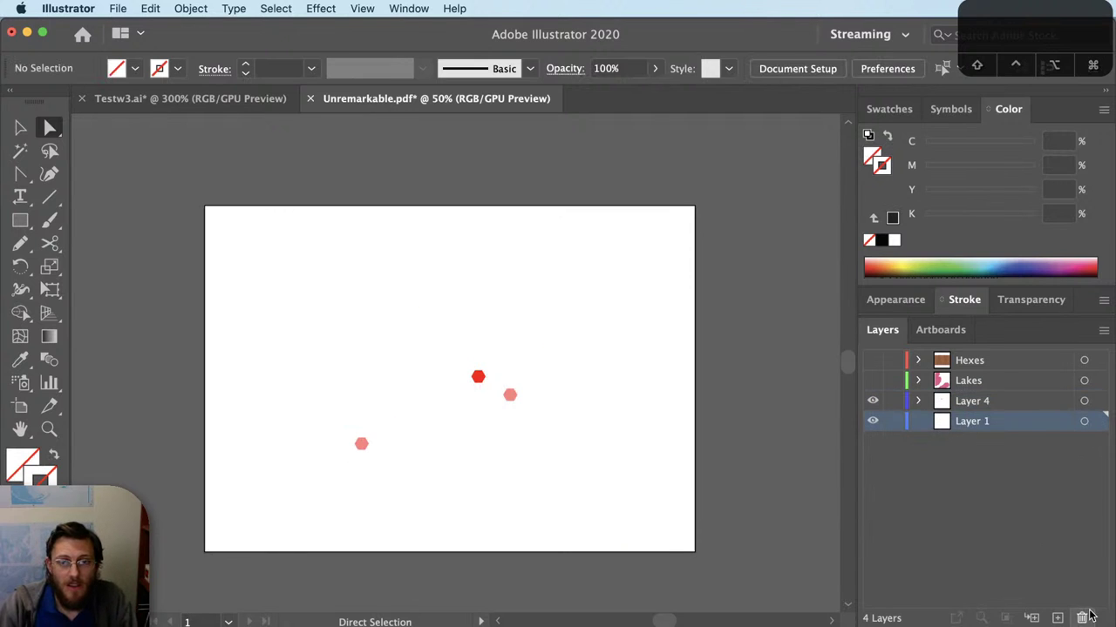
left_click(1084, 616)
Step: Rename the hexagons' new layer to Tree Data
double_click(979, 401)
type("D")
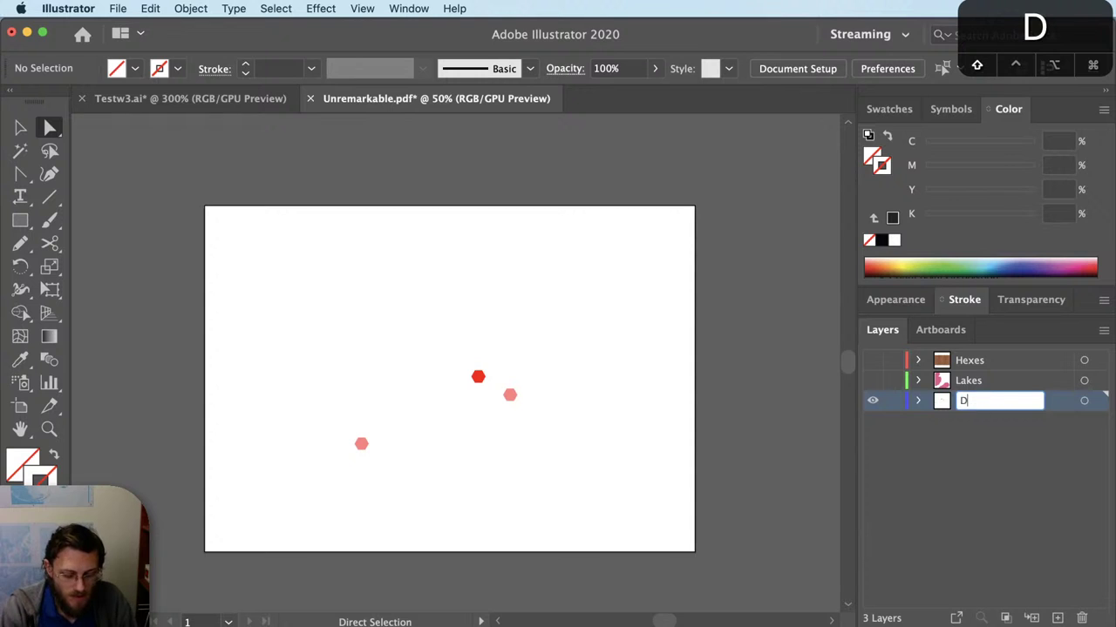
type("ree Data")
key("Return")
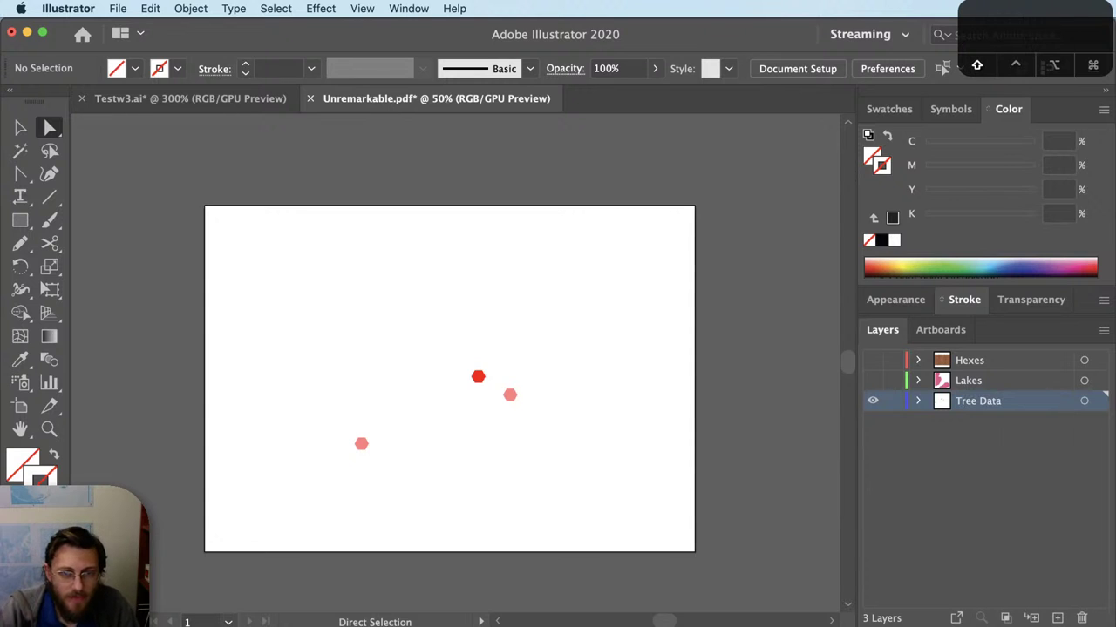
Step: Add three sublayers inside the Tree Data layer and ungroup the hexagons into individual paths
left_click(1031, 617)
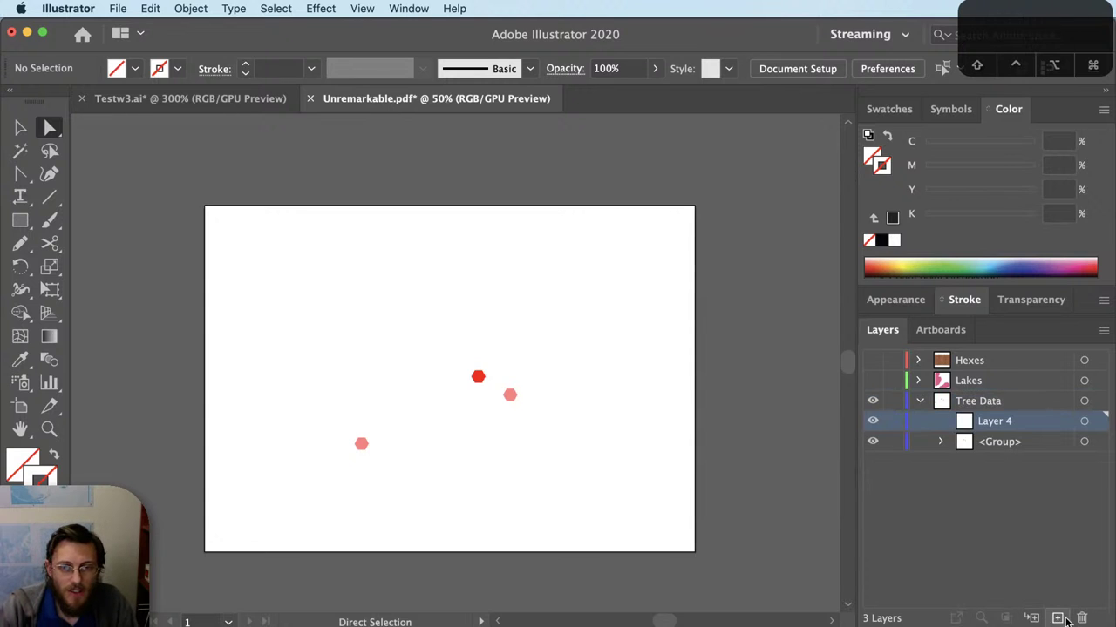
left_click(1057, 617)
left_click(1057, 617)
left_click(1100, 484)
key("shift+super+g")
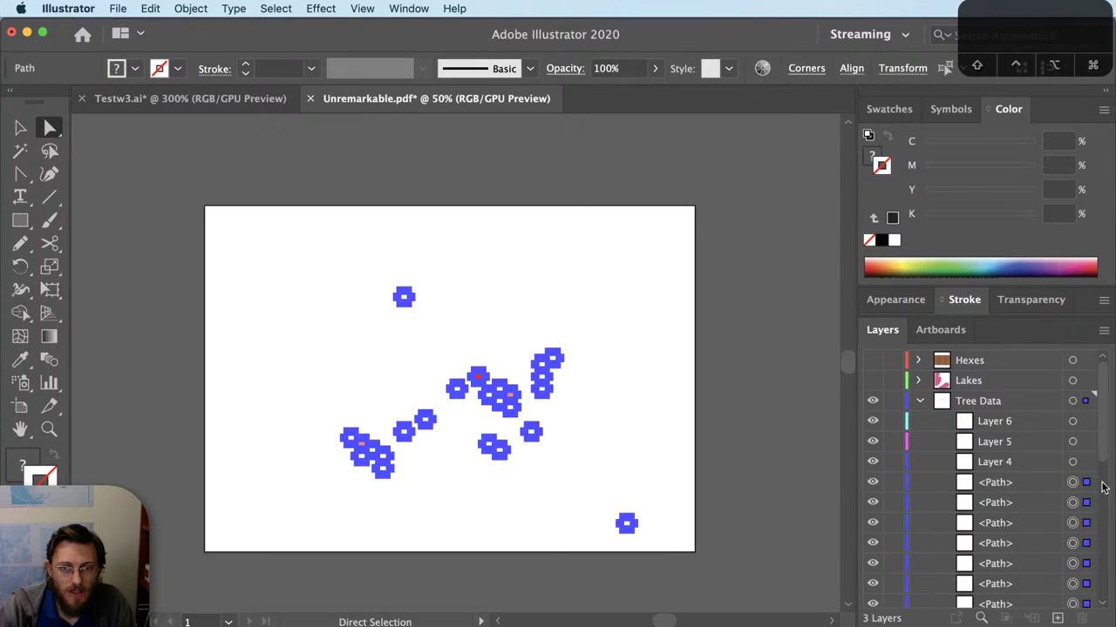
key("shift+super+a")
Step: Move the dark red hexagon to the topmost sublayer of Tree Data and rename that sublayer 5
key("v")
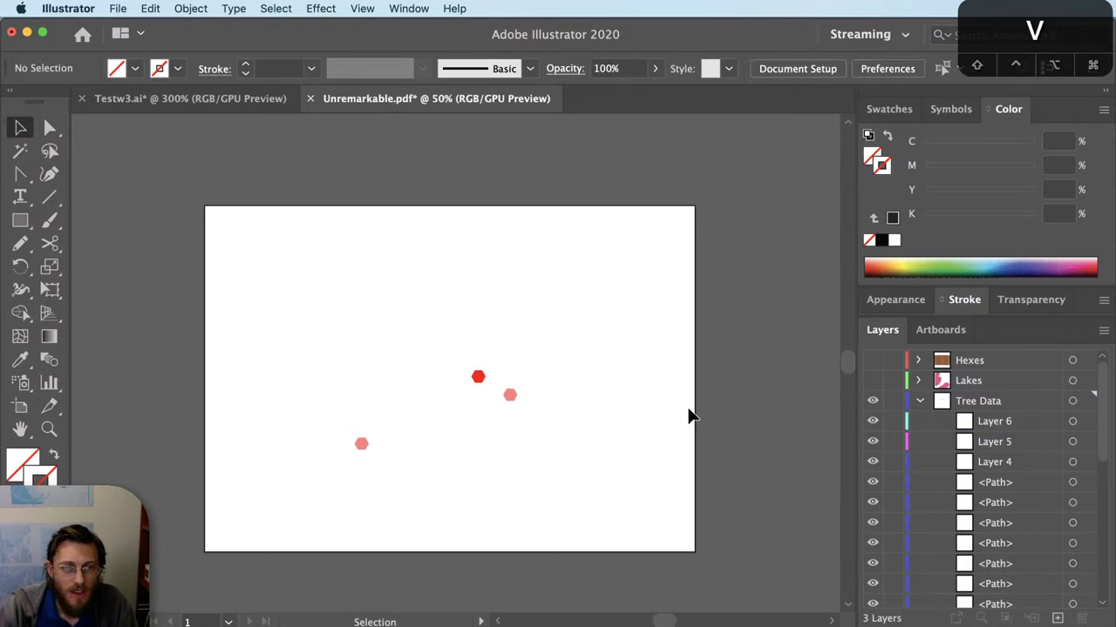
left_click(477, 378)
left_click_drag(1088, 407, 1088, 421)
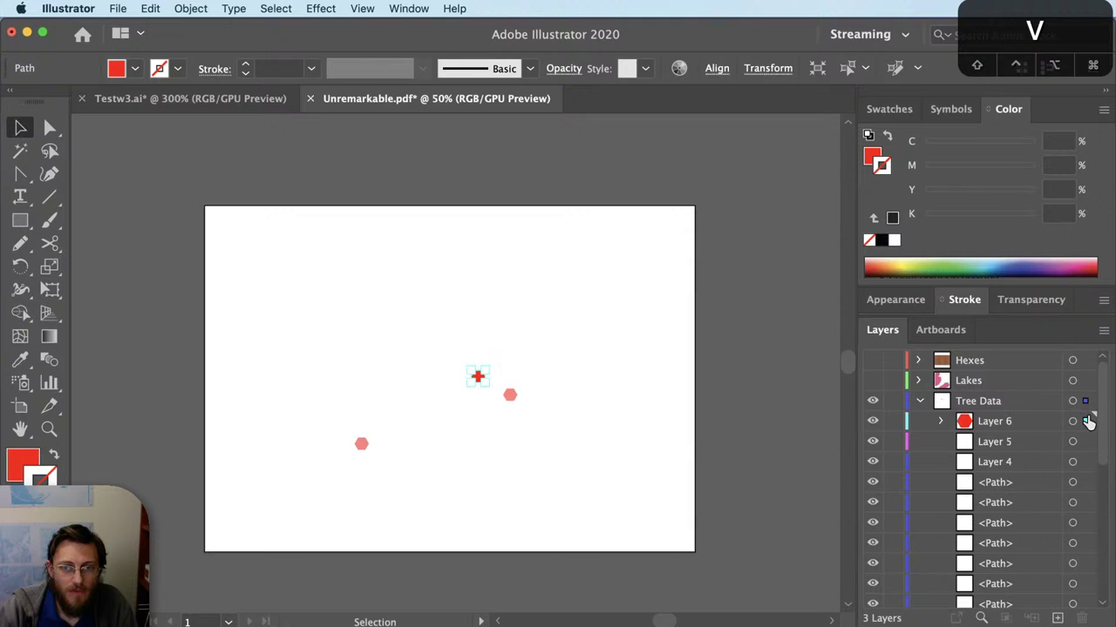
double_click(1004, 421)
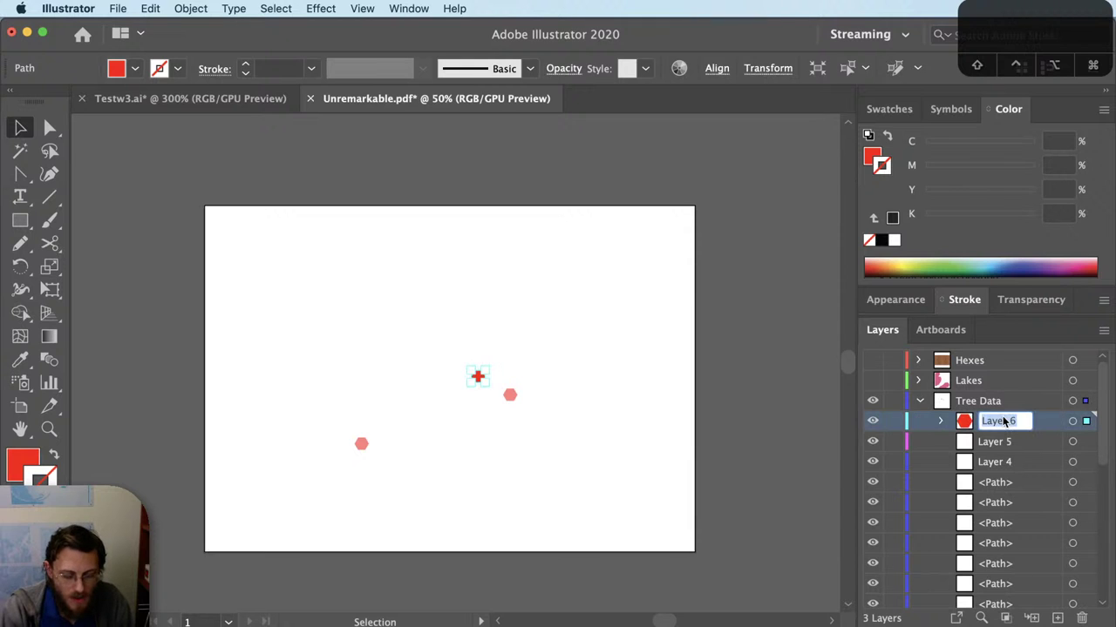
type("5")
key("Return")
left_click(767, 463)
Step: Place the two light red hexagons on a new Tree Data sublayer named 3-4
scroll(470, 443, "up", 1)
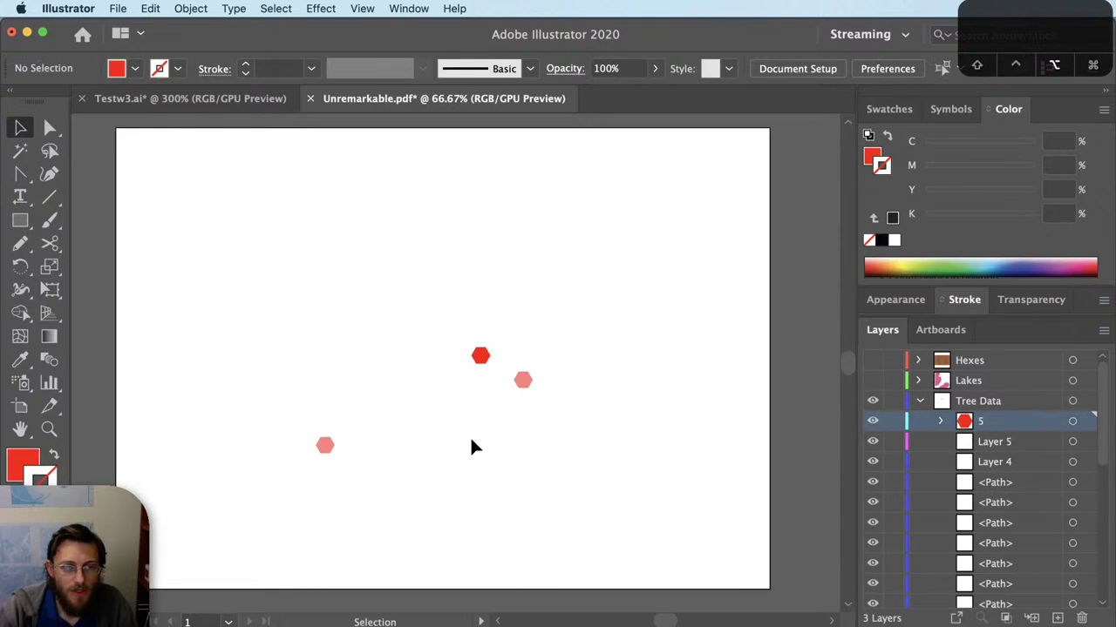
left_click(523, 383)
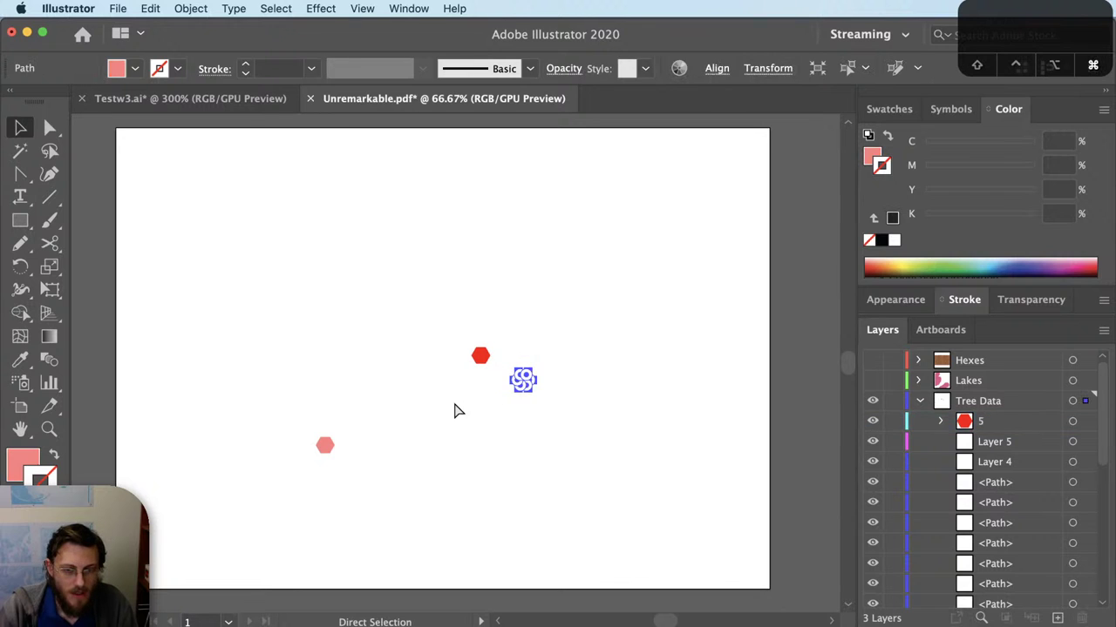
left_click(324, 445, "shift")
left_click(982, 403)
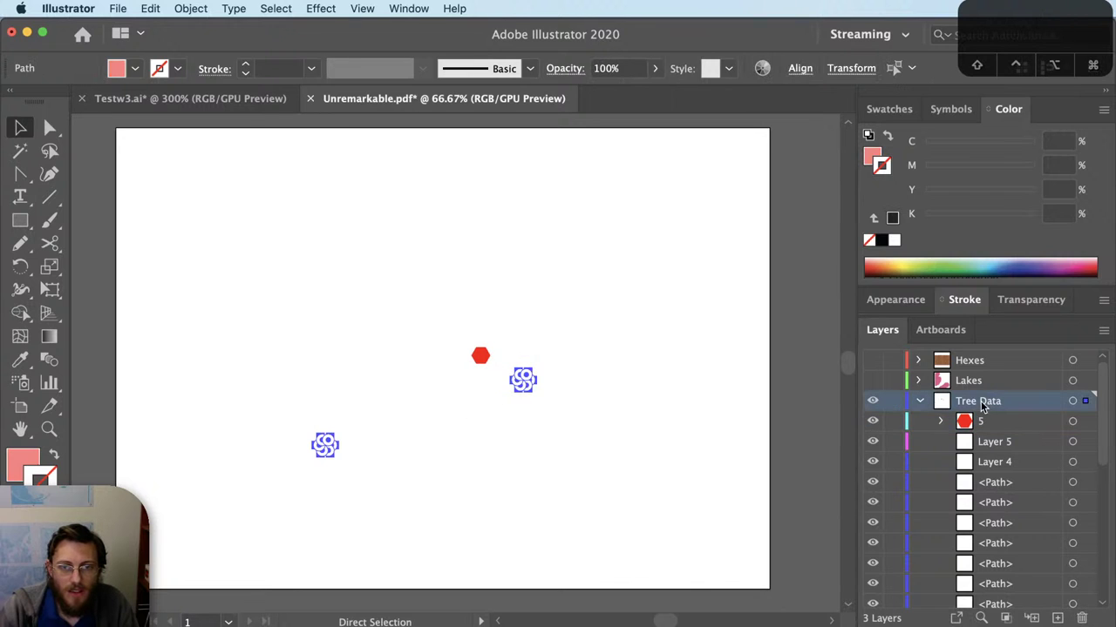
left_click(1029, 618)
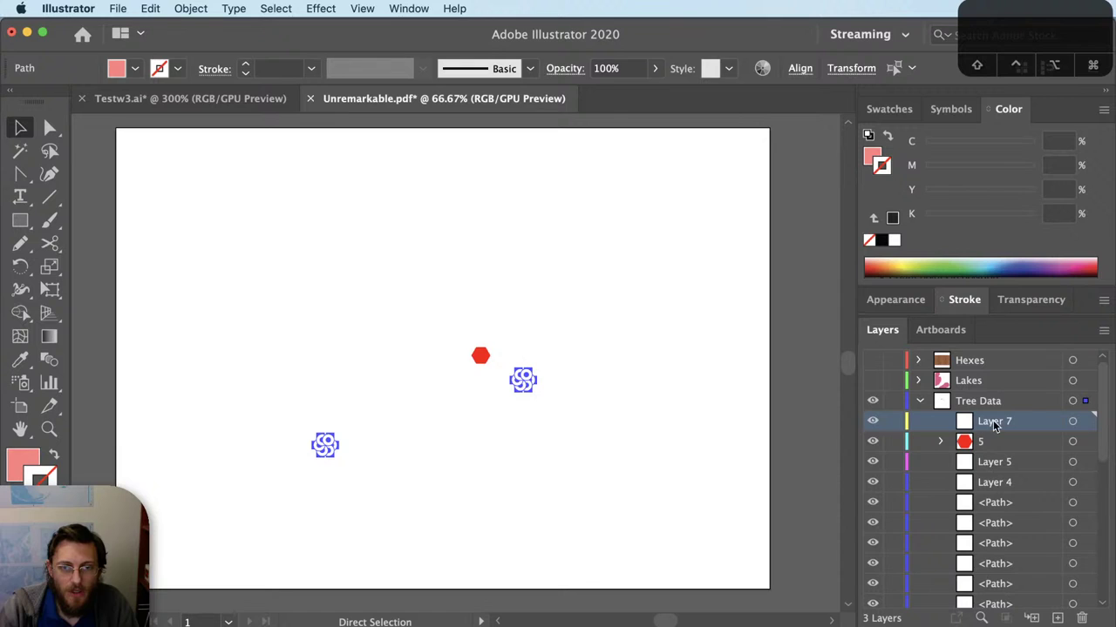
double_click(993, 422)
type("3-4")
key("Return")
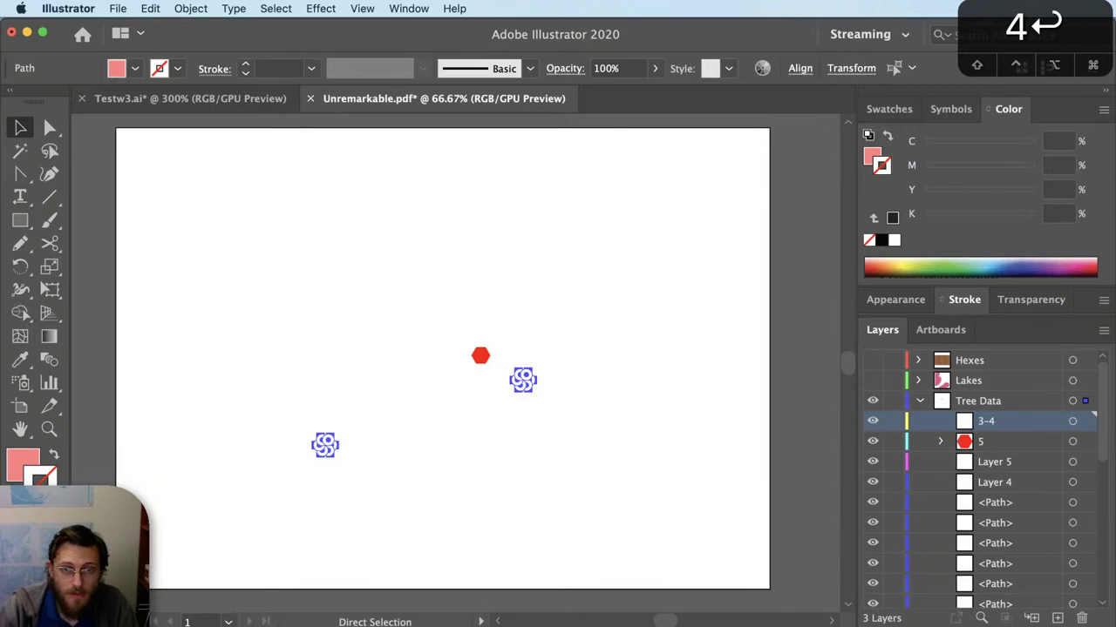
left_click_drag(1085, 401, 1086, 422)
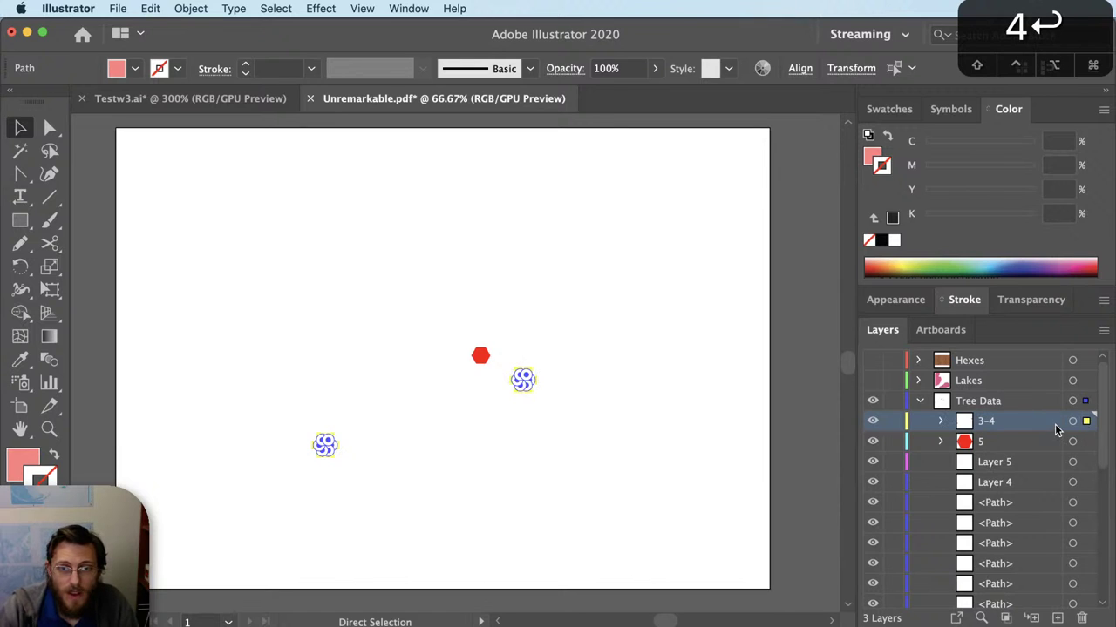
key("super+shift+a")
Step: Add another sublayer to Tree Data and name it 1-2
left_click(1002, 401)
left_click(1029, 618)
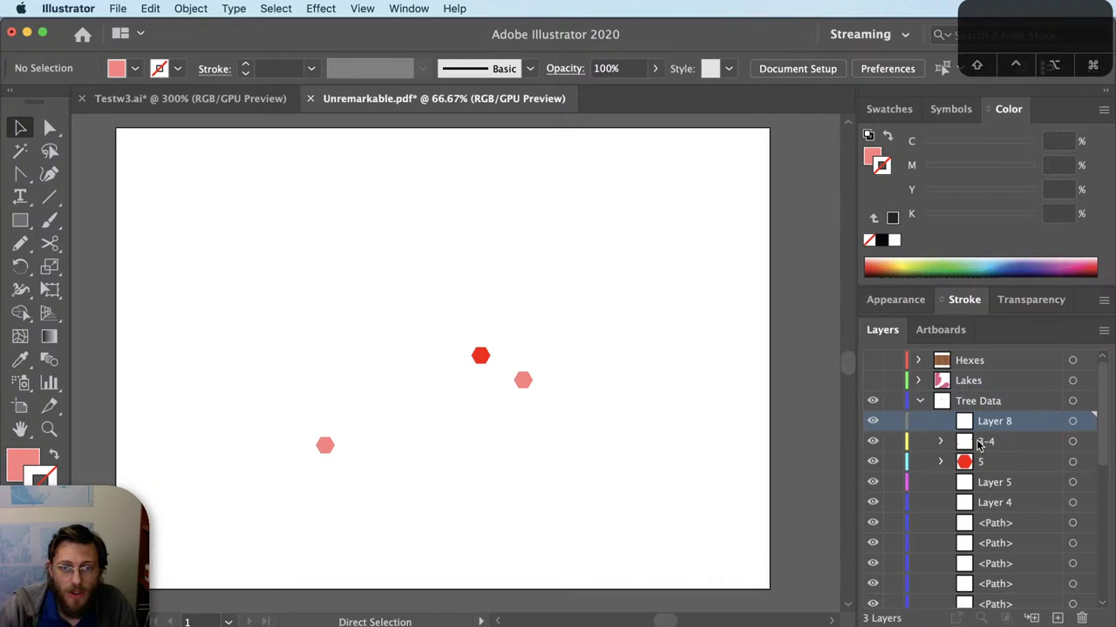
double_click(989, 422)
type("1-2")
key("Return")
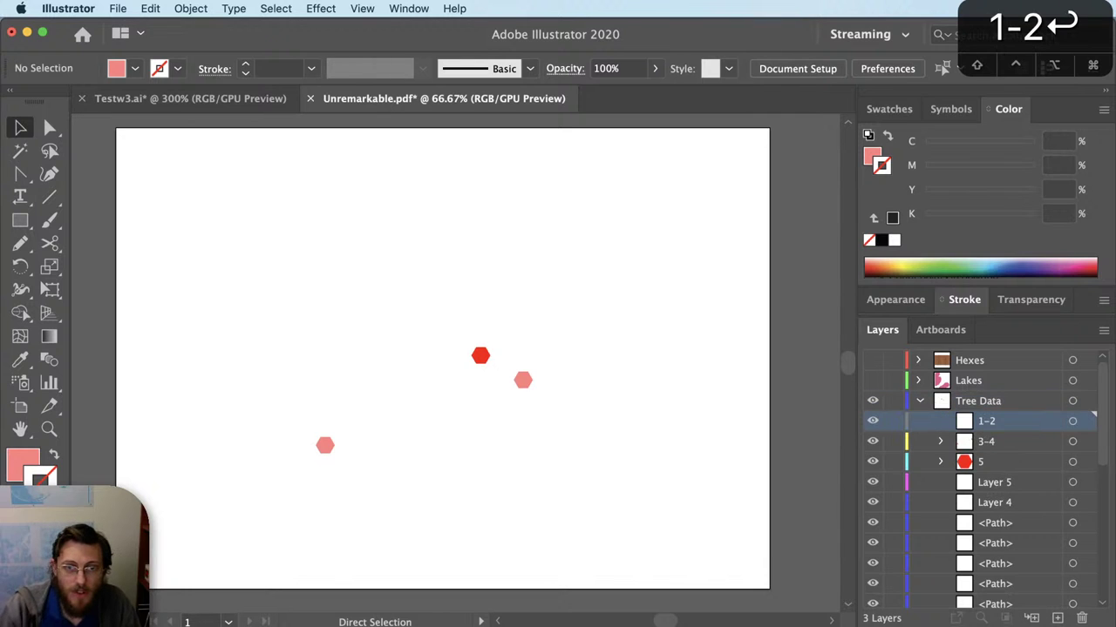
Step: Move all the remaining white hexagons of Tree Data onto the 1-2 sublayer
left_click(1086, 405)
left_click_drag(1086, 405, 1085, 462)
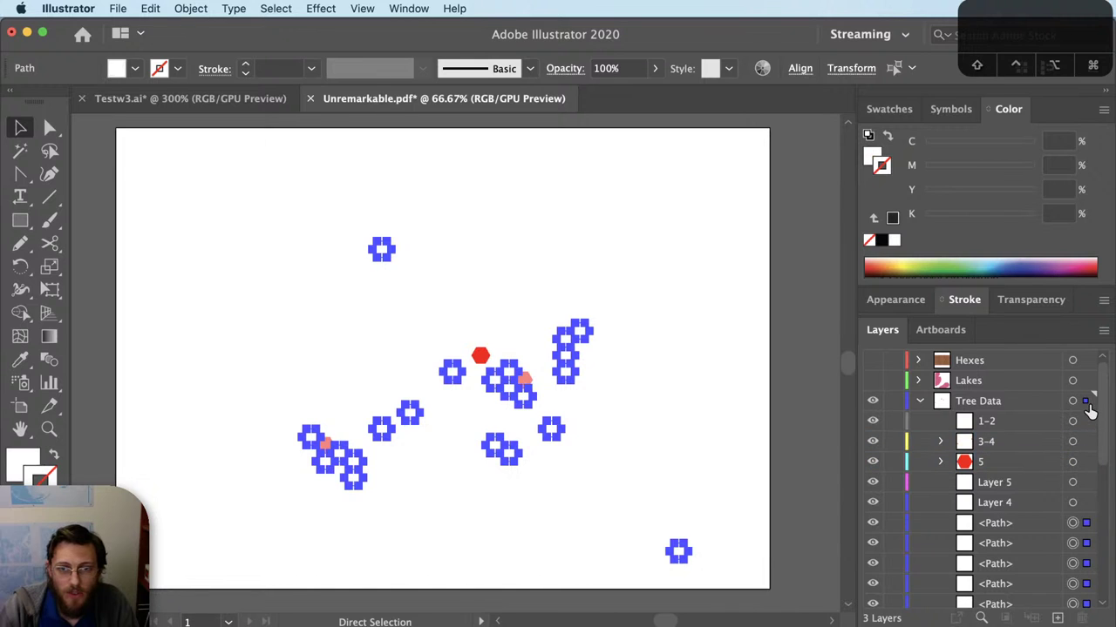
key("v")
key("x")
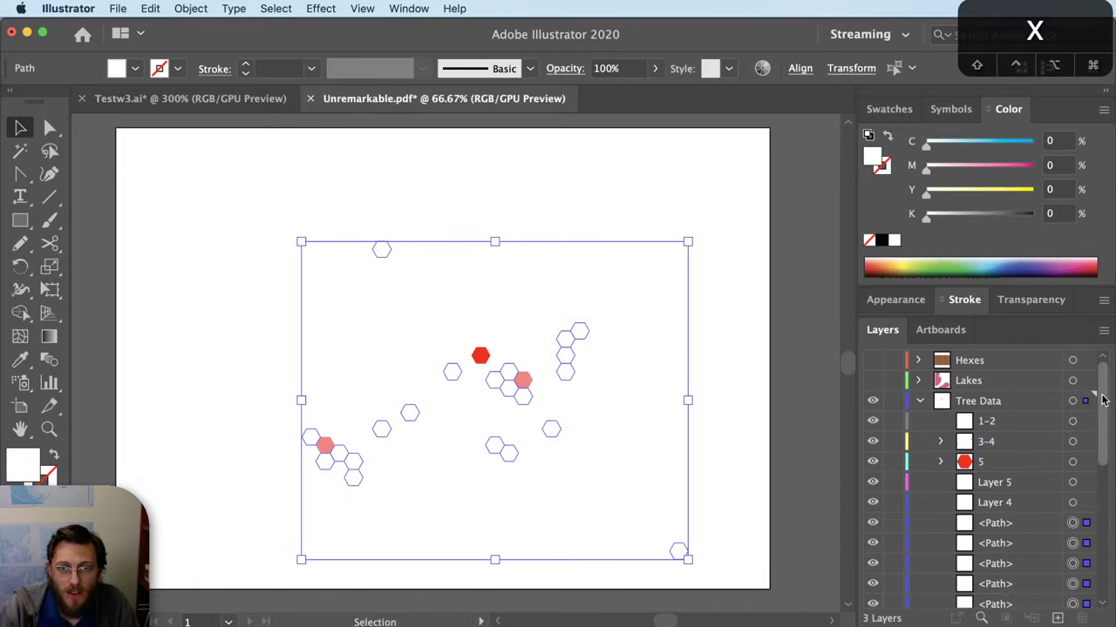
left_click_drag(1090, 402, 1089, 423)
key("shift+super+a")
key("v")
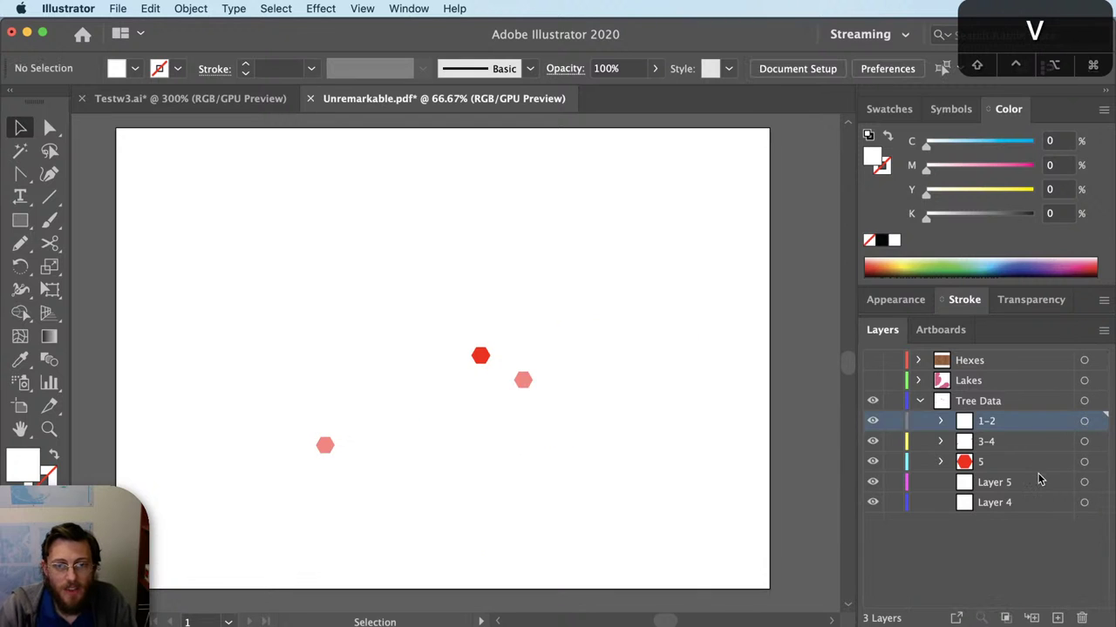
Step: Delete the empty sublayers Layer 5 and Layer 4
left_click(993, 482)
left_click(1020, 503, "shift")
key("Delete")
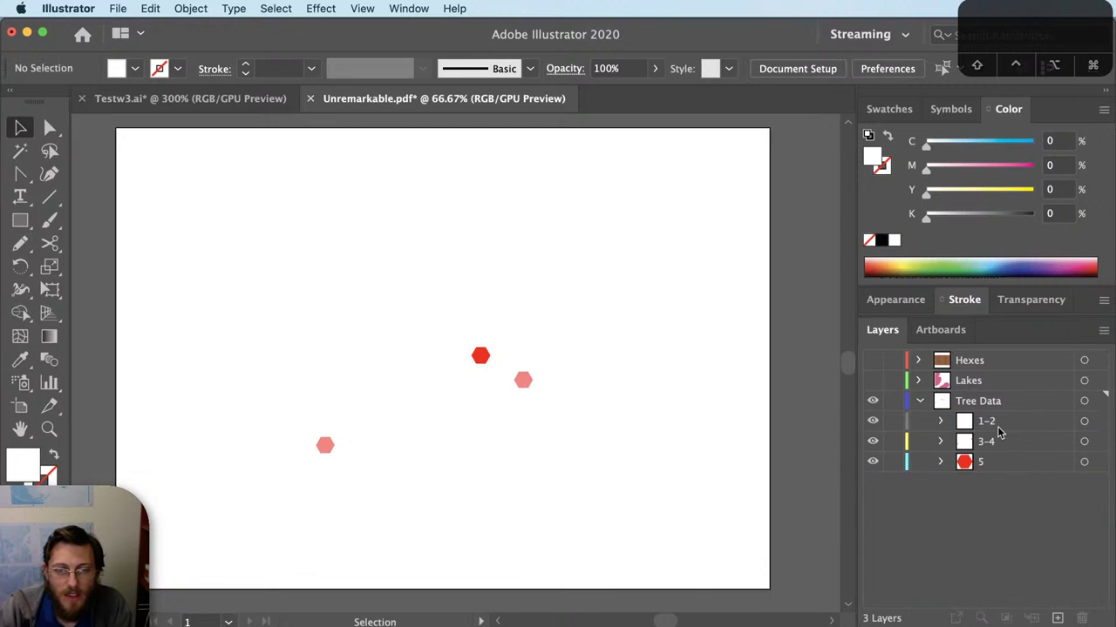
Step: Collapse the Tree Data layer and rename it Unremarkable
left_click(921, 402)
left_click(982, 407)
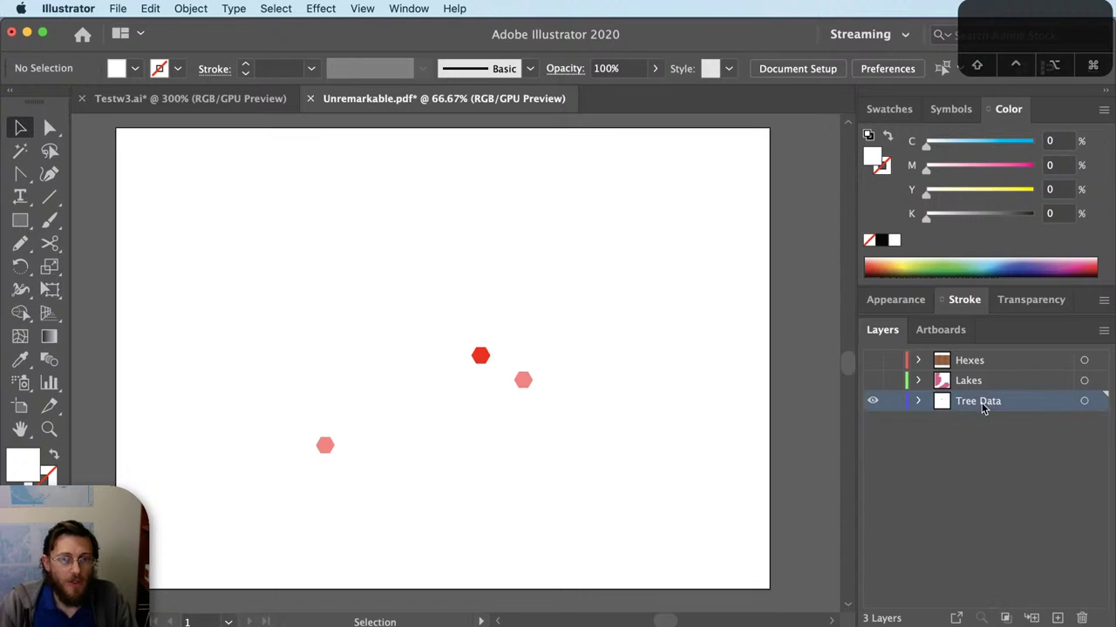
double_click(982, 409)
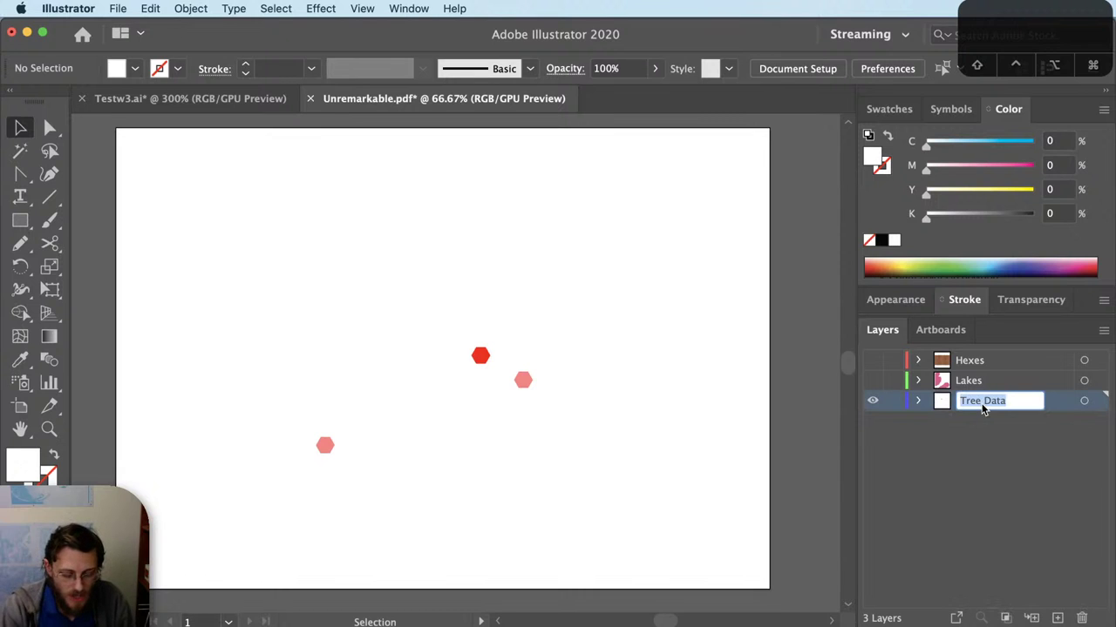
type("Unrea")
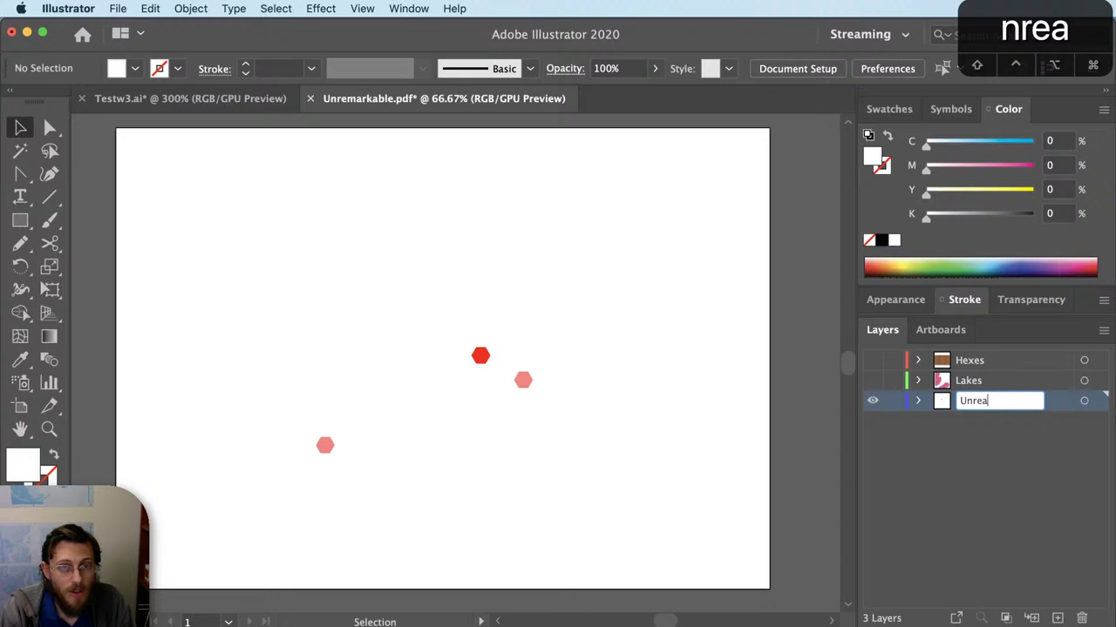
key("BackSpace")
type("markable")
key("Return")
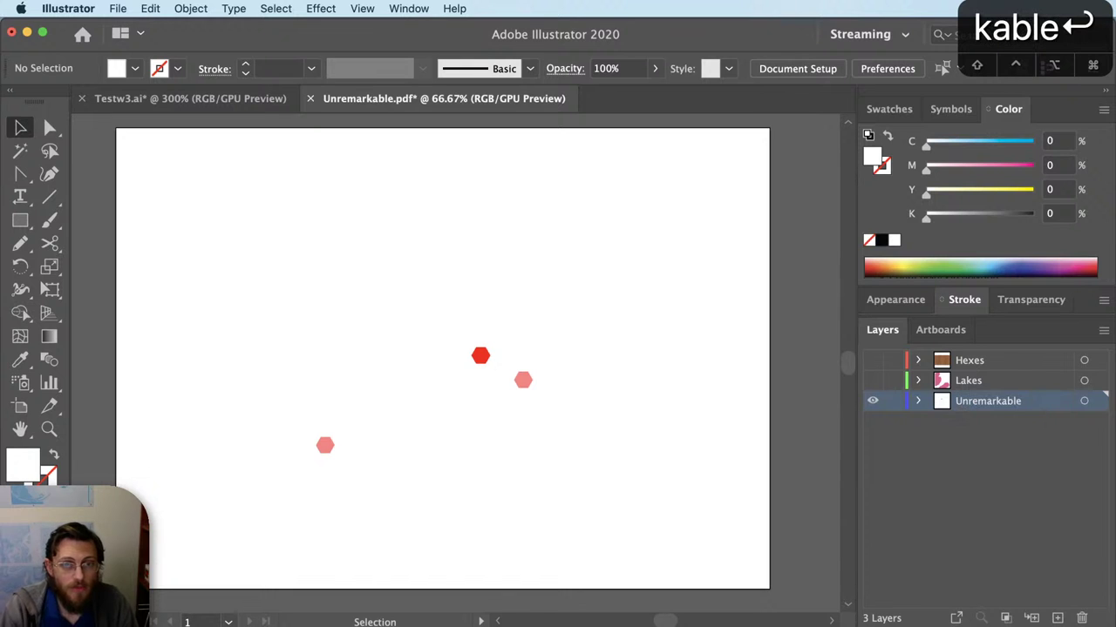
Step: Turn on the visibility of the Lakes and Hexes layers
left_click(873, 380)
left_click(873, 359)
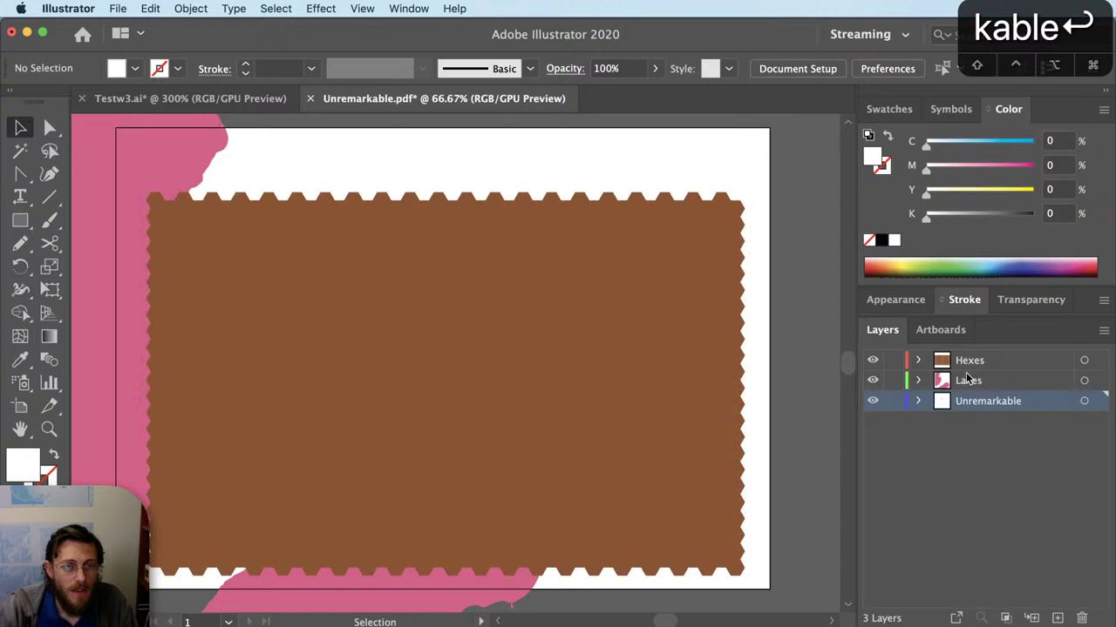
Step: Move the Hexes layer beneath the Unremarkable layer and compare the map with the Testw3.ai document
left_click_drag(985, 370, 985, 408)
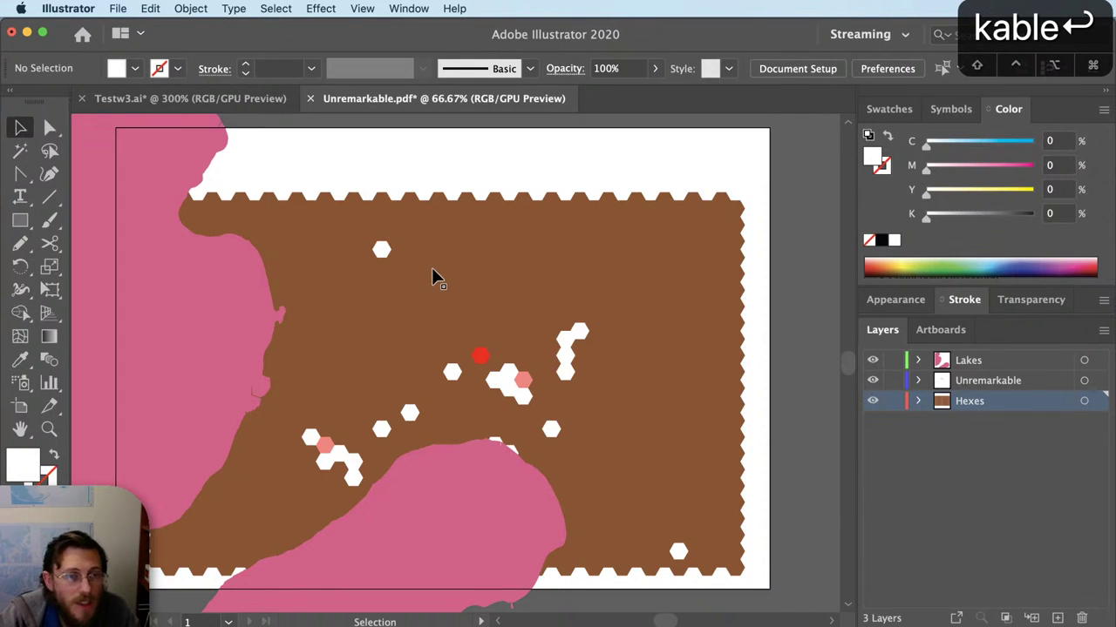
left_click(253, 100)
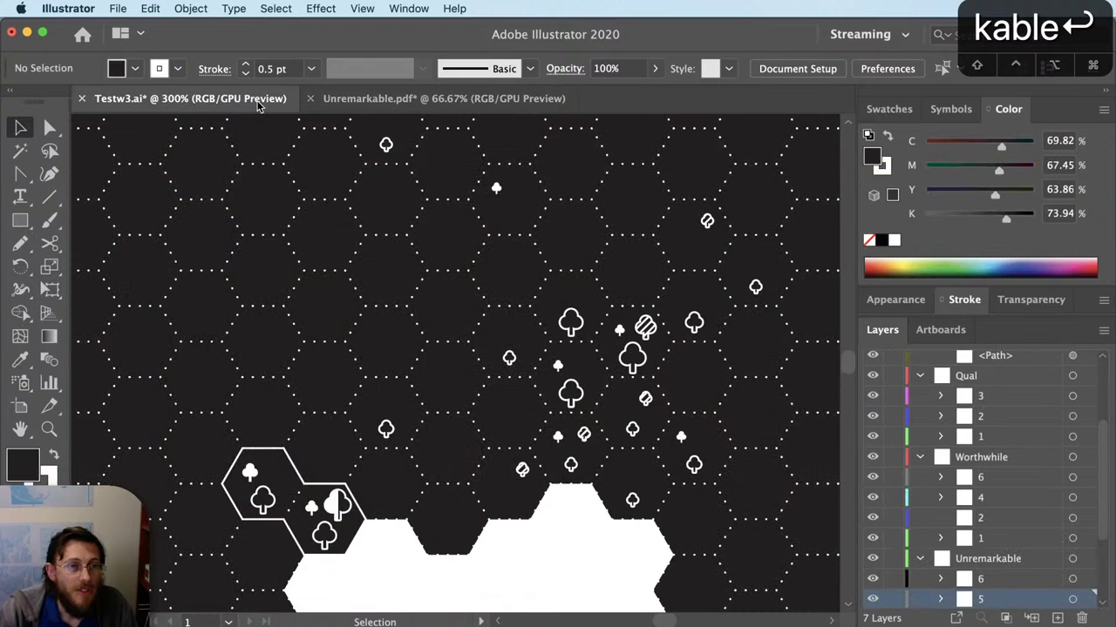
left_click(442, 101)
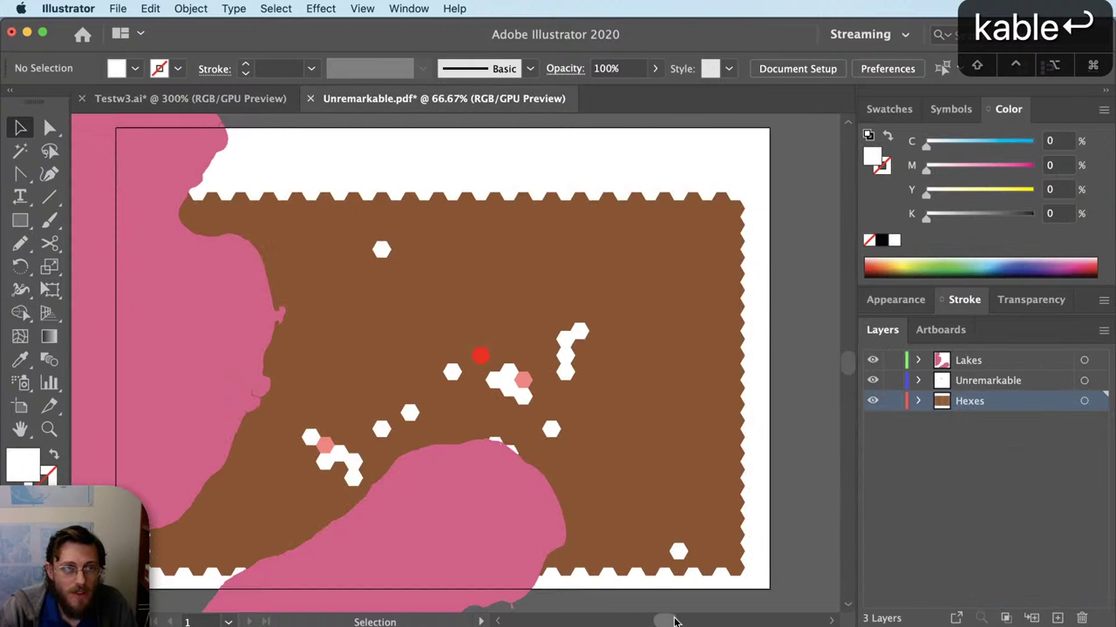
Step: Save the map as a copy in Adobe Illustrator (ai) format named w1.ai
left_click(117, 8)
left_click(166, 139)
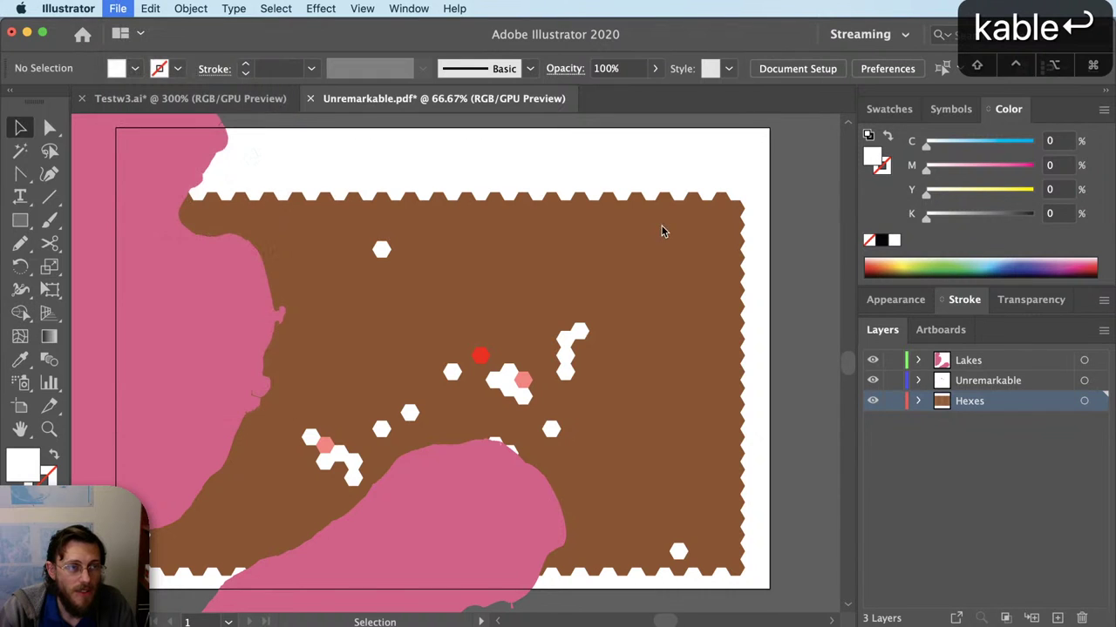
left_click(1001, 503)
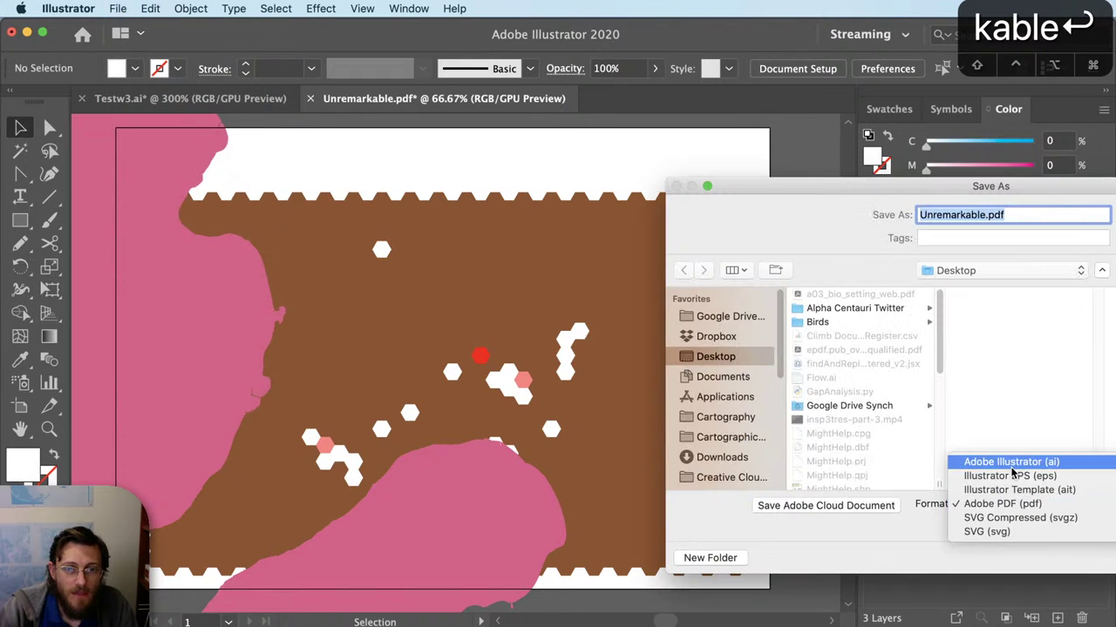
left_click(1011, 464)
type("w1.ai")
key("Return")
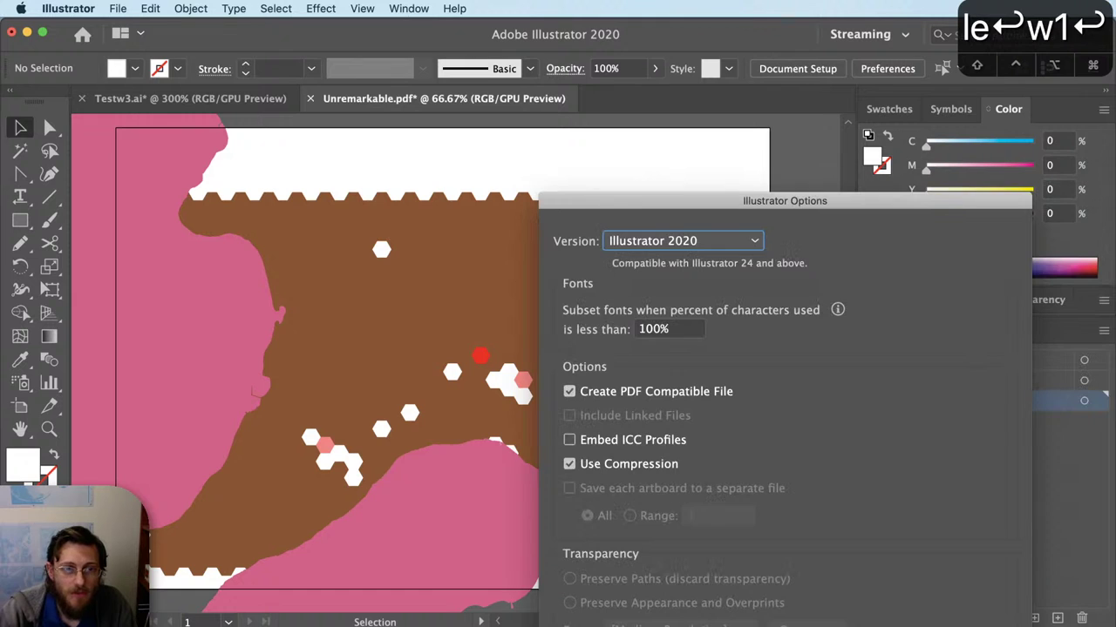
left_click(730, 392)
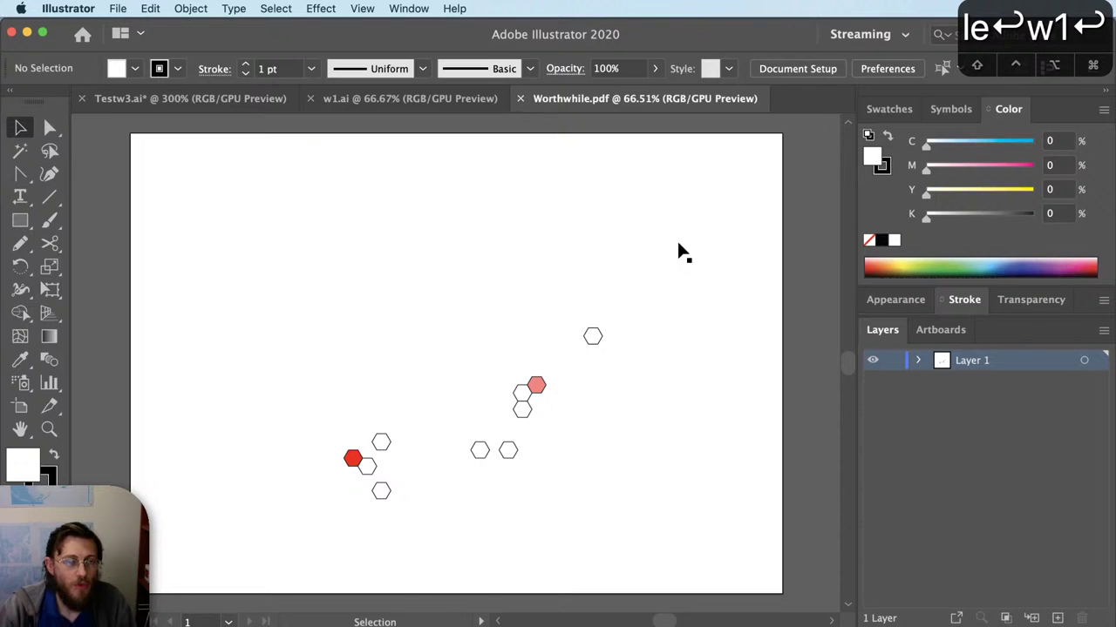
Step: Try to release the clipping masks on all the artwork of Layer 1 in Worthwhile.pdf
left_click(917, 362)
left_click(1084, 361)
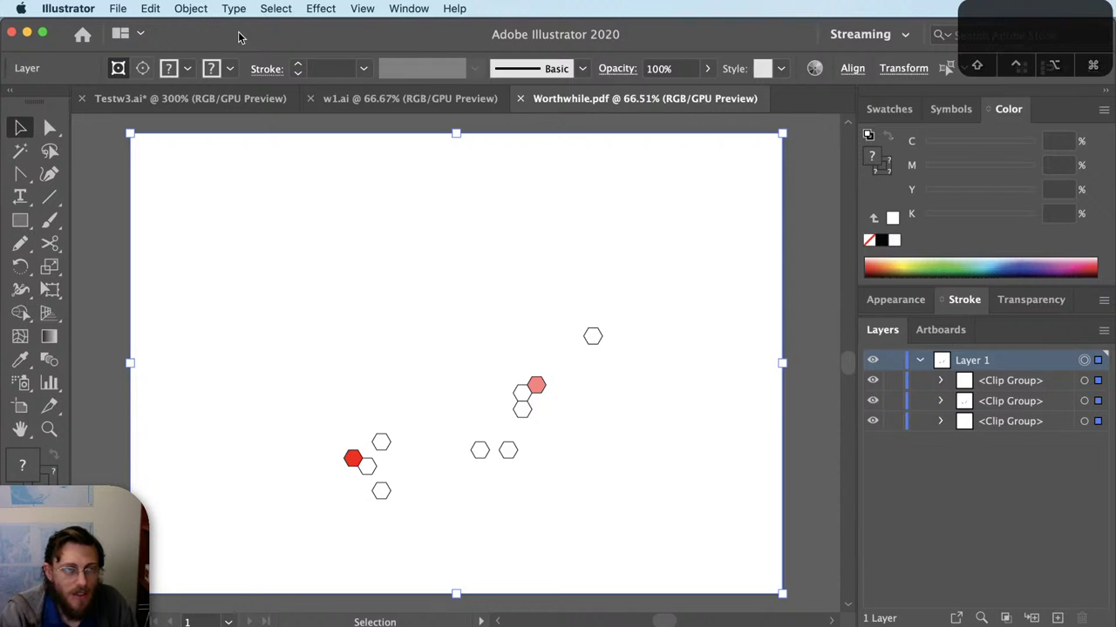
left_click(190, 8)
mouse_move(253, 497)
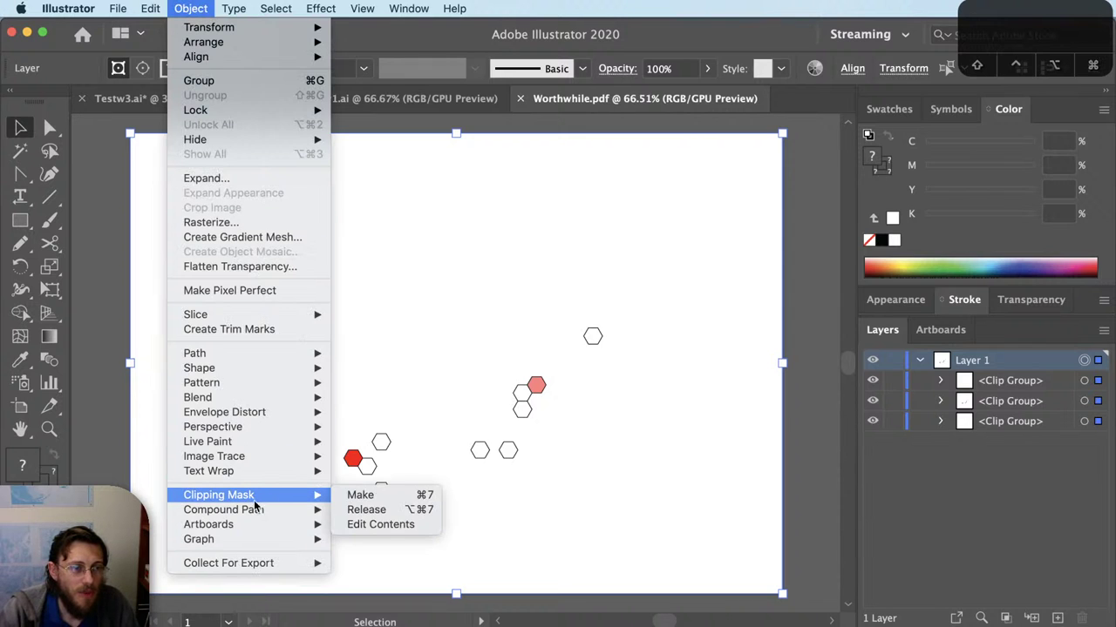
left_click(372, 509)
key("super+z")
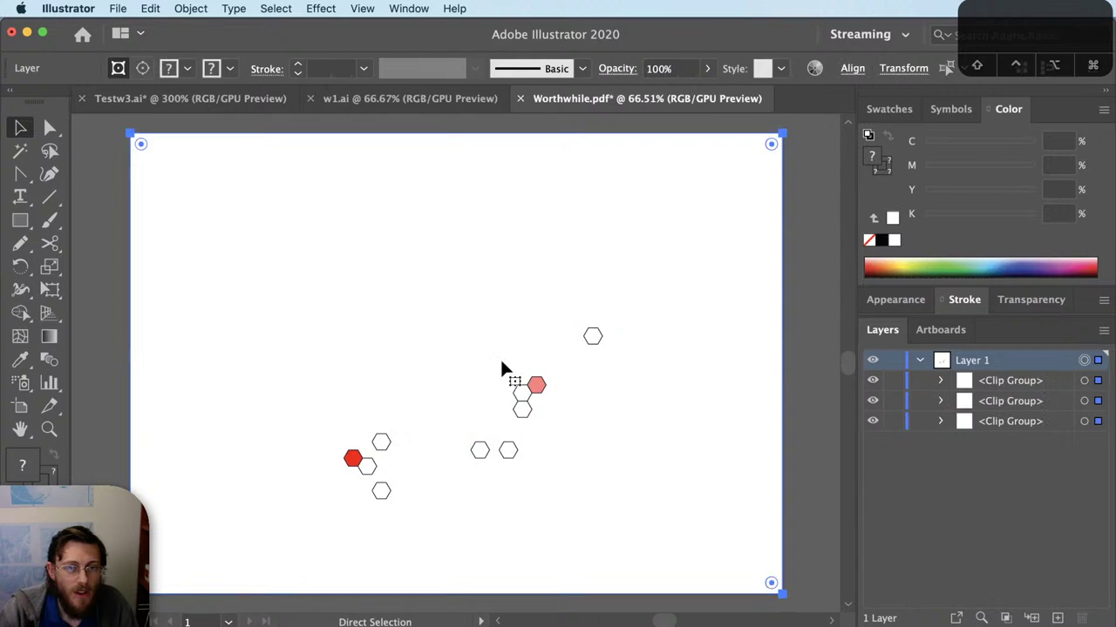
left_click(110, 120)
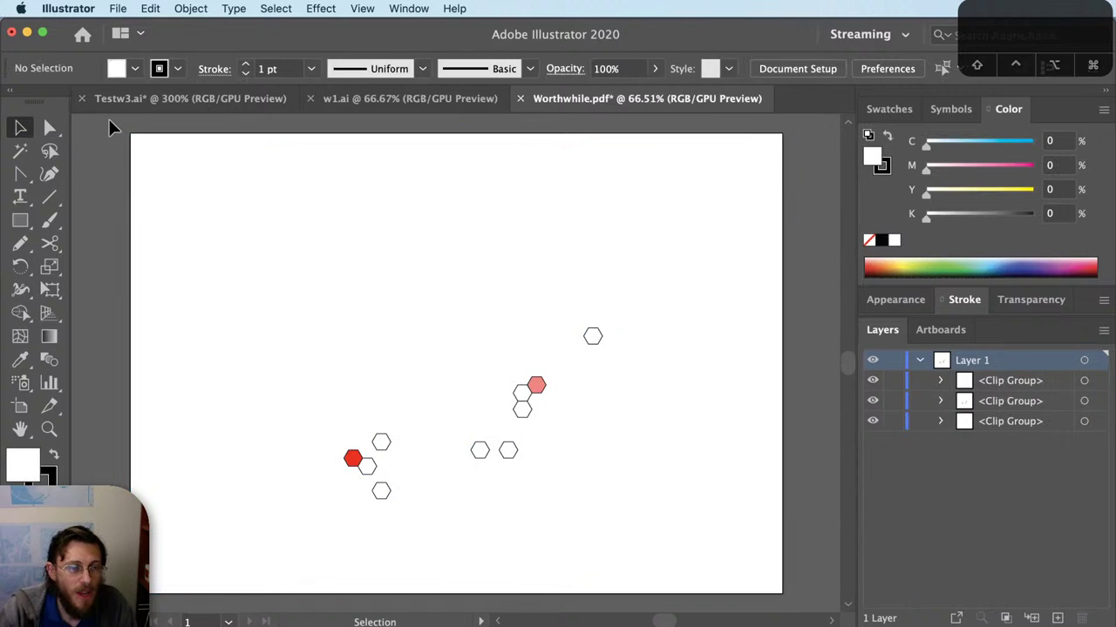
Step: Copy all the artwork of Worthwhile.pdf and paste it in place into w1.ai
key("super+a")
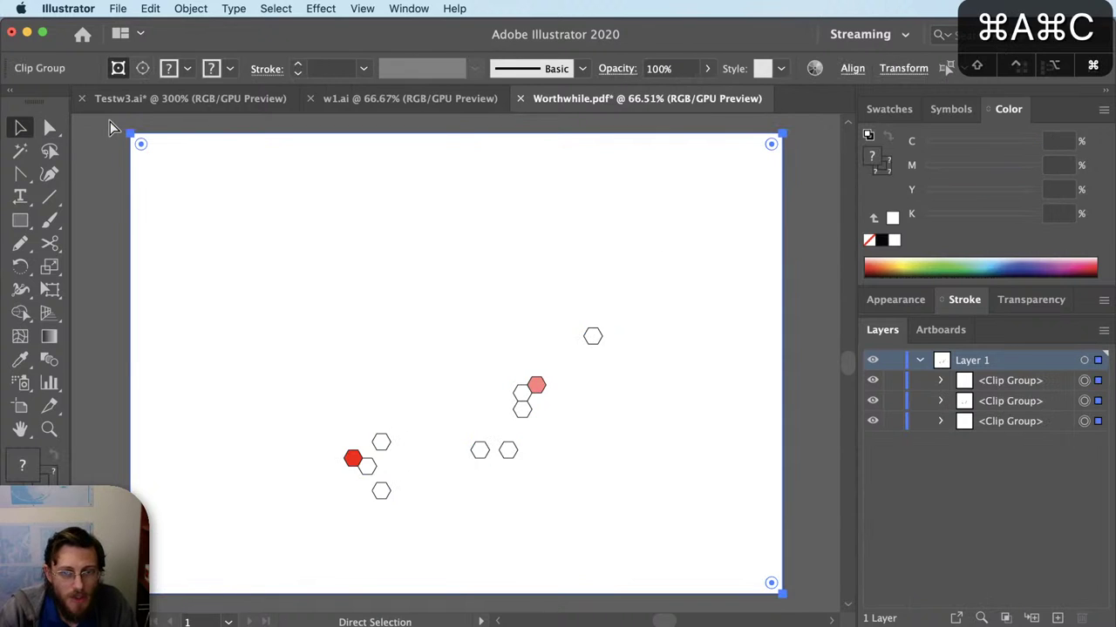
left_click(442, 103)
left_click(150, 8)
left_click(166, 140)
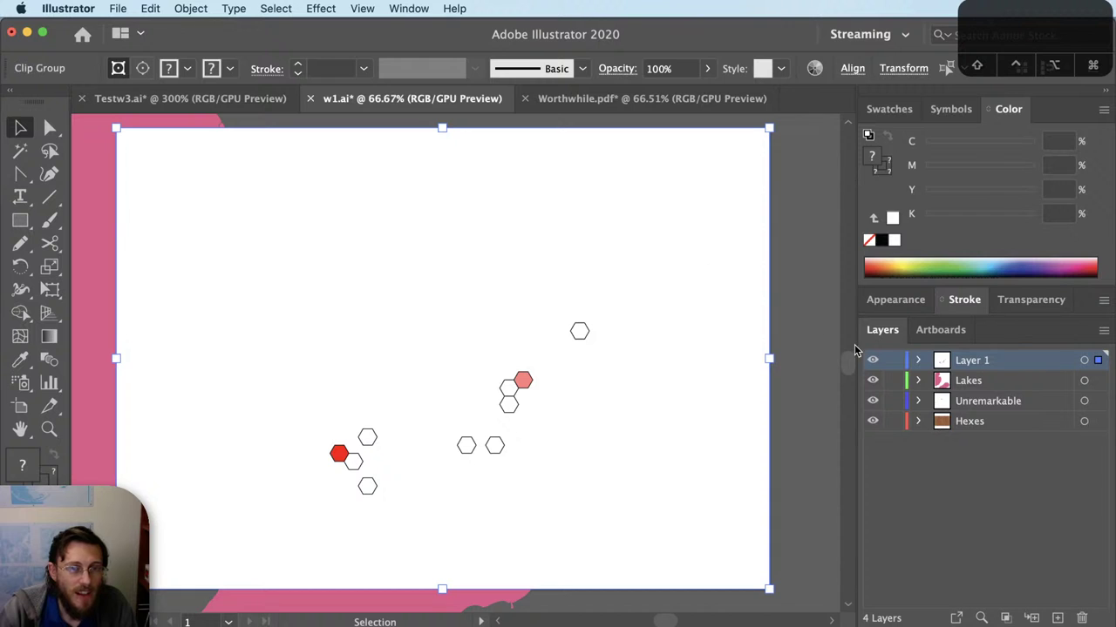
Step: Check how the pasted Layer 1 aligns with the hex grid in outline view by toggling its visibility
key("super+y")
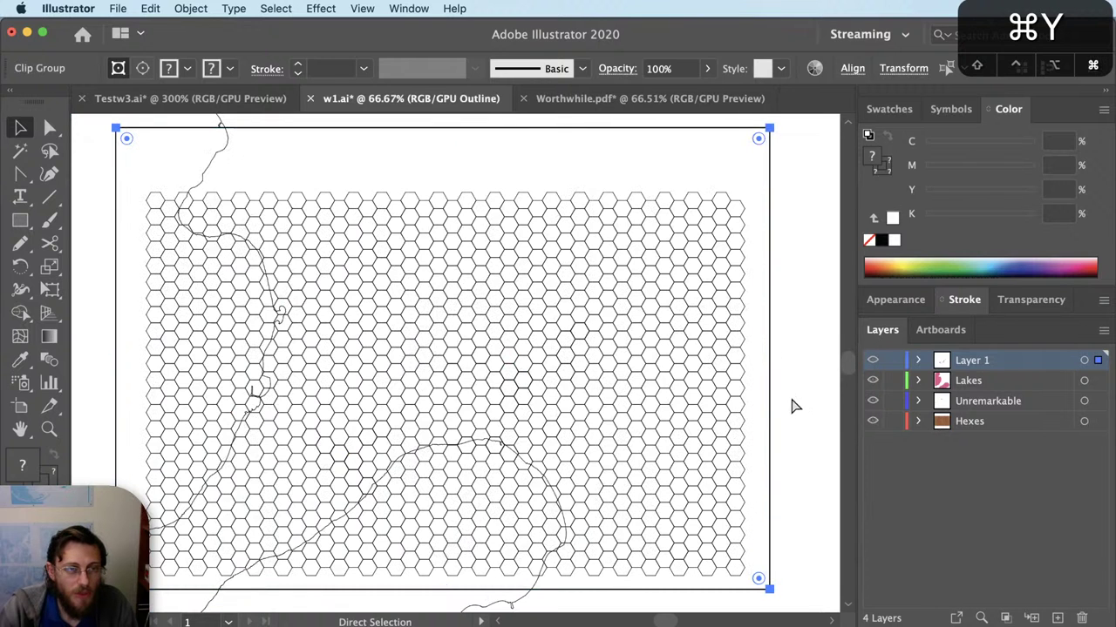
left_click(873, 360)
left_click(874, 361)
left_click(873, 361)
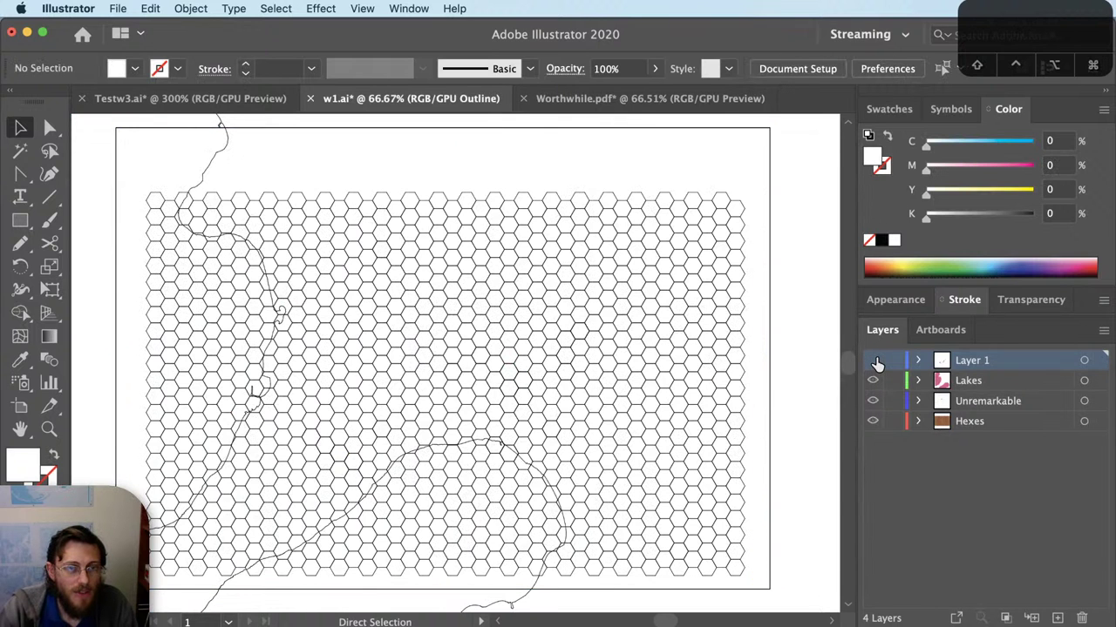
left_click(873, 360)
left_click(873, 361)
left_click(873, 361)
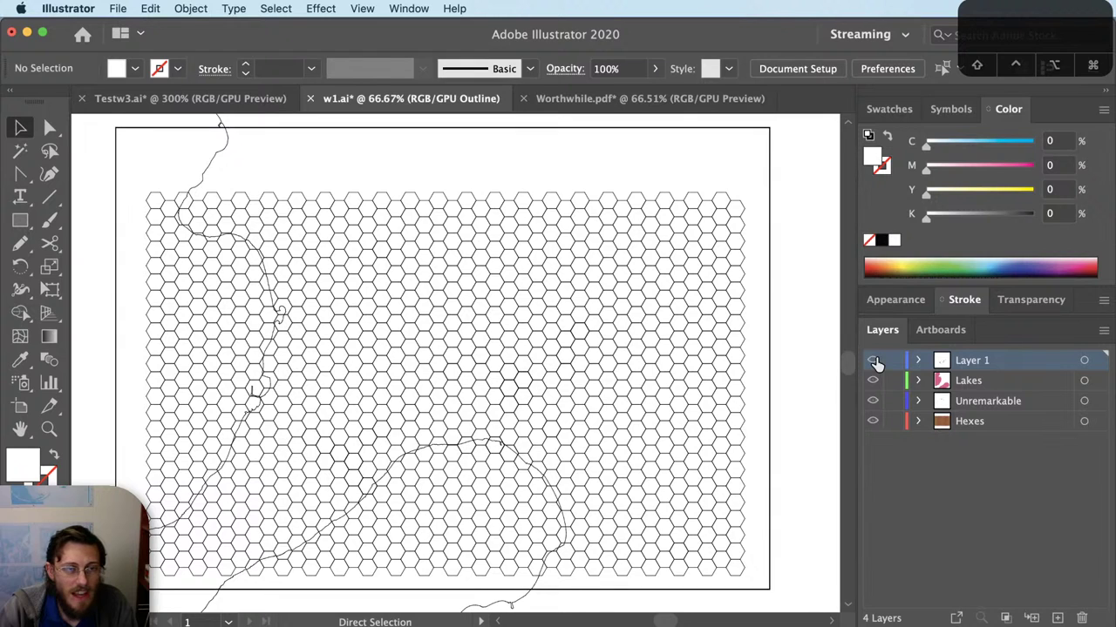
key("super+y")
key("shift+super+a")
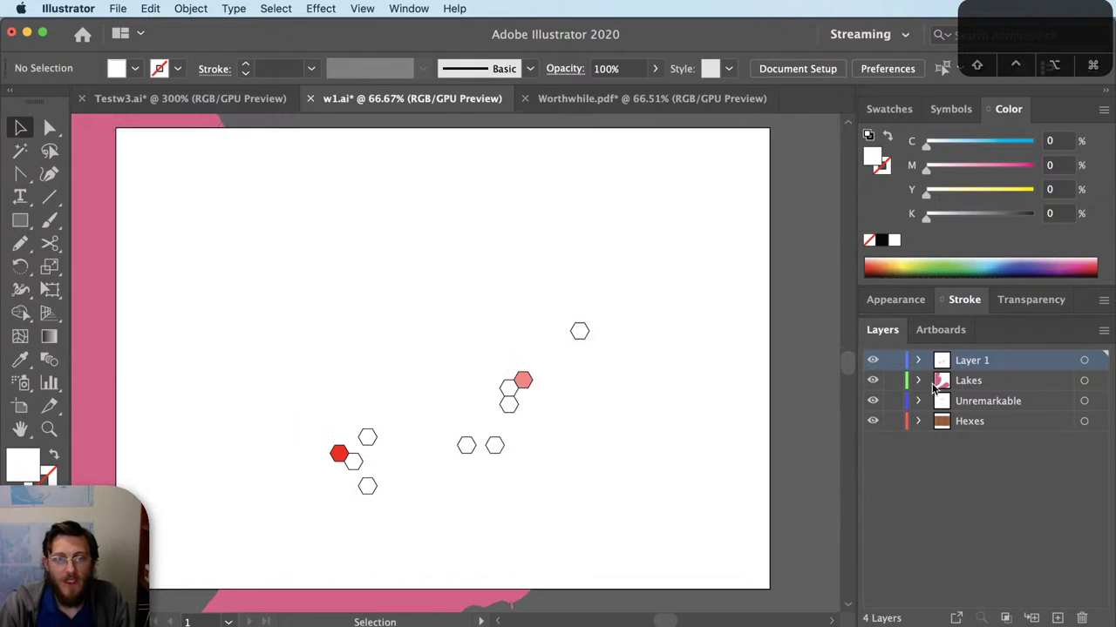
Step: Lock the Lakes, Unremarkable and Hexes layers and release all the clipping masks in Layer 1
left_click_drag(892, 381, 900, 445)
left_click(919, 361)
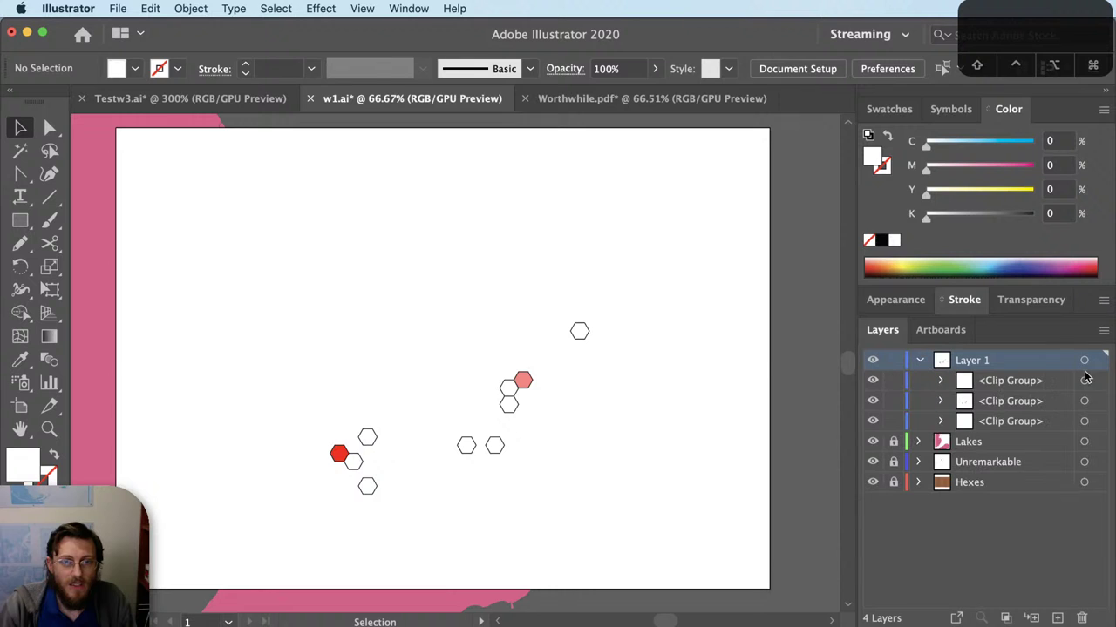
left_click(1086, 361)
key("alt+super+7")
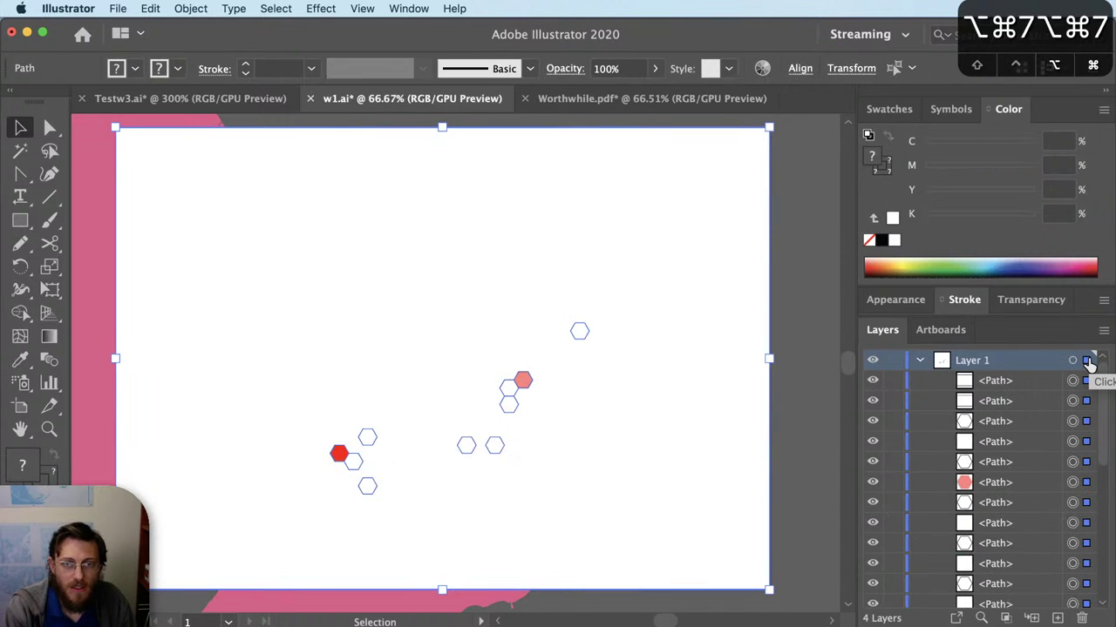
left_click(921, 360)
left_click(730, 233)
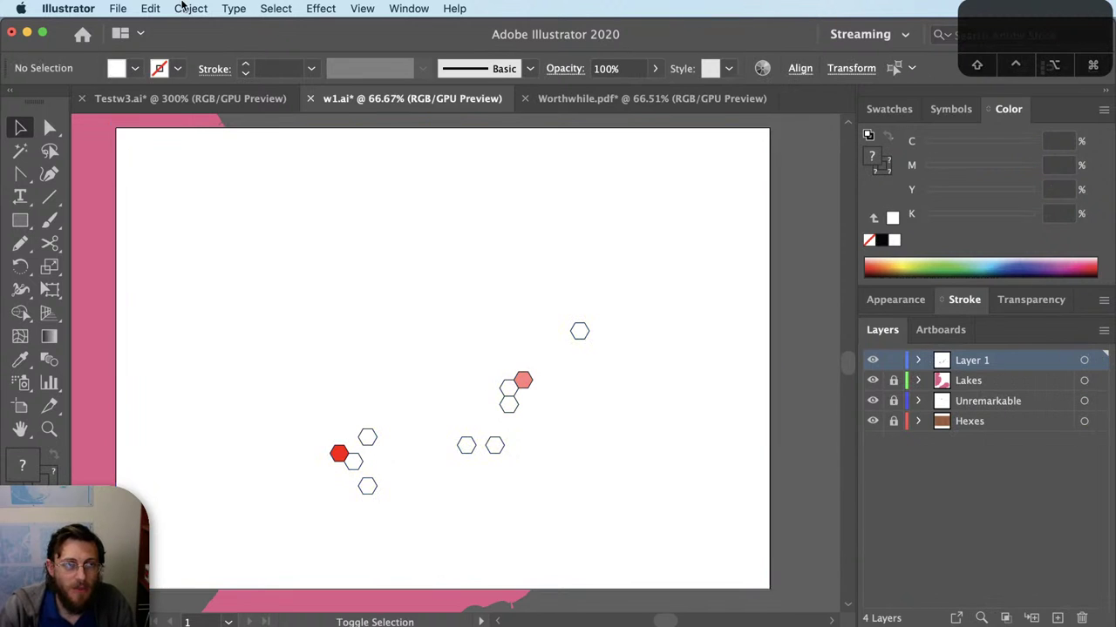
Step: Delete the white background shapes of Layer 1 that cover the map
left_click(918, 361)
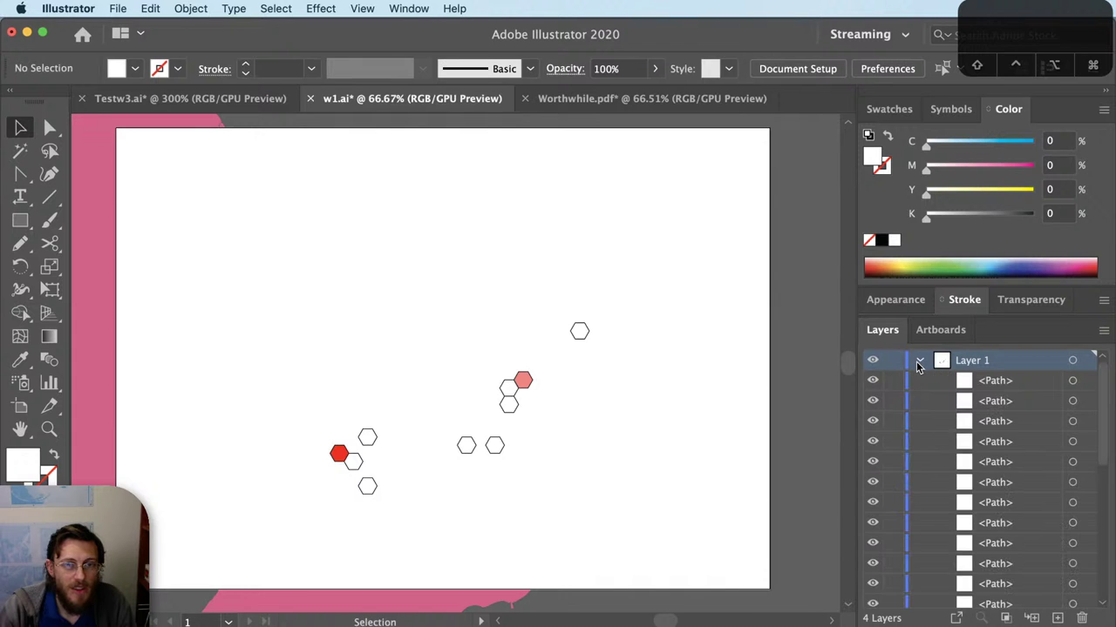
left_click(919, 360)
key("a")
left_click(613, 418)
key("BackSpace")
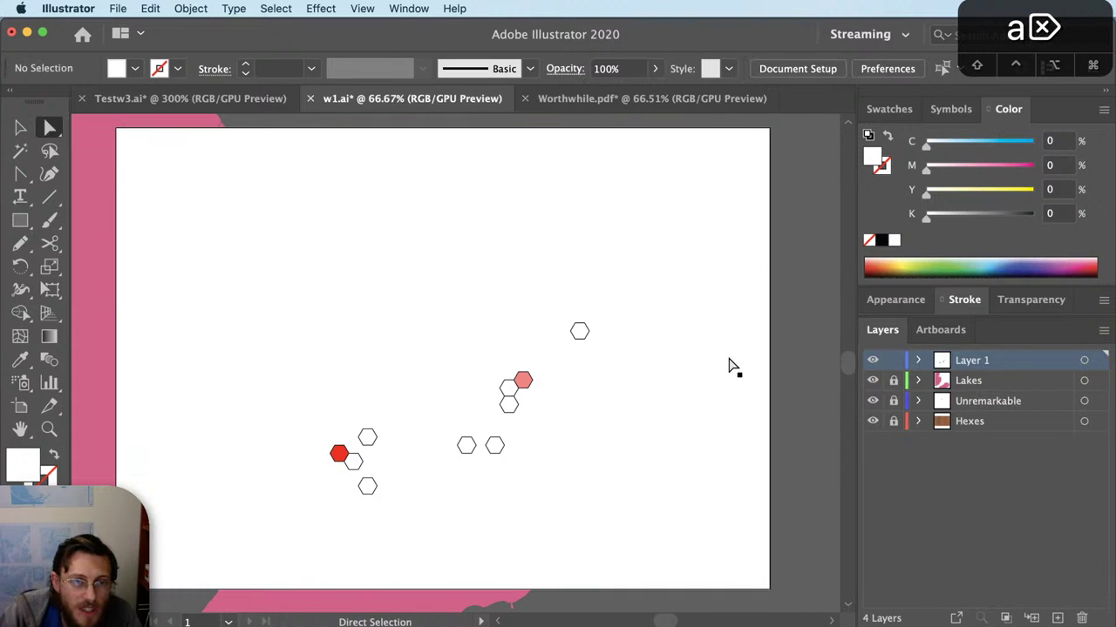
key("BackSpace")
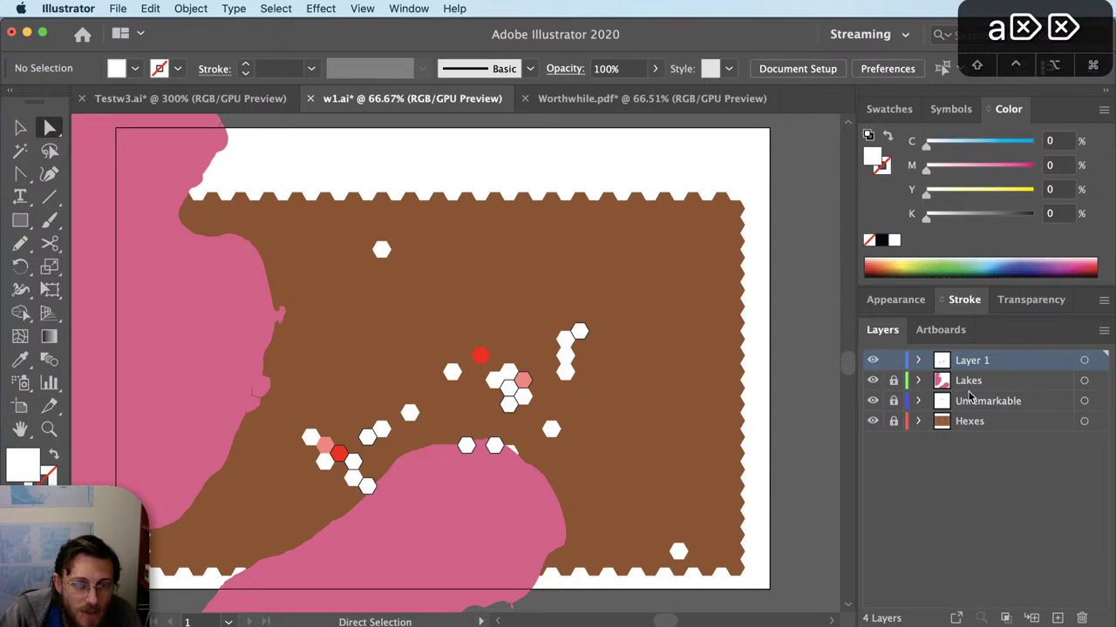
Step: Create a new layer above Layer 1 and name it Worthwhile
left_click_drag(970, 396, 970, 420)
key("super+z")
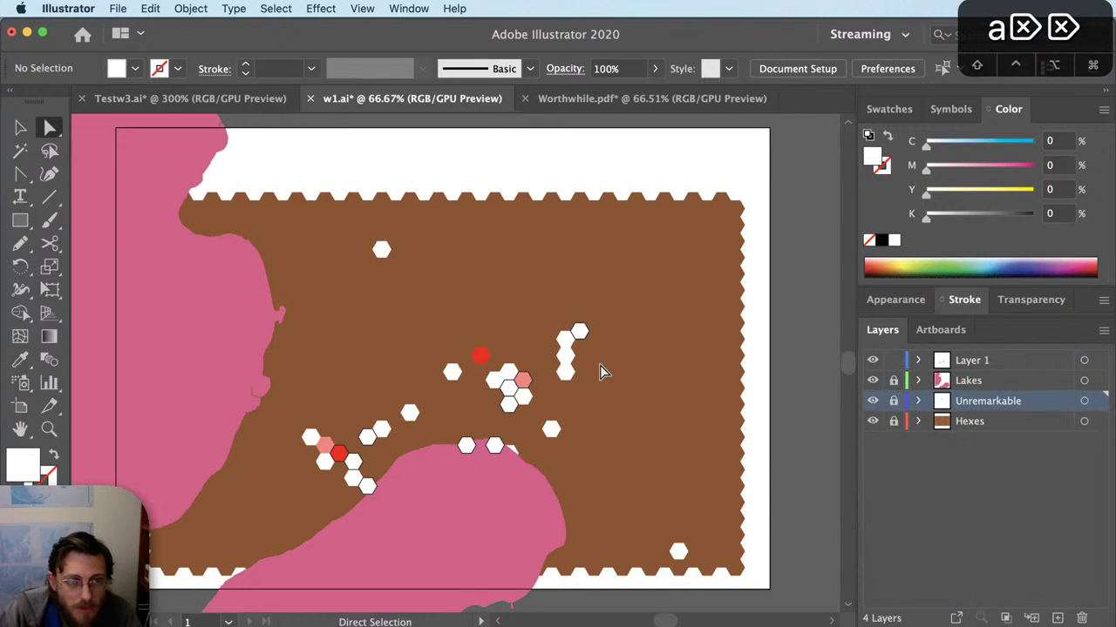
left_click(1074, 363)
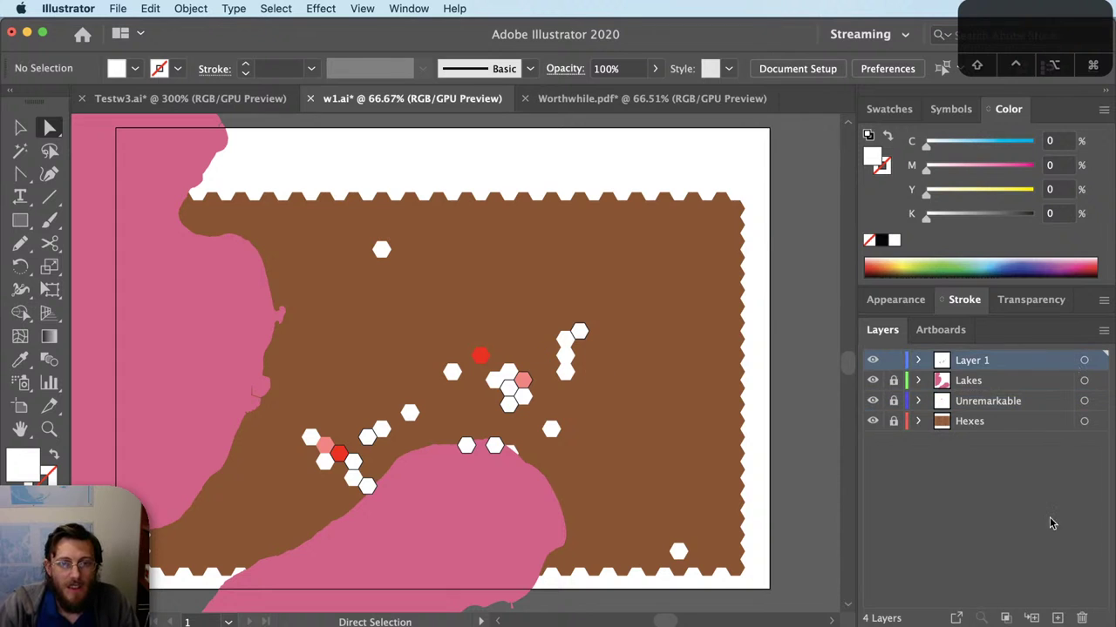
left_click(1057, 617)
double_click(986, 361)
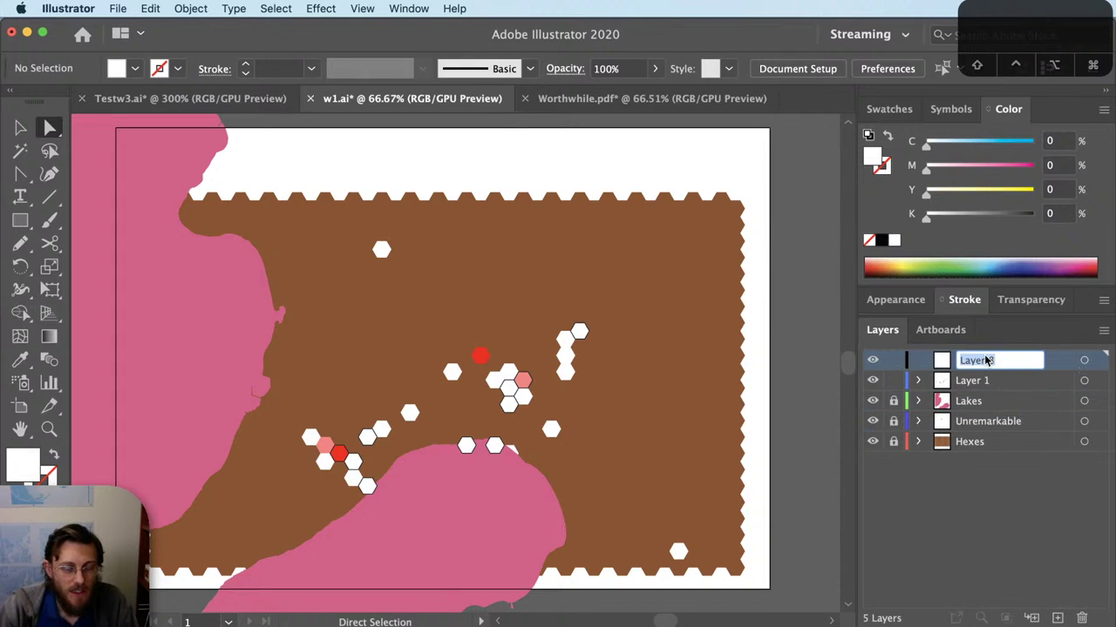
type("Worthwhile")
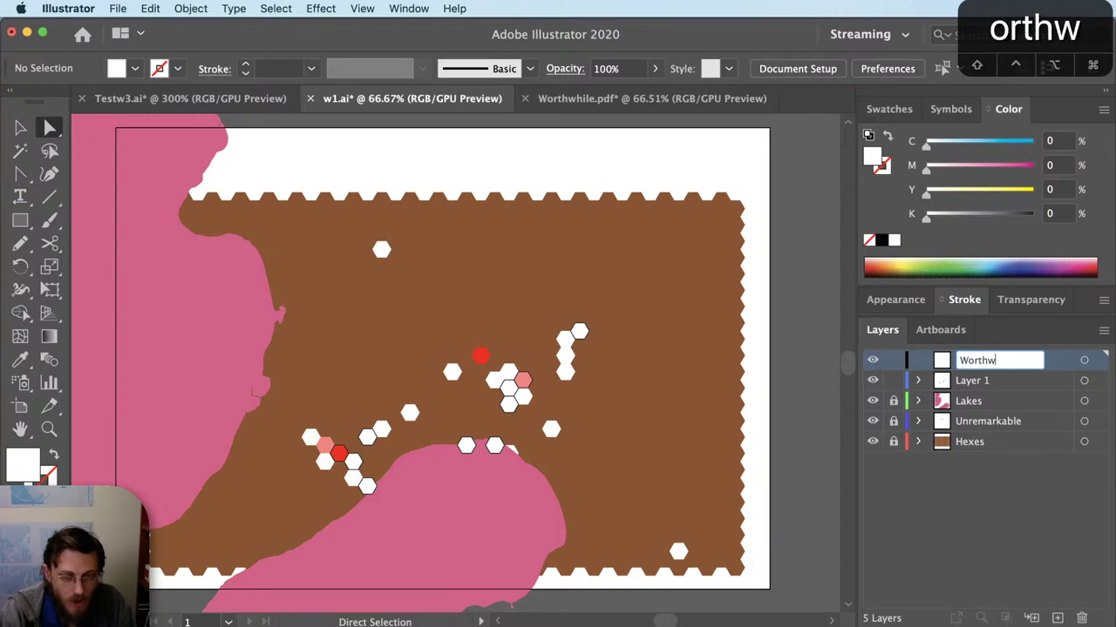
key("Return")
Step: Add three sublayers inside the Worthwhile layer
scroll(489, 392, "up", 1, "alt")
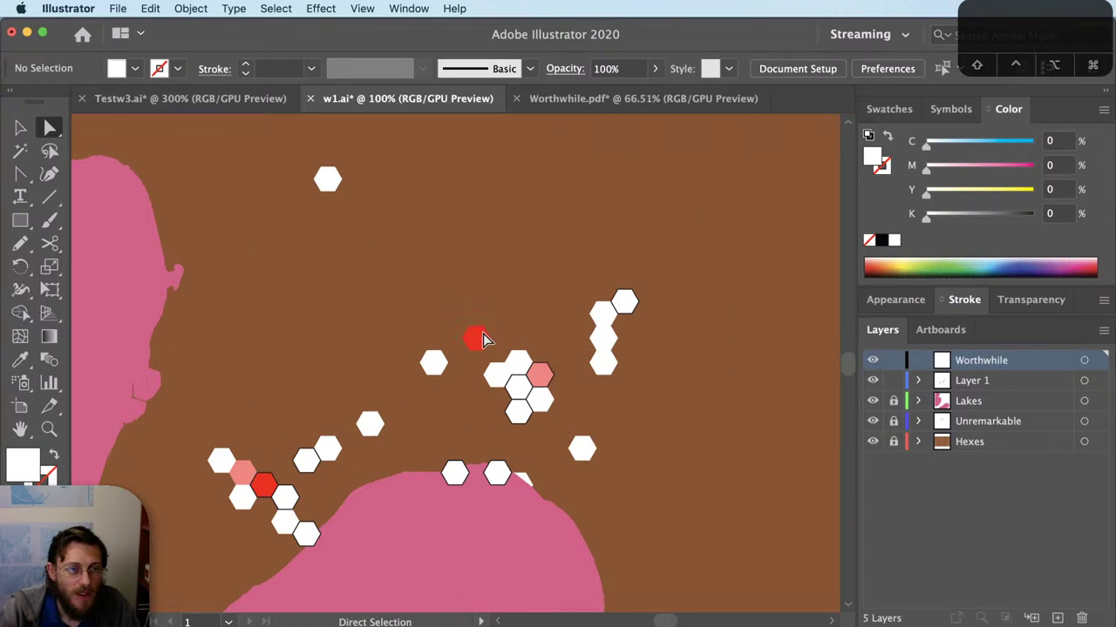
left_click(1031, 618)
left_click(1031, 618)
left_click(1031, 618)
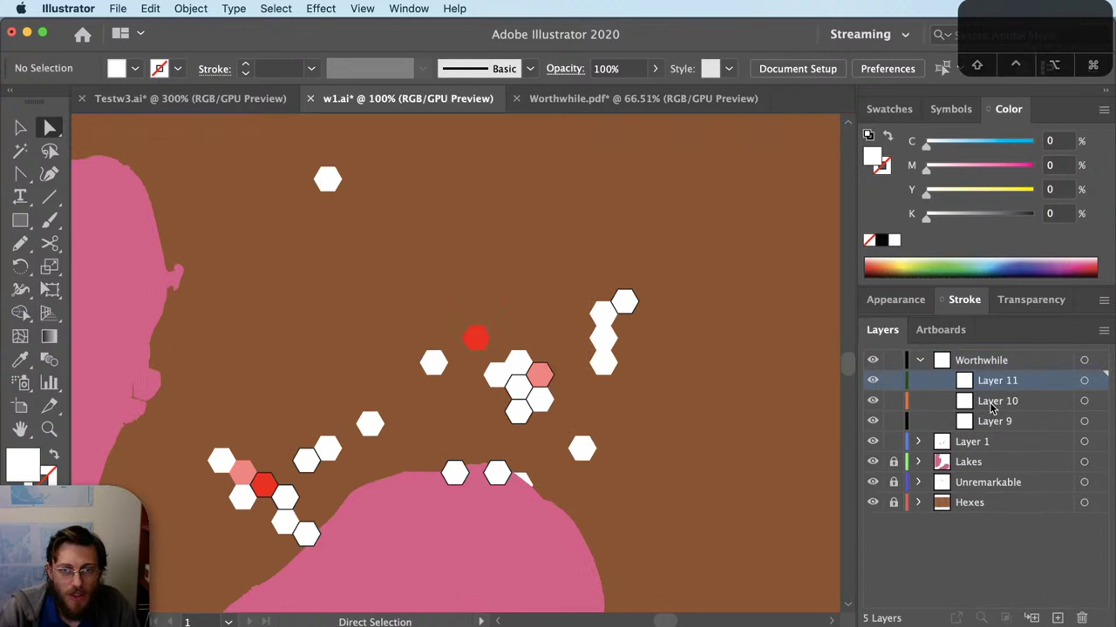
Step: Rename the three Worthwhile sublayers 1-2, 3-4 and 5 from first to last
double_click(993, 383)
type("1-2")
key("Return")
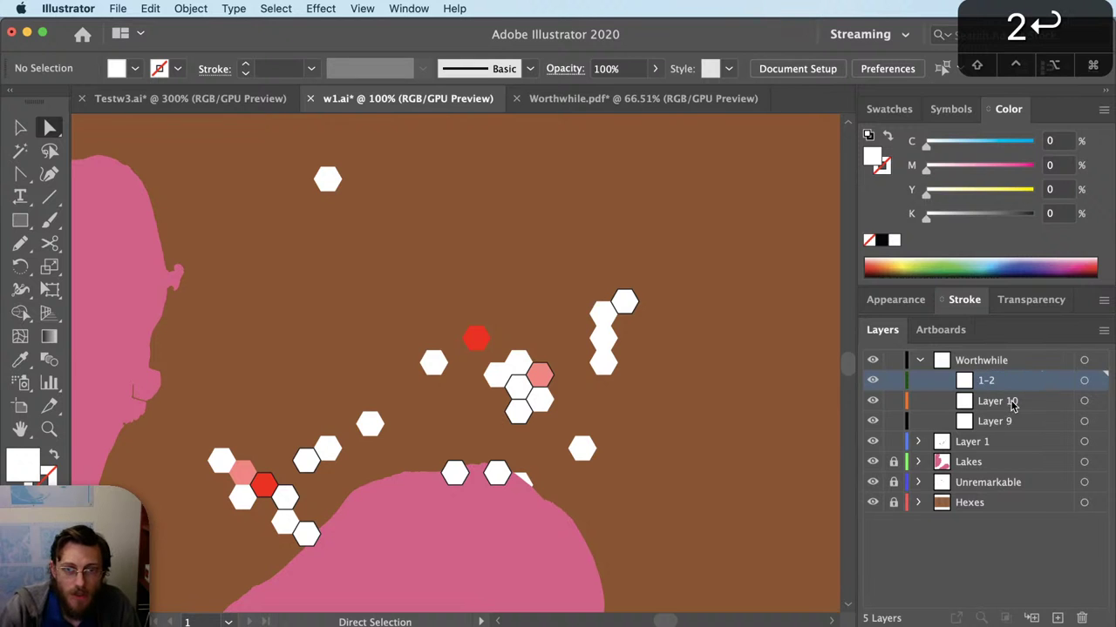
double_click(1011, 406)
type("3-4")
key("Return")
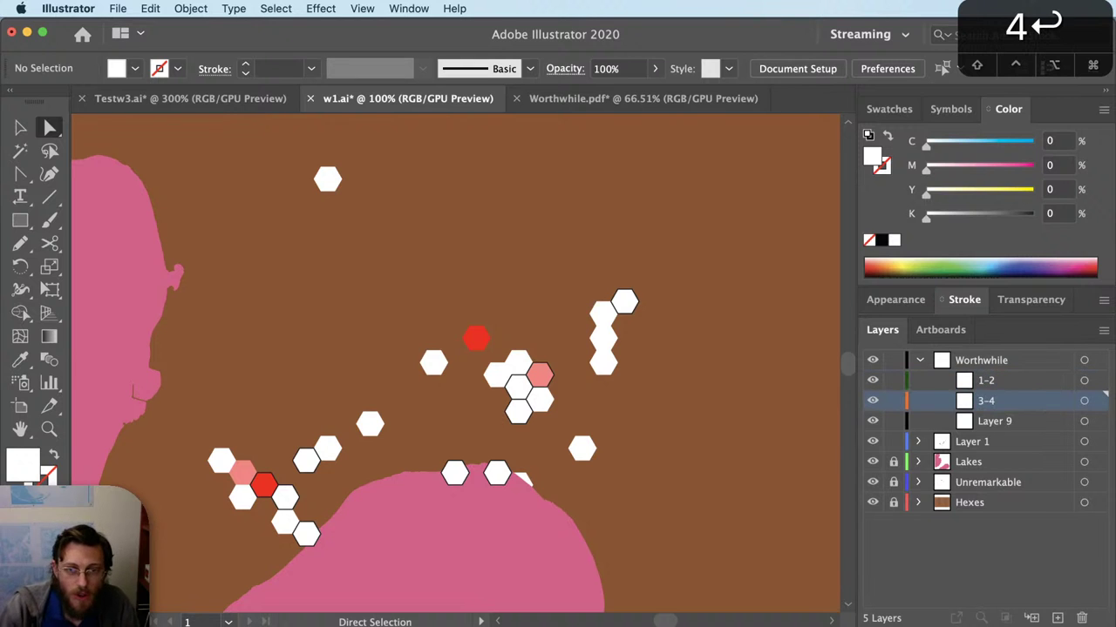
double_click(1006, 422)
type("5")
key("Tab")
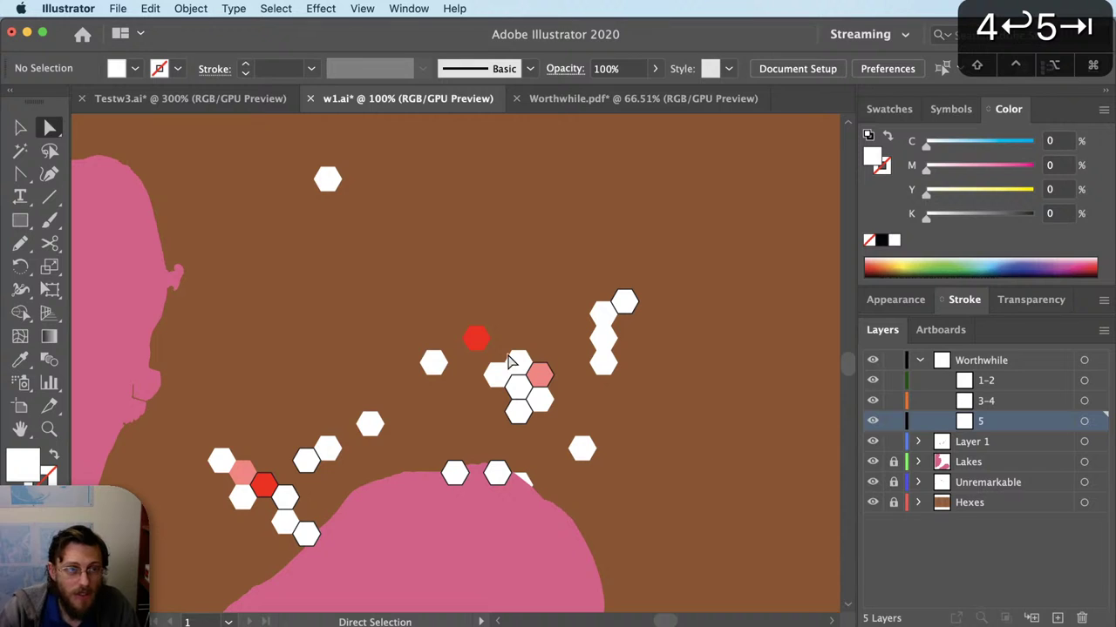
Step: Move the outlined light red hexagon of the central cluster from Layer 1 onto the 3-4 sublayer
key("a")
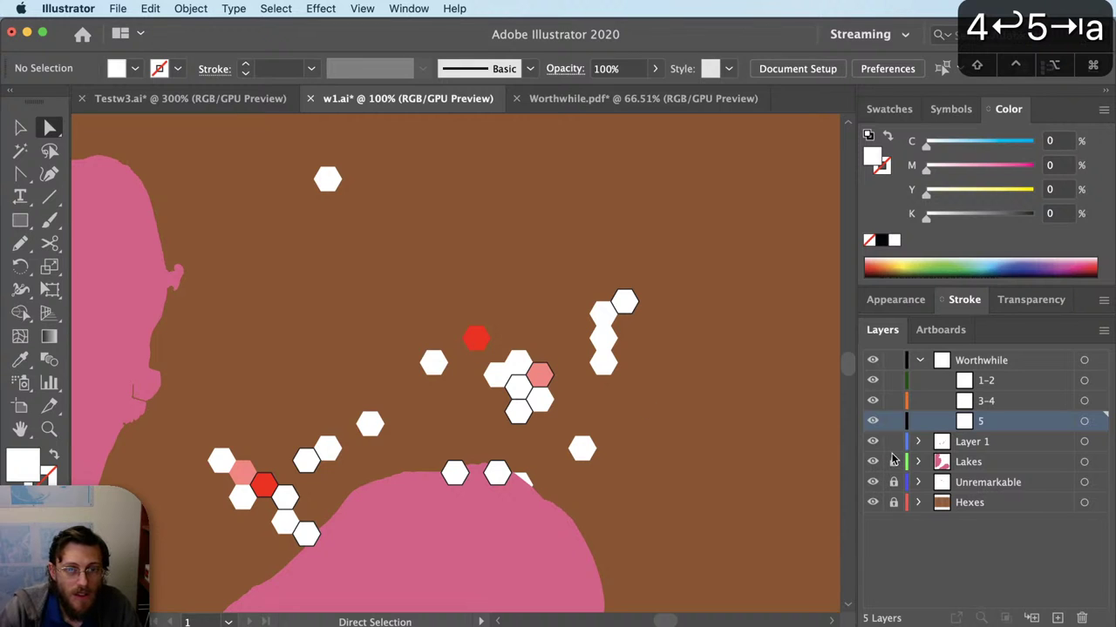
left_click(539, 380)
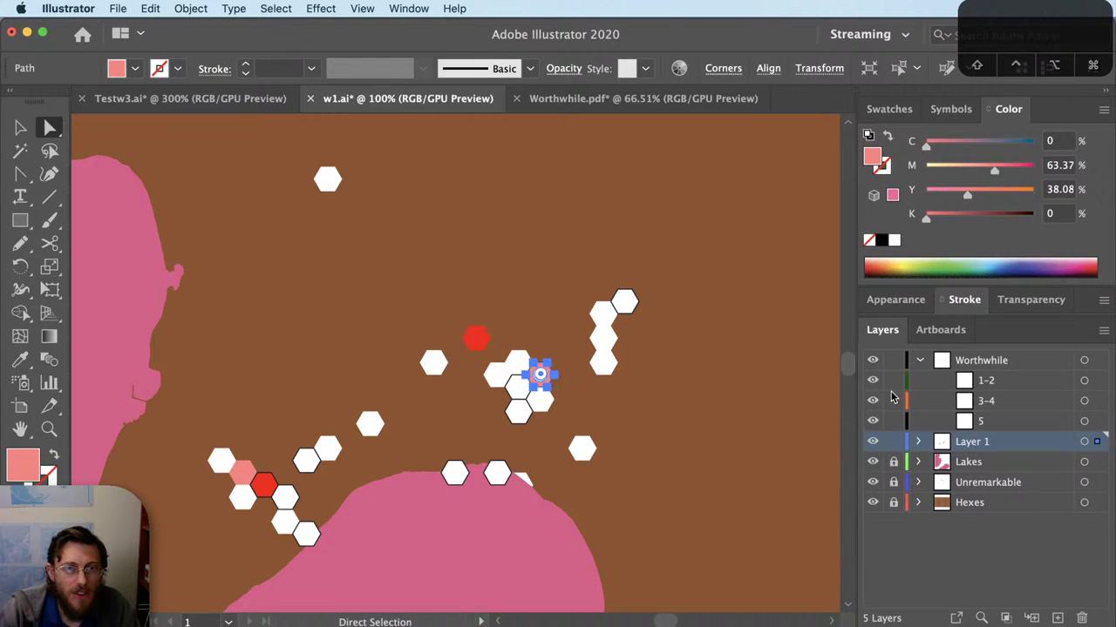
left_click_drag(1104, 451, 1096, 401)
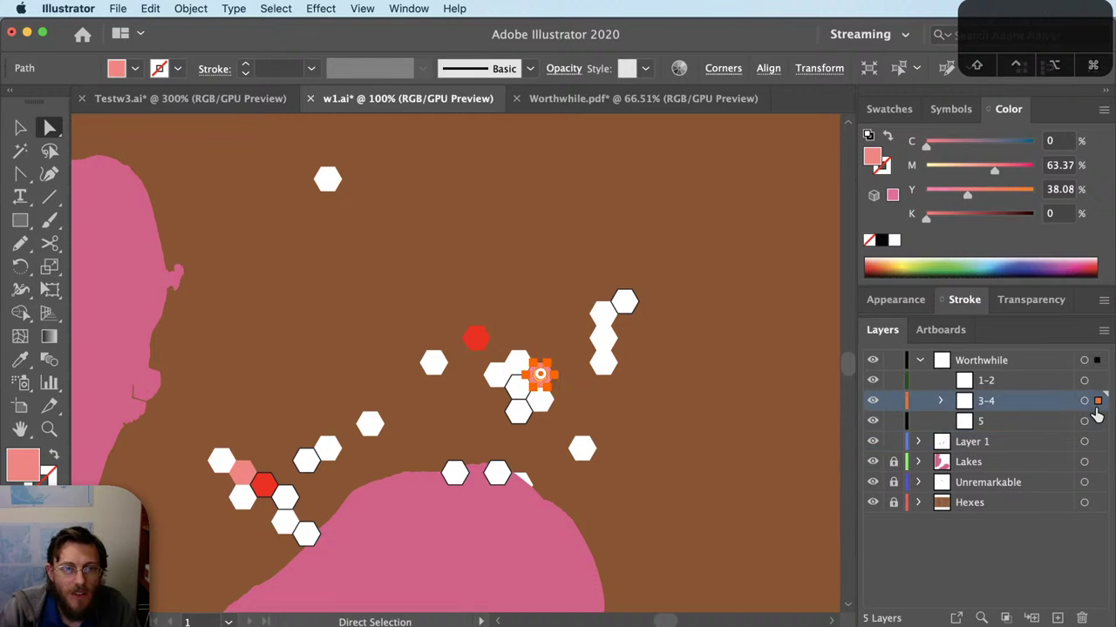
Step: Hide the Unremarkable layer and move all outlined white hexagons from Layer 1 onto Worthwhile's 1-2 sublayer
left_click(625, 306)
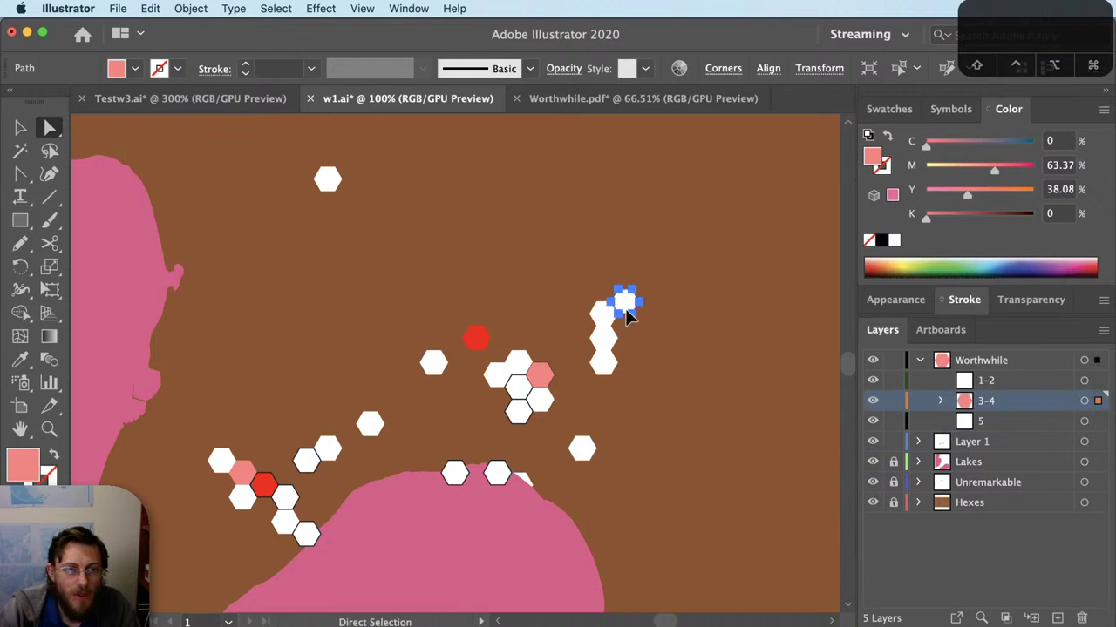
left_click(873, 483)
key("super+a")
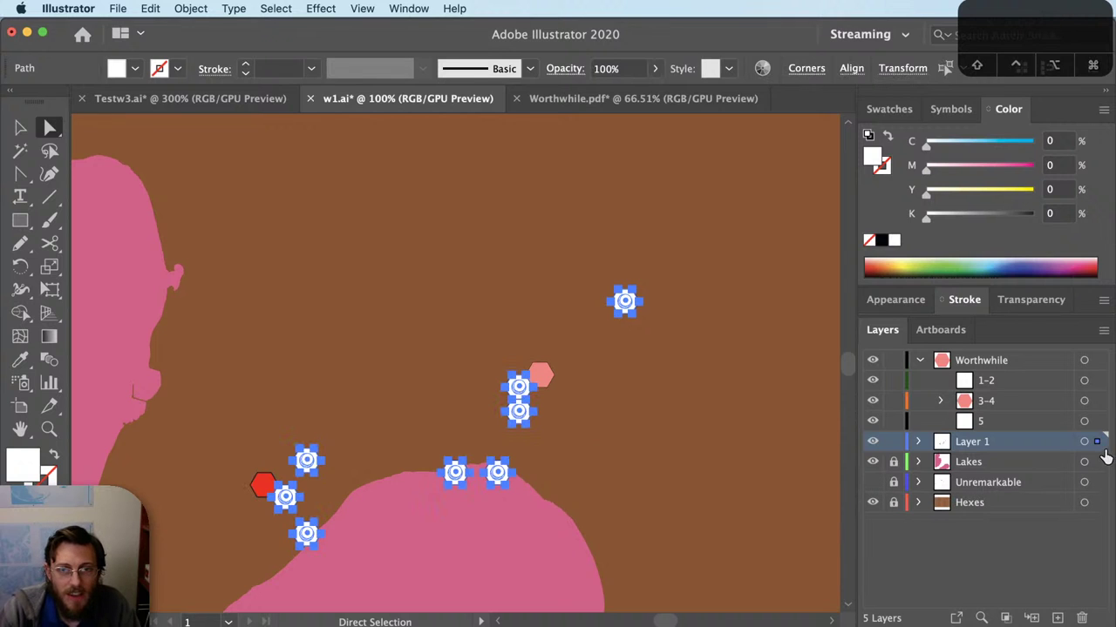
left_click_drag(1099, 443, 1100, 380)
left_click(387, 425)
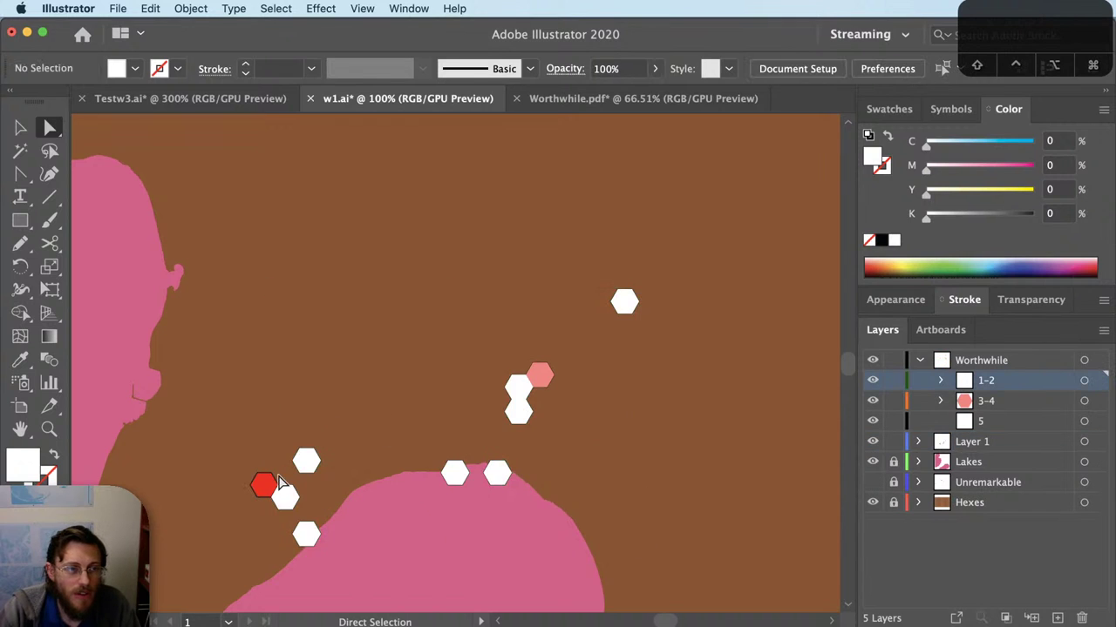
Step: Move the outlined bright red hexagon from Layer 1 onto Worthwhile's 5 sublayer and clear the selection
left_click(268, 494)
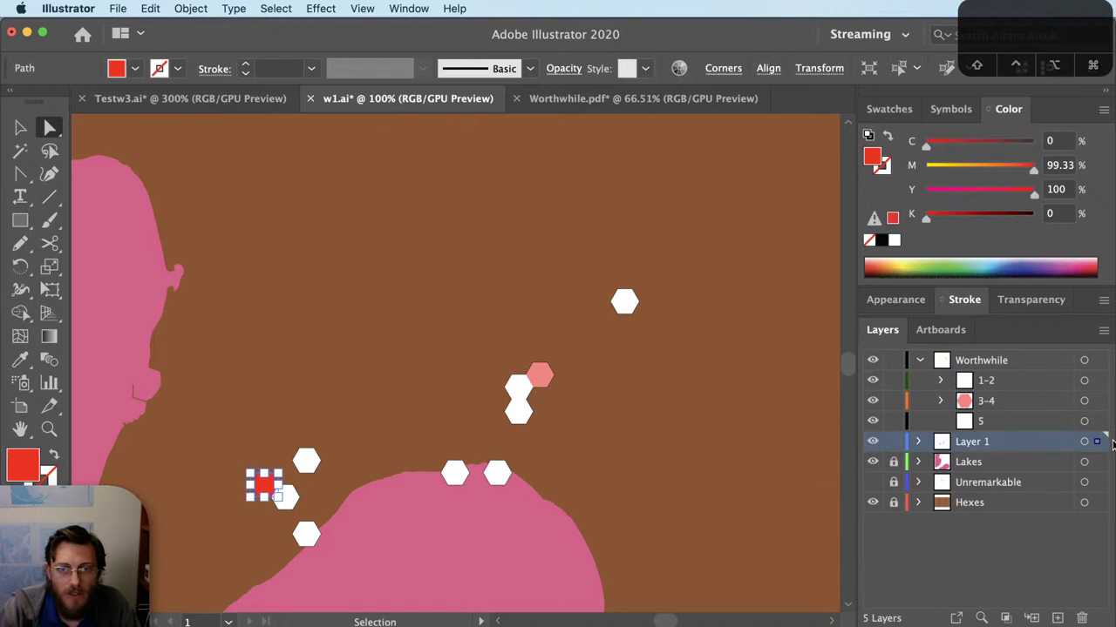
left_click_drag(1100, 441, 1097, 421)
key("super+shift+a")
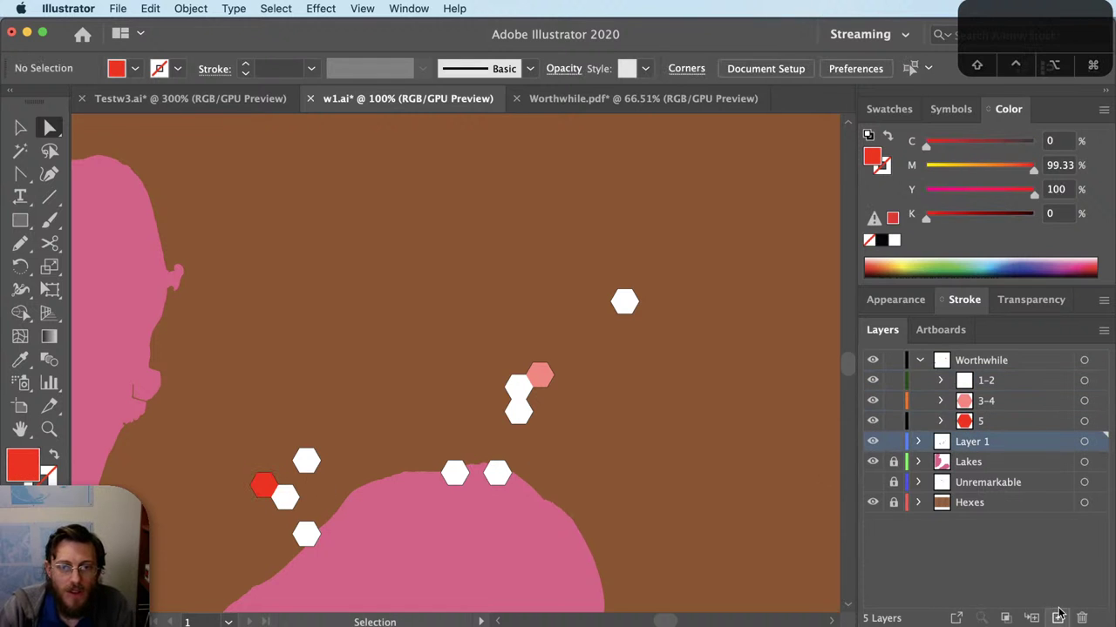
Step: Delete the leftover Layer 1 and collapse the Worthwhile layer
left_click(1078, 617)
key("Return")
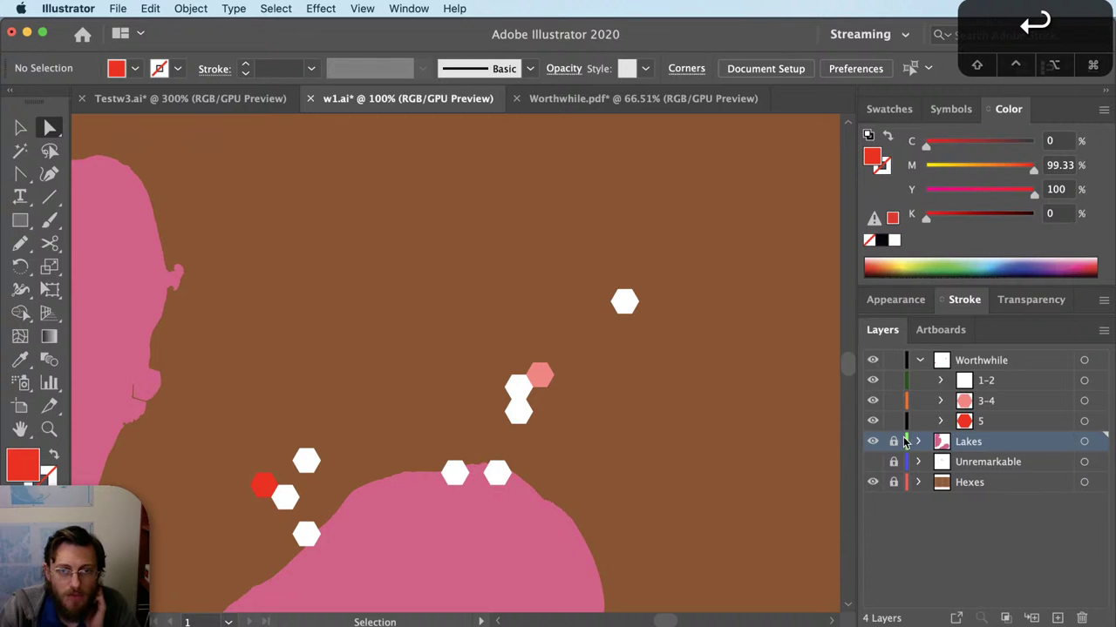
left_click(922, 360)
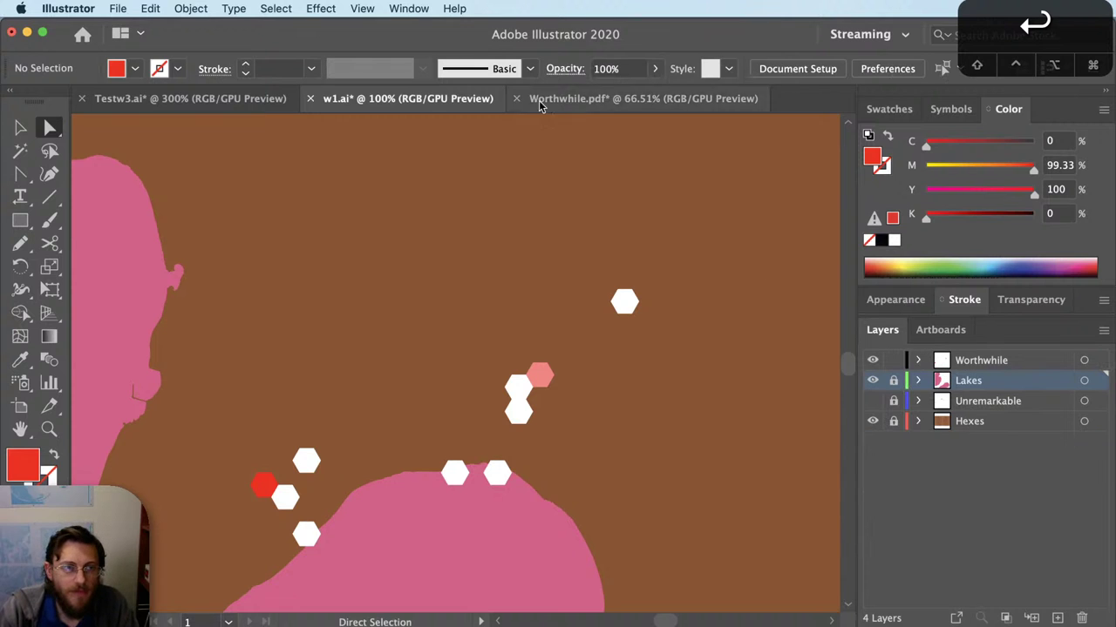
Step: Close Worthwhile.pdf without saving and open Quality.pdf
left_click(613, 109)
key("super+w")
key("d")
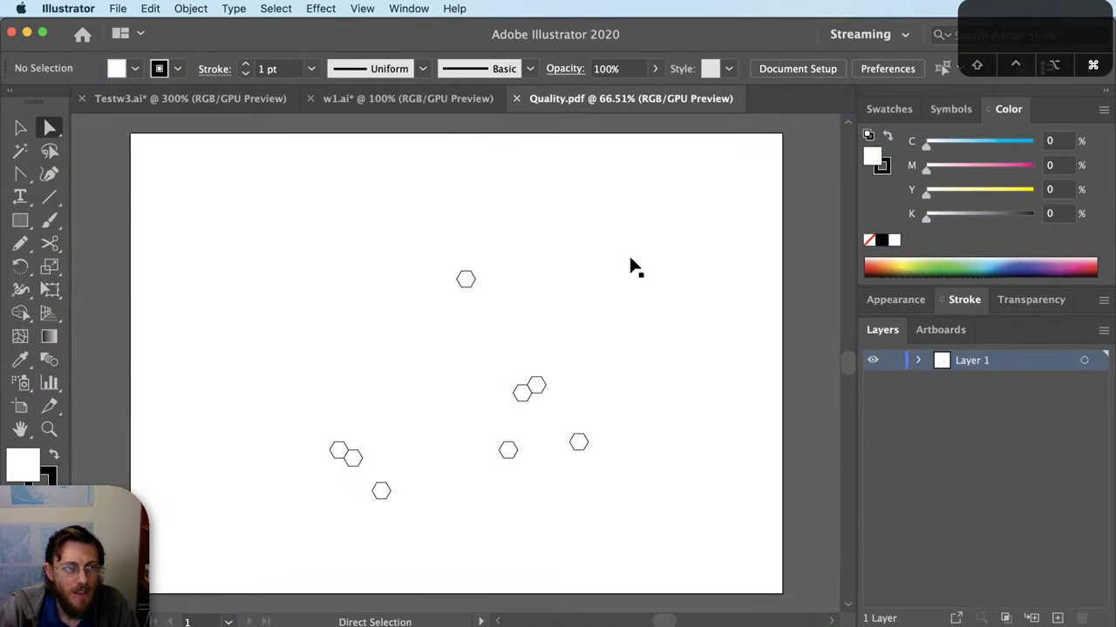
Step: Copy all the artwork in Quality.pdf and paste it in place into w1.ai
key("super+a")
key("super+c")
left_click(405, 107)
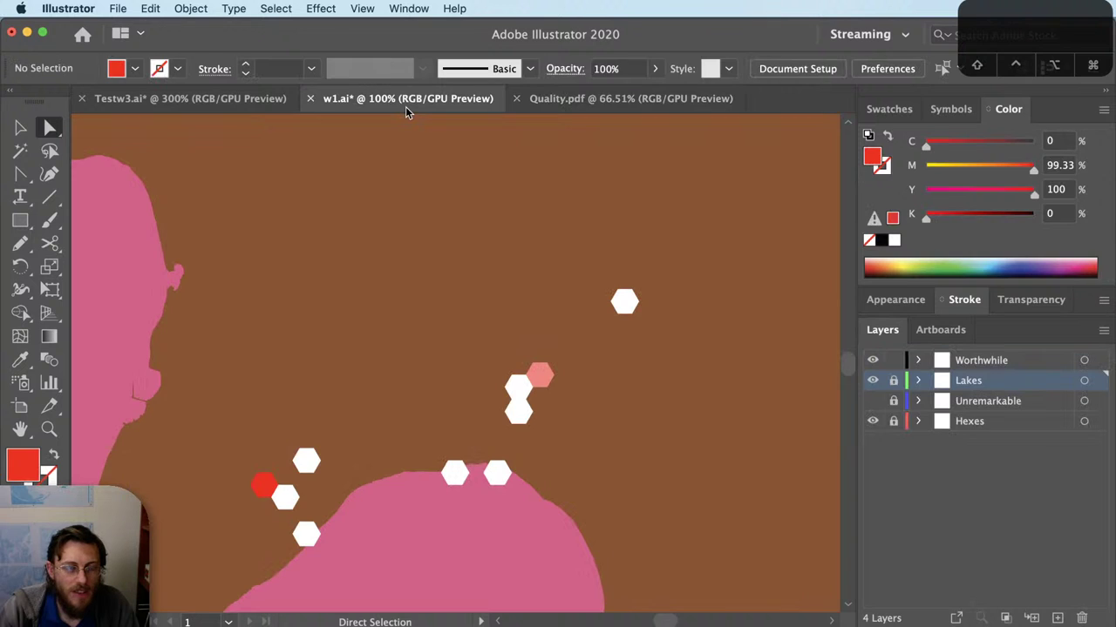
left_click(150, 8)
left_click(187, 139)
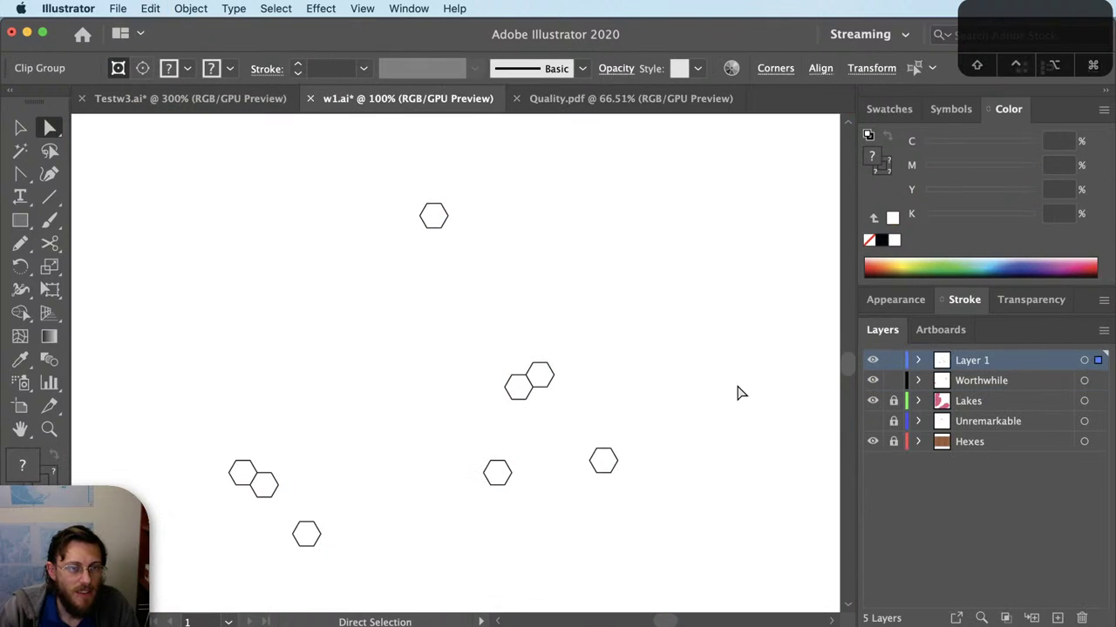
Step: Create a new layer named Quality above the pasted Layer 1 and lock the Worthwhile layer
key("super+minus")
key("super+minus")
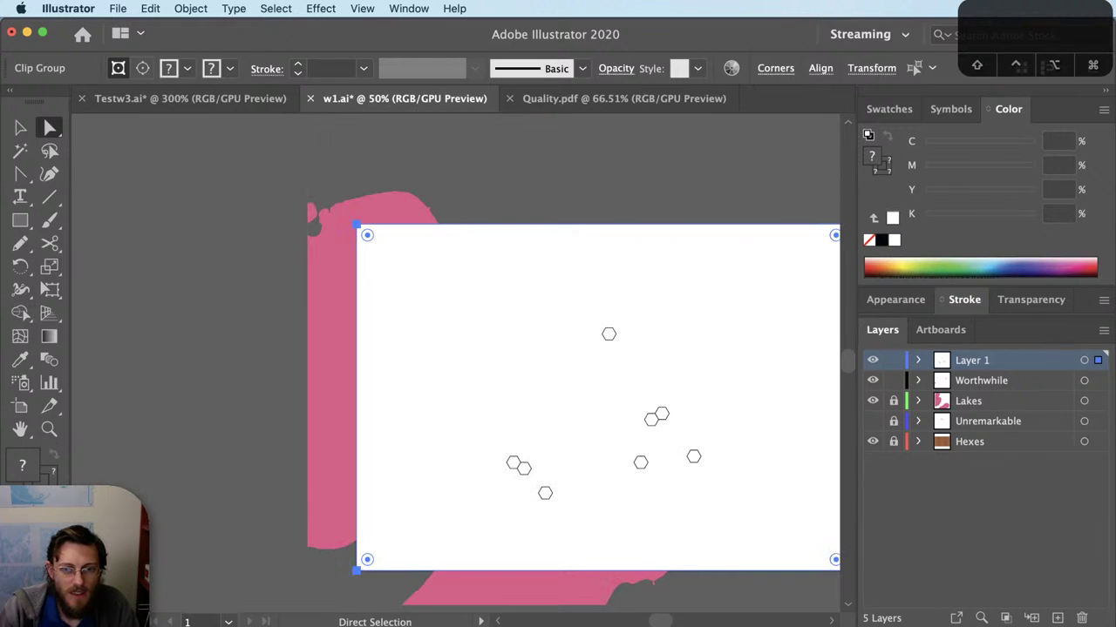
left_click(1058, 618)
double_click(974, 360)
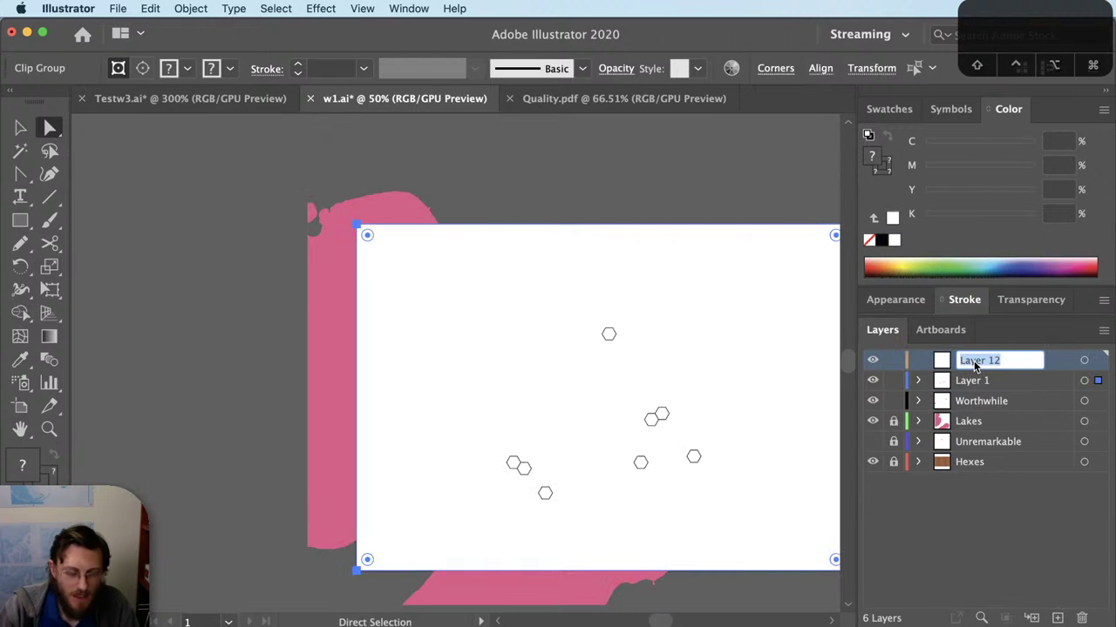
type("Quality")
key("Return")
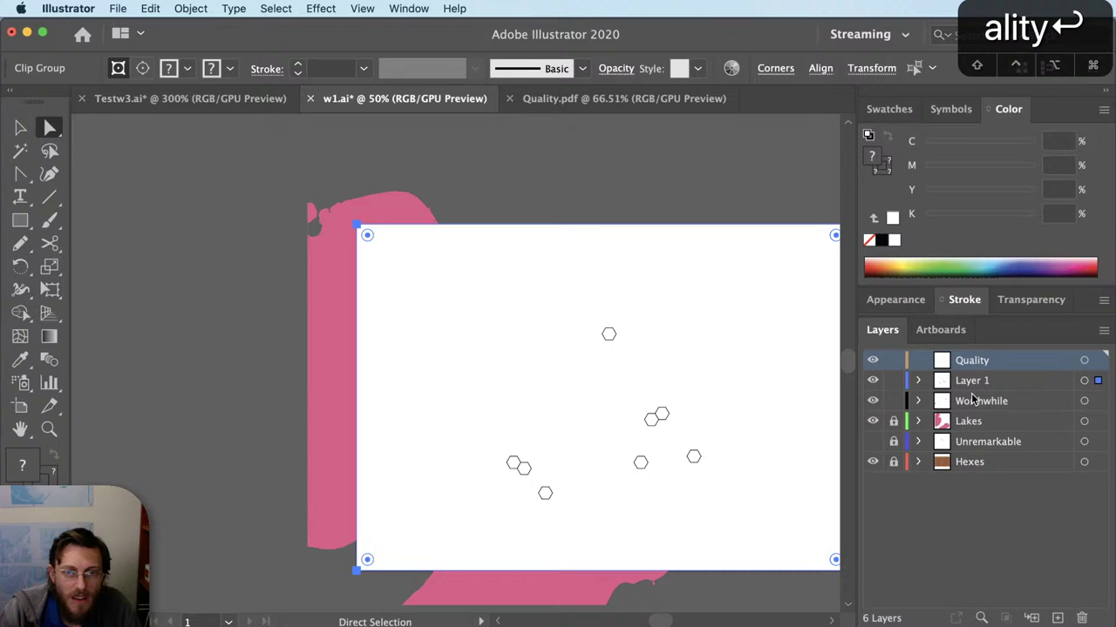
left_click(893, 401)
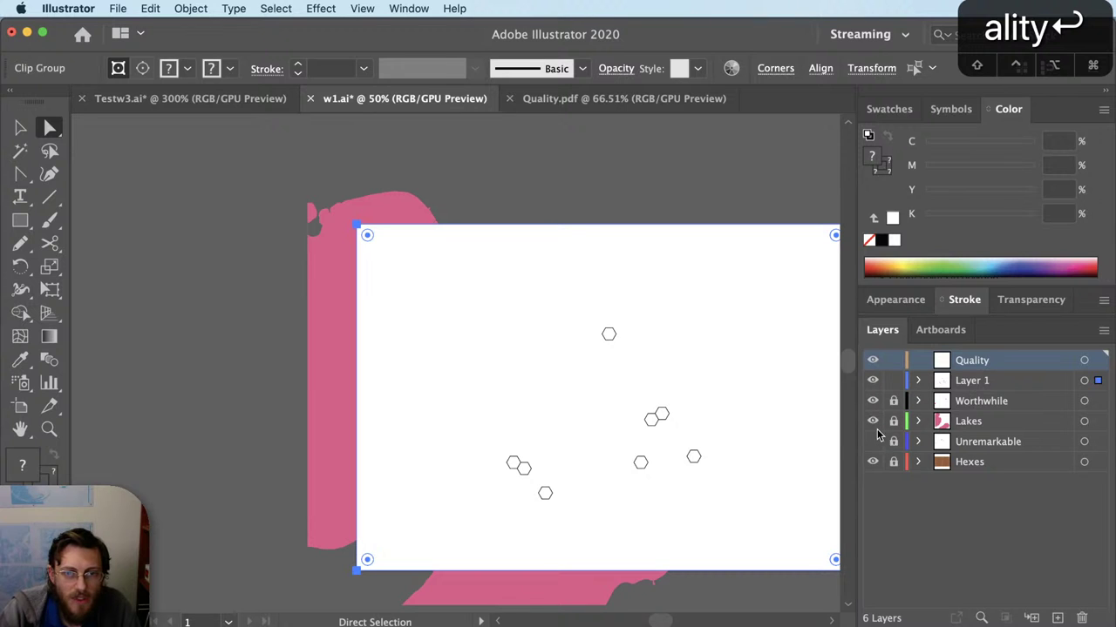
Step: Delete the pasted white page background from Layer 1, keeping its hexagons
left_click(585, 406)
scroll(659, 200, "right", 5)
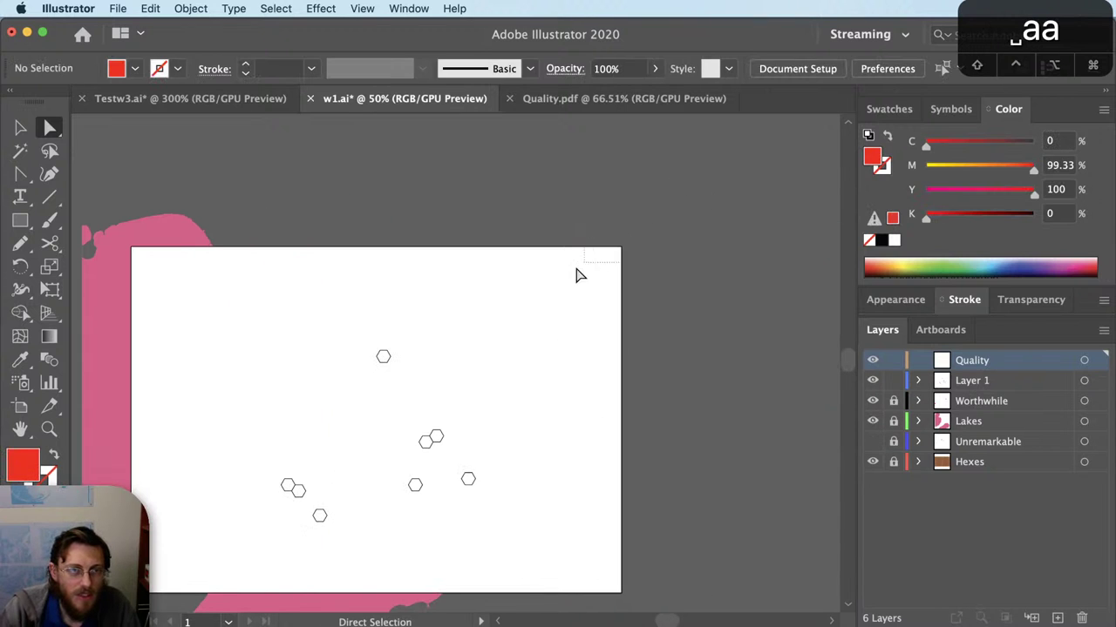
left_click_drag(577, 276, 505, 314)
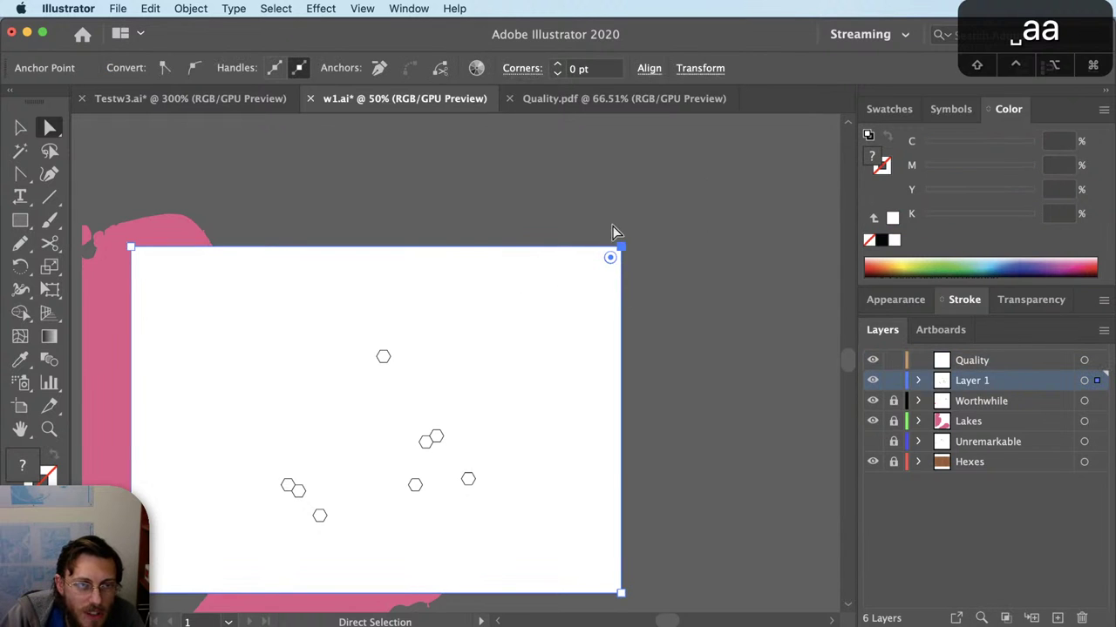
key("BackSpace")
key("BackSpace")
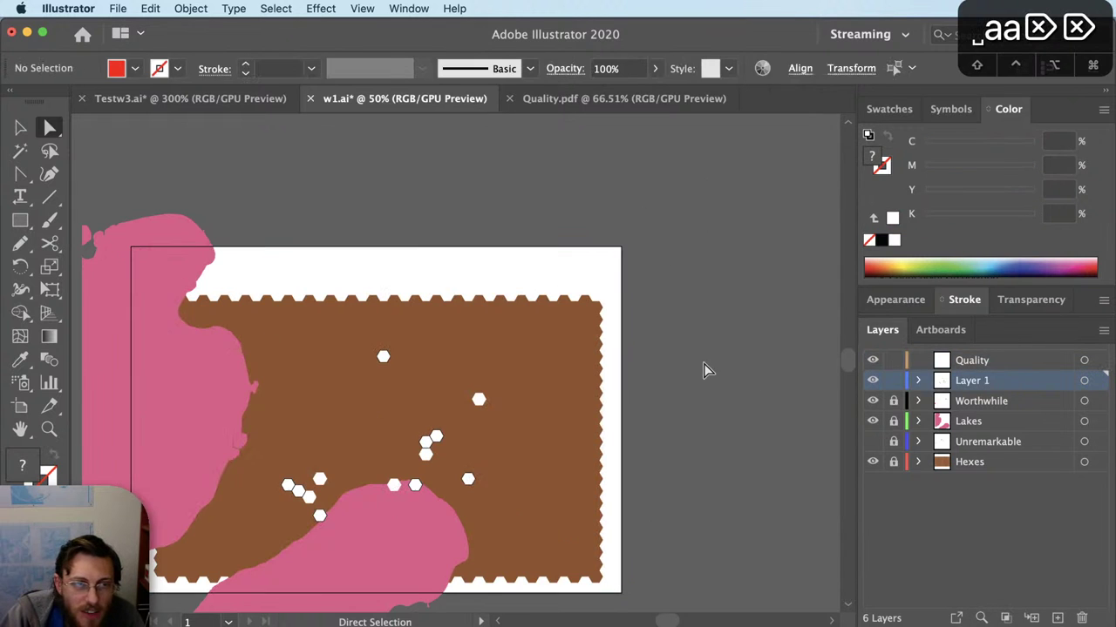
Step: Select all outlined white hexagons on Layer 1 and move them onto the Quality layer
scroll(575, 443, "left", 3)
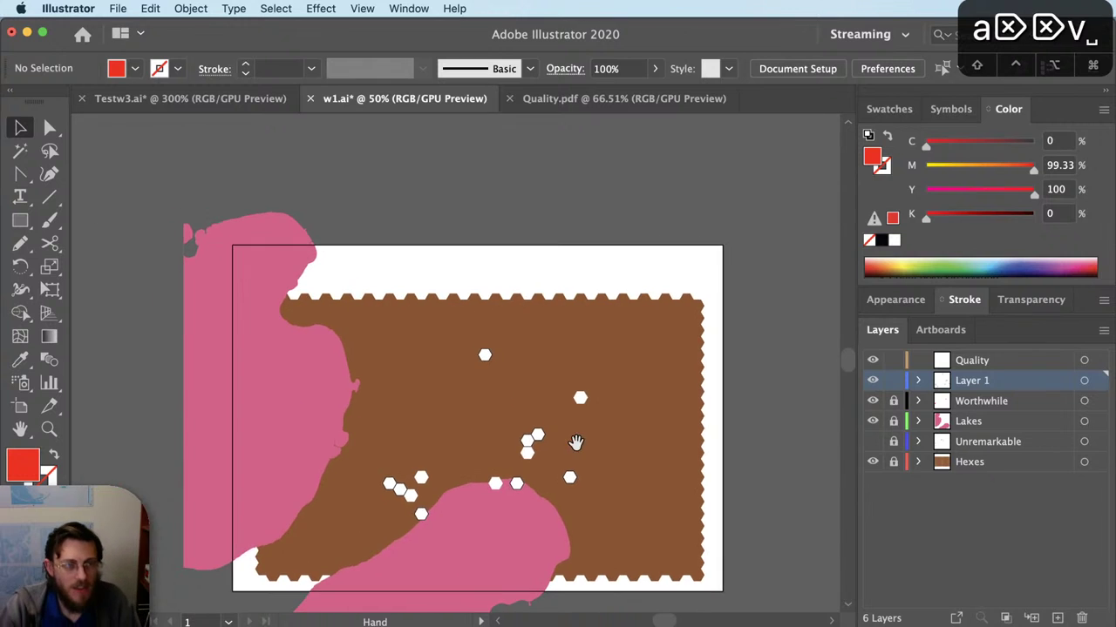
scroll(557, 454, "up", 2)
scroll(525, 466, "up", 4)
key("a")
left_click(536, 408)
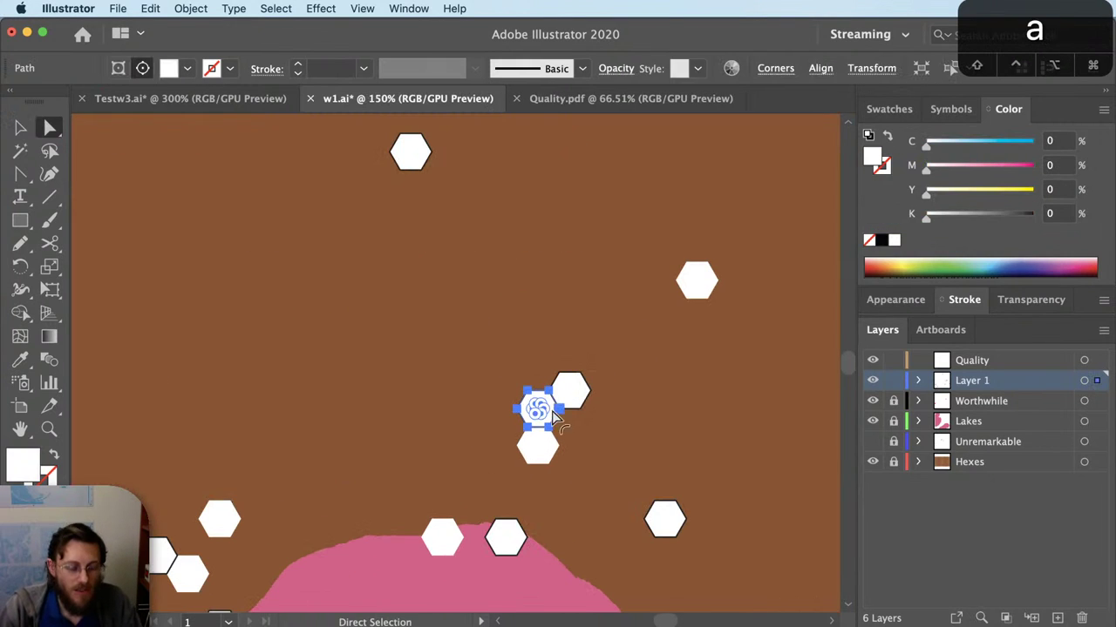
key("super+6")
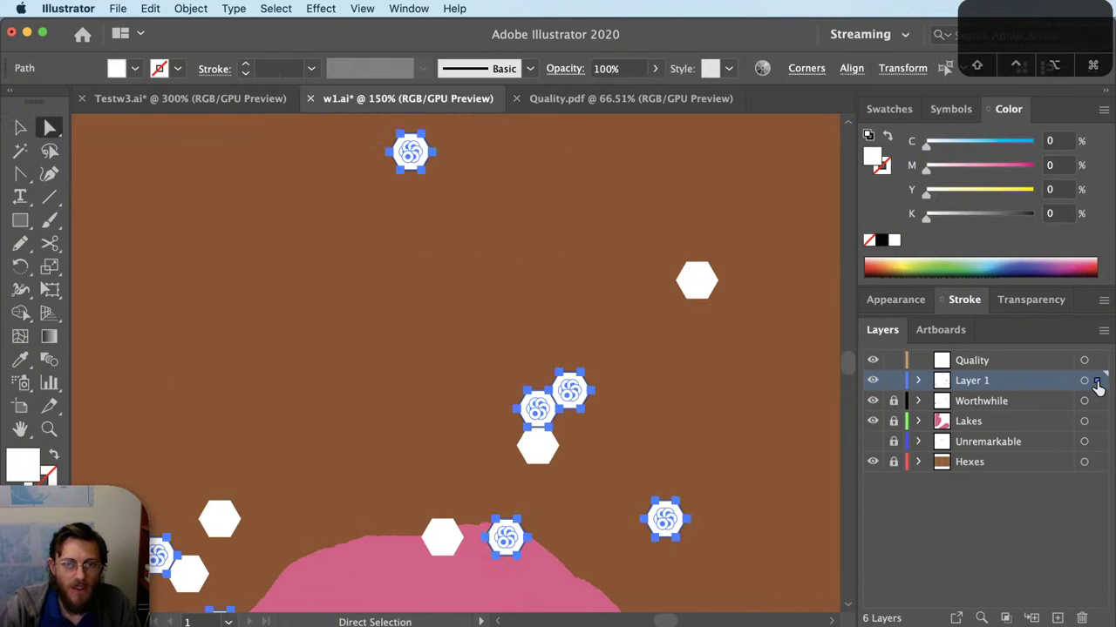
left_click_drag(1096, 381, 1097, 360)
key("shift+super+a")
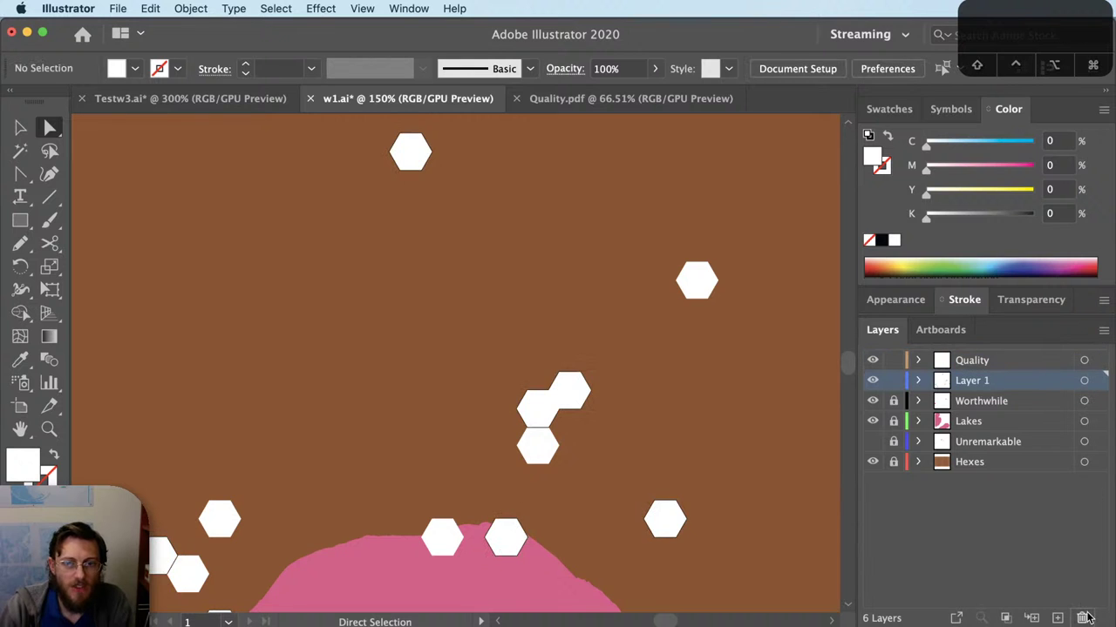
Step: Delete the leftover Layer 1 and hide the Worthwhile layer to inspect the Quality hexagons alone
left_click(1081, 618)
left_click(872, 380)
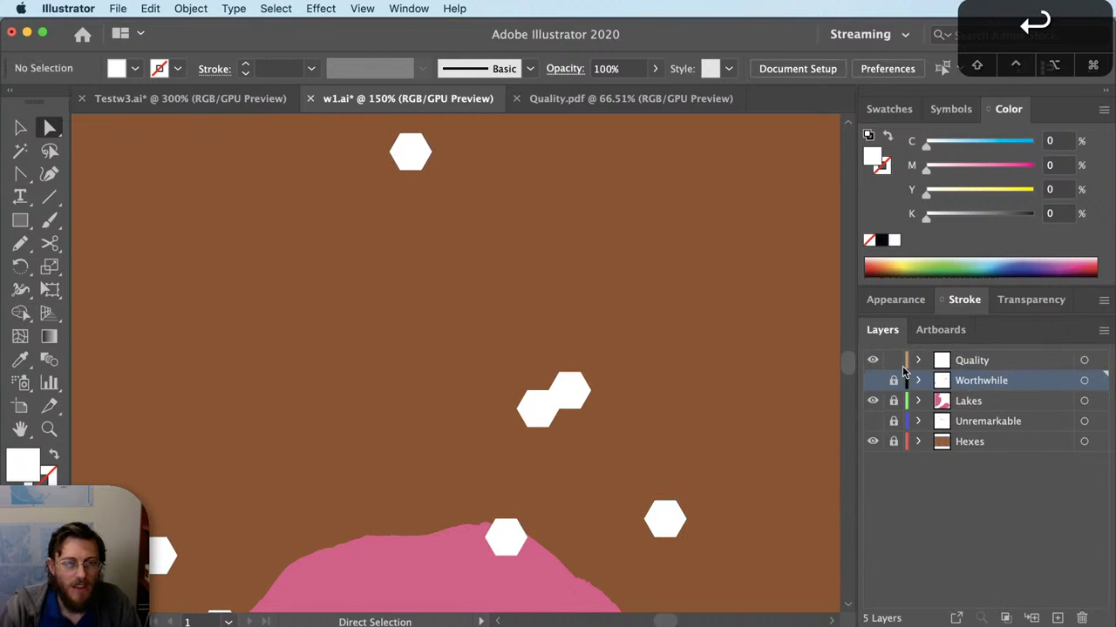
scroll(708, 436, "down", 3)
scroll(708, 436, "down", 2)
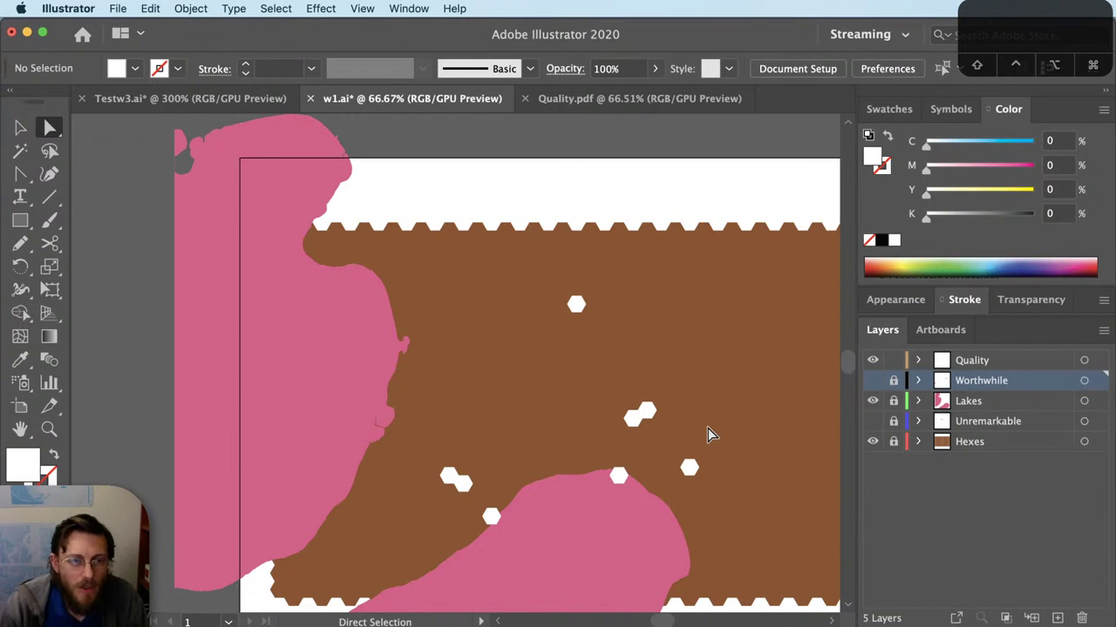
scroll(704, 427, "up", 2)
key("v")
scroll(610, 392, "up", 1)
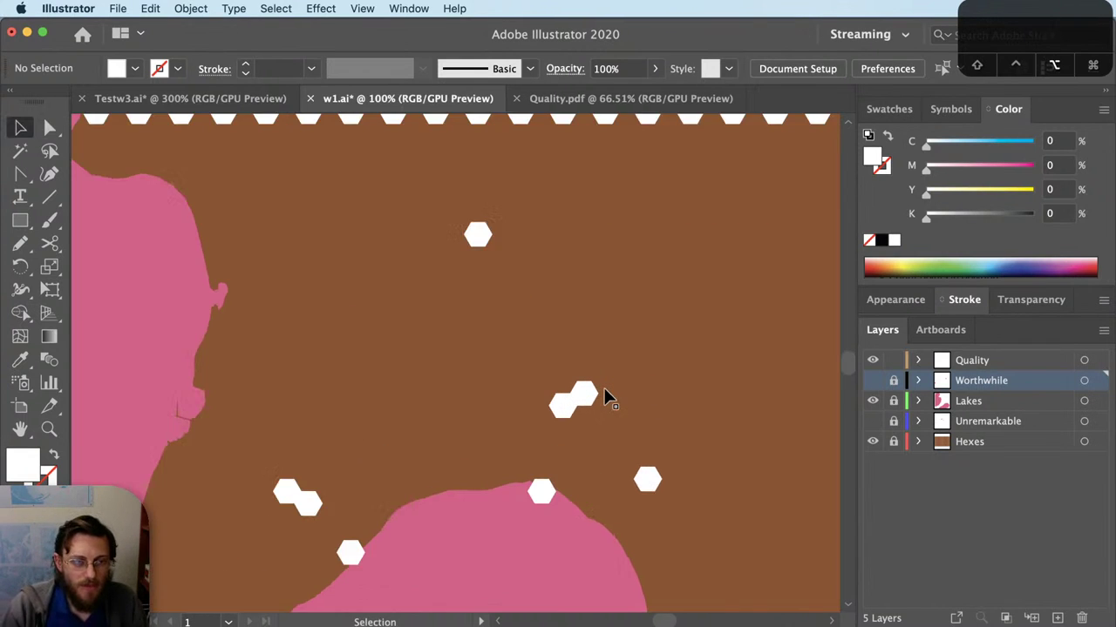
scroll(607, 396, "up", 1)
Step: Hide every layer except Hexes and unlock all five layers
left_click(872, 382)
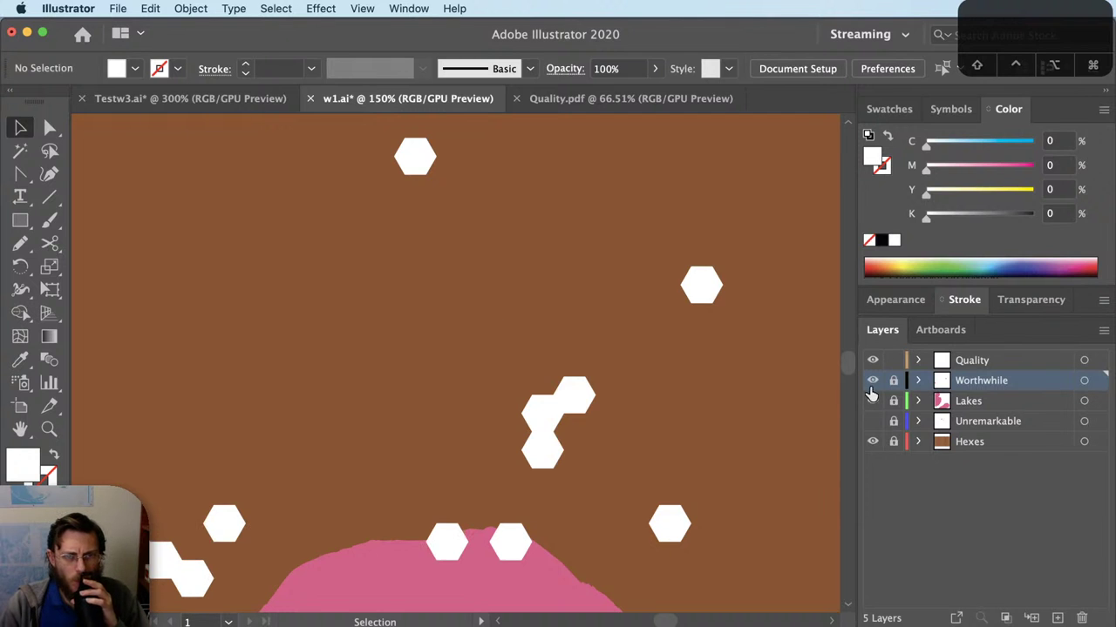
left_click_drag(871, 399, 874, 361)
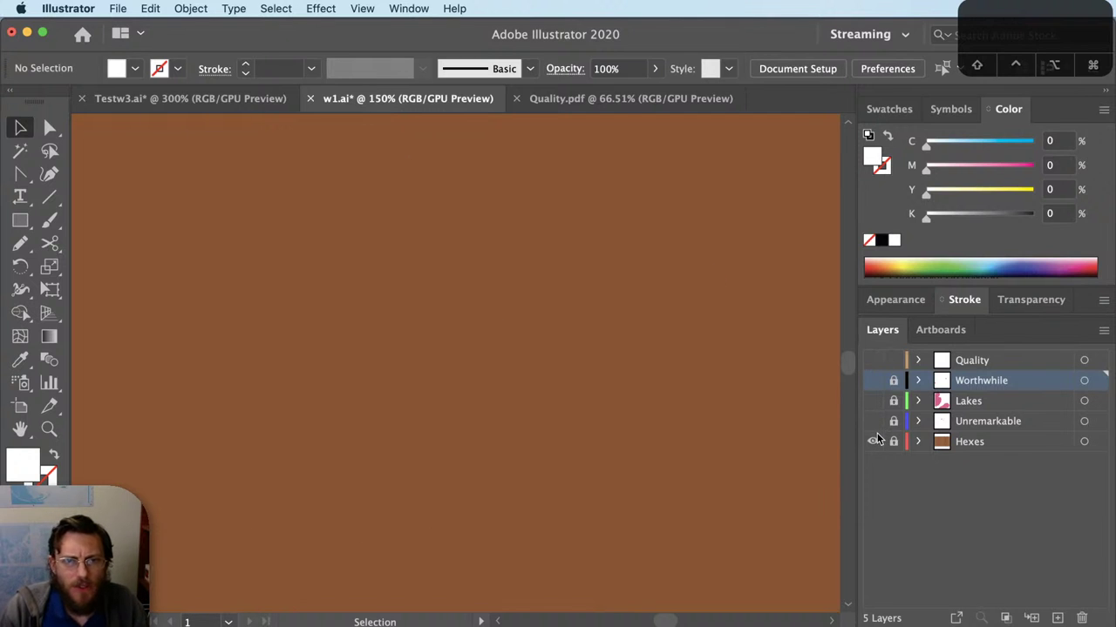
left_click_drag(893, 421, 893, 381)
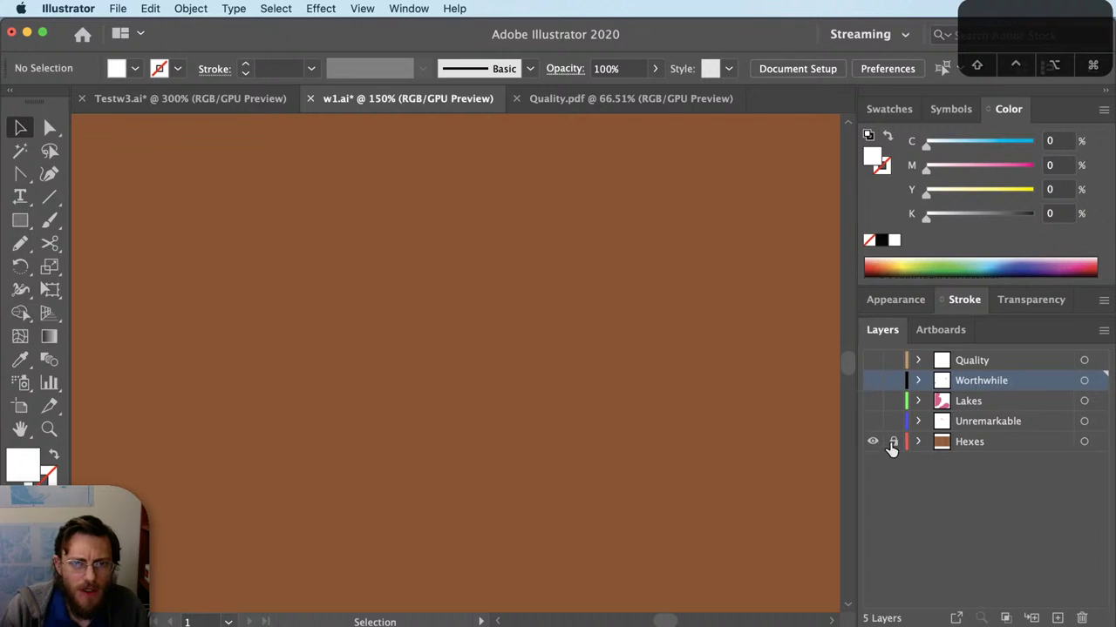
scroll(511, 374, "down", 2)
left_click(893, 442)
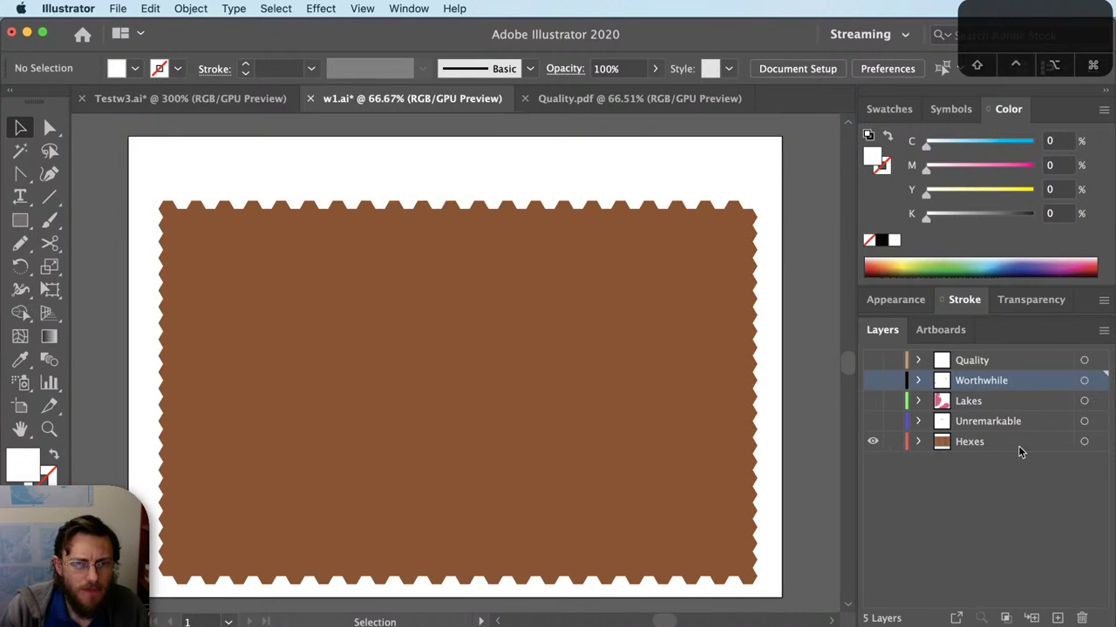
Step: Fill all hexagons on the Hexes layer with black (K 100) and consult Testw3.ai for the grid styling
left_click(1097, 442)
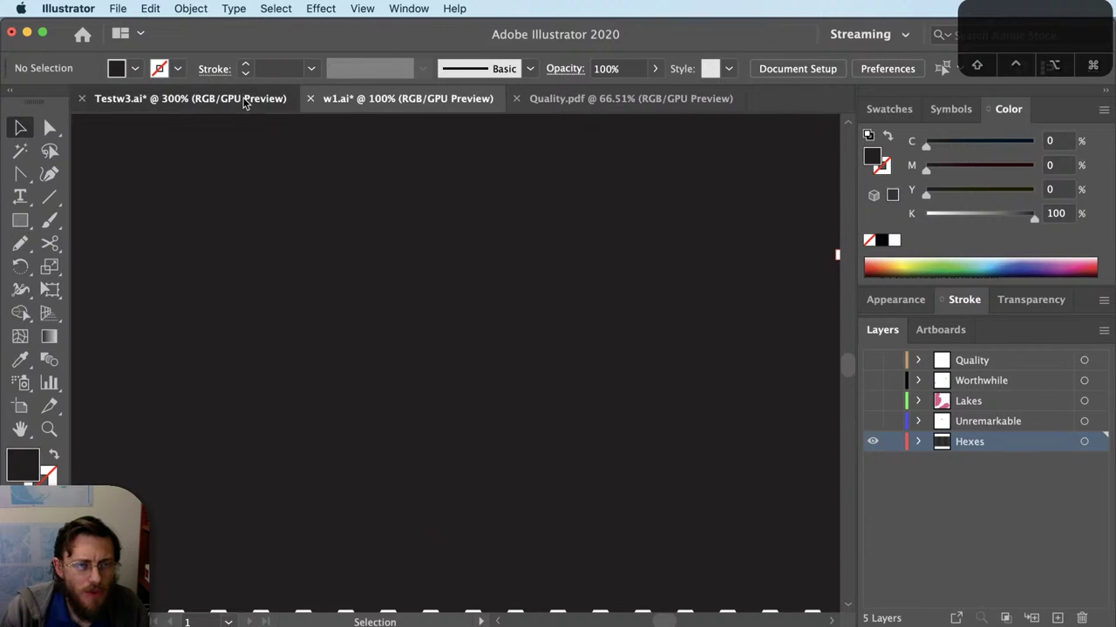
left_click(244, 97)
key("v")
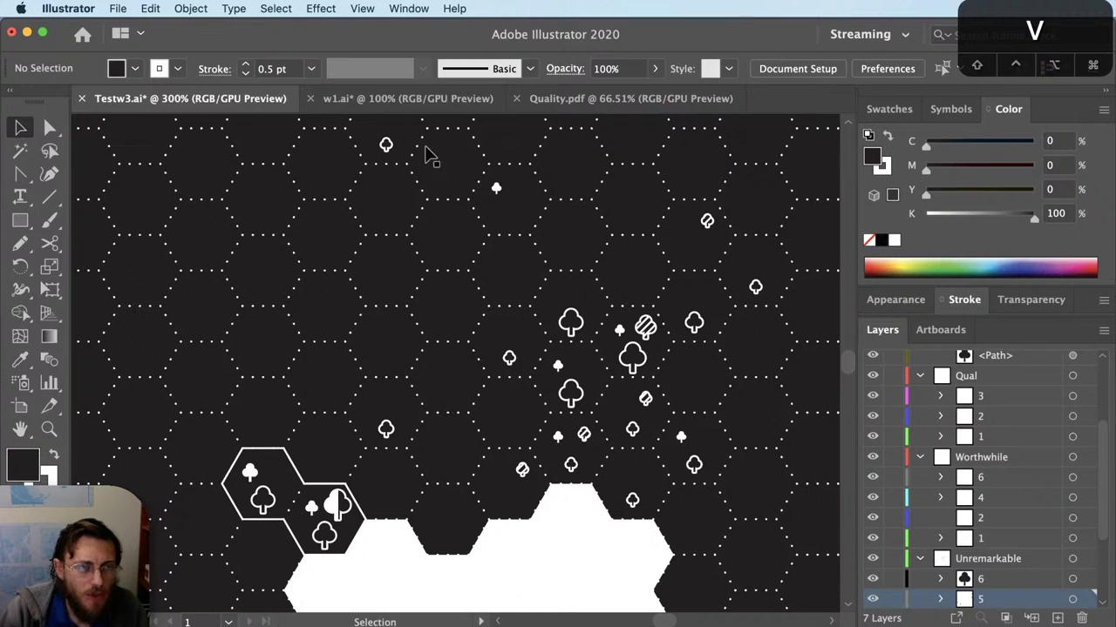
Step: Close Quality.pdf and save w1.ai
left_click(610, 98)
key("super+w")
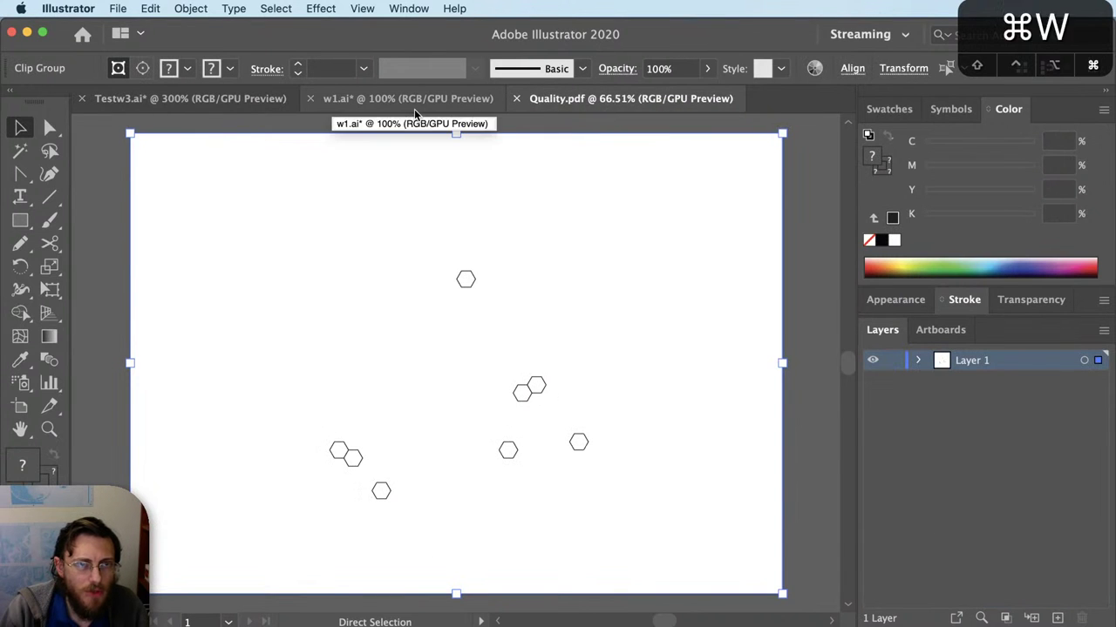
left_click(414, 103)
key("super+s")
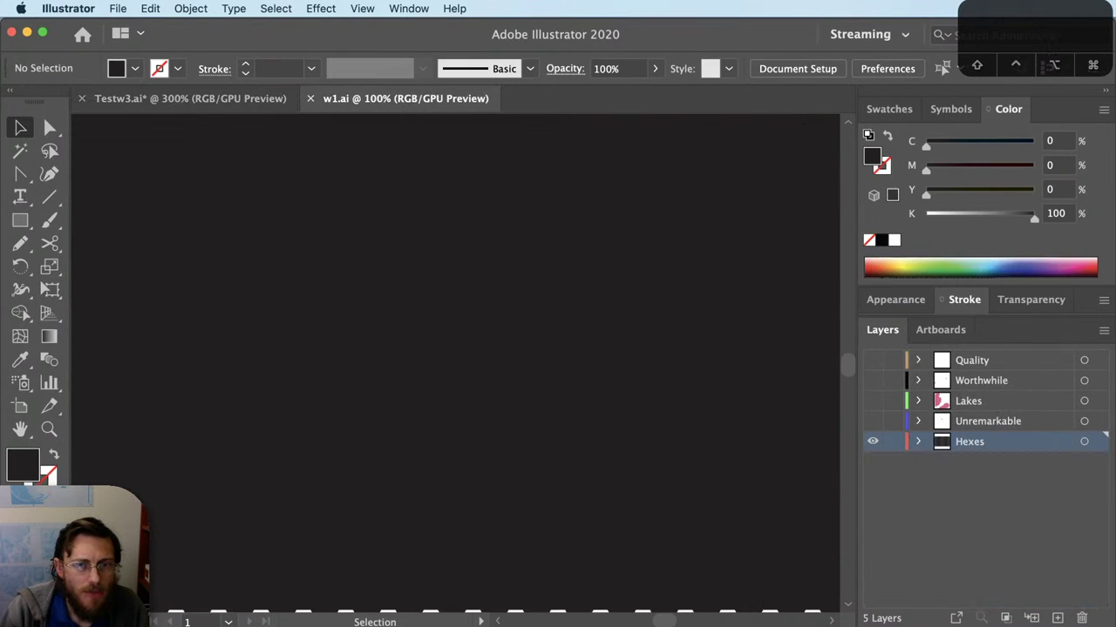
Step: Apply a white stroke to all hexagons on the Hexes layer and clear the selection
left_click(1104, 444)
key("x")
left_click(893, 241)
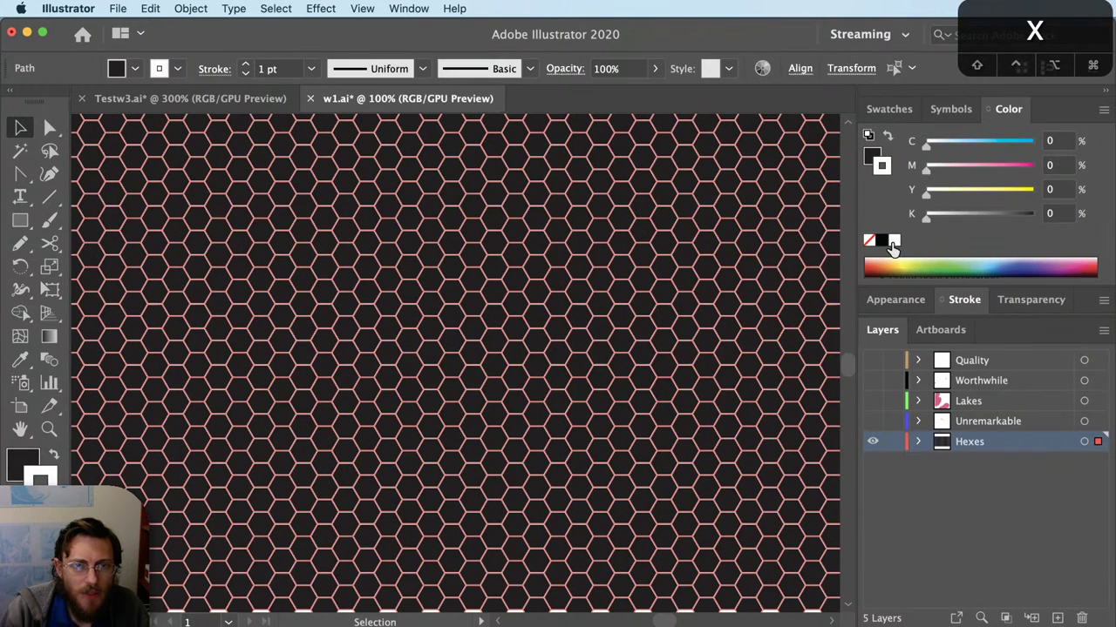
key("shift+super+a")
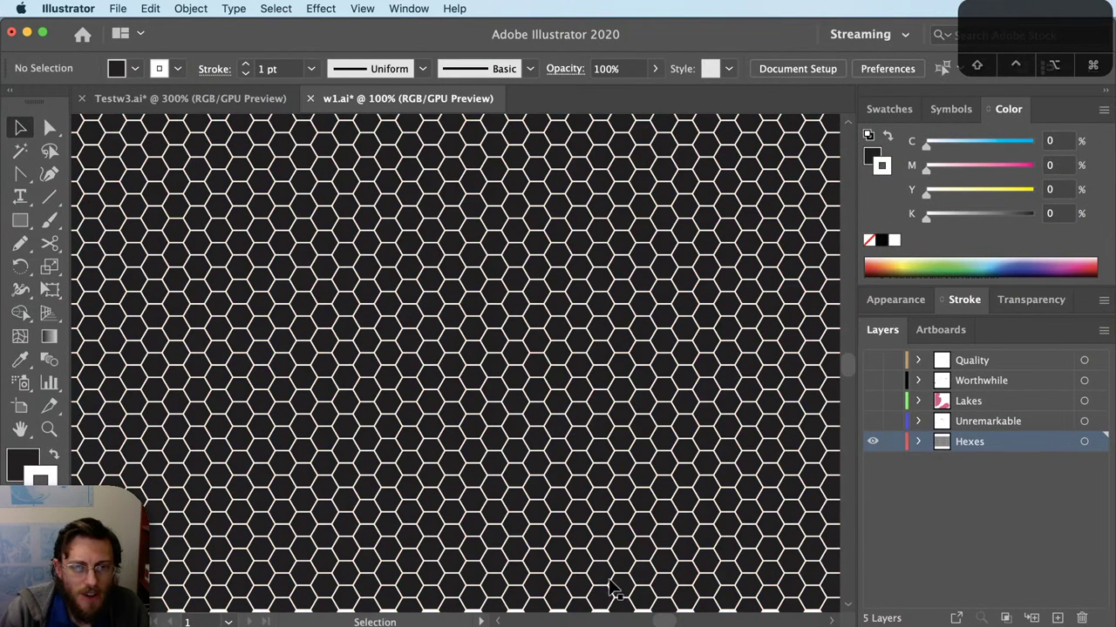
Step: Set the stroke weight of all hexagons on the Hexes layer to 0.25 pt and clear the selection
left_click(1096, 442)
left_click(965, 300)
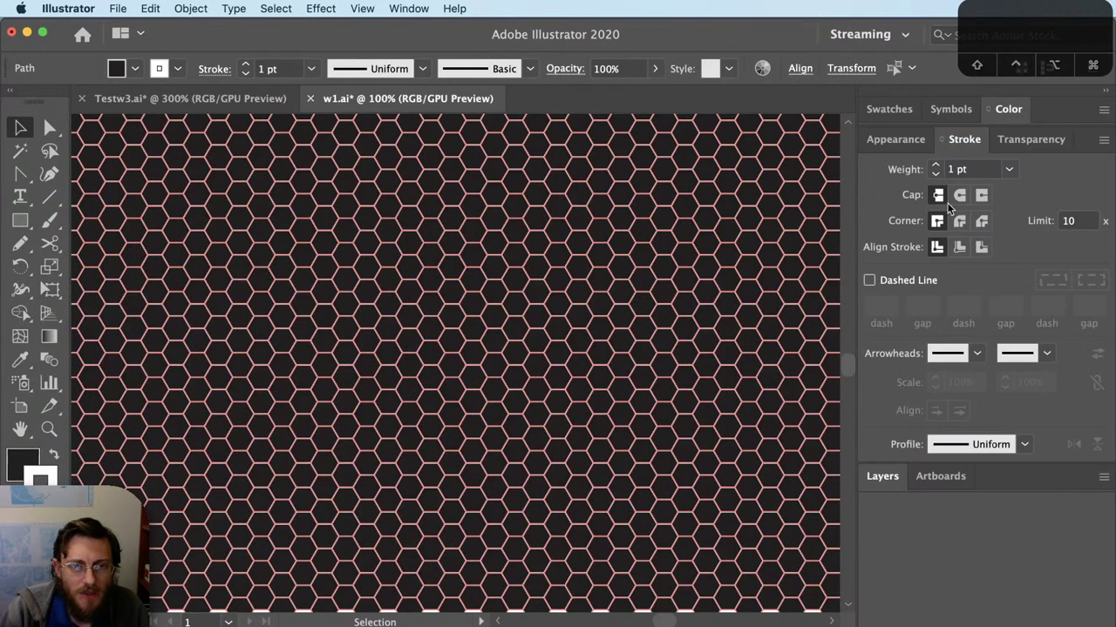
left_click(959, 169)
type(".25")
key("Return")
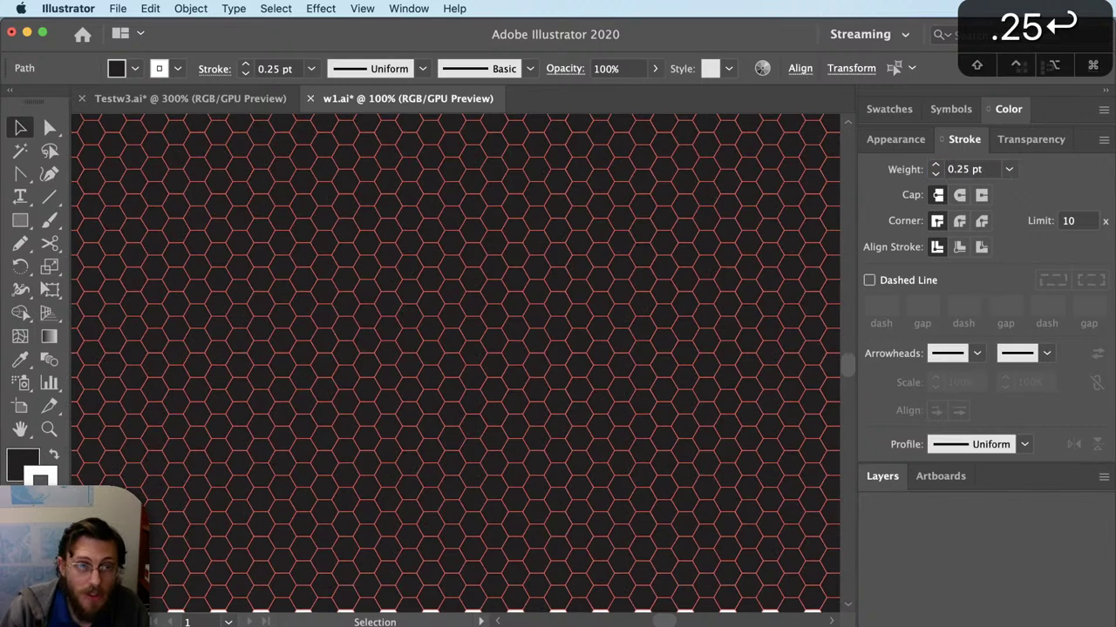
left_click(660, 427)
key("v")
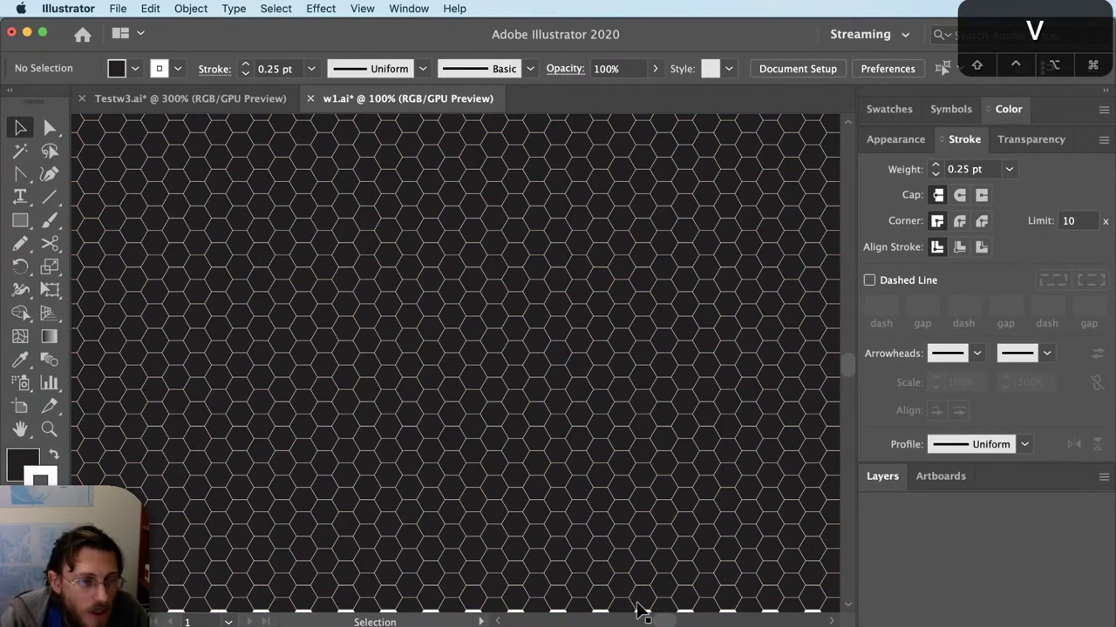
Step: Compare the dotted hexagon outlines in Testw3.ai with the hex grid in w1.ai
left_click(224, 103)
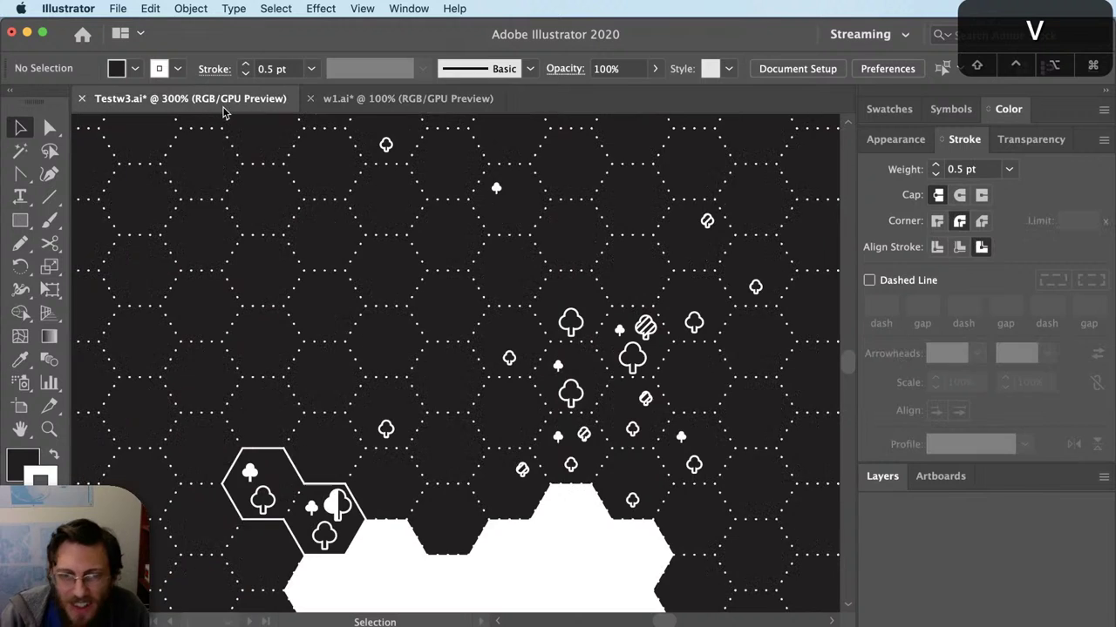
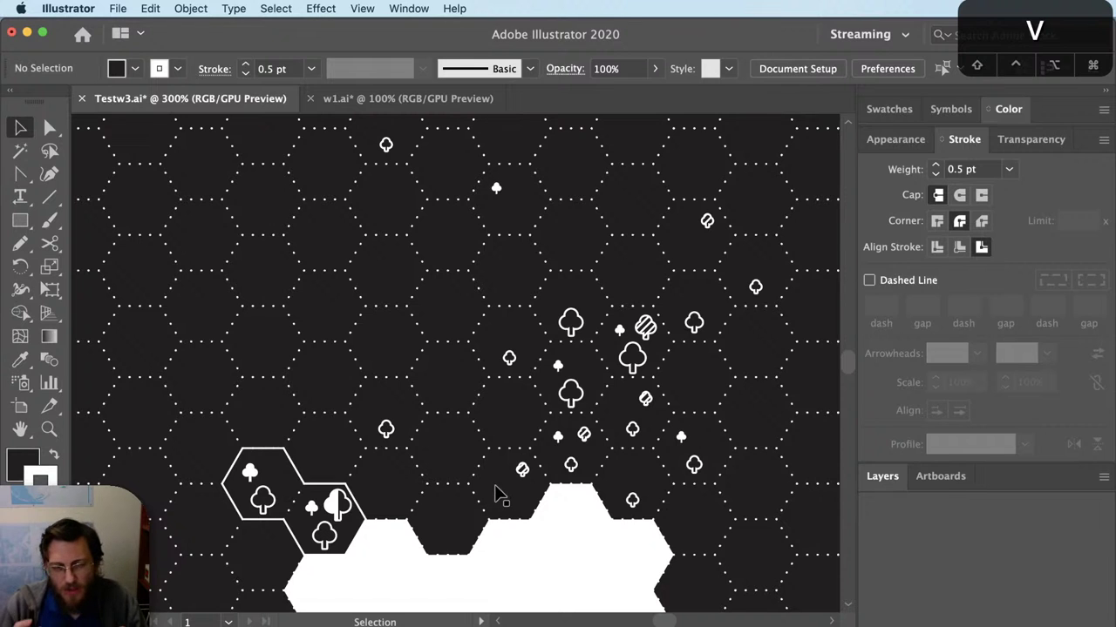
left_click(418, 99)
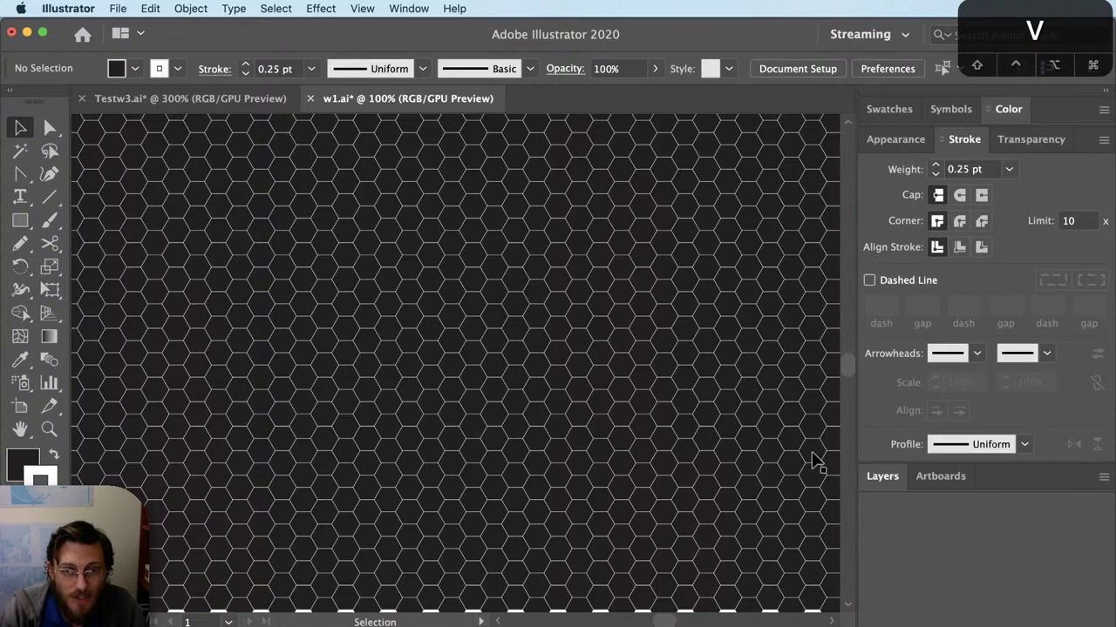
scroll(520, 429, "up", 1)
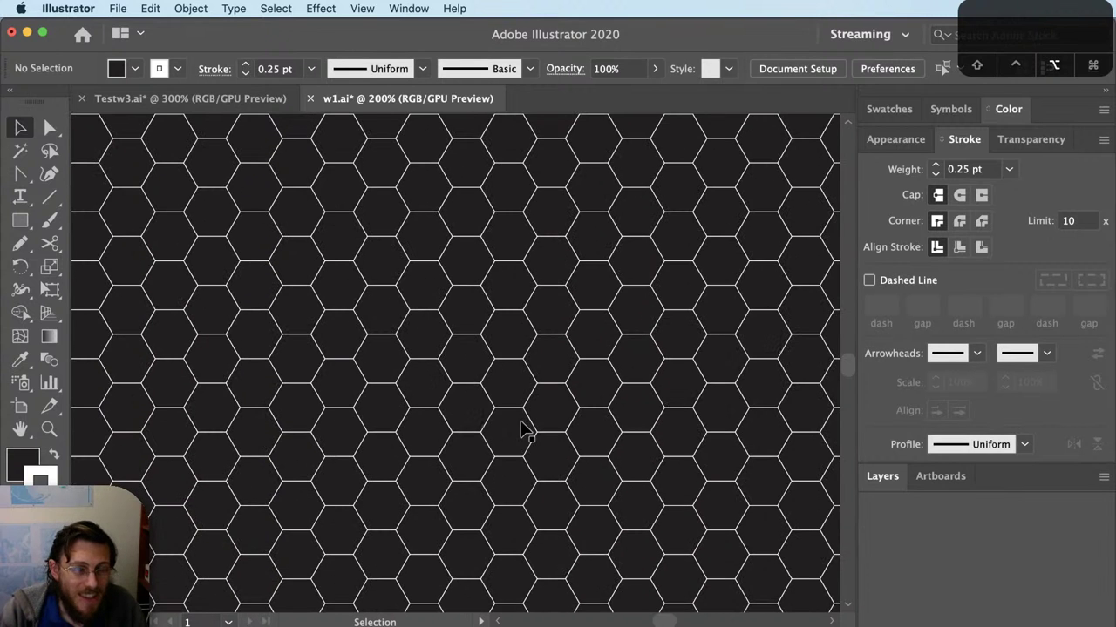
scroll(521, 428, "down", 1)
scroll(523, 428, "up", 1)
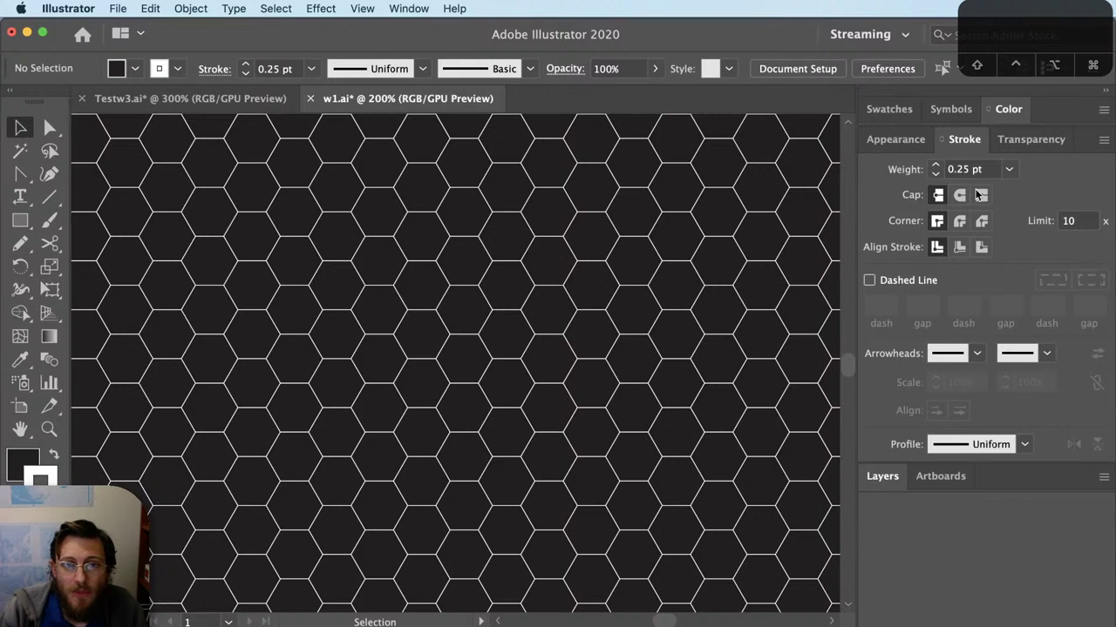
Step: Select all hexagons on the Hexes layer and hide the selection edges
left_click(881, 477)
left_click(1085, 282)
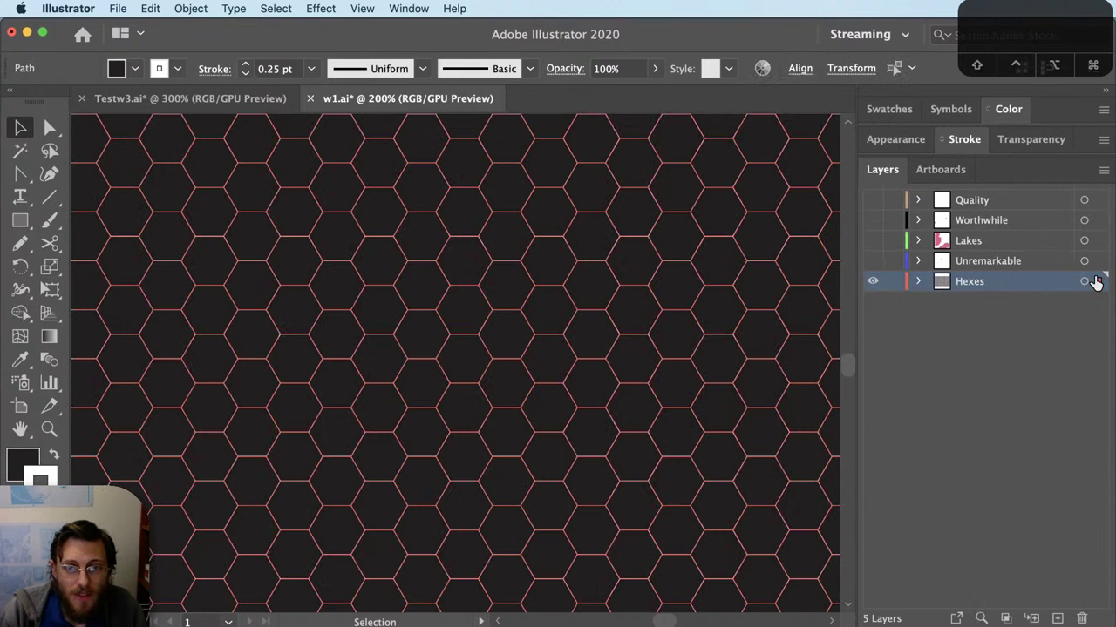
left_click(893, 141)
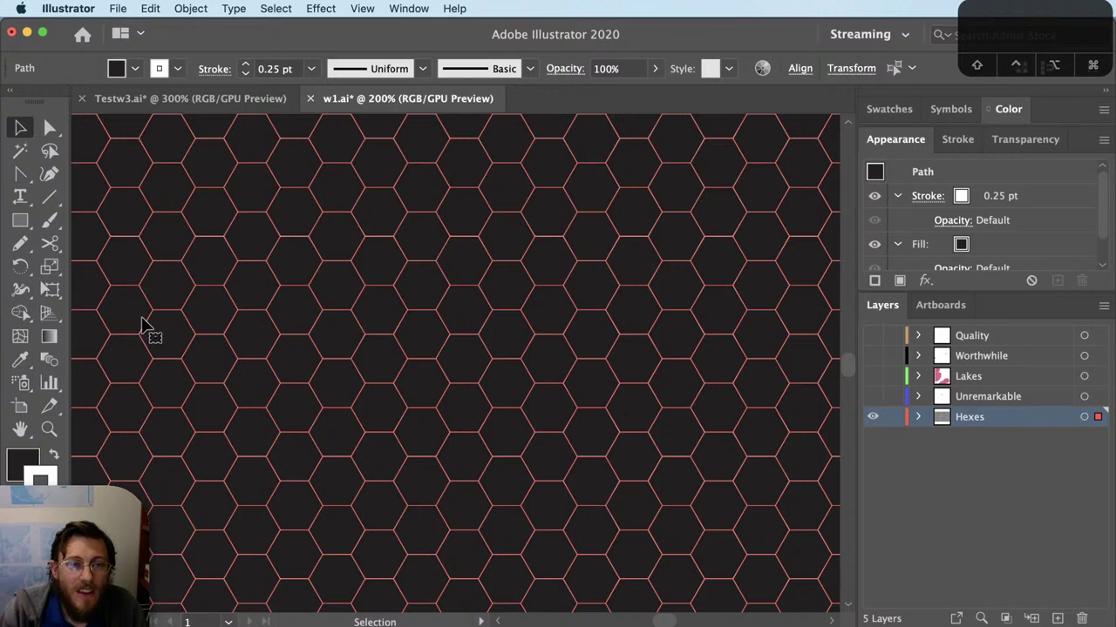
left_click(363, 7)
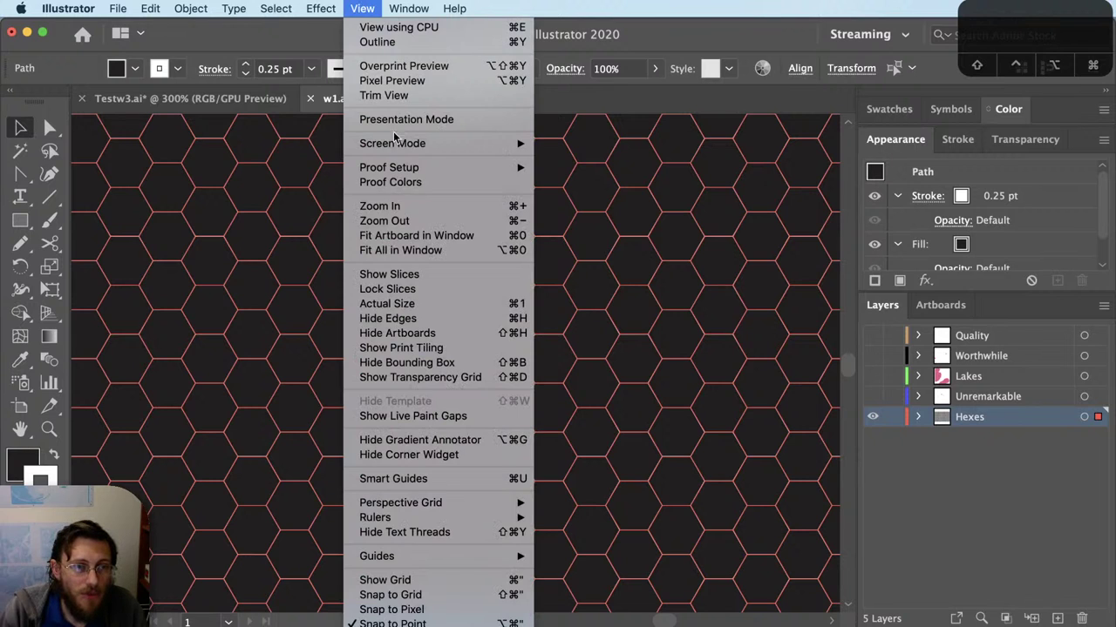
left_click(458, 319)
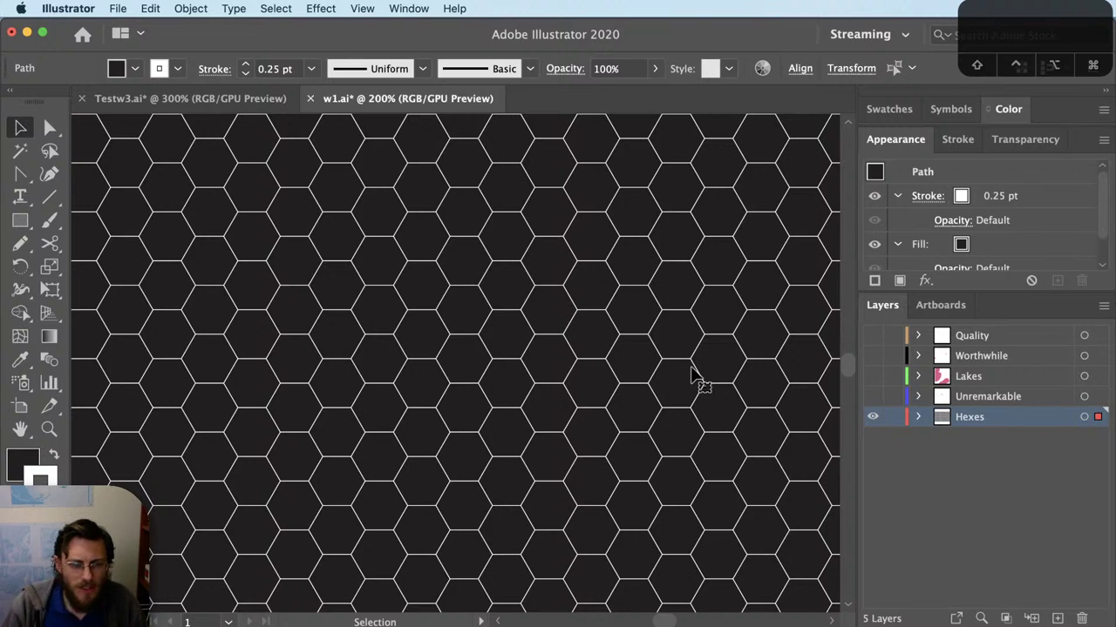
key("super+h")
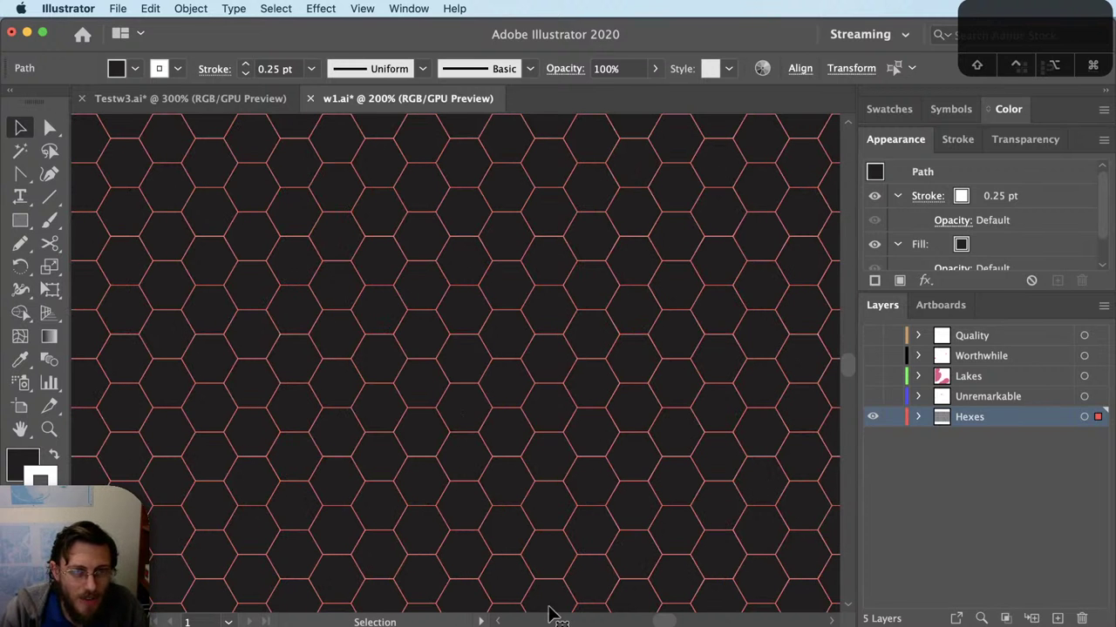
key("super+h")
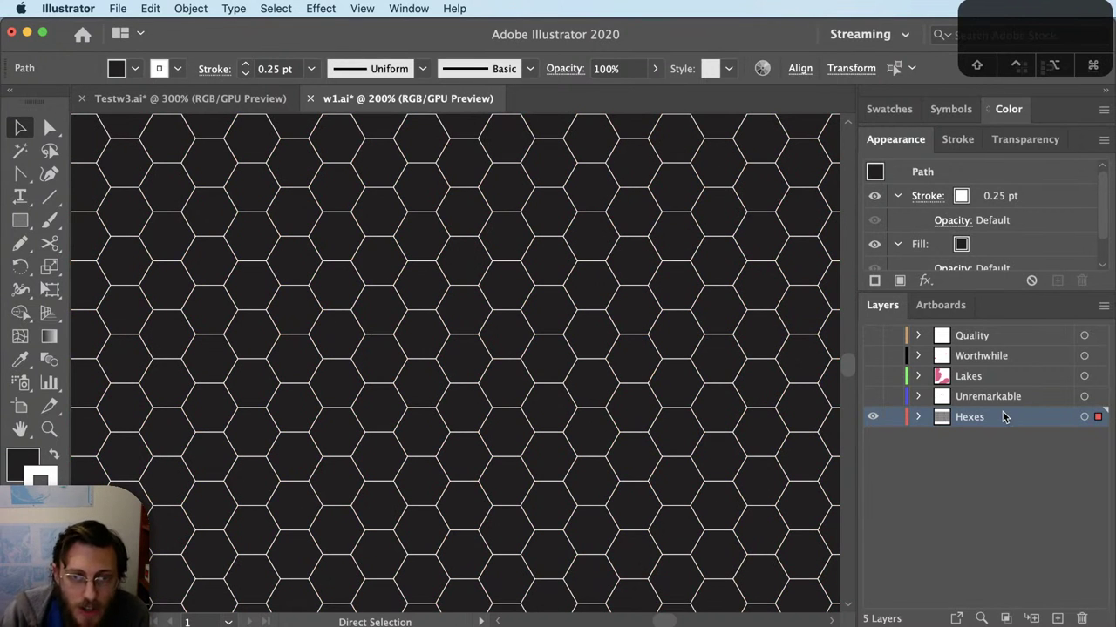
Step: Turn the selected hexagon outlines into dashed lines with a 3 pt dash and a 2 pt gap
left_click(964, 140)
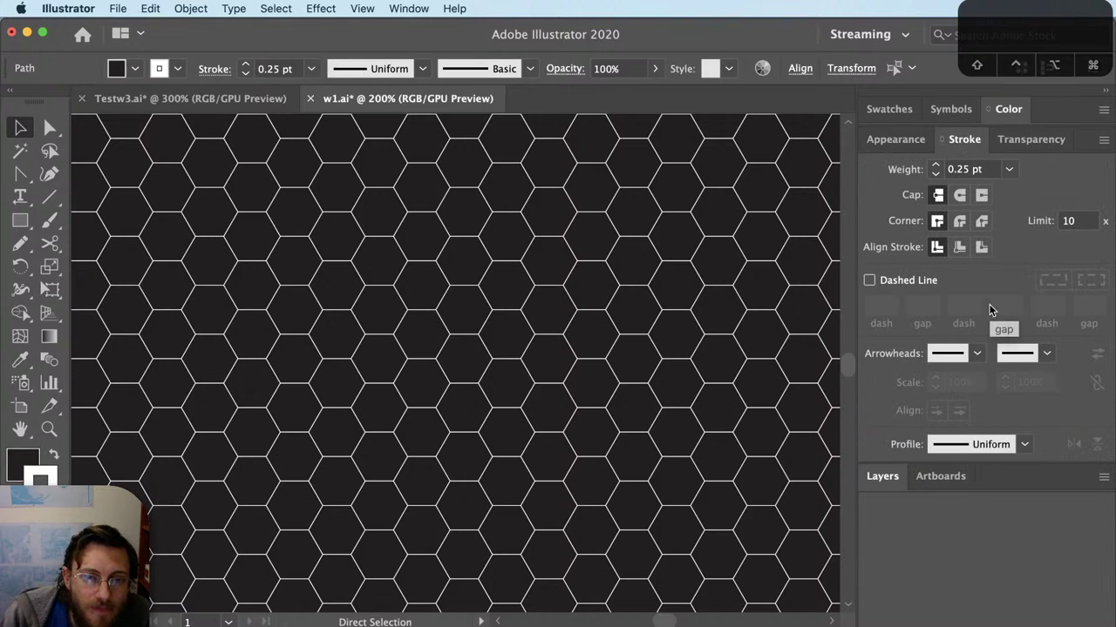
left_click(870, 281)
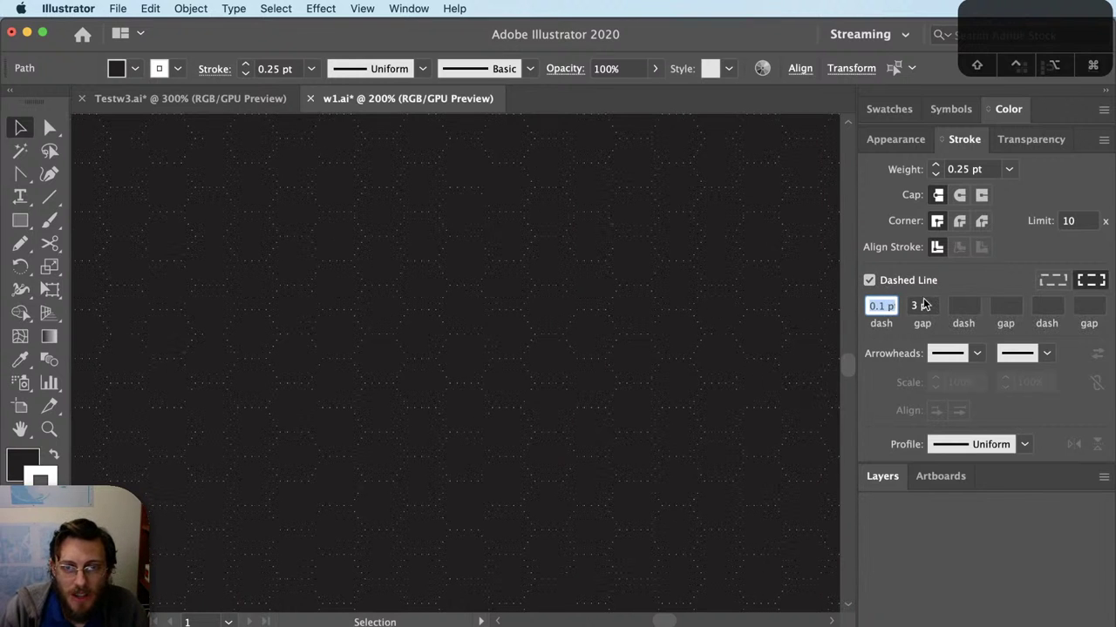
type("3")
key("Tab")
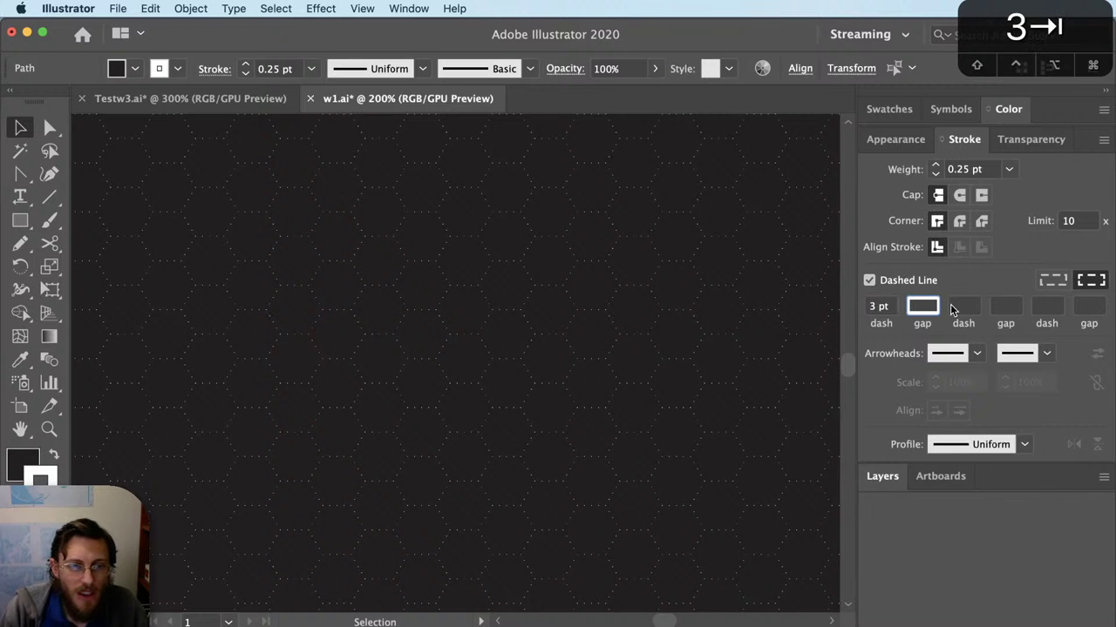
key("super+equal")
key("super+equal")
key("super+equal")
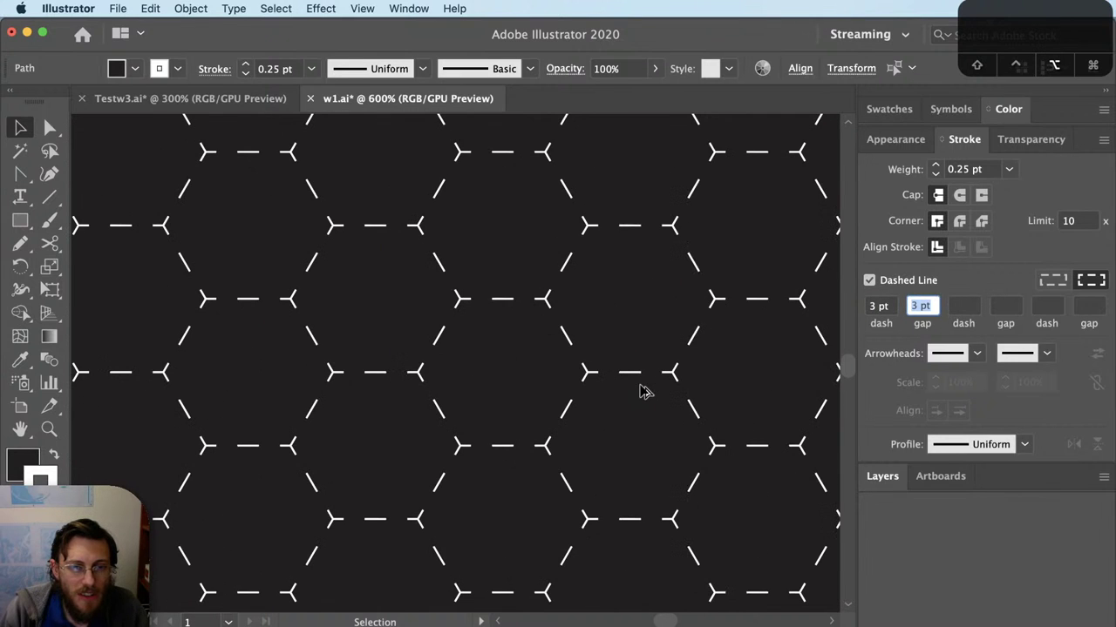
left_click(880, 305)
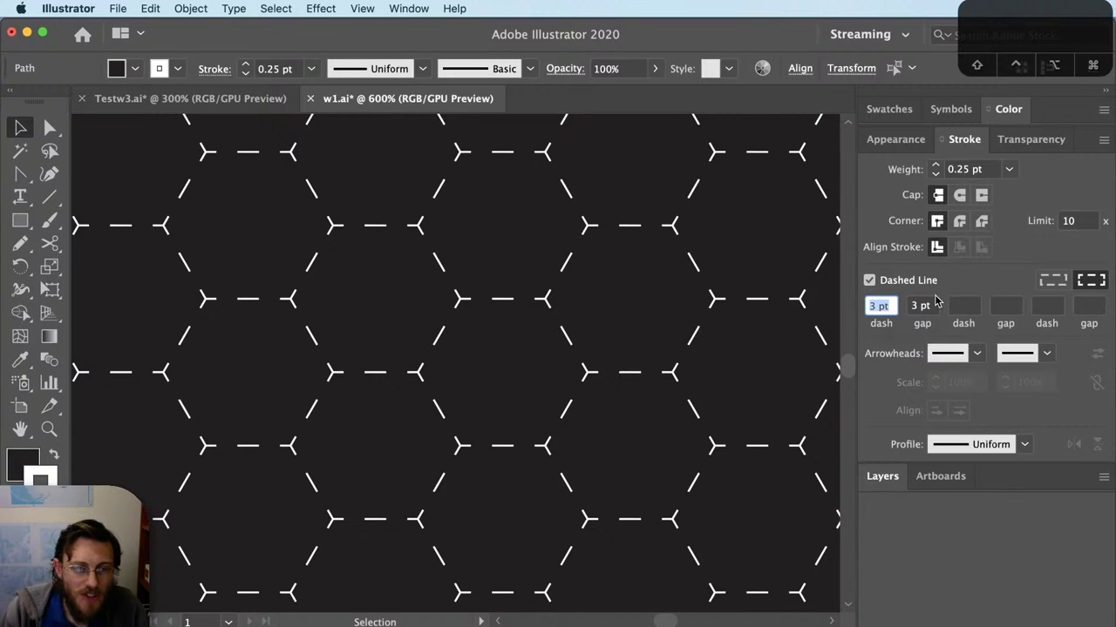
key("Tab")
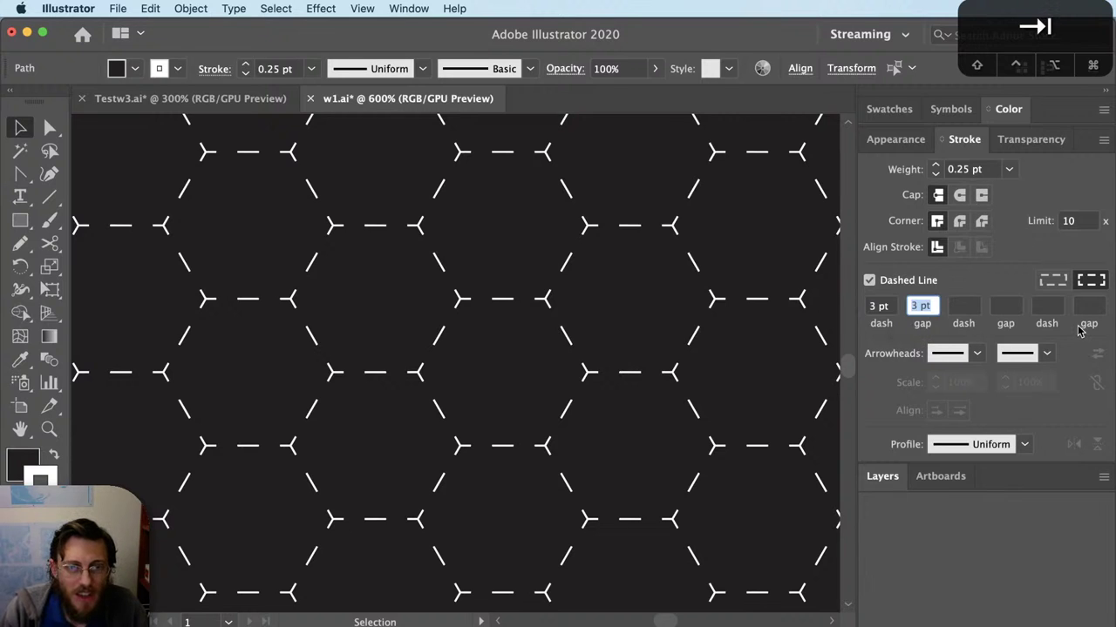
type("2")
key("Tab")
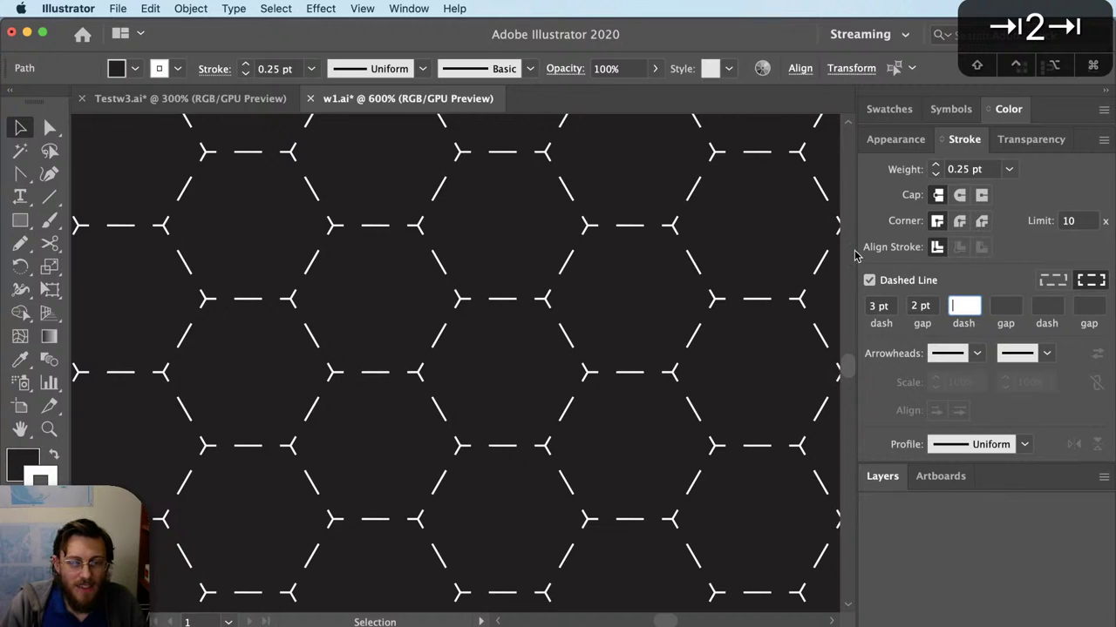
Step: Give the dashed hexagon outlines round caps and set the dash length to 0.1 pt
scroll(782, 294, "up", 5)
scroll(542, 258, "up", 2)
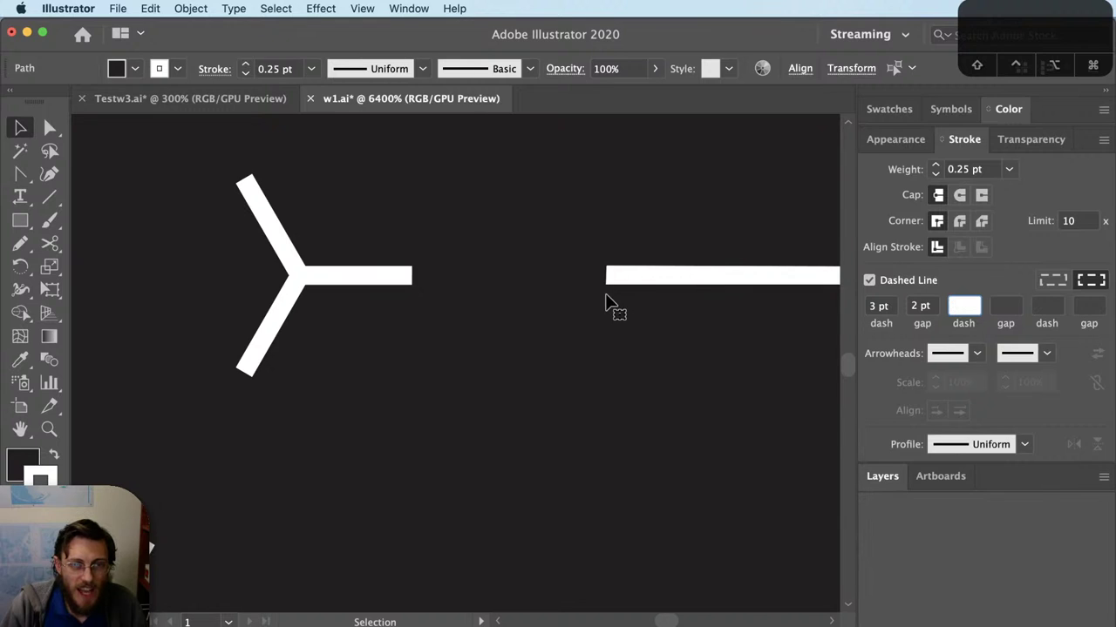
left_click(960, 197)
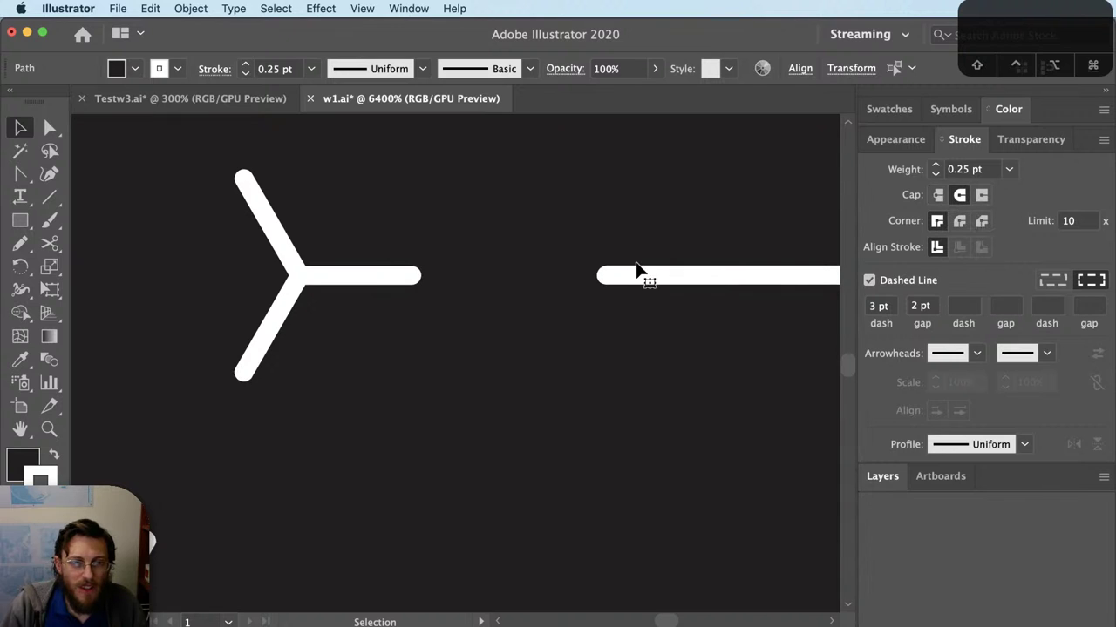
left_click(872, 306)
double_click(872, 306)
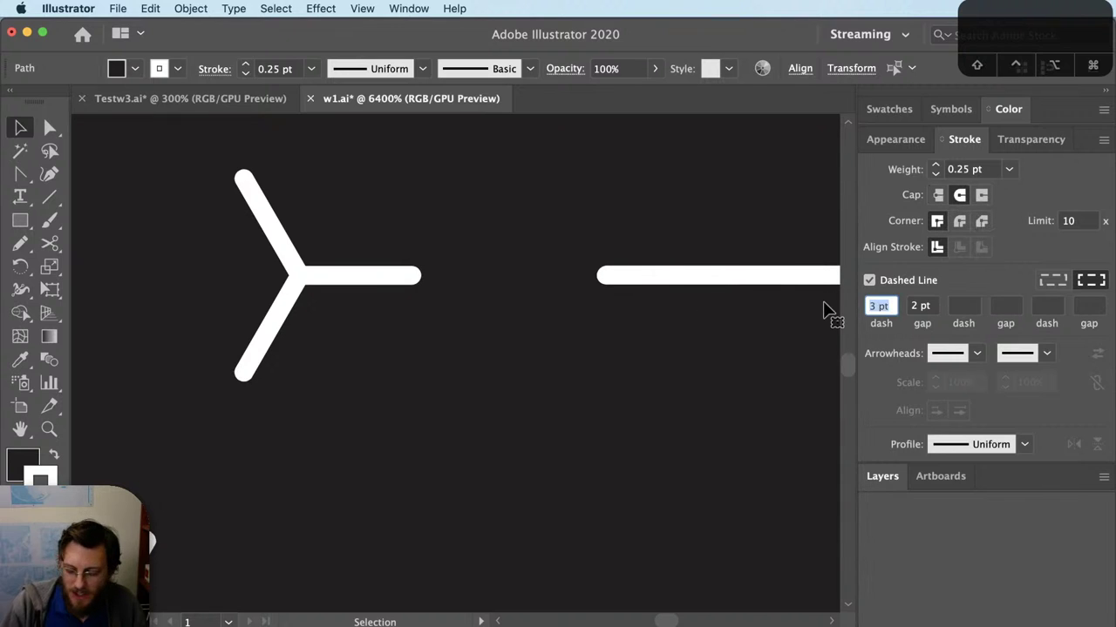
type(".1")
key("Return")
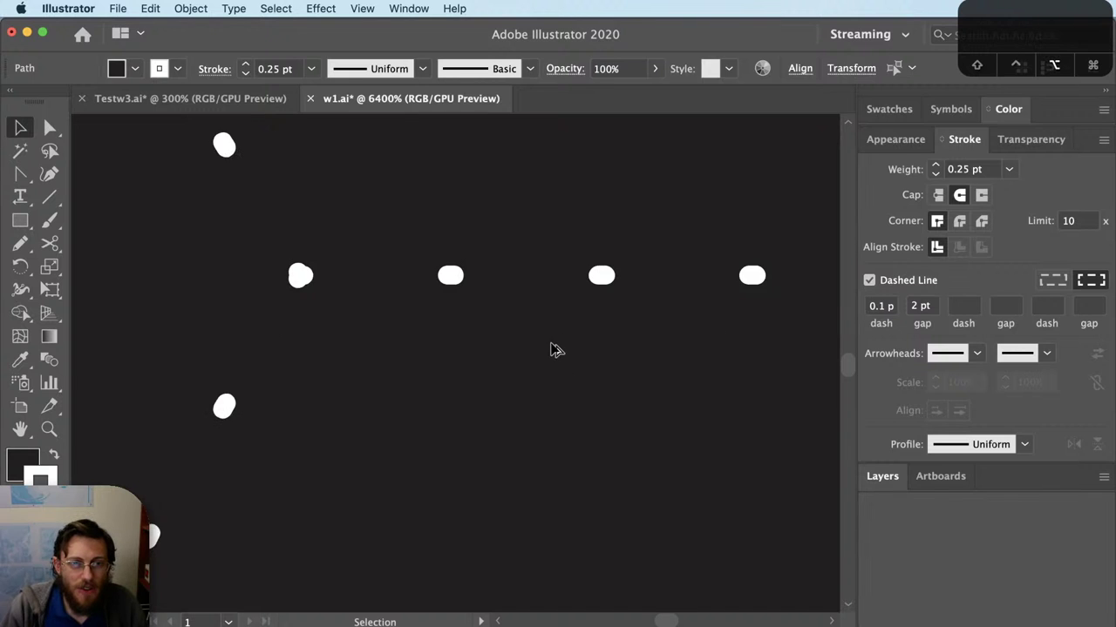
Step: Try butt caps on the hexagon outline dashes, then restore the round caps
scroll(623, 282, "up", 3)
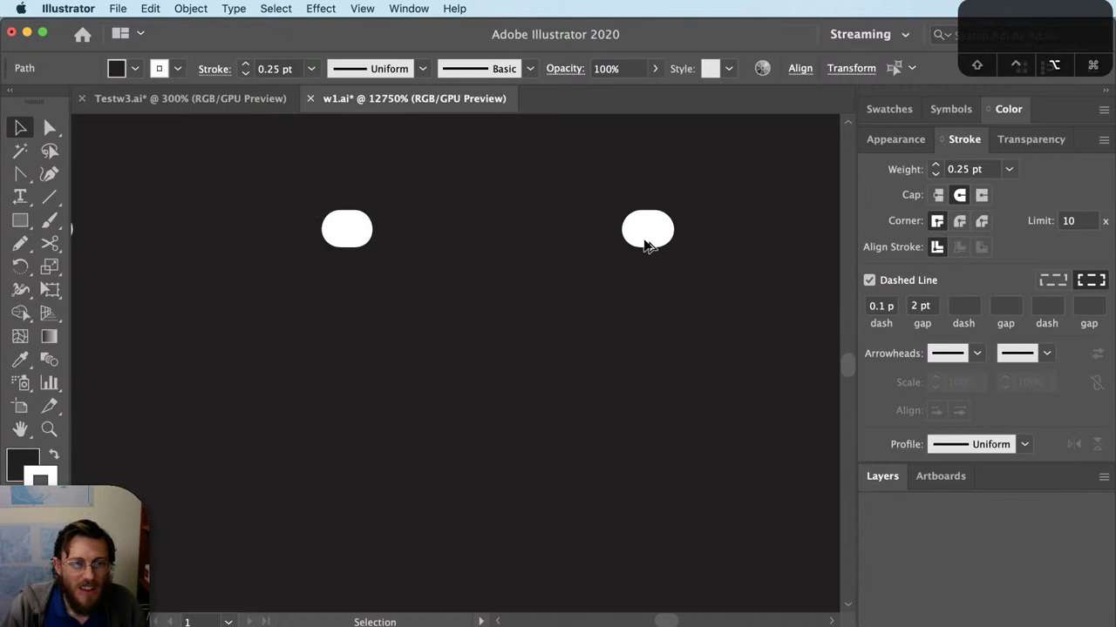
left_click(938, 195)
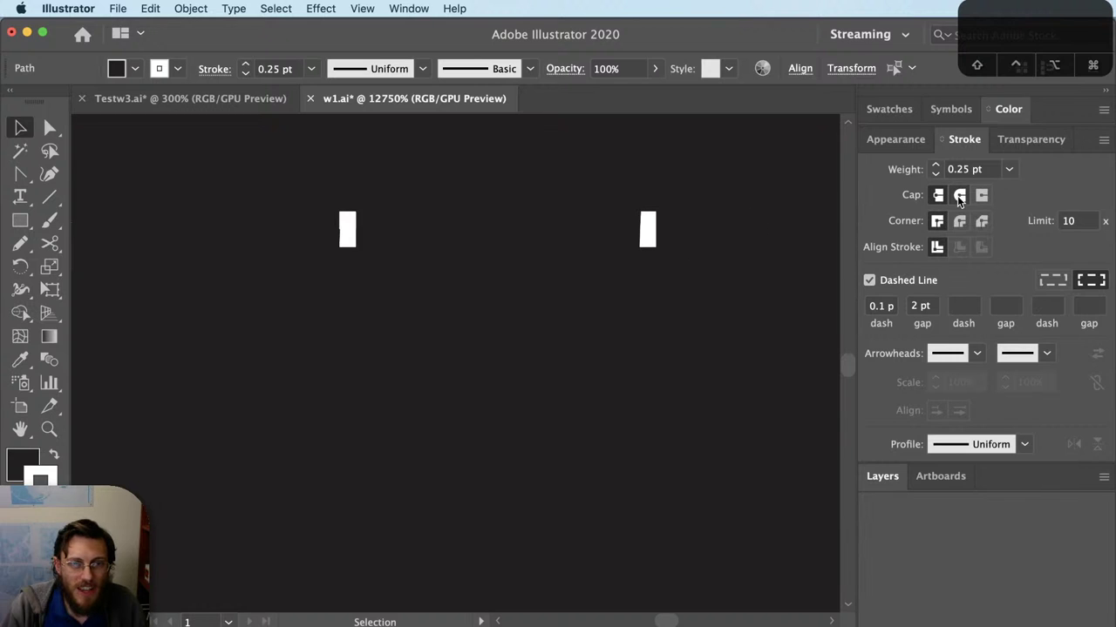
left_click(960, 197)
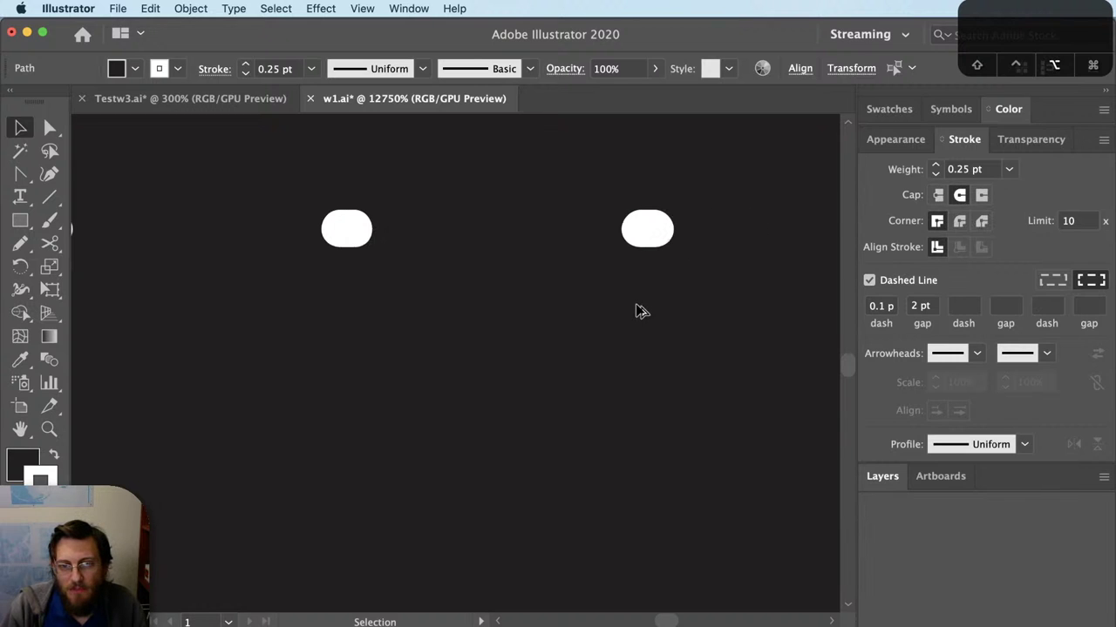
Step: Set the gap between the hexagon outline dashes to 1 pt
key("super+minus")
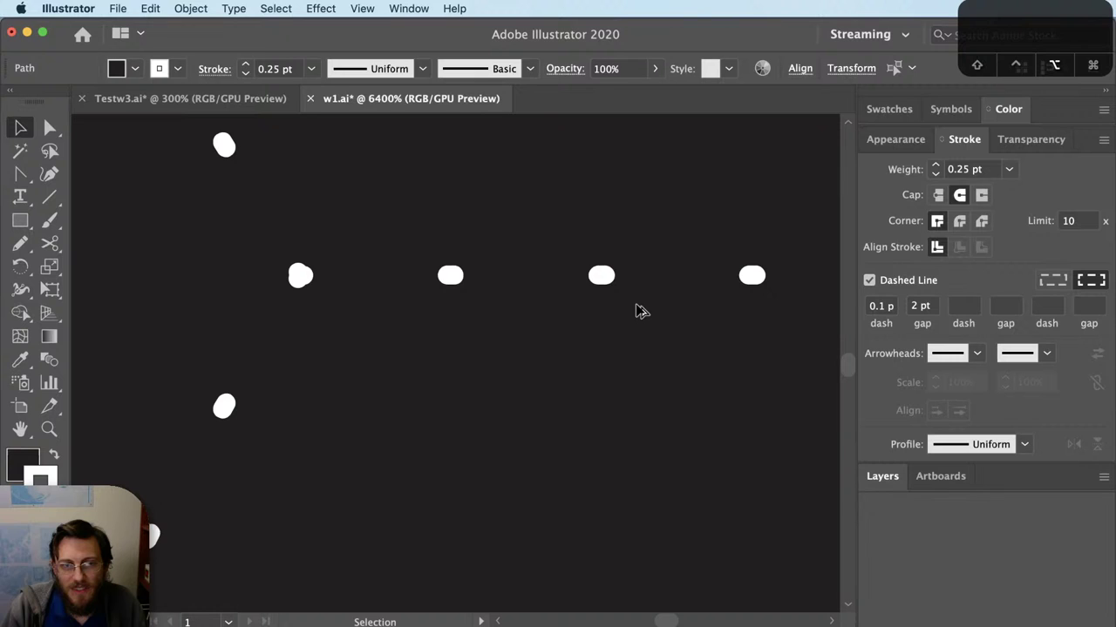
key("super+minus")
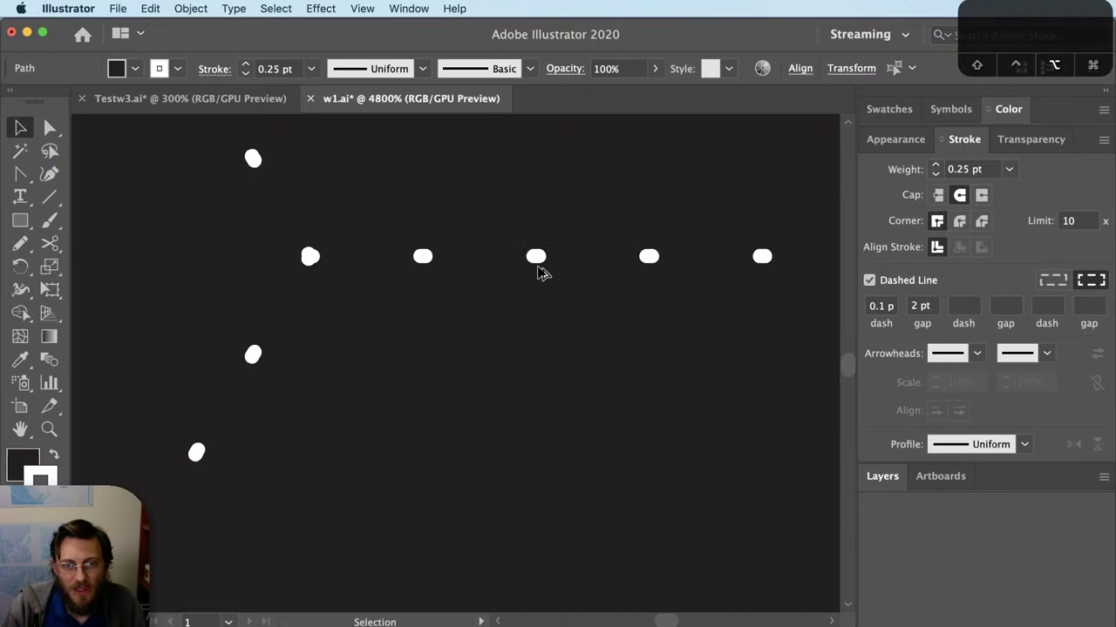
type("1")
key("Tab")
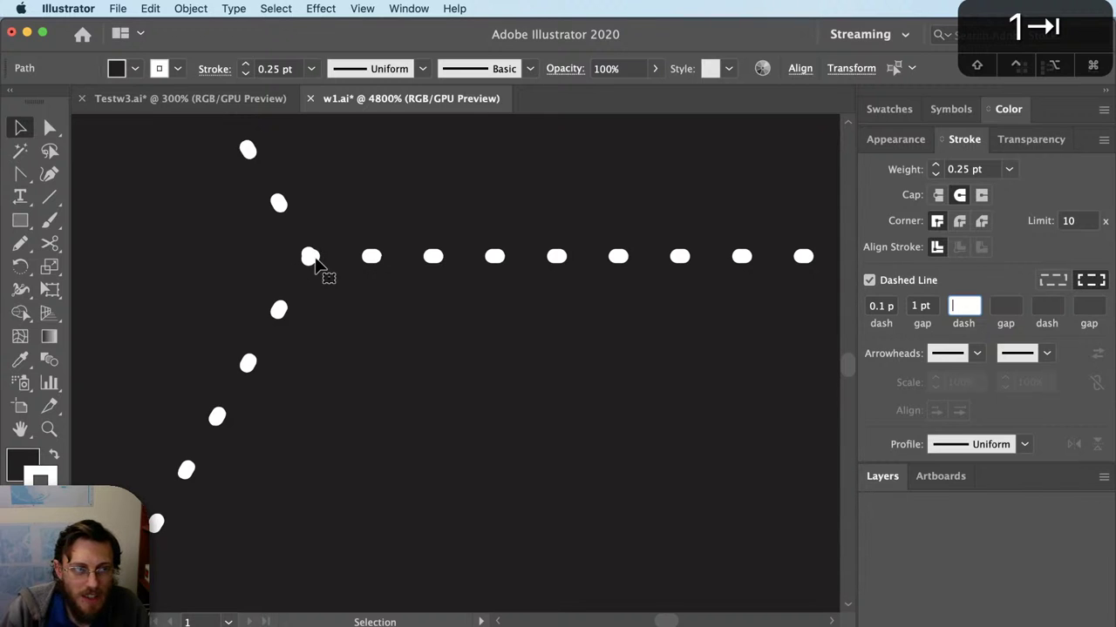
Step: Reduce the dash length of the hexagon outlines to 0.01 pt and check the resulting dots up close
left_click(1055, 280)
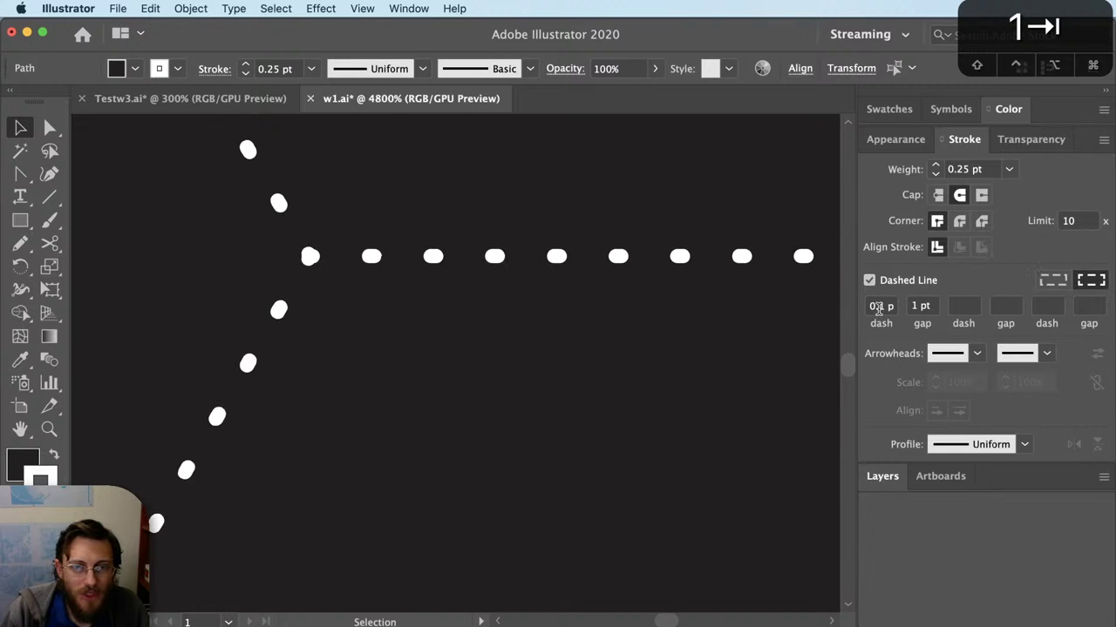
type("0")
key("Tab")
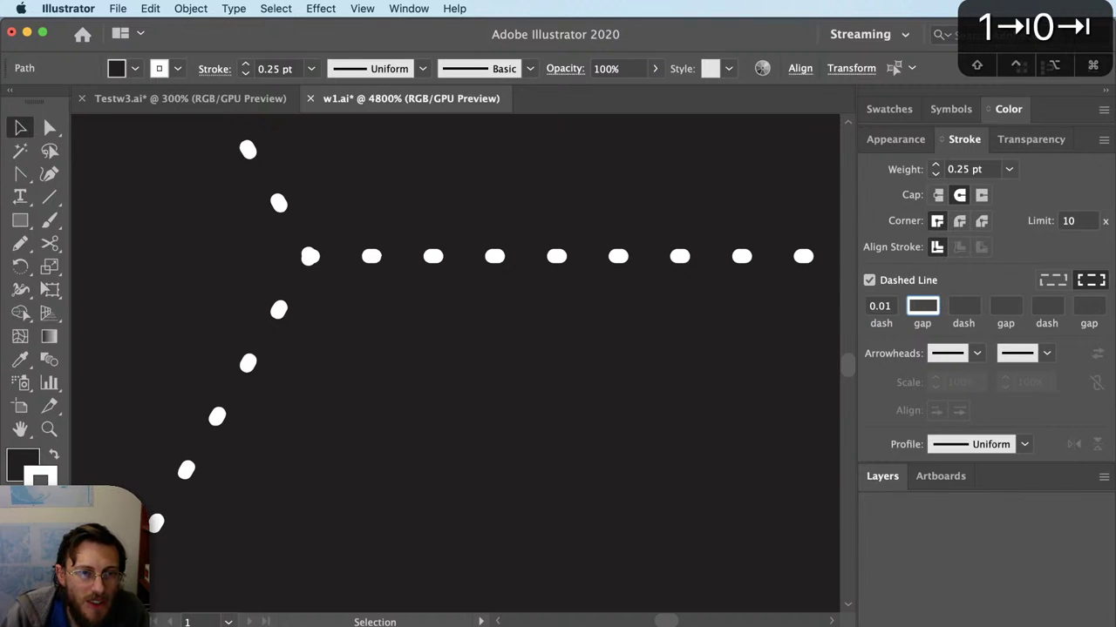
scroll(675, 268, "up", 5)
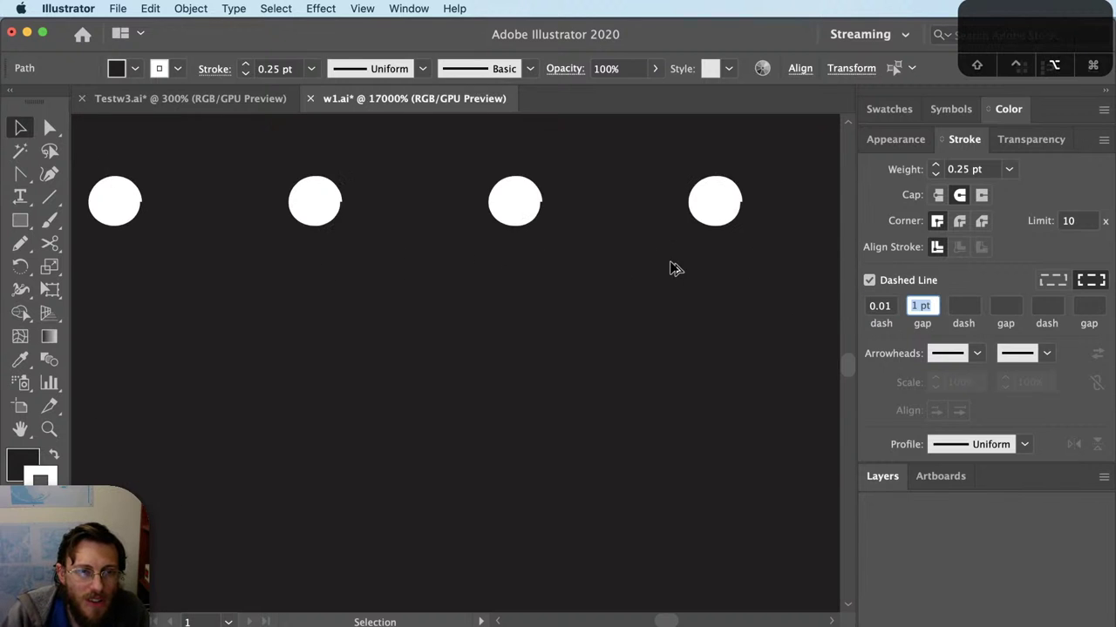
scroll(676, 269, "down", 8)
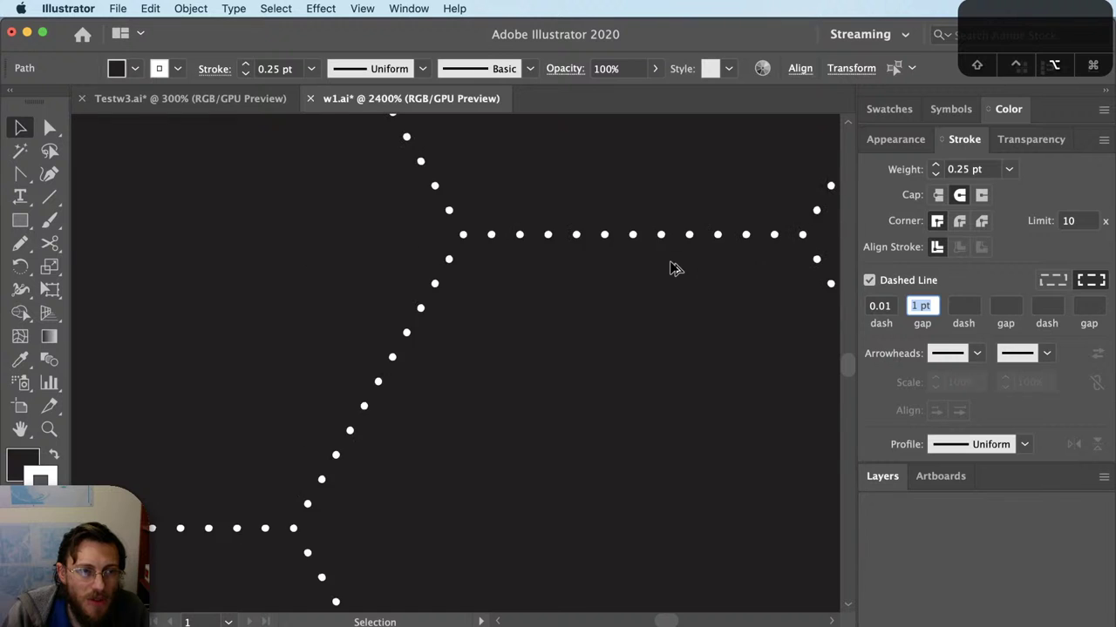
Step: Examine the dotted hexagon outlines at several magnifications, from a single dot up to a wide view of the grid
scroll(673, 267, "down", 2)
scroll(633, 157, "up", 10)
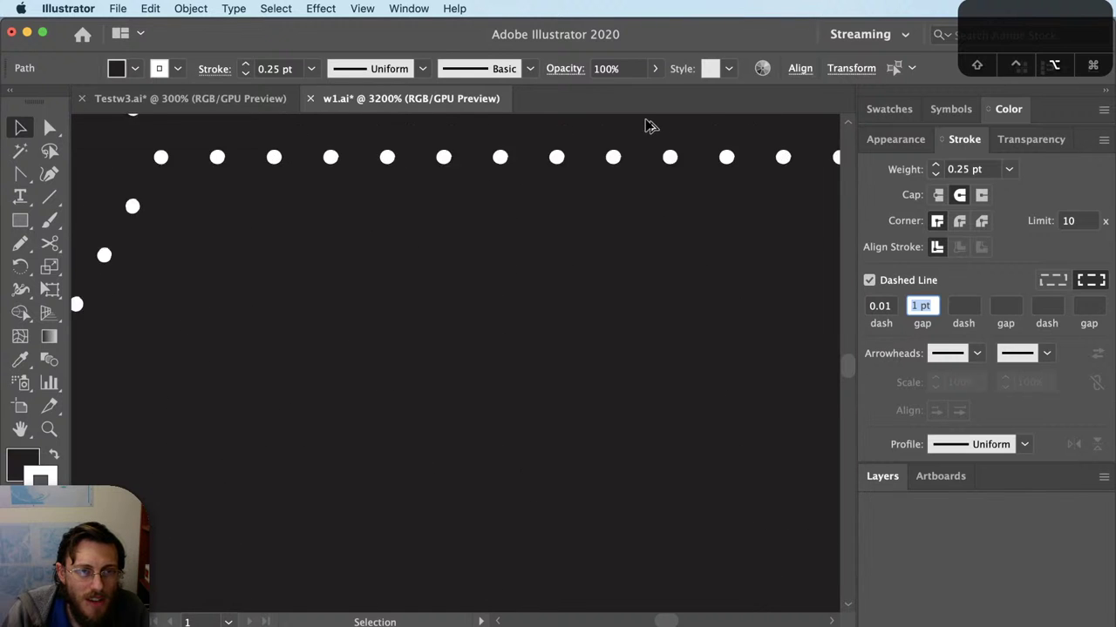
scroll(615, 378, "up", 6)
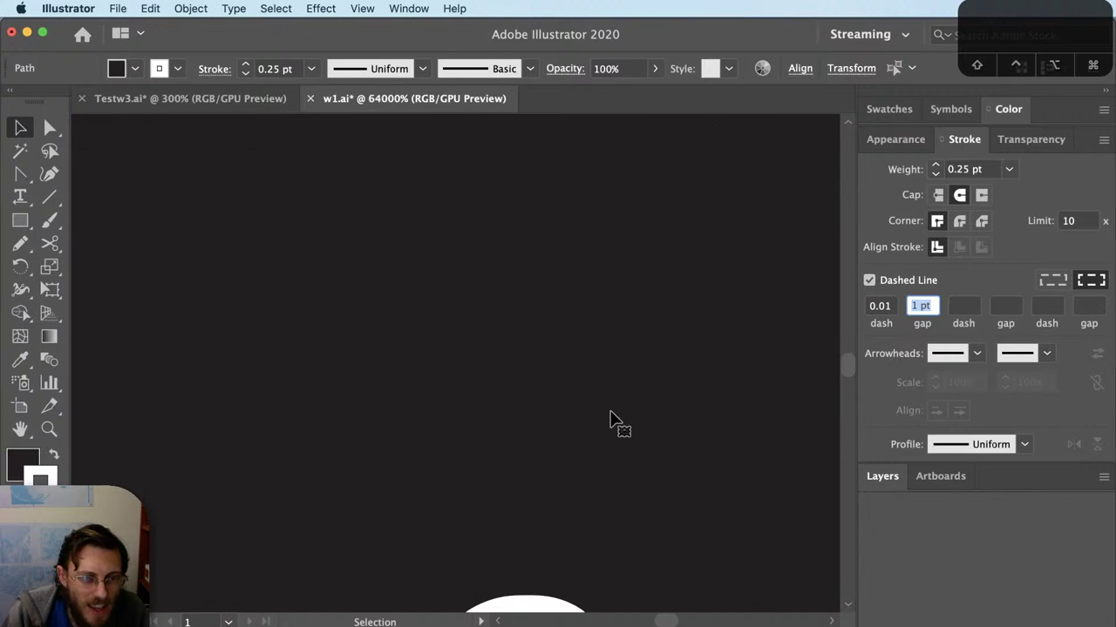
key("Escape")
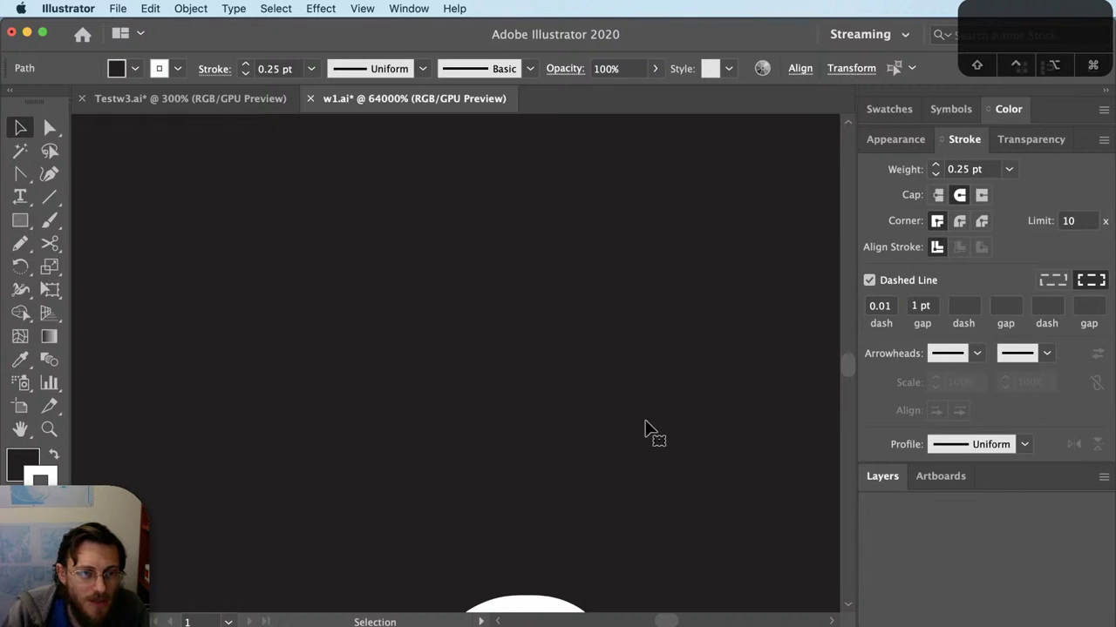
left_click_drag(648, 434, 676, 298)
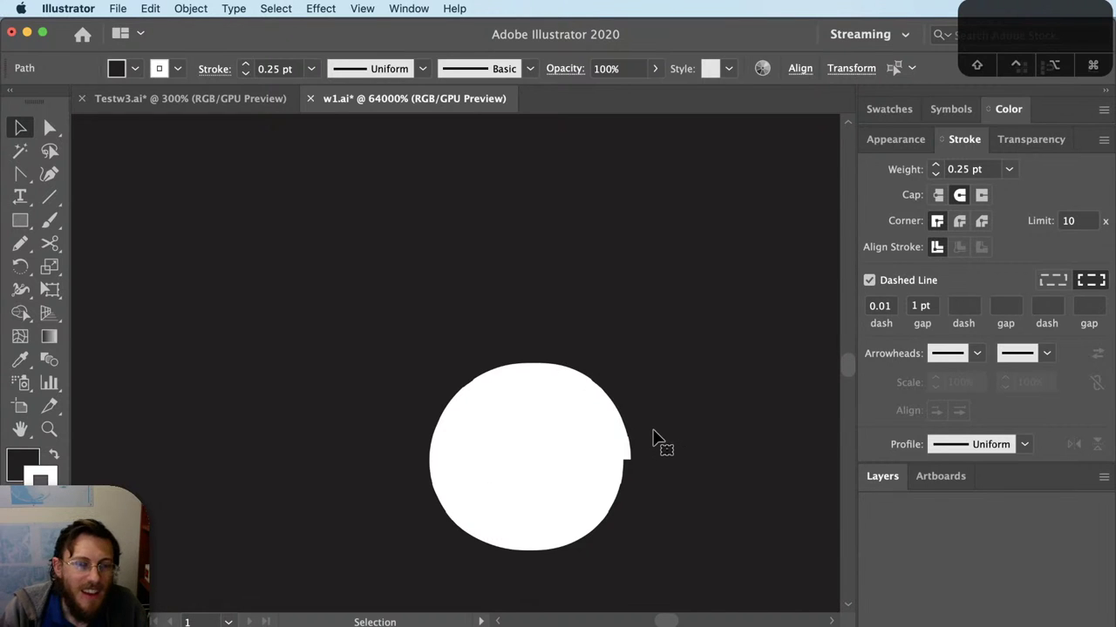
scroll(671, 452, "down", 1)
scroll(682, 462, "down", 8)
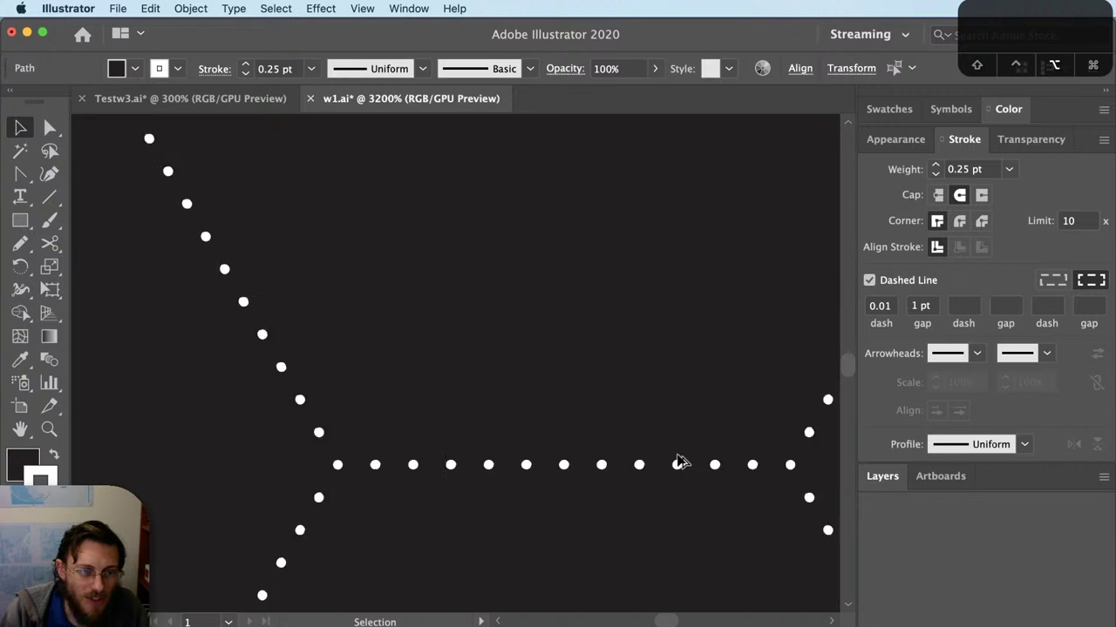
scroll(682, 462, "down", 3)
scroll(681, 459, "down", 3)
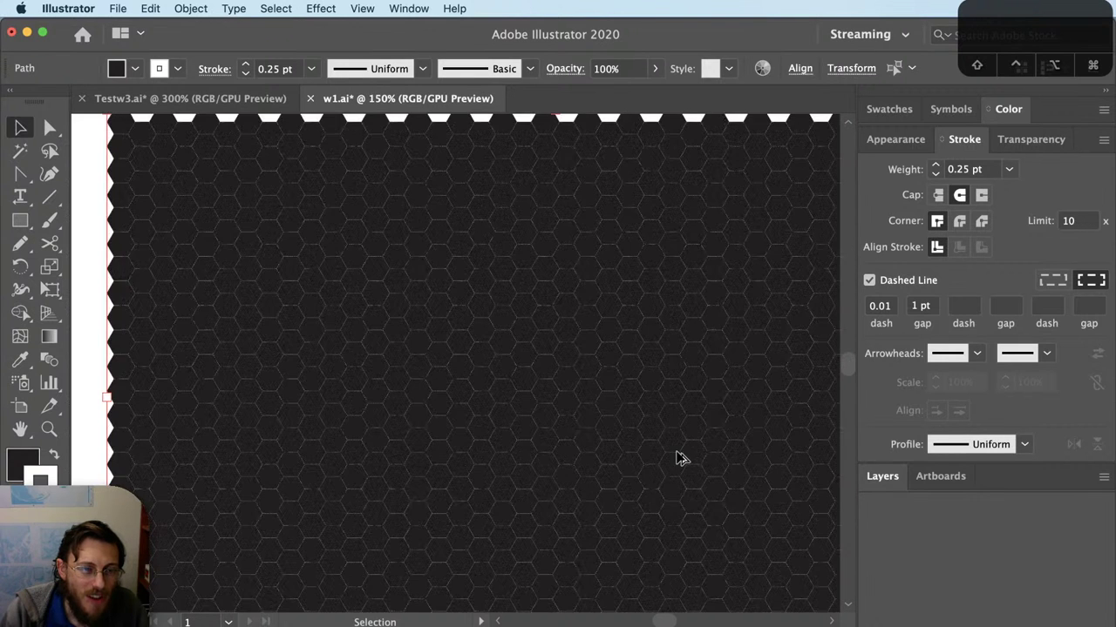
scroll(745, 535, "down", 1)
scroll(724, 515, "up", 4)
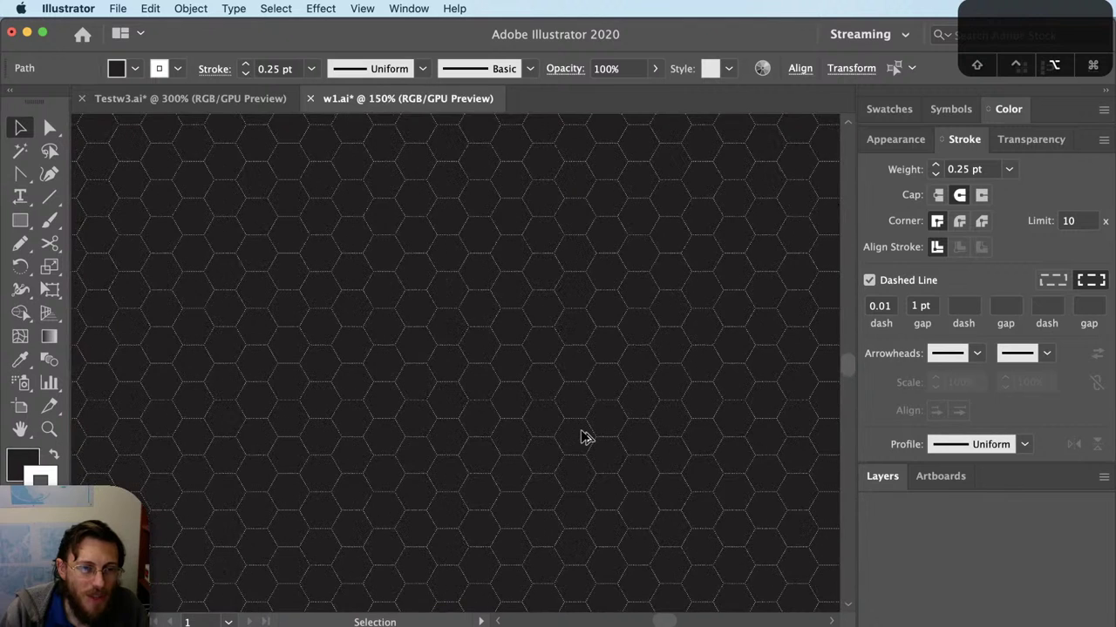
scroll(585, 436, "up", 5)
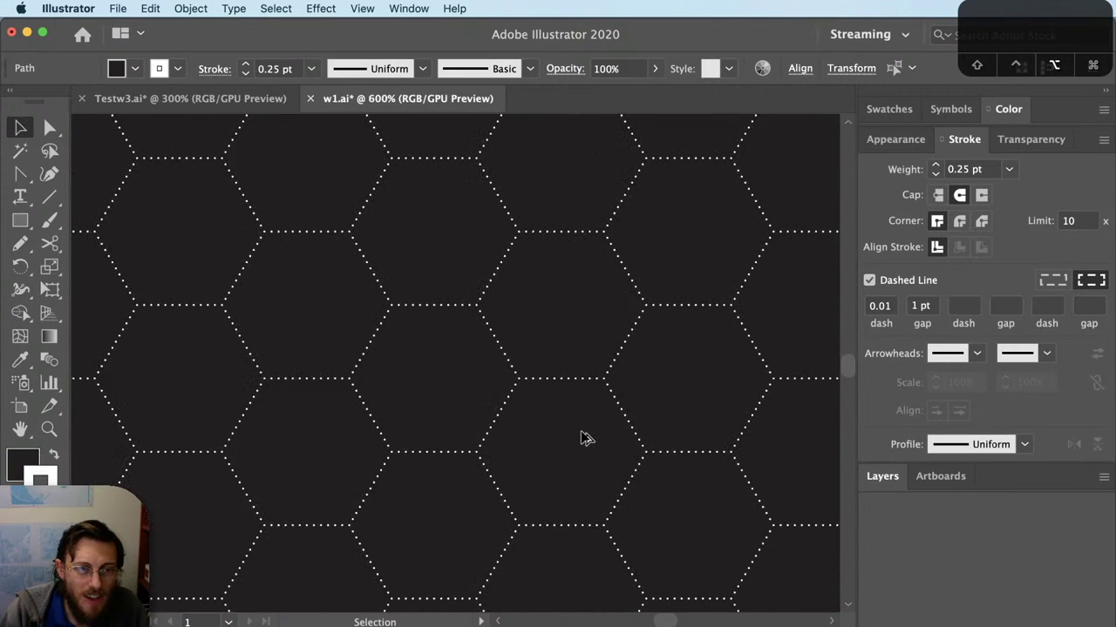
scroll(640, 310, "down", 3)
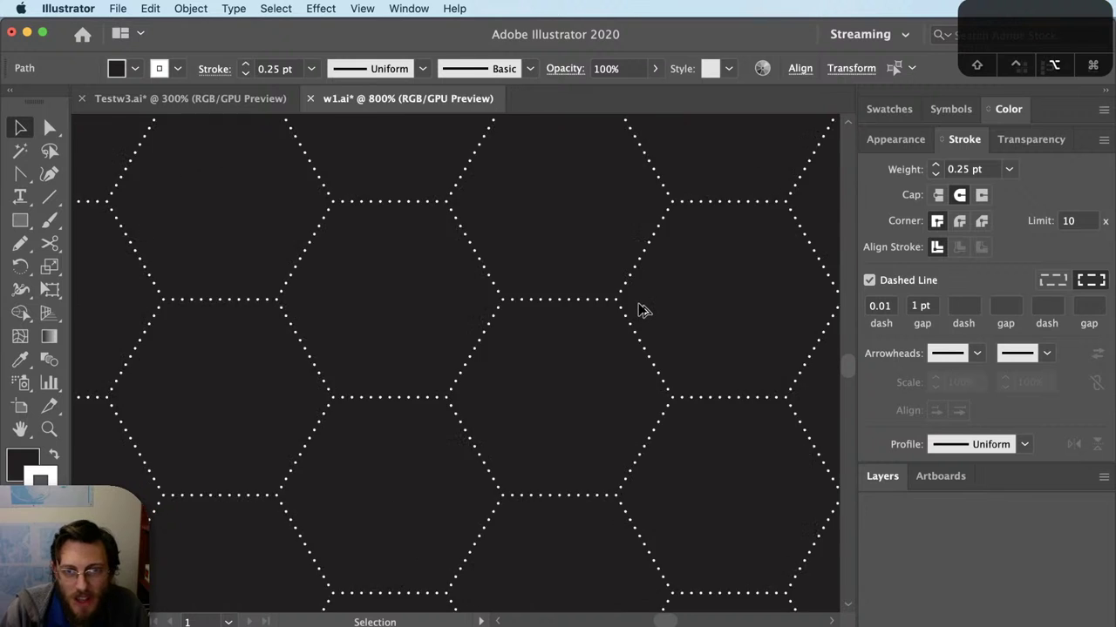
scroll(640, 310, "down", 1)
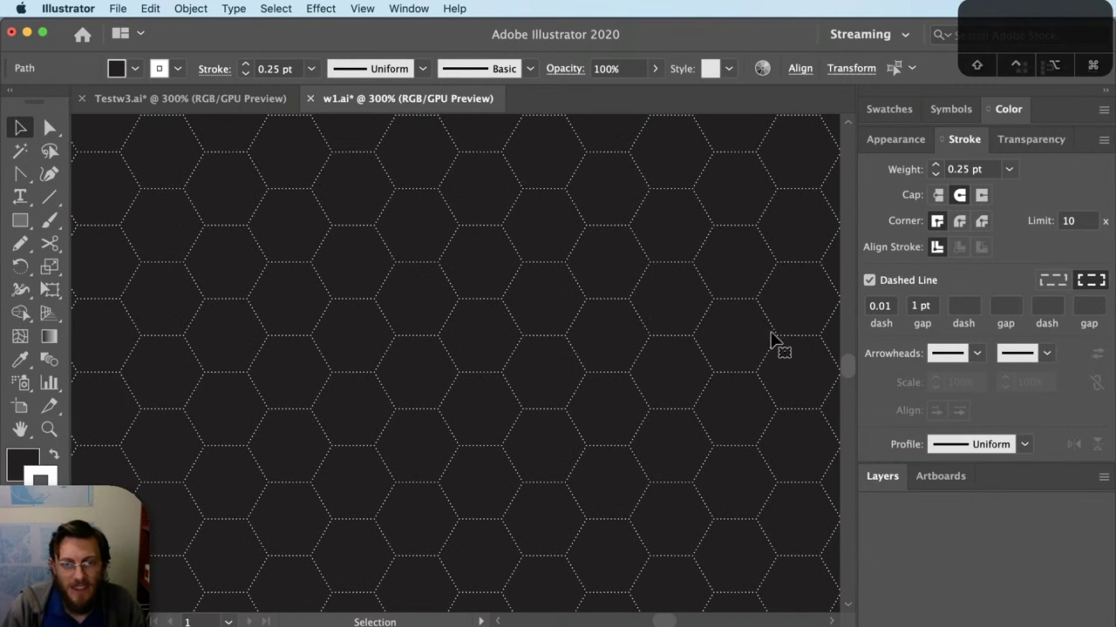
scroll(736, 343, "down", 1)
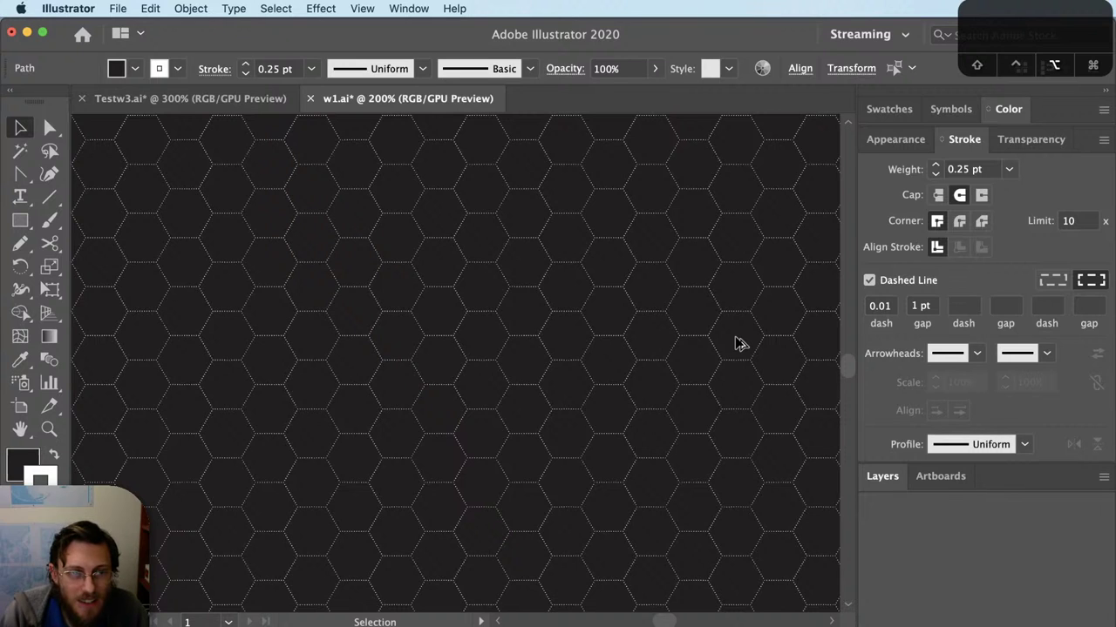
Step: Set the gap between the hexagon outline dots to 2 pt and deselect the grid
scroll(737, 343, "up", 3)
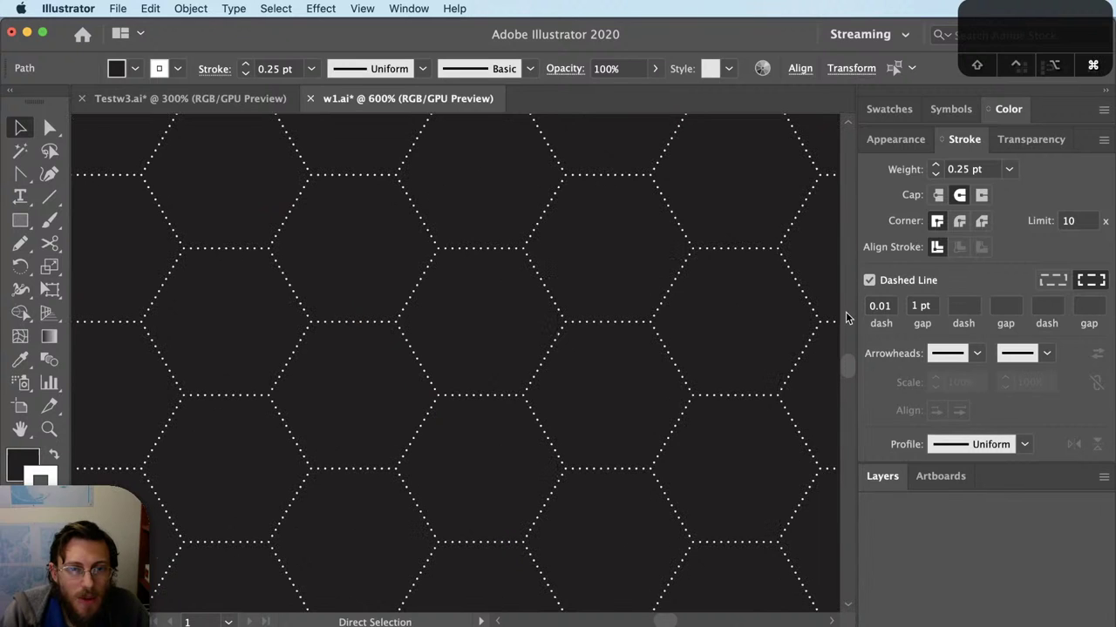
type("2")
key("Tab")
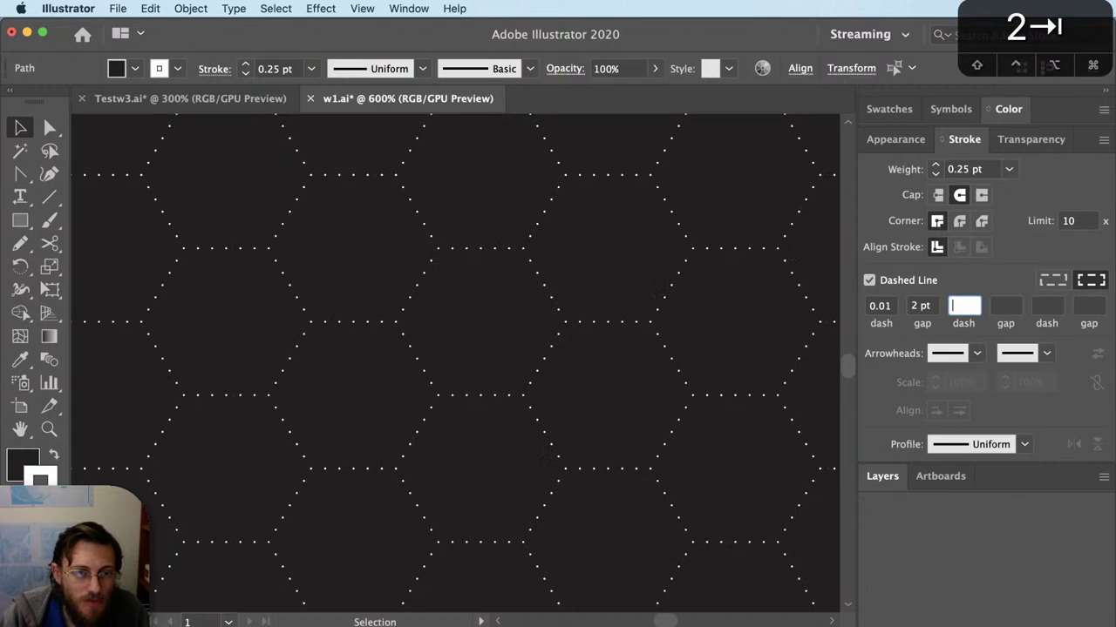
left_click(728, 359)
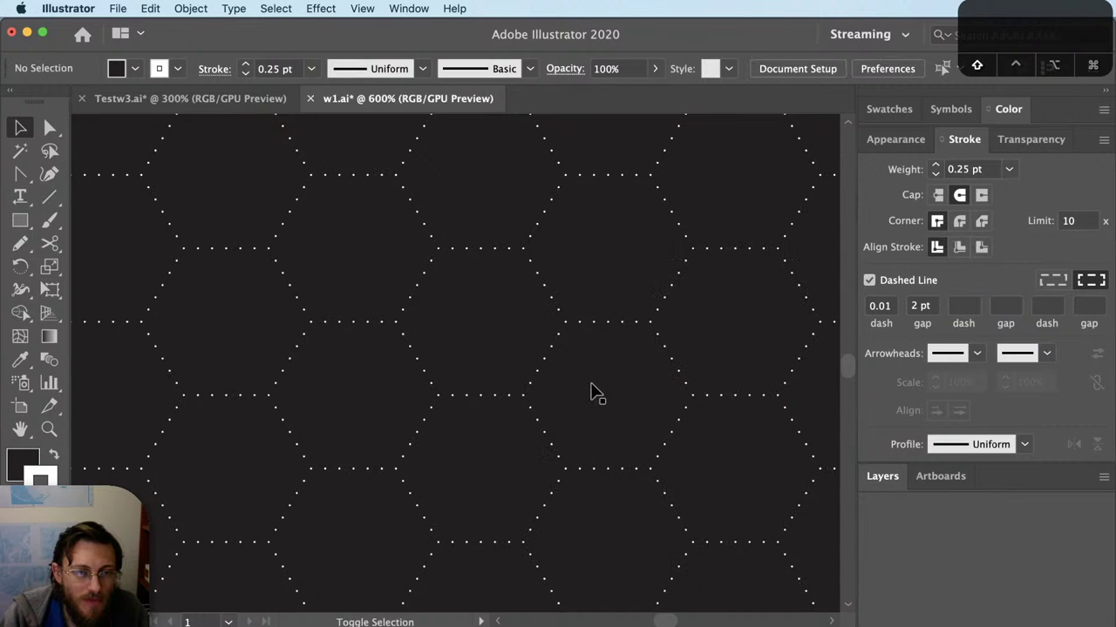
scroll(593, 393, "down", 2)
Step: Briefly show and hide the Lakes layer, and move the Unremarkable layer above Lakes
key("super+h")
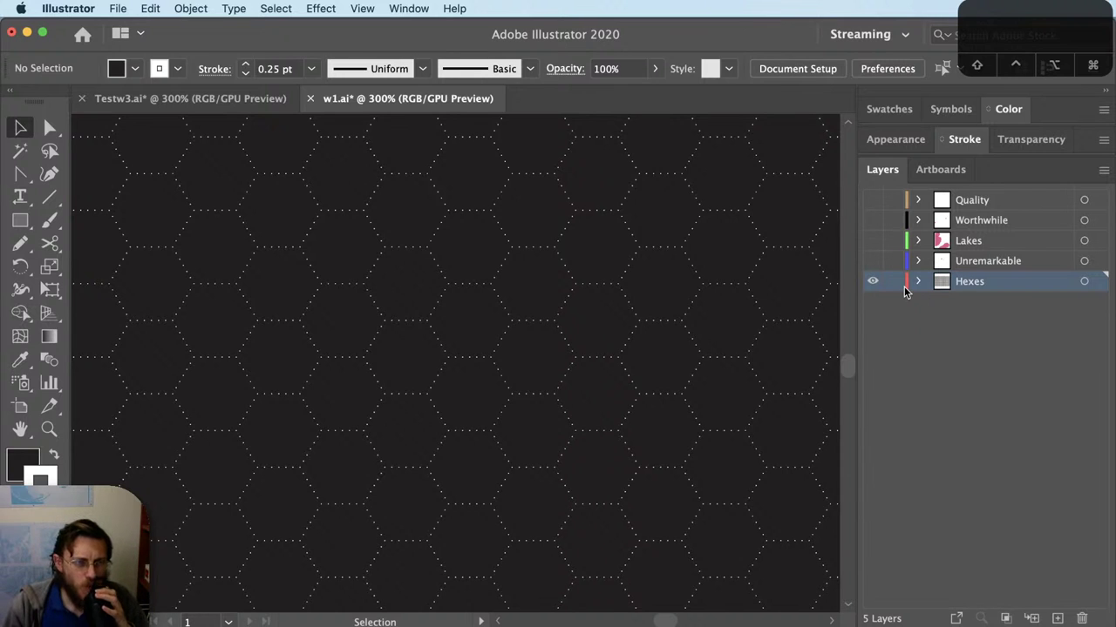
left_click(872, 242)
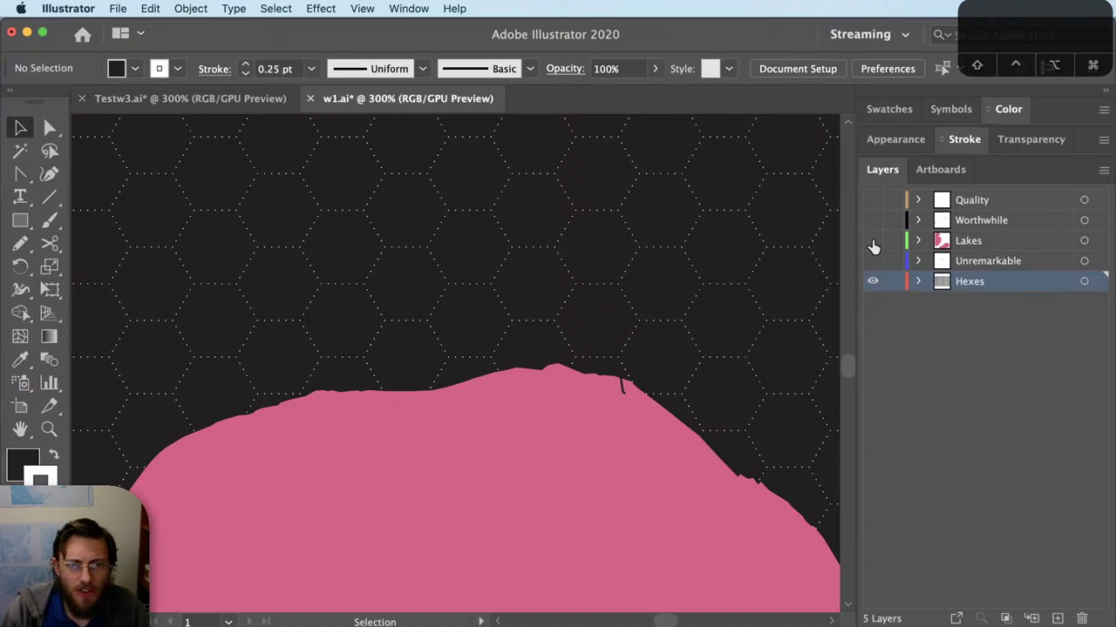
left_click(872, 242)
left_click_drag(974, 260, 975, 229)
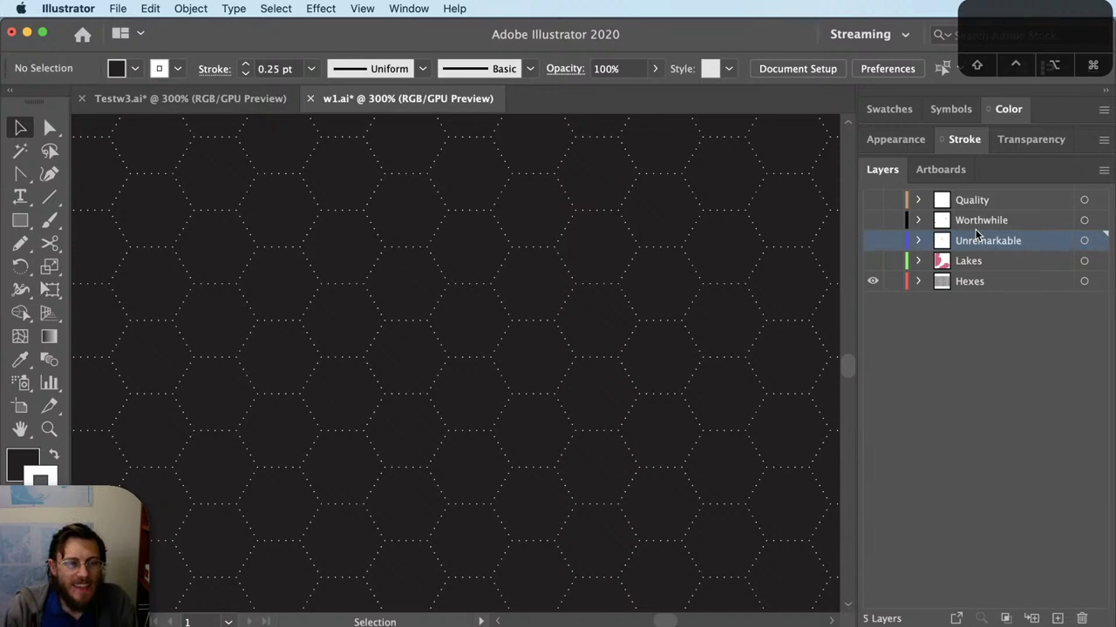
Step: Copy the outlined tree symbol from Testw3.ai and paste it into w1.ai on the visible Unremarkable layer
left_click(242, 100)
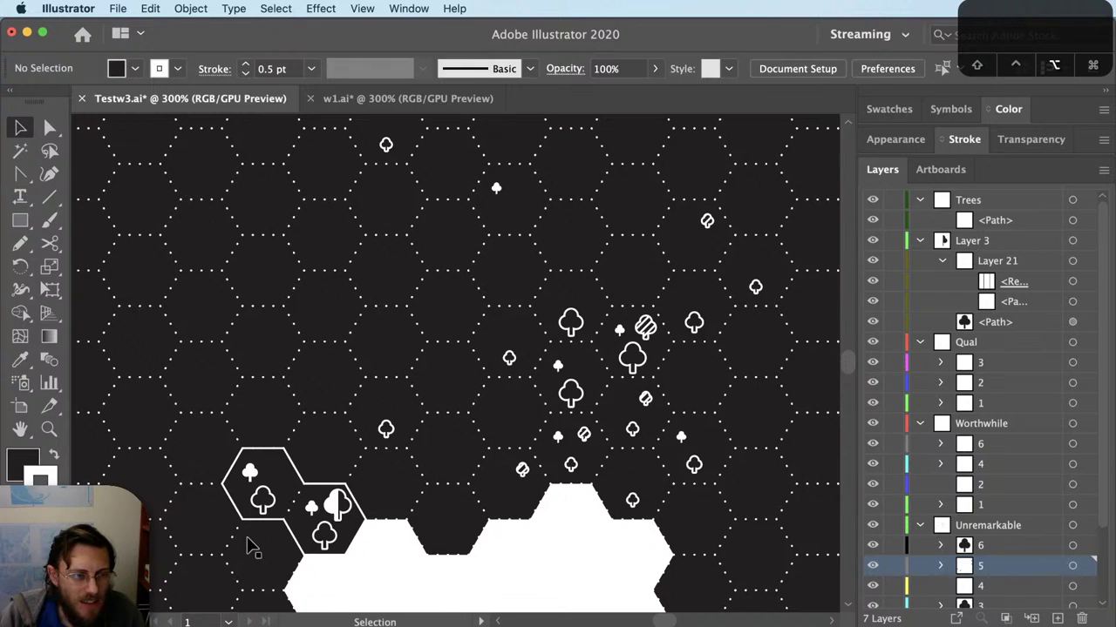
scroll(248, 540, "up", 3)
left_click(318, 447)
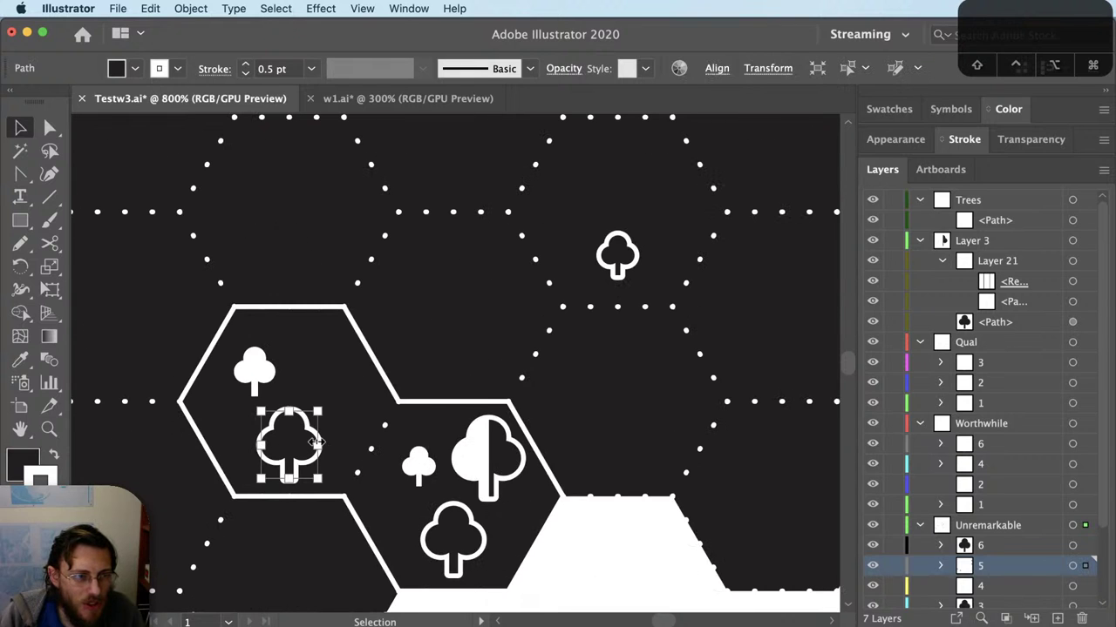
left_click(366, 101)
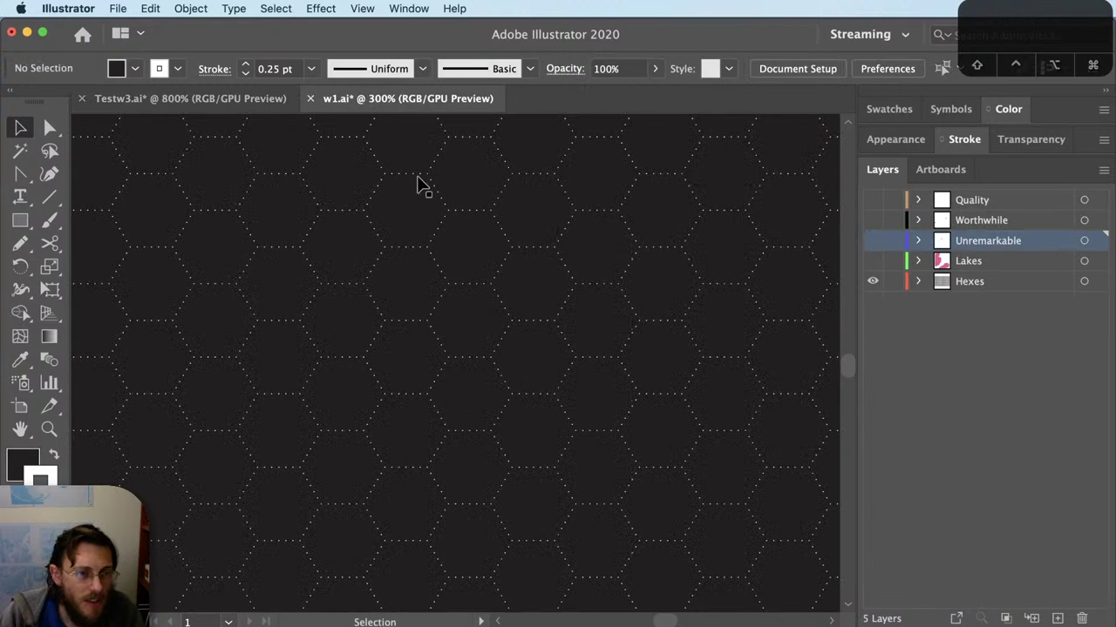
key("super+v")
left_click(737, 362)
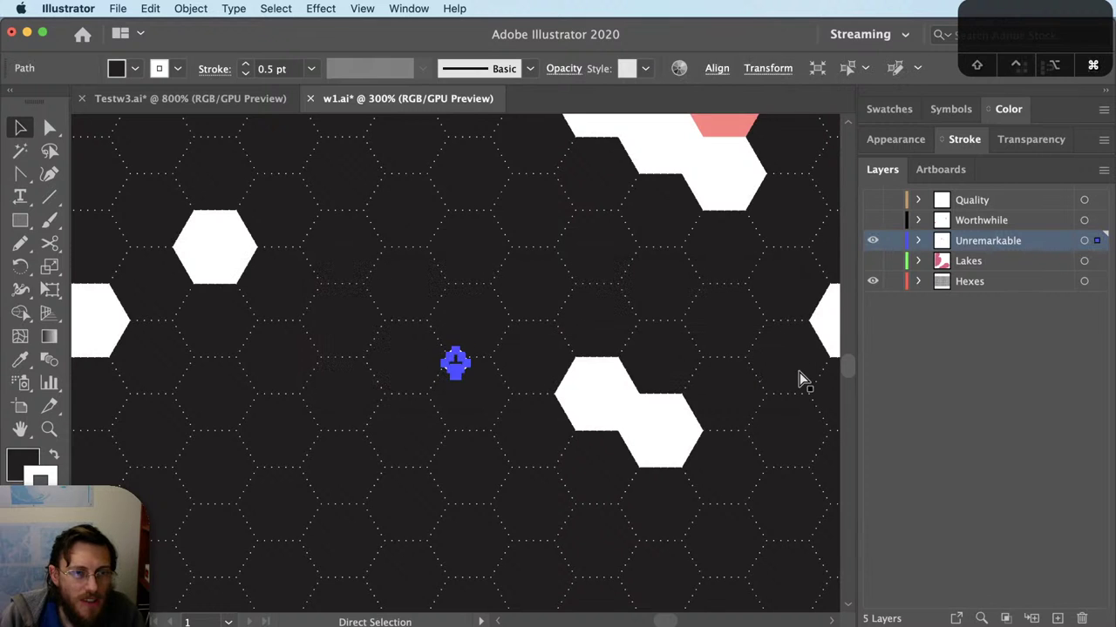
key("super+x")
key("super+z")
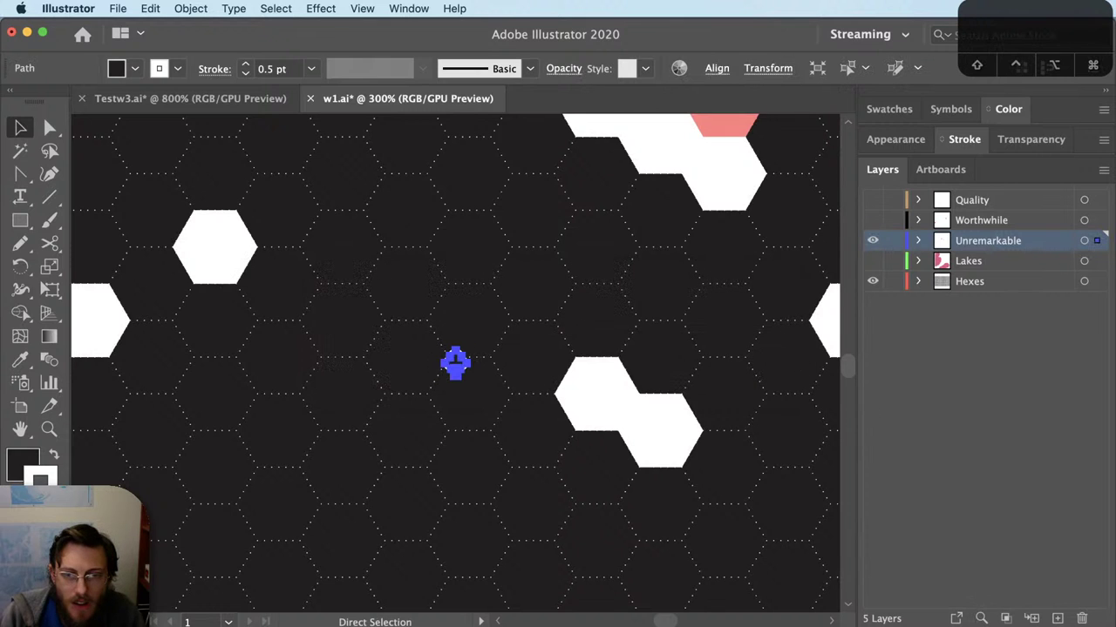
Step: Move the pasted tree onto a new layer above Unremarkable and swap its fill and stroke colours
left_click(1058, 617)
left_click_drag(1097, 261, 1096, 242)
key("shift+x")
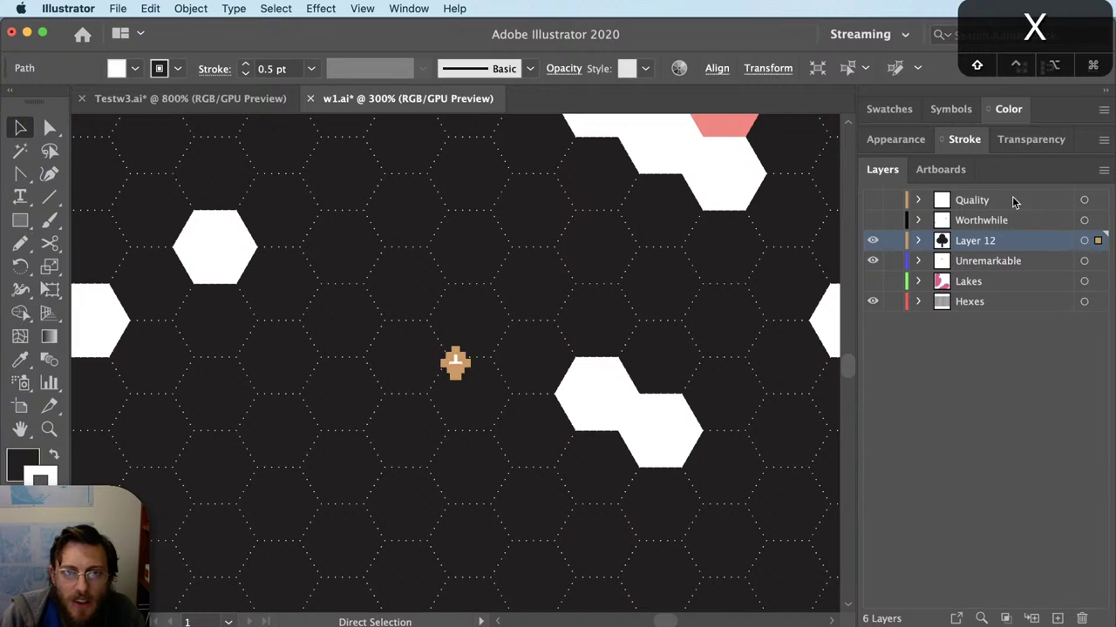
scroll(434, 386, "up", 1)
left_click(486, 374)
scroll(483, 371, "up", 2)
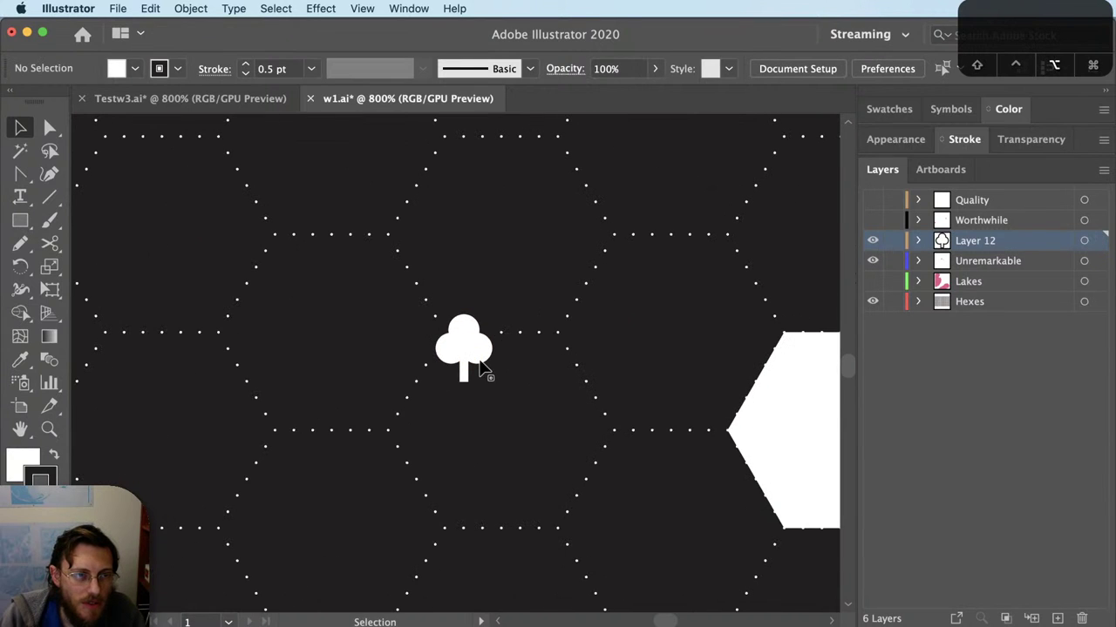
Step: Duplicate the white tree twice to form a triangular cluster of three trees
left_click_drag(471, 359, 505, 487)
left_click_drag(505, 487, 540, 404)
key("super+minus")
key("super+minus")
key("super+minus")
key("super+minus")
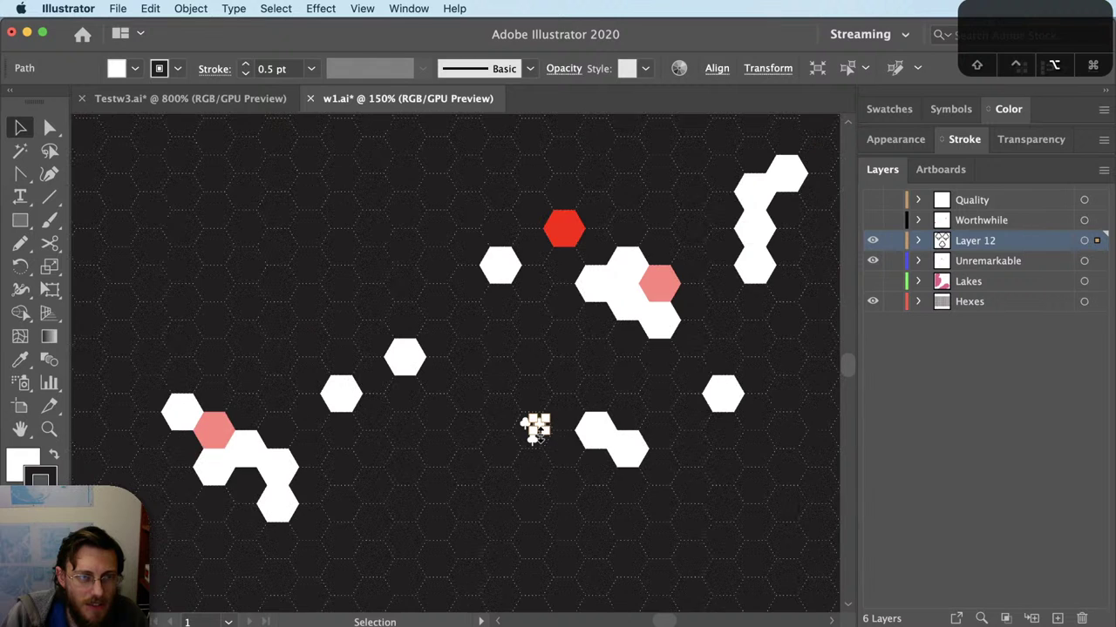
Step: Place the new tree layer between Unremarkable and Lakes, and hide the Unremarkable layer
key("z")
left_click(595, 416)
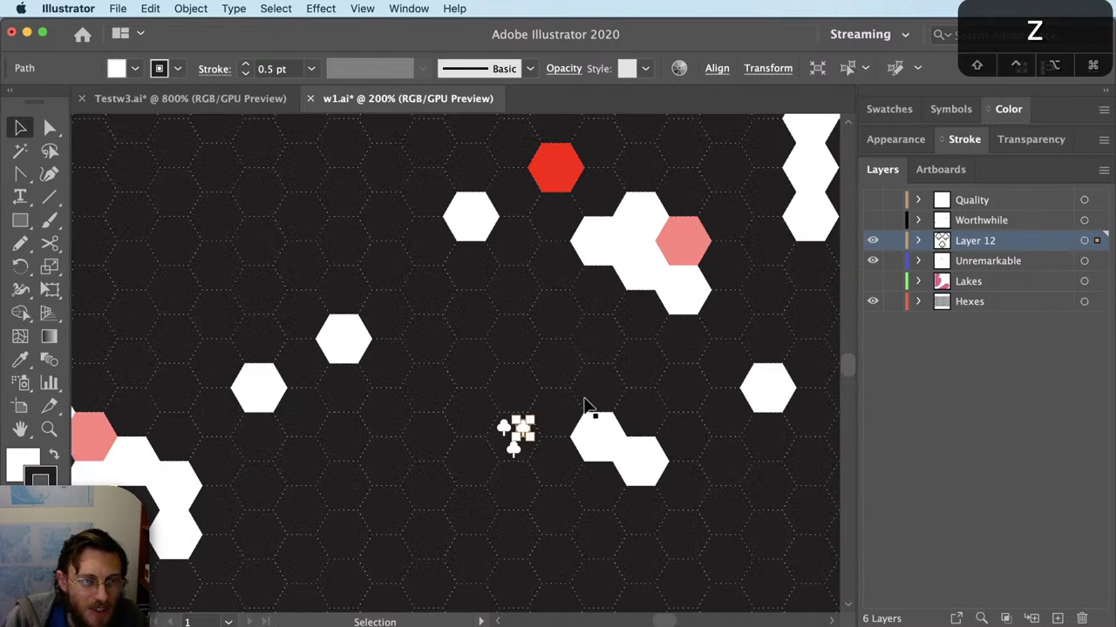
left_click_drag(525, 378, 722, 510)
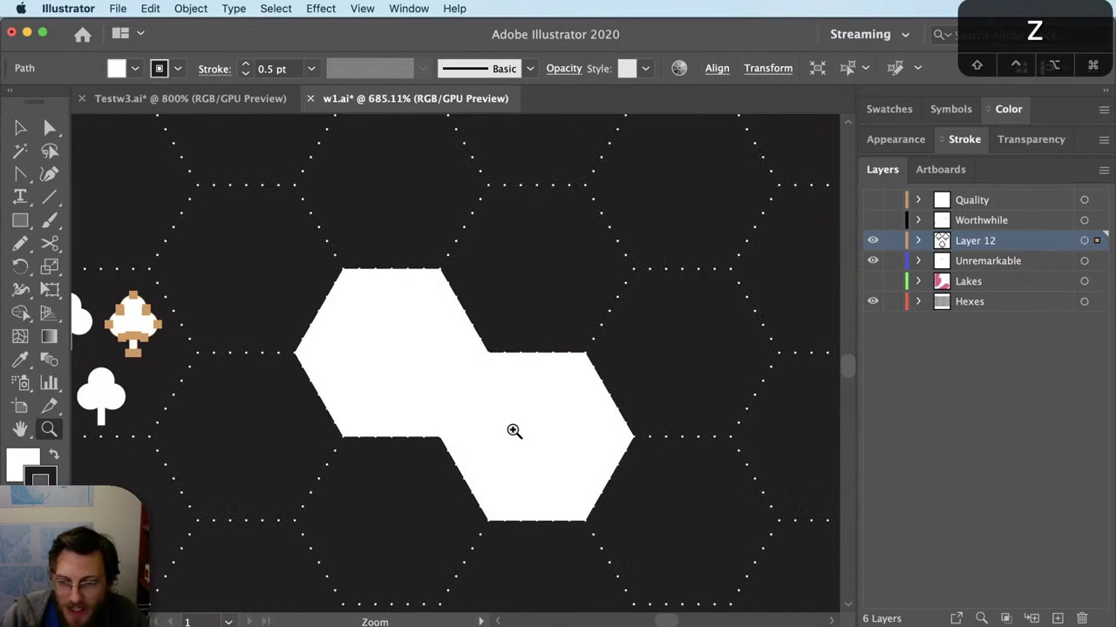
left_click_drag(976, 261, 944, 228)
left_click(872, 240)
key("v")
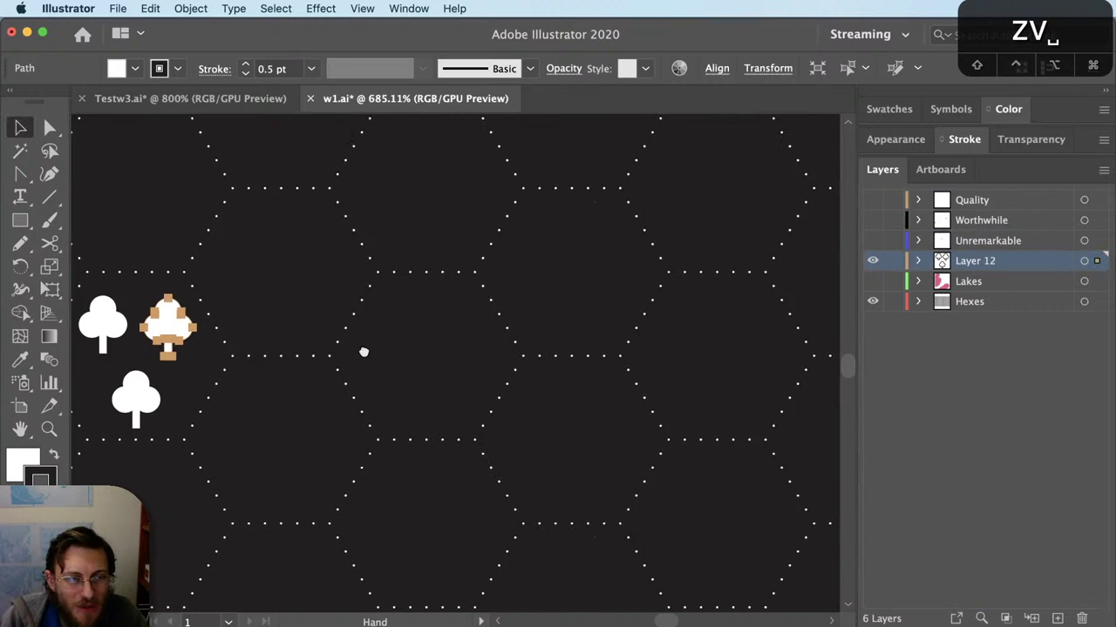
Step: Nudge the two upper trees of the cluster so they sit roughly level inside the hexagon
left_click_drag(219, 352, 598, 368)
left_click(566, 366)
scroll(431, 351, "up", 2)
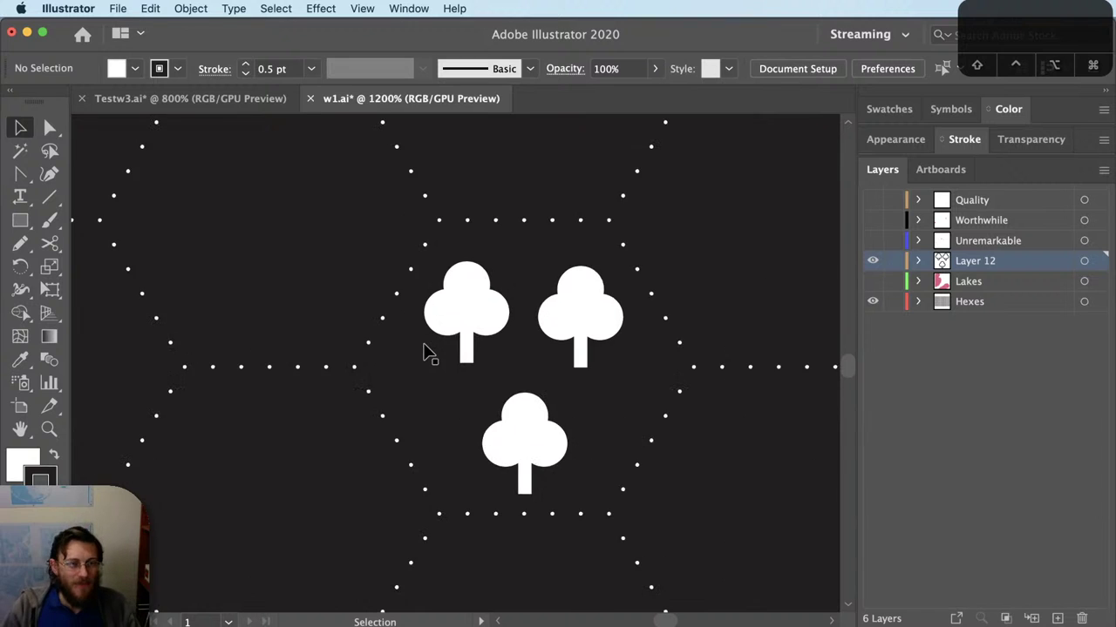
scroll(477, 391, "up", 2)
left_click(568, 374)
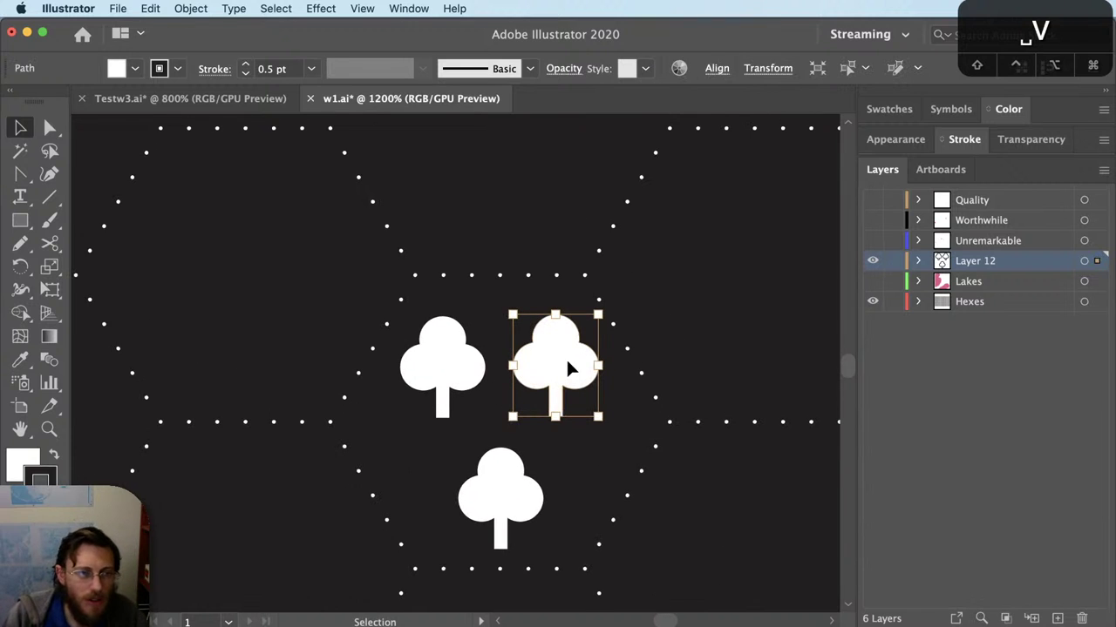
left_click(459, 385)
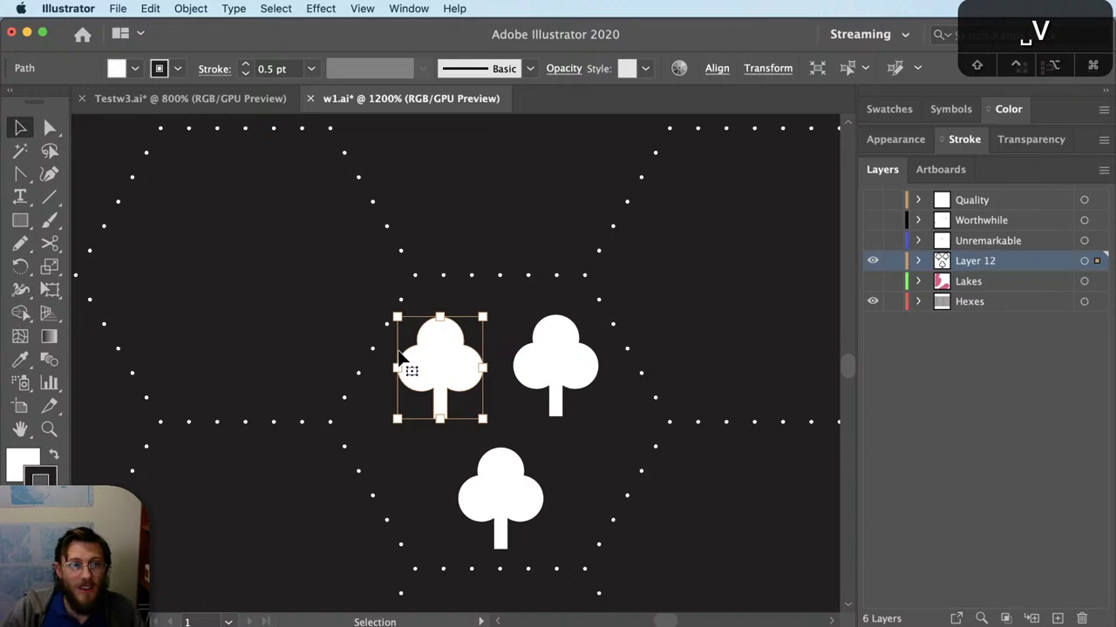
Step: Draw a small triangle with the Polygon tool in the empty hexagon beside the tree cluster
left_click(19, 220)
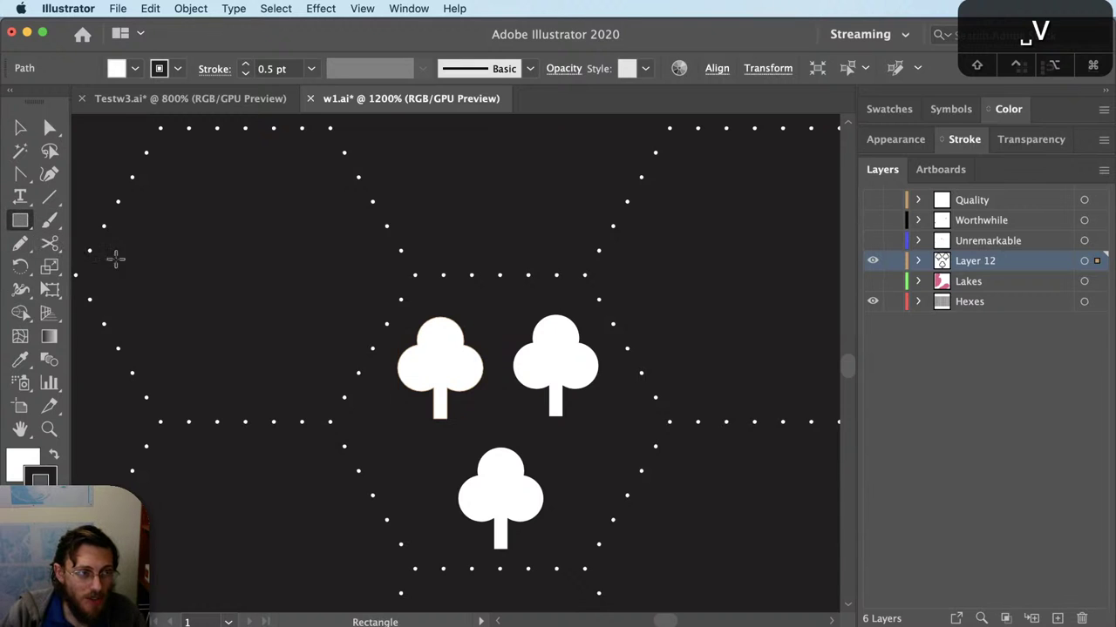
left_click_drag(19, 220, 241, 314)
key("Down")
key("Down")
key("Down")
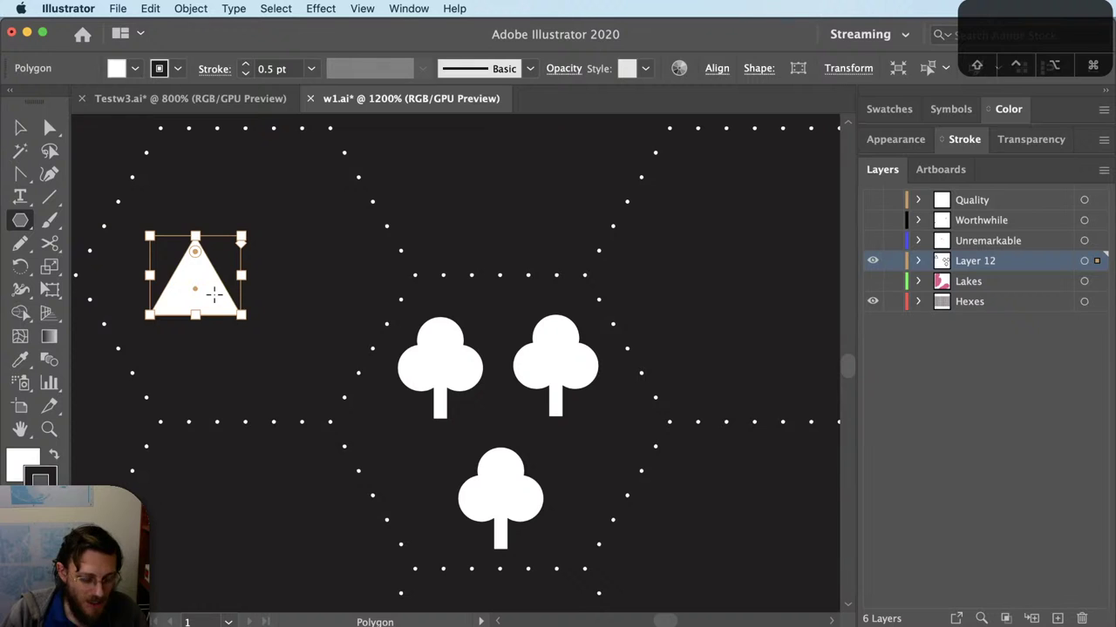
Step: Swap the triangle's fill and stroke, and try rotating a duplicate of it against the original's side
key("shift+x")
key("v")
mouse_move(239, 301)
left_mouse_down()
mouse_move(354, 281)
mouse_move(212, 291)
mouse_move(219, 301)
mouse_move(198, 324)
mouse_move(304, 279)
mouse_move(278, 302)
left_mouse_up()
key("r")
key("v")
key("r")
key("v")
key("r")
mouse_move(319, 228)
left_mouse_down()
mouse_move(328, 235)
mouse_move(315, 233)
left_mouse_up()
key("v")
Step: Delete both outlined triangles
left_click(299, 237)
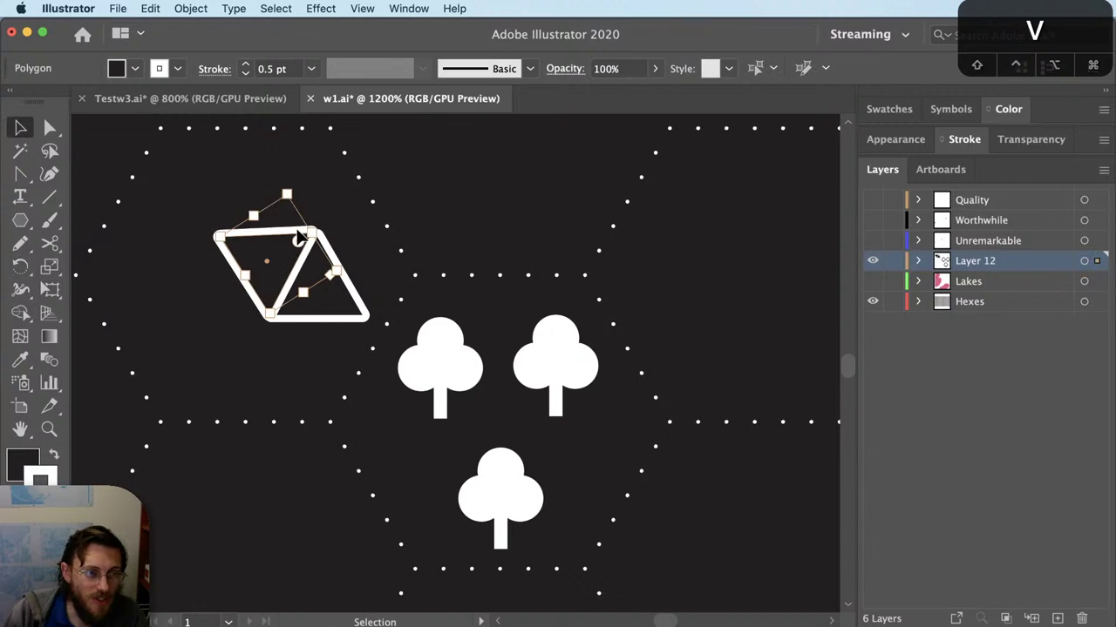
key("BackSpace")
left_click(343, 260)
key("BackSpace")
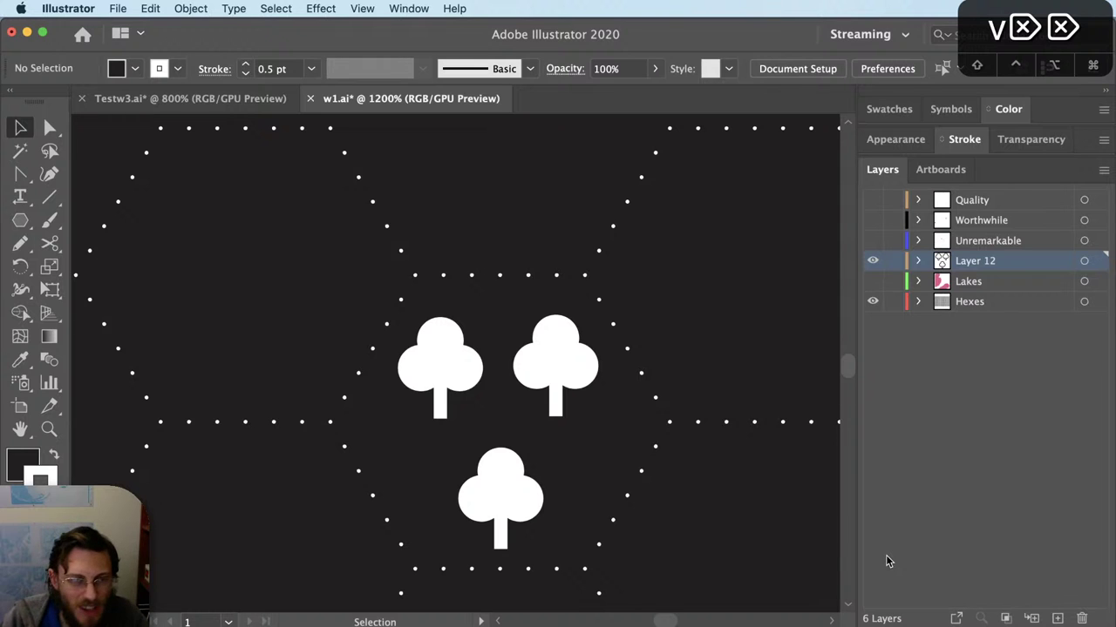
Step: Centre the lower tree horizontally within its dotted hexagon
left_click(533, 497)
left_click(651, 455, "shift")
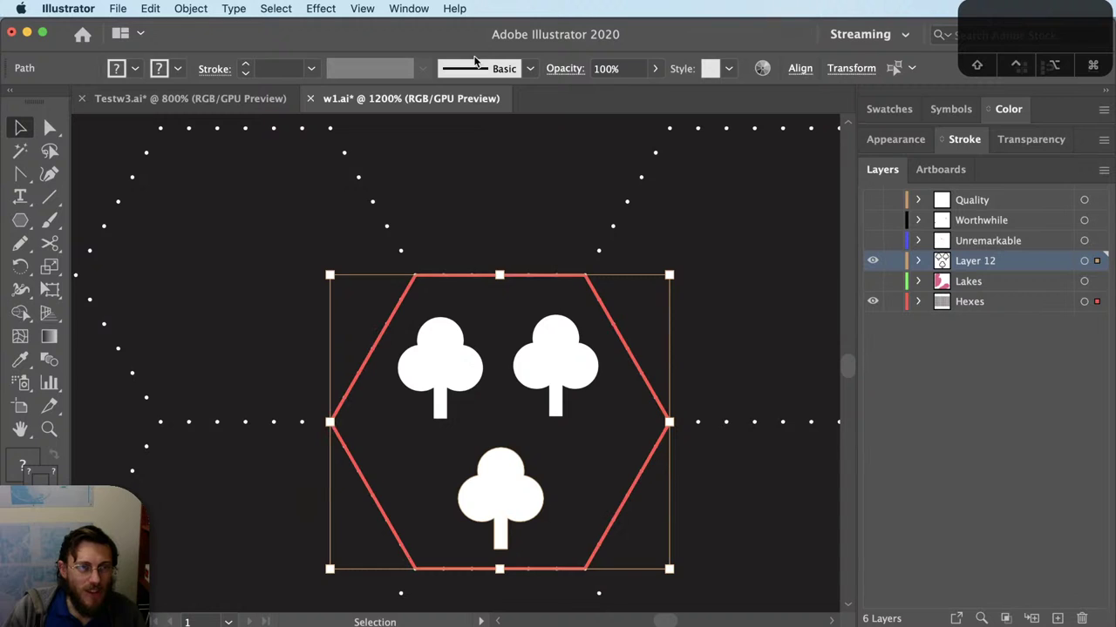
left_click(798, 69)
left_click(633, 123)
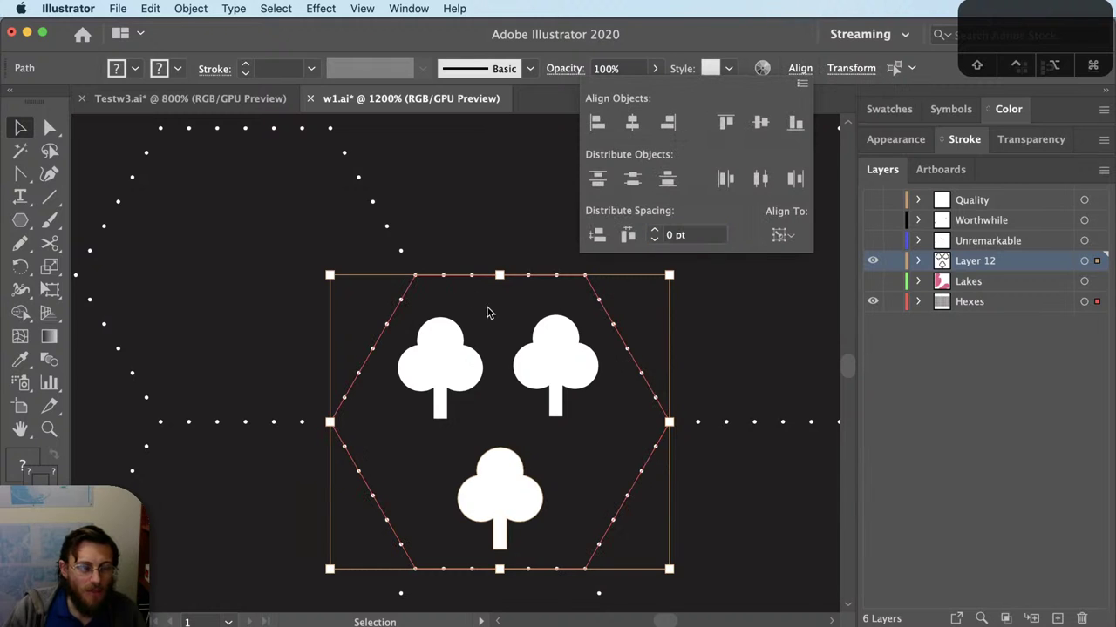
Step: Shift the upper-right tree slightly outward to widen the gap between the two upper trees
left_click(558, 403)
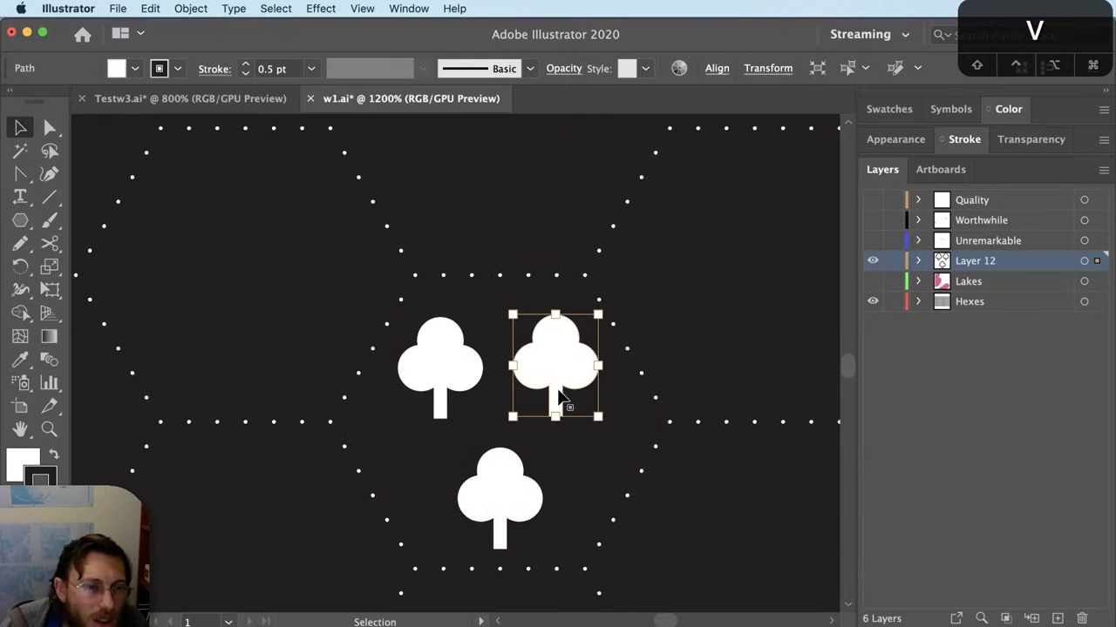
left_click(476, 389, "shift")
left_click(593, 375)
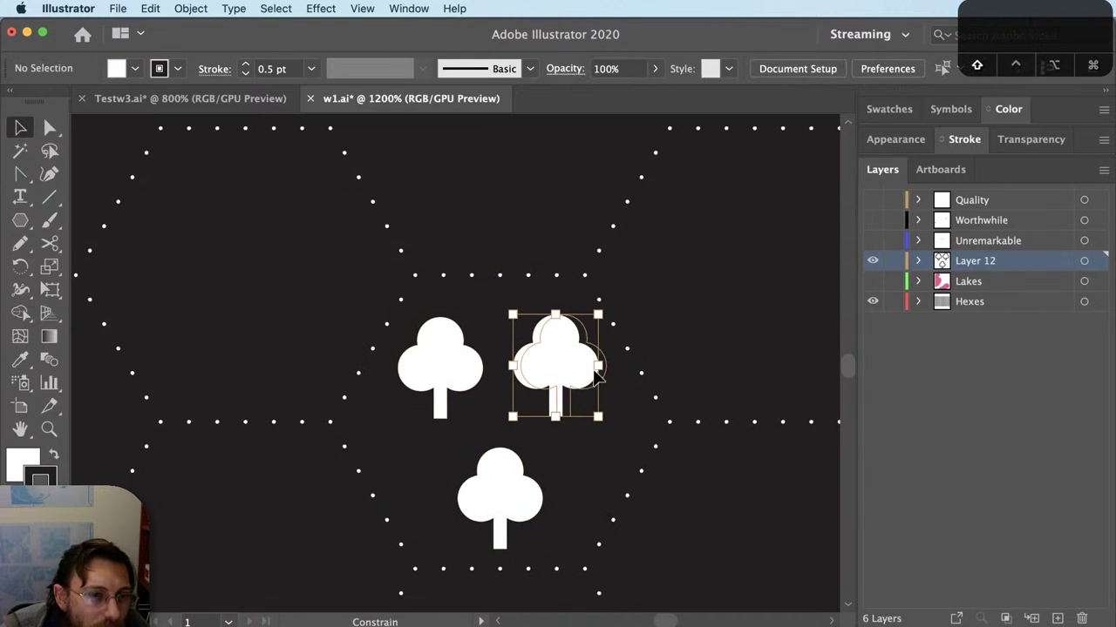
left_click_drag(590, 378, 599, 378)
Step: Group the two upper trees, centre the pair horizontally with the lower tree, and ungroup it
left_click(455, 383, "shift")
key("a")
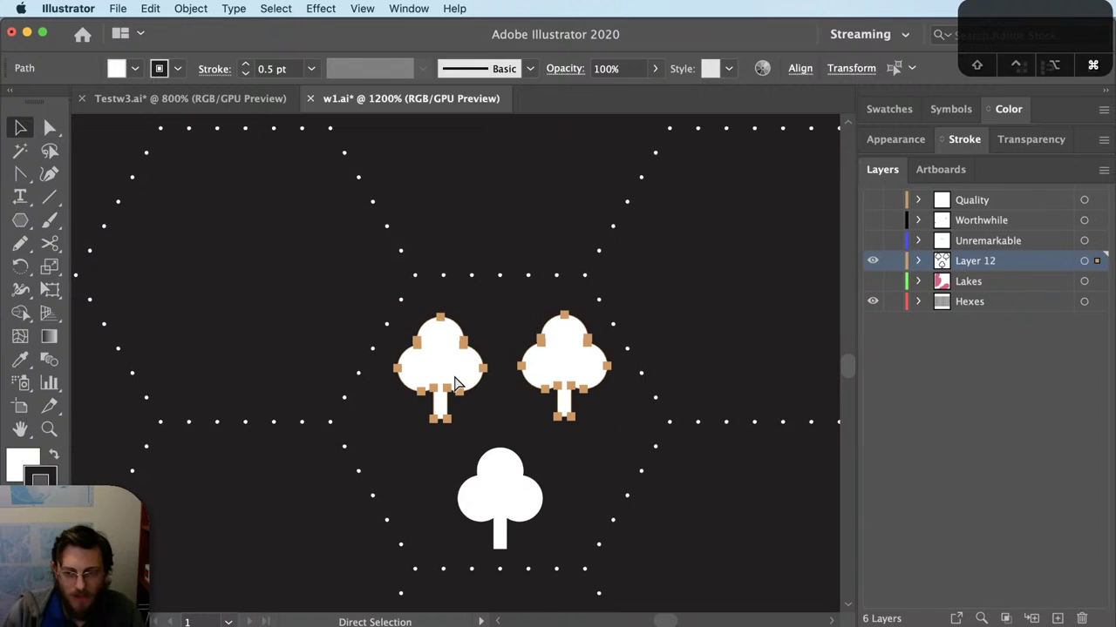
key("v")
left_click(503, 504, "shift")
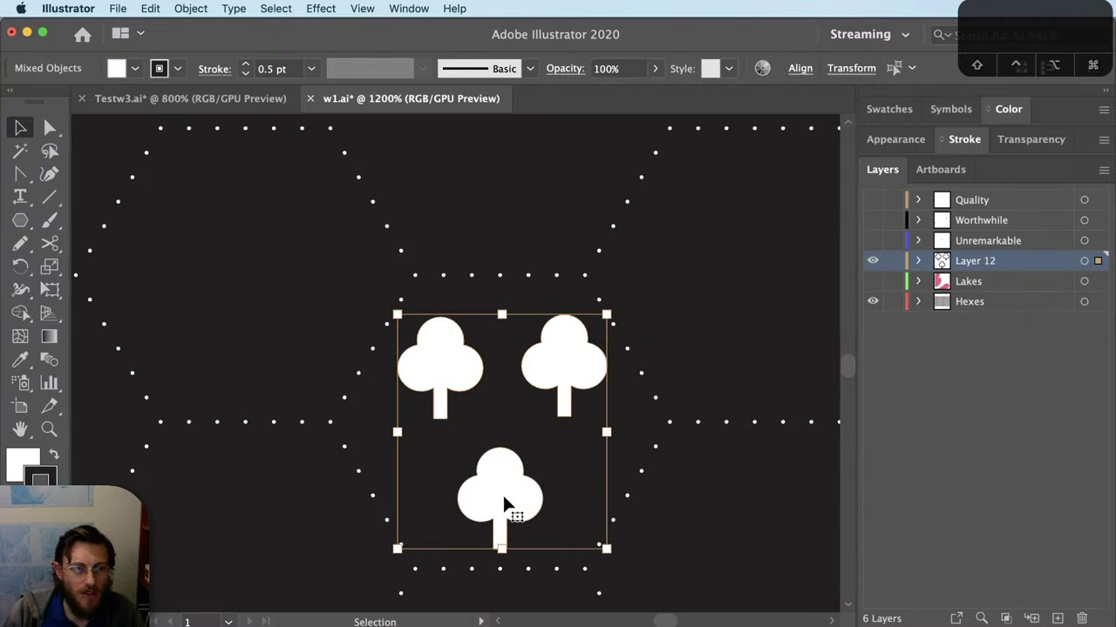
left_click(800, 68)
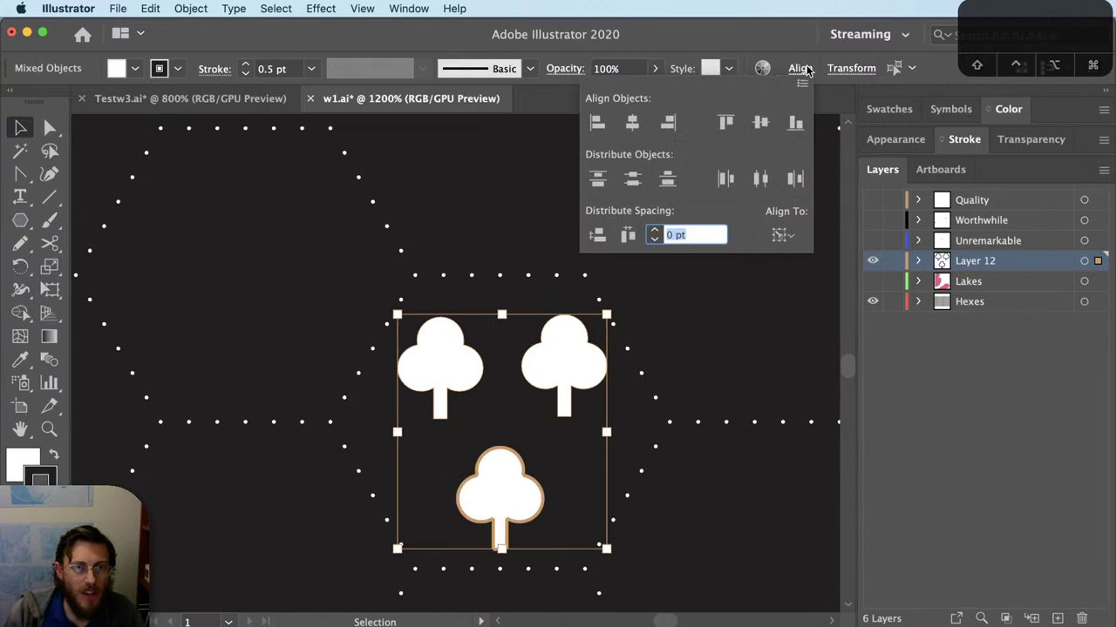
left_click(632, 122)
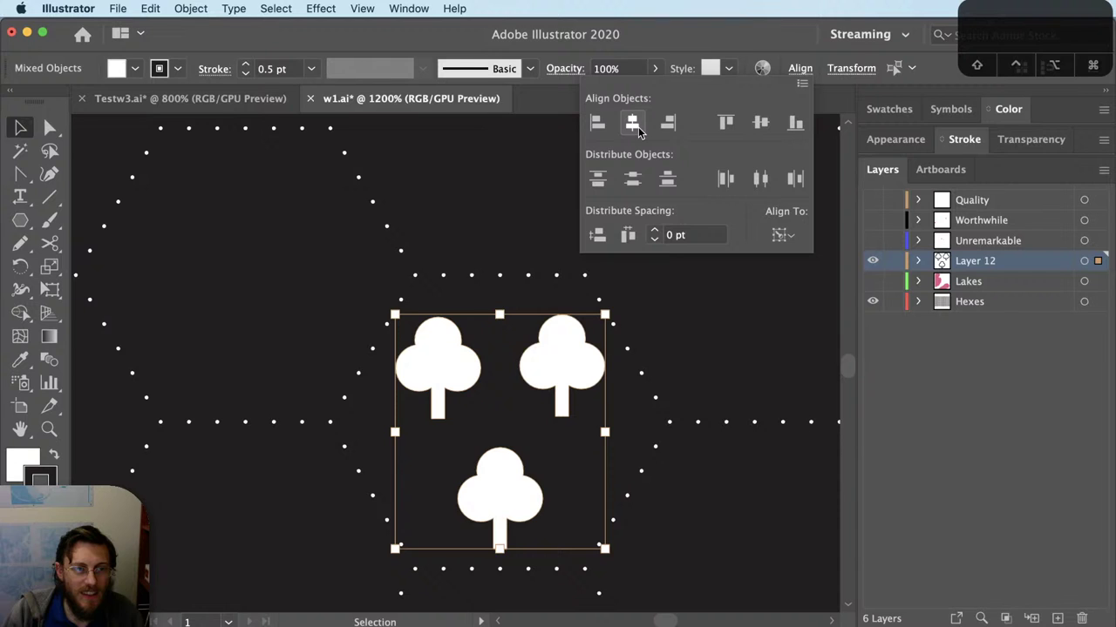
key("shift+super+g")
left_click(580, 376)
key("v")
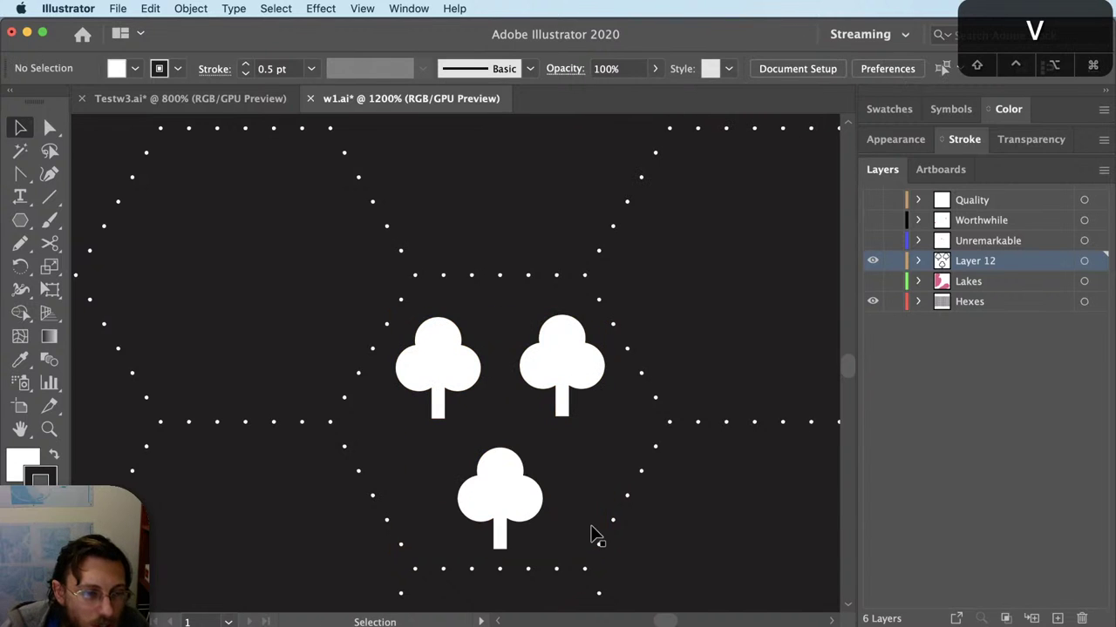
Step: Scale each of the three trees to 125% horizontally and vertically with Transform Each
left_click(538, 482)
left_click(549, 387, "shift")
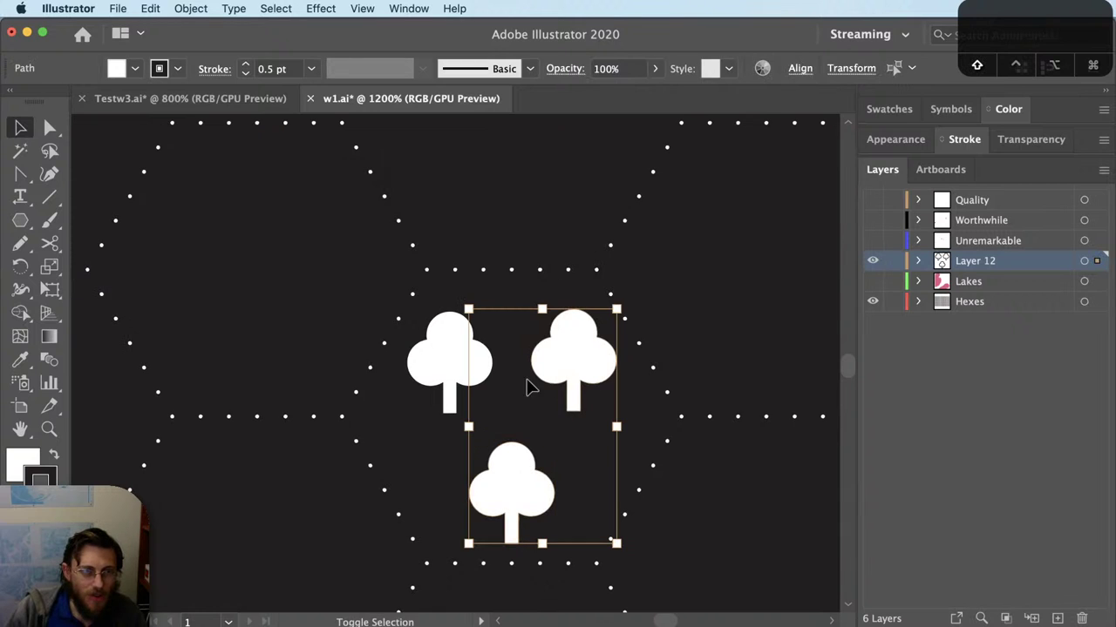
left_click(479, 389, "shift")
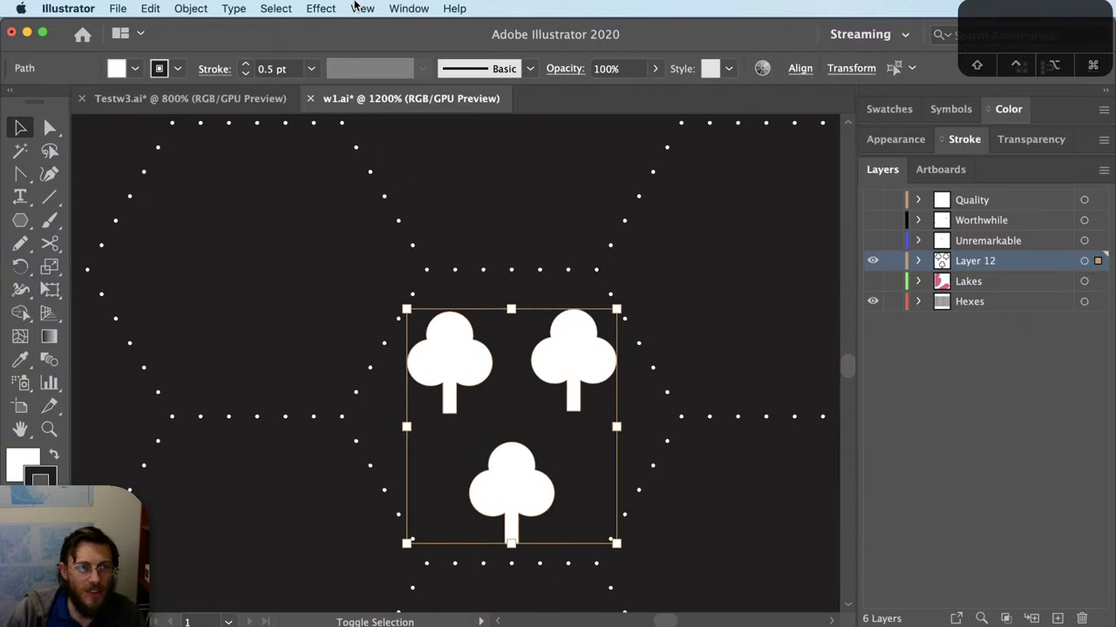
left_click(330, 8)
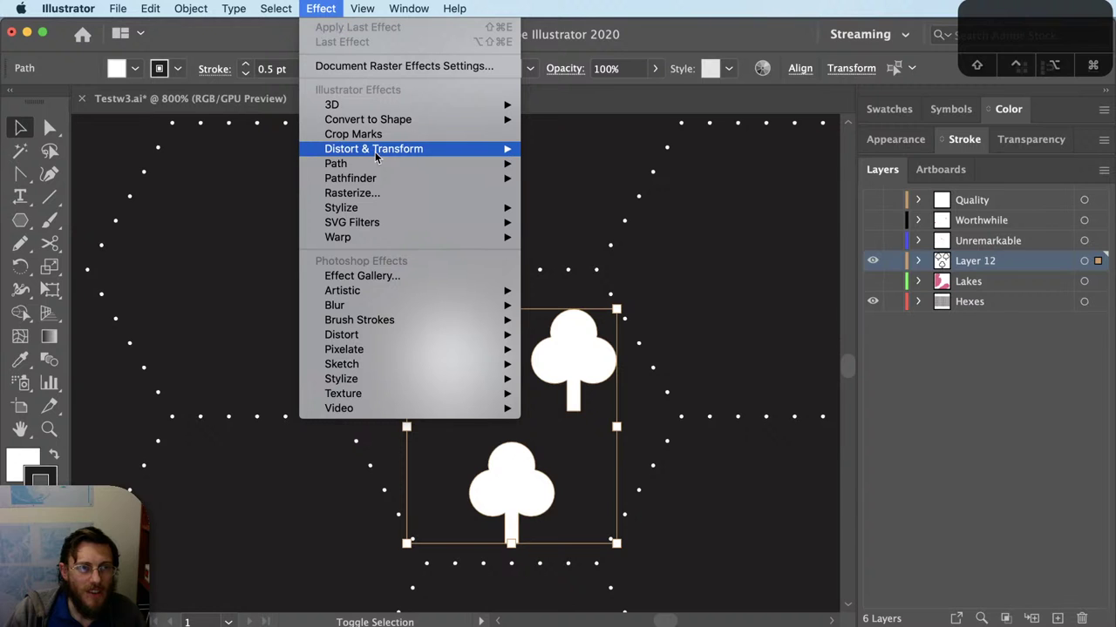
mouse_move(229, 8)
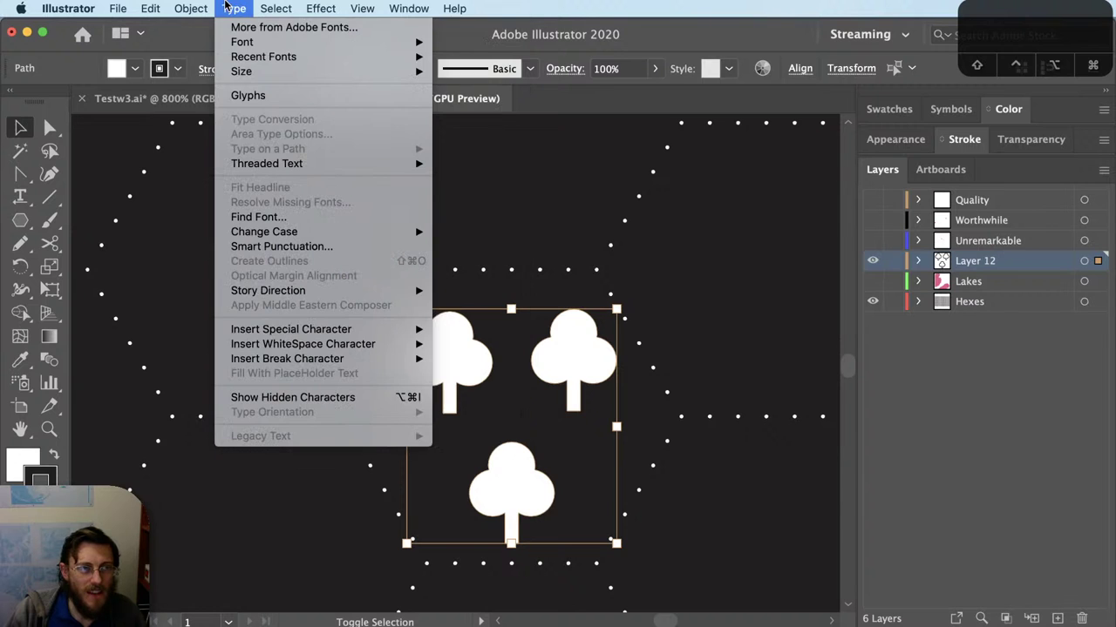
mouse_move(203, 31)
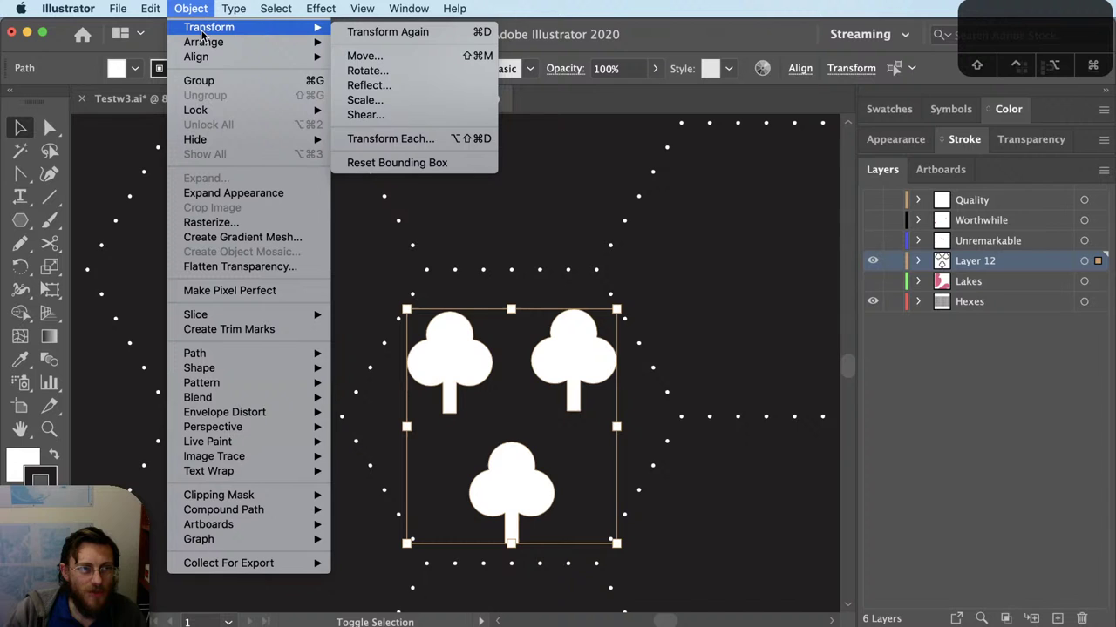
left_click(391, 138)
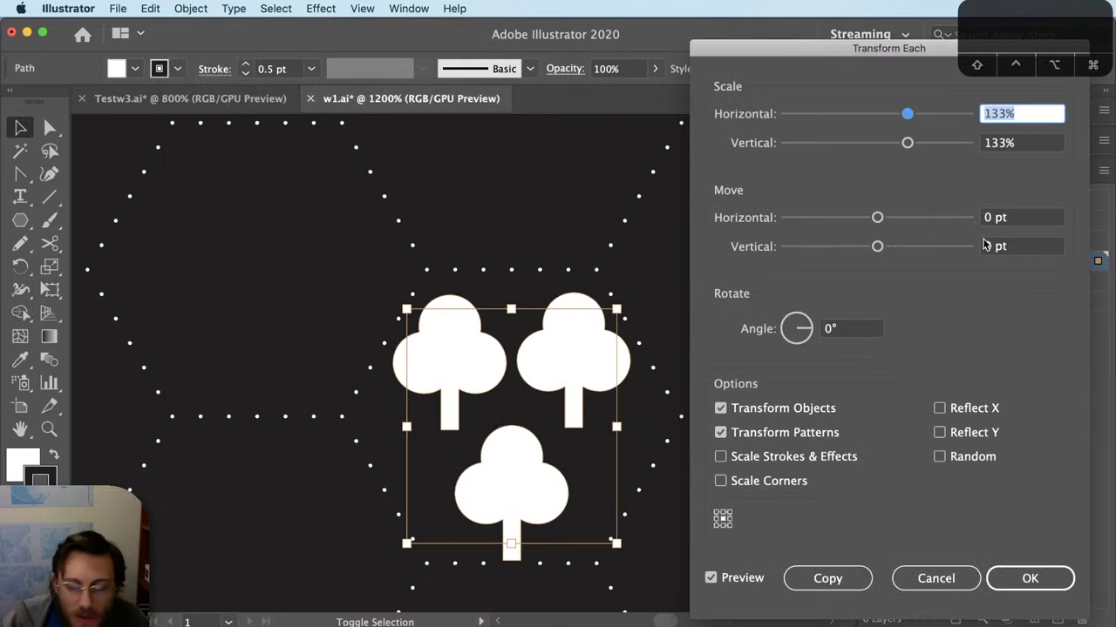
type("125")
key("Tab")
type("125")
key("Tab")
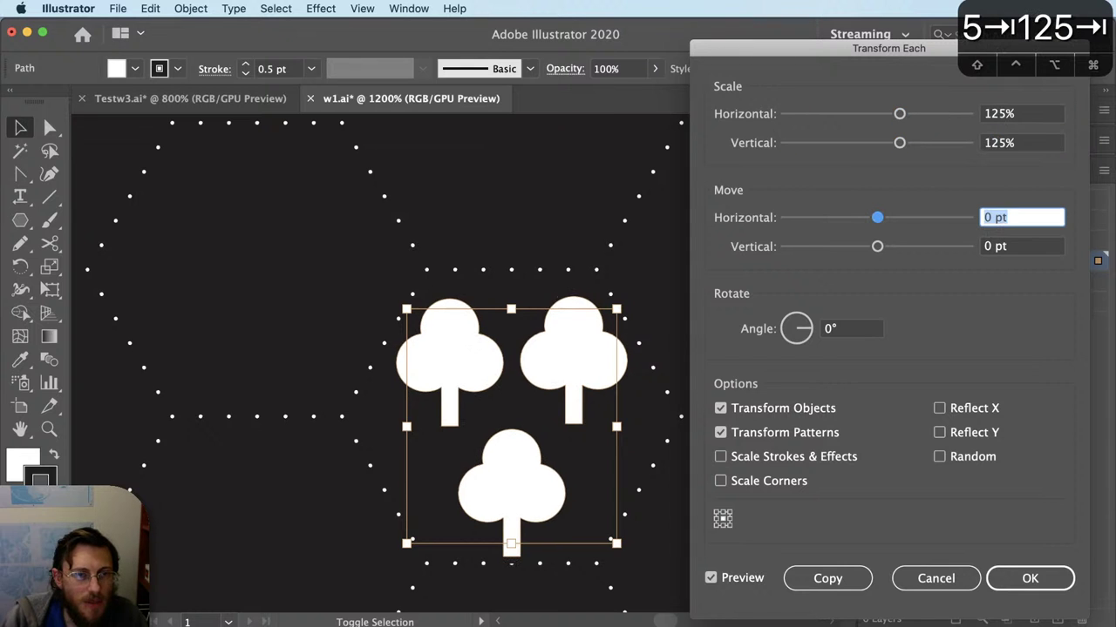
key("Return")
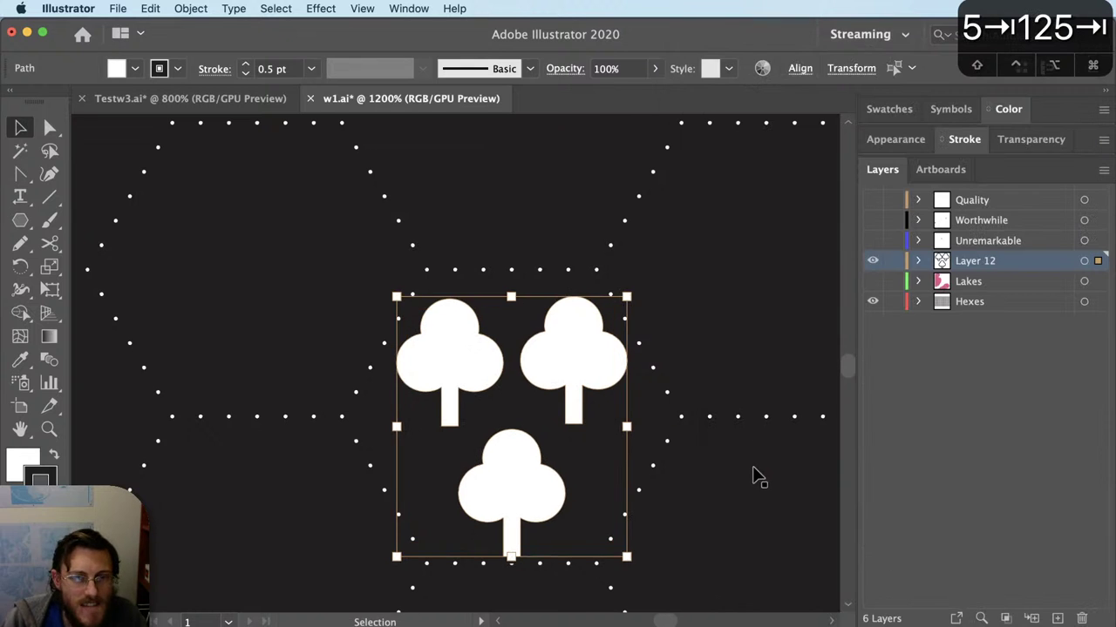
Step: Remove the stroke from the three enlarged trees and deselect them
left_click(1011, 112)
key("v")
left_click(677, 391)
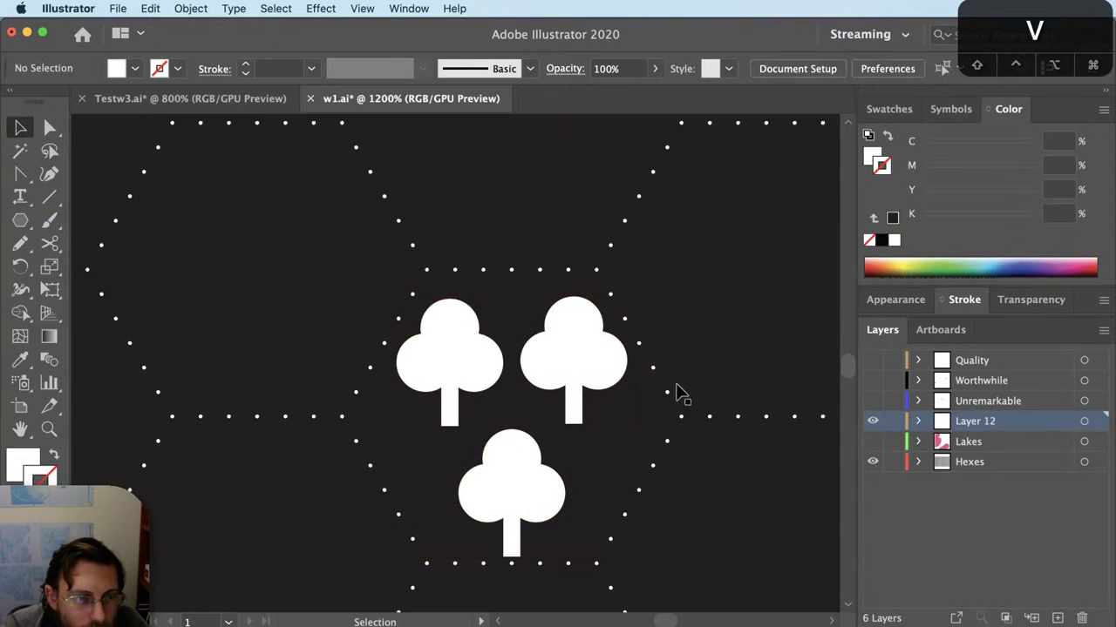
scroll(627, 416, "down", 2)
scroll(626, 418, "up", 2)
left_click_drag(623, 416, 565, 479)
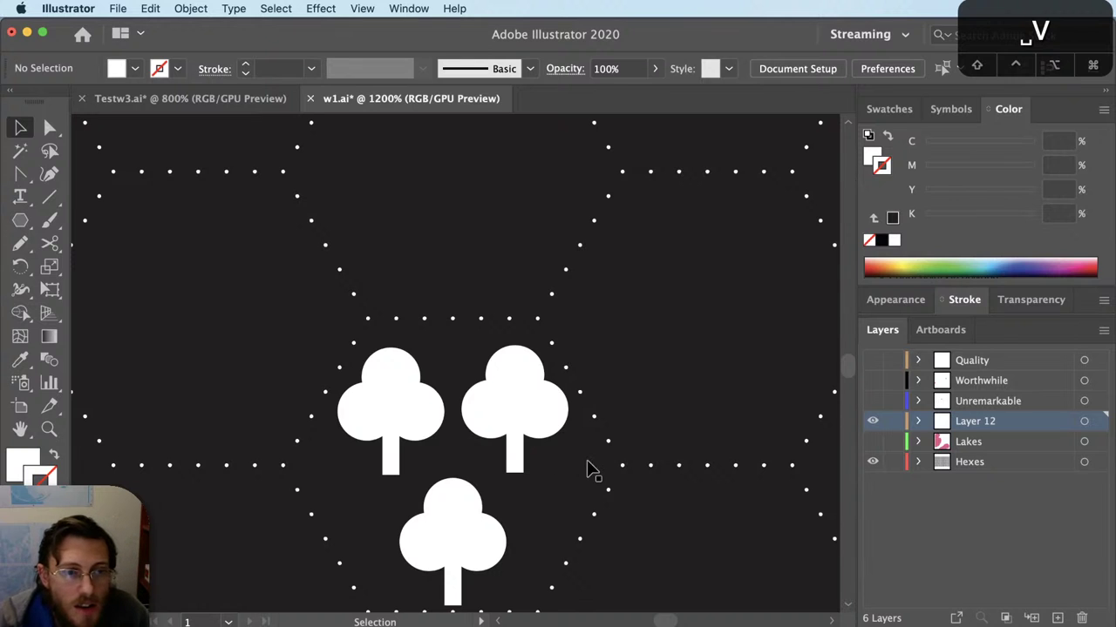
left_click_drag(580, 463, 576, 305)
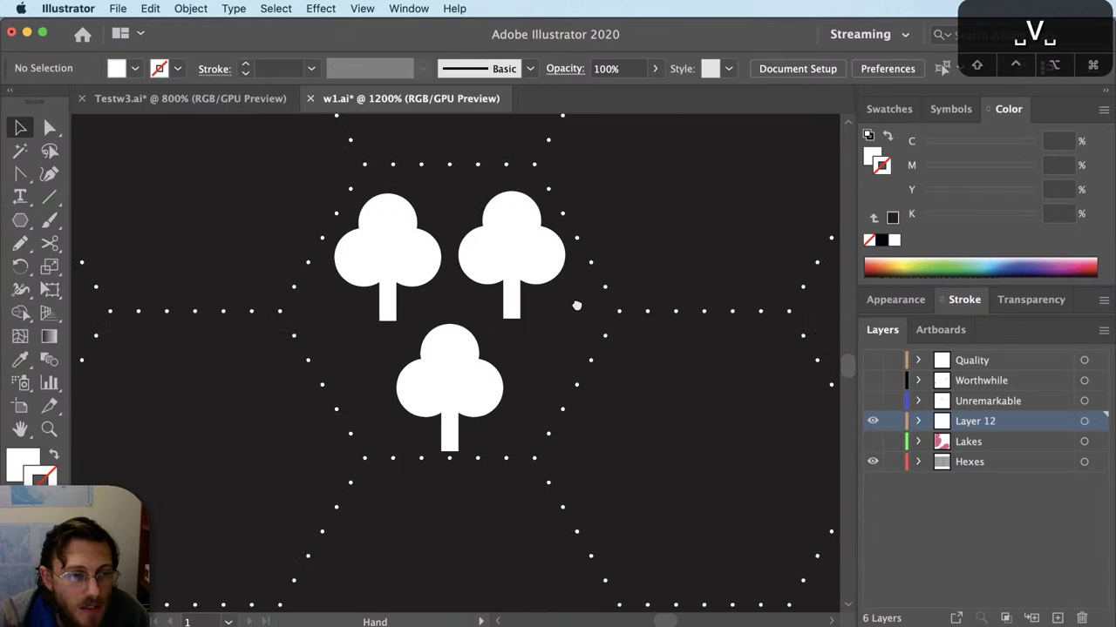
Step: Duplicate the three-tree cluster into the neighbouring hexagon below and to the right, and select the three copied trees
left_click(453, 358)
left_click_drag(515, 272, 765, 407)
key("super+shift+a")
left_click_drag(751, 402, 590, 440)
left_click(575, 510)
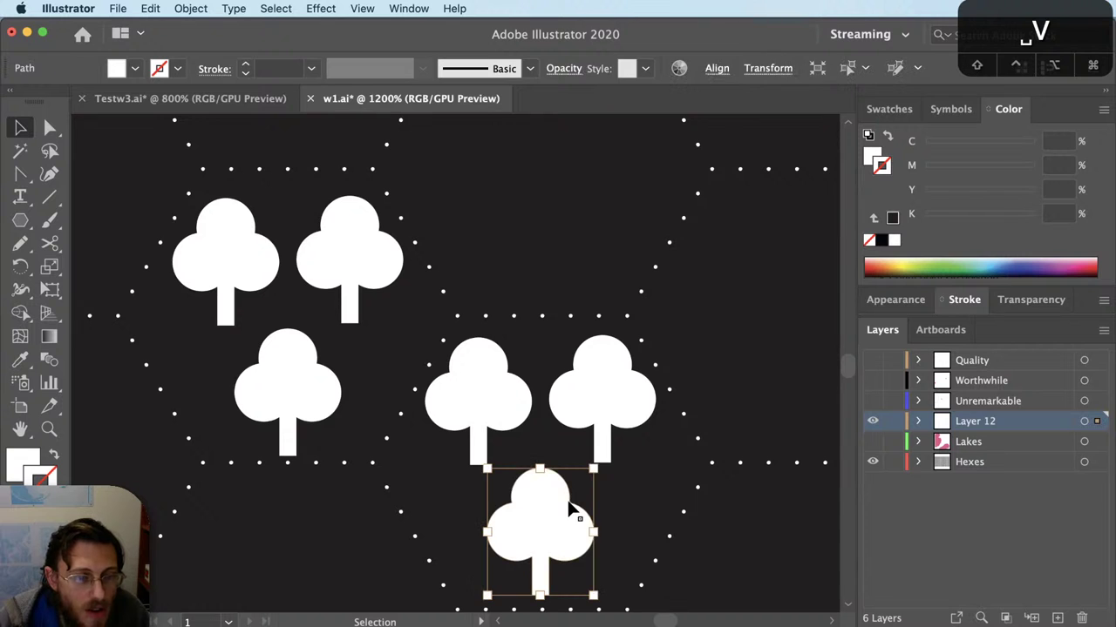
left_click(485, 410, "shift")
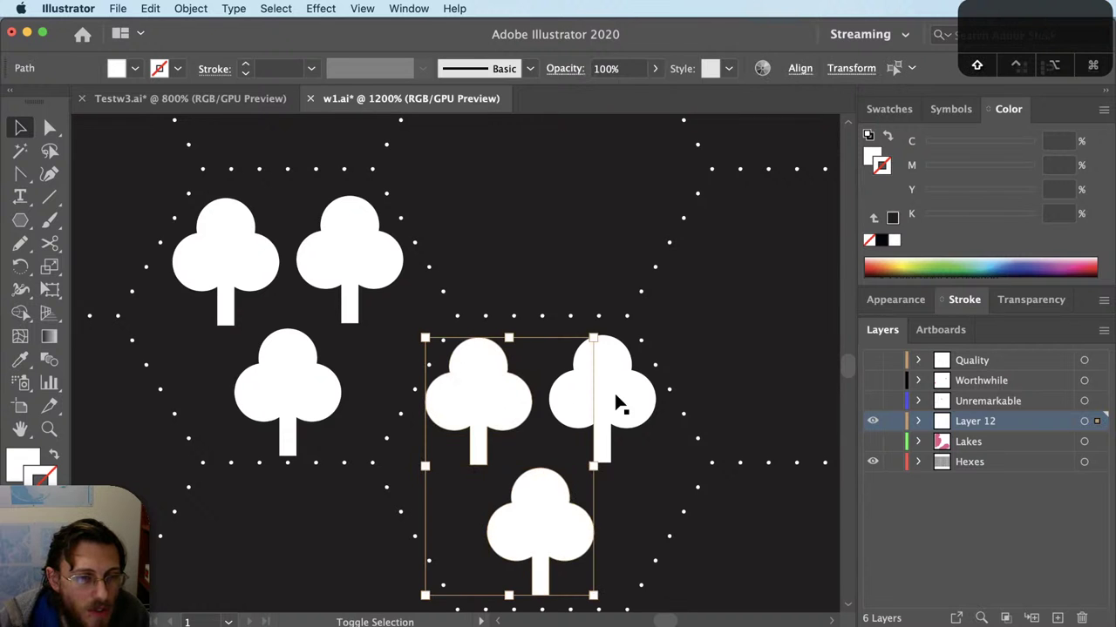
left_click(614, 391, "shift")
Step: Show the Quality, Worthwhile and Unremarkable layers to compare the trees with the filled hexes, and hide the layers again
scroll(473, 453, "down", 4)
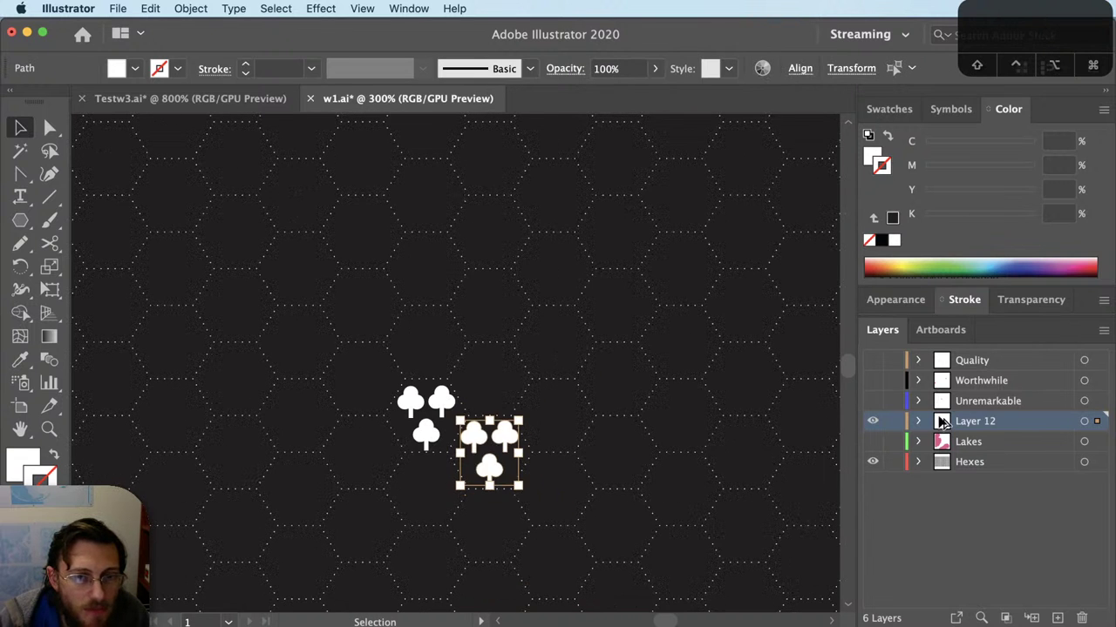
scroll(477, 455, "down", 1)
left_click(872, 380)
left_click(872, 360)
left_click(872, 400)
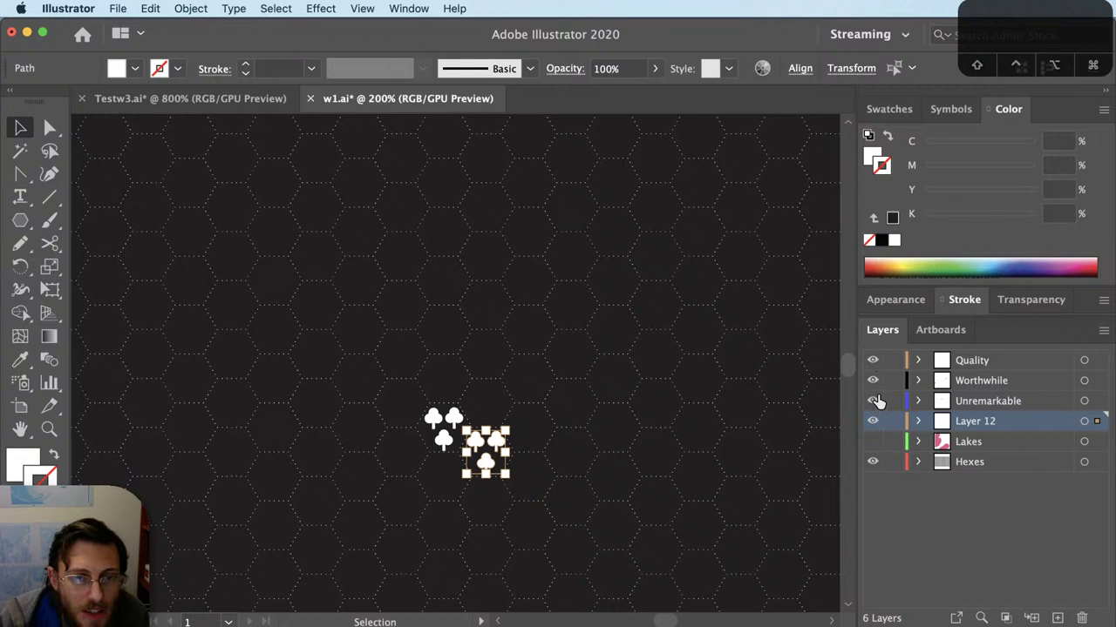
scroll(634, 437, "up", 2)
scroll(634, 438, "left", 2)
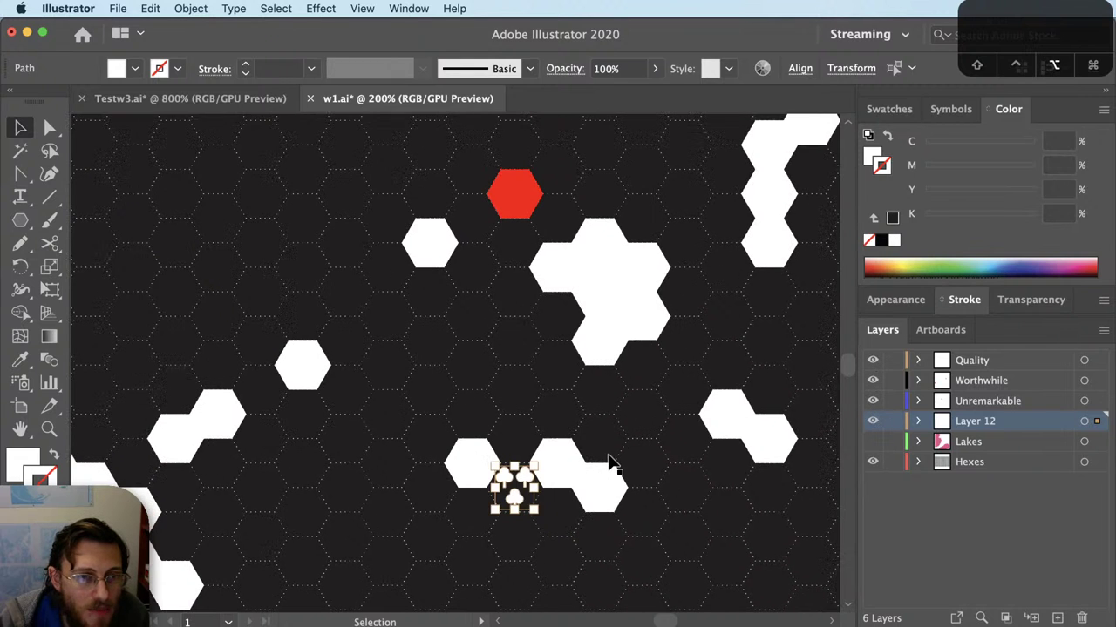
scroll(620, 446, "down", 1)
scroll(620, 420, "up", 1)
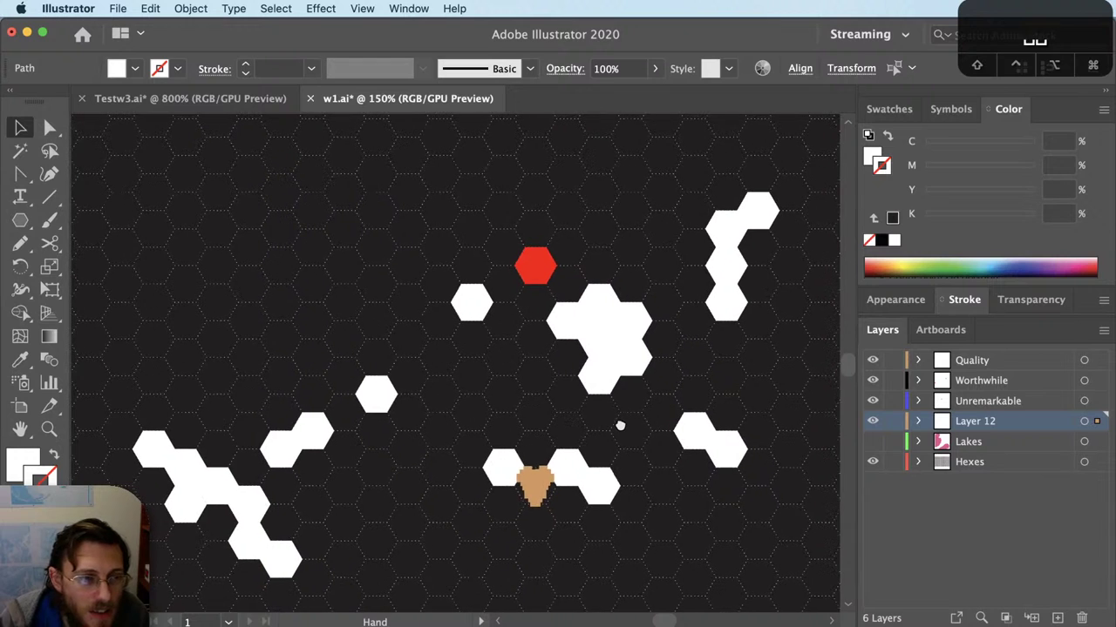
key("super+shift+a")
key("v")
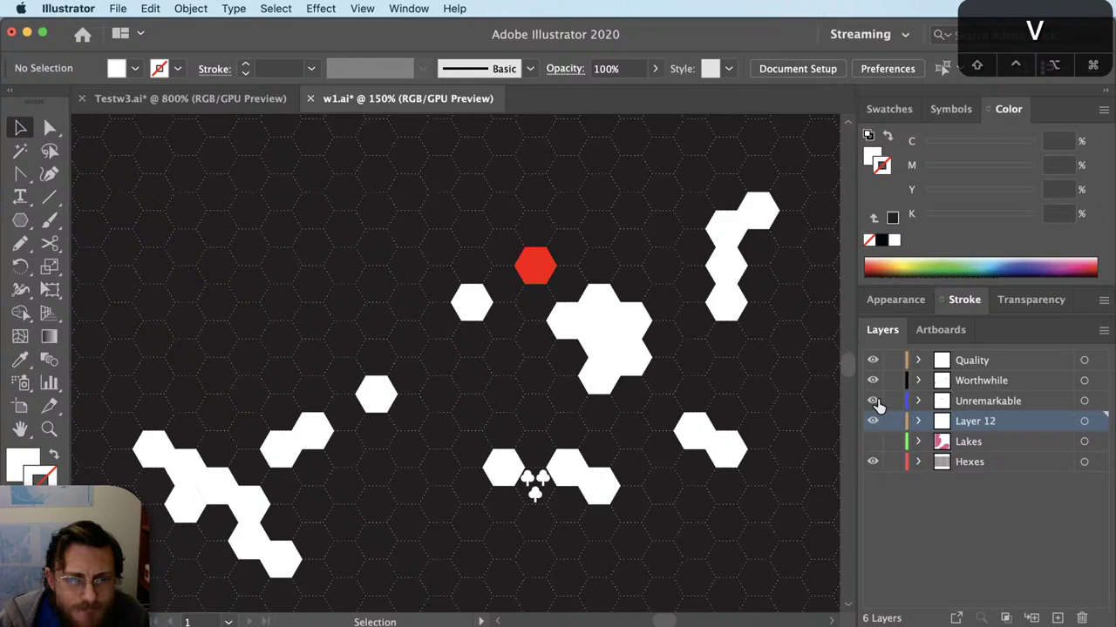
left_click_drag(872, 400, 872, 360)
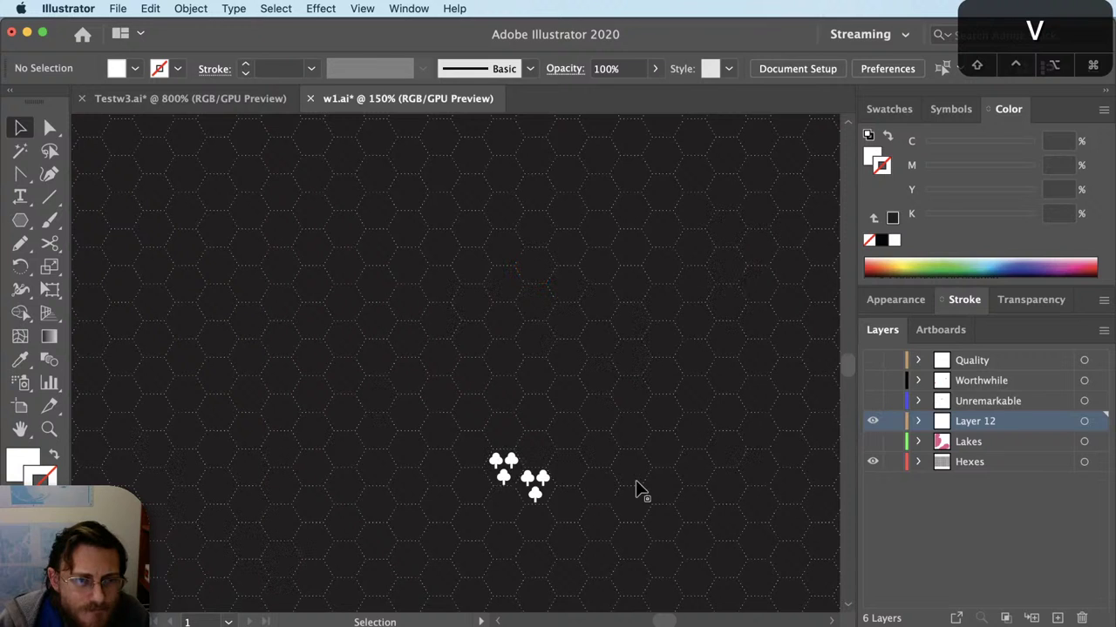
Step: Scale each of the three duplicated trees to 33% horizontally and vertically with Transform Each
left_click(545, 481, "shift")
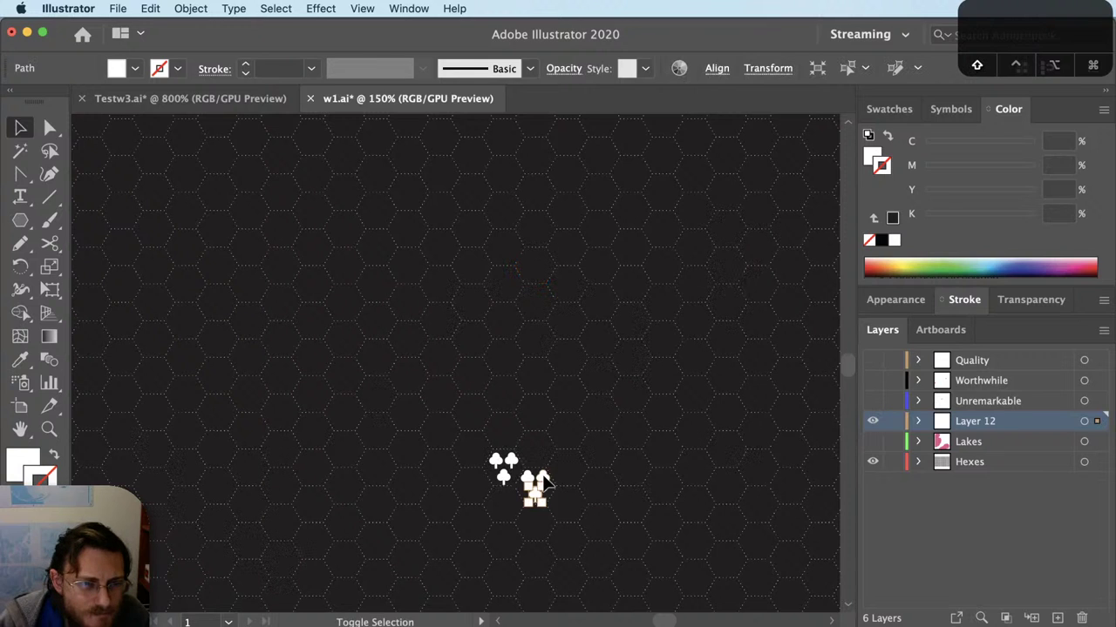
scroll(545, 481, "up", 6)
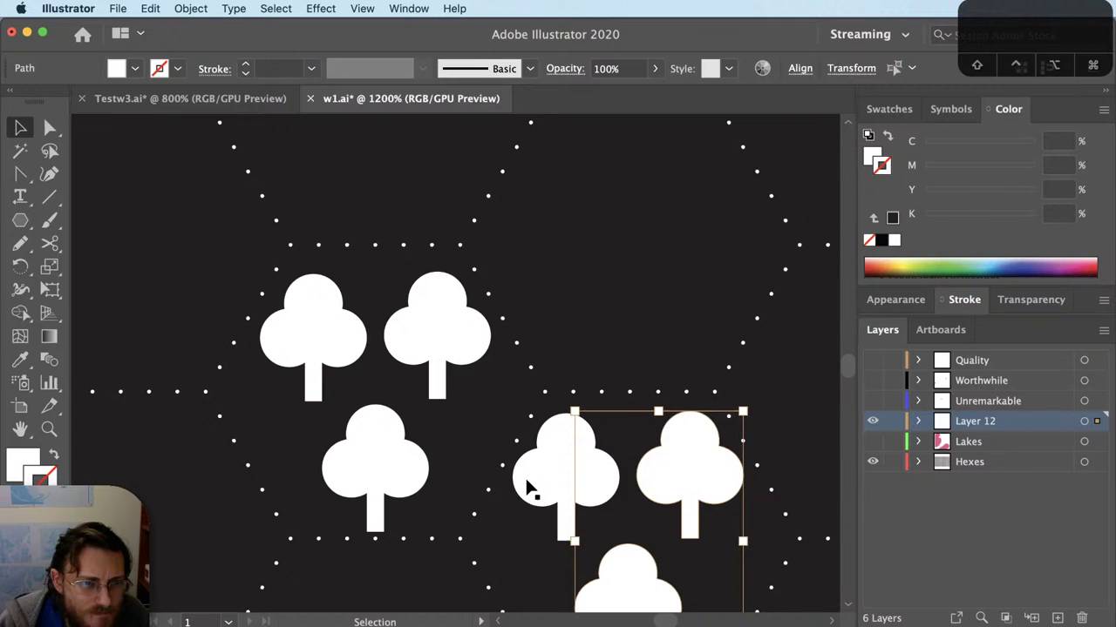
key("super+alt+shift+d")
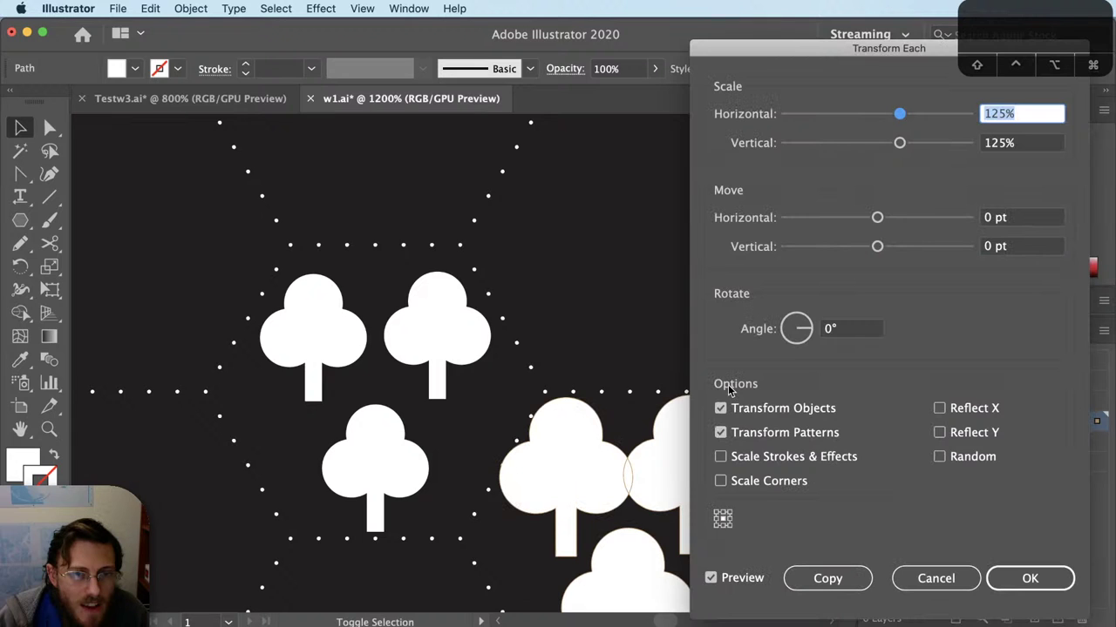
type("50")
key("Tab")
type("50")
key("Tab")
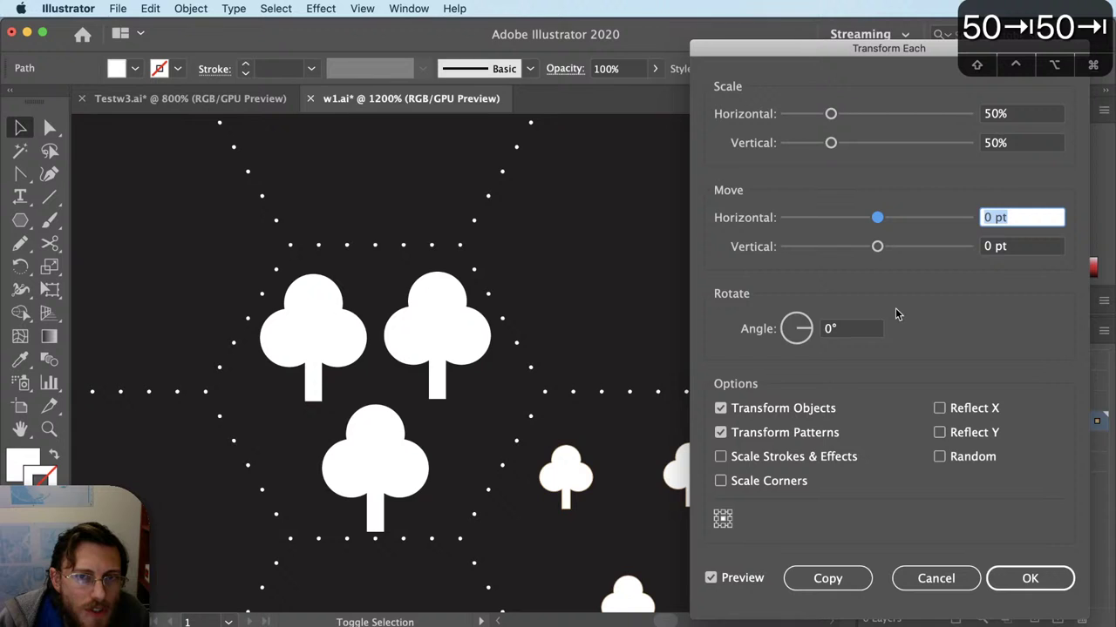
left_click(1019, 113)
type("33")
key("Tab")
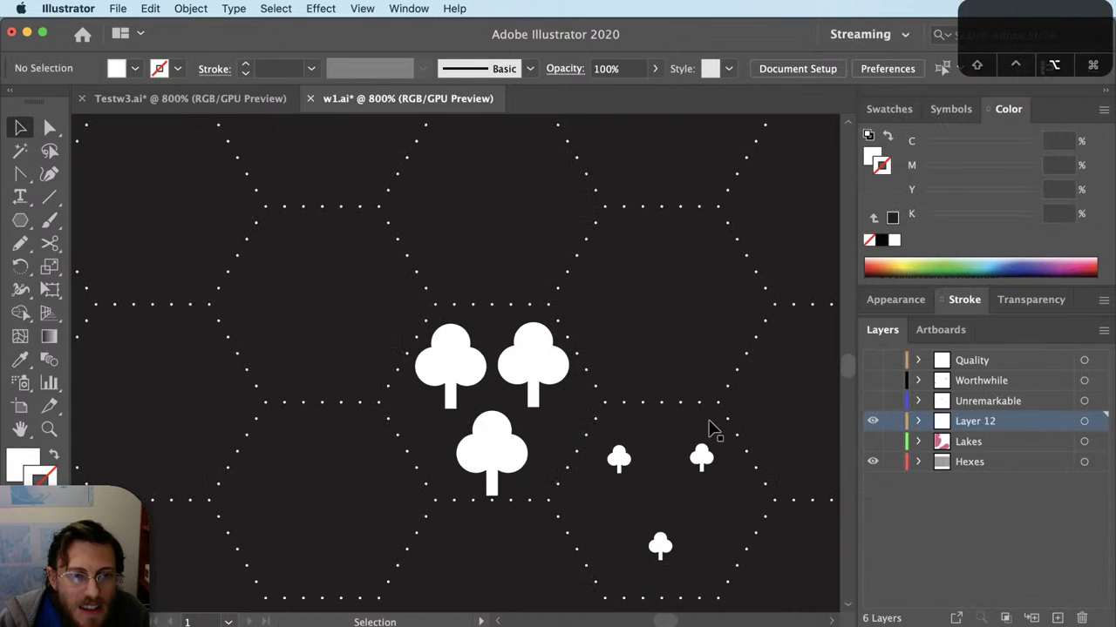
Step: Turn the Quality, Worthwhile and Unremarkable layers back on and examine the reduced trees among the filled hexes
scroll(732, 422, "down", 4)
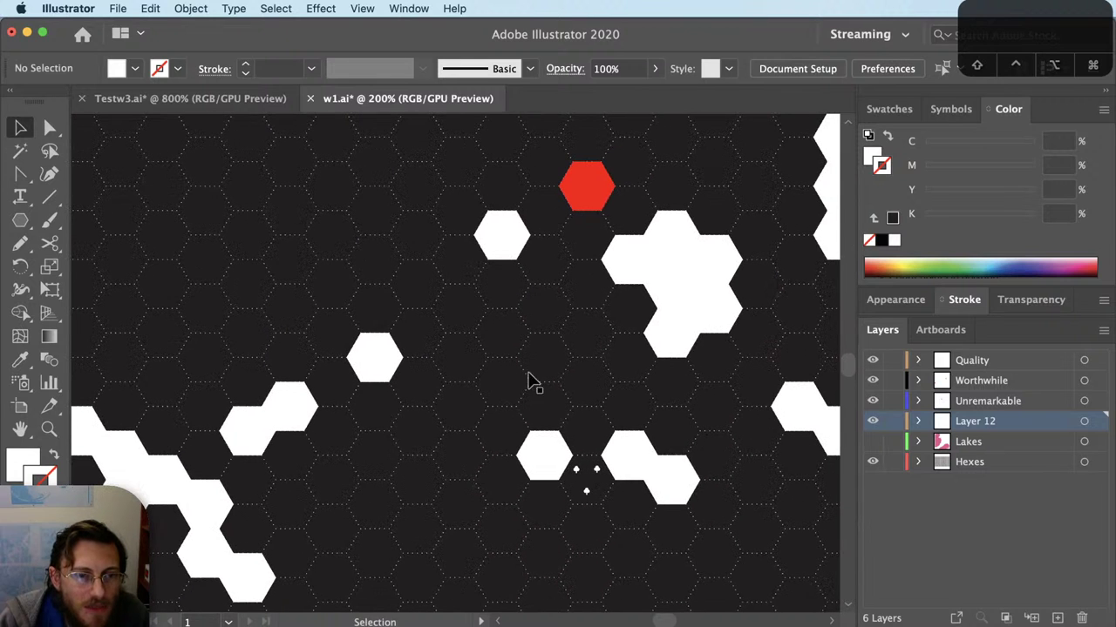
scroll(582, 358, "down", 2)
key("v")
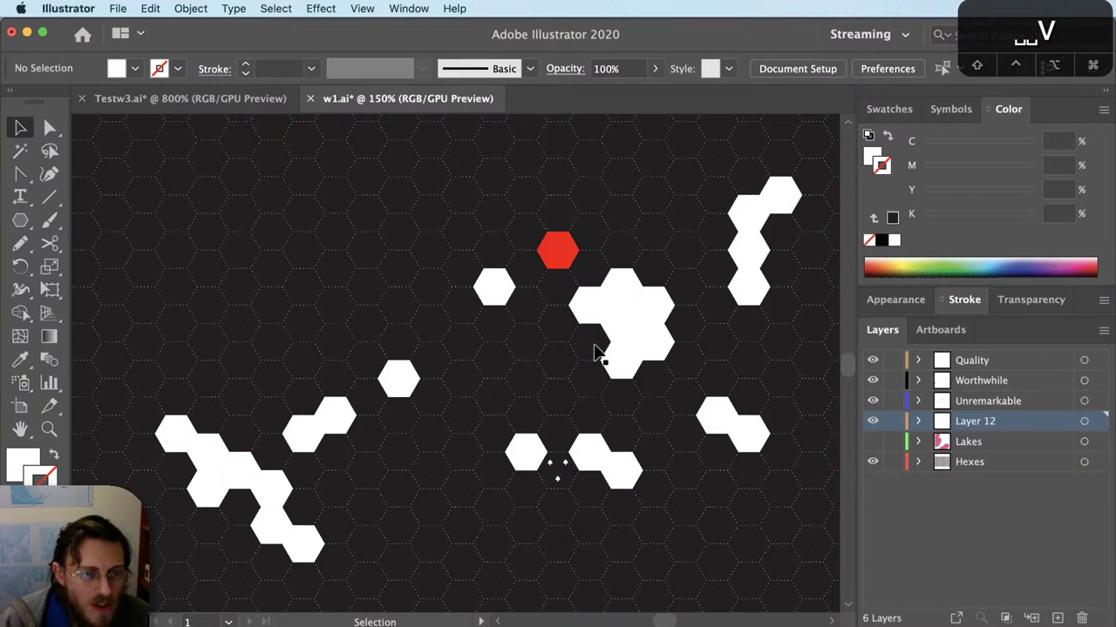
Step: Undo the 33% reduction of the three duplicated trees and try a 40% horizontal and vertical scale with Transform Each
key("super+z")
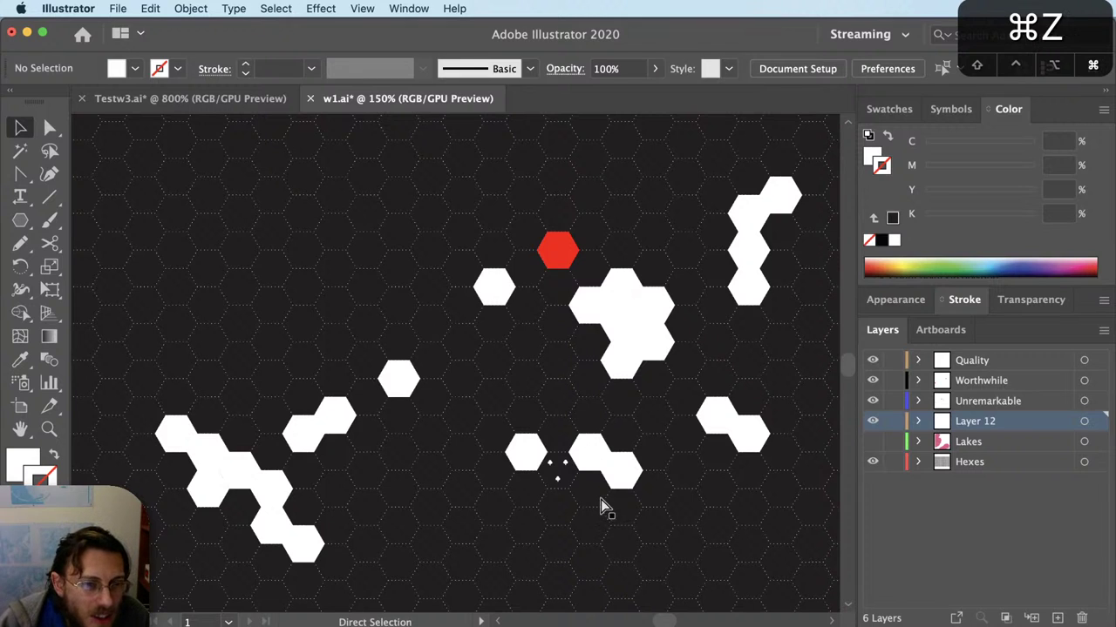
key("super+z")
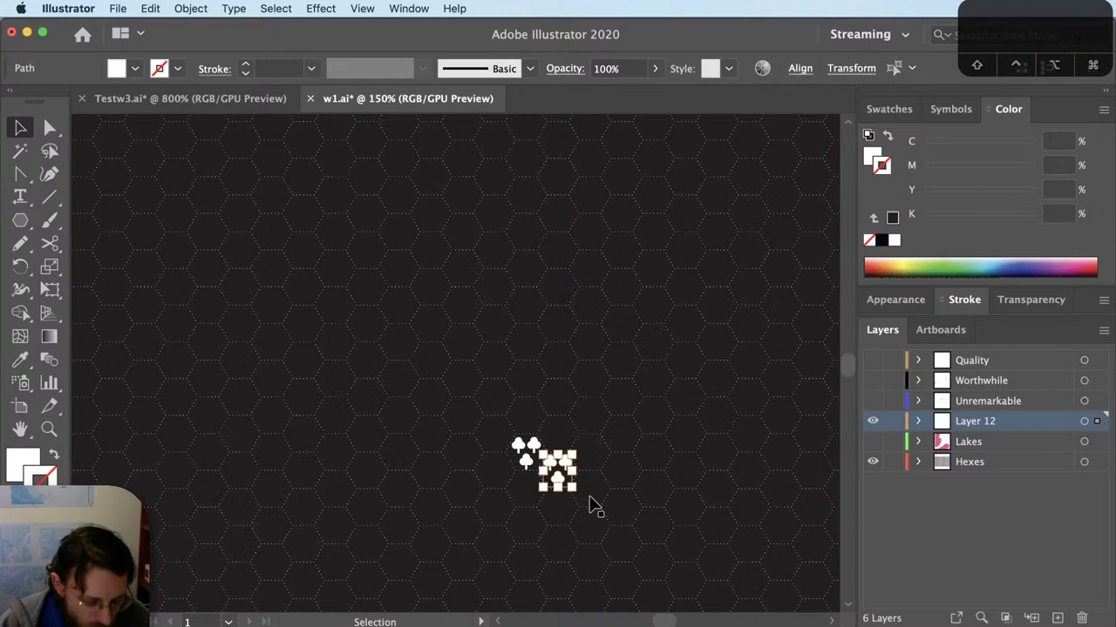
key("alt+shift+super+d")
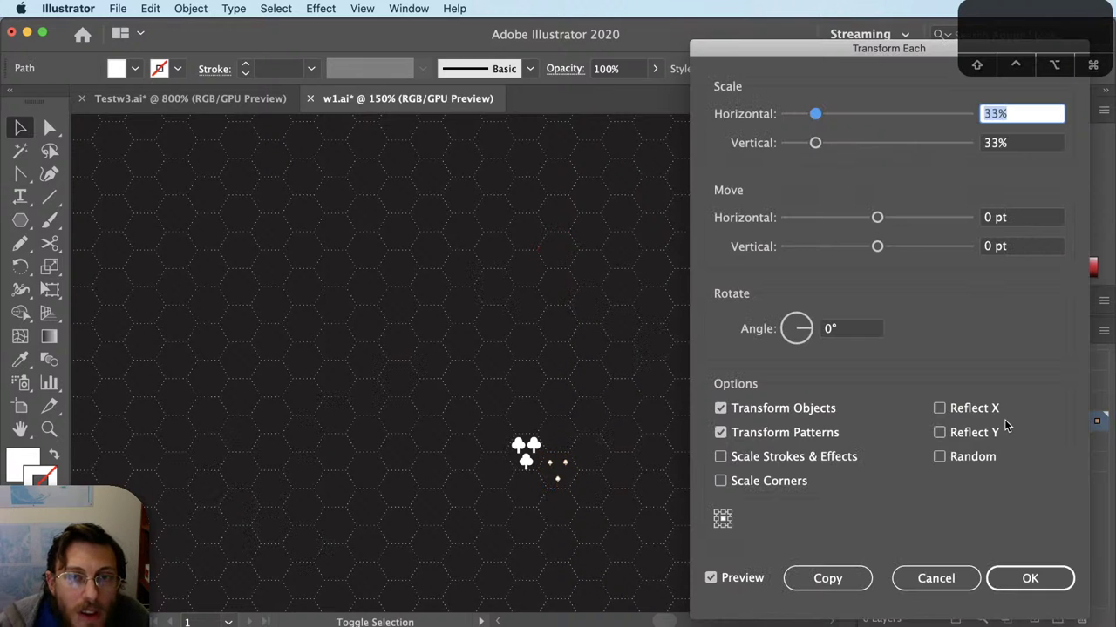
type("40")
key("Tab")
type("40")
key("Tab")
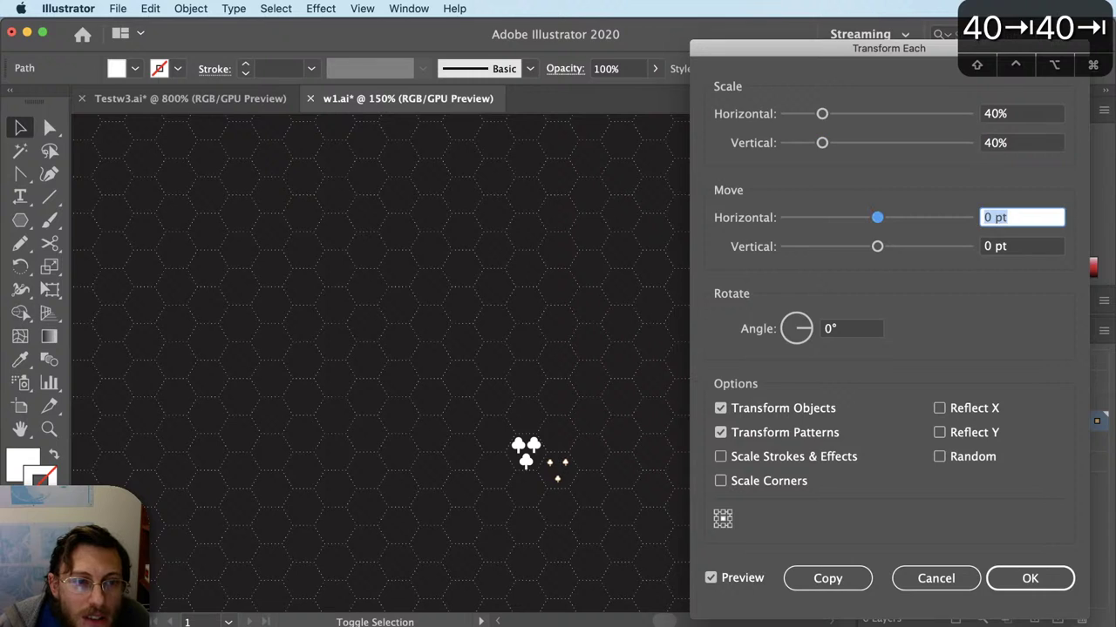
Step: Set the Transform Each scale of the three duplicated trees to 45% horizontally and vertically, apply it and deselect them
key("Tab")
key("Tab")
key("Tab")
key("Tab")
key("Tab")
key("Tab")
key("Tab")
key("Tab")
key("Tab")
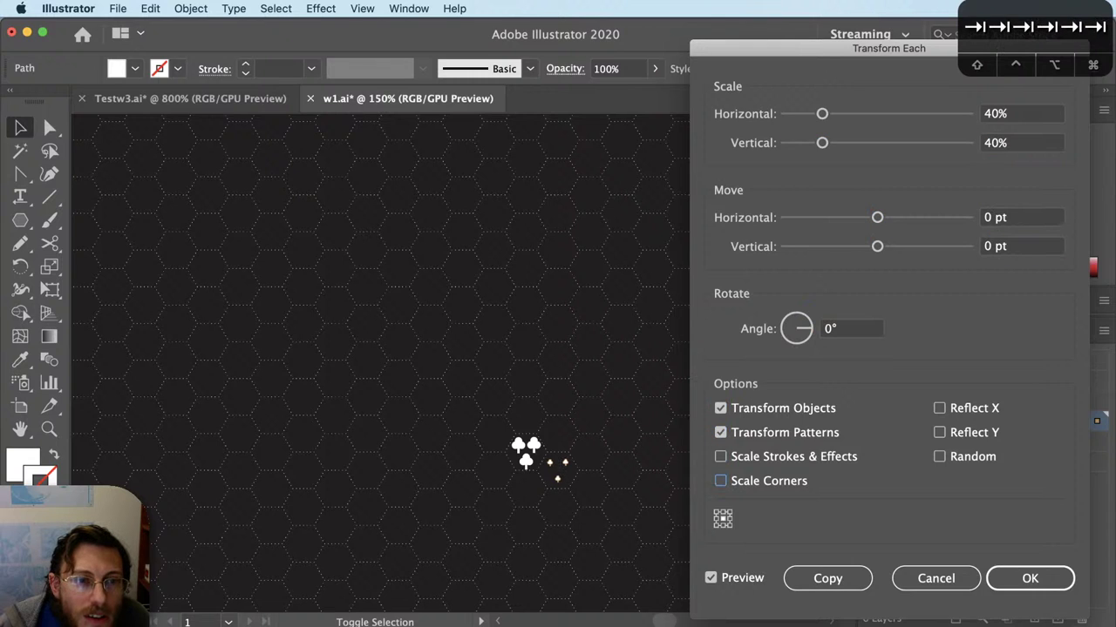
key("Tab")
key("Tab")
key("Tab")
type("45")
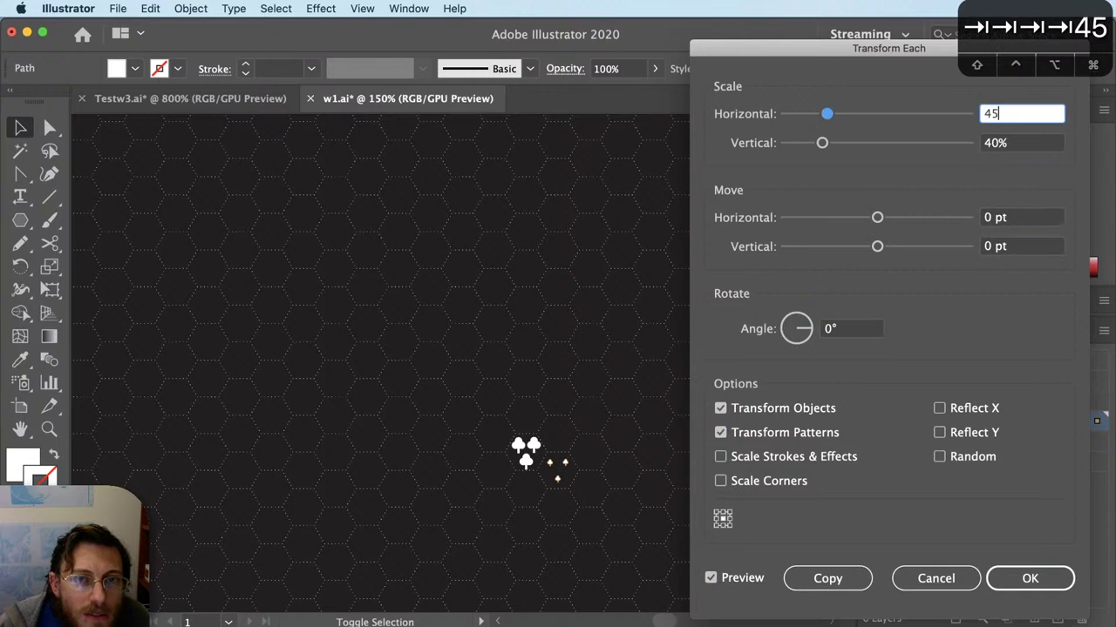
key("Tab")
type("45")
key("Tab")
key("Return")
key("super+shift+a")
key("v")
scroll(510, 495, "up", 5)
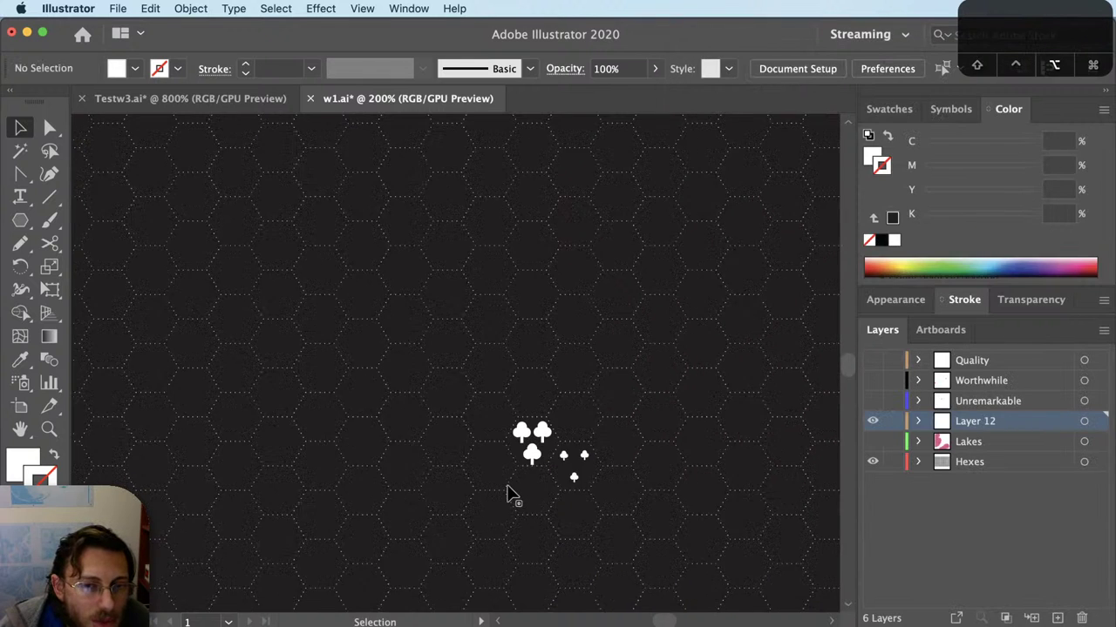
Step: Lock the Hexes layer and duplicate the large three-tree cluster into the hexagon directly below it
left_click(892, 462)
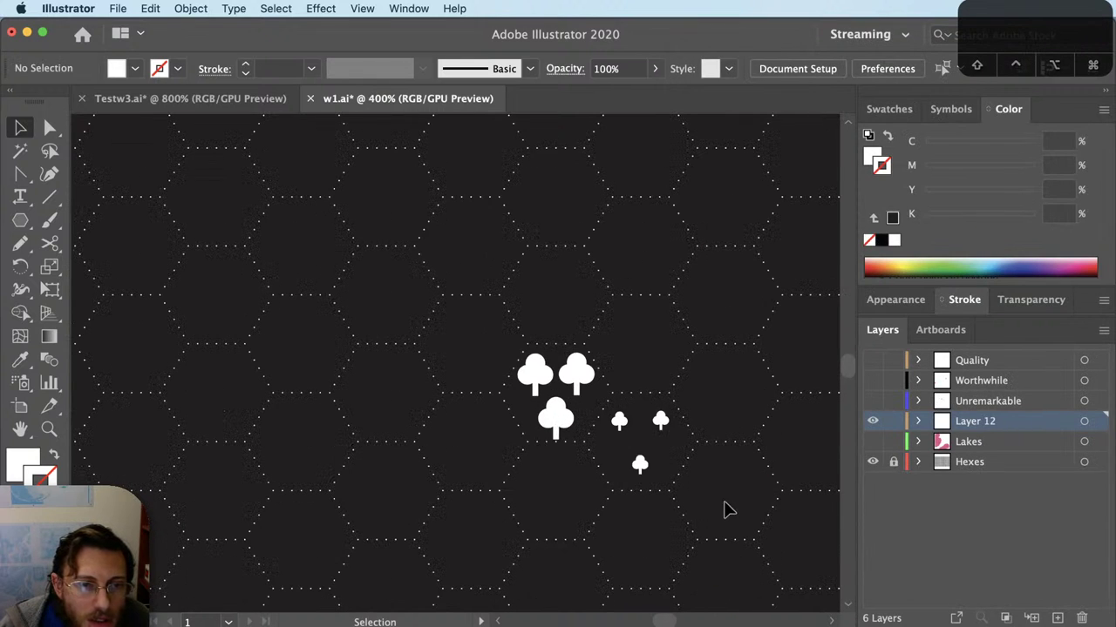
left_click_drag(723, 501, 538, 473)
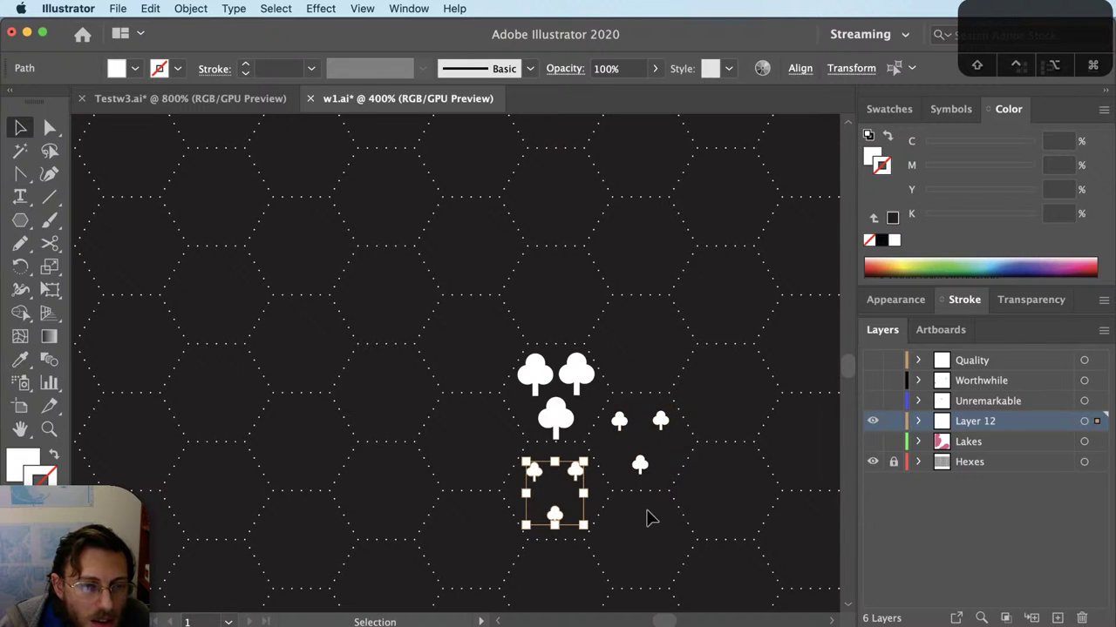
key("BackSpace")
left_click(568, 424)
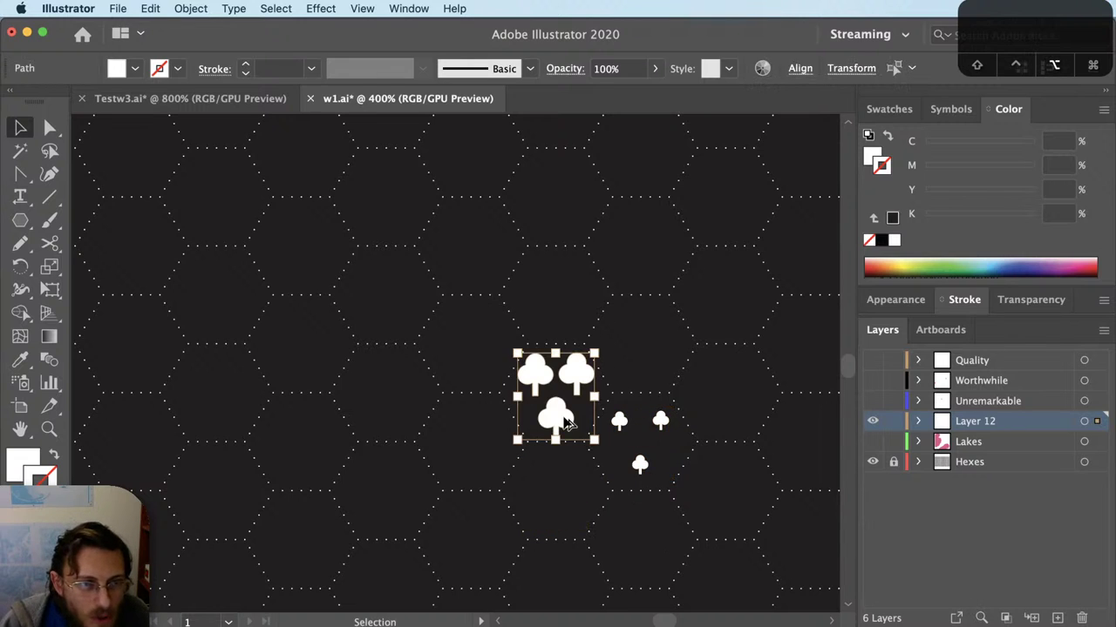
left_click_drag(568, 424, 582, 518)
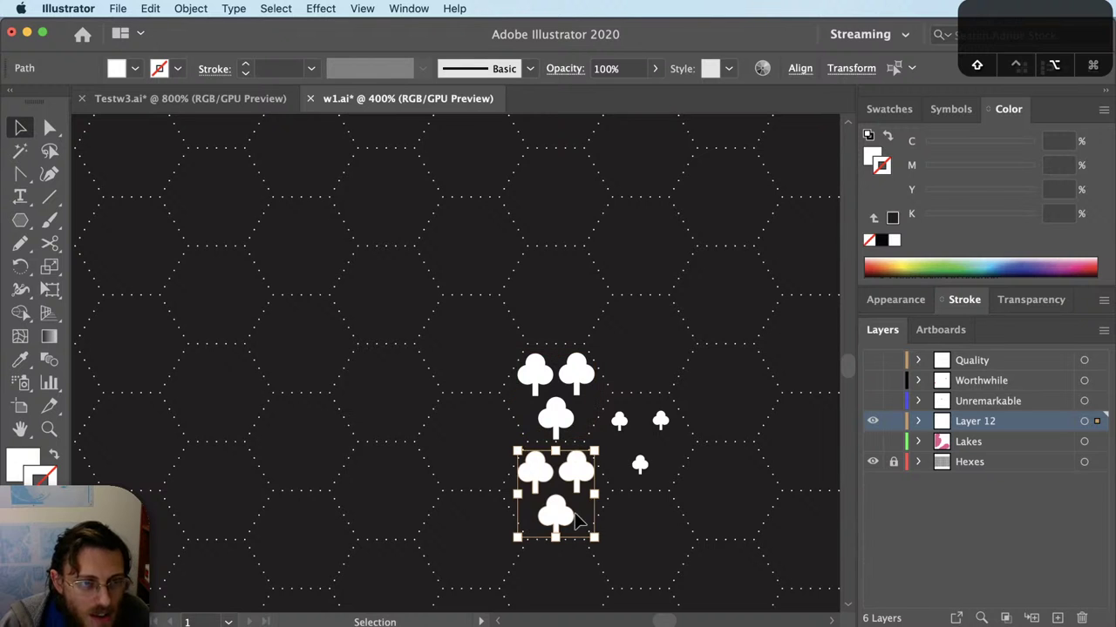
Step: Try scaling each tree of the lower cluster to 75% horizontally and vertically with Transform Each, and undo it
key("super+alt+shift+d")
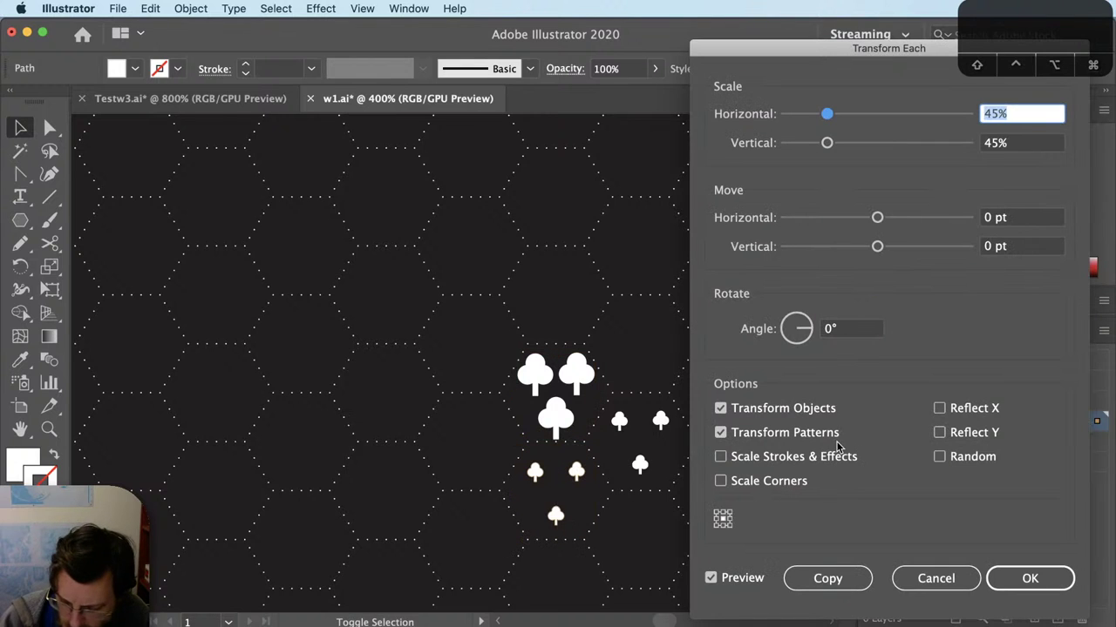
type("75")
key("Tab")
type("75")
key("Tab")
key("Return")
key("super+minus")
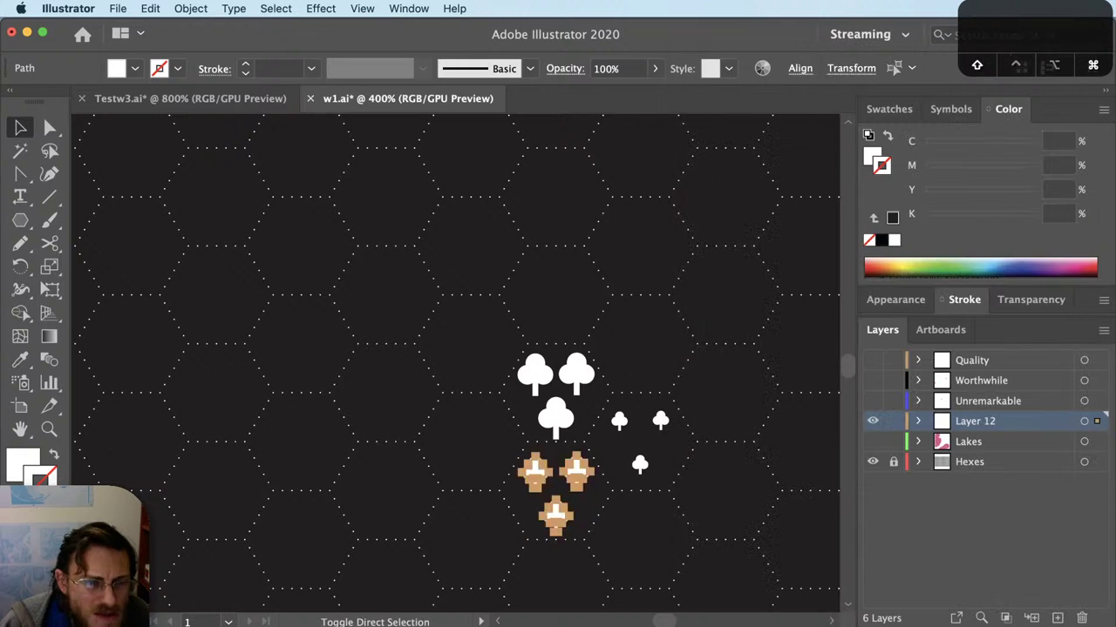
left_click(688, 345)
key("super+minus")
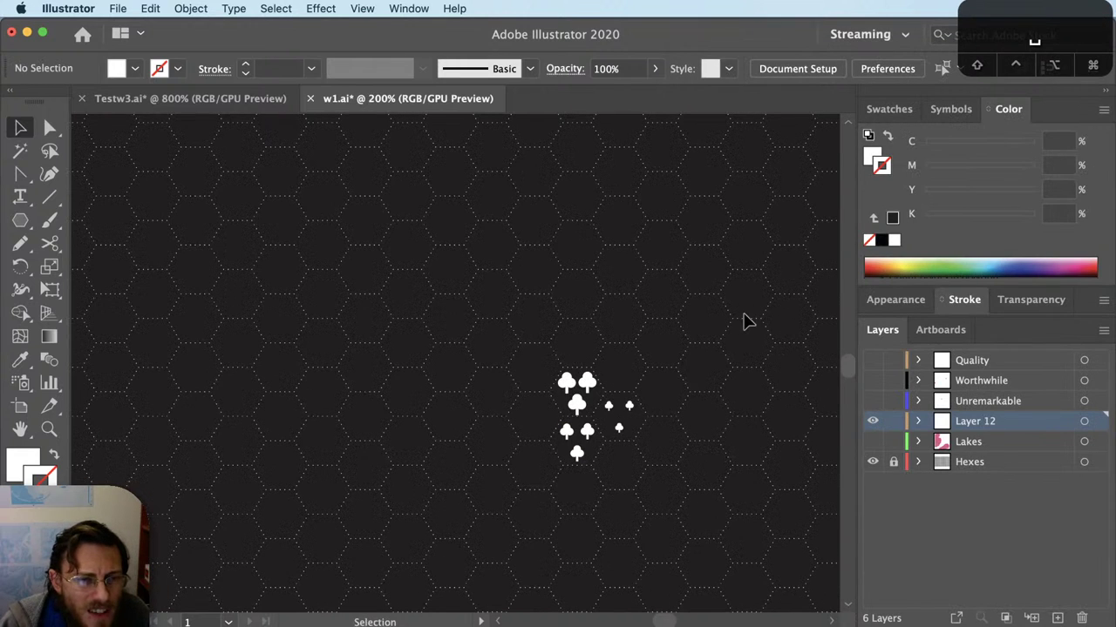
key("v")
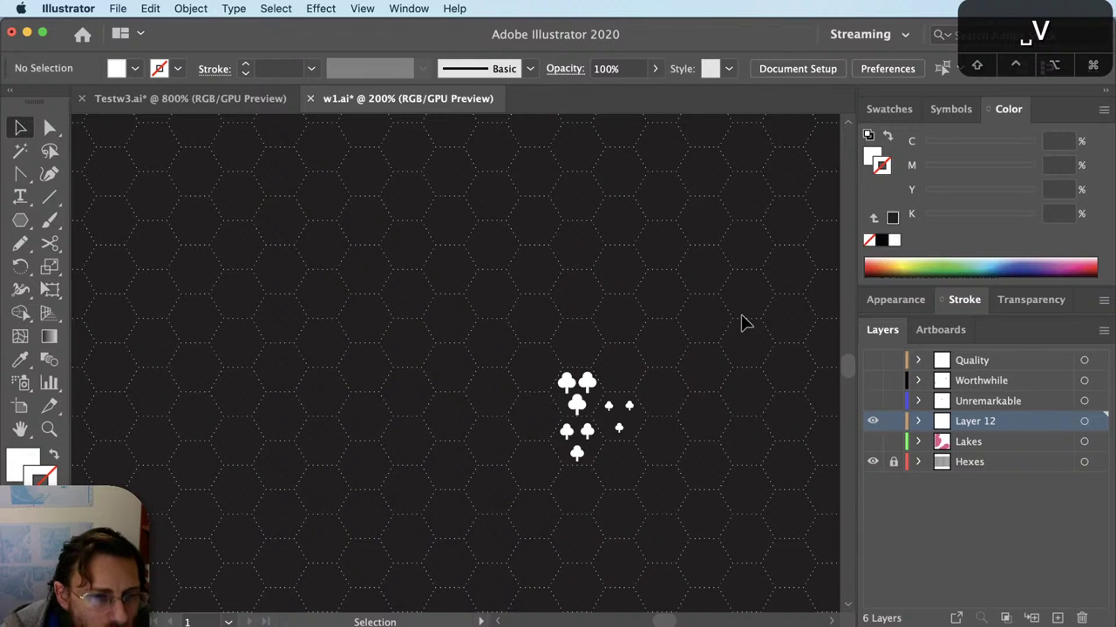
scroll(645, 432, "up", 2)
key("super+z")
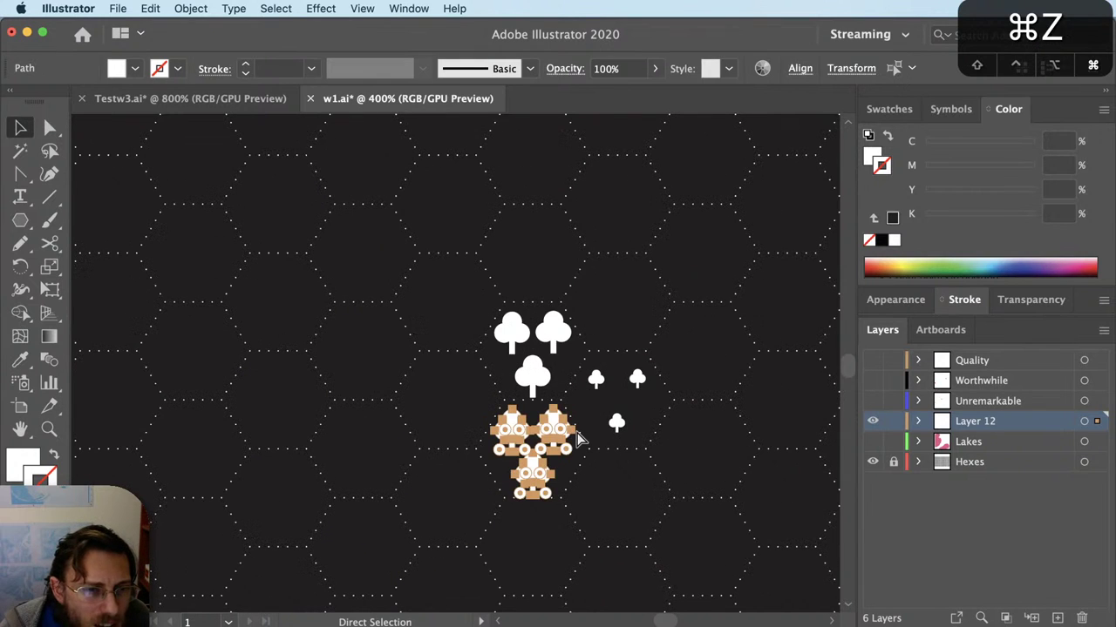
Step: Scale each tree of the lower cluster to 70% horizontally and vertically with Transform Each, and compare the three tree sizes
key("alt+shift+super+d")
type("70")
key("Tab")
type("70")
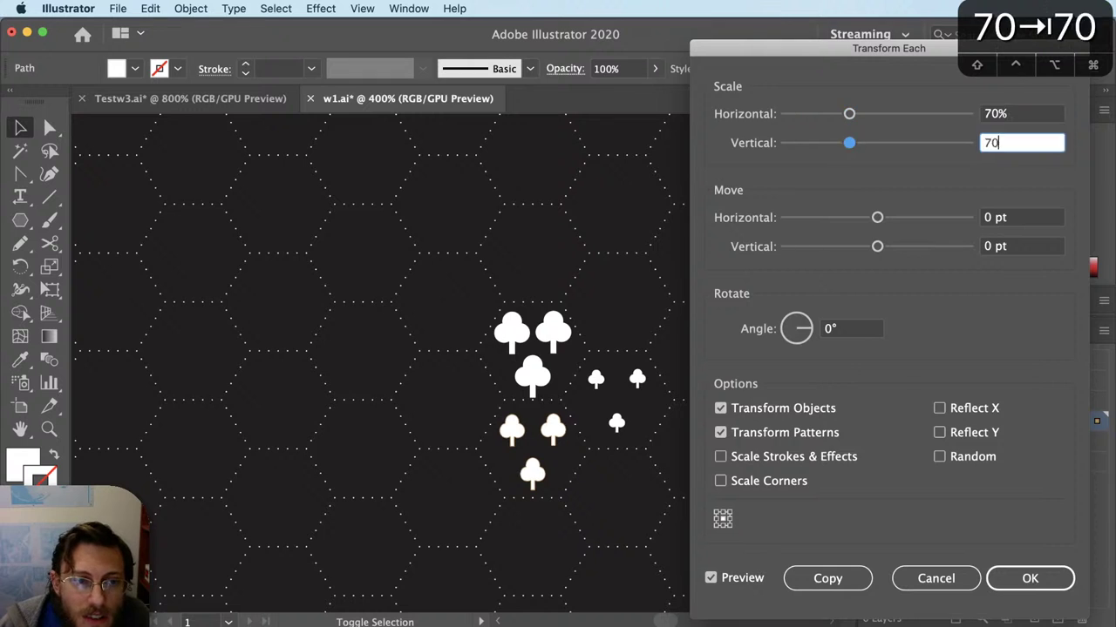
key("Return")
left_click(660, 369)
scroll(675, 429, "down", 2)
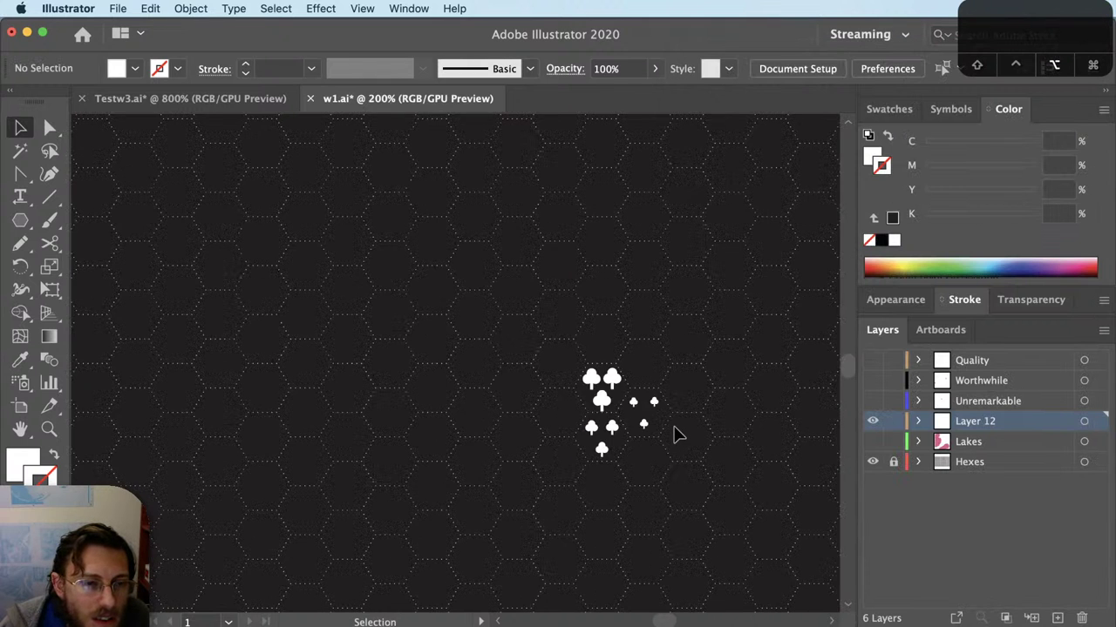
scroll(677, 434, "up", 2)
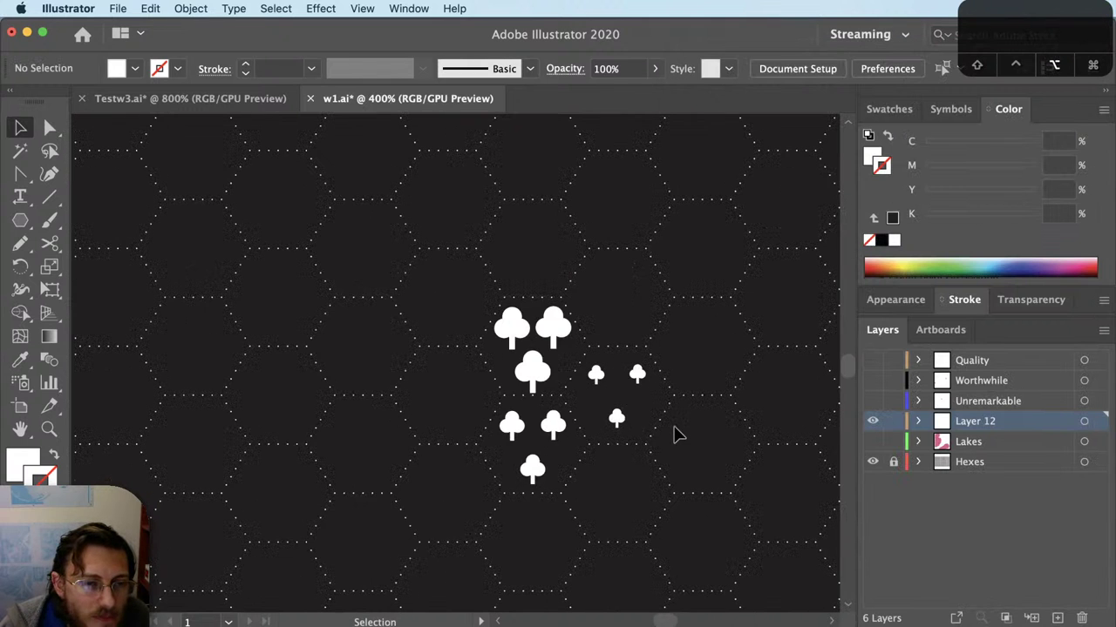
scroll(678, 434, "up", 1)
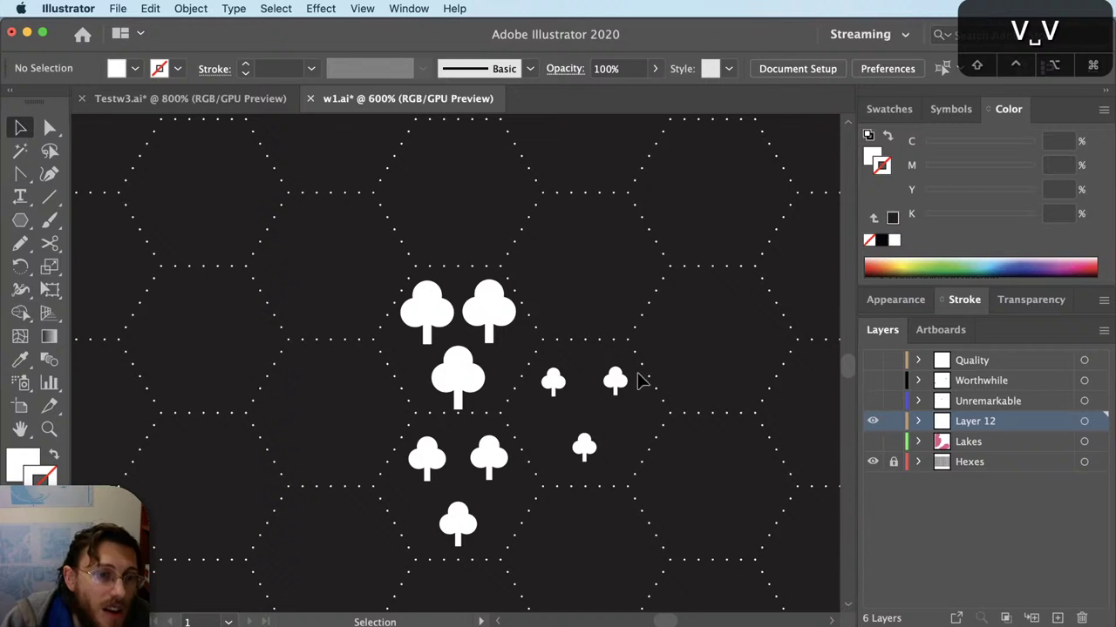
Step: Give the lowest tree of each of the three clusters a black fill and a white stroke
left_click(472, 536)
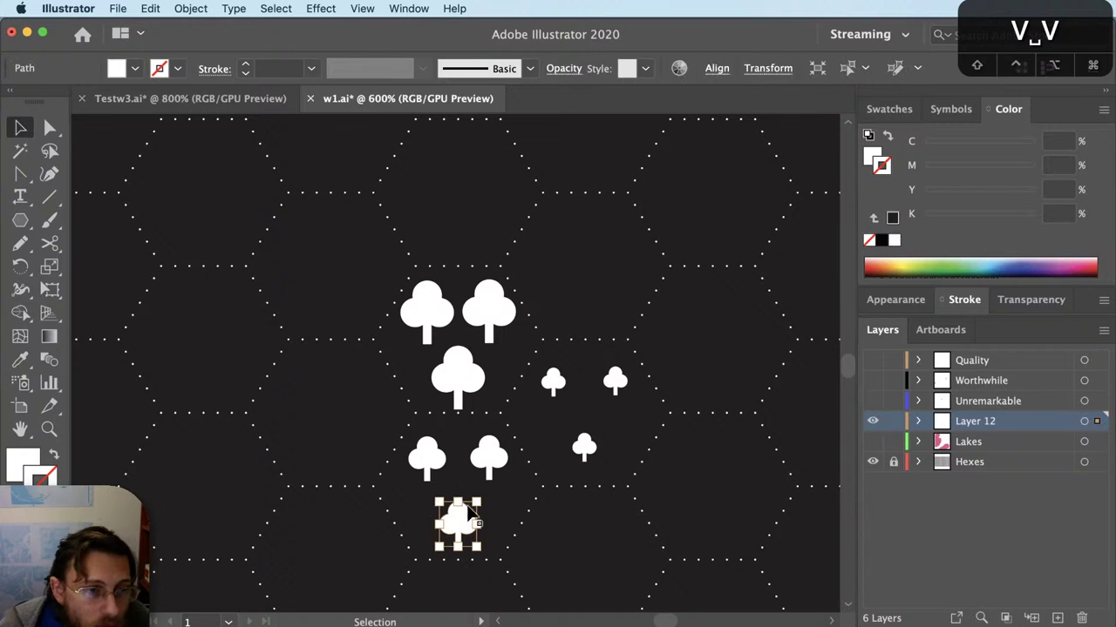
left_click(453, 387, "shift")
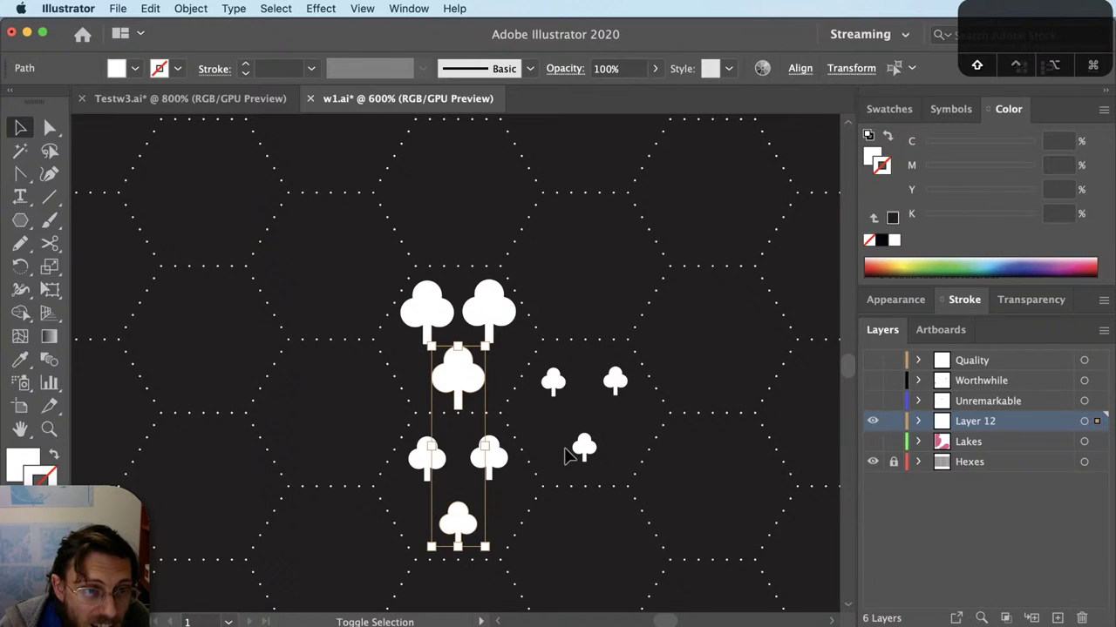
left_click(580, 449, "shift")
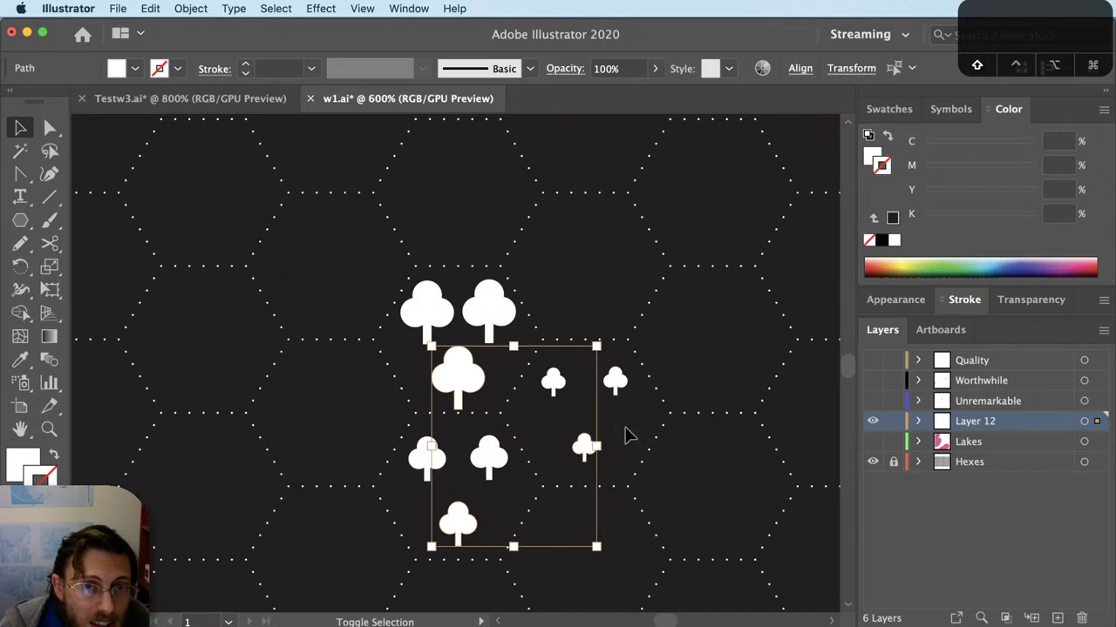
key("x")
left_click(882, 241)
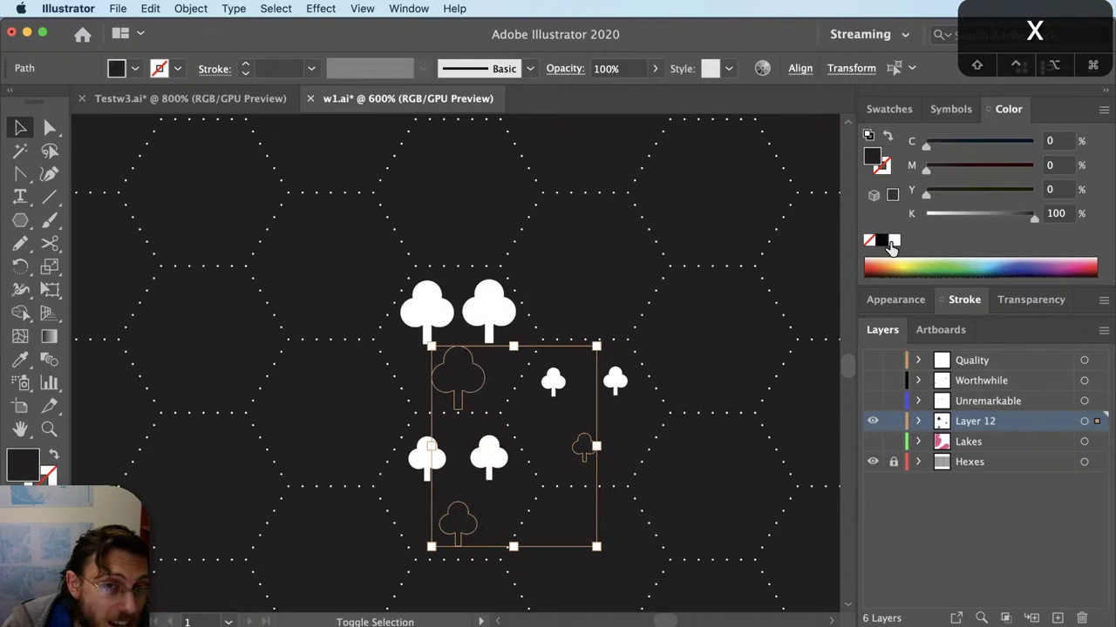
key("x")
left_click(892, 241)
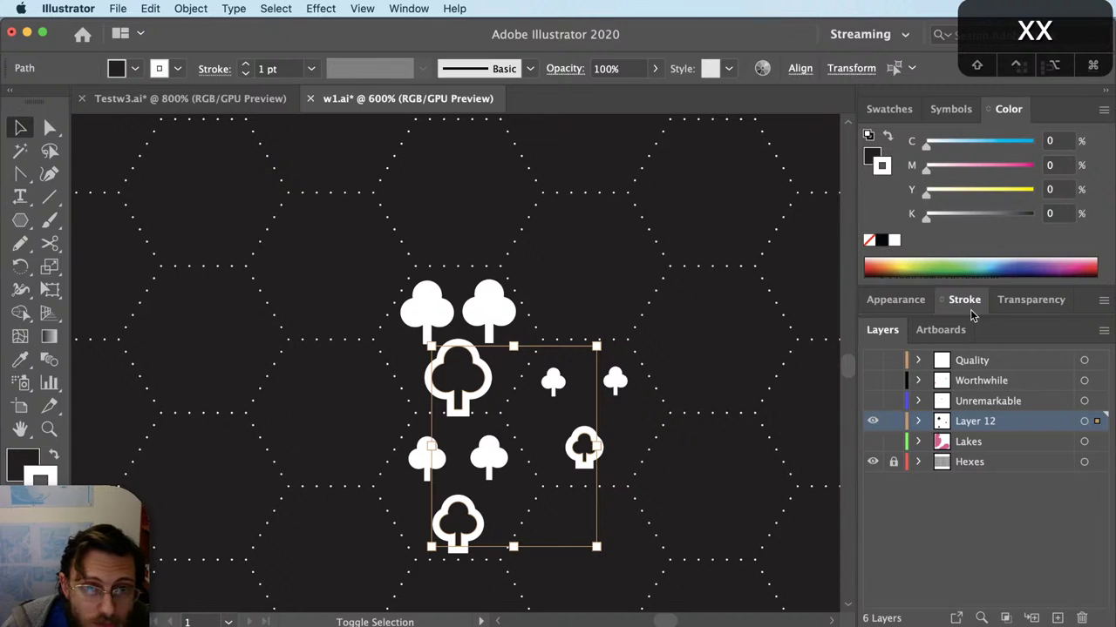
Step: Align the stroke of the three black-filled trees to the centre and give it round caps
left_click(941, 301)
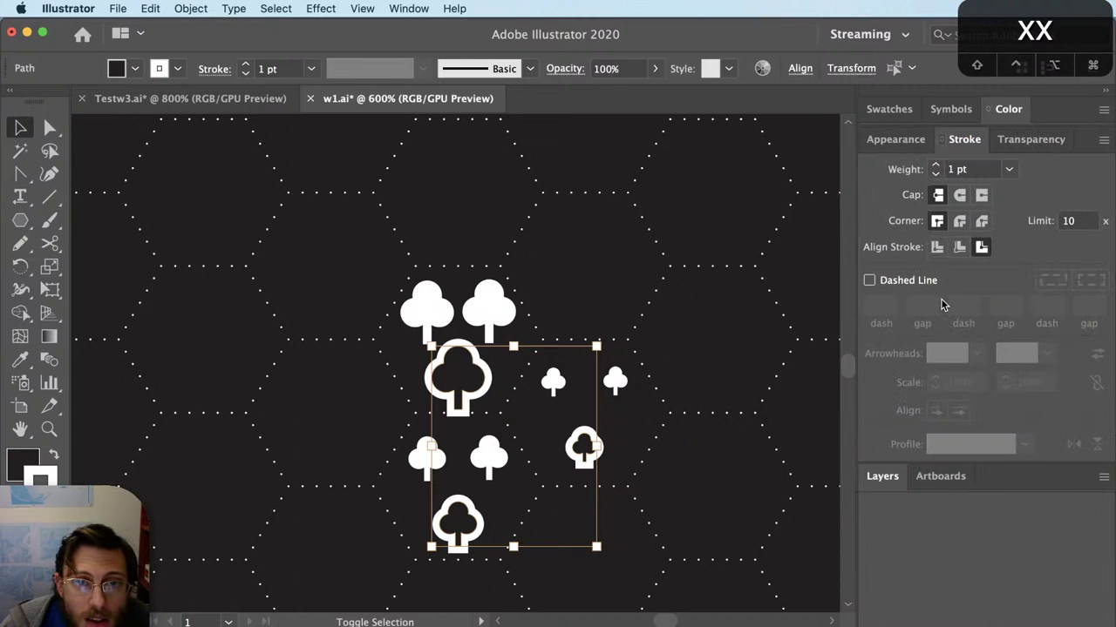
left_click(937, 248)
scroll(503, 406, "up", 1)
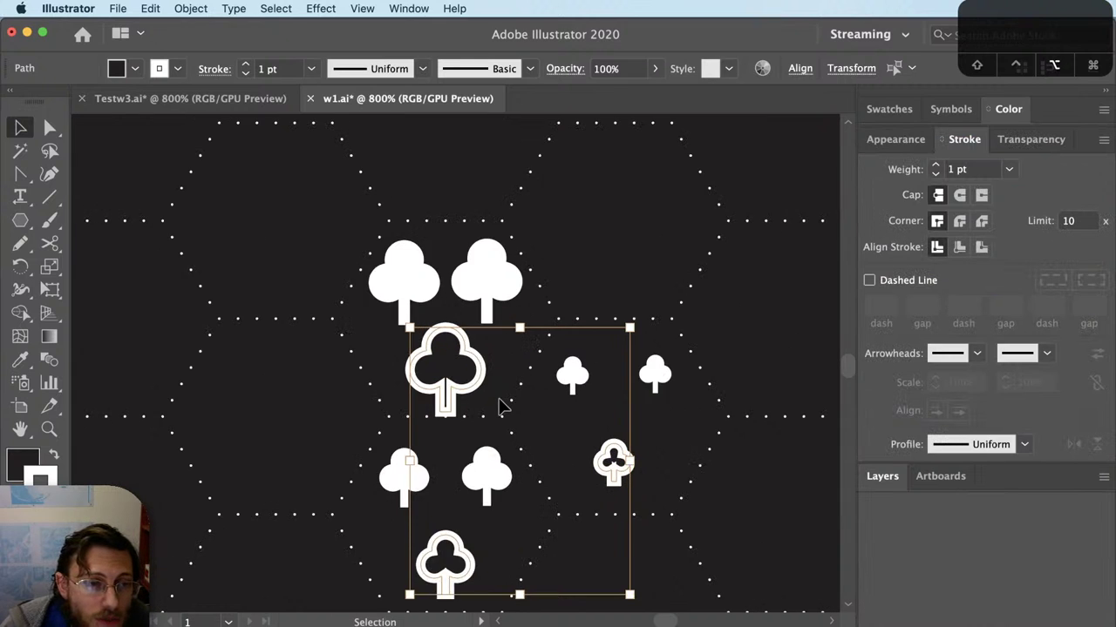
key("super+h")
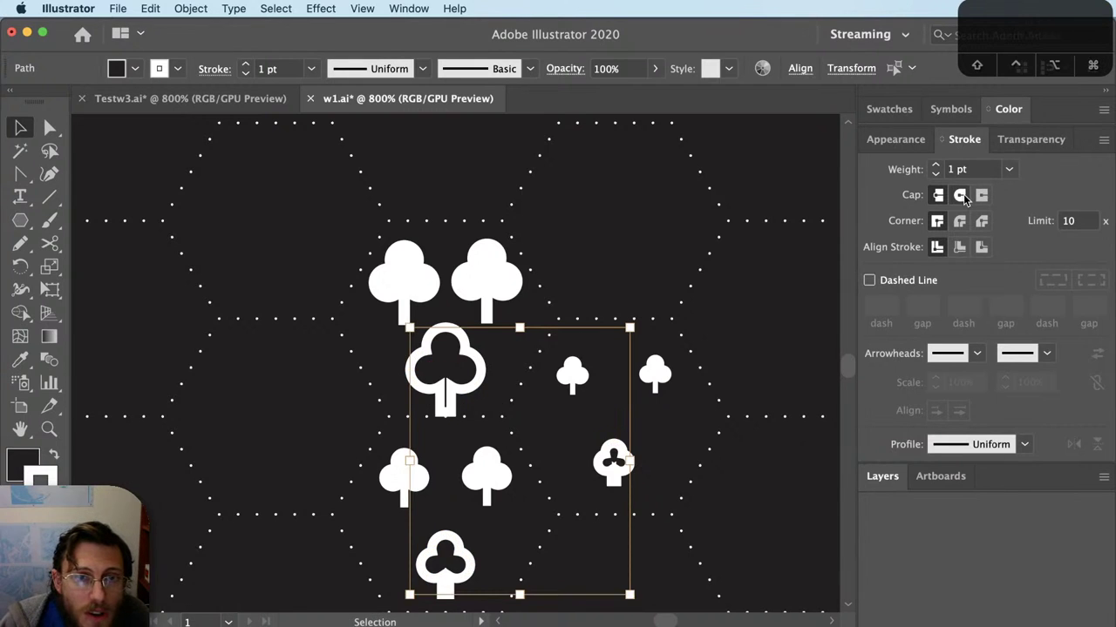
left_click(960, 196)
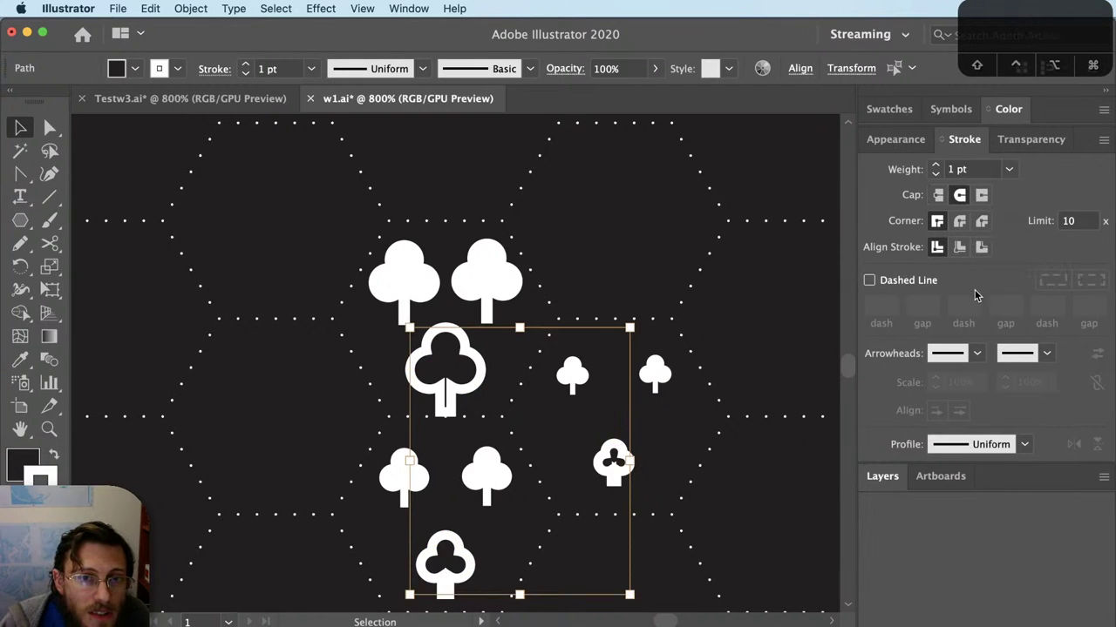
key("super+h")
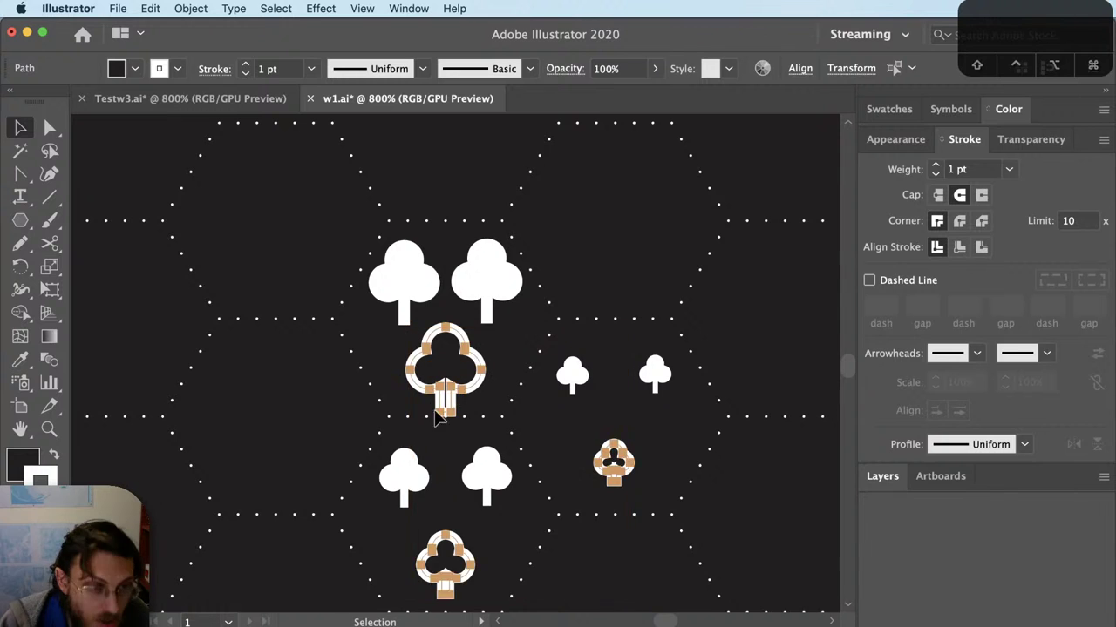
Step: Align the stroke of the three black-filled trees to the outside
scroll(438, 410, "up", 1)
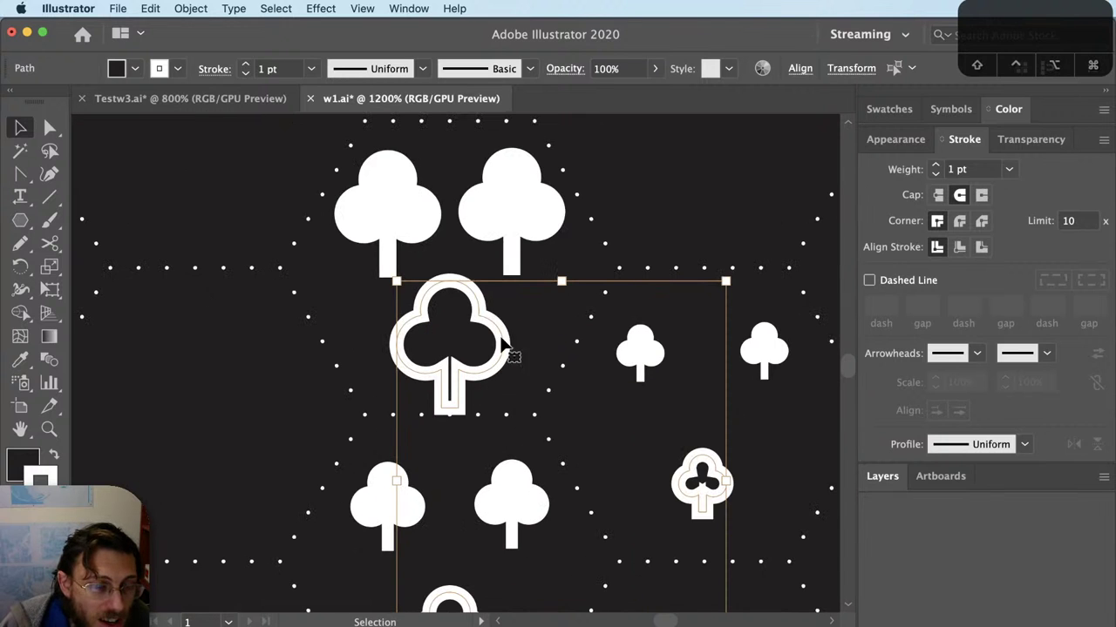
scroll(585, 410, "down", 2)
scroll(589, 463, "up", 1)
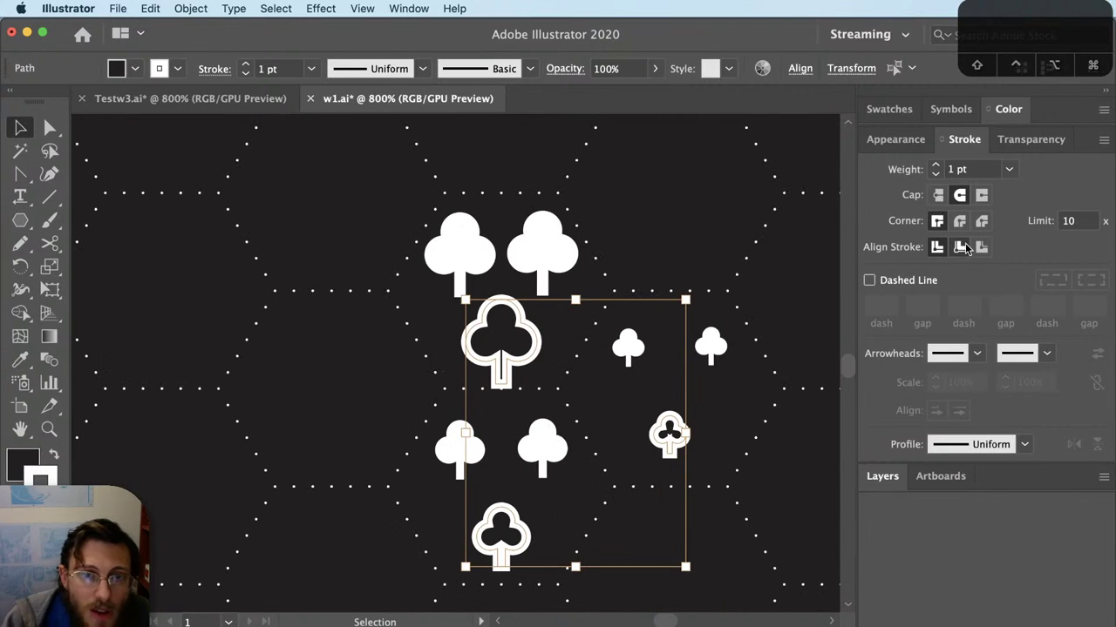
left_click(981, 248)
left_click(981, 250)
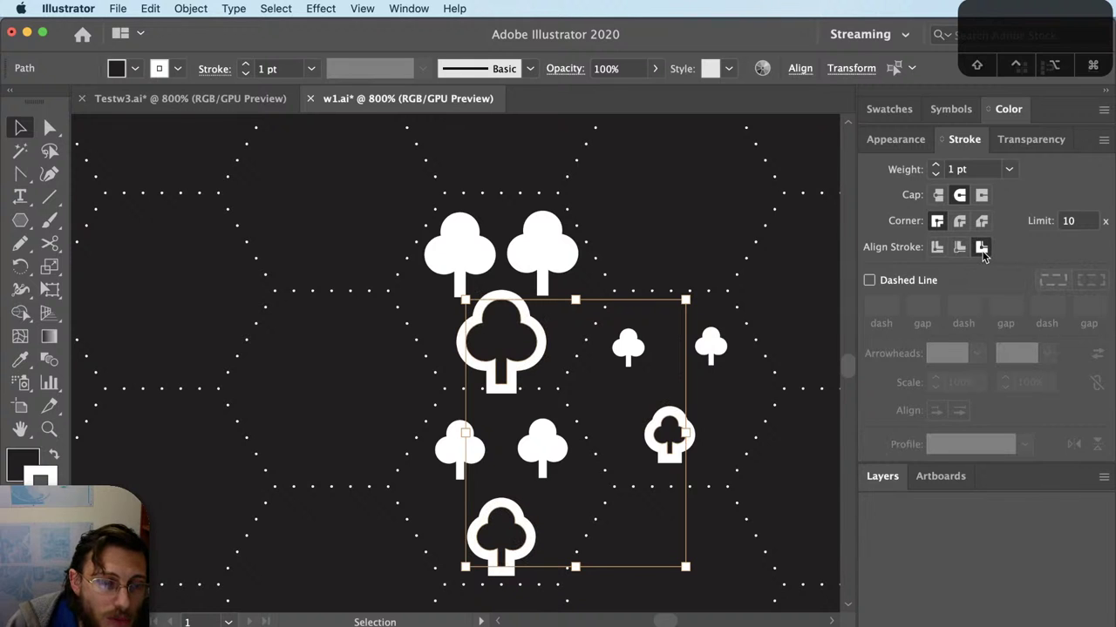
Step: Try stroke weights of 0.5 pt and 0.25 pt on the three outlined trees
left_click(979, 171)
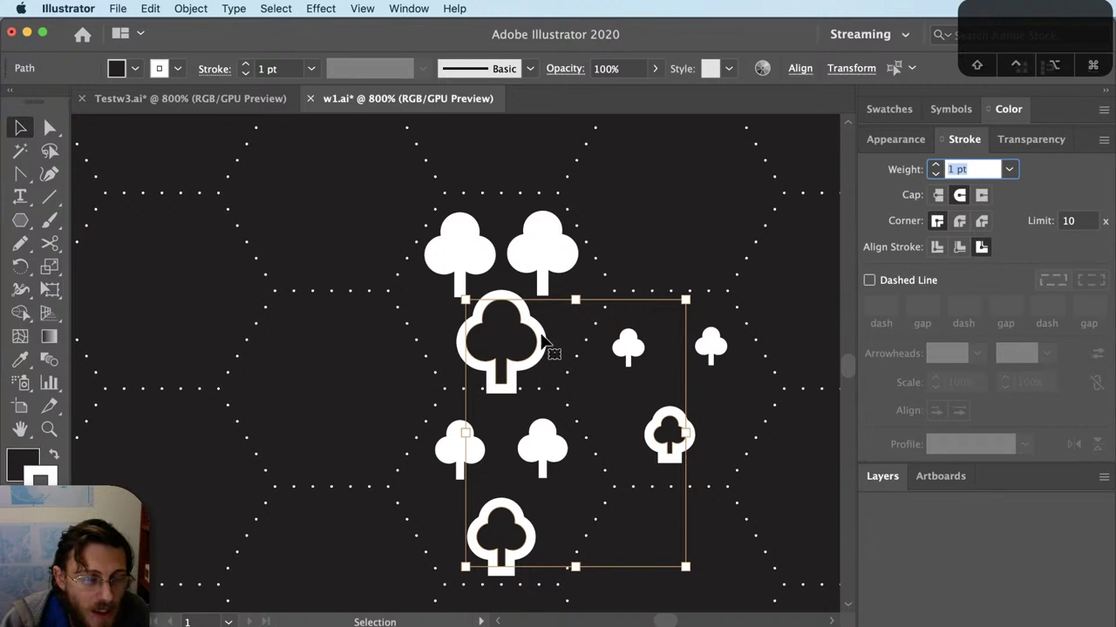
type(".5")
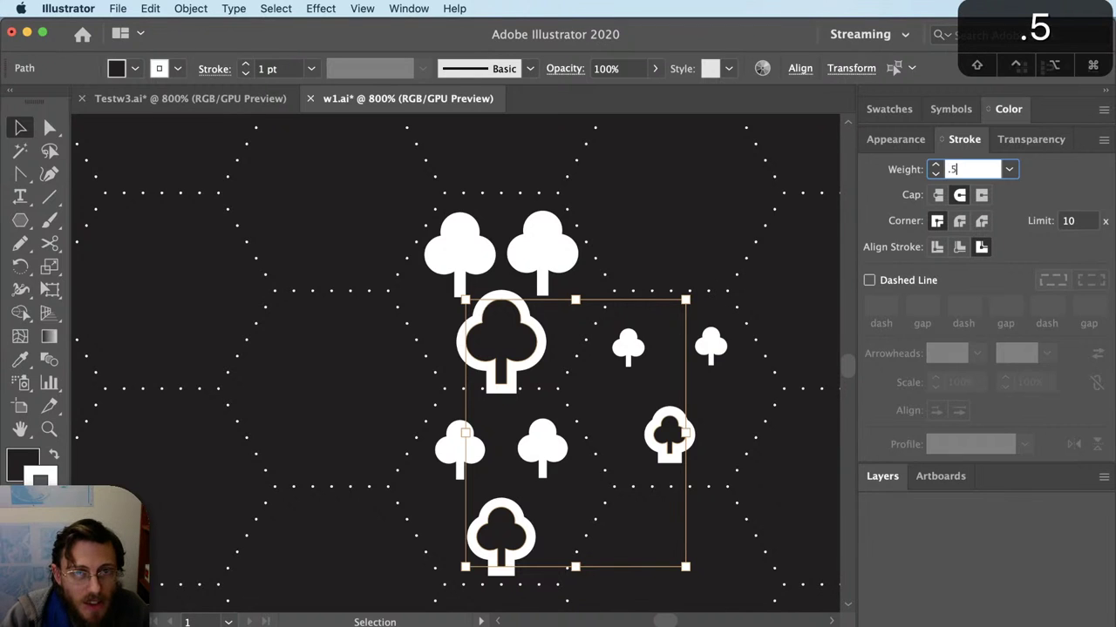
key("Return")
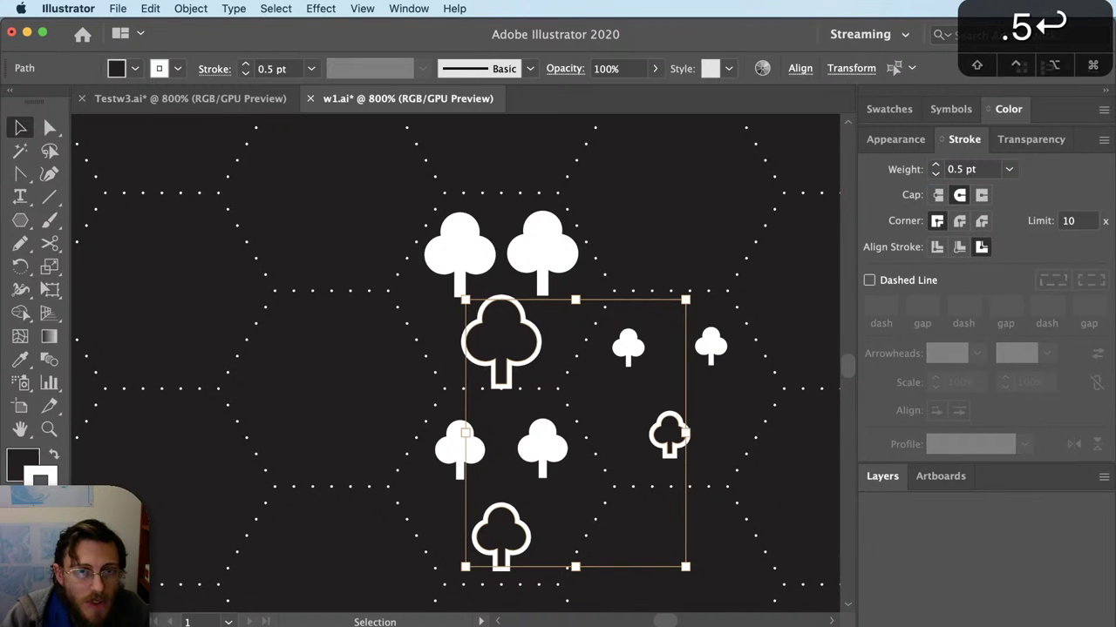
type("2")
key("Return")
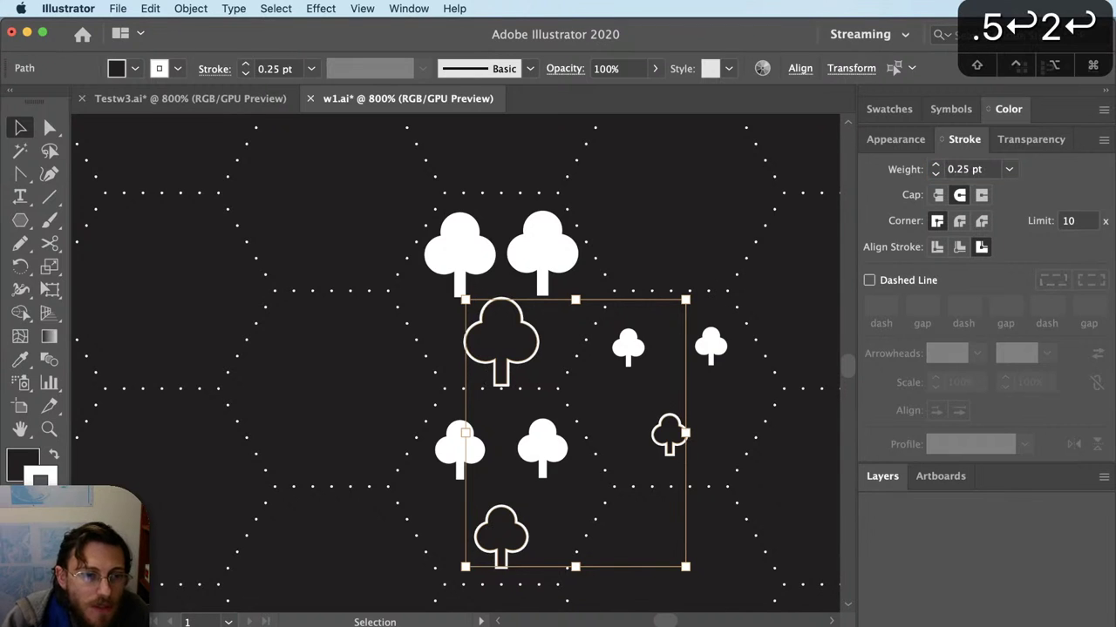
Step: Set the stroke weight of the three outlined trees to 0.3 pt and compare them with the filled trees
left_click(992, 168)
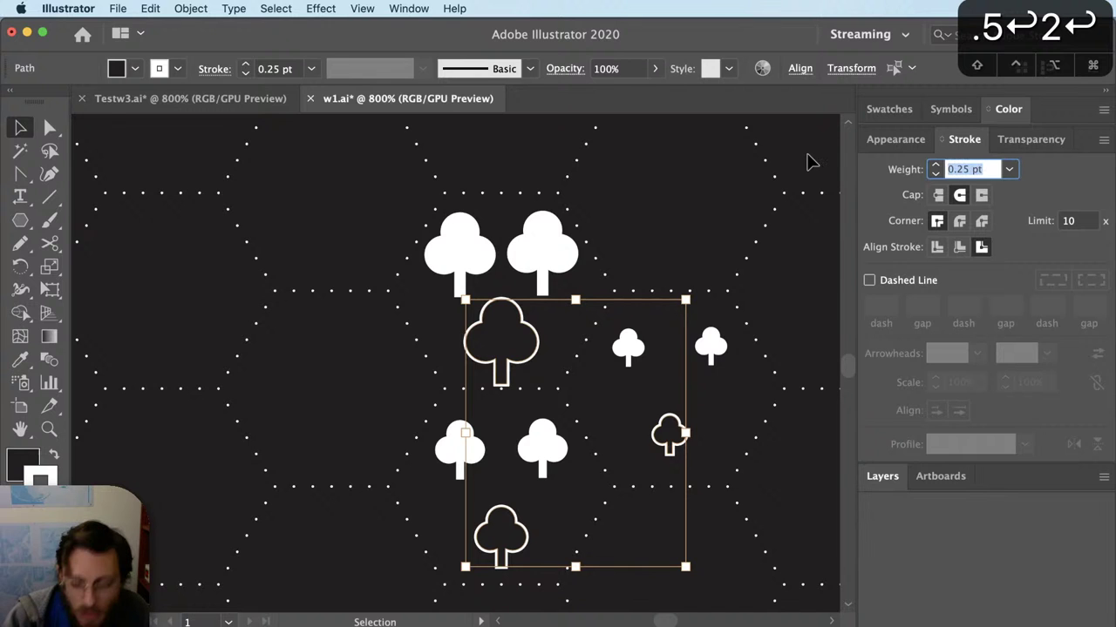
left_click(567, 381)
scroll(568, 381, "down", 3)
scroll(567, 485, "down", 2)
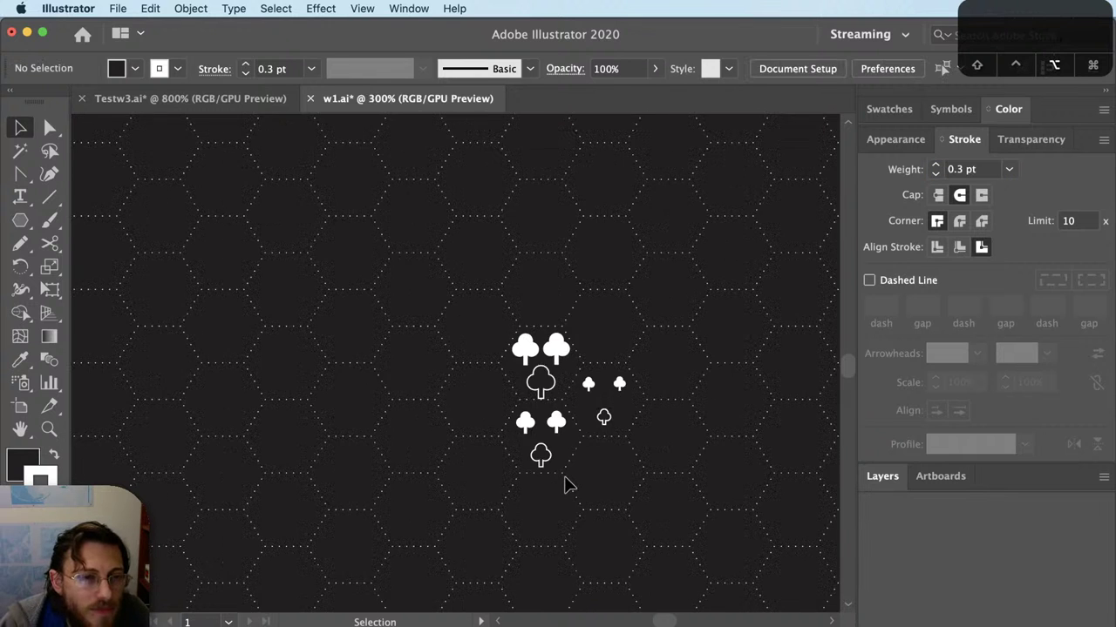
scroll(566, 443, "down", 2)
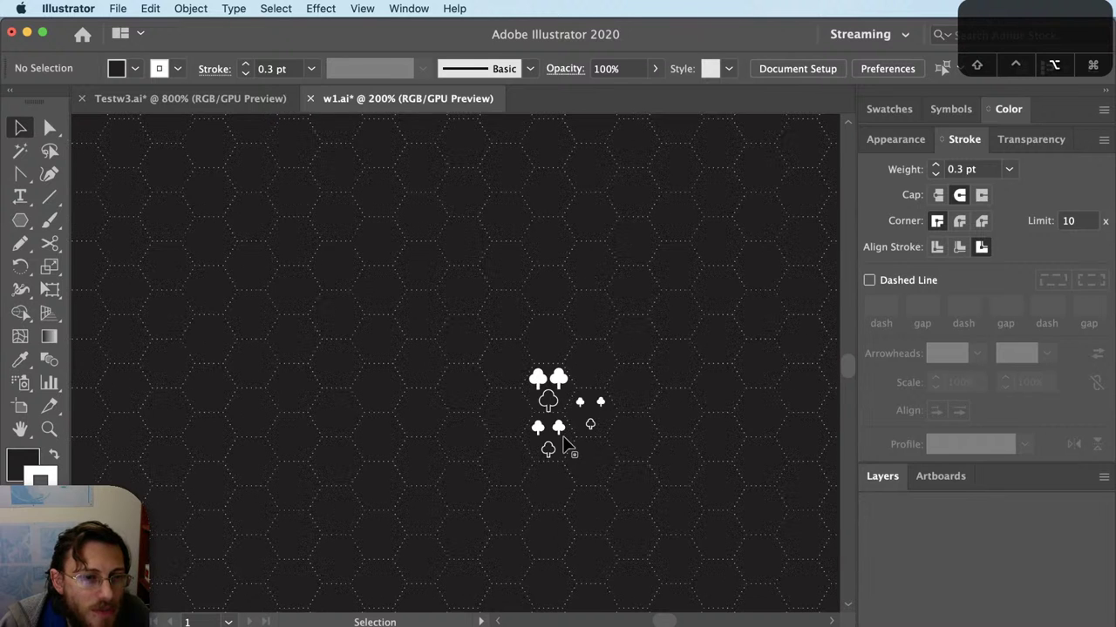
scroll(567, 453, "down", 1)
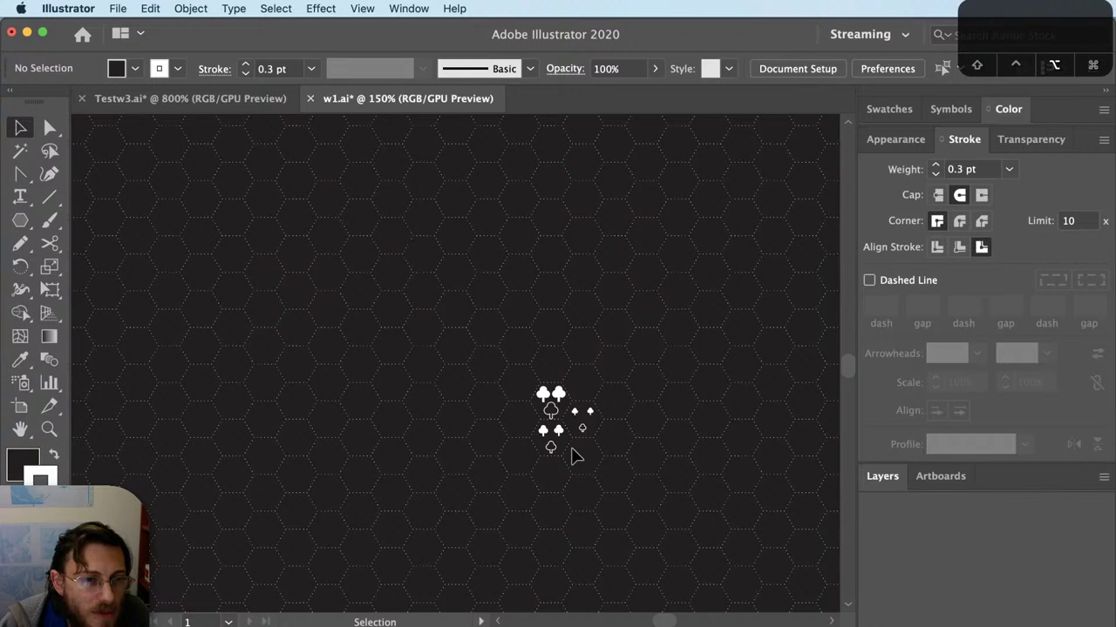
scroll(571, 448, "up", 5)
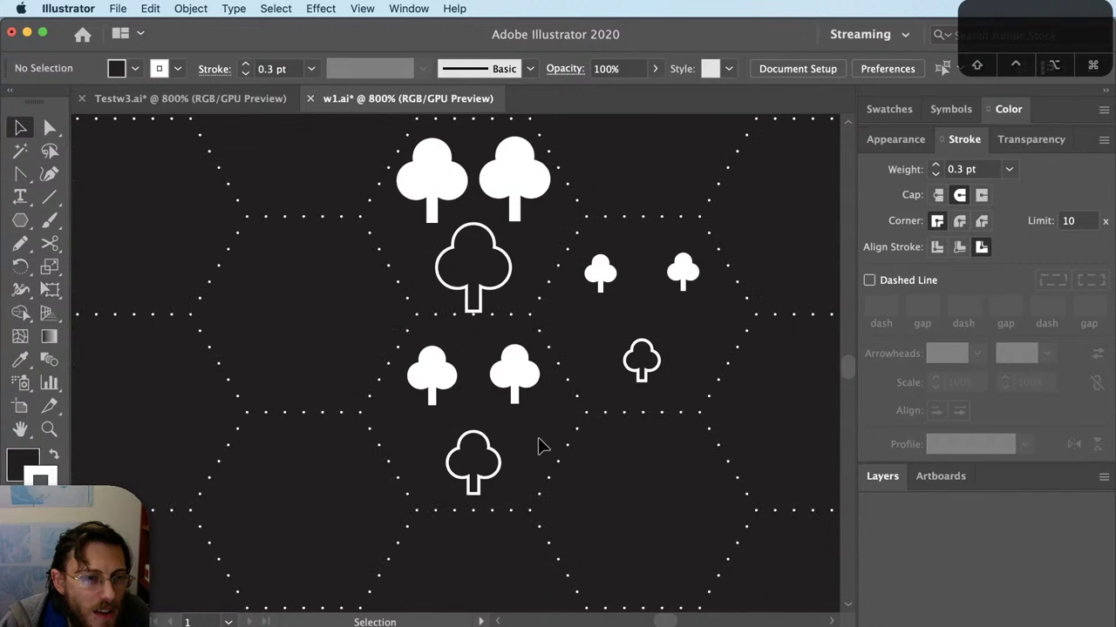
Step: Select the outlined tree of each cluster and try nudging the three upward with a keyboard increment of 1 pt
key("v")
key("v")
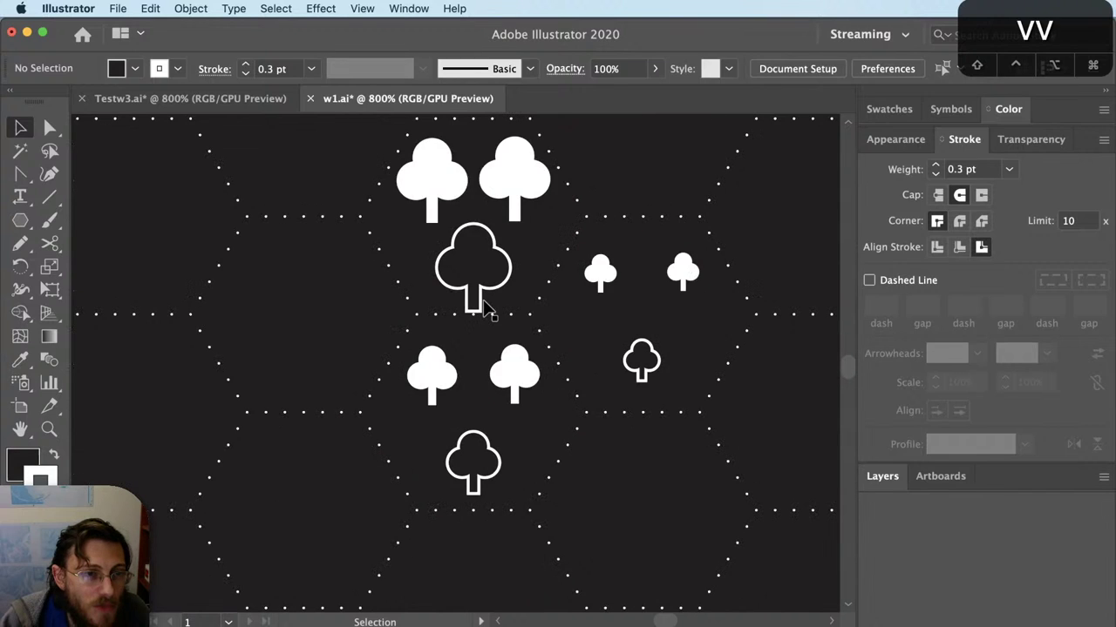
left_click(485, 306)
scroll(610, 392, "up", 2)
scroll(610, 392, "left", 2)
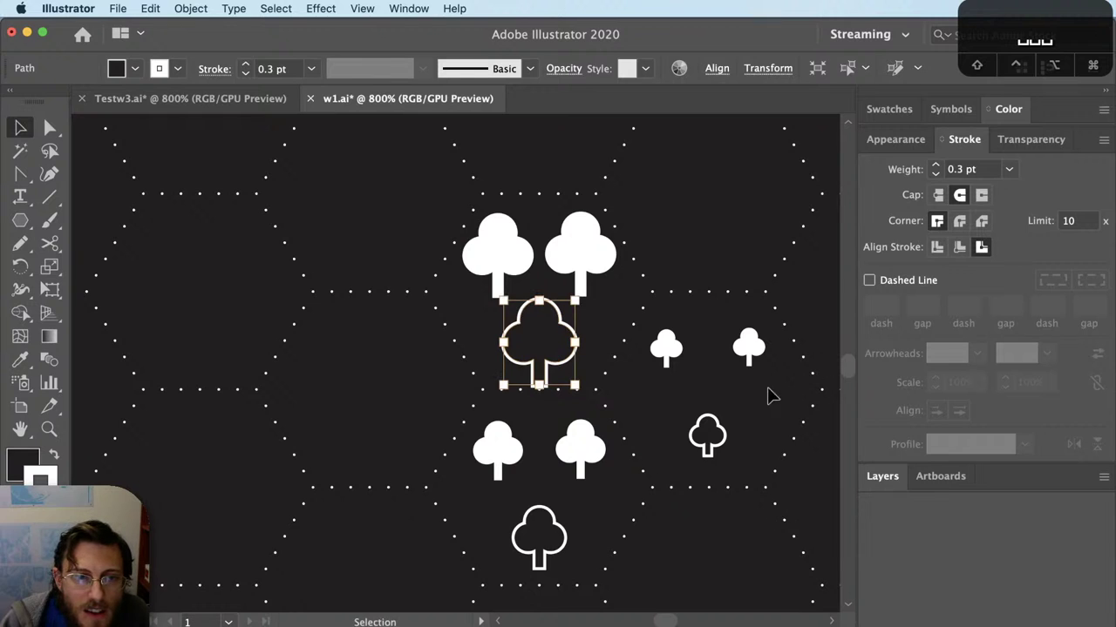
left_click(708, 433, "shift")
left_click(565, 542, "shift")
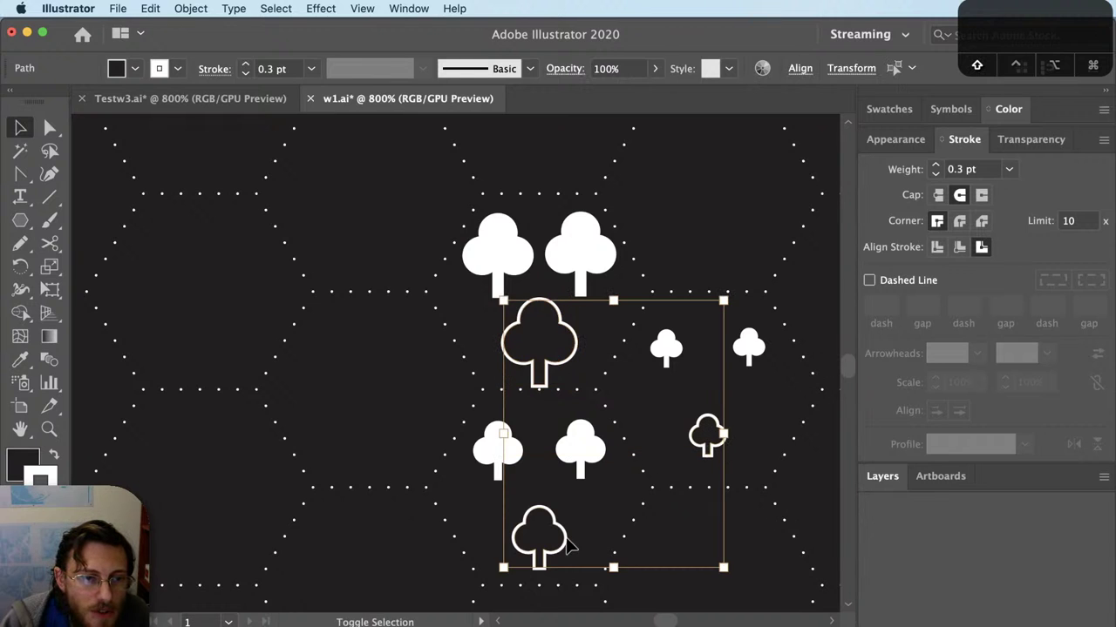
key("super+k")
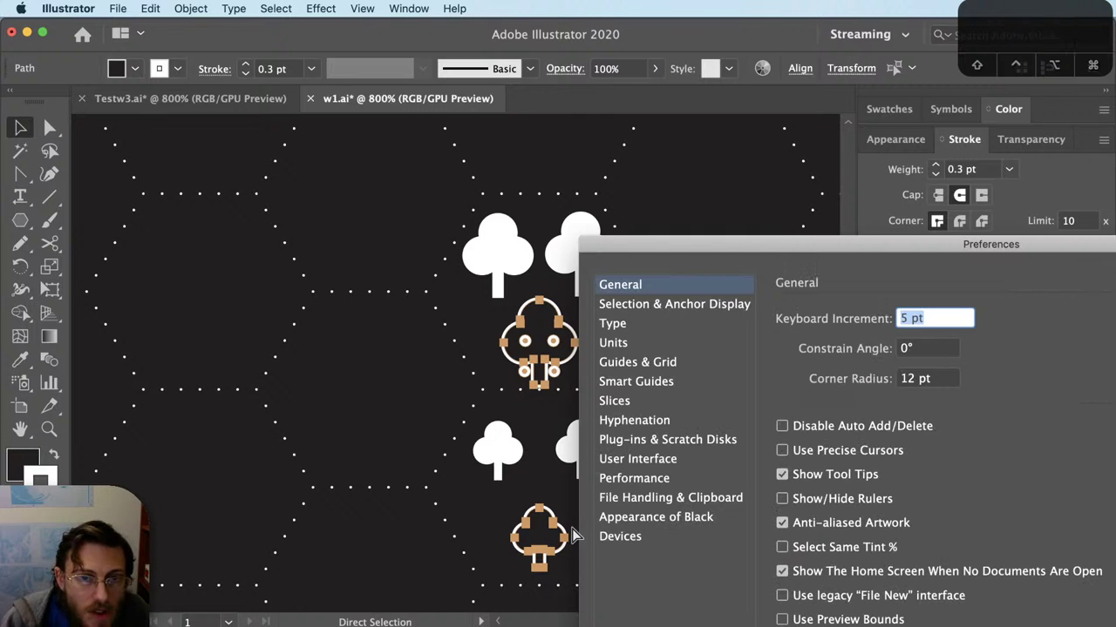
type("1")
key("Return")
key("Down")
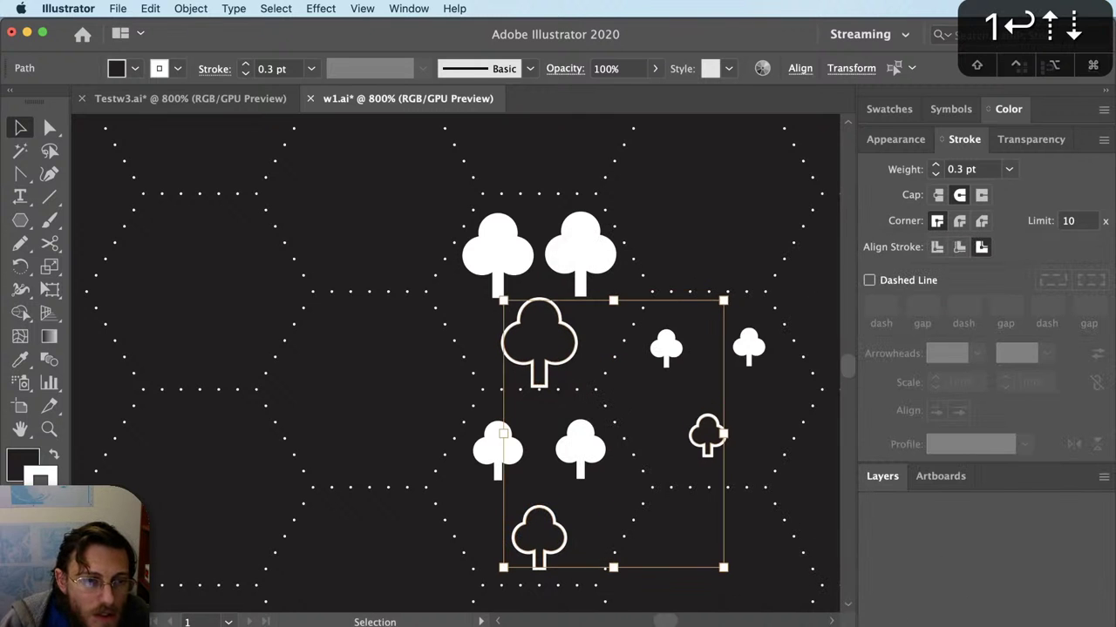
Step: Set the keyboard increment to 0.5 pt and nudge the three outlined trees up by one increment
key("super+k")
type(".5")
key("Return")
key("Up")
left_click(181, 504)
key("v")
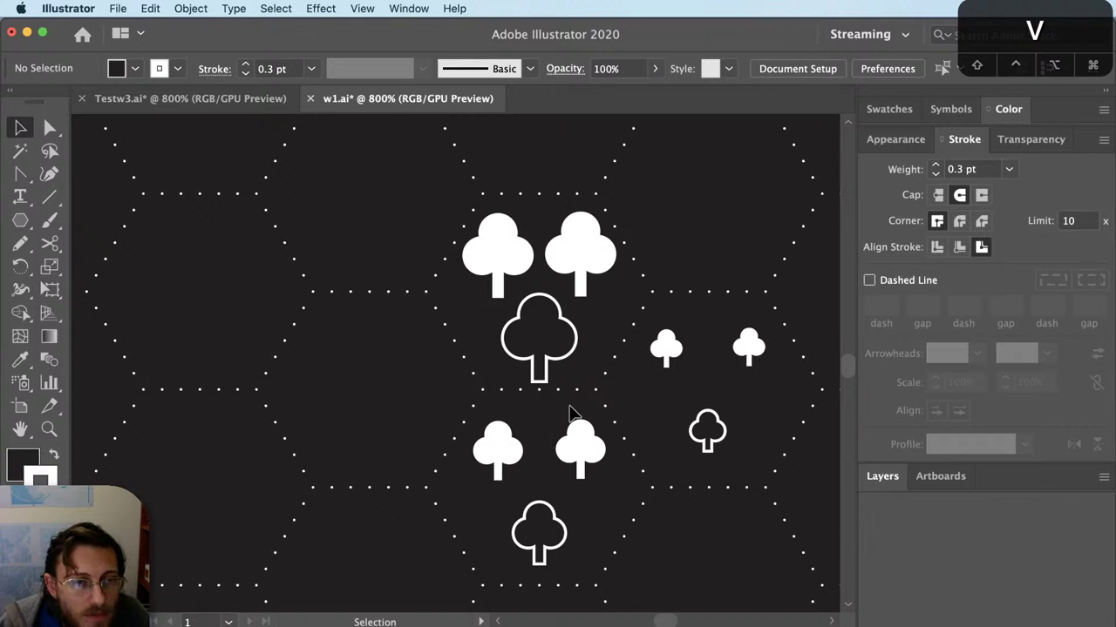
Step: Give the strokes of the three outlined trees round join corners
left_click_drag(726, 437, 671, 404)
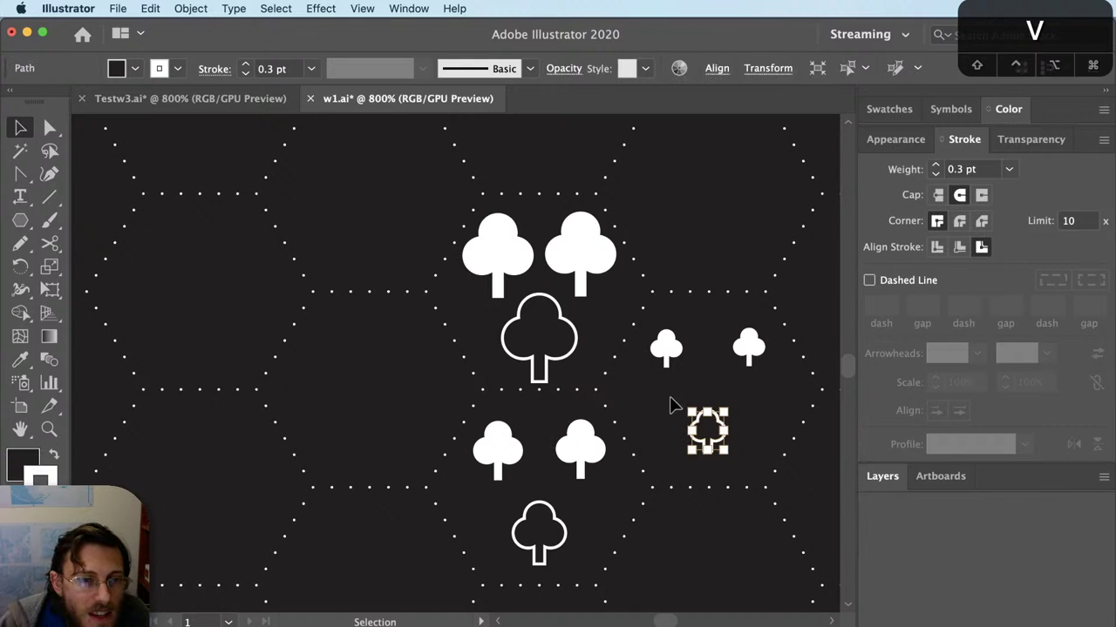
left_click(575, 364, "shift")
left_click(563, 533, "shift")
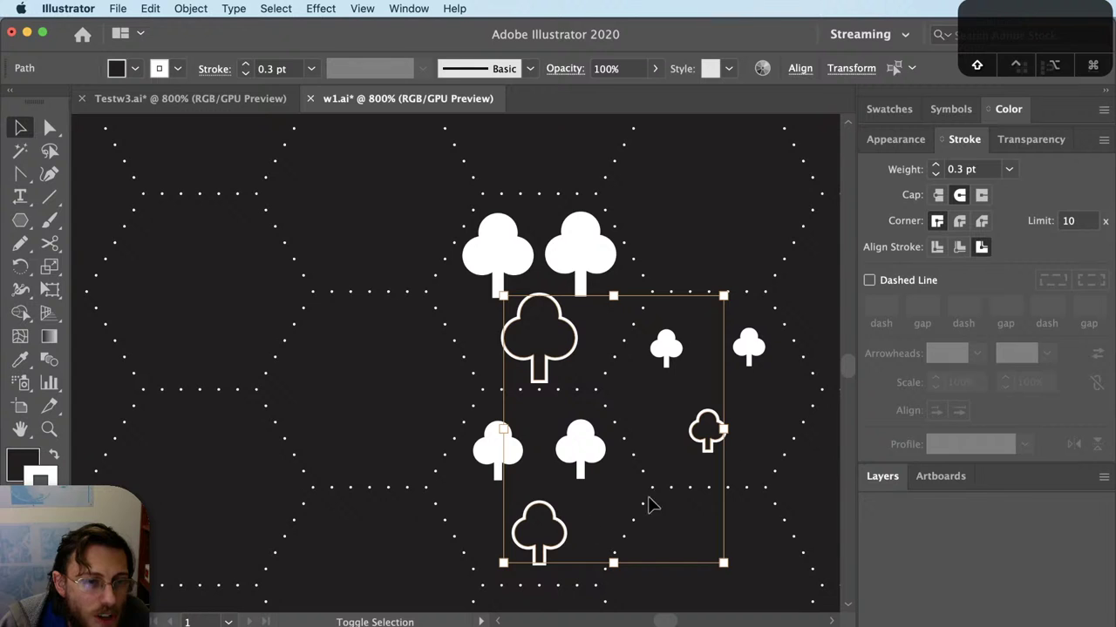
left_click(961, 223)
key("super+shift+a")
key("v")
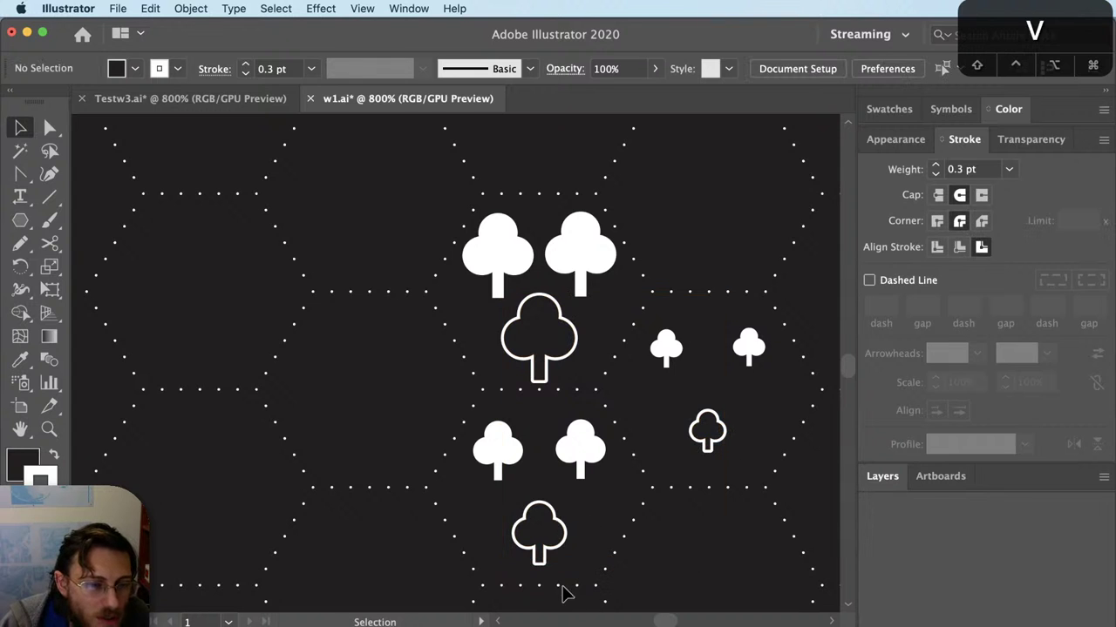
scroll(562, 579, "up", 3)
scroll(560, 503, "down", 3)
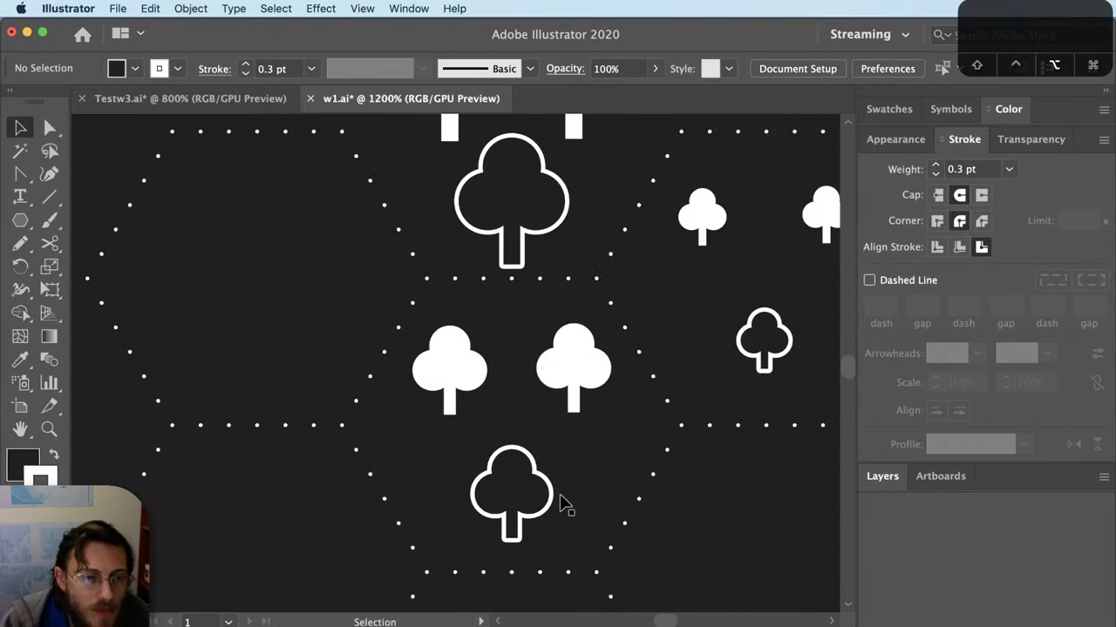
left_click_drag(585, 431, 490, 500)
left_click(640, 394)
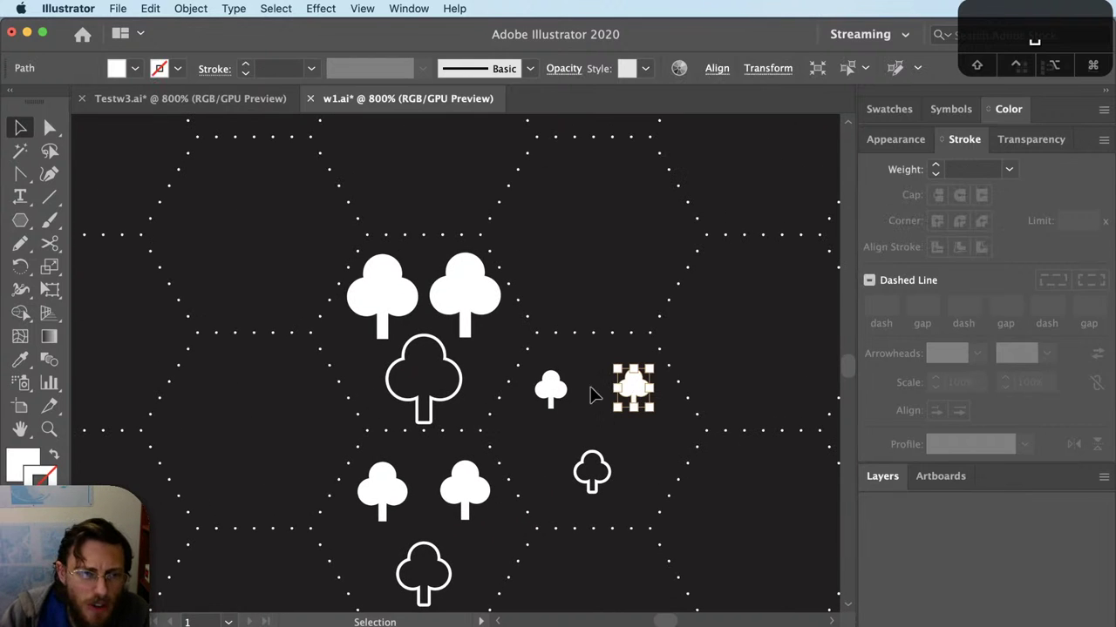
key("super+shift+a")
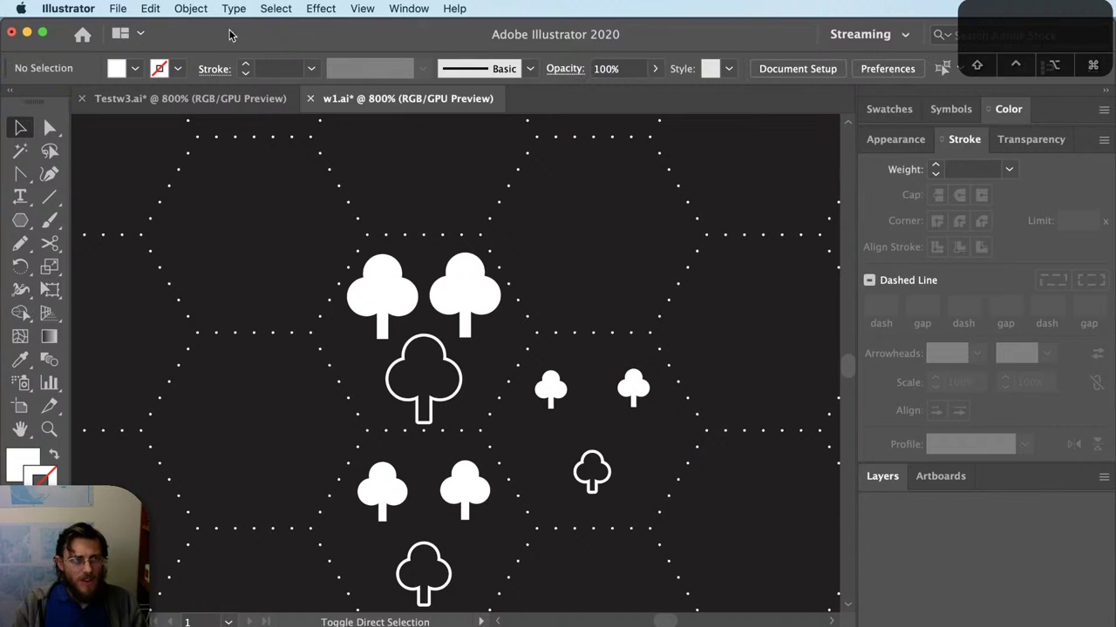
Step: Switch to Testw3.ai, examine its outlined, striped and half-filled tree symbols as a reference, and return to w1.ai
left_click(221, 102)
key("super+minus")
key("super+minus")
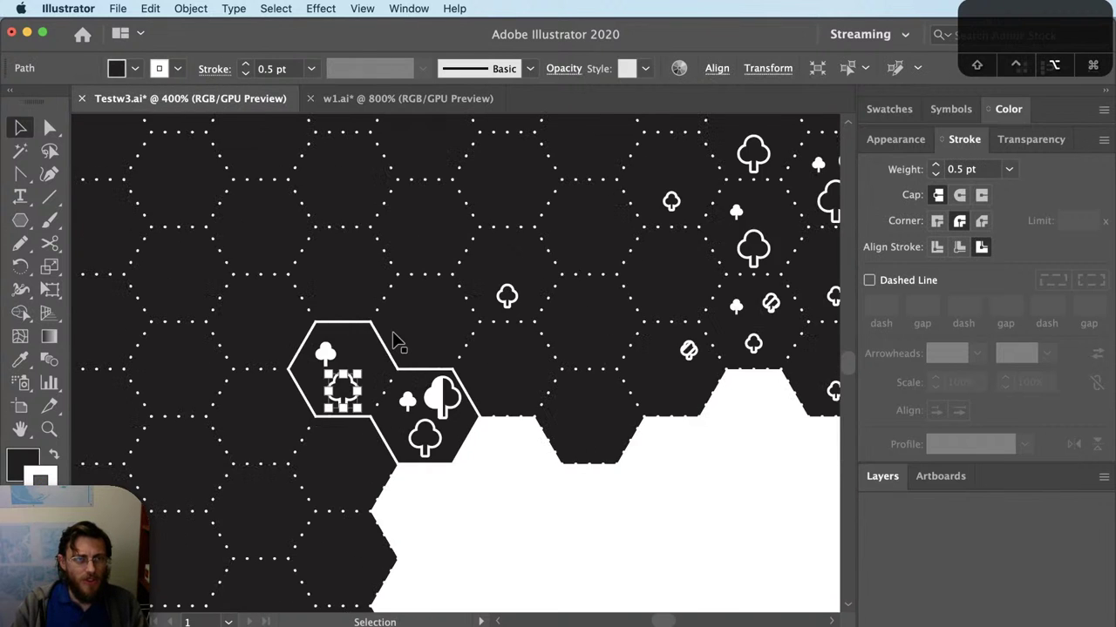
scroll(523, 313, "right", 5)
scroll(523, 313, "up", 4)
key("v")
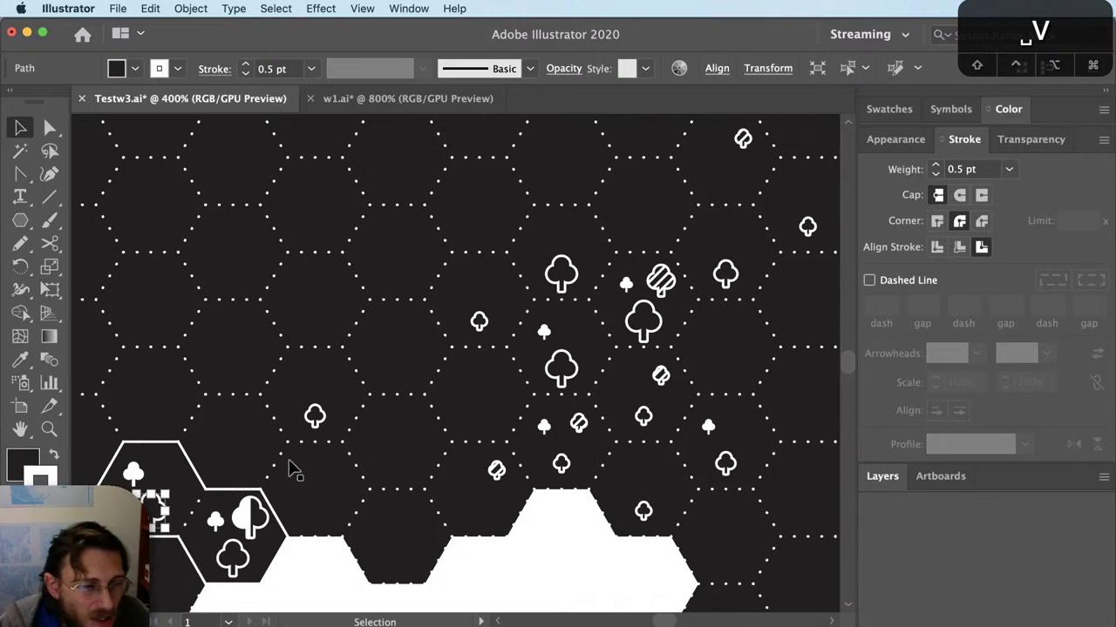
key("super+shift+a")
key("super+plus")
key("super+plus")
left_click(262, 501)
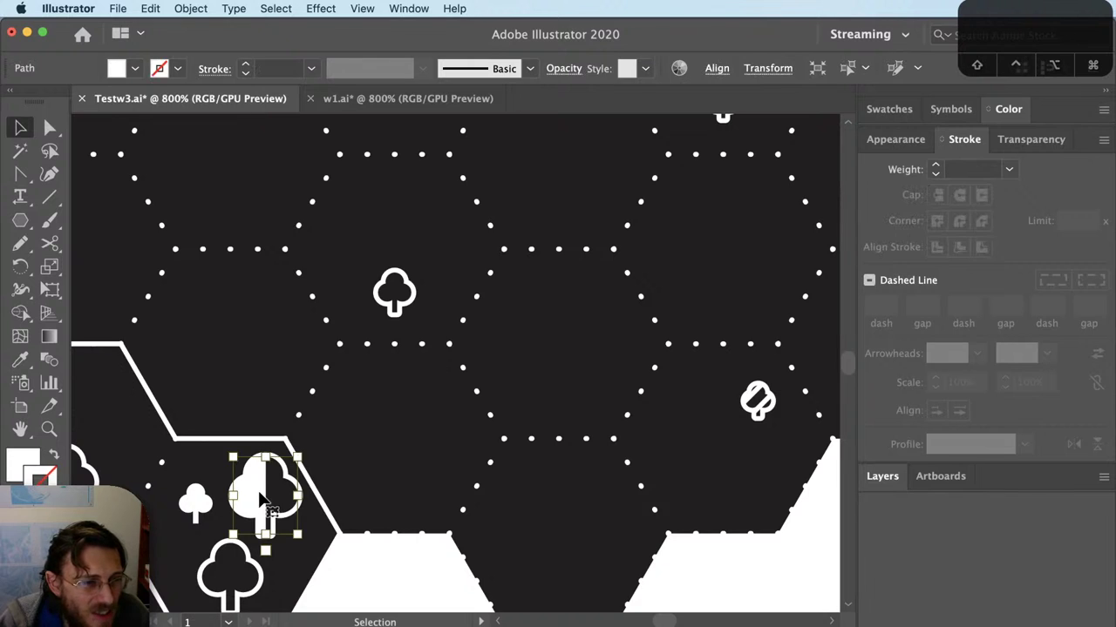
left_click(460, 100)
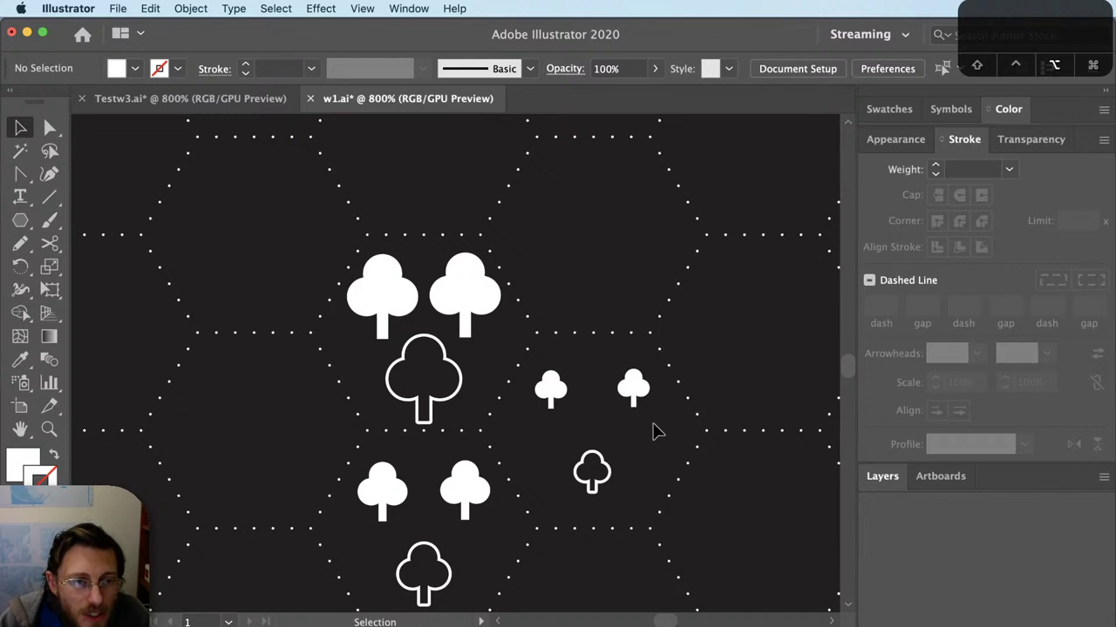
Step: Duplicate the smallest outlined tree up and to its right, and make the copy a dynamic Movie Clip symbol
scroll(653, 430, "up", 2)
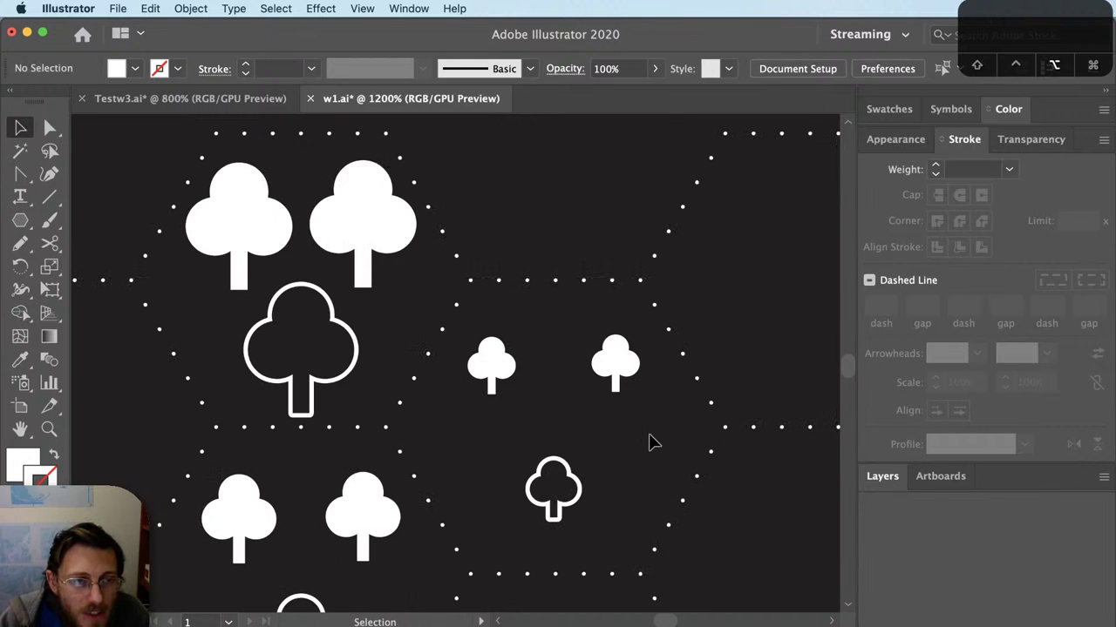
left_click(540, 520)
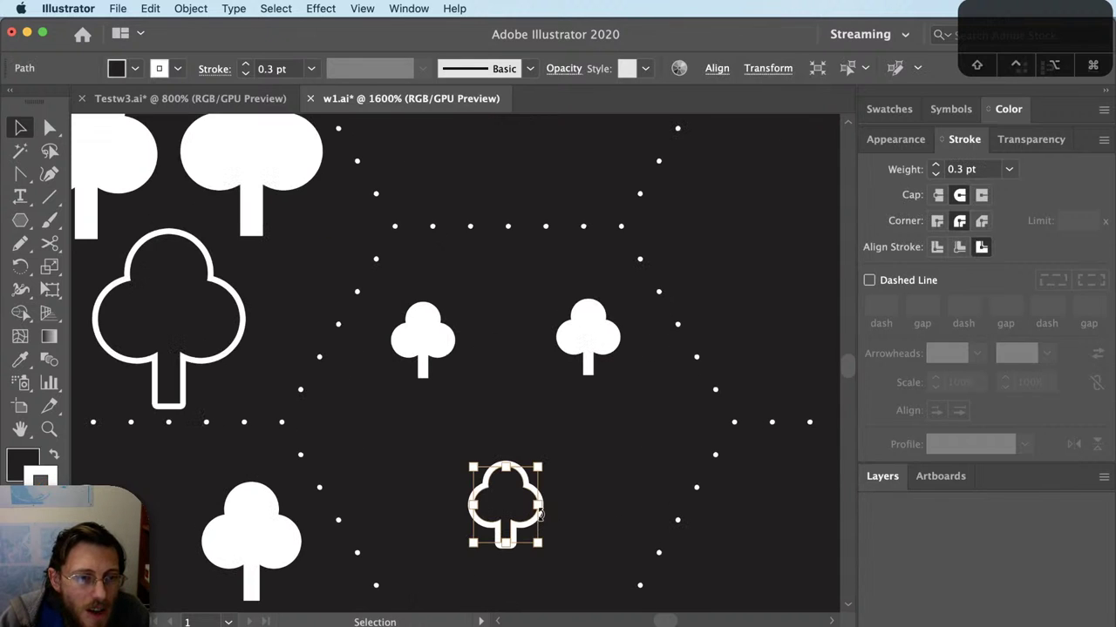
left_click(950, 110)
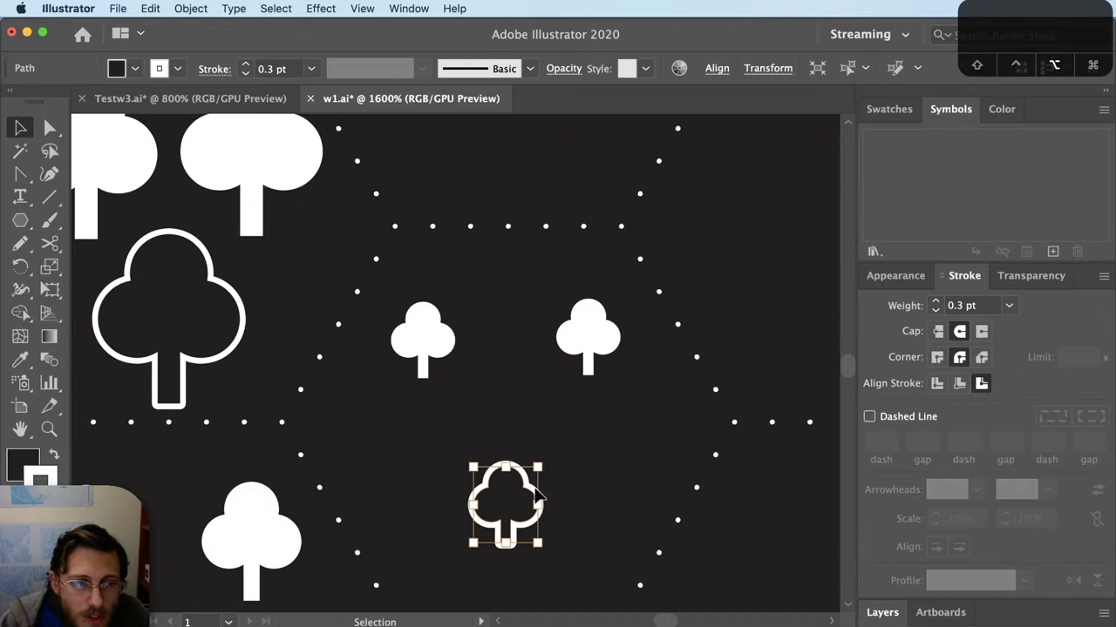
left_click_drag(535, 499, 653, 442)
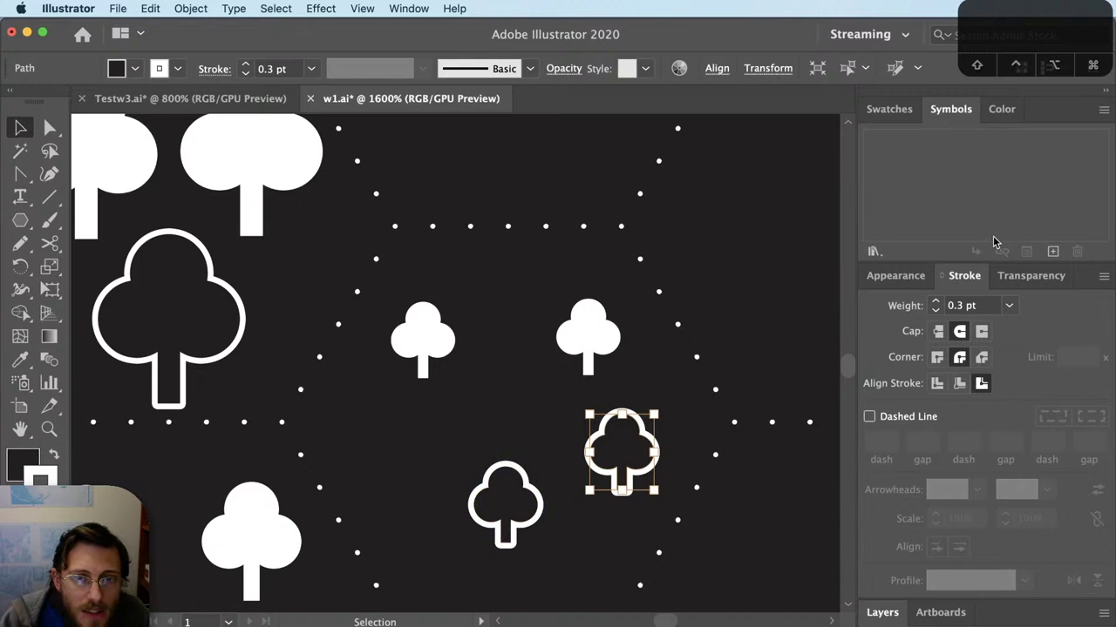
left_click(1052, 251)
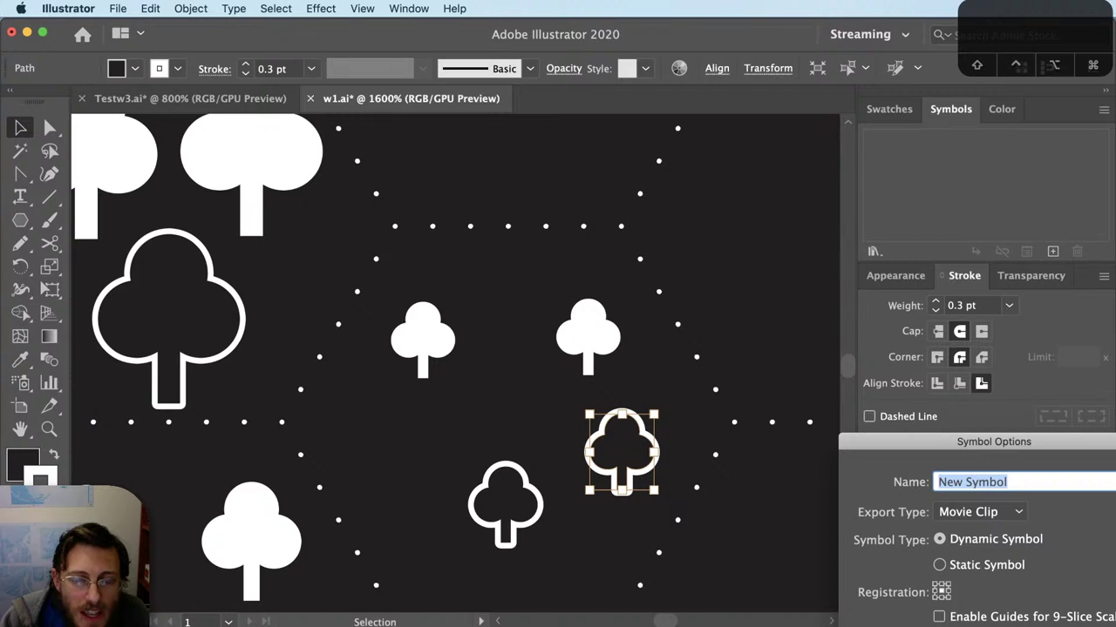
key("Return")
Step: Open the new small tree symbol for editing and set its stroke color to 100% magenta
scroll(636, 486, "up", 2)
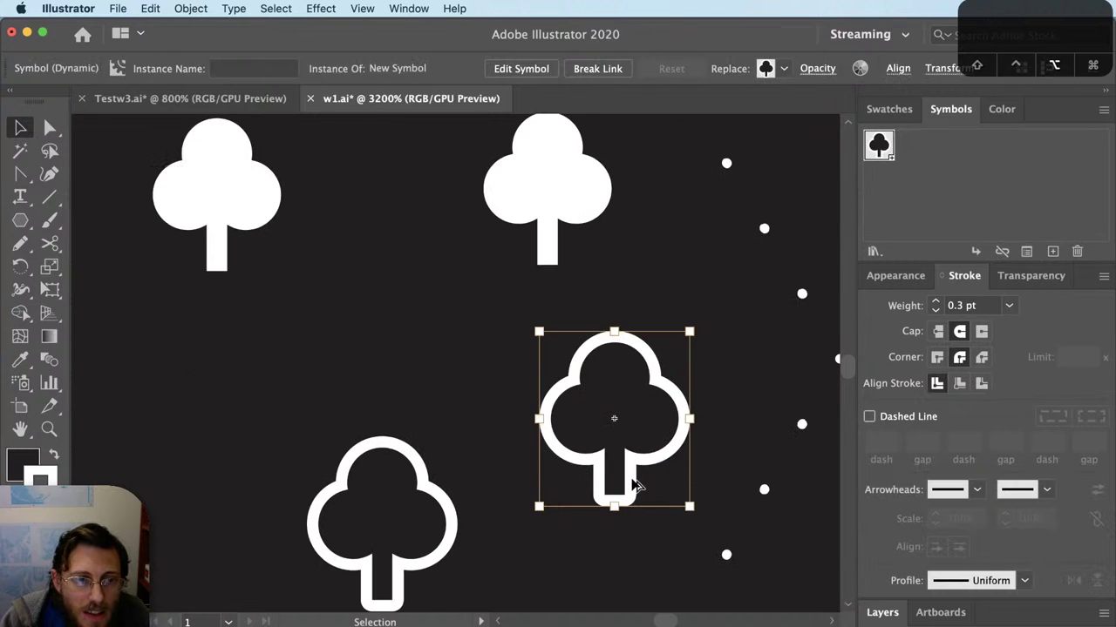
double_click(876, 148)
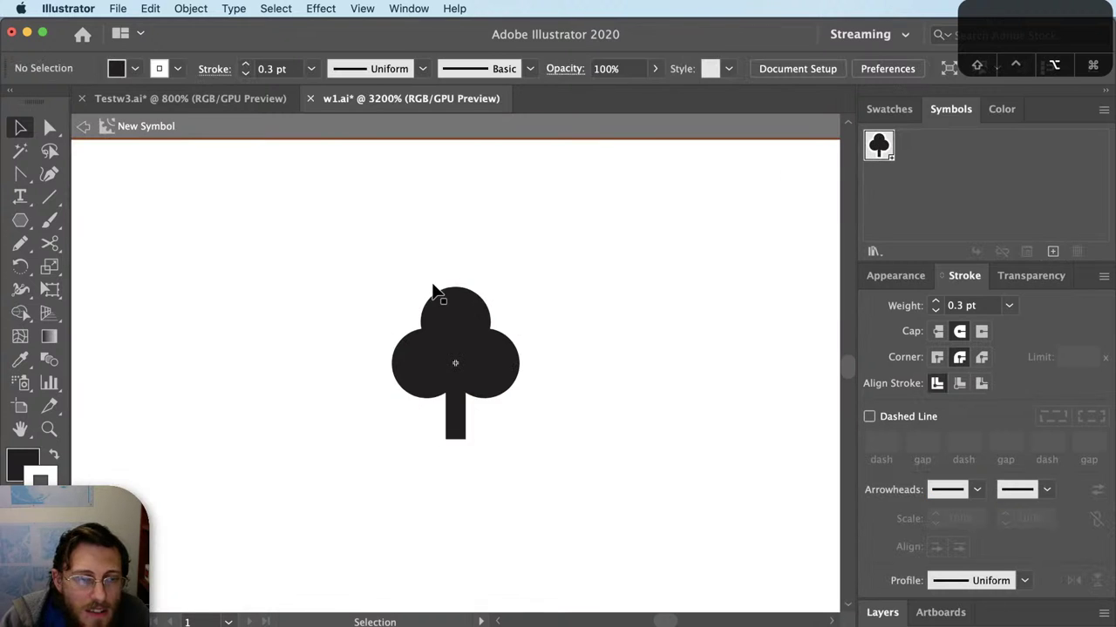
left_click(473, 399)
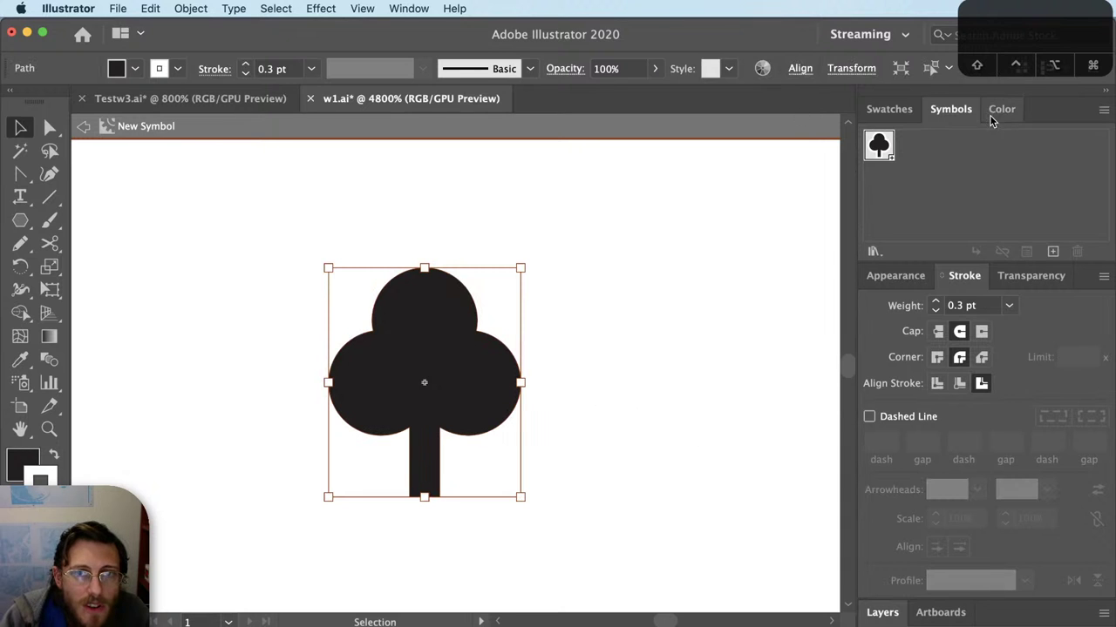
left_click(883, 112)
left_click(1007, 109)
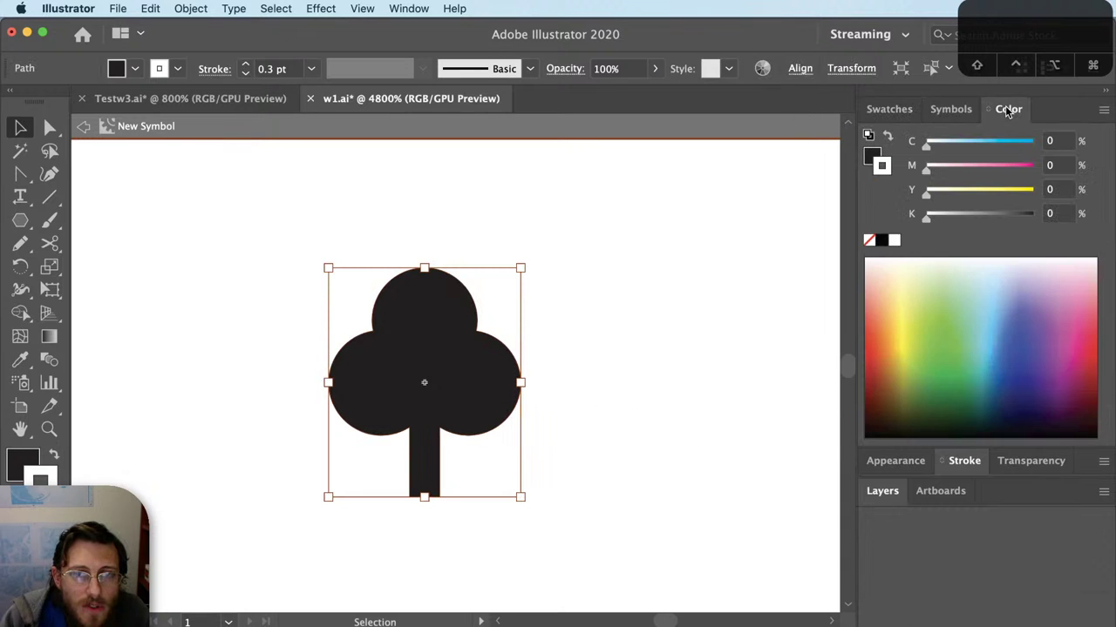
left_click_drag(974, 172, 1037, 170)
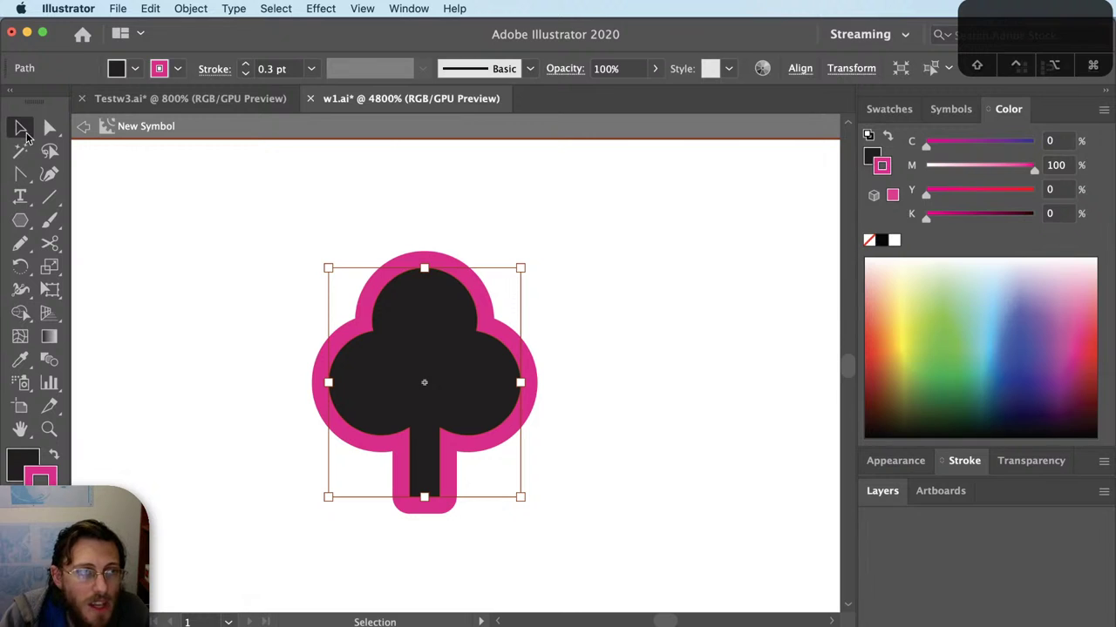
left_click(743, 388)
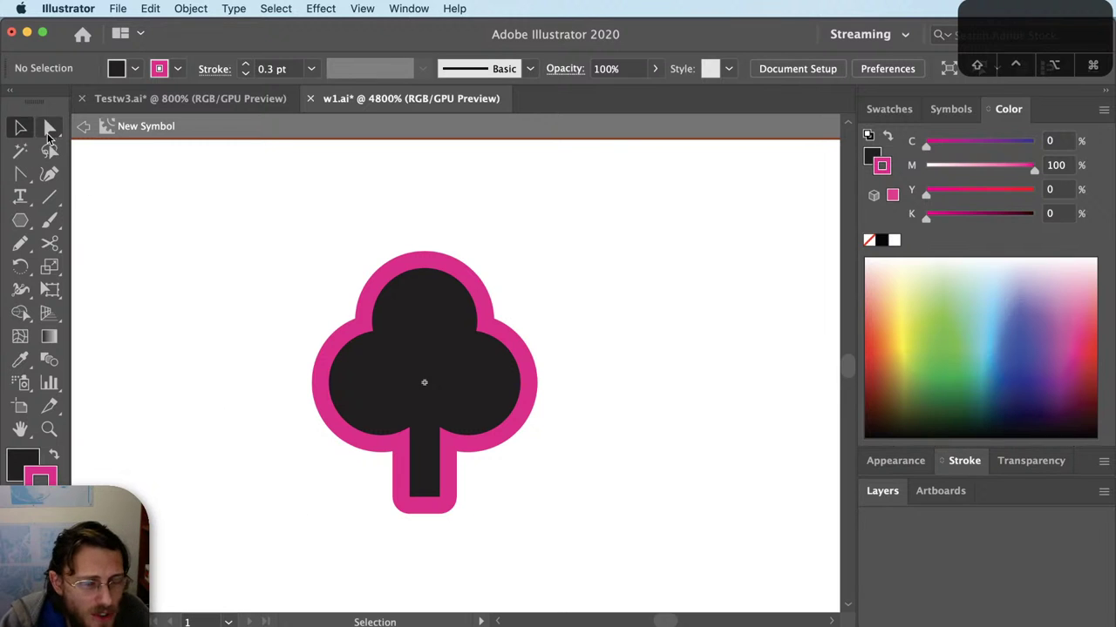
Step: Leave symbol editing and delete the small tree's symbol instance from the artwork
left_click(48, 199)
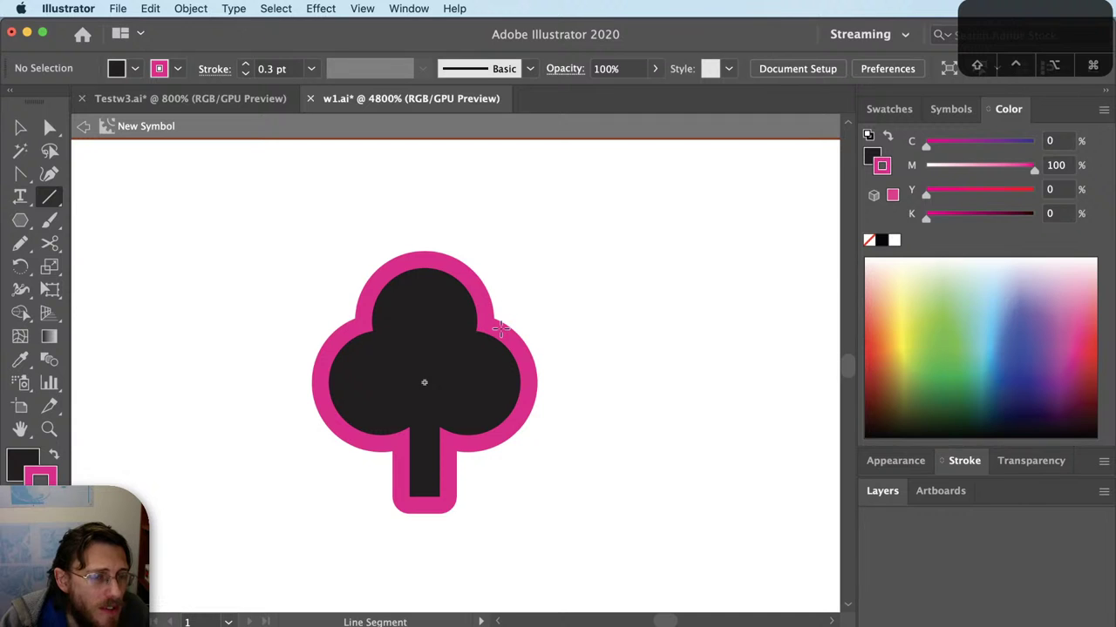
left_click(83, 127)
key("v")
left_click(630, 493)
key("BackSpace")
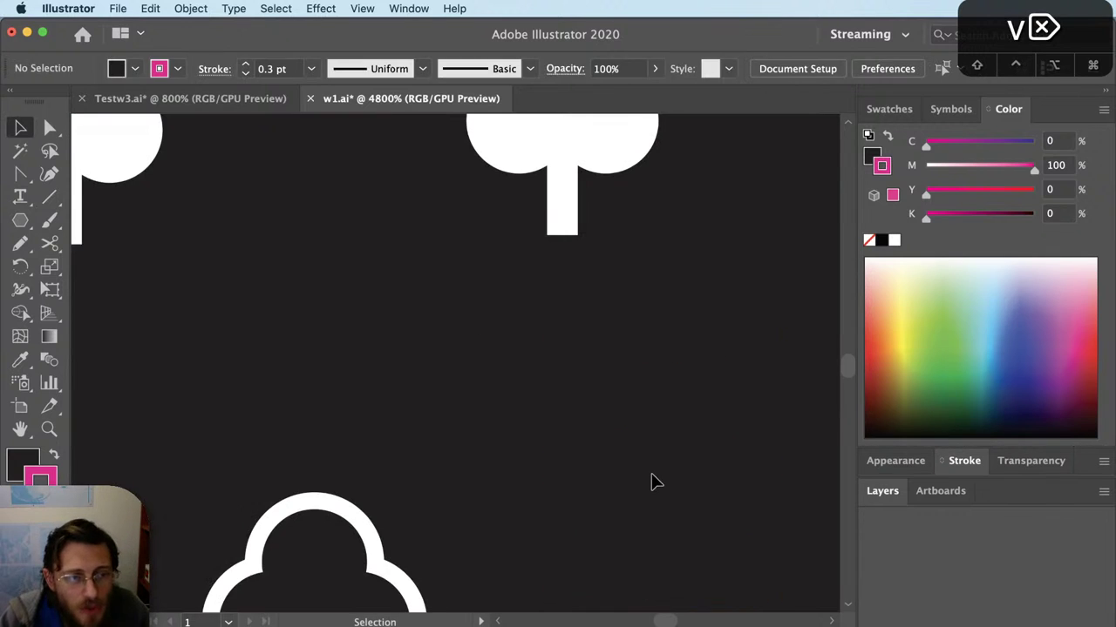
Step: Duplicate the largest outlined tree to the right of the smallest outlined one, and make the copy a dynamic Movie Clip symbol
scroll(657, 482, "down", 4)
left_click(338, 409)
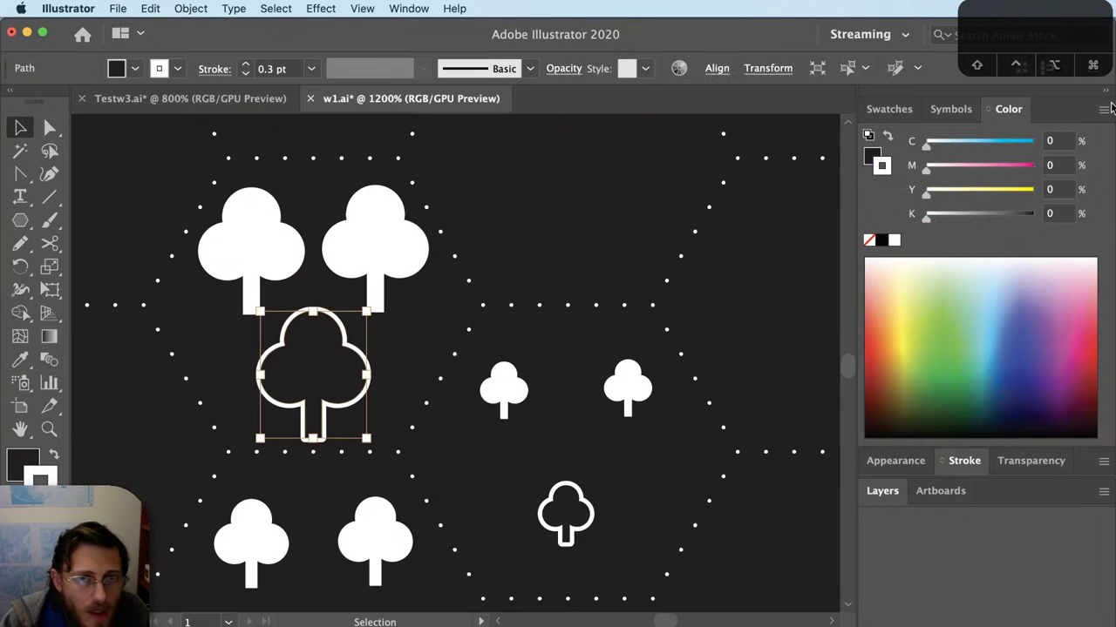
left_click_drag(366, 371, 817, 527)
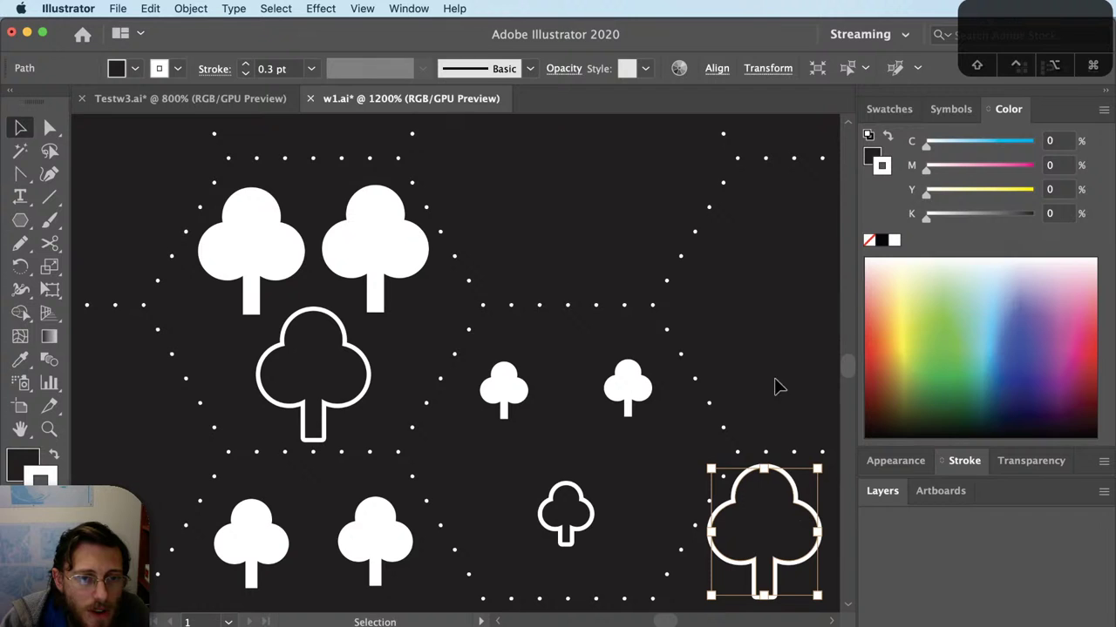
left_click(948, 109)
left_click(1052, 560)
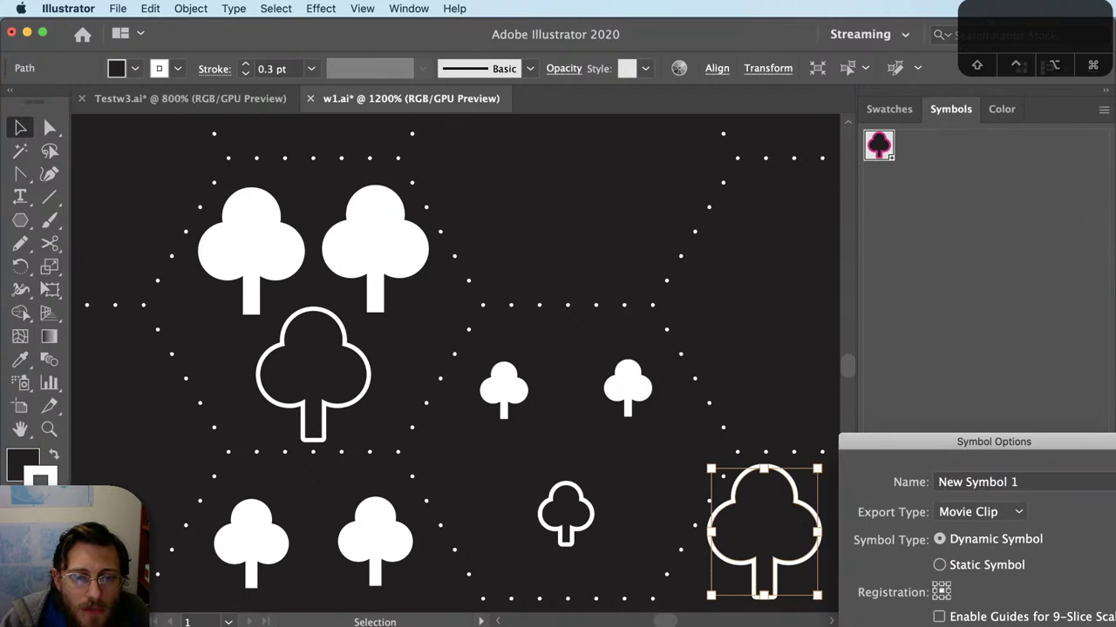
key("Return")
Step: Open the large tree symbol for editing and set its stroke color to 100% cyan
scroll(775, 523, "up", 2)
left_click_drag(775, 523, 672, 323)
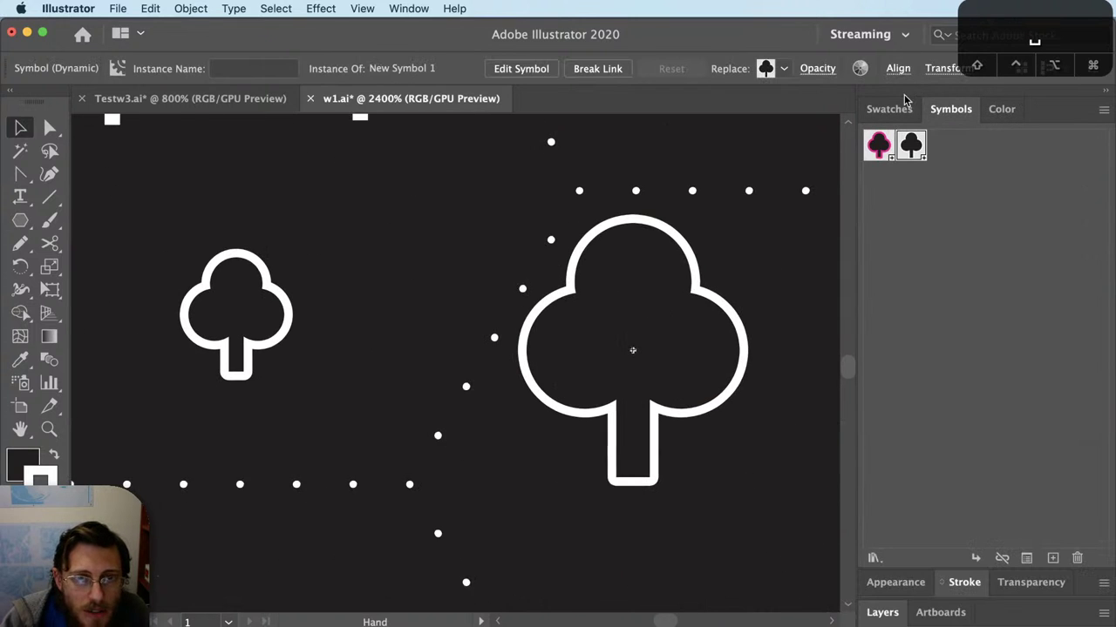
double_click(911, 145)
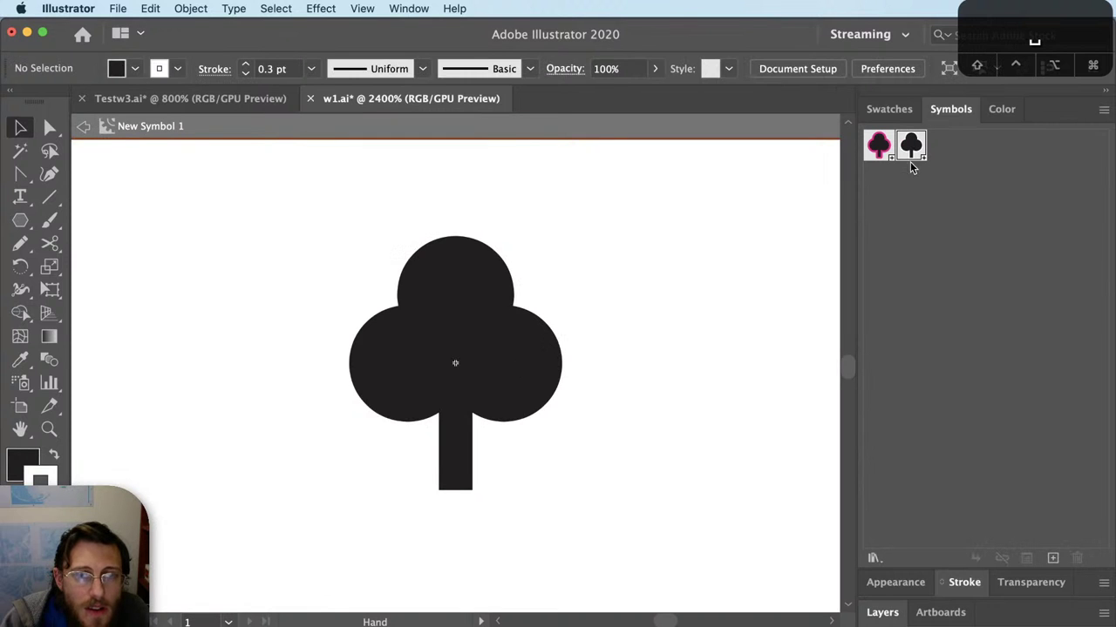
left_click(1003, 109)
key("x")
left_click_drag(1011, 141, 1034, 141)
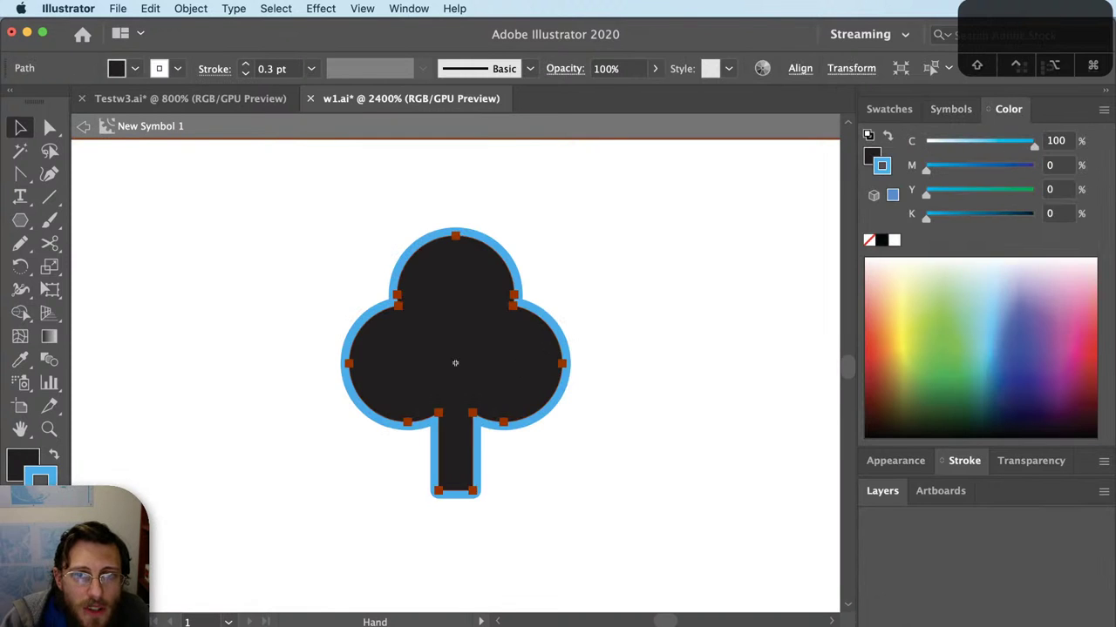
key("v")
left_click(697, 227)
scroll(418, 360, "up", 1)
scroll(418, 361, "down", 1)
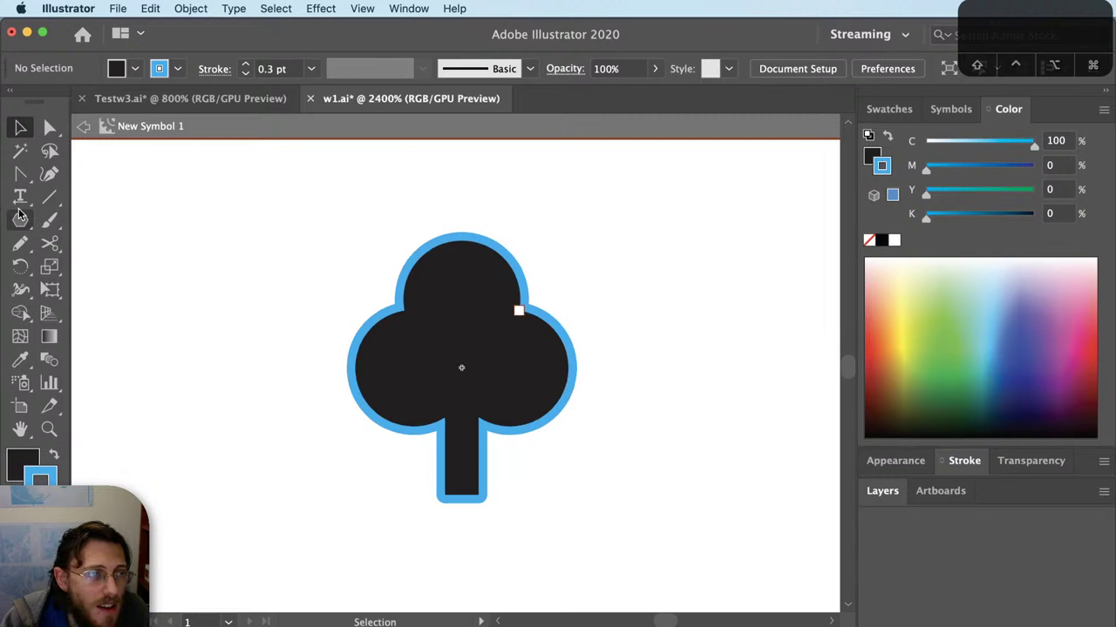
Step: Draw a diagonal line across the tree from upper right to lower left, and snap its upper end to the right notch between the lobes
left_click(49, 197)
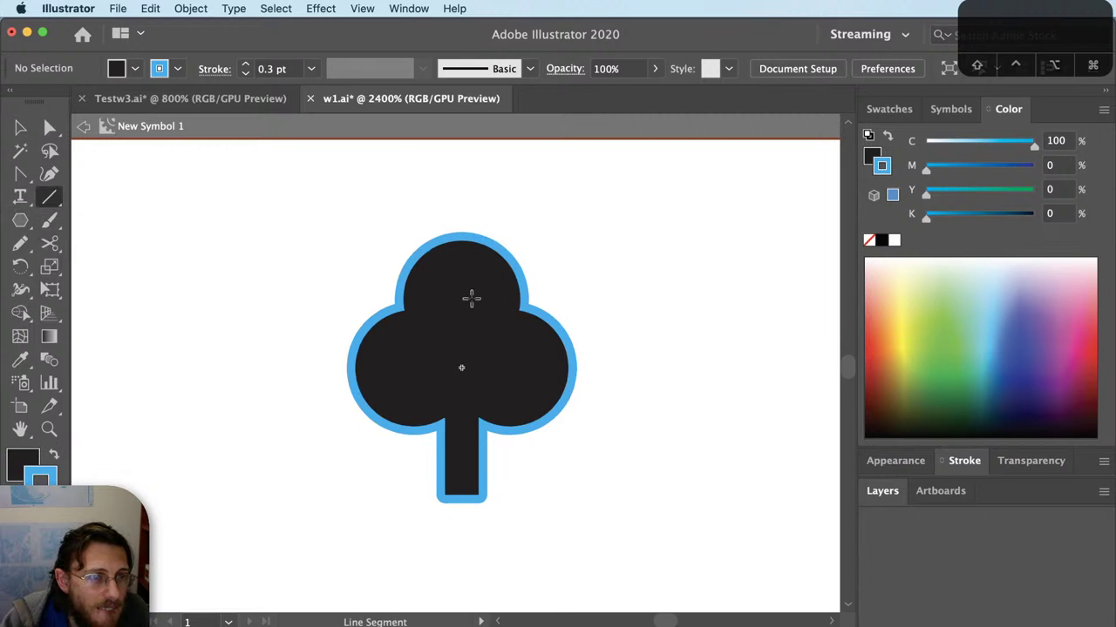
scroll(593, 235, "up", 1)
left_click_drag(594, 231, 248, 550)
key("a")
mouse_move(594, 231)
left_mouse_down()
mouse_move(469, 331)
mouse_move(491, 327)
left_mouse_up()
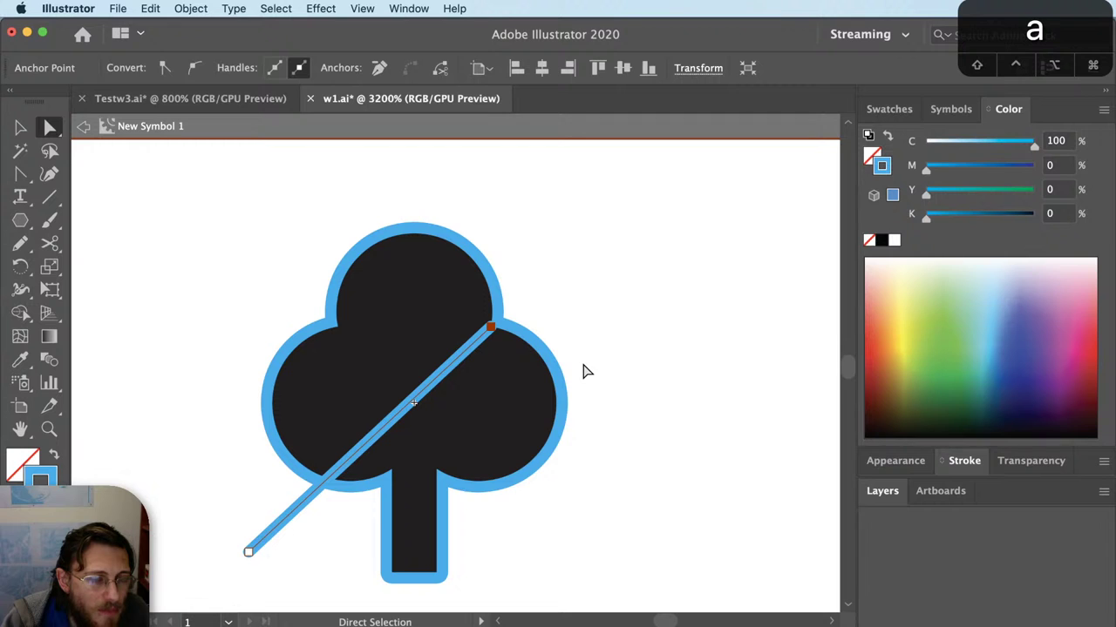
Step: Try to divide the tree along the diagonal line with the Shape Builder, and undo the attempt
scroll(338, 365, "up", 2)
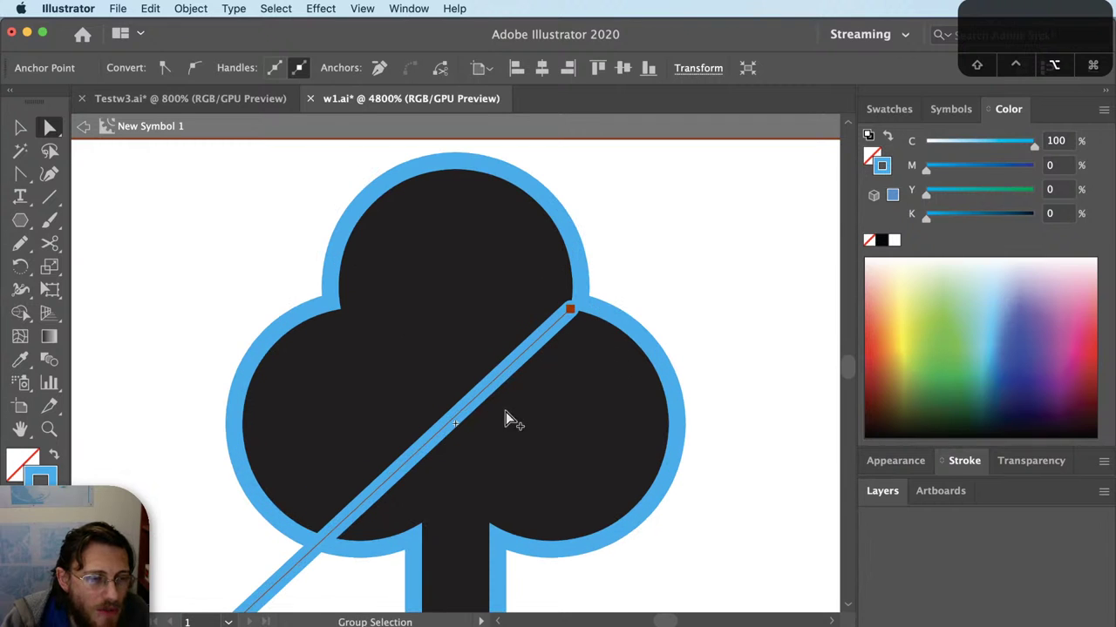
key("v")
left_click(498, 455, "shift")
key("shift+m")
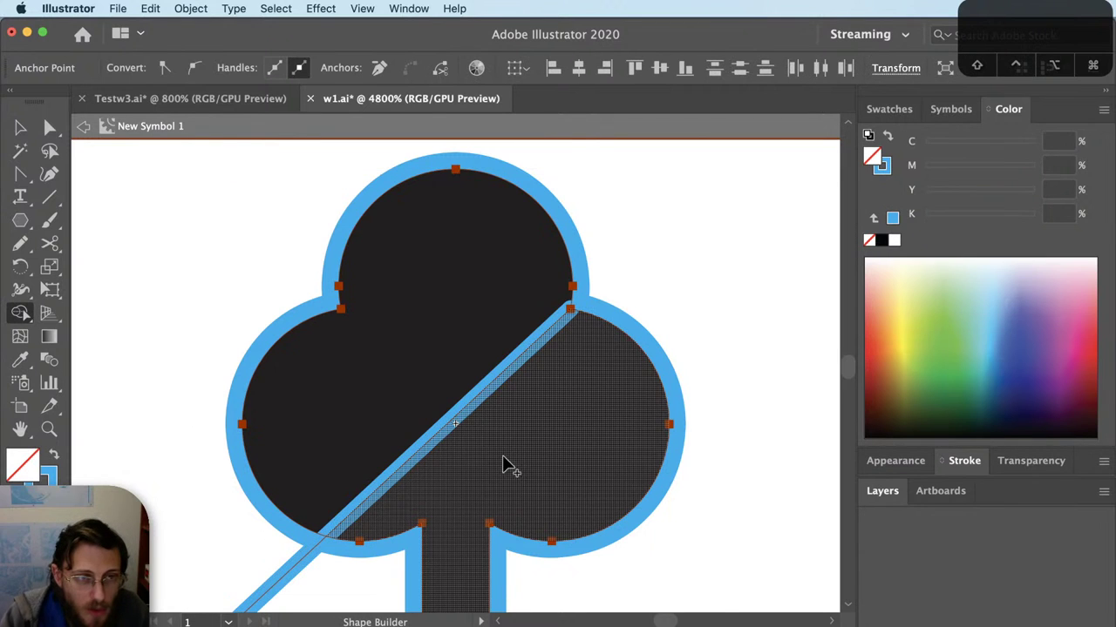
left_click(532, 436)
left_click_drag(530, 430, 493, 340)
key("super+shift+a")
key("c")
key("v")
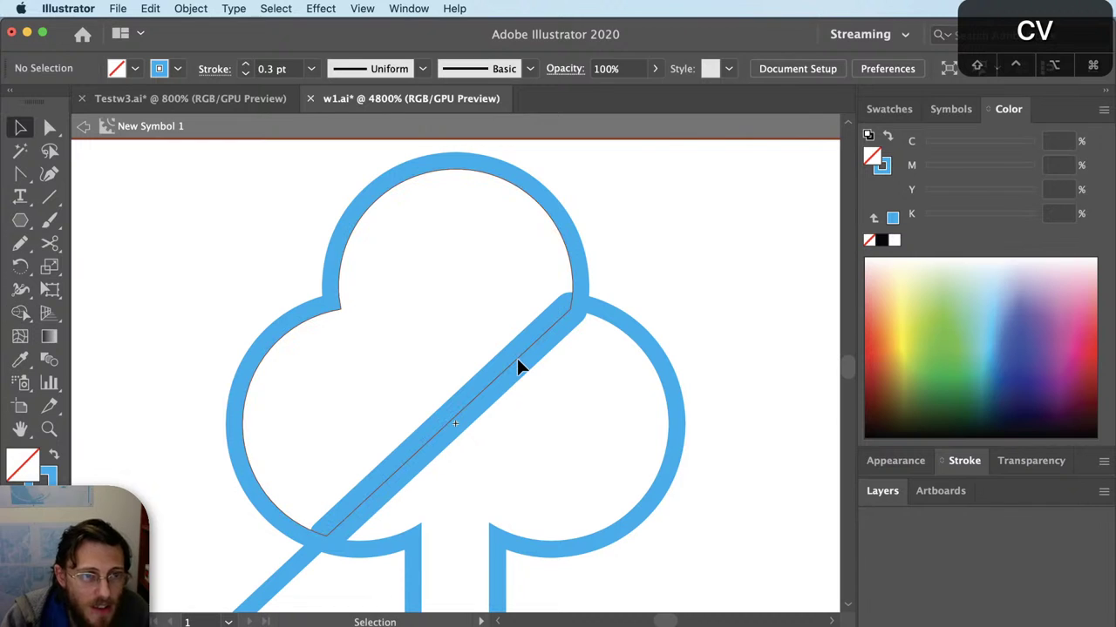
left_click(517, 358)
left_click(597, 400)
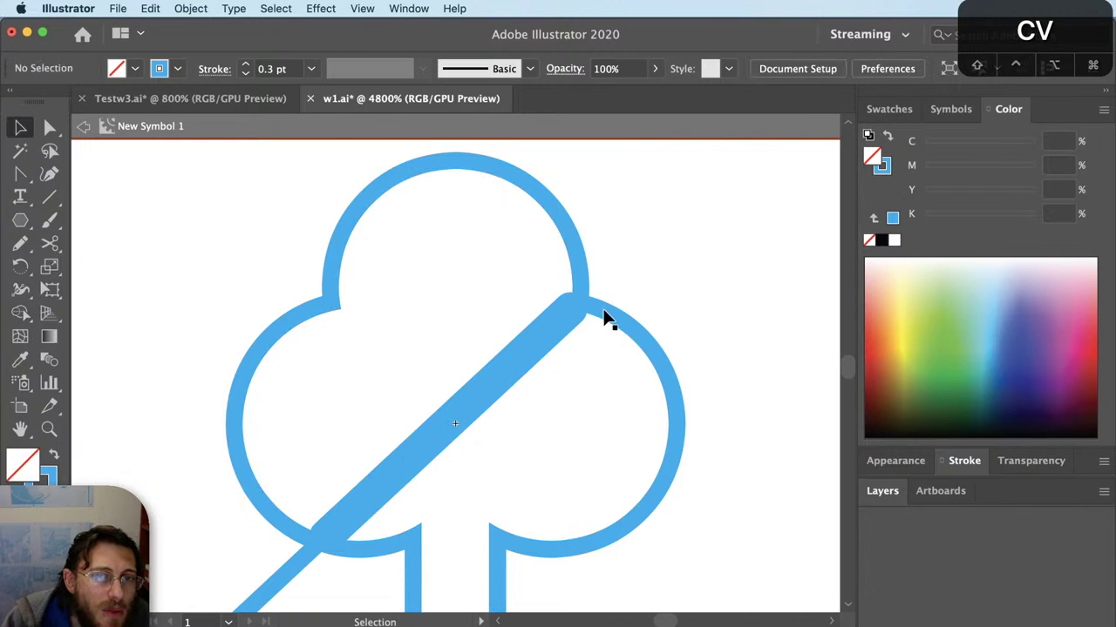
key("super+z")
Step: Shorten the diagonal line so its upper end sits on the notch between the tree's top and right lobes
key("v")
key("a")
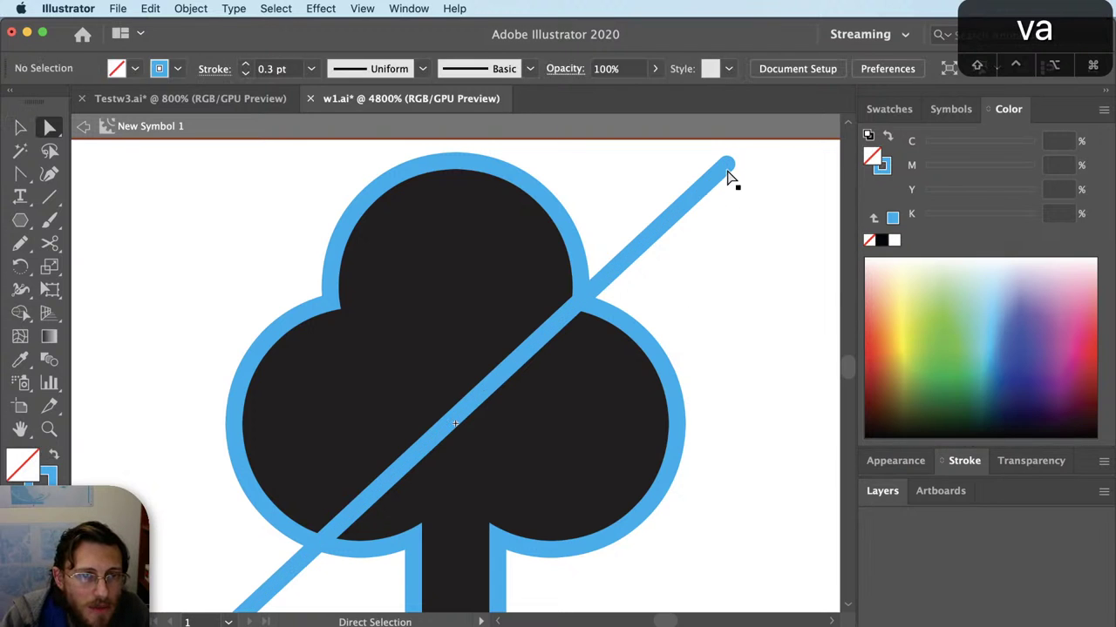
mouse_move(729, 168)
left_mouse_down()
mouse_move(580, 299)
mouse_move(659, 386)
mouse_move(694, 515)
mouse_move(613, 336)
mouse_move(572, 310)
left_mouse_up()
key("shift+super+a")
scroll(645, 333, "up", 3)
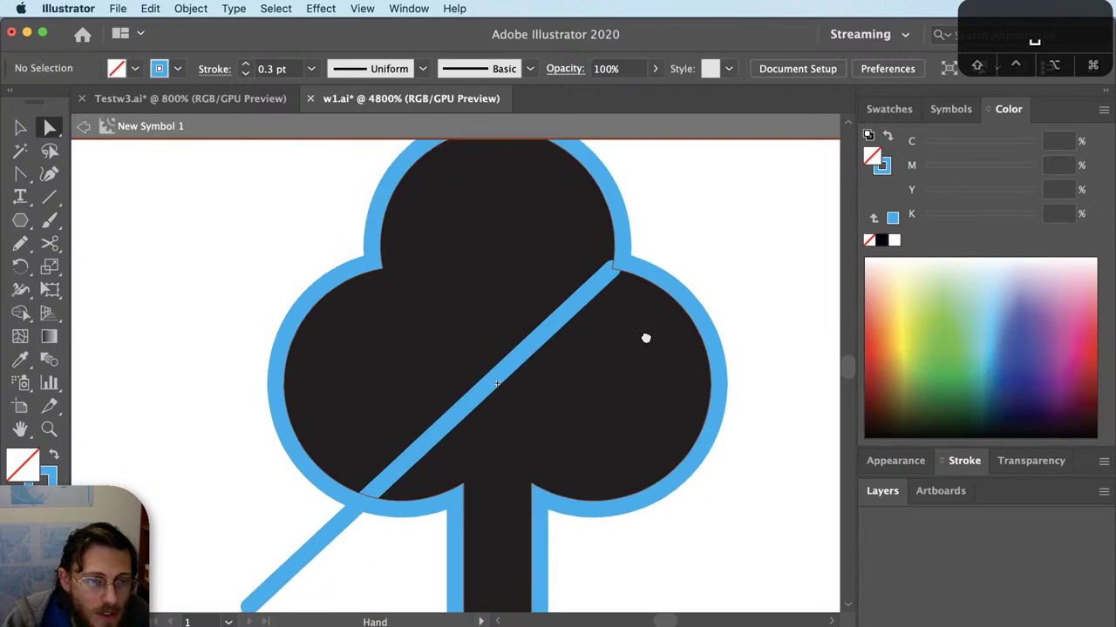
scroll(666, 355, "down", 3)
Step: Select the tree and the diagonal line, and extract the tree's upper-left half with the Shape Builder
key("v")
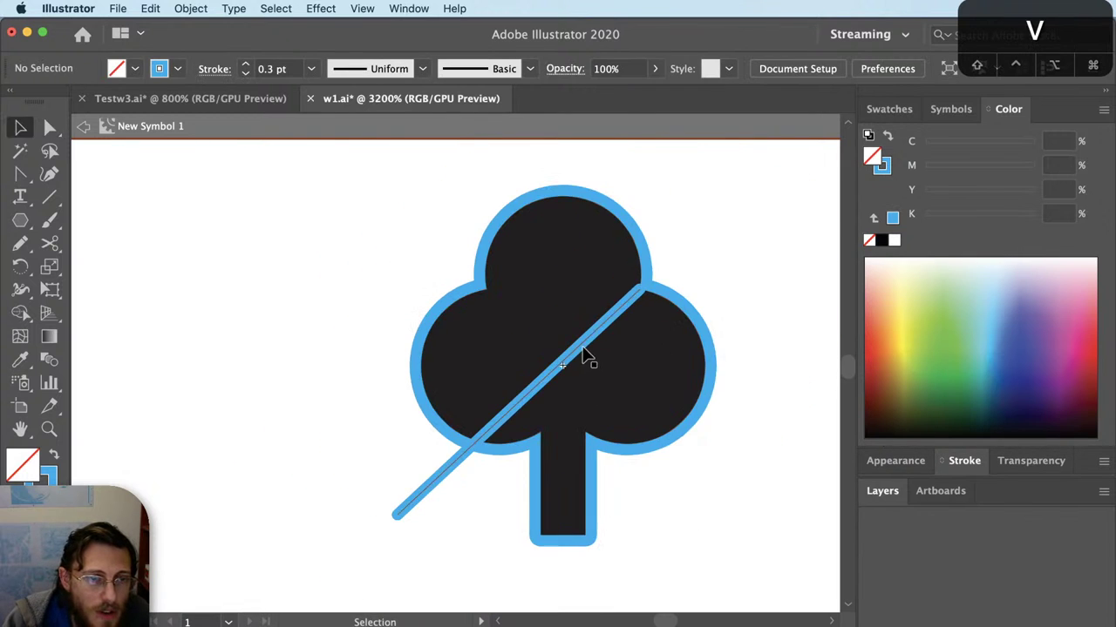
left_click(584, 349)
key("a")
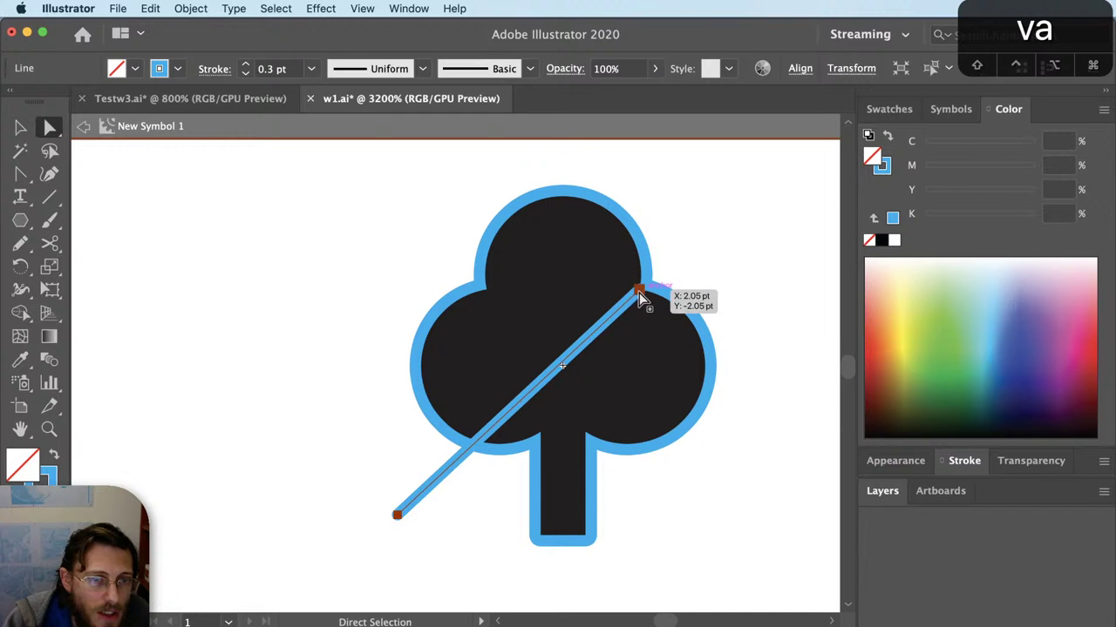
key("v")
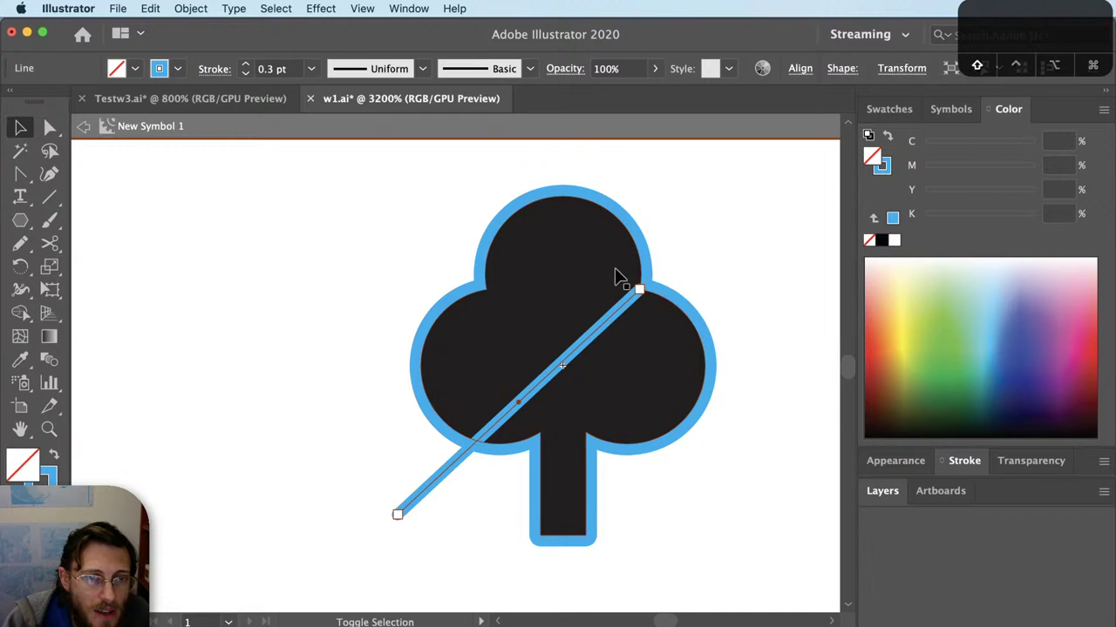
left_click(767, 224)
left_click_drag(767, 224, 404, 541)
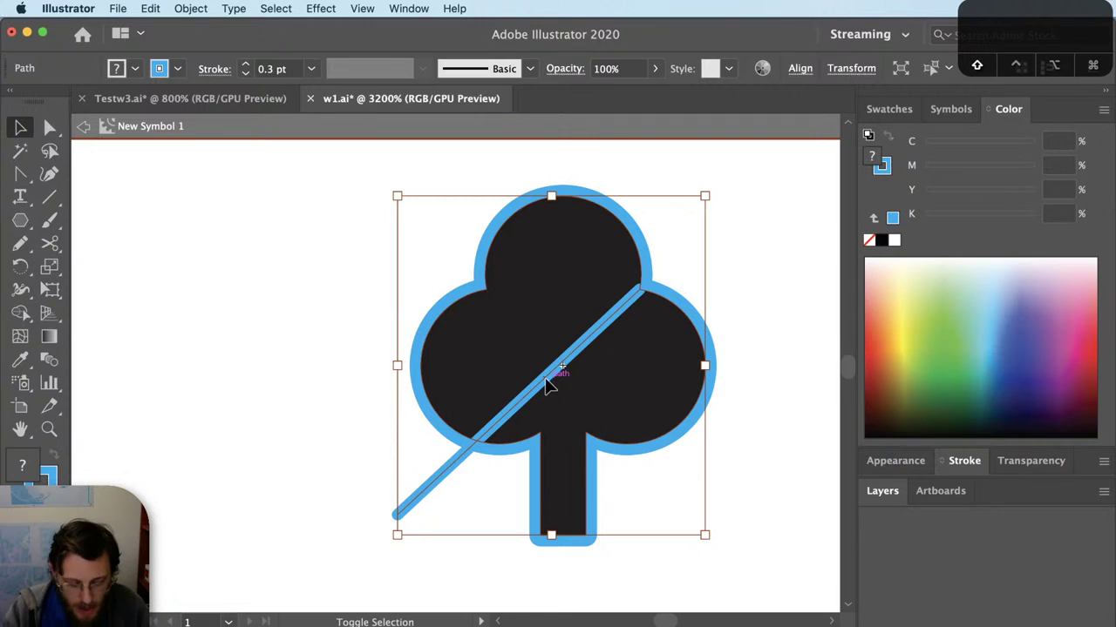
key("shift+m")
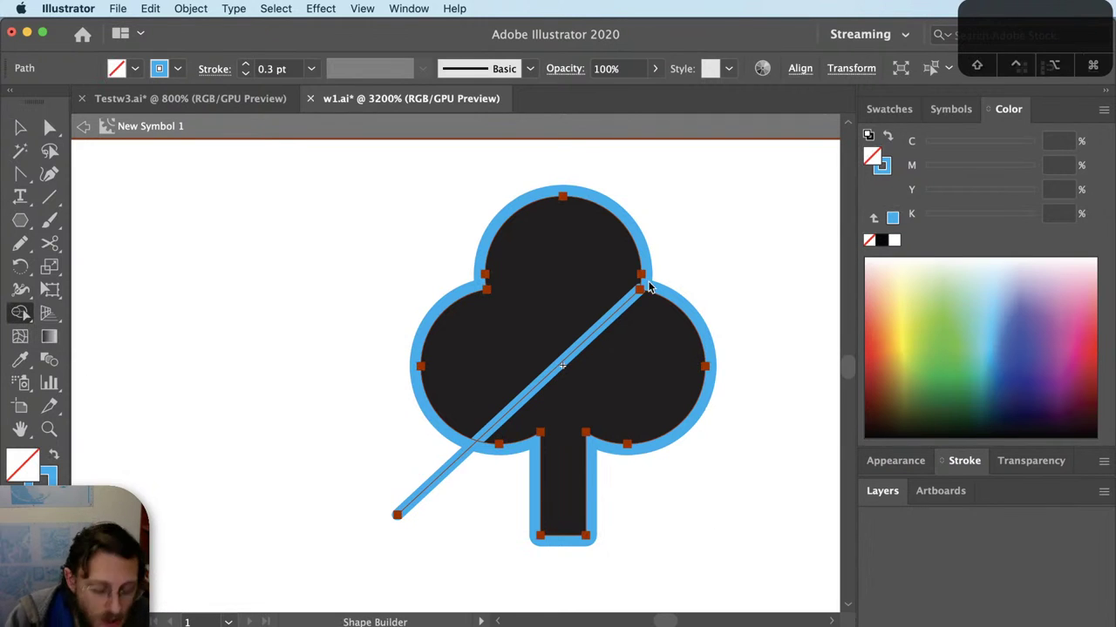
key("shift+m")
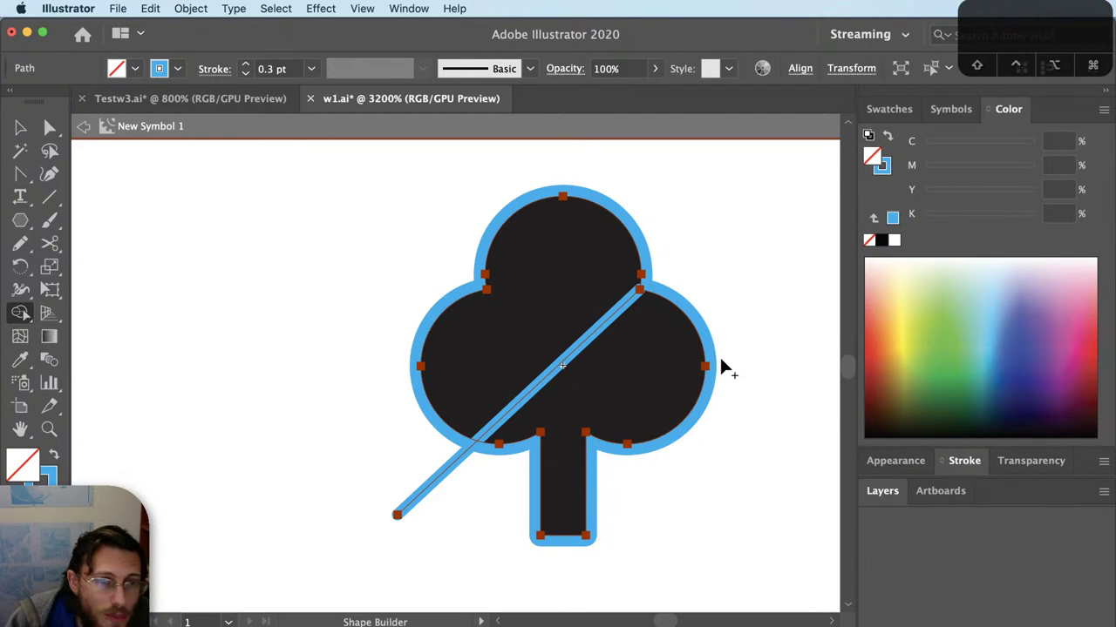
left_click(691, 371)
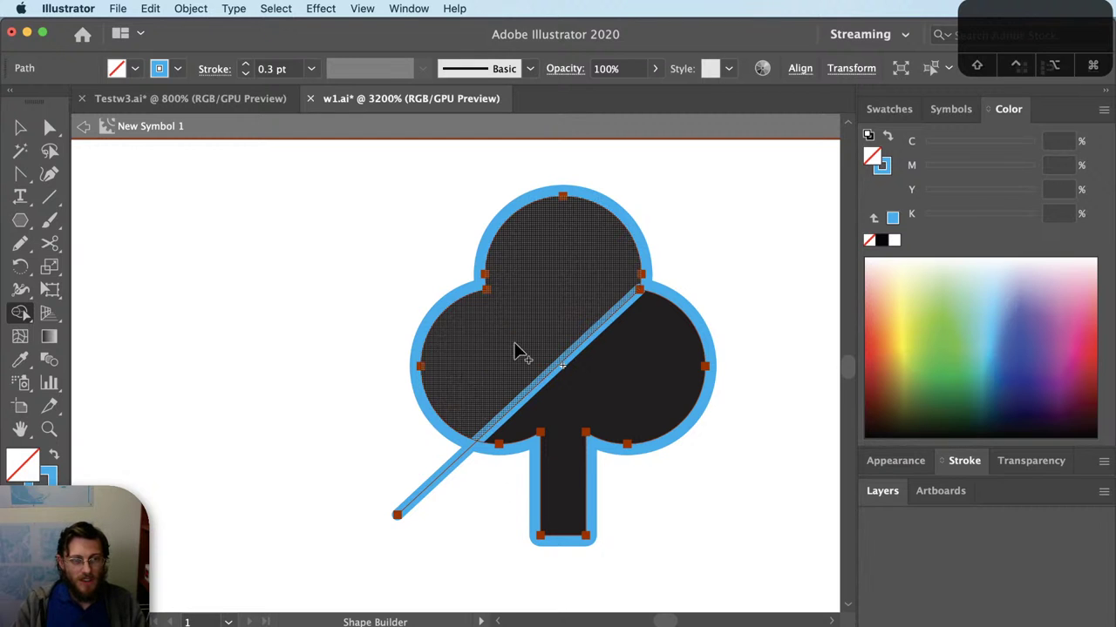
left_click(587, 276, "alt")
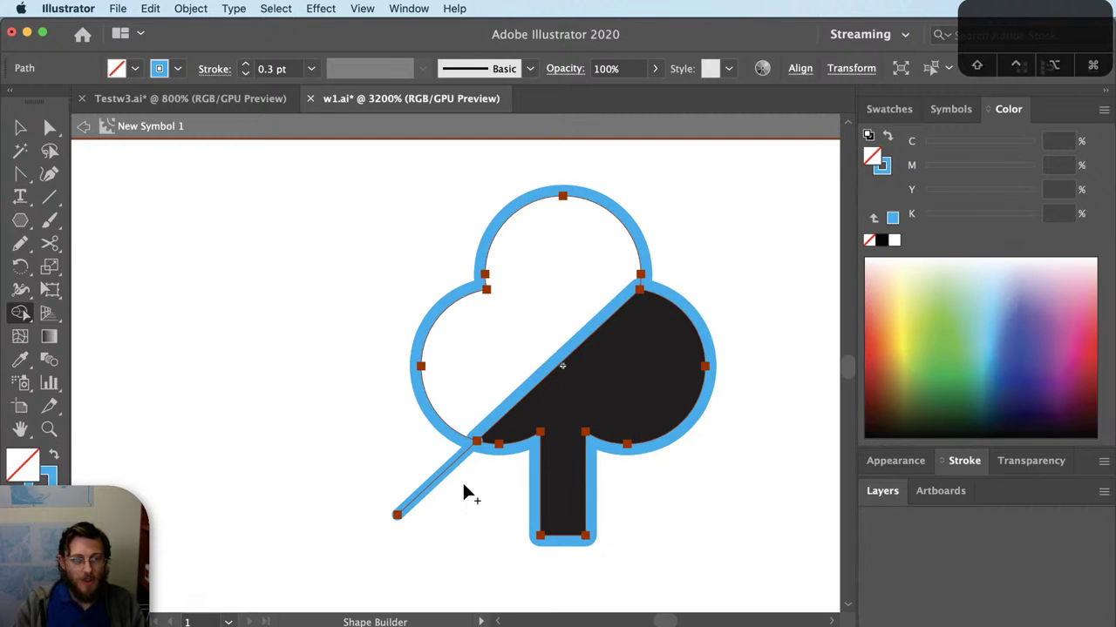
Step: Trim the line's excess end outside the tree with the Shape Builder, and make the lower-right half a separate unfilled shape
left_click_drag(558, 319, 636, 383)
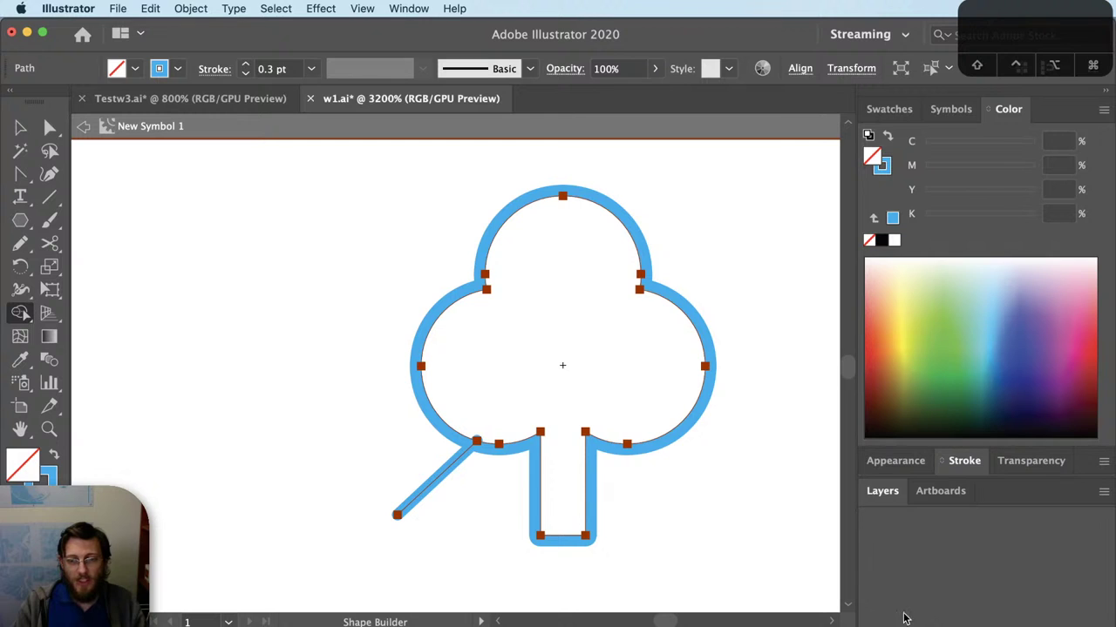
key("super+z")
left_click(435, 479, "alt")
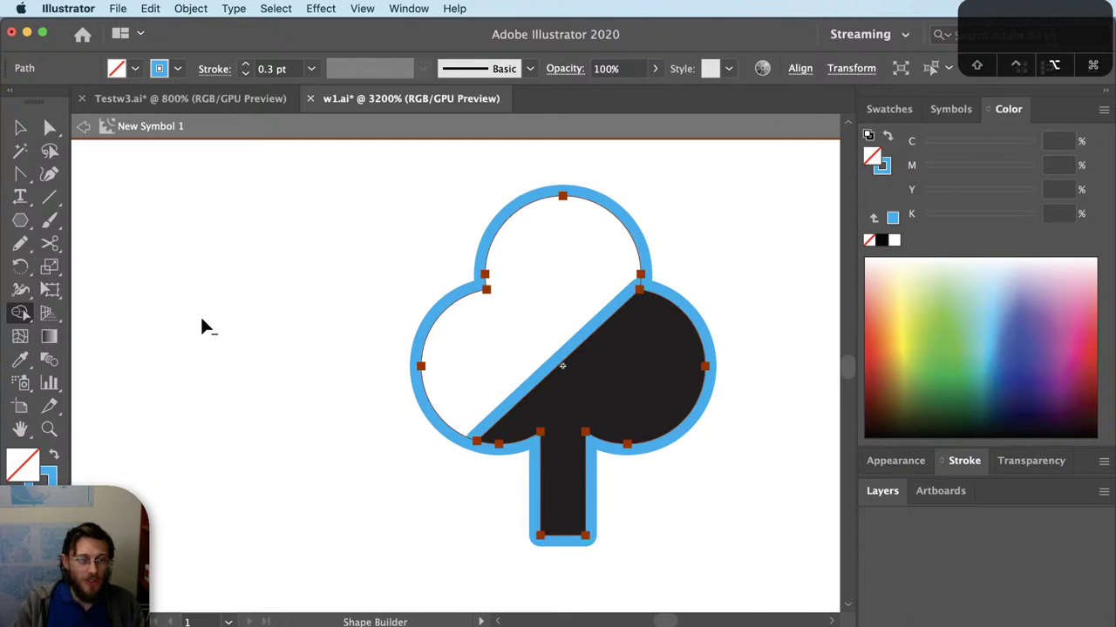
left_click(640, 383)
left_click(613, 259)
key("v")
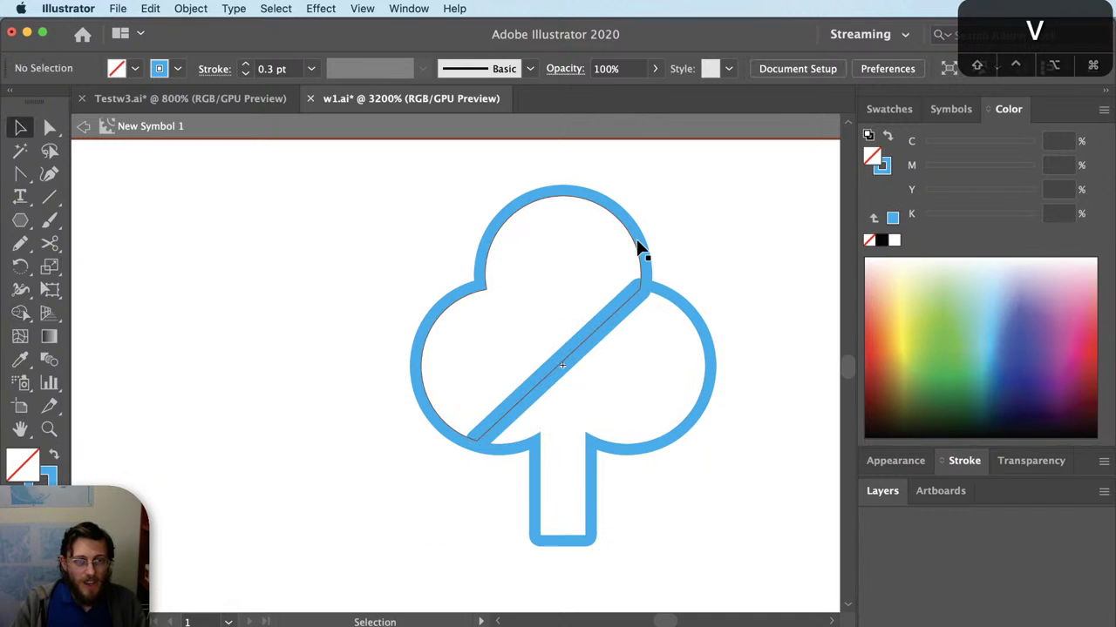
left_click(637, 241)
left_click(705, 344)
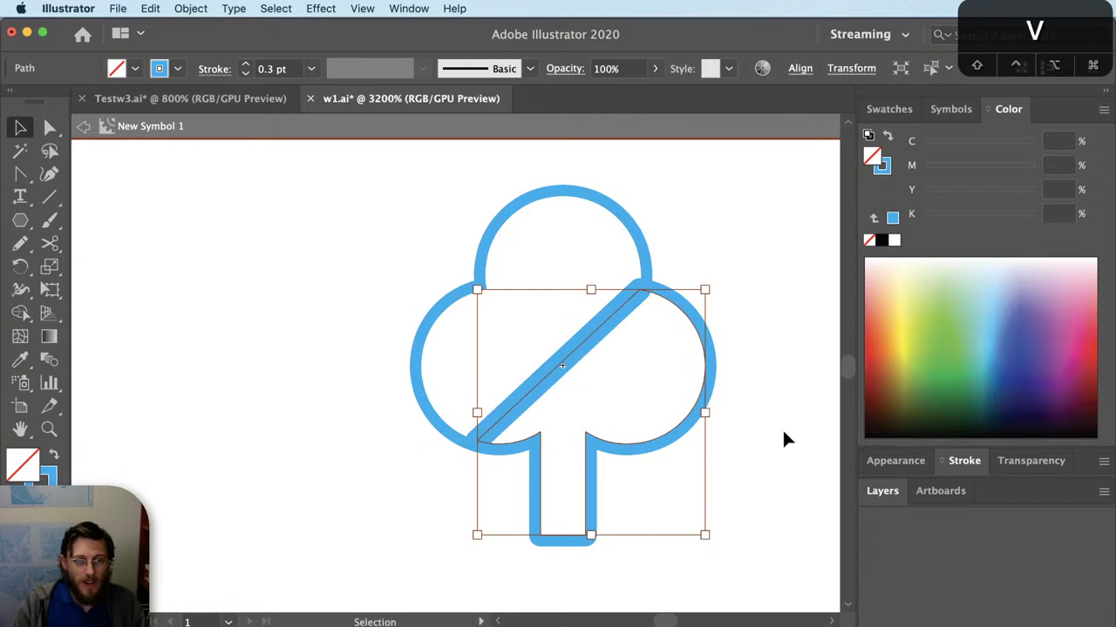
Step: Fill the tree's lower-right half with black and its upper-left half with white
left_click(886, 245)
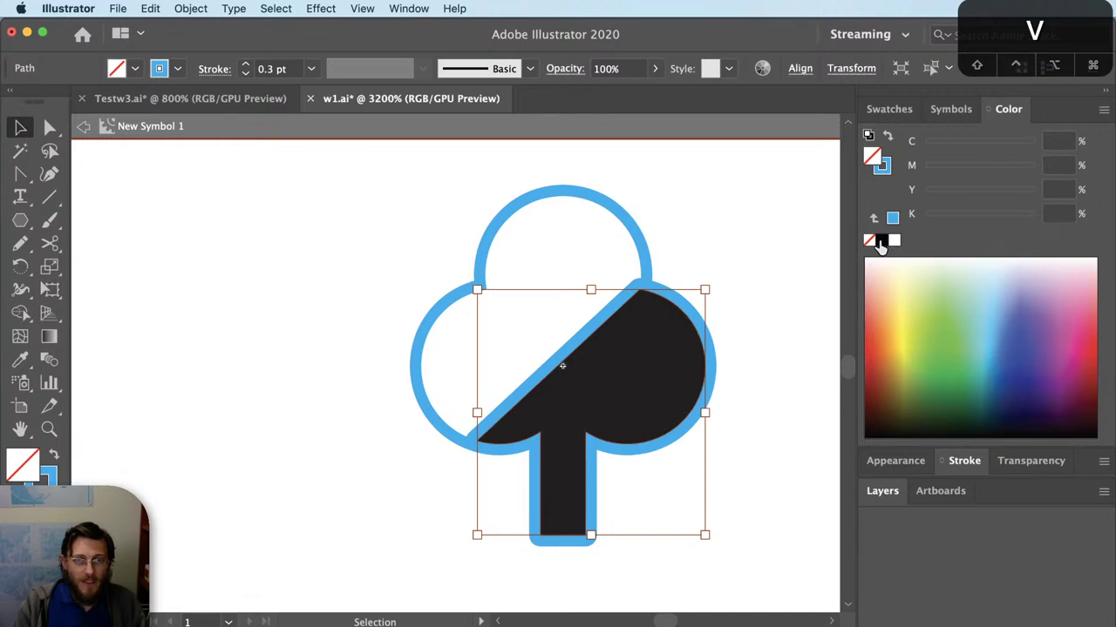
left_click(620, 252)
left_click(640, 255)
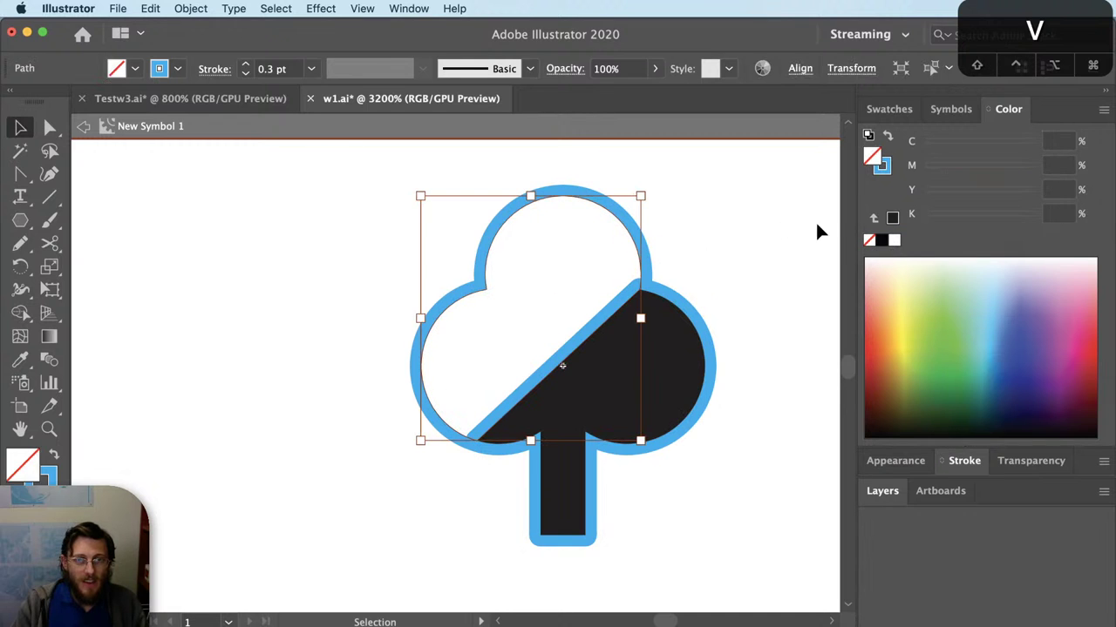
left_click(768, 265)
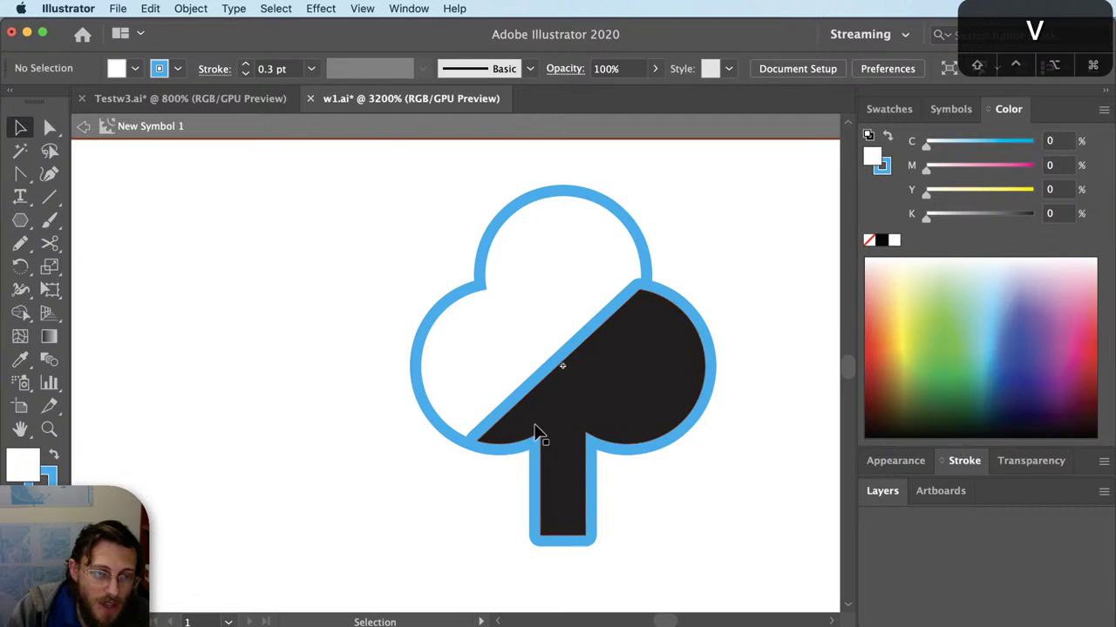
key("a")
key("cmd+z")
key("cmd+shift+z")
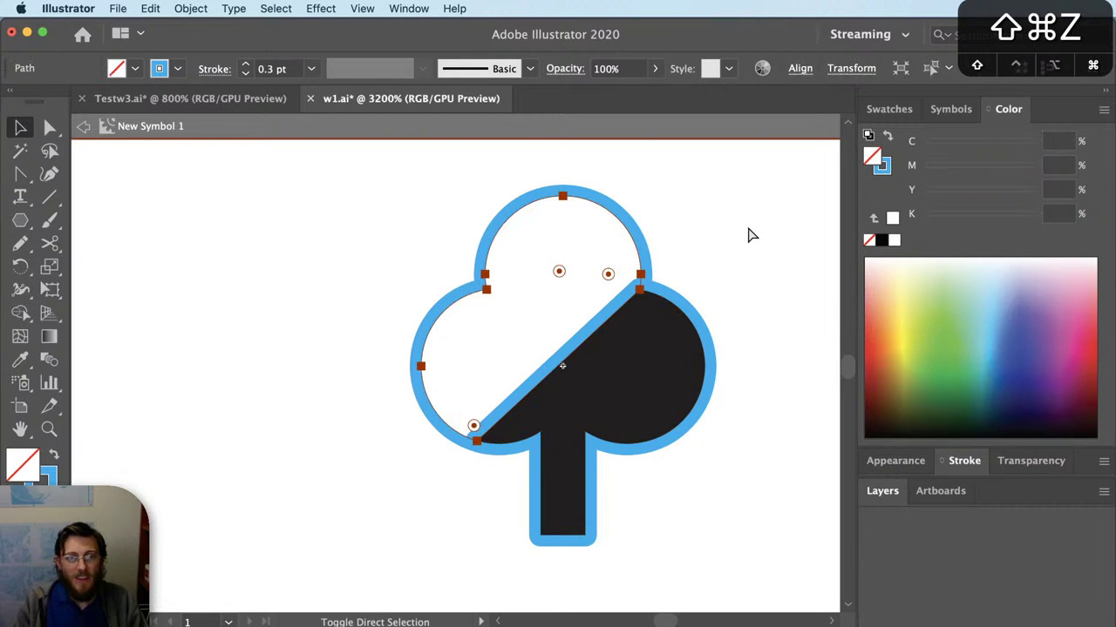
Step: Select both halves of the tree, show their paths in the layer list, and paste a copy of them in front
left_click(695, 386)
left_click(573, 280, "shift")
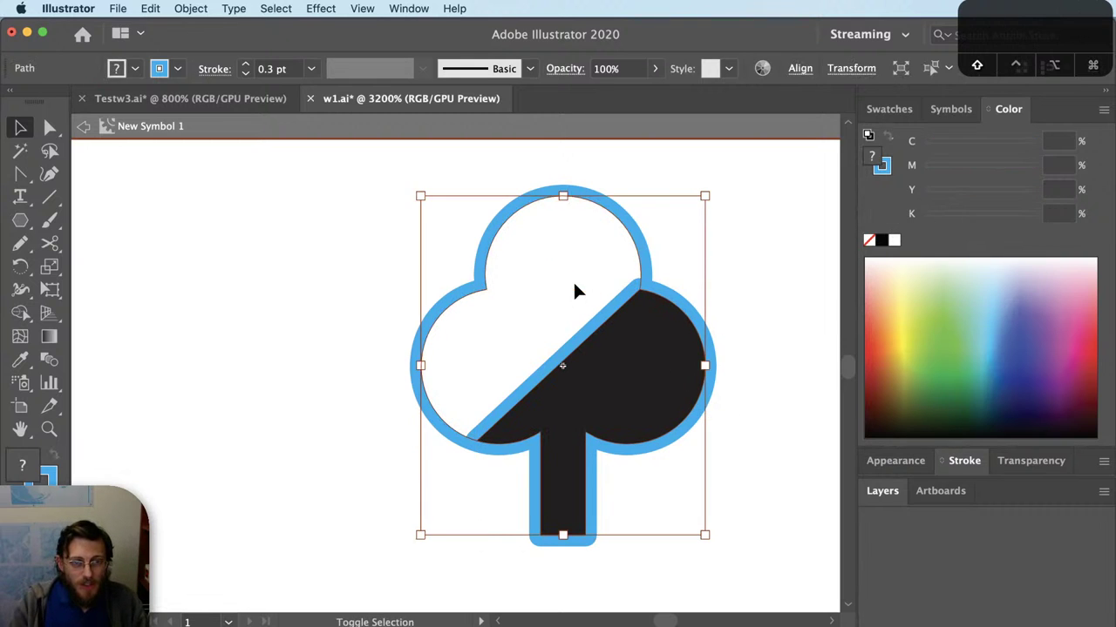
left_click(875, 493)
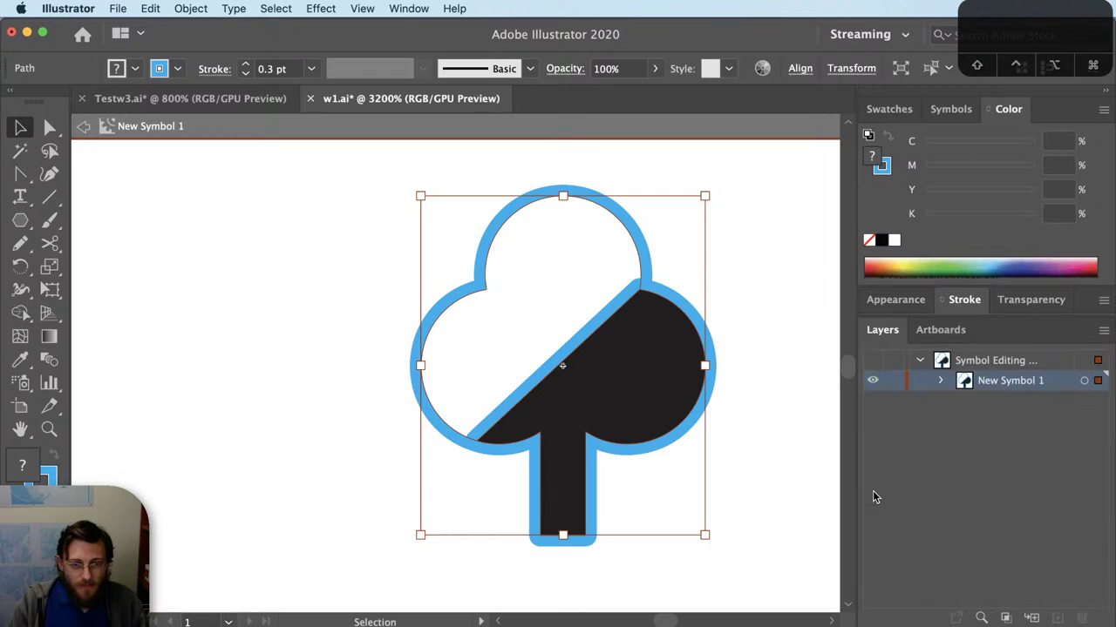
left_click(940, 380)
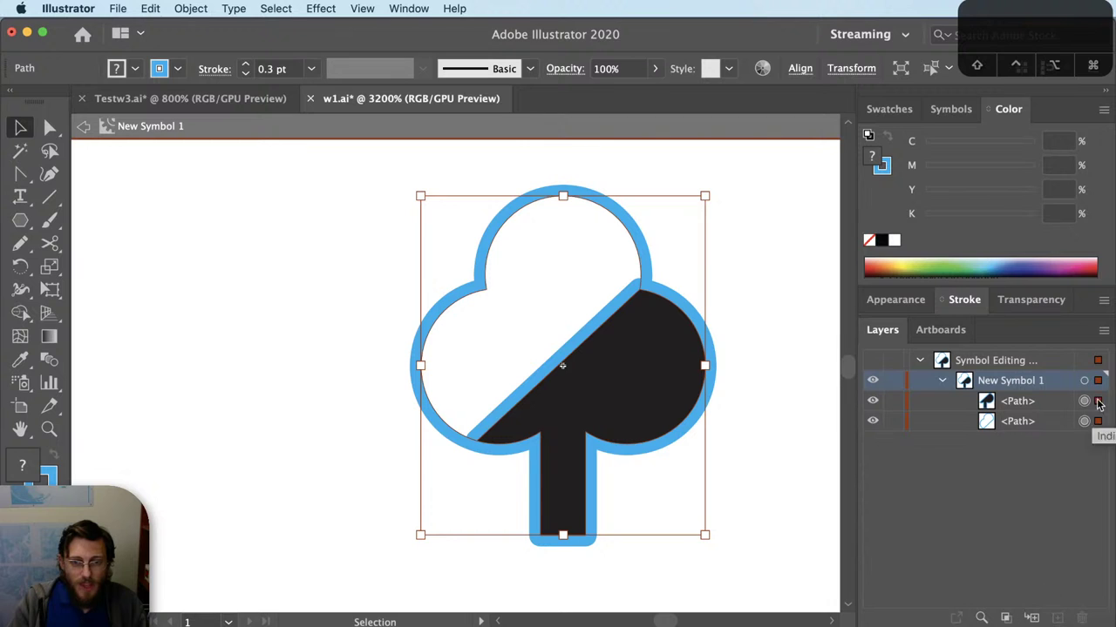
key("a")
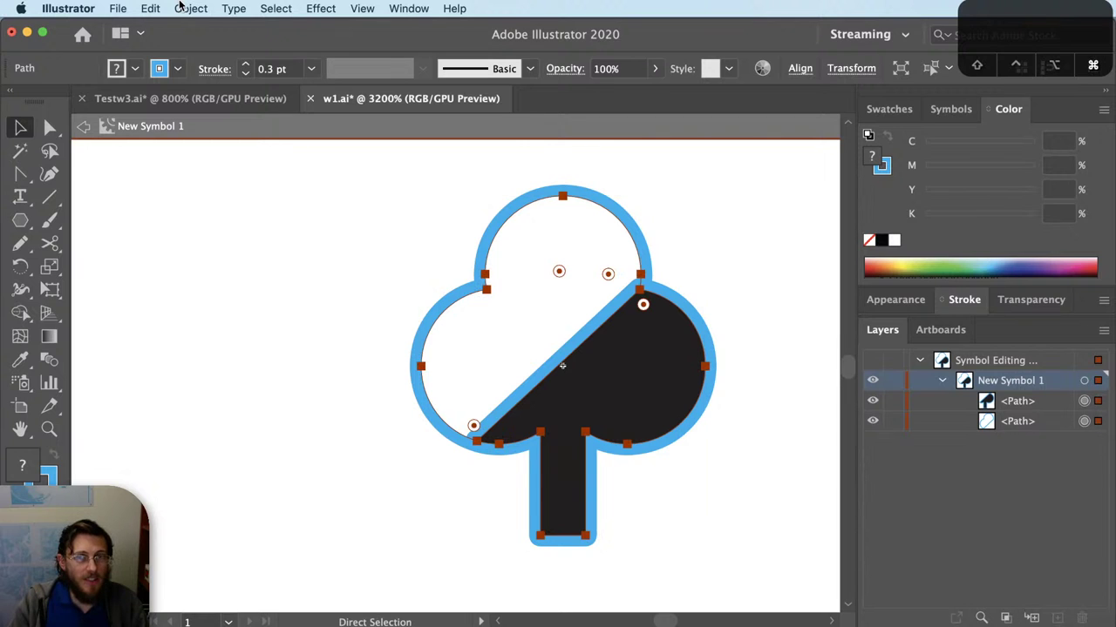
key("super+c")
left_click(150, 7)
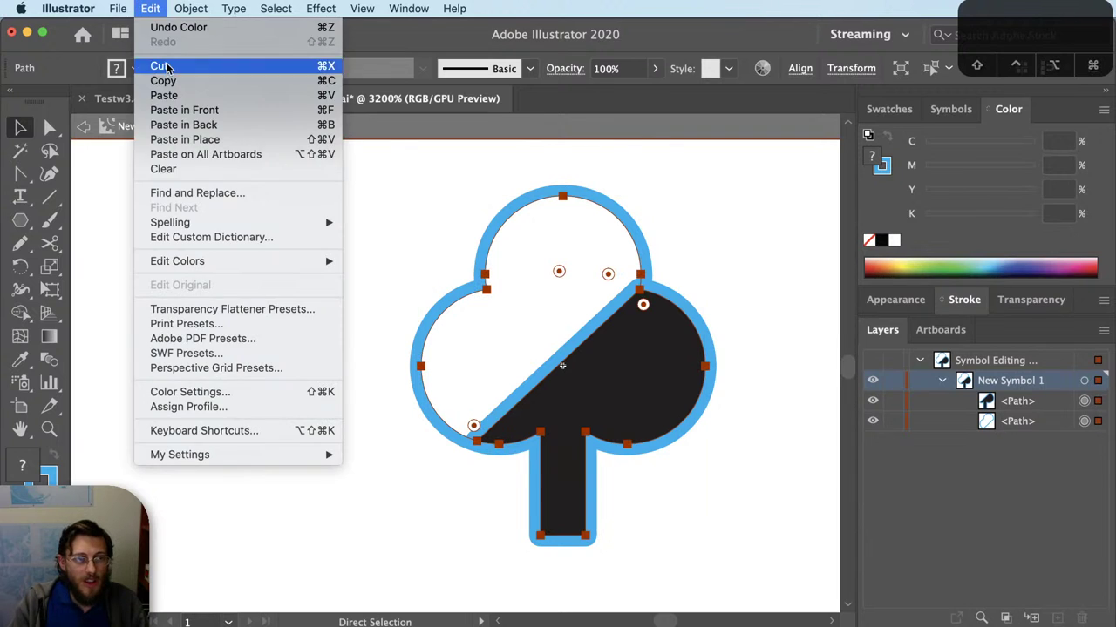
left_click(207, 113)
key("v")
left_click(811, 456)
Step: Merge the two front copies into one complete tree outline with the Shape Builder, and remove its fill
left_click(1099, 421)
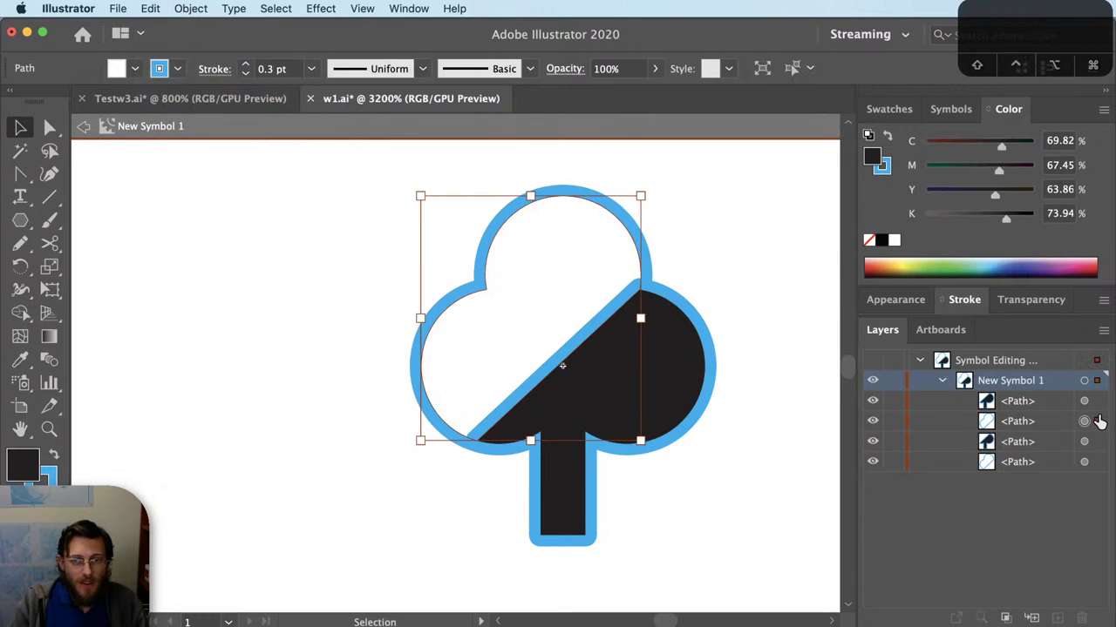
left_click(1098, 420, "shift")
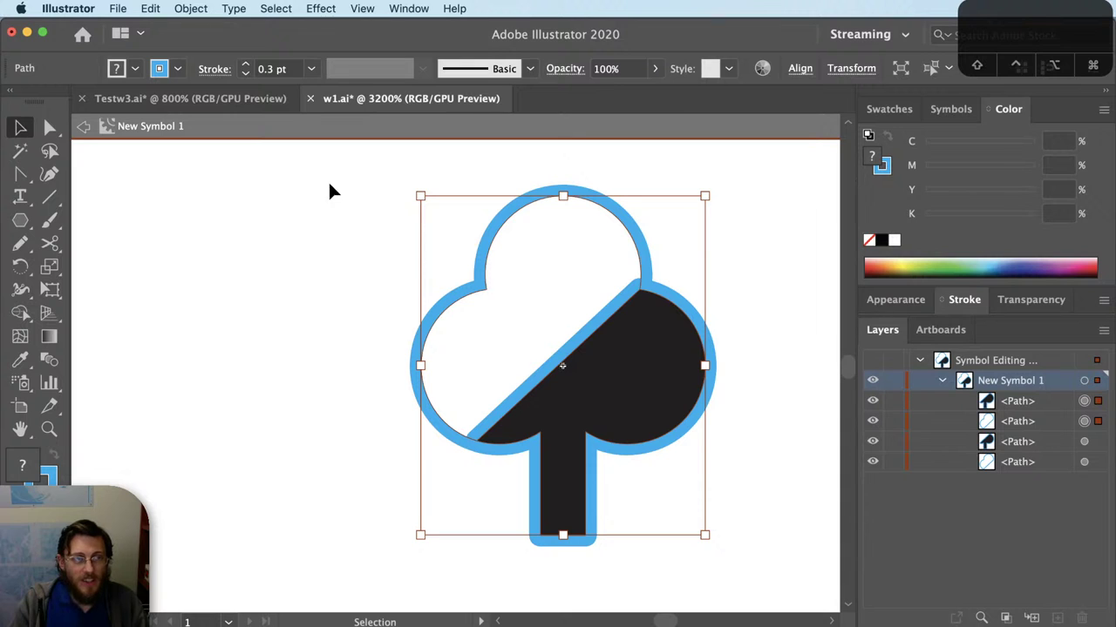
key("shift+m")
left_click_drag(578, 343, 644, 366)
key("super+shift+a")
key("v")
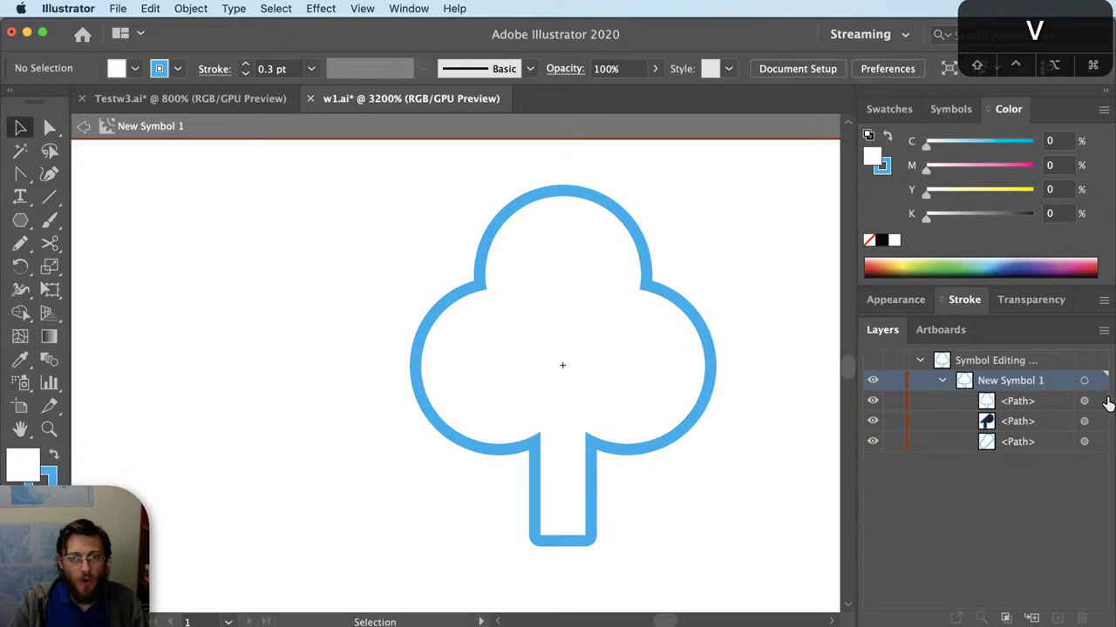
left_click(1098, 401)
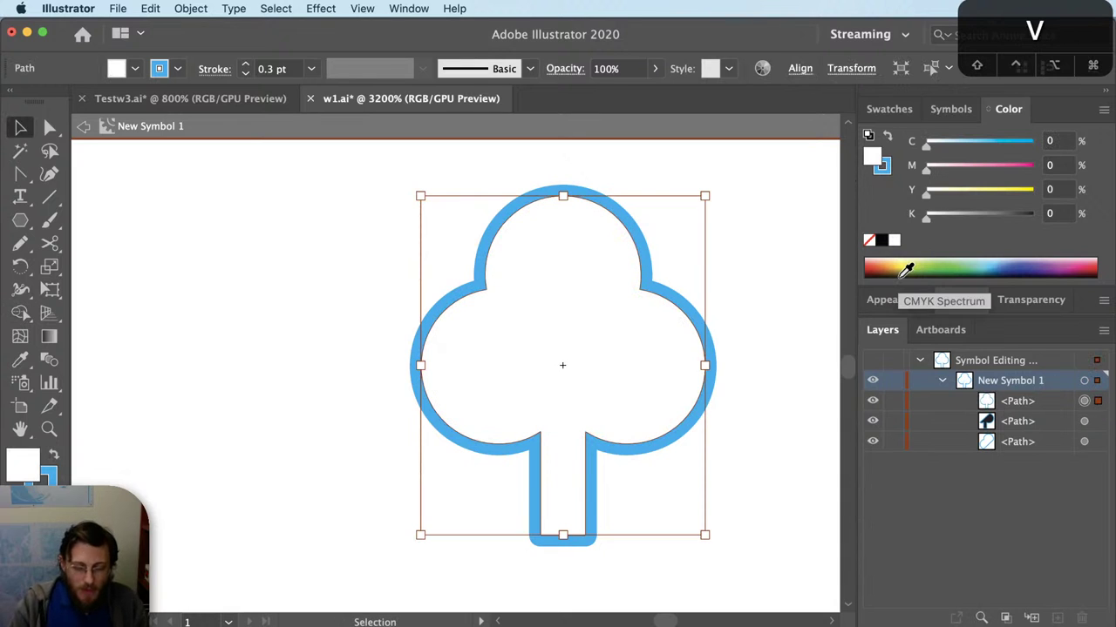
left_click(869, 241)
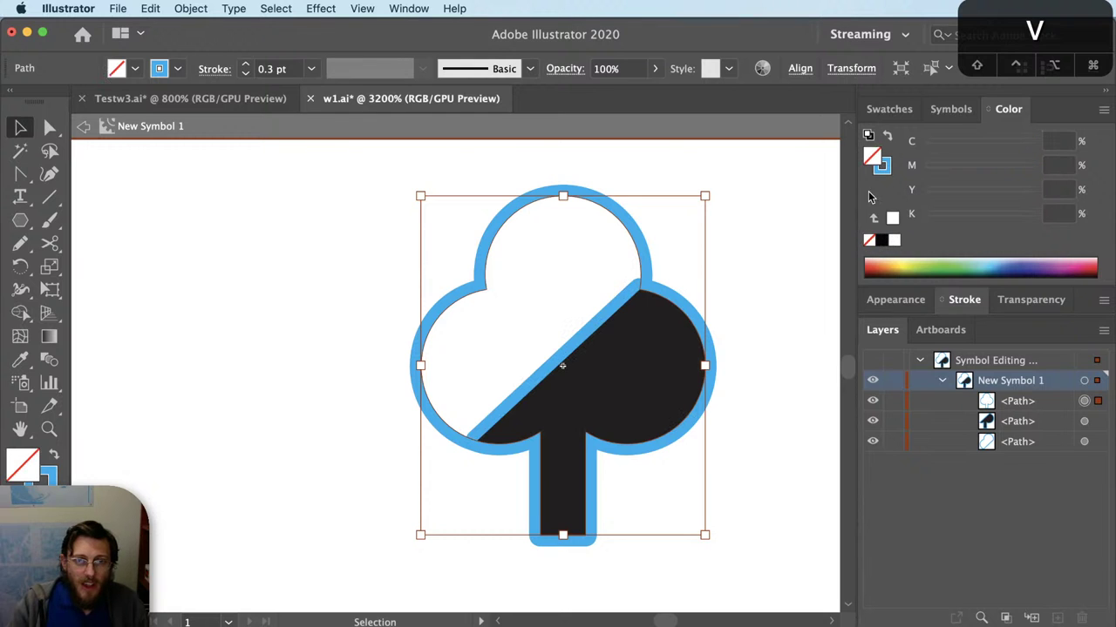
Step: Remove the stroke from the black and white half shapes beneath the tree outline
left_click(1098, 421)
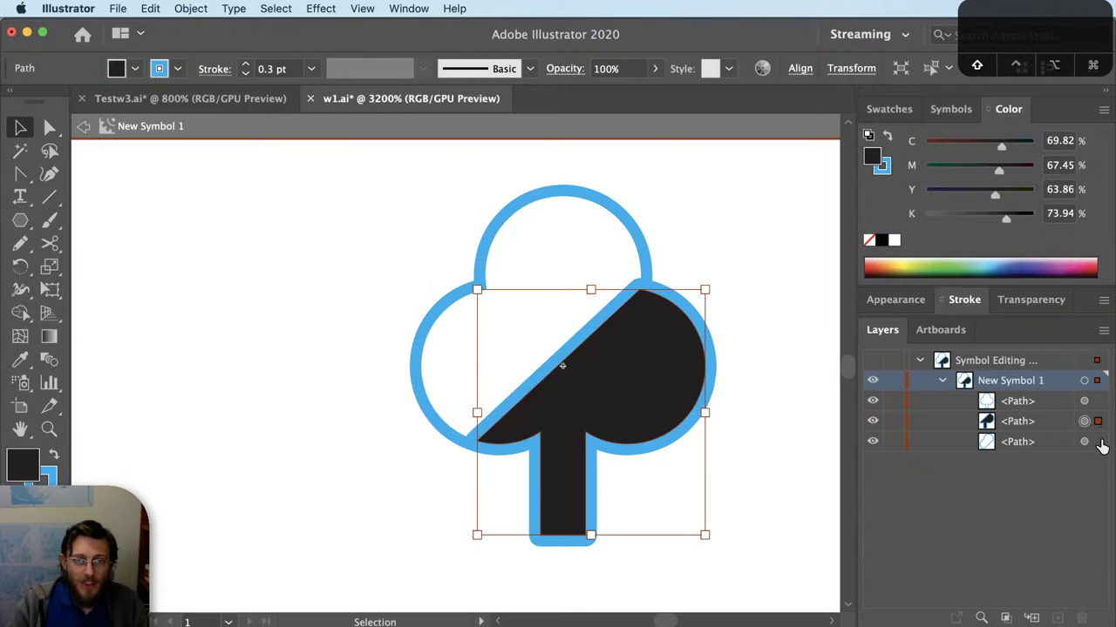
left_click(1098, 441, "shift")
key("x")
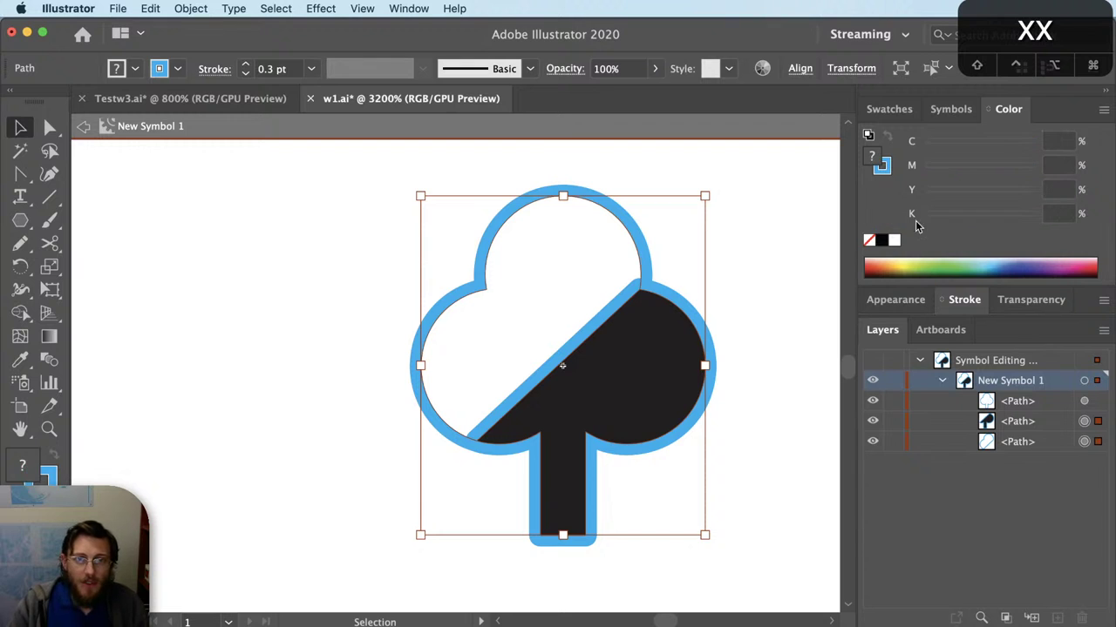
left_click(870, 241)
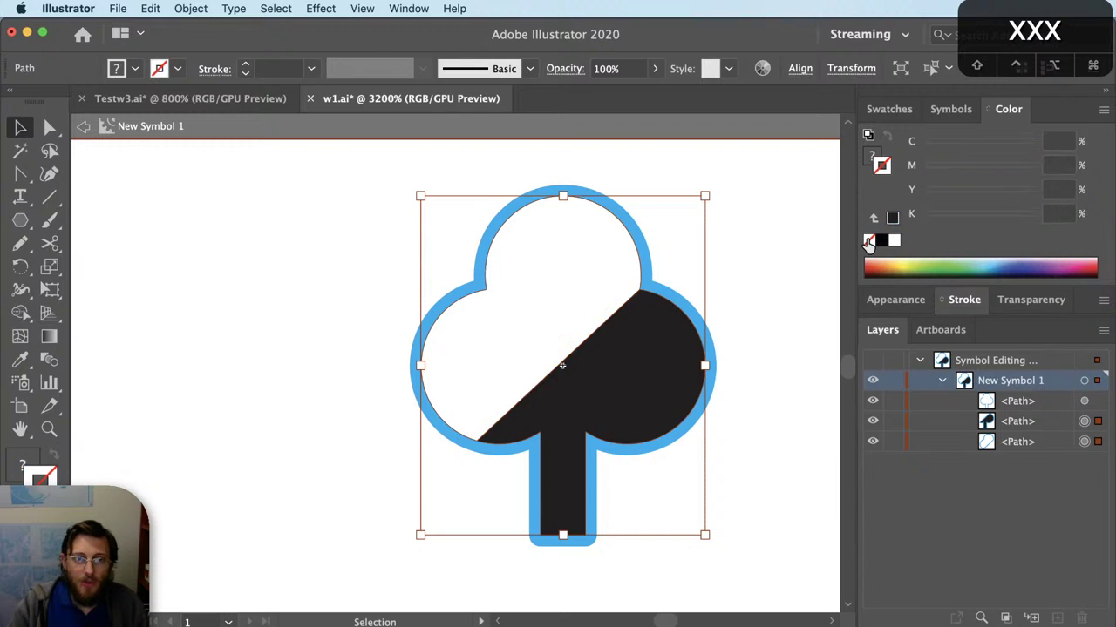
left_click(662, 272)
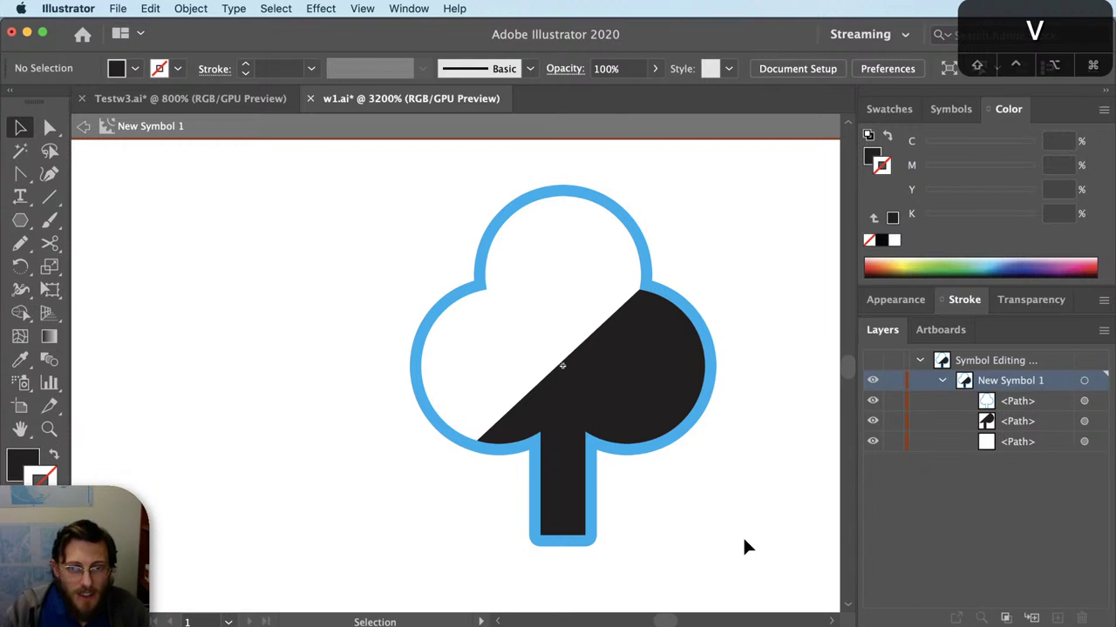
Step: Select the complete tree outline path above the two halves
left_click(1098, 402)
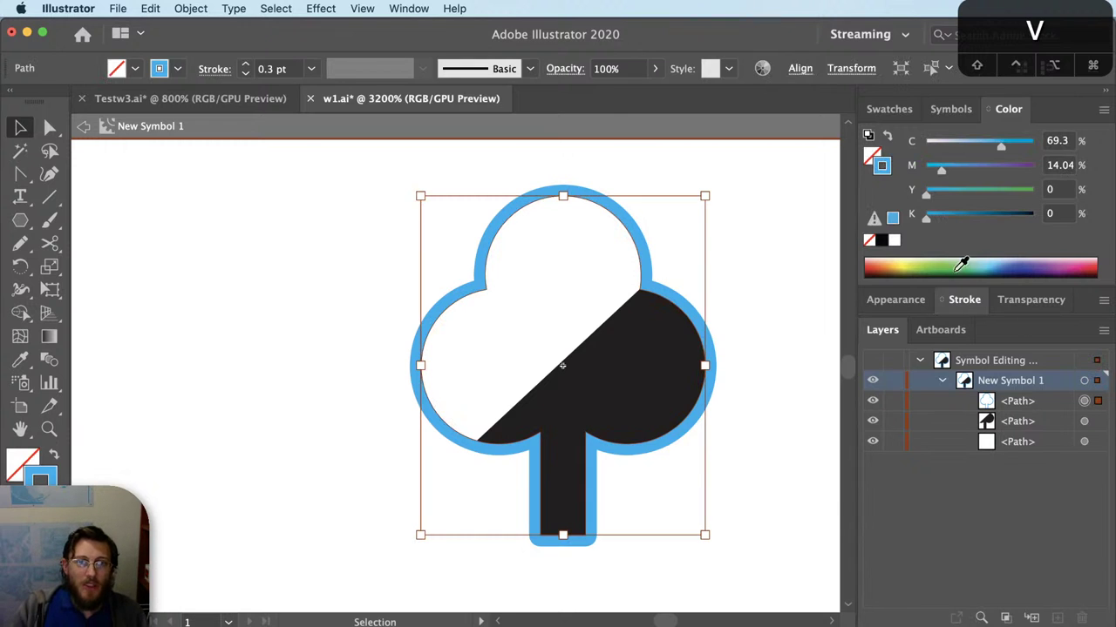
Step: Set the tree outline's stroke inside the symbol to white and exit symbol editing
left_click(893, 243)
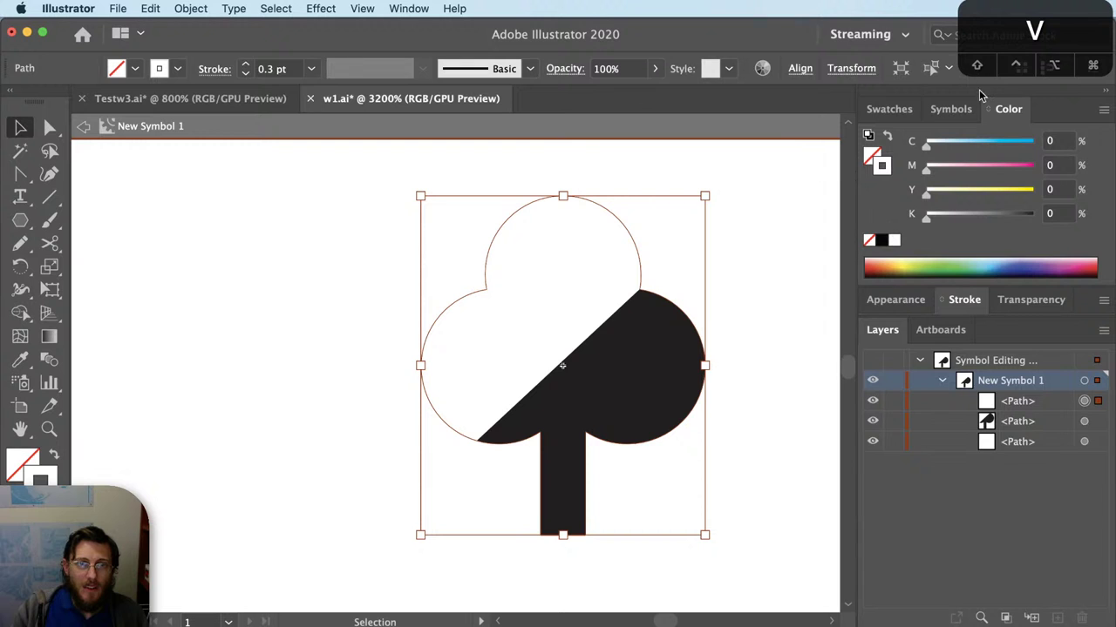
left_click(83, 128)
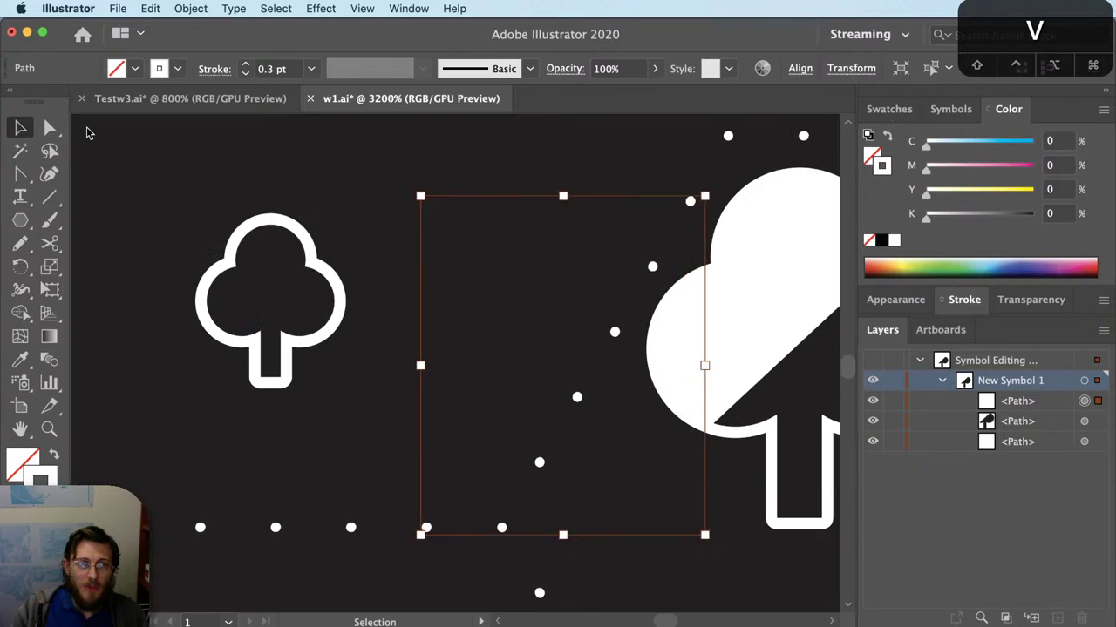
key("v")
Step: Compare the half-filled tree symbol with the other trees in w1.ai and with the tree icons in Testw3.ai
scroll(435, 305, "down", 5)
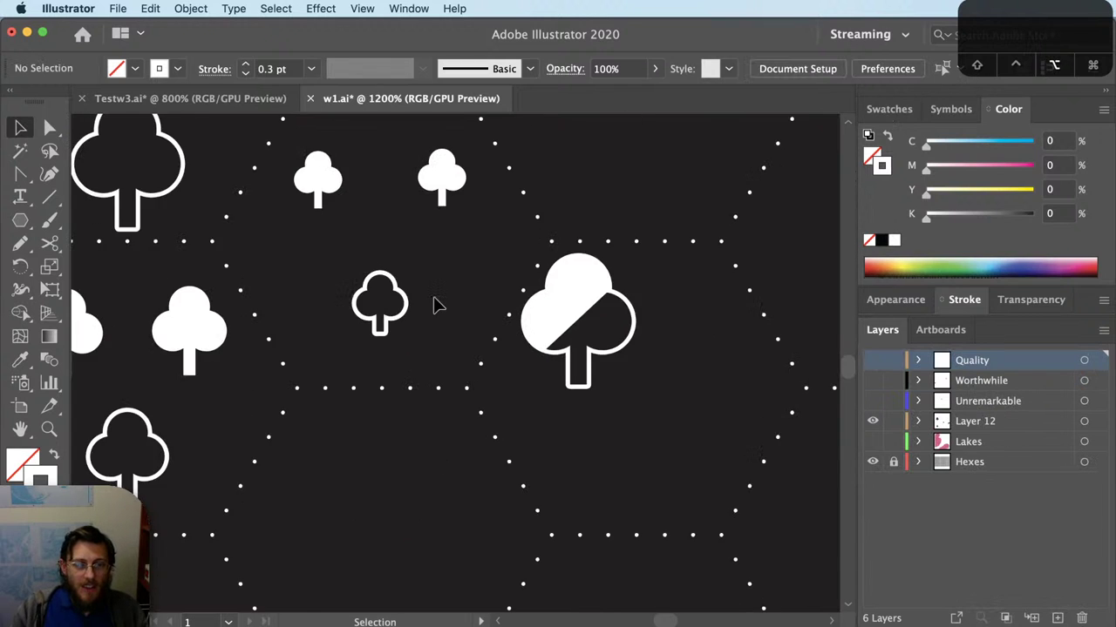
left_click_drag(435, 305, 571, 396)
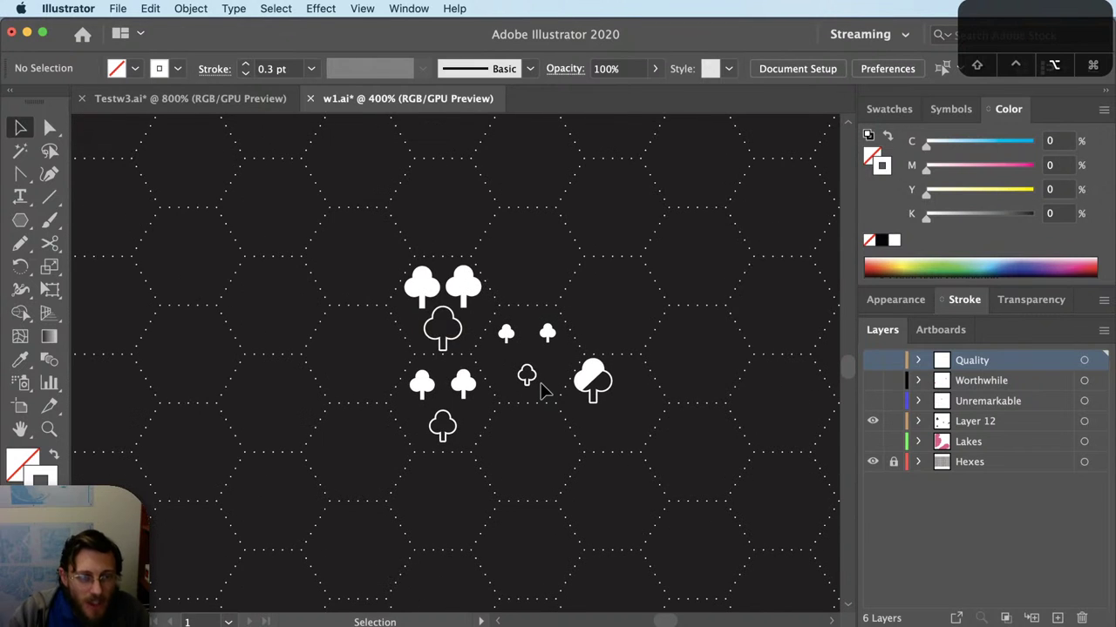
scroll(542, 390, "up", 3)
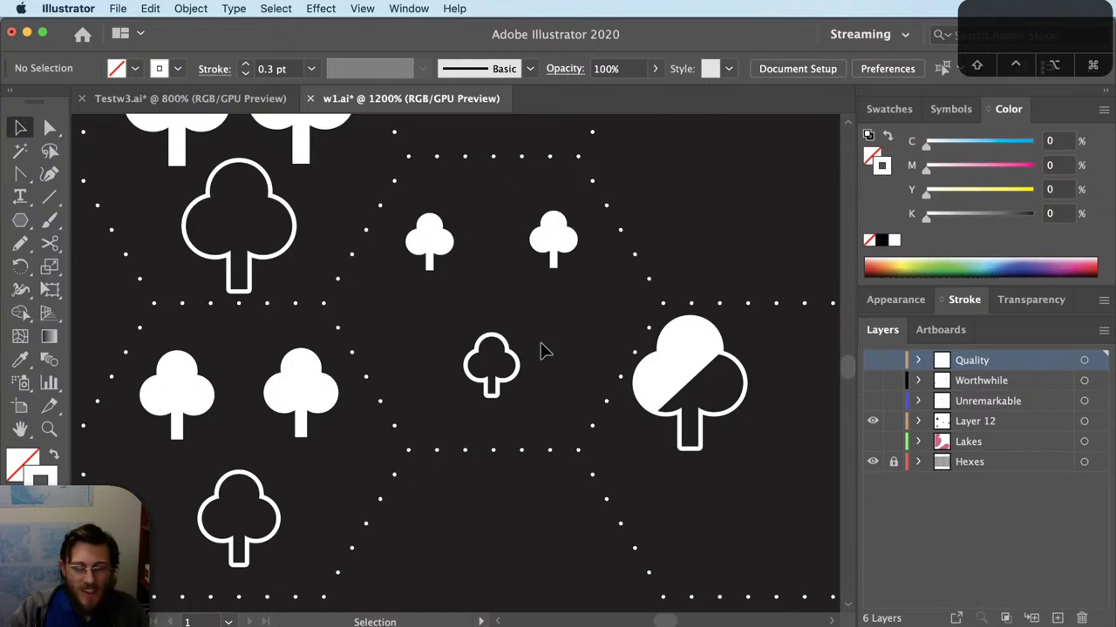
scroll(542, 390, "down", 3)
scroll(542, 384, "up", 2)
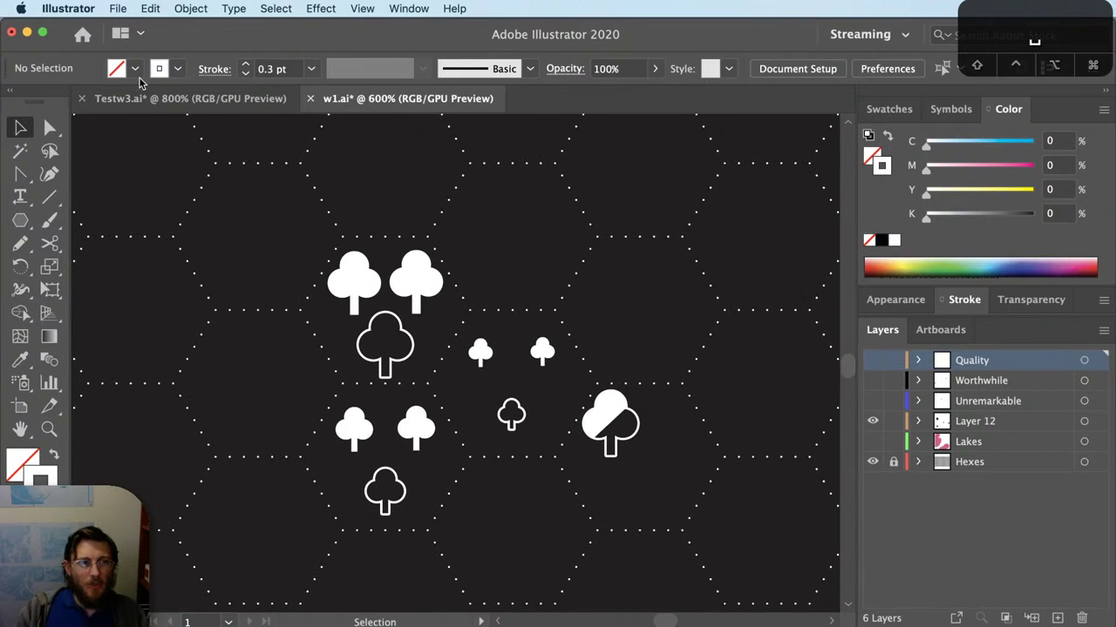
left_click(155, 100)
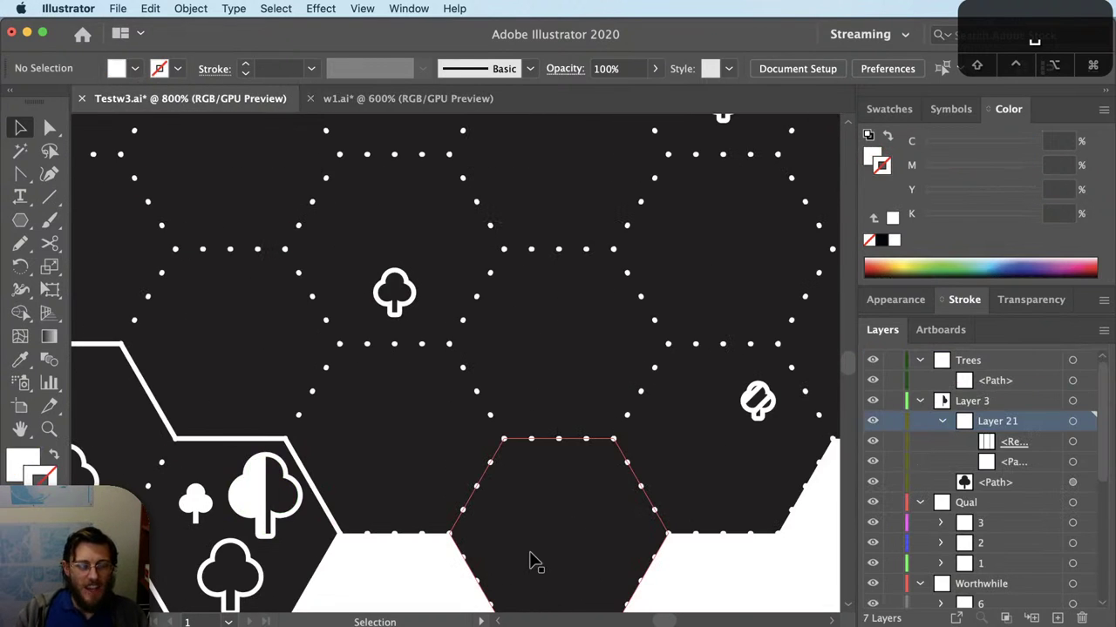
left_click(400, 102)
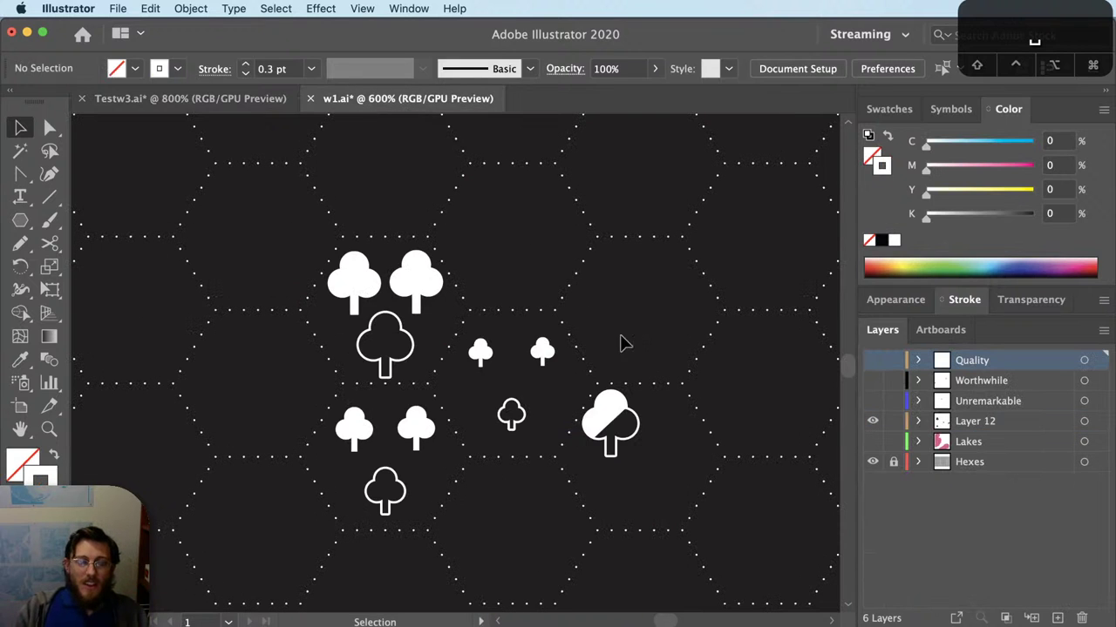
key("v")
key("v")
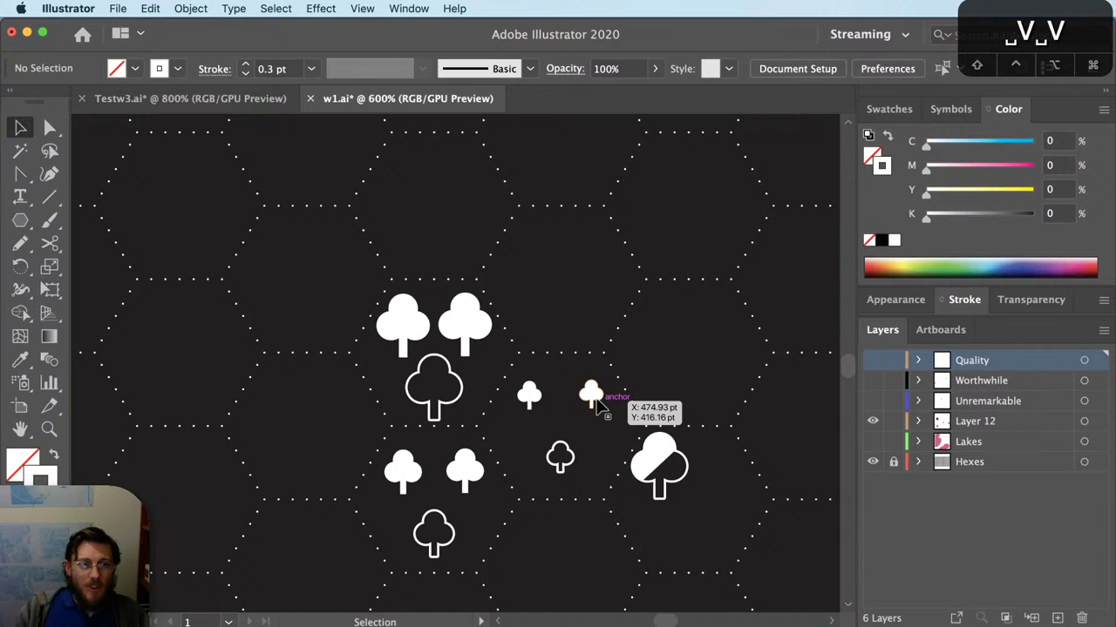
Step: Examine the small striped tree in Testw3.ai and the swatches available in that document
left_click(257, 107)
scroll(585, 269, "up", 5)
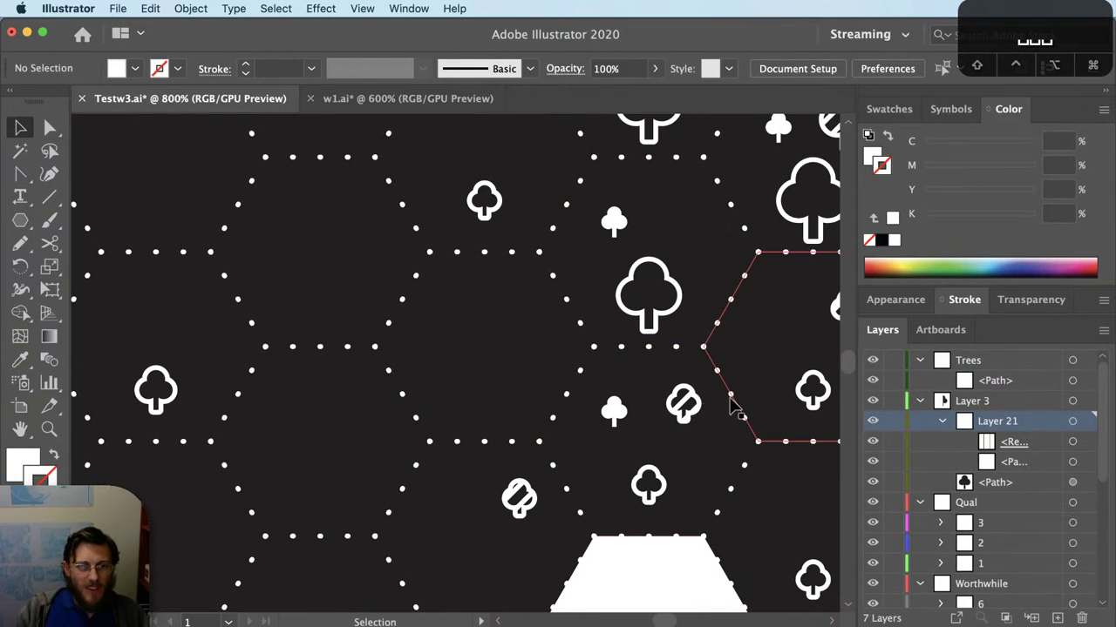
left_click(684, 404)
left_click(903, 112)
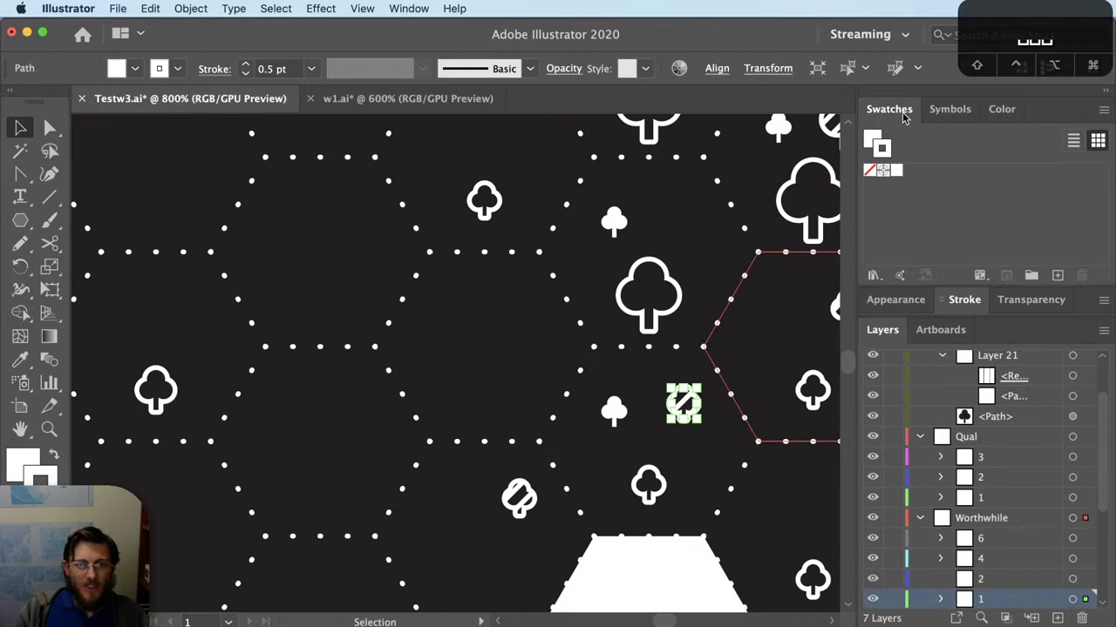
left_click(895, 172)
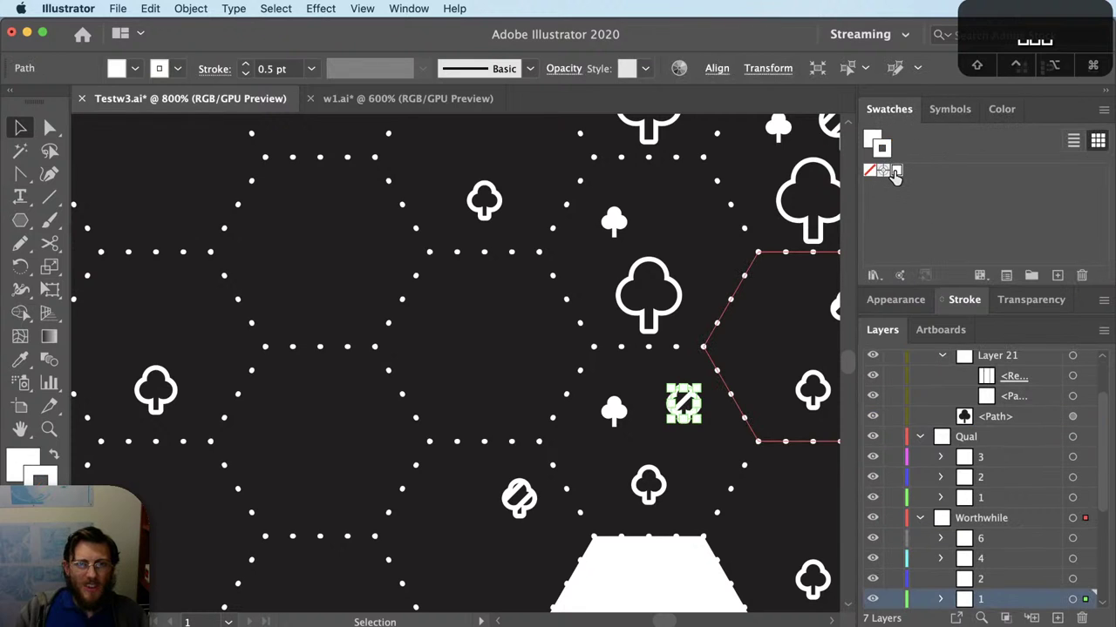
key("super+shift+a")
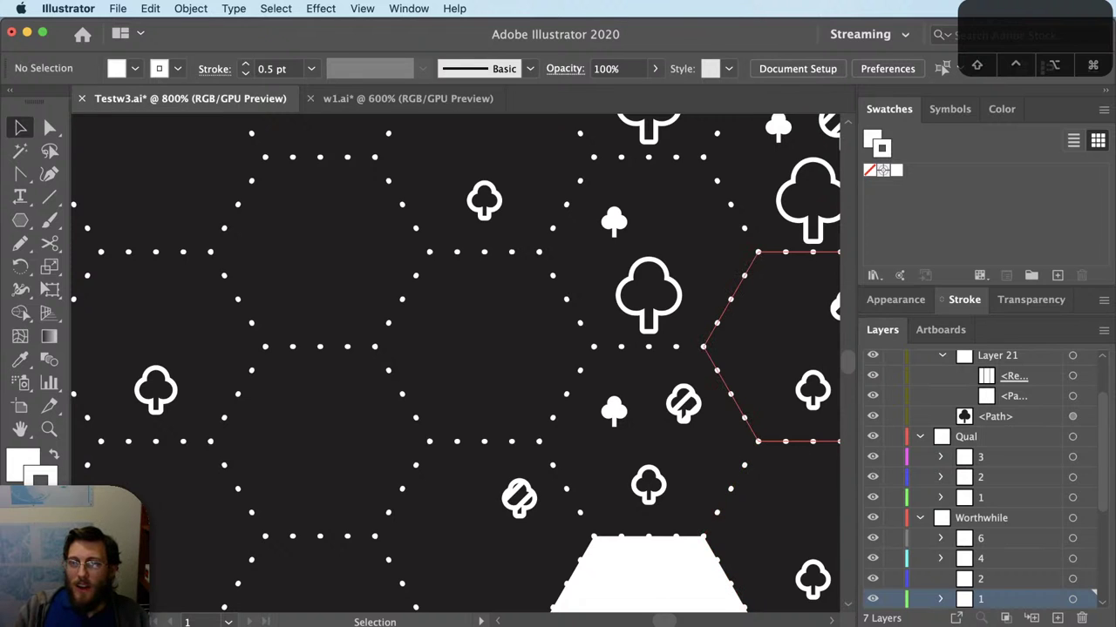
left_click_drag(779, 323, 757, 268)
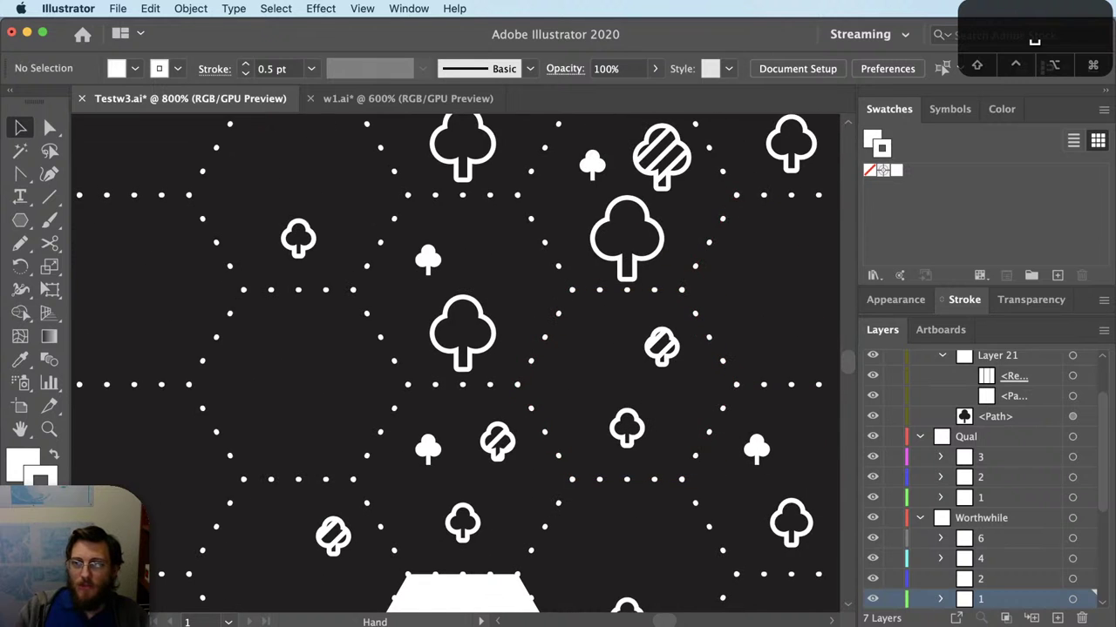
Step: Switch to Chrome, look over the black-and-white map examples in the "Something of Myself" blog post, and minimize the browser window
key("super+Tab")
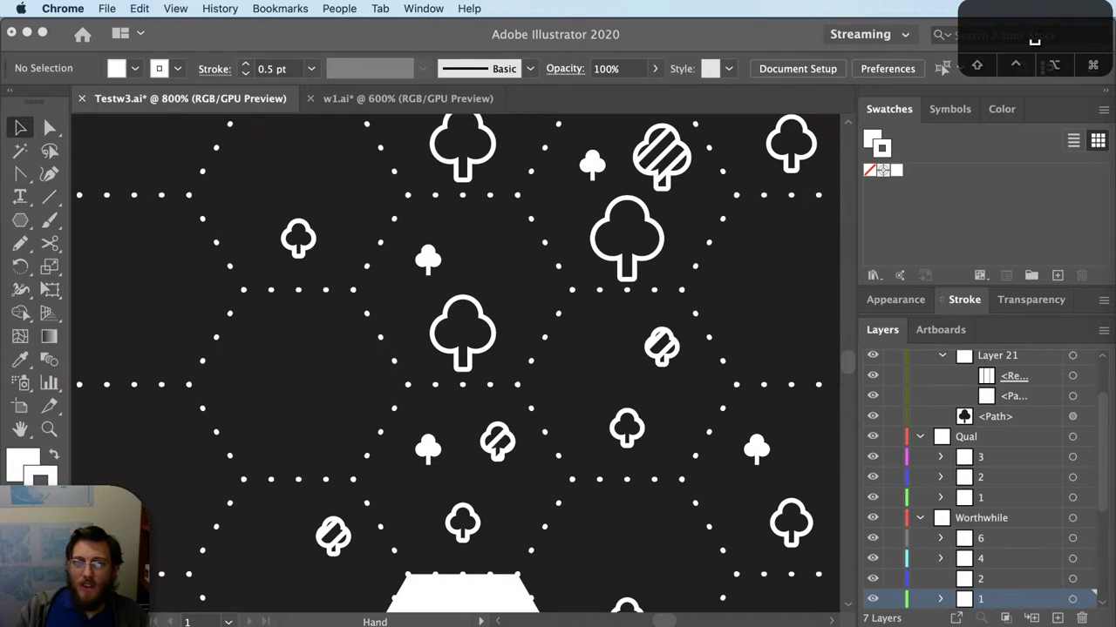
scroll(723, 387, "down", 15)
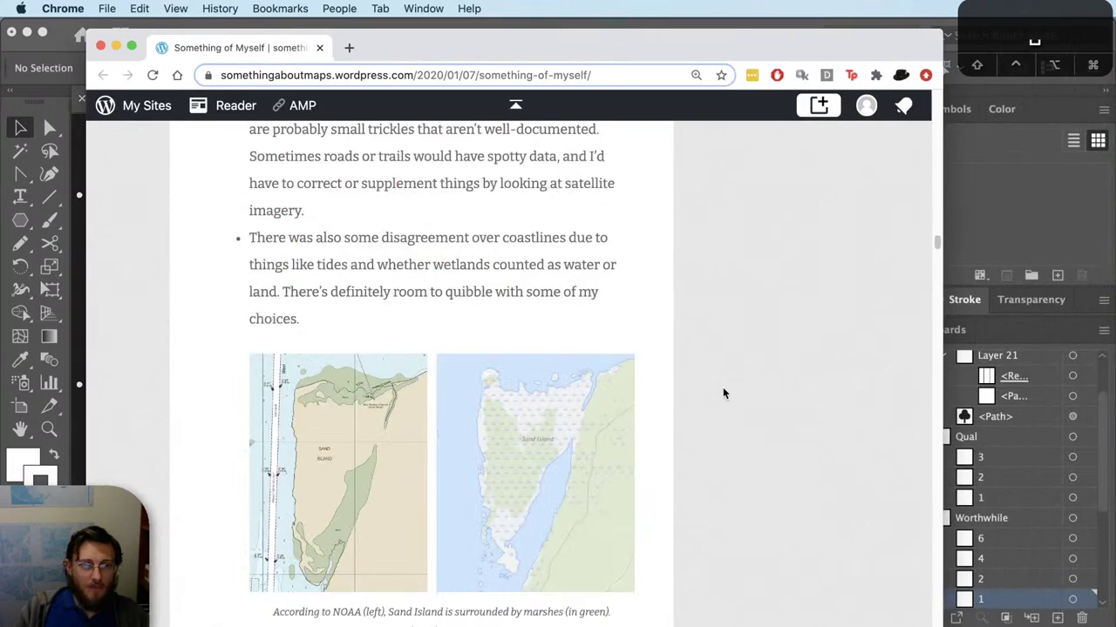
scroll(722, 393, "down", 5)
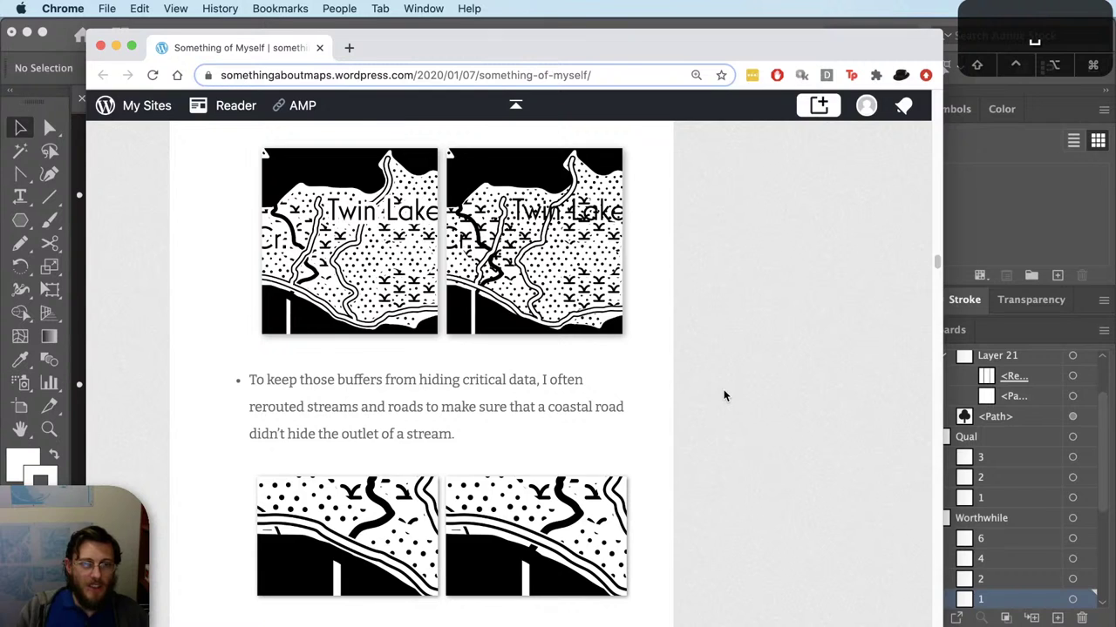
scroll(723, 389, "up", 2)
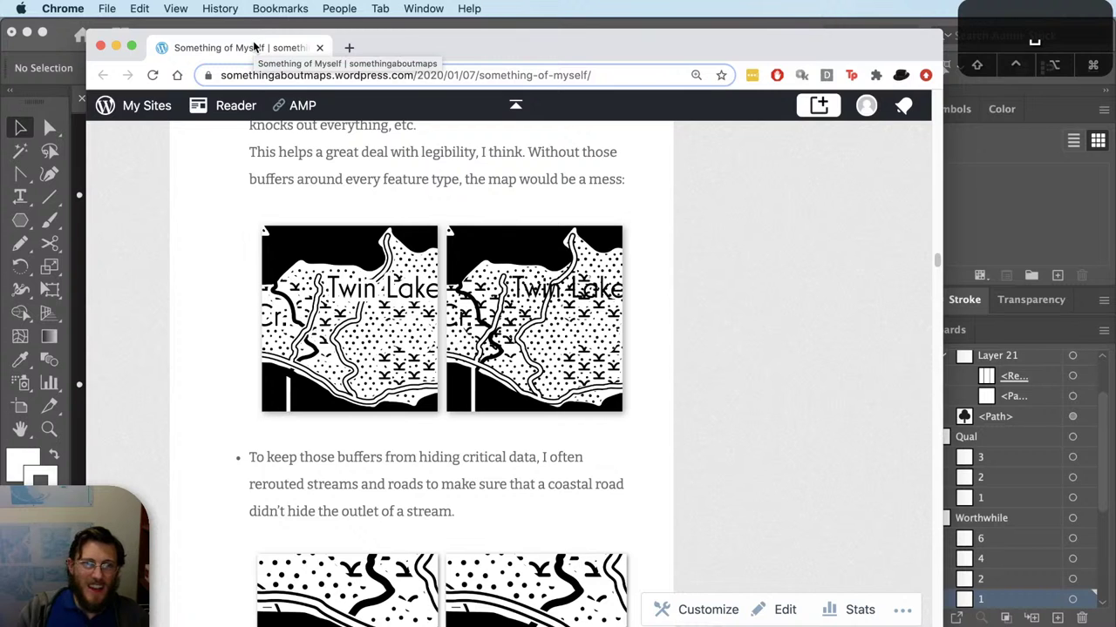
left_click_drag(254, 47, 263, 49)
key("super+m")
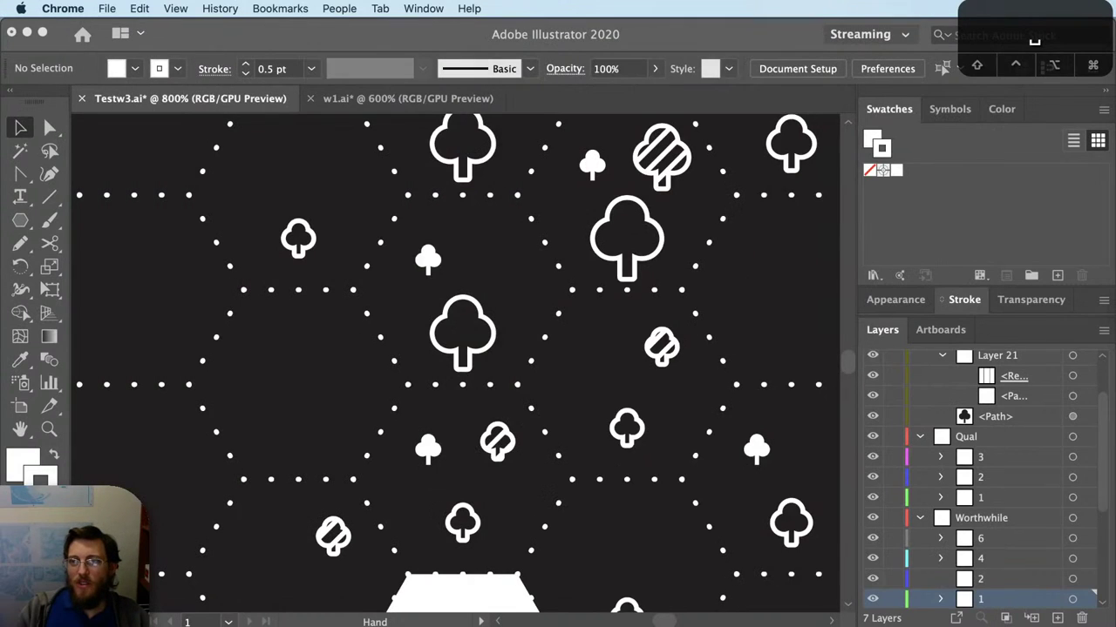
Step: Return to w1.ai in Illustrator and inspect the tree icons, selecting the half-filled tree symbol
scroll(662, 345, "up", 1)
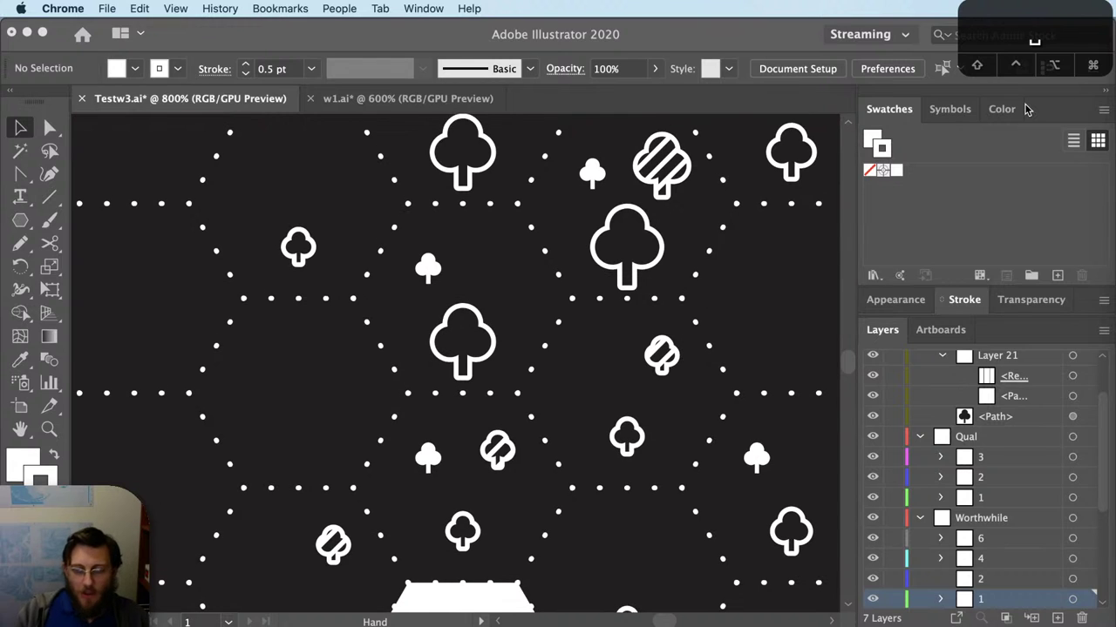
left_click(450, 105)
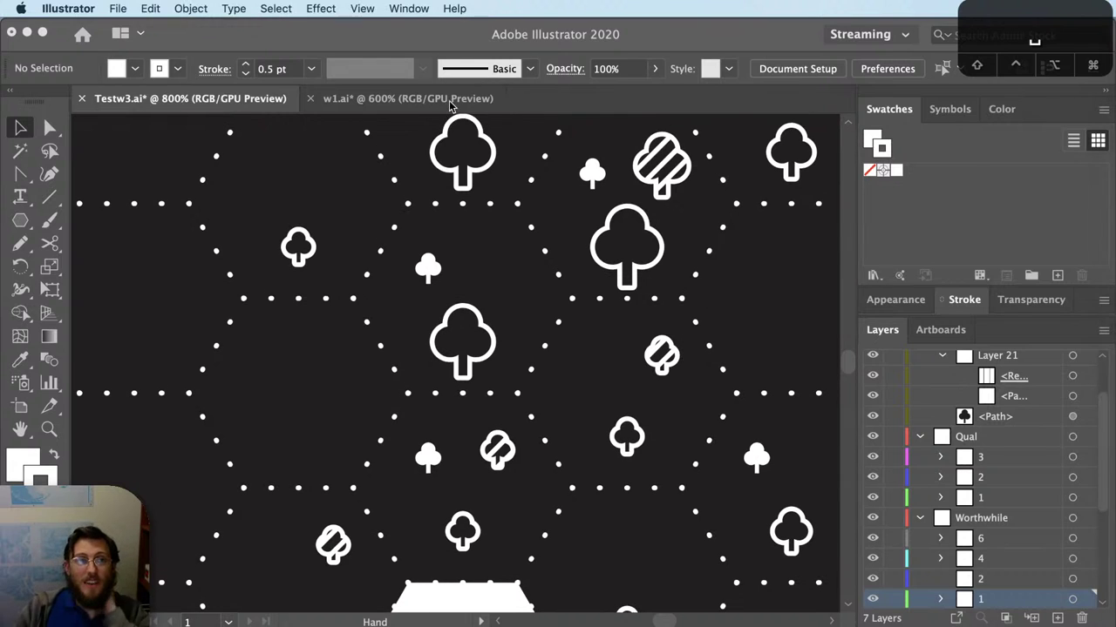
left_click(449, 100)
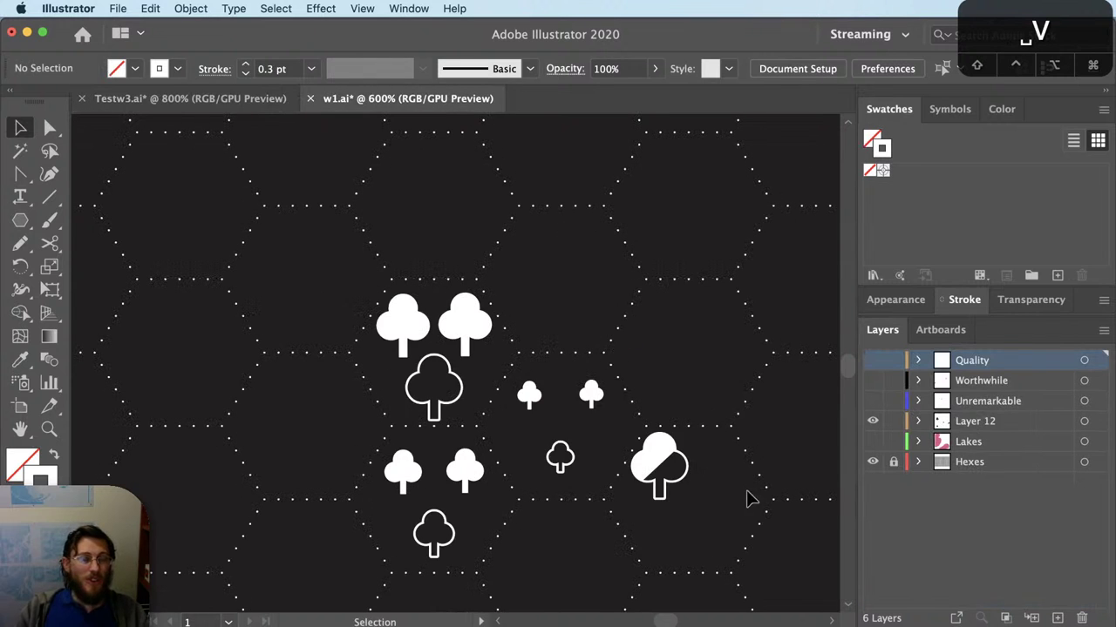
scroll(641, 444, "down", 3)
scroll(578, 485, "up", 3)
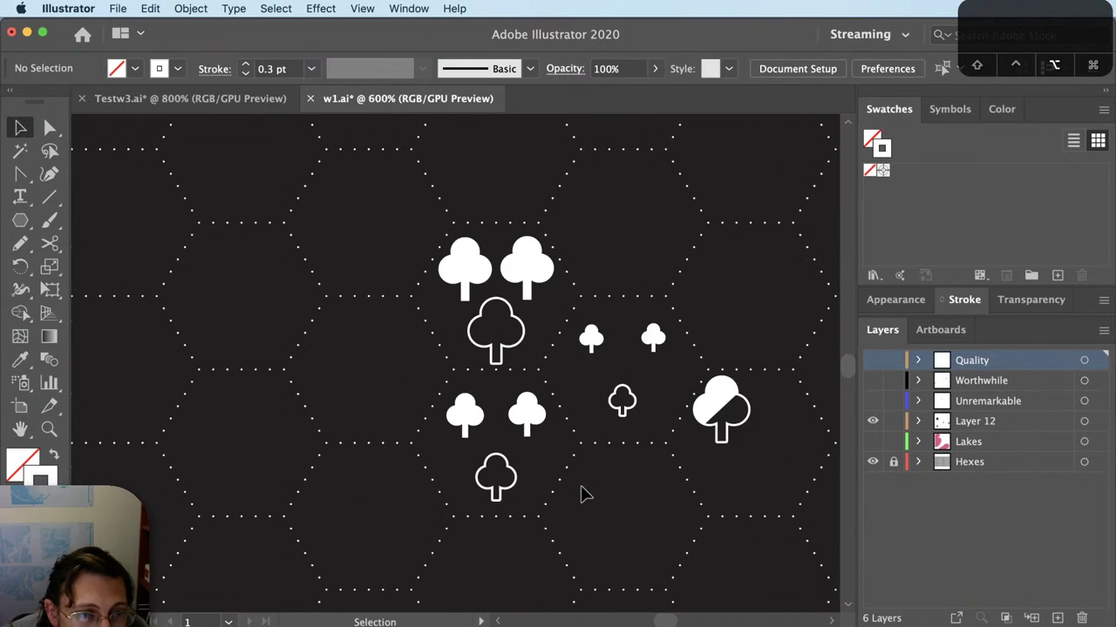
scroll(581, 486, "down", 2)
scroll(641, 470, "up", 2)
left_click(711, 431)
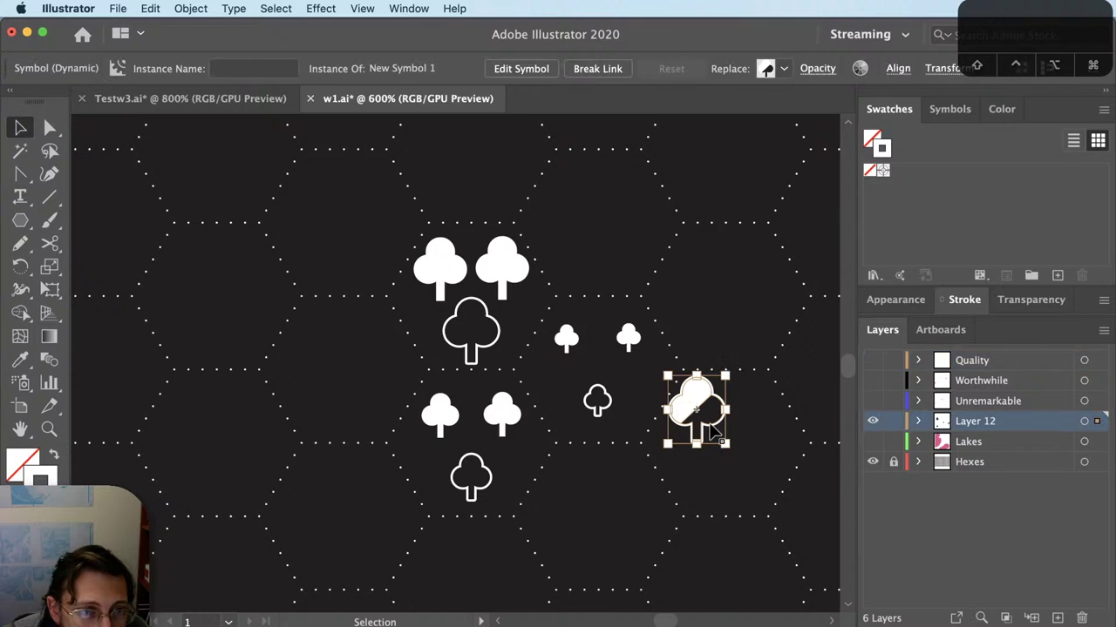
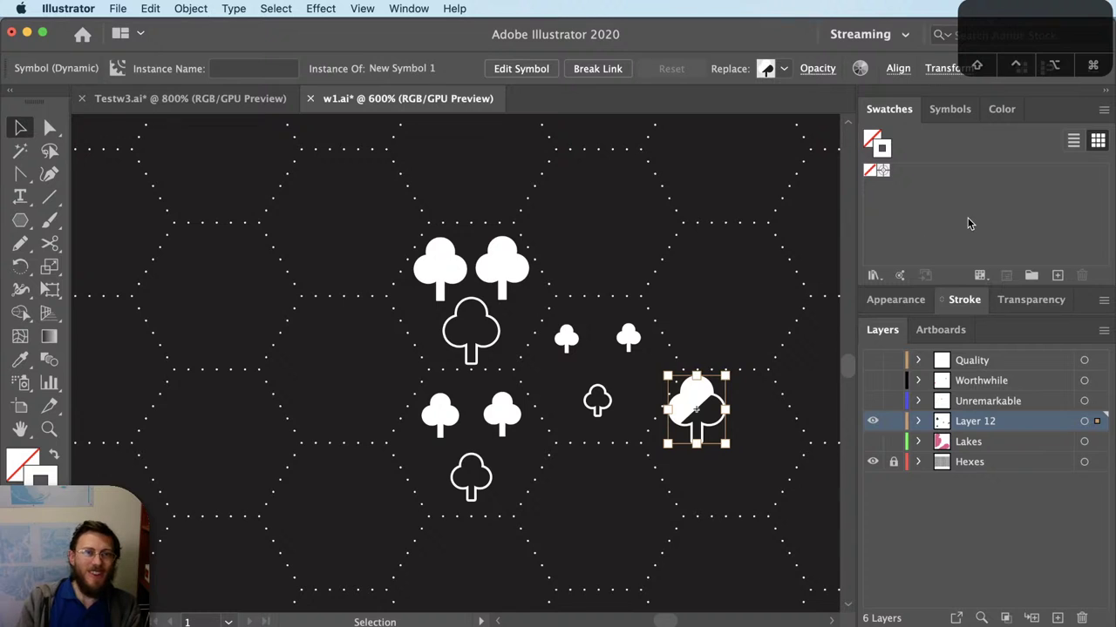
Step: Deselect the symbol and save a new version of the document as w2.ai in Adobe Illustrator format on the Desktop
left_click(626, 503)
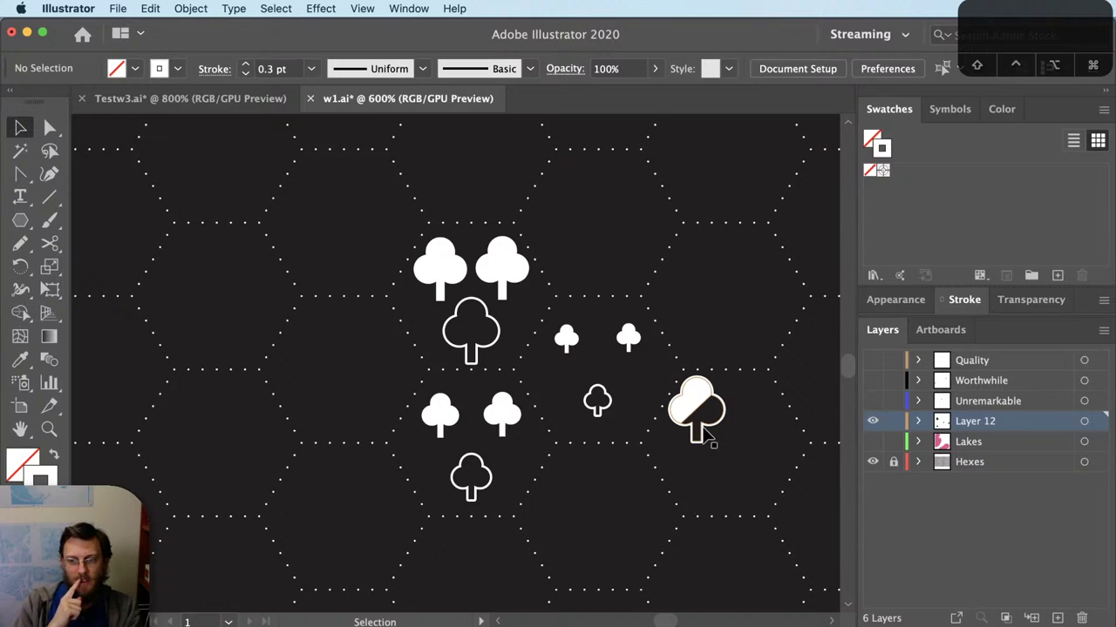
left_click(118, 8)
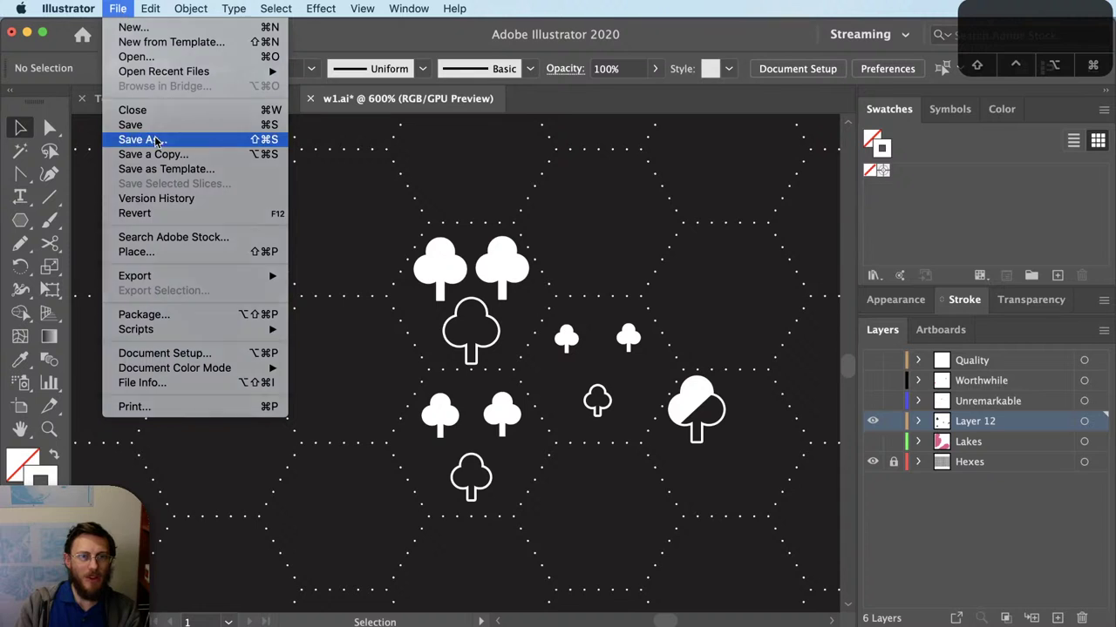
left_click(149, 142)
key("Right")
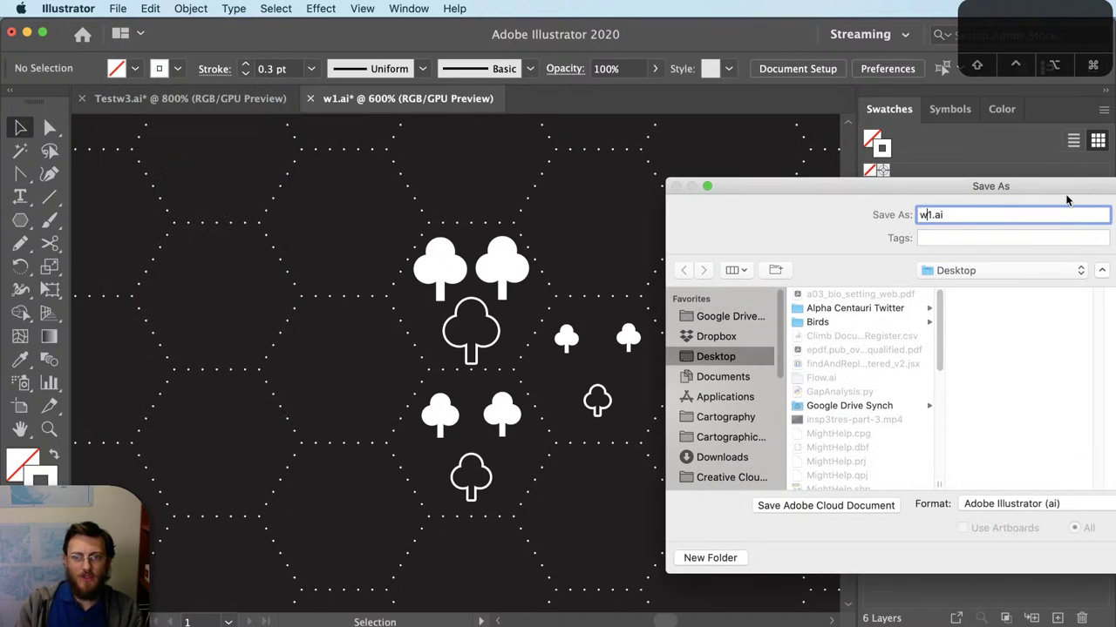
key("BackSpace")
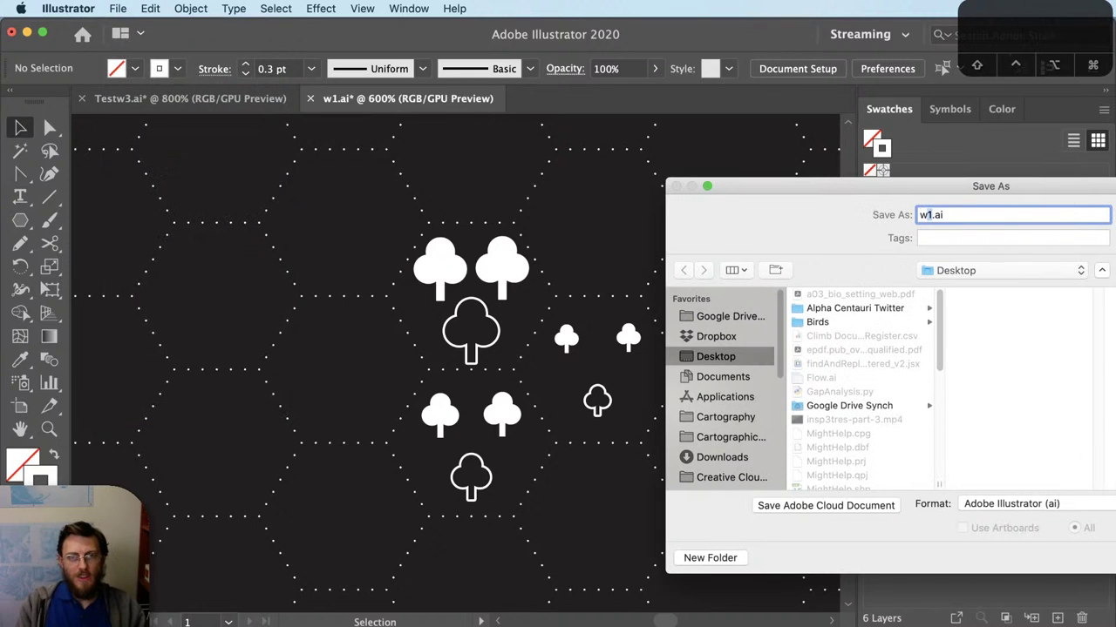
type("2")
key("Return")
key("Return")
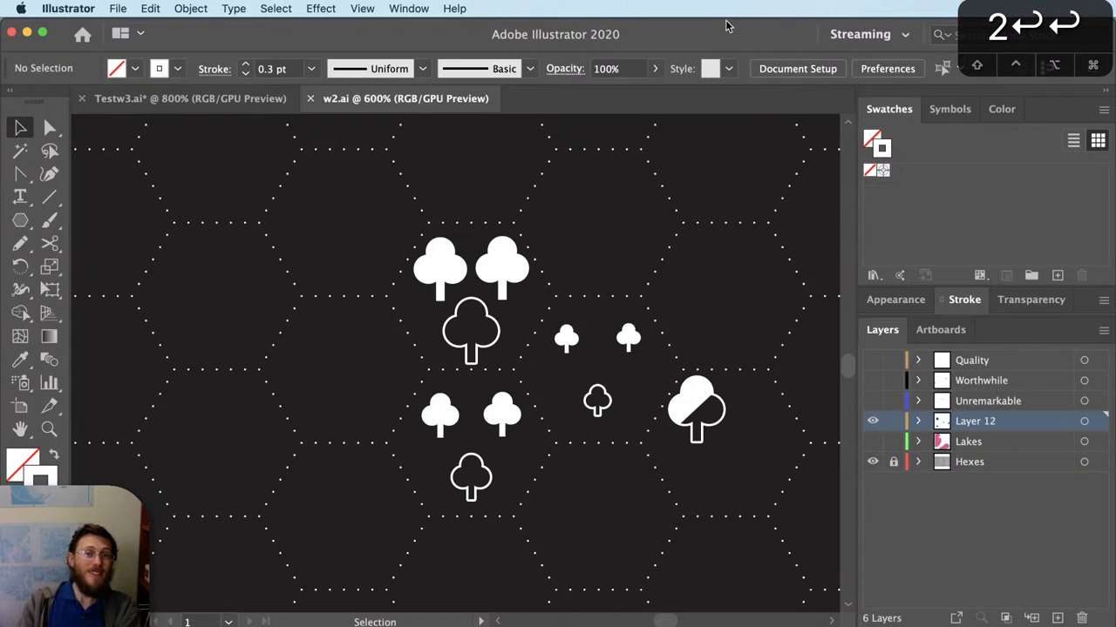
Step: Select Layer 12 and check the contents of the Worthwhile and Unremarkable layers by toggling their visibility
left_click(872, 421)
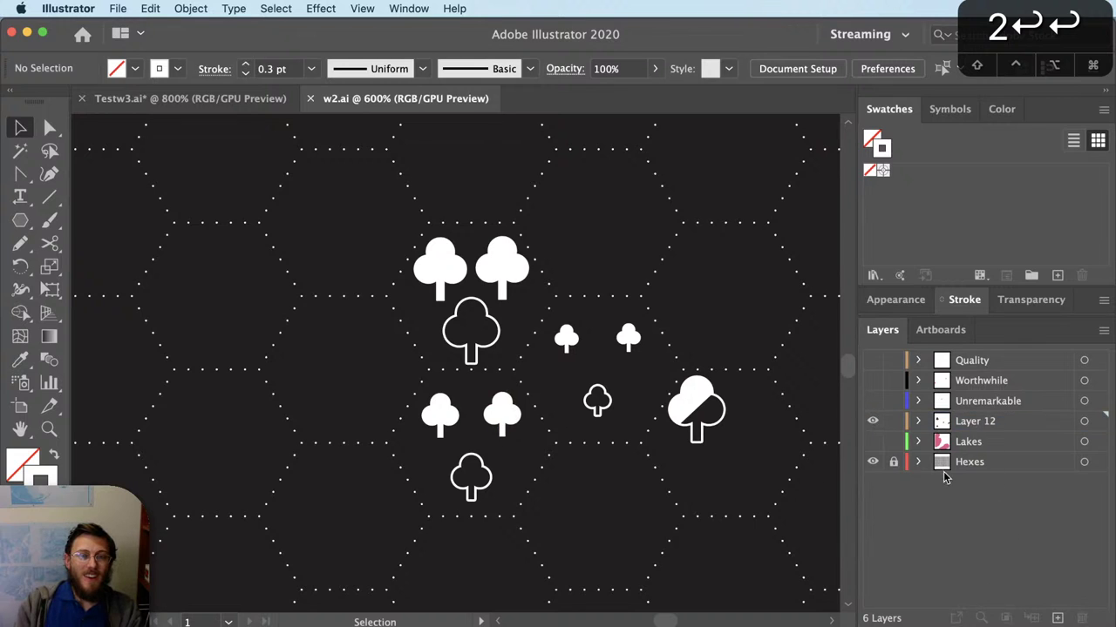
left_click(992, 425)
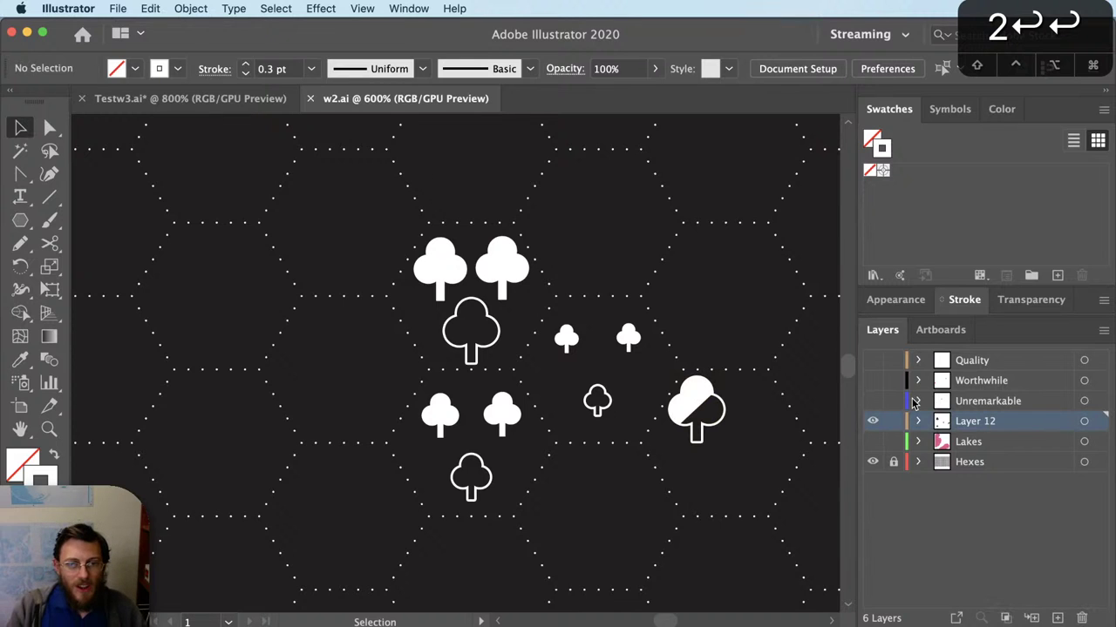
left_click(873, 381)
left_click(871, 400)
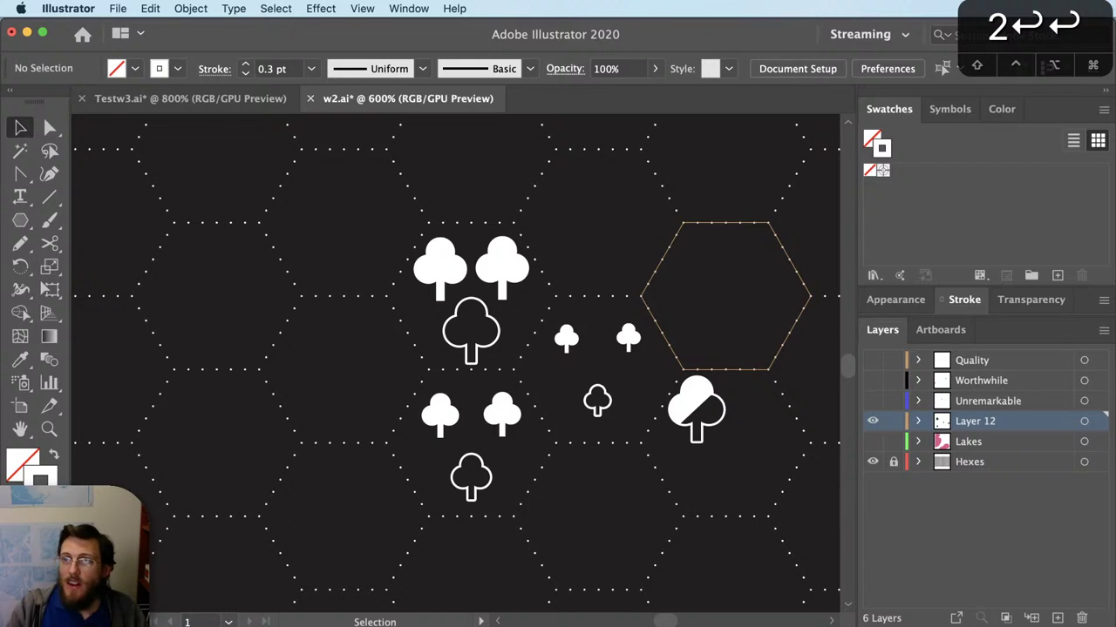
Step: Switch to Chrome, search for "kelso find and replace illustrator", and open the "Script: Find and Replace Graphics version 2" page
key("super+Tab")
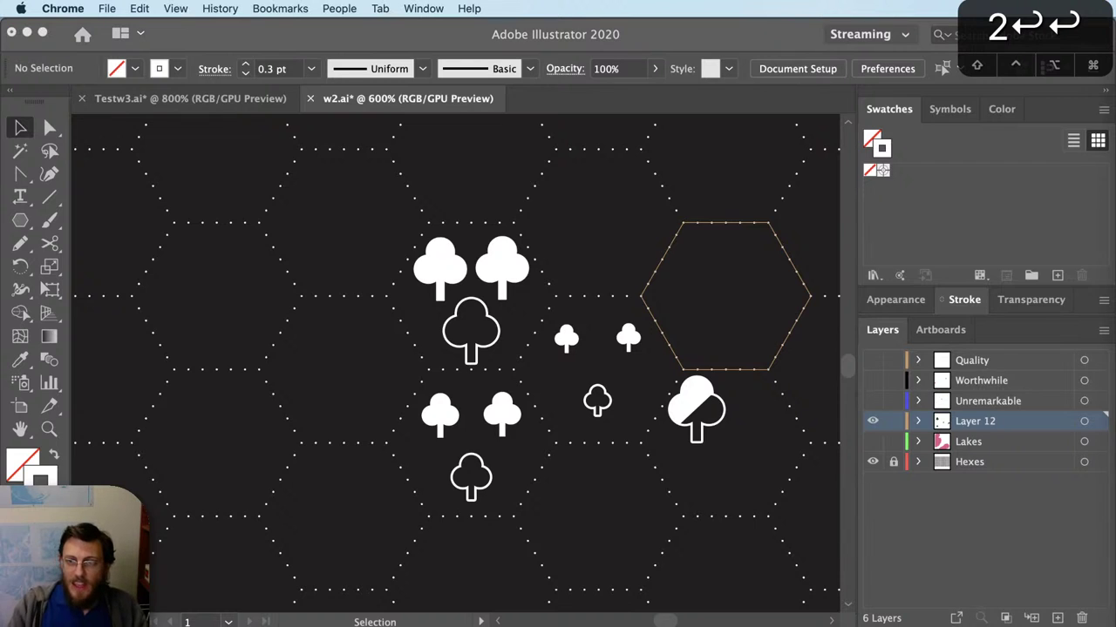
type("kelso find_and_replace")
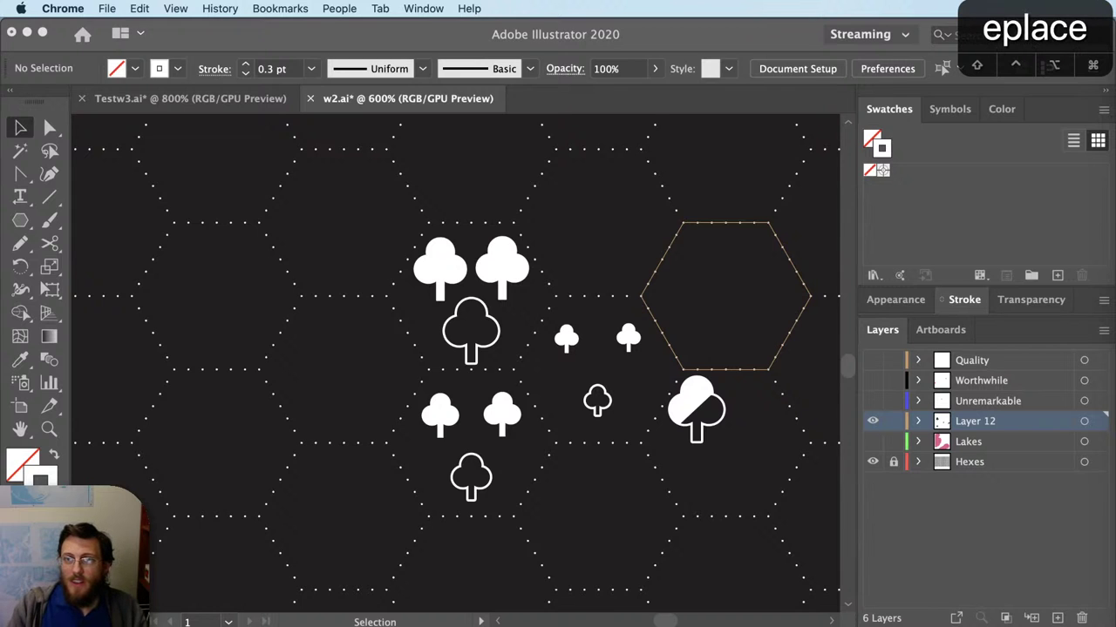
type(" i")
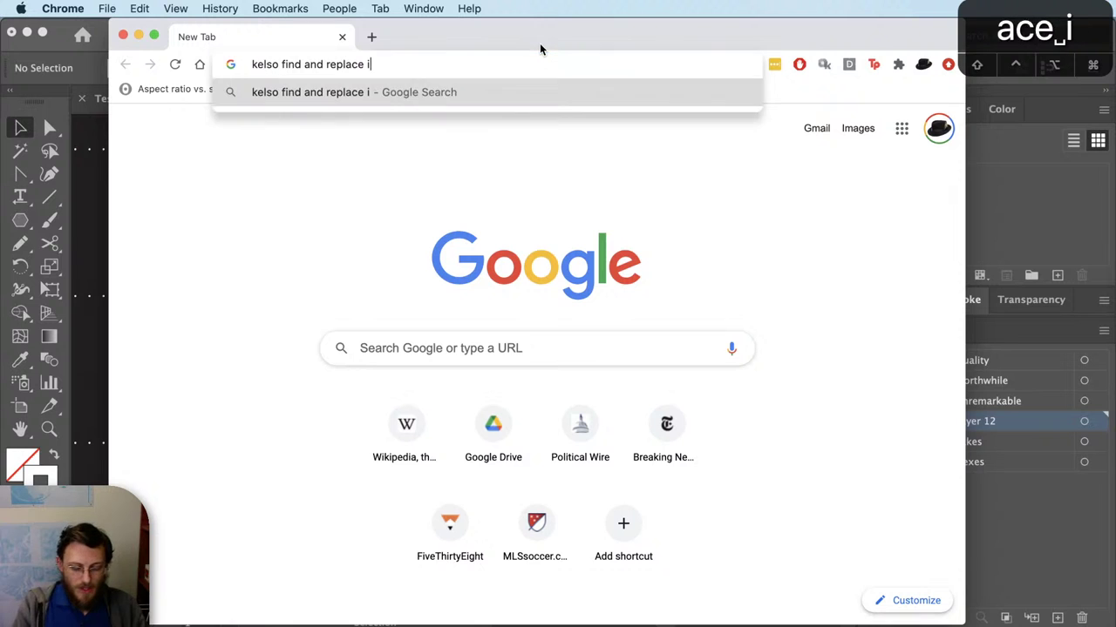
type("llustrator")
key("Return")
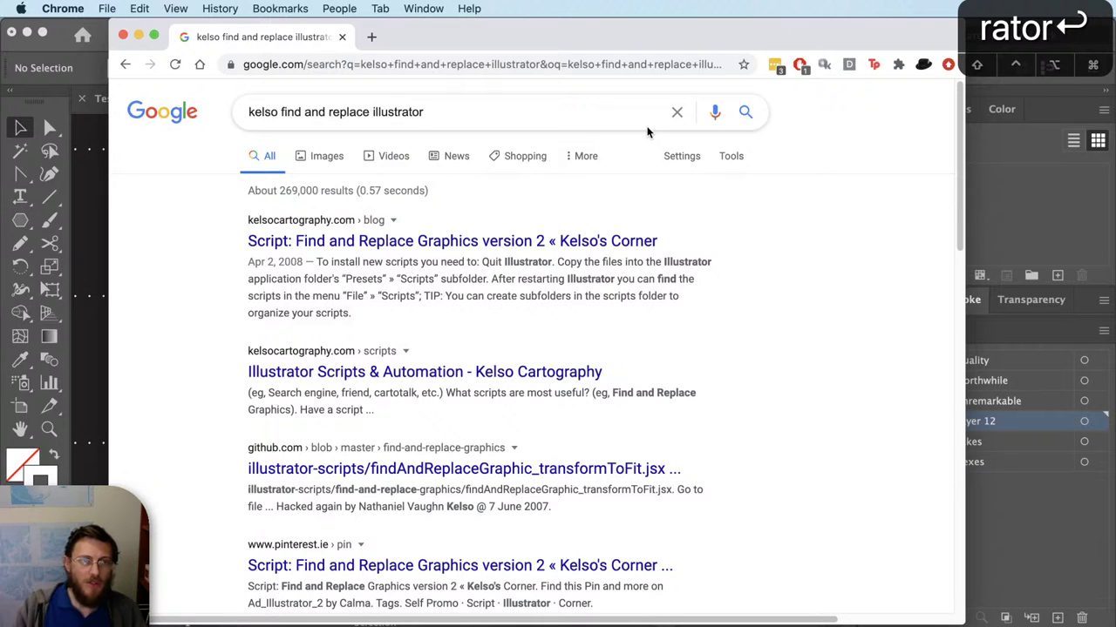
left_click(453, 242)
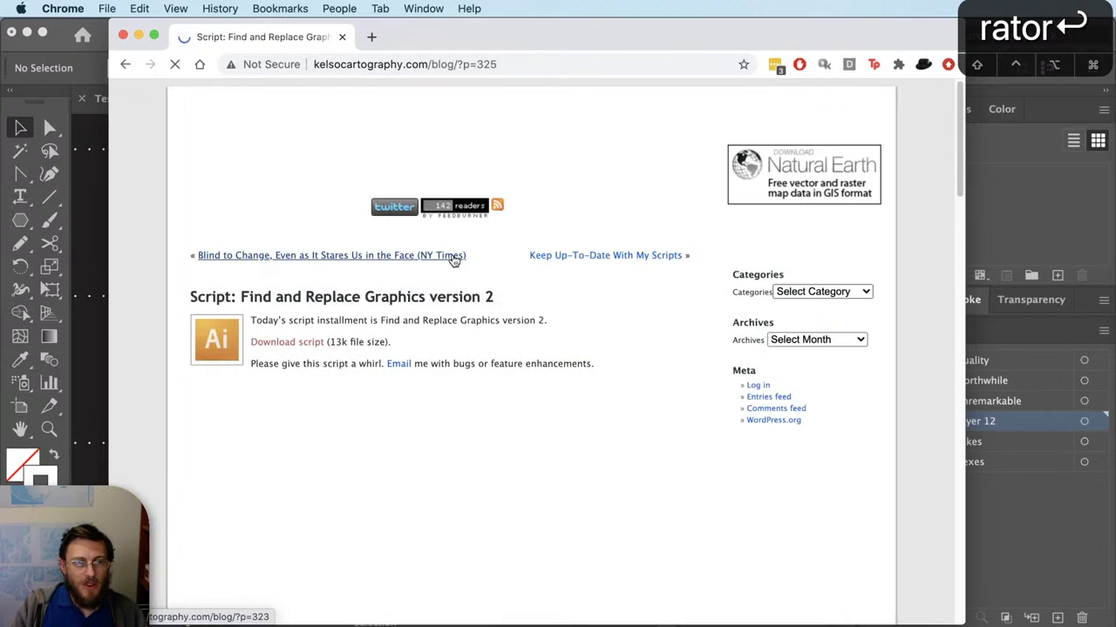
Step: Read through the script's description and view its source code before returning to the blog post
scroll(677, 294, "down", 2)
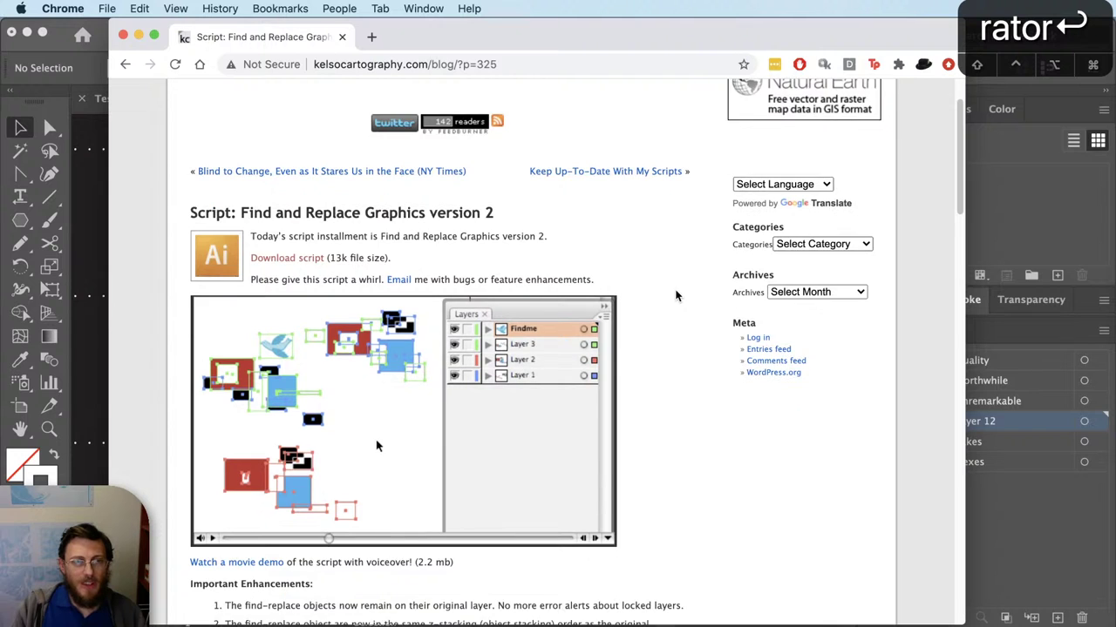
scroll(676, 296, "up", 2)
scroll(676, 296, "down", 5)
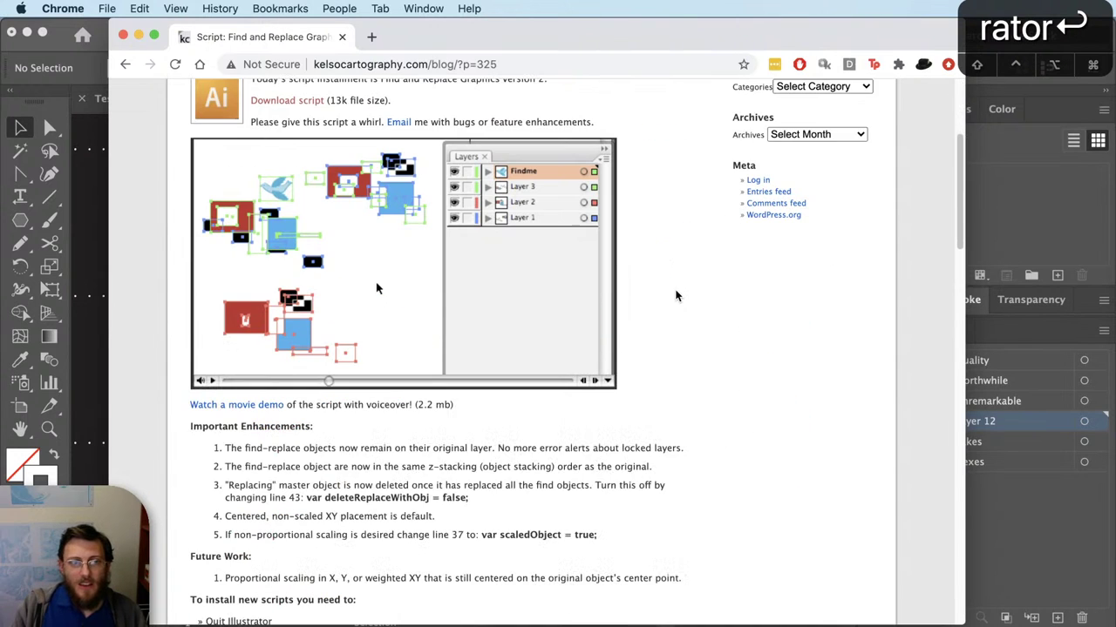
left_click(308, 102)
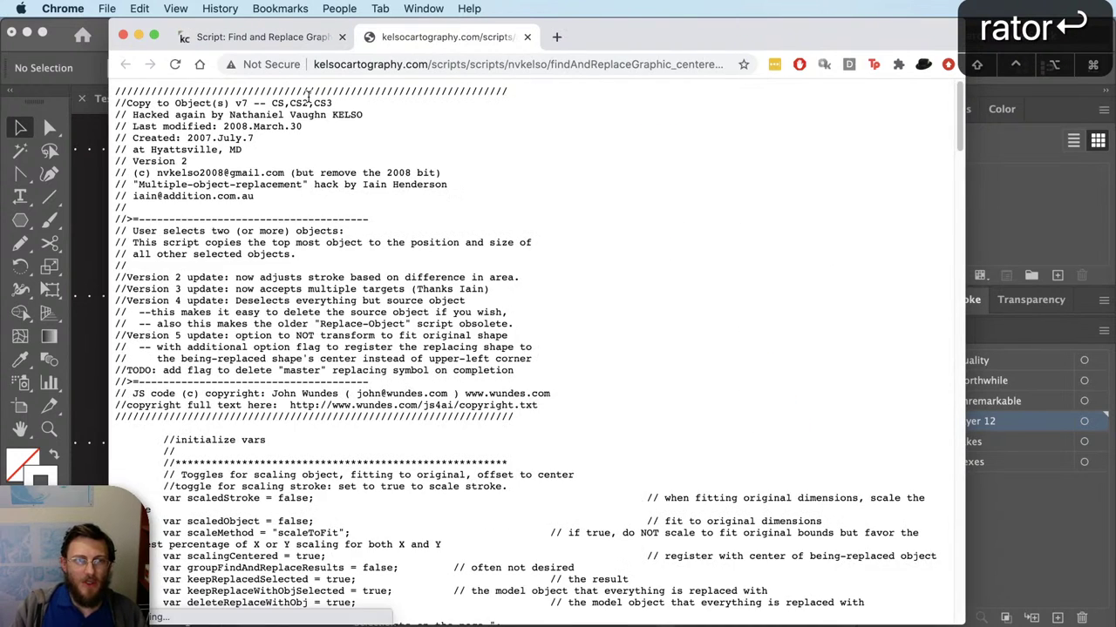
left_click_drag(308, 114, 937, 610)
left_click(178, 38)
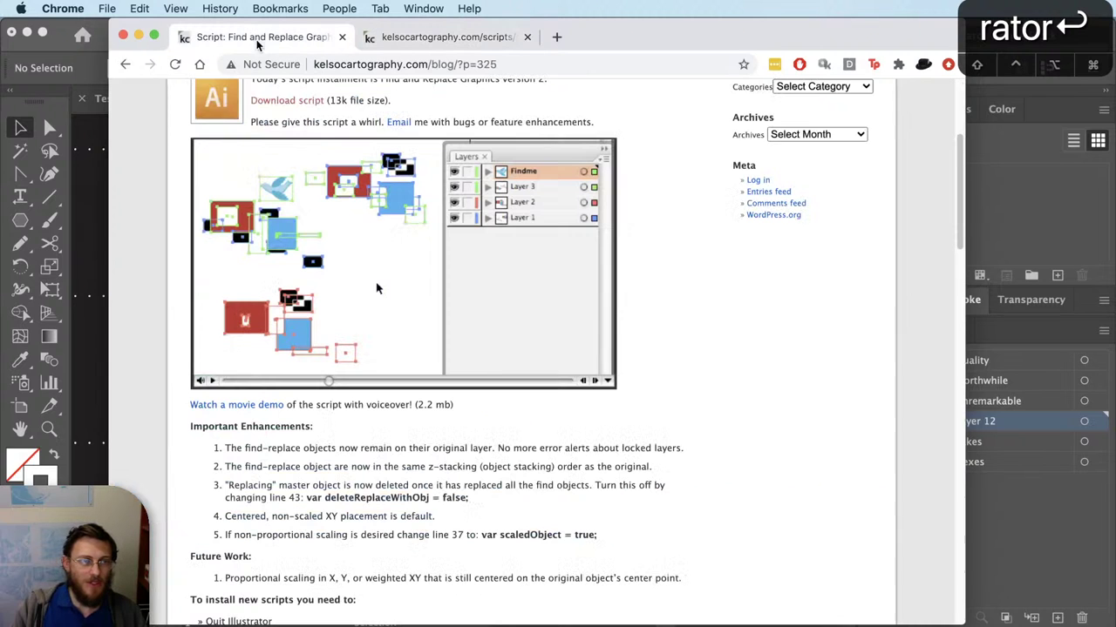
Step: Save the find-and-replace script file from its download link and minimize the browser window
right_click(354, 203)
left_click(430, 122)
scroll(430, 174, "up", 3)
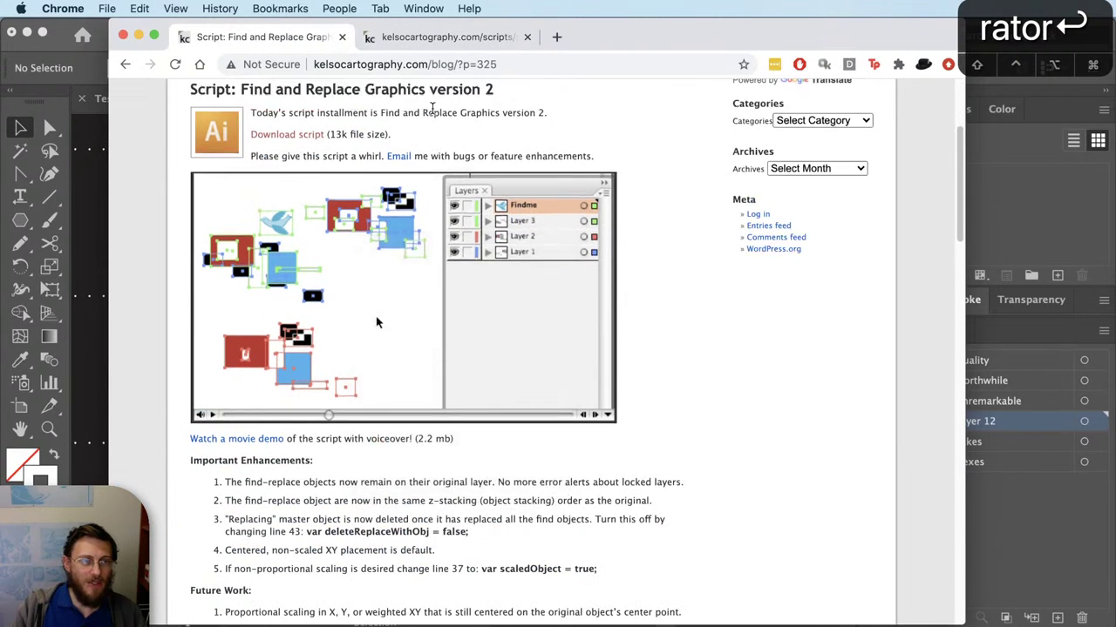
right_click(309, 241)
left_click(371, 304)
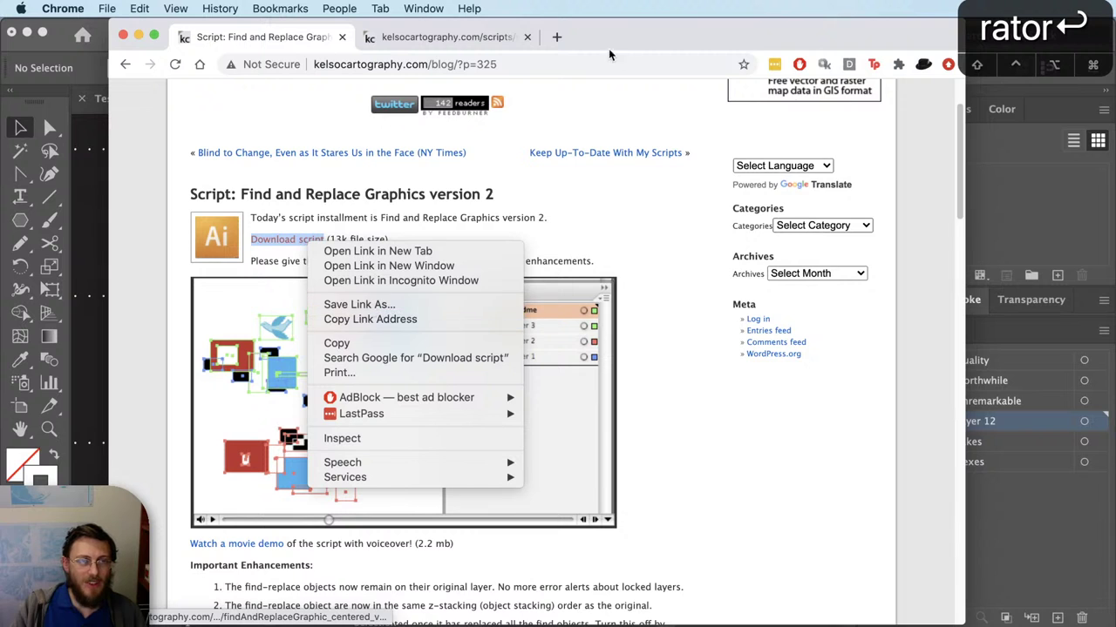
key("super+m")
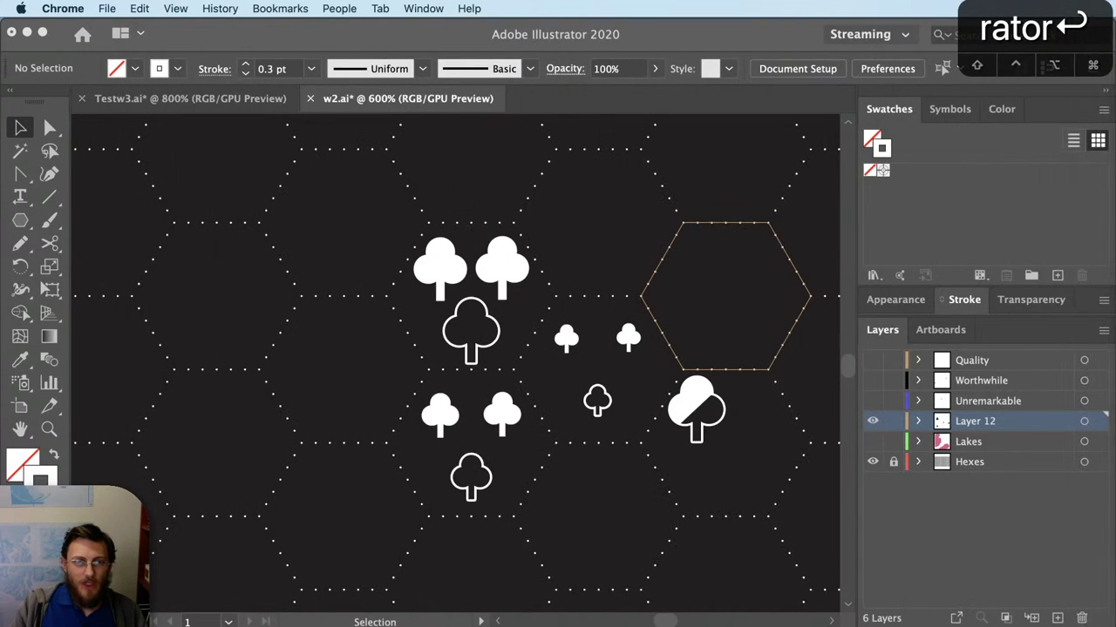
Step: Return to w2.ai in Illustrator, make the Quality layer visible, and select all its white hexagons to inspect them
left_click(734, 35)
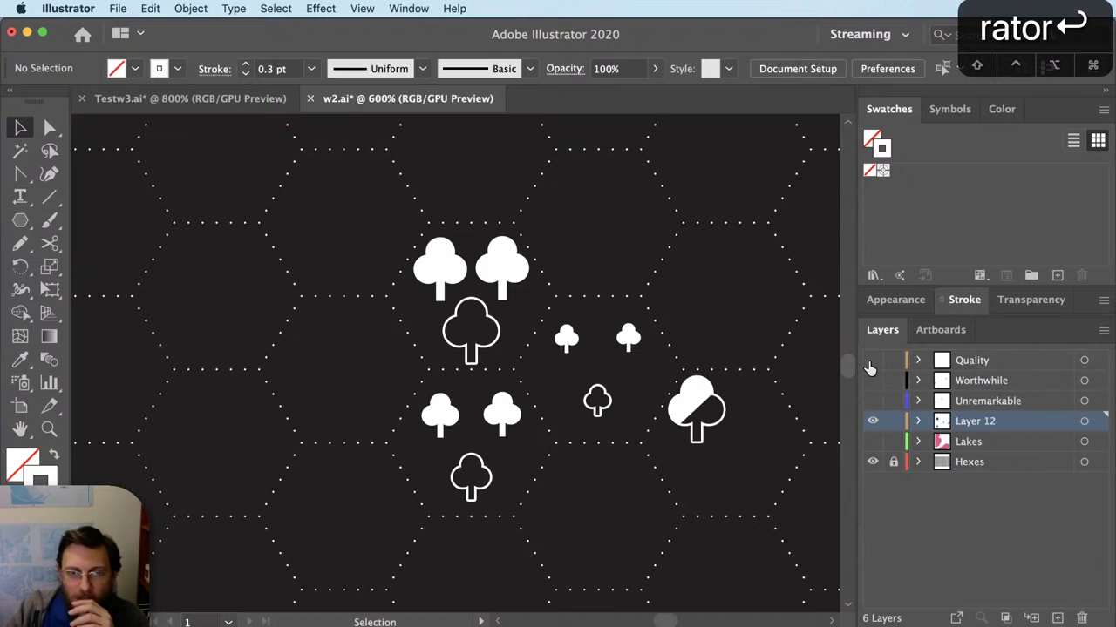
left_click(918, 360)
left_click(918, 361)
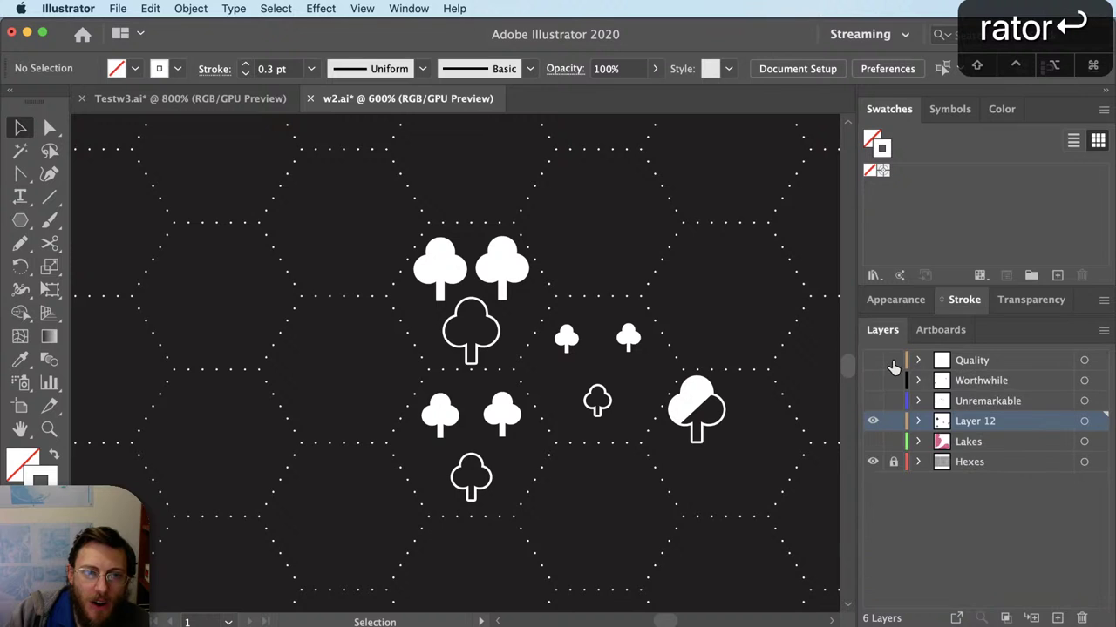
left_click(873, 361)
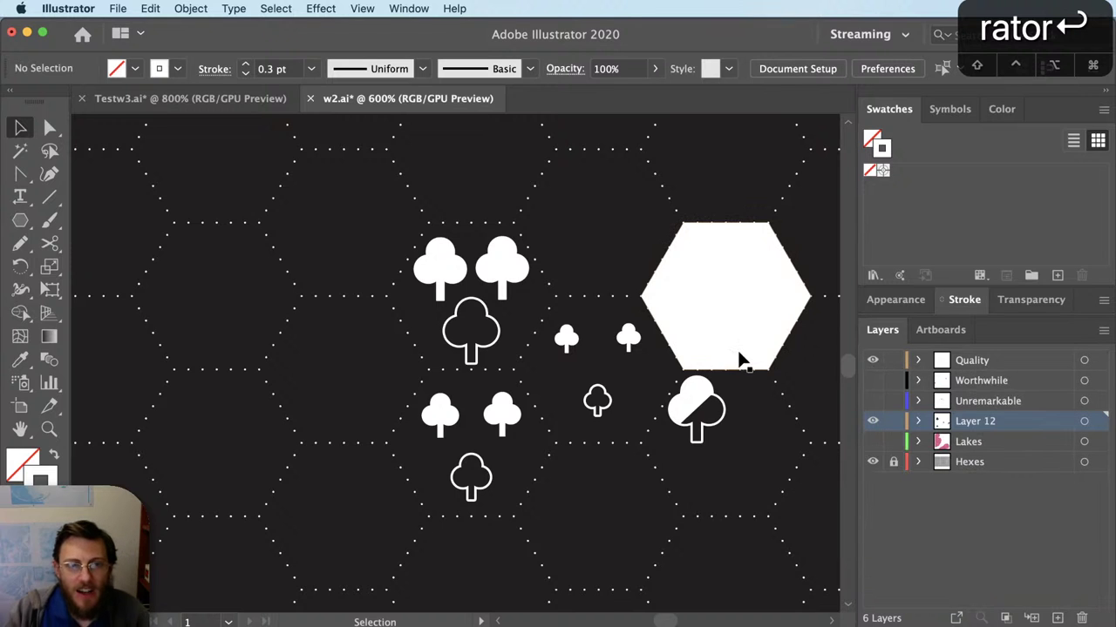
scroll(739, 359, "down", 3)
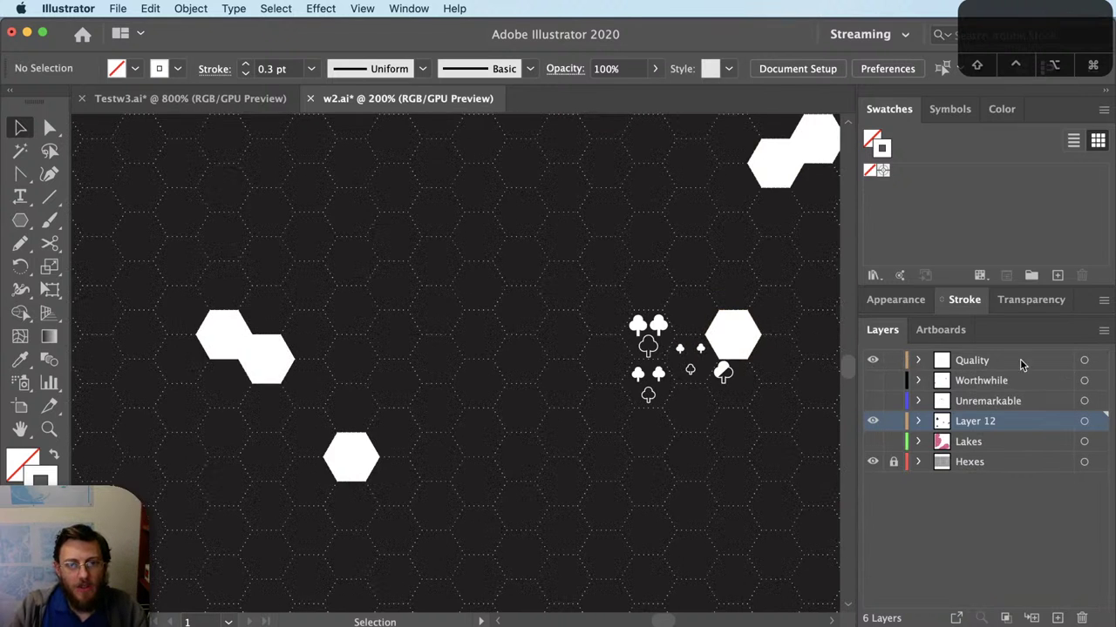
left_click(1084, 360)
left_click_drag(634, 316, 486, 474)
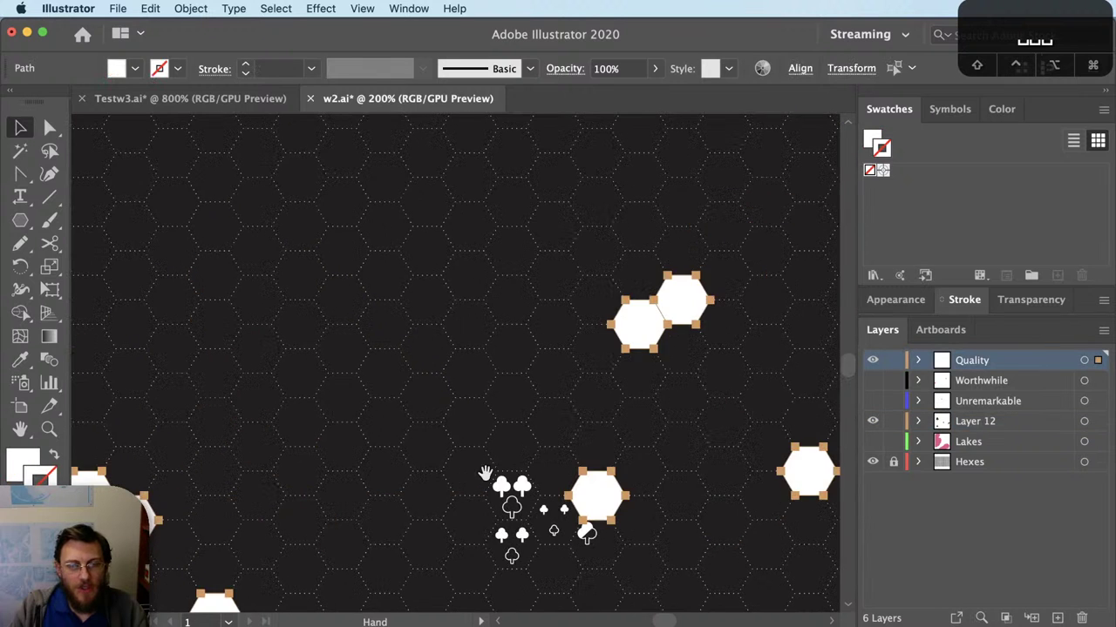
scroll(566, 515, "up", 3)
left_click_drag(562, 501, 499, 370)
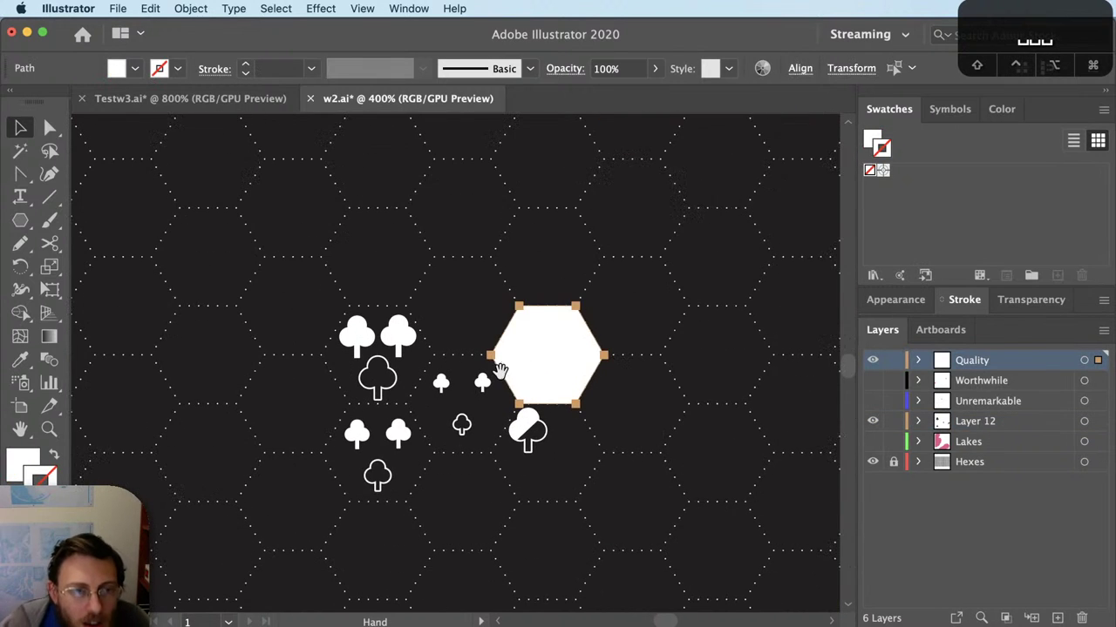
Step: Select the small solid tree nearest the white hexagon with the Selection tool active
left_click(482, 382)
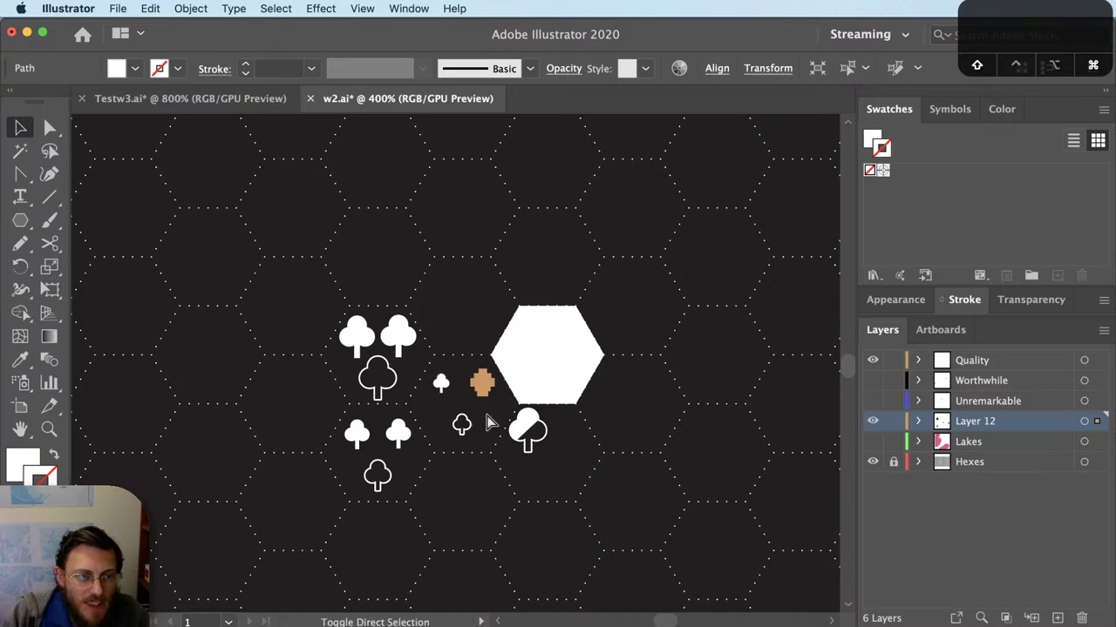
scroll(488, 422, "up", 3)
key("v")
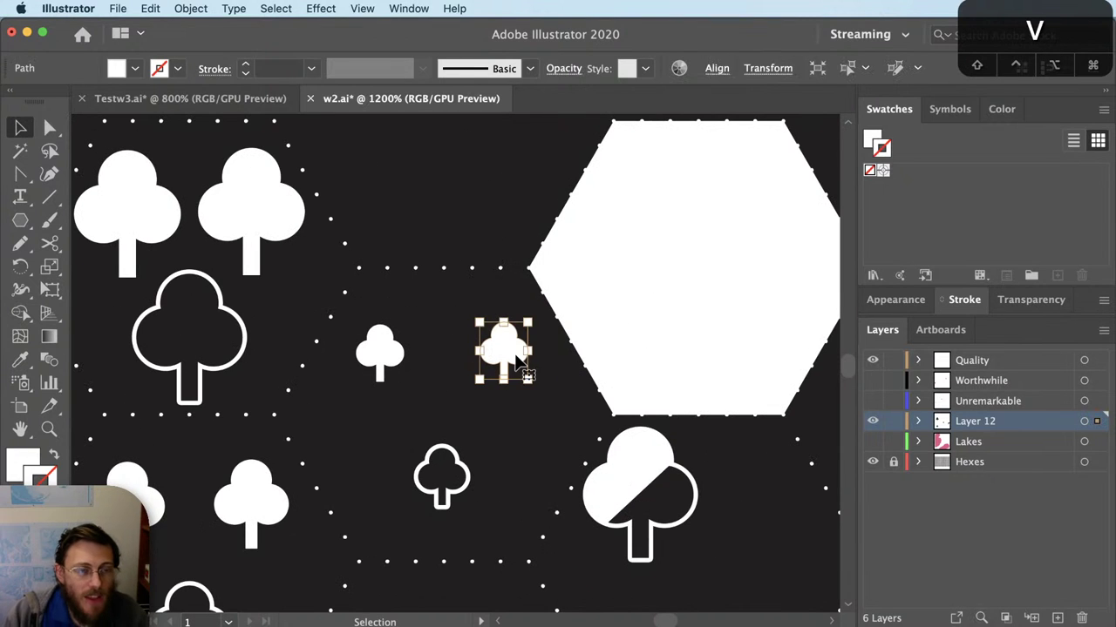
Step: Rename the Quality layer to "Quality (1-2)" after checking its paths, and collapse its contents
left_click(918, 360)
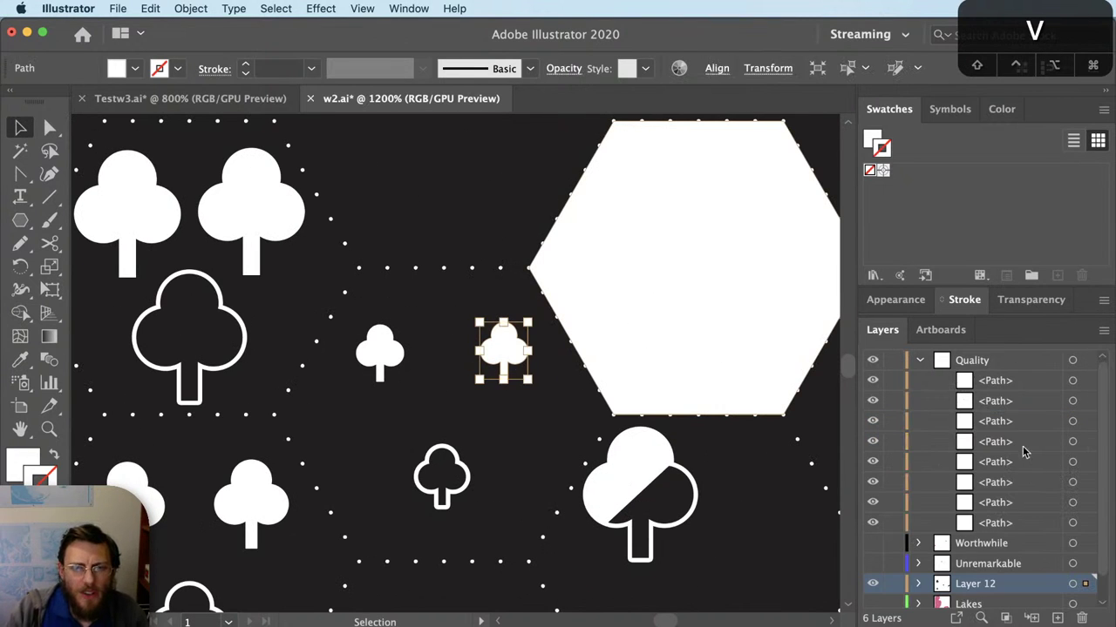
left_click(980, 361)
double_click(991, 360)
left_click(993, 360)
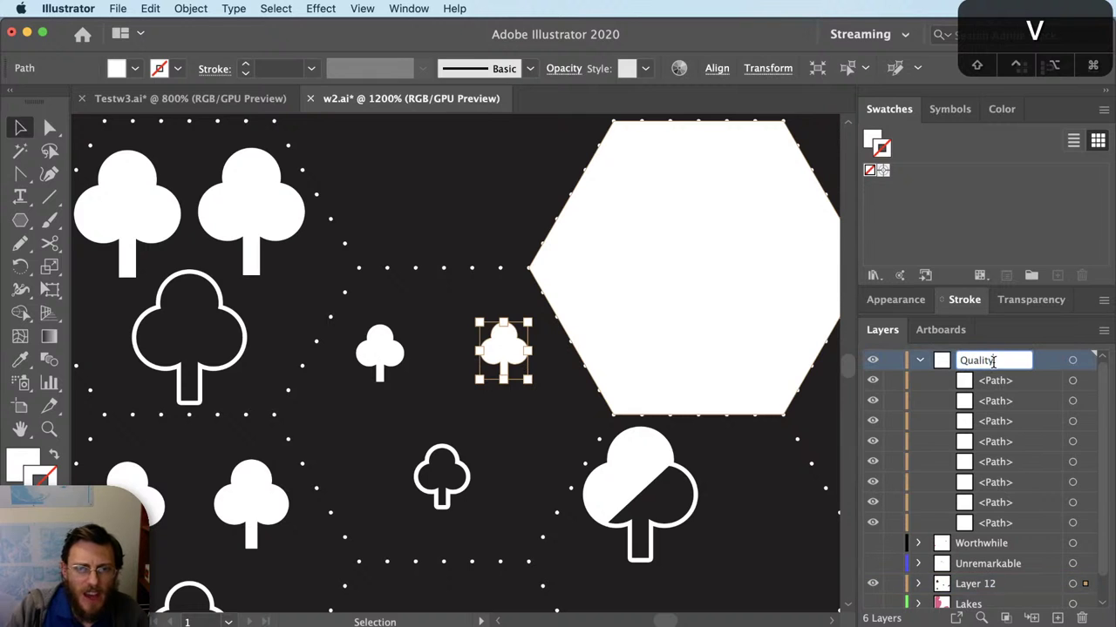
type("(1-2)")
key("Return")
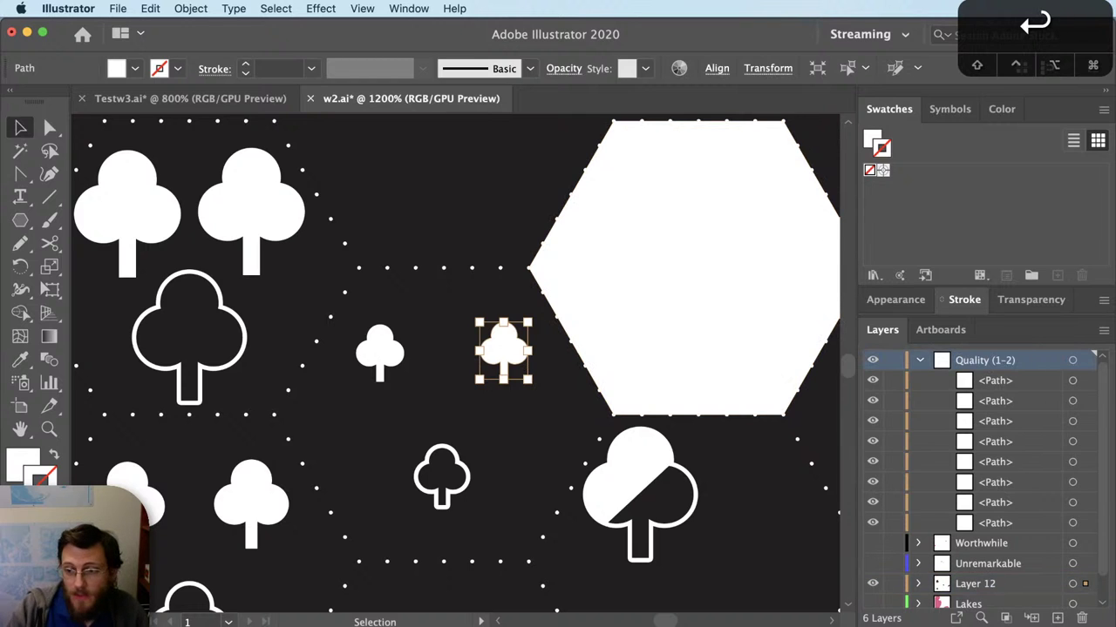
scroll(681, 347, "down", 2)
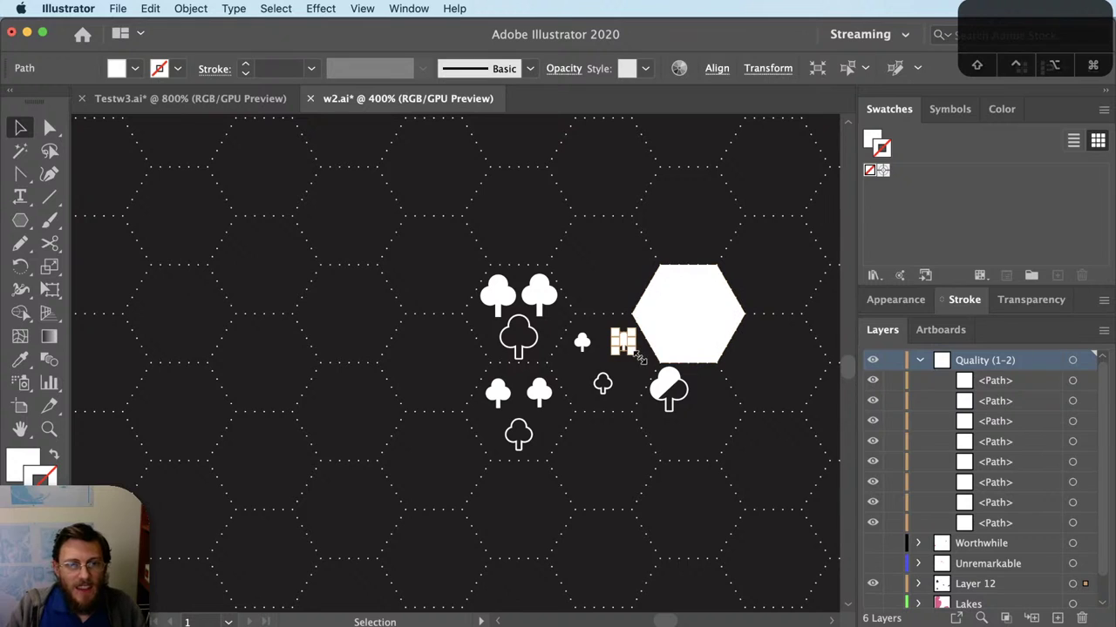
left_click(923, 362)
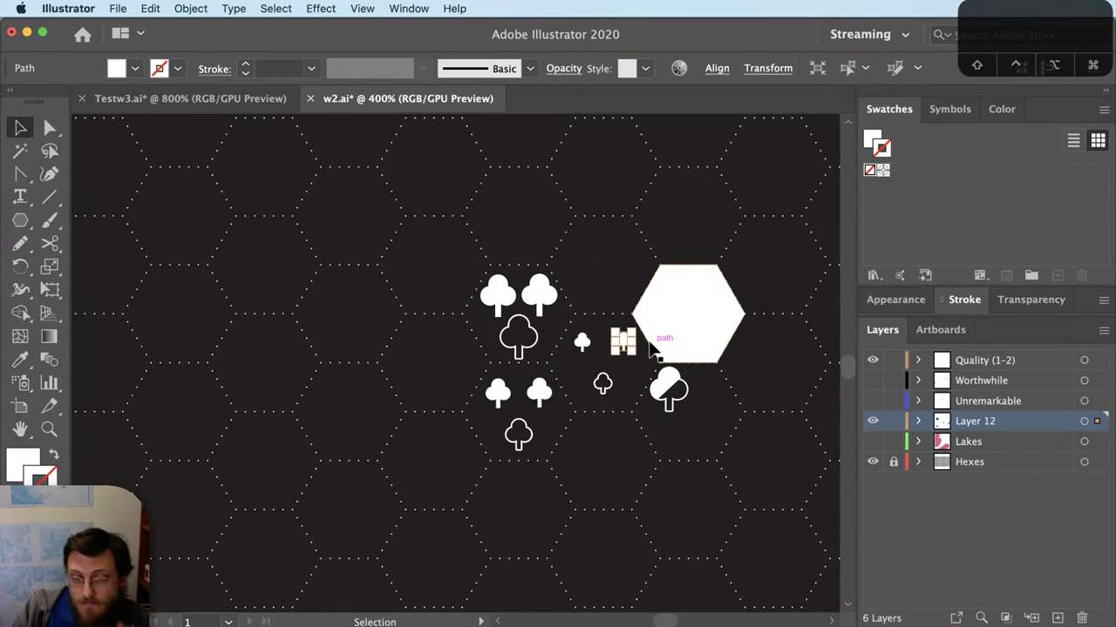
Step: Select every hexagon on the Quality (1-2) layer and add the small solid tree nearest the white hexagon to the selection
left_click(1097, 362)
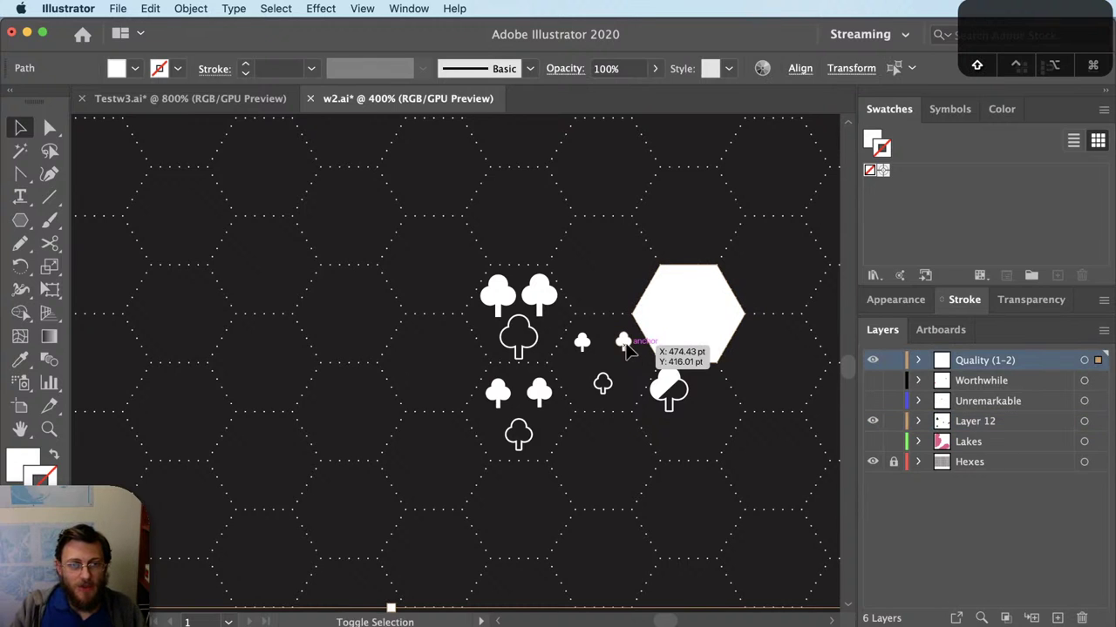
scroll(680, 358, "down", 2)
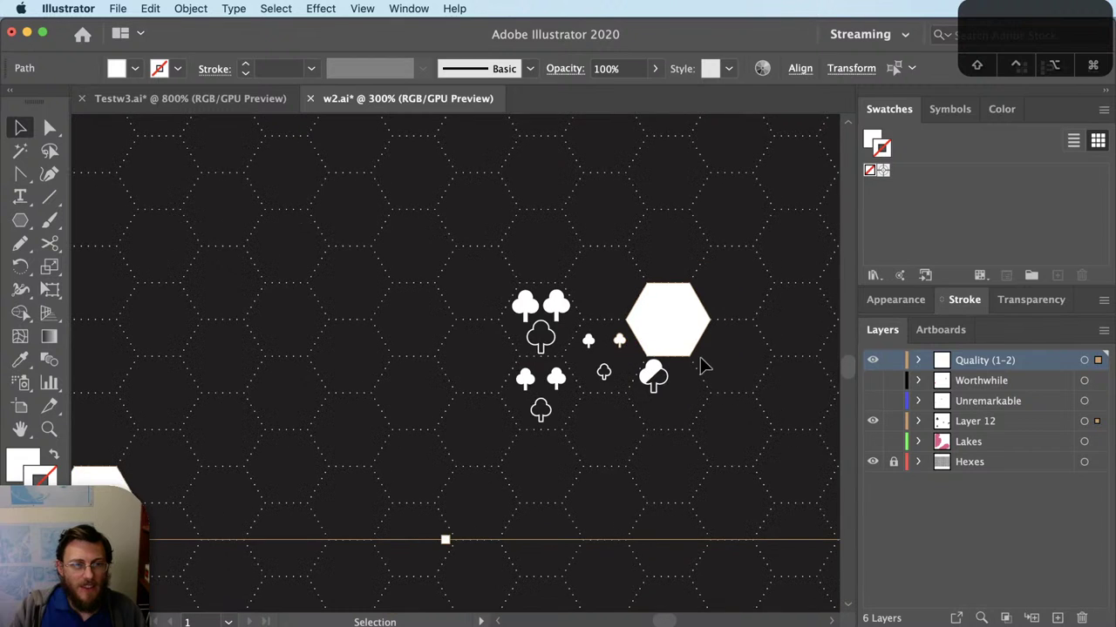
scroll(693, 349, "up", 4)
scroll(678, 319, "up", 3)
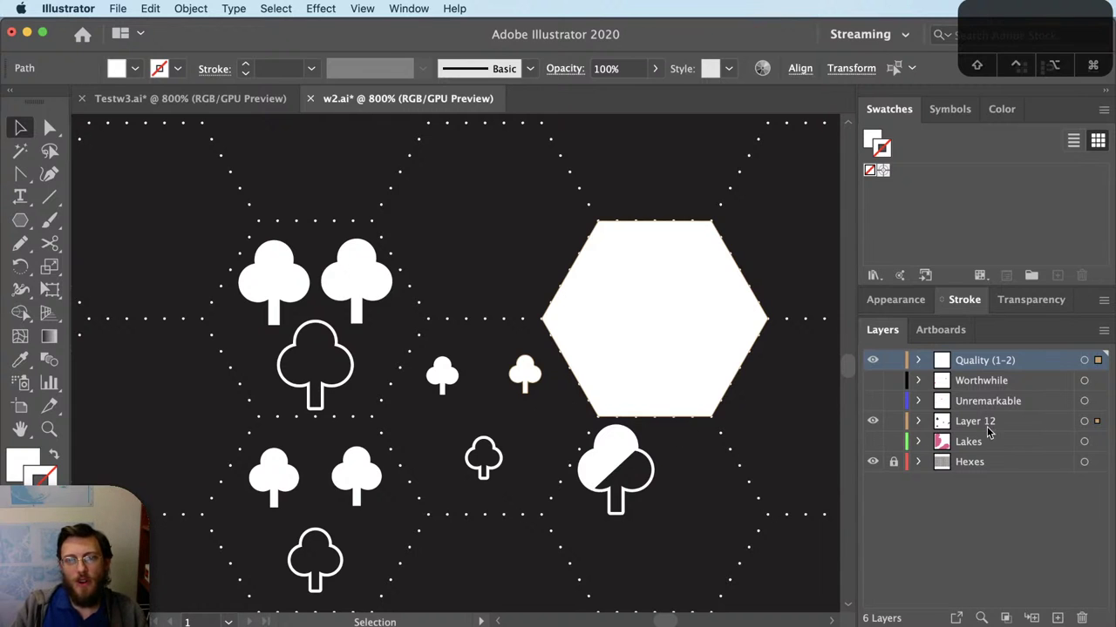
Step: Move Layer 12 above the Quality (1-2) layer in the layer order
left_click(969, 421)
left_click(977, 360, "super")
left_click_drag(978, 359, 979, 352)
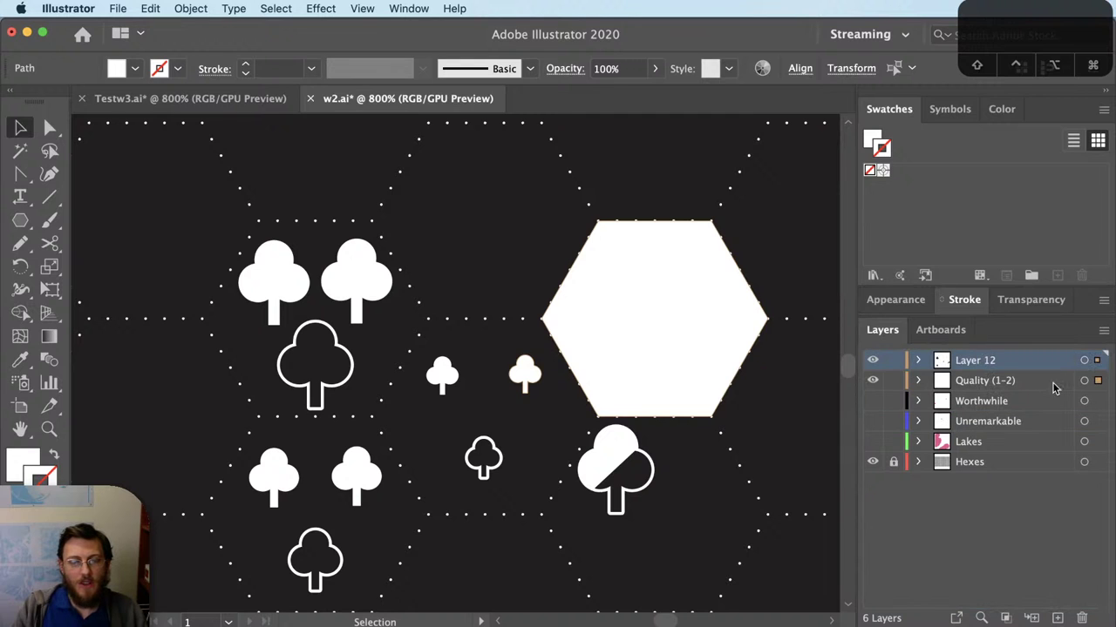
Step: Run the findAndReplaceGraphic_centered_v2.jsx script from the Desktop to replace the selected hexagons with the small solid tree
key("super+h")
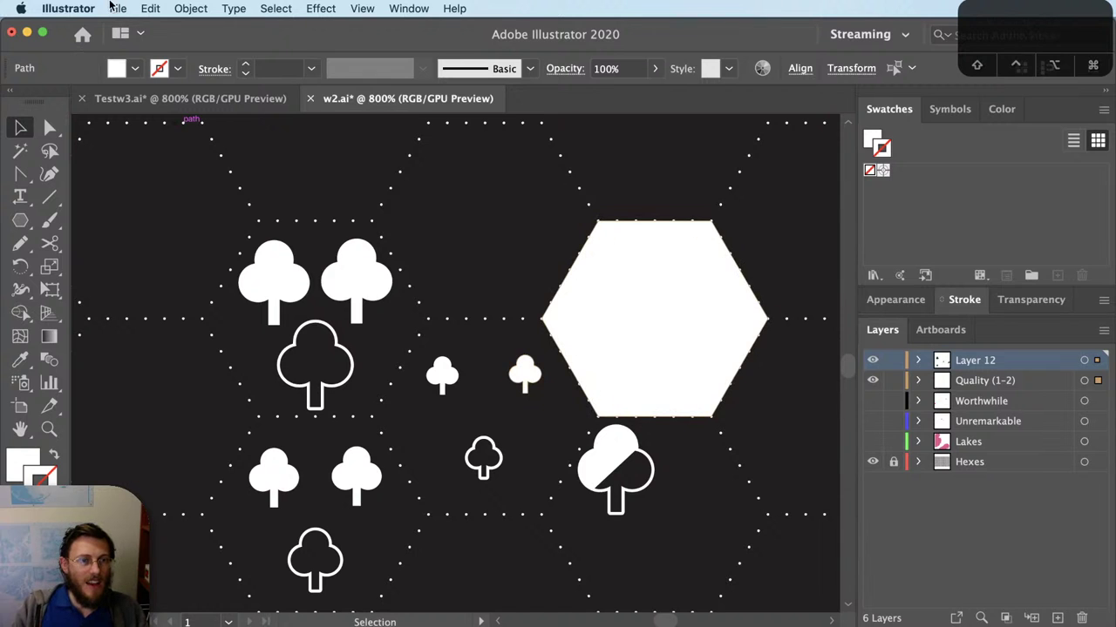
left_click(113, 8)
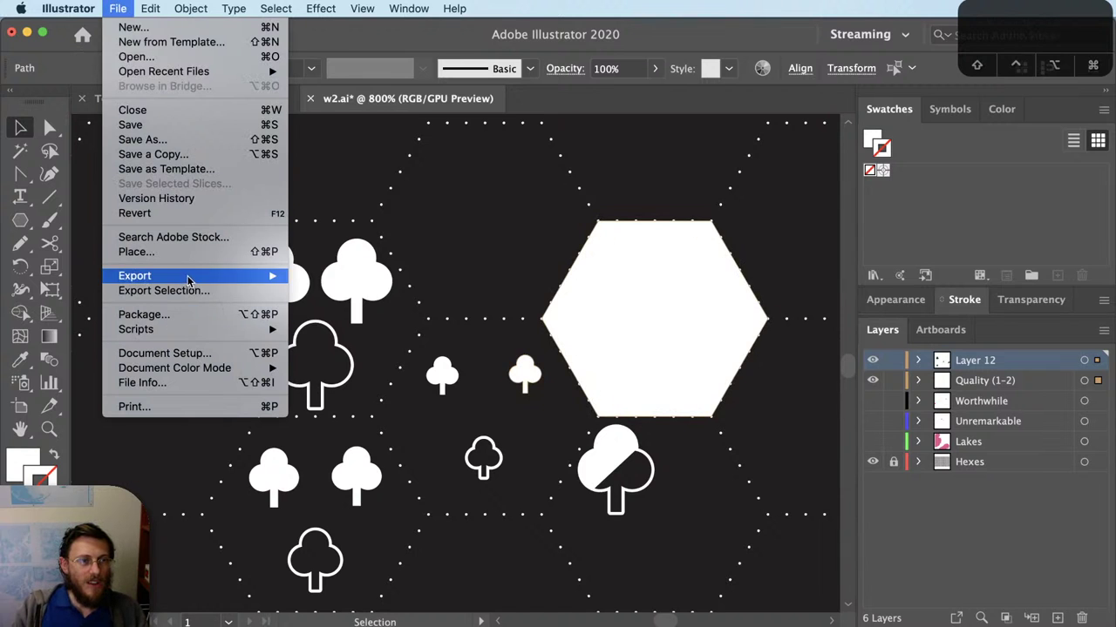
mouse_move(184, 332)
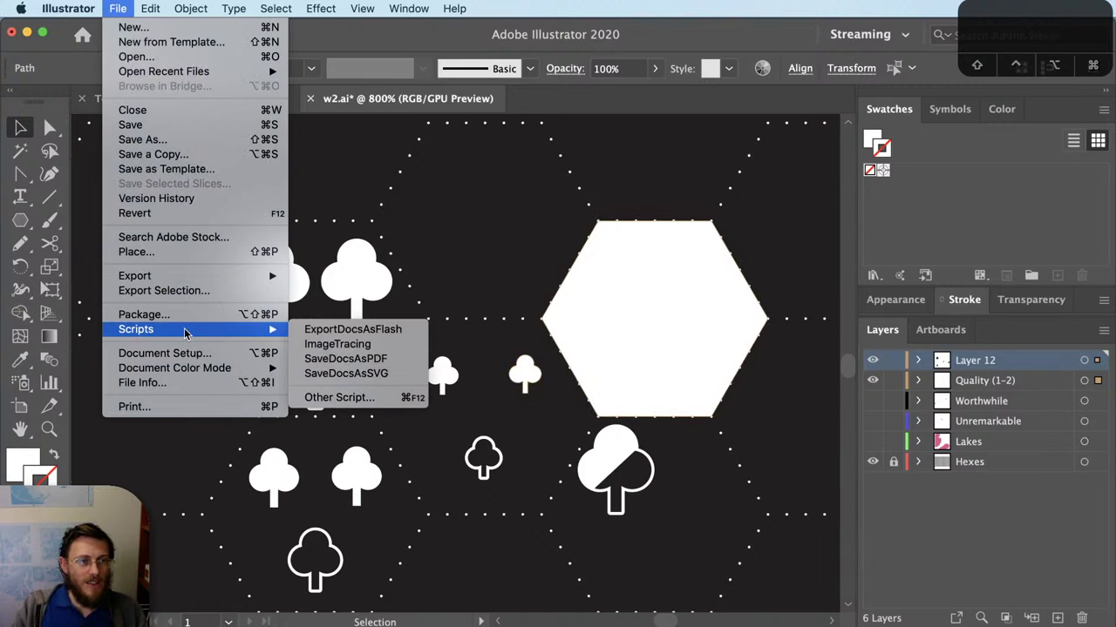
left_click(339, 397)
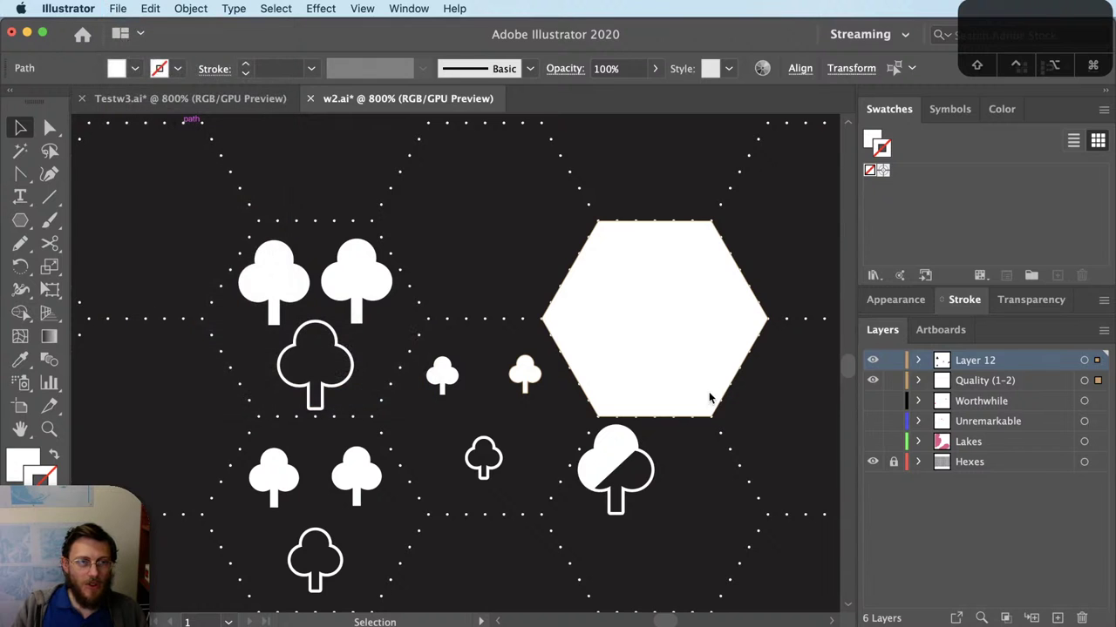
left_click(961, 326)
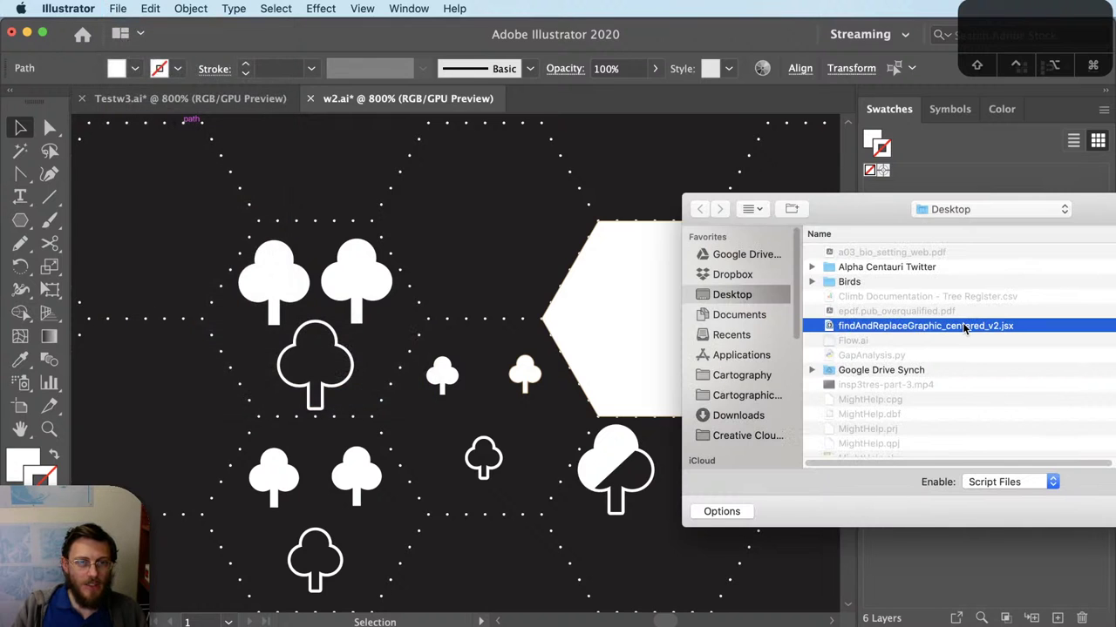
double_click(965, 327)
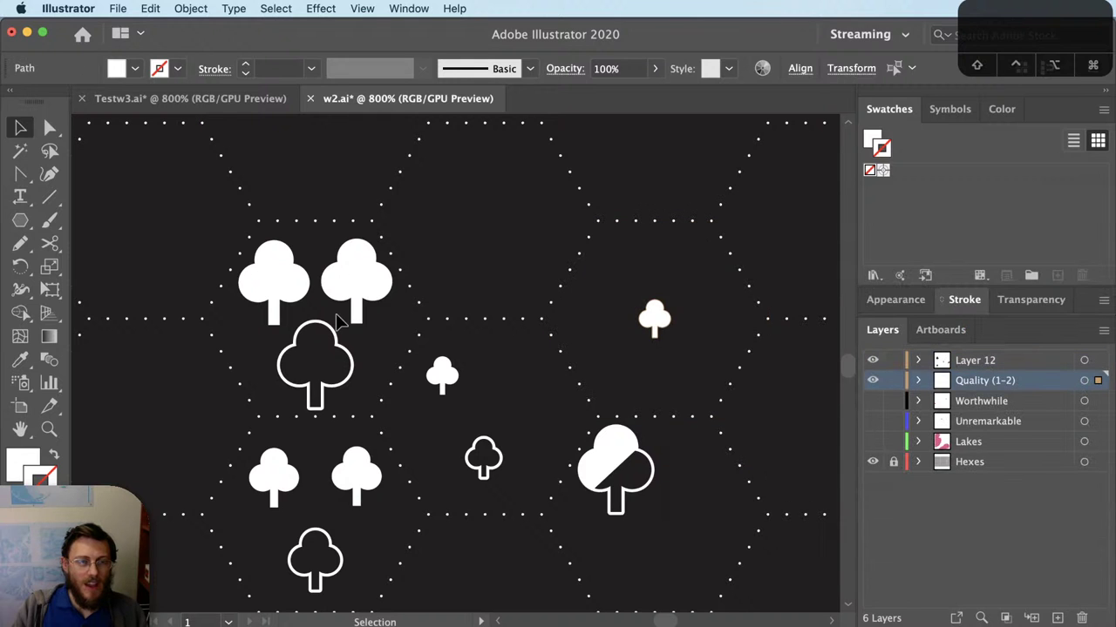
Step: Deselect the placed solid trees and examine their size and distribution across the hex map
scroll(550, 356, "down", 4)
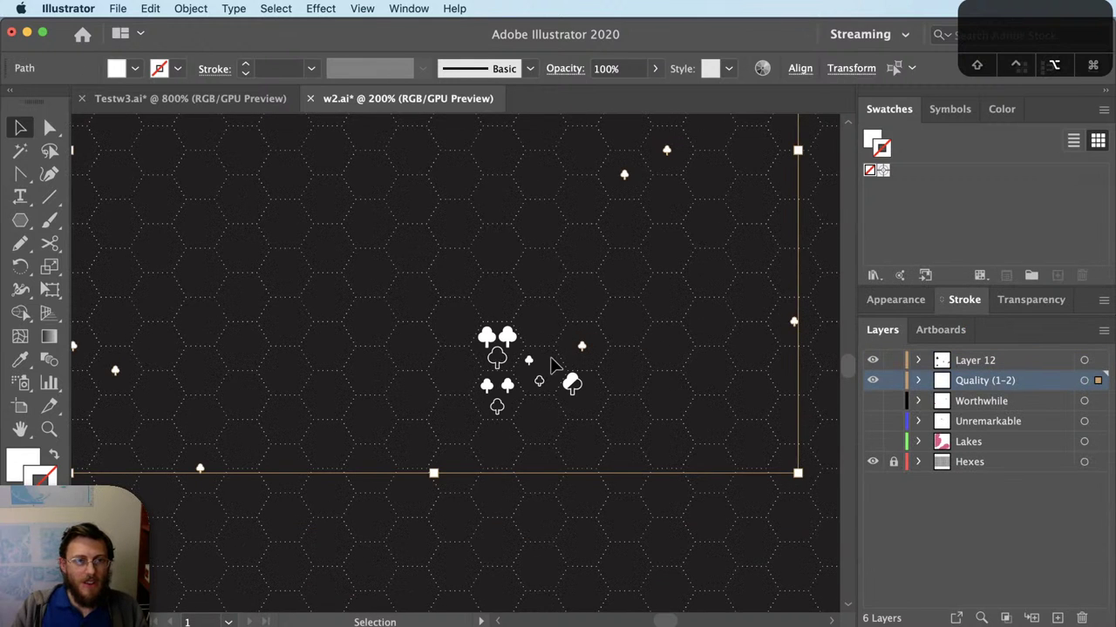
scroll(550, 357, "down", 1)
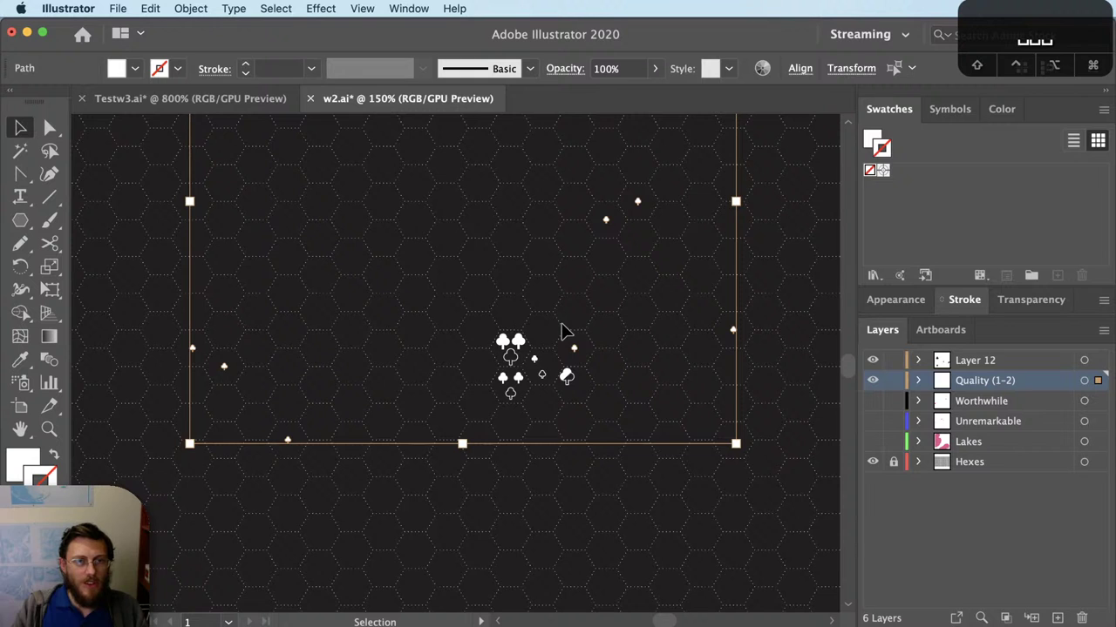
scroll(562, 331, "down", 1)
key("super+shift+a")
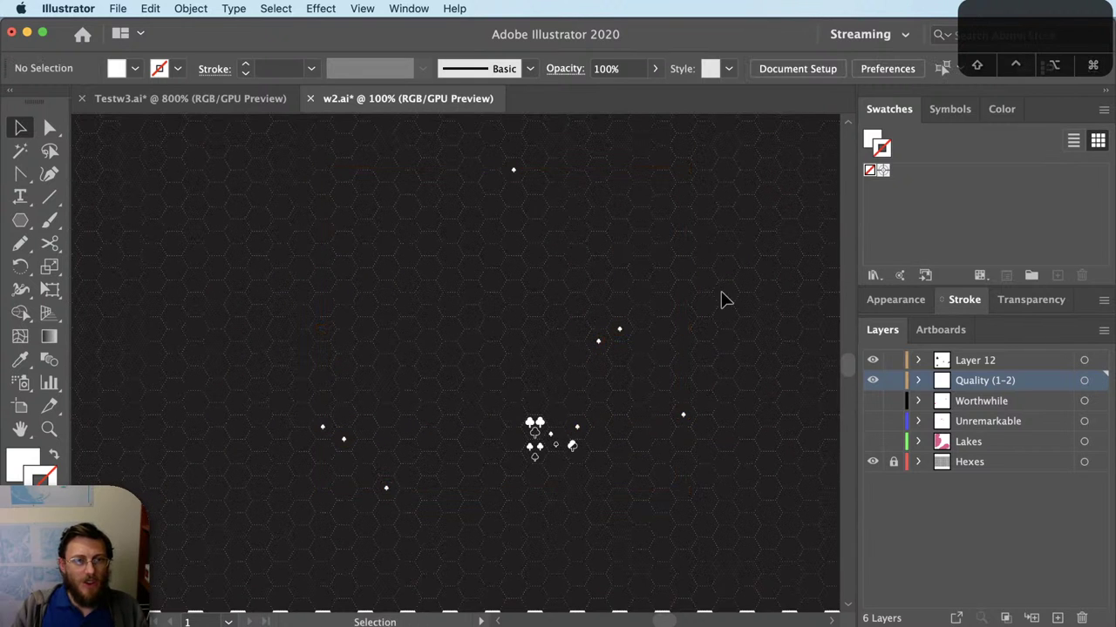
key("z")
left_click_drag(720, 293, 480, 475)
left_click(918, 382)
left_click(919, 384)
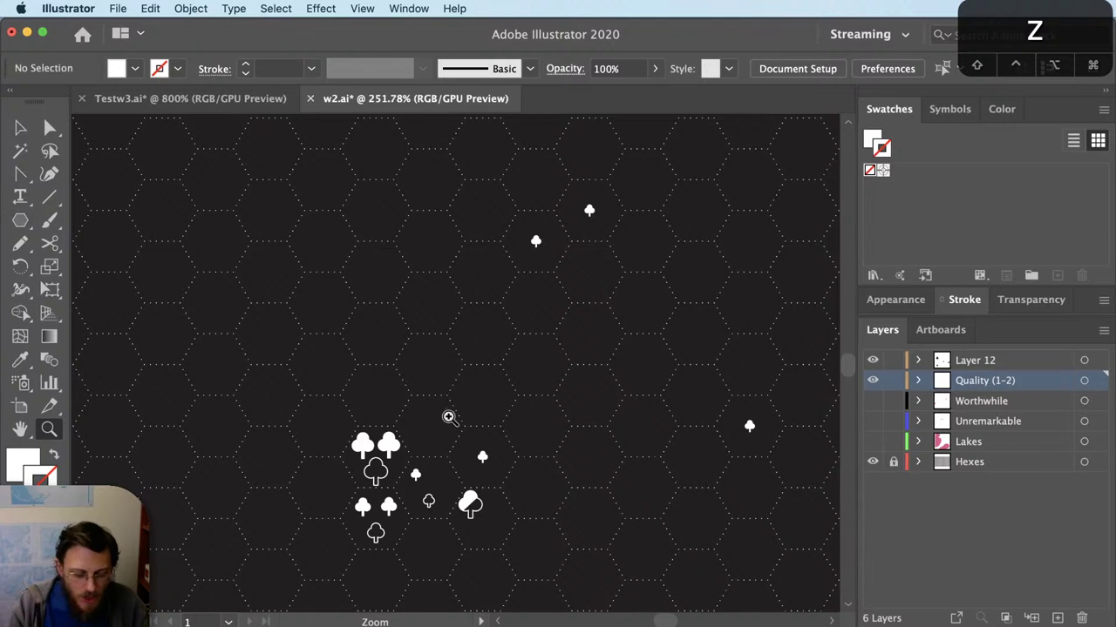
key("v")
left_click_drag(447, 415, 422, 459)
key("v")
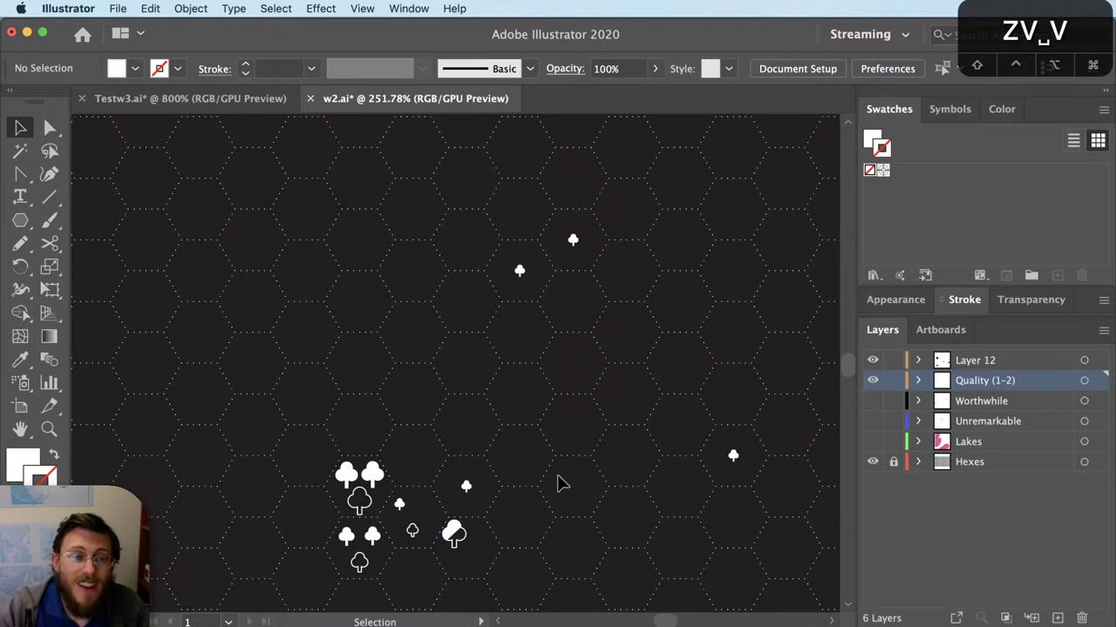
scroll(505, 535, "up", 3)
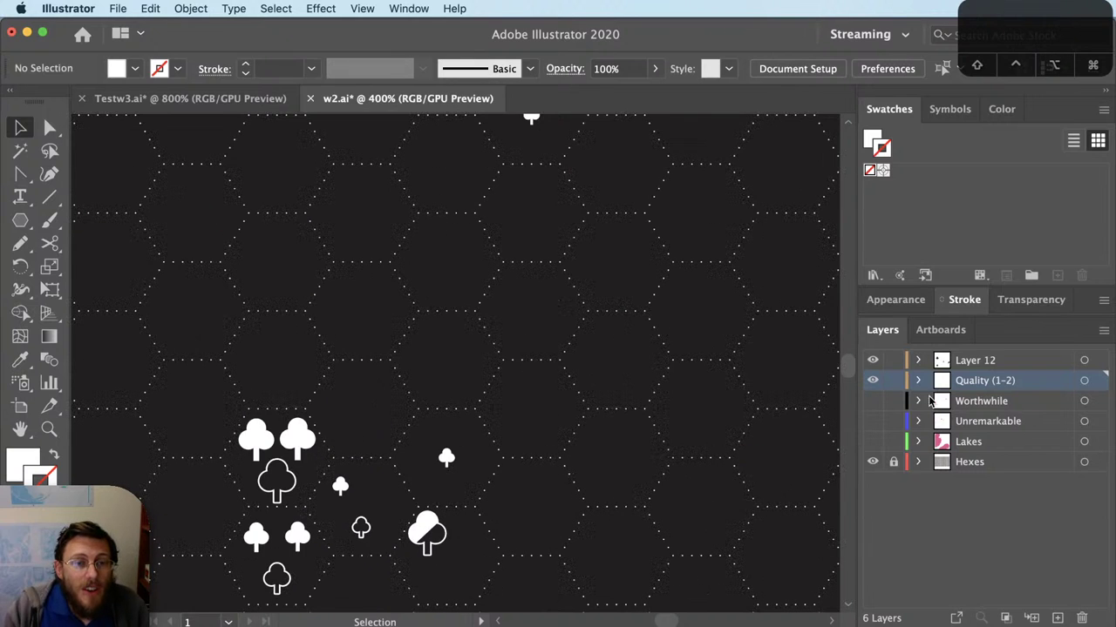
Step: Show the Worthwhile layer, hide the Quality (1-2) layer, and expand Worthwhile to list its sublayers
left_click(872, 400)
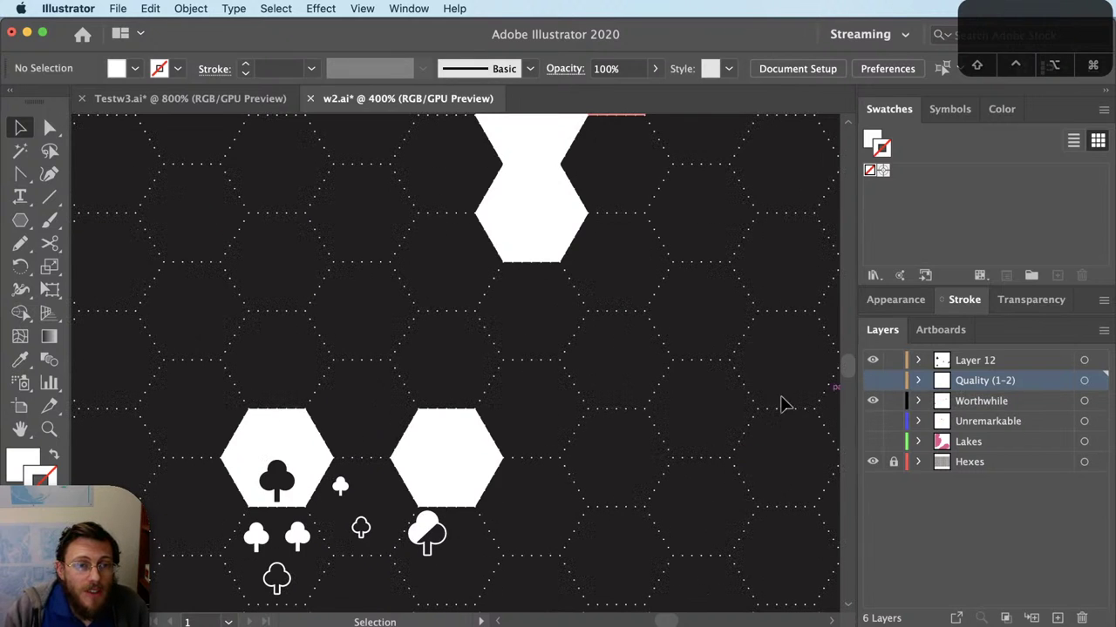
scroll(784, 403, "left", 5)
scroll(785, 404, "down", 1)
left_click(915, 401)
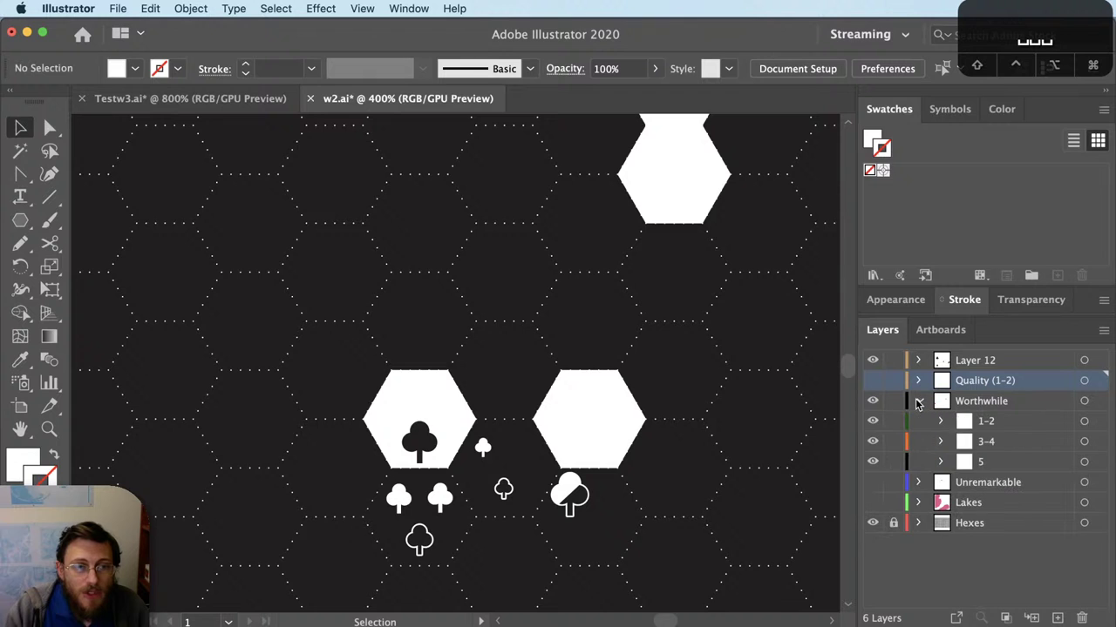
Step: Make two copies of the half-filled tree symbol, one beside the original and one below it
scroll(541, 528, "up", 3)
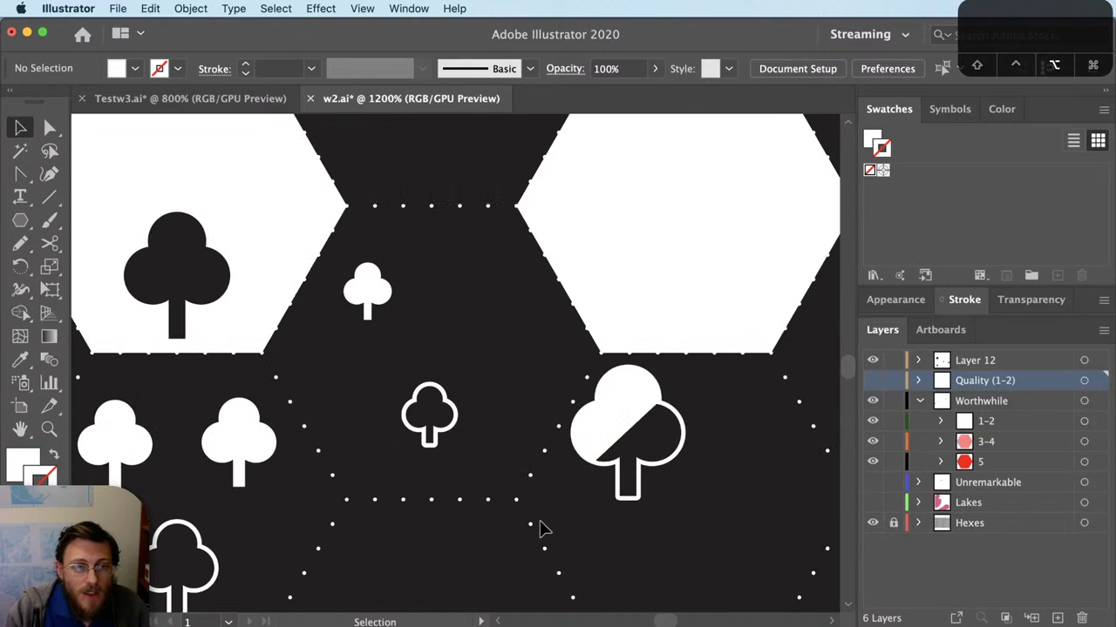
left_click(649, 478)
left_click_drag(706, 487, 551, 438)
left_click_drag(497, 386, 504, 540)
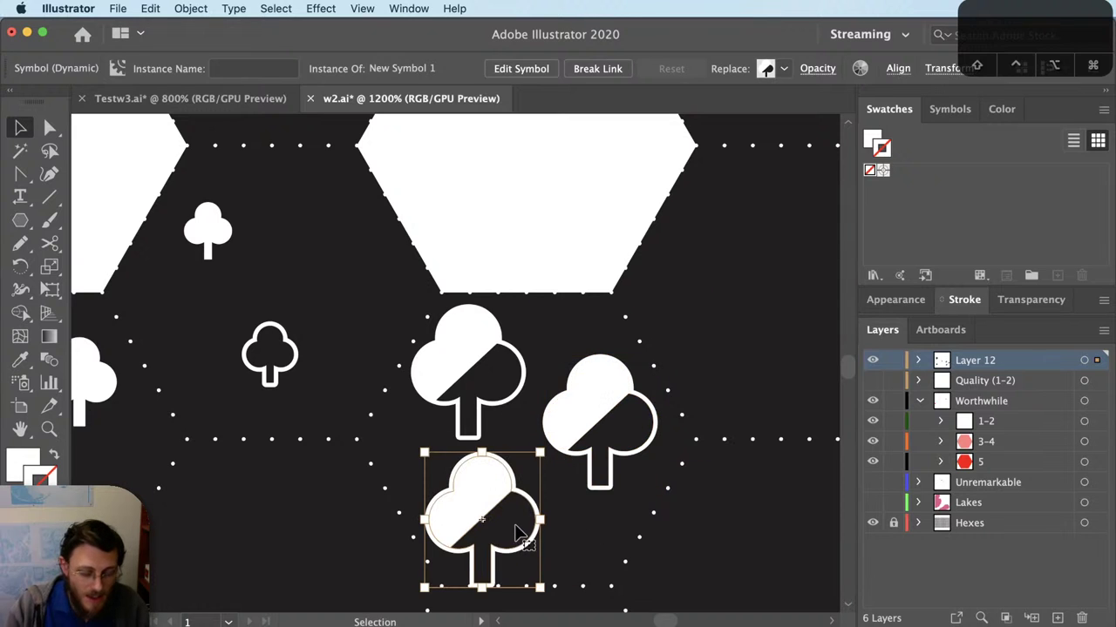
Step: Scale the half-filled tree copy below the original uniformly to 45%
key("s")
key("Return")
type("45")
key("Return")
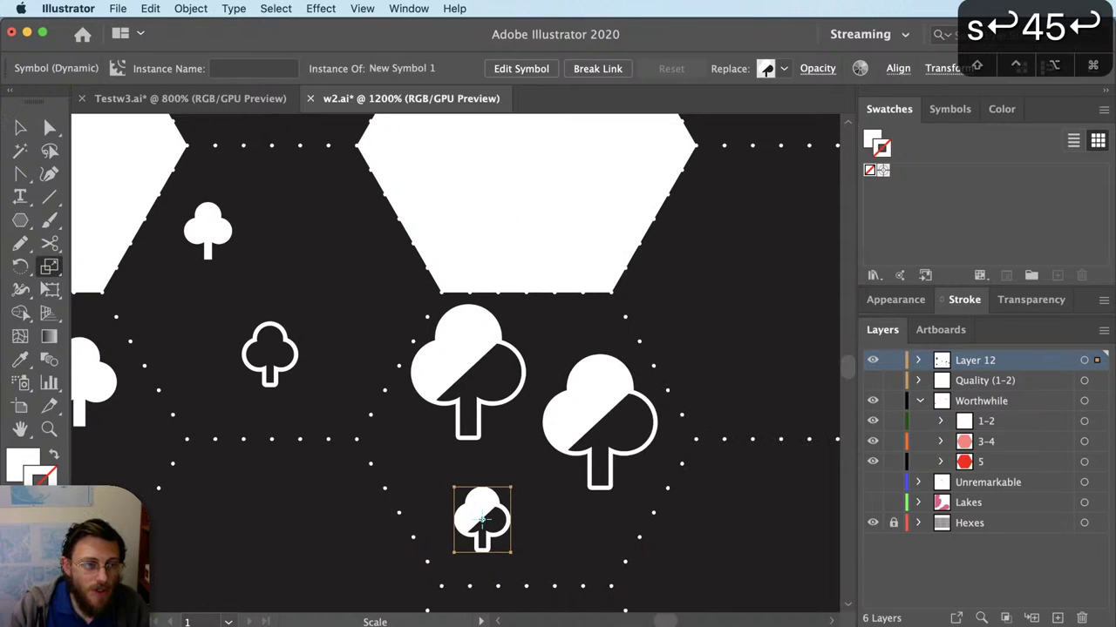
Step: Scale the half-filled tree copy beside the original uniformly to 70%, and clear the selection
key("v")
left_click(627, 451)
key("s")
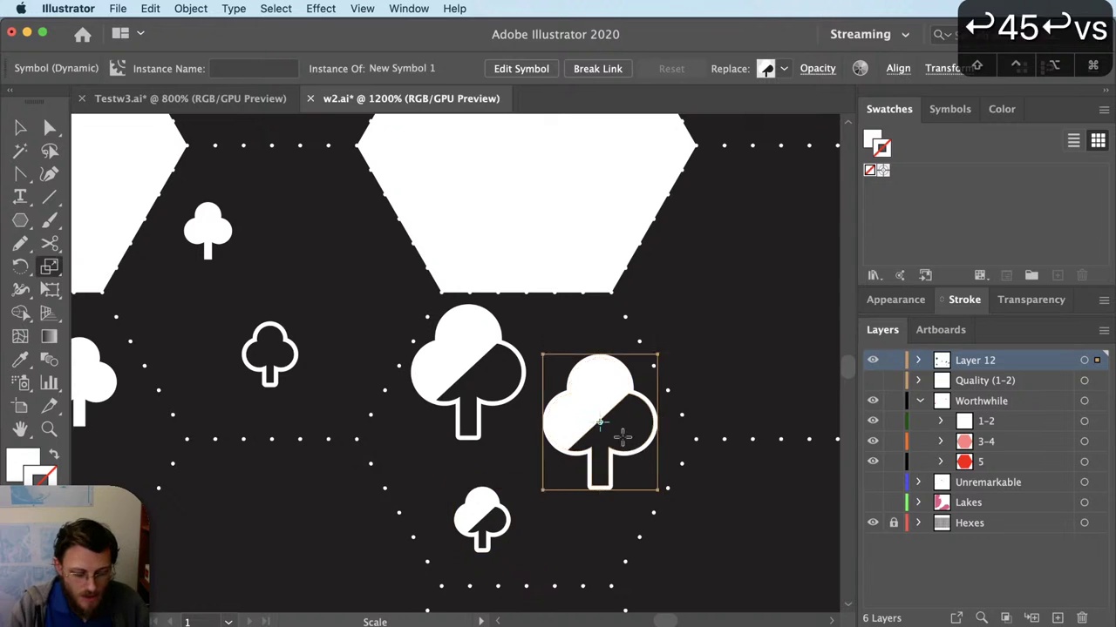
key("Return")
type("70")
key("Return")
key("super+shift+a")
Step: Nudge the medium half-filled tree slightly down and move the smallest one underneath it
scroll(623, 435, "left", 5)
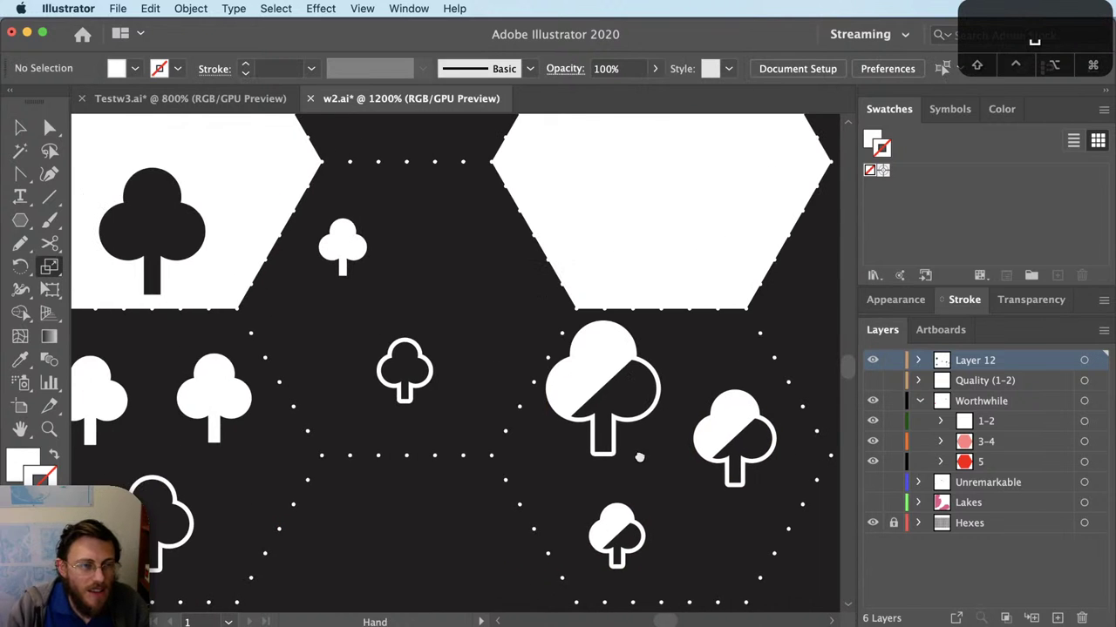
key("v")
left_click_drag(745, 440, 760, 464)
left_click_drag(629, 560, 713, 567)
Step: Replace all hexagons on Worthwhile's 1-2 sublayer with the smallest half-filled tree using the findAndReplaceGraphic_centered_v2.jsx script, and deselect
scroll(634, 520, "down", 2)
scroll(610, 480, "up", 3)
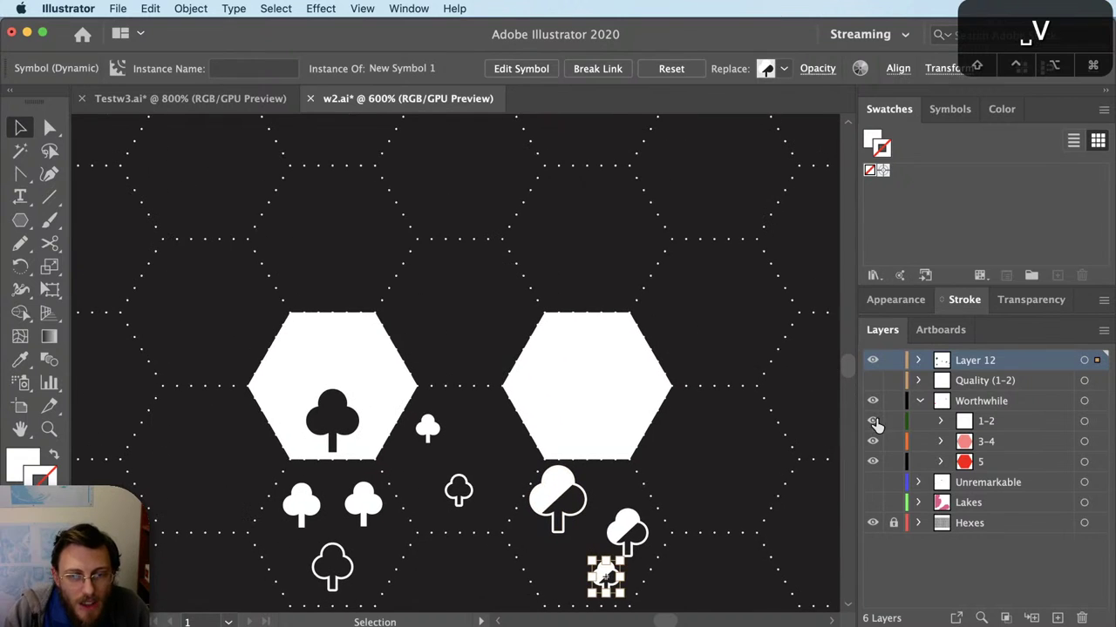
left_click(1094, 424)
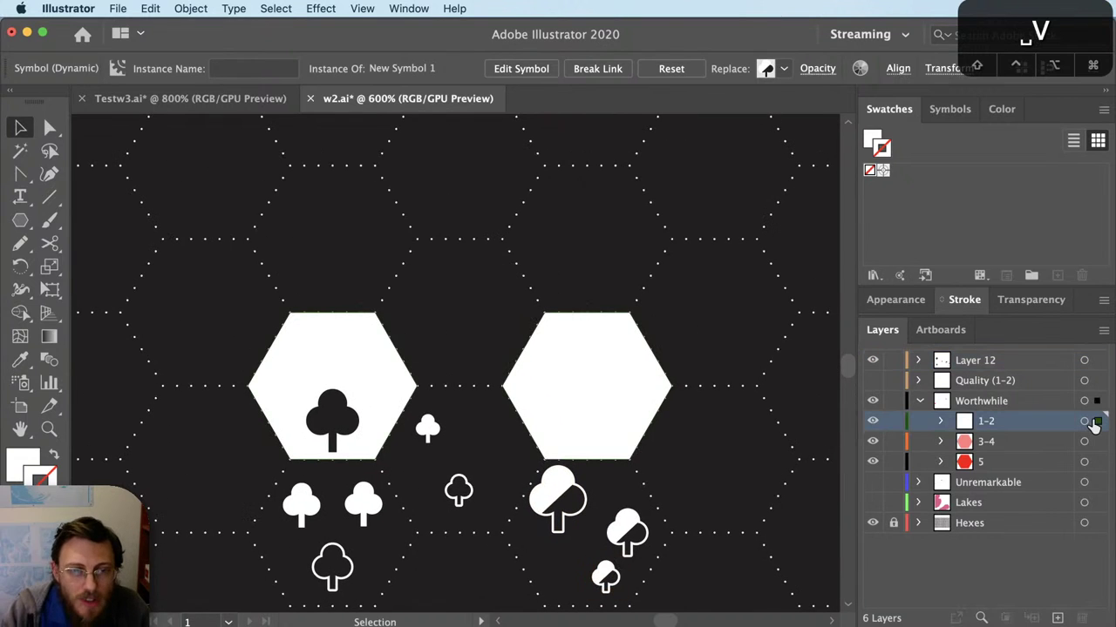
left_click(610, 582, "shift")
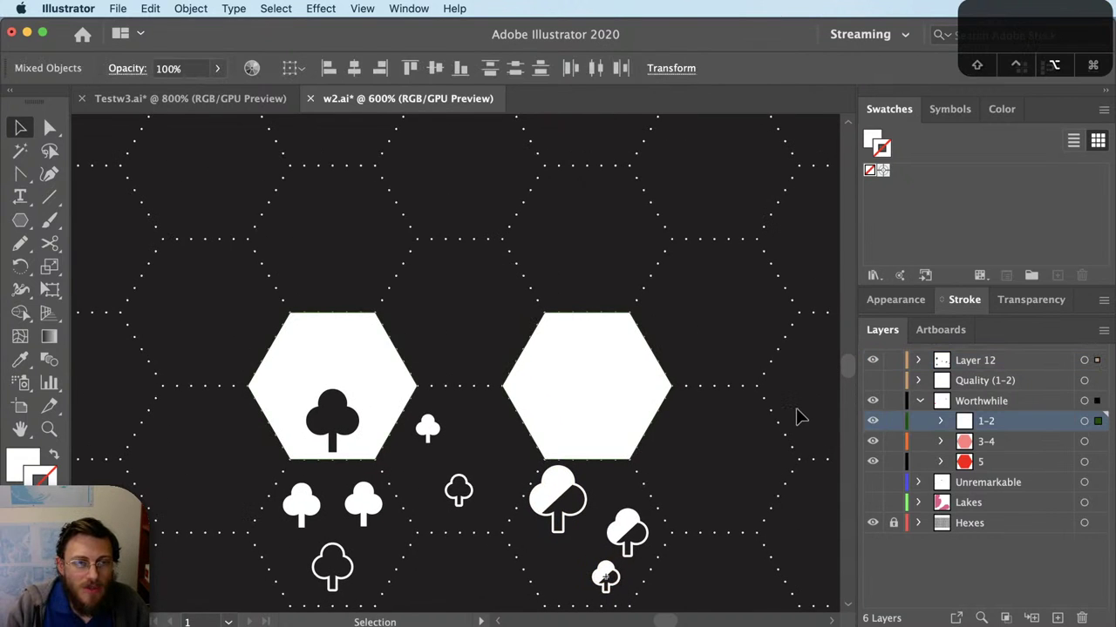
scroll(798, 416, "down", 2)
scroll(798, 416, "up", 1)
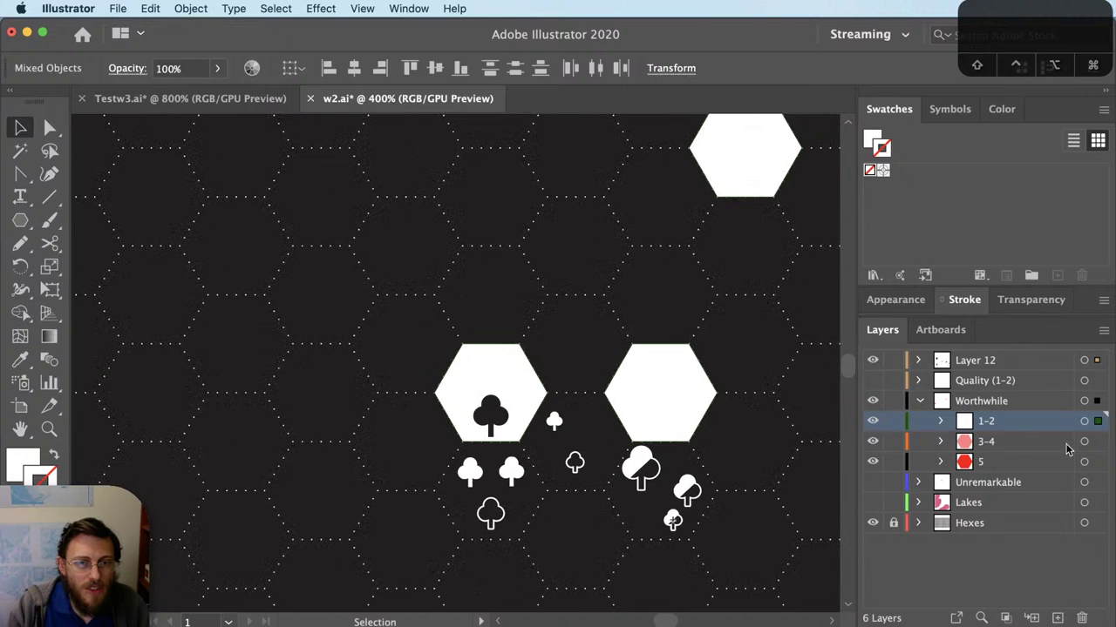
left_click(117, 8)
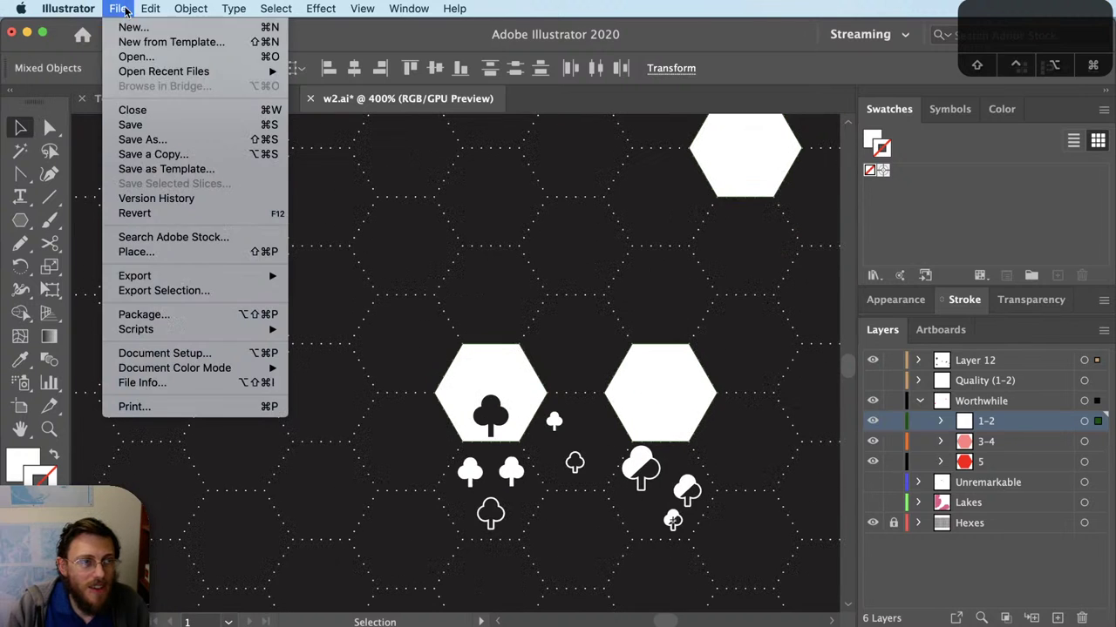
mouse_move(136, 330)
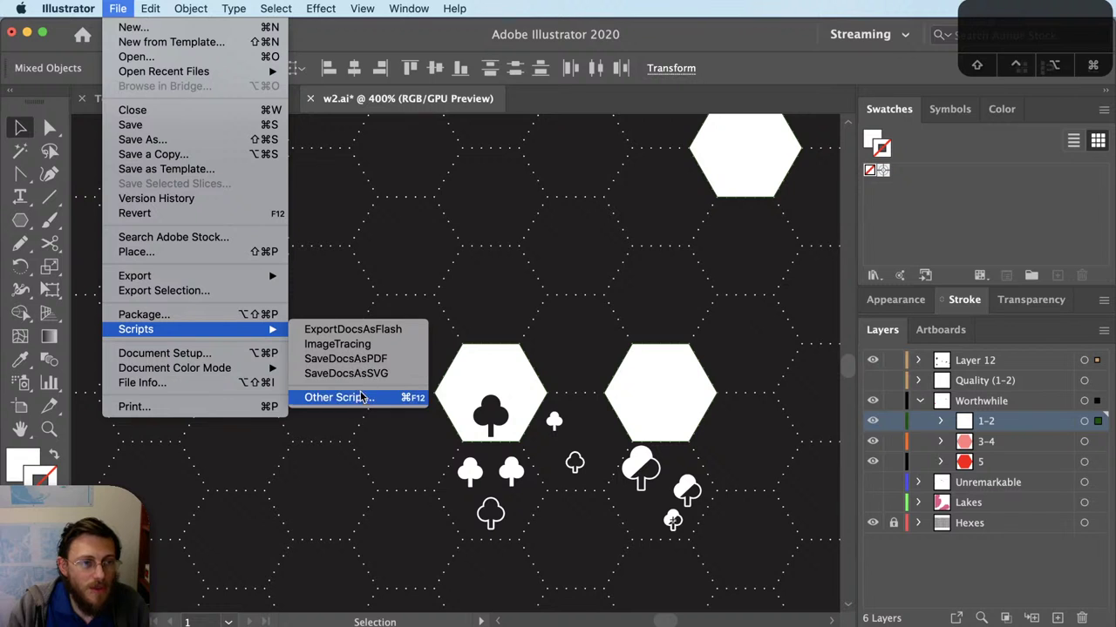
left_click(363, 397)
double_click(910, 326)
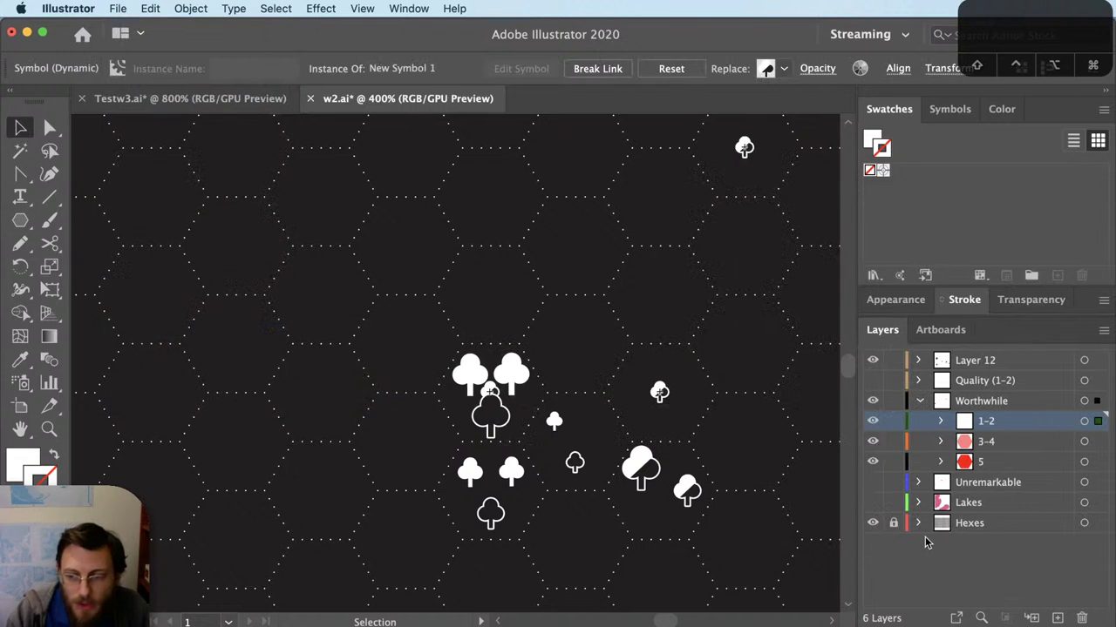
left_click(758, 377, "super")
key("space")
left_click_drag(661, 393, 631, 384)
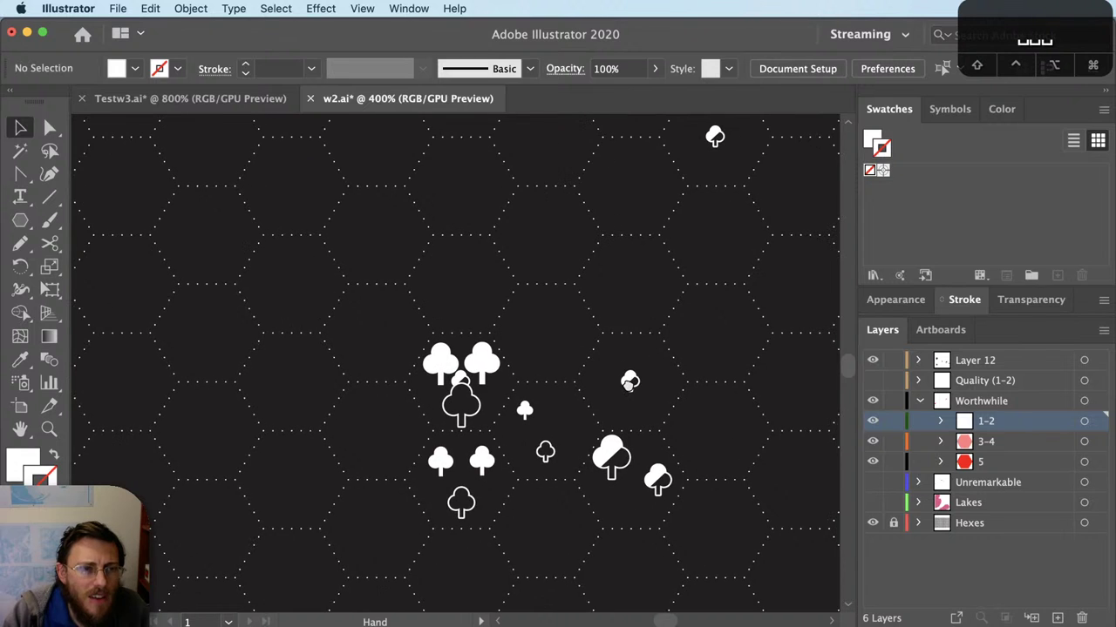
Step: Replace the hexagon on Worthwhile's 3-4 sublayer with the medium half-filled tree using the findAndReplaceGraphic_centered_v2.jsx script from the Desktop
left_click(1097, 441)
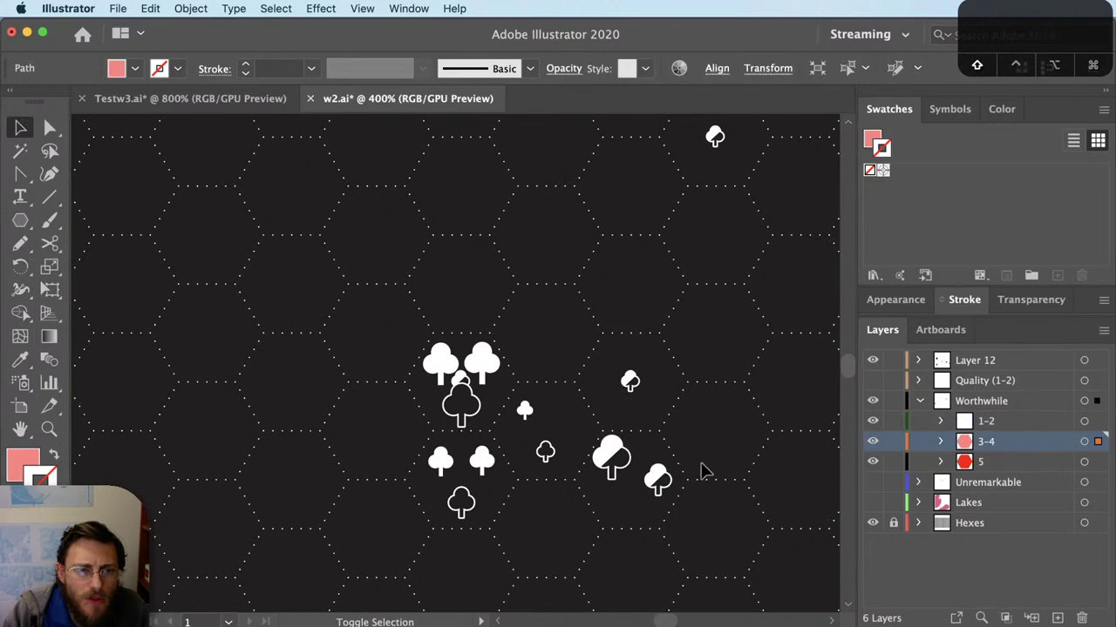
left_click(657, 479, "shift")
key("space")
left_click_drag(528, 316, 259, 456)
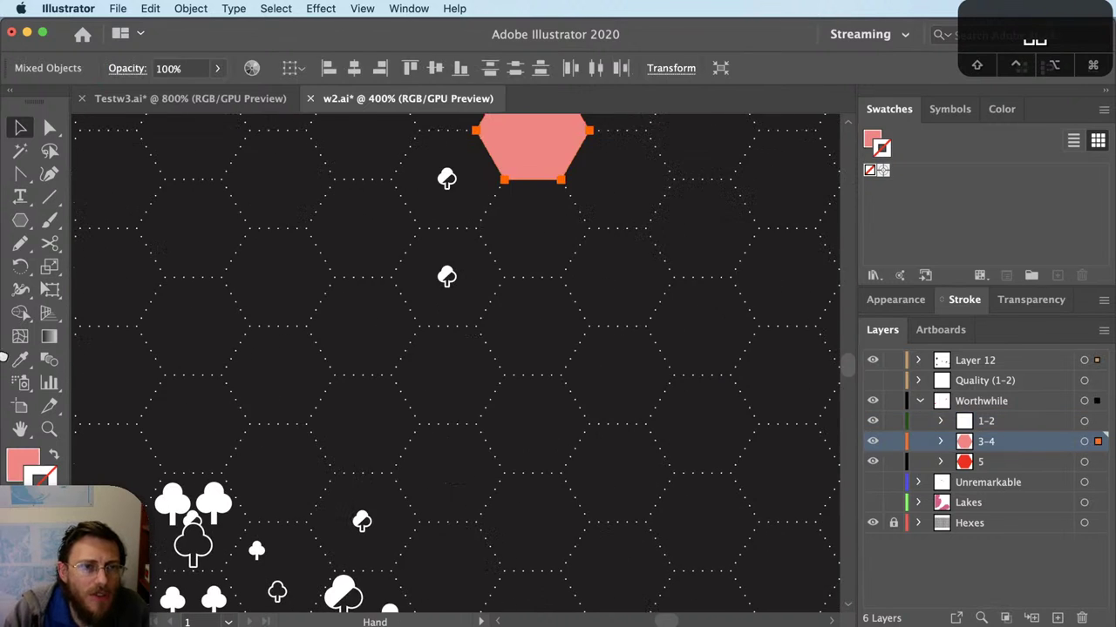
left_click(118, 8)
mouse_move(199, 336)
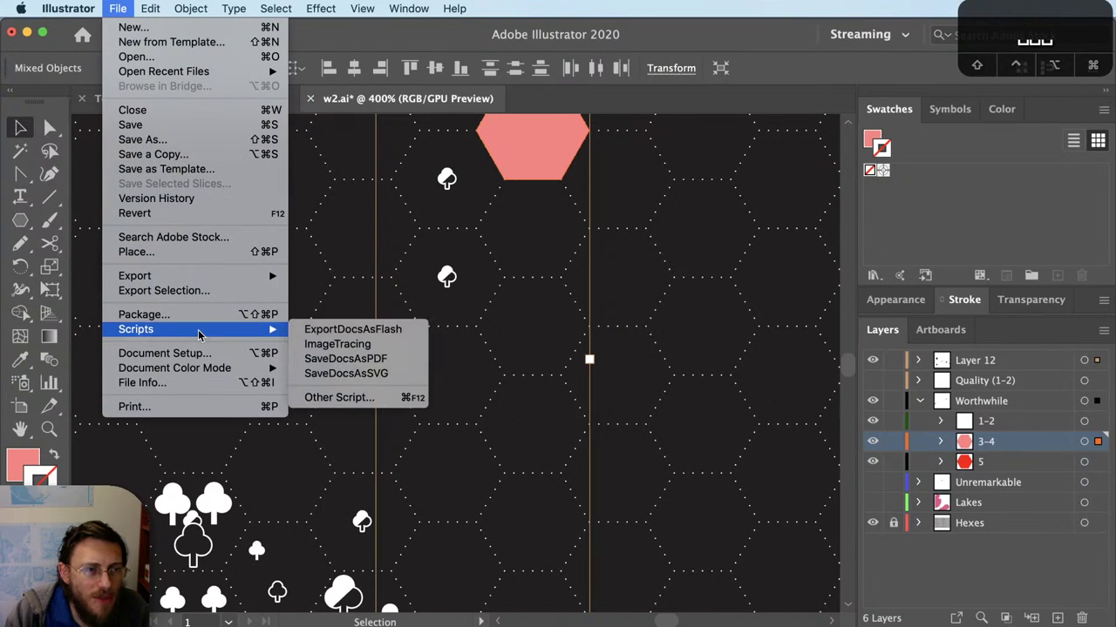
left_click(362, 399)
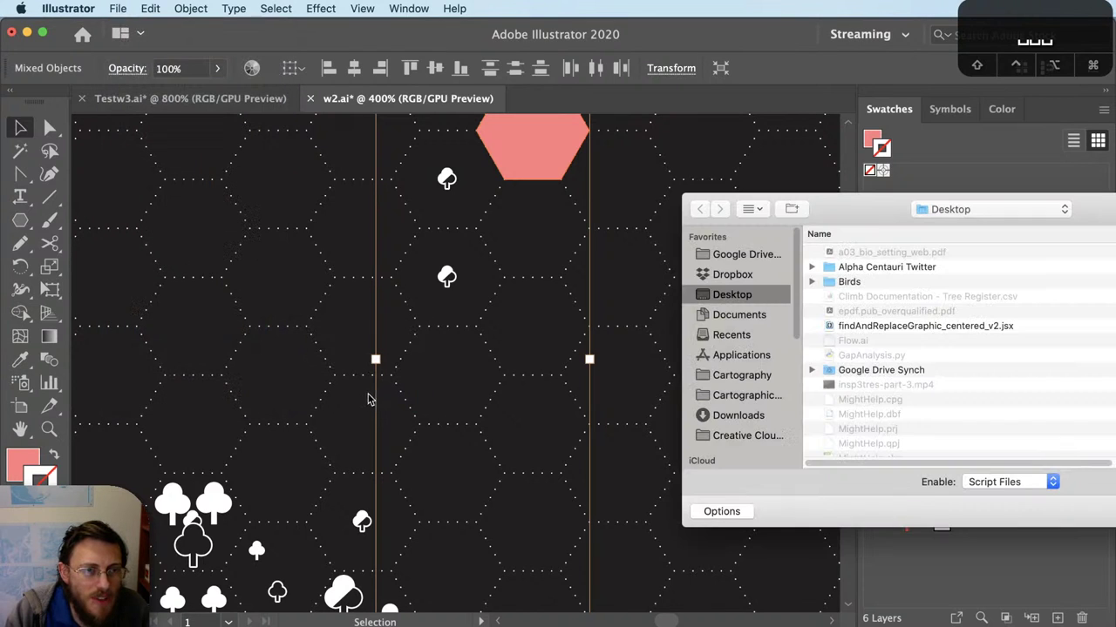
double_click(835, 328)
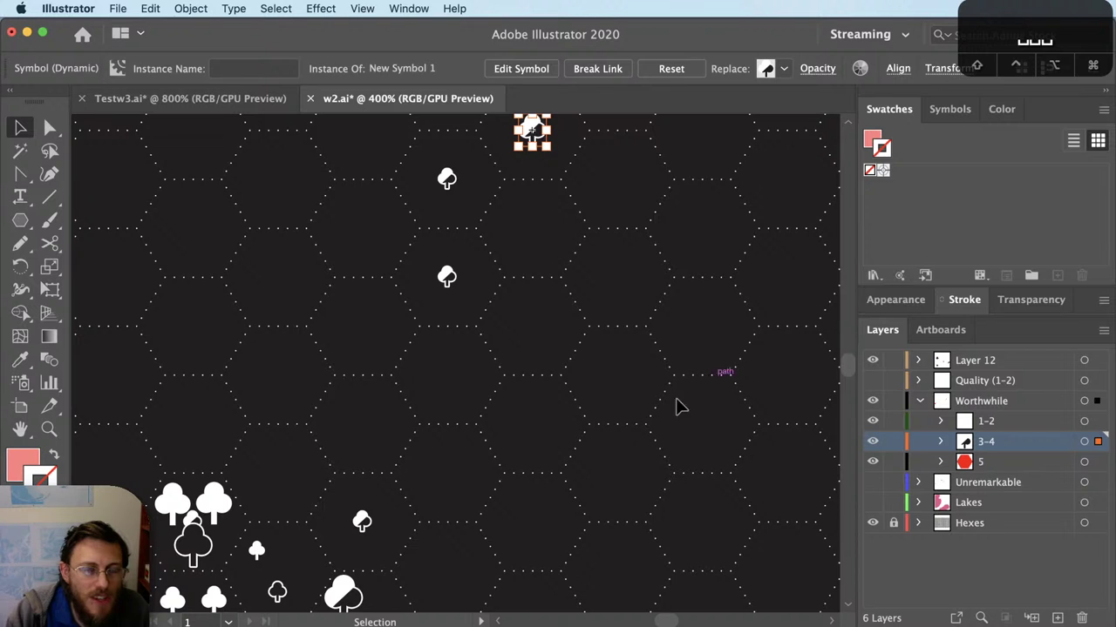
Step: Deselect the placed medium tree and select all artwork on Worthwhile's 5 sublayer
left_click(645, 430)
scroll(643, 429, "down", 1)
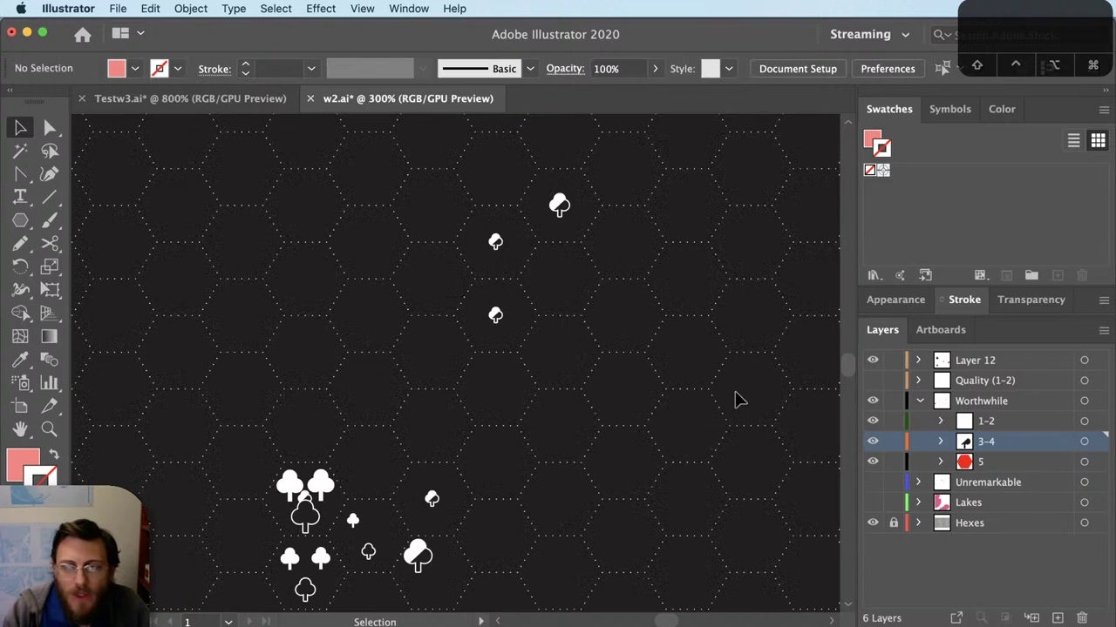
left_click_drag(443, 533, 650, 431)
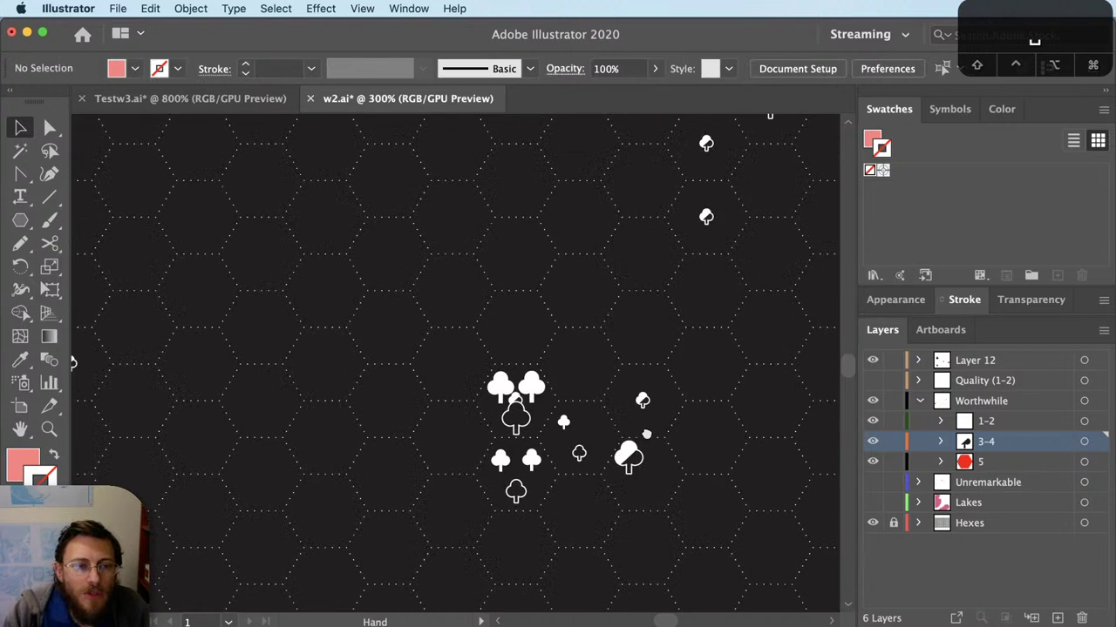
left_click(1095, 462)
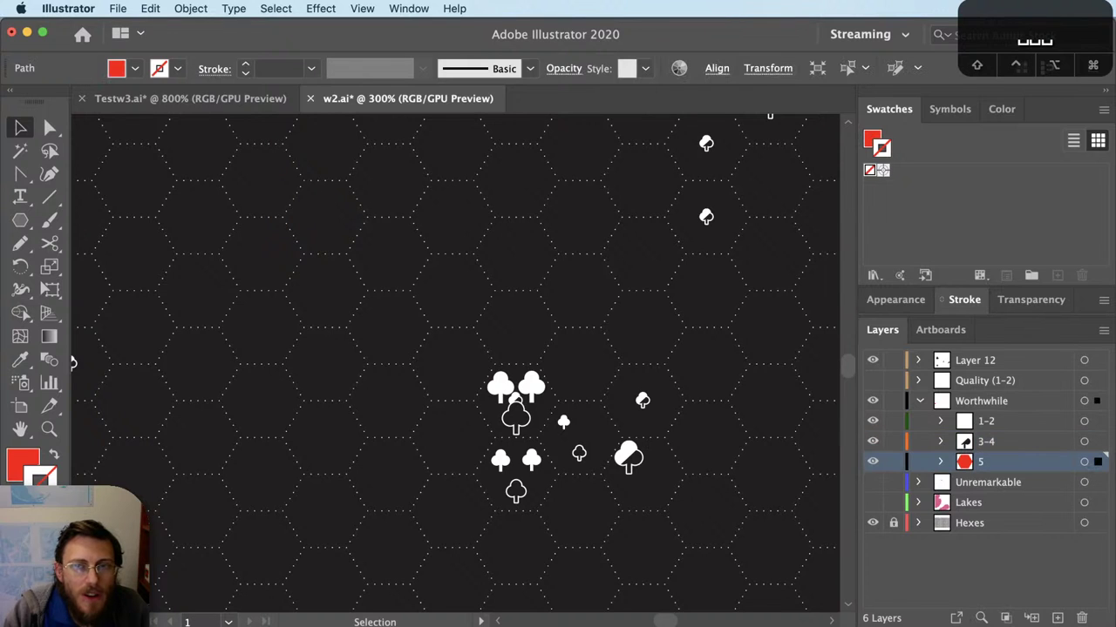
Step: Switch to Chrome, open the NACIS YouTube channel, and widen the browser window
key("super+Tab")
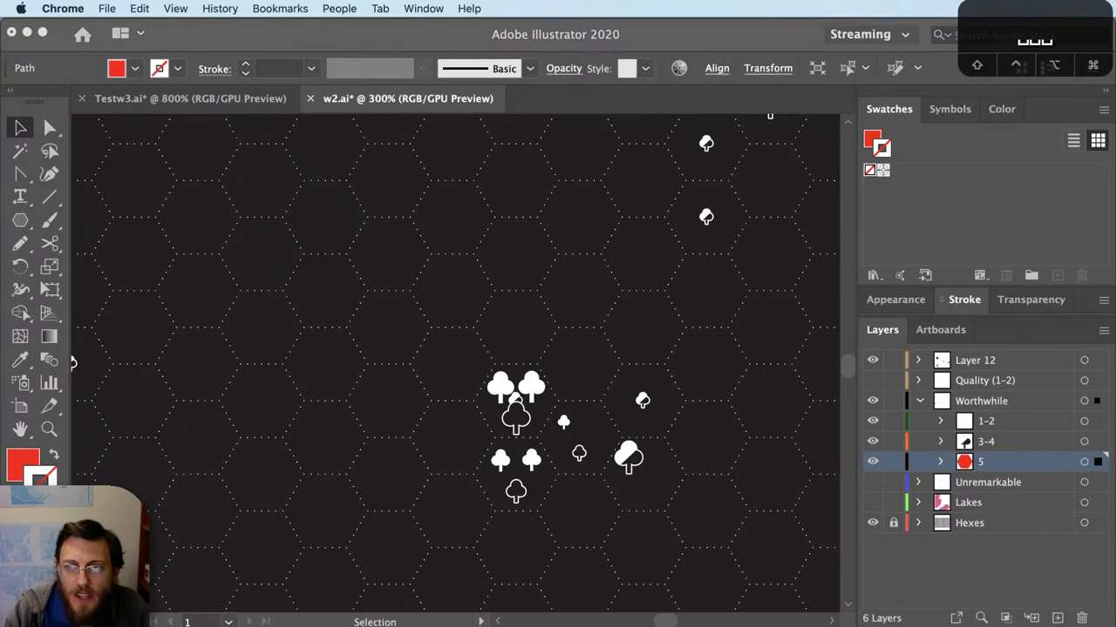
type("macs youtube")
key("Return")
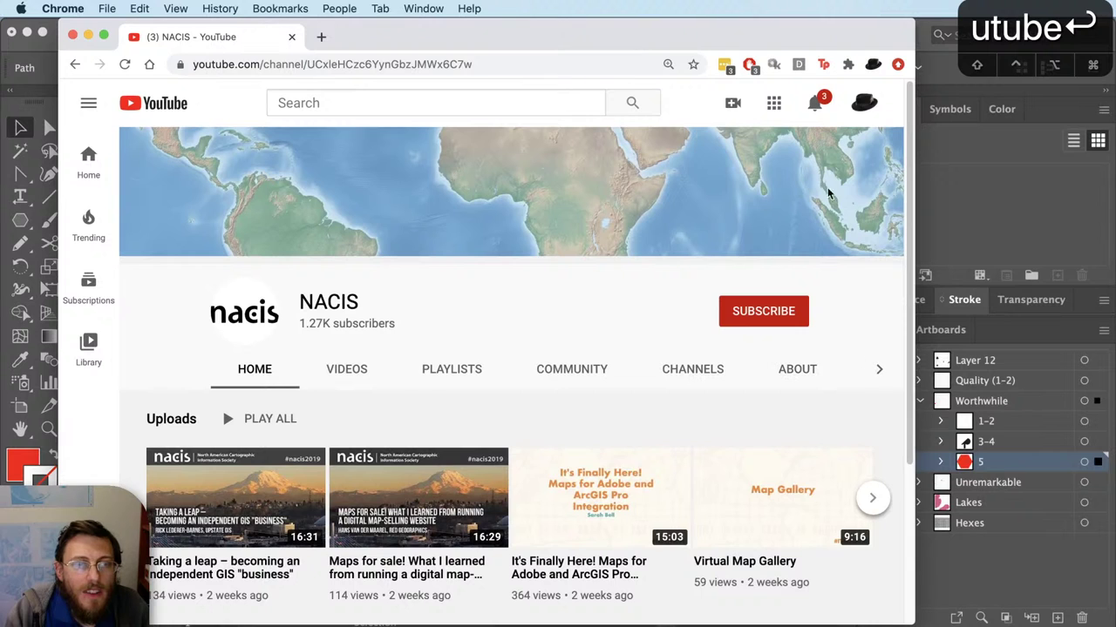
left_click_drag(914, 163, 1115, 163)
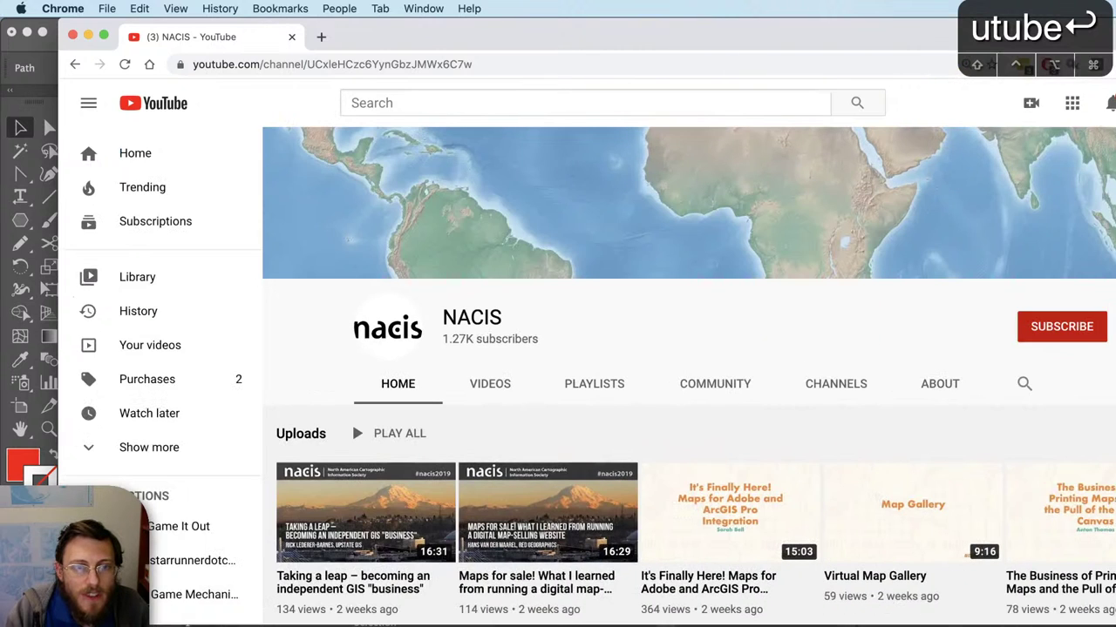
Step: Search within the NACIS channel for "scripting"
left_click(1024, 386)
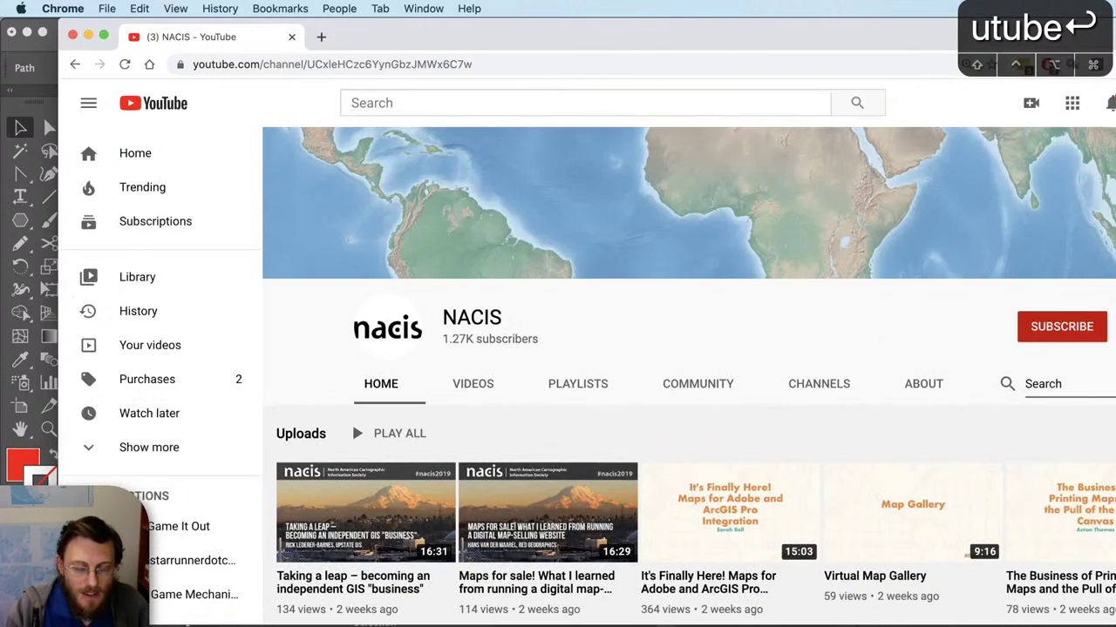
type("sciprting")
key("Return")
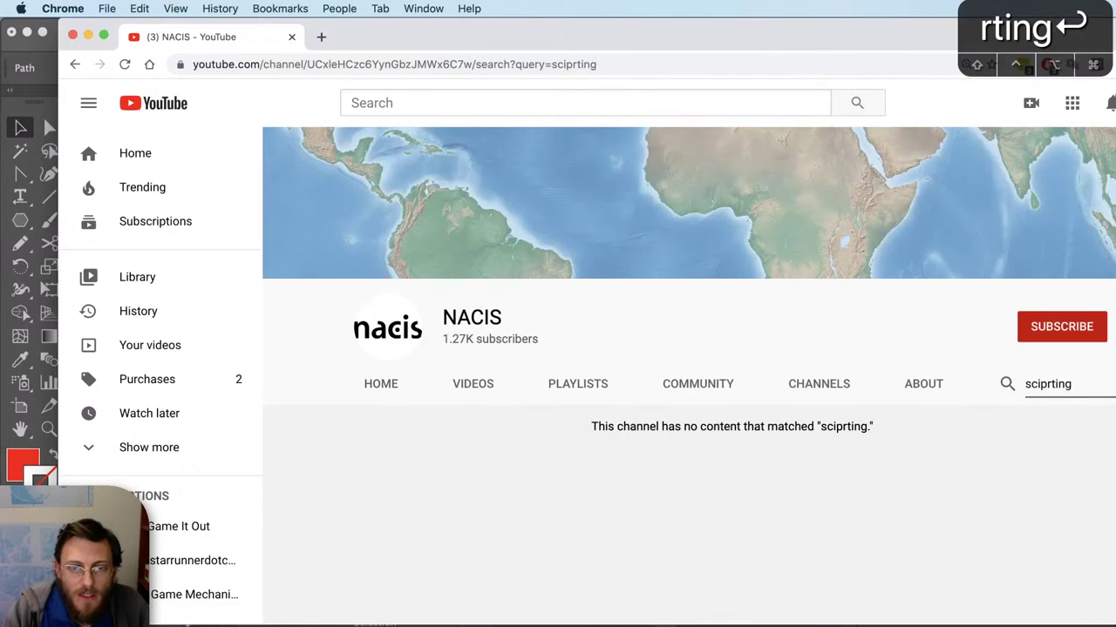
double_click(1051, 386)
type("scripting")
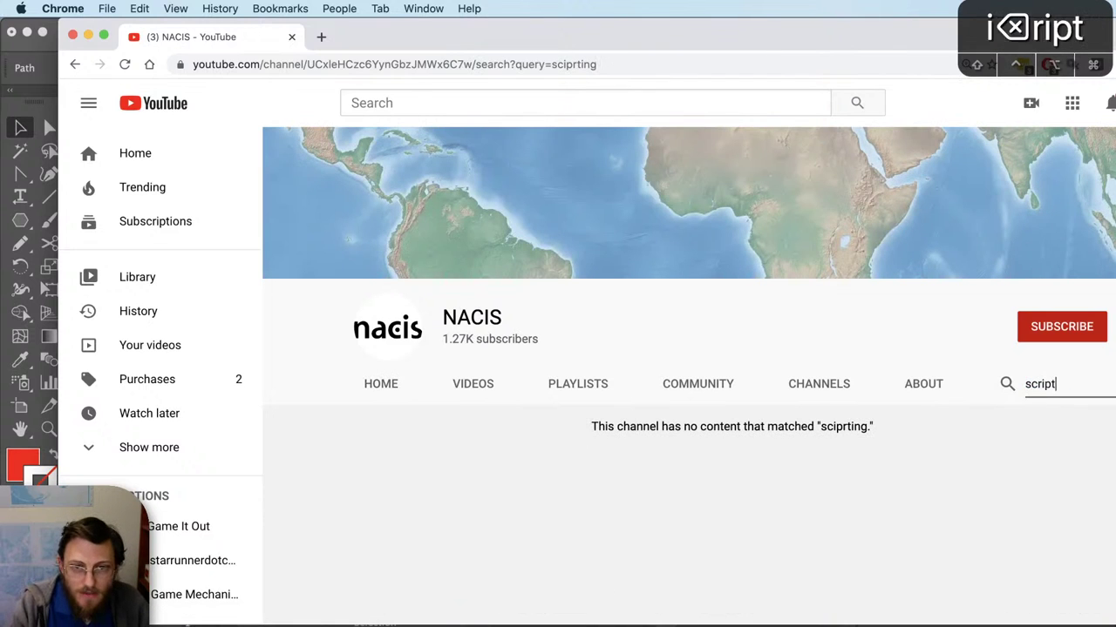
key("Return")
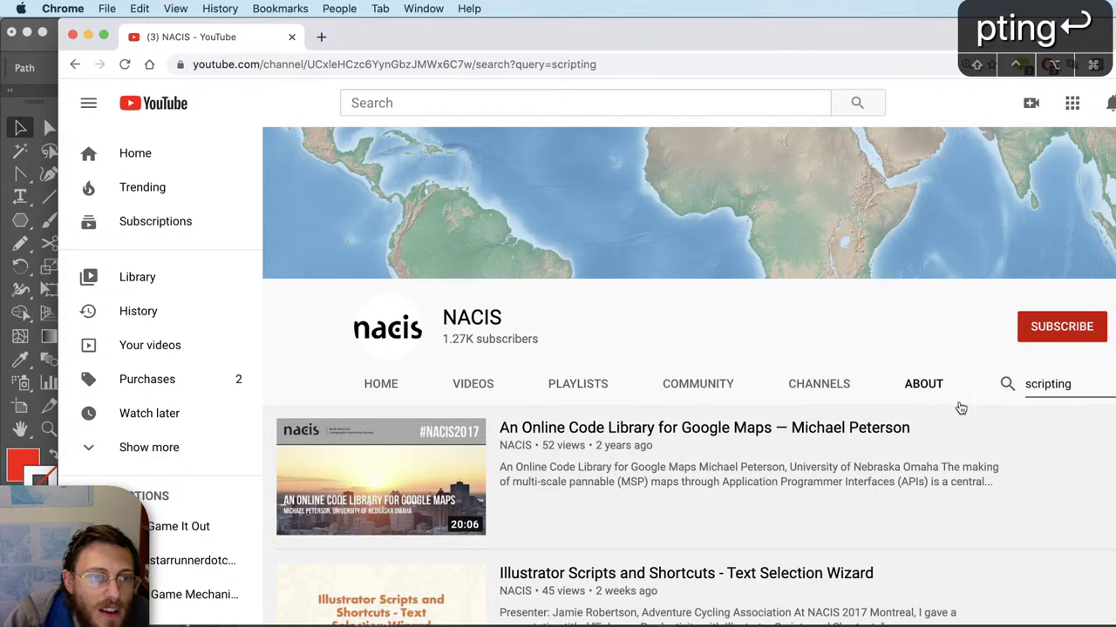
Step: Look through the channel's search results for talks about Illustrator scripts and shortcuts
scroll(960, 409, "down", 1)
scroll(960, 409, "down", 5)
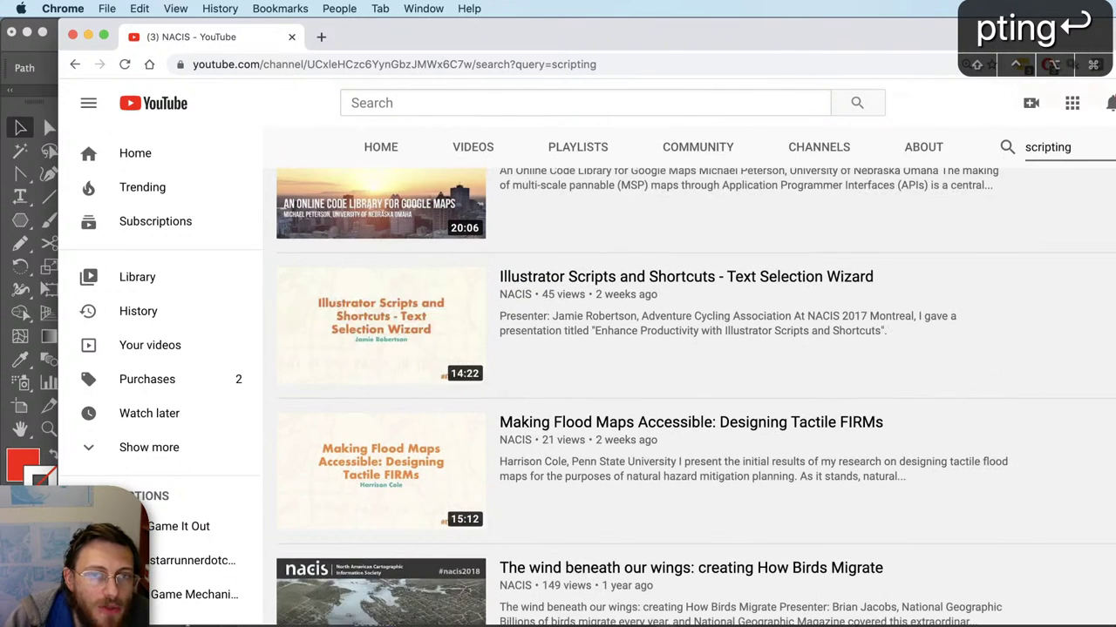
mouse_move(428, 342)
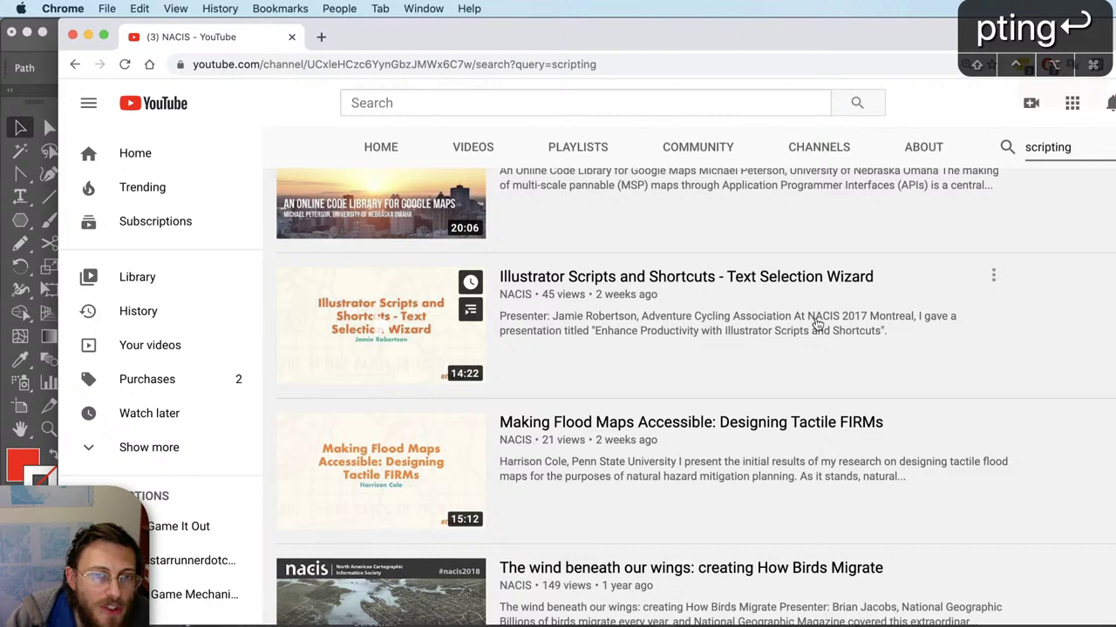
scroll(863, 306, "down", 8)
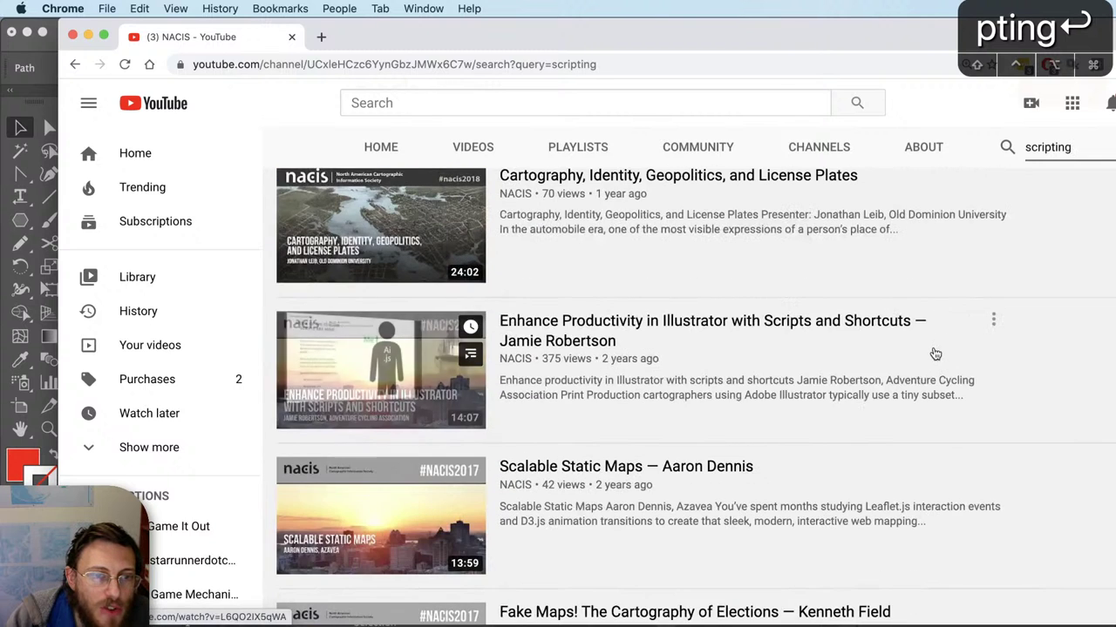
scroll(935, 353, "down", 3)
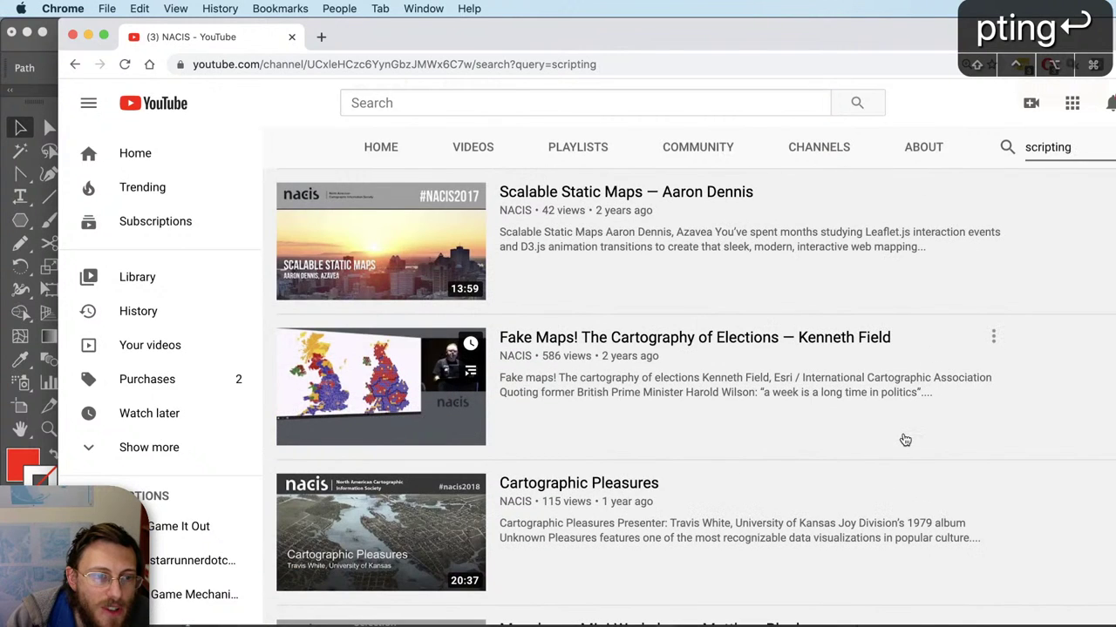
scroll(904, 440, "down", 3)
scroll(905, 441, "up", 6)
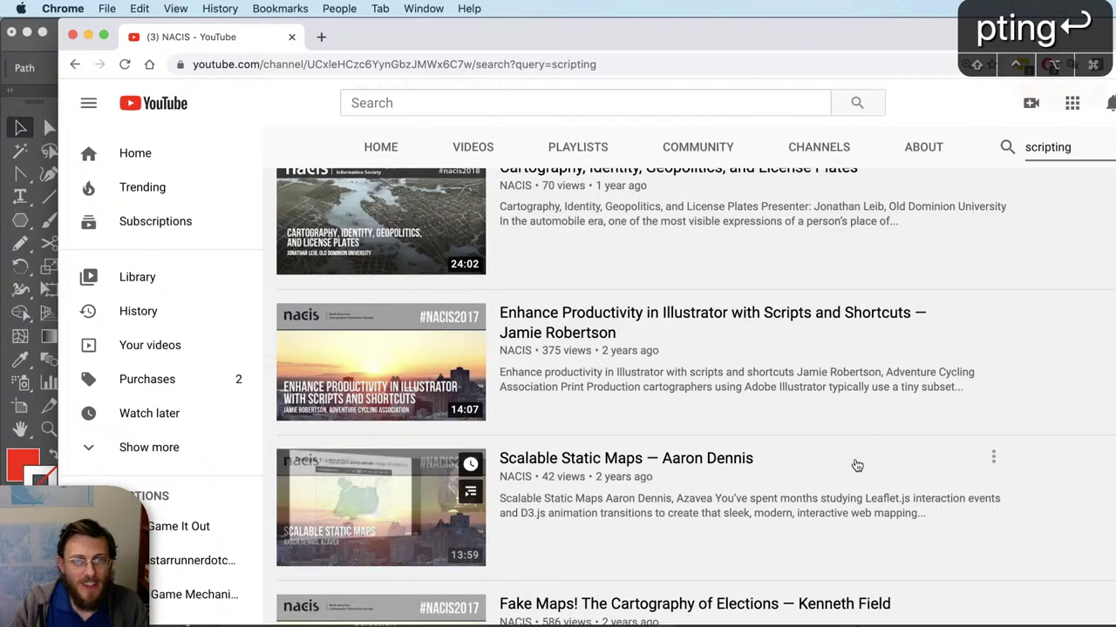
Step: Switch back to Illustrator and replace the hexagon on Worthwhile's 5 sublayer with the largest half-filled tree using the findAndReplaceGraphic_centered_v2.jsx script from the Desktop
key("super+Tab")
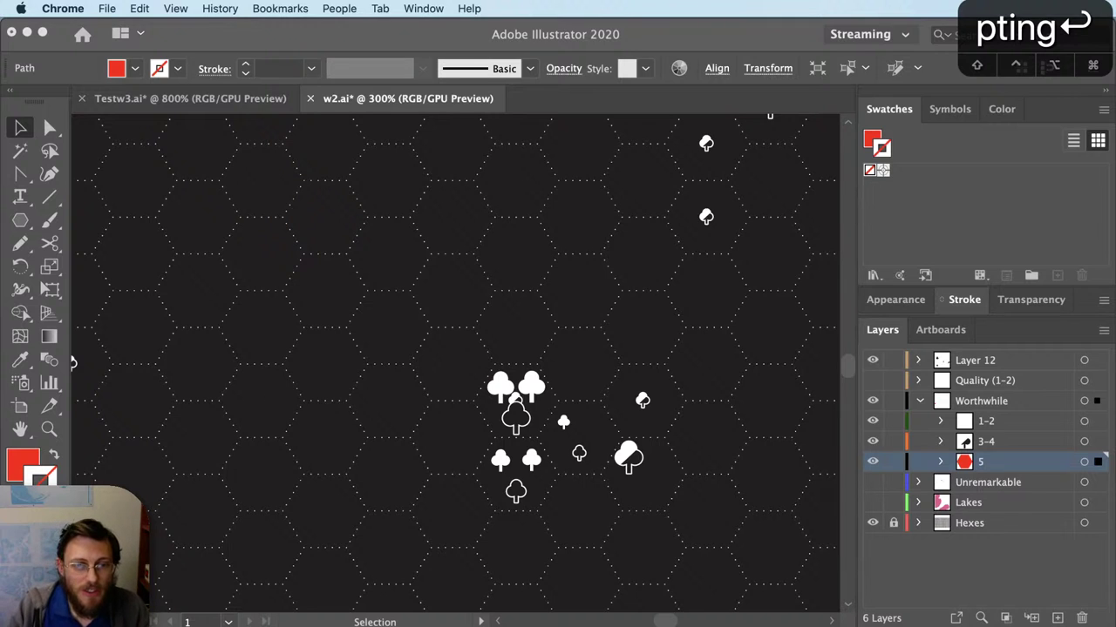
left_click(631, 459, "shift")
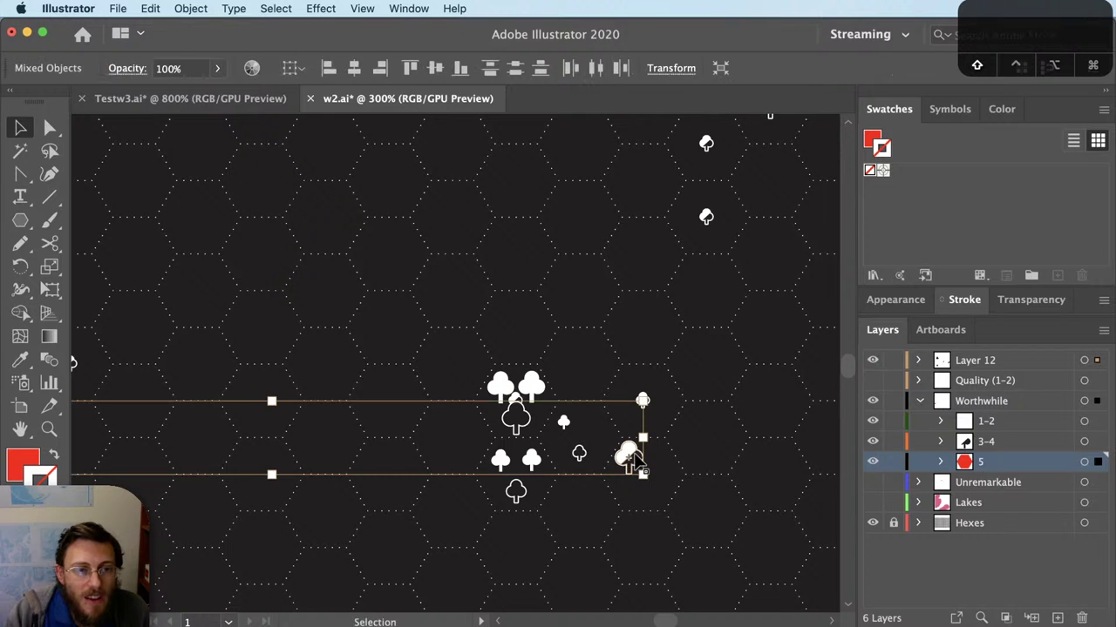
scroll(299, 377, "down", 1)
left_click(68, 8)
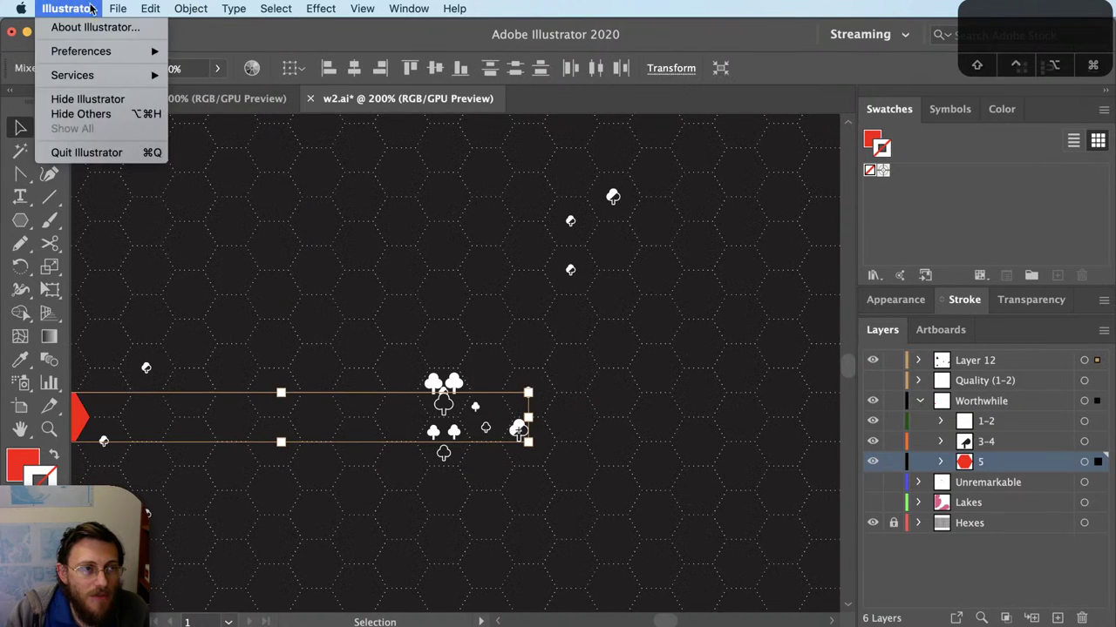
mouse_move(280, 332)
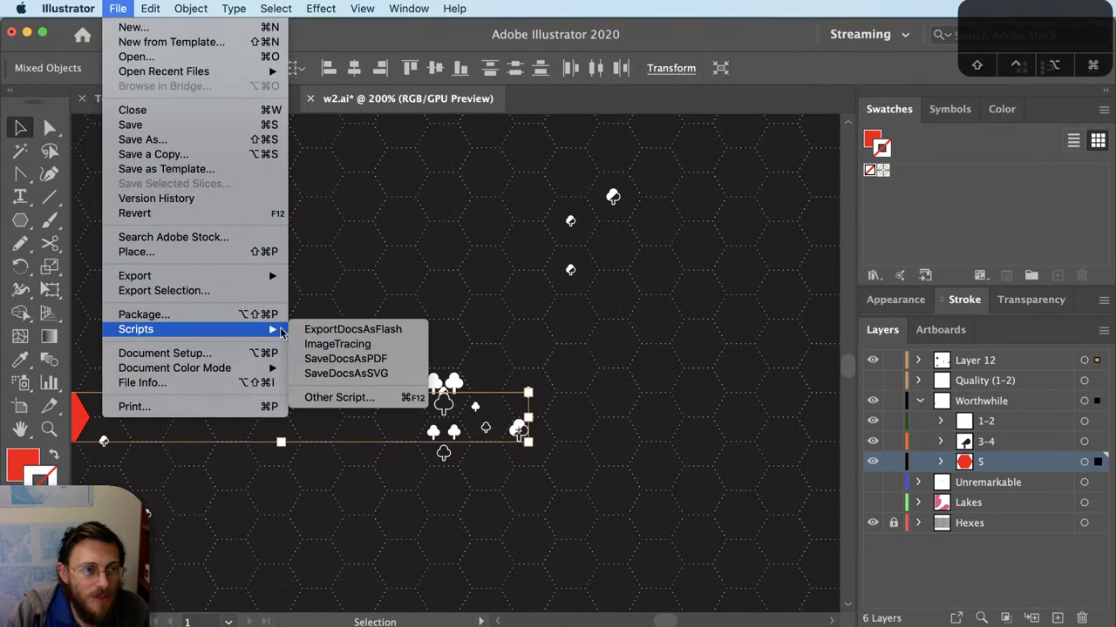
left_click(344, 398)
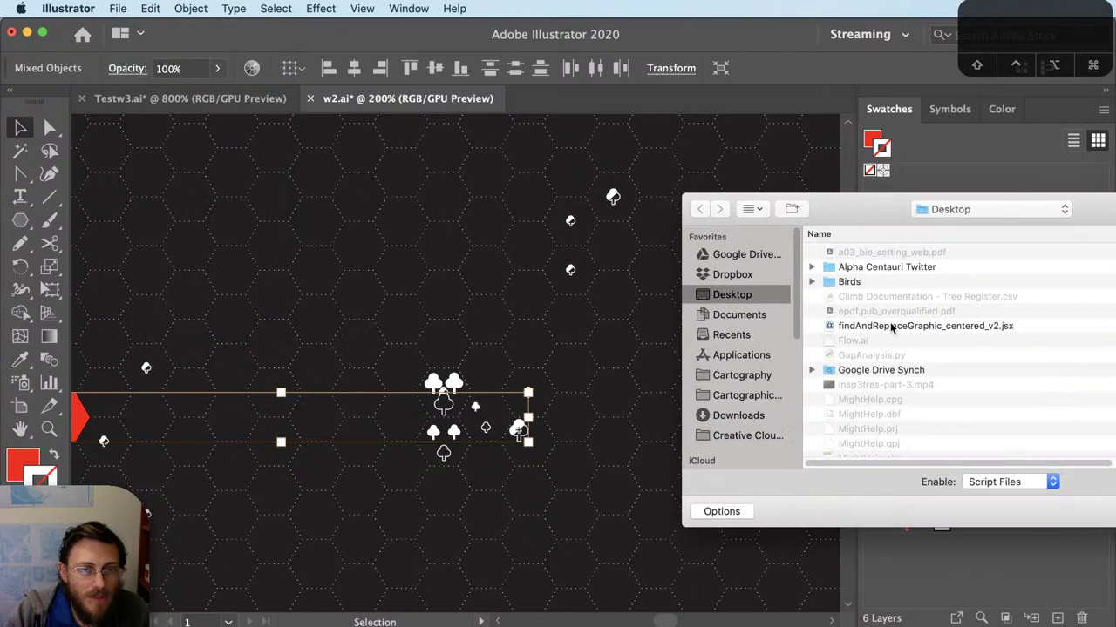
double_click(891, 327)
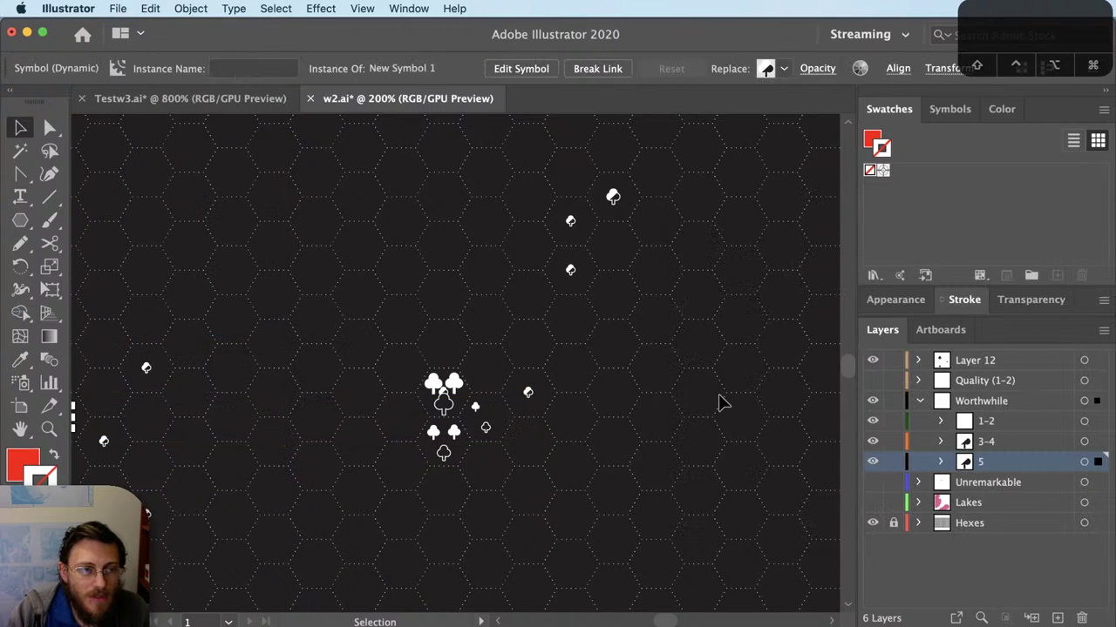
Step: Collapse and hide the Worthwhile layer, and show the Unremarkable layer
left_click(920, 401)
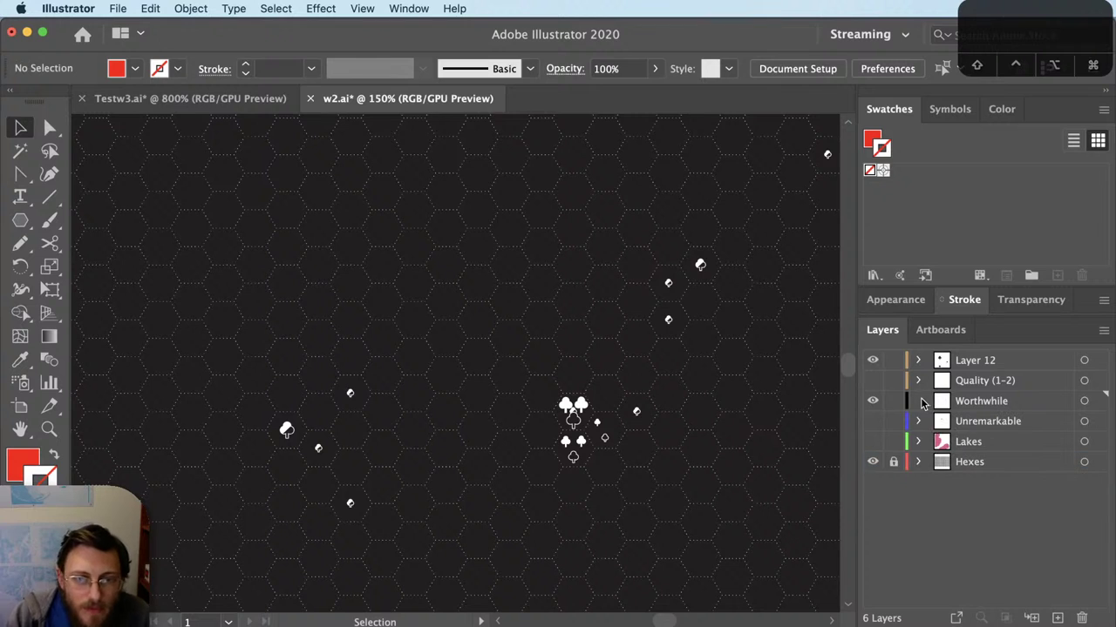
left_click(872, 401)
left_click(873, 422)
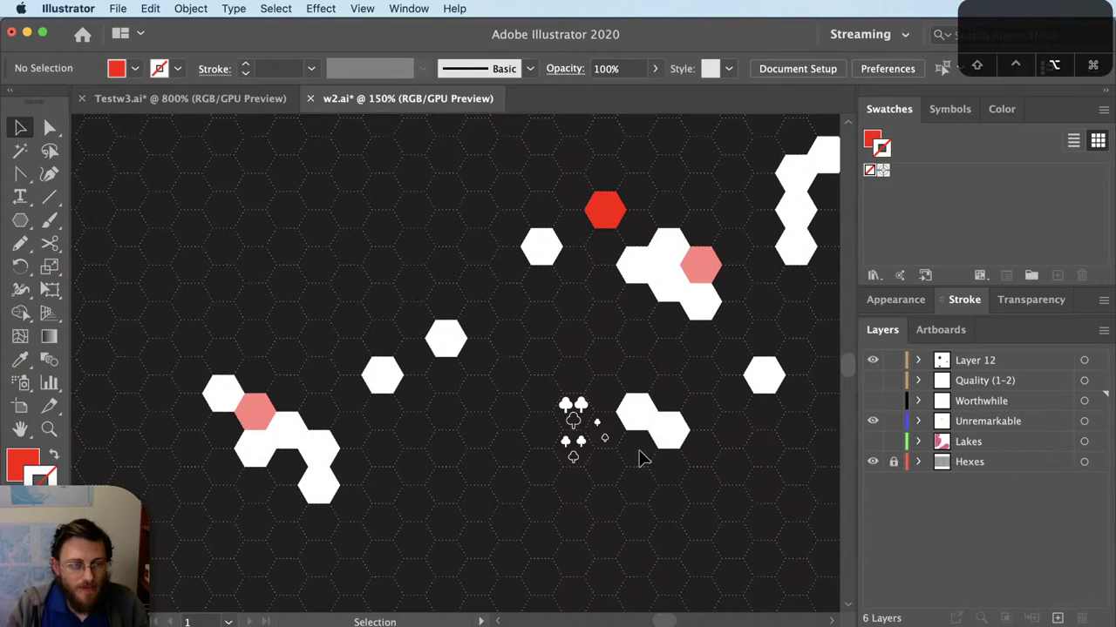
Step: Place a large outlined tree on its own just beside the left edge of the tree symbol cluster
scroll(639, 459, "up", 1)
scroll(503, 444, "down", 1)
scroll(502, 443, "up", 1)
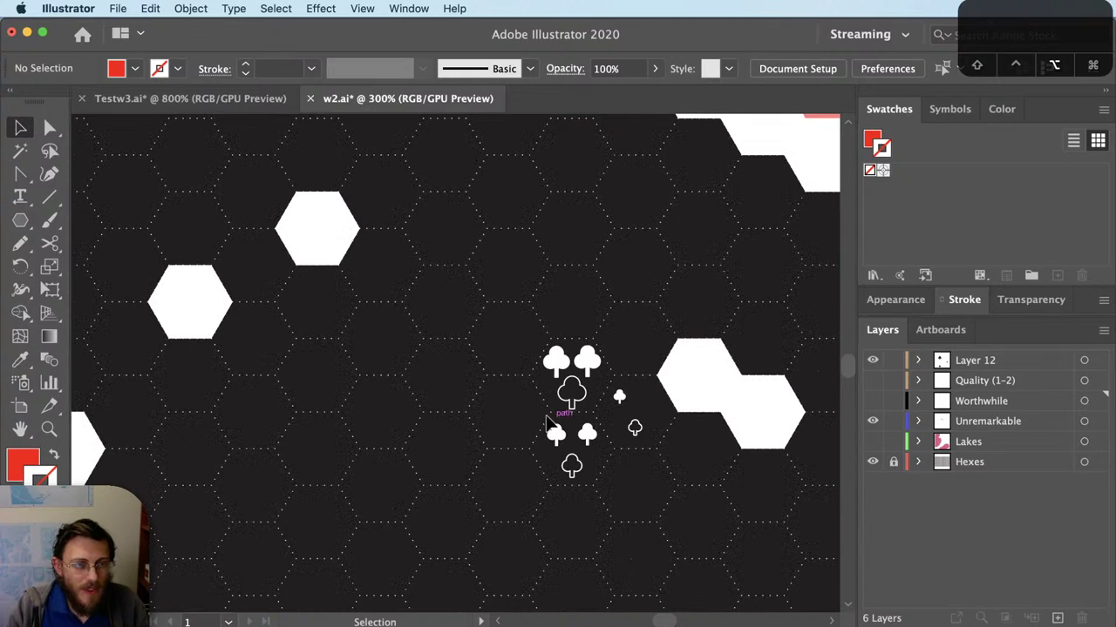
left_click_drag(565, 412, 508, 433)
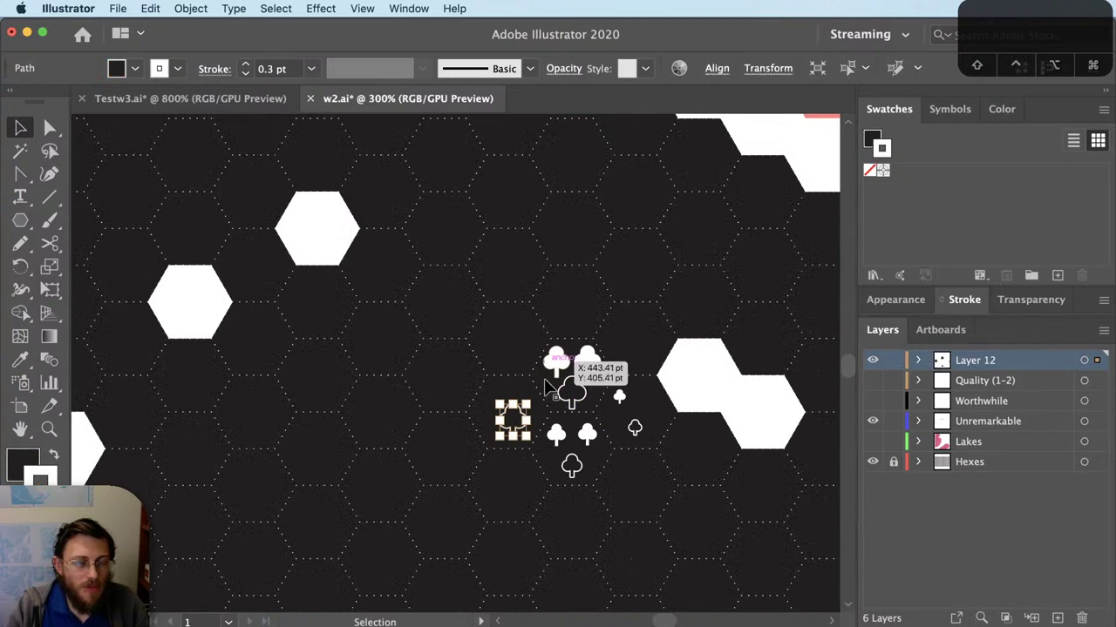
scroll(564, 399, "left", 3)
scroll(610, 435, "down", 1)
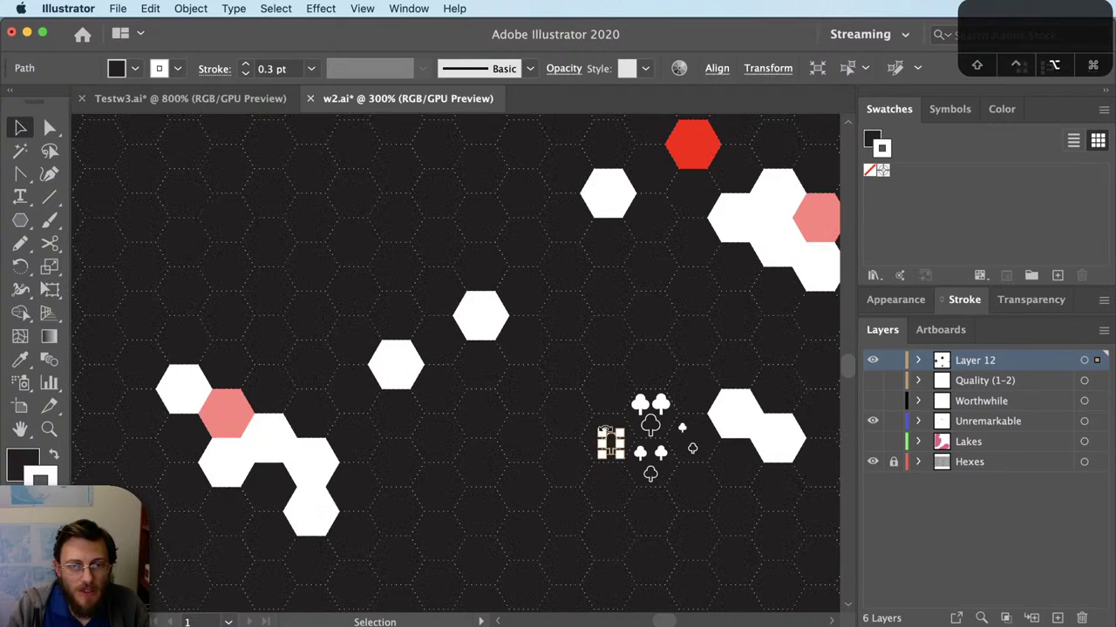
Step: Replace the red hexagon on Unremarkable's 5 sublayer with the separated large outlined tree using the findAndReplaceGraphic_centered_v2.jsx script, and deselect
left_click(918, 422)
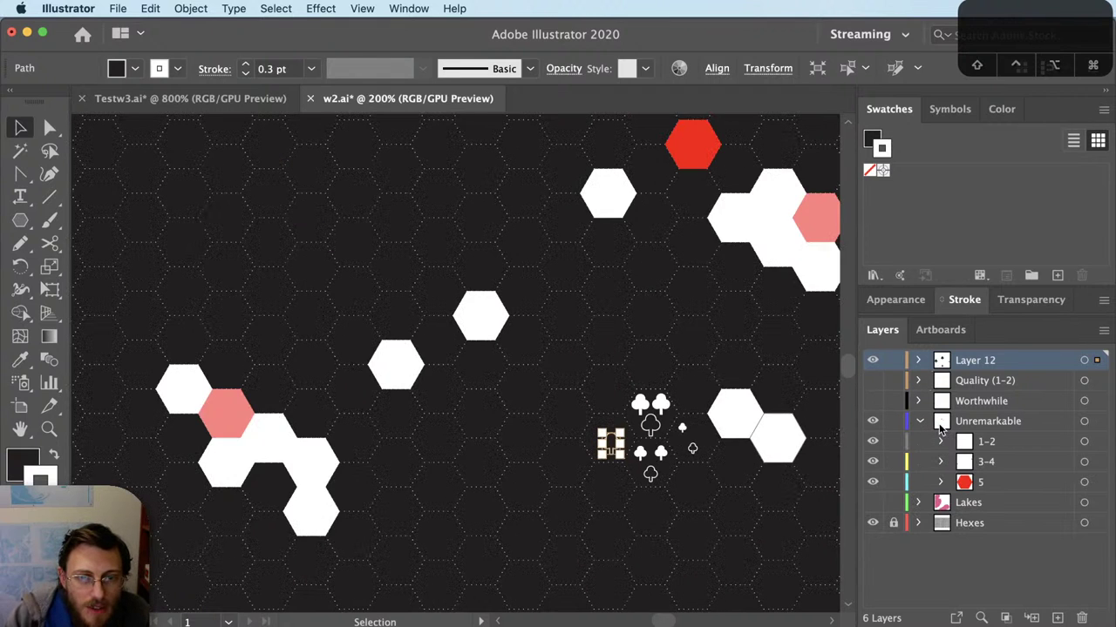
left_click(1095, 484)
left_click(68, 8)
mouse_move(118, 8)
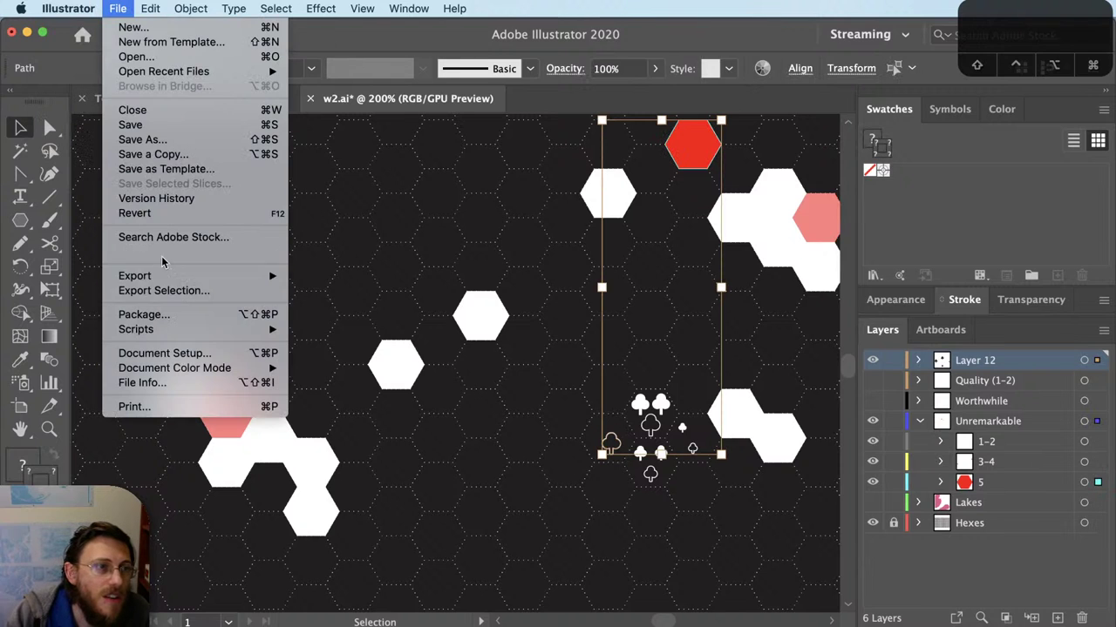
mouse_move(218, 330)
left_click(339, 398)
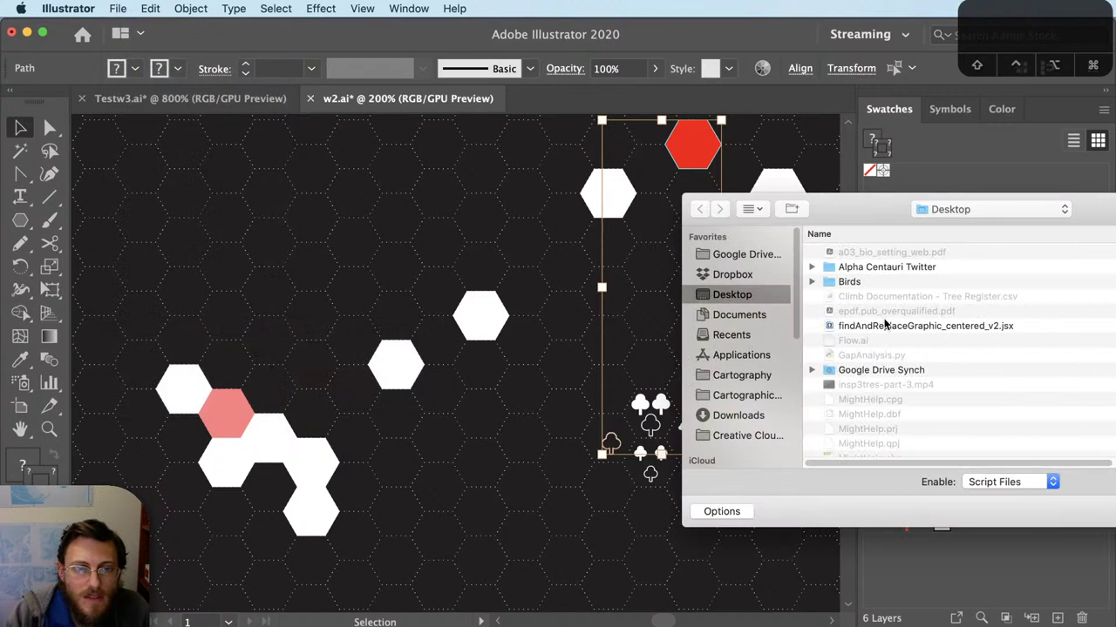
double_click(885, 325)
left_click(777, 463)
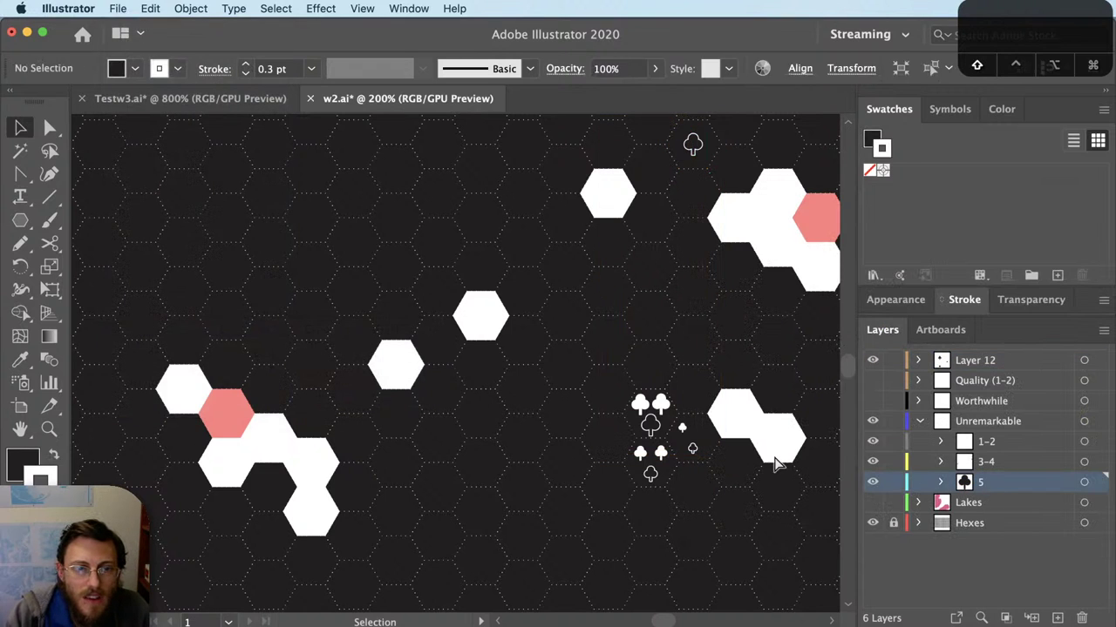
Step: Replace the pink hexagons on Unremarkable's 3-4 sublayer with the medium outlined tree using the findAndReplaceGraphic_centered_v2.jsx script
left_click(650, 470)
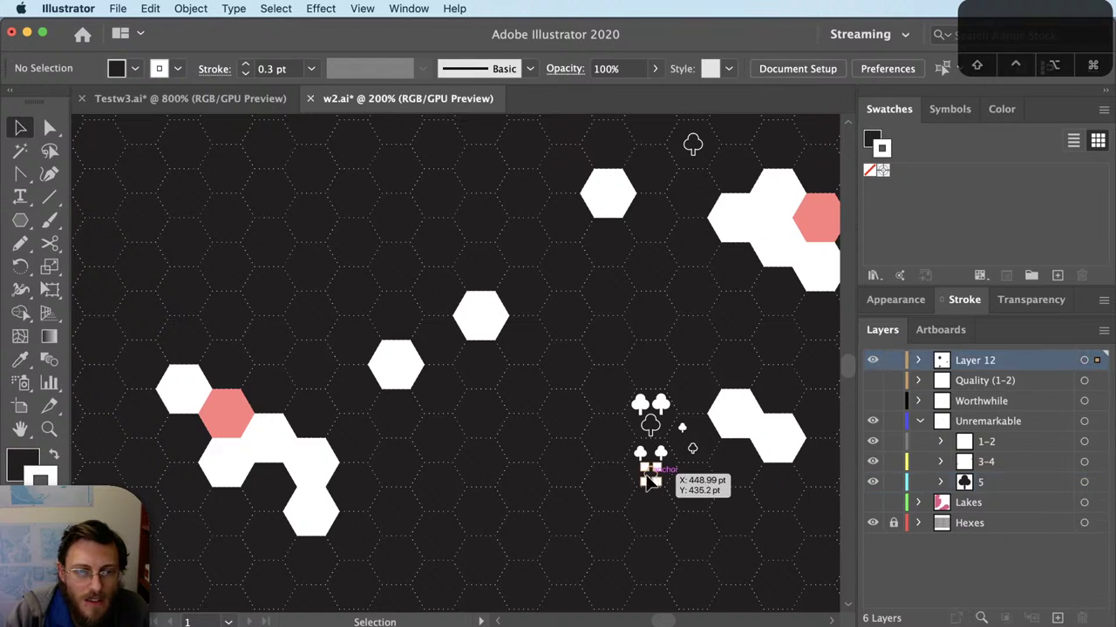
left_click(1085, 461)
left_click(68, 8)
mouse_move(118, 8)
mouse_move(126, 329)
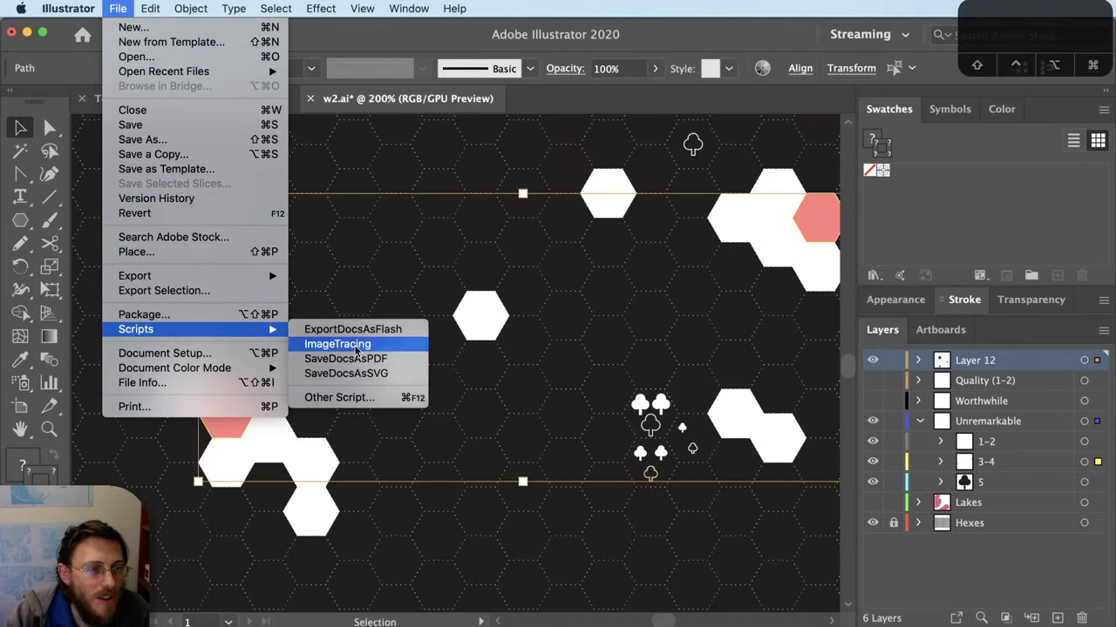
left_click(353, 396)
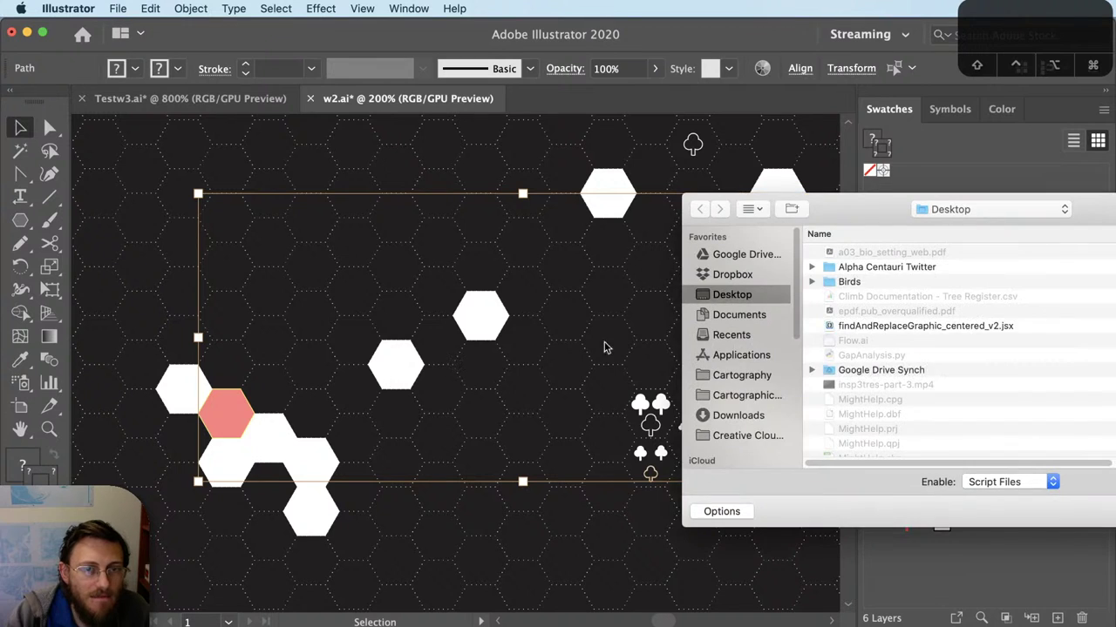
double_click(939, 328)
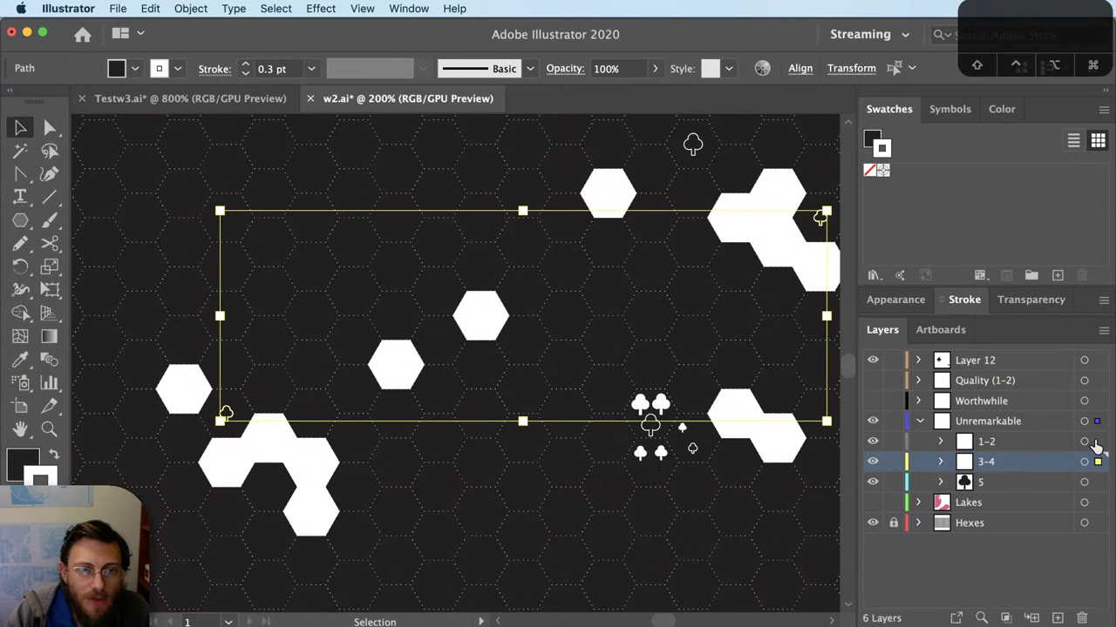
Step: Replace all white hexagons on Unremarkable's 1-2 sublayer with the smallest outlined tree using the findAndReplaceGraphic_centered_v2.jsx script, then deselect and collapse the layer
left_click(1096, 443)
left_click(697, 451, "shift")
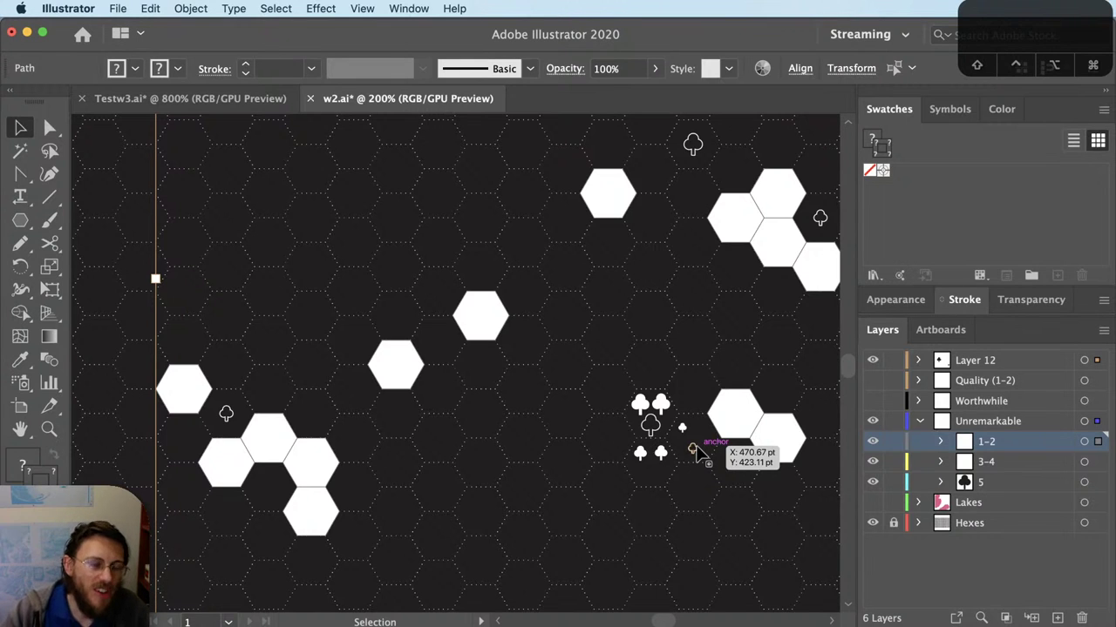
left_click_drag(697, 454, 697, 454)
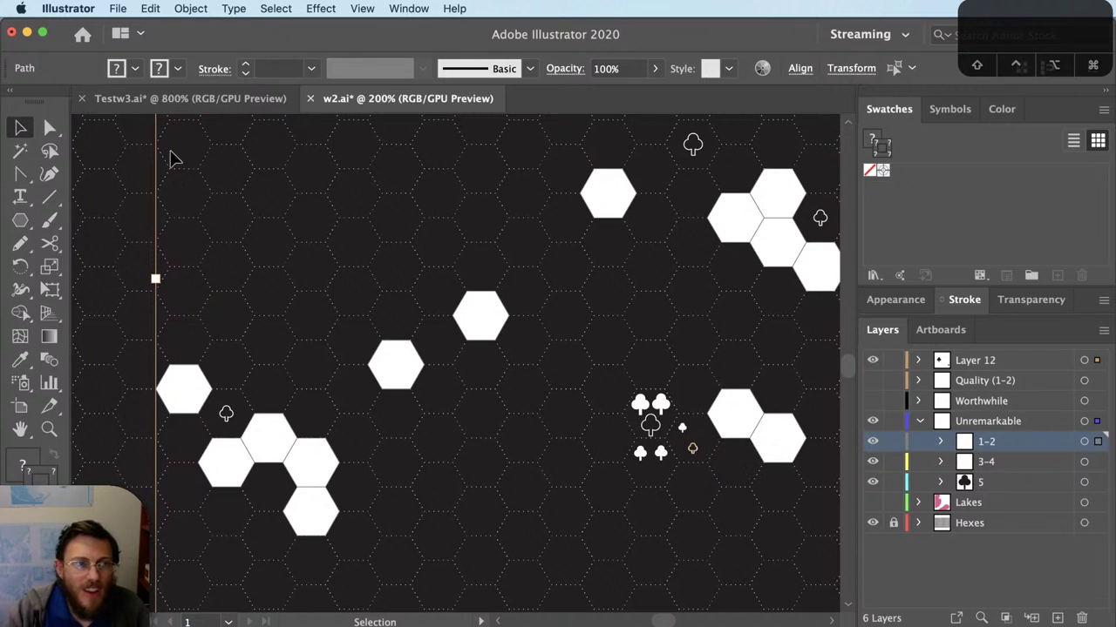
left_click(129, 8)
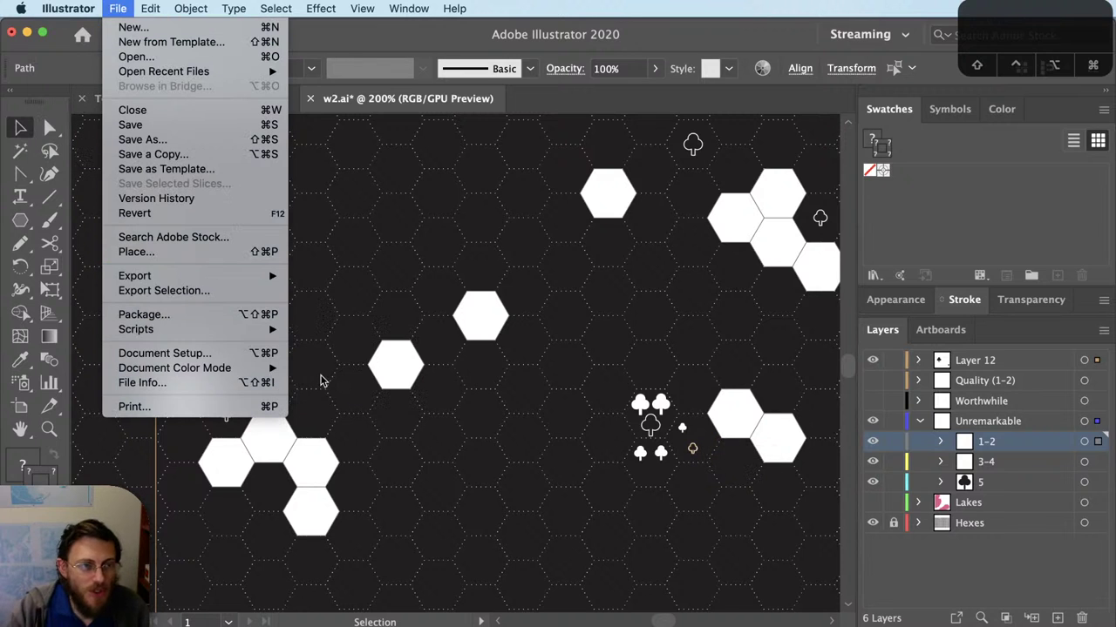
mouse_move(192, 329)
left_click(416, 397)
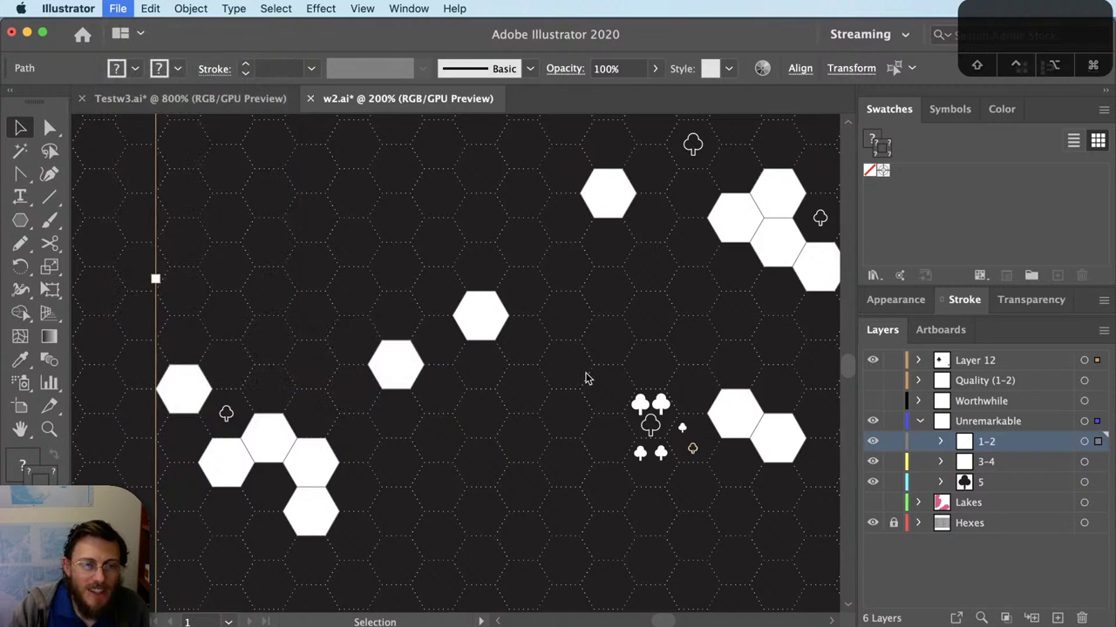
double_click(828, 326)
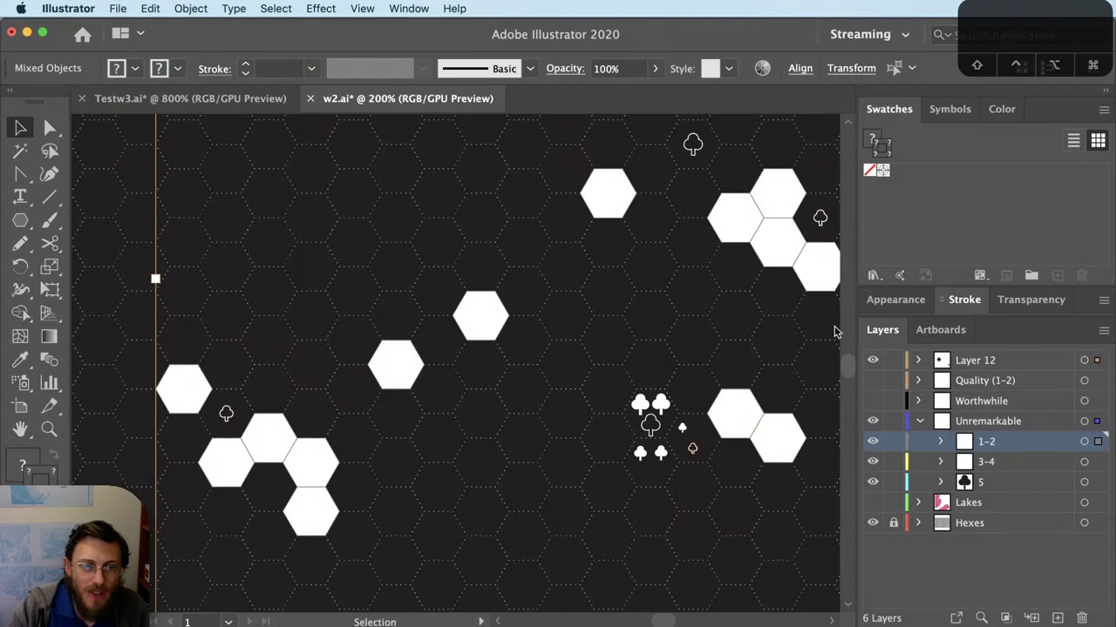
left_click(741, 345)
left_click_drag(742, 345, 627, 378)
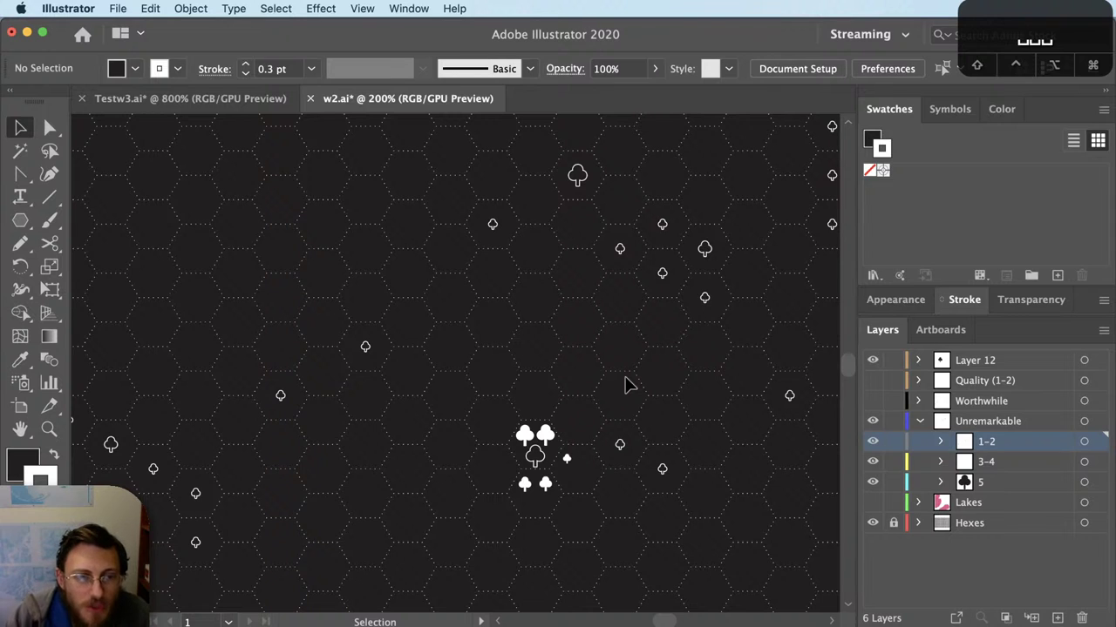
left_click(920, 421)
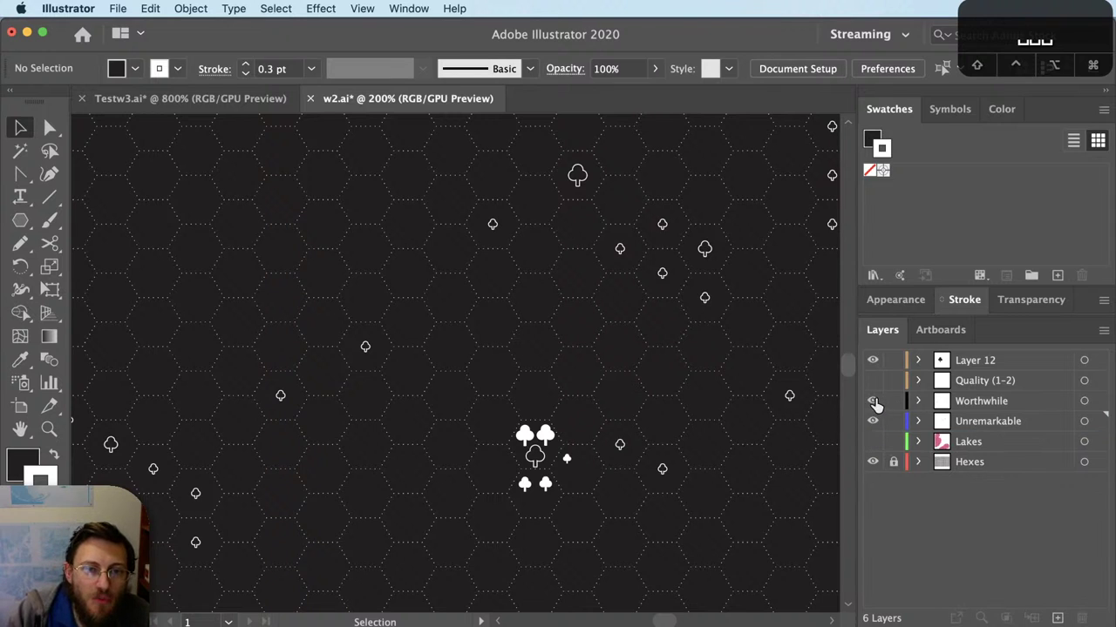
Step: Show the Quality (1-2) layer and examine how the tree symbols combine across the map with Layer 12 temporarily hidden
left_click(872, 381)
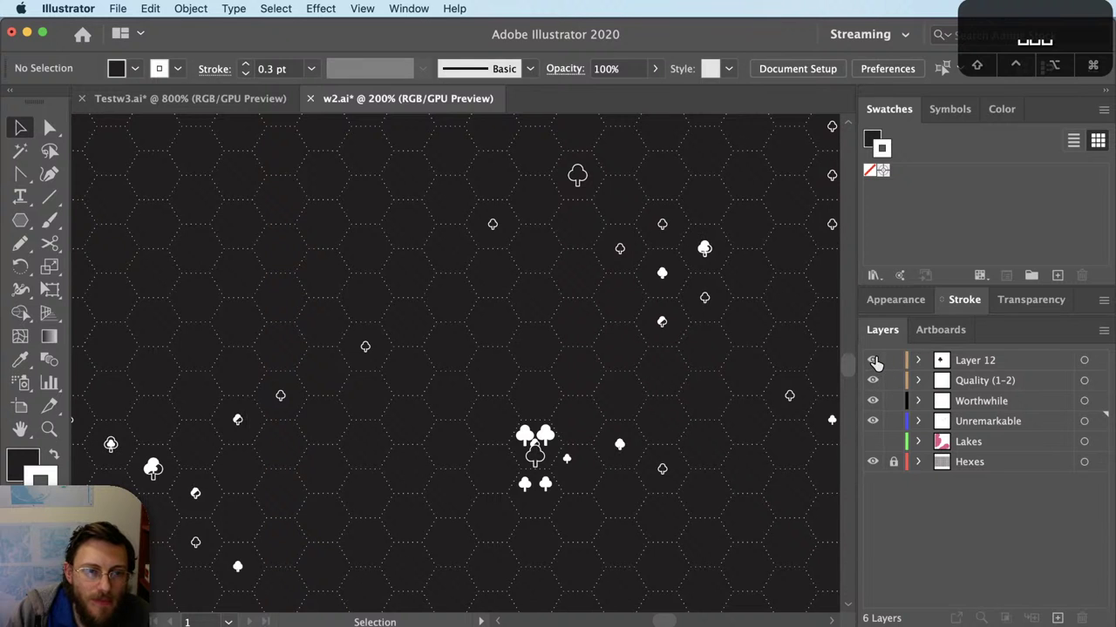
left_click(873, 361)
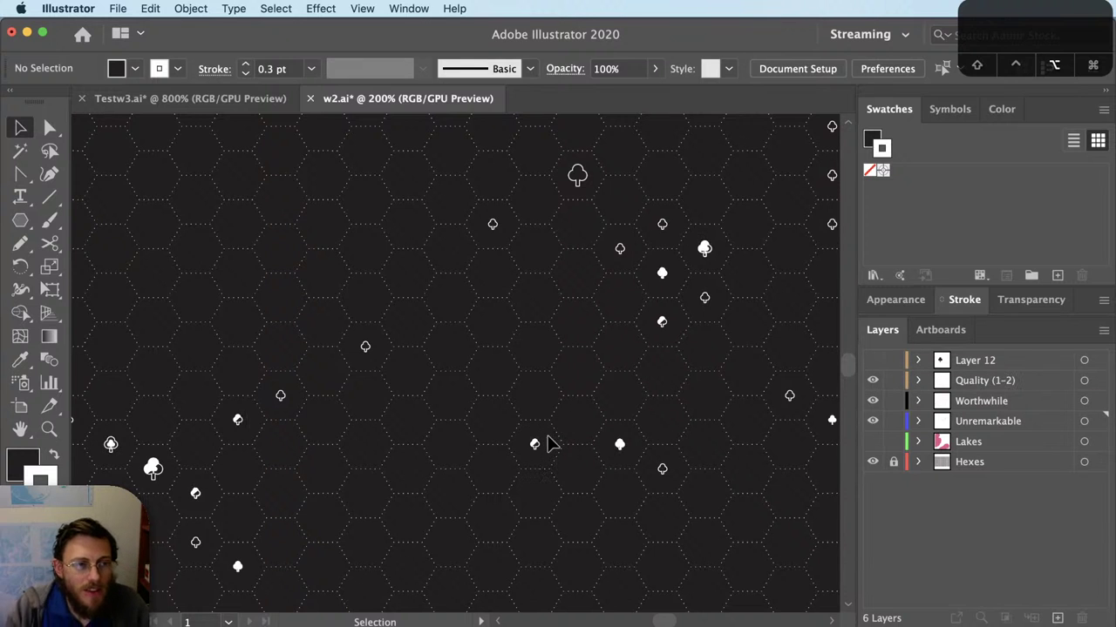
scroll(544, 443, "down", 1)
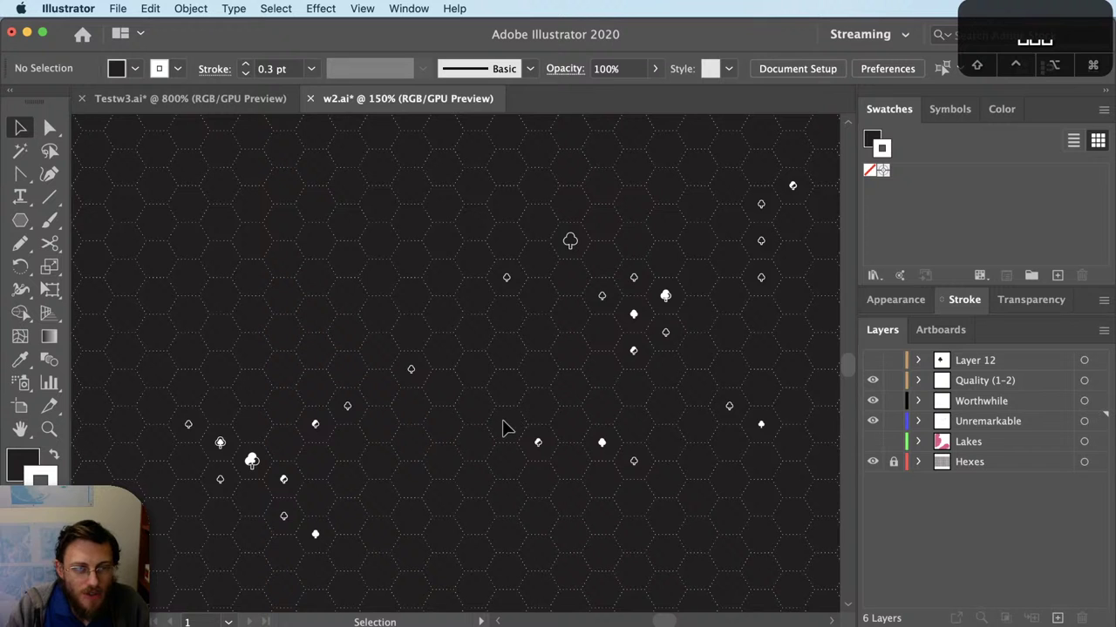
scroll(502, 427, "down", 1)
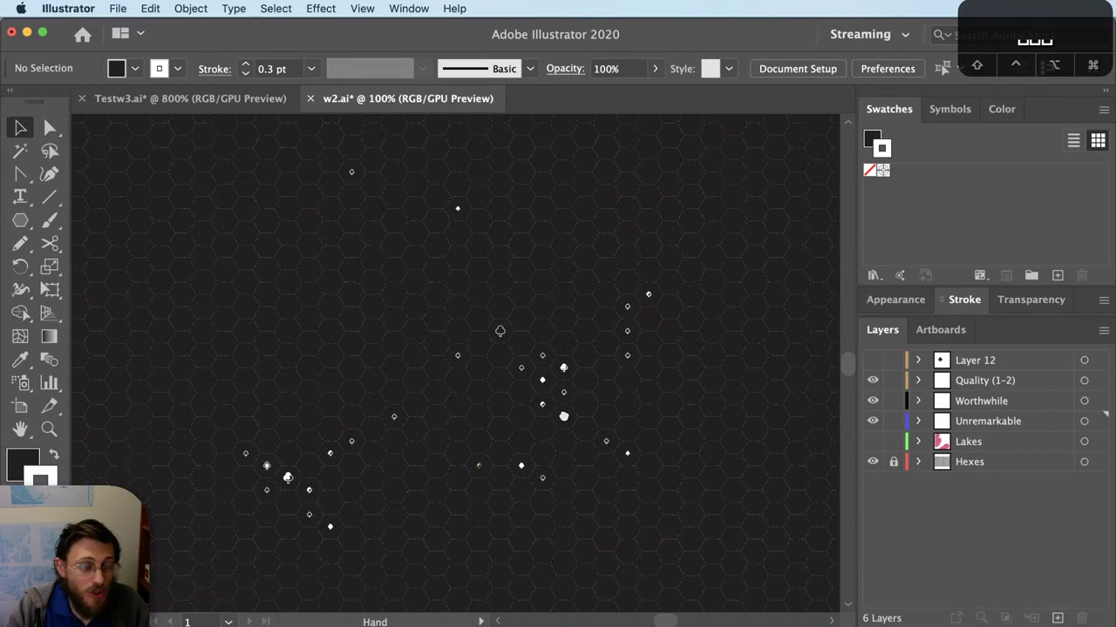
key("z")
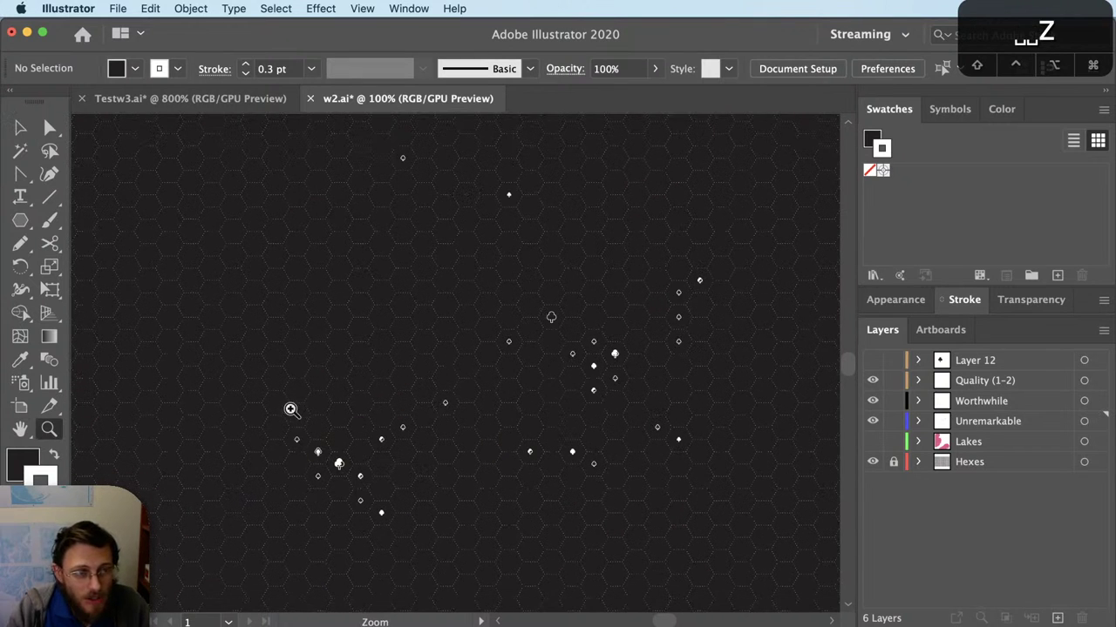
left_click_drag(289, 406, 365, 508)
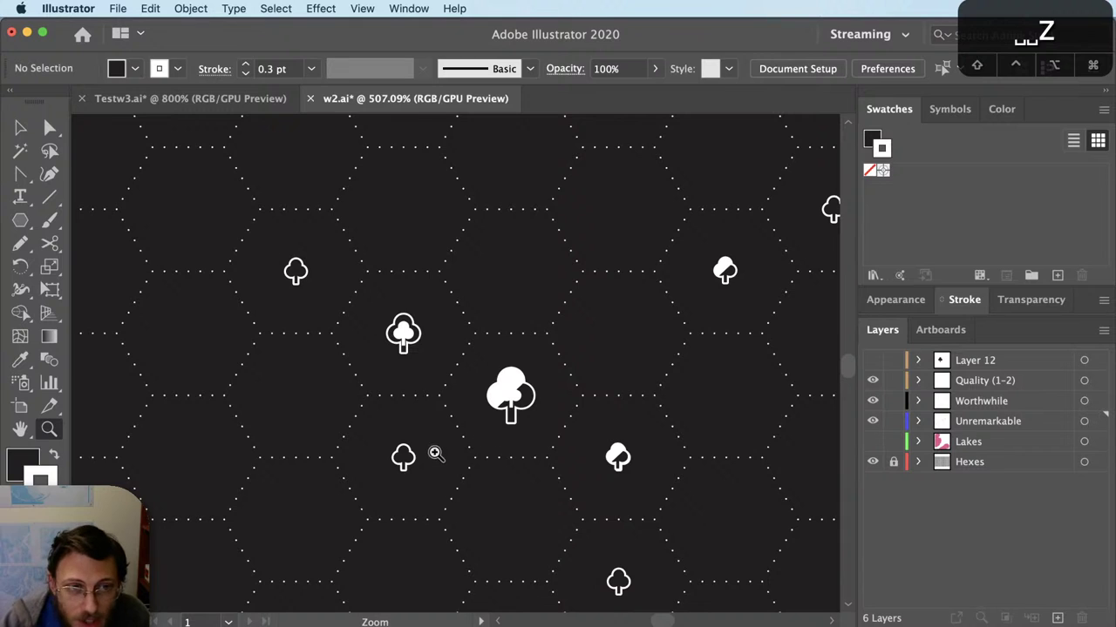
scroll(597, 374, "down", 2)
left_click_drag(718, 321, 366, 433)
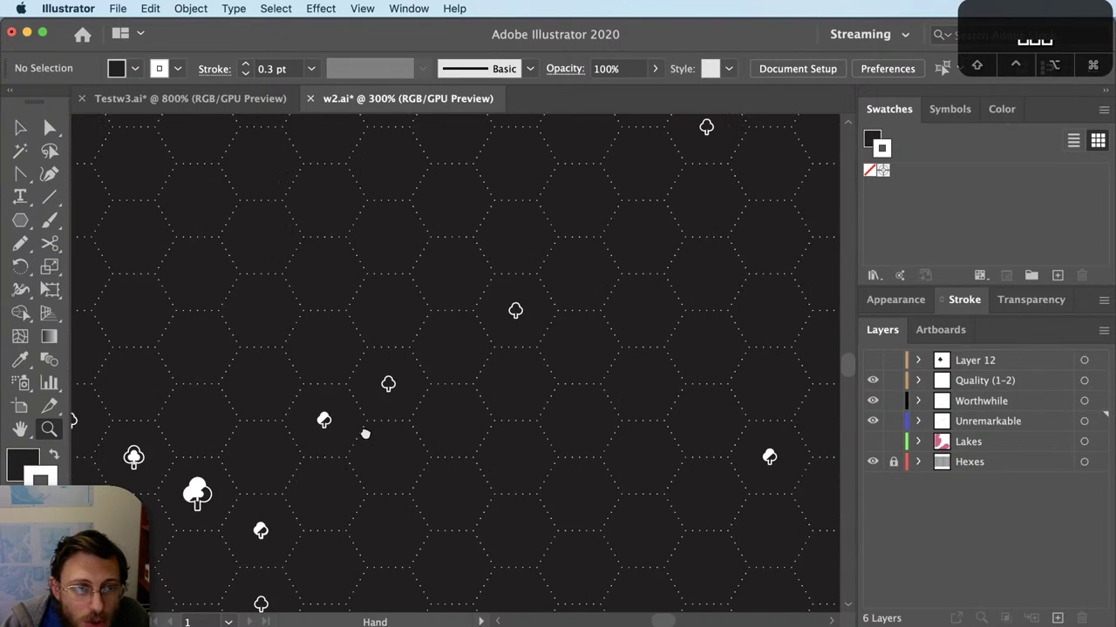
left_click_drag(625, 354, 565, 558)
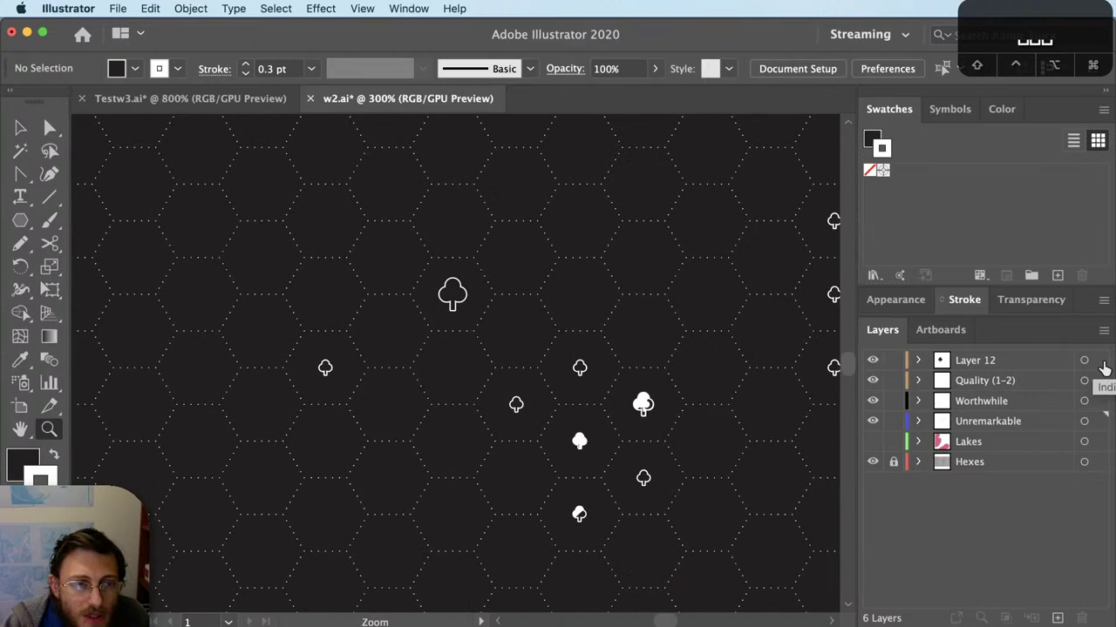
key("c")
key("v")
key("super+minus")
left_click_drag(707, 515, 757, 316)
scroll(499, 442, "up", 4)
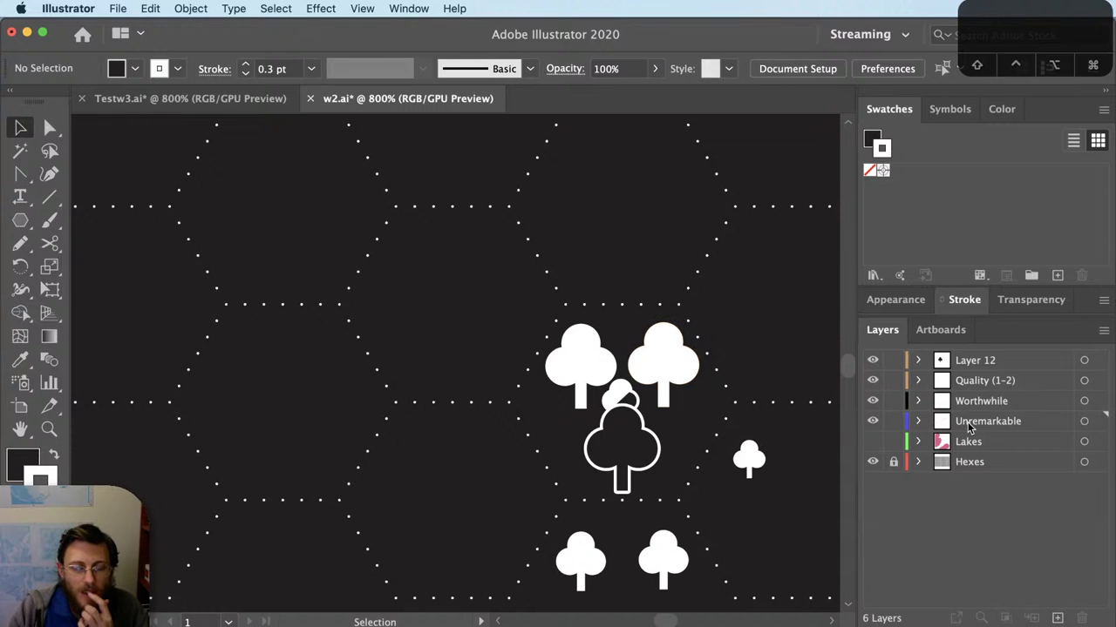
left_click(1096, 422)
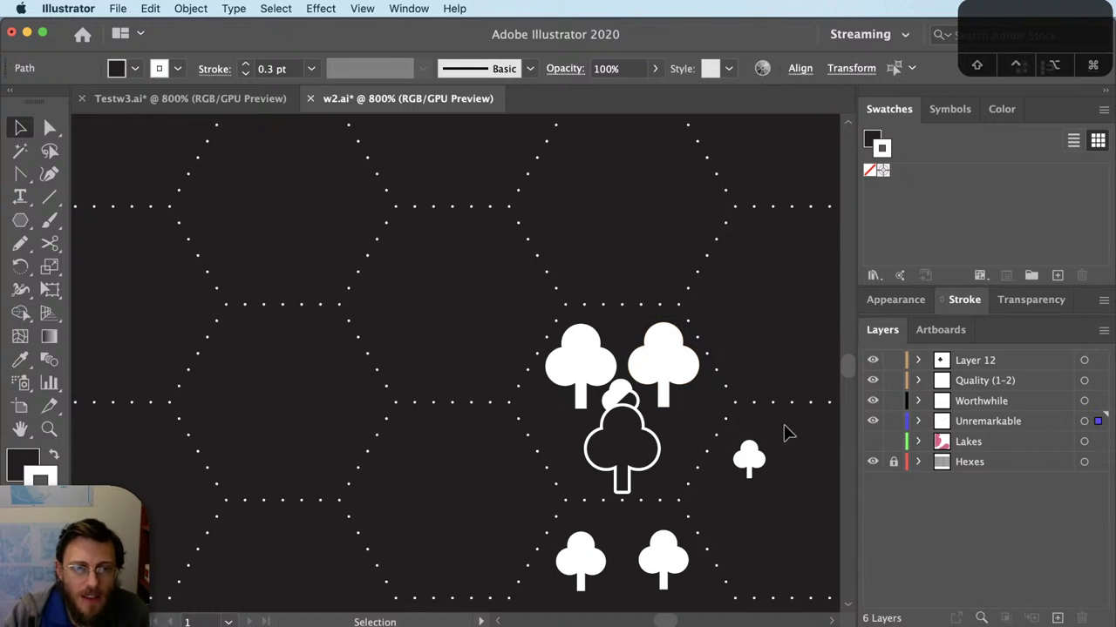
scroll(734, 451, "down", 3)
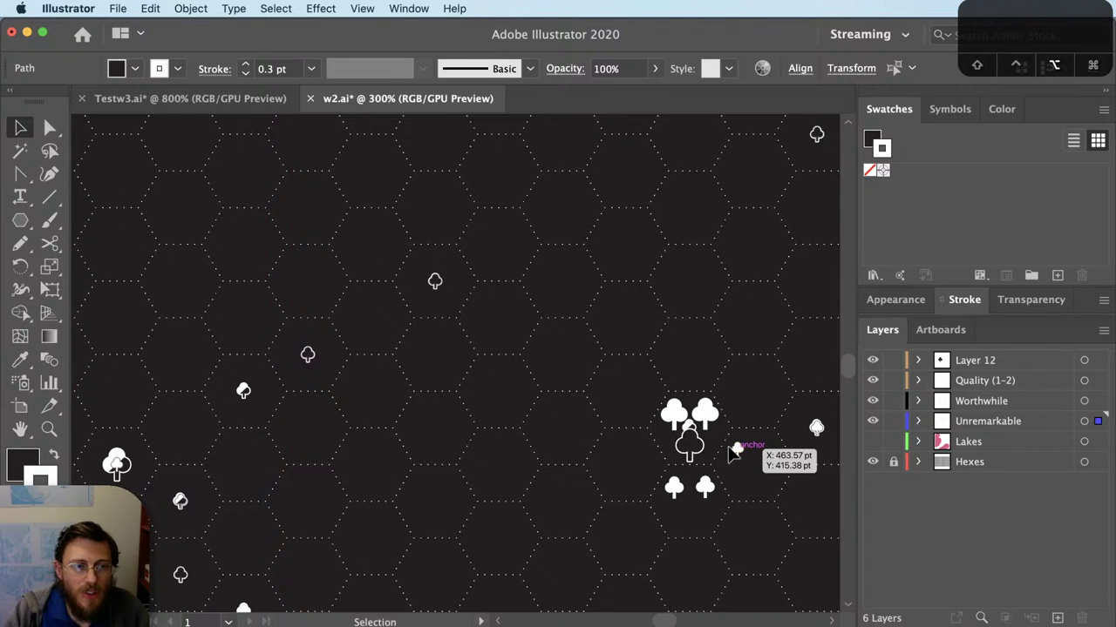
scroll(734, 452, "up", 3)
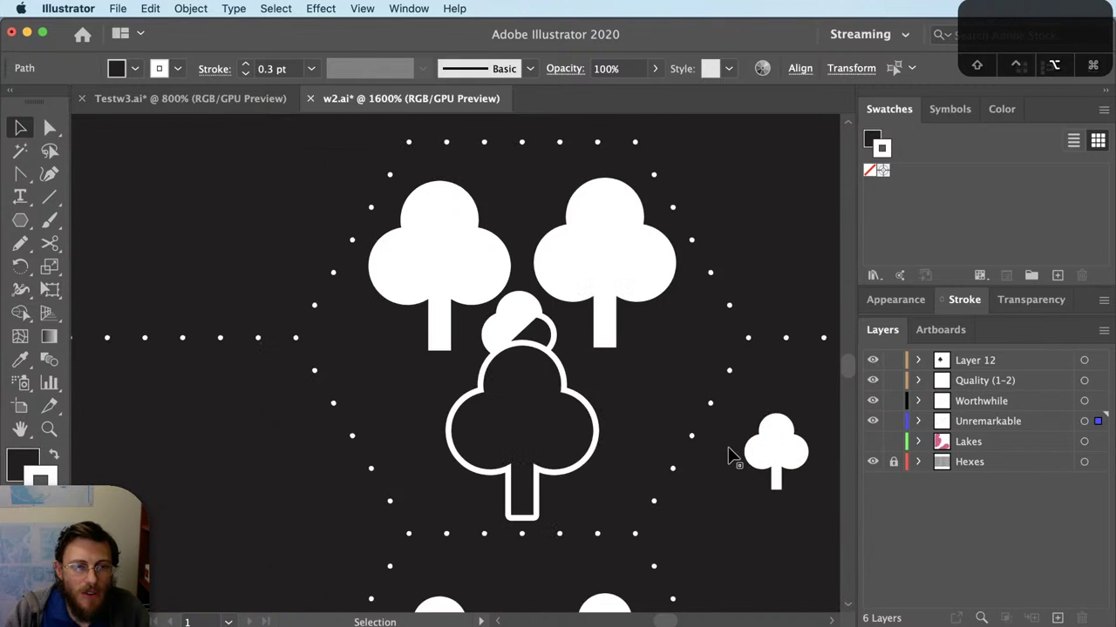
left_click(730, 455)
Step: Group the two large filled trees with the large outlined tree in the symbol cluster
key("v")
left_click_drag(677, 442, 732, 433)
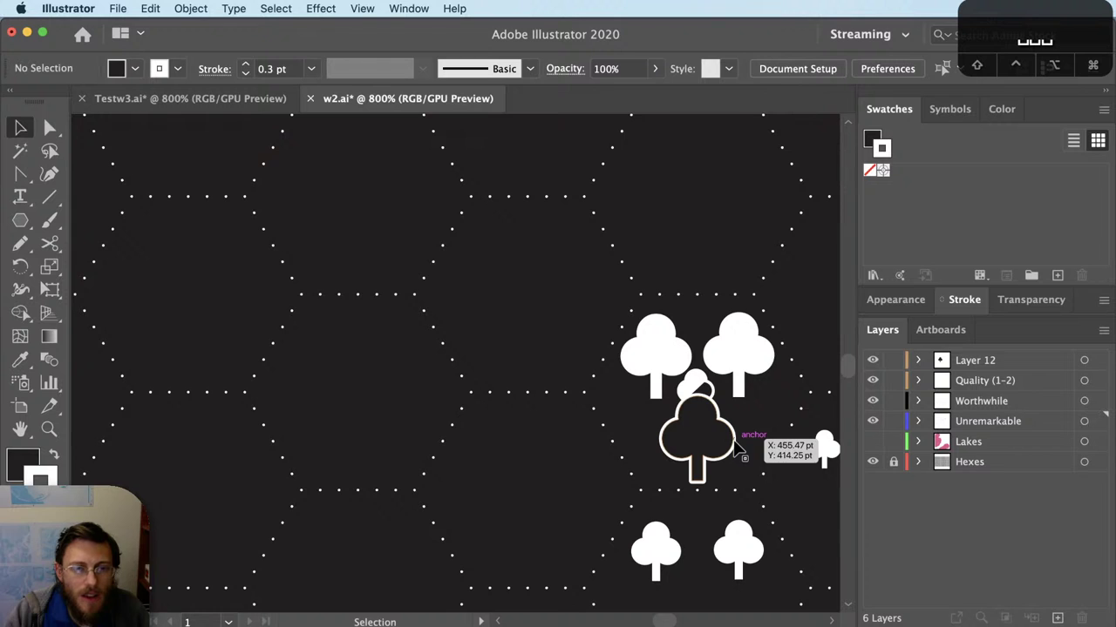
left_click(756, 371, "shift")
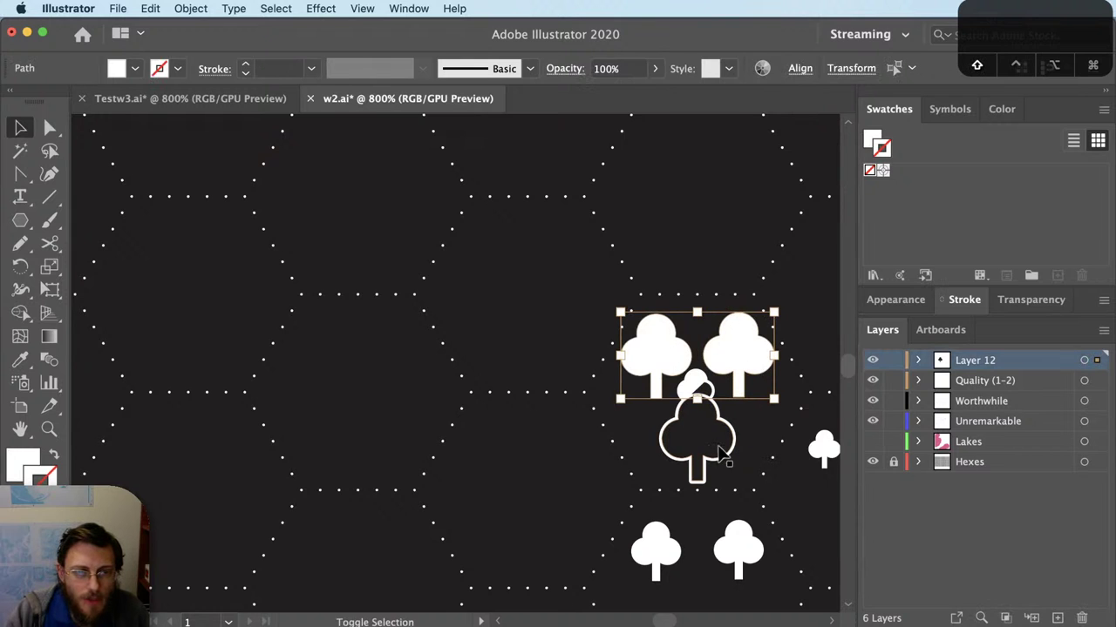
left_click(729, 453, "shift")
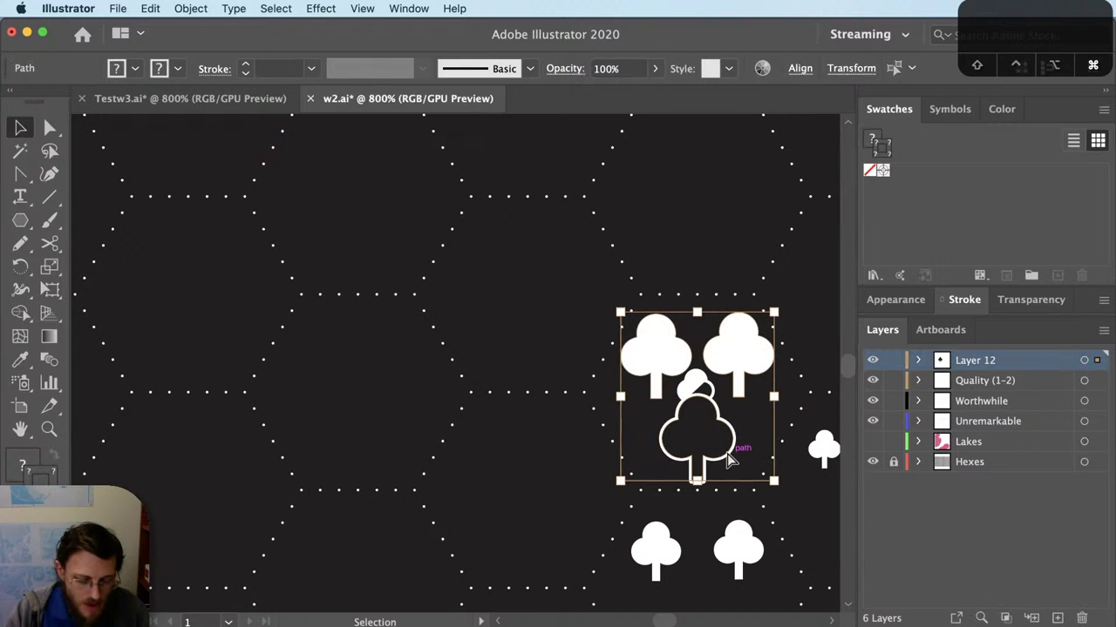
key("super+g")
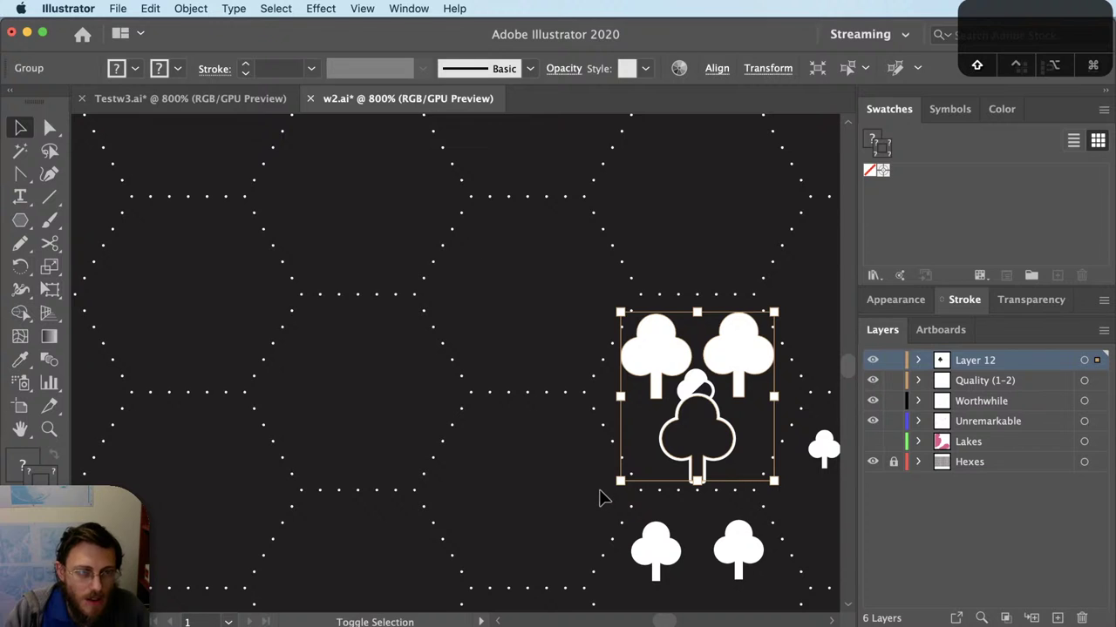
Step: Unlock the Hexes layer and centre the three-tree group horizontally and vertically in the empty hexagon to its left
left_click(893, 462)
left_click(336, 391, "shift")
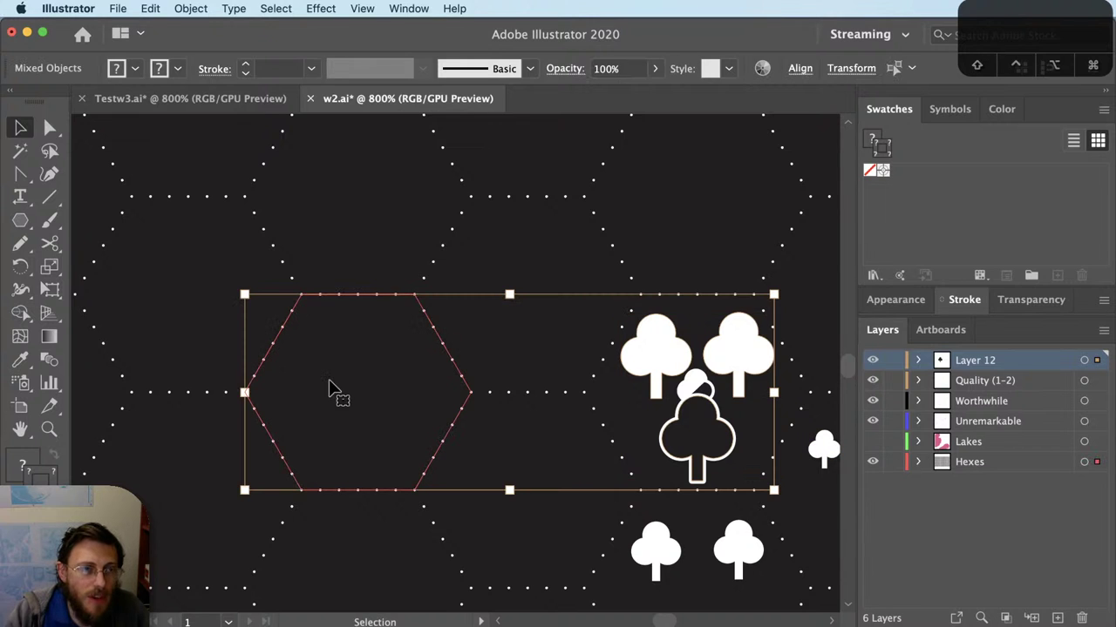
left_click(800, 69)
left_click(629, 124)
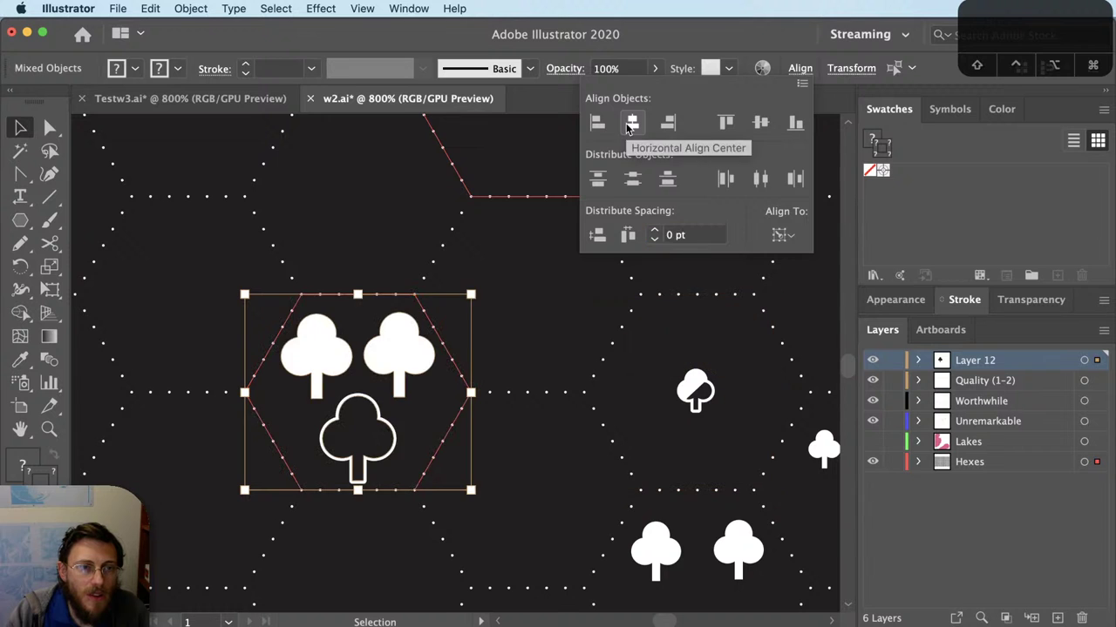
left_click(760, 122)
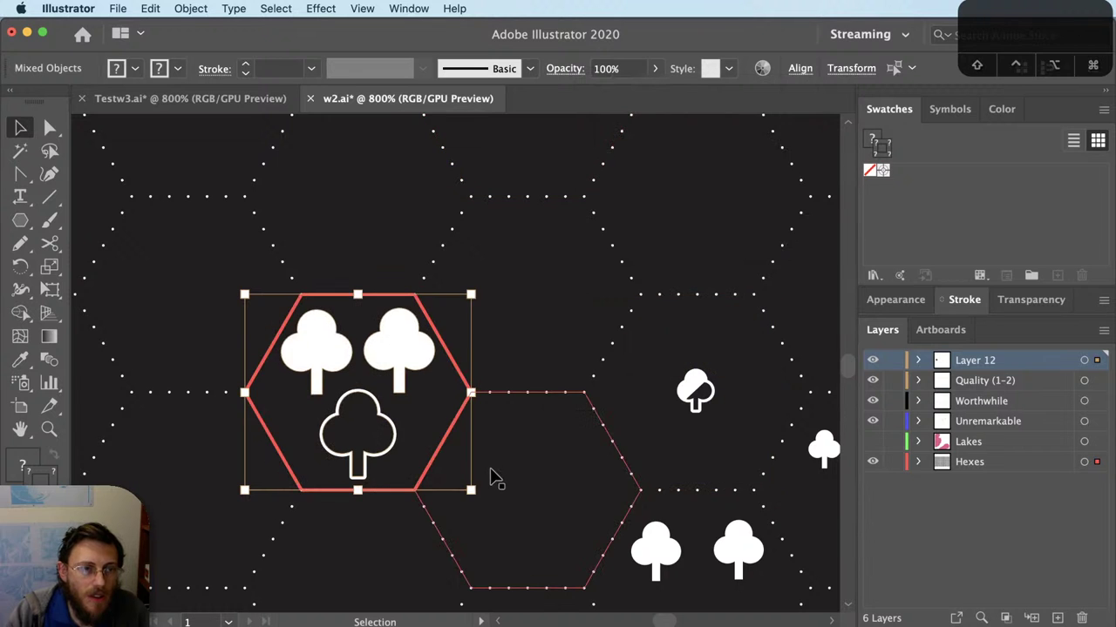
Step: Duplicate the group's large outlined tree and place the copy directly to its right
scroll(493, 477, "left", 3)
scroll(492, 478, "up", 2)
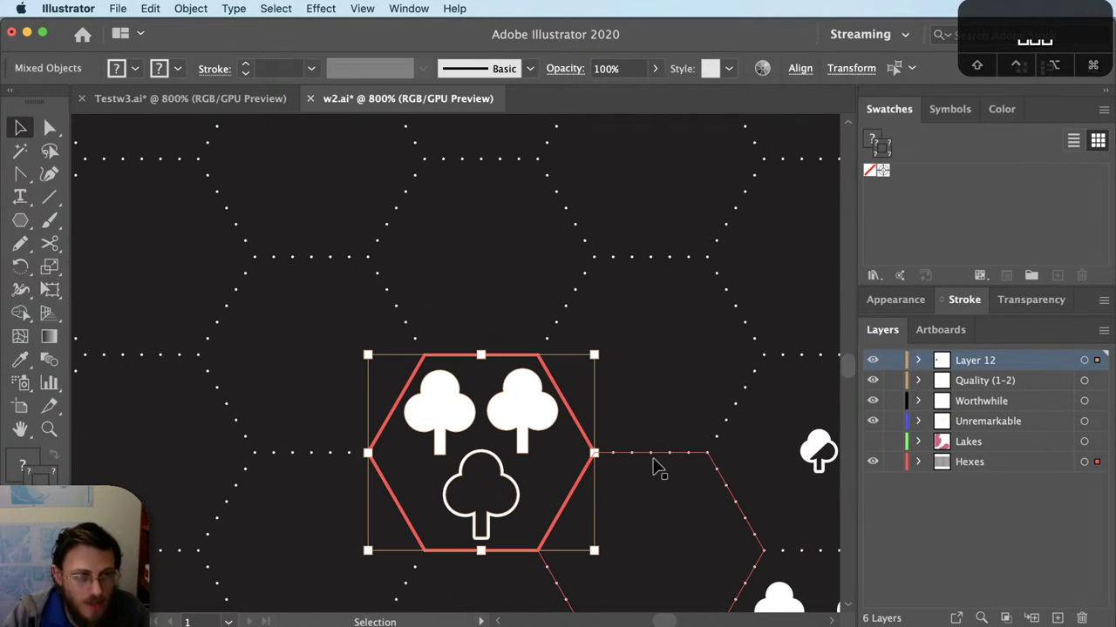
left_click(515, 518)
key("v")
left_click_drag(515, 518, 744, 493)
left_click(666, 526)
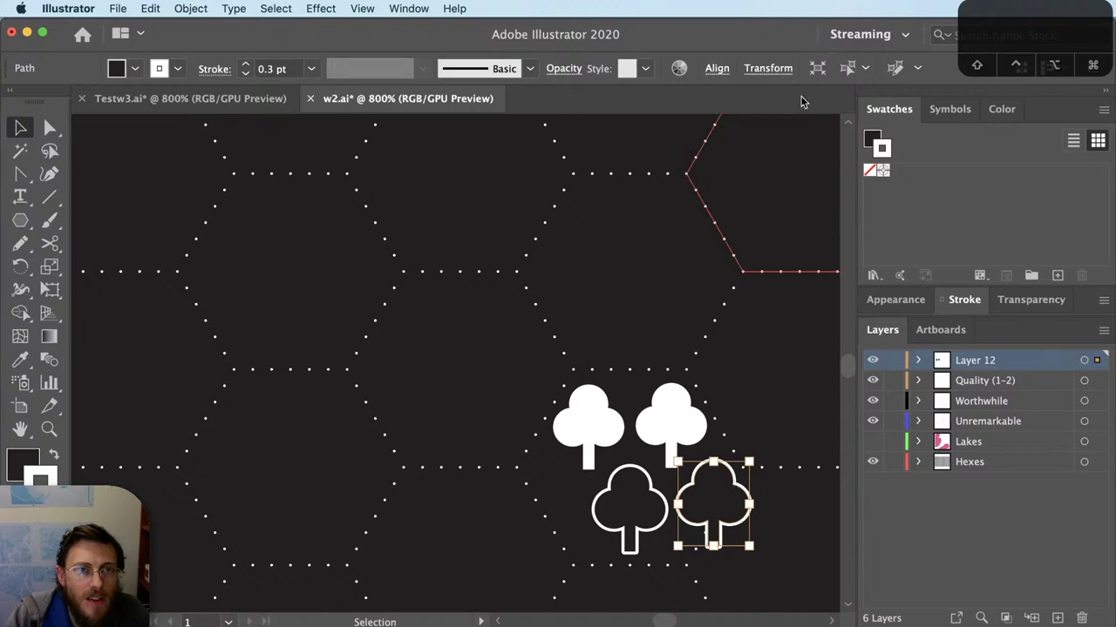
Step: Centre the outlined tree copy horizontally and vertically in the group's hexagon, and deselect
left_click(568, 507, "shift")
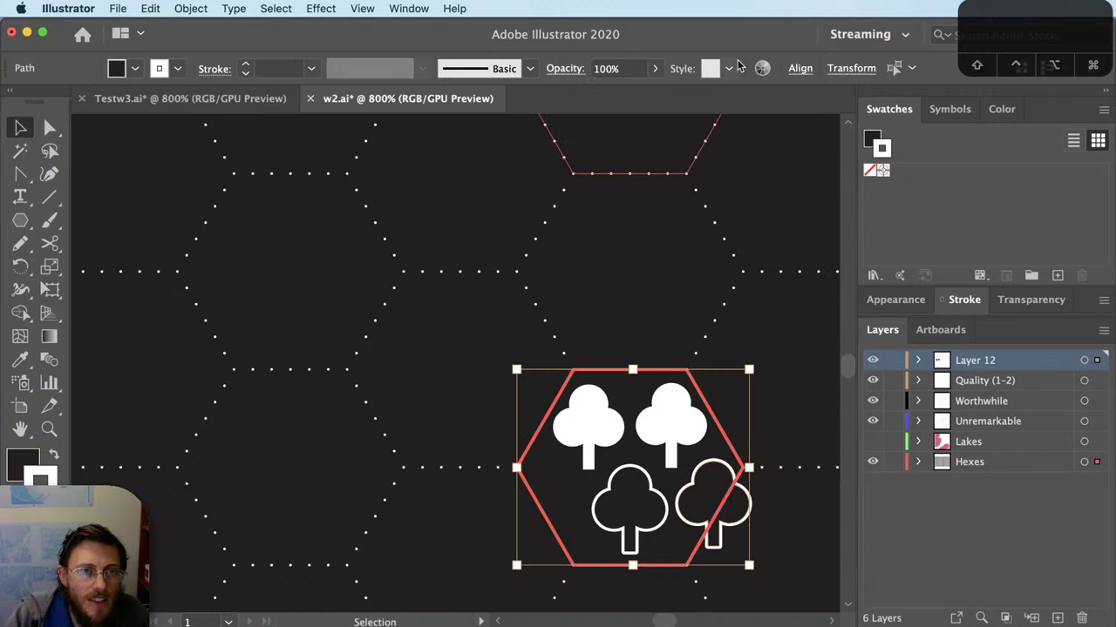
left_click(799, 69)
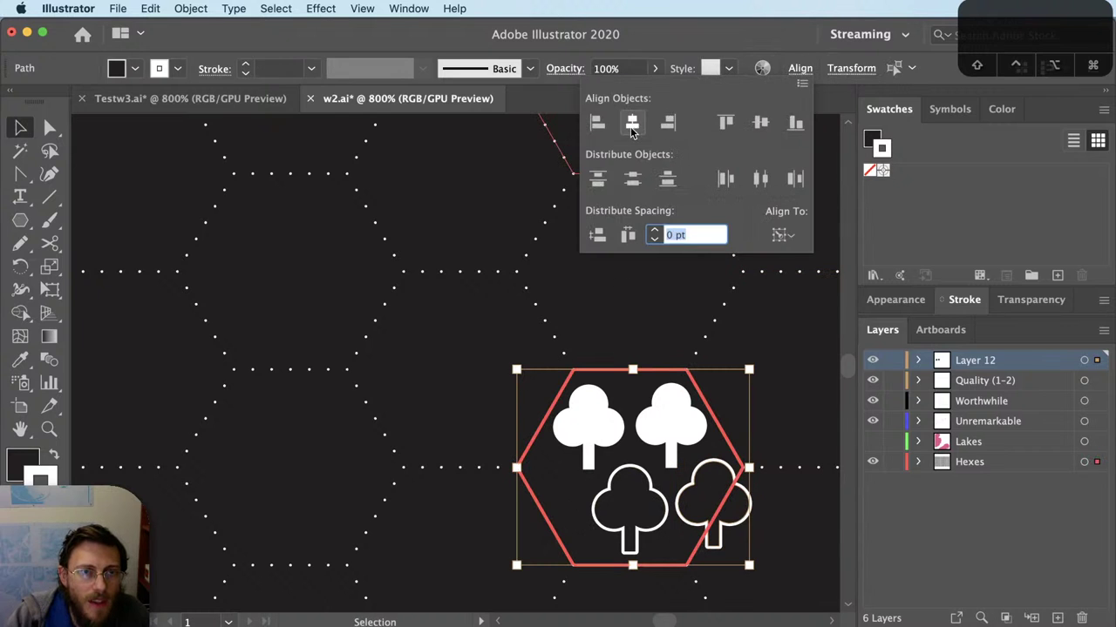
left_click(632, 123)
left_click(759, 122)
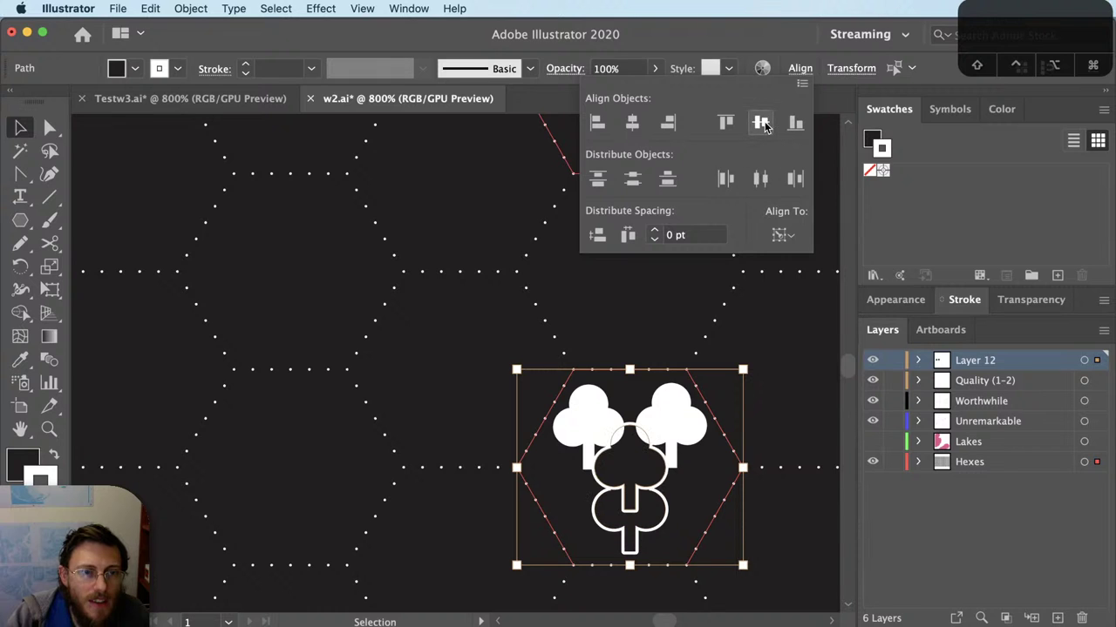
key("shift+super+a")
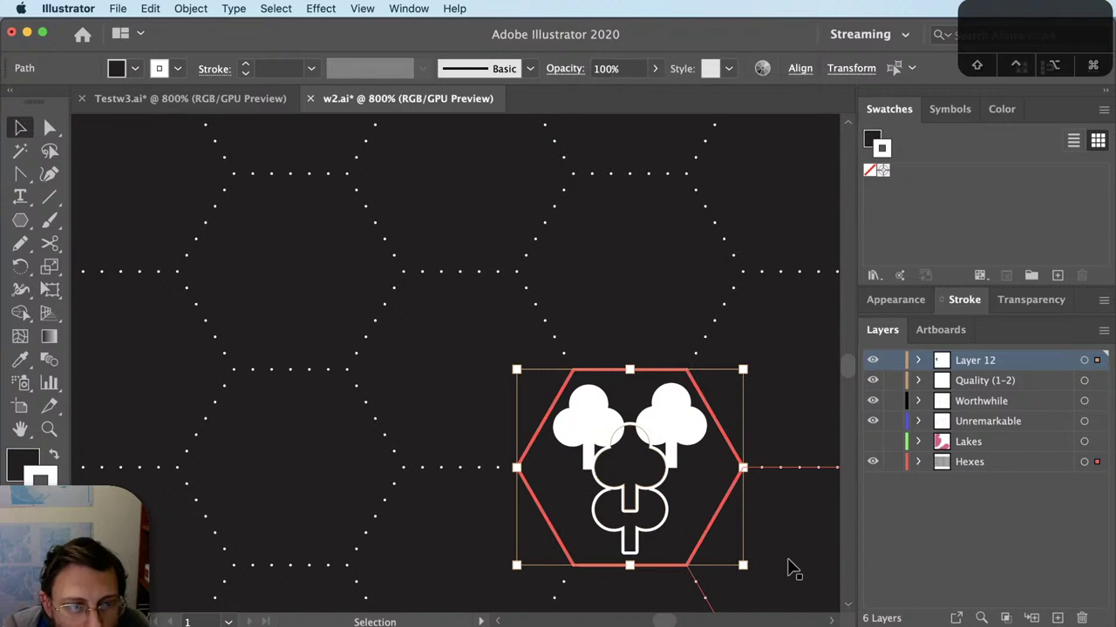
left_click(793, 565)
Step: Move the centred outlined tree copy together with all Unremarkable artwork straight down until the copy sits exactly on the group's outlined tree
key("v")
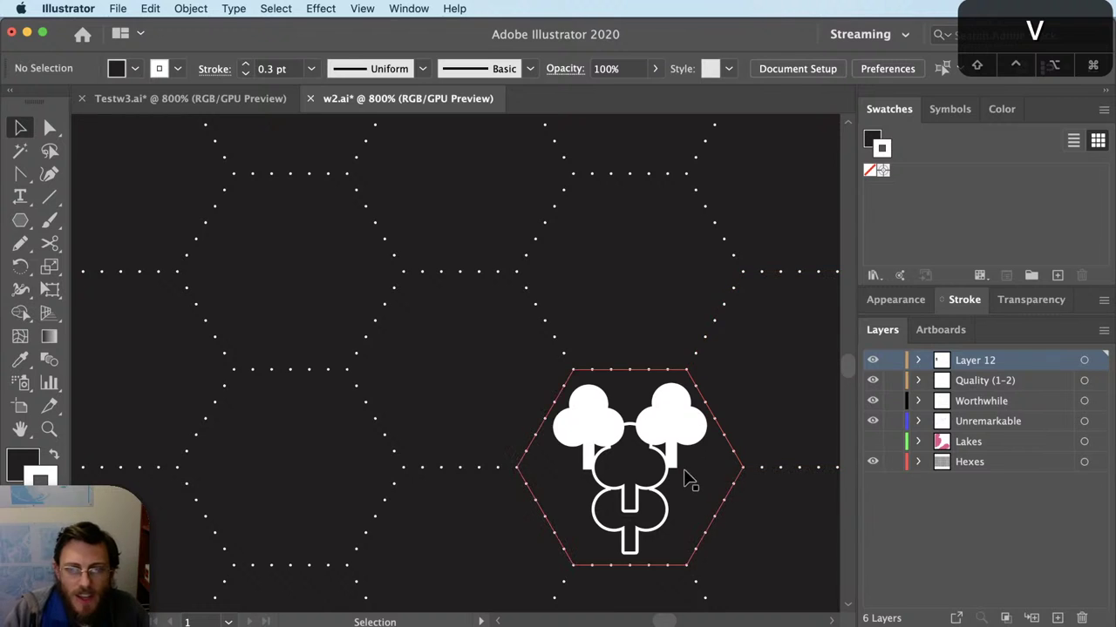
left_click(667, 475)
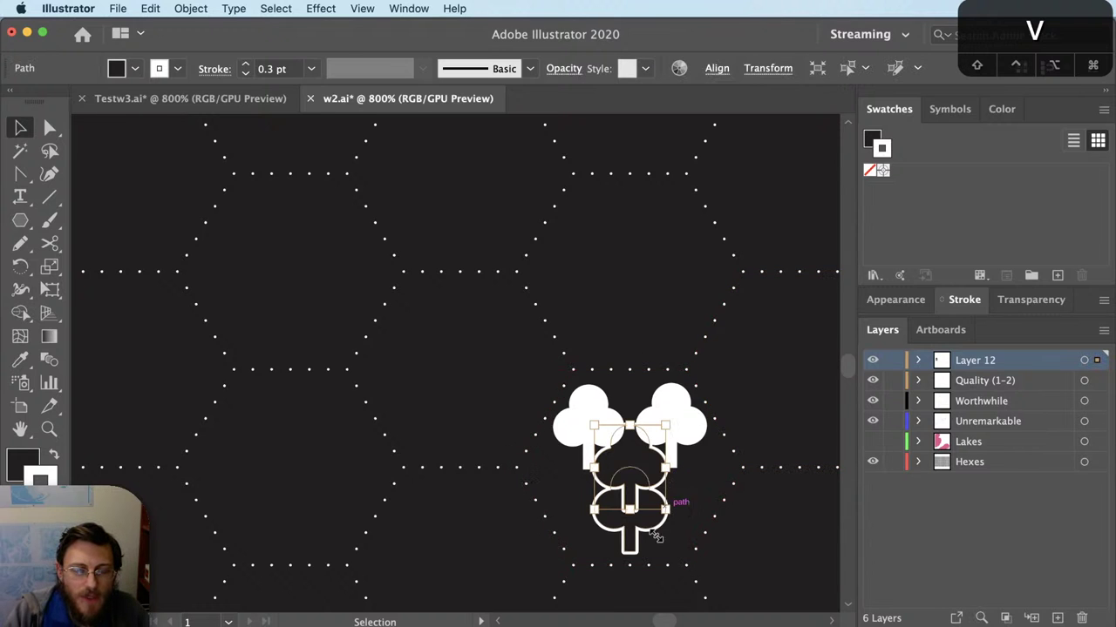
left_click(1099, 421)
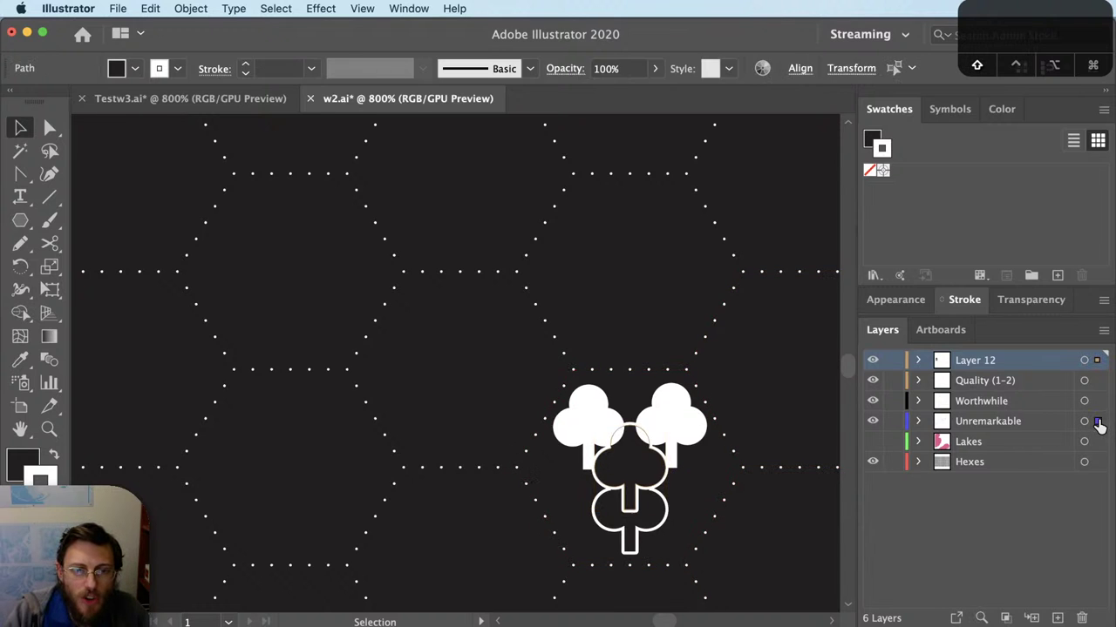
scroll(584, 433, "down", 3)
scroll(583, 433, "down", 3)
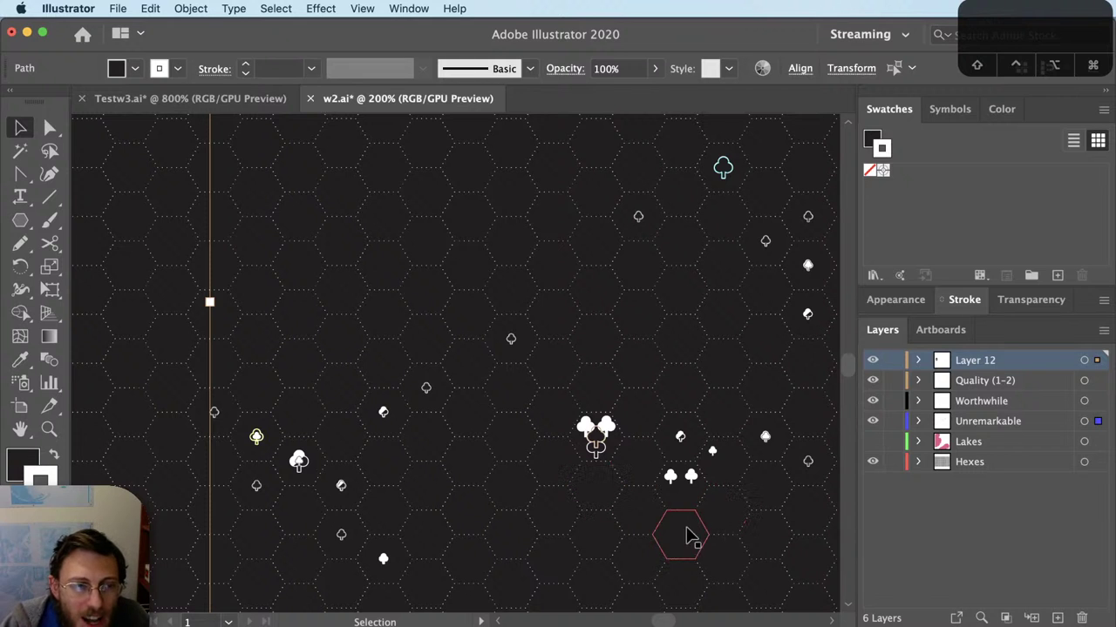
key("super+minus")
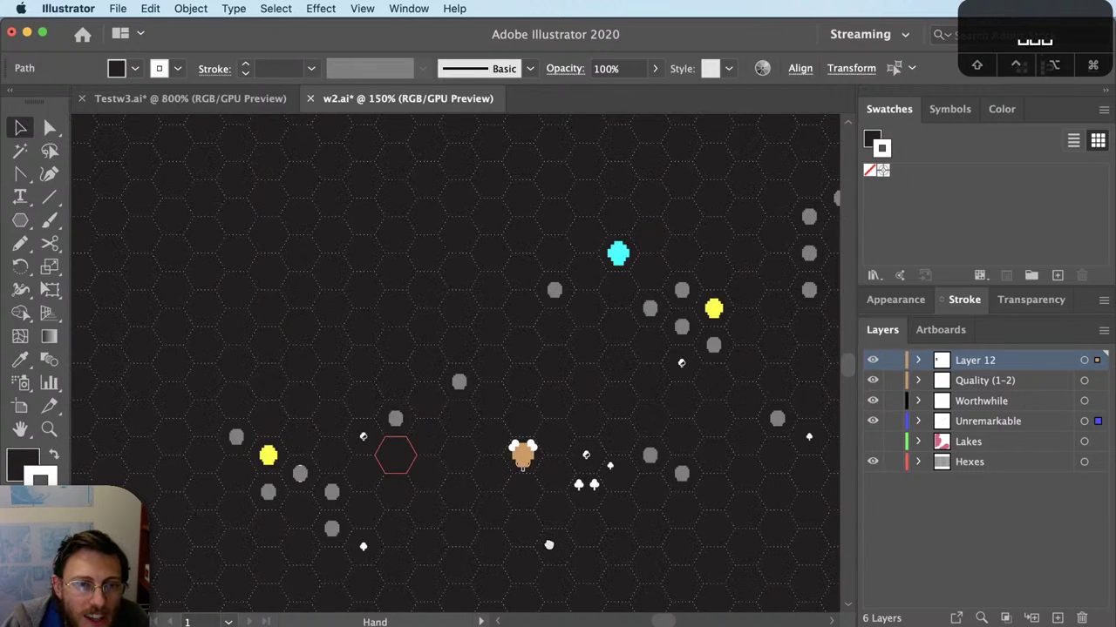
key("z")
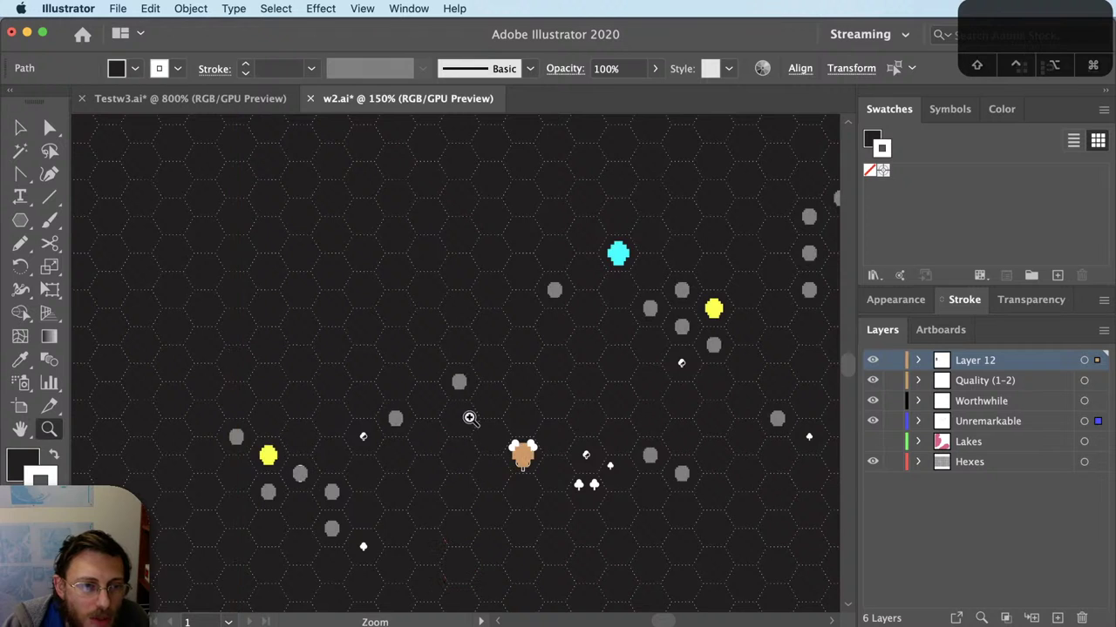
left_click_drag(471, 420, 562, 490)
key("a")
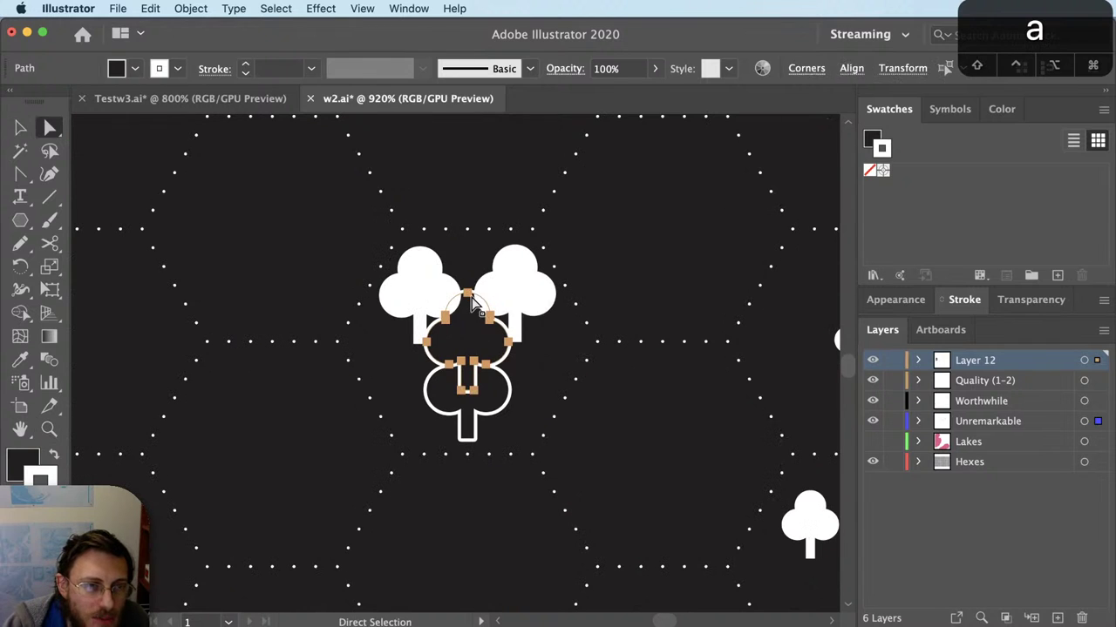
key("v")
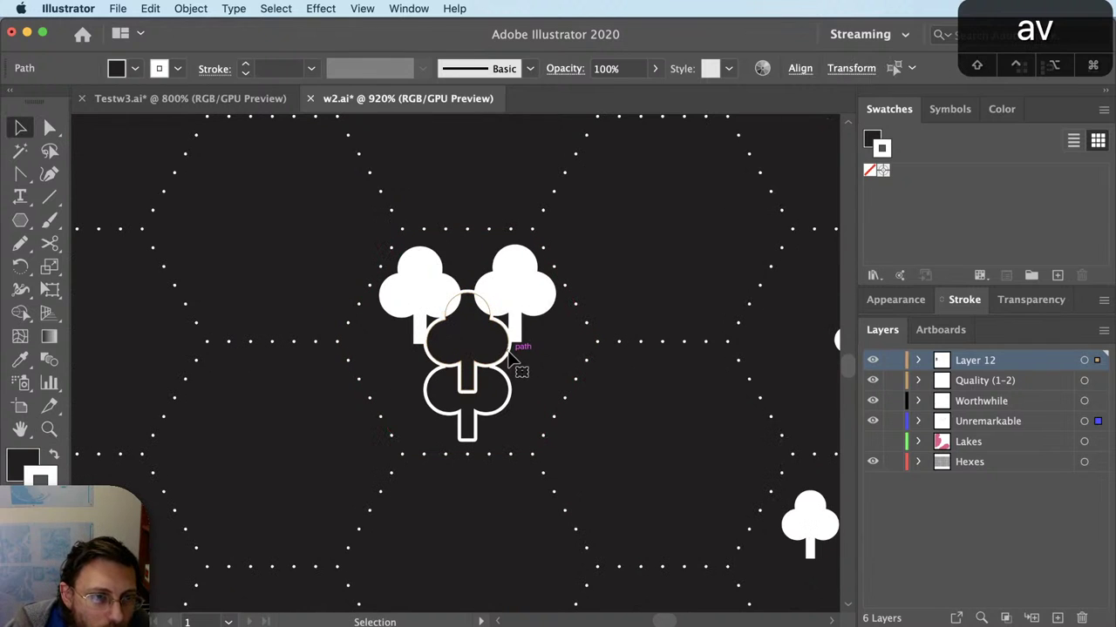
left_click_drag(512, 359, 505, 408)
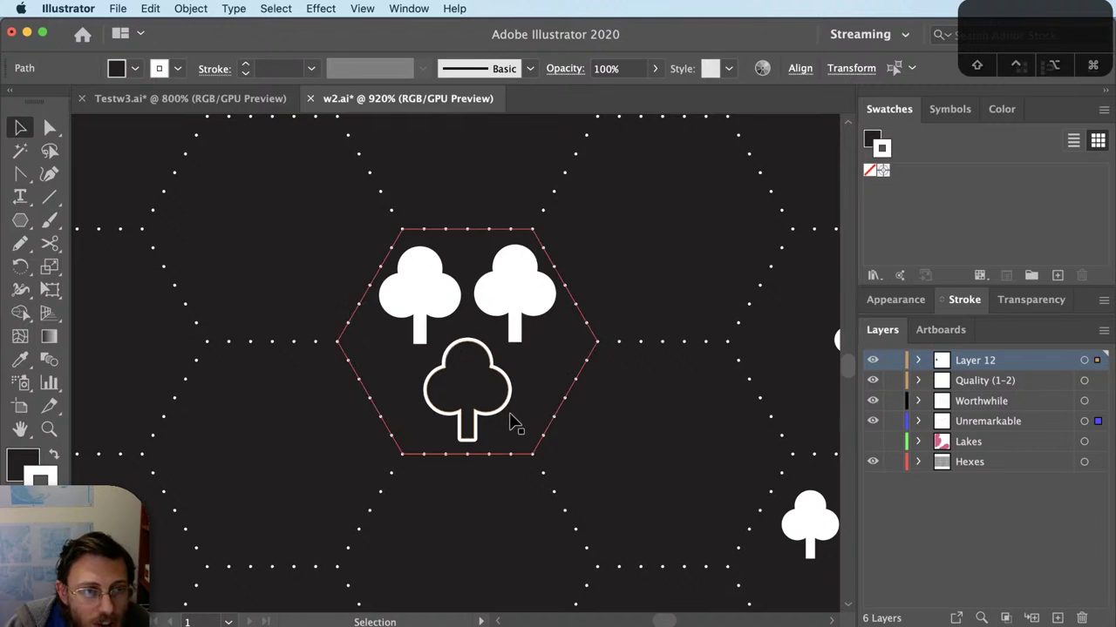
scroll(515, 424, "down", 5)
key("super+minus")
key("super+minus")
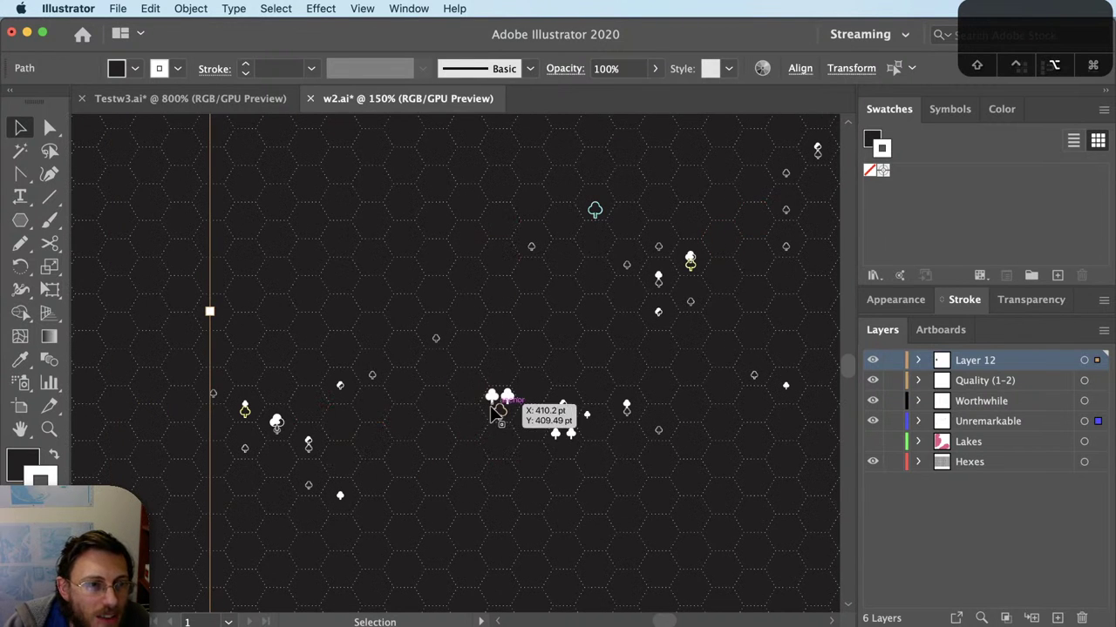
Step: Duplicate the three-tree group's right filled tree and centre the copy horizontally and vertically in the group's hexagon
scroll(501, 415, "up", 6)
scroll(519, 416, "up", 2)
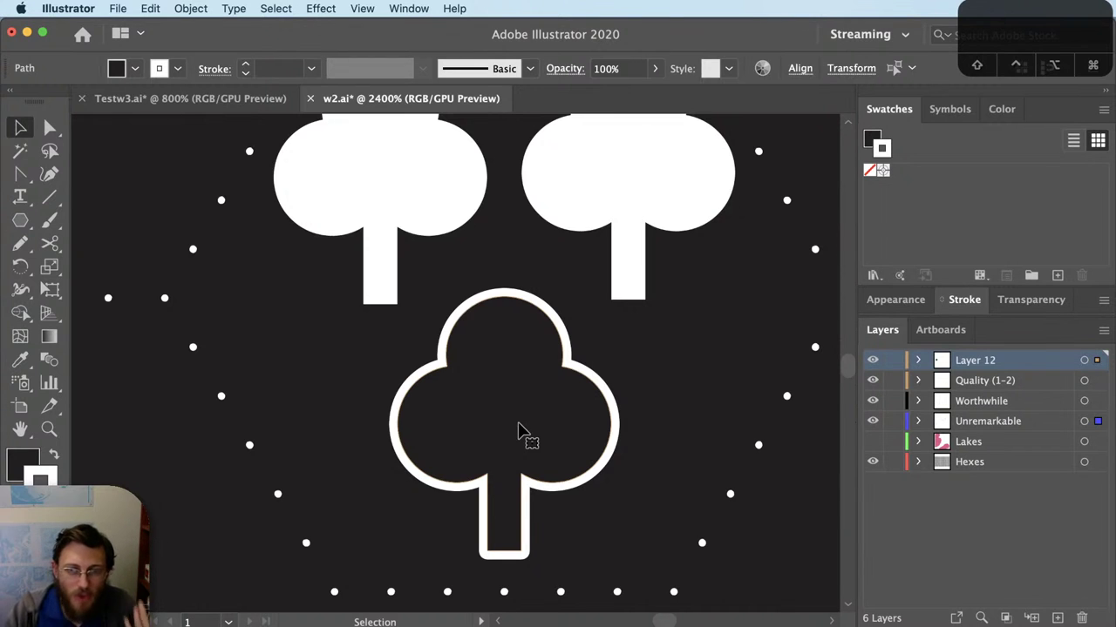
scroll(534, 462, "down", 1)
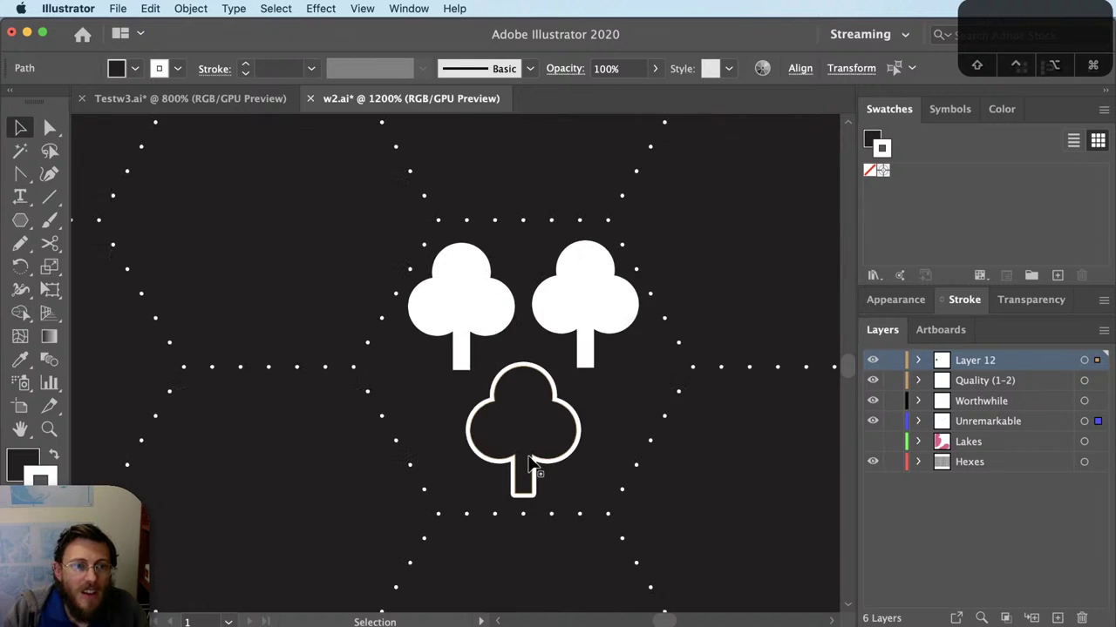
left_click(566, 465)
scroll(570, 532, "up", 3)
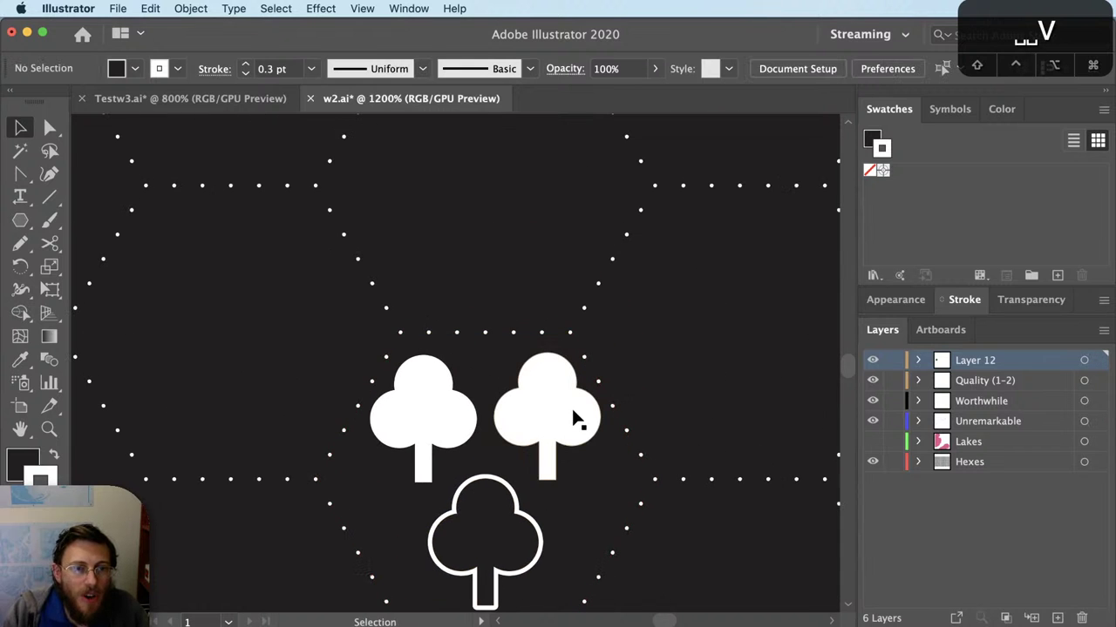
left_click_drag(570, 406, 600, 494)
left_click(497, 378)
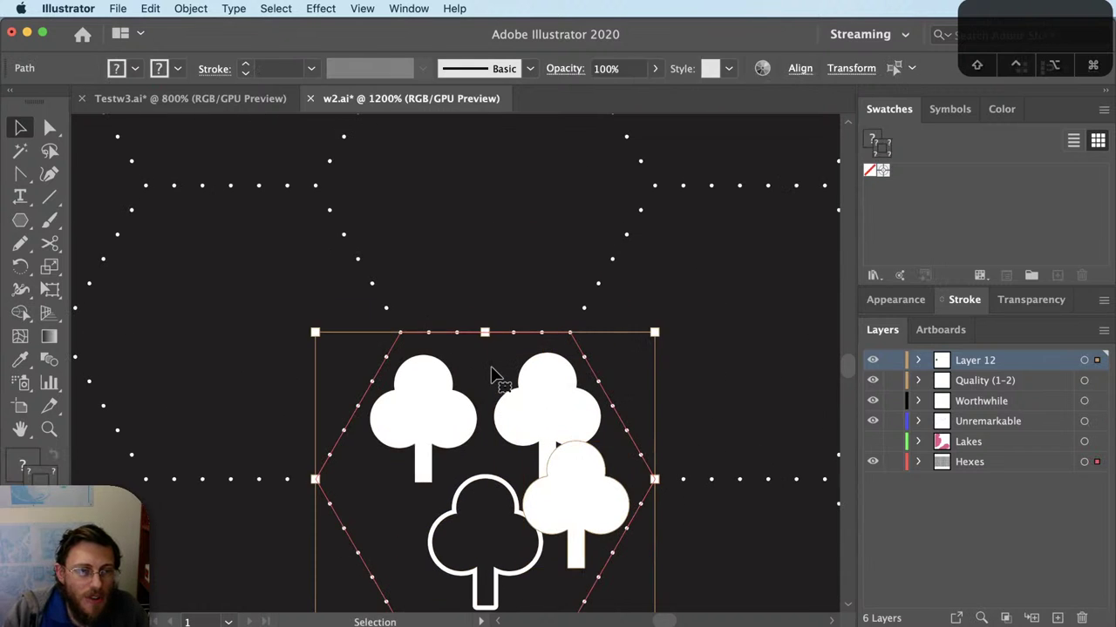
left_click(800, 69)
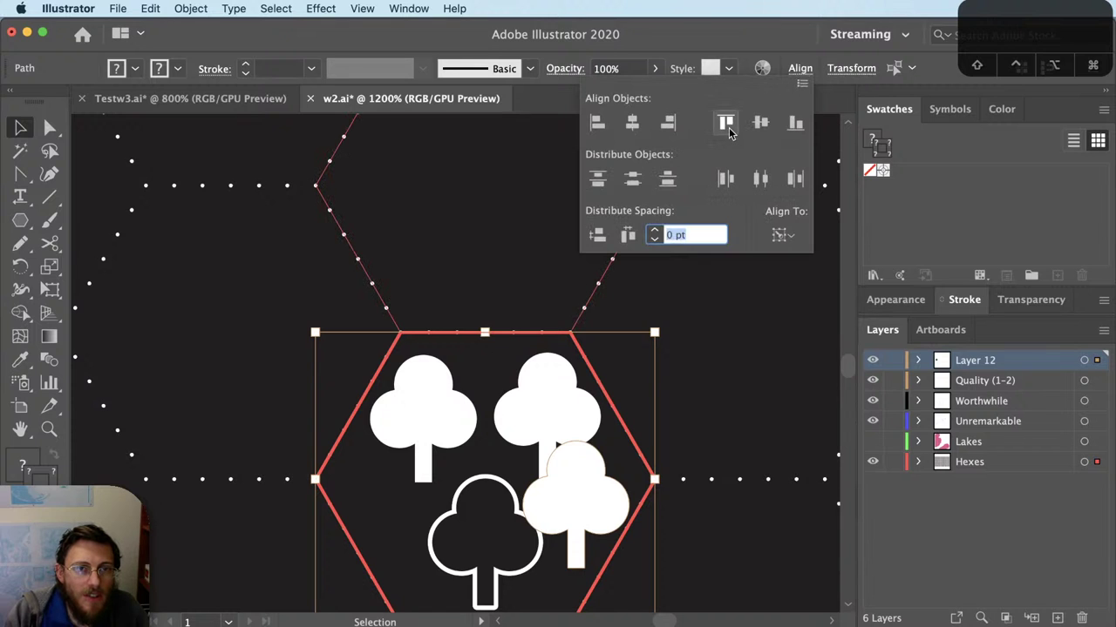
left_click(631, 127)
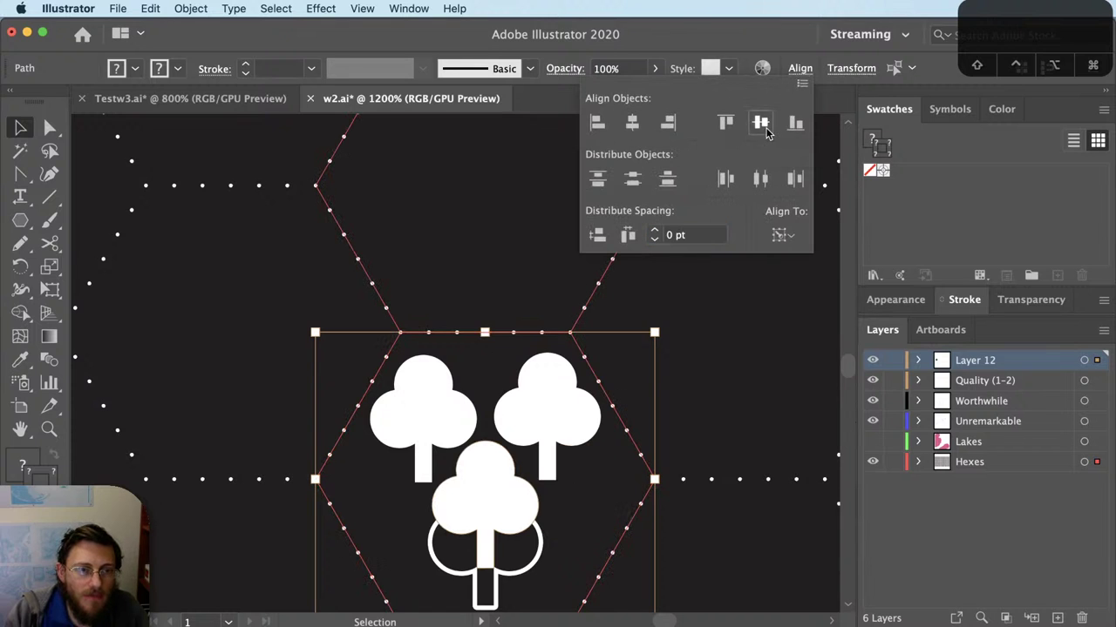
left_click(765, 126)
key("v")
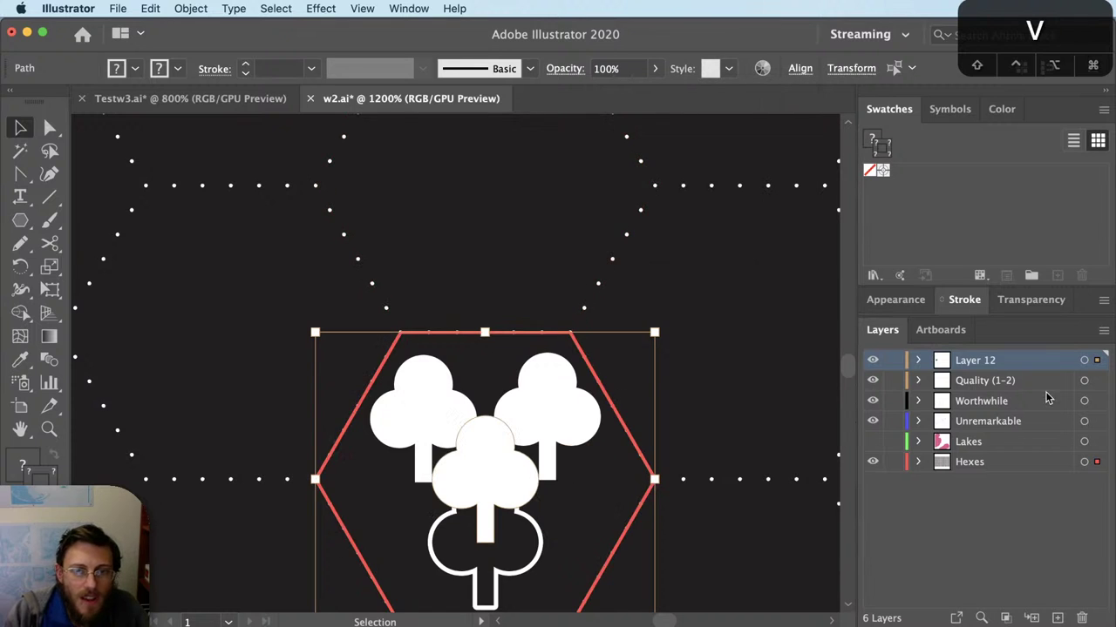
Step: Move the centred filled copy together with all Worthwhile artwork until the copy sits exactly on the group's right filled tree, and deselect
left_click(498, 473)
left_click(1084, 401)
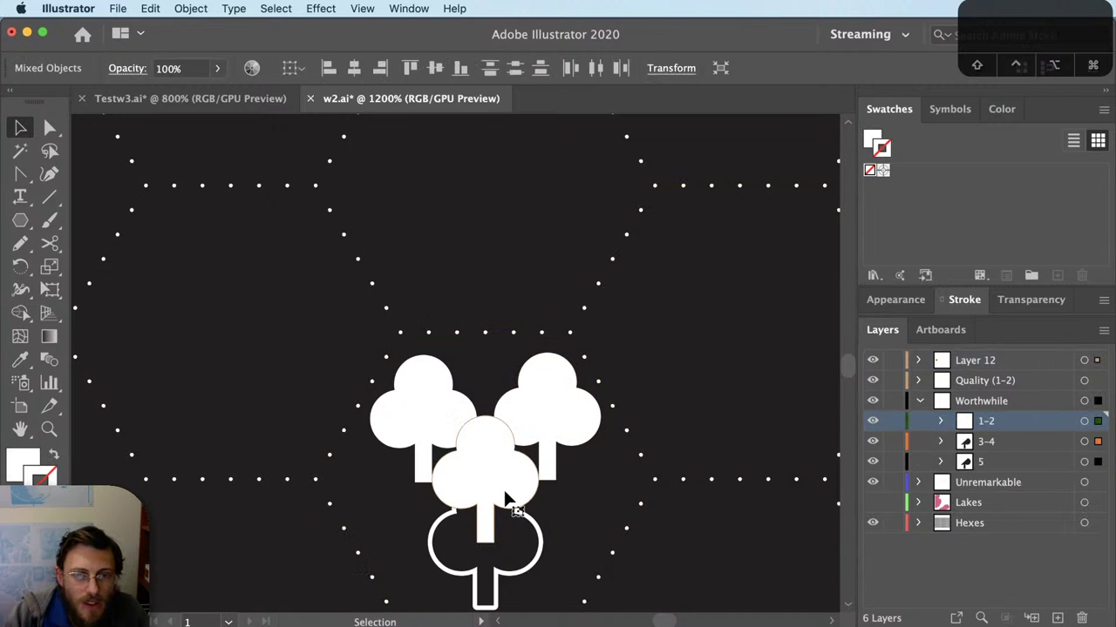
left_click_drag(506, 495, 562, 436)
scroll(562, 436, "down", 5)
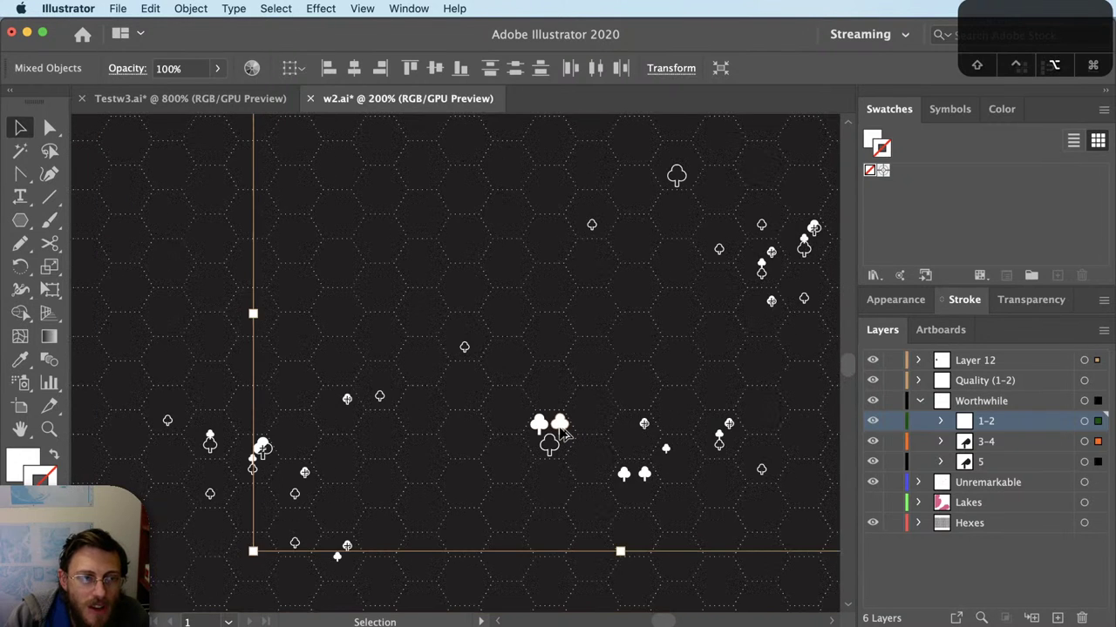
scroll(262, 454, "up", 3)
scroll(263, 454, "down", 2)
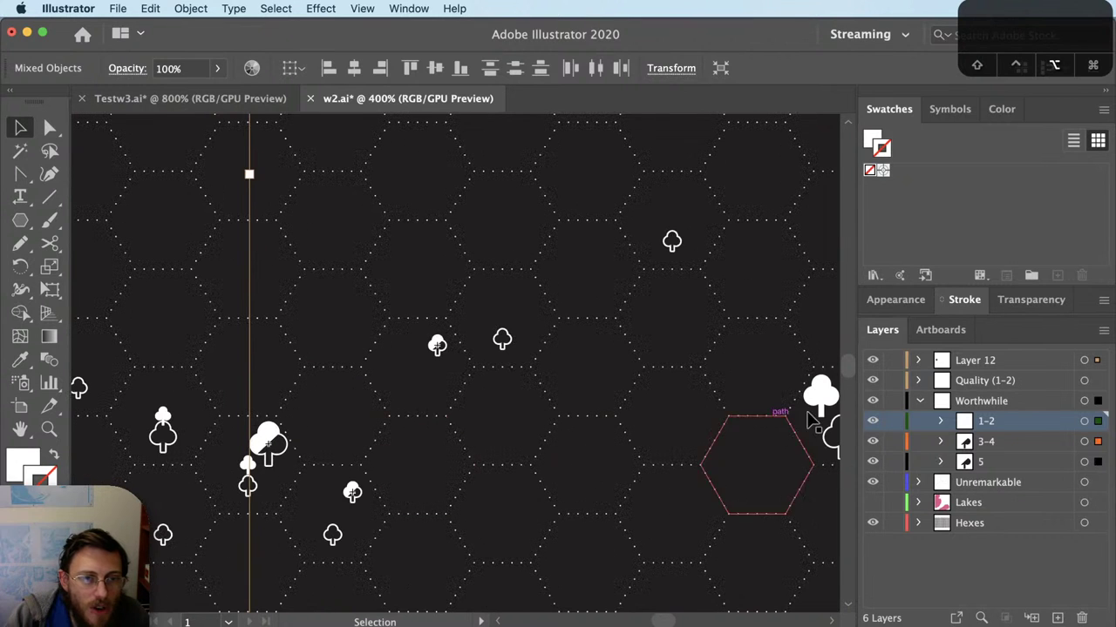
left_click_drag(775, 436, 552, 488)
scroll(697, 475, "up", 1)
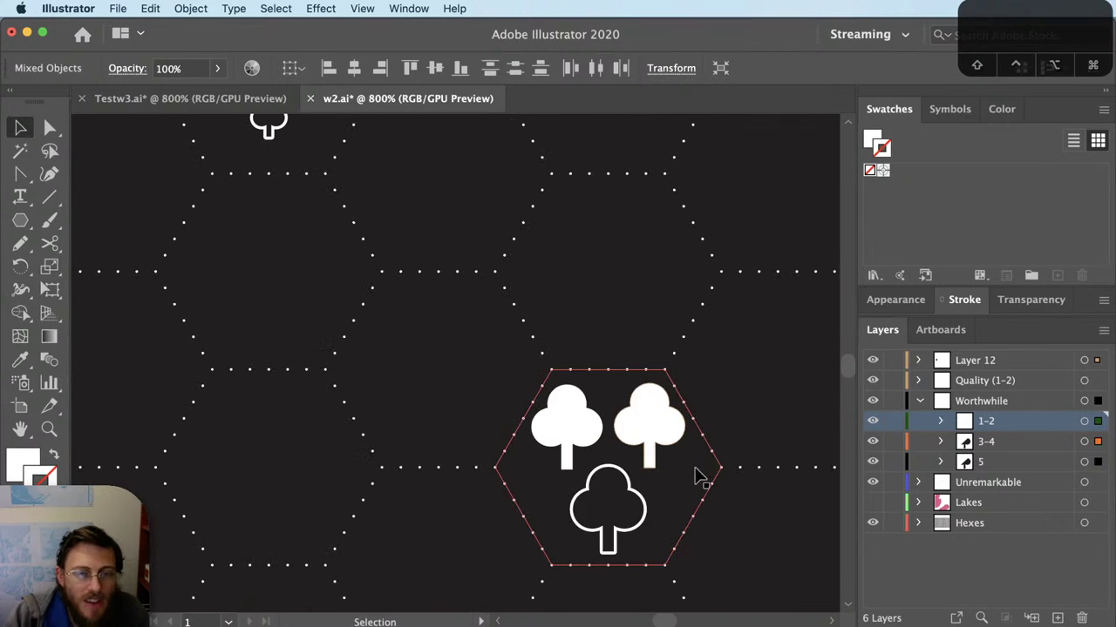
left_click(697, 475)
Step: Duplicate the group's left filled tree and centre the copy horizontally and vertically in the same hexagon
scroll(727, 490, "up", 2)
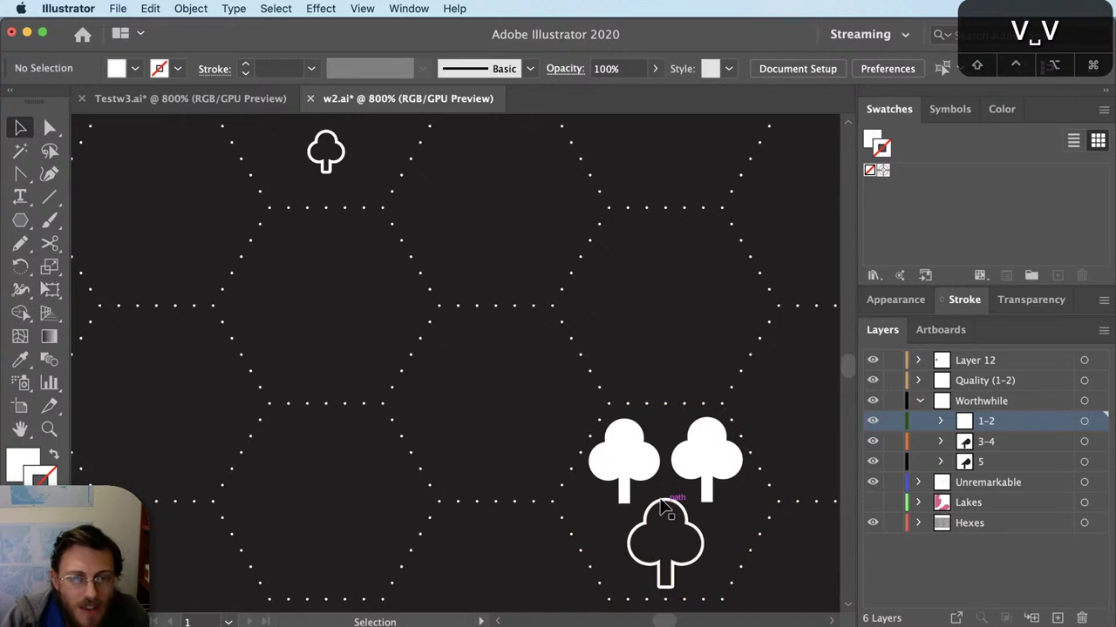
scroll(676, 506, "up", 1)
left_click_drag(617, 451, 642, 473)
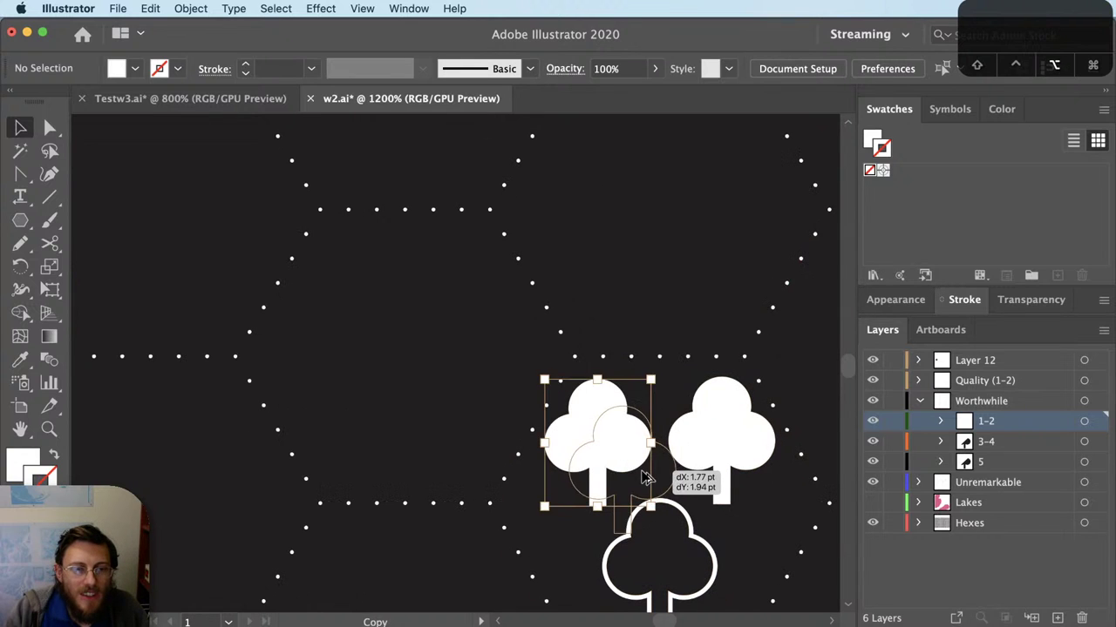
left_click(677, 403, "shift")
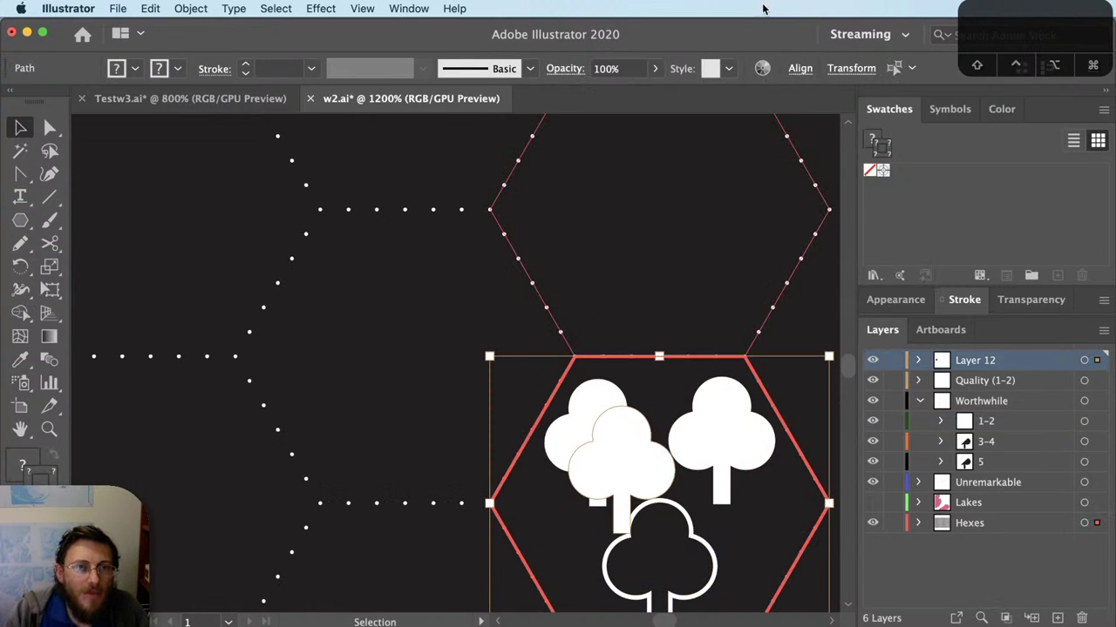
left_click(800, 69)
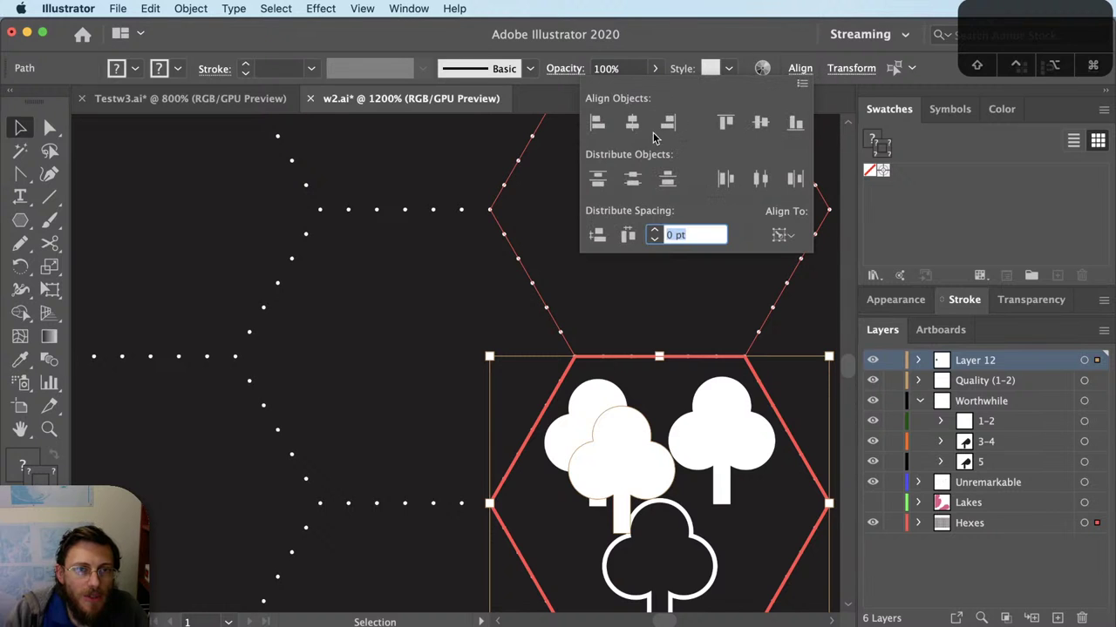
left_click(632, 122)
left_click(761, 128)
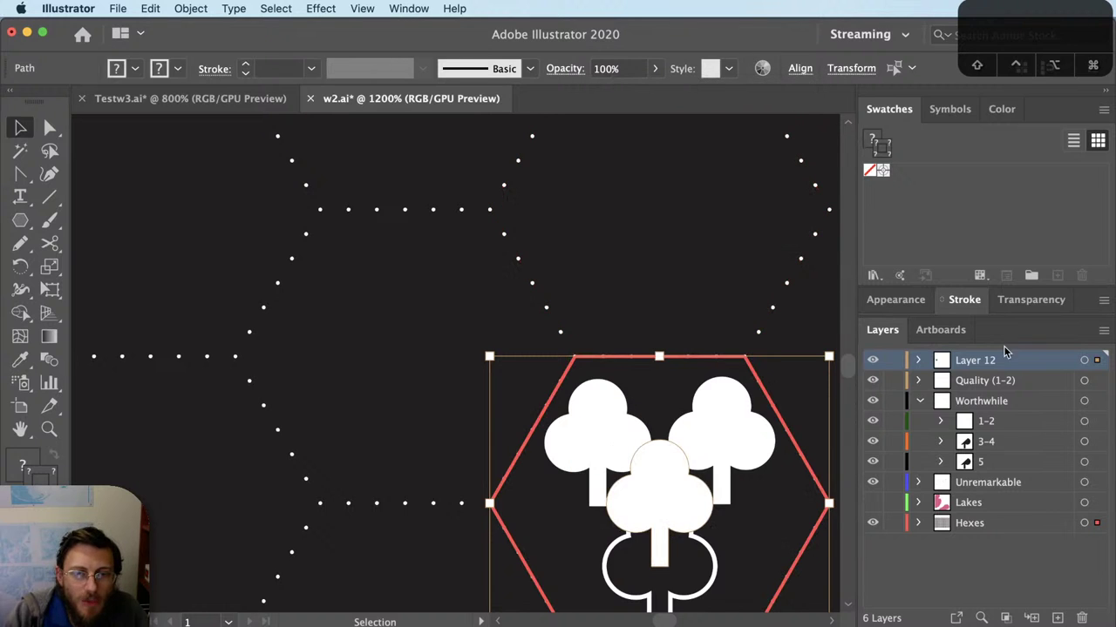
Step: Move the centred copy together with all Quality (1-2) artwork until the copy sits exactly on the group's left filled tree, and deselect
left_click(1100, 384)
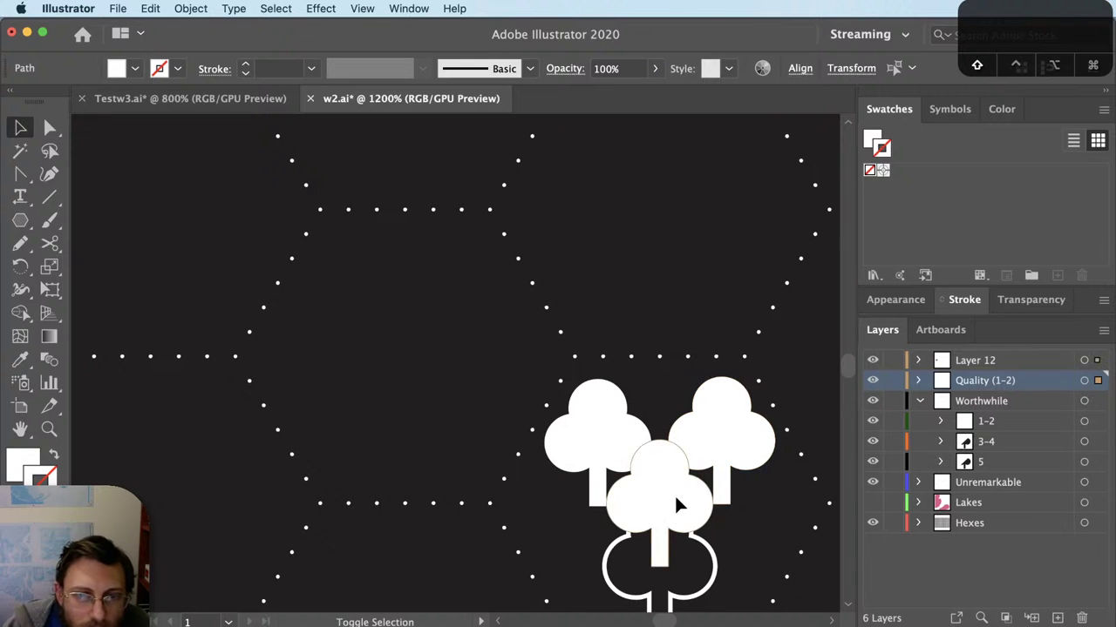
left_click_drag(674, 493, 610, 433)
key("super+minus")
key("super+minus")
key("super+minus")
key("super+minus")
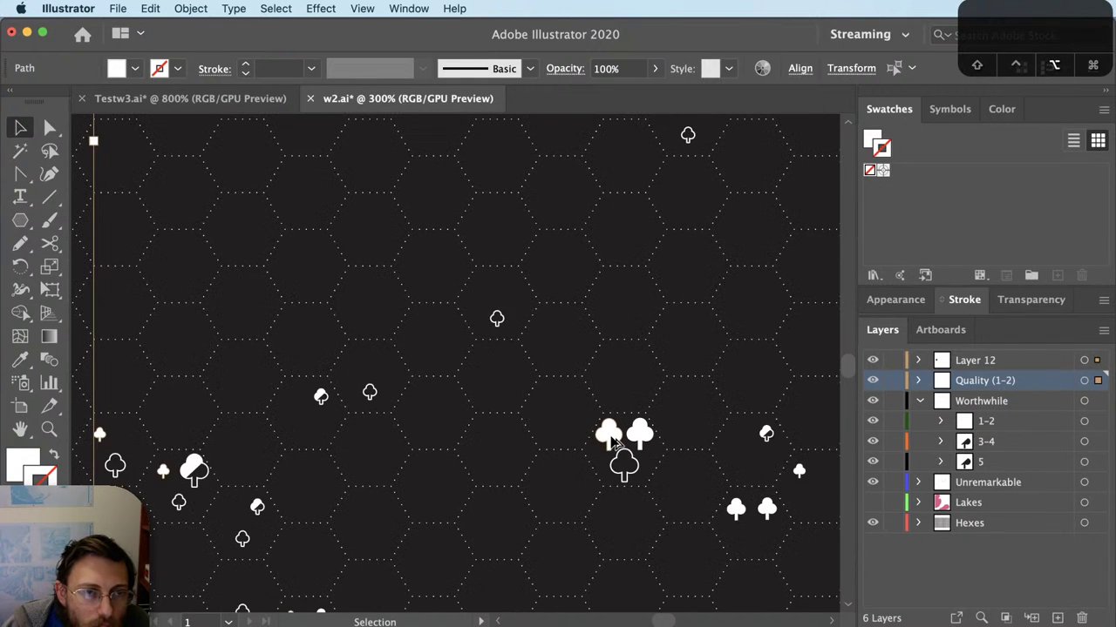
key("super+minus")
key("super+minus")
left_click(791, 473)
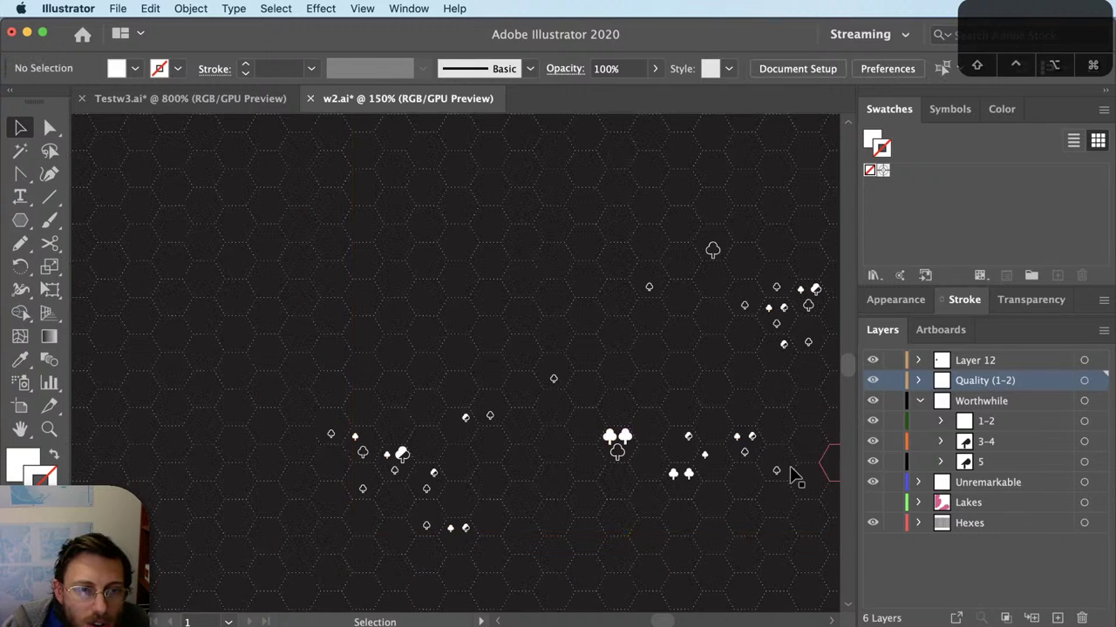
Step: Delete Layer 12 together with the reference tree groups it contains
left_click(1002, 369)
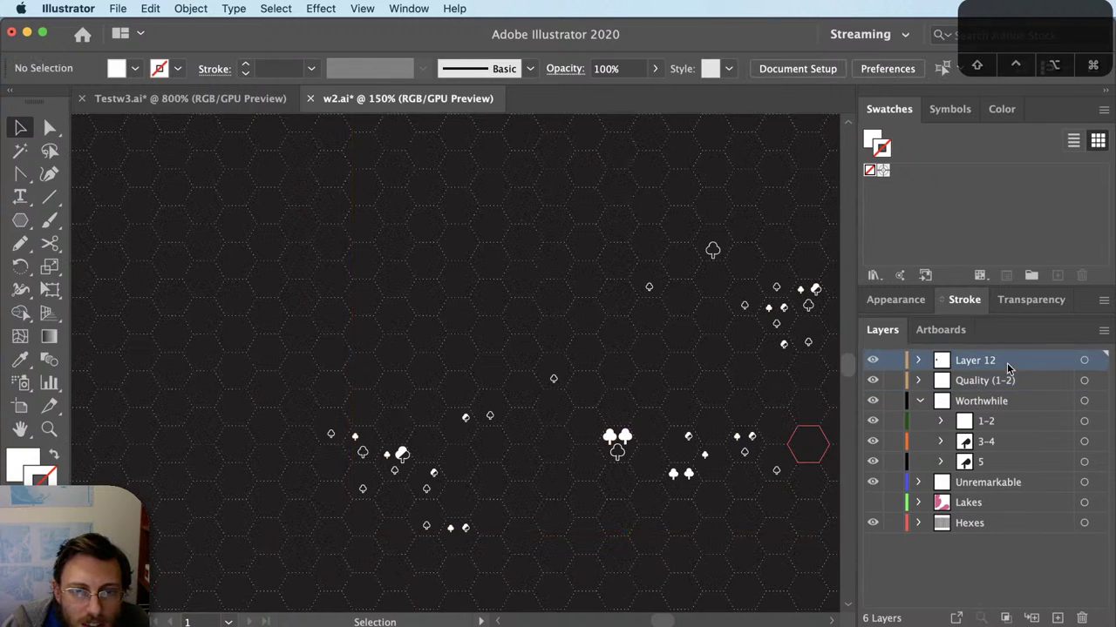
left_click(1082, 618)
key("Return")
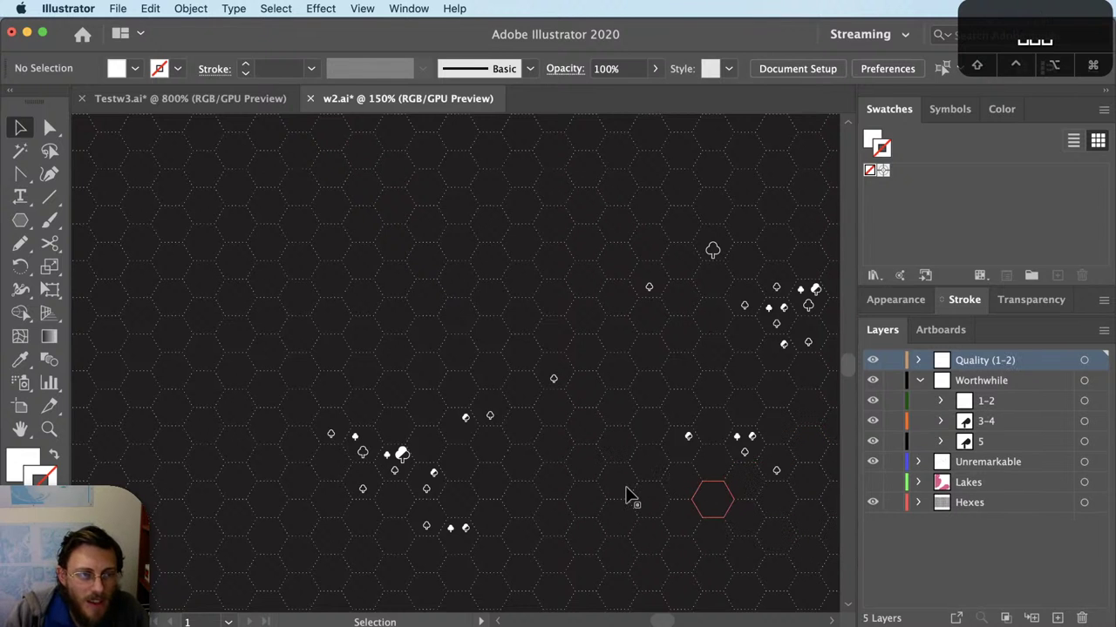
Step: Examine how the shifted tree symbols are arranged in the hexagons across the map
key("super+minus")
key("z")
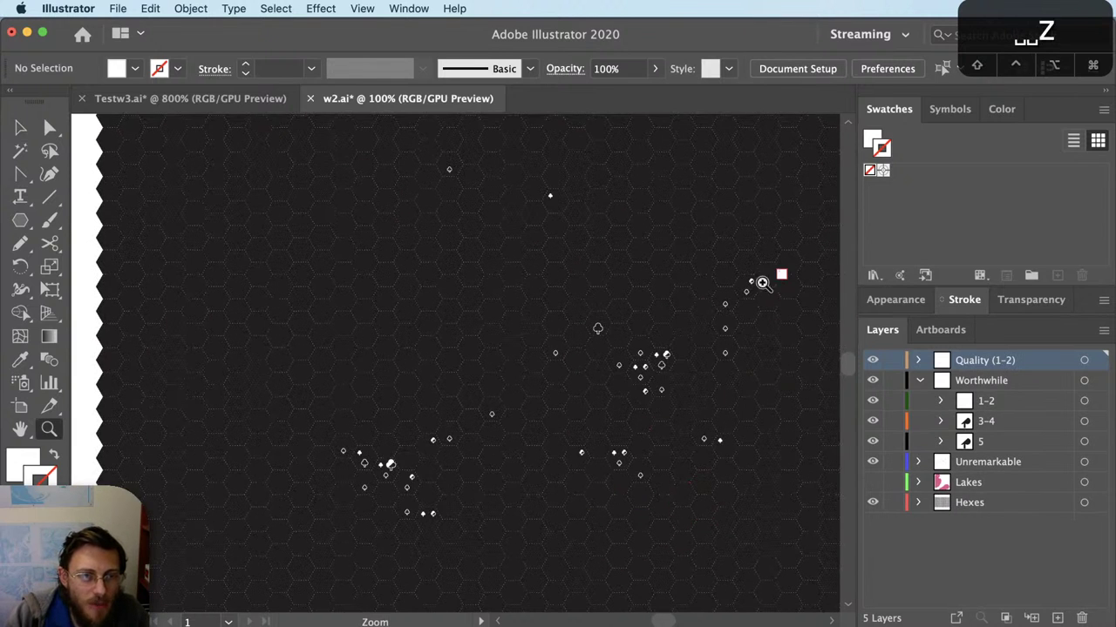
left_click(496, 524)
left_click_drag(480, 488, 617, 523)
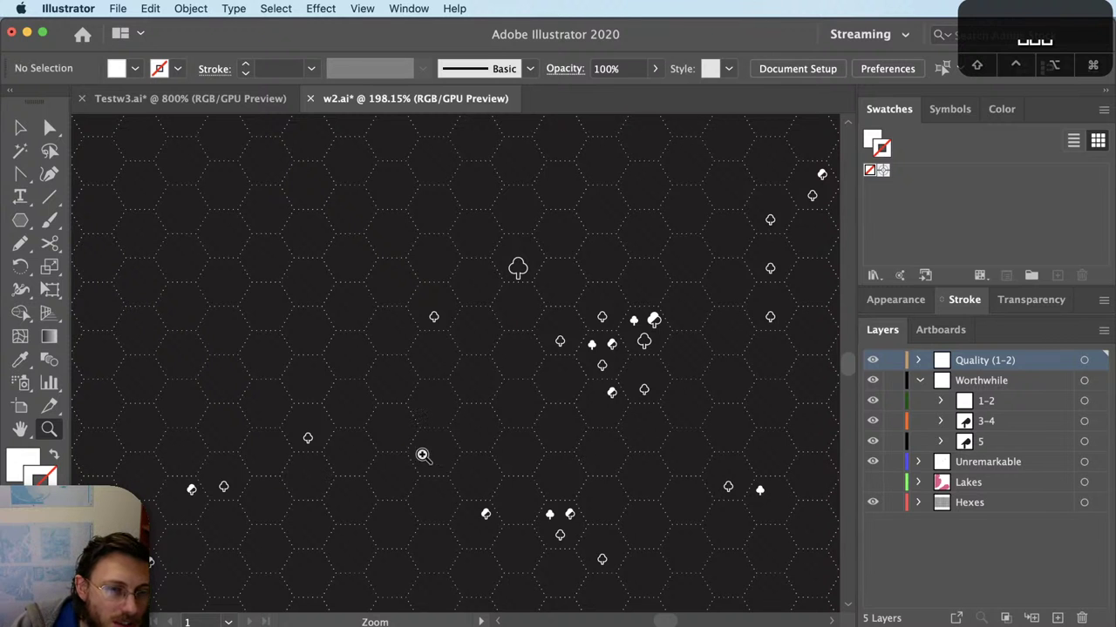
left_click_drag(461, 457, 600, 415)
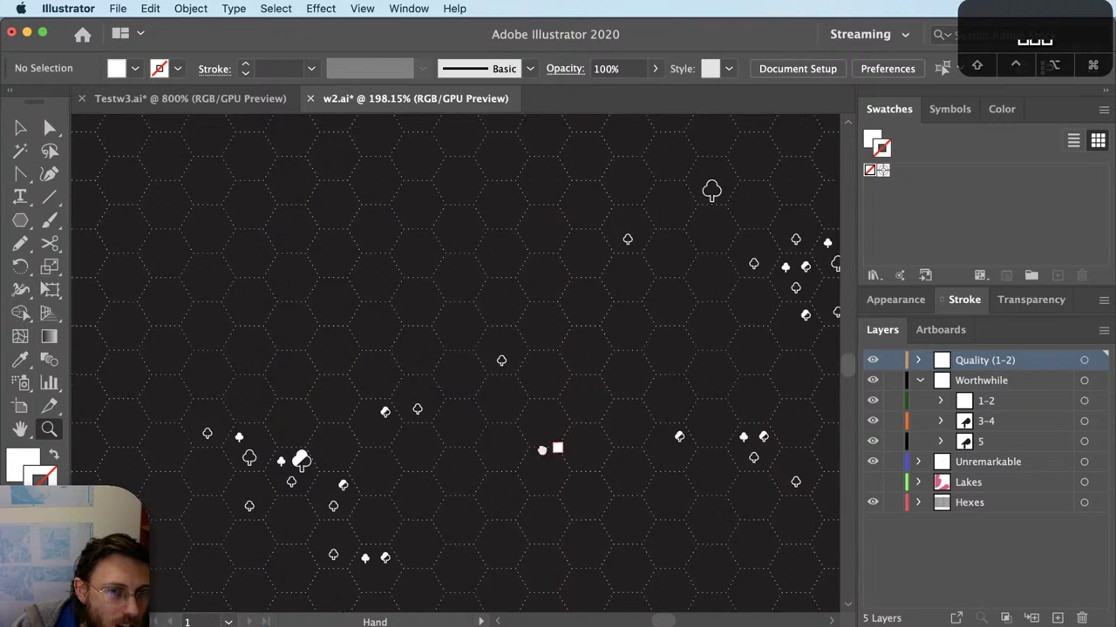
scroll(454, 473, "right", 6)
scroll(454, 473, "up", 3)
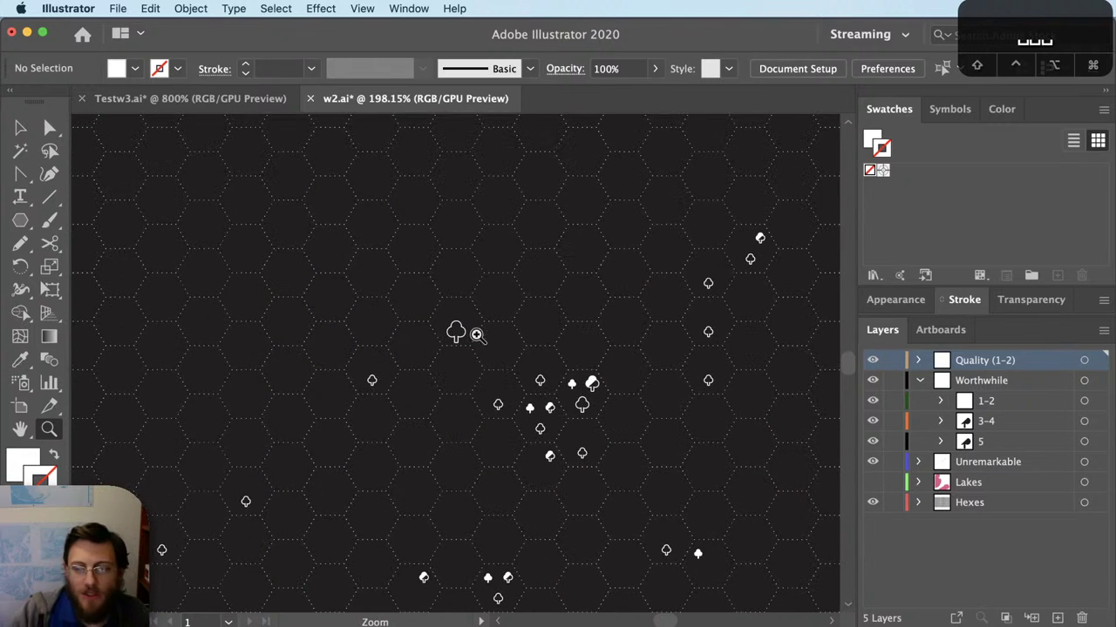
left_click_drag(462, 504, 578, 299)
left_click(592, 371, "alt")
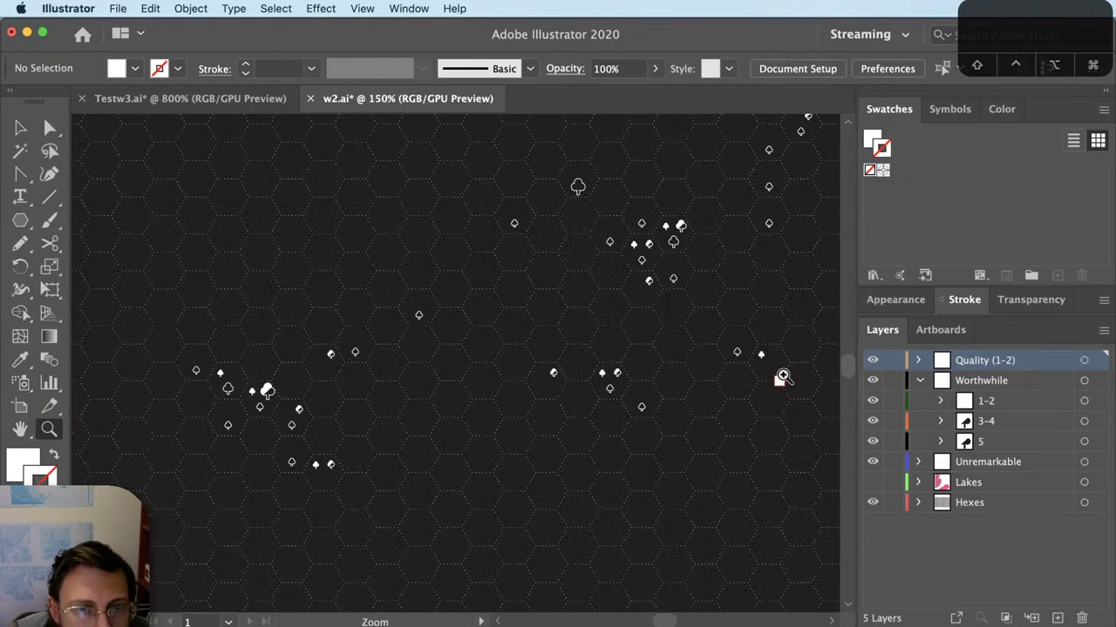
Step: Save the document and nest the Quality (1-2), Worthwhile and Unremarkable layers inside a new layer
key("super+s")
left_click(917, 380)
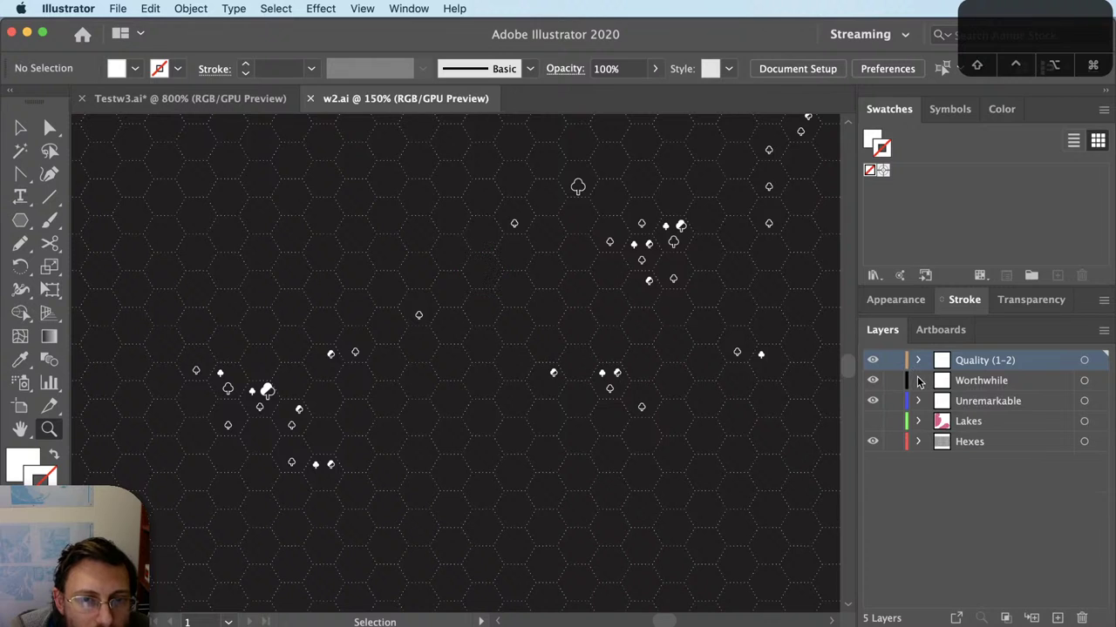
left_click(1057, 618)
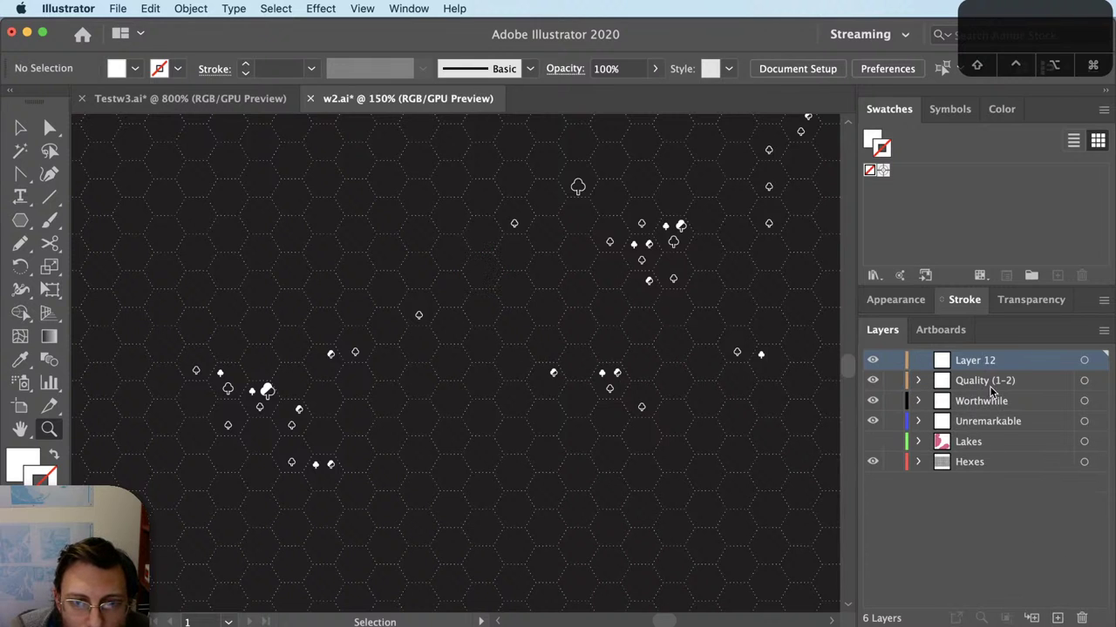
left_click(989, 384)
left_click(998, 427, "shift")
left_click_drag(998, 427, 982, 357)
Step: Rename the new parent layer as Tree Symbols and collapse it
double_click(981, 359)
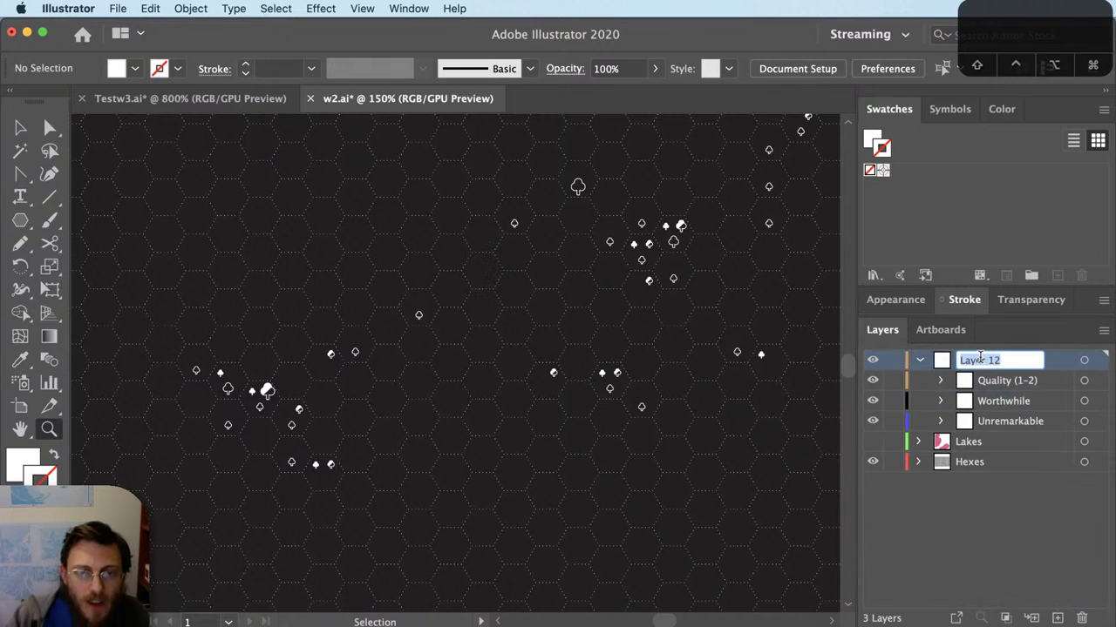
type("Tree Su")
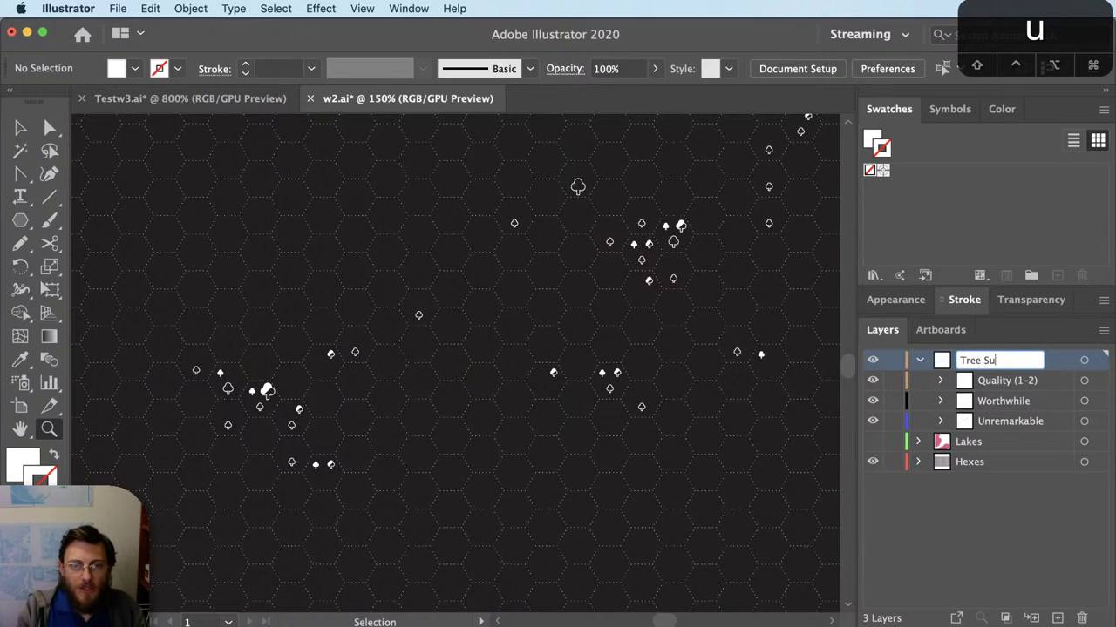
key("BackSpace")
type("umb")
key("BackSpace")
key("BackSpace")
key("BackSpace")
type("ymbols")
key("Return")
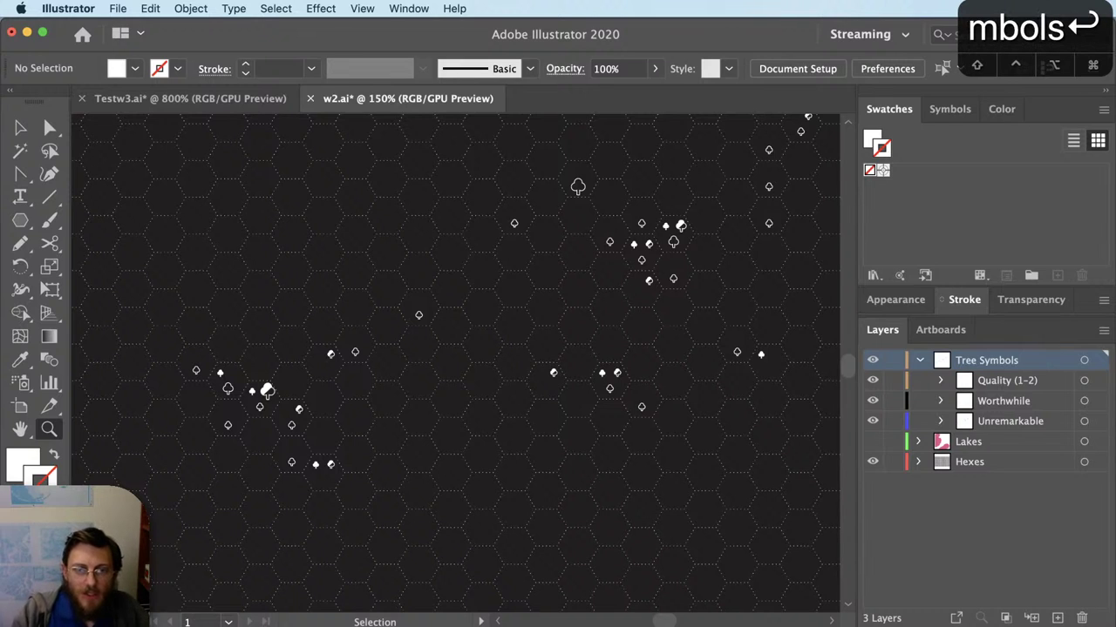
left_click(920, 361)
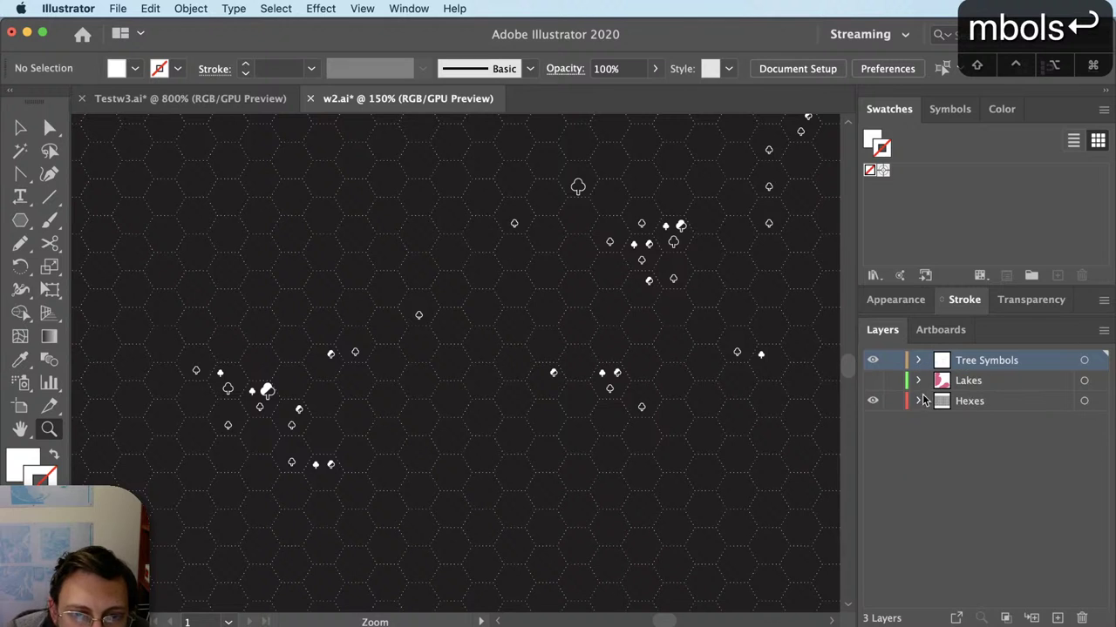
left_click(1097, 402)
key("x")
key("x")
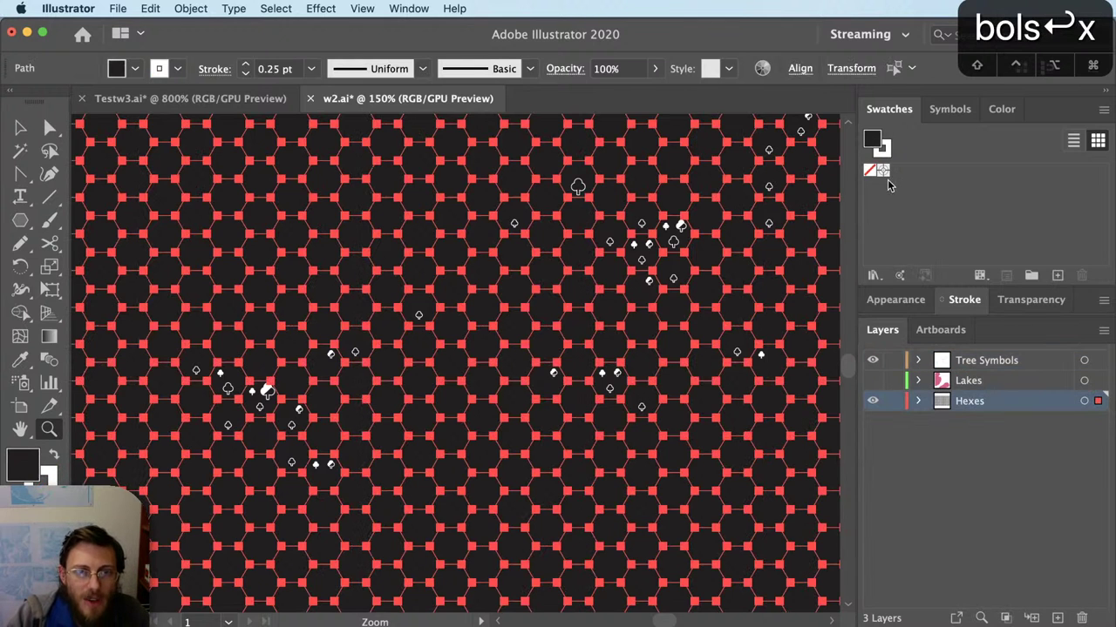
left_click(919, 452)
Step: Make the Lakes layer visible over the hex map
key("v")
left_click_drag(618, 481, 797, 479)
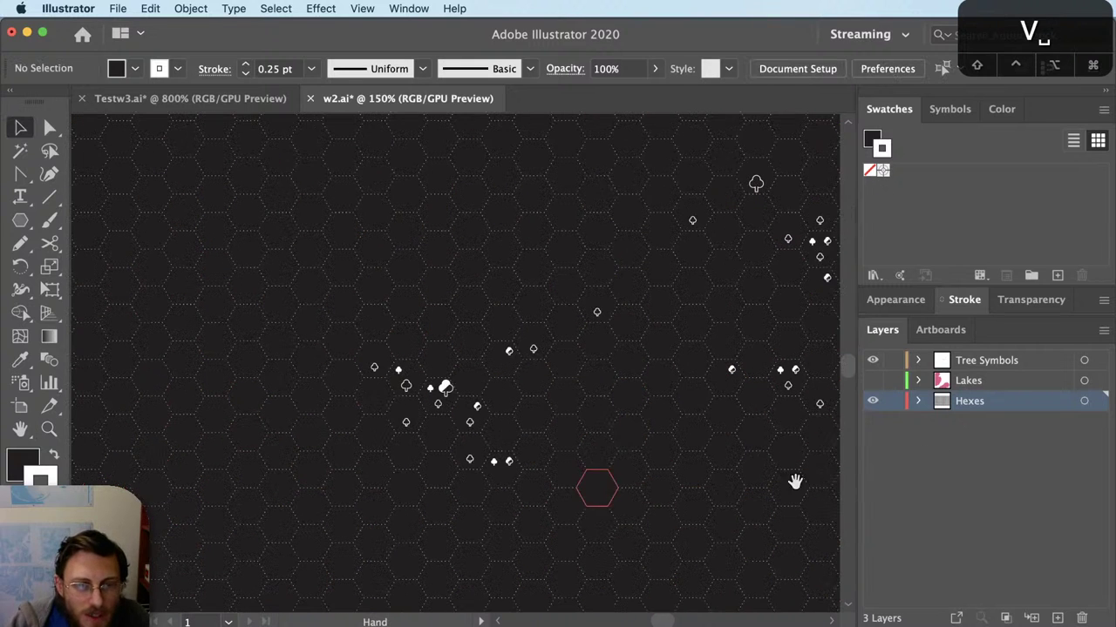
left_click(872, 381)
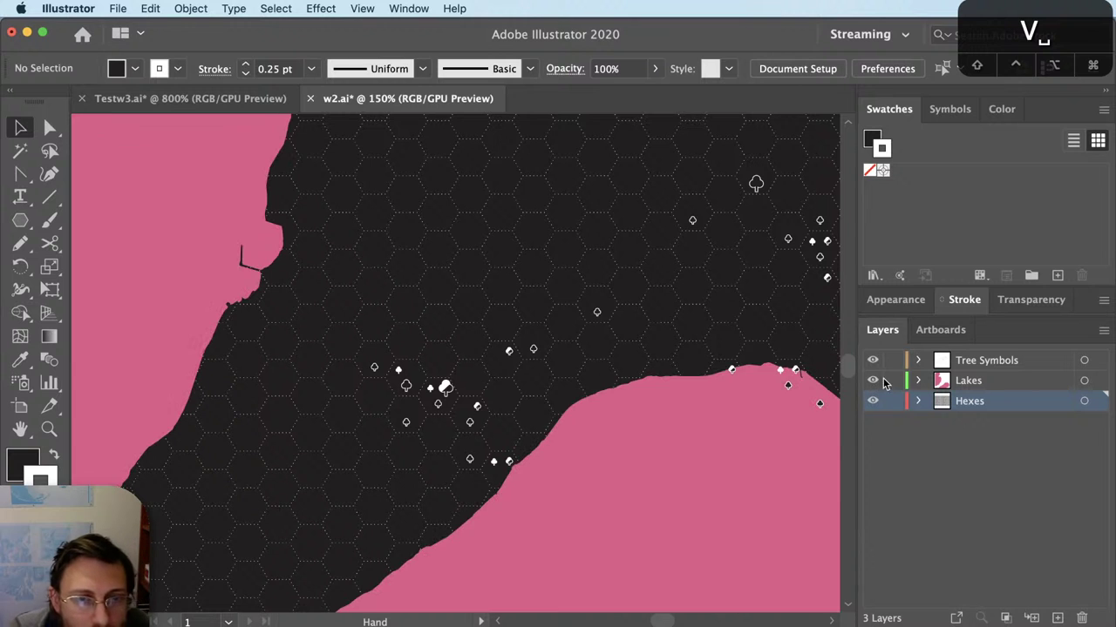
Step: Swap fill and stroke on both lake paths so they become unfilled pink outlines, deselect them and lock the Lakes layer
left_click(919, 382)
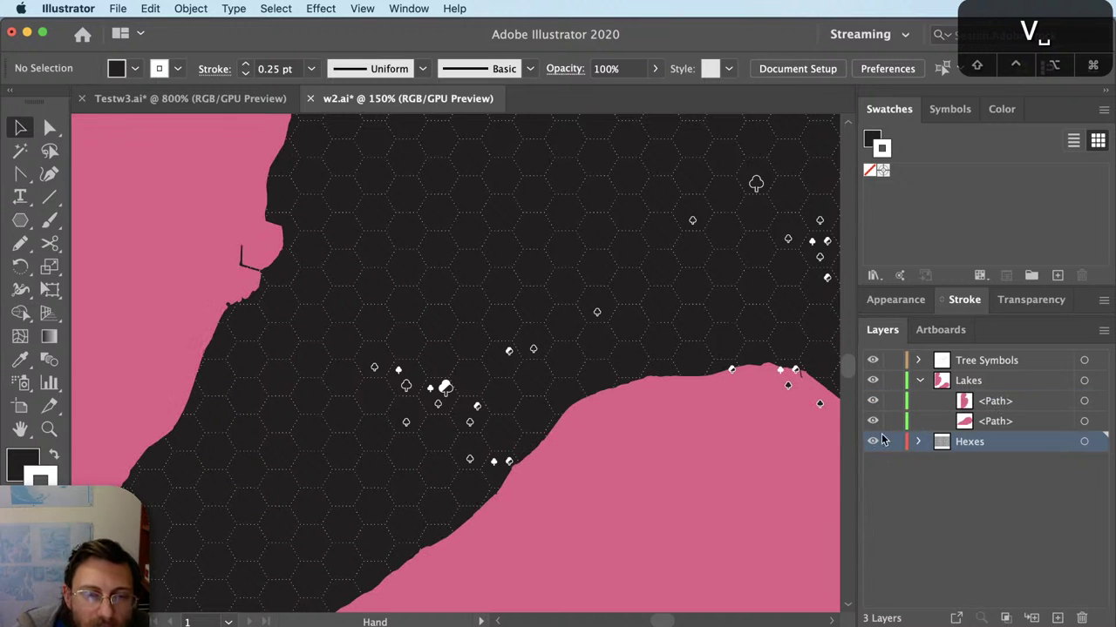
left_click_drag(733, 411, 506, 441)
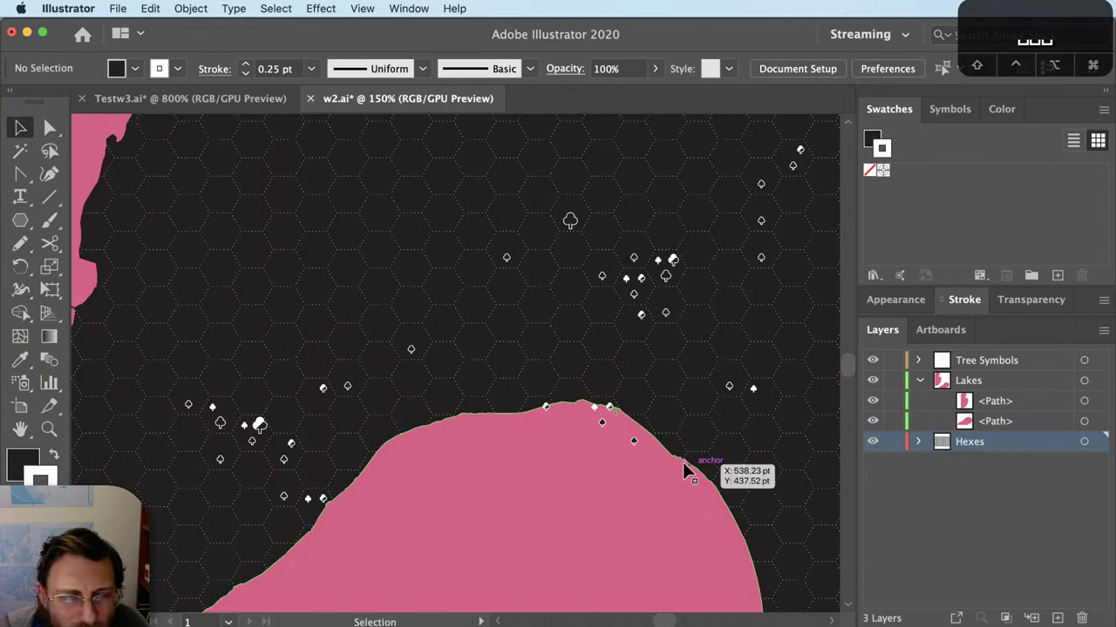
left_click(1097, 382)
key("shift+x")
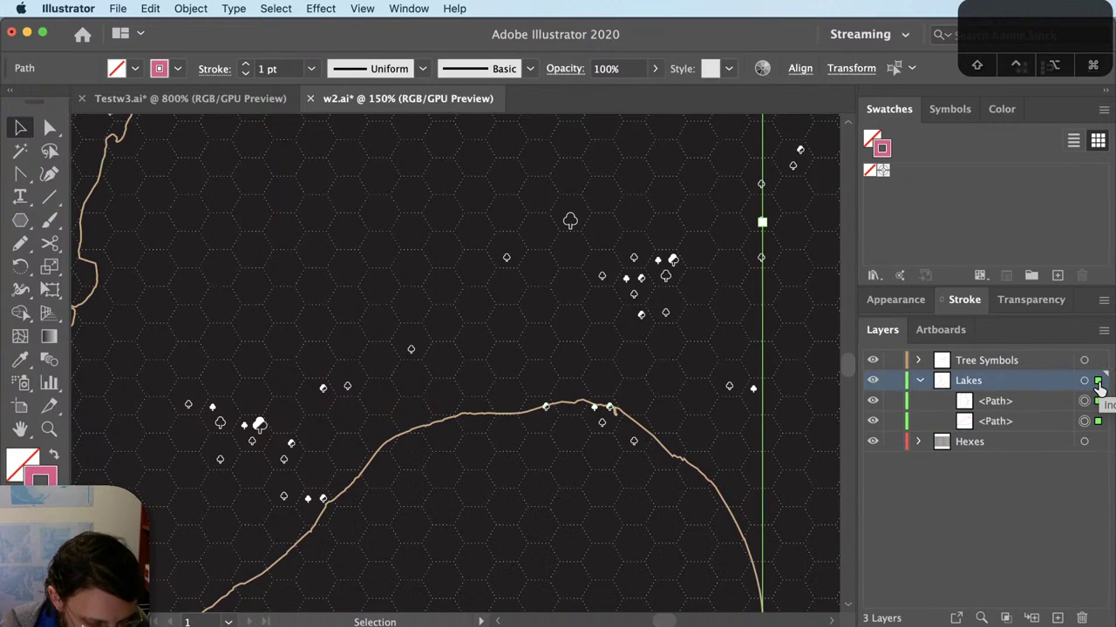
key("shift+super+a")
left_click_drag(659, 404, 889, 389)
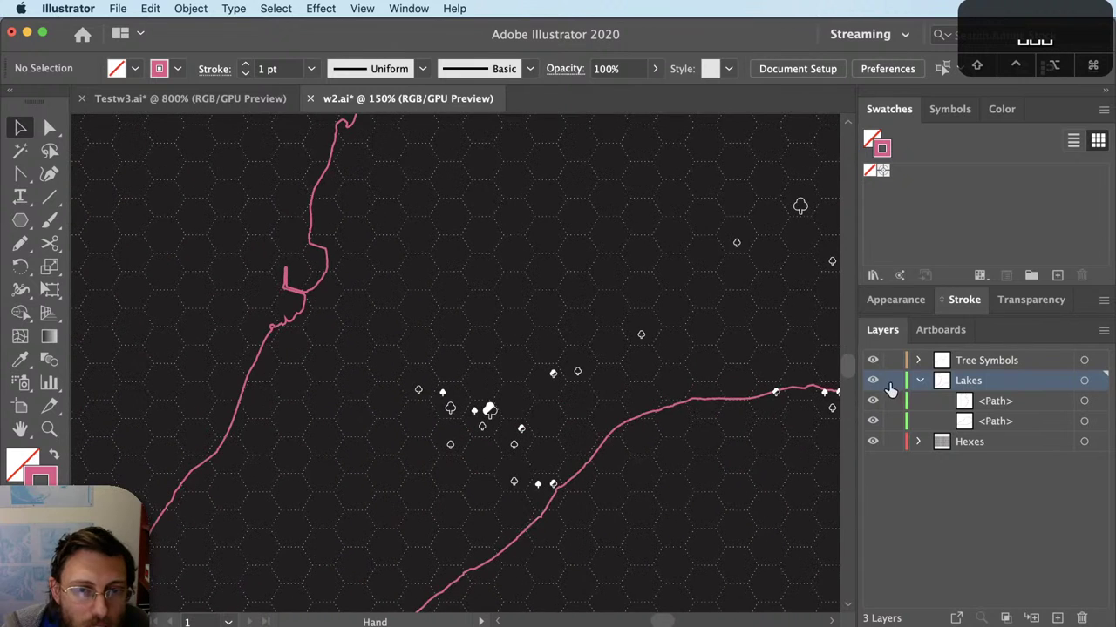
key("v")
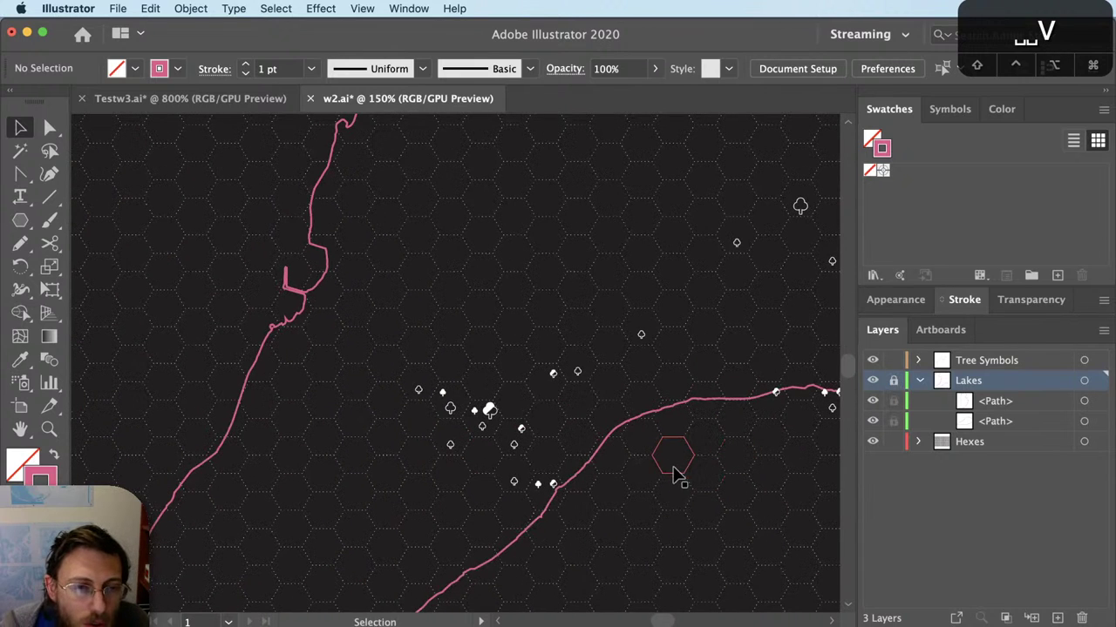
Step: Delete three adjoining hexagons just inside the upper-left stretch of the lower lake's outline
left_click(676, 438)
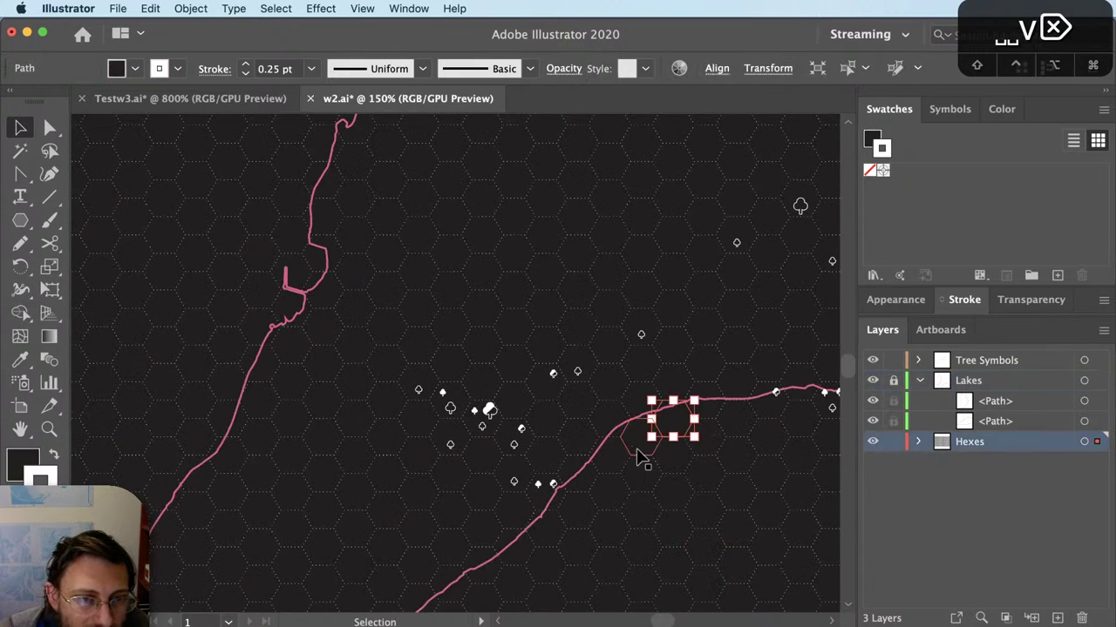
key("BackSpace")
left_click(642, 449)
key("BackSpace")
left_click(614, 456)
key("BackSpace")
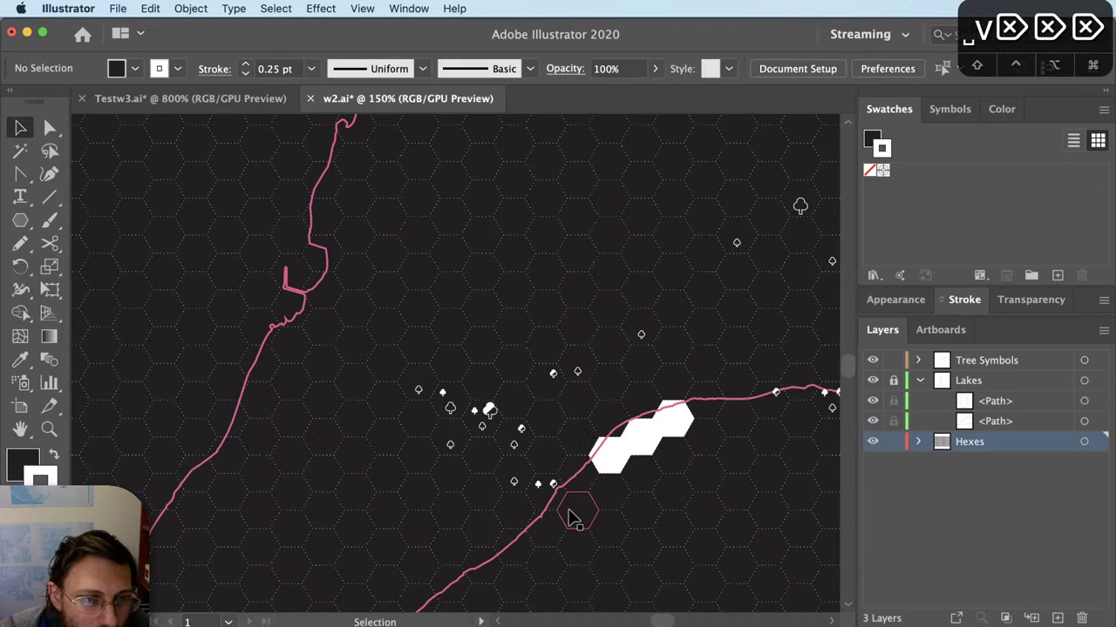
Step: Continue down the lower lake's left shore, deleting the next five hexagons inside or crossed by its outline
left_click(572, 514)
key("BackSpace")
left_click(612, 495)
key("BackSpace")
left_click(548, 541)
key("BackSpace")
left_click(522, 557)
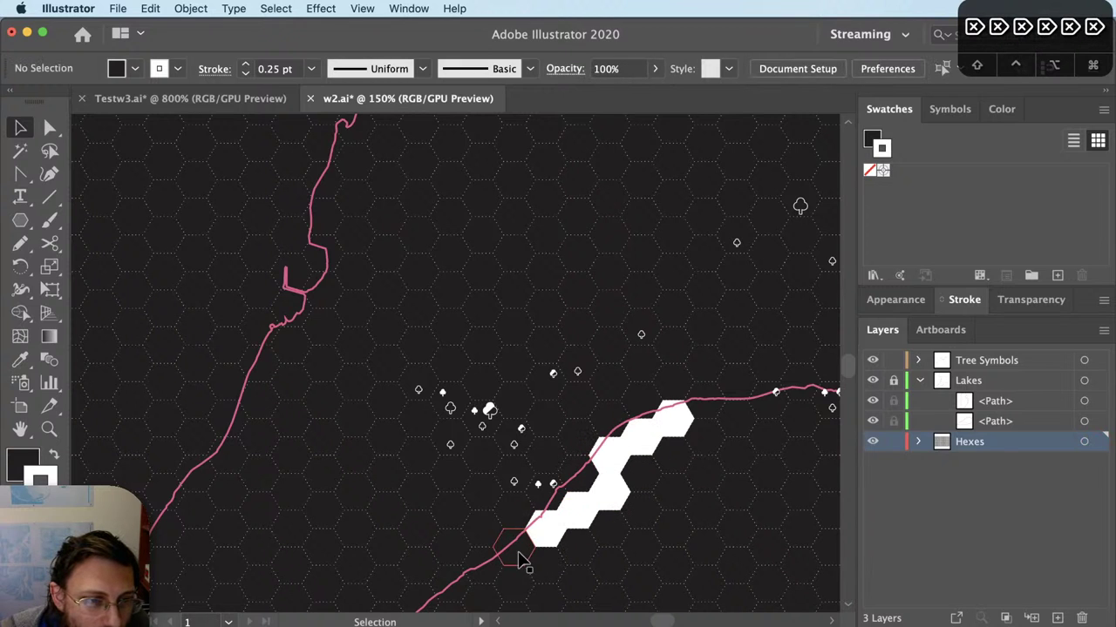
key("BackSpace")
left_click(502, 578)
key("BackSpace")
Step: Delete three more hexagons at the lower-left end of the cleared strip along the lake outline
left_click_drag(477, 555, 483, 496)
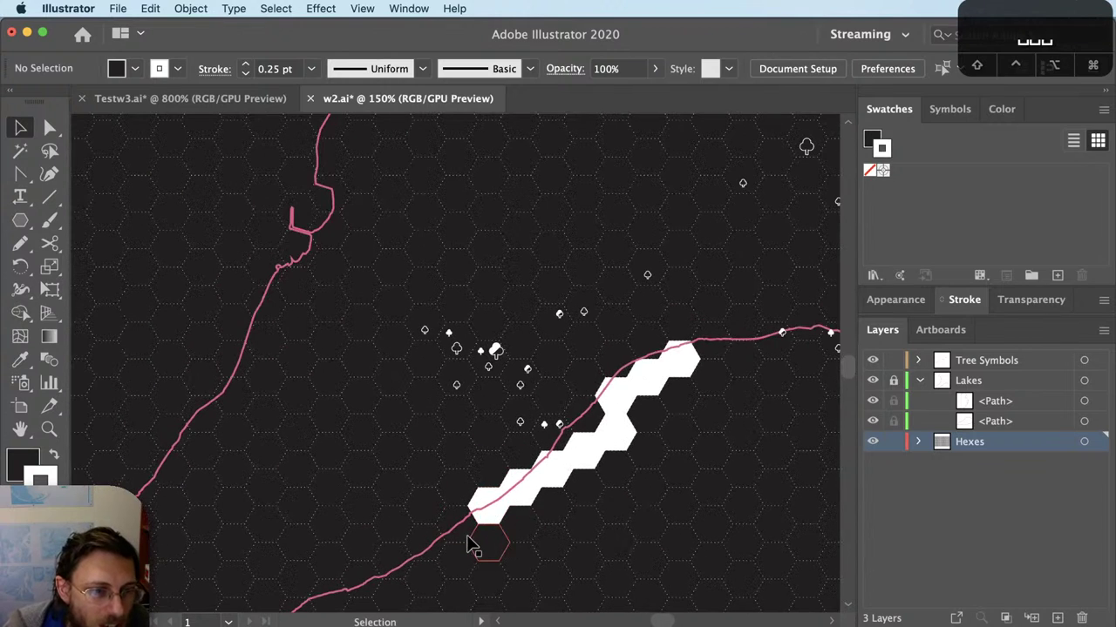
left_click(474, 549)
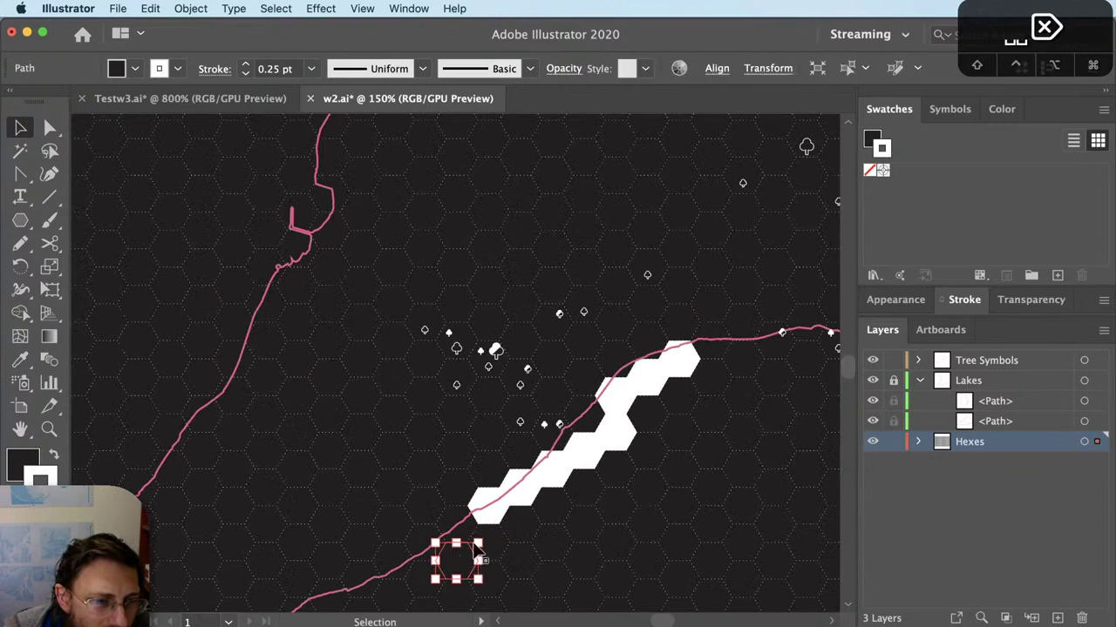
key("BackSpace")
left_click(486, 541)
key("BackSpace")
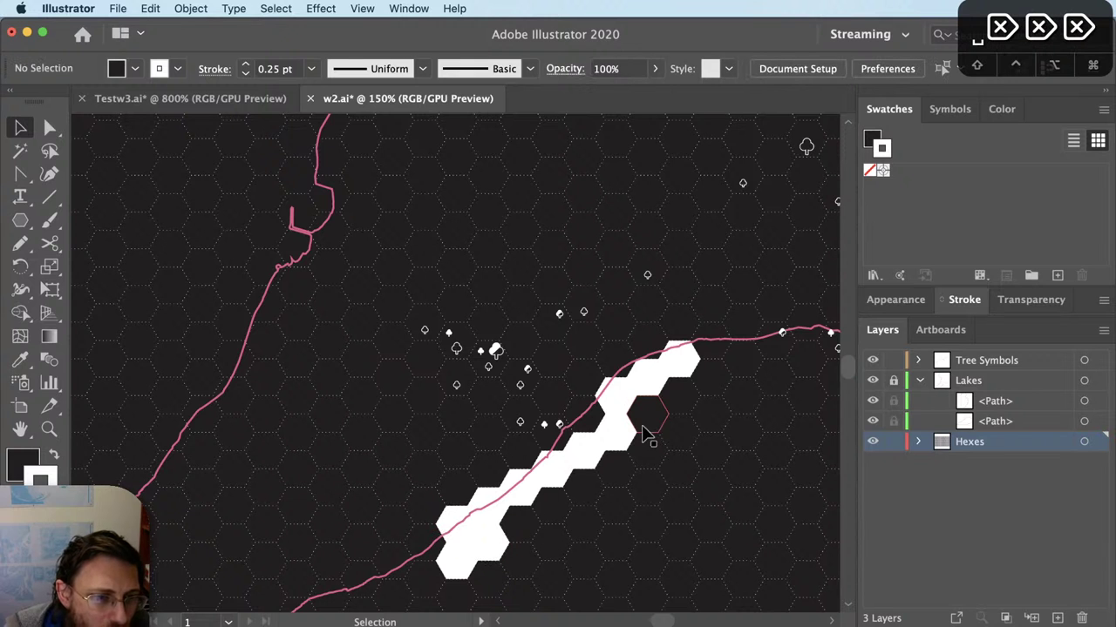
Step: Extend the cleared strip along the top of the lower lake by deleting three hexagons, leaving the ones with tree symbols
left_click_drag(663, 415, 417, 548)
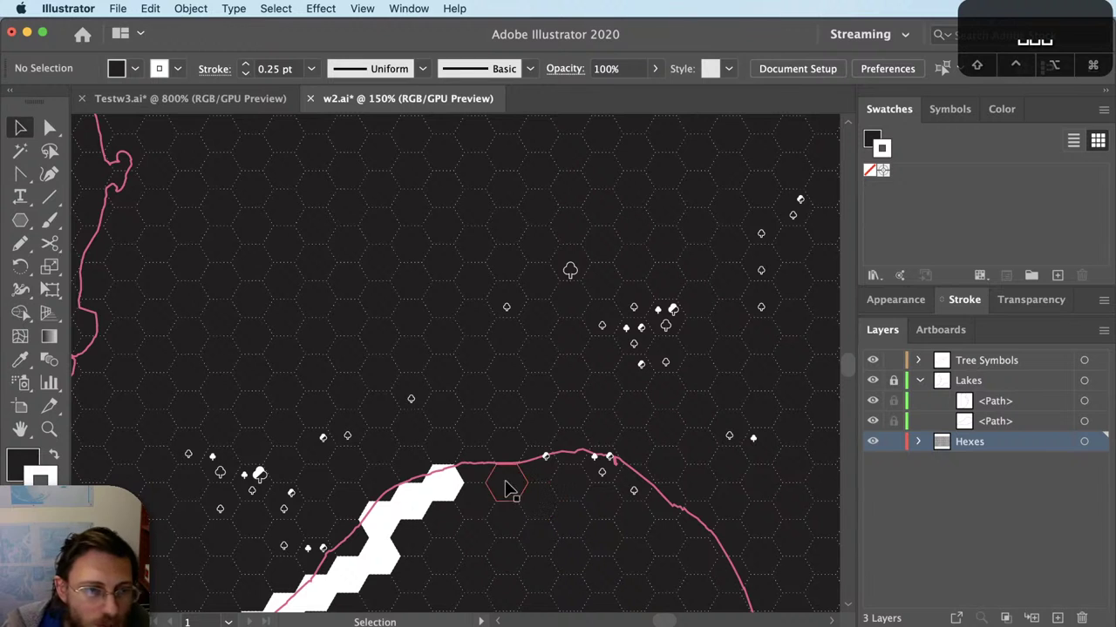
left_click(498, 489)
key("shift+x")
key("super+shift+a")
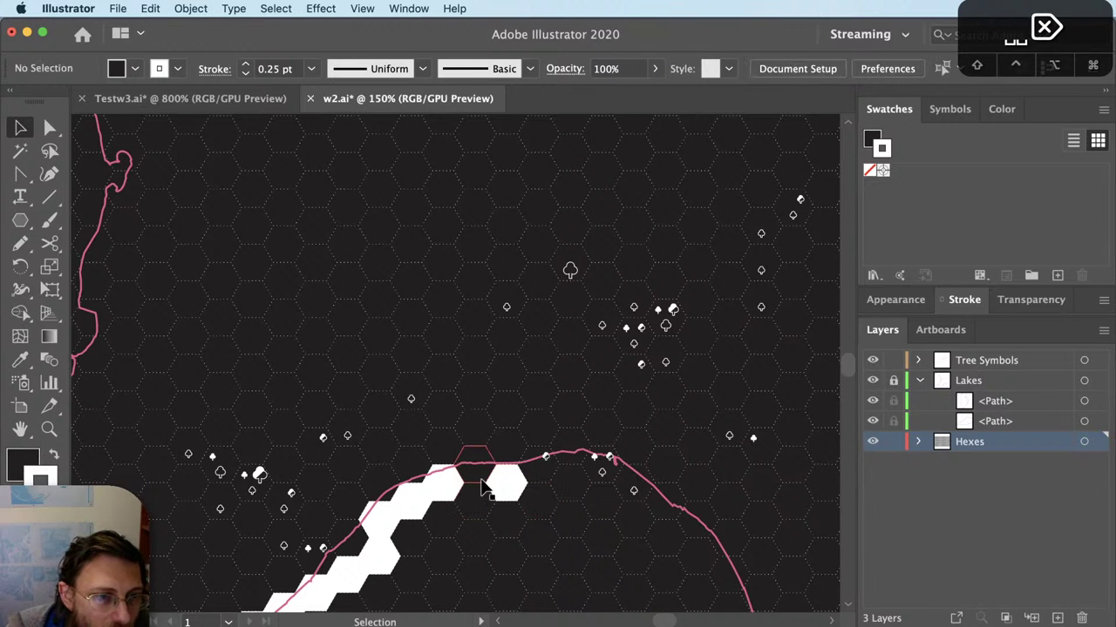
left_click(480, 476)
key("shift+x")
key("super+shift+a")
left_click(538, 503)
key("shift+x")
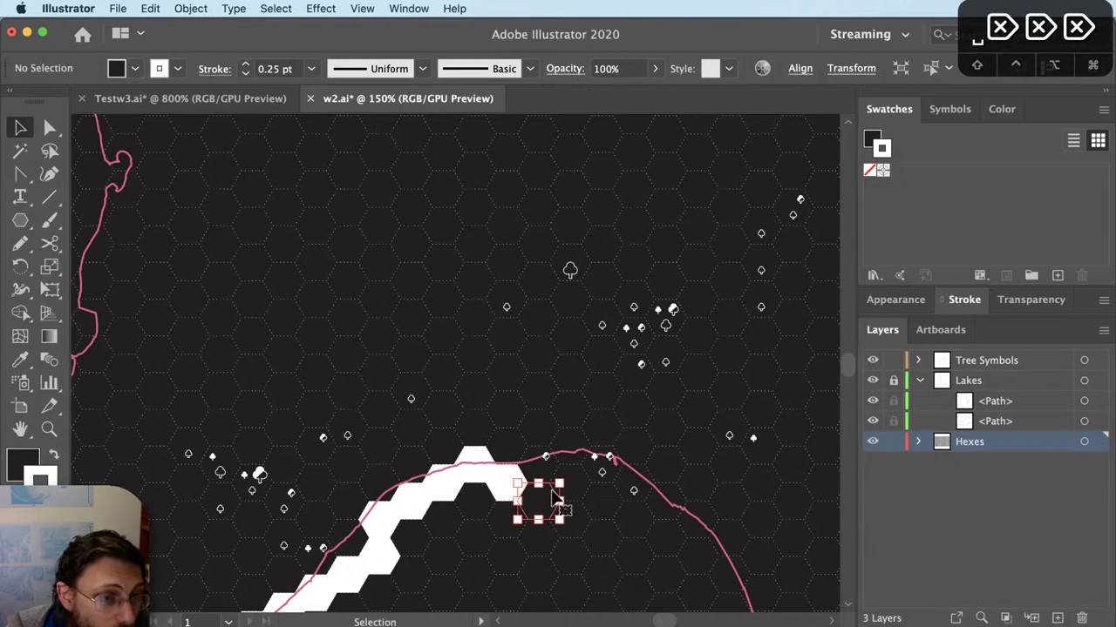
key("super+shift+a")
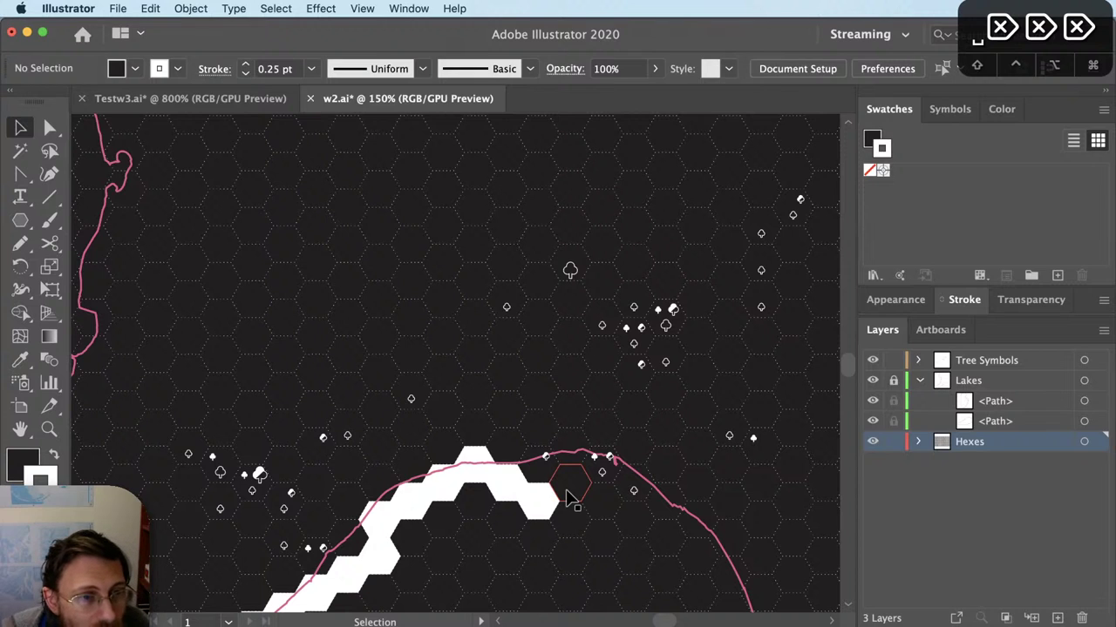
Step: Delete three more hexagons heading right beneath the tree symbols on the lower lake's upper shore
left_click(568, 499)
key("shift+x")
key("super+shift+a")
left_click(602, 510)
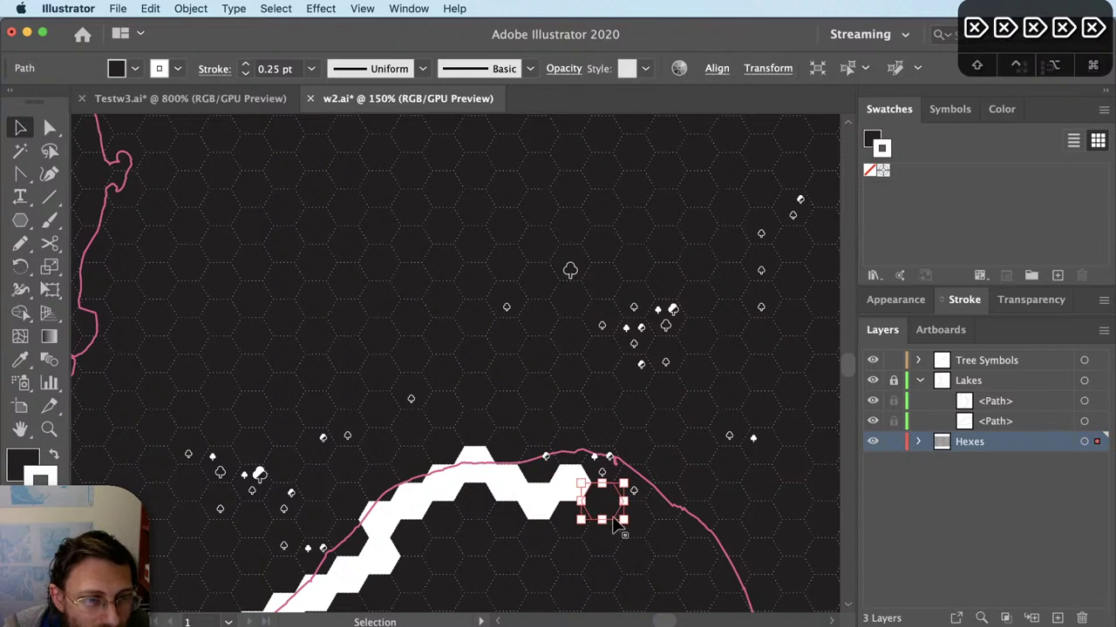
key("shift+x")
key("super+shift+a")
left_click(625, 525)
key("shift+x")
key("super+shift+a")
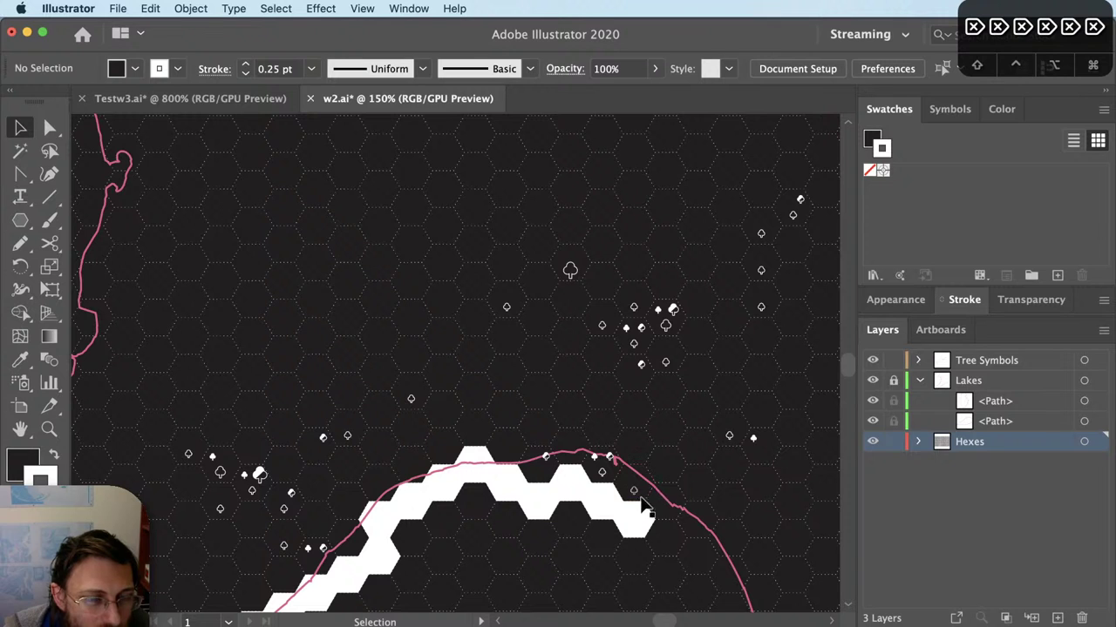
Step: Switch to Chrome, reopen the last closed tab with the map-1-hexagons image and enlarge its window
scroll(656, 482, "up", 2)
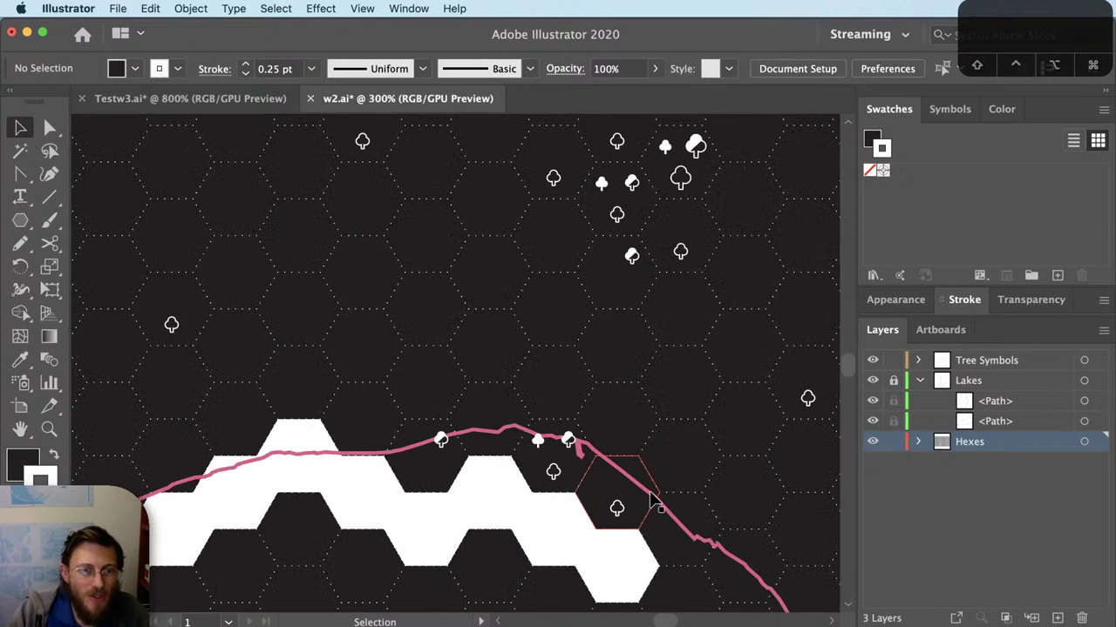
scroll(654, 488, "up", 3)
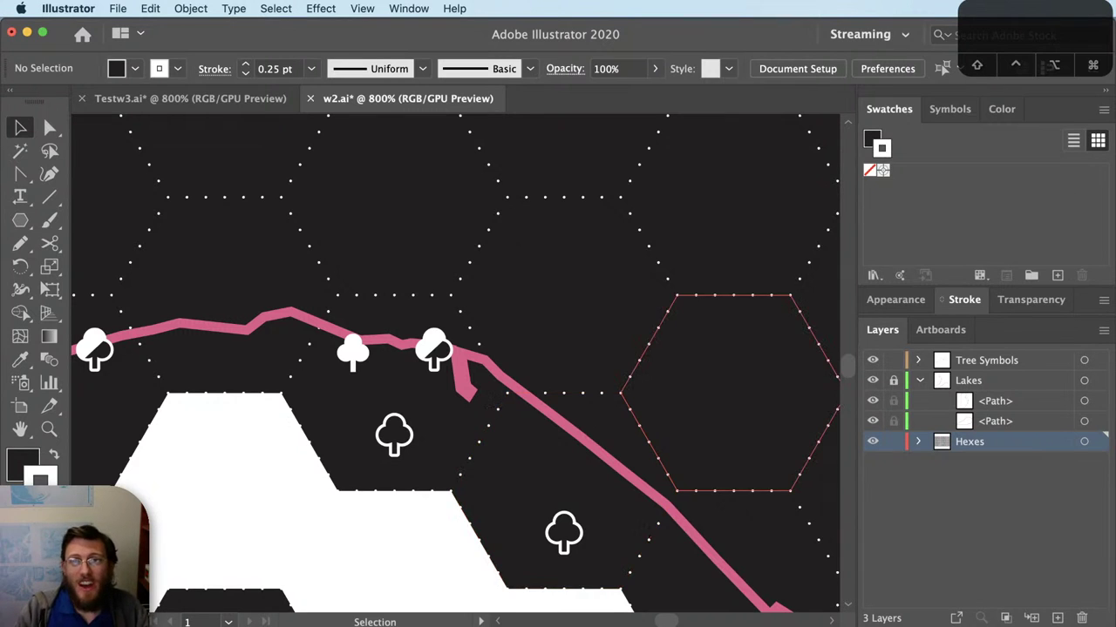
key("super+Tab")
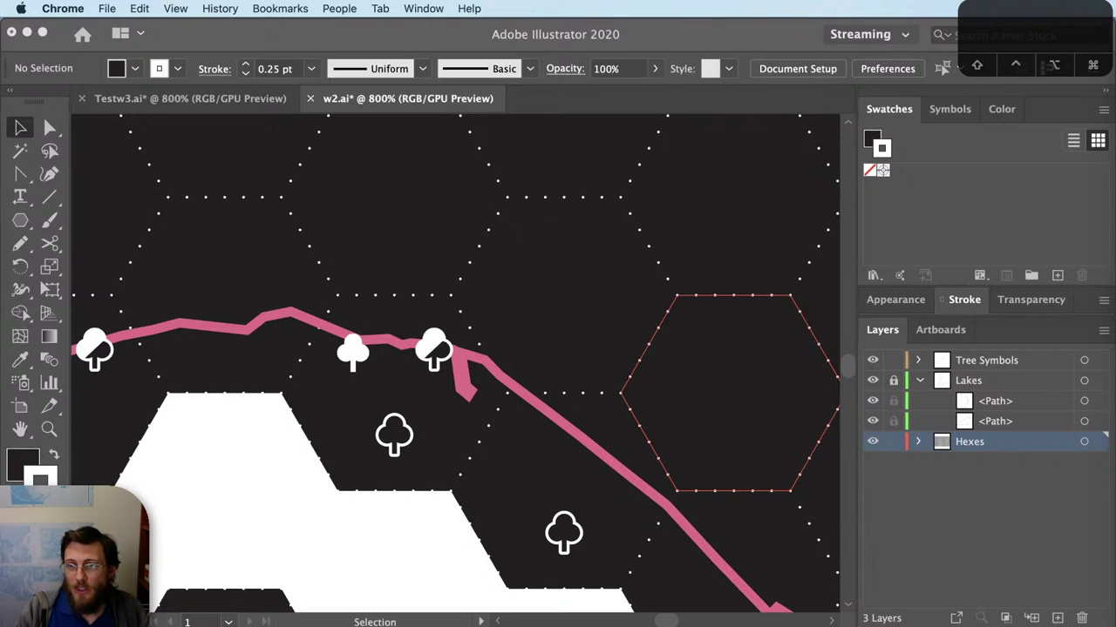
key("super+shift+t")
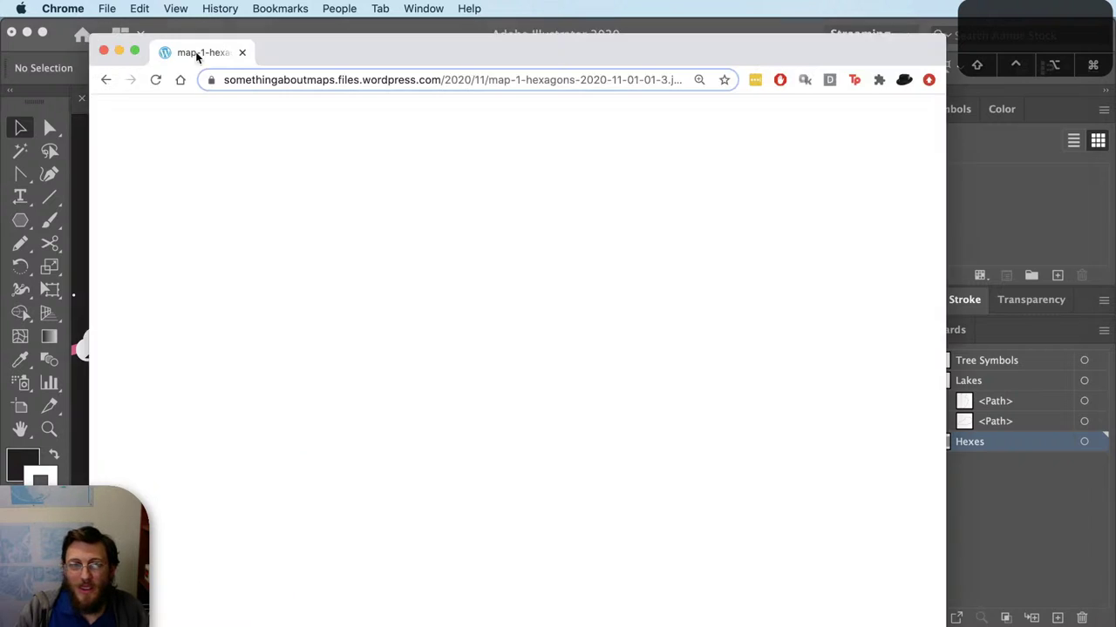
left_click_drag(926, 624, 1078, 607)
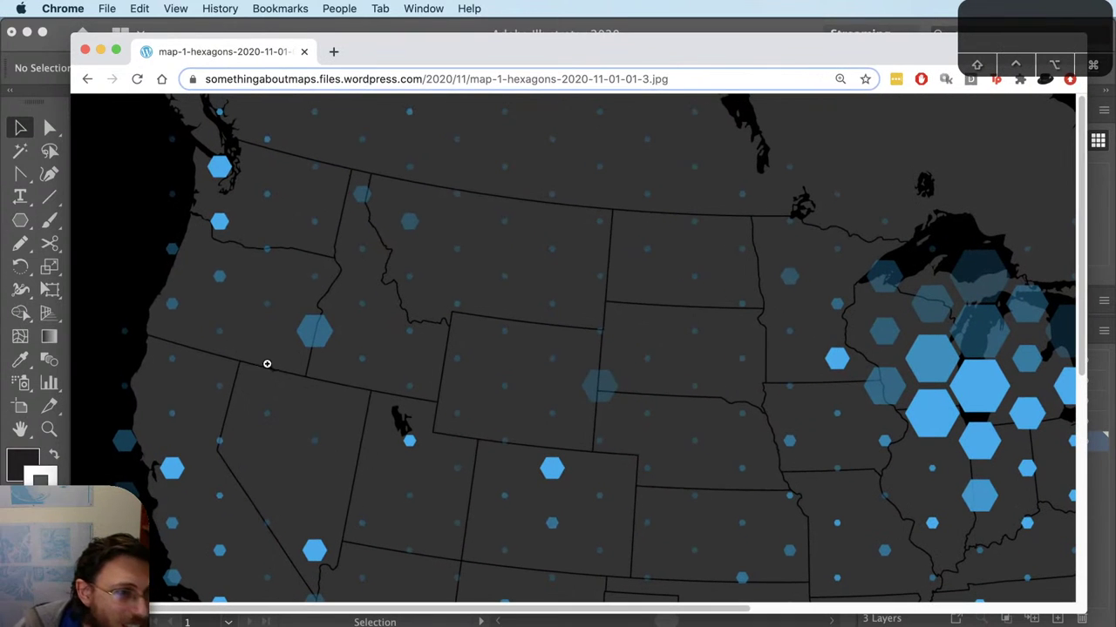
Step: Examine how the blue hexagons sit along the coastline in the map image, then return to the hex map in Illustrator
left_click(145, 146)
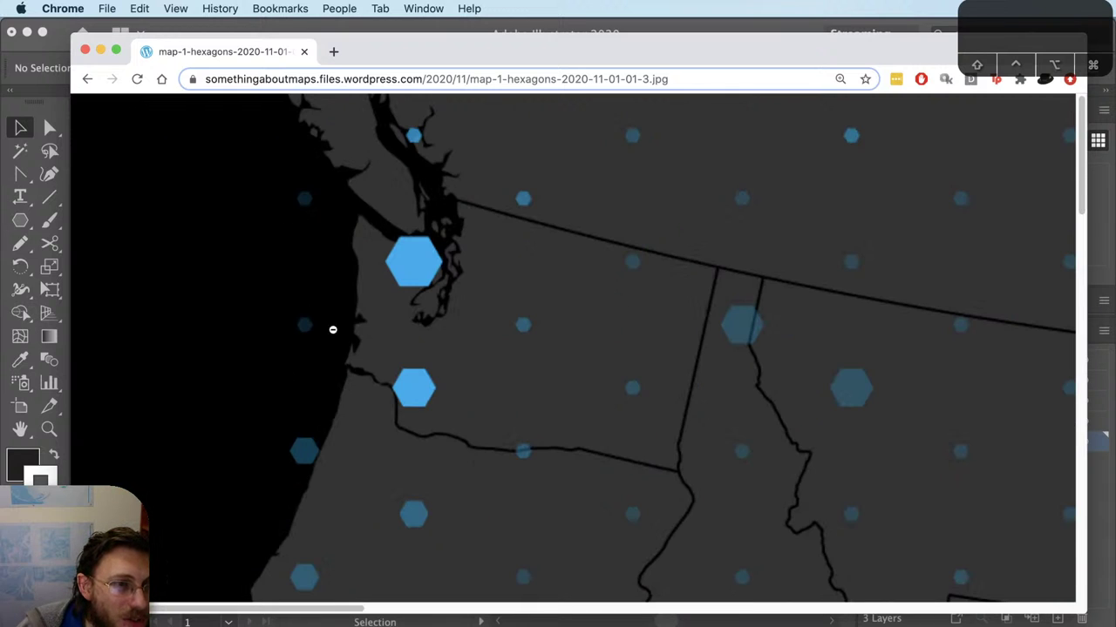
scroll(373, 338, "down", 2)
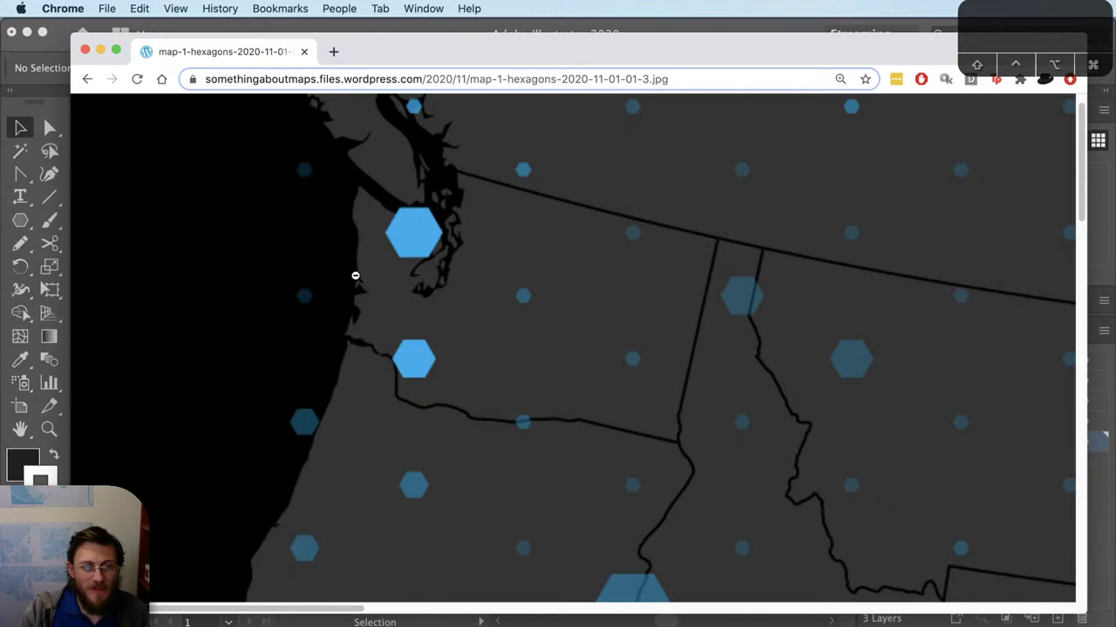
scroll(359, 284, "down", 15)
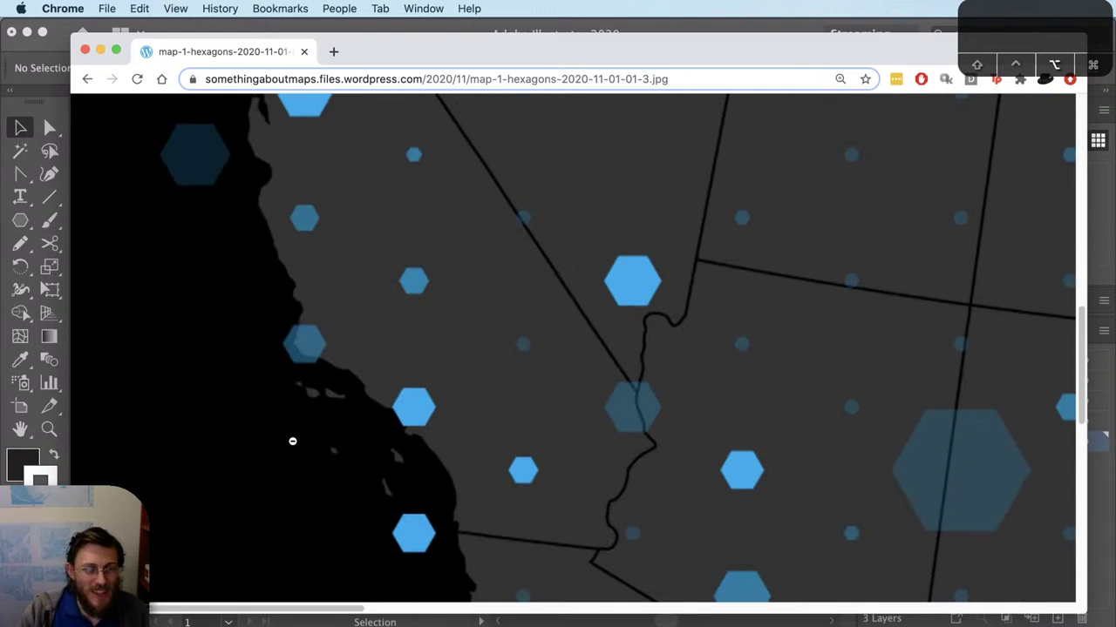
left_click(294, 441)
scroll(798, 436, "up", 10)
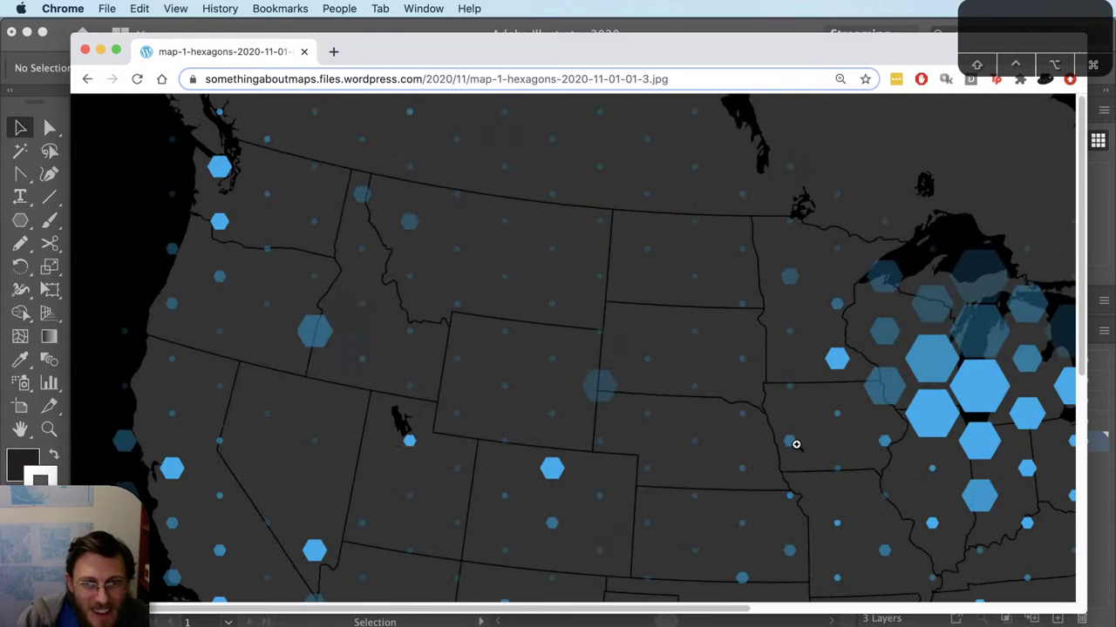
scroll(707, 445, "down", 5)
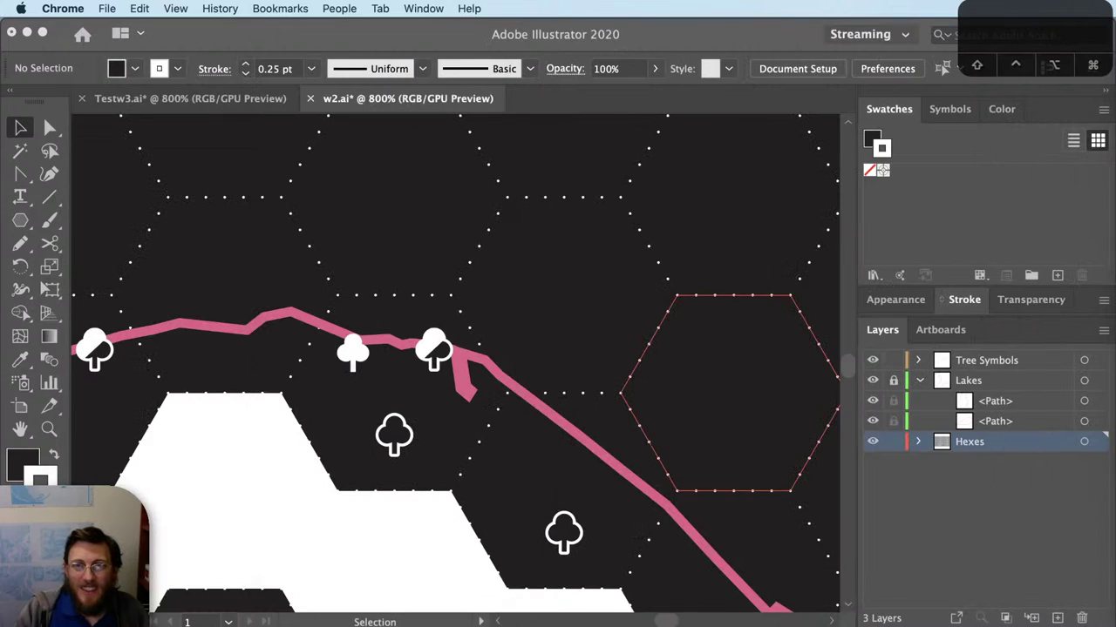
left_click(413, 559)
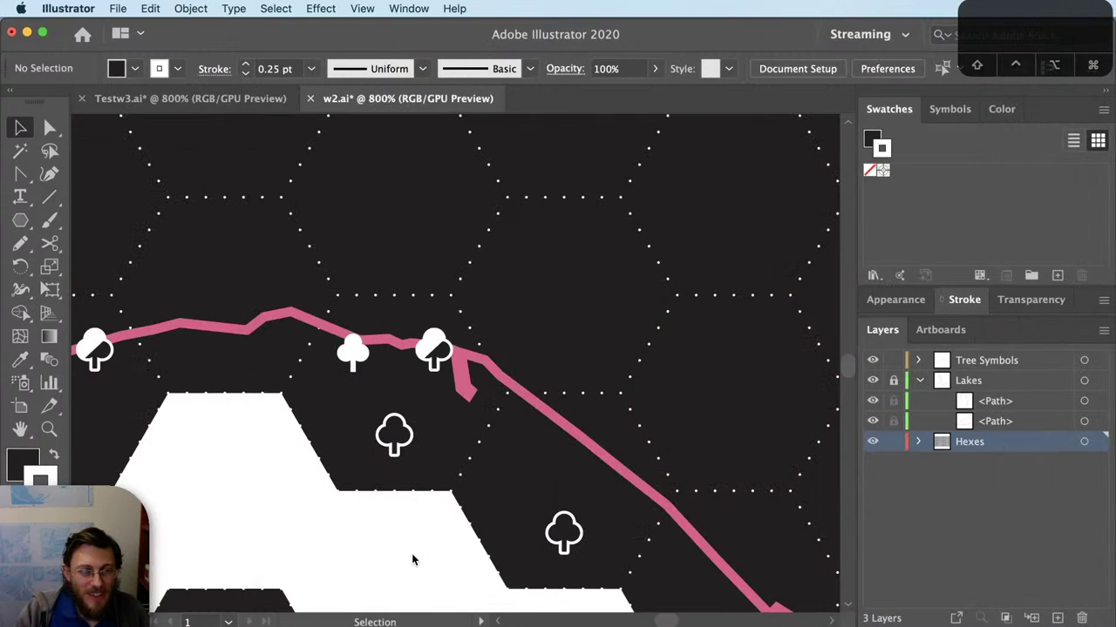
Step: Delete the next four hexagons inside the lower lake's outline, following its right shore downward from the cleared strip
scroll(471, 531, "down", 1)
scroll(391, 523, "down", 3)
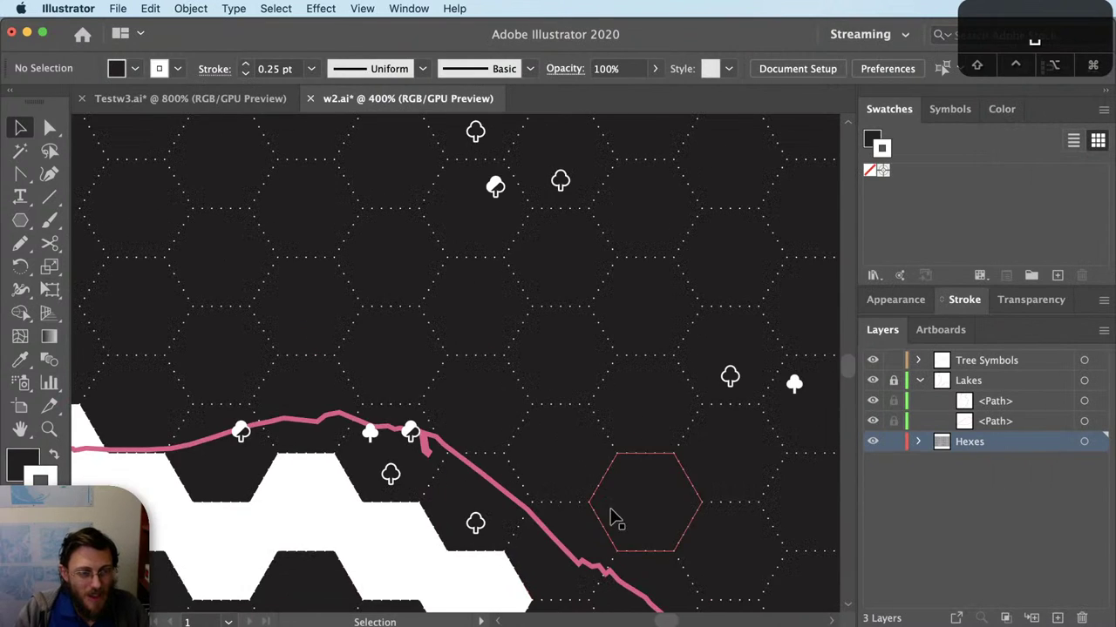
scroll(610, 515, "down", 3)
scroll(561, 405, "down", 1)
key("v")
left_click(563, 385)
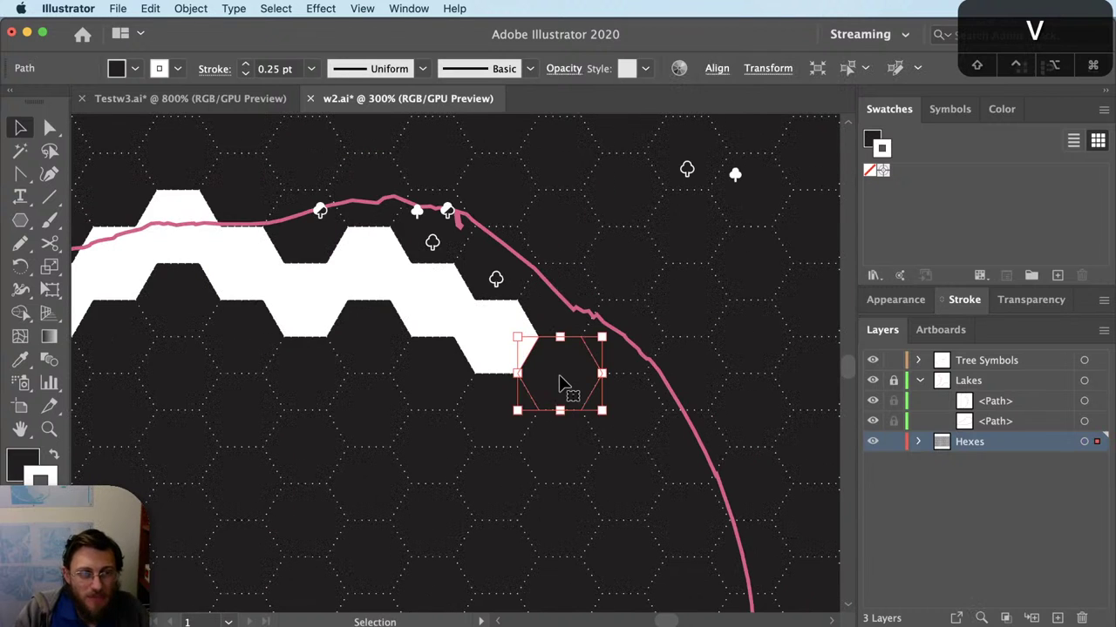
key("BackSpace")
left_click(606, 423)
key("BackSpace")
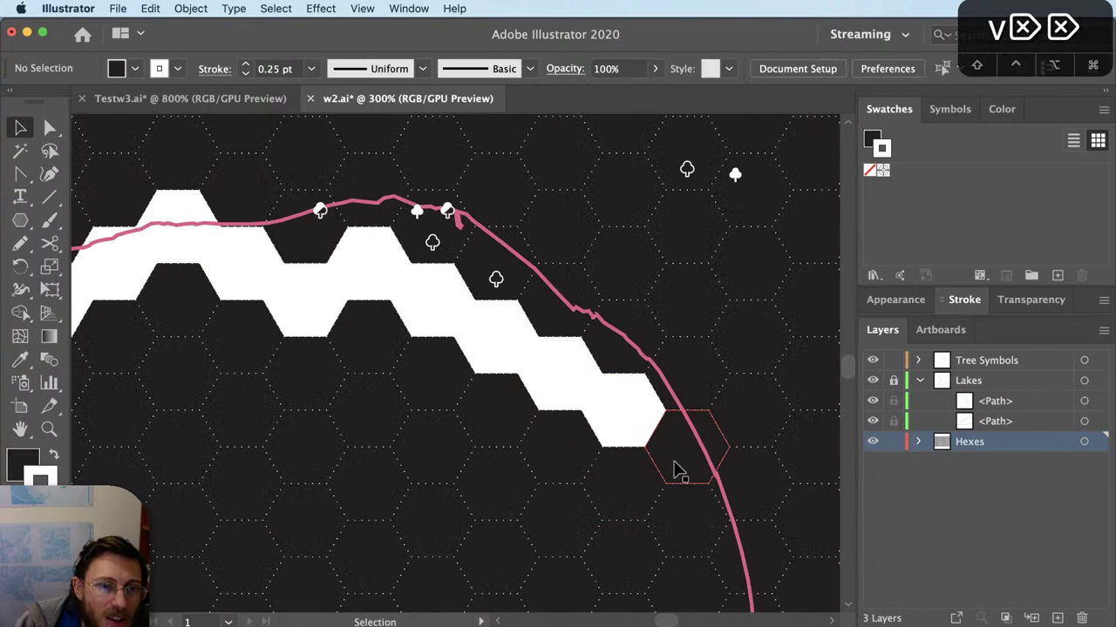
left_click(672, 468)
key("BackSpace")
left_click(690, 525)
key("BackSpace")
Step: Delete three hexagons at the lower end of the right shore, following the outline as it turns back inward
scroll(688, 560, "down", 2)
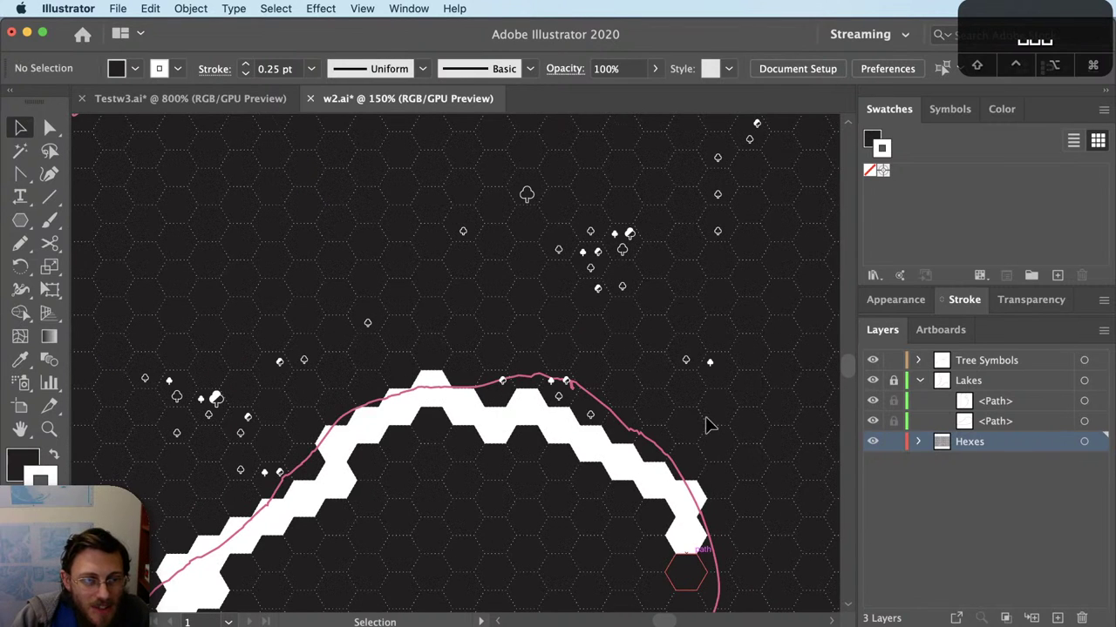
scroll(705, 424, "down", 1)
left_click(728, 459)
key("BackSpace")
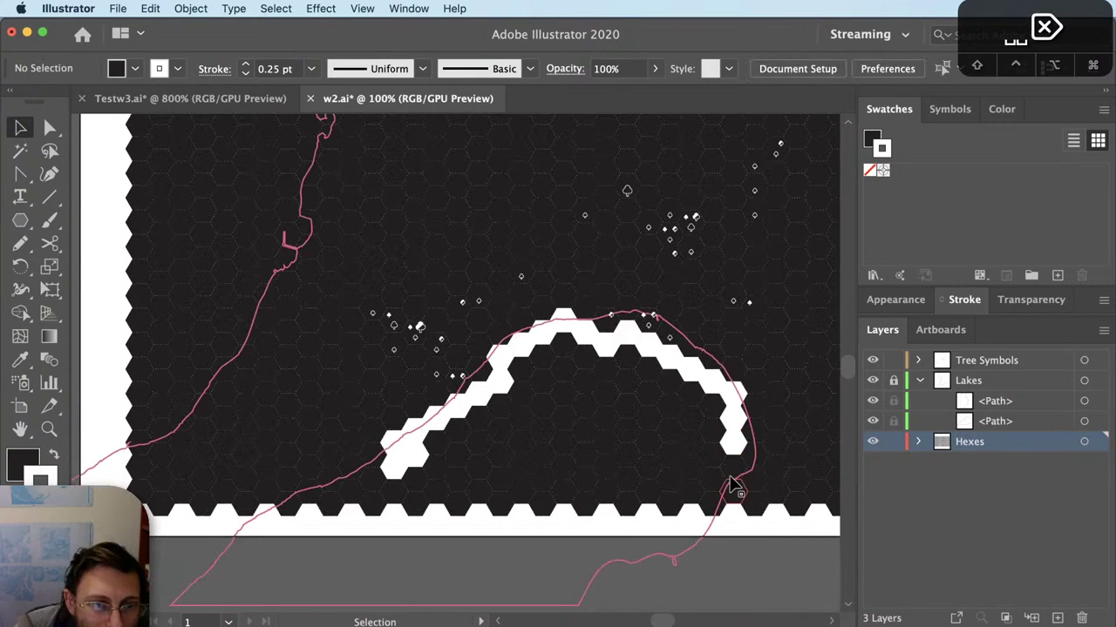
left_click(731, 475)
key("BackSpace")
left_click(720, 486)
key("BackSpace")
Step: Select the remaining hexagons enclosed by the cleared strip in groups and delete them to empty the lower lake's interior
left_click_drag(737, 403, 577, 464)
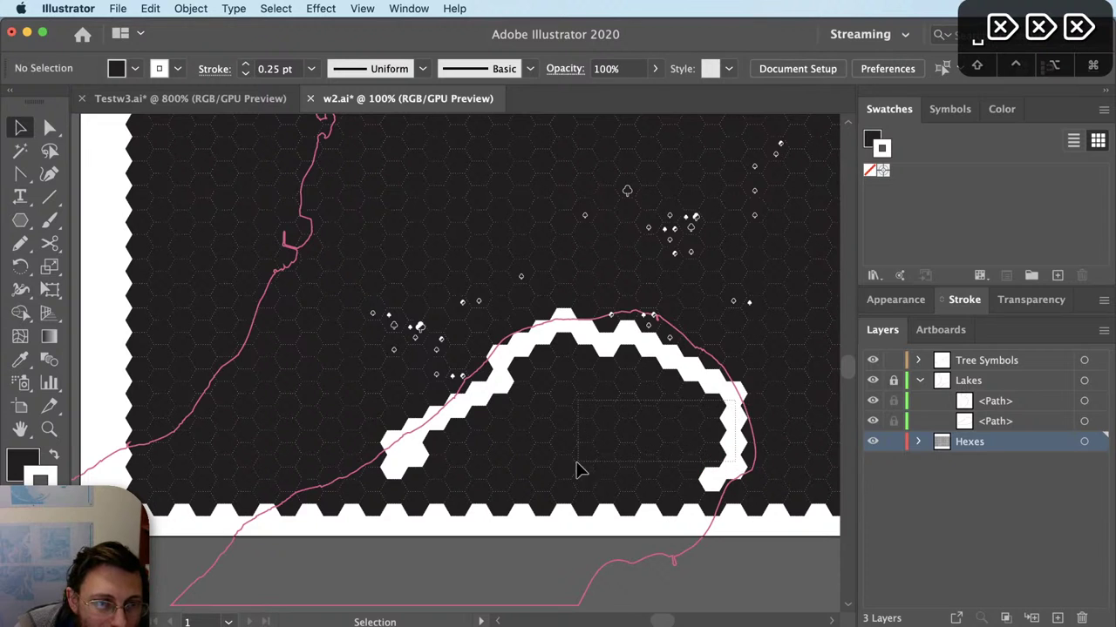
left_click_drag(482, 491, 475, 514)
left_click_drag(515, 427, 678, 366)
key("BackSpace")
left_click_drag(444, 471, 701, 508)
key("BackSpace")
key("BackSpace")
key("space")
left_click_drag(616, 408, 750, 563)
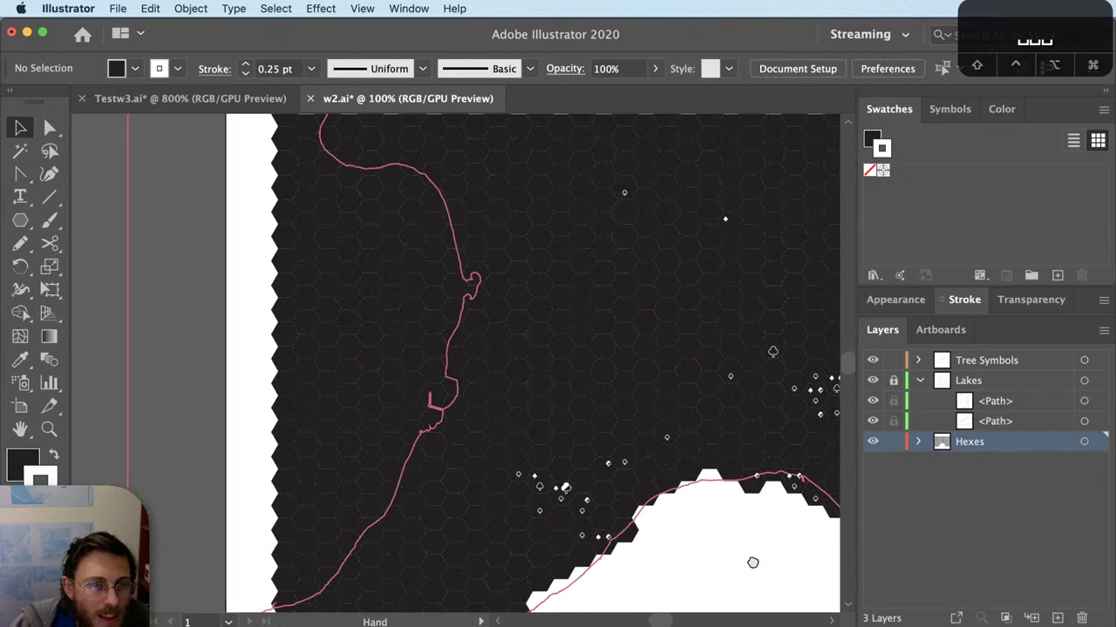
Step: Clear a block of hexagons at the map's left edge inside the left lake, plus three hexagons beside the outline's lower hook
left_click_drag(231, 244, 392, 443)
key("BackSpace")
left_click(424, 391)
key("BackSpace")
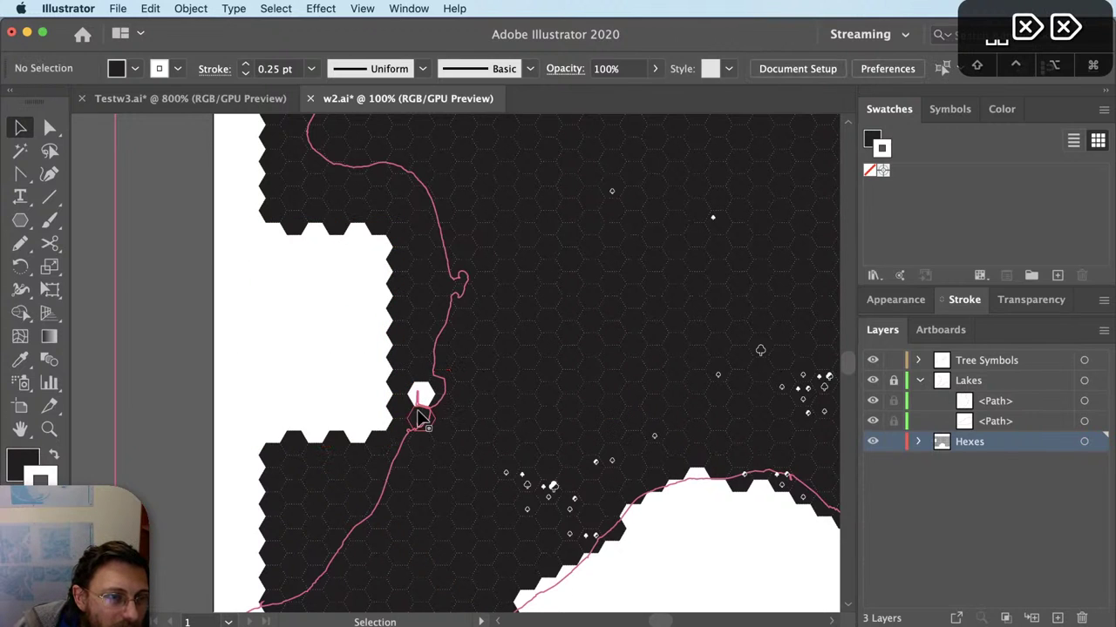
left_click(415, 418)
key("BackSpace")
left_click(401, 433)
key("BackSpace")
Step: Delete five hexagons going up the left lake's right shore, from the outline's hook to its small loop
left_click(420, 367)
key("BackSpace")
left_click(421, 343)
key("BackSpace")
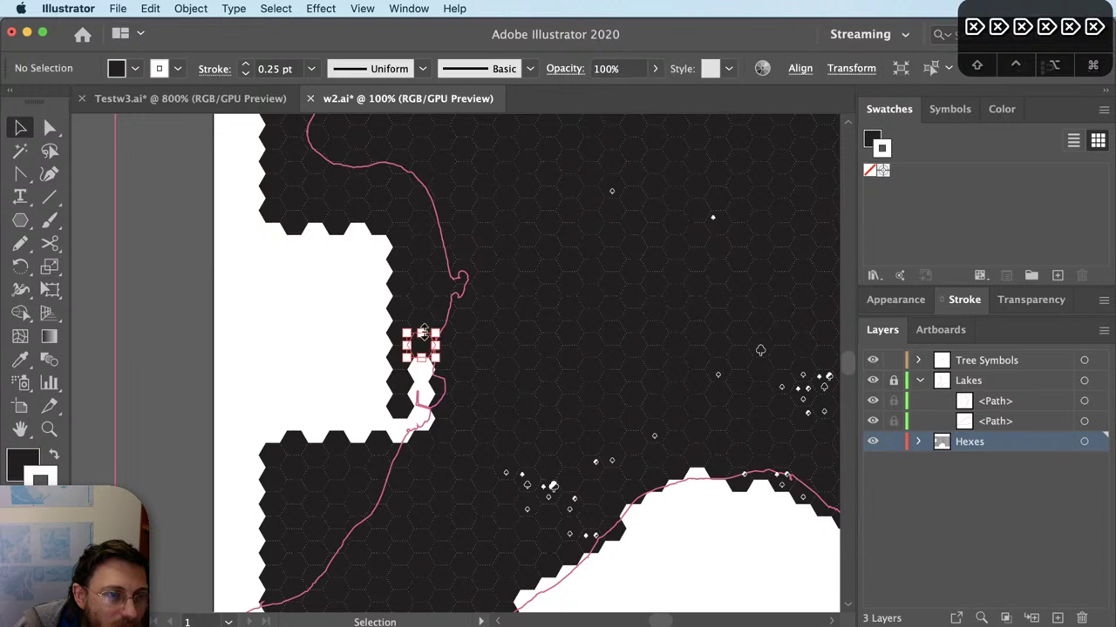
left_click(422, 320)
key("BackSpace")
left_click(422, 298)
key("BackSpace")
left_click(443, 288)
key("BackSpace")
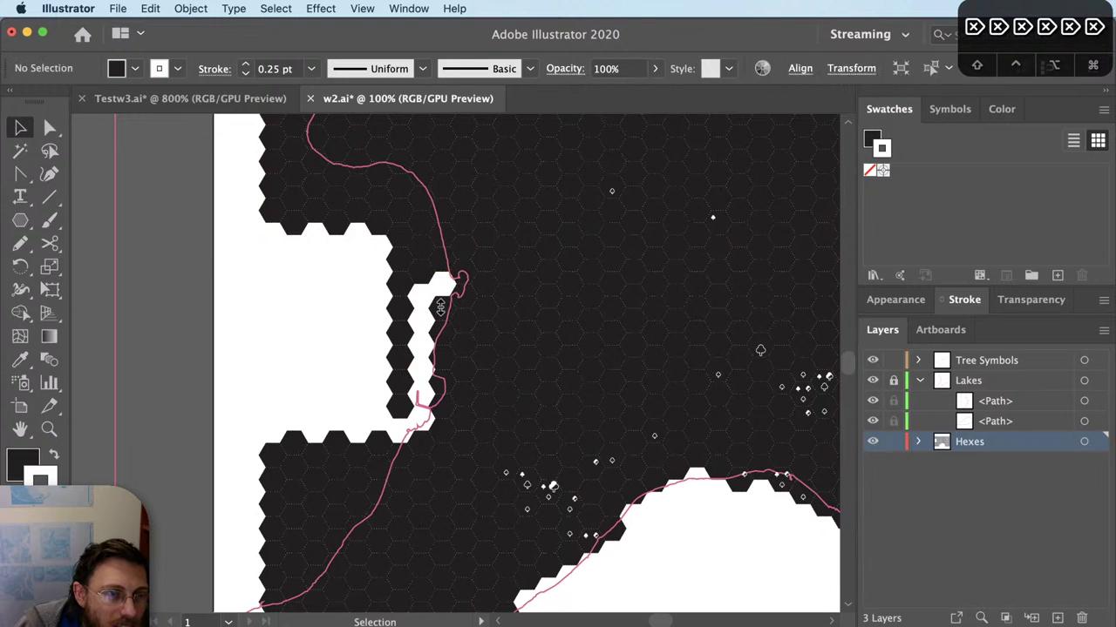
Step: Delete the three hexagons directly below, above and beside the cleared cell near the small loop in the left lake's outline
left_click(443, 310)
key("BackSpace")
left_click(441, 265)
key("BackSpace")
left_click(411, 269)
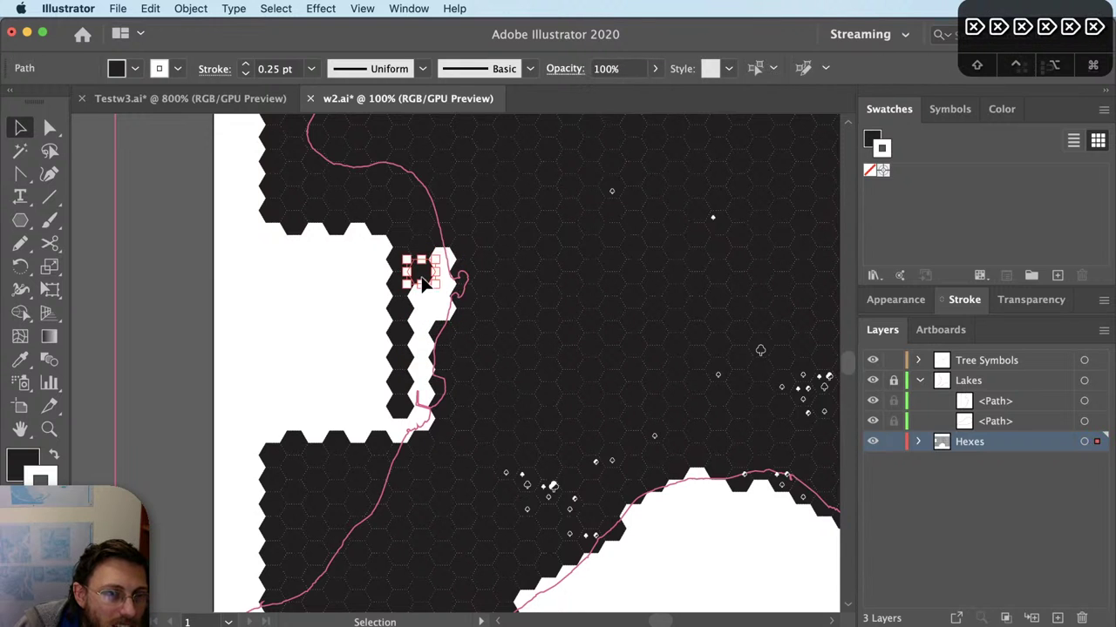
key("BackSpace")
Step: Delete four more hexagons along the left lake's right shore, from above the small loop up to the outline's upper bend
left_click(423, 249)
key("BackSpace")
left_click(422, 223)
key("BackSpace")
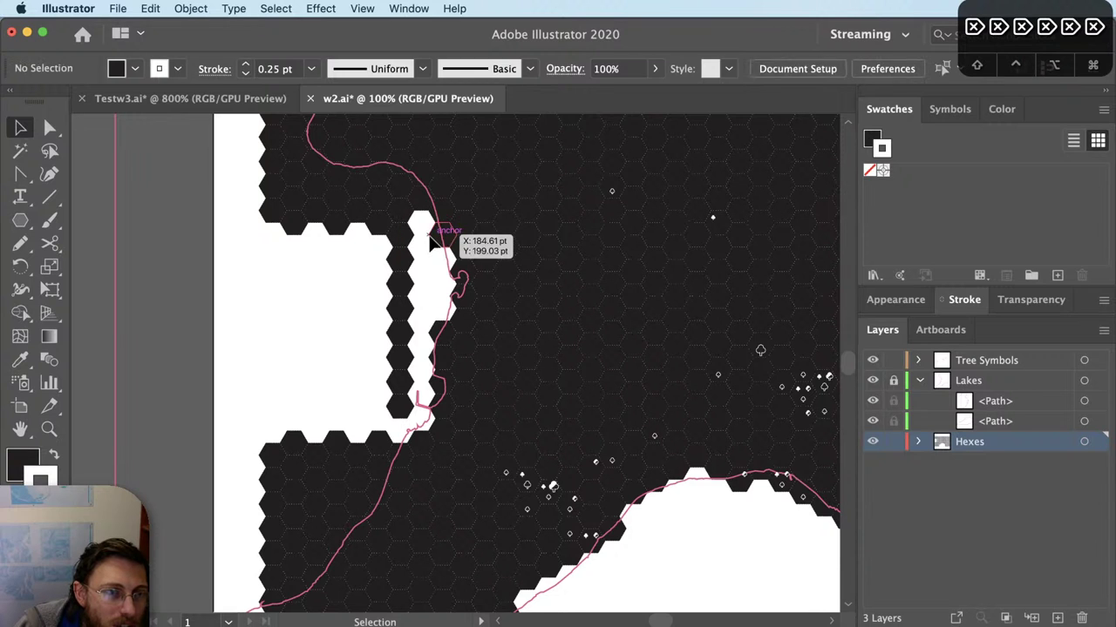
left_click(441, 232)
key("BackSpace")
left_click(417, 207)
key("BackSpace")
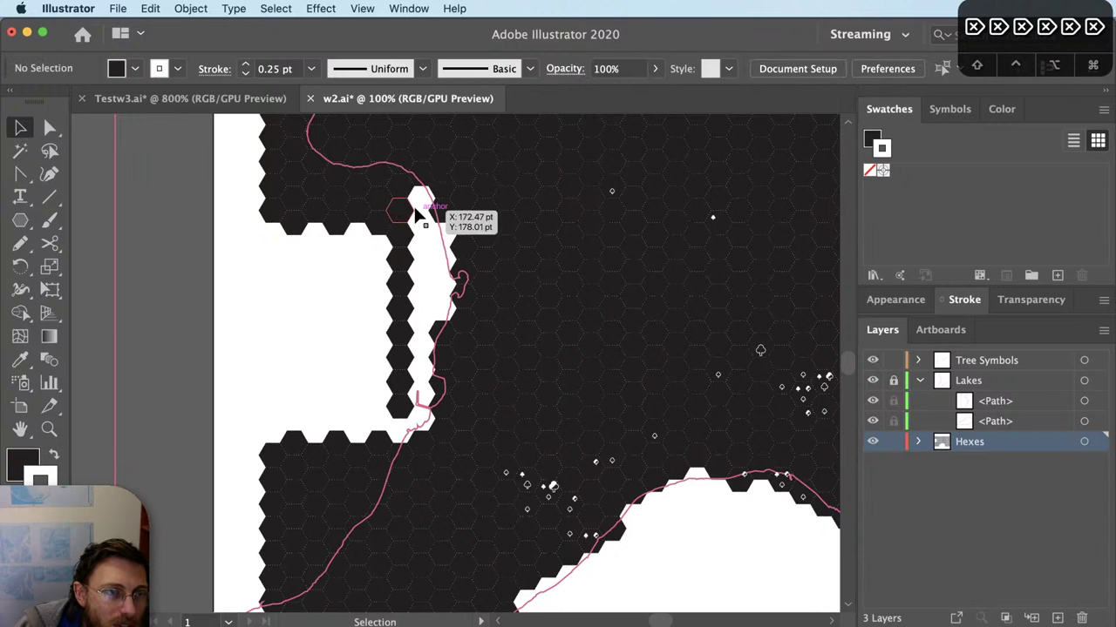
Step: Select the leftover hexagons inside the left lake in groups and delete them, extending the clearing to its upper shore and further down
left_click_drag(406, 213, 402, 418)
key("BackSpace")
key("BackSpace")
left_click_drag(240, 381, 384, 477)
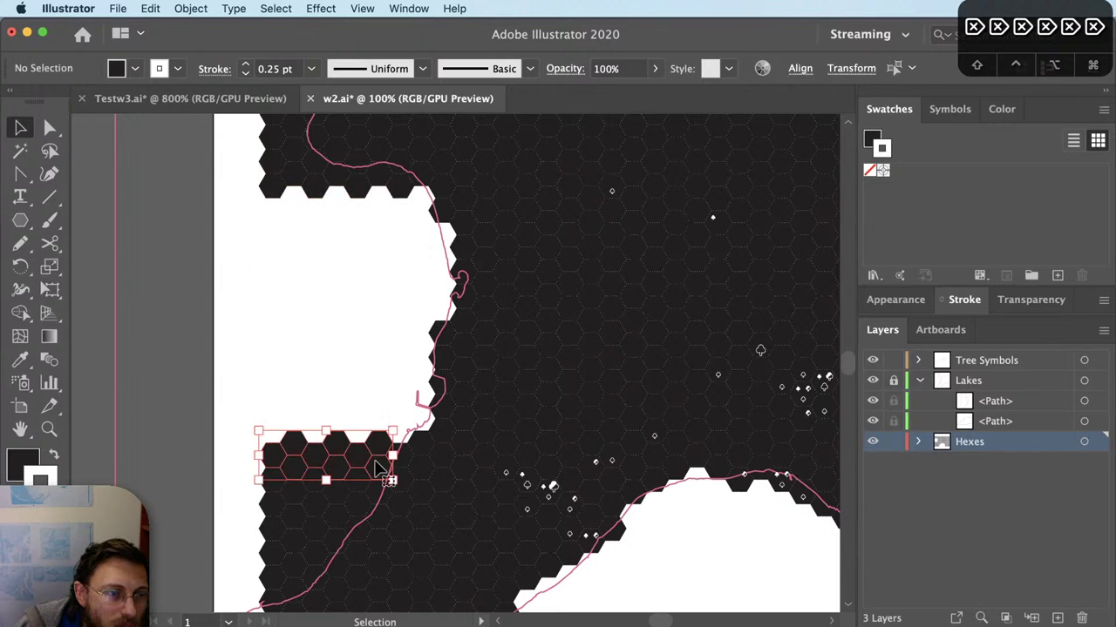
key("BackSpace")
left_click_drag(253, 246, 393, 187)
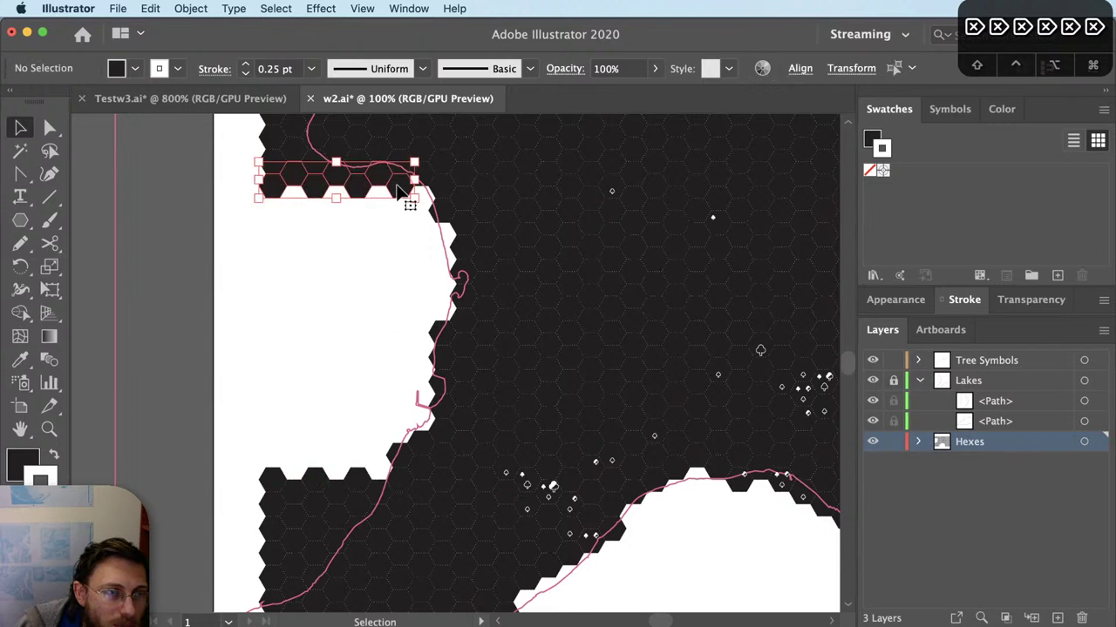
key("BackSpace")
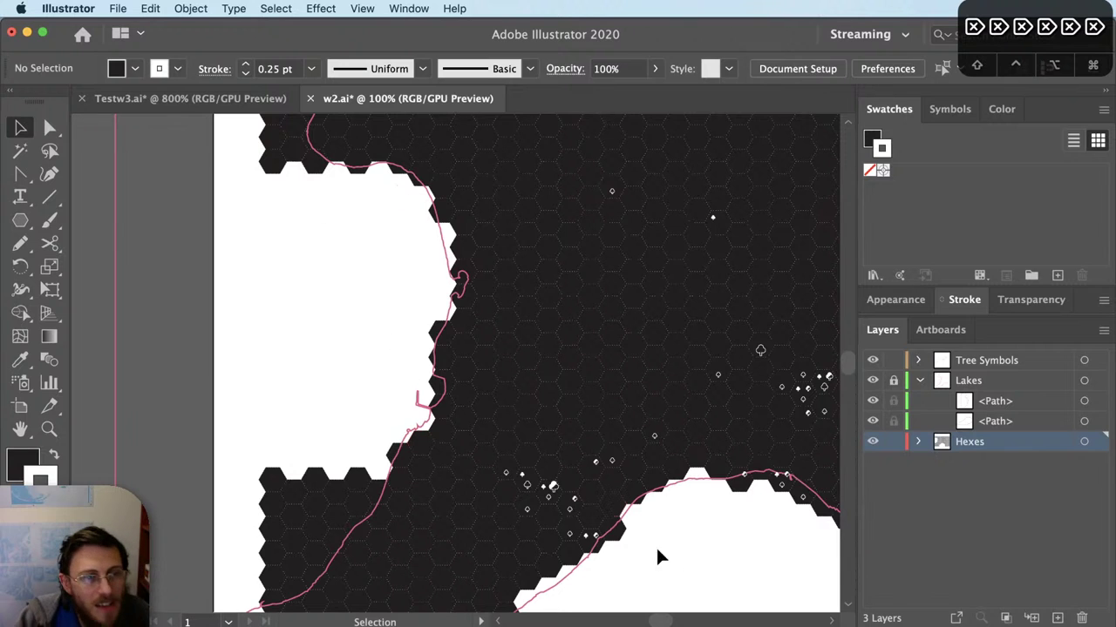
Step: Shrink Artboard 1 to about 419 by 263 pt, framing the tree clusters and the upper part of the lower lake
left_click_drag(659, 553, 431, 533)
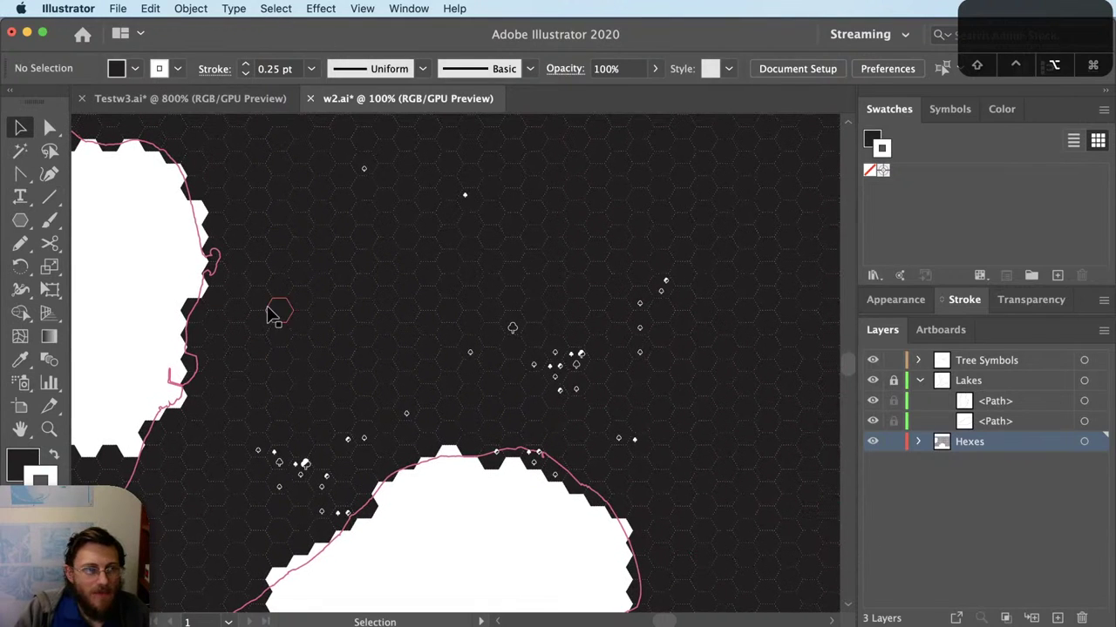
scroll(270, 318, "down", 2)
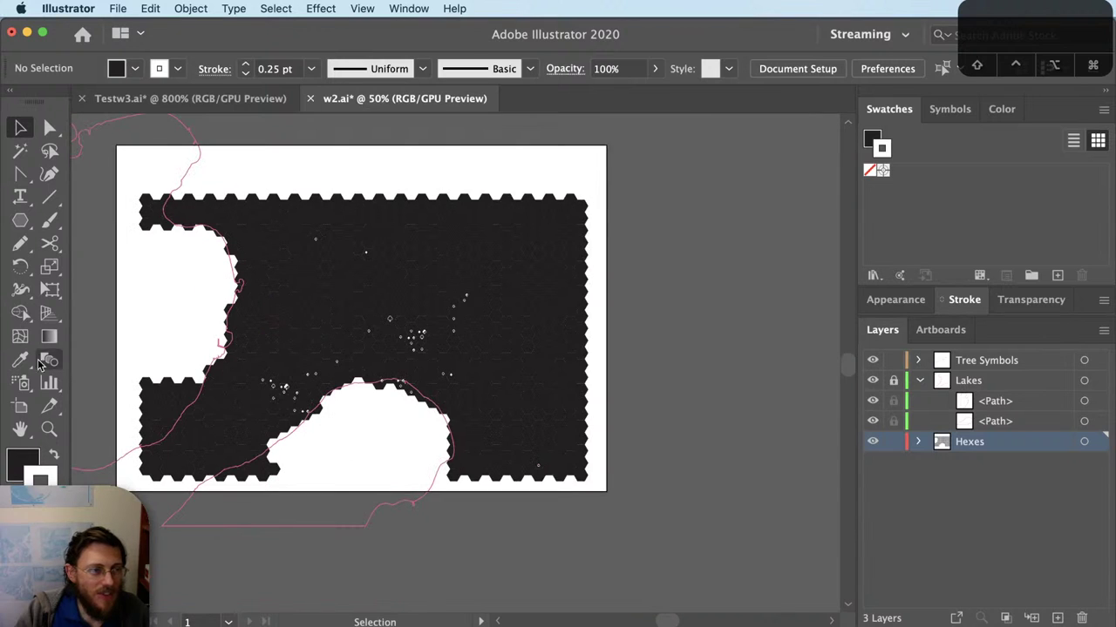
key("shift+o")
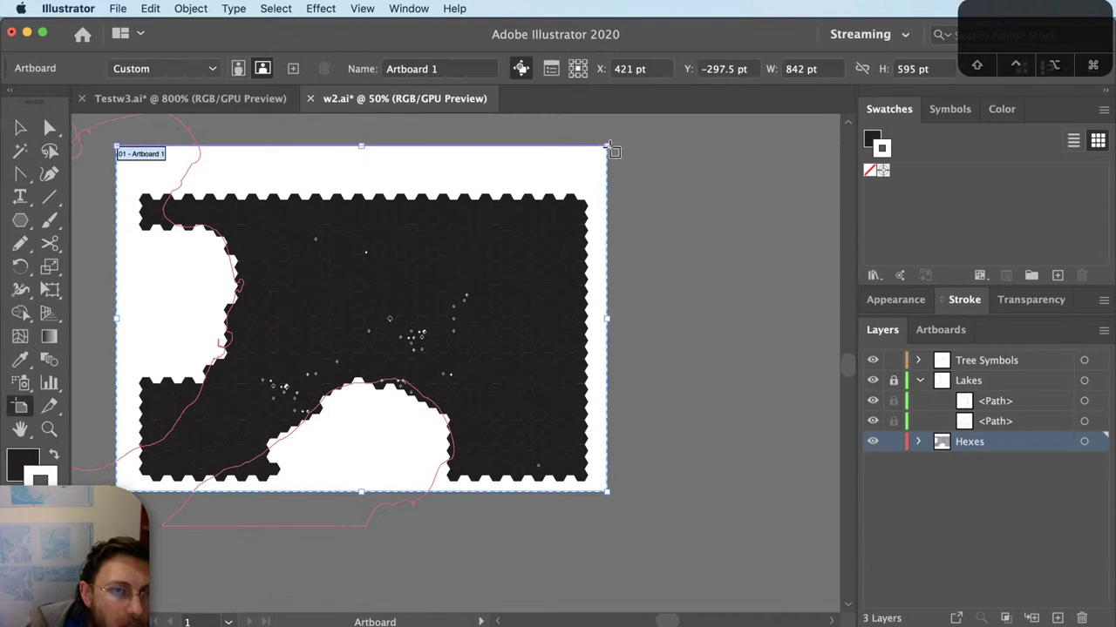
left_click_drag(608, 147, 478, 286)
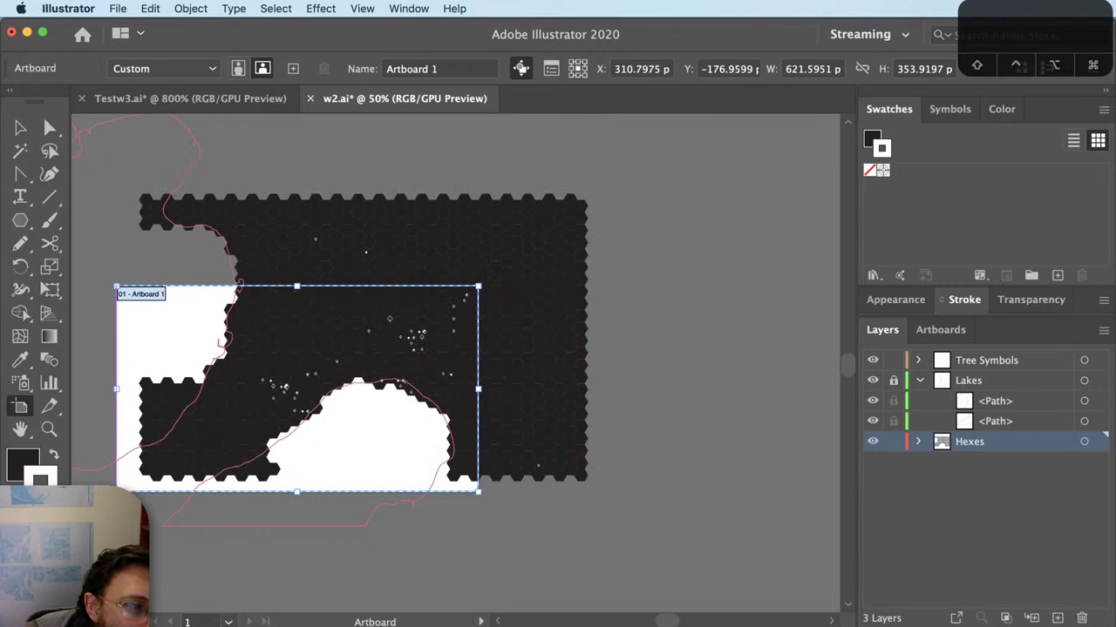
left_click_drag(119, 486, 235, 438)
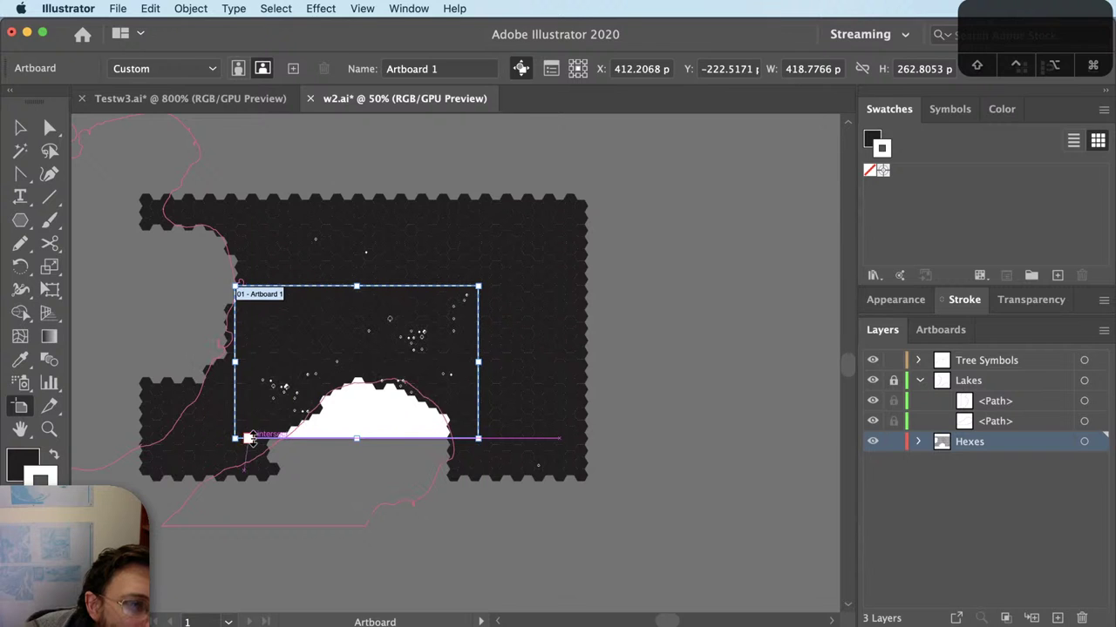
left_click(20, 127)
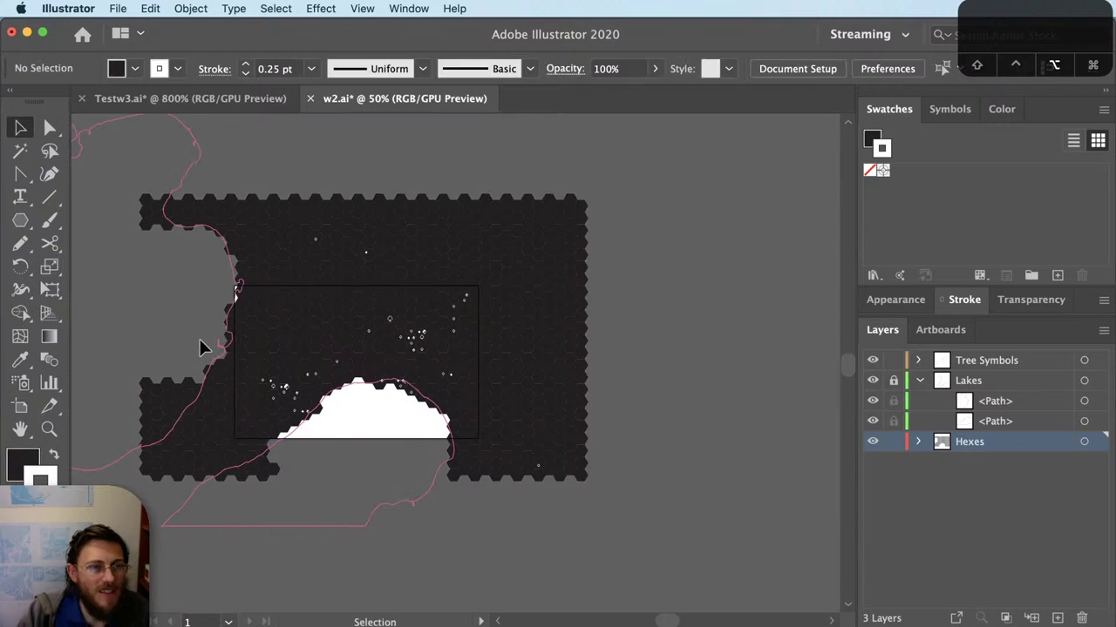
Step: Preview the map in Trim View to check how the resized artboard crops the hexagons and lakes
scroll(200, 339, "up", 3)
left_click(362, 8)
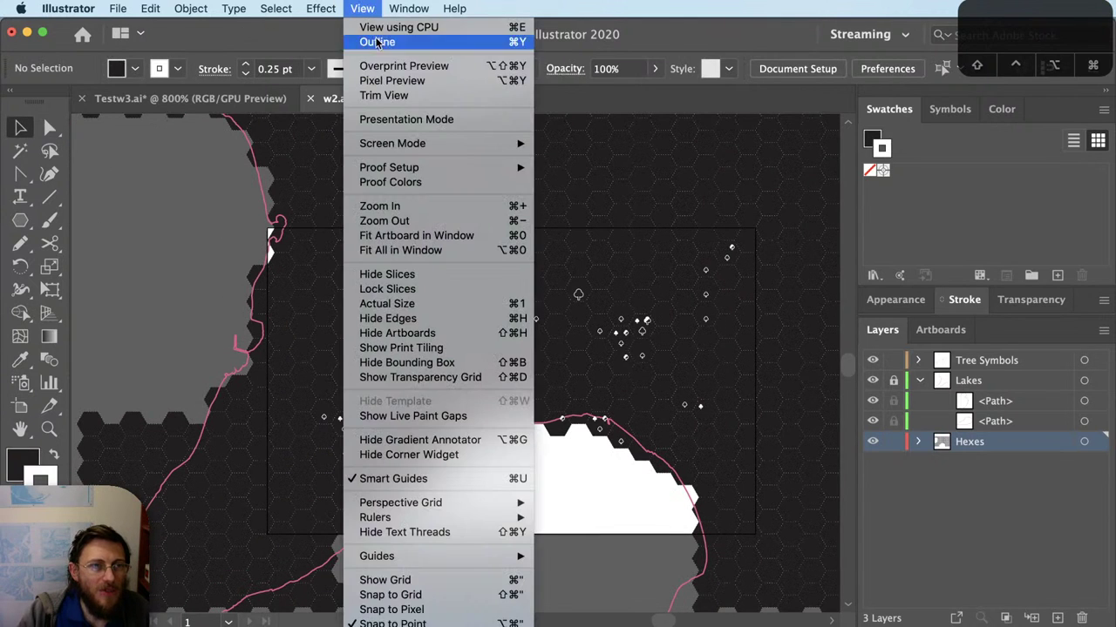
left_click(397, 97)
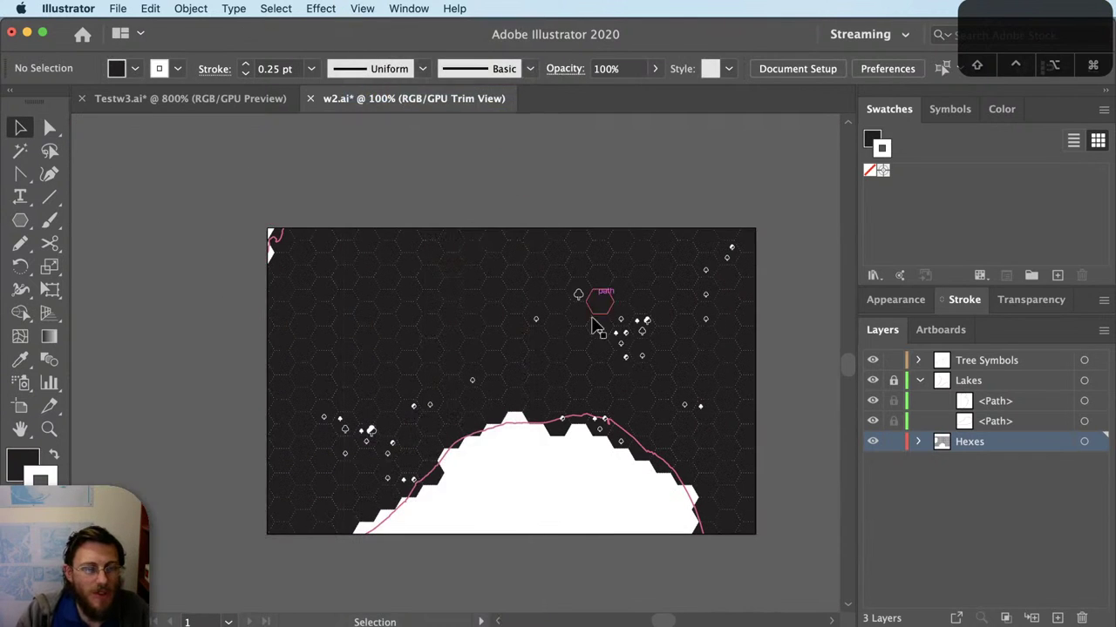
scroll(533, 384, "up", 1)
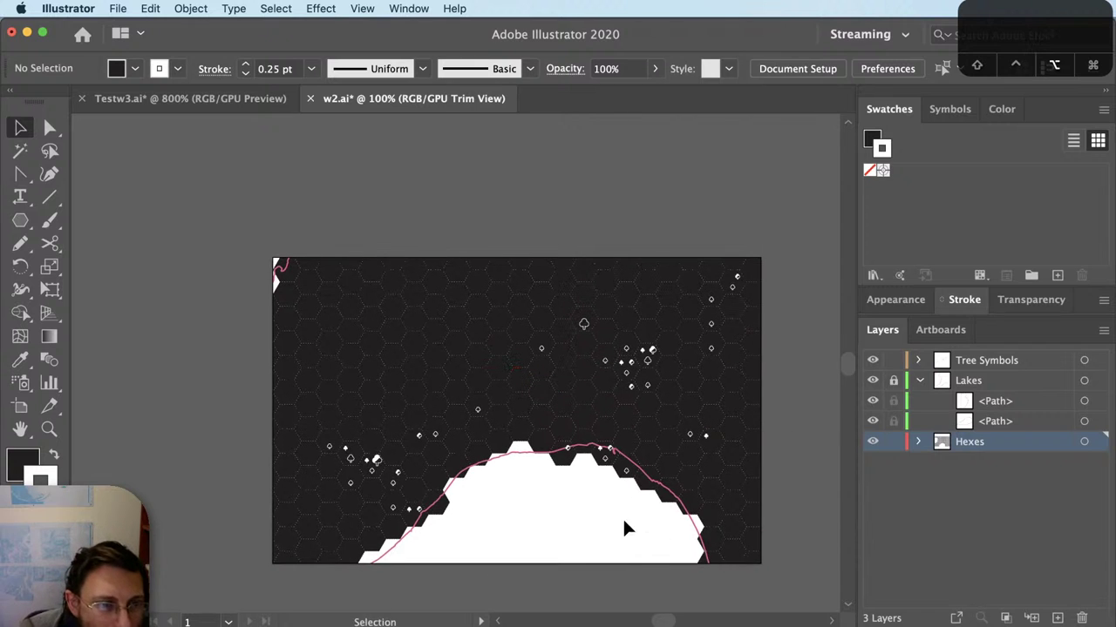
scroll(526, 522, "up", 1)
scroll(525, 521, "down", 1)
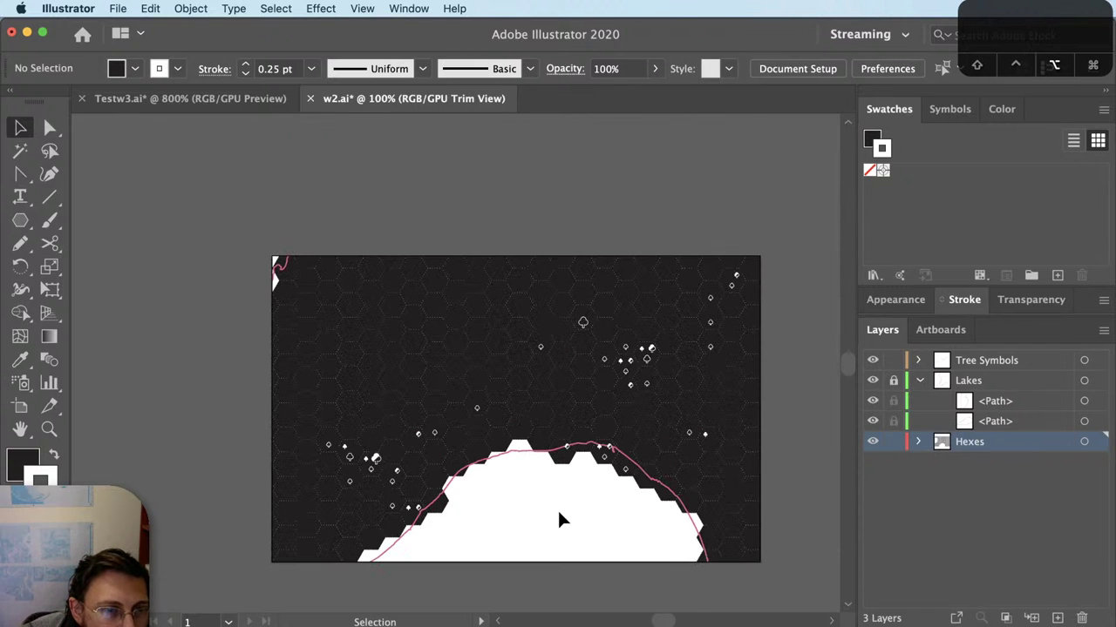
scroll(740, 436, "right", 2)
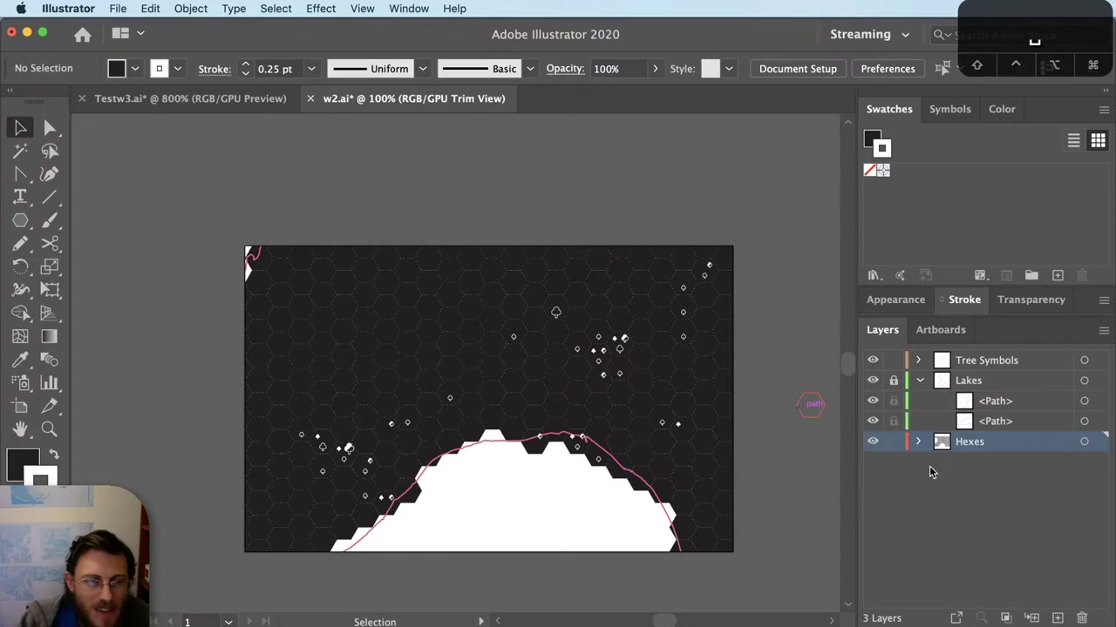
Step: Resize the artboard to about 401 by 265 pt so it excludes the left lake, and switch back to Trim View
left_click(23, 406)
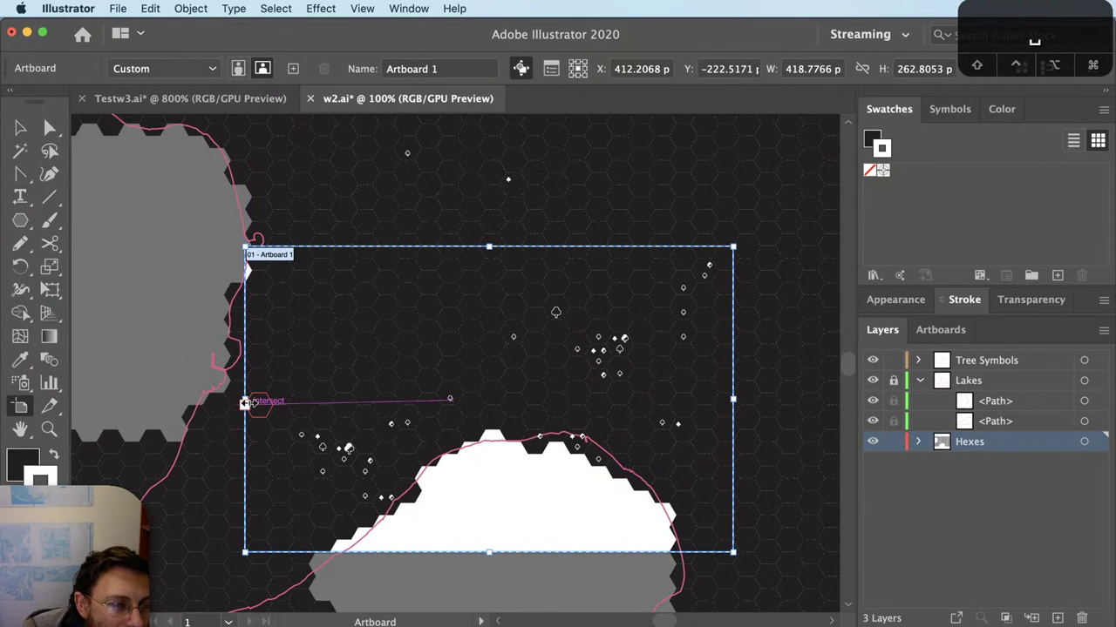
left_click_drag(247, 402, 270, 406)
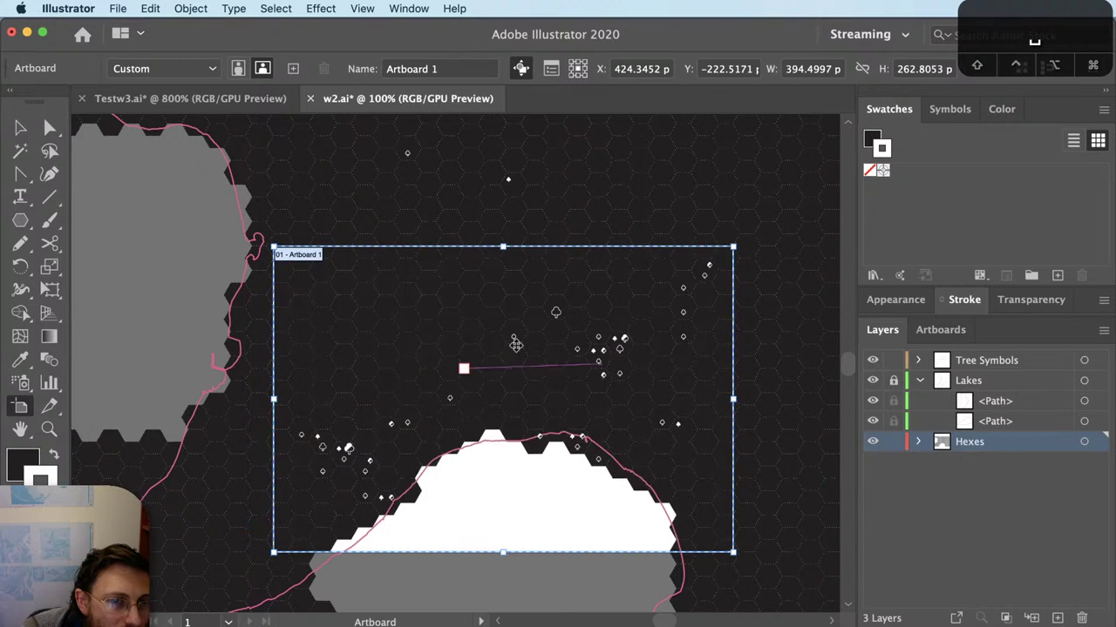
left_click_drag(732, 246, 740, 243)
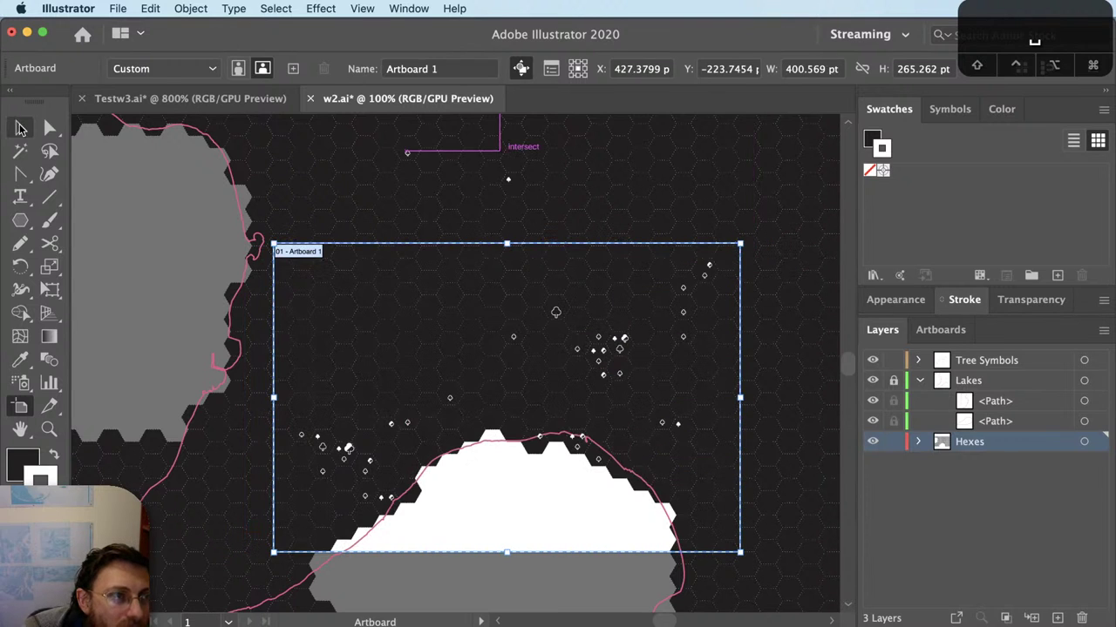
left_click(20, 128)
left_click(387, 8)
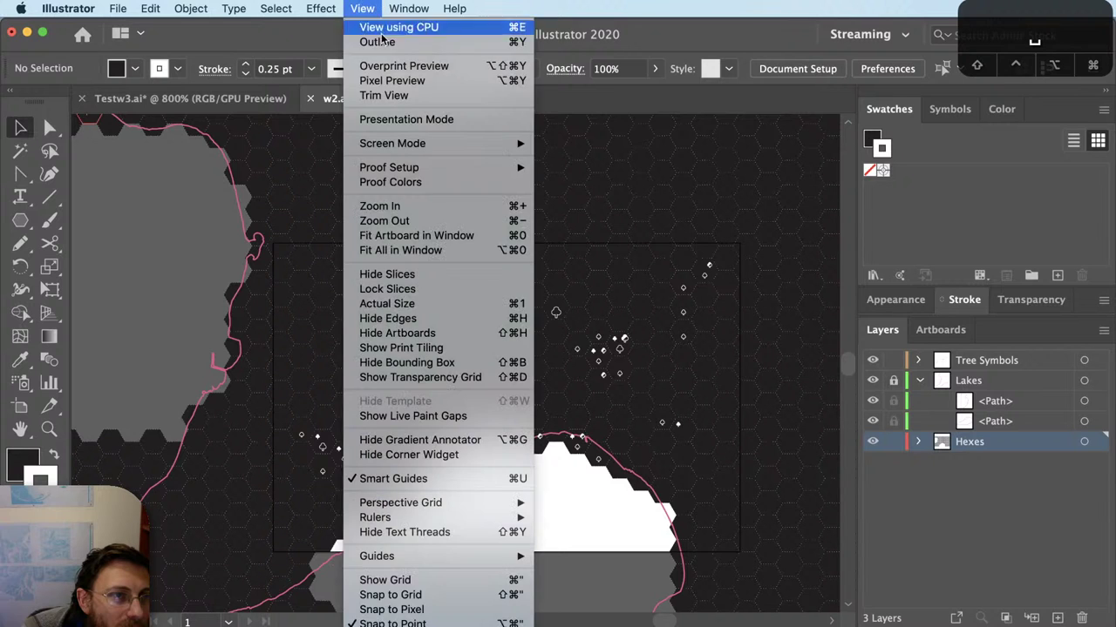
left_click(387, 101)
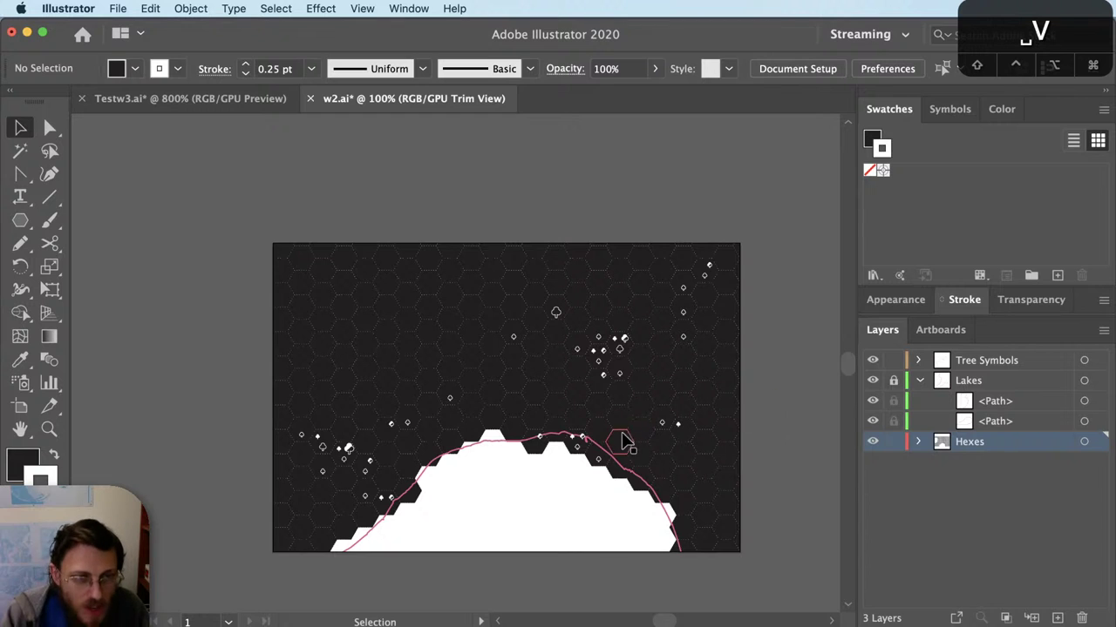
Step: Delete one more hexagon on the remaining lake's left shore and hide the Lakes layer
left_click_drag(622, 443, 667, 461)
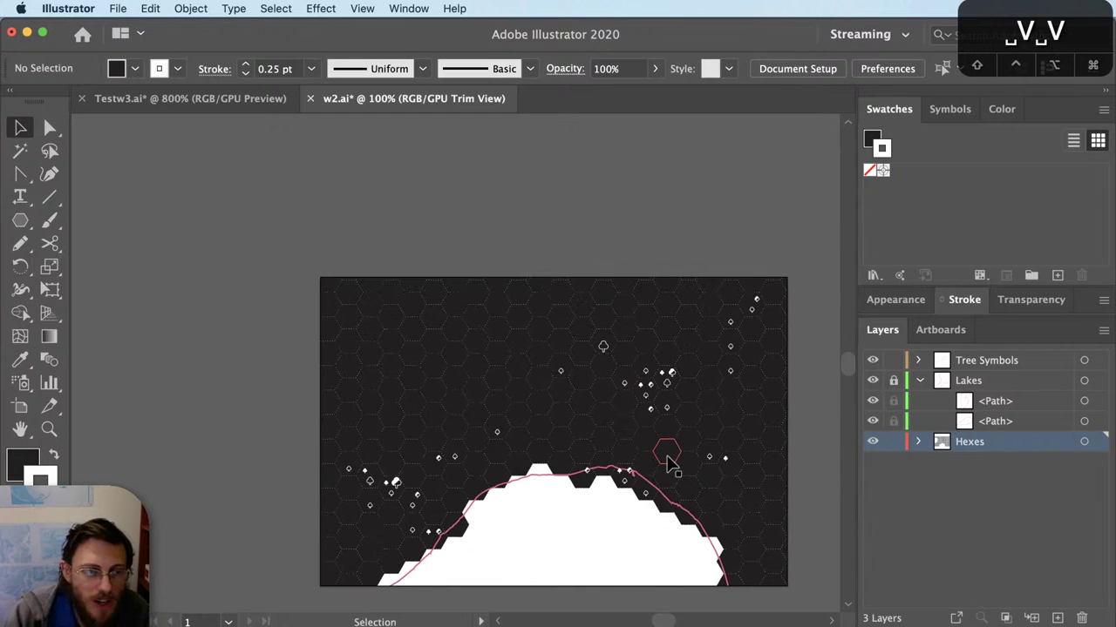
left_click(872, 382)
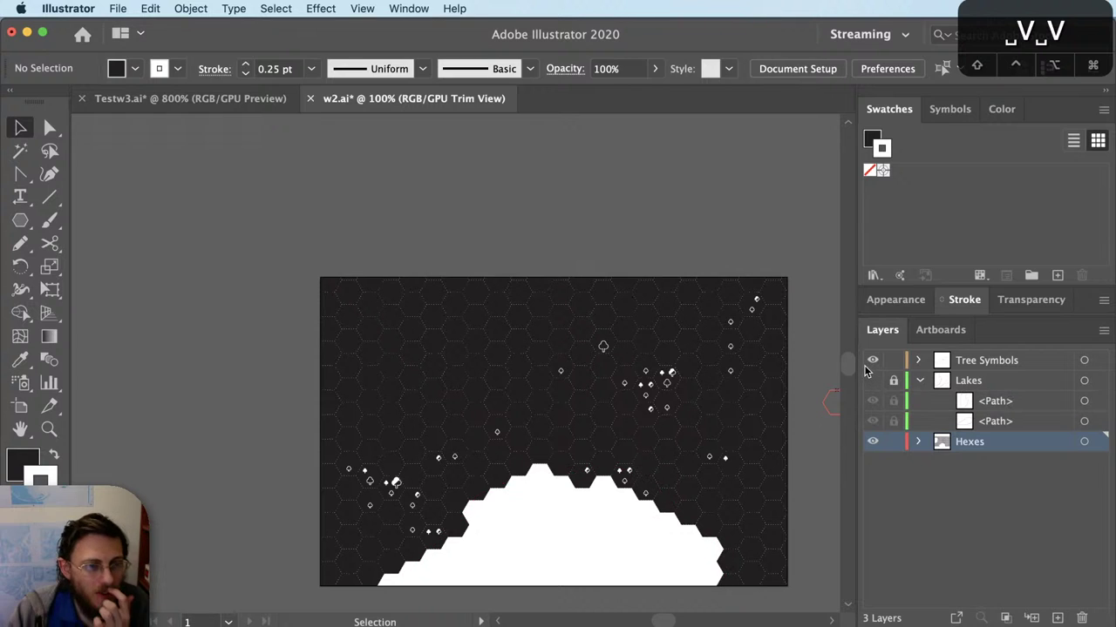
left_click(872, 381)
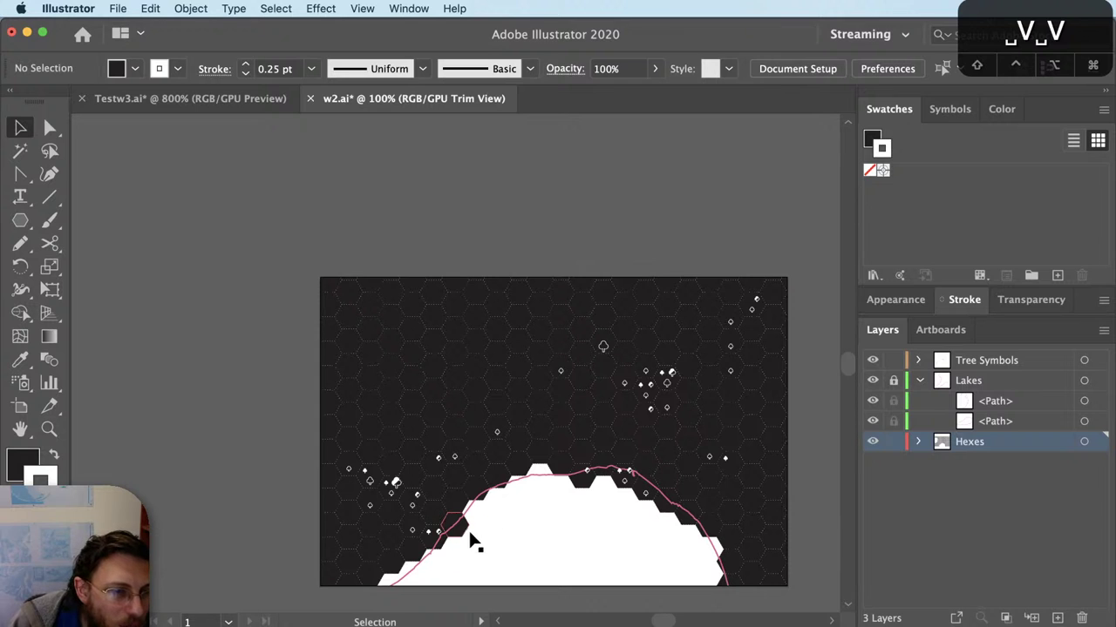
left_click(872, 381)
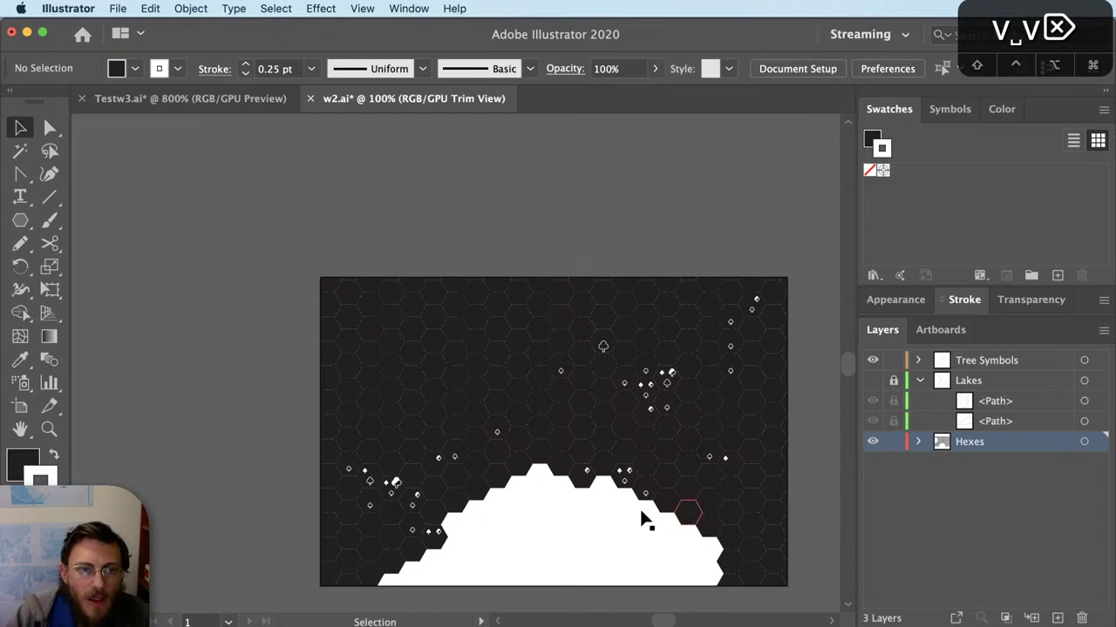
Step: Examine the lake's stepped shoreline, the dotted hexagon borders and the tree symbols up close
scroll(526, 482, "up", 1)
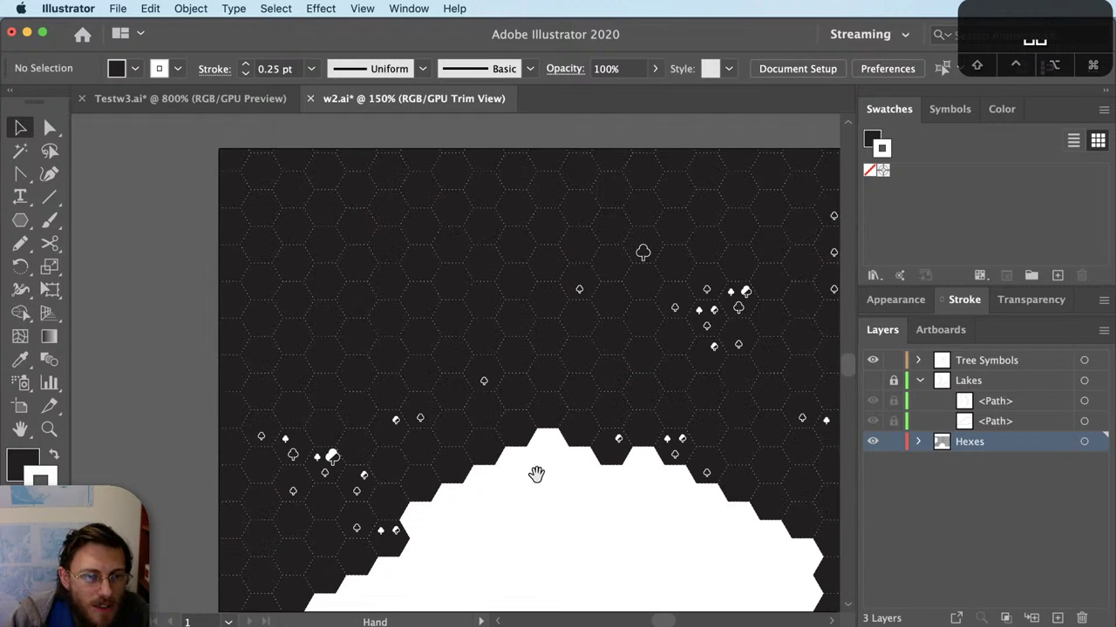
scroll(546, 475, "up", 3)
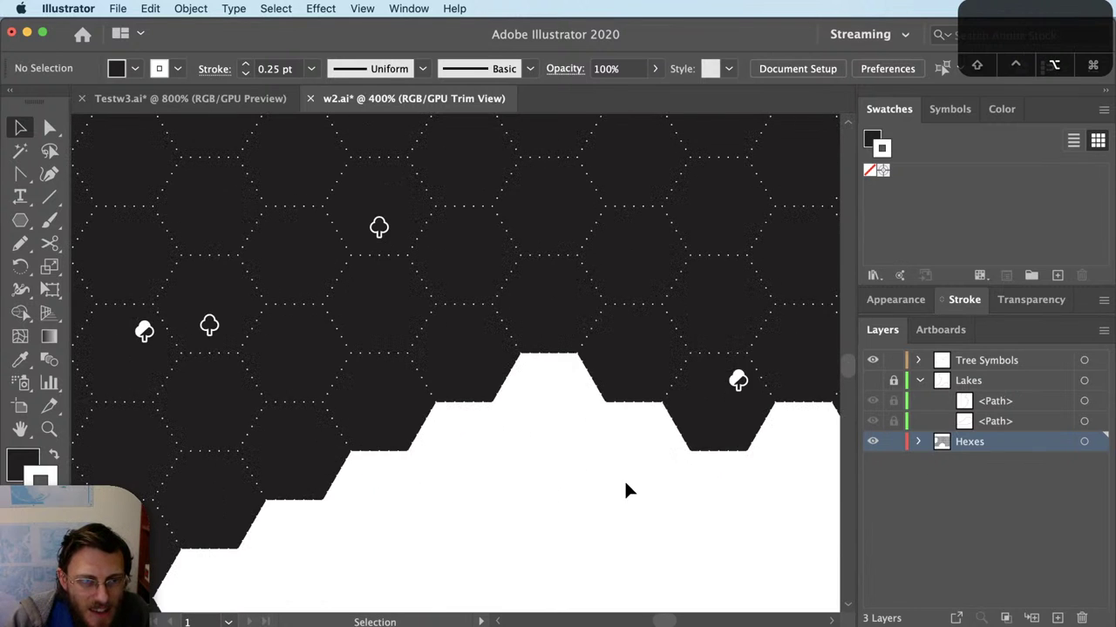
scroll(625, 478, "down", 2)
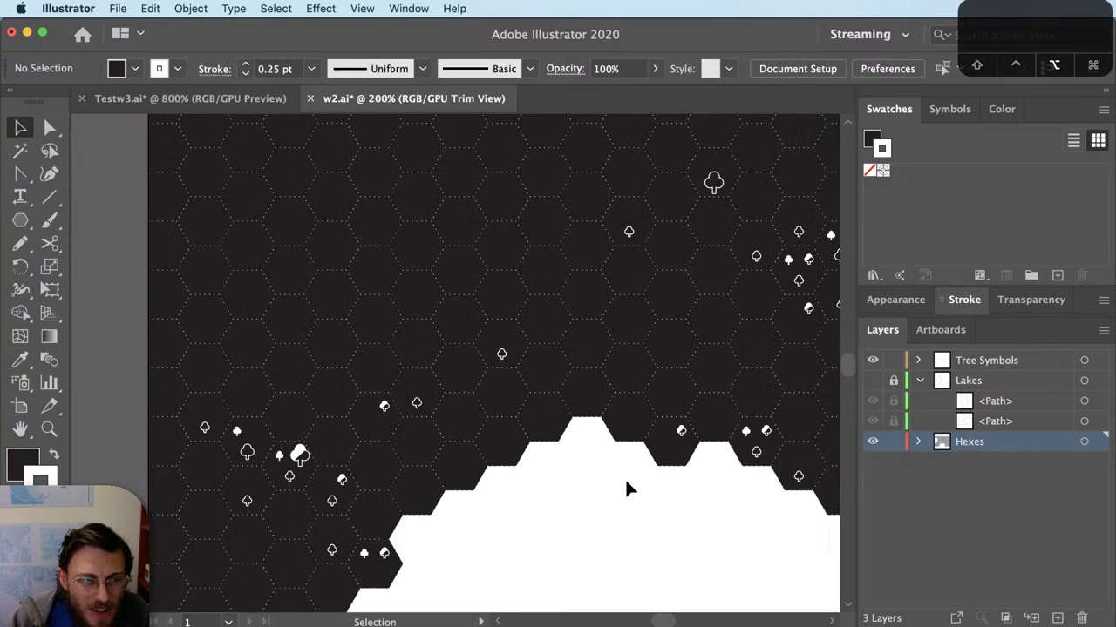
scroll(626, 481, "down", 1)
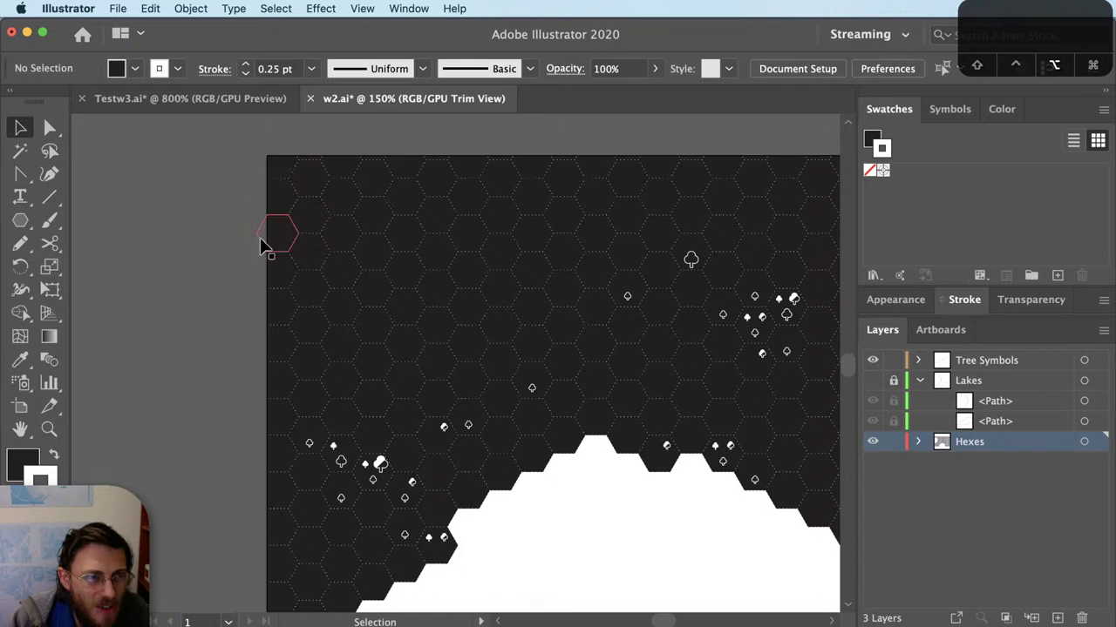
scroll(266, 246, "up", 4)
scroll(253, 249, "down", 2)
scroll(397, 419, "right", 10)
scroll(396, 419, "down", 3)
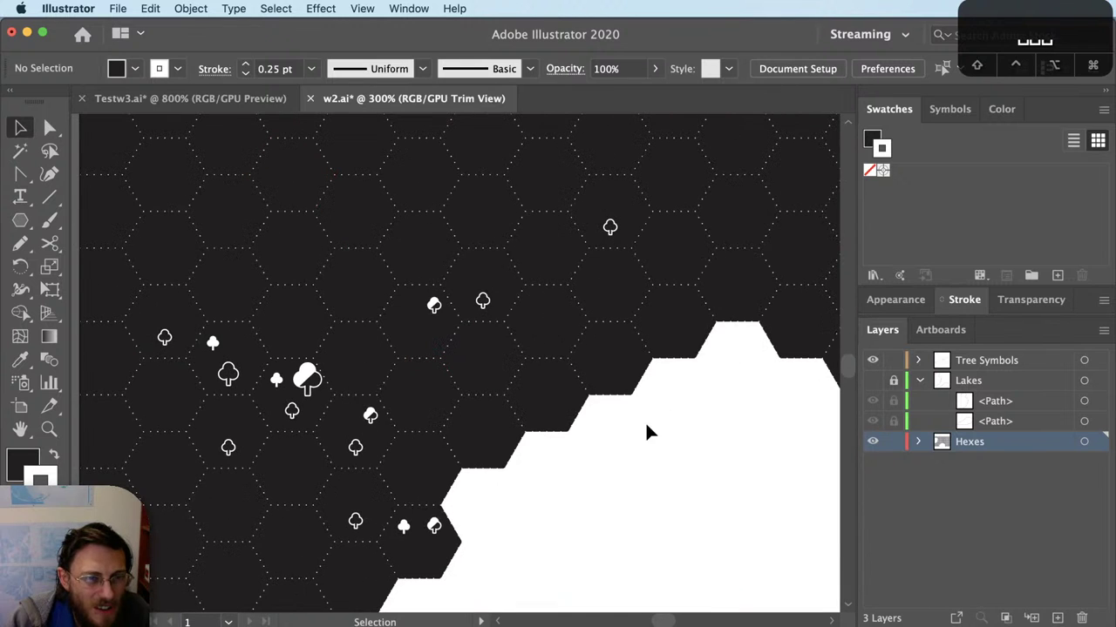
scroll(668, 401, "up", 4)
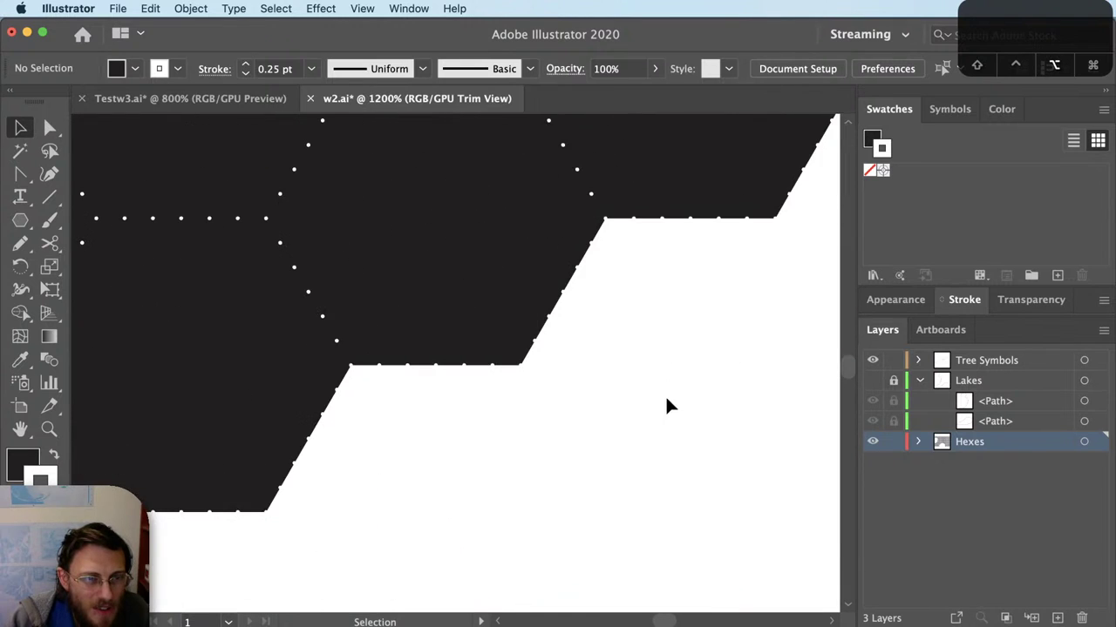
Step: Examine the individual dots of the hexagon borders at high magnification, along the lake edge and inside the grid
scroll(550, 384, "up", 2)
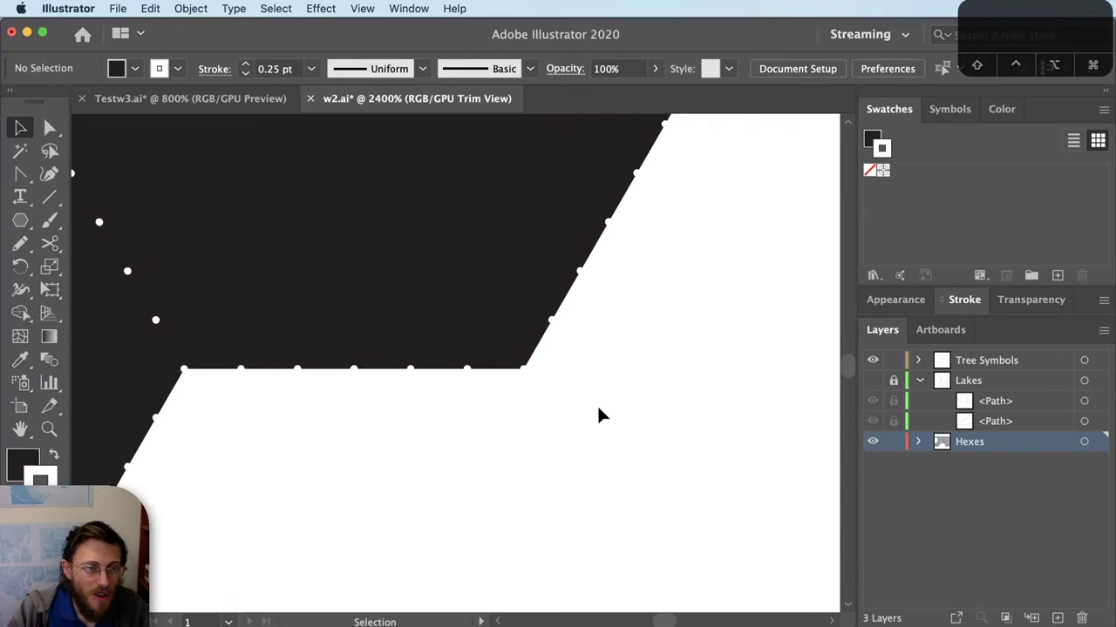
scroll(547, 468, "down", 6)
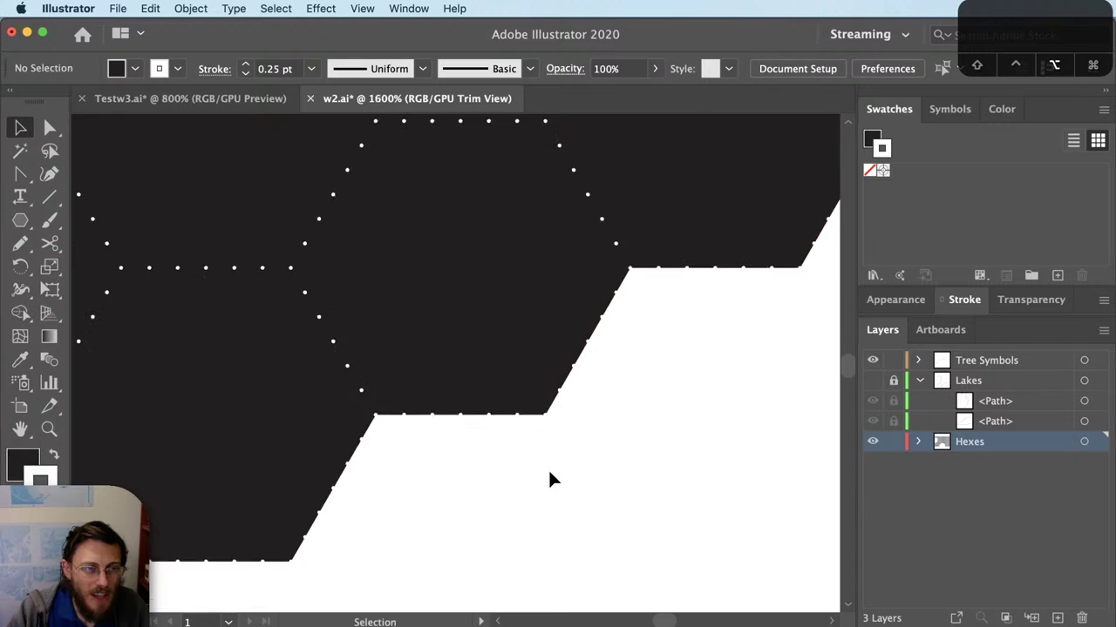
scroll(547, 468, "right", 5)
scroll(547, 468, "up", 1)
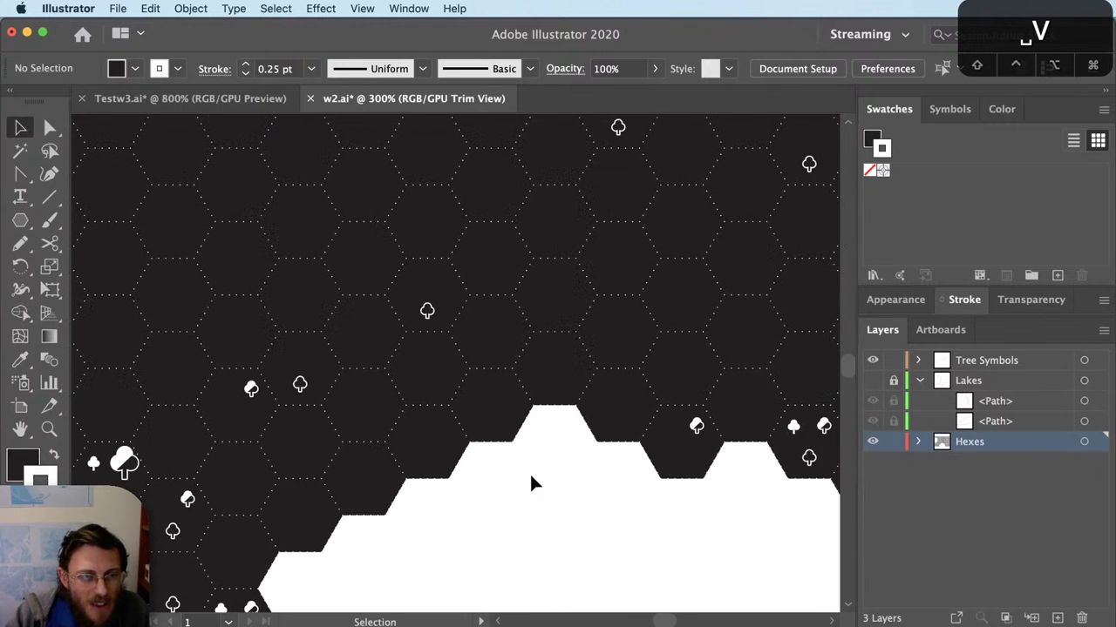
scroll(611, 367, "up", 10)
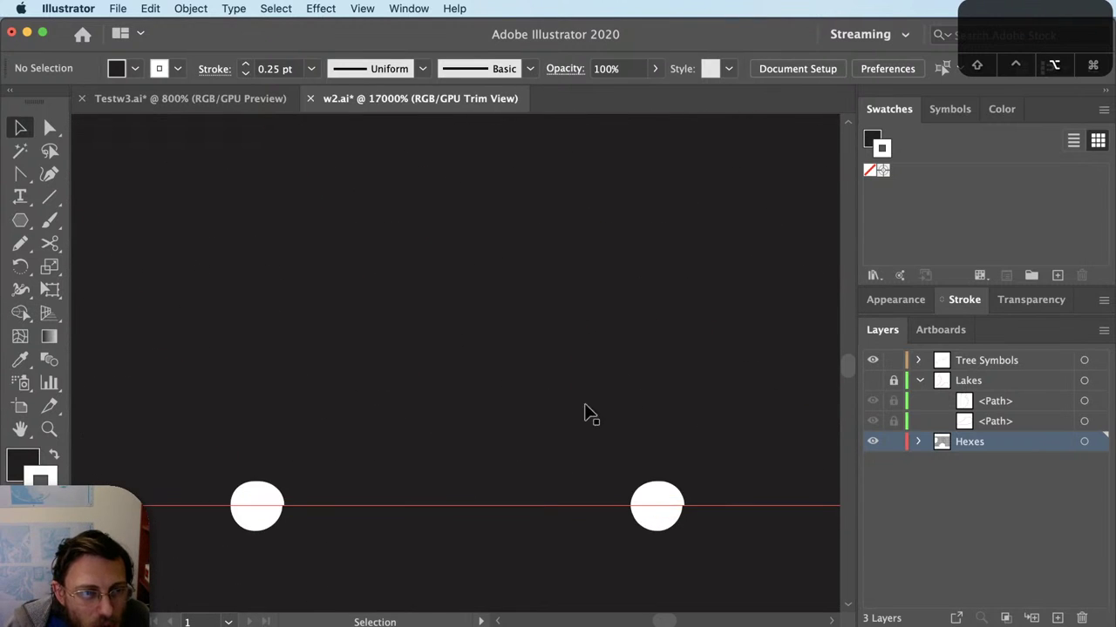
scroll(585, 490, "down", 1)
scroll(585, 490, "down", 9)
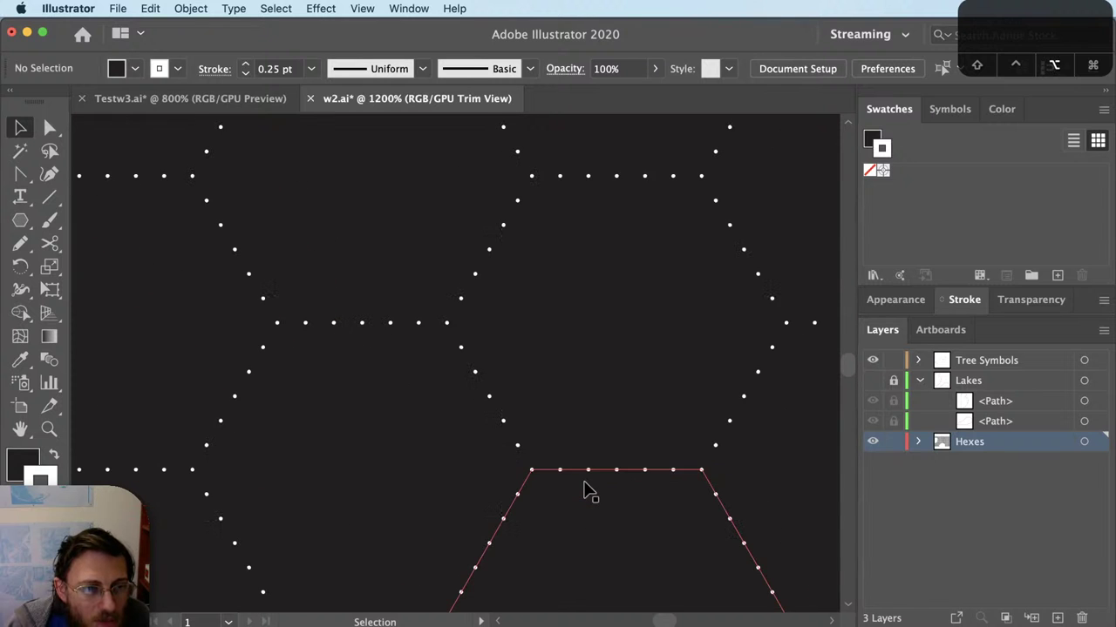
scroll(590, 494, "down", 2)
left_click_drag(583, 498, 501, 382)
key("v")
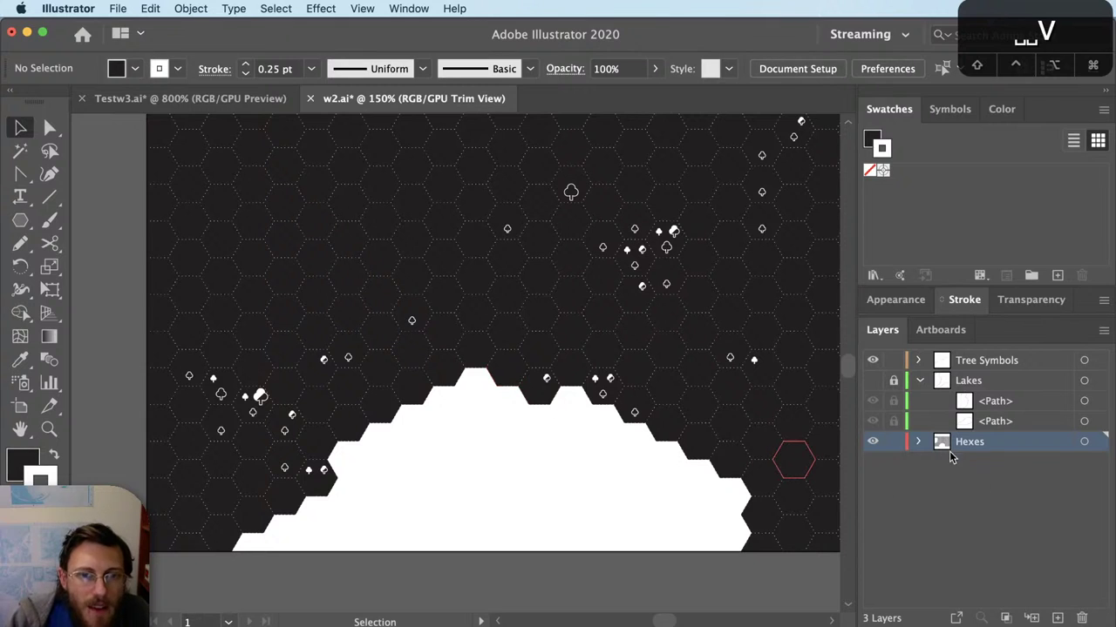
Step: Duplicate the Hexes layer and hide the original
left_click_drag(1007, 441, 1057, 617)
left_click(872, 462)
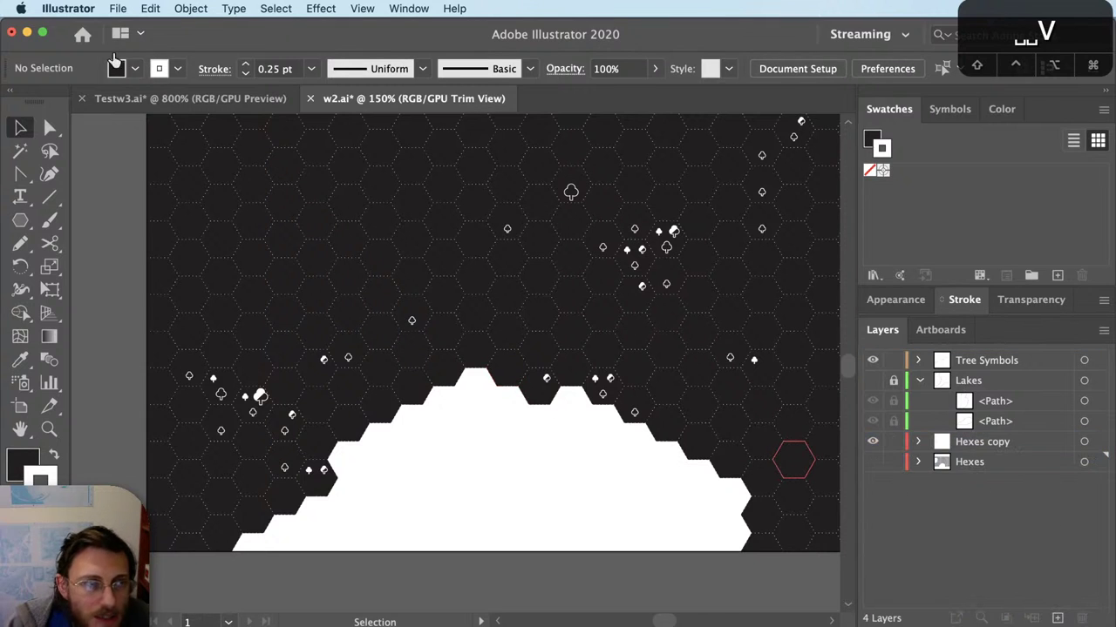
Step: Save the document as a new Illustrator file named w3.ai on the Desktop, keeping the default format options
left_click(118, 7)
left_click(137, 142)
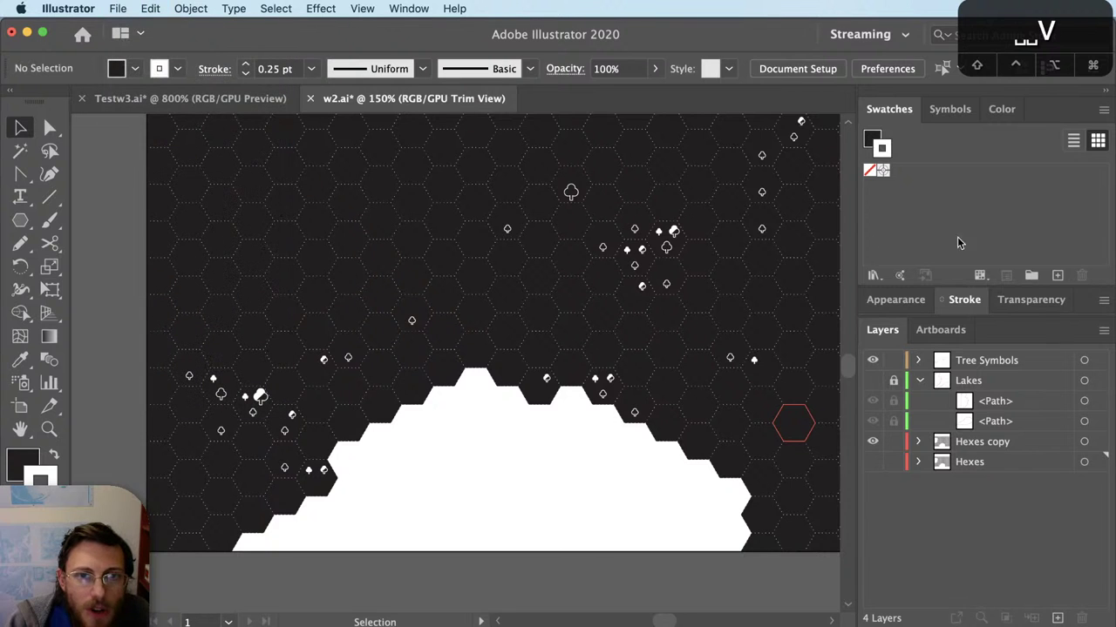
key("BackSpace")
type("3")
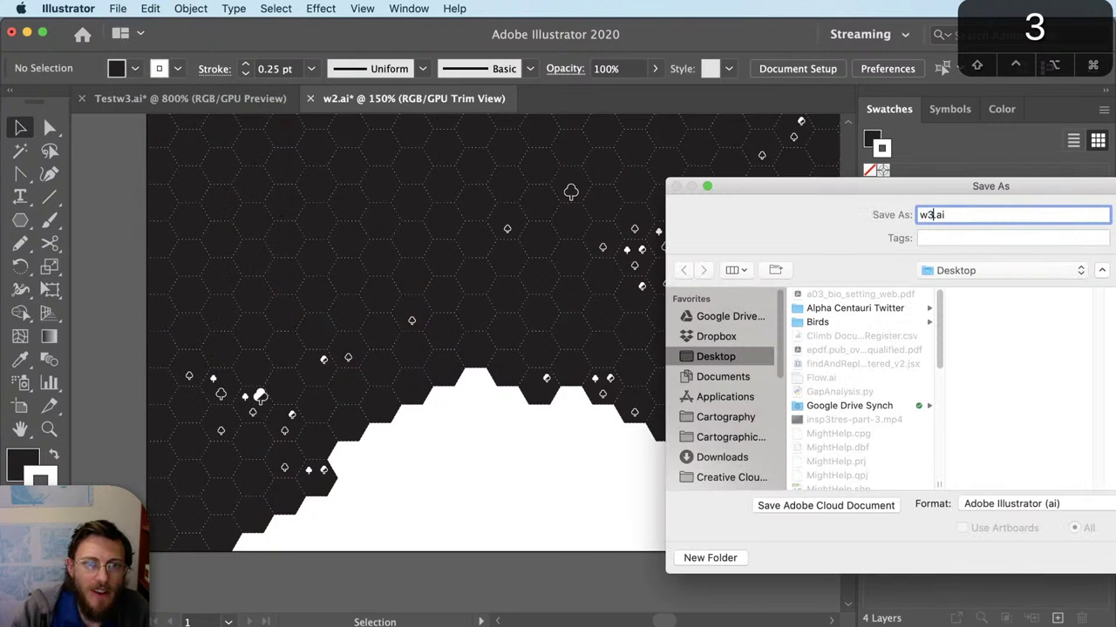
key("Return")
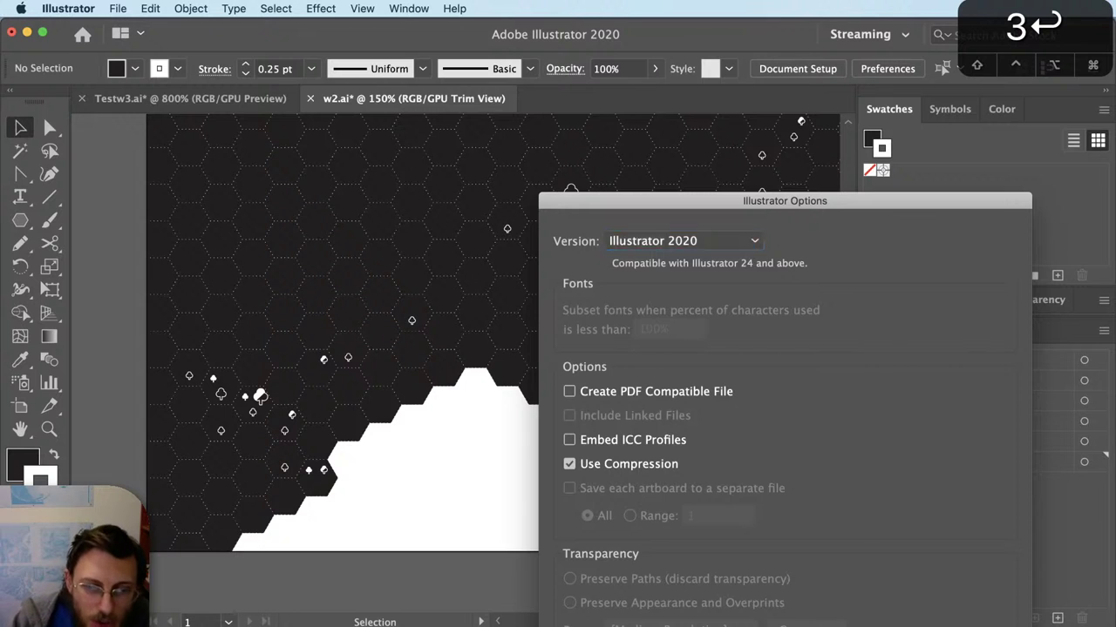
key("Return")
Step: Apply the Pathfinder Outline operation to all hexagons on the Hexes copy layer
left_click(1084, 444)
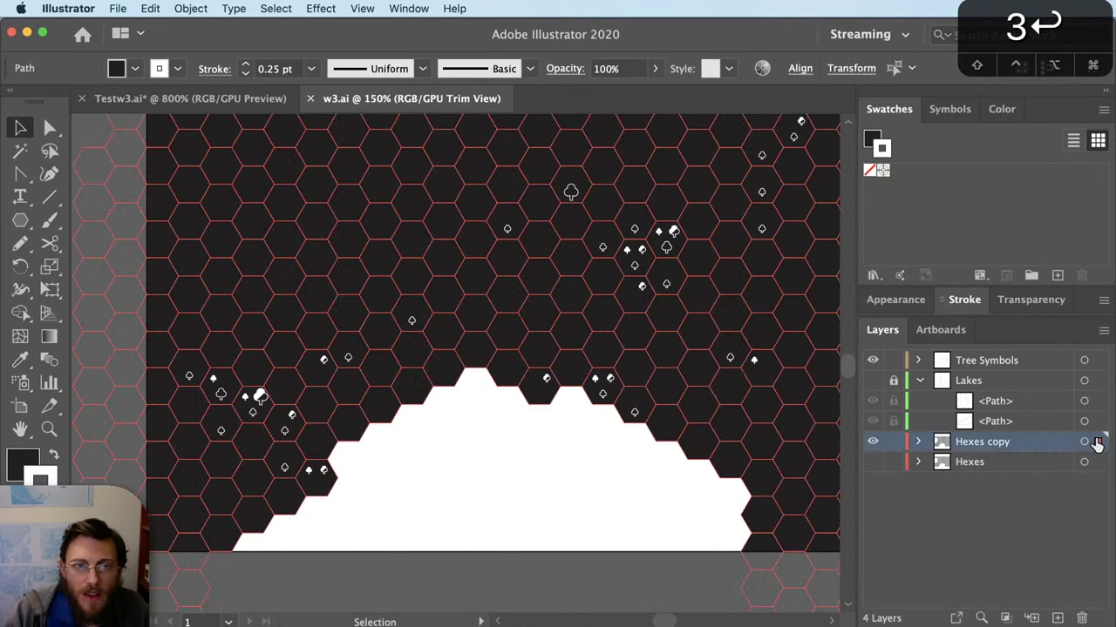
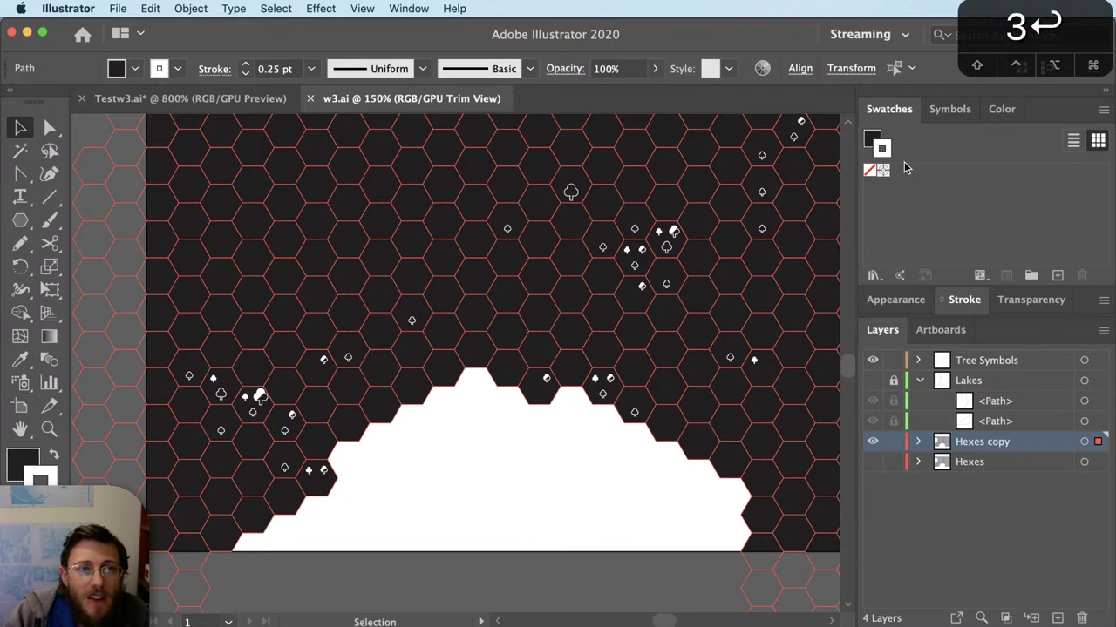
left_click(424, 8)
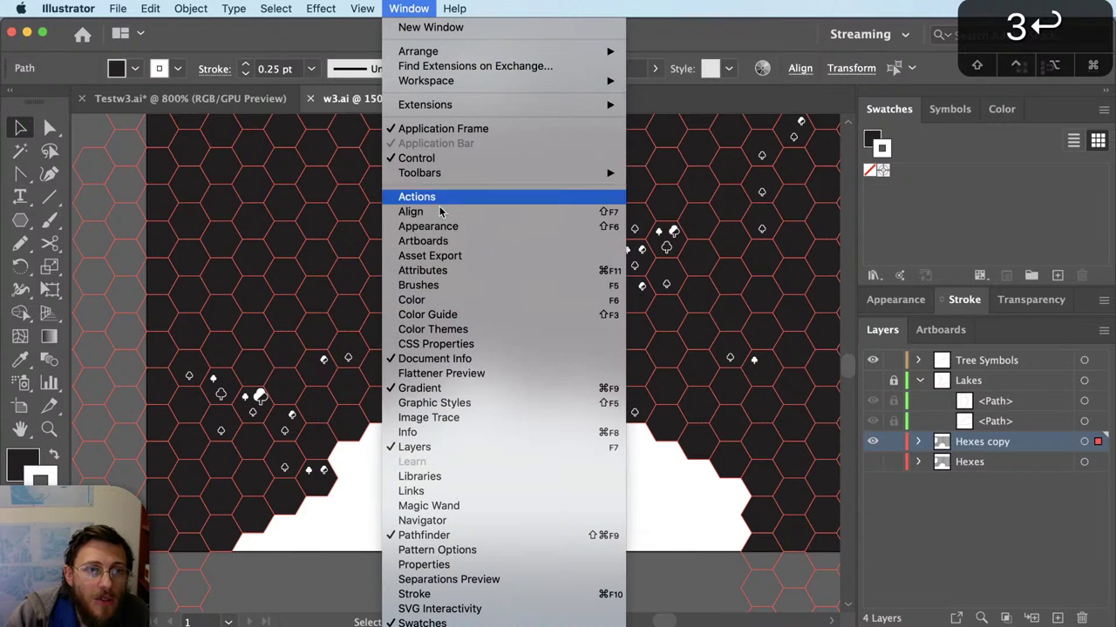
left_click(511, 535)
left_click(408, 8)
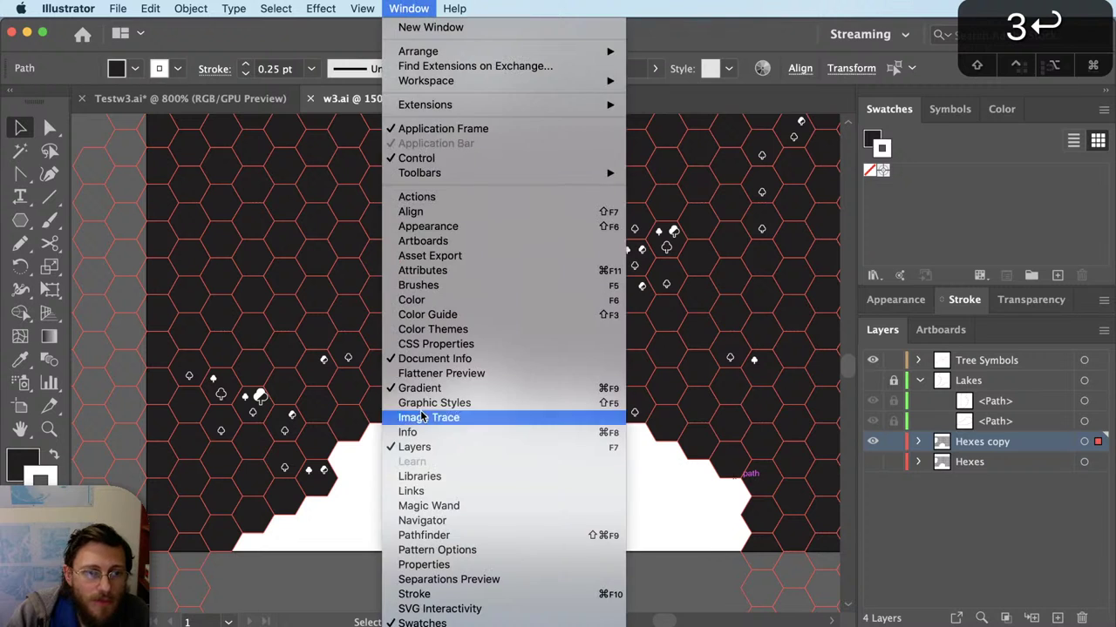
left_click(432, 534)
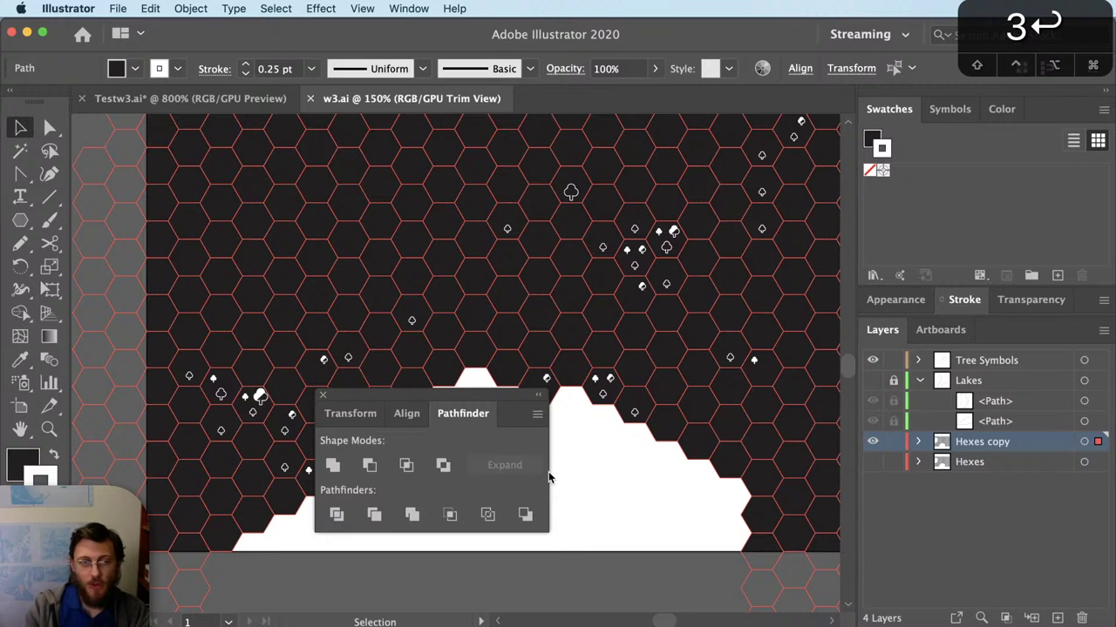
left_click_drag(431, 397, 1048, 370)
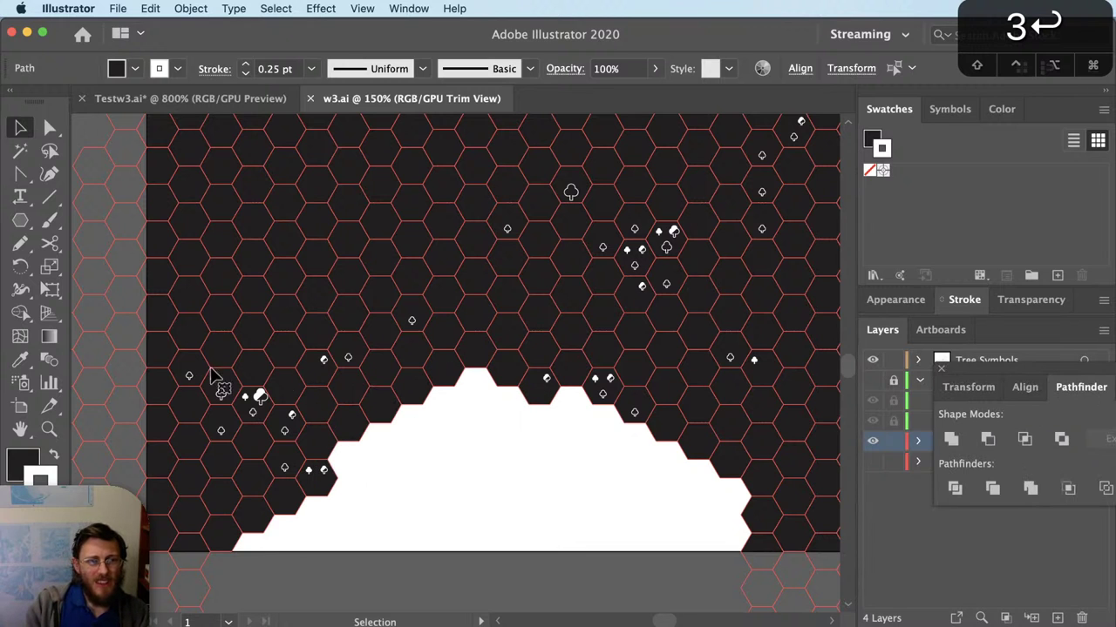
left_click_drag(210, 370, 234, 377)
left_click_drag(1087, 374, 963, 377)
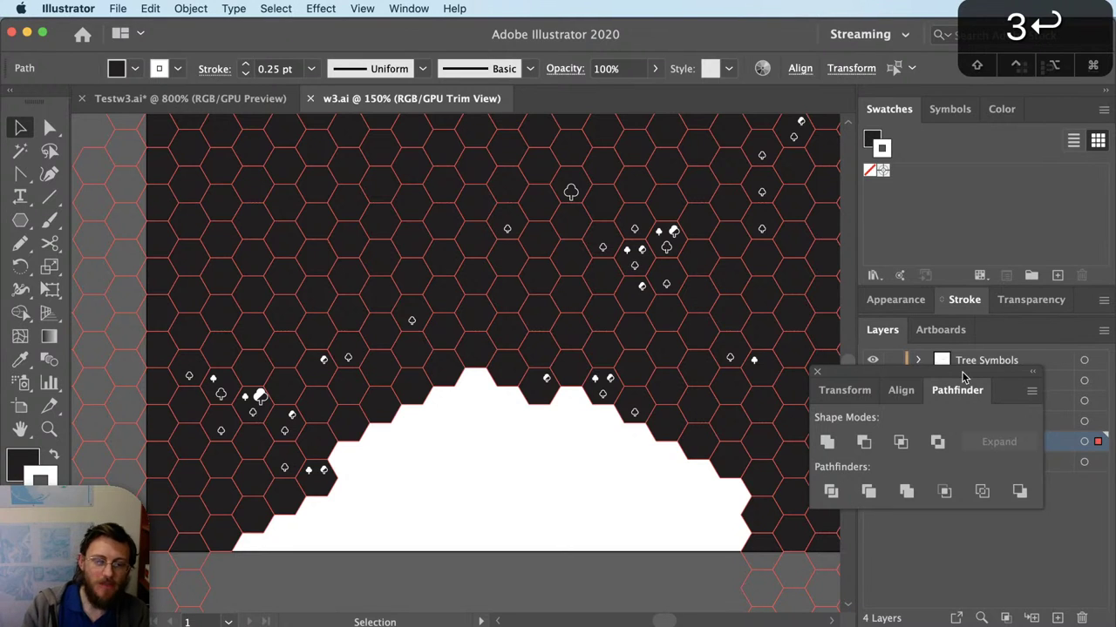
left_click_drag(952, 373, 647, 373)
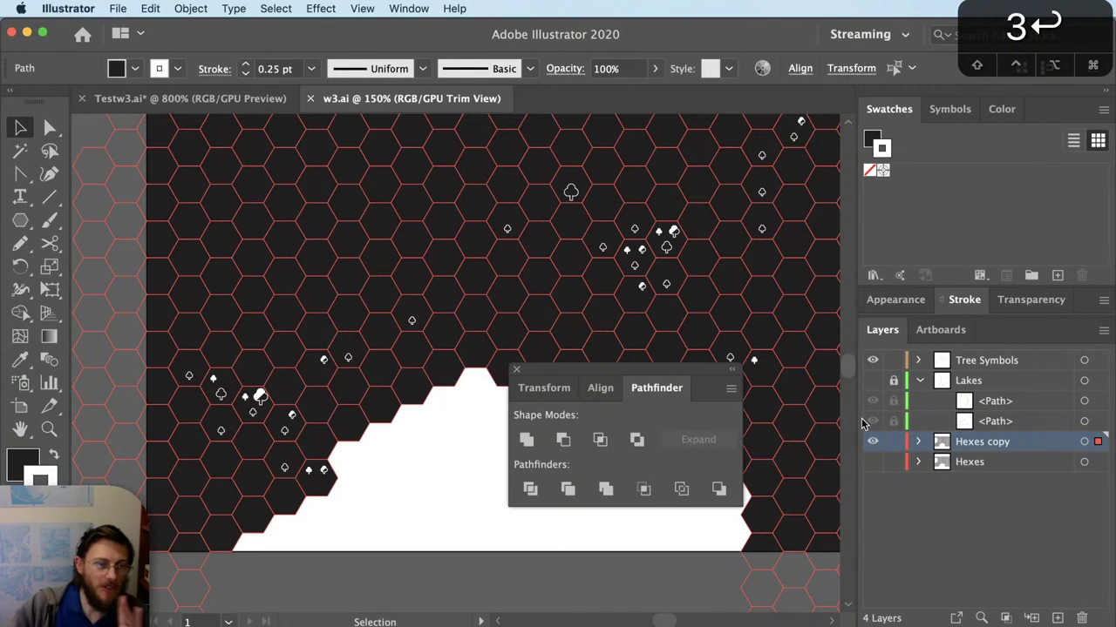
left_click(681, 488)
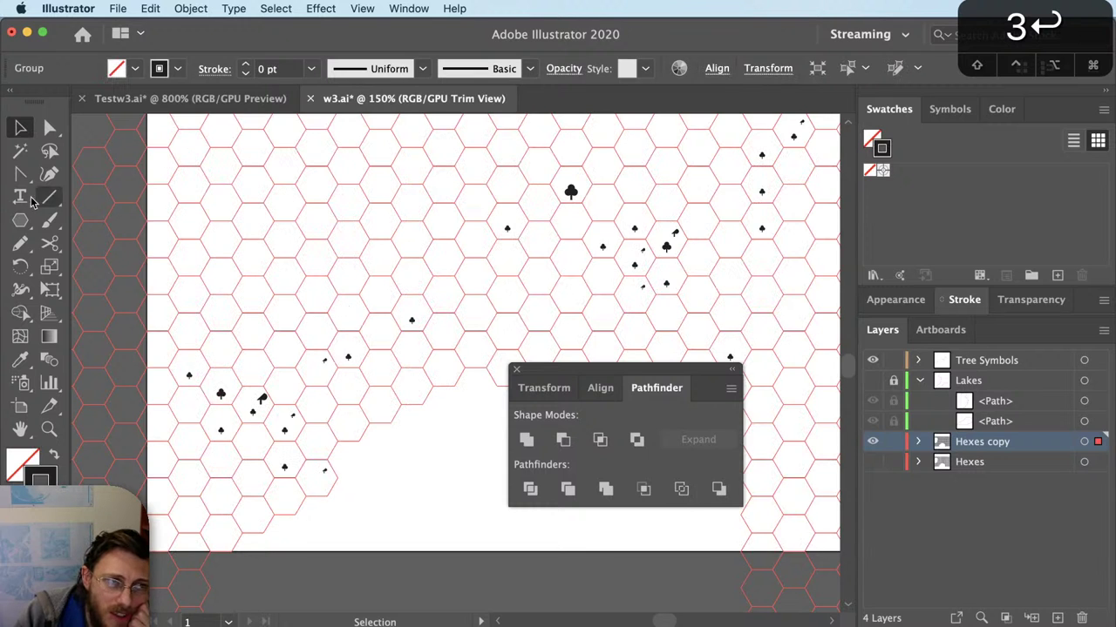
Step: Inspect the outlined group inside the Hexes copy layer and its stroke settings
left_click(917, 442)
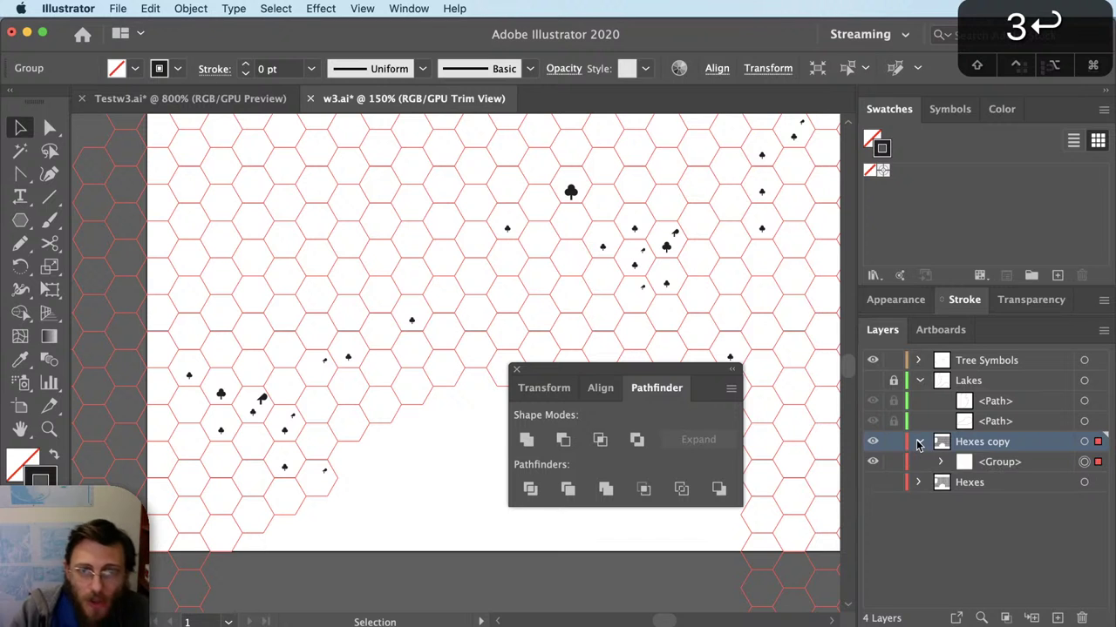
left_click(1097, 462)
left_click(1098, 462)
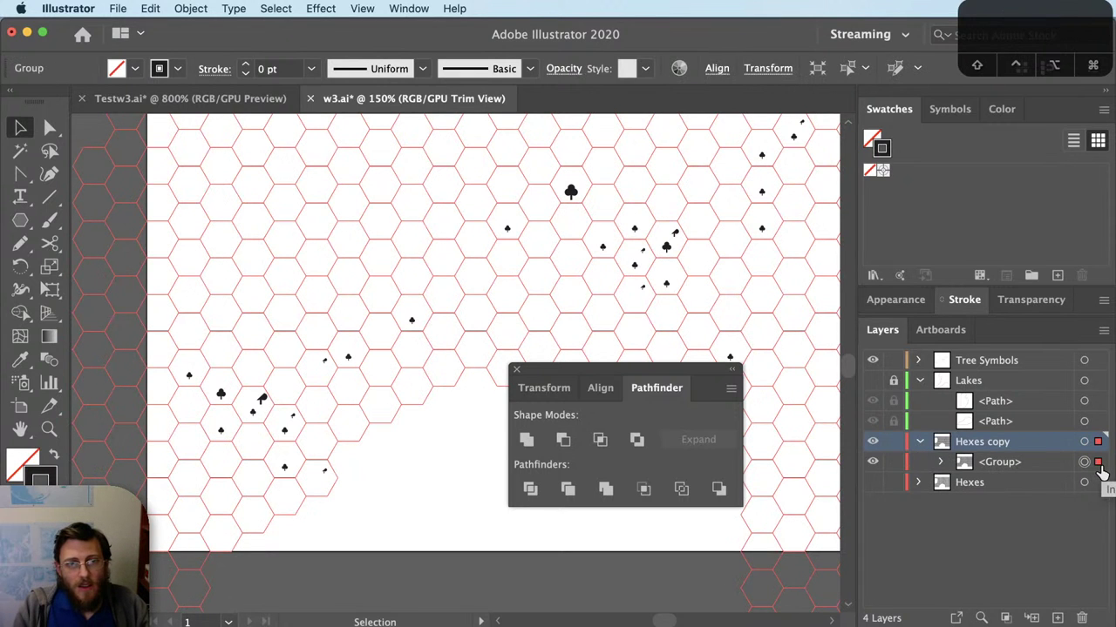
left_click(459, 514)
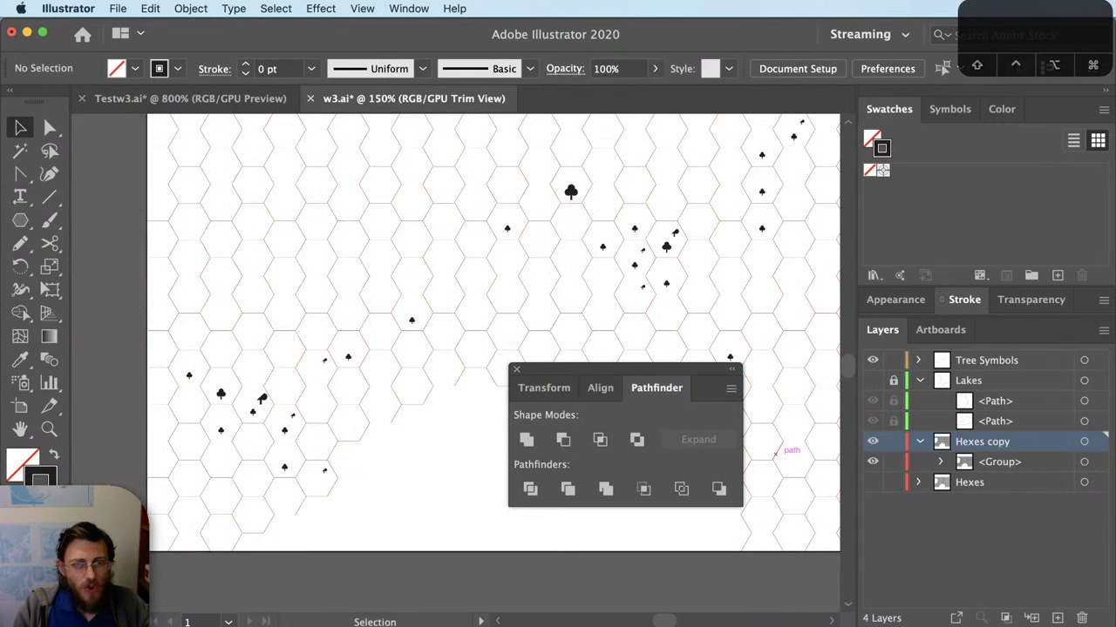
left_click(1104, 443)
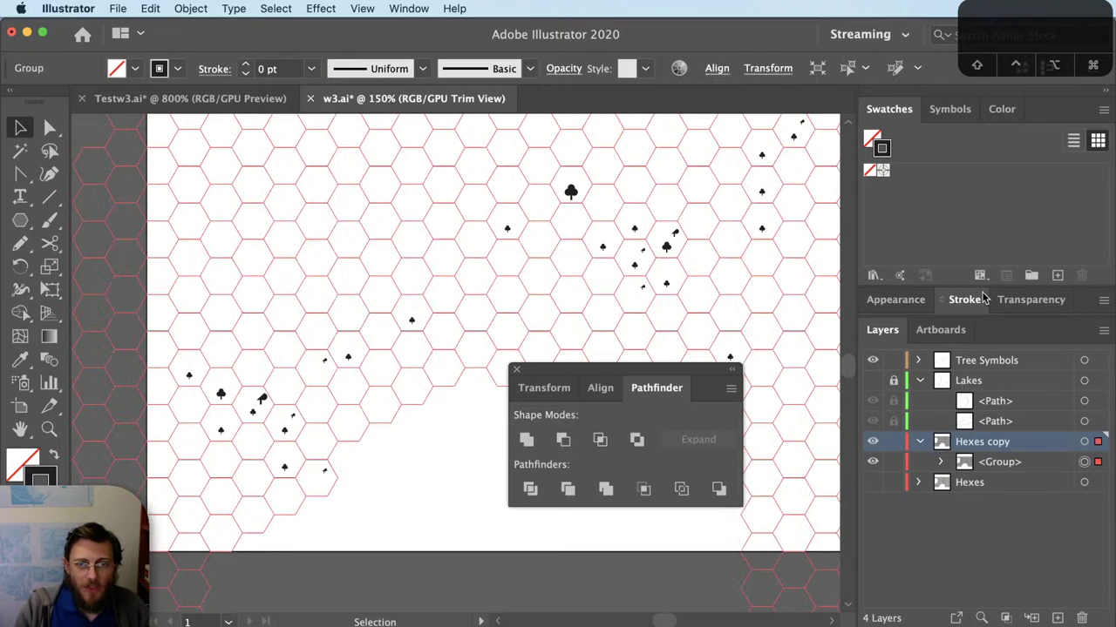
left_click(964, 299)
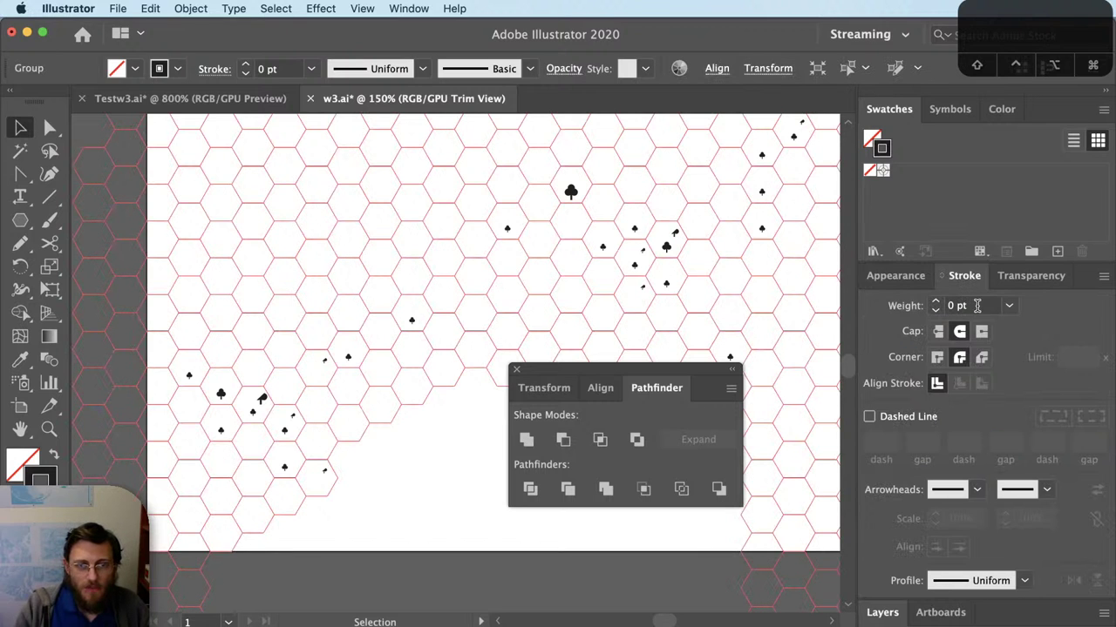
left_click(356, 462)
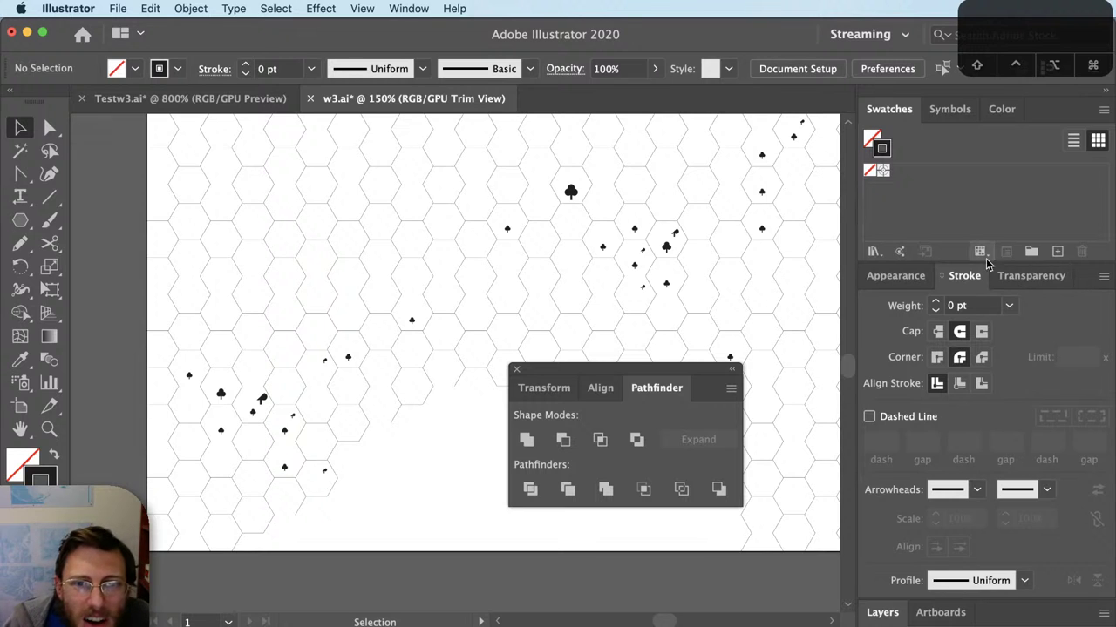
Step: Select everything on the Hexes copy layer and ungroup the outlined hexagon edges
left_click(903, 611)
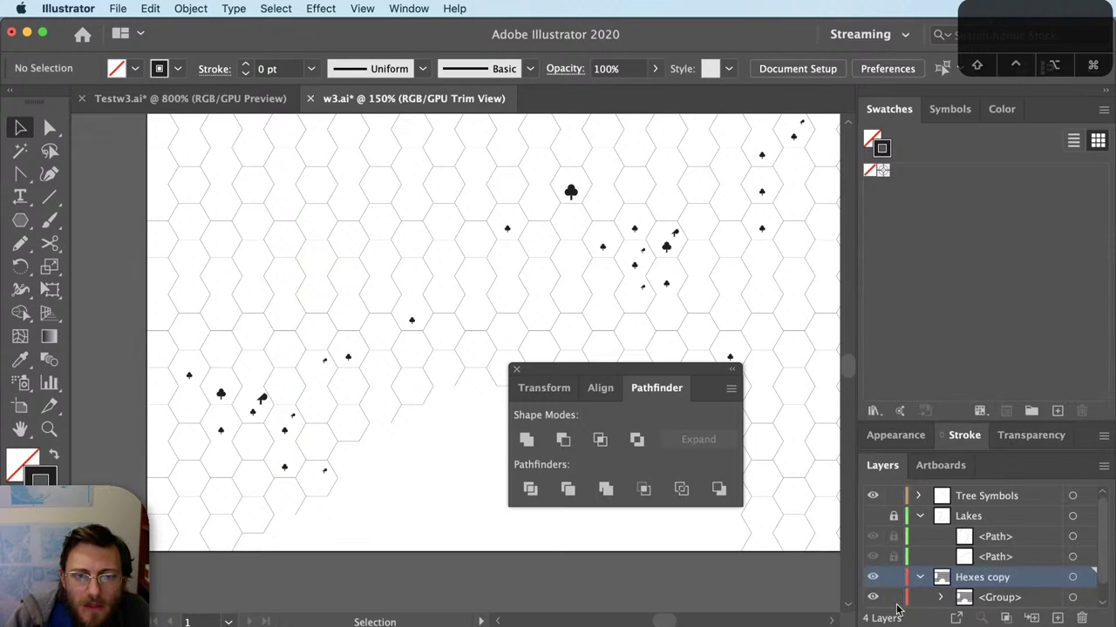
left_click(1086, 578)
key("super+shift+g")
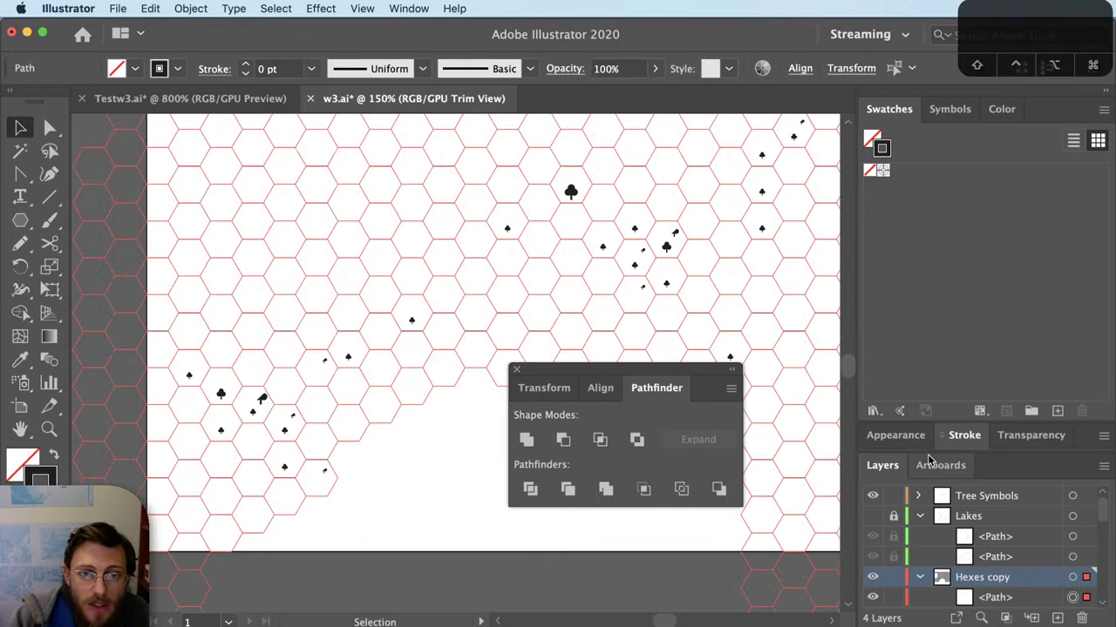
Step: Set the stroke weight of the ungrouped hexagon edges to 0.5 pt and deselect them
left_click(948, 437)
left_click(933, 301)
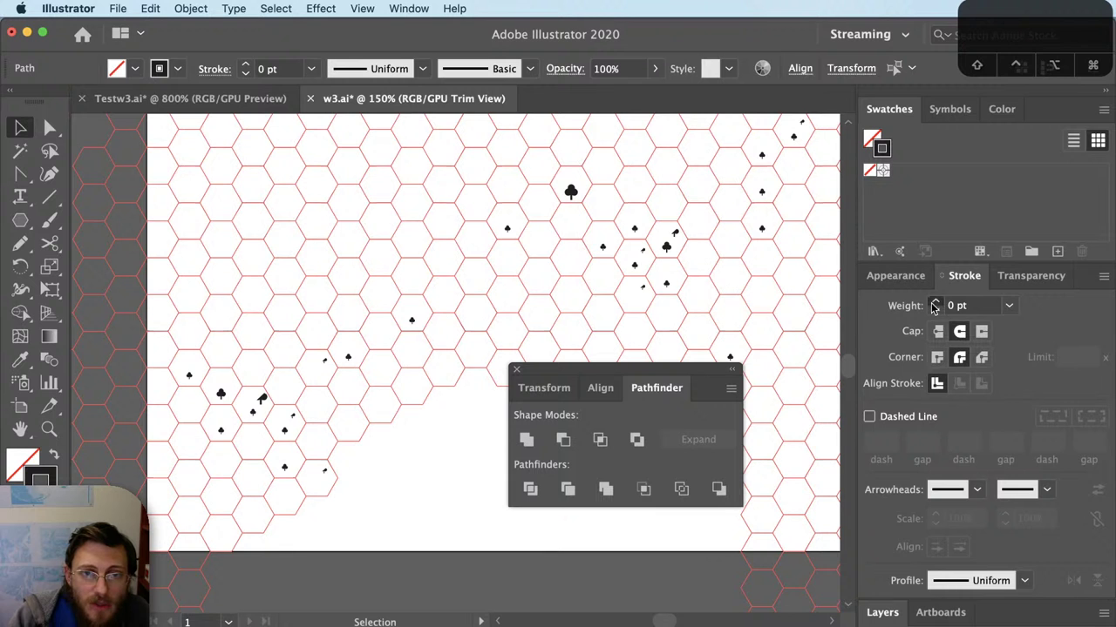
left_click(933, 301)
left_click(398, 468)
Step: Test a single hexagon edge near the lake shore by moving it away from its neighbours, and undo the move
scroll(397, 505, "up", 2)
scroll(398, 506, "right", 2)
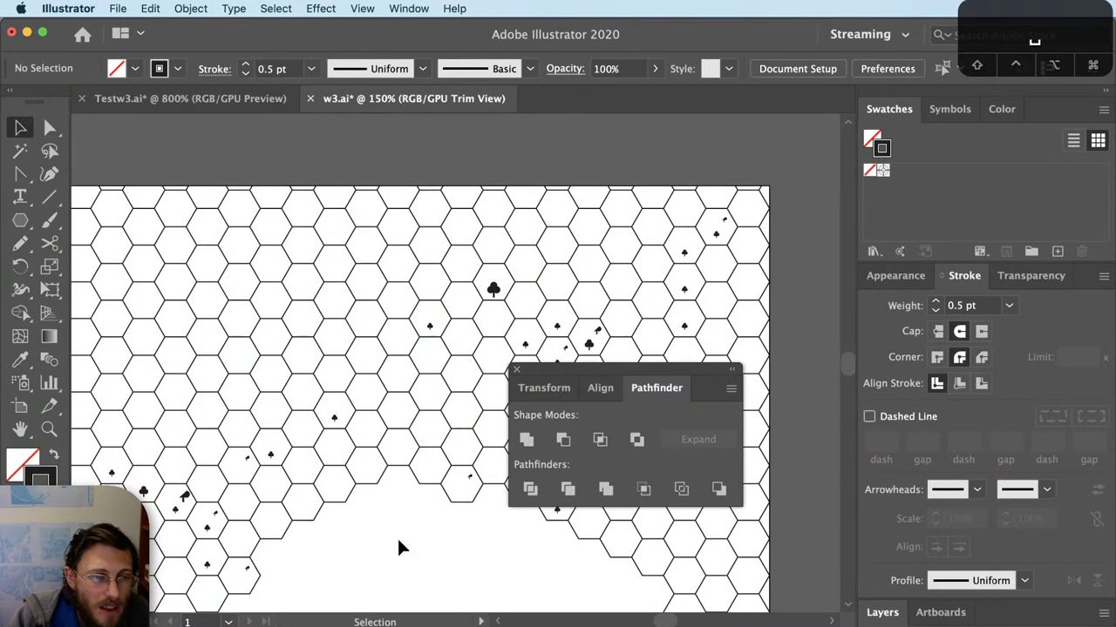
key("v")
scroll(390, 479, "up", 5)
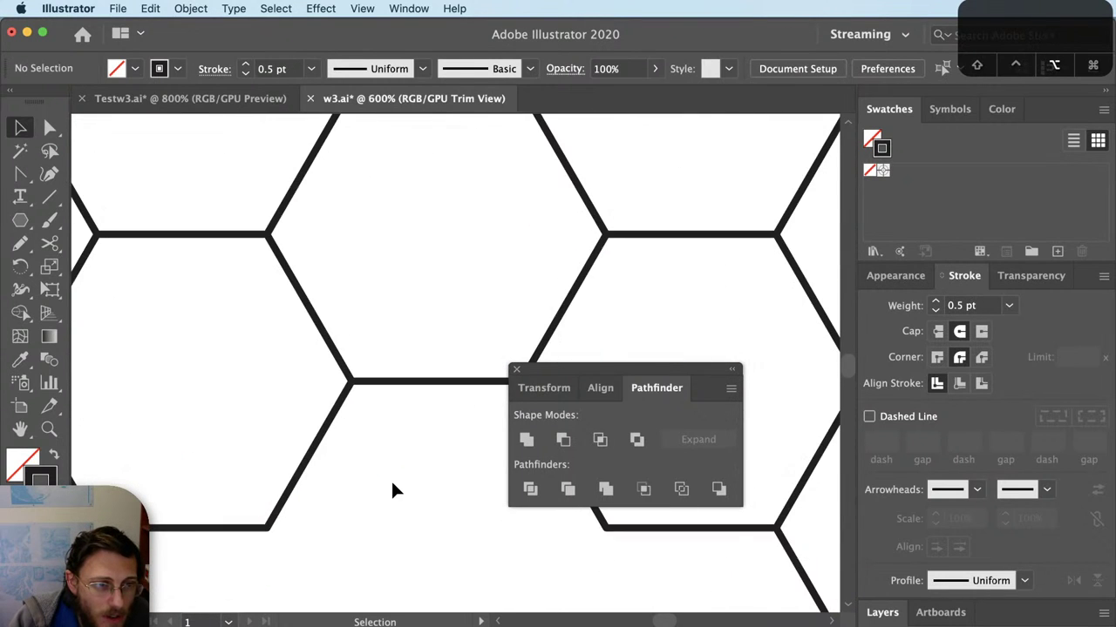
left_click(329, 349)
left_click(575, 301)
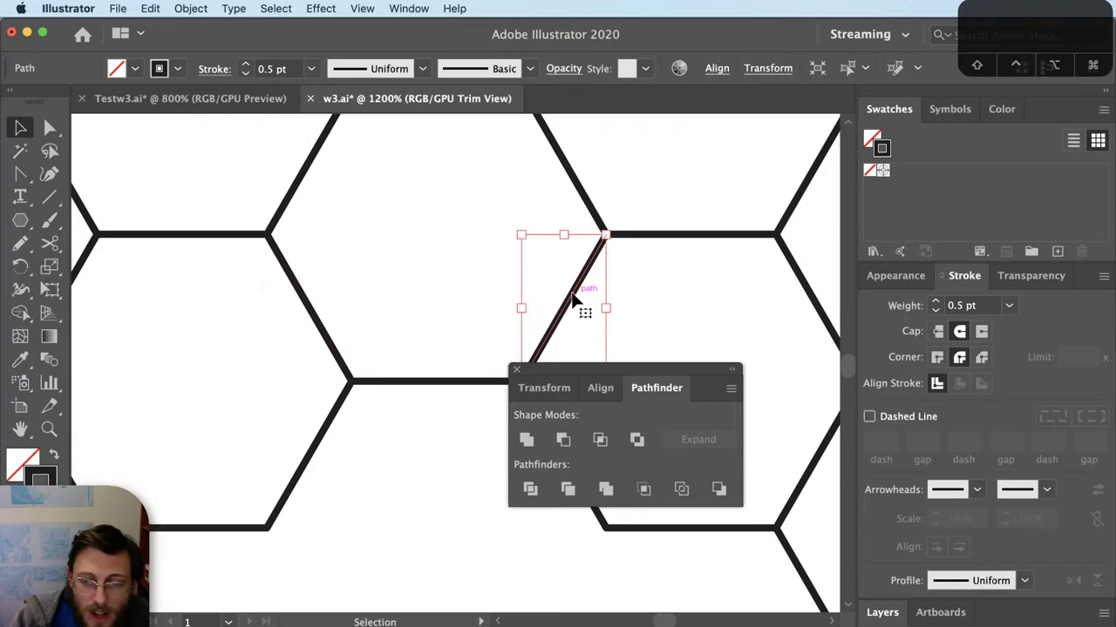
left_click_drag(575, 302, 525, 275)
key("super+z")
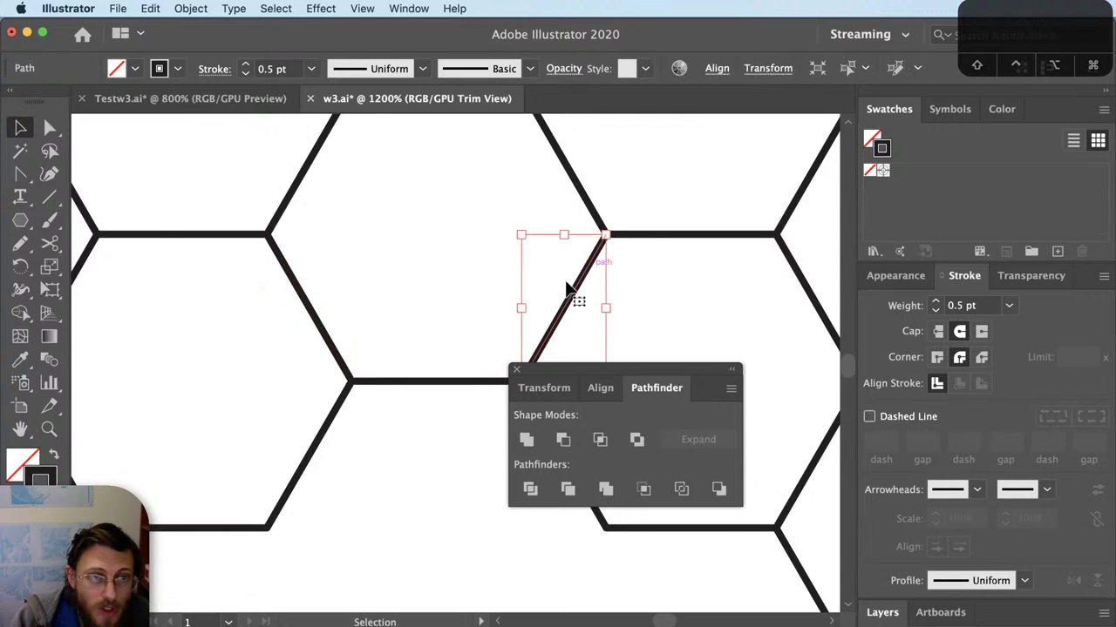
scroll(481, 336, "down", 3)
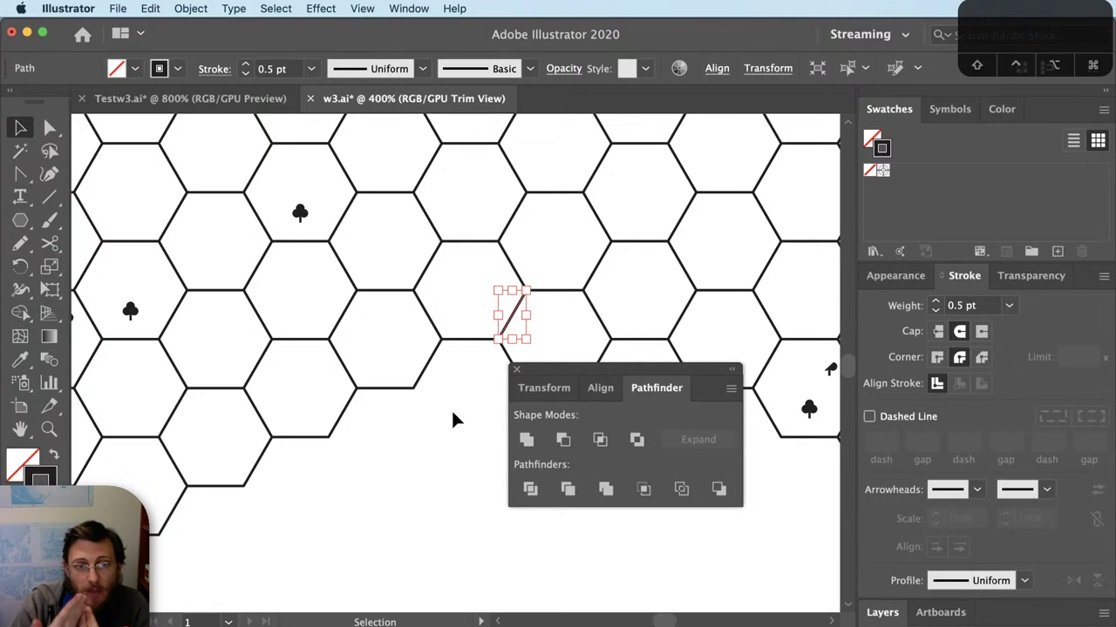
scroll(452, 420, "down", 4)
scroll(453, 444, "up", 2)
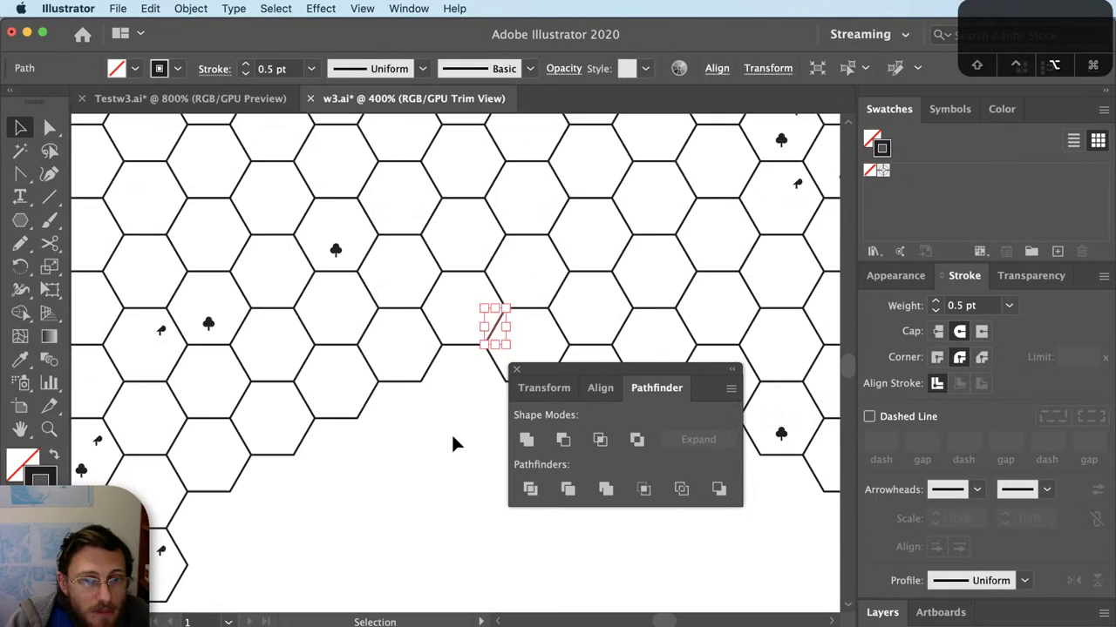
scroll(450, 433, "down", 2)
scroll(448, 434, "up", 2)
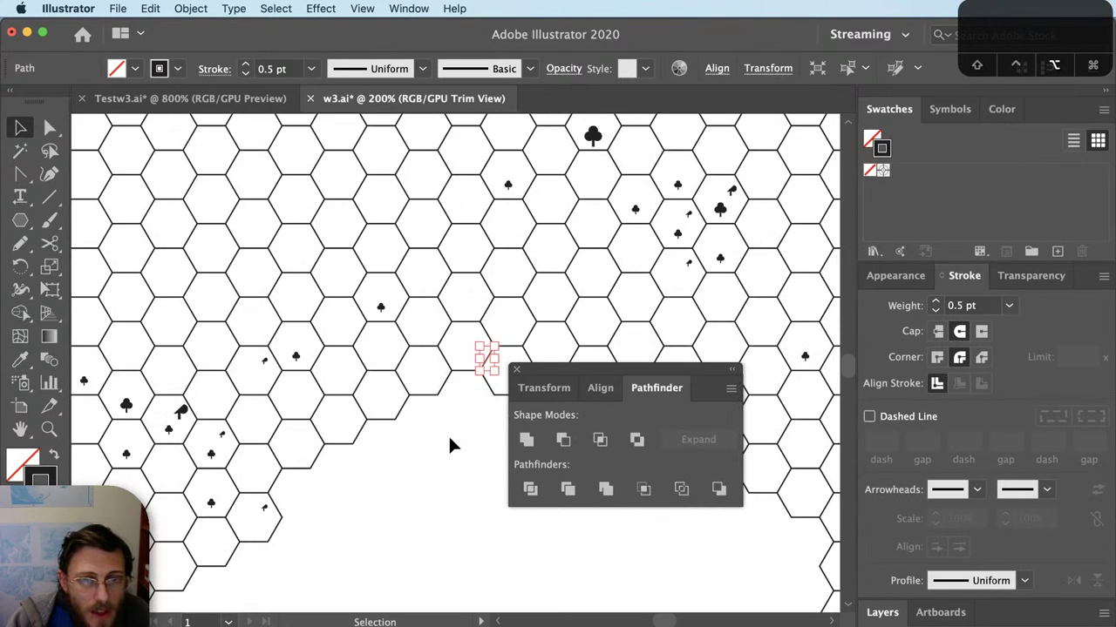
Step: Collapse the Hexes copy layer's contents, hide that layer and show the original Hexes layer
left_click(880, 612)
scroll(932, 549, "down", 2)
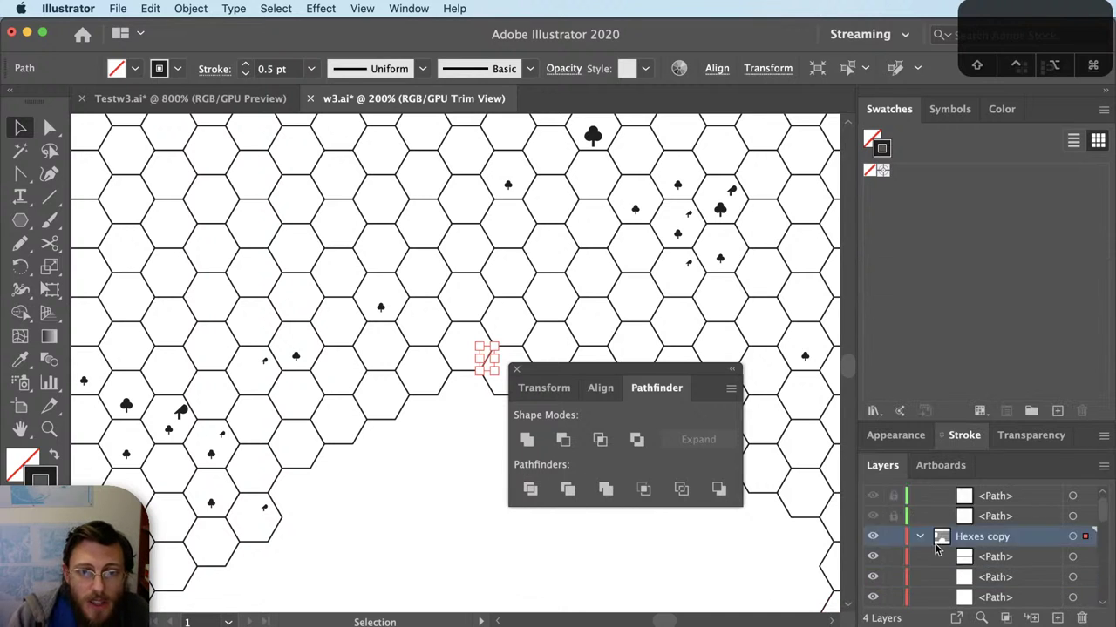
scroll(917, 512, "up", 1)
left_click(920, 496)
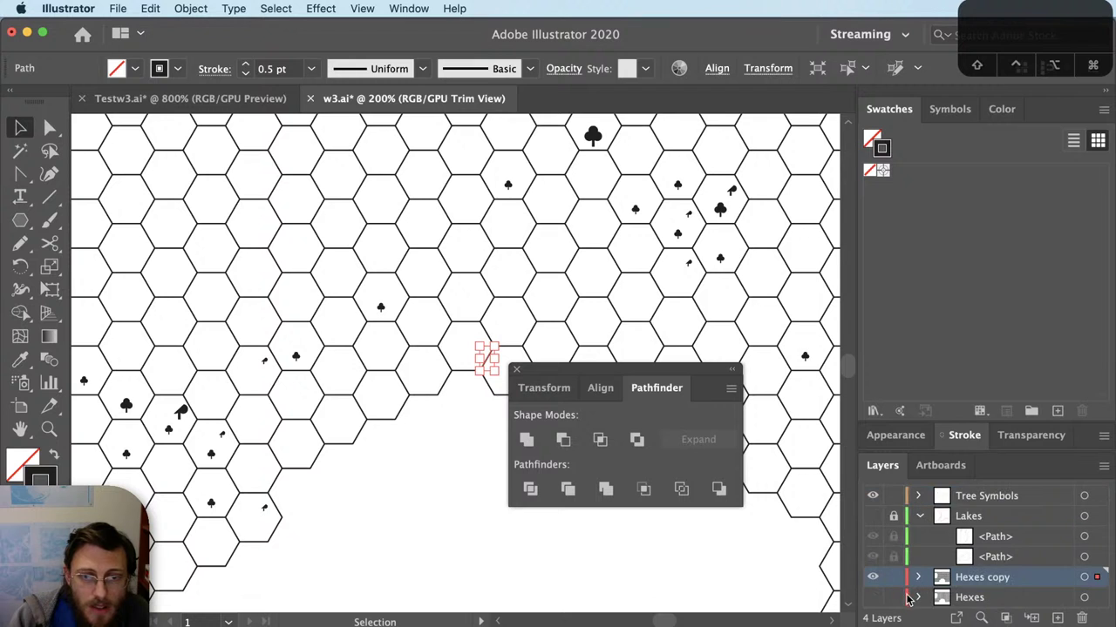
left_click(872, 577)
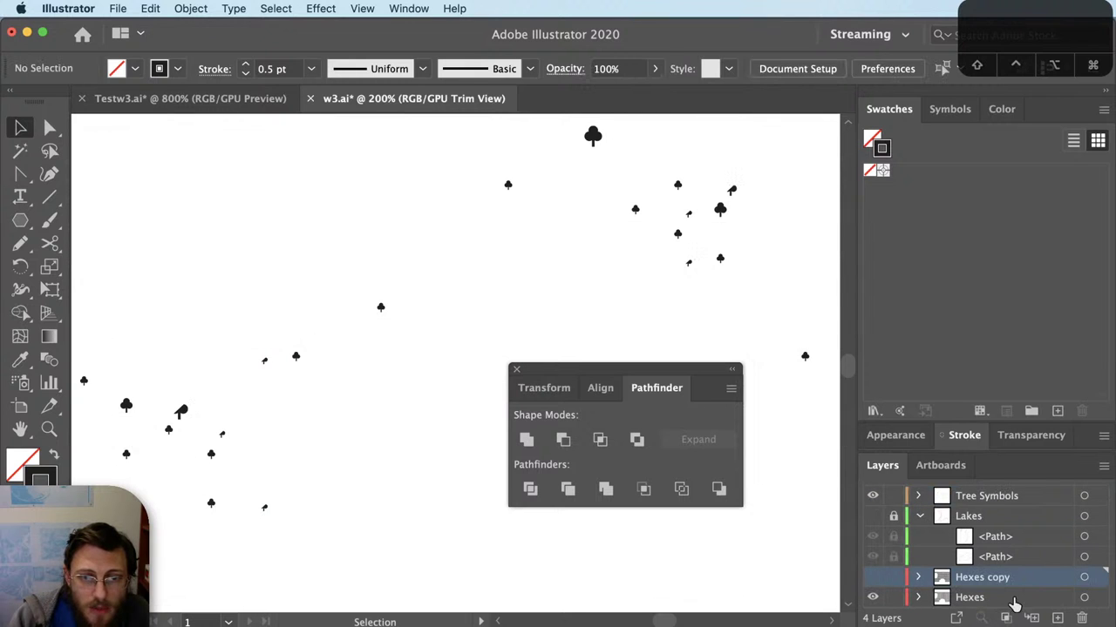
left_click(873, 597)
Step: Remove the stroke from all hexagons on the Hexes layer, keeping their dark fill, and deselect them
left_click(1084, 597)
key("slash")
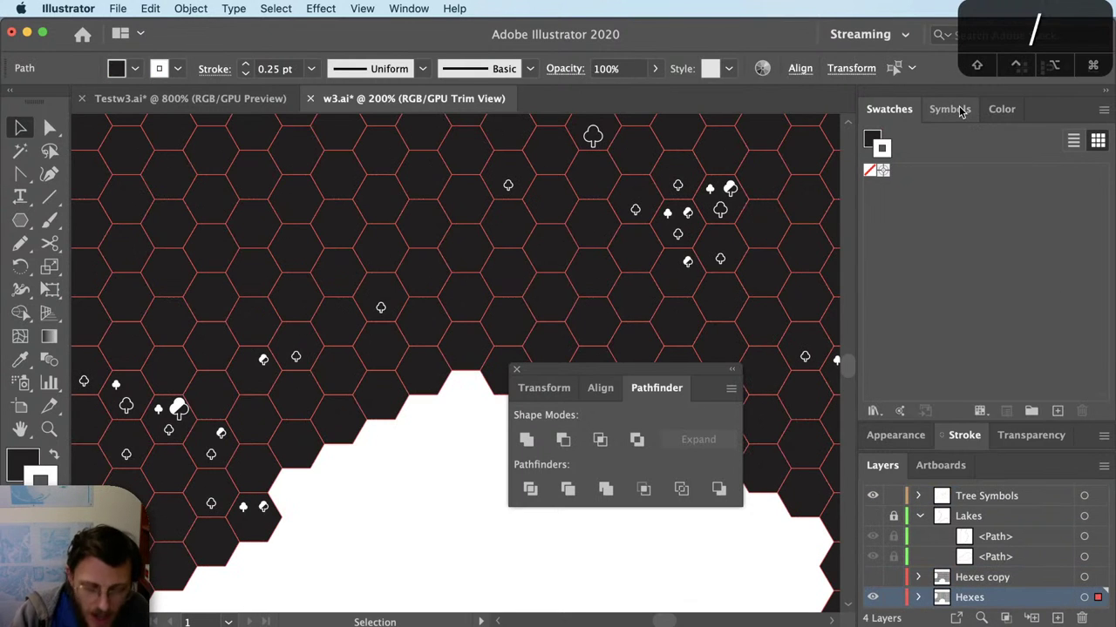
left_click(676, 239)
key("v")
key("space")
left_click_drag(675, 240, 781, 244)
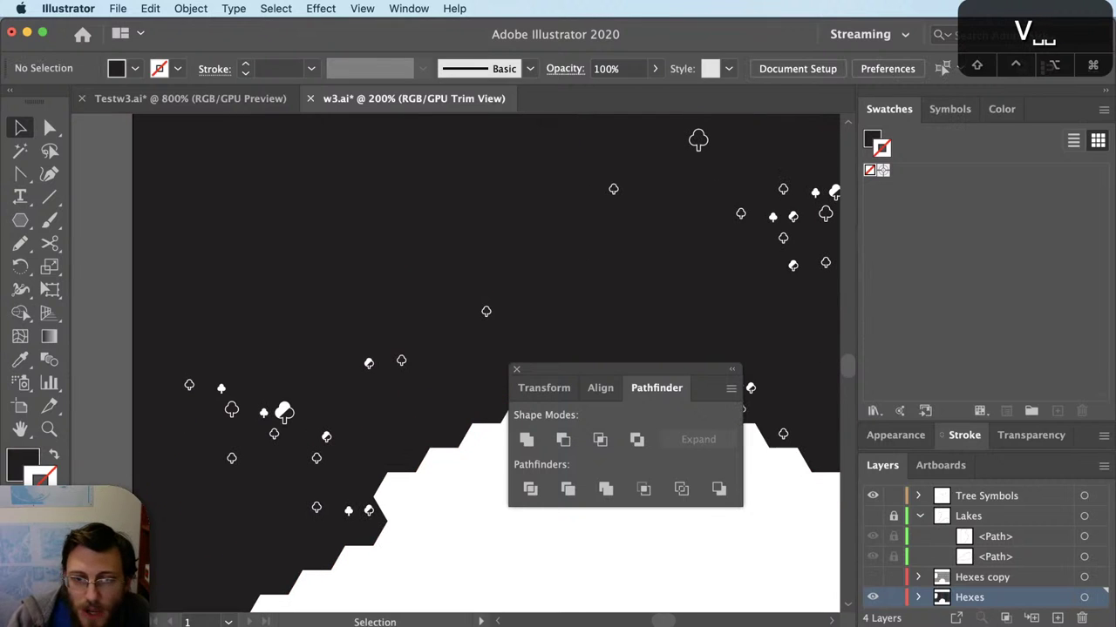
Step: Show the Hexes copy layer, select all its edge lines and set their stroke colour to white
left_click(872, 577)
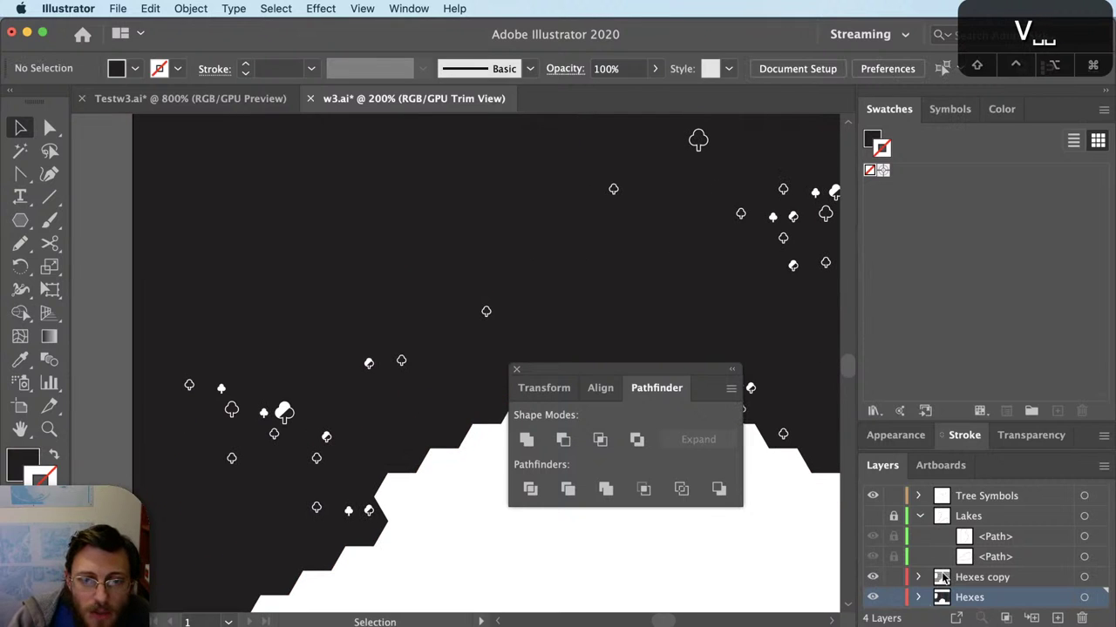
left_click(1096, 578)
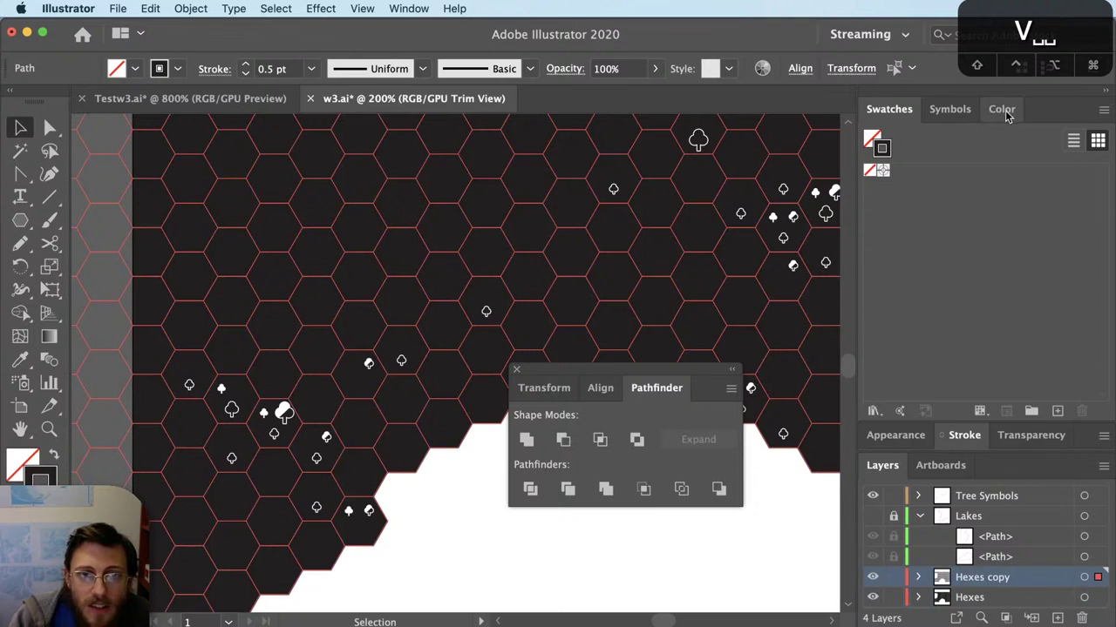
left_click(1008, 111)
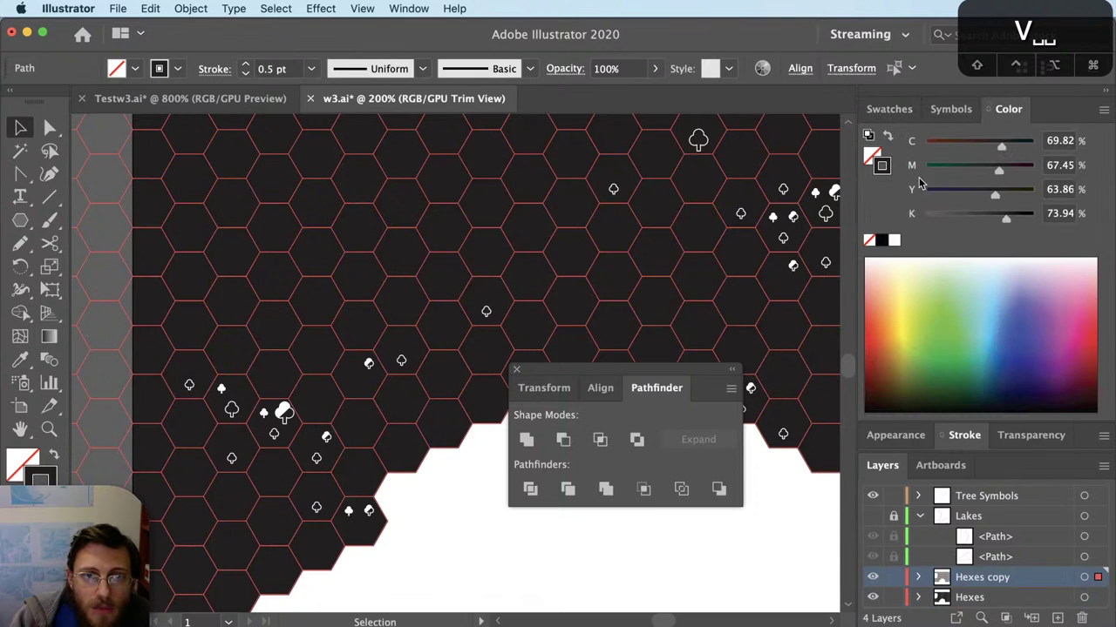
left_click(892, 243)
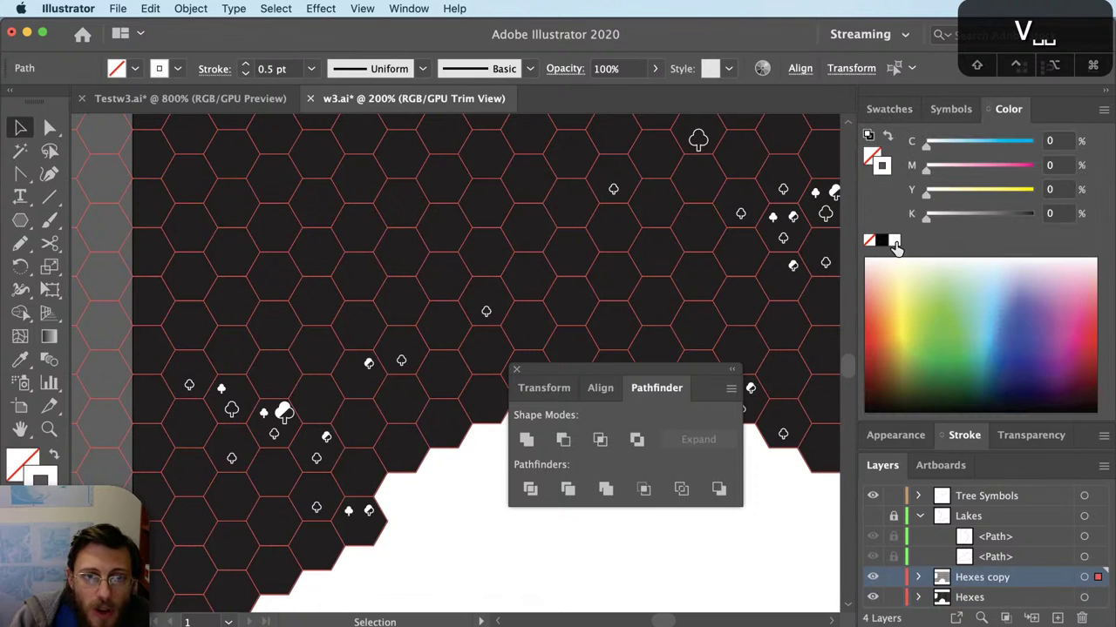
Step: Turn the white hexagon edges into dotted lines with a 0.01 pt dash and 2 pt gap, and deselect them
left_click(962, 435)
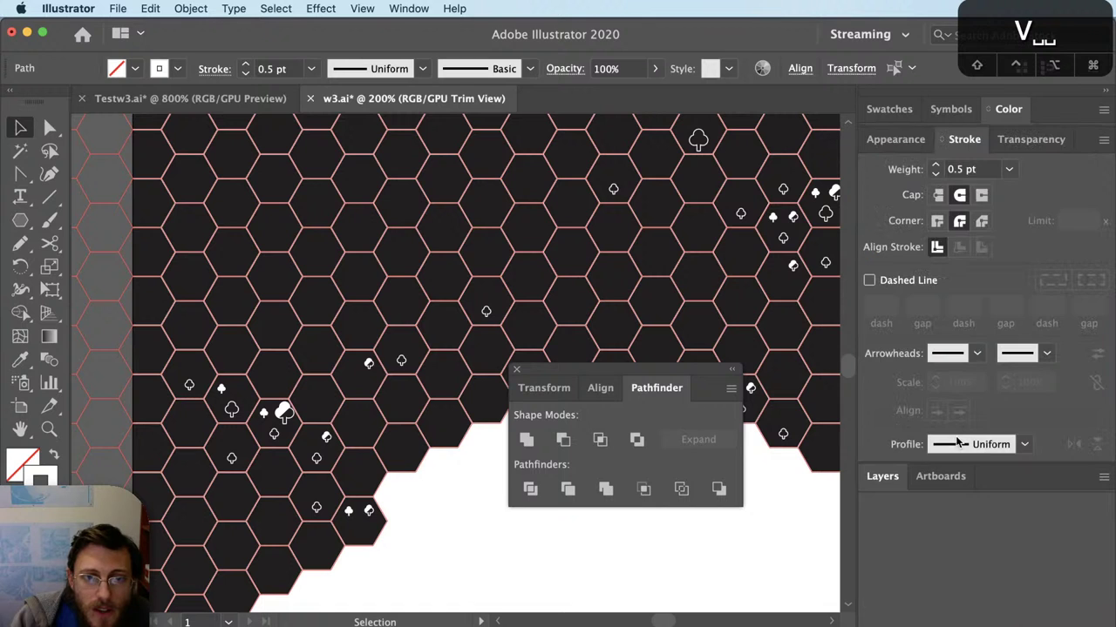
left_click(869, 282)
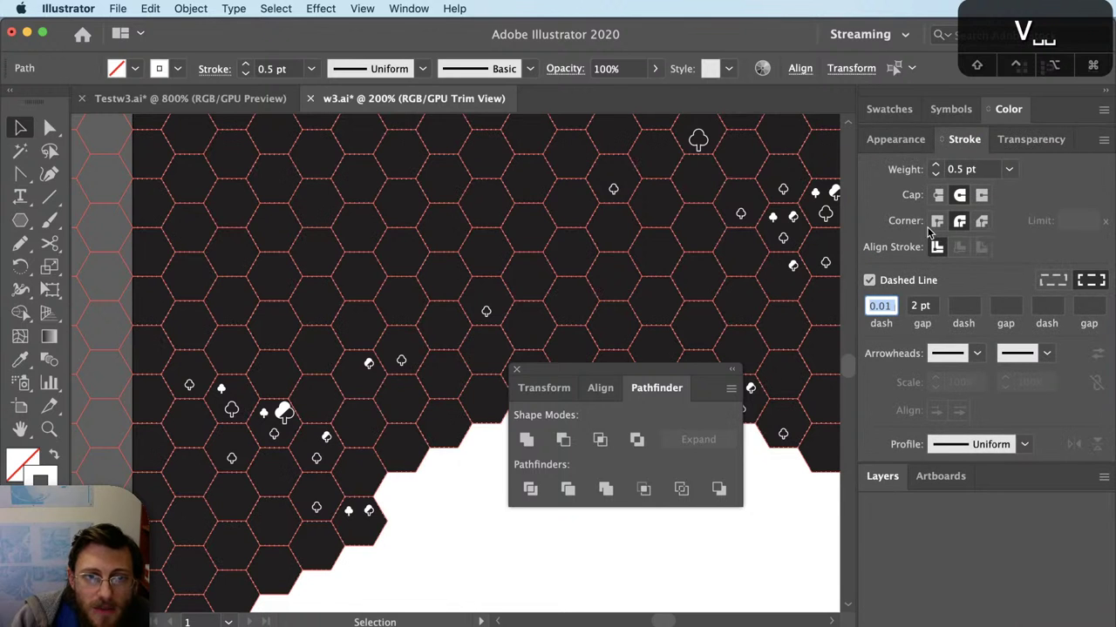
left_click(706, 581)
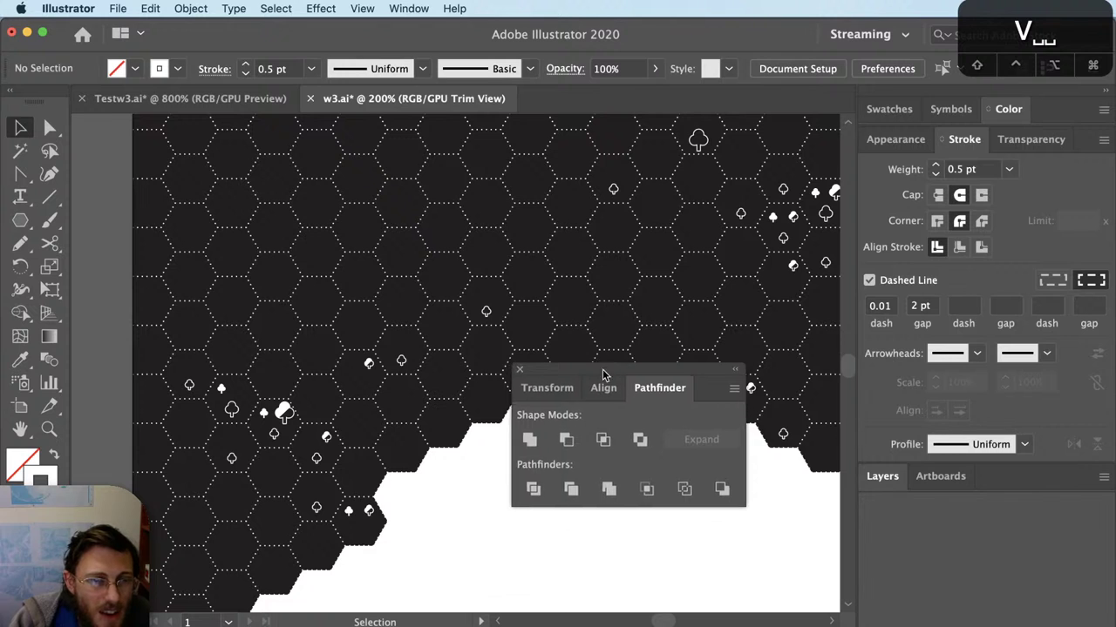
Step: Examine the dotted hexagon edges up close and along the lake shore, with the Pathfinder panel moved out of the way
left_click_drag(600, 373, 786, 286)
scroll(653, 343, "up", 10)
scroll(562, 369, "up", 2)
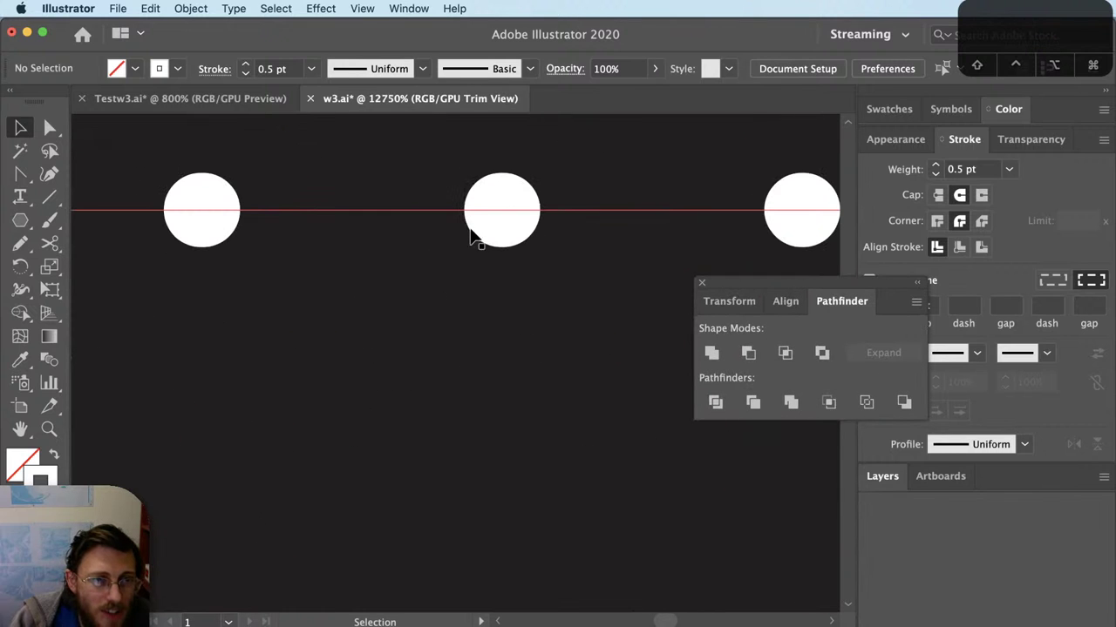
scroll(586, 433, "down", 1)
scroll(588, 430, "down", 7)
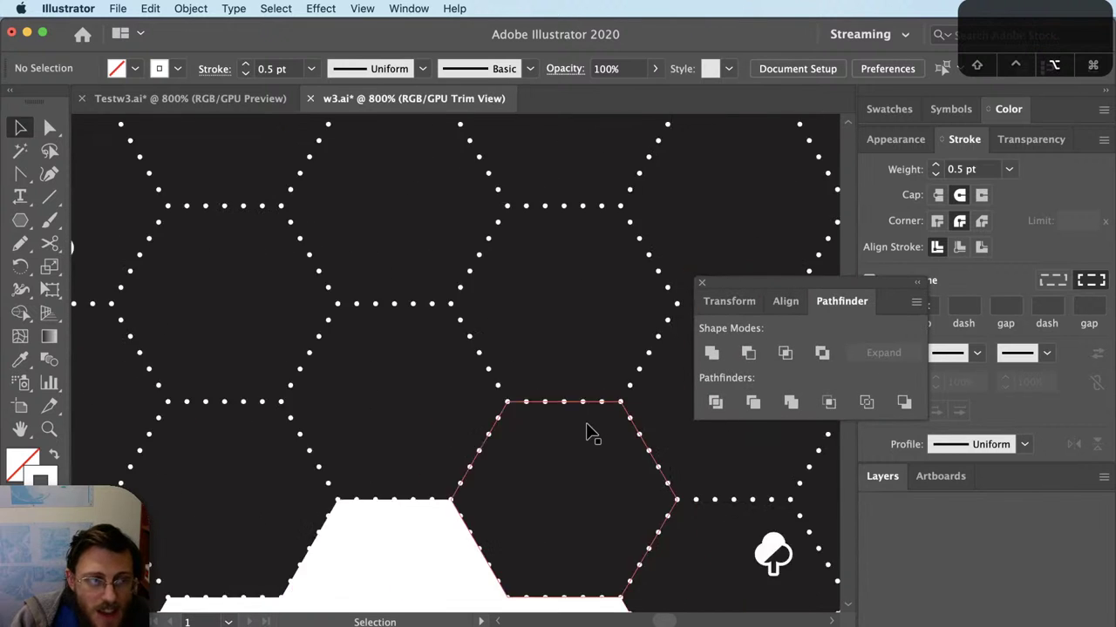
left_click_drag(488, 543, 538, 381)
scroll(614, 521, "down", 3)
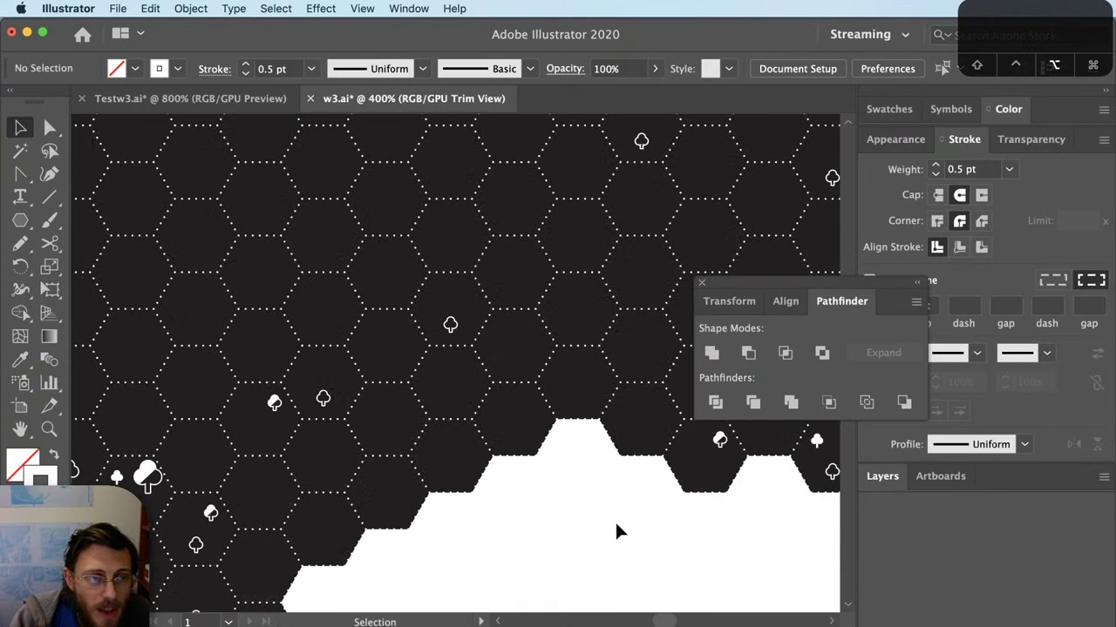
left_click_drag(479, 537, 508, 375)
scroll(299, 444, "down", 2)
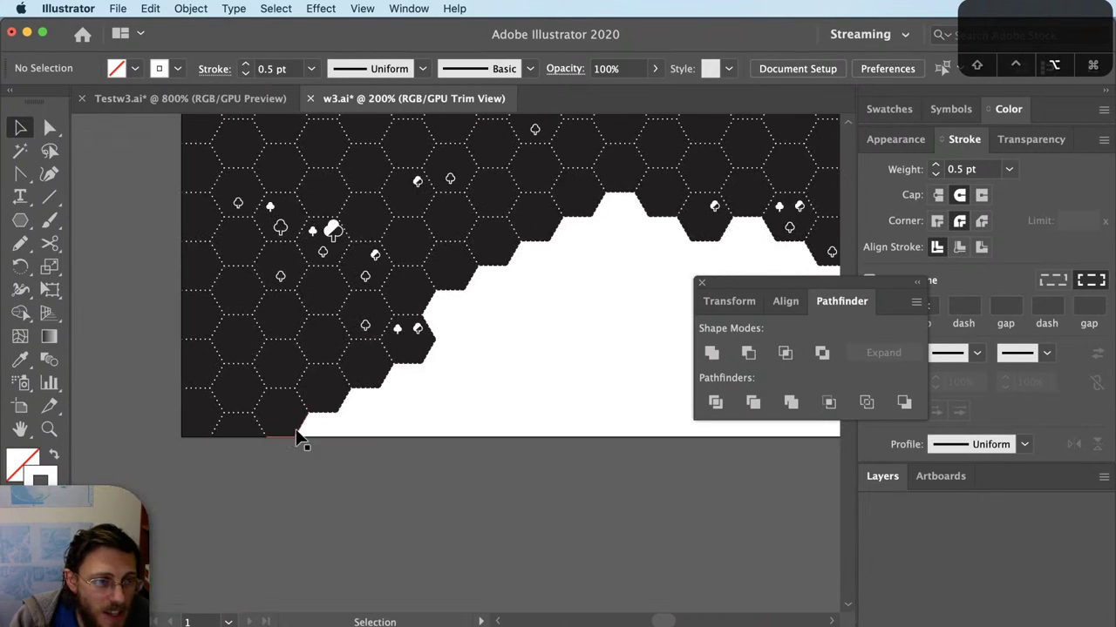
Step: Move the floating Pathfinder panel off the layer list and delete the dotted hex outlines at the white area's lower-left corner
scroll(310, 435, "up", 3)
left_click(321, 428)
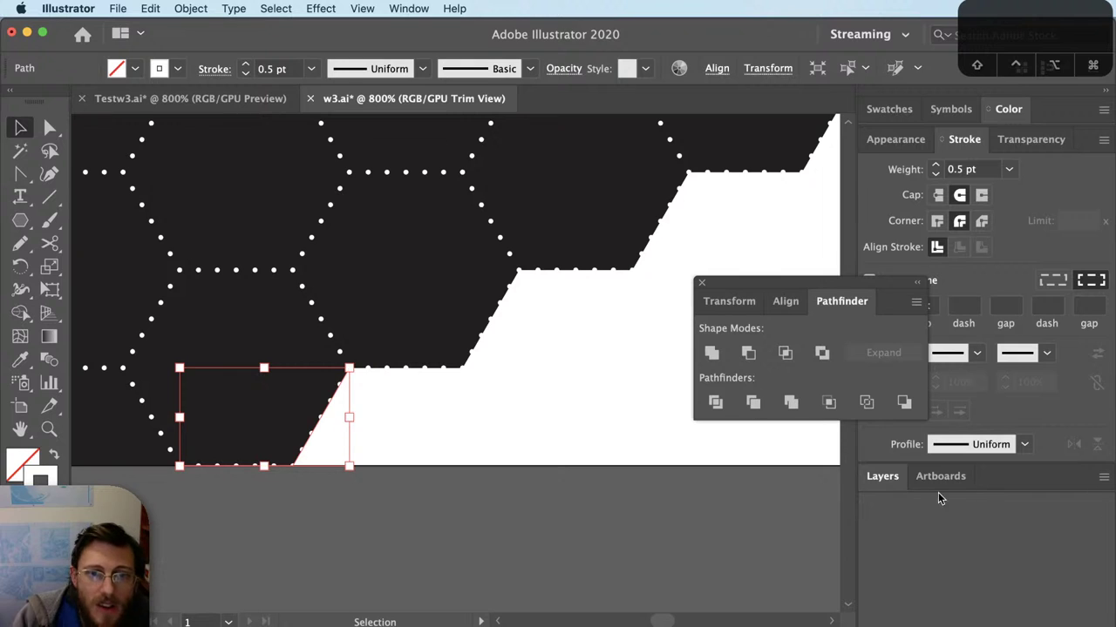
left_click(898, 482)
left_click_drag(889, 288, 1115, 458)
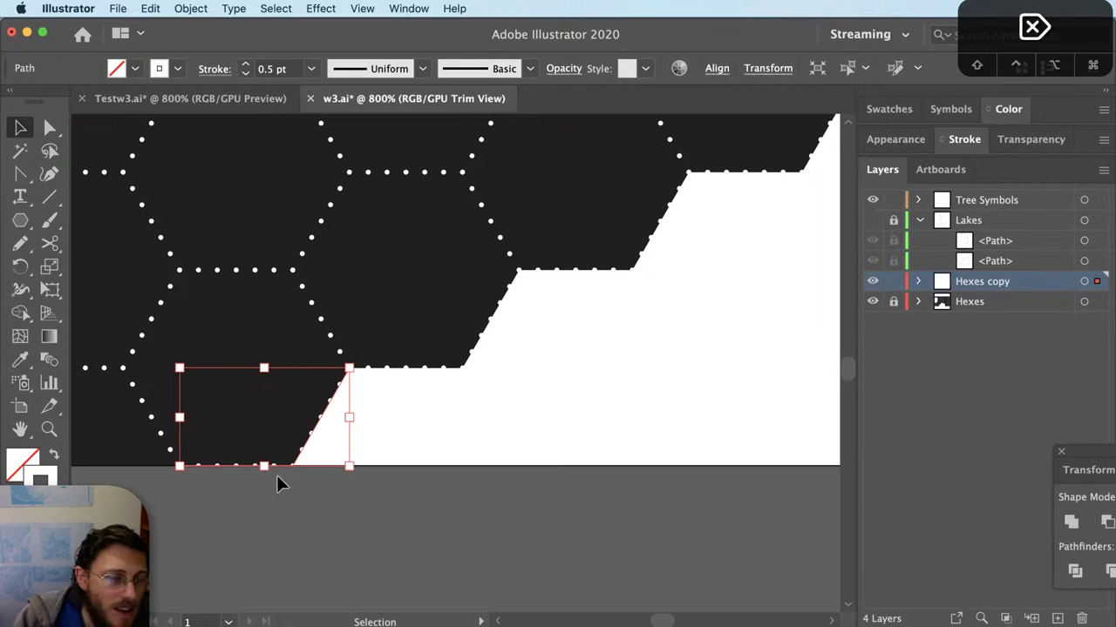
key("Delete")
scroll(650, 329, "up", 5)
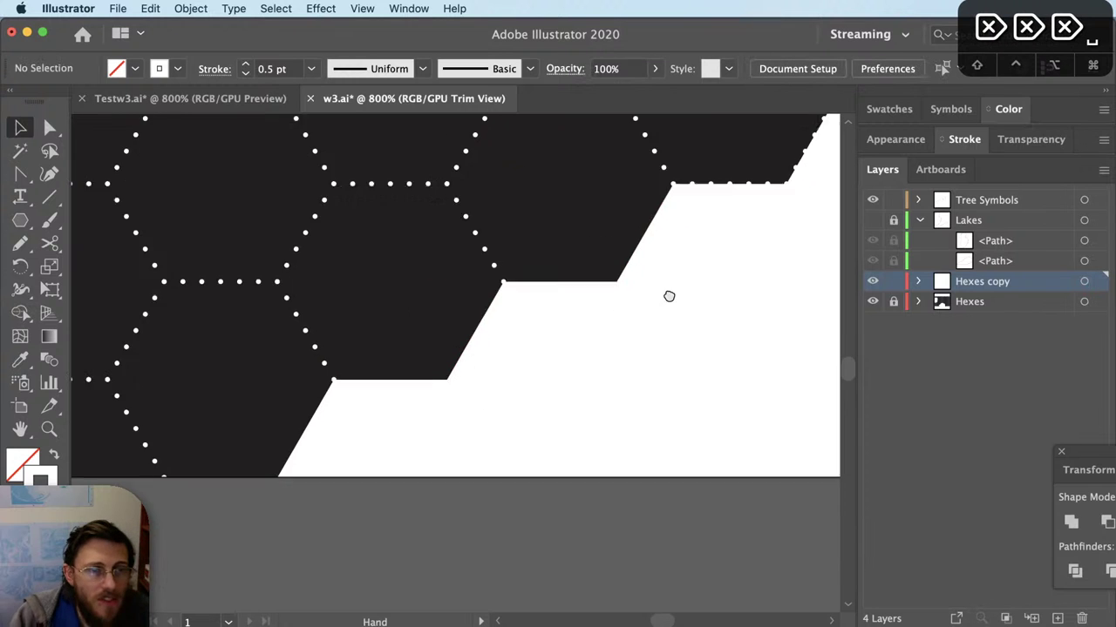
Step: Delete the dotted hex outlines along the left slope of the white area
left_click(254, 410)
left_click(465, 244)
scroll(436, 349, "up", 4)
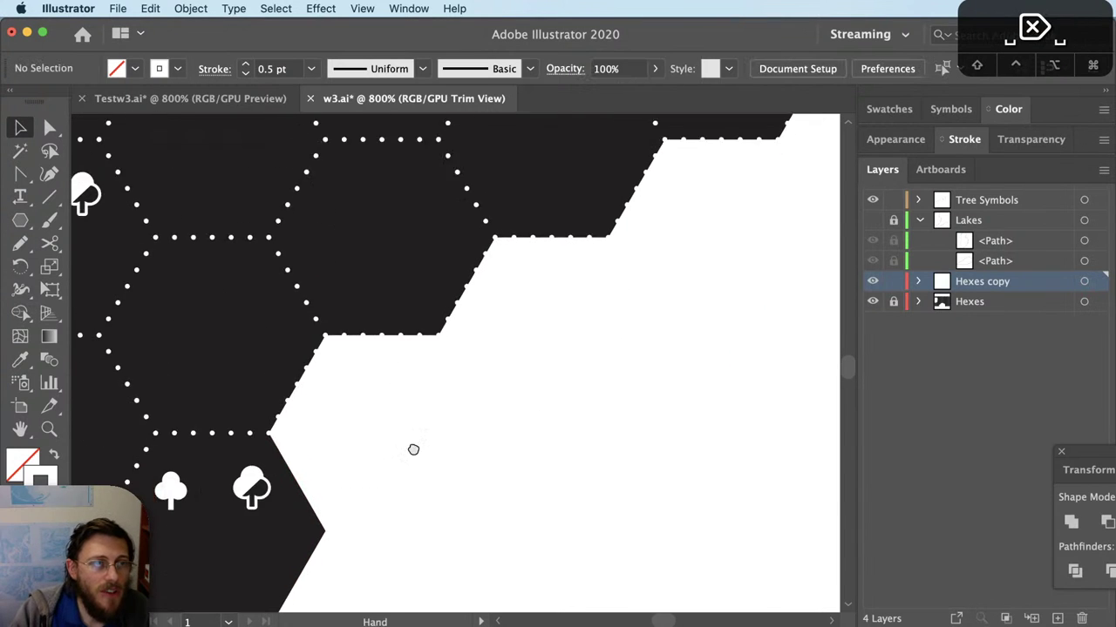
scroll(392, 390, "down", 1)
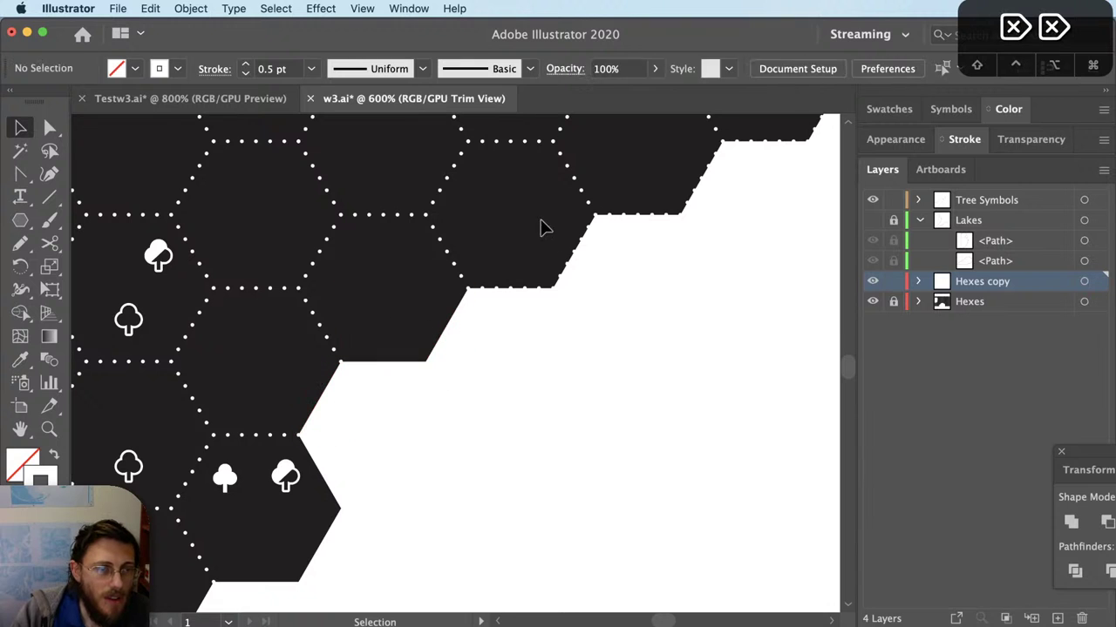
left_click(641, 185)
left_click(677, 259)
left_click_drag(674, 313, 666, 329)
scroll(666, 329, "up", 3)
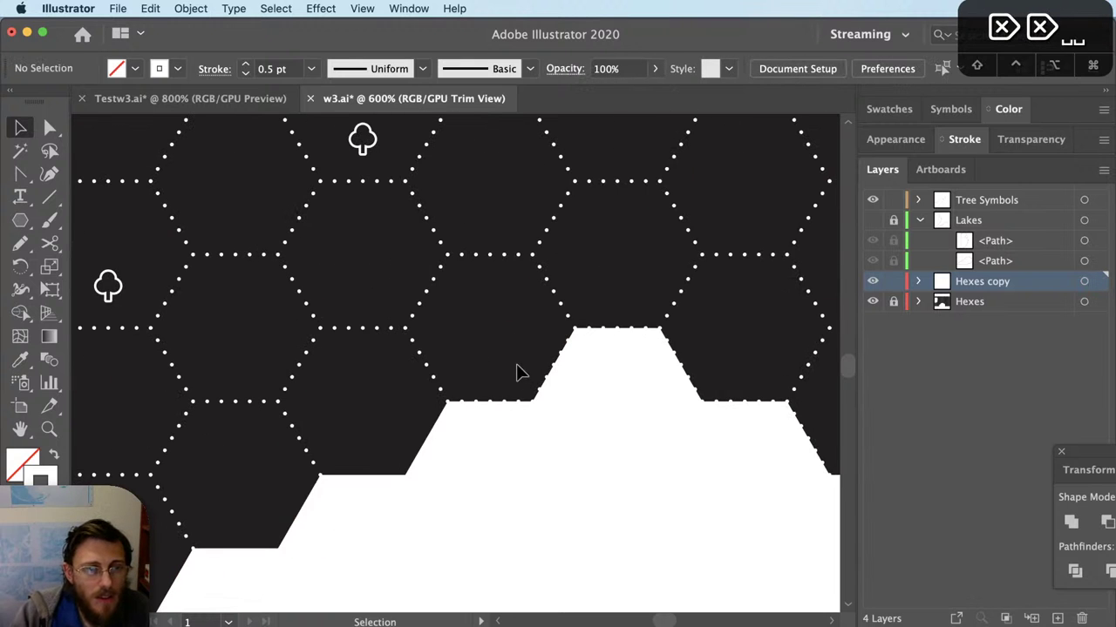
Step: Delete the dotted hex outlines around the peak of the white area
left_click(562, 387)
left_click(599, 409)
left_click(723, 386)
left_click_drag(742, 540, 470, 538)
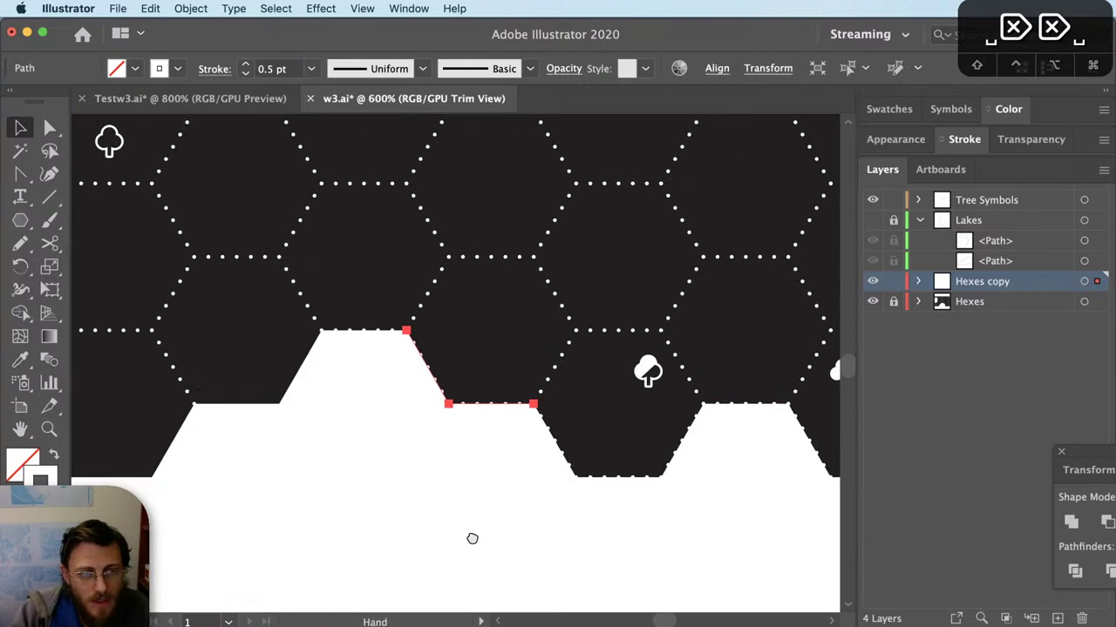
left_click(355, 301)
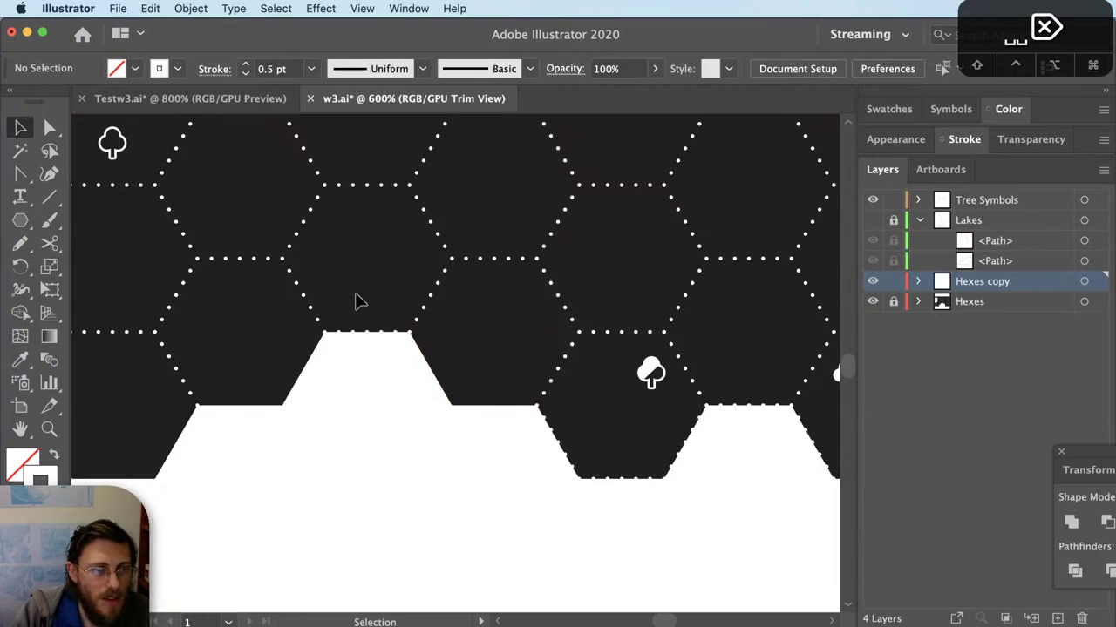
Step: Delete the dotted hex outlines bordering the white area just right of its peak, beside the tree hexes
left_click(679, 469)
key("BackSpace")
left_click(749, 443)
key("BackSpace")
left_click_drag(779, 527, 576, 495)
key("BackSpace")
left_click_drag(595, 576, 653, 537)
key("BackSpace")
scroll(611, 527, "down", 2)
scroll(611, 527, "down", 1)
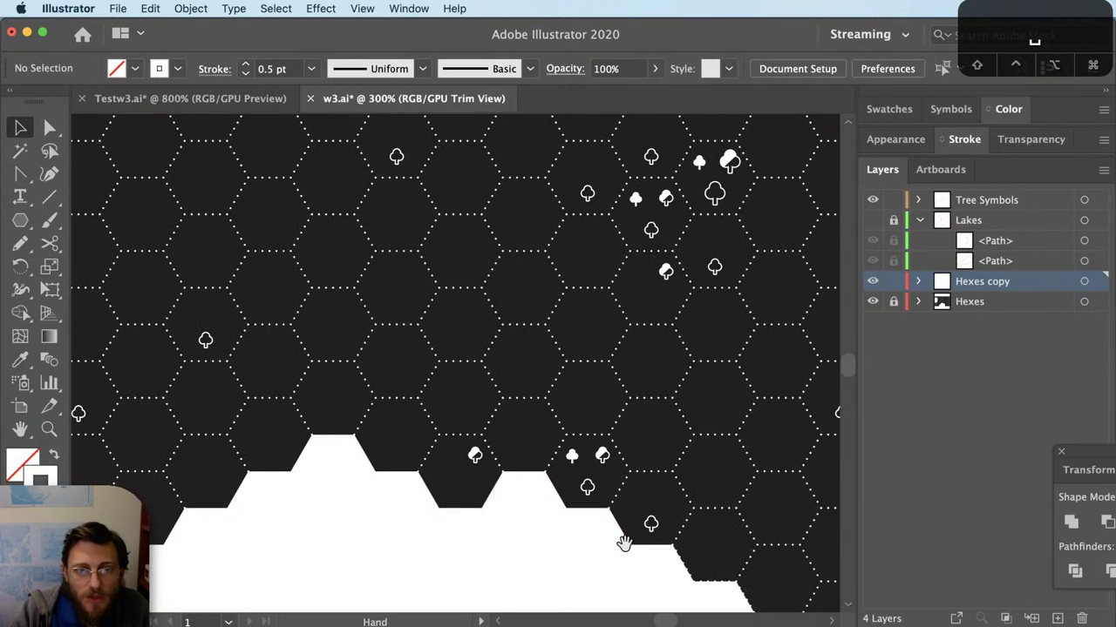
Step: Delete the remaining dotted hex outlines down the right slope and lower-right edge of the white area
scroll(622, 535, "down", 4)
left_click_drag(652, 425, 623, 349)
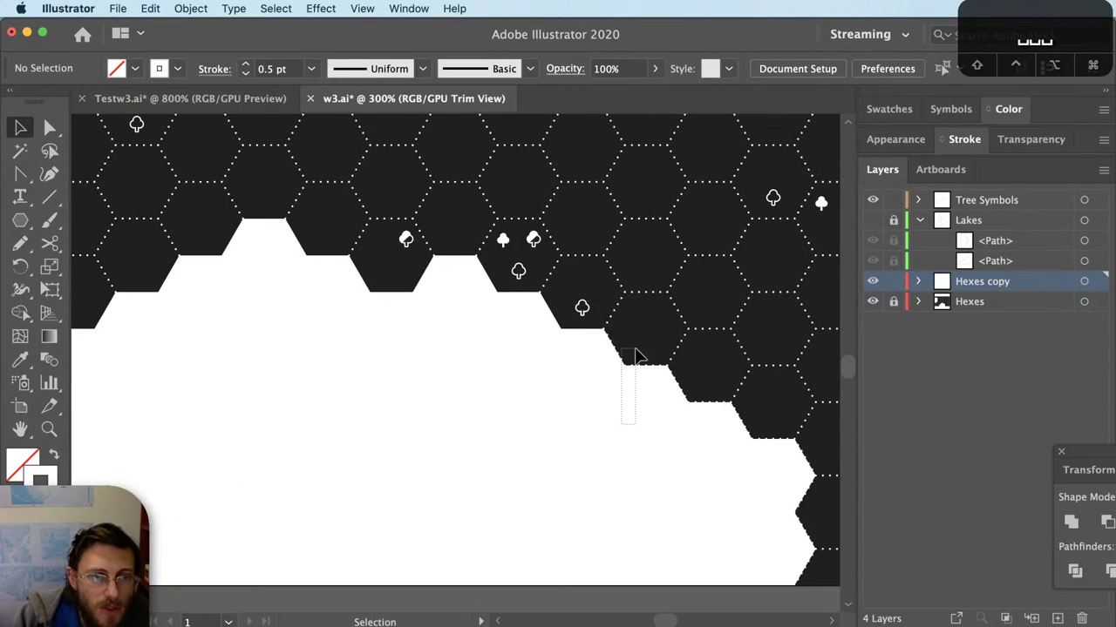
key("BackSpace")
left_click_drag(686, 443, 736, 374)
key("BackSpace")
left_click_drag(772, 488, 819, 516)
key("BackSpace")
key("BackSpace")
key("BackSpace")
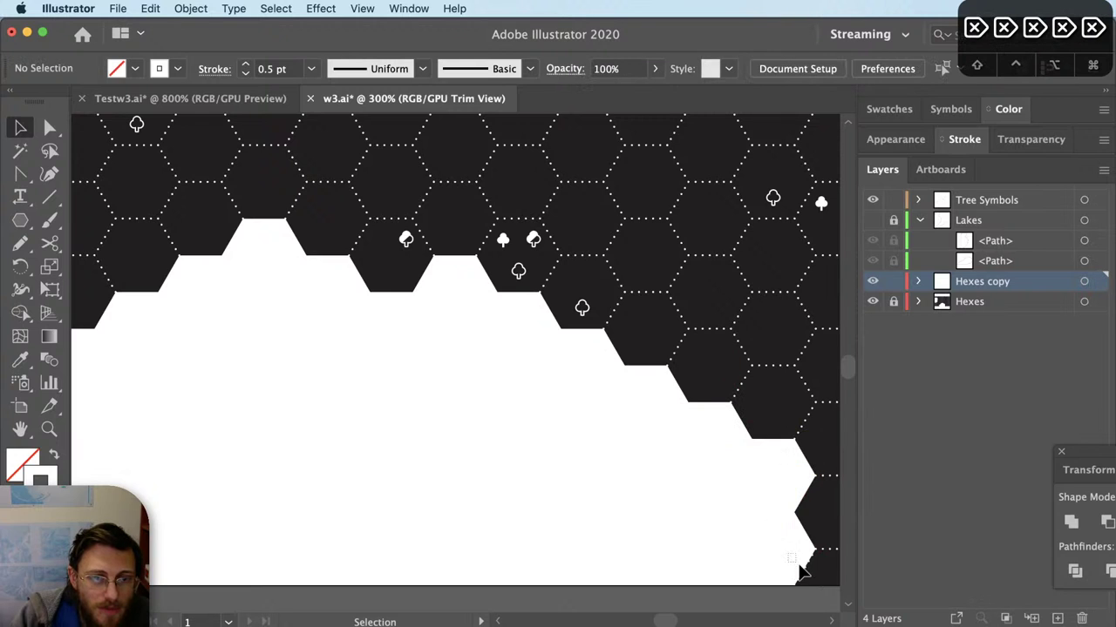
scroll(697, 506, "down", 1)
scroll(693, 513, "down", 2)
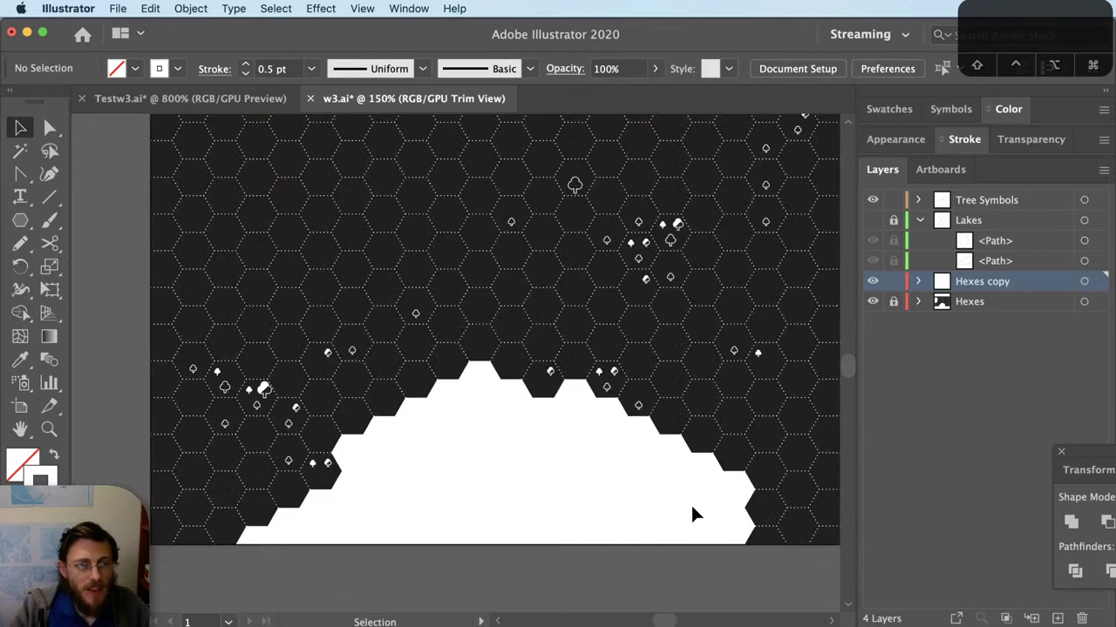
Step: Rename the Hexes layer as Hex Fills
key("v")
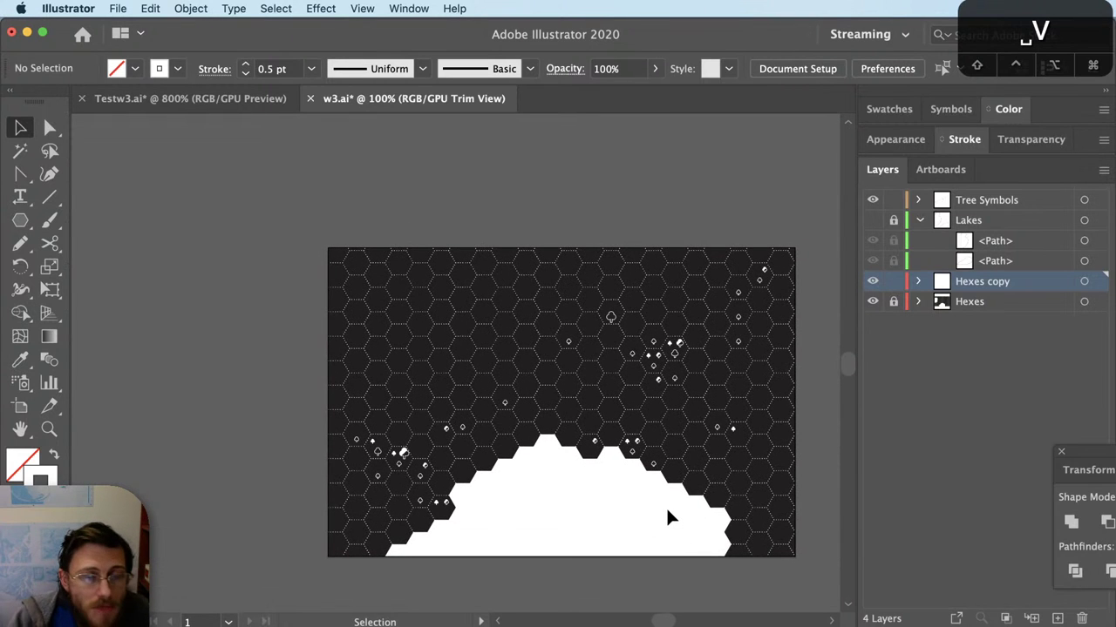
scroll(667, 518, "up", 1)
double_click(971, 301)
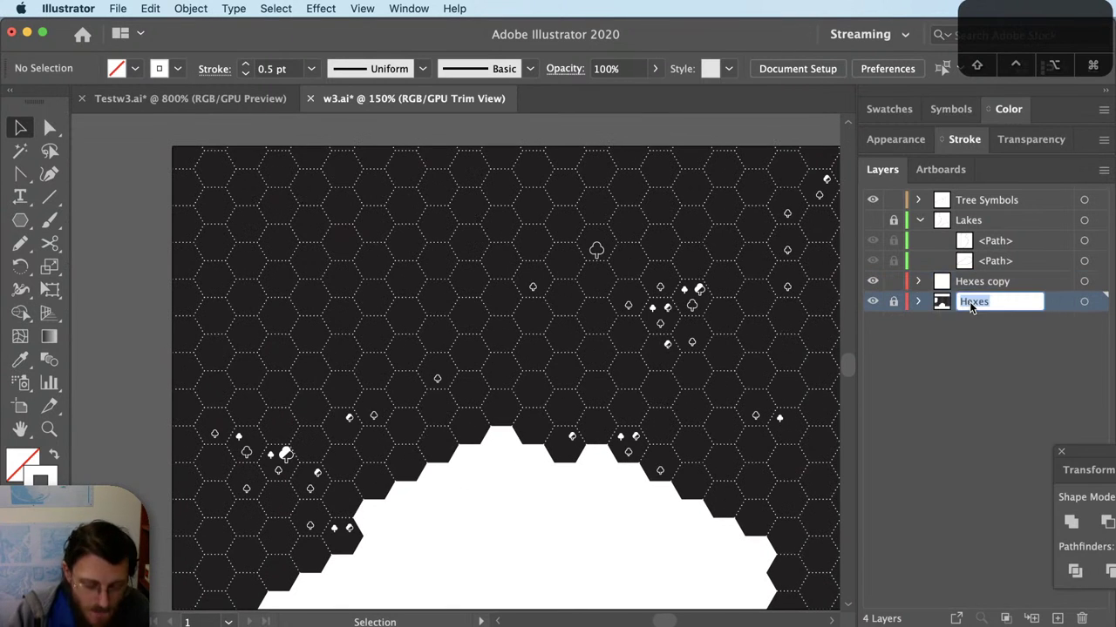
type("Hex Fills")
key("Return")
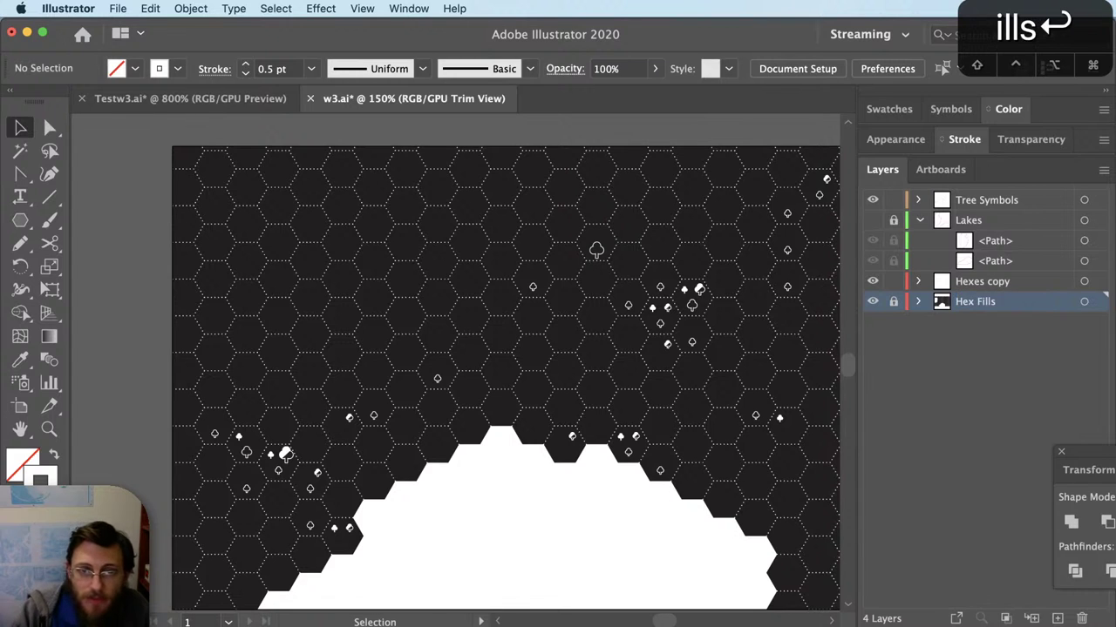
Step: Rename the Hexes copy layer as Hex Strokes and lock it
double_click(980, 282)
type("Hex Strokes")
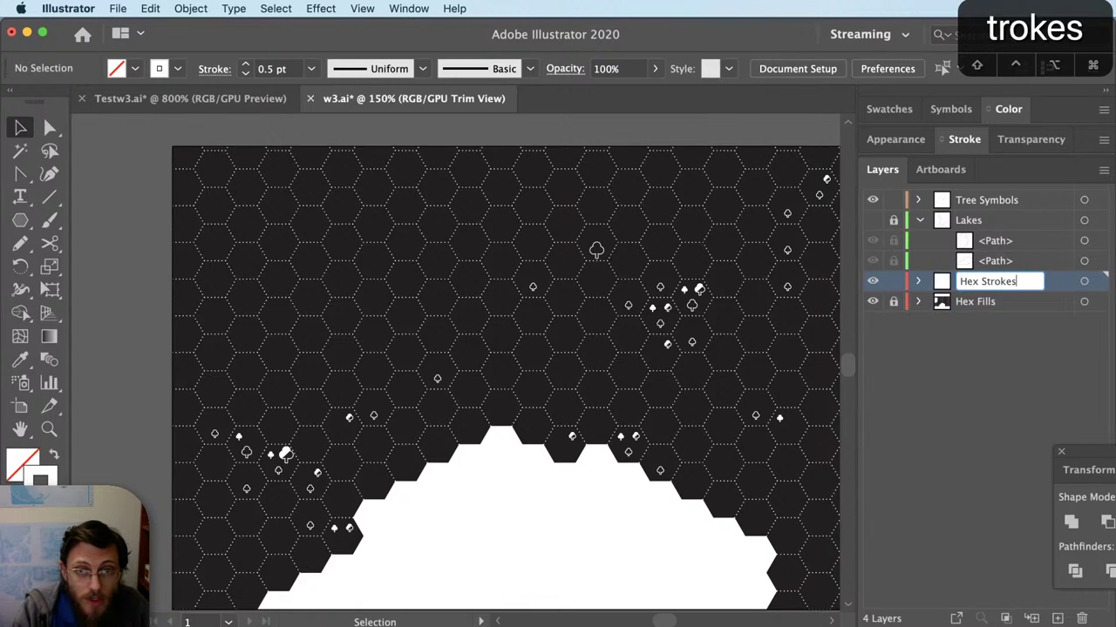
key("Return")
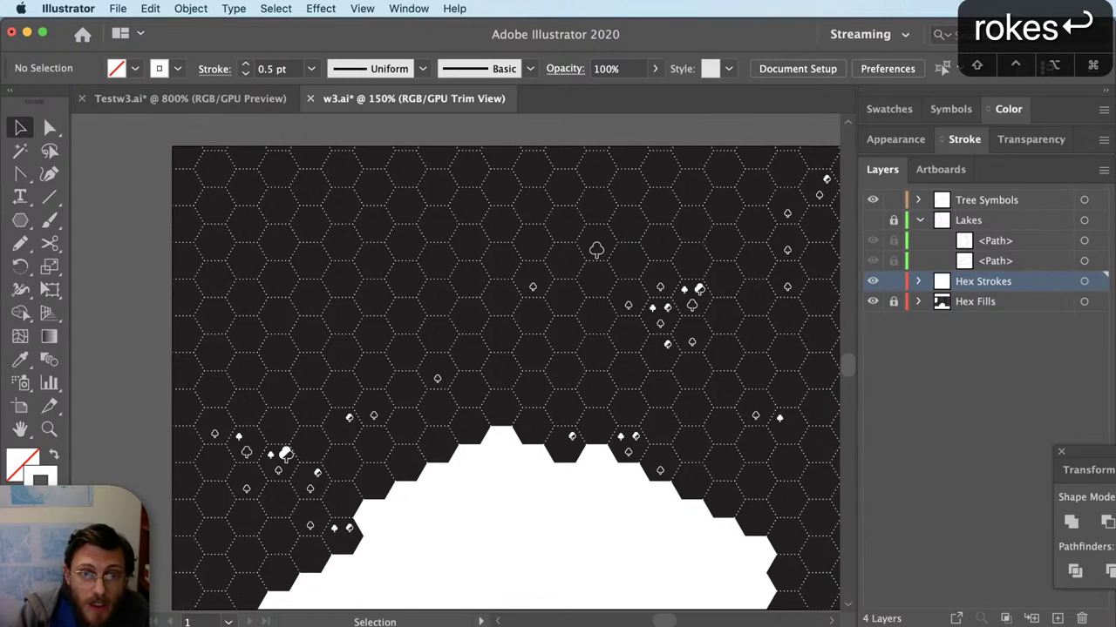
left_click(894, 280)
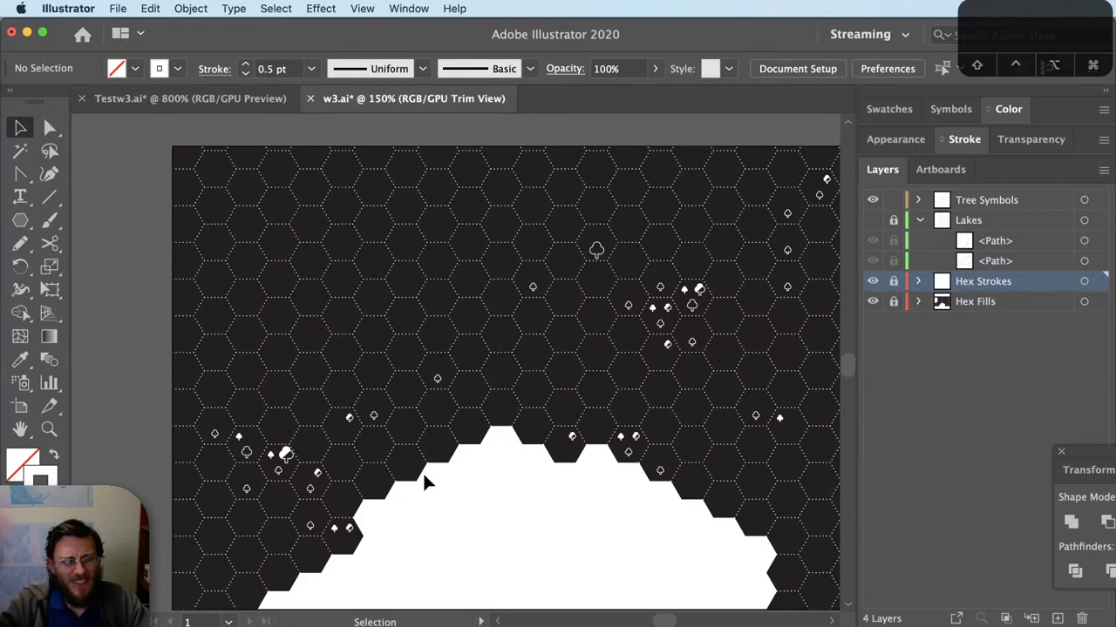
key("super+equal")
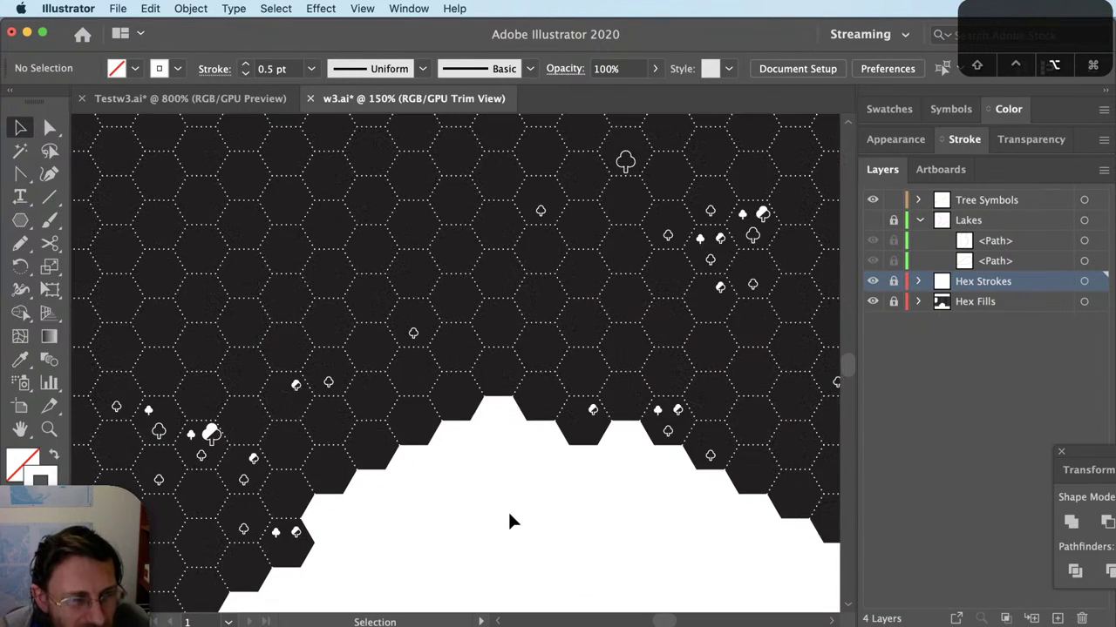
scroll(507, 523, "up", 1)
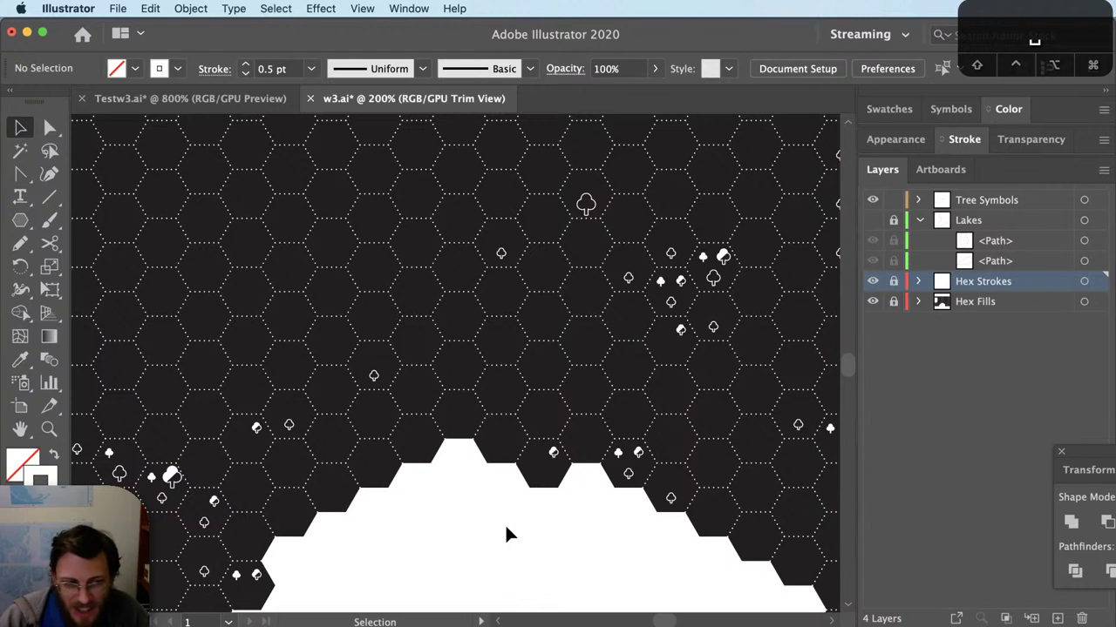
key("v")
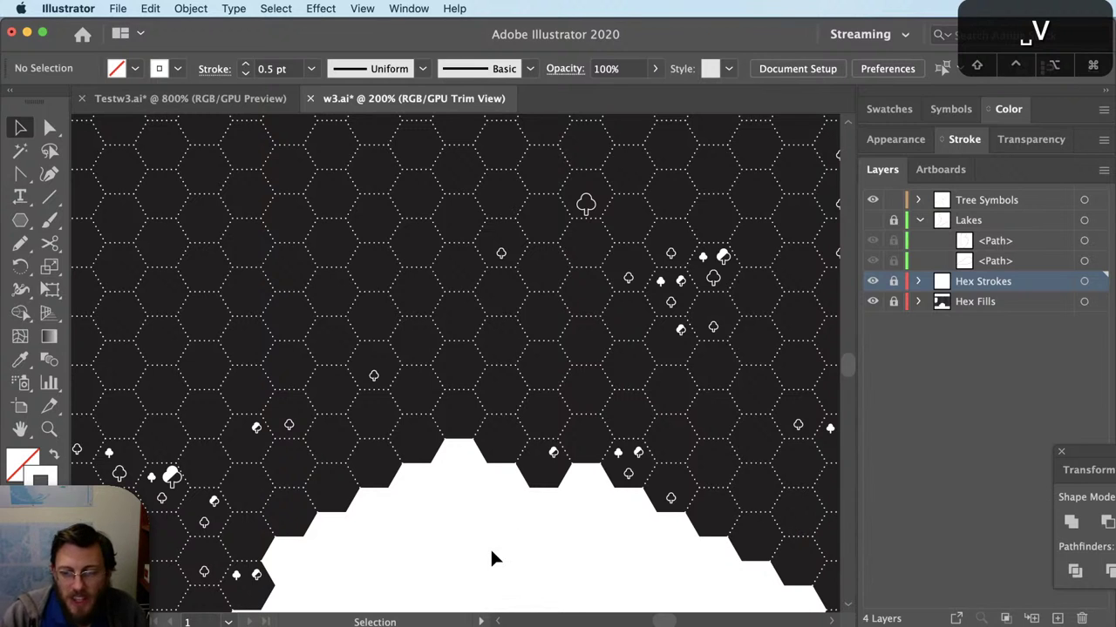
key("space")
left_click_drag(466, 540, 572, 497)
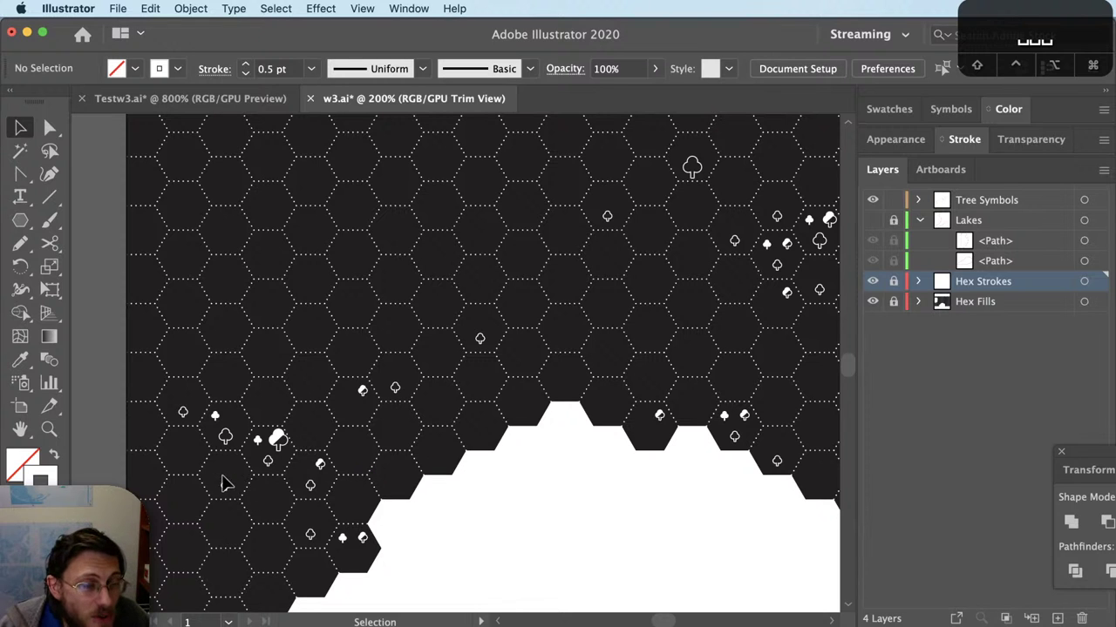
scroll(229, 488, "up", 3)
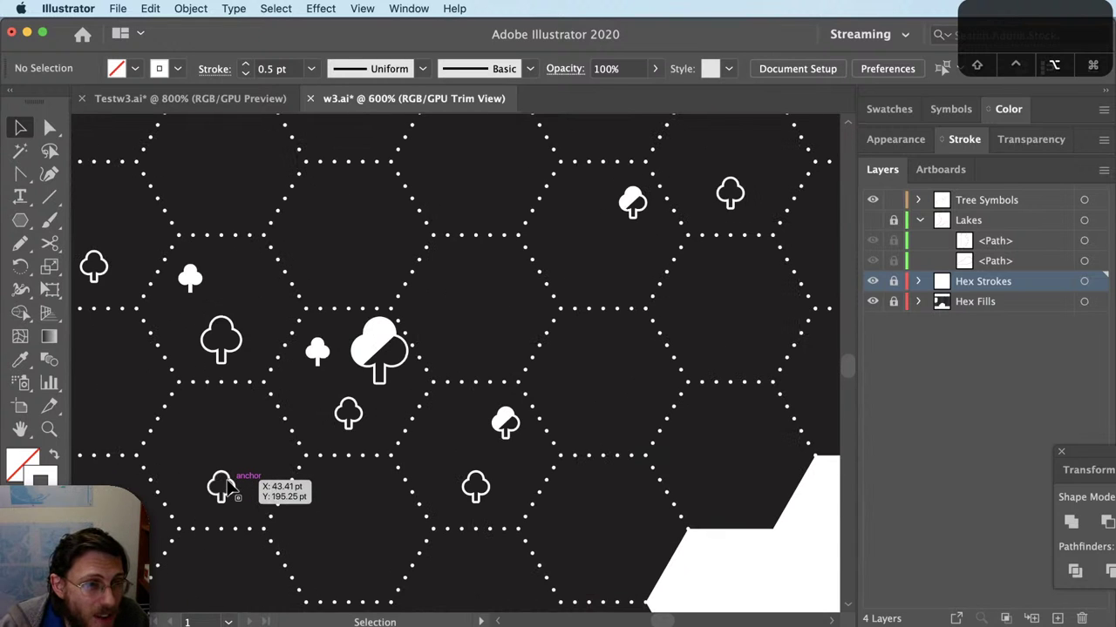
scroll(228, 488, "down", 3)
left_click_drag(468, 479, 381, 383)
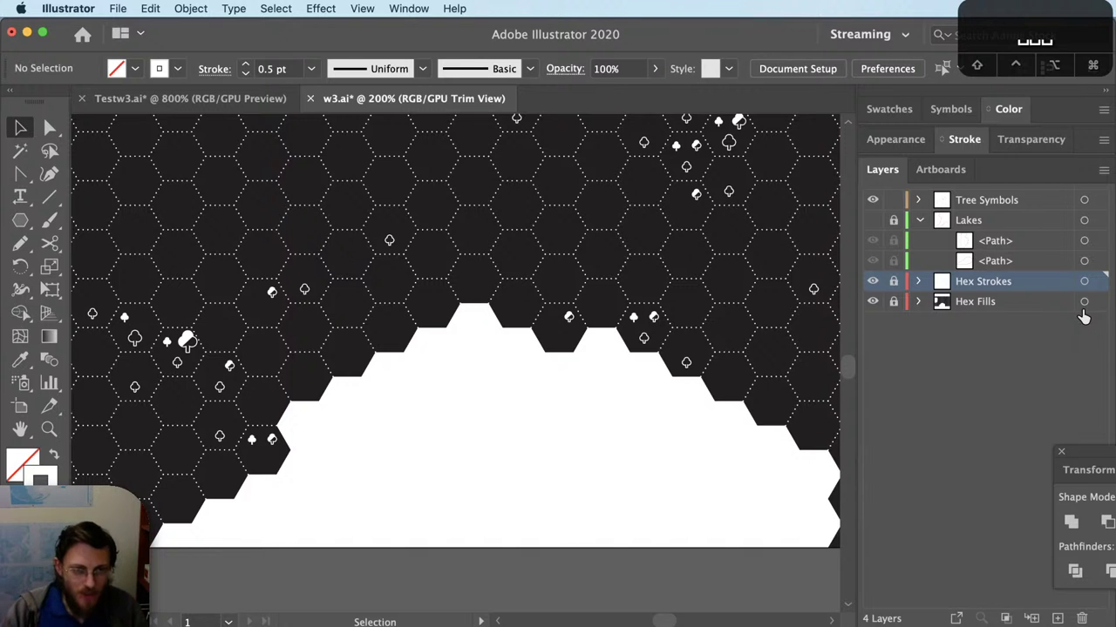
scroll(410, 440, "up", 4)
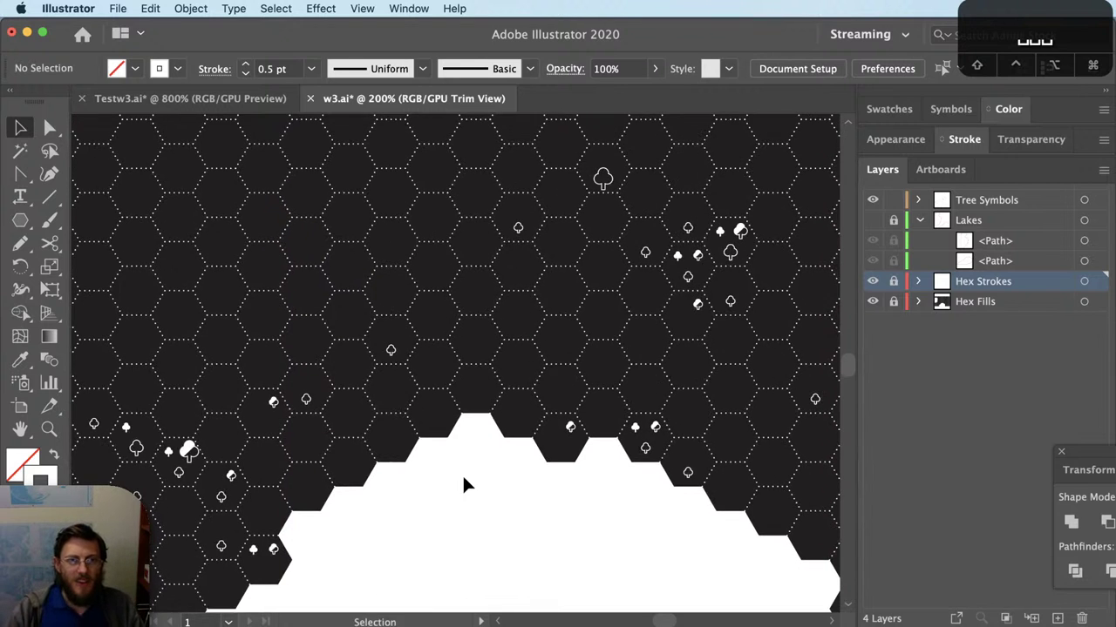
key("v")
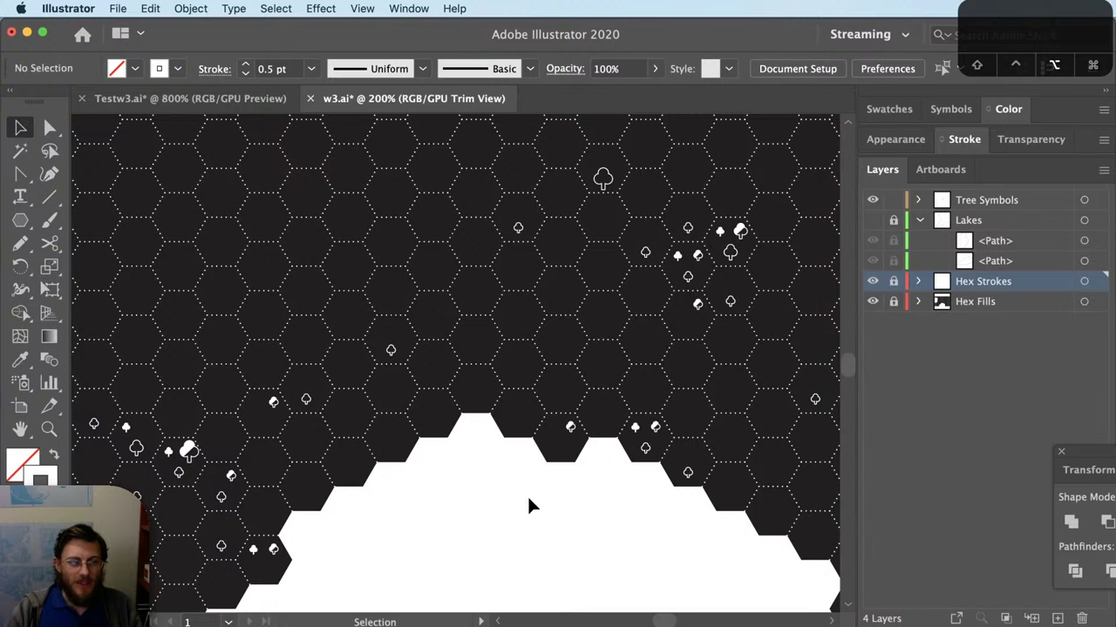
scroll(530, 506, "down", 1)
scroll(530, 505, "up", 1)
scroll(530, 506, "down", 2)
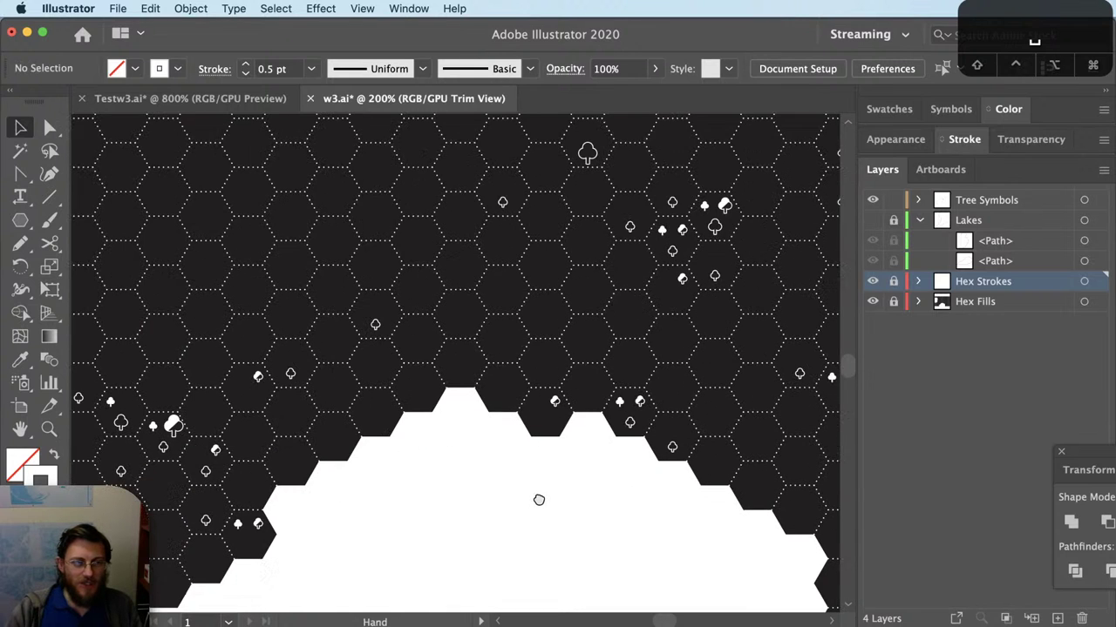
scroll(538, 497, "down", 2)
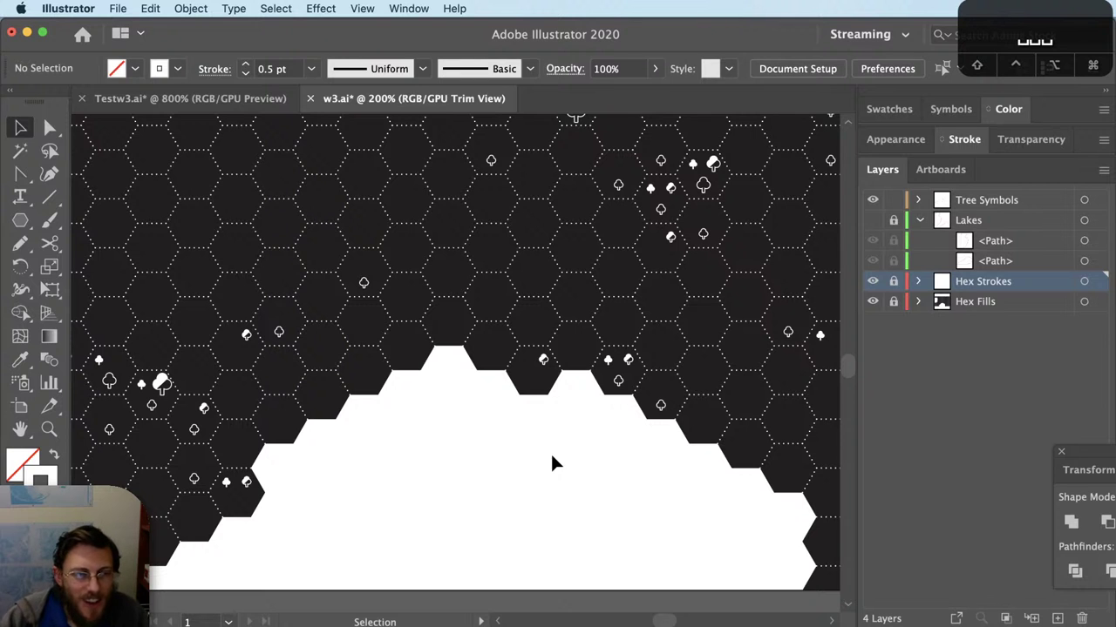
key("space")
left_click_drag(486, 430, 493, 401)
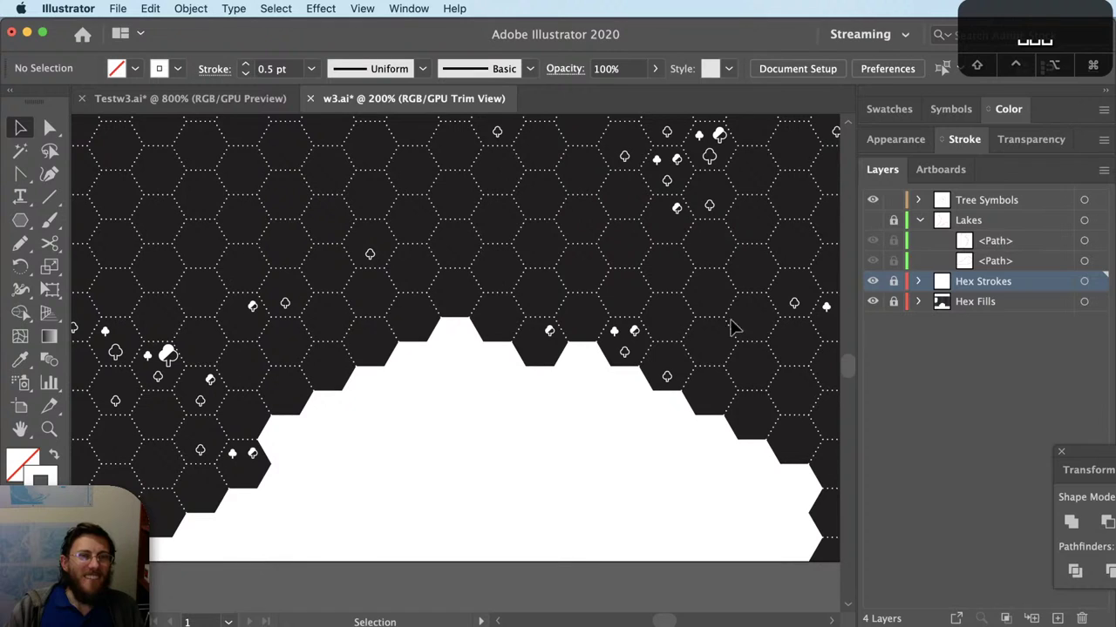
Step: Add a new layer above Tree Symbols and name it Legend
left_click(993, 208)
left_click(1057, 618)
double_click(993, 202)
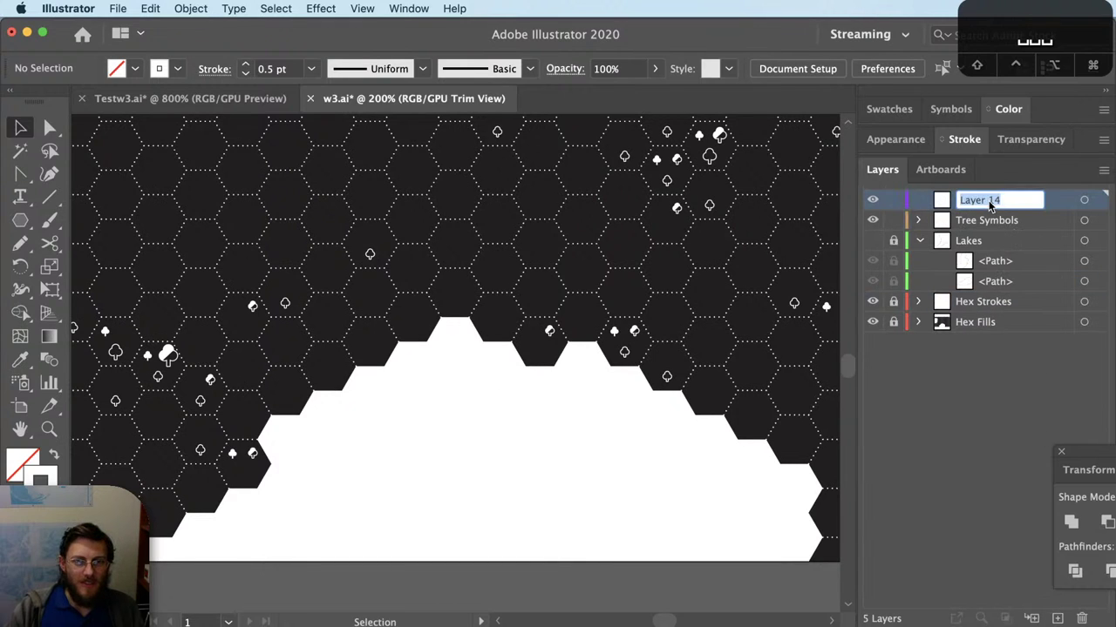
type("Legend")
key("Return")
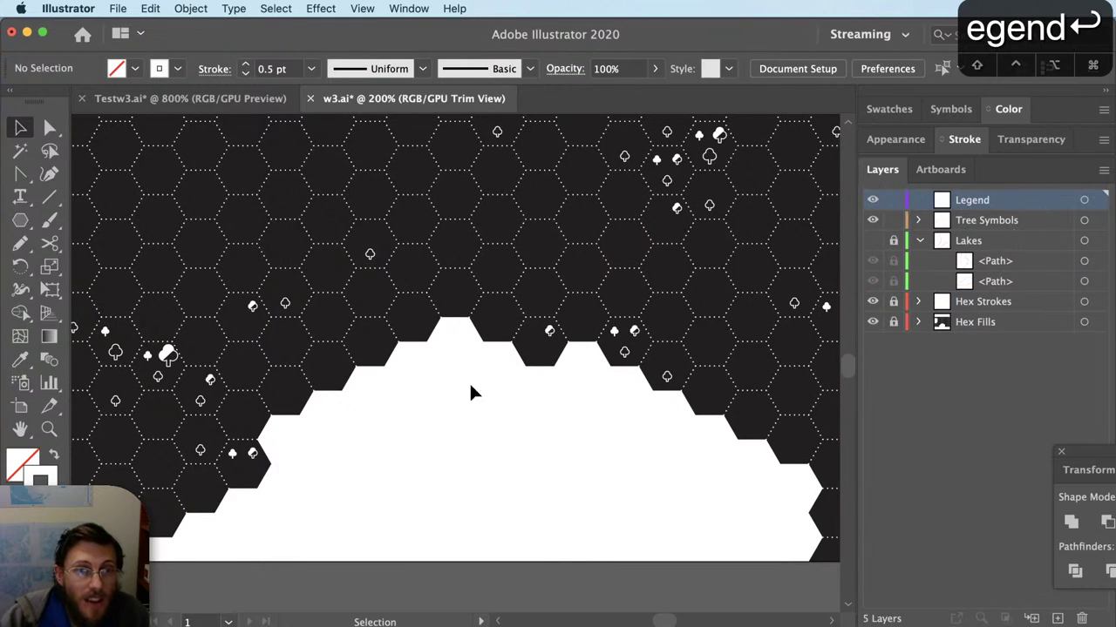
key("v")
key("space")
left_click_drag(527, 439, 558, 527)
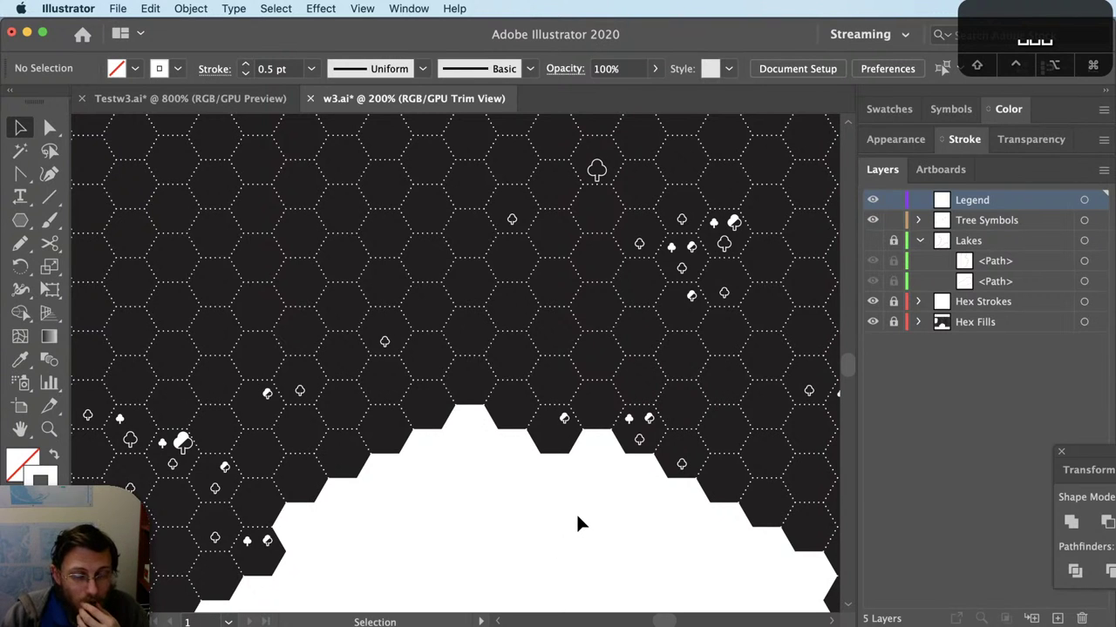
scroll(575, 521, "down", 1)
scroll(576, 519, "down", 2)
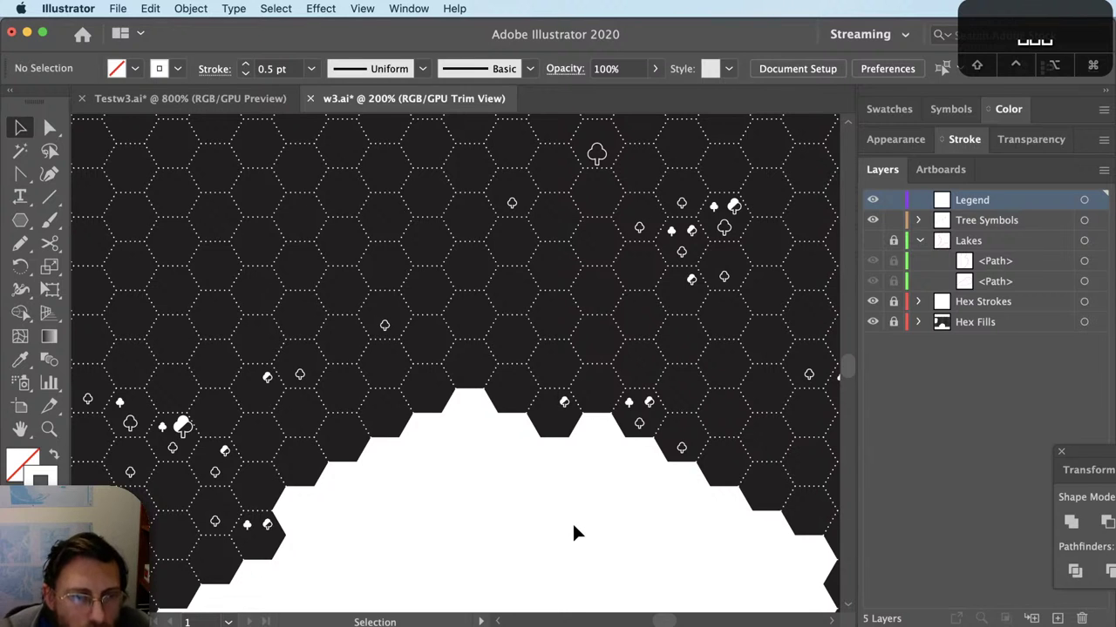
scroll(579, 560, "down", 3)
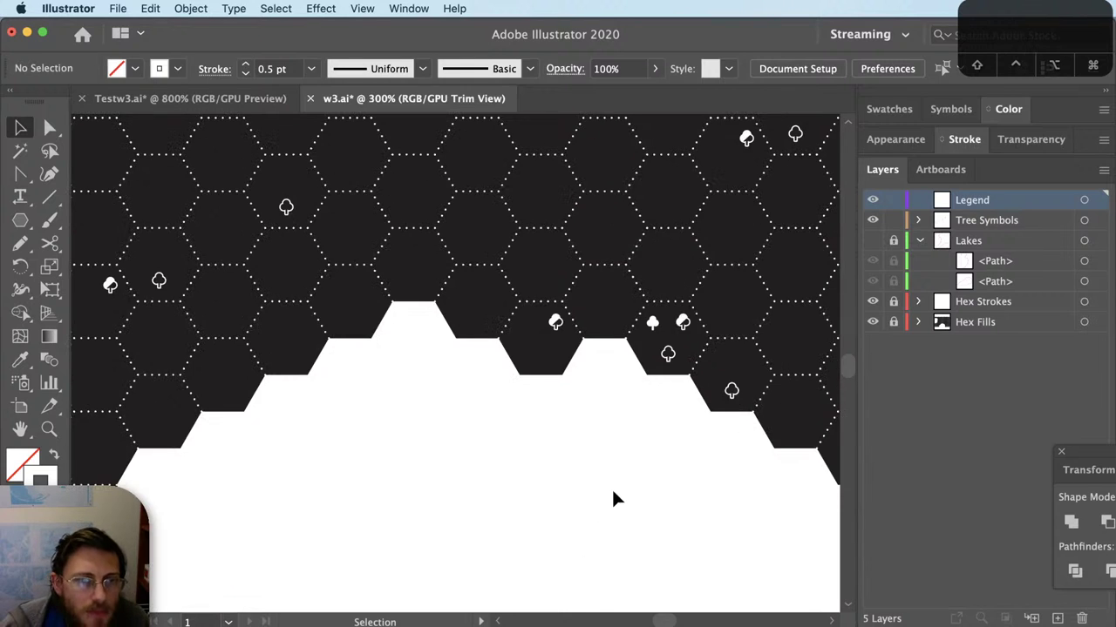
key("cmd+=")
left_click_drag(682, 384, 790, 422)
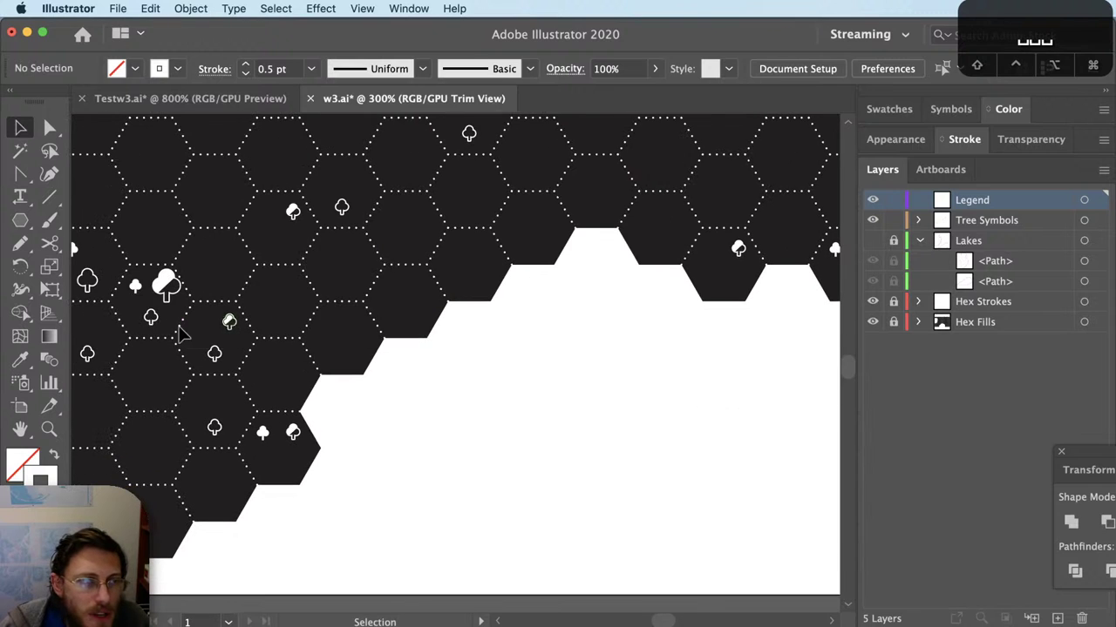
Step: Copy the large, medium and small outlined trees plus a small solid and a small half-filled tree onto the Legend layer
left_click(167, 287)
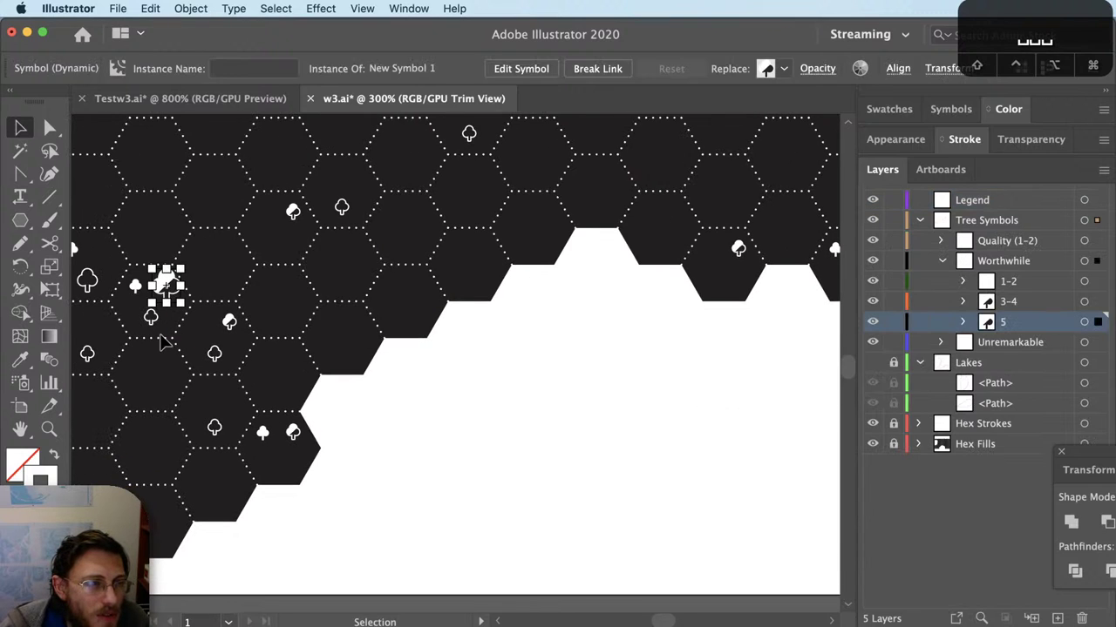
left_click_drag(219, 330, 482, 374)
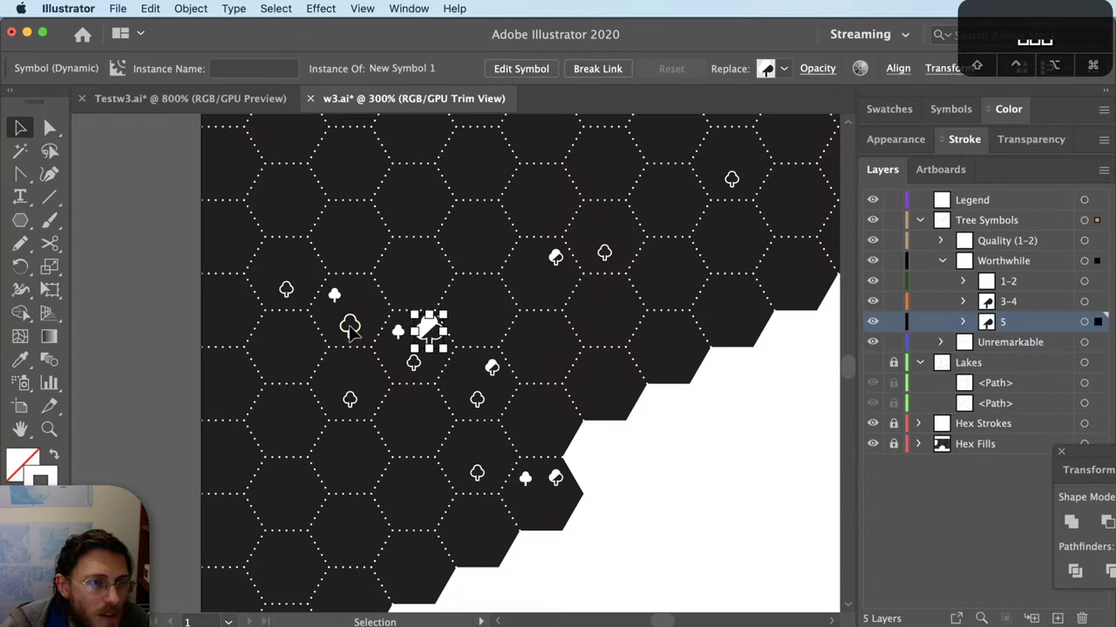
left_click(349, 327)
left_click_drag(349, 327, 541, 454)
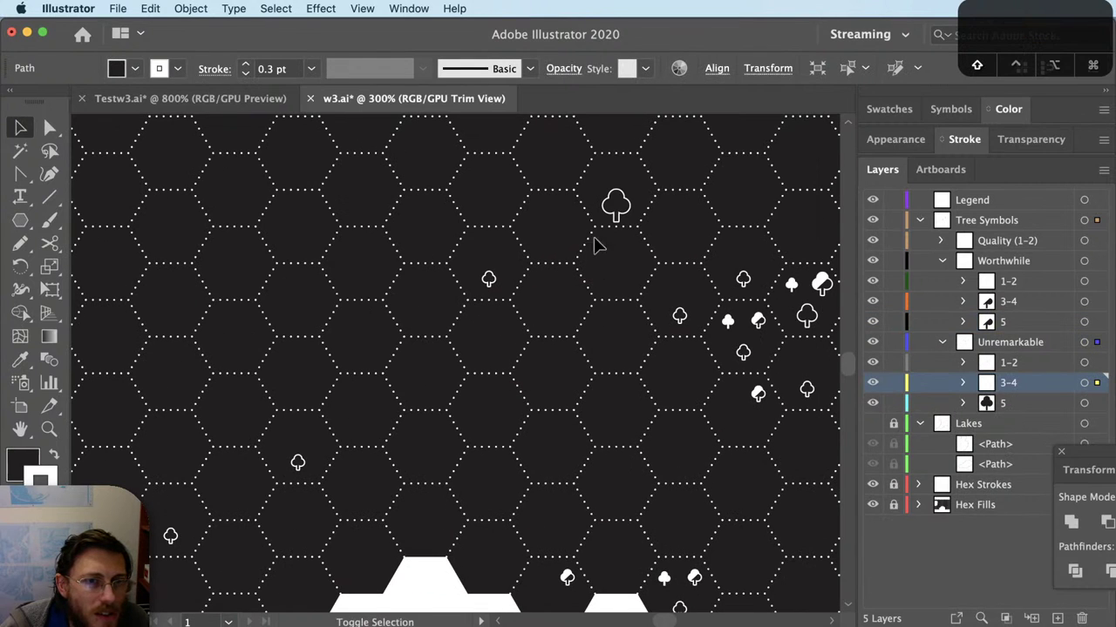
left_click(620, 209, "shift")
scroll(434, 412, "down", 1)
left_click_drag(369, 508, 533, 359)
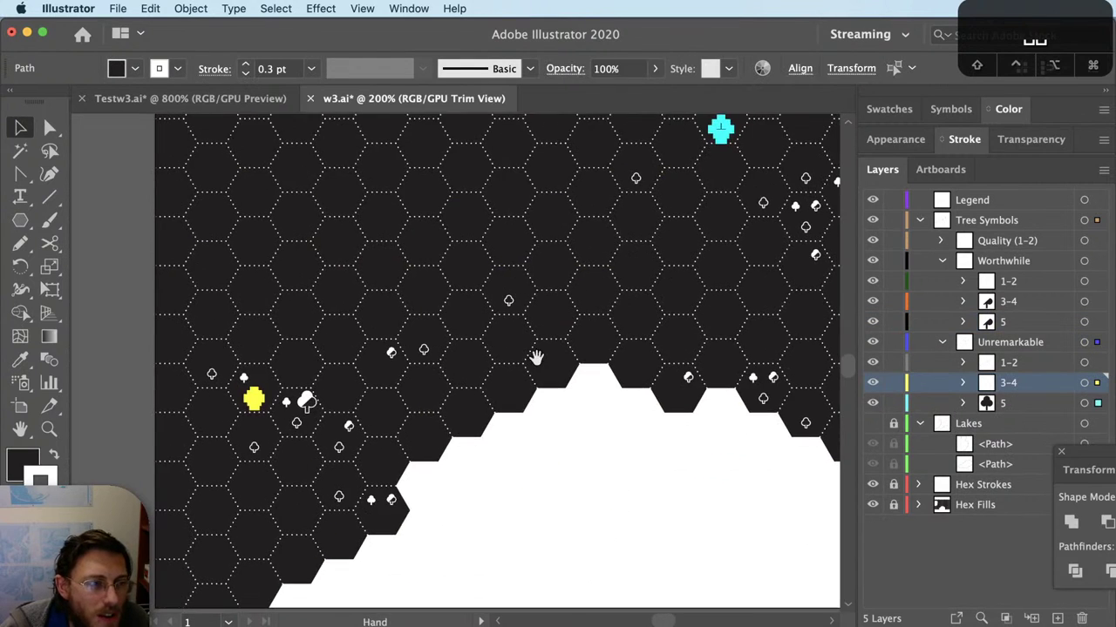
scroll(370, 496, "up", 1)
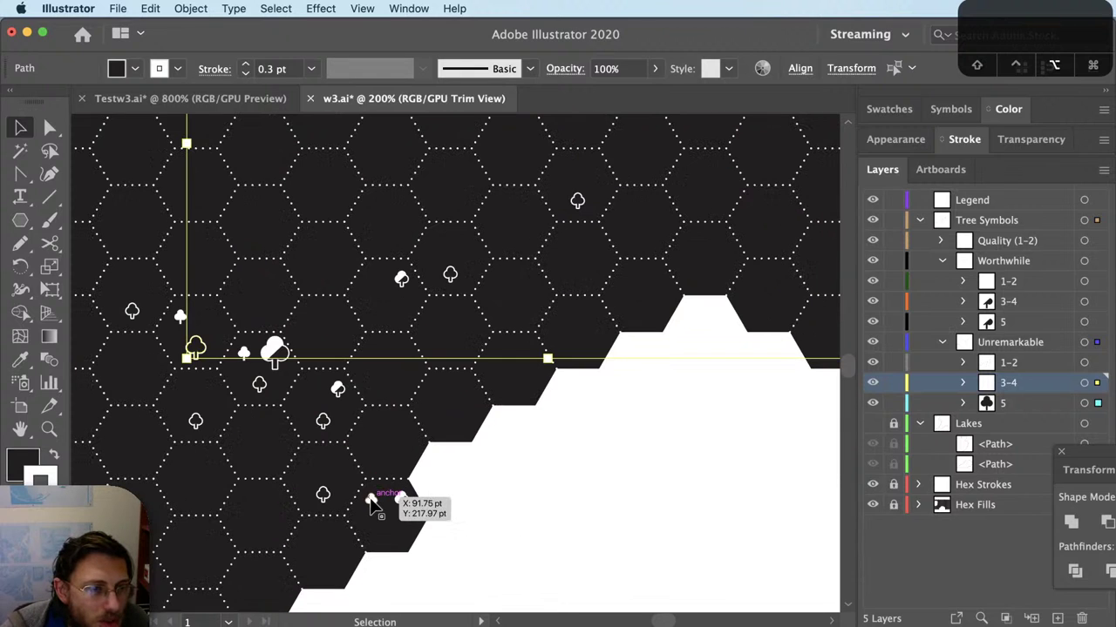
left_click(372, 503, "shift")
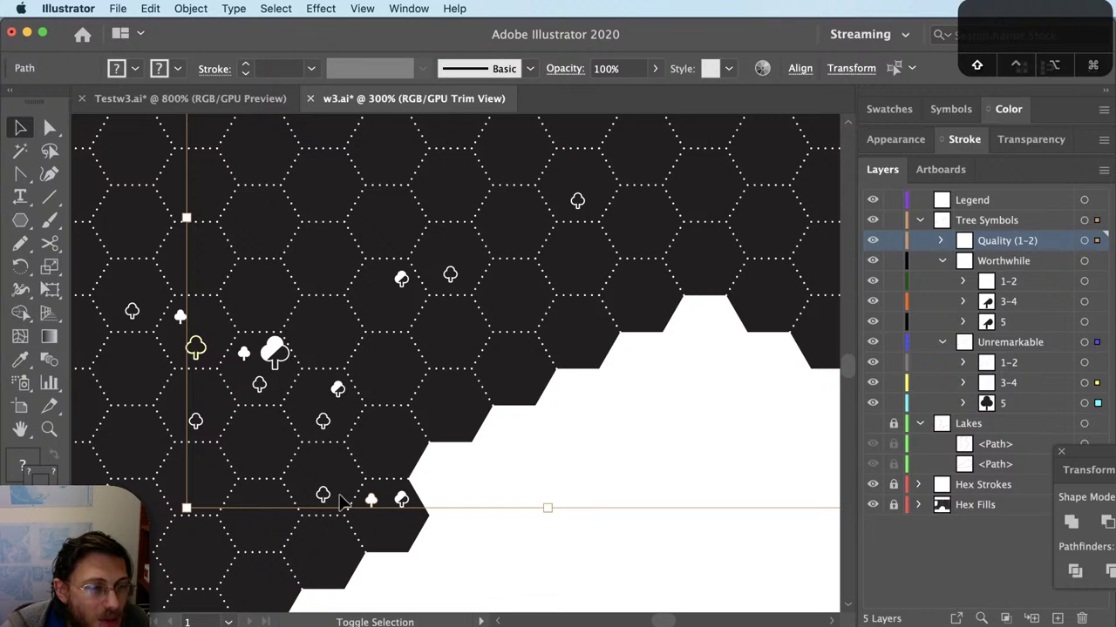
left_click_drag(324, 493, 323, 494)
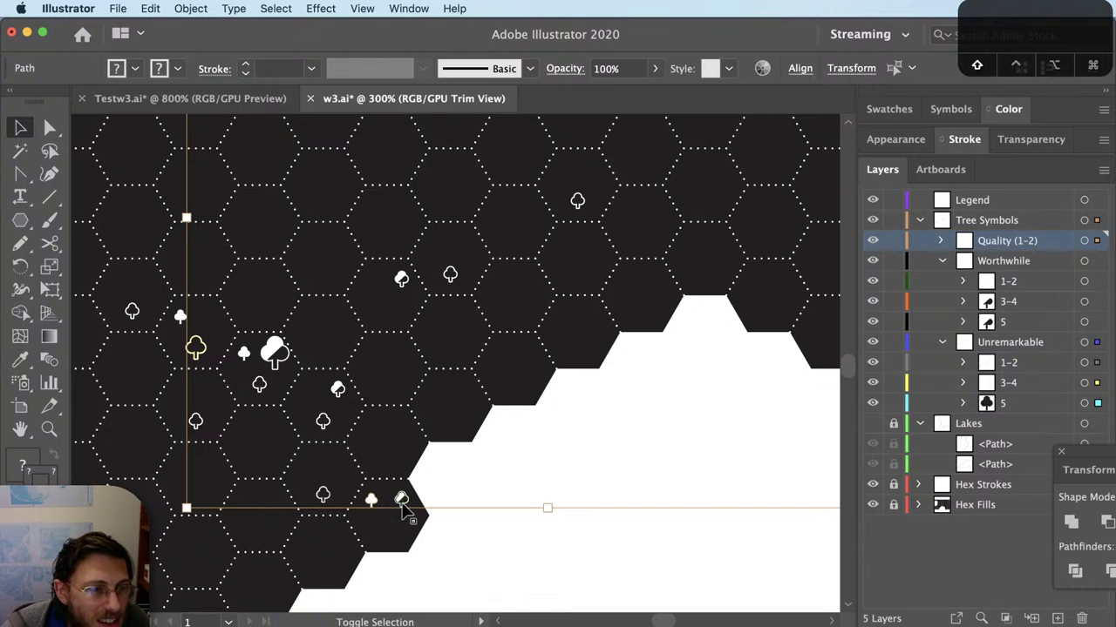
scroll(629, 353, "right", 10)
scroll(630, 353, "up", 6)
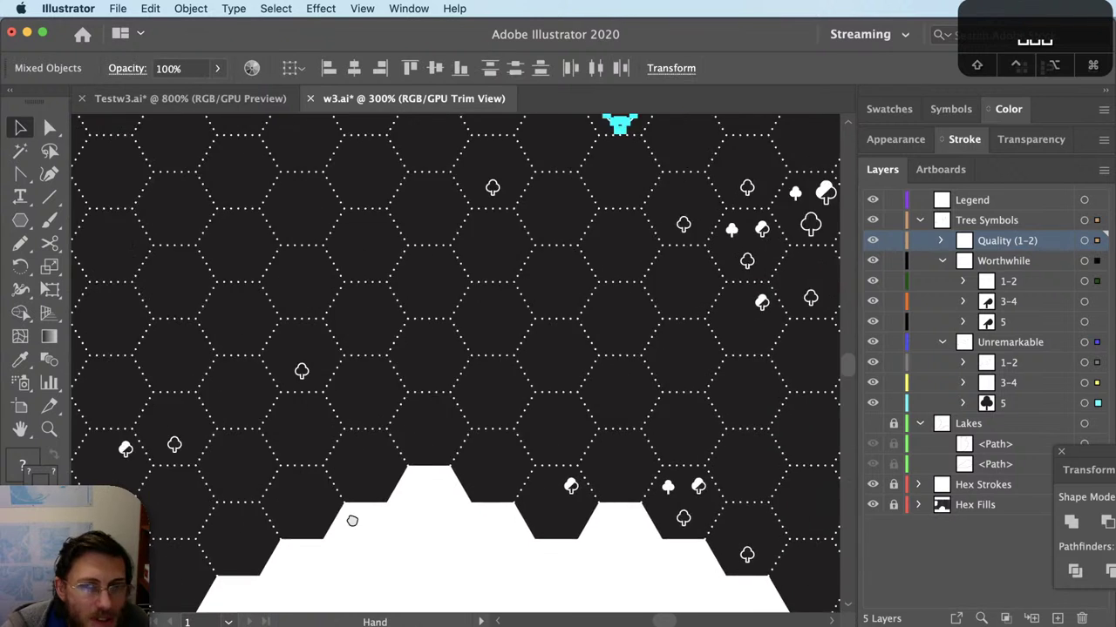
left_click(942, 261)
left_click(1099, 200)
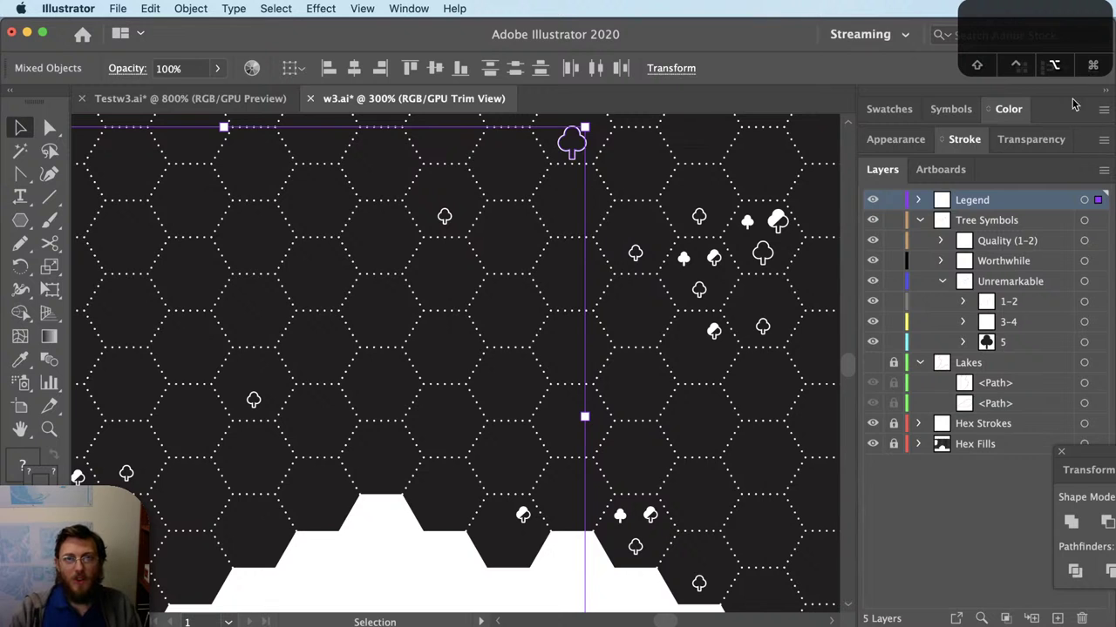
Step: Bottom-align the copied tree symbols and centre them horizontally, stacking them within the white area
scroll(704, 435, "down", 2)
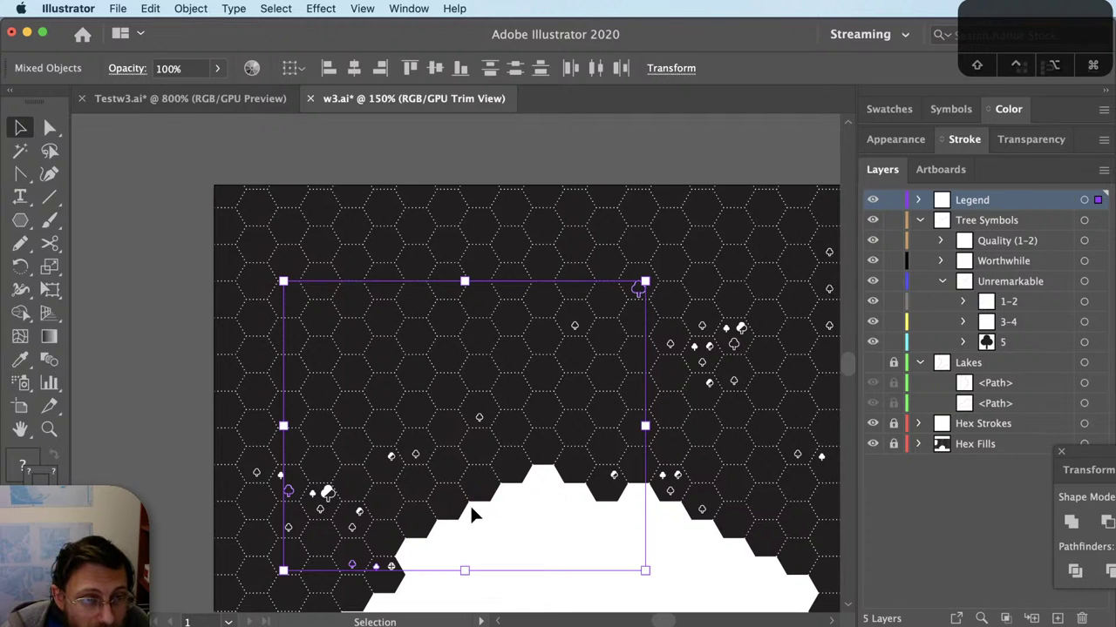
scroll(471, 515, "down", 1)
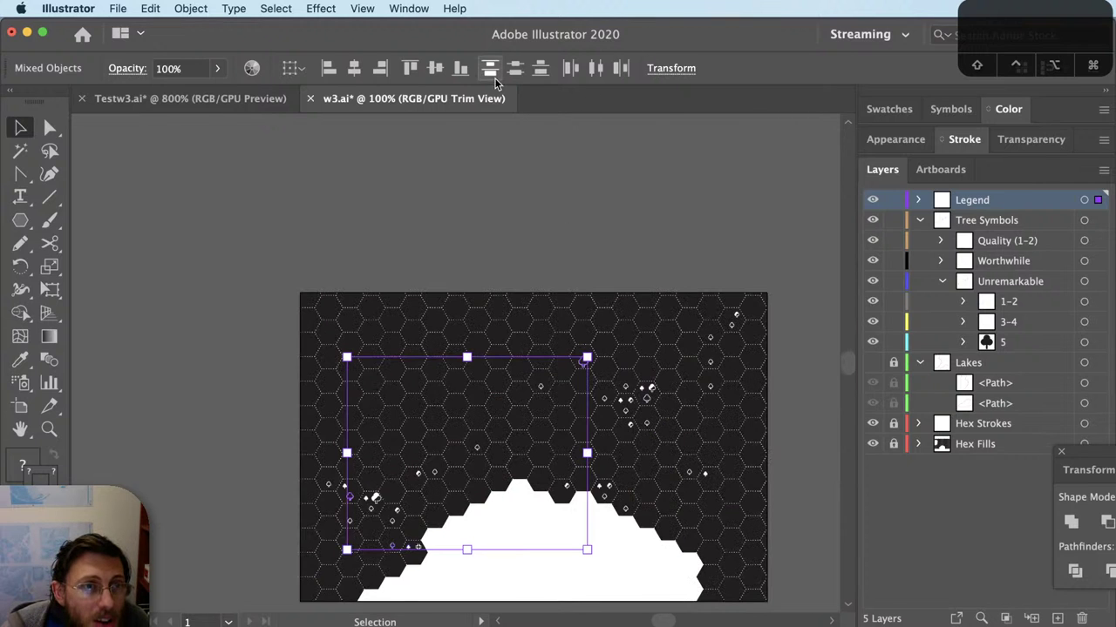
left_click(463, 75)
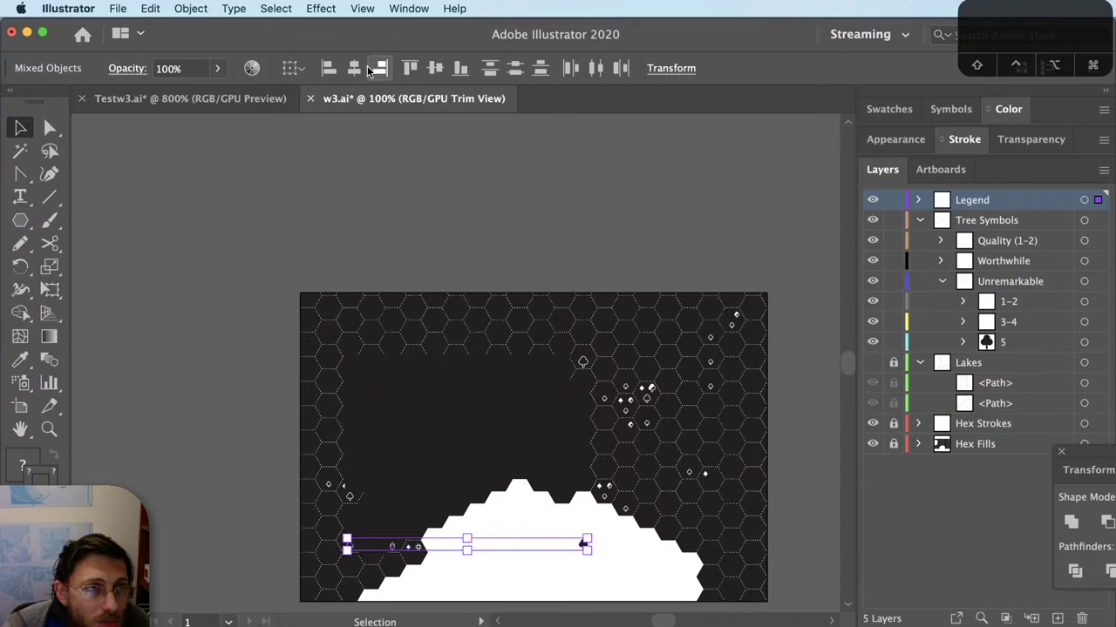
left_click(356, 70)
scroll(481, 572, "up", 3)
left_click_drag(369, 512, 610, 493)
left_click(668, 520)
scroll(665, 431, "up", 2)
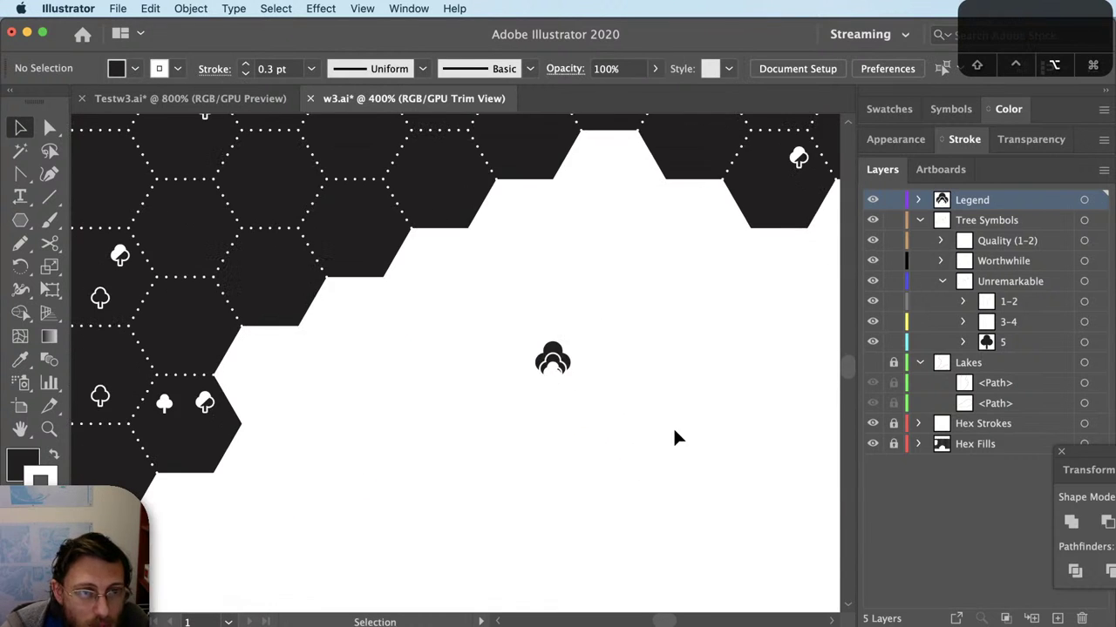
Step: Pull the large and medium outlined trees out of the stack and space them apart in the white area
left_click_drag(553, 351, 730, 314)
left_click(578, 345)
left_click_drag(563, 364, 695, 412)
left_click(819, 331)
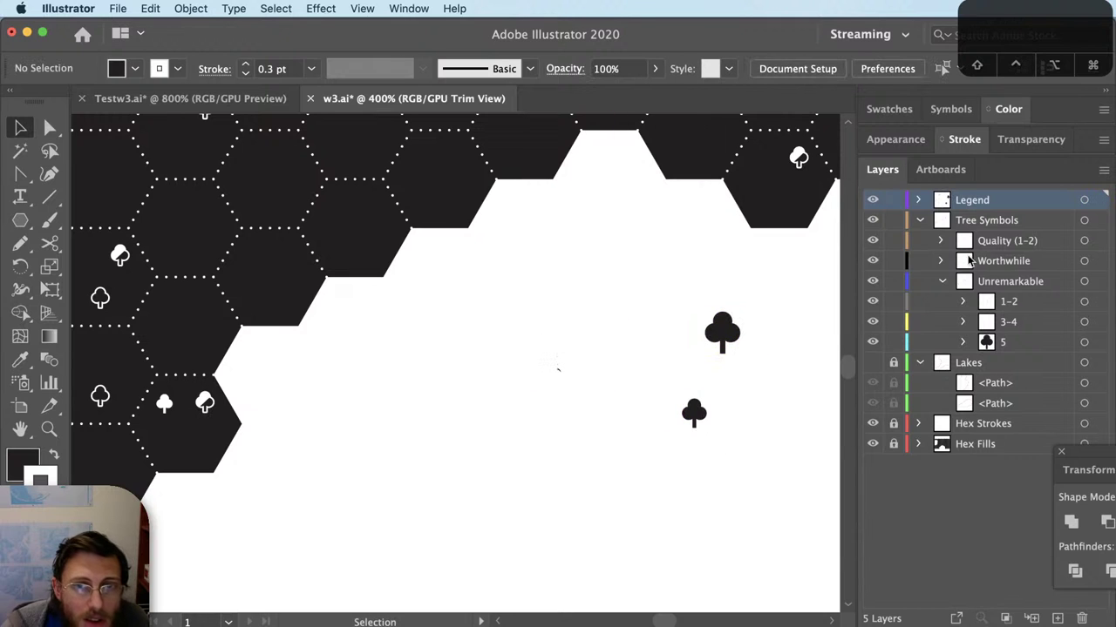
Step: Draw a dark rectangle behind the legend trees on a new layer between Legend and Tree Symbols, and lock that layer
left_click(997, 221)
left_click(1057, 619)
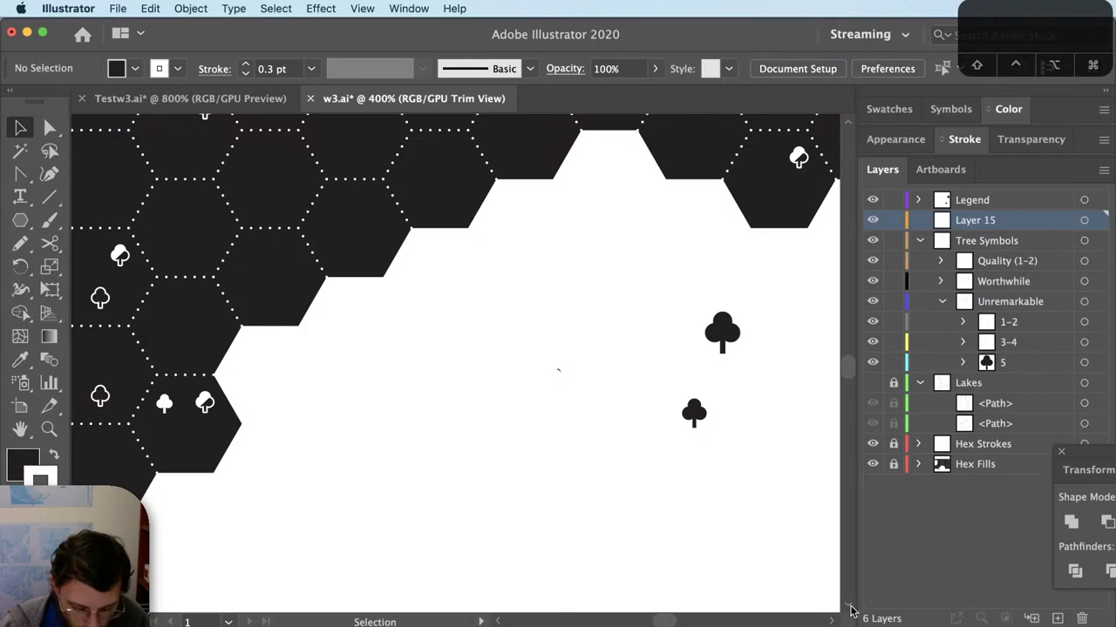
key("m")
mouse_move(479, 282)
left_mouse_down()
mouse_move(675, 391)
mouse_move(779, 486)
left_mouse_up()
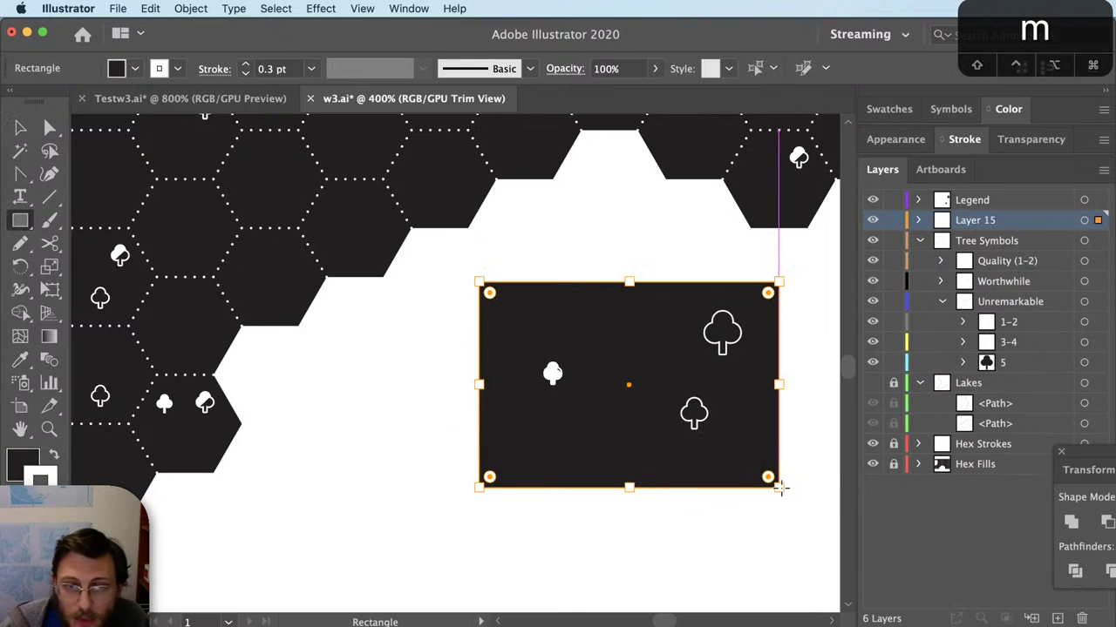
key("super+shift+a")
key("v")
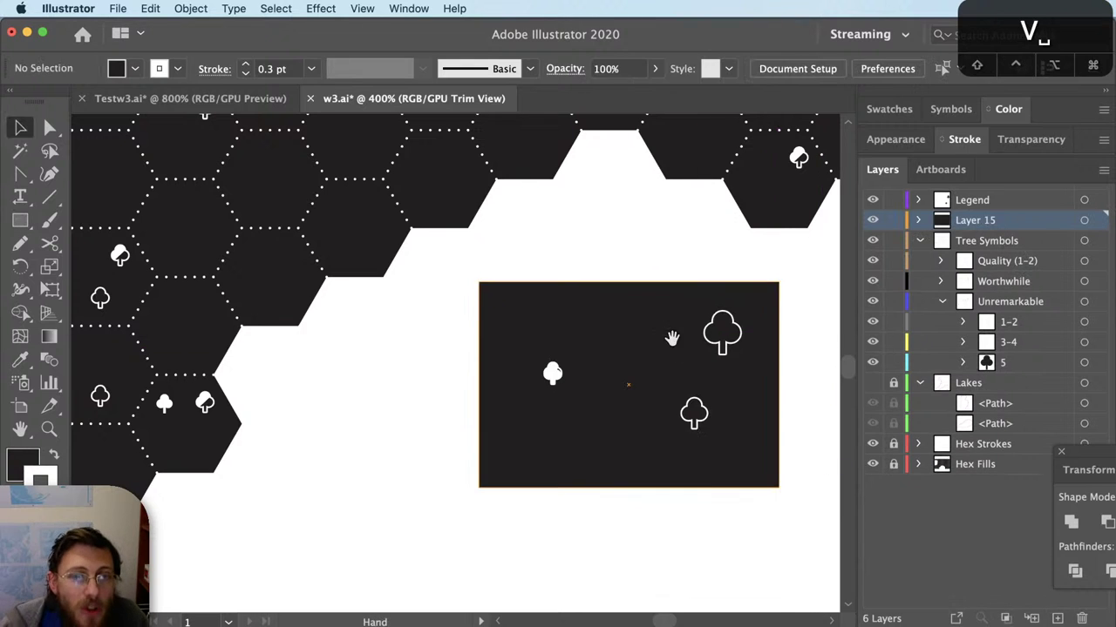
left_click_drag(668, 336, 612, 394)
key("v")
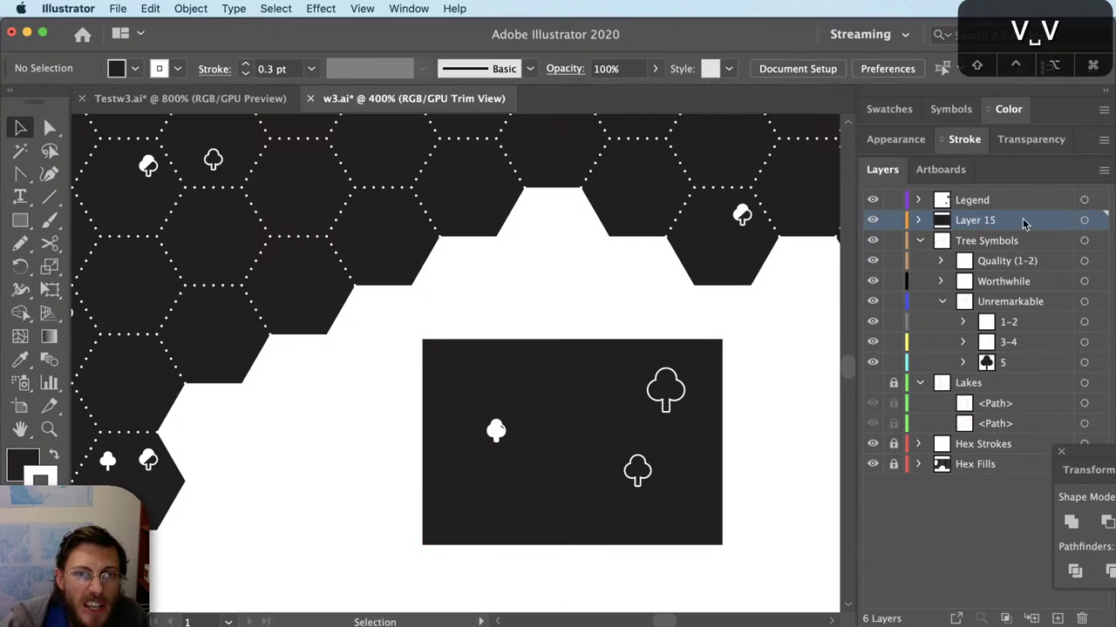
left_click(893, 220)
Step: Separate the stacked small solid, outlined and half-filled trees so each stands alone on the dark rectangle
key("v")
left_click_drag(508, 440, 535, 495)
scroll(534, 460, "up", 2)
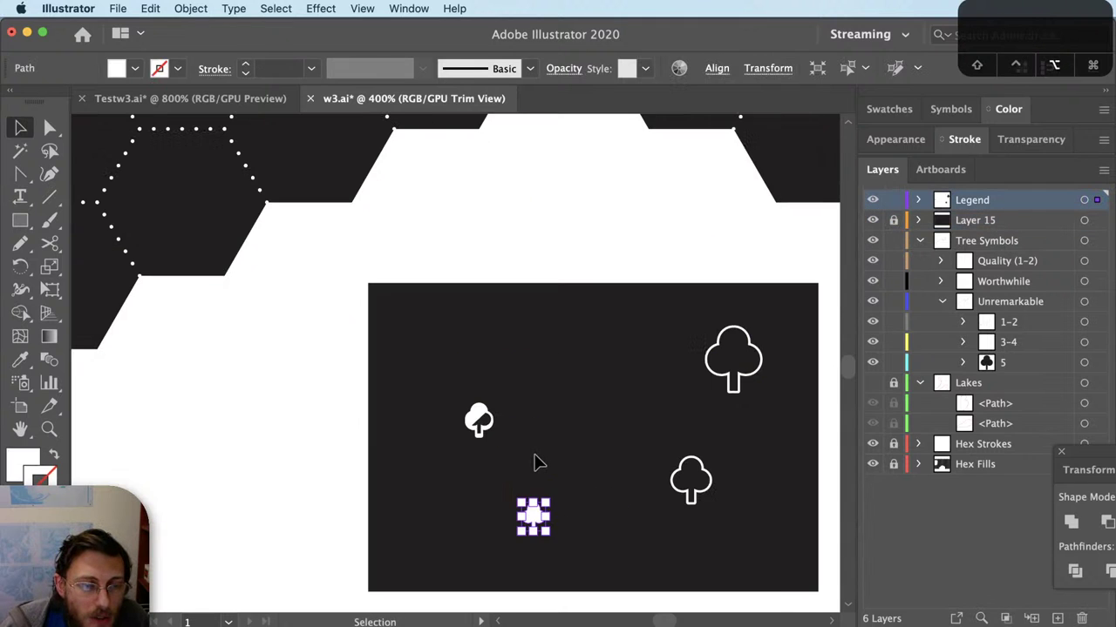
left_click(515, 432)
left_click_drag(495, 425, 558, 444)
scroll(605, 426, "up", 2)
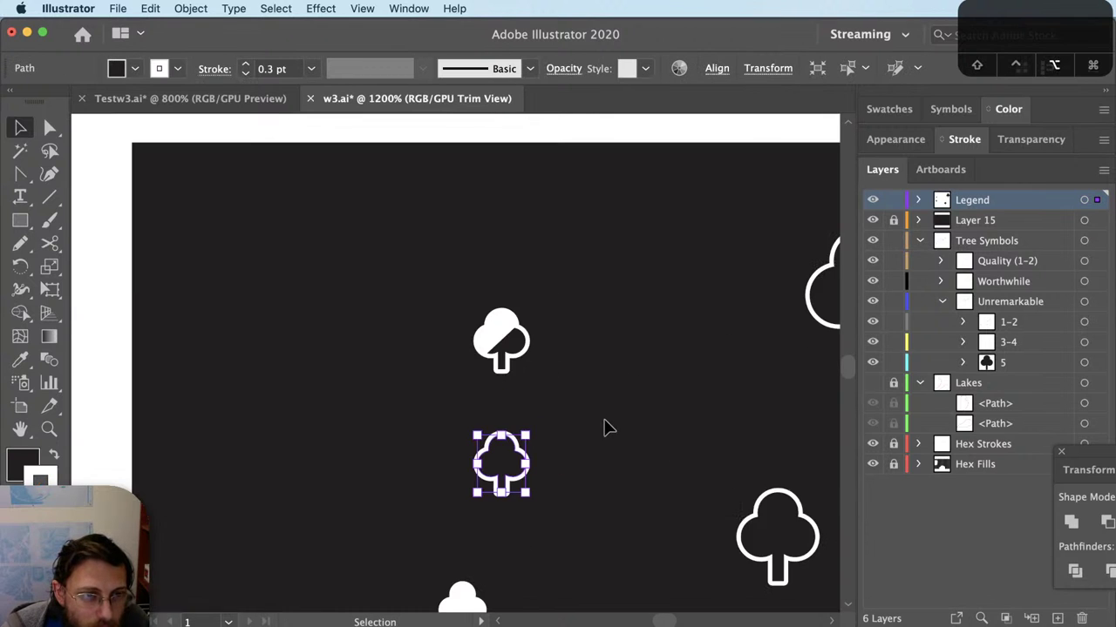
scroll(605, 426, "down", 2)
scroll(620, 423, "right", 2)
scroll(620, 423, "down", 1)
left_click(551, 383)
key("v")
key("v")
scroll(575, 371, "right", 2)
scroll(576, 371, "down", 1)
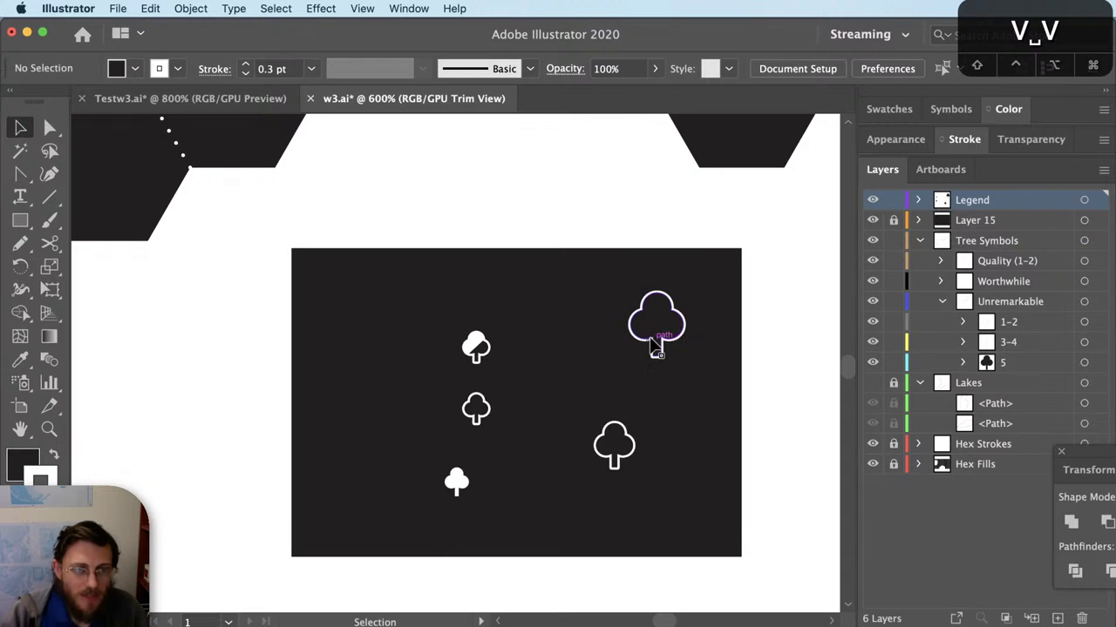
Step: Arrange the medium and small outlined trees in a column beneath the large outlined tree
left_click_drag(614, 440, 657, 397)
left_click_drag(481, 411, 662, 466)
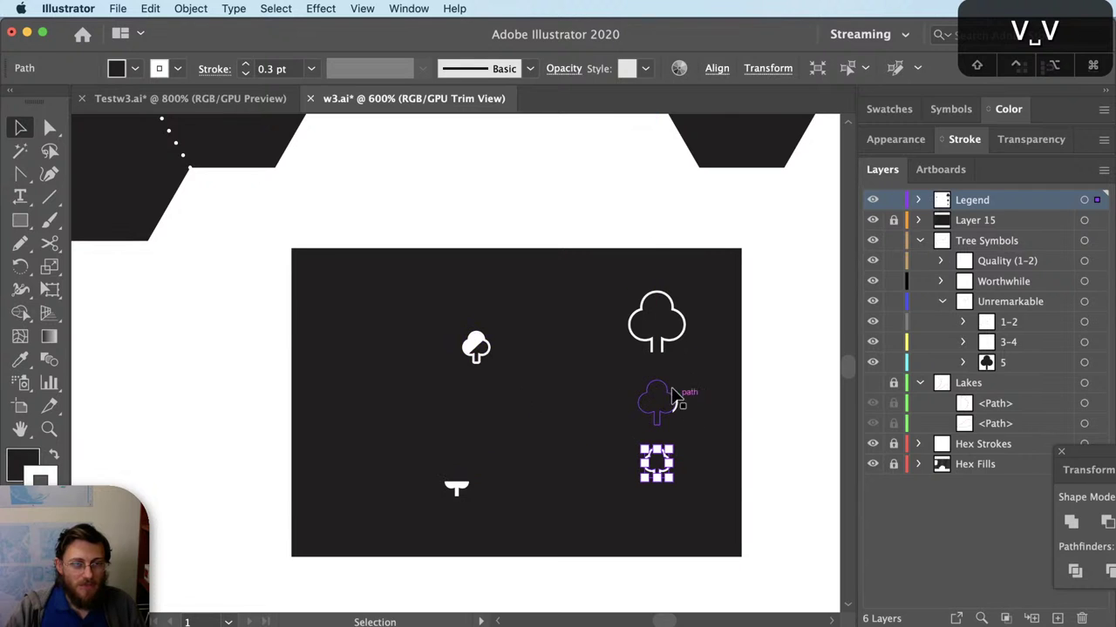
scroll(580, 453, "down", 1)
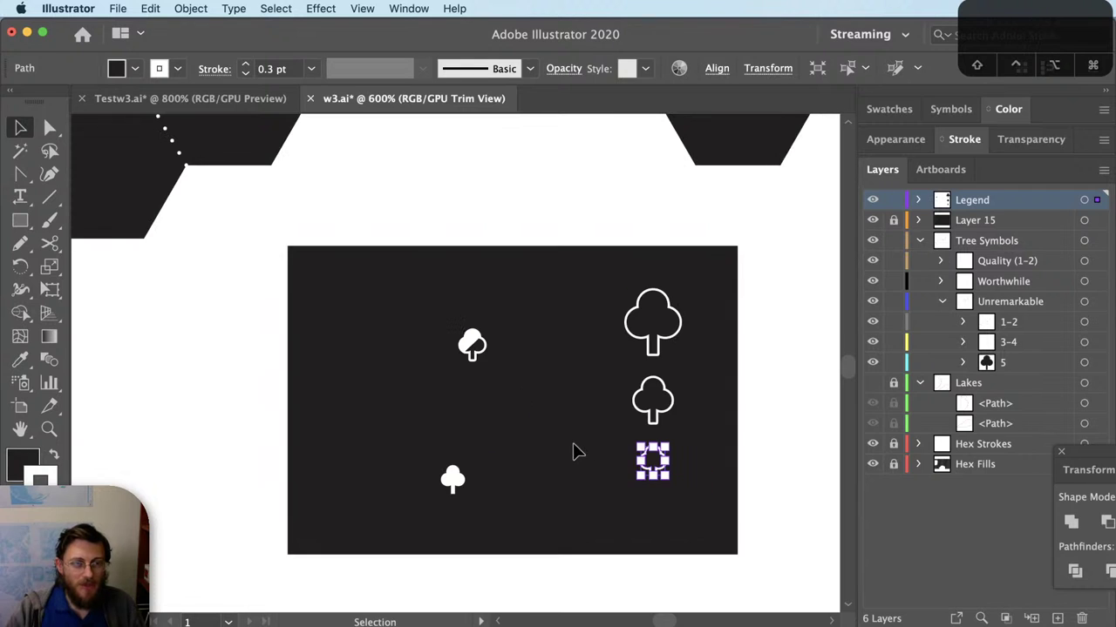
left_click(527, 470)
Step: Line up the small solid and half-filled trees in a row beside the small outlined tree
left_click_drag(451, 479, 587, 461)
left_click_drag(482, 354, 580, 468)
key("super+shift+a")
scroll(583, 466, "down", 2)
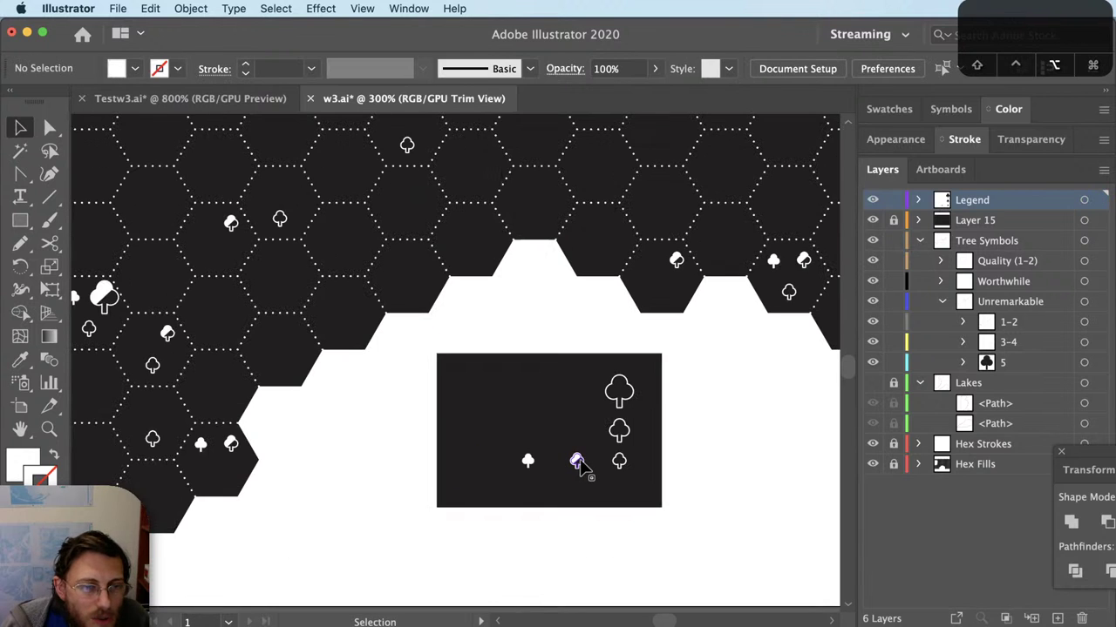
scroll(582, 466, "down", 1)
Step: Copy a large and a medium half-filled tree from the map onto the Legend layer
left_click(262, 349)
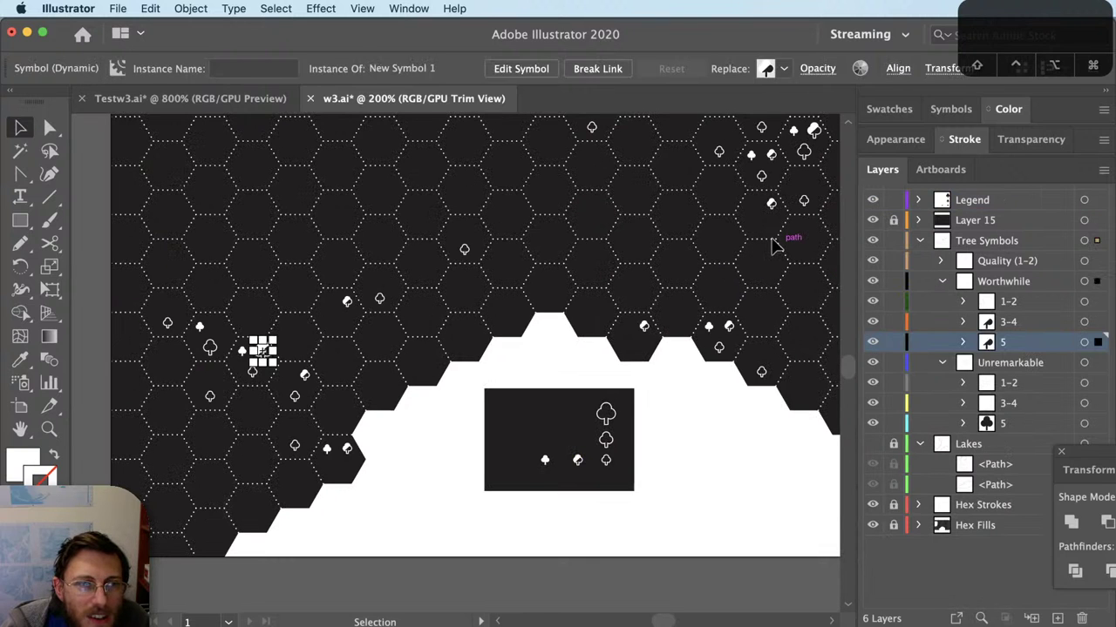
left_click_drag(276, 336, 731, 196)
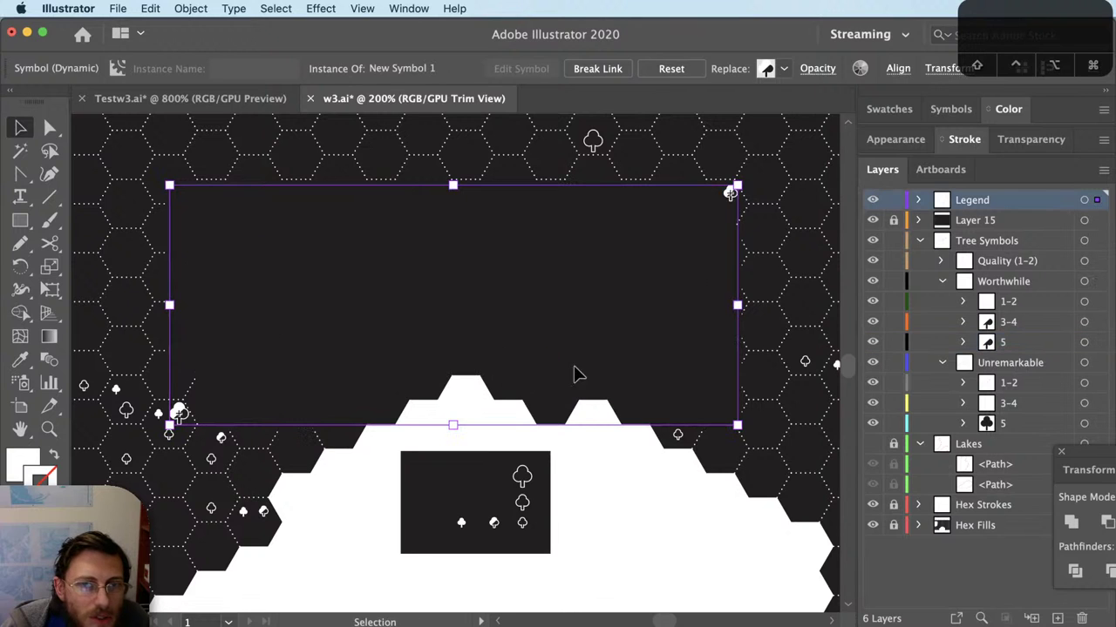
scroll(501, 521, "up", 1)
scroll(494, 523, "up", 1)
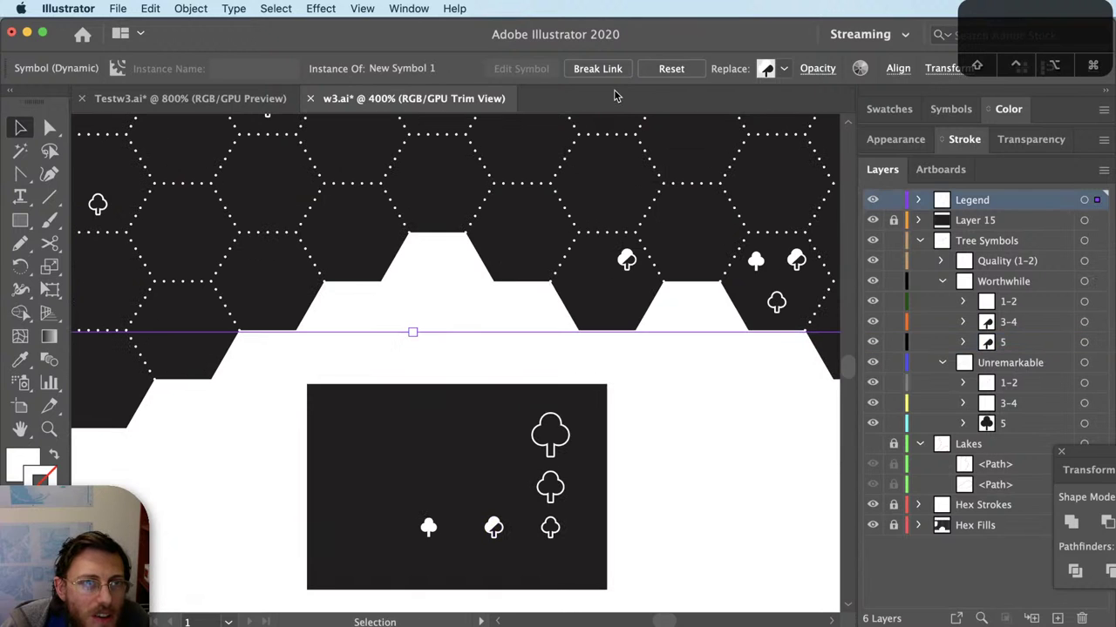
left_click(898, 68)
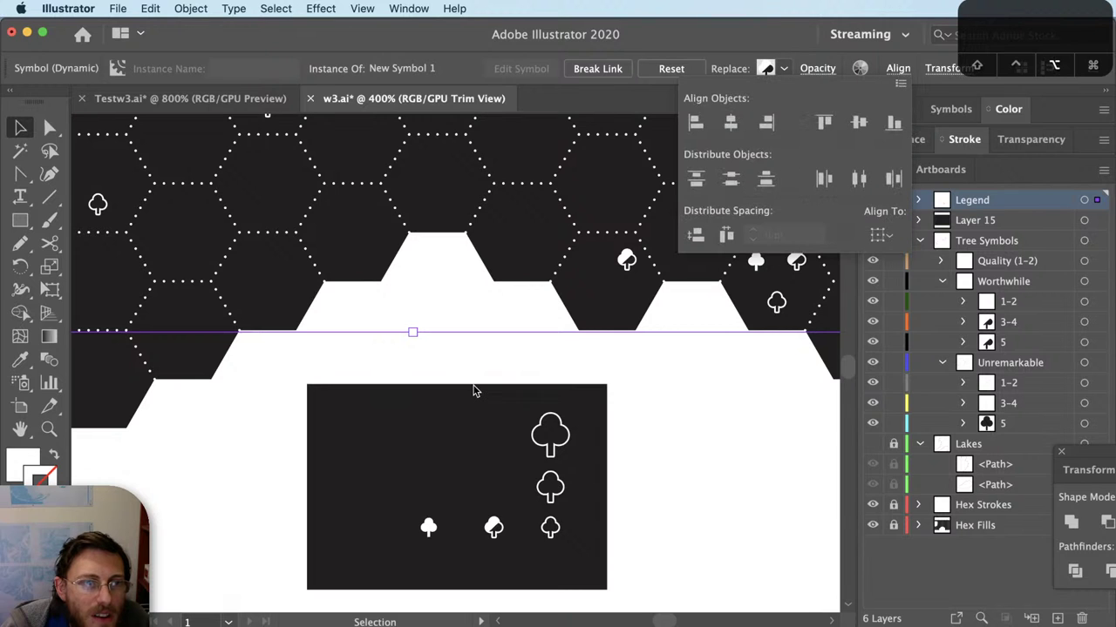
scroll(612, 413, "down", 3)
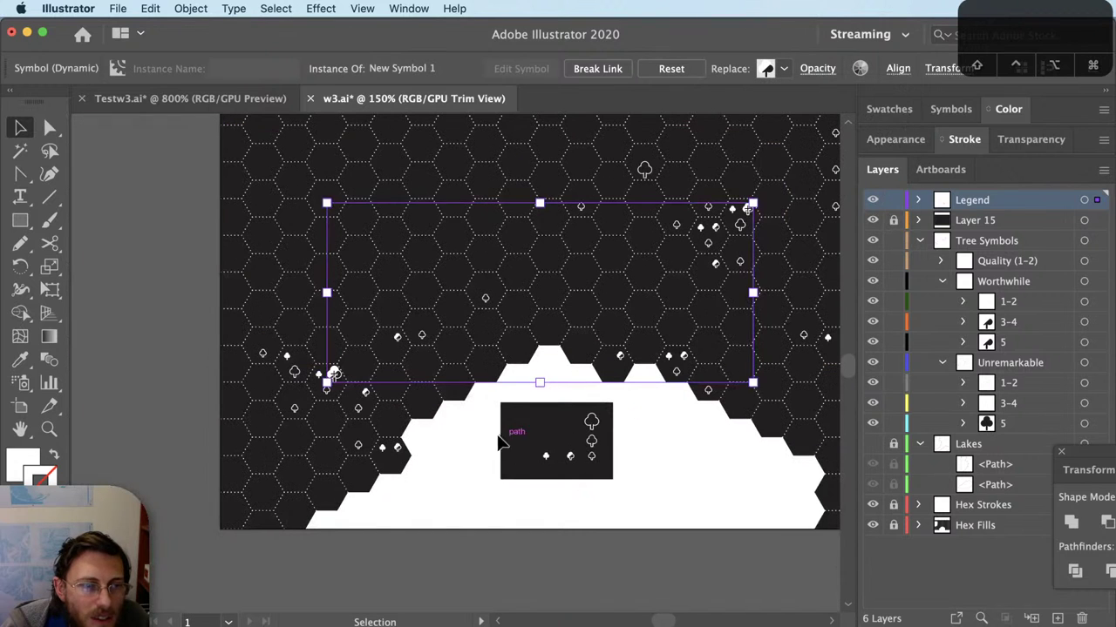
Step: Place the large and medium half-filled trees above the small half-filled tree, beside the matching outlined trees
left_click(343, 390)
left_click_drag(343, 389, 568, 439)
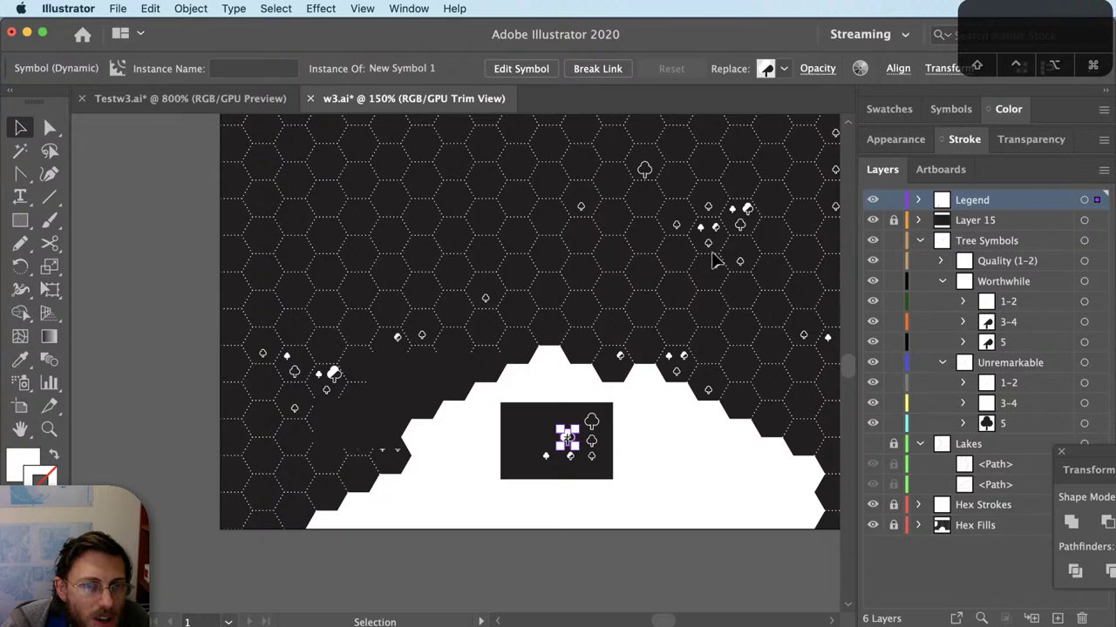
scroll(580, 419, "up", 3)
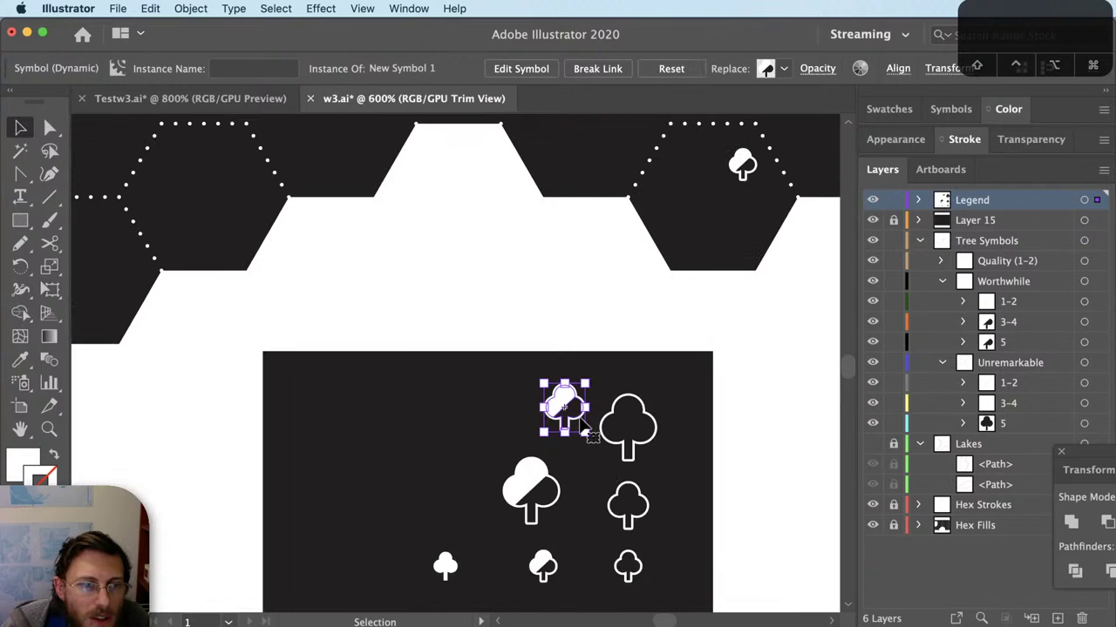
left_click_drag(566, 494, 545, 502)
left_click_drag(550, 438, 564, 440)
key("super+shift+a")
scroll(610, 458, "down", 2)
scroll(568, 469, "up", 2)
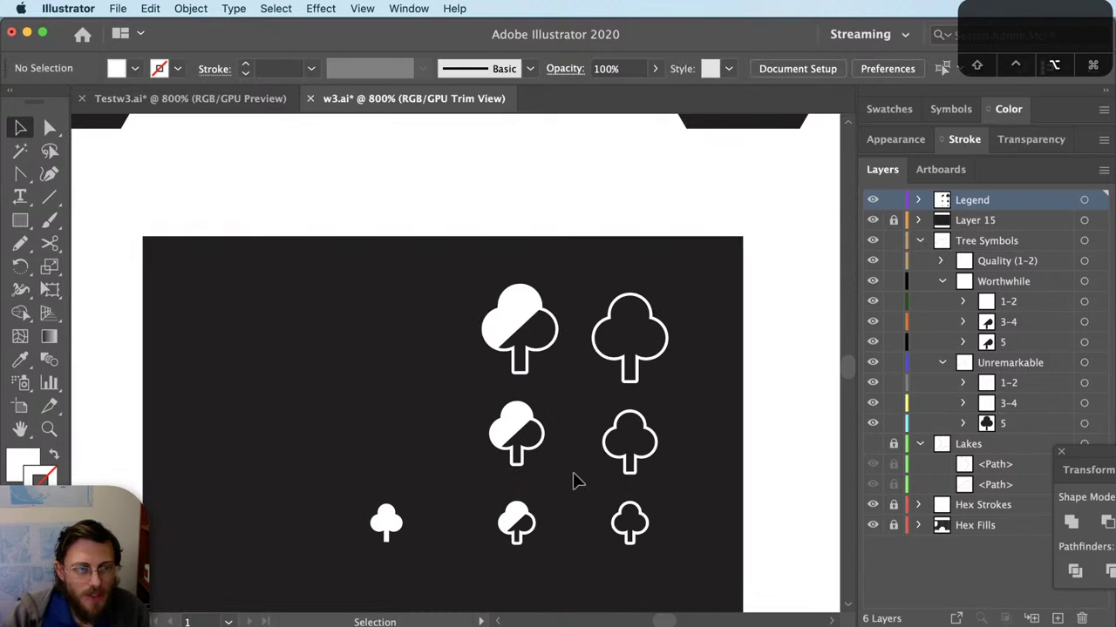
Step: Align the half-filled and outlined trees by their vertical centres within the large, medium and small rows
left_click_drag(761, 303, 504, 341)
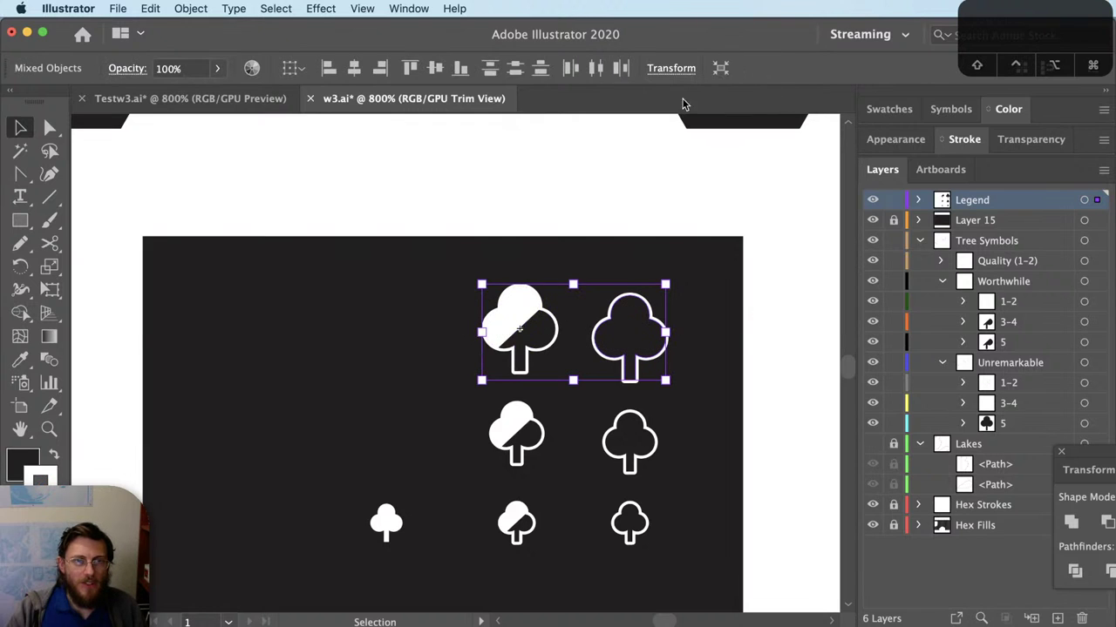
left_click(360, 77)
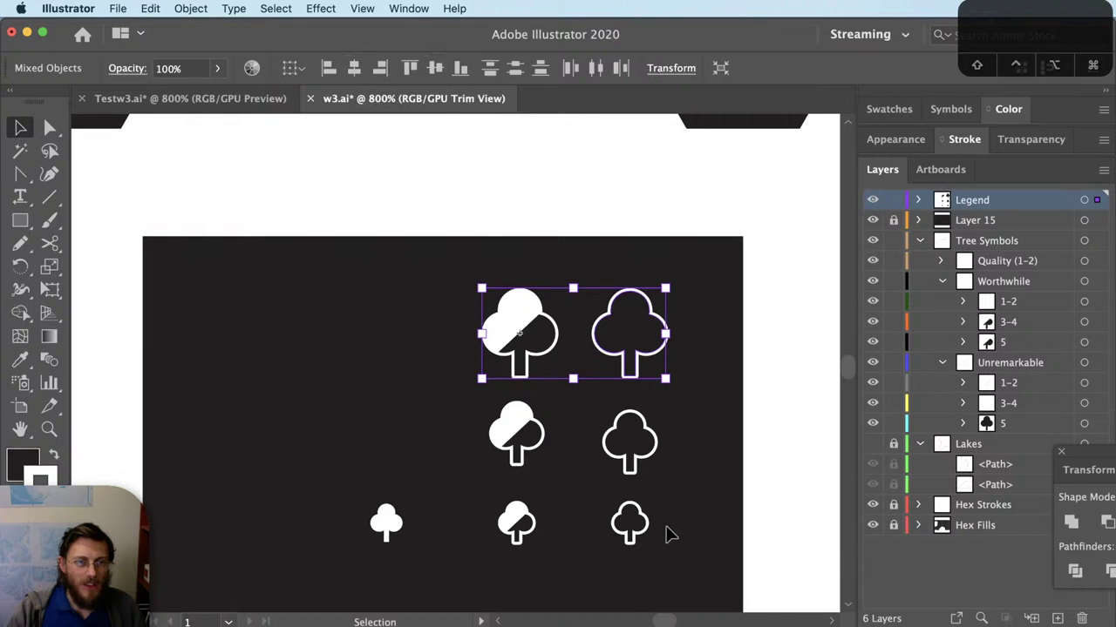
left_click(573, 449)
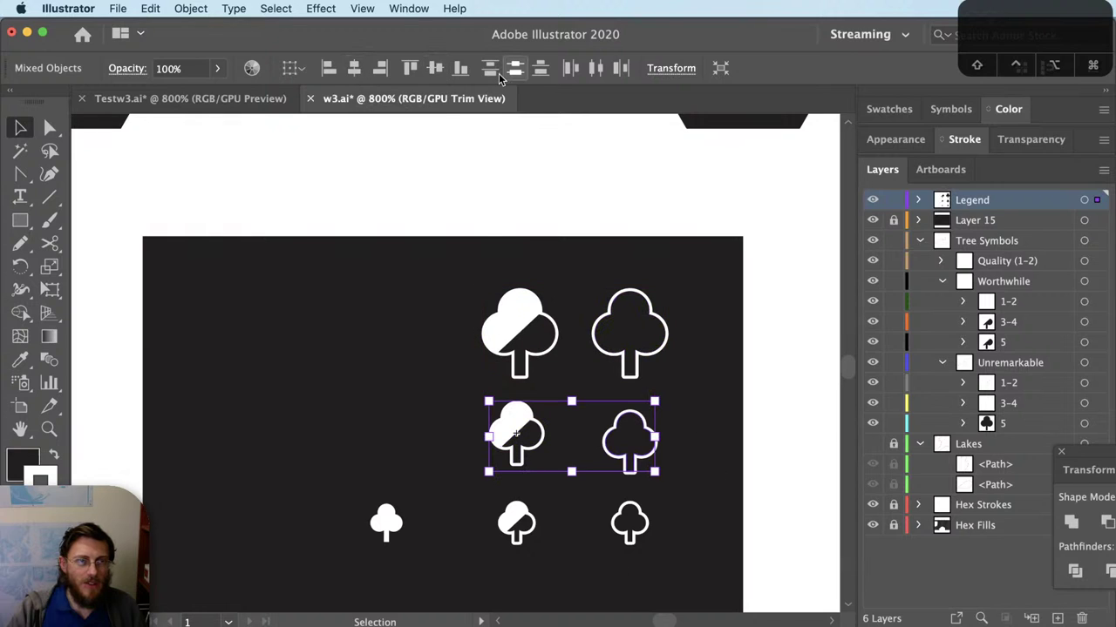
left_click(516, 523)
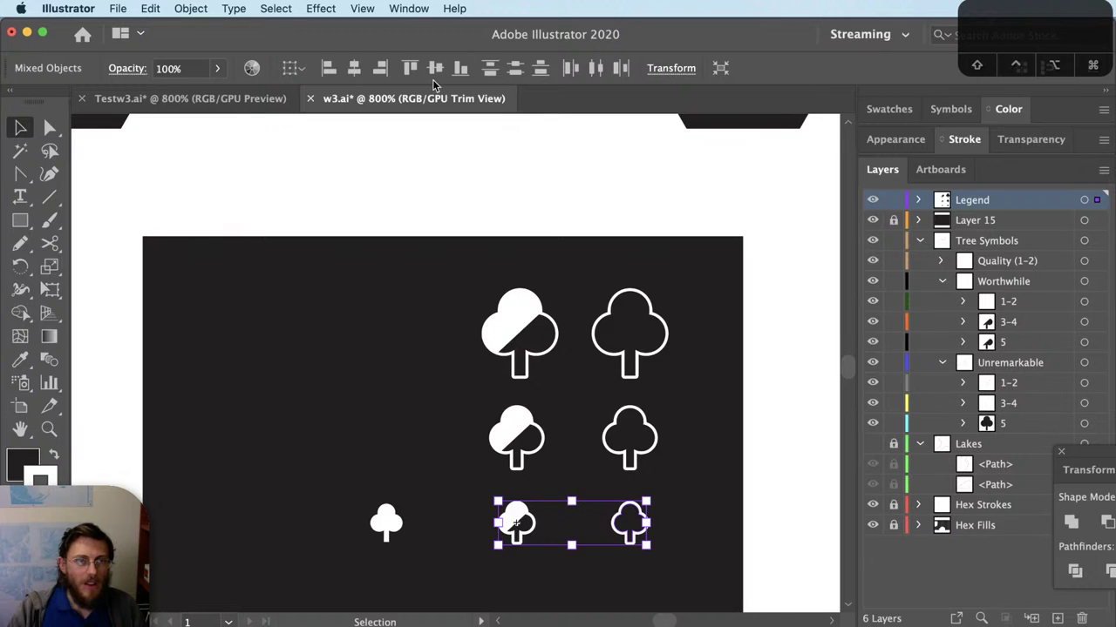
Step: Align the three half-filled trees by their horizontal centres, and do the same for the column of outlined trees
left_click_drag(553, 557, 555, 88)
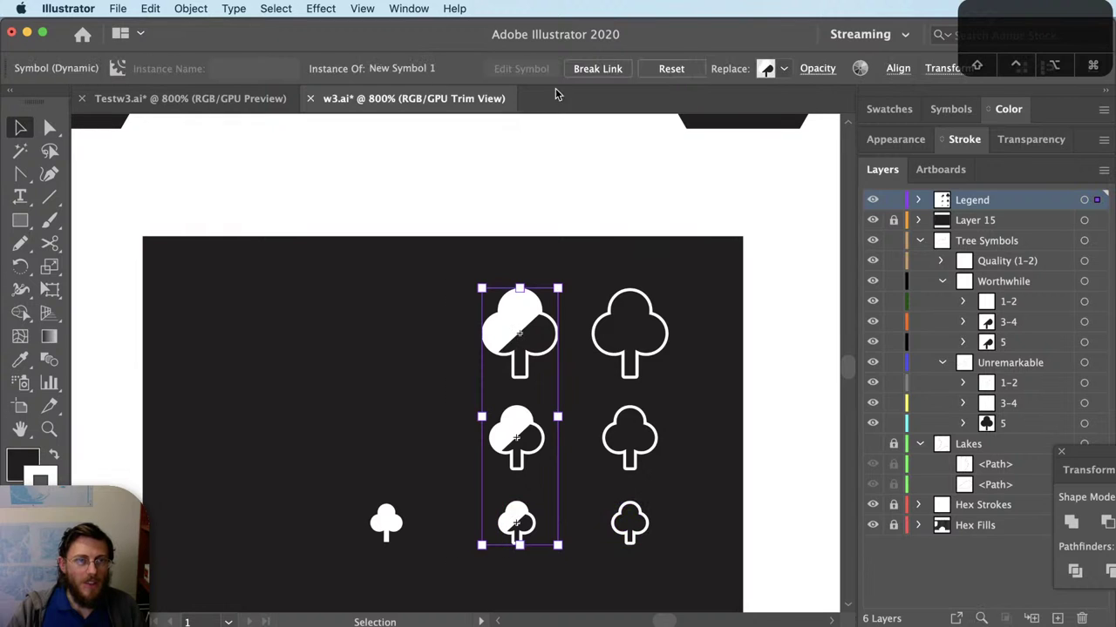
left_click(897, 68)
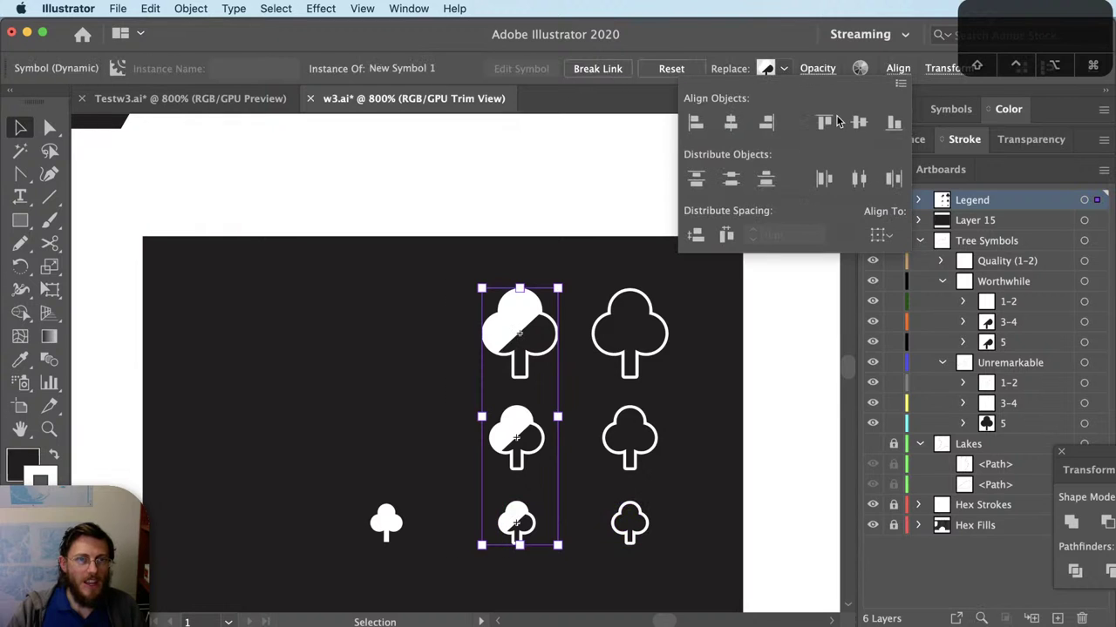
left_click_drag(672, 587, 656, 251)
left_click(800, 68)
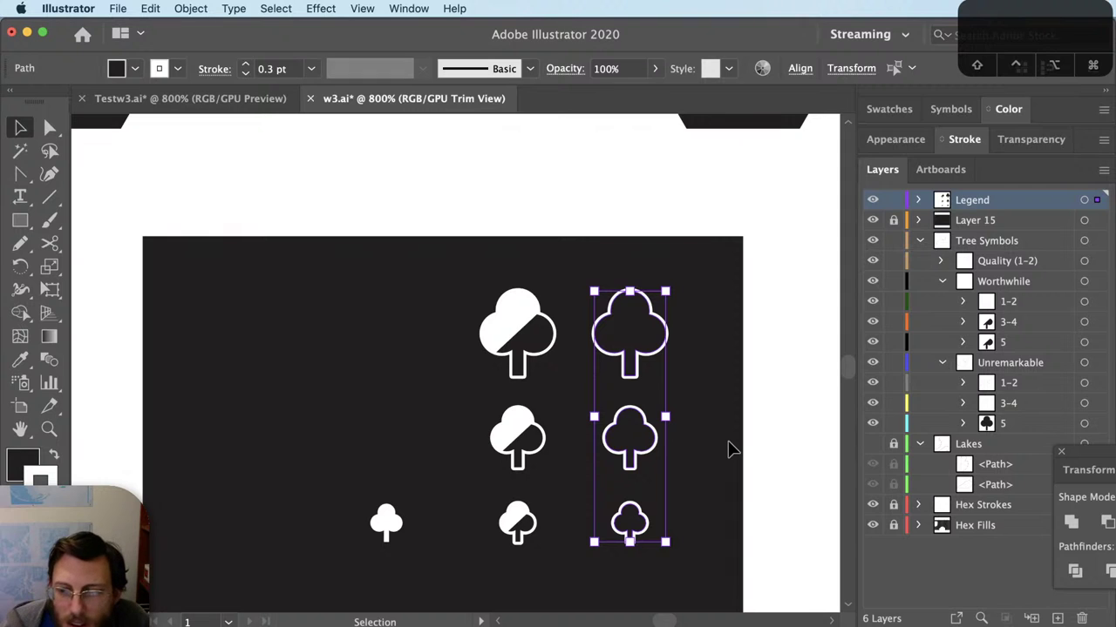
left_click_drag(677, 301, 642, 589)
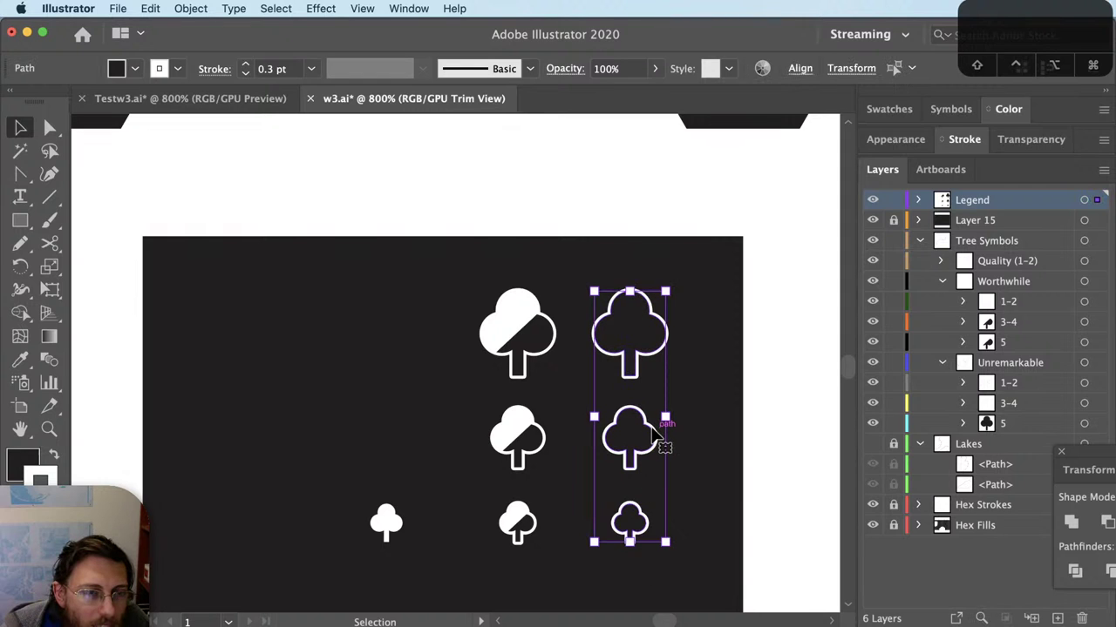
left_click(436, 509)
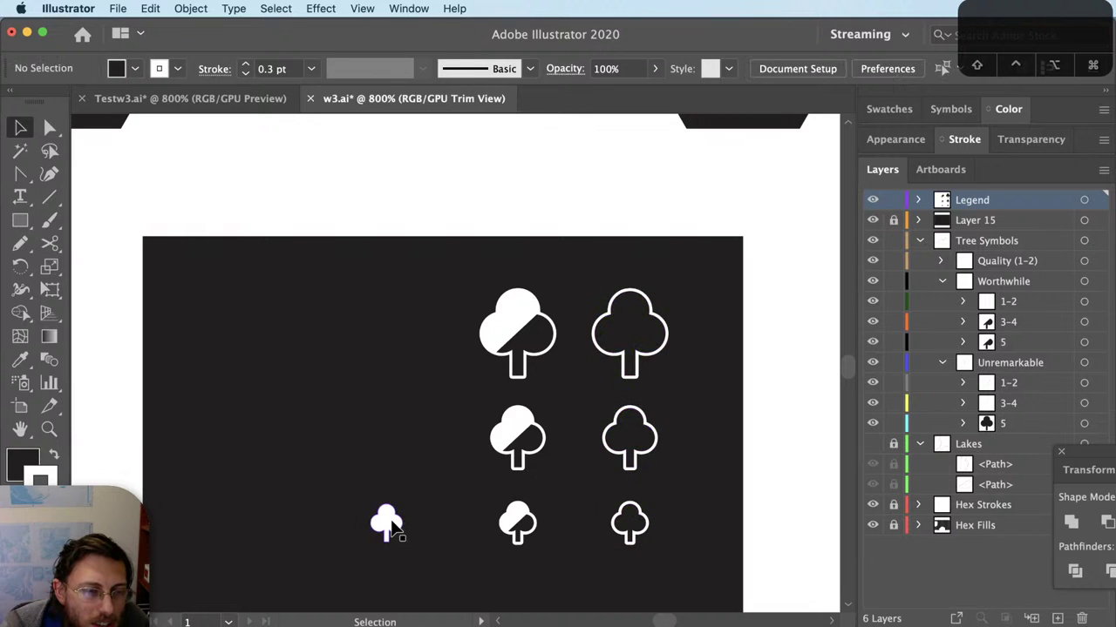
left_click(388, 527)
left_click(521, 577)
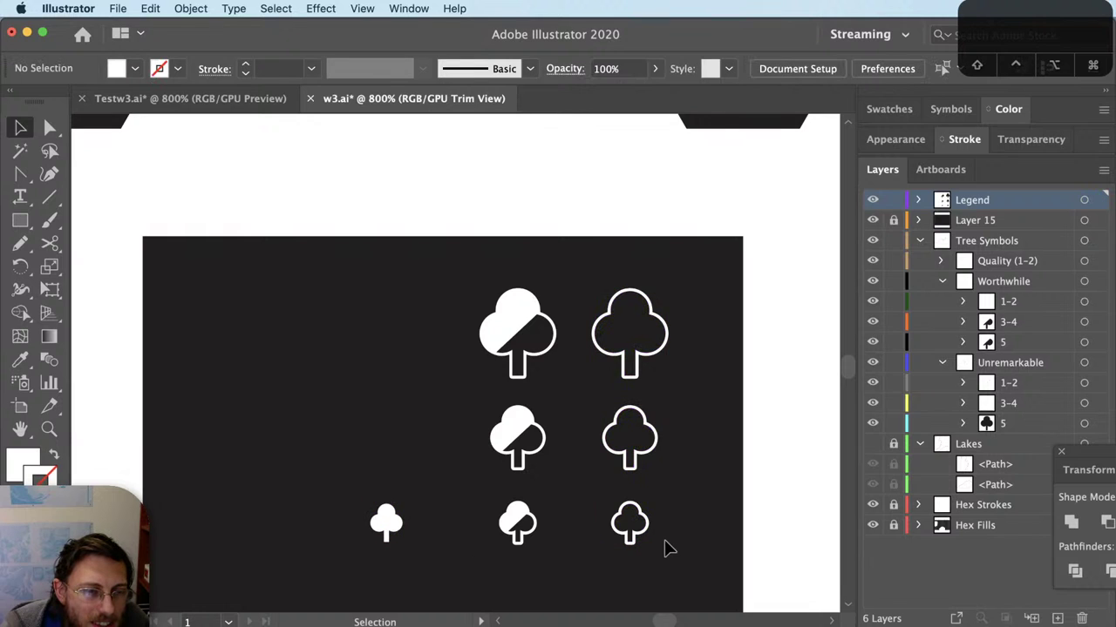
Step: Move the column of half-filled trees exactly over the outlined trees
left_click_drag(460, 326, 560, 568)
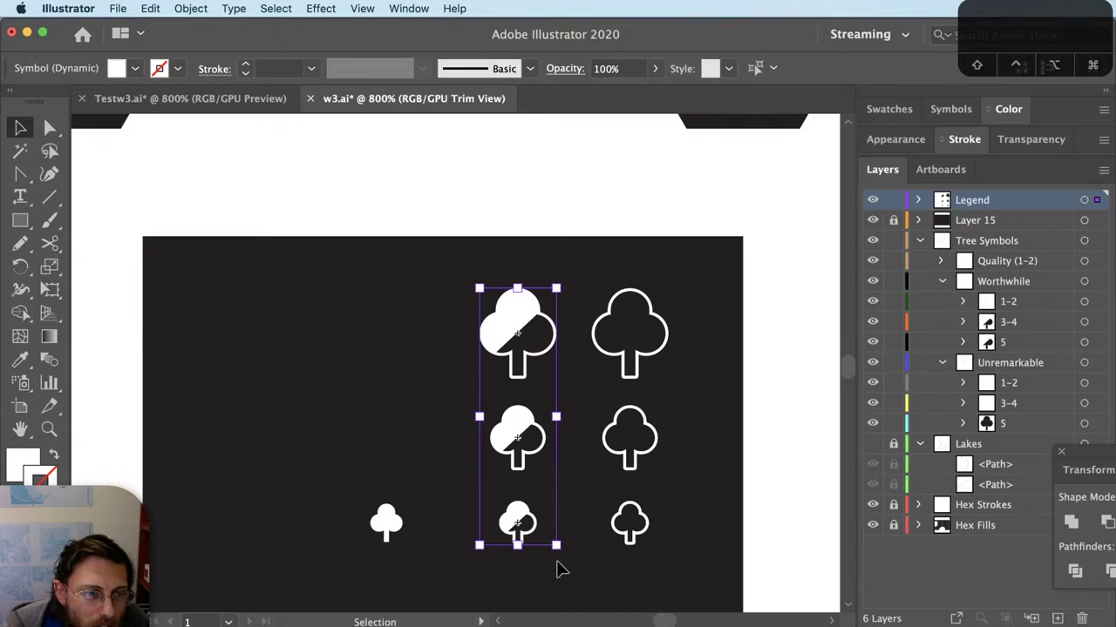
left_click_drag(526, 533, 639, 533)
Step: Try offsetting the half-filled column to the left of the outlined trees with keyboard increments of 10 pt and 15 pt
key("super+k")
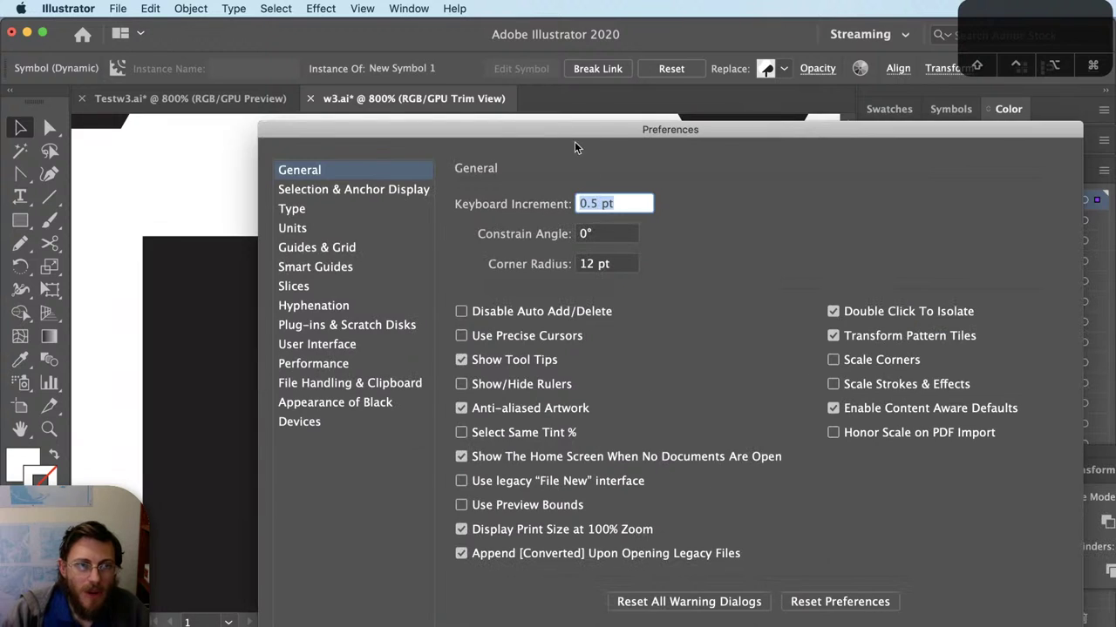
type("1")
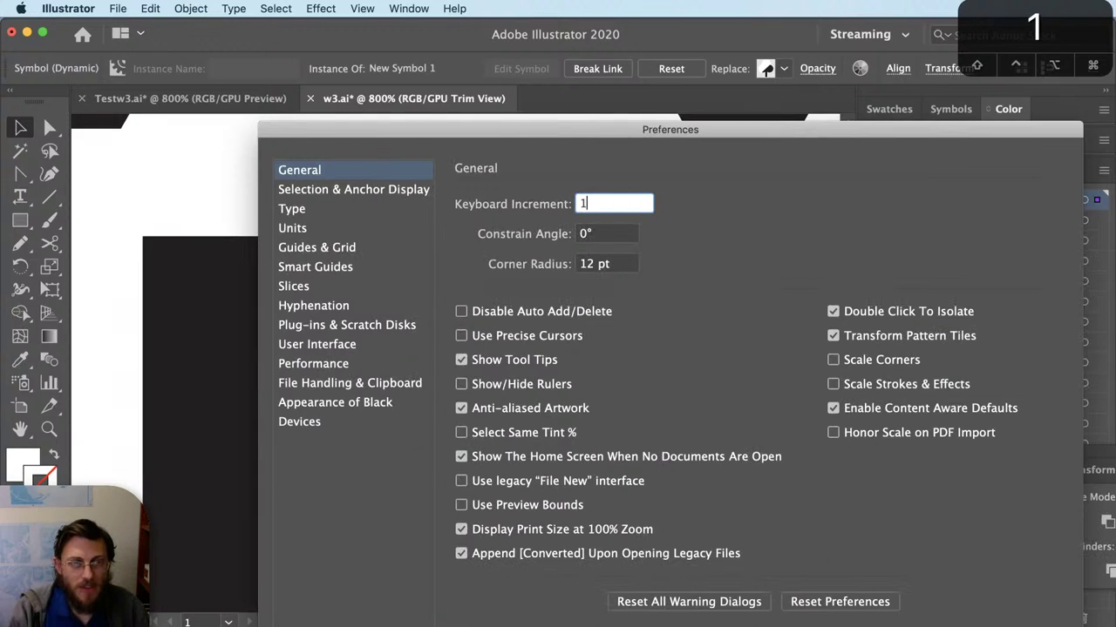
type("0")
key("Return")
key("Left")
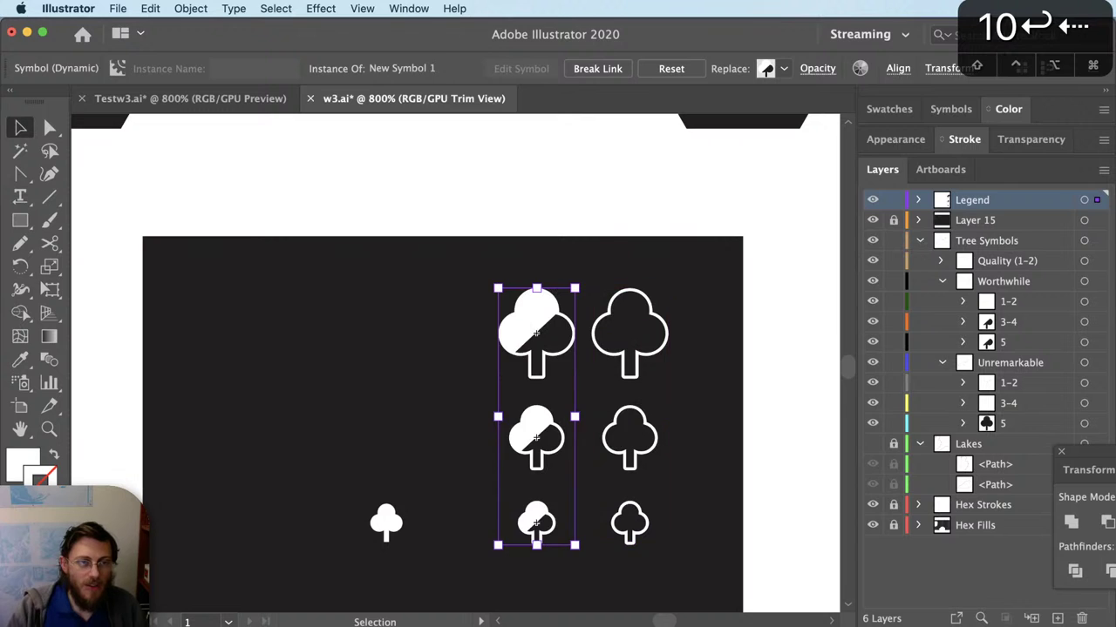
key("Right")
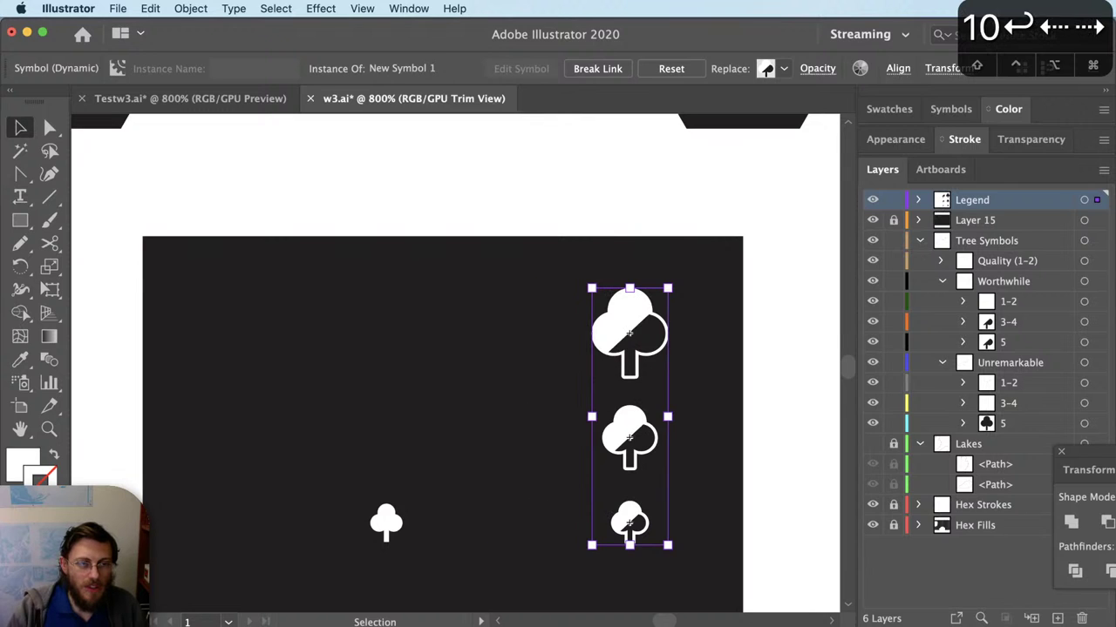
key("Left")
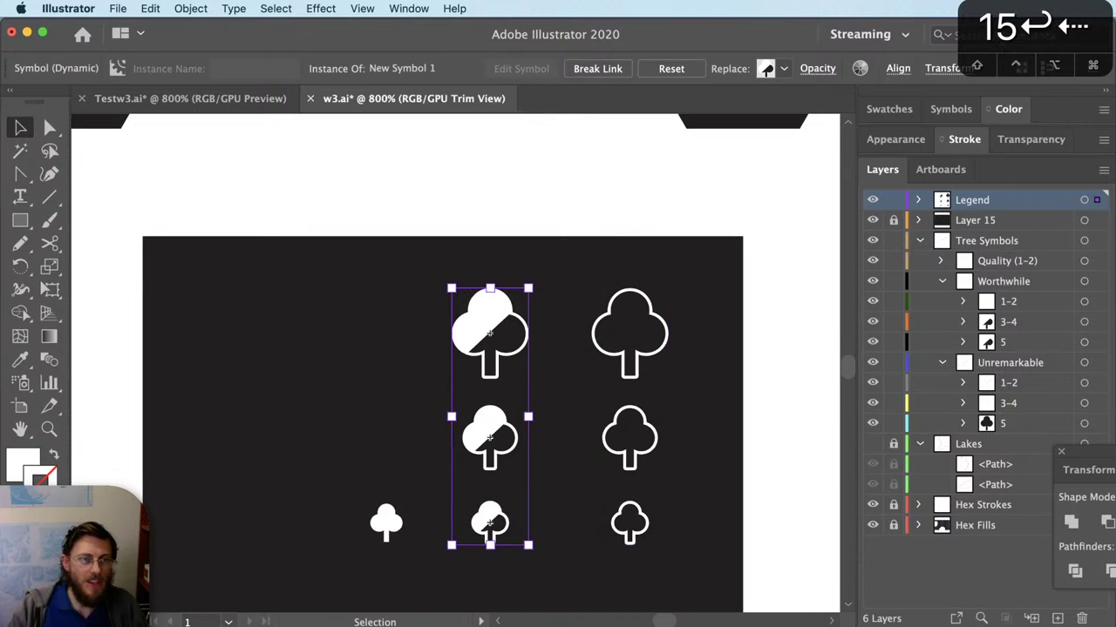
key("Right")
Step: Set the keyboard increment to 12 pt and nudge the half-filled column one increment left of the outlined trees
key("super+k")
type("12")
key("Return")
key("Left")
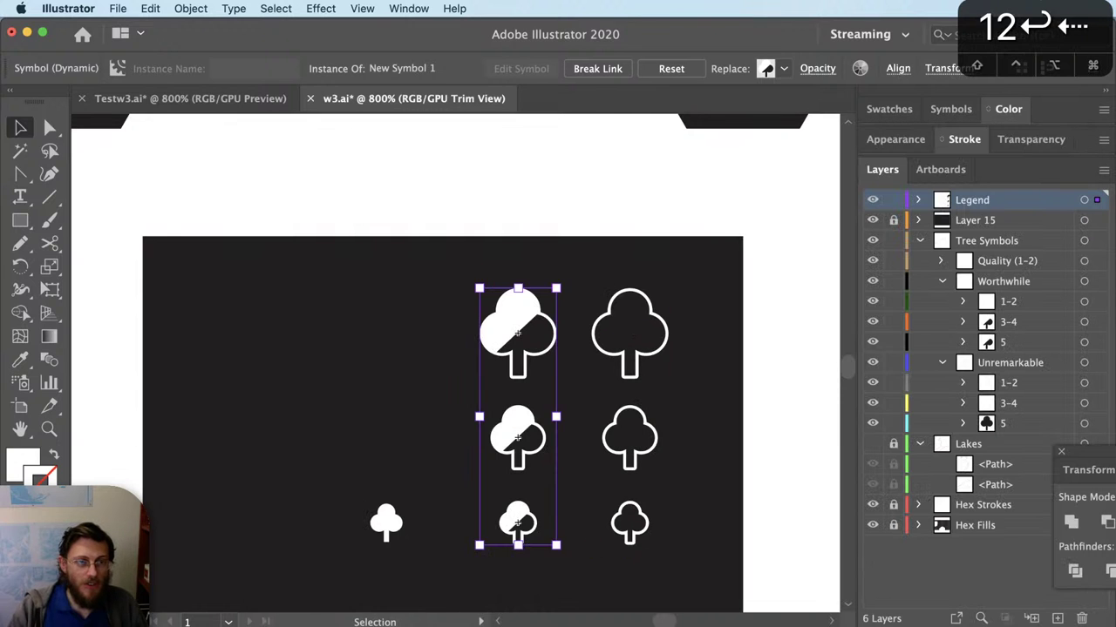
Step: Snap the small solid tree onto the small half-filled tree and nudge it 12 pt left to match the column spacing
left_click(506, 239)
key("v")
left_click_drag(388, 523, 538, 530)
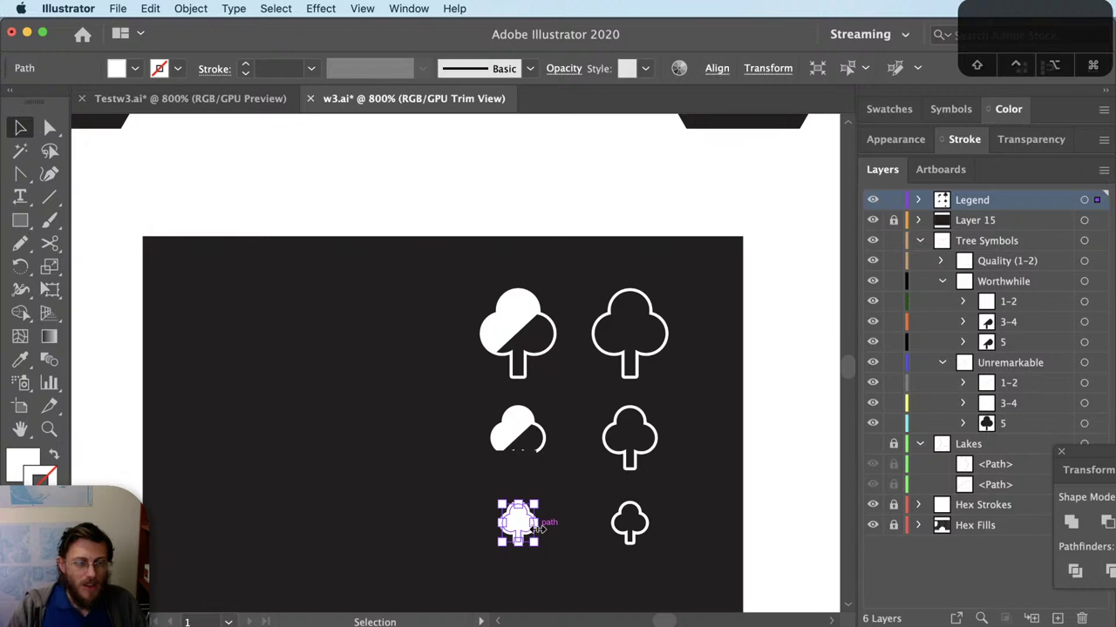
left_click_drag(593, 434, 582, 432)
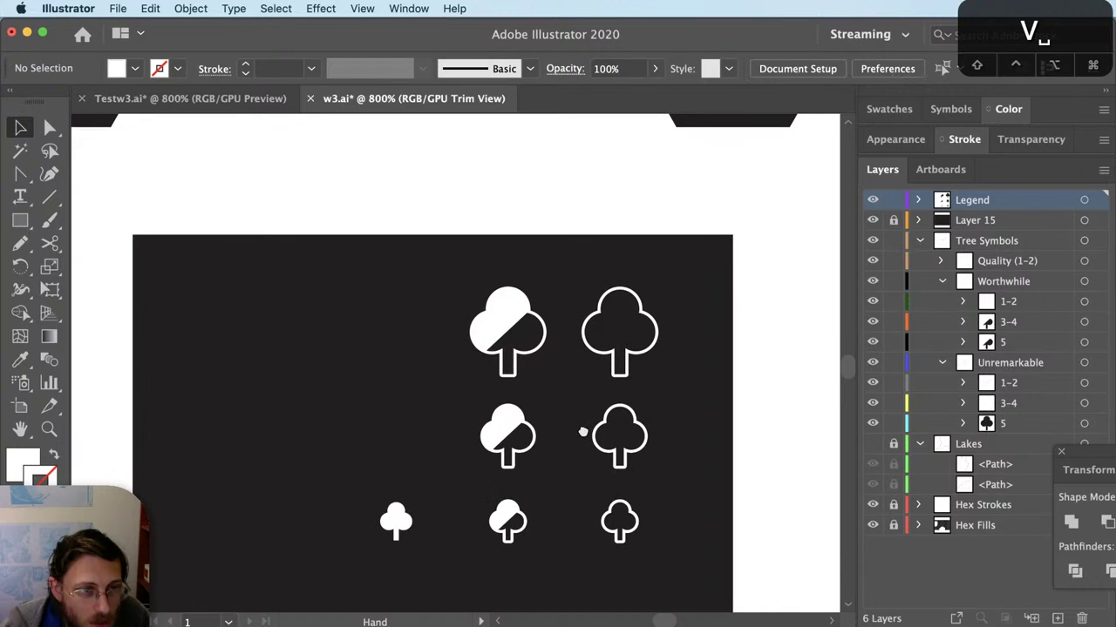
key("super+minus")
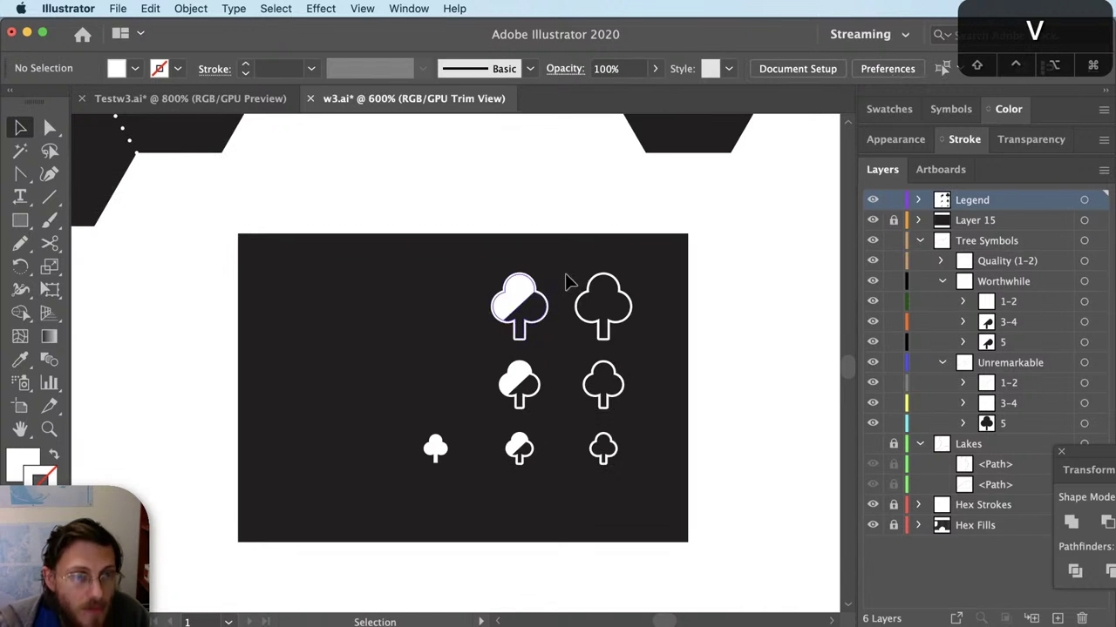
Step: Unlock Layer 15 to extend the dark rectangle upward and to the right, and lock the layer again
left_click(906, 220)
left_click(892, 220)
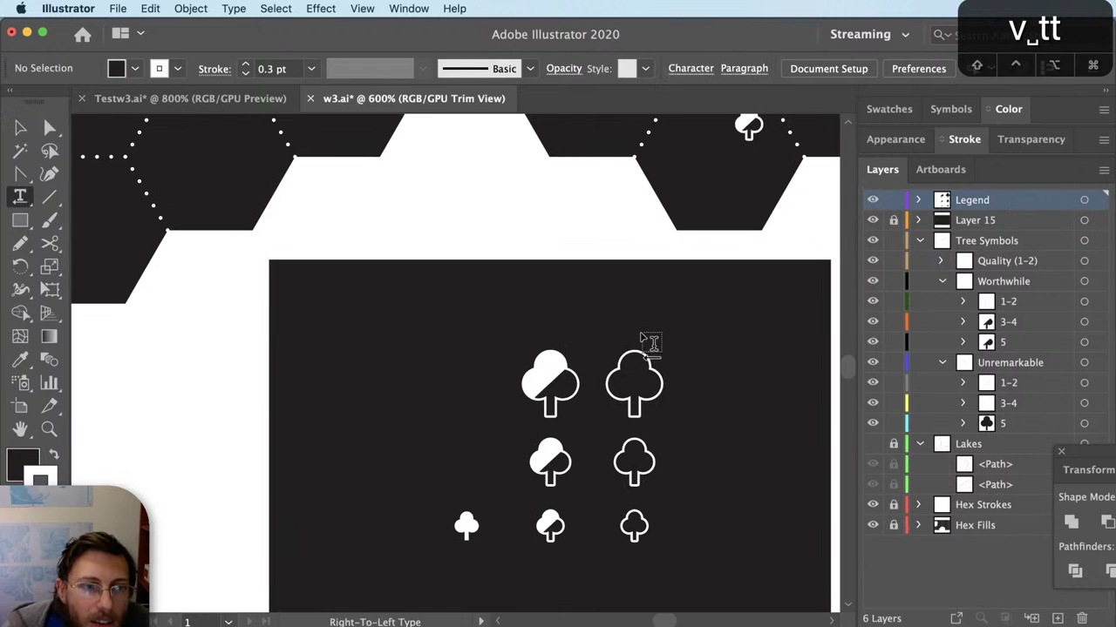
Step: Add a placeholder text object with left-to-right direction and place it near the dark rectangle's upper-left corner
left_click(635, 305)
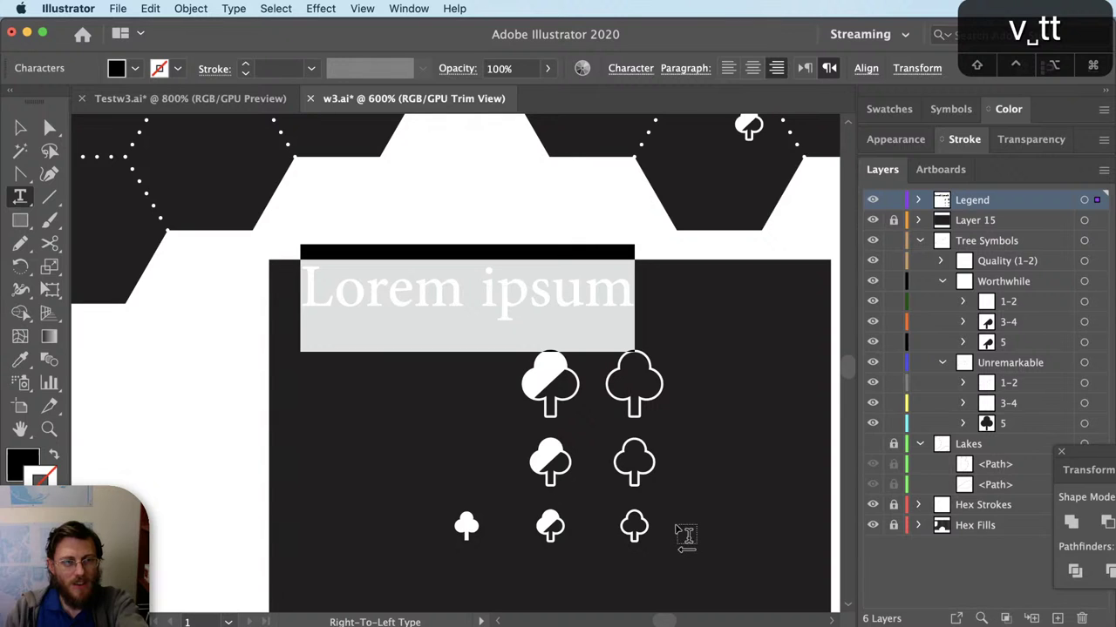
key("Escape")
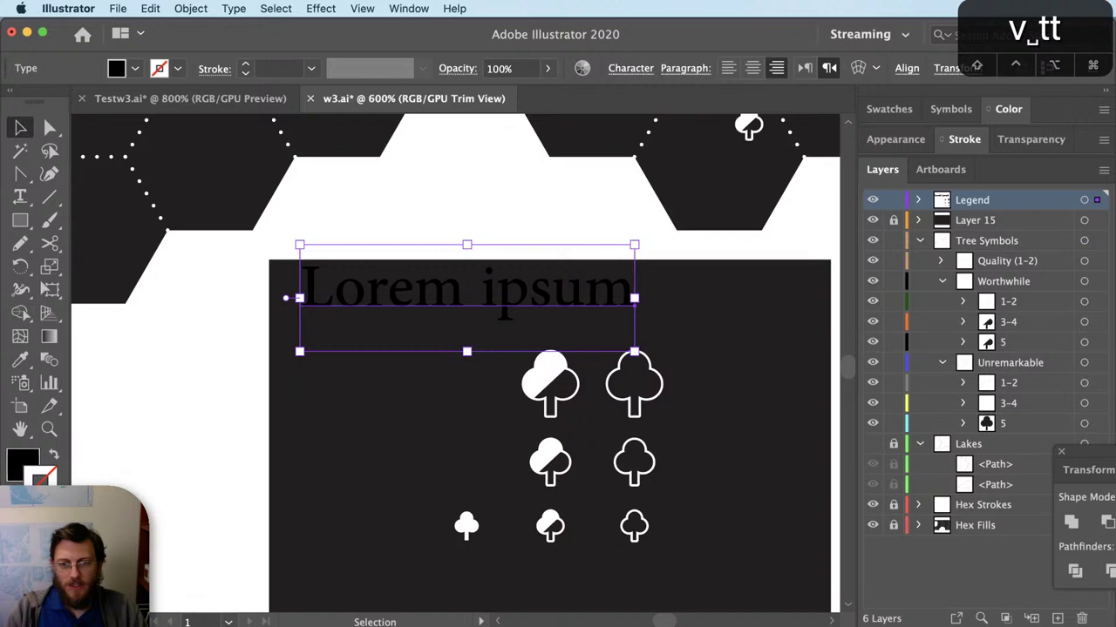
key("super+t")
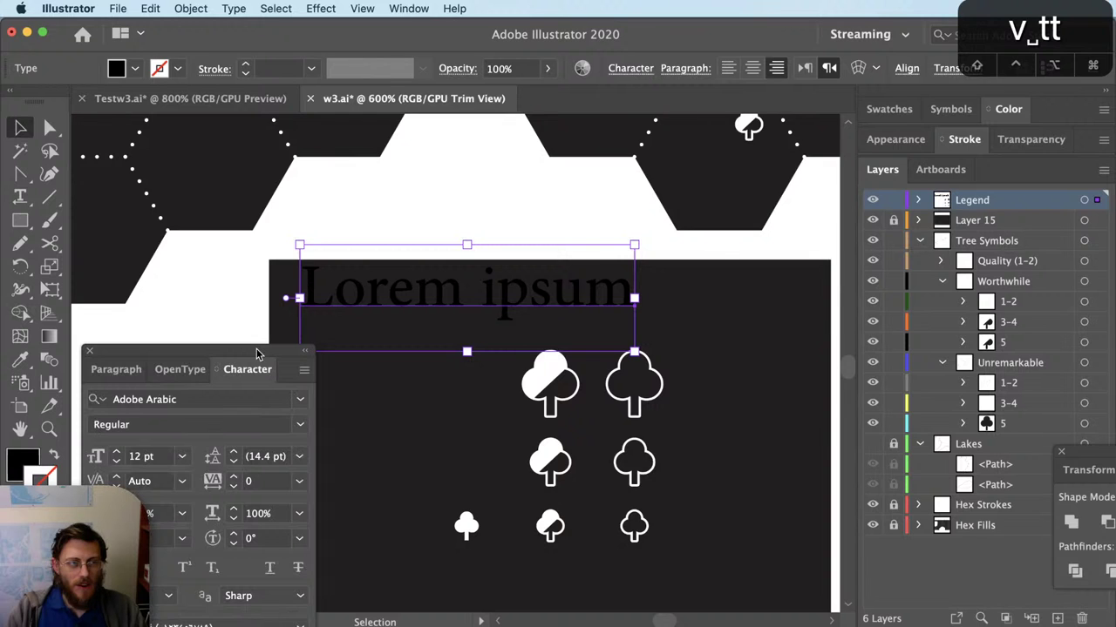
left_click_drag(257, 352, 260, 384)
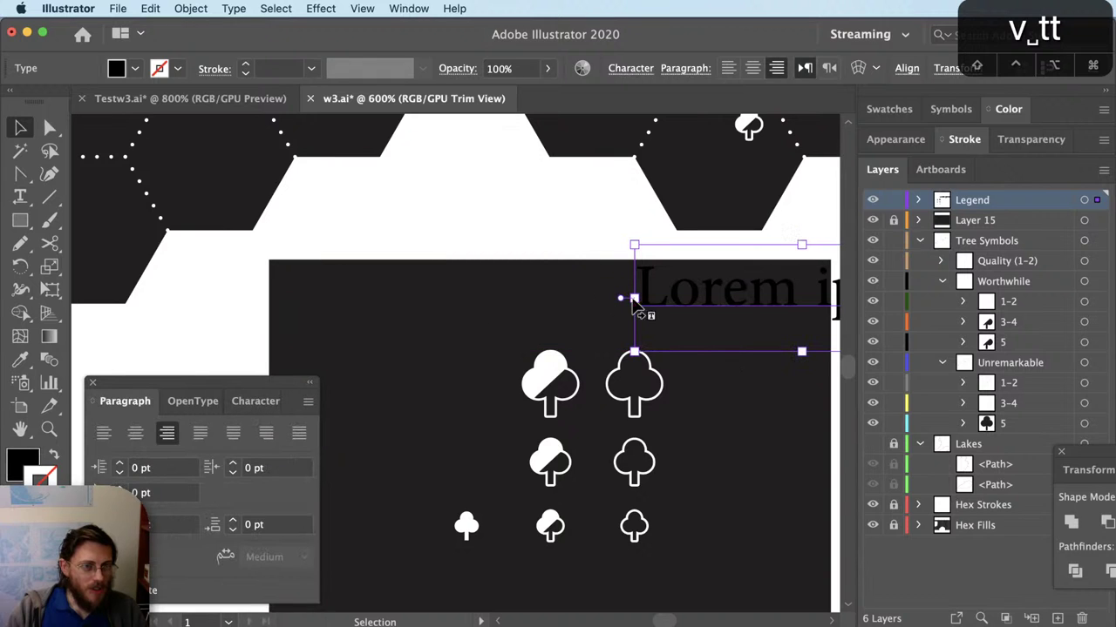
left_click_drag(696, 299, 387, 328)
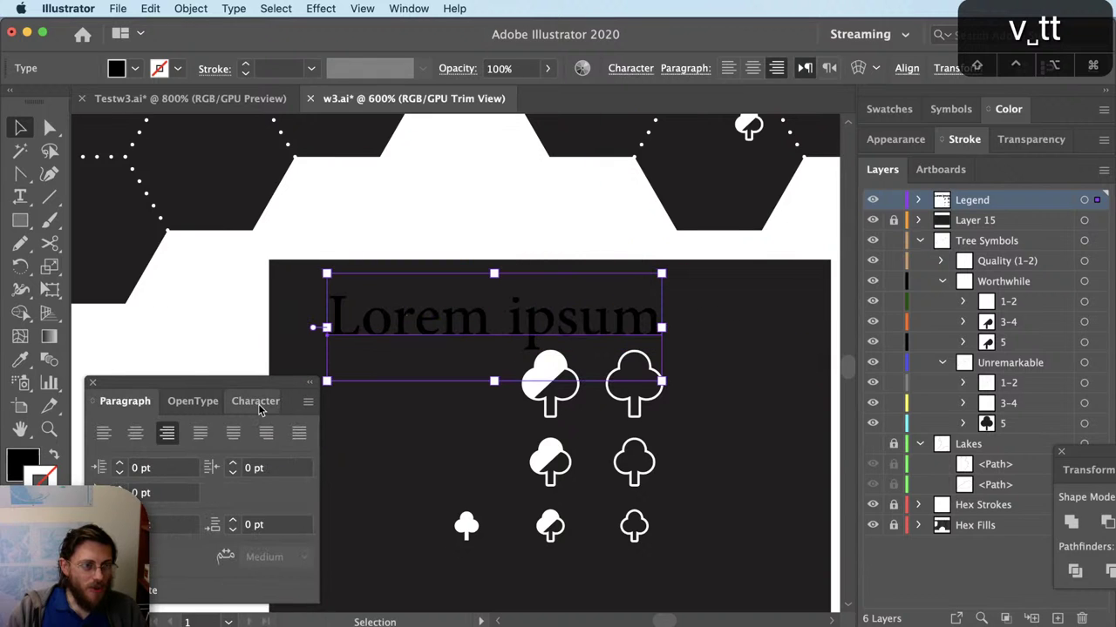
Step: Set the placeholder text in Mostra Nuova Regular with a white fill and no stroke
left_click(258, 403)
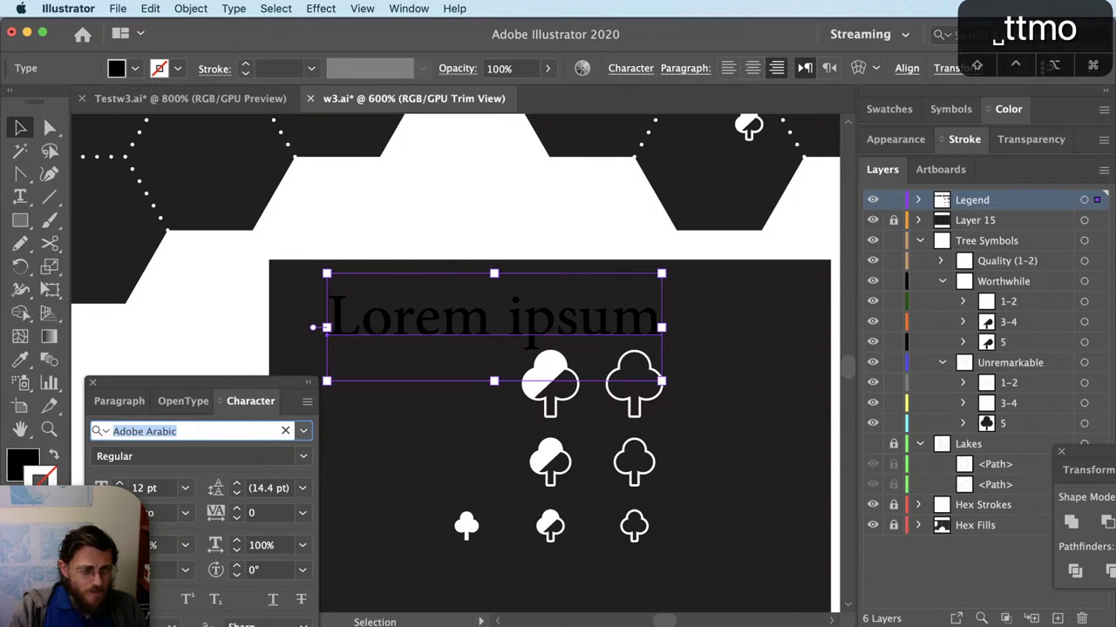
type("mostra")
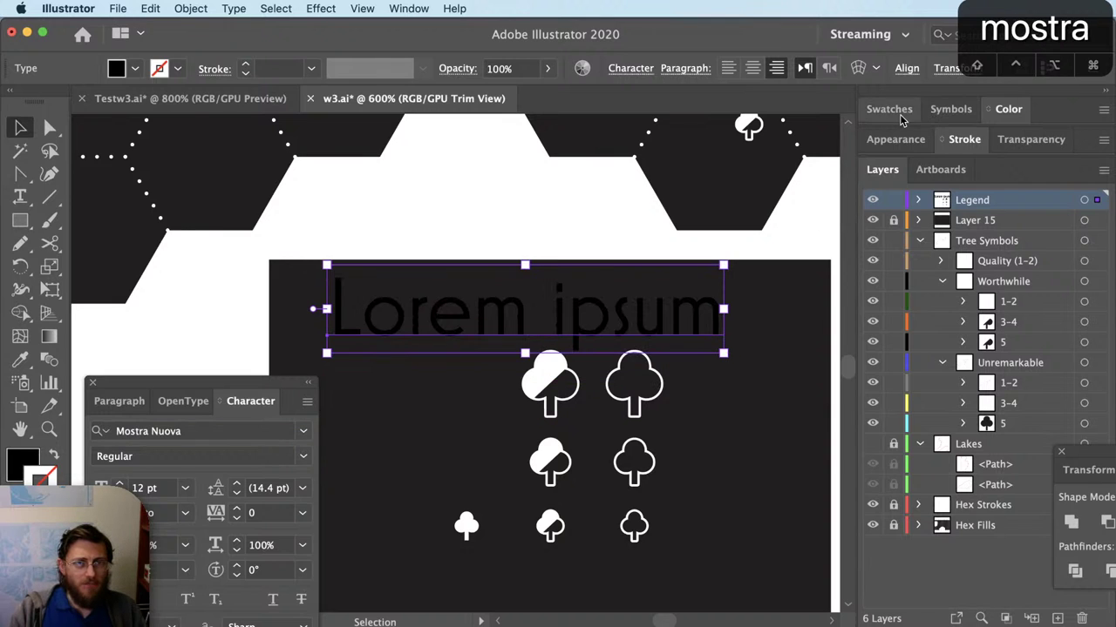
left_click(894, 111)
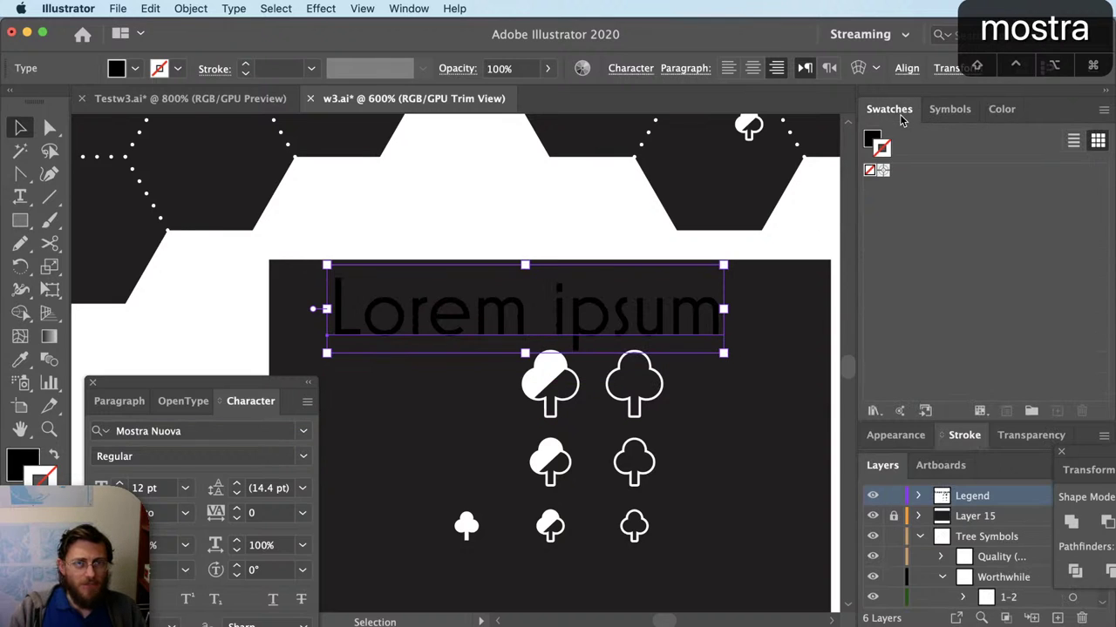
left_click(994, 109)
left_click(893, 240)
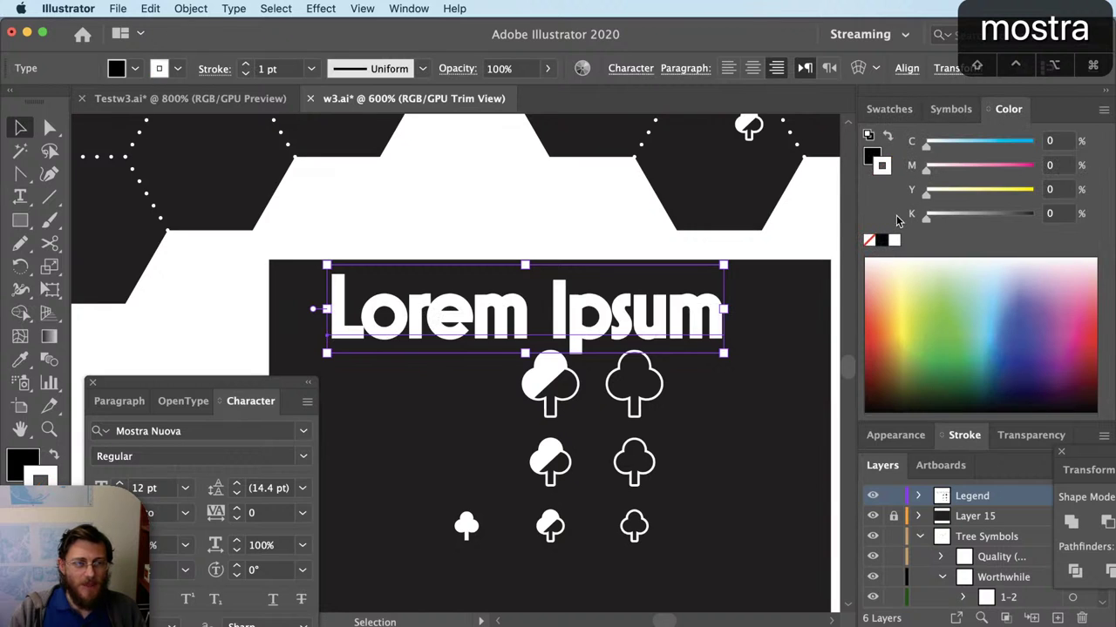
key("shift+x")
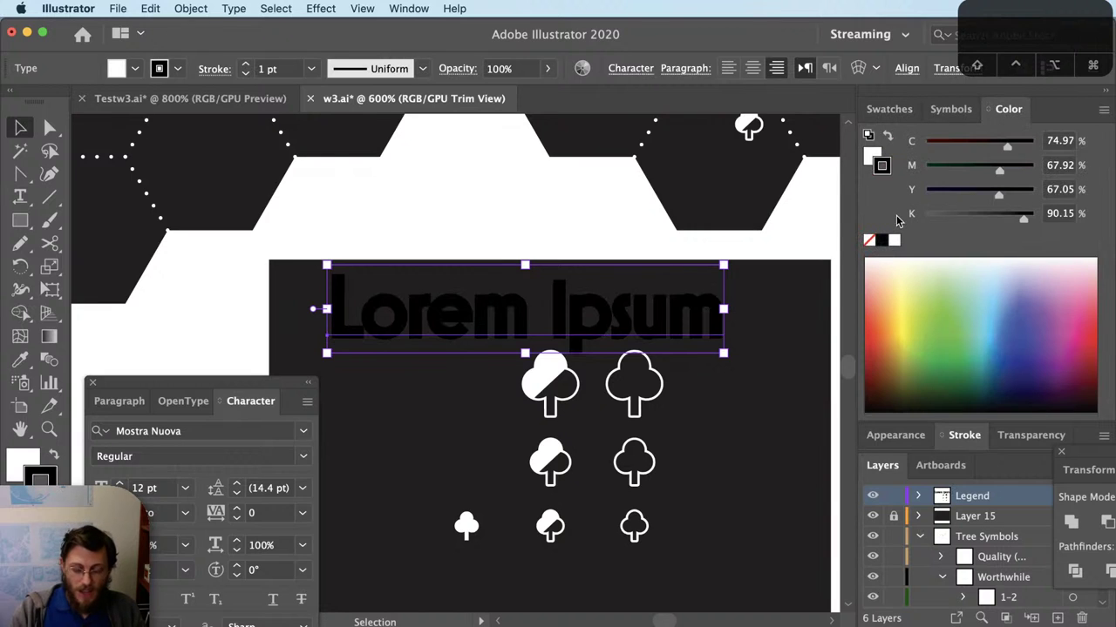
key("slash")
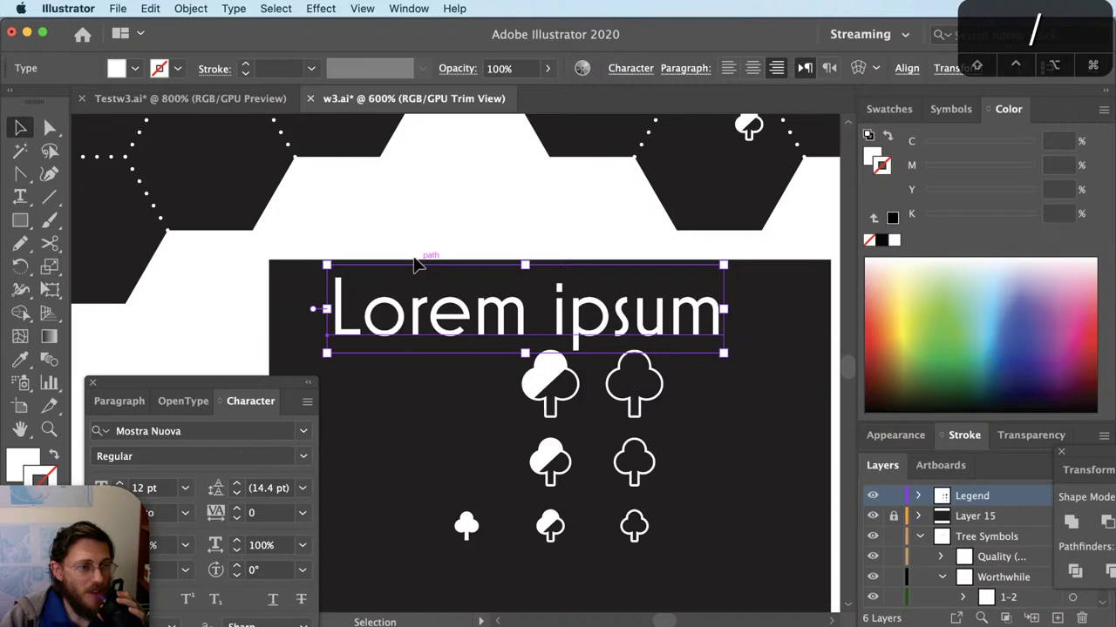
Step: Reduce the placeholder text to 6 pt, with optical kerning and left alignment
key("super+shift+comma")
key("super+shift+comma")
key("super+shift+comma")
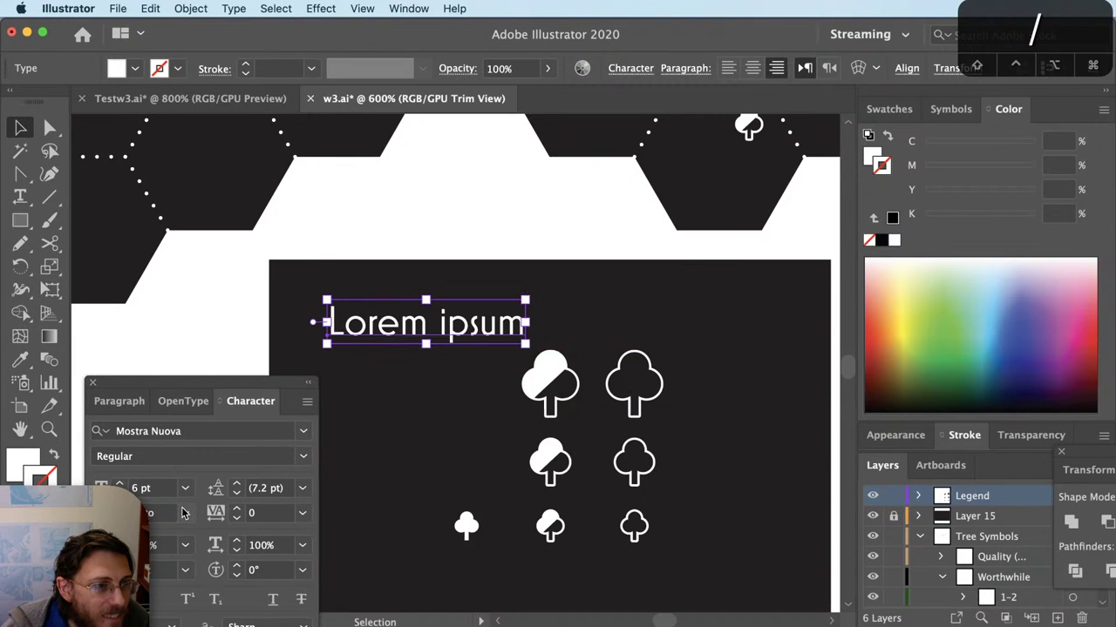
Step: Replace the placeholder text with the label "1–2" and deselect it
triple_click(411, 336)
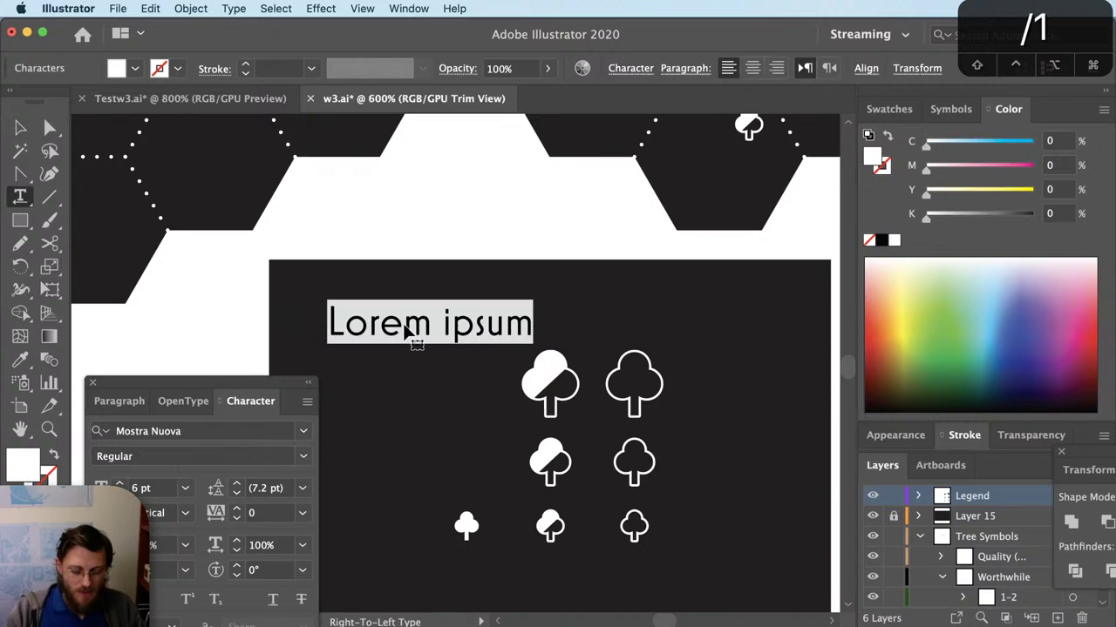
type("1–2")
key("Escape")
key("super+shift+a")
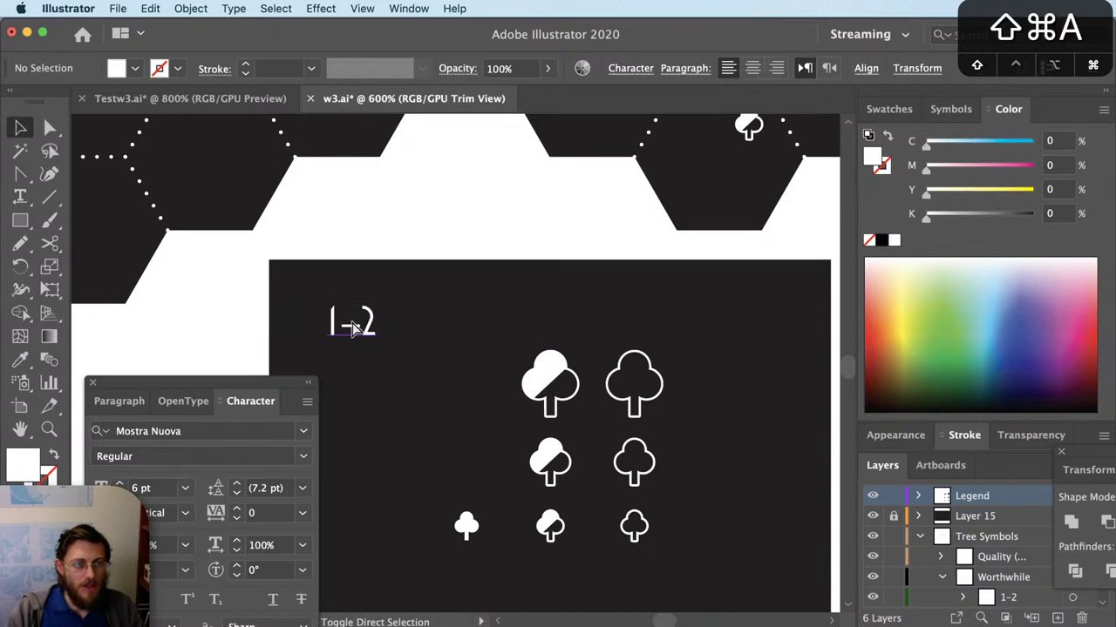
Step: Move the "1–2" label beside the row of smallest trees and place a duplicate beside the middle row
left_click_drag(356, 331, 706, 535)
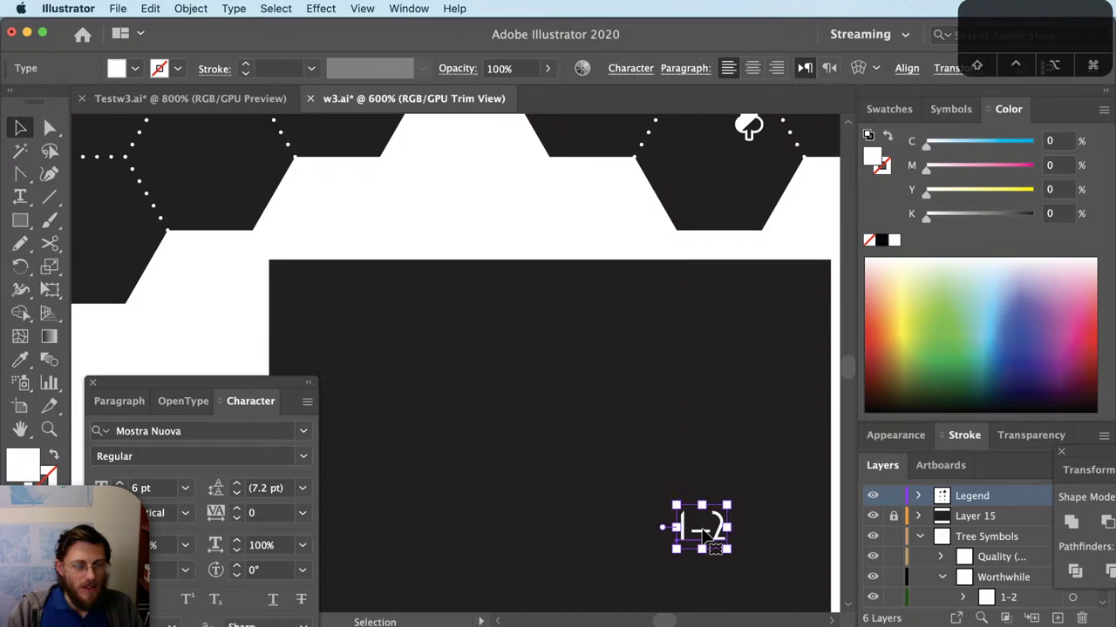
key("super+shift+a")
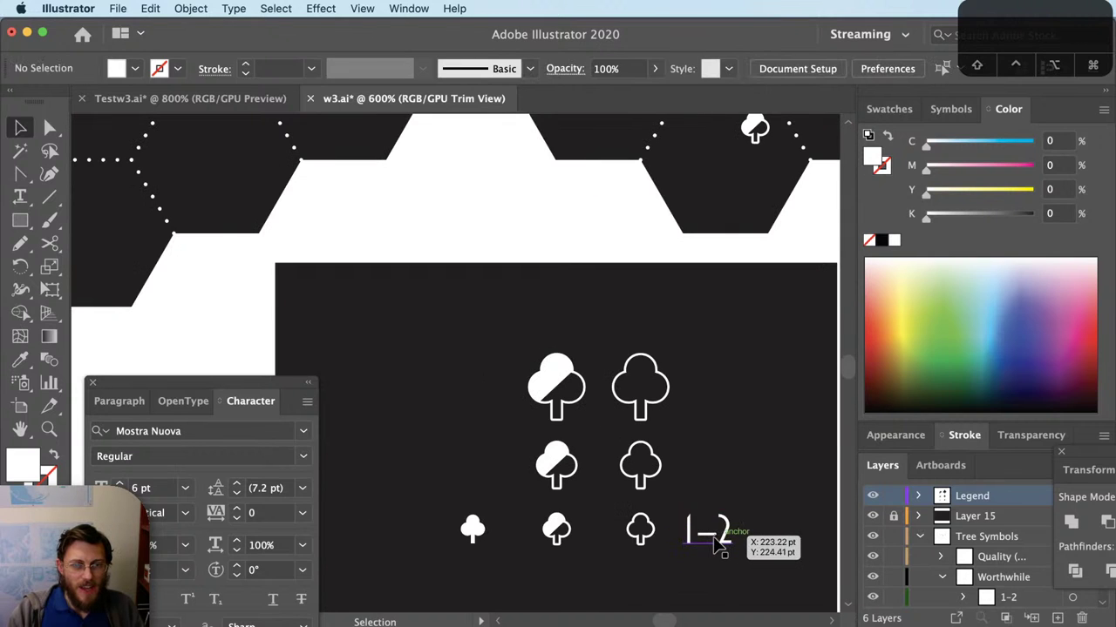
left_click_drag(714, 542, 713, 471)
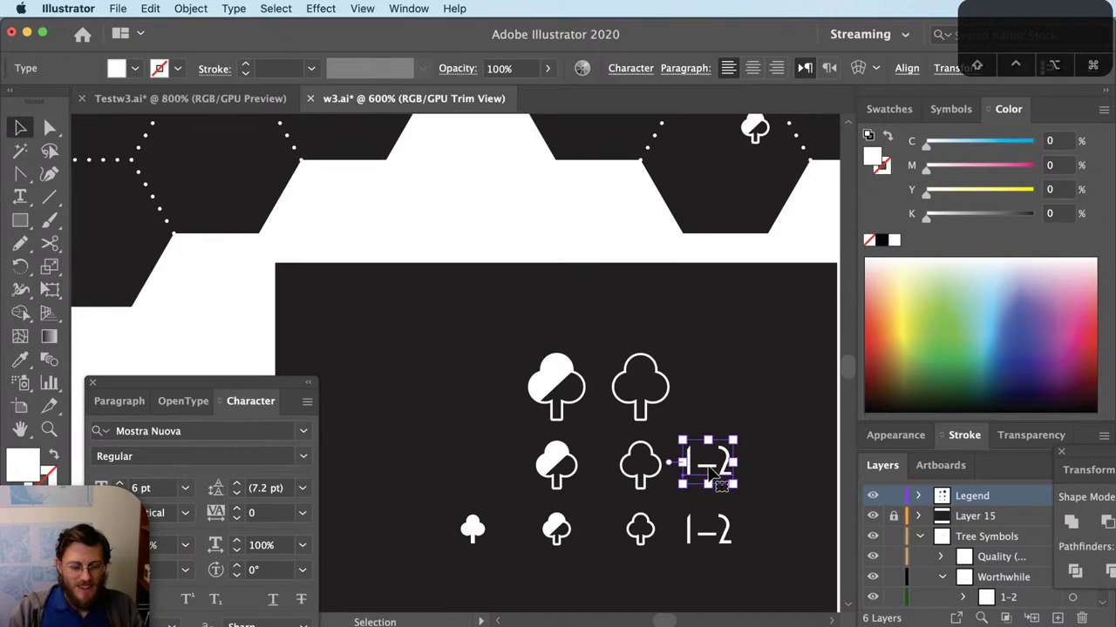
Step: Replace the text of the duplicate label beside the middle tree row with "3–4"
double_click(707, 462)
key("BackSpace")
key("BackSpace")
key("BackSpace")
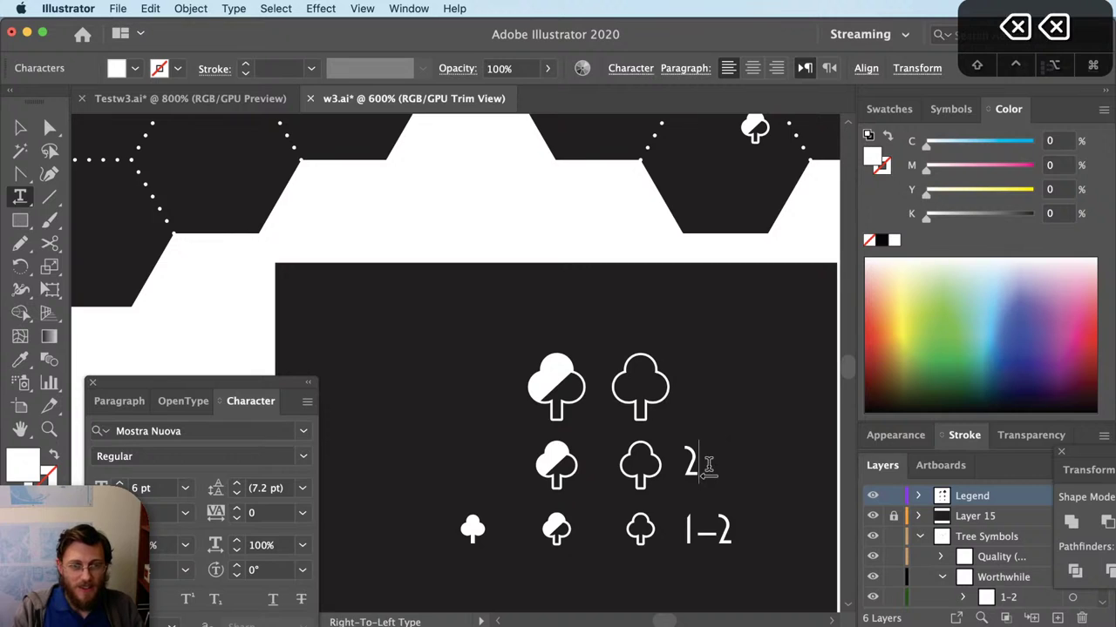
type("3–4")
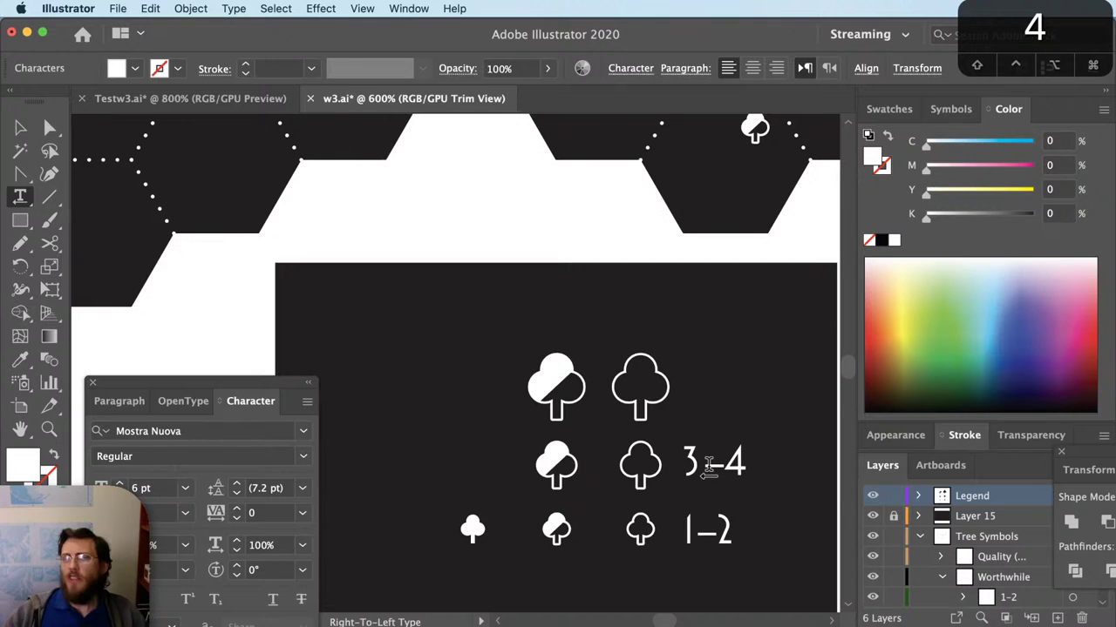
key("Escape")
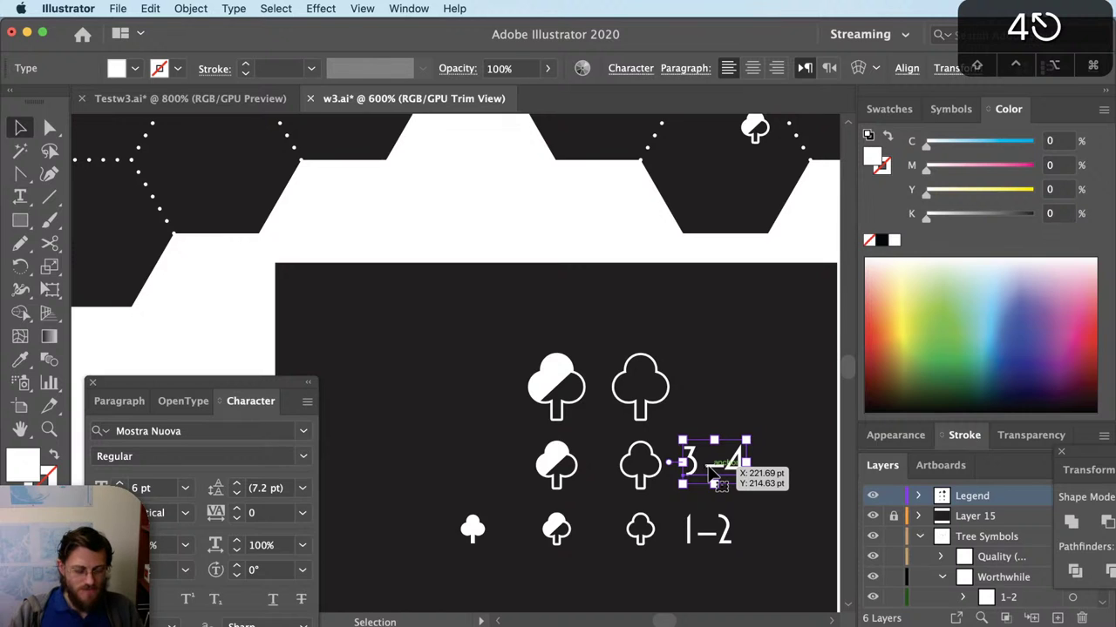
left_click_drag(713, 475, 712, 478)
key("super+equal")
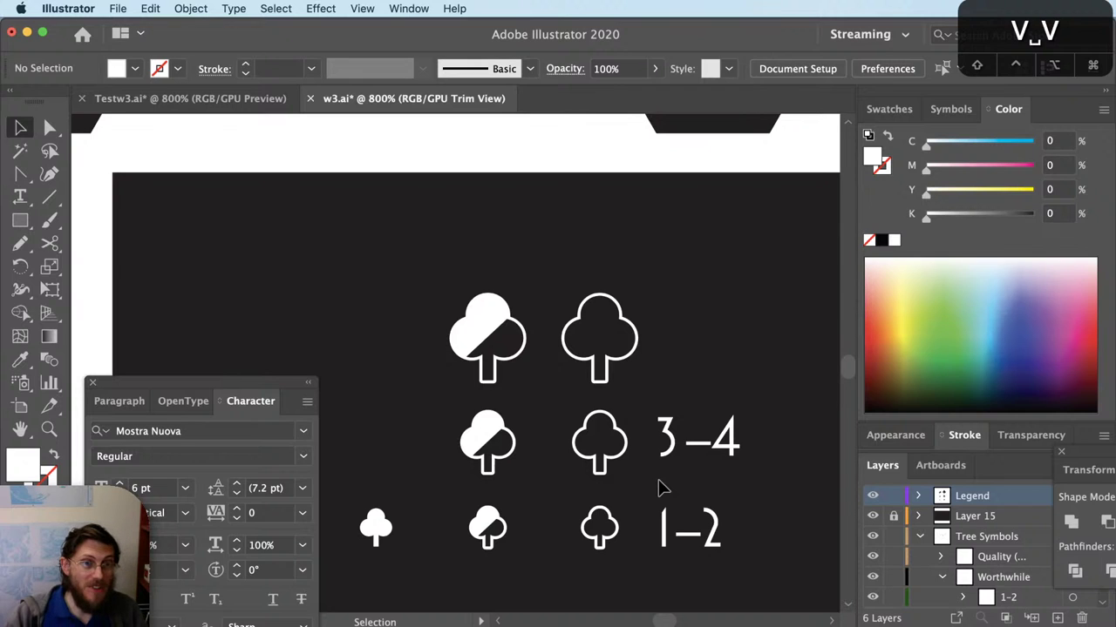
Step: Duplicate the "3–4" label beside the row of largest trees and change the copy's text to "5"
left_click_drag(714, 436, 748, 358)
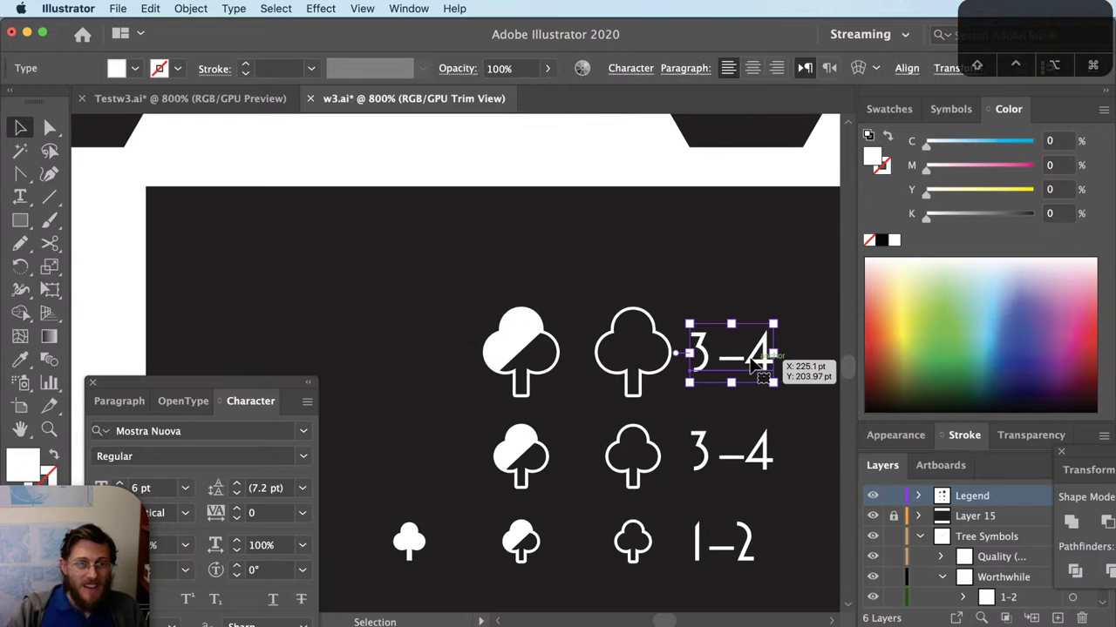
key("t")
double_click(747, 358)
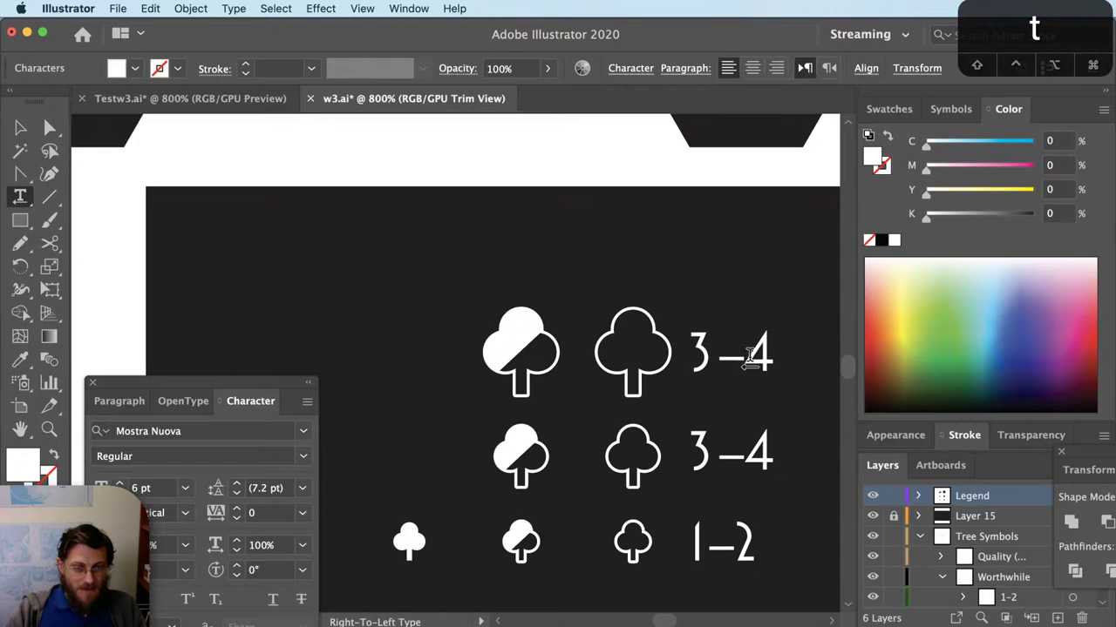
type("5")
key("Escape")
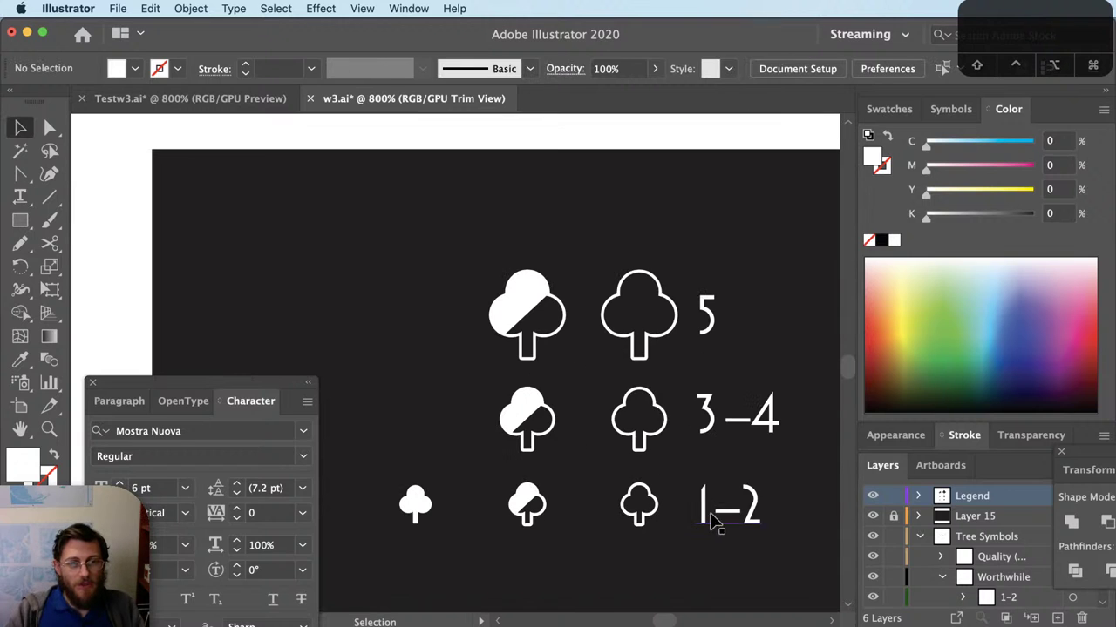
Step: Replace the dash in the "3–4" label with a shorter one
double_click(743, 420)
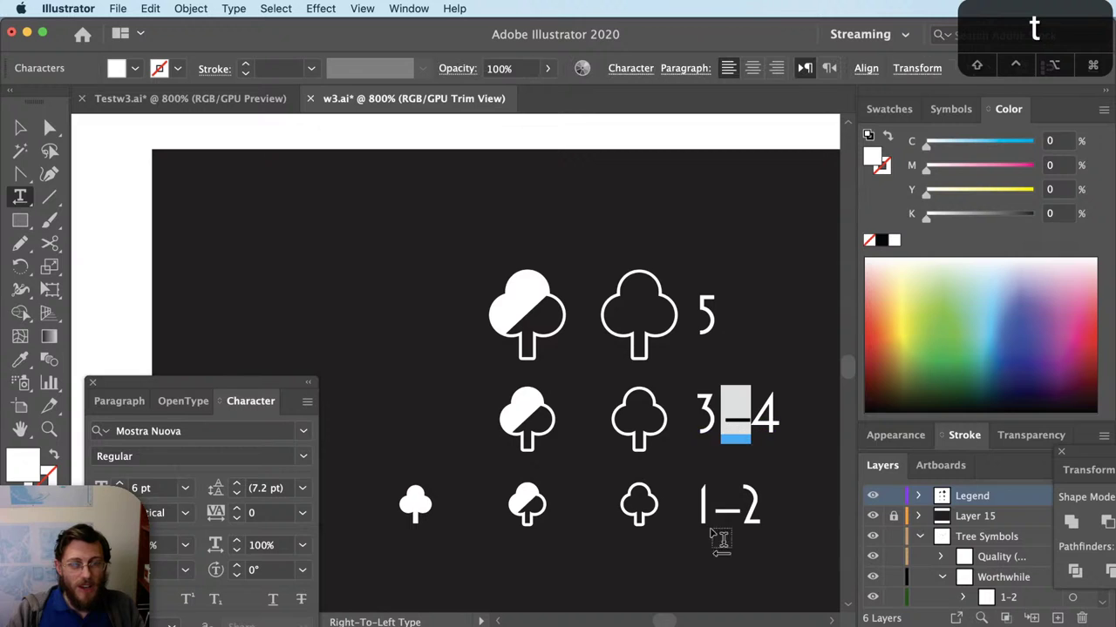
key("Escape")
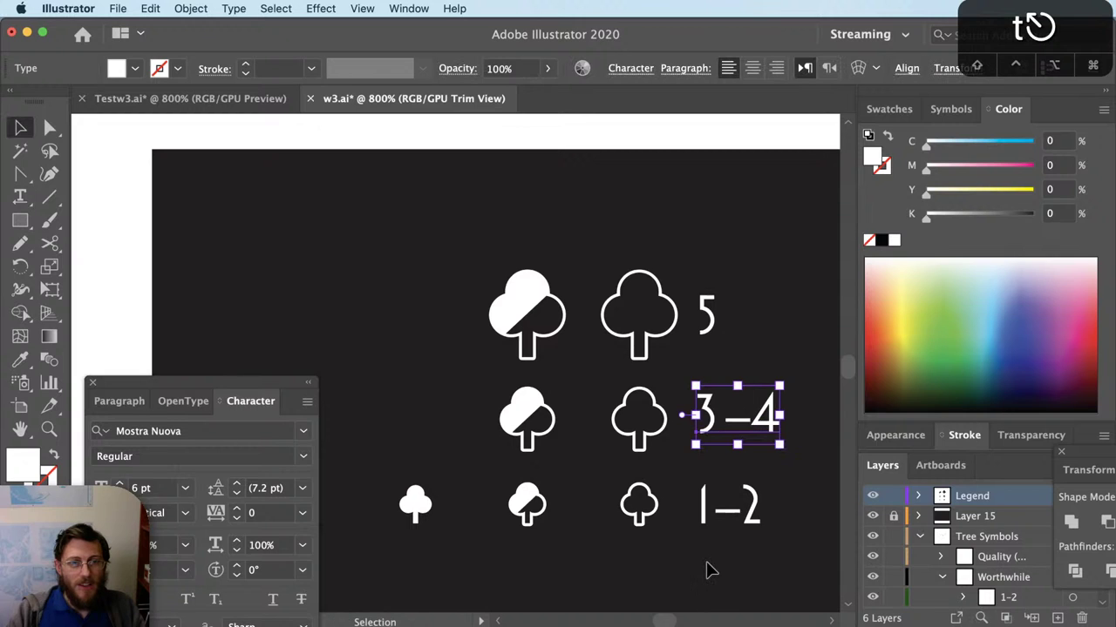
key("Return")
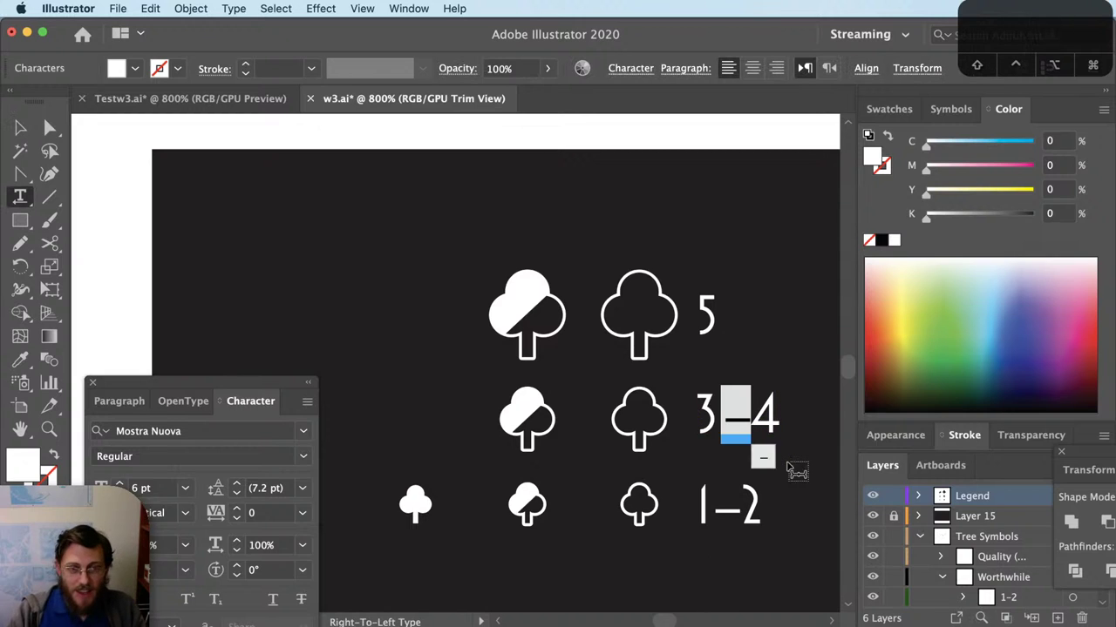
type("-")
key("Escape")
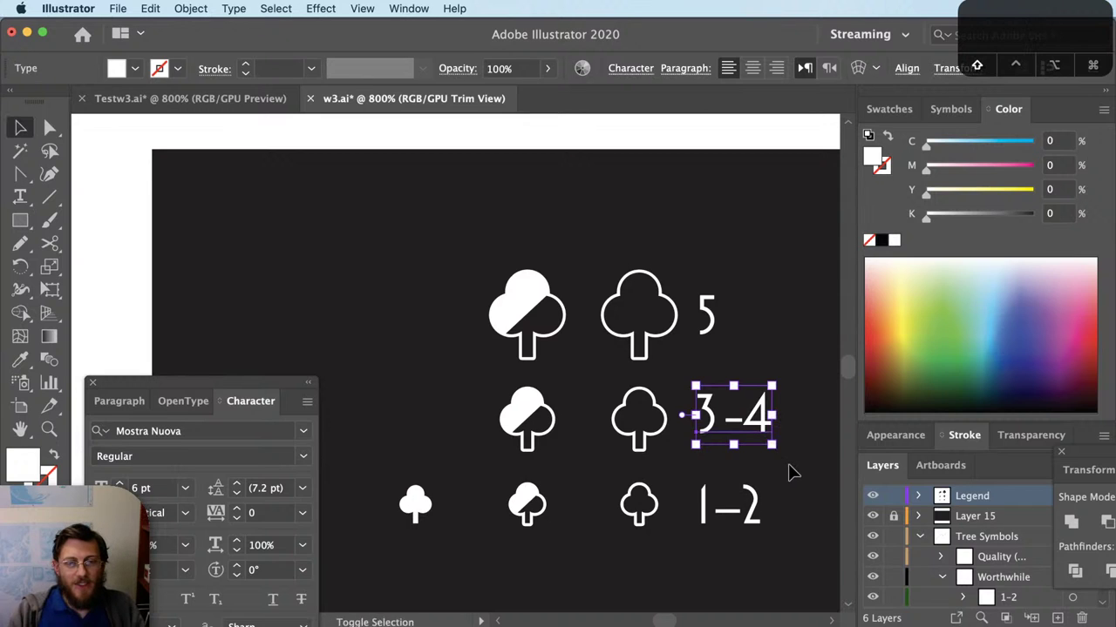
Step: Set the kerning of the "3–4" and "1–2" labels to Auto
left_click(788, 464)
key("super+equal")
key("super+equal")
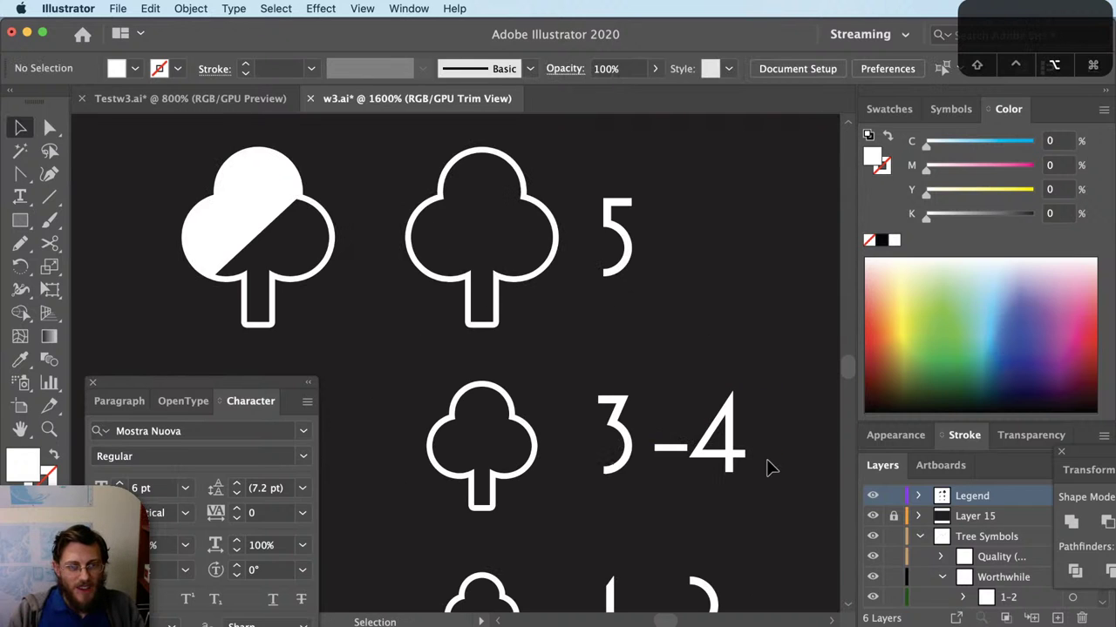
left_click(185, 513)
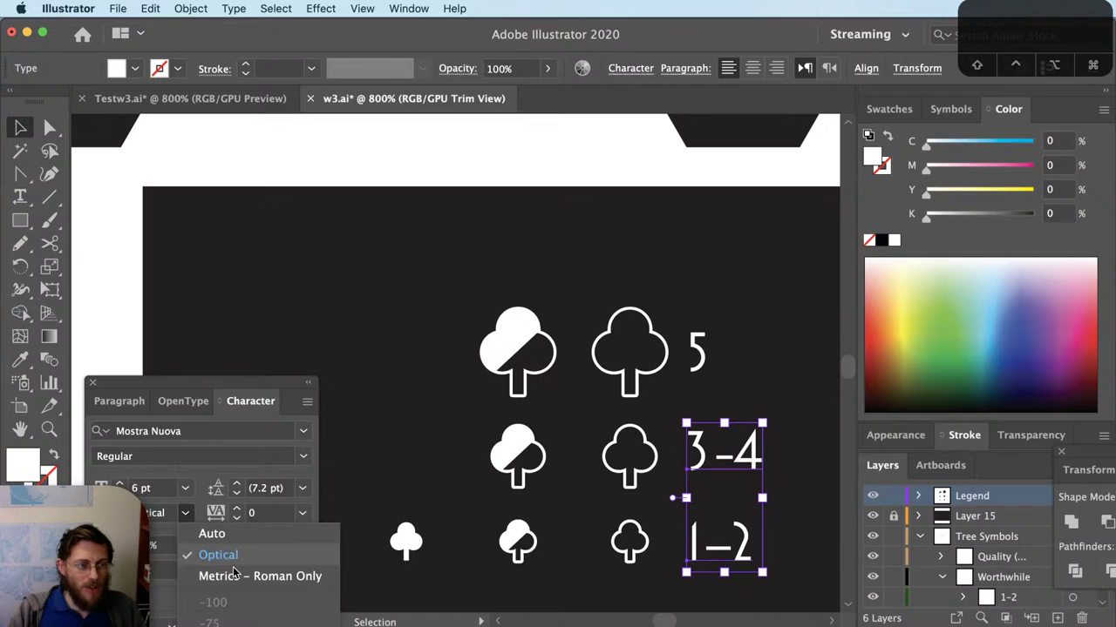
left_click(232, 538)
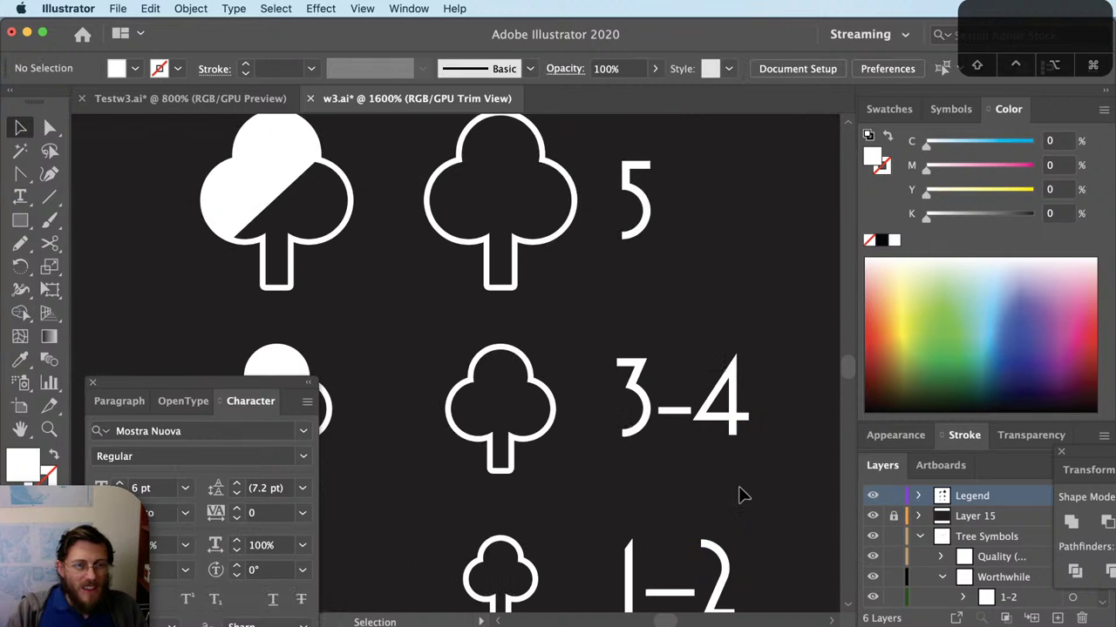
Step: Compare the dash characters and their spacing in the "3–4" and "1–2" labels
key("t")
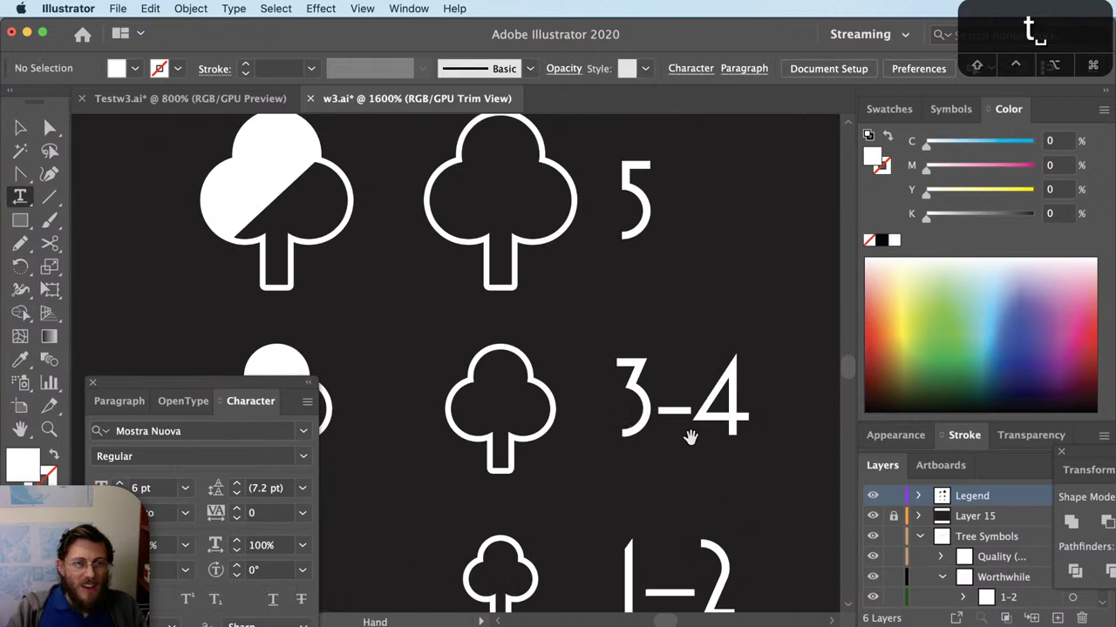
left_click_drag(682, 434, 681, 303)
double_click(664, 297)
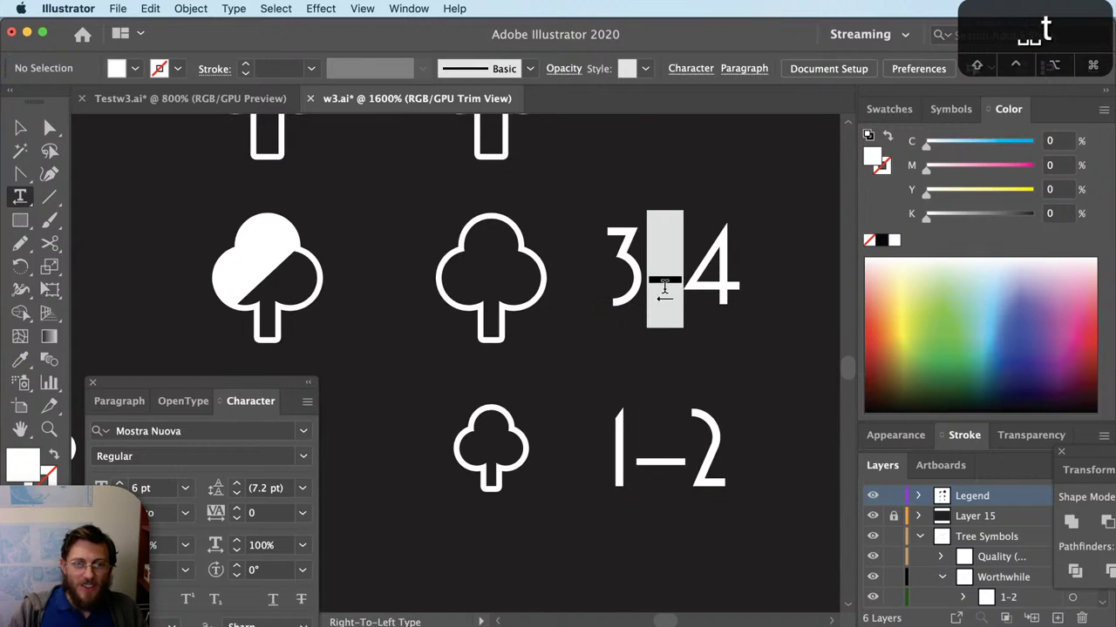
left_click(668, 459)
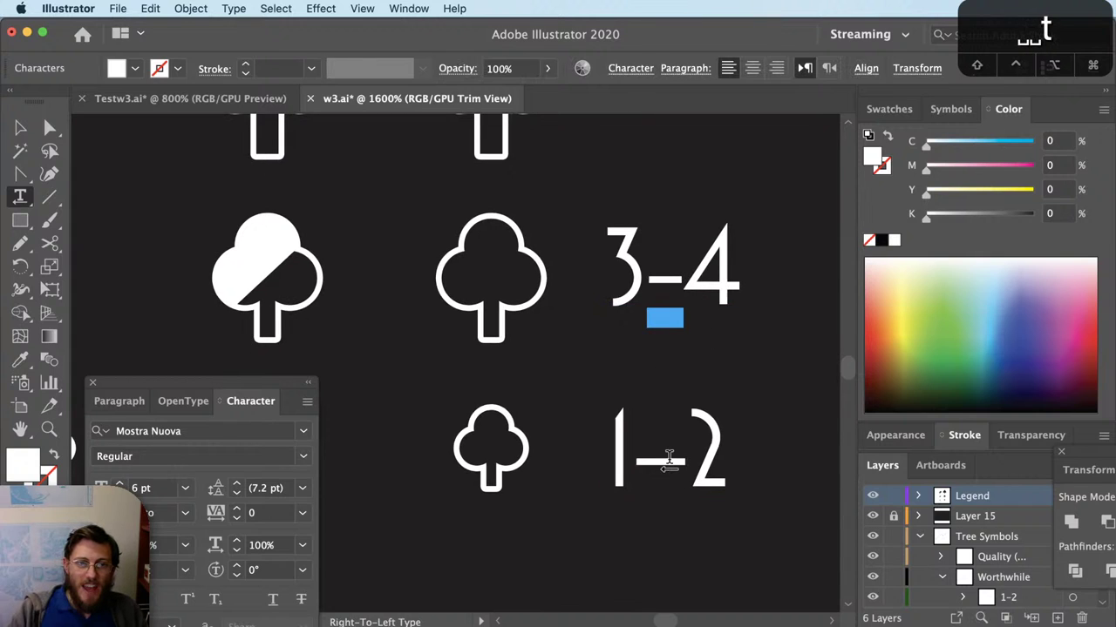
left_click_drag(669, 459, 641, 459)
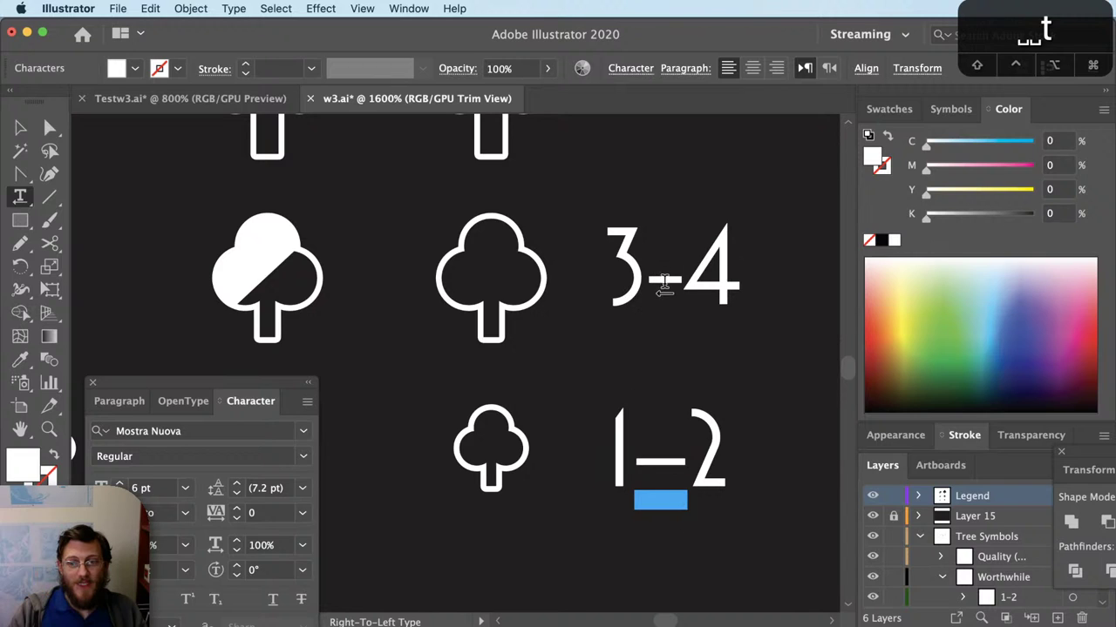
left_click_drag(652, 281, 682, 266)
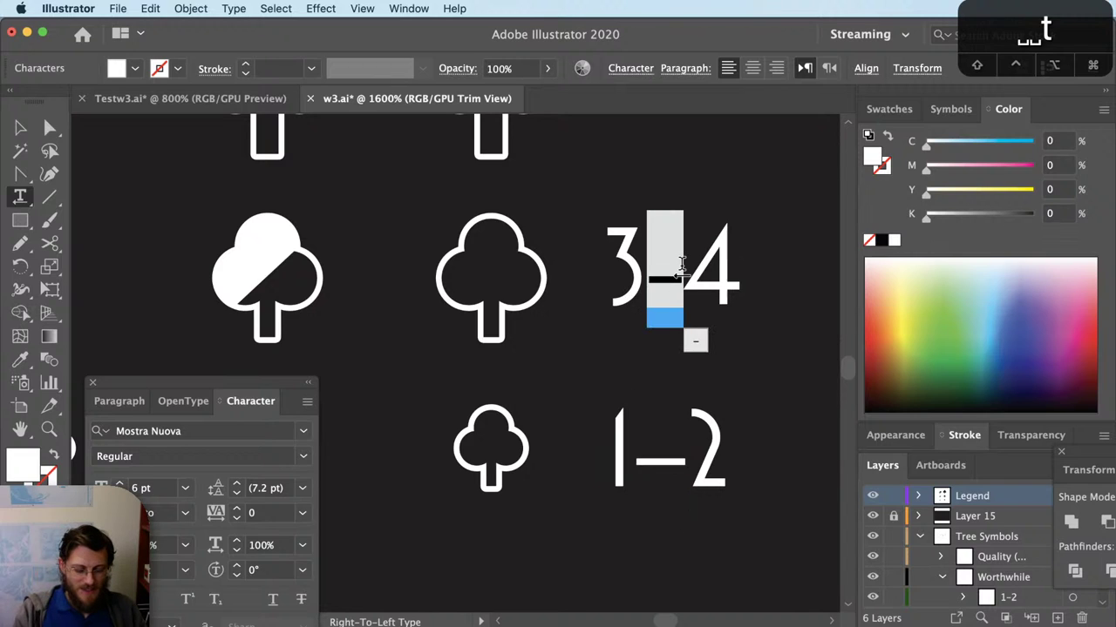
key("Escape")
key("super+minus")
left_click_drag(717, 456, 465, 532)
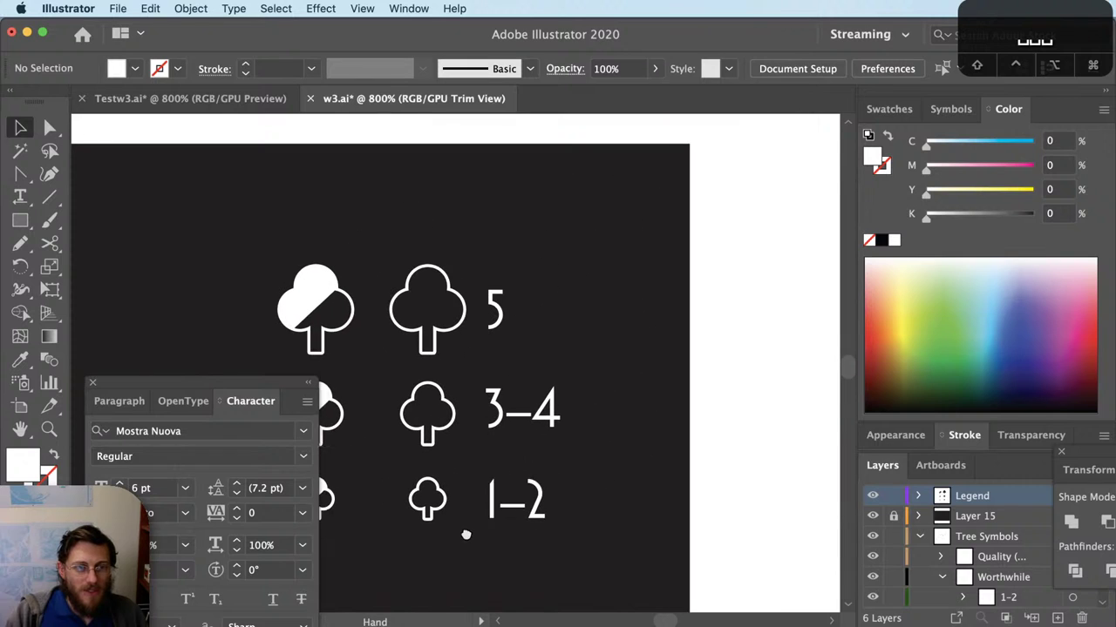
Step: Examine how the three number labels read in the legend at the scale of the hex map
left_click(498, 515)
left_click(526, 403, "shift")
left_click(503, 327, "shift")
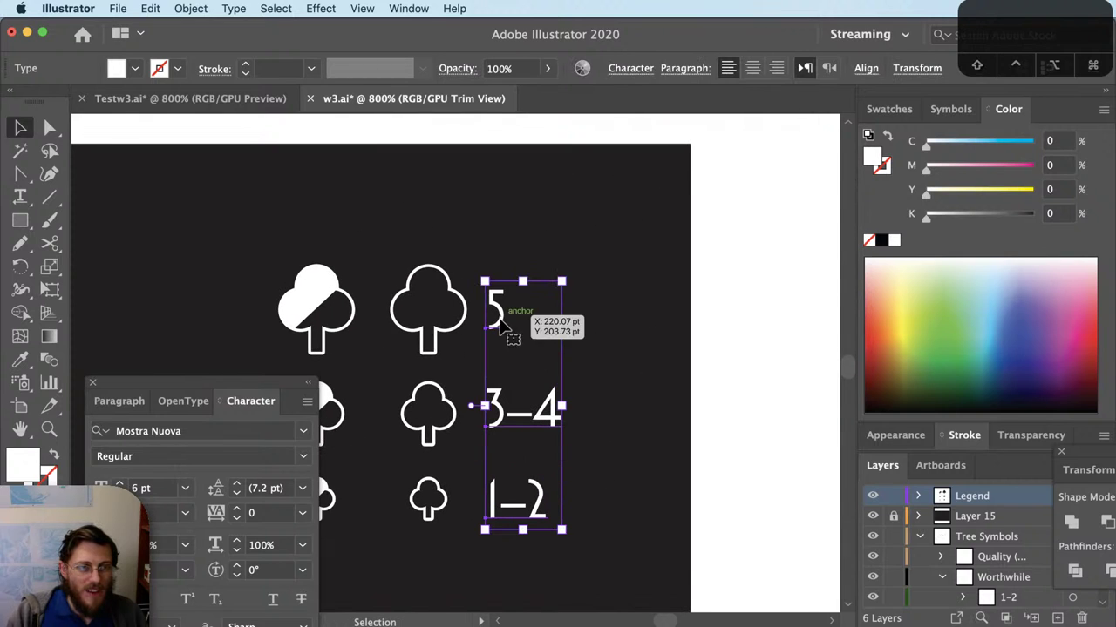
scroll(618, 436, "down", 4)
scroll(618, 436, "down", 1)
left_click_drag(618, 409, 567, 518)
left_click(588, 556)
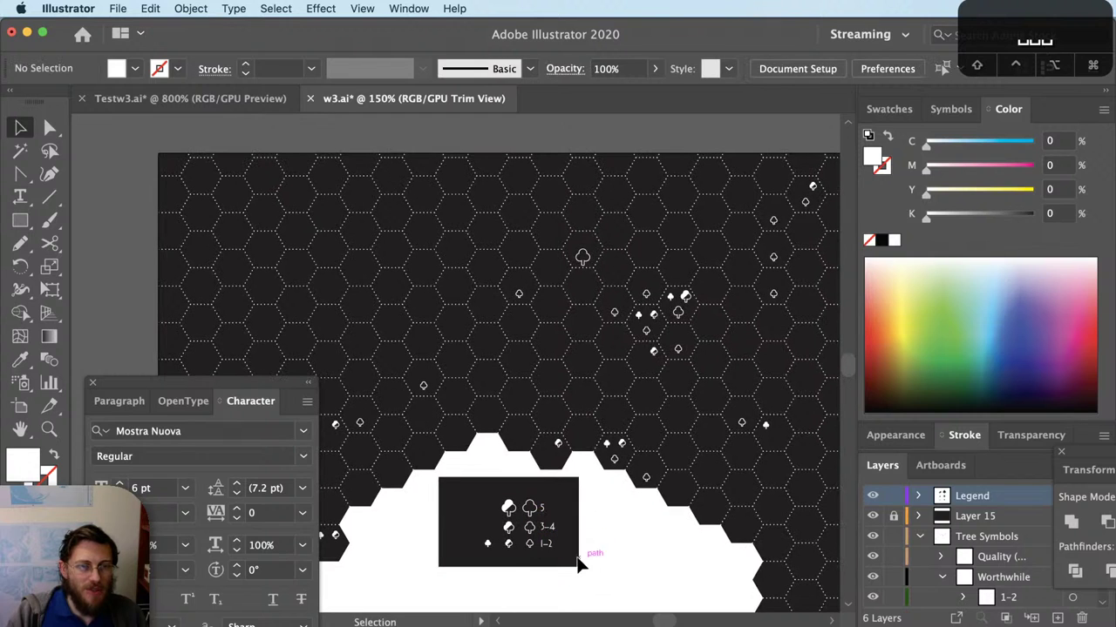
scroll(558, 554, "up", 1)
scroll(544, 554, "up", 3)
Step: Set the "1–2", "3–4" and "5" labels in Mostra Nuova Light with Auto kerning, then deselect them
left_click(567, 535)
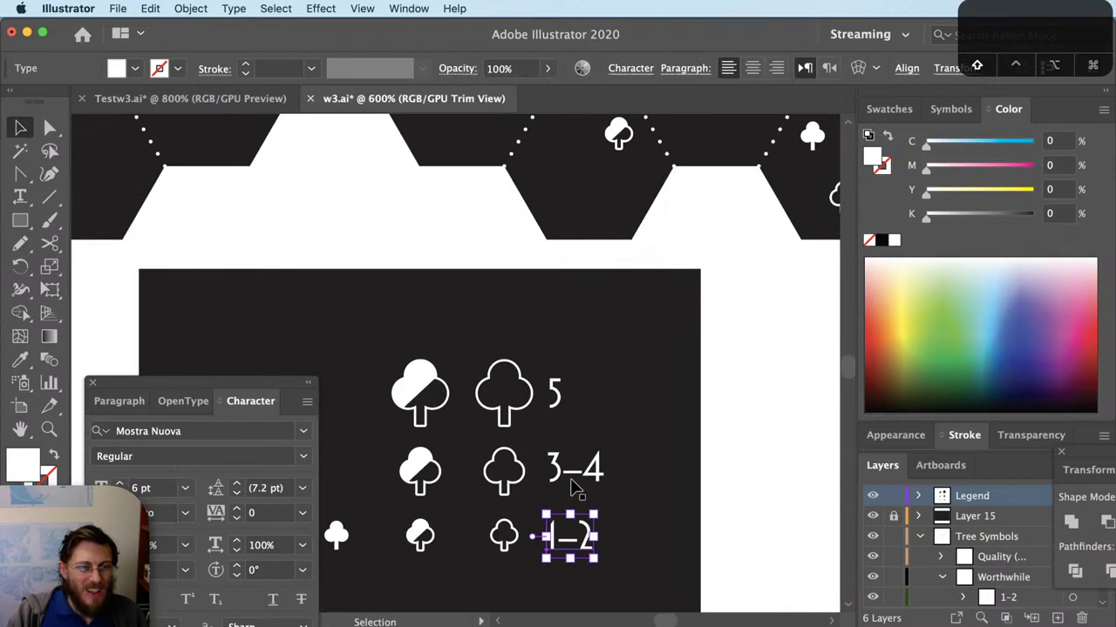
left_click(571, 470, "shift")
left_click(562, 400, "shift")
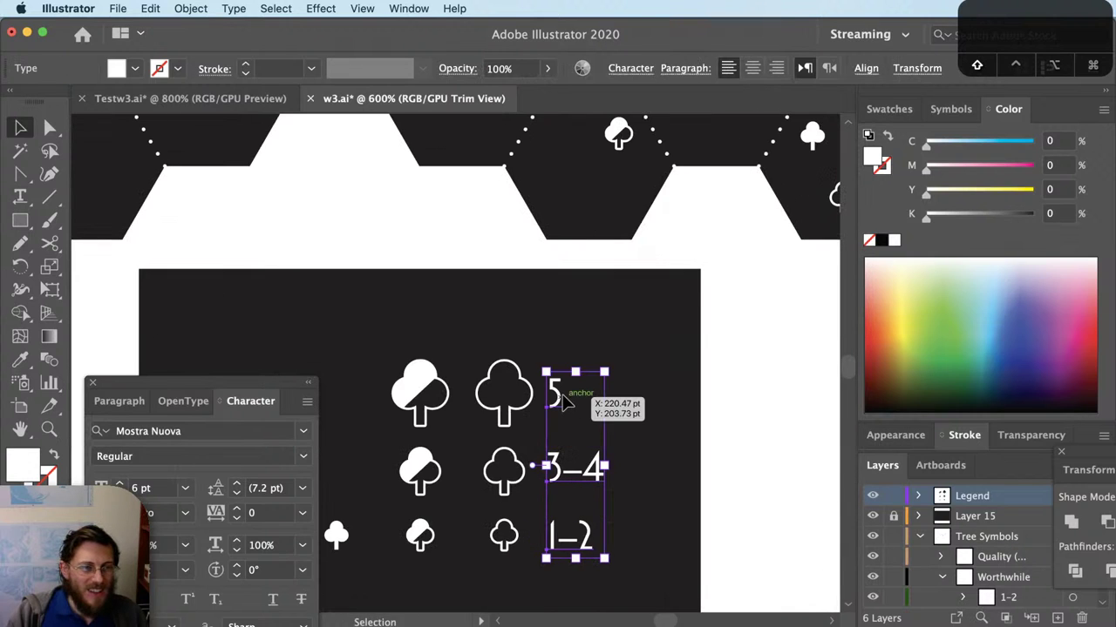
left_click(305, 455)
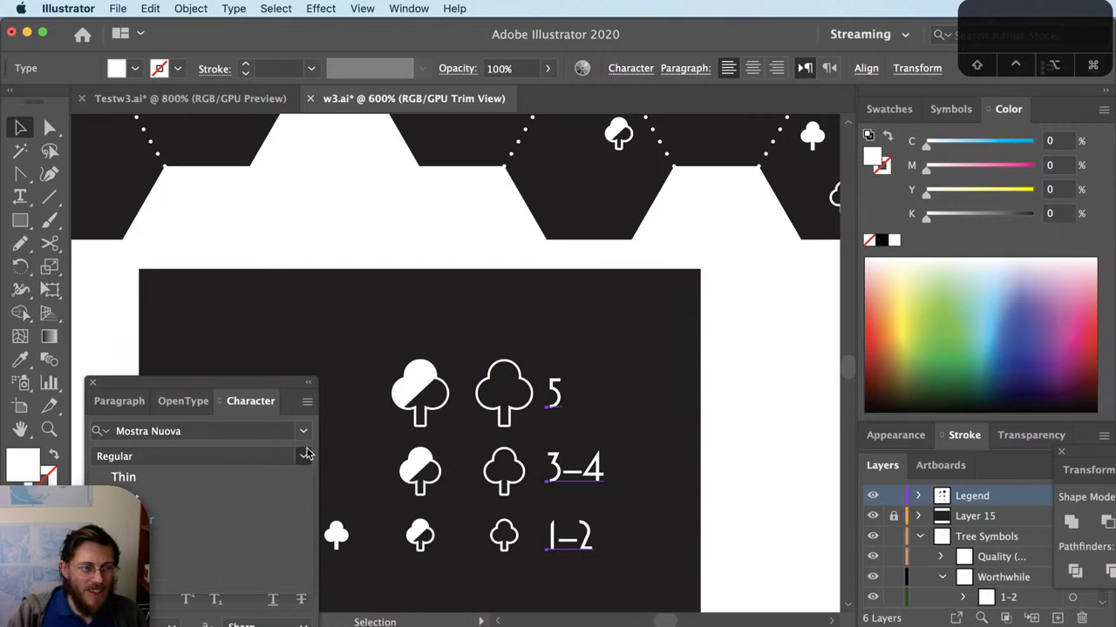
left_click(288, 496)
left_click(184, 513)
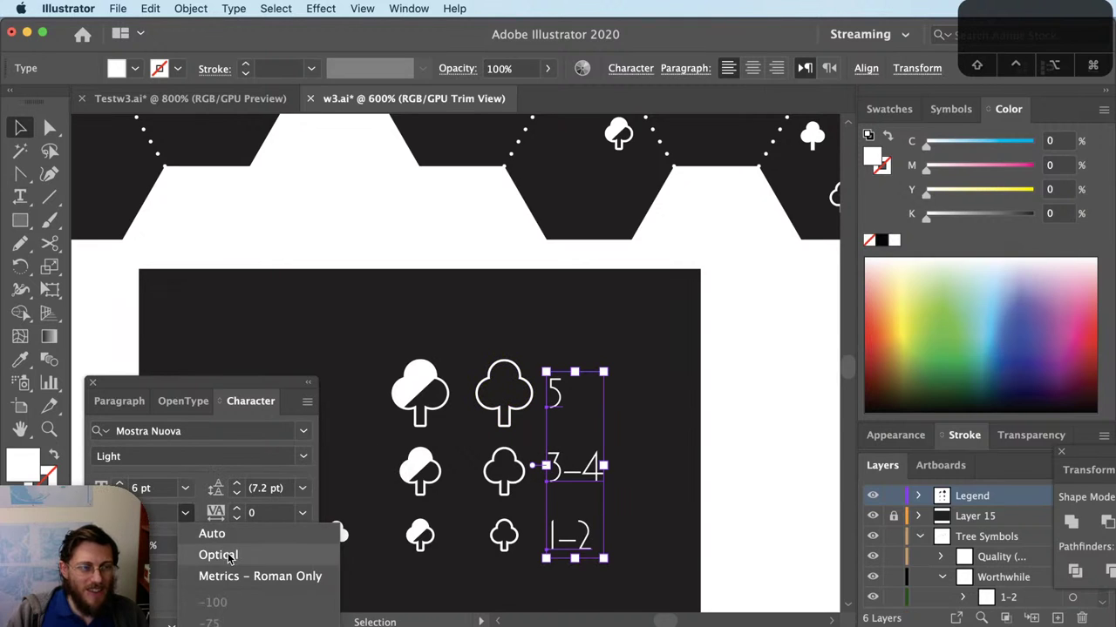
left_click(234, 554)
left_click(184, 513)
left_click(222, 533)
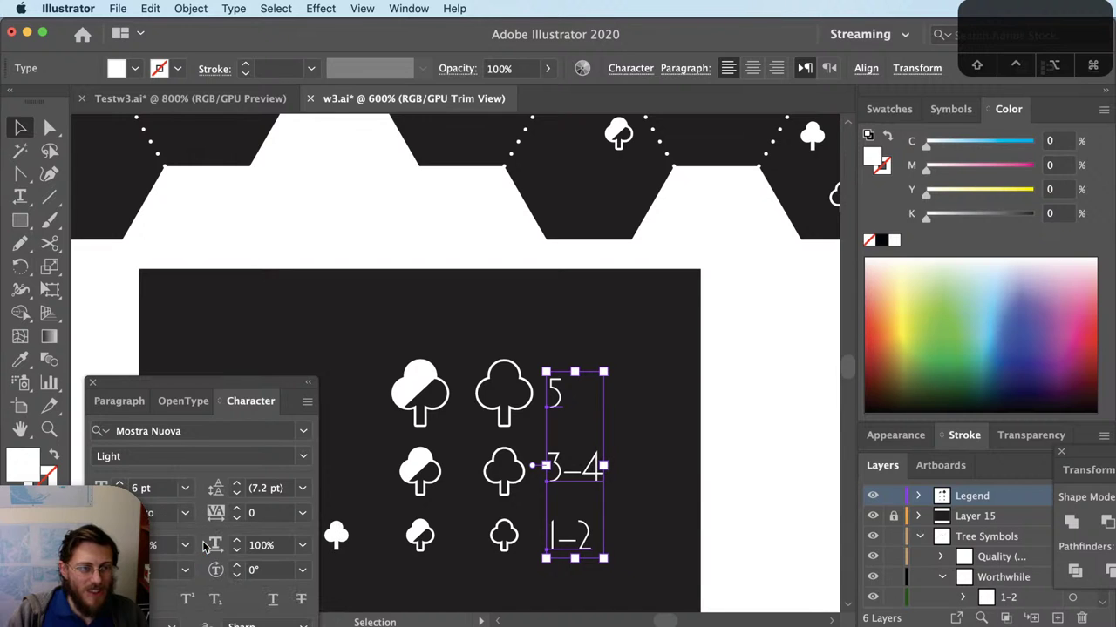
left_click(751, 411)
Step: Add a text object reading "Quantity of trees" near the upper number labels of the legend
key("t")
left_click(639, 420)
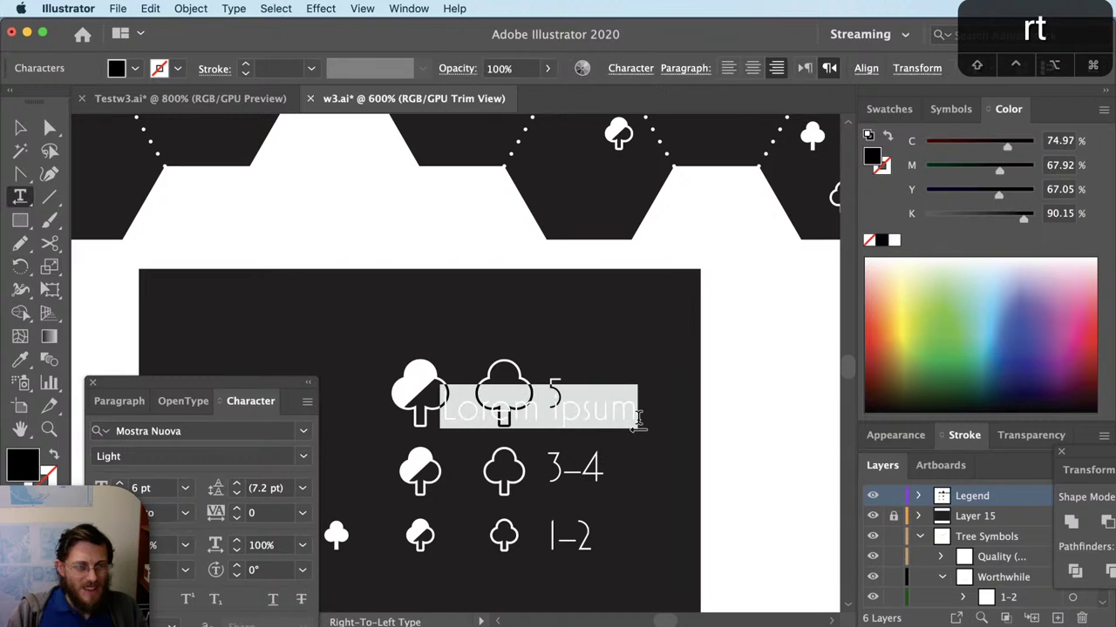
type("Quantity")
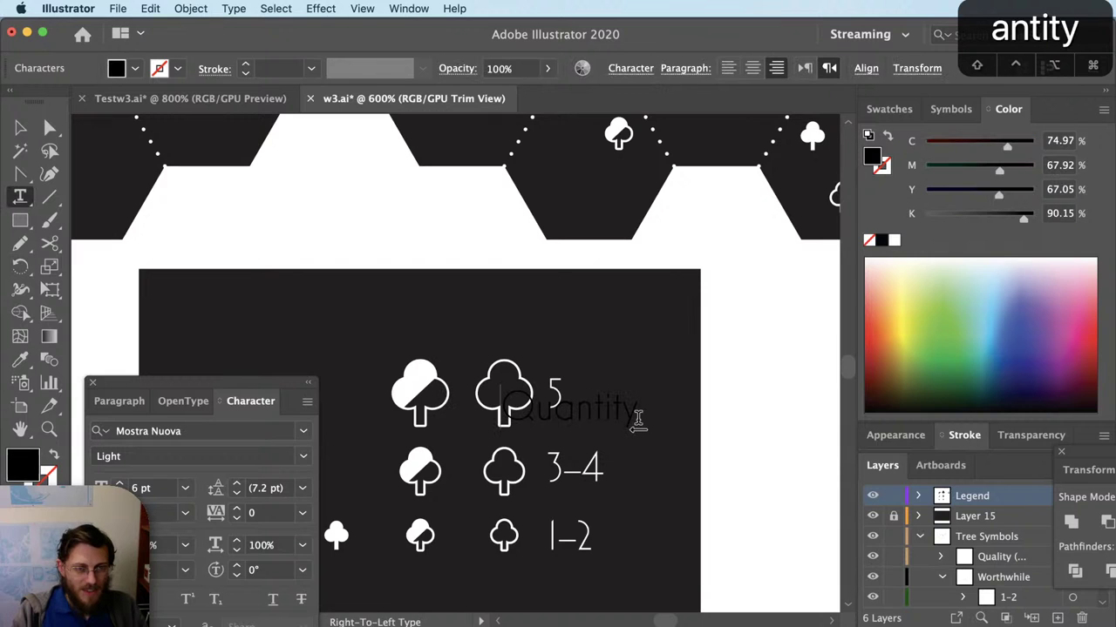
type(" of trees")
key("Escape")
Step: Align the "Quantity of trees" text to the left with left-to-right direction
left_click(124, 401)
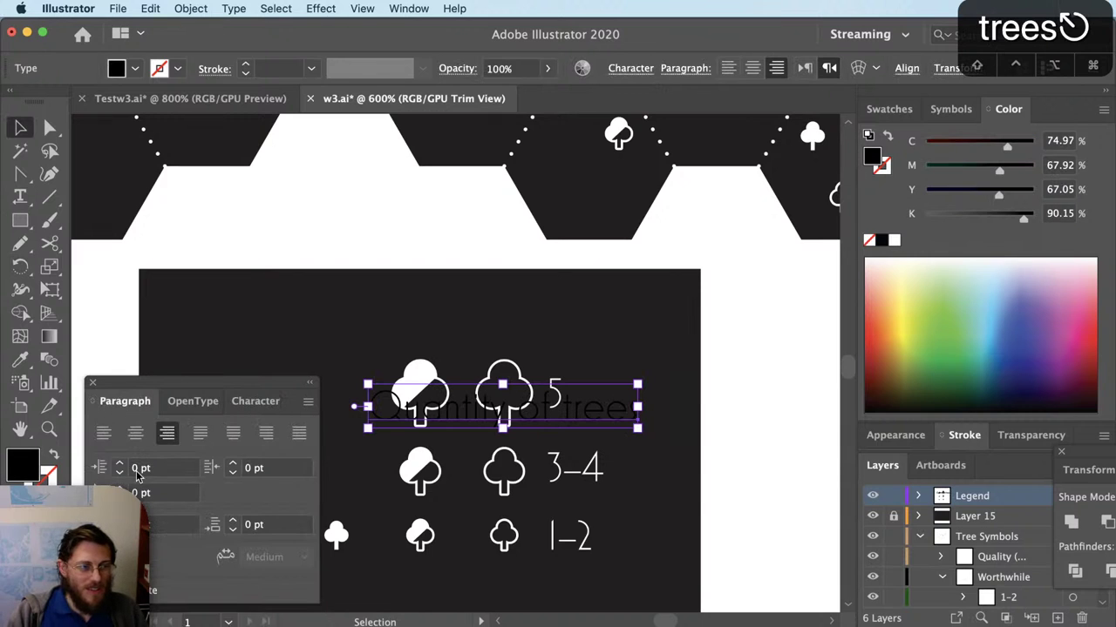
left_click(103, 433)
left_click(193, 401)
left_click(250, 401)
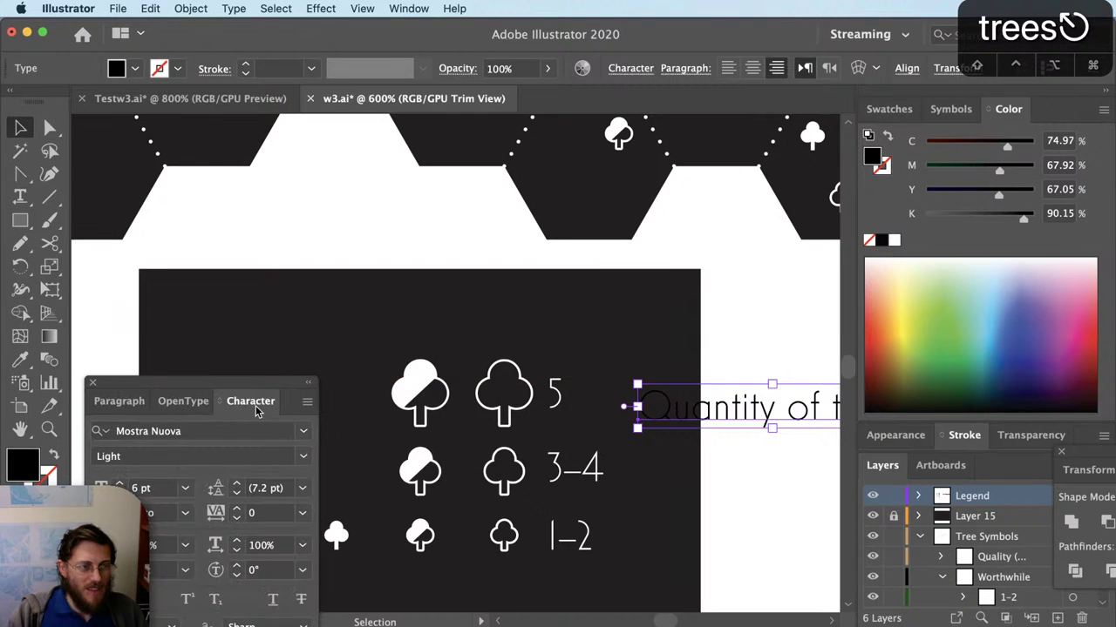
Step: Give the "Quantity of trees" text the "3–4" label's style, rotate it vertically and place it beside the legend's numbers
key("i")
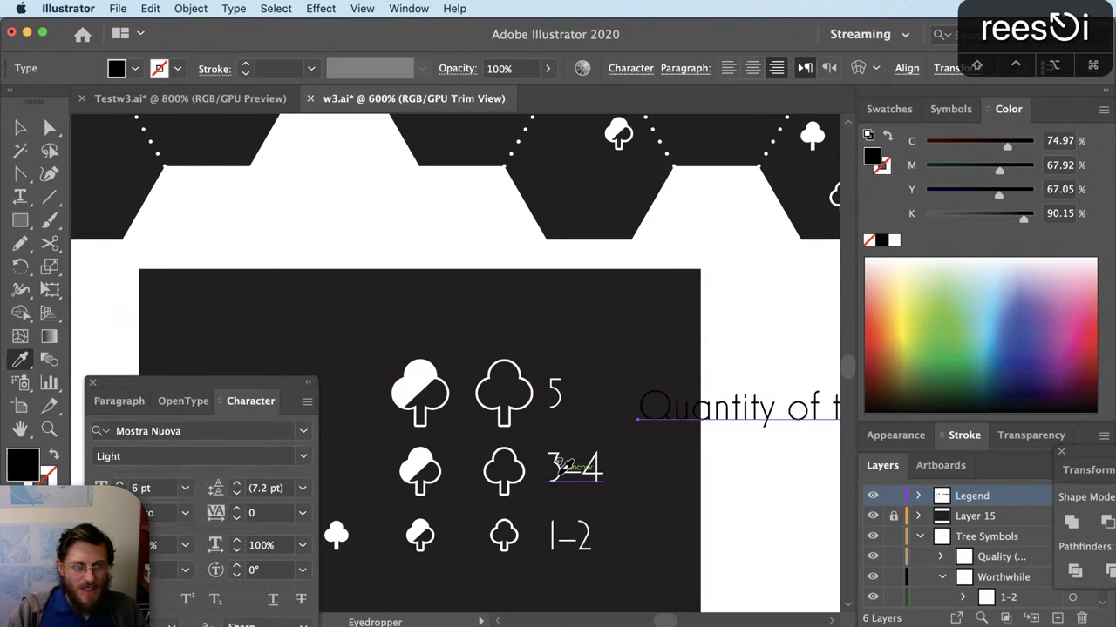
left_click(562, 466)
key("super+minus")
key("v")
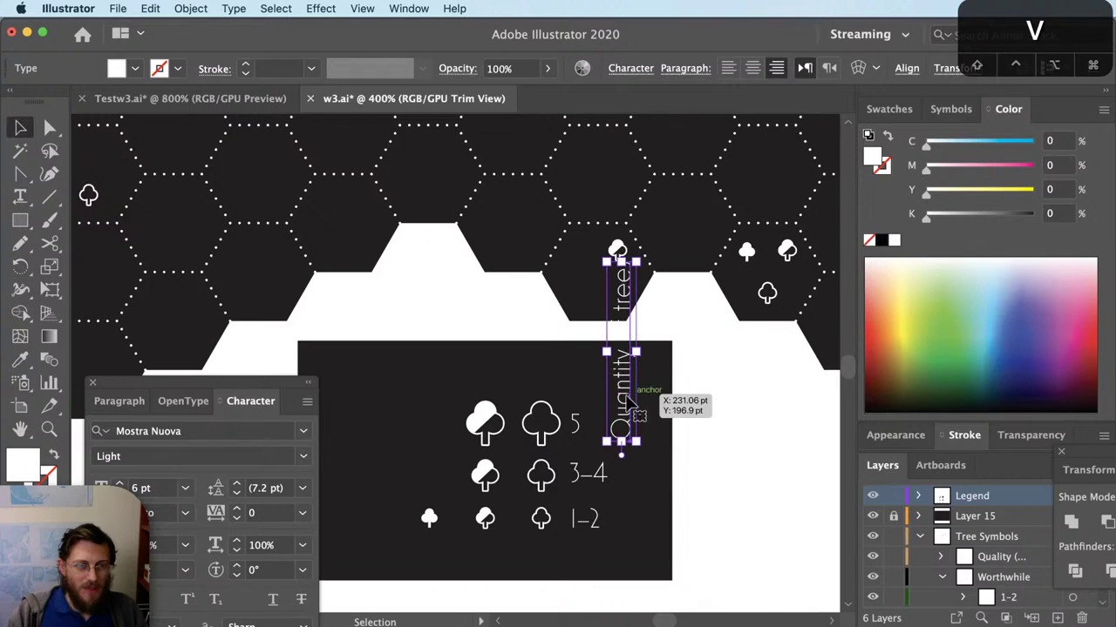
left_click_drag(637, 408, 638, 519)
Step: Break the vertical text into two lines, "Quantity" and "of trees", and center-align it
key("t")
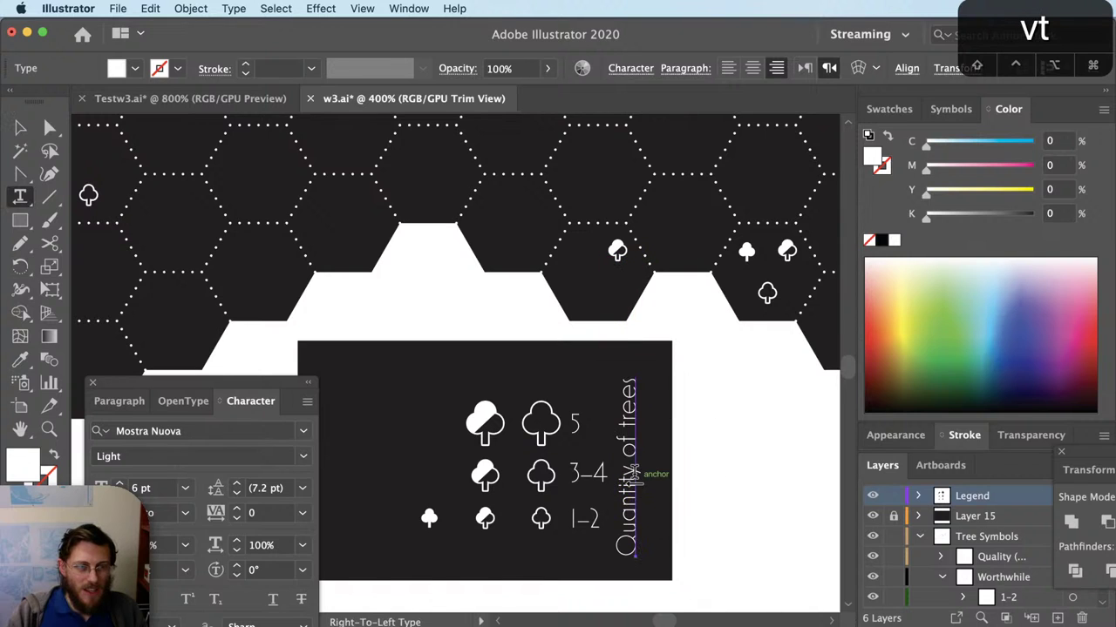
left_click(632, 473)
key("Return")
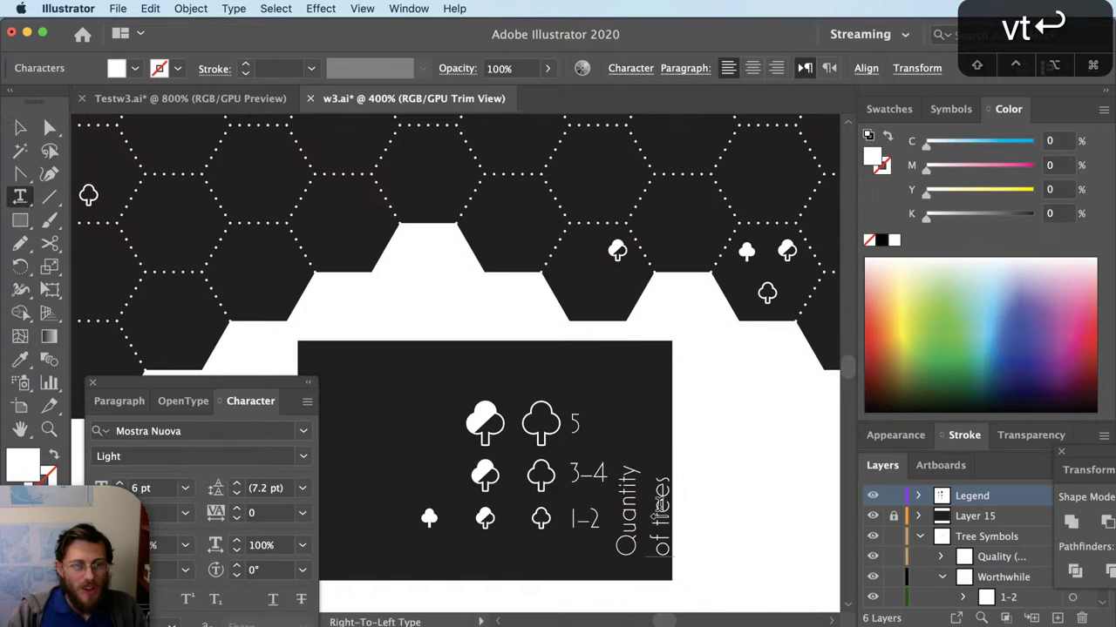
key("shift+super+c")
key("v")
Step: Shift the dark legend rectangle on Layer 15 down and to the right, then relock that layer
left_click_drag(650, 521, 887, 516)
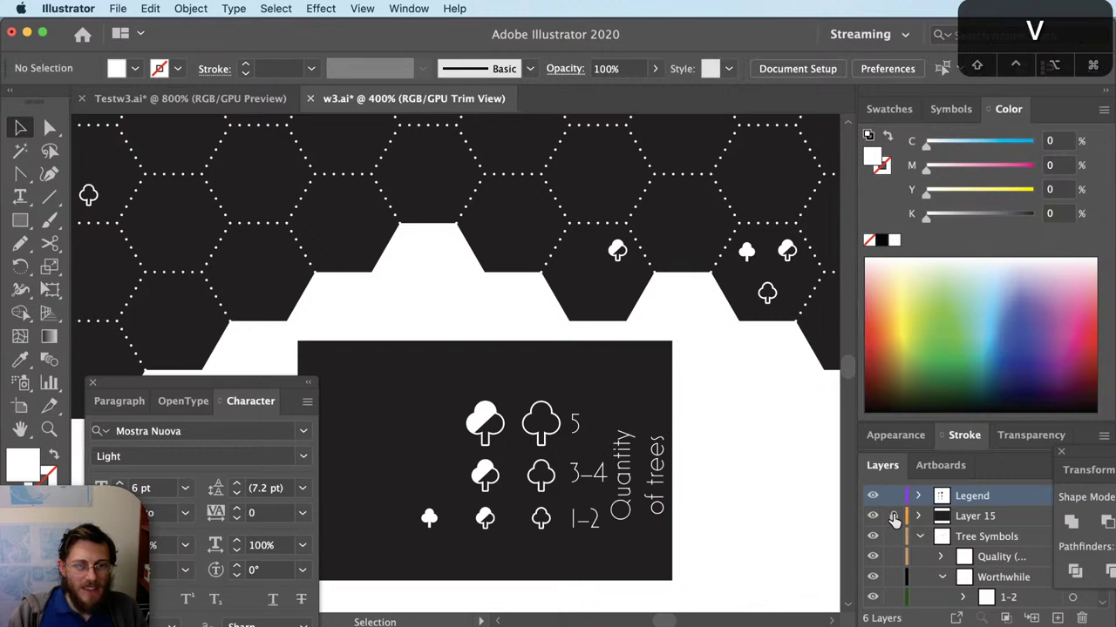
key("super+z")
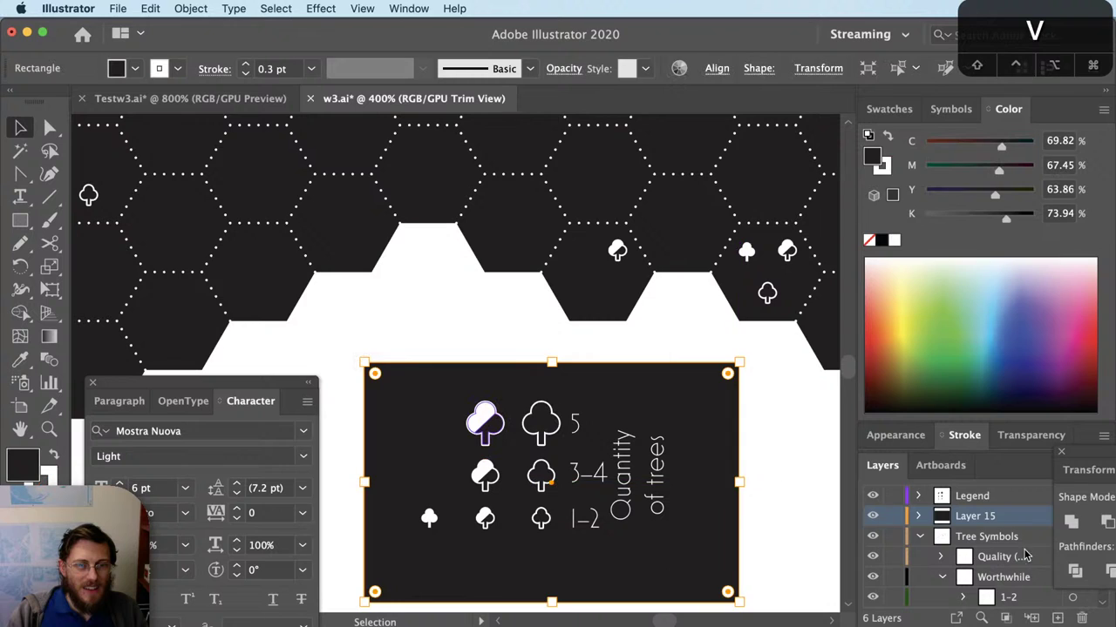
left_click(893, 517)
scroll(677, 495, "up", 1)
Step: Set the "Quantity of trees" text to Mostra Nuova Regular at 8 pt
key("t")
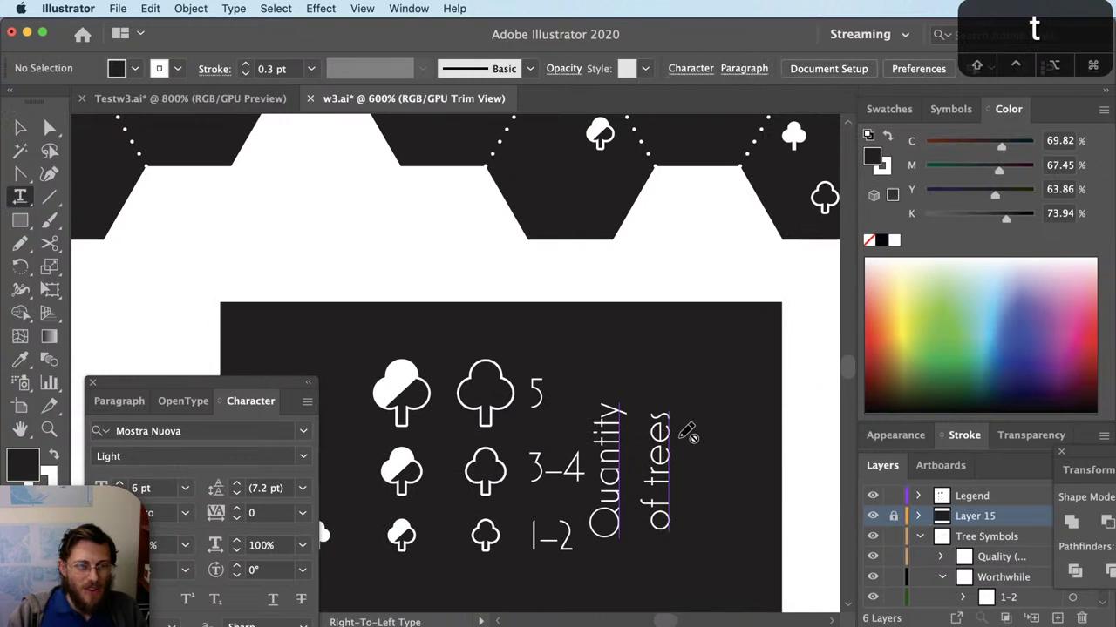
key("v")
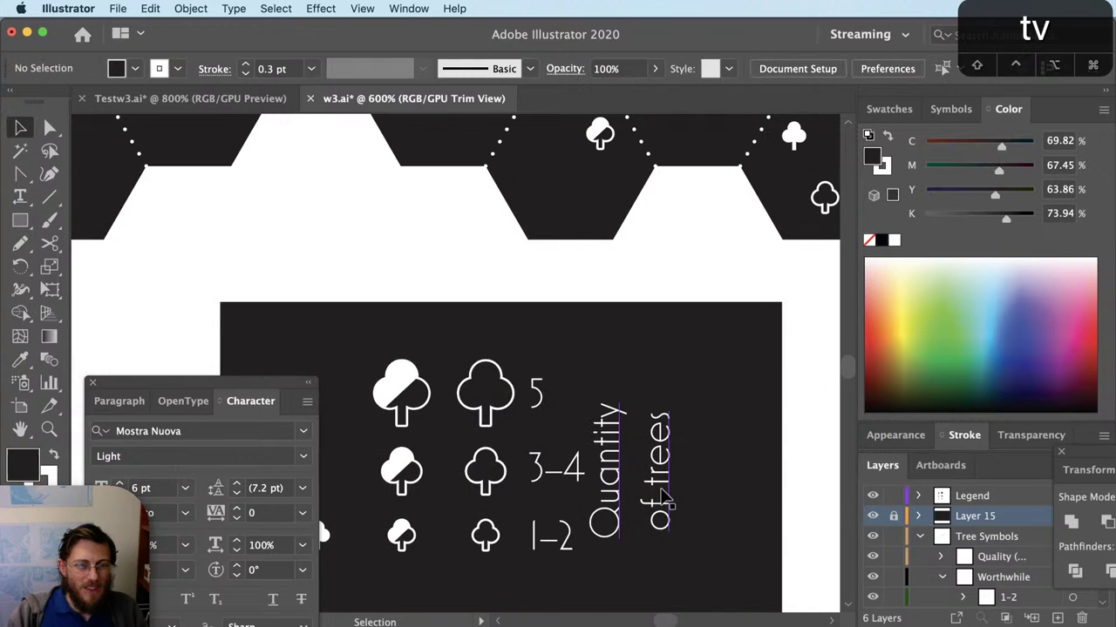
left_click(664, 499)
left_click(302, 456)
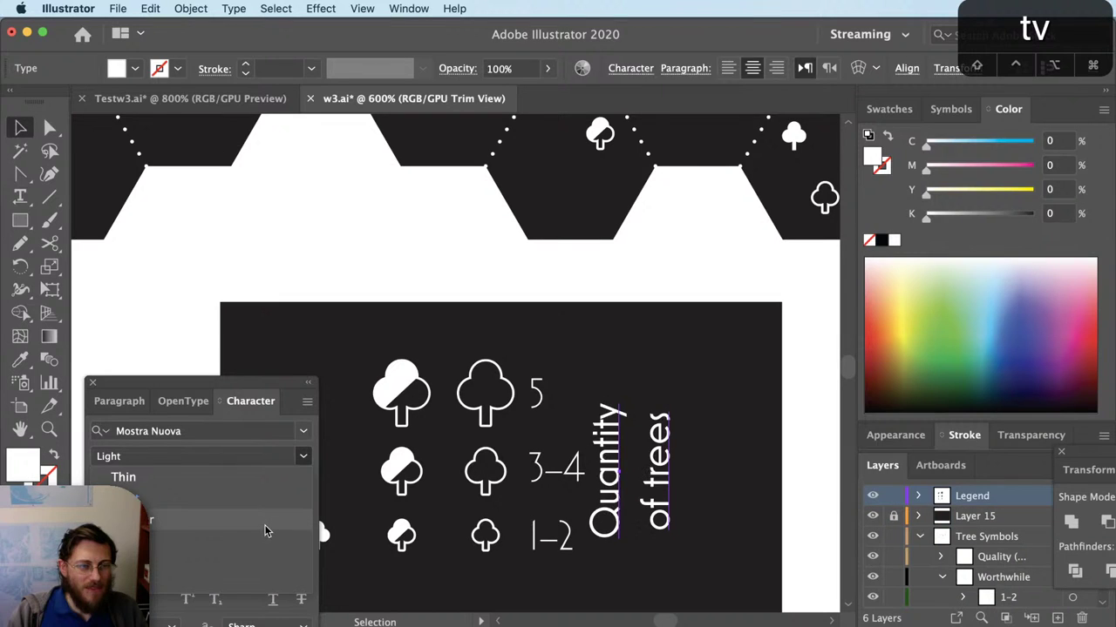
left_click(265, 525)
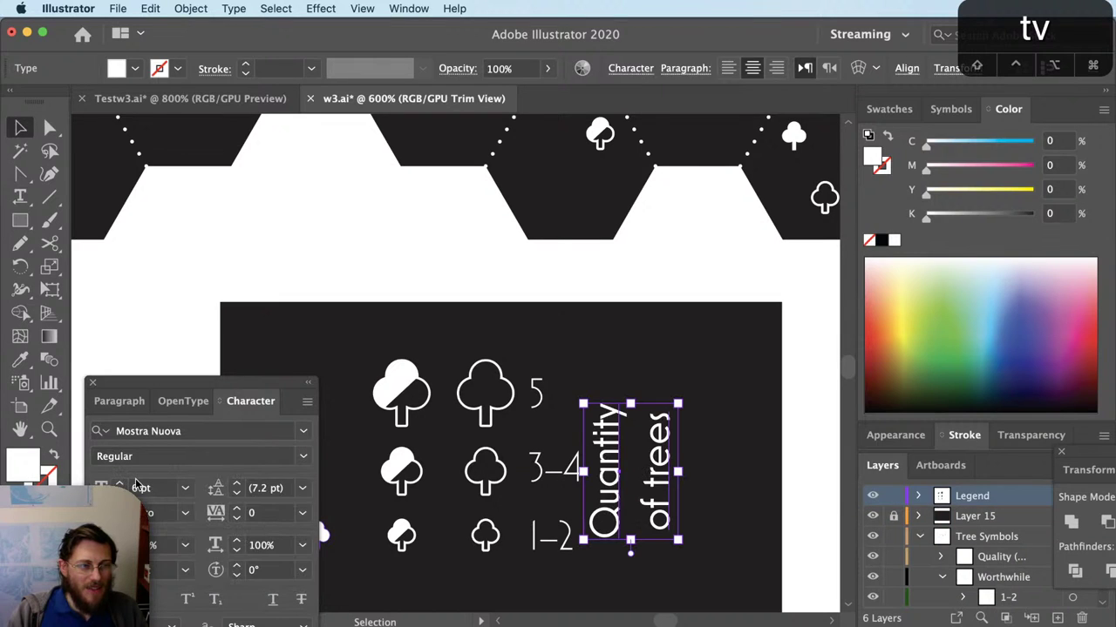
scroll(135, 485, "up", 2)
Step: Nudge the "Quantity of trees" text slightly to the right, away from the number labels, and deselect it
key("super+shift+a")
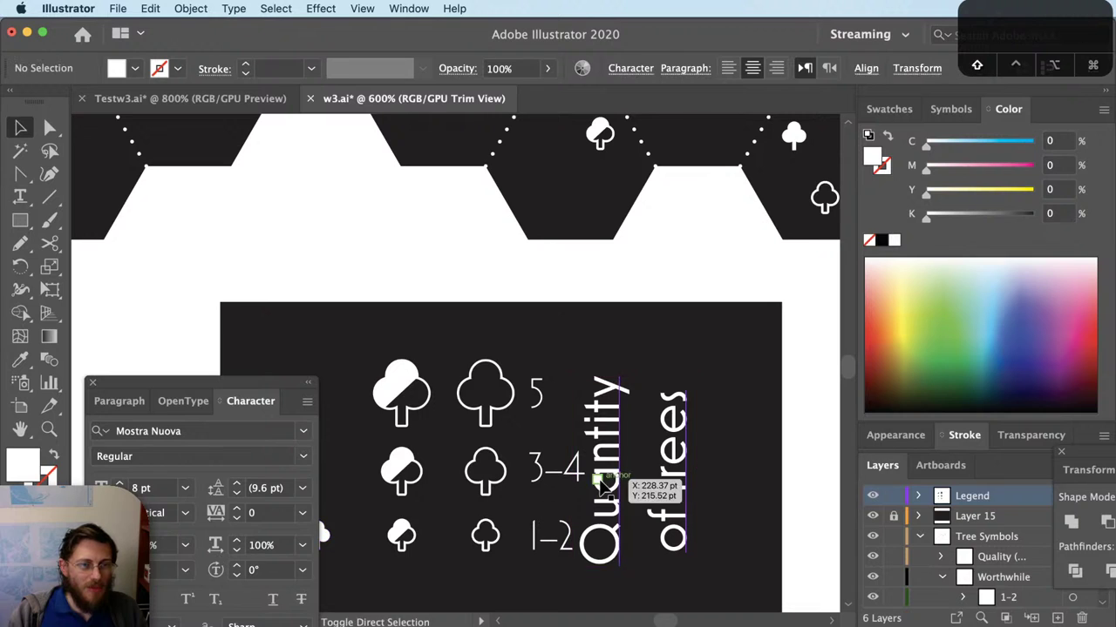
left_click_drag(610, 489, 617, 484)
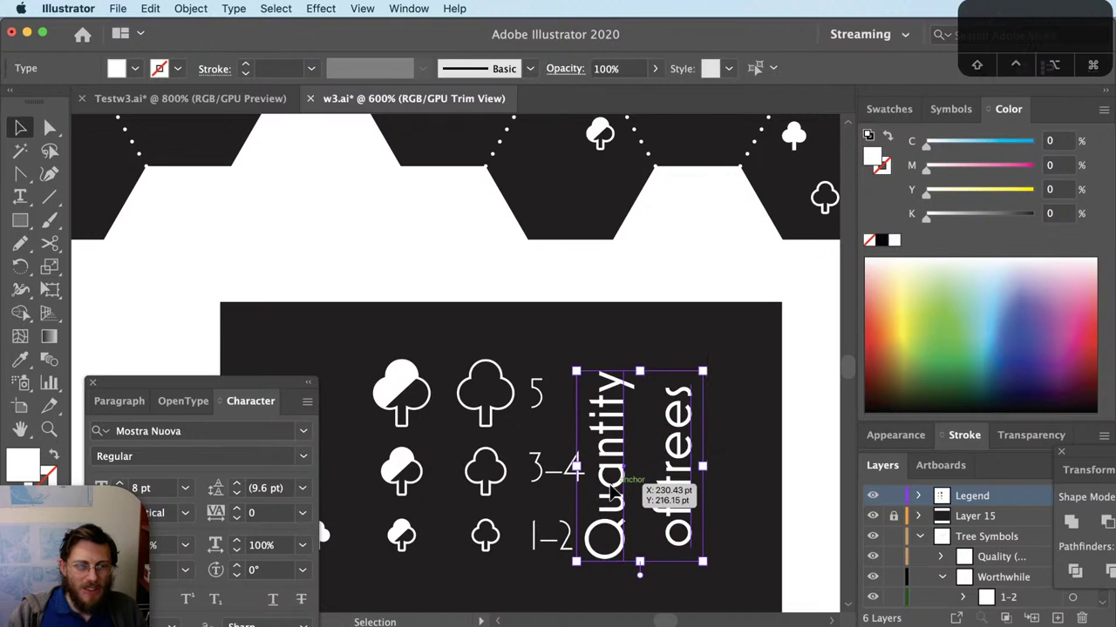
key("super+shift+a")
key("v")
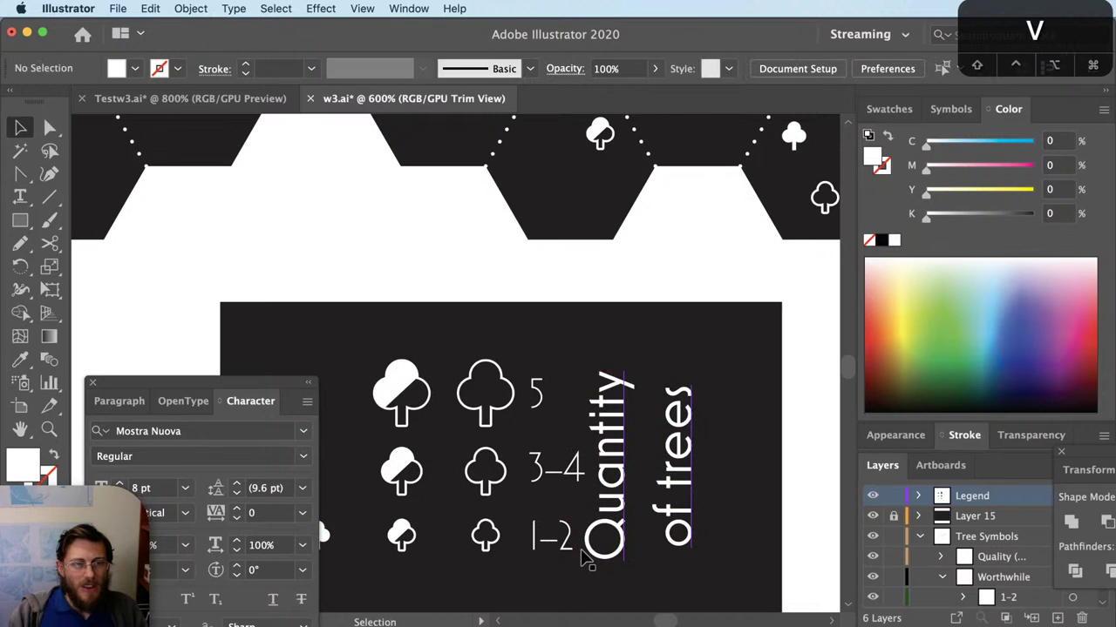
Step: Try to adjust the kerning between the dash and the 4 in the "3–4" label
scroll(554, 511, "up", 2)
key("t")
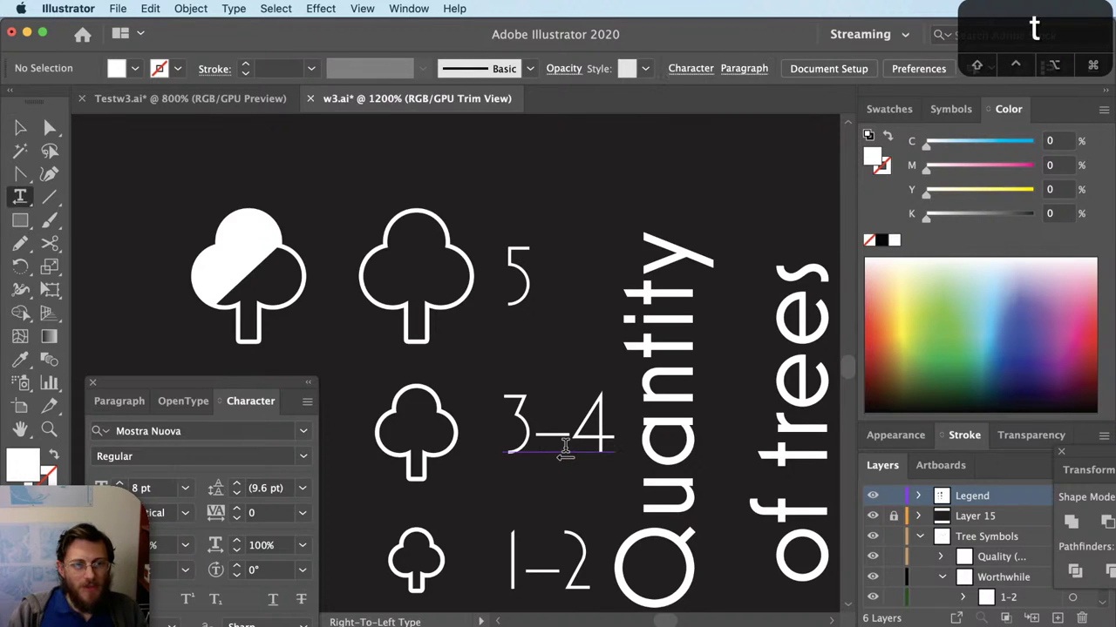
left_click(565, 445)
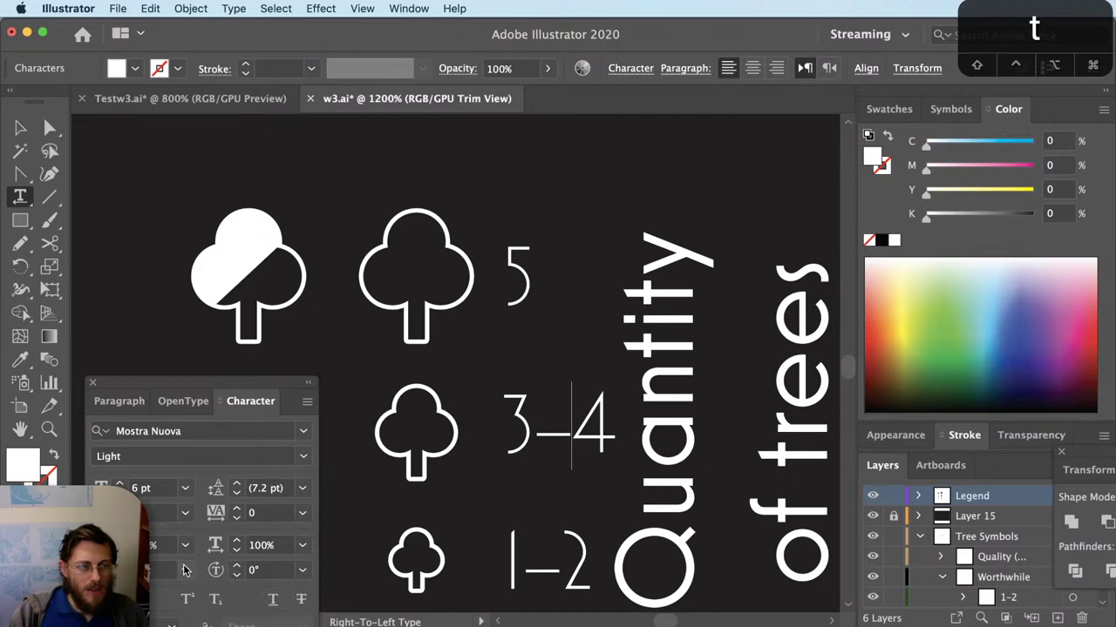
left_click(184, 512)
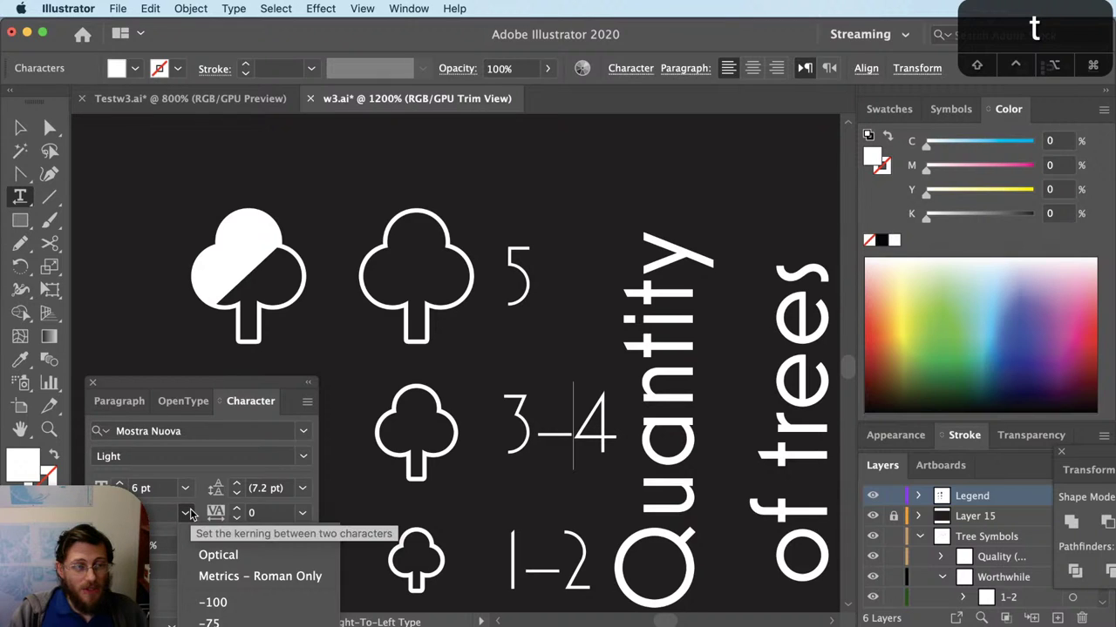
left_click(223, 450)
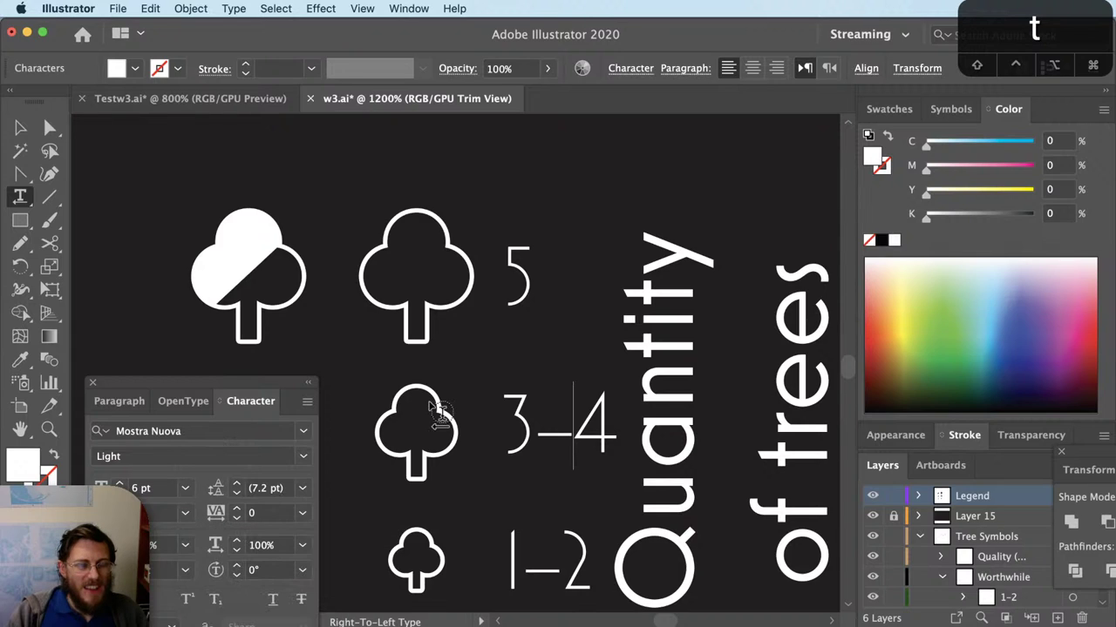
key("Right")
left_click(185, 513)
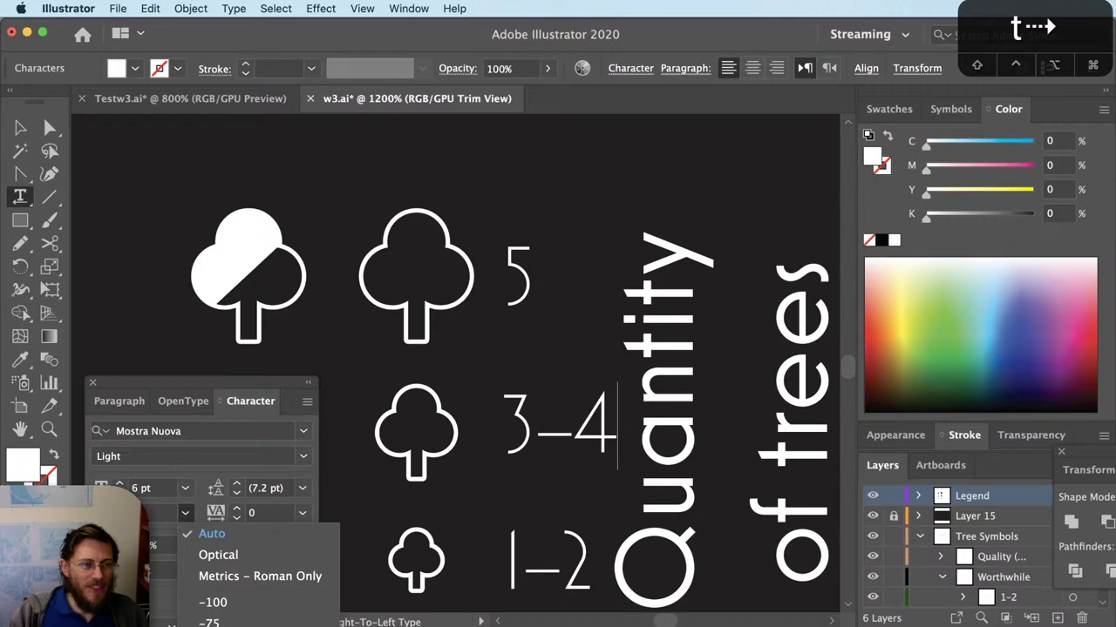
left_click(580, 416)
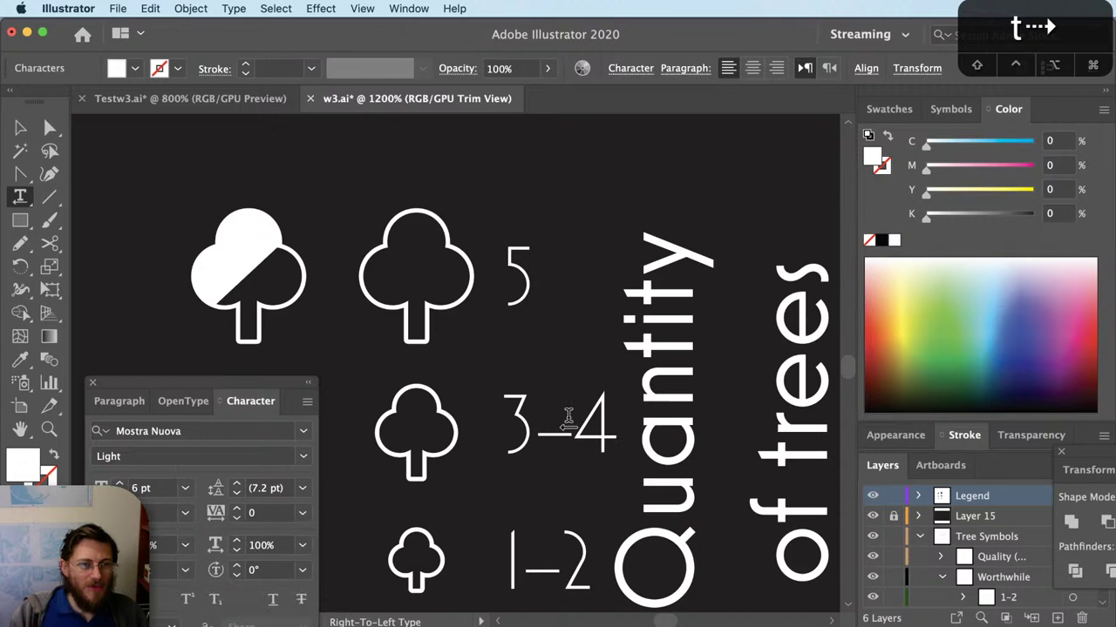
Step: Set the whole "3–4" label to Auto kerning with a tracking of 25
triple_click(520, 423)
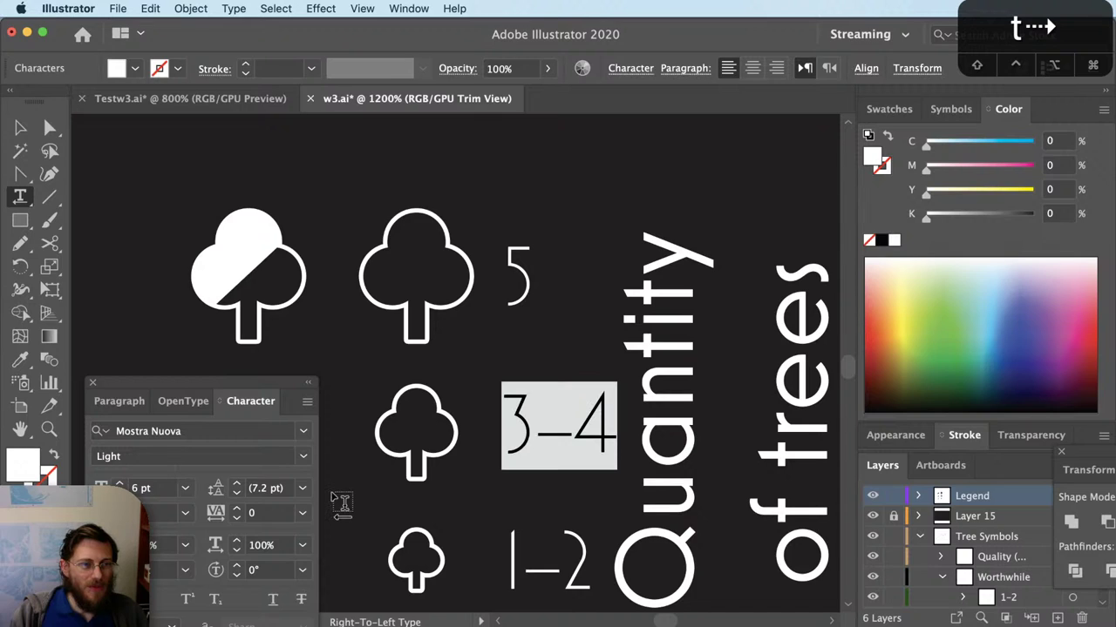
left_click(185, 513)
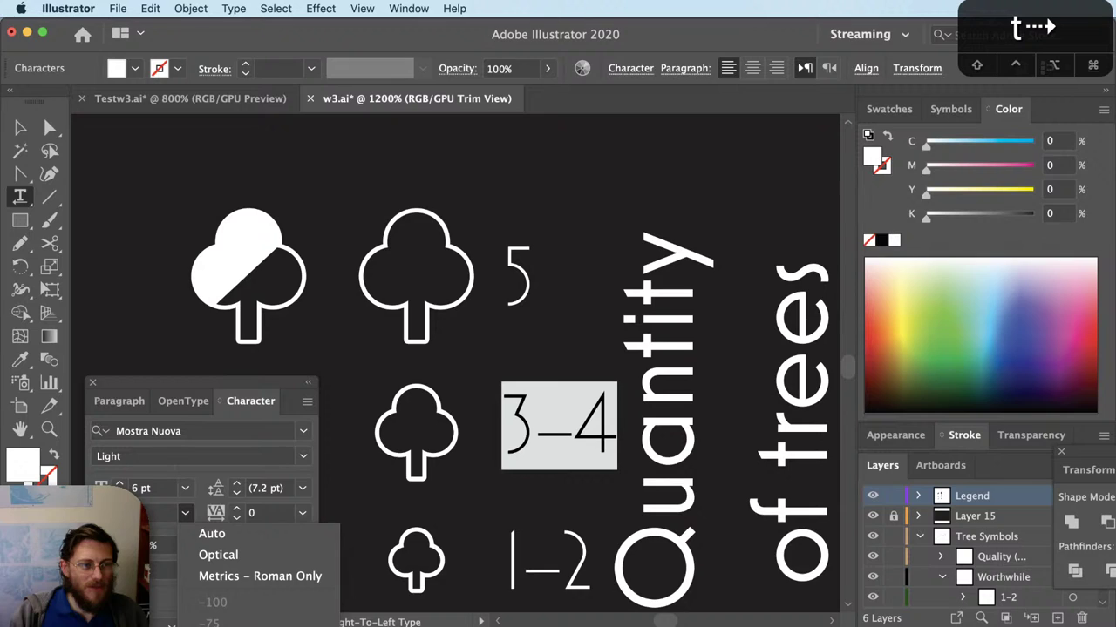
left_click(211, 534)
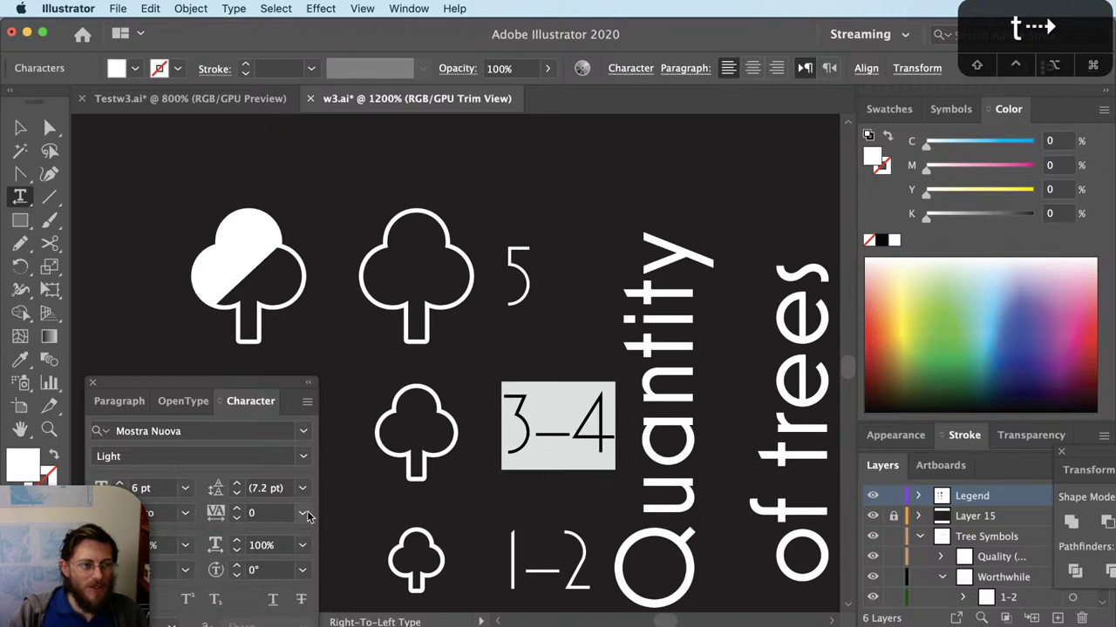
left_click(307, 516)
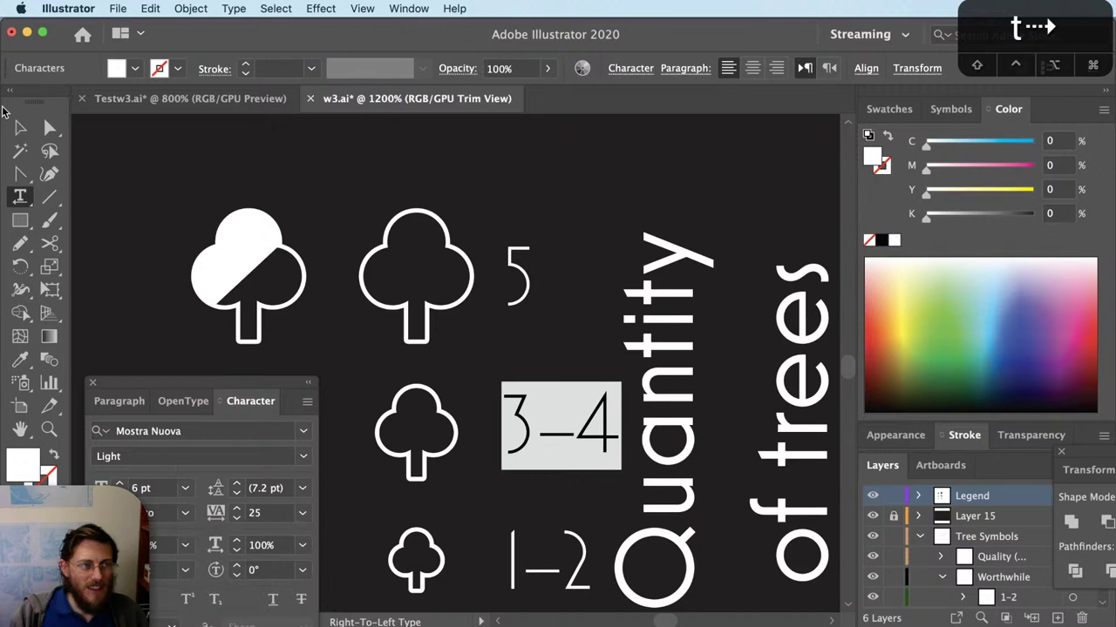
key("Escape")
key("v")
left_click(608, 456)
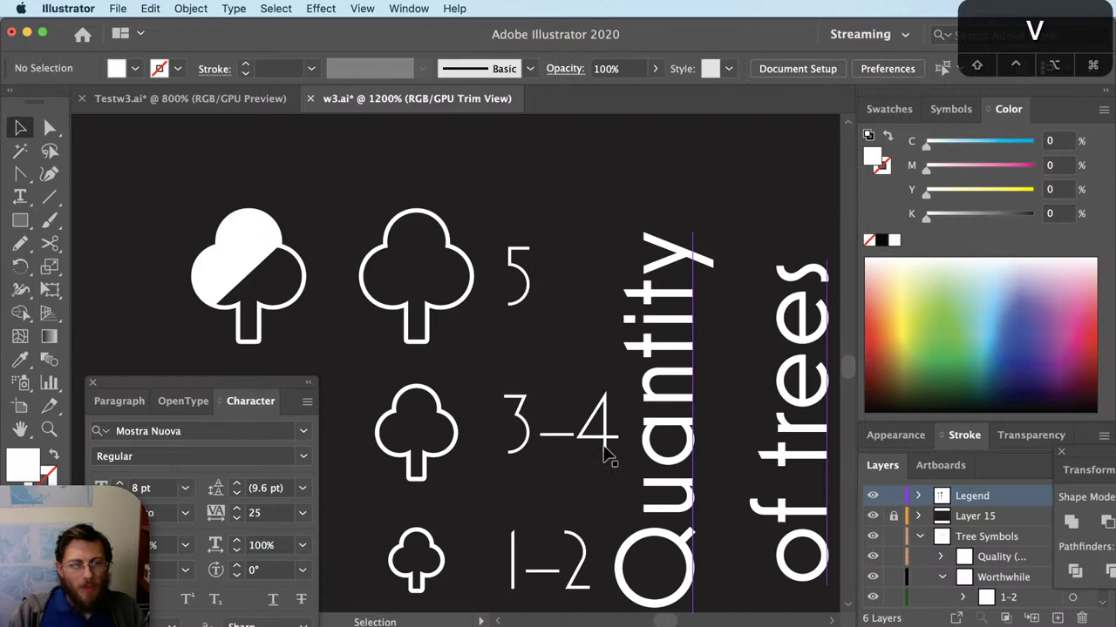
scroll(607, 456, "down", 4)
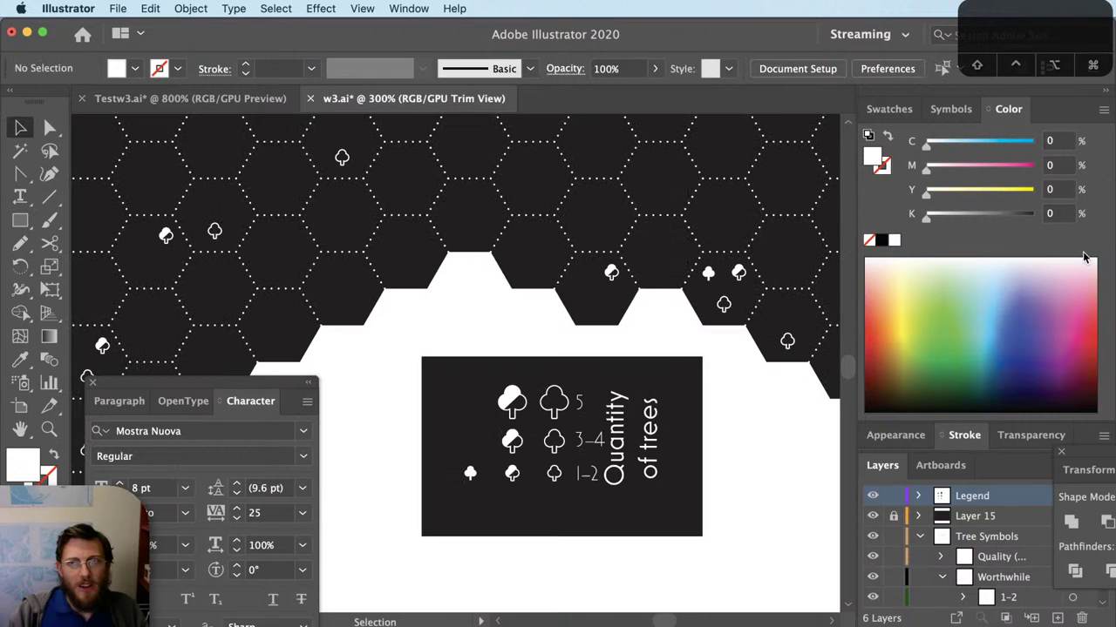
Step: Switch to Chrome, open Google Drive and examine the lettering in 2020 Ice Hike.pdf, then return to Illustrator
key("super+Tab")
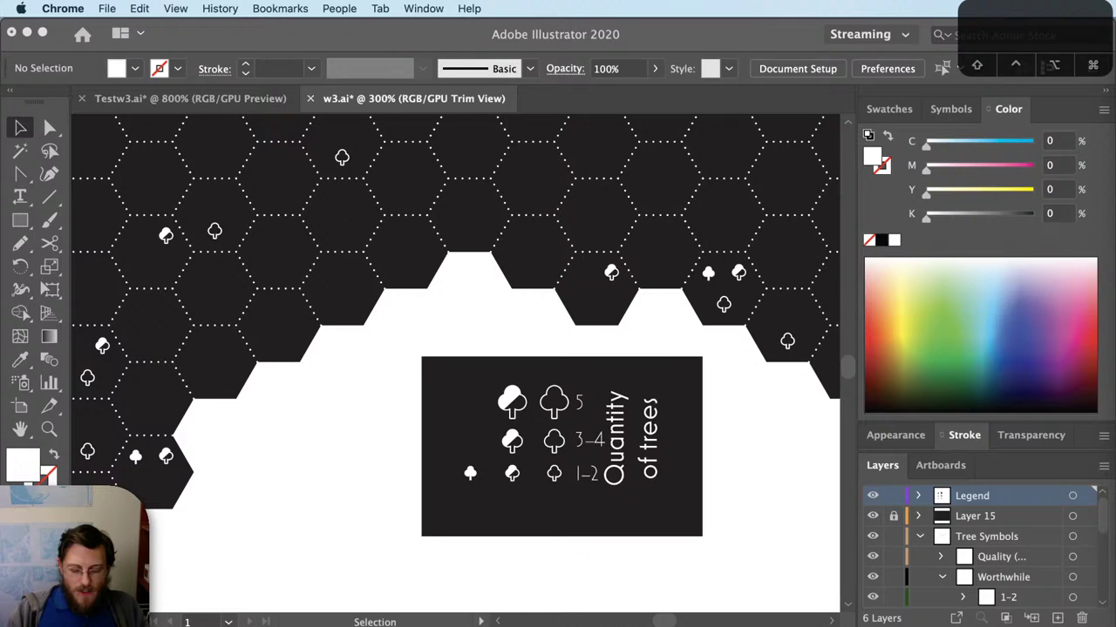
type("dri")
key("Return")
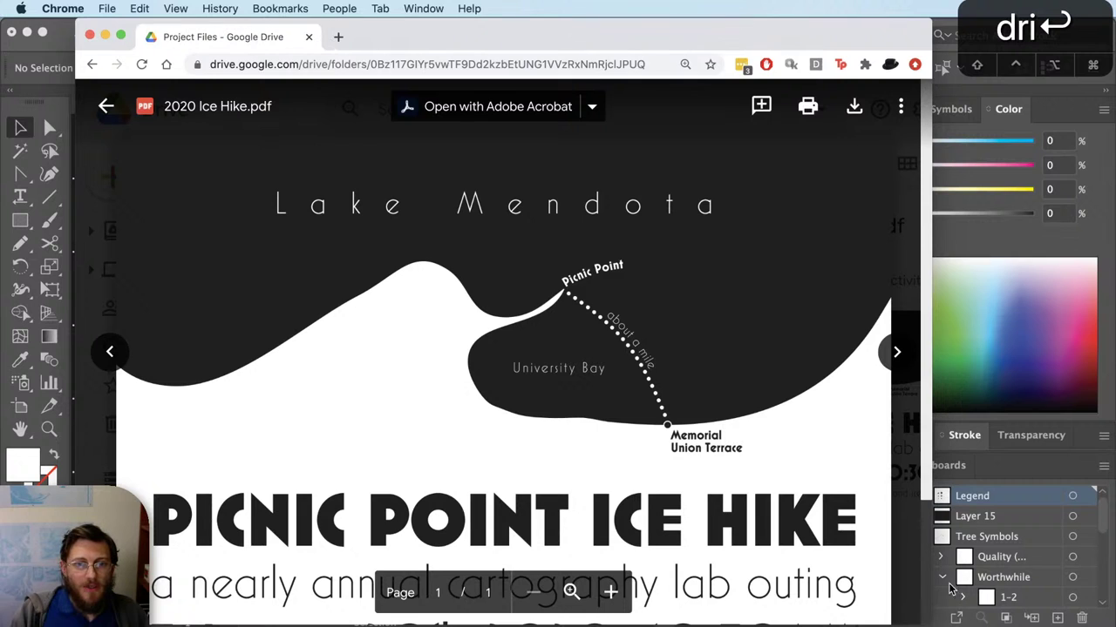
left_click_drag(934, 620, 1030, 626)
scroll(844, 405, "down", 2)
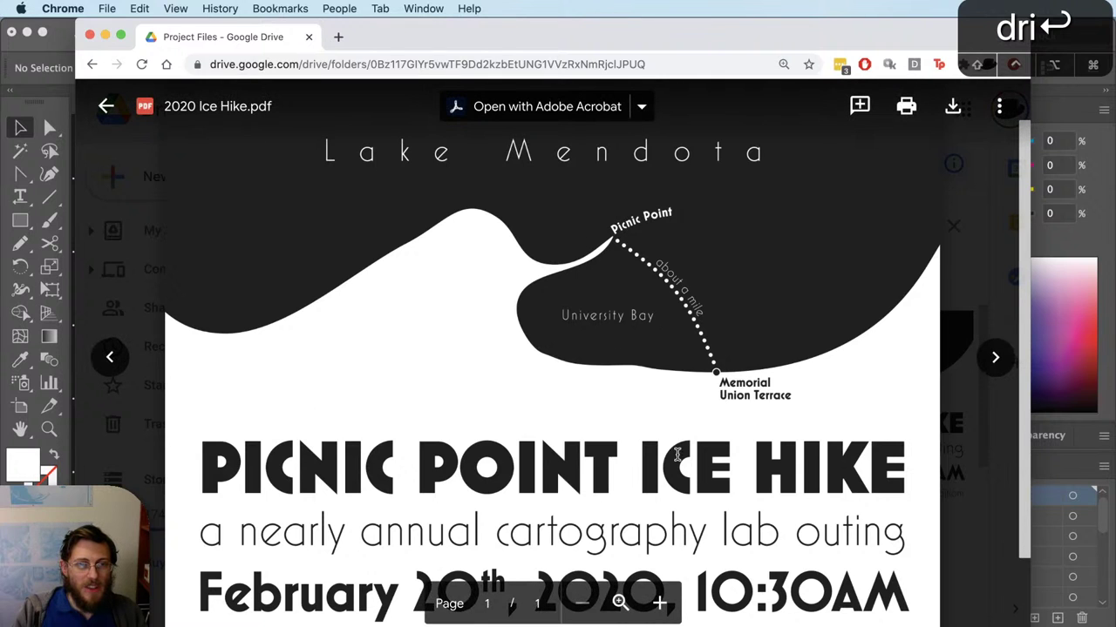
scroll(836, 473, "up", 2)
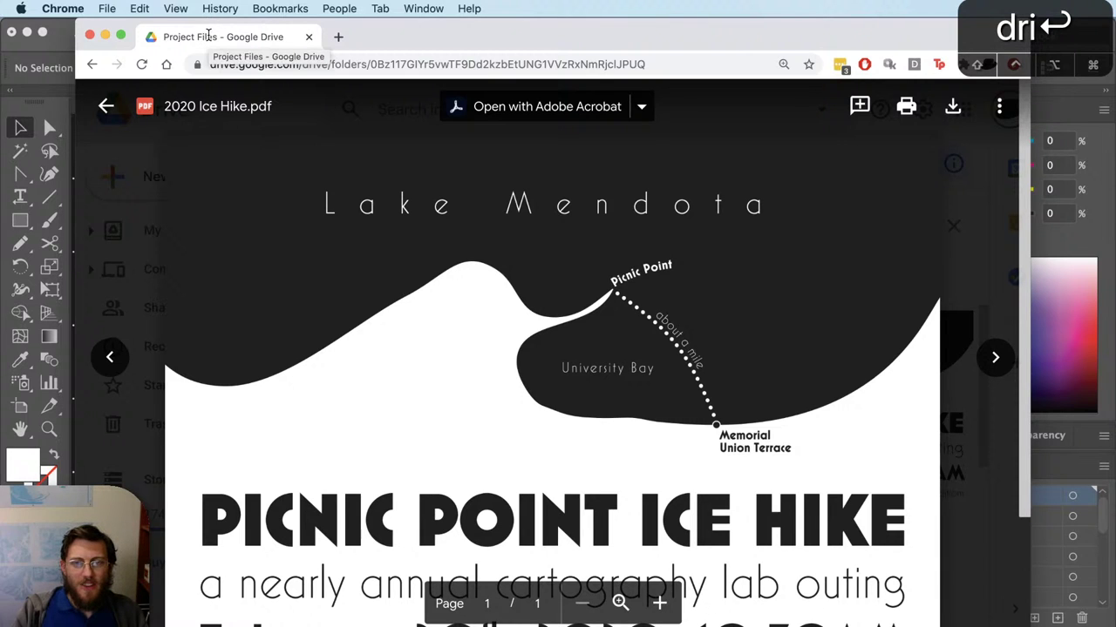
key("super+Tab")
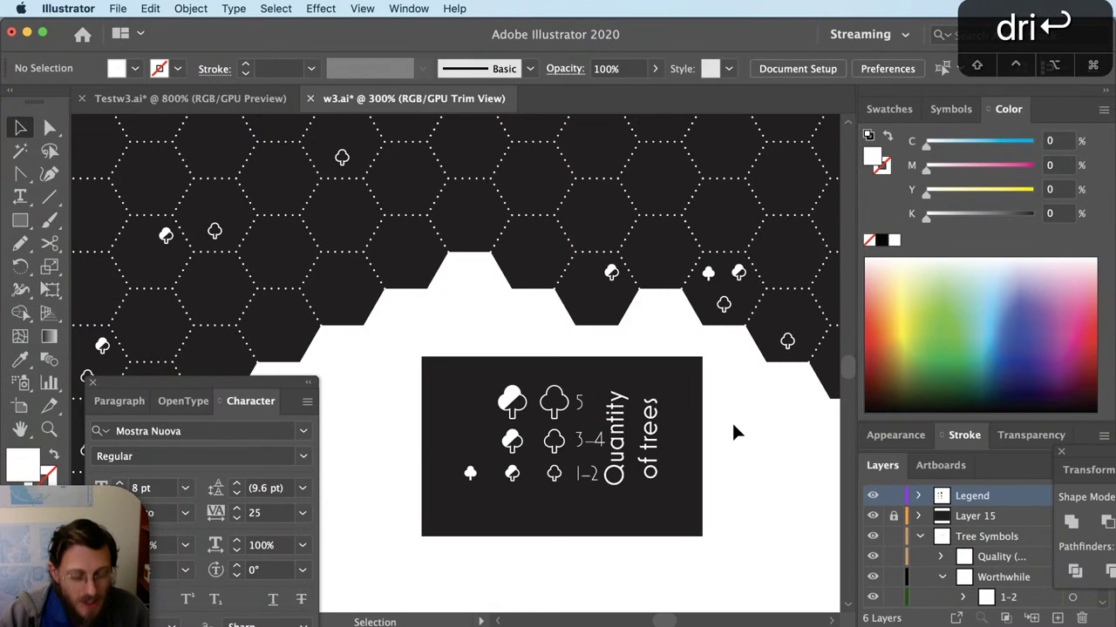
Step: Set the "Quantity of trees" leading to 7 pt and move the text slightly right of the number labels
scroll(589, 523, "up", 2)
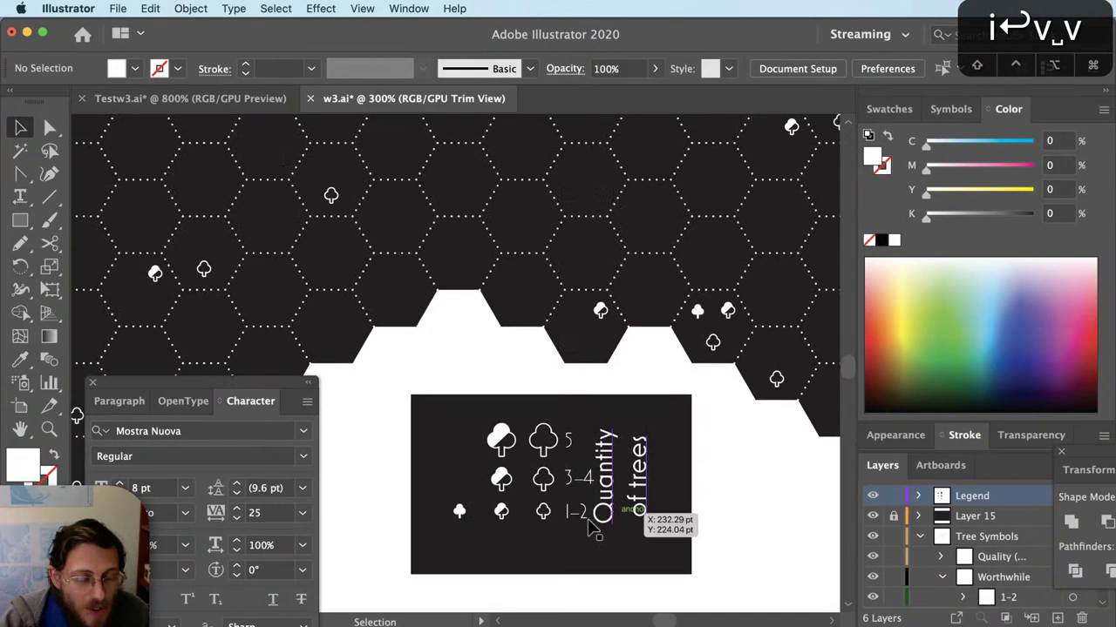
left_click(598, 516)
scroll(502, 531, "up", 2)
left_click_drag(705, 455, 715, 455)
left_click(623, 530)
scroll(622, 530, "down", 2)
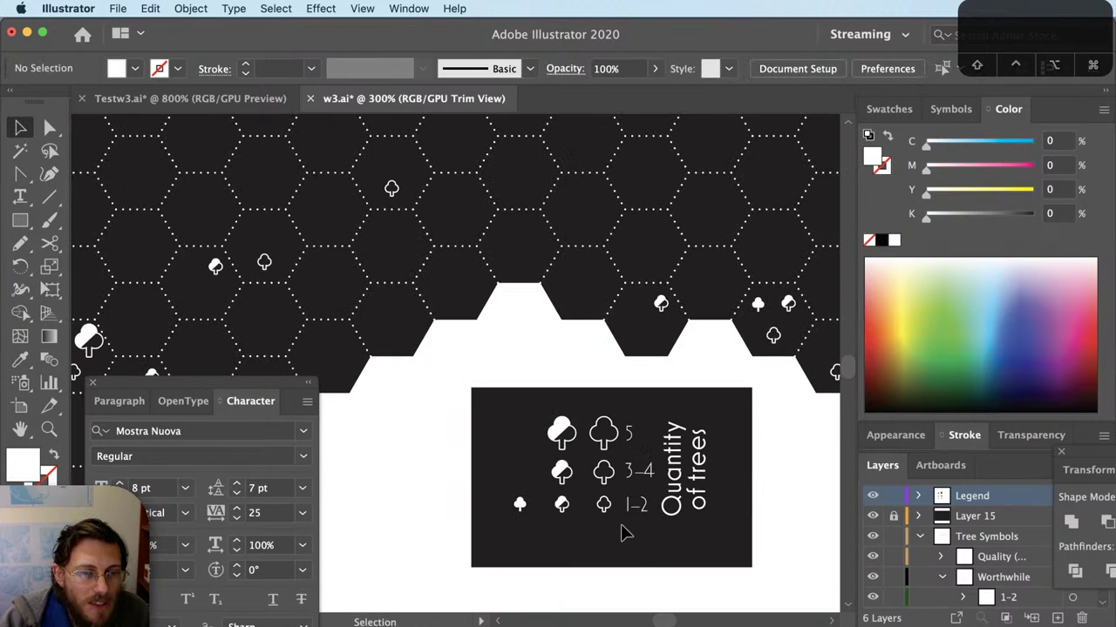
Step: Duplicate the "Quantity of trees" text below the lowest tree symbols and replace its wording with "Tree quality"
left_click_drag(641, 549, 724, 509)
key("t")
left_click(617, 536)
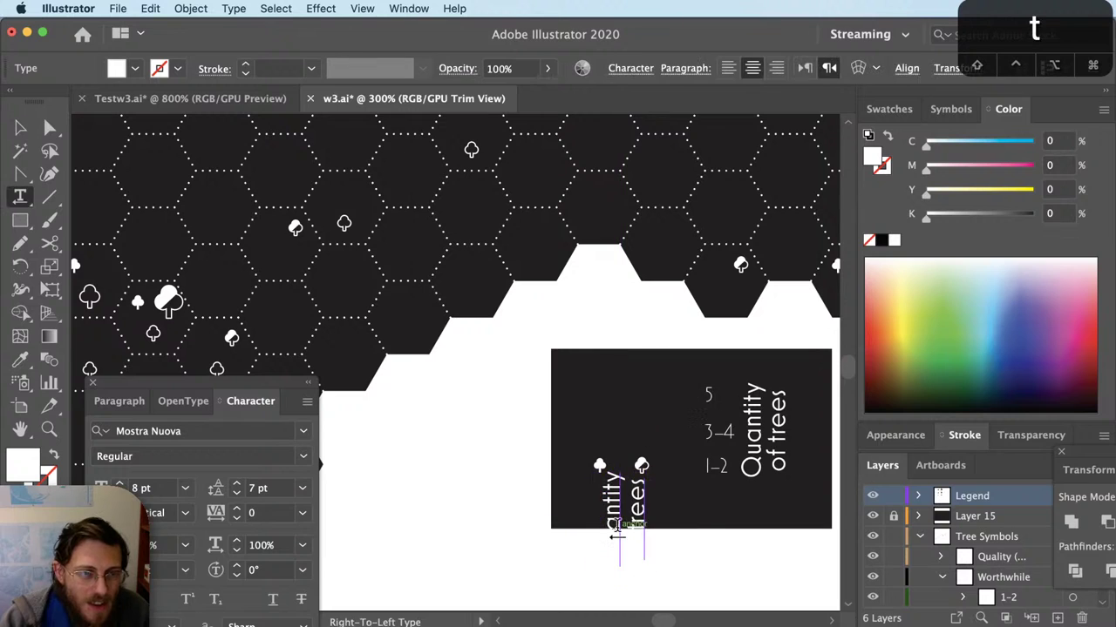
type("ree qua")
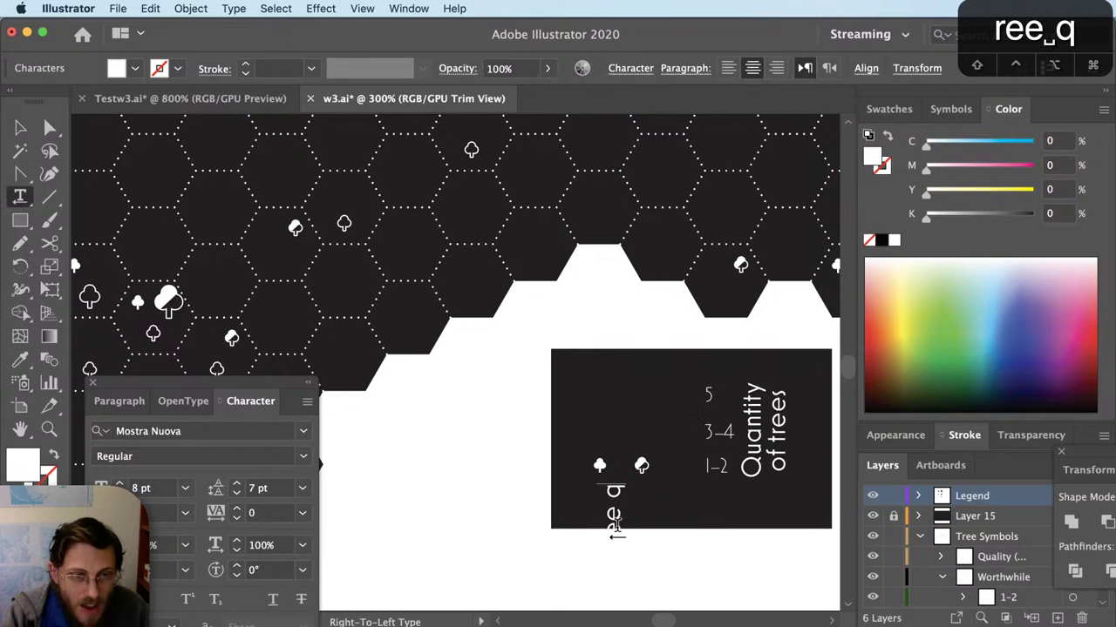
type("lity")
key("Escape")
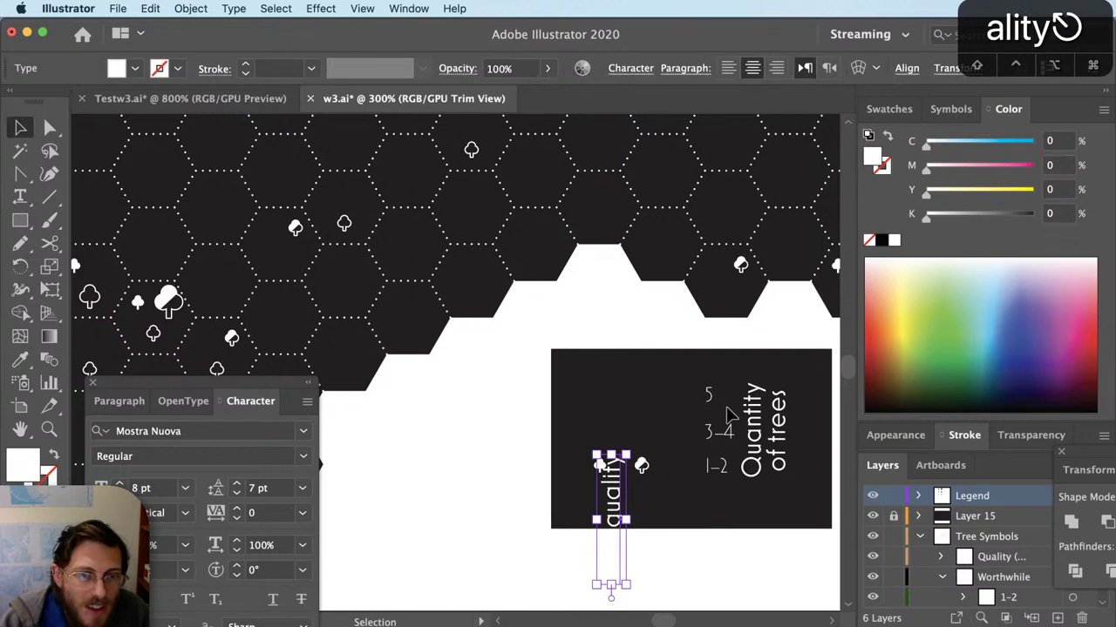
Step: Rotate the "Tree quality" text to read horizontally below the lowest row of tree symbols
key("r")
left_click_drag(720, 424, 780, 592)
key("v")
scroll(667, 520, "up", 2)
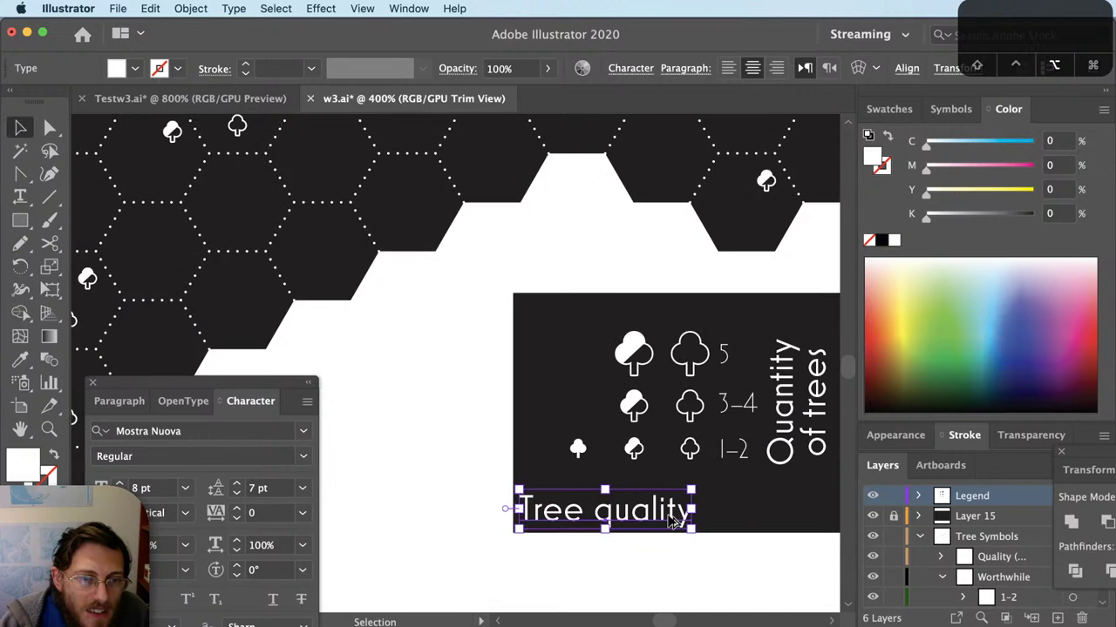
Step: Duplicate the "Tree quality" text directly above itself and replace the copy's wording with "Unremarkable"
left_click_drag(676, 523, 662, 470)
left_click(647, 516)
key("t")
left_click(661, 468)
key("super+a")
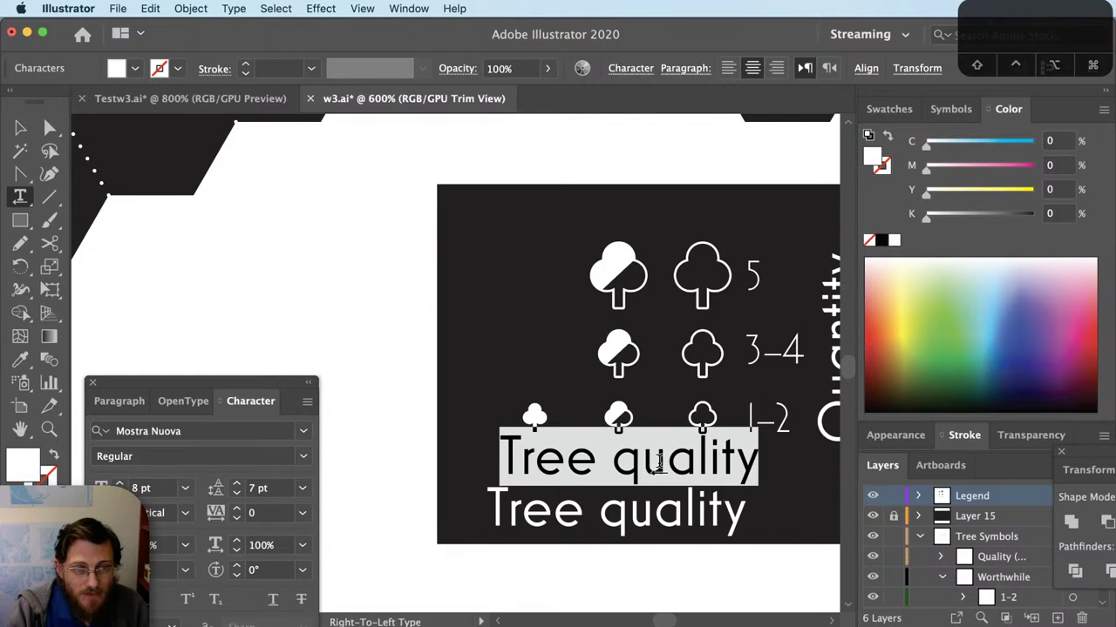
type("U")
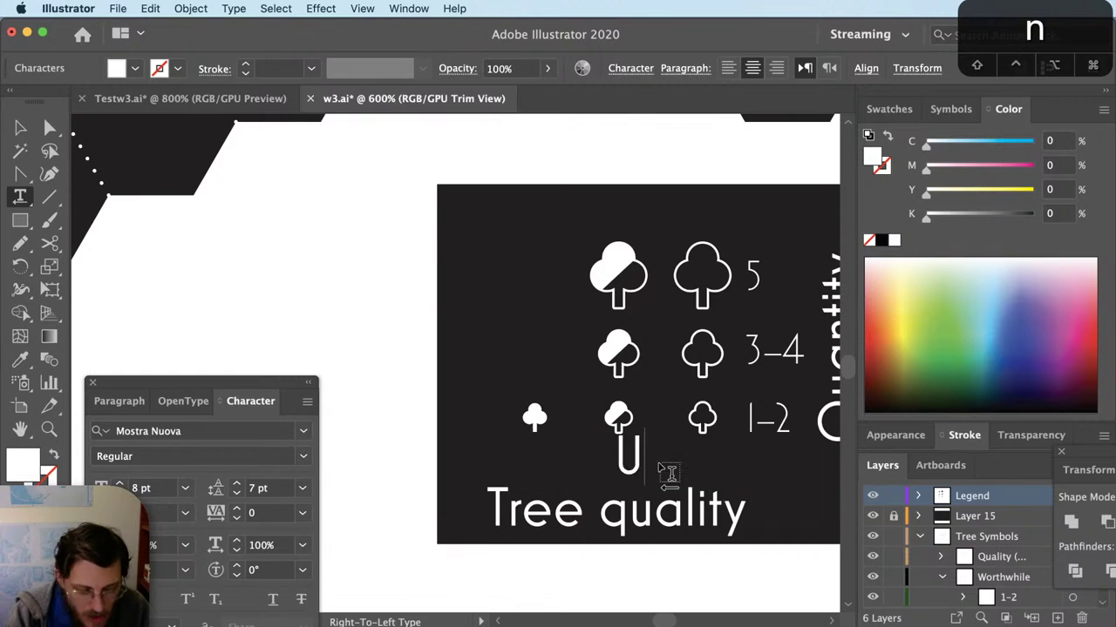
type("nremarkable")
key("Escape")
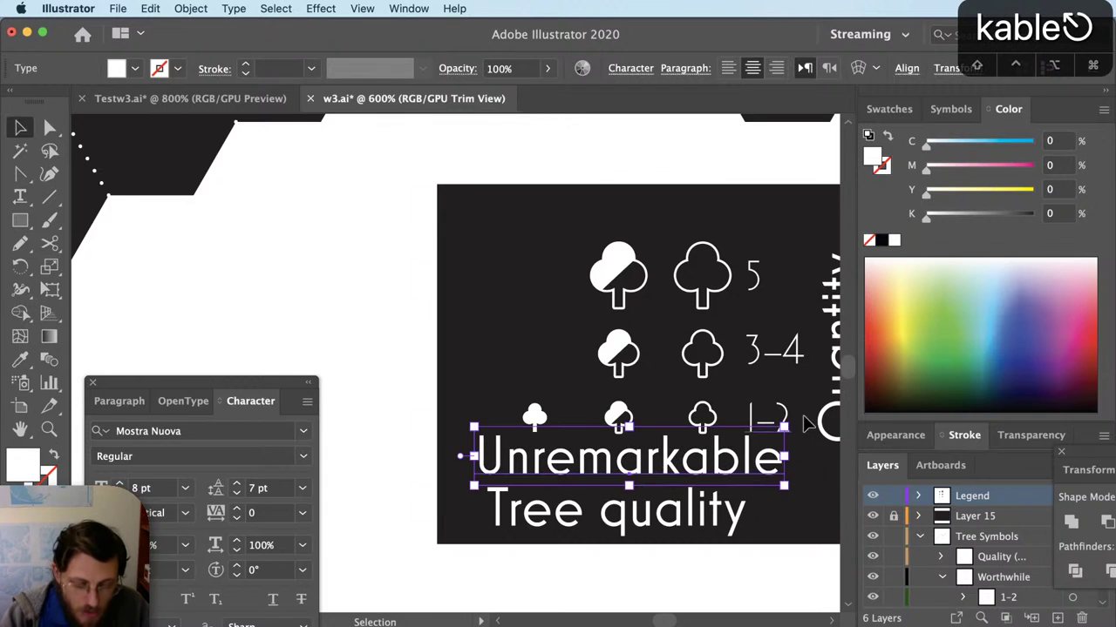
Step: Apply the number labels' Light 6 pt type style to "Unremarkable" and move it below the "Quantity of trees" text
key("i")
left_click(809, 349)
key("shift+super+a")
scroll(767, 478, "left", 2)
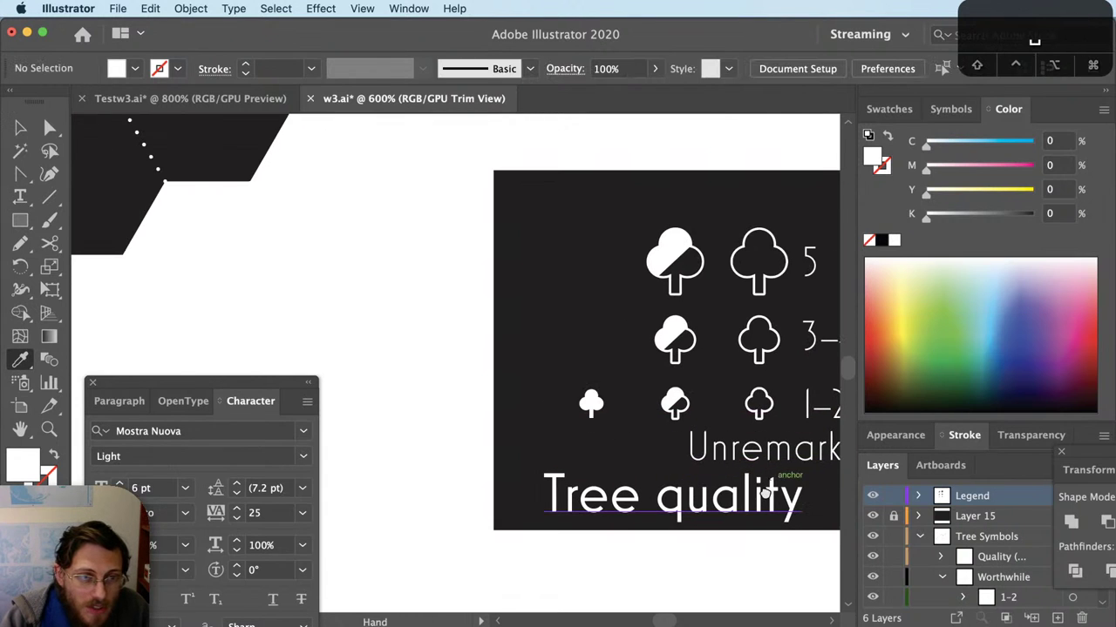
key("v")
left_click_drag(767, 474, 819, 471)
key("super+minus")
key("super+minus")
key("super+plus")
left_click_drag(641, 501, 595, 475)
key("v")
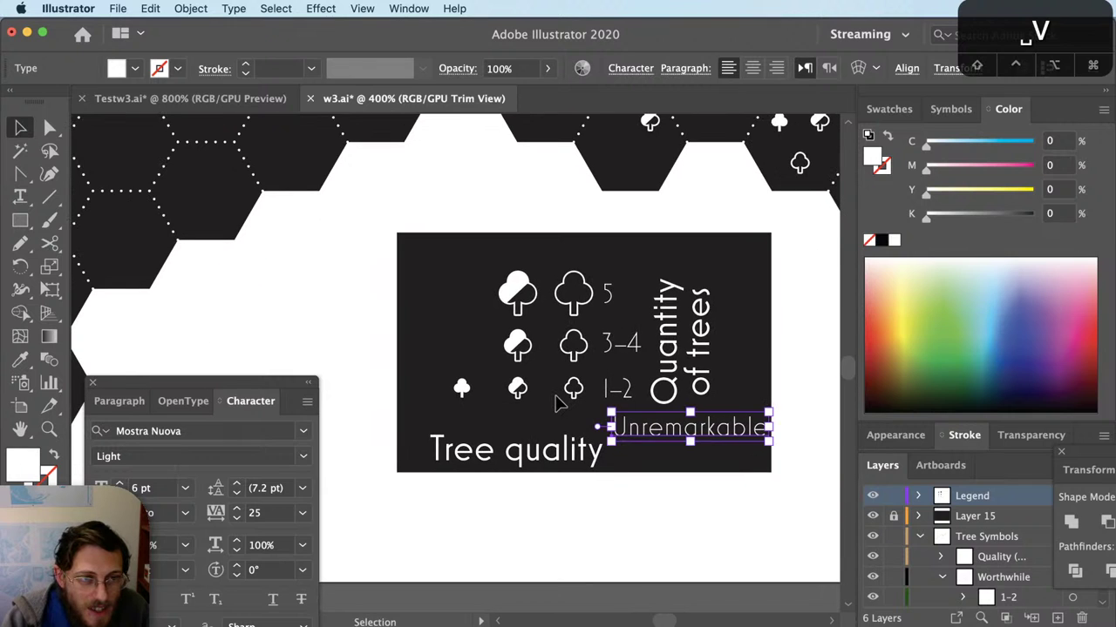
Step: Select all seven legend tree symbols and rotate them together 90° counterclockwise
key("super+plus")
left_click(428, 386)
left_click(513, 386, "shift")
left_click(512, 322, "shift")
left_click(512, 242, "shift")
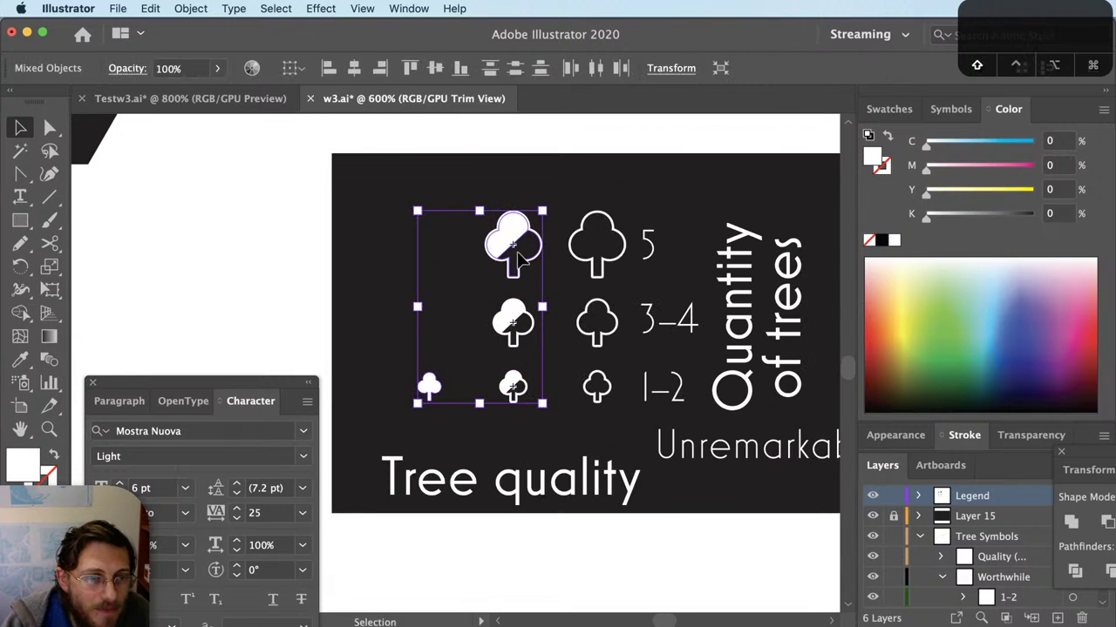
left_click(593, 257, "shift")
left_click(599, 324, "shift")
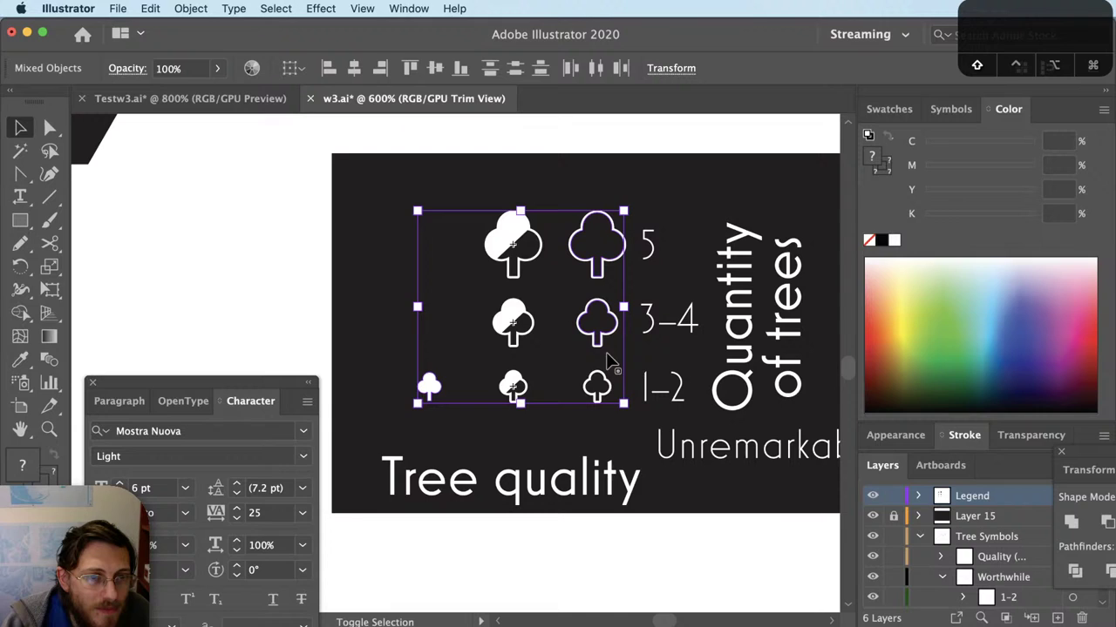
key("r")
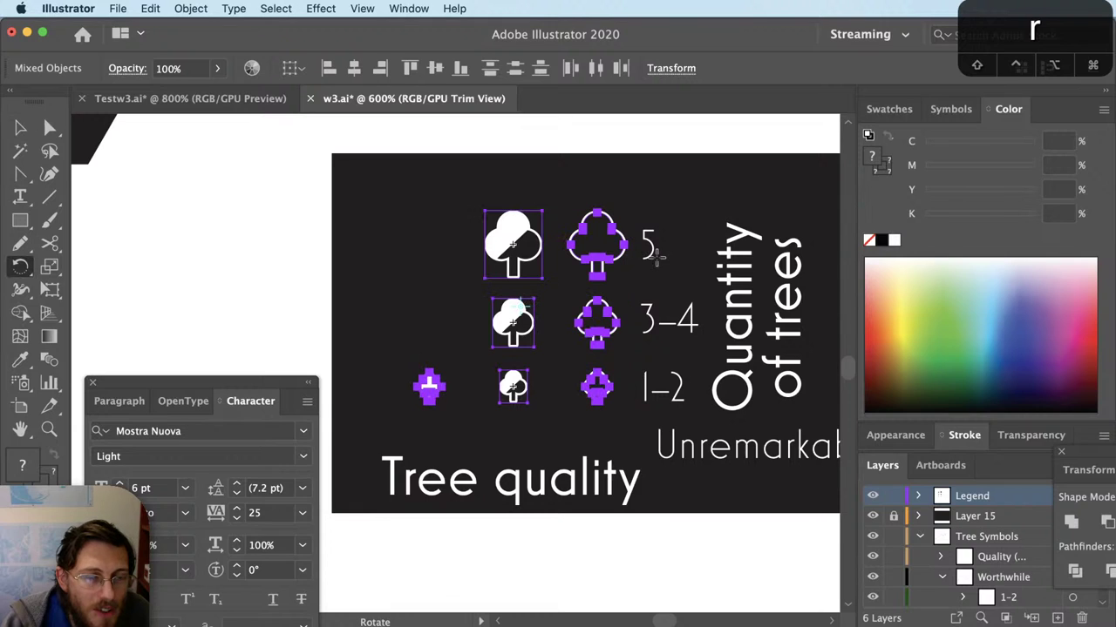
left_click_drag(656, 255, 340, 202)
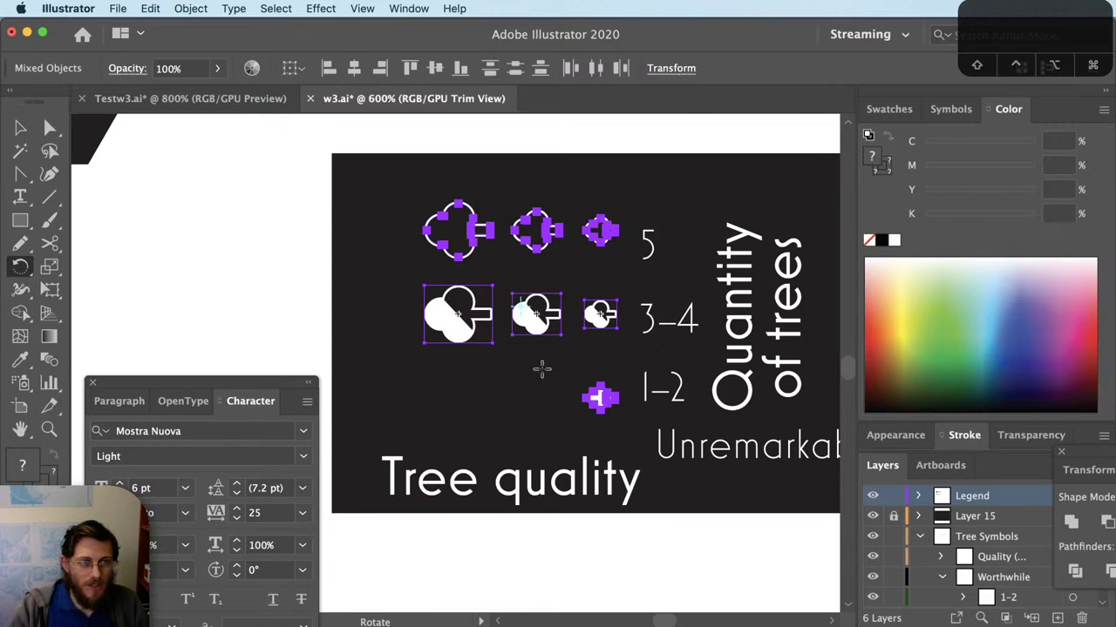
Step: Reflect the rotated tree symbols across the vertical axis so their sizes increase from left to right
left_click(190, 8)
mouse_move(209, 27)
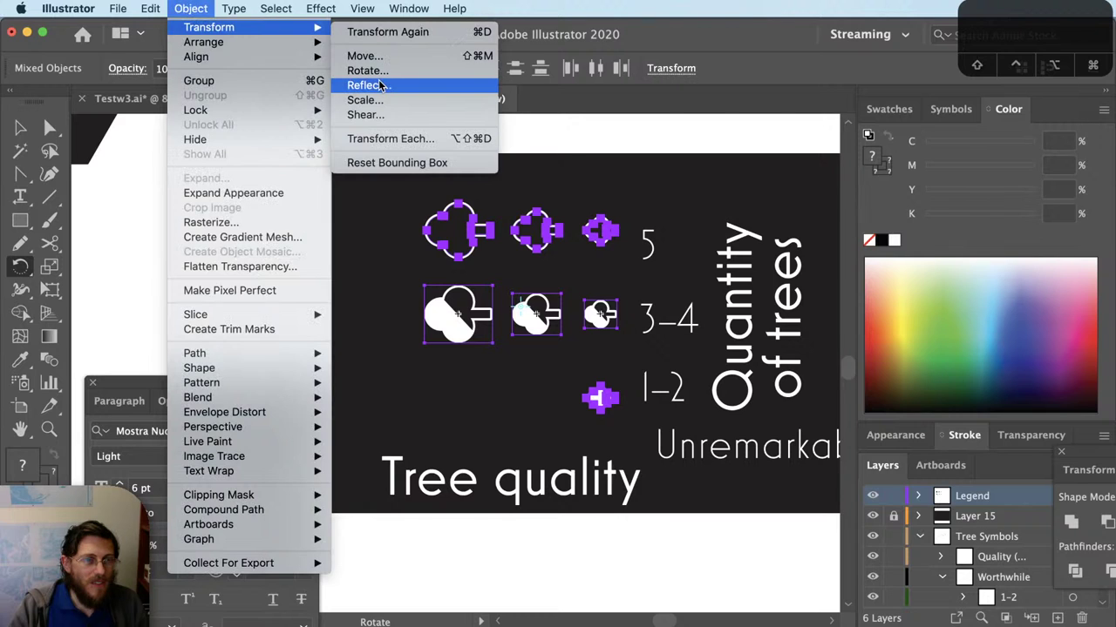
left_click(380, 86)
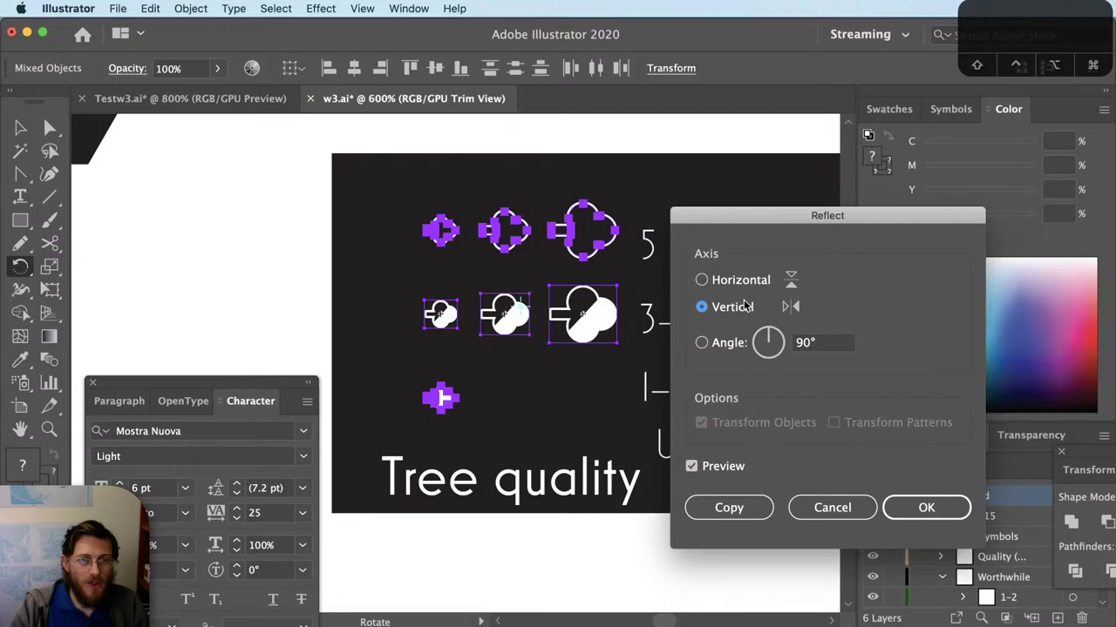
key("Return")
key("v")
left_click(427, 277)
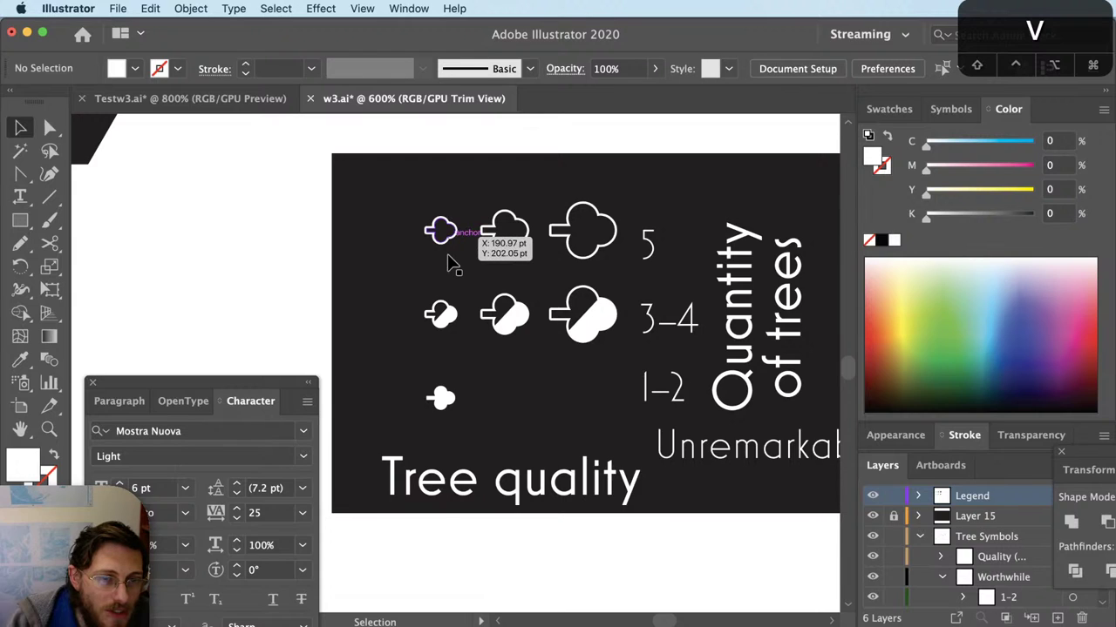
Step: Turn the seven tree symbols upright individually with Transform Each, using 100% horizontal and vertical scale and a 90° angle
left_click(441, 231)
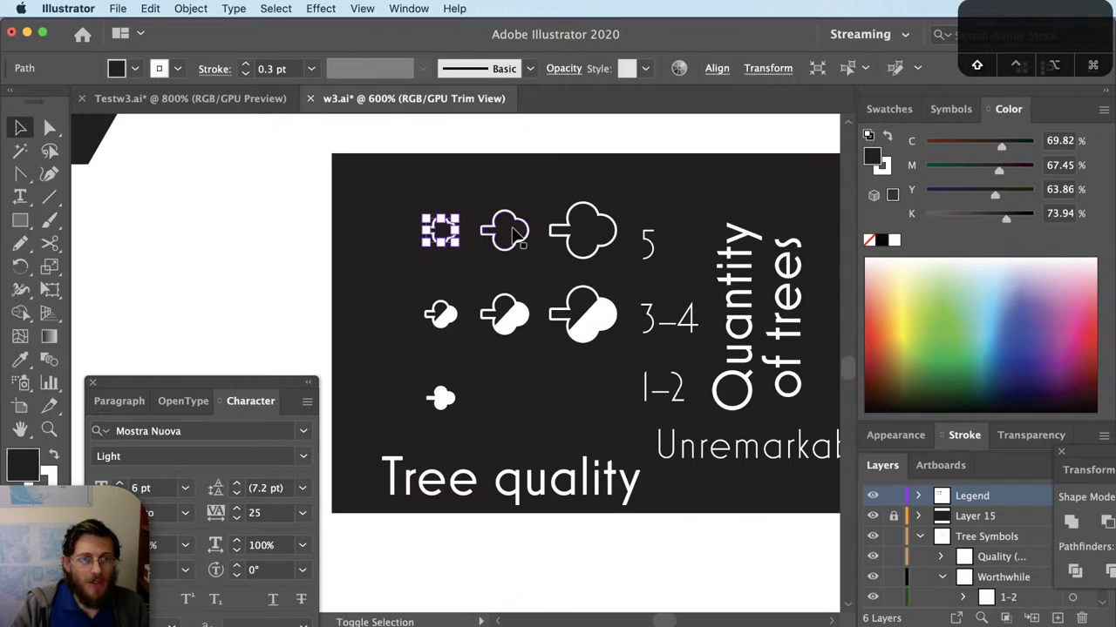
left_click_drag(628, 199, 452, 322)
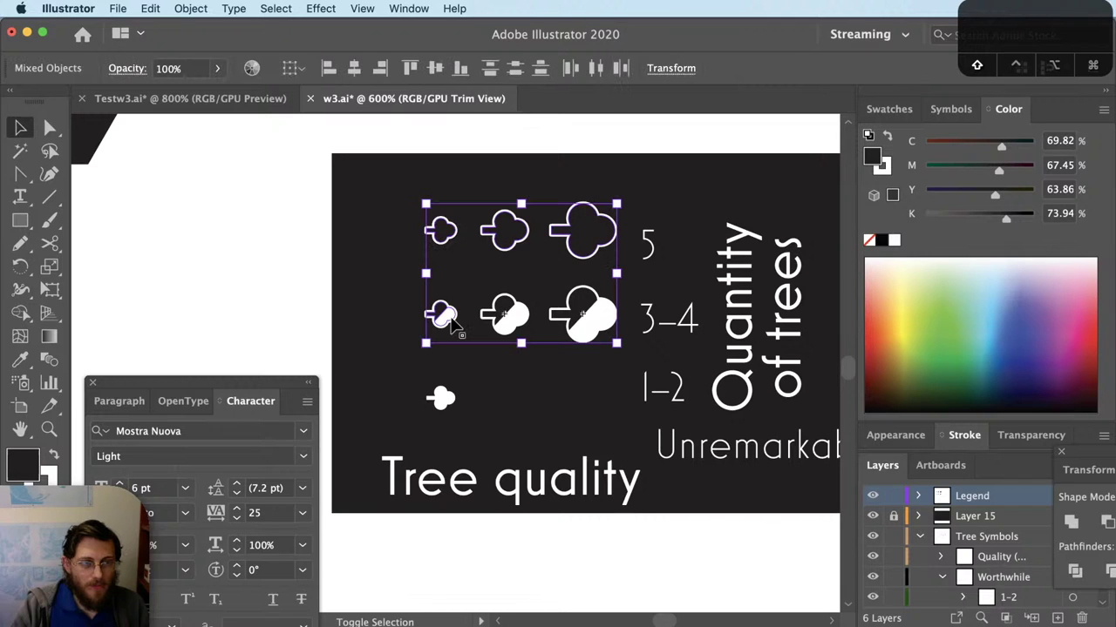
left_click(441, 398, "shift")
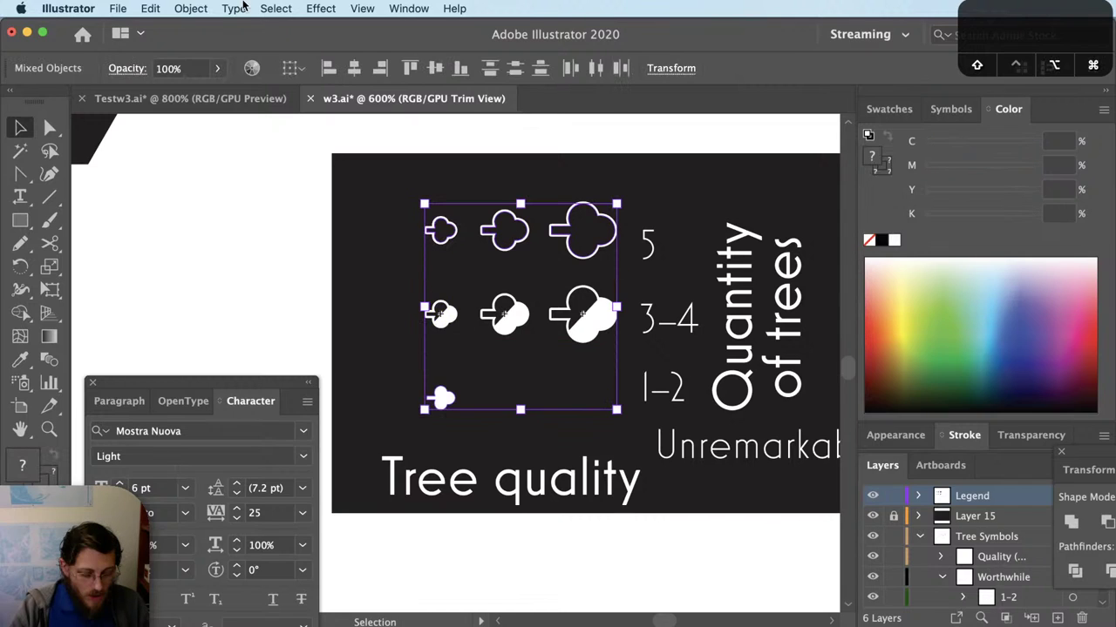
key("super+alt+shift+d")
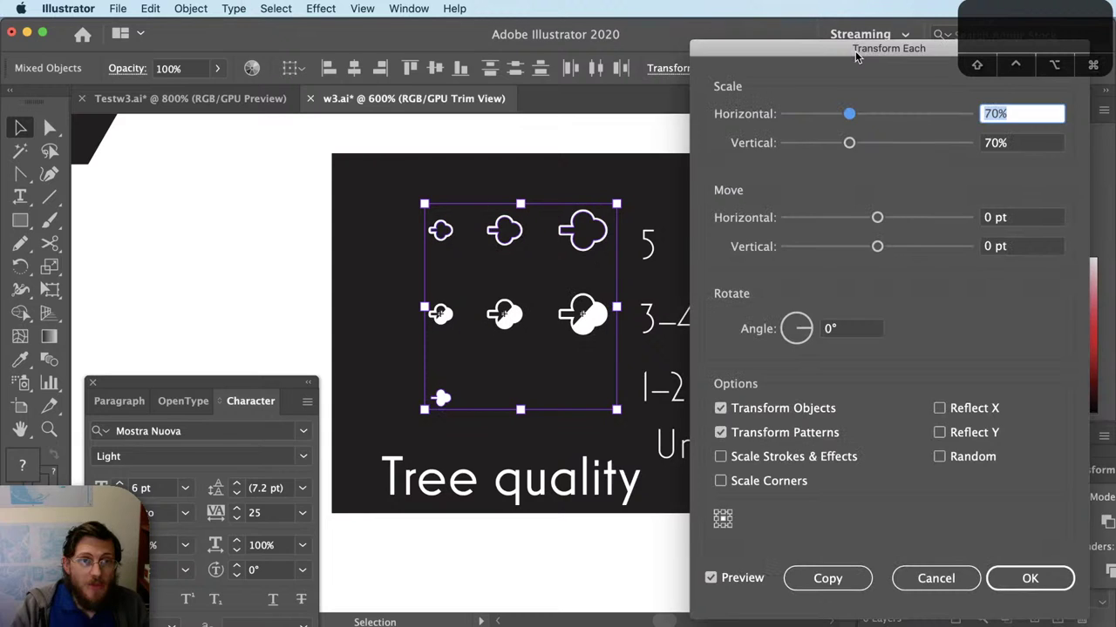
left_click_drag(855, 50, 784, 36)
type("100")
key("Tab")
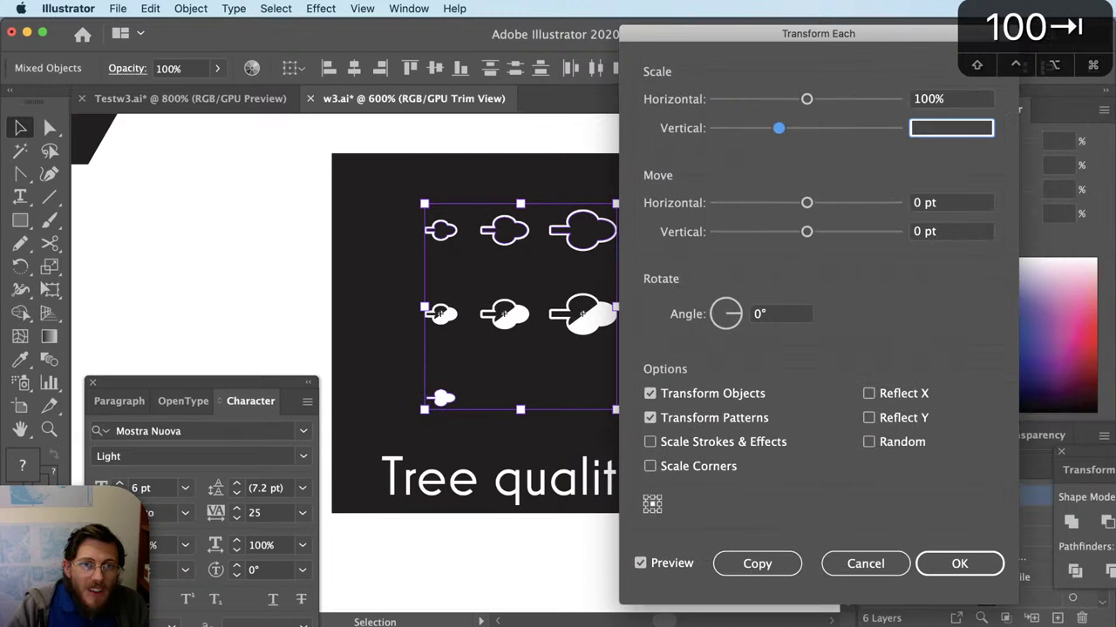
type("100")
key("Tab")
type("90")
key("Tab")
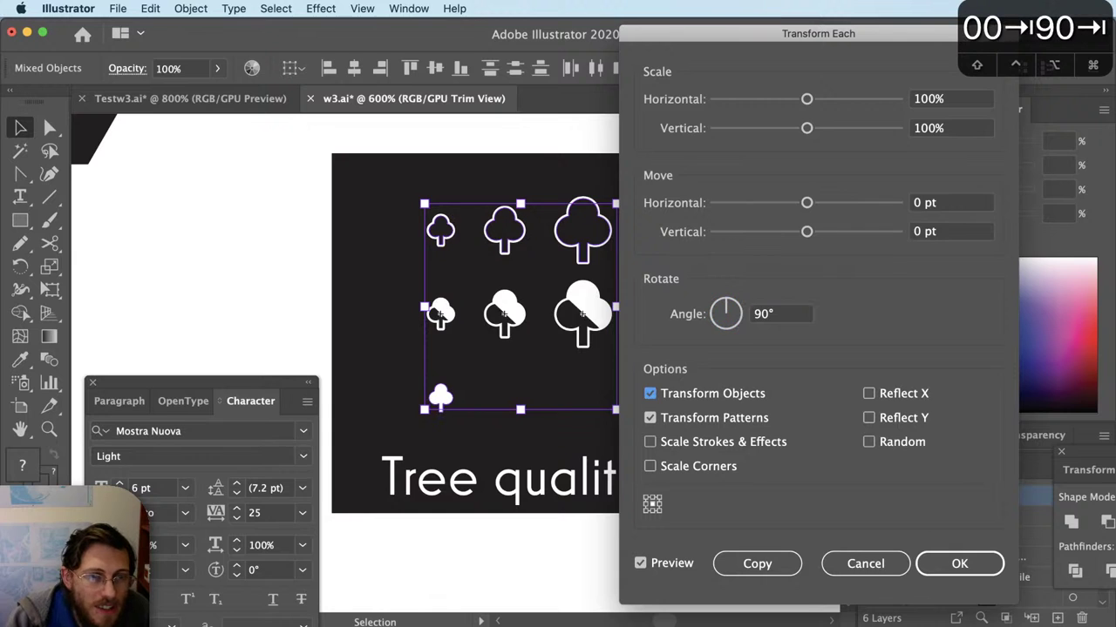
left_click(966, 567)
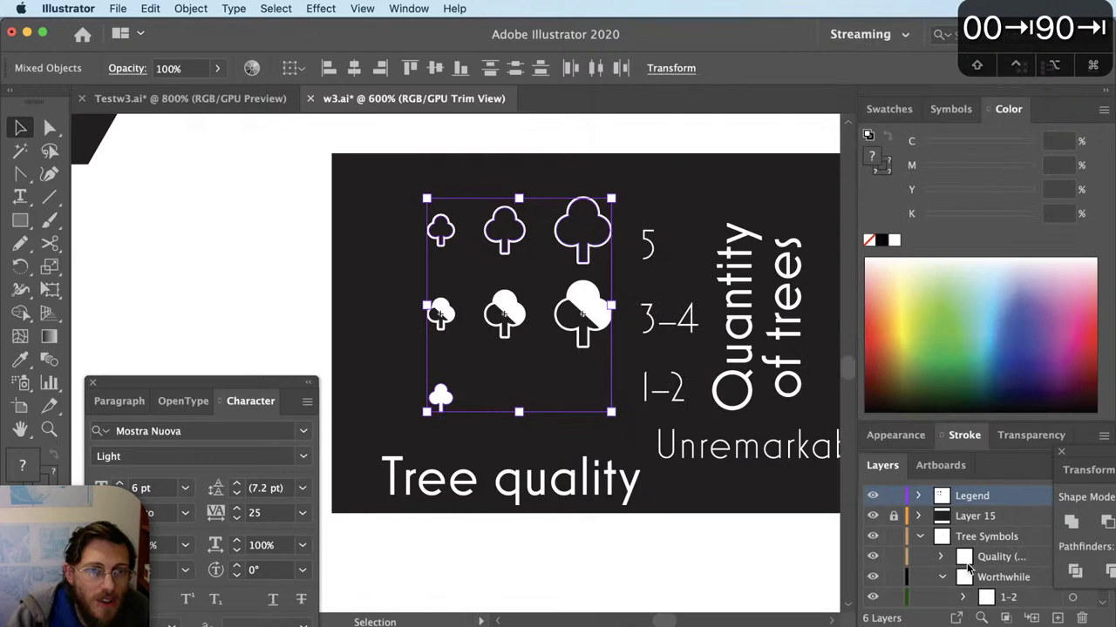
left_click(663, 523)
Step: Move the "5", "3–4" and "1–2" labels out of the legend to its lower left
scroll(663, 523, "up", 2)
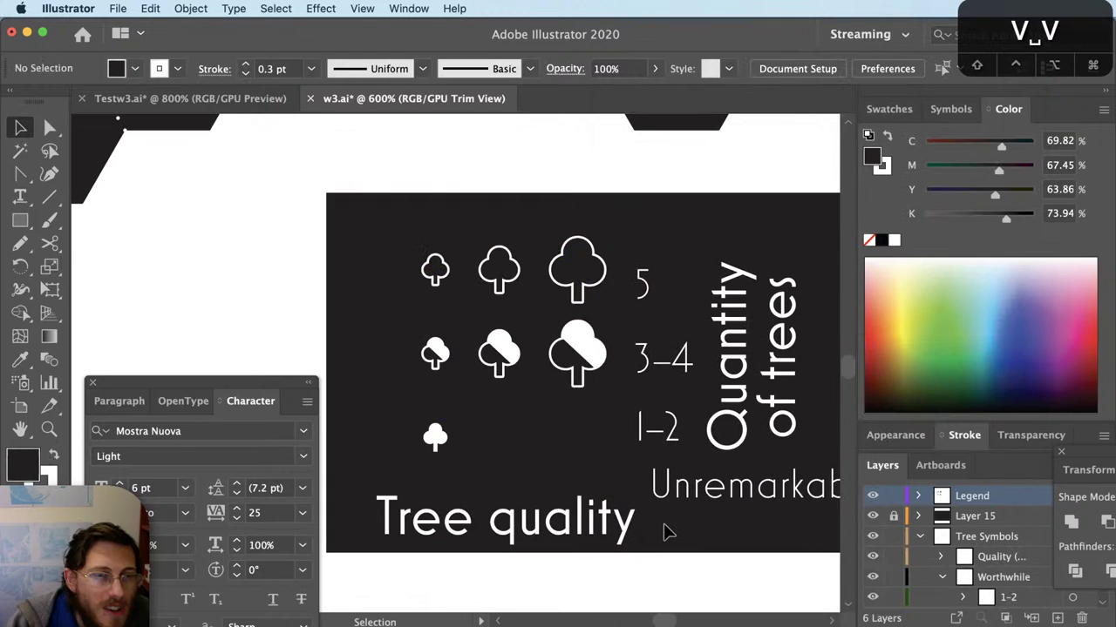
left_click(672, 359)
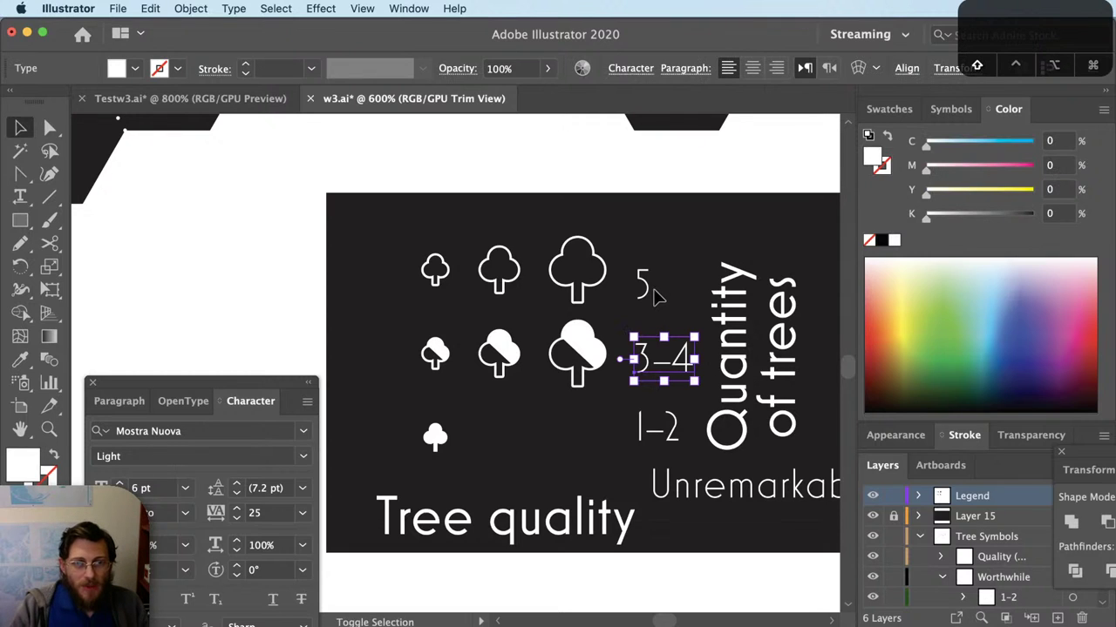
left_click(642, 294, "shift")
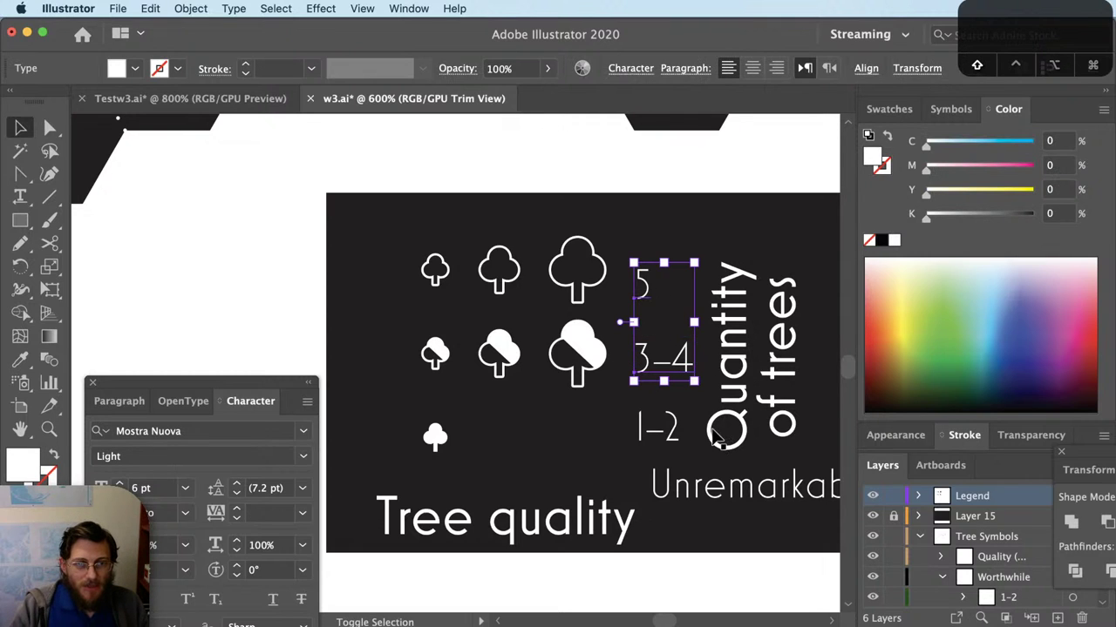
scroll(713, 438, "down", 2)
left_click_drag(706, 434, 428, 563)
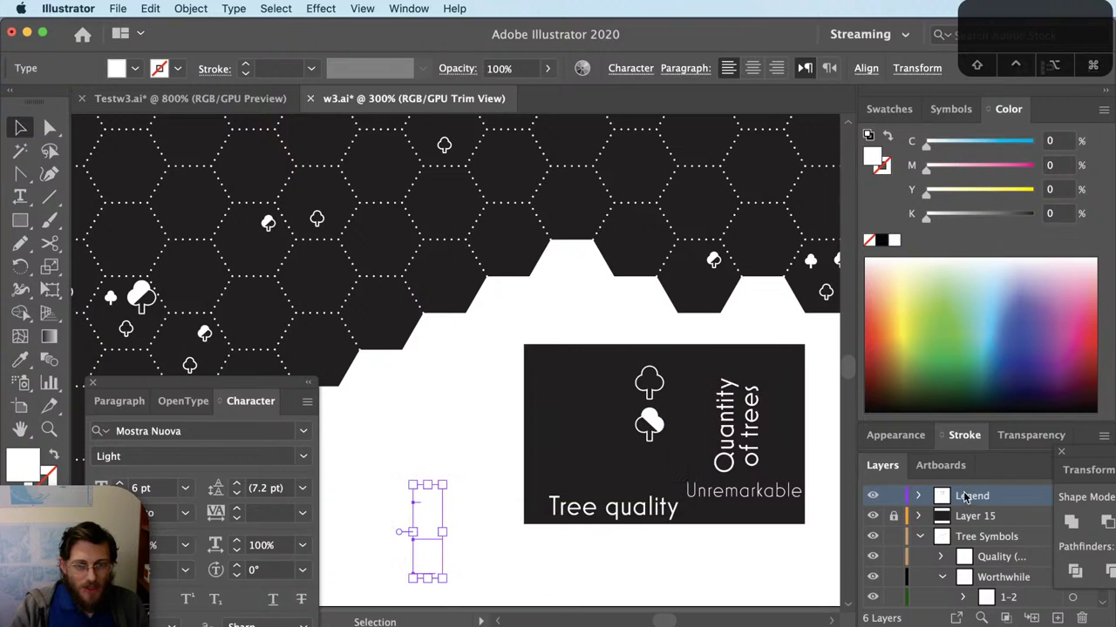
Step: Identify and unlock Layer 15, then enlarge the dark legend rectangle to extend beneath the relocated number labels
left_click(874, 518)
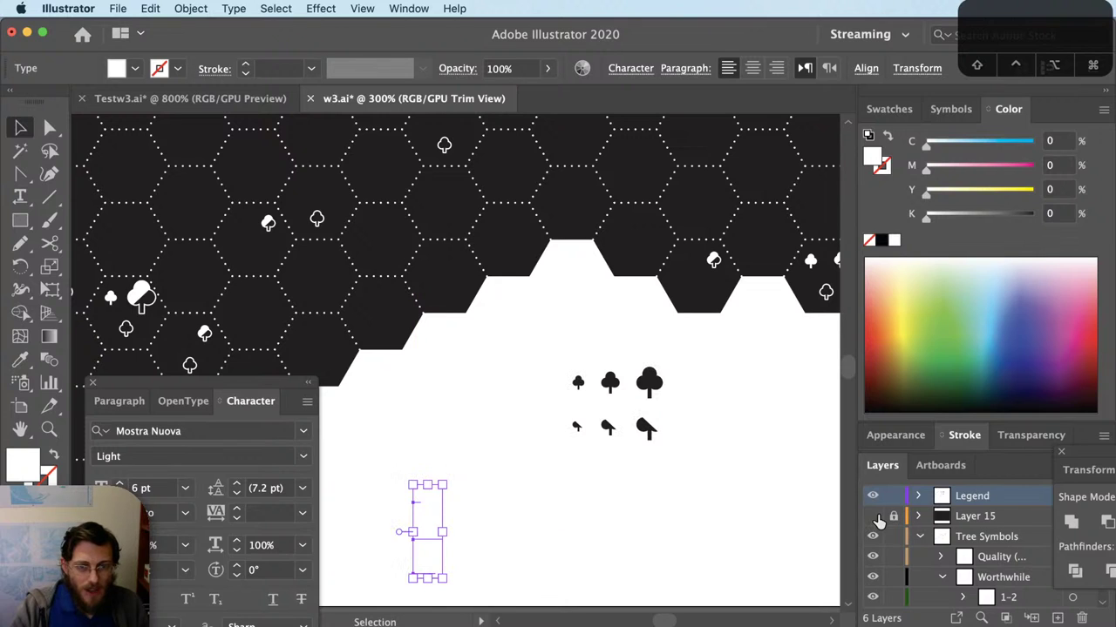
left_click(872, 516)
left_click_drag(664, 574, 380, 431)
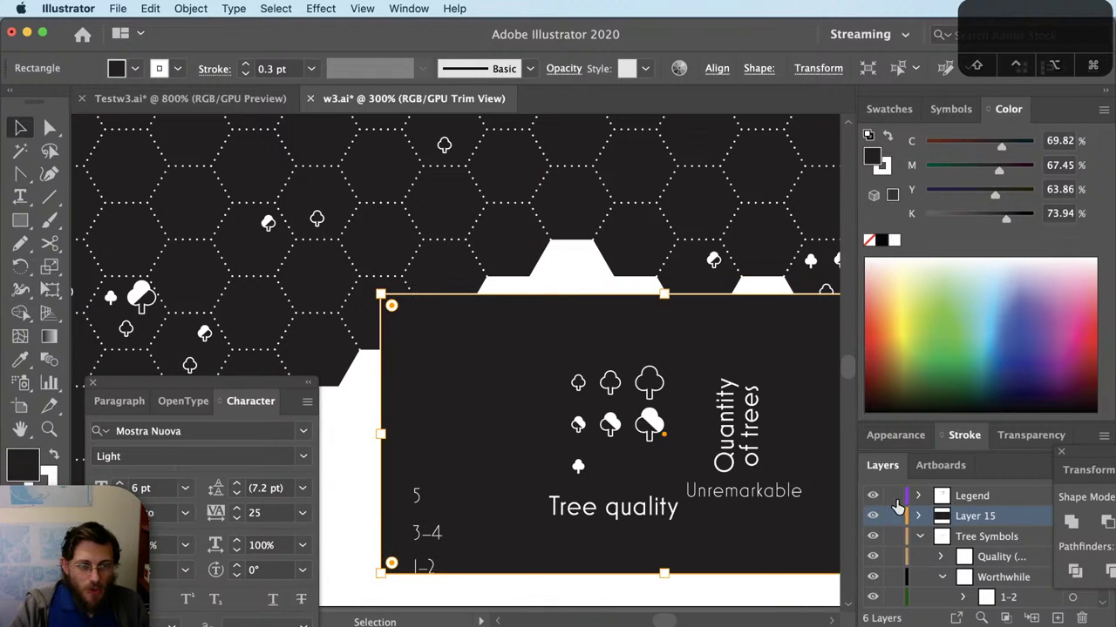
key("shift+super+a")
scroll(669, 515, "up", 1)
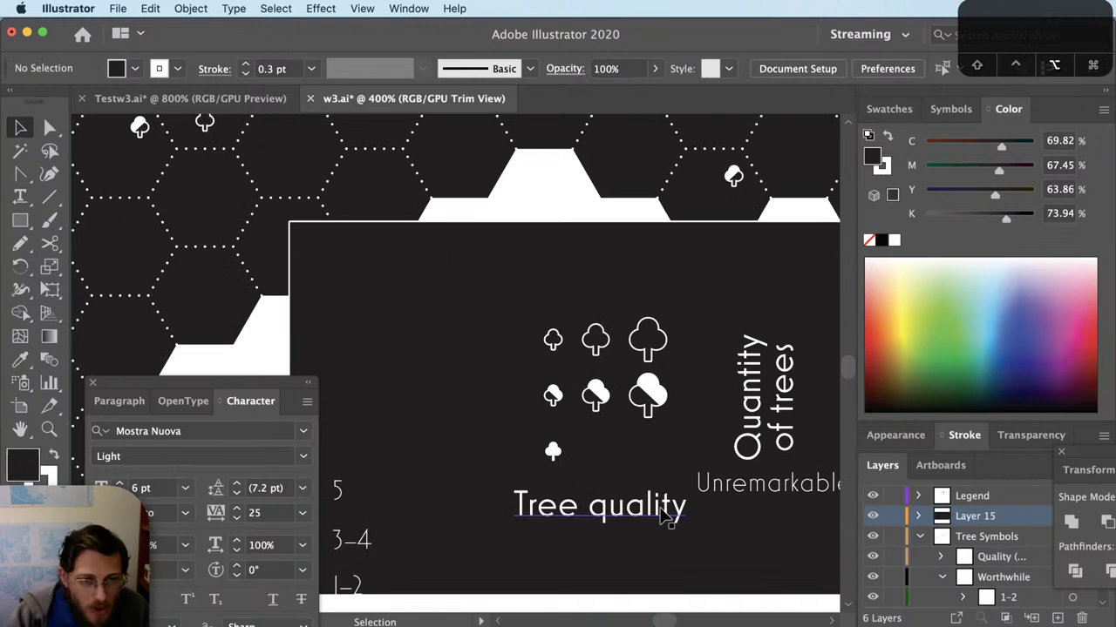
Step: Move "Tree quality" above the tree symbols and place "Quantity of trees" horizontally near the rectangle's bottom edge
left_click_drag(664, 516, 802, 280)
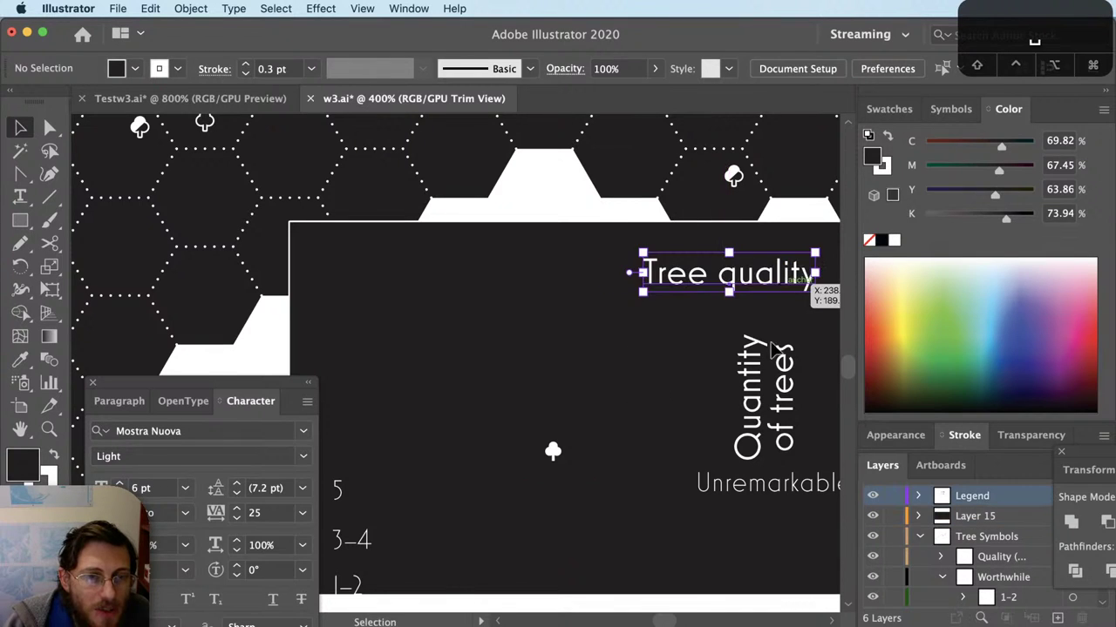
scroll(655, 384, "right", 3)
left_click_drag(658, 384, 468, 559)
Step: Replace the "Quantity of trees" wording with "Tree quantity"
key("t")
left_click(488, 562)
key("super+a")
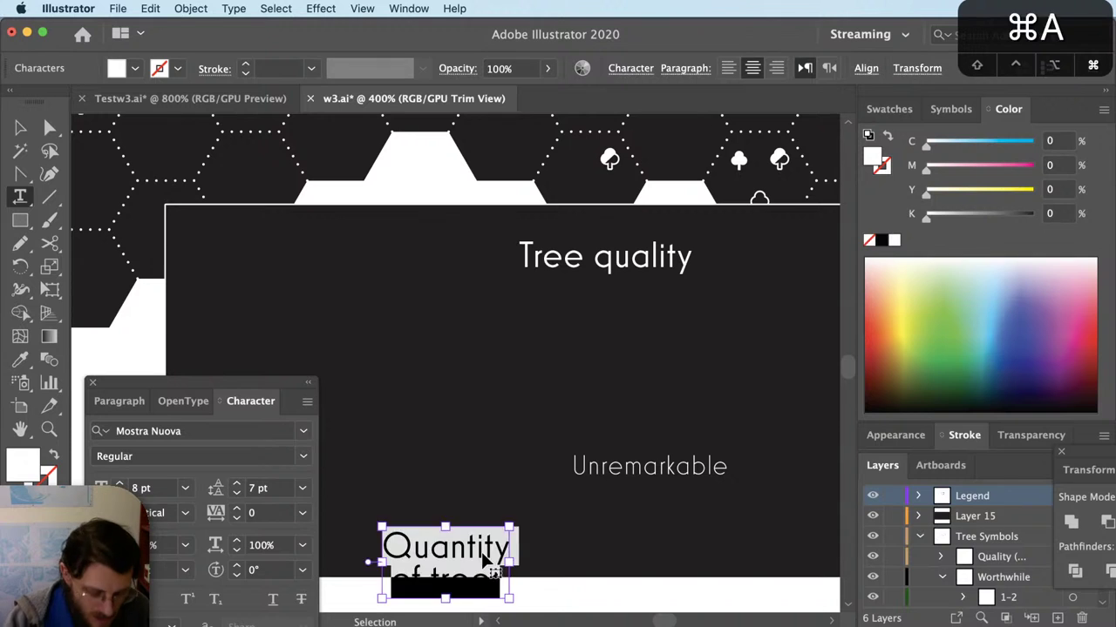
type("Tree qu")
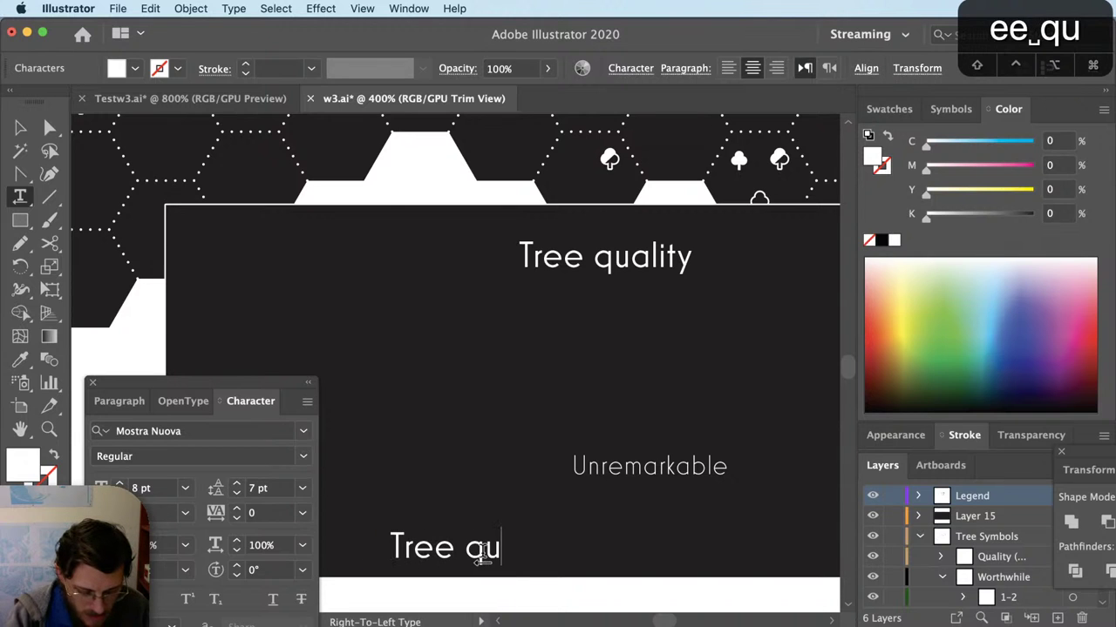
type("antity")
Step: Move the "Tree quality" text to the right of the outlined tree symbols
left_click_drag(655, 265, 742, 348)
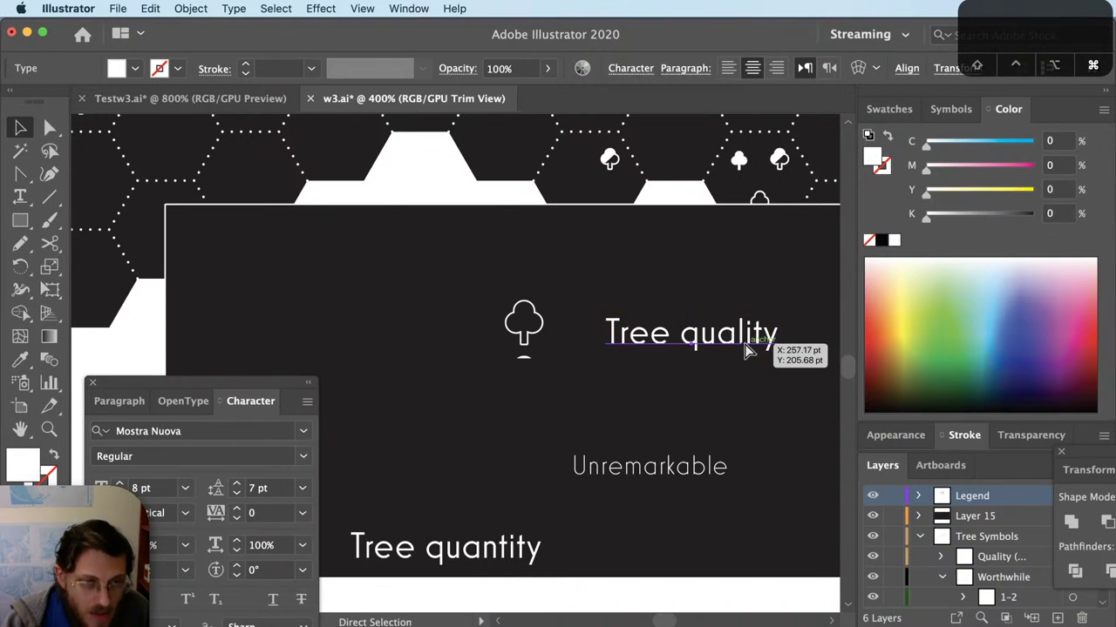
key("super+y")
key("super+y")
left_click_drag(672, 369, 722, 331)
key("v")
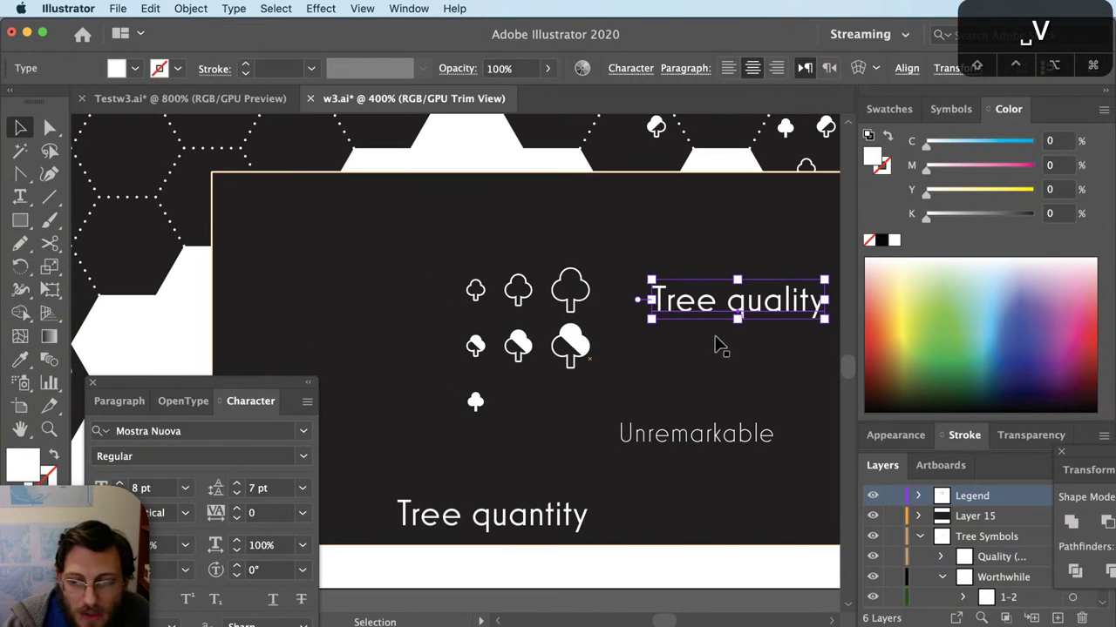
Step: Move the "Unremarkable" label to the left of the smallest outlined tree in the top row
key("space")
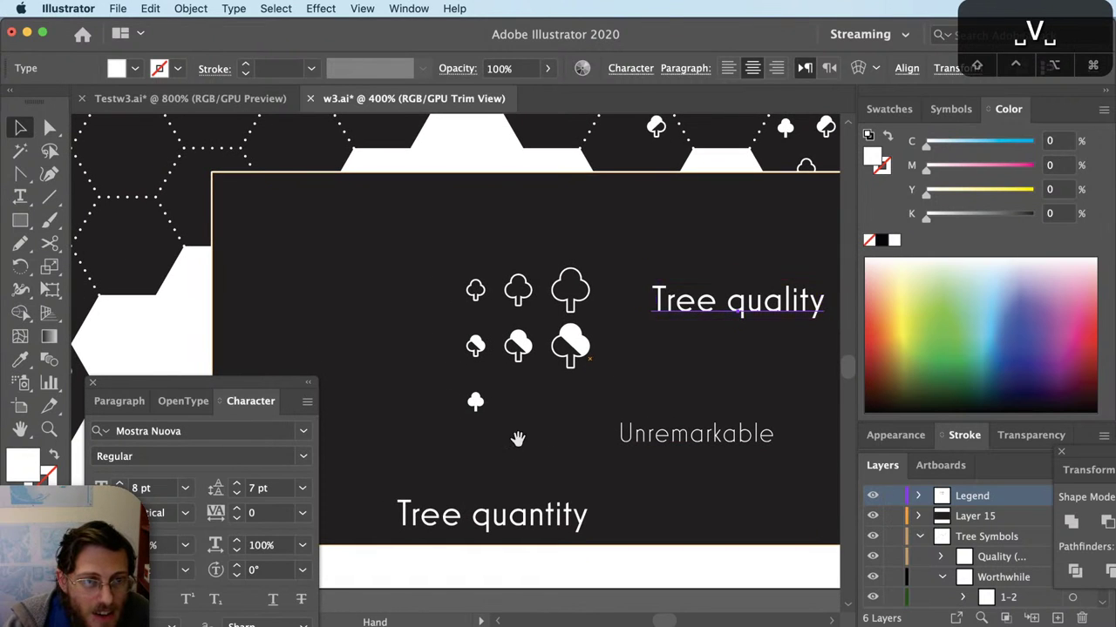
left_click_drag(517, 438, 477, 488)
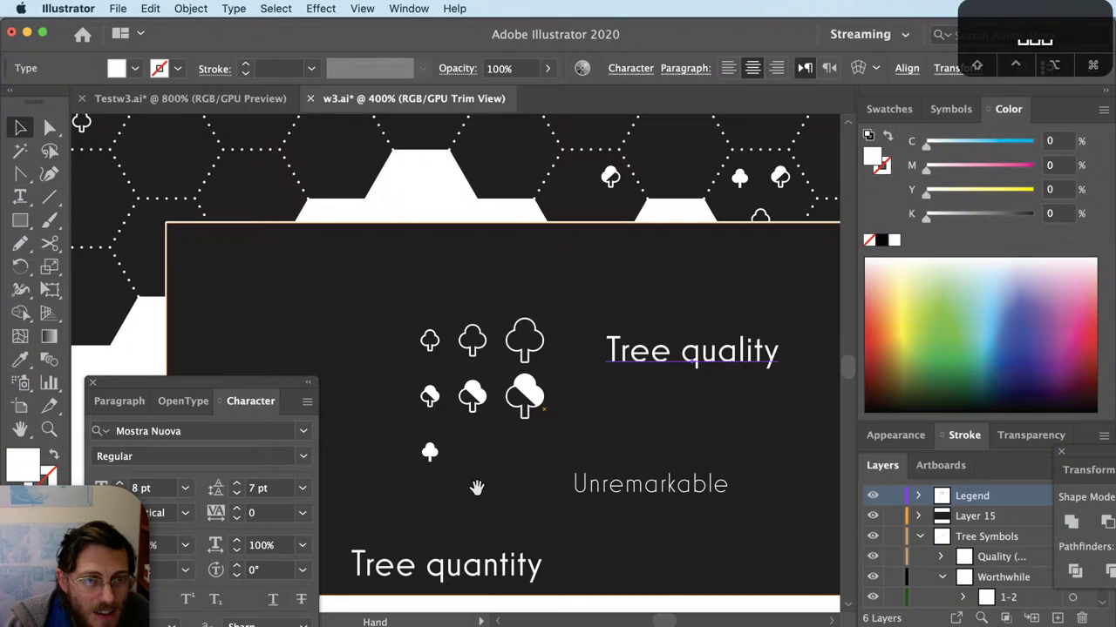
left_click_drag(625, 491, 305, 349)
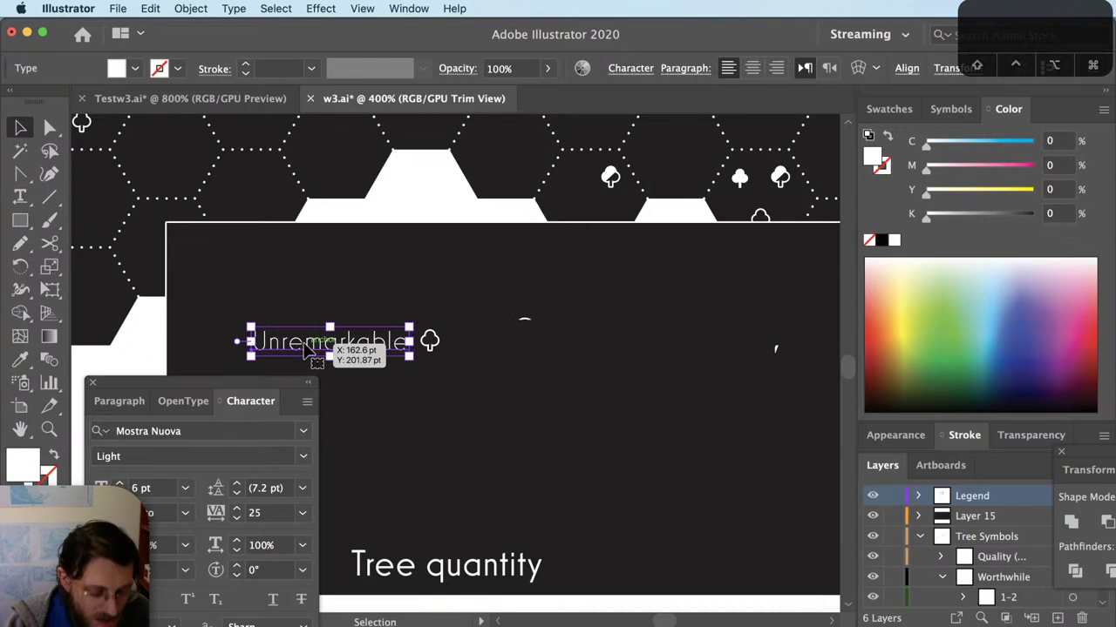
Step: Switch the canvas to CPU rendering so the legend artwork displays properly, and right-align the "Unremarkable" text
left_click(362, 8)
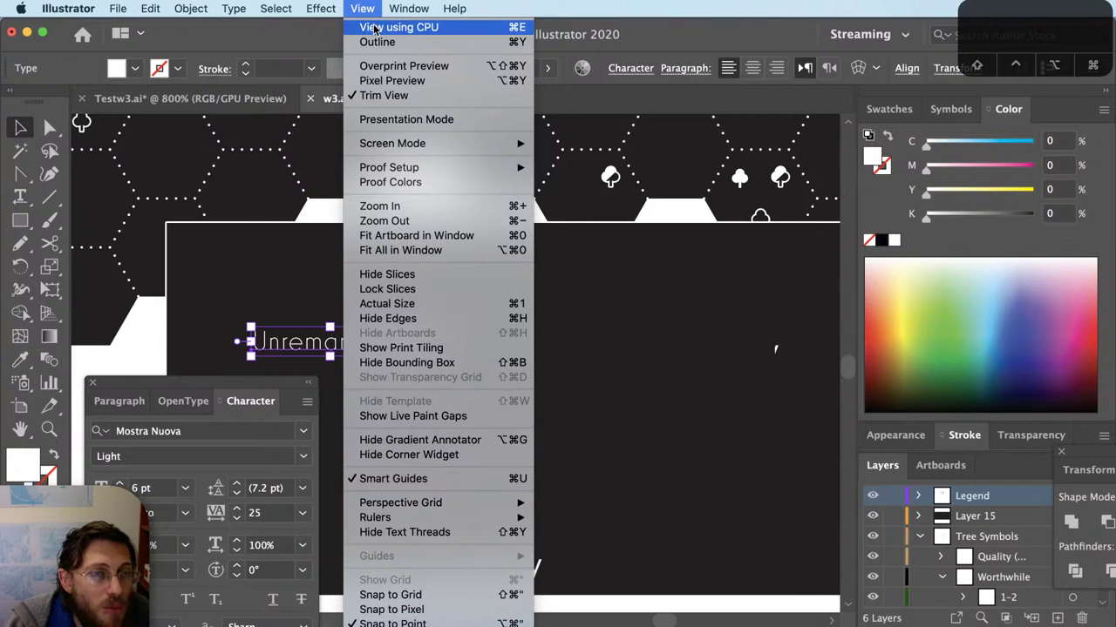
left_click(374, 27)
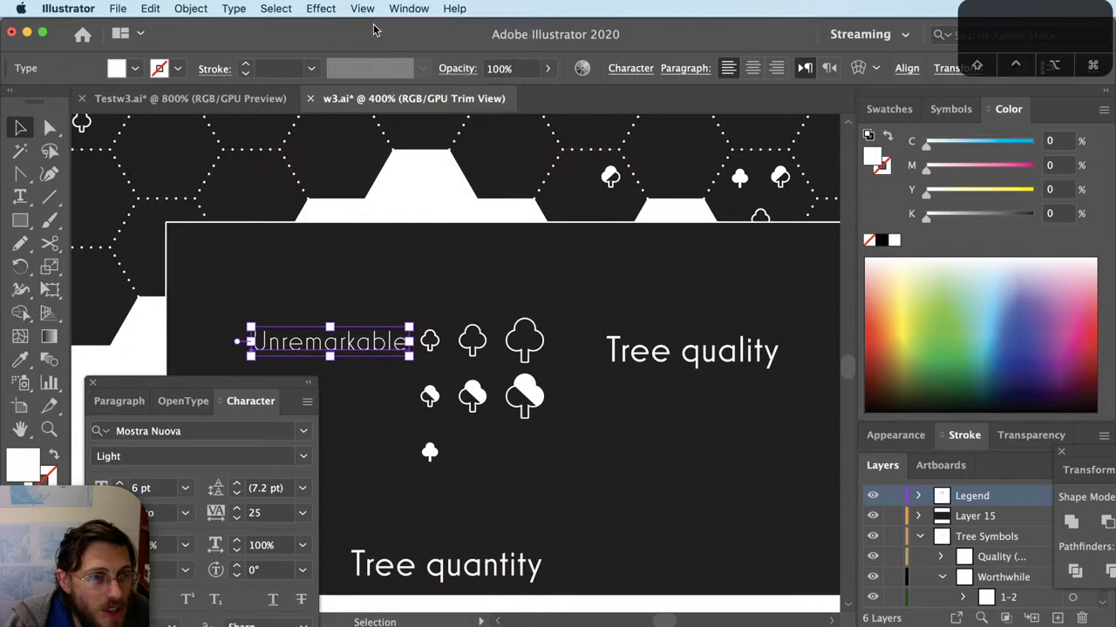
key("super+equal")
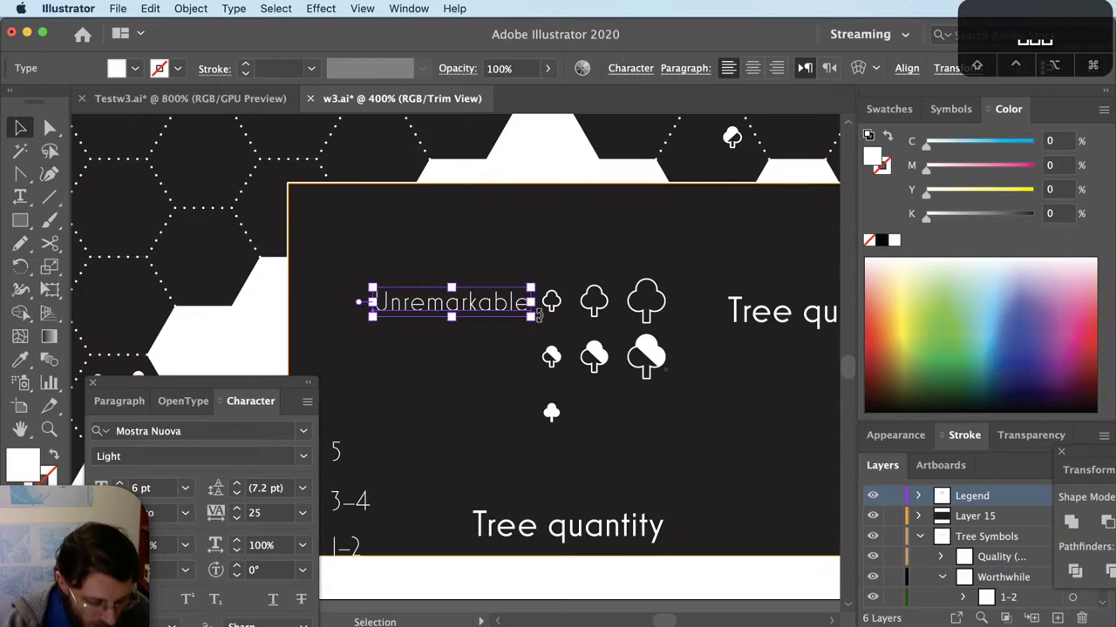
scroll(534, 327, "up", 2)
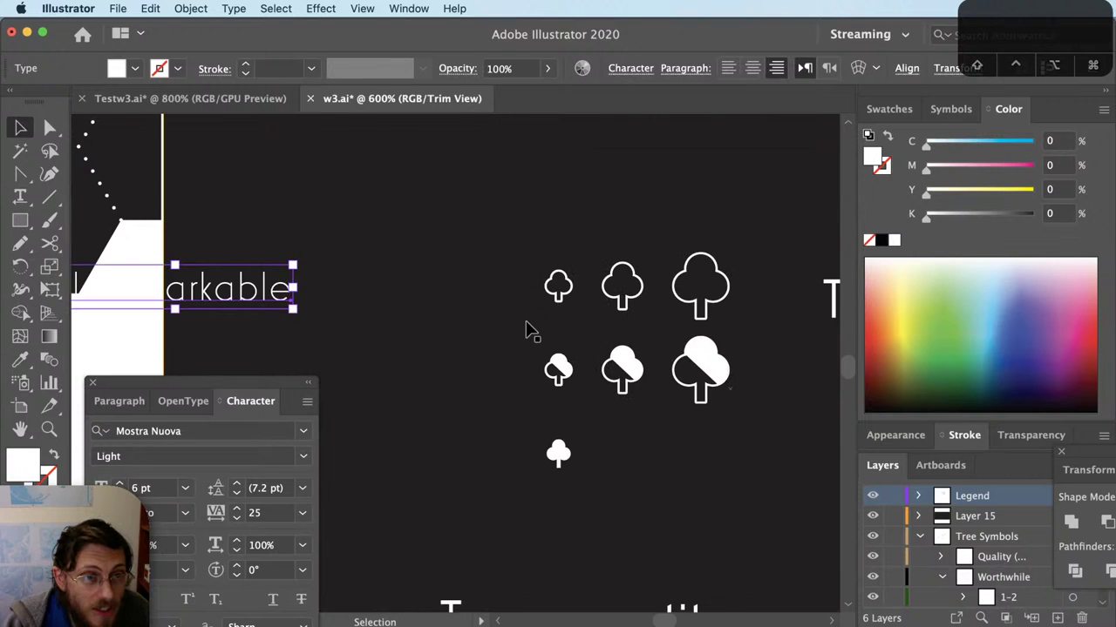
Step: Place "Unremarkable" just left of the smallest outlined tree and centre it vertically on the outlined tree row
left_click_drag(261, 289, 660, 295)
left_click(689, 292, "shift")
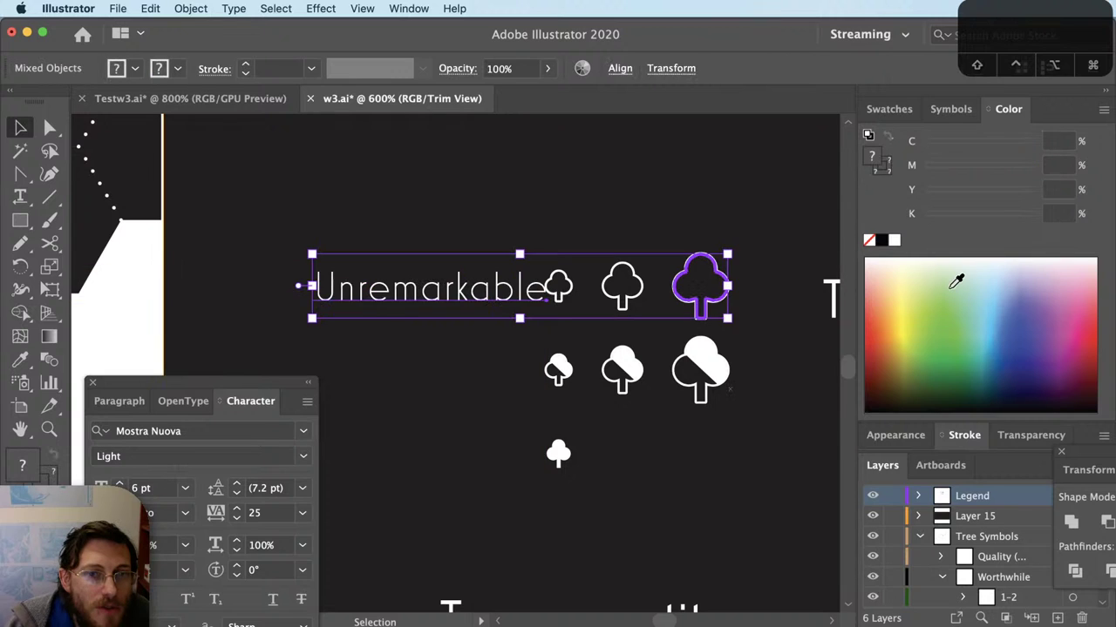
left_click(620, 68)
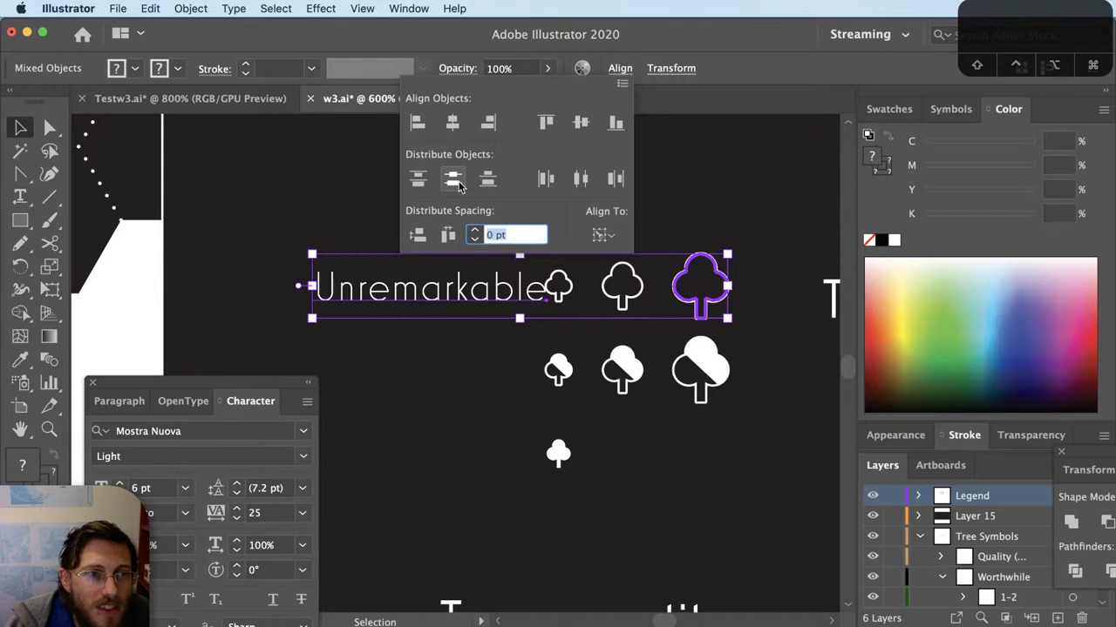
left_click_drag(511, 294, 463, 294)
key("super")
left_click(729, 436)
key("v")
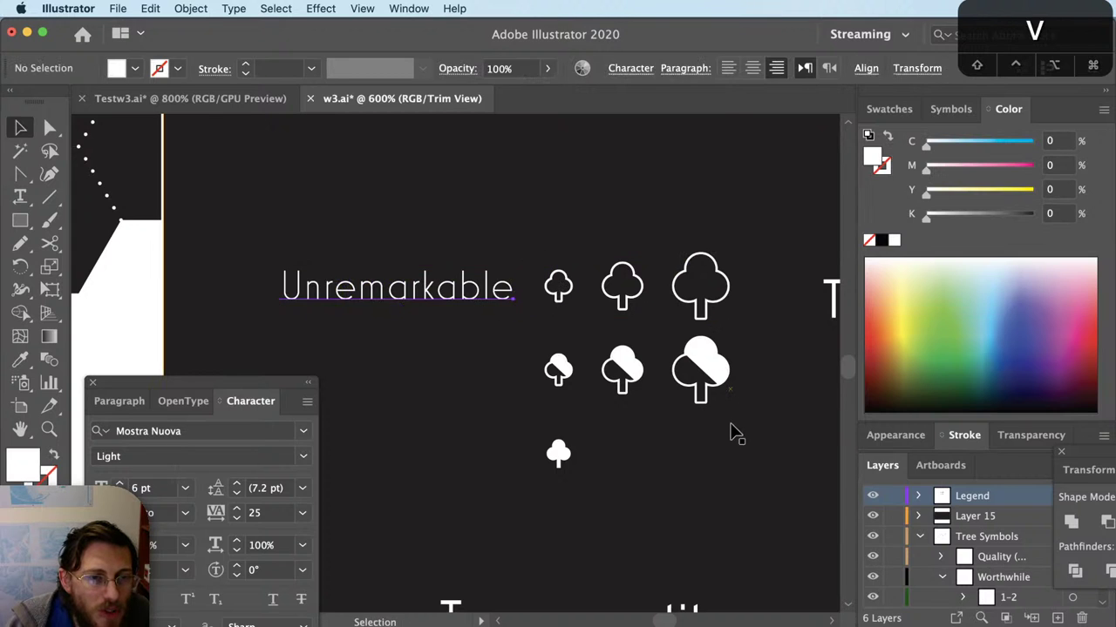
Step: Duplicate the "Unremarkable" label down to the half-filled tree row, reword it as "Worthwhile" and centre it vertically on that row
left_click_drag(721, 434, 737, 340)
left_click_drag(491, 220, 490, 309)
double_click(488, 283)
type("Worthwhile")
key("Escape")
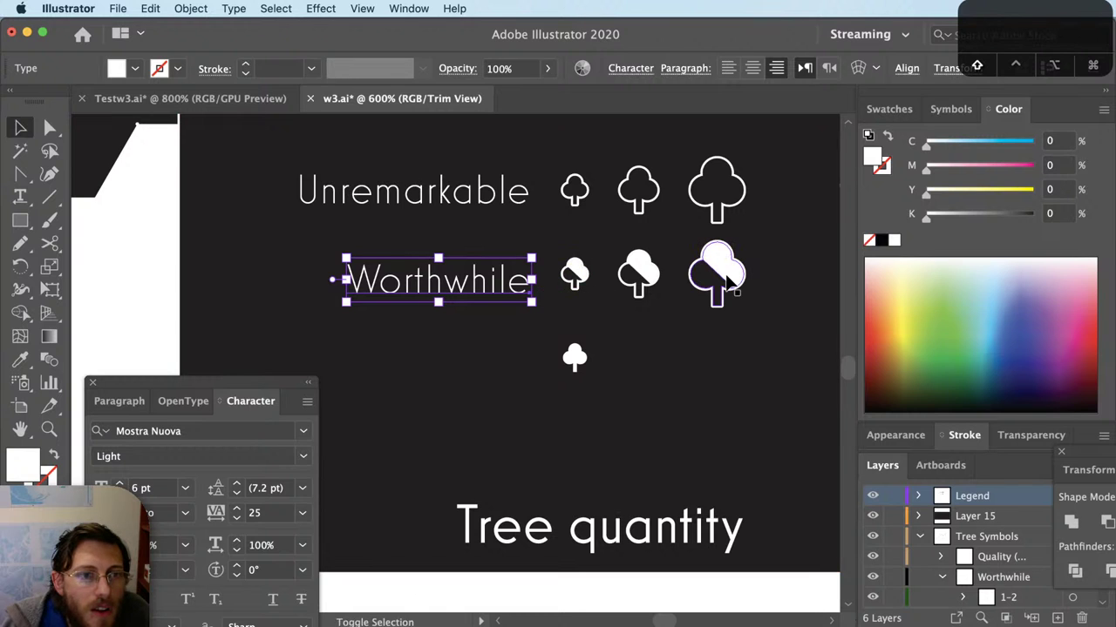
left_click(727, 279, "shift")
left_click(500, 219)
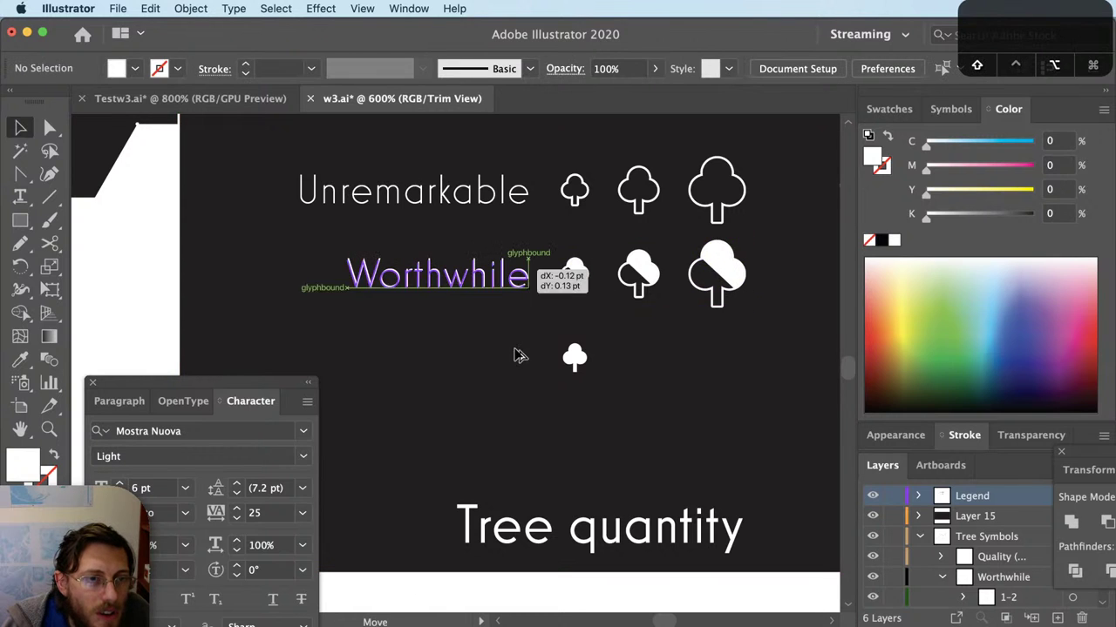
Step: Duplicate the "Worthwhile" label down beside the solid tree and reword the copy as "Quality"
left_click_drag(519, 277, 519, 358)
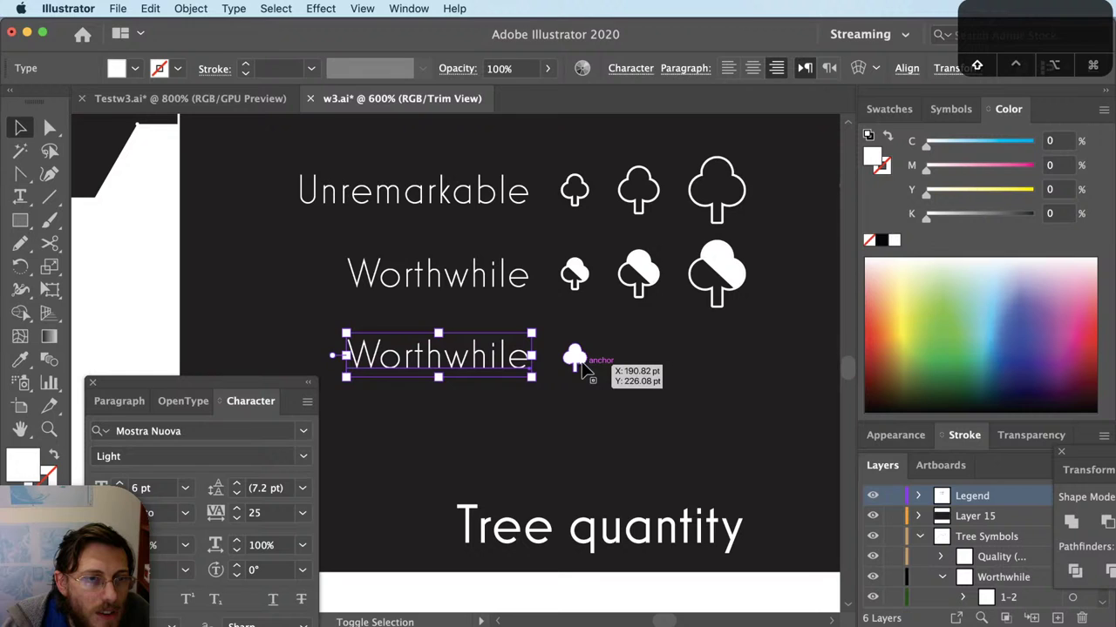
left_click(582, 366, "shift")
double_click(505, 358)
double_click(506, 357)
type("Qualit")
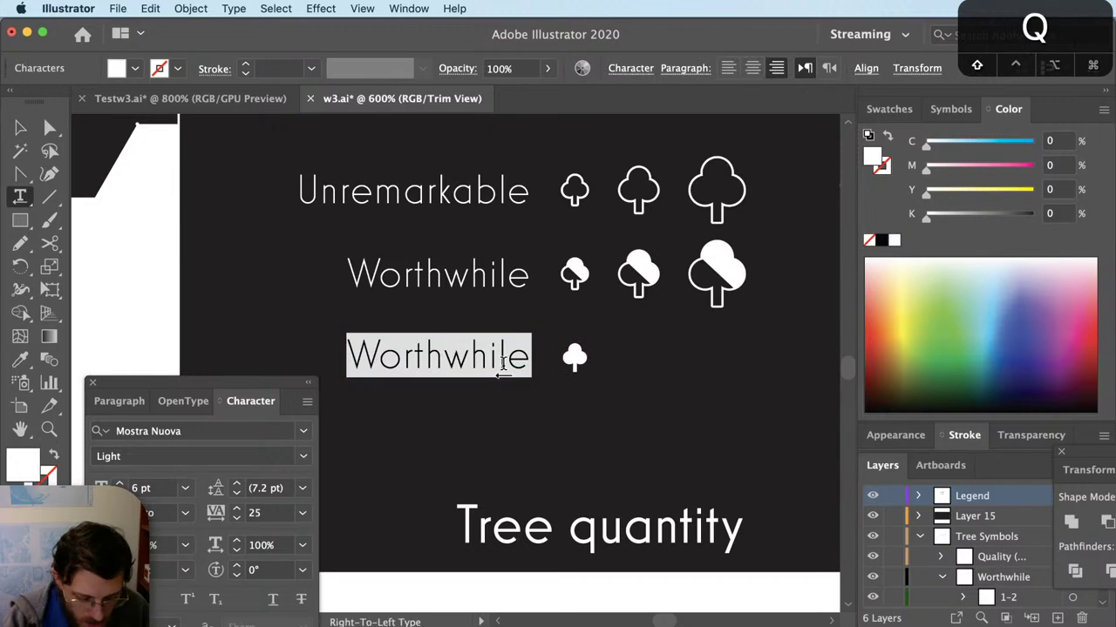
type("y")
key("Escape")
Step: Centre the "Quality" label vertically on the solid tree symbol
left_click(575, 358, "shift")
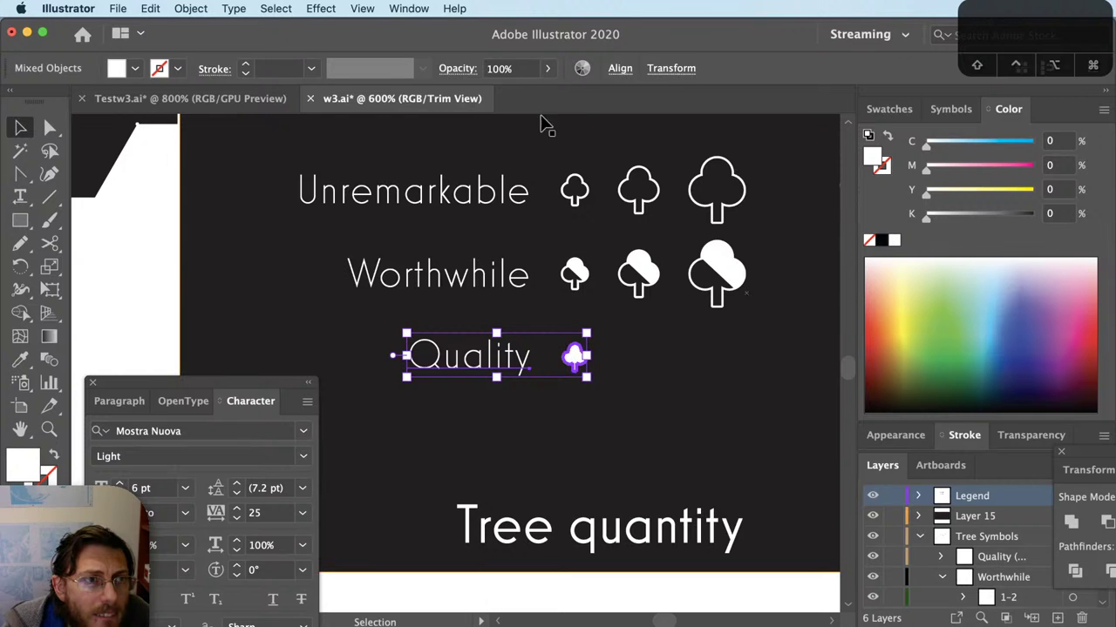
left_click(620, 68)
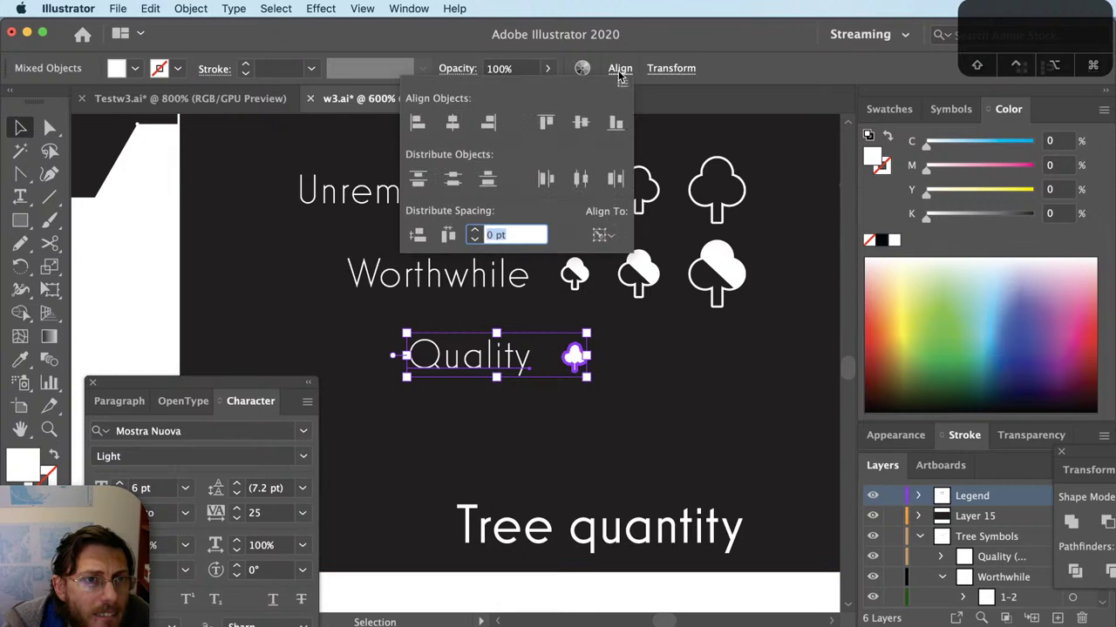
left_click(581, 122)
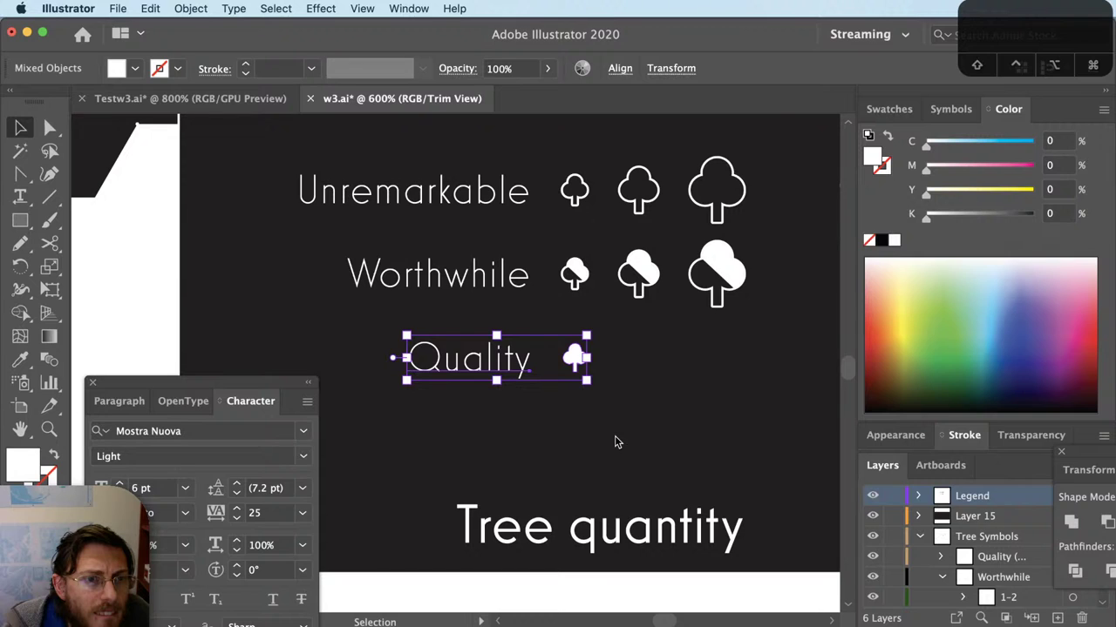
Step: Rotate the "Tree quality" heading 90° to read upward and place it right of the tree symbols
key("super+minus")
left_click(671, 336)
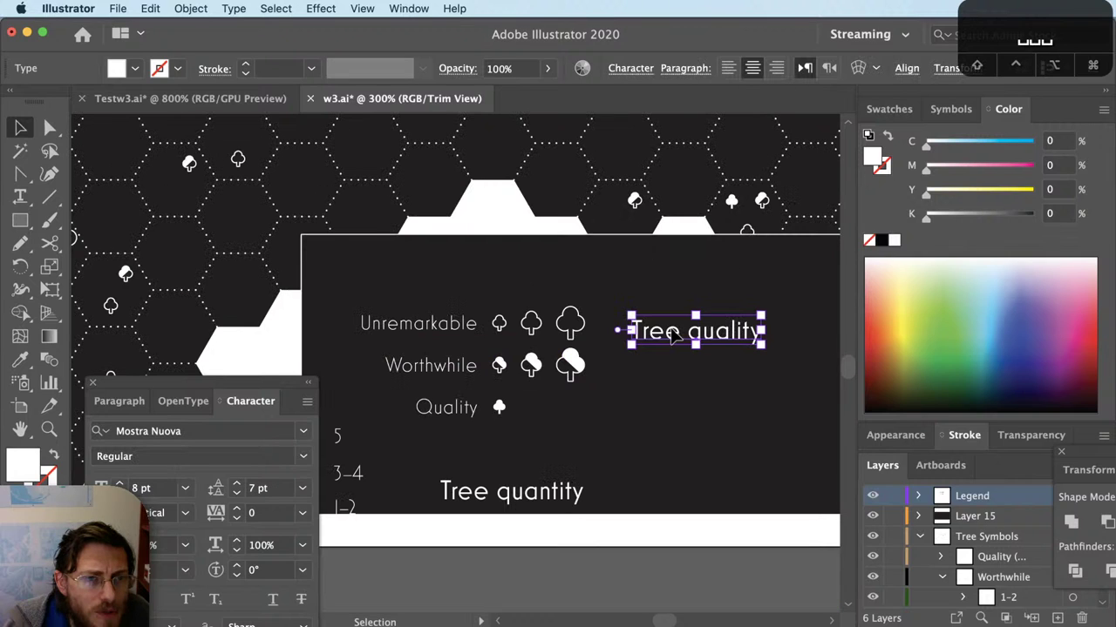
key("r")
left_click_drag(671, 336, 596, 383)
key("v")
Step: Centre the vertical "Tree quality" heading on the half-filled tree row and move it closer to the largest trees
left_click(575, 359, "shift")
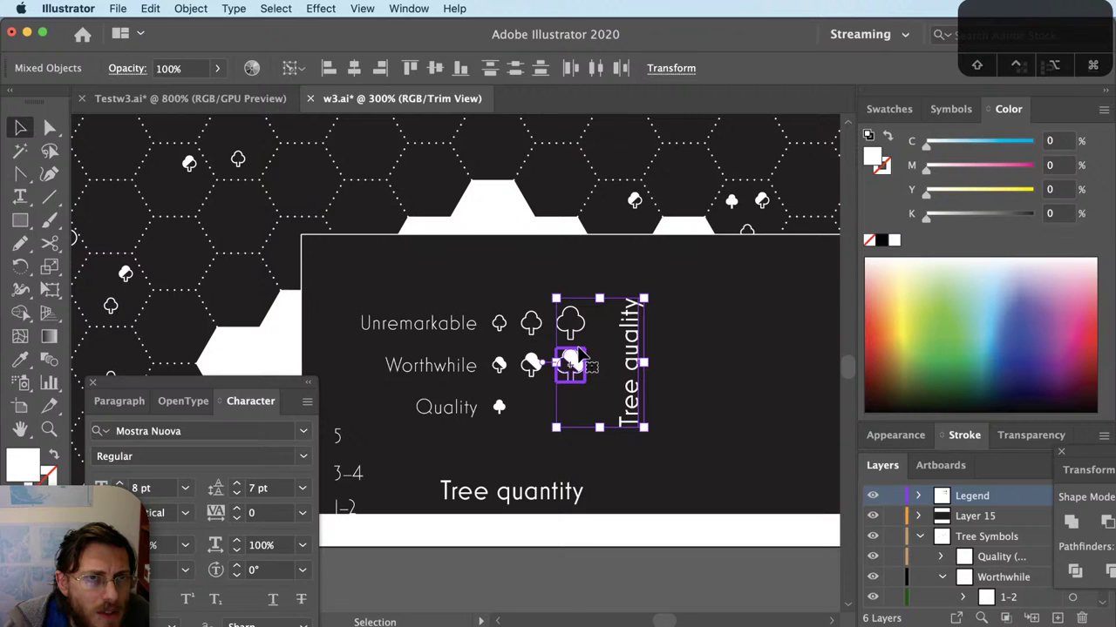
key("super+shift+a")
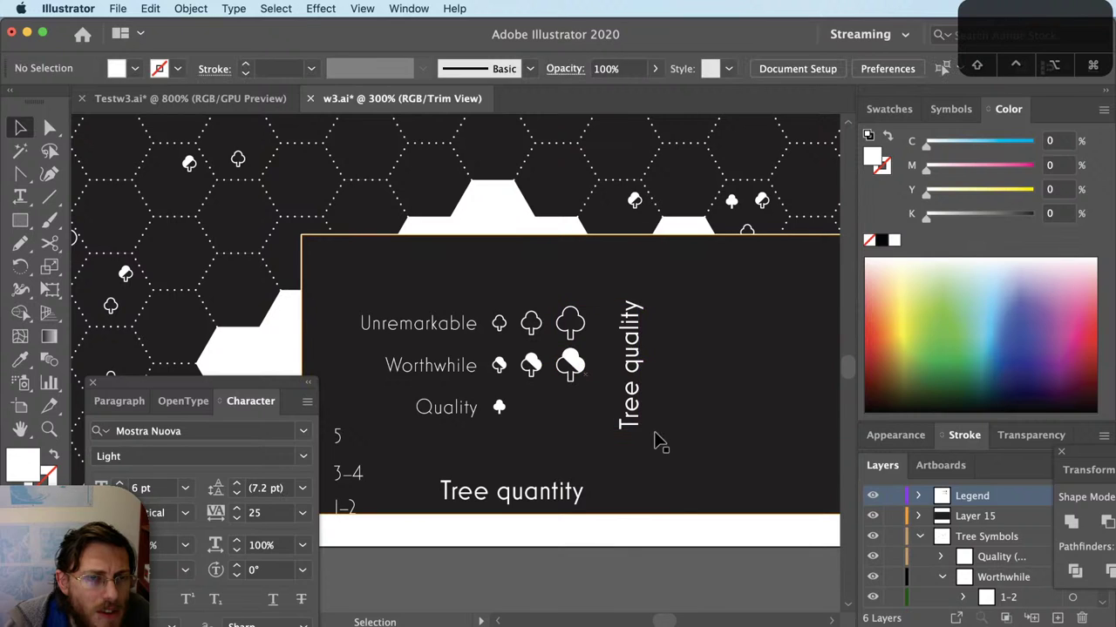
key("super+shift+a")
left_click_drag(636, 422, 617, 420)
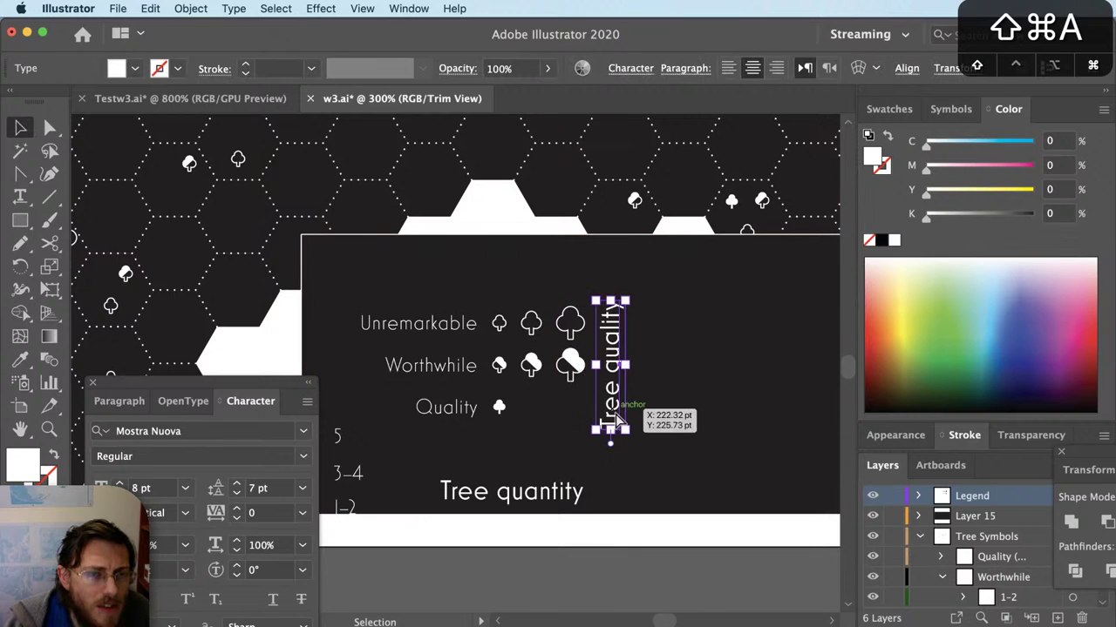
key("super+shift+a")
Step: Move the "1–2" label above the smallest outlined tree and centre it horizontally on that tree
left_click_drag(629, 487, 691, 504)
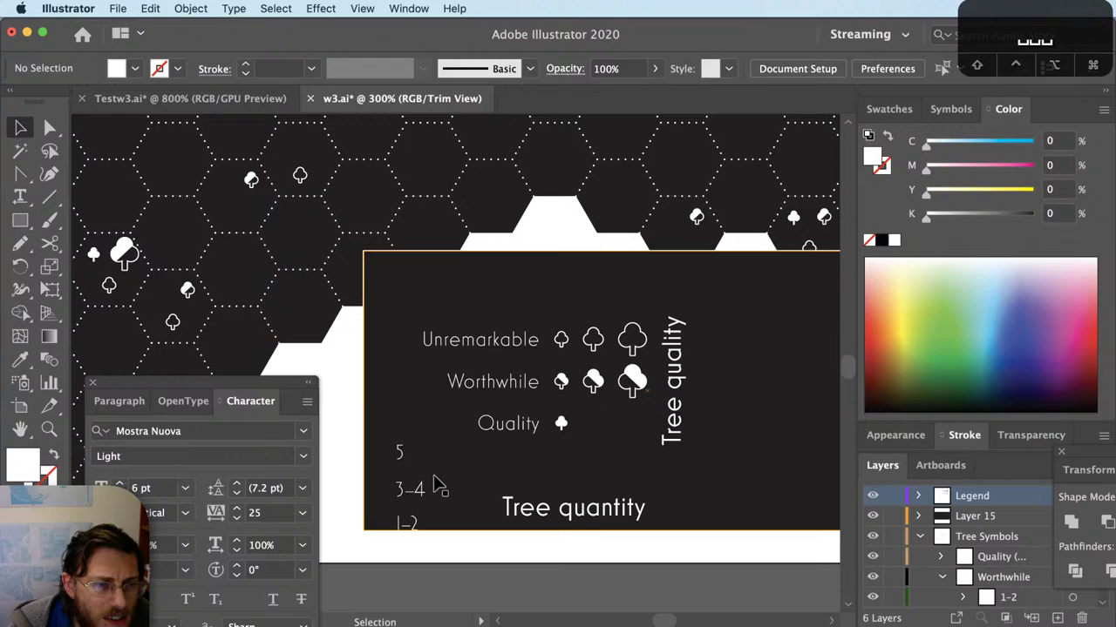
left_click_drag(408, 521, 573, 319)
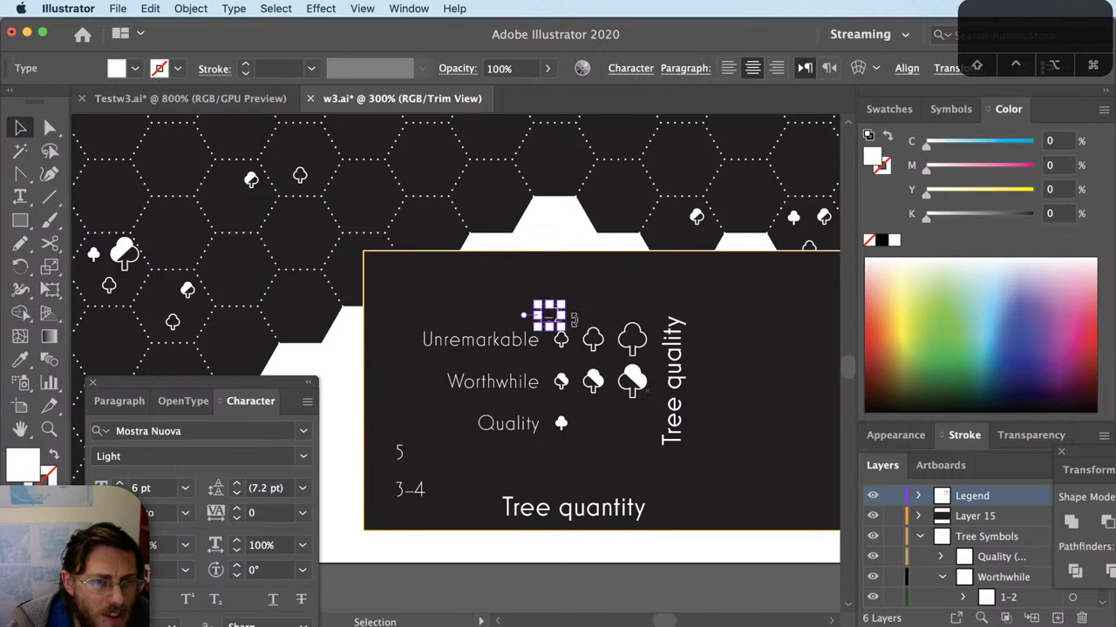
left_click(563, 339, "shift")
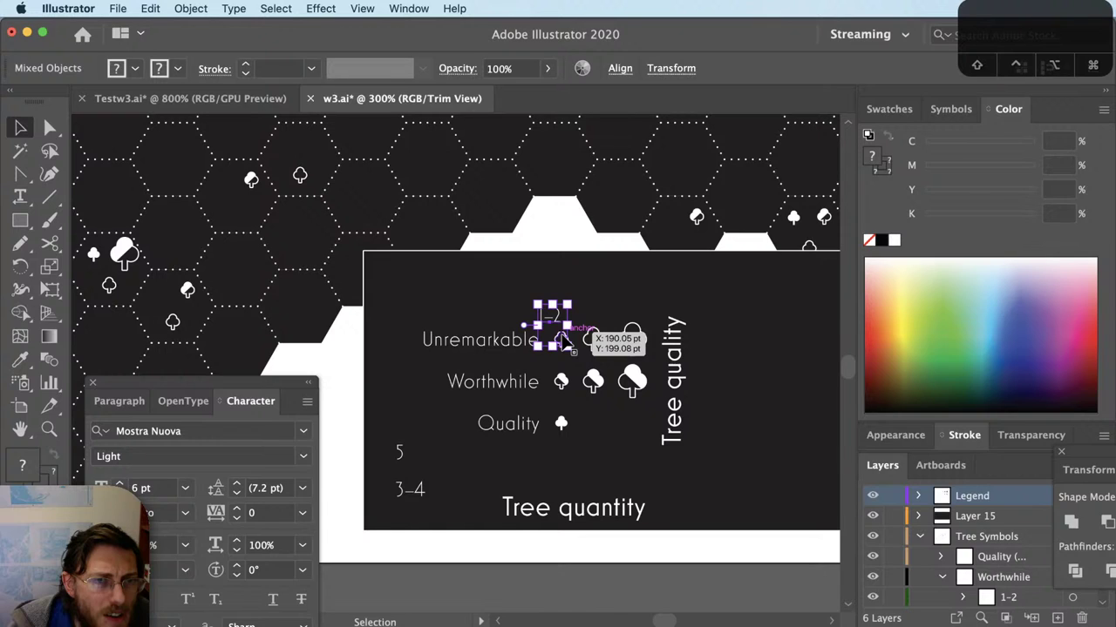
left_click(619, 69)
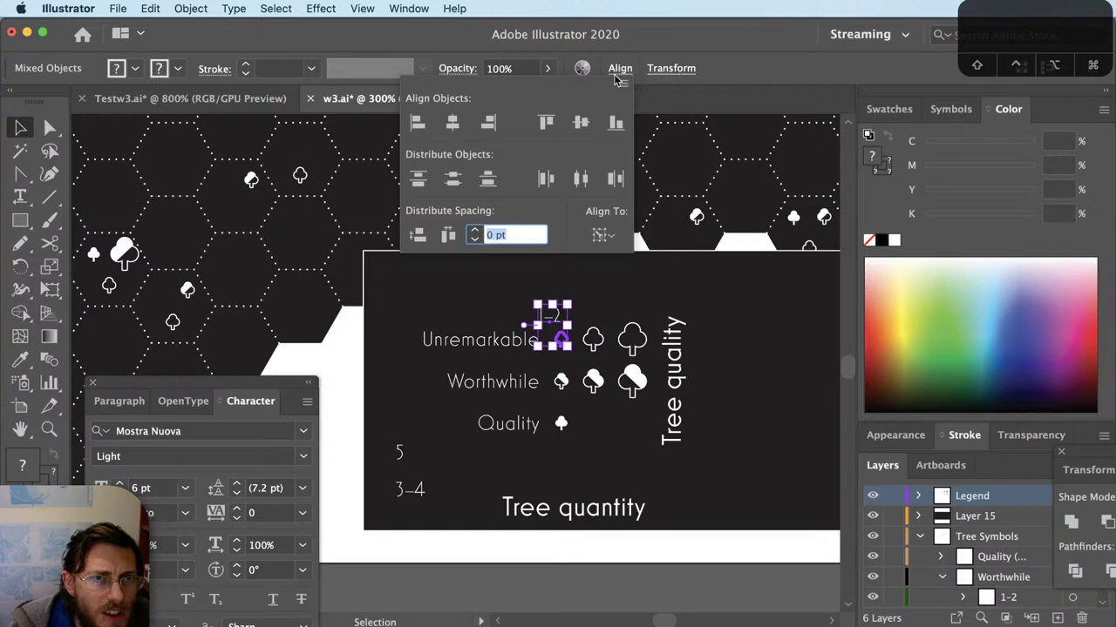
left_click(623, 84)
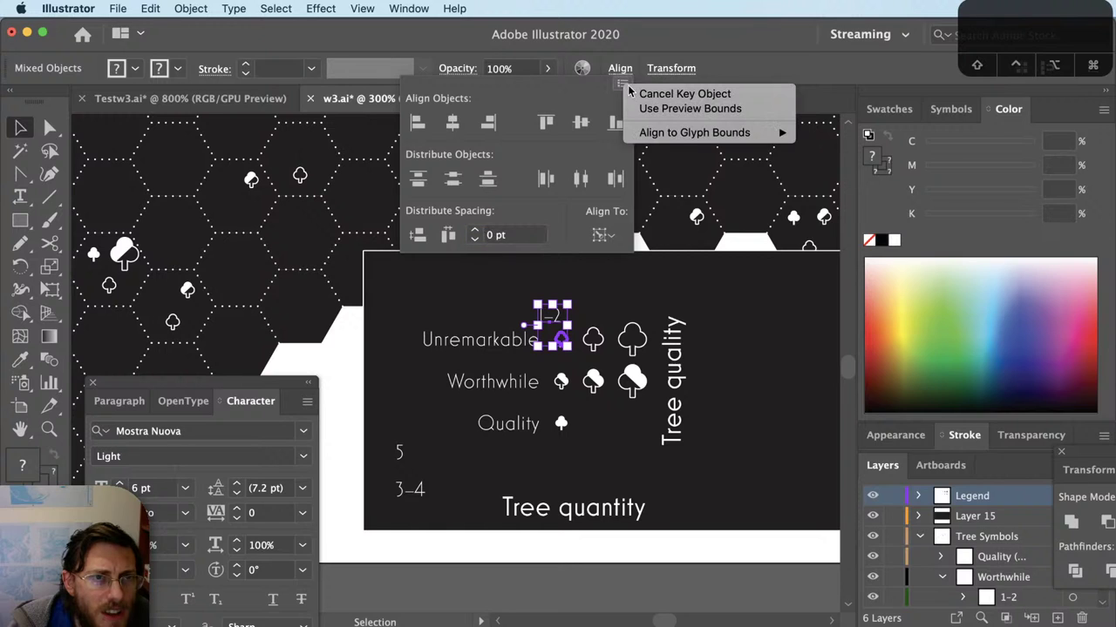
left_click(366, 6)
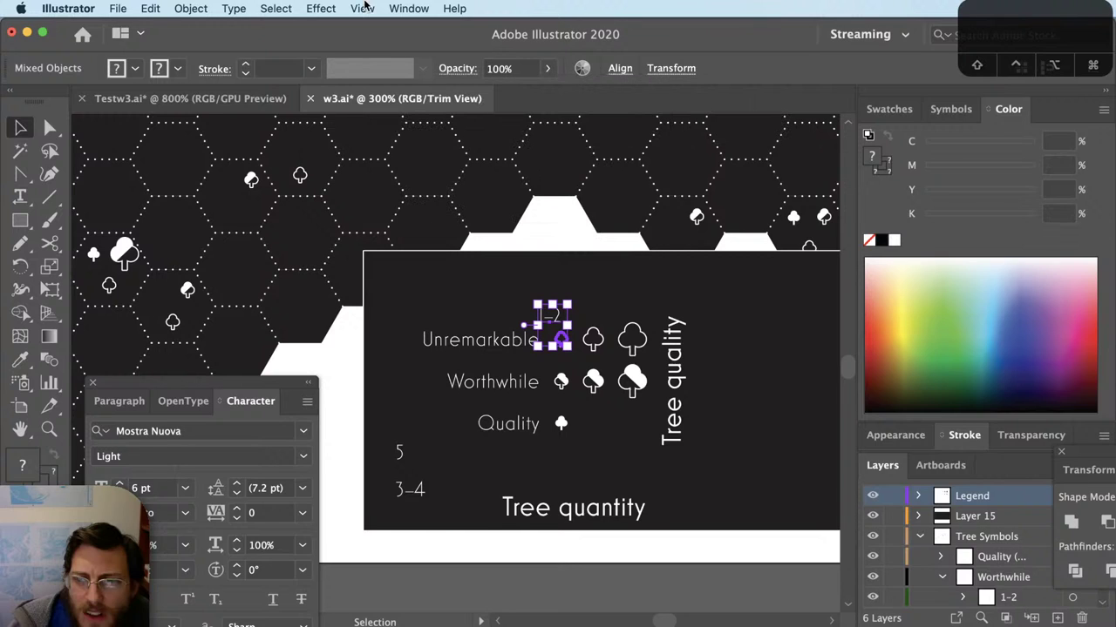
left_click(409, 8)
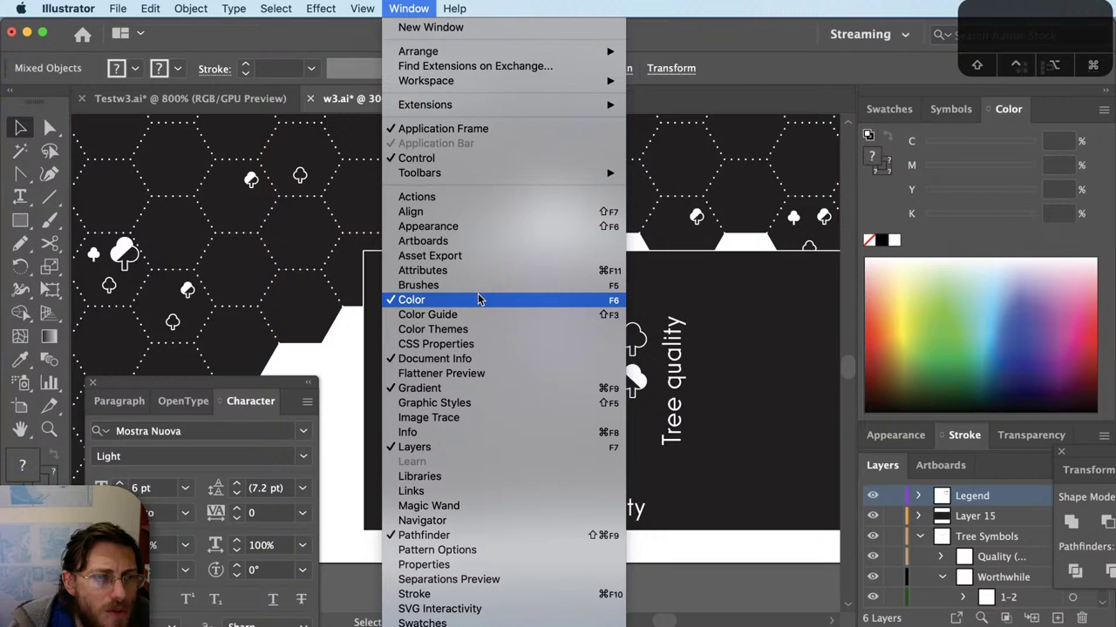
left_click(411, 212)
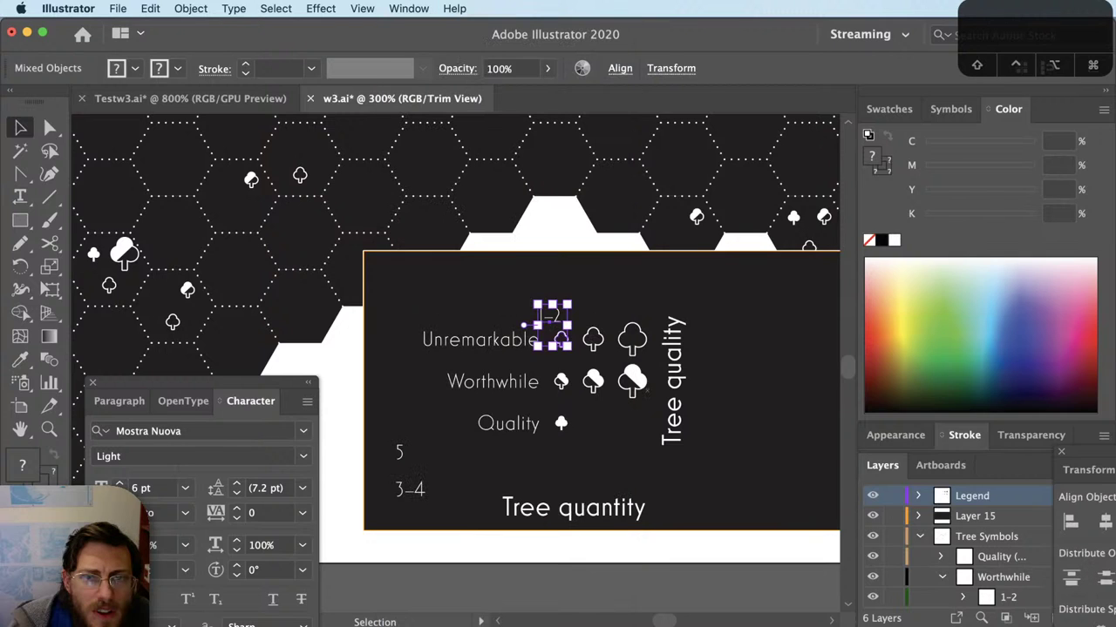
key("shift+F7")
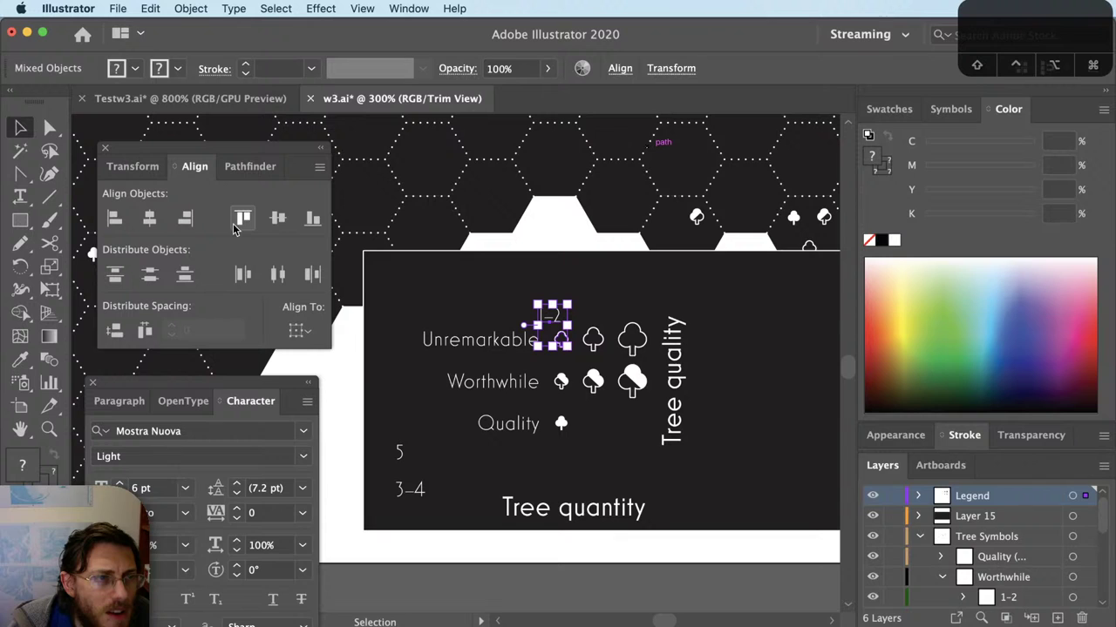
left_click(238, 221)
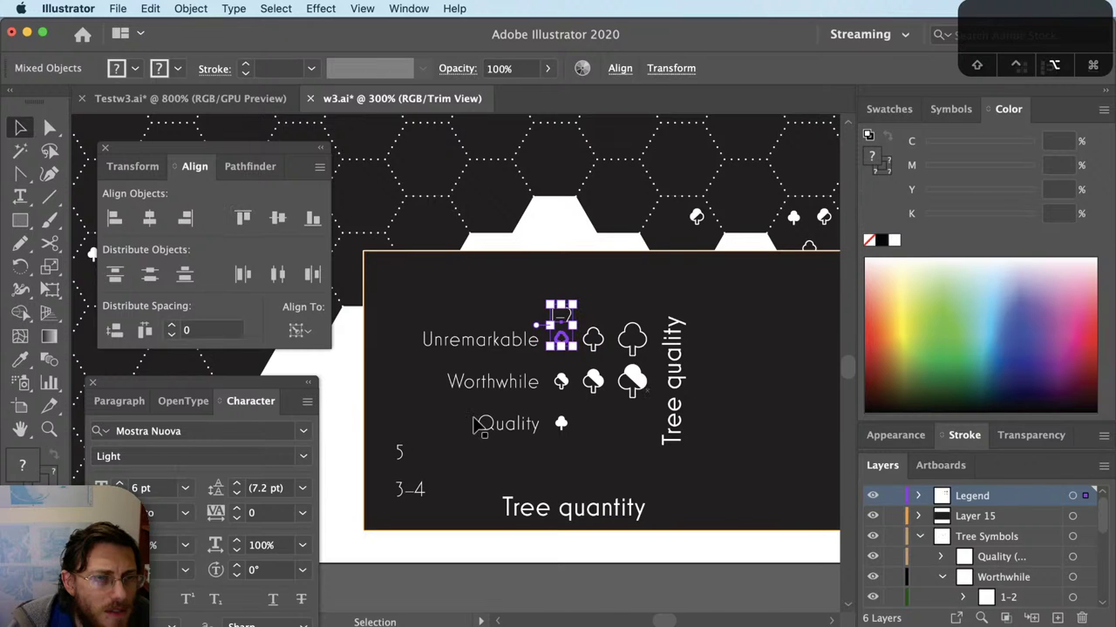
Step: Move "3–4" above the medium outlined tree and "5" above the largest one, centring each label horizontally on its tree
scroll(478, 424, "up", 2)
left_click_drag(409, 489, 727, 257)
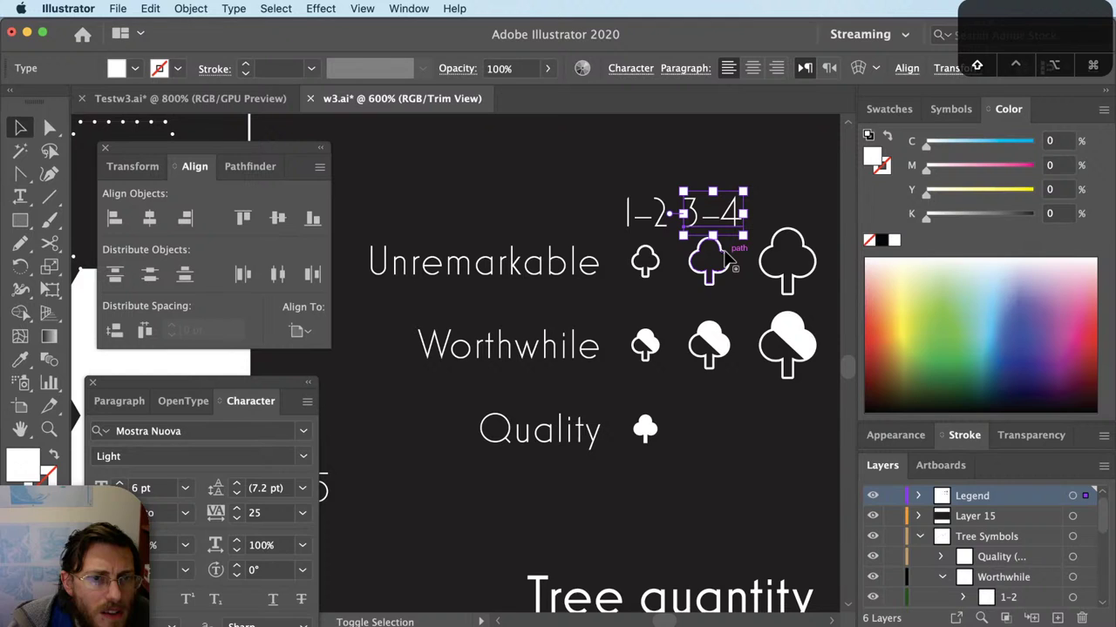
left_click(723, 250, "shift")
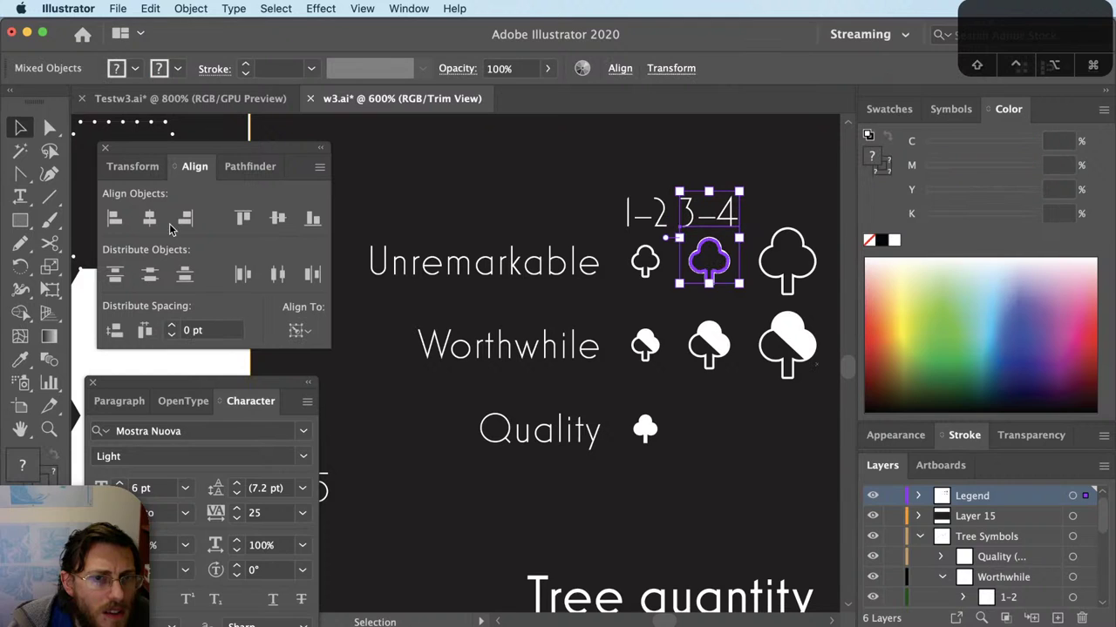
left_click_drag(322, 488, 793, 189)
left_click(787, 262, "shift")
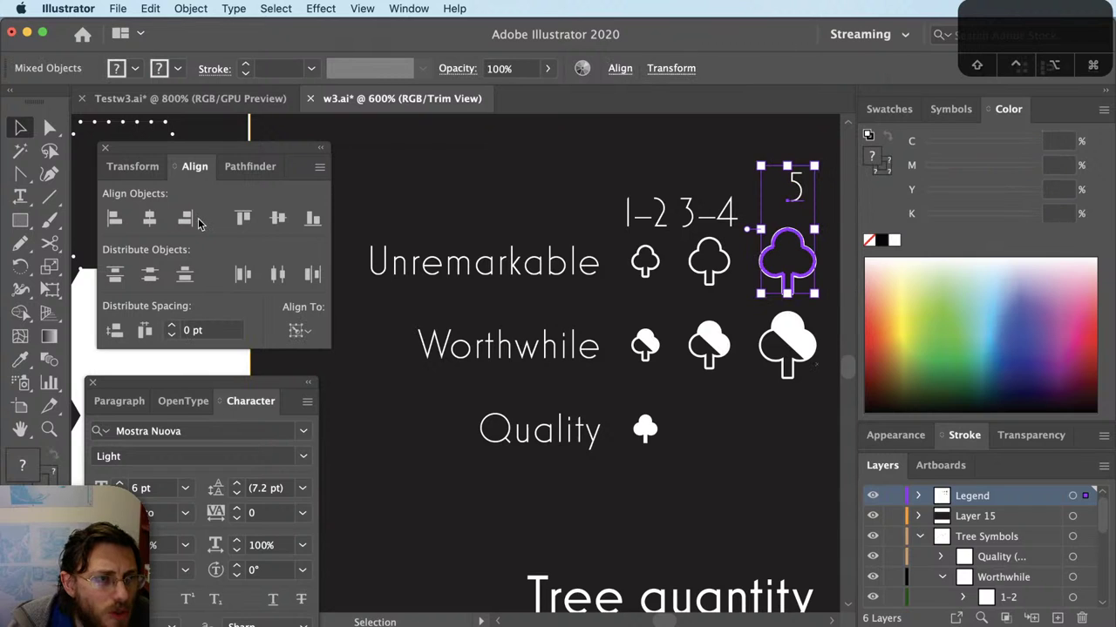
Step: Align the bottoms of the "1–2", "3–4" and "5" quantity labels so they form one row
left_click(698, 216, "shift")
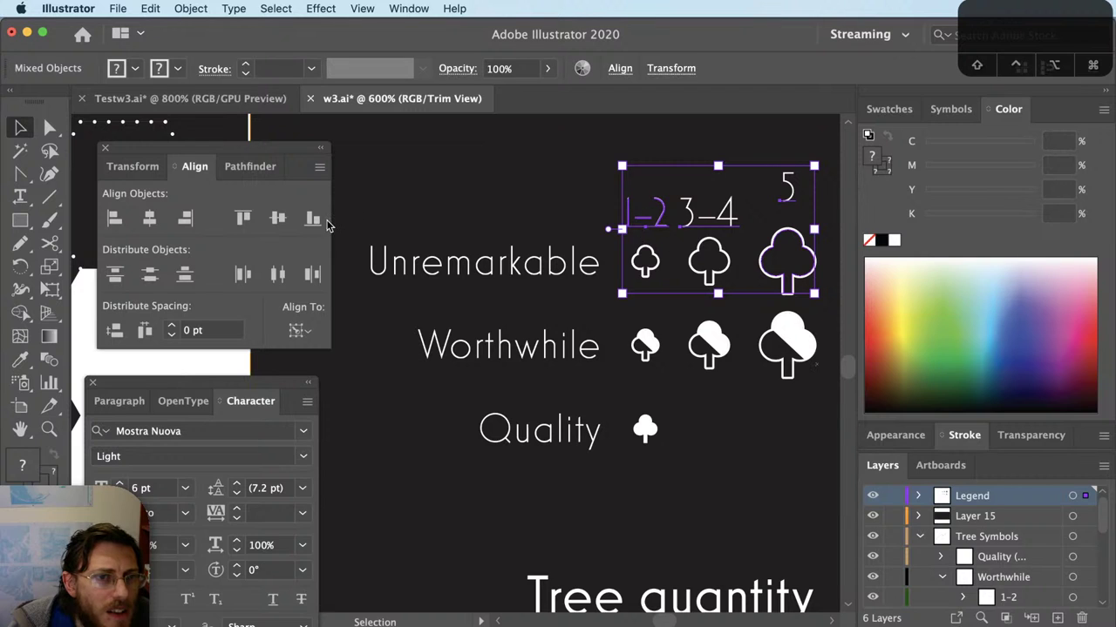
left_click(779, 248, "shift")
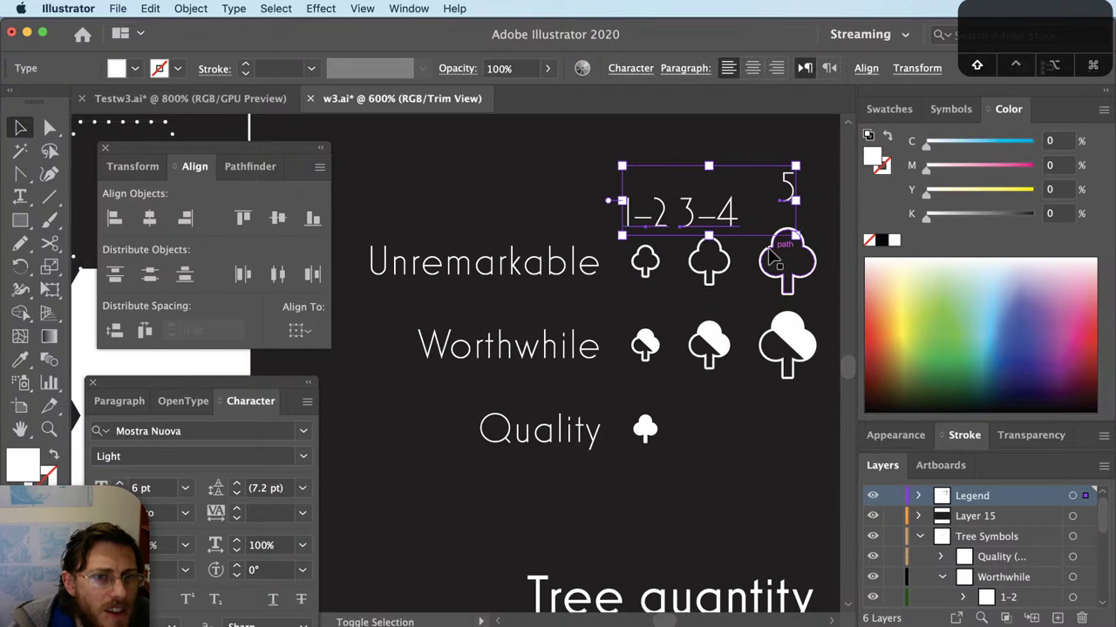
left_click(313, 221)
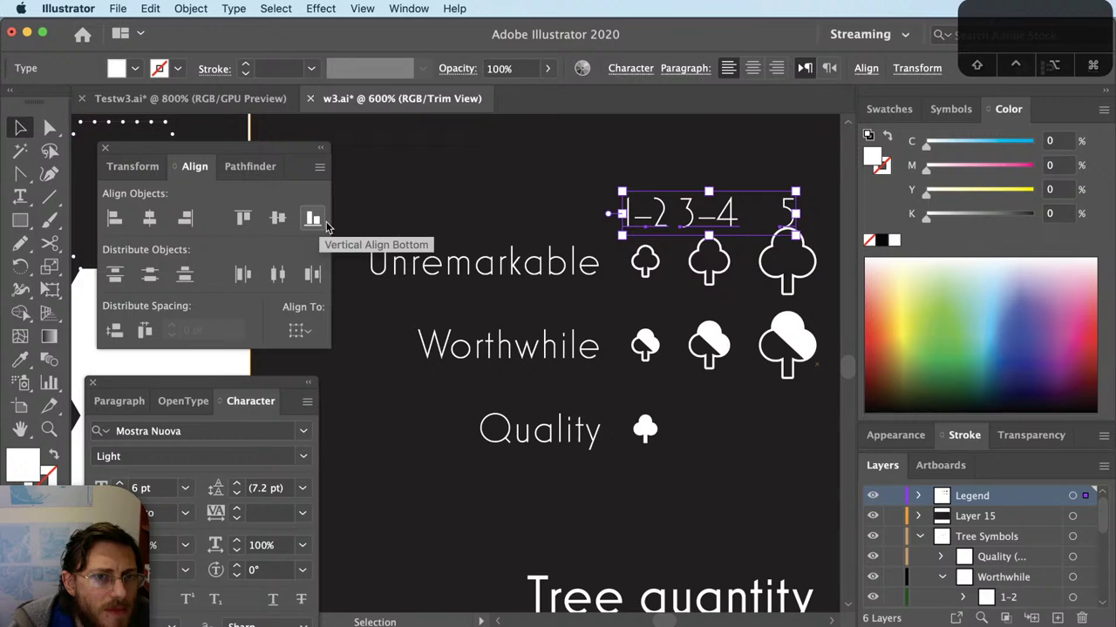
key("super+shift+a")
key("super+minus")
key("super+minus")
left_click_drag(641, 340, 632, 340)
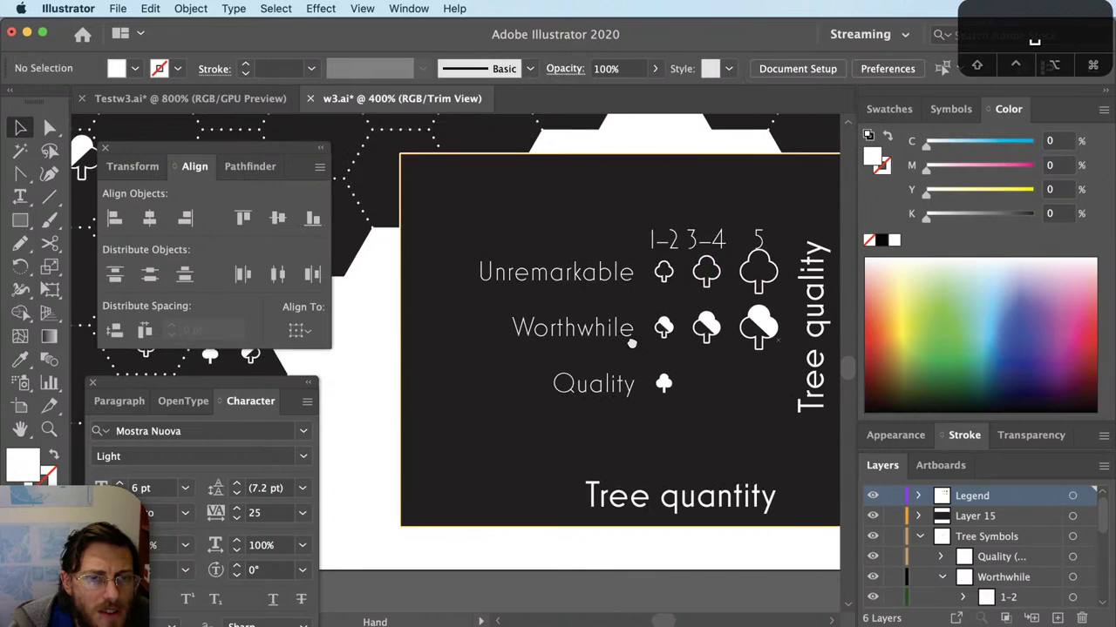
Step: Lock Layer 15 and raise the "1–2", "3–4" and "5" labels together slightly above the outlined trees
key("super+plus")
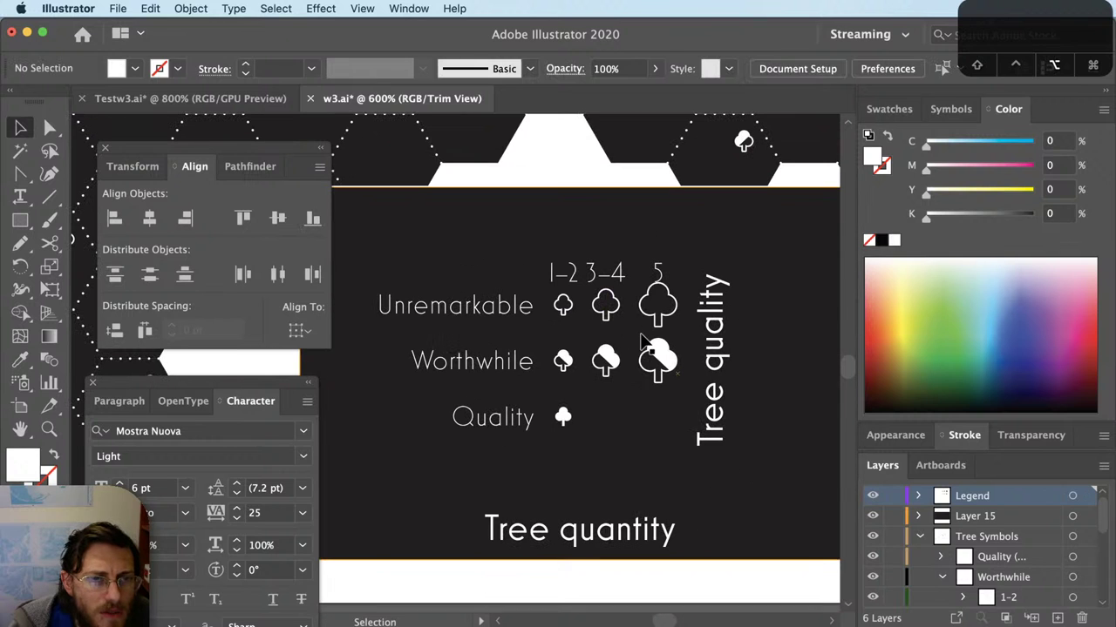
left_click(667, 239)
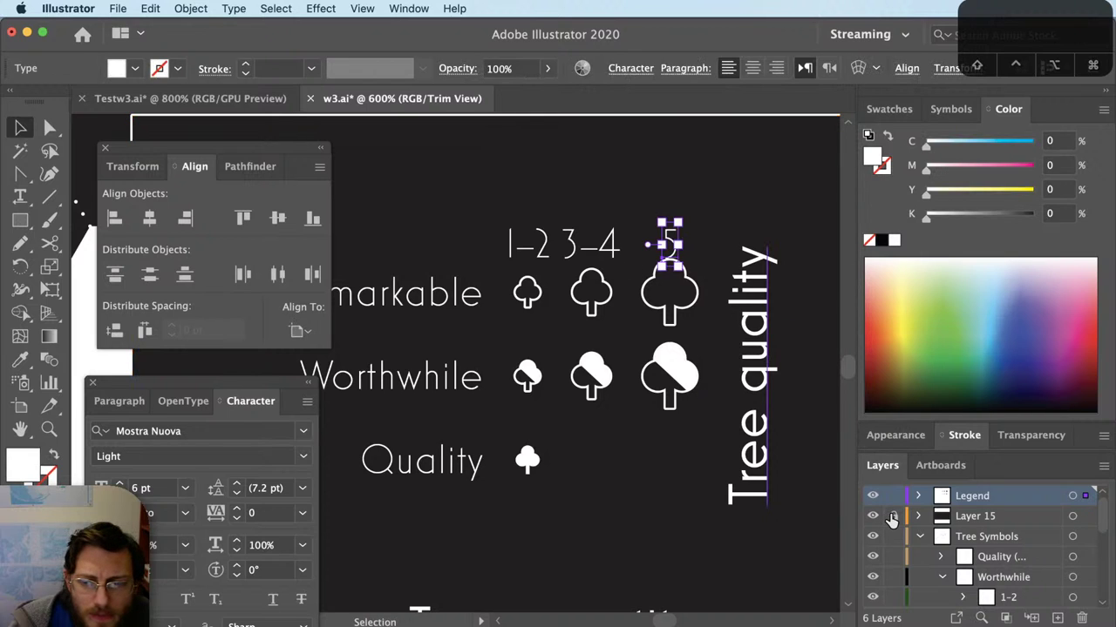
left_click(892, 516)
left_click_drag(610, 254, 610, 247)
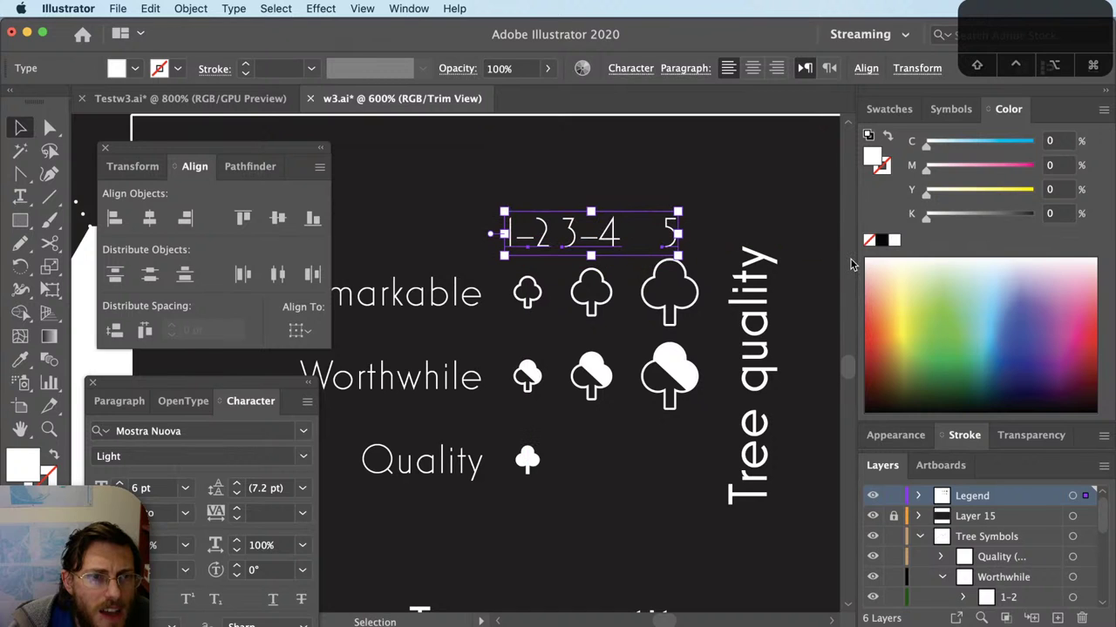
key("super+minus")
key("super+minus")
key("super+shift+a")
Step: Widen the column spacing by shifting the "3–4" and "5" columns with the "Tree quality" heading right, moving the "5" column and heading further
left_click_drag(730, 298, 593, 470)
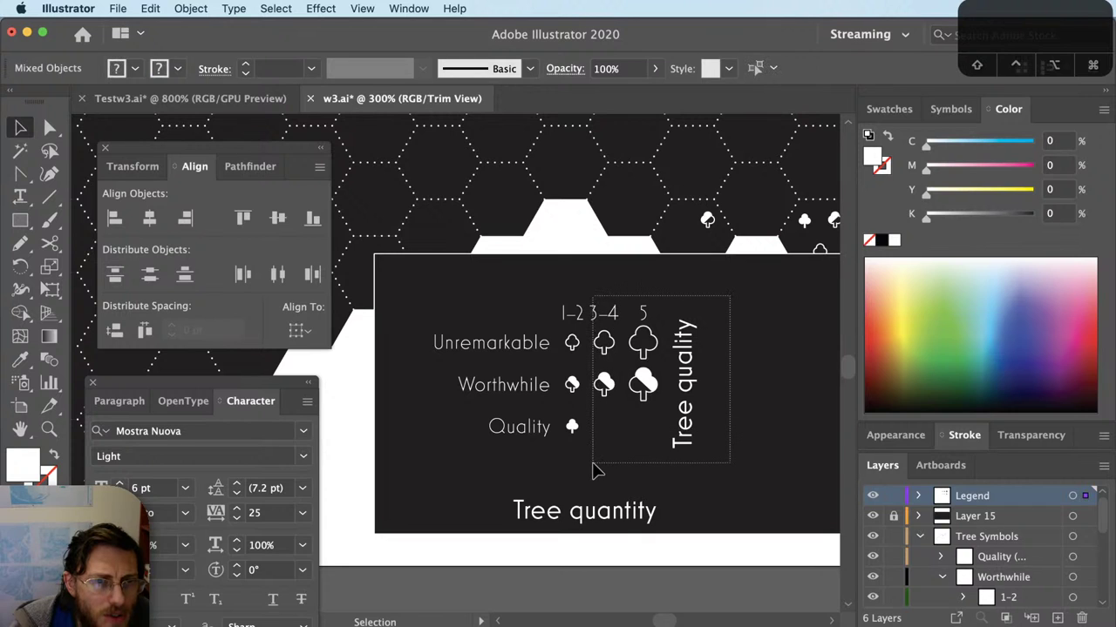
left_click_drag(695, 338, 706, 336)
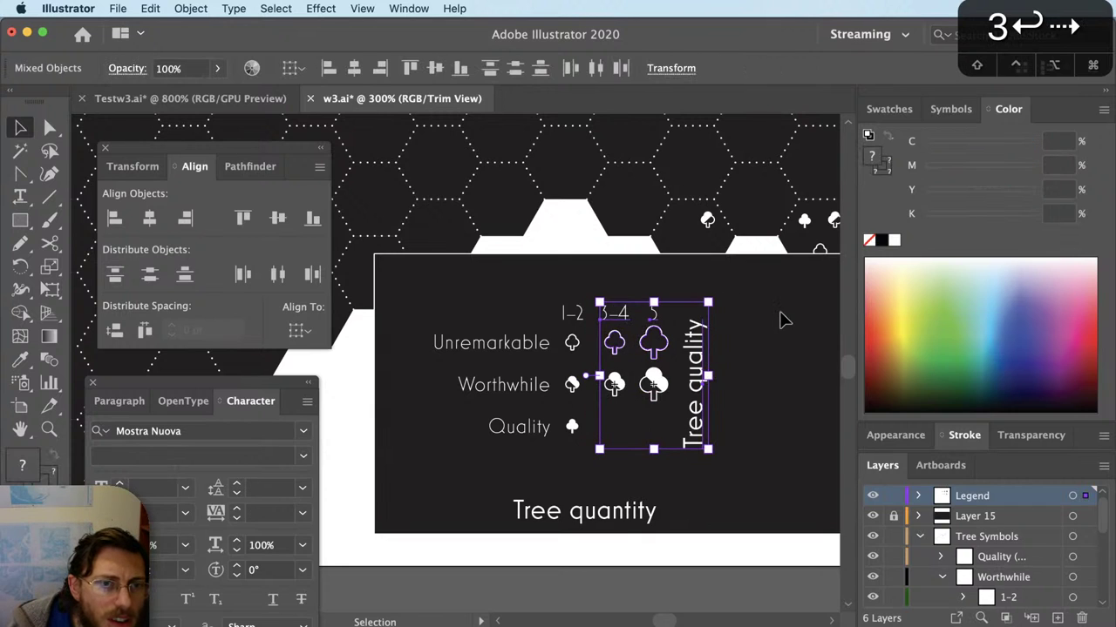
left_click(781, 305)
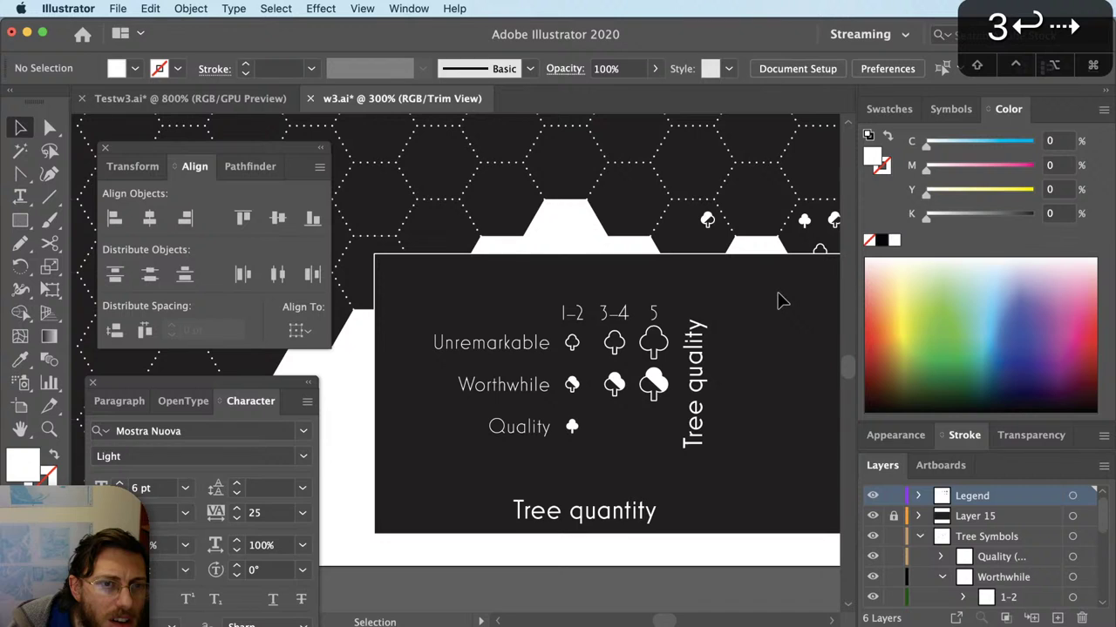
key("Right")
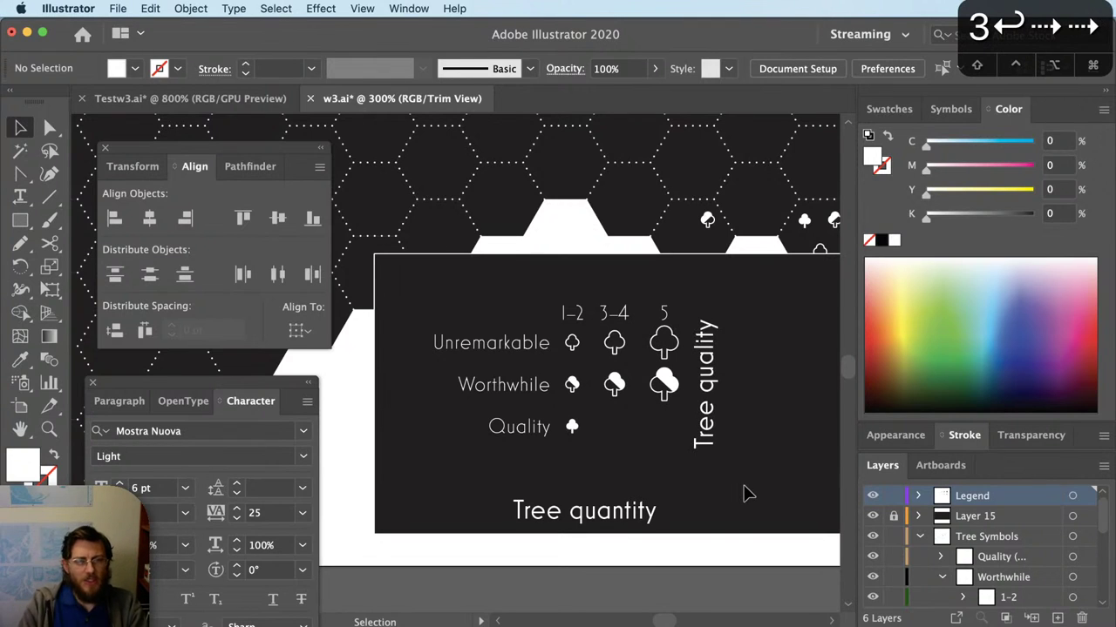
Step: Centre the "Tree quantity" heading horizontally on the medium-tree column and move it up to just below the "Quality" row
left_click(622, 514)
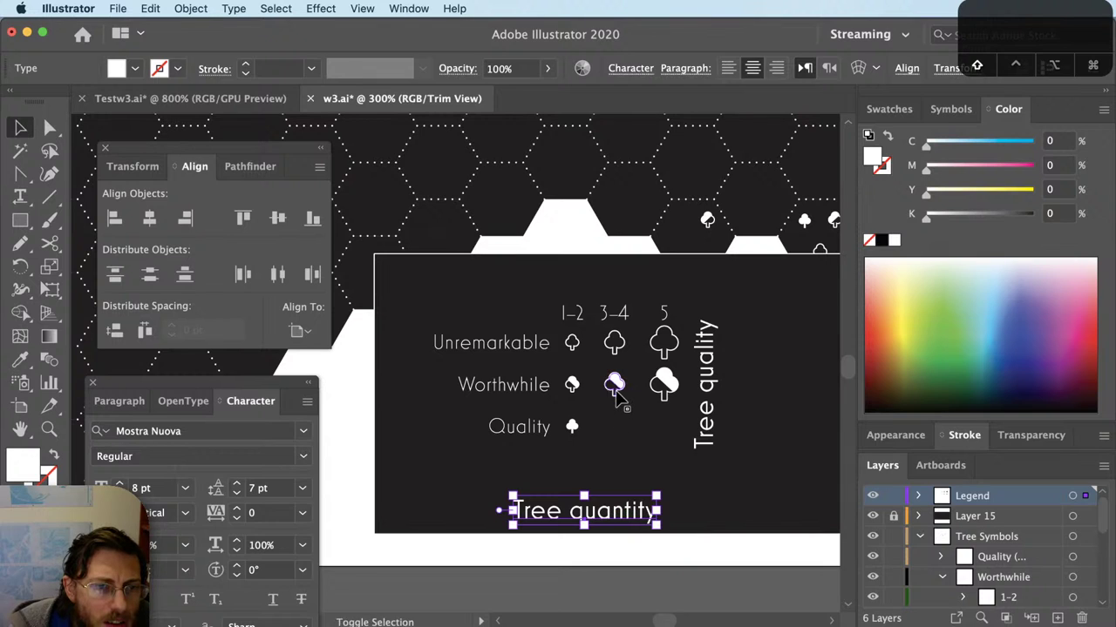
key("super+shift+z")
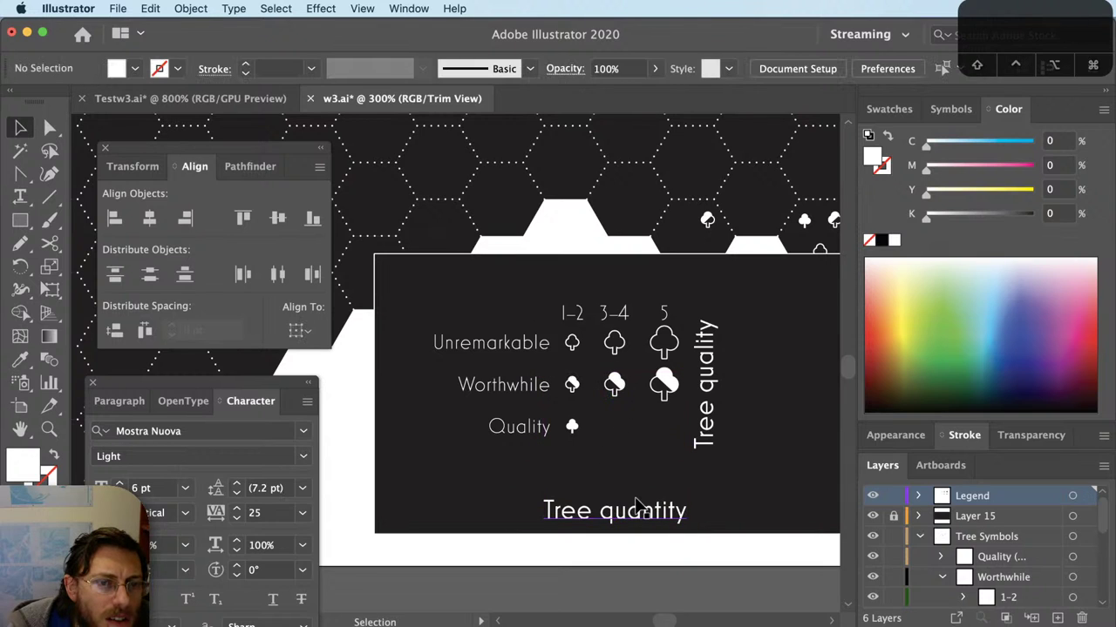
left_click_drag(637, 505, 766, 494)
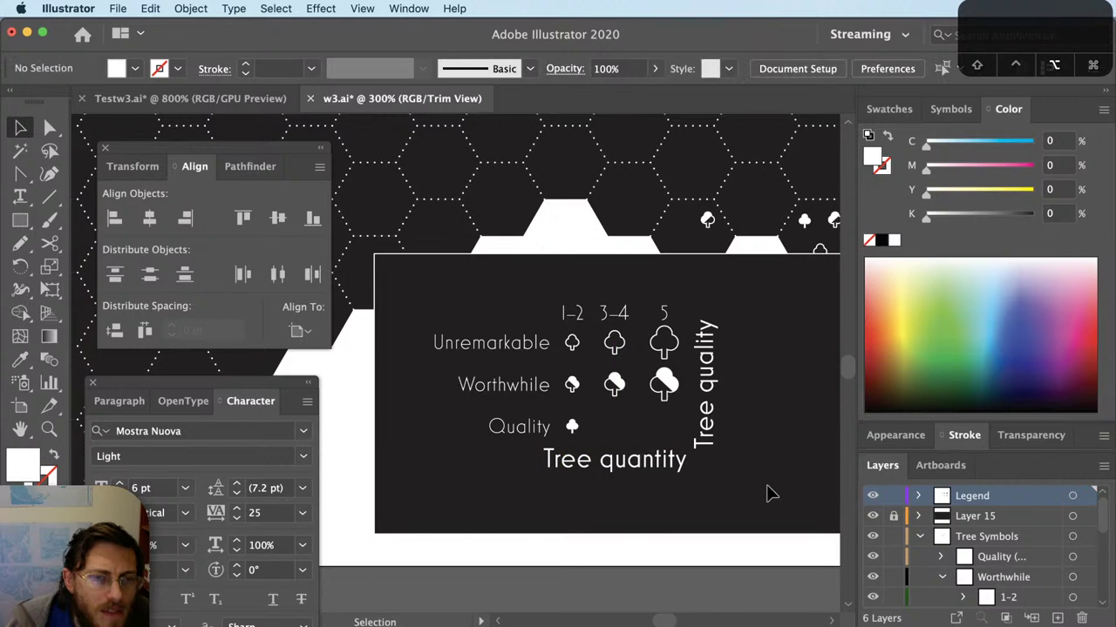
Step: Move the "Unremarkable", "Worthwhile" and "Quality" row labels together a little closer to the smallest trees
scroll(766, 485, "down", 3)
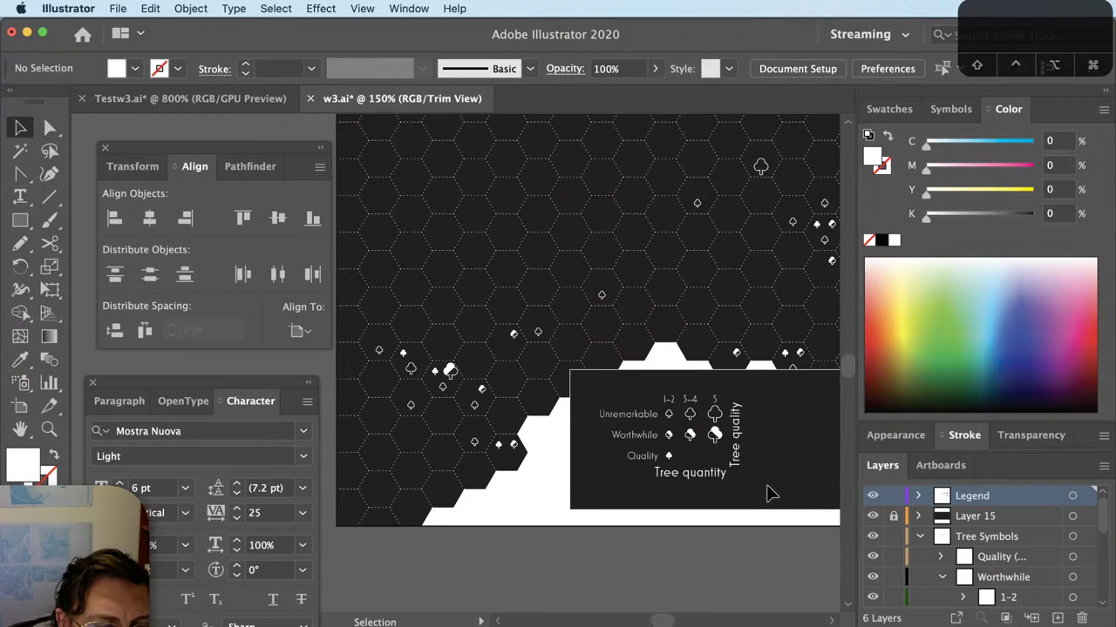
scroll(697, 428, "up", 1)
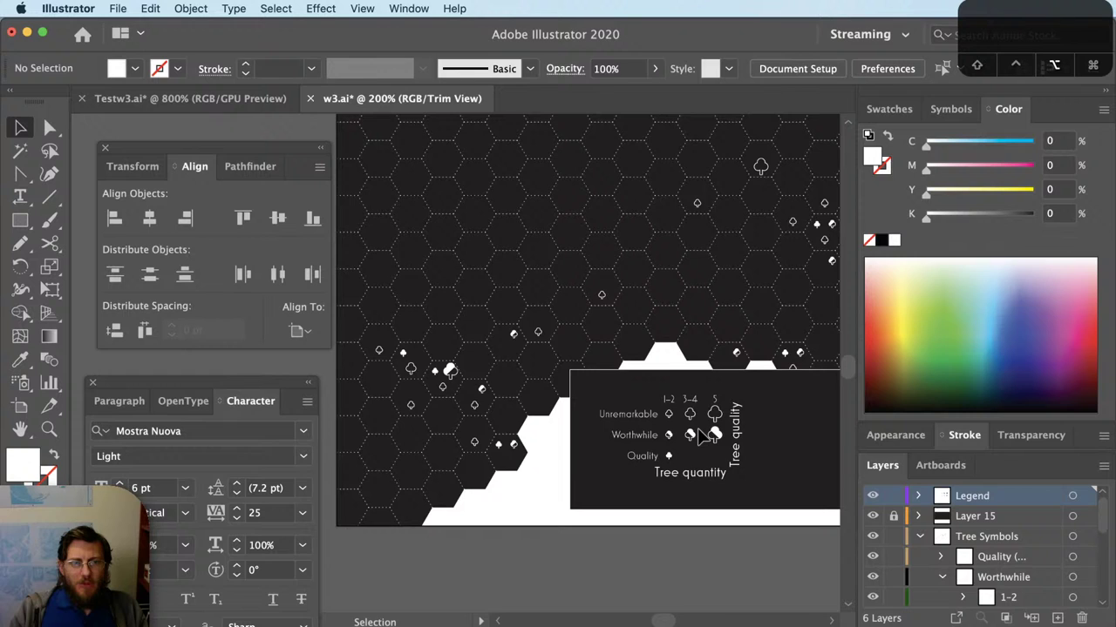
scroll(697, 428, "up", 1)
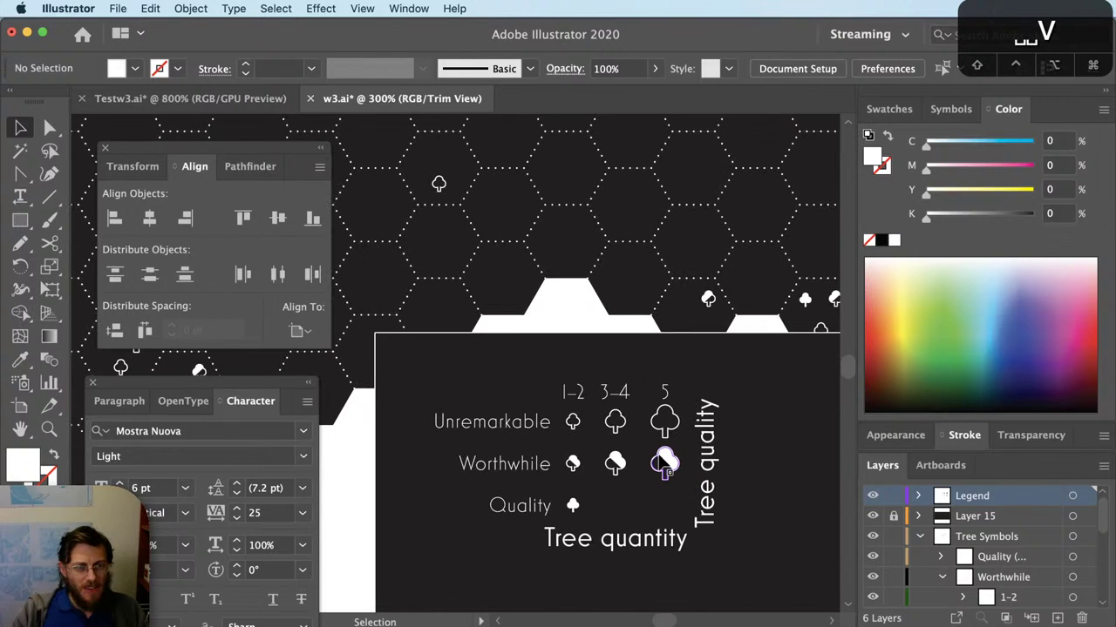
scroll(665, 466, "up", 1)
left_click(523, 501)
left_click(519, 447, "shift")
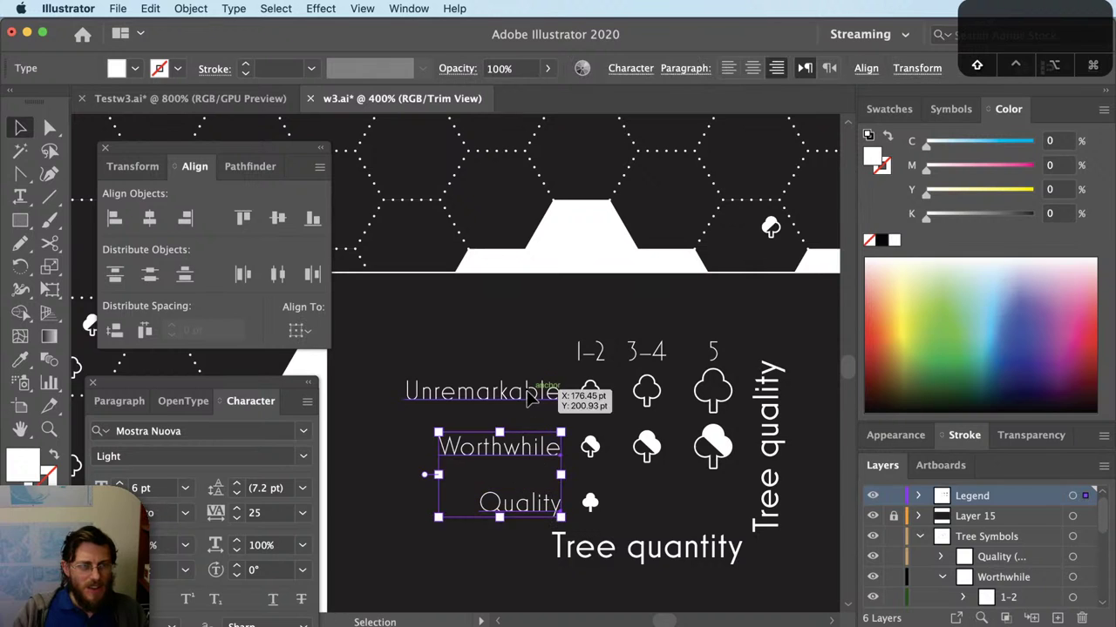
left_click(532, 396, "shift")
scroll(531, 397, "up", 2)
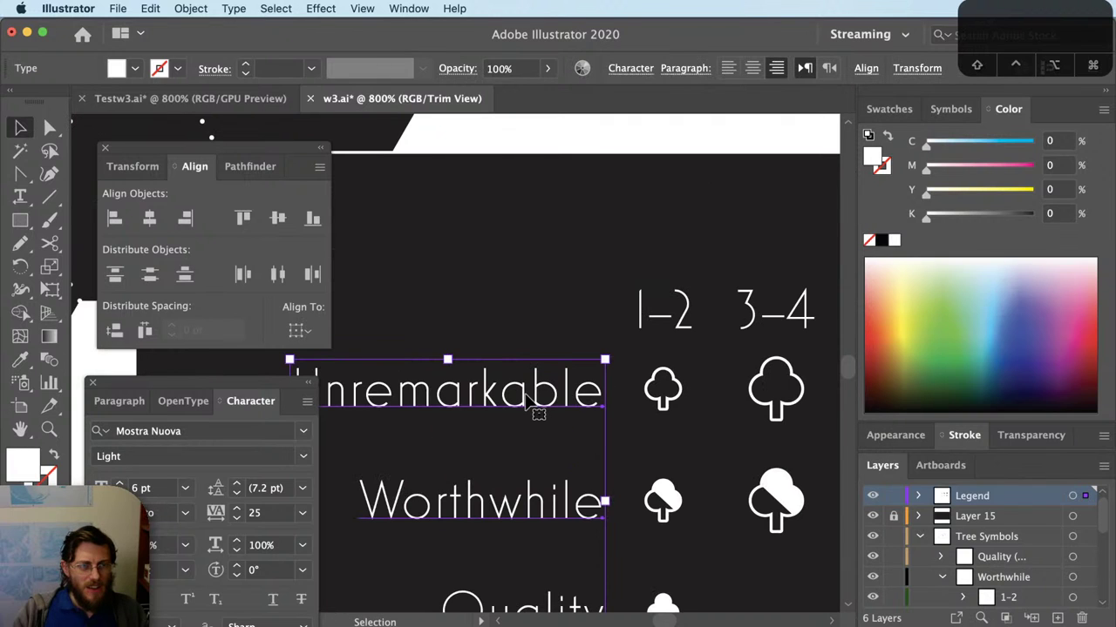
left_click(549, 406)
scroll(549, 407, "down", 3)
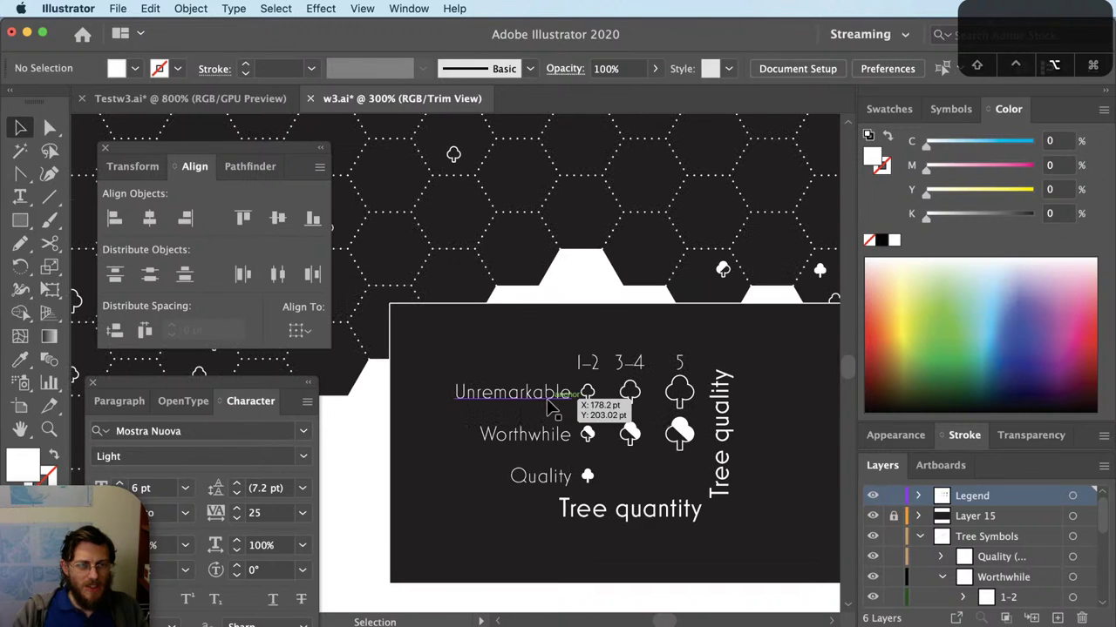
Step: Move the "Tree quantity" heading above the "1–2", "3–4" and "5" quantity labels
key("space")
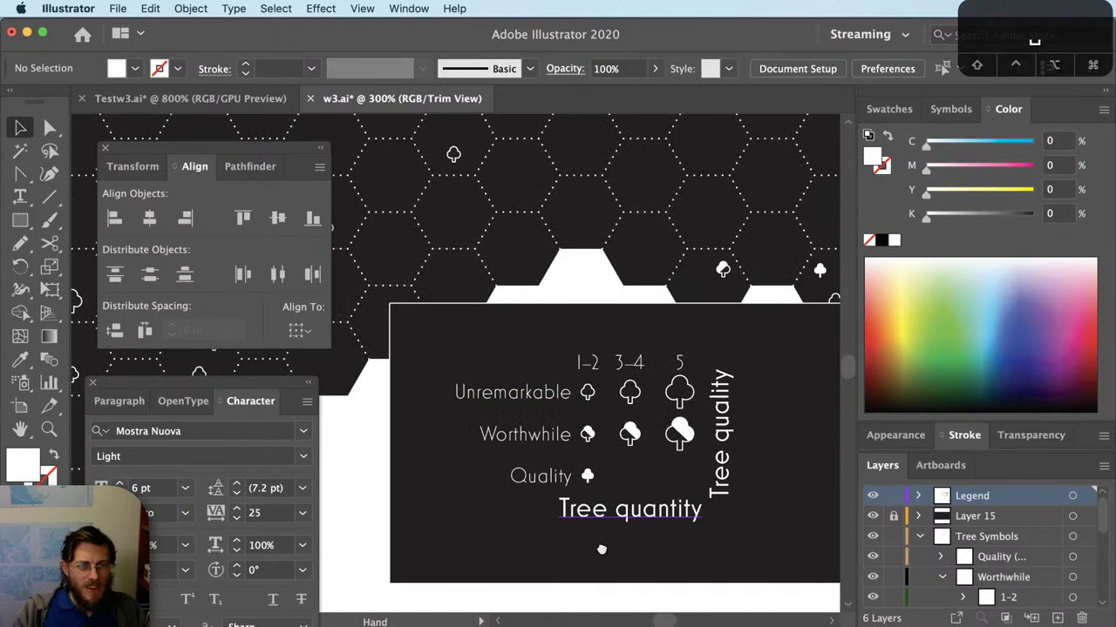
left_click_drag(601, 549, 635, 361)
left_click(745, 392)
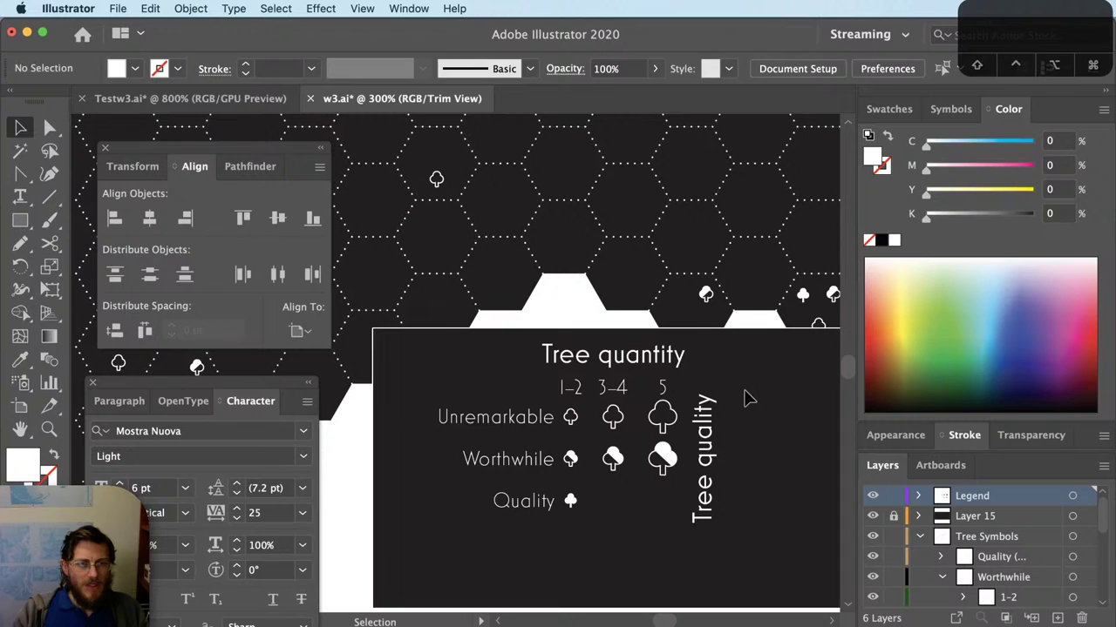
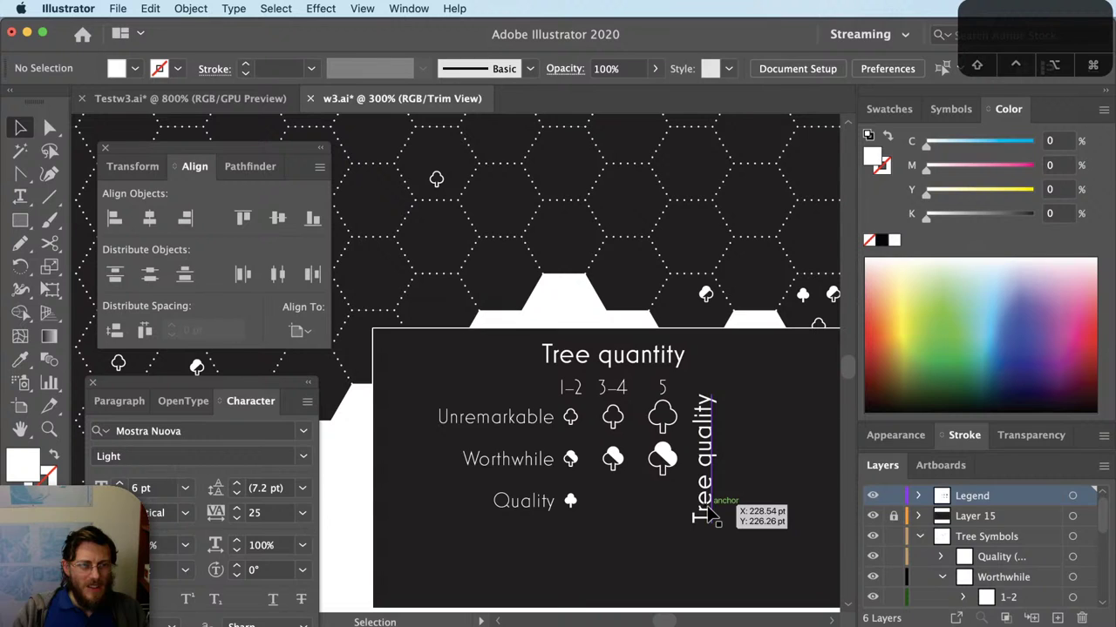
Step: Move the vertical "Tree quality" heading to the left of the row labels and save the document
left_click_drag(709, 516, 416, 502)
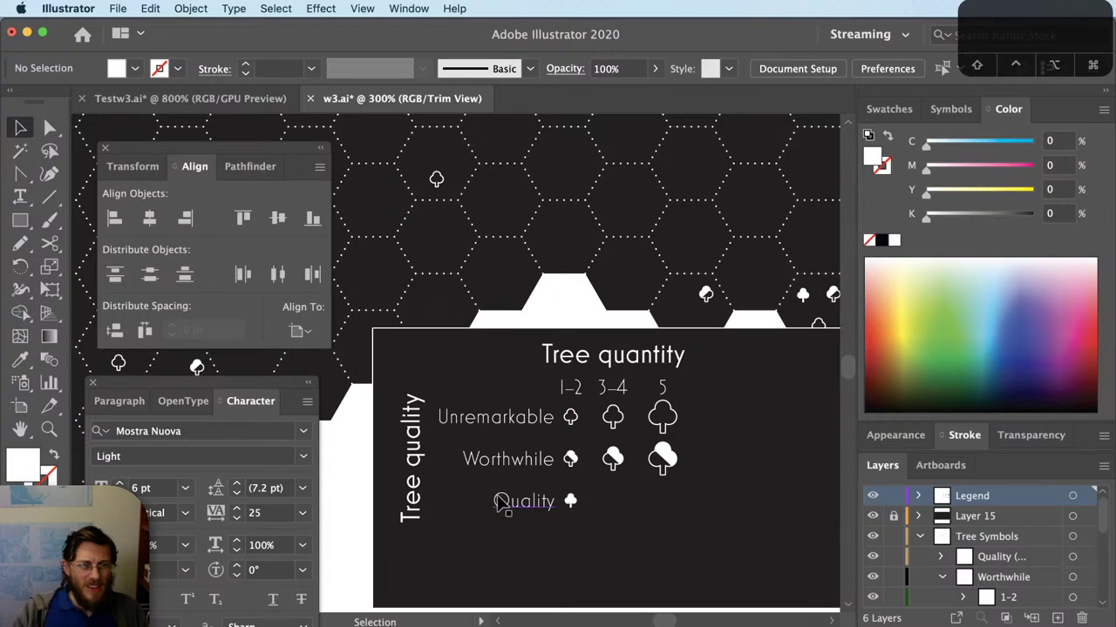
key("super+z")
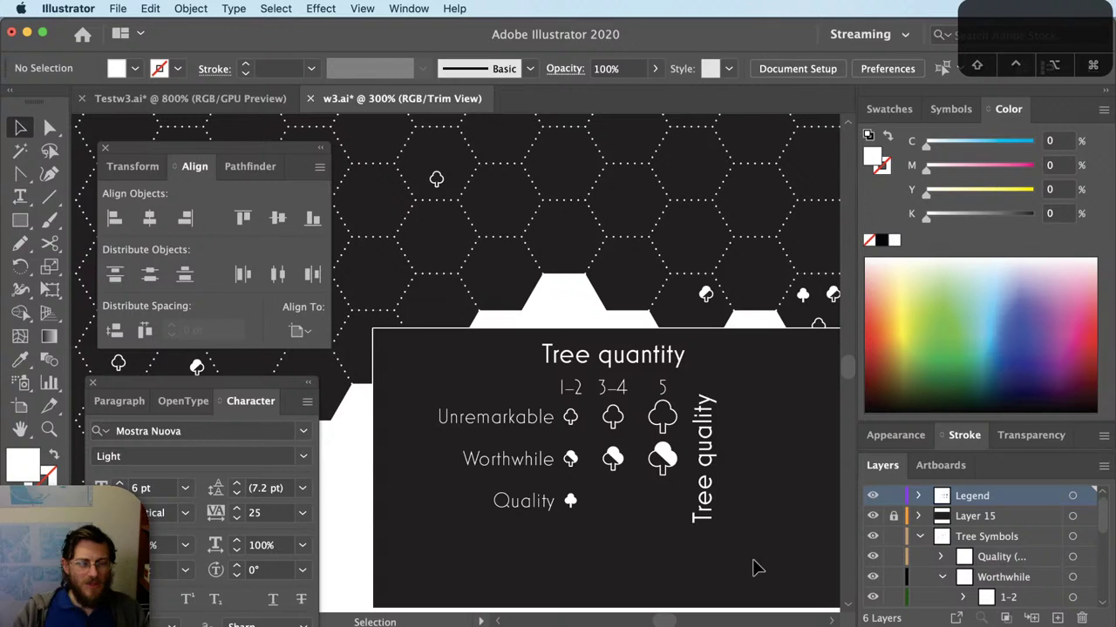
key("super+shift+z")
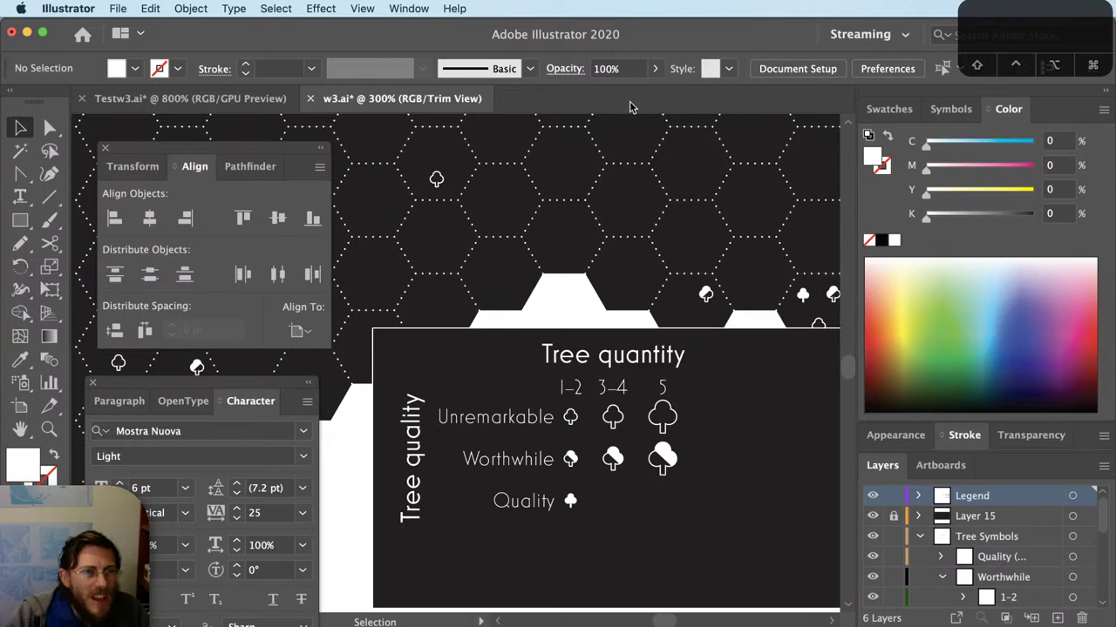
key("super+s")
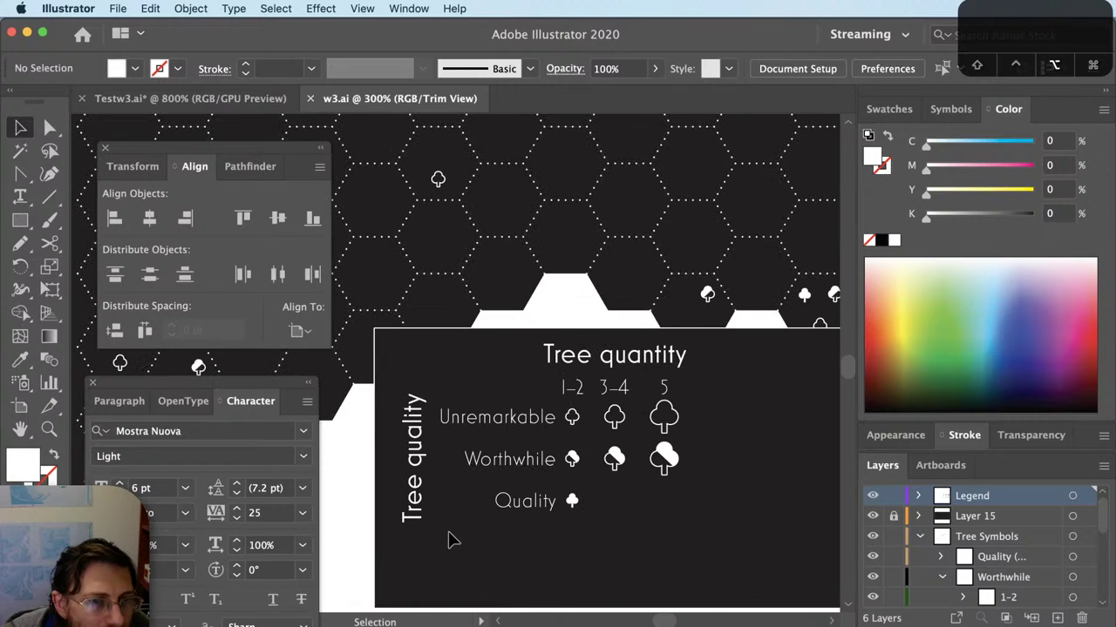
Step: Unlock Layer 15 and remove the outline stroke from the legend's dark background rectangle
scroll(448, 530, "down", 1)
left_click_drag(537, 540, 627, 580)
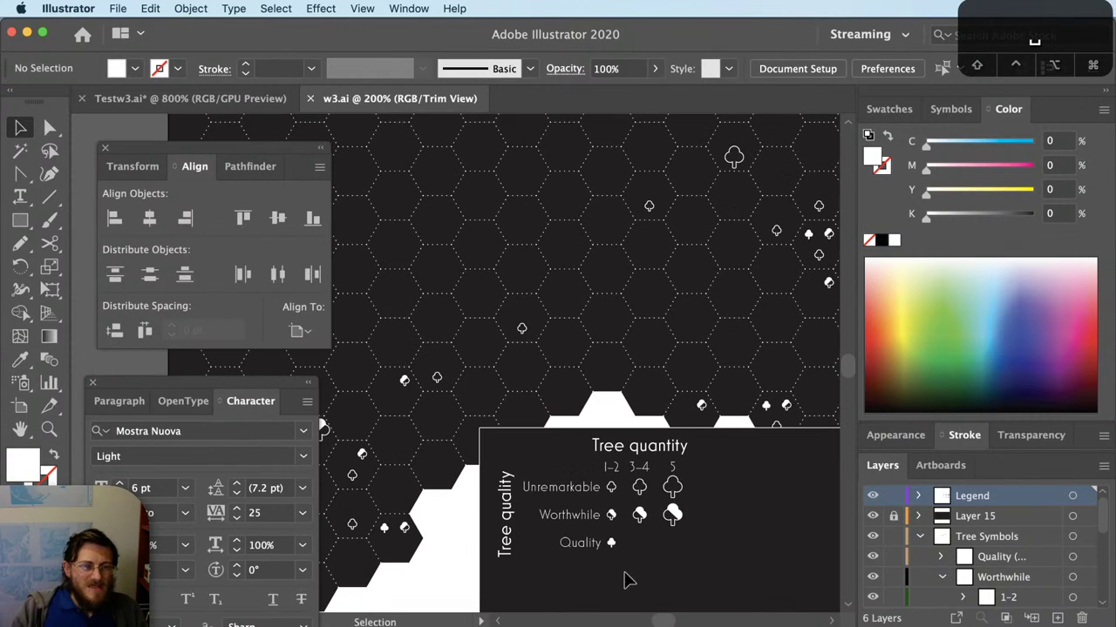
scroll(642, 548, "down", 1)
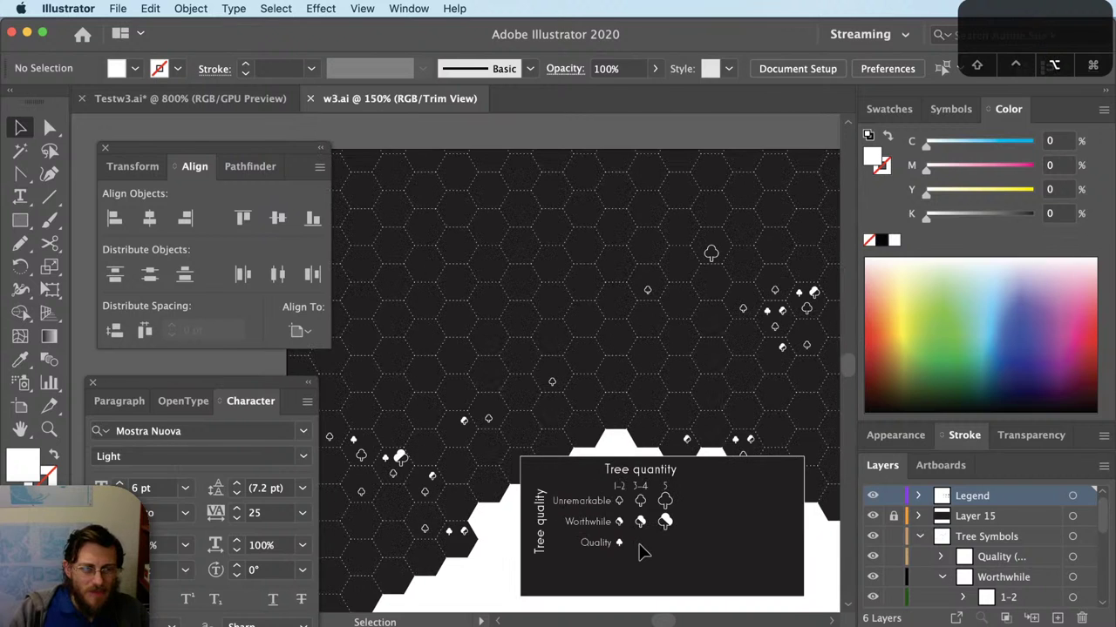
left_click_drag(642, 549, 680, 520)
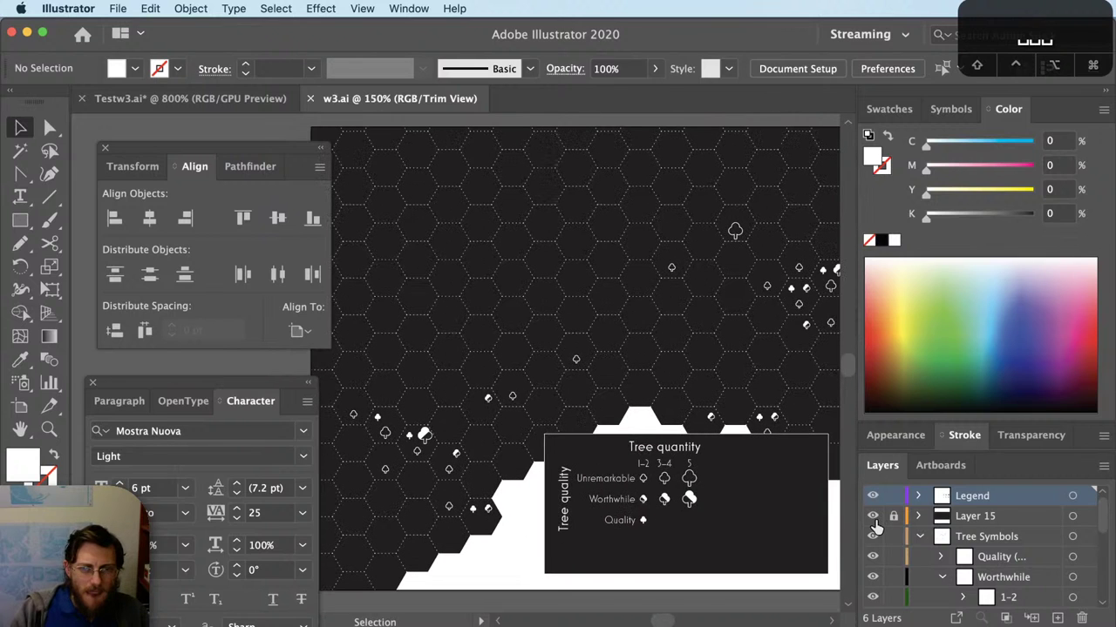
left_click(710, 557)
scroll(711, 558, "up", 1)
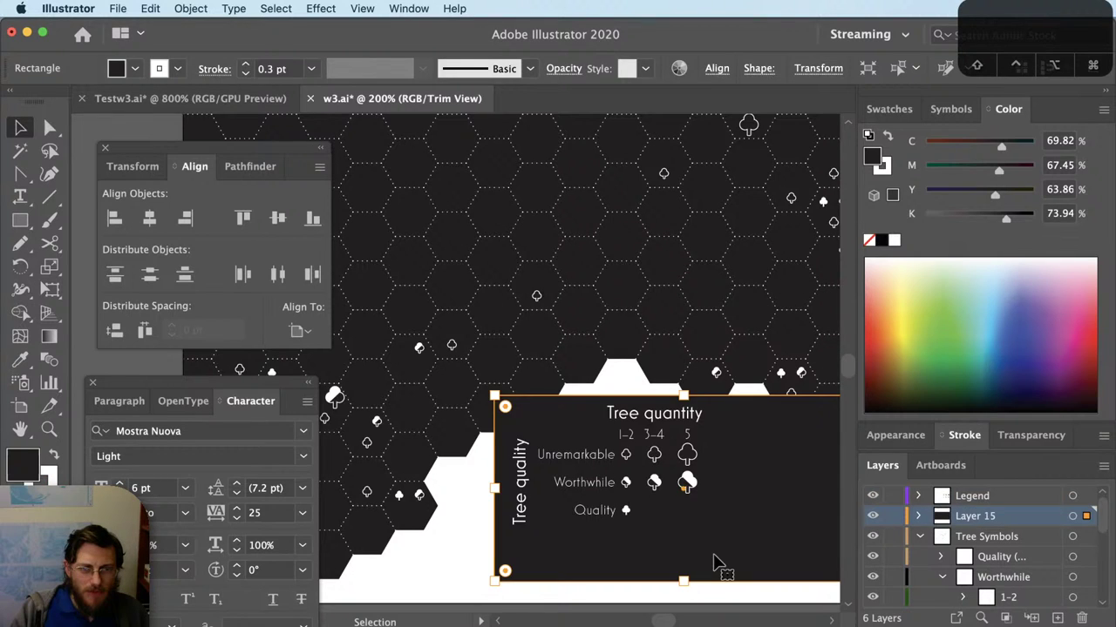
key("x")
key("slash")
key("x")
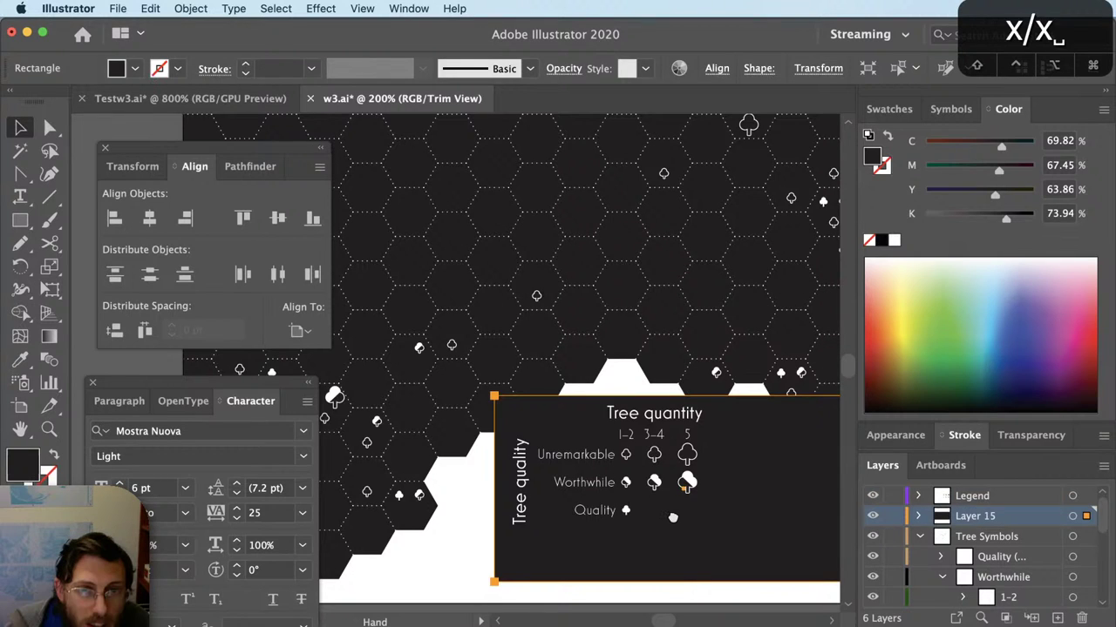
Step: Resize the dark background rectangle to fit closely around the legend, about 93 by 59 pt
left_click_drag(672, 517, 613, 485)
key("v")
left_click_drag(812, 549, 653, 498)
scroll(427, 366, "up", 2)
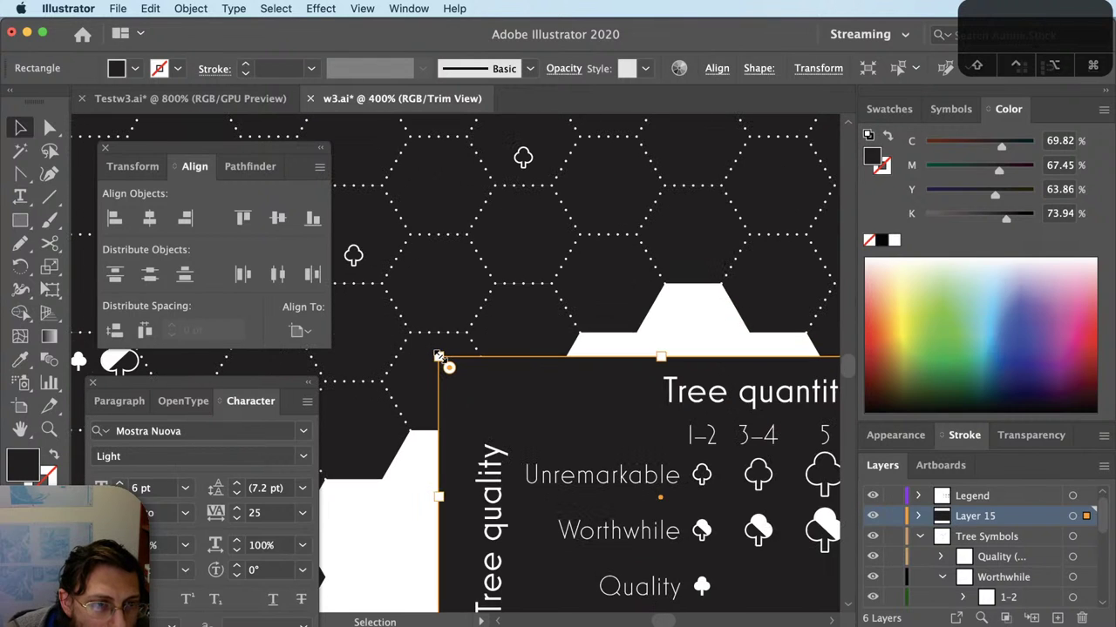
left_click_drag(445, 361, 455, 366)
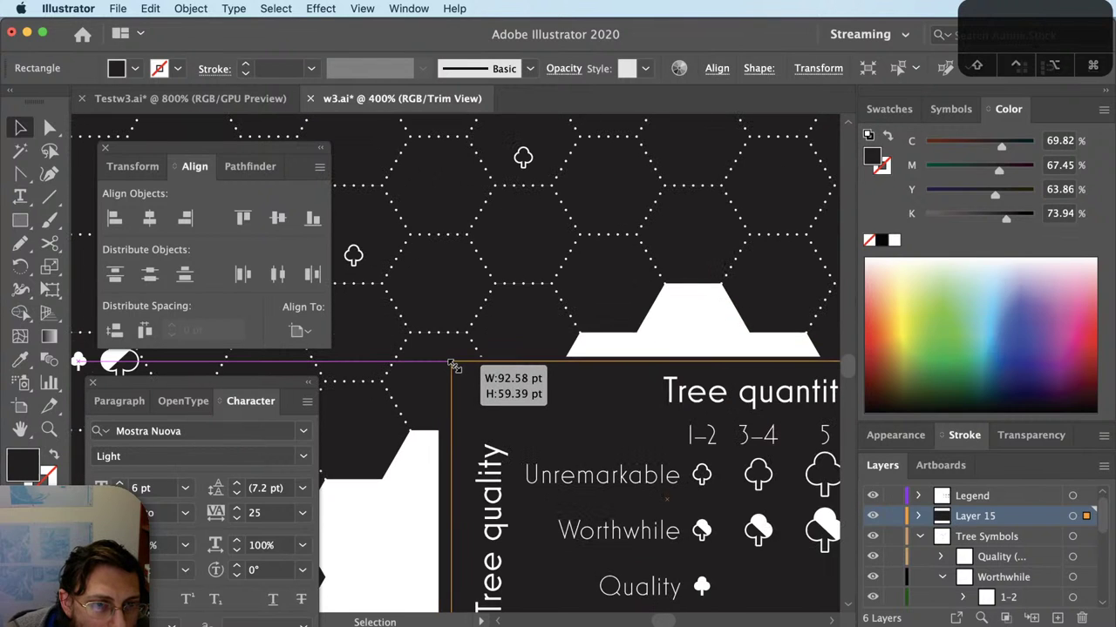
left_click_drag(454, 366, 454, 366)
key("super+minus")
key("super+minus")
key("super+minus")
Step: Move the background rectangle from Layer 15 into the Legend layer and send it behind the labels and trees
left_click_drag(1085, 516, 1085, 496)
left_click(919, 496)
key("shift+super+bracketleft")
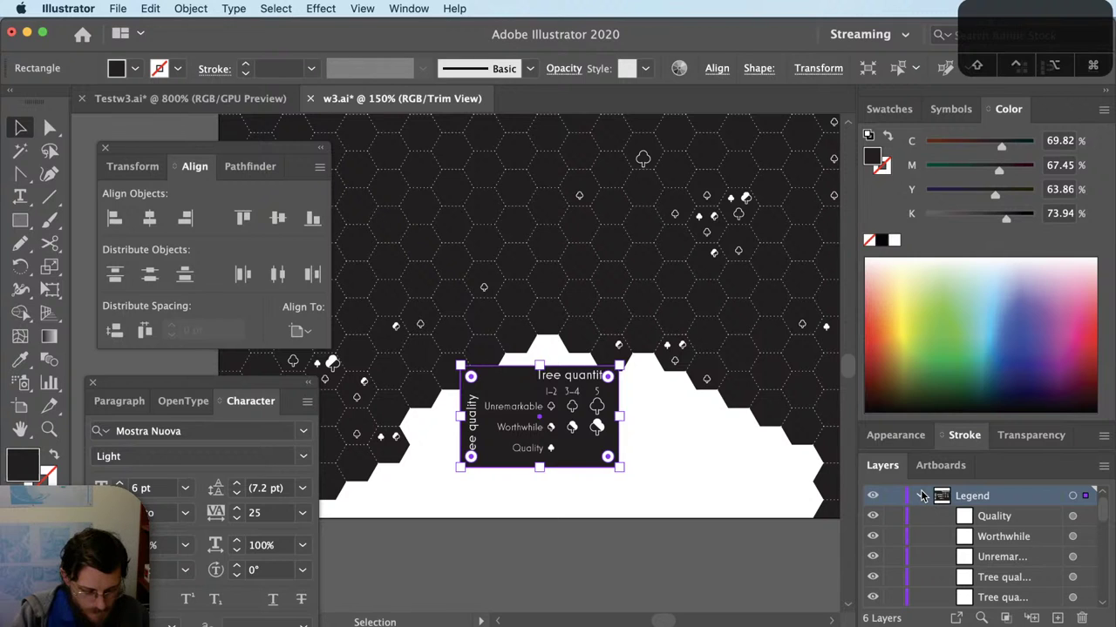
key("shift+super+bracketleft")
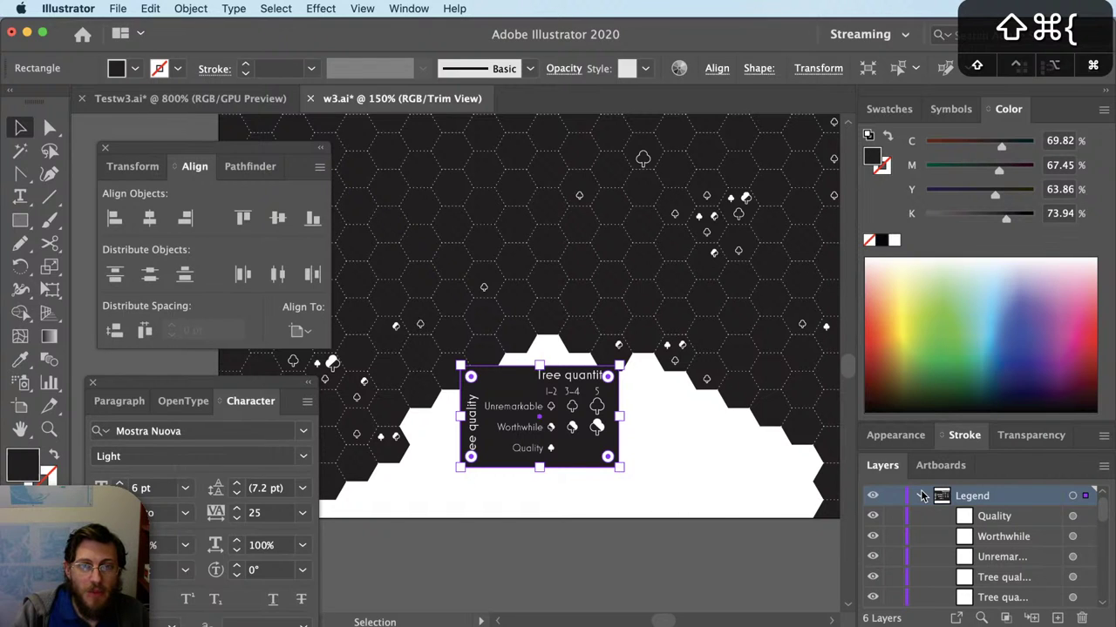
key("shift+super+bracketright")
key("shift+super+bracketleft")
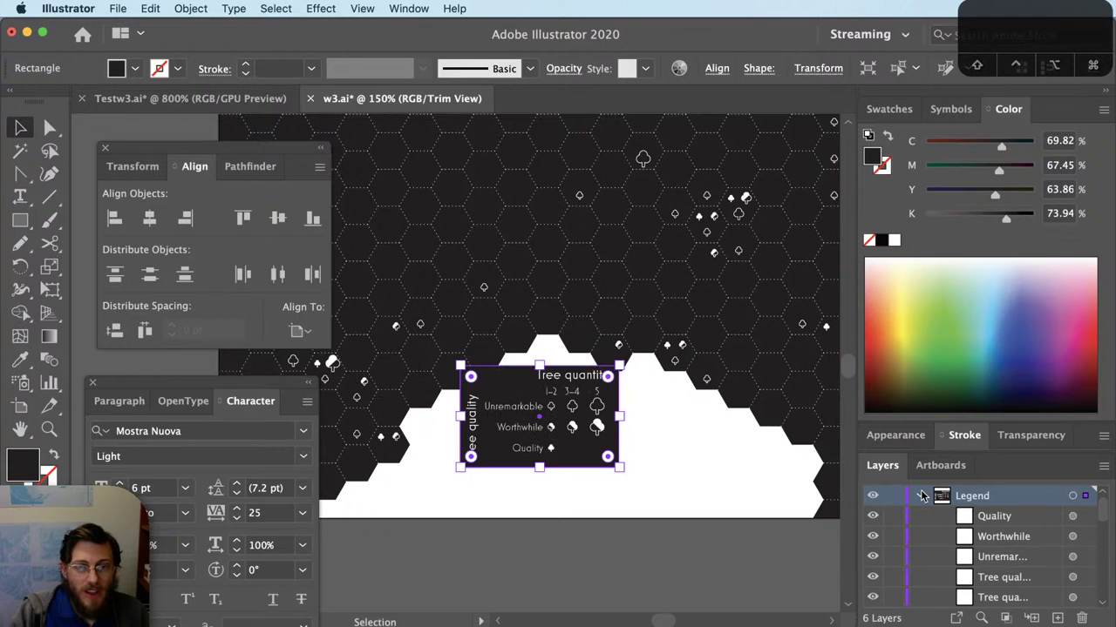
left_click(922, 495)
key("shift+super+a")
Step: Select everything on the Legend layer and move it onto the hex grid near the artboard's upper-left corner
key("v")
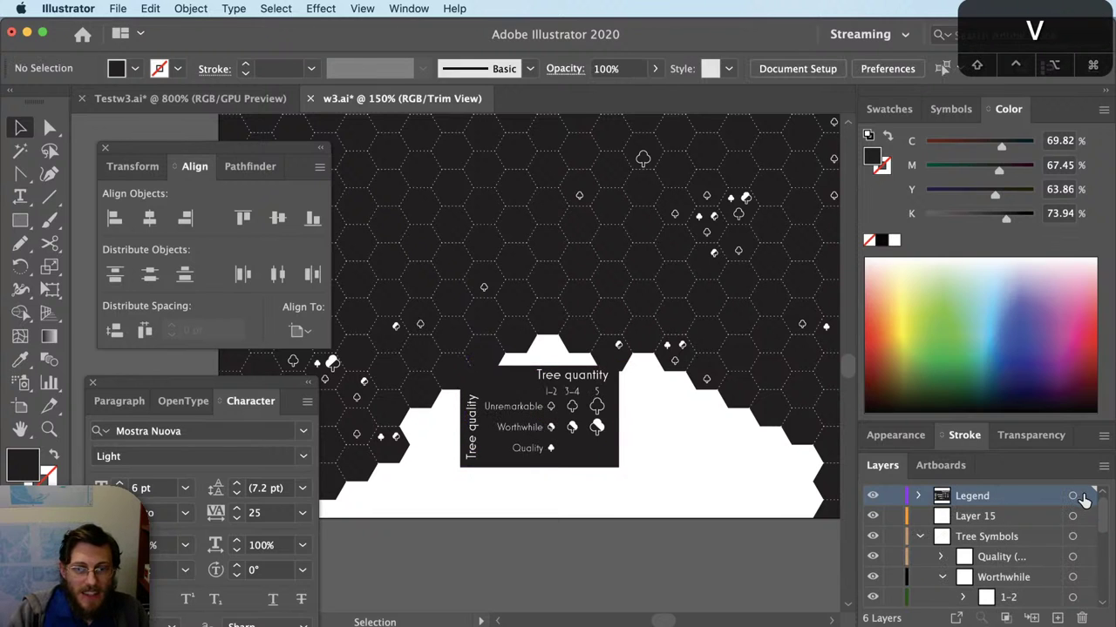
left_click(1072, 495)
left_click_drag(596, 427, 581, 324)
key("super+minus")
key("super+minus")
key("super+equal")
key("super+equal")
key("super+equal")
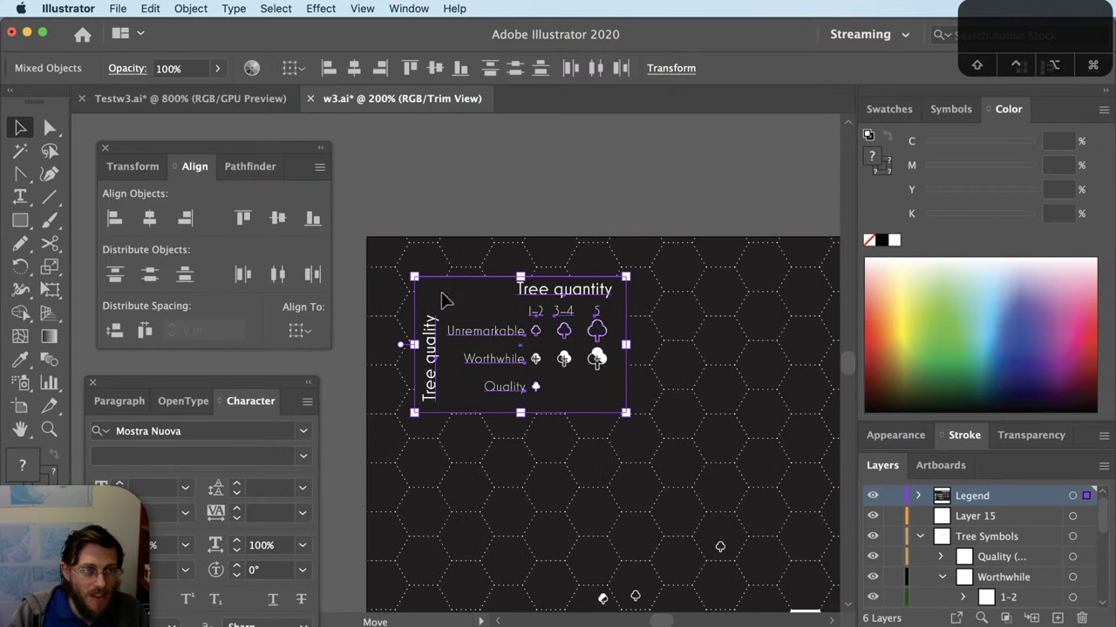
Step: Move the whole legend flush into the artboard's upper-left corner and deselect it
left_click_drag(442, 300, 366, 236)
key("shift+super+a")
key("v")
left_click(405, 273)
left_click(412, 204)
Step: Round only the lower-right corner of the legend's dark background rectangle
key("a")
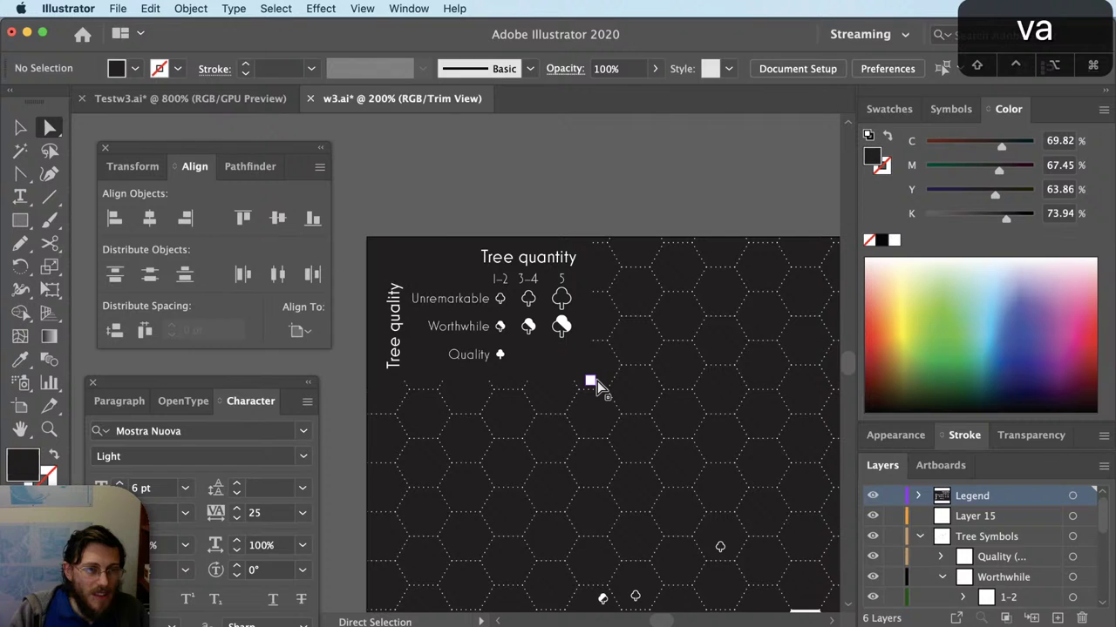
left_click(597, 381)
left_click_drag(579, 371, 559, 352)
key("v")
left_click(671, 158)
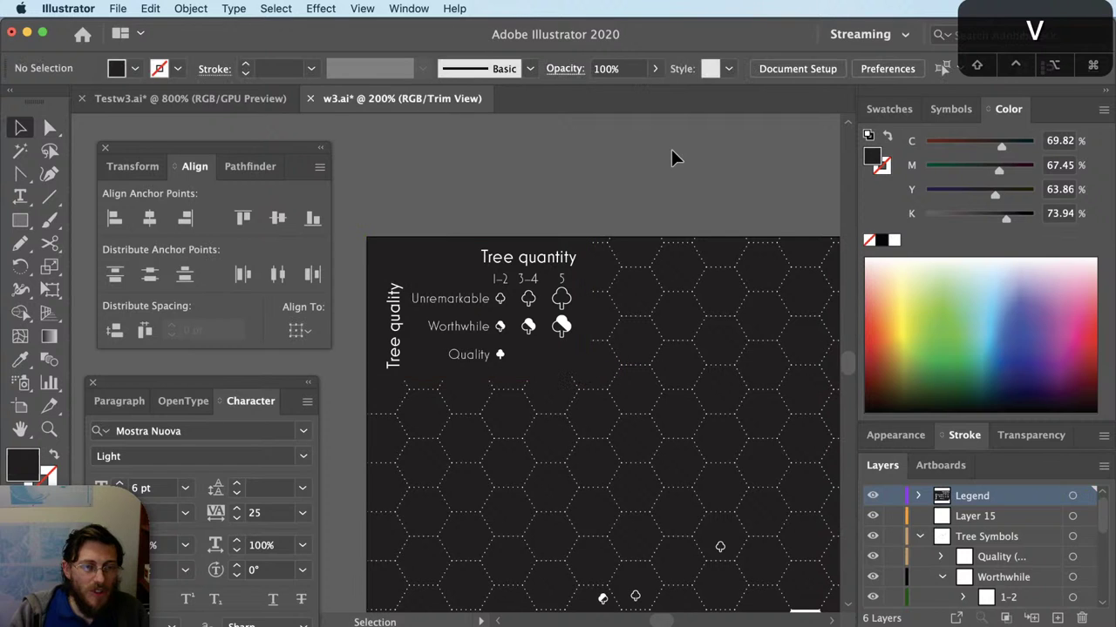
Step: Give the legend's dark background rectangle a white 1 pt outline stroke
key("super+minus")
left_click_drag(616, 454, 642, 430)
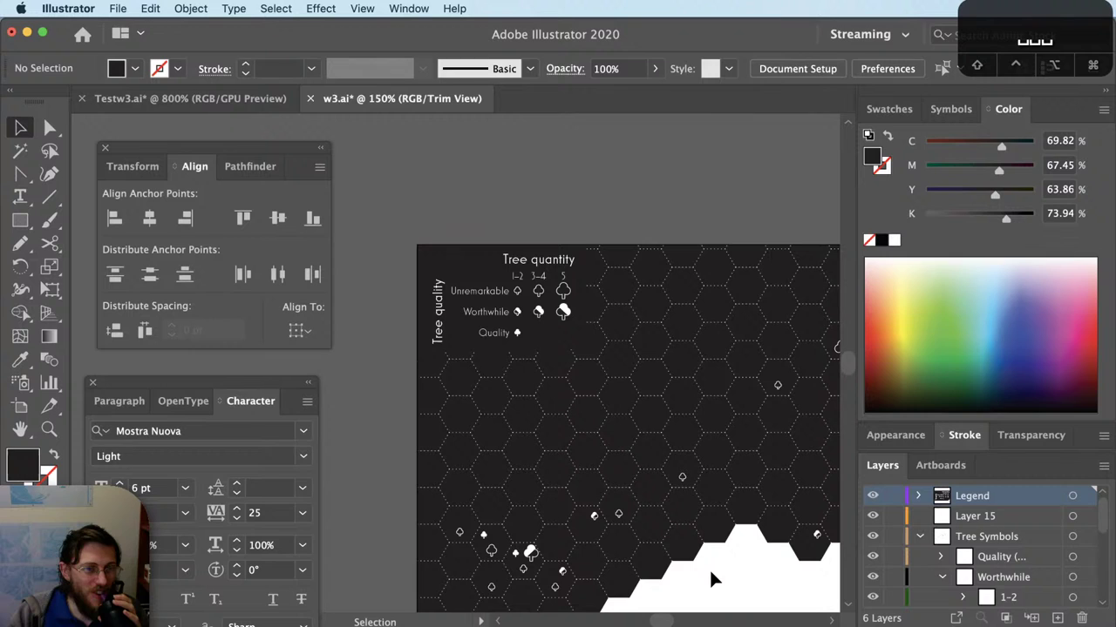
left_click(495, 259)
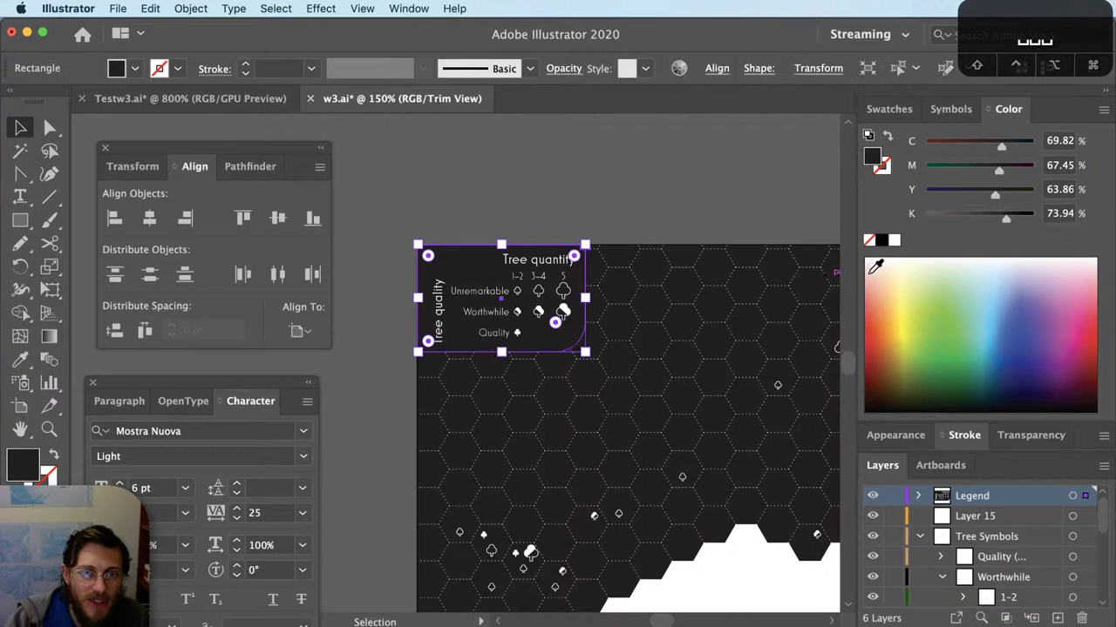
key("x")
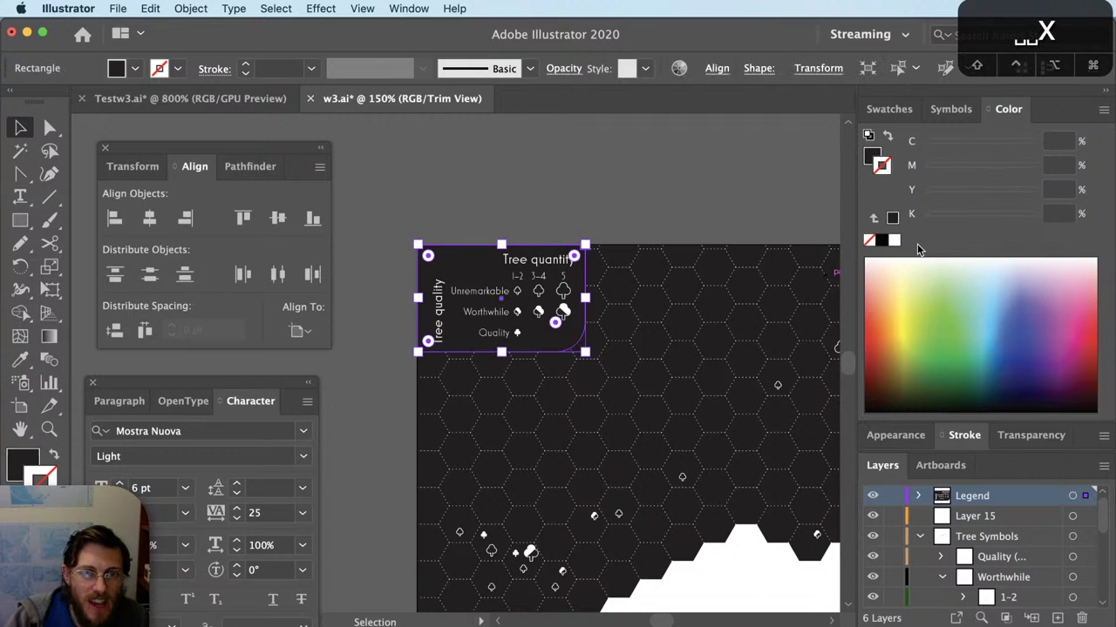
left_click(752, 184)
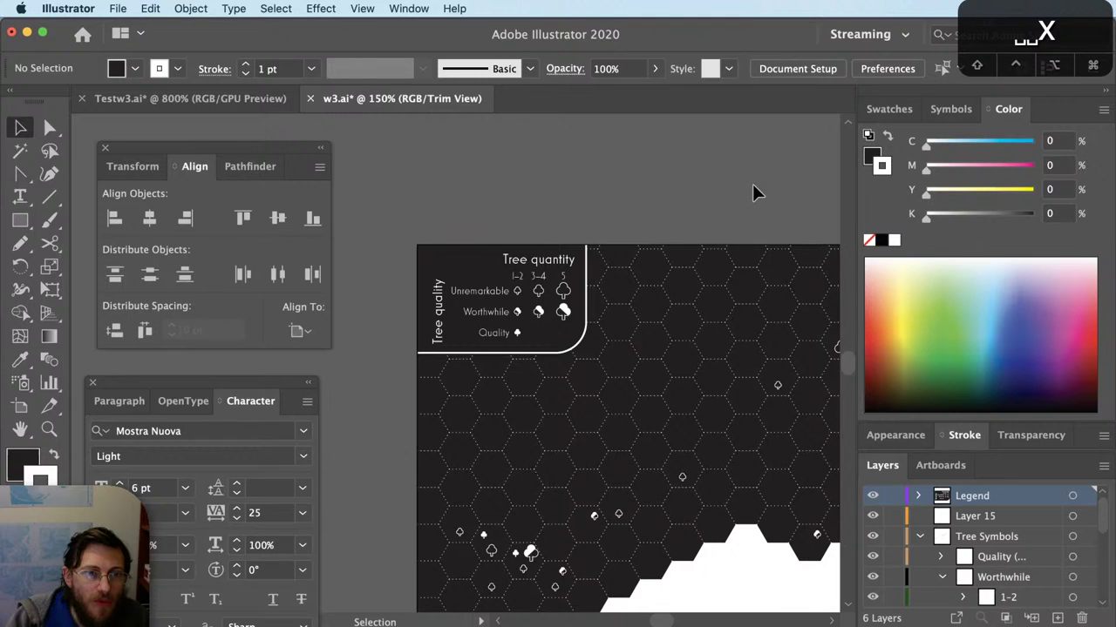
Step: Try solid hexagon outlines by selecting everything on the Hex Strokes layer, hiding the selection edges and turning off the dashed line
left_click_drag(752, 184, 721, 162)
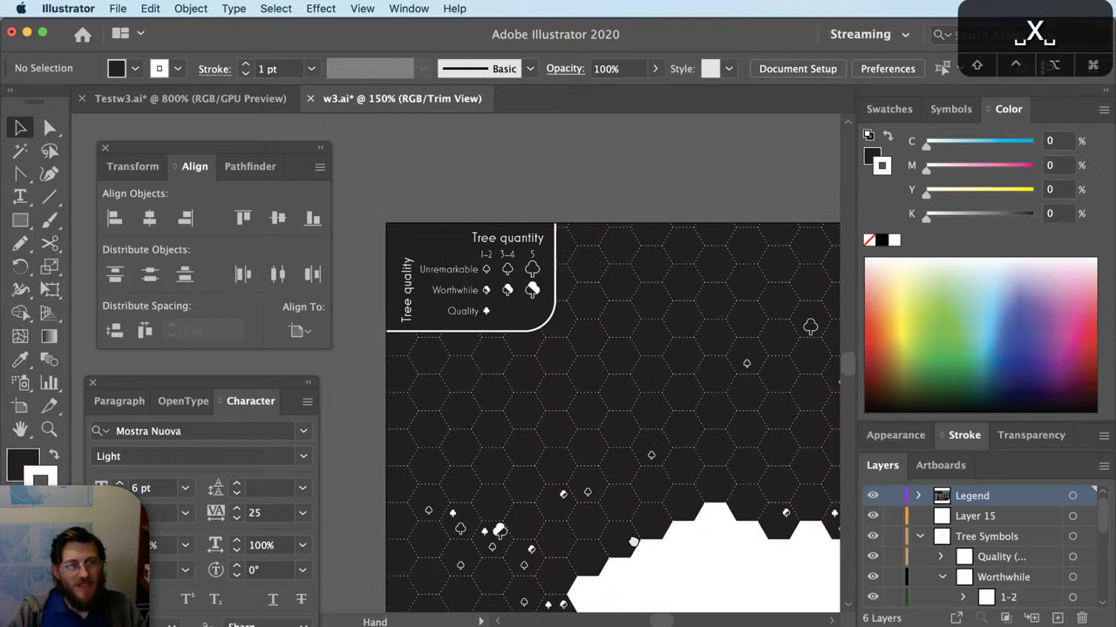
key("v")
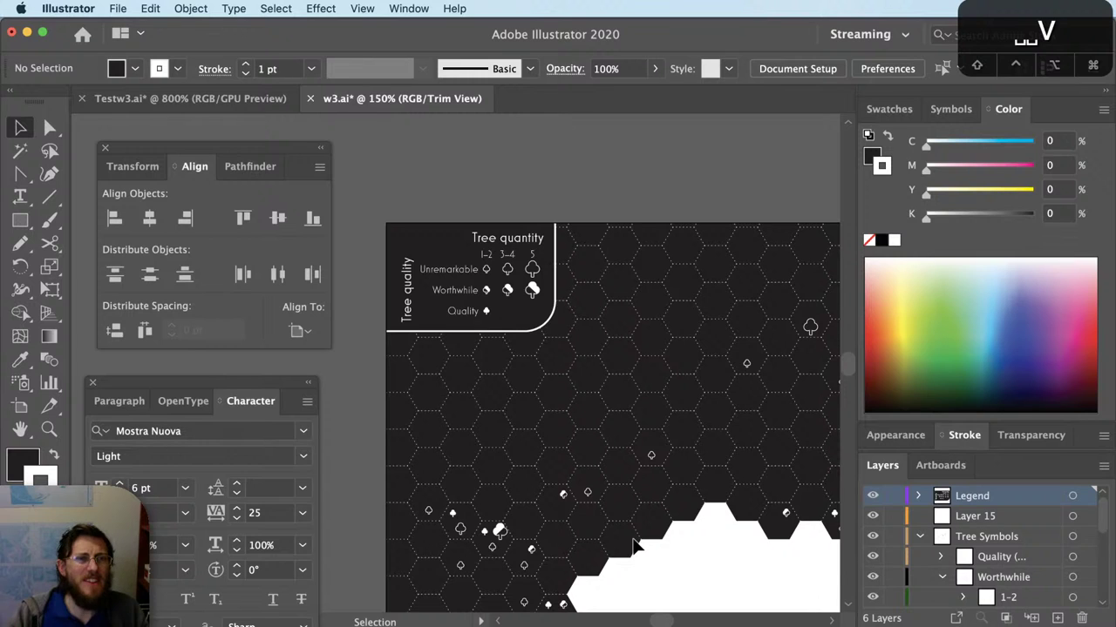
left_click_drag(634, 545, 615, 426)
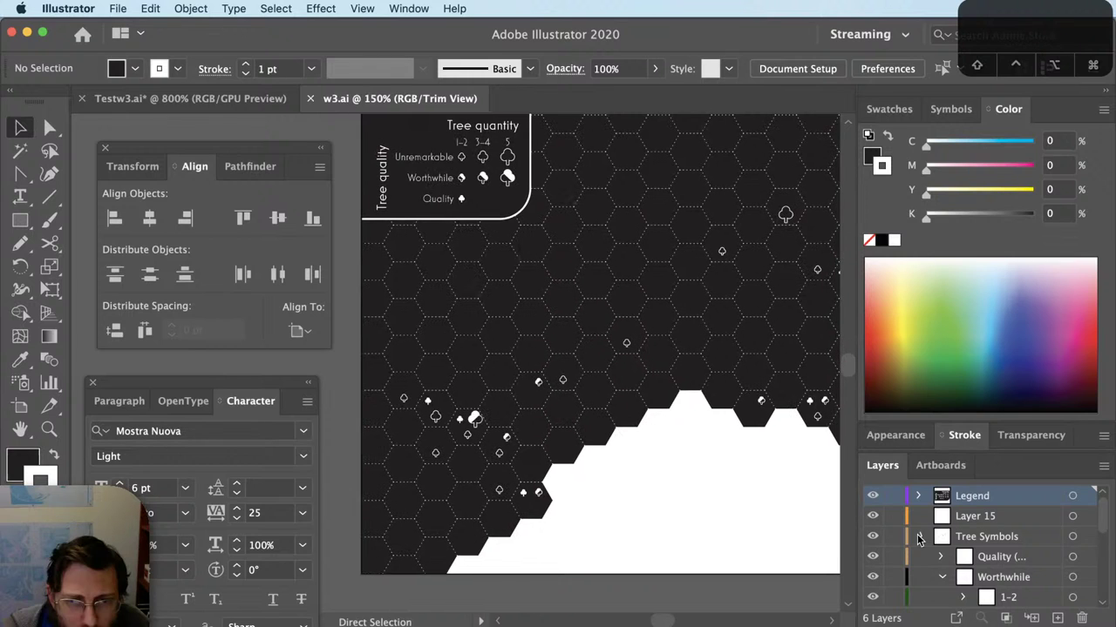
left_click(917, 537)
left_click(1100, 578)
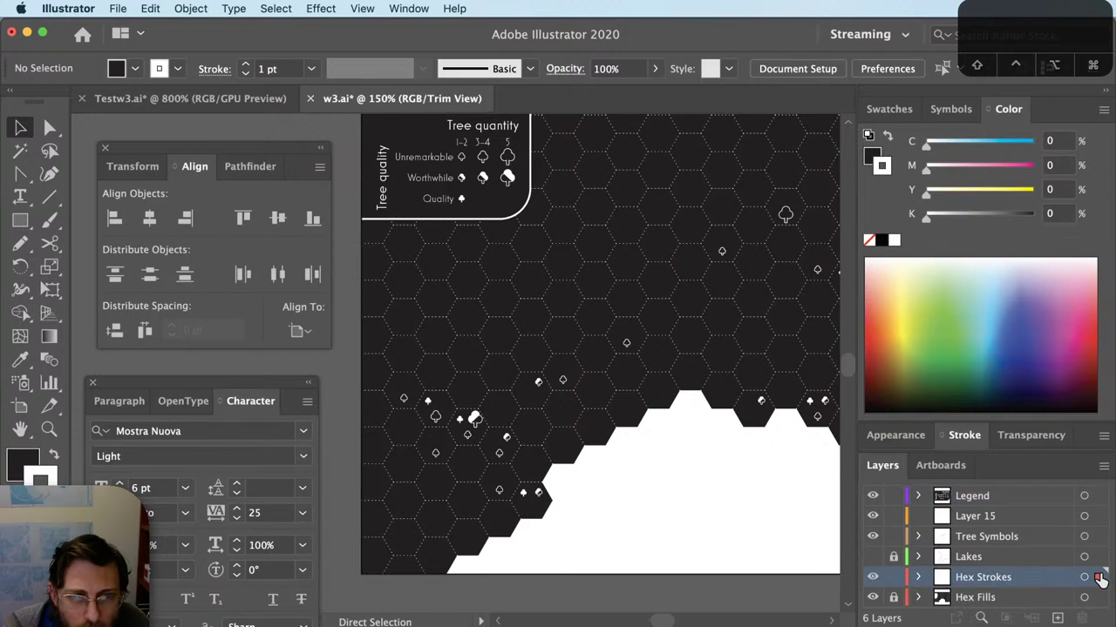
left_click_drag(762, 488, 730, 528)
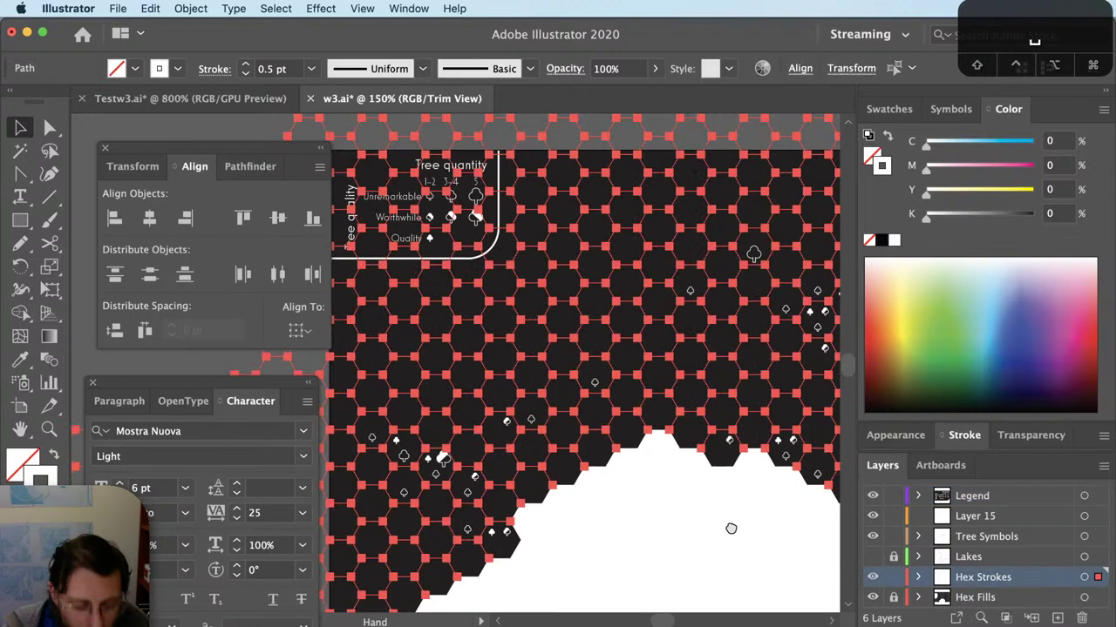
key("super+h")
left_click(964, 434)
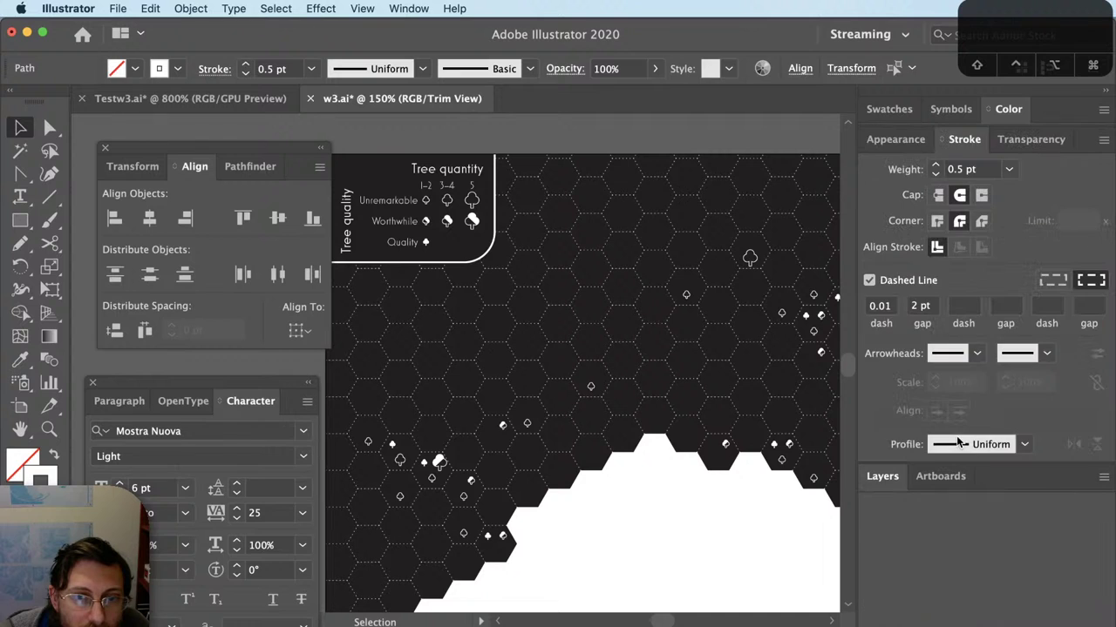
left_click(870, 281)
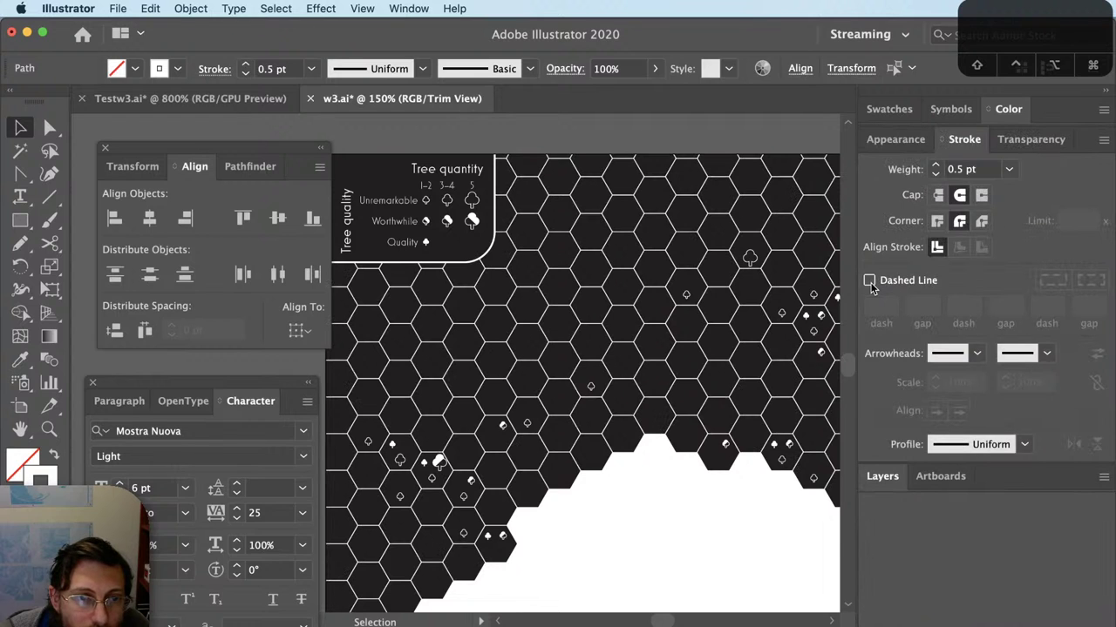
Step: Examine the solid hexagon outlines across the whole artboard, undo the dashed-line removal and deselect the strokes
scroll(659, 503, "down", 1)
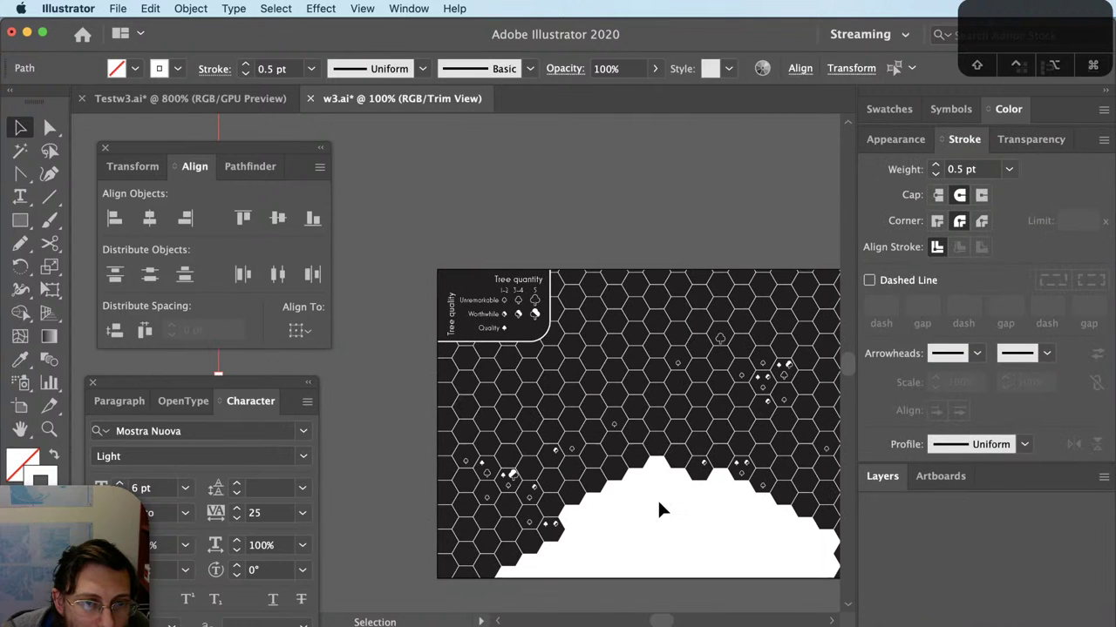
scroll(658, 510, "right", 3)
left_click_drag(170, 377, 190, 126)
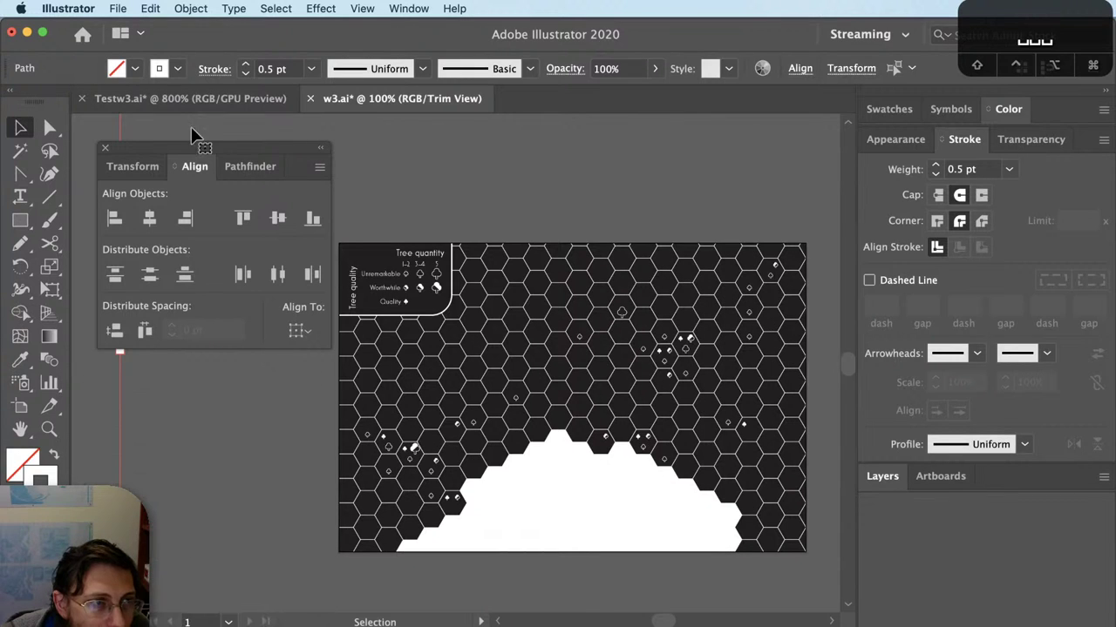
left_click(105, 147)
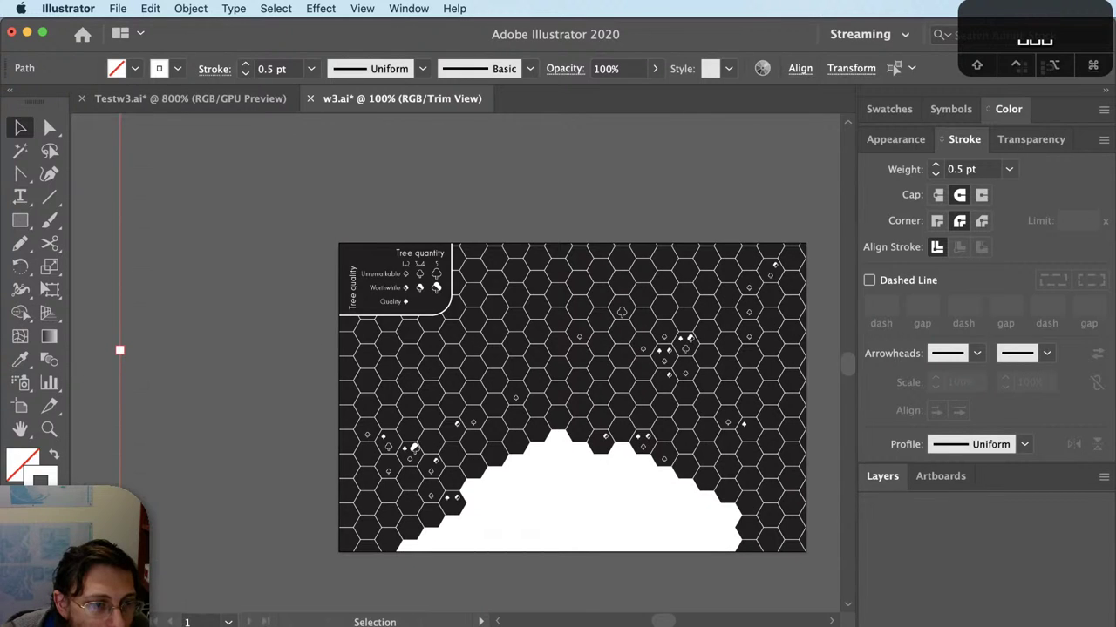
scroll(580, 348, "up", 1)
scroll(580, 348, "right", 3)
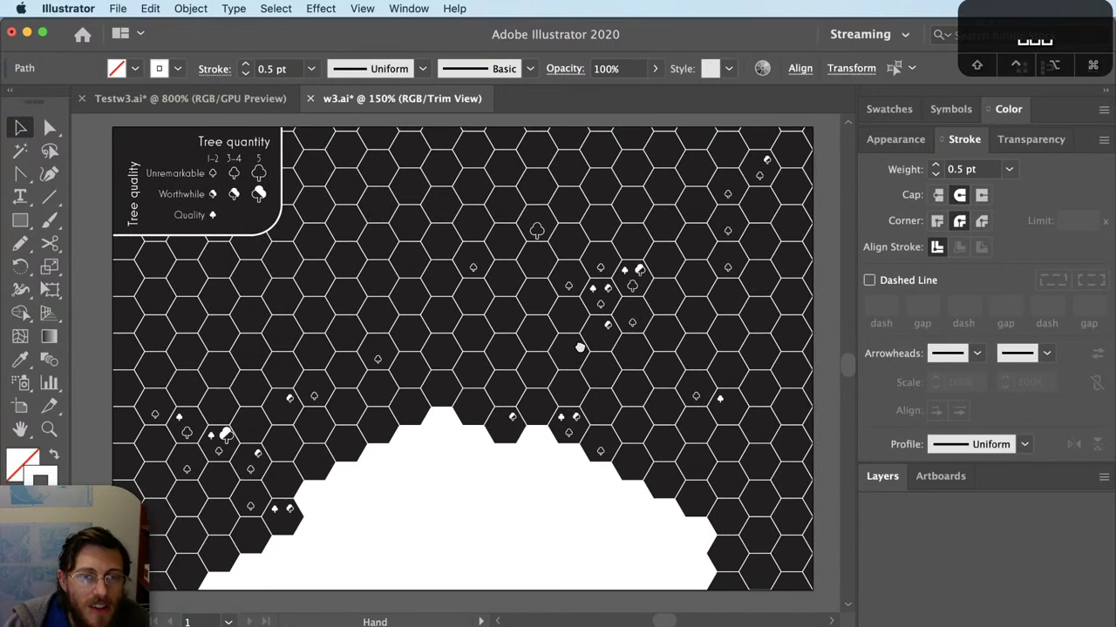
scroll(610, 351, "right", 1)
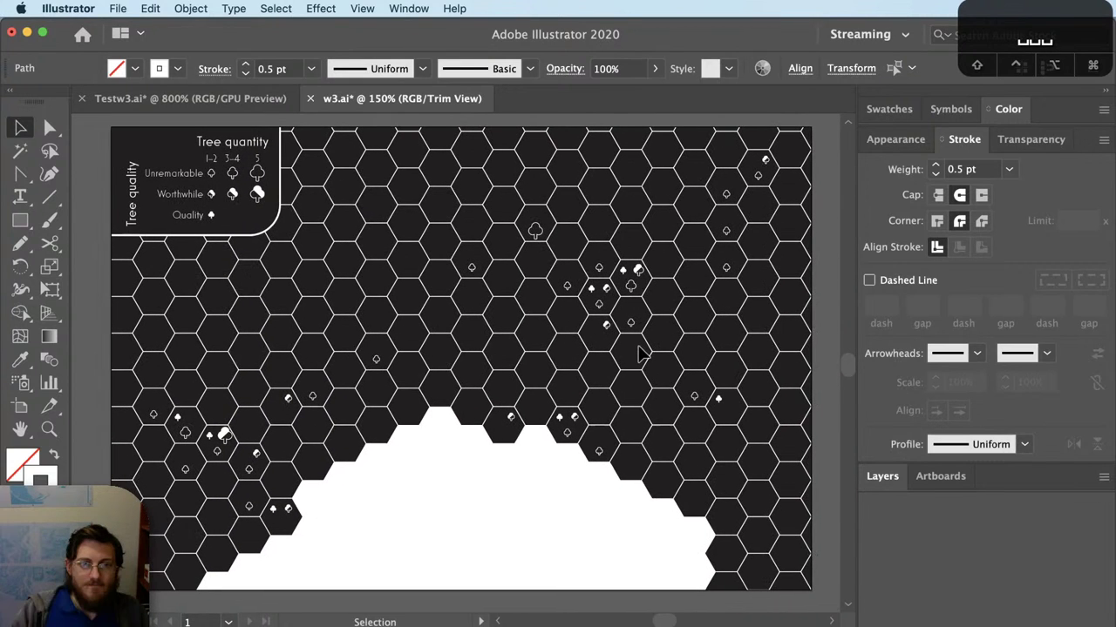
key("super+shift+z")
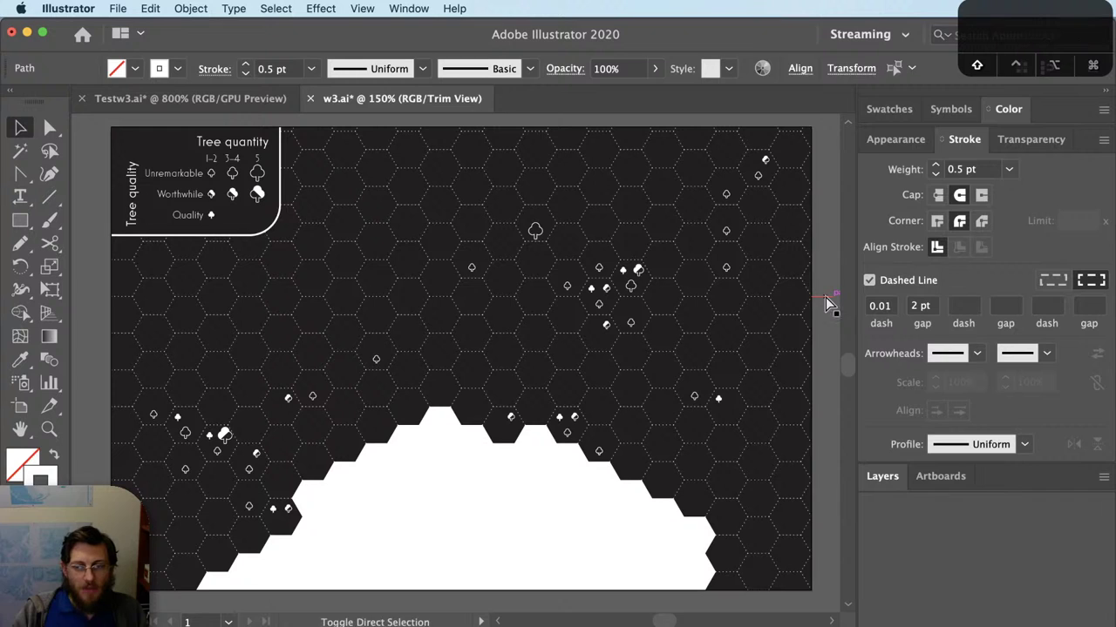
key("super+shift+a")
Step: Rename Layer 15 as Other Text
scroll(564, 316, "left", 2)
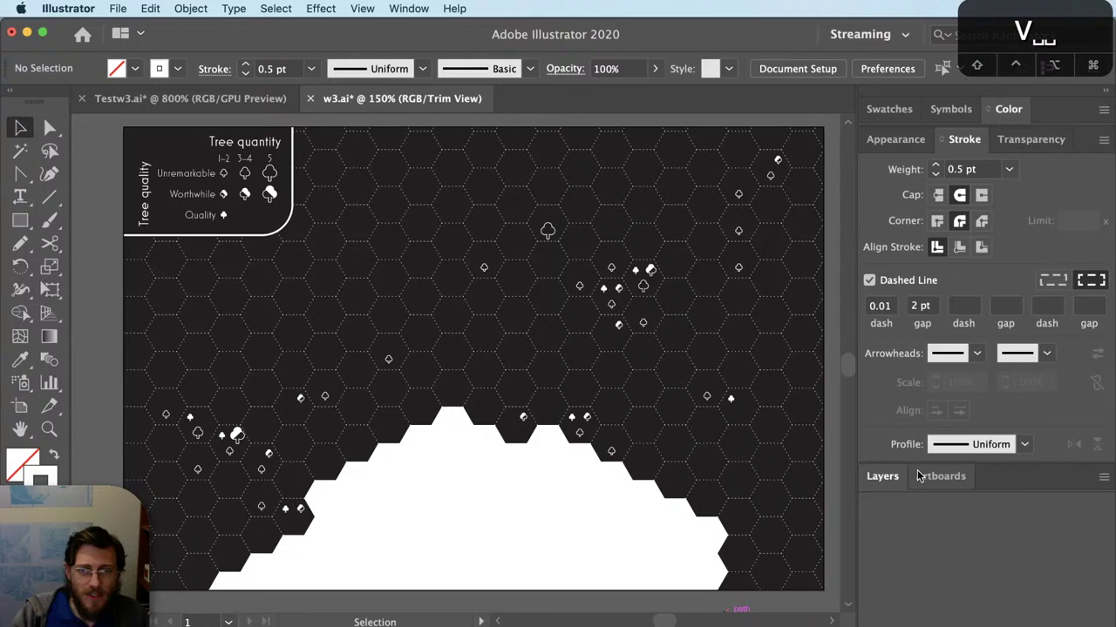
left_click(882, 476)
double_click(970, 219)
type("Othe")
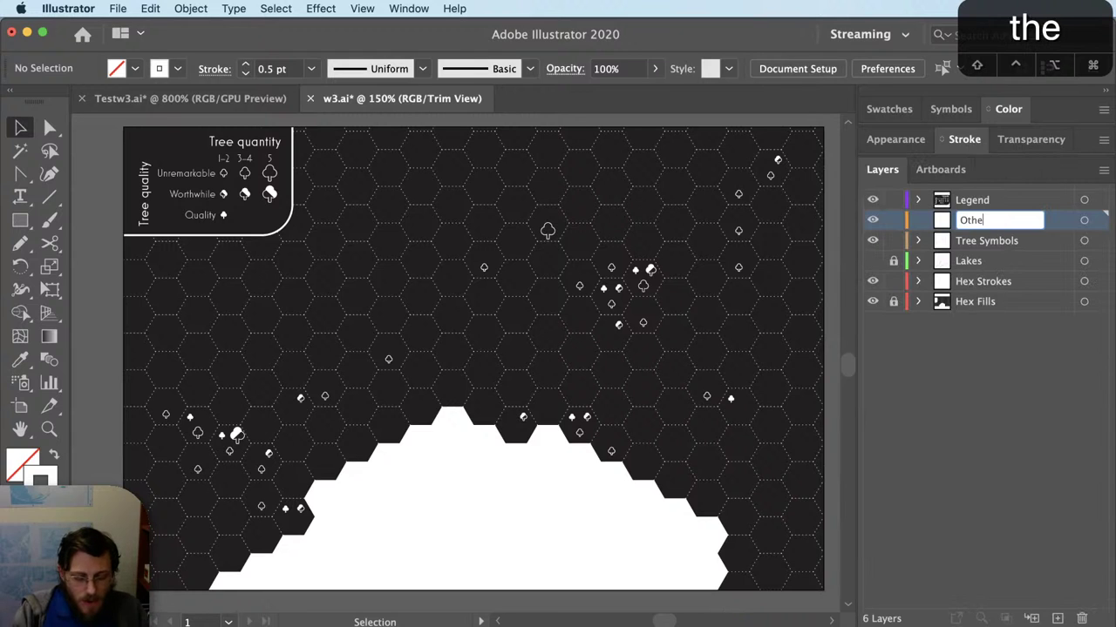
type("r Text")
key("Return")
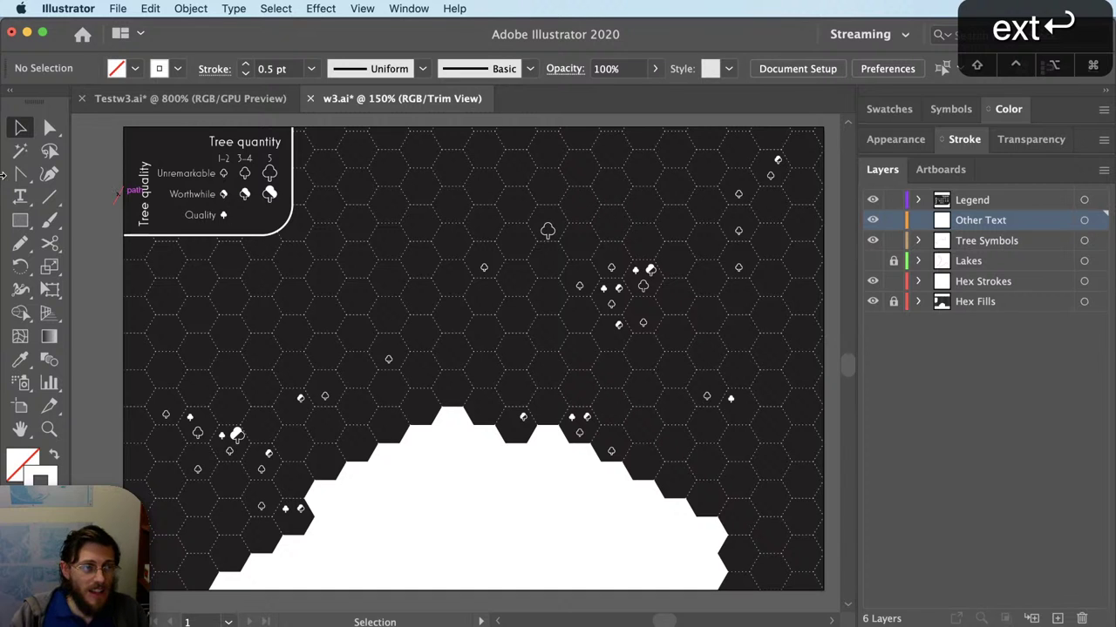
Step: Add the point-type label "Lake Monona" on the Other Text layer inside the white lake area
left_click(20, 197)
left_click(444, 517)
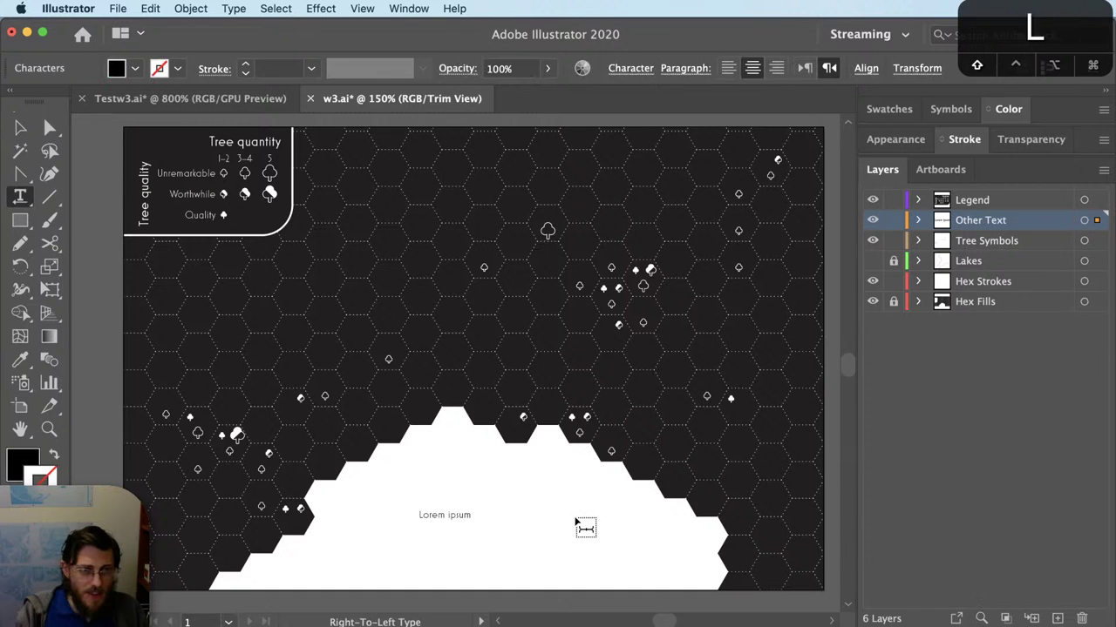
type("Lake onona")
key("Escape")
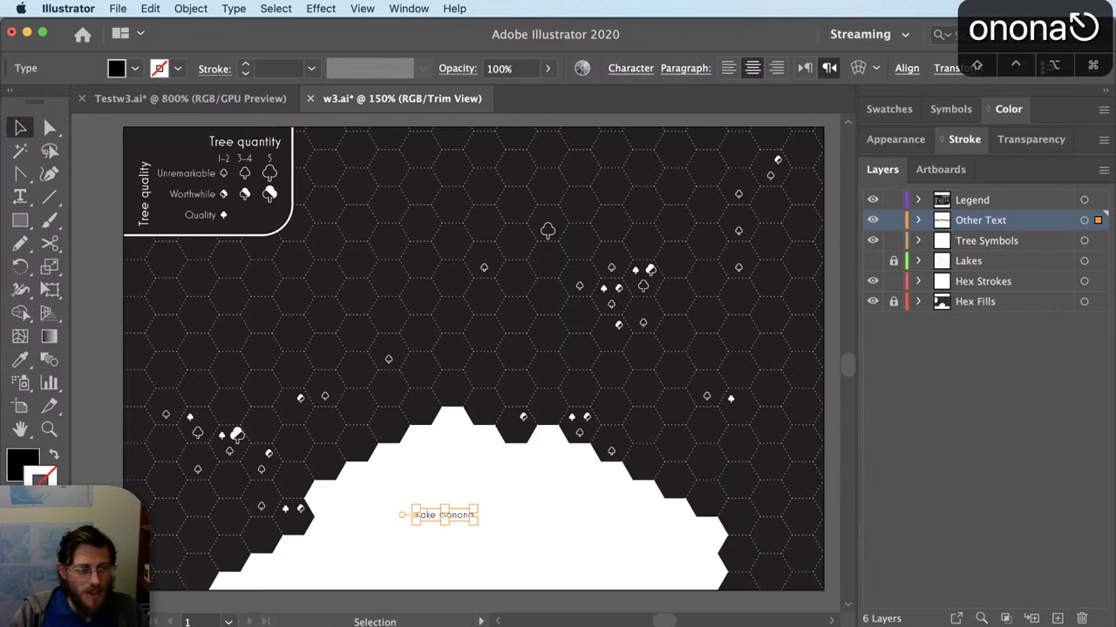
Step: Set the Lake Monona label in a bold weight at 12 pt
key("super+shift+a")
left_click(445, 515)
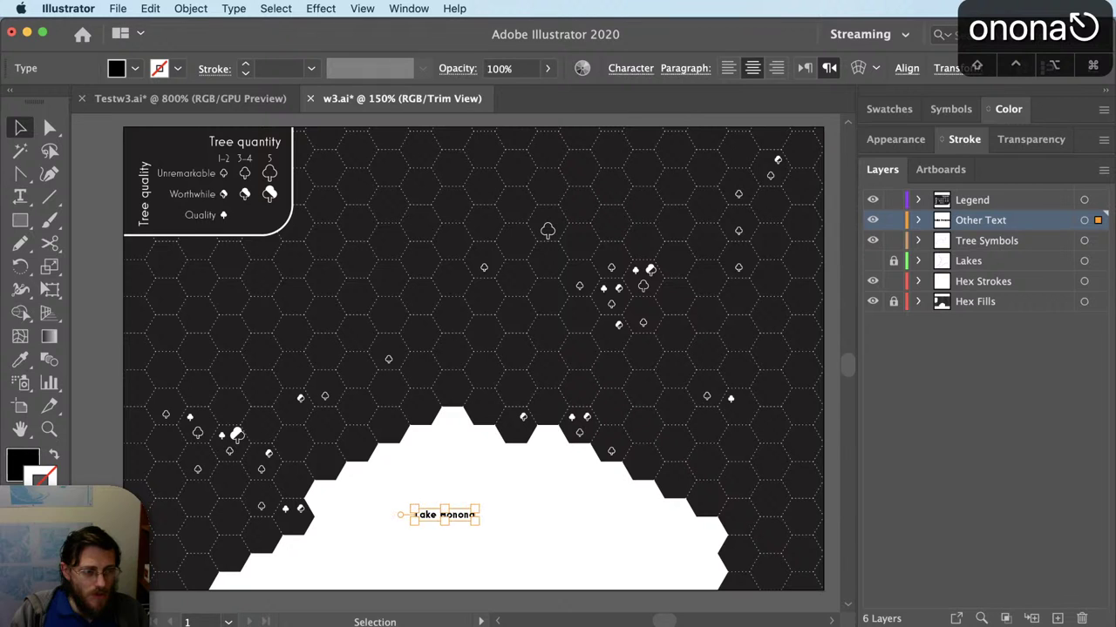
key("super+shift+period")
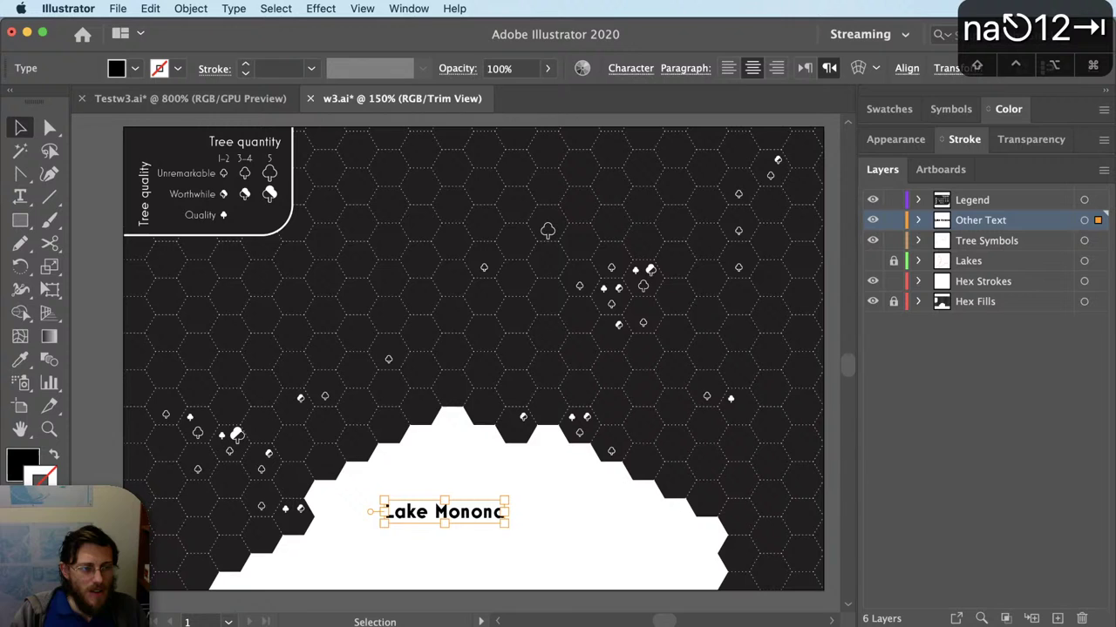
type("150")
key("Return")
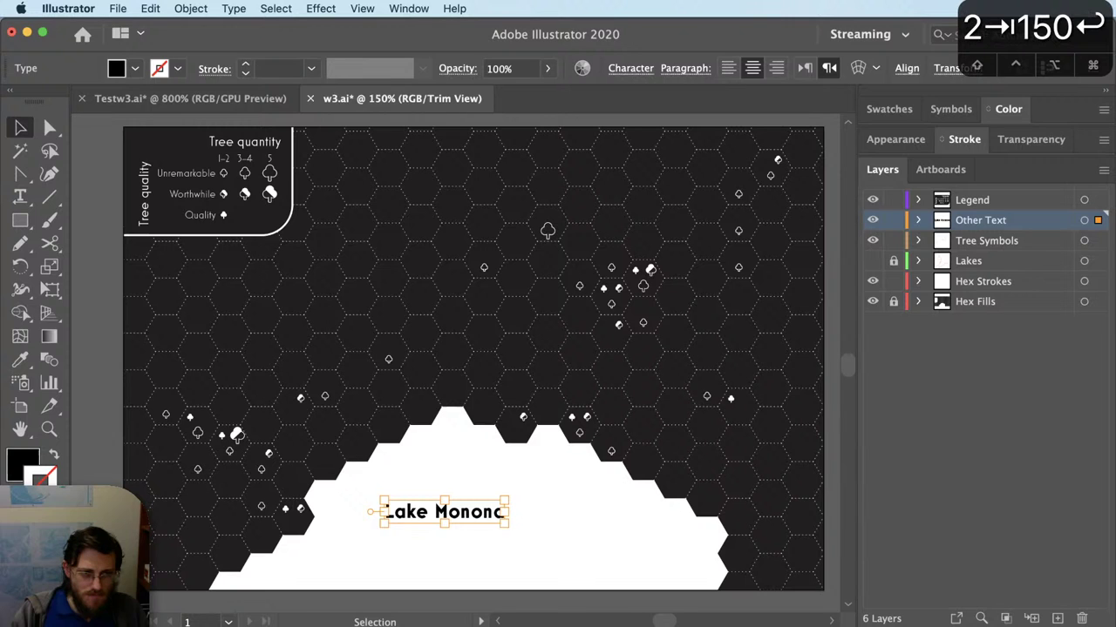
Step: Move the Lake Monona label lower and closer to the lake's centre, and widen its letter spacing considerably
left_click_drag(487, 522, 517, 540)
type("4")
key("Return")
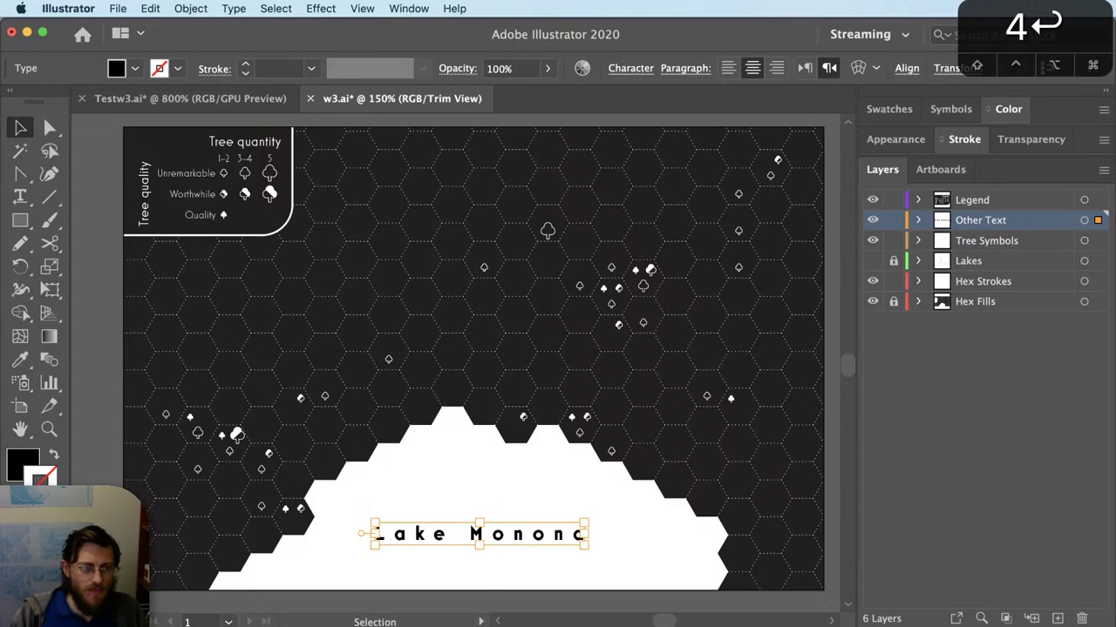
left_click(482, 590)
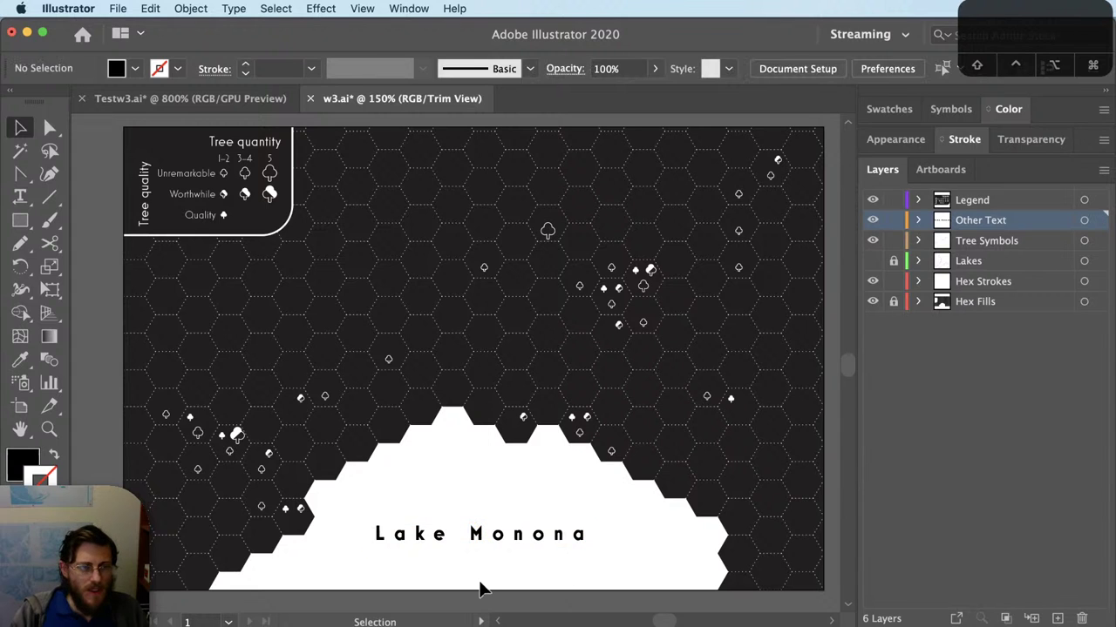
Step: Nudge the Lake Monona label slightly up and to the right within the lake, and save the document
left_click_drag(627, 534, 633, 529)
left_click(633, 529)
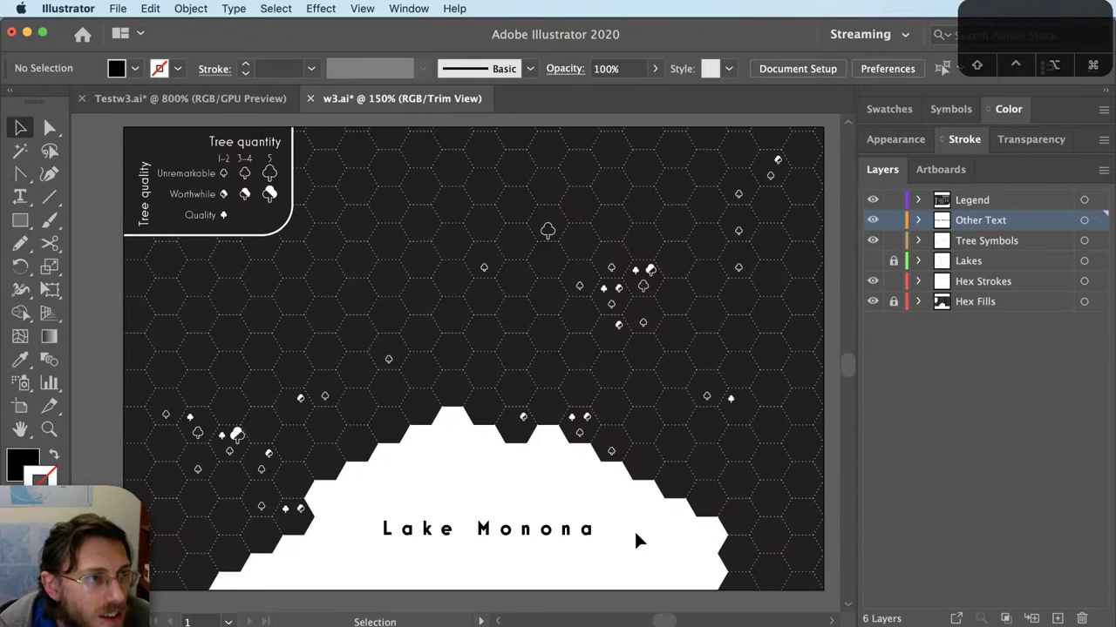
key("super")
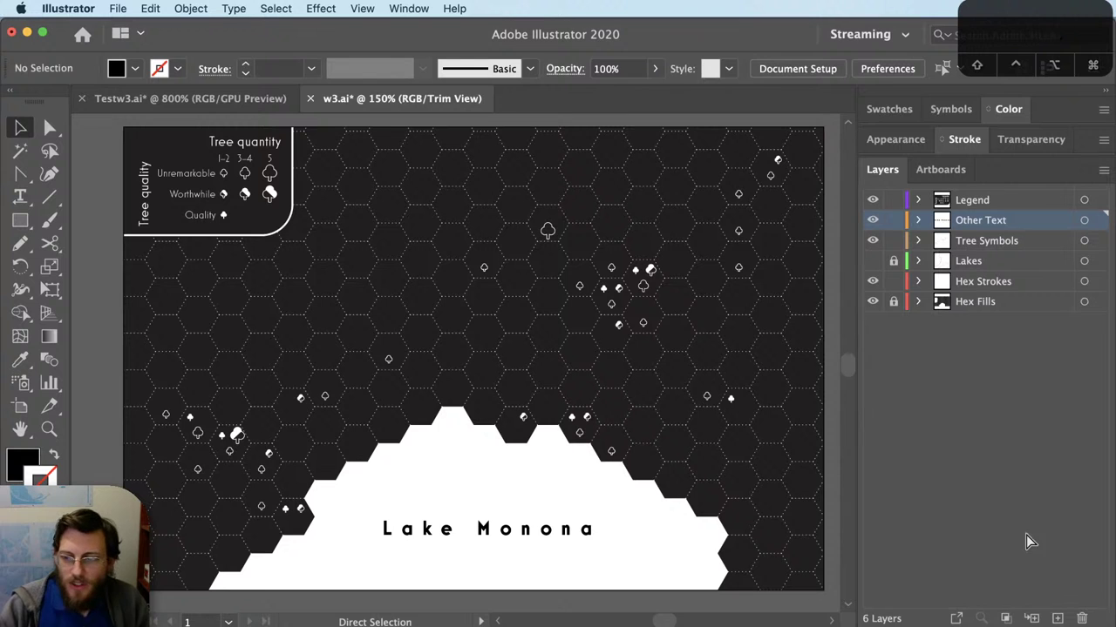
key("super+s")
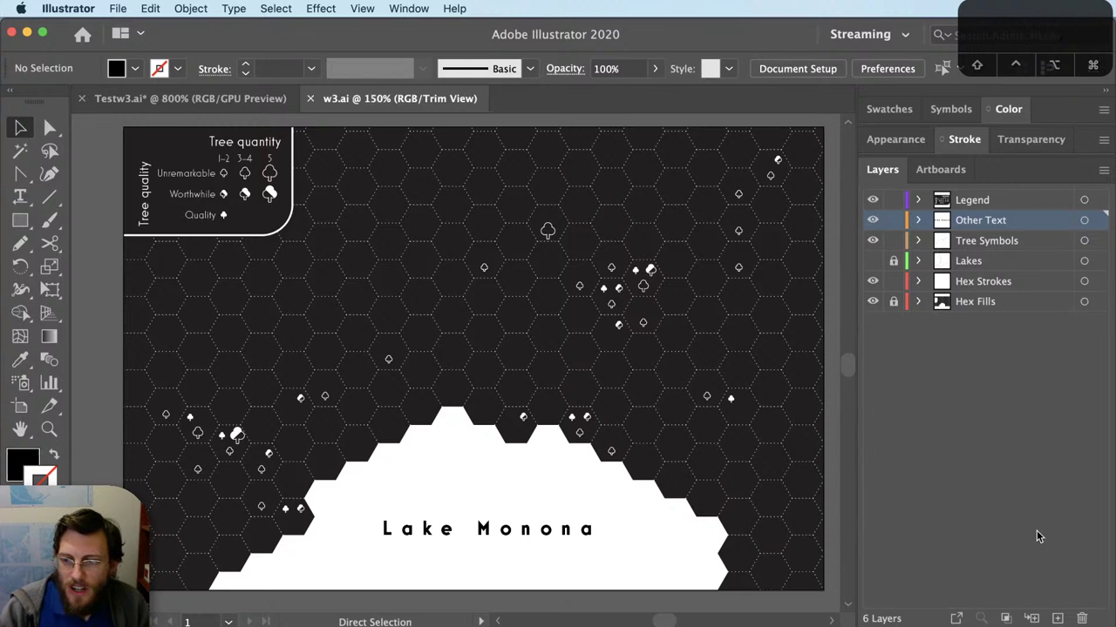
Step: Switch to QGIS and view the Climb Documentation tree points over the OSM B&W basemap around Madison, with the Joined layer hidden
key("super+Tab")
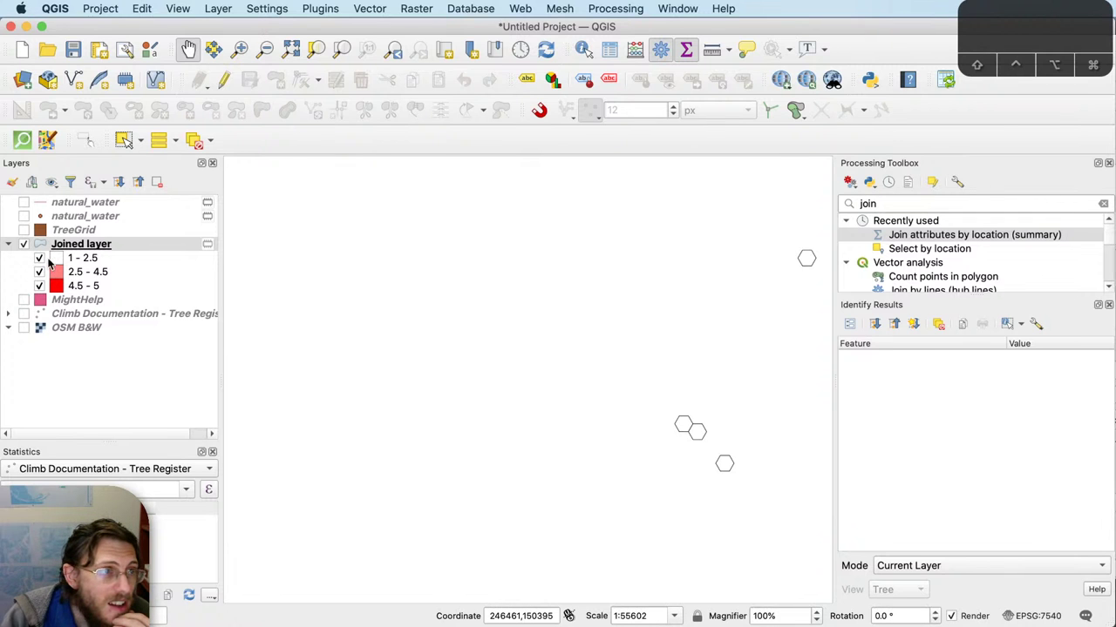
left_click(24, 328)
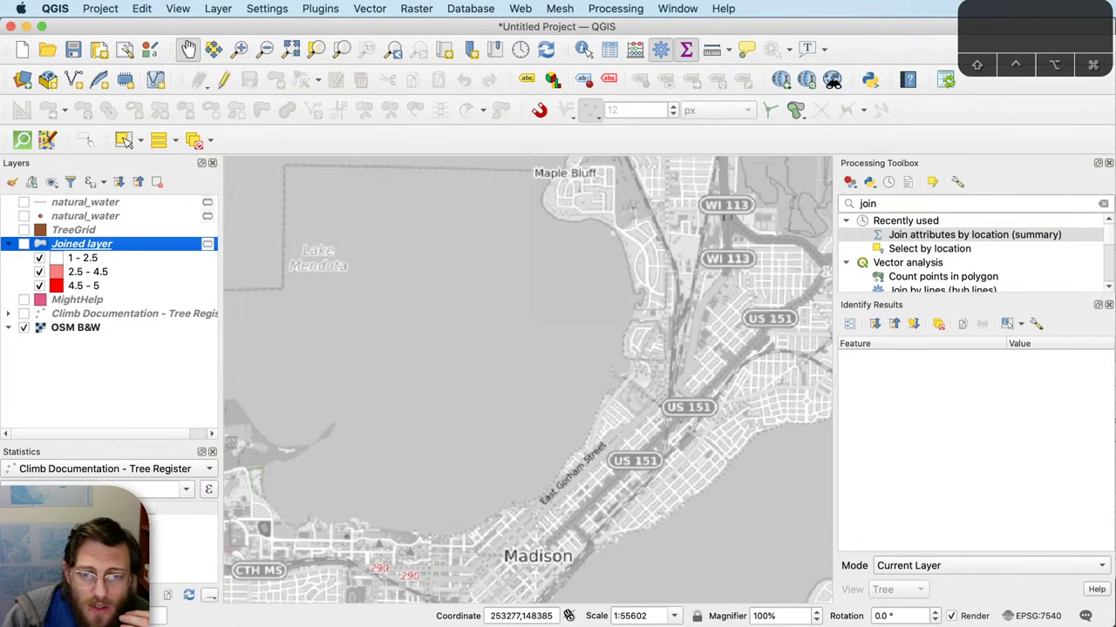
left_click_drag(636, 397, 421, 421)
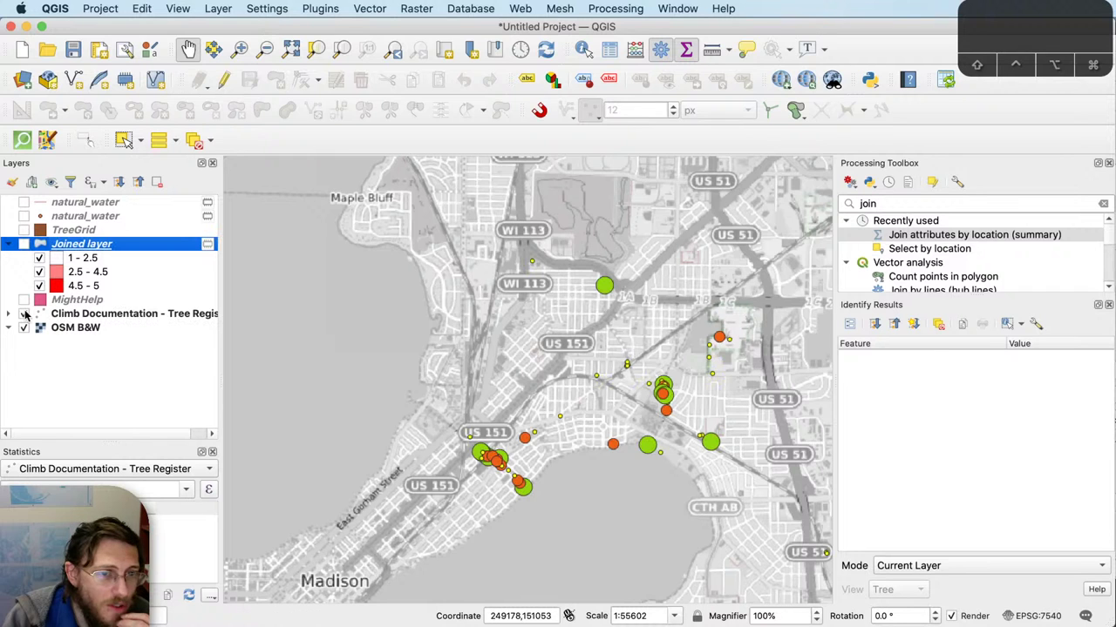
Step: Compare the QGIS tree points with the Various Isotype Halftones map in Chrome and the hex map in Illustrator, and return to QGIS
scroll(603, 432, "up", 1)
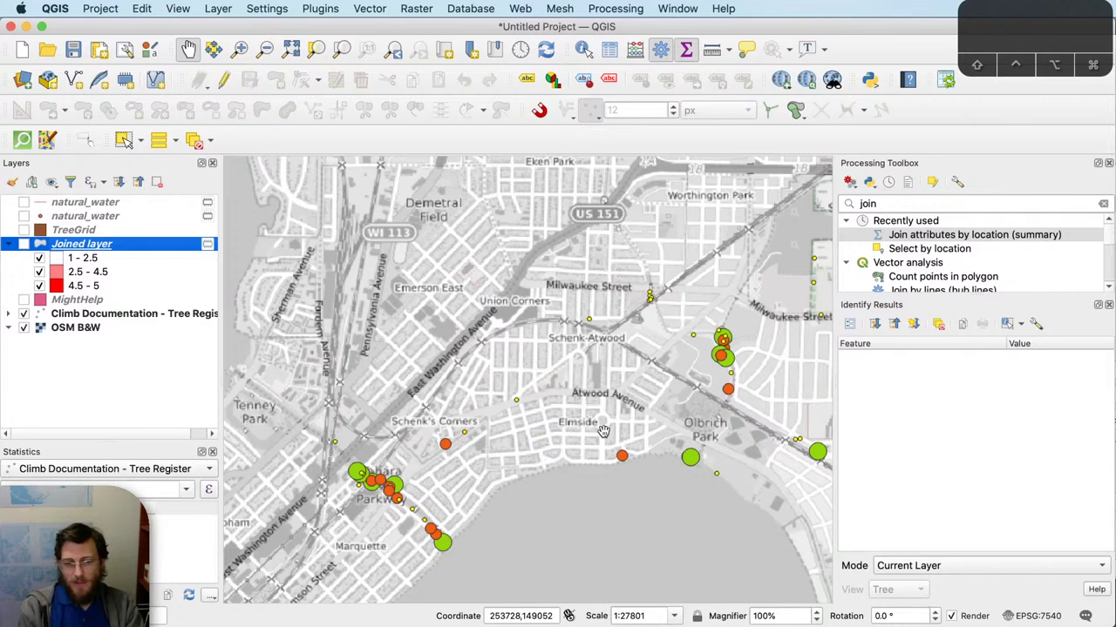
key("super+Tab")
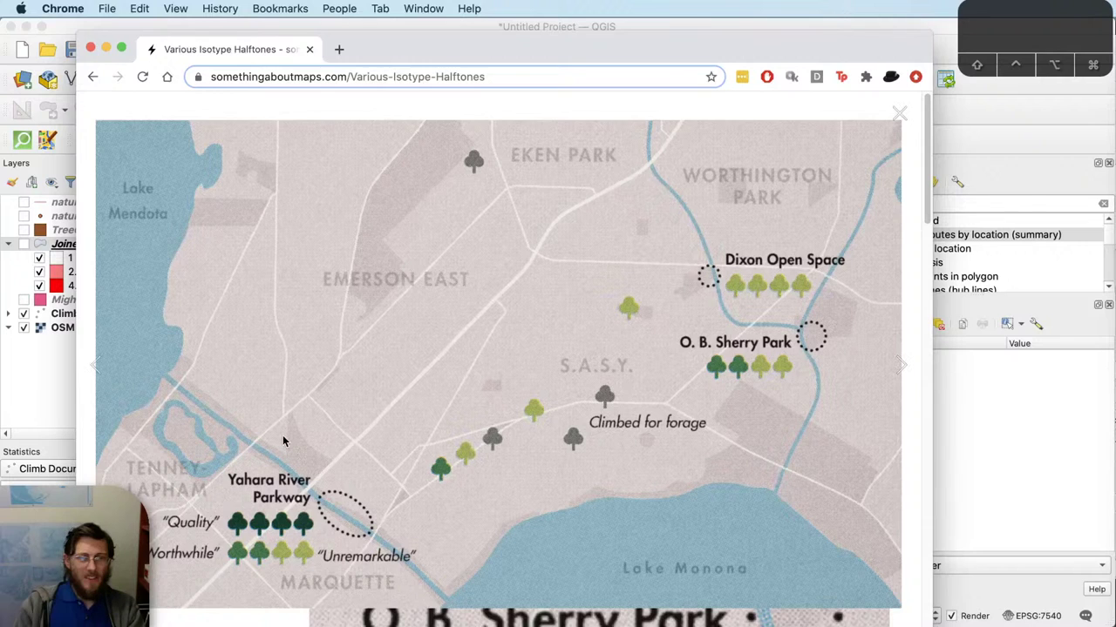
left_click_drag(407, 49, 567, 44)
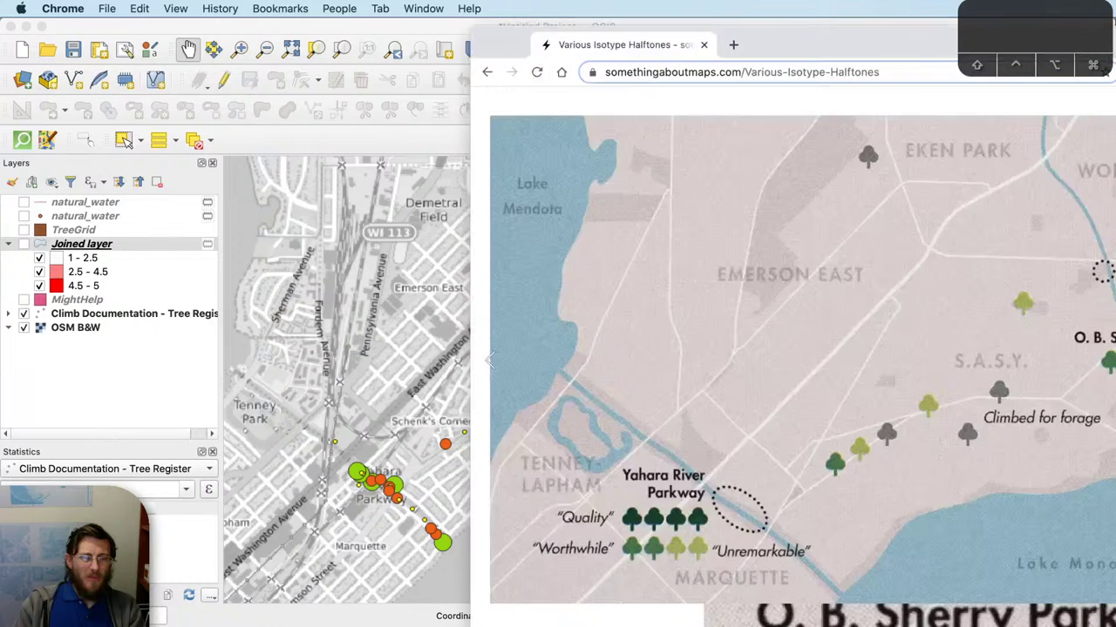
key("super+Tab")
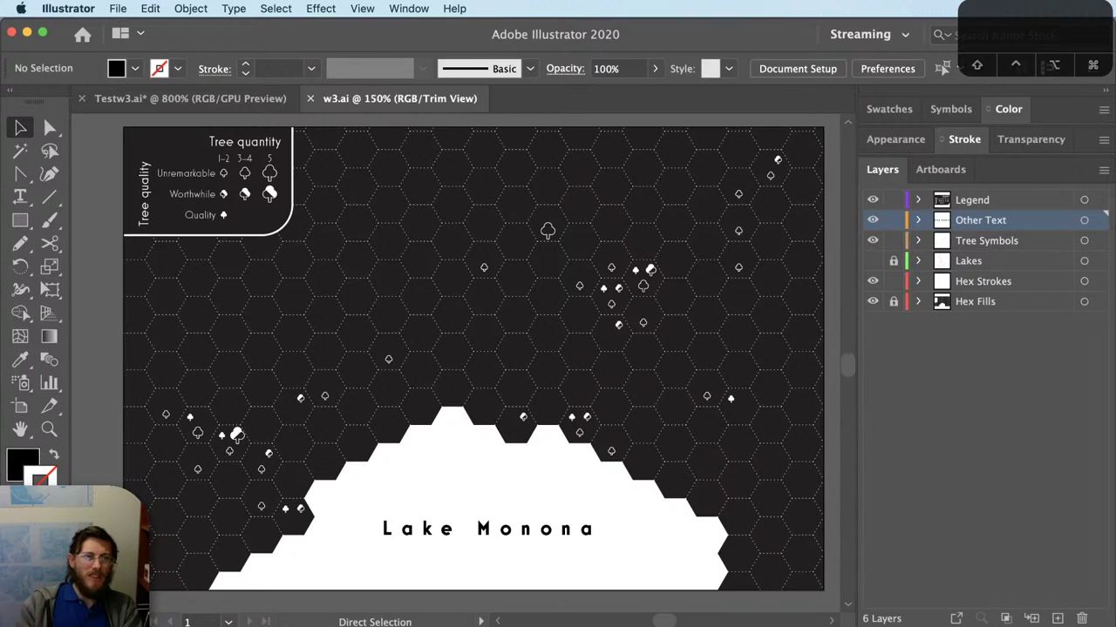
key("super+Tab")
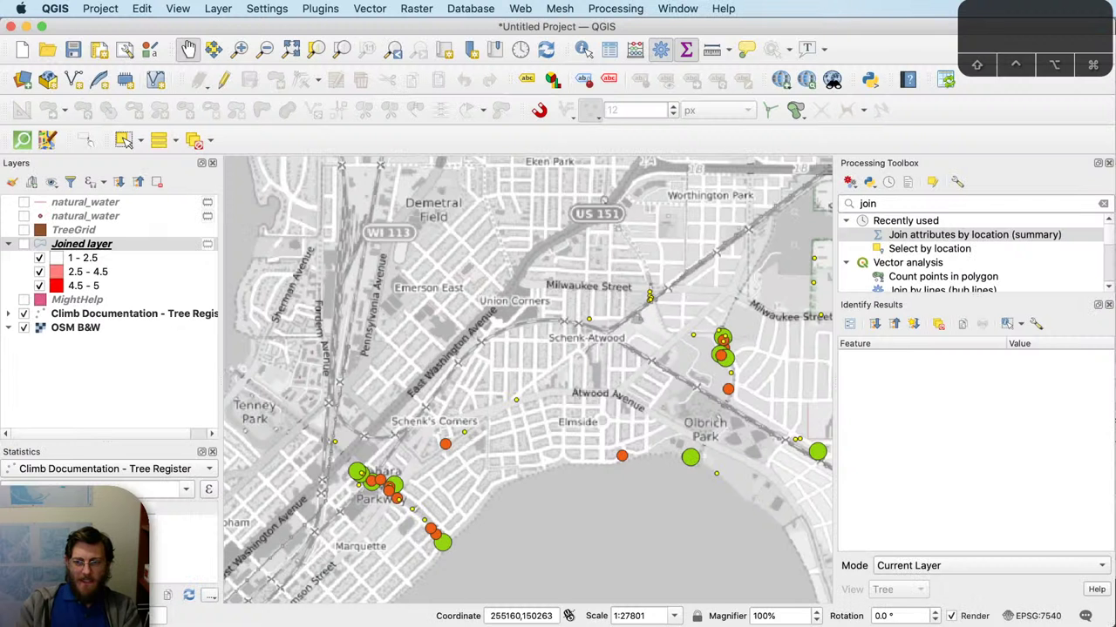
Step: Show the natural_water line layer, examine its attribute table and its lines around the lakes, and hide the layer again
left_click(23, 202)
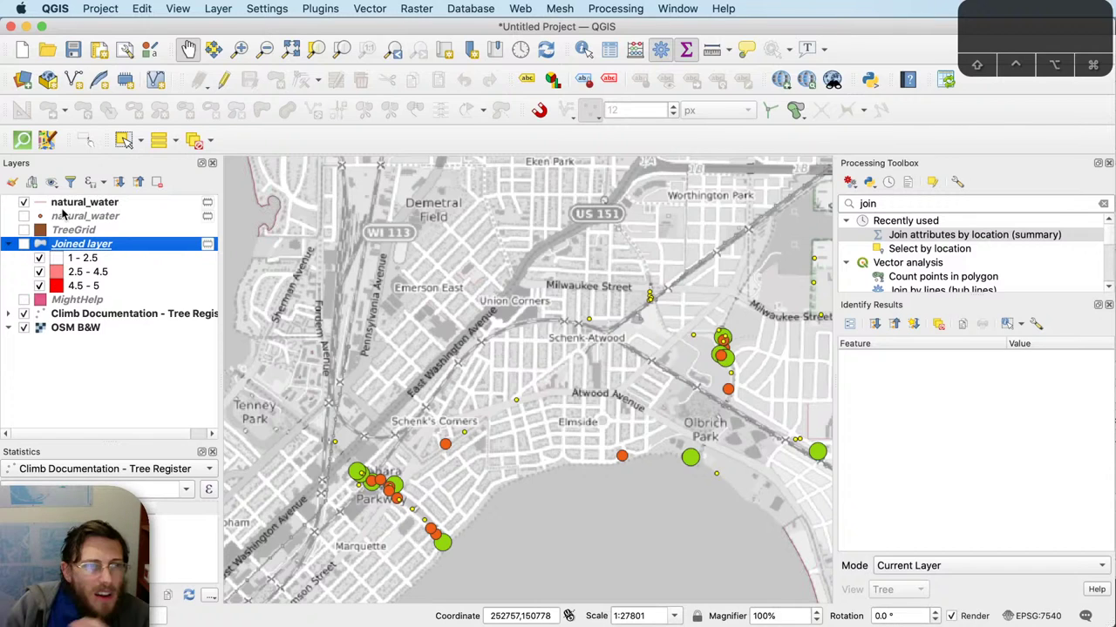
right_click(139, 202)
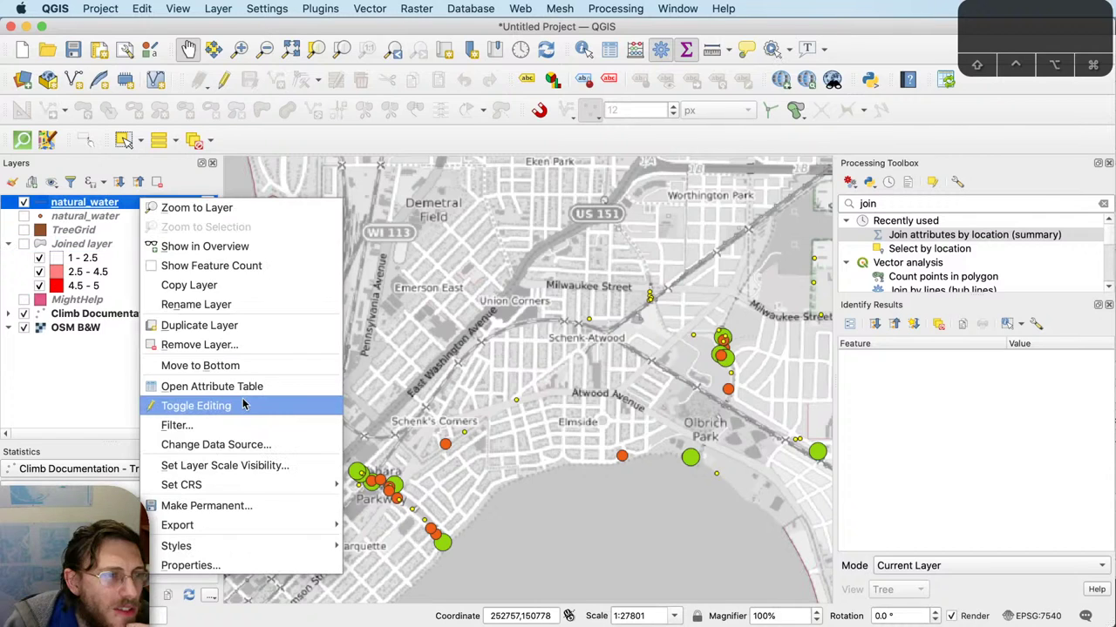
scroll(759, 366, "down", 5)
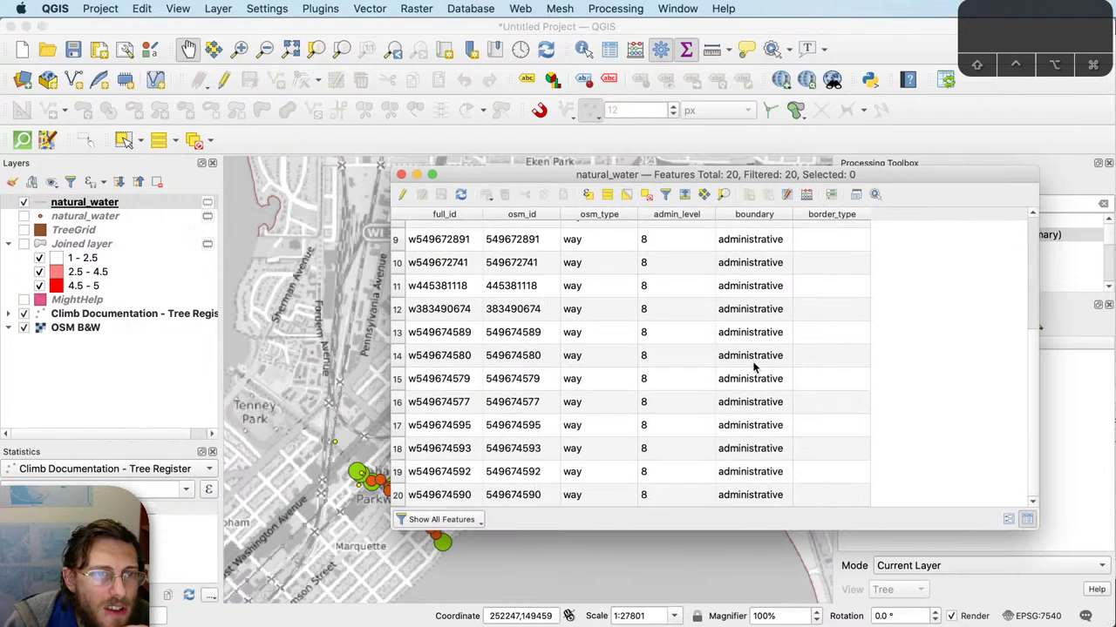
scroll(657, 367, "up", 5)
left_click(401, 174)
scroll(514, 419, "down", 1)
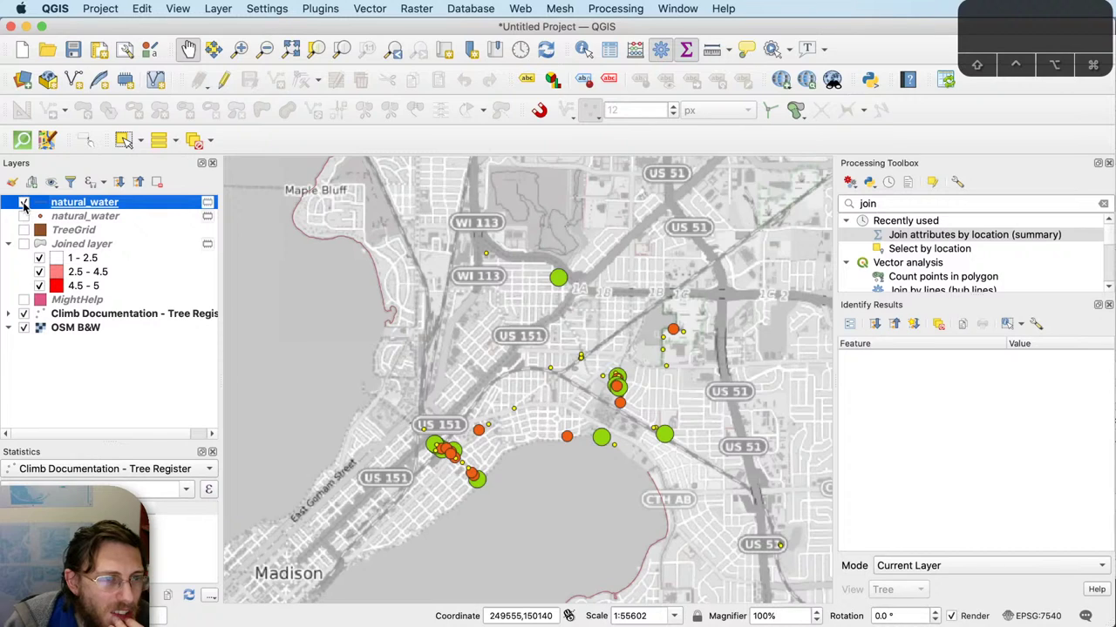
left_click(23, 202)
Step: Remove both natural_water layers from the project
left_click(128, 217)
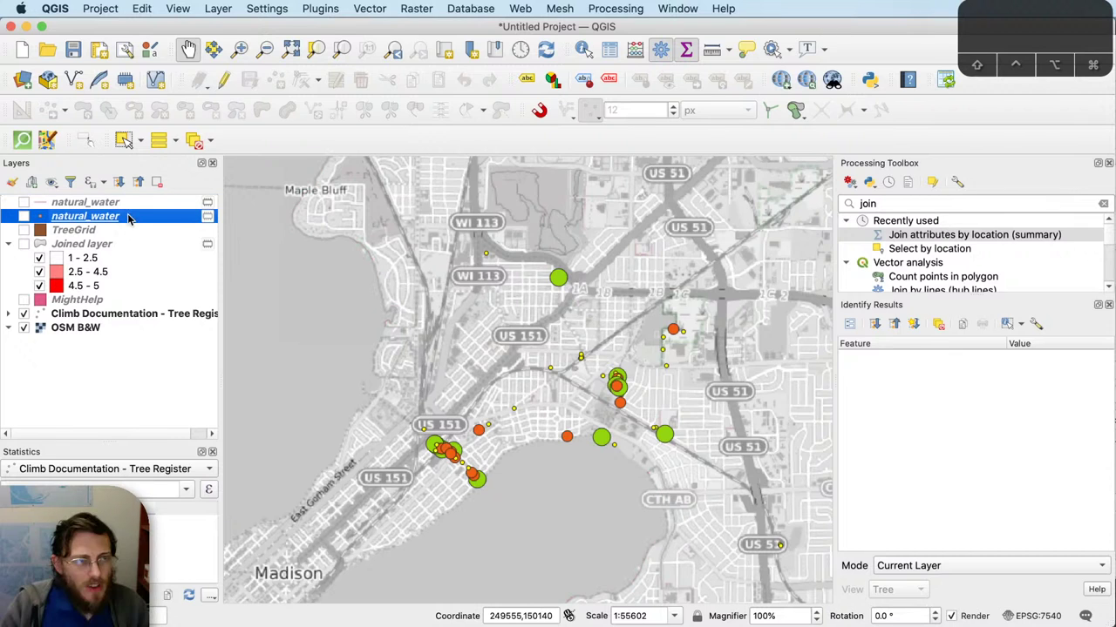
left_click(128, 204, "shift")
right_click(129, 208)
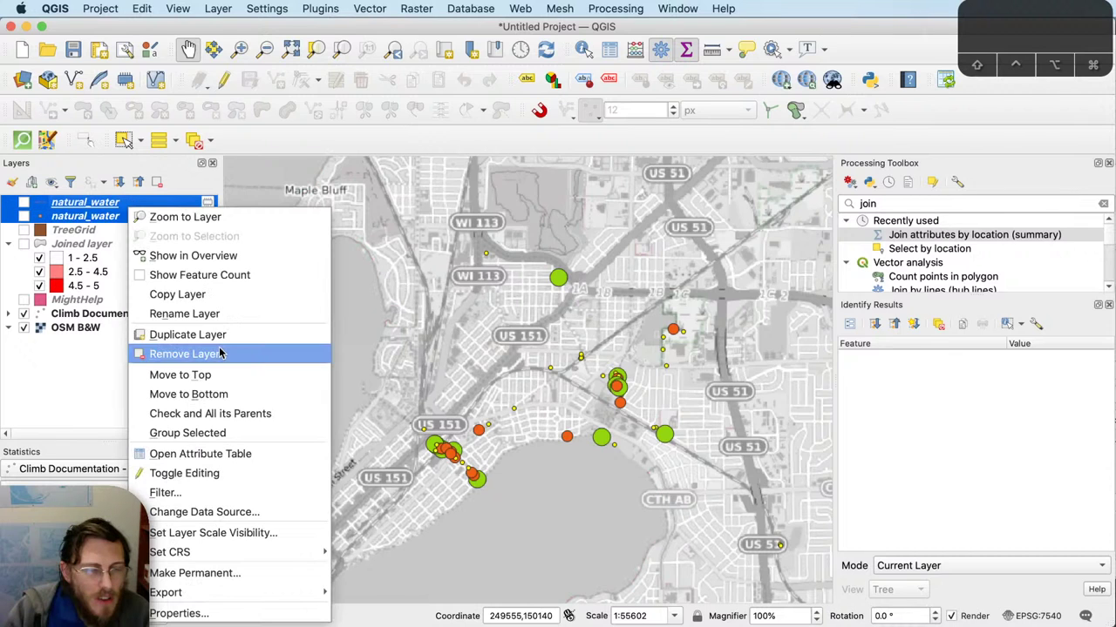
left_click(219, 353)
key("Return")
Step: Check the TreeGrid layer's coverage over the basemap, hide it again, and open the QuickOSM quick query
left_click(23, 202)
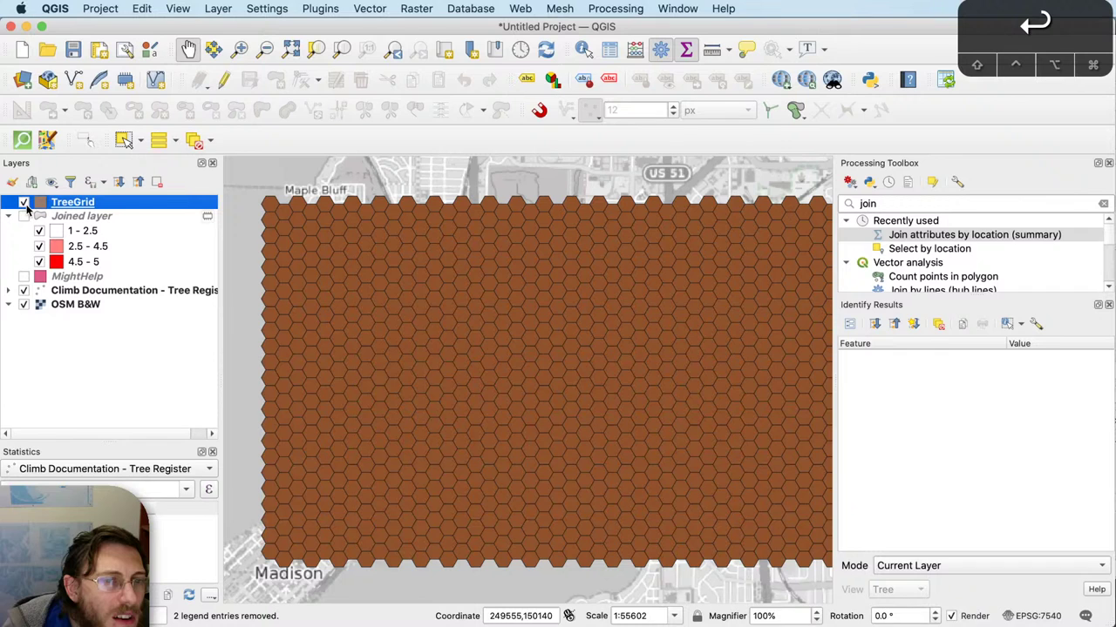
left_click_drag(636, 434, 615, 436)
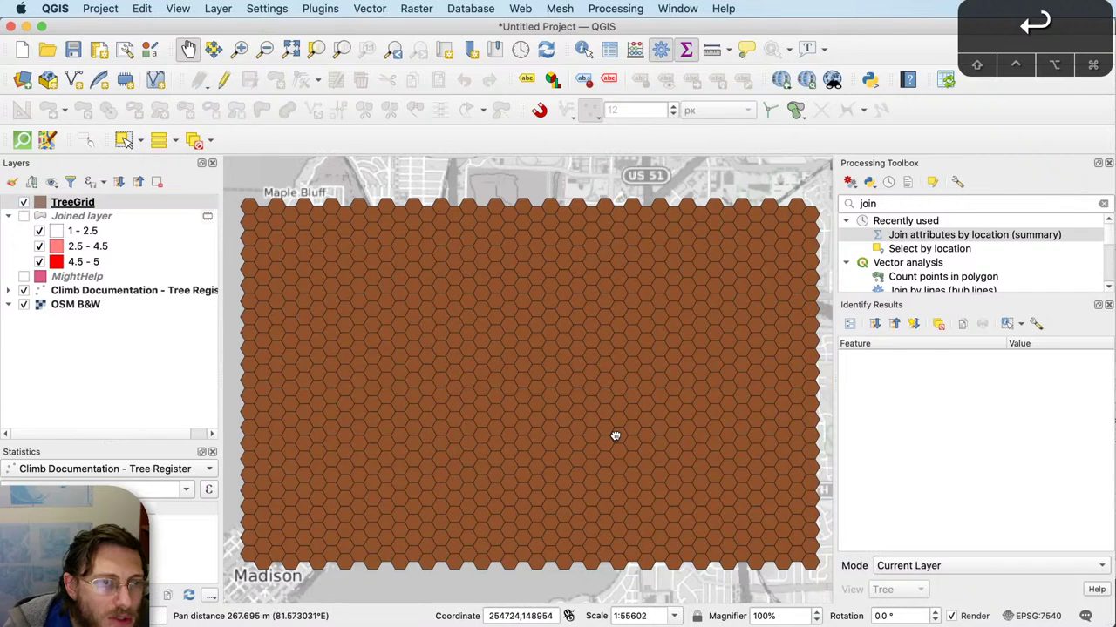
left_click(24, 202)
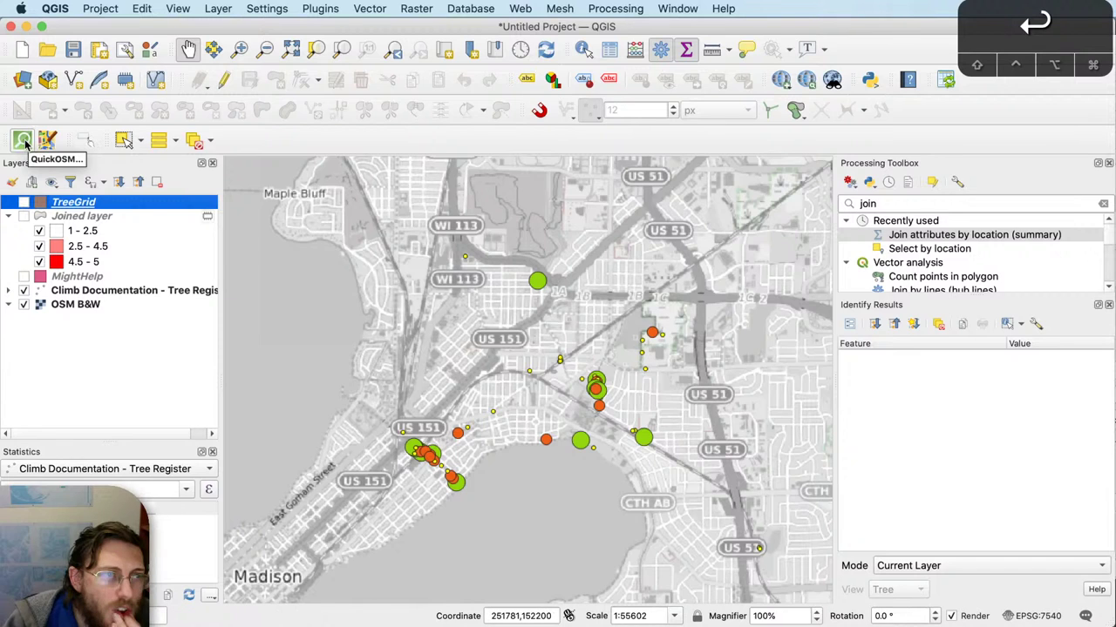
left_click(24, 141)
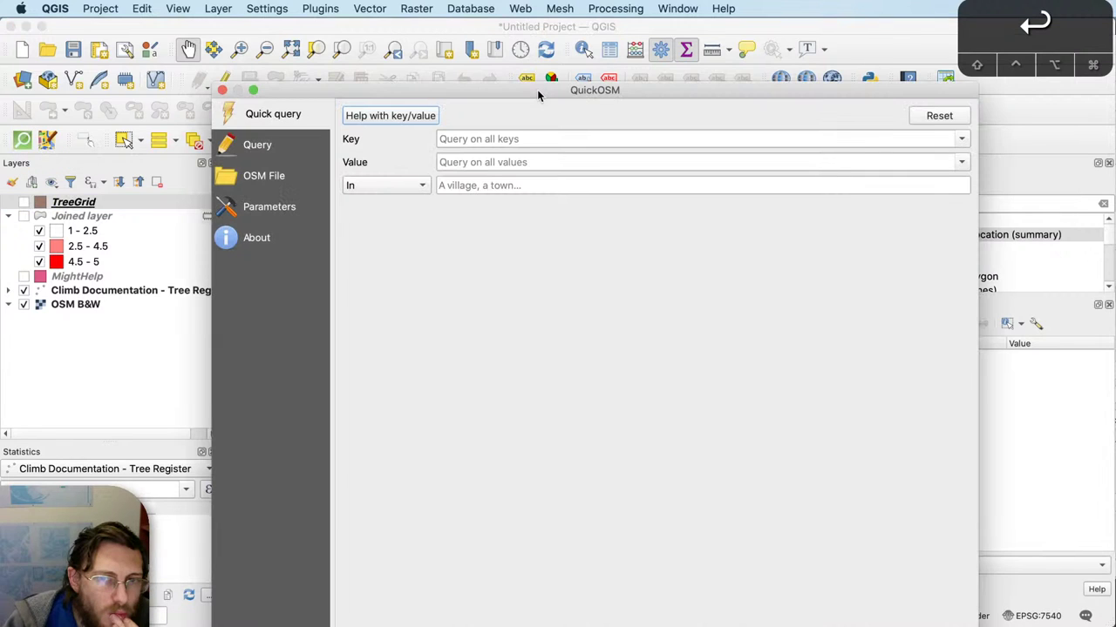